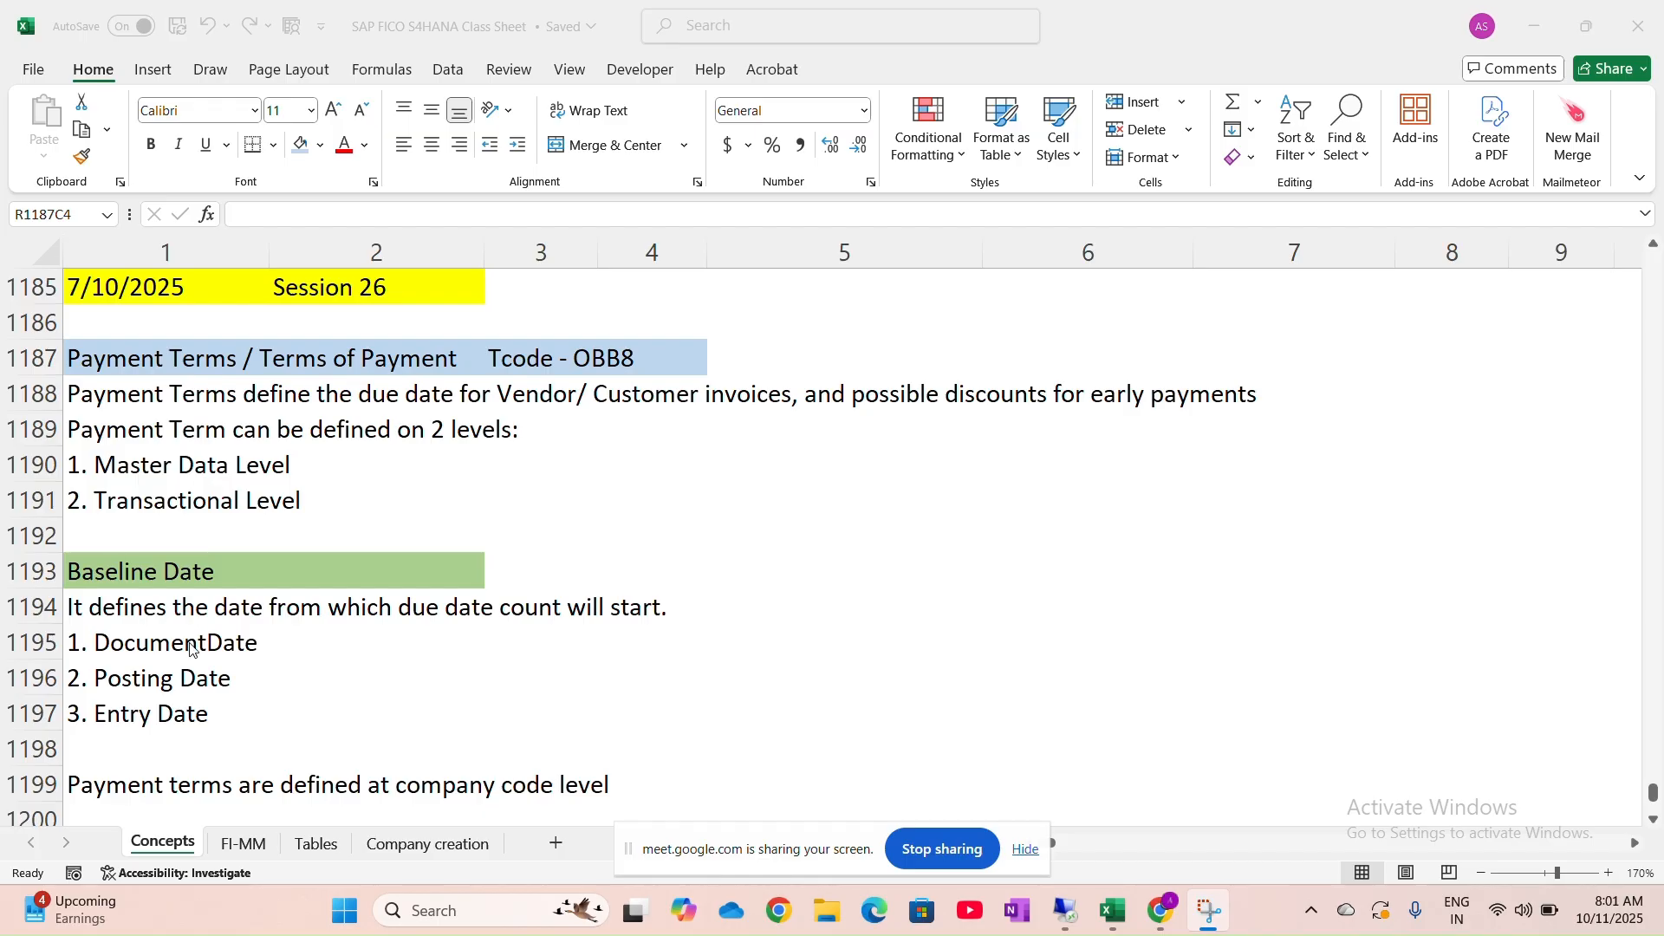
# Type the heading 'House Banks' into empty cell R1221C1 of the class sheet
pyautogui.scroll(-9, 190, 648)
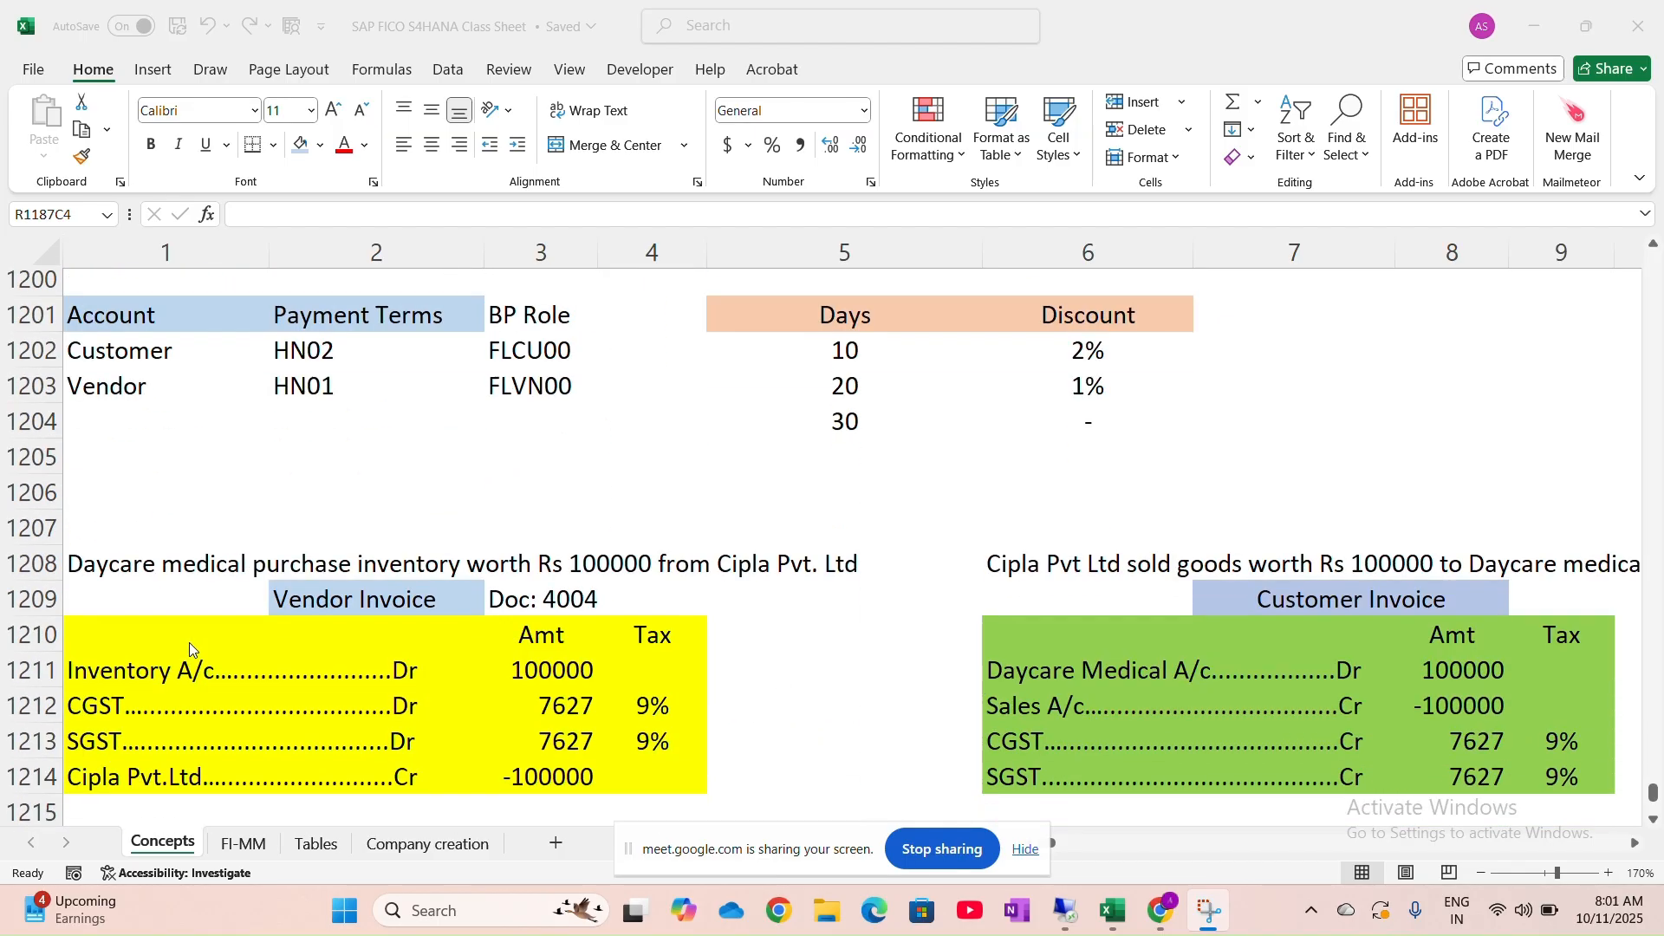
pyautogui.scroll(-3, 191, 650)
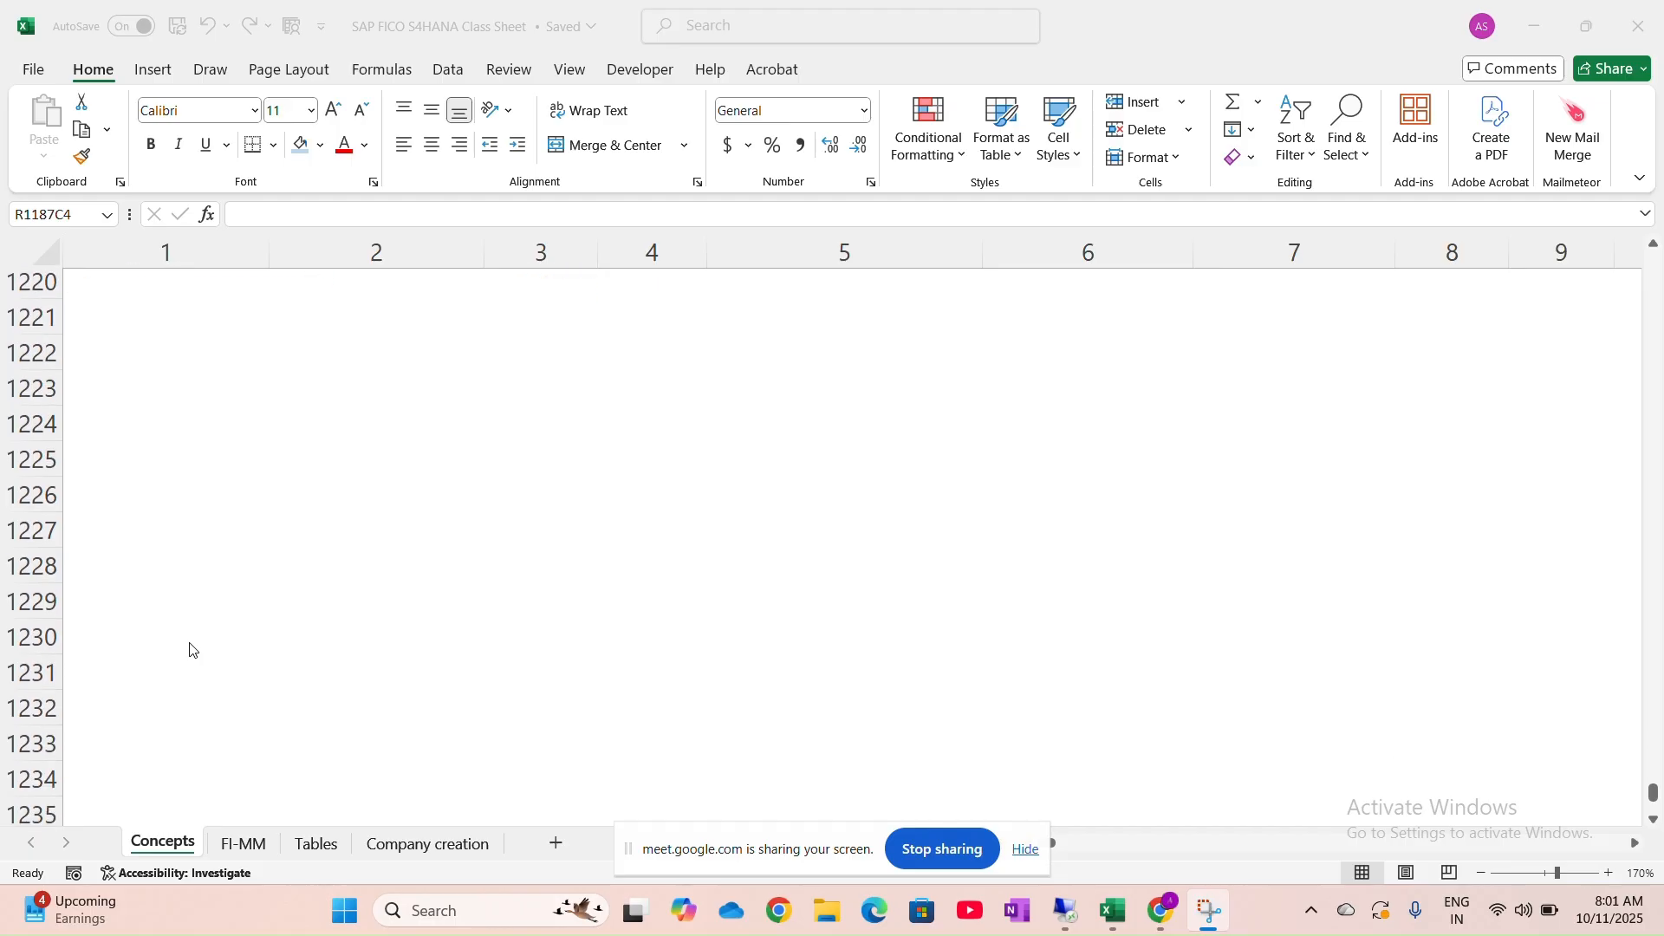
pyautogui.click(112, 332)
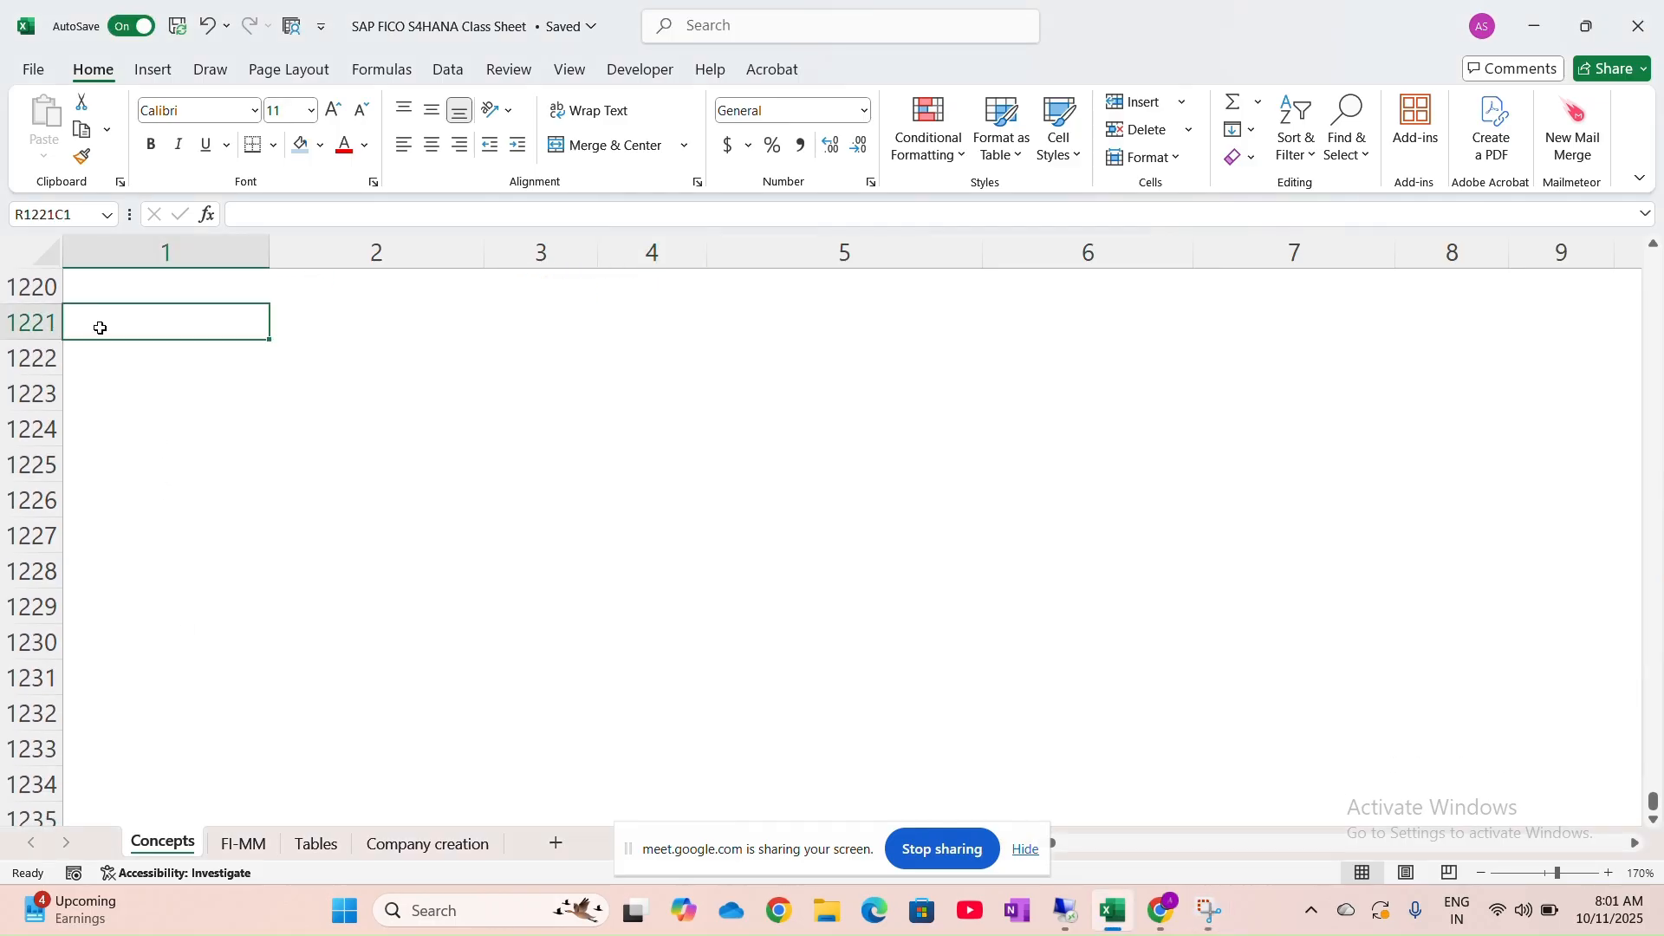
pyautogui.write('Hou')
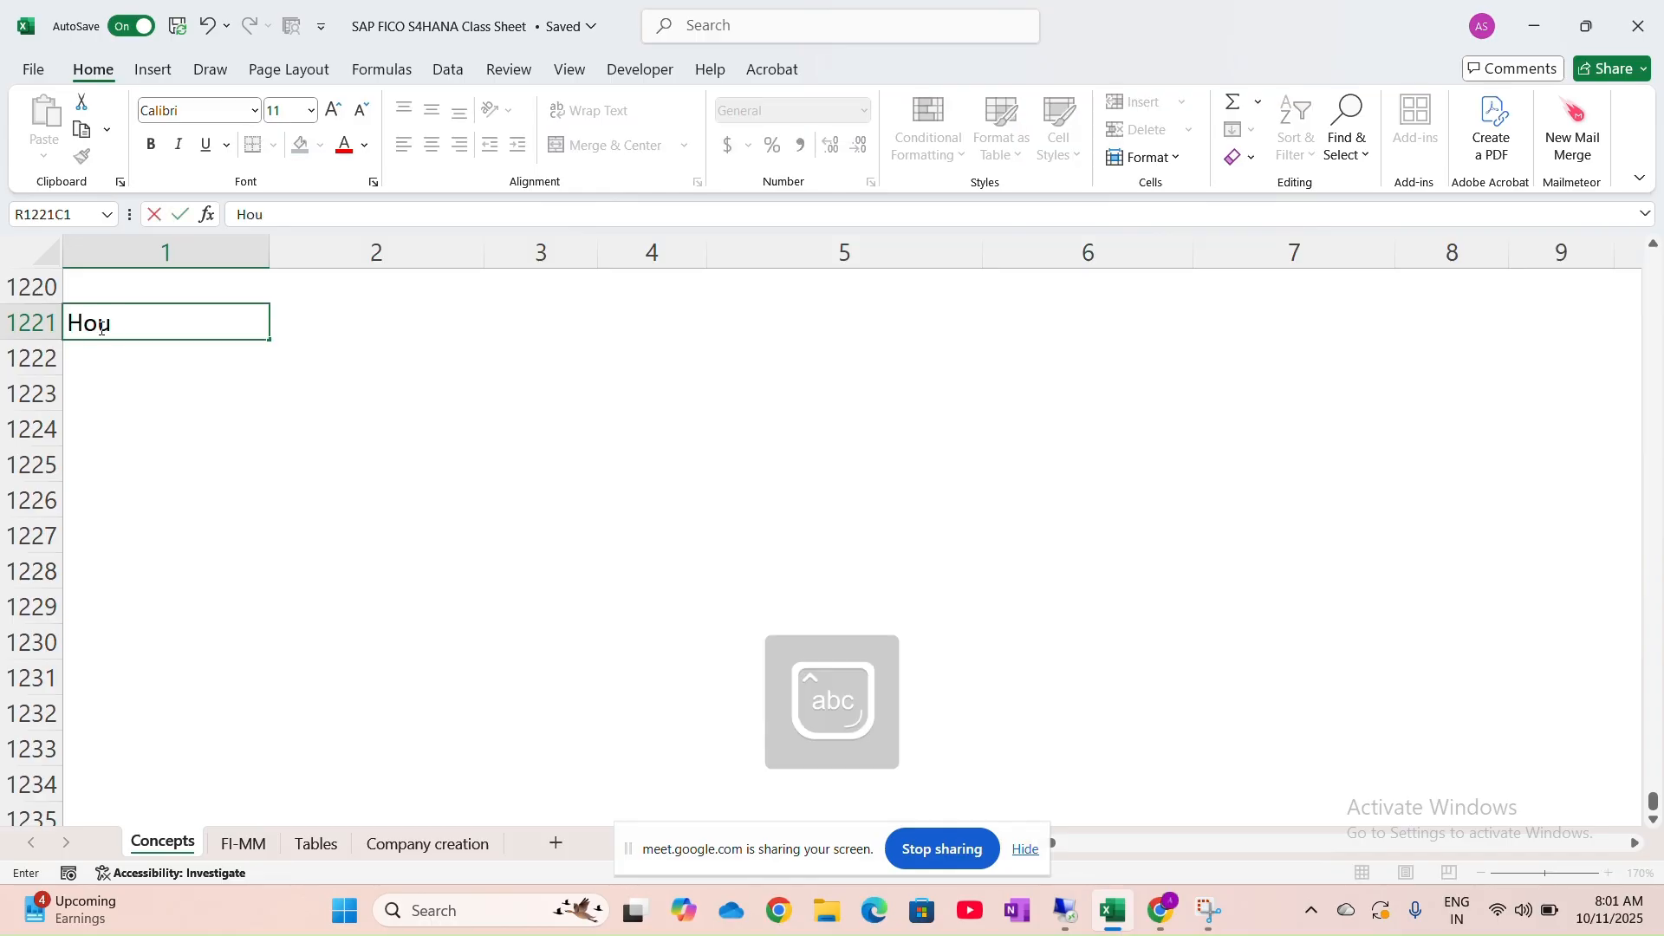
pyautogui.write('se Banks')
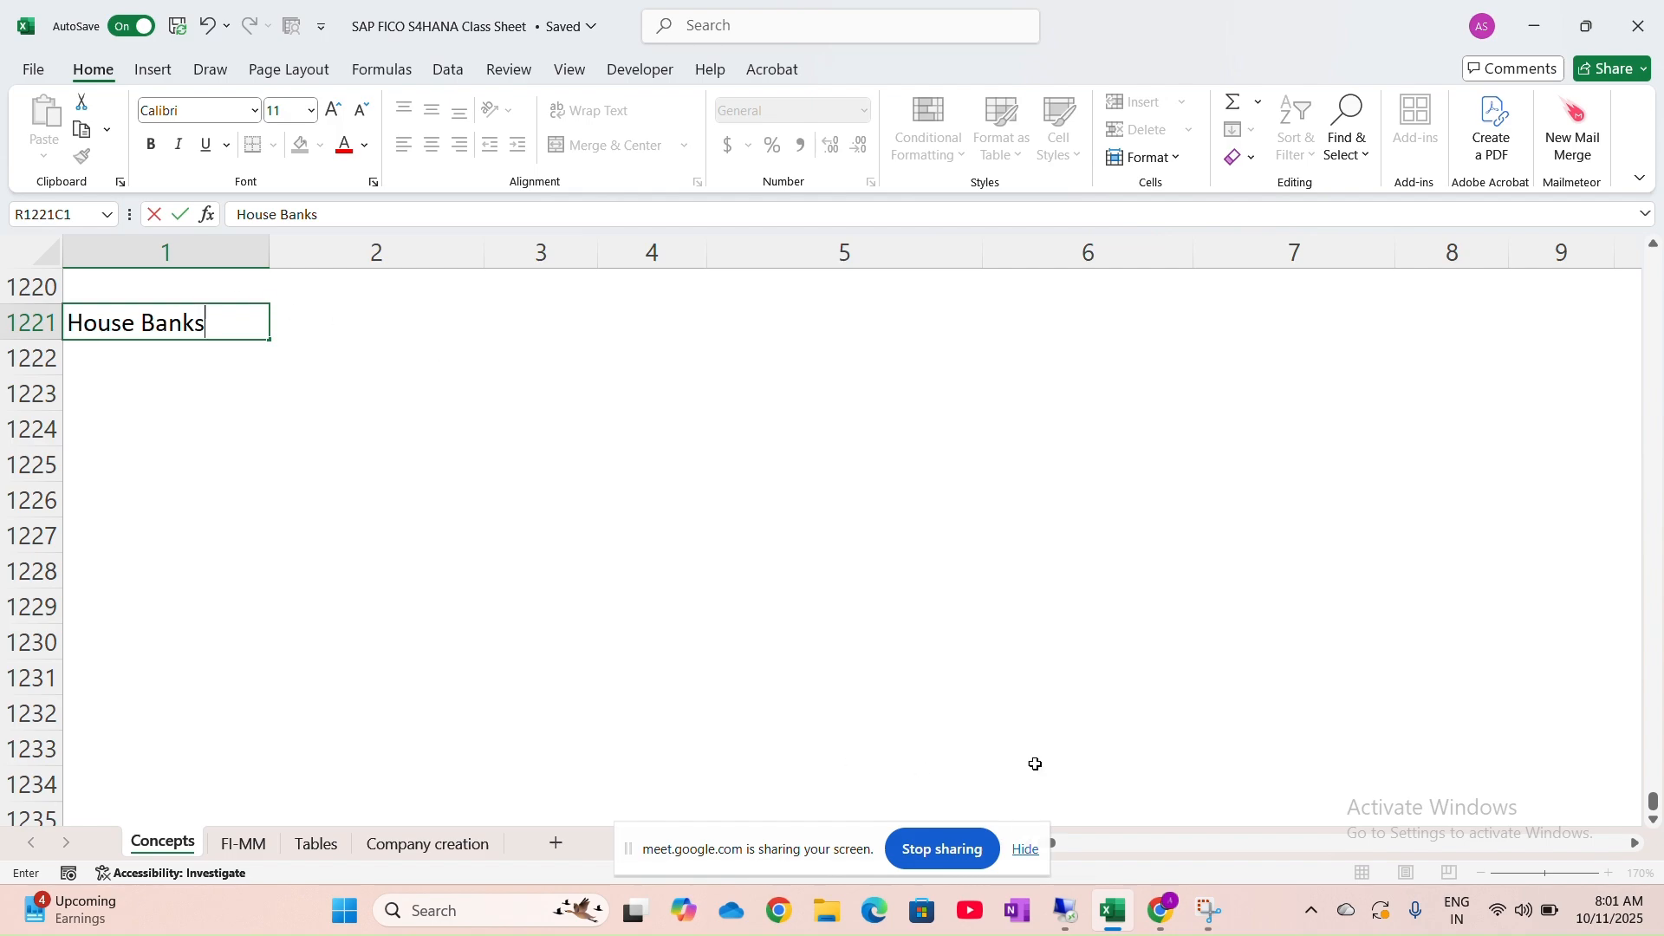
pyautogui.click(1075, 908)
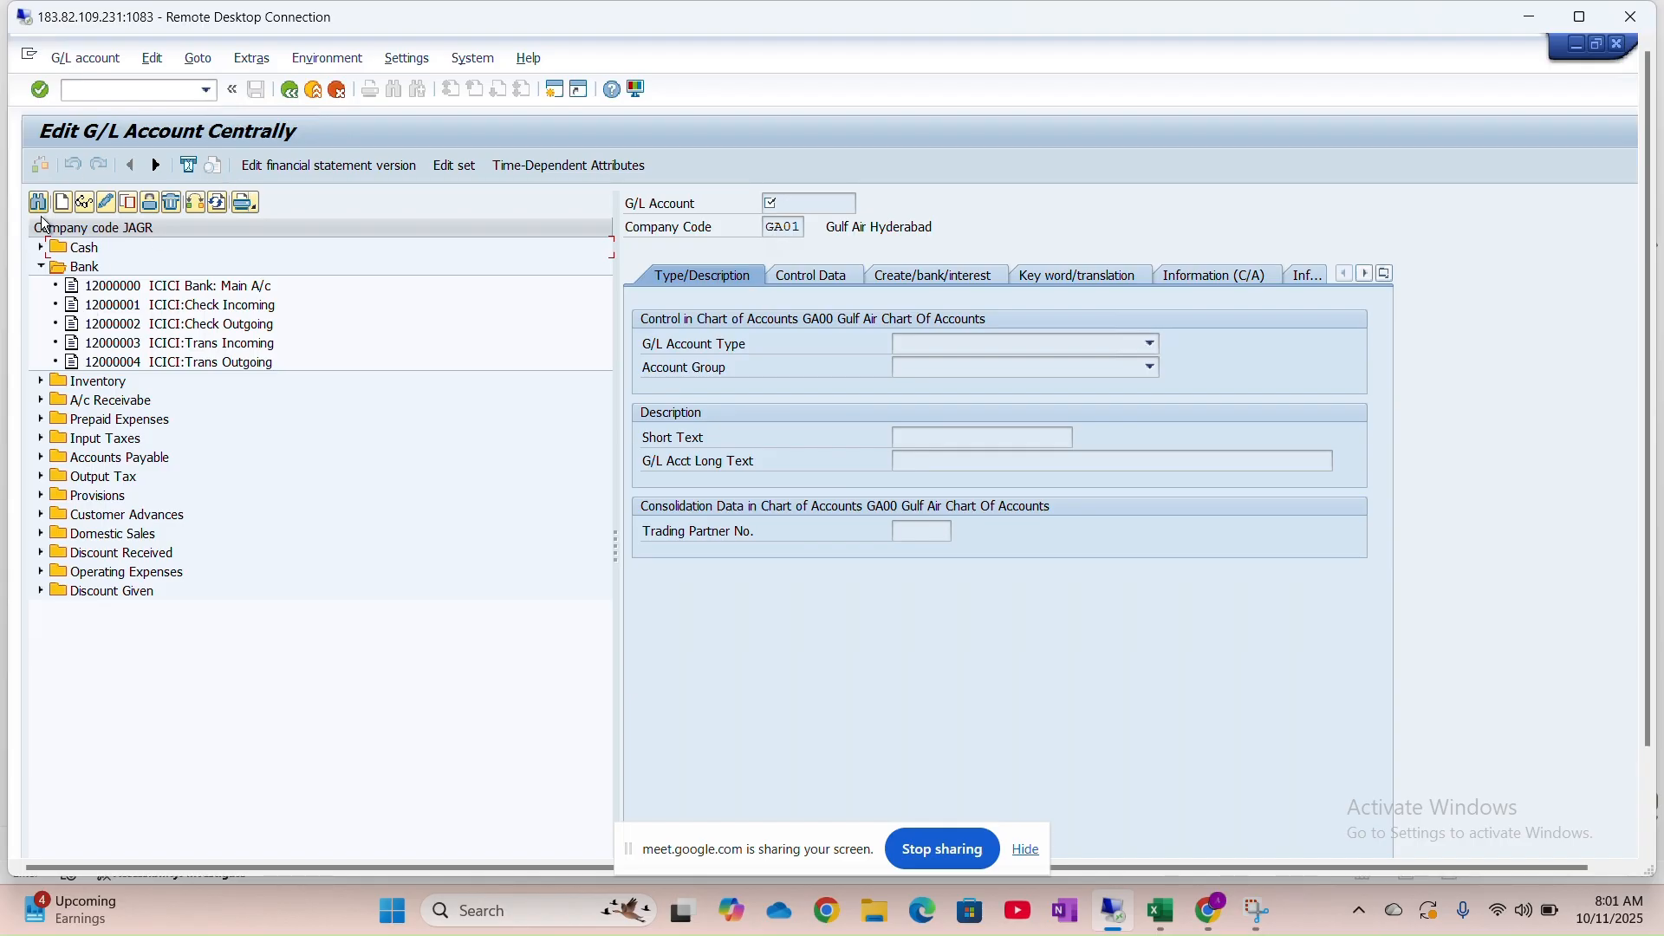
# Switch the G/L account list to company code HNMO and expand its Bank folder to show 12000001 Bank A/c
pyautogui.click(41, 268)
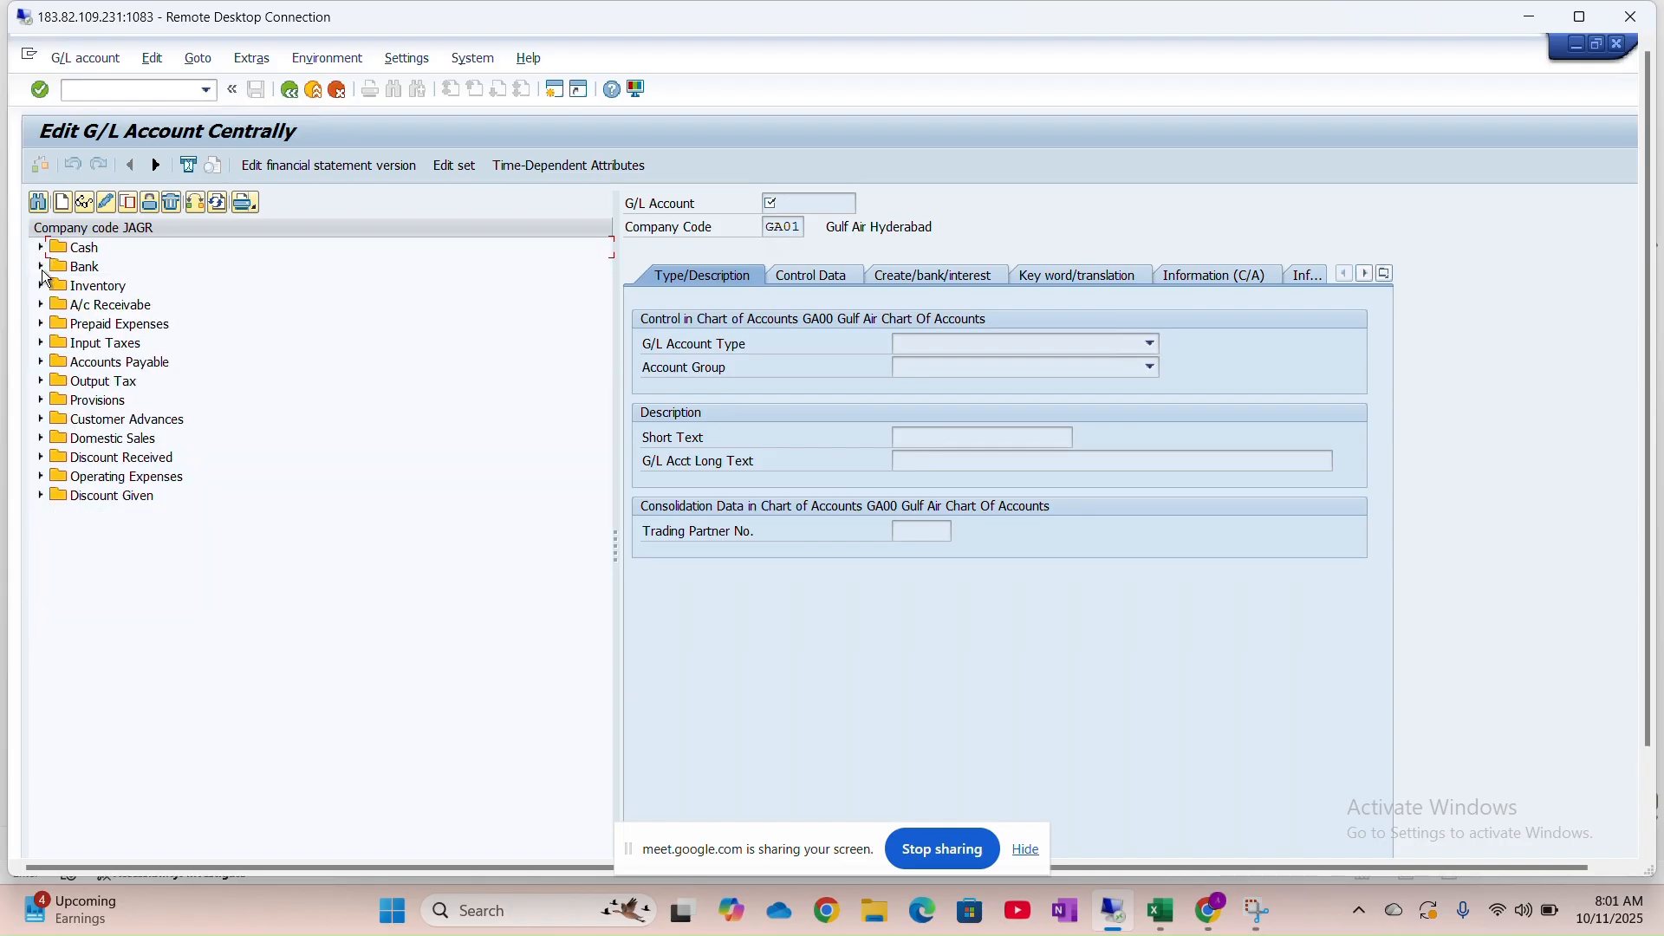
pyautogui.click(196, 202)
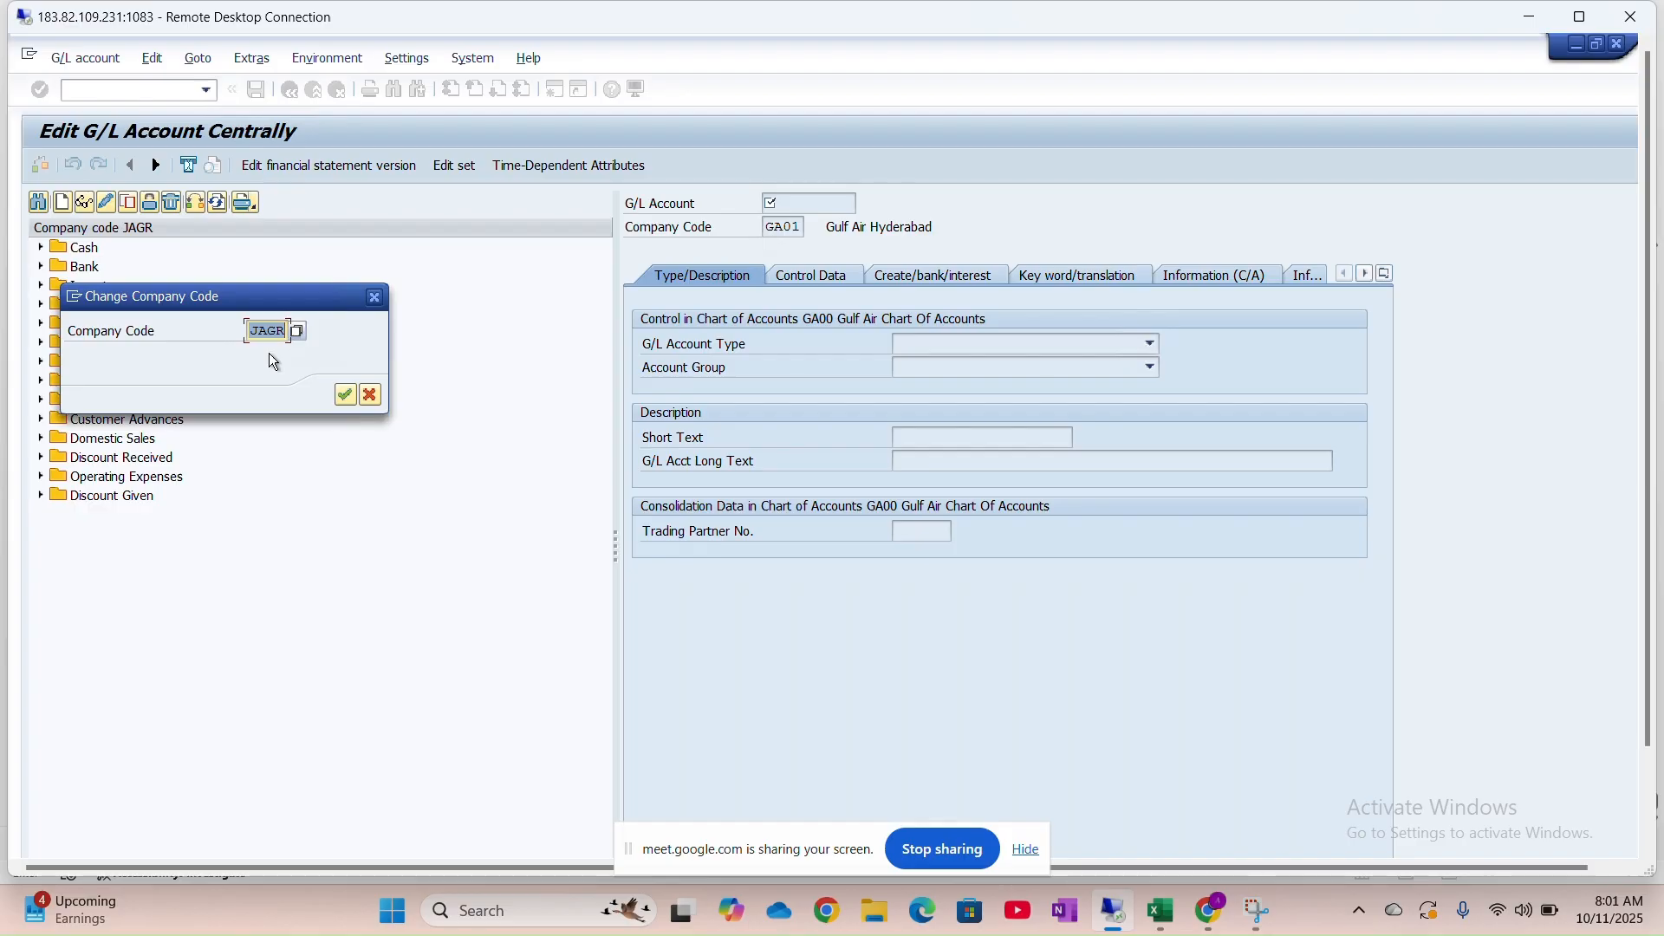
pyautogui.press('capslock')
pyautogui.click(274, 352)
pyautogui.press('Return')
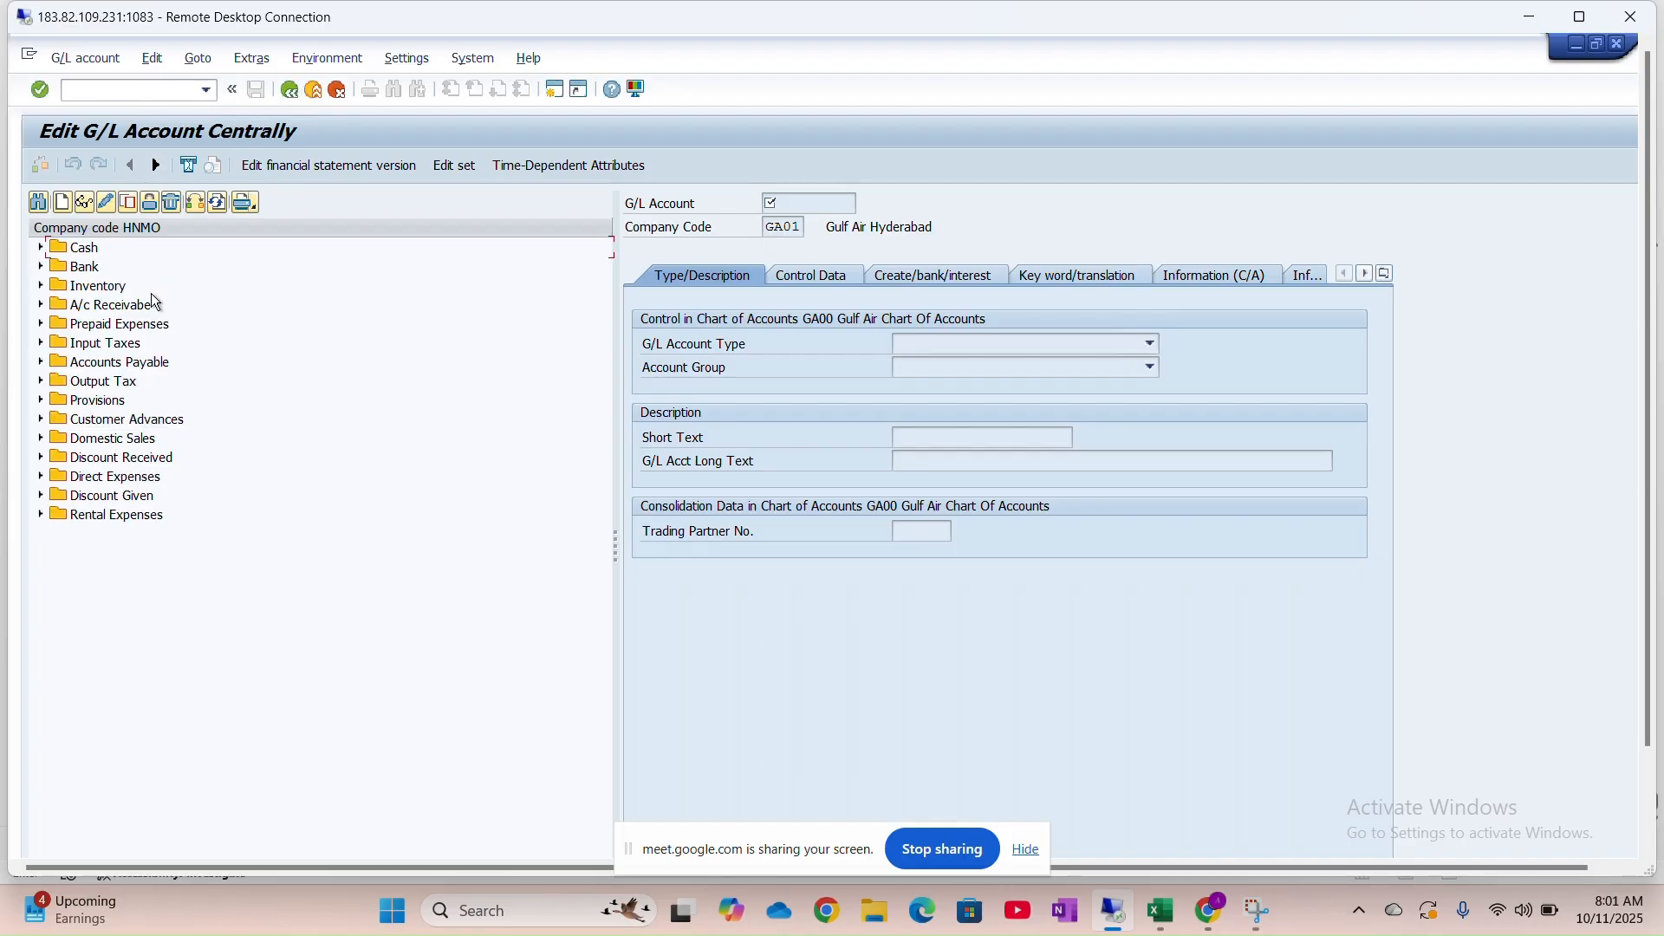
pyautogui.click(41, 267)
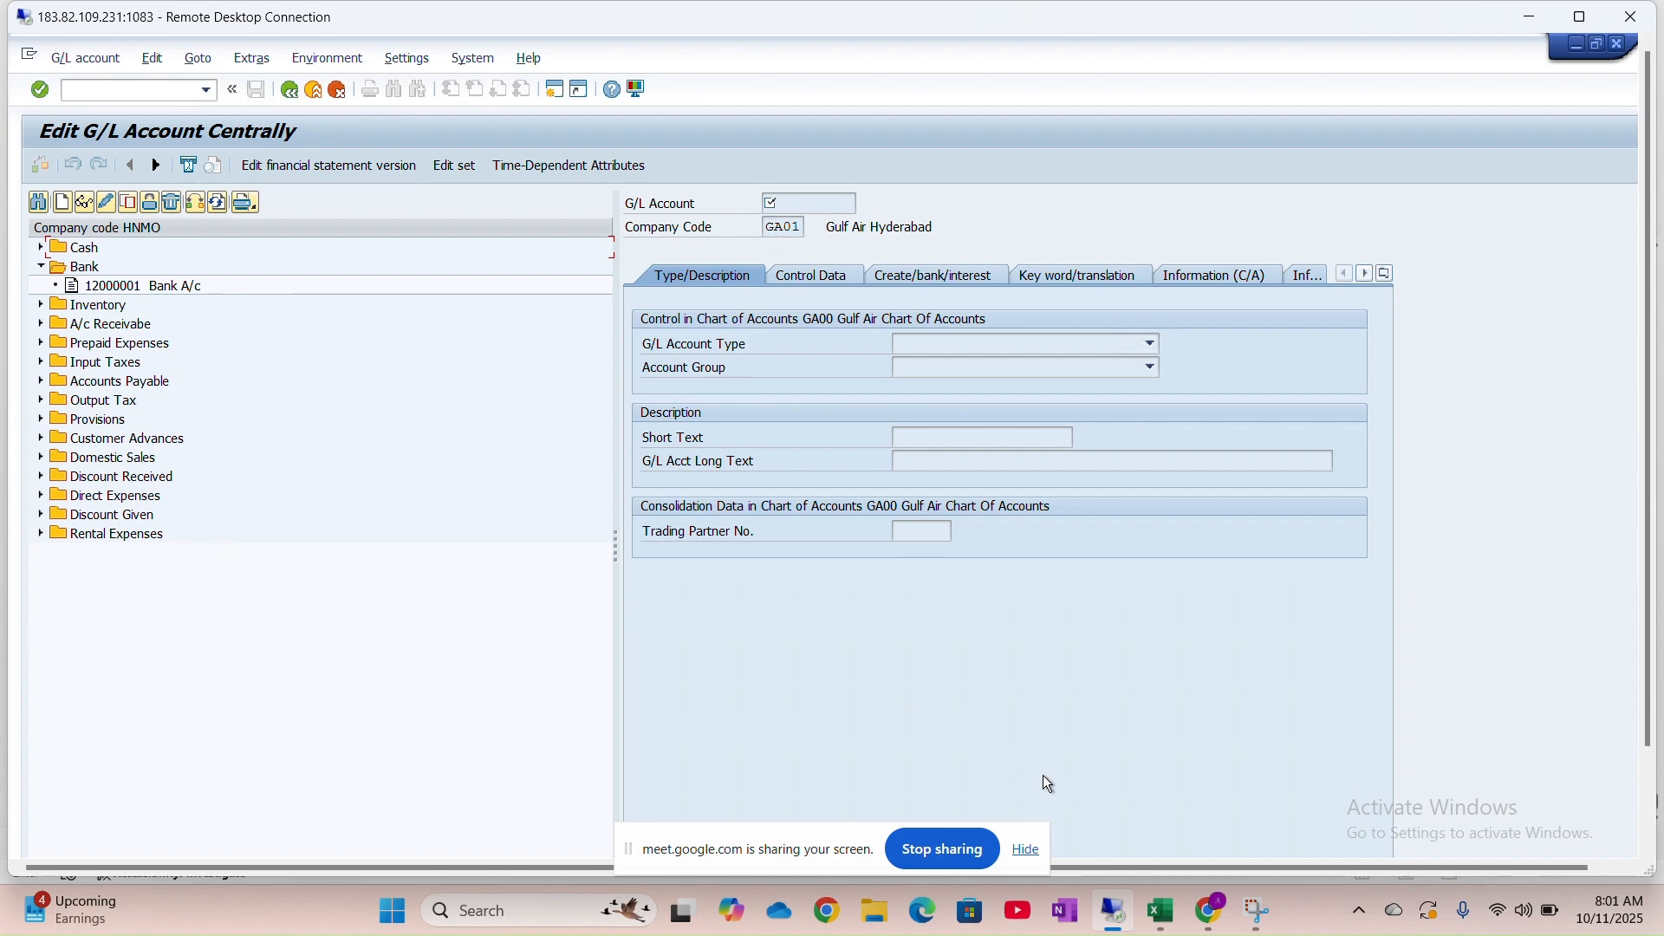
pyautogui.moveTo(1155, 908)
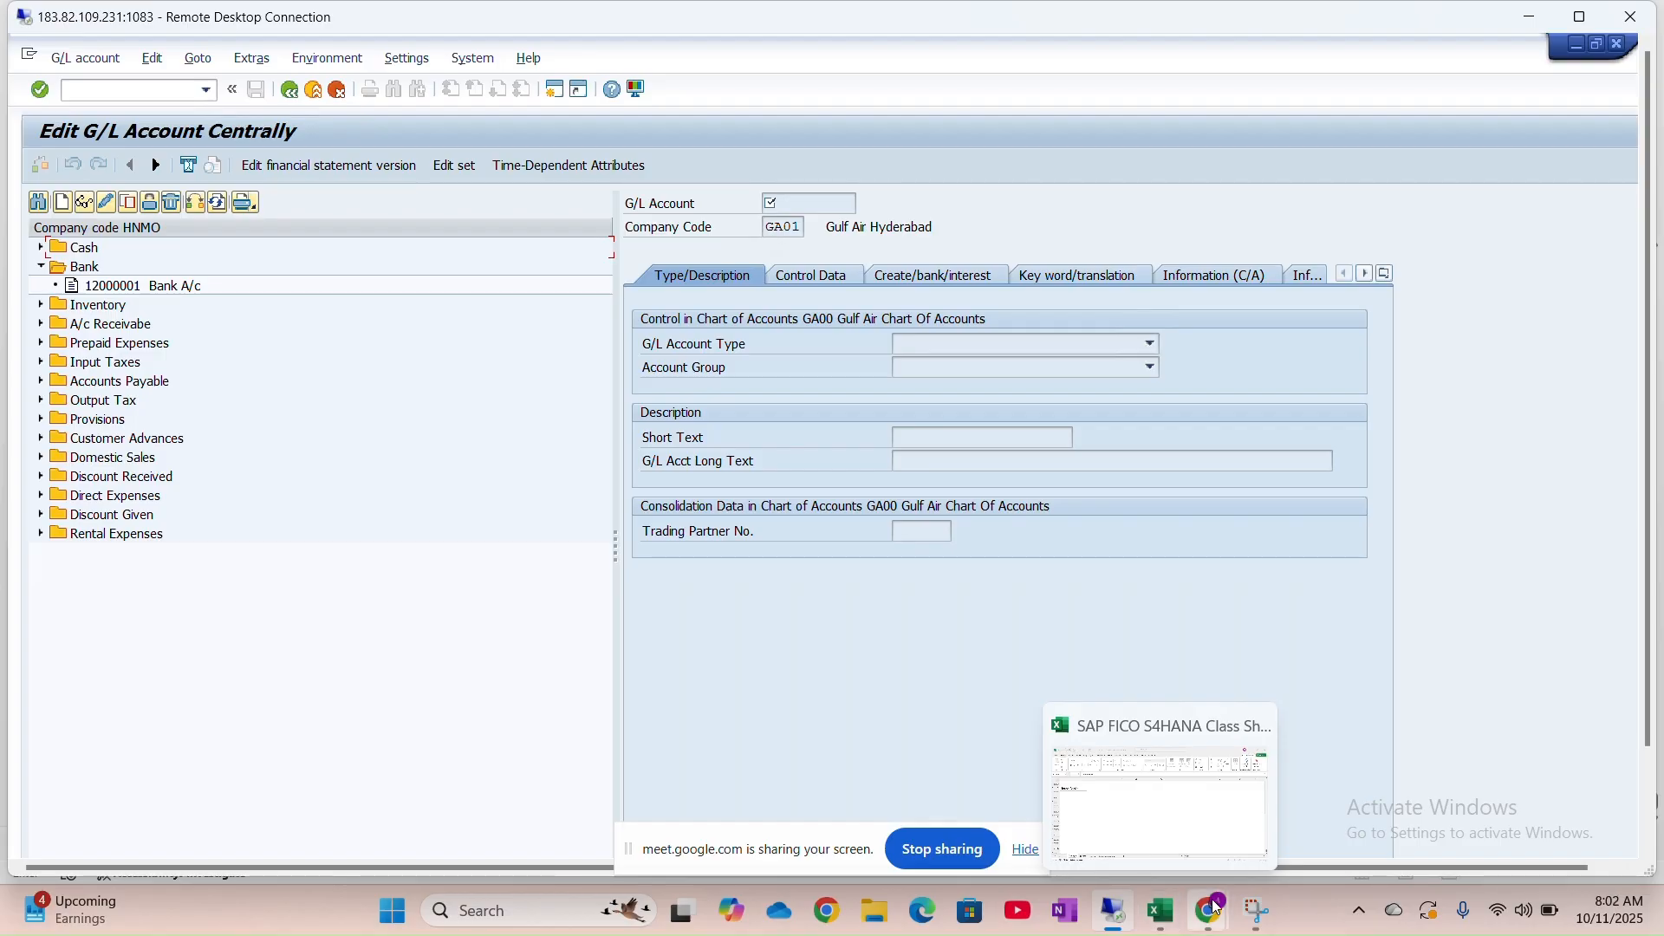
pyautogui.moveTo(1218, 913)
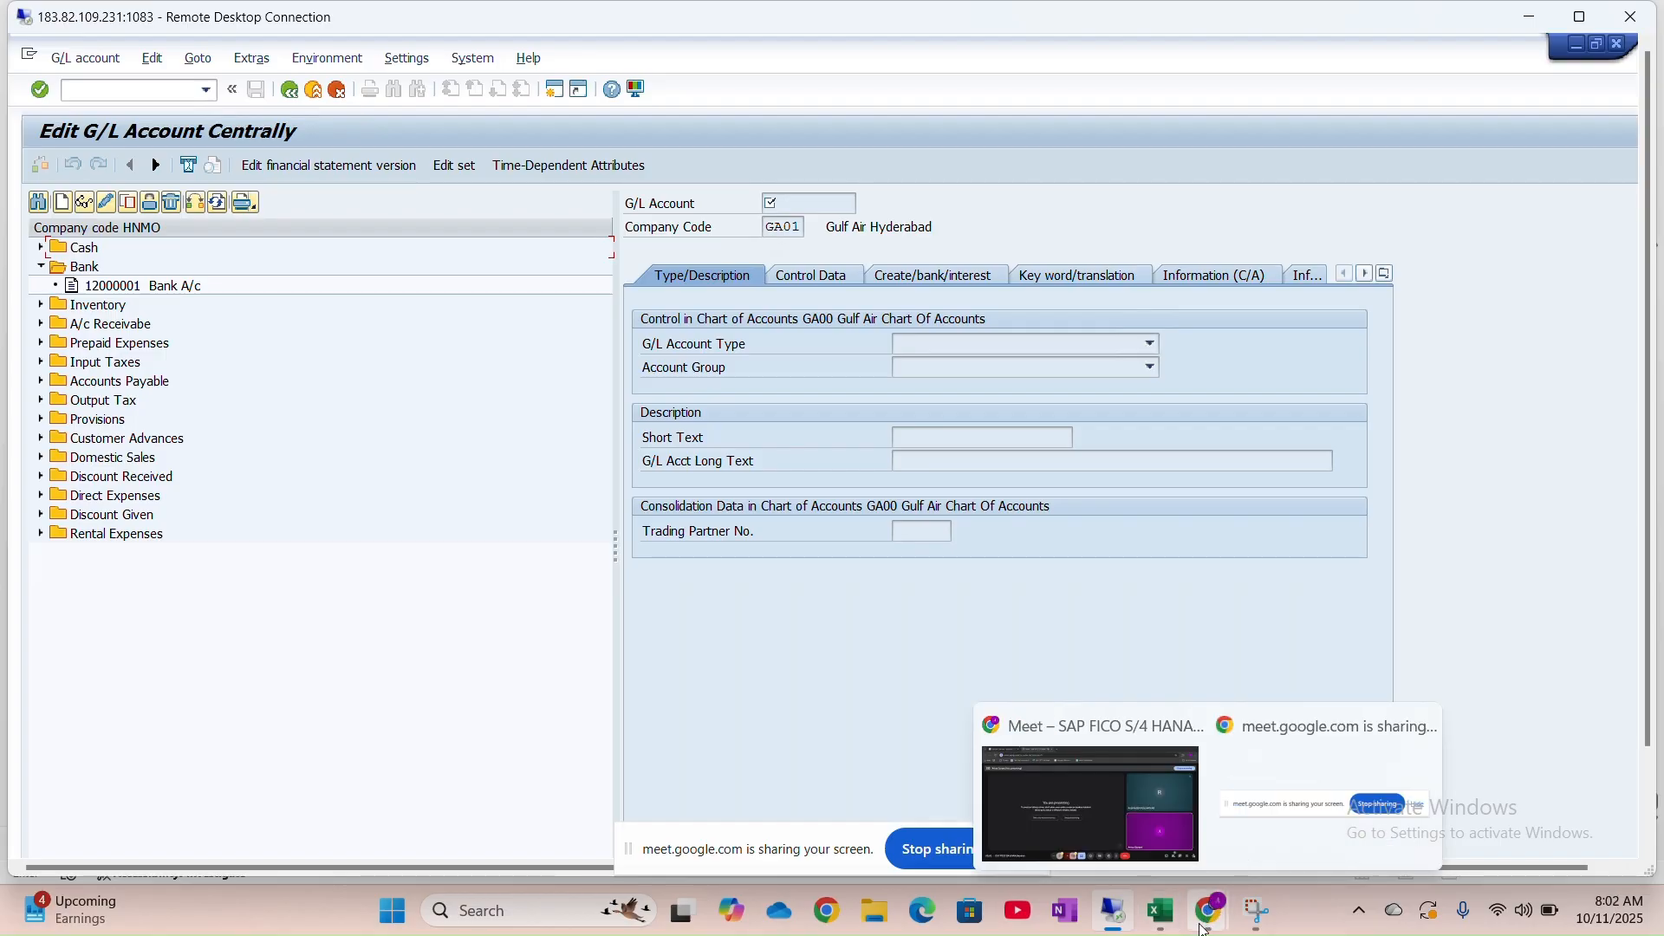
pyautogui.click(1159, 910)
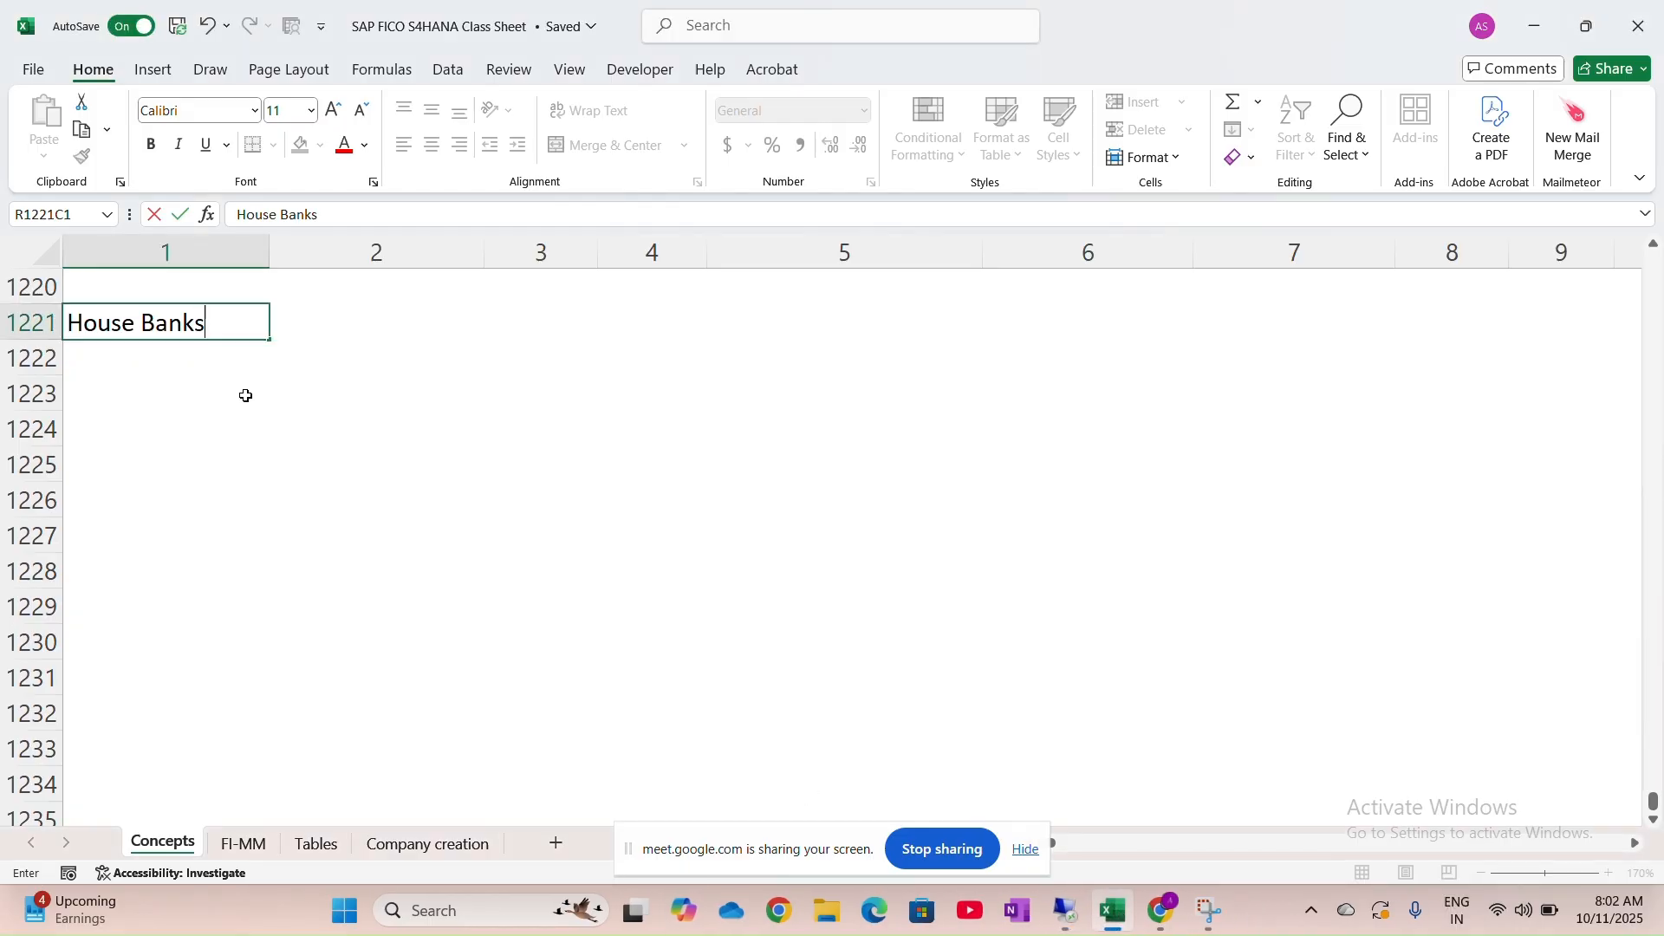
# Fill the House Banks heading cells in columns 1 and 2 light green
pyautogui.click(325, 322)
pyautogui.moveTo(325, 322); pyautogui.dragTo(212, 321)
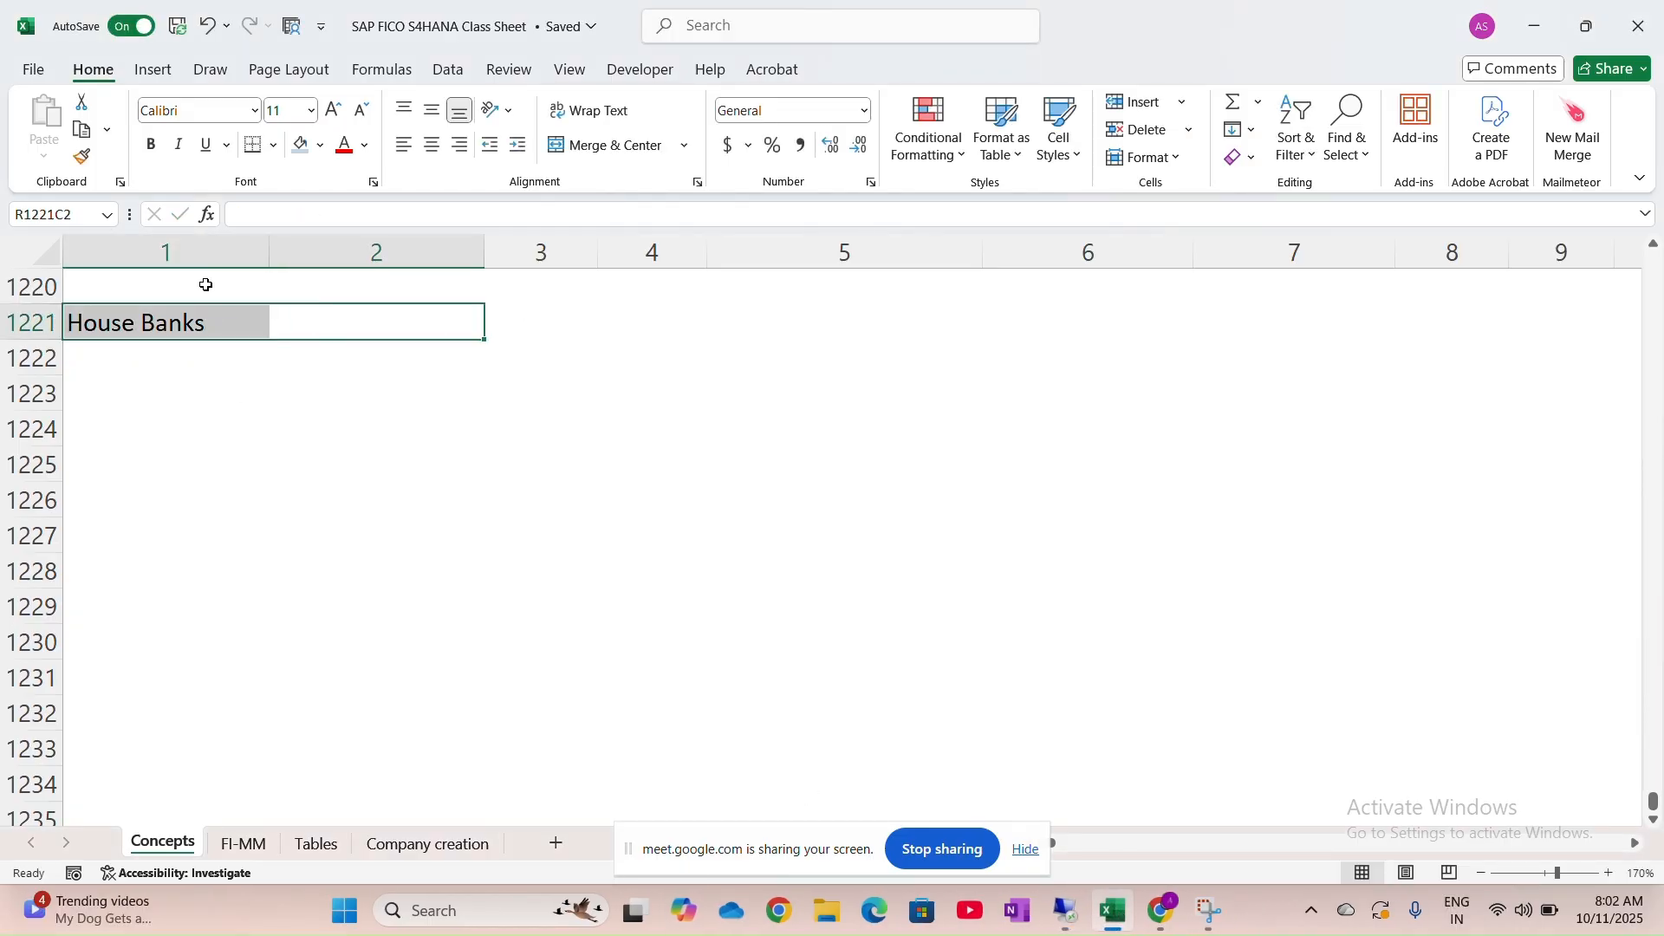
pyautogui.click(320, 149)
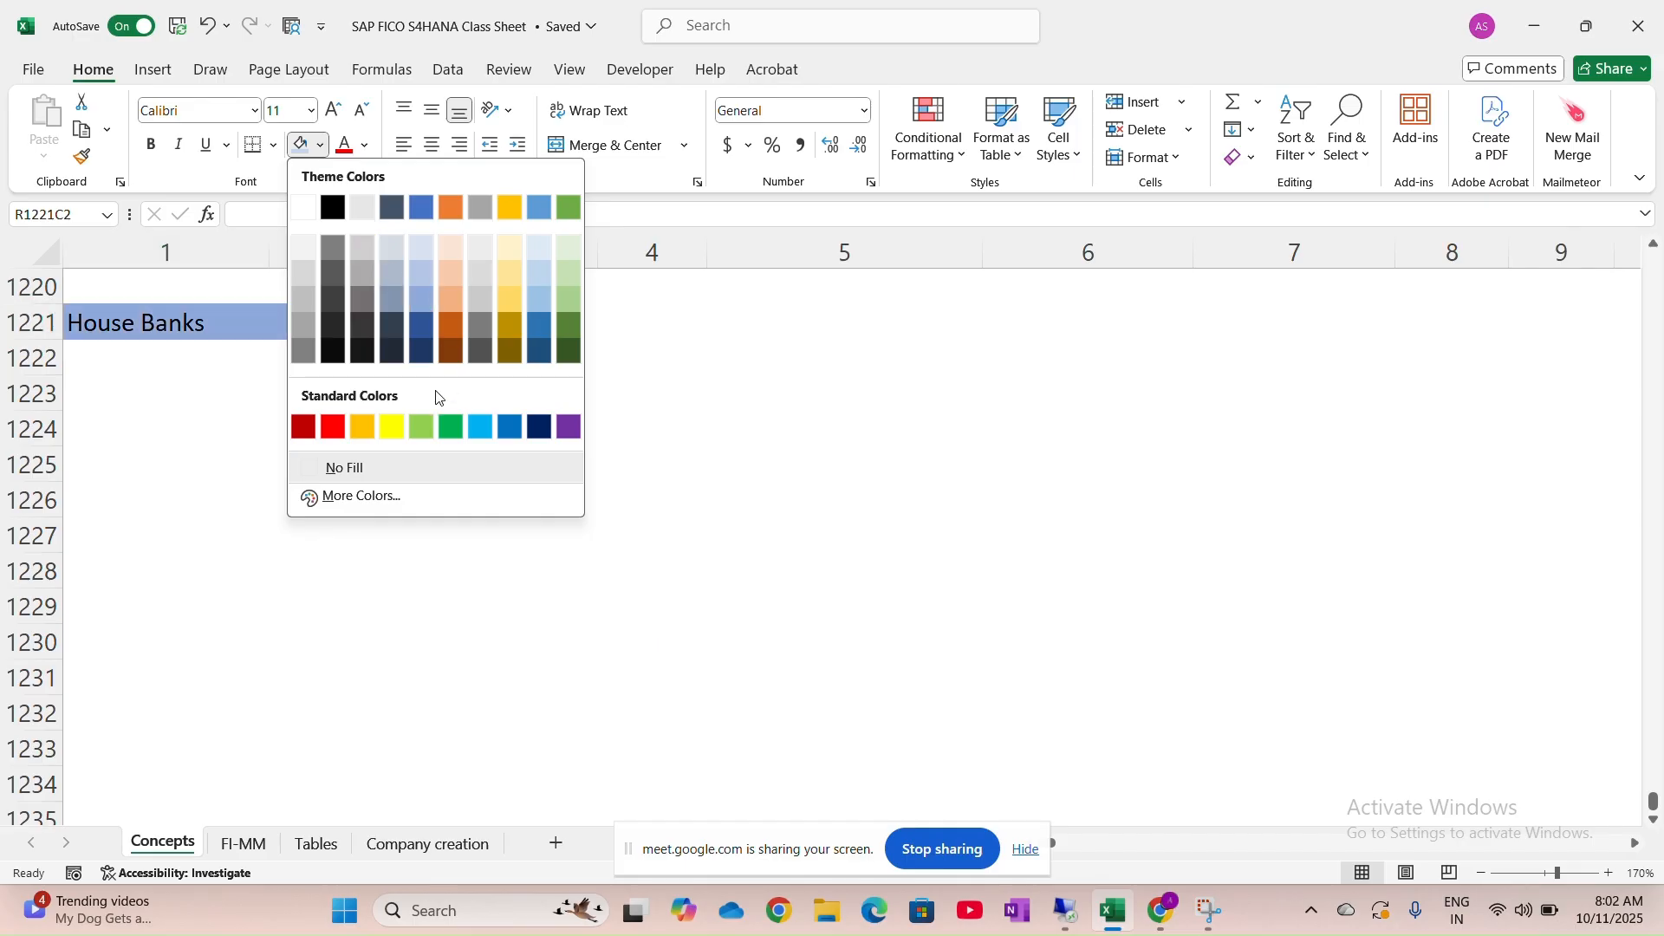
pyautogui.click(423, 425)
# In R1222C1 enter note 1 defining House Banks as the company's account-holding banks (ICICI / AXIS/ HDFC )
pyautogui.click(112, 359)
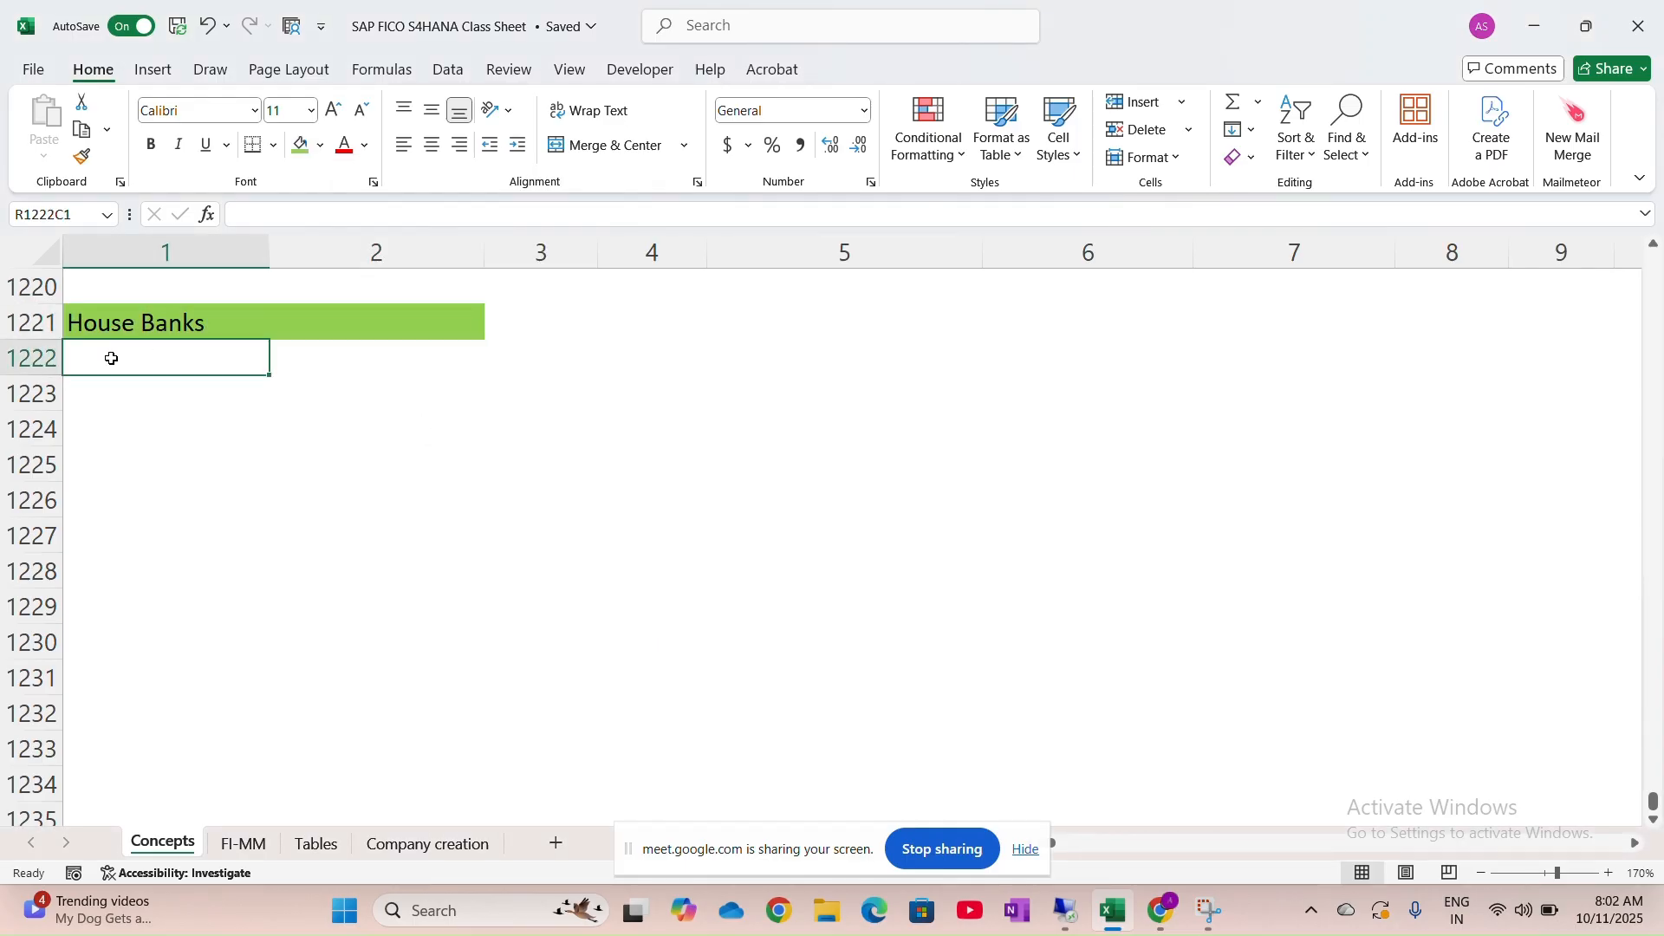
pyautogui.write('1. ')
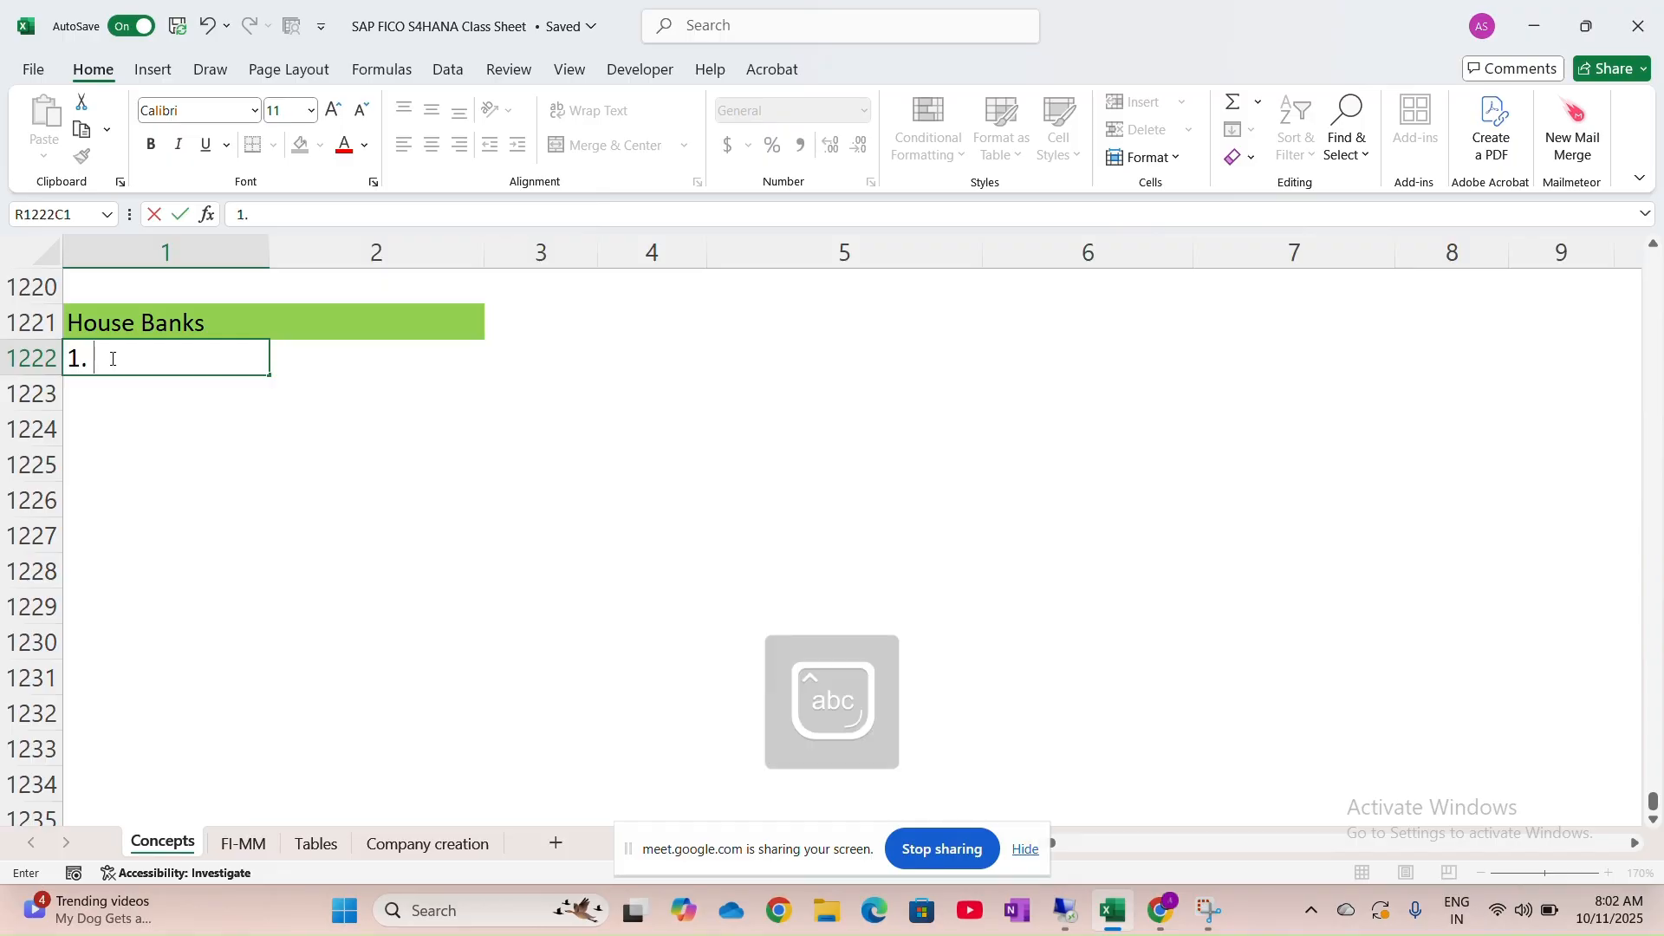
pyautogui.write('House Banks are')
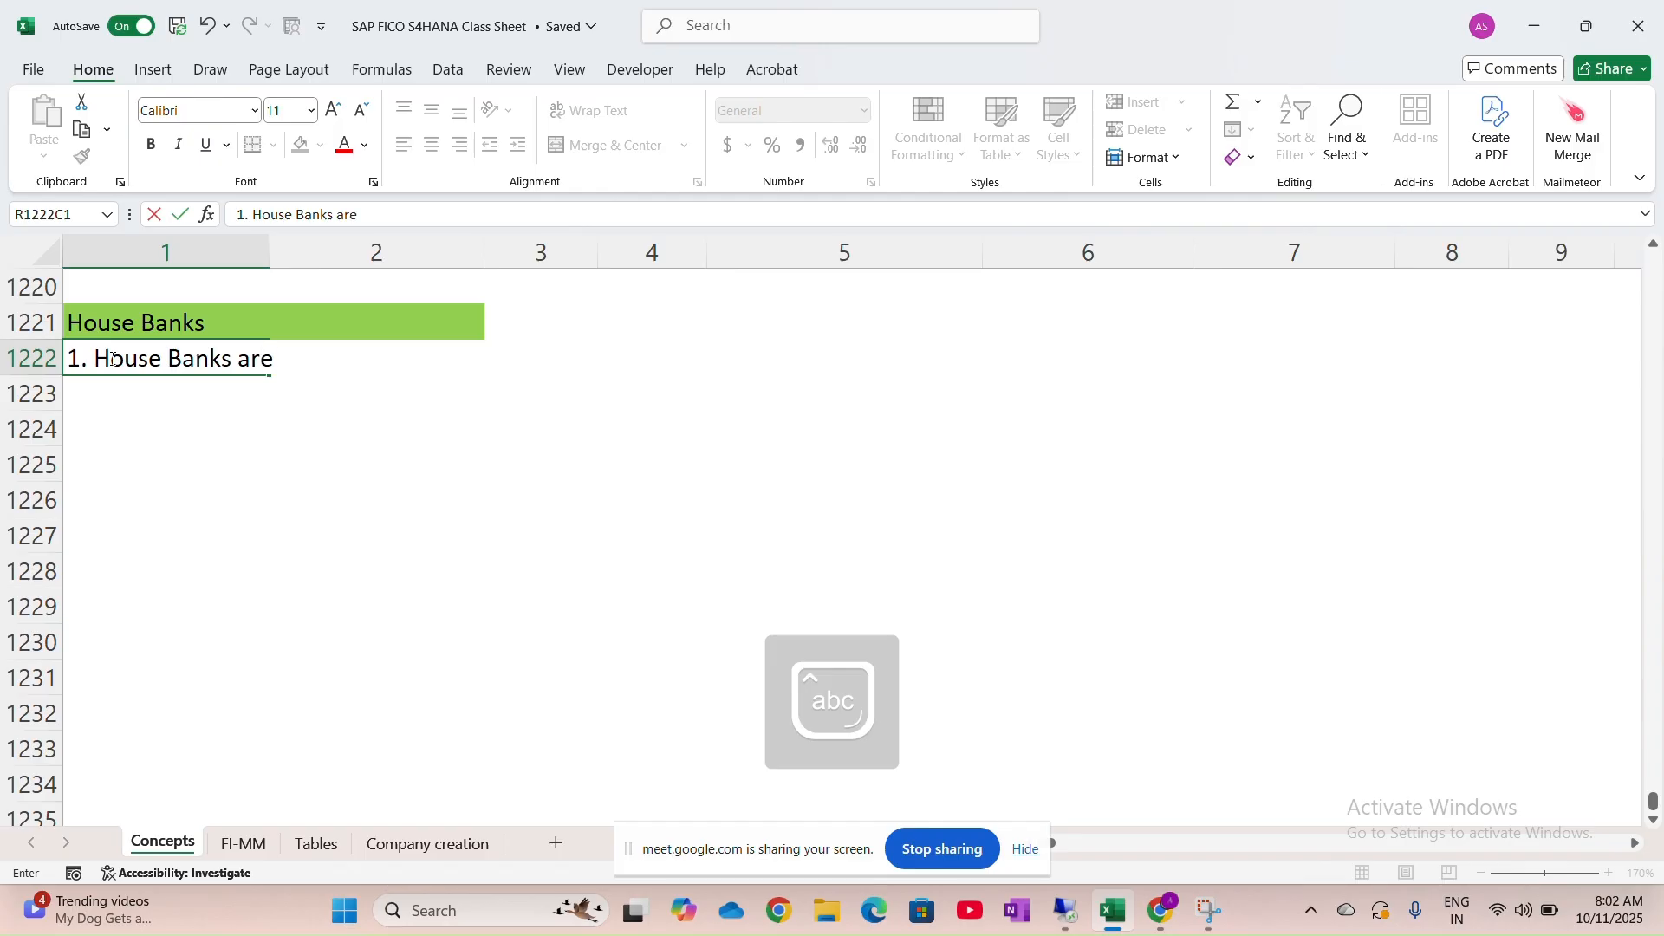
pyautogui.write(' the ban')
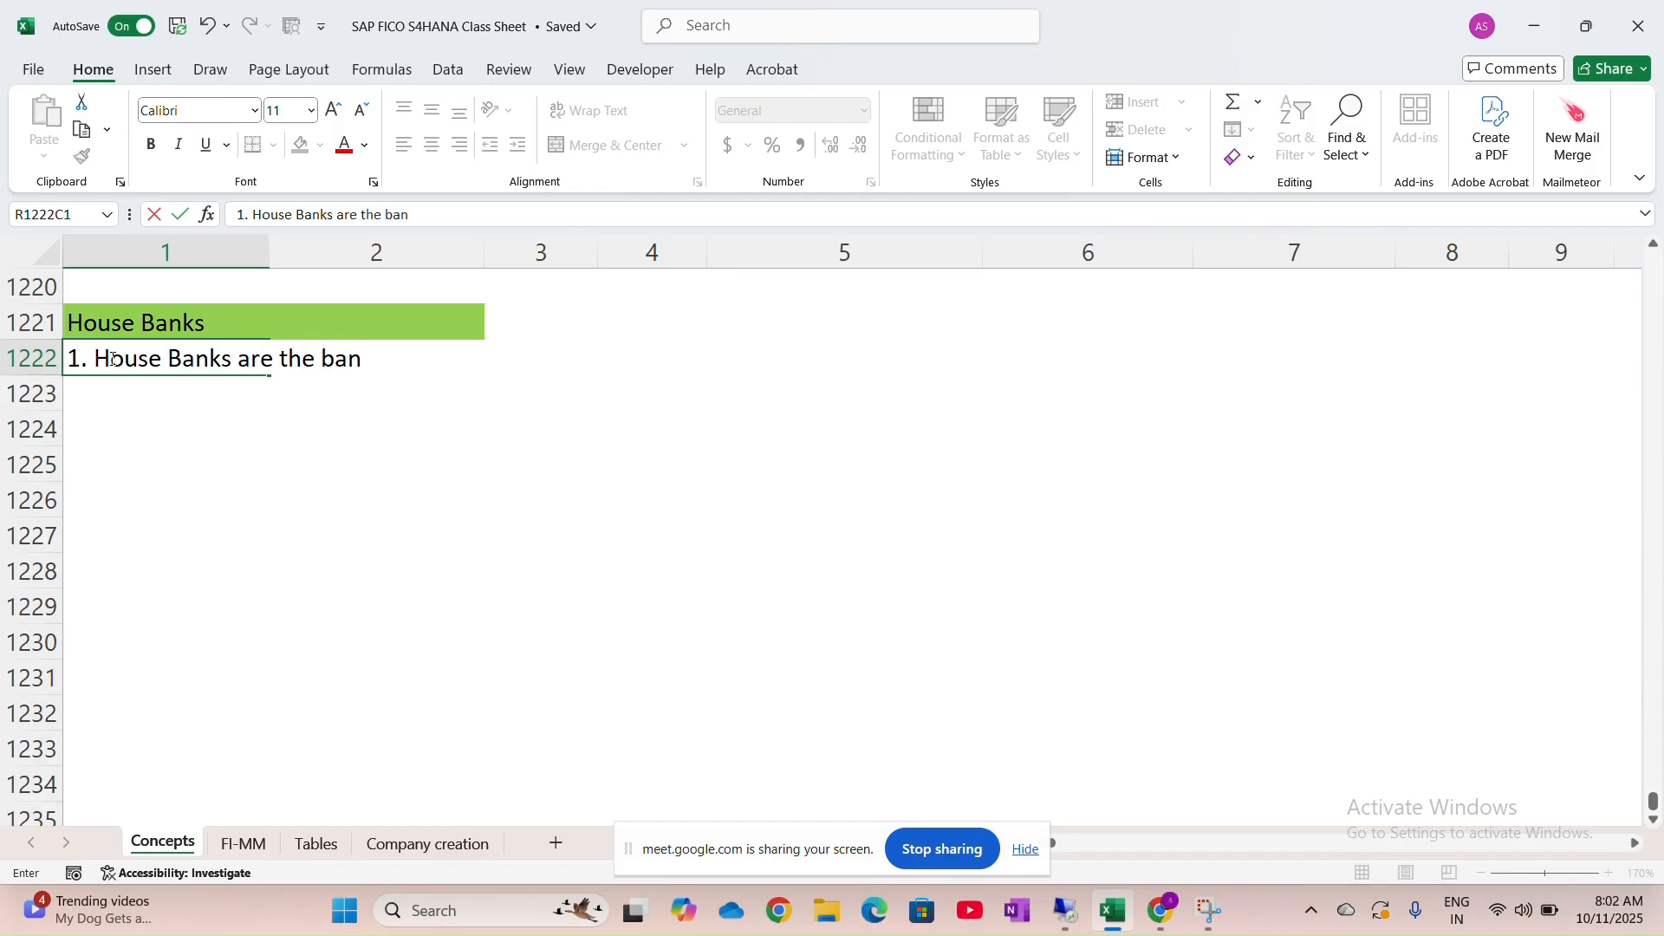
pyautogui.write('ks with whi')
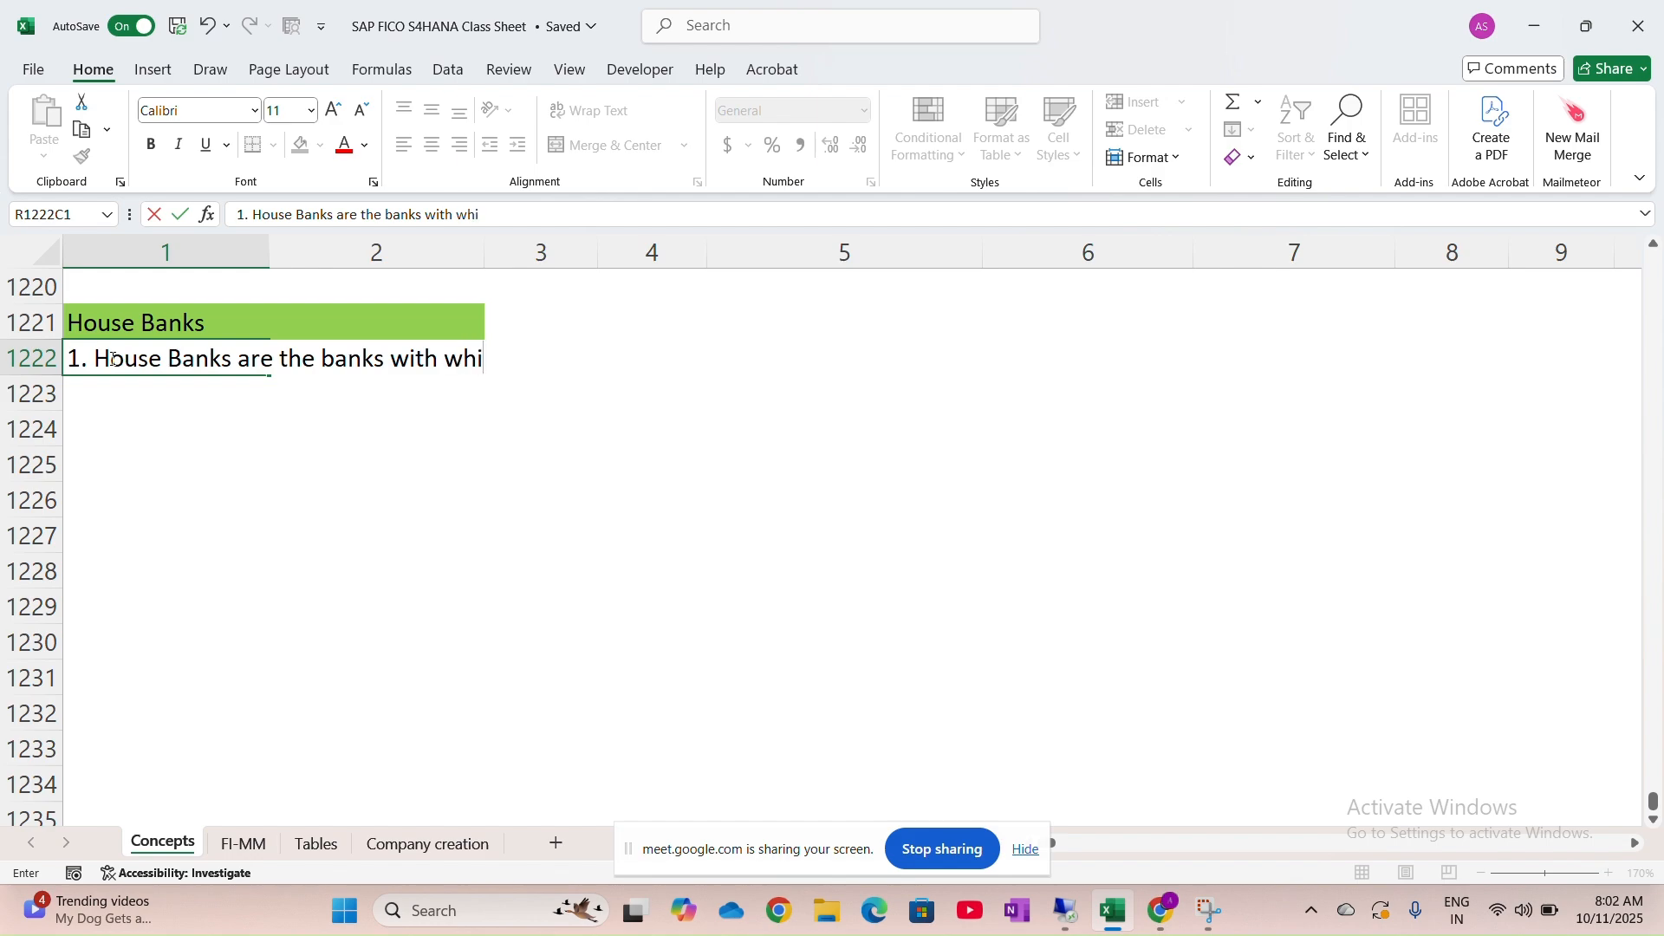
pyautogui.write('ch a com')
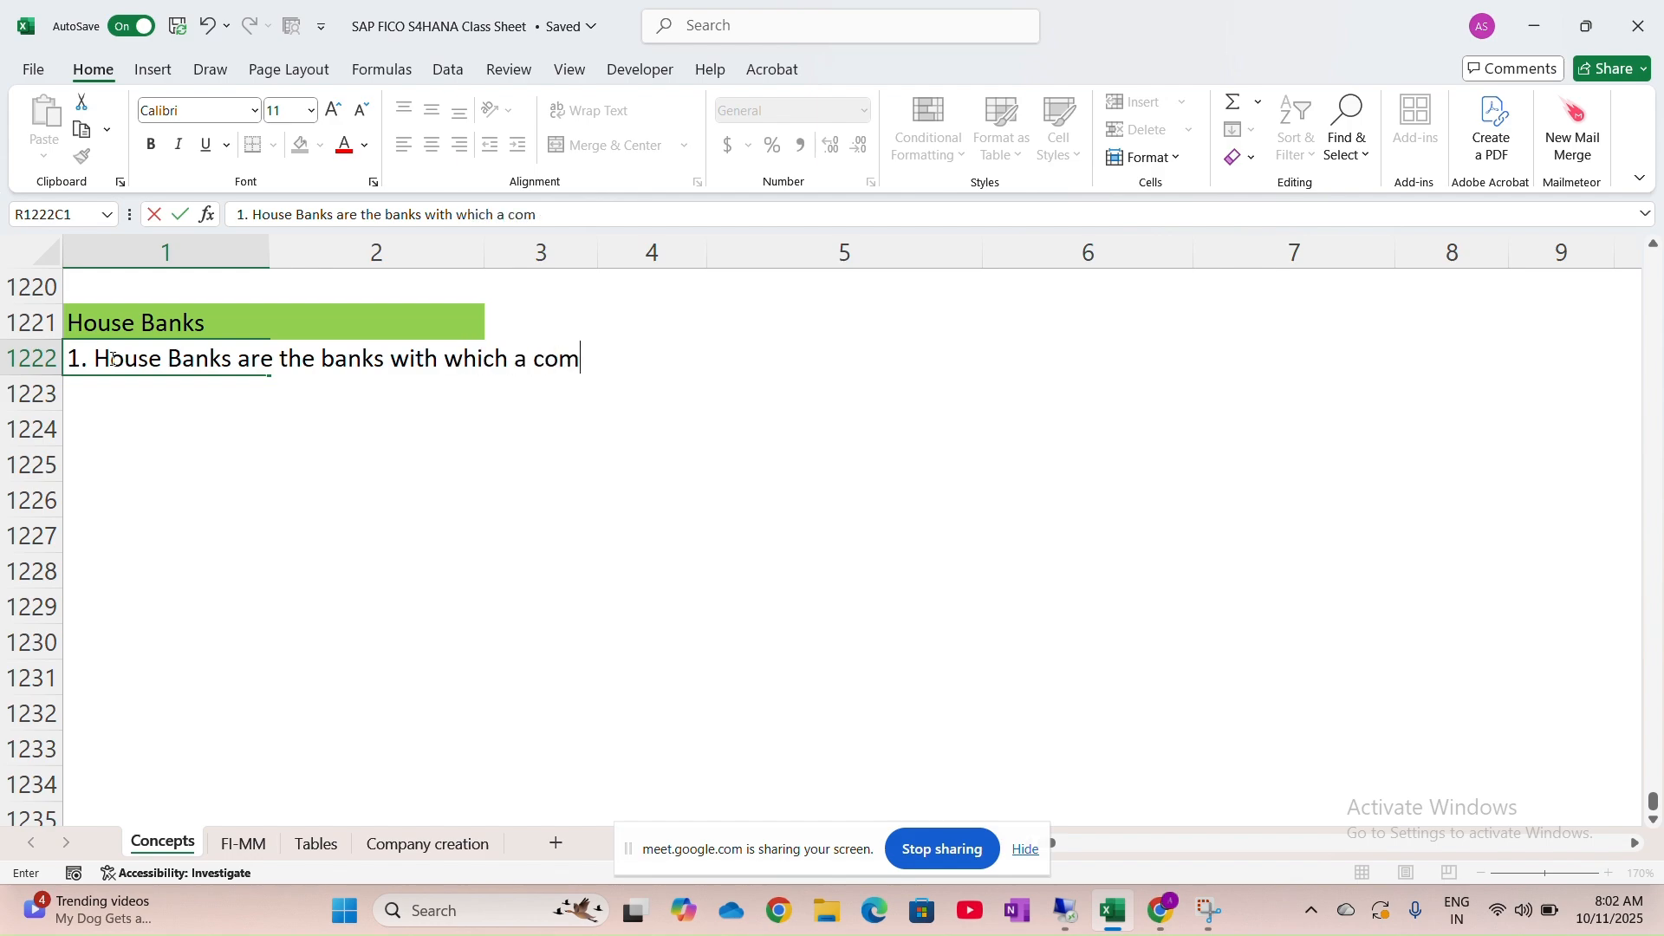
pyautogui.write('pany ma')
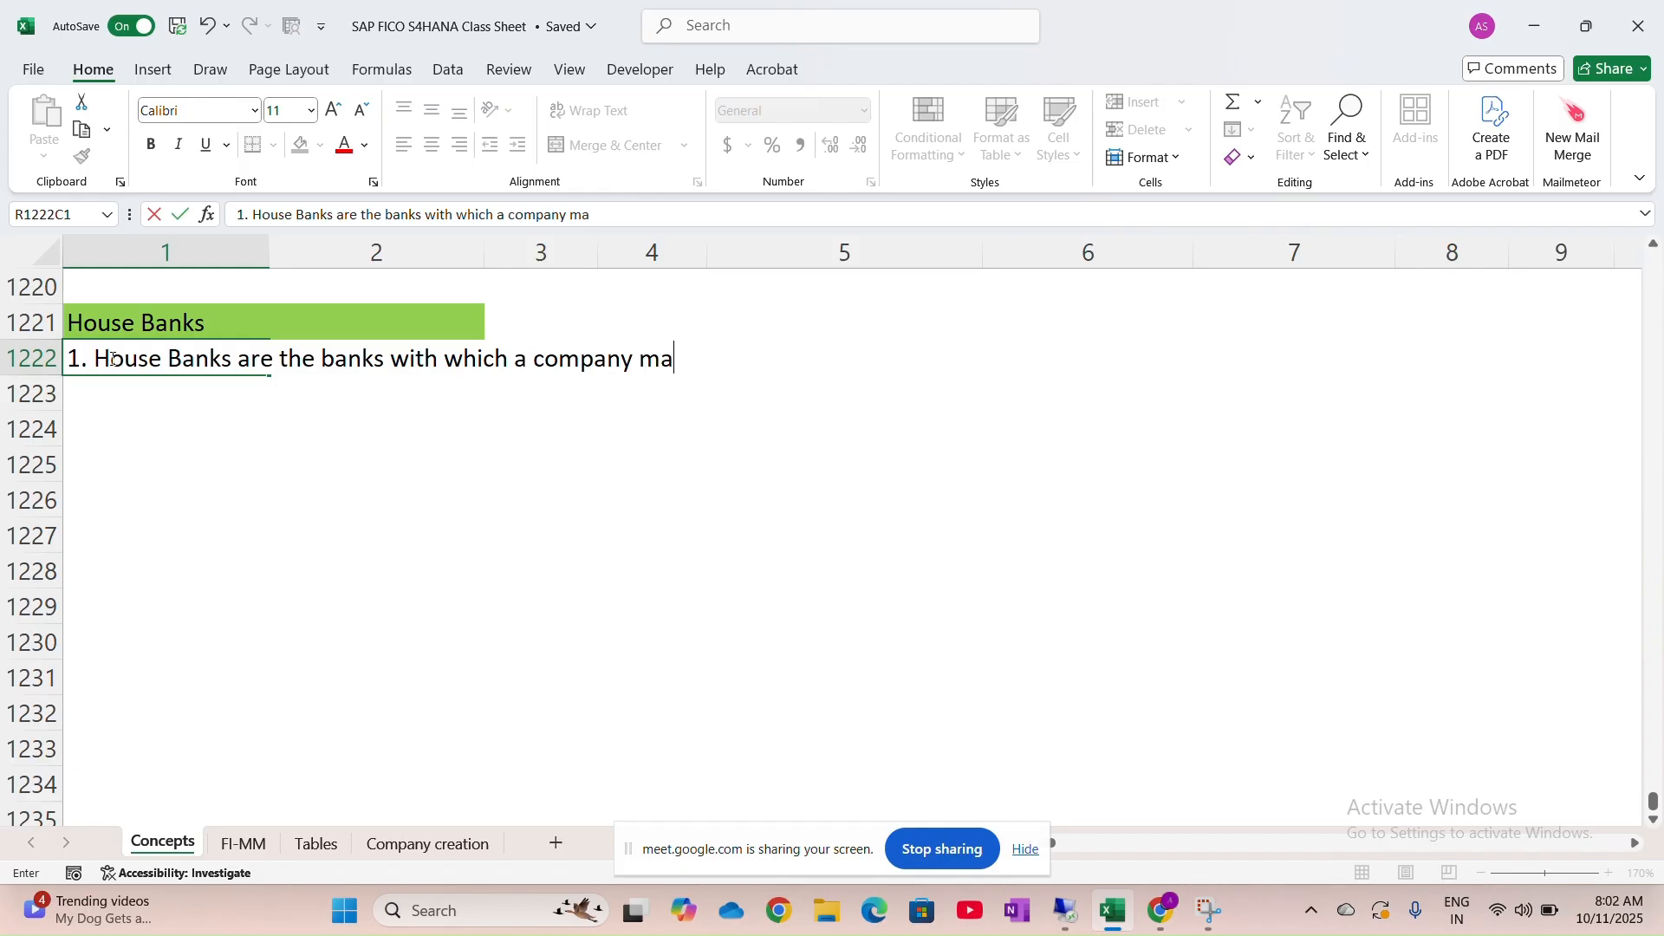
pyautogui.write('intains its accoub')
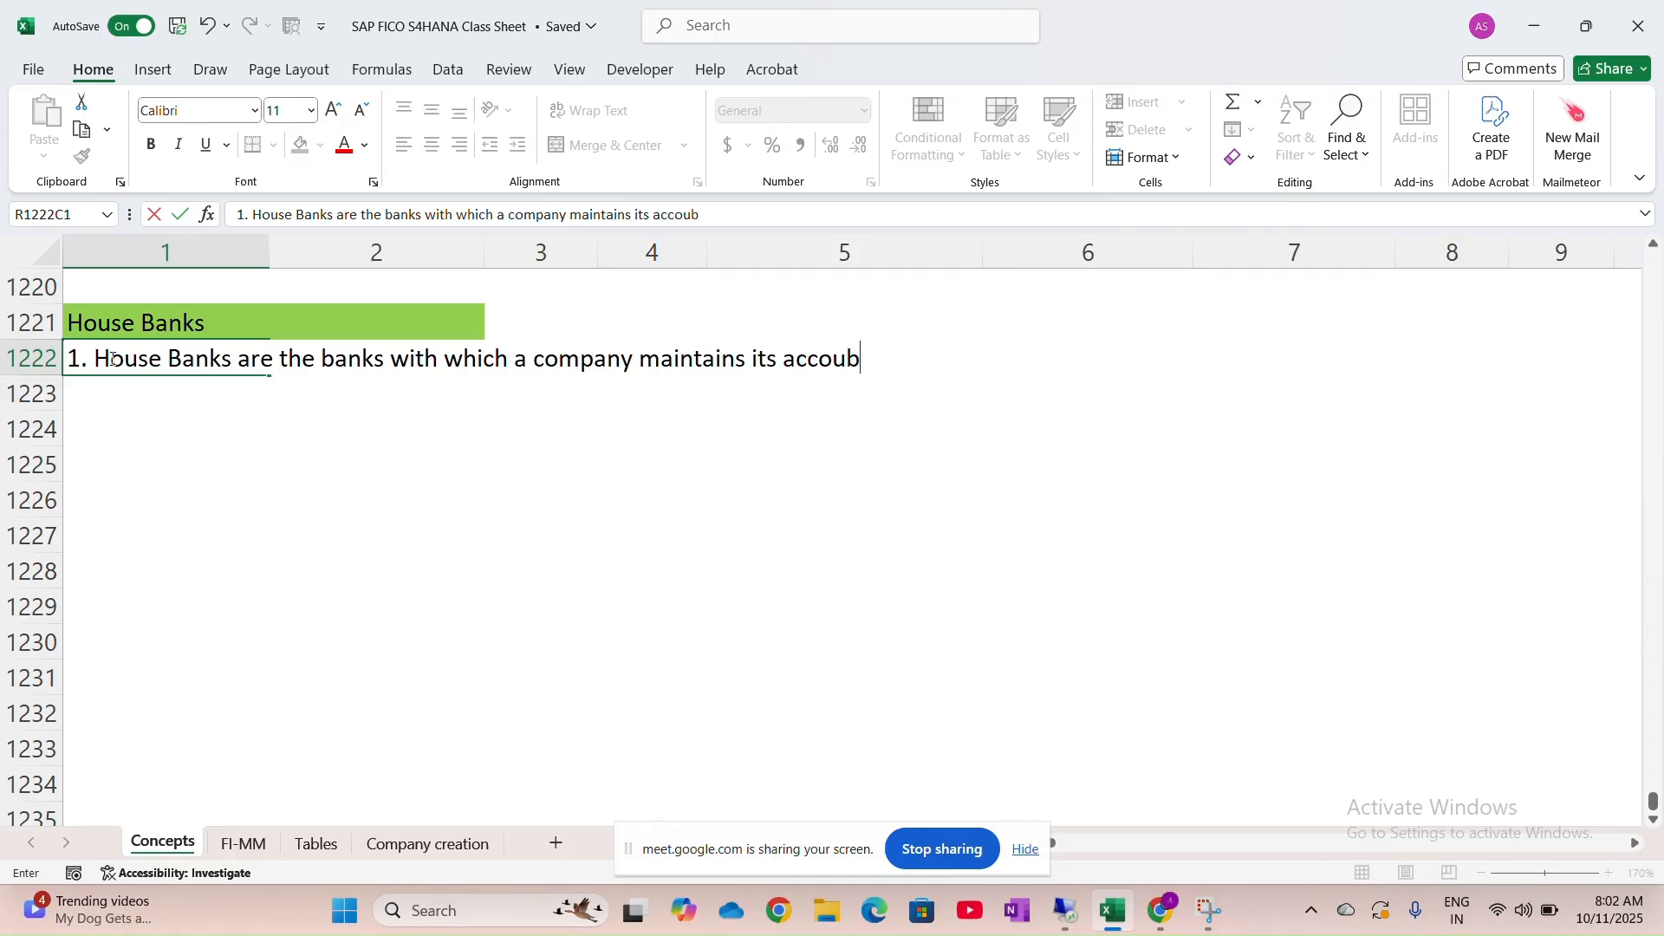
pyautogui.press('BackSpace')
pyautogui.write('nts (')
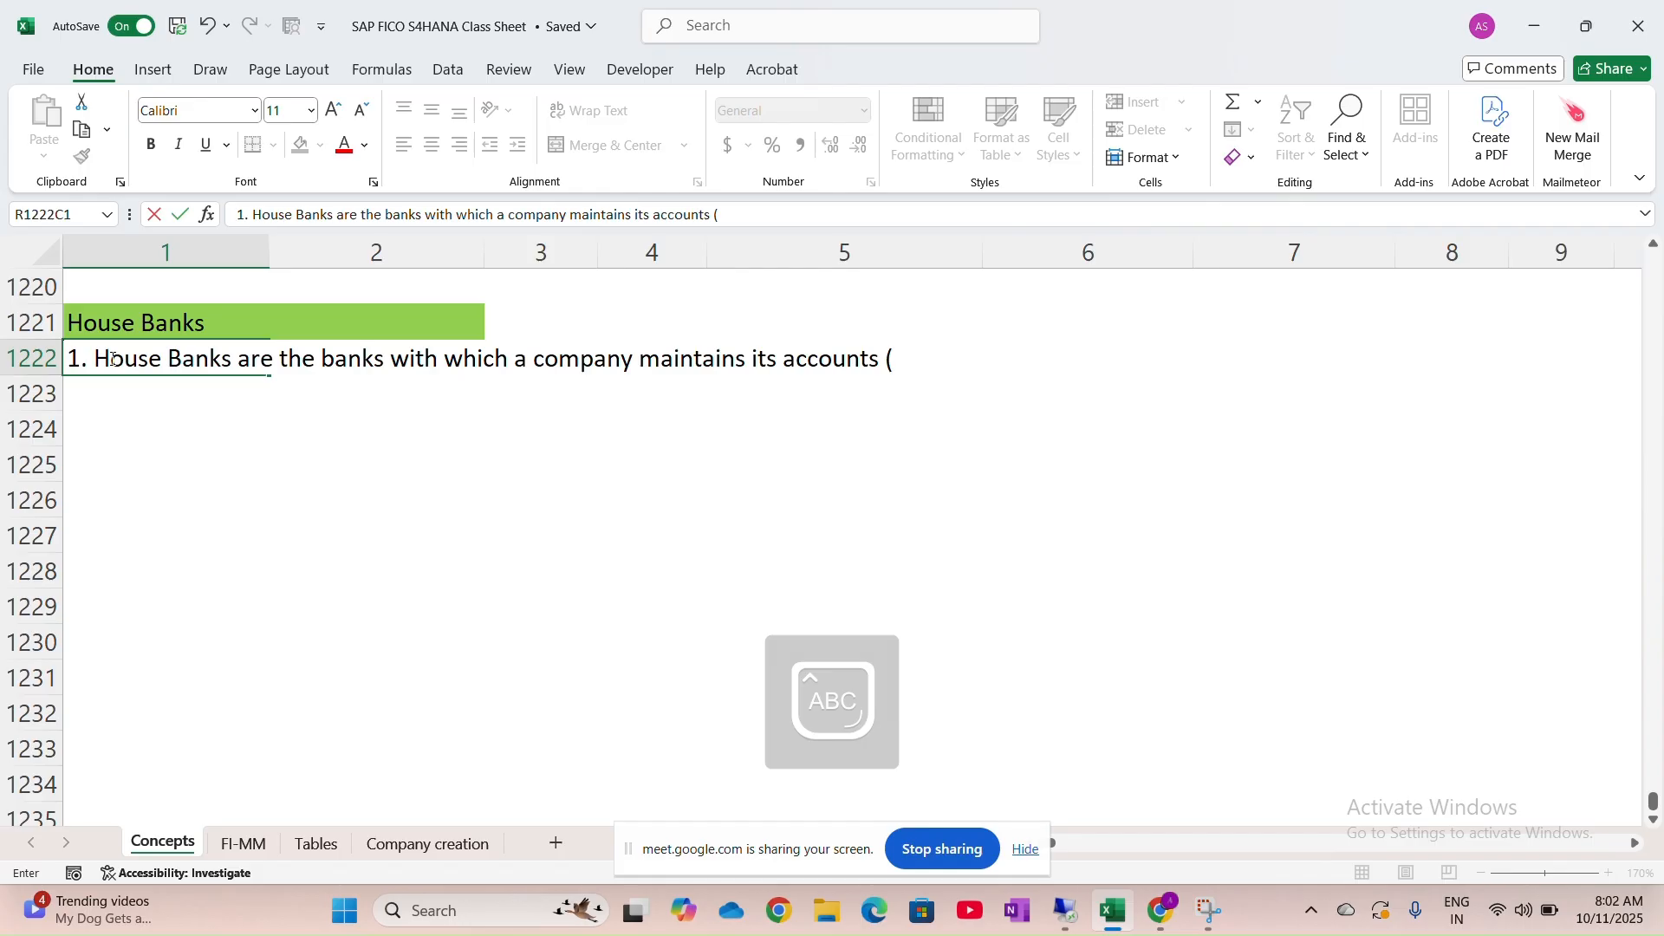
pyautogui.write('ICICI / A')
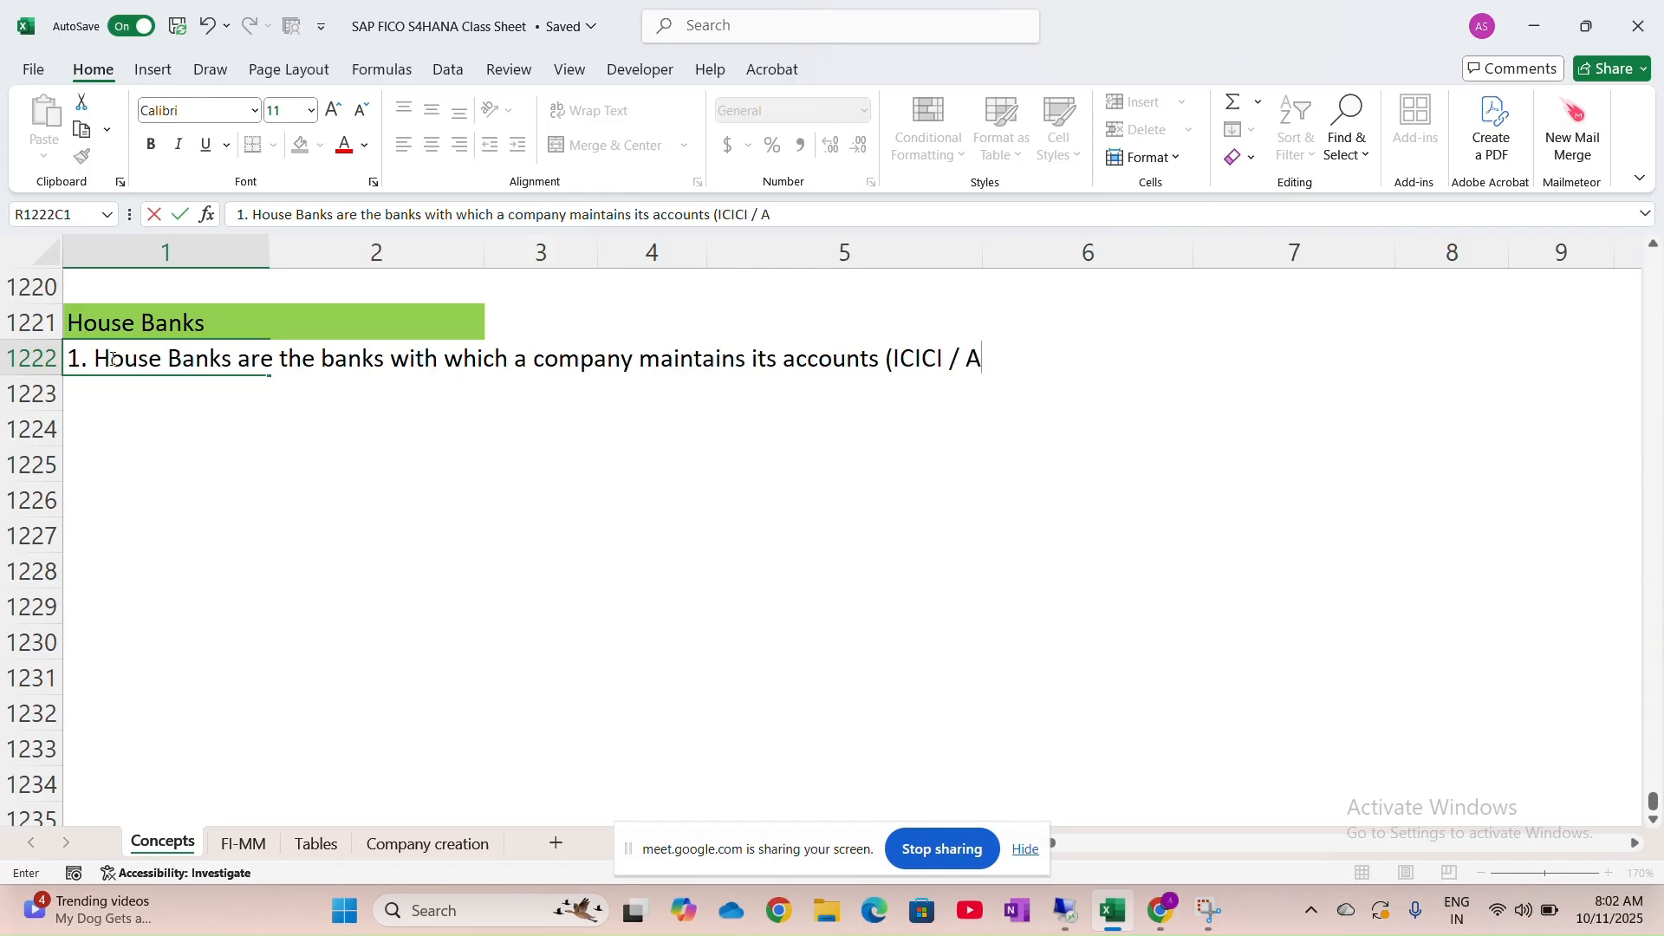
pyautogui.write('XIS/ HDFC ')
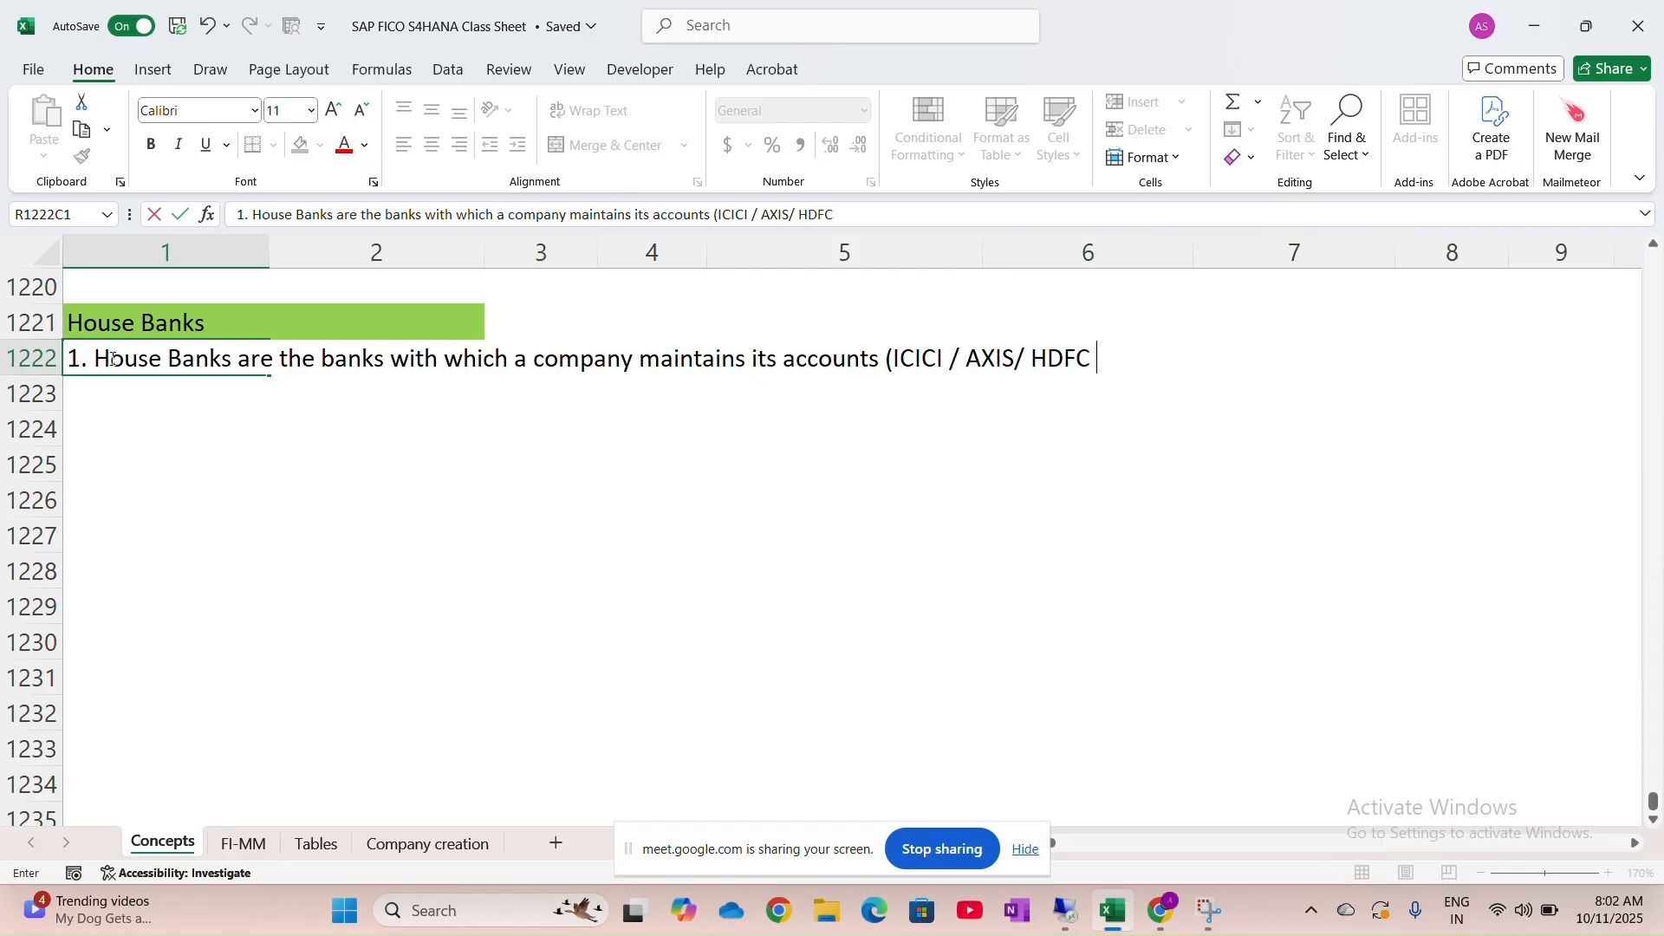
pyautogui.write(')')
pyautogui.press('Return')
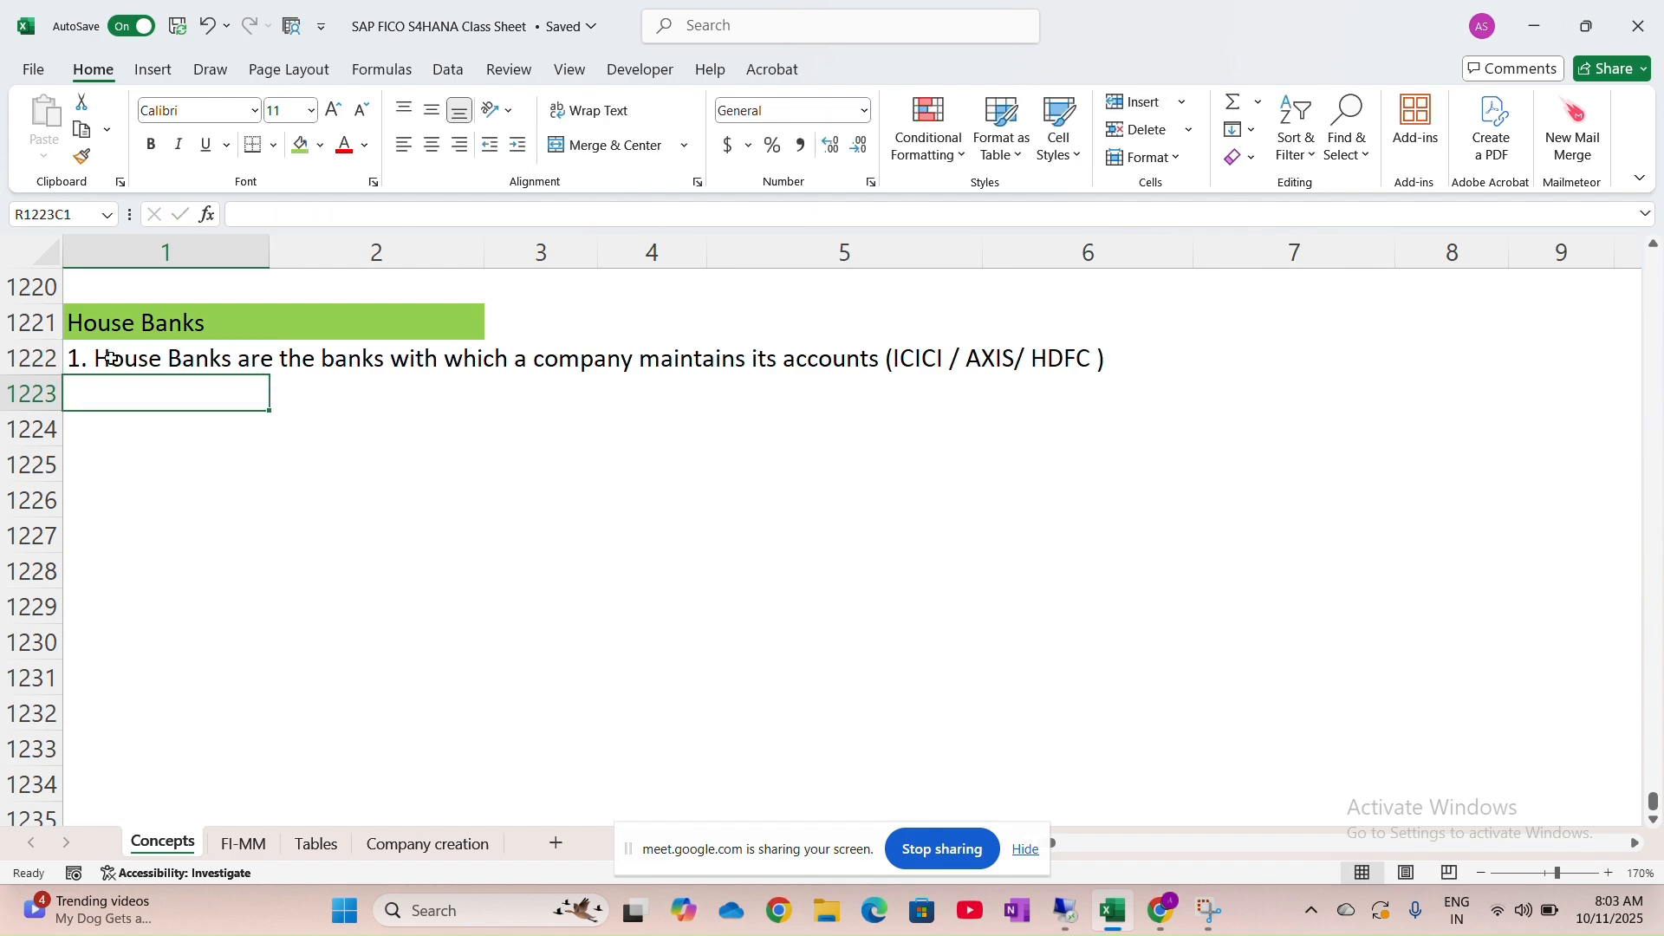
# Type '2.' in cell R1223C1 to start the second note
pyautogui.write('2.')
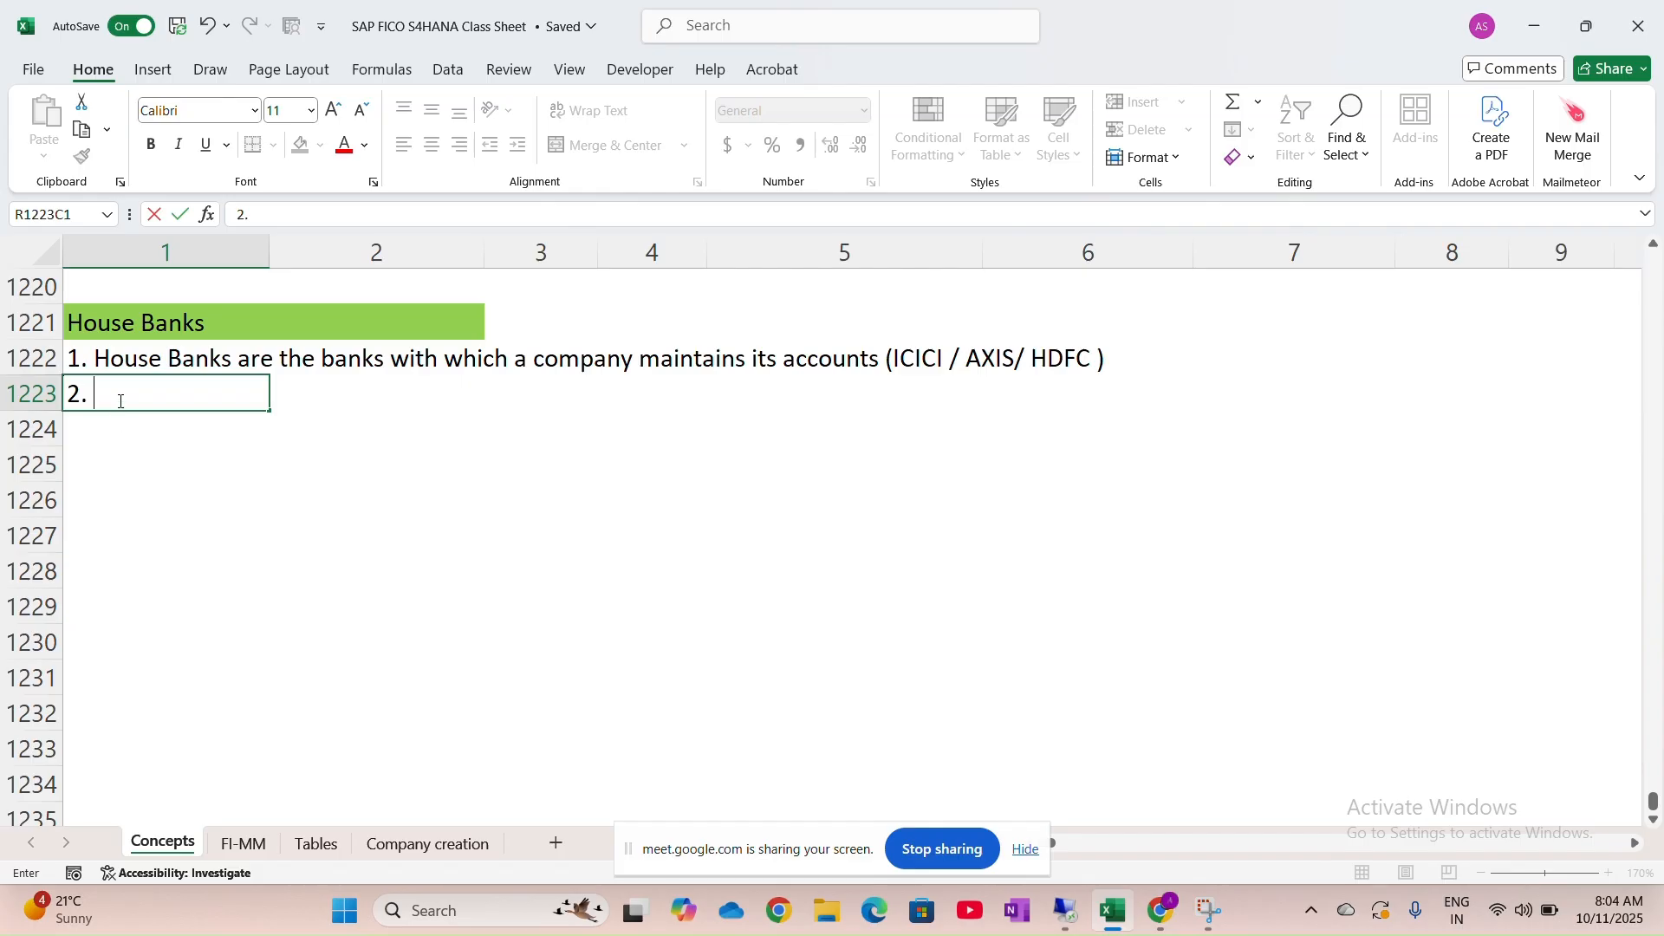
# Complete and commit note 2: House Banks must be created before using any Bank GL A/c
pyautogui.write('Be')
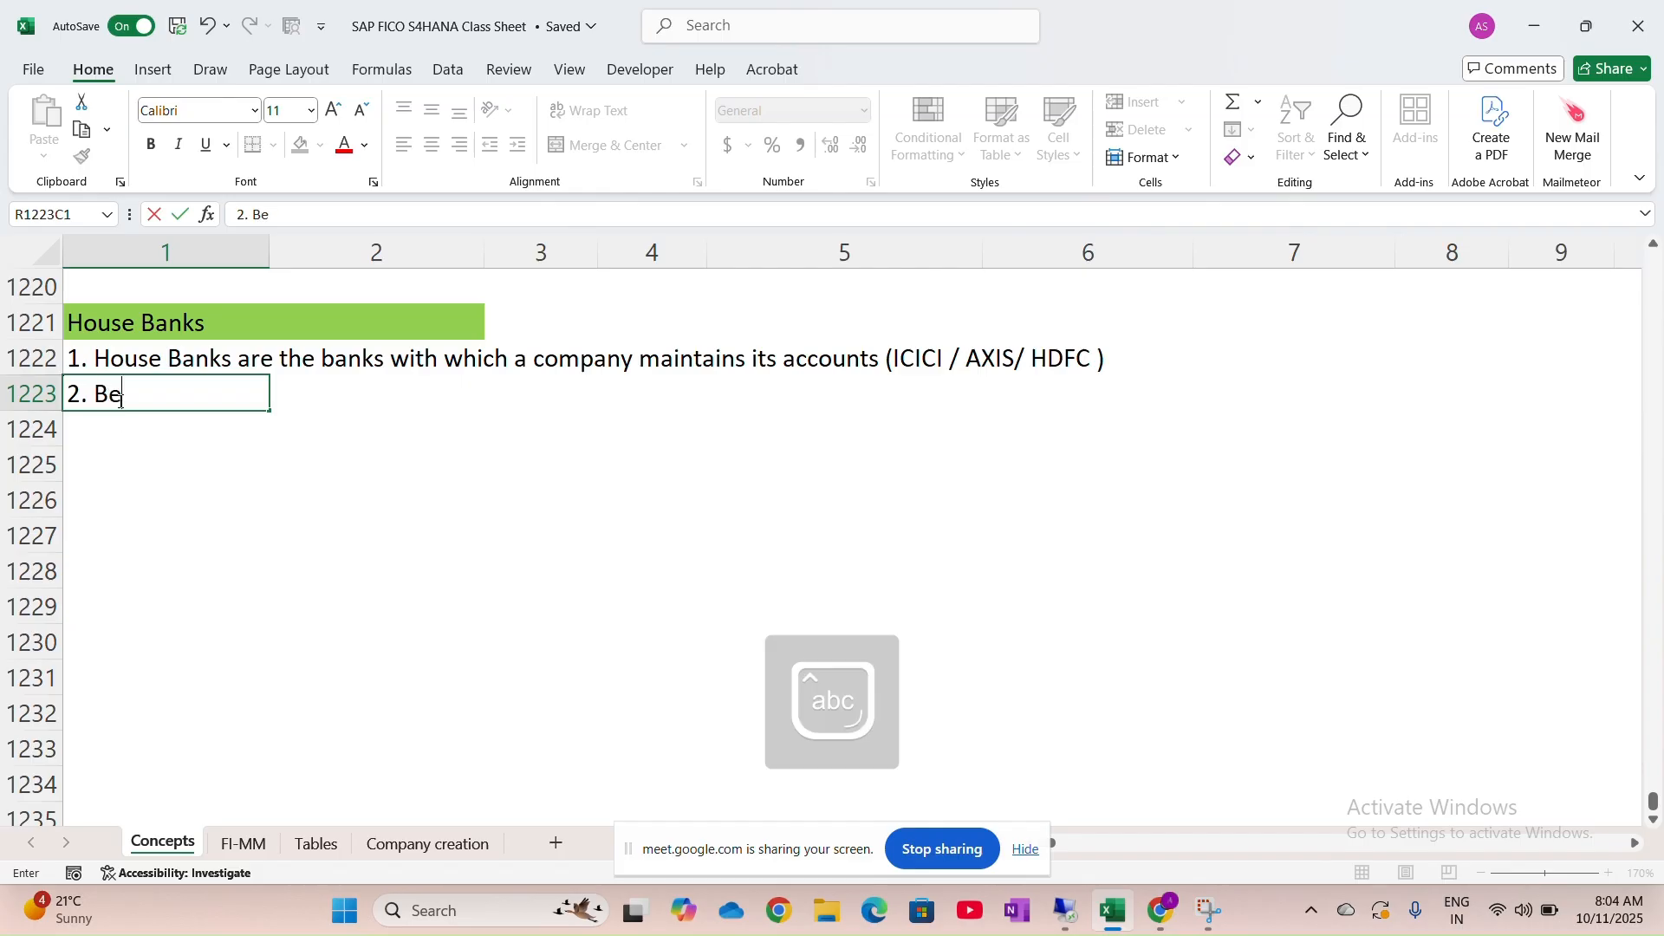
pyautogui.write('fore using ')
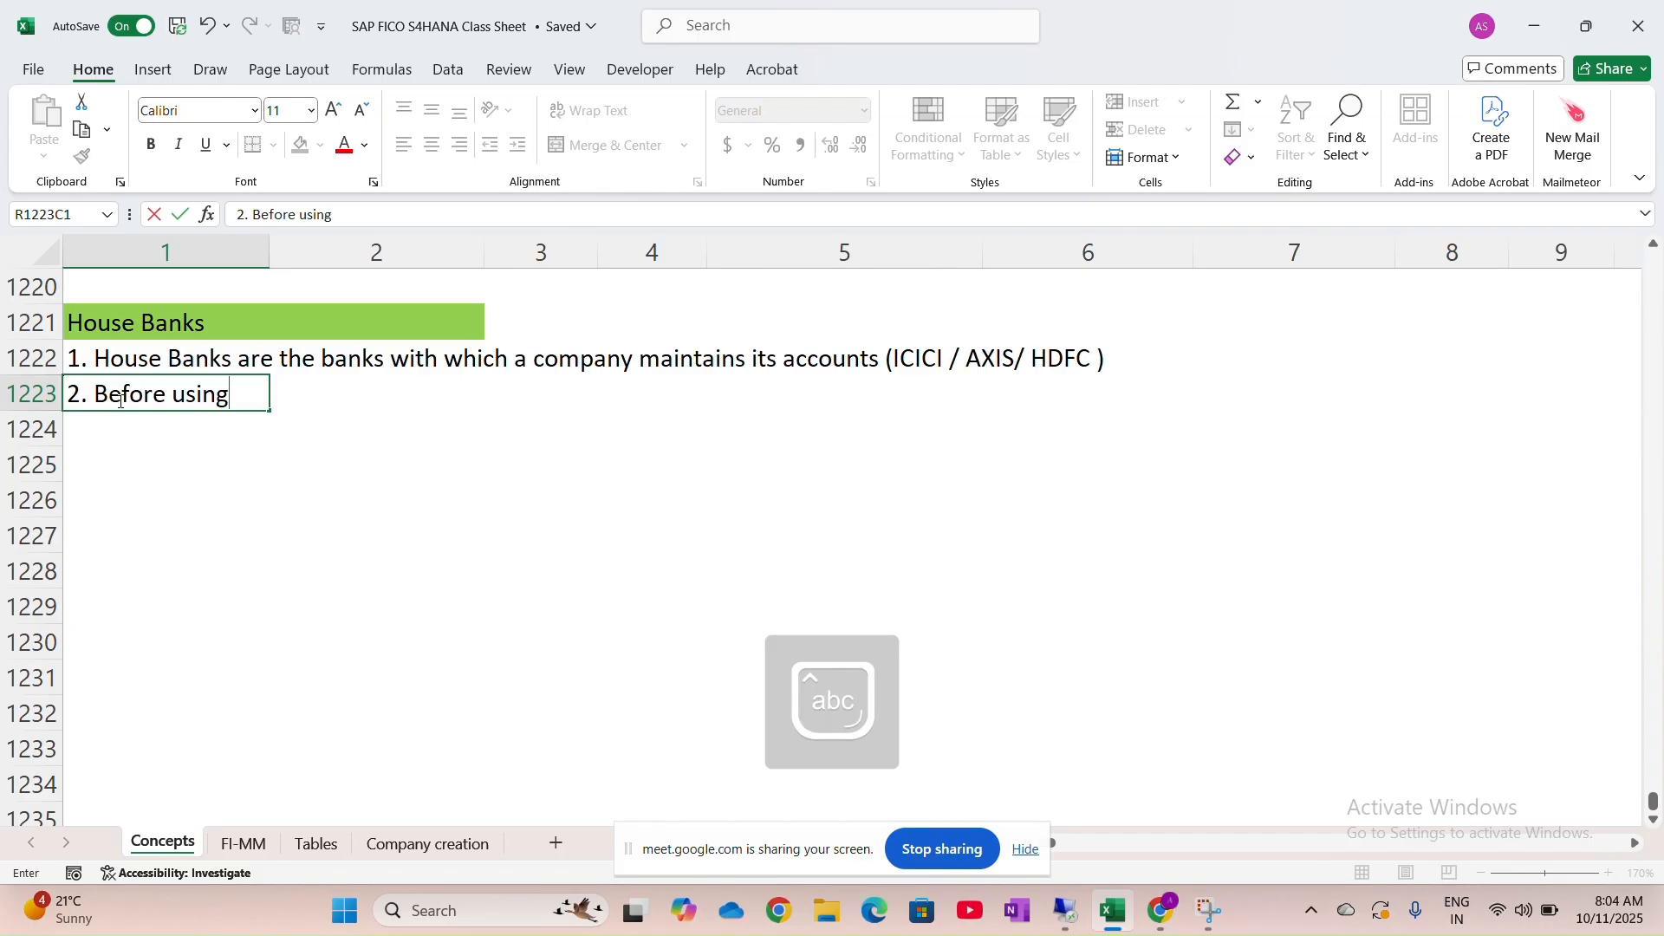
pyautogui.write('any Bank GL A')
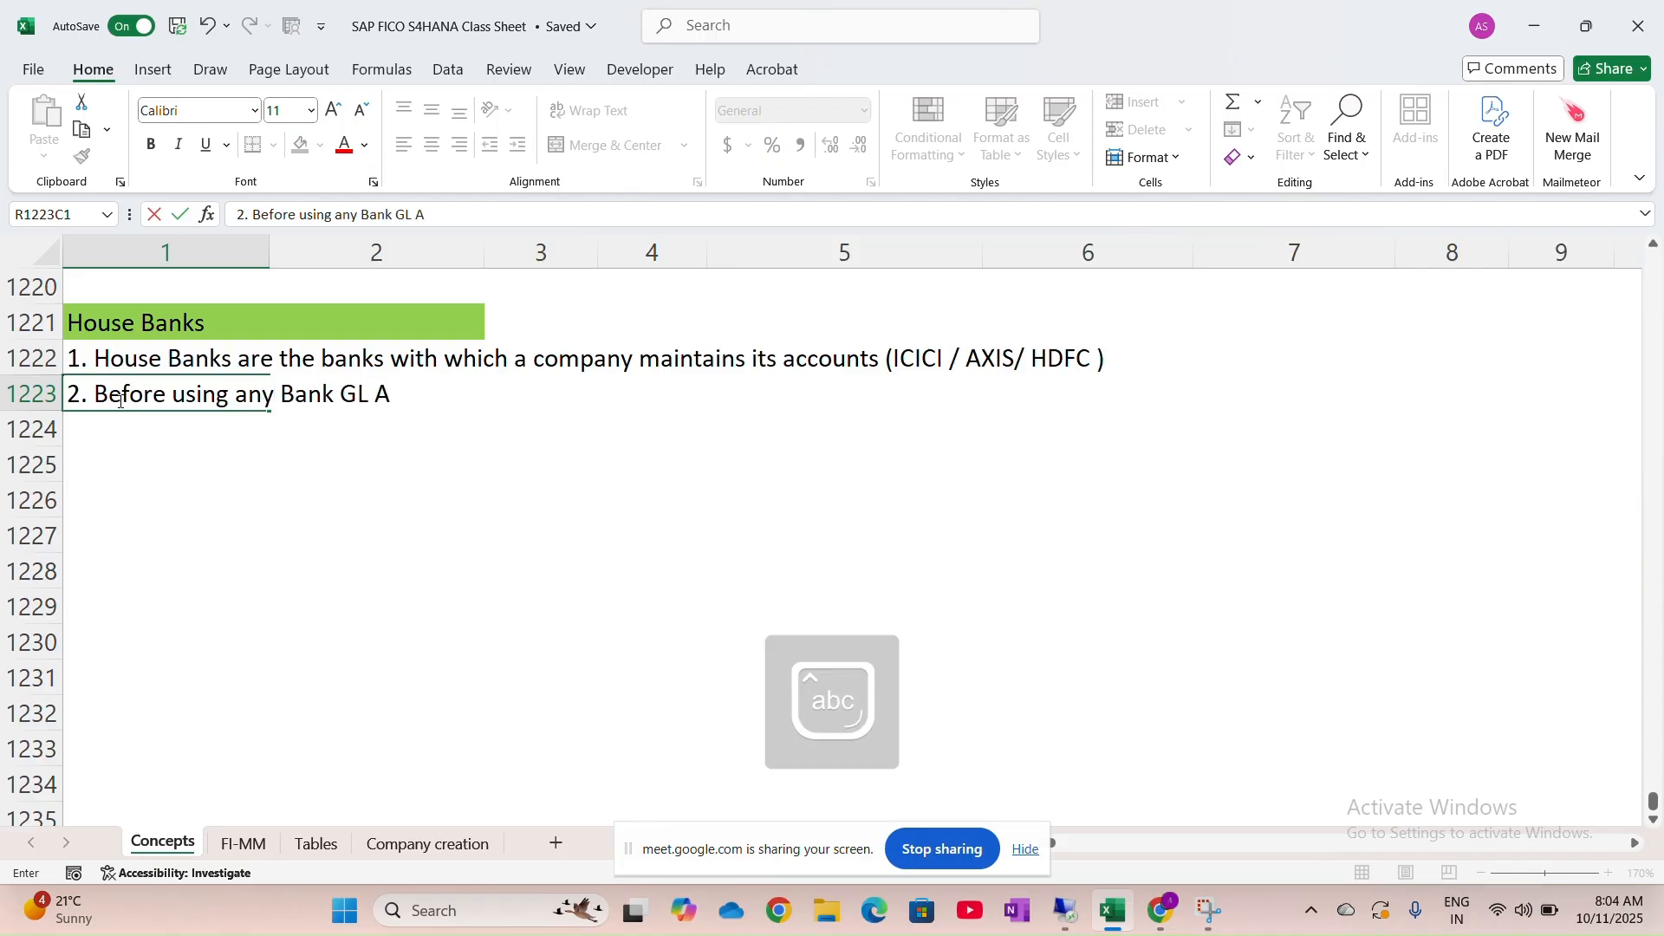
pyautogui.write('/c it is ')
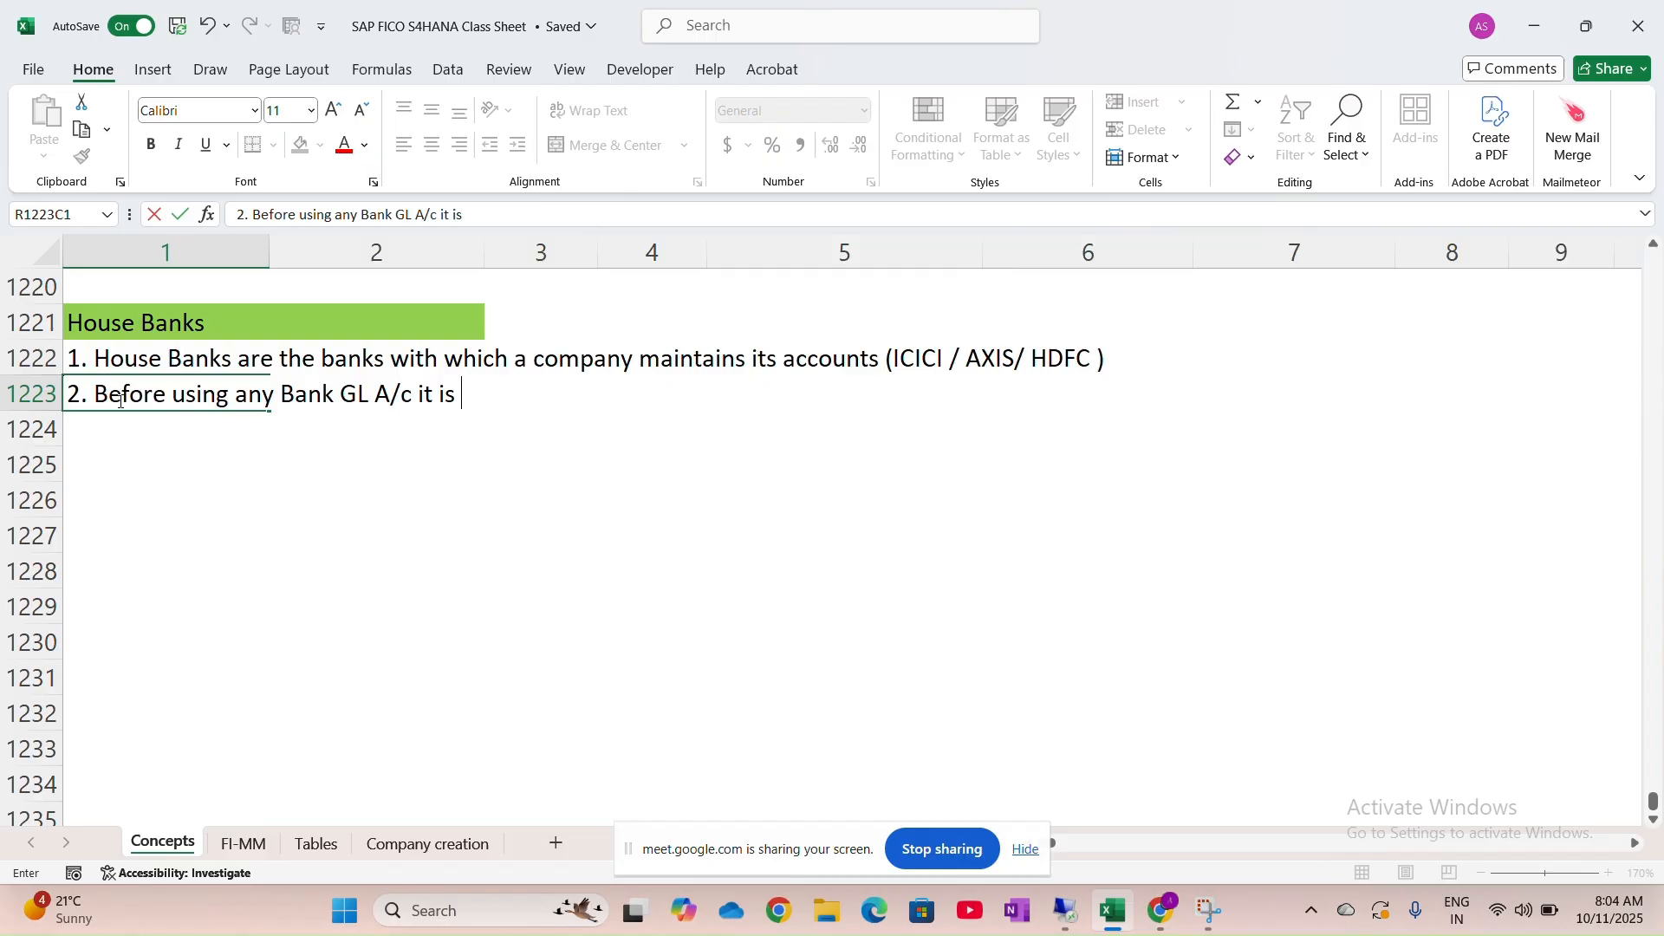
pyautogui.write('importa')
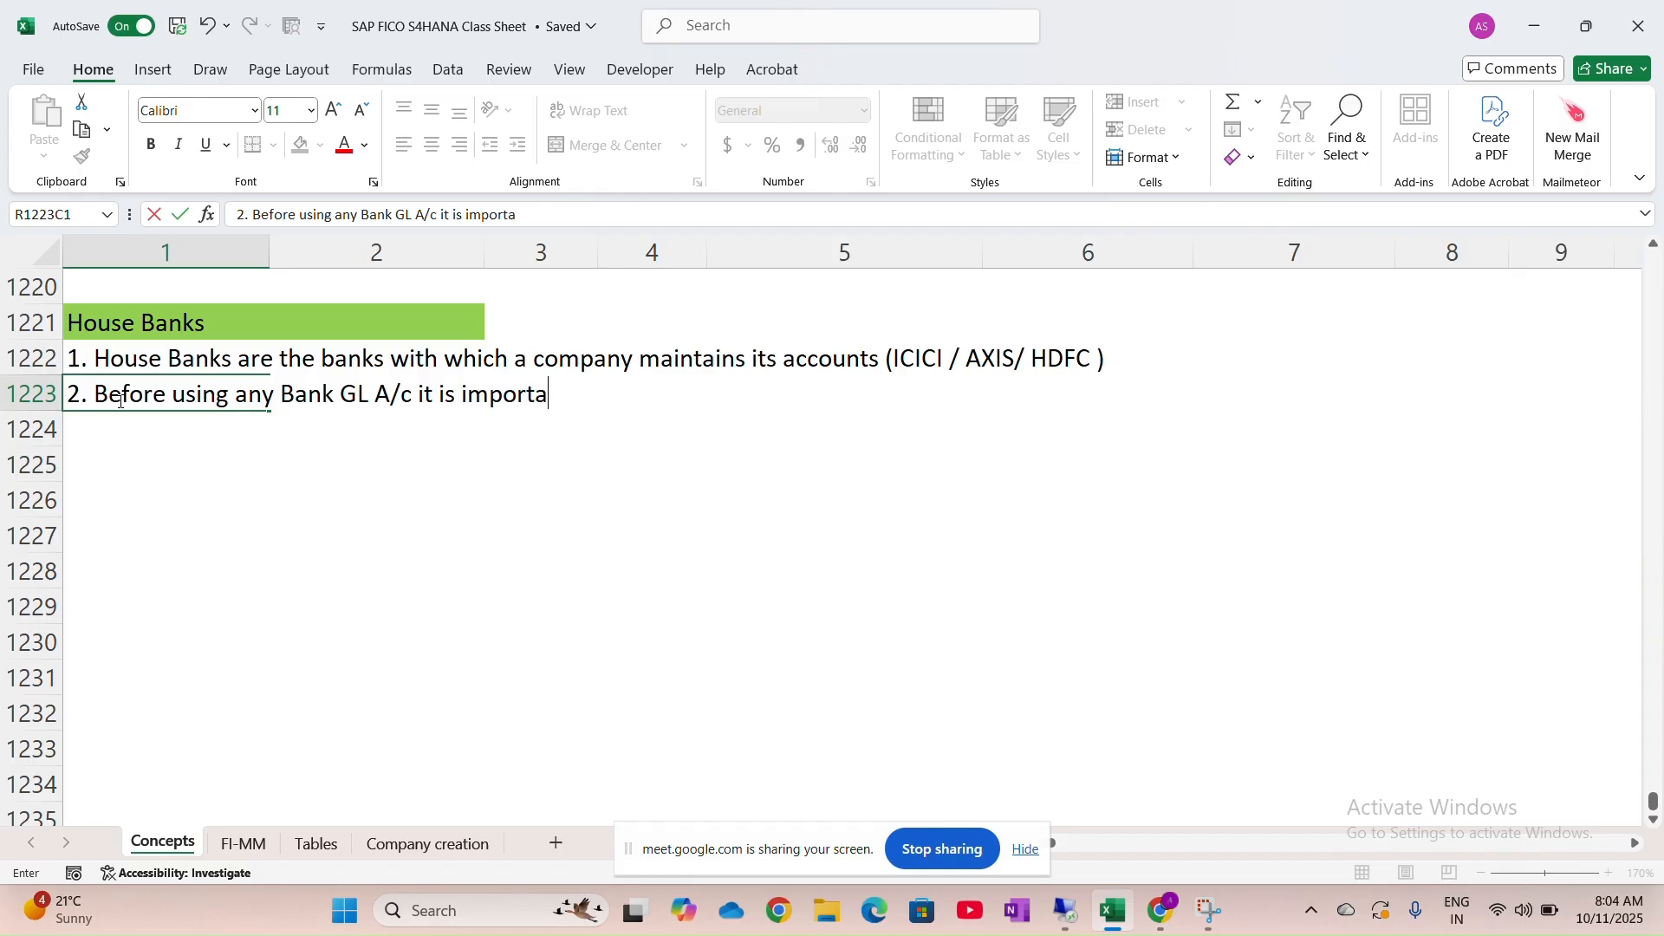
pyautogui.write('that House')
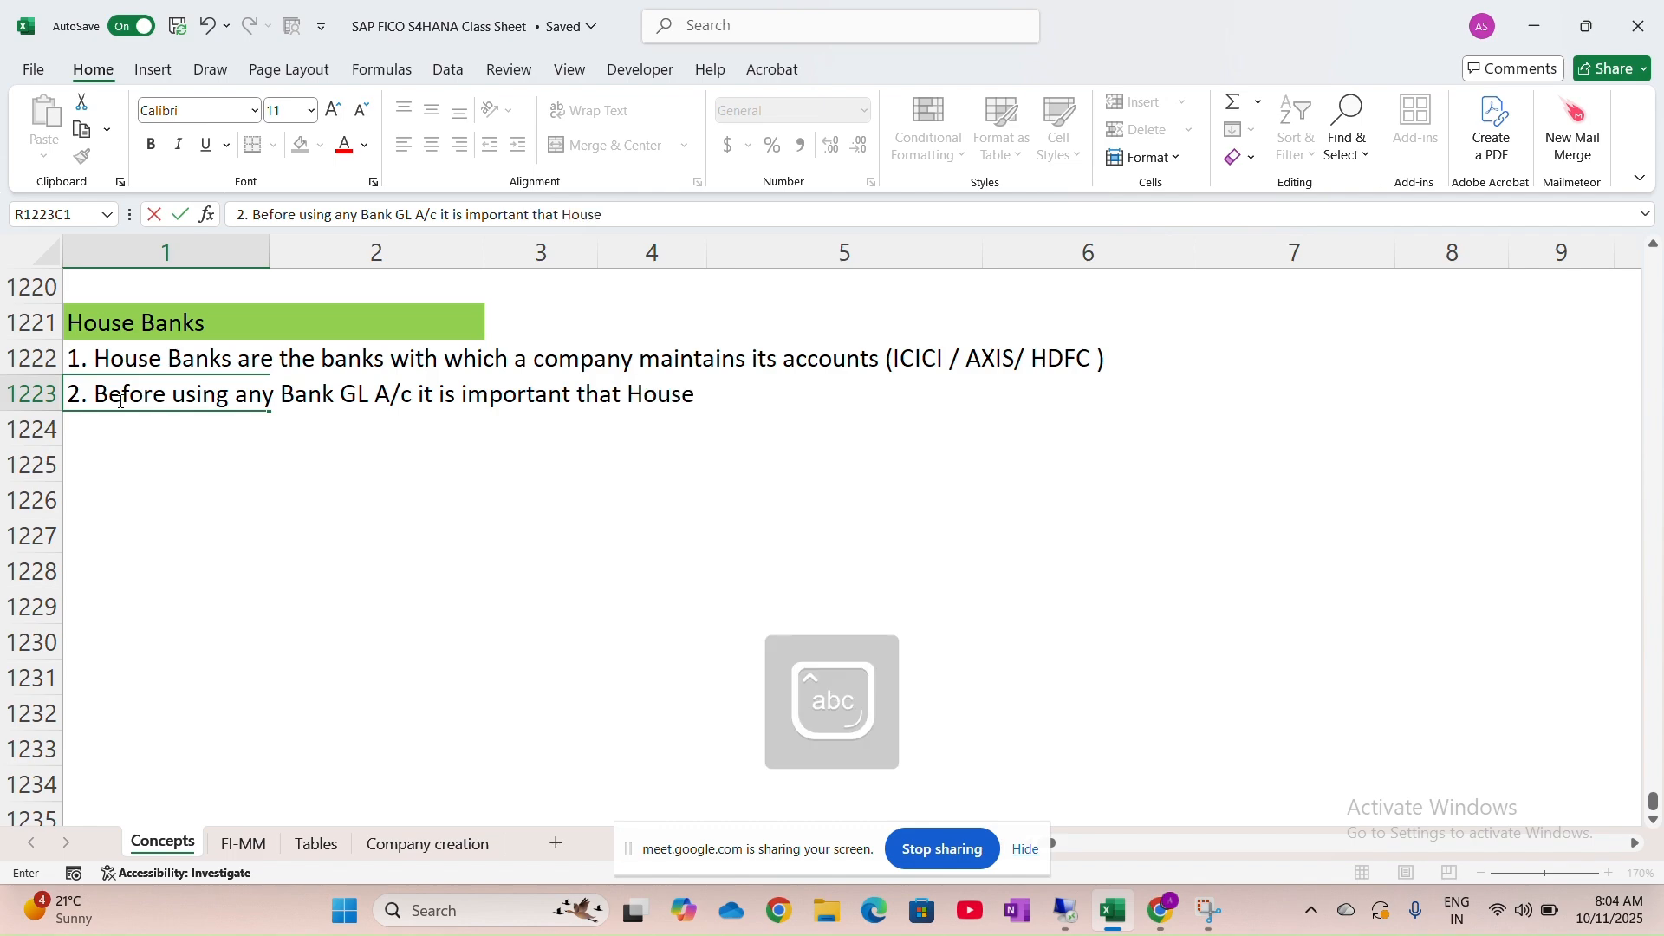
pyautogui.write(' Banks are created')
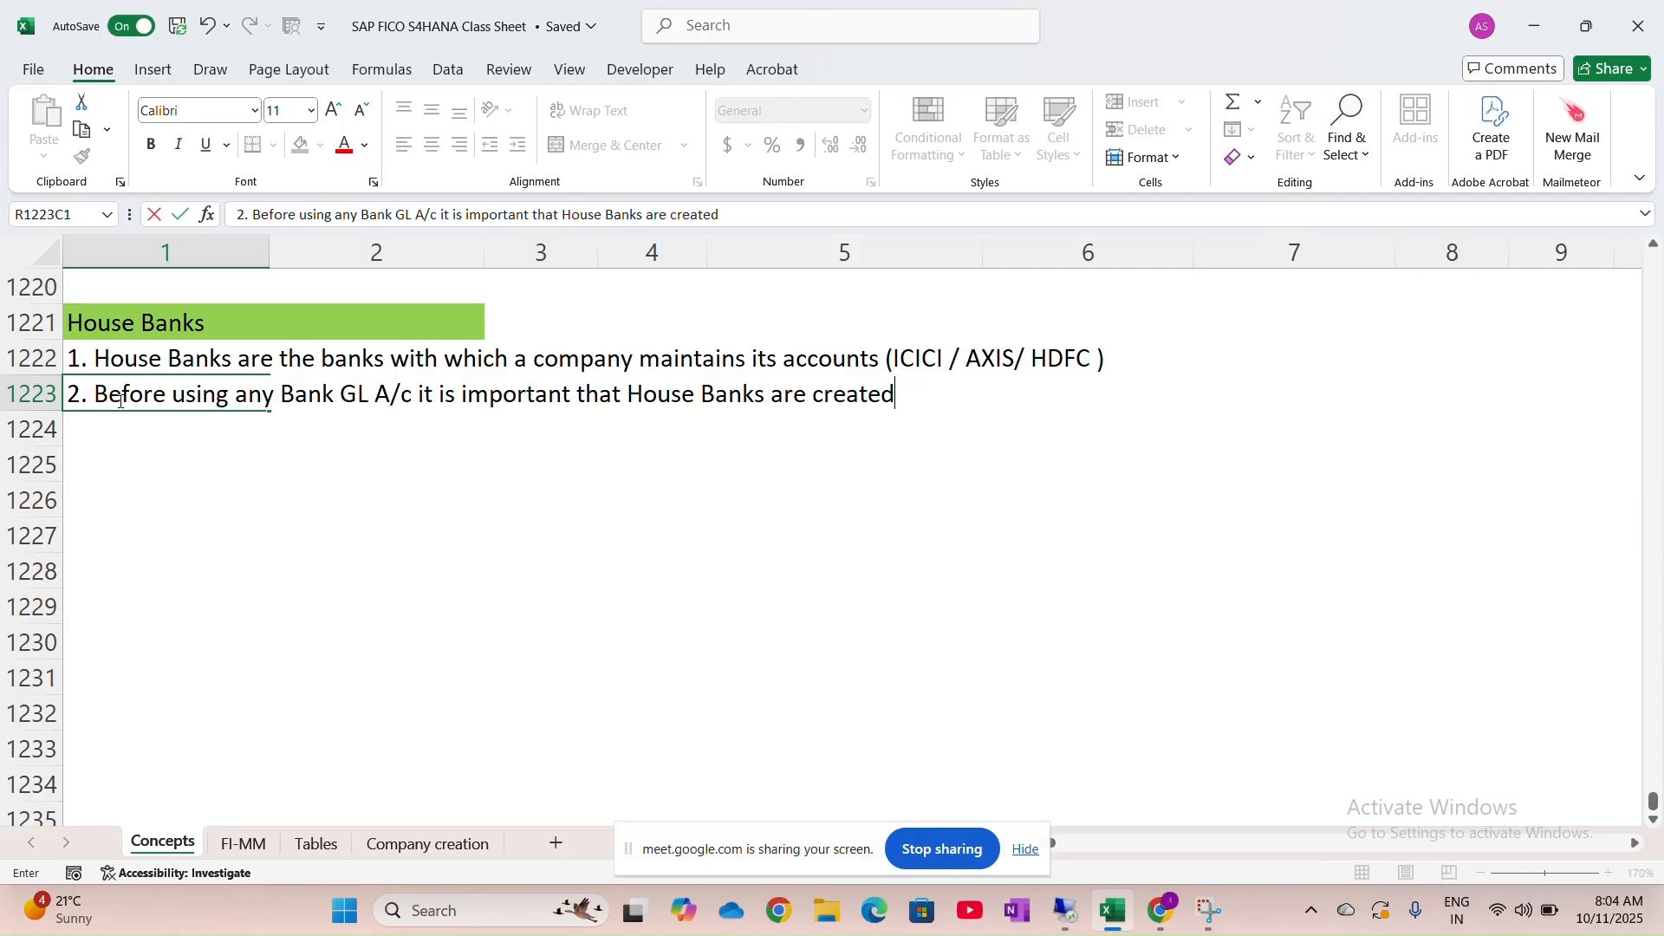
pyautogui.press('Return')
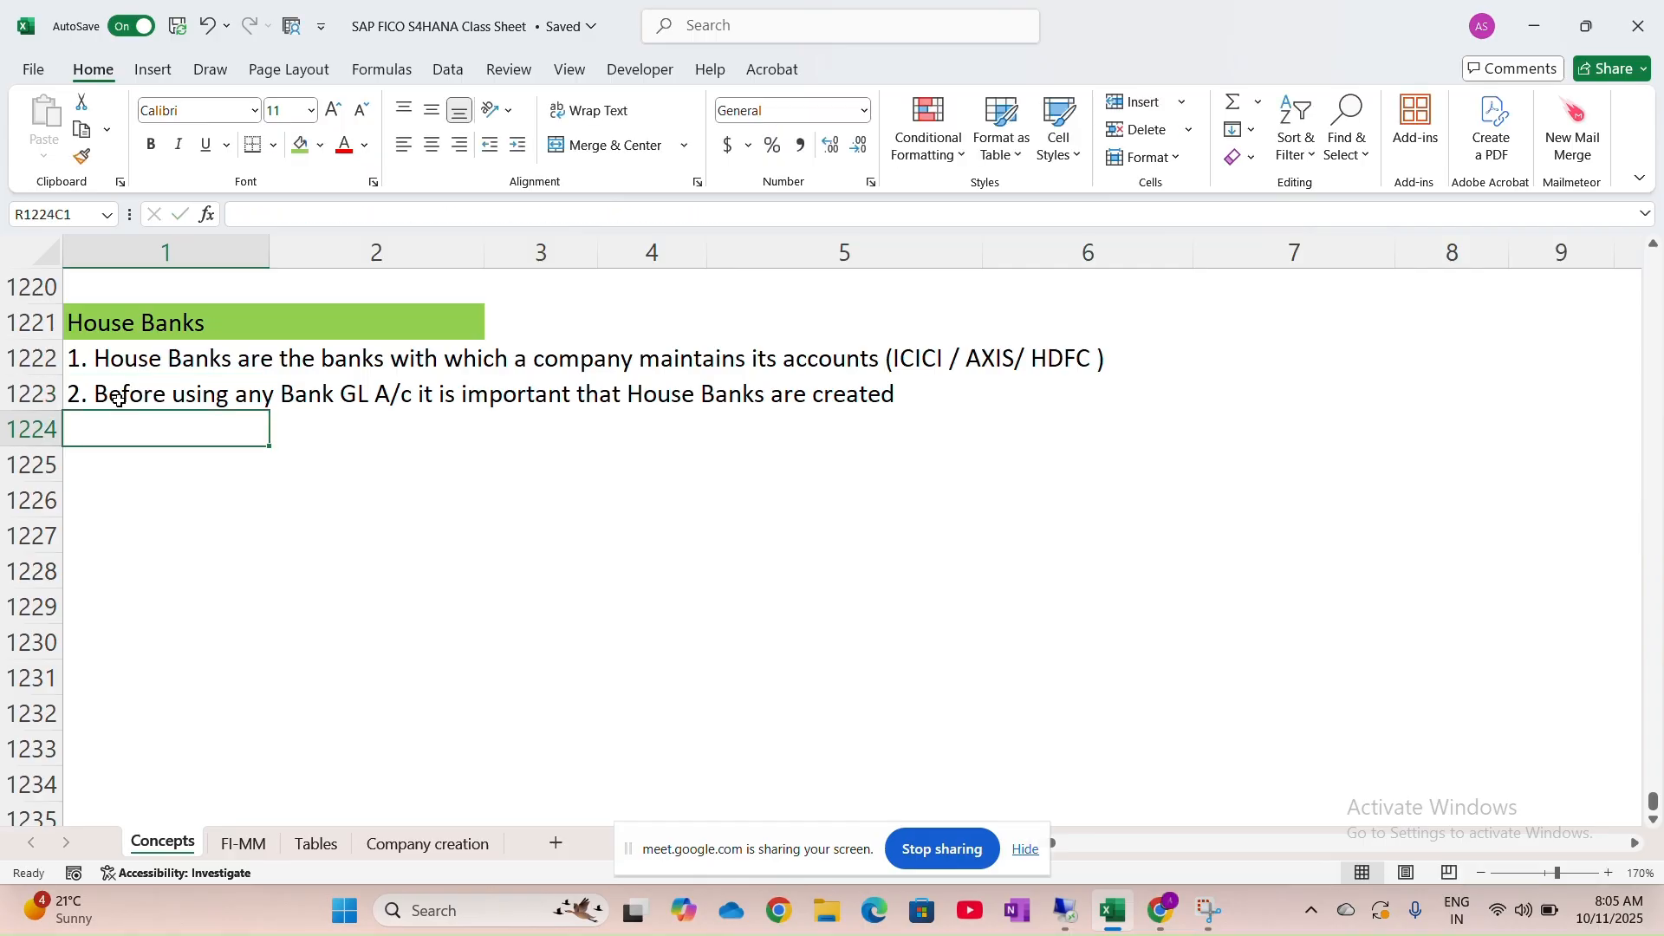
# Enter note 3: 'Each Company can have multiple House Banks'
pyautogui.write('3. E')
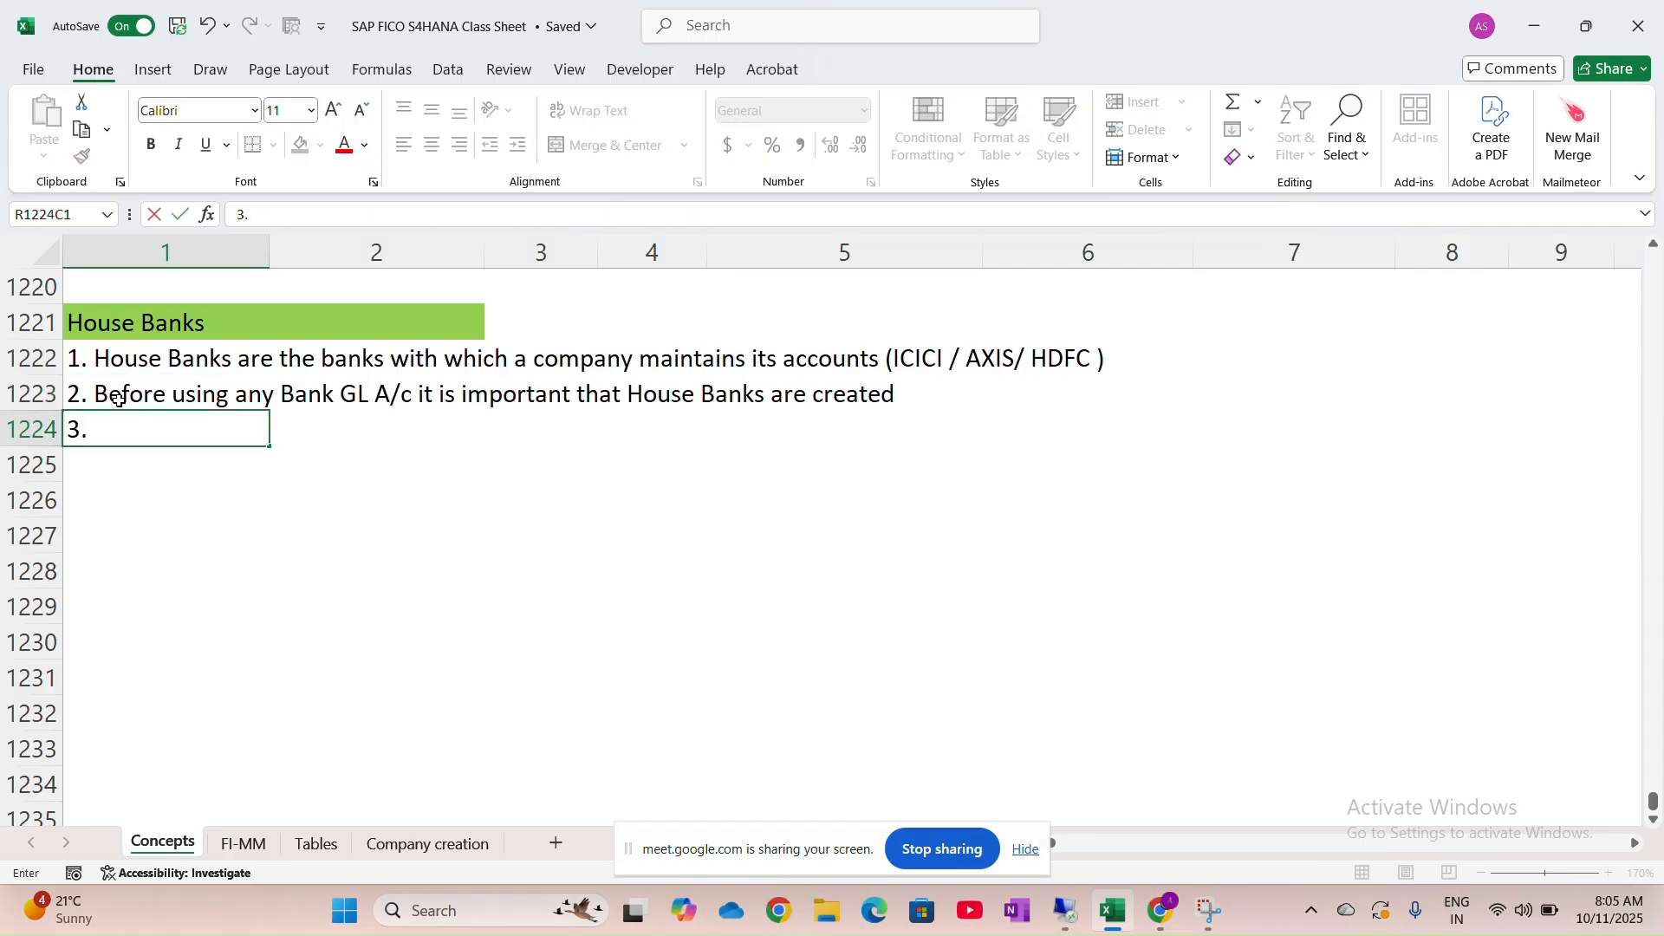
pyautogui.write('ach')
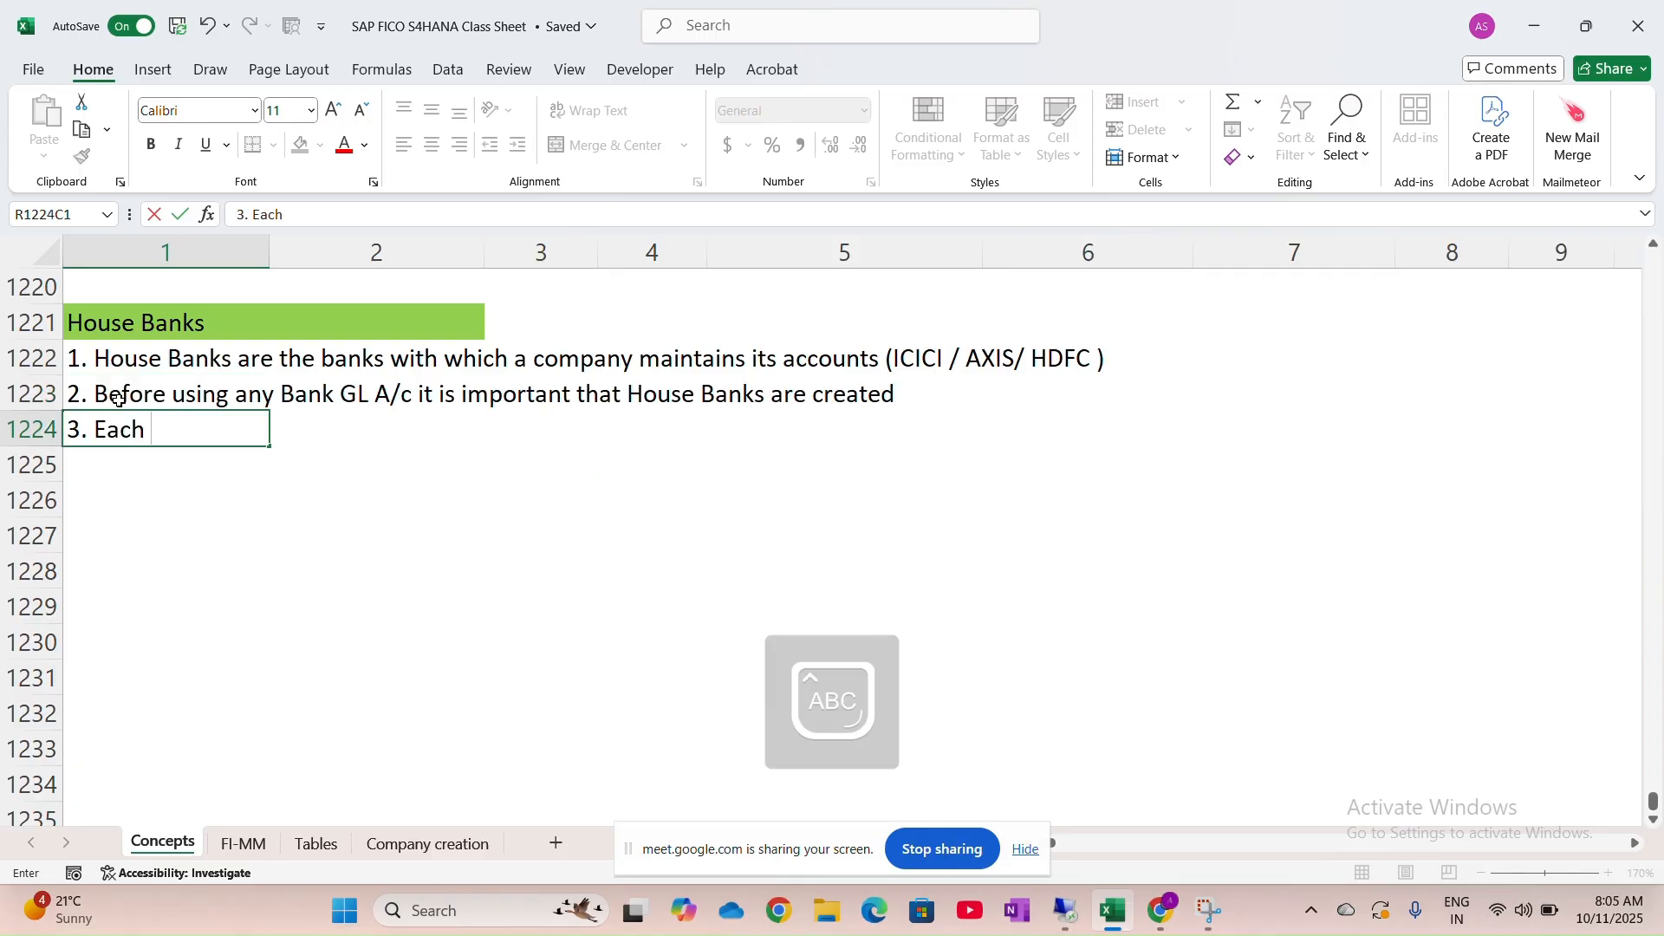
pyautogui.write('Company can ha')
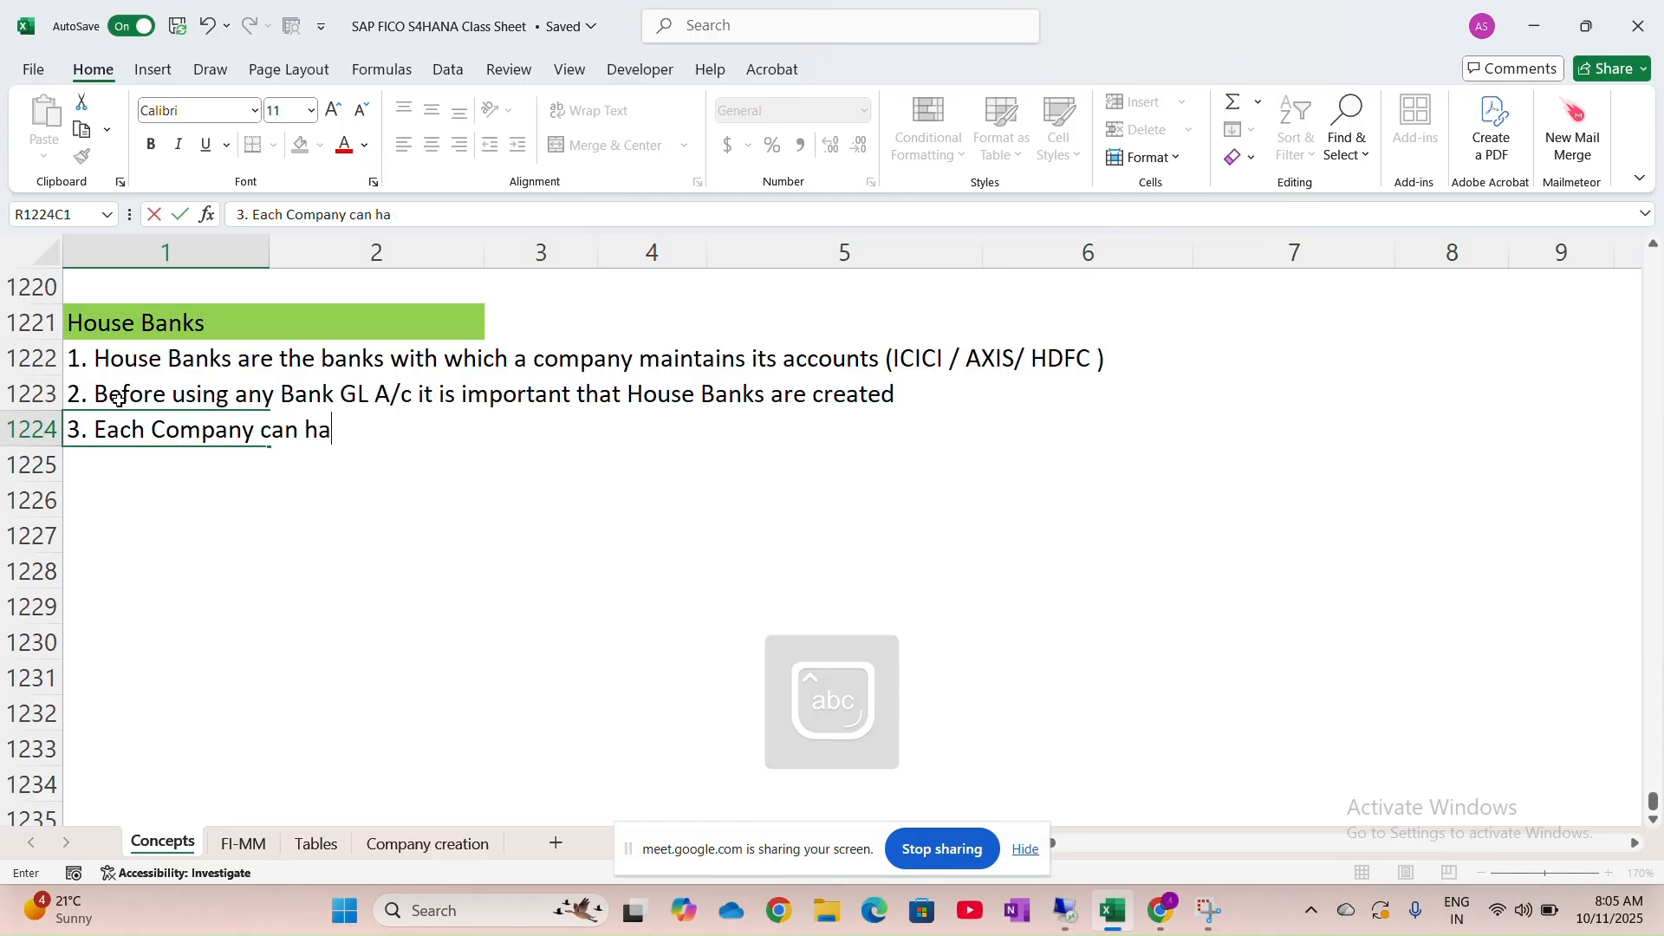
pyautogui.write('ve multiple House Banks')
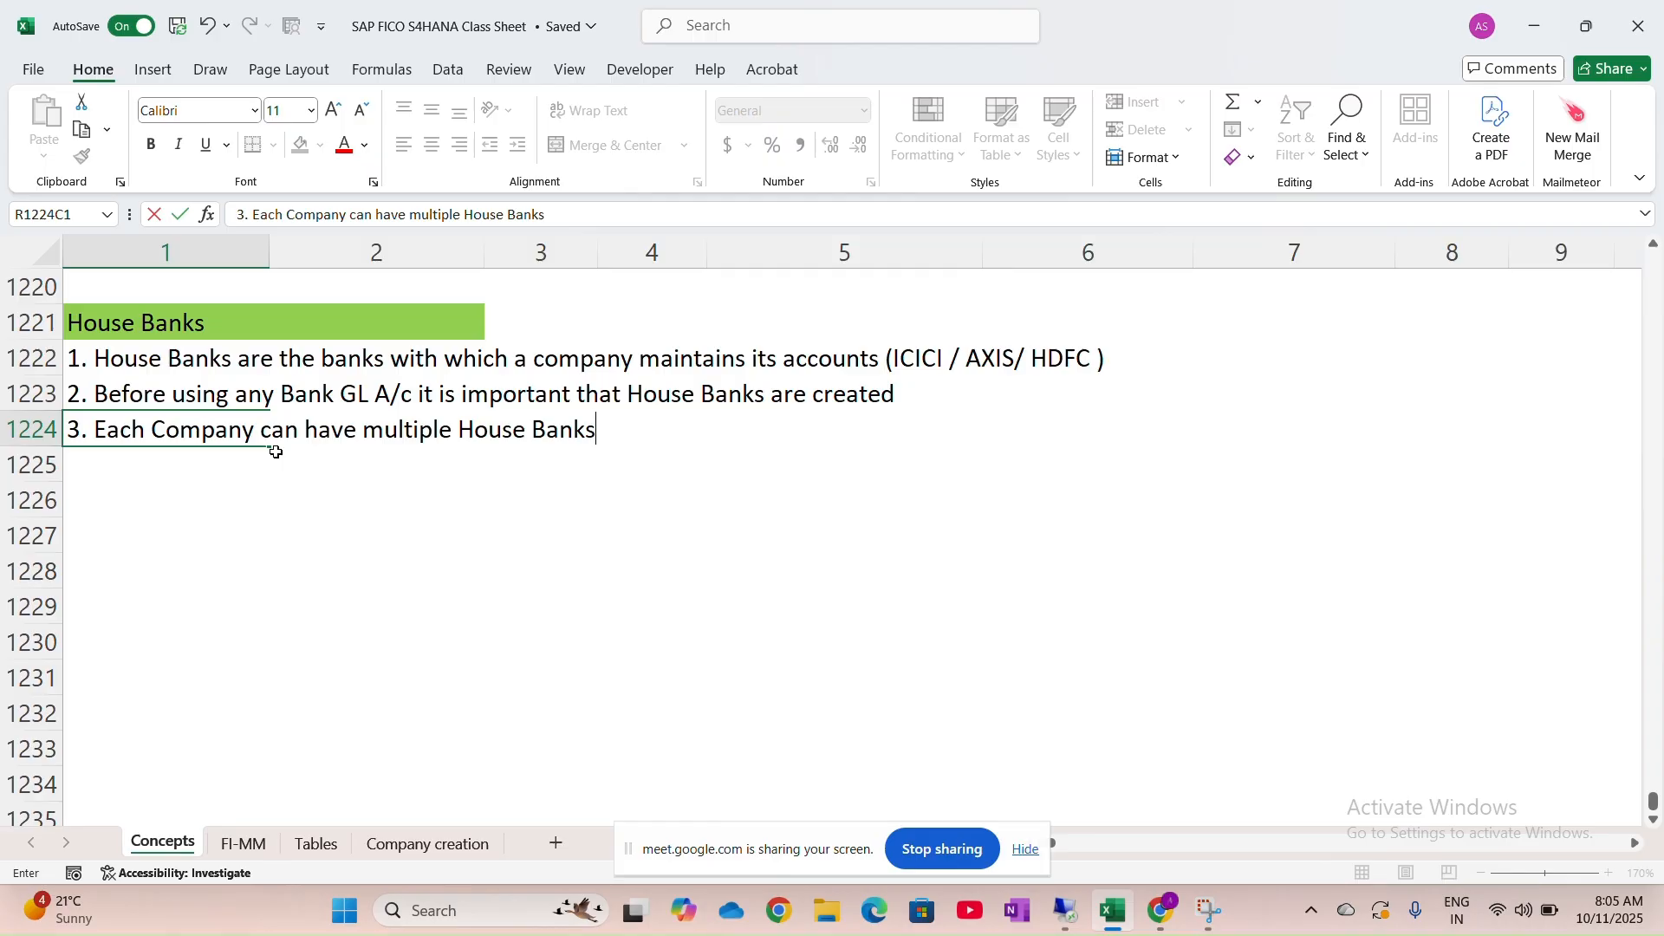
pyautogui.click(131, 473)
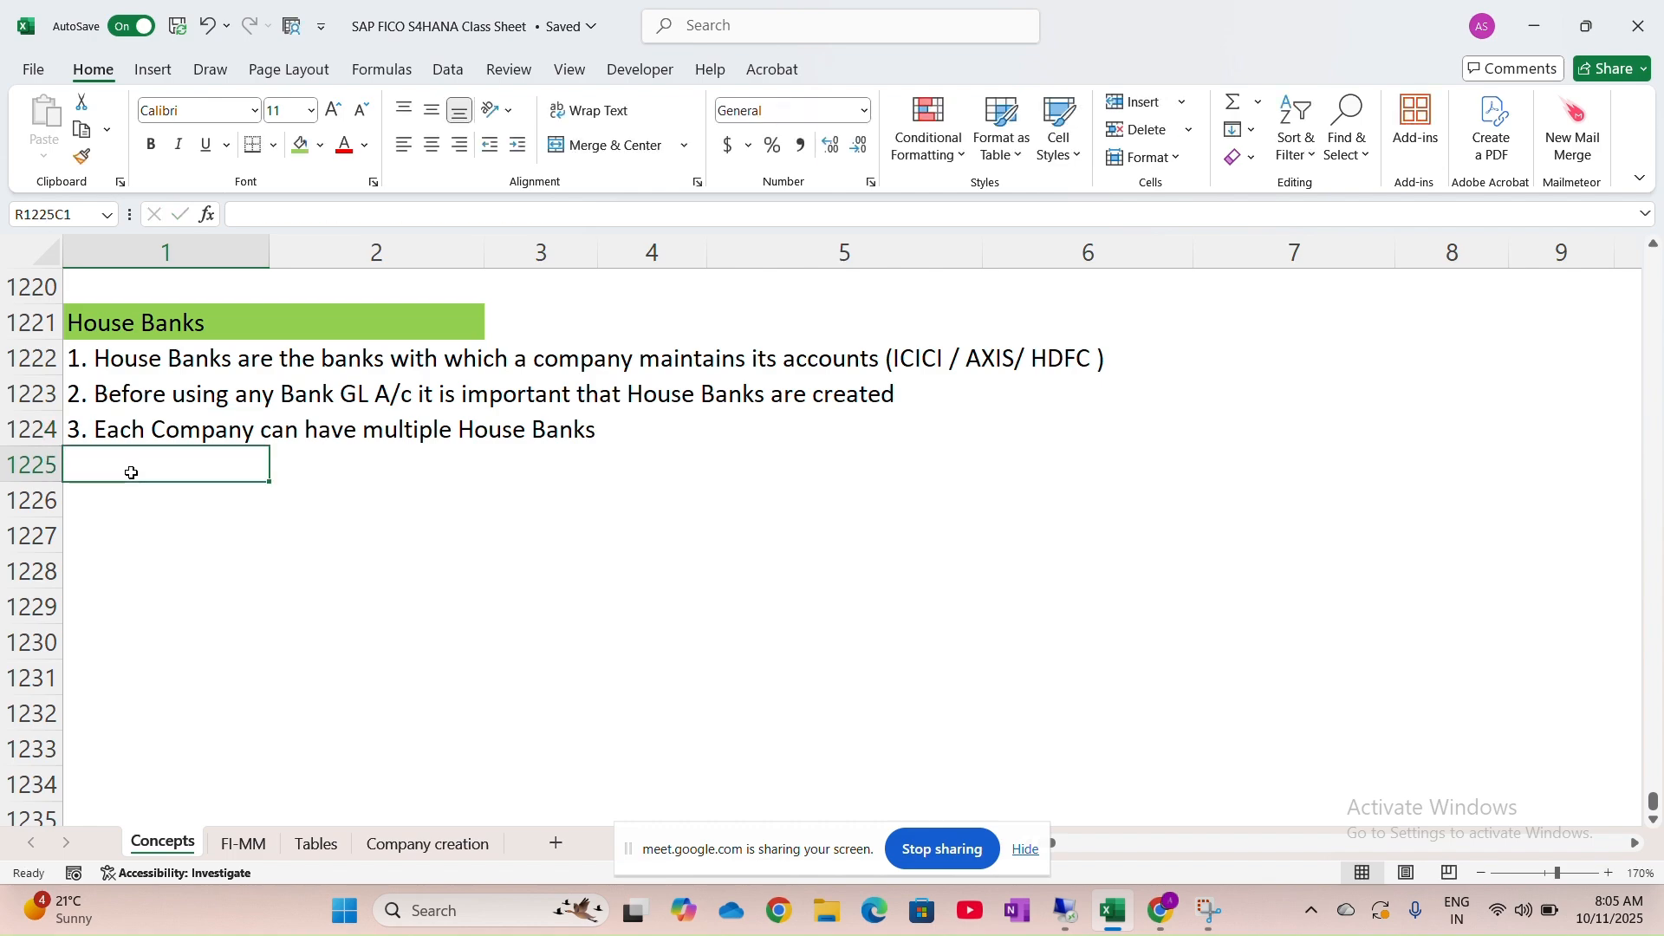
# Type note 4 in R1225C1: 'Each House Bank can have multiple account Id's'
pyautogui.write('4.')
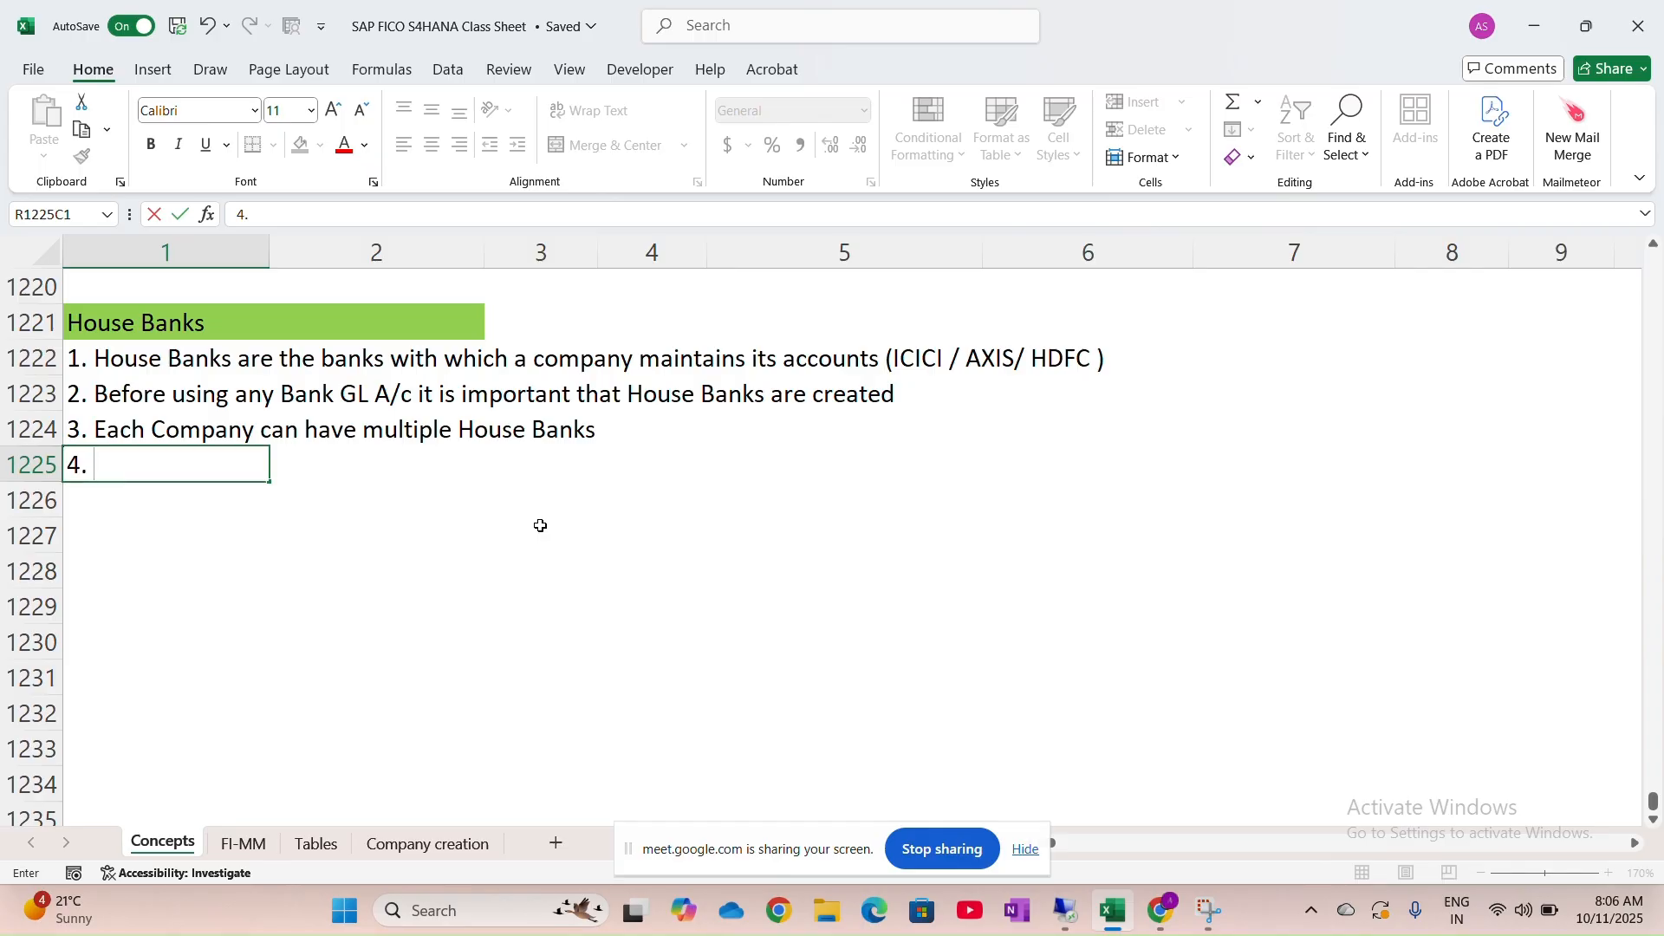
pyautogui.write('E')
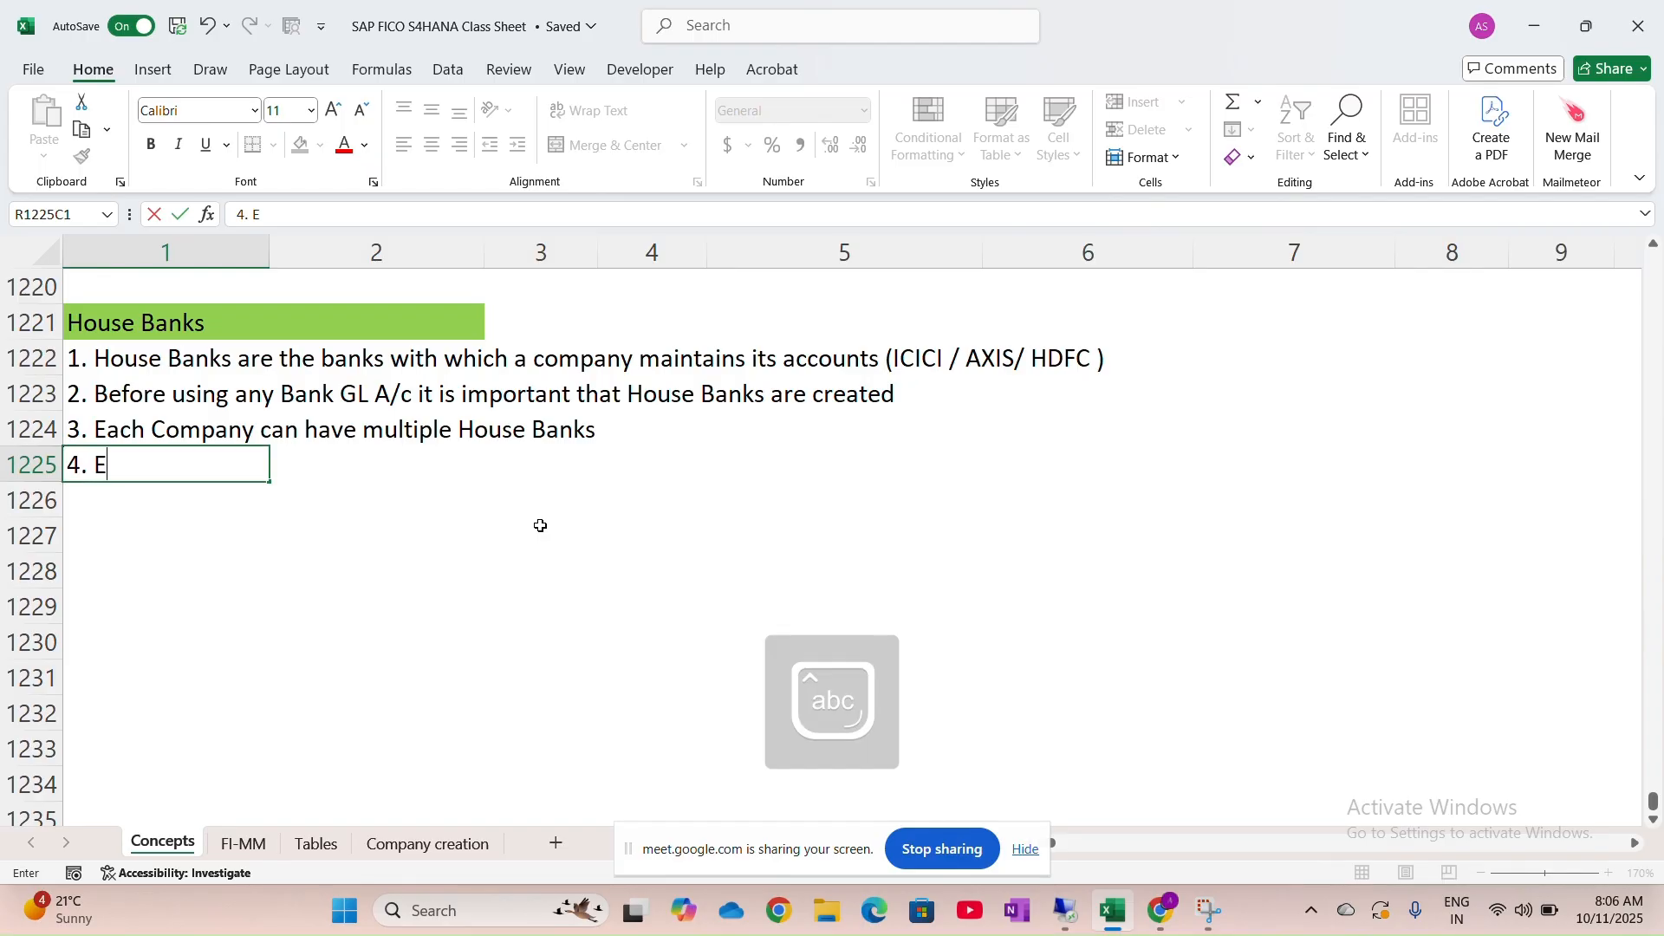
pyautogui.write('ach Hous')
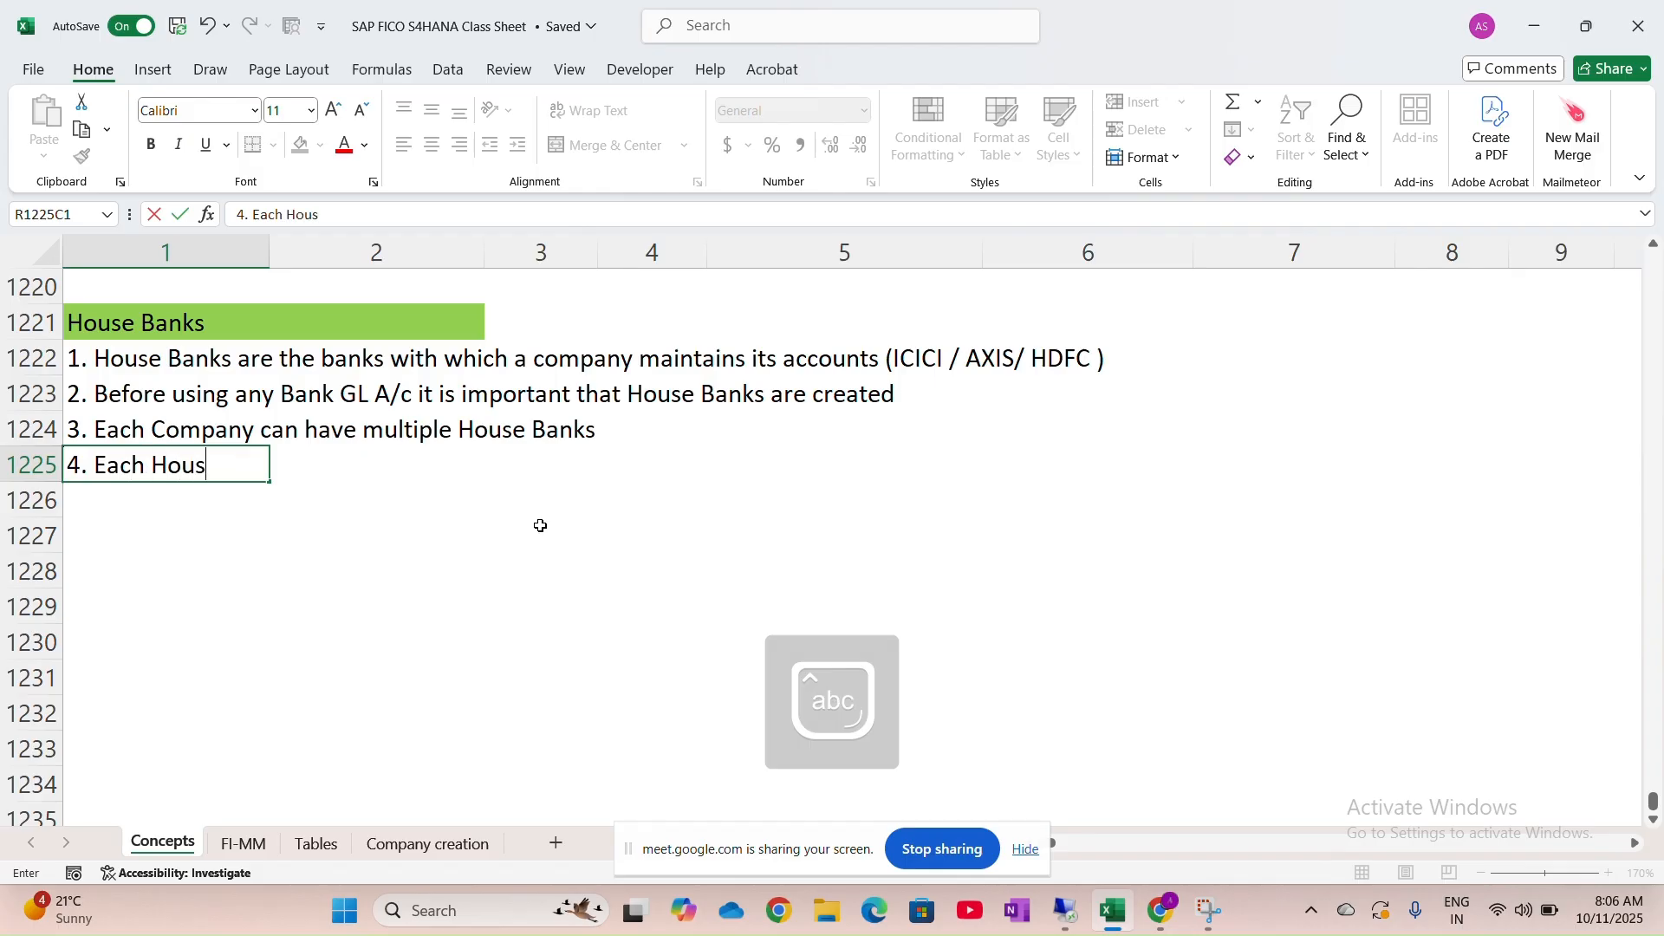
pyautogui.write('e Bank can have ')
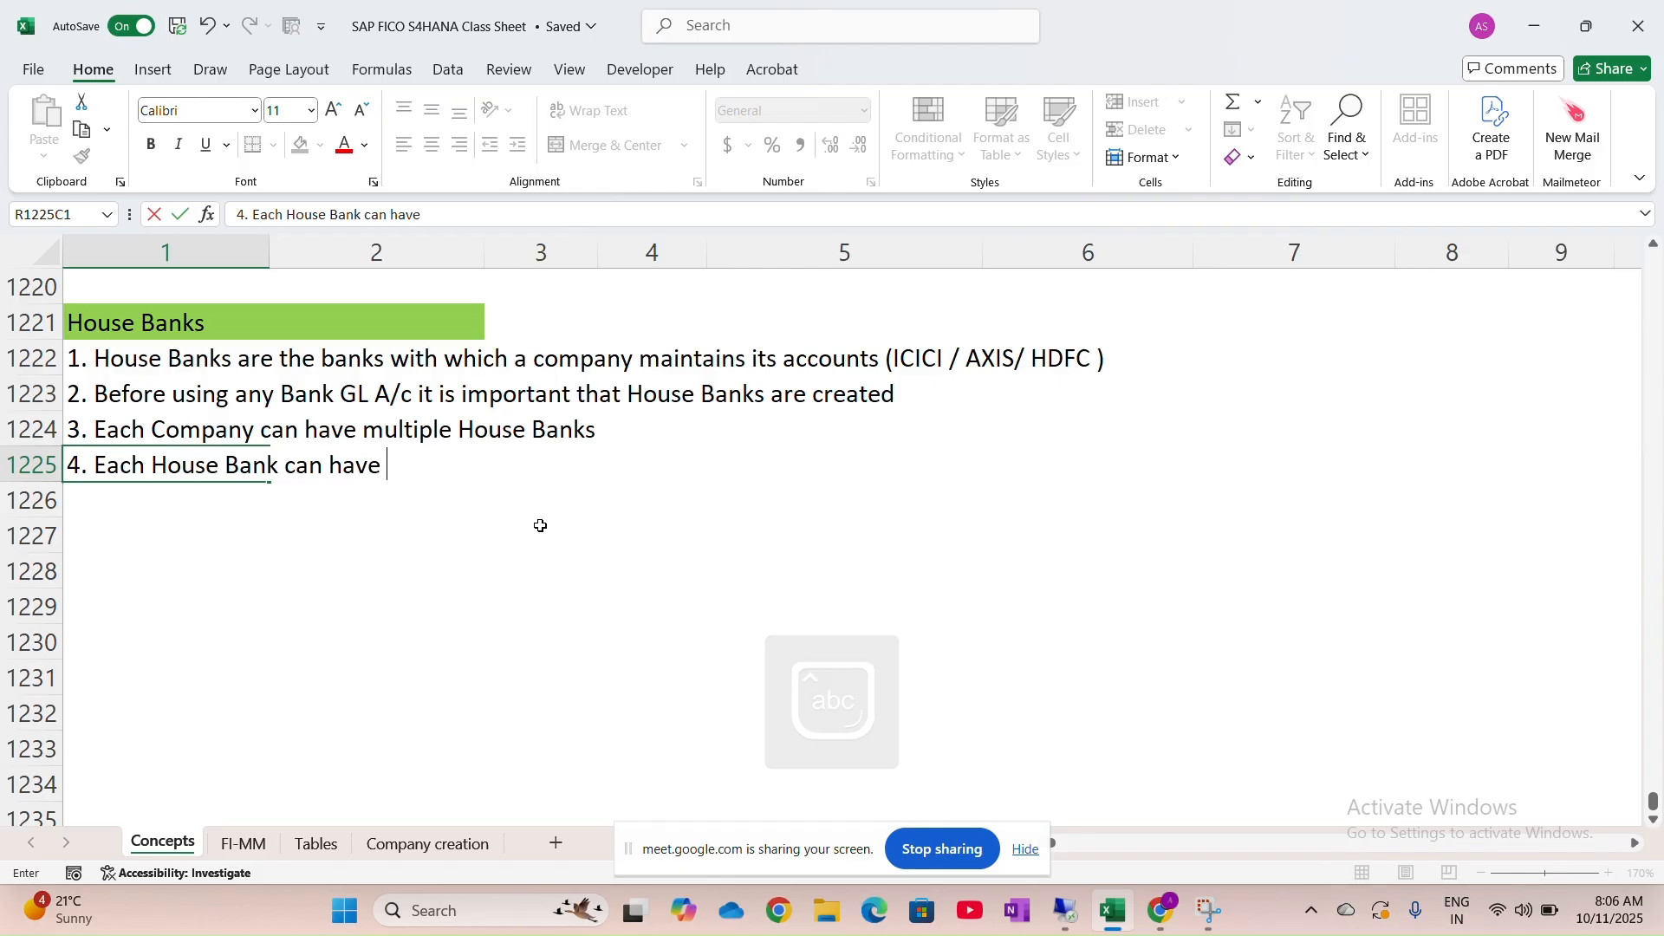
pyautogui.write('multiple')
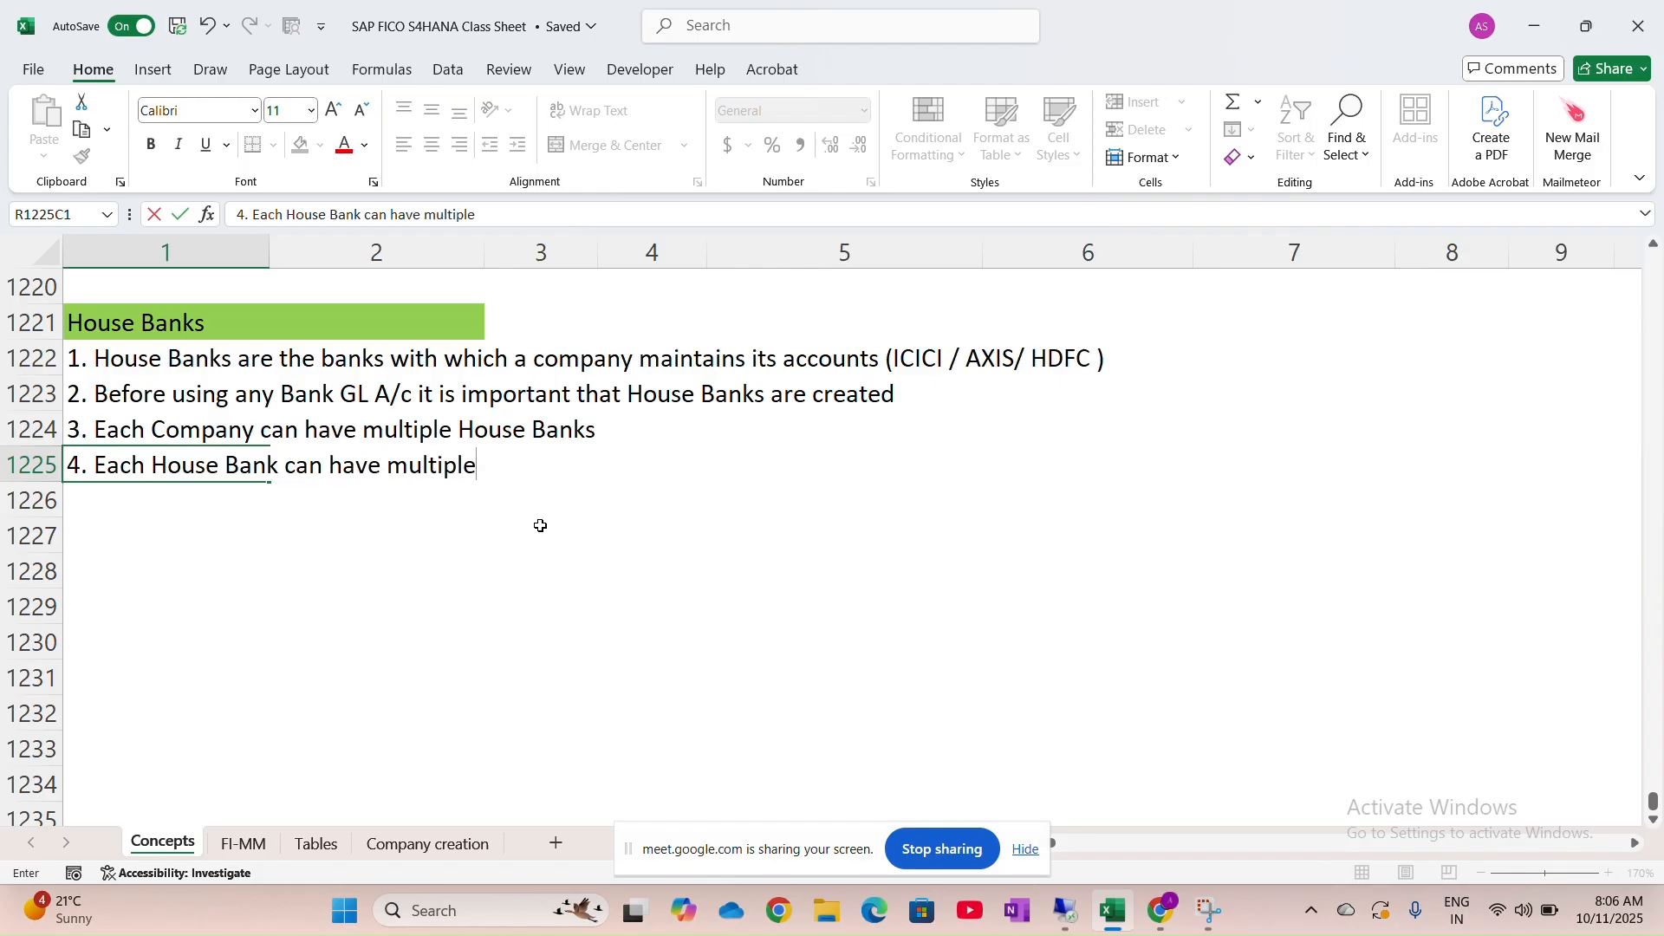
pyautogui.write(' account')
pyautogui.press('capslock')
pyautogui.write('I')
pyautogui.press('capslock')
pyautogui.write('ds')
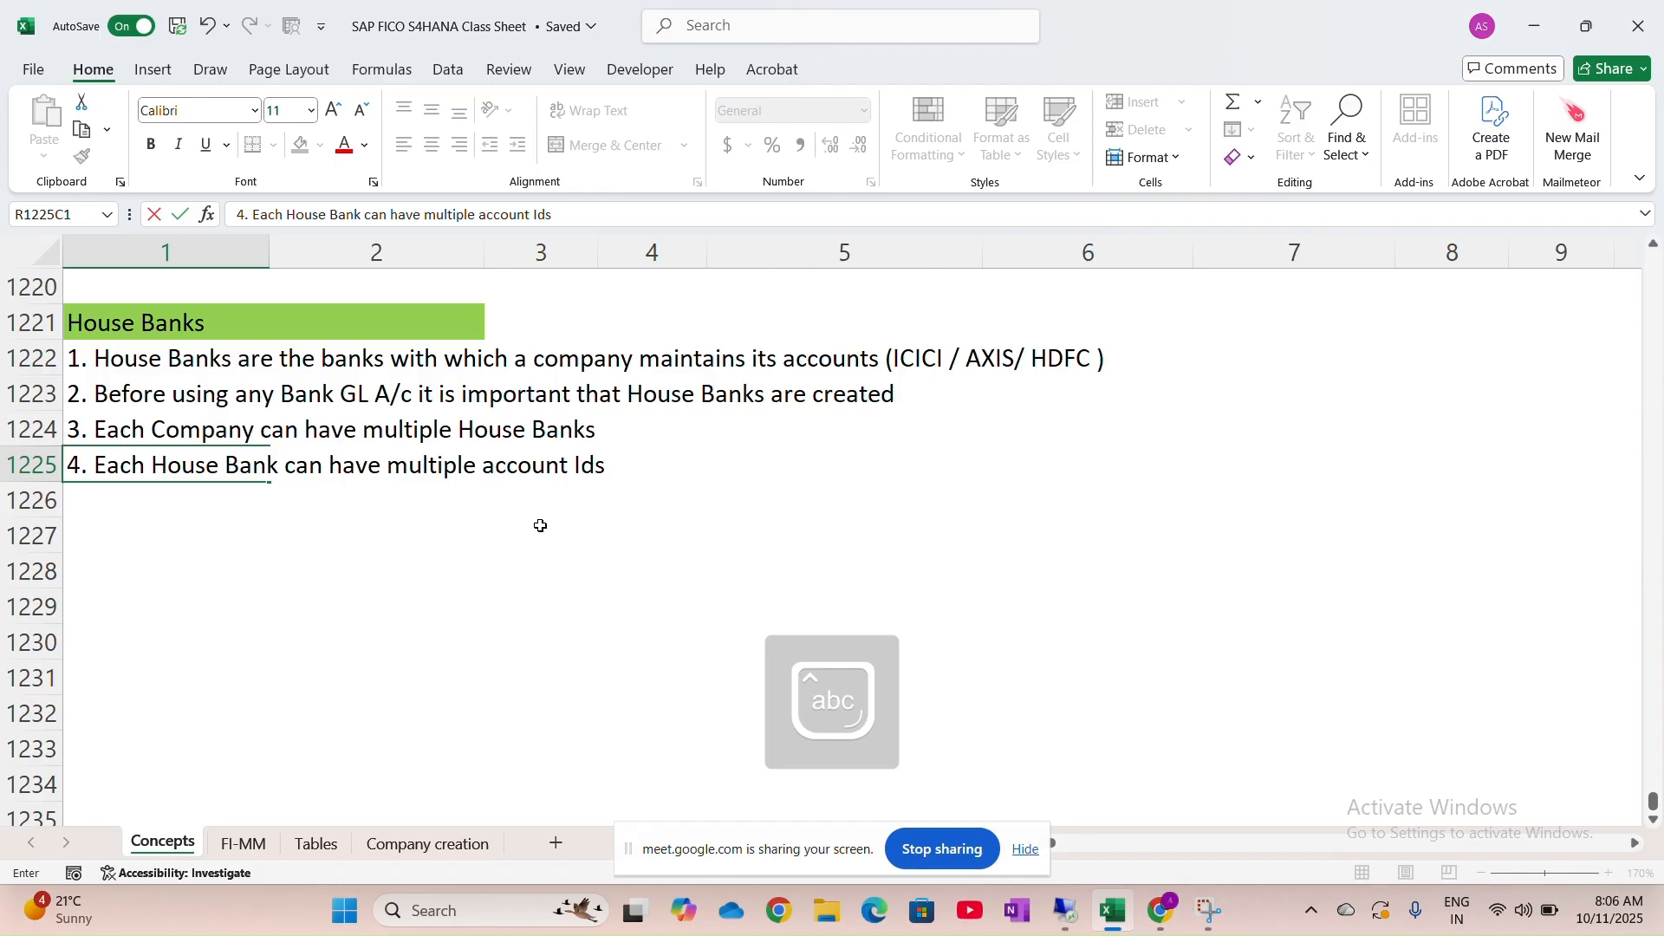
pyautogui.press('BackSpace')
pyautogui.write("'s")
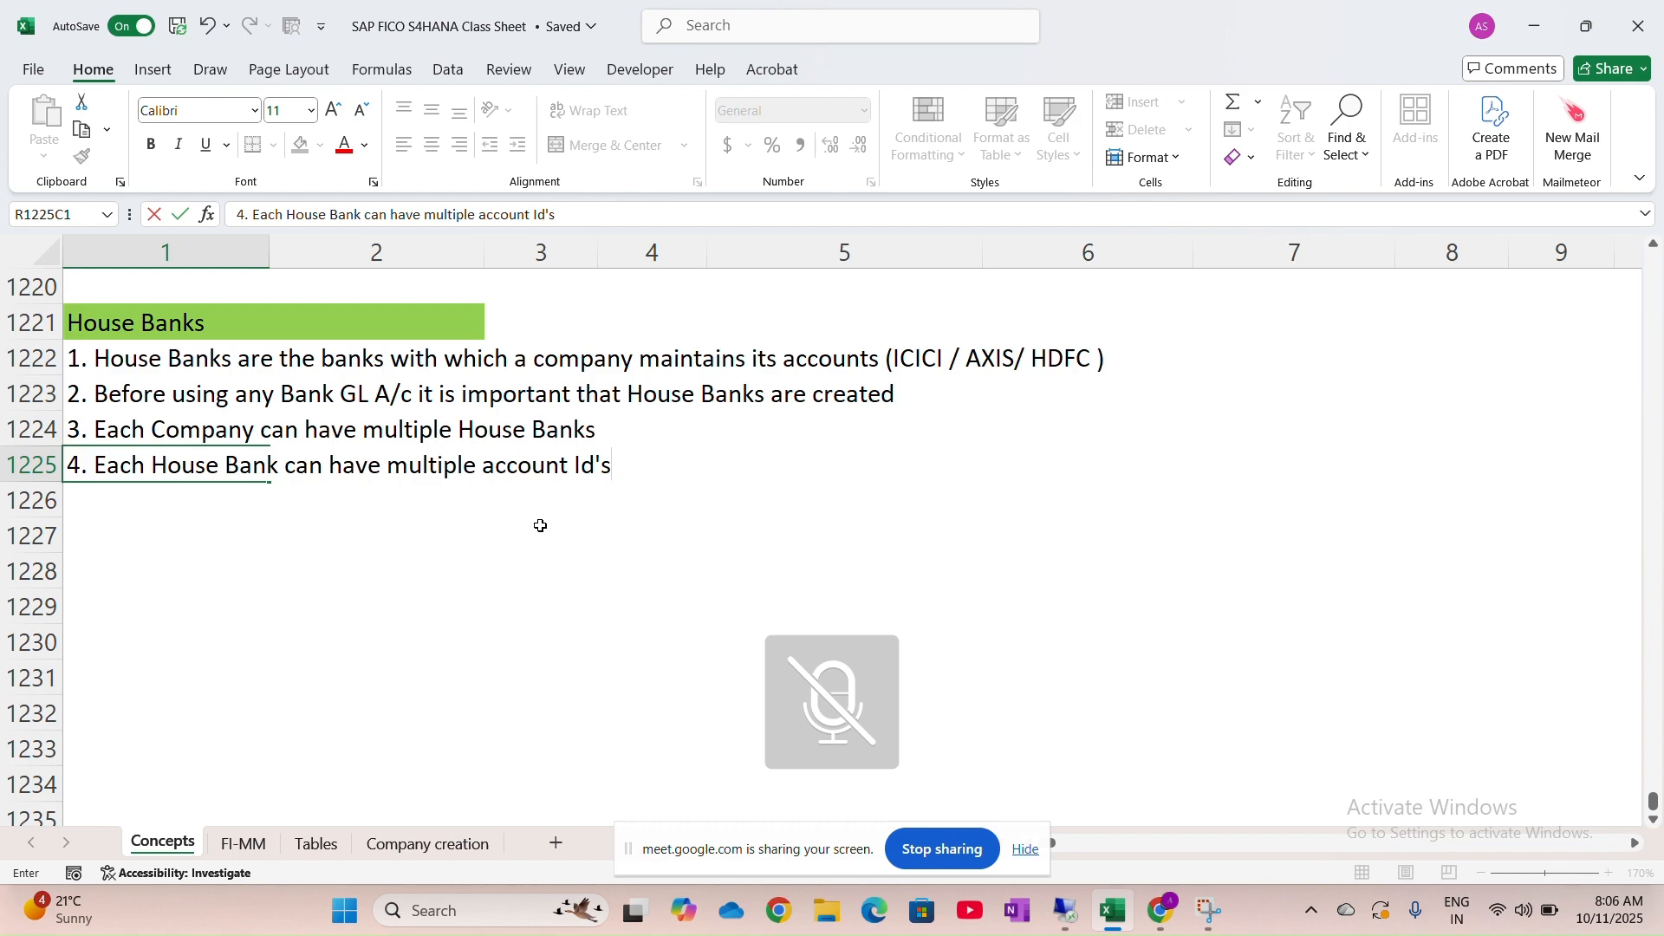
pyautogui.press('XF86AudioMicMute')
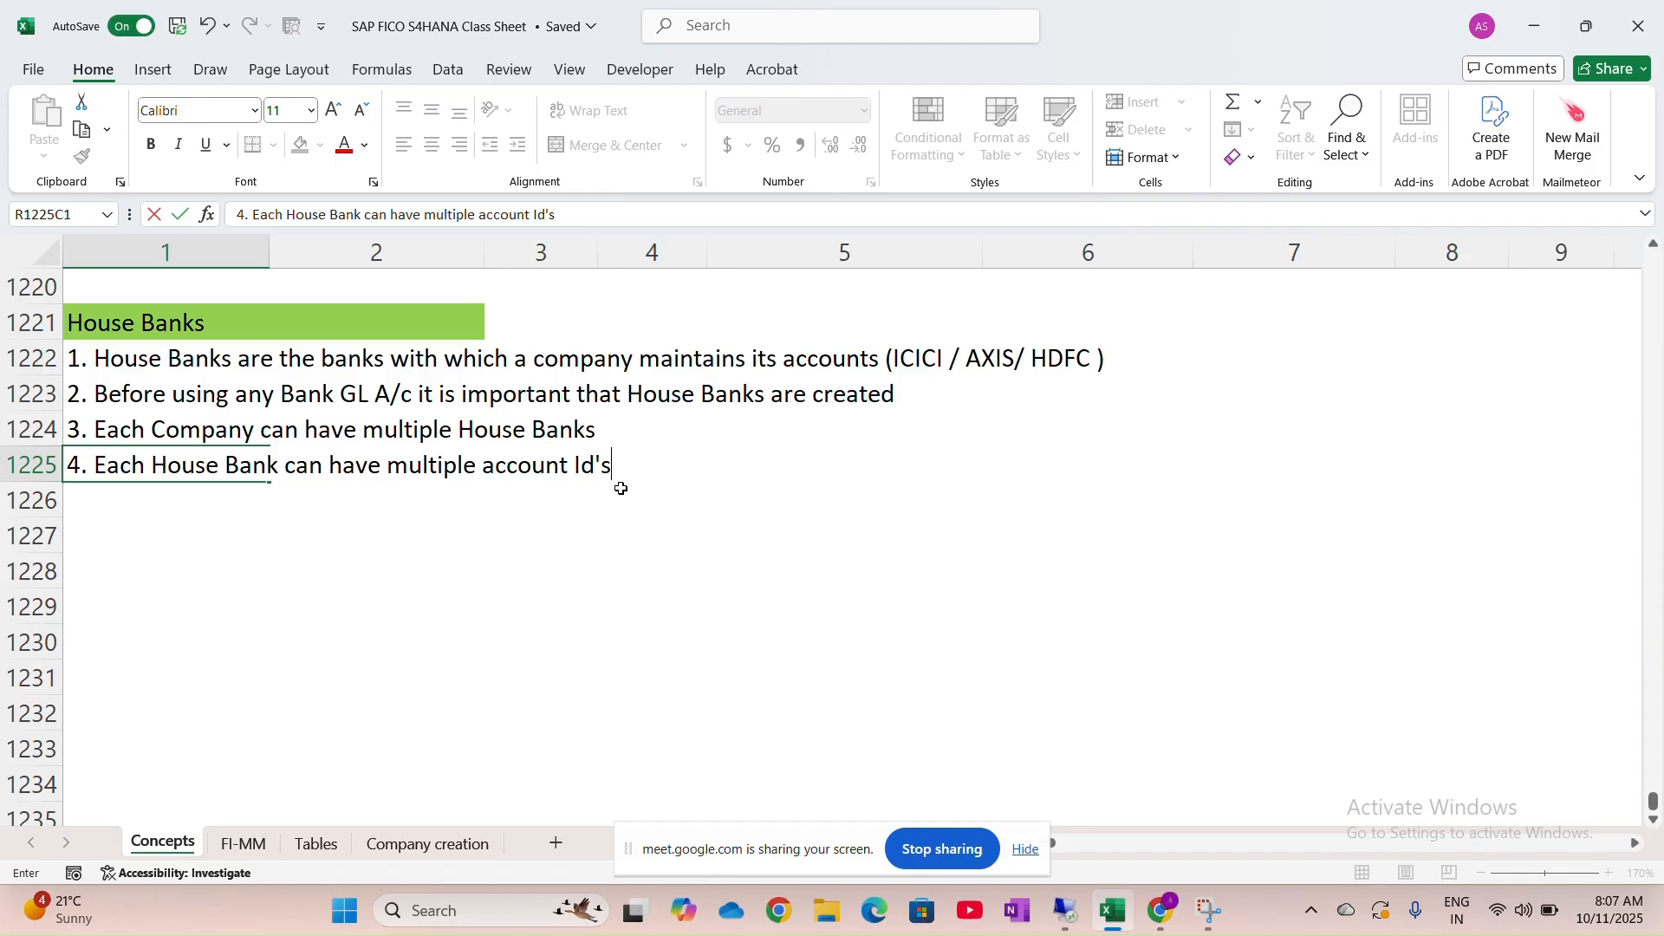
# Commit note 4 and select cell R1228C1 for the account-detail labels
pyautogui.click(621, 489)
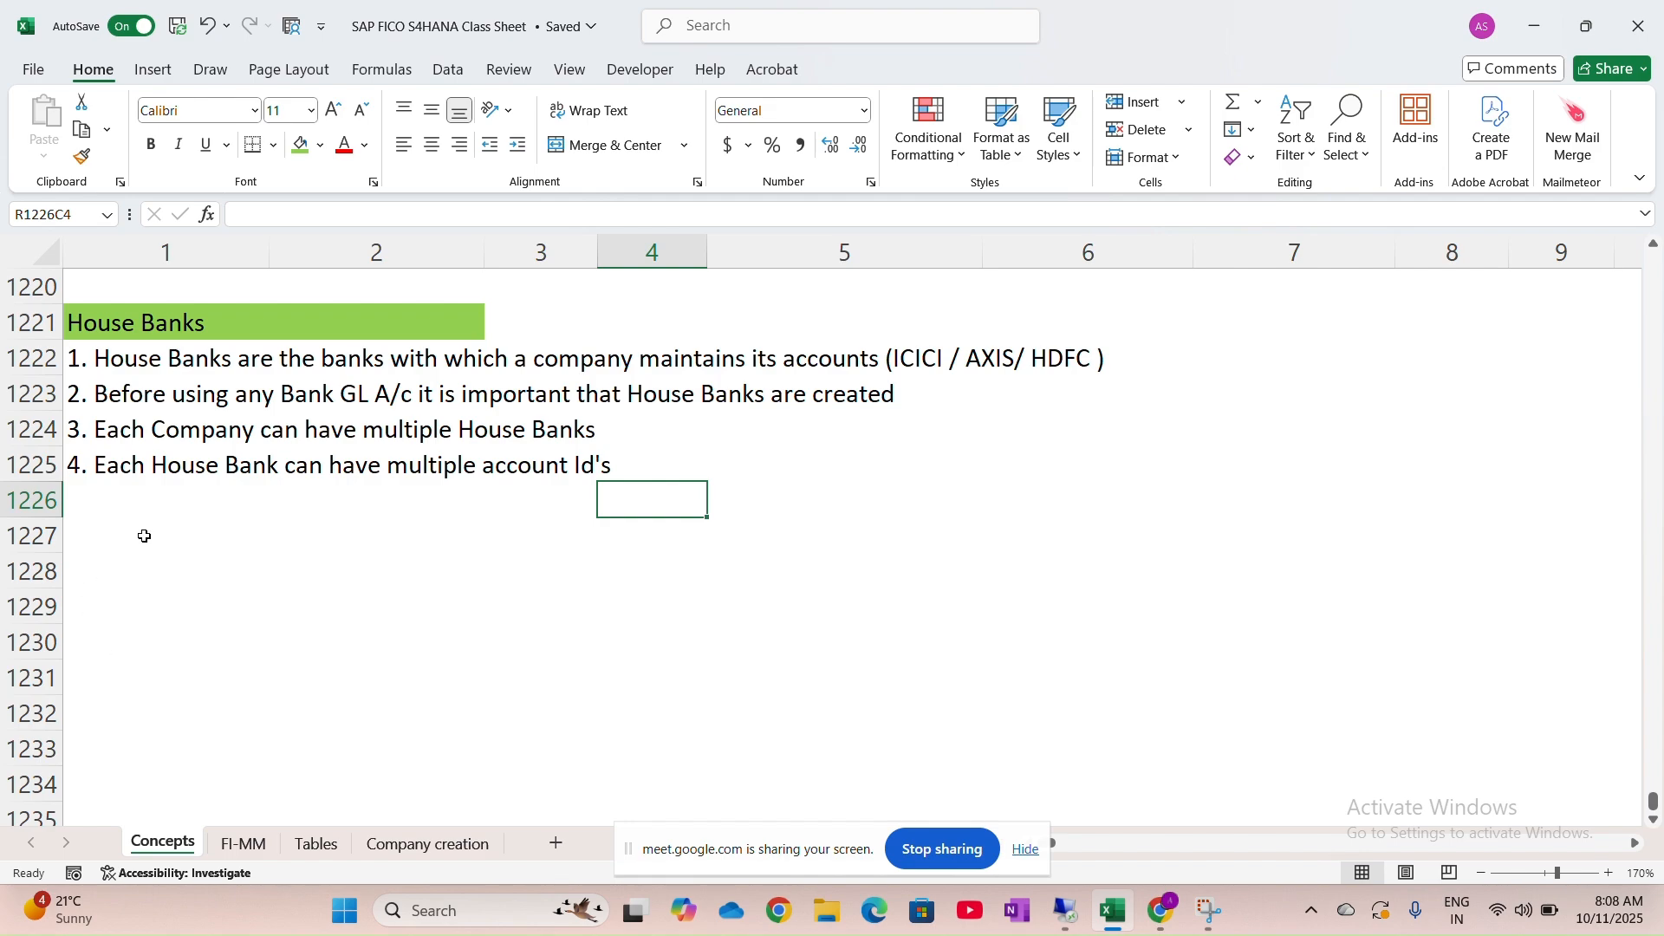
pyautogui.click(117, 551)
pyautogui.click(119, 569)
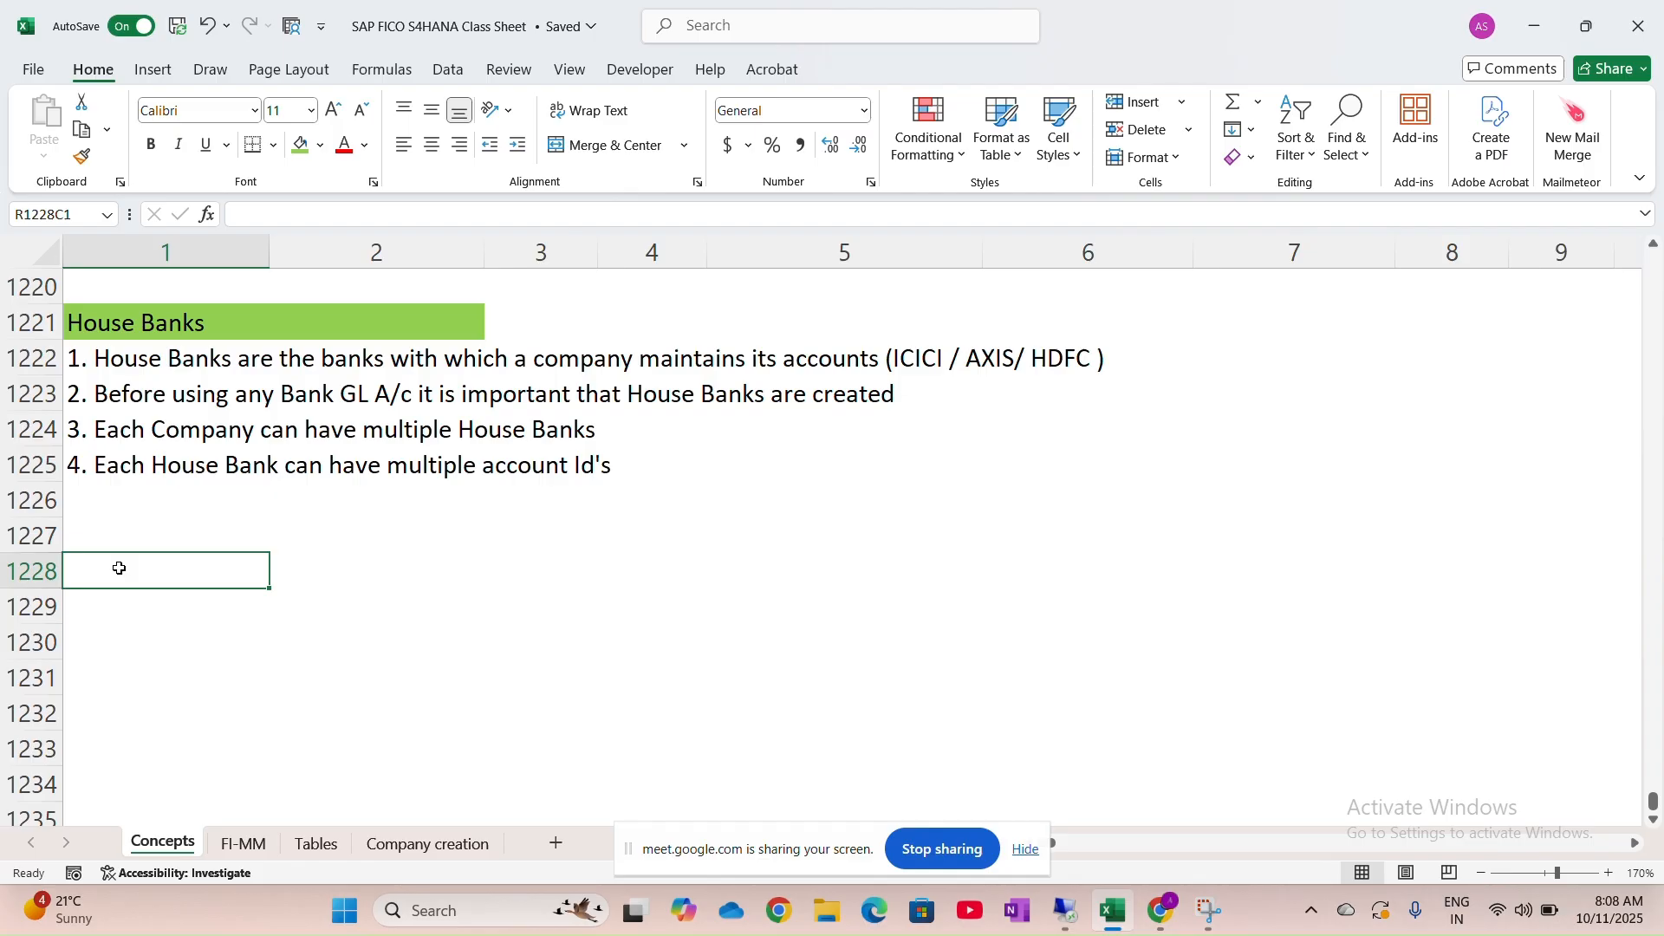
# Add the 'A/c Number:' and 'IFSC:' labels in rows 1228 and 1229
pyautogui.press('capslock')
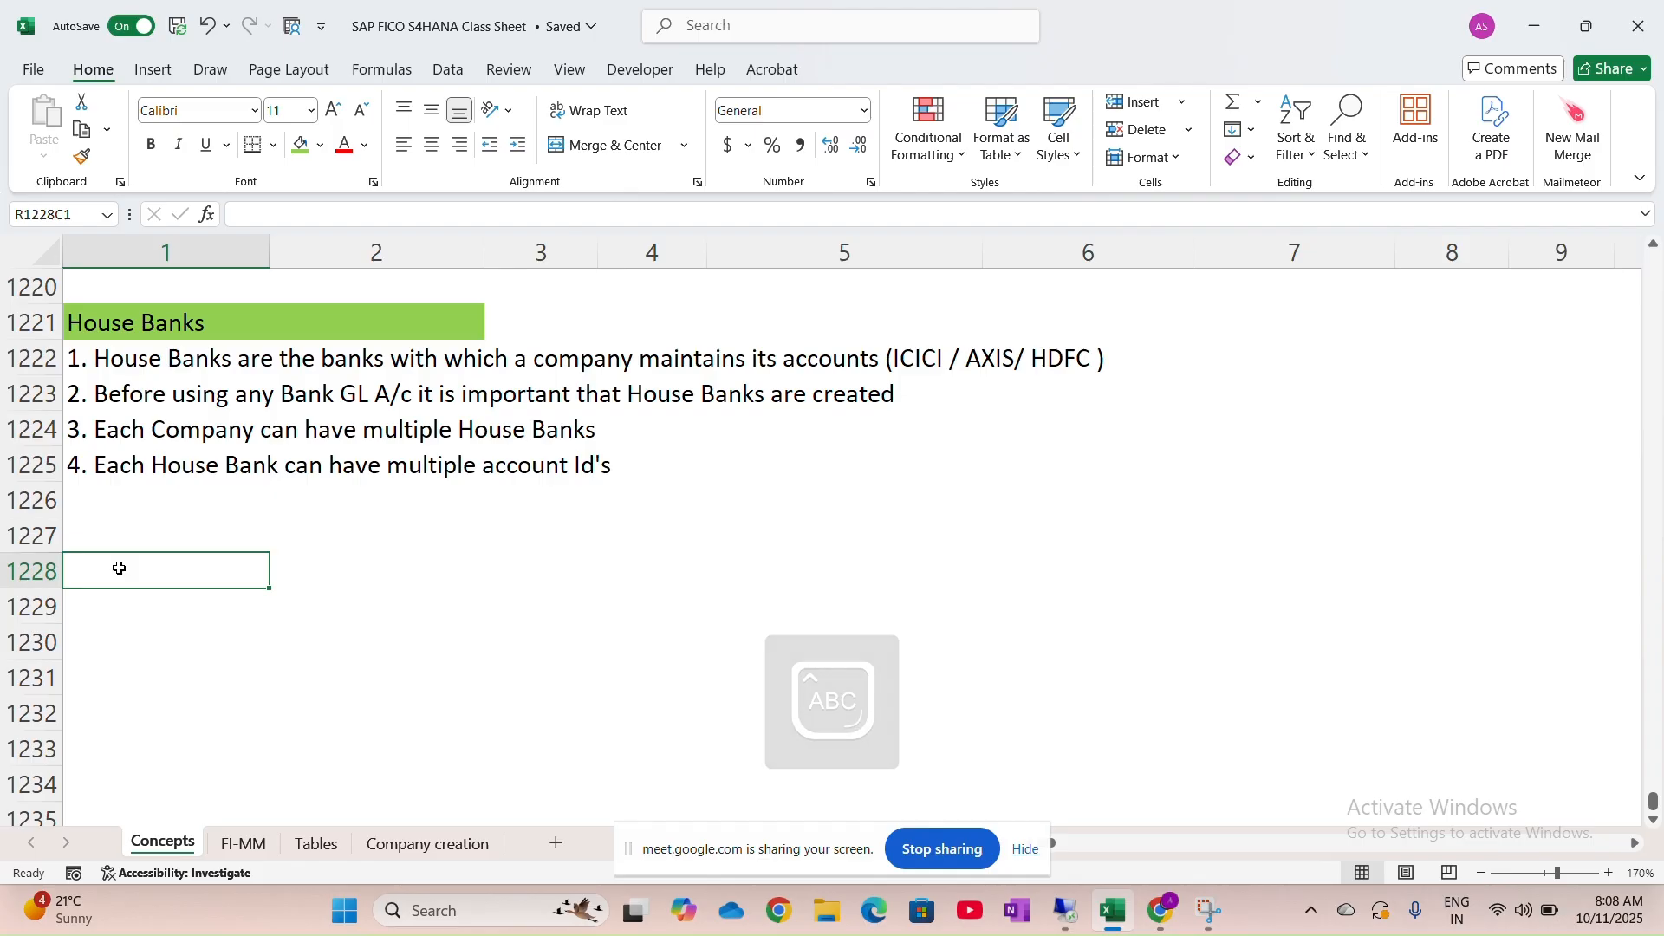
pyautogui.write('A/')
pyautogui.press('capslock')
pyautogui.write('c Number')
pyautogui.press('Return')
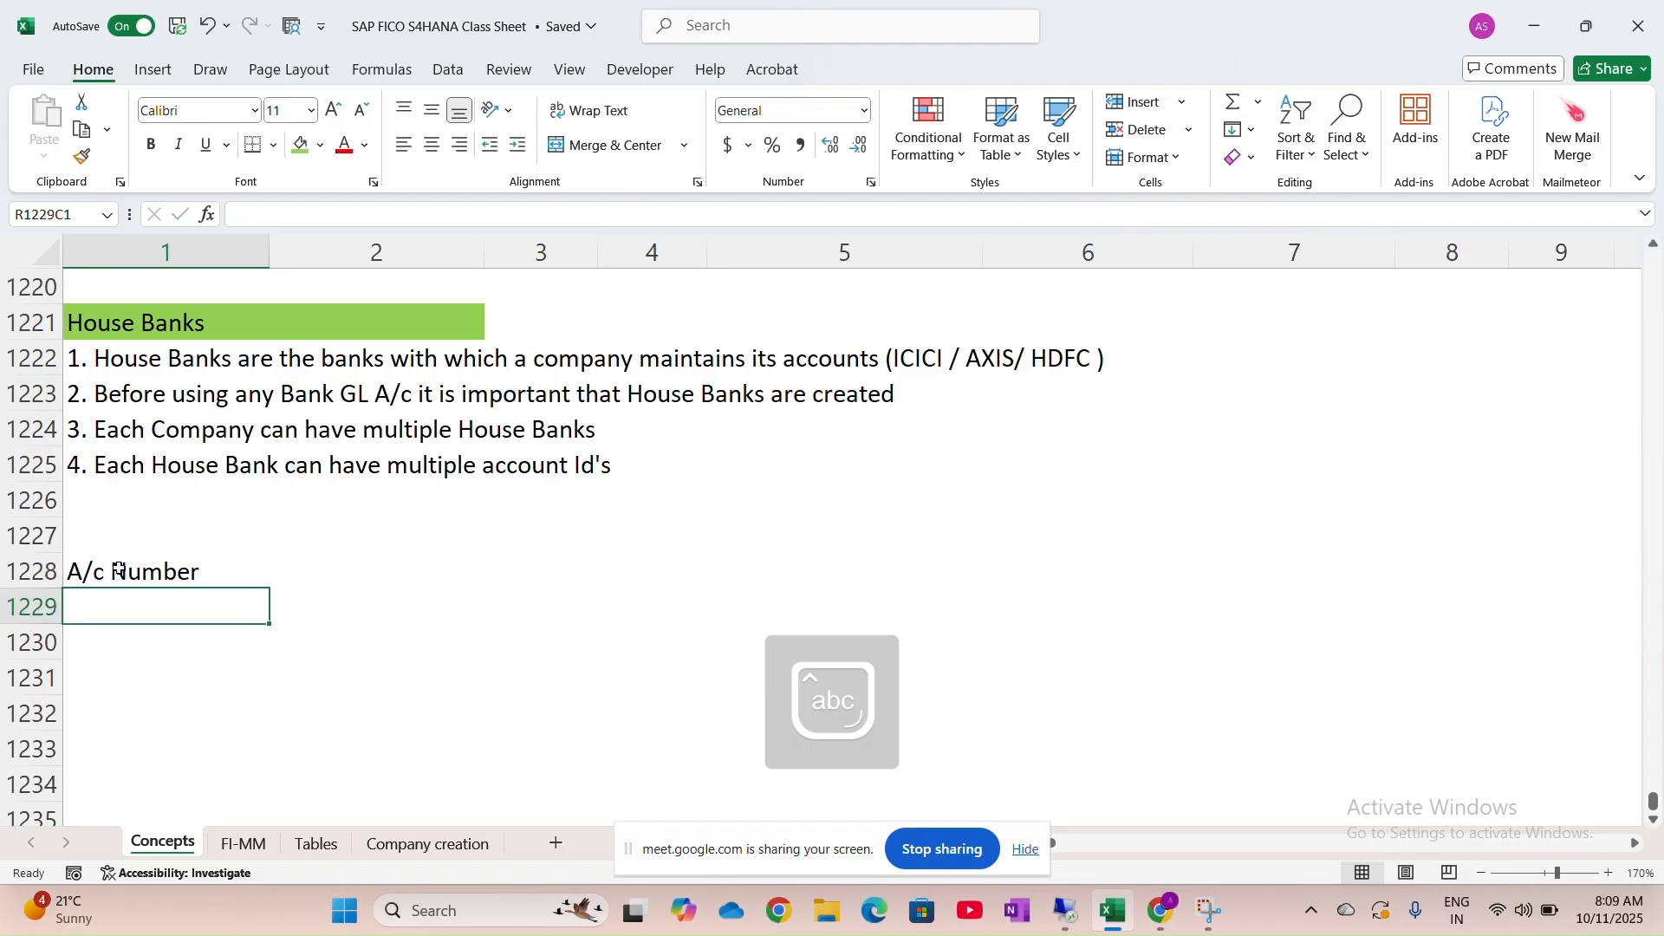
pyautogui.press('capslock')
pyautogui.write('IFS')
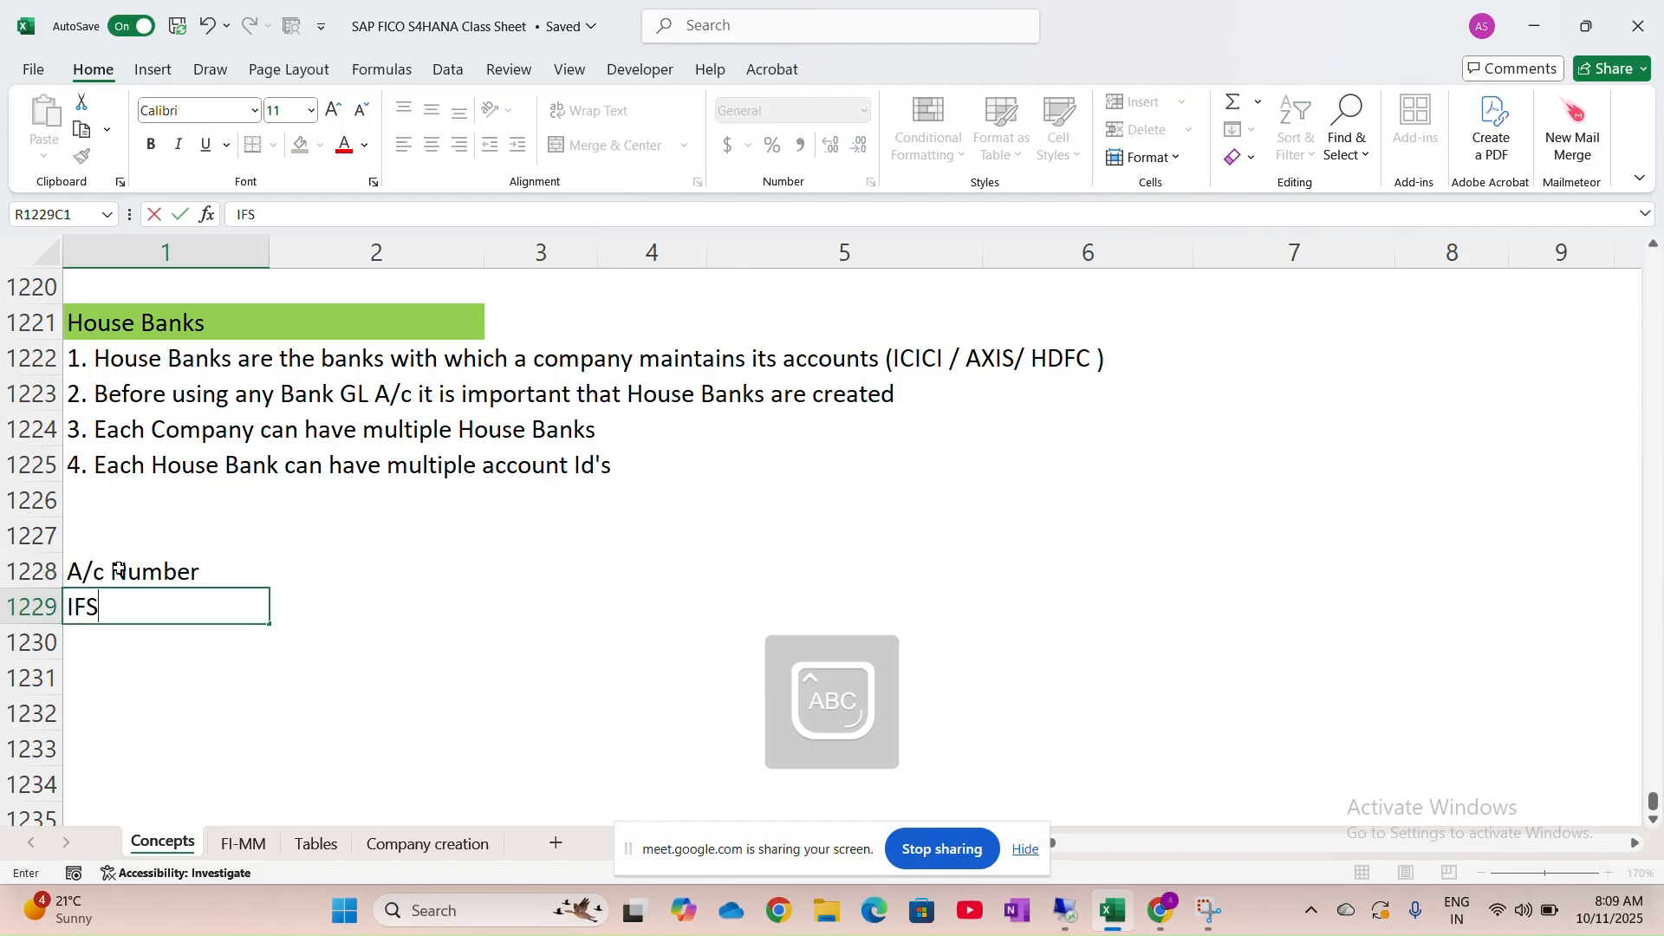
pyautogui.write('C:')
pyautogui.doubleClick(214, 568)
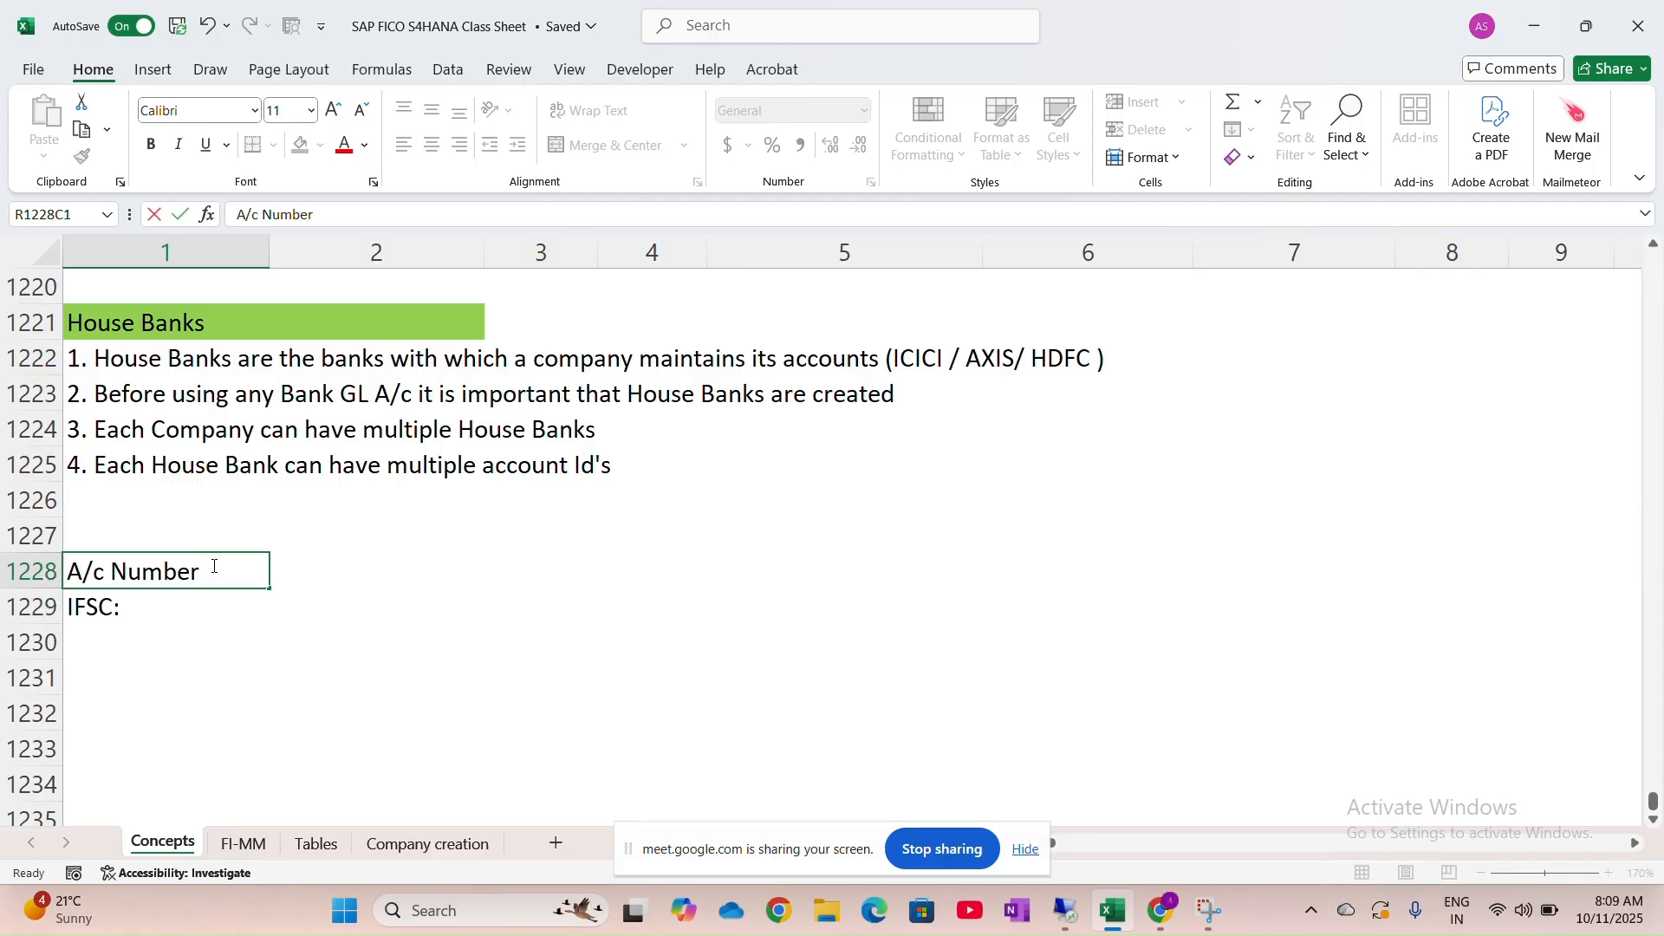
pyautogui.write(':')
pyautogui.press('Return')
pyautogui.press('Return')
# Add the 'Bank Name:' and 'A/c Holder Name:' labels below IFSC:
pyautogui.press('capslock')
pyautogui.press('capslock')
pyautogui.write('Bank Name')
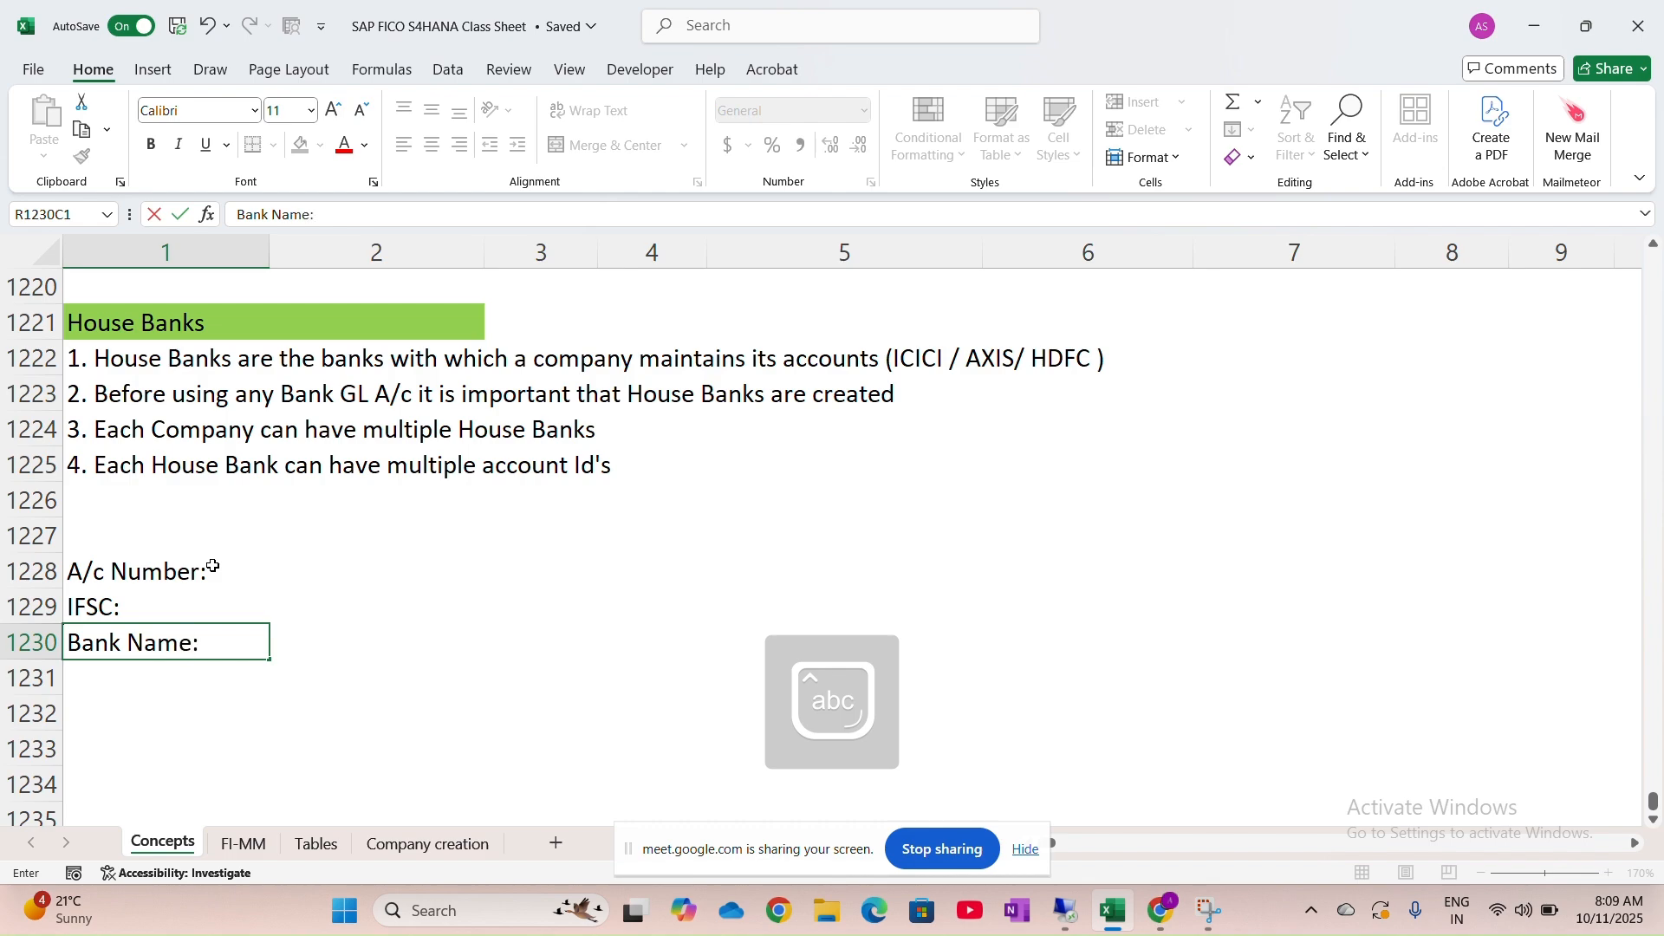
pyautogui.write(':')
pyautogui.press('Return')
pyautogui.press('capslock')
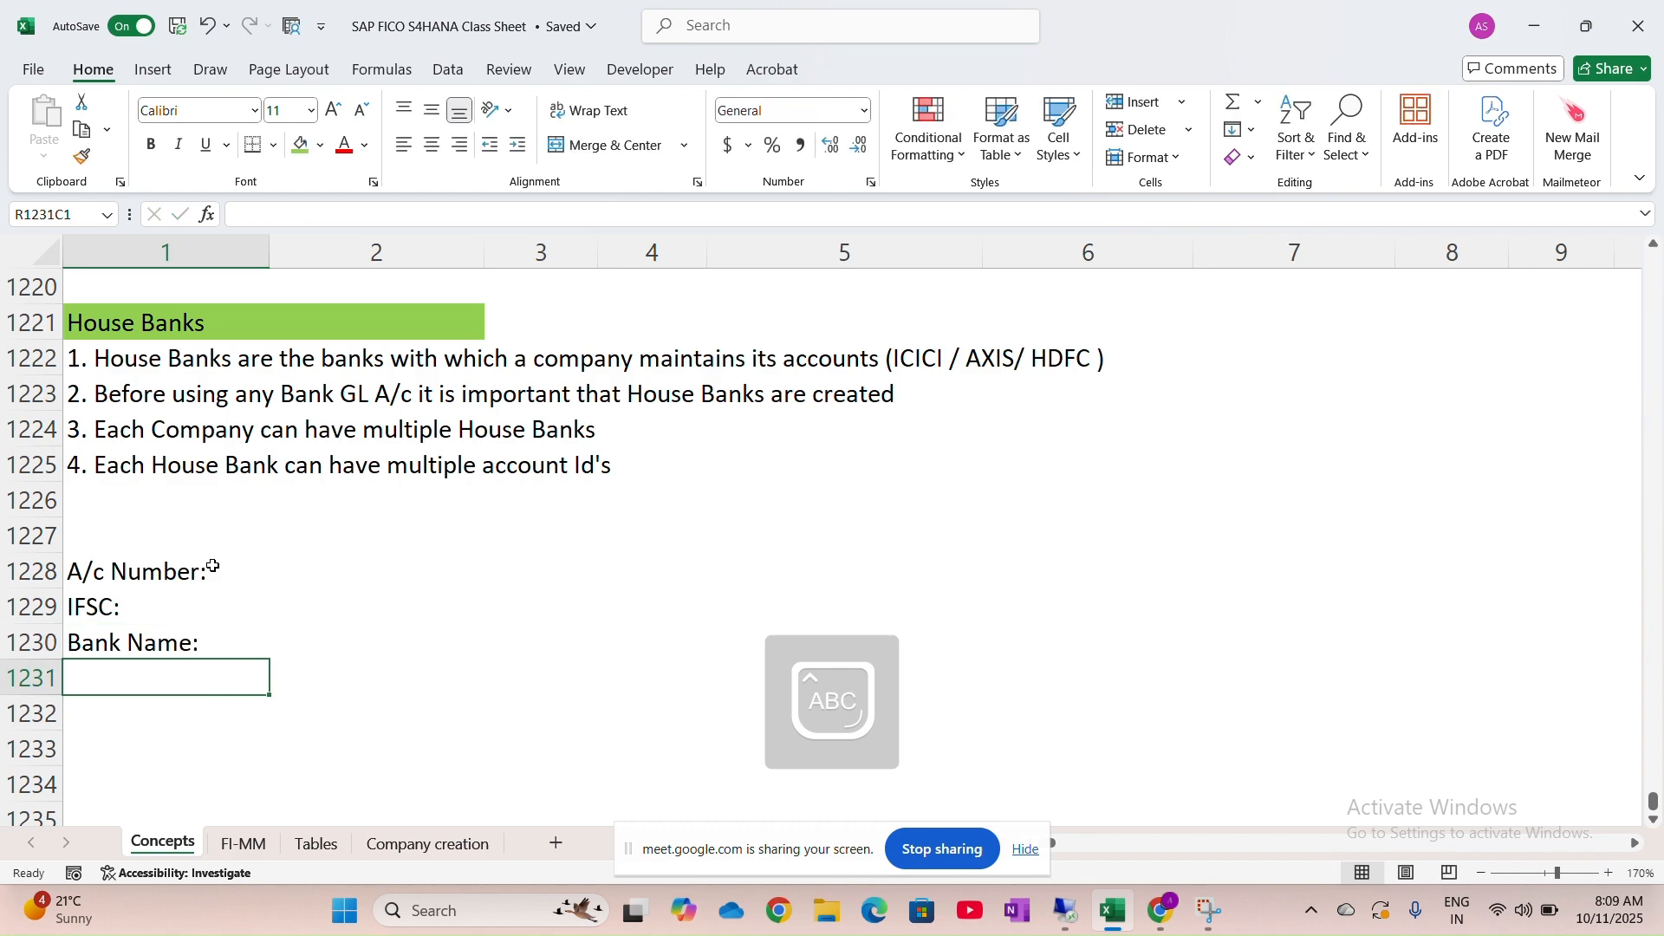
pyautogui.write('A/c')
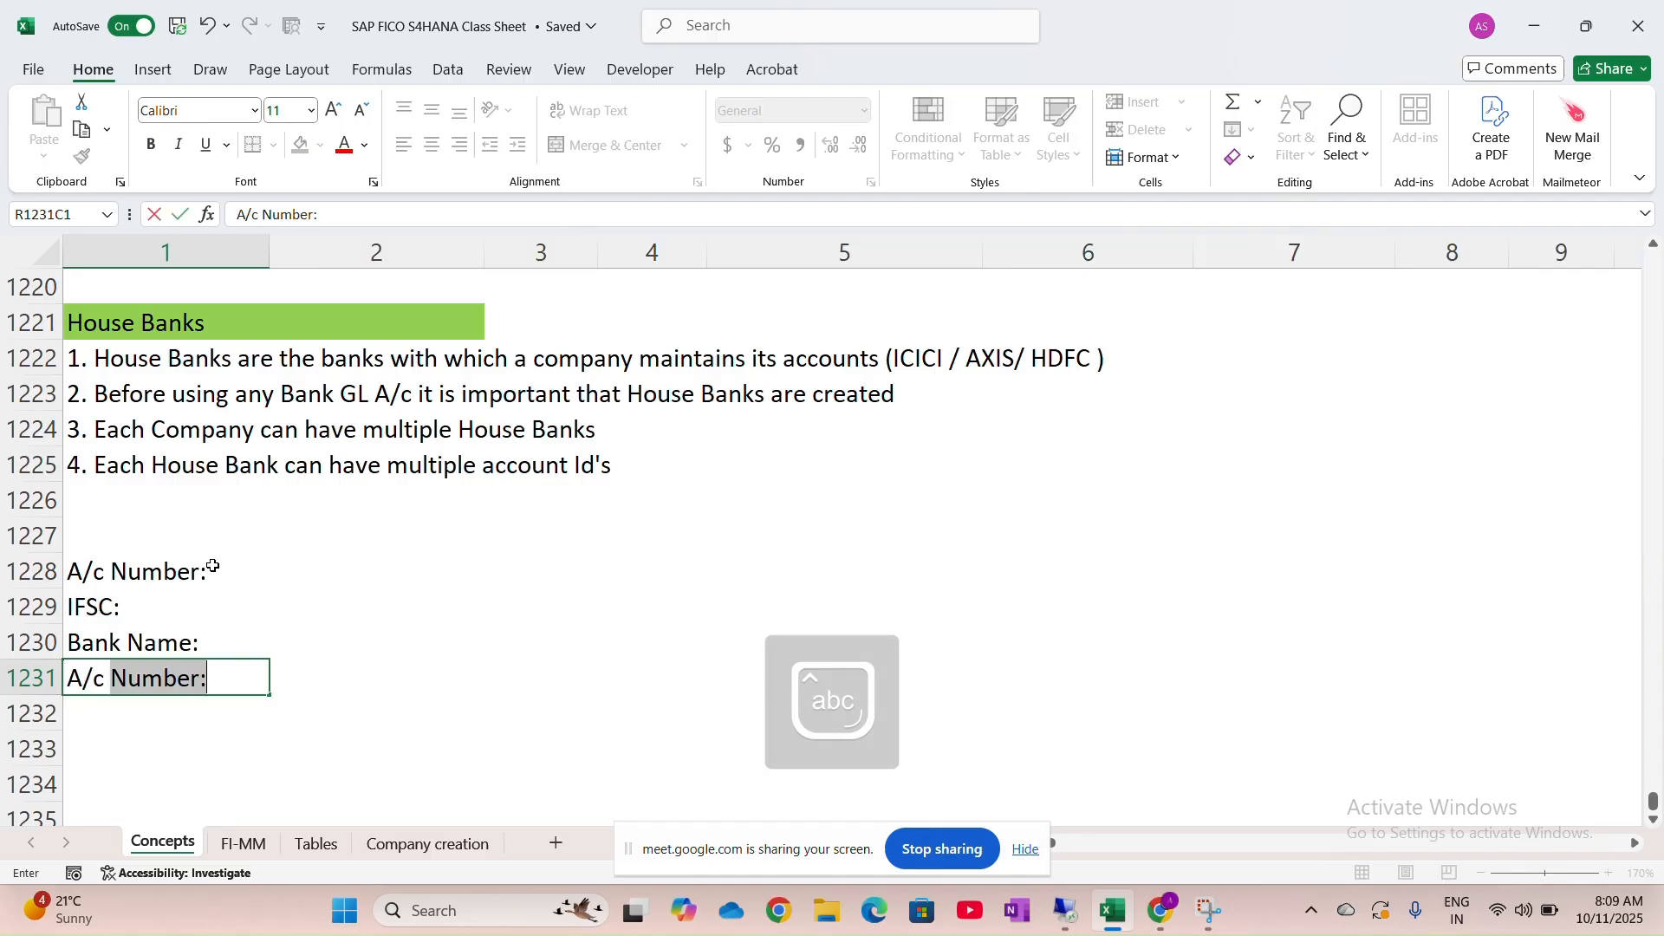
pyautogui.press('capslock')
pyautogui.write('Holder')
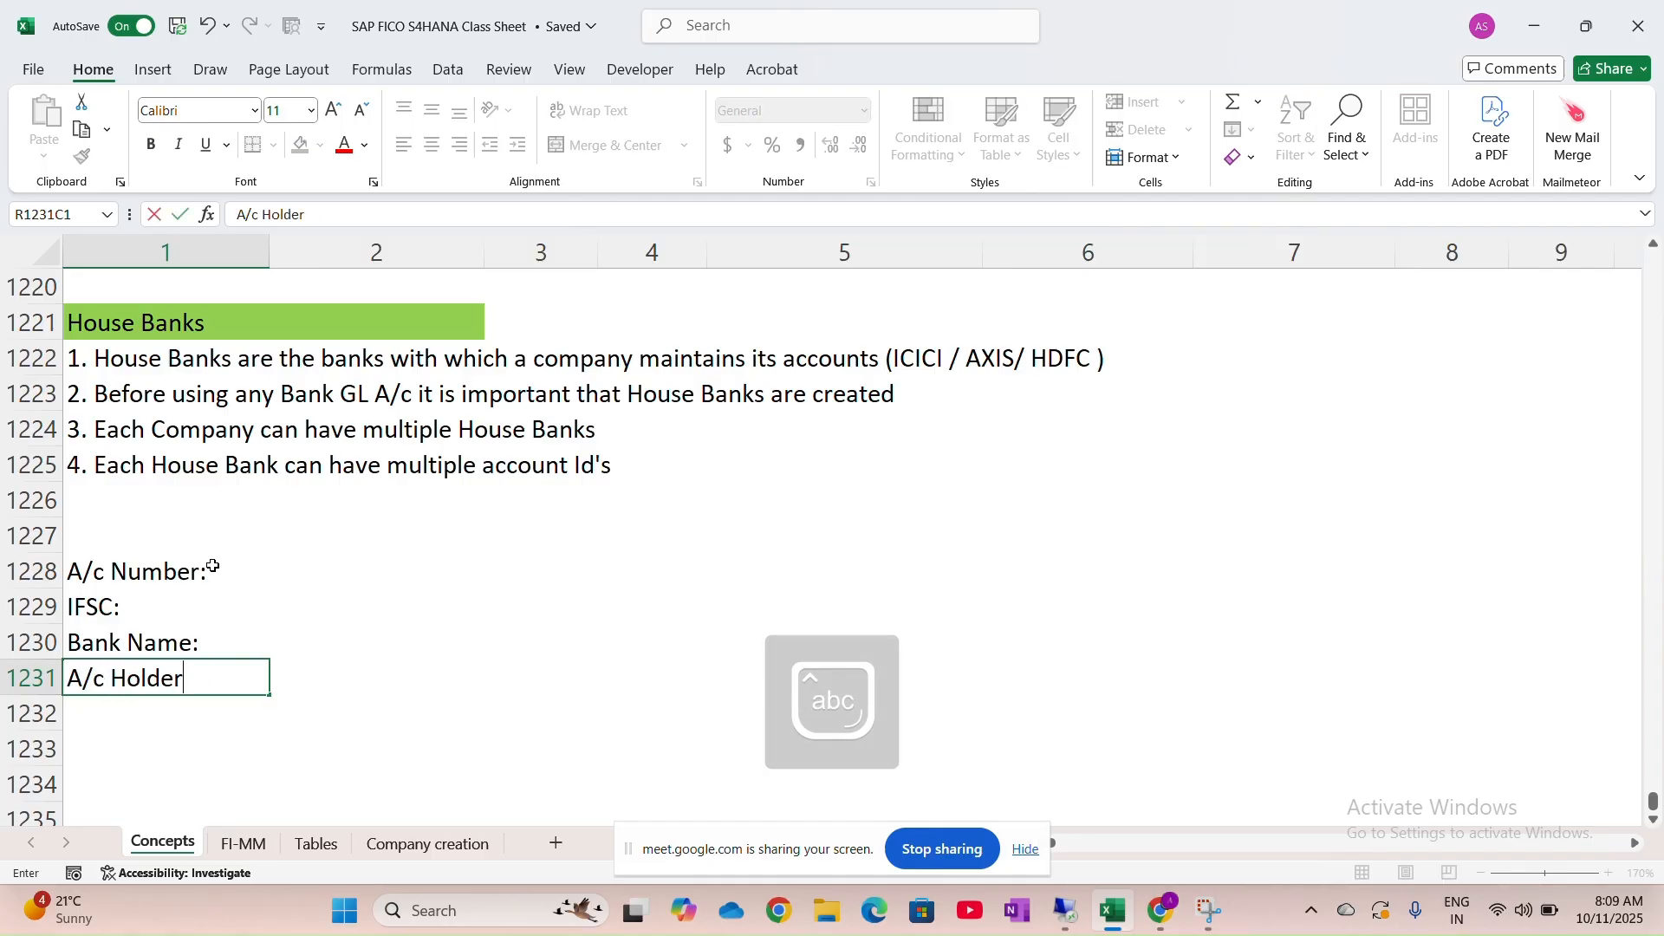
pyautogui.press('capslock')
pyautogui.write('N')
pyautogui.press('capslock')
pyautogui.write('ame:')
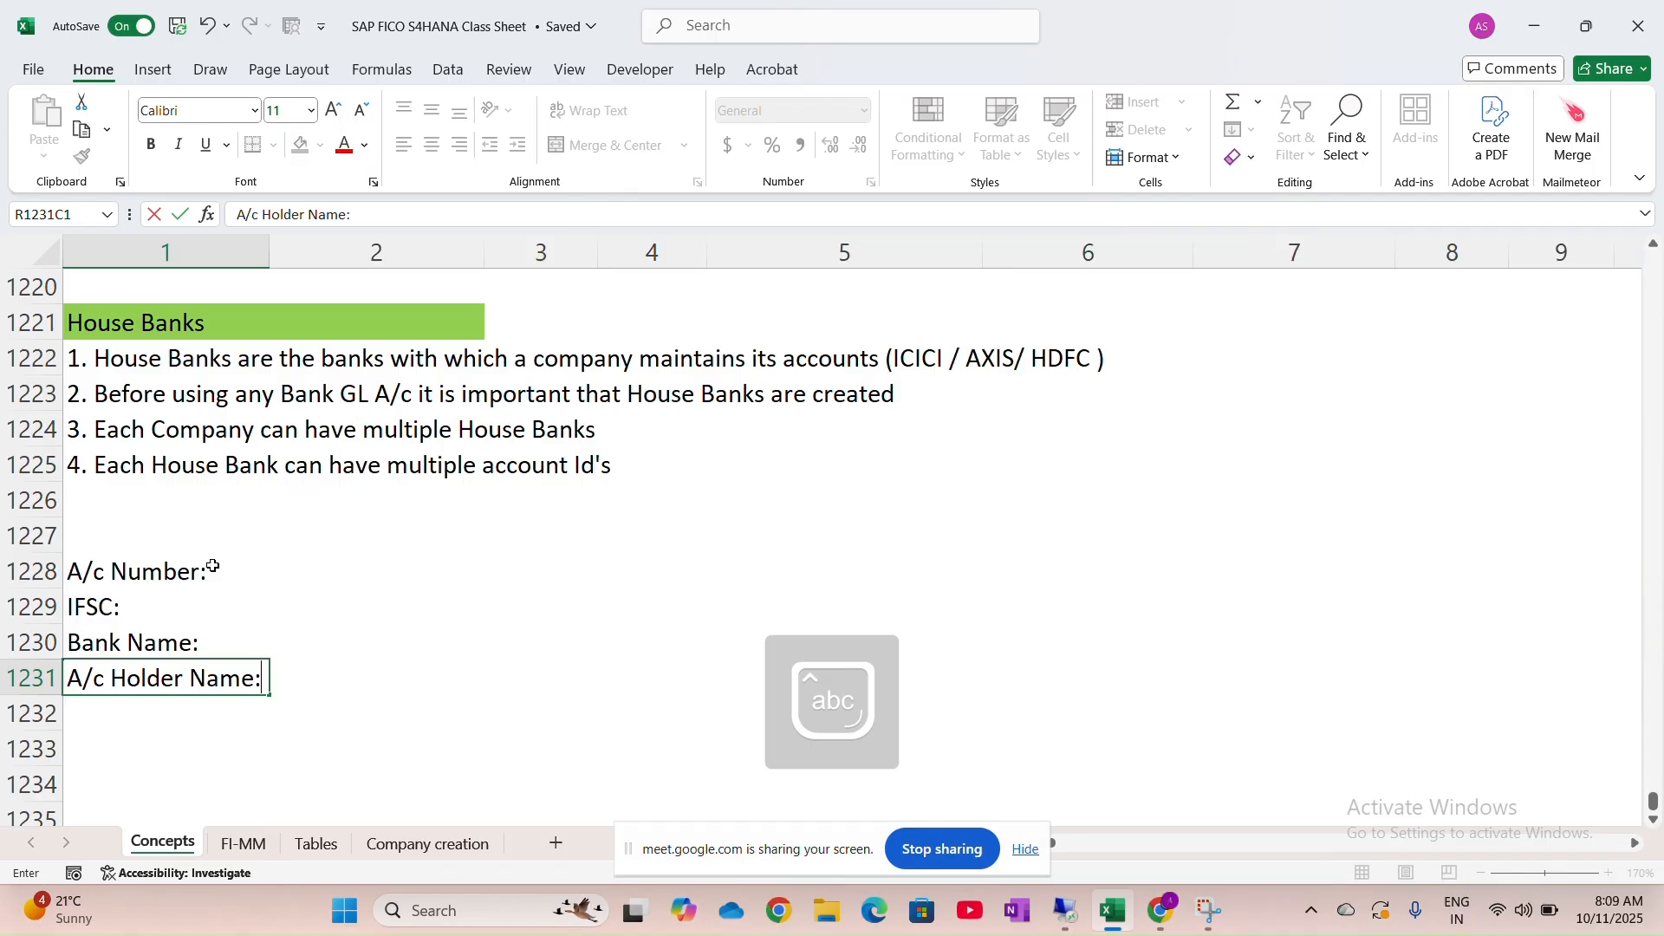
pyautogui.press('Return')
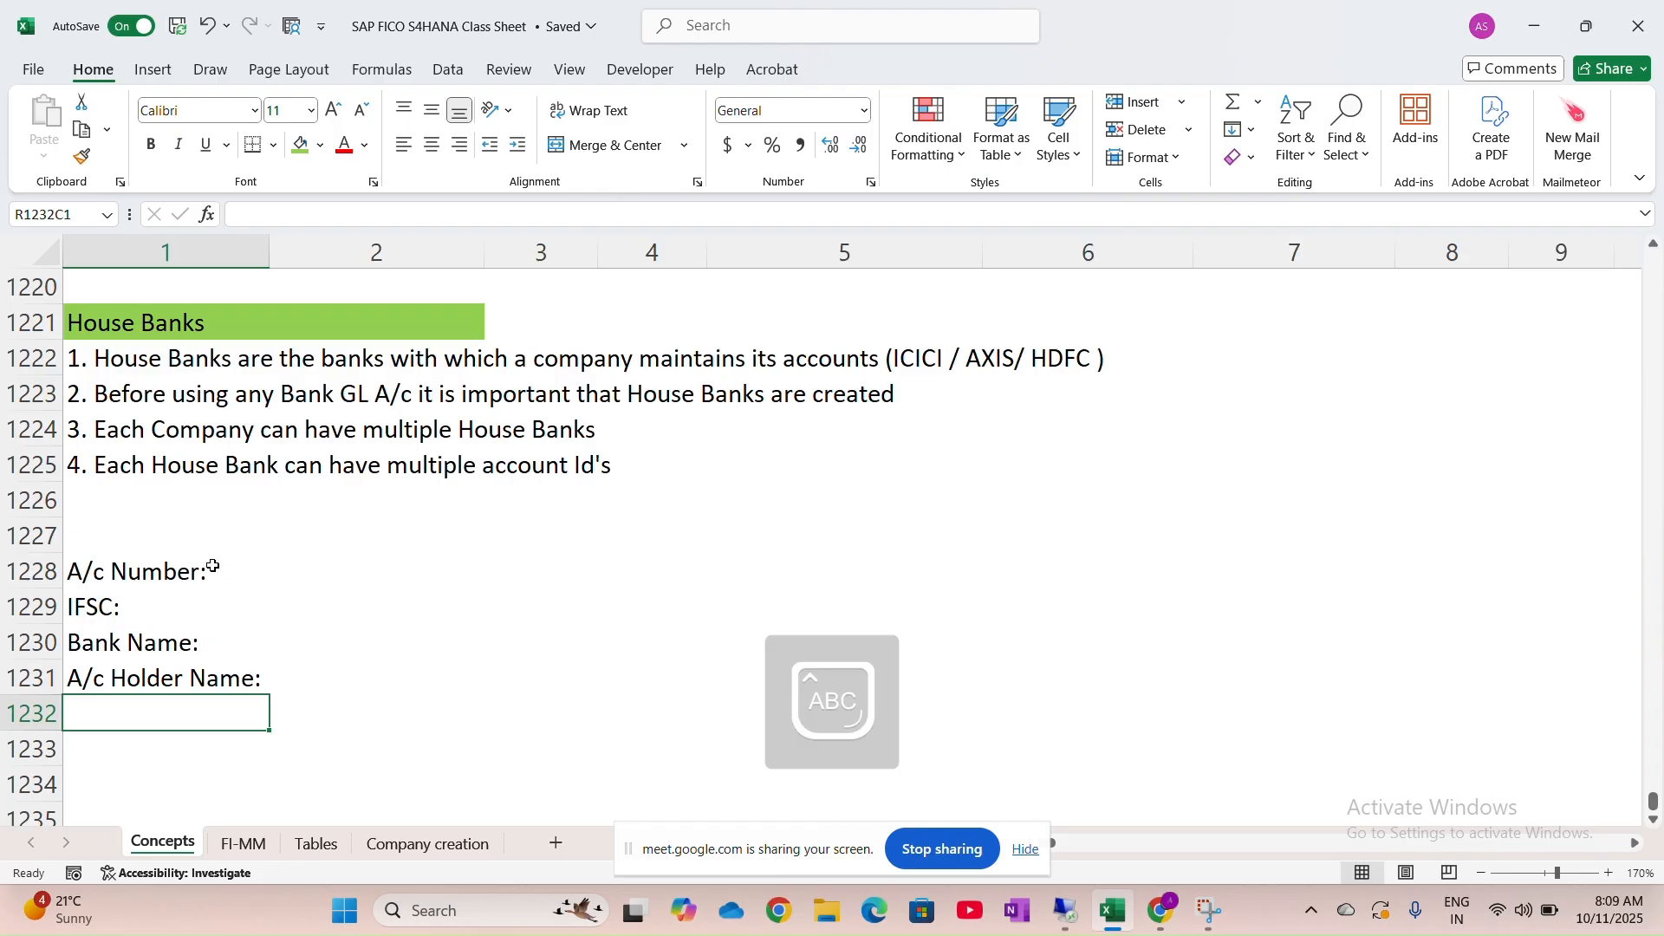
# Add the 'Nominne Name:' and 'Address:' labels below A/c Holder Name:
pyautogui.write('C')
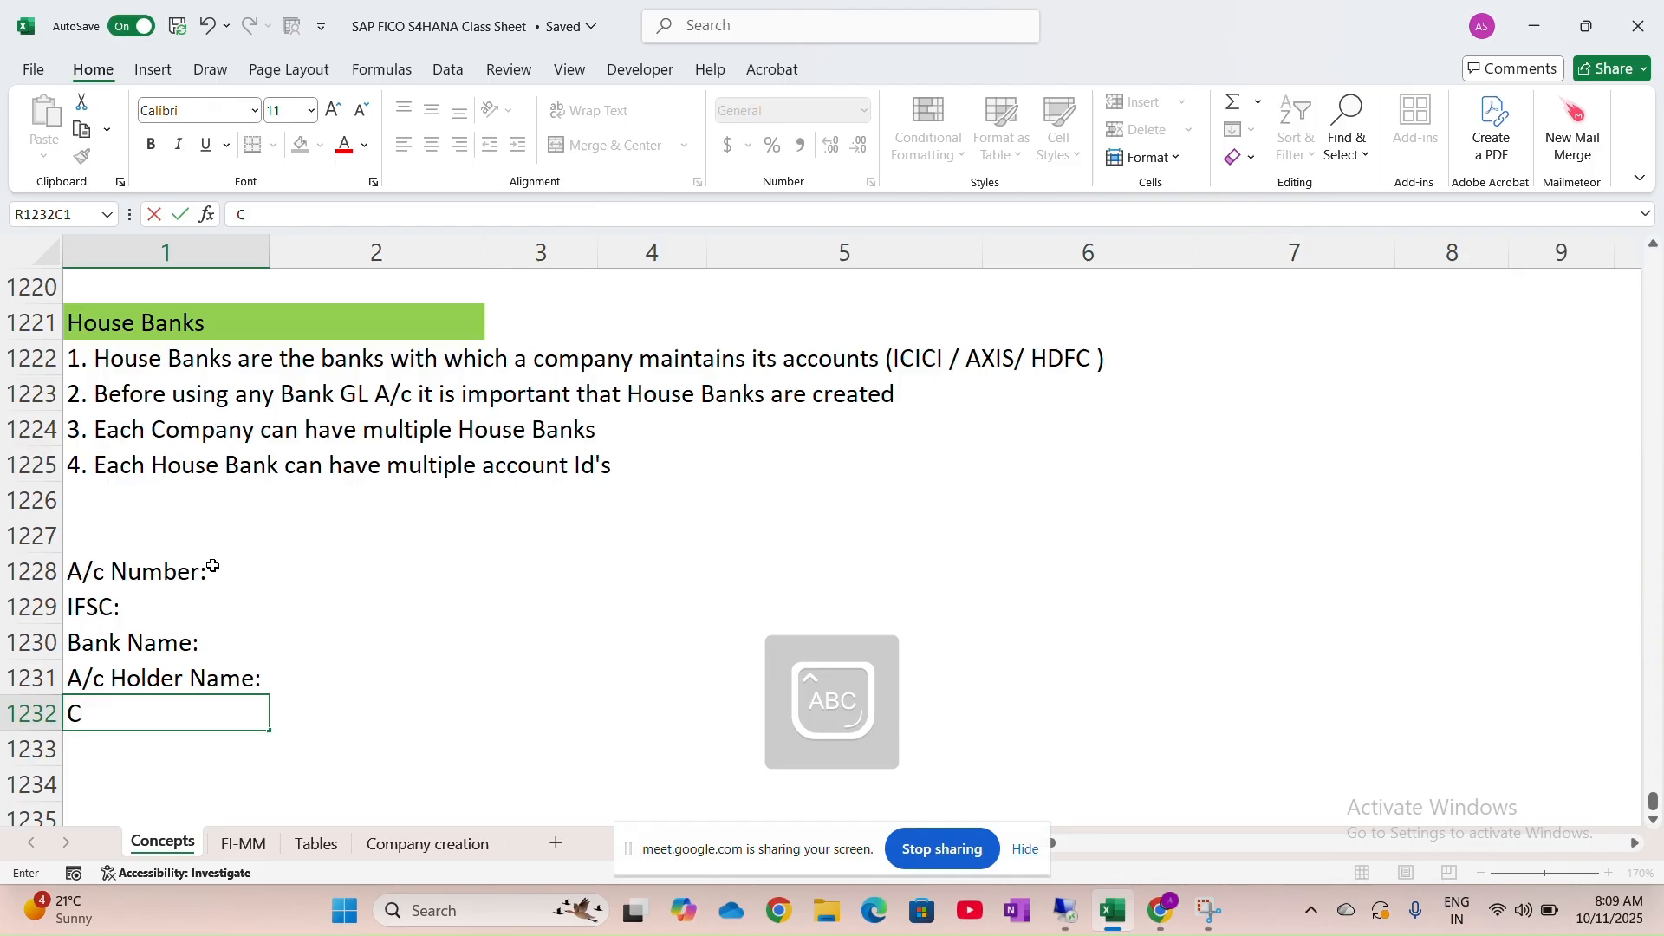
pyautogui.press('BackSpace')
pyautogui.write('Nominne Name:')
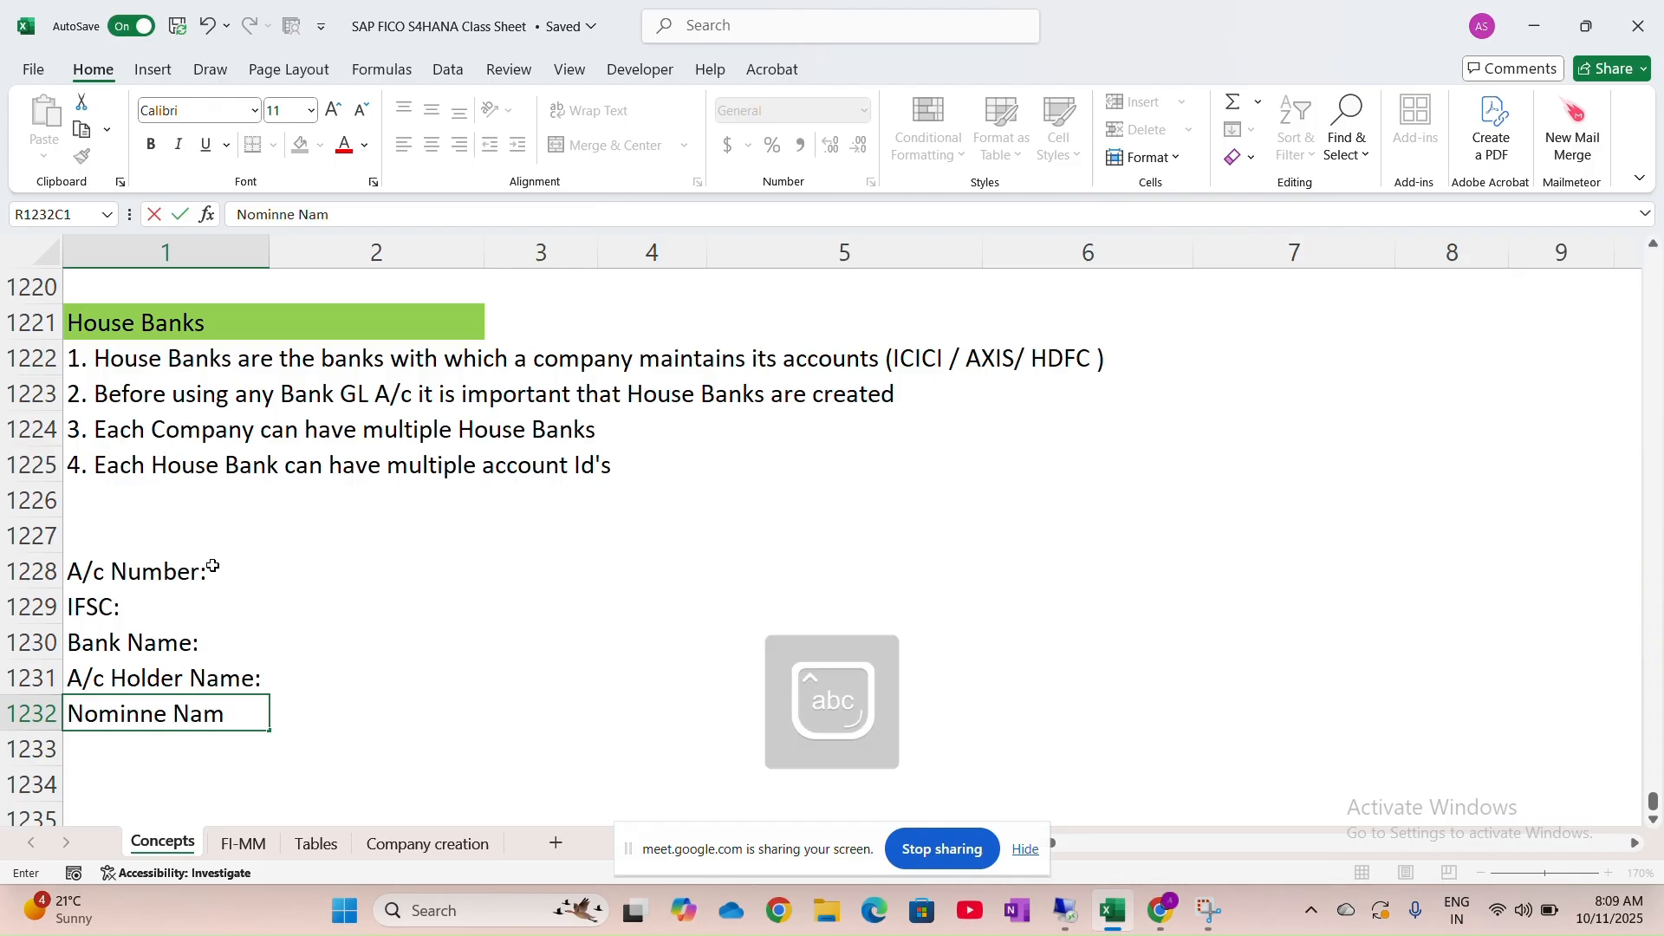
pyautogui.press('Return')
pyautogui.write('A')
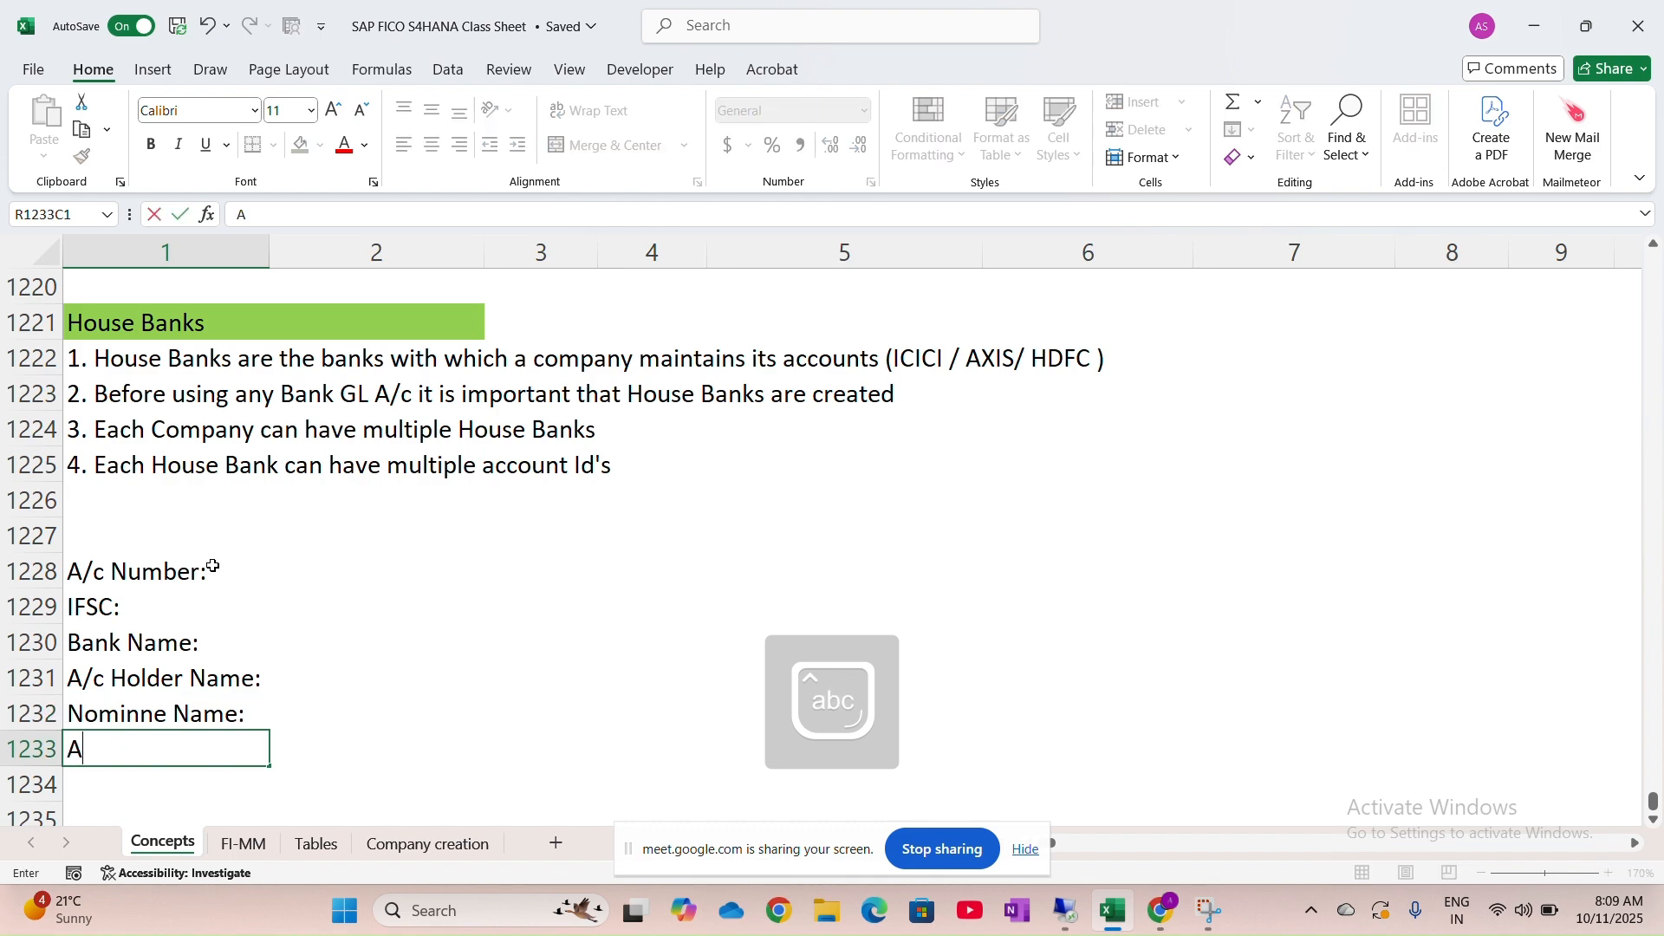
pyautogui.write('ddress:')
pyautogui.press('Return')
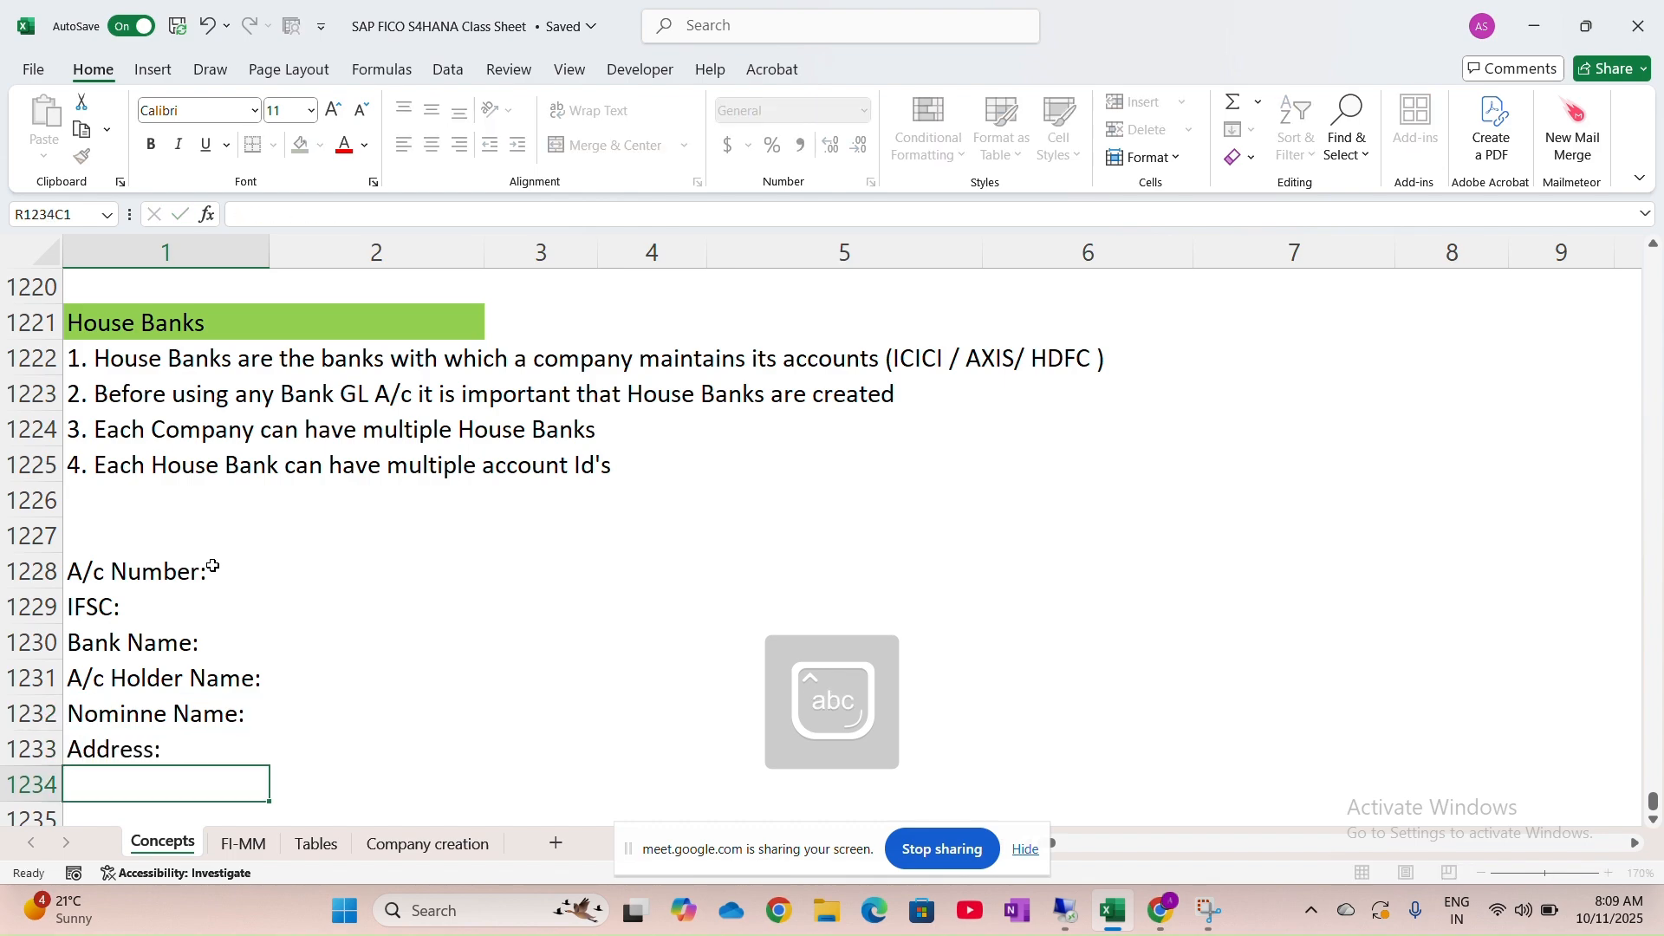
# Add the 'MICR Code:', 'Currency:' and 'Customer Id:' labels below Address:
pyautogui.scroll(-2, 212, 566)
pyautogui.scroll(-1, 212, 566)
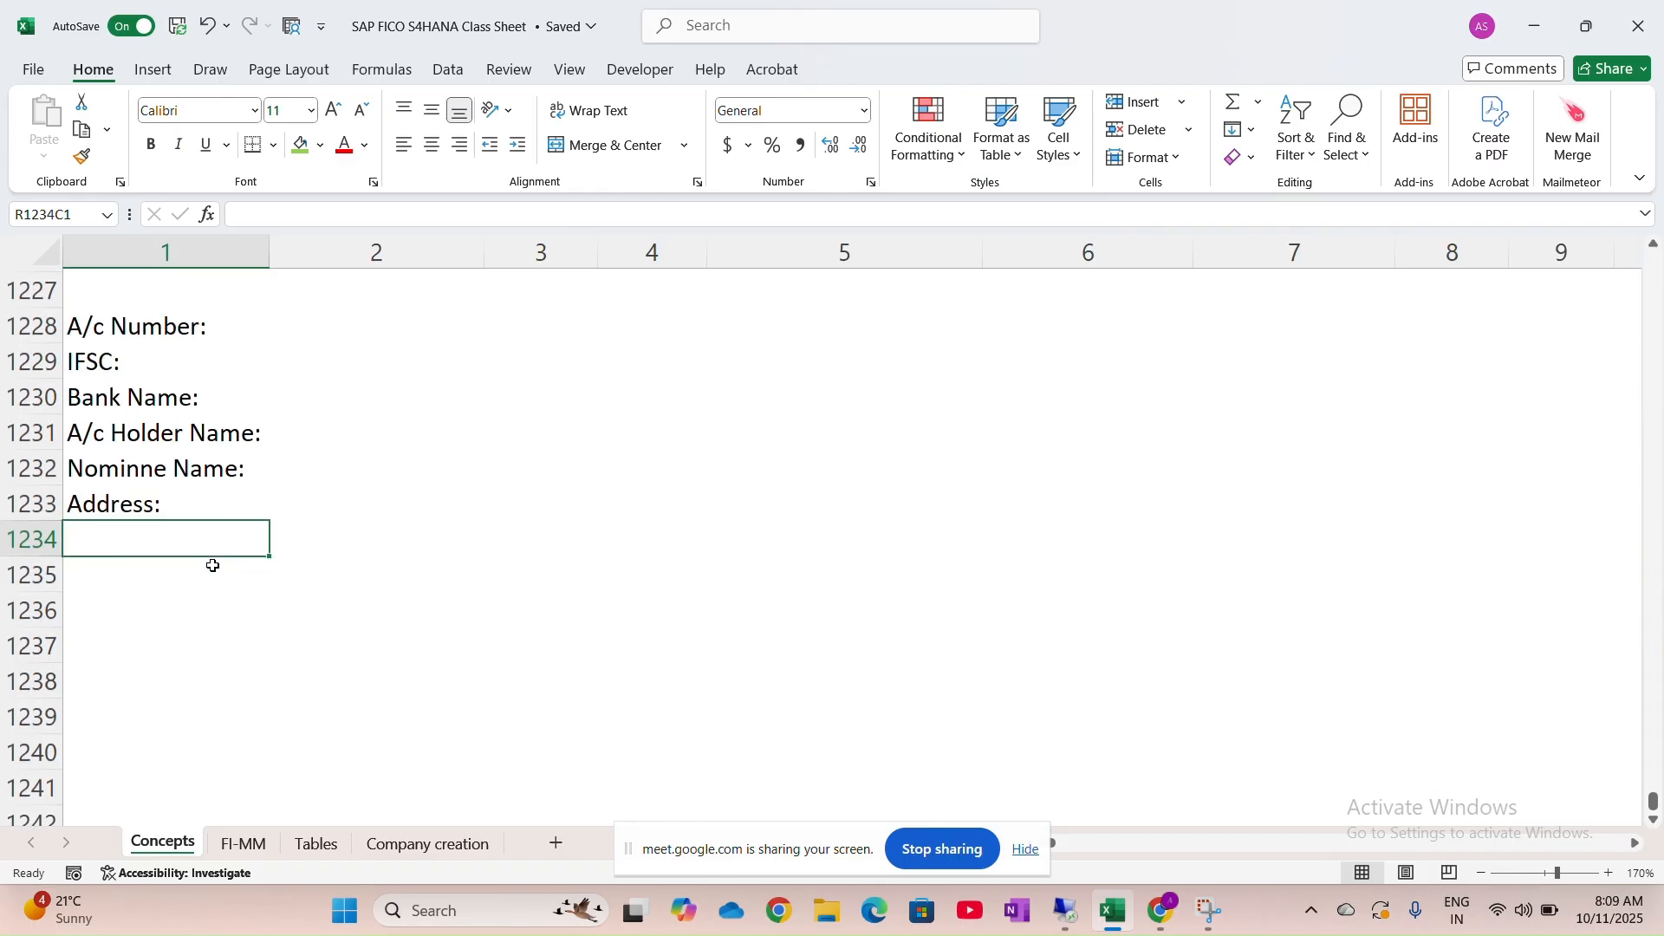
pyautogui.write('M')
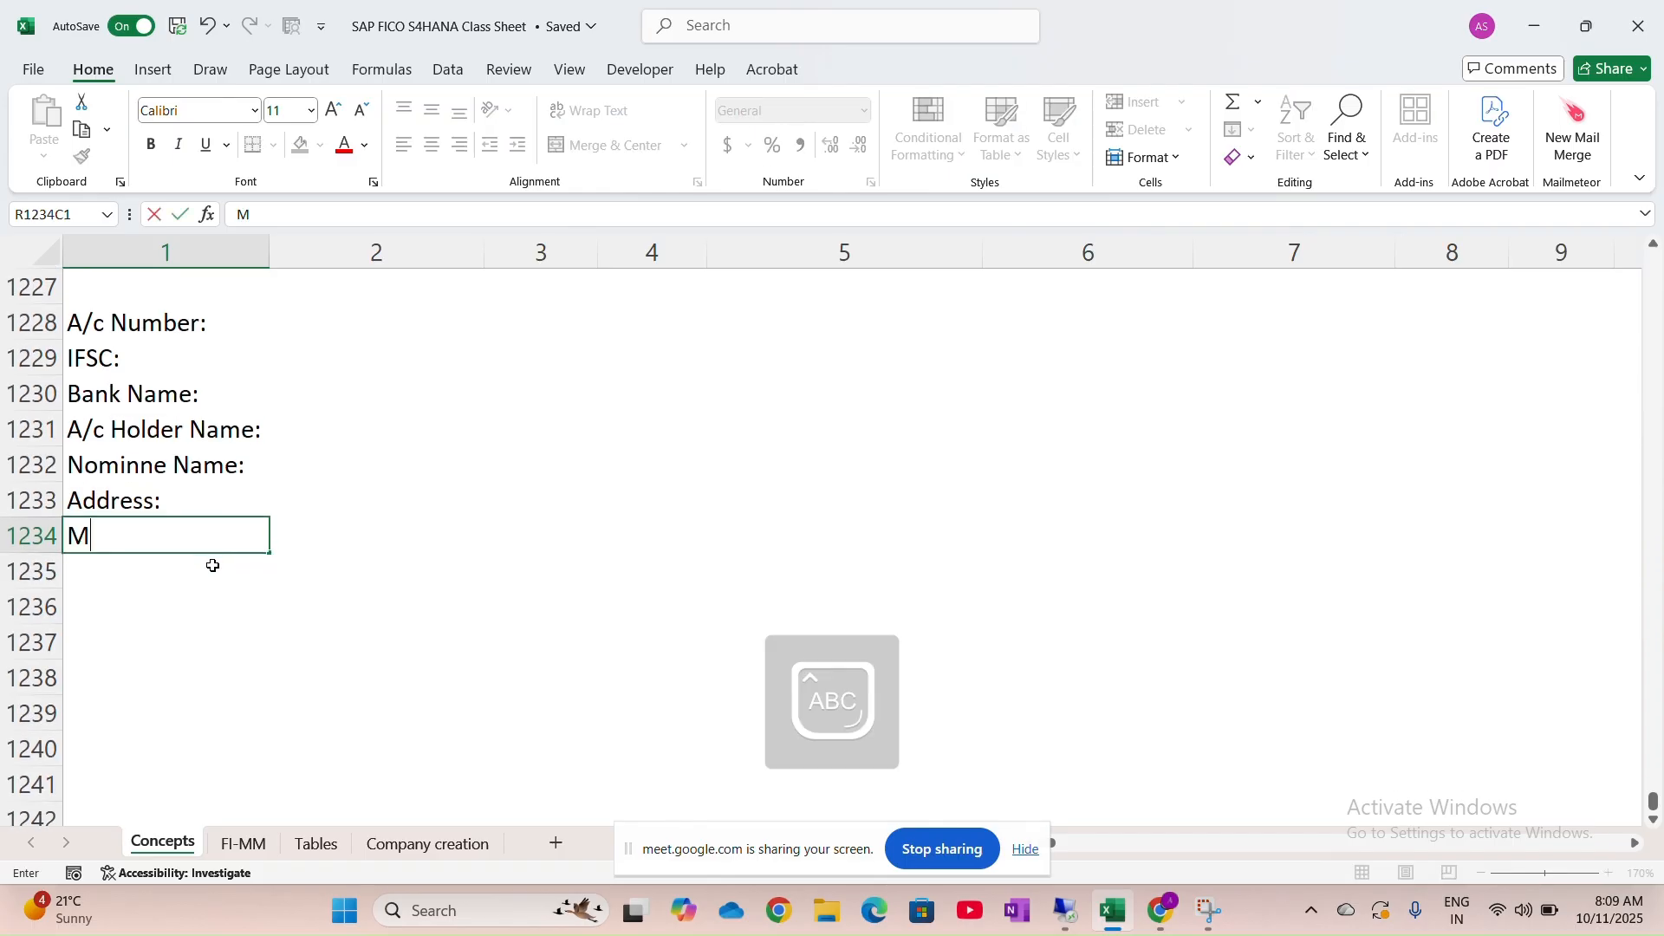
pyautogui.write('ICR Code:')
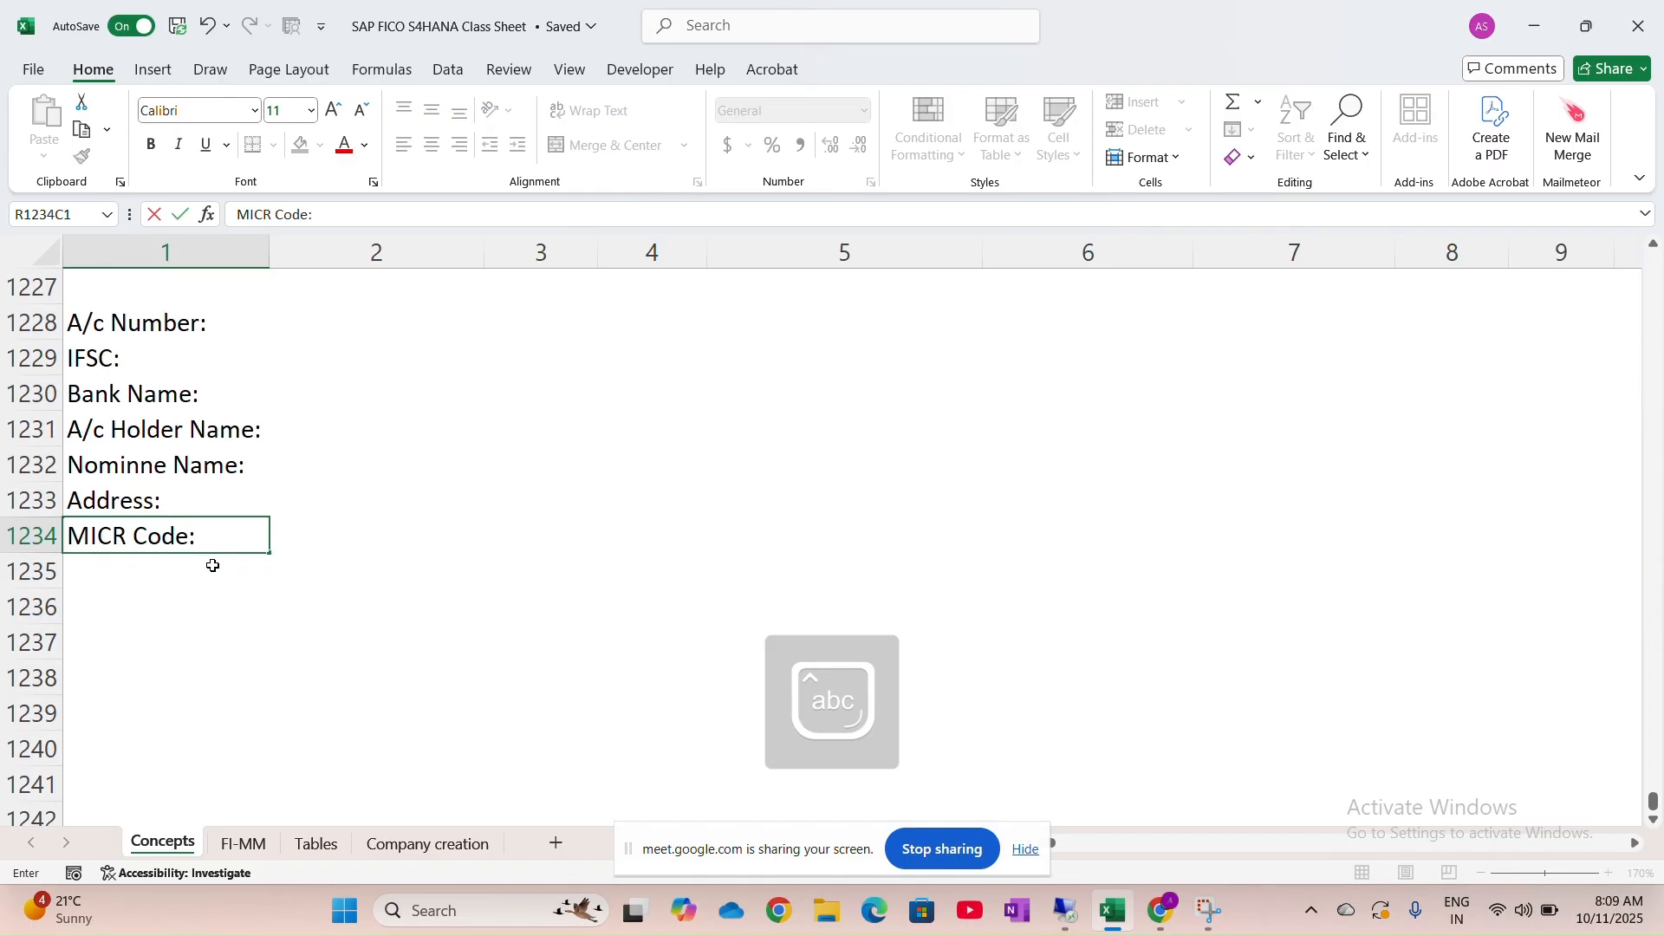
pyautogui.press('Return')
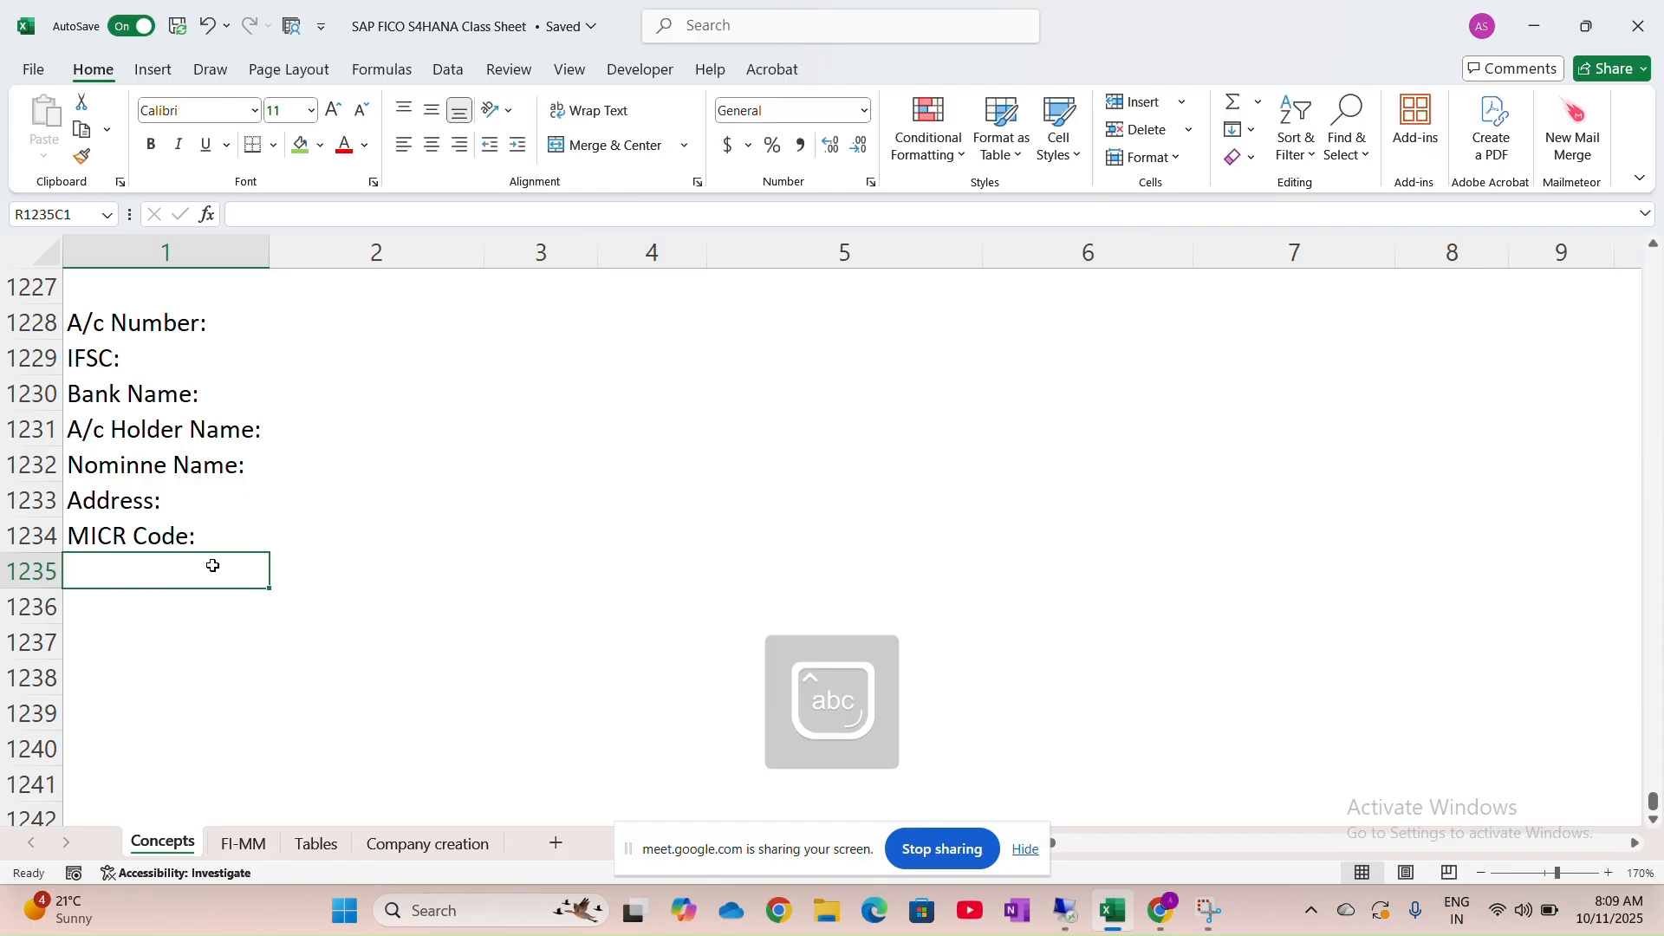
pyautogui.write('Currency:')
pyautogui.press('Return')
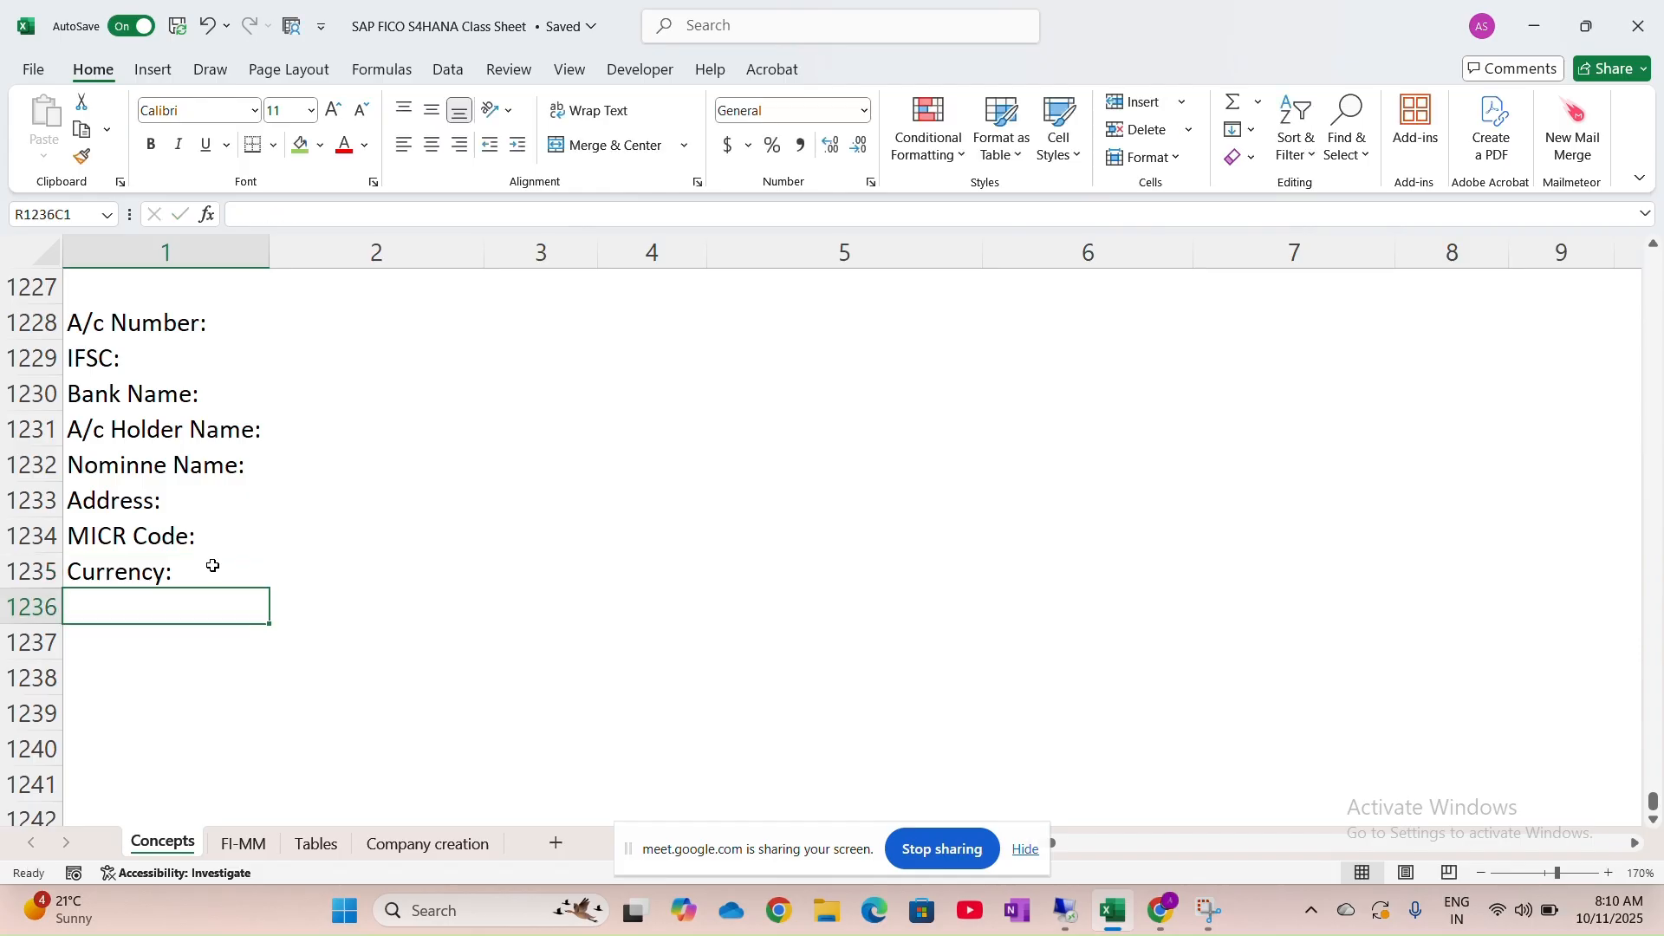
pyautogui.write('Customer Id:')
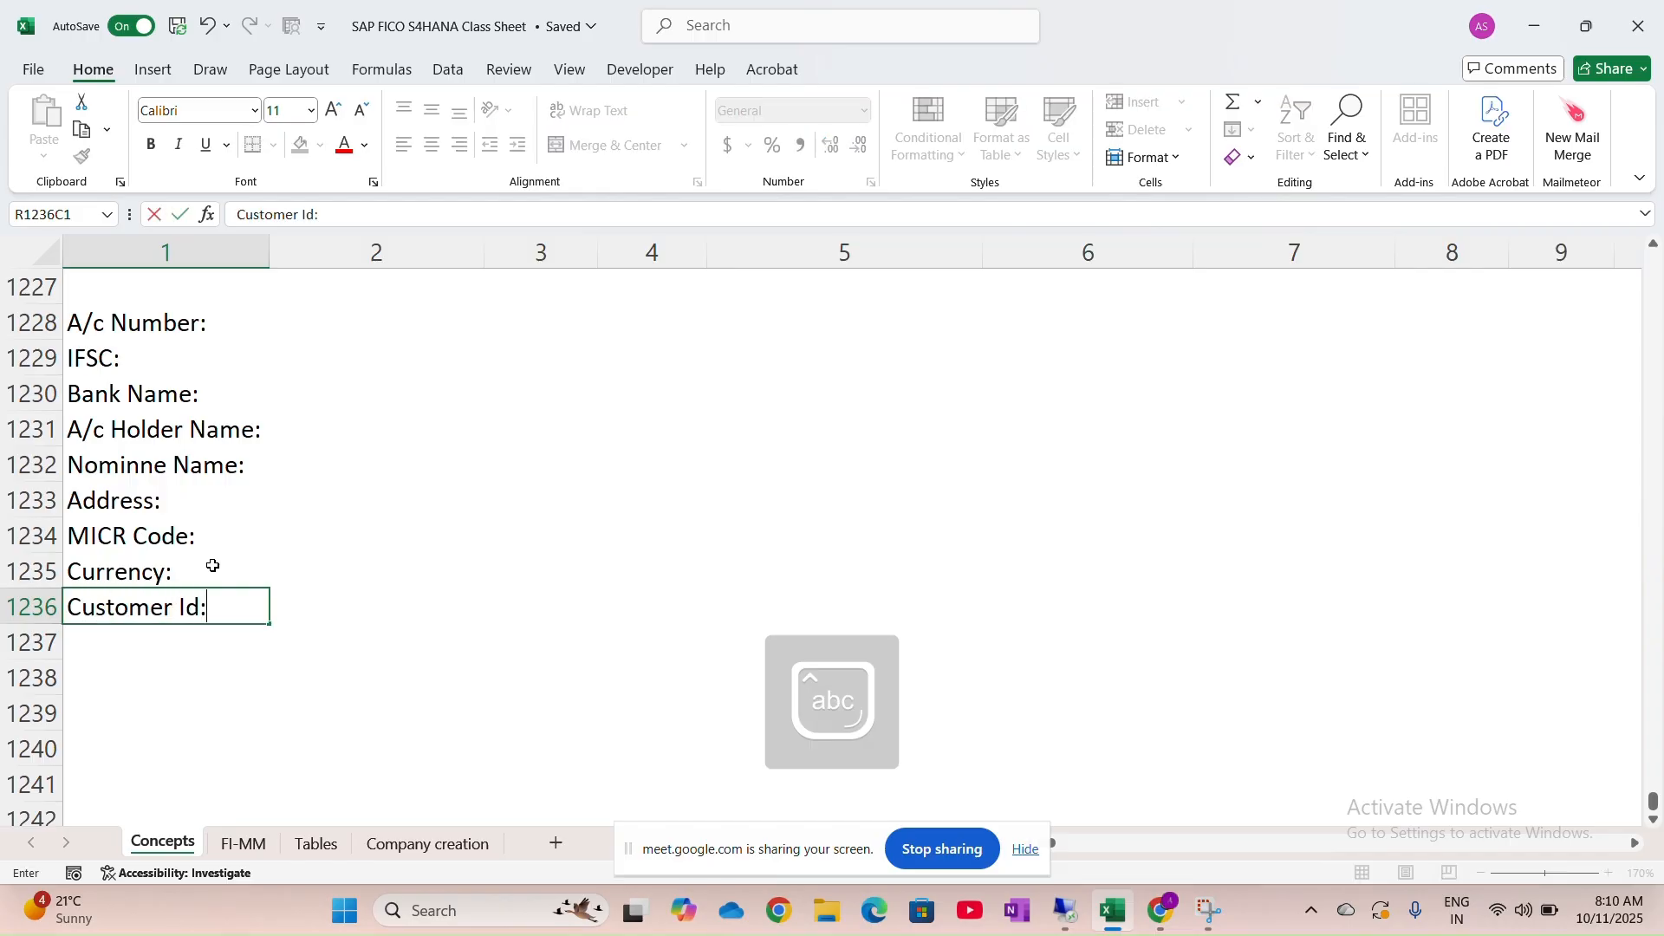
pyautogui.press('Return')
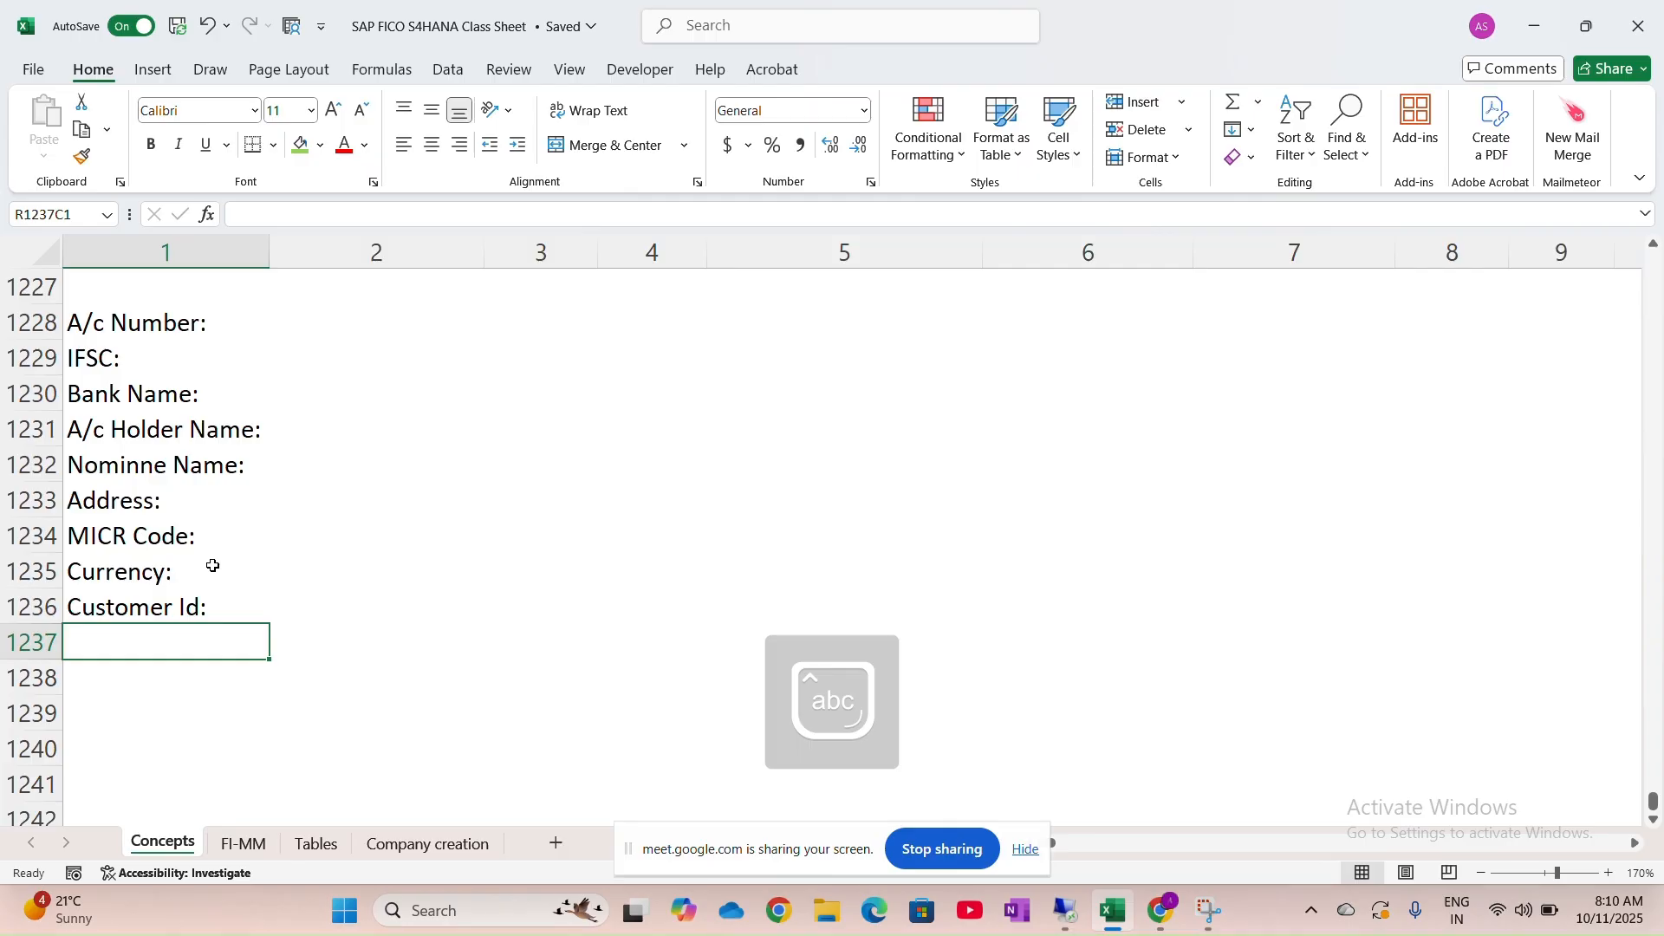
# Add the 'A/c Opening Date:' and 'A/c Type:' labels below Customer Id:
pyautogui.write('A/c Opening')
pyautogui.press('capslock')
pyautogui.write('D')
pyautogui.press('capslock')
pyautogui.write('ate:')
pyautogui.press('Return')
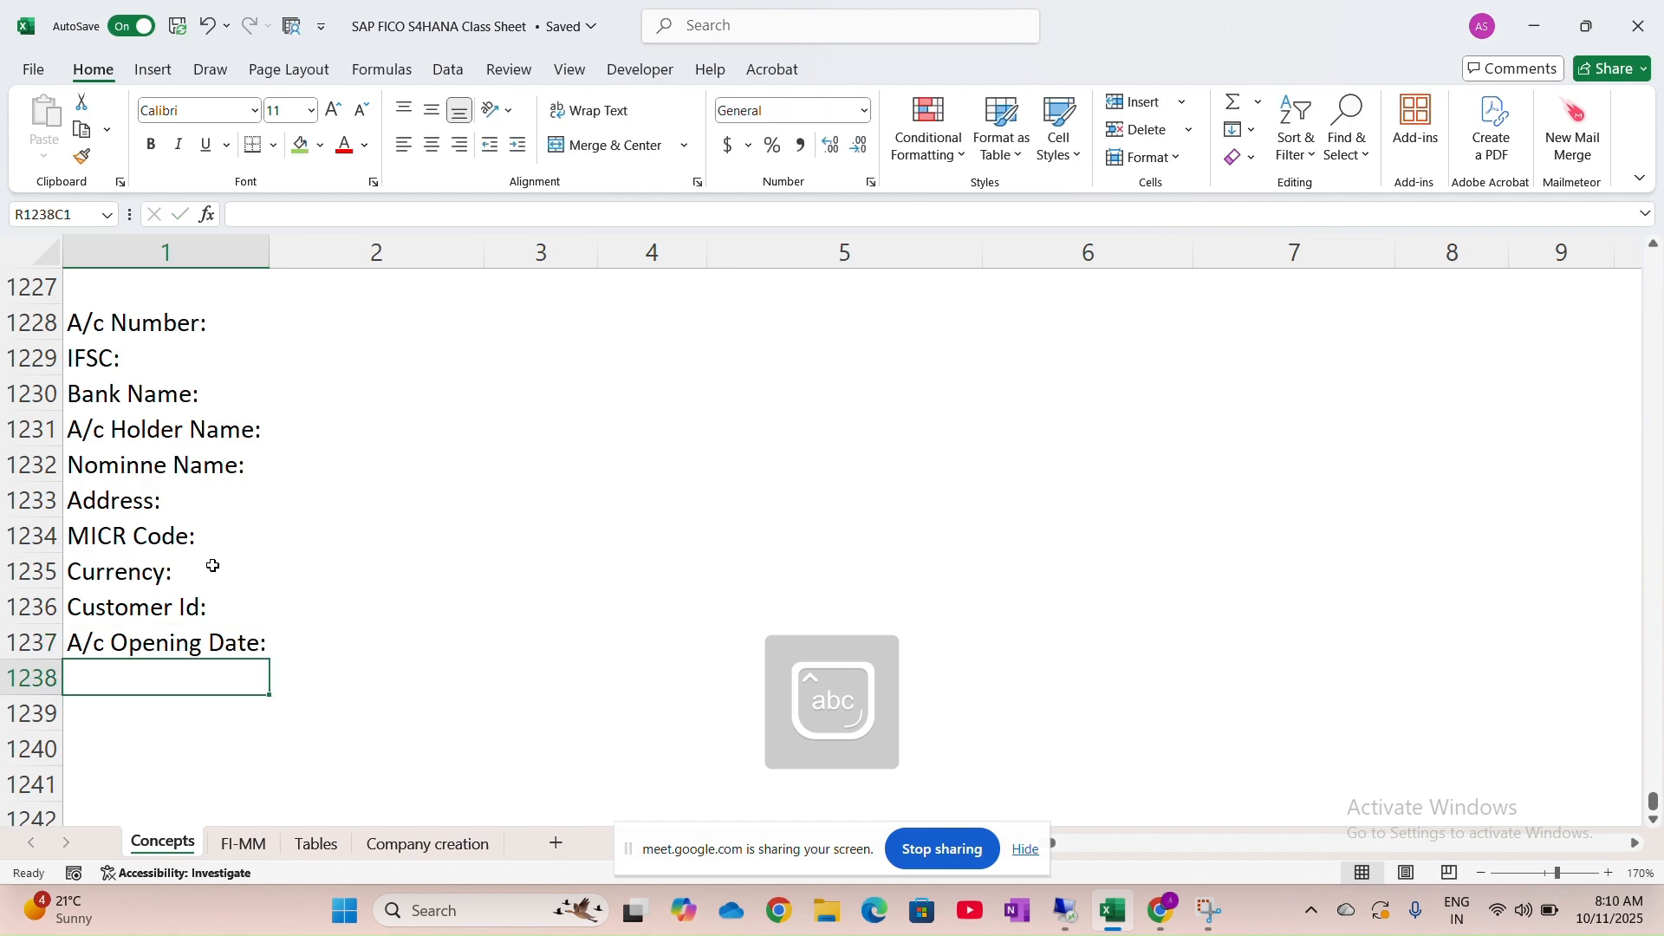
pyautogui.write('A/c')
pyautogui.press('capslock')
pyautogui.write('T')
pyautogui.press('capslock')
pyautogui.write('ype:')
pyautogui.press('Return')
pyautogui.press('capslock')
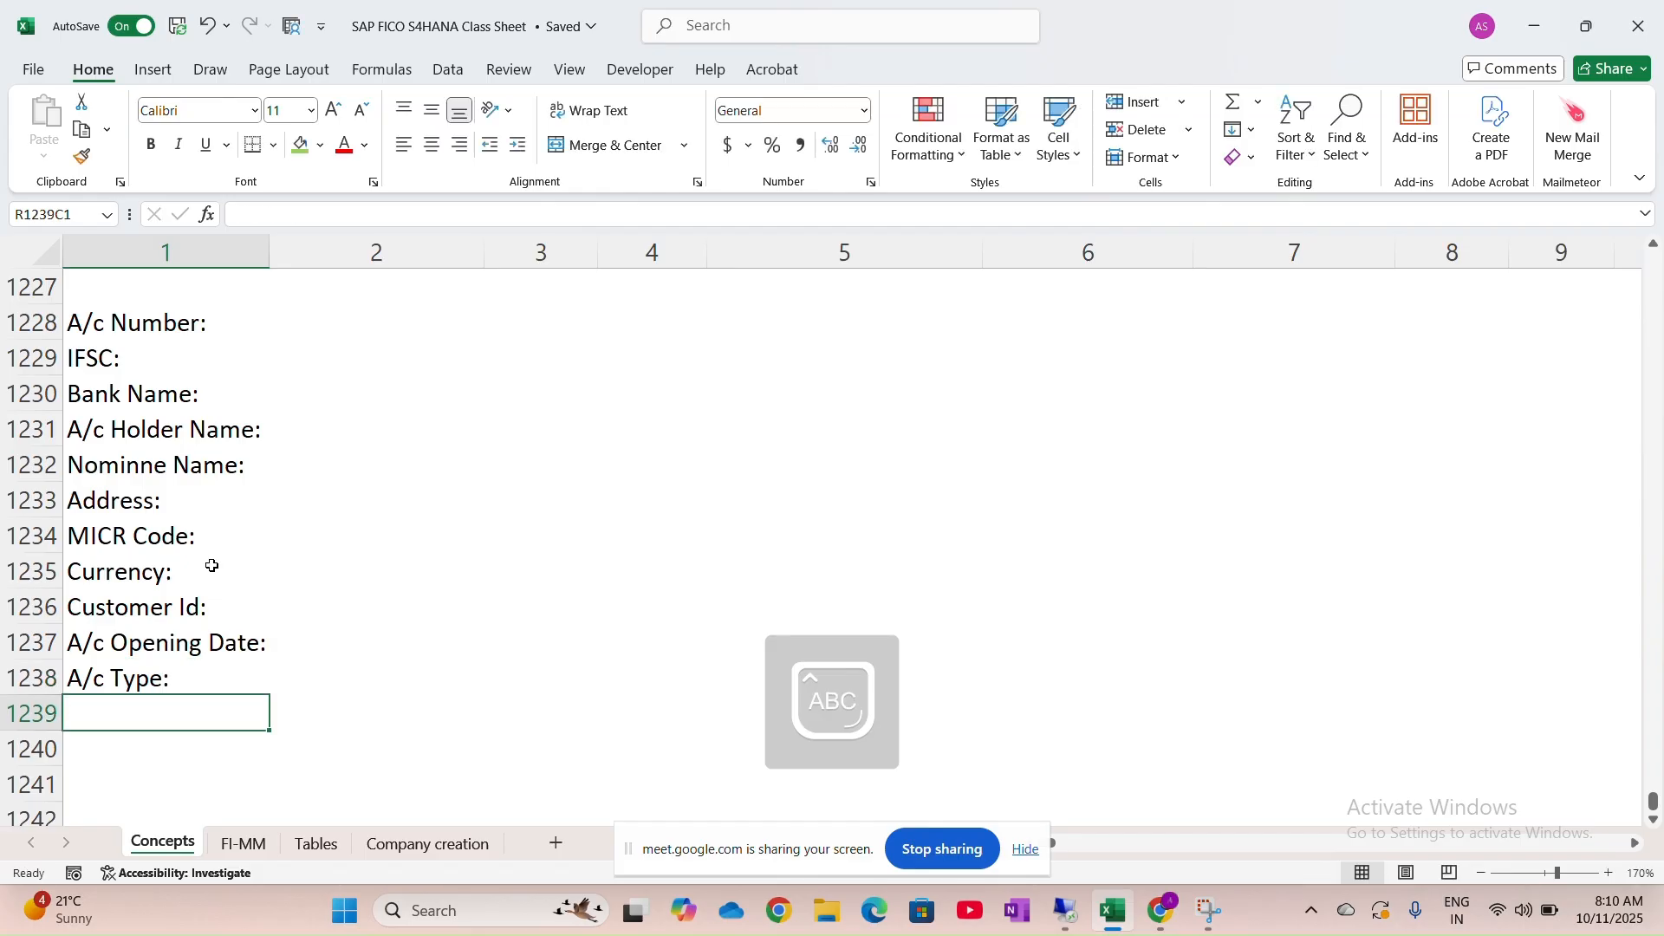
# Rename the IFSC: label in row 1229 to 'SWIFT/ BIC/ IFSC:'
pyautogui.doubleClick(90, 357)
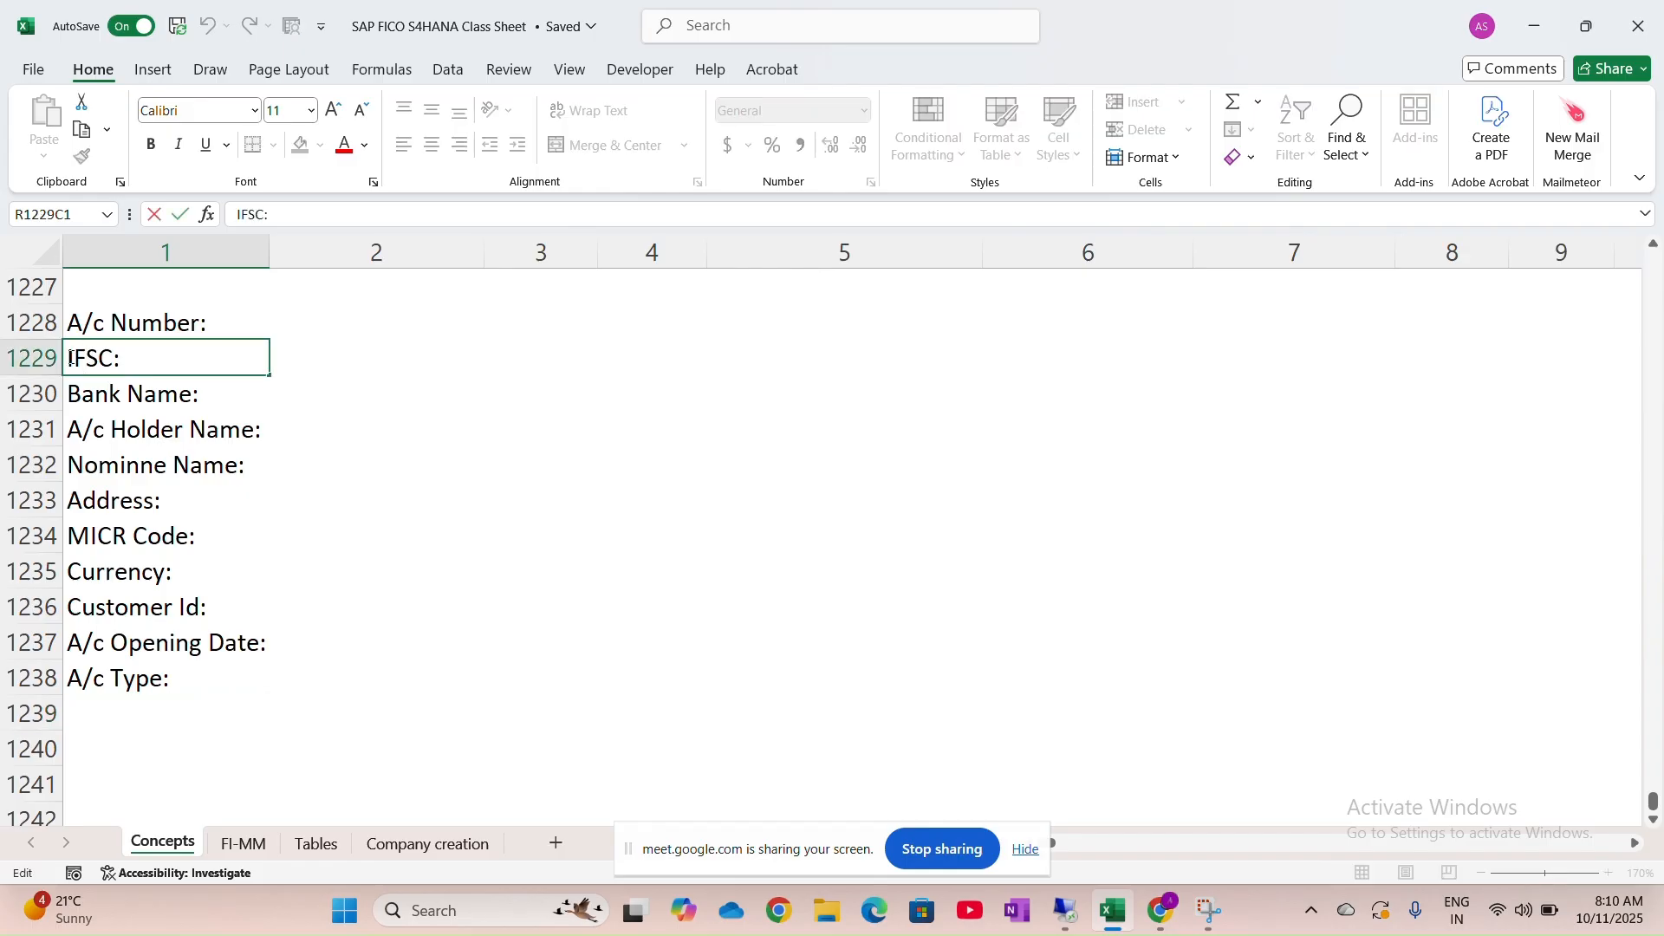
pyautogui.write('SWIFT')
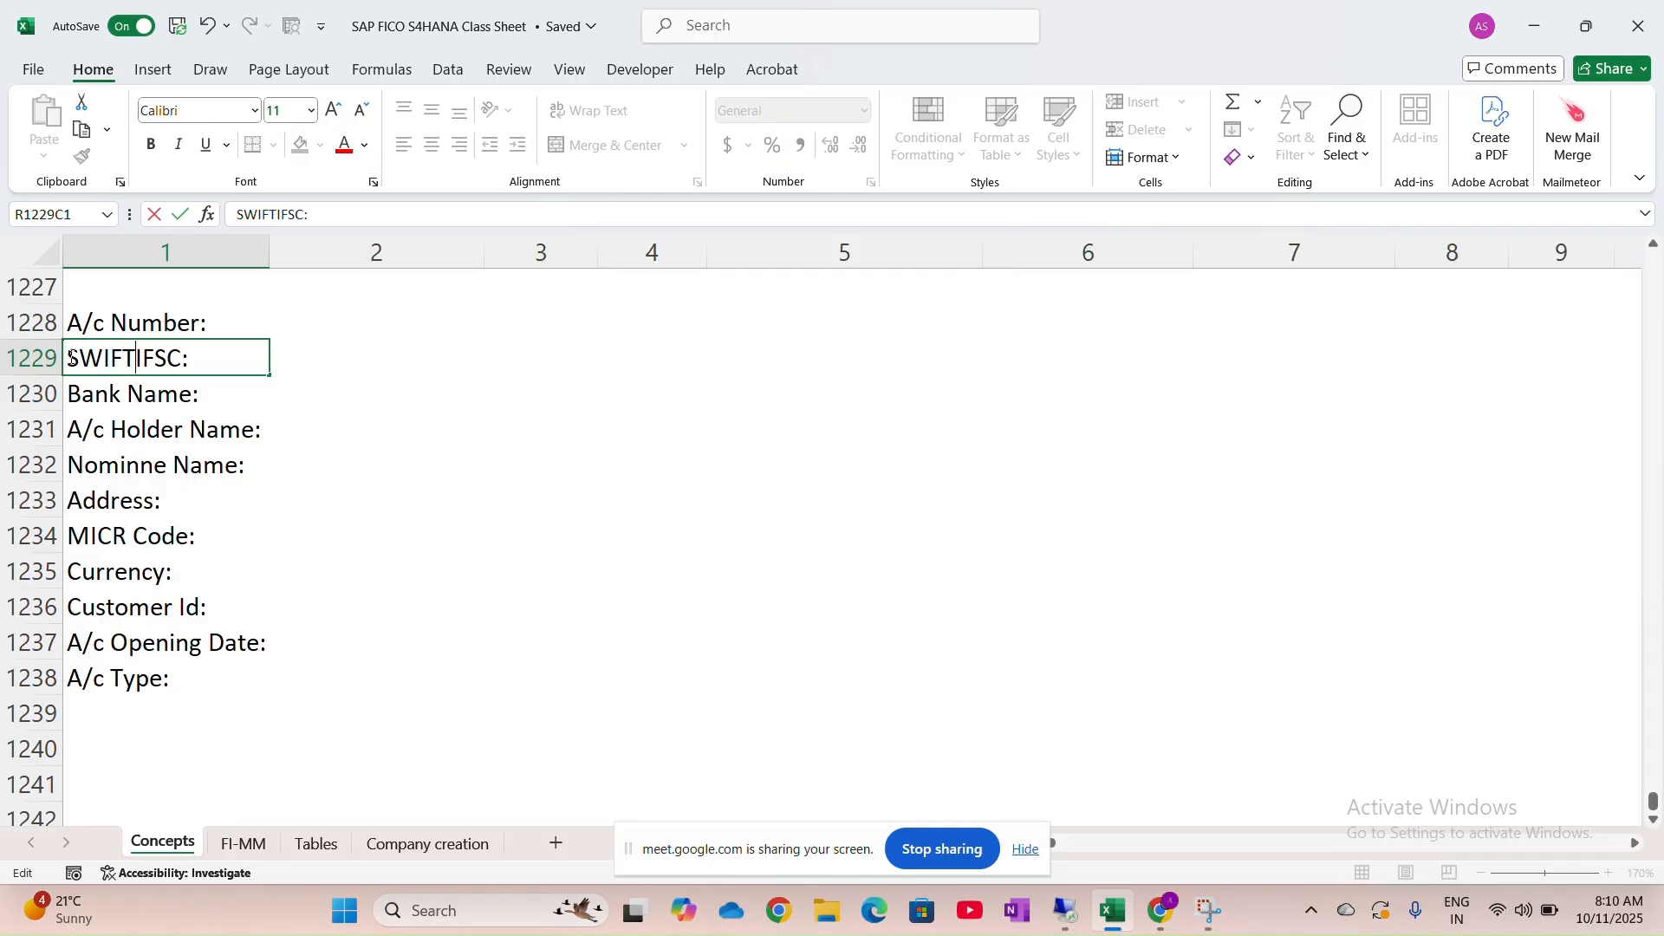
pyautogui.press('BackSpace')
pyautogui.write('/ BIC')
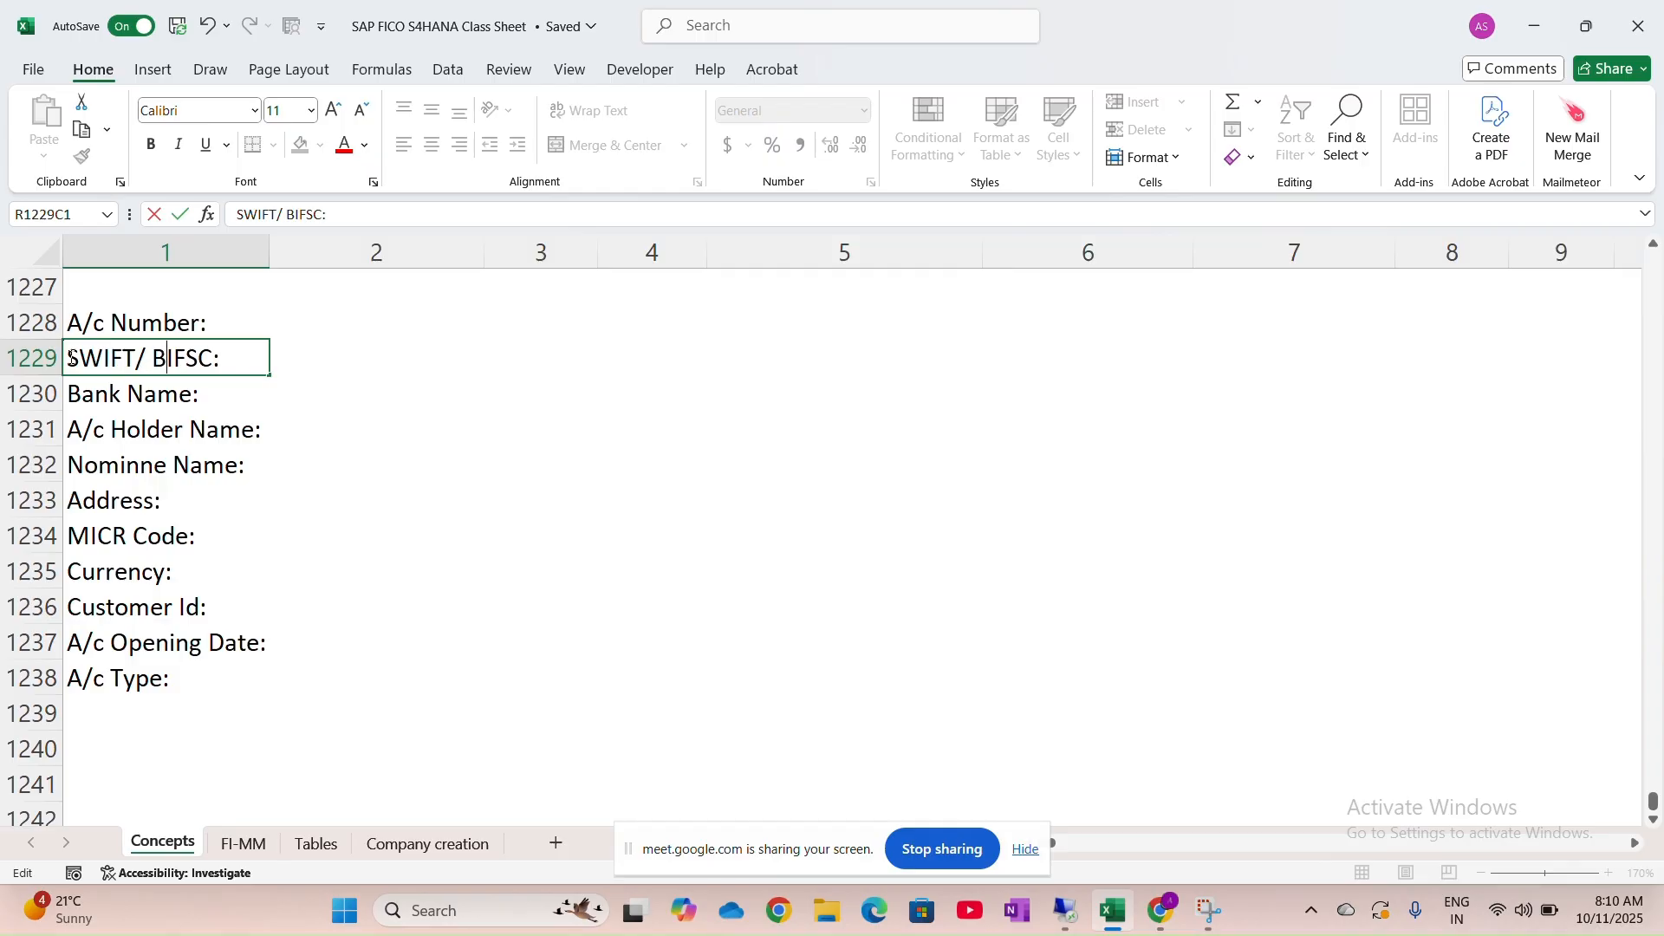
pyautogui.write('/ I')
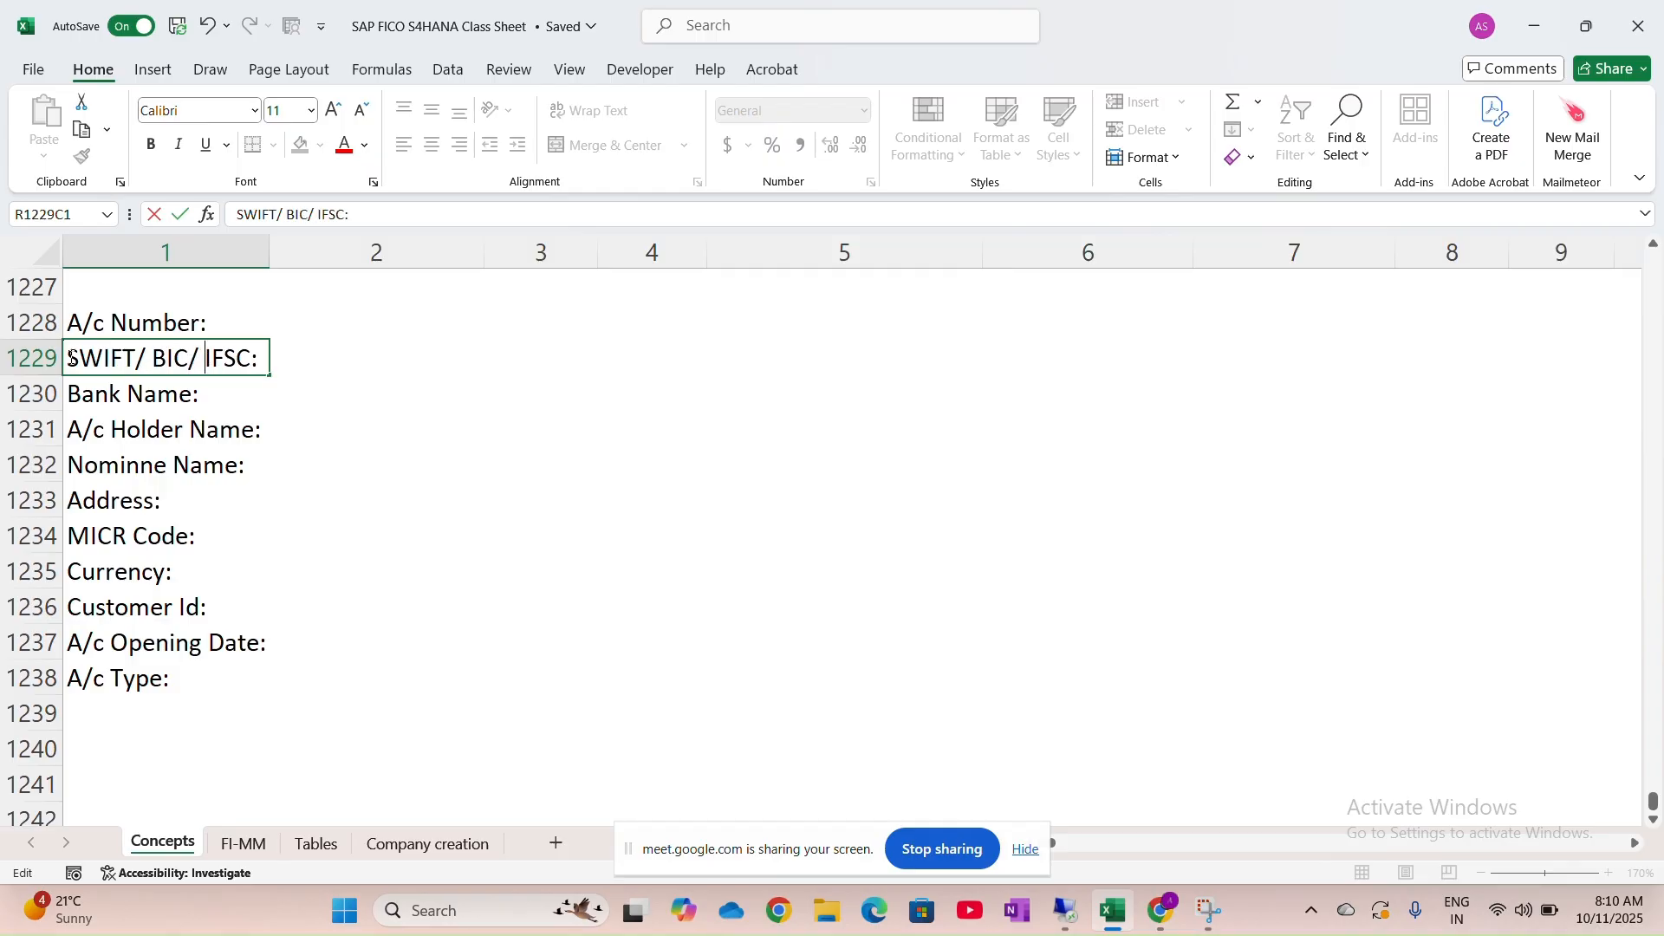
pyautogui.click(405, 426)
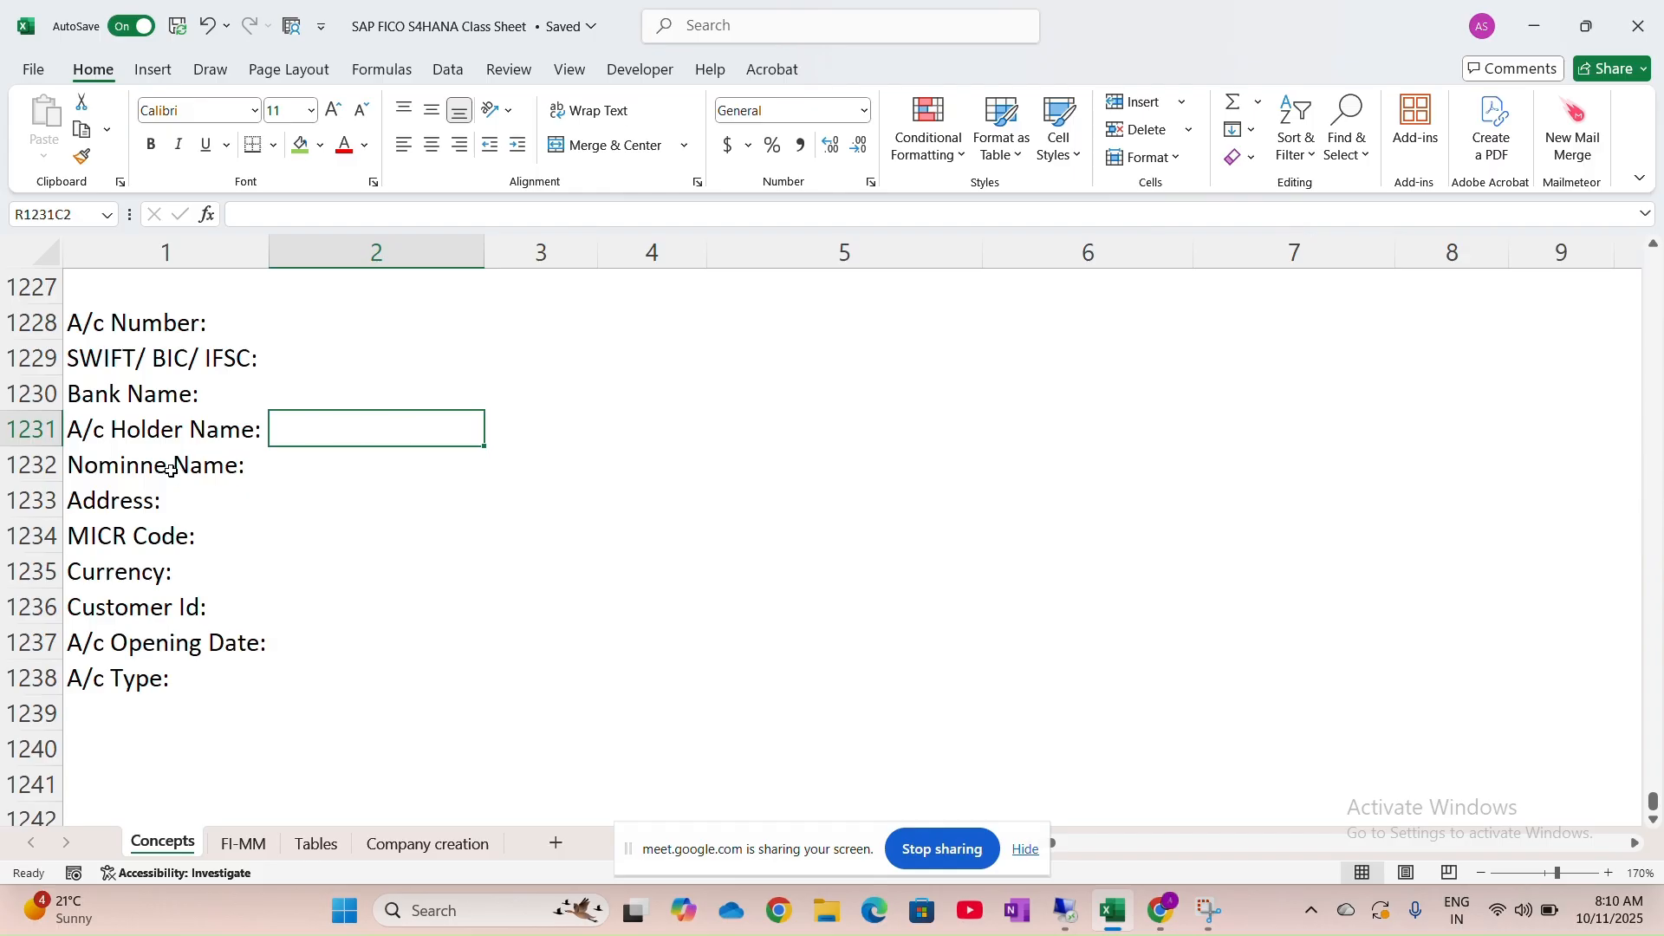
# Add the 'IBAN:' and 'Country:' labels in rows 1239 and 1240
pyautogui.click(98, 721)
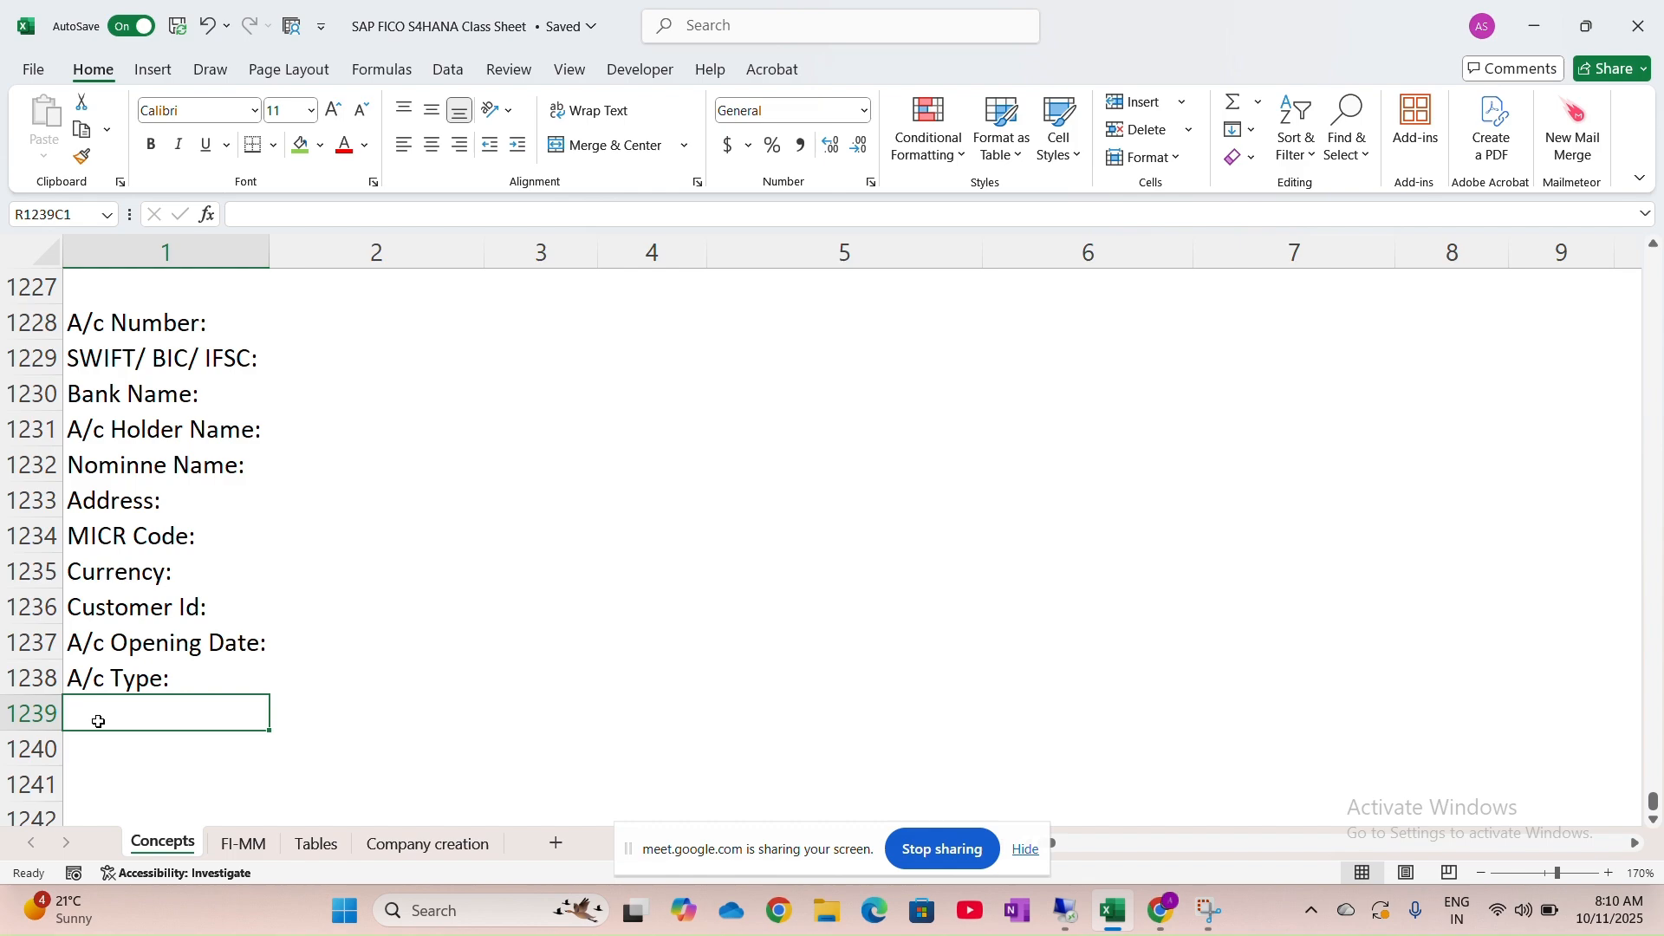
pyautogui.write('IBAN:')
pyautogui.press('Return')
pyautogui.press('Return')
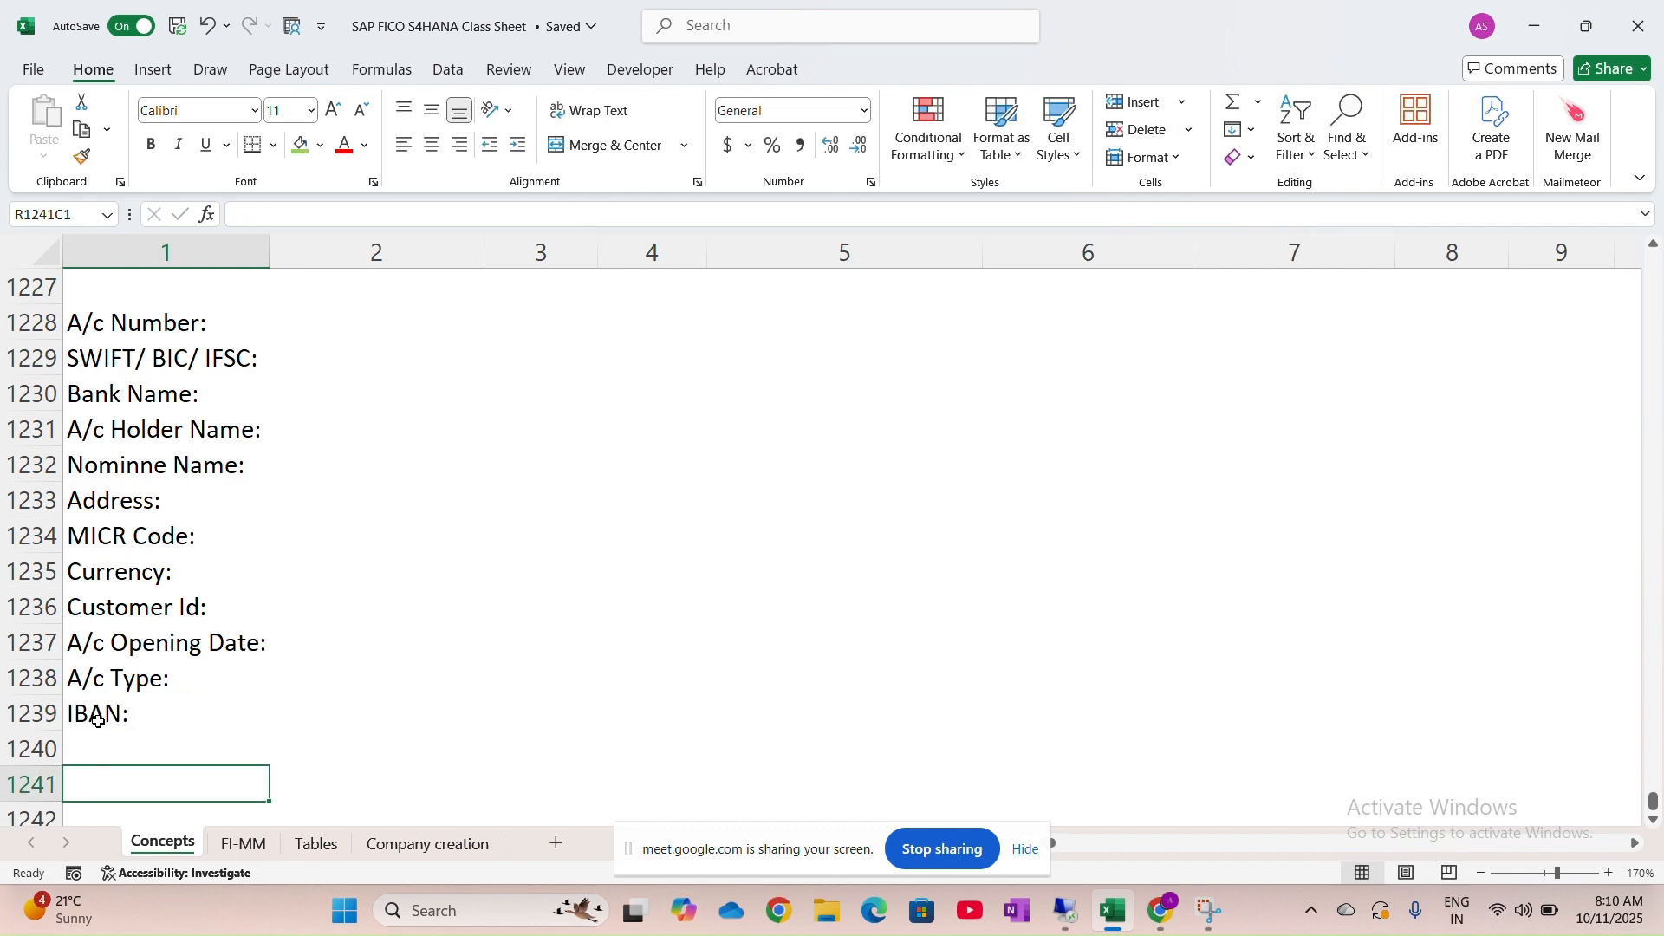
pyautogui.click(98, 737)
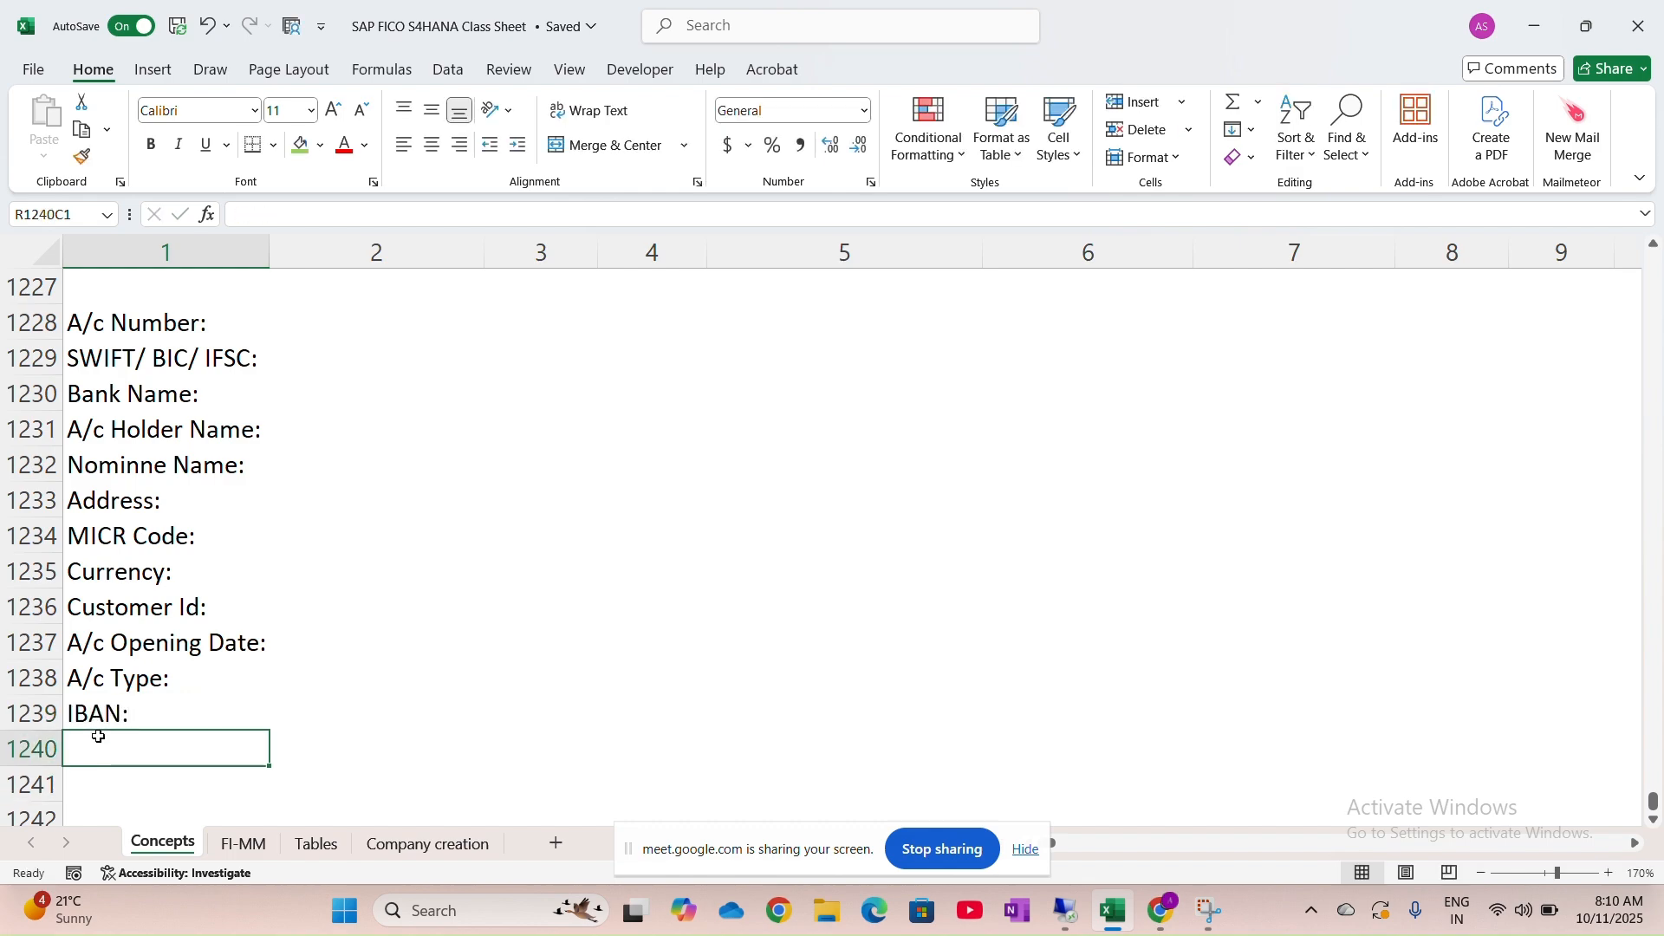
pyautogui.write('Country:')
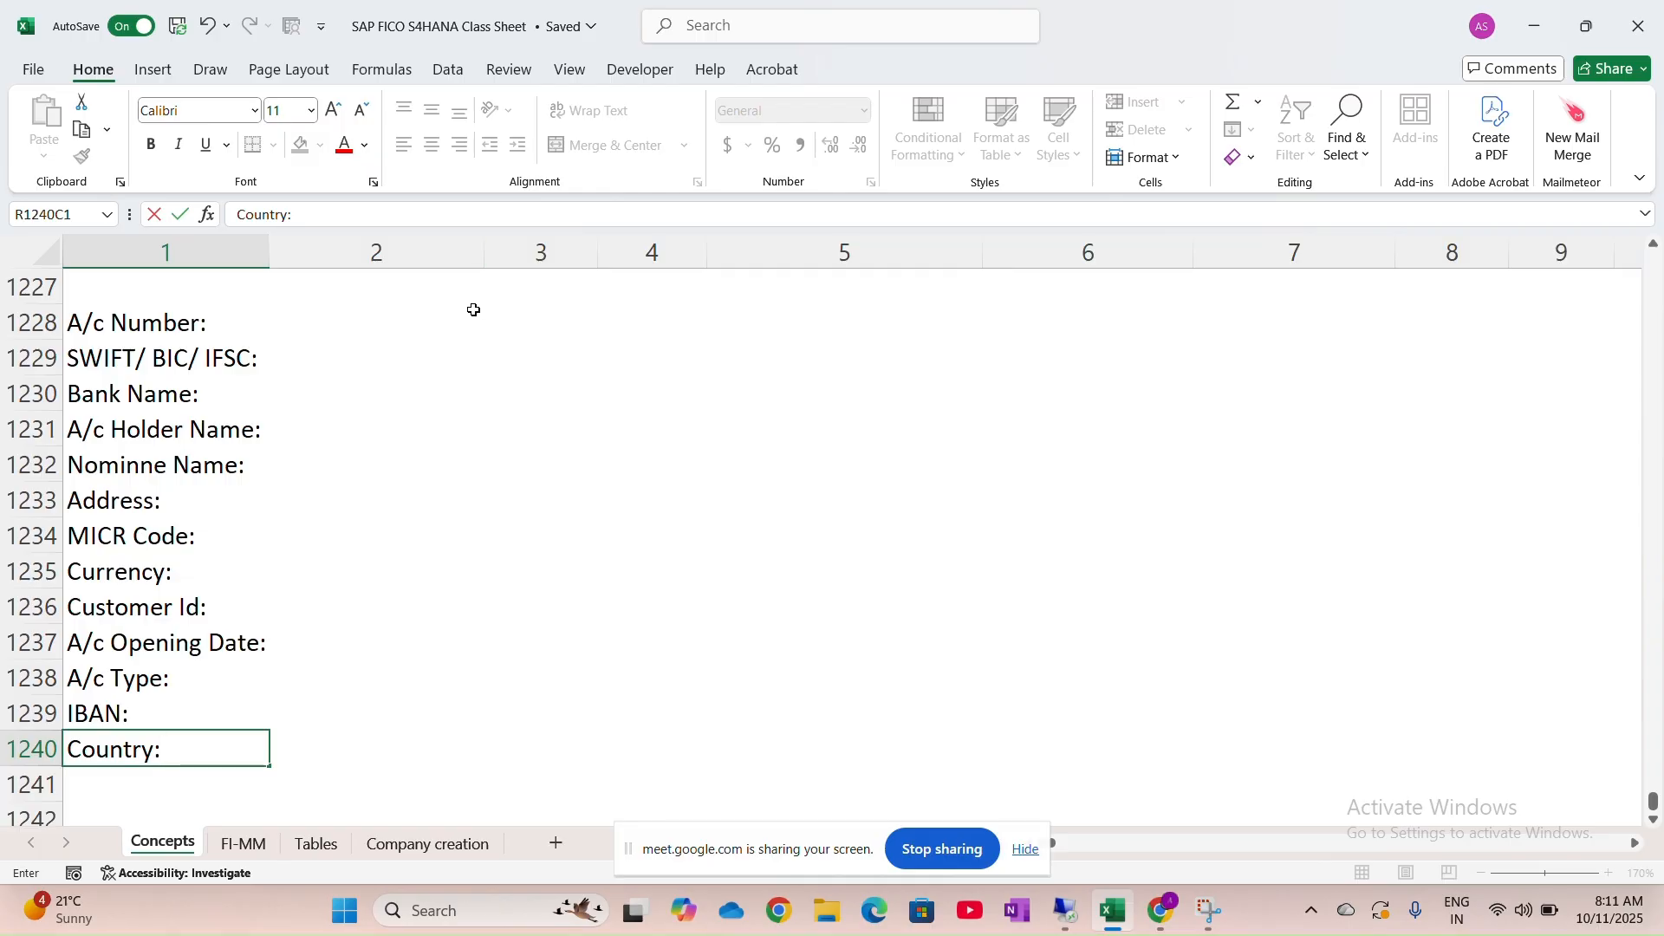
pyautogui.click(393, 323)
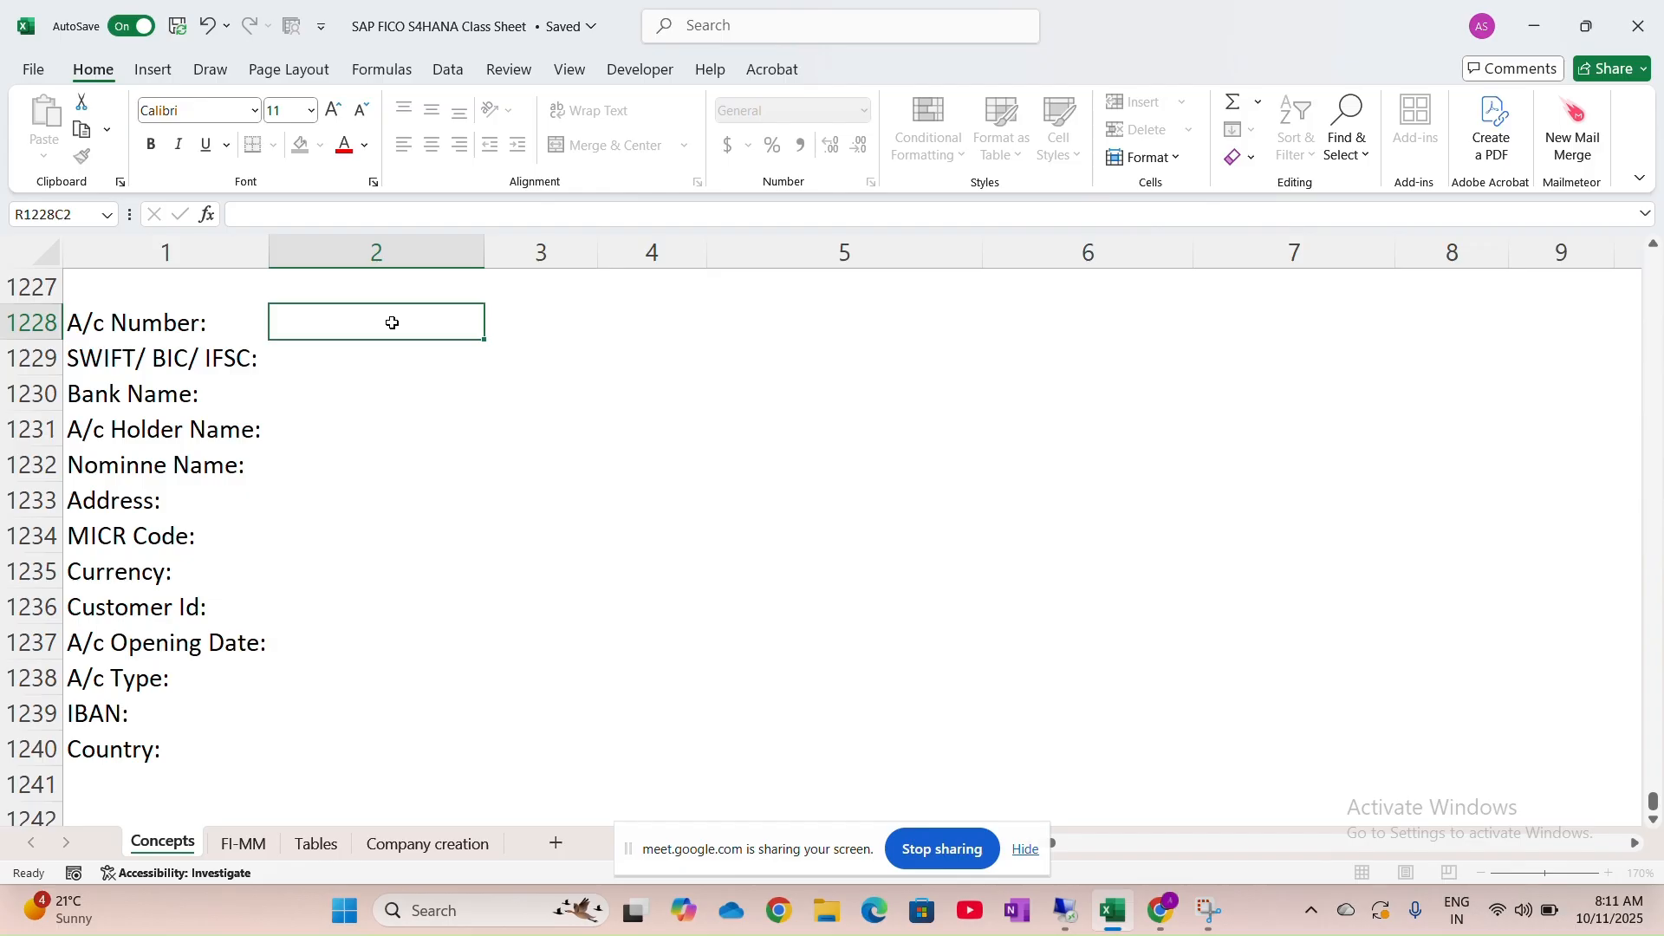
pyautogui.moveTo(269, 252); pyautogui.dragTo(287, 252)
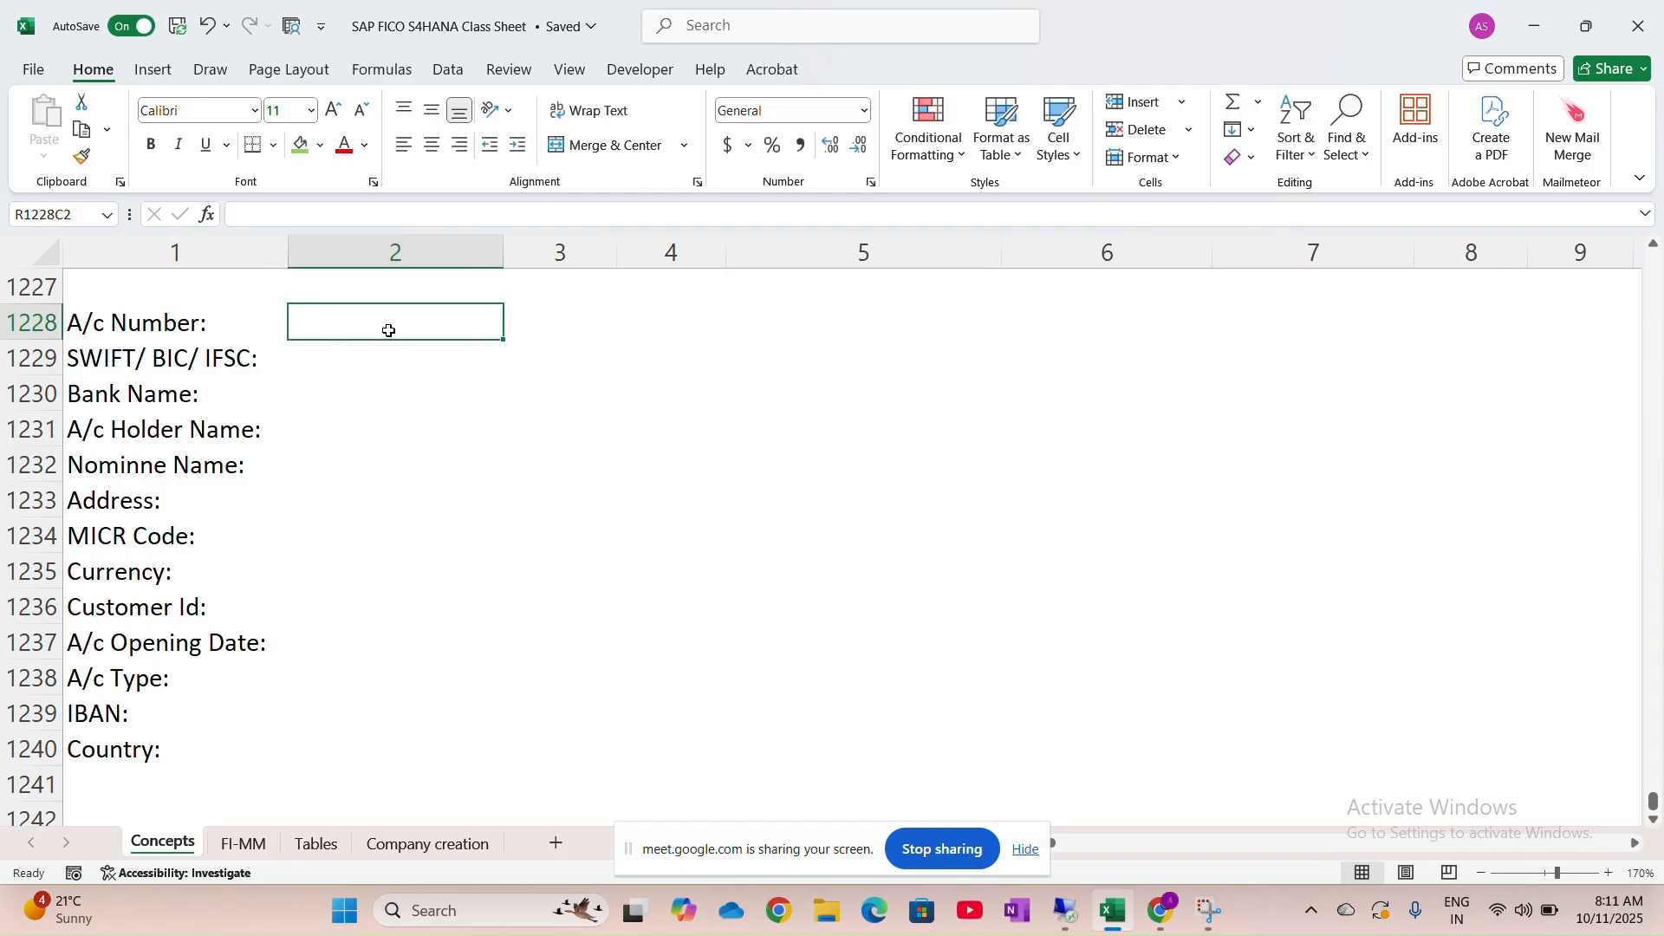
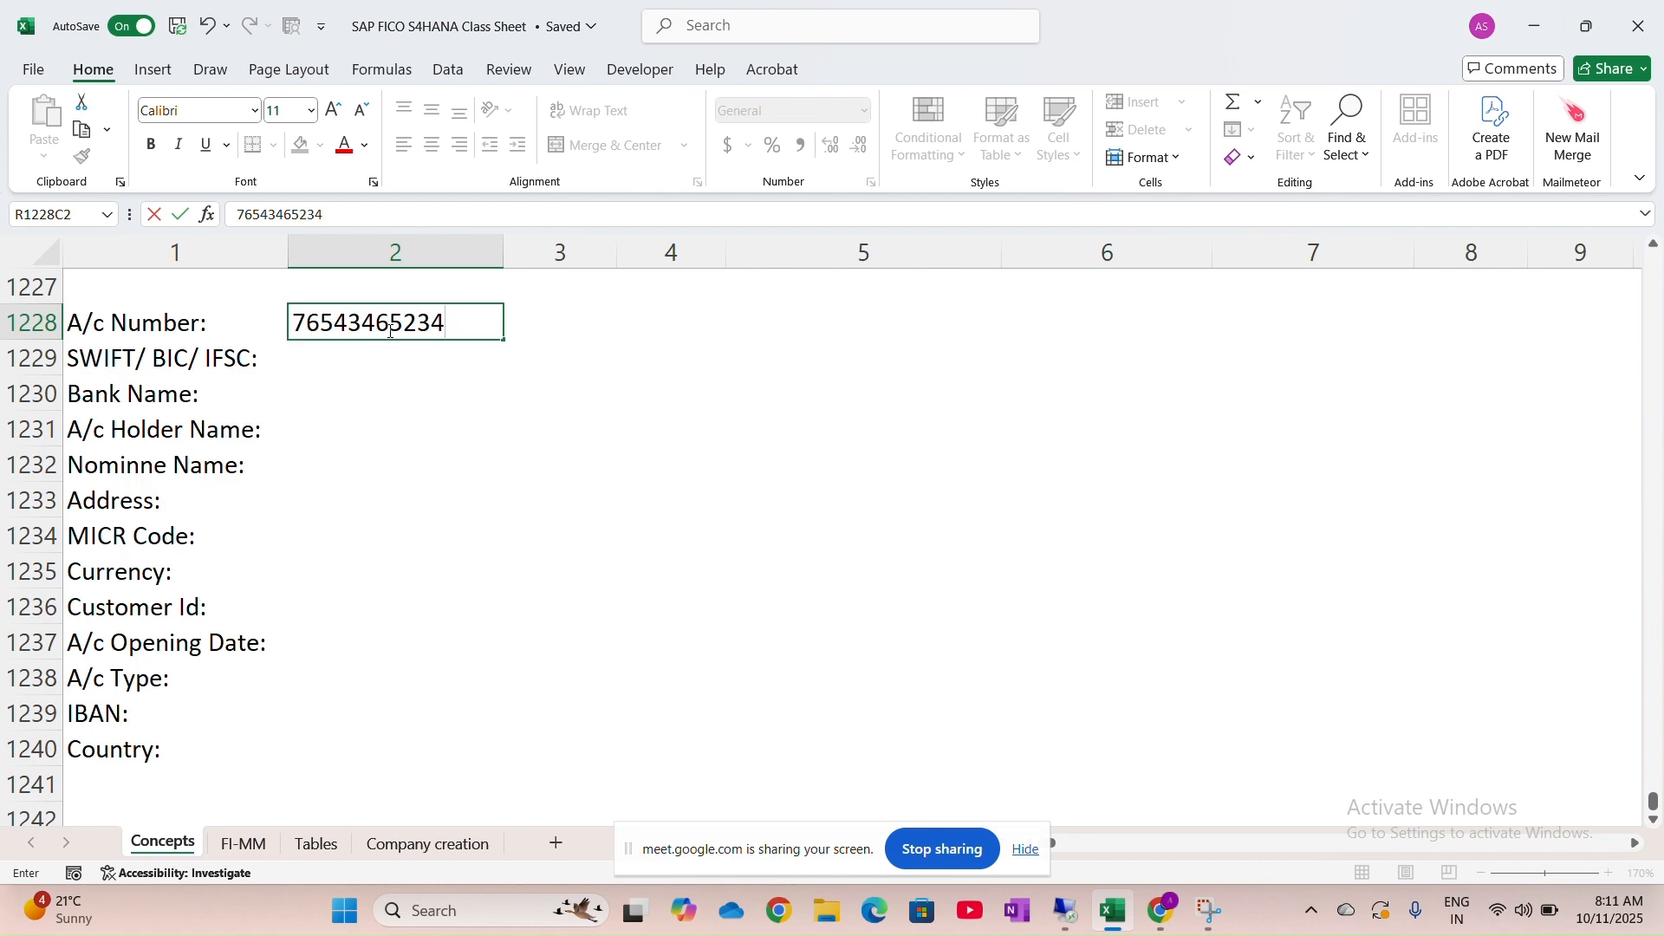
pyautogui.click(364, 362)
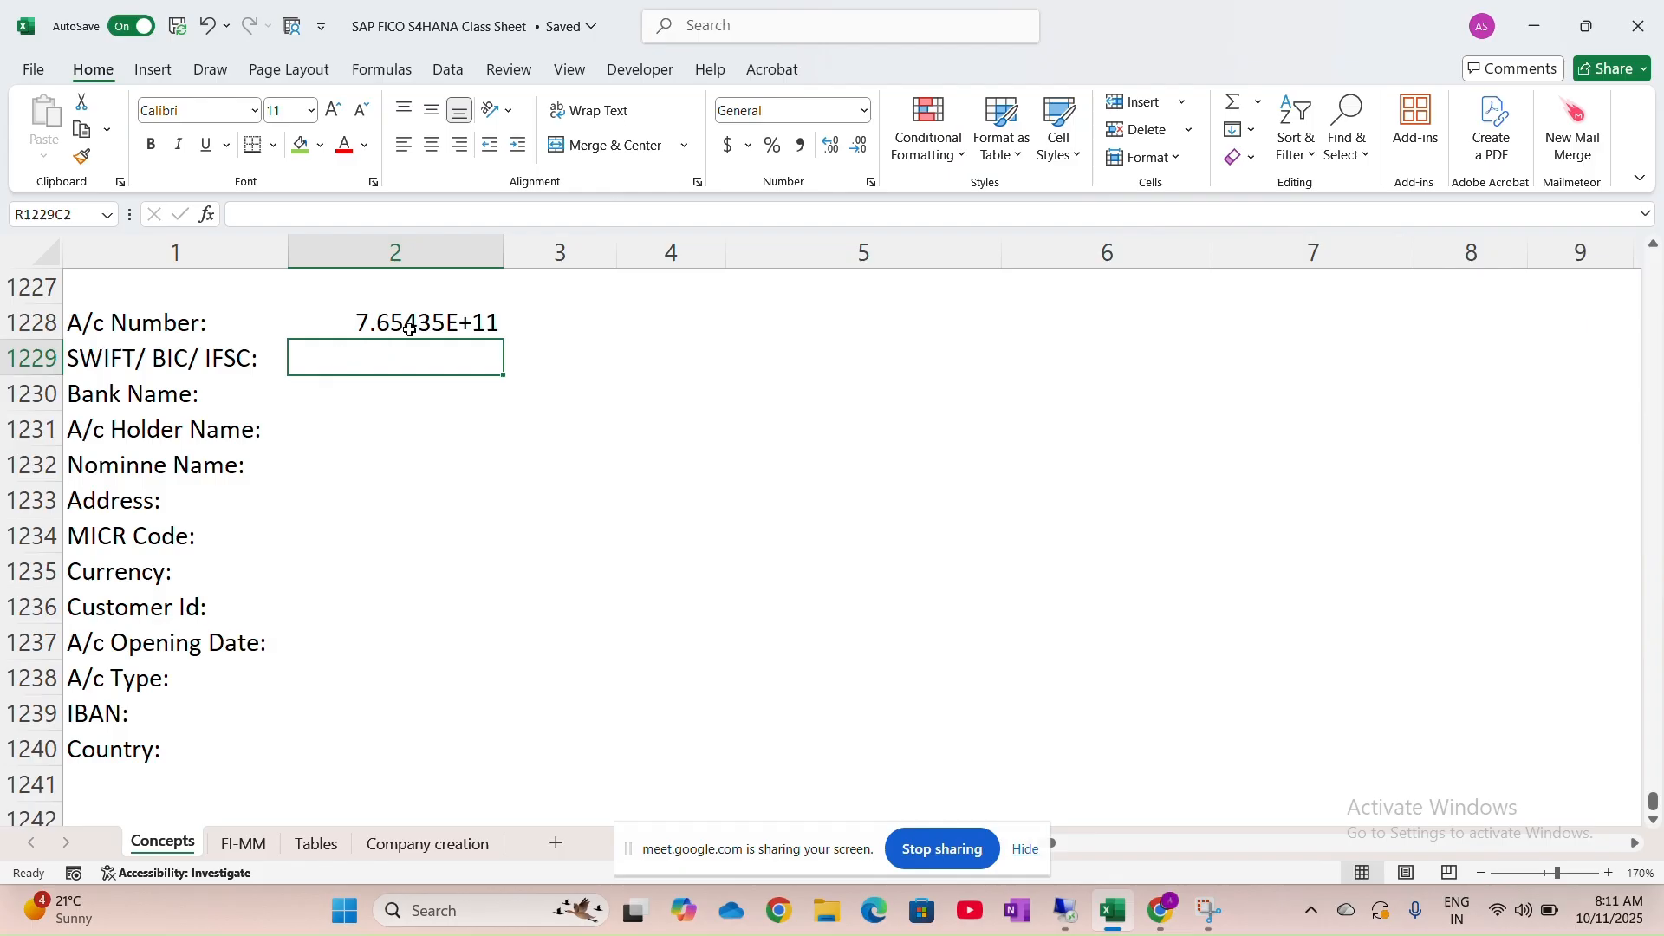
pyautogui.moveTo(506, 253); pyautogui.dragTo(559, 253)
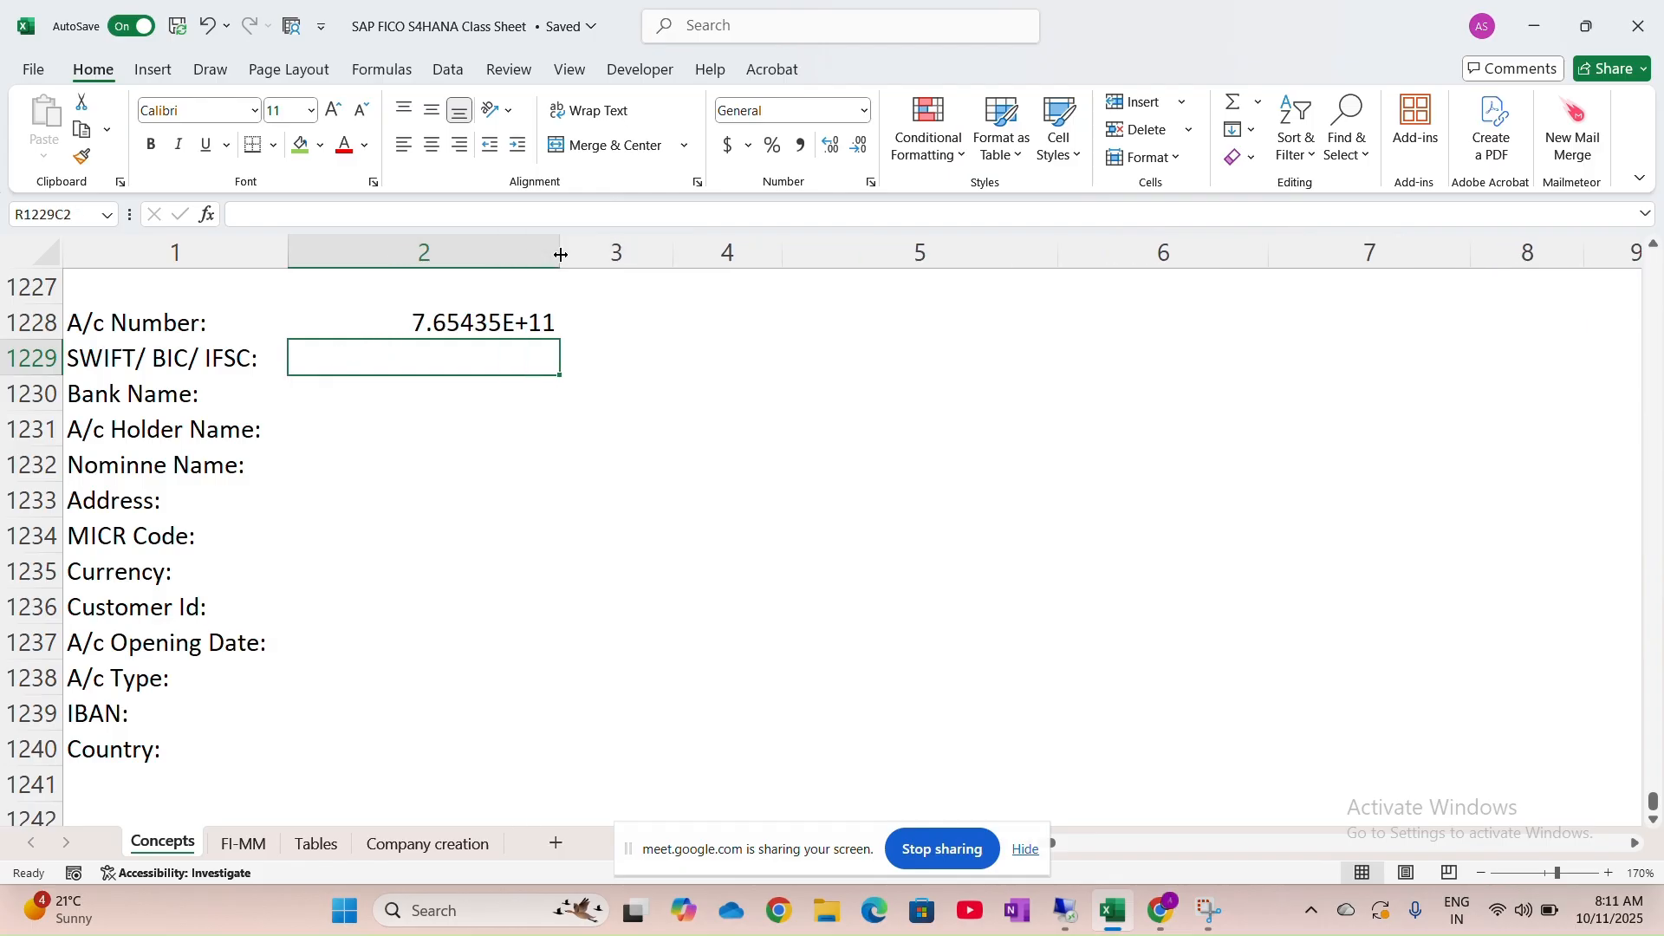
# Format the account number as Number with no decimal places so it shows in full
pyautogui.click(483, 327)
pyautogui.click(865, 110)
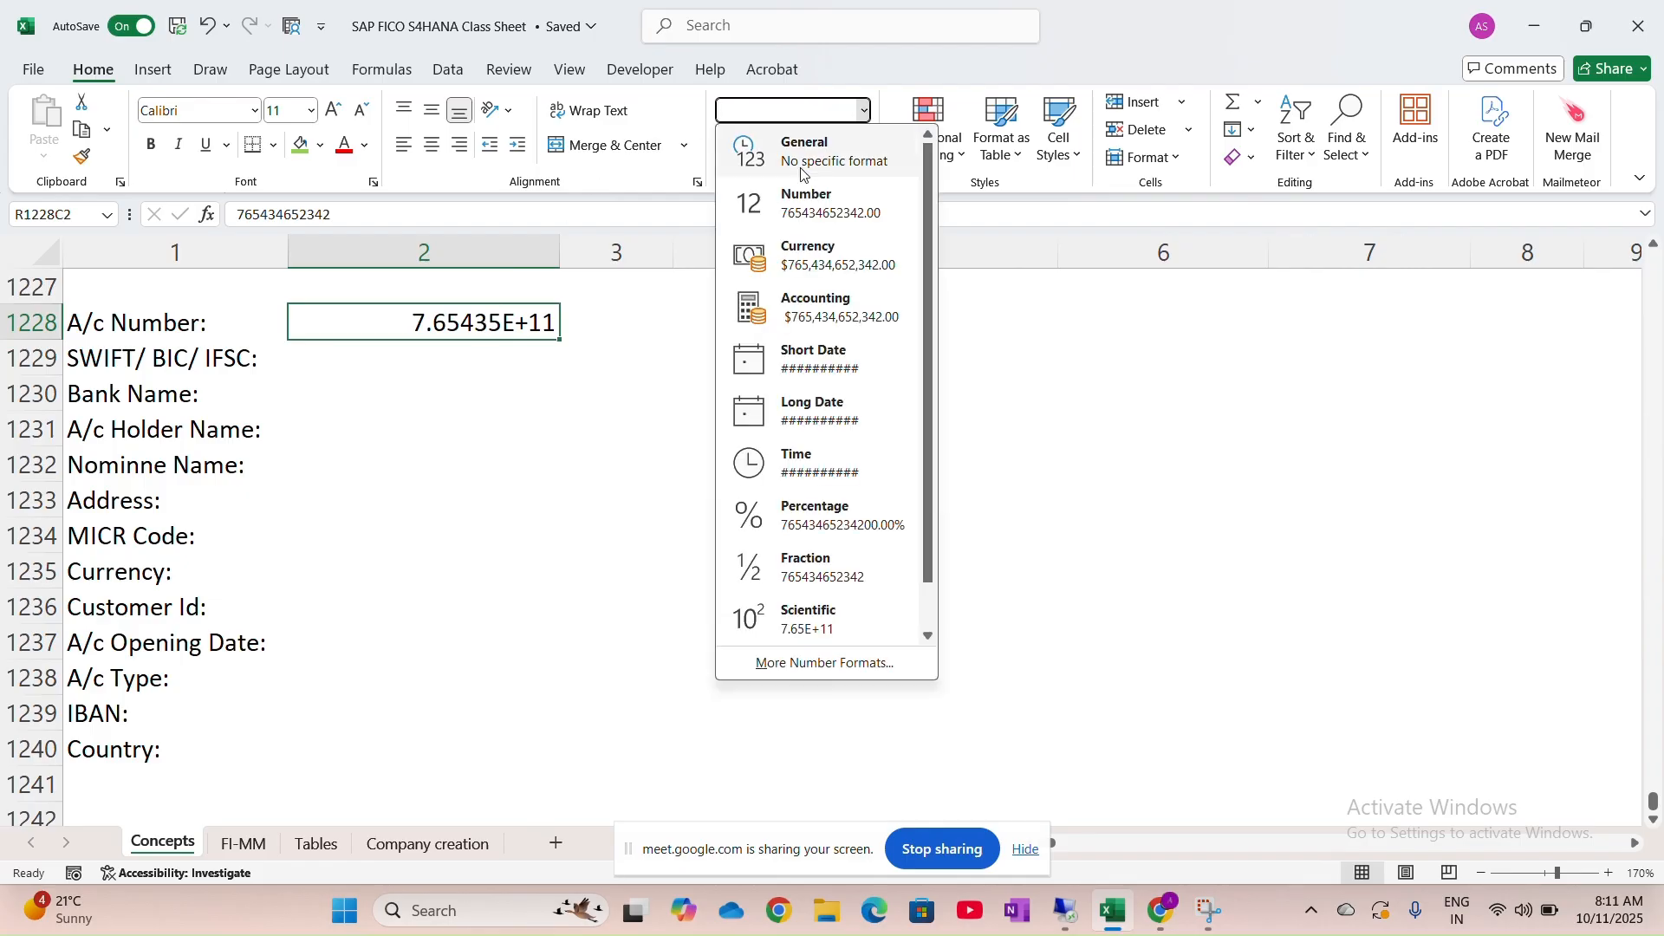
pyautogui.click(802, 200)
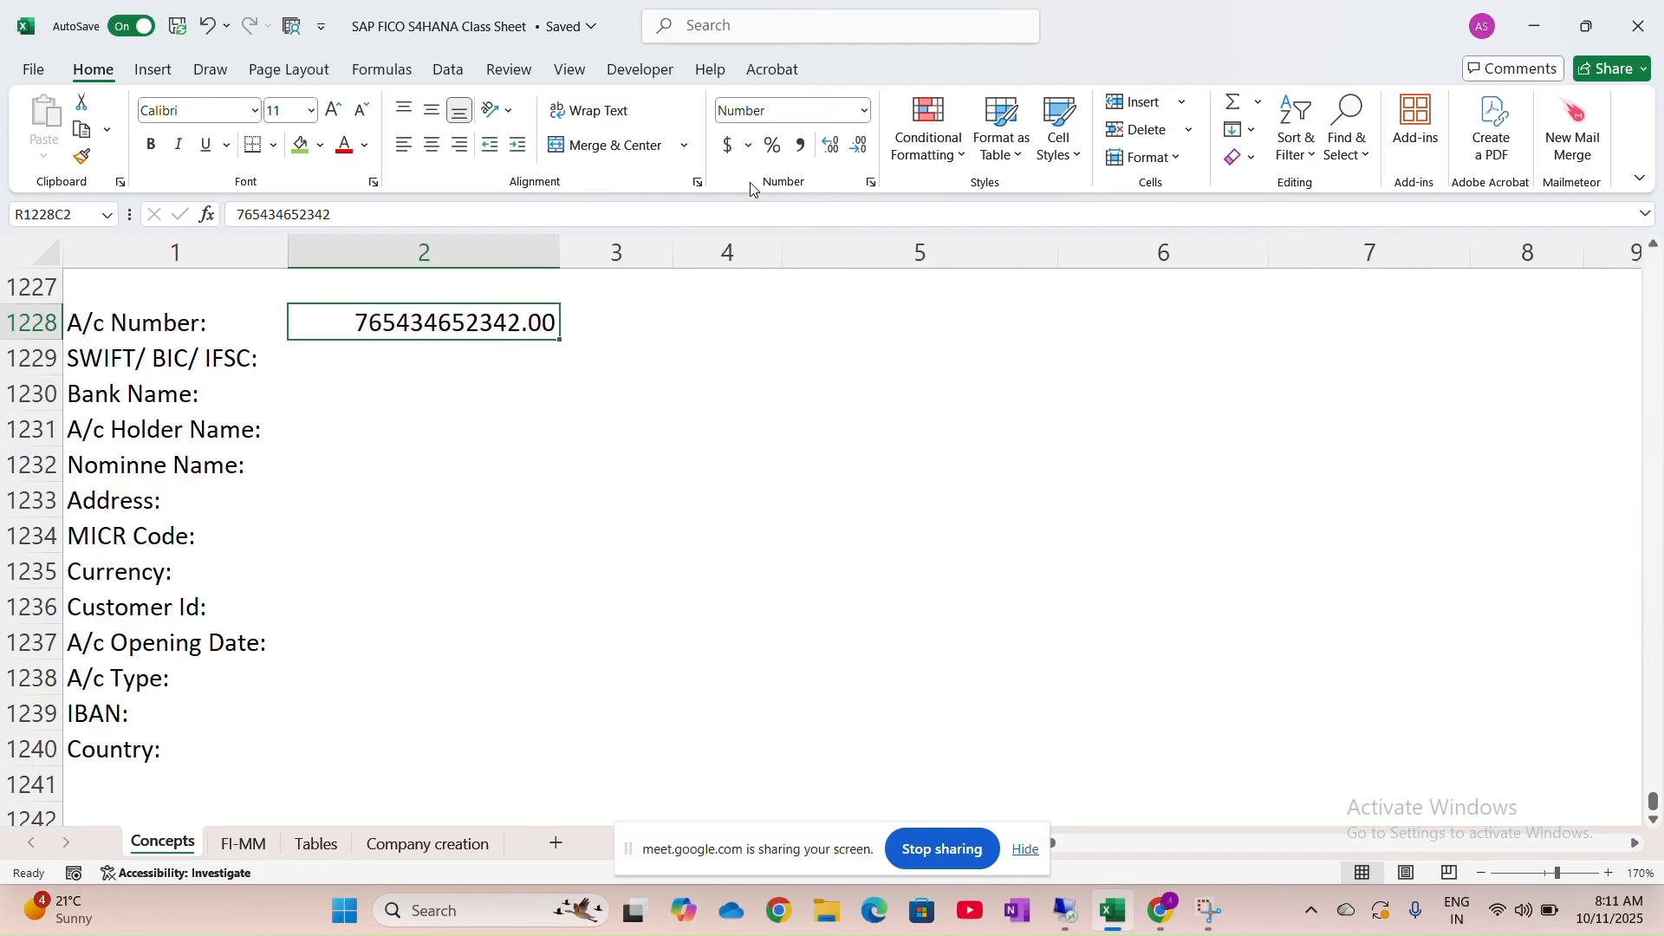
pyautogui.click(857, 149)
pyautogui.click(858, 149)
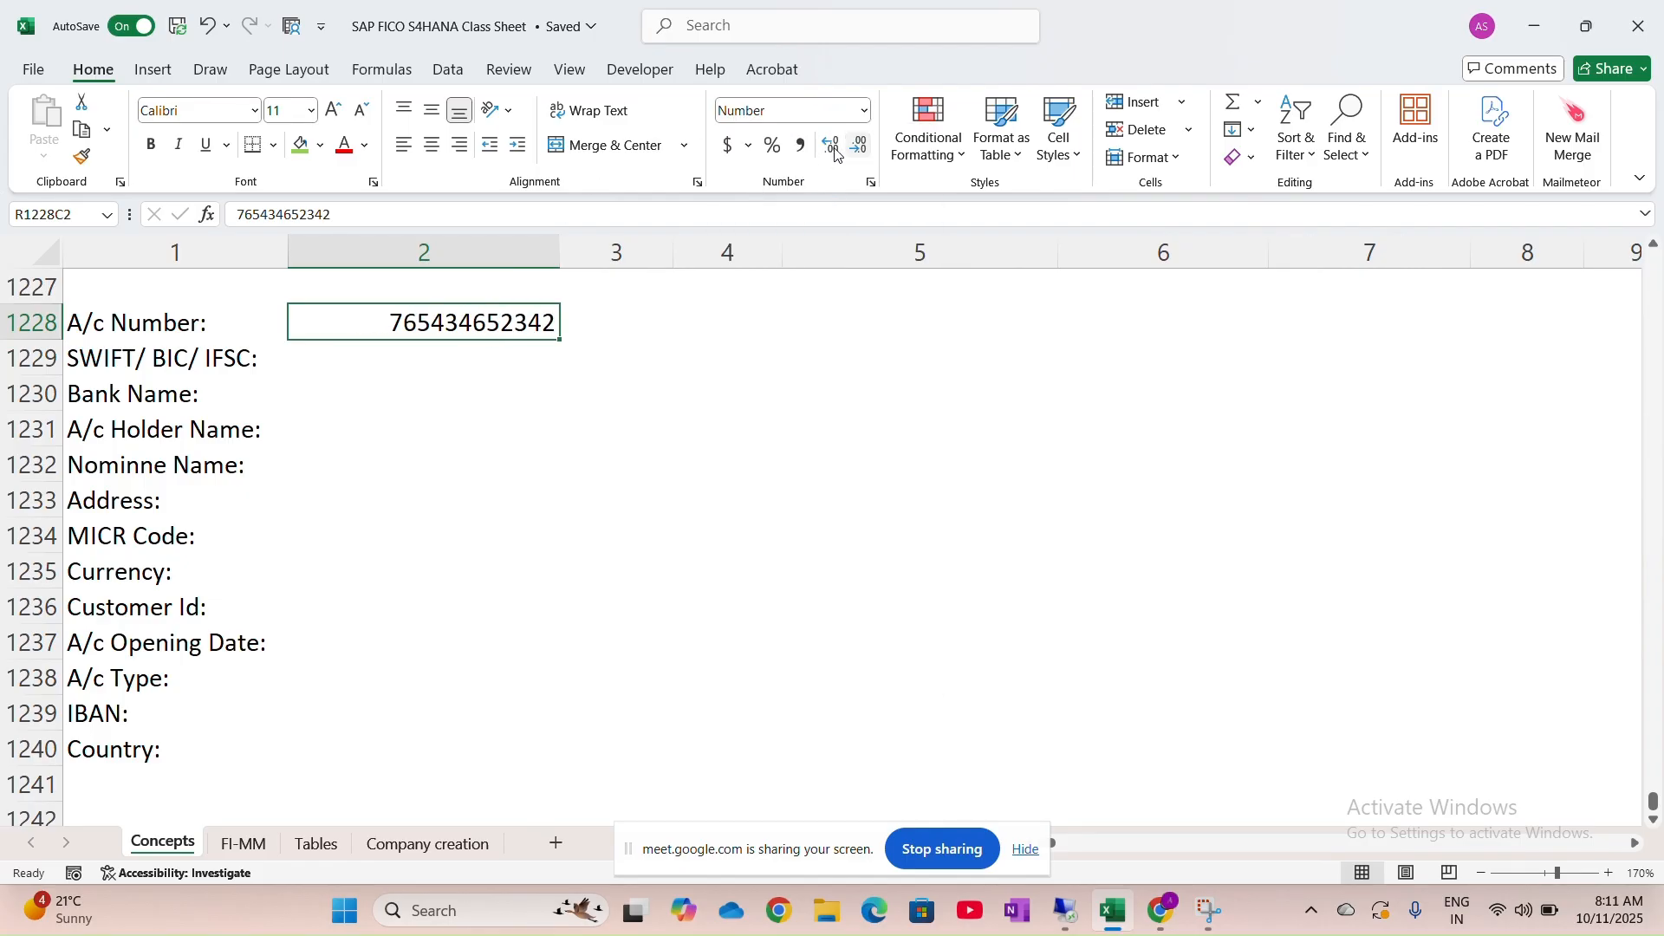
pyautogui.click(381, 382)
pyautogui.click(468, 348)
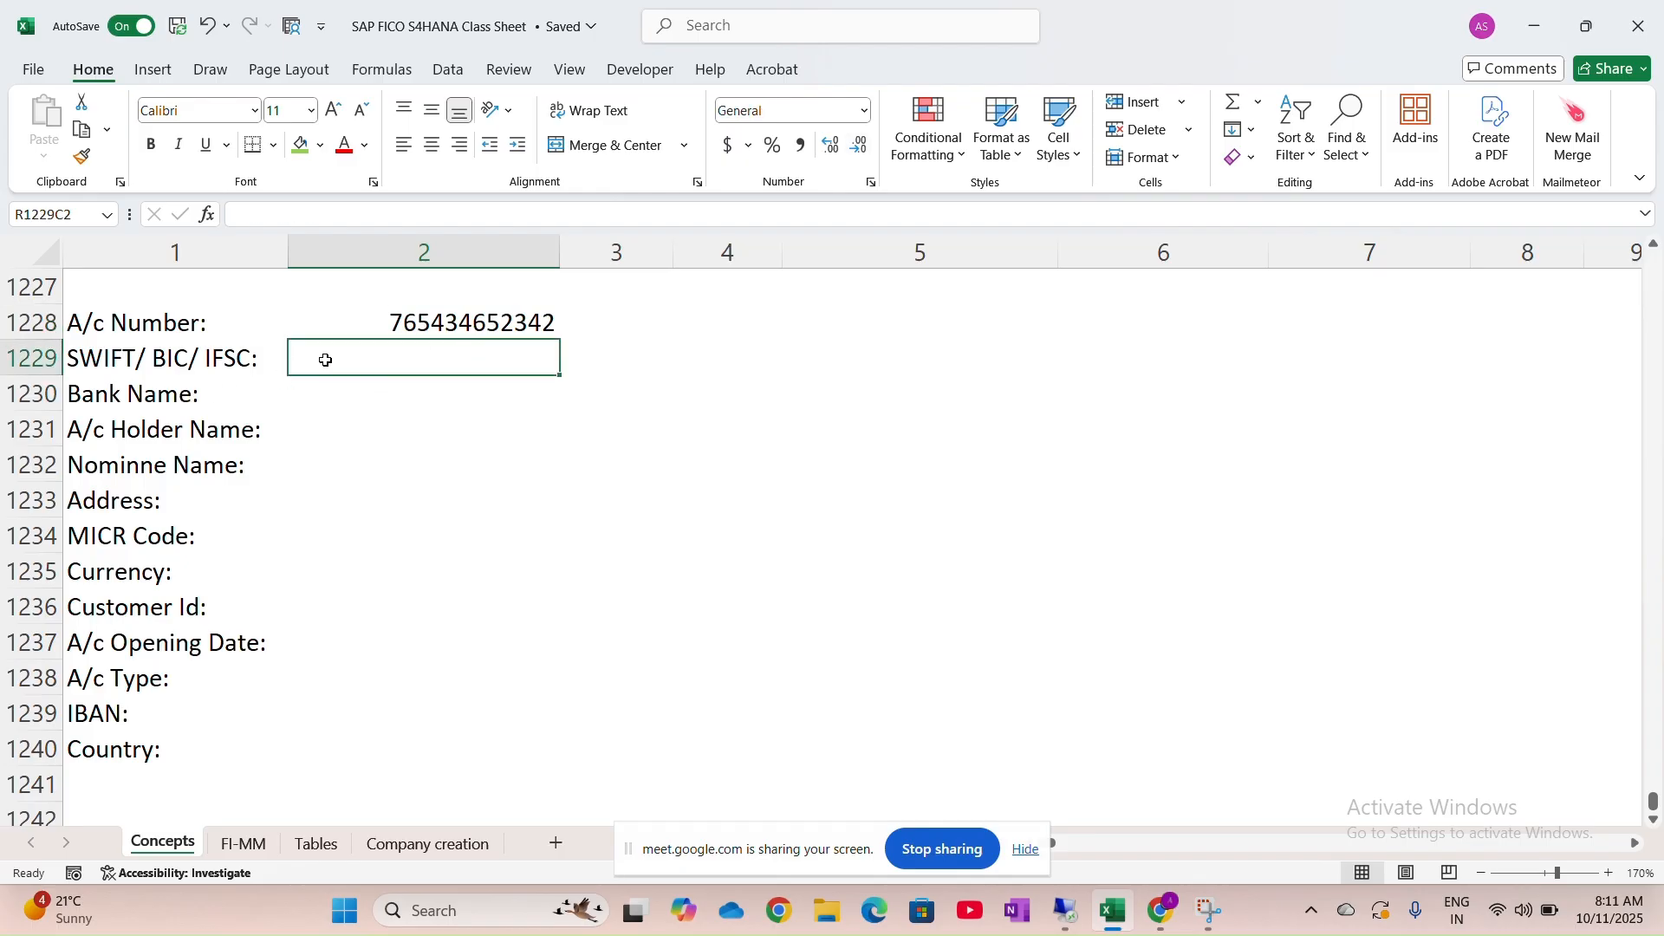
# Enter ICICI Bank as the value beside Bank Name
pyautogui.click(428, 400)
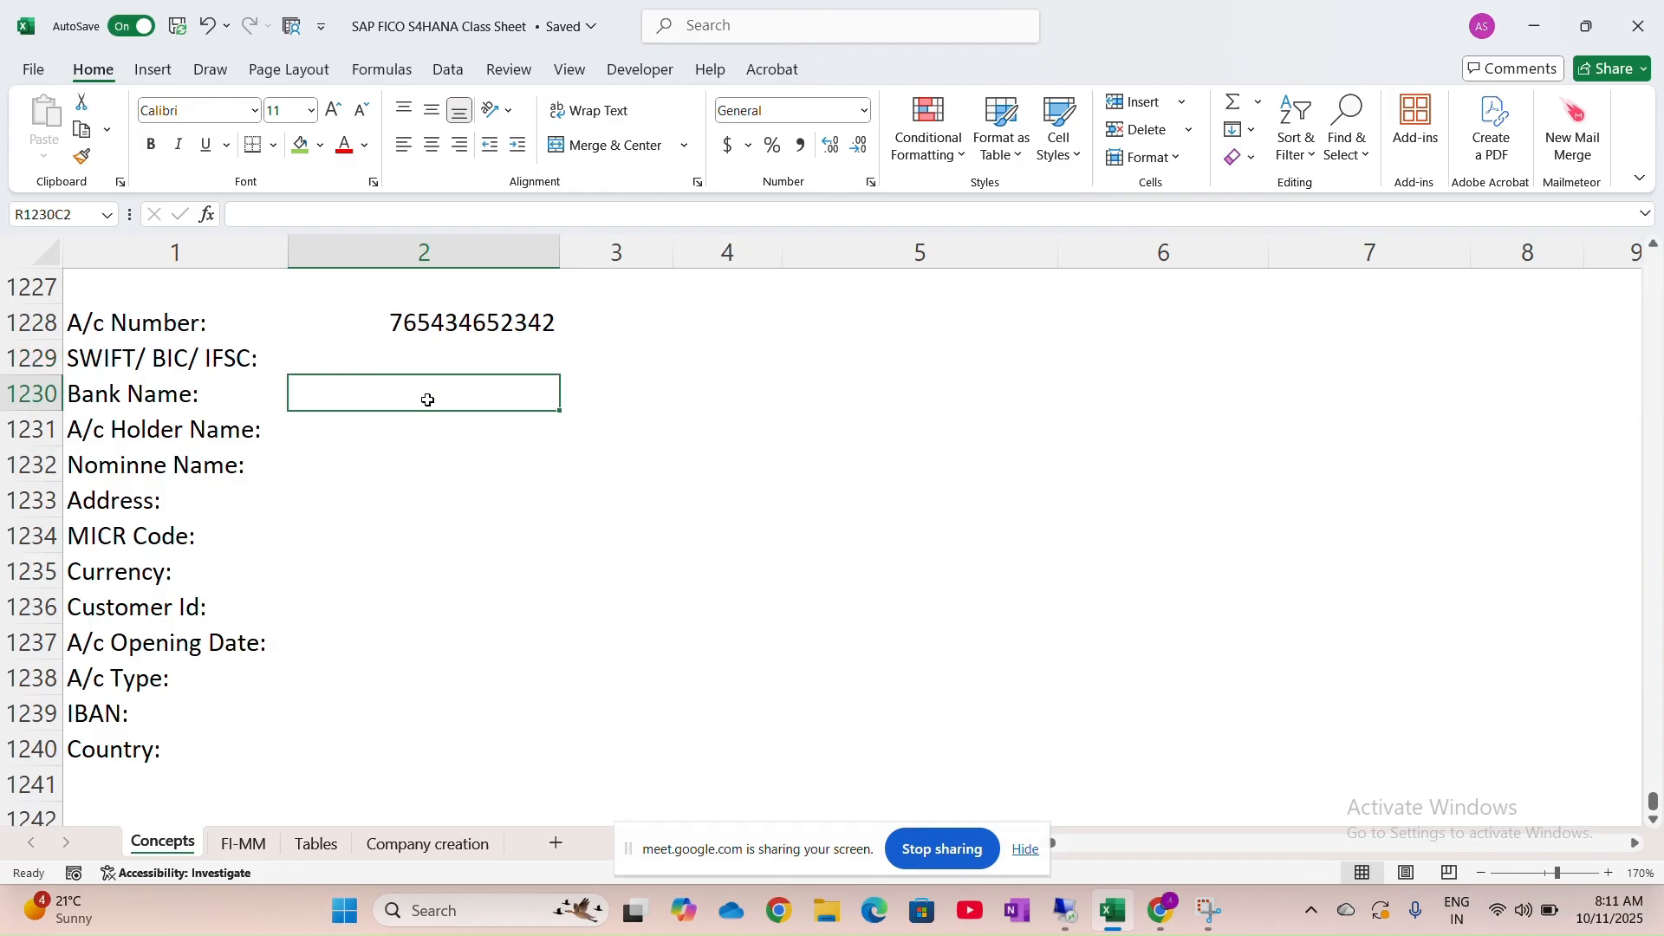
pyautogui.press('capslock')
pyautogui.write('ICI')
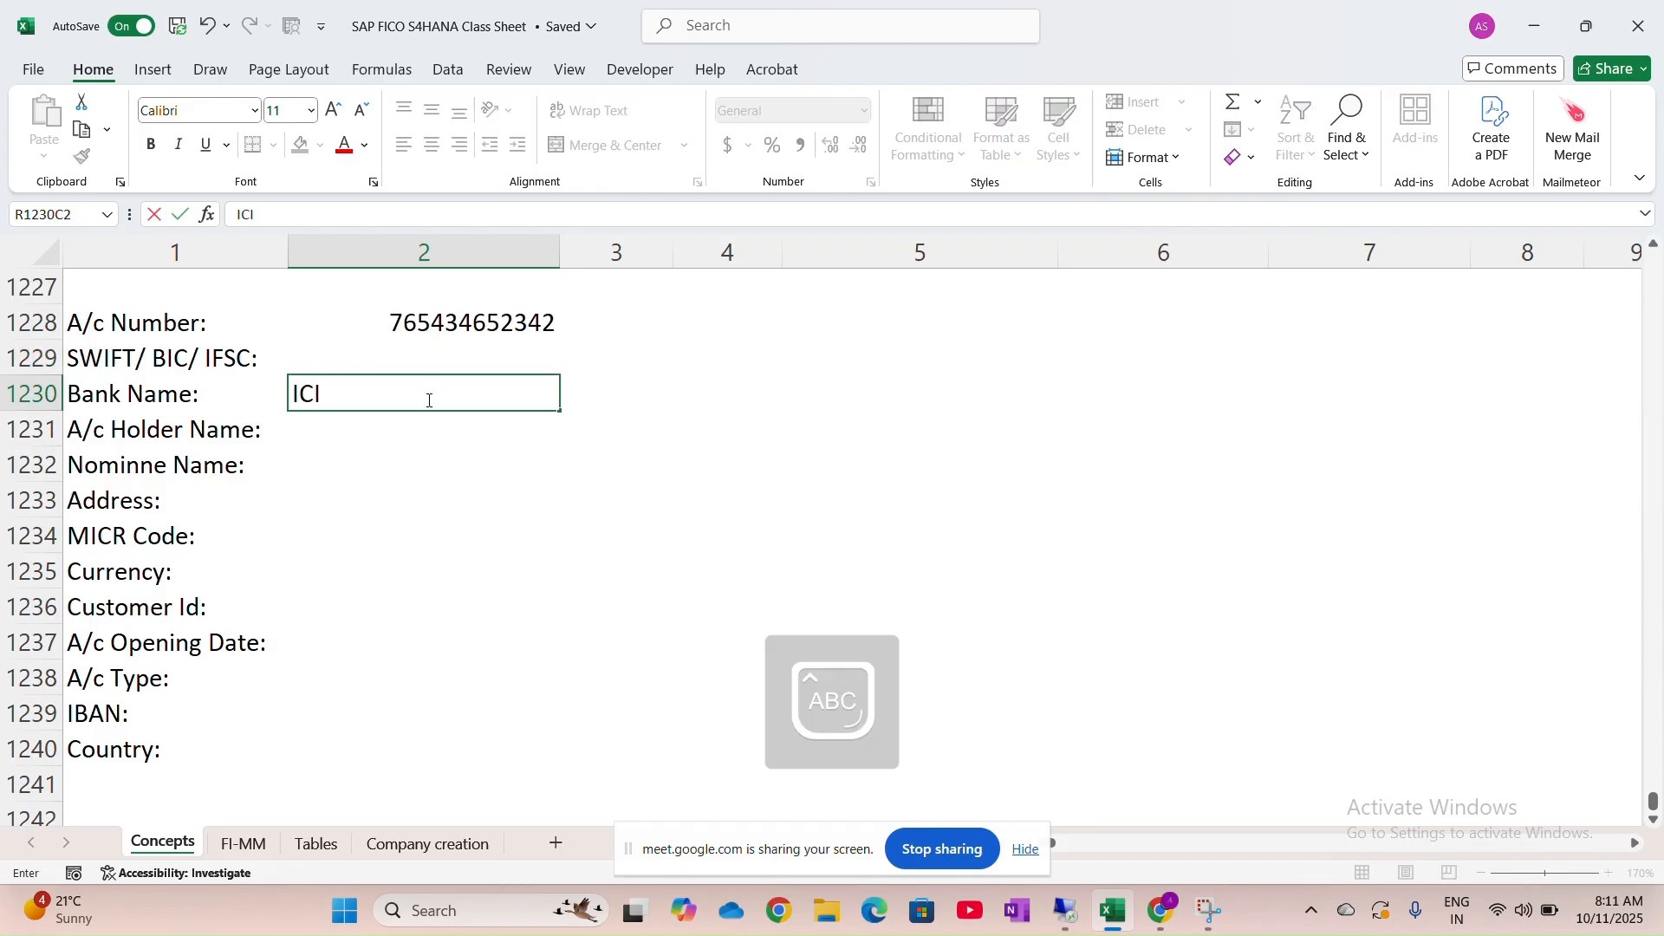
pyautogui.write('CI B')
pyautogui.press('capslock')
pyautogui.write('ank')
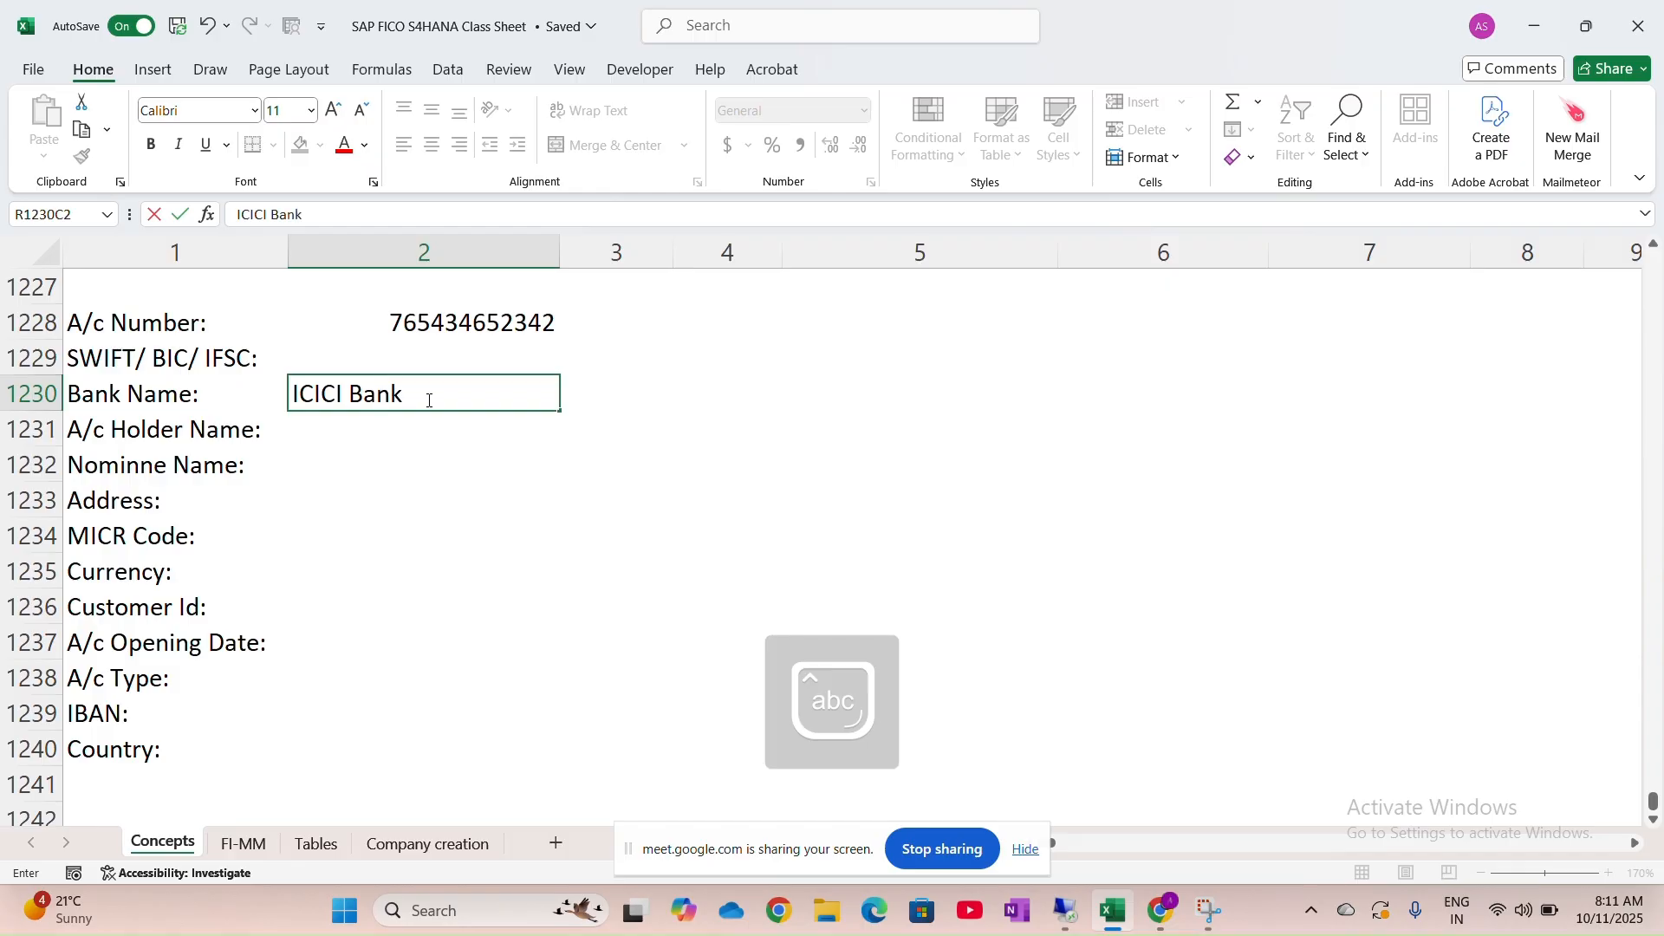
pyautogui.click(475, 356)
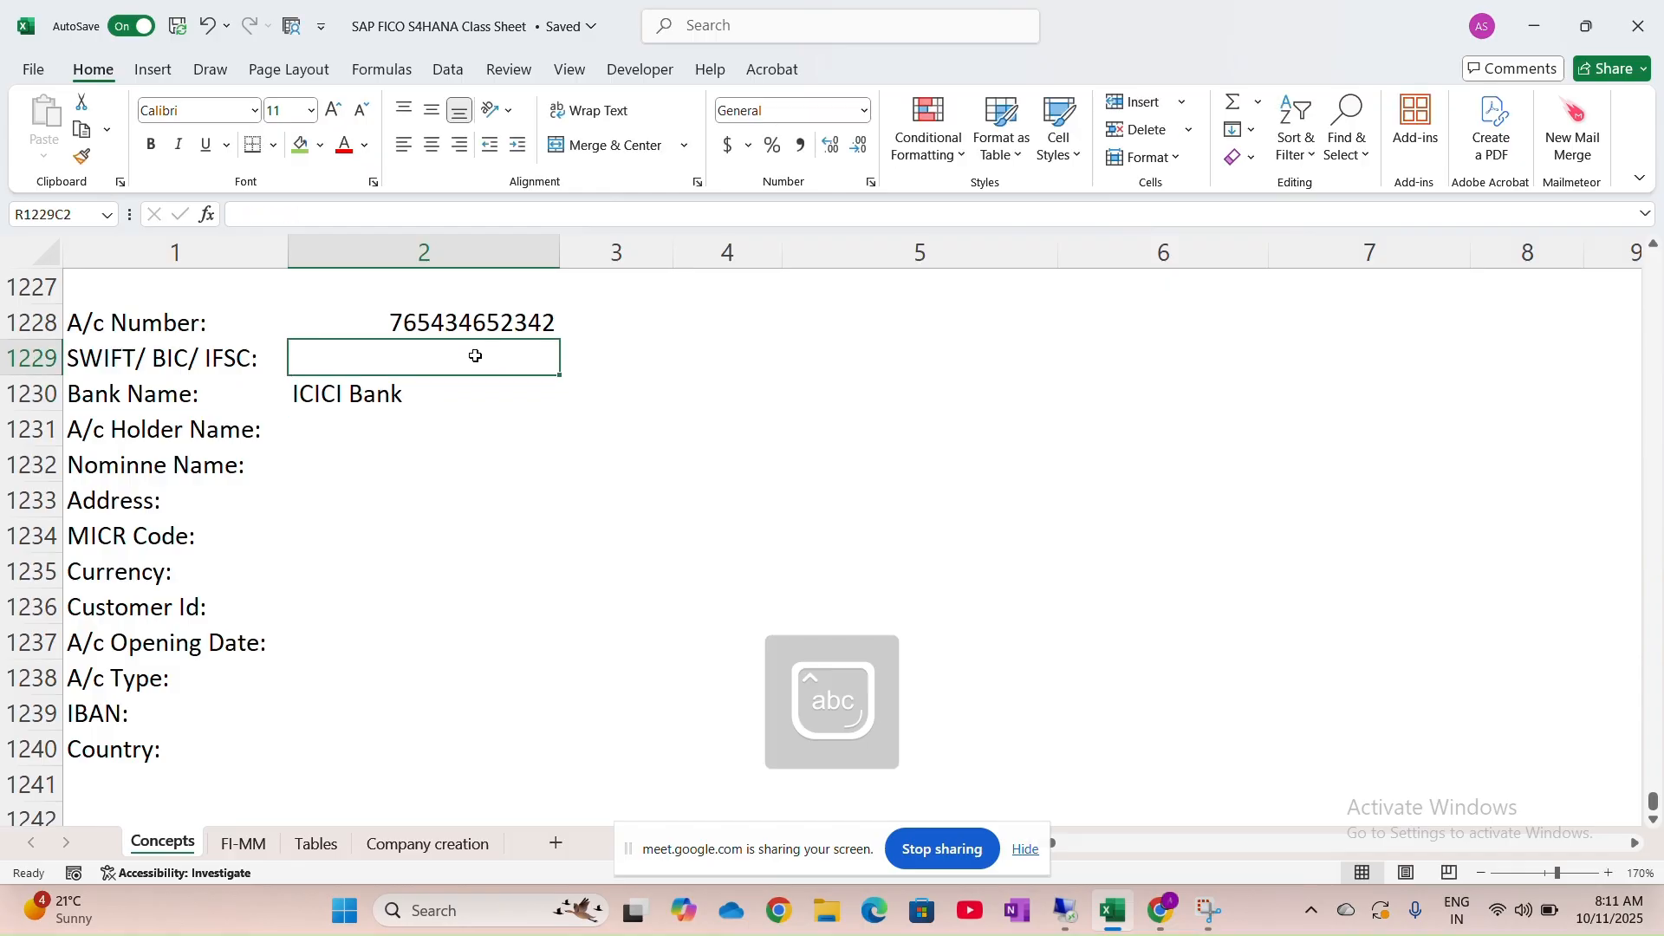
# Enter ICIC000895 as the SWIFT/BIC/IFSC code
pyautogui.write('ici')
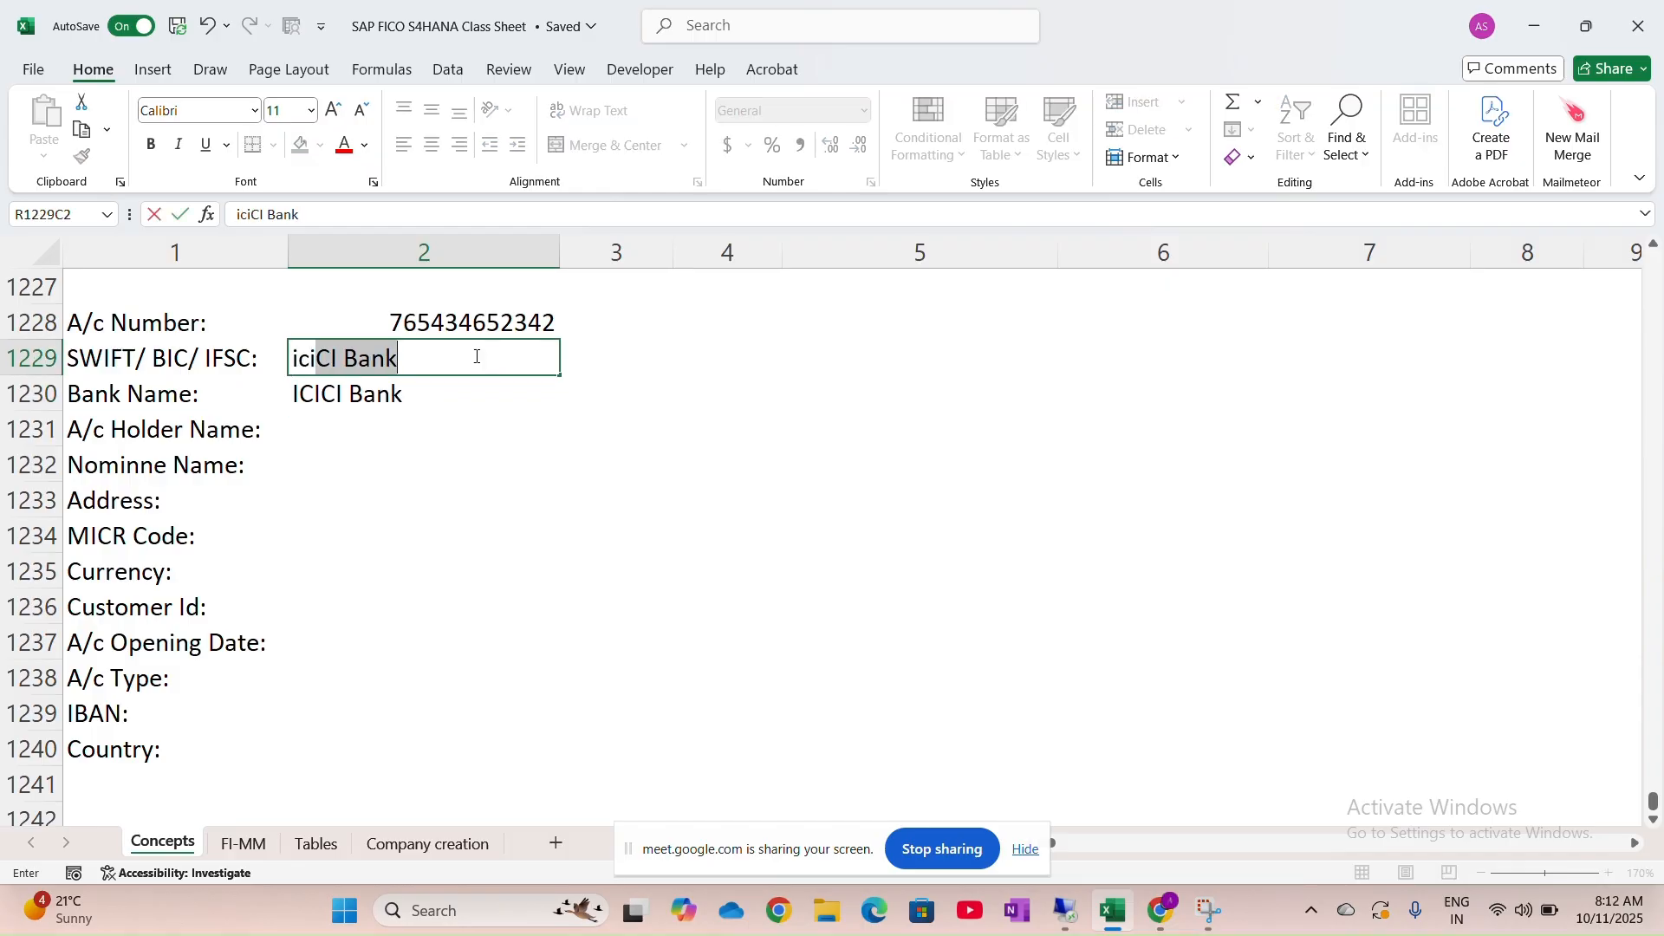
pyautogui.press('BackSpace')
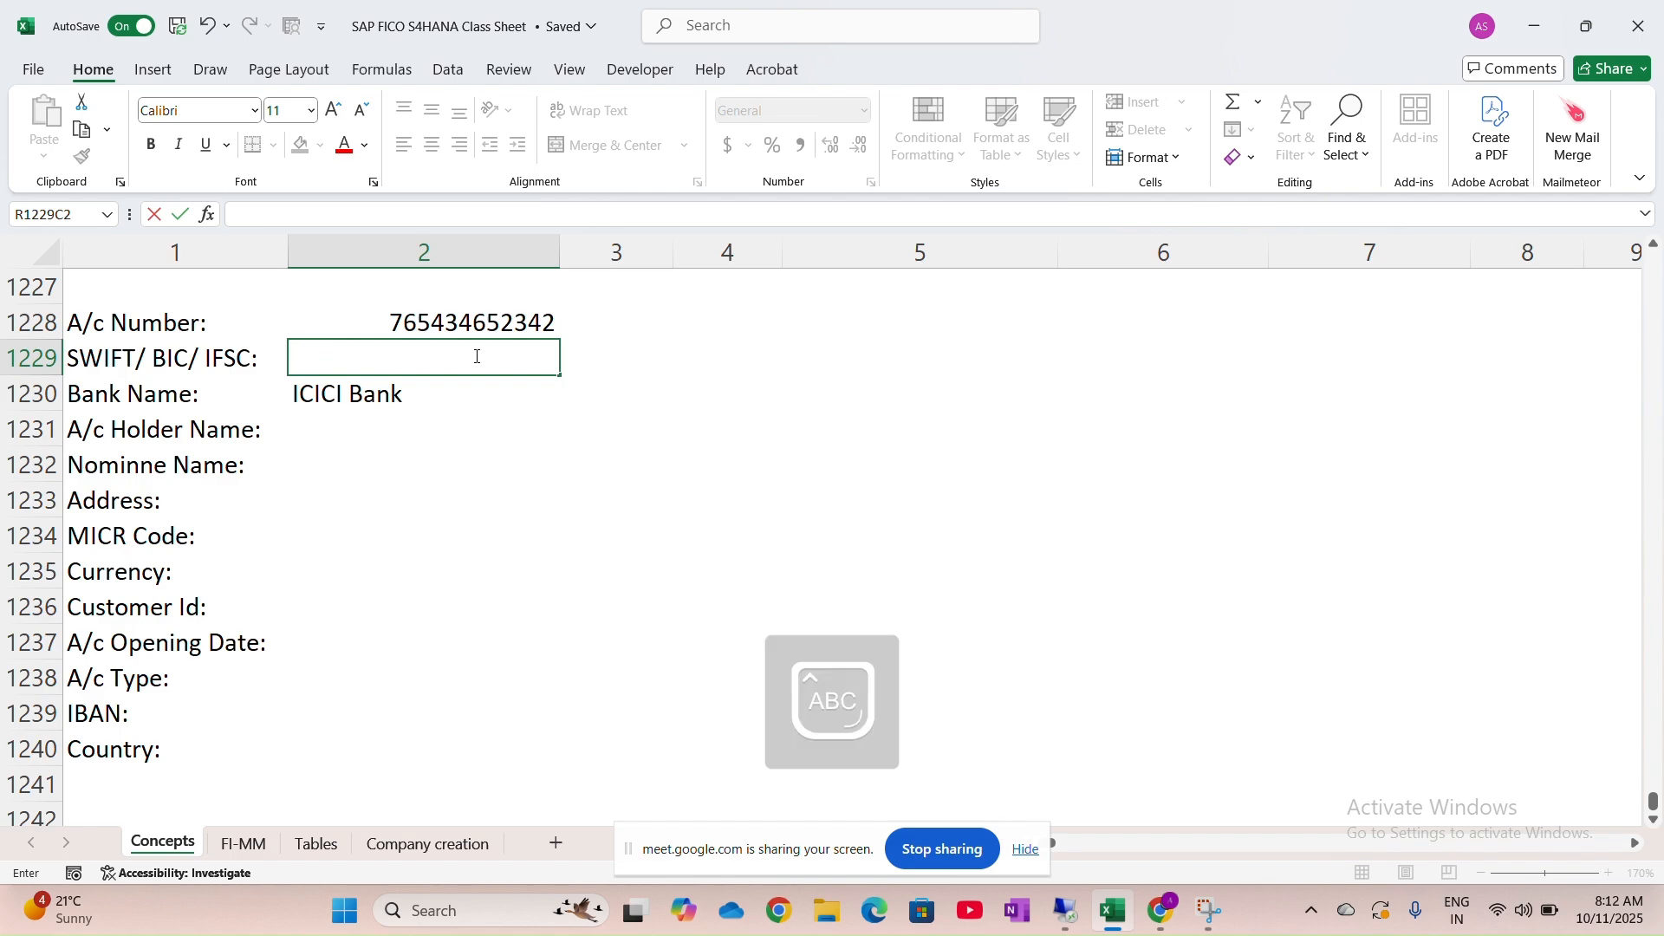
pyautogui.write('ICIC000234')
pyautogui.press('BackSpace')
pyautogui.press('BackSpace')
pyautogui.press('BackSpace')
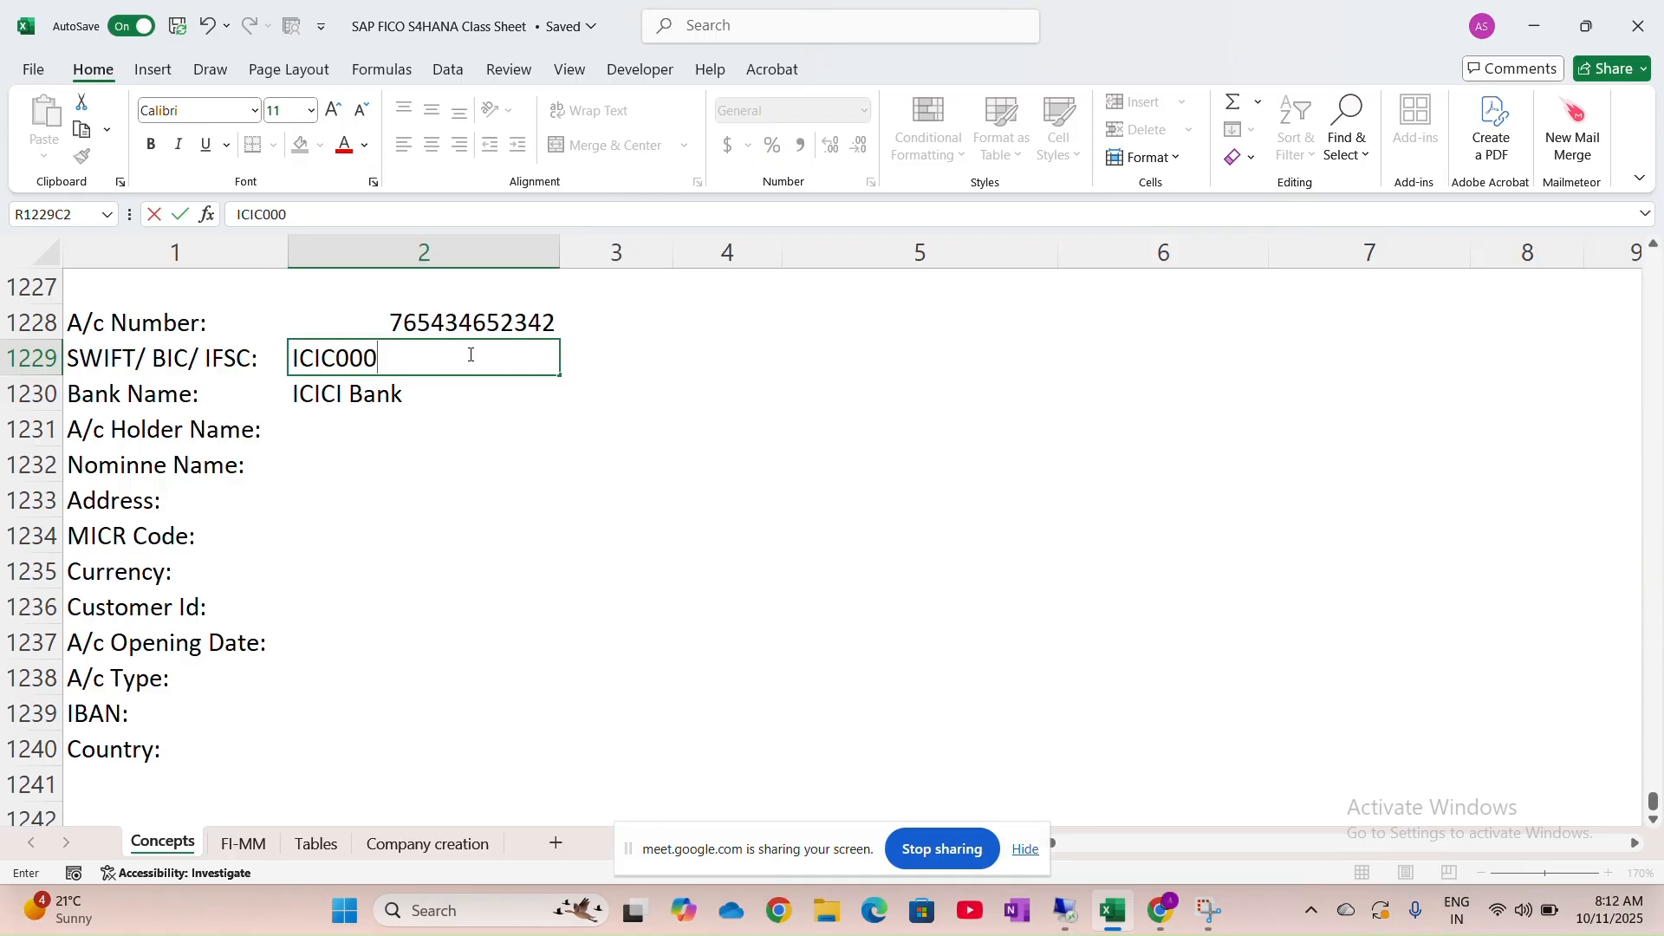
pyautogui.write('895')
# Right-align the bank name and IFSC code values
pyautogui.moveTo(420, 398); pyautogui.dragTo(412, 360)
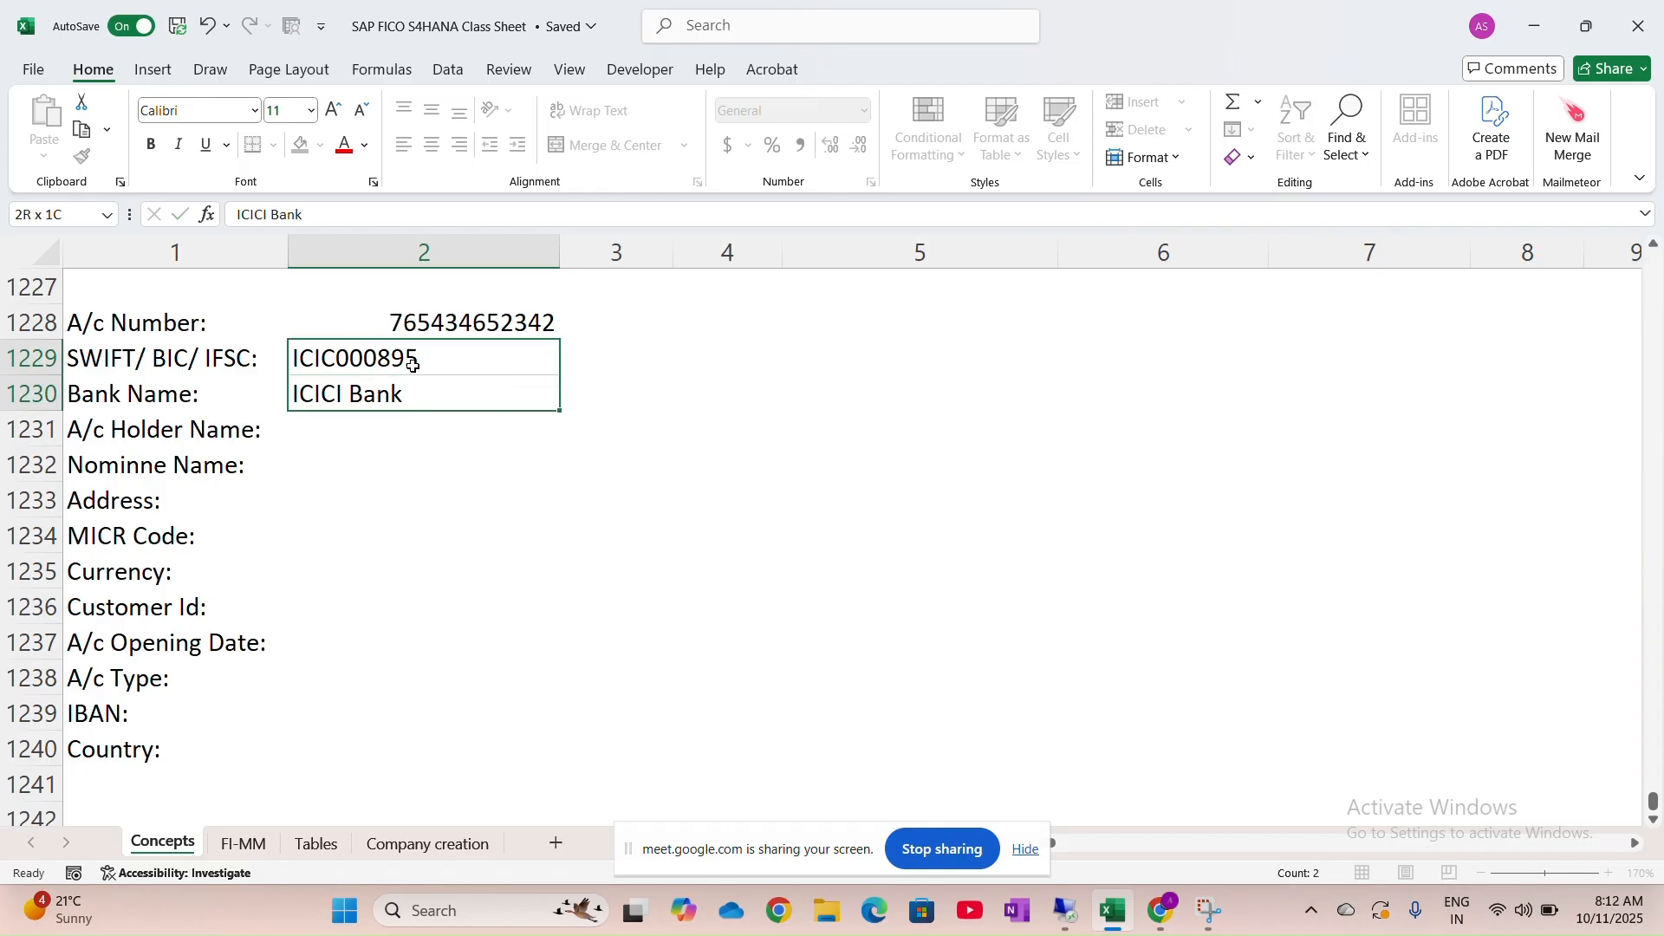
pyautogui.click(460, 145)
pyautogui.press('Return')
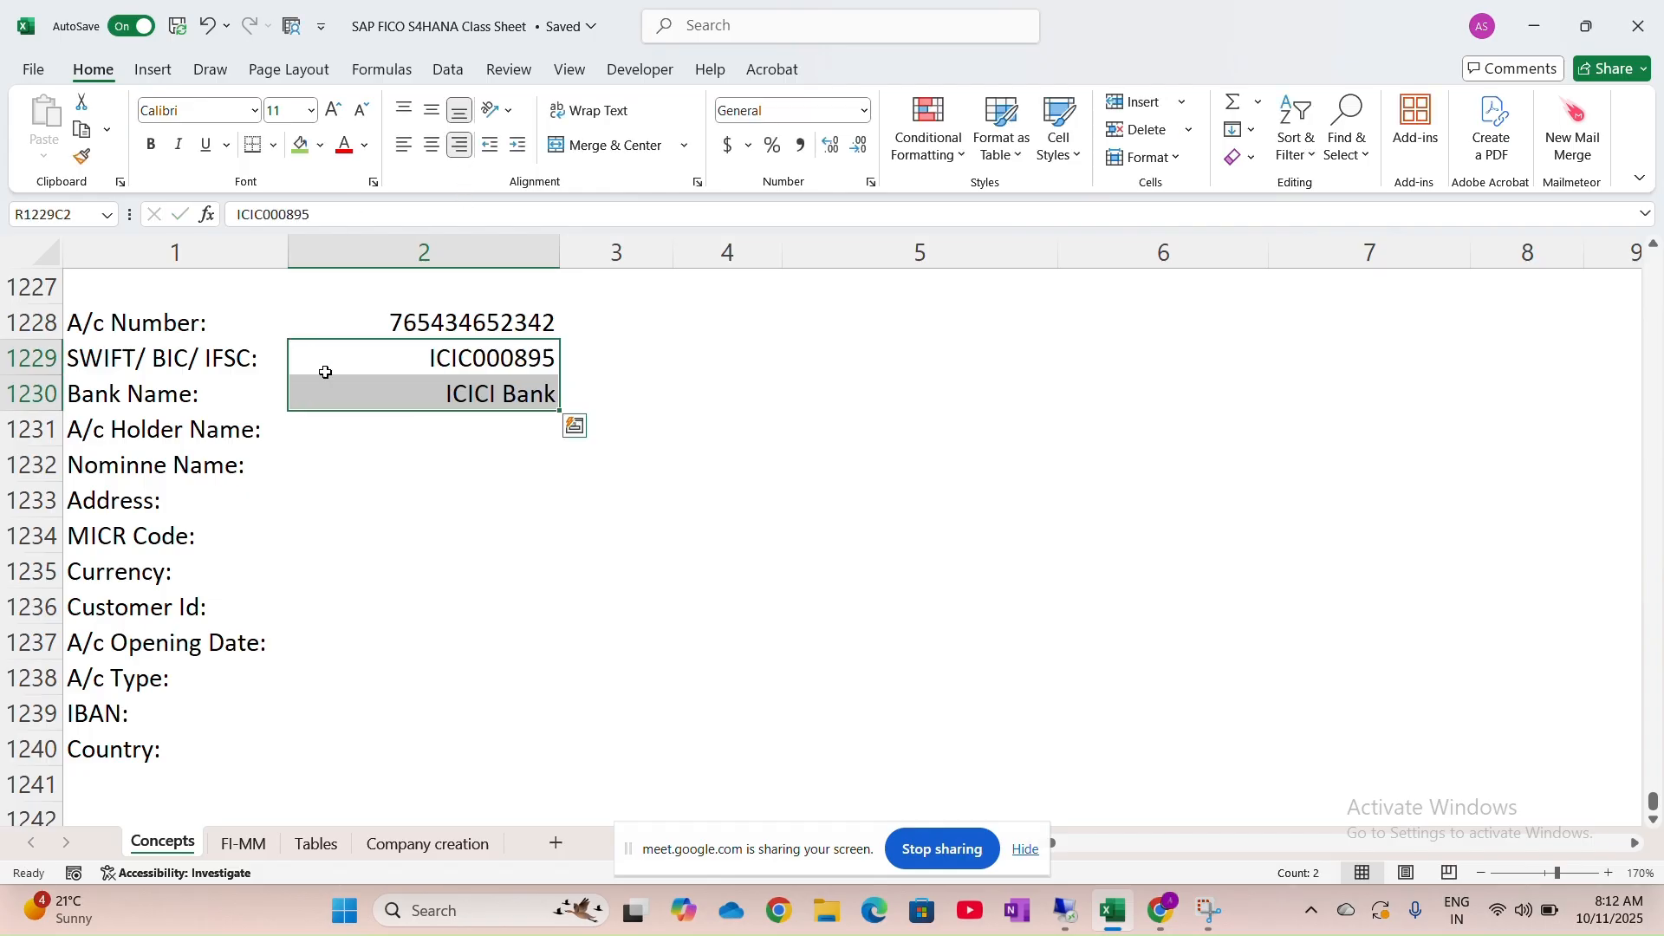
pyautogui.click(464, 439)
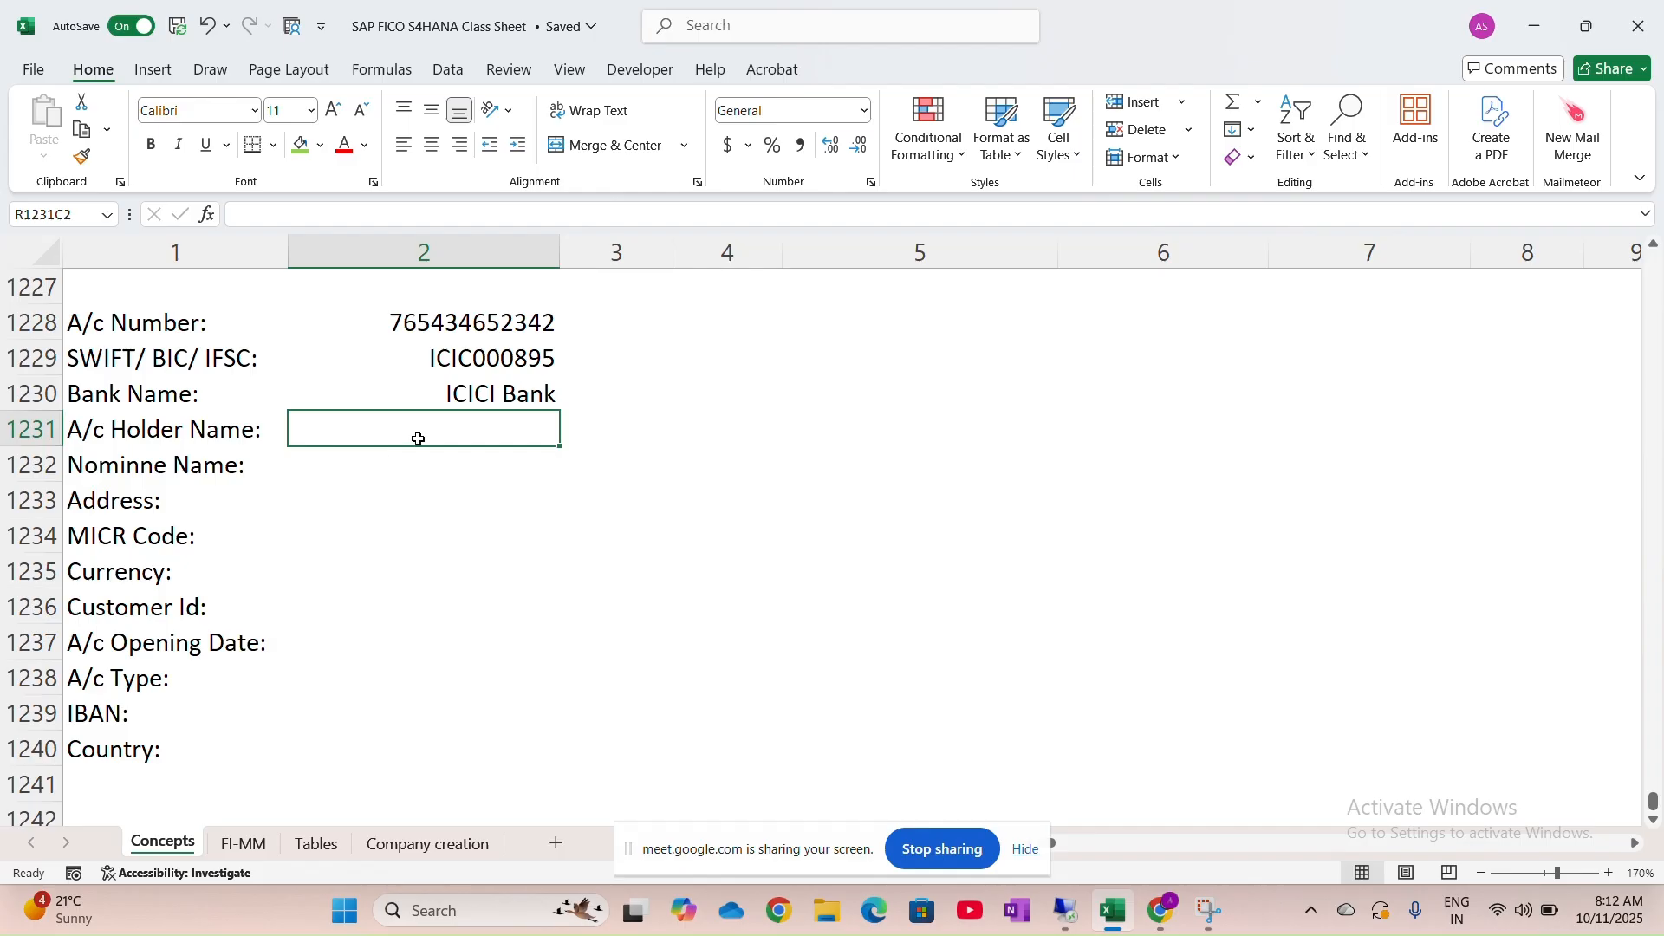
# Enter HONDA MOTORS LTD as the account holder name
pyautogui.write('HO')
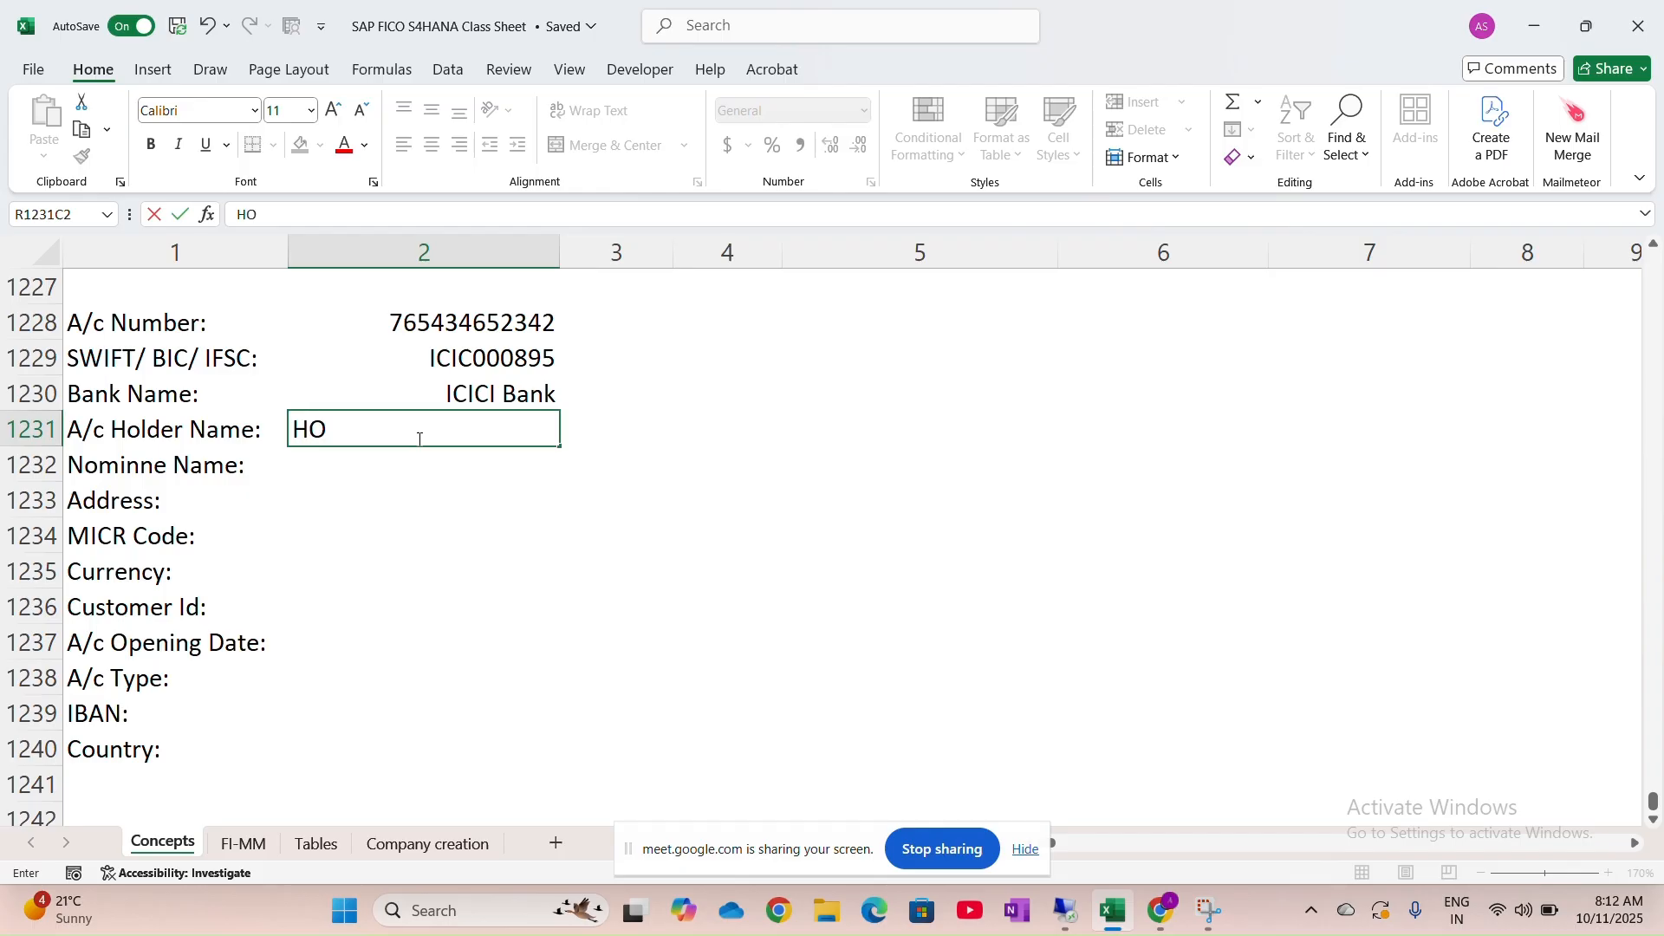
pyautogui.write('NDA MOTOTRS')
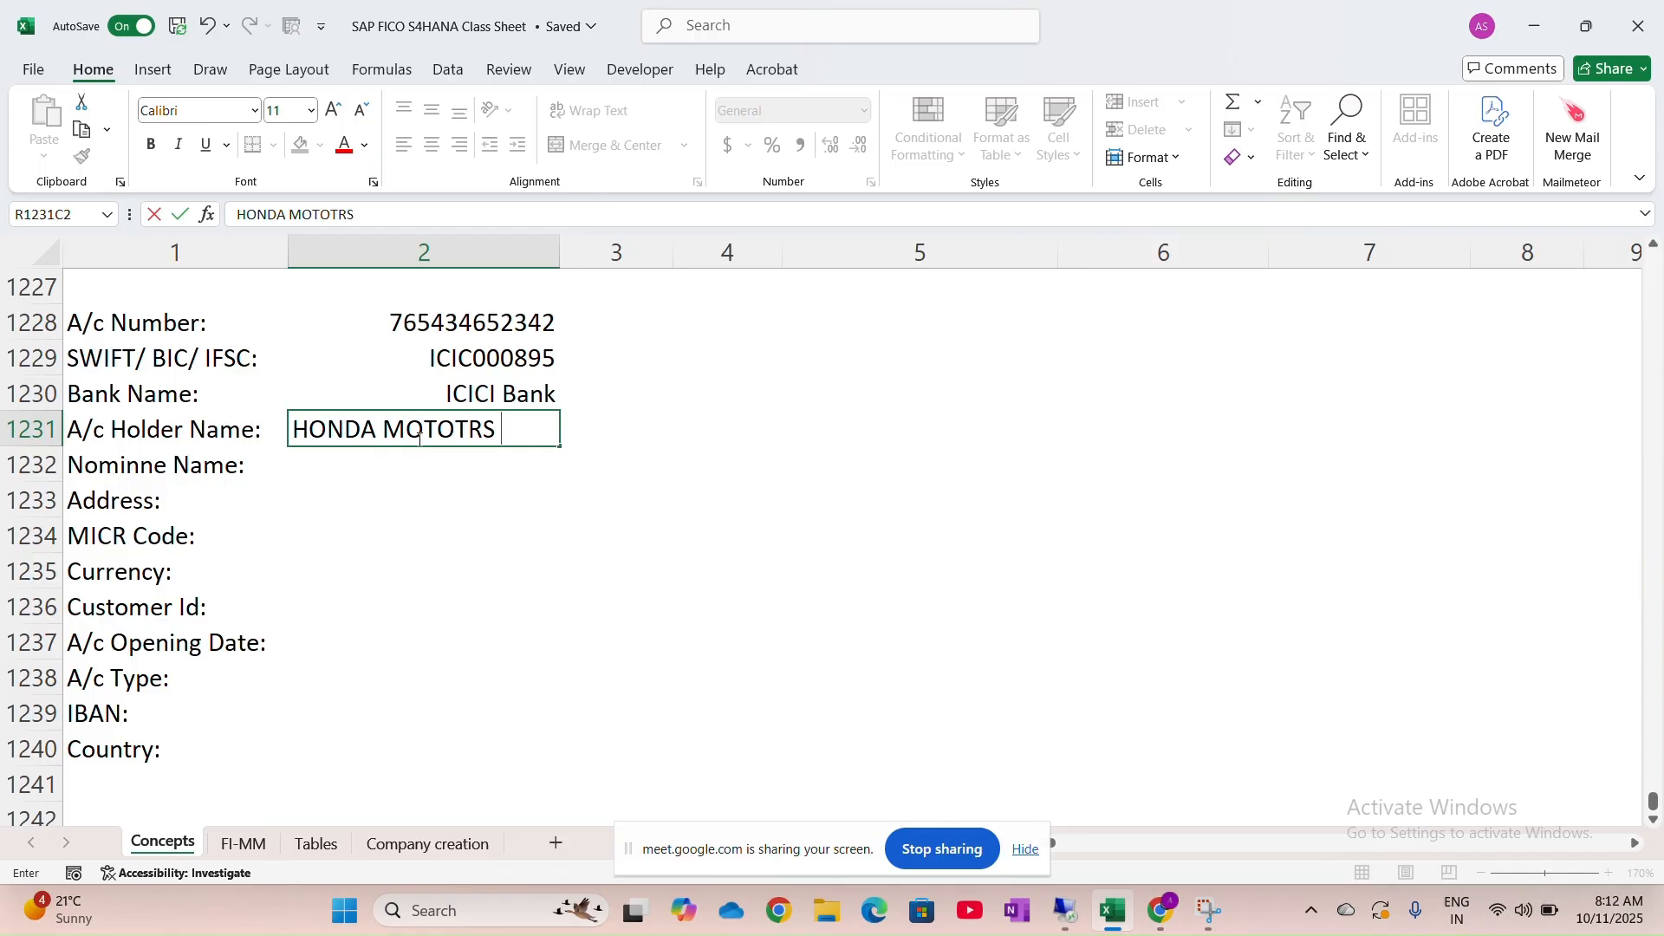
pyautogui.press('BackSpace')
pyautogui.press('BackSpace')
pyautogui.press('BackSpace')
pyautogui.press('BackSpace')
pyautogui.press('BackSpace')
pyautogui.press('BackSpace')
pyautogui.write('TORS LTD')
pyautogui.press('Return')
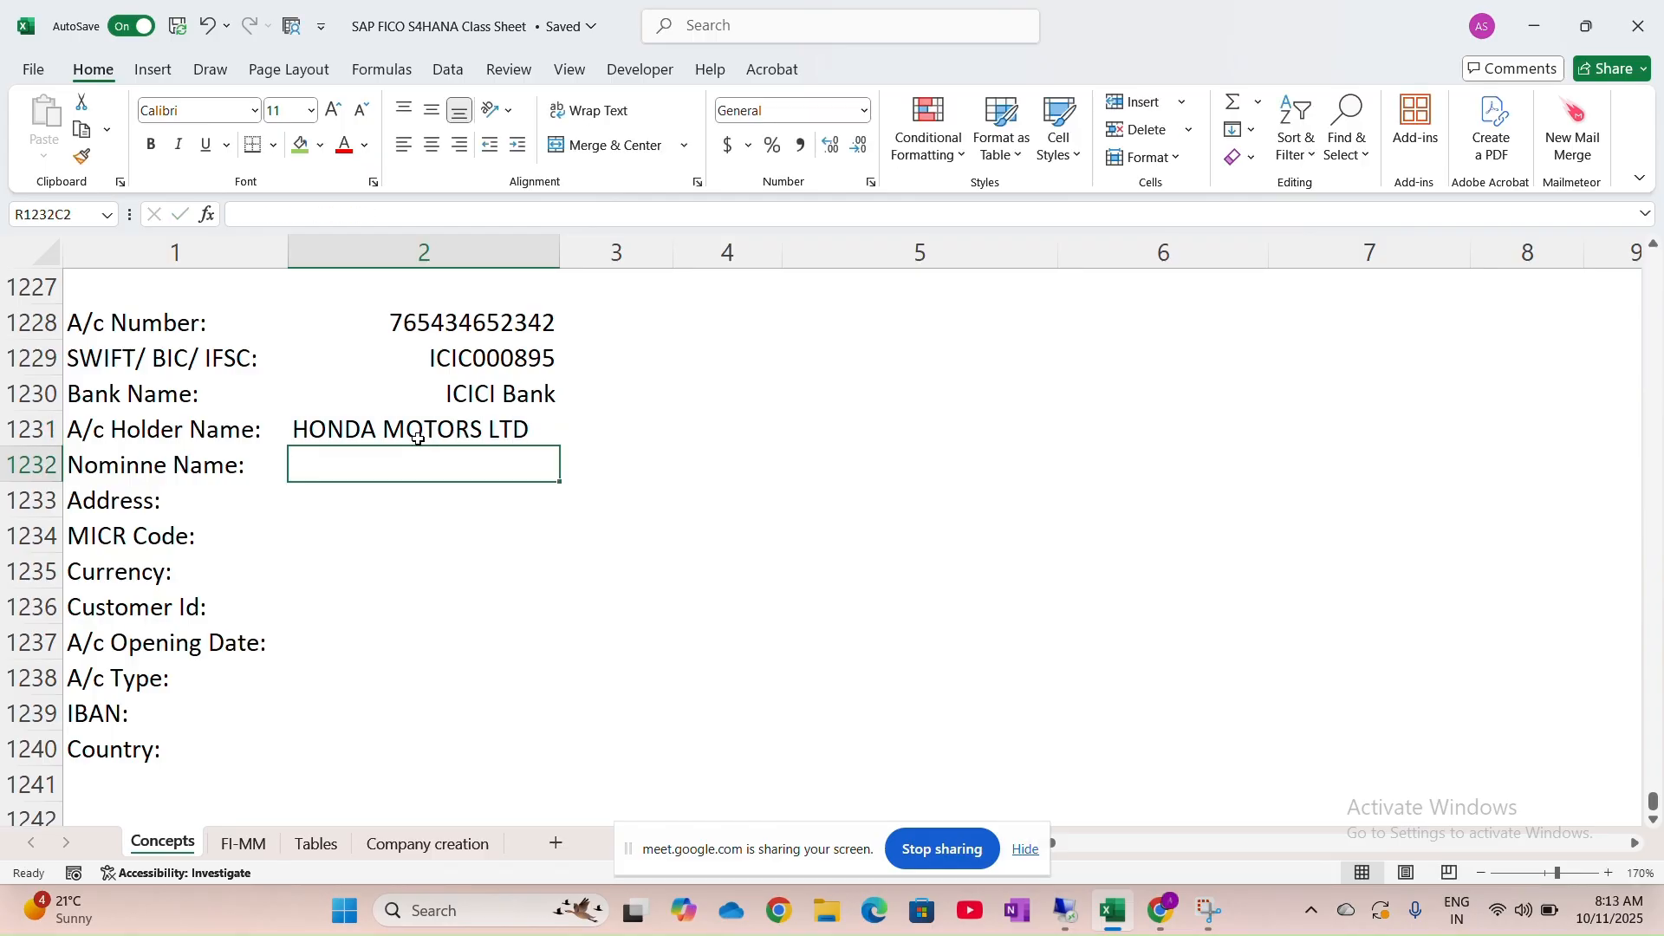
# Left-align the four filled-in account values
pyautogui.click(418, 435)
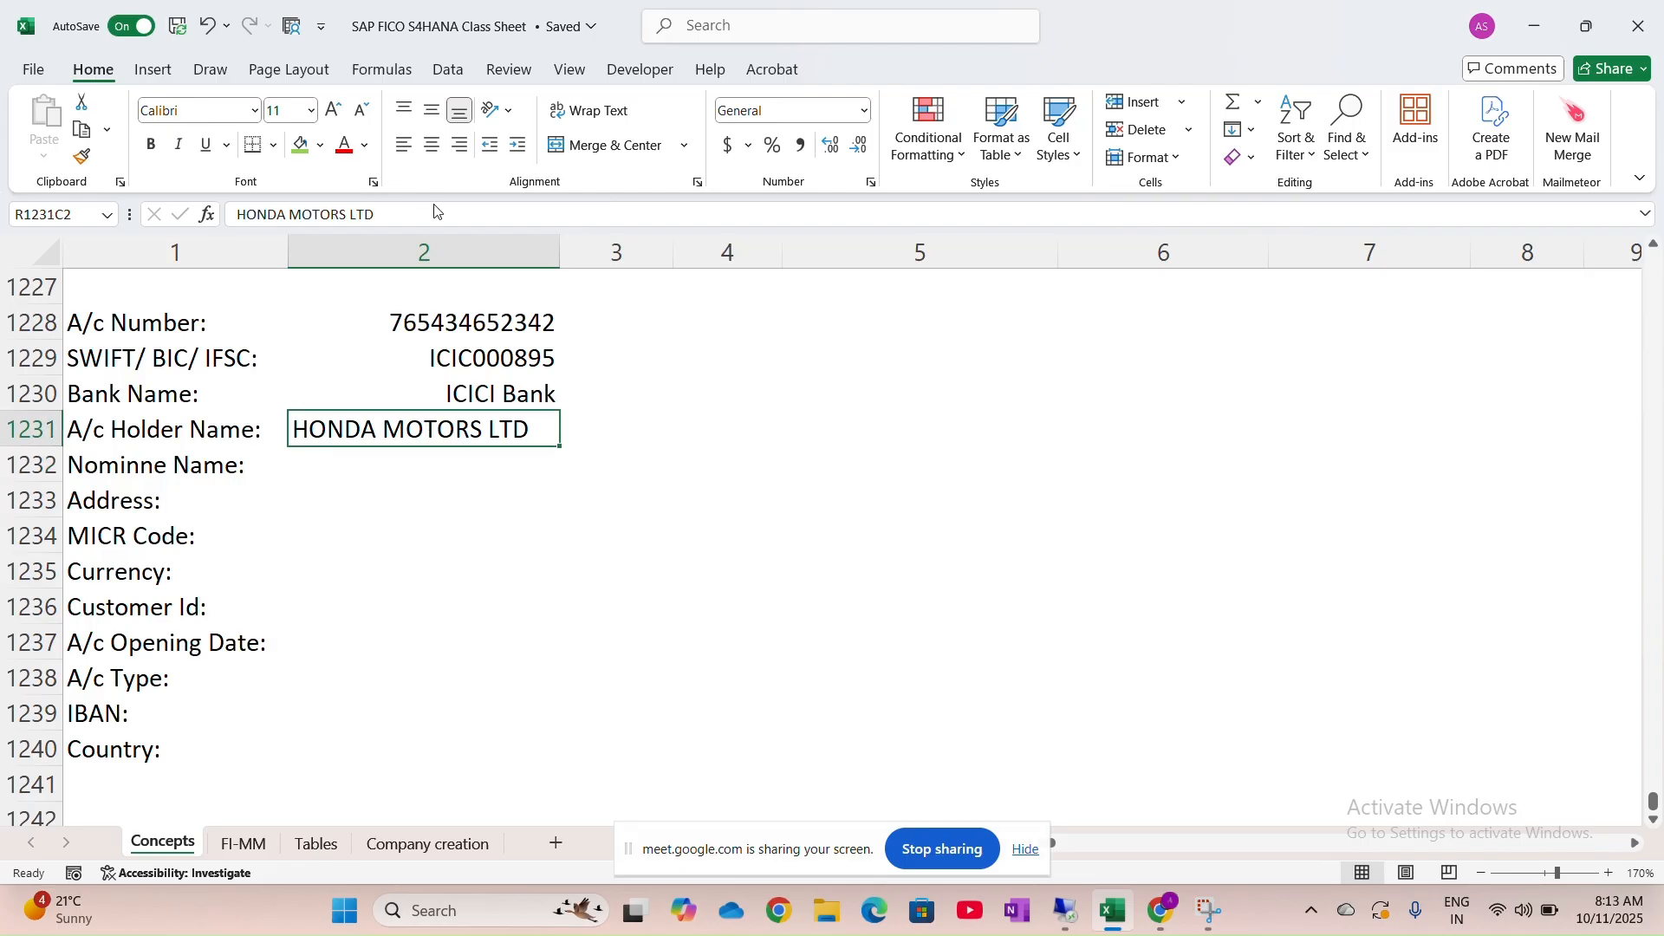
pyautogui.moveTo(455, 321); pyautogui.dragTo(450, 433)
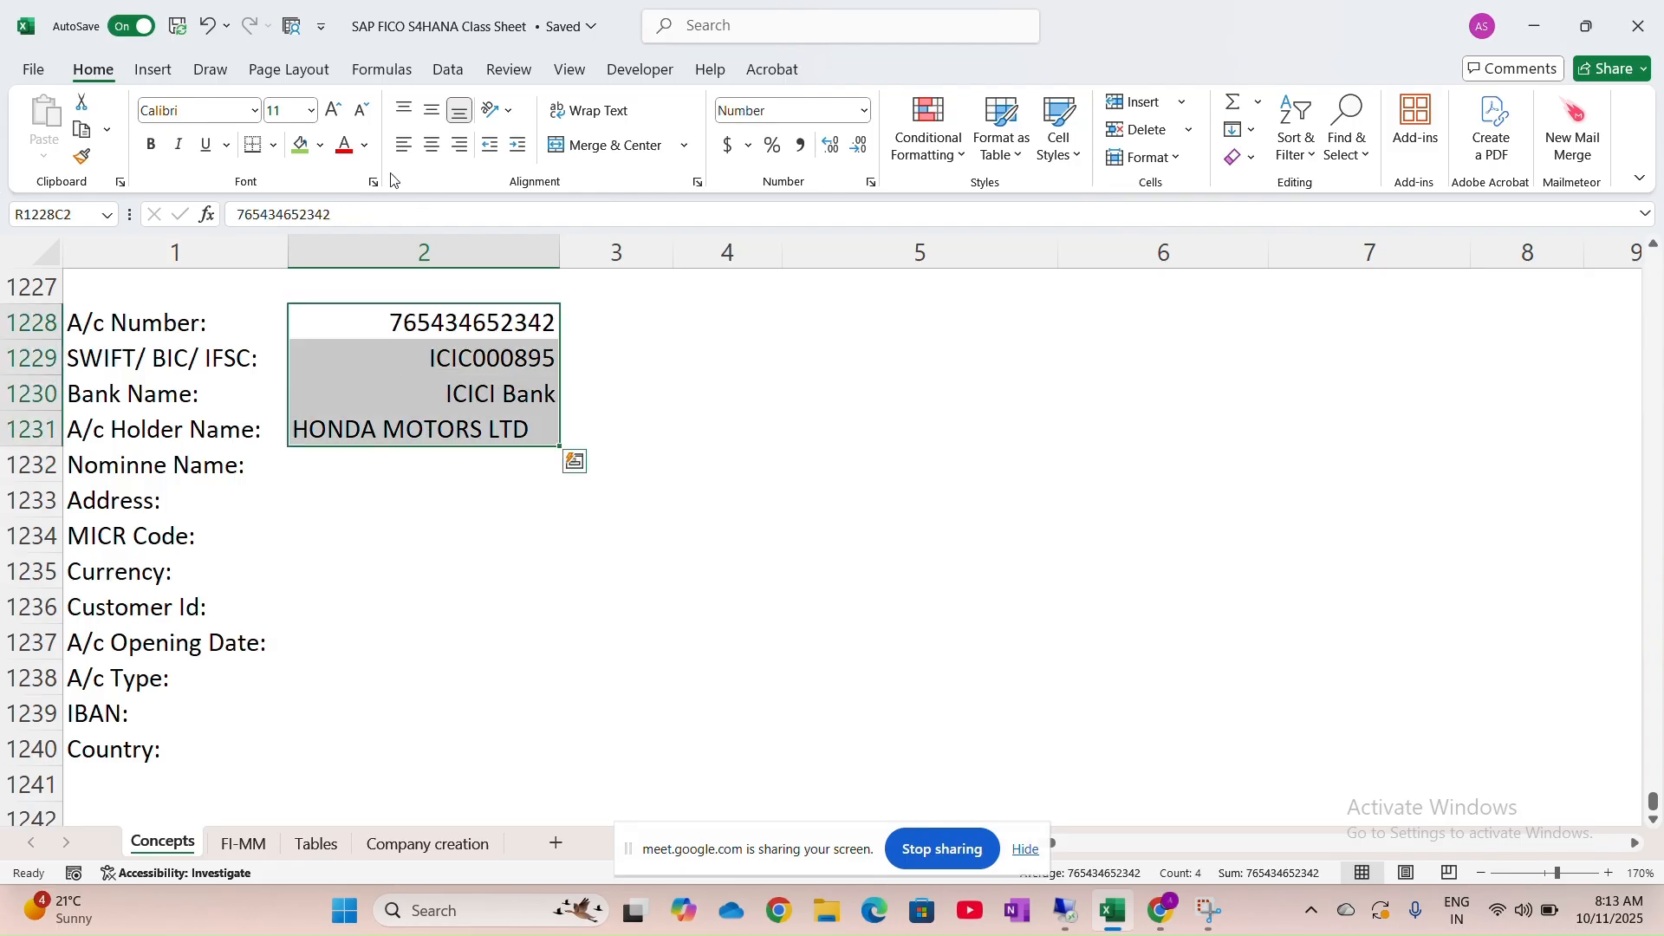
pyautogui.click(404, 145)
pyautogui.click(376, 468)
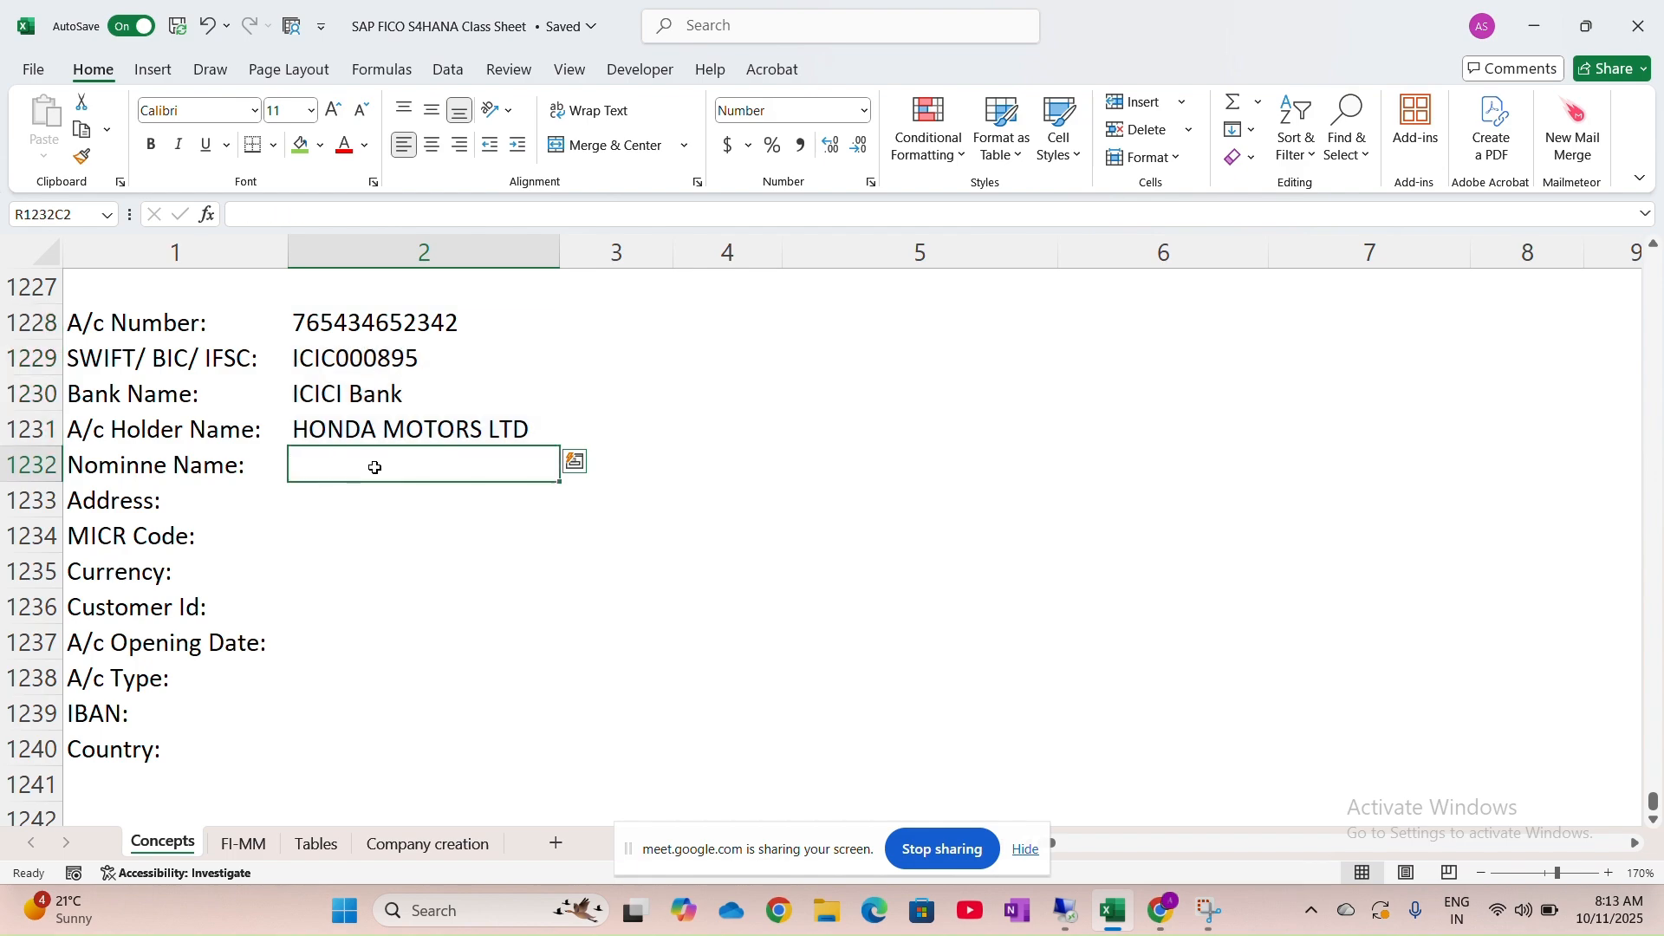
pyautogui.doubleClick(484, 471)
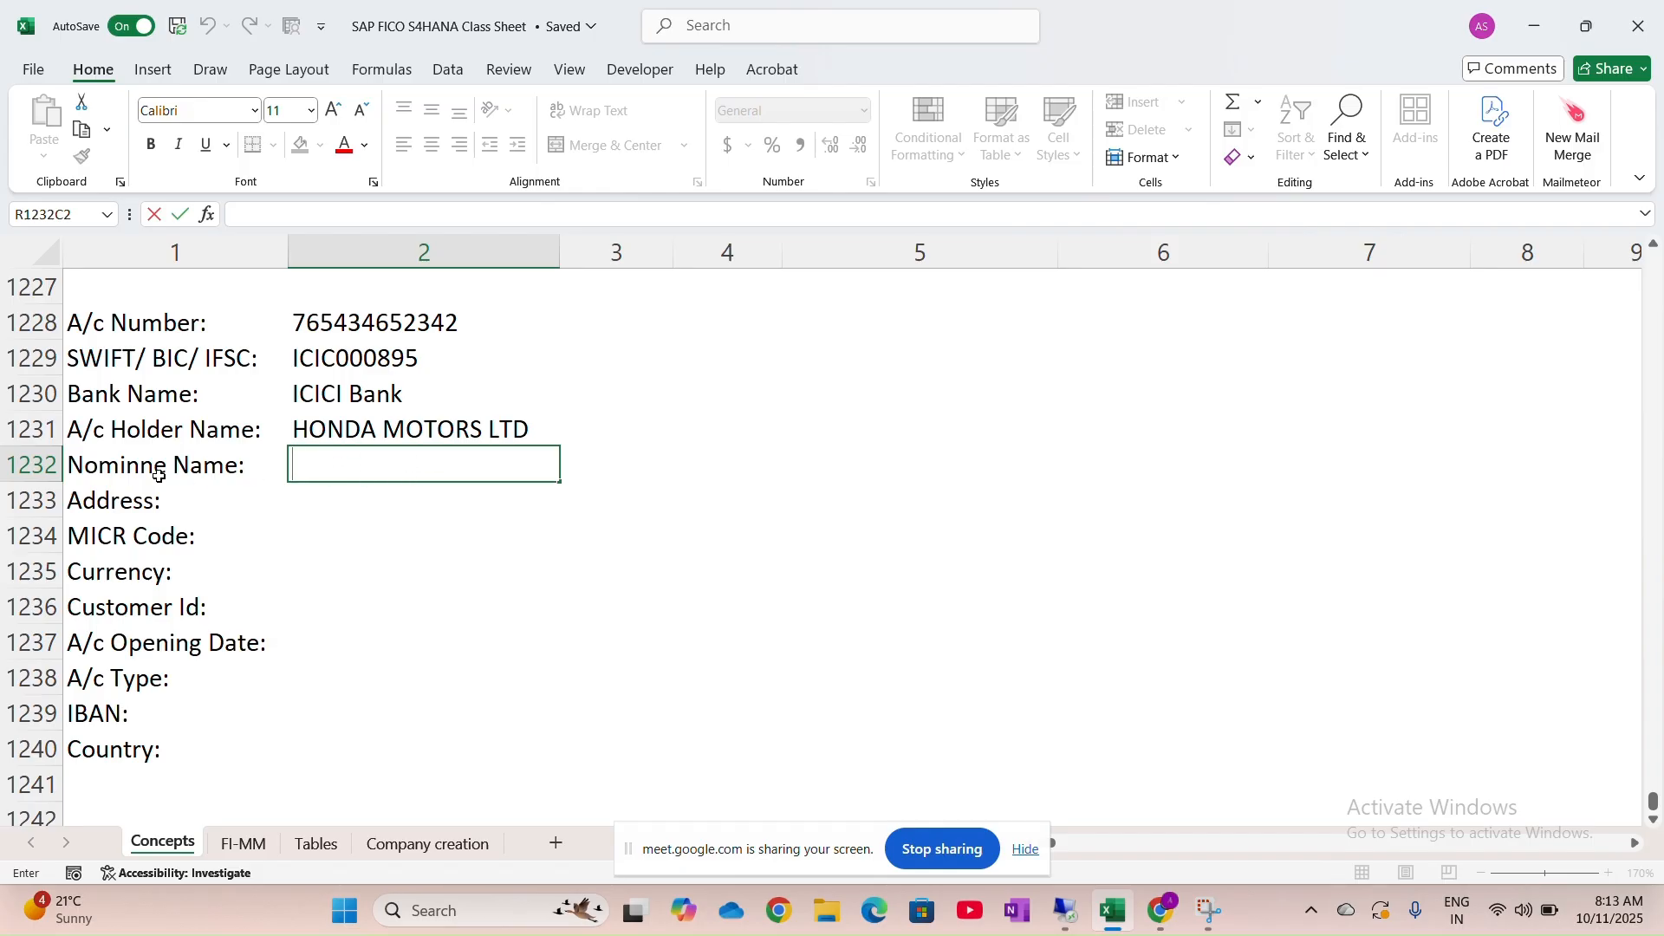
pyautogui.write('-')
pyautogui.click(342, 501)
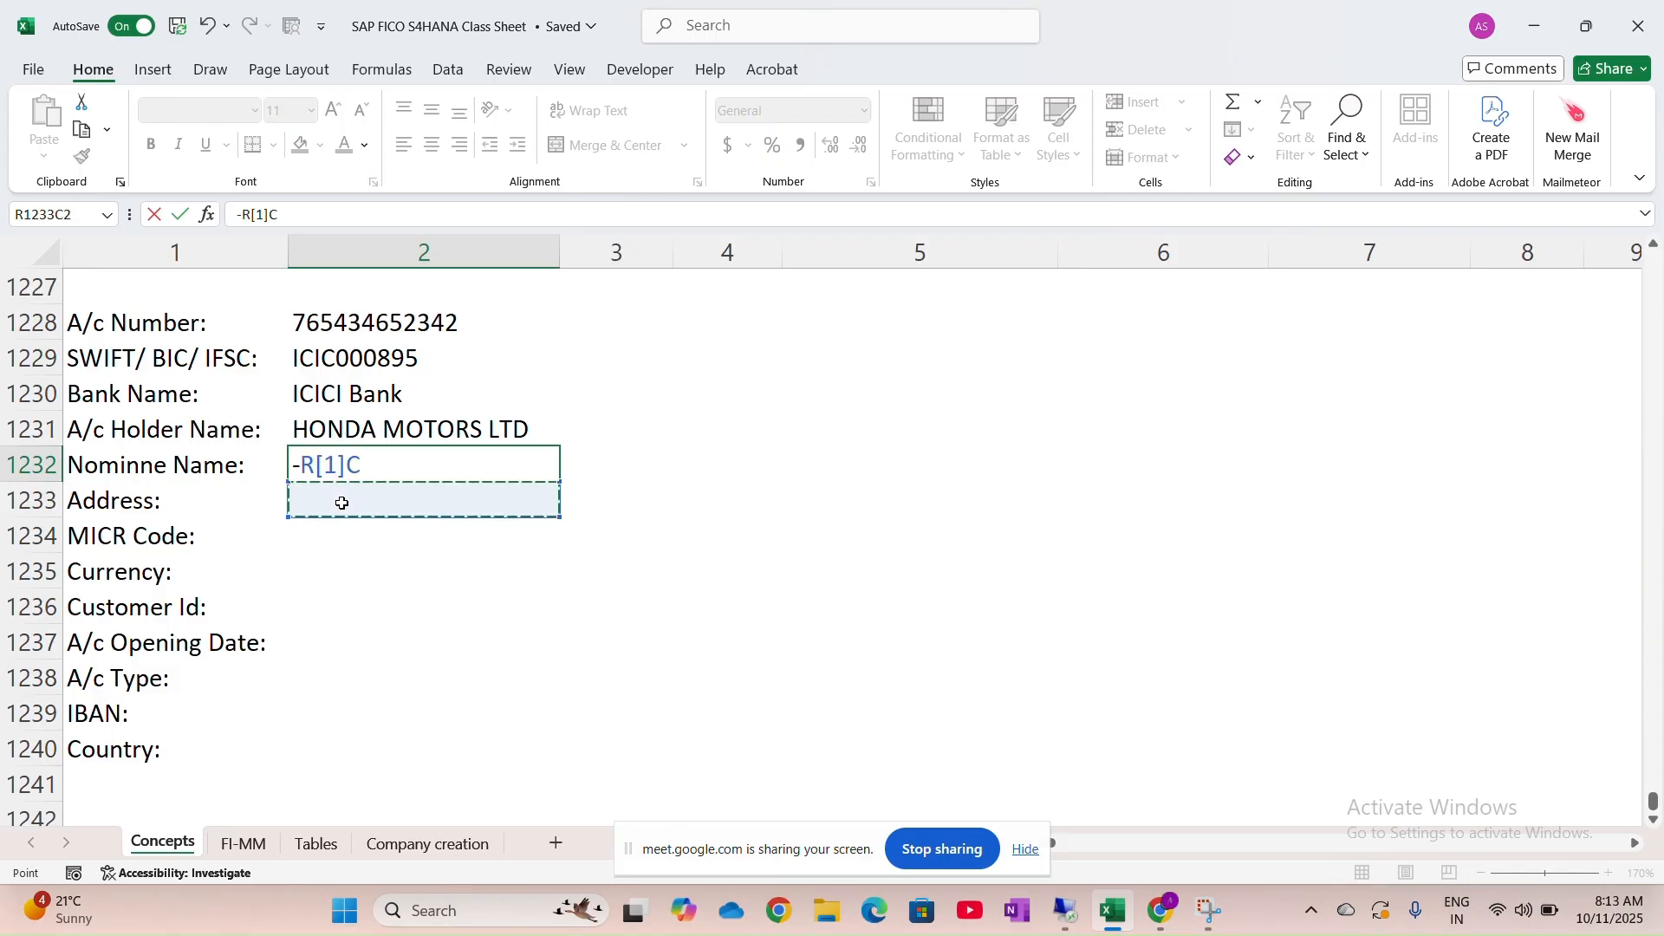
pyautogui.press('BackSpace')
pyautogui.press('BackSpace')
pyautogui.press('BackSpace')
pyautogui.press('BackSpace')
pyautogui.press('BackSpace')
pyautogui.write('4')
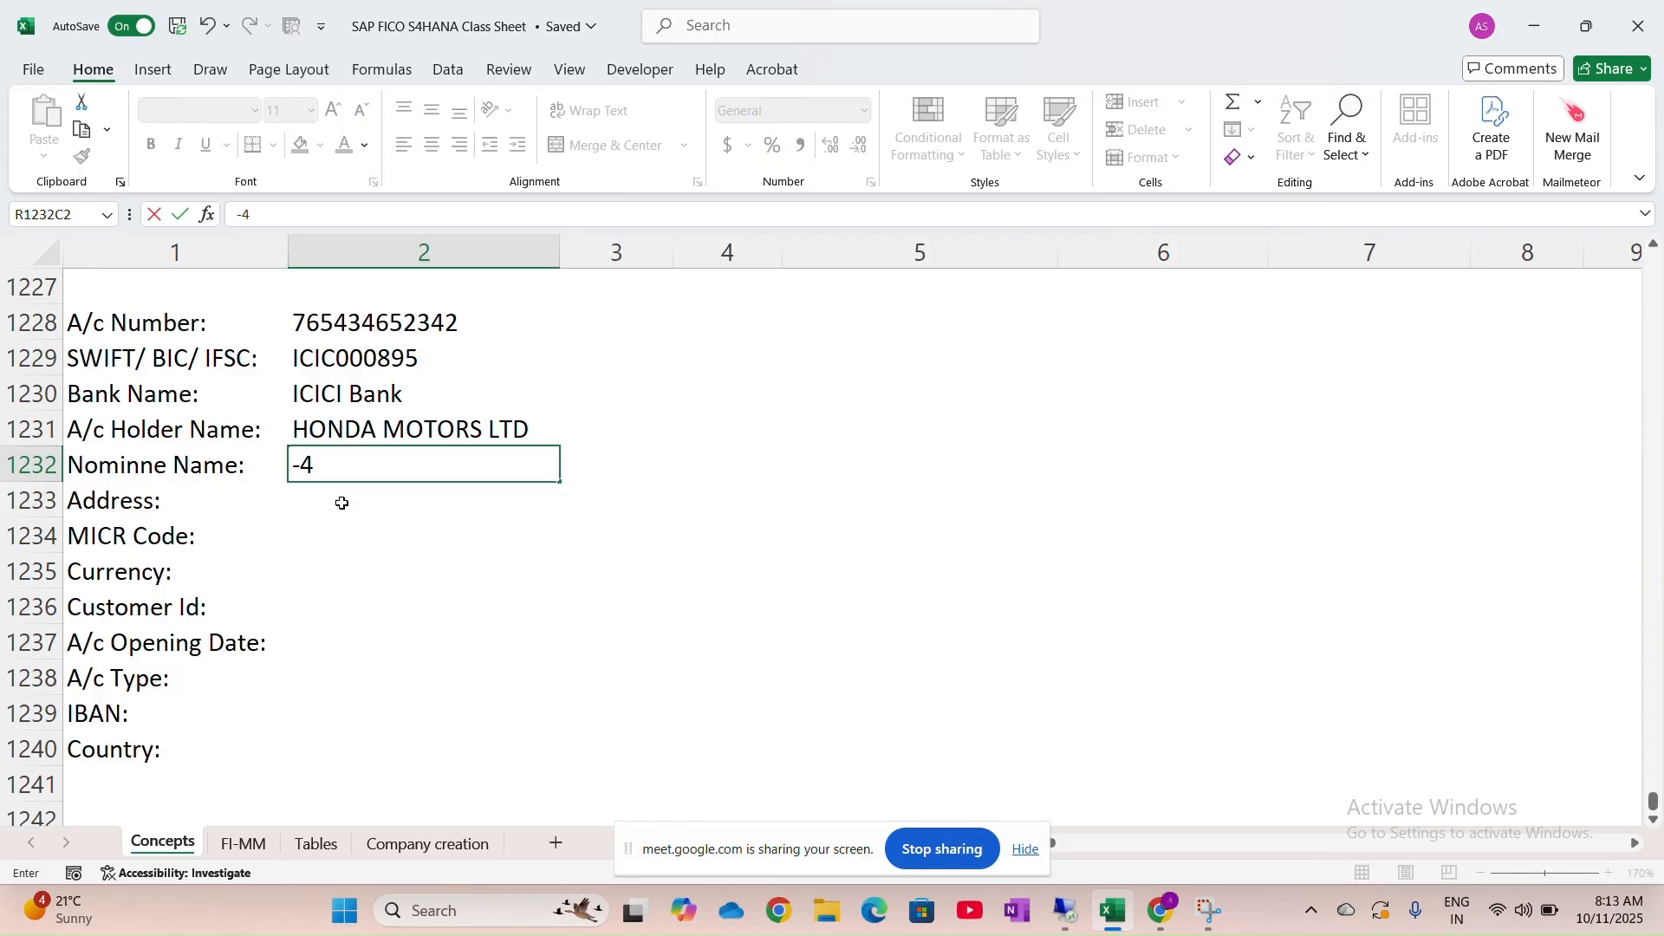
pyautogui.press('BackSpace')
pyautogui.press('Return')
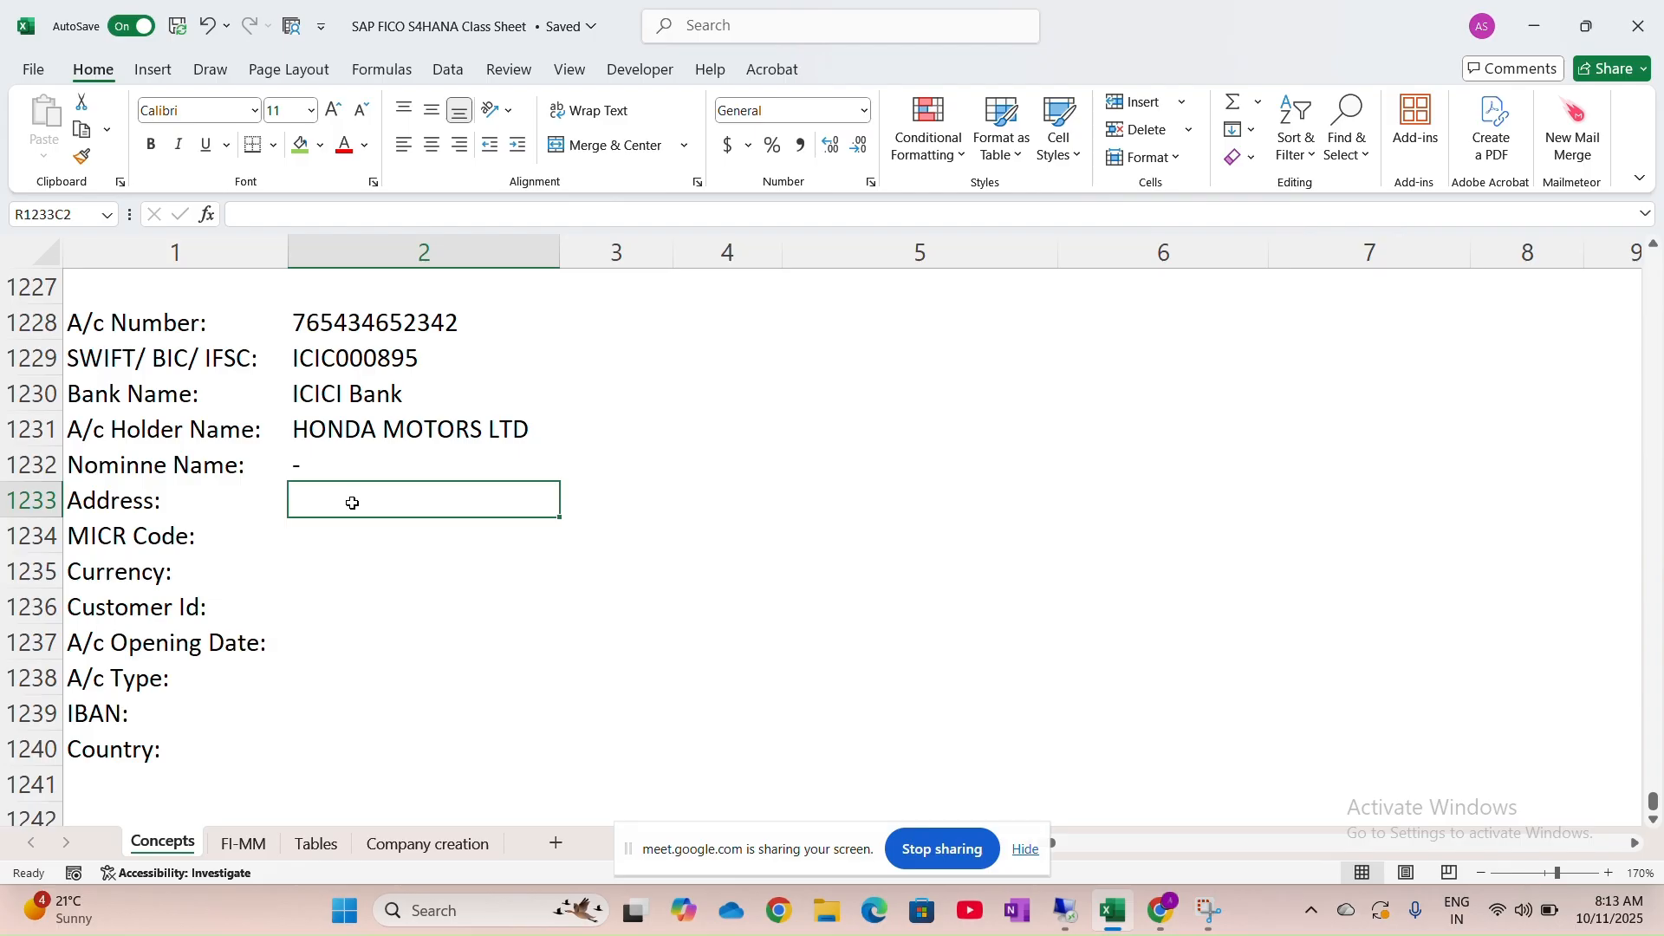
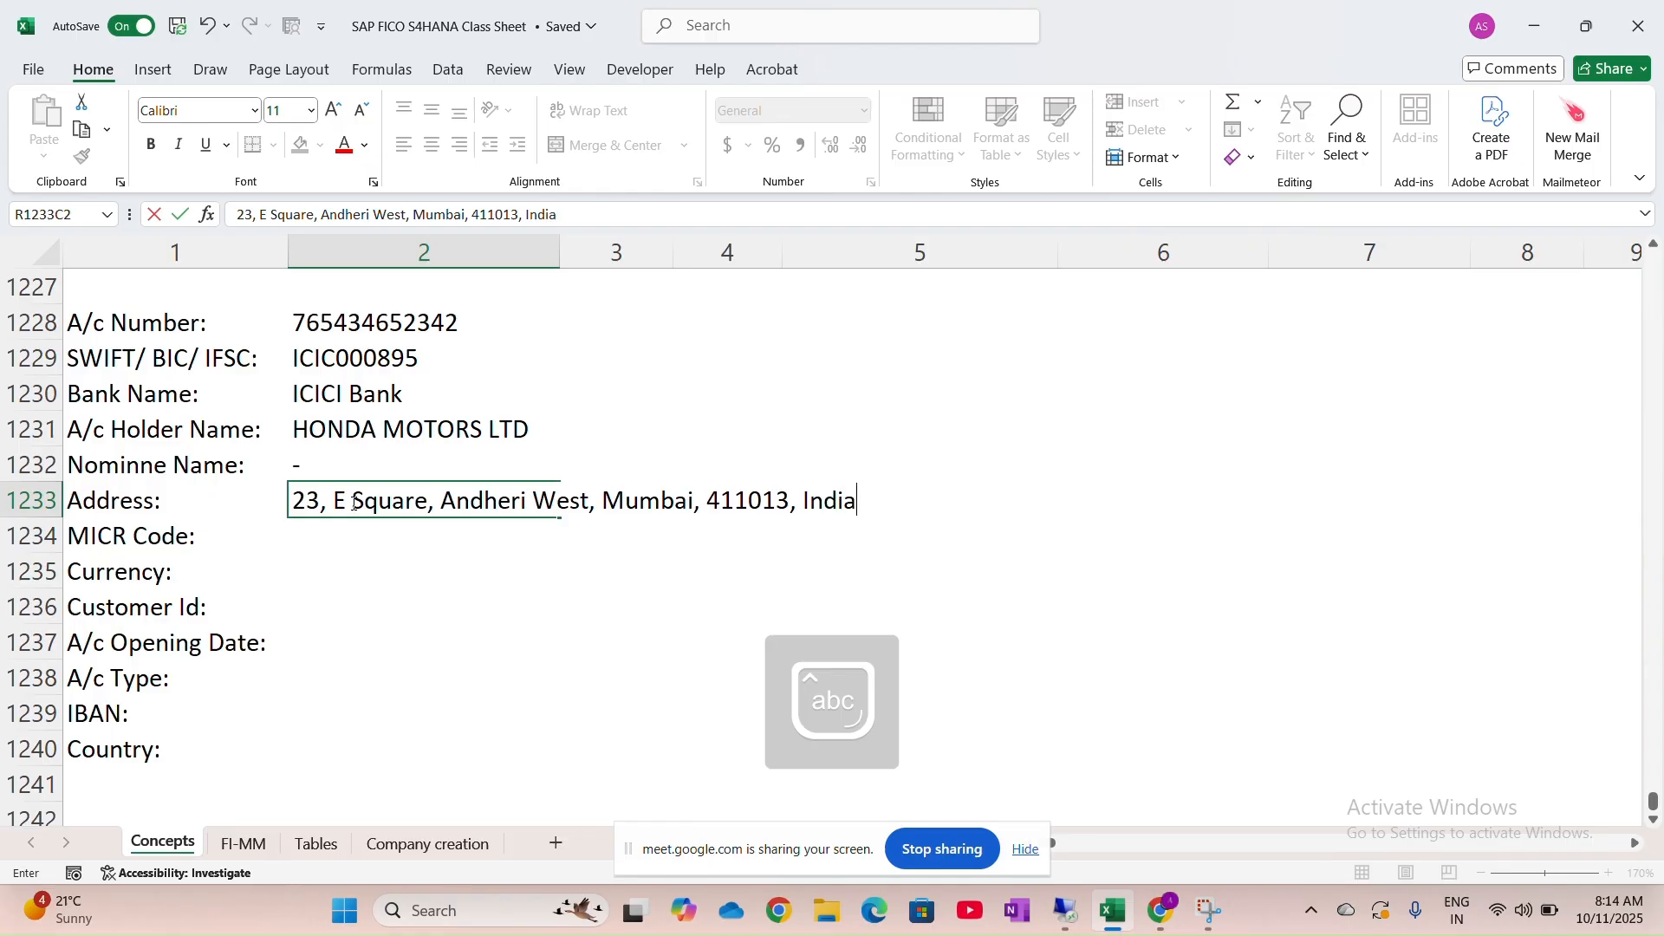
pyautogui.click(396, 560)
# Mark MICR Code with a dash and enter INR as the currency
pyautogui.click(420, 532)
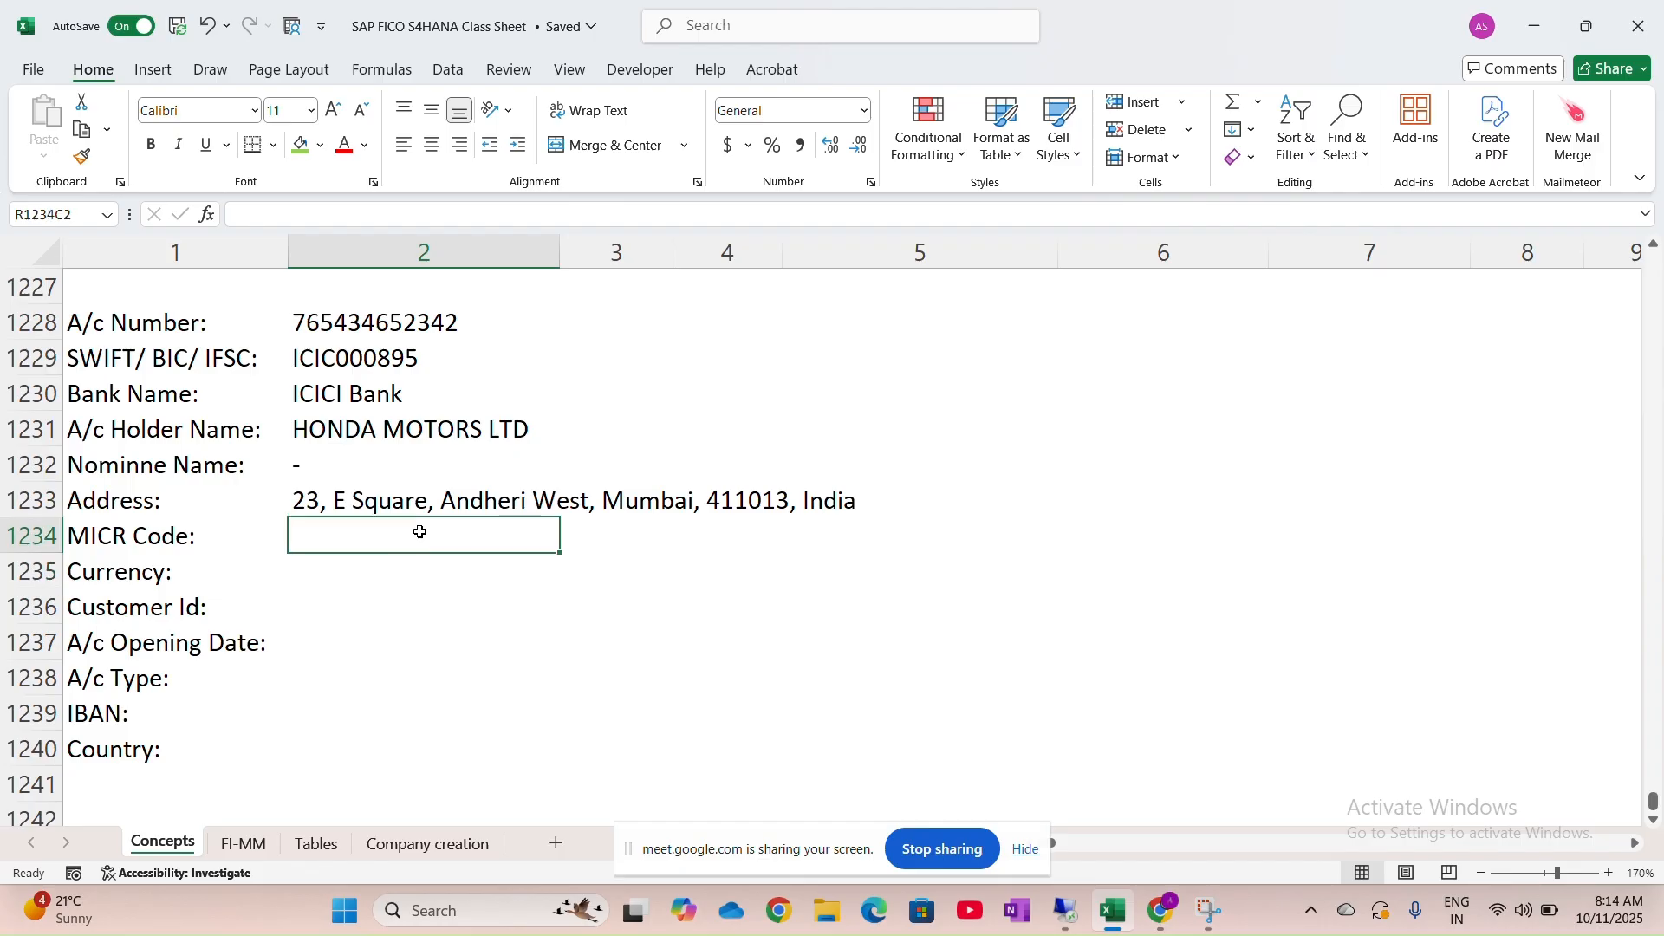
pyautogui.write('-')
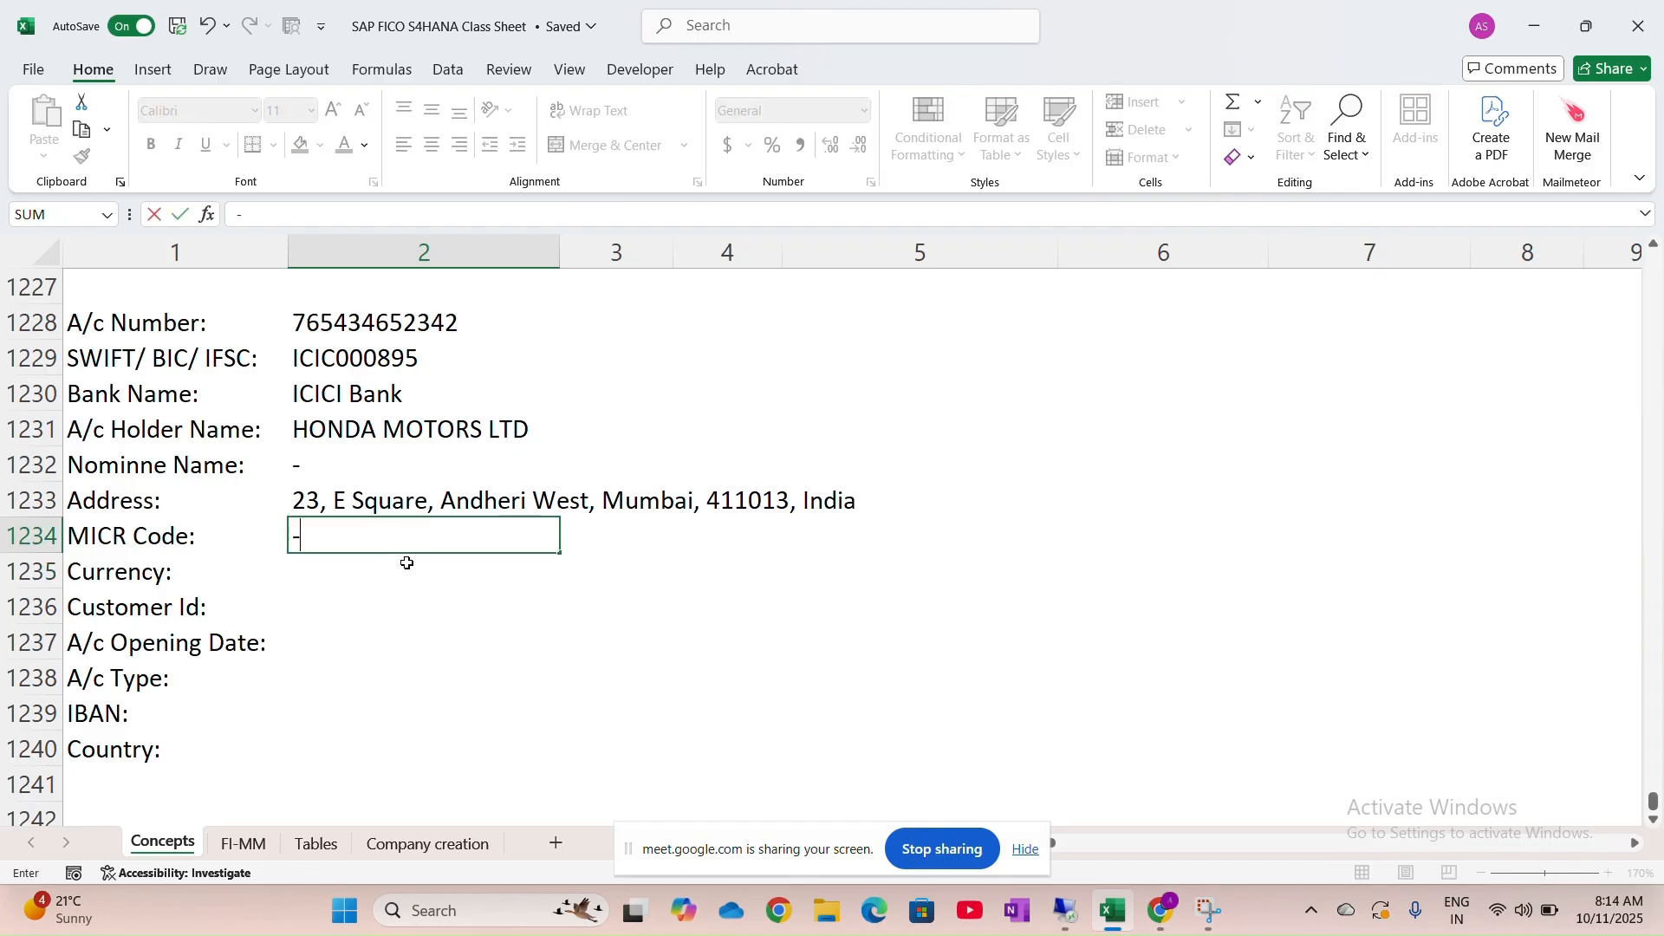
pyautogui.click(408, 564)
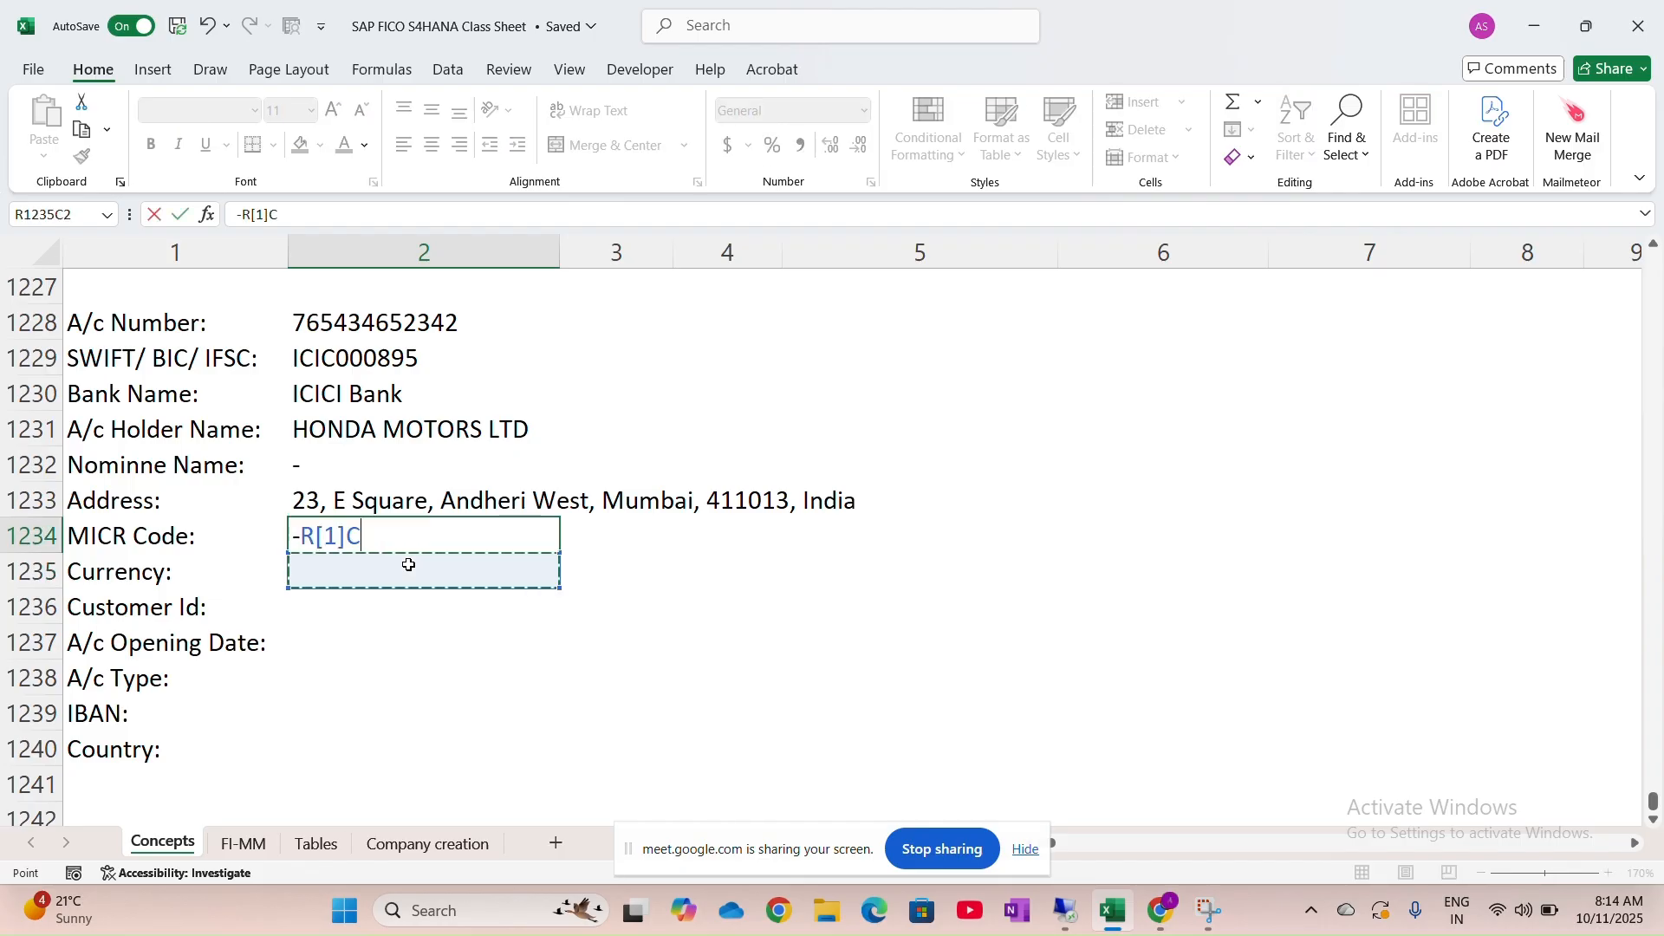
pyautogui.press('Return')
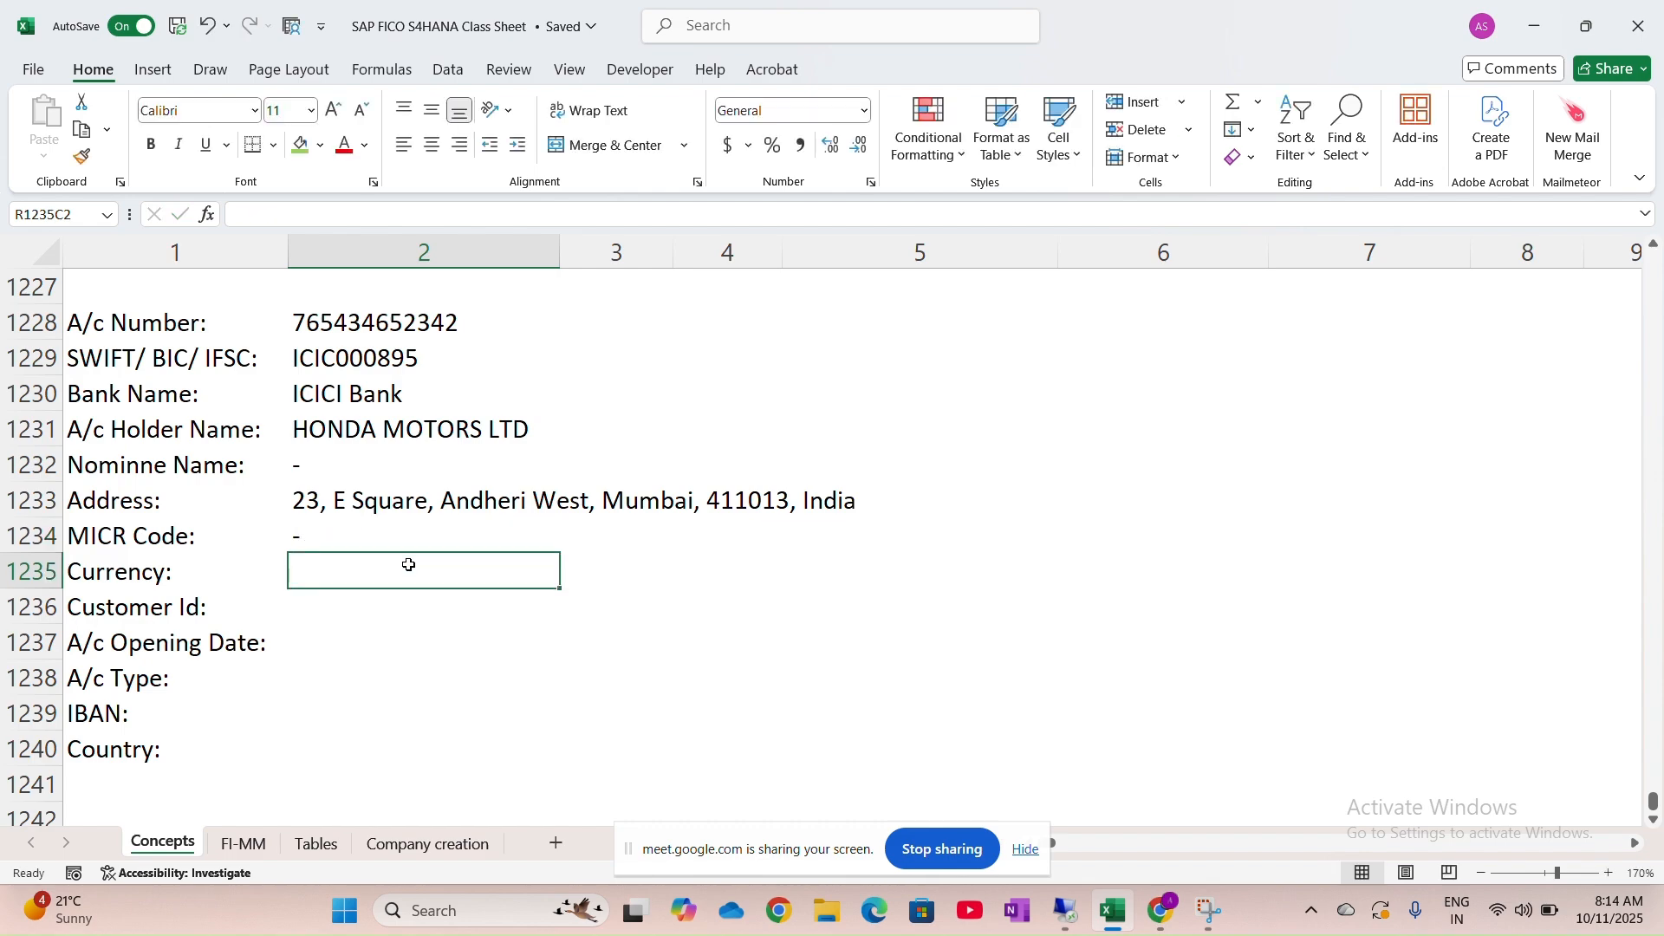
pyautogui.press('capslock')
pyautogui.write('INR')
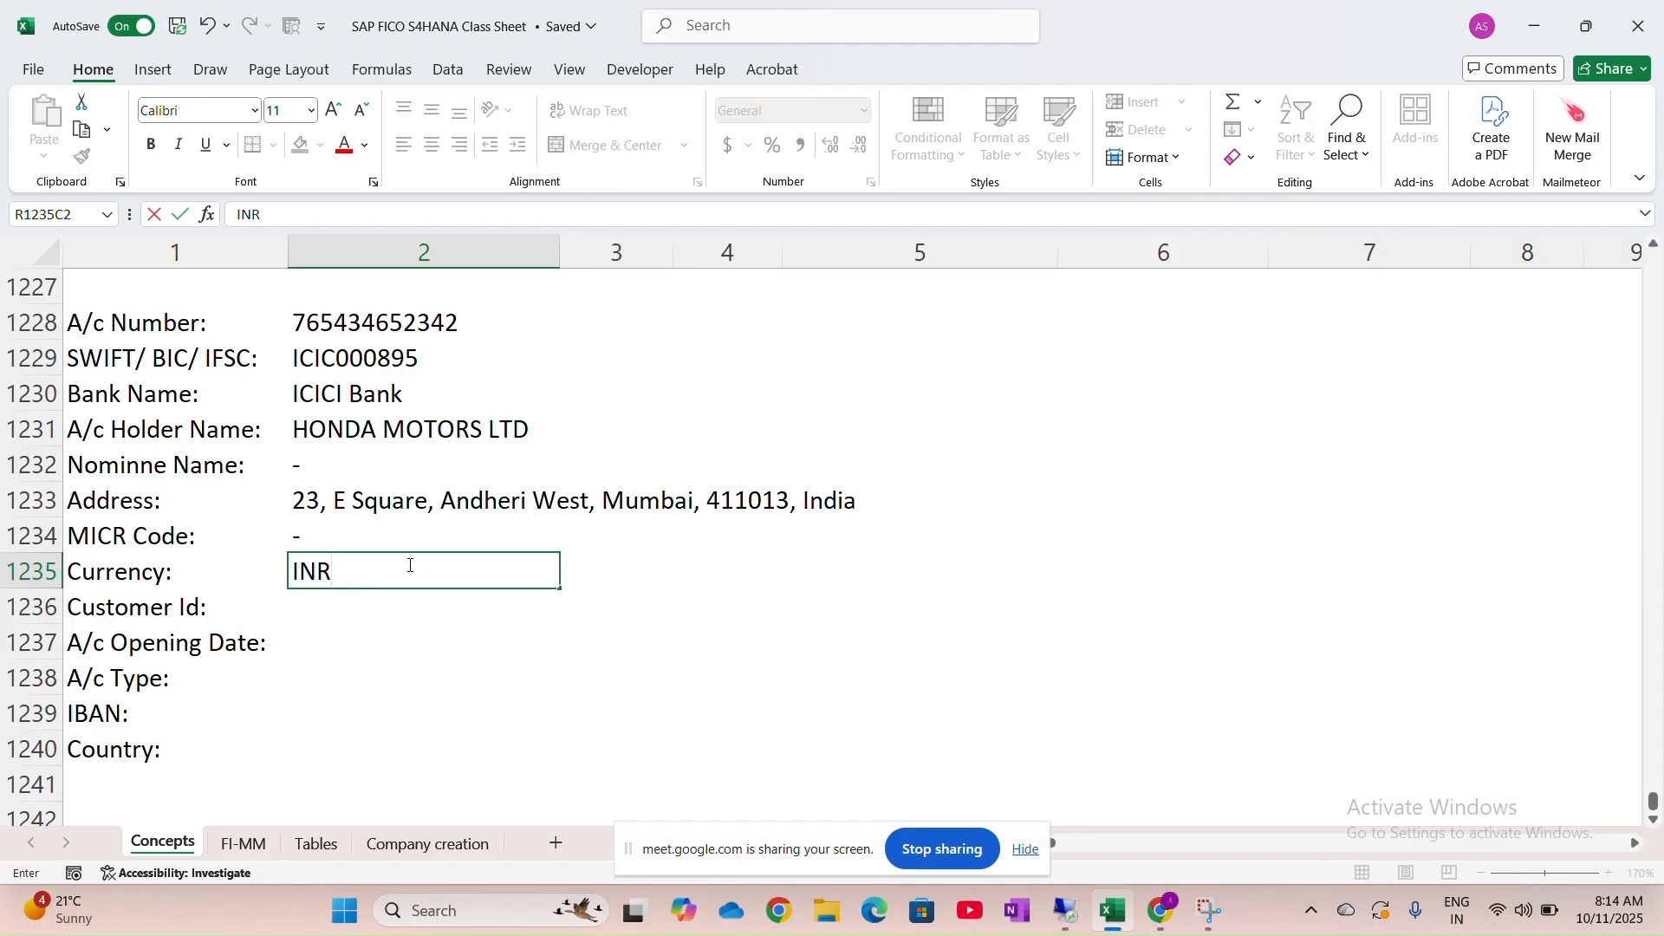
pyautogui.press('Return')
pyautogui.press('Right')
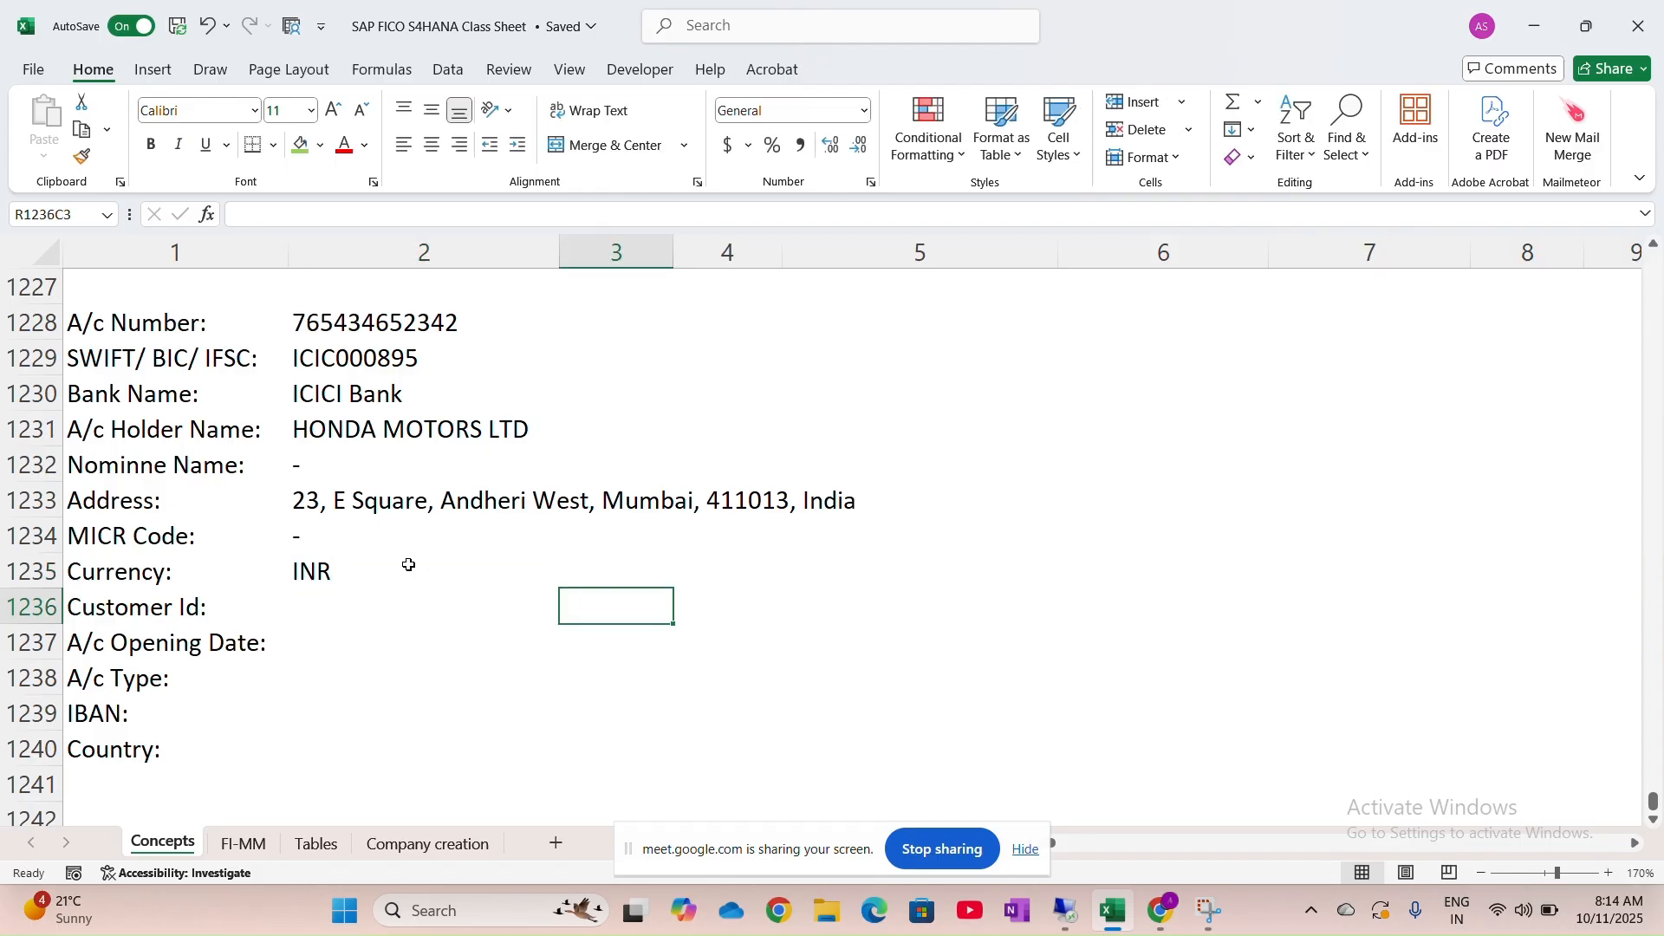
# Mark Customer Id with a dash and enter opening date 01.04.2025
pyautogui.click(369, 609)
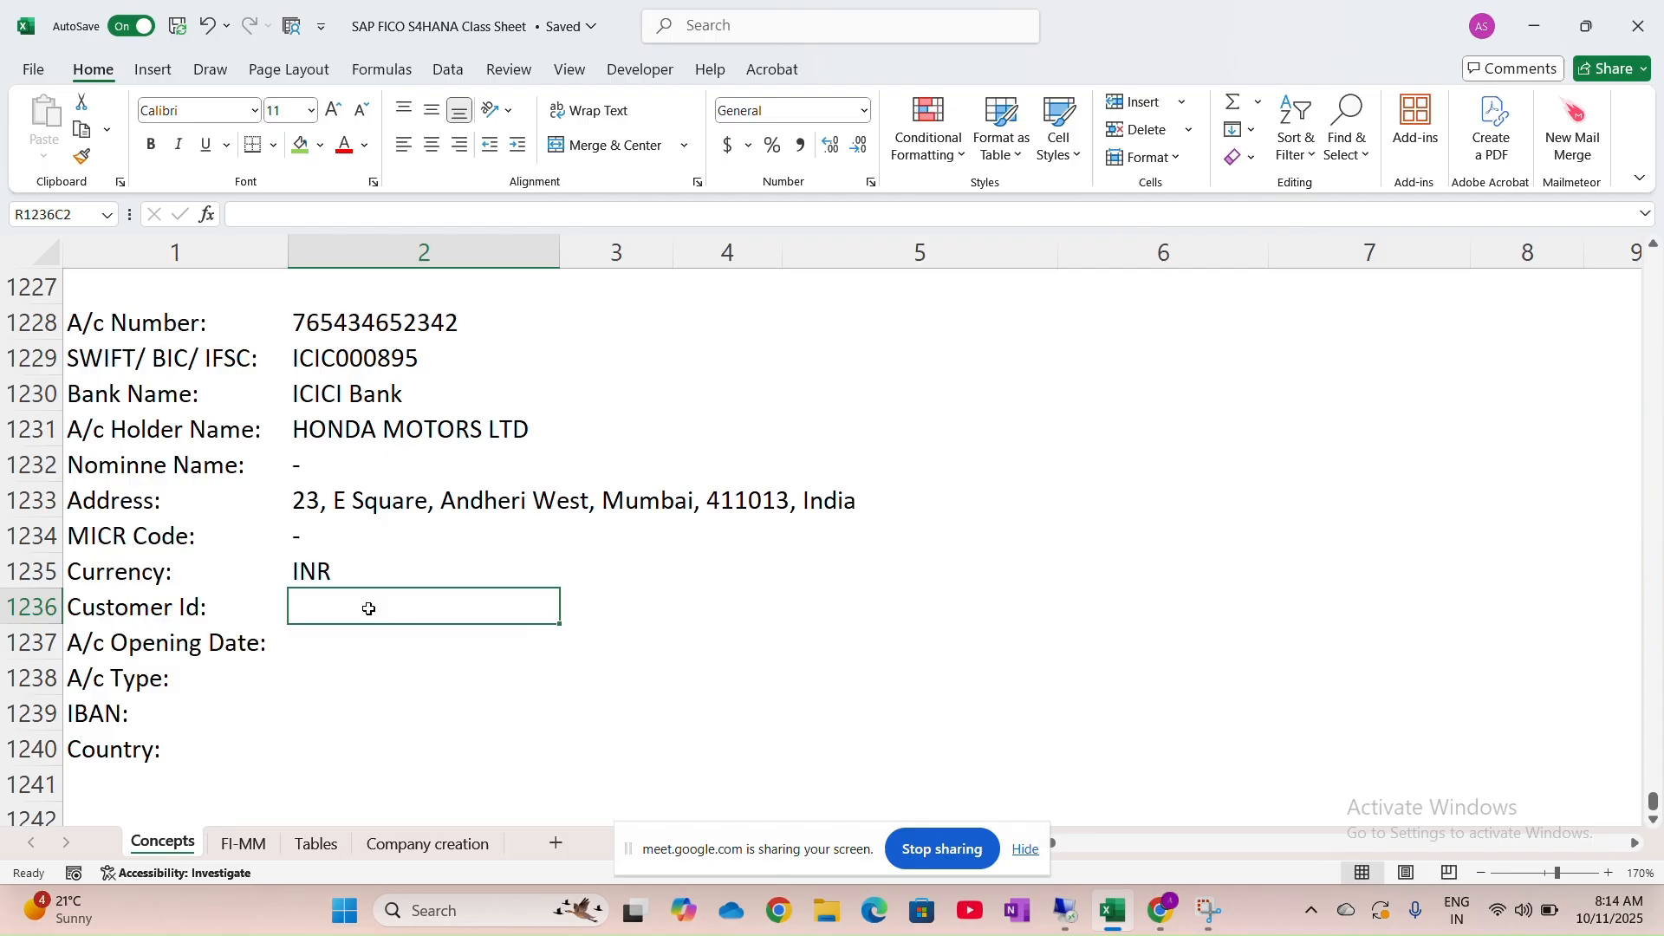
pyautogui.write('-')
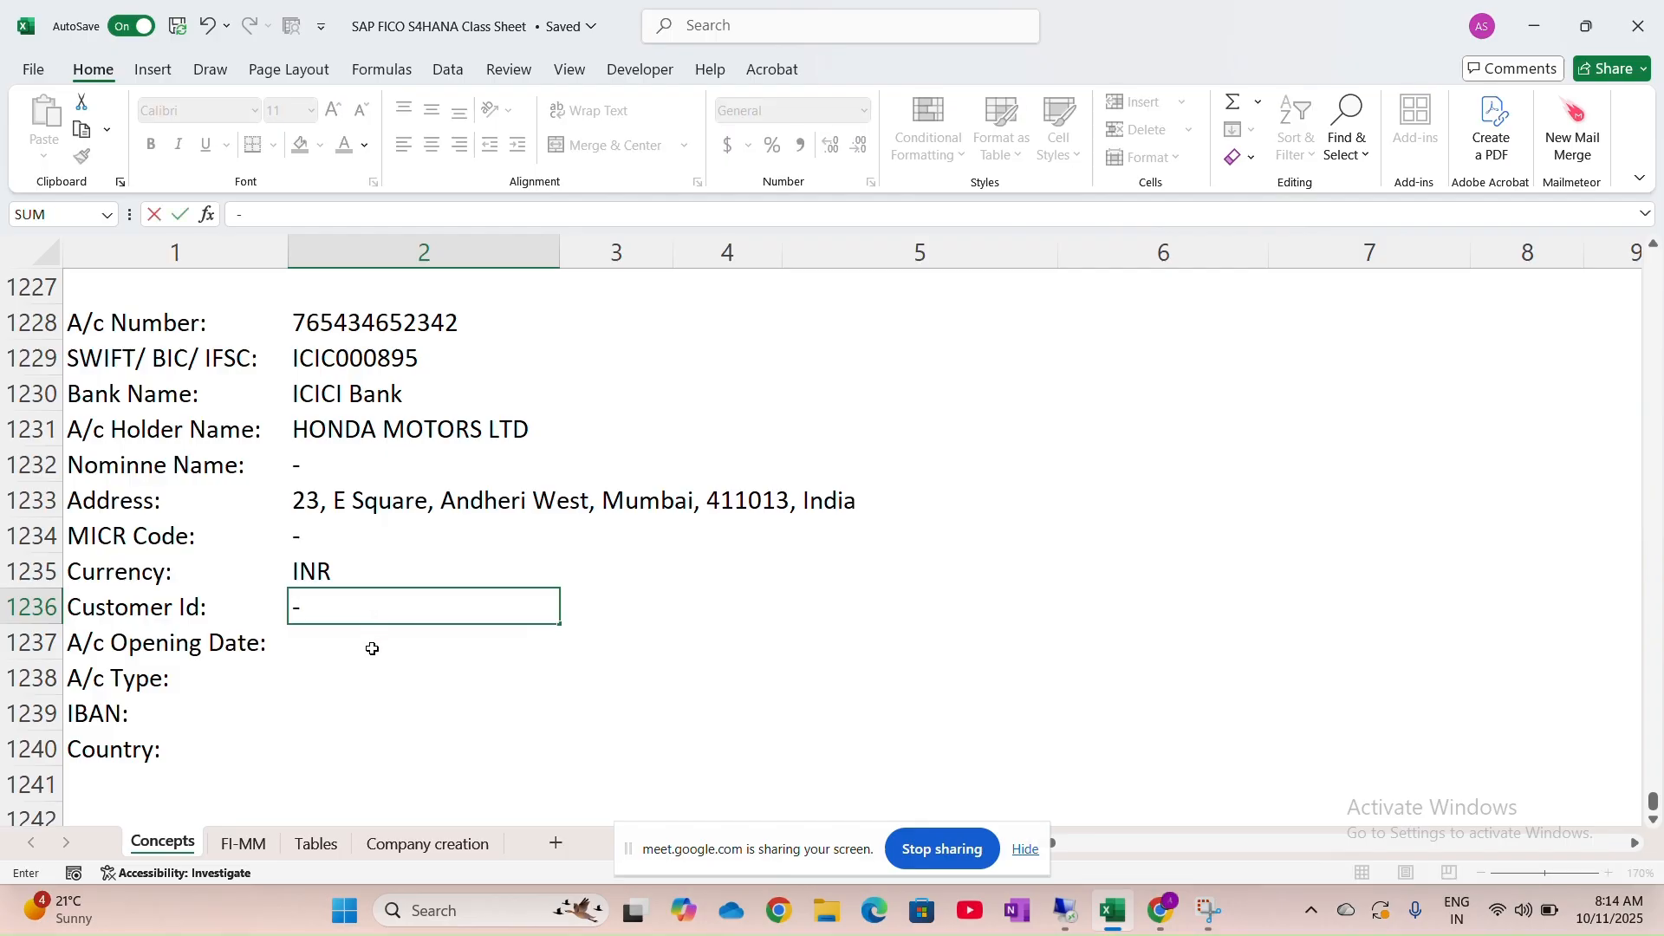
pyautogui.click(374, 652)
pyautogui.press('BackSpace')
pyautogui.press('Return')
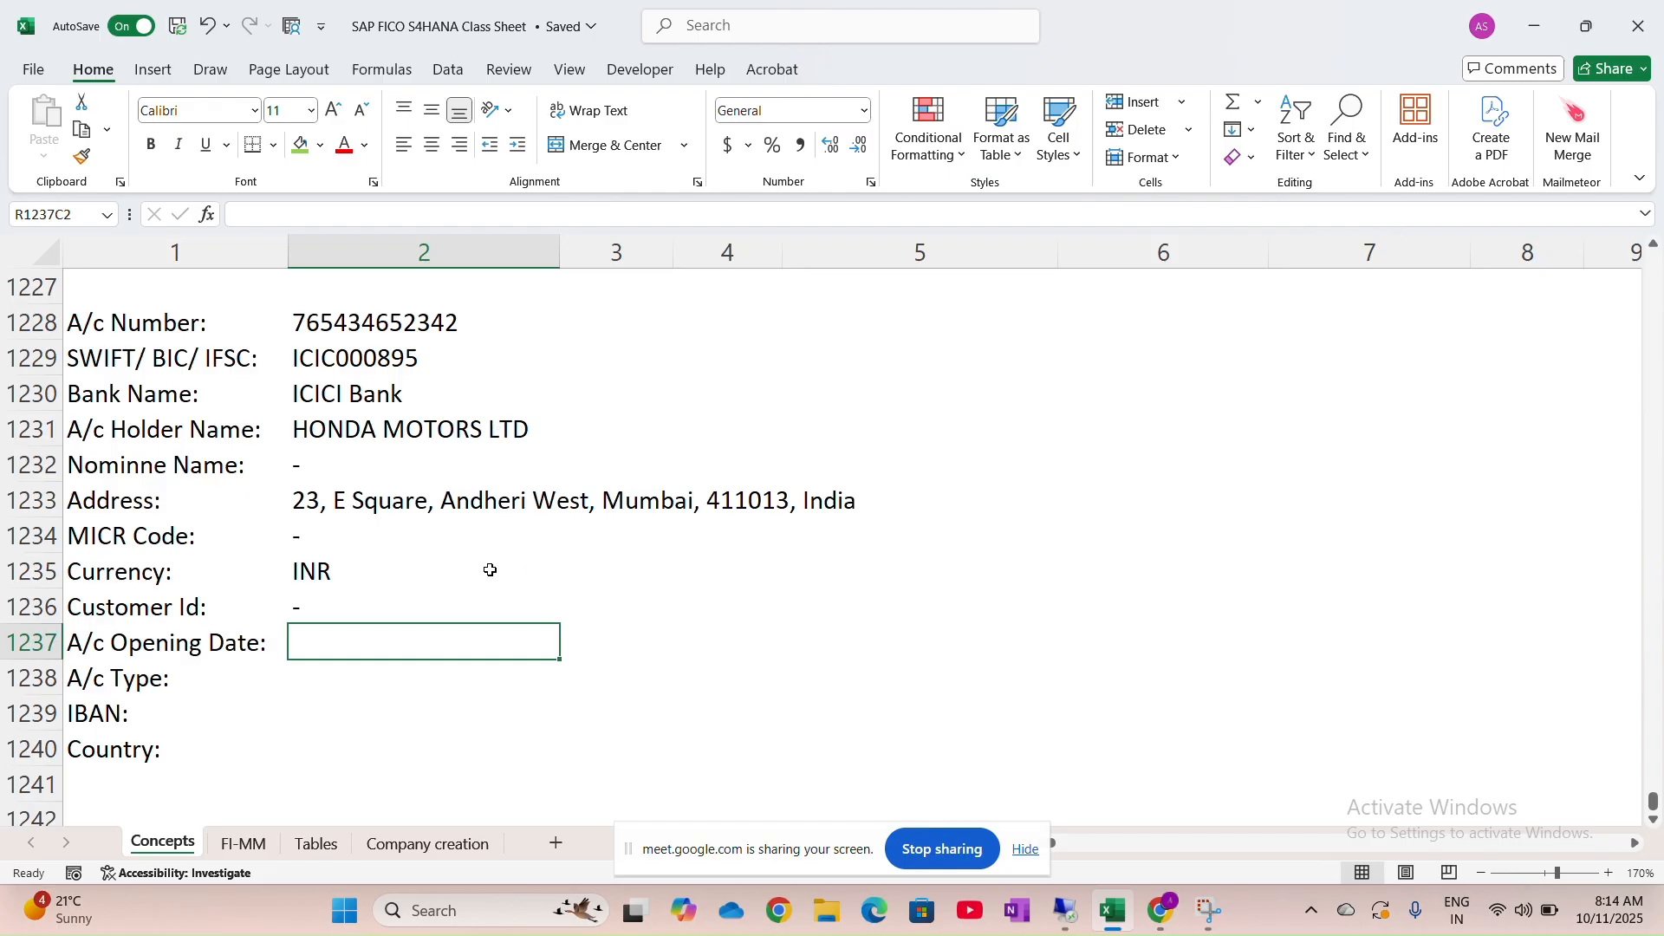
pyautogui.write('01.04/')
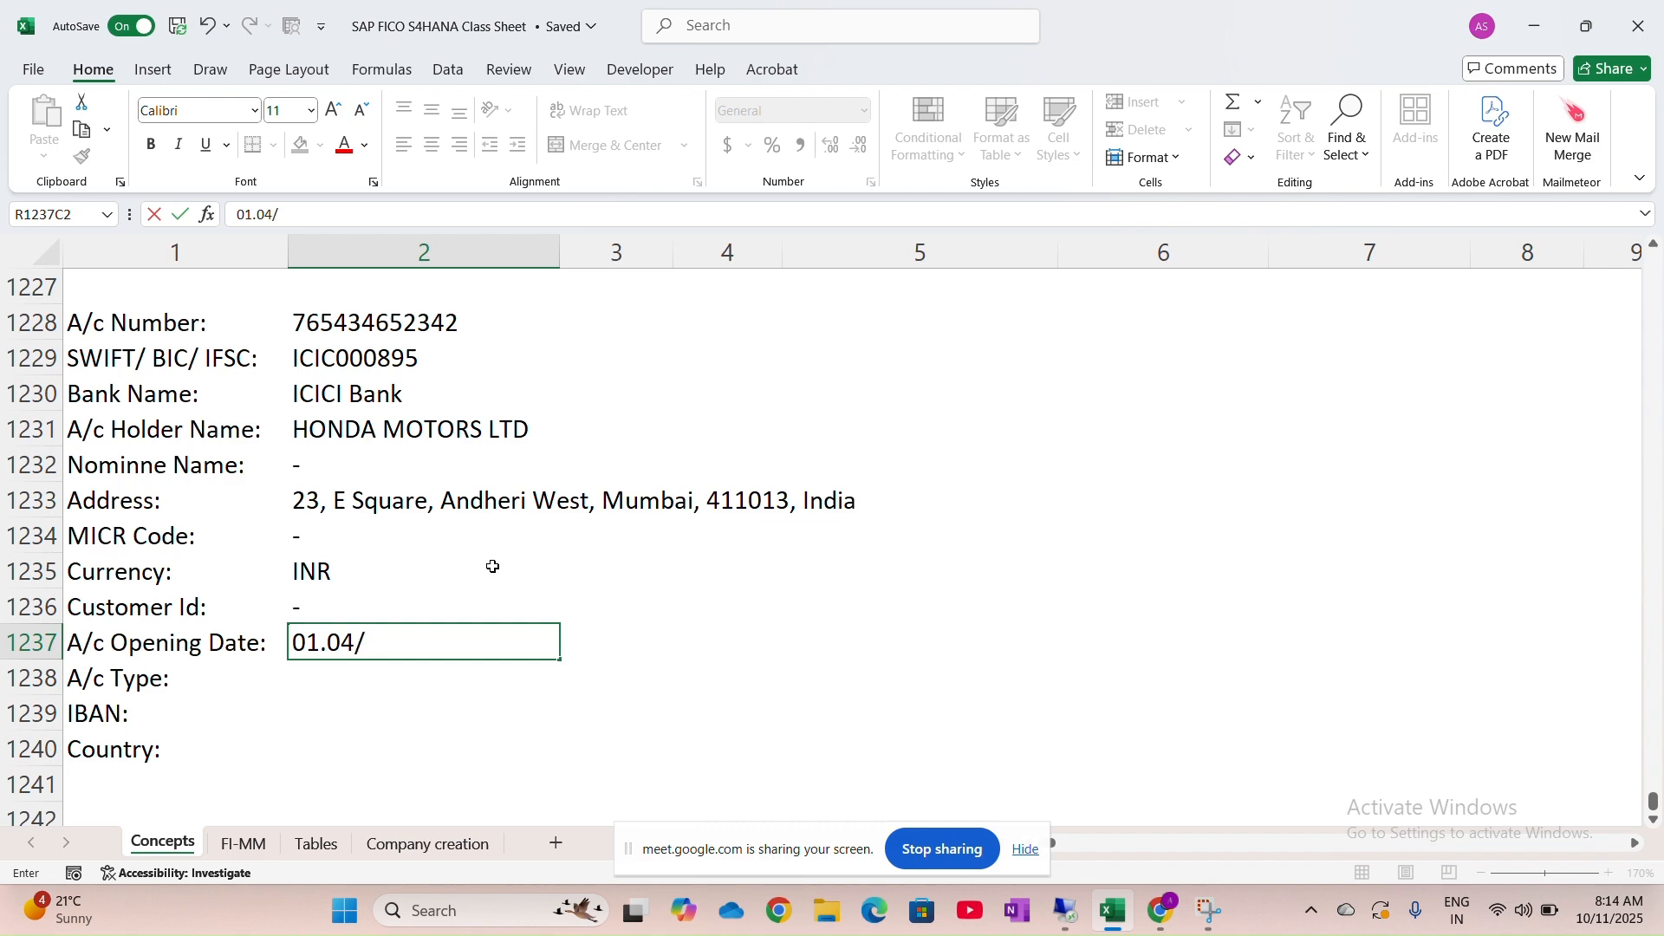
pyautogui.press('BackSpace')
pyautogui.write('.2025')
pyautogui.click(420, 682)
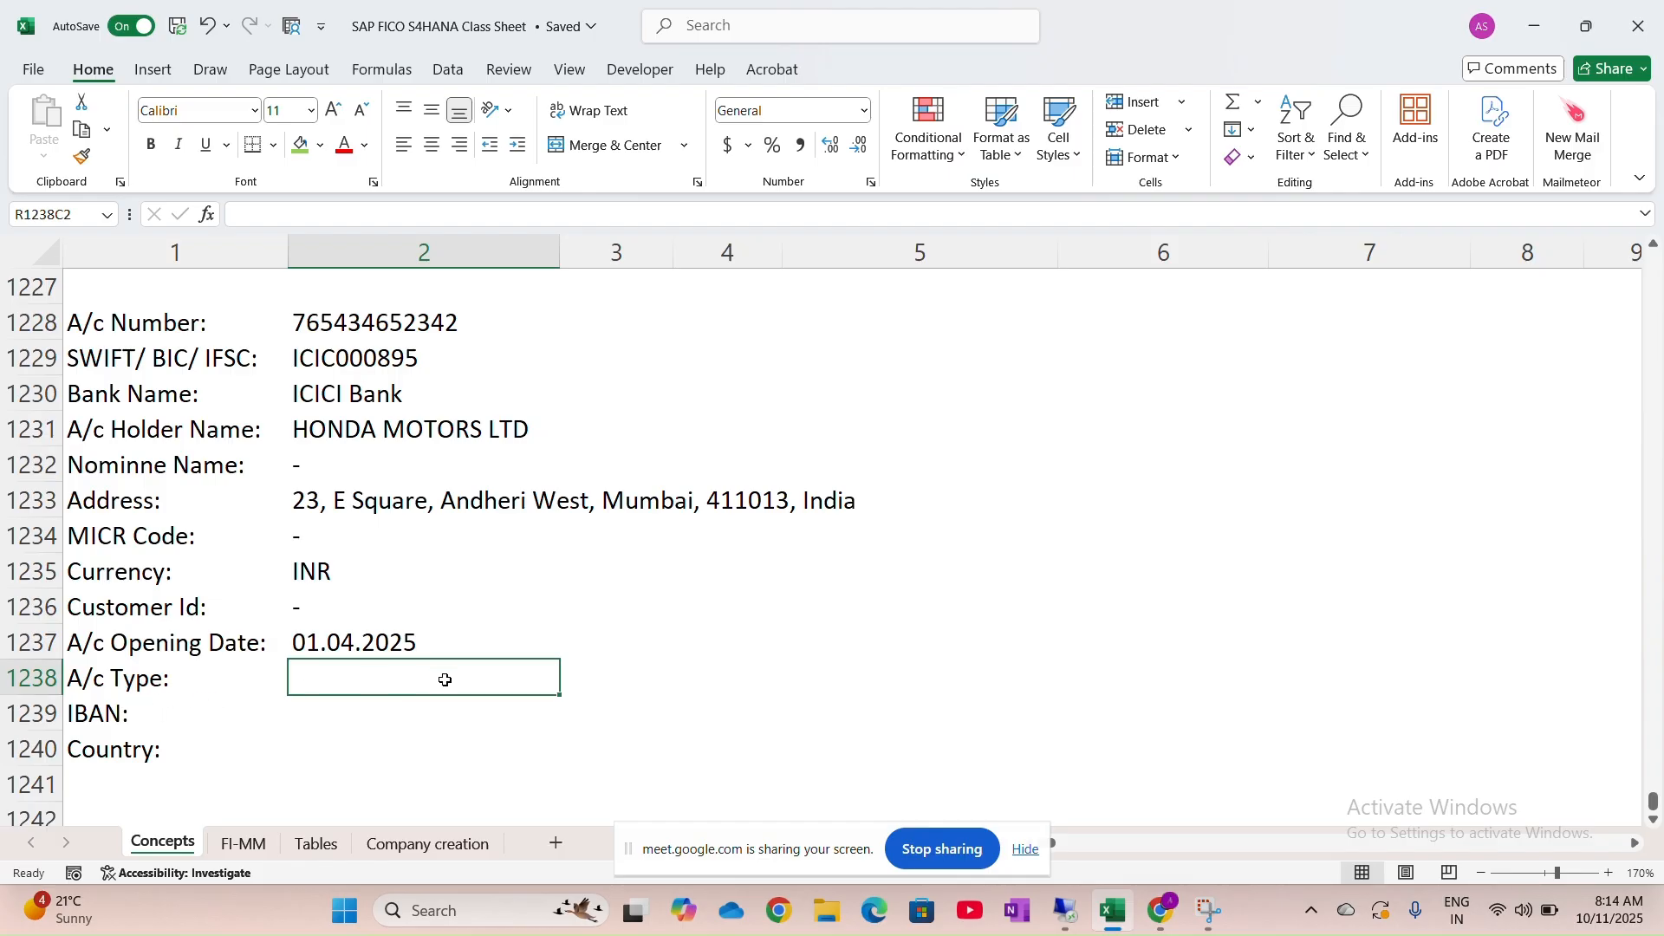
# Enter Current / Loan / O.D as the account type
pyautogui.write('Curren')
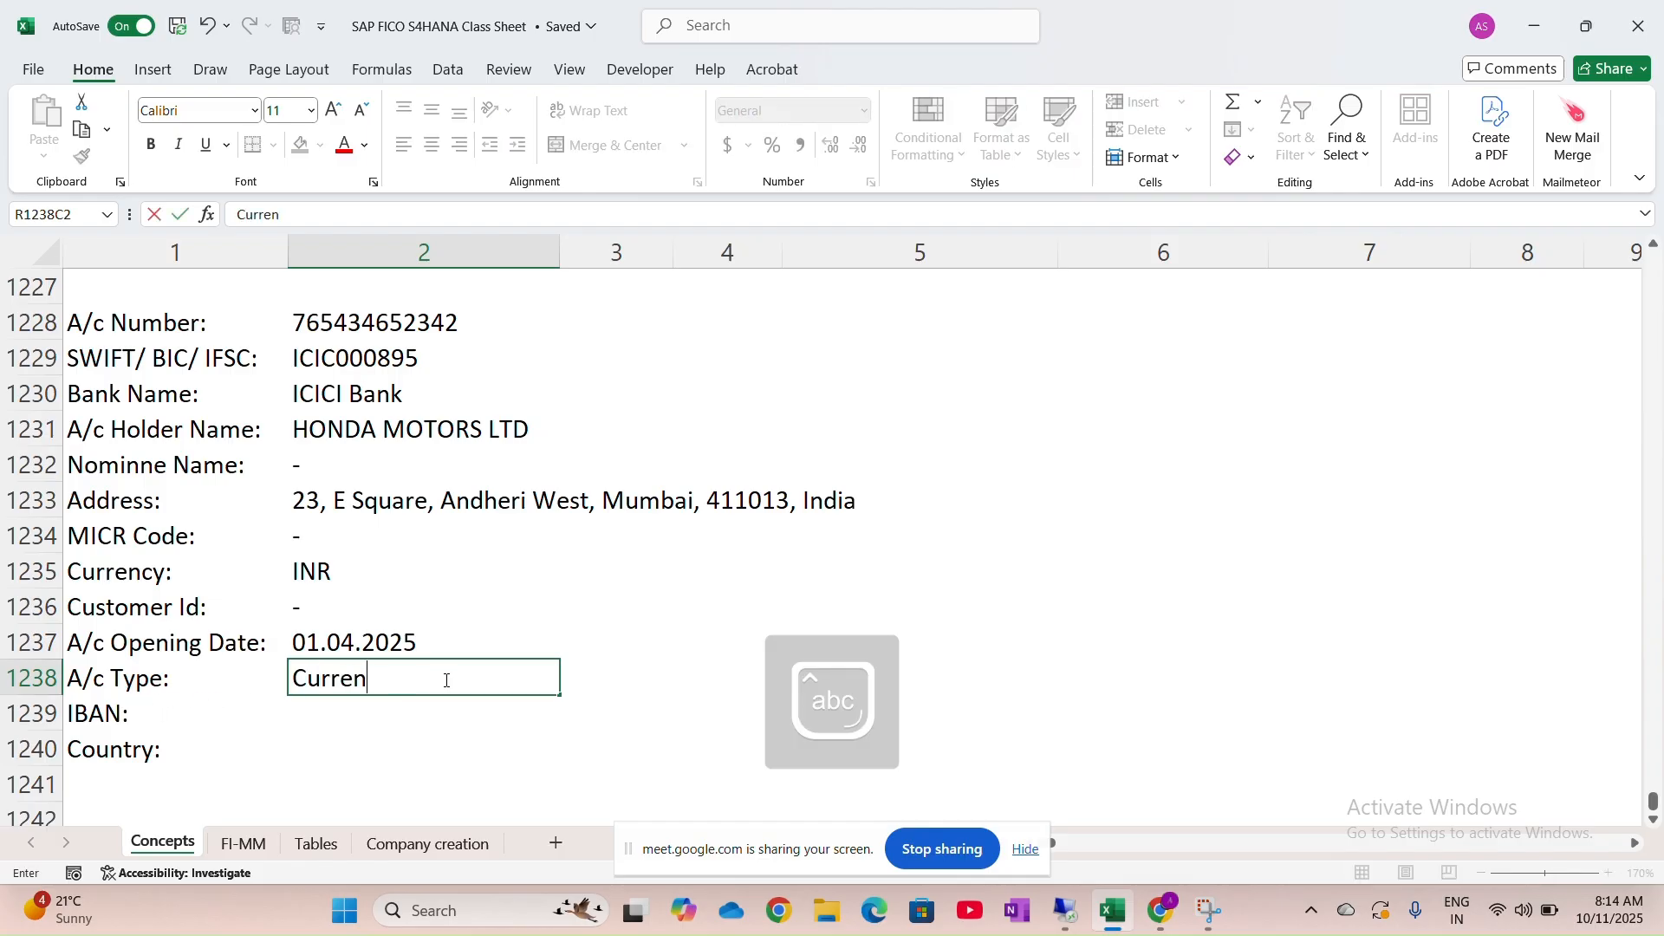
pyautogui.write('t /')
pyautogui.press('capslock')
pyautogui.write('L')
pyautogui.press('capslock')
pyautogui.write('oan /')
pyautogui.press('capslock')
pyautogui.write('O')
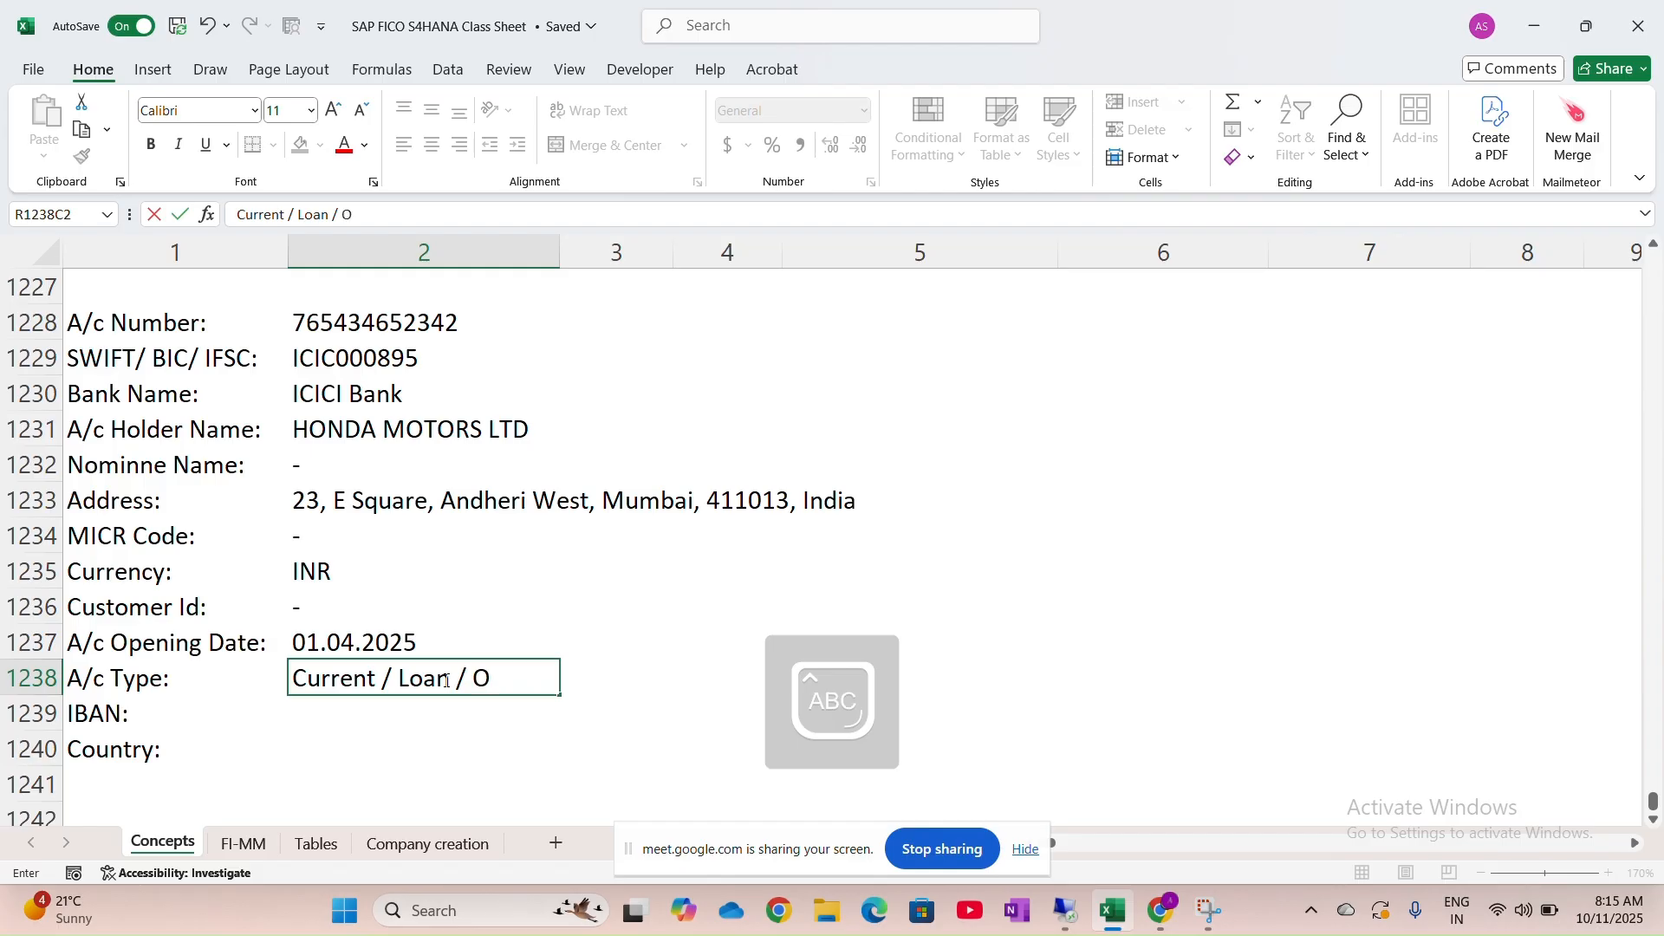
pyautogui.write('.D')
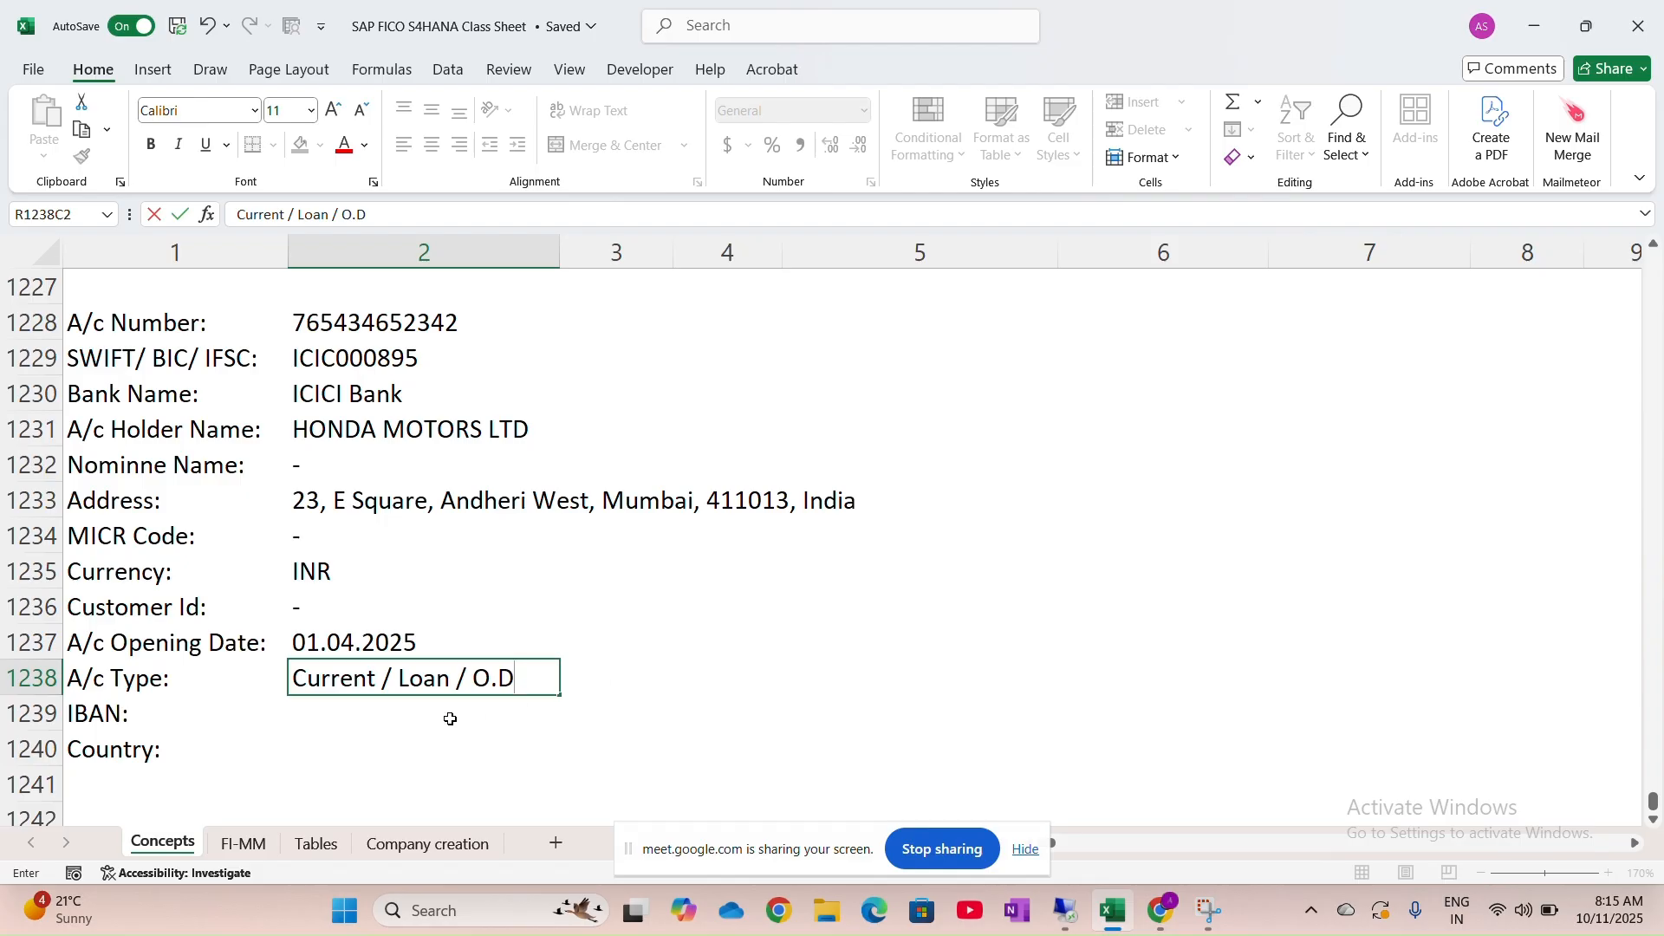
pyautogui.click(421, 721)
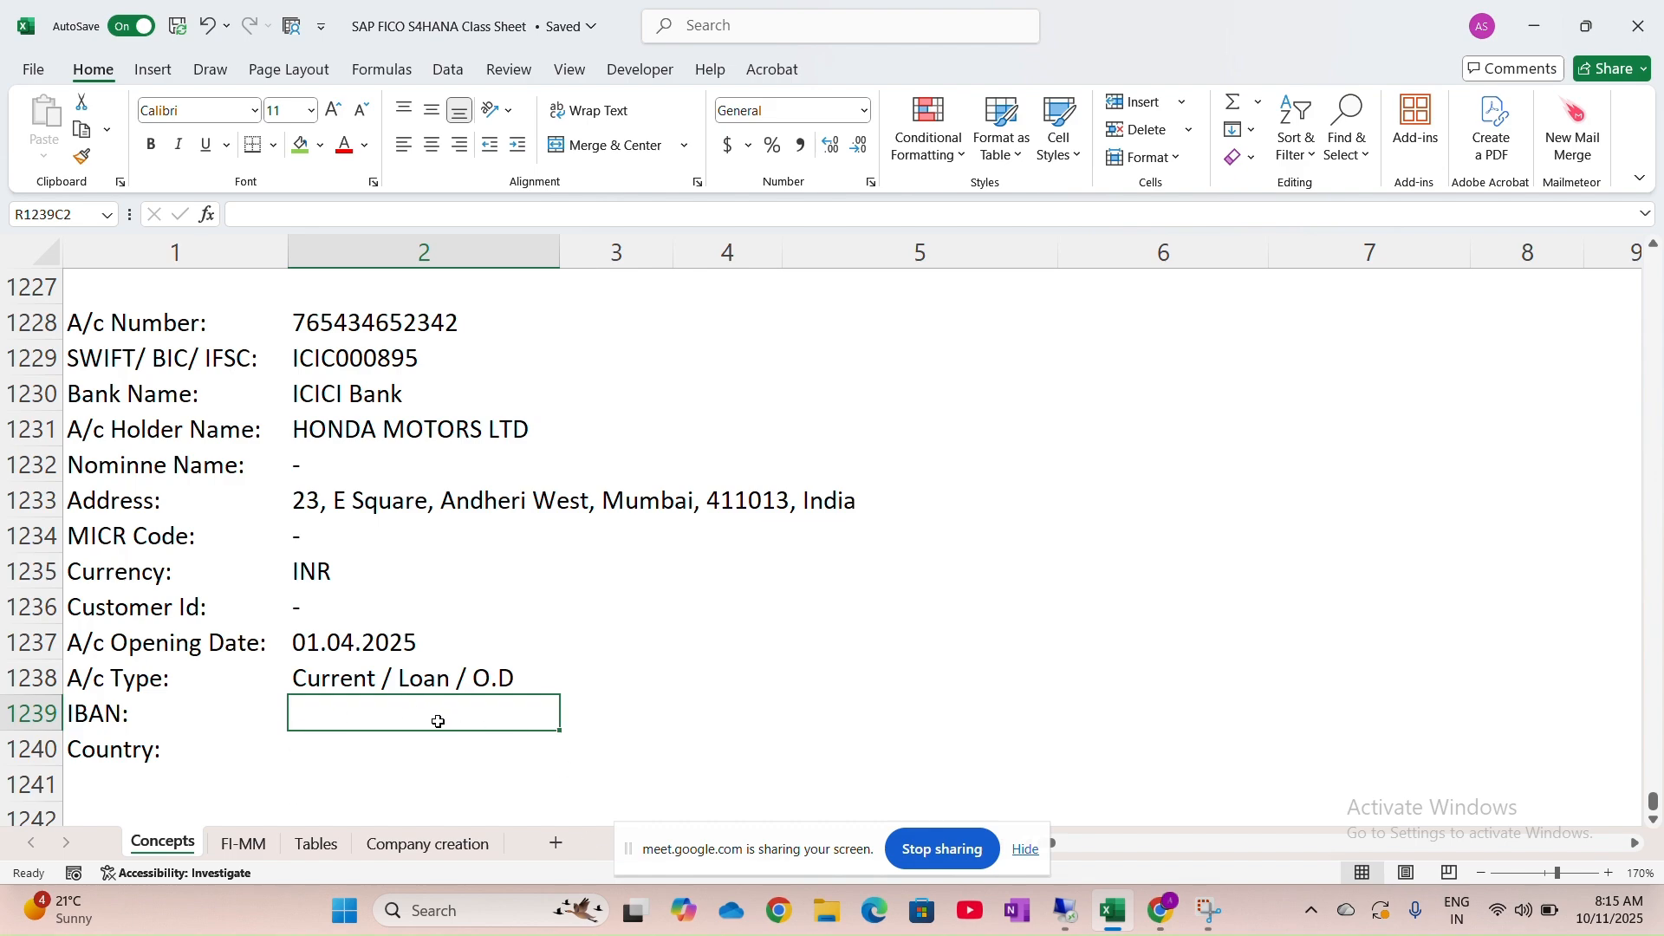
# Mark IBAN with a dash and enter IN as the country
pyautogui.write('-')
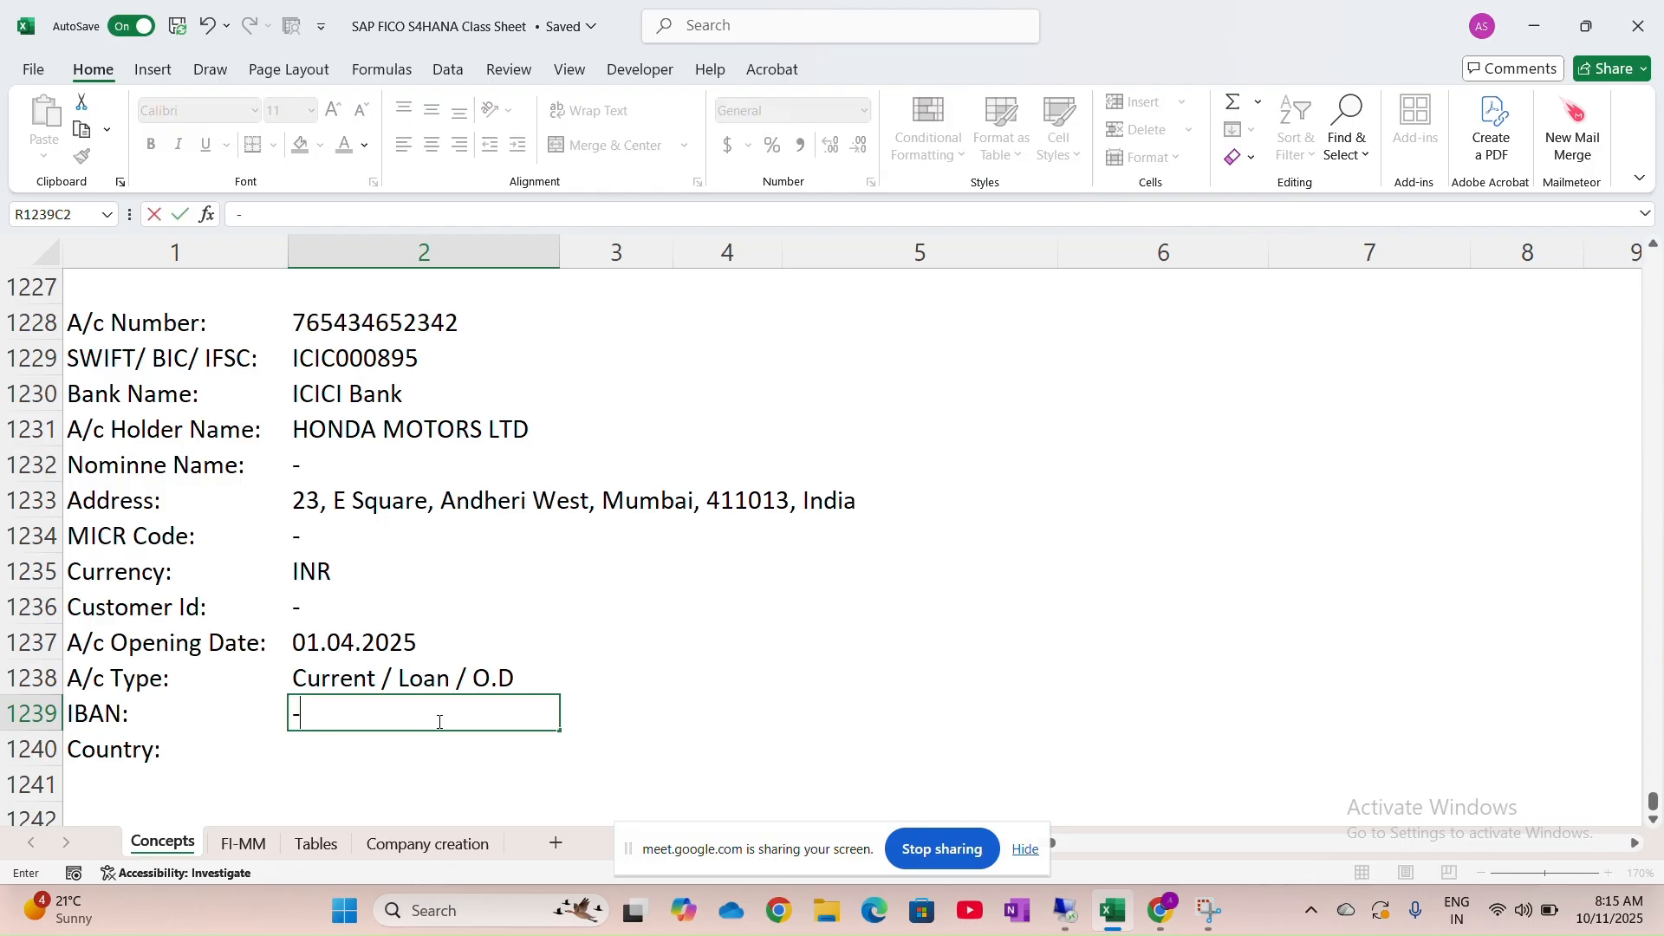
pyautogui.click(303, 755)
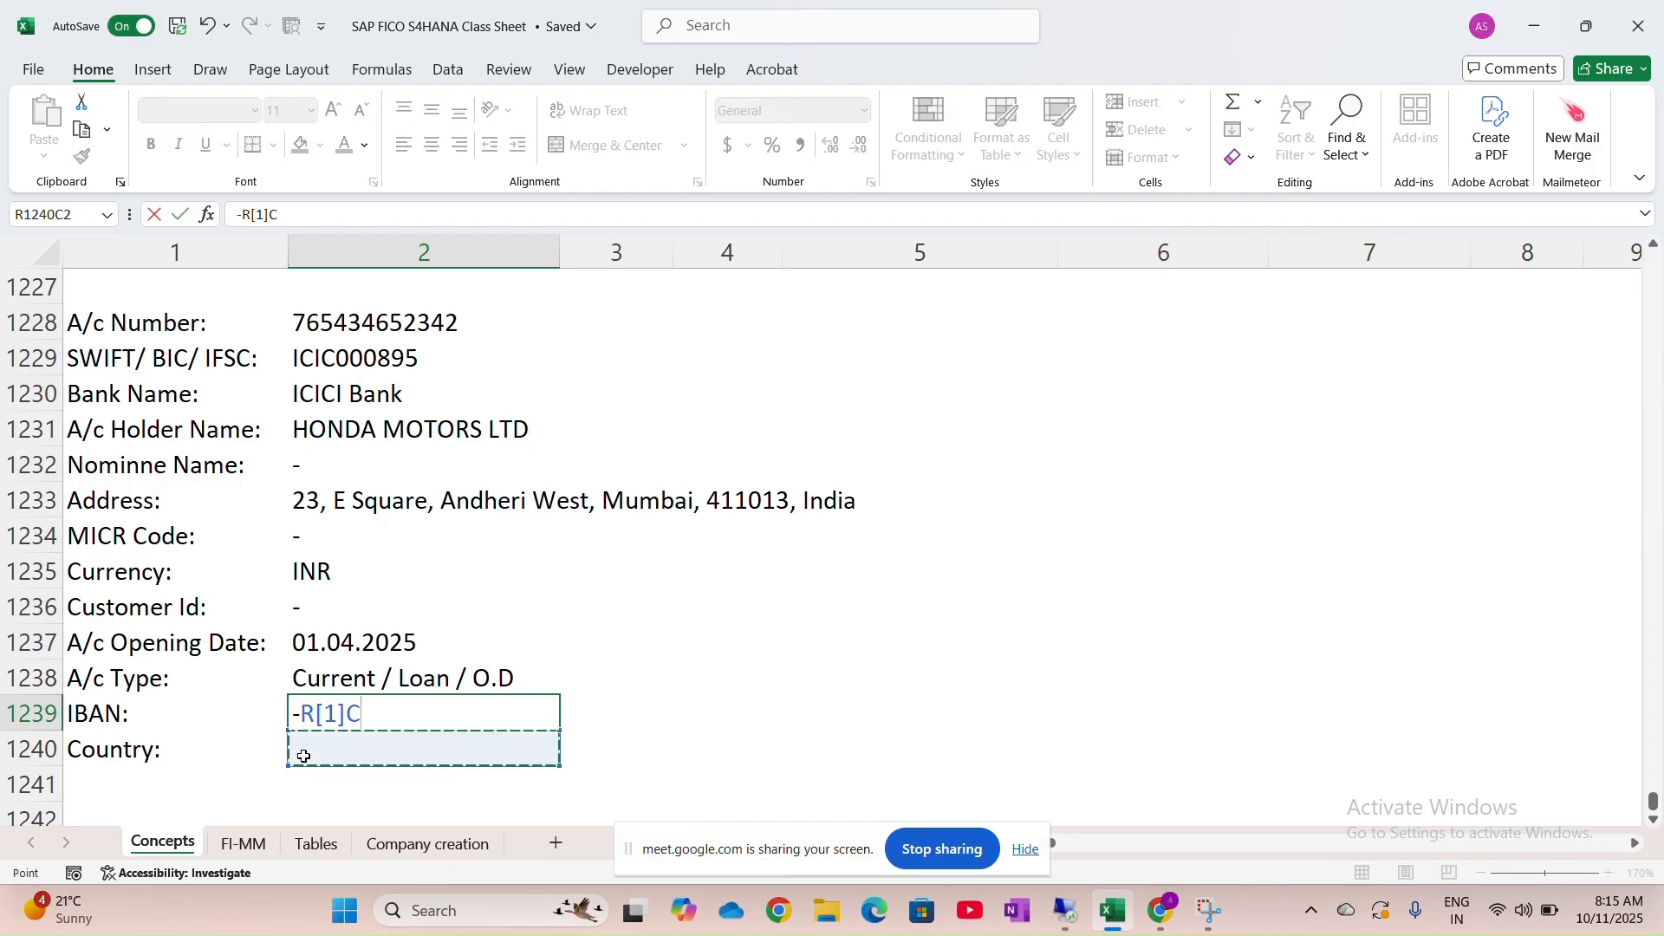
pyautogui.press('BackSpace')
pyautogui.press('BackSpace')
pyautogui.press('BackSpace')
pyautogui.press('BackSpace')
pyautogui.press('BackSpace')
pyautogui.press('Return')
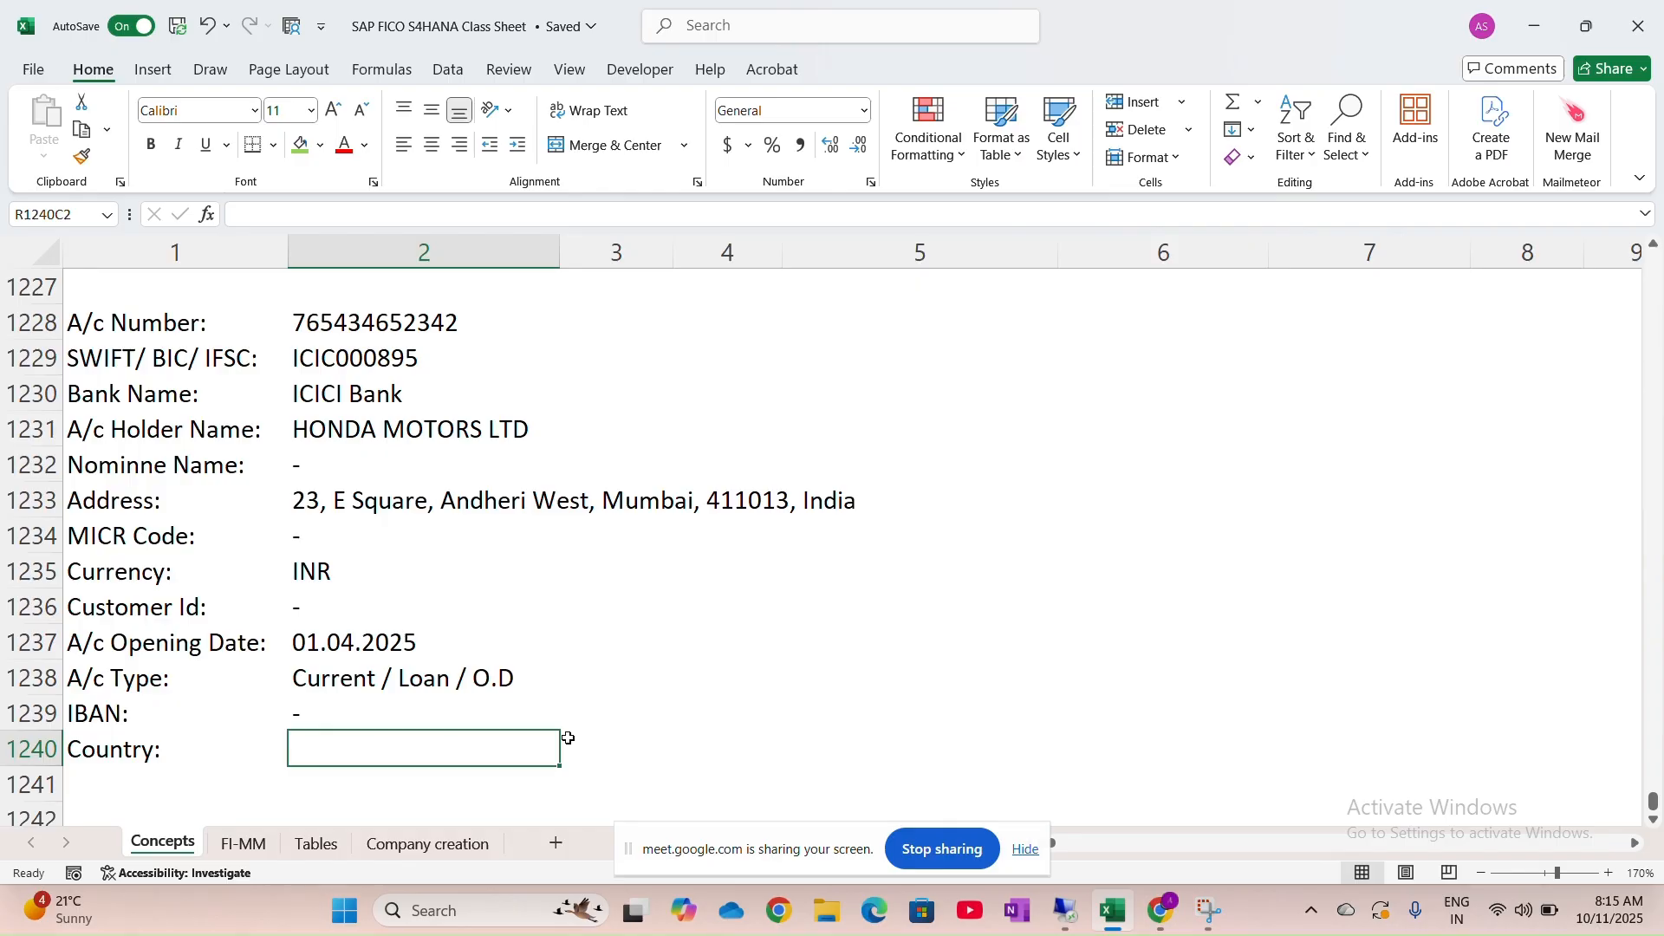
pyautogui.write('IN')
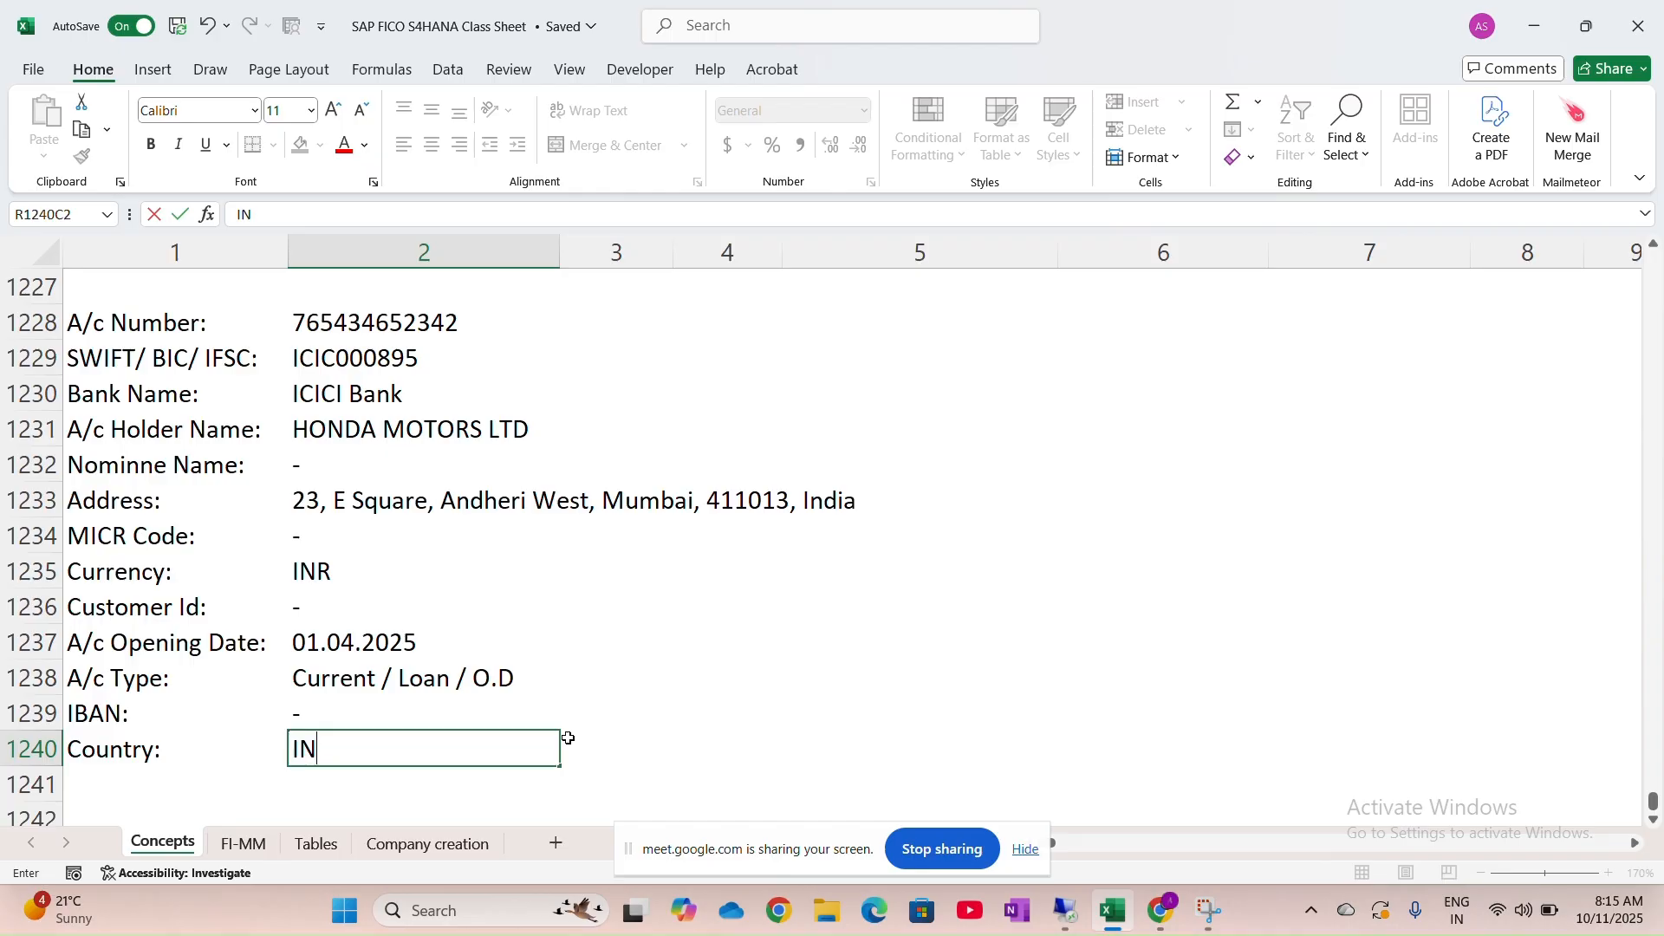
pyautogui.click(760, 558)
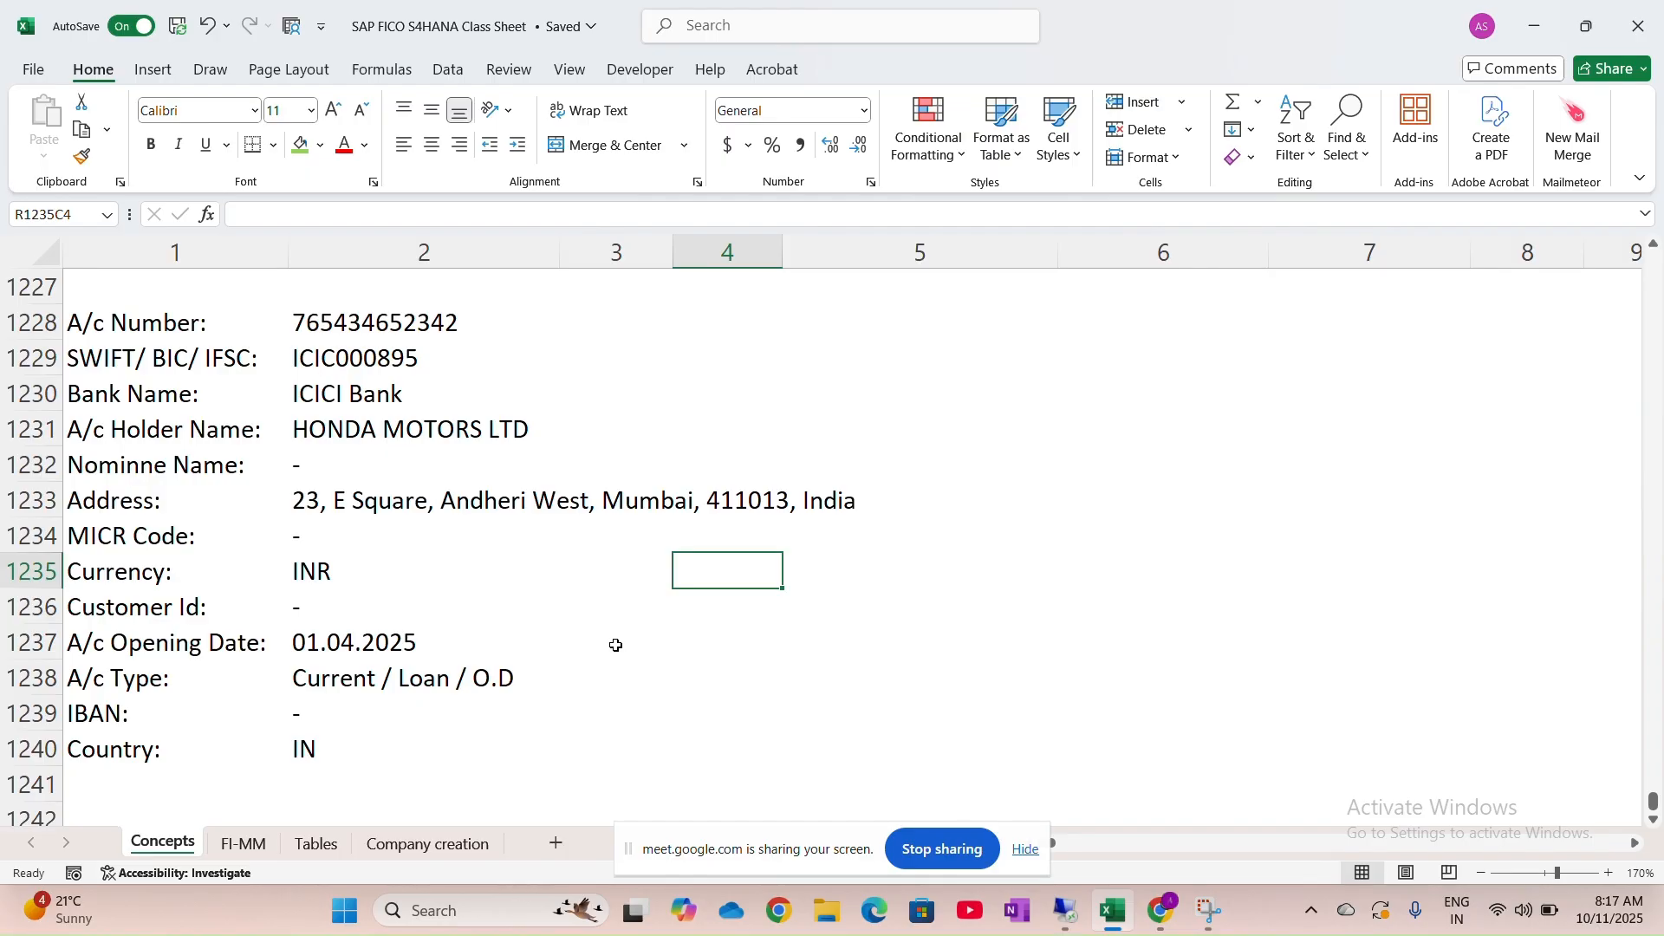
# Scroll the sheet to show the empty rows below the Country: IN row
pyautogui.scroll(-2, 616, 646)
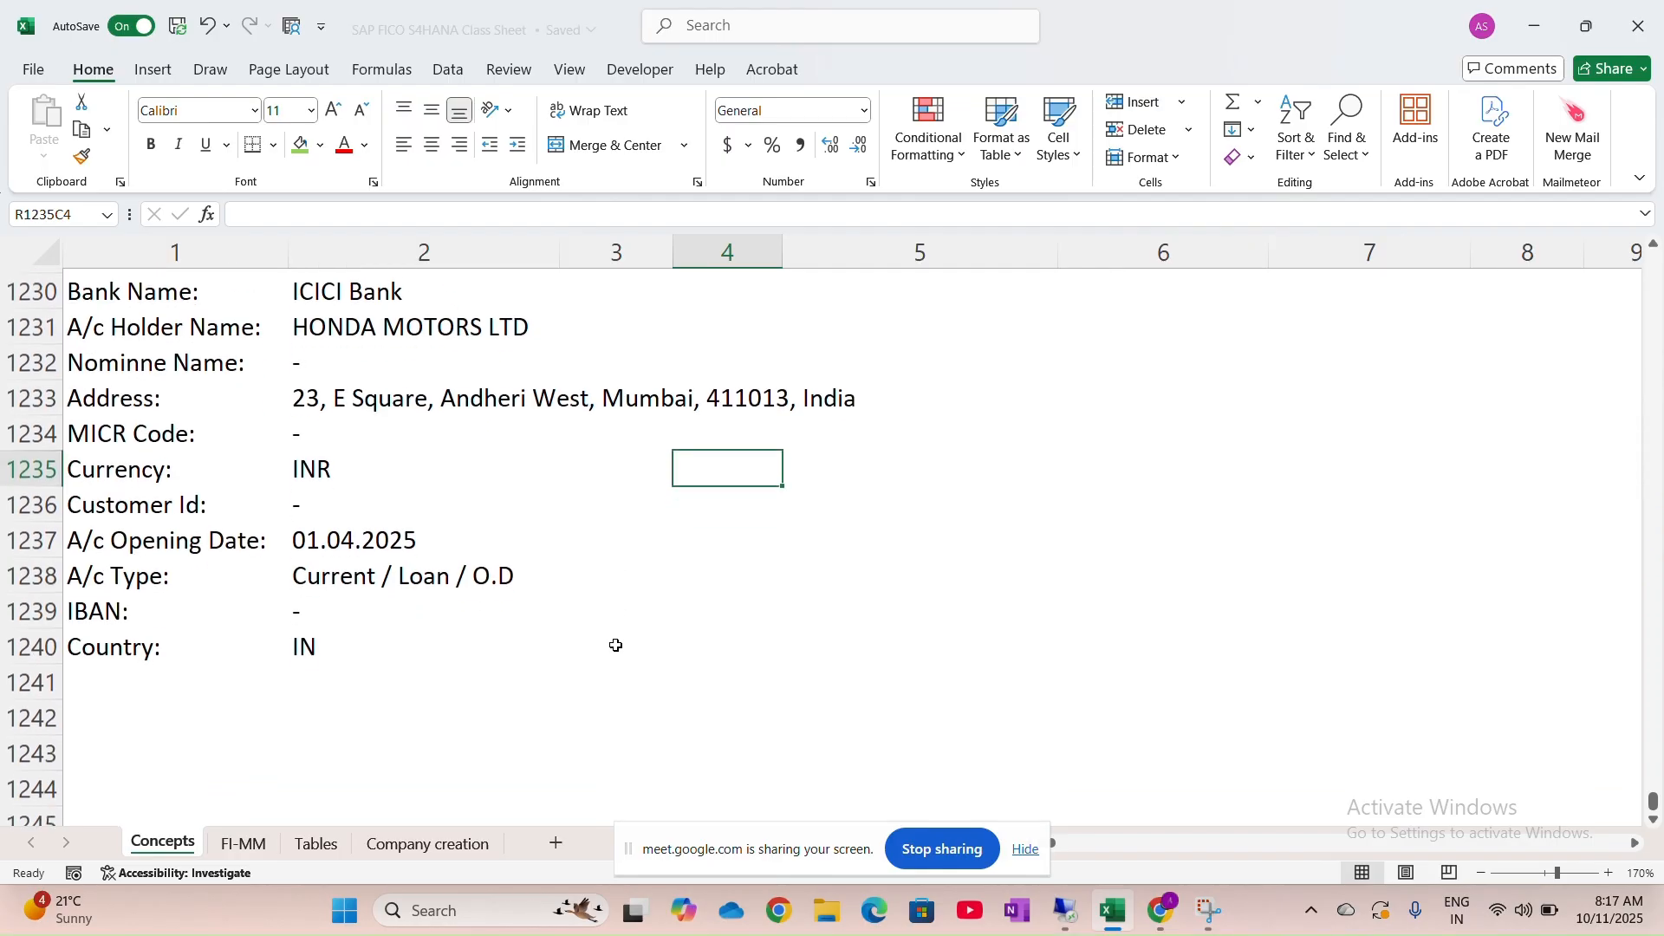
pyautogui.scroll(-1, 616, 646)
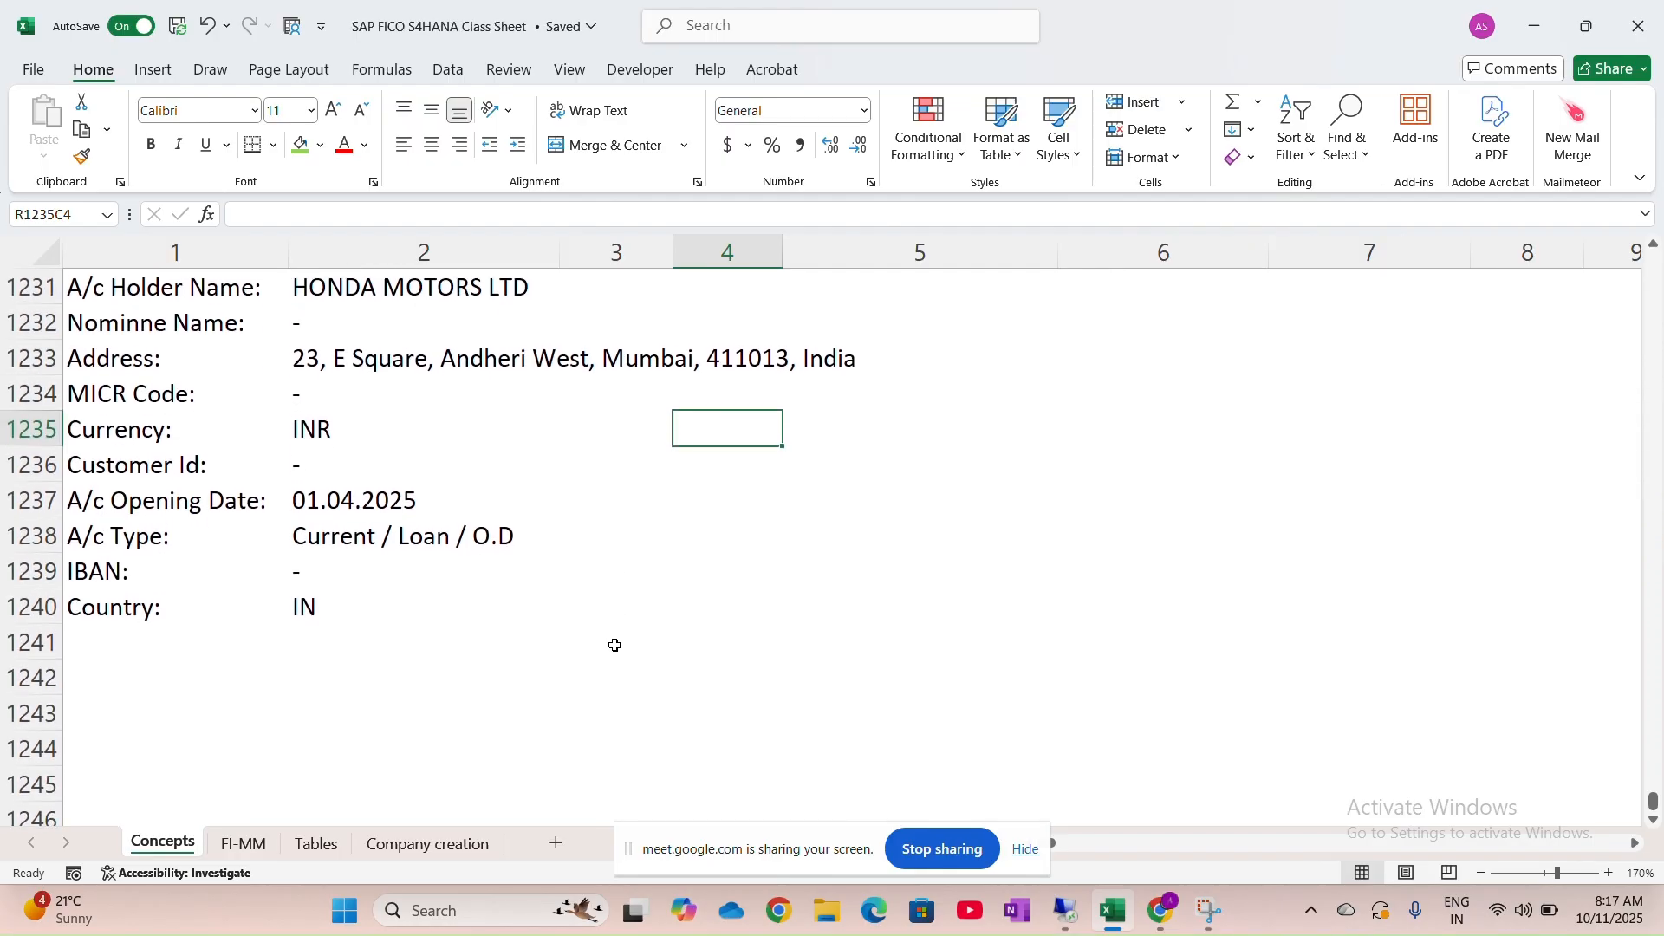
pyautogui.scroll(-1, 417, 604)
pyautogui.scroll(3, 417, 604)
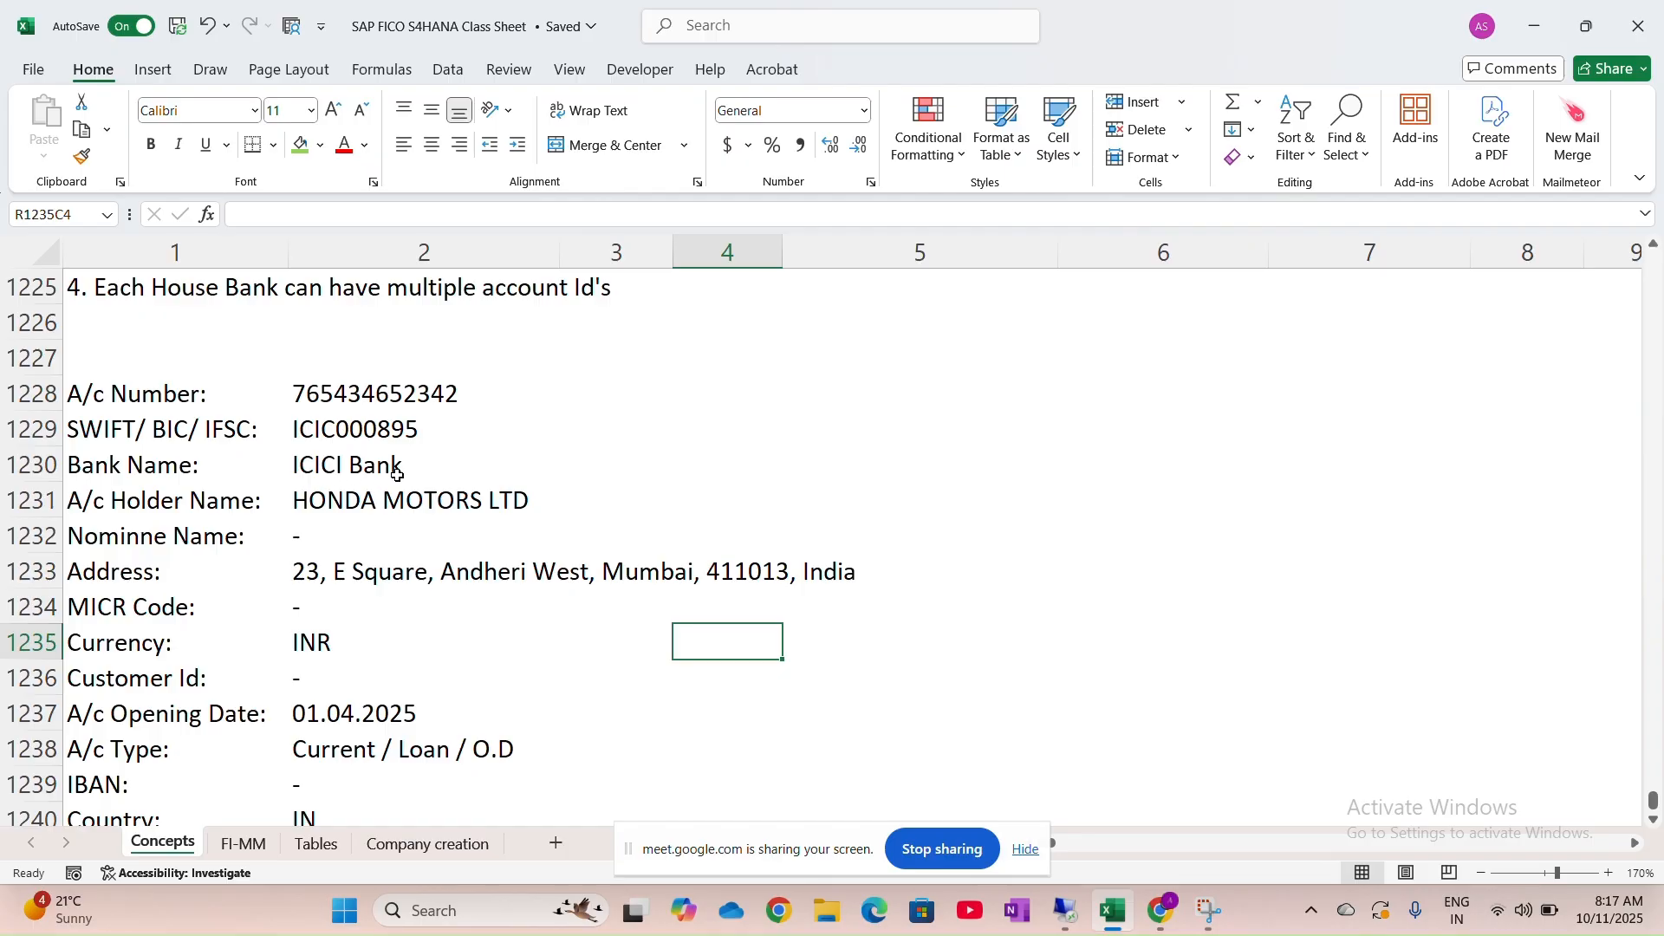
pyautogui.scroll(-1, 397, 474)
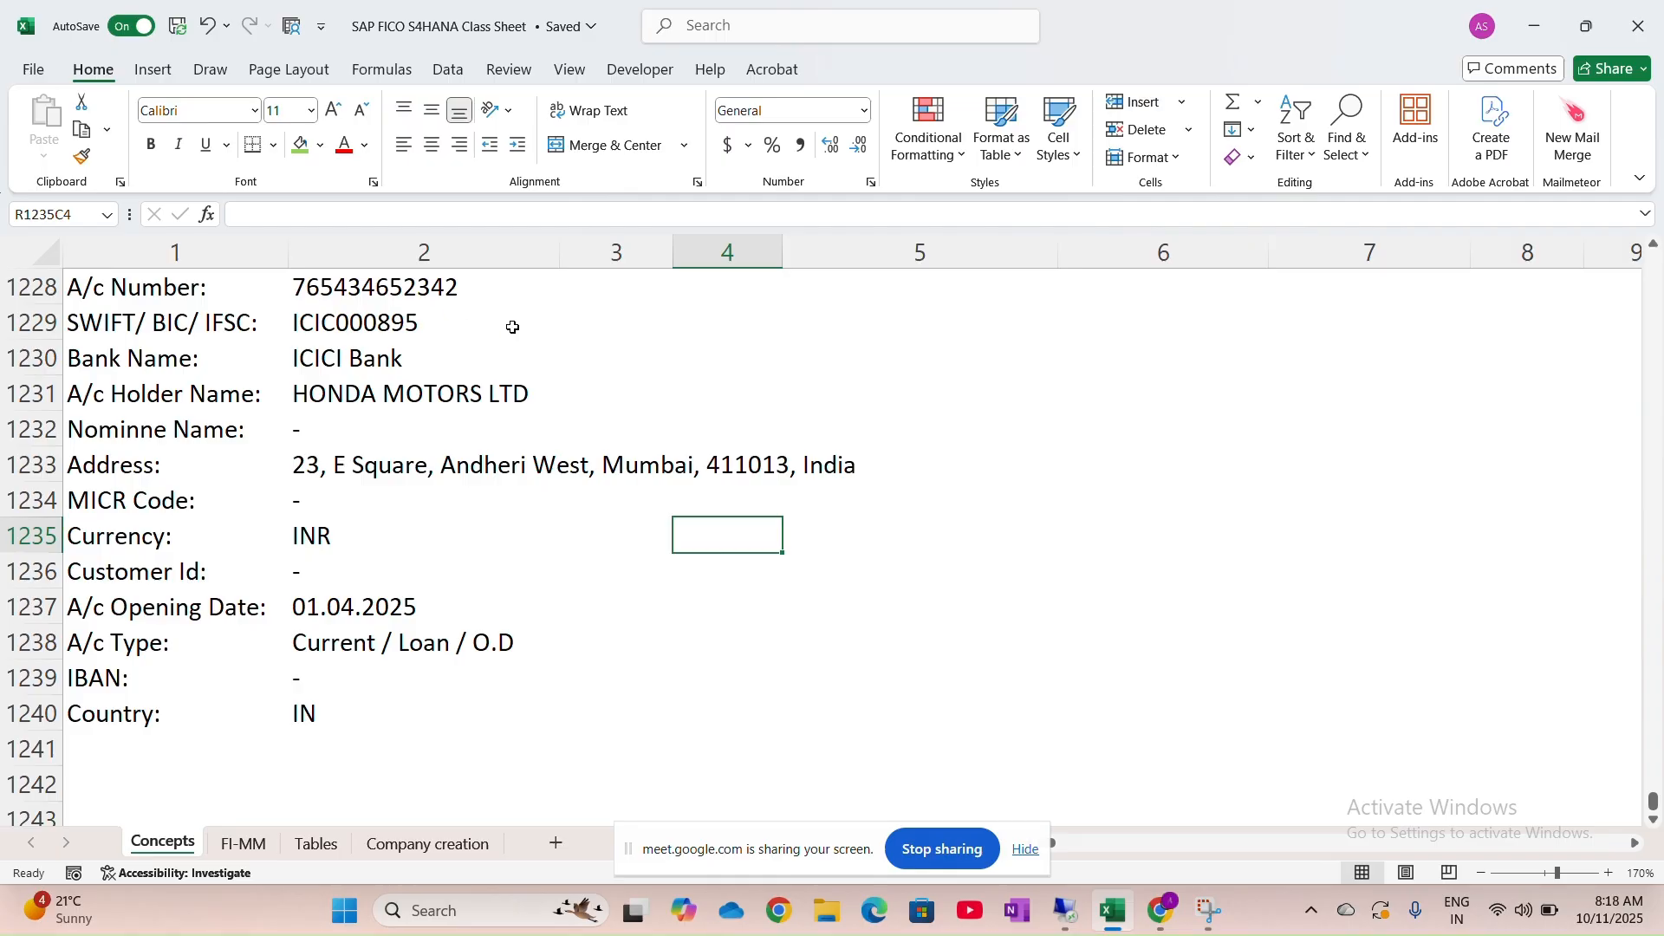
pyautogui.scroll(-2, 514, 468)
pyautogui.scroll(-2, 514, 468)
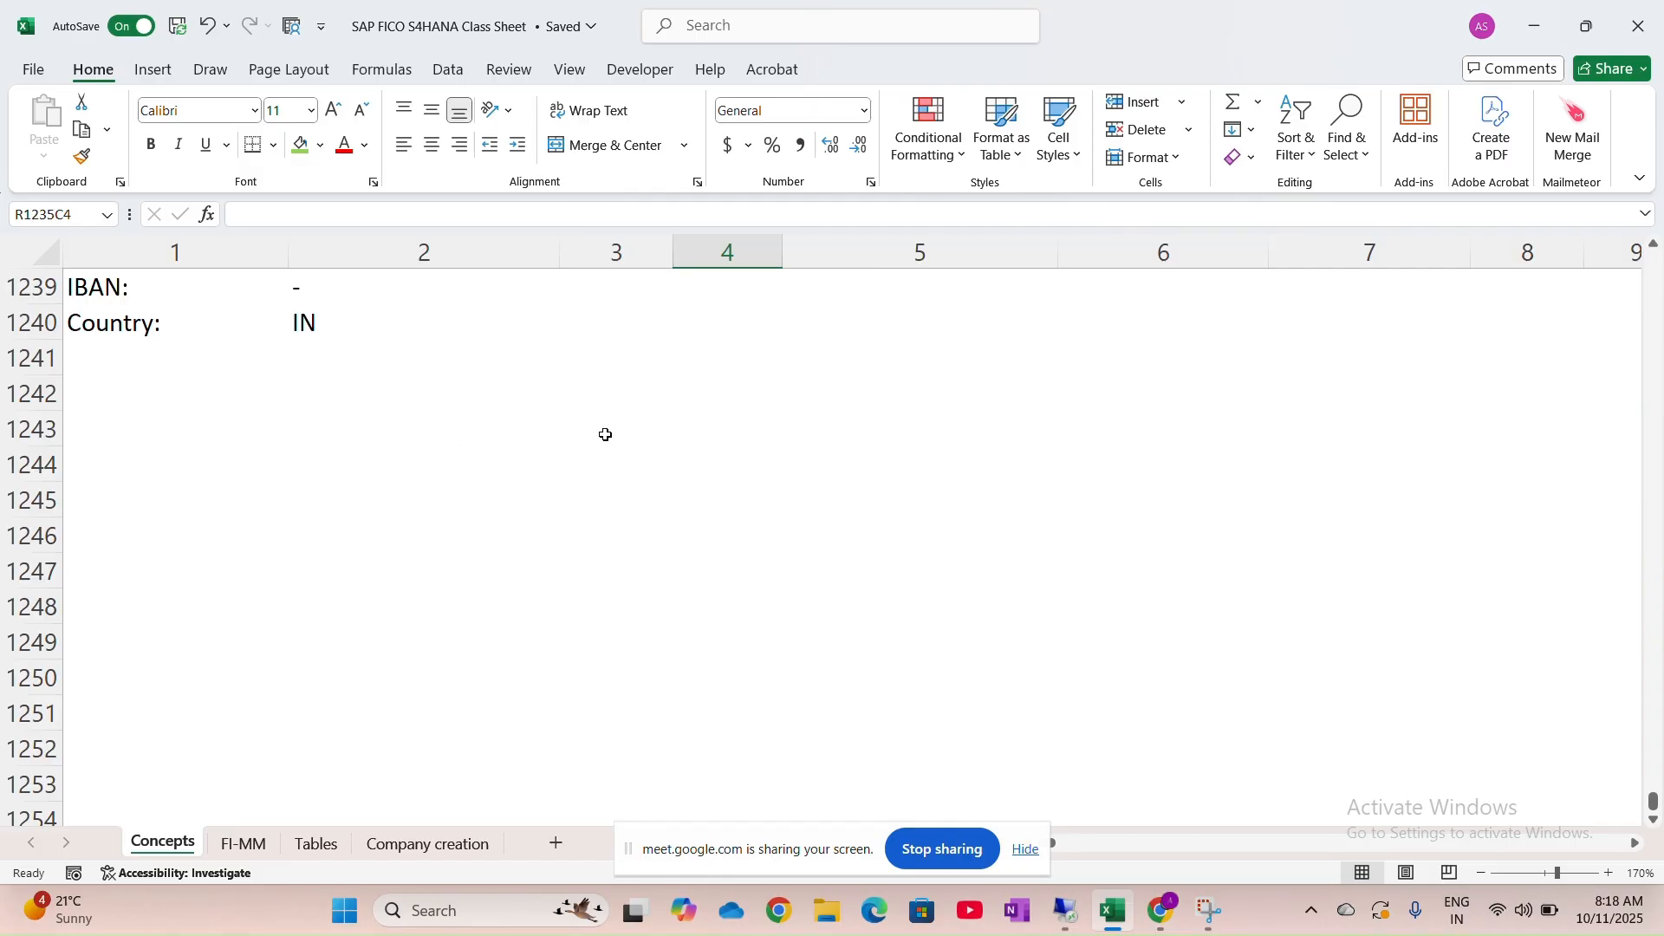
# Type the heading Bank Master Data List in an empty cell below the account details
pyautogui.click(563, 406)
pyautogui.write('B')
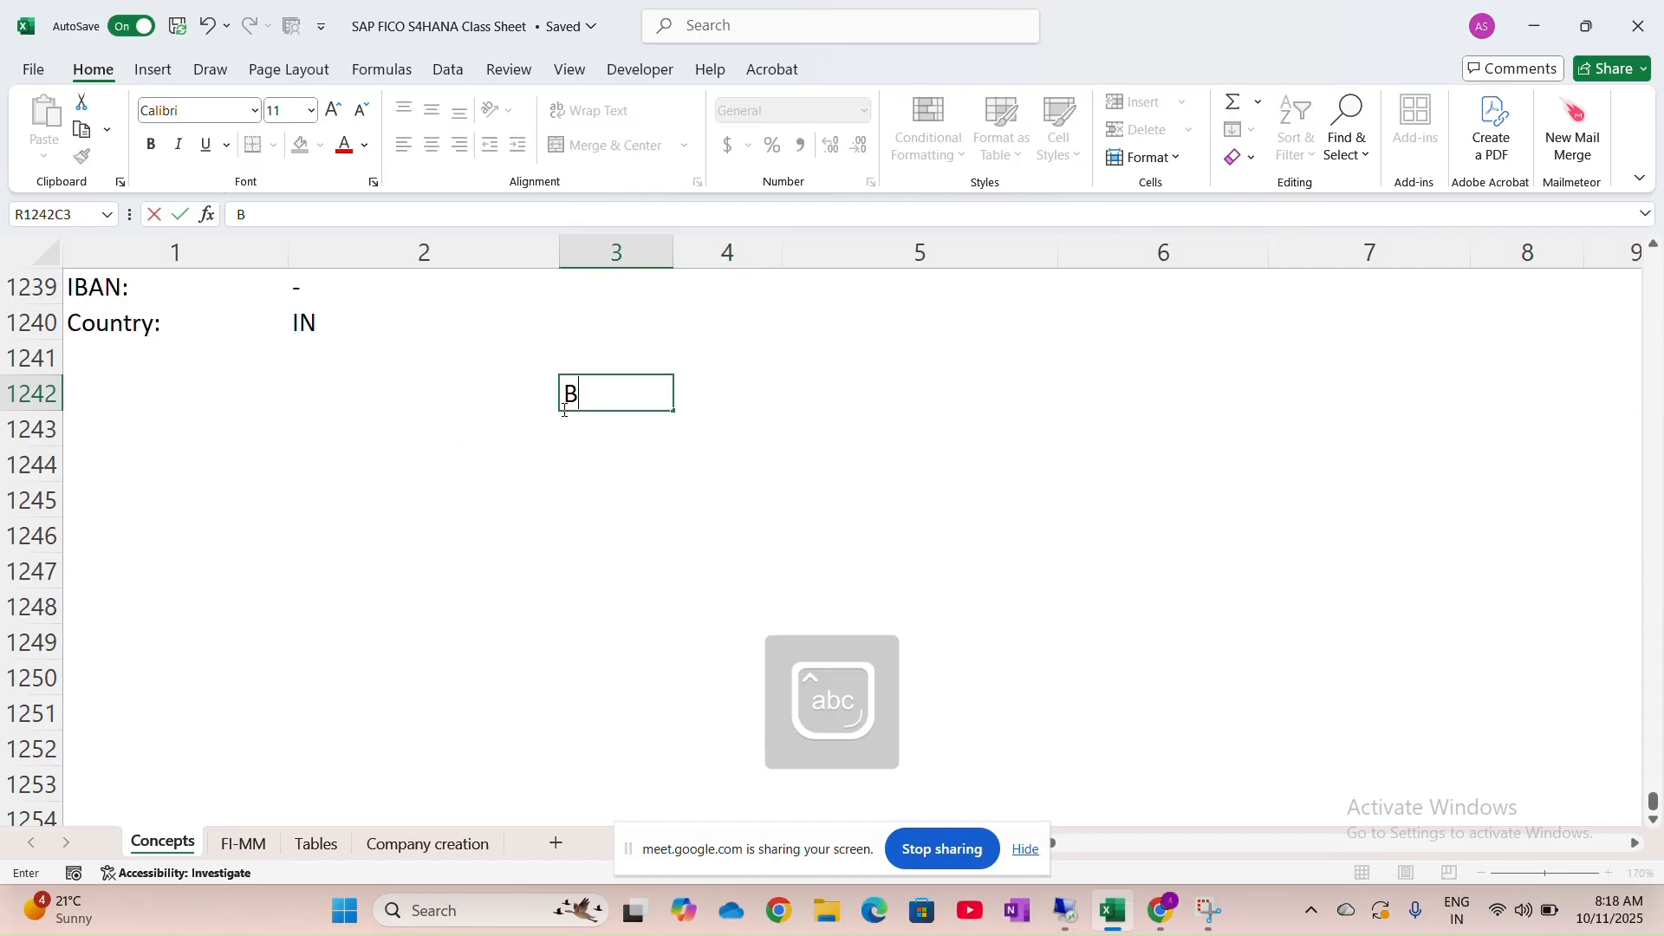
pyautogui.write('ank Master')
pyautogui.press('capslock')
pyautogui.write('S')
pyautogui.press('BackSpace')
pyautogui.write('D')
pyautogui.press('capslock')
pyautogui.write('ata')
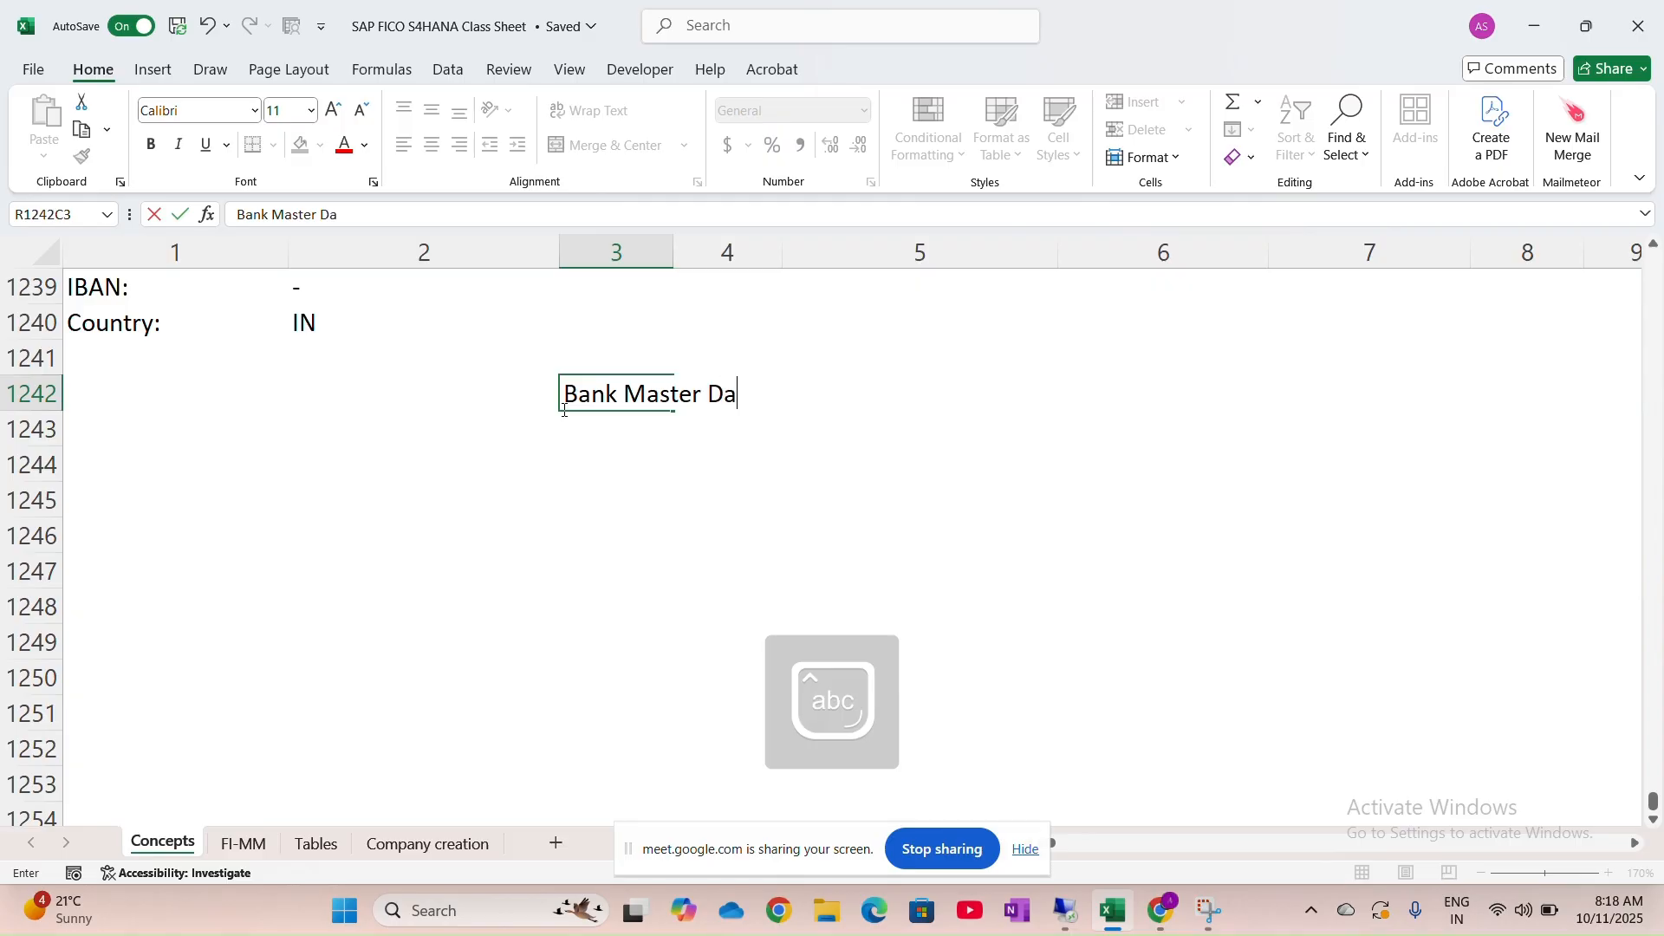
pyautogui.press('capslock')
pyautogui.write('L')
pyautogui.press('capslock')
pyautogui.write('ist')
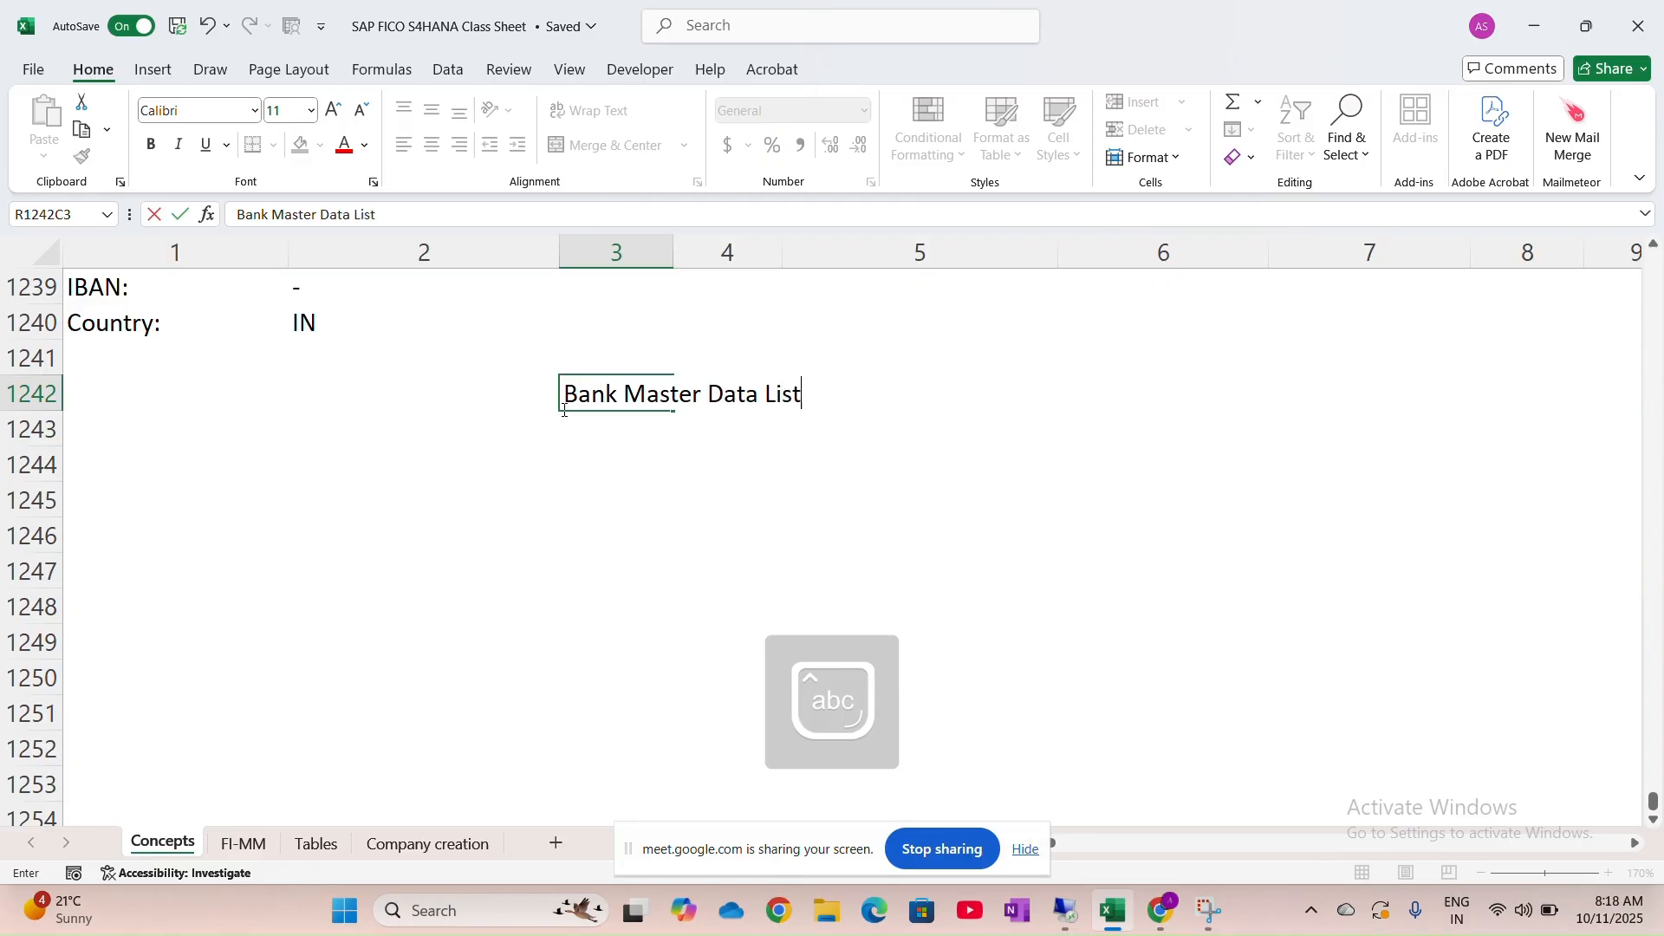
# Reset the remote SAP session to the Easy Access menu with /n, then return to Excel
pyautogui.click(1058, 918)
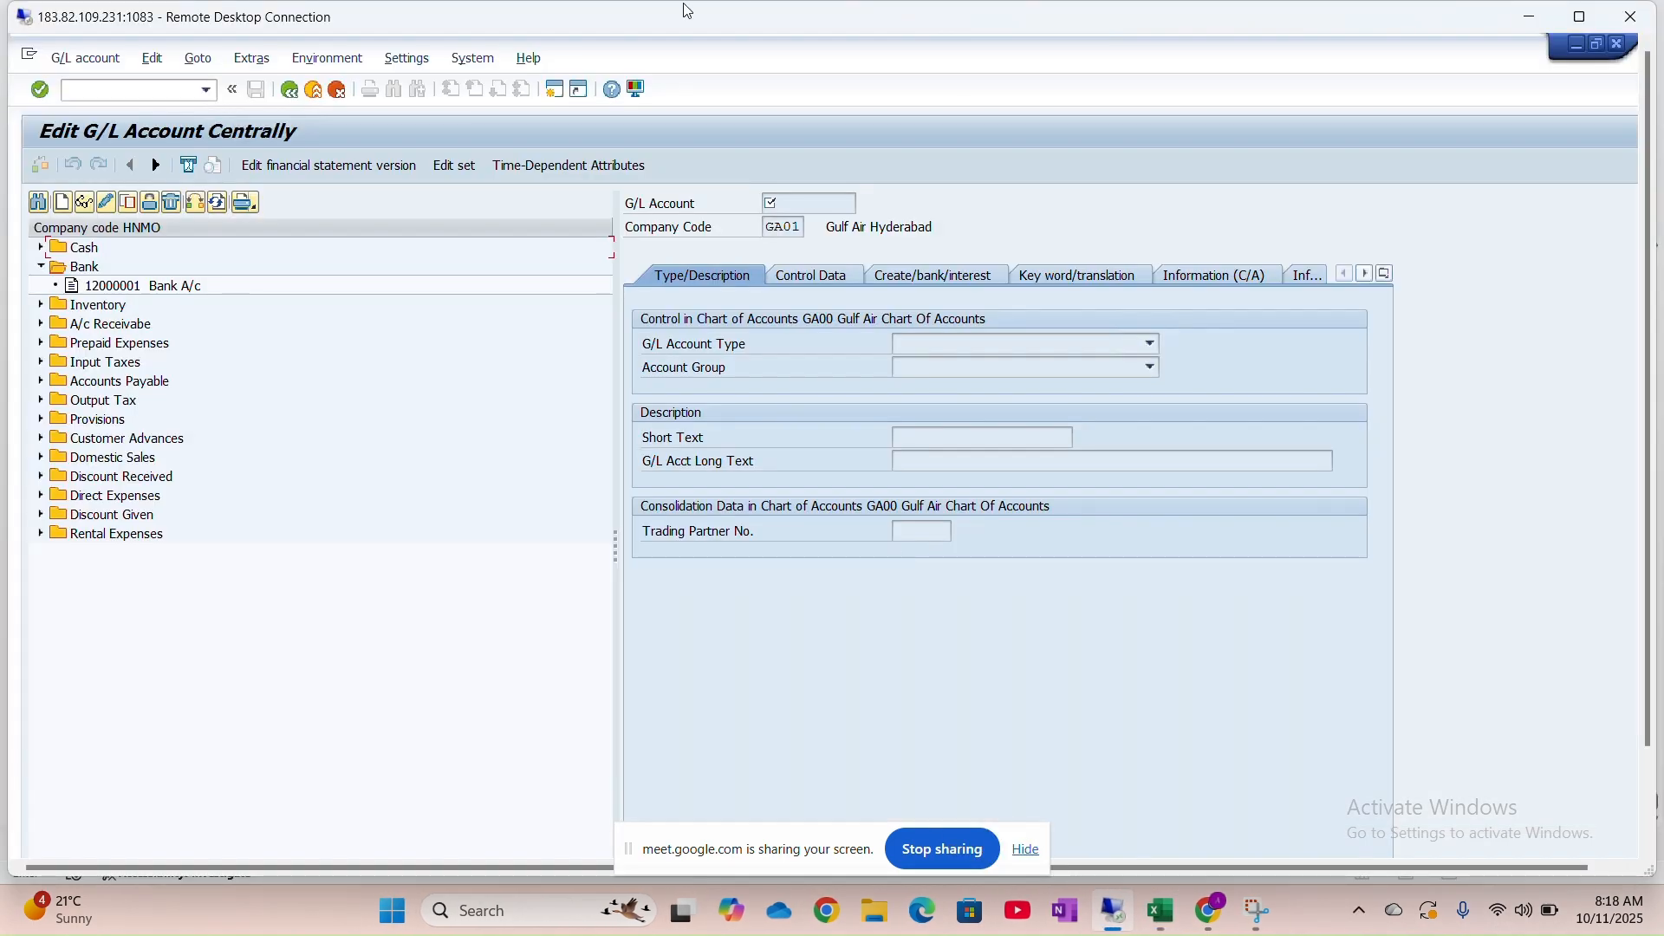
pyautogui.write('/n')
pyautogui.press('Return')
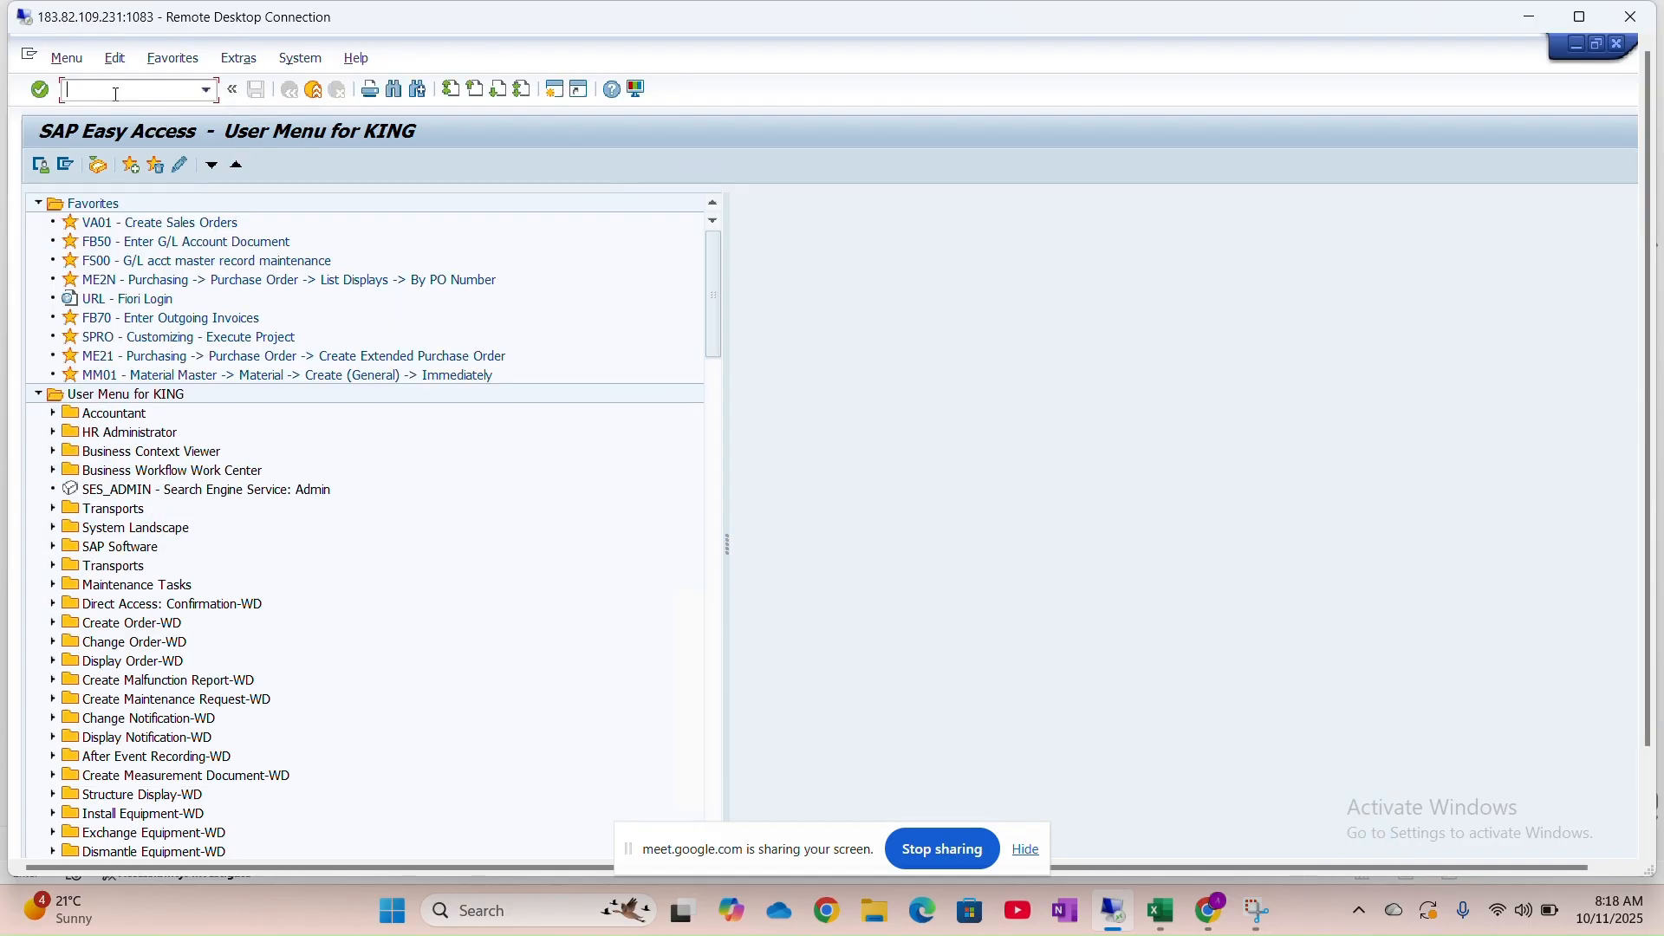
pyautogui.hotkey('alt', 'Tab')
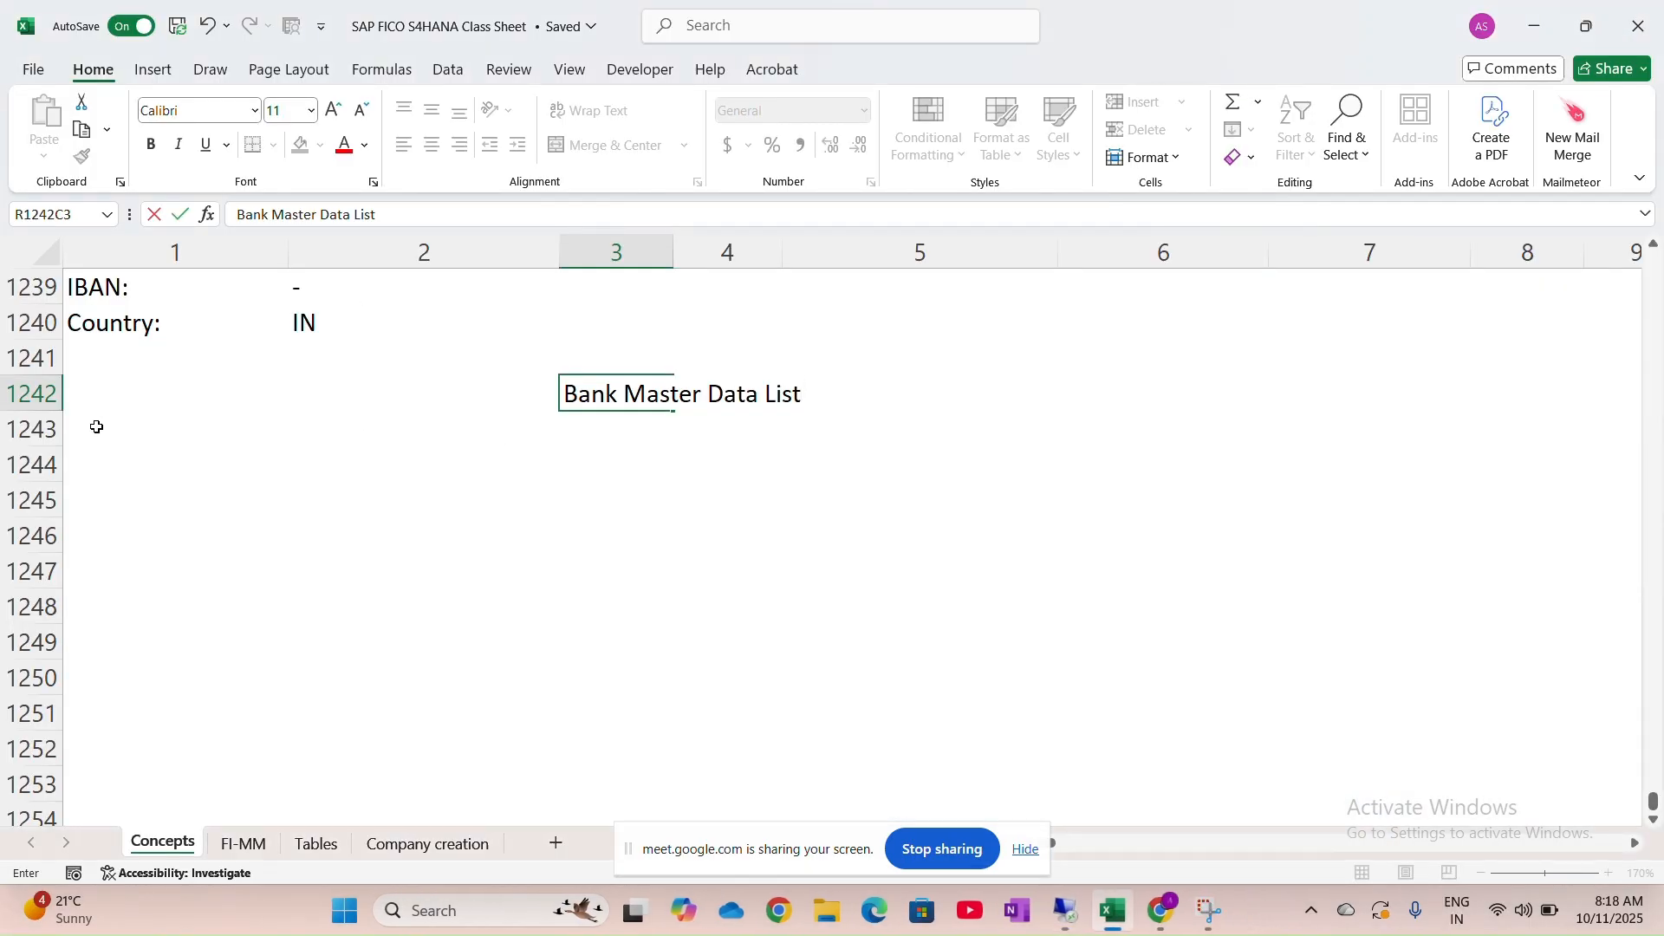
# Insert blank rows above the heading and enter House Banks beside Tcode - FI12
pyautogui.click(51, 395)
pyautogui.hotkey('ctrl', 'shift', '+')
pyautogui.hotkey('ctrl', 'shift', '+')
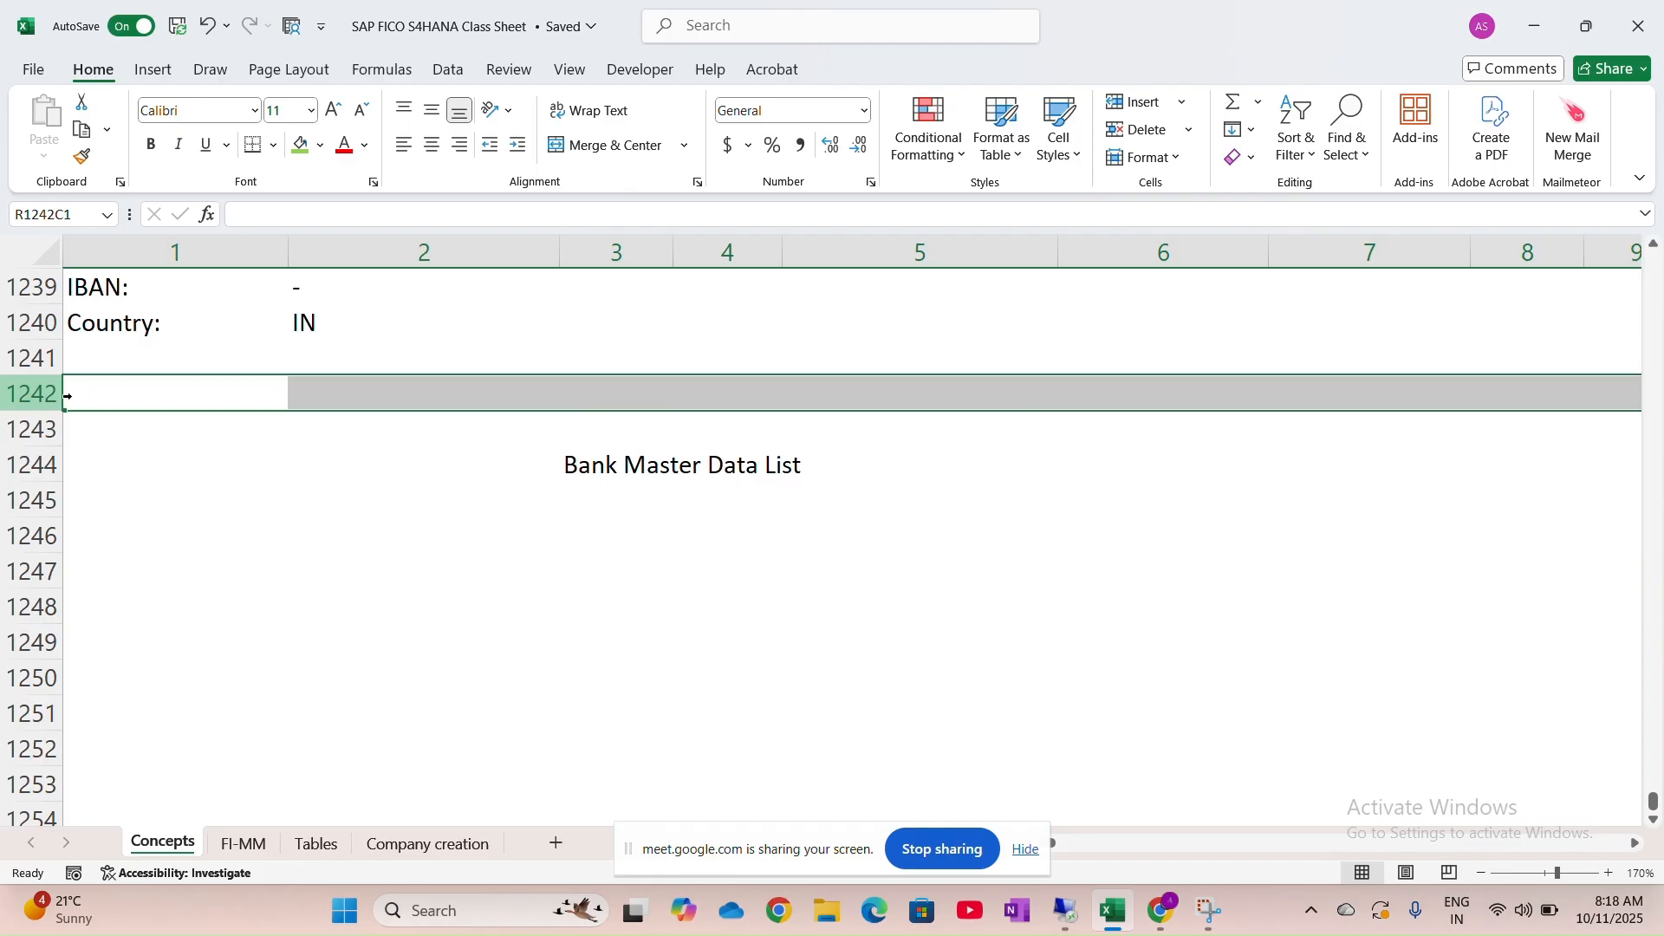
pyautogui.click(182, 398)
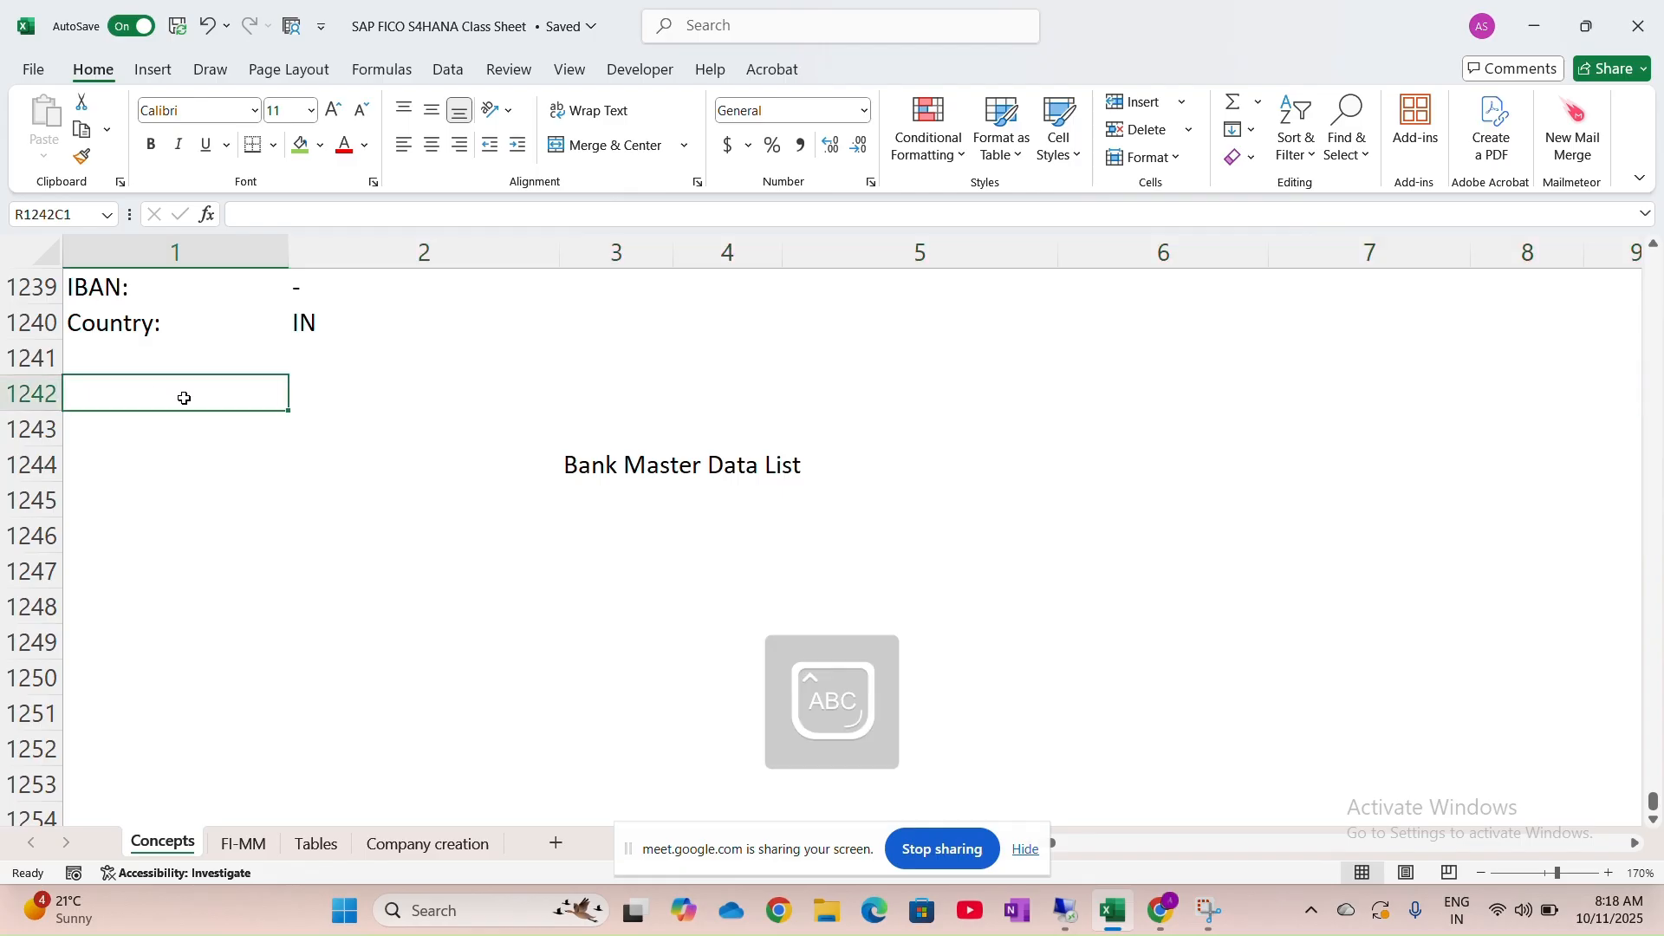
pyautogui.write('House')
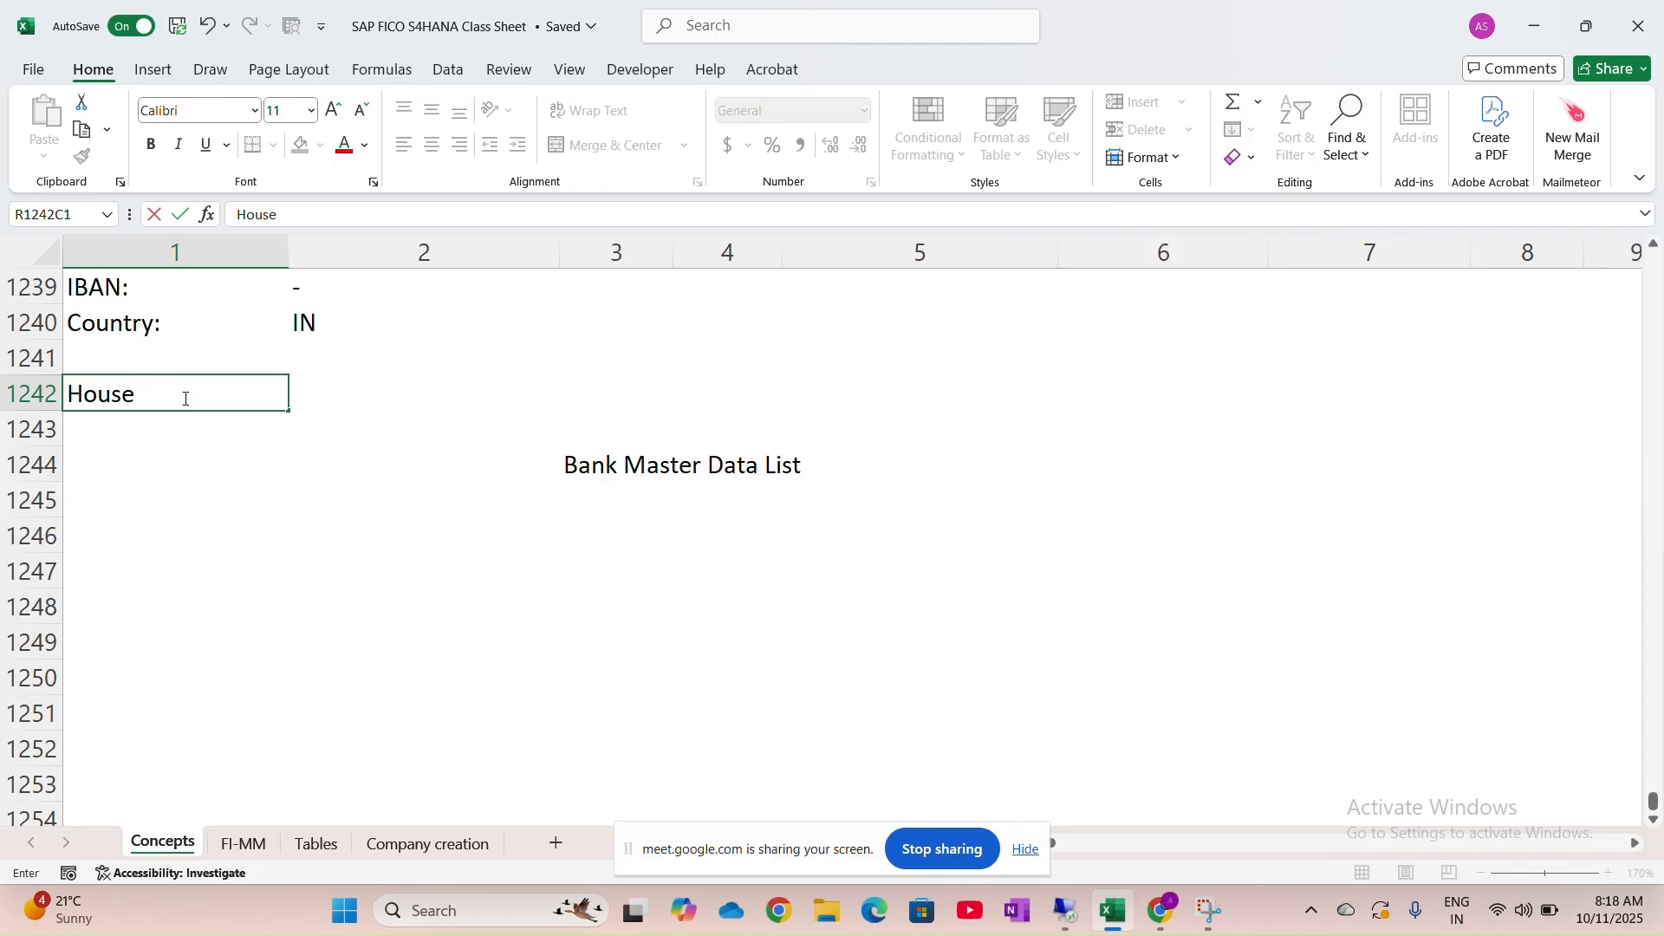
pyautogui.write(' Banks')
pyautogui.press('Tab')
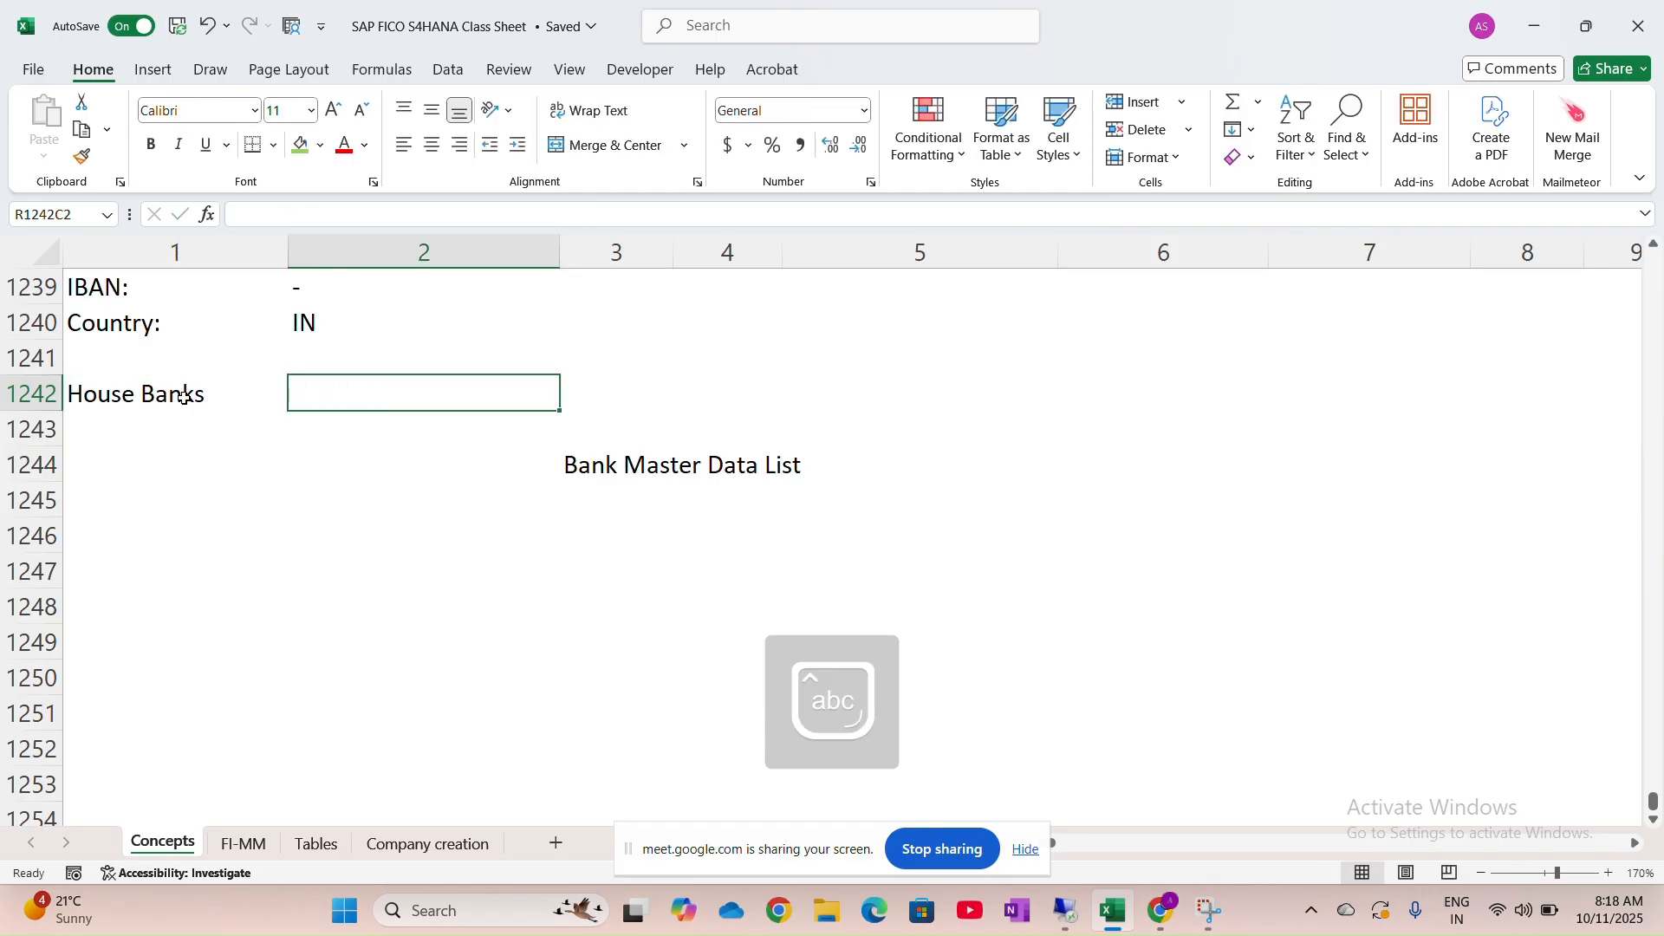
pyautogui.write('T')
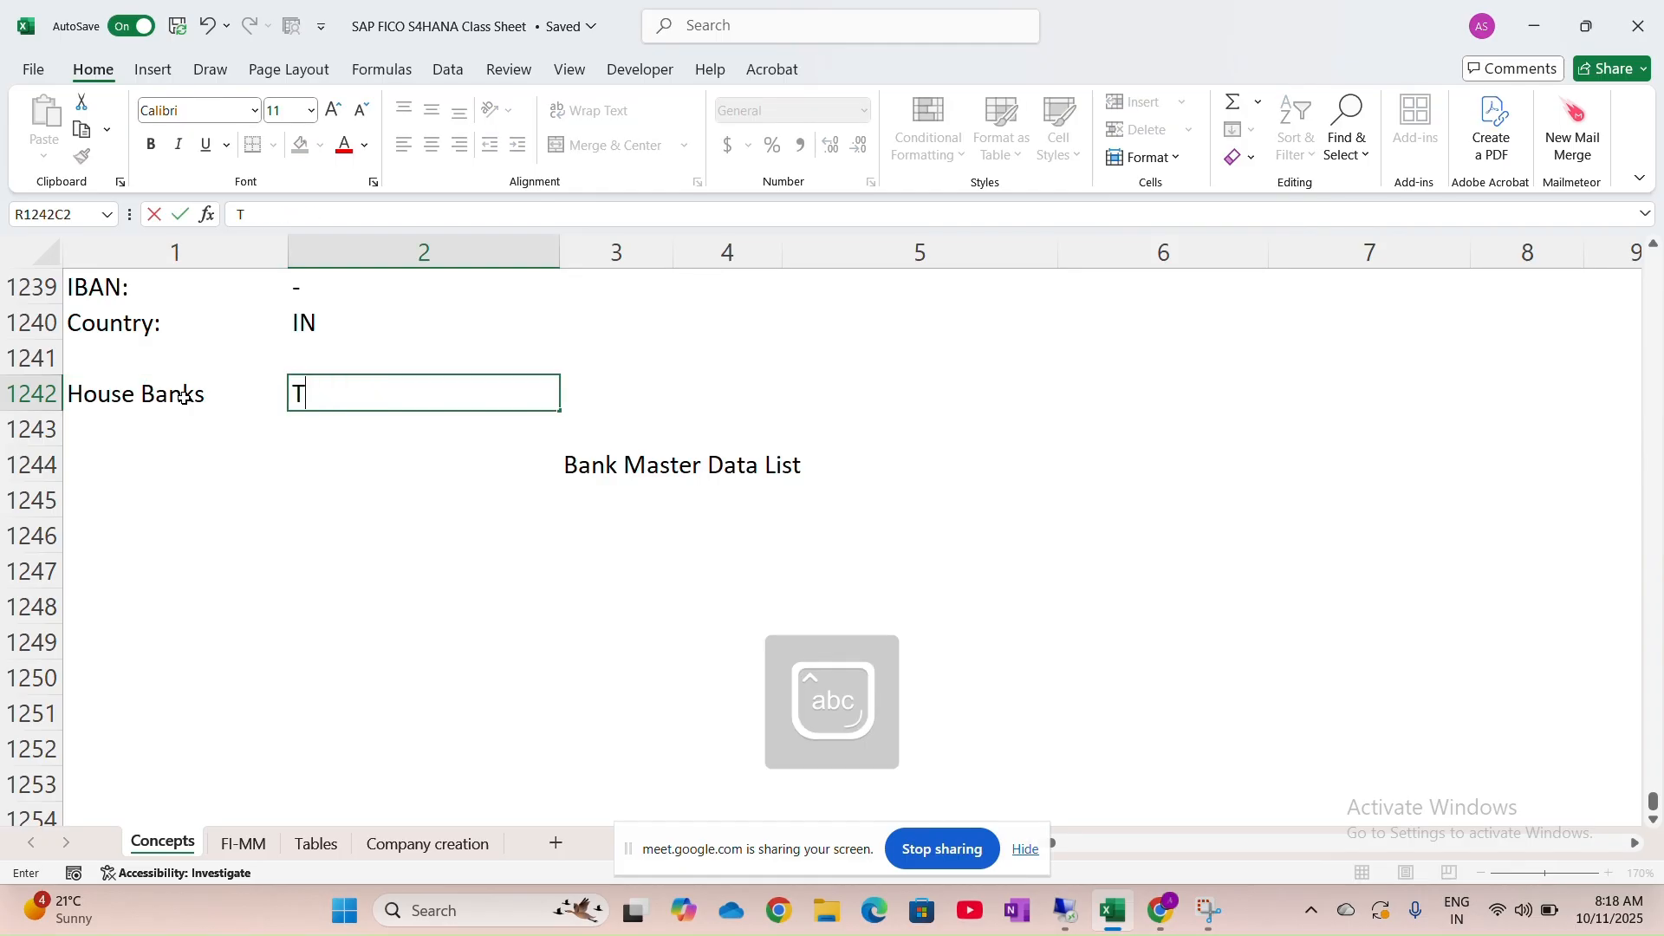
pyautogui.write('code -')
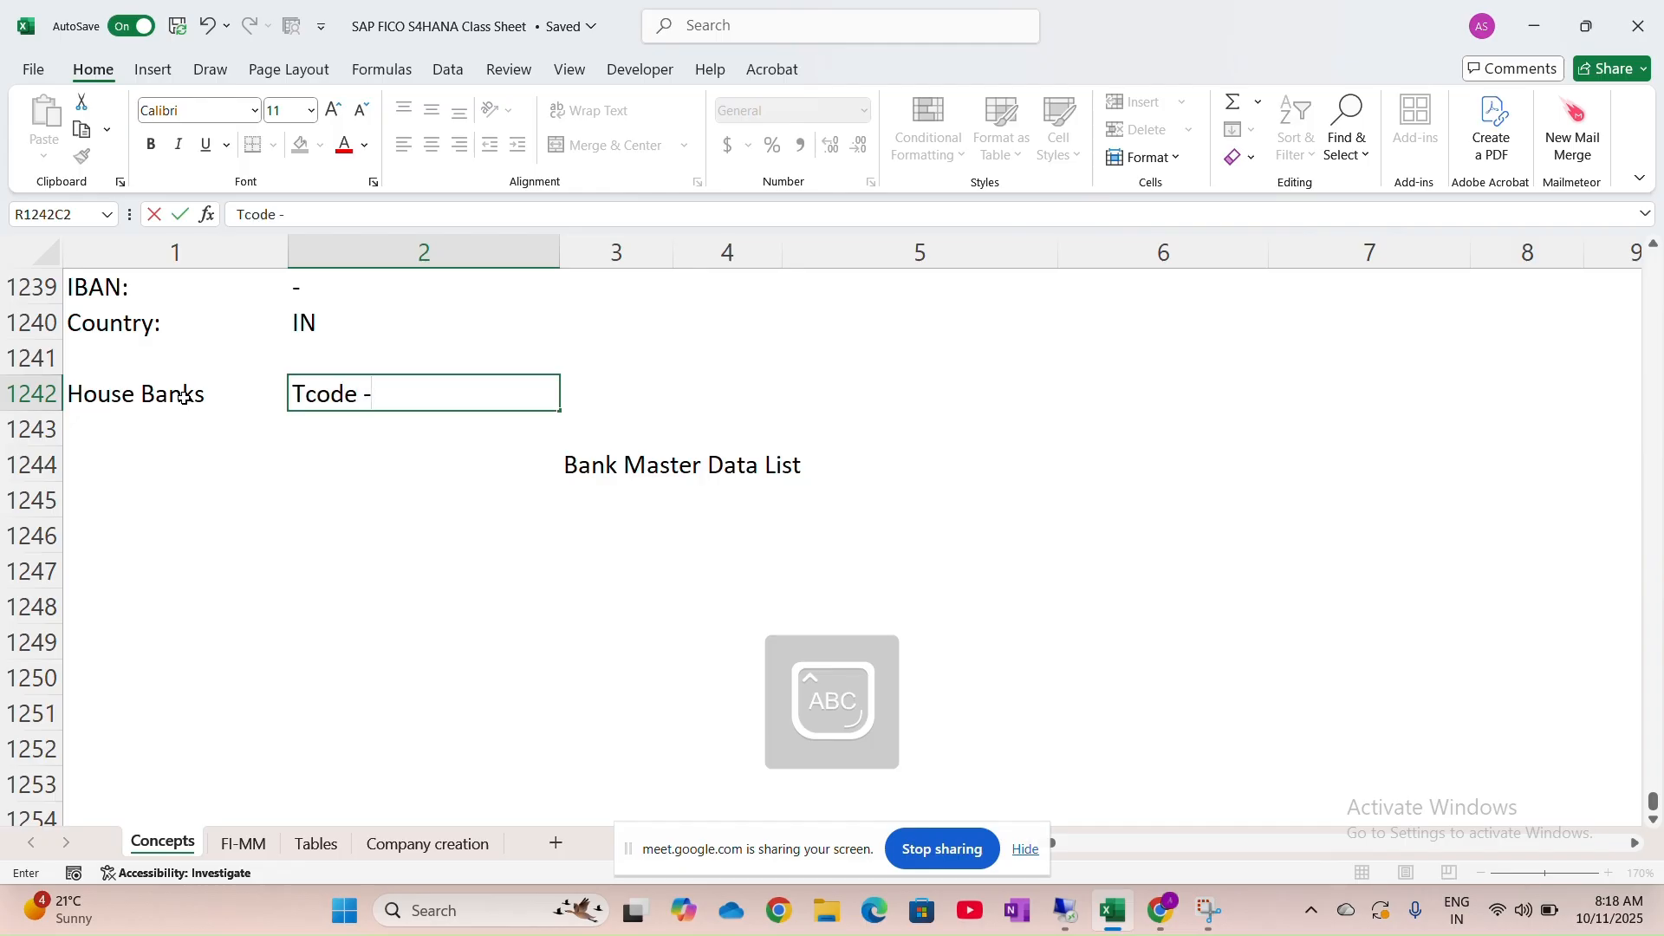
pyautogui.press('capslock')
pyautogui.press('capslock')
pyautogui.write('FI12')
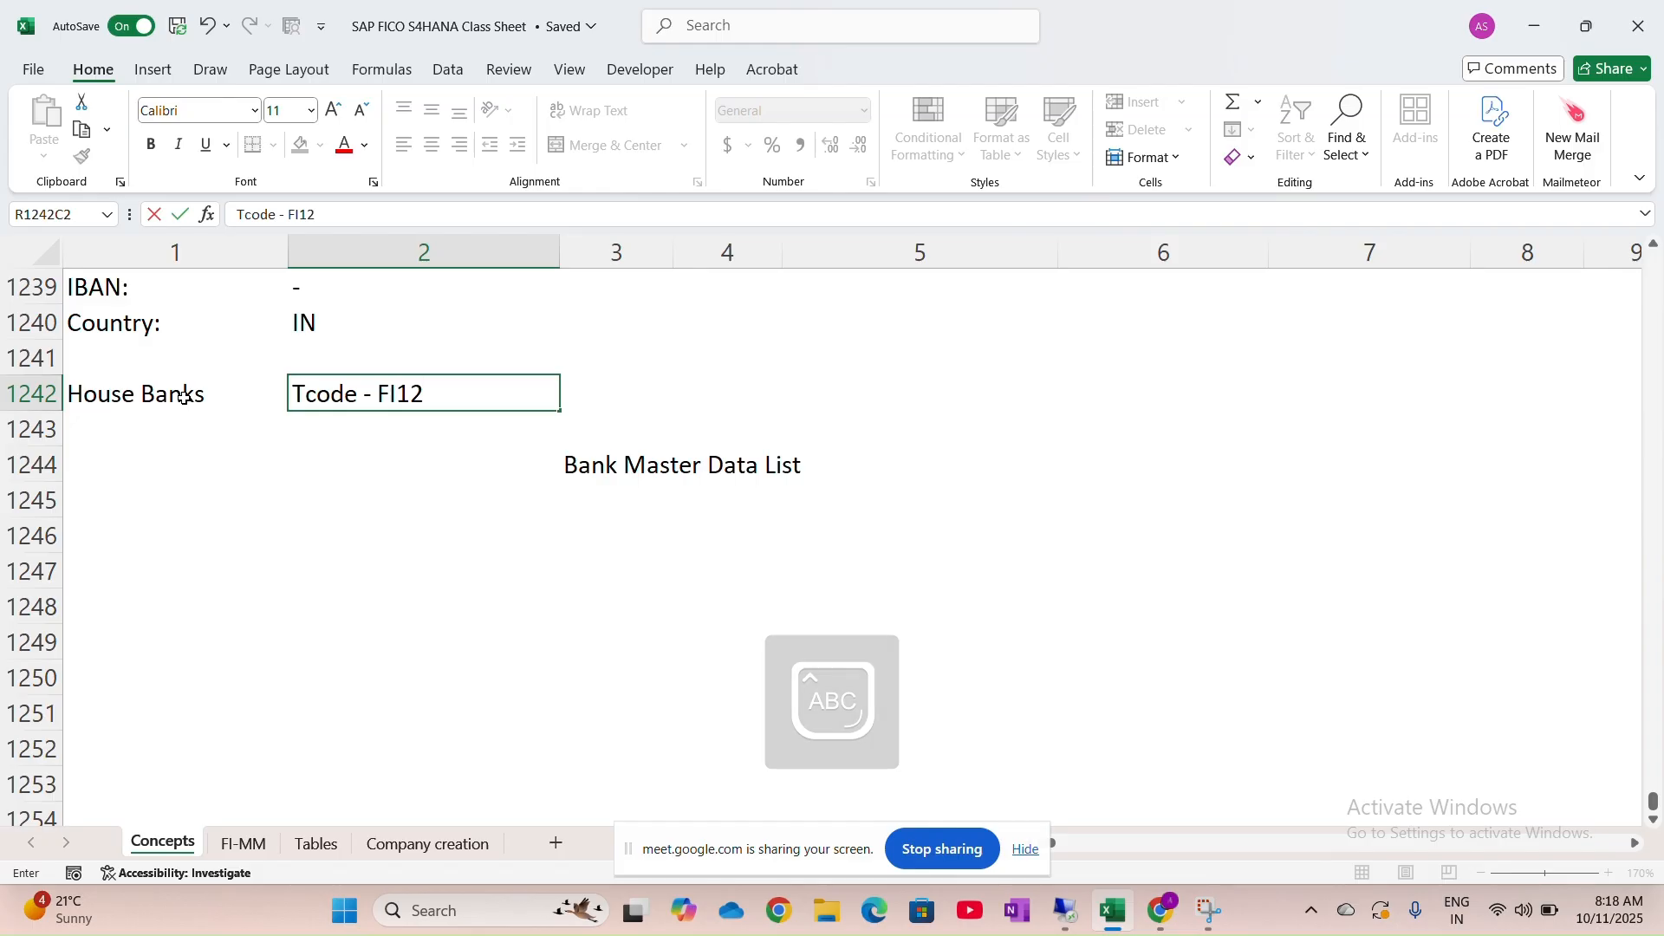
# Give the House Banks and Tcode - FI12 cells a light gold fill
pyautogui.moveTo(183, 397); pyautogui.dragTo(340, 395)
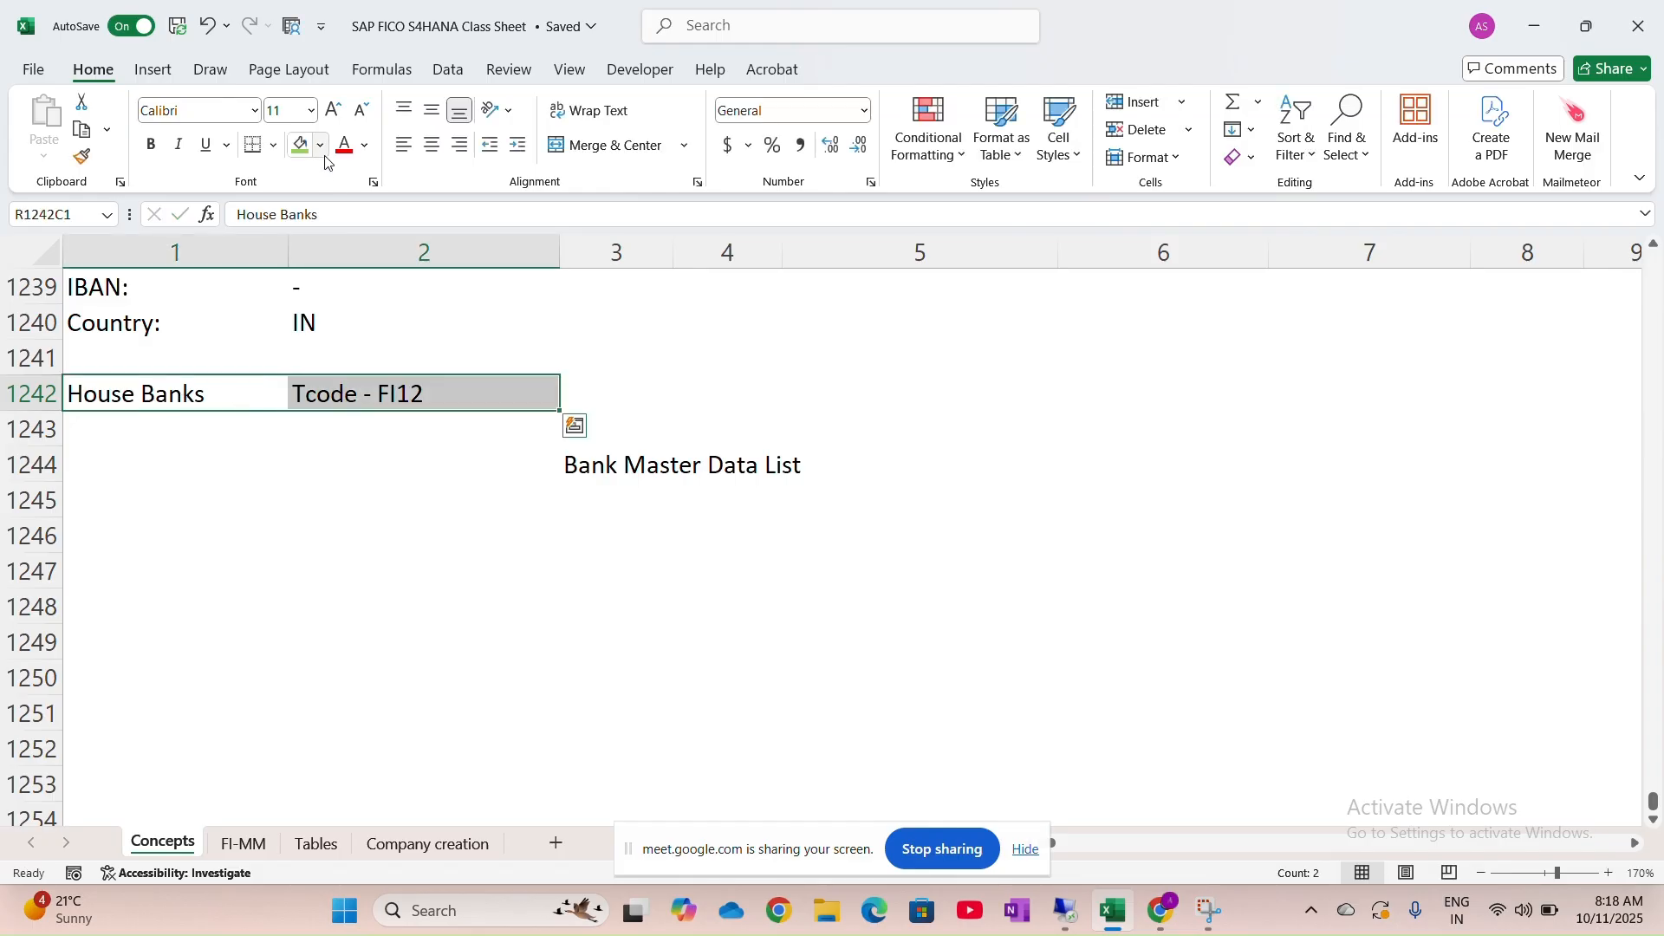
pyautogui.click(321, 146)
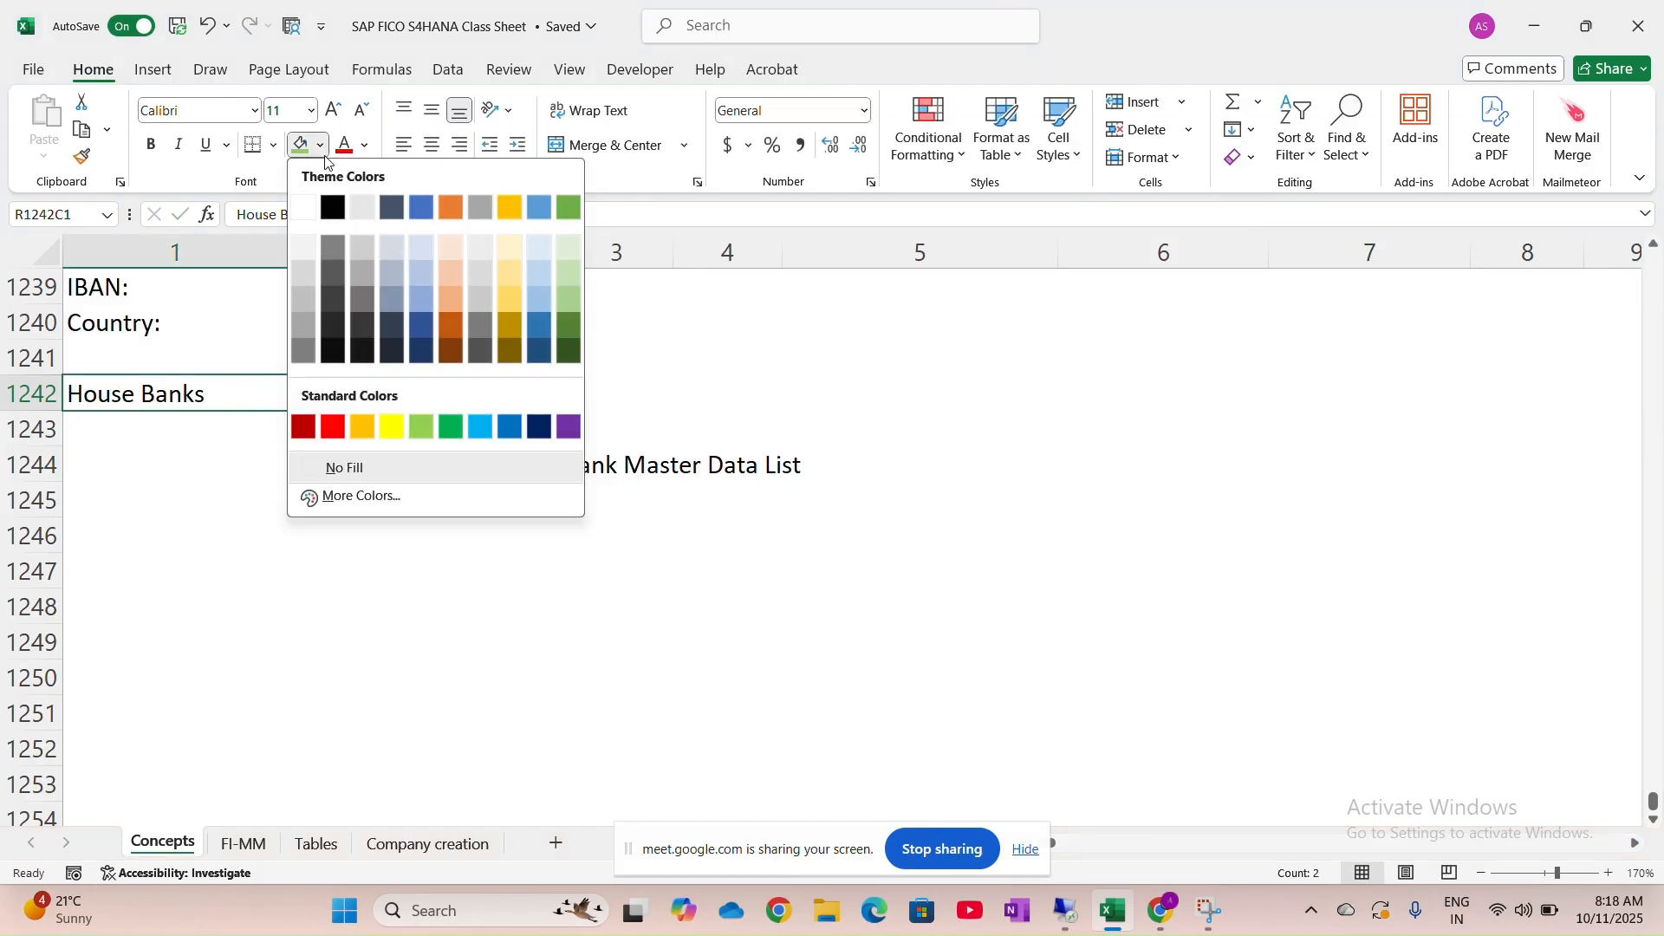
pyautogui.click(518, 308)
pyautogui.click(287, 481)
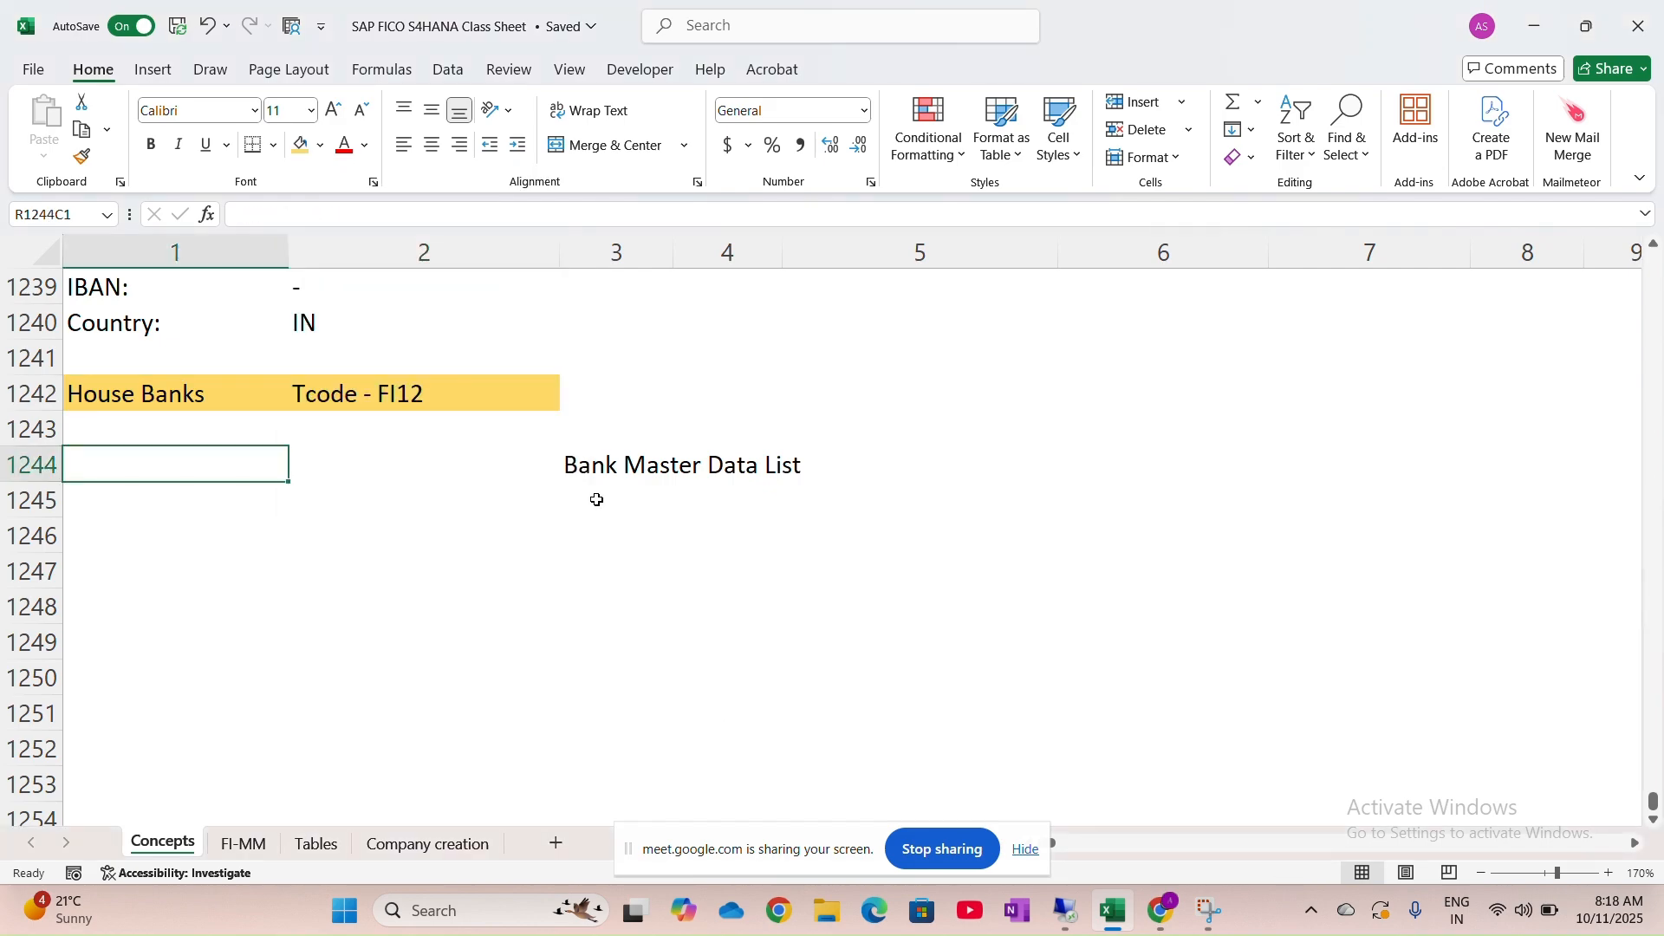
pyautogui.scroll(-1, 597, 500)
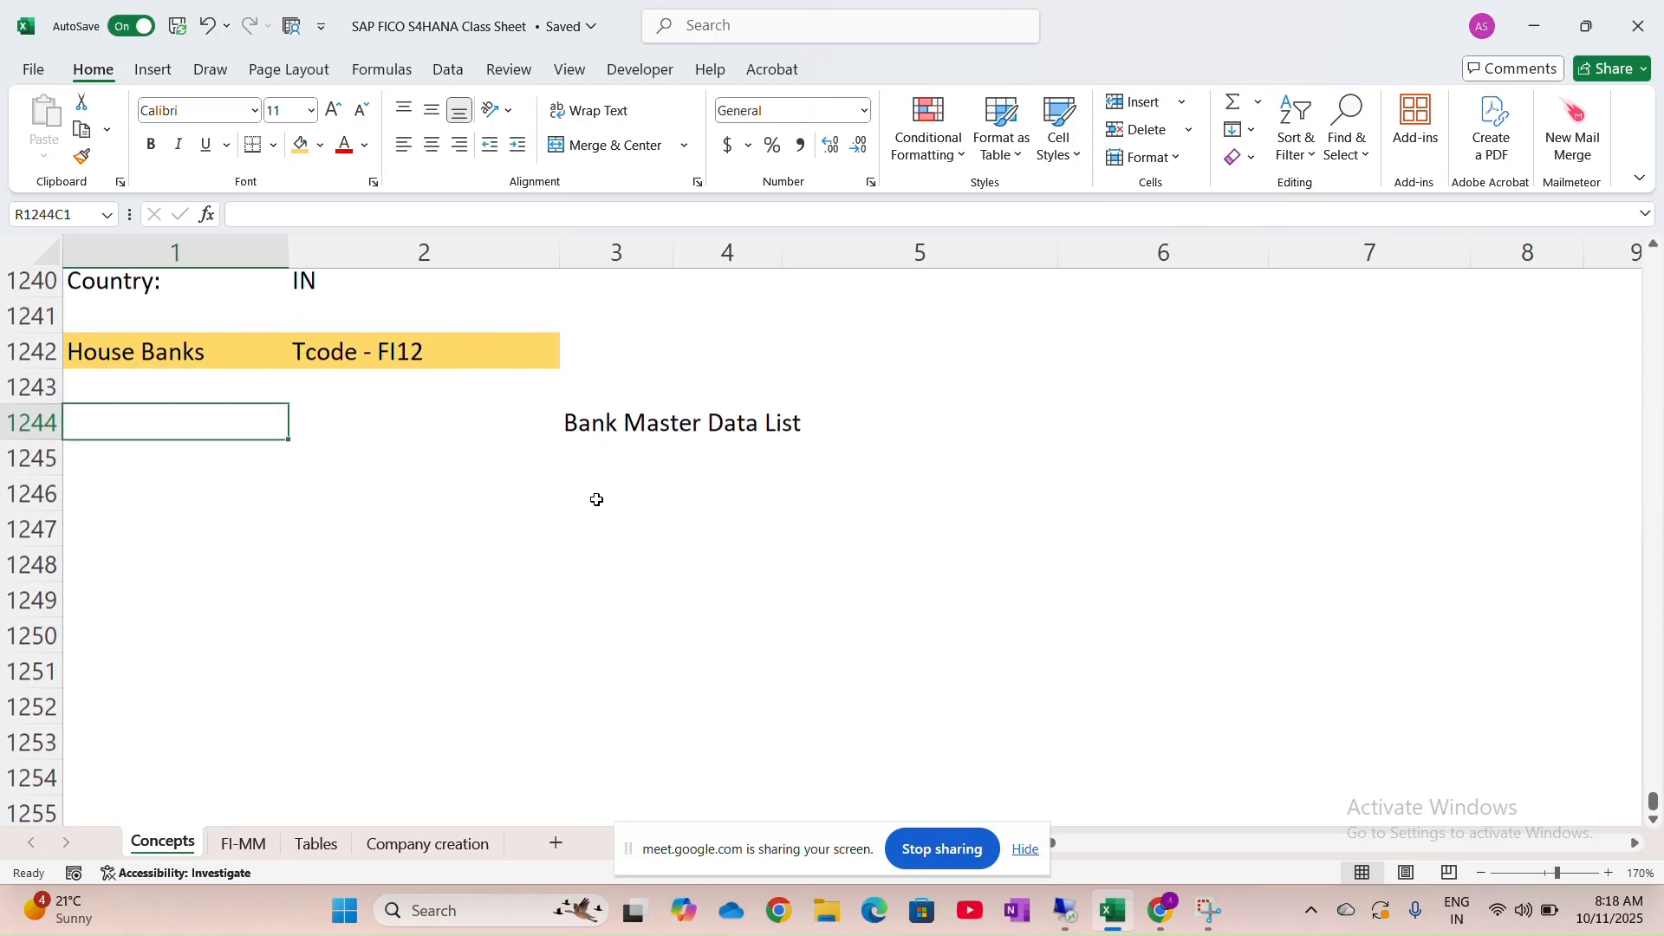
pyautogui.hotkey('alt', 'Tab')
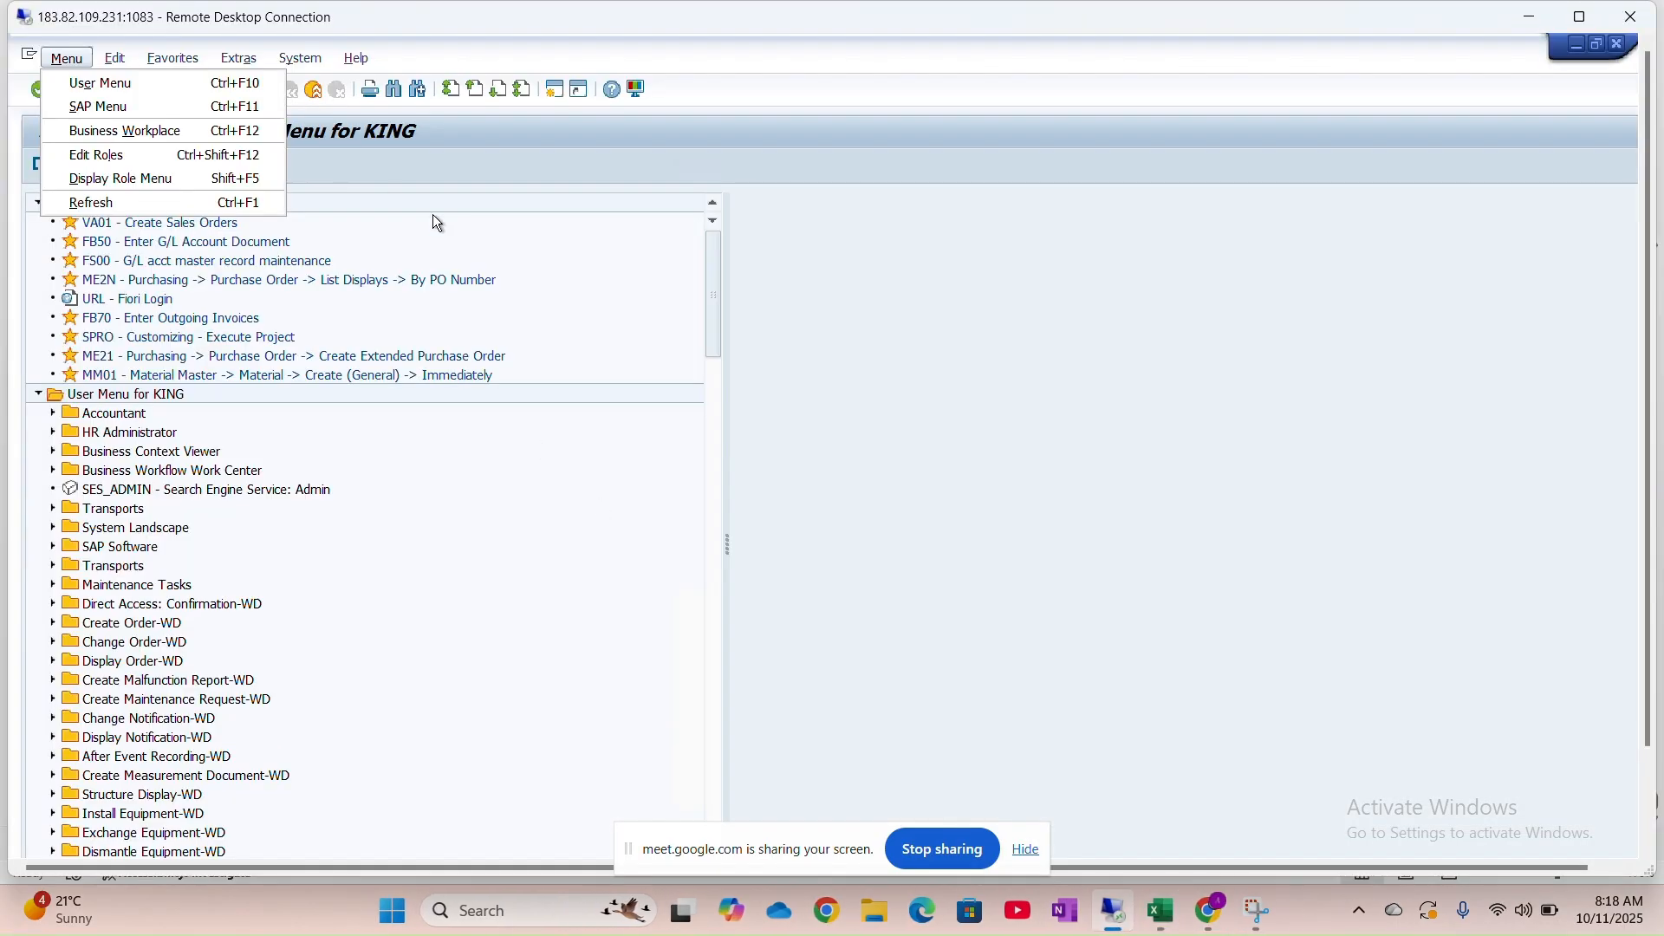
# Run transaction FB50 to reach the house bank company code list
pyautogui.click(449, 165)
pyautogui.click(160, 94)
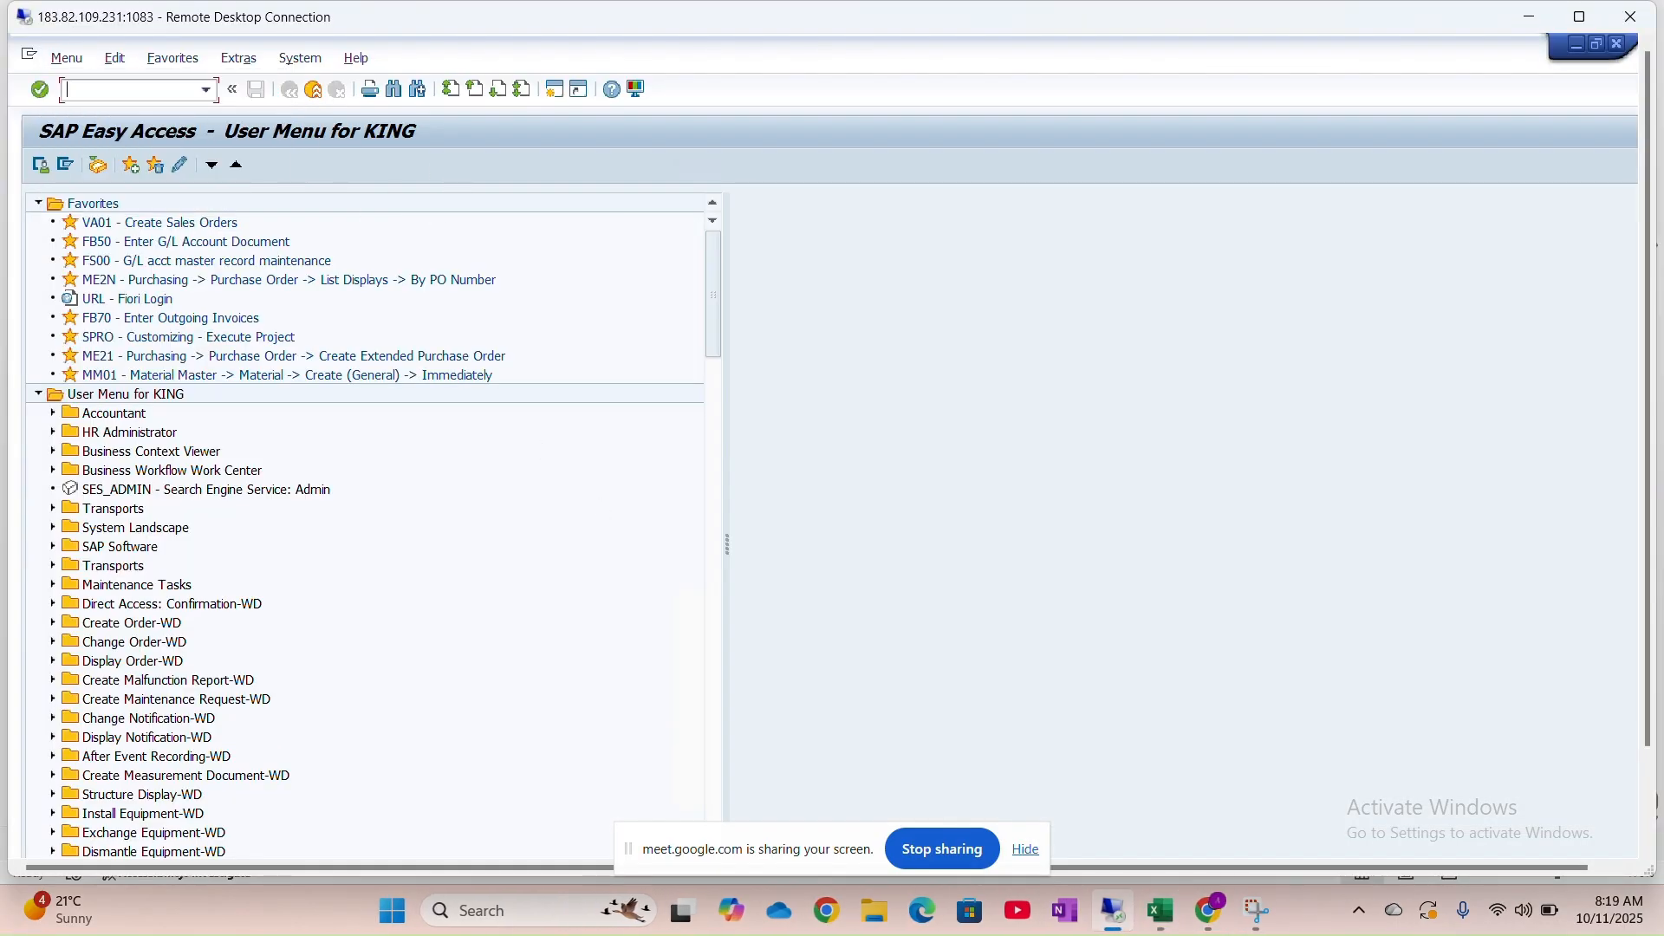
pyautogui.write('FB50')
pyautogui.press('Return')
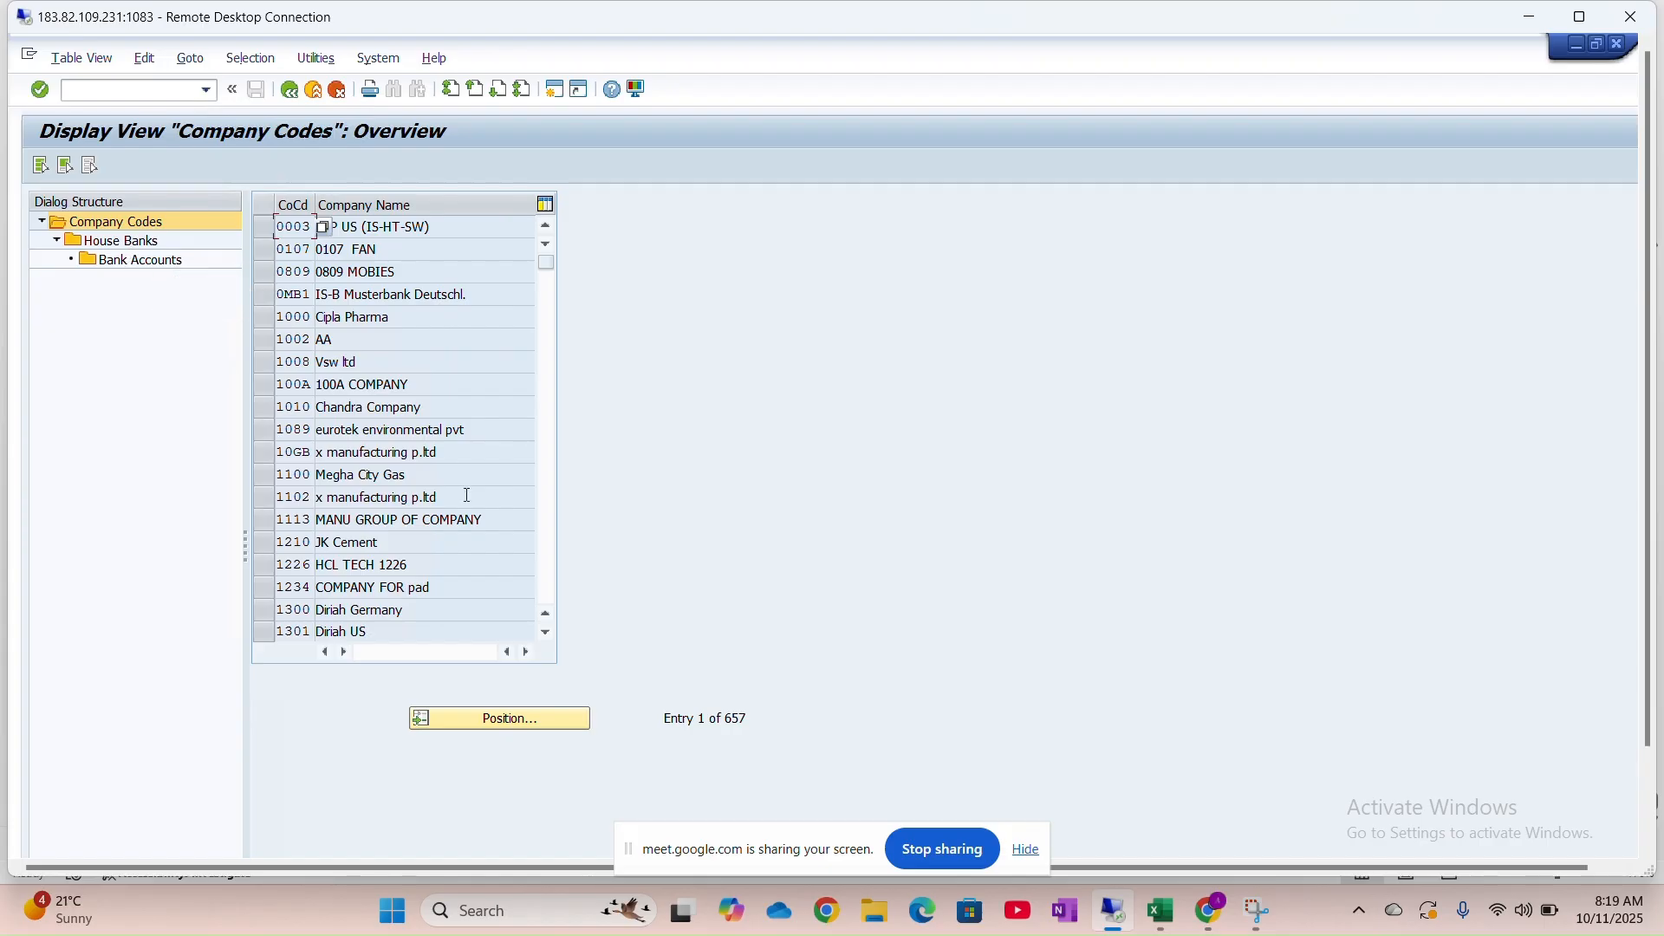
# Position the list on company code HNMO and select the Honda Motors row
pyautogui.click(495, 722)
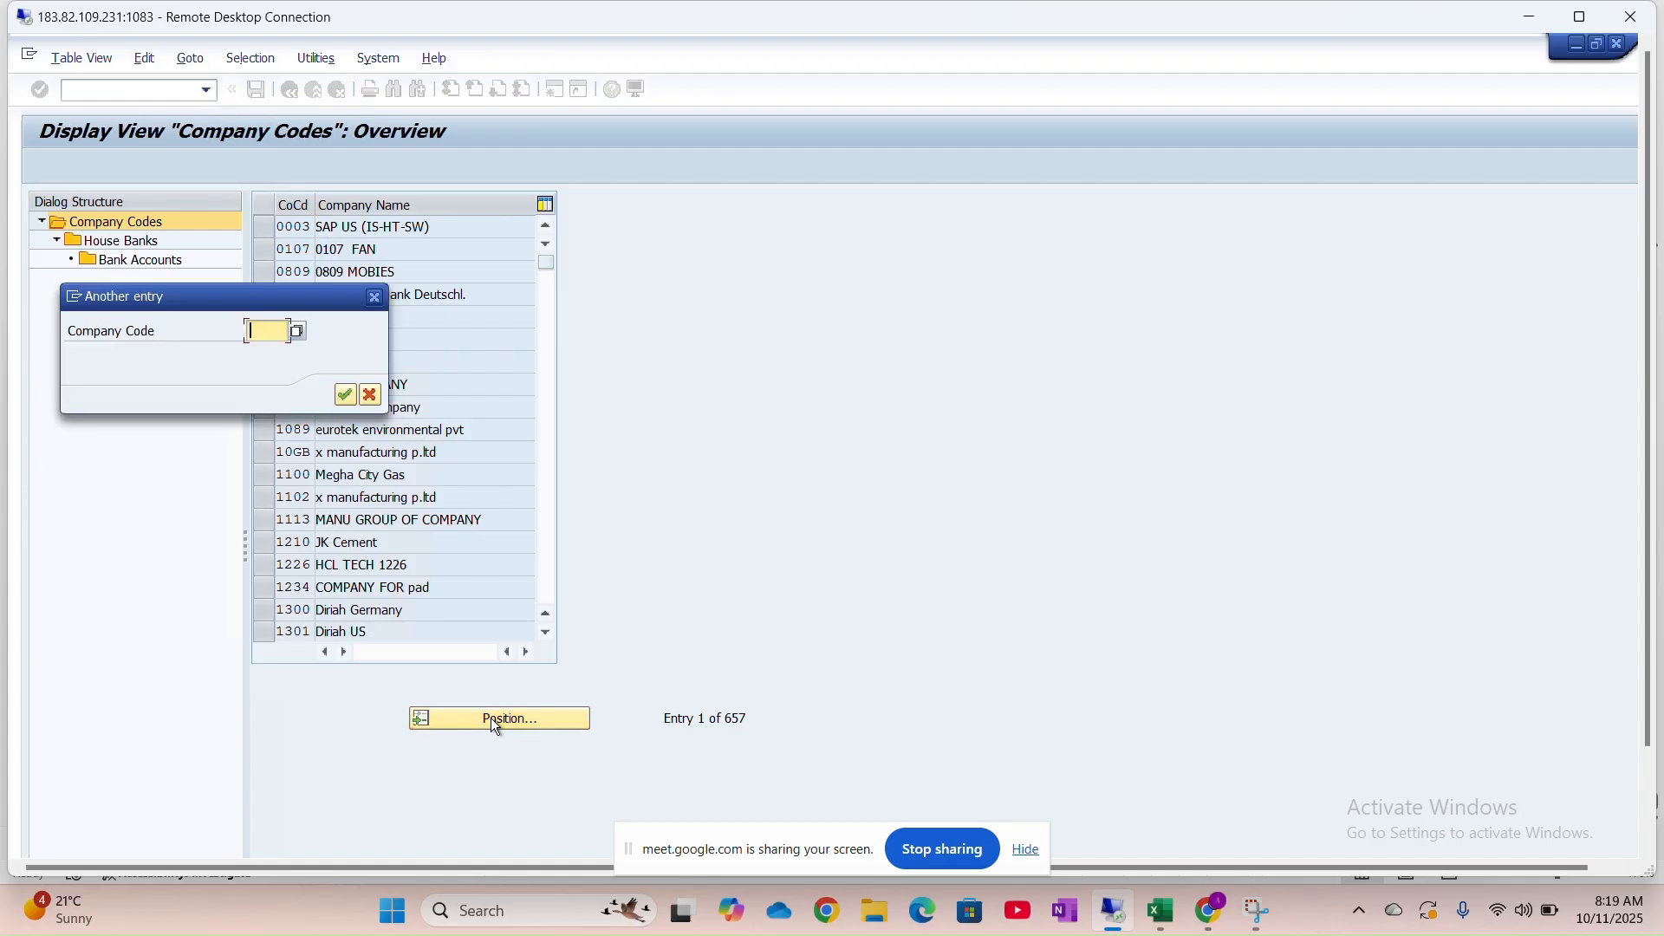
pyautogui.write('HNMO')
pyautogui.press('Return')
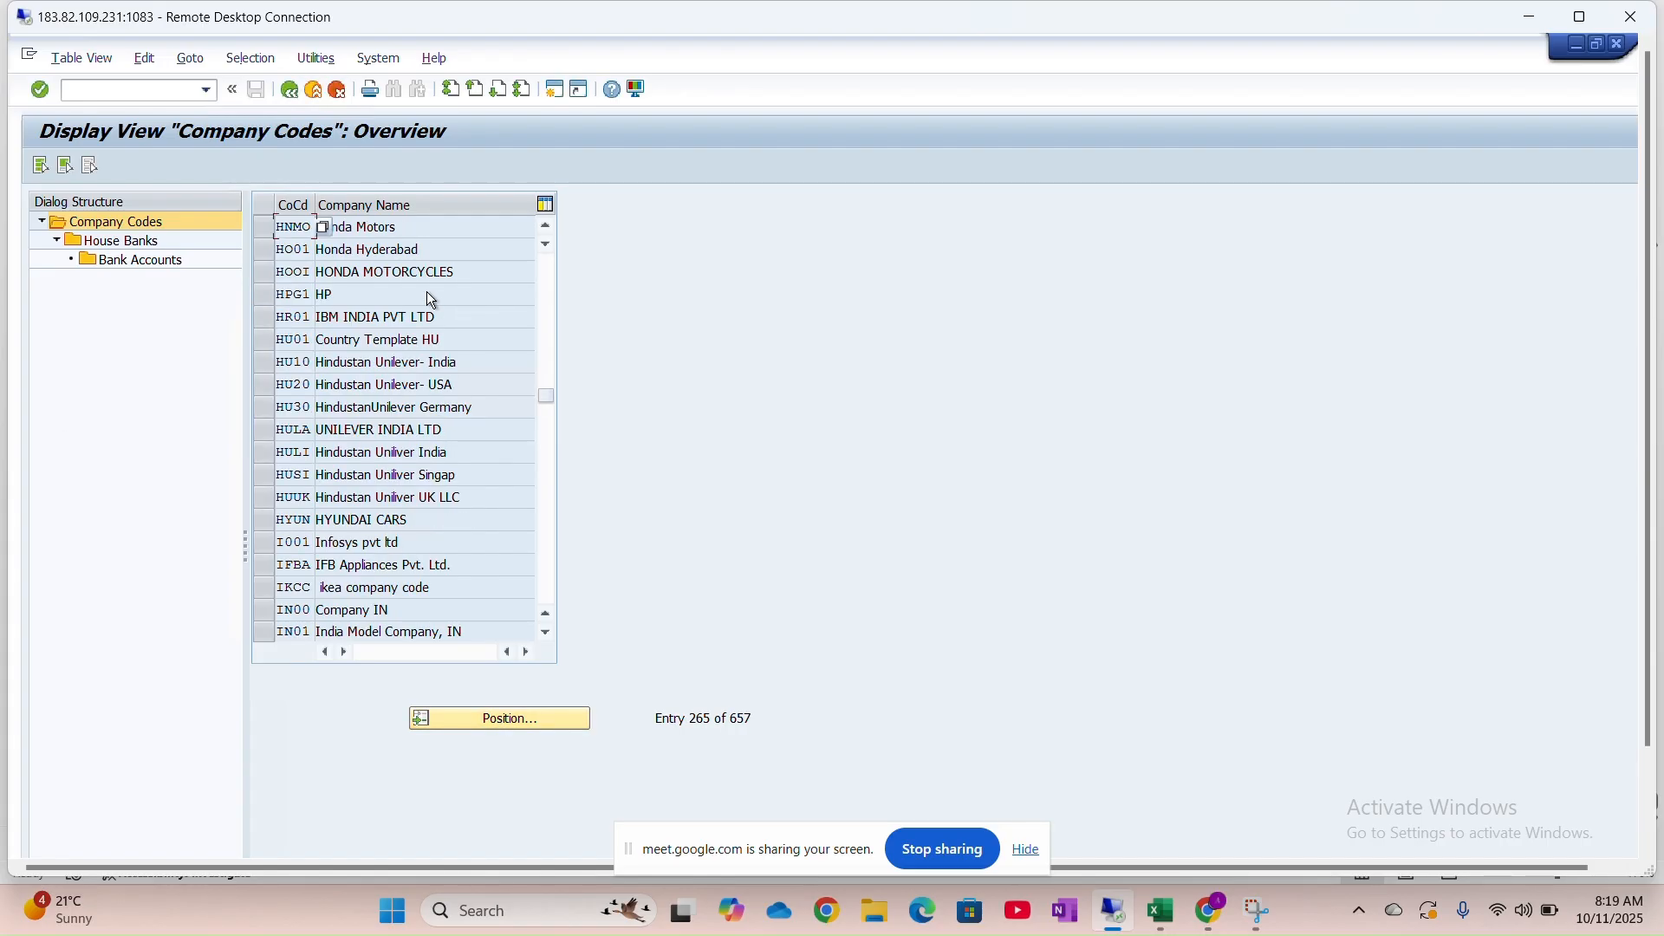
pyautogui.click(261, 231)
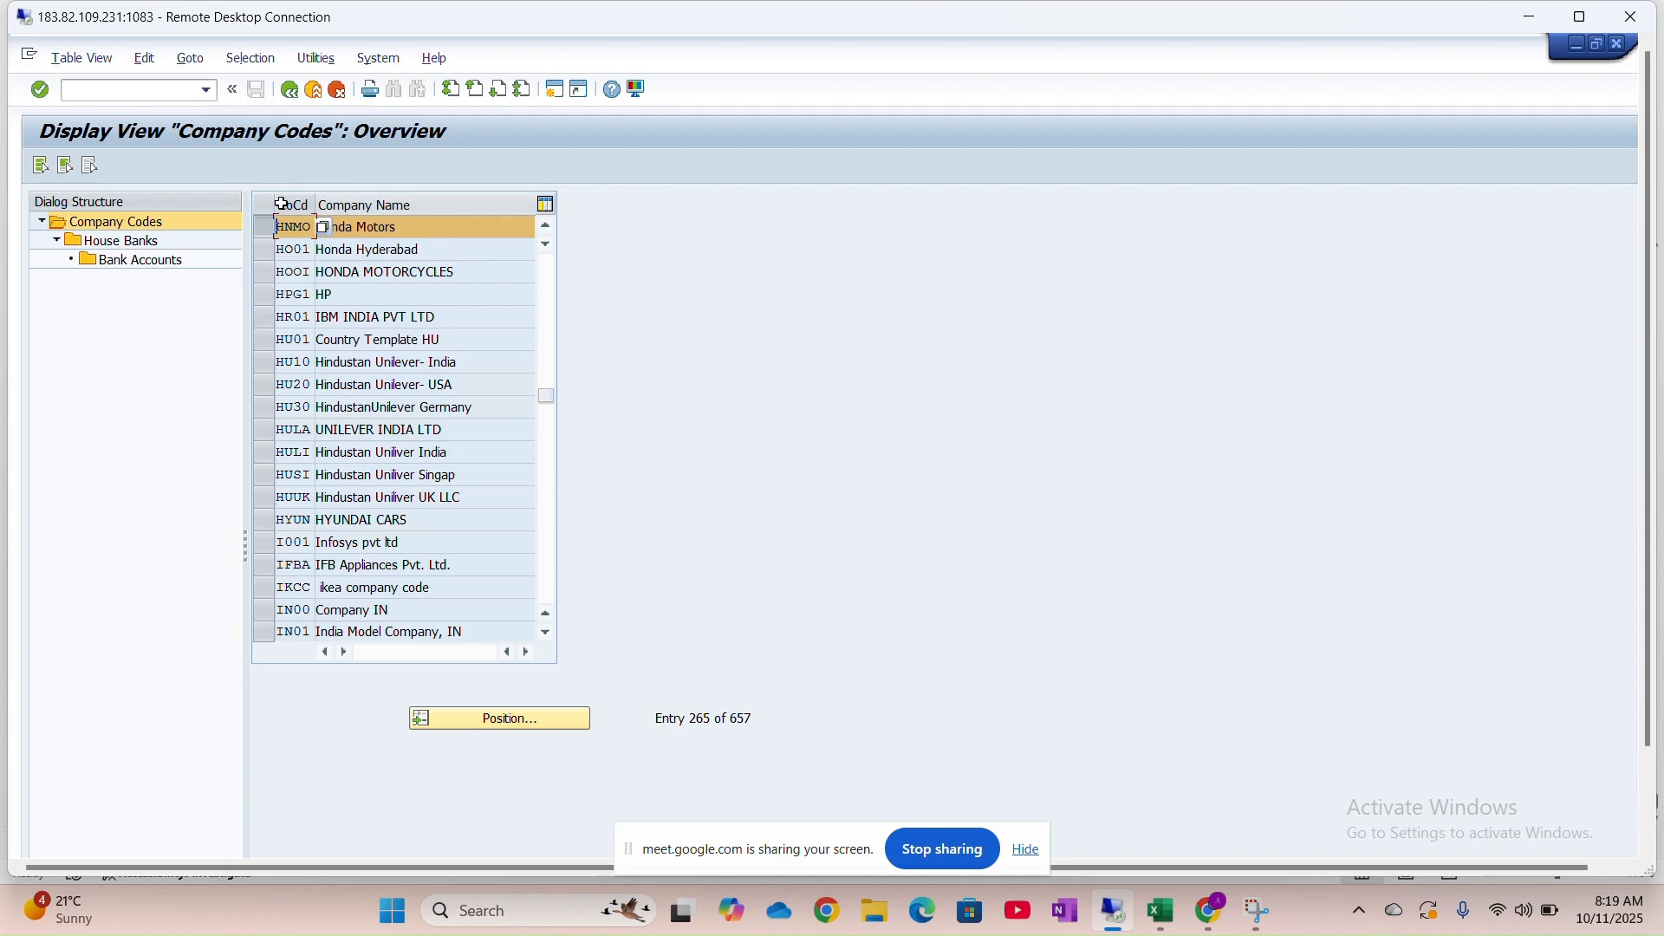
# Open House Banks for company code HNMO and start a new entry
pyautogui.doubleClick(143, 242)
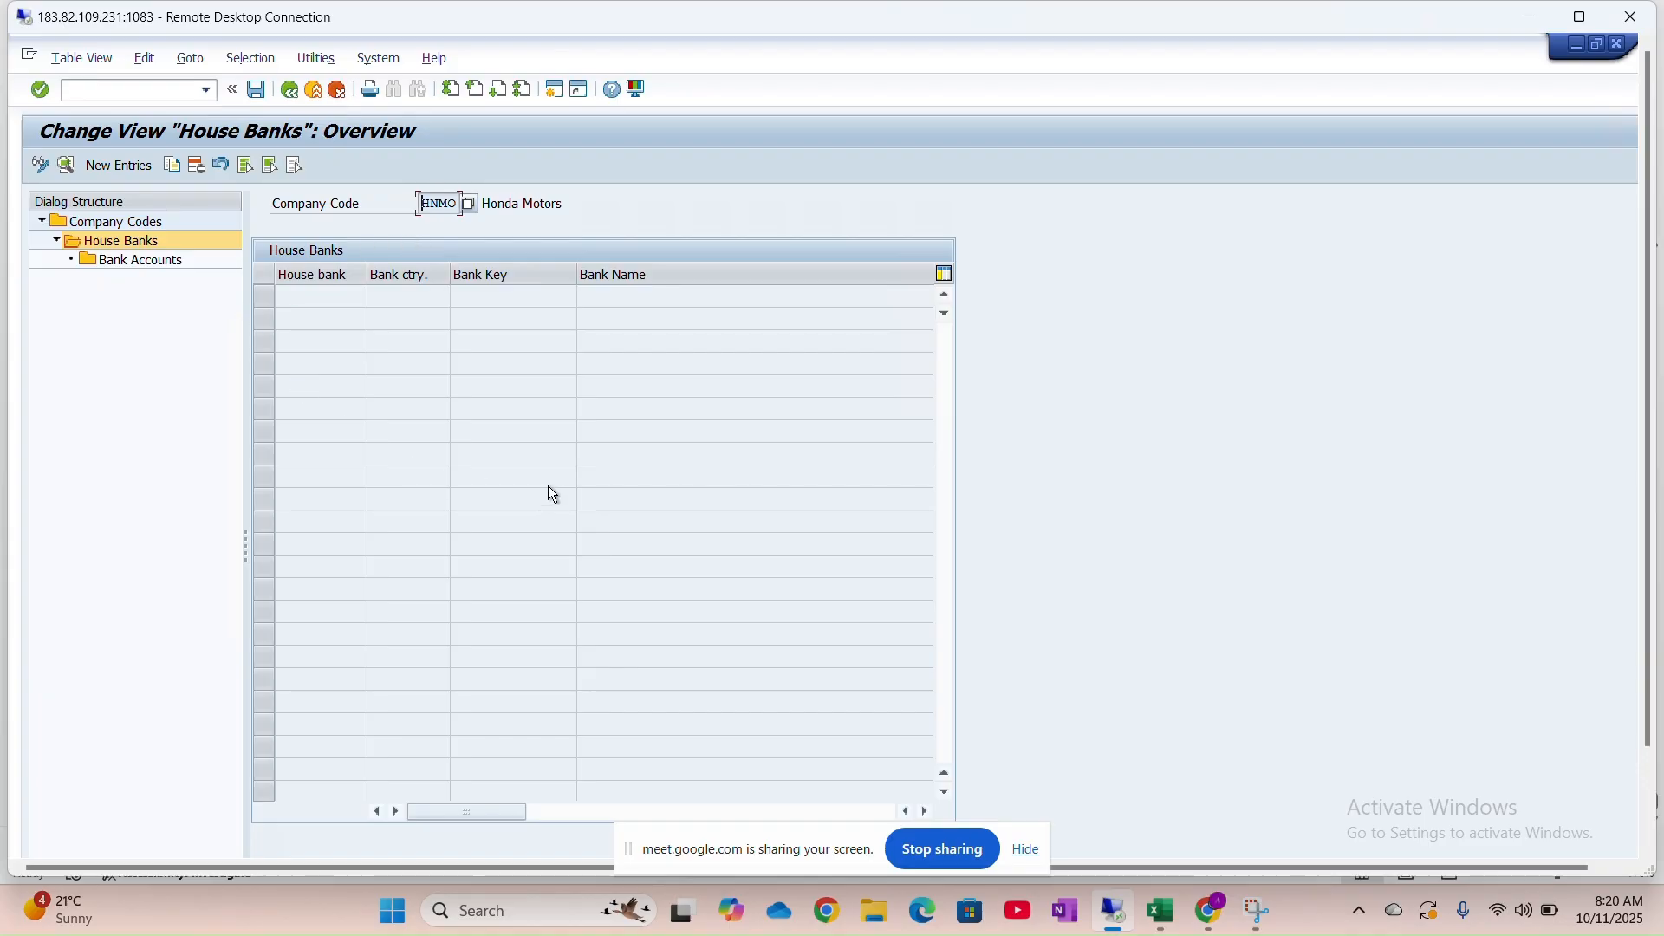
pyautogui.click(130, 164)
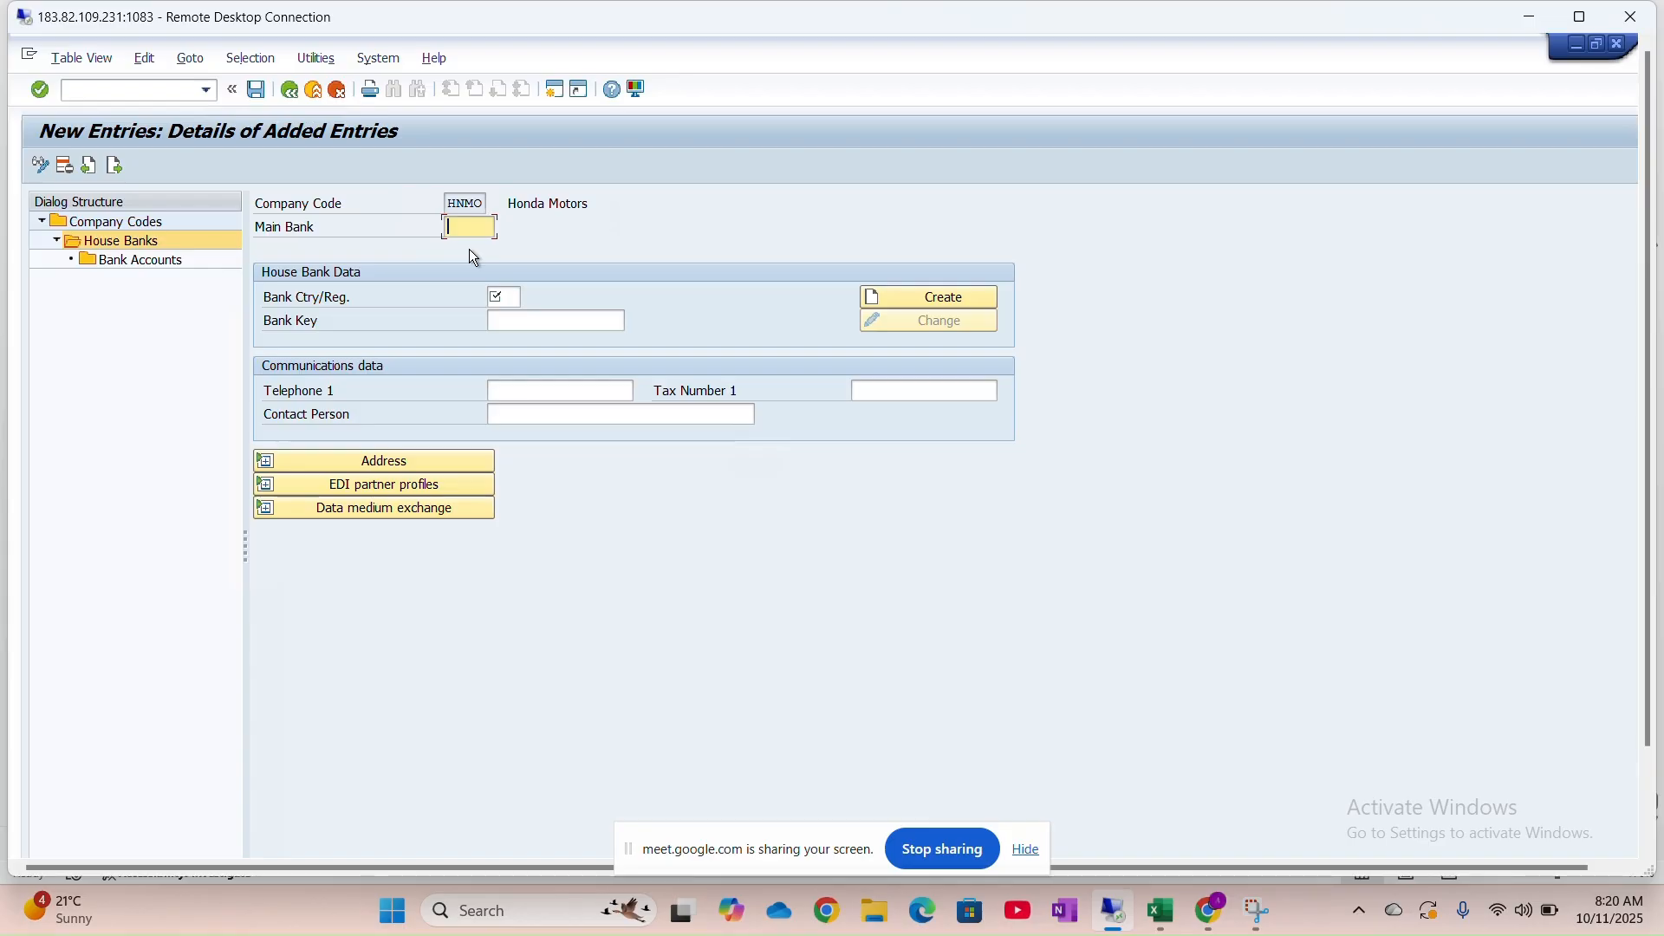
# Erase the mistyped 12 from the Main Bank field so the house bank ID reads IC01
pyautogui.write('12')
pyautogui.press('BackSpace')
pyautogui.press('BackSpace')
pyautogui.press('BackSpace')
pyautogui.press('BackSpace')
# Set the bank country/region to IN
pyautogui.click(518, 295)
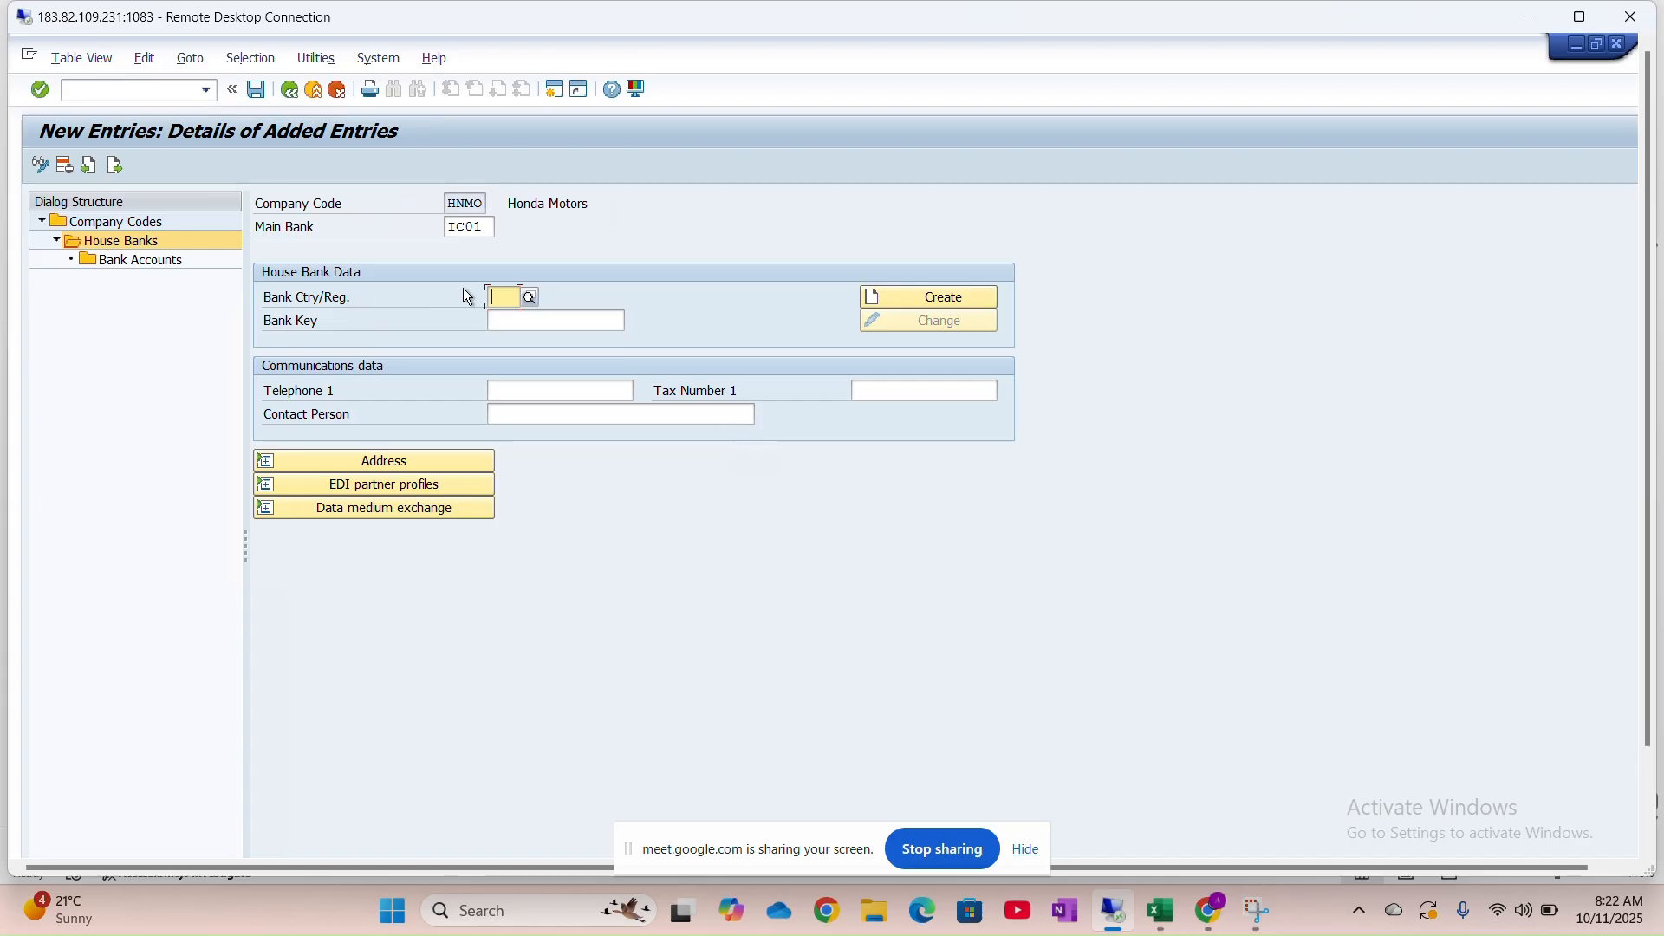
pyautogui.write('IN')
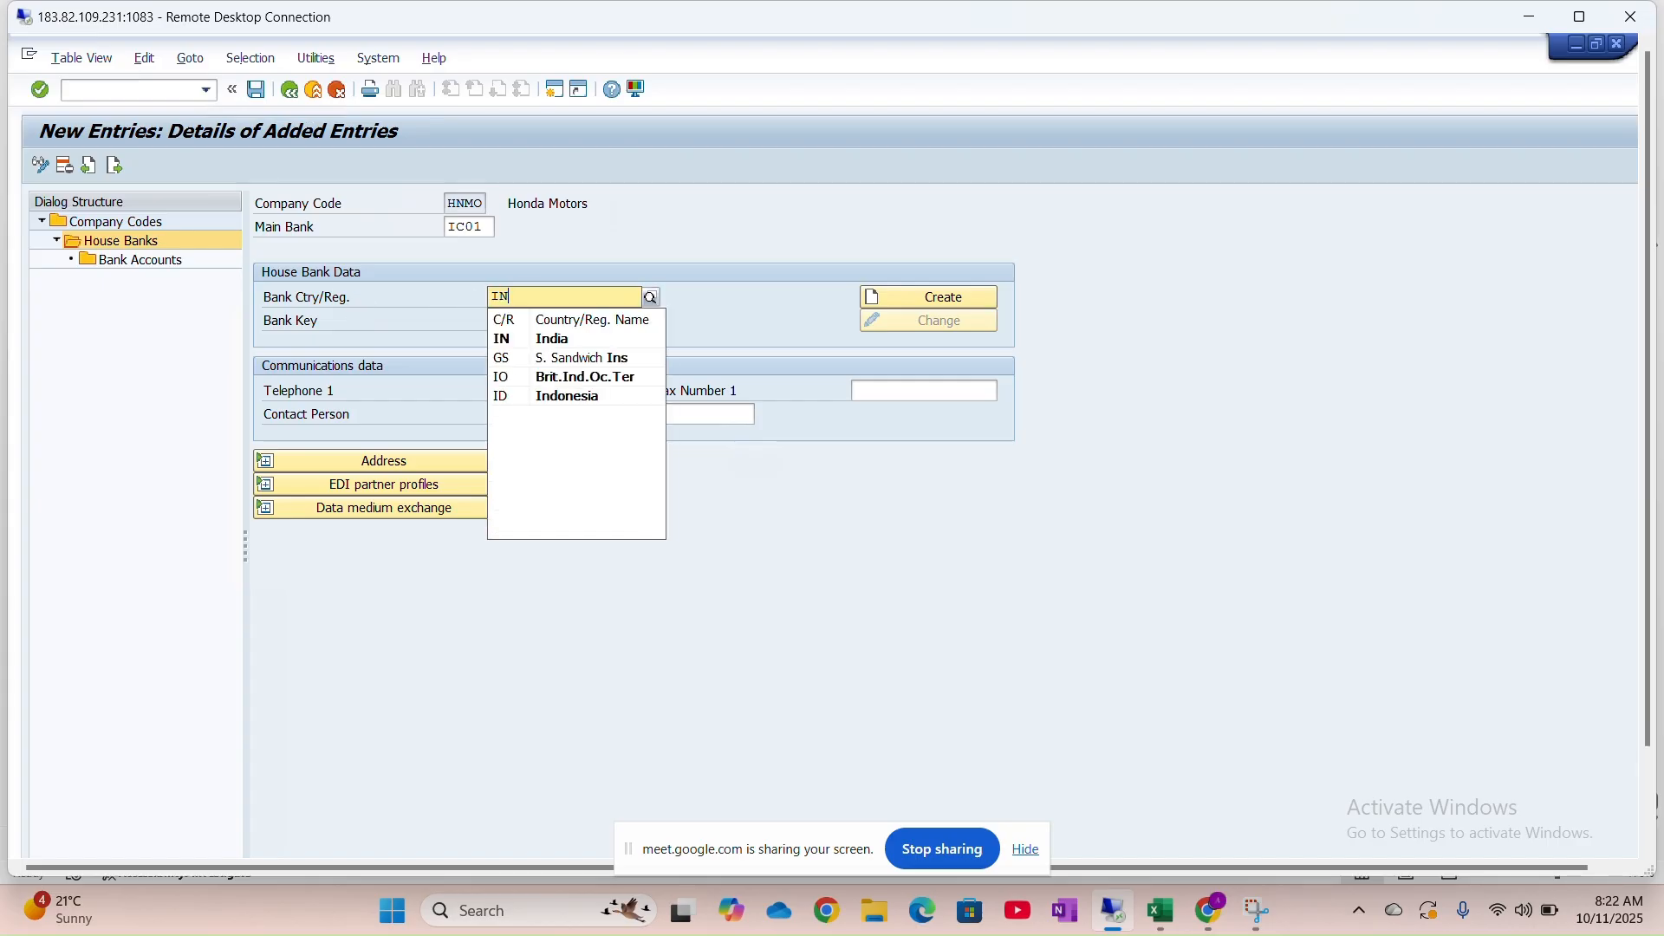
pyautogui.press('Return')
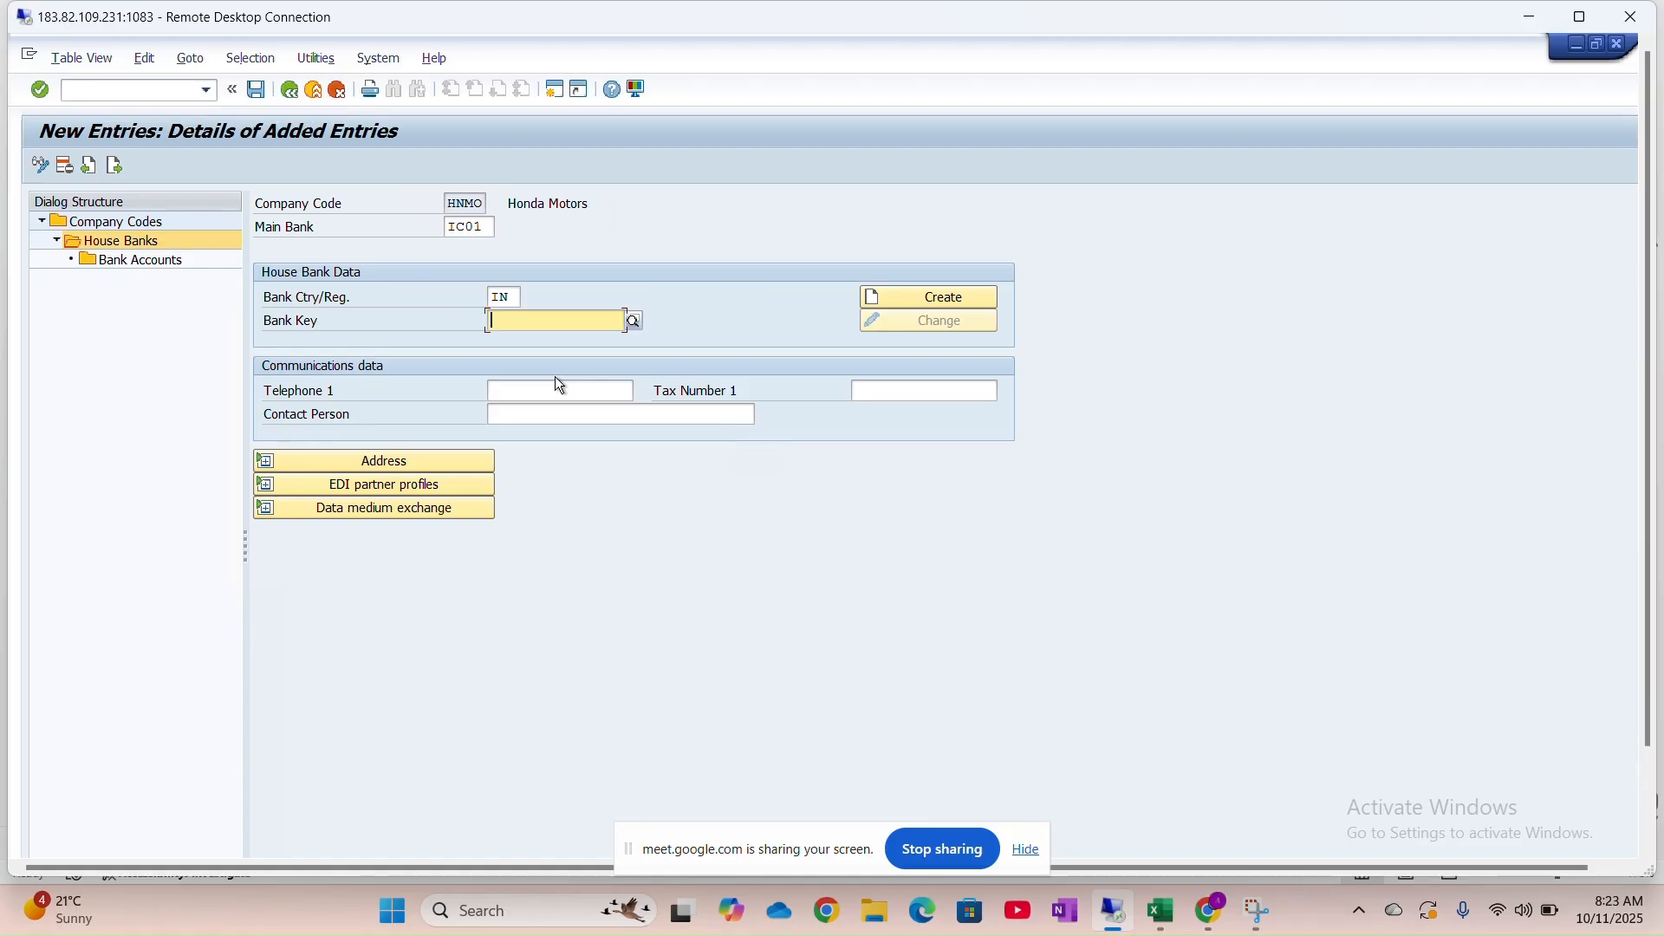
# Enter bank key ICIC000895 after checking the IFSC in the Excel notes
pyautogui.write('ICIC000')
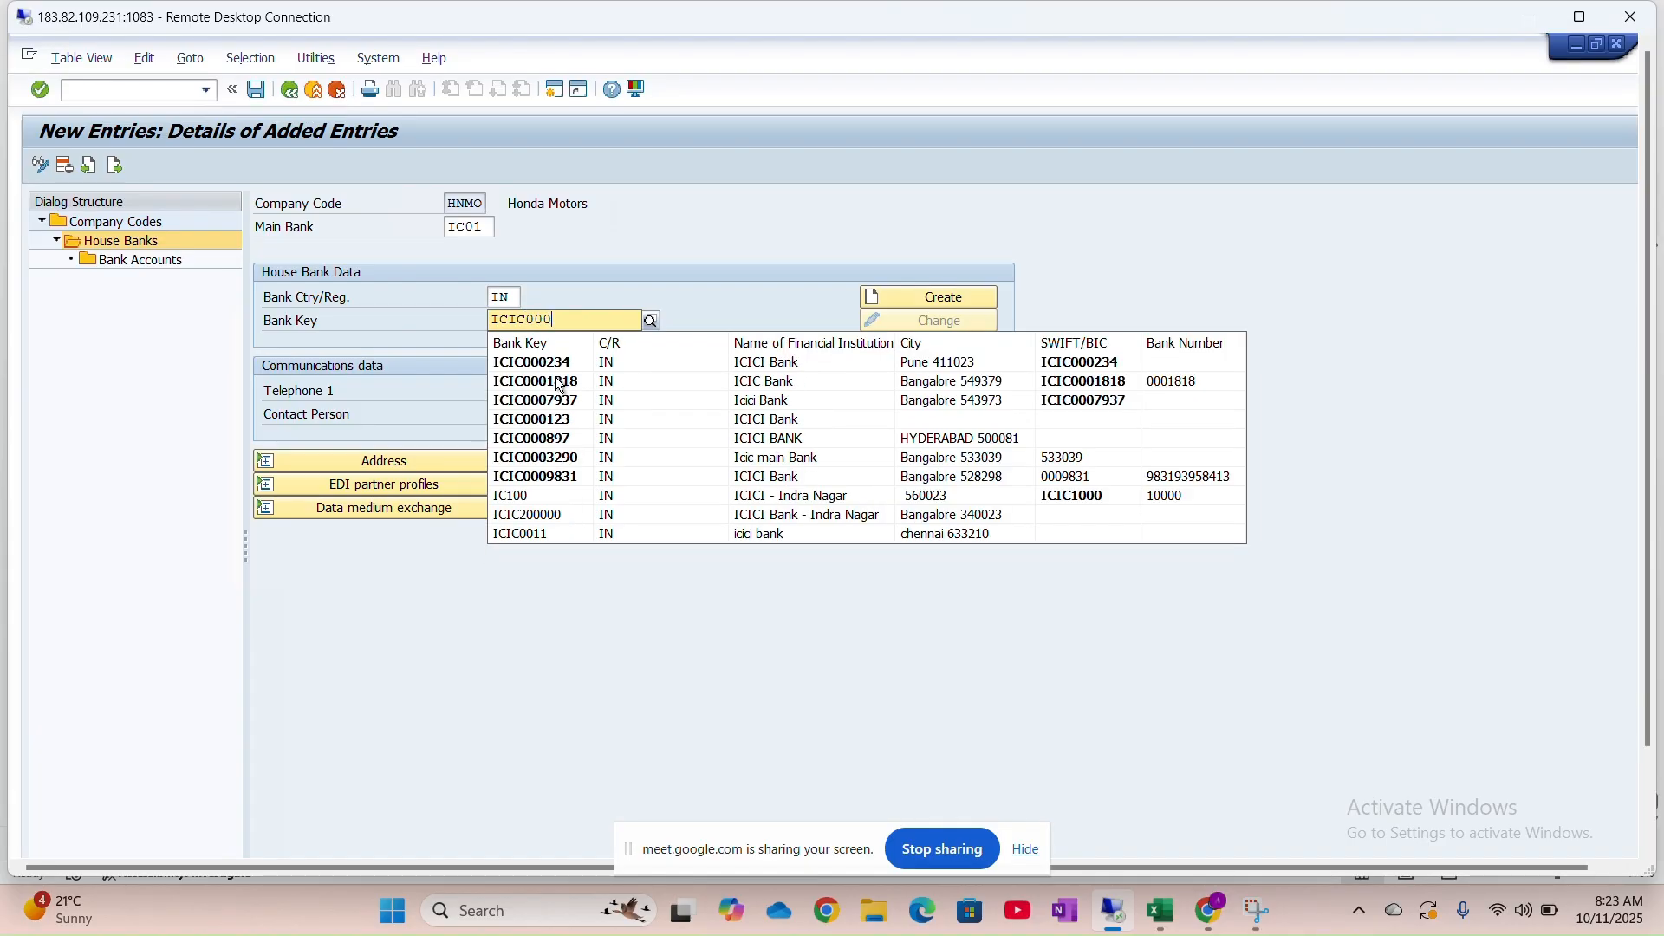
pyautogui.hotkey('alt', 'Tab')
pyautogui.scroll(4, 561, 437)
pyautogui.scroll(5, 563, 441)
pyautogui.scroll(-2, 483, 486)
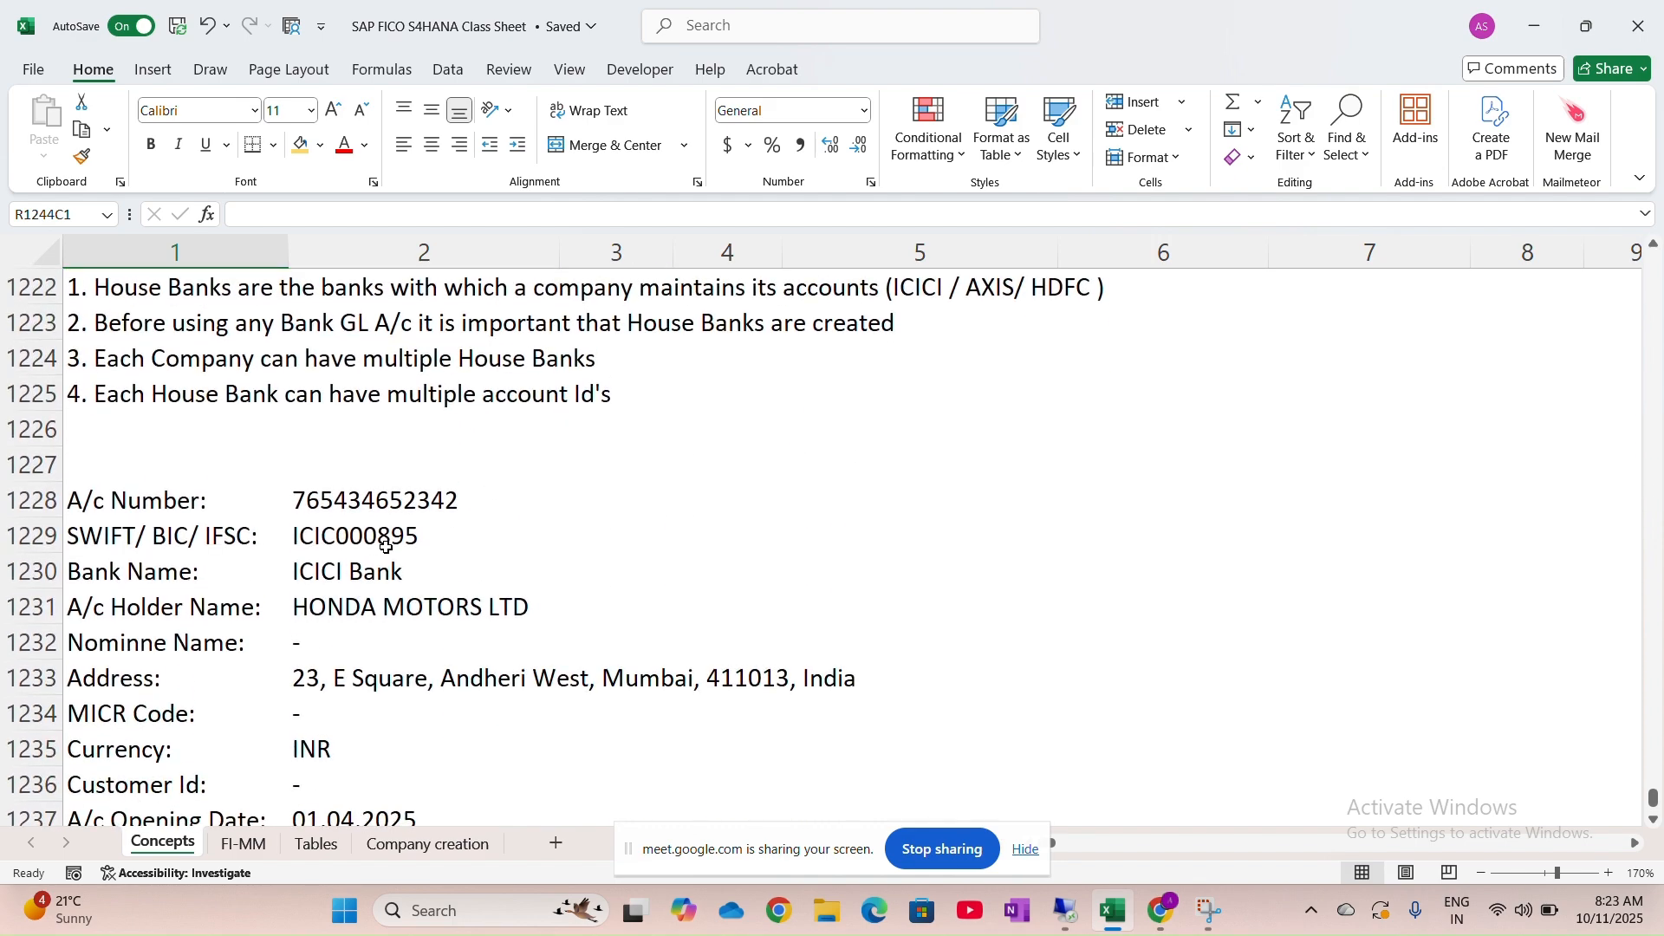
pyautogui.hotkey('alt', 'Tab')
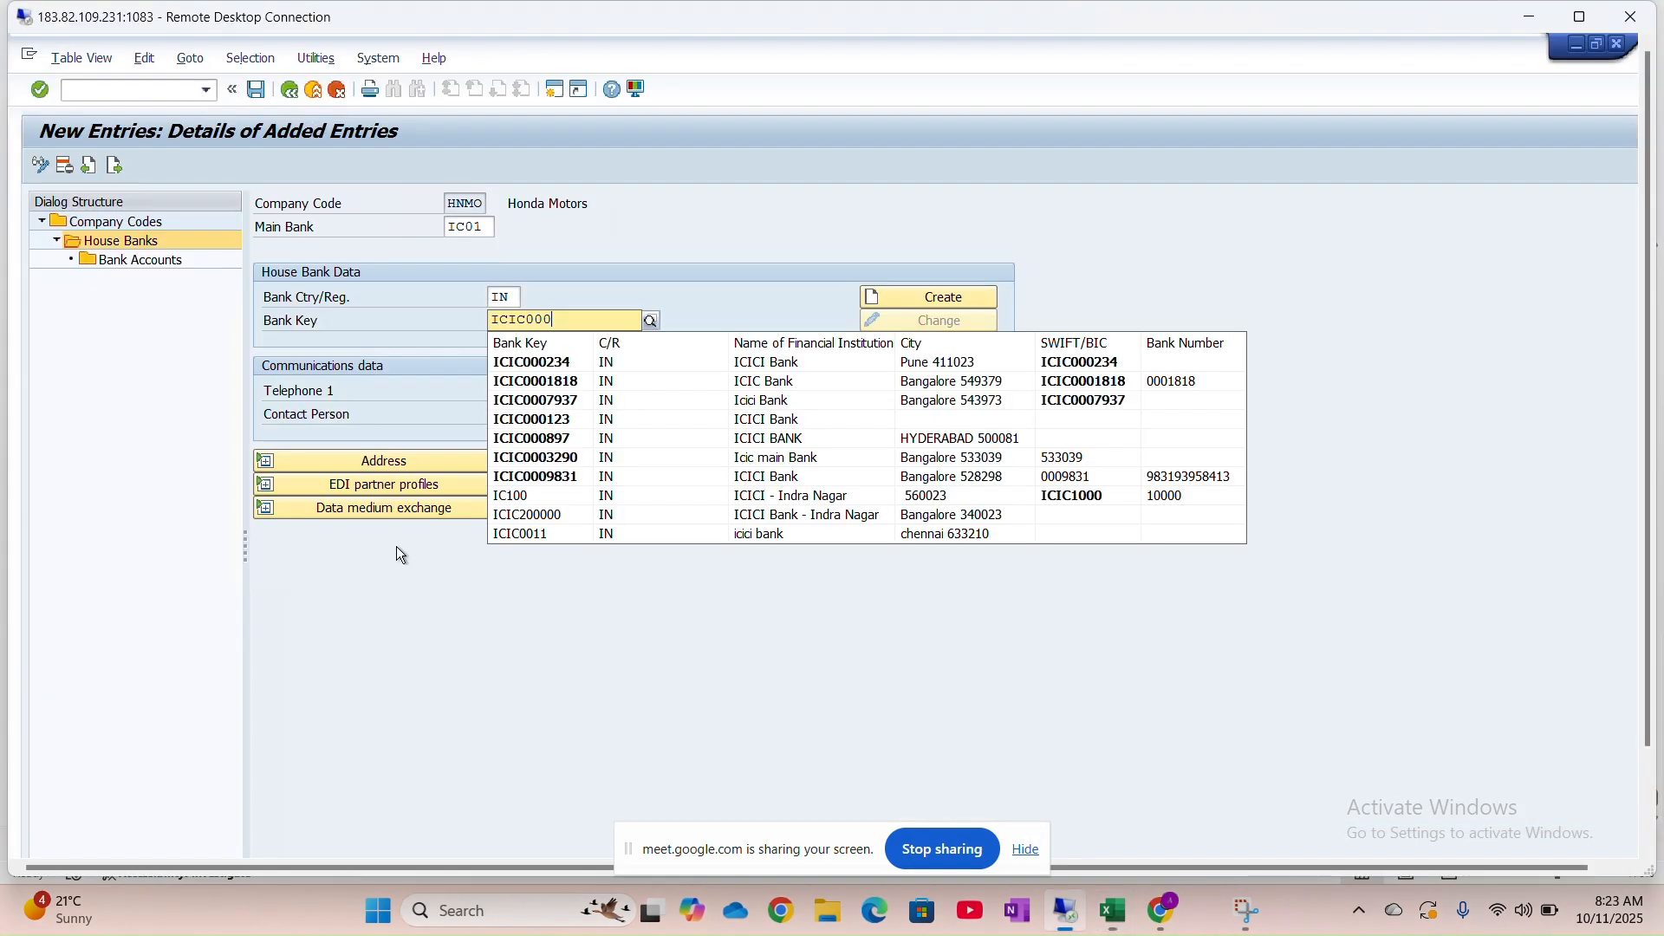
pyautogui.write('895')
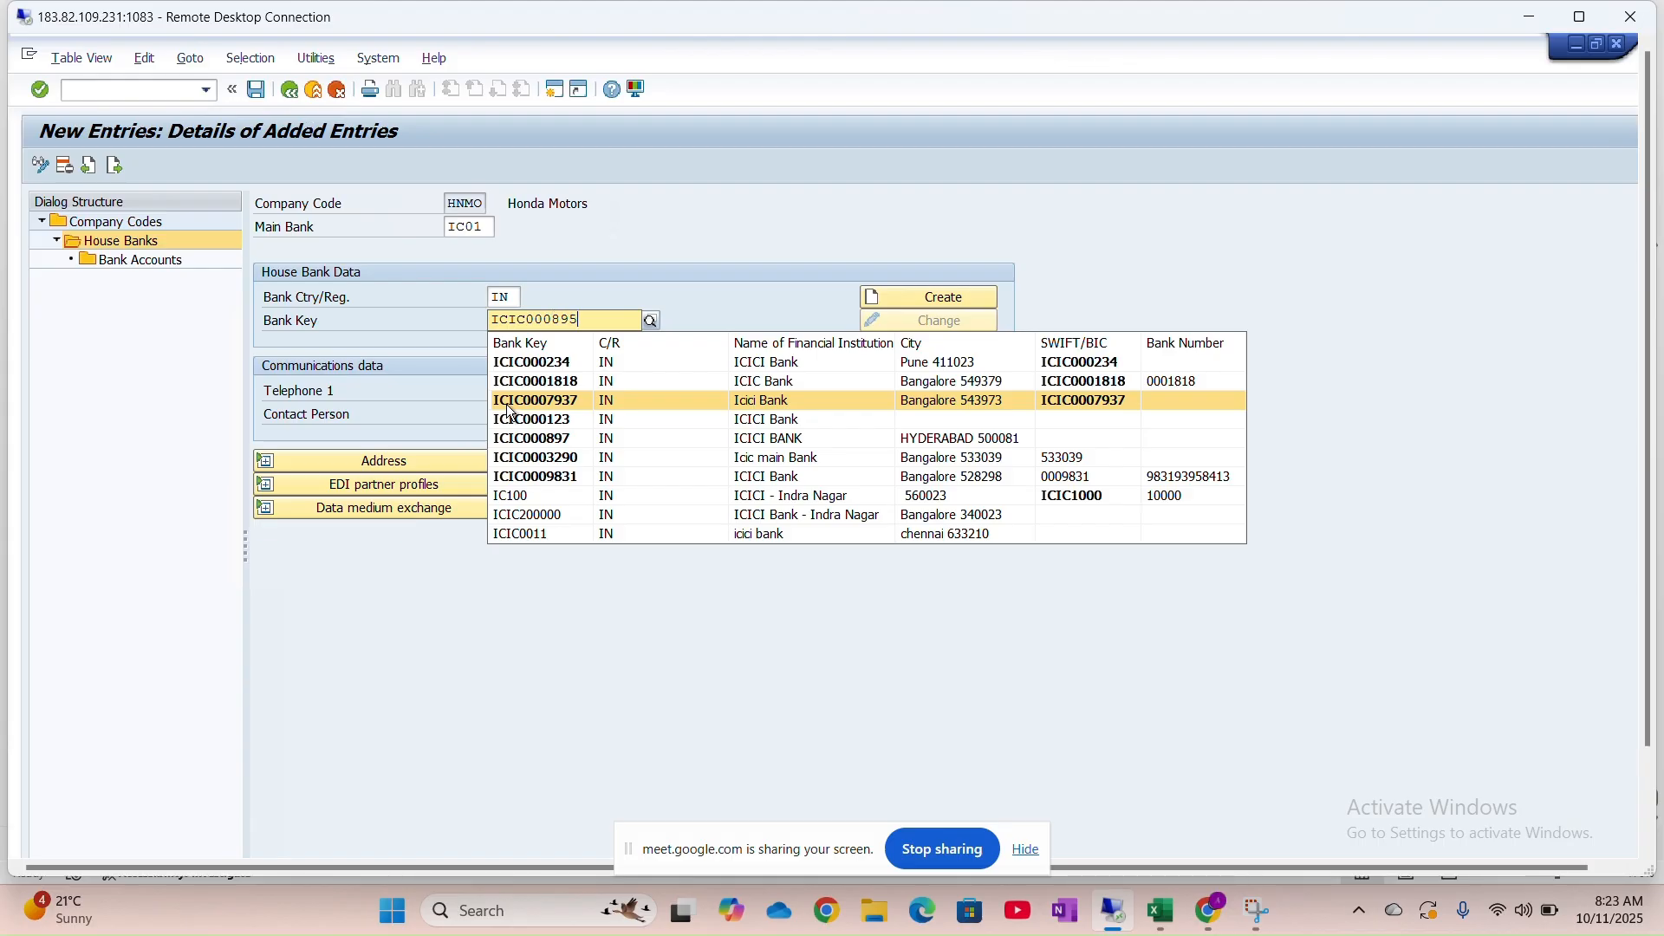
pyautogui.click(569, 519)
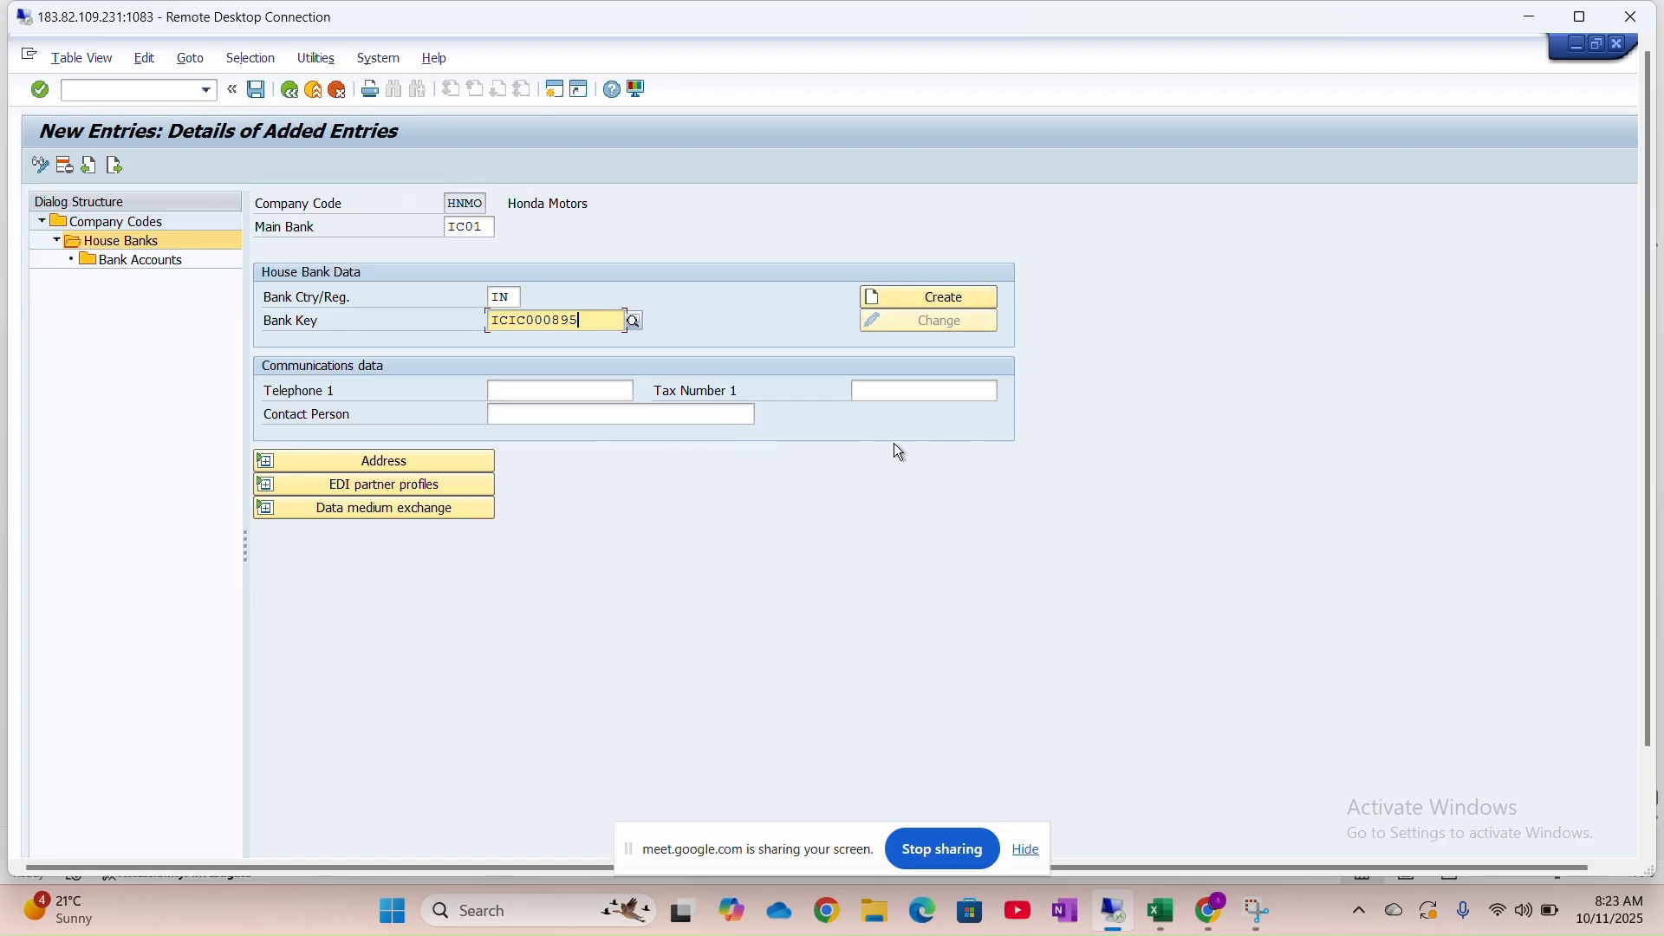
pyautogui.click(581, 394)
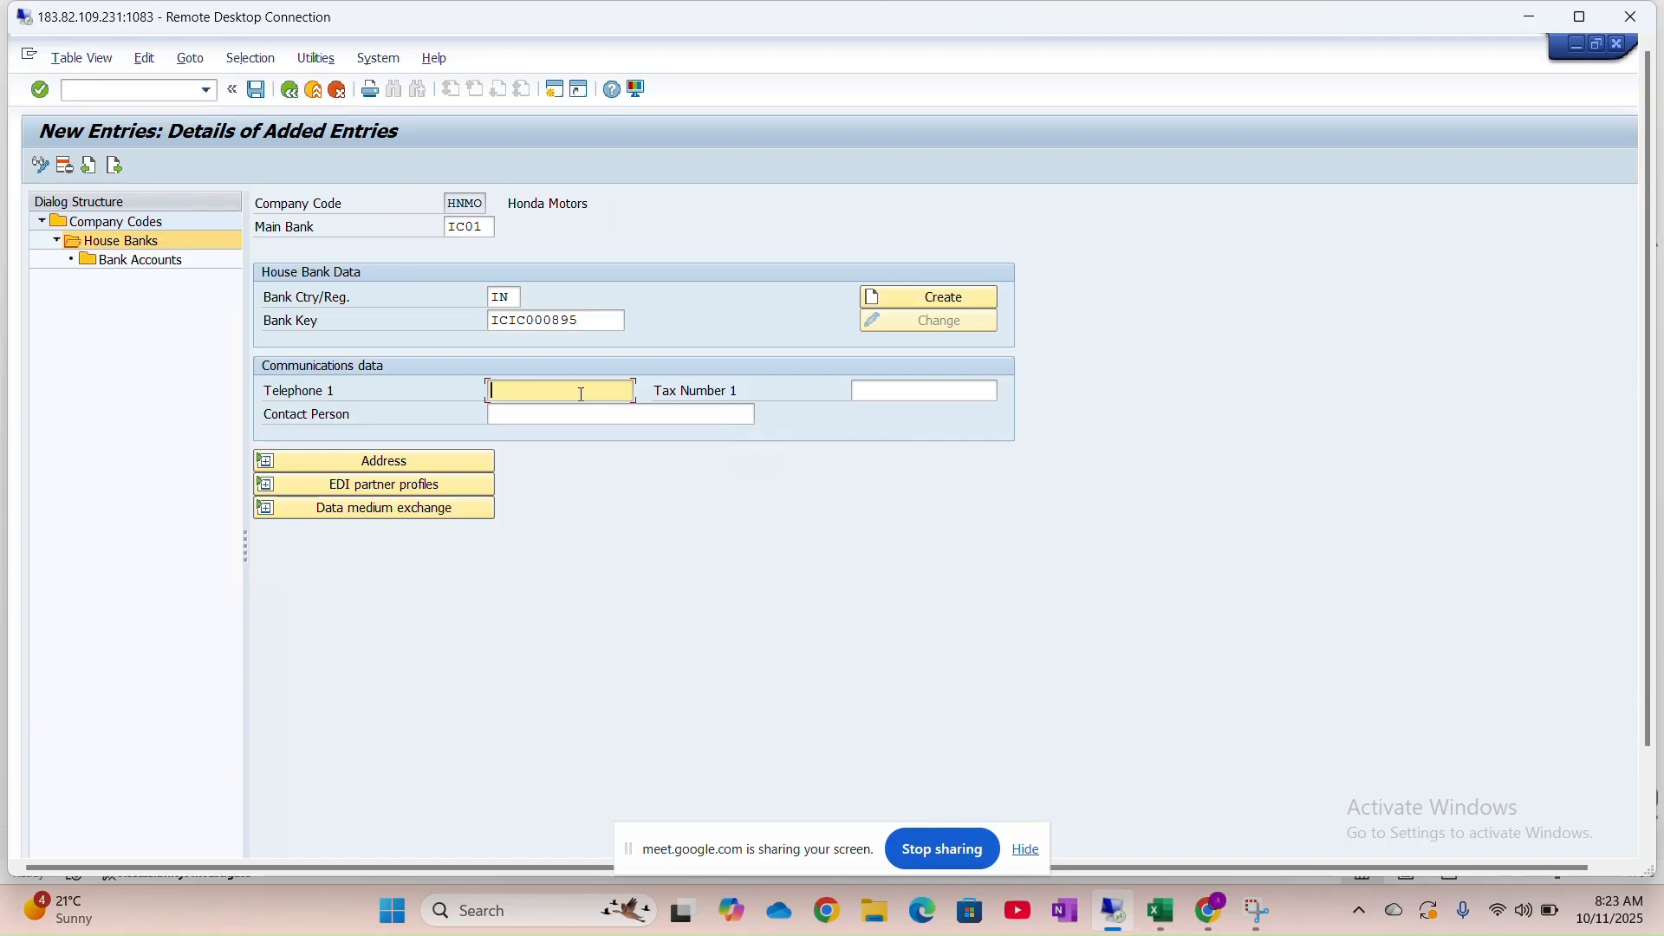
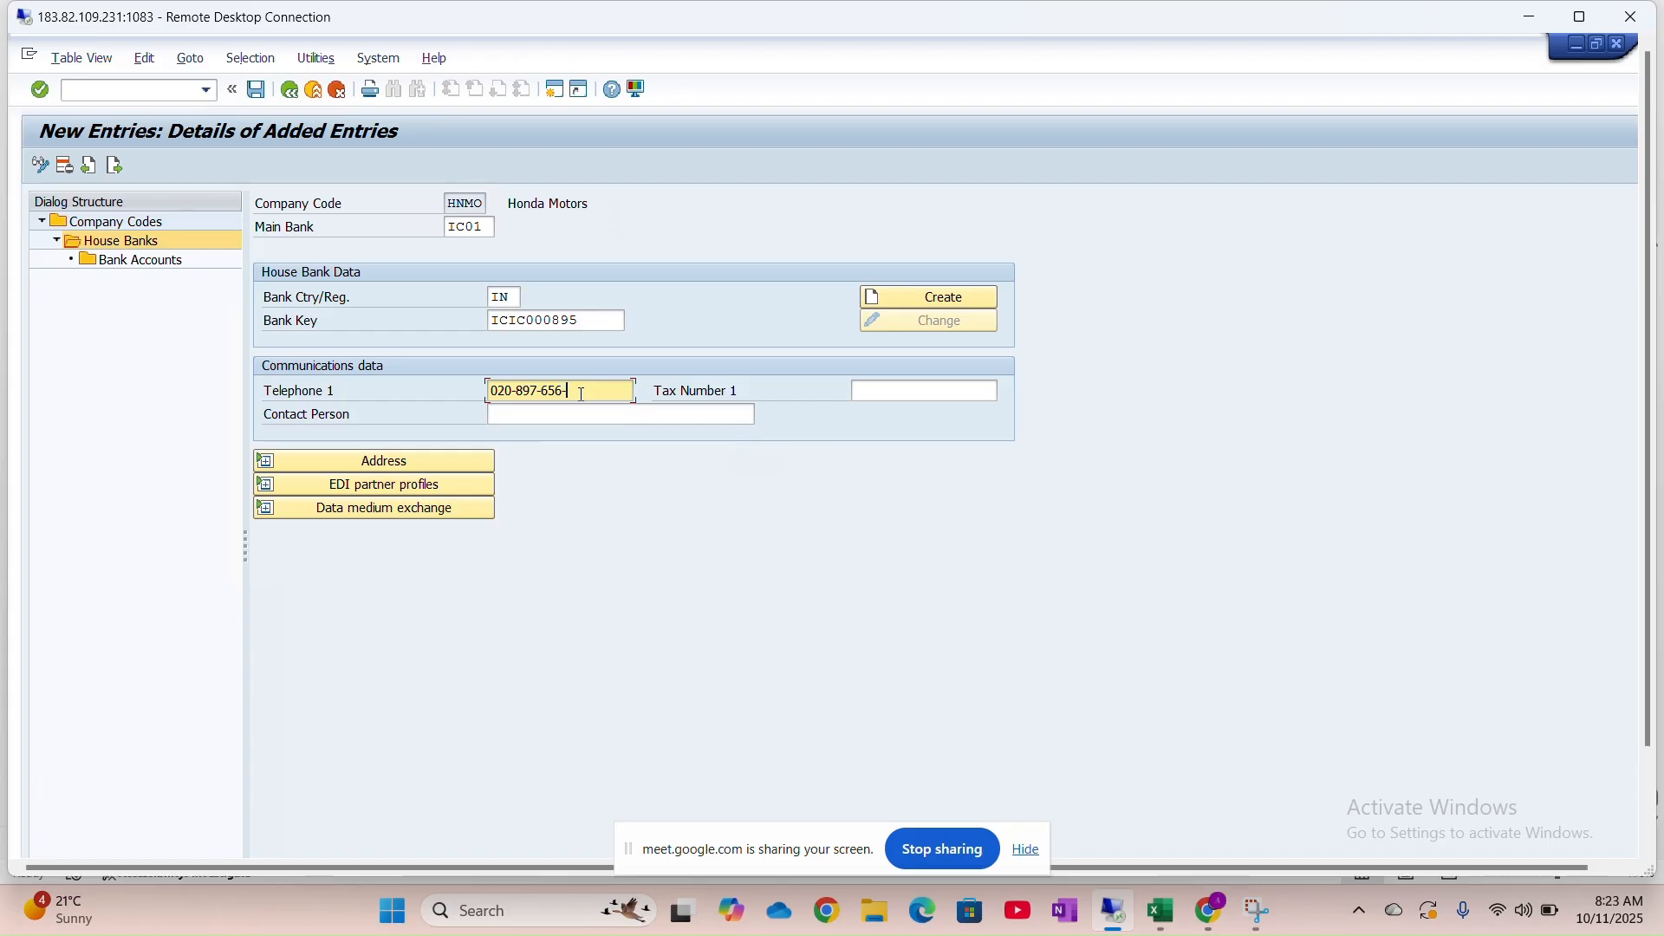
pyautogui.click(672, 417)
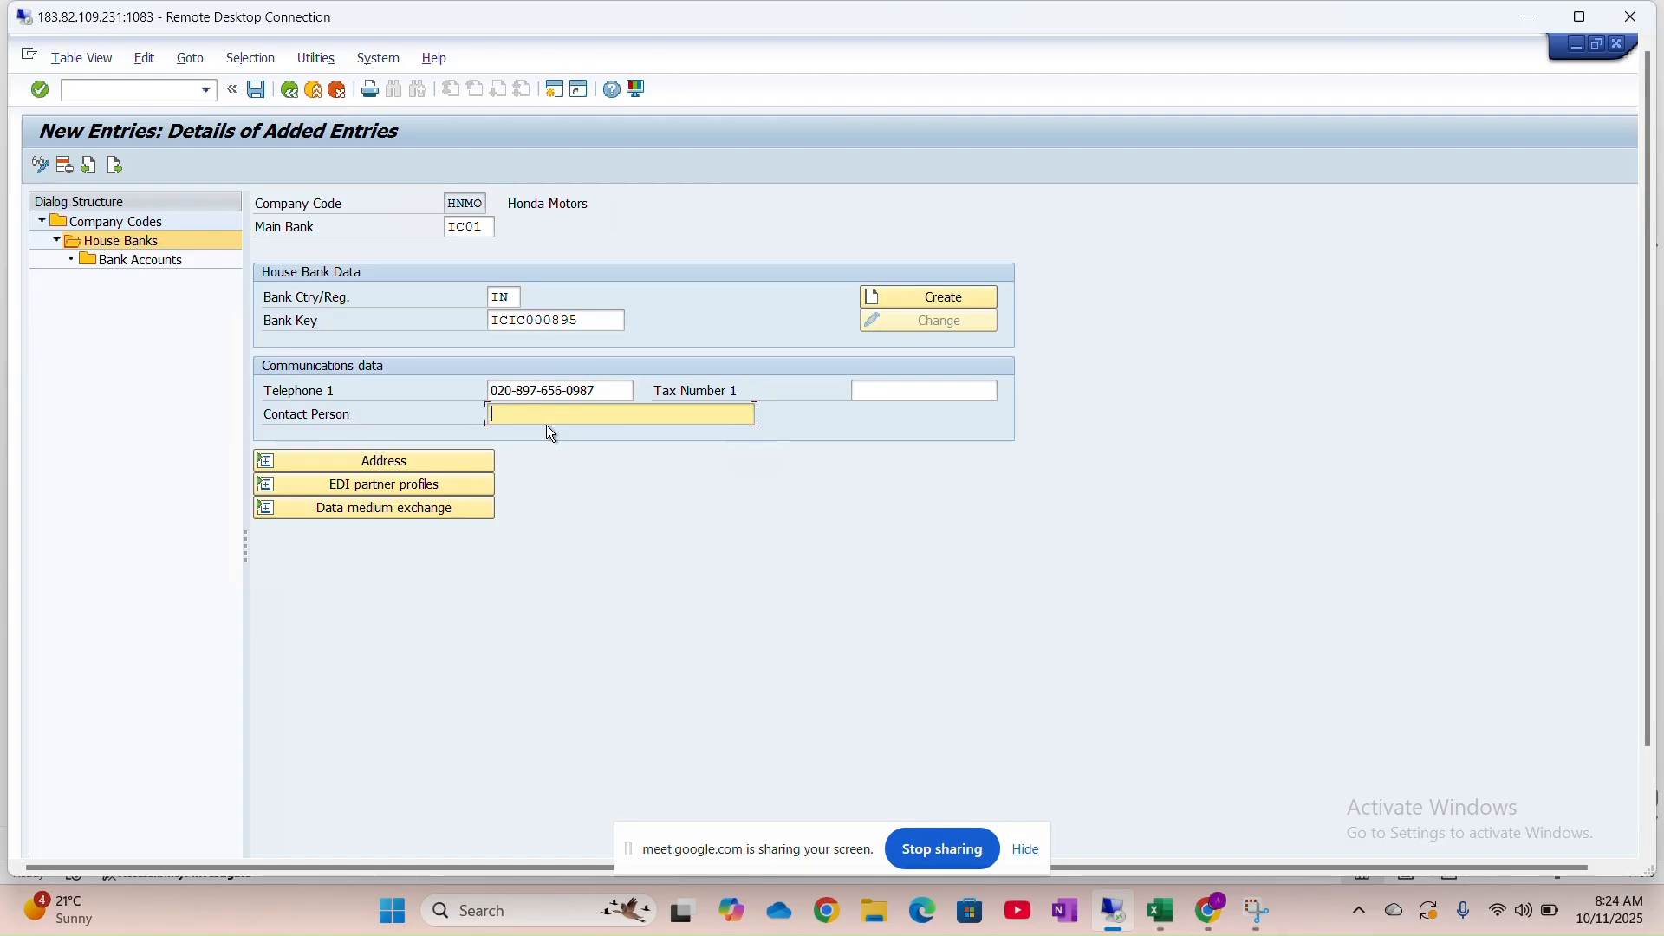
pyautogui.write('Ja')
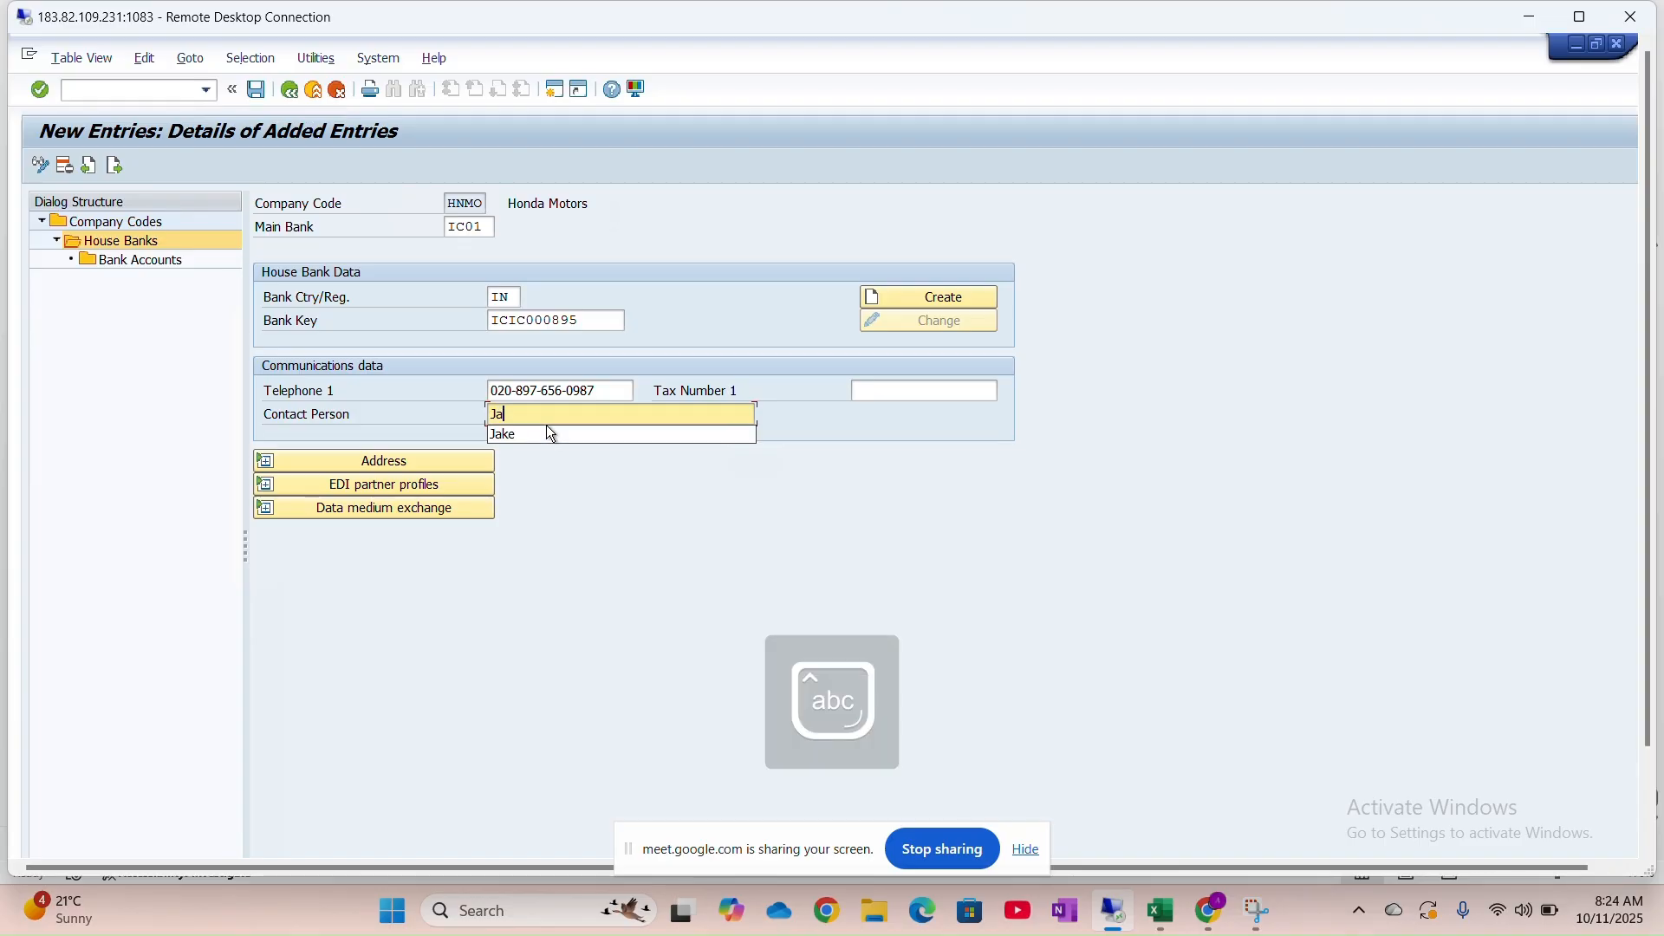
pyautogui.write('ke')
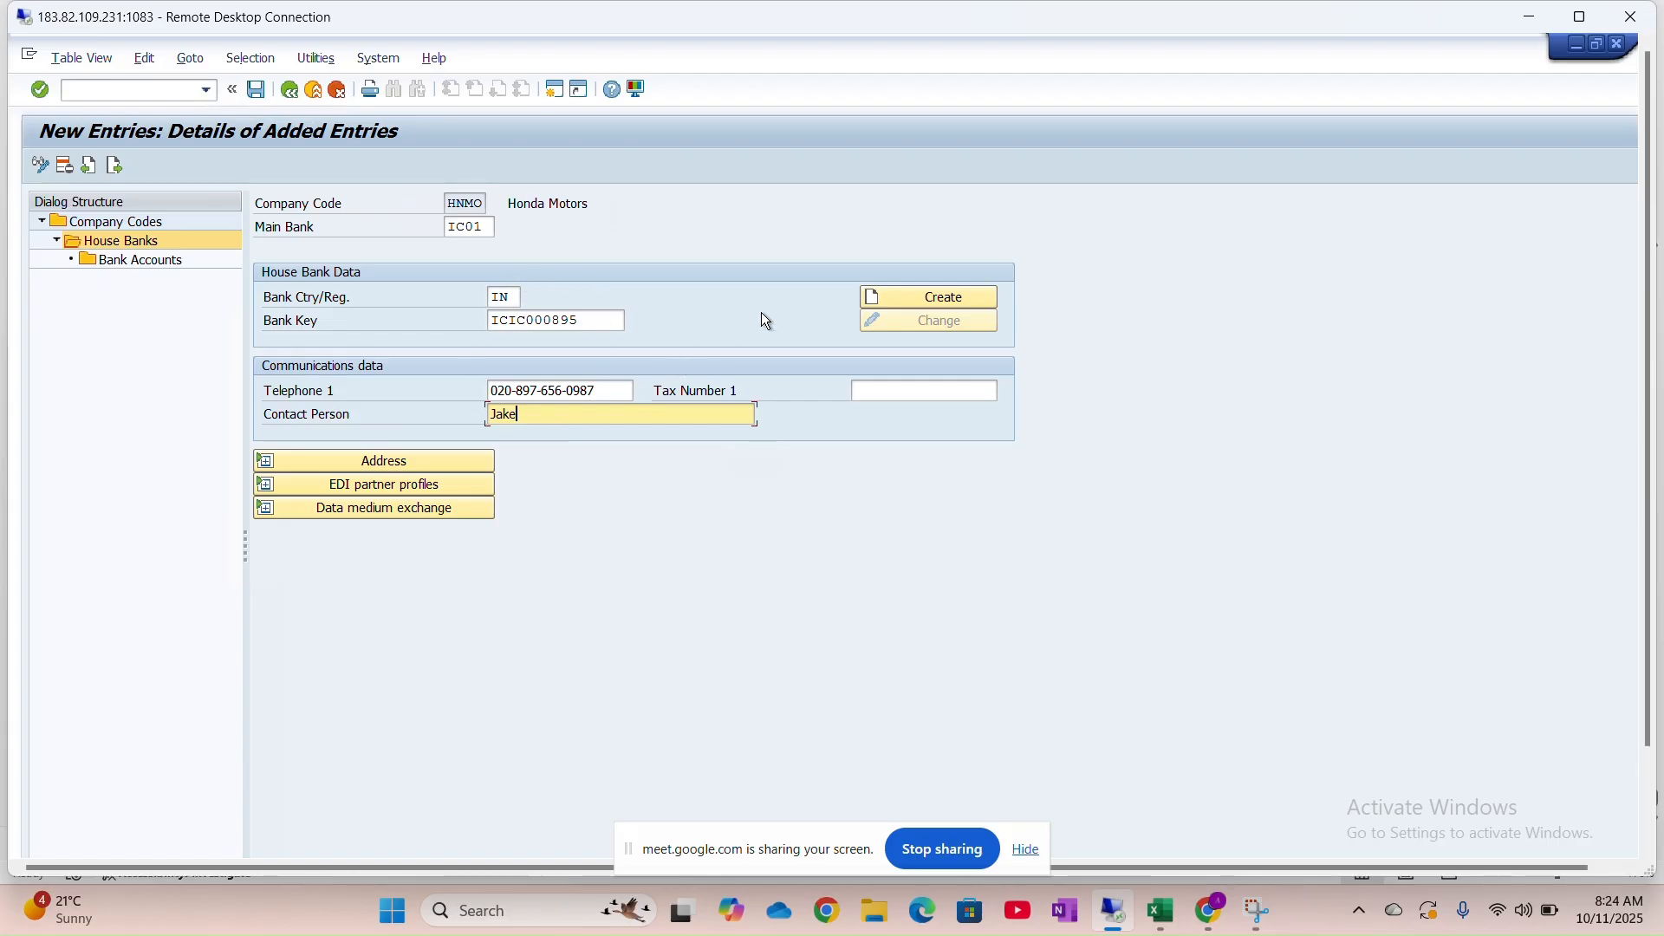
pyautogui.click(917, 298)
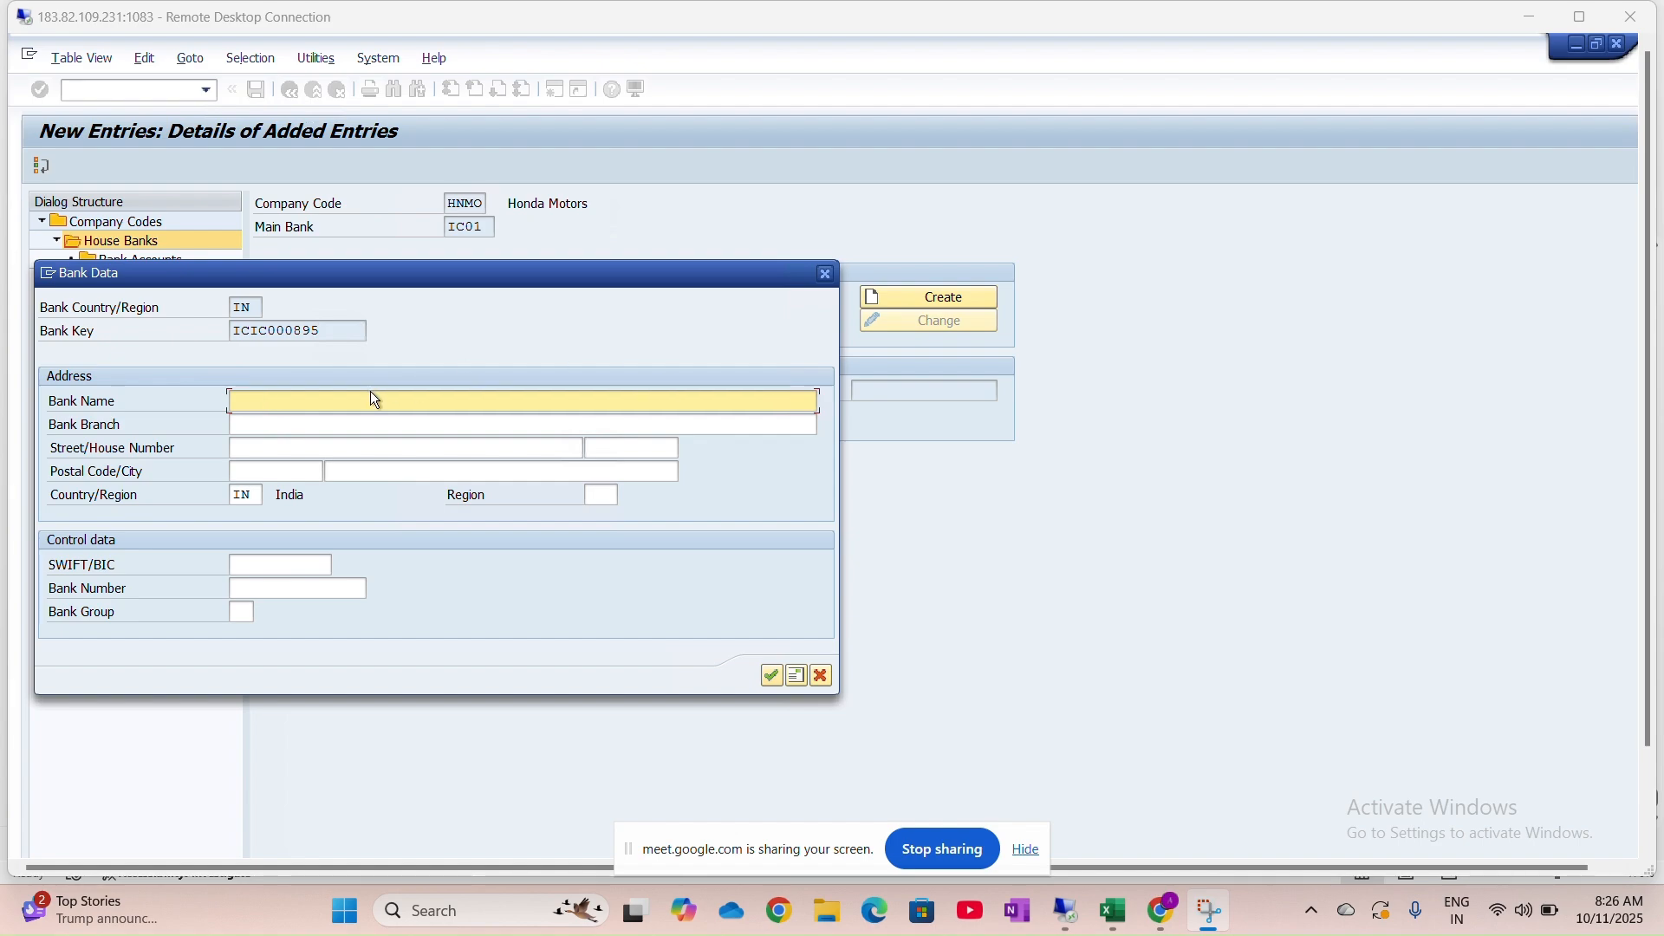
# Enter bank name ICICI Bank and bank branch Andheri West
pyautogui.click(331, 405)
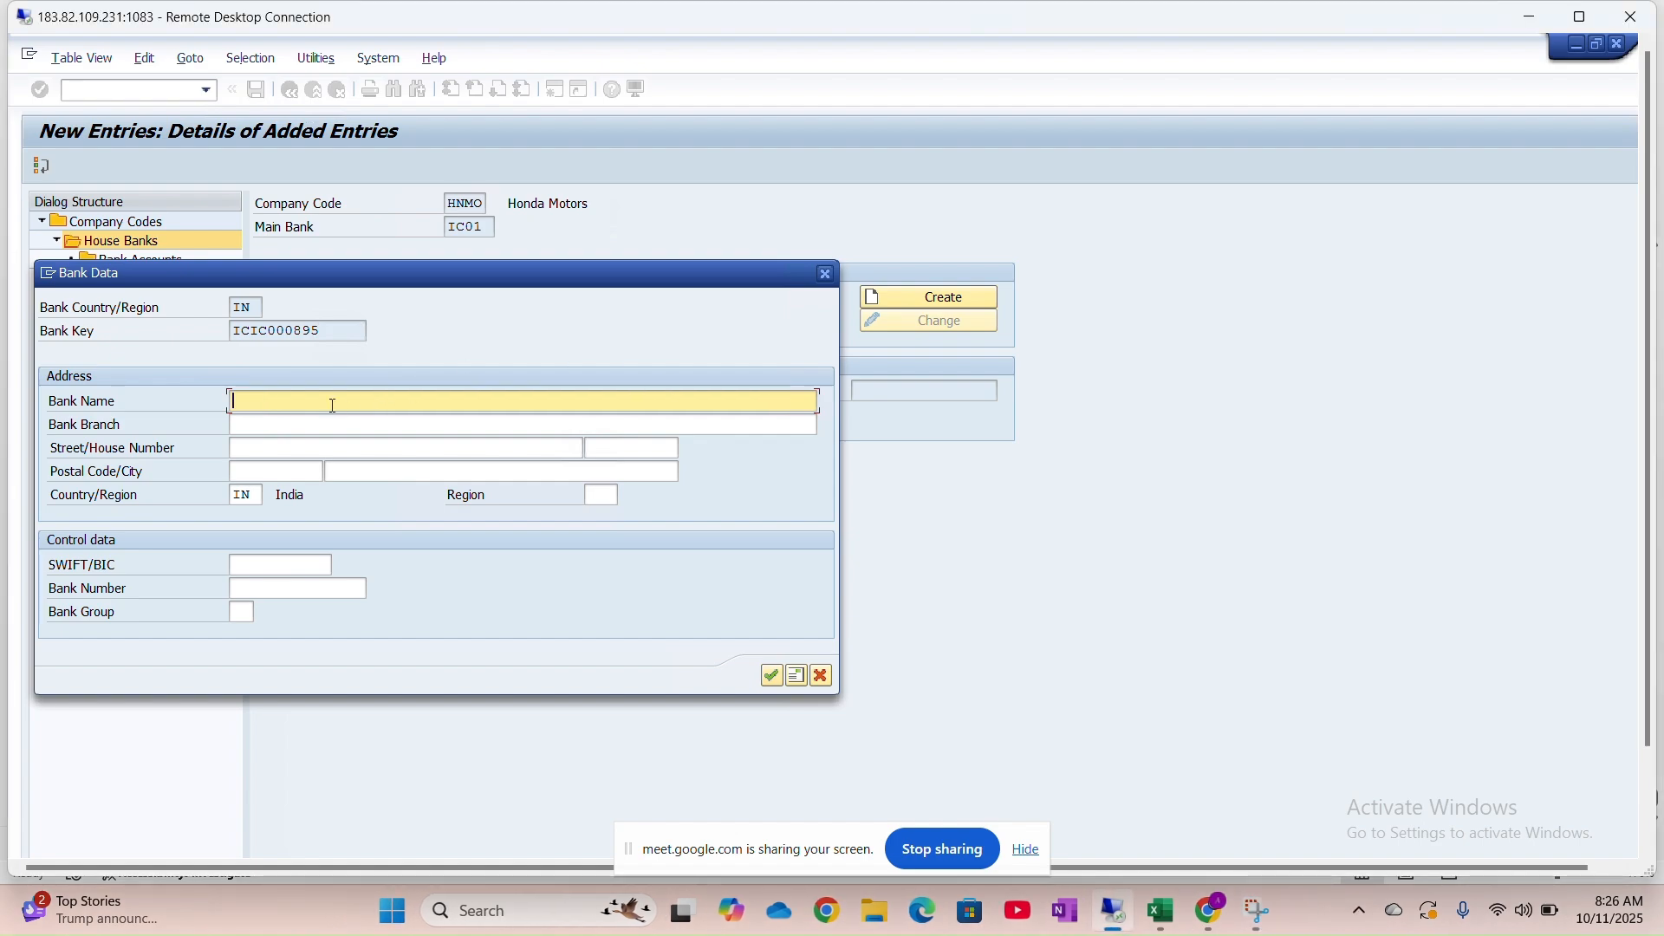
pyautogui.press('capslock')
pyautogui.write('I')
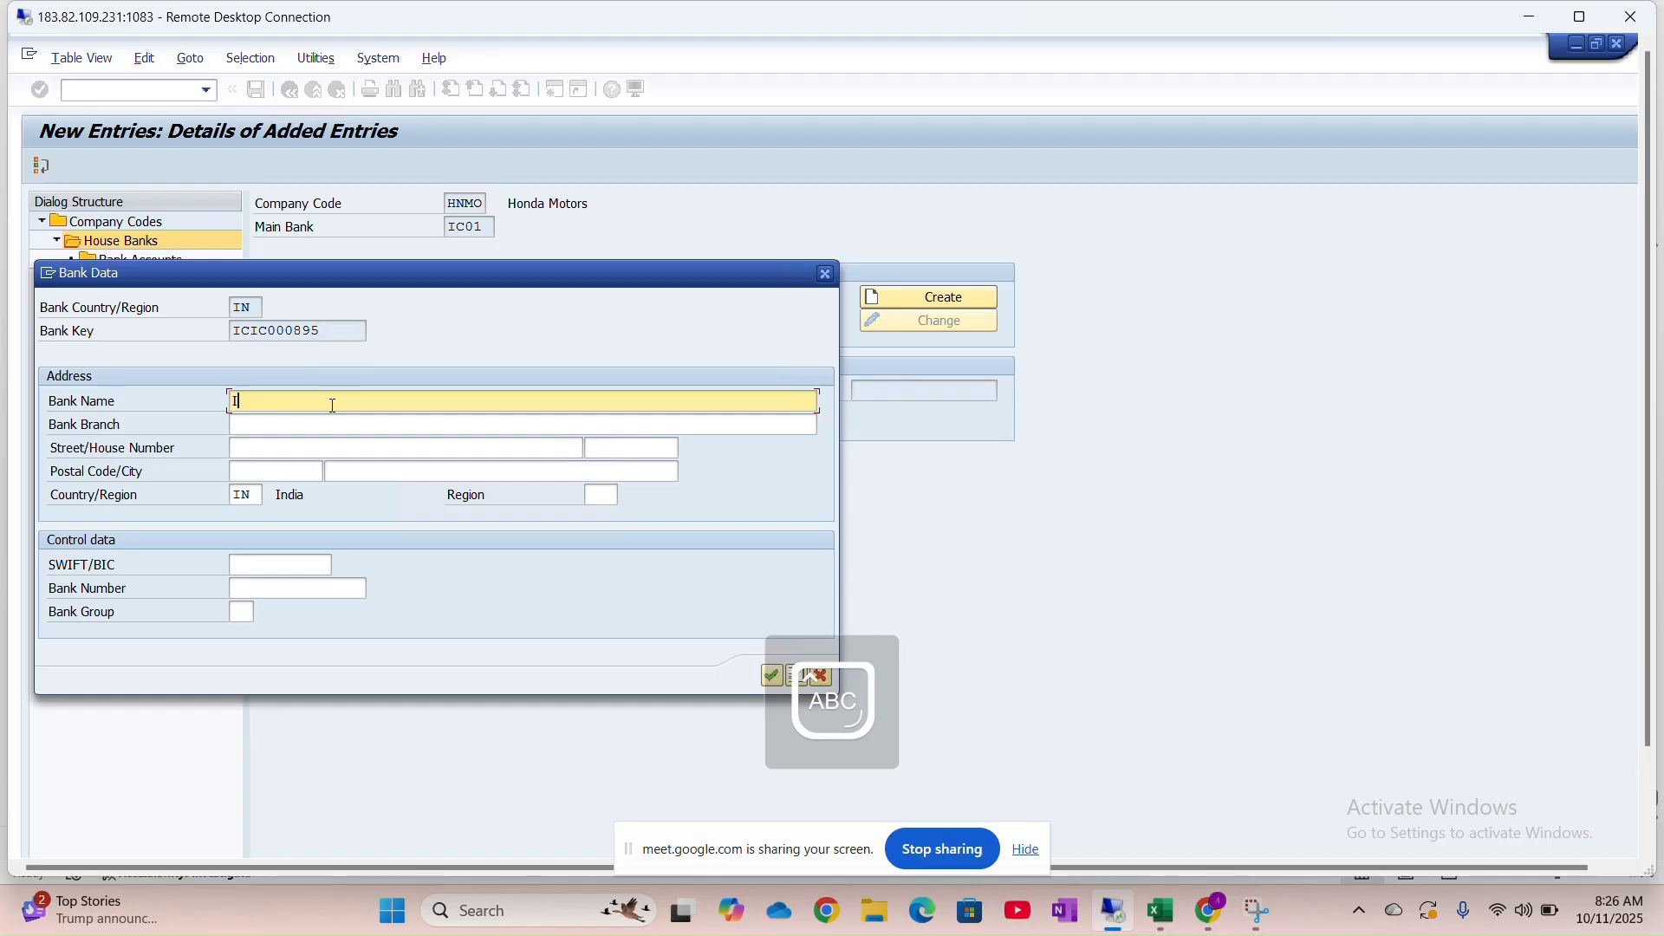
pyautogui.write('CICI B')
pyautogui.press('capslock')
pyautogui.write('ank')
pyautogui.press('Tab')
pyautogui.press('capslock')
pyautogui.write('A')
pyautogui.press('capslock')
pyautogui.write('ndh')
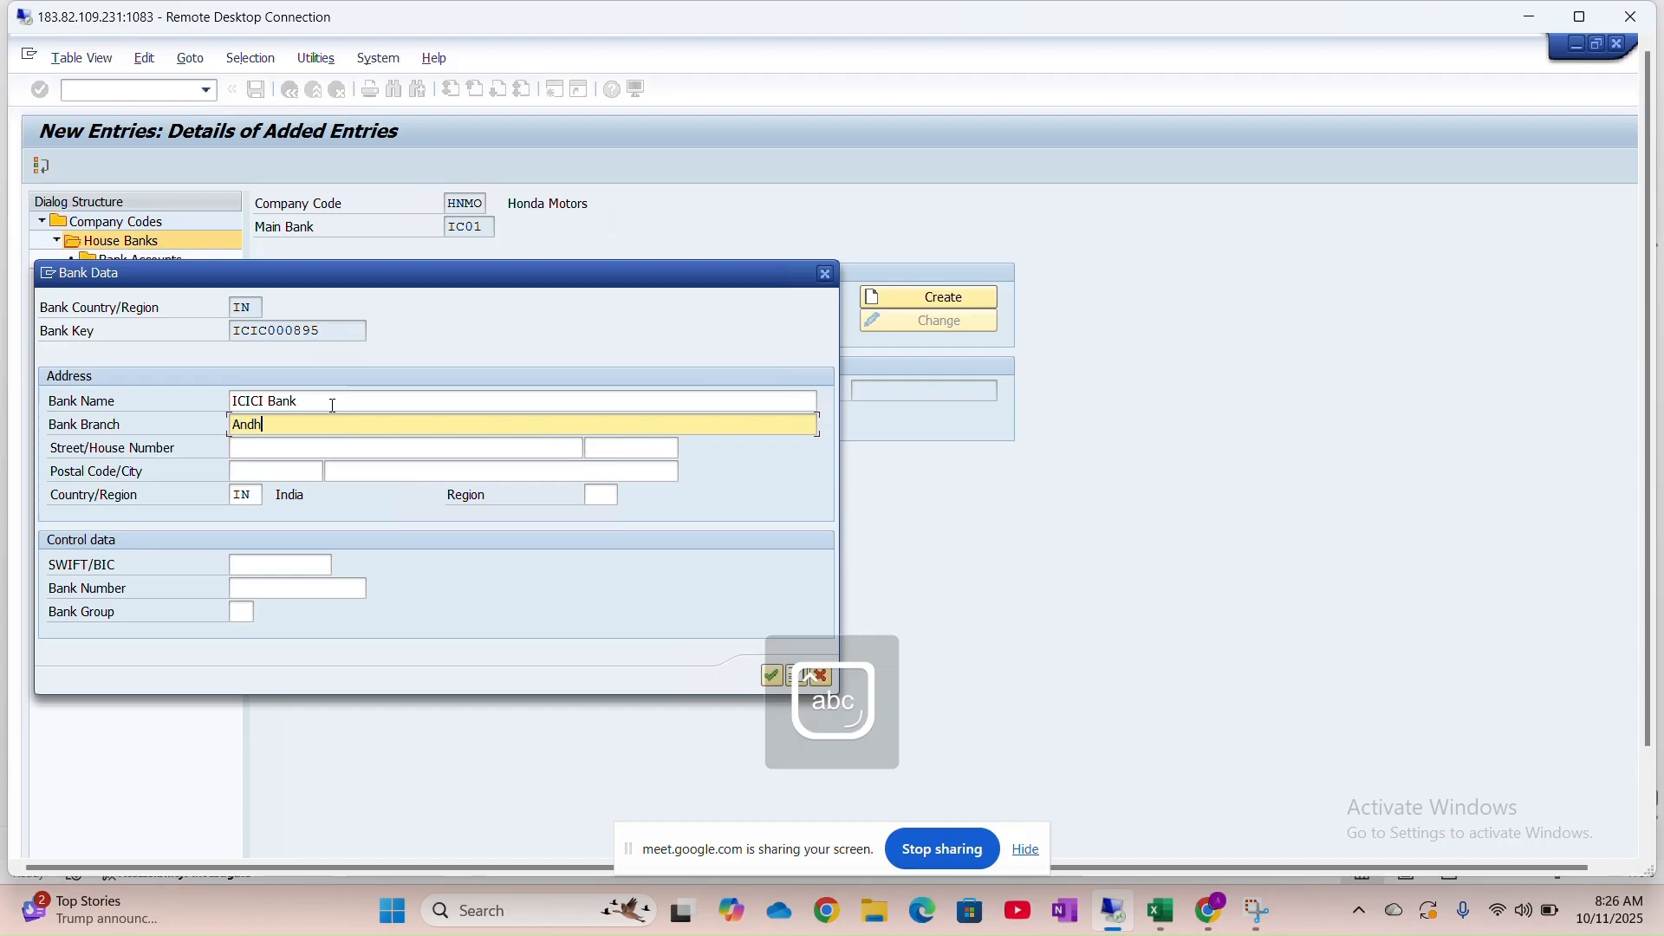
pyautogui.write('eri West')
pyautogui.press('Tab')
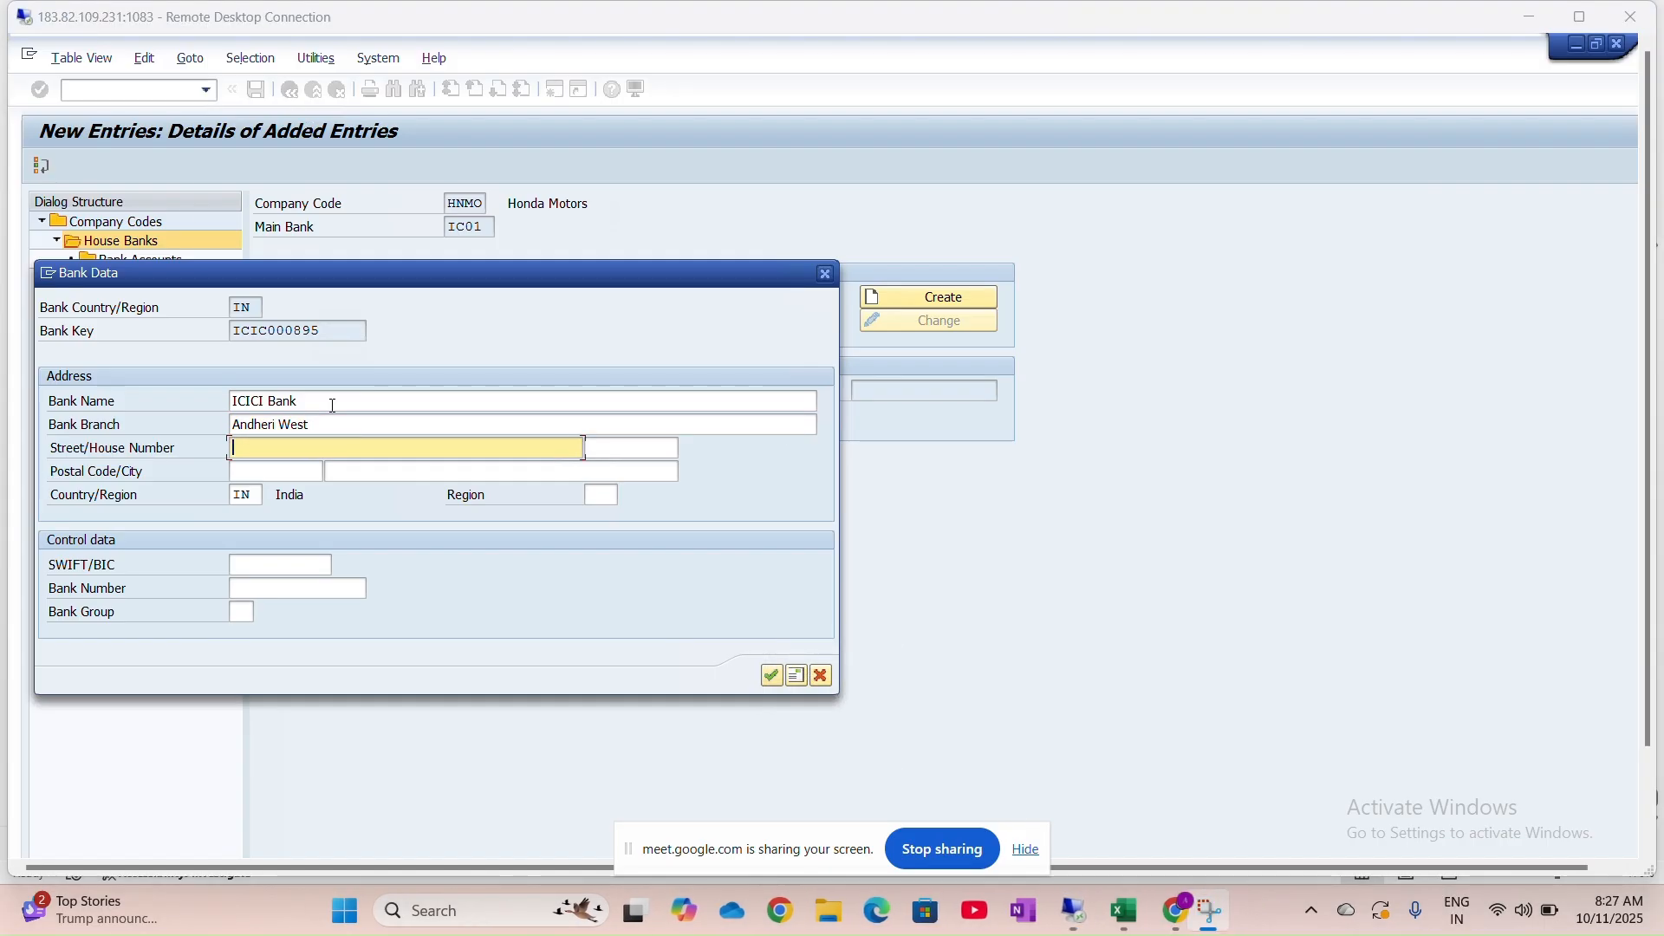
# Check the address in Excel and enter street Sahar Rd
pyautogui.hotkey('alt', 'Tab')
pyautogui.press('Tab')
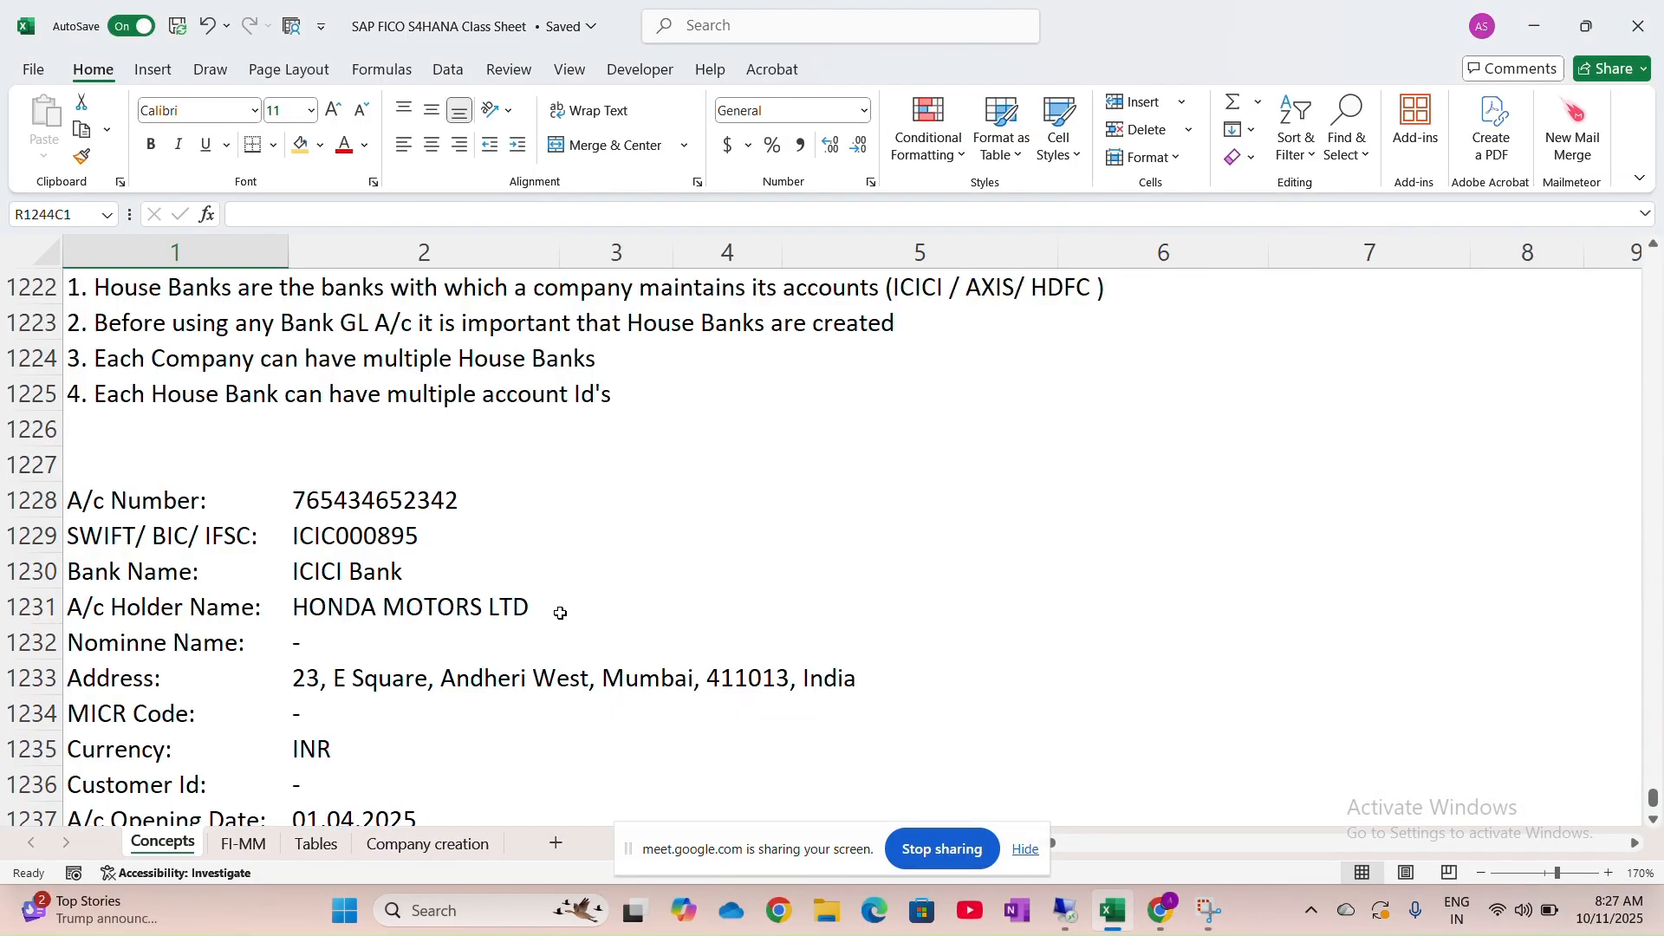
pyautogui.hotkey('alt', 'Tab')
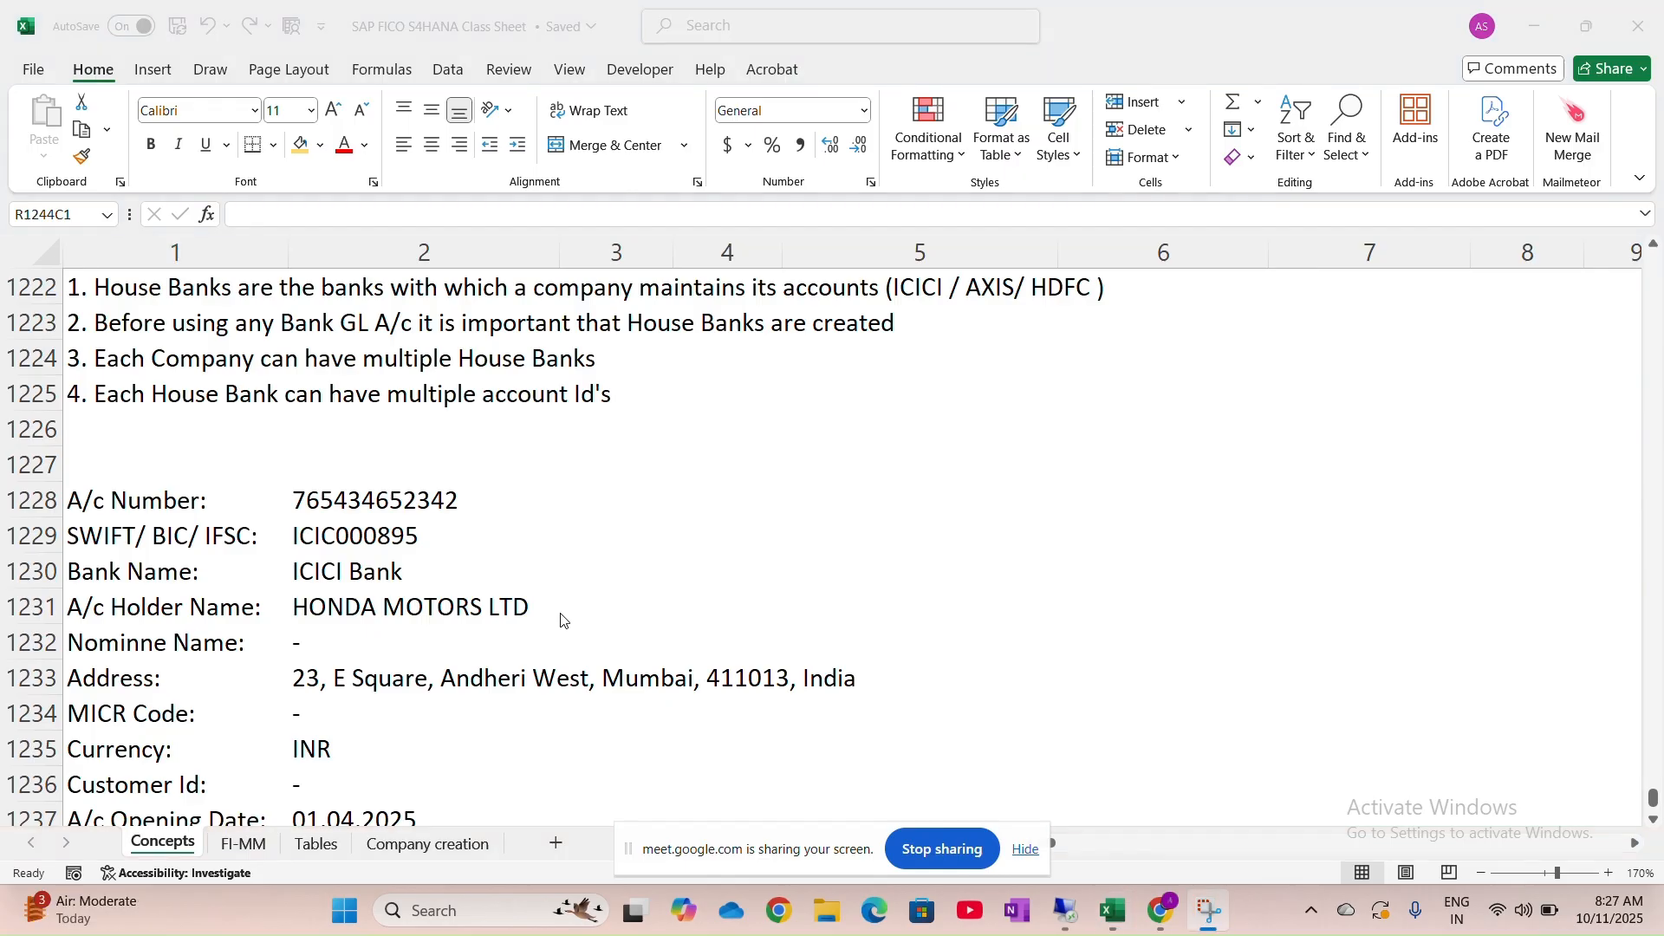
pyautogui.hotkey('alt', 'Tab')
pyautogui.hotkey('alt', 'Tab')
pyautogui.write('23')
pyautogui.press('Tab')
pyautogui.press('Tab')
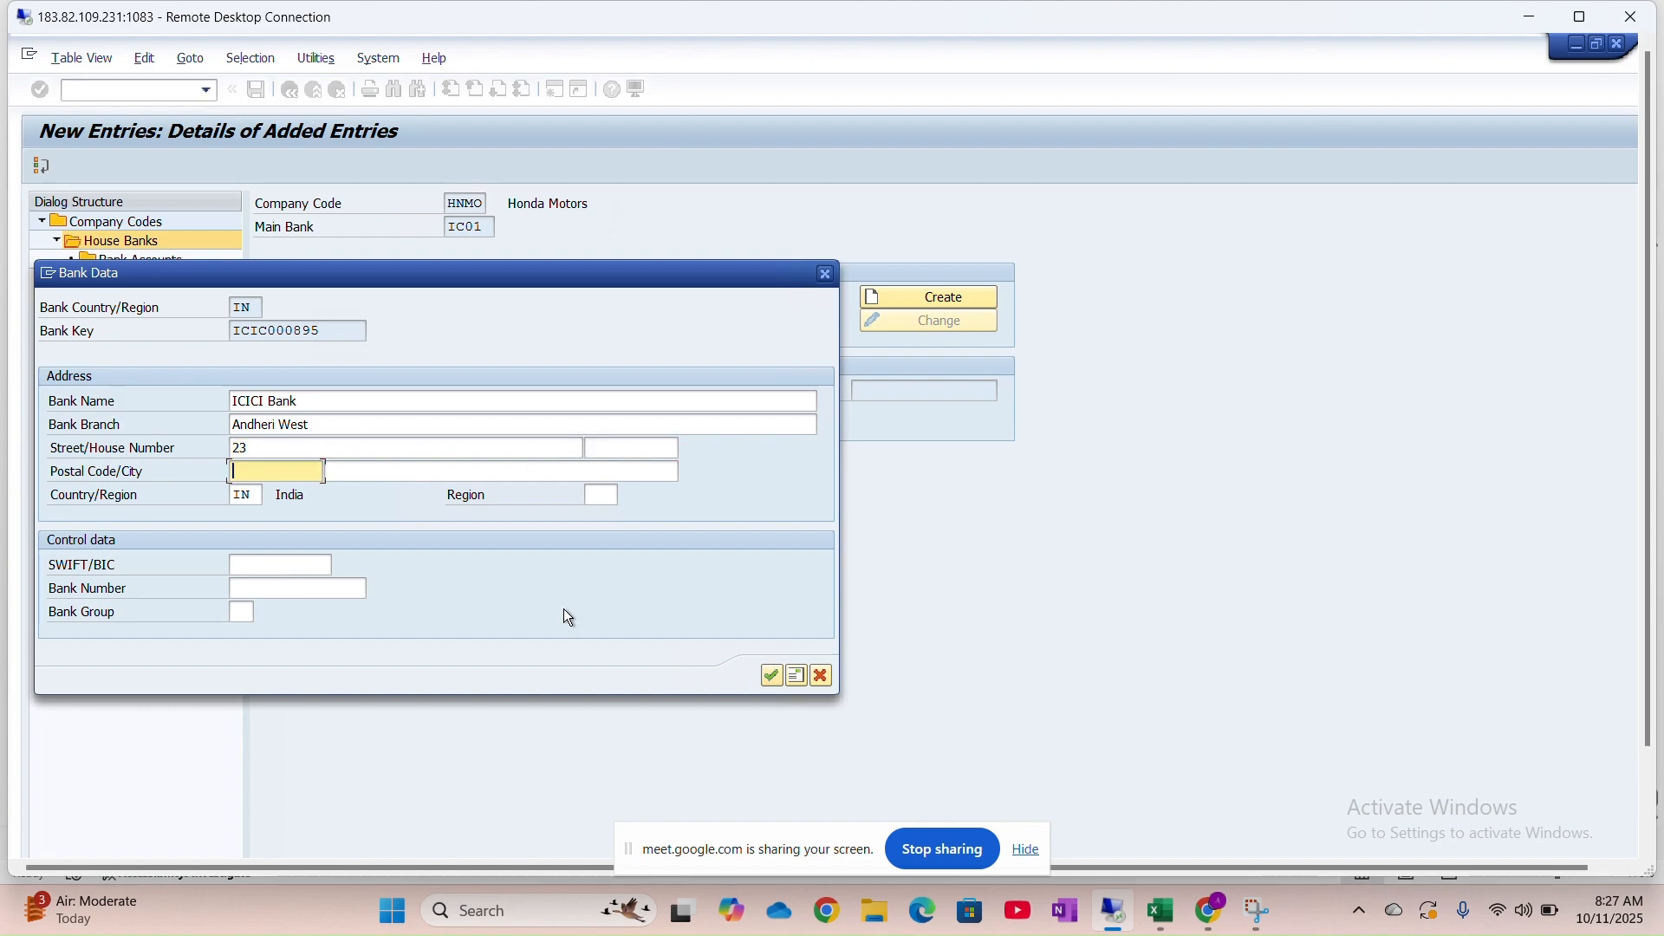
pyautogui.click(434, 448)
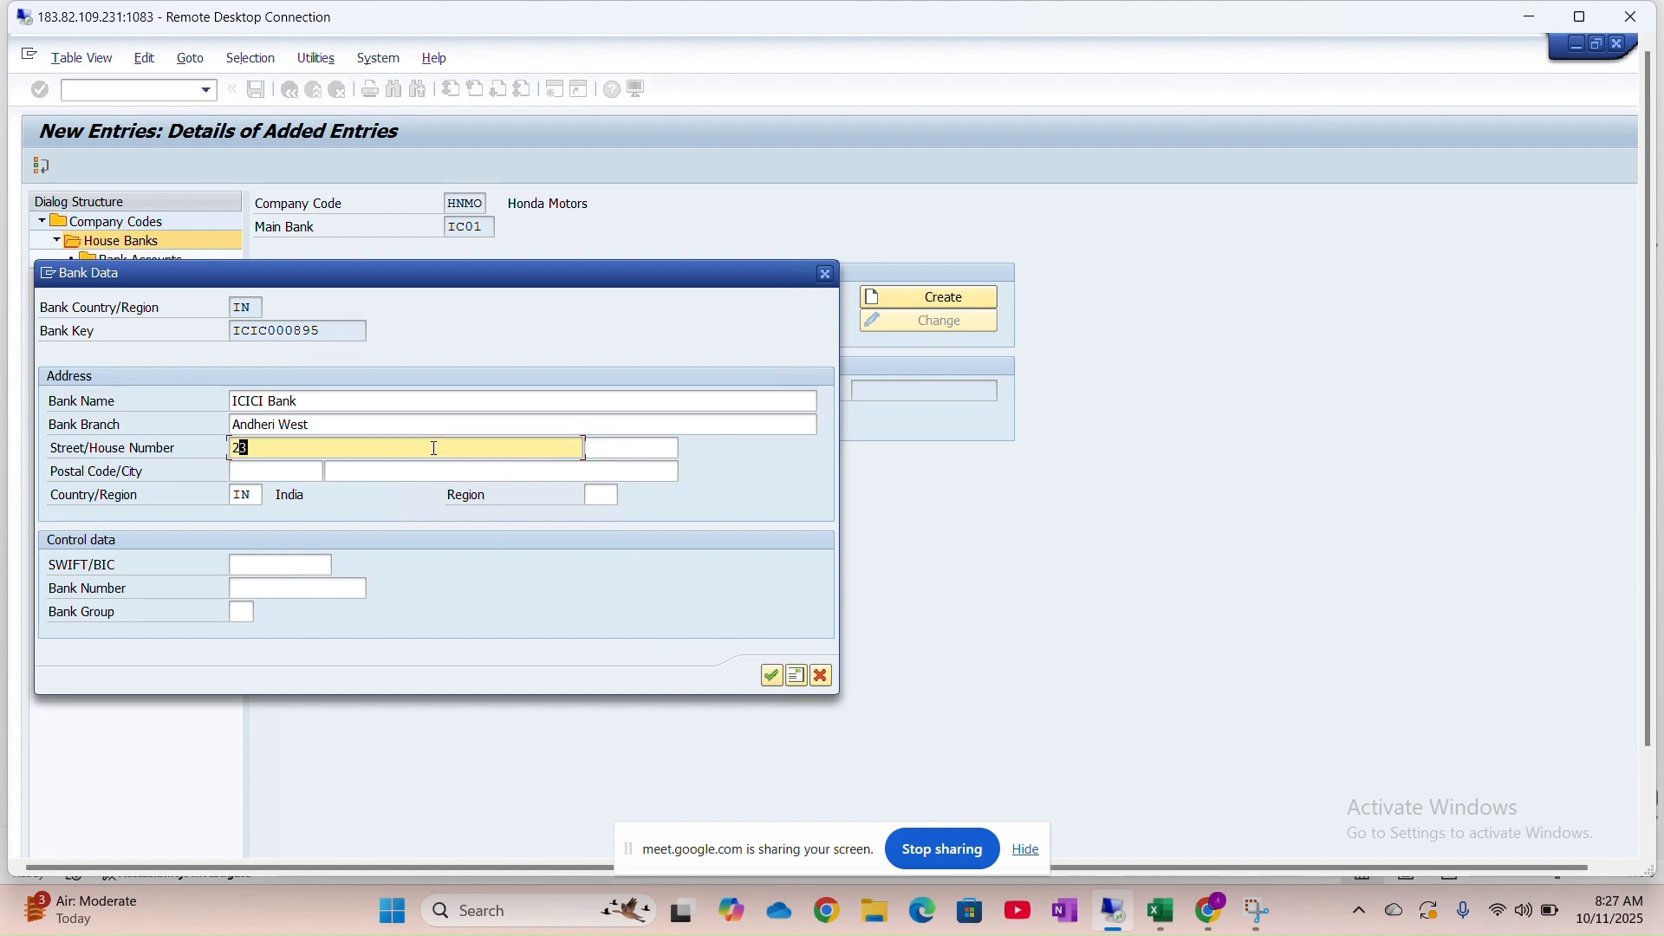
pyautogui.press('BackSpace')
pyautogui.press('BackSpace')
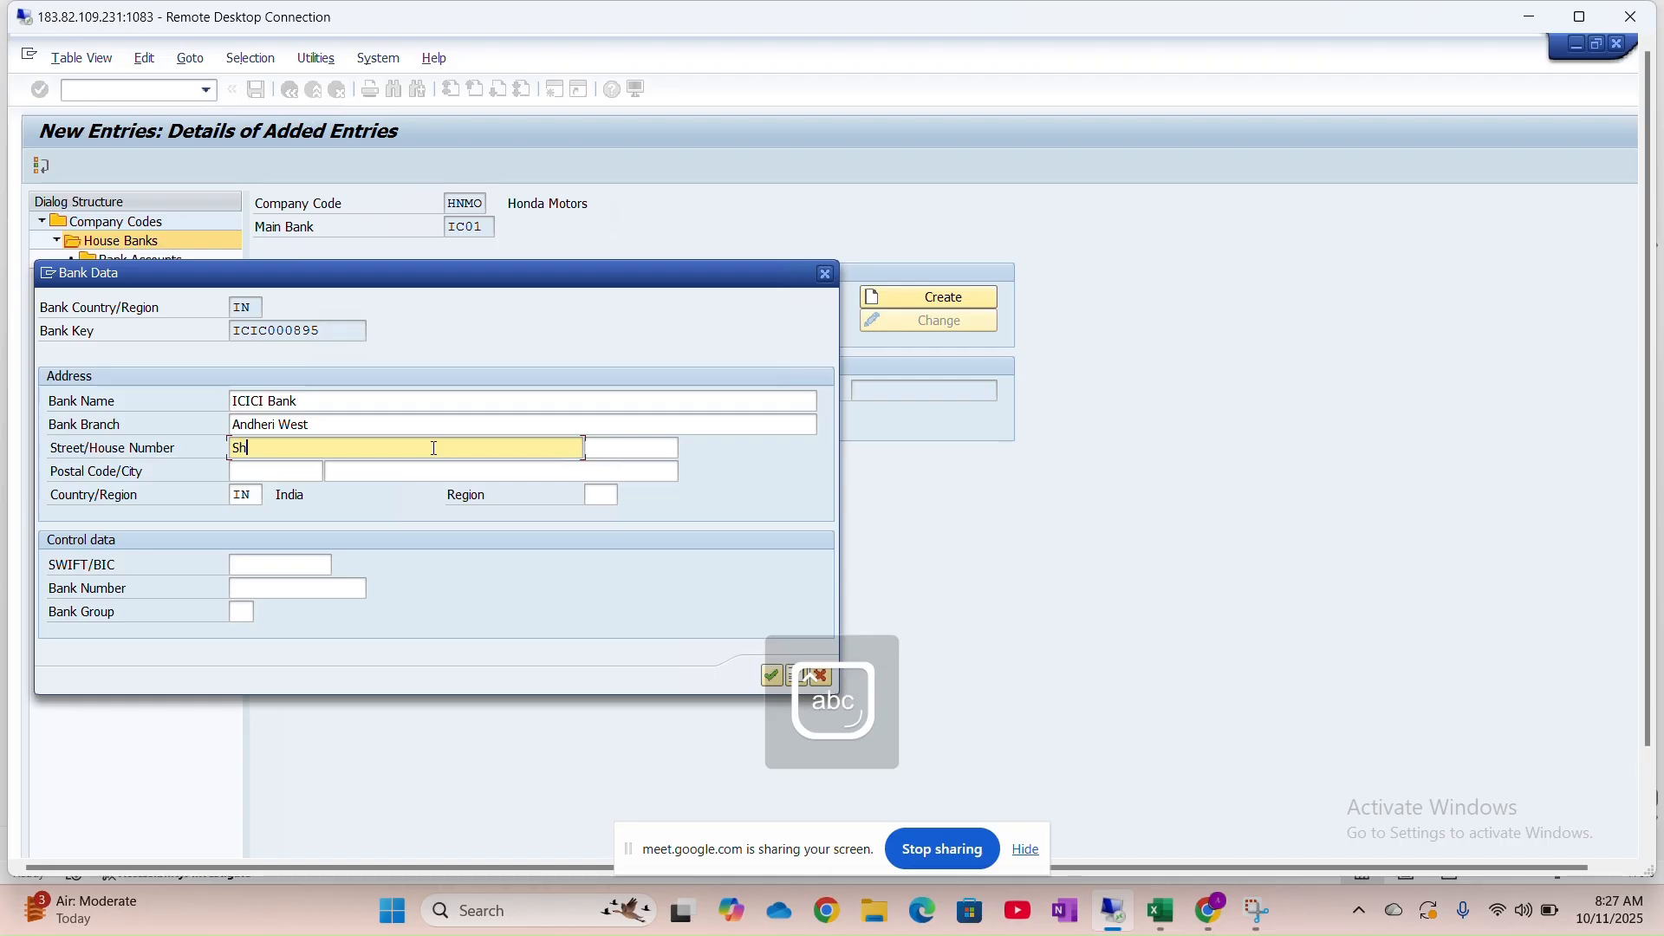
pyautogui.press('BackSpace')
pyautogui.press('Tab')
# Fill in house number 23, postal code 411013, city Mumbai and country IN
pyautogui.write('23')
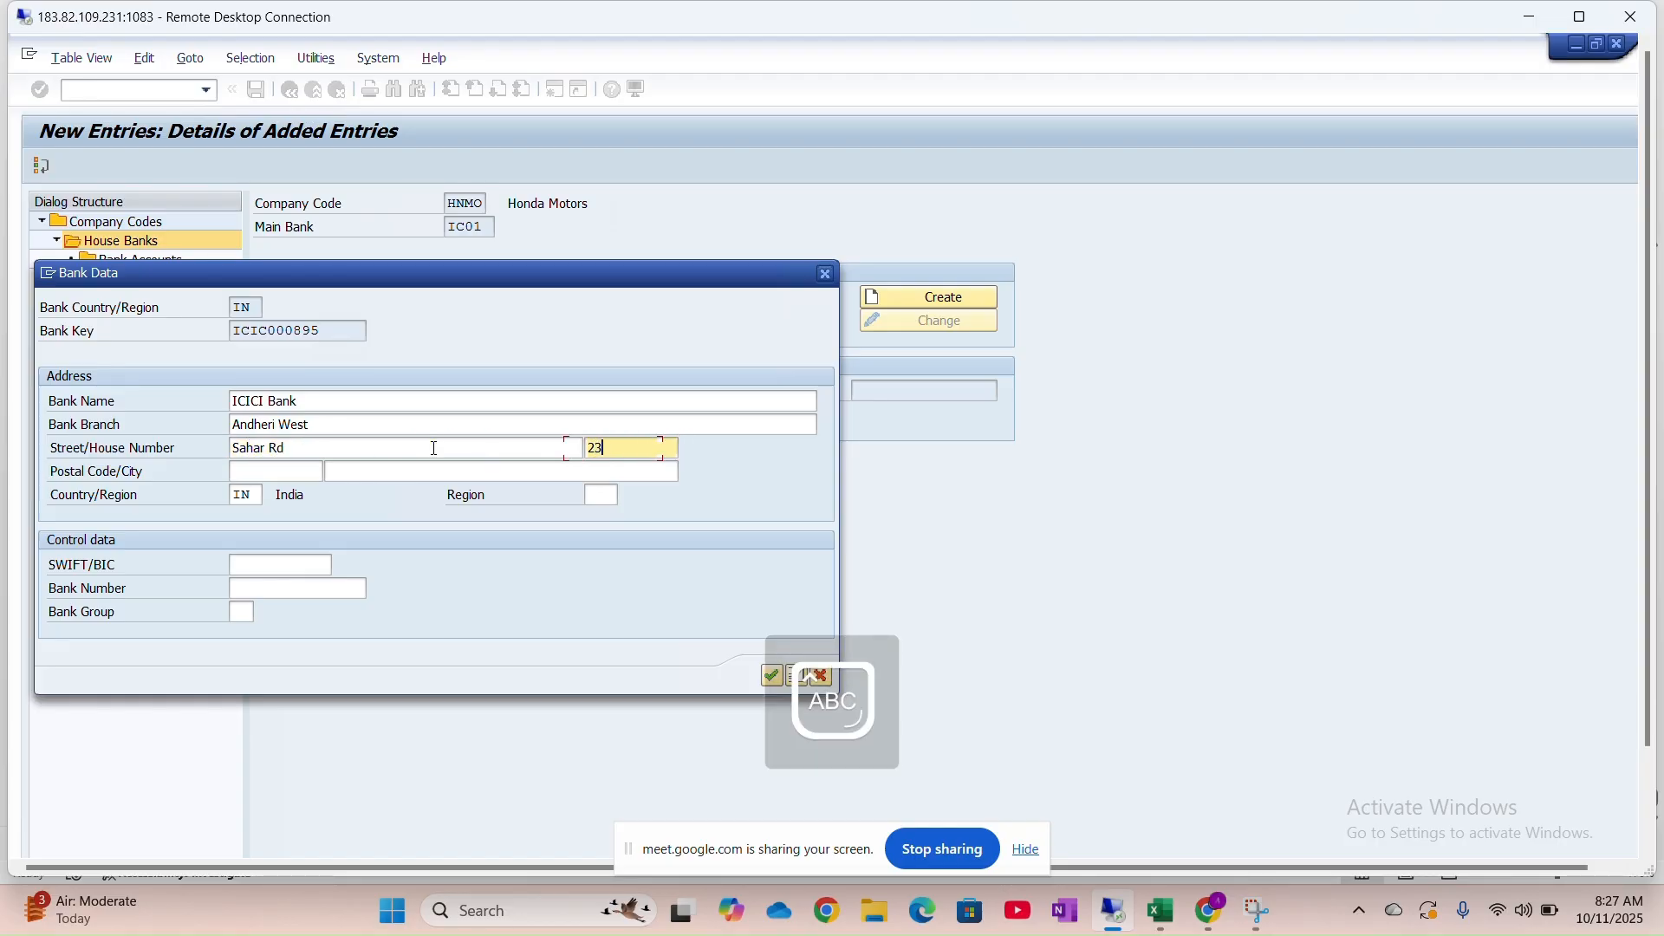
pyautogui.press('Tab')
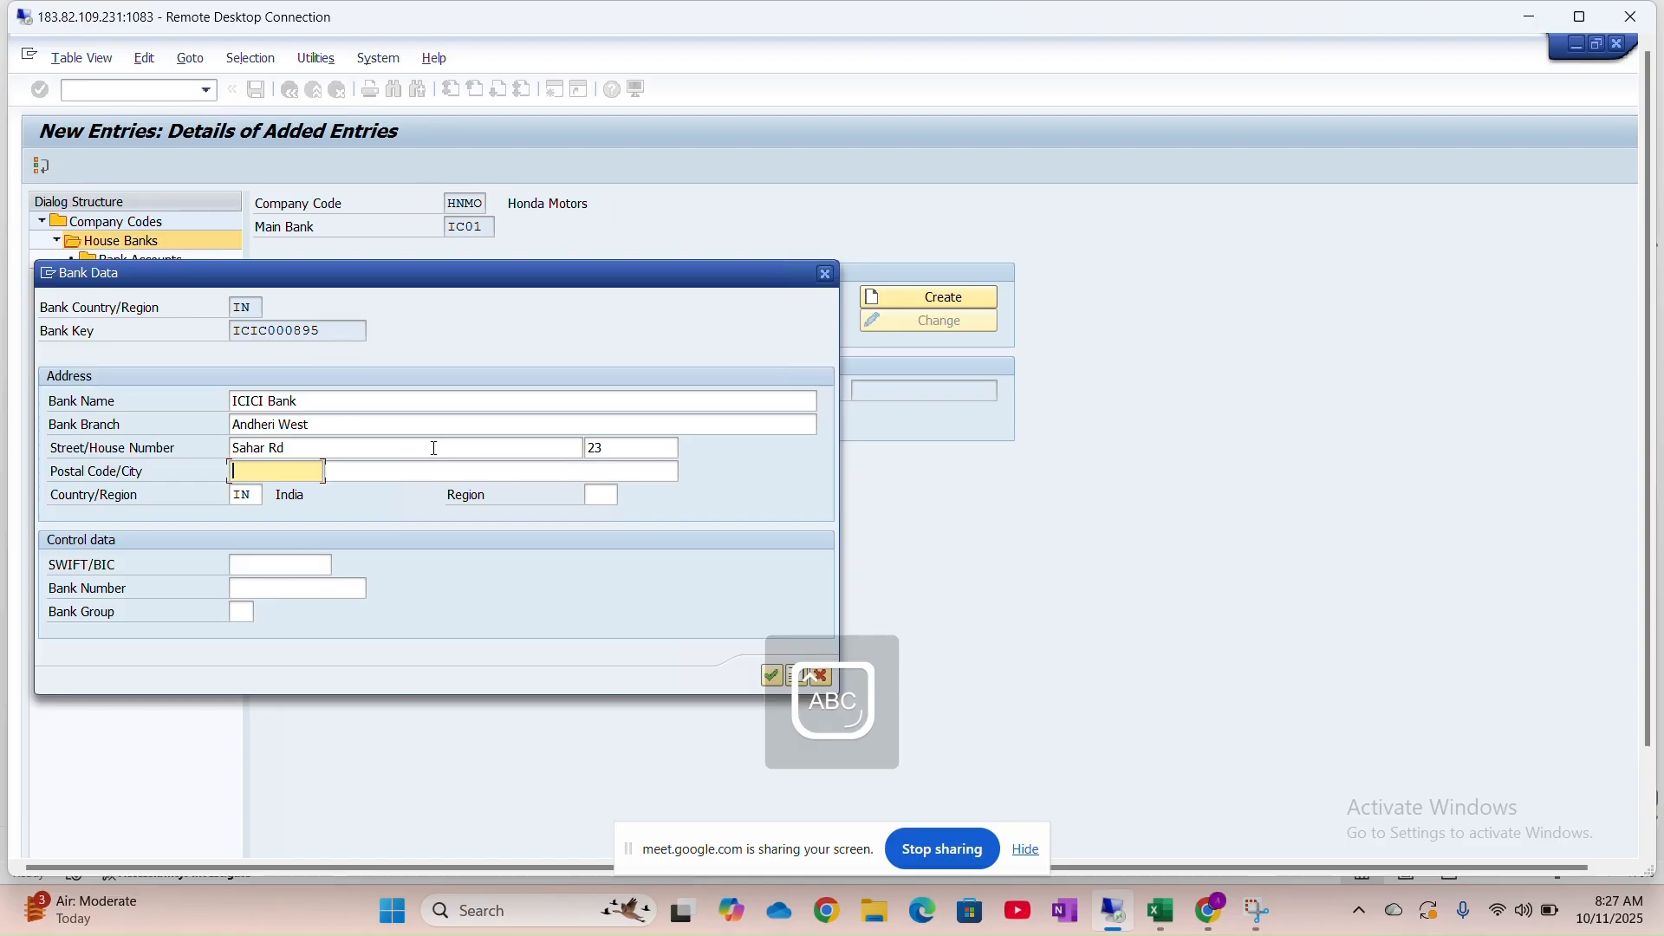
pyautogui.write('411013')
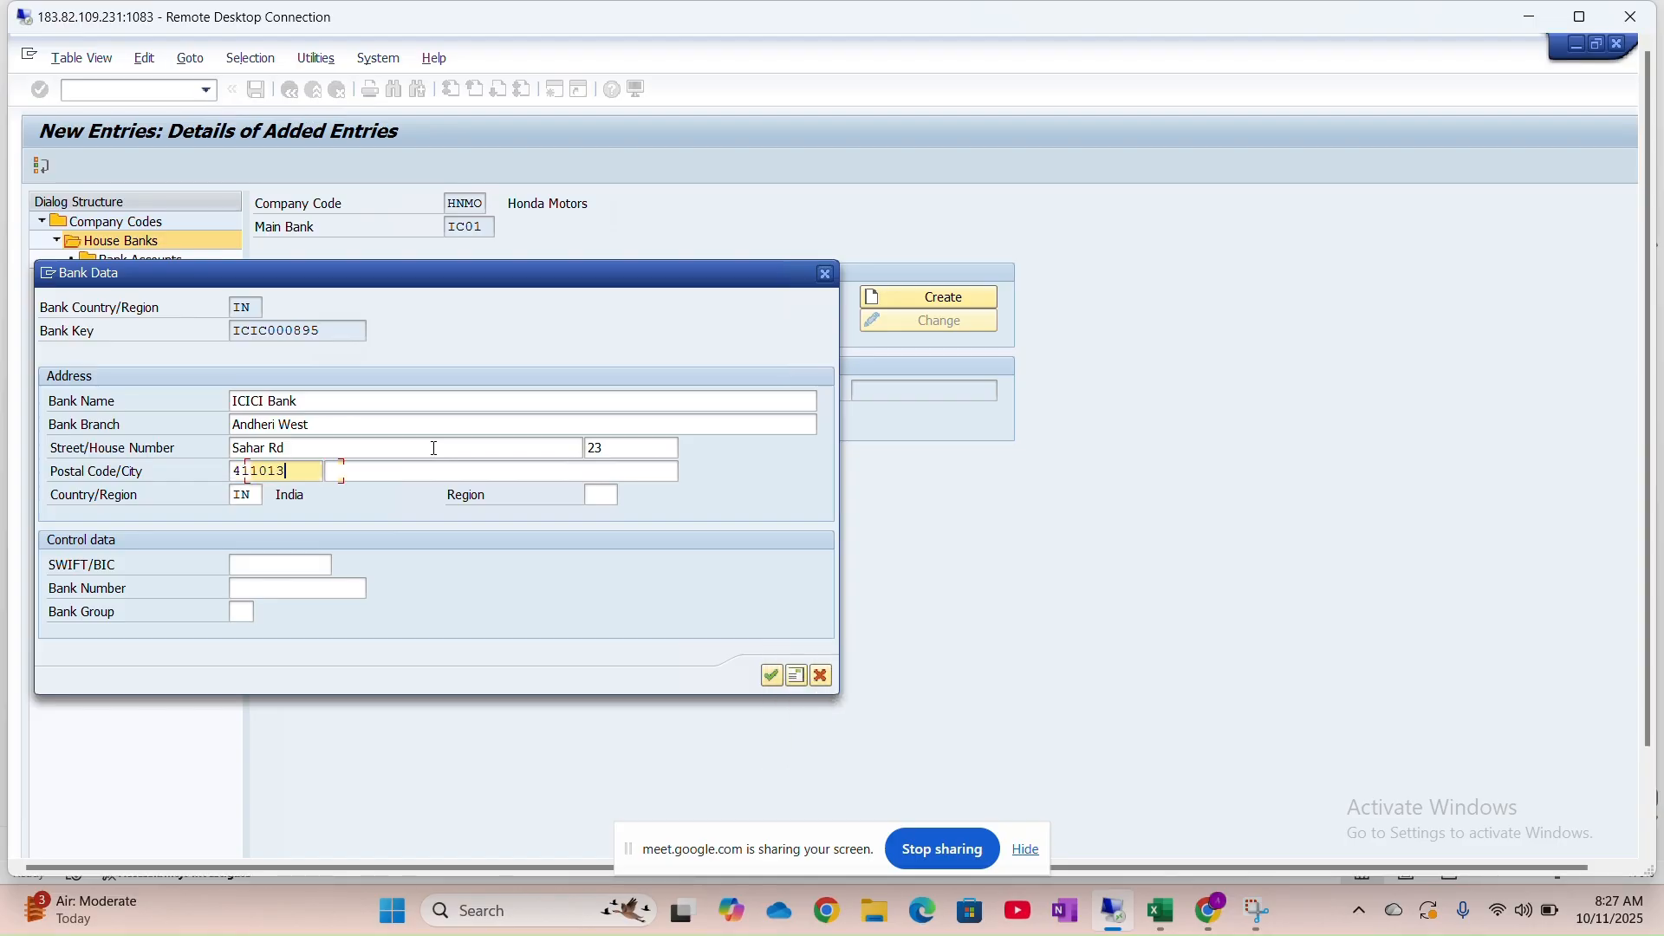
pyautogui.press('Tab')
pyautogui.write('Mumb')
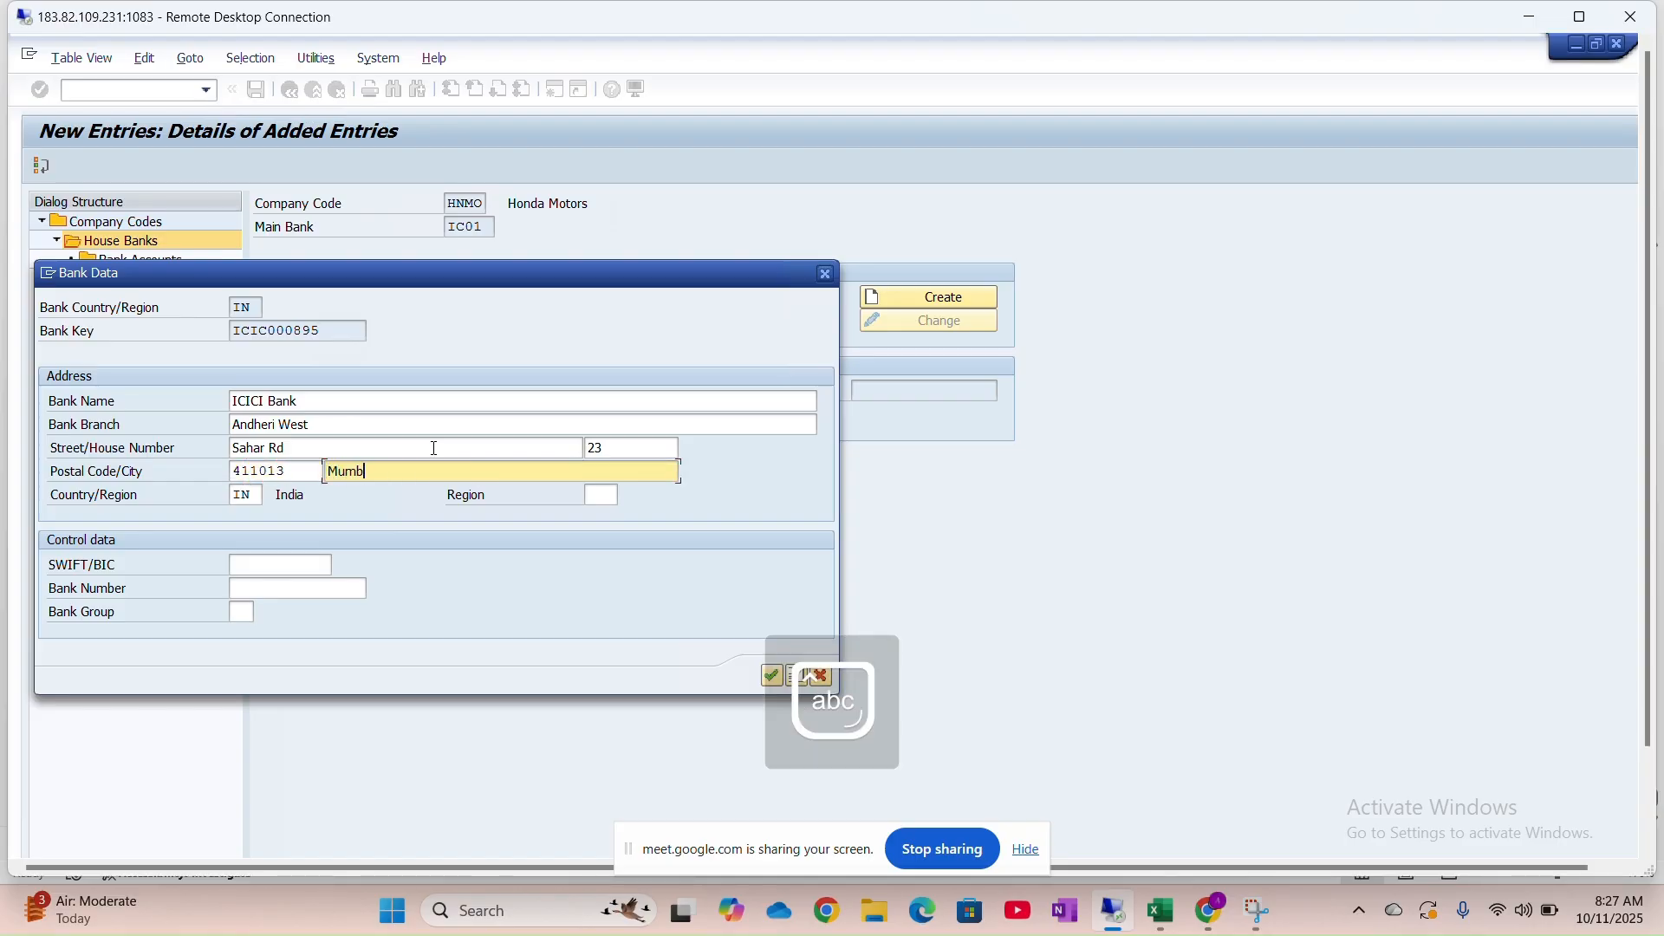
pyautogui.press('BackSpace')
pyautogui.write('bai')
pyautogui.press('Tab')
pyautogui.press('capslock')
pyautogui.write('IN')
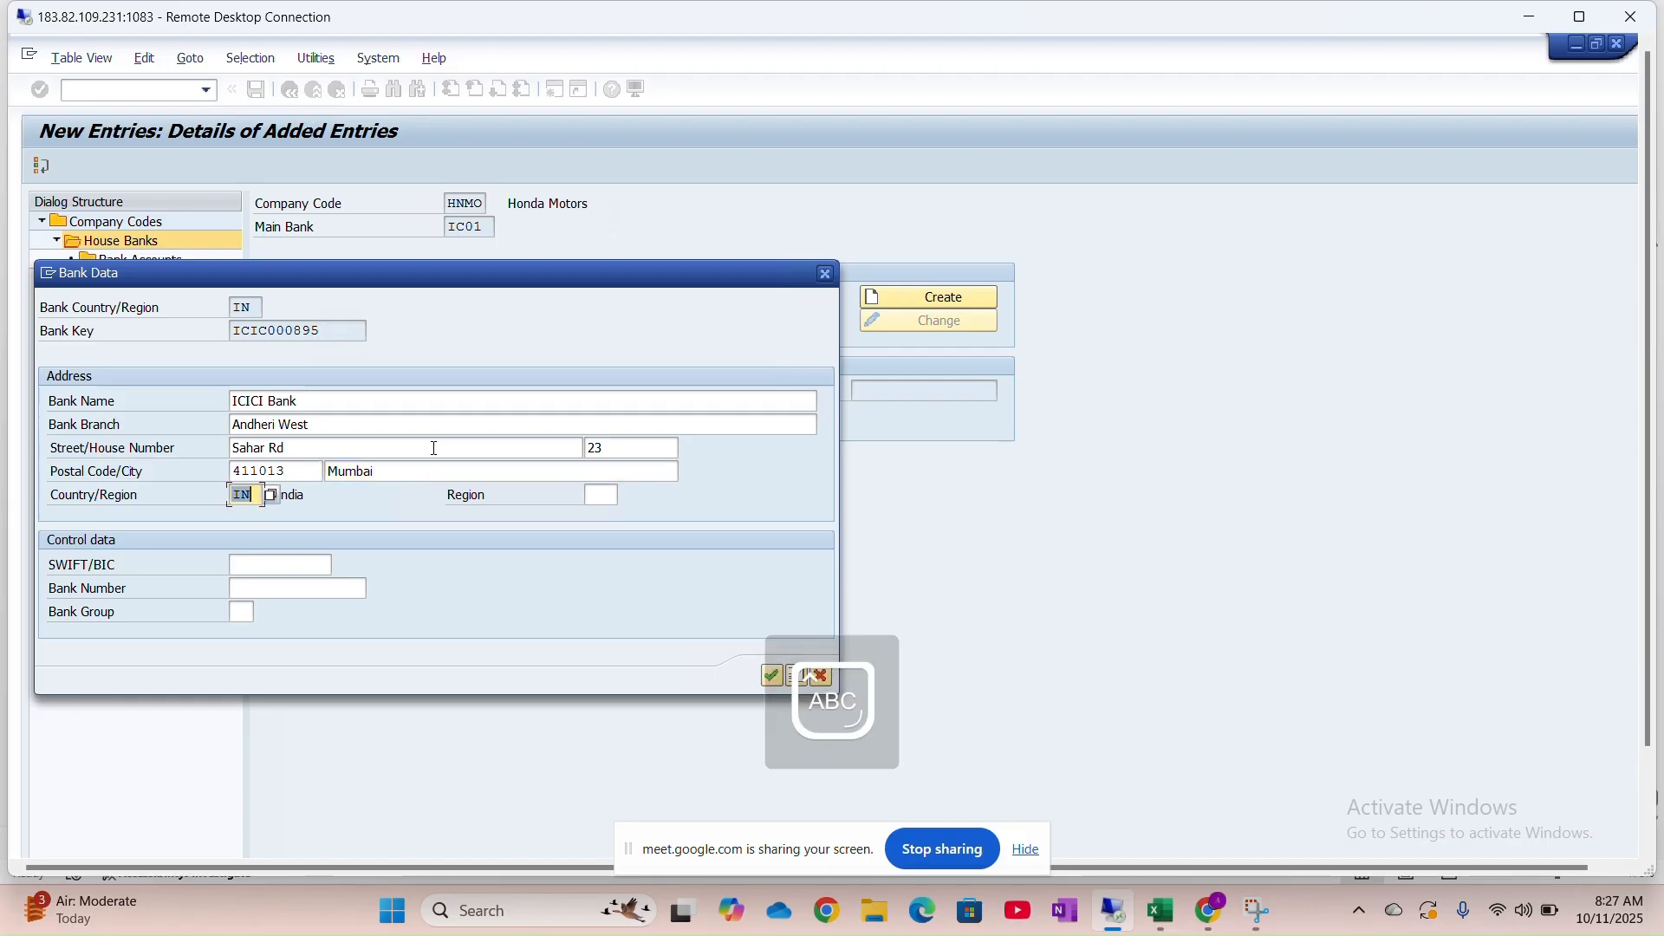
pyautogui.press('Tab')
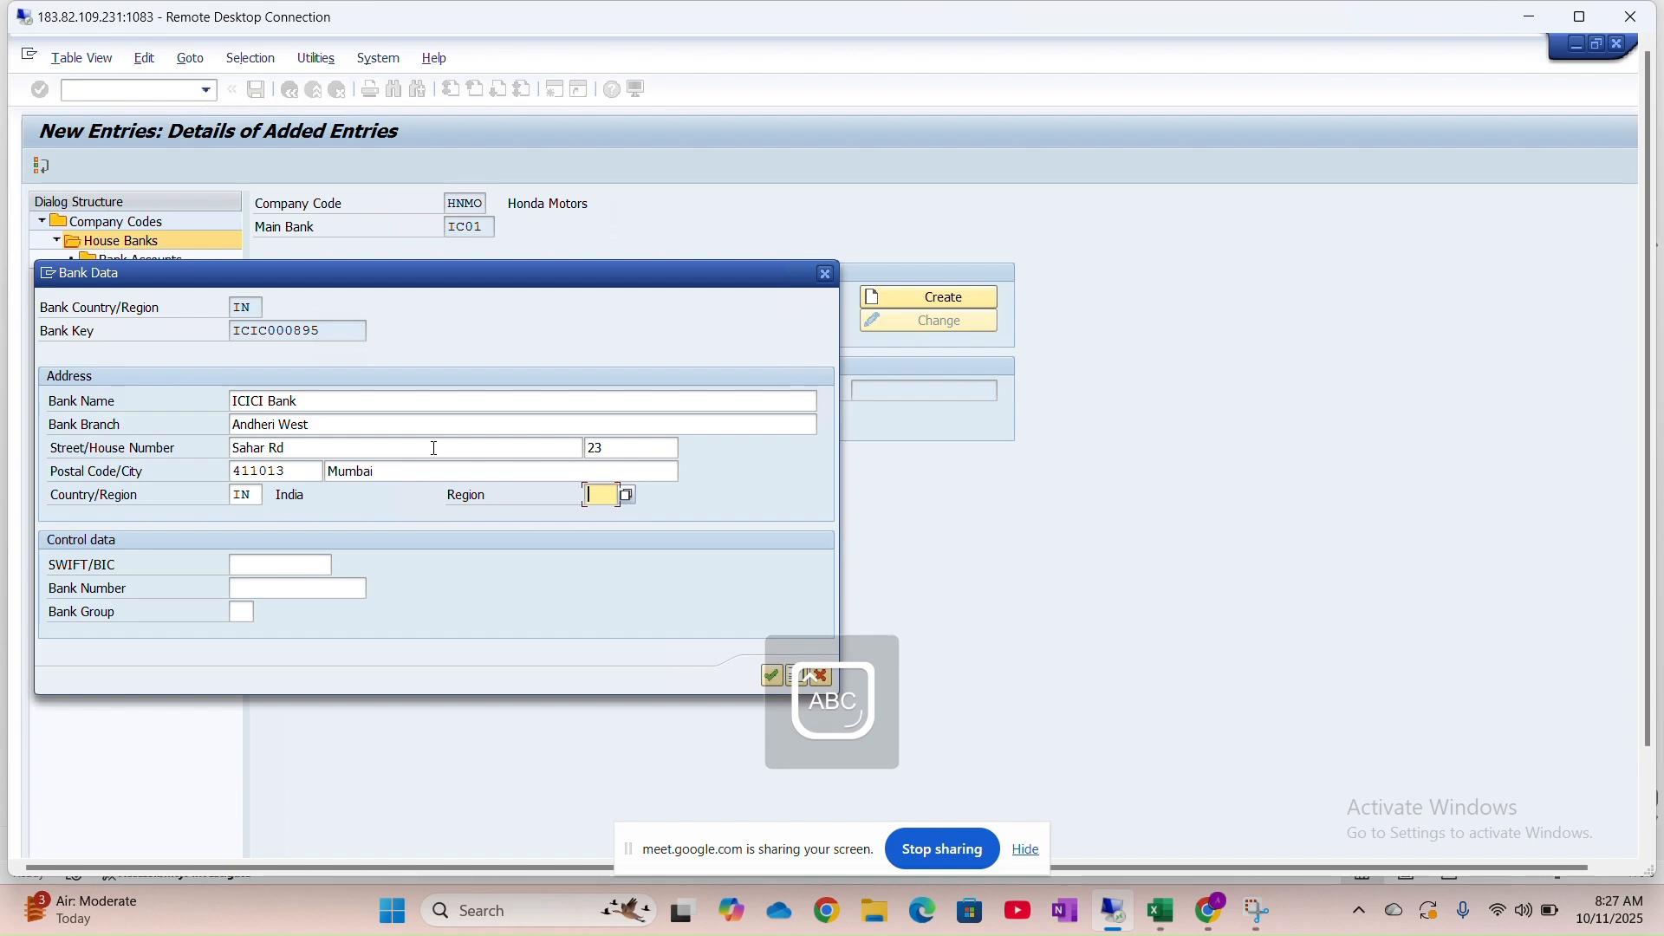
pyautogui.click(631, 499)
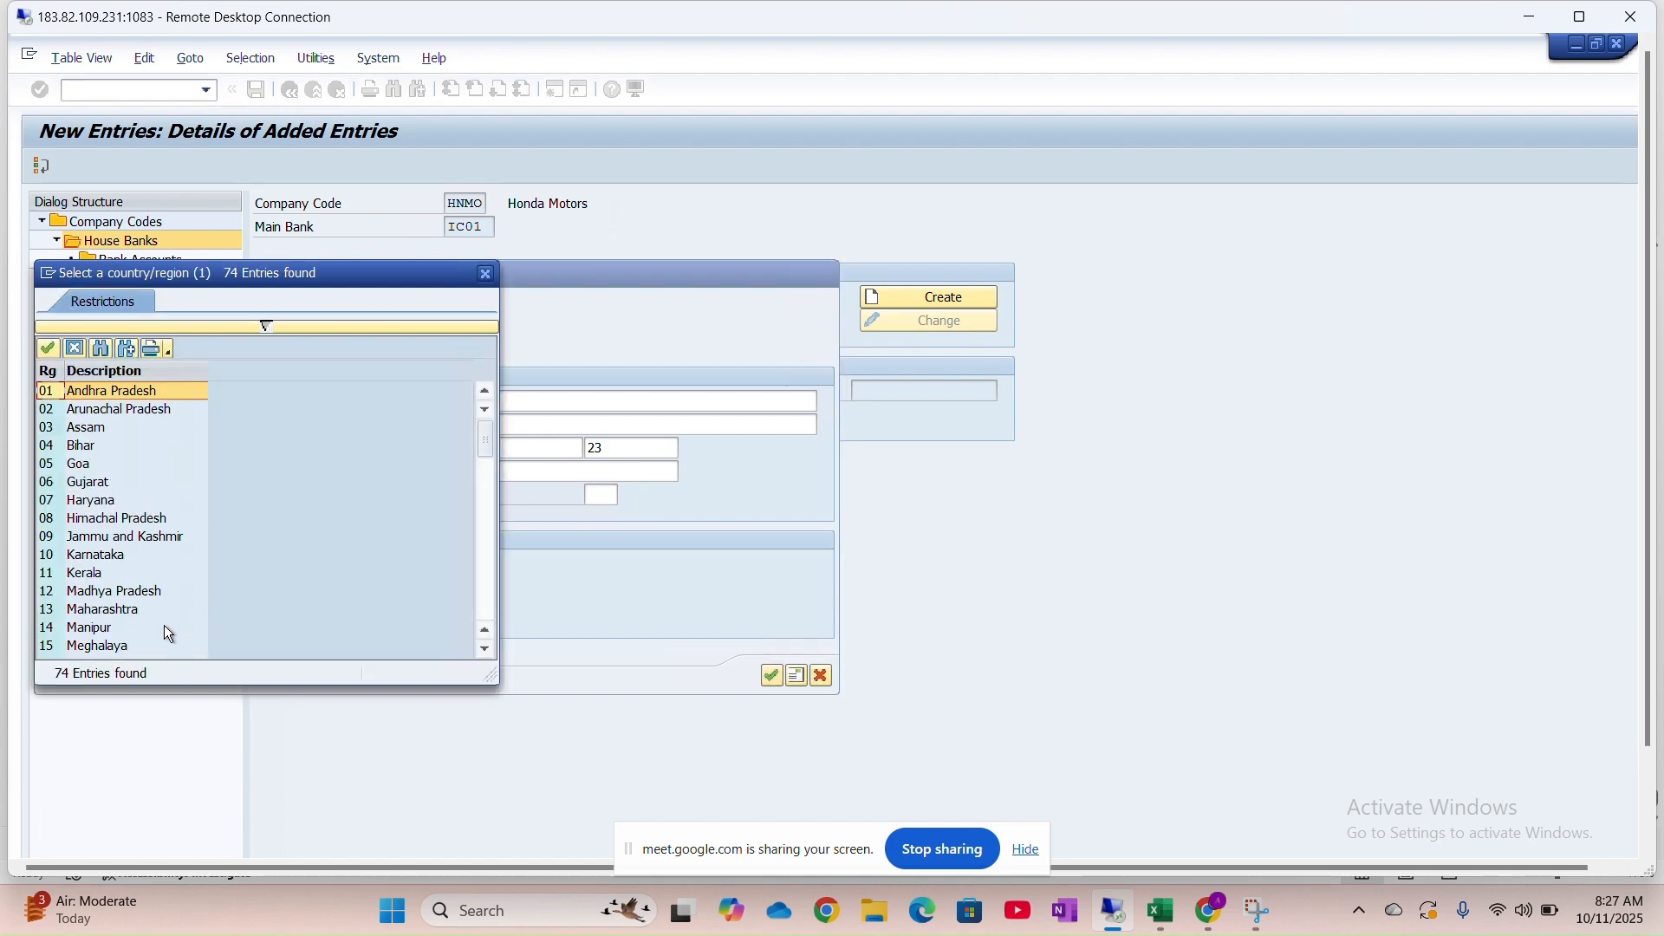
# Choose region 13 Maharashtra and type SWIFT/BIC code ICIC000895
pyautogui.doubleClick(90, 607)
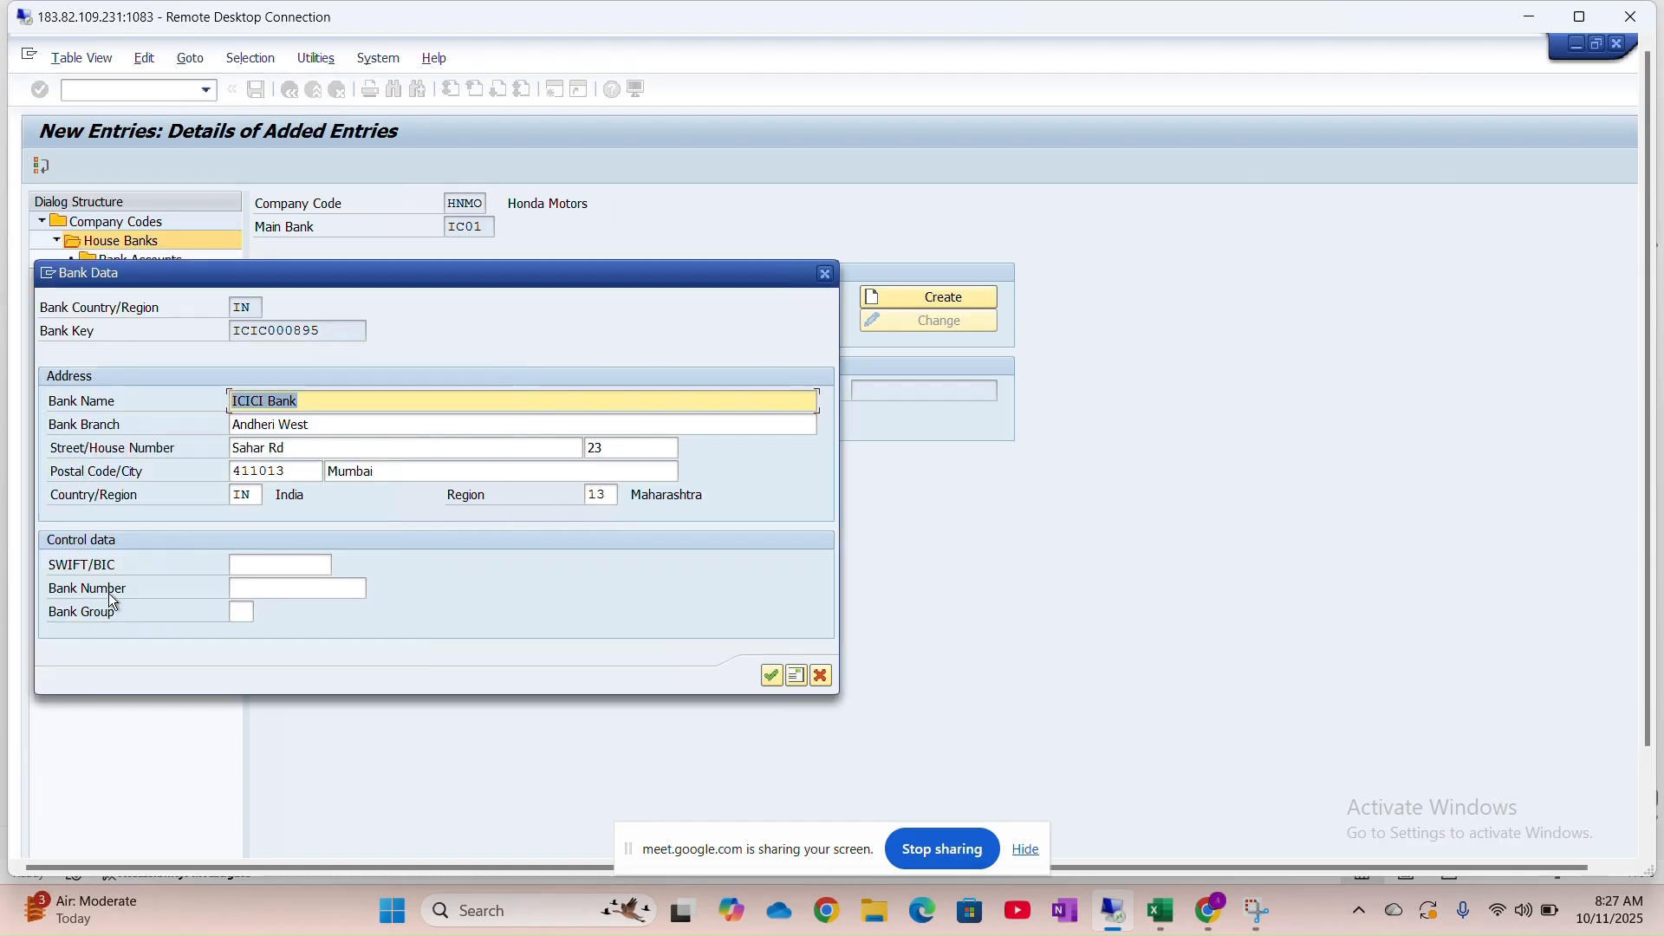
pyautogui.click(277, 565)
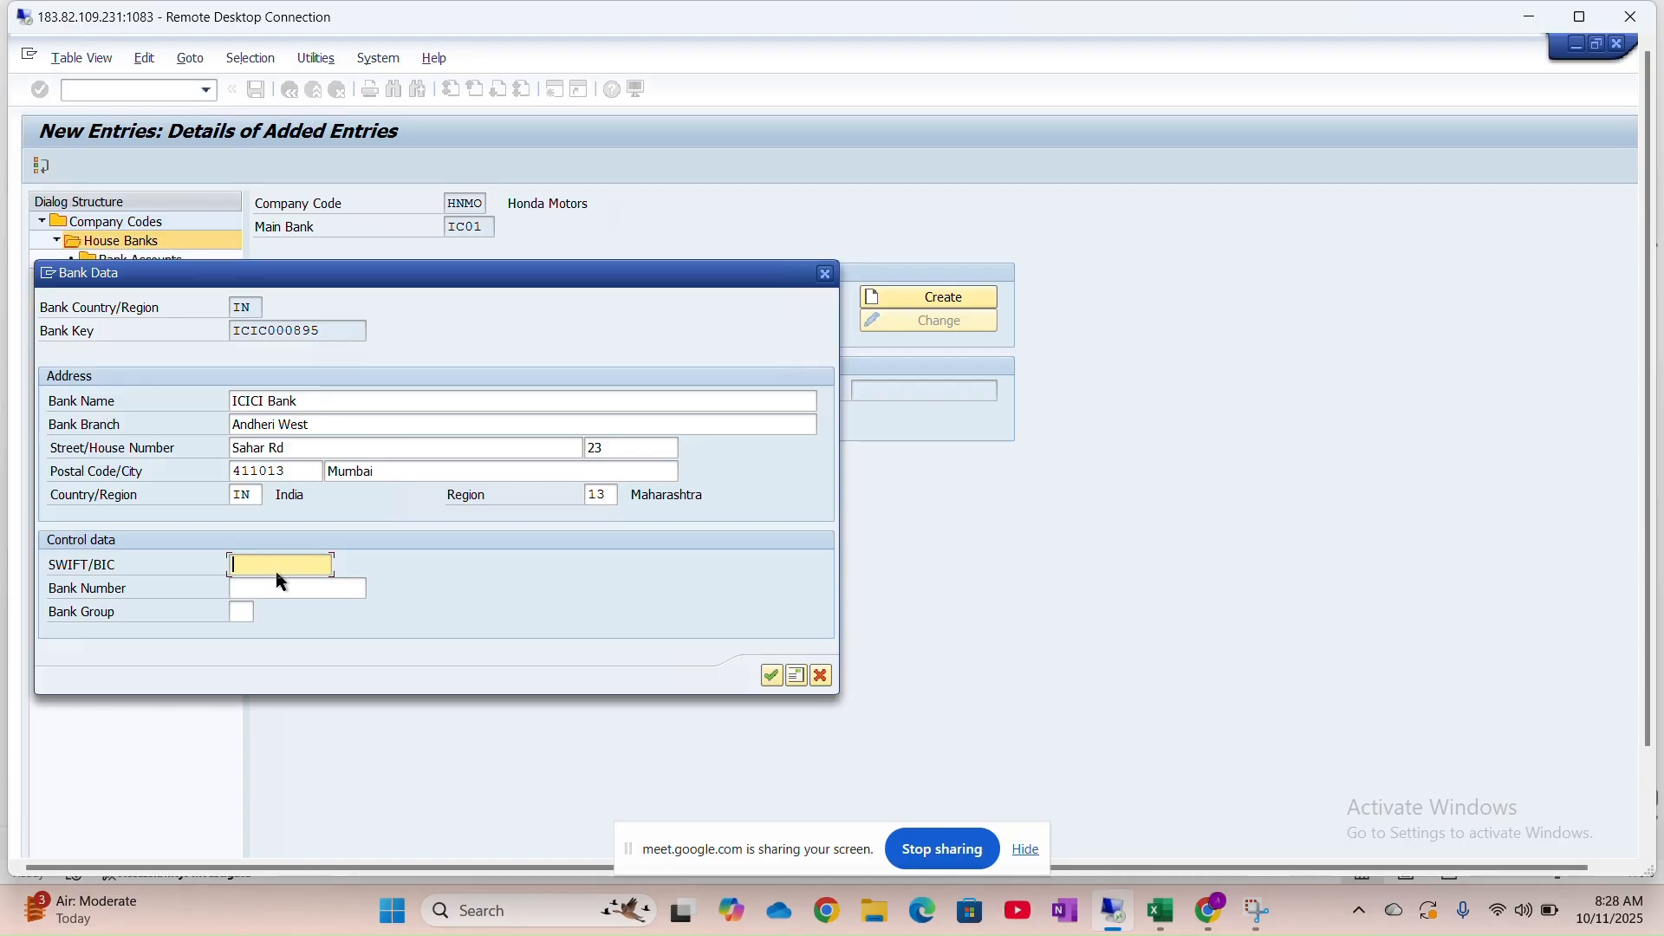
pyautogui.write('ICIC000895')
# Finish the SWIFT/BIC entry ICIC000895 and move on to the Bank Number field
pyautogui.click(257, 596)
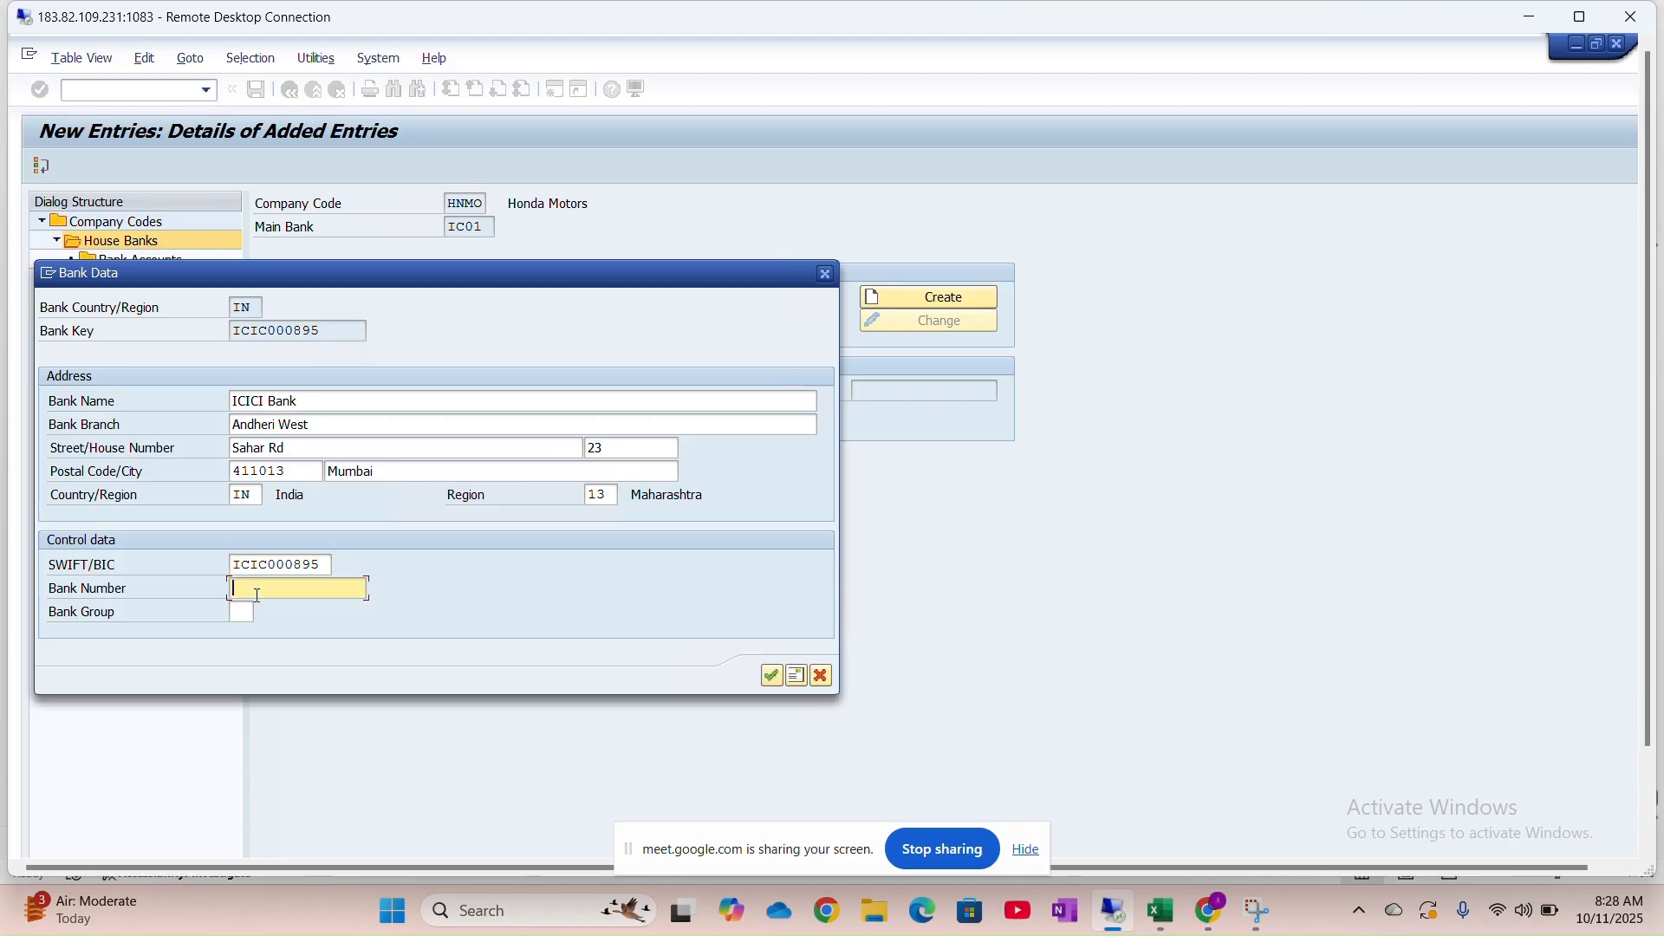
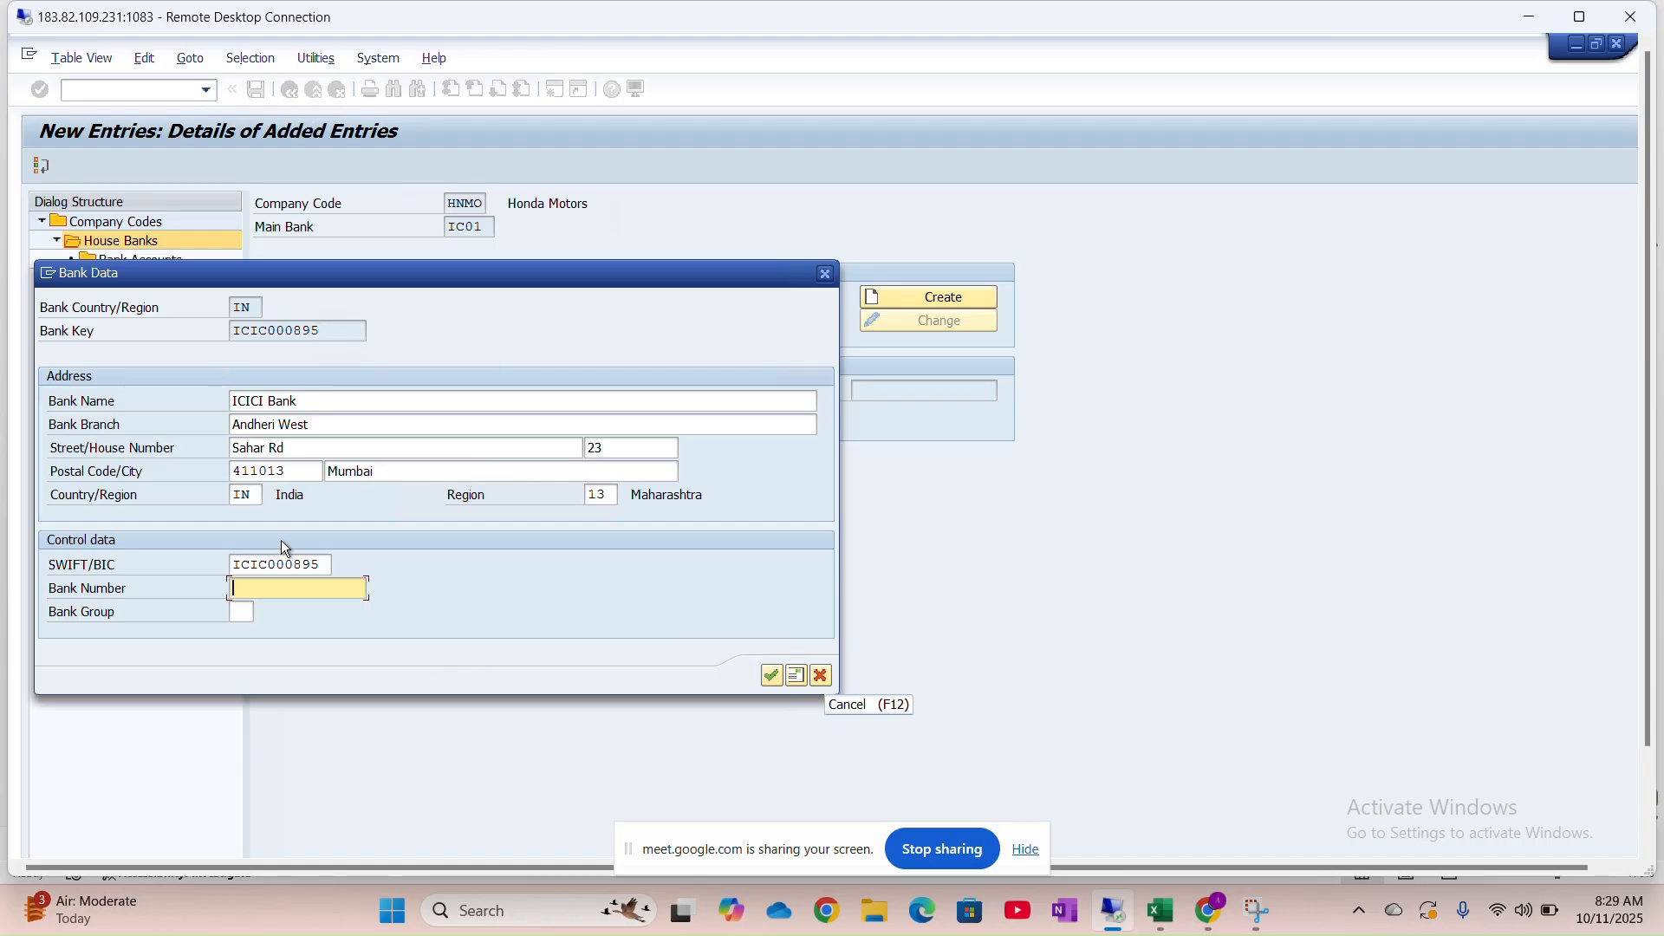
# Shade the 'Bank Master Data List' title in row 1244 blue-grey and merge-and-centre it across columns 3–5
pyautogui.click(1161, 917)
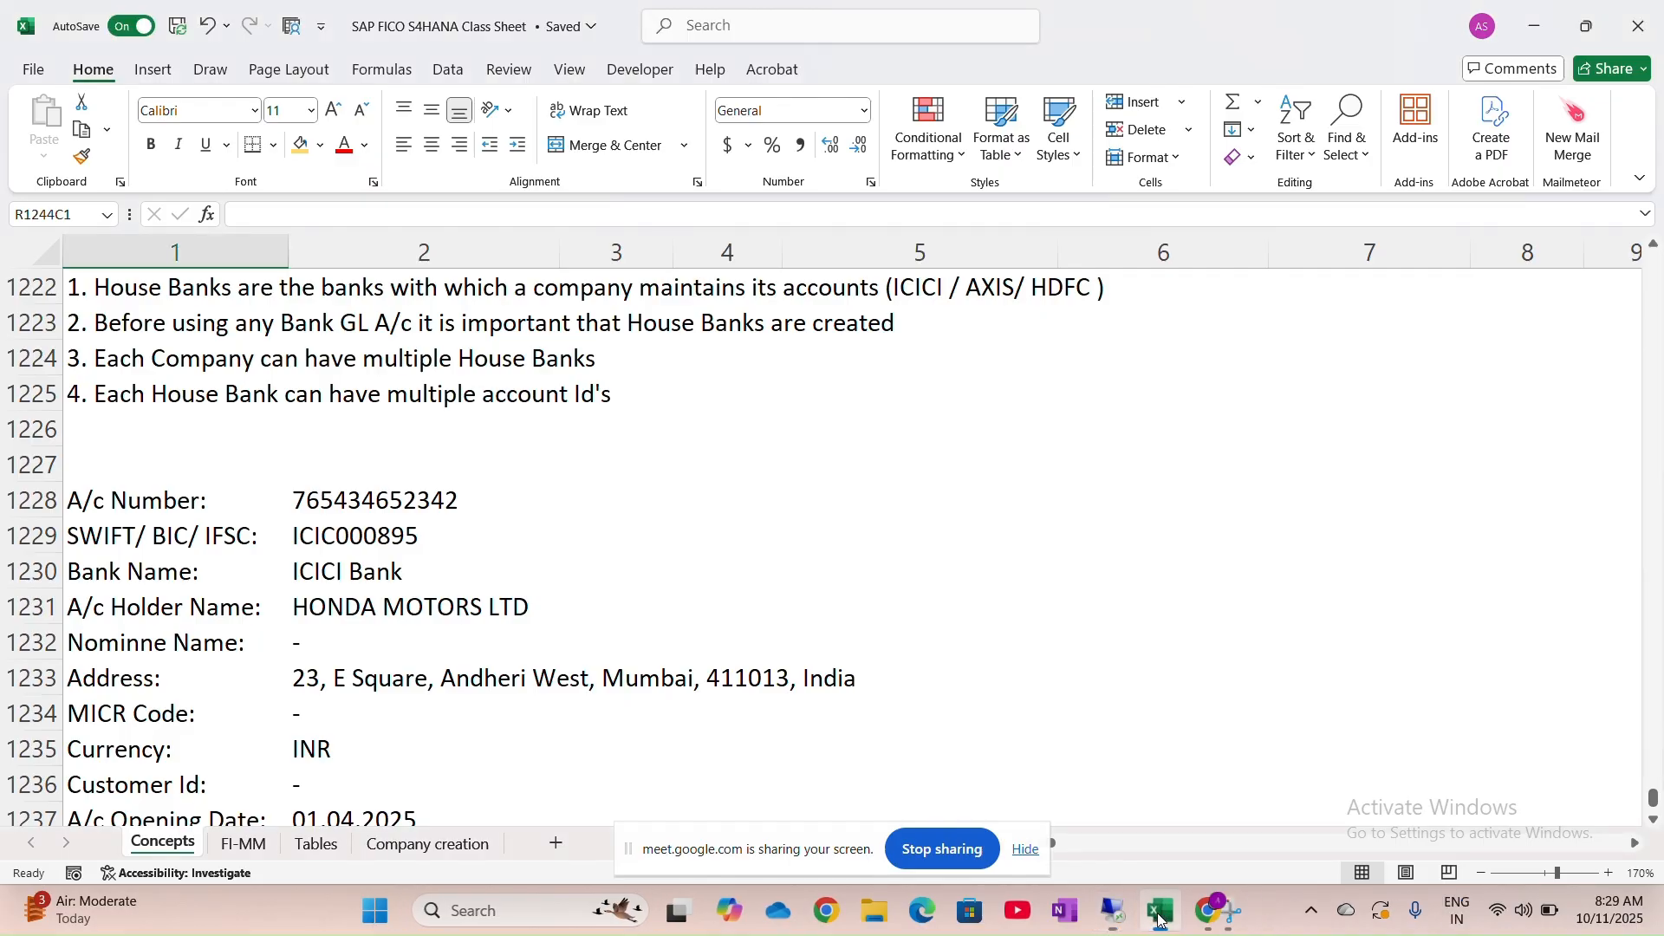
pyautogui.scroll(-7, 729, 612)
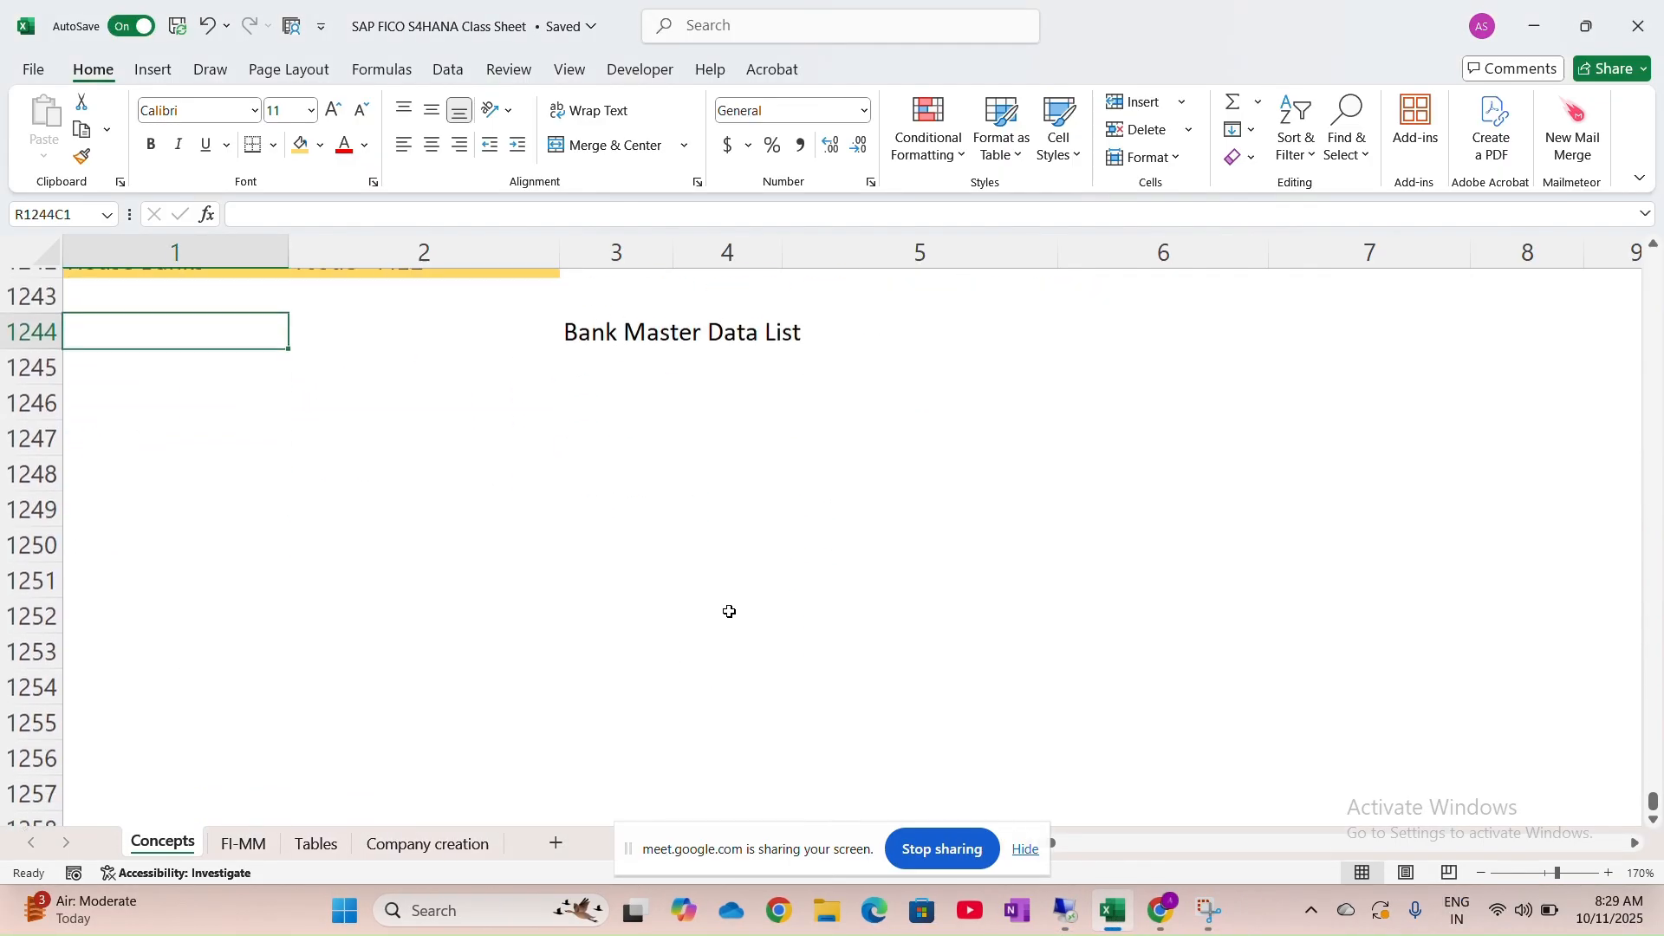
pyautogui.moveTo(613, 339); pyautogui.dragTo(791, 323)
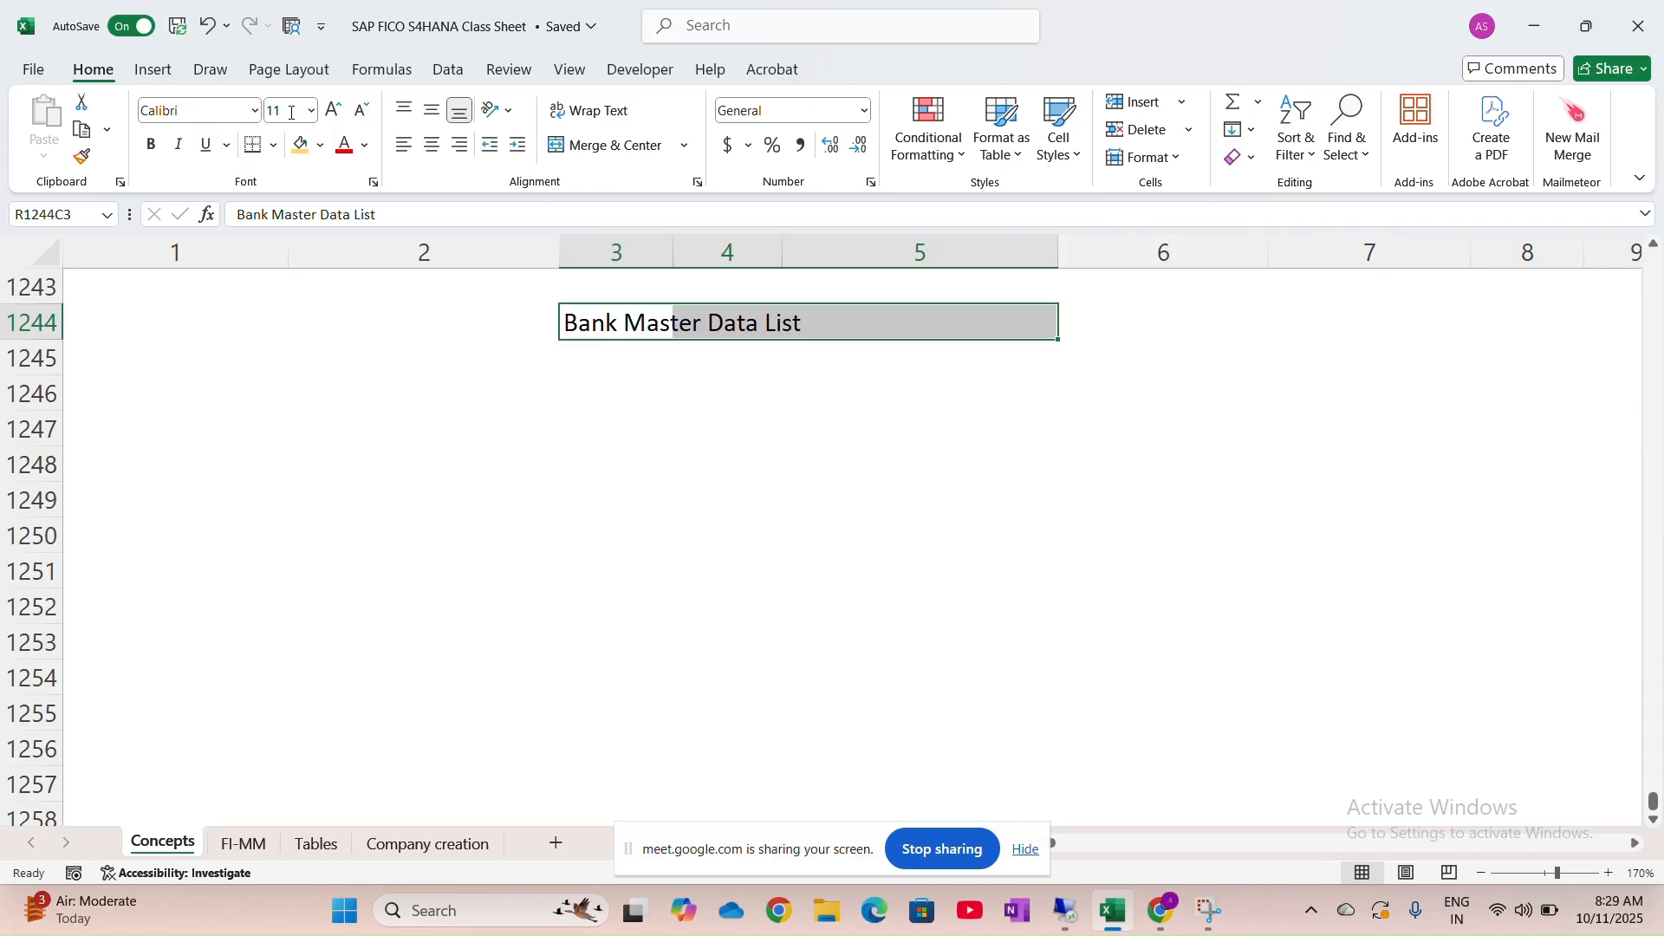
pyautogui.click(320, 145)
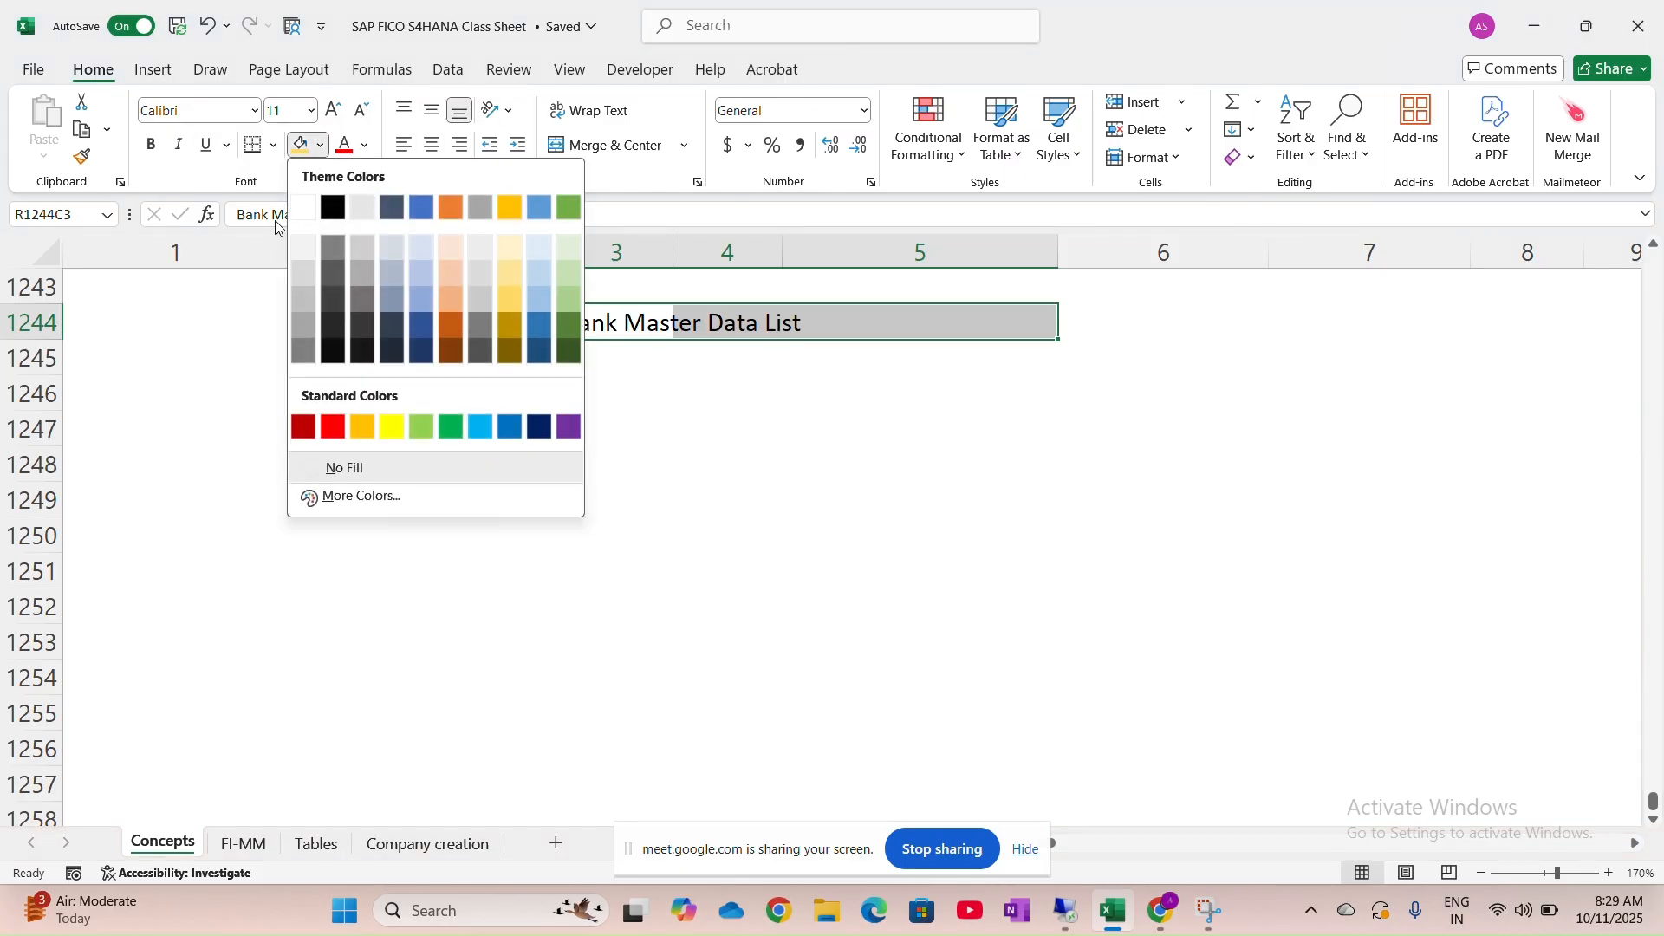
pyautogui.click(395, 277)
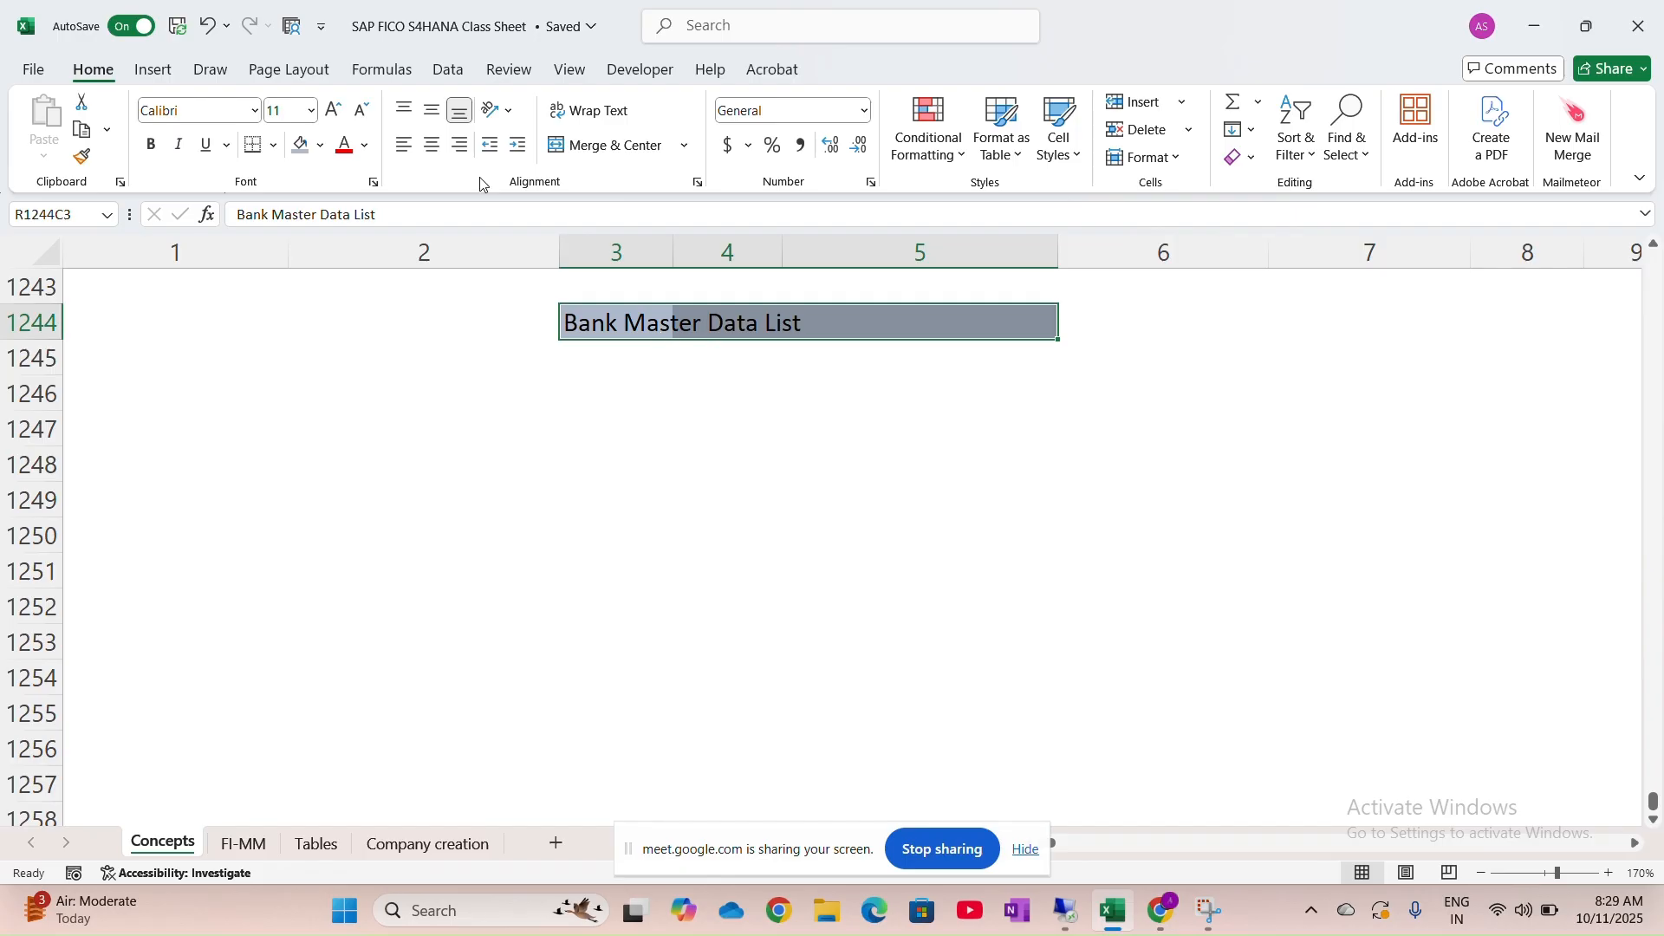
pyautogui.click(581, 148)
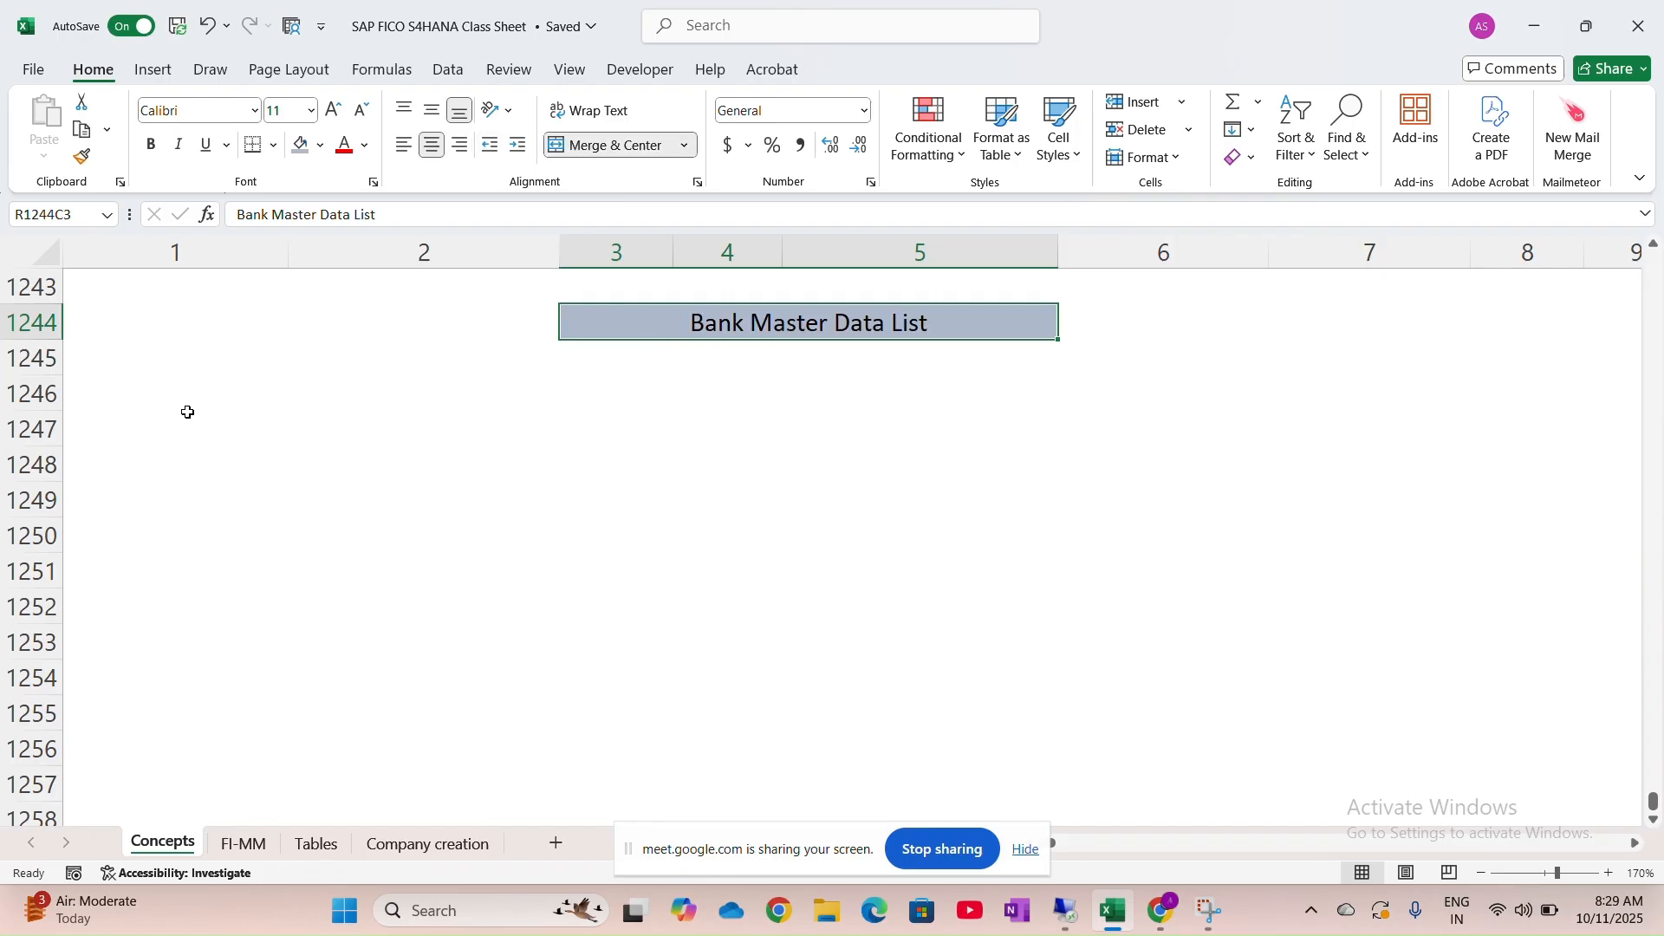
pyautogui.click(193, 384)
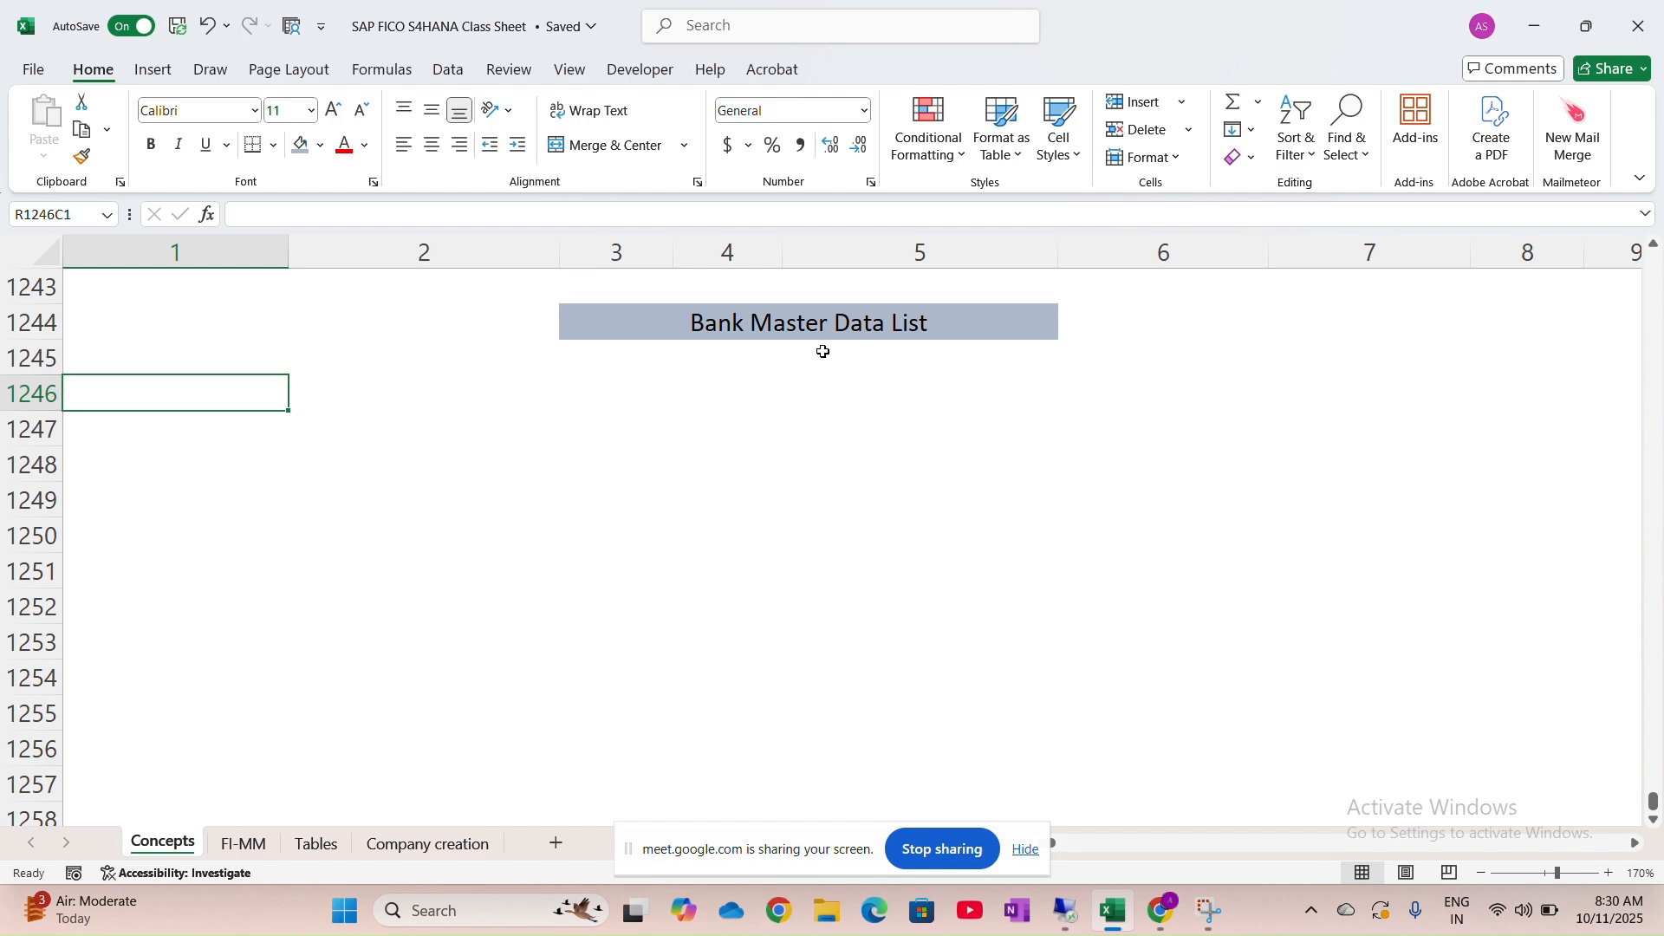
# Change the title's word 'List' to 'Template', making it 'Bank Master Data Template'
pyautogui.doubleClick(895, 324)
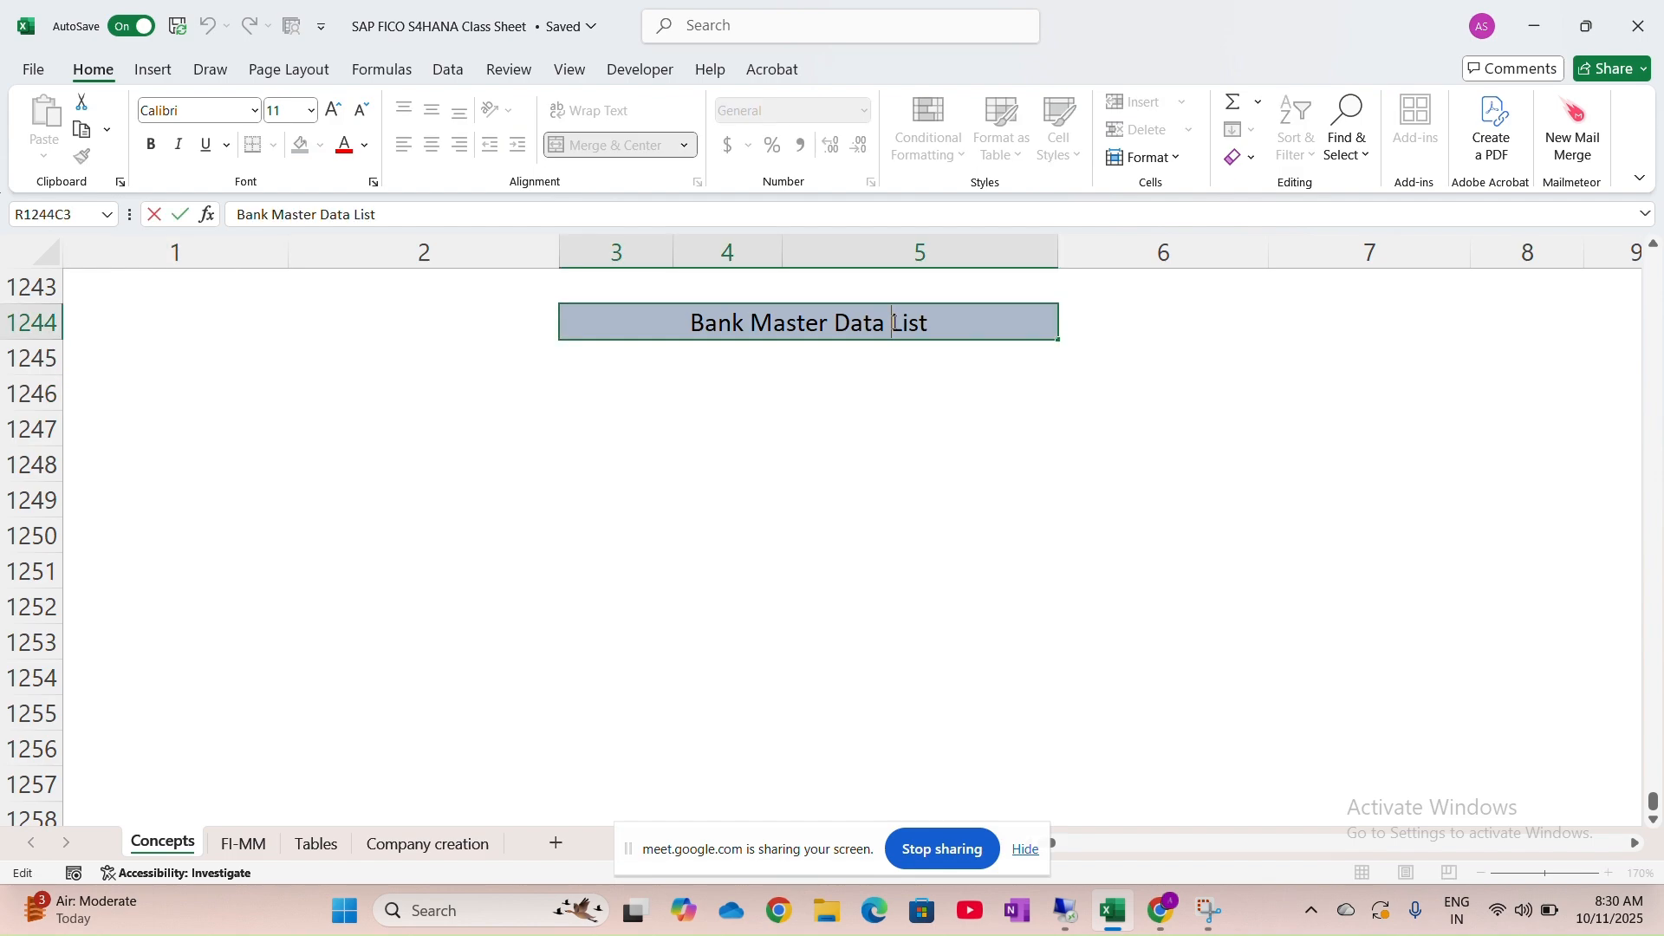
pyautogui.doubleClick(895, 323)
pyautogui.press('capslock')
pyautogui.write('T')
pyautogui.press('capslock')
pyautogui.write('em')
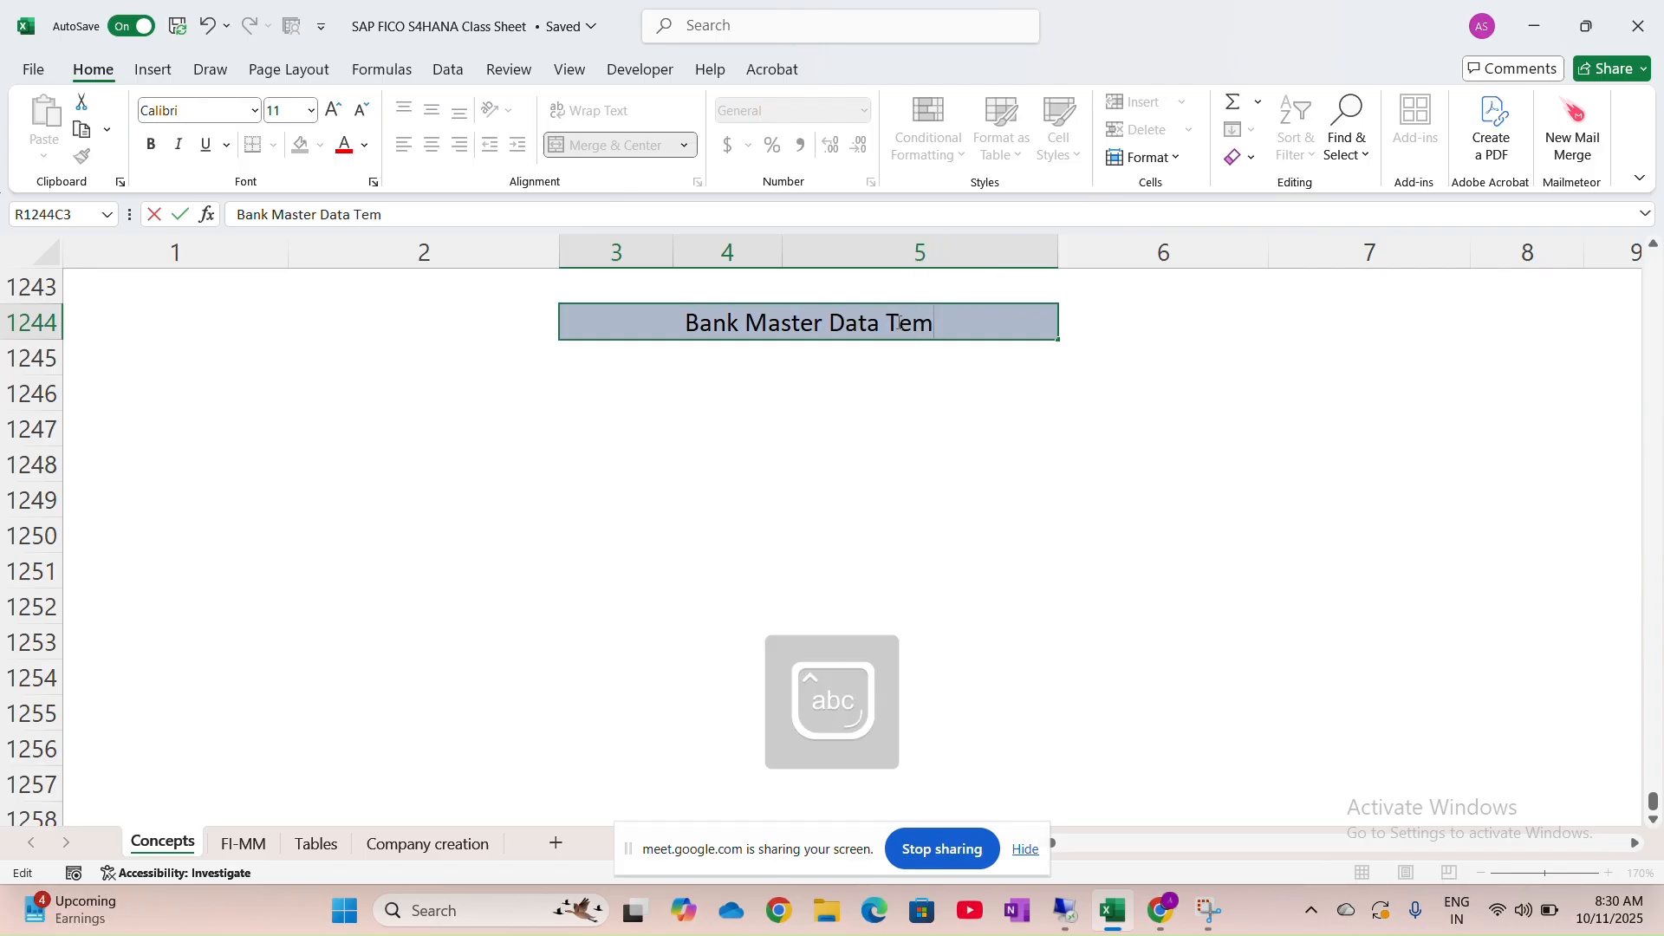
pyautogui.write('plate')
pyautogui.hotkey('ctrl', 'Return')
pyautogui.click(777, 385)
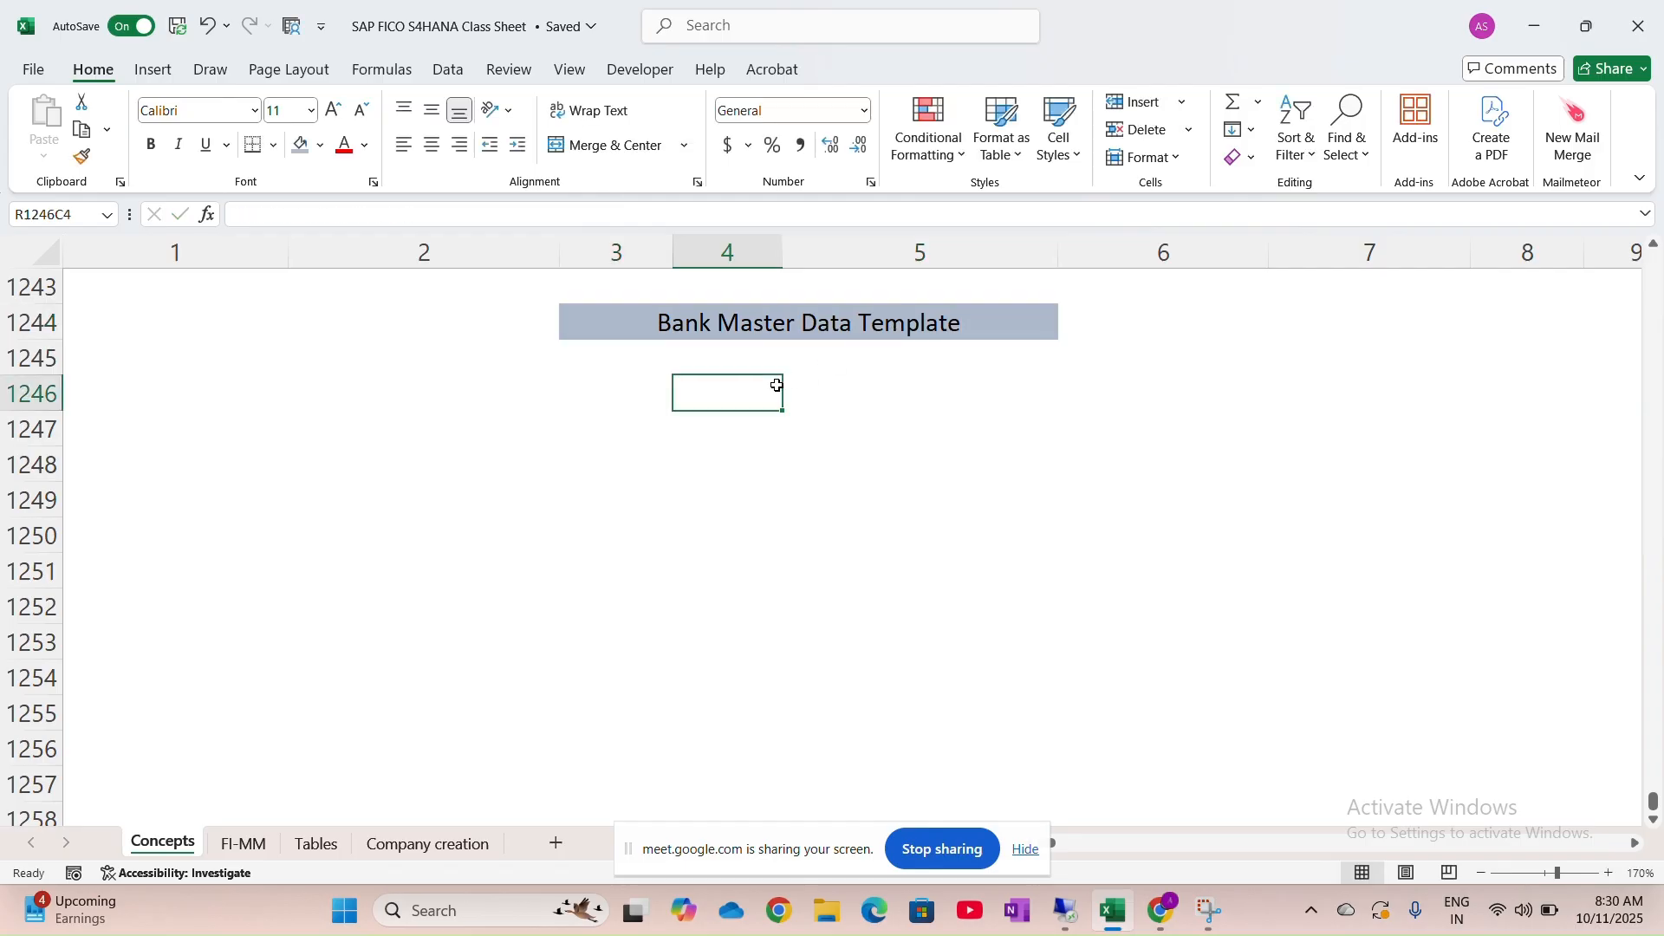
# Settle on the first cell of row 1245 and switch to the SAP Bank Data dialog
pyautogui.click(125, 360)
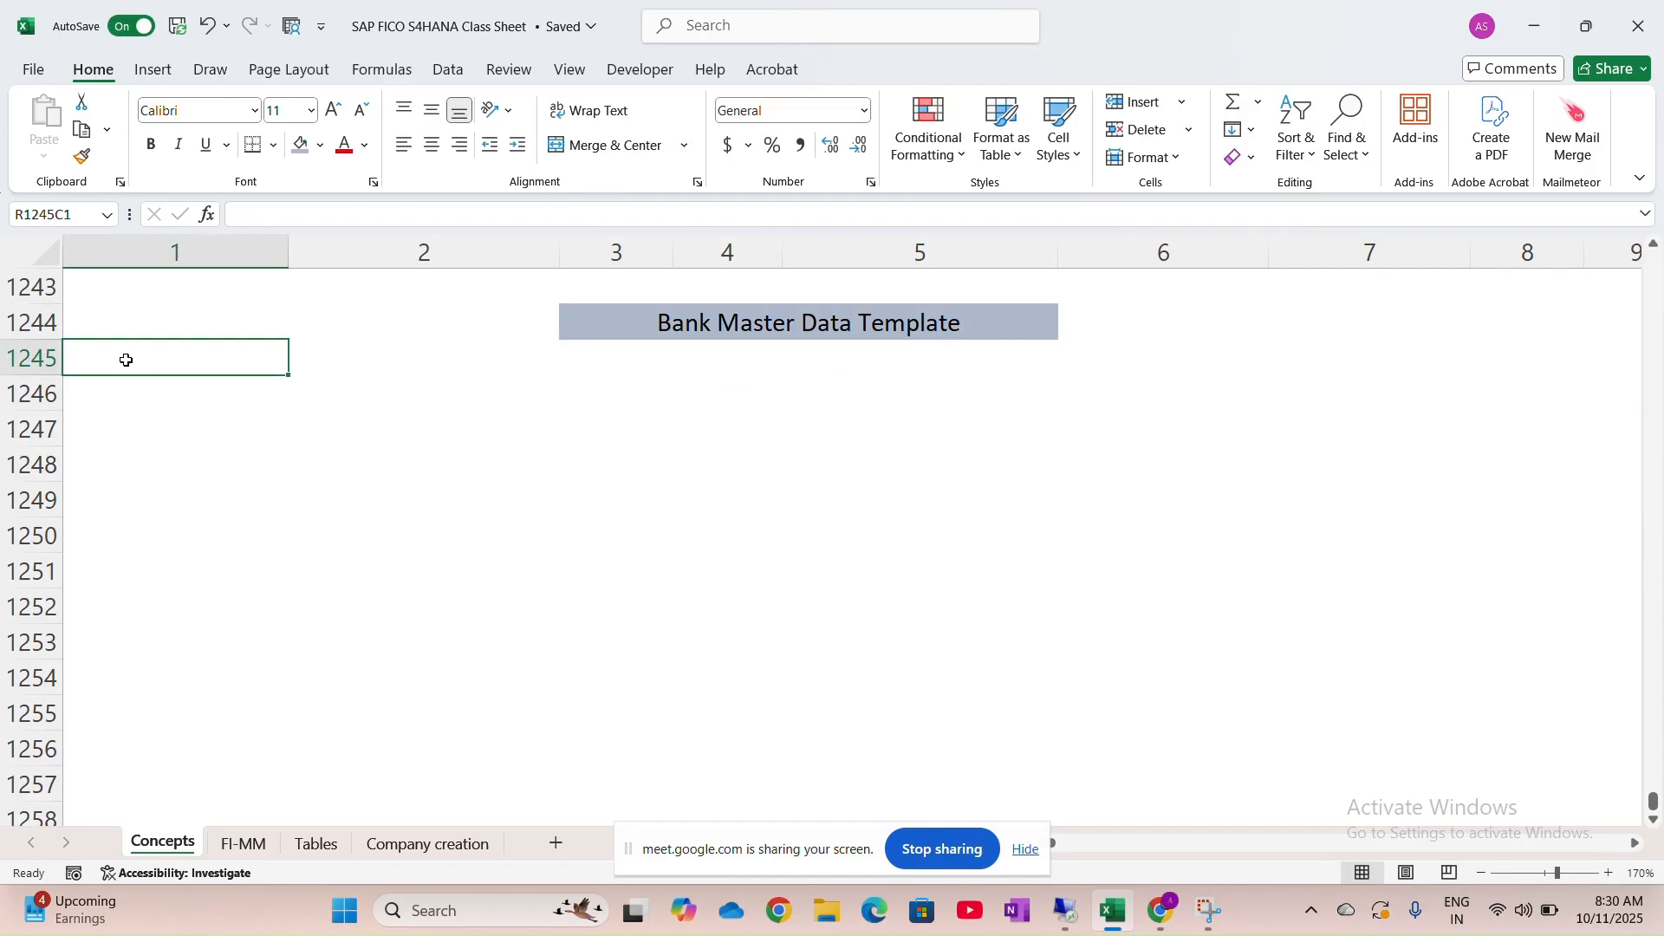
pyautogui.press('Right')
pyautogui.press('Right')
pyautogui.press('Right')
pyautogui.press('Right')
pyautogui.press('Right')
pyautogui.press('Right')
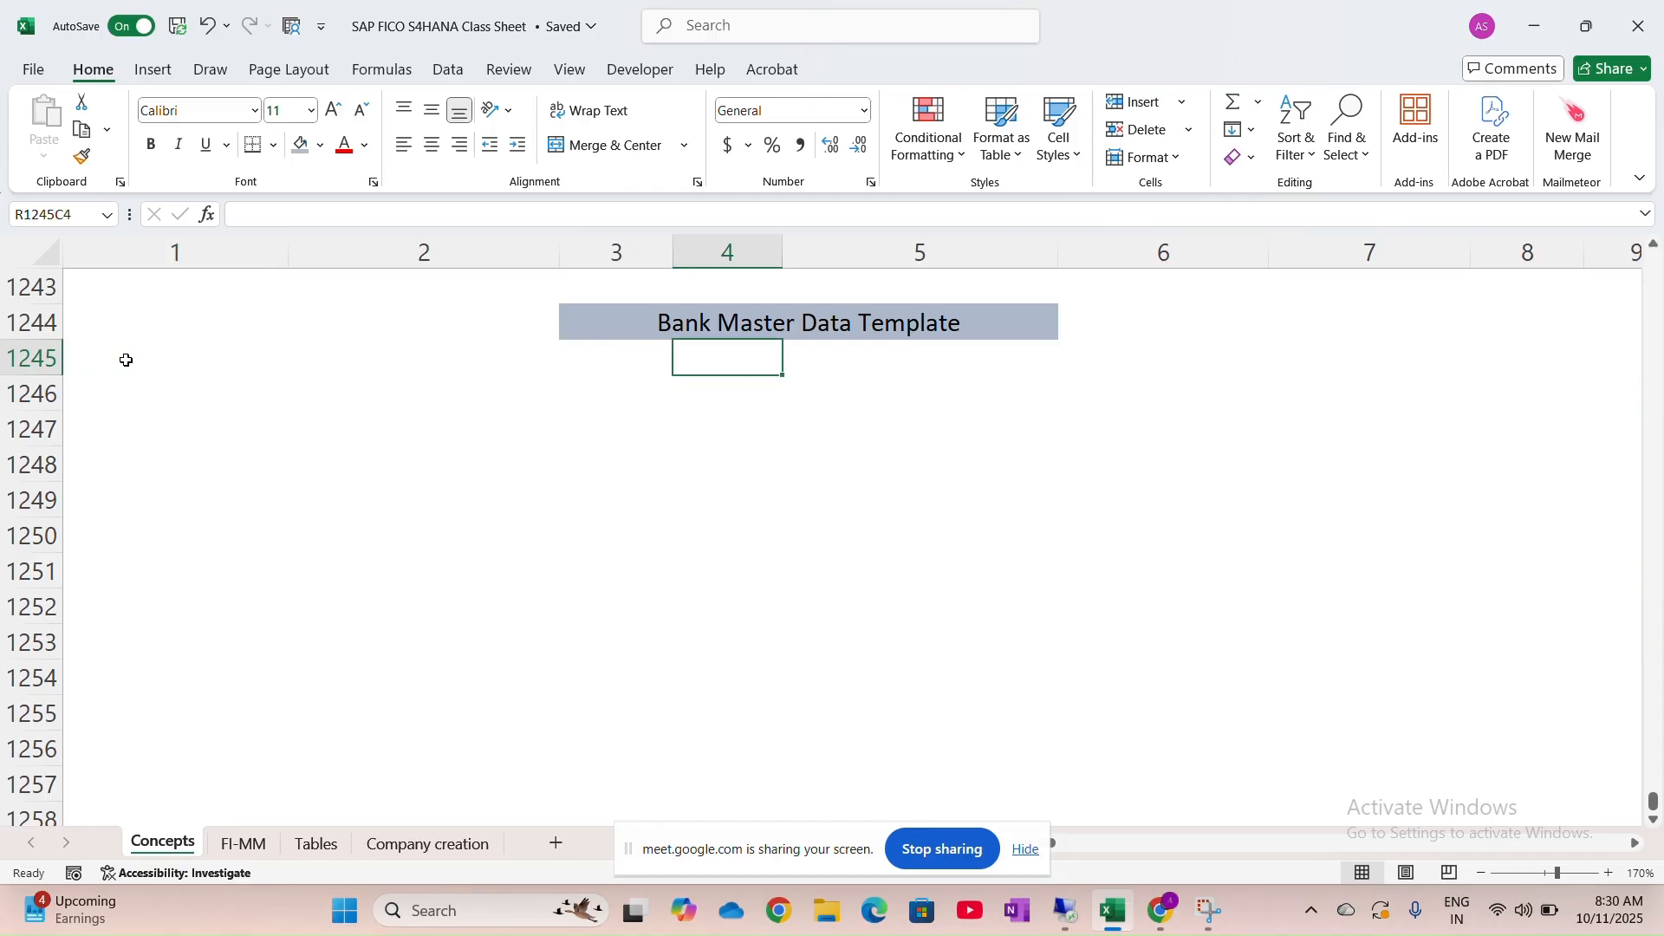
pyautogui.press('Right')
pyautogui.press('Right')
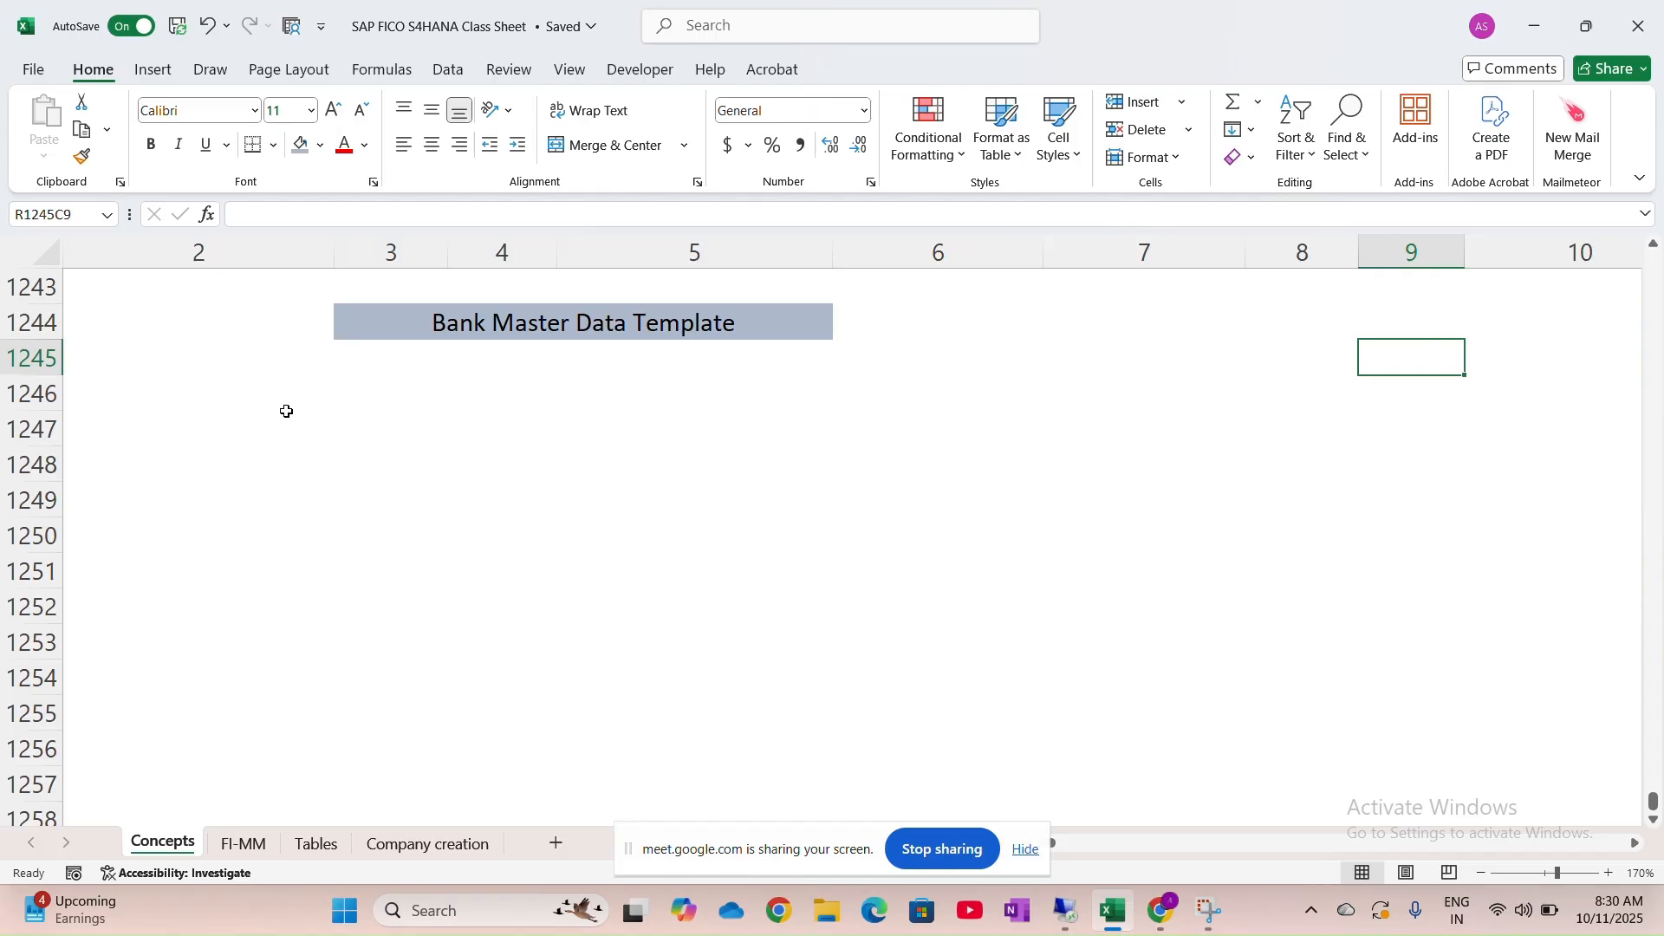
pyautogui.click(386, 370)
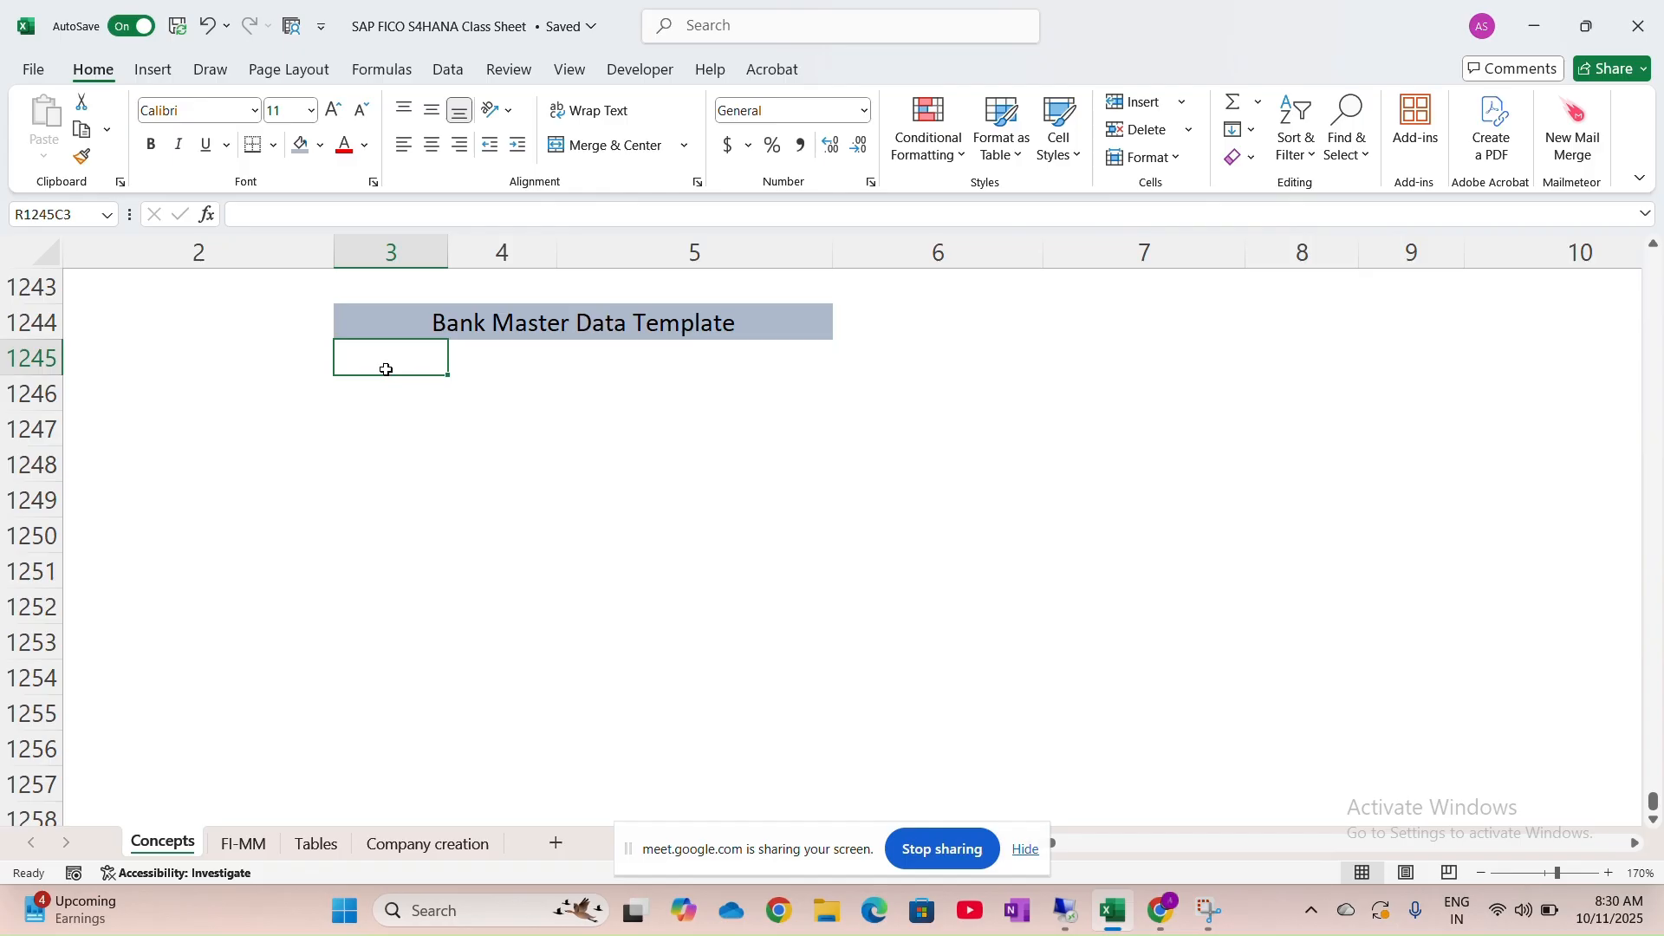
pyautogui.press('Left')
pyautogui.press('Left')
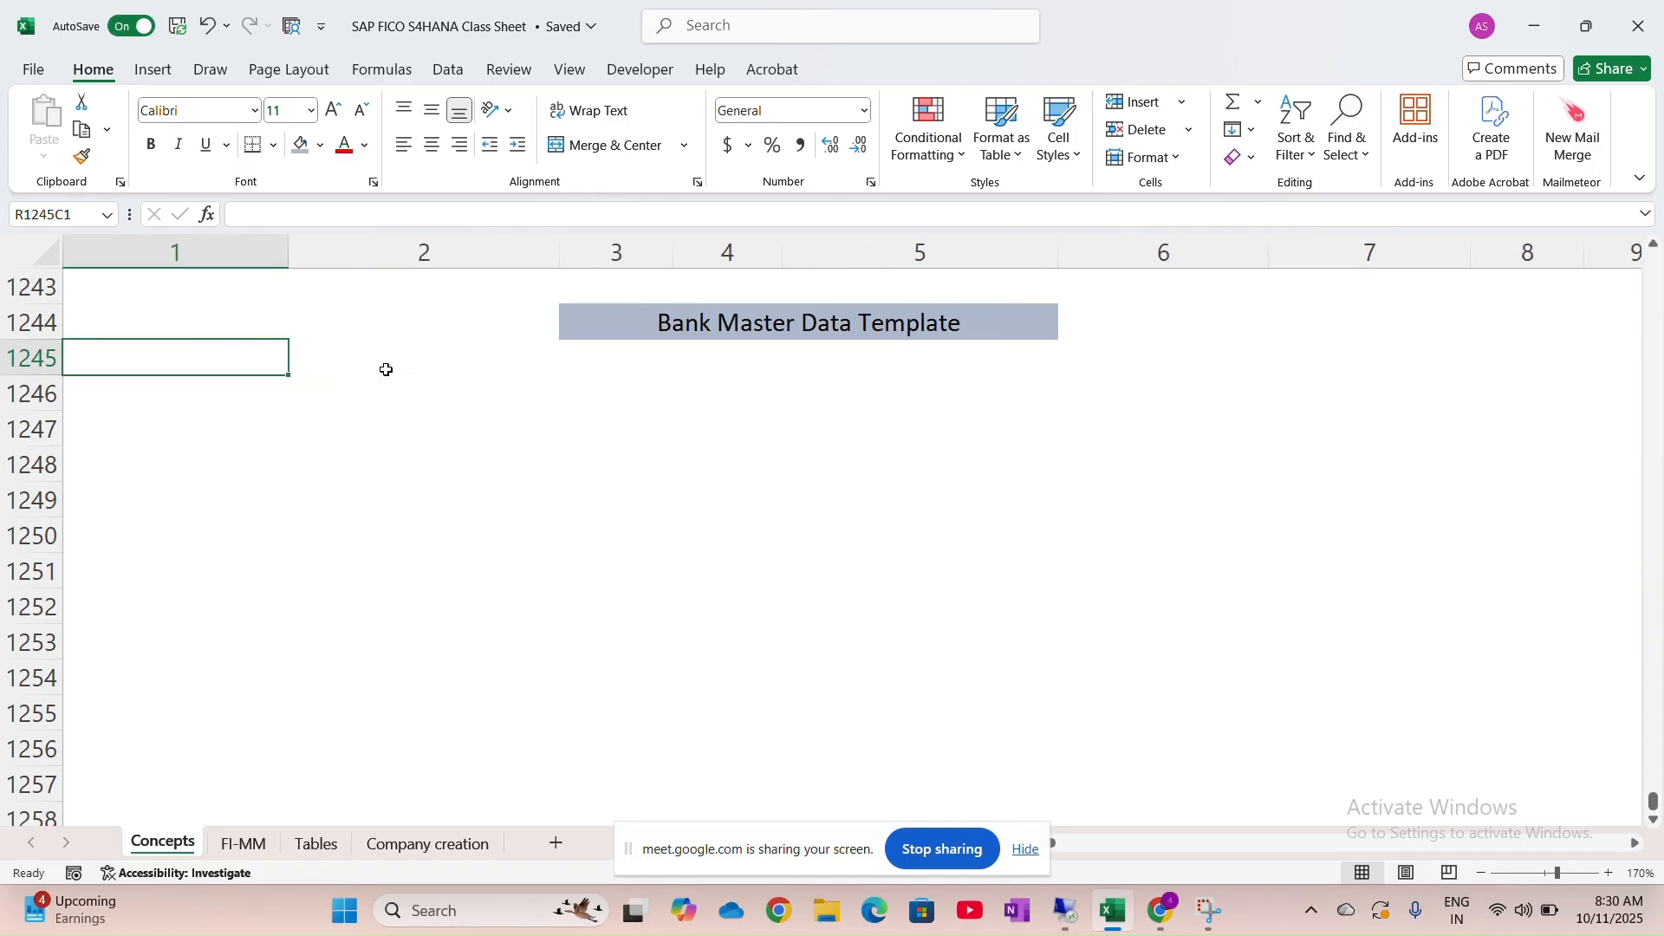
pyautogui.hotkey('alt', 'Tab')
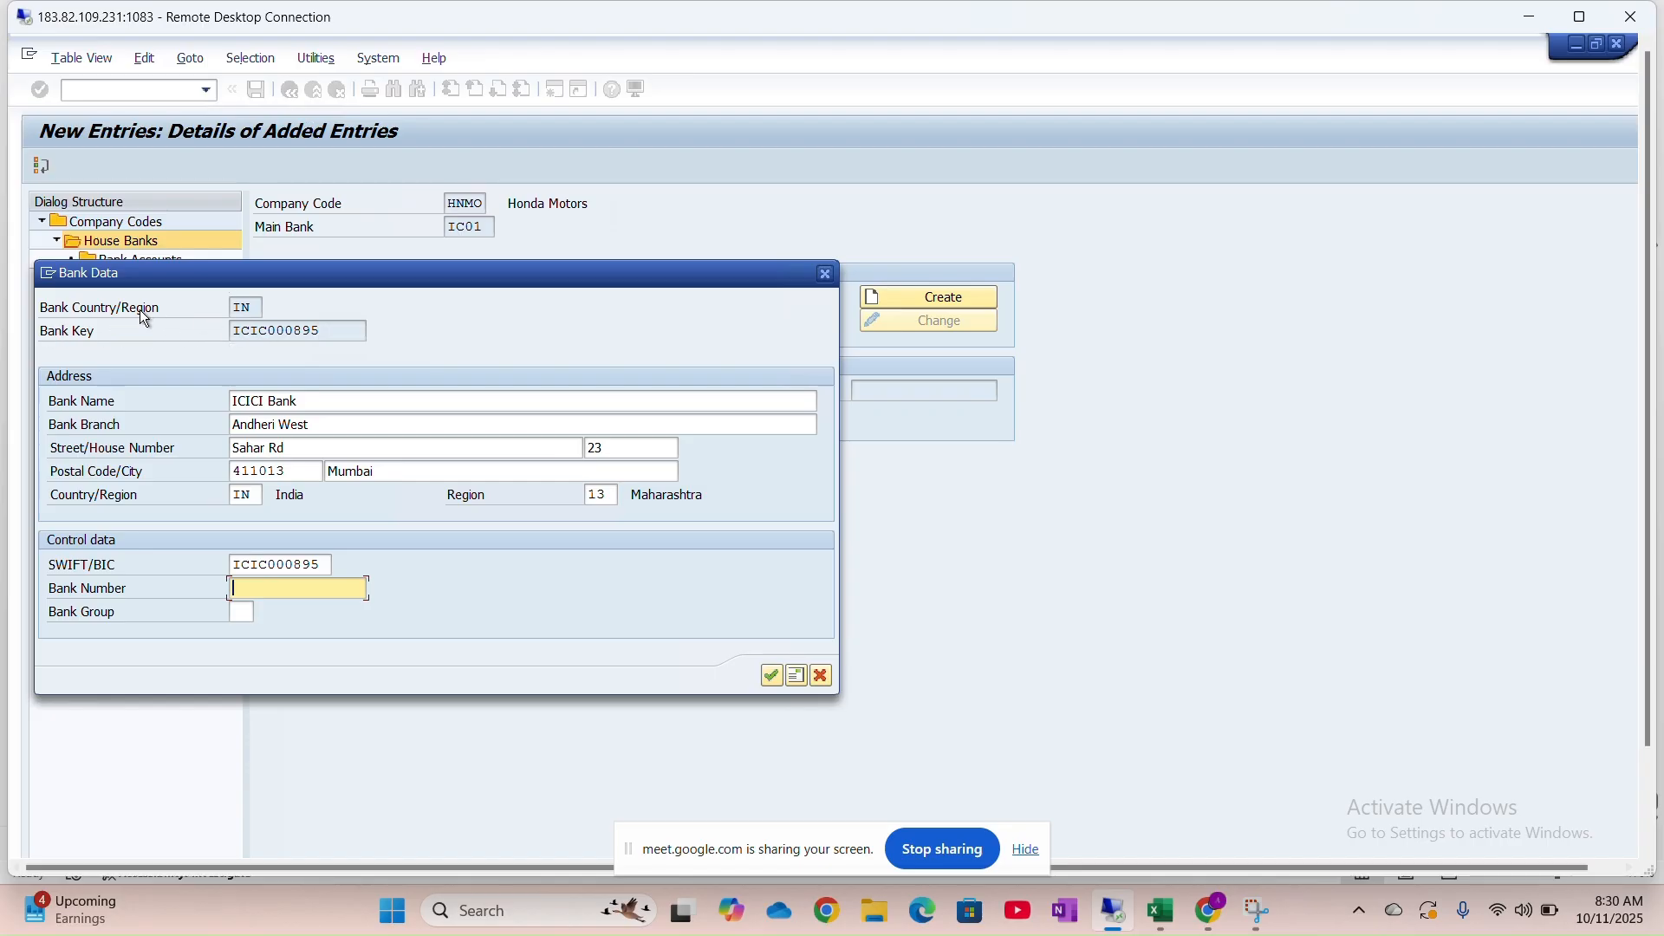
# Enter the headers Country and Bank Key in row 1245 of the Excel template
pyautogui.hotkey('alt', 'Tab')
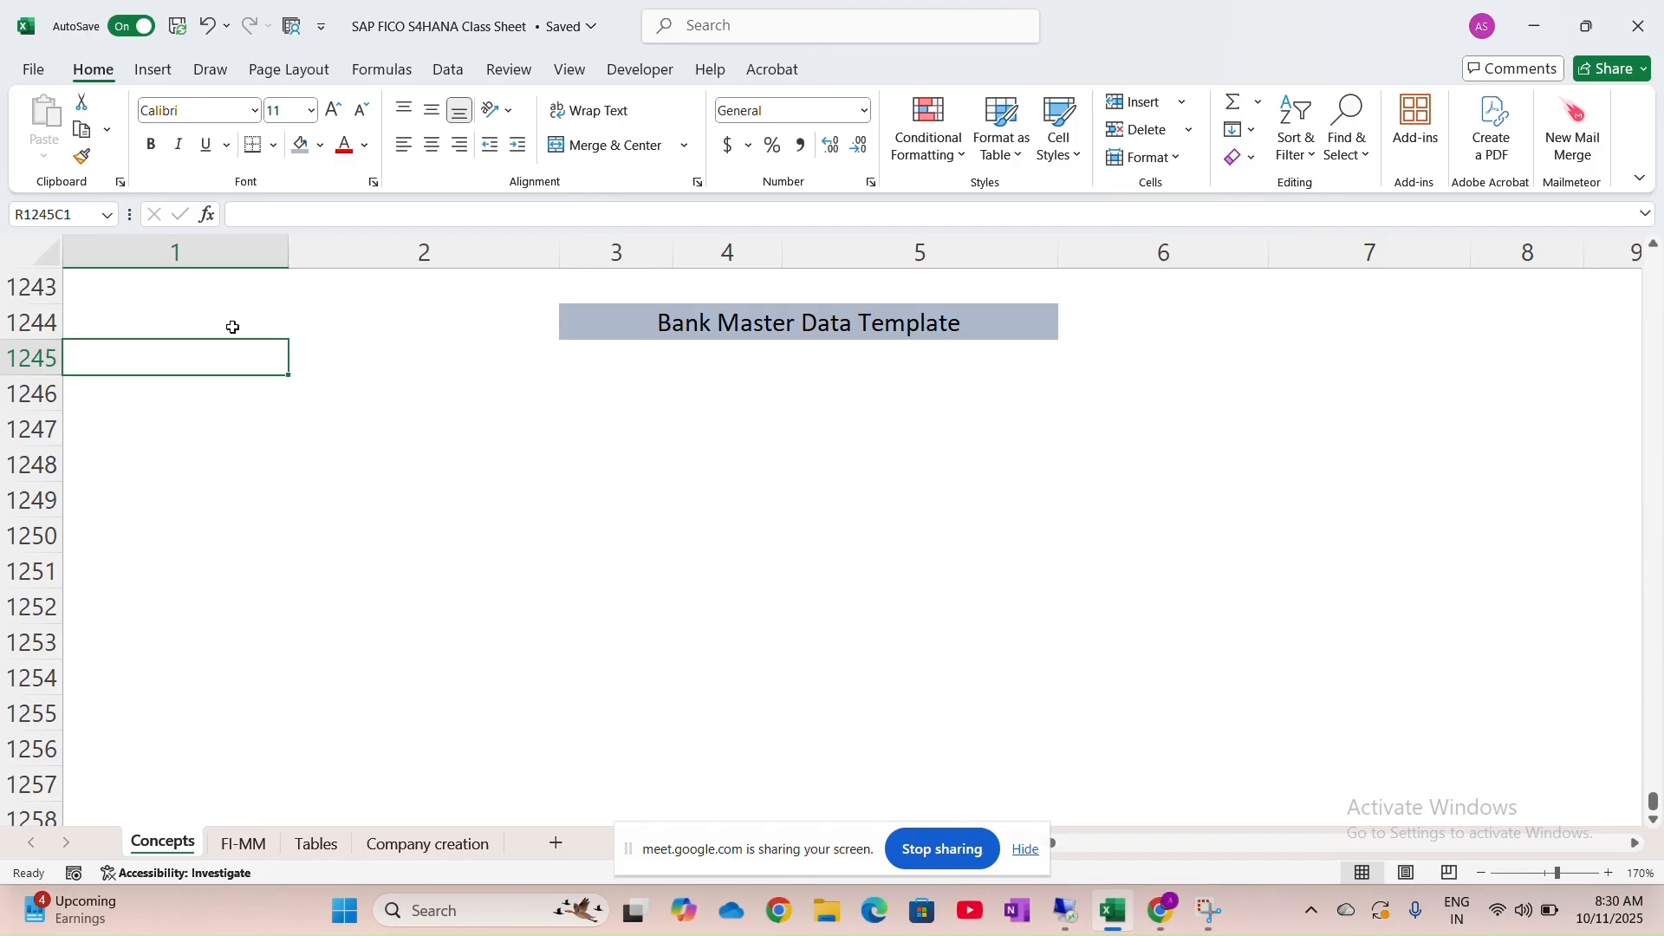
pyautogui.write('Country')
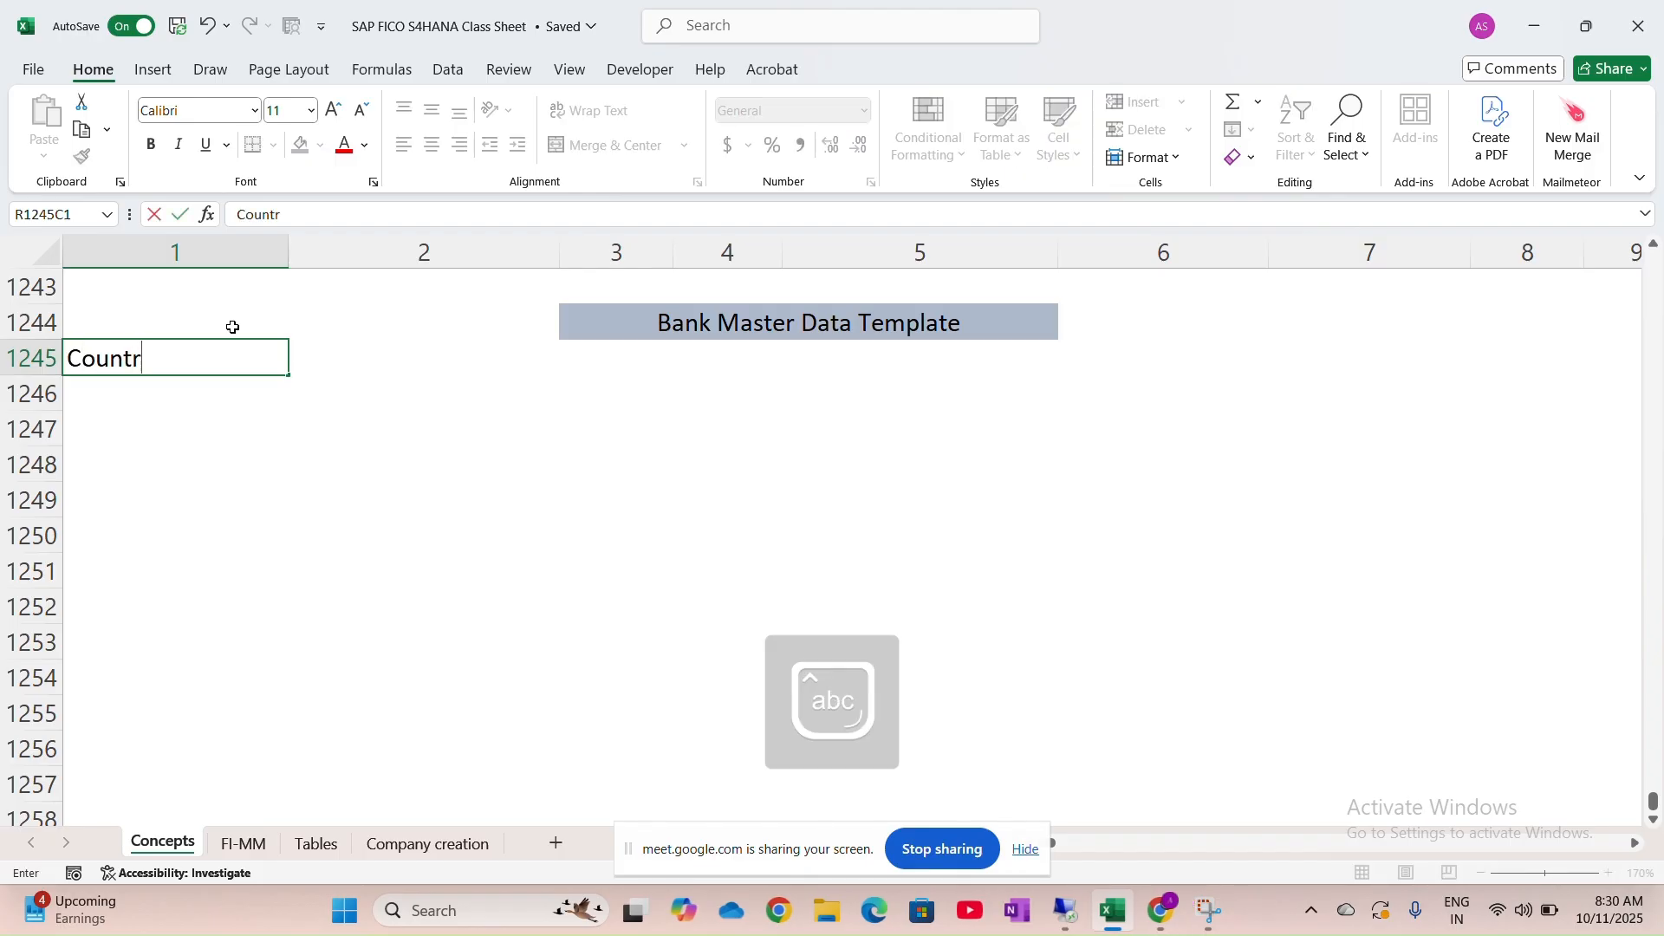
pyautogui.press('Tab')
pyautogui.hotkey('alt', 'Tab')
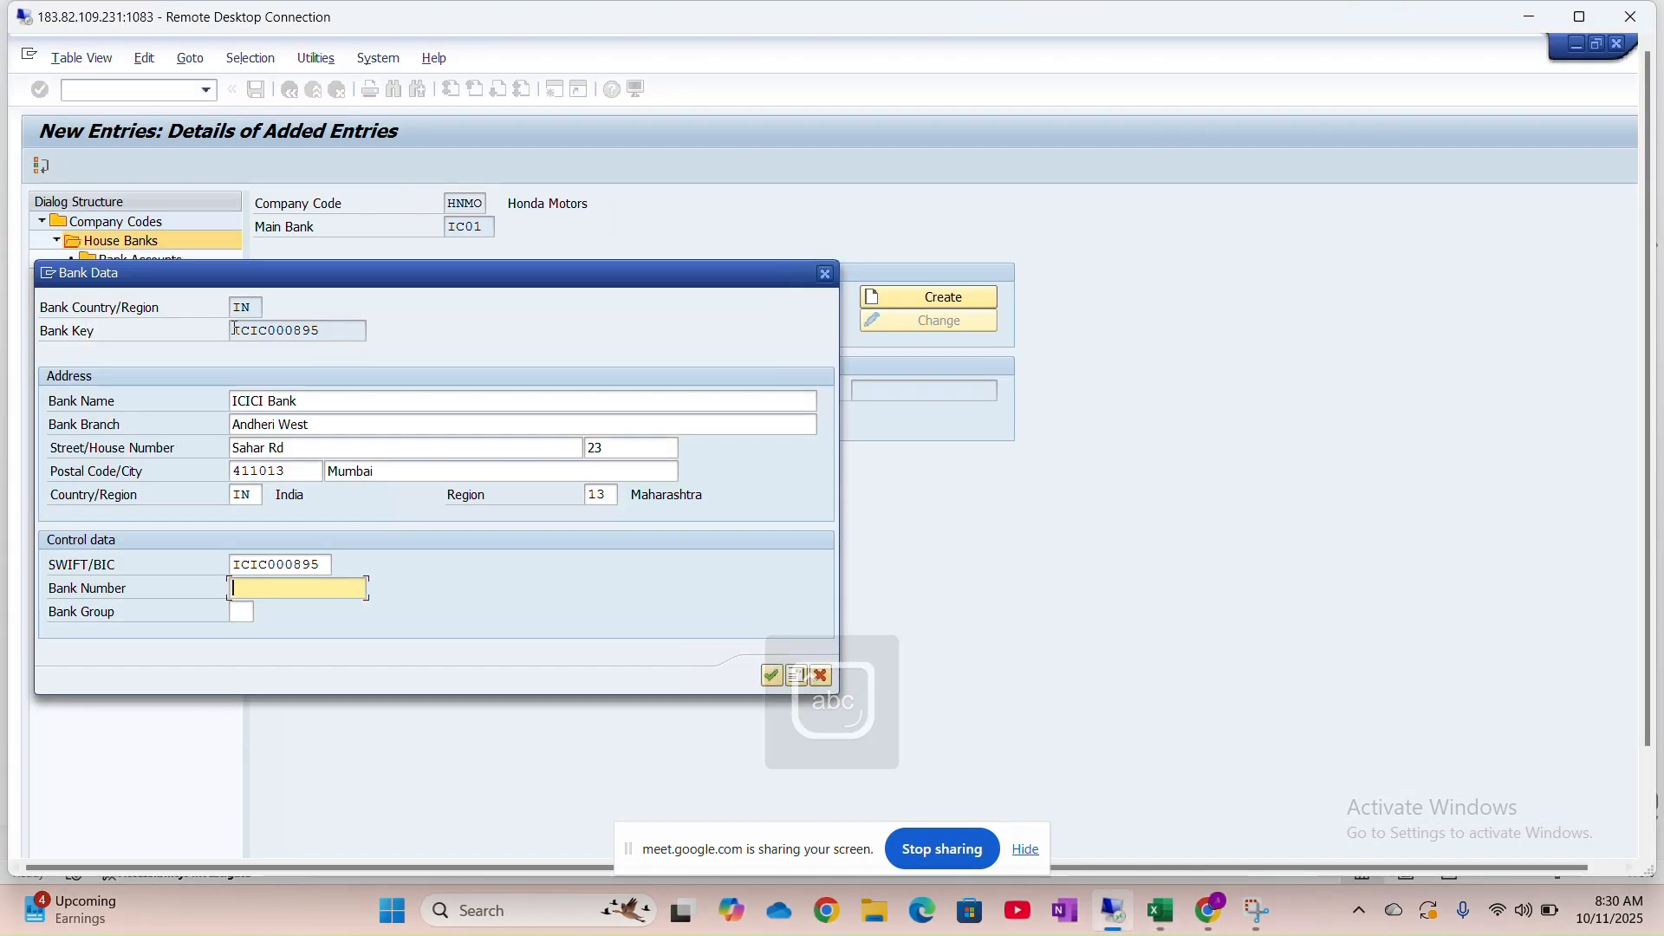
pyautogui.hotkey('alt', 'Tab')
pyautogui.press('capslock')
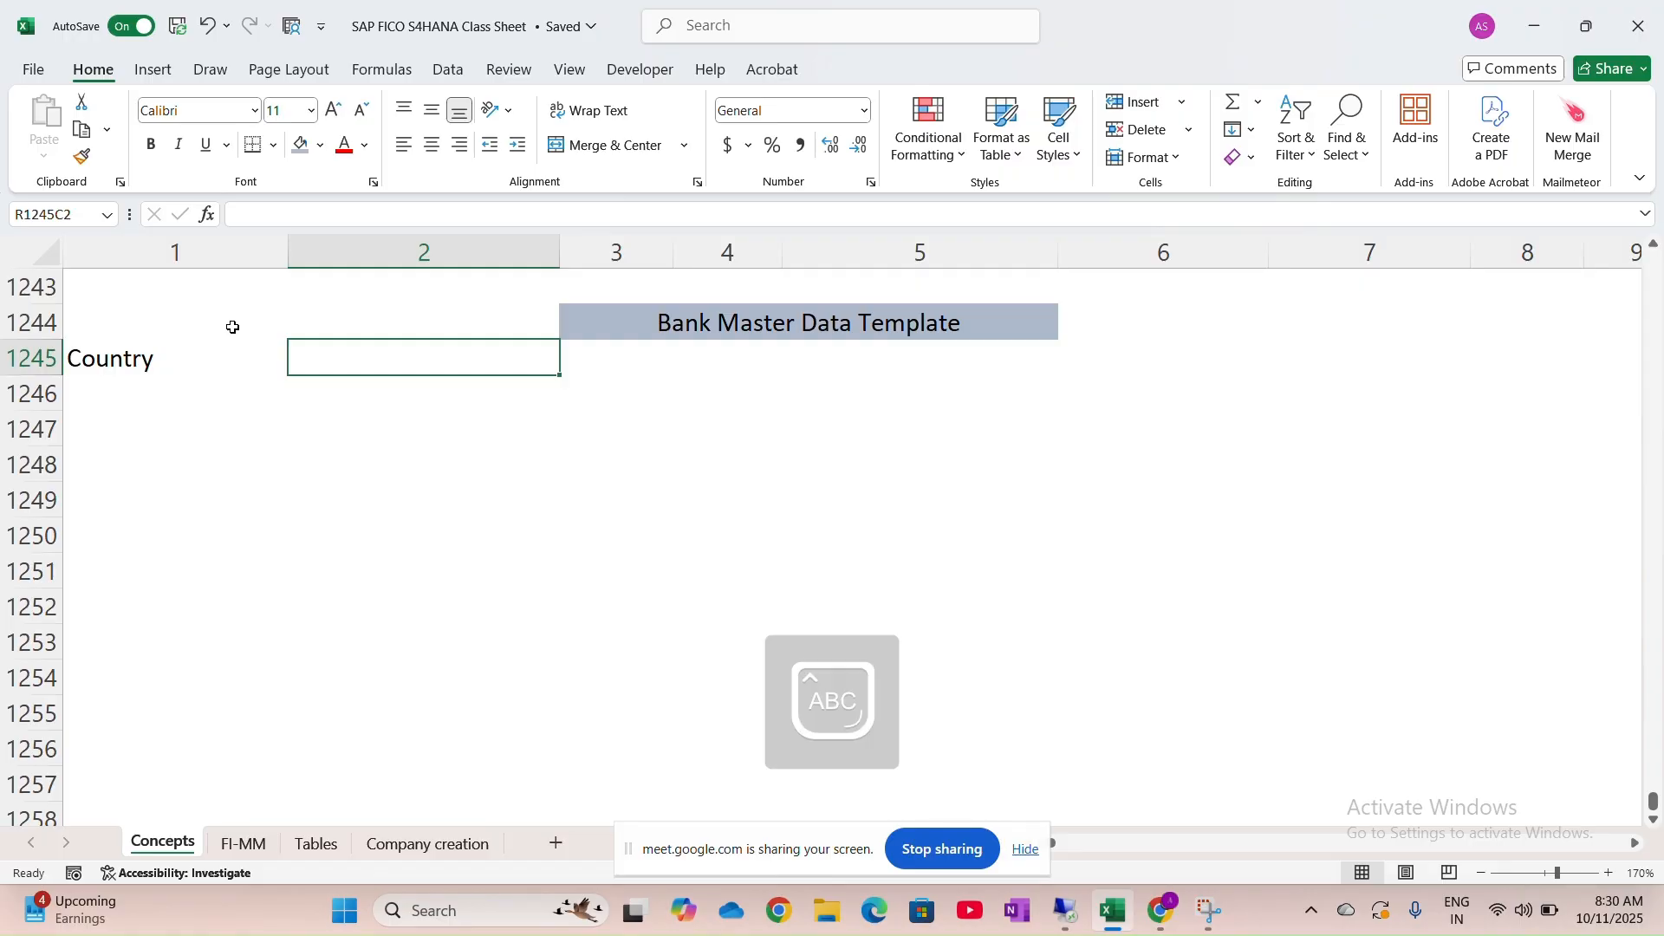
pyautogui.write('B')
pyautogui.press('capslock')
pyautogui.write('ank')
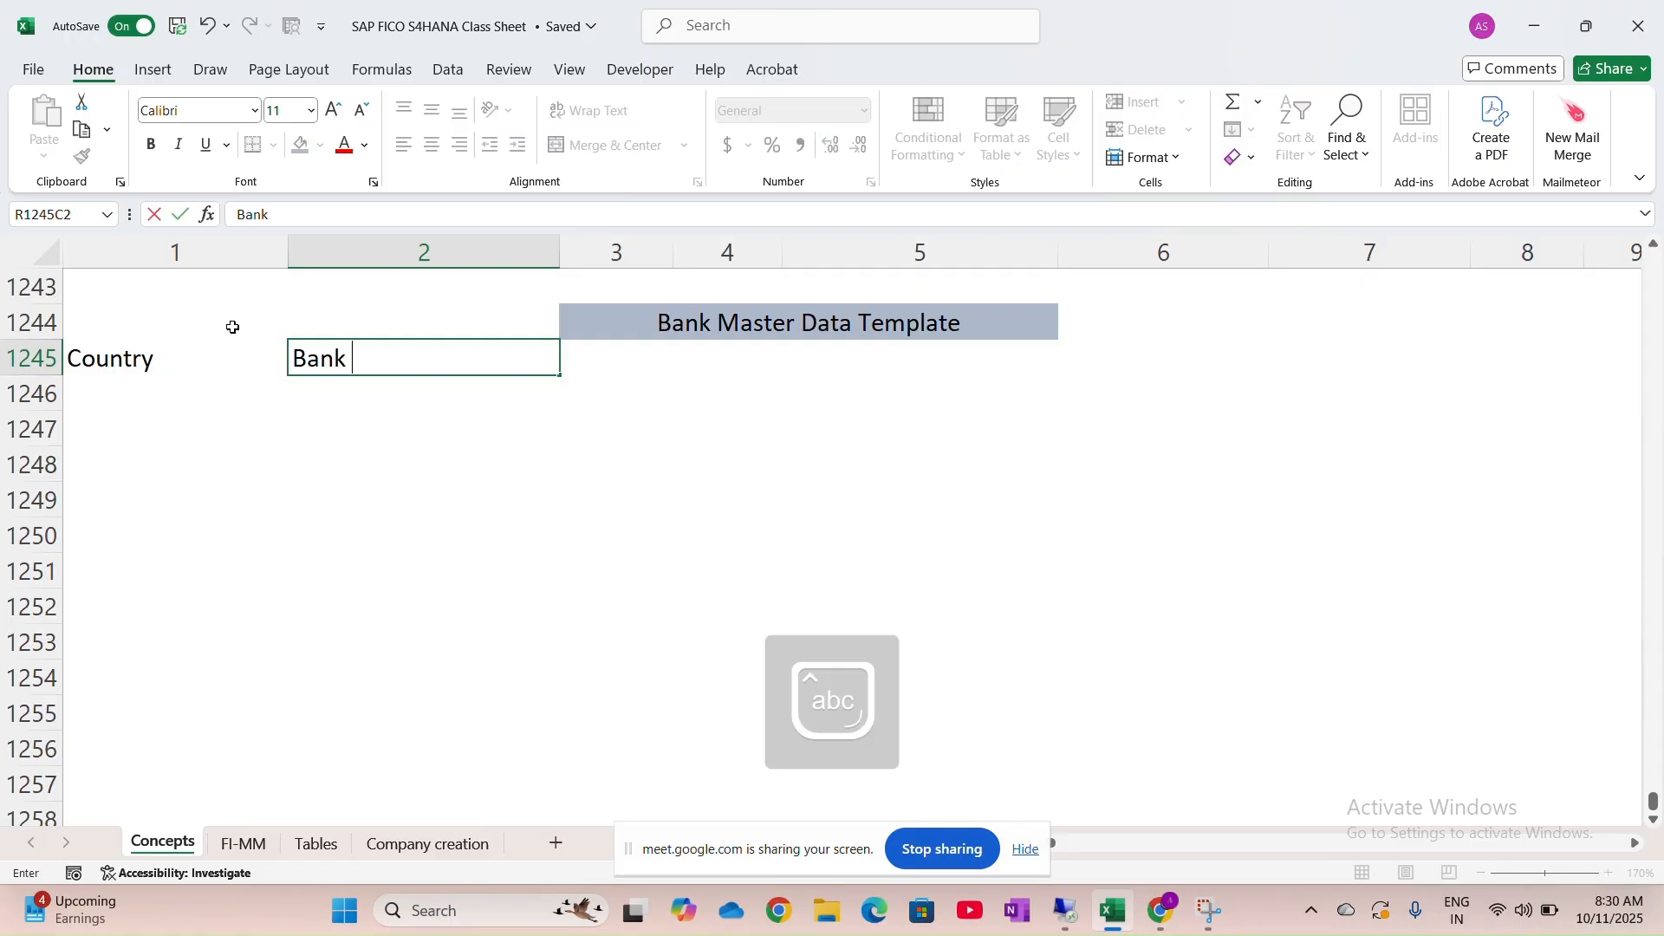
pyautogui.press('capslock')
pyautogui.write('K')
pyautogui.press('capslock')
pyautogui.write('ey')
pyautogui.press('Tab')
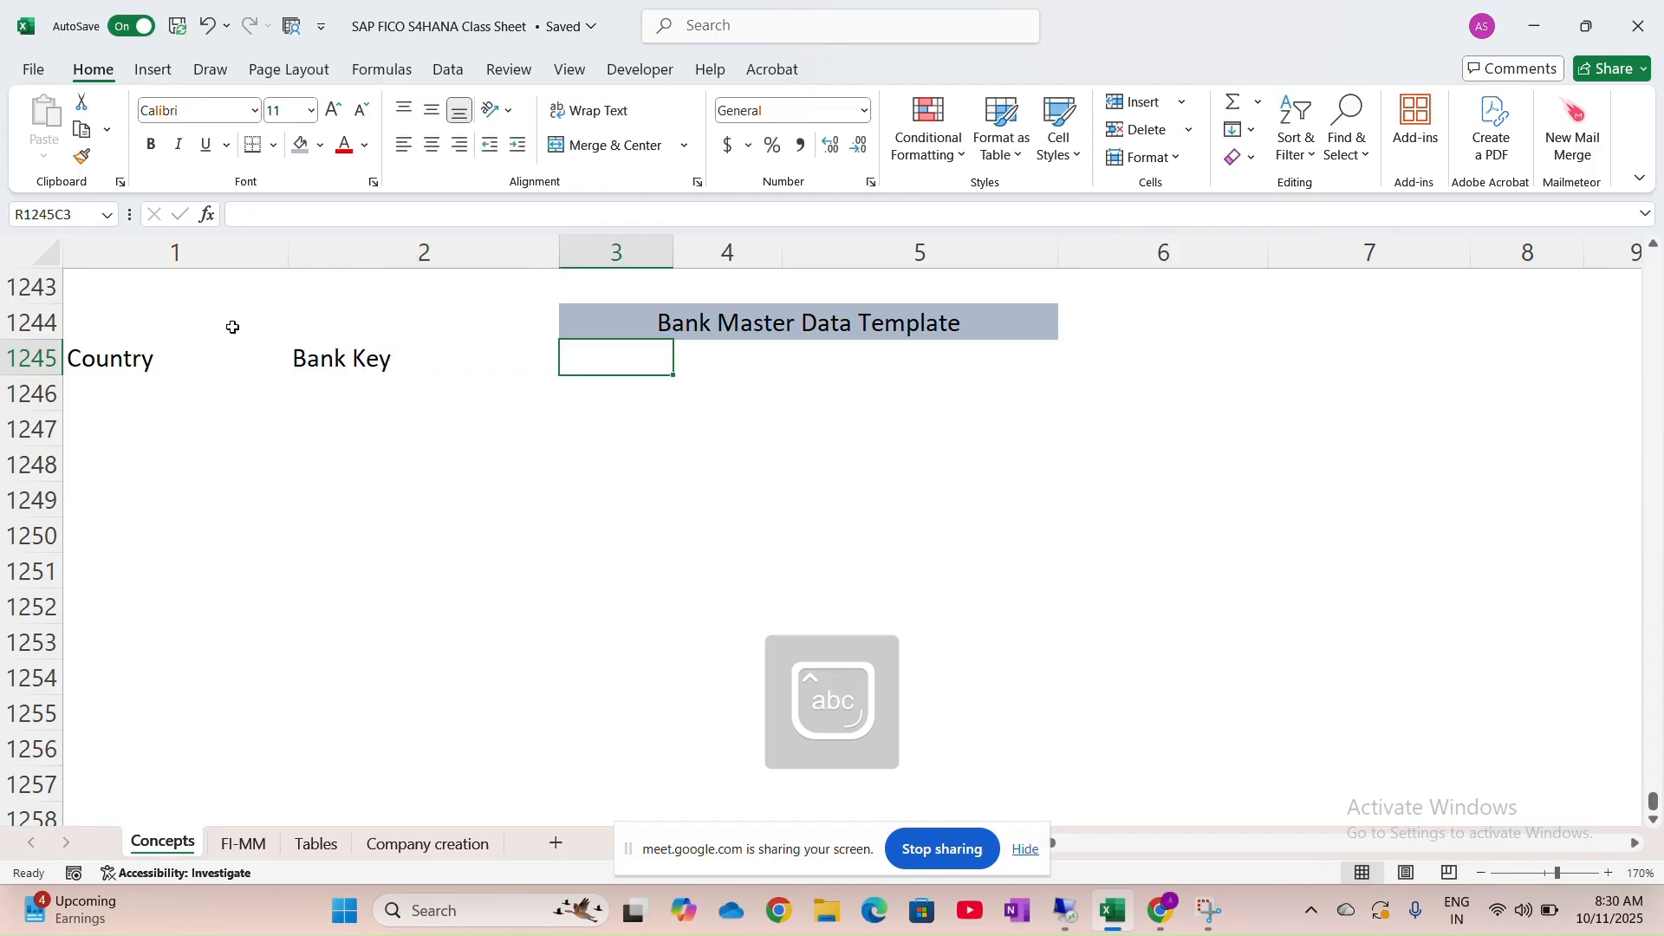
# Add the Bank Name, Region and Address headers, checking the SAP dialog between entries
pyautogui.hotkey('alt', 'Tab')
pyautogui.hotkey('alt', 'Tab')
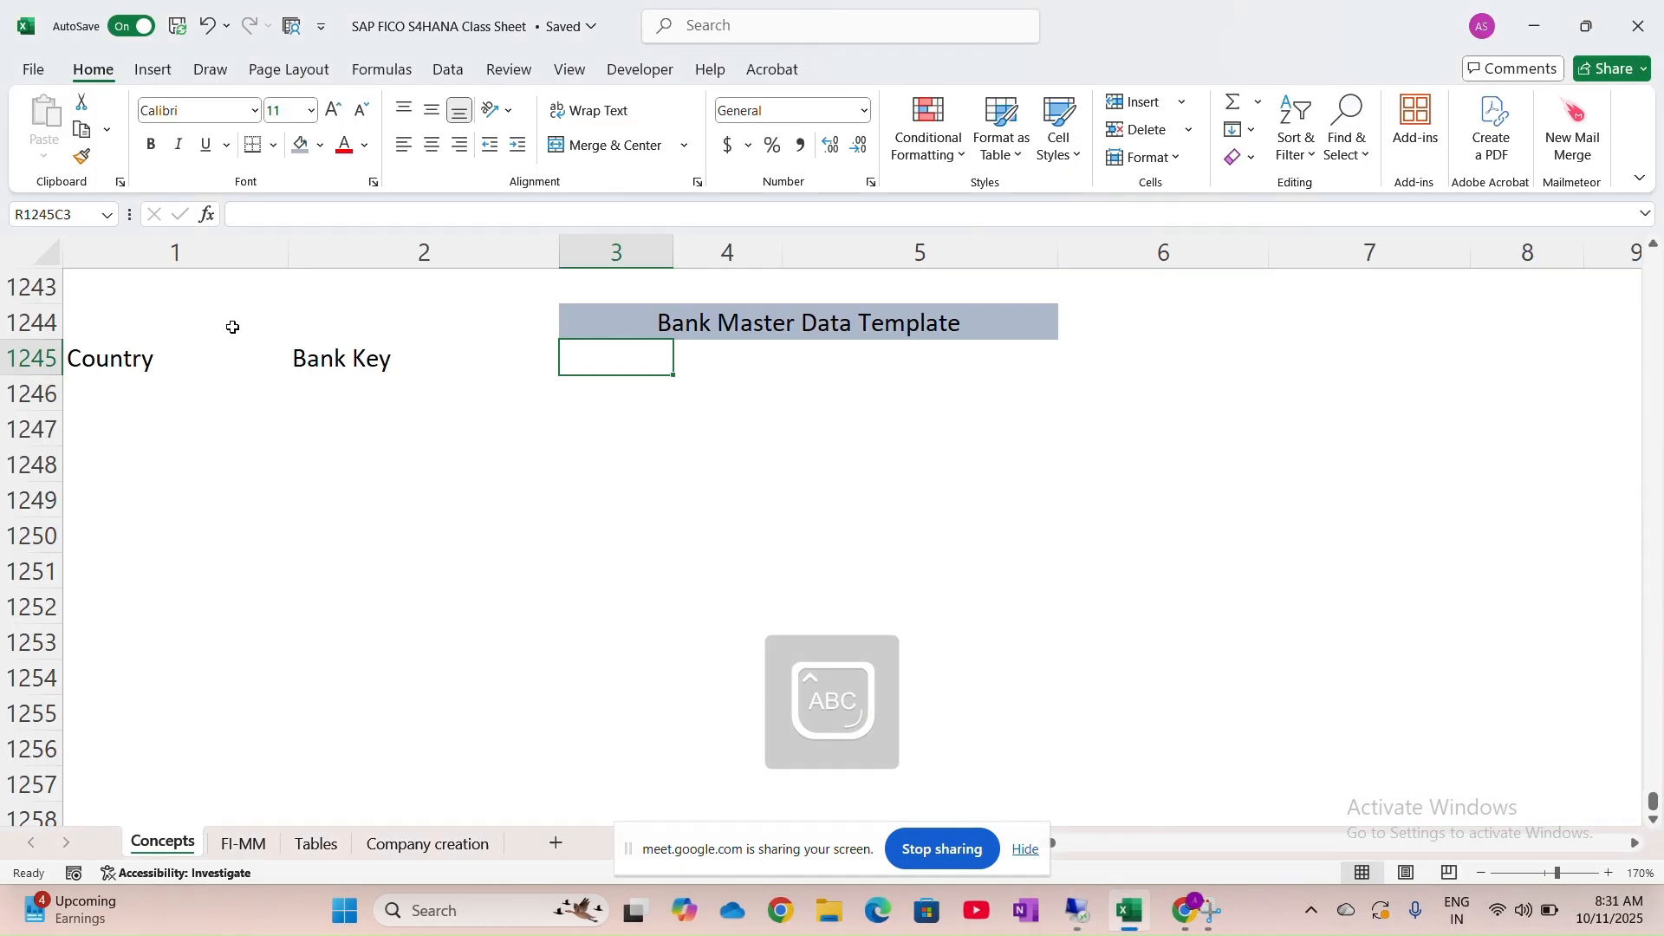
pyautogui.write('Bank Name')
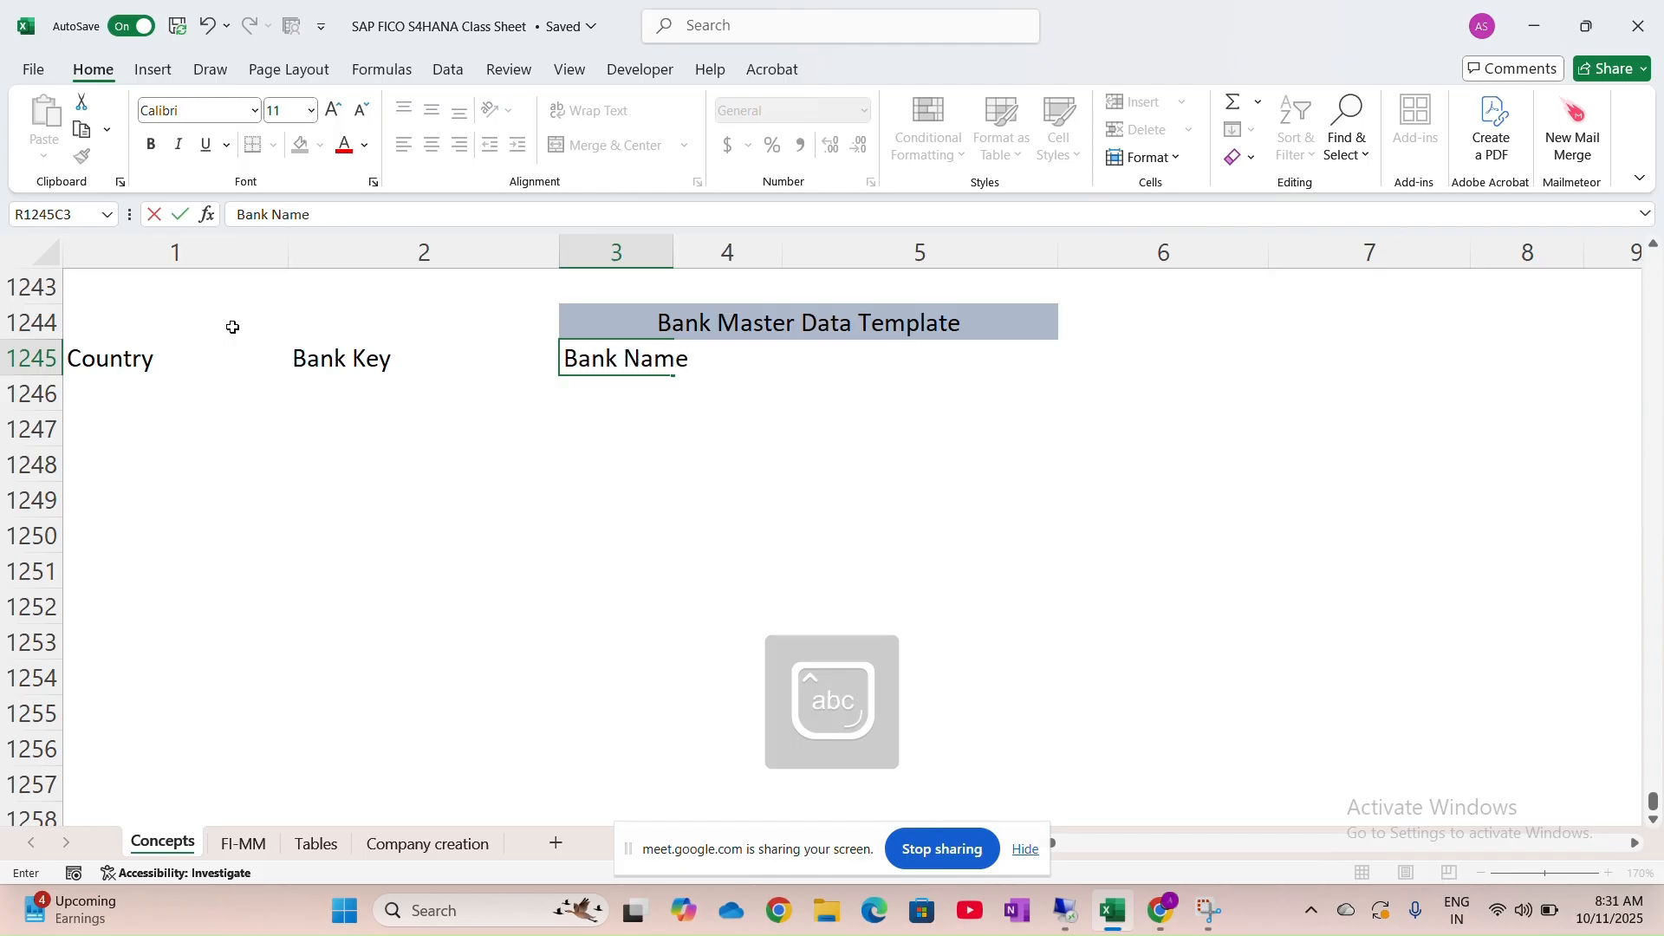
pyautogui.press('Tab')
pyautogui.hotkey('alt', 'Tab')
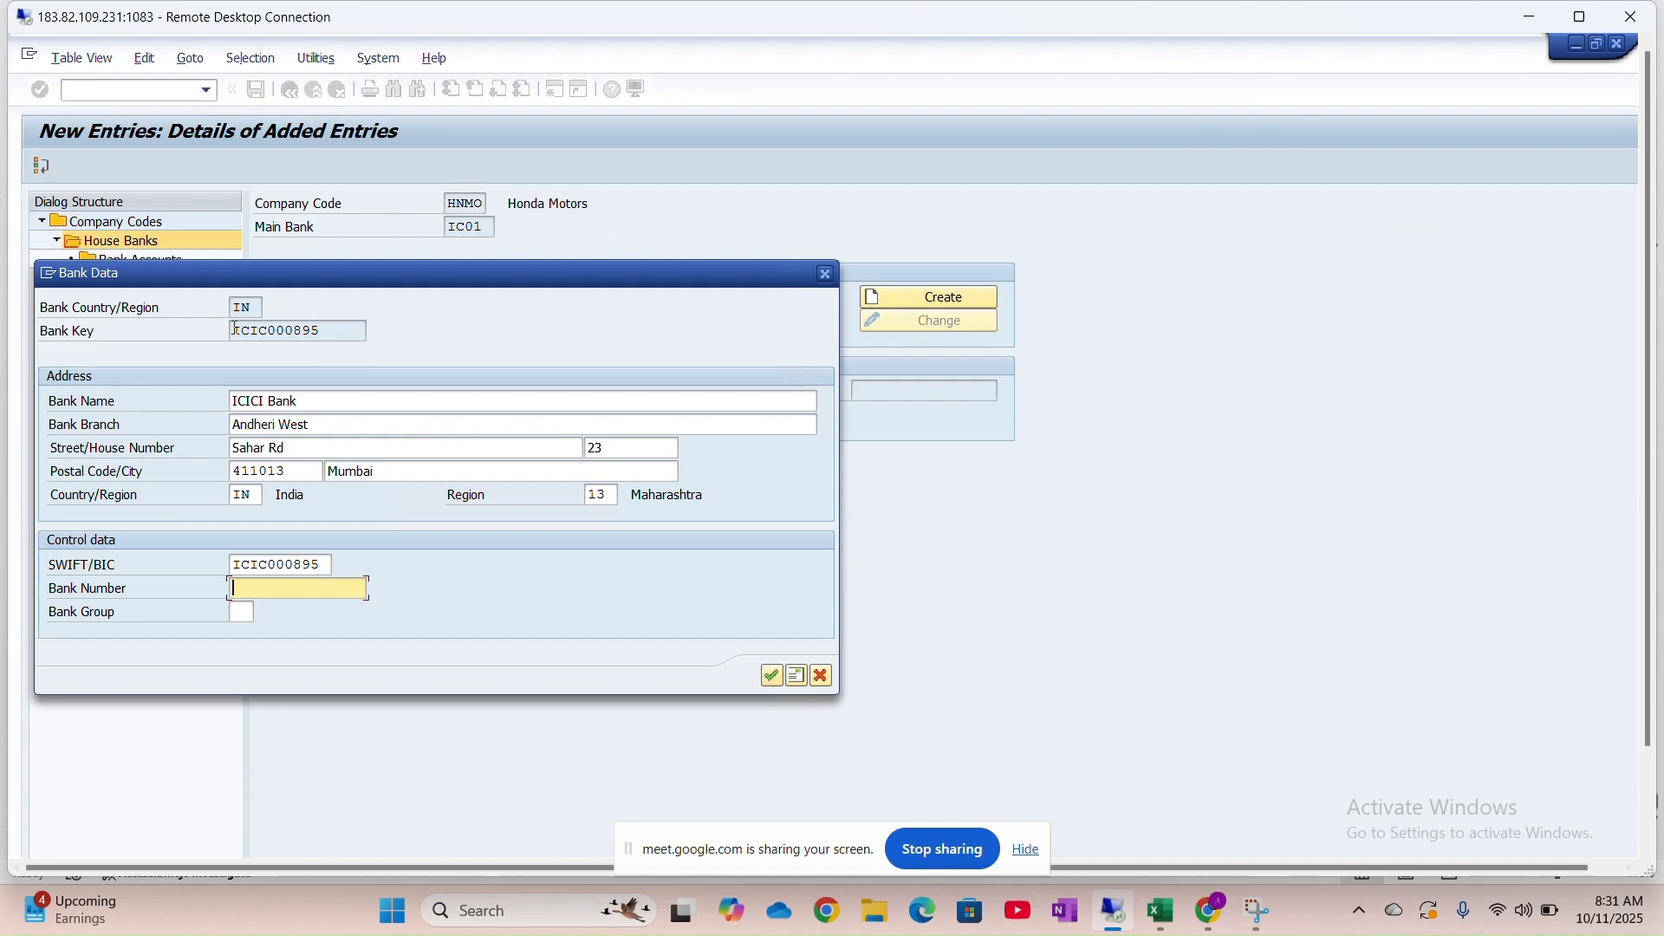
pyautogui.hotkey('alt', 'Tab')
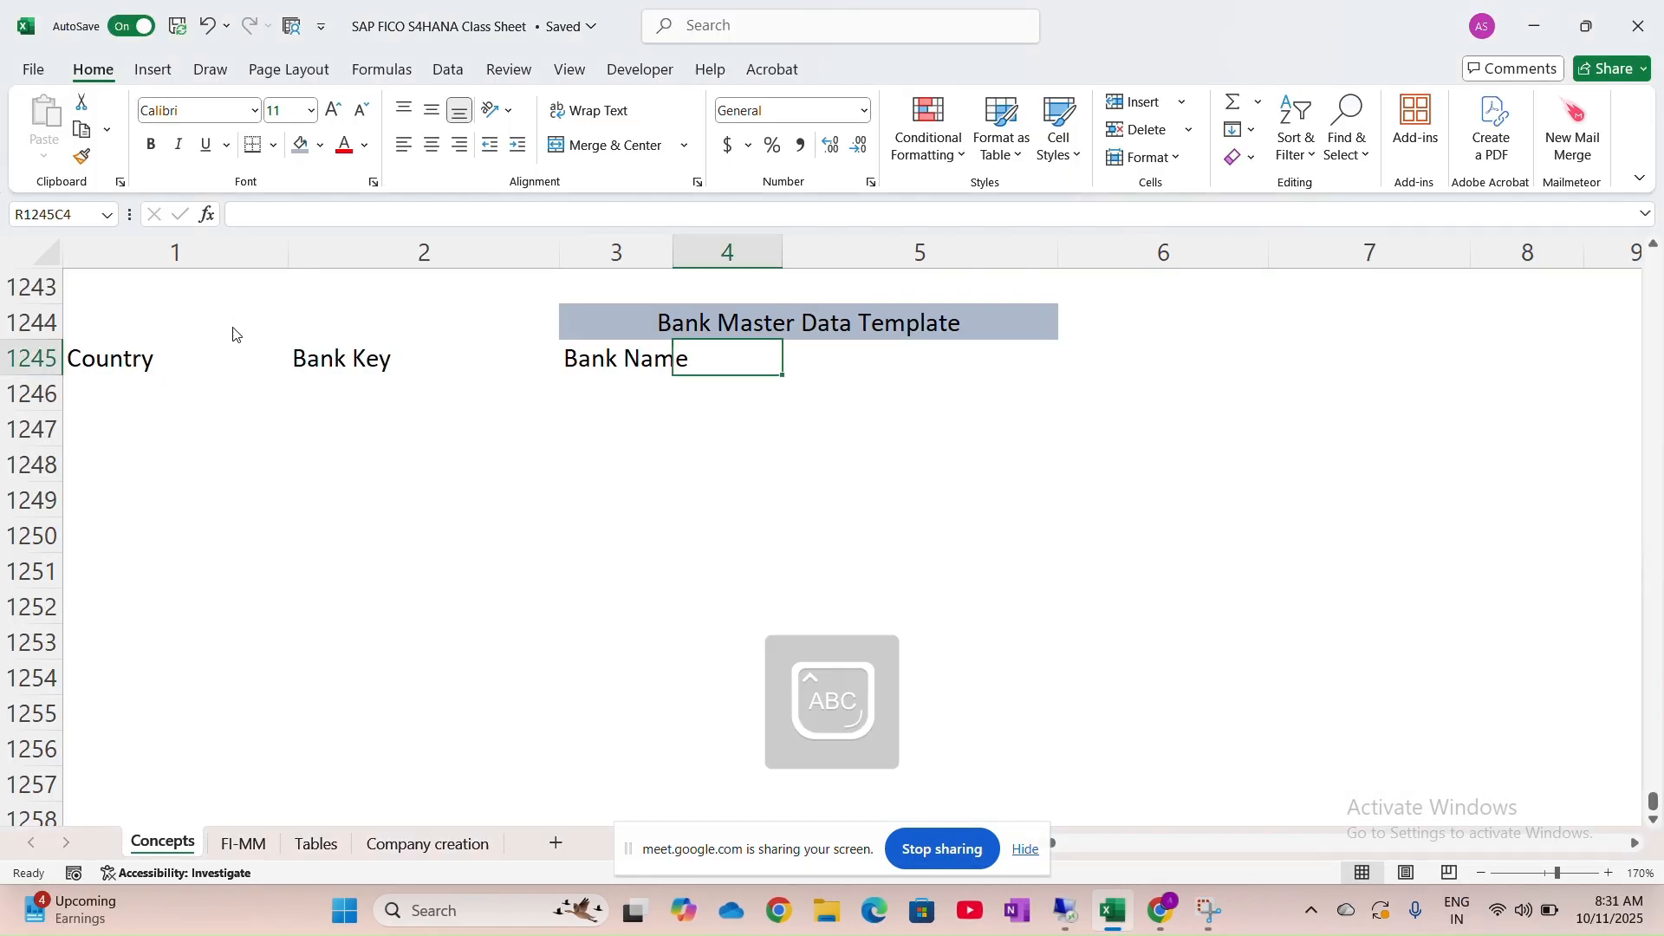
pyautogui.hotkey('alt', 'Tab')
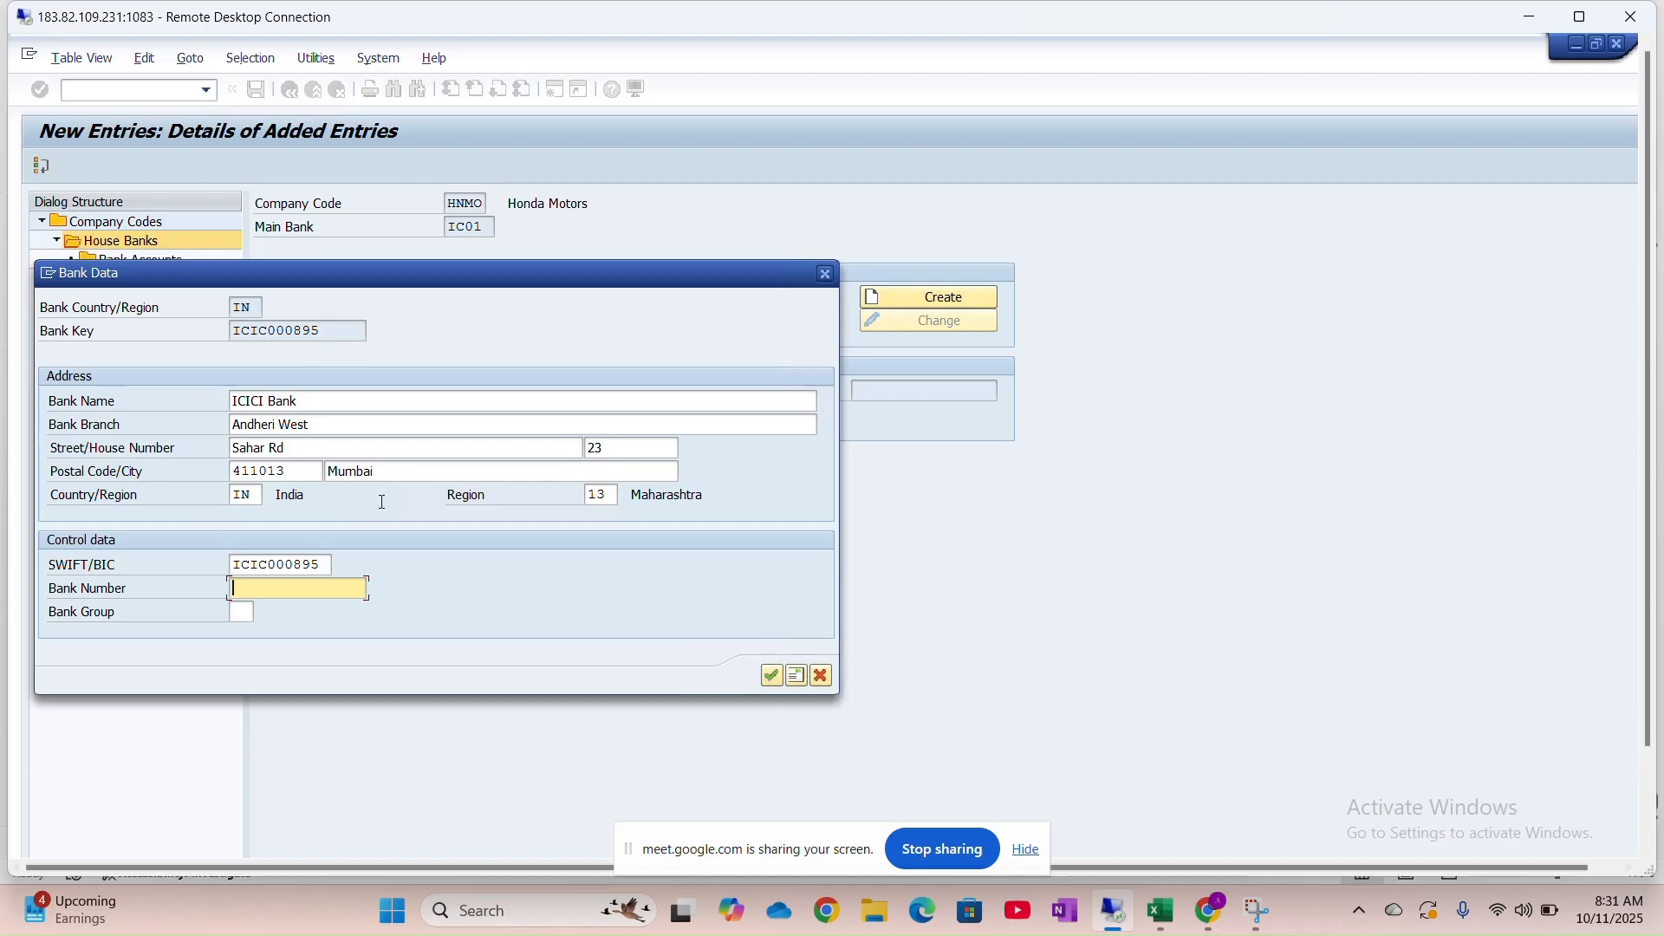
pyautogui.hotkey('alt', 'Tab')
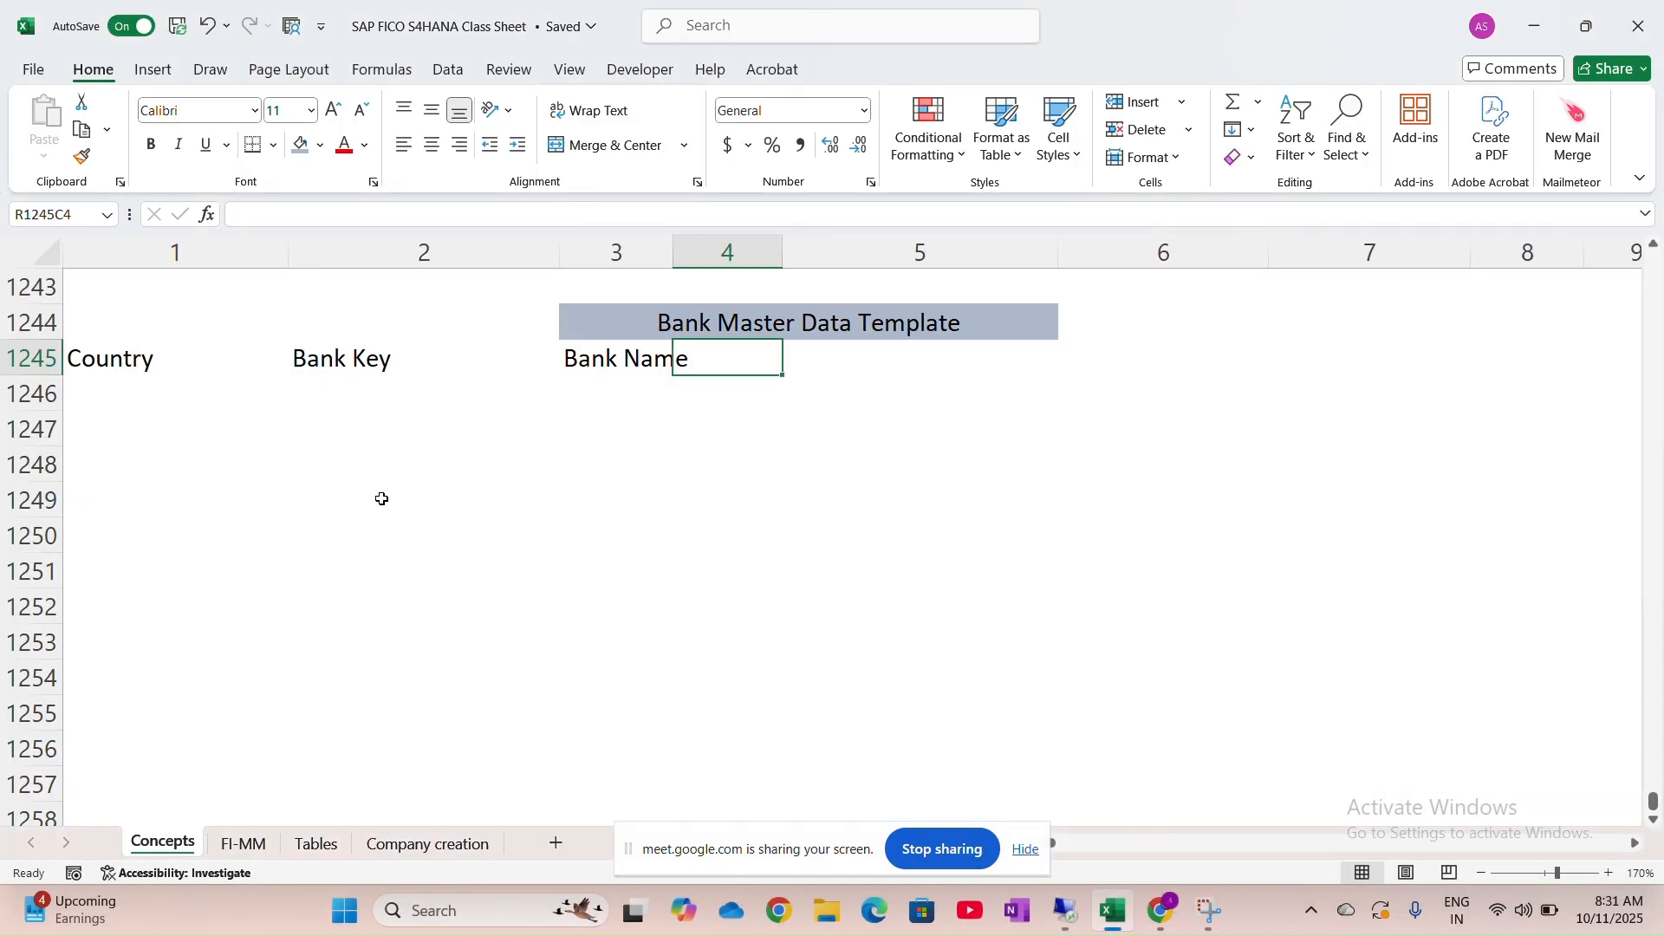
pyautogui.write('Region')
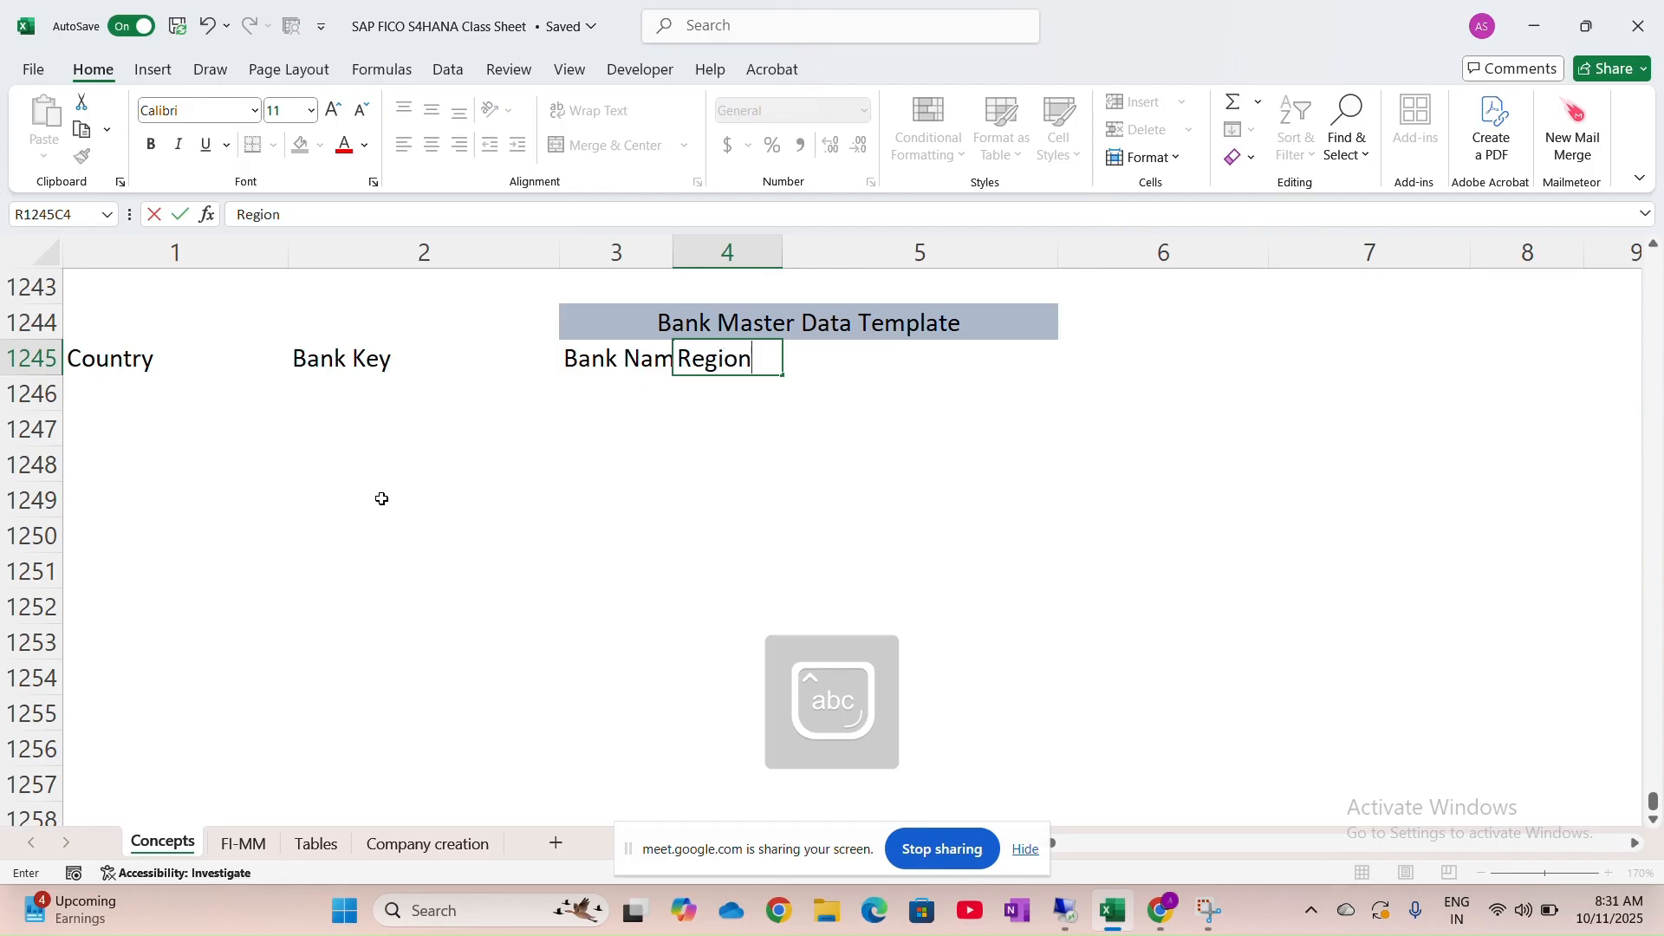
pyautogui.press('Tab')
pyautogui.write('Add')
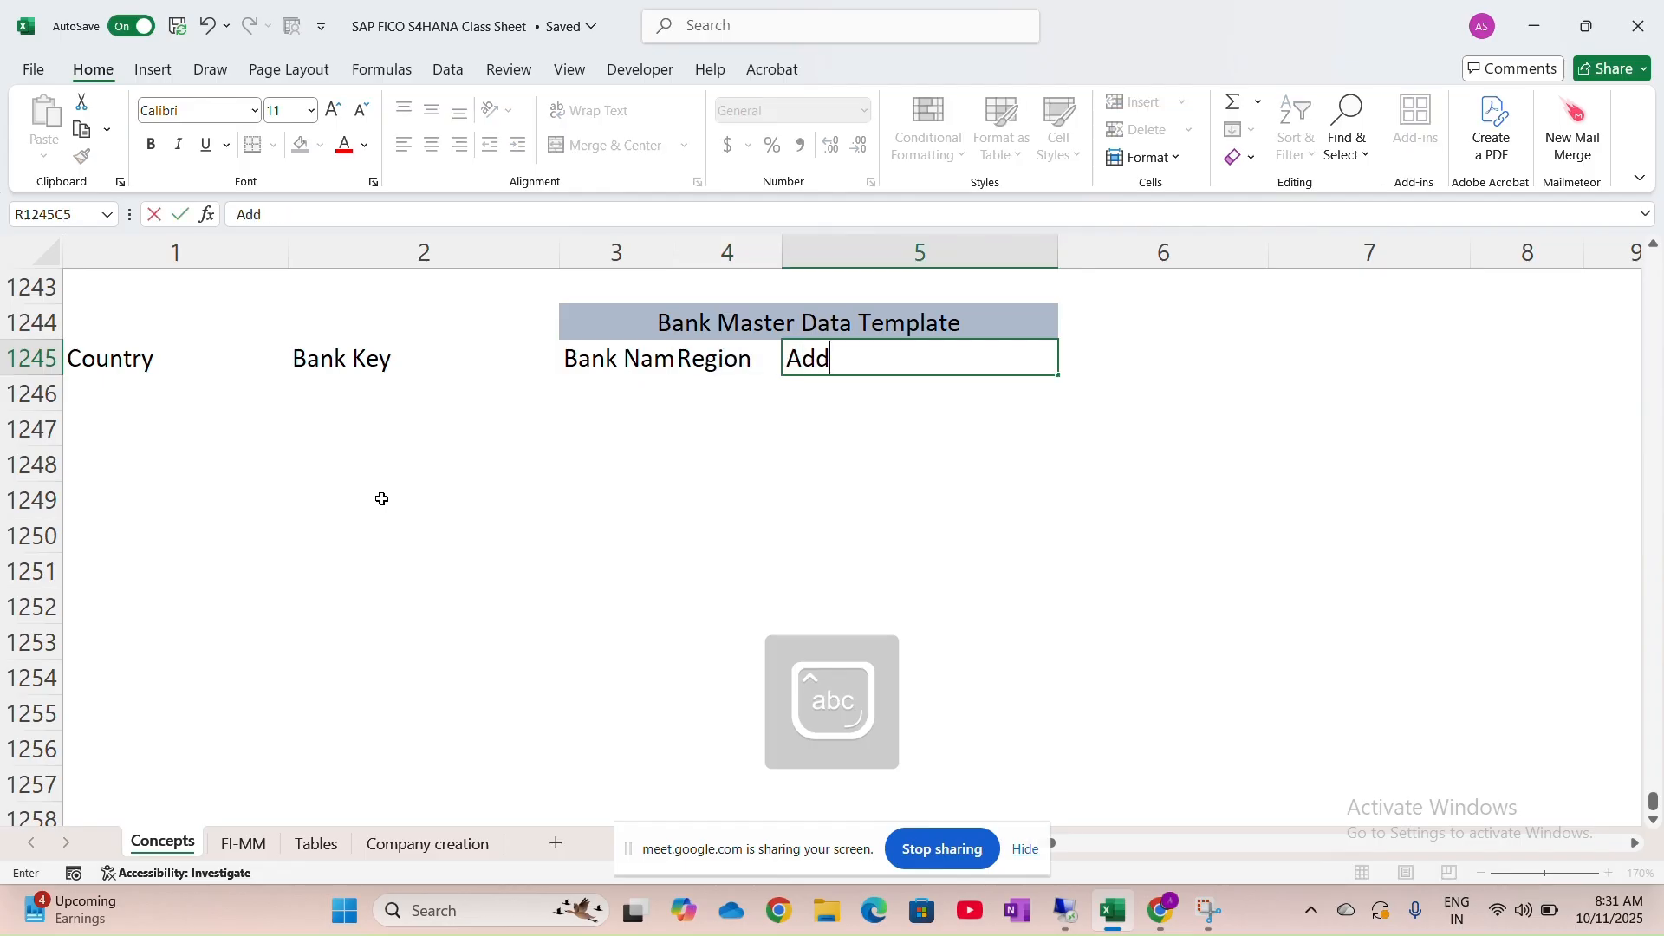
pyautogui.write('ress')
# In the SAP Bank Data dialog, move past Bank Group into the SWIFT/BIC field
pyautogui.hotkey('alt', 'Tab')
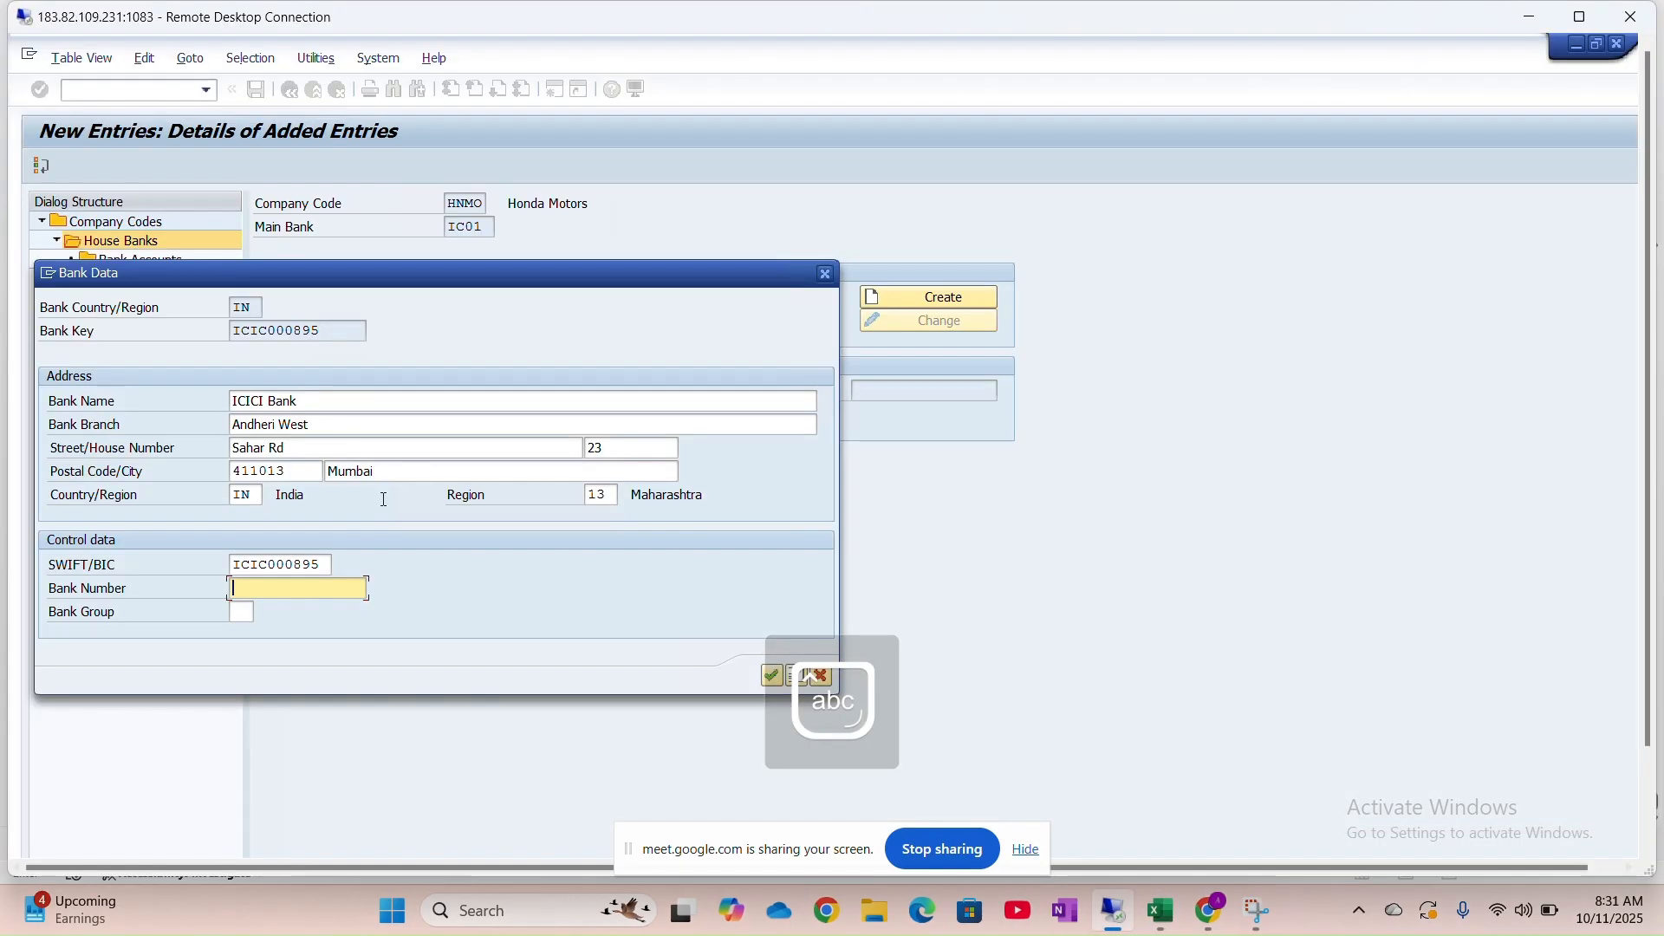
pyautogui.press('Tab')
pyautogui.click(267, 568)
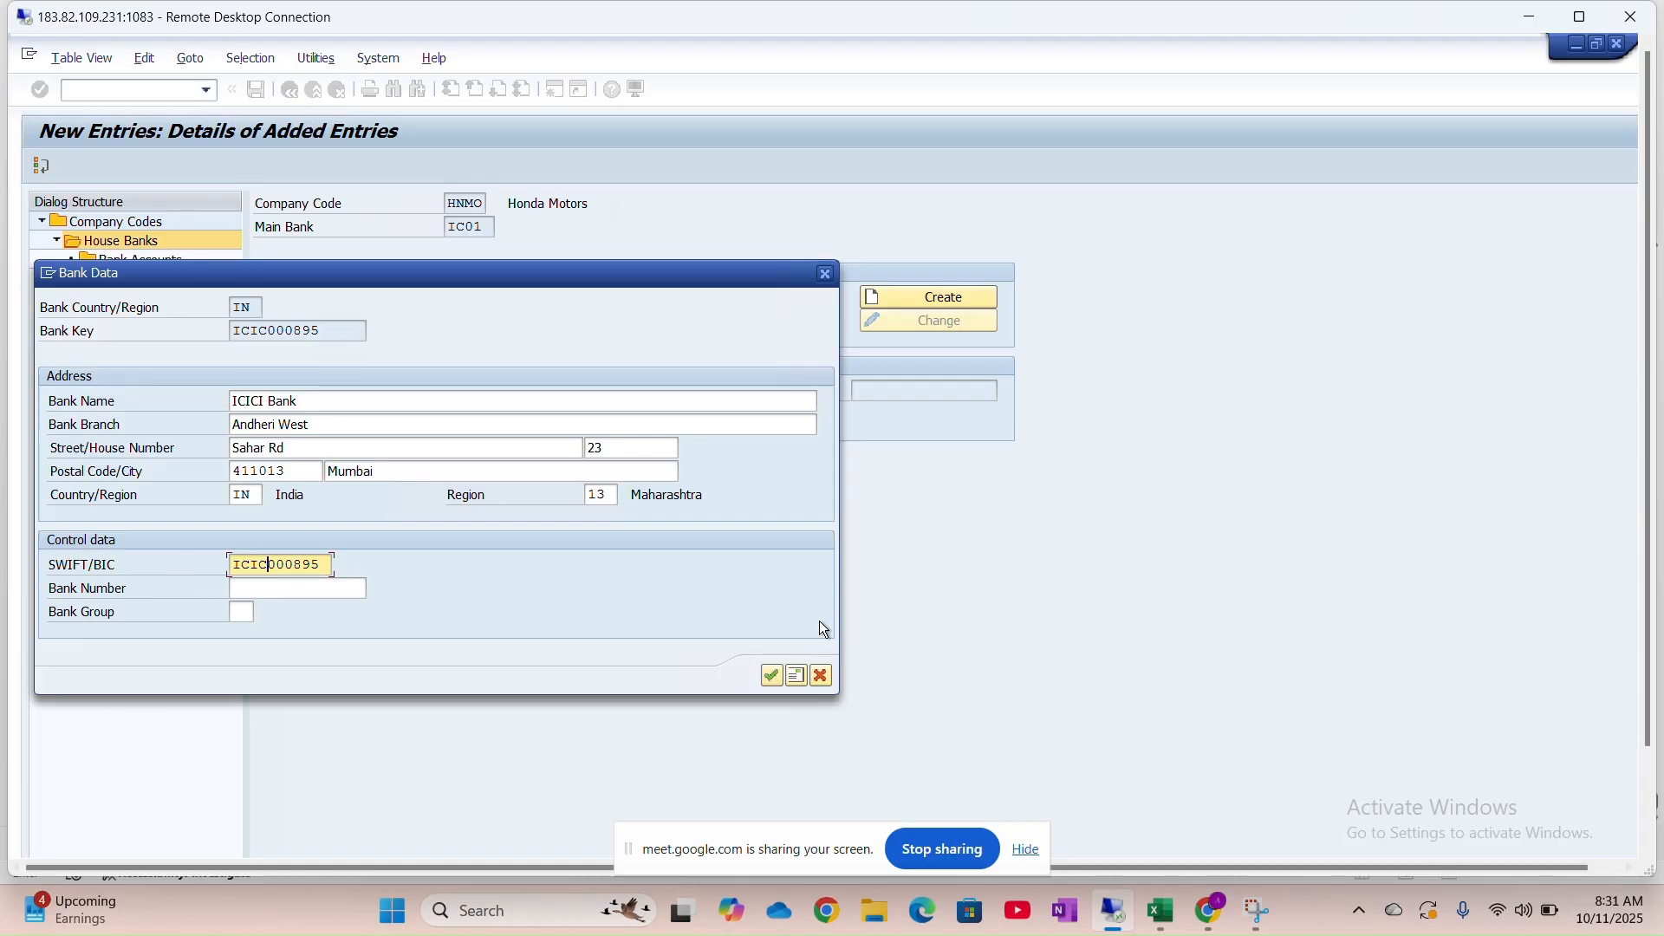
# Widen Excel column 3 so the Bank Name header fits, then return to SAP
pyautogui.hotkey('alt', 'Tab')
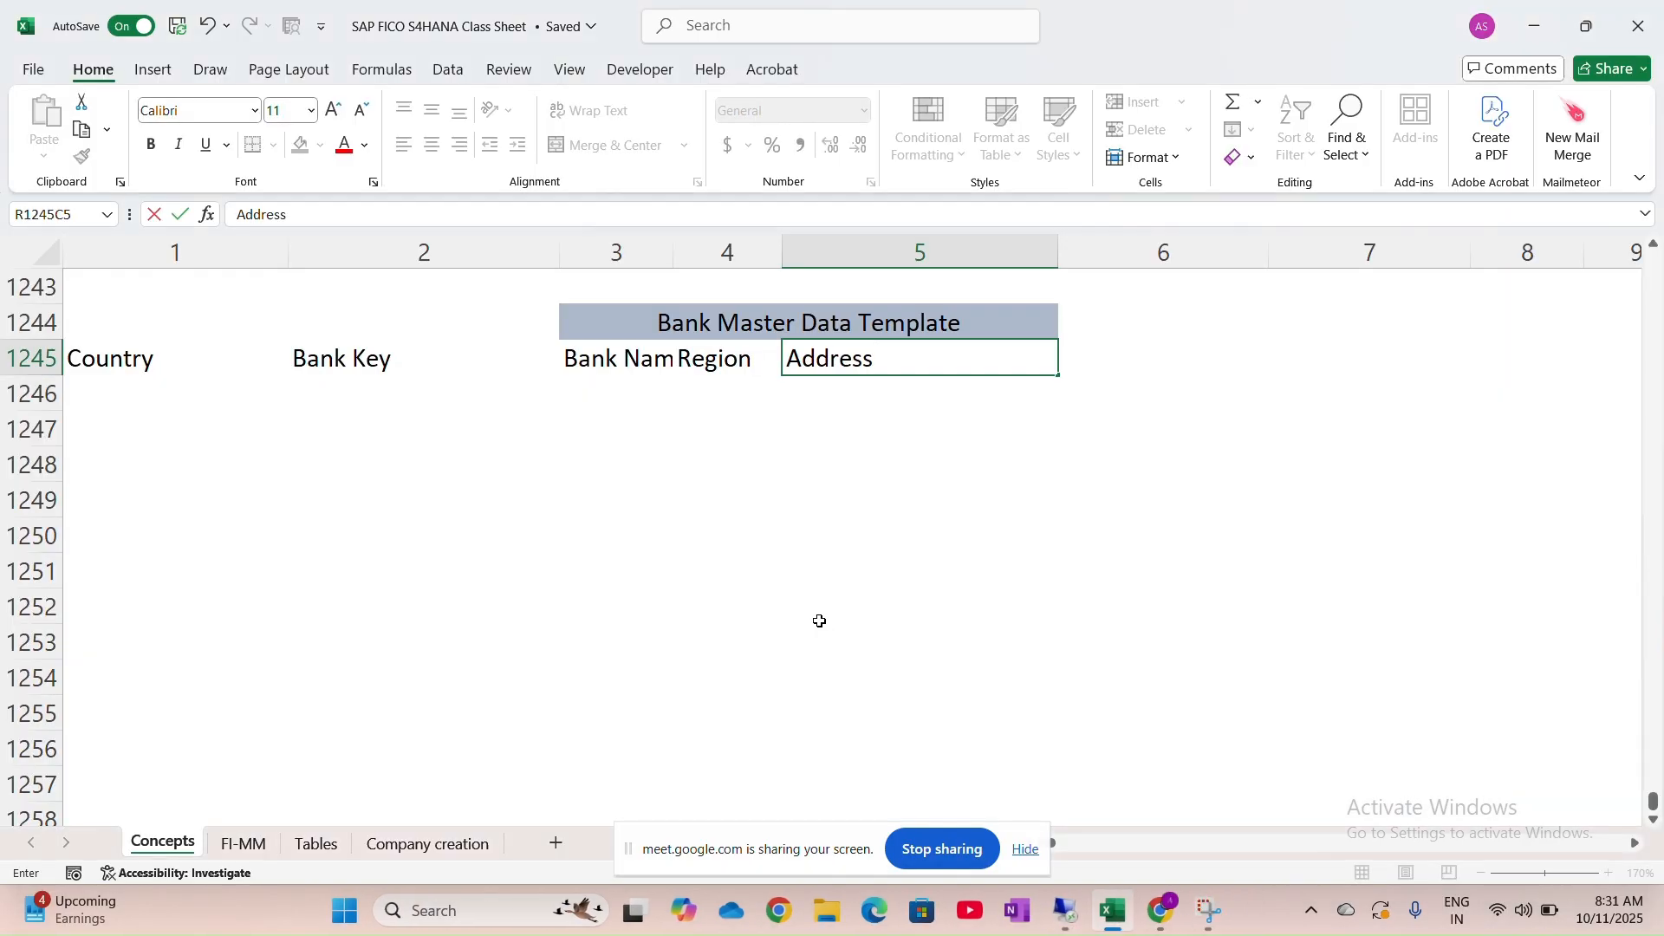
pyautogui.click(670, 256)
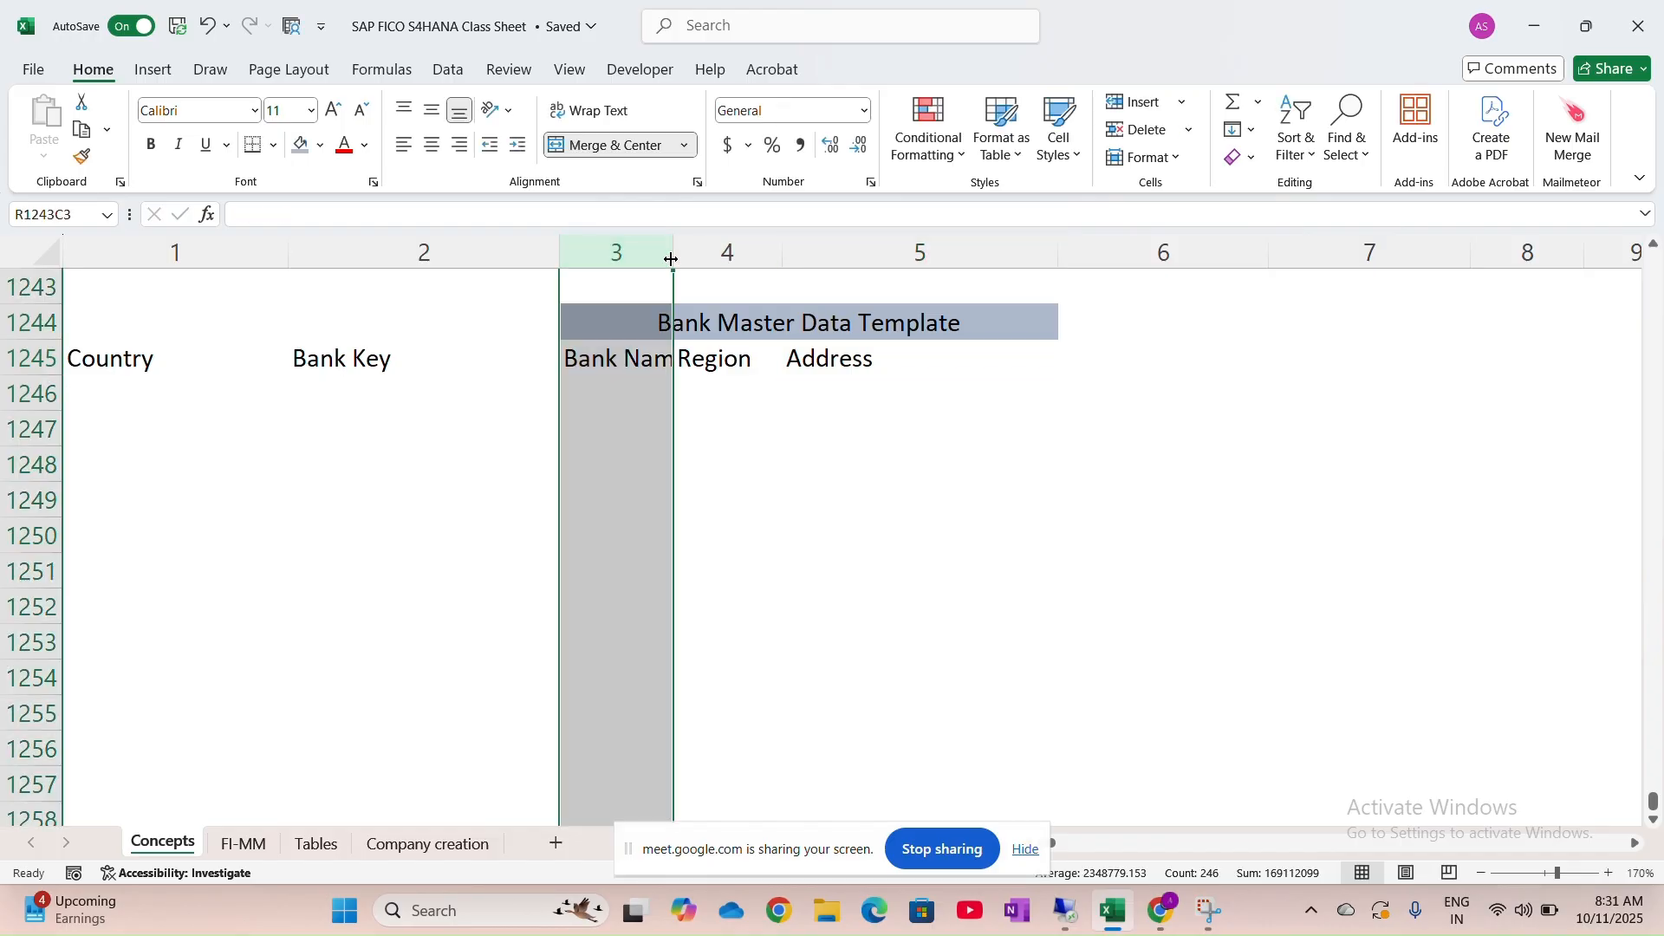
pyautogui.moveTo(673, 254); pyautogui.dragTo(799, 263)
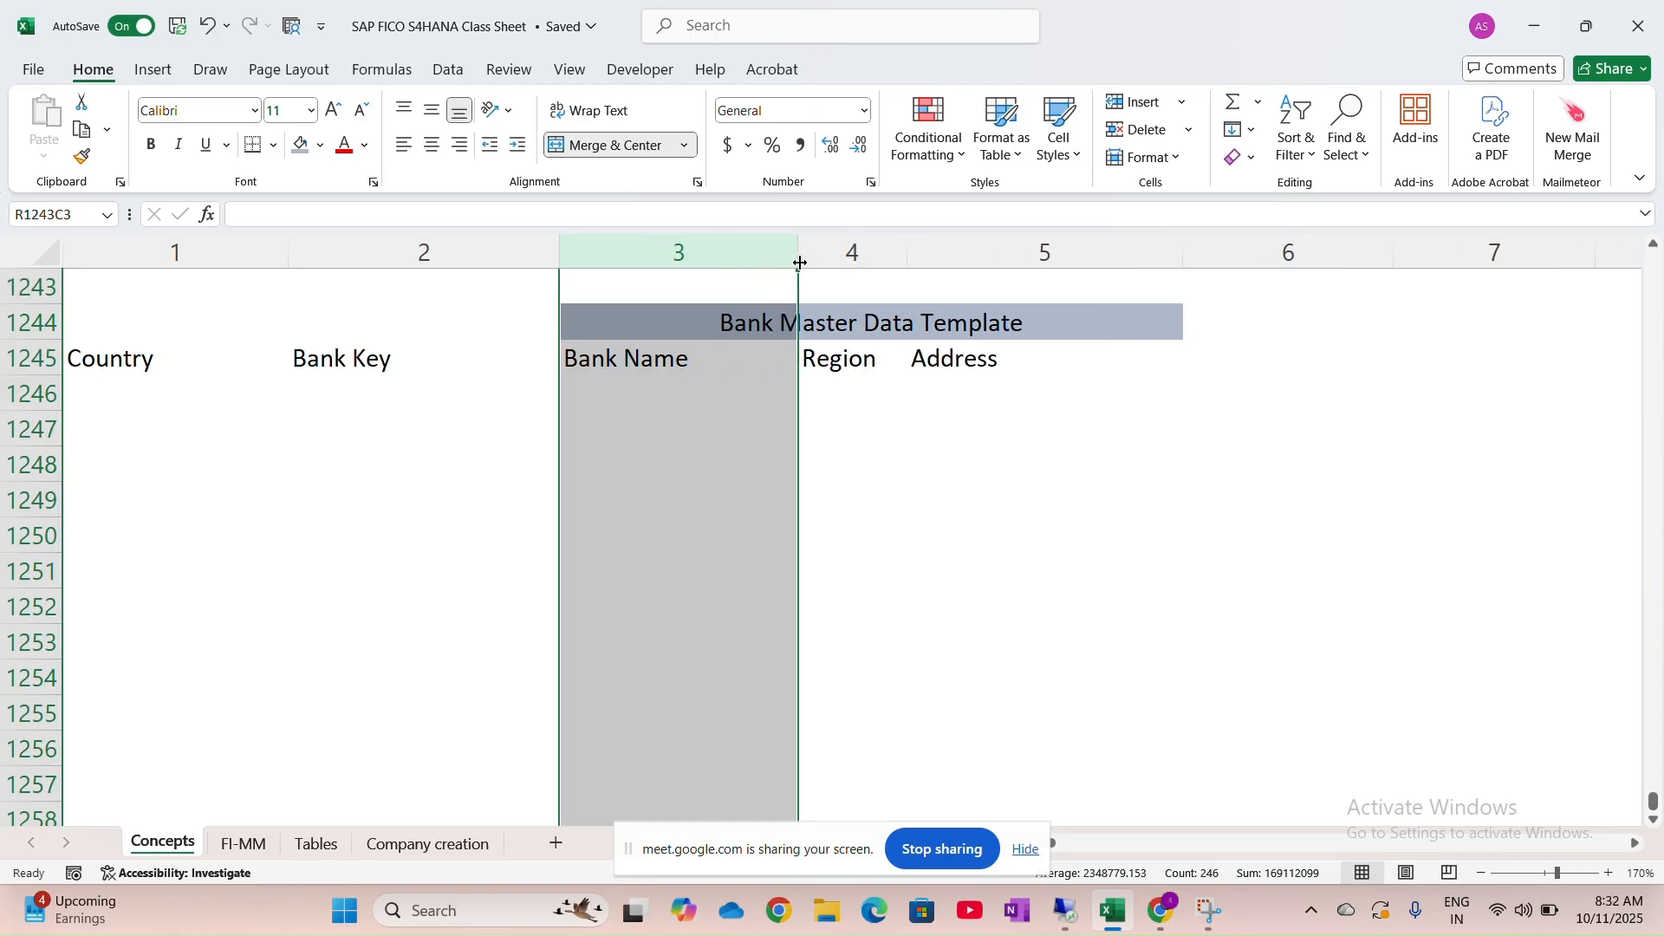
pyautogui.click(752, 325)
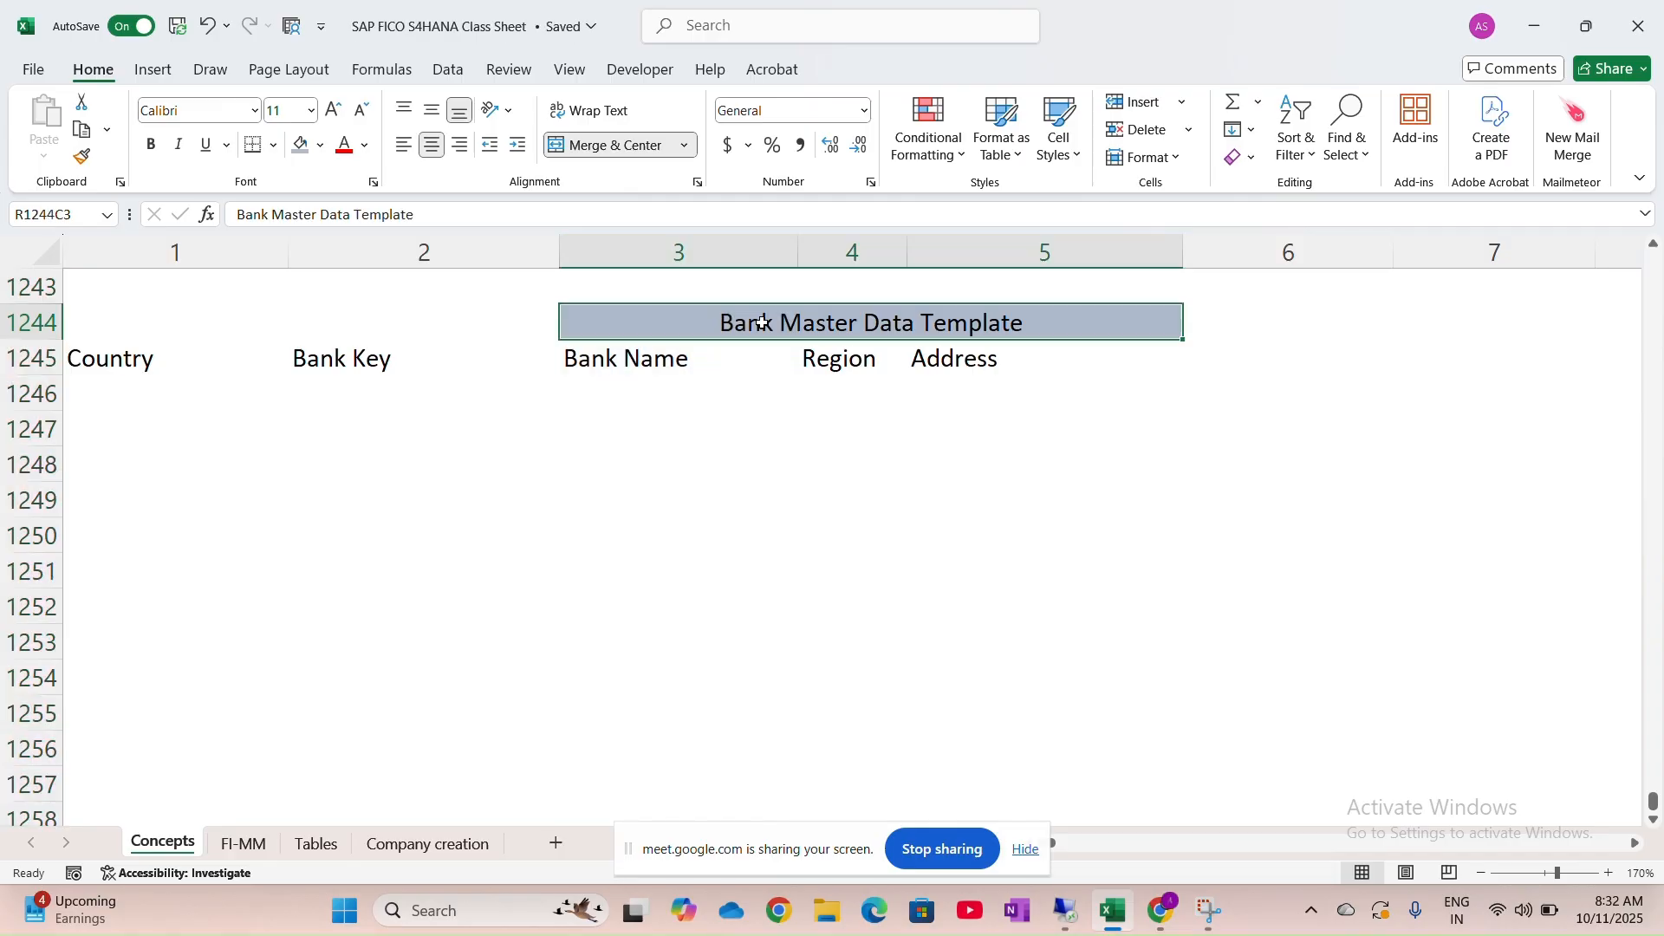
pyautogui.hotkey('alt', 'Tab')
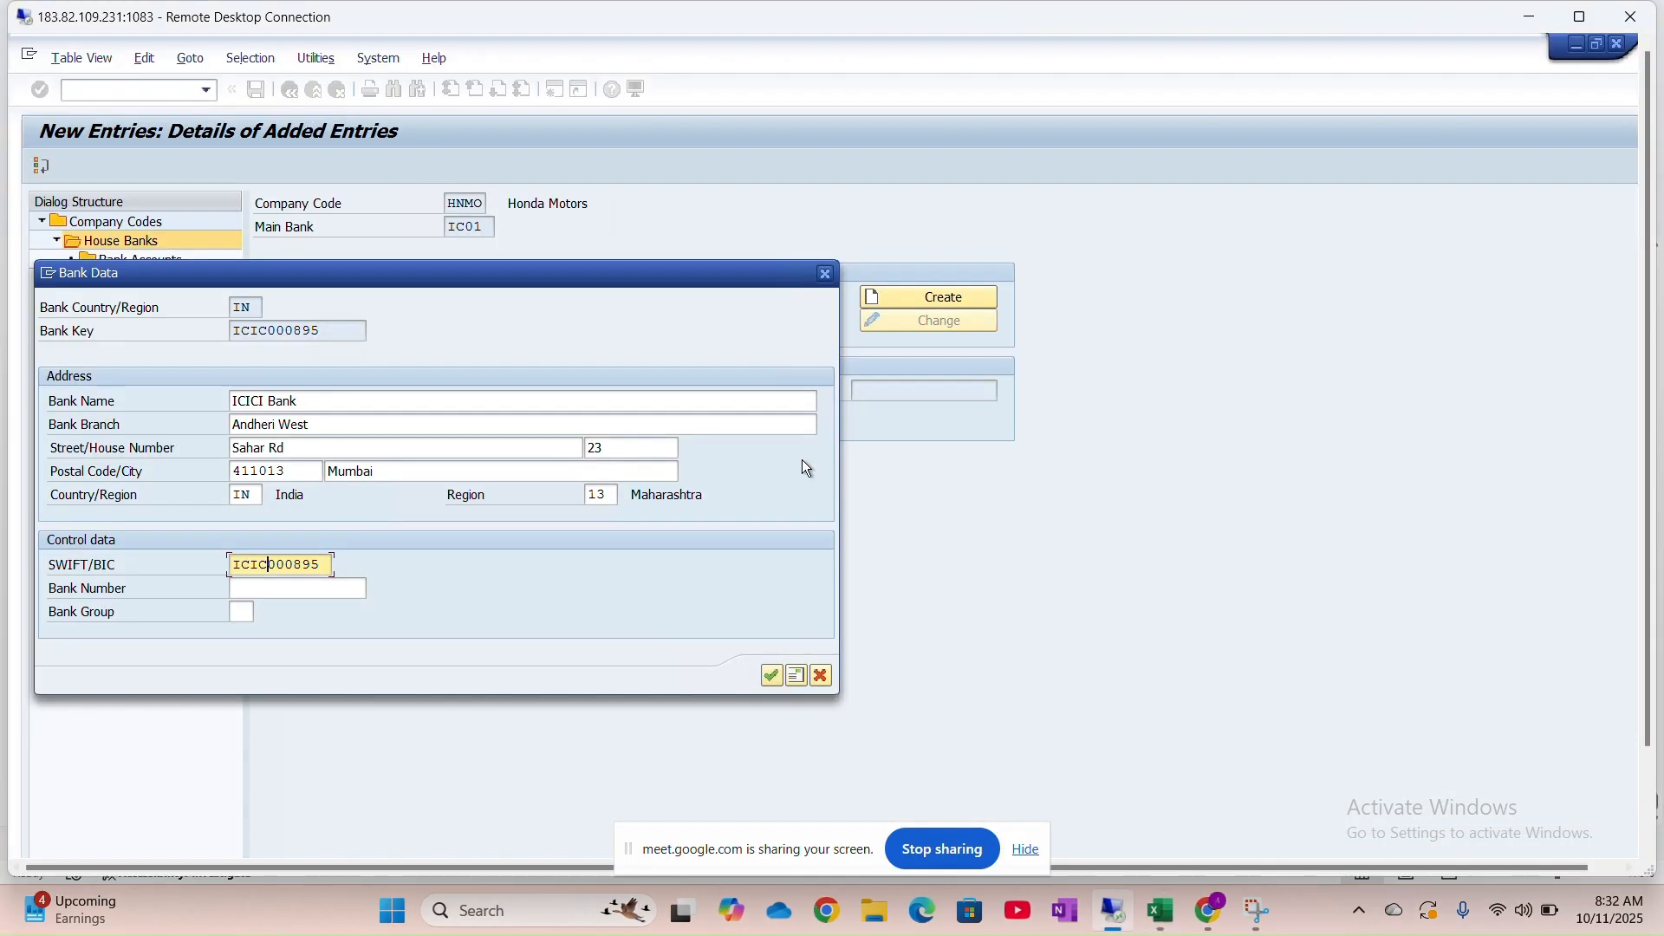
# Confirm the ICICI bank data, accept the missing bank number warning, and briefly view the address details
pyautogui.click(771, 679)
pyautogui.click(772, 676)
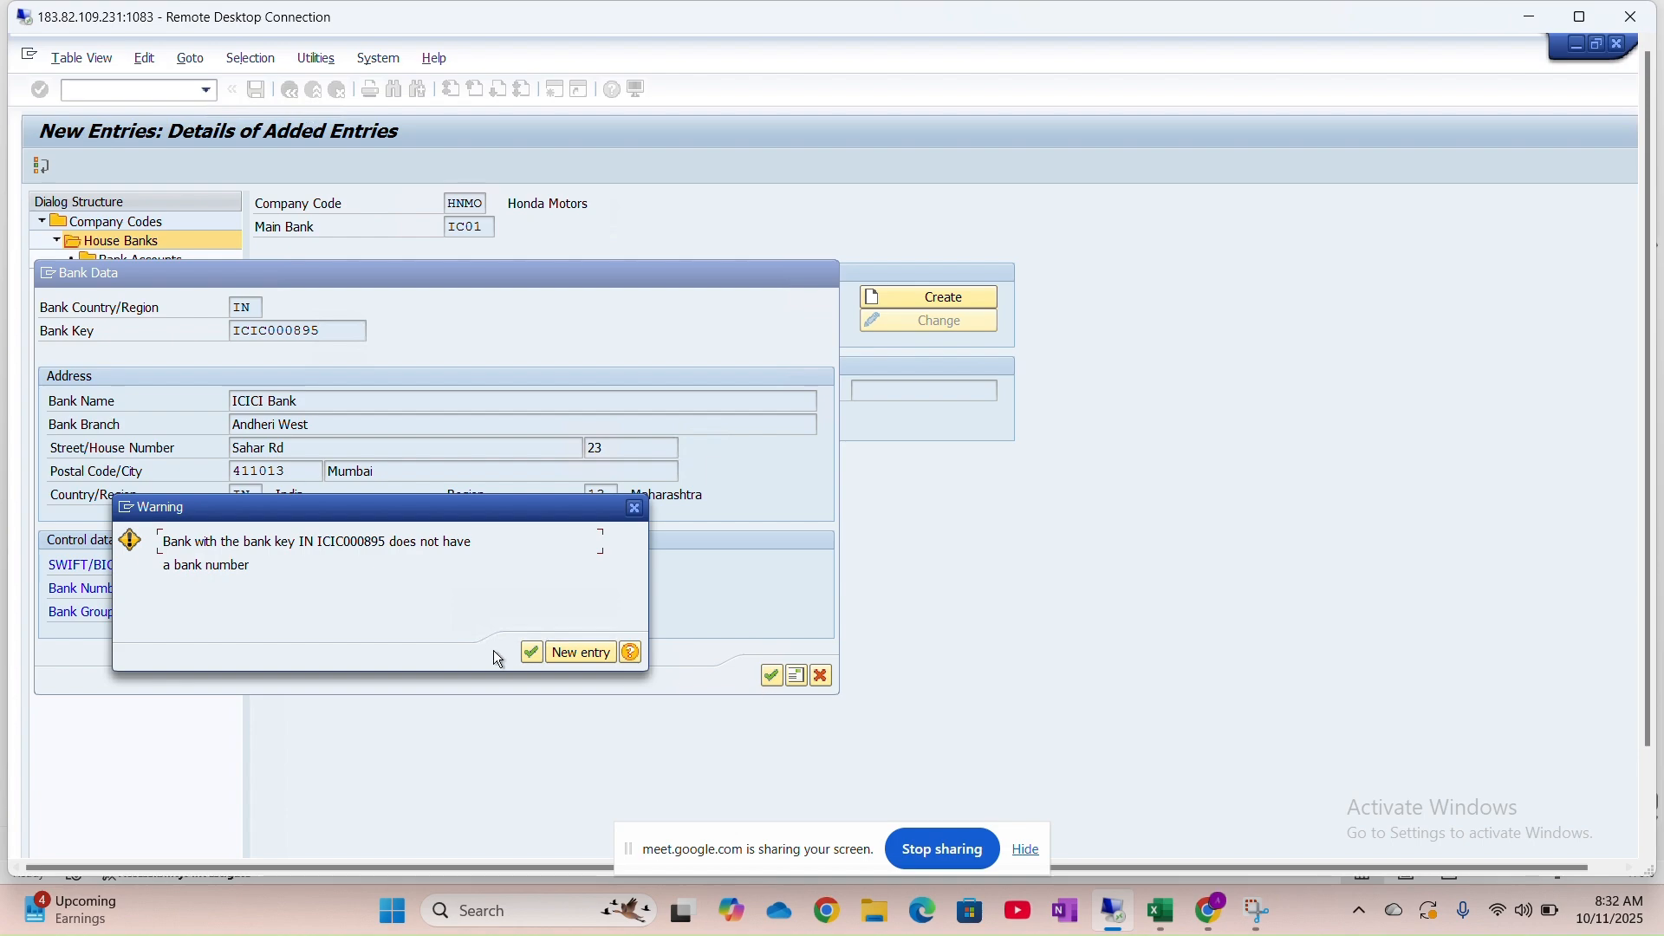
pyautogui.click(539, 652)
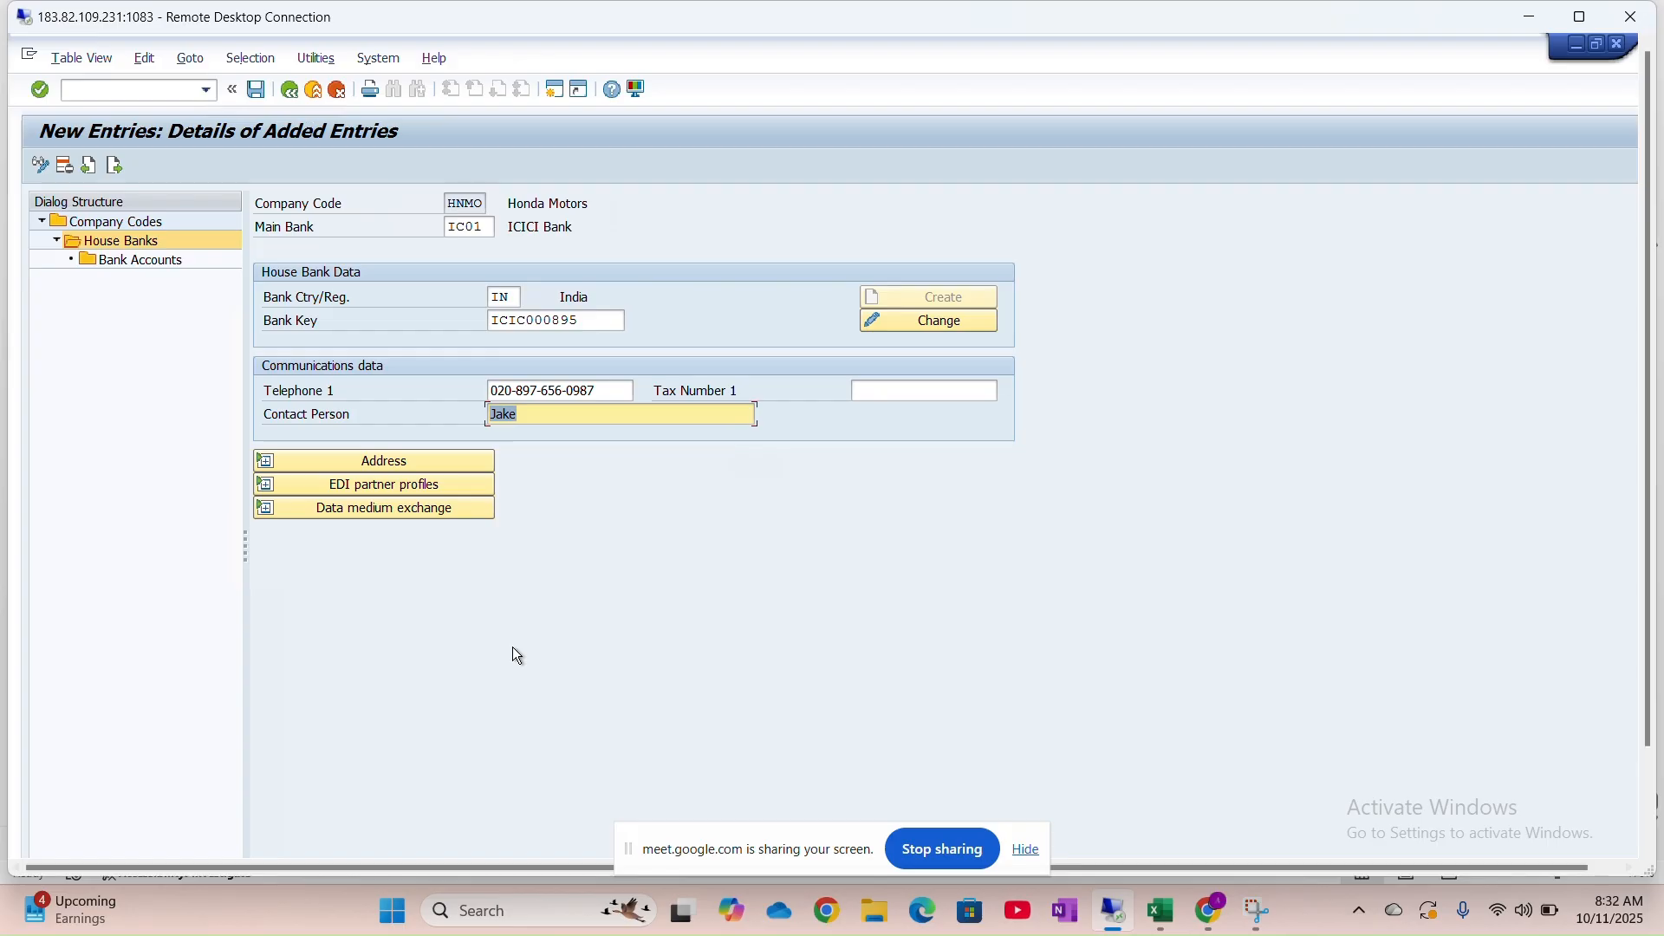
pyautogui.click(265, 463)
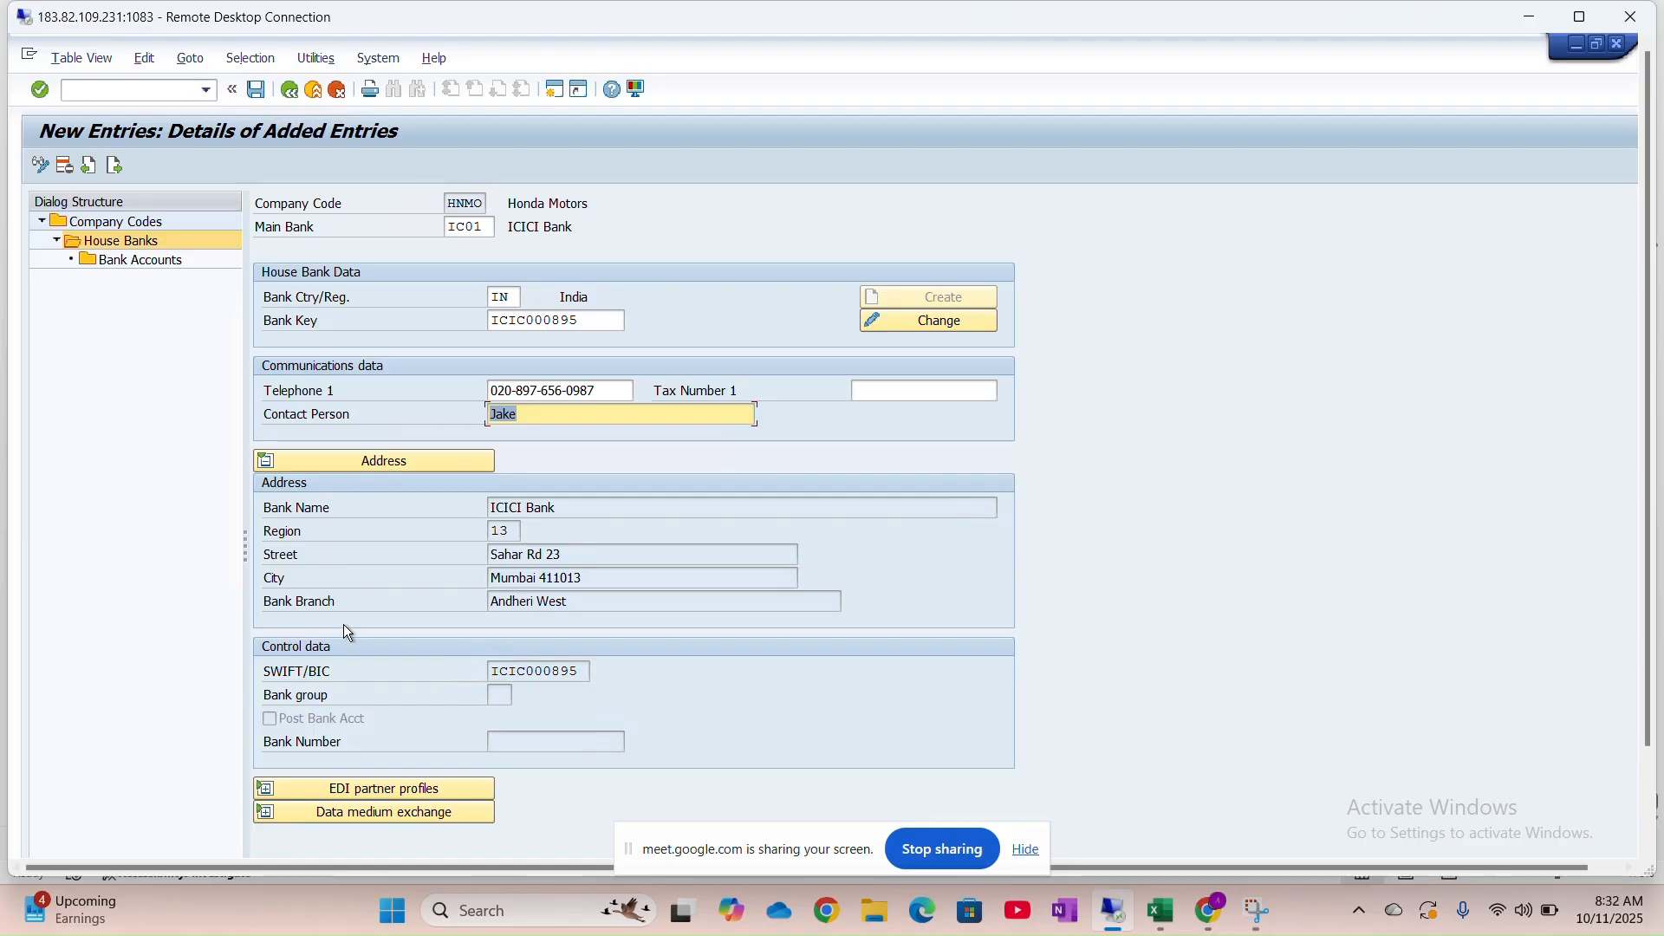
pyautogui.click(269, 463)
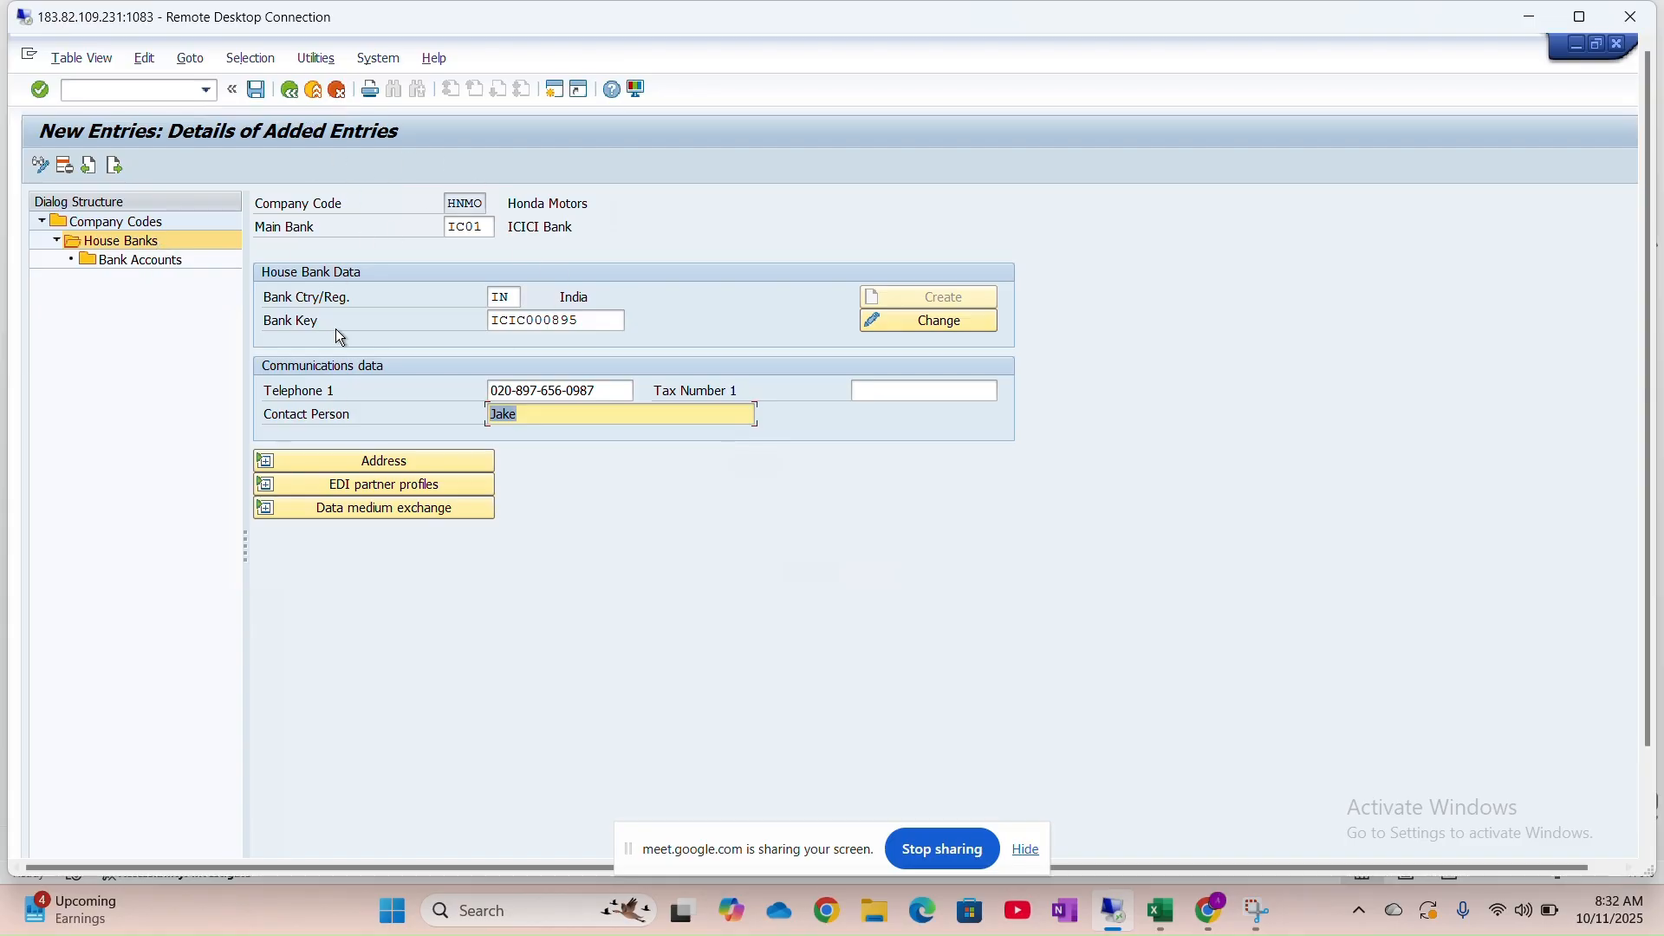
# Open Bank Accounts for house bank IC01, dismiss the read-only notice, and maximise the remote session
pyautogui.doubleClick(127, 262)
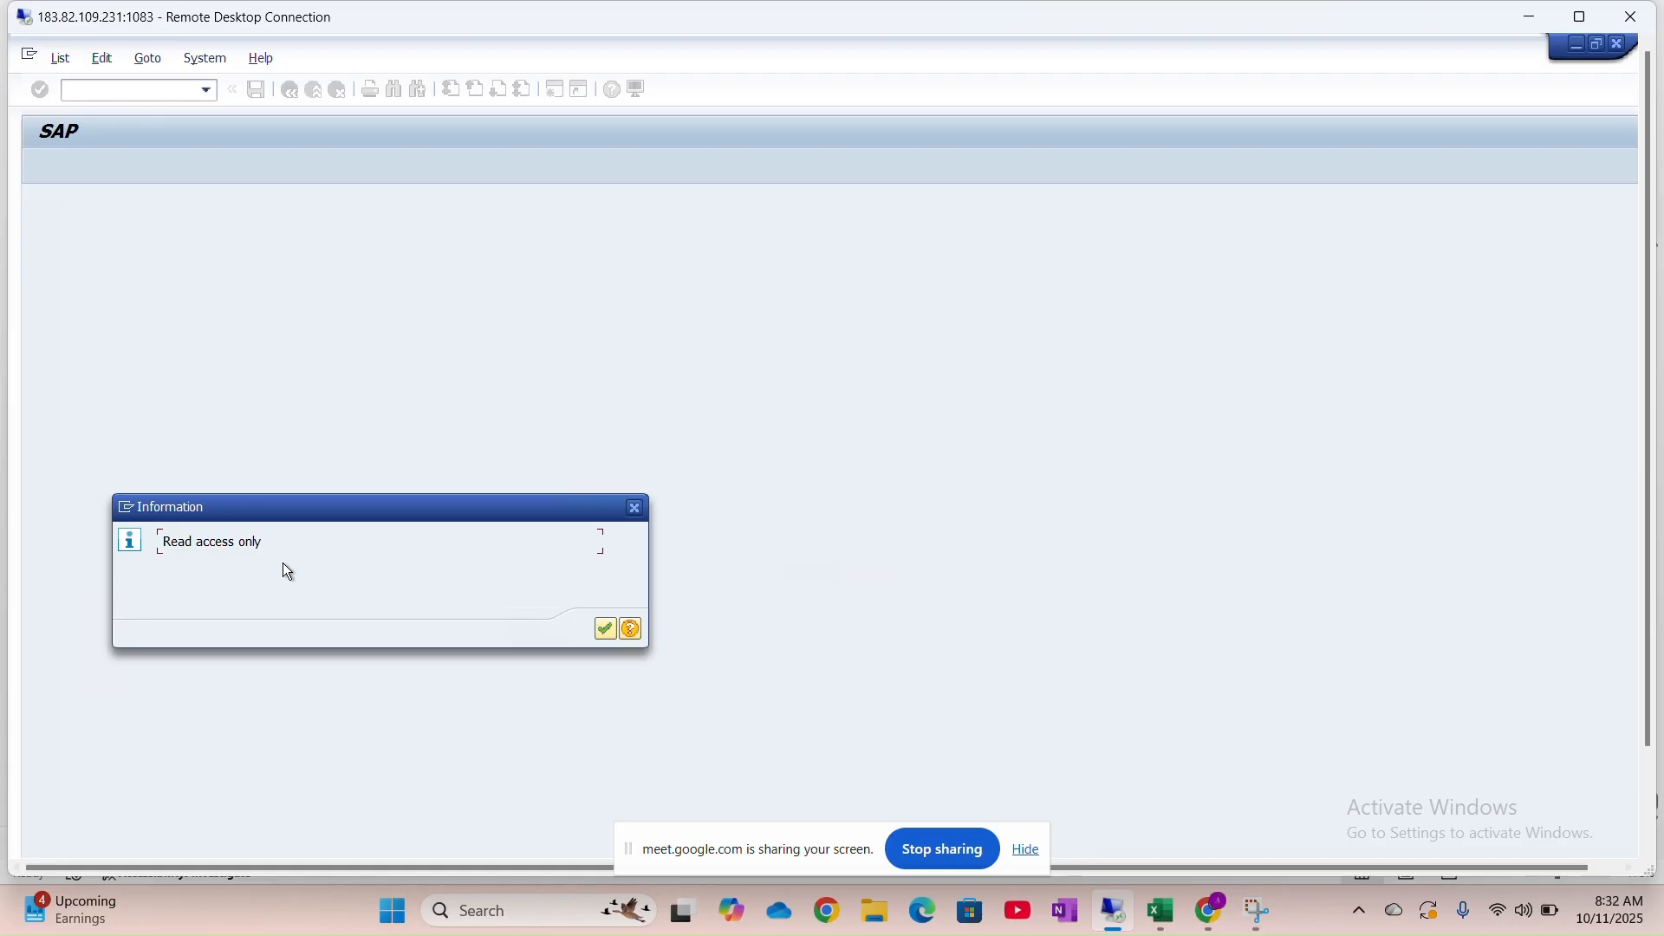
pyautogui.click(603, 632)
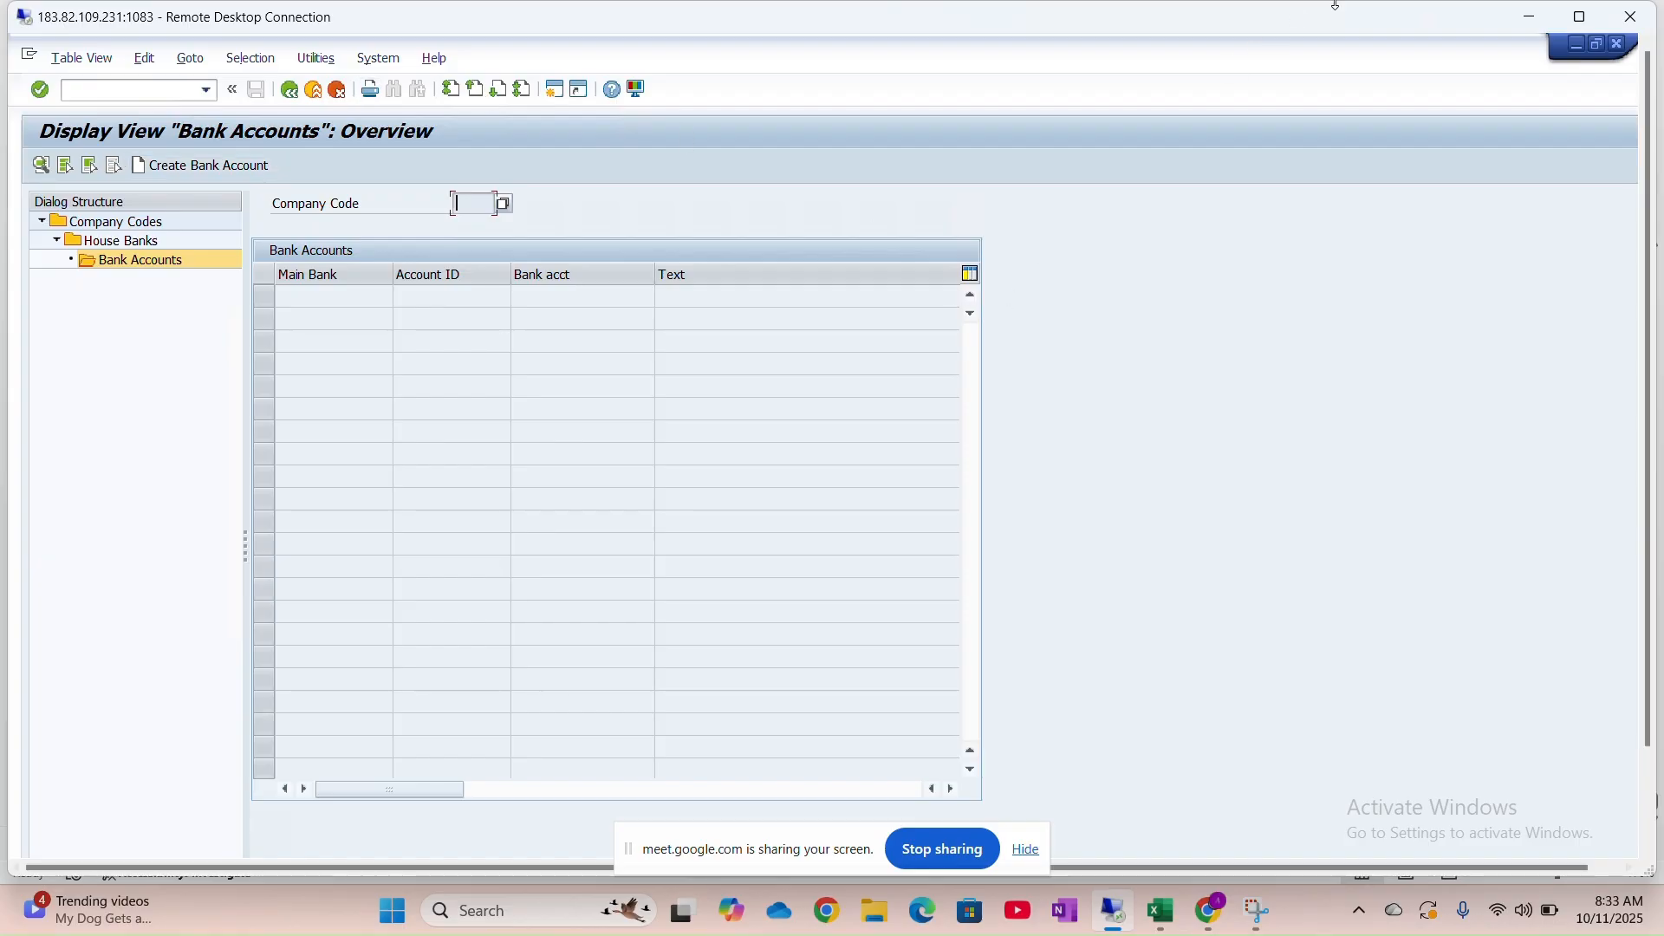
pyautogui.click(1580, 19)
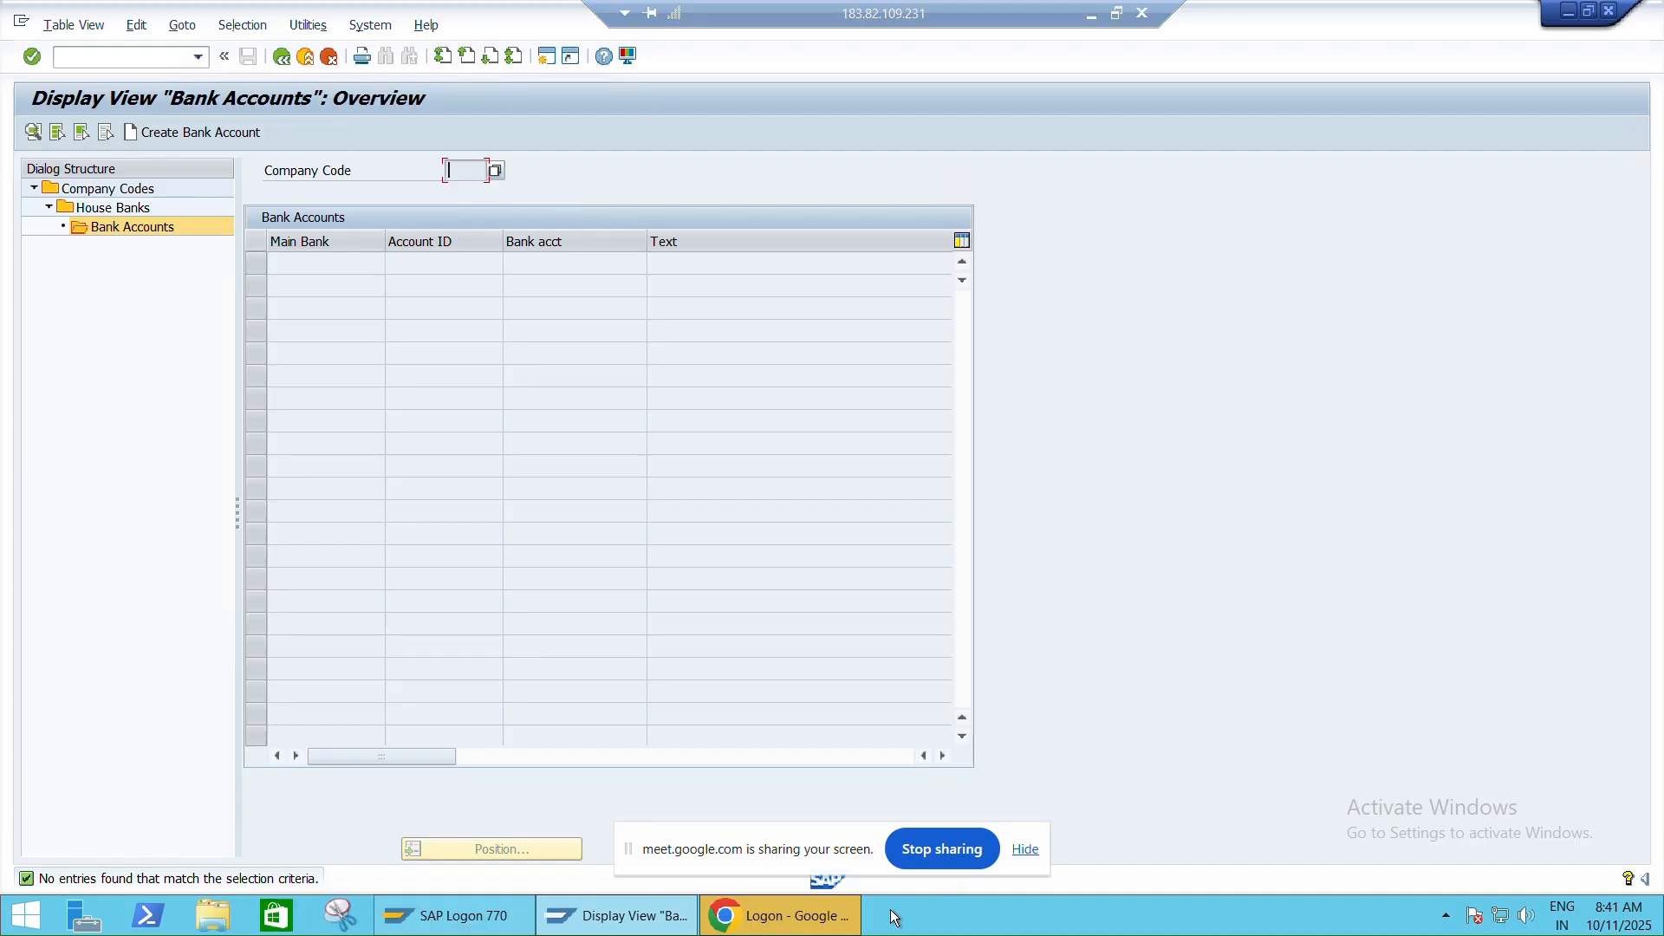
pyautogui.moveTo(750, 924)
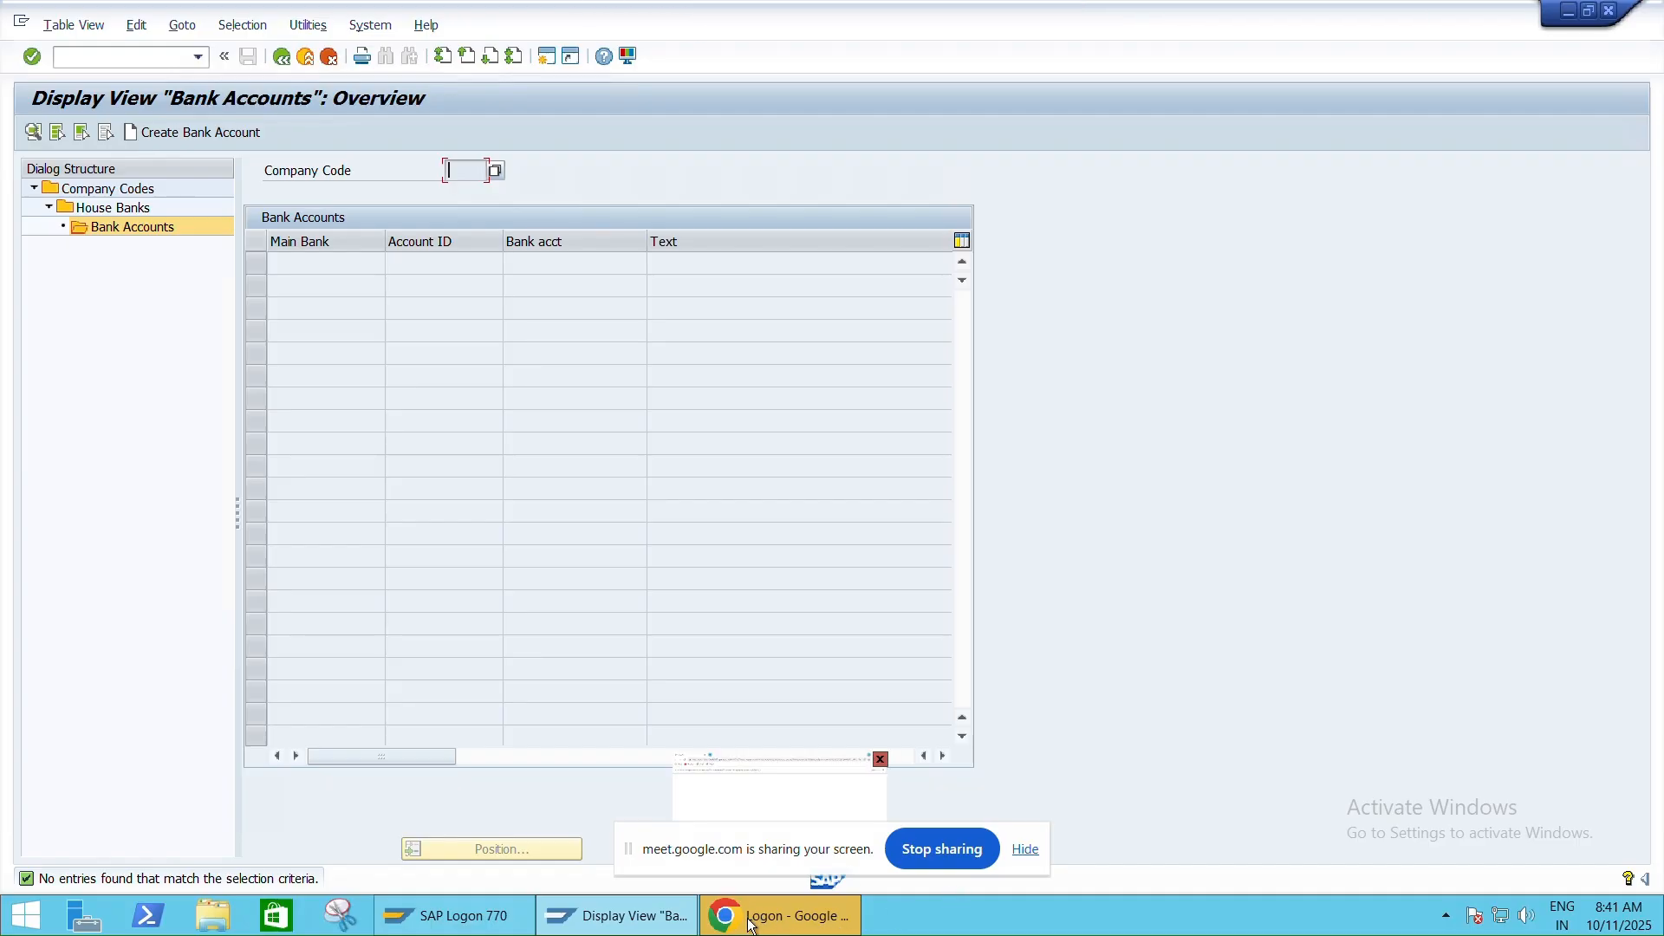
# Log on to the SAP NetWeaver page in Chrome with the user name and password
pyautogui.click(795, 924)
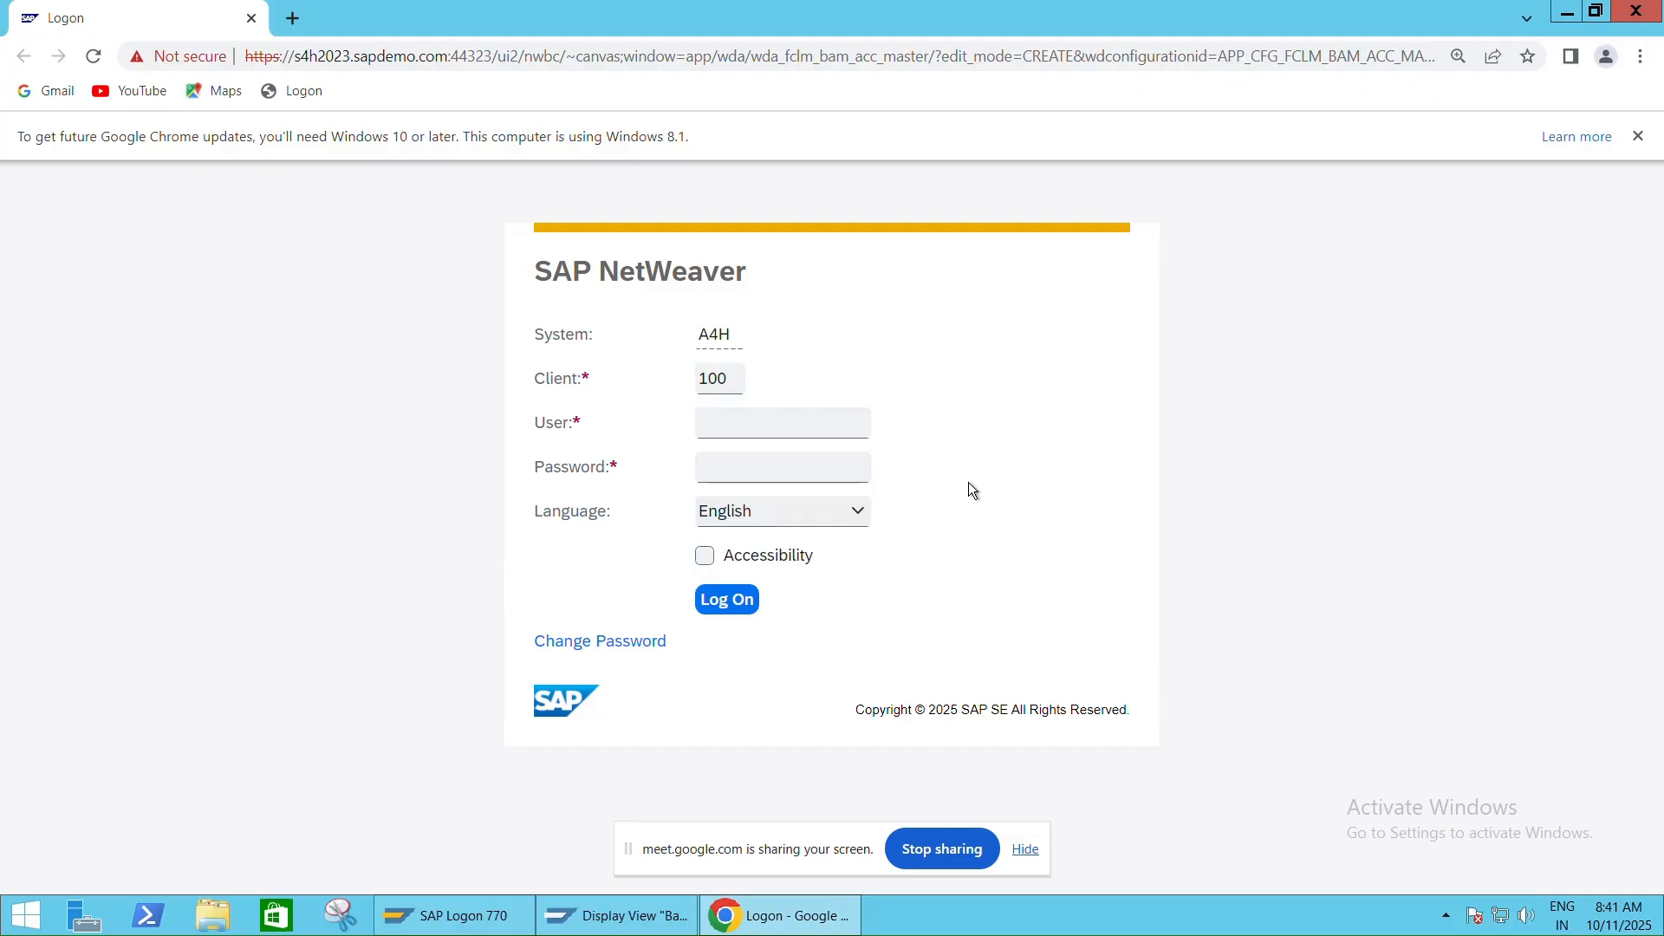
pyautogui.click(805, 427)
pyautogui.write('king')
pyautogui.press('capslock')
pyautogui.press('capslock')
pyautogui.write('********')
pyautogui.press('Return')
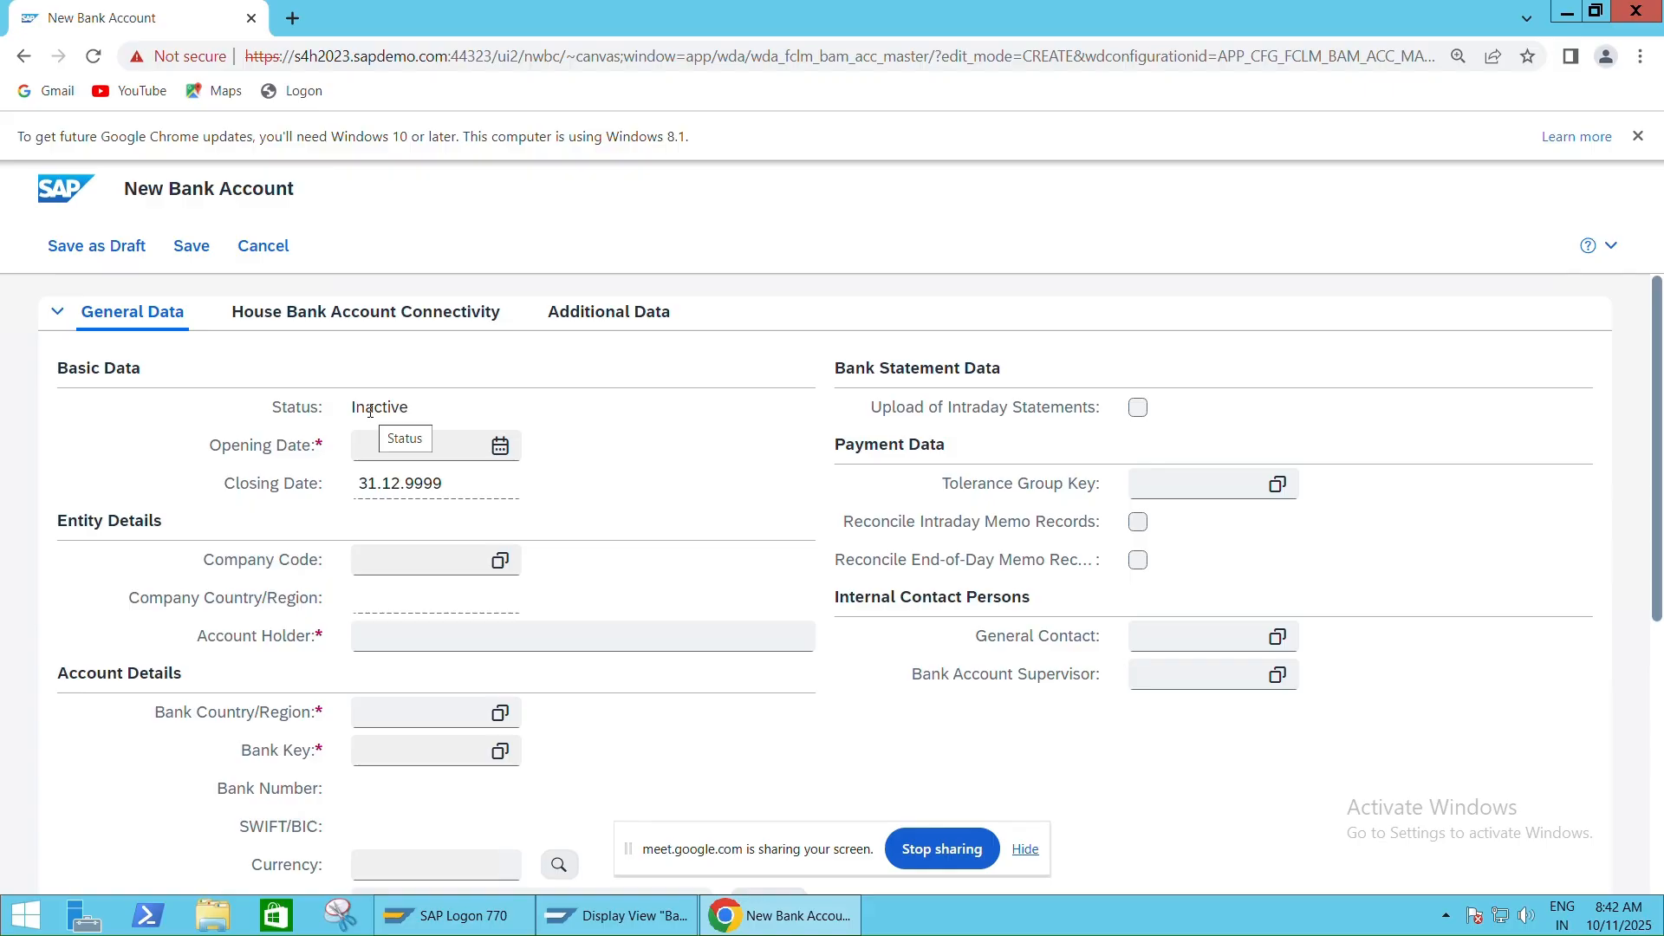
# Enter opening date 01.04.2025 on the New Bank Account form and minimise the remote session
pyautogui.click(389, 450)
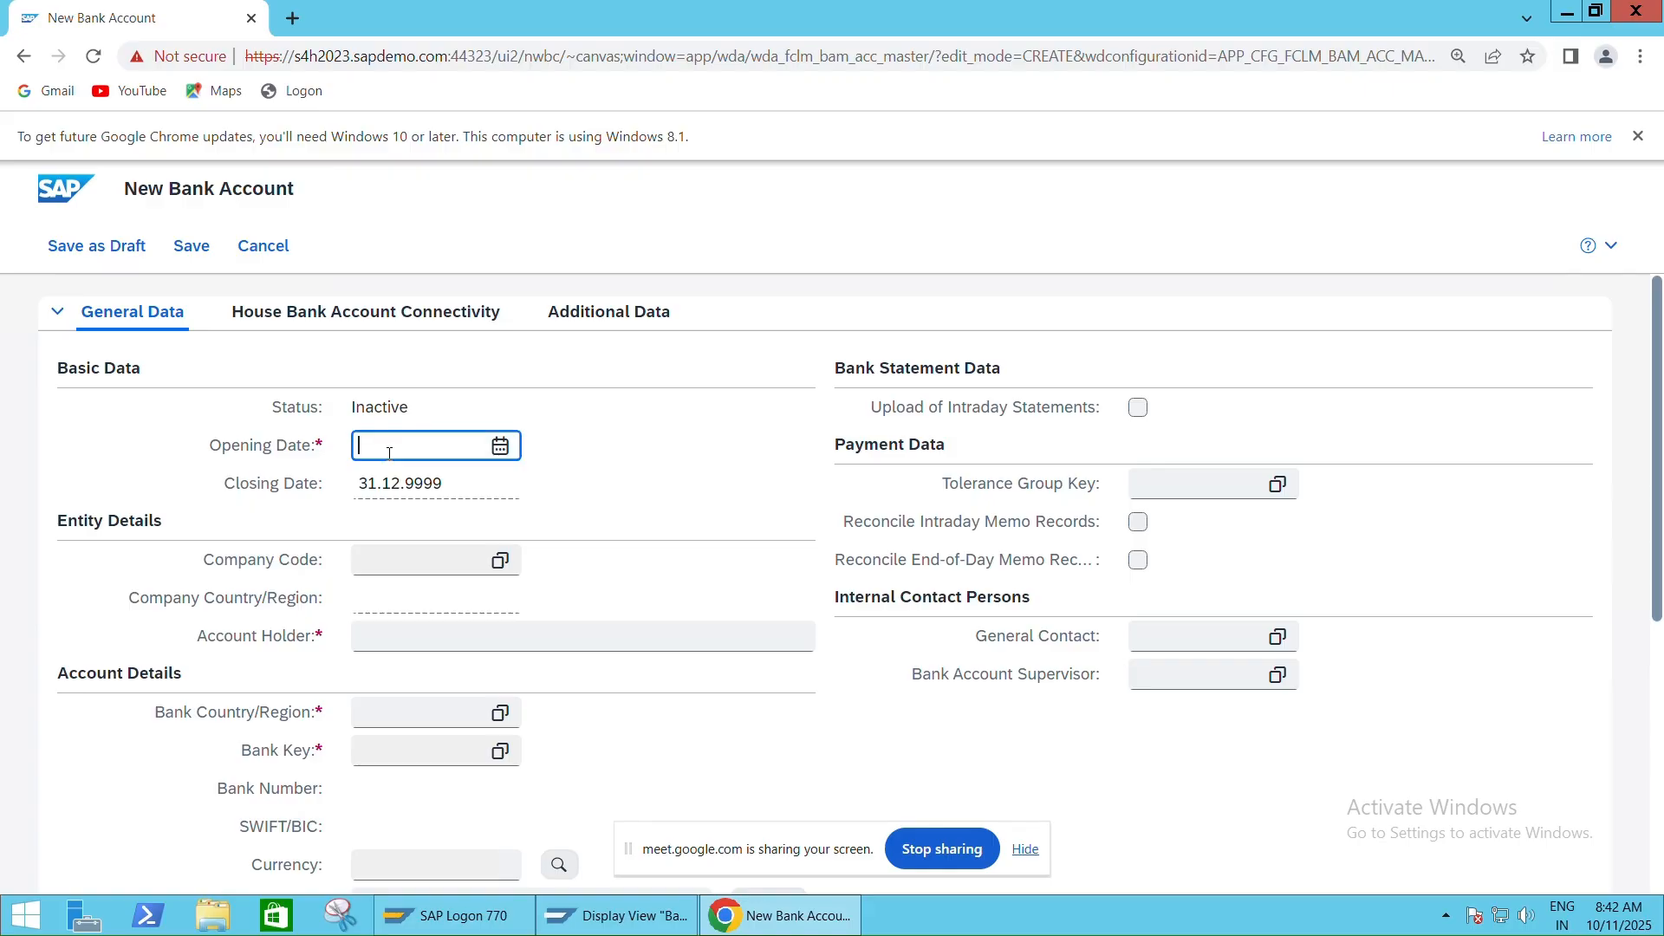
pyautogui.write('01.04.2025')
pyautogui.hotkey('alt', 'Tab')
pyautogui.hotkey('alt', 'Tab')
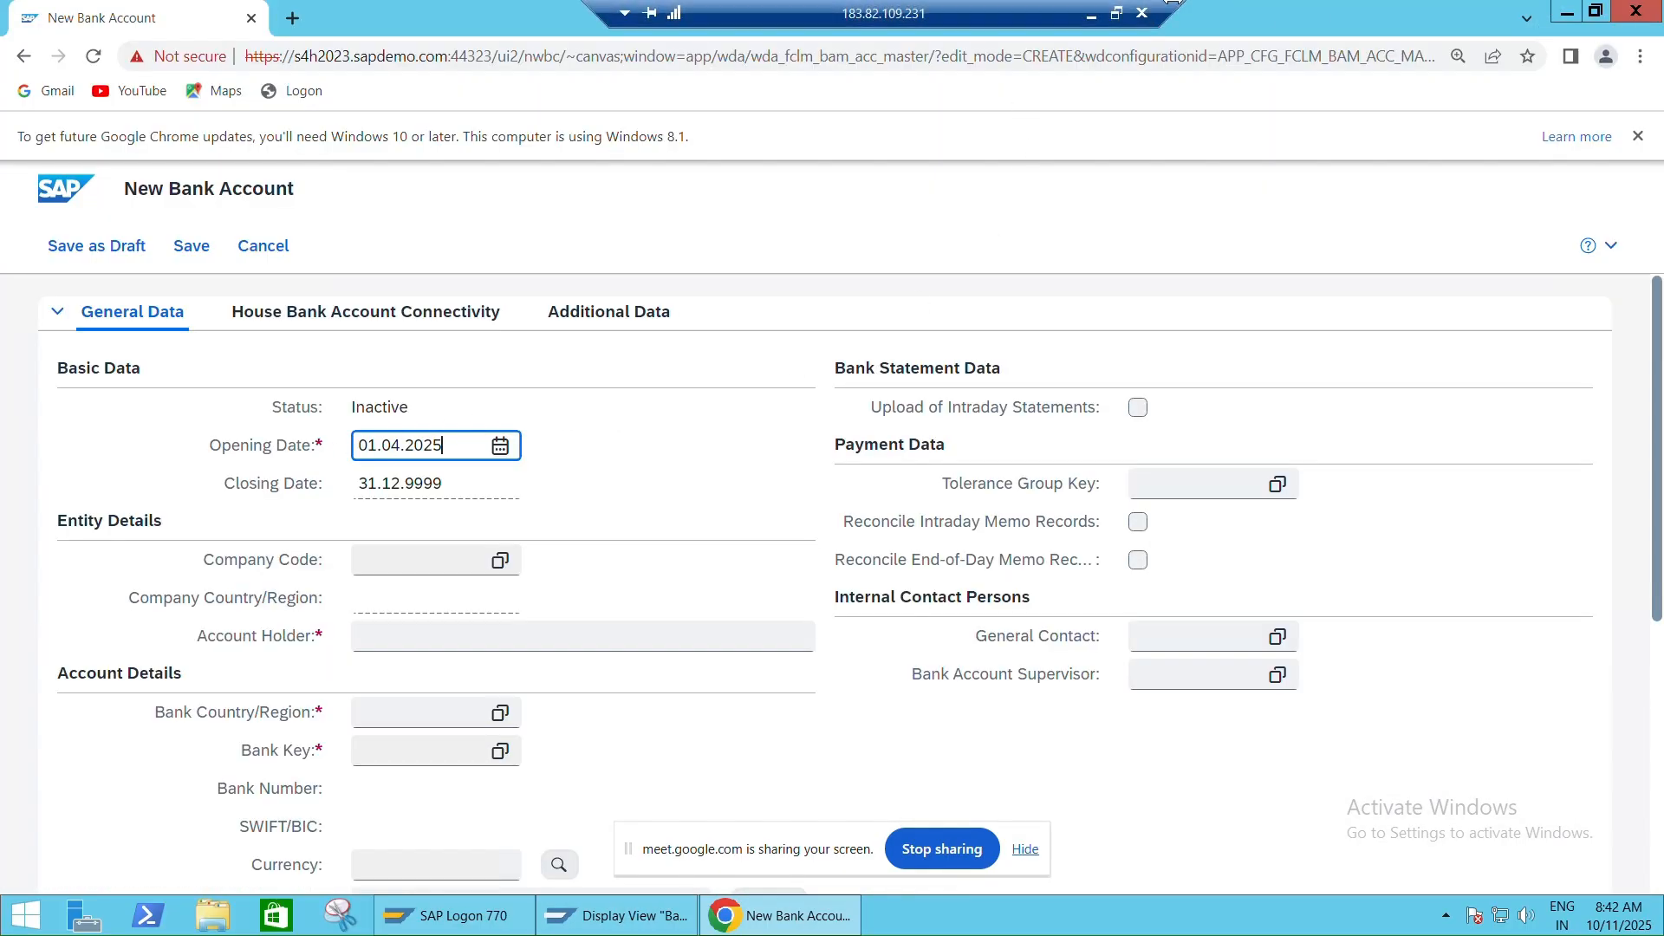
pyautogui.click(1091, 14)
# Move the Region and Address headers two columns right and type 'A/c Opening Date' after Bank Name
pyautogui.hotkey('alt', 'Tab')
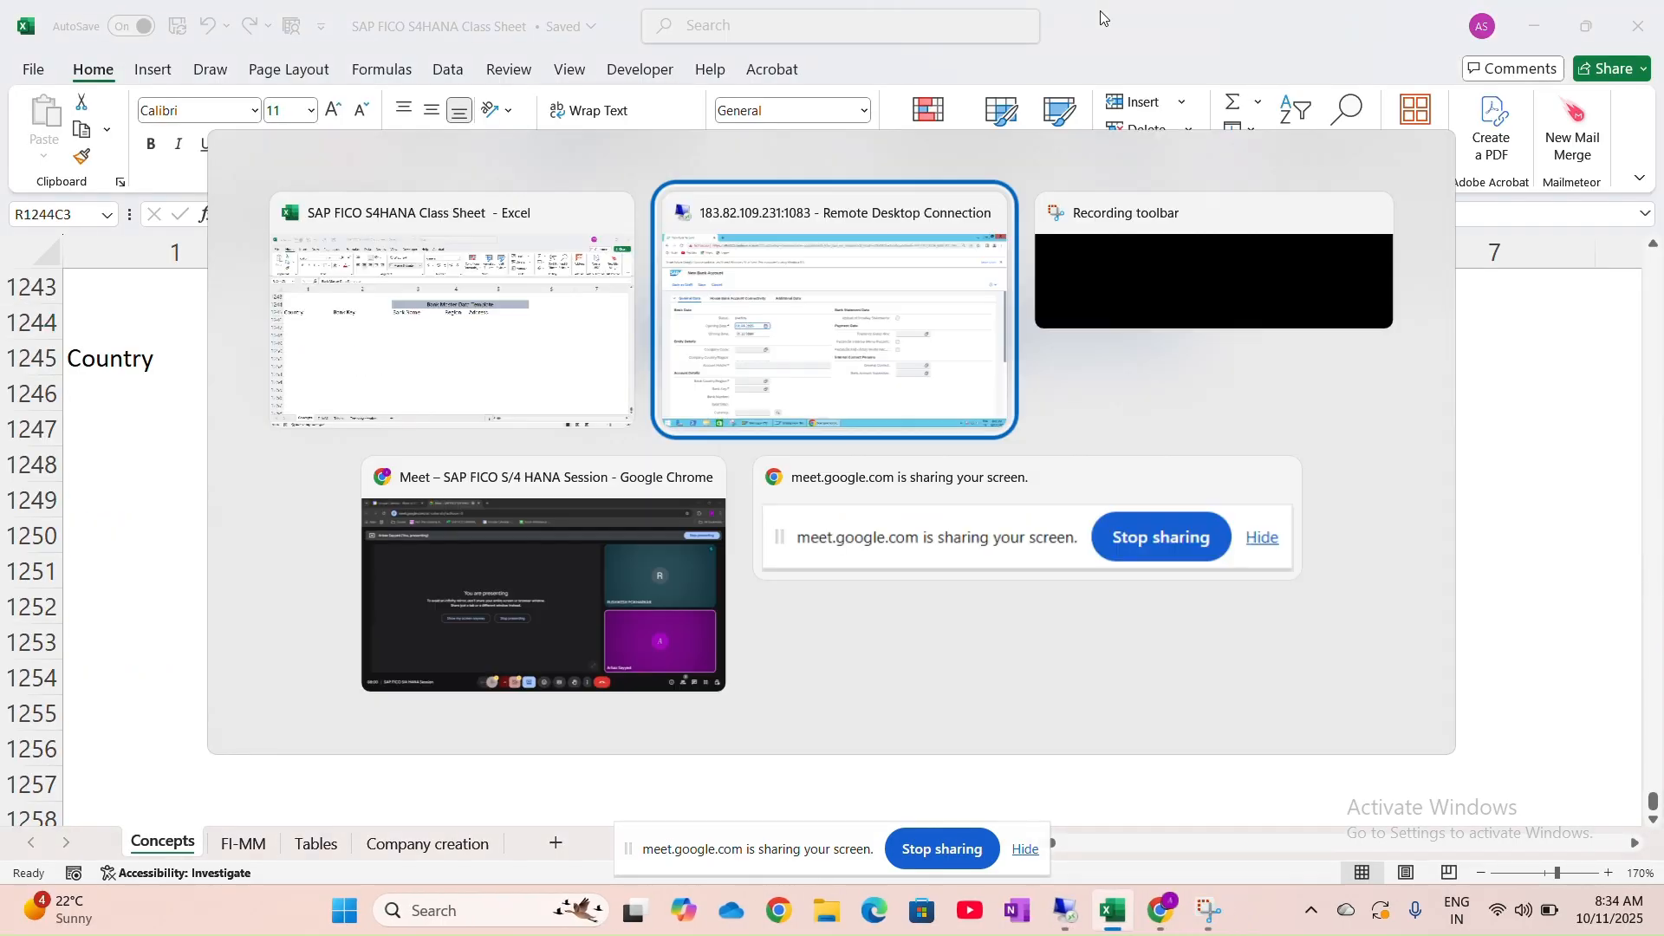
pyautogui.hotkey('alt', 'Tab')
pyautogui.hotkey('alt', 'Tab')
pyautogui.hotkey('alt', 'Tab')
pyautogui.hotkey('alt', 'Tab')
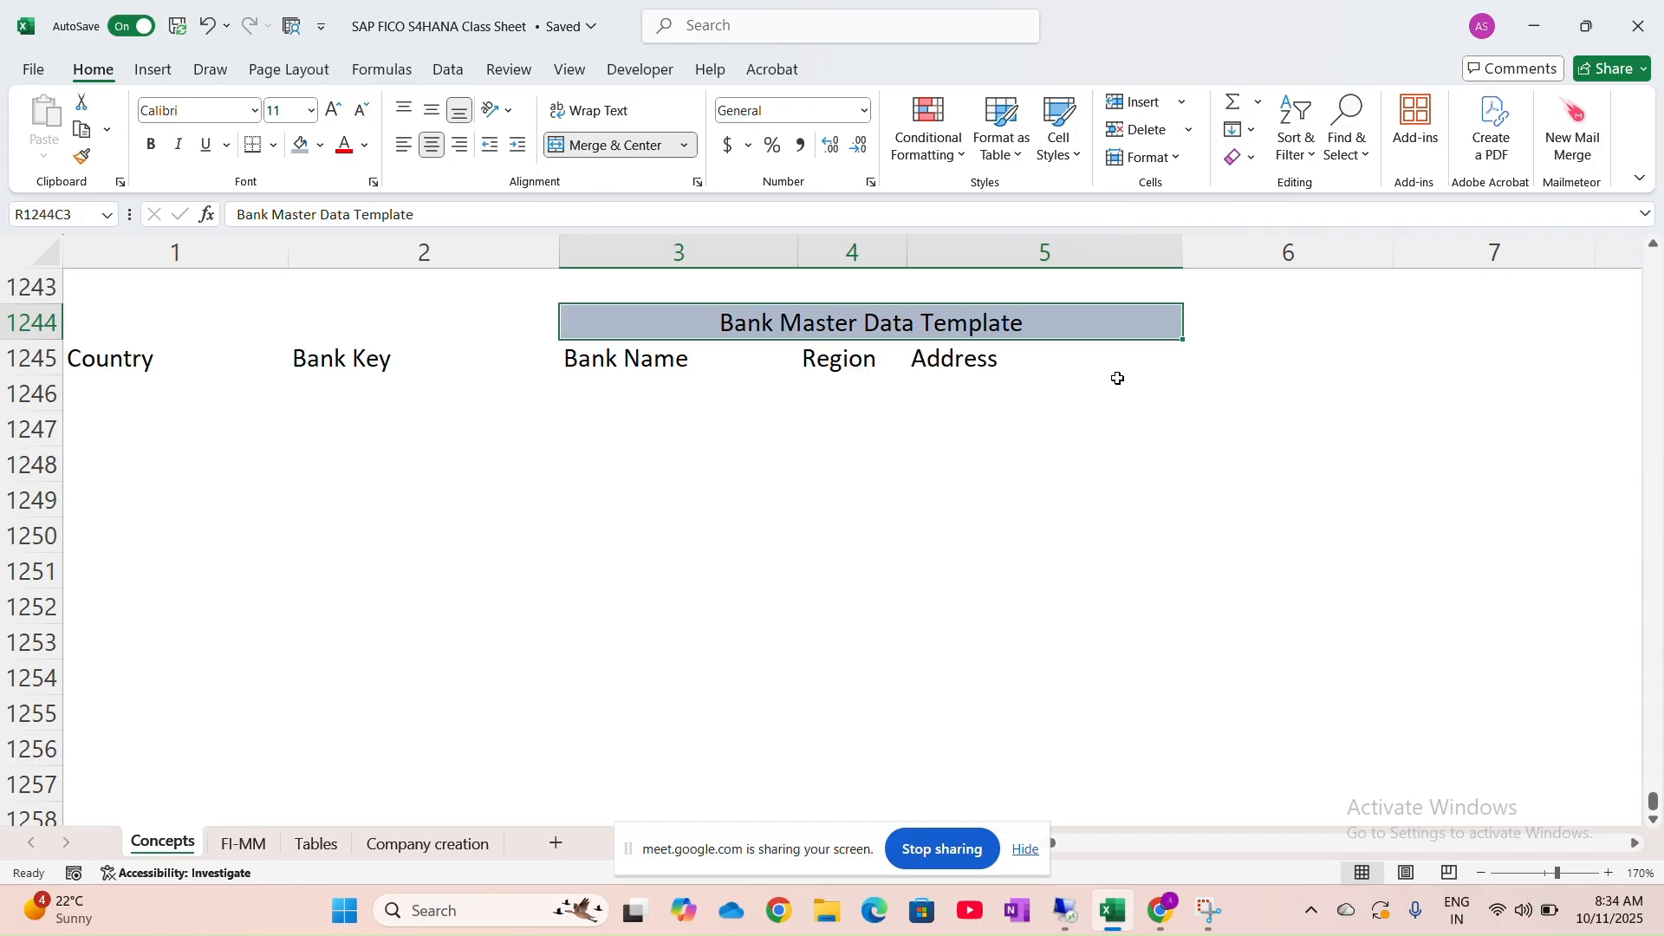
pyautogui.click(1014, 359)
pyautogui.moveTo(867, 364); pyautogui.dragTo(966, 360)
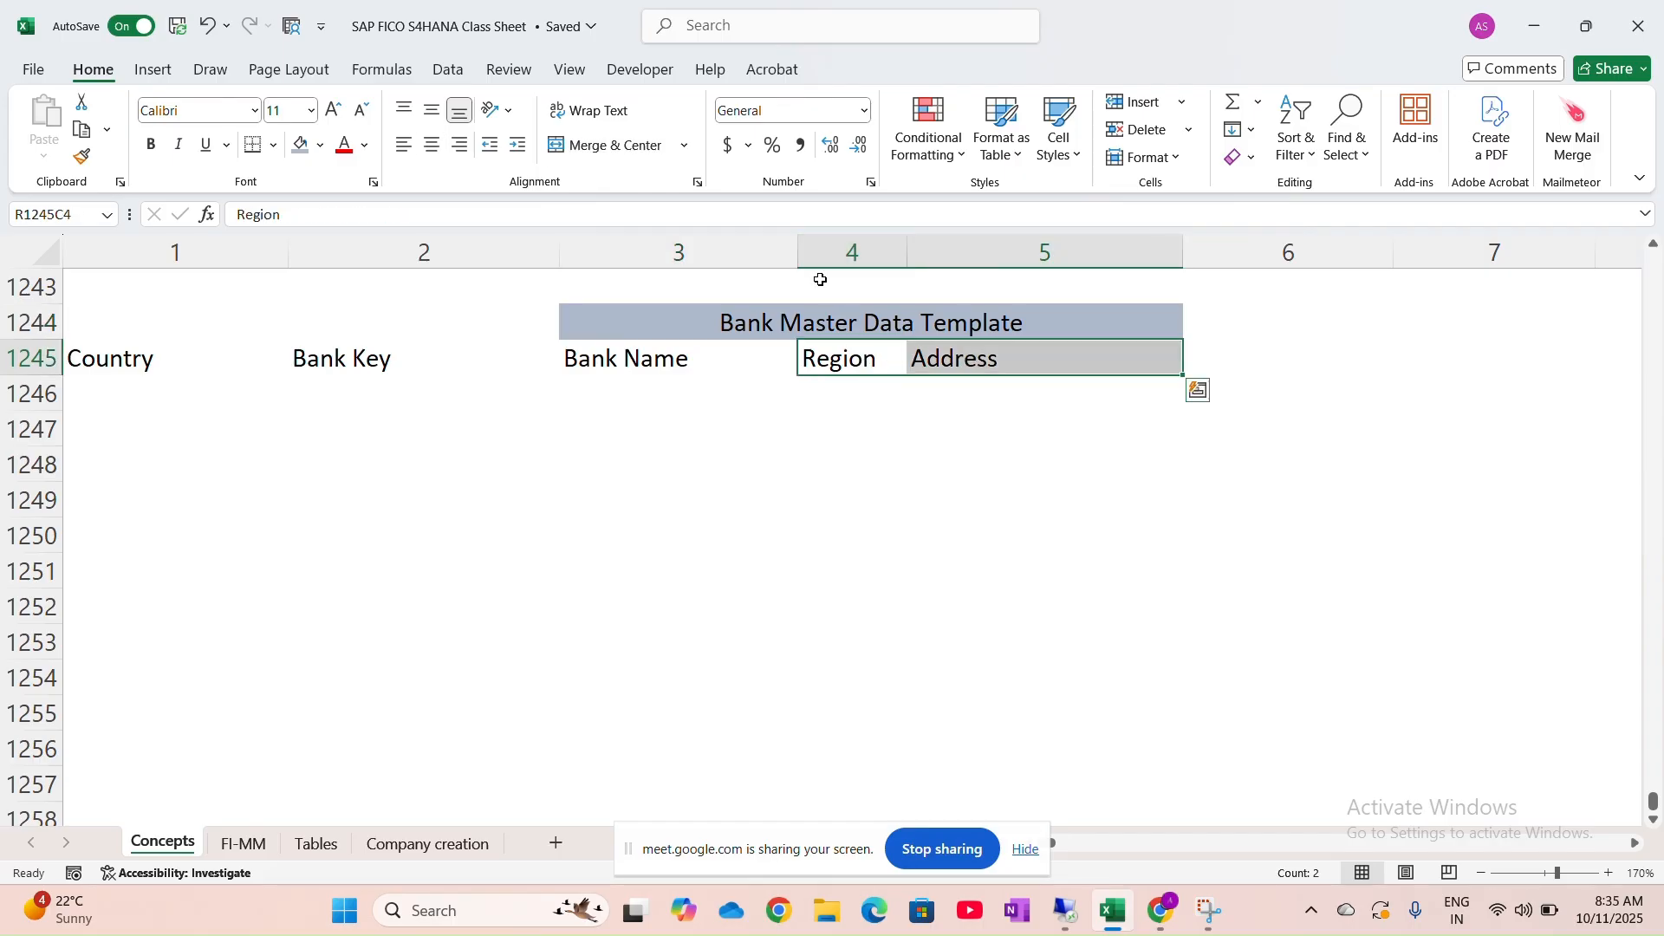
pyautogui.moveTo(856, 377); pyautogui.dragTo(1548, 361)
pyautogui.click(796, 374)
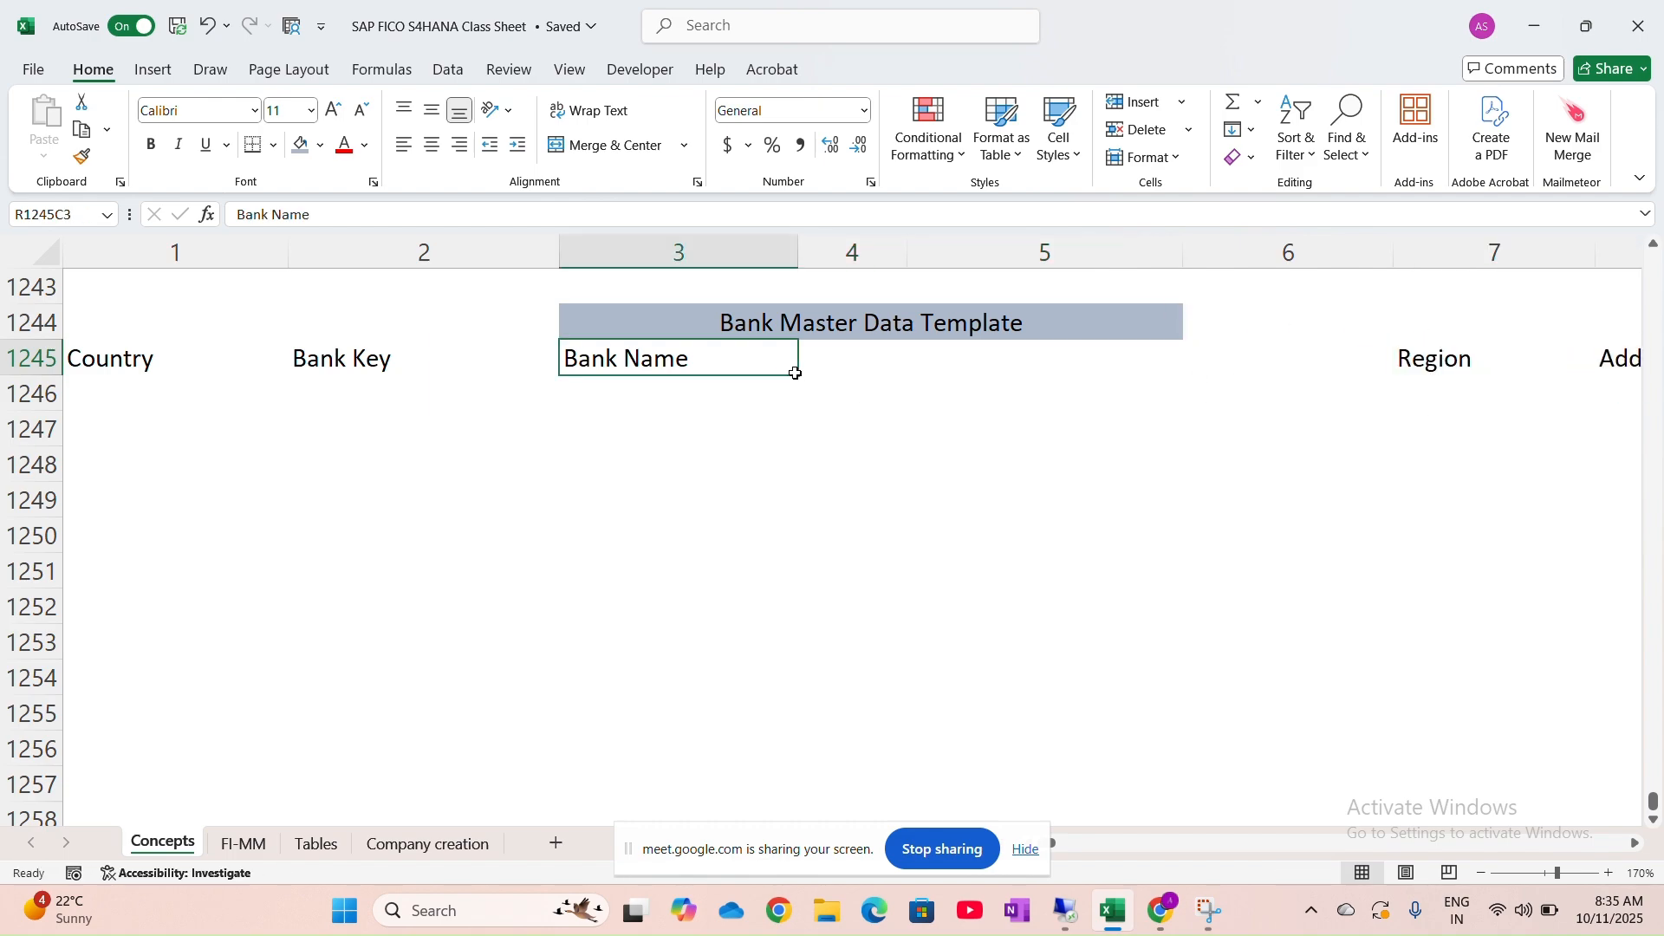
pyautogui.click(798, 378)
pyautogui.write('A')
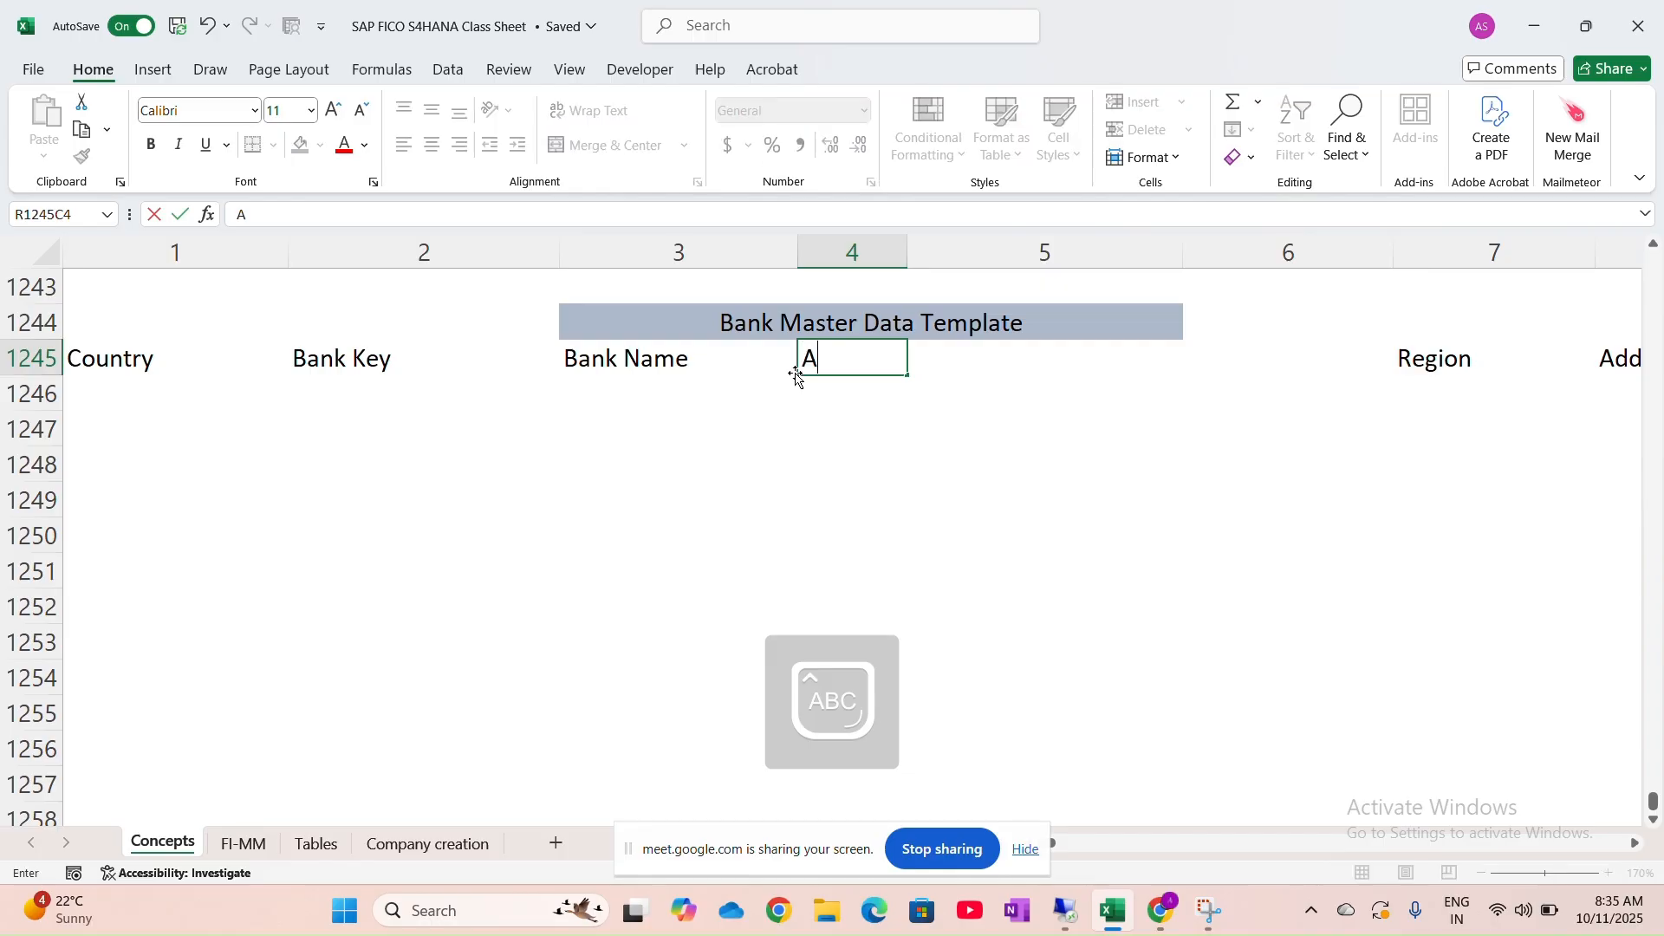
pyautogui.write('/c Opening D')
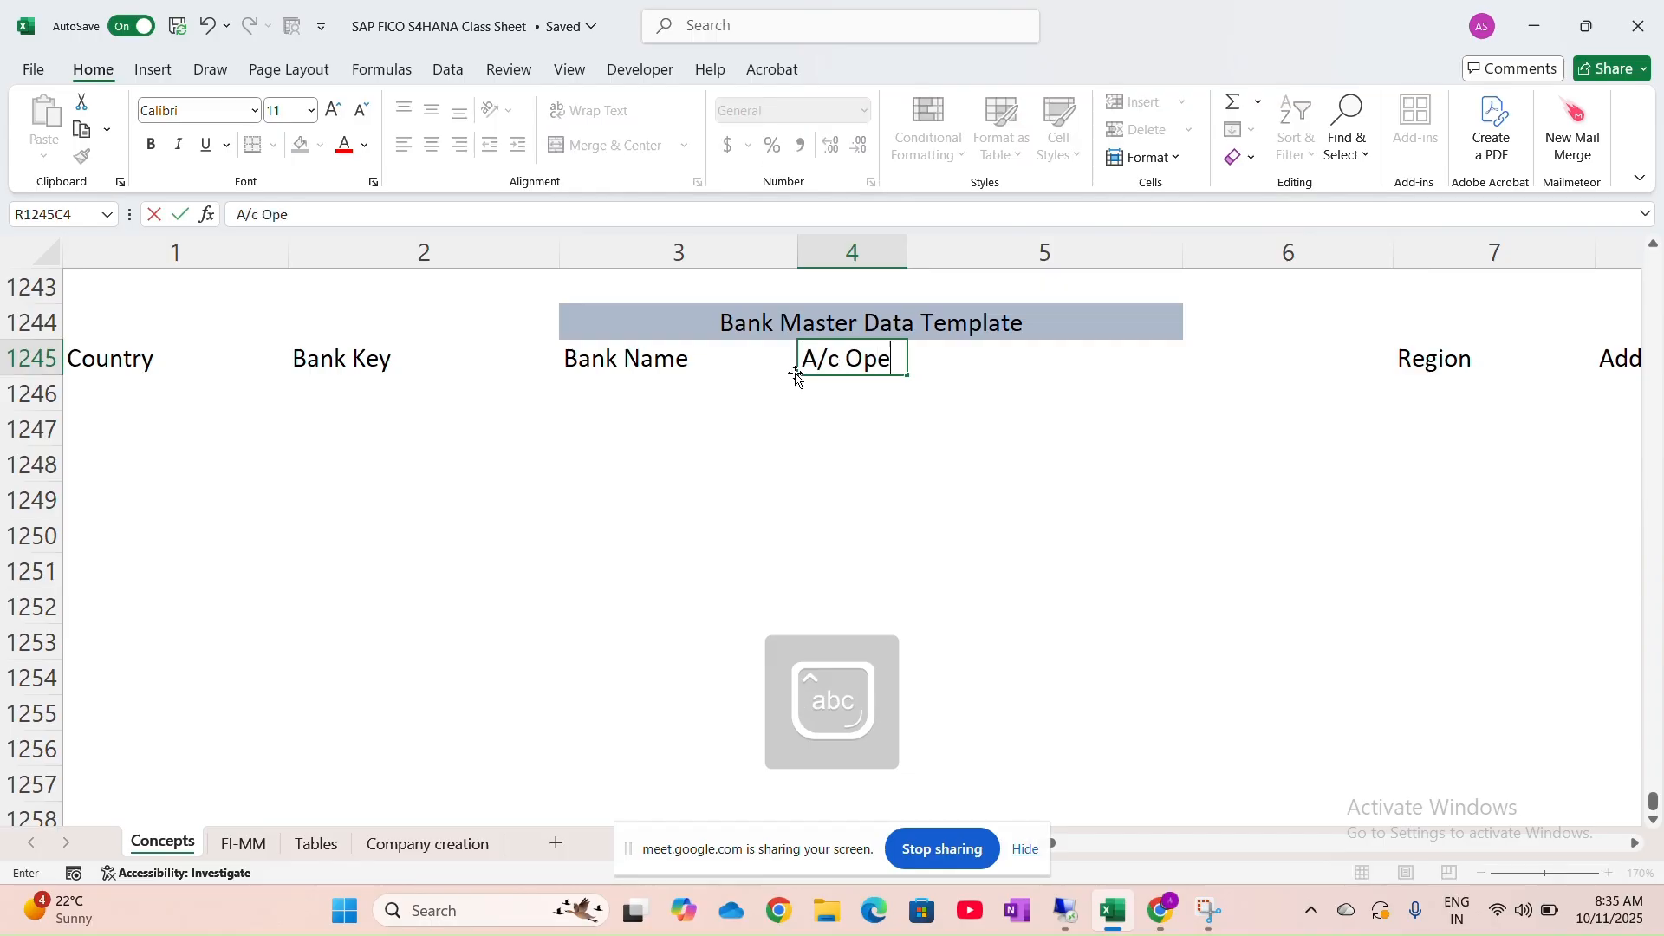
pyautogui.write('ate')
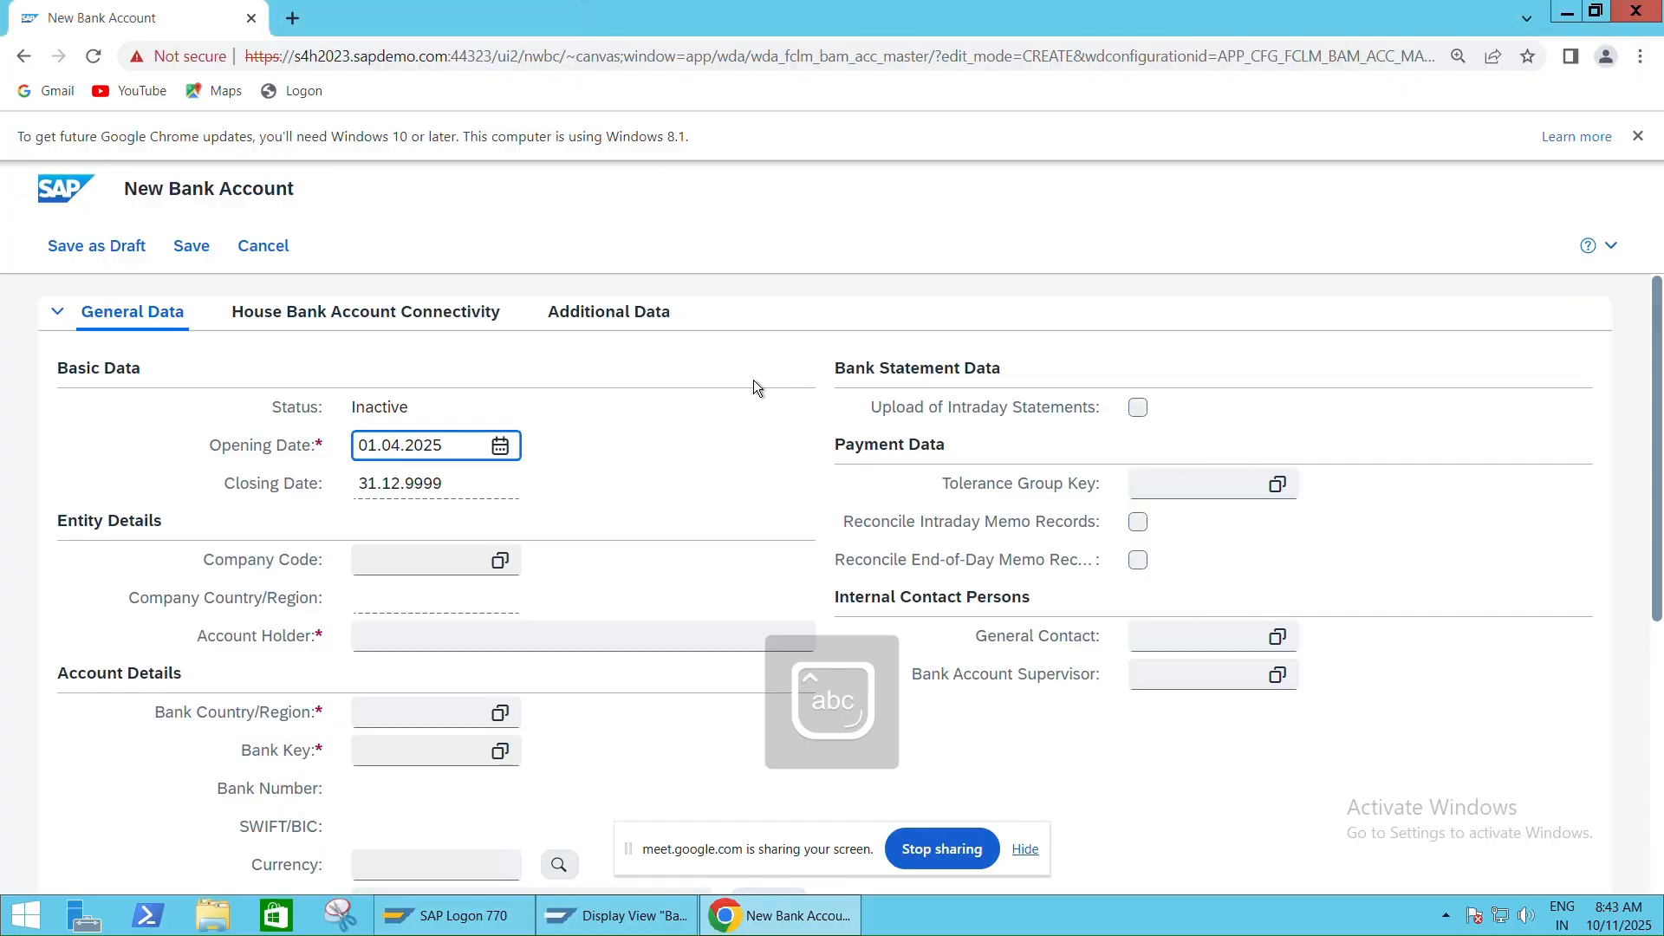
# Scroll down to the new account's Account Details section, then restore the remote window and return to Excel
pyautogui.scroll(-3, 300, 574)
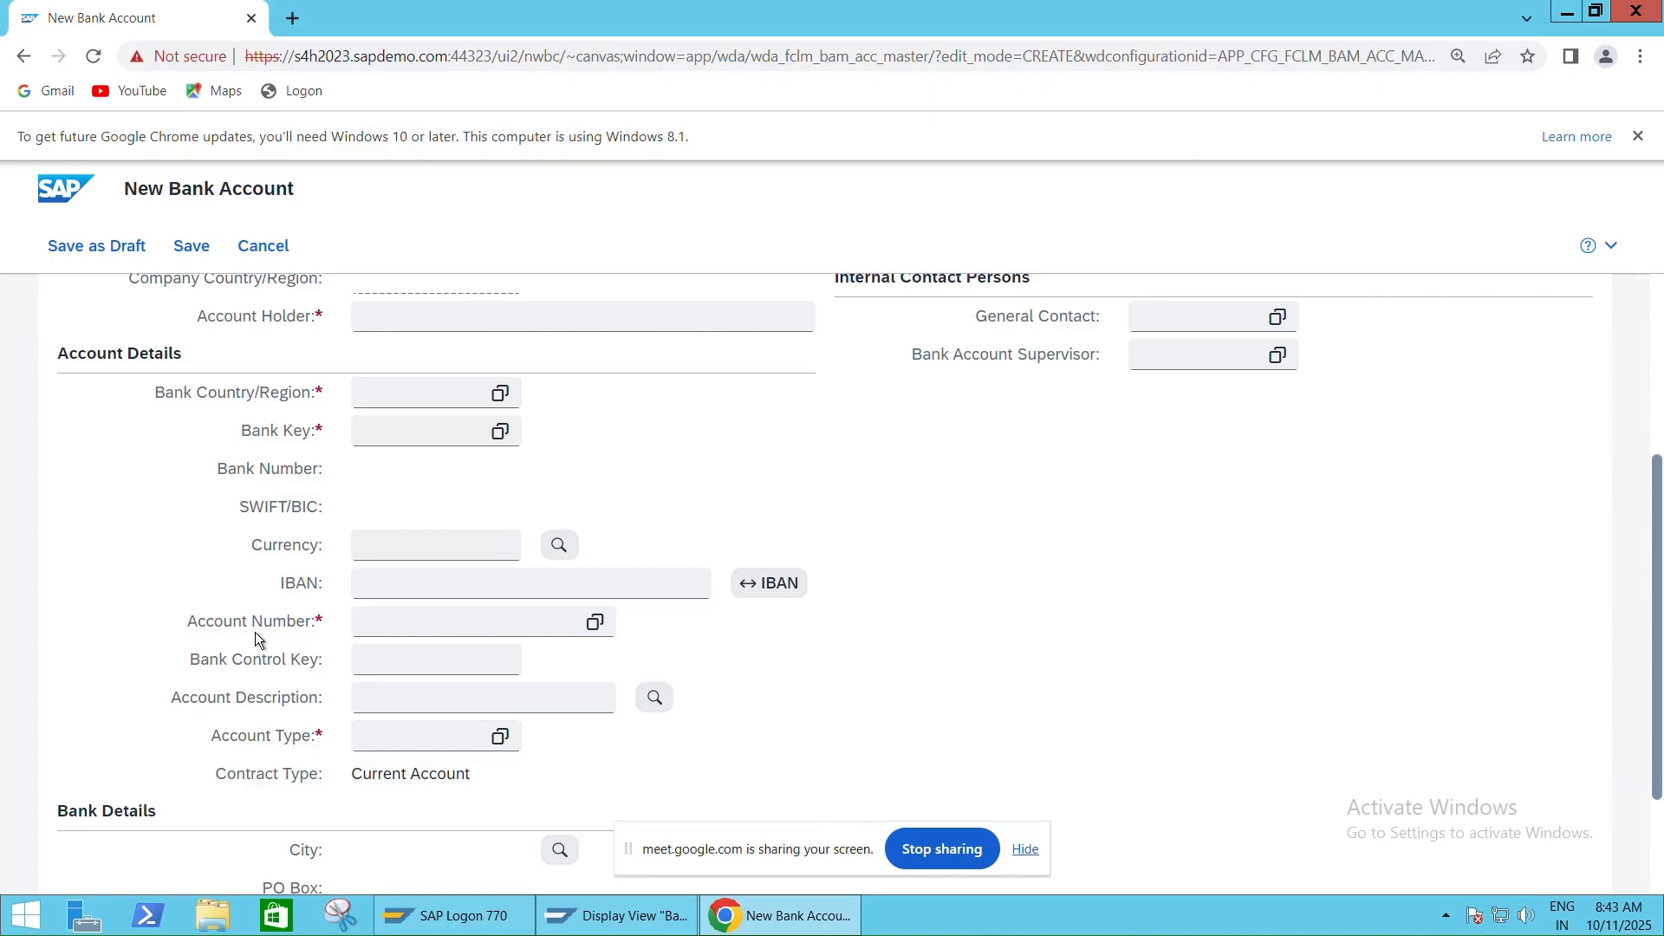
pyautogui.hotkey('alt', 'Tab')
pyautogui.hotkey('alt', 'Tab')
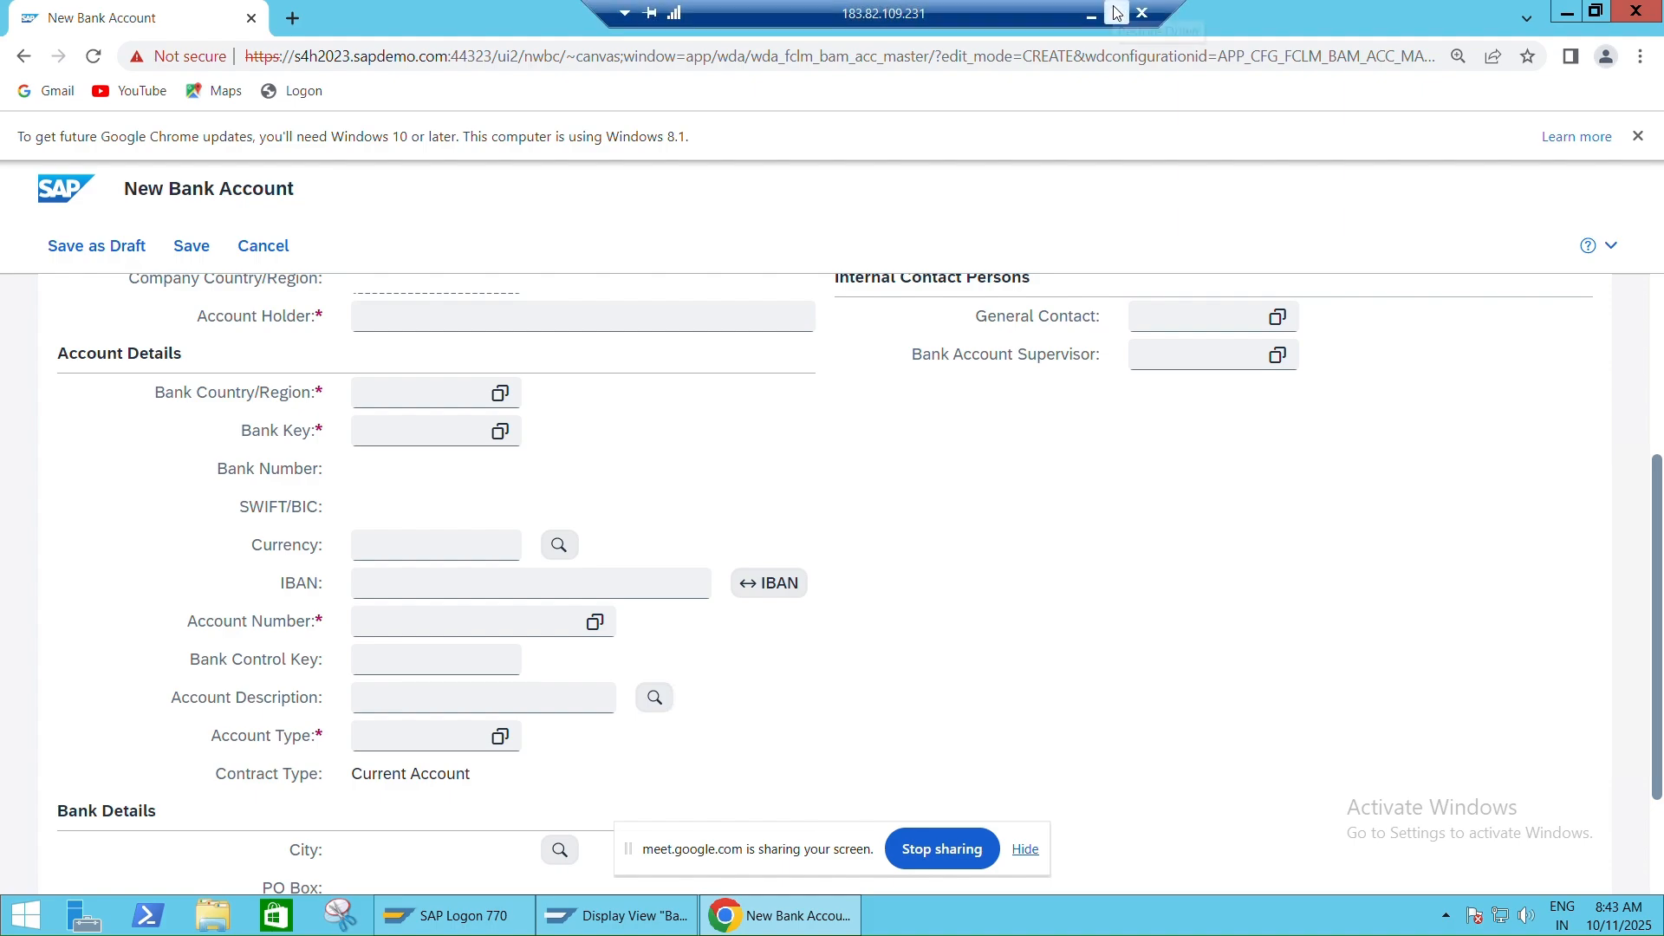
pyautogui.click(1116, 12)
pyautogui.hotkey('alt', 'Tab')
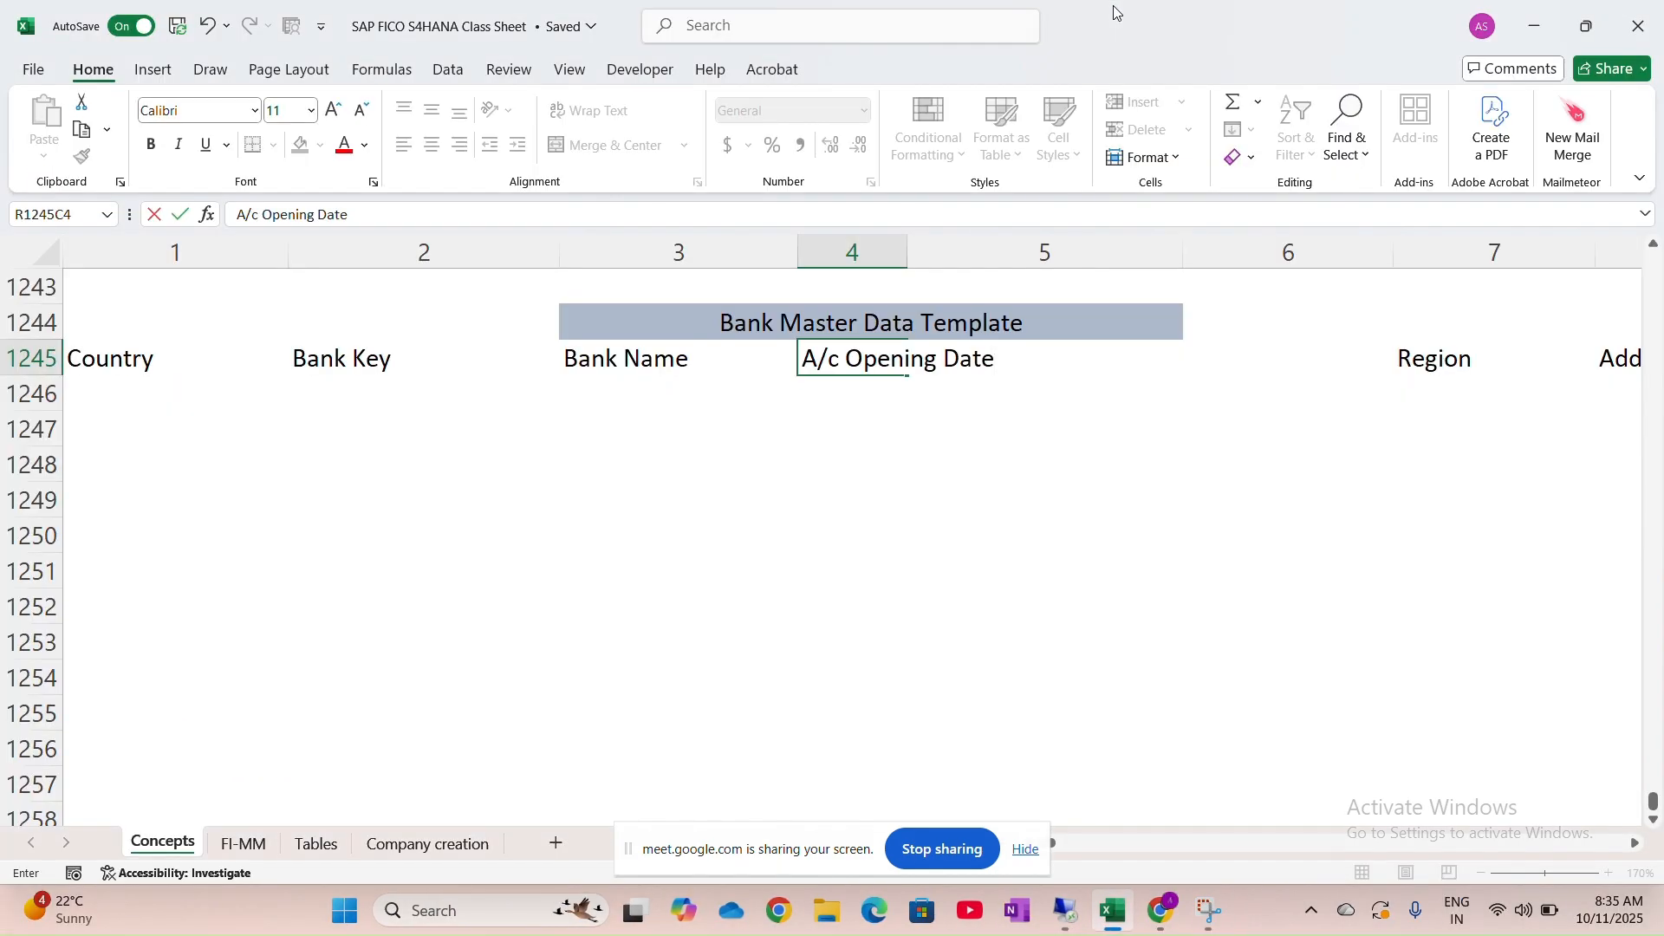
# Commit A/c Opening Date and add A/c Type and A/c Number headers, glancing at the SAP form
pyautogui.press('Tab')
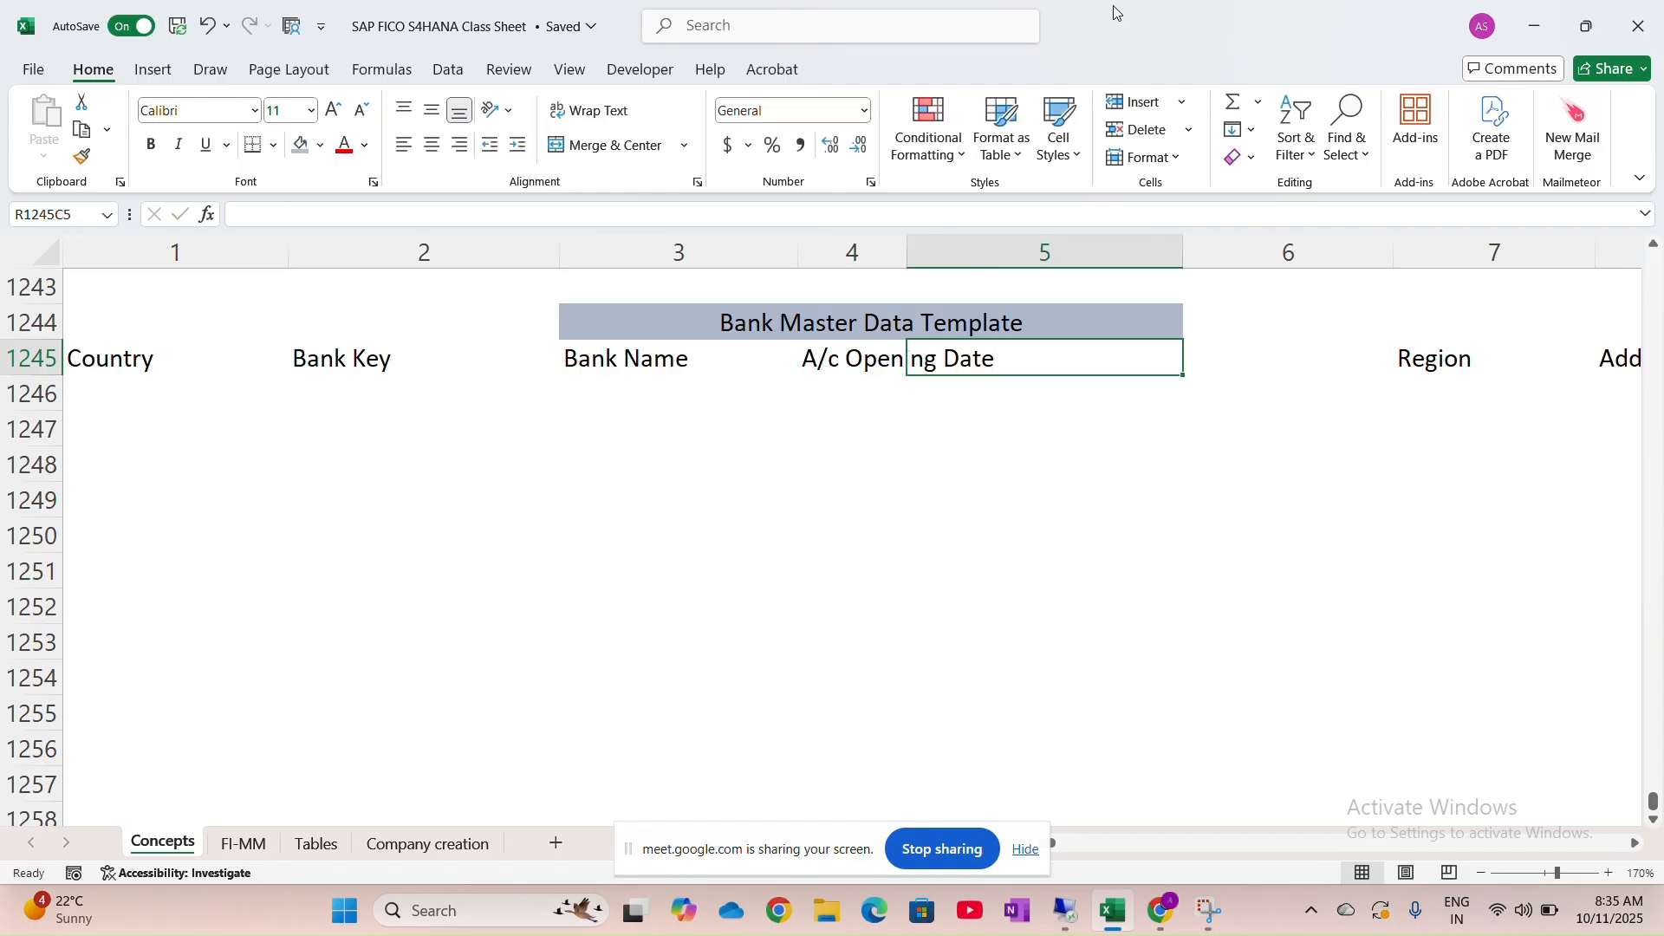
pyautogui.write('A')
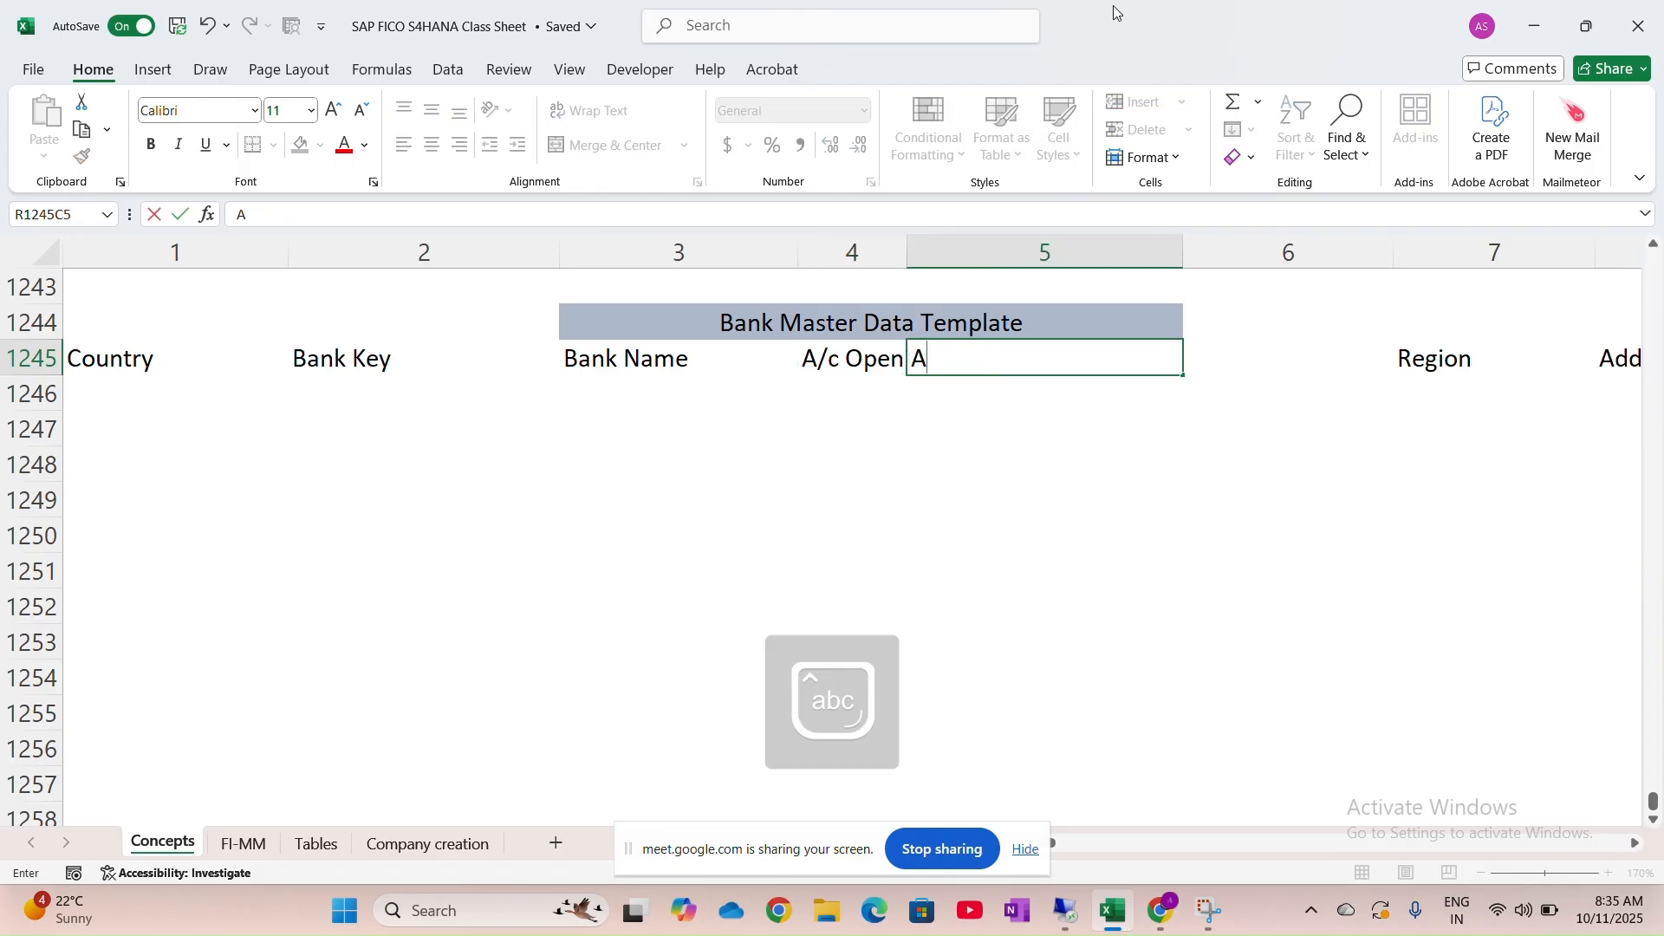
pyautogui.write('/c Type')
pyautogui.press('Tab')
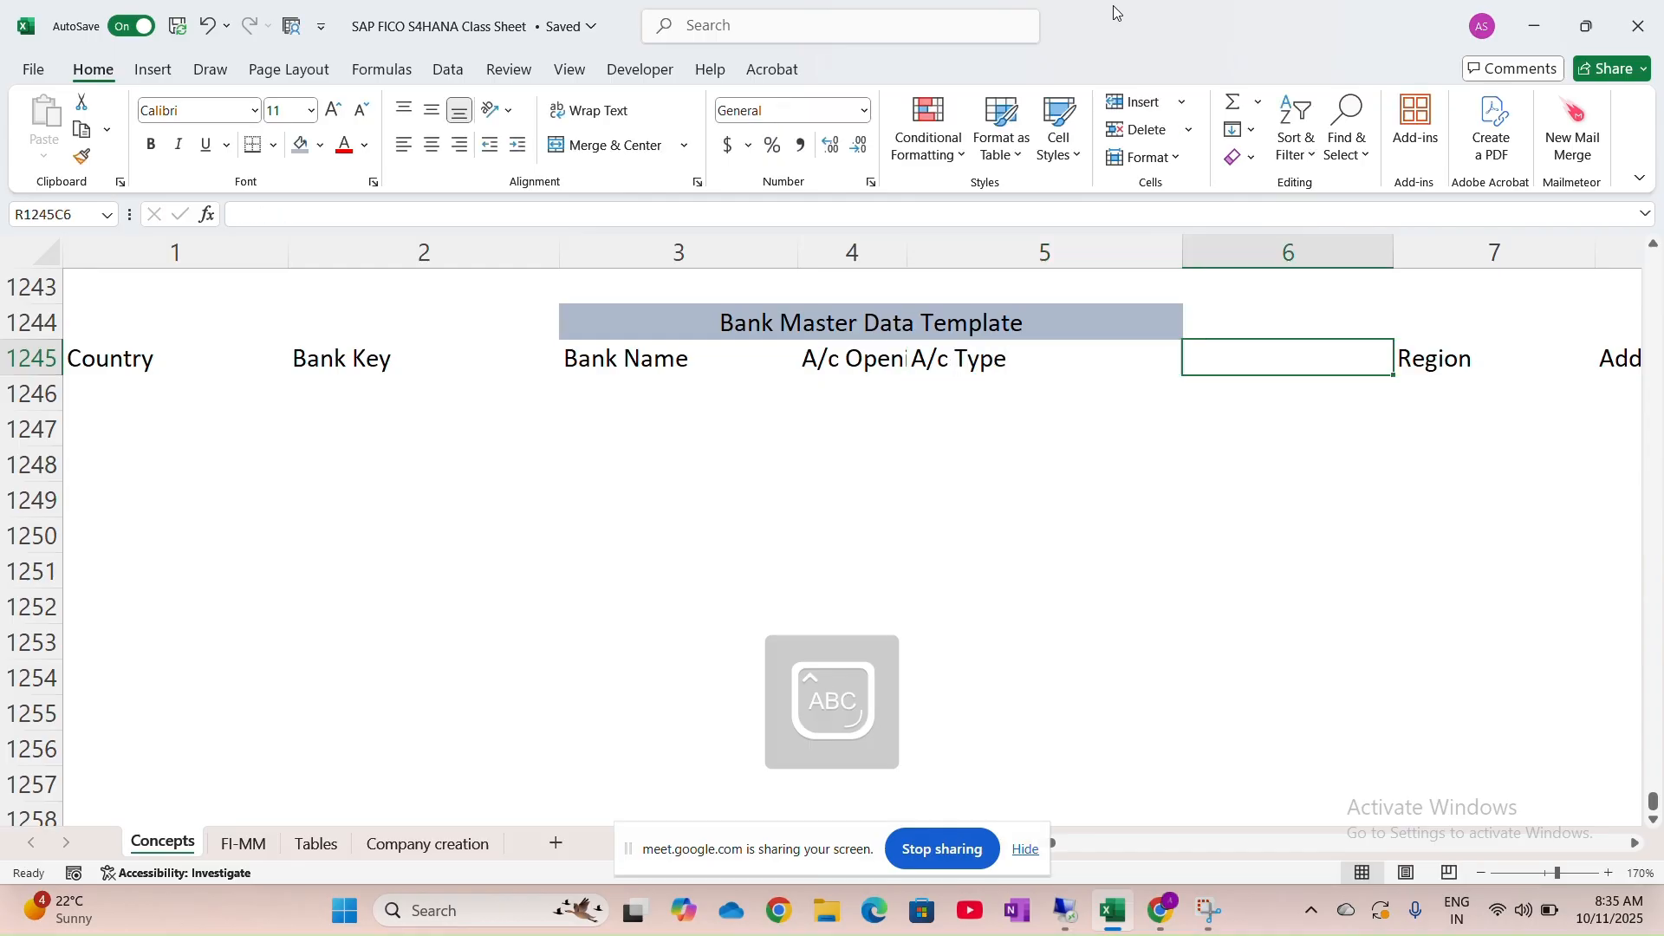
pyautogui.write('A/c')
pyautogui.write('umber')
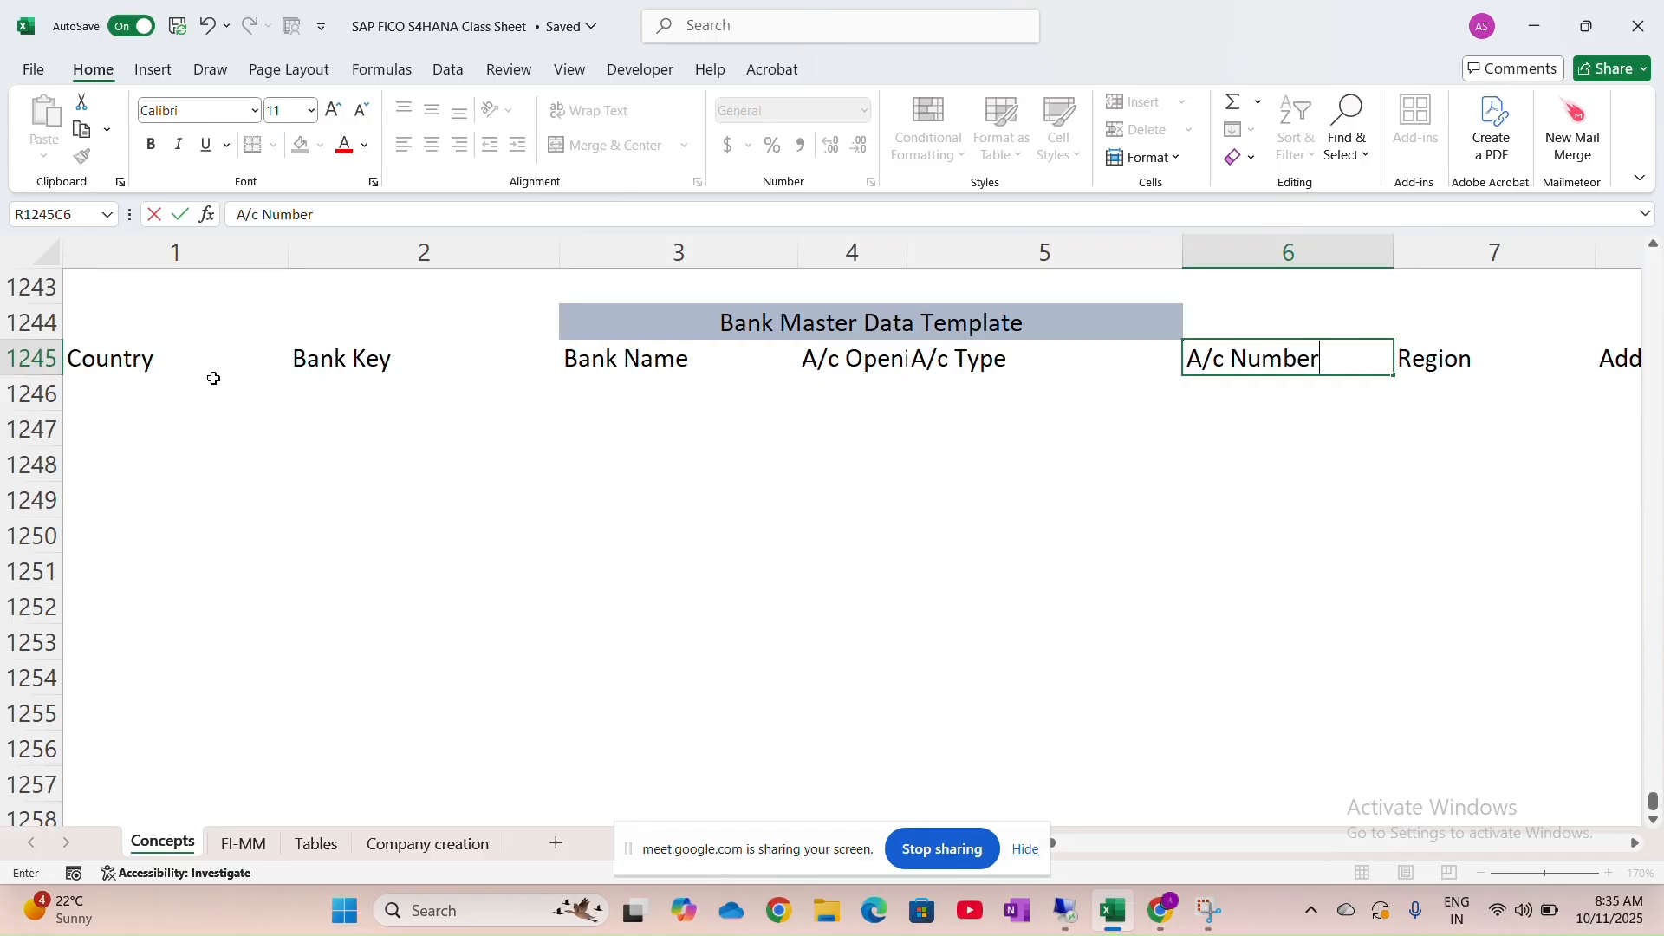
pyautogui.hotkey('alt', 'Tab')
pyautogui.scroll(-2, 248, 766)
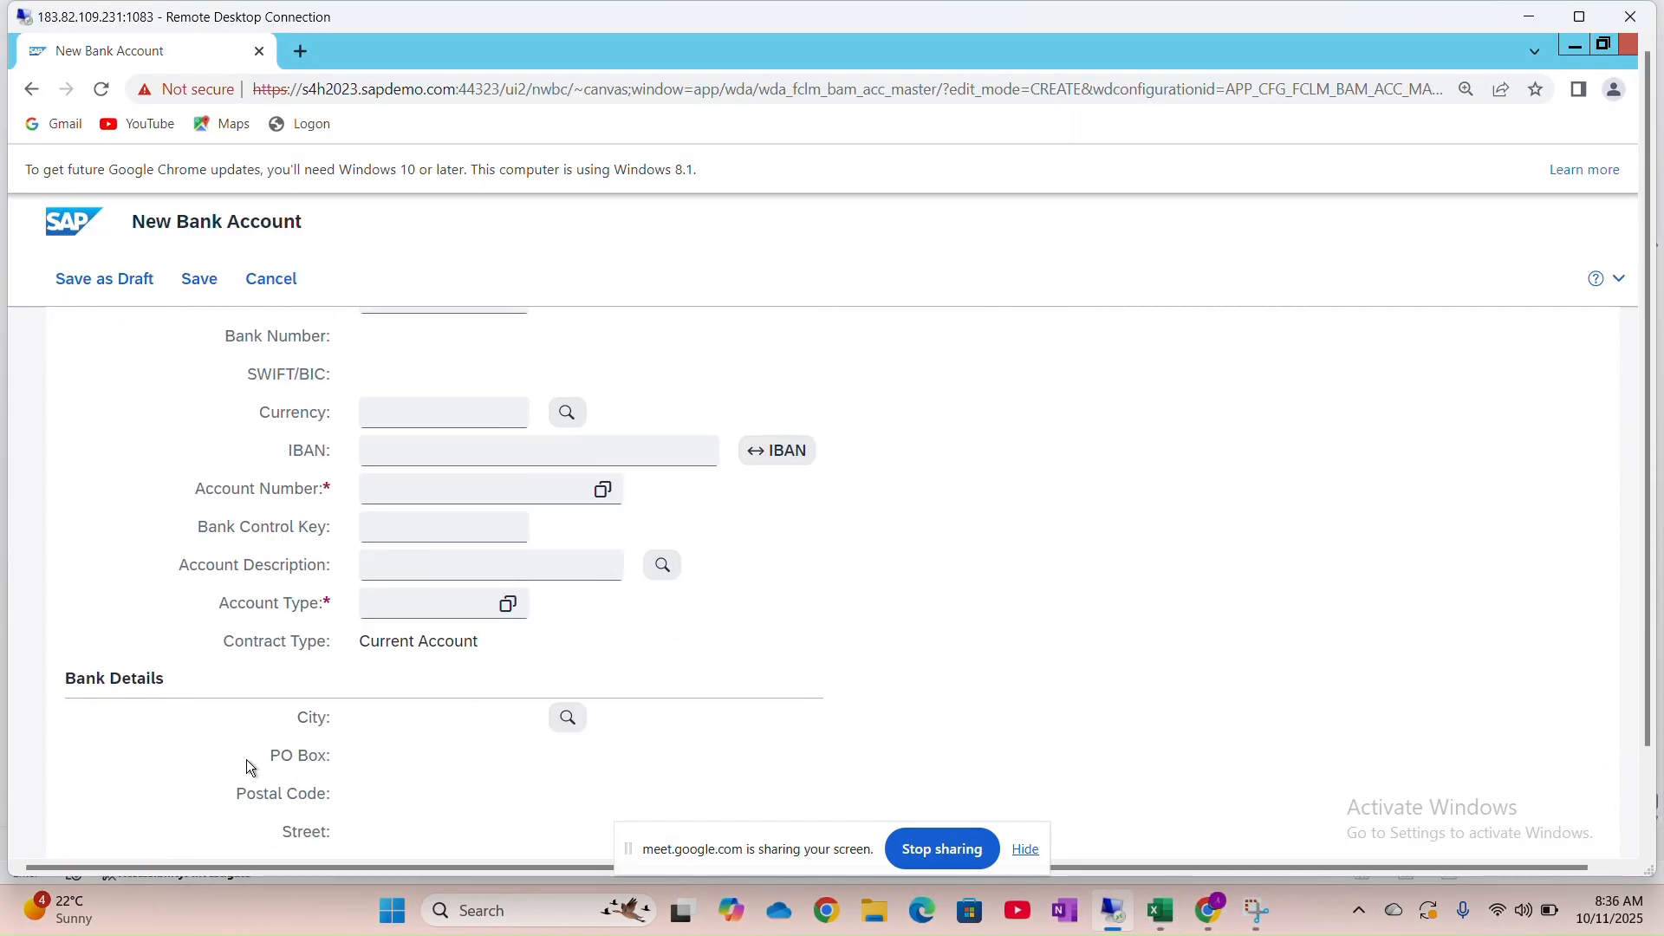
pyautogui.scroll(6, 246, 759)
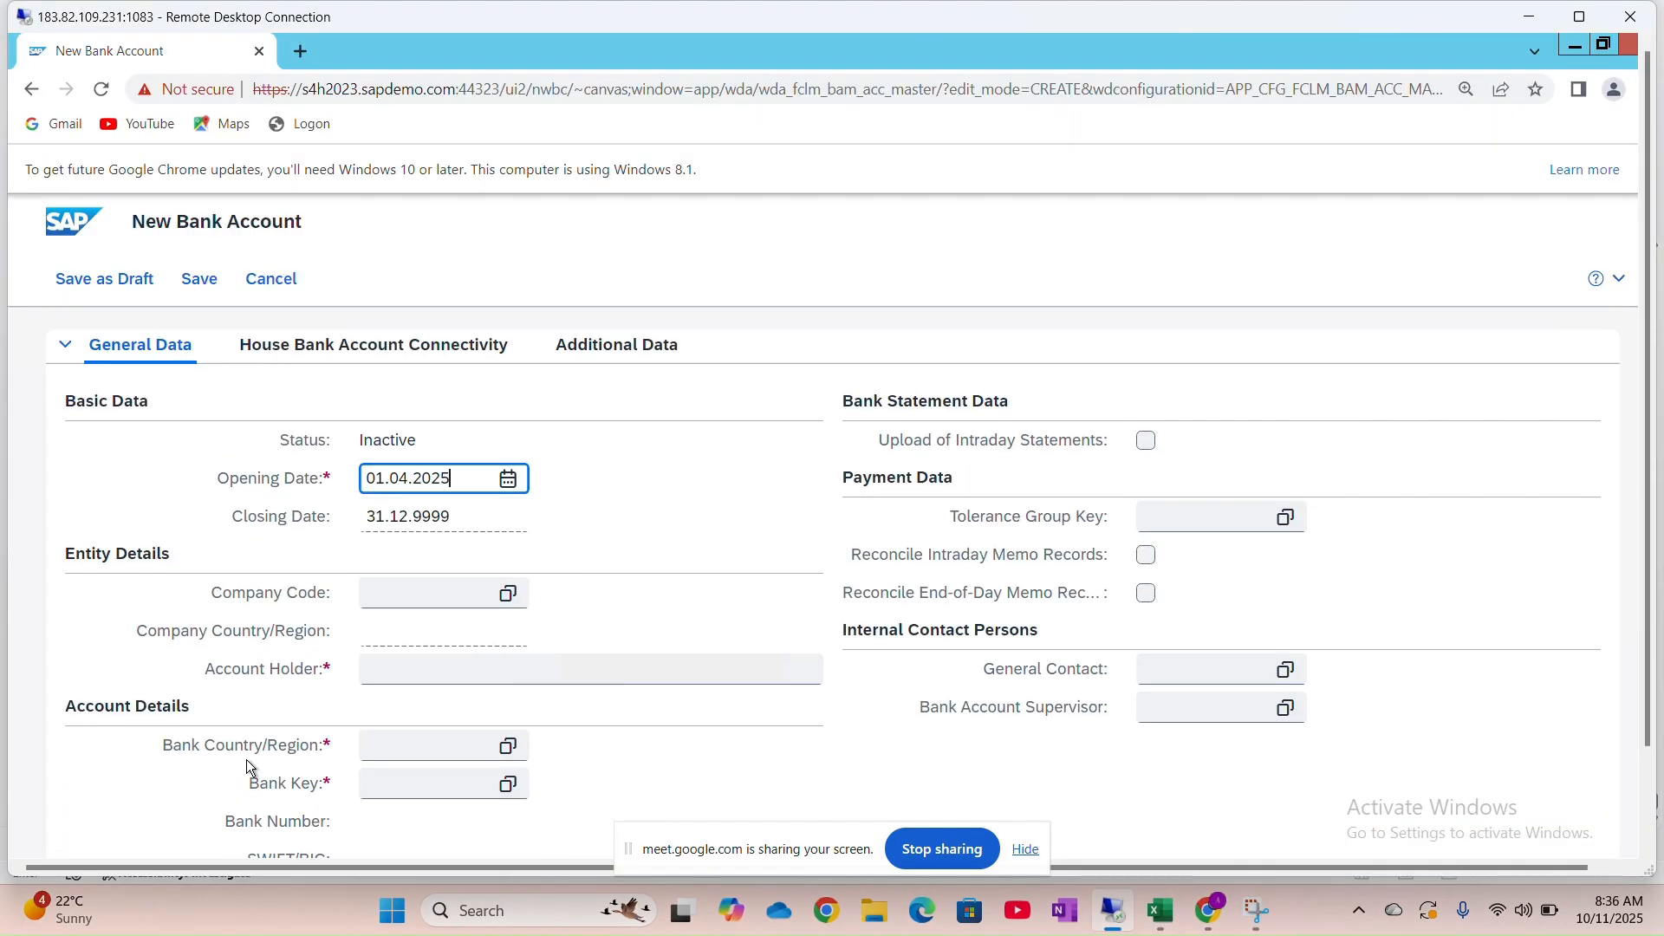
pyautogui.scroll(-6, 382, 576)
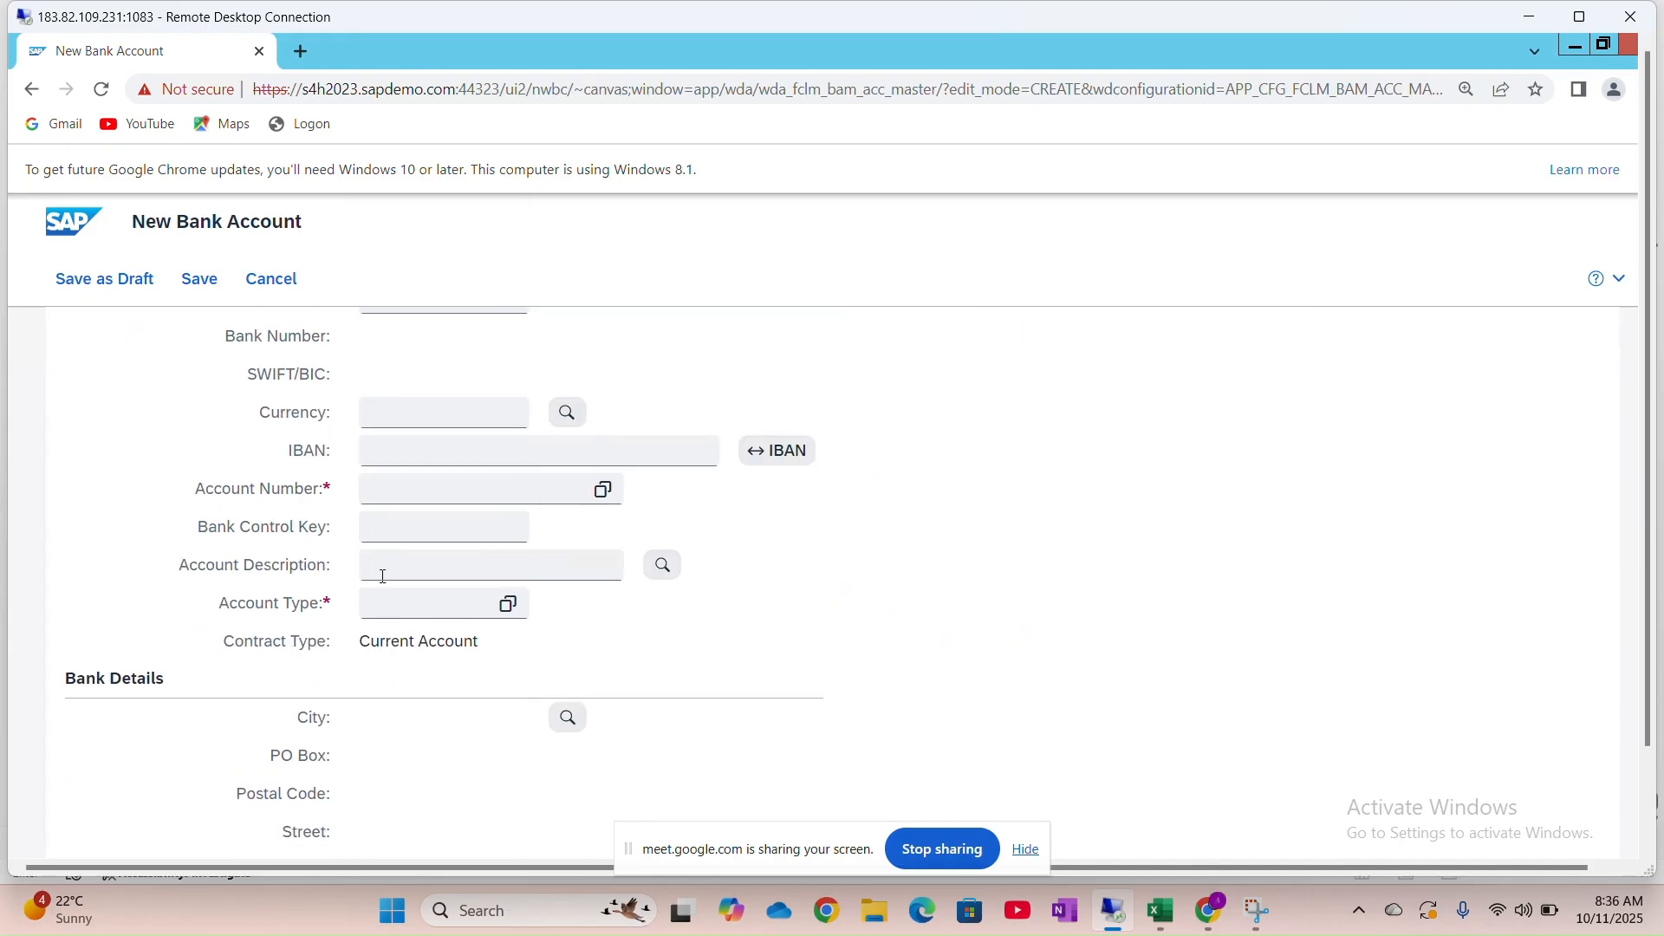
pyautogui.hotkey('alt', 'Tab')
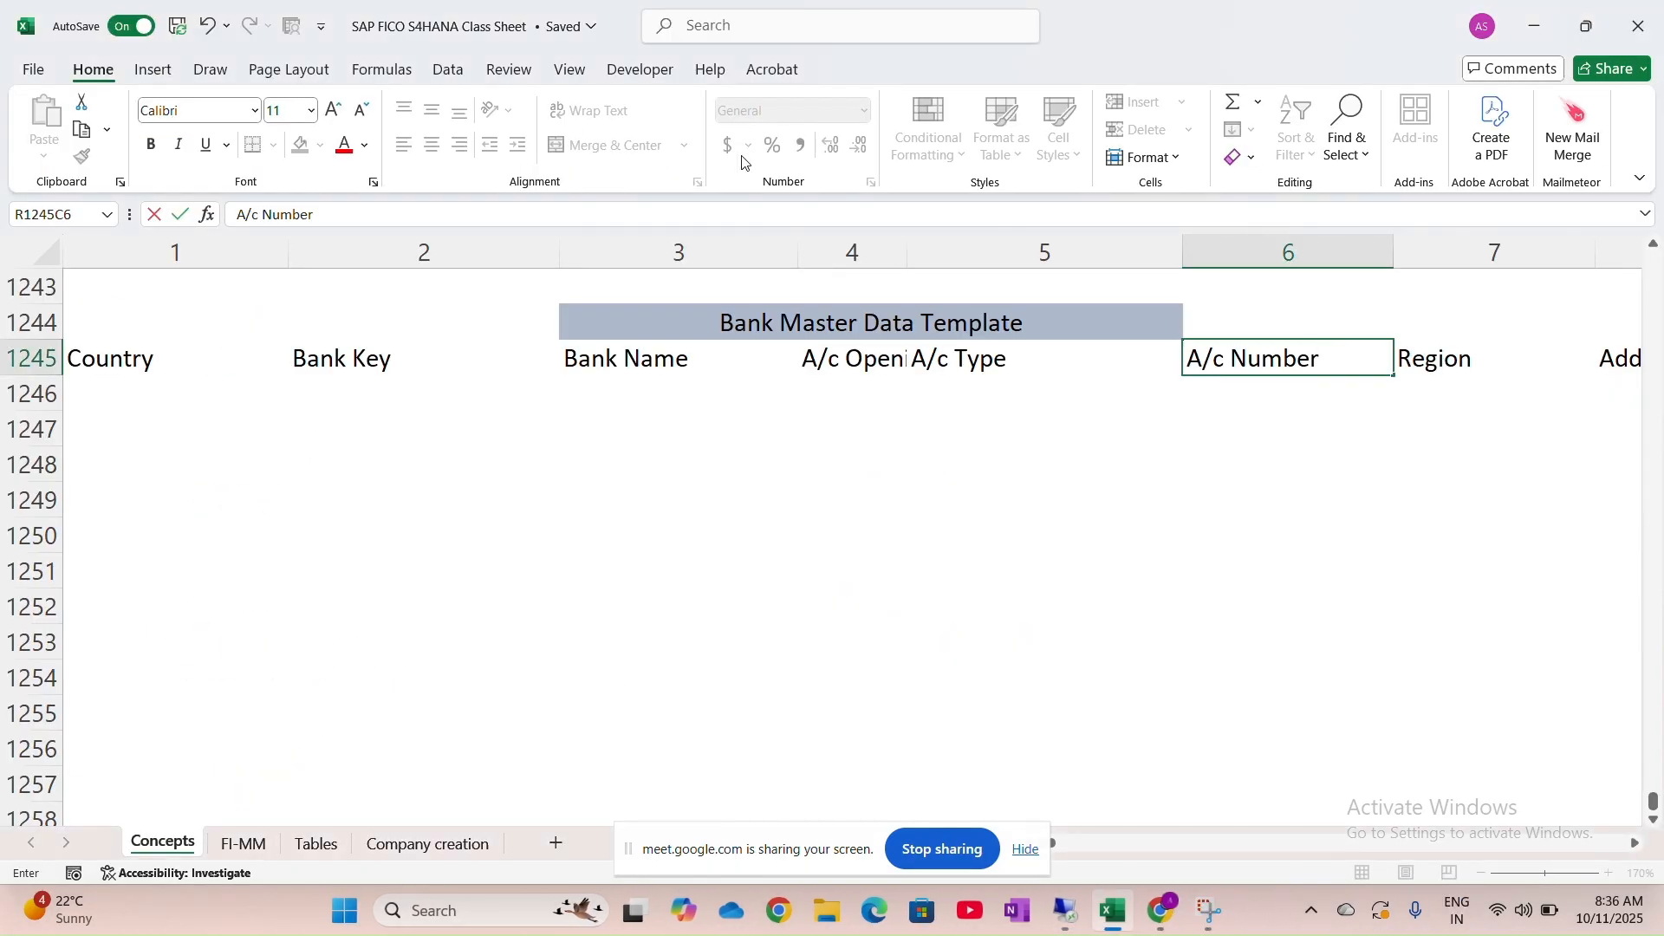
# Try AutoFit on the Country-to-Address header columns, then undo it
pyautogui.click(153, 358)
pyautogui.hotkey('ctrl', 'shift', 'Right')
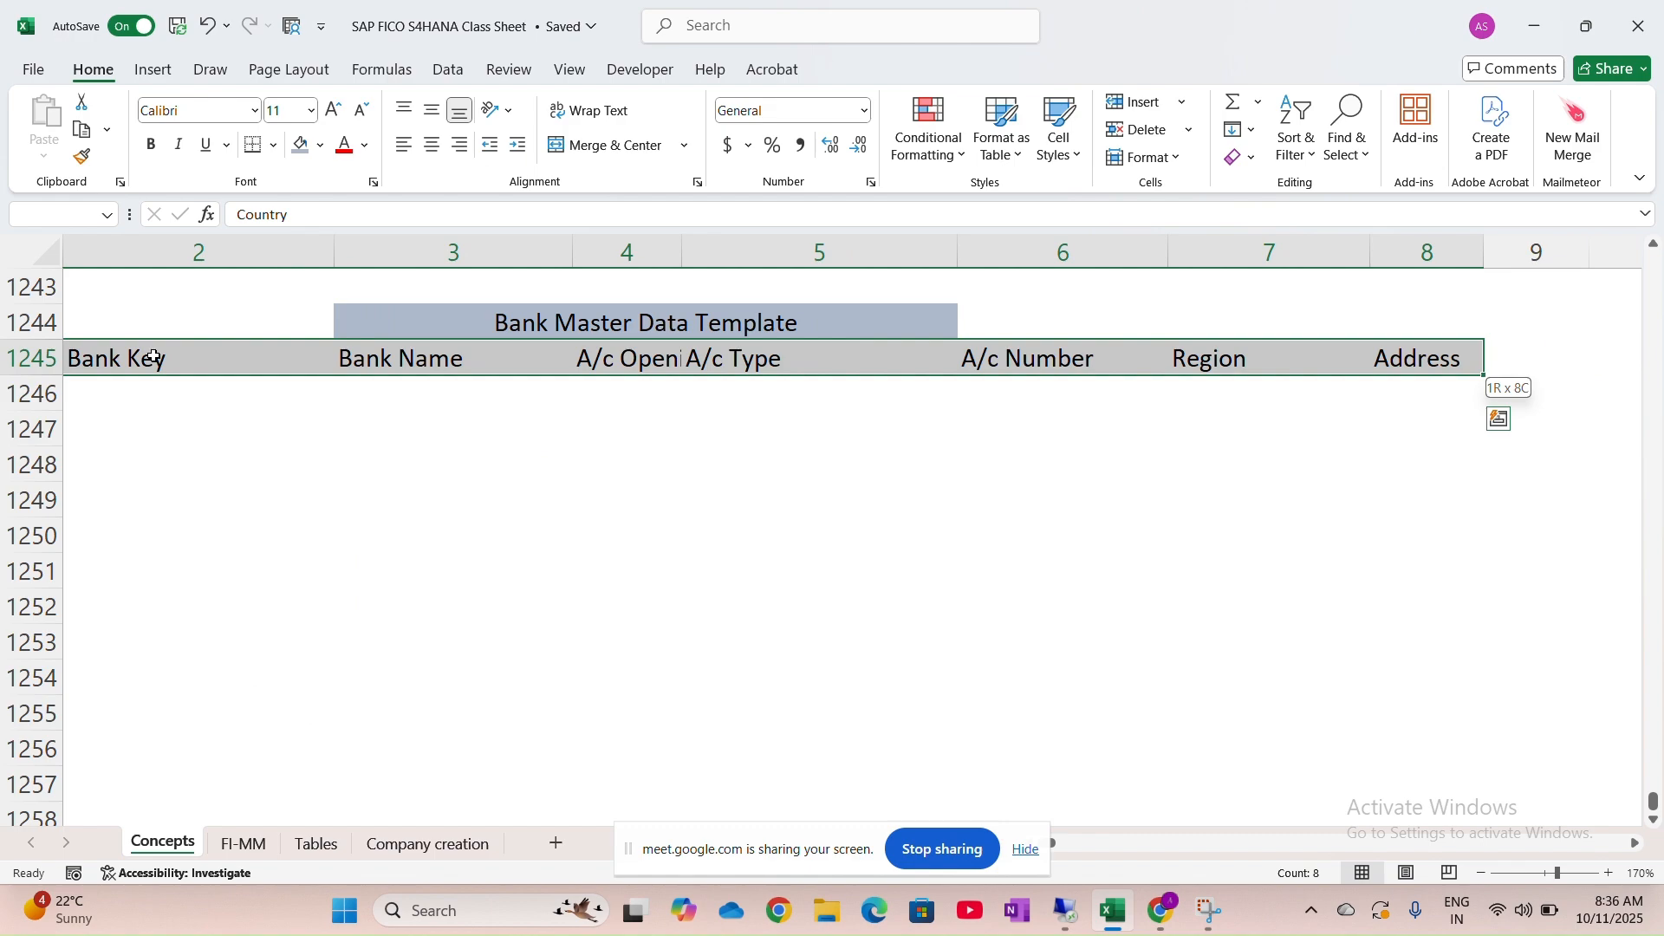
pyautogui.hotkey('alt', 'h')
pyautogui.press('o')
pyautogui.press('i')
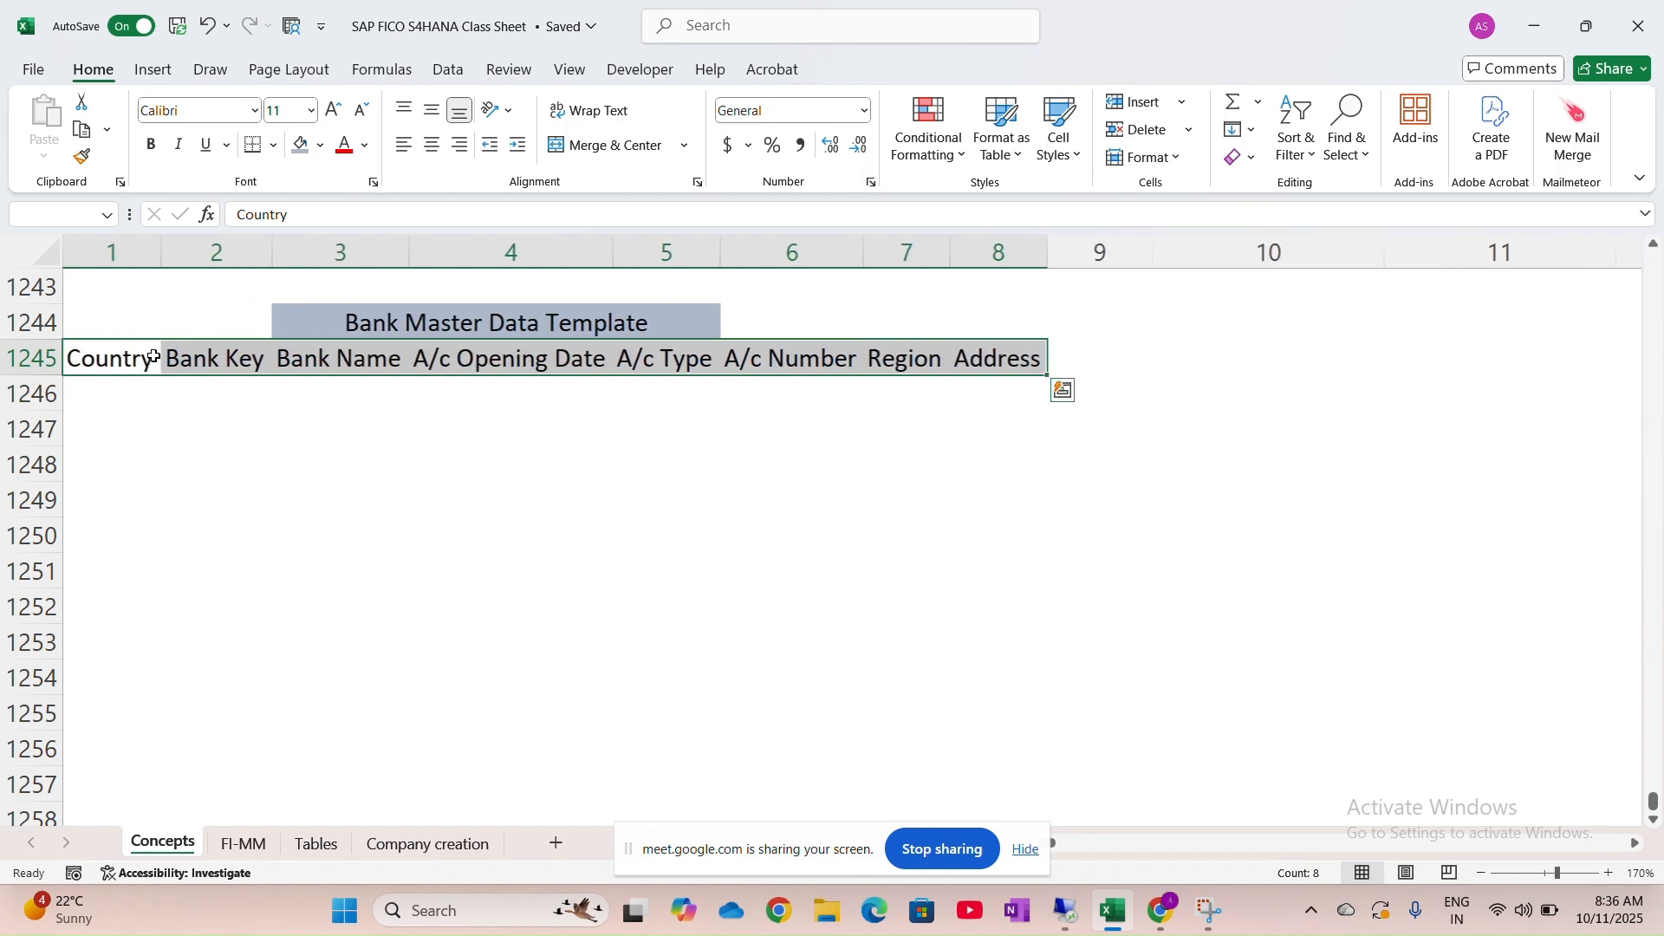
pyautogui.hotkey('ctrl', 'z')
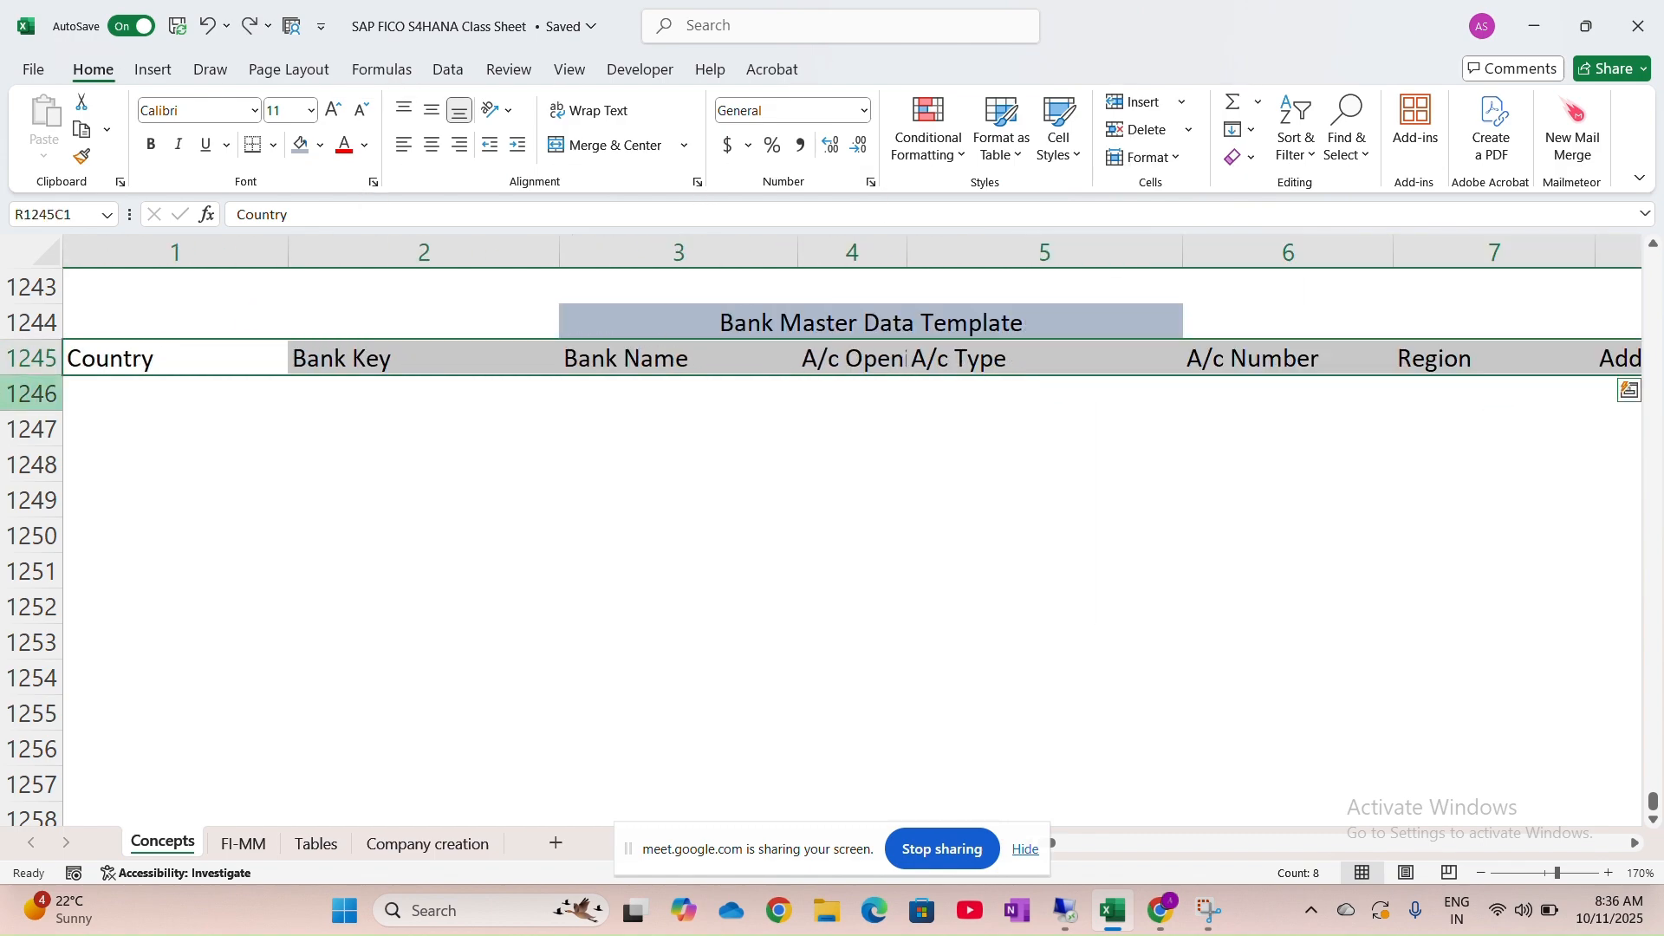
pyautogui.click(602, 424)
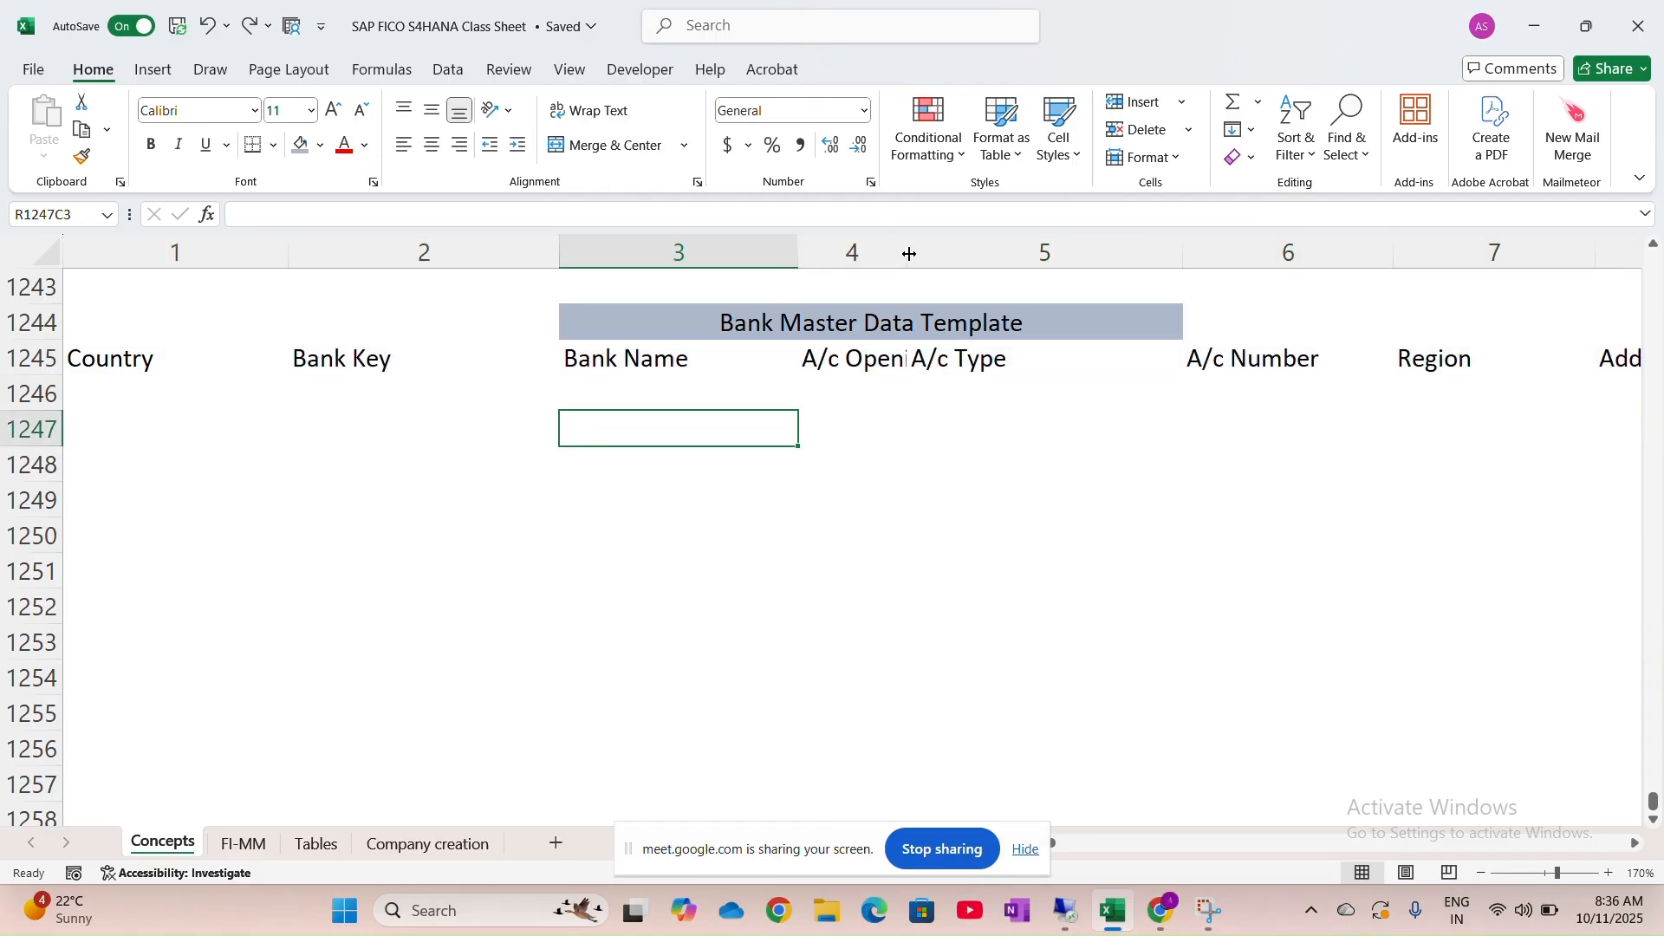
# Widen column 4 to show 'A/c Opening Date' in full and select the table range
pyautogui.moveTo(907, 254); pyautogui.dragTo(1051, 253)
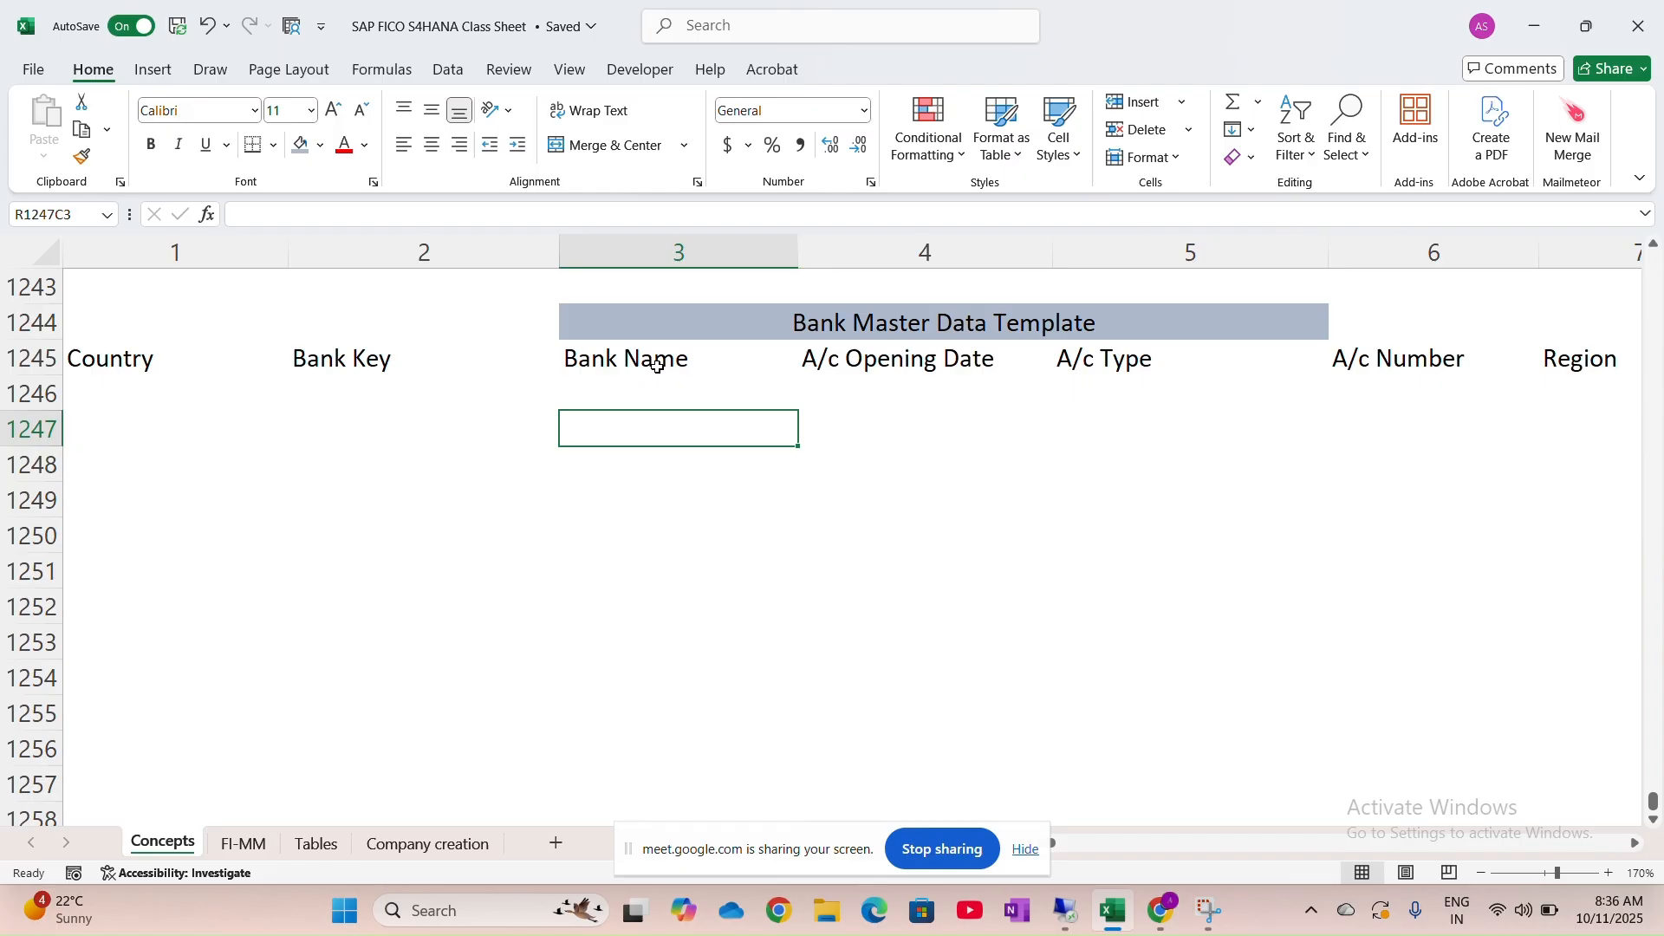
pyautogui.click(104, 365)
pyautogui.moveTo(104, 365); pyautogui.dragTo(1274, 652)
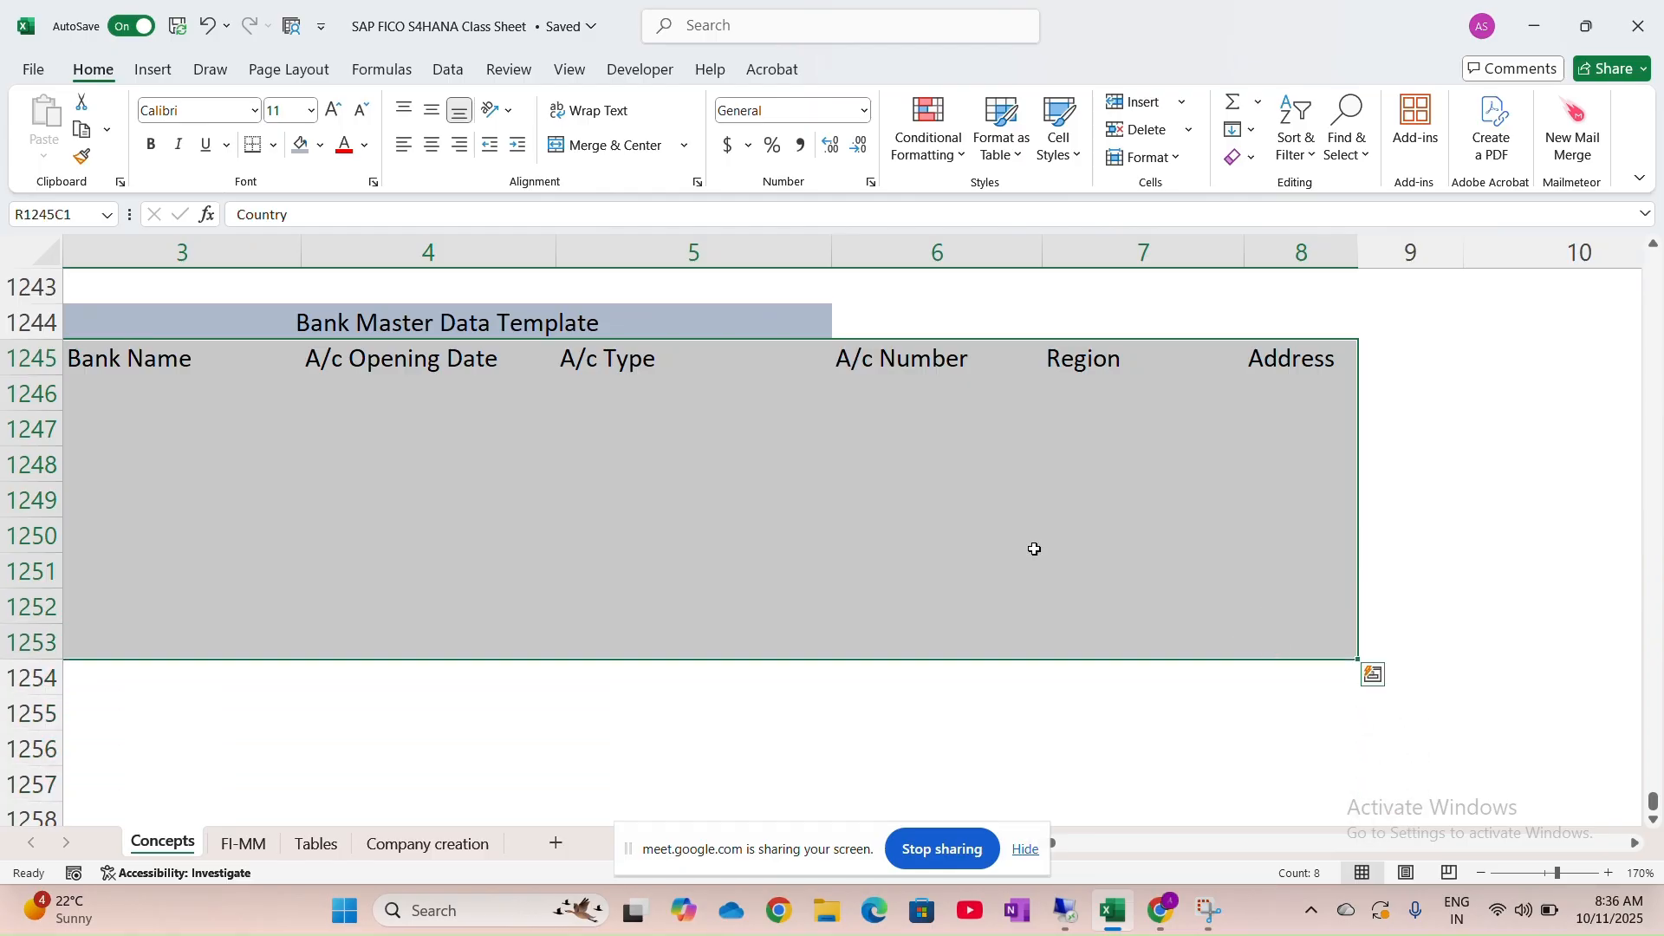
# Put all borders around the selected table block
pyautogui.click(272, 152)
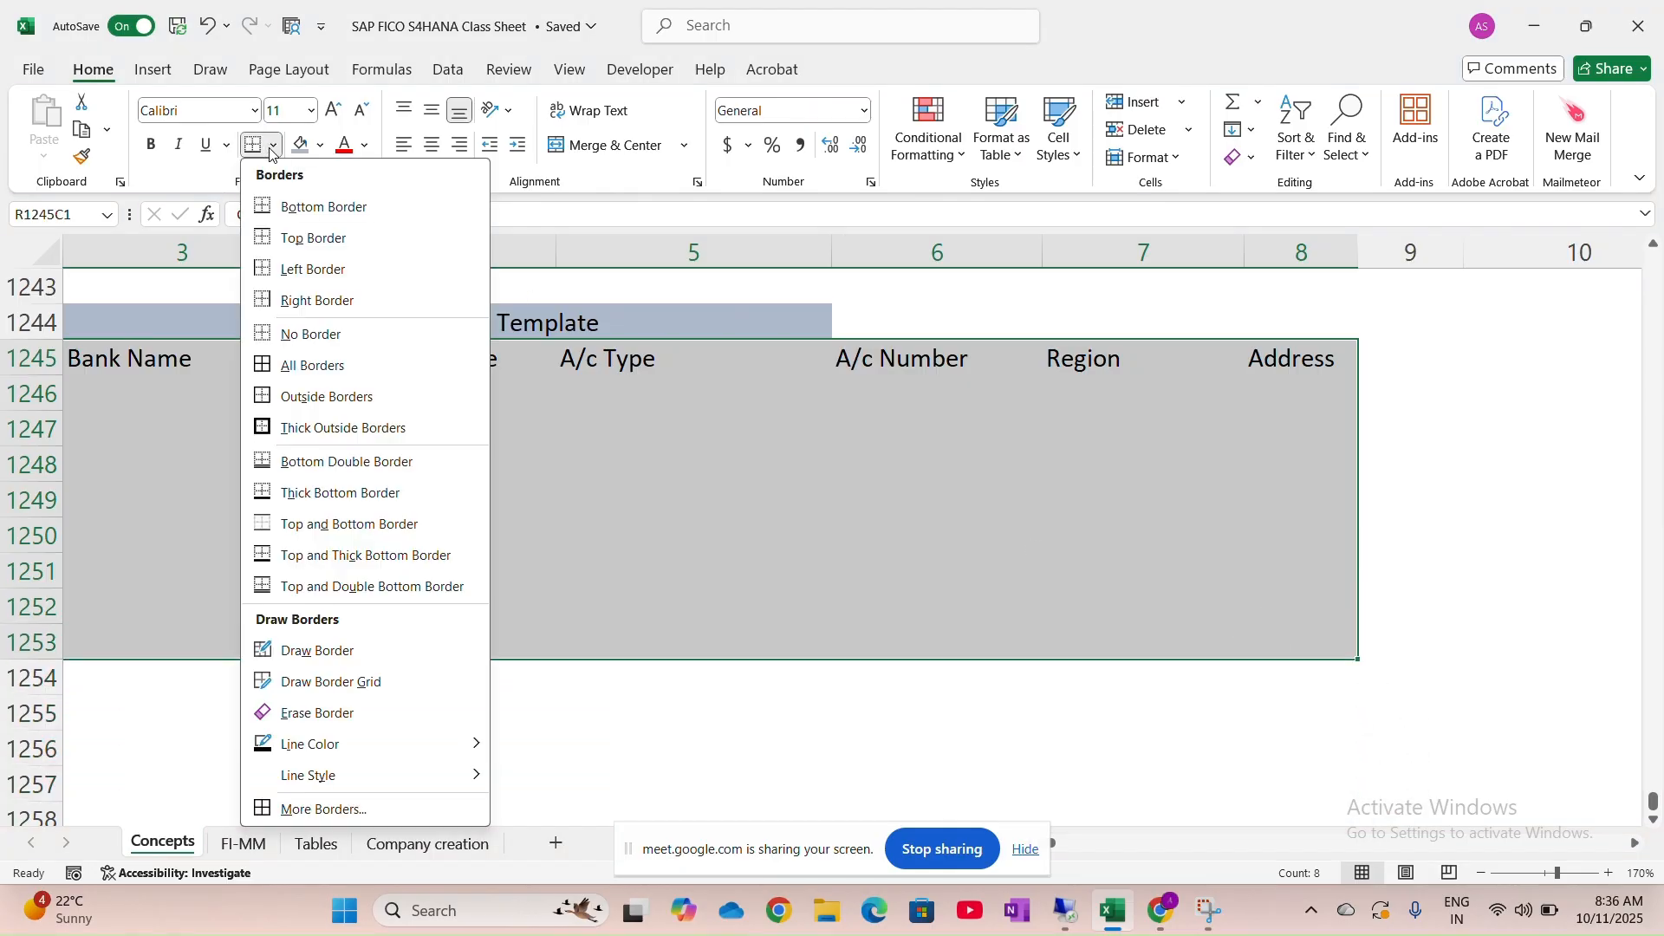
pyautogui.click(379, 364)
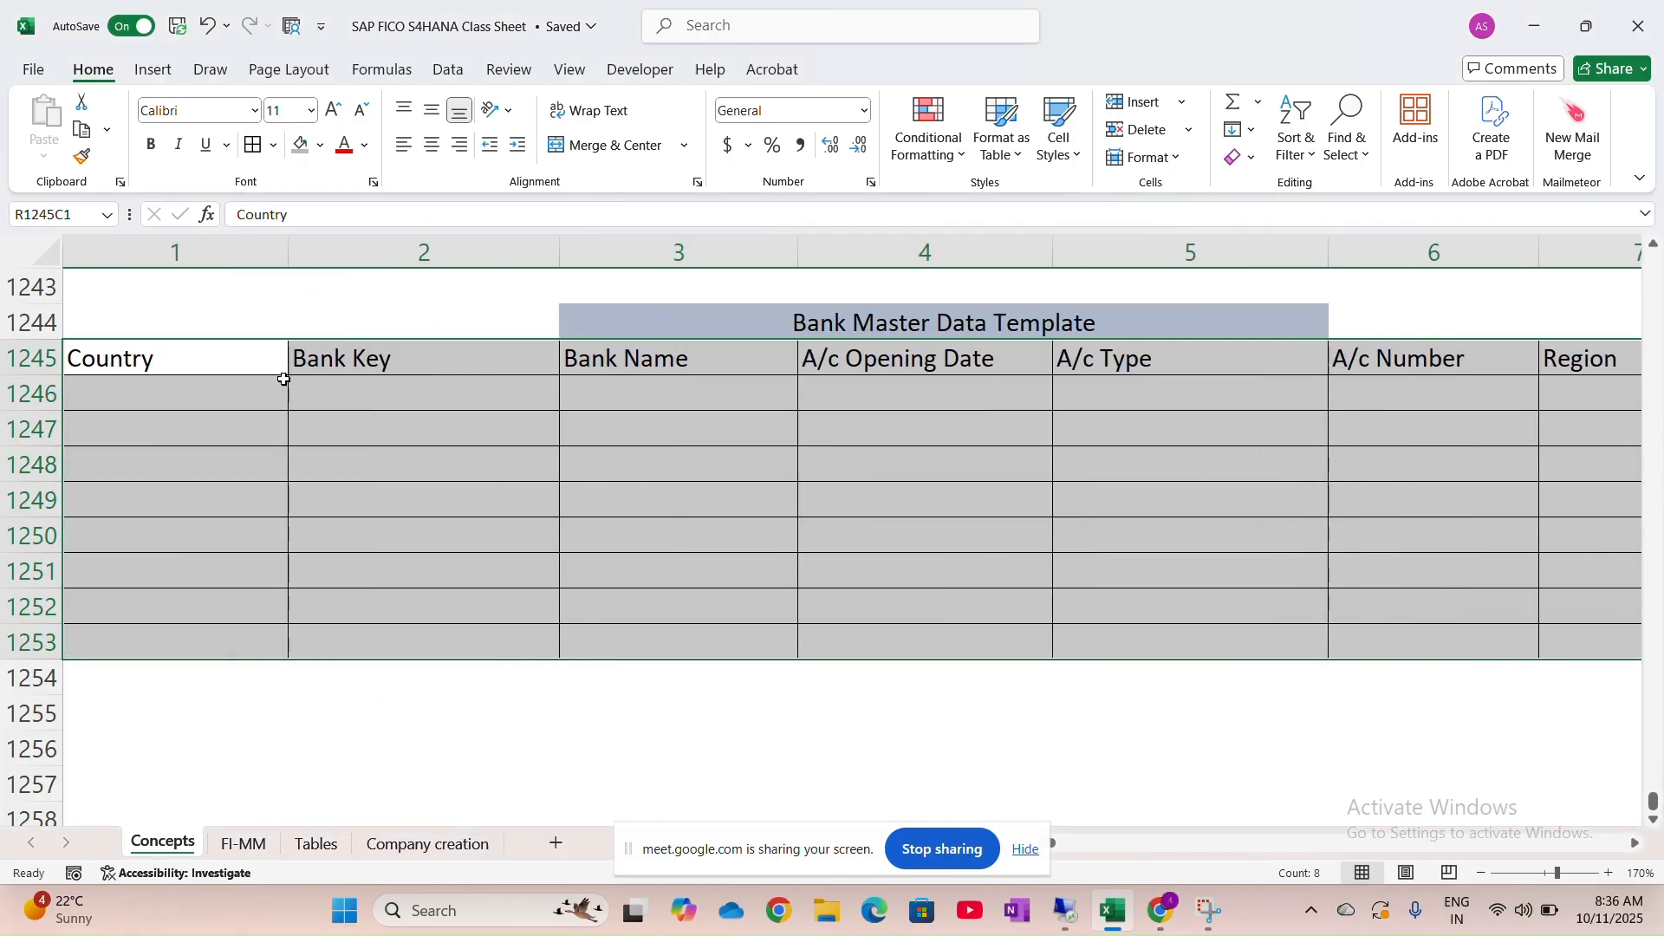
pyautogui.click(251, 364)
# Fill the Country-to-Address header row yellow
pyautogui.hotkey('ctrl', 'shift', 'Right')
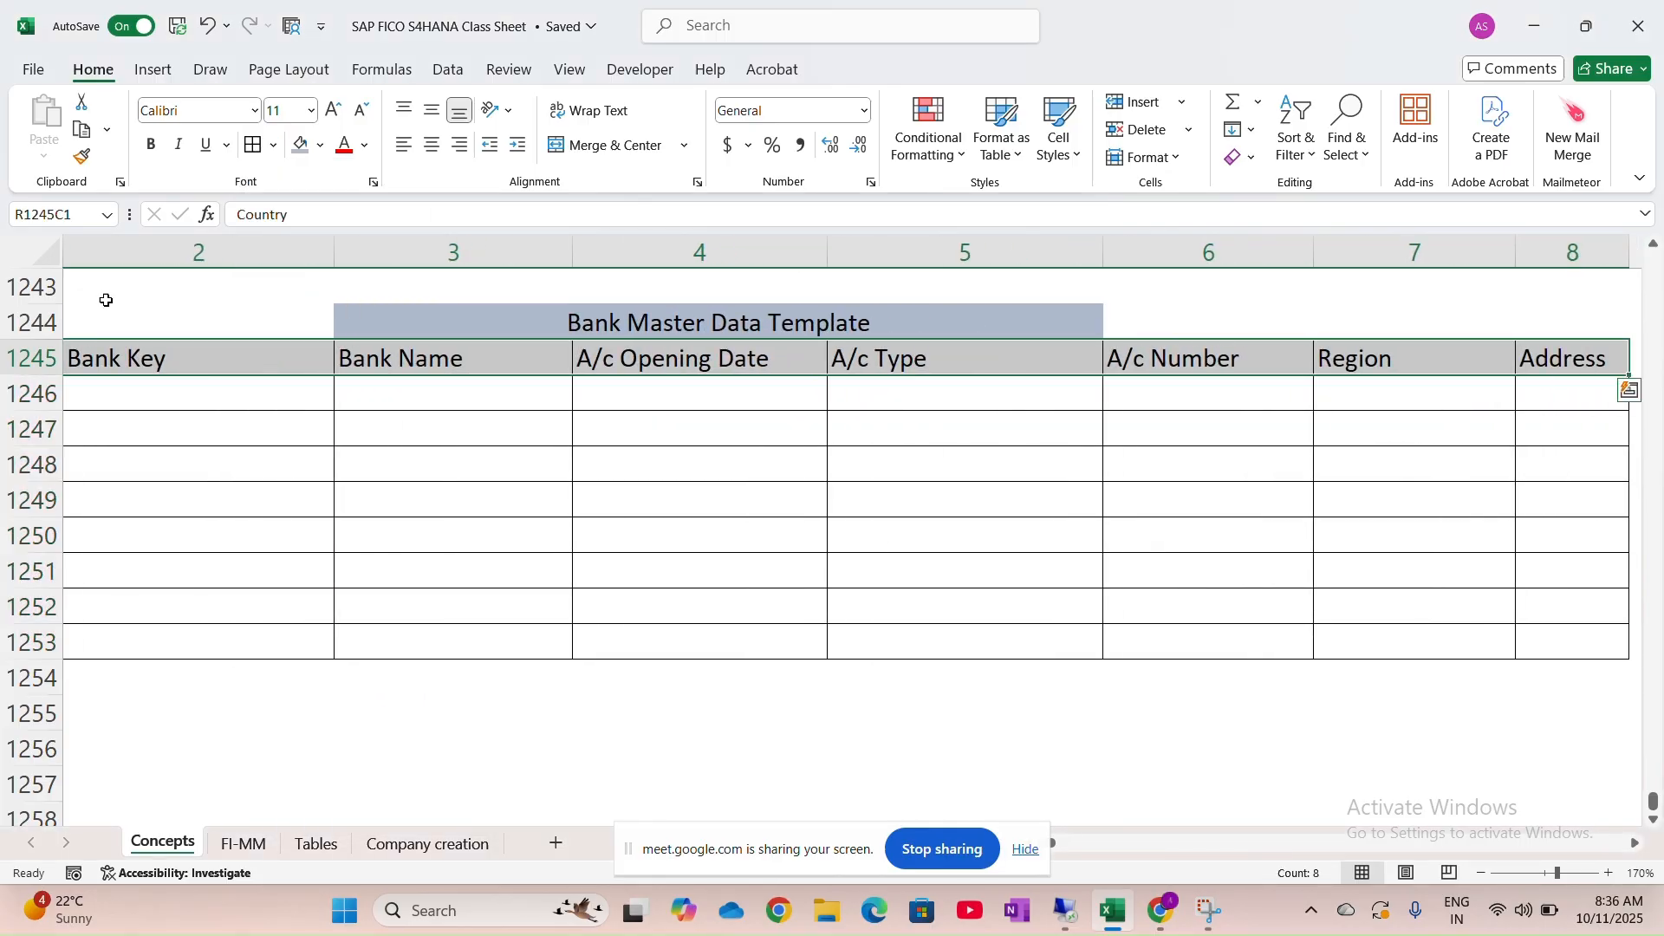
pyautogui.click(320, 145)
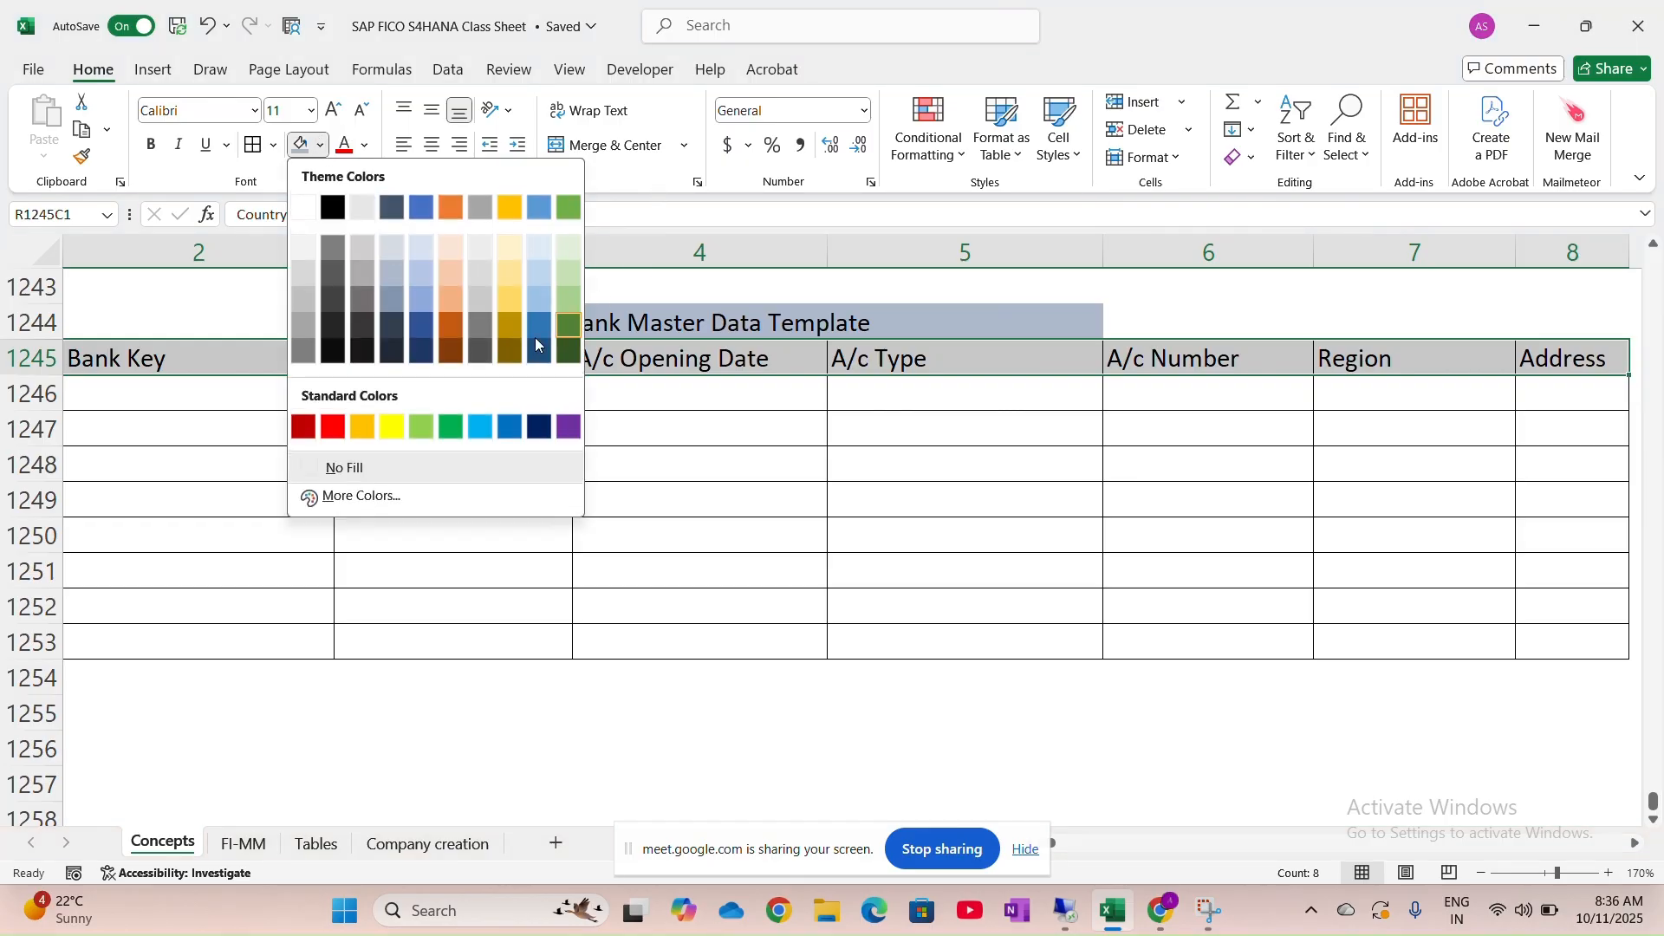
pyautogui.click(391, 428)
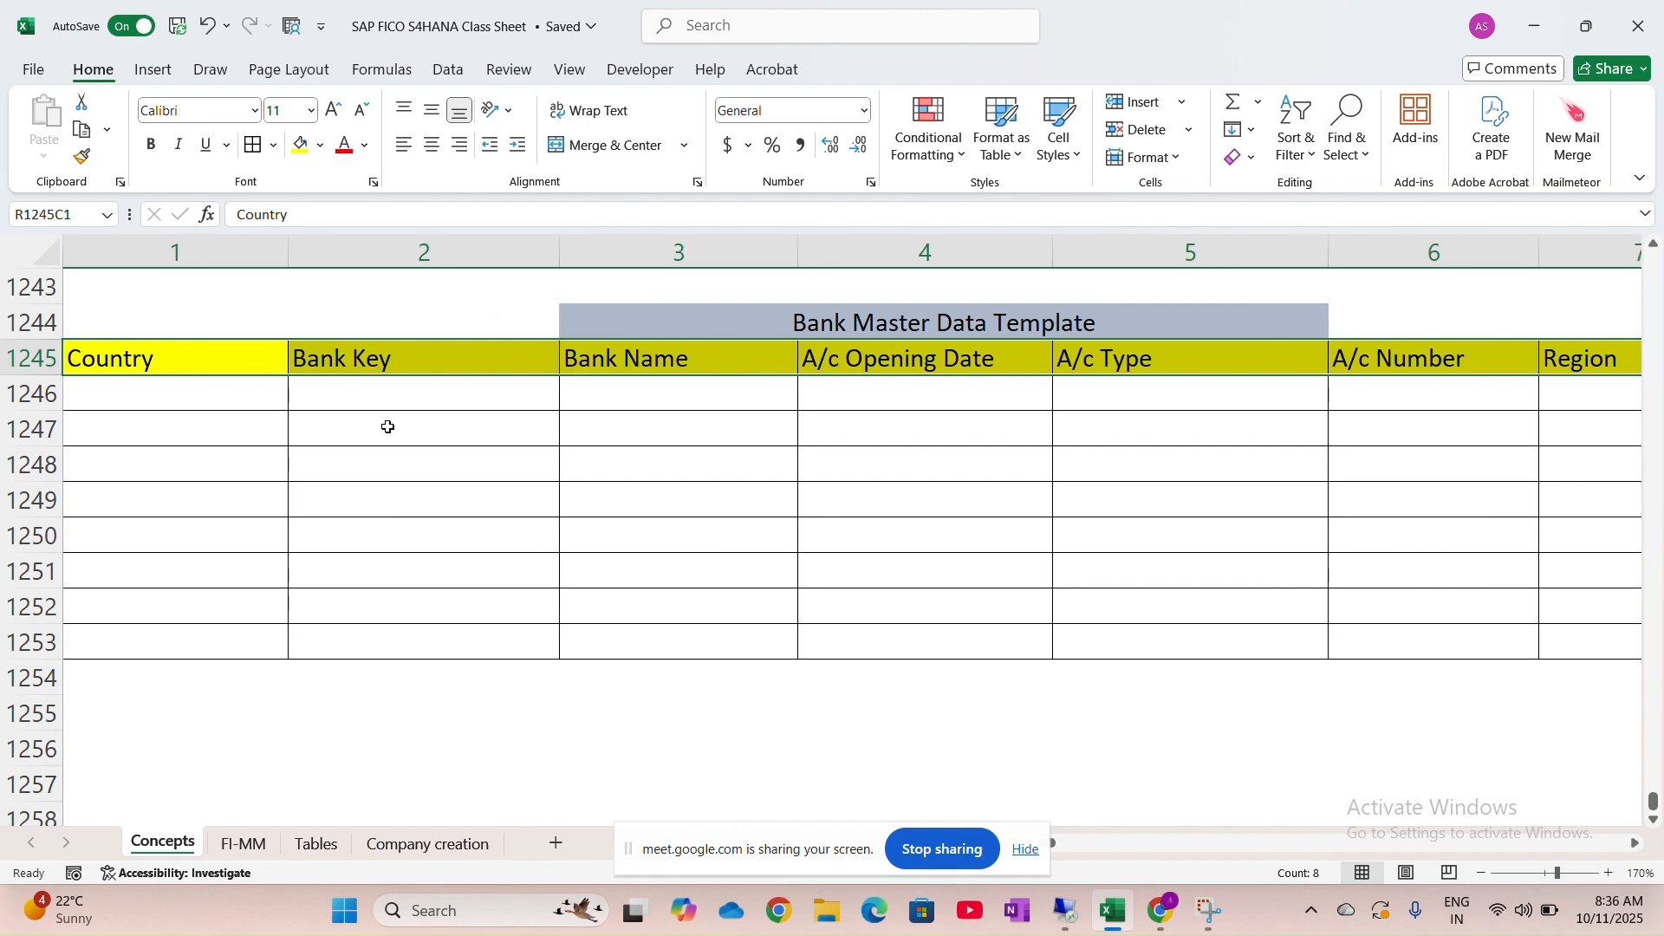
# Enter IN, ICIC000234, ICICI Bank and 01.04.2025 in the first data row
pyautogui.click(212, 407)
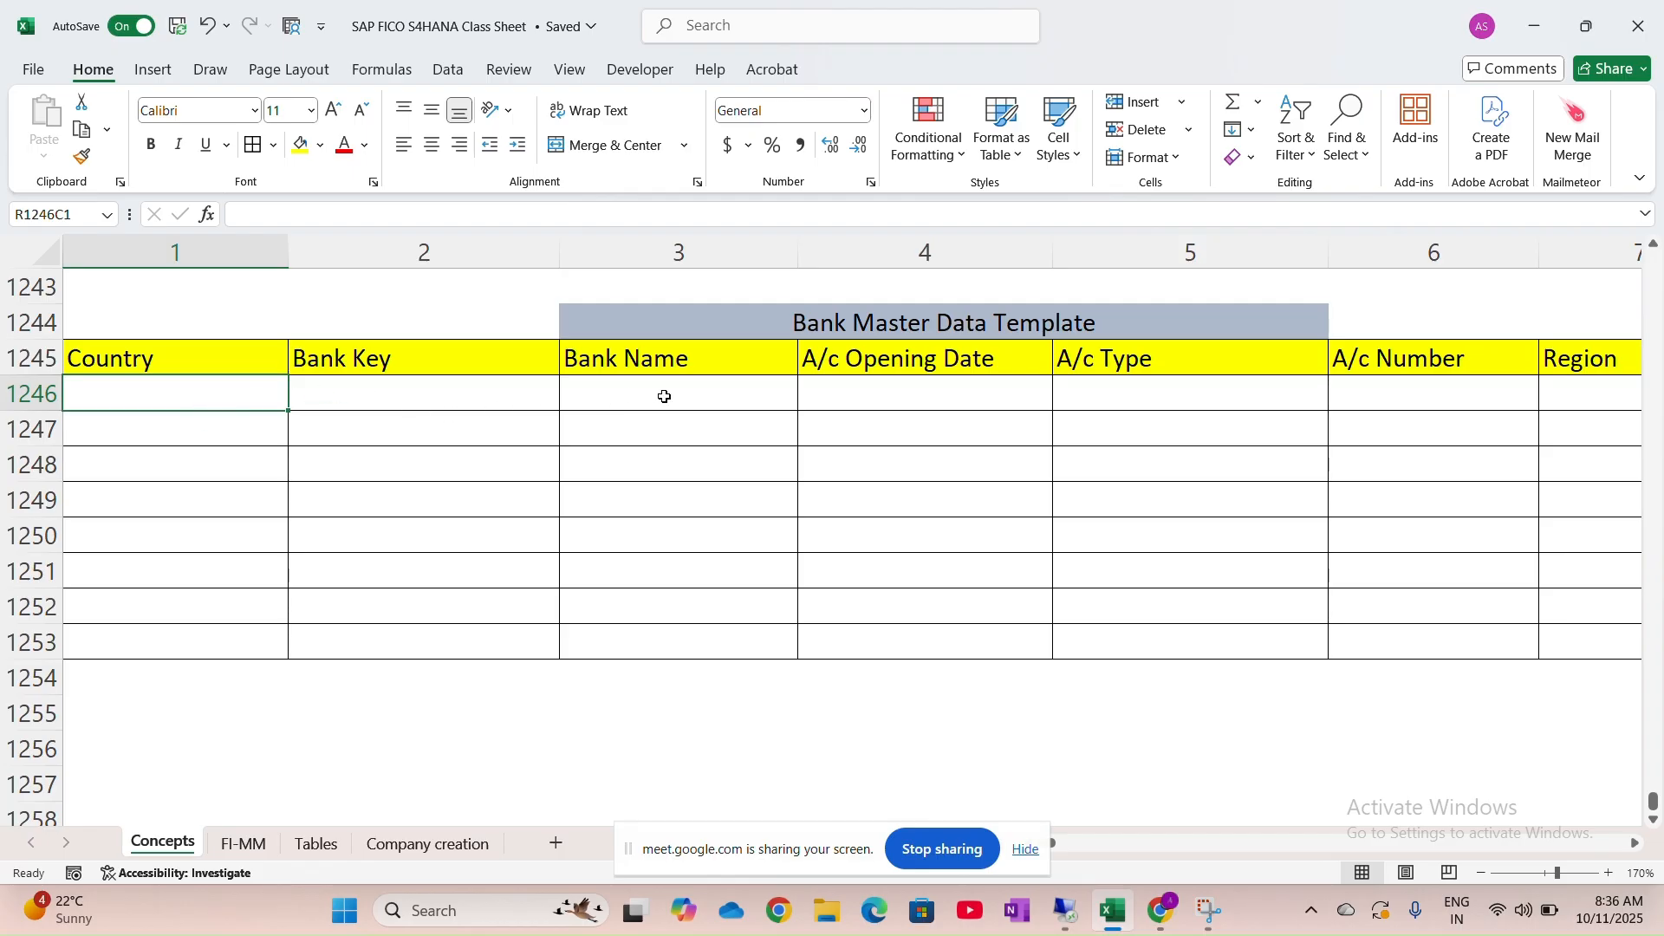
pyautogui.press('capslock')
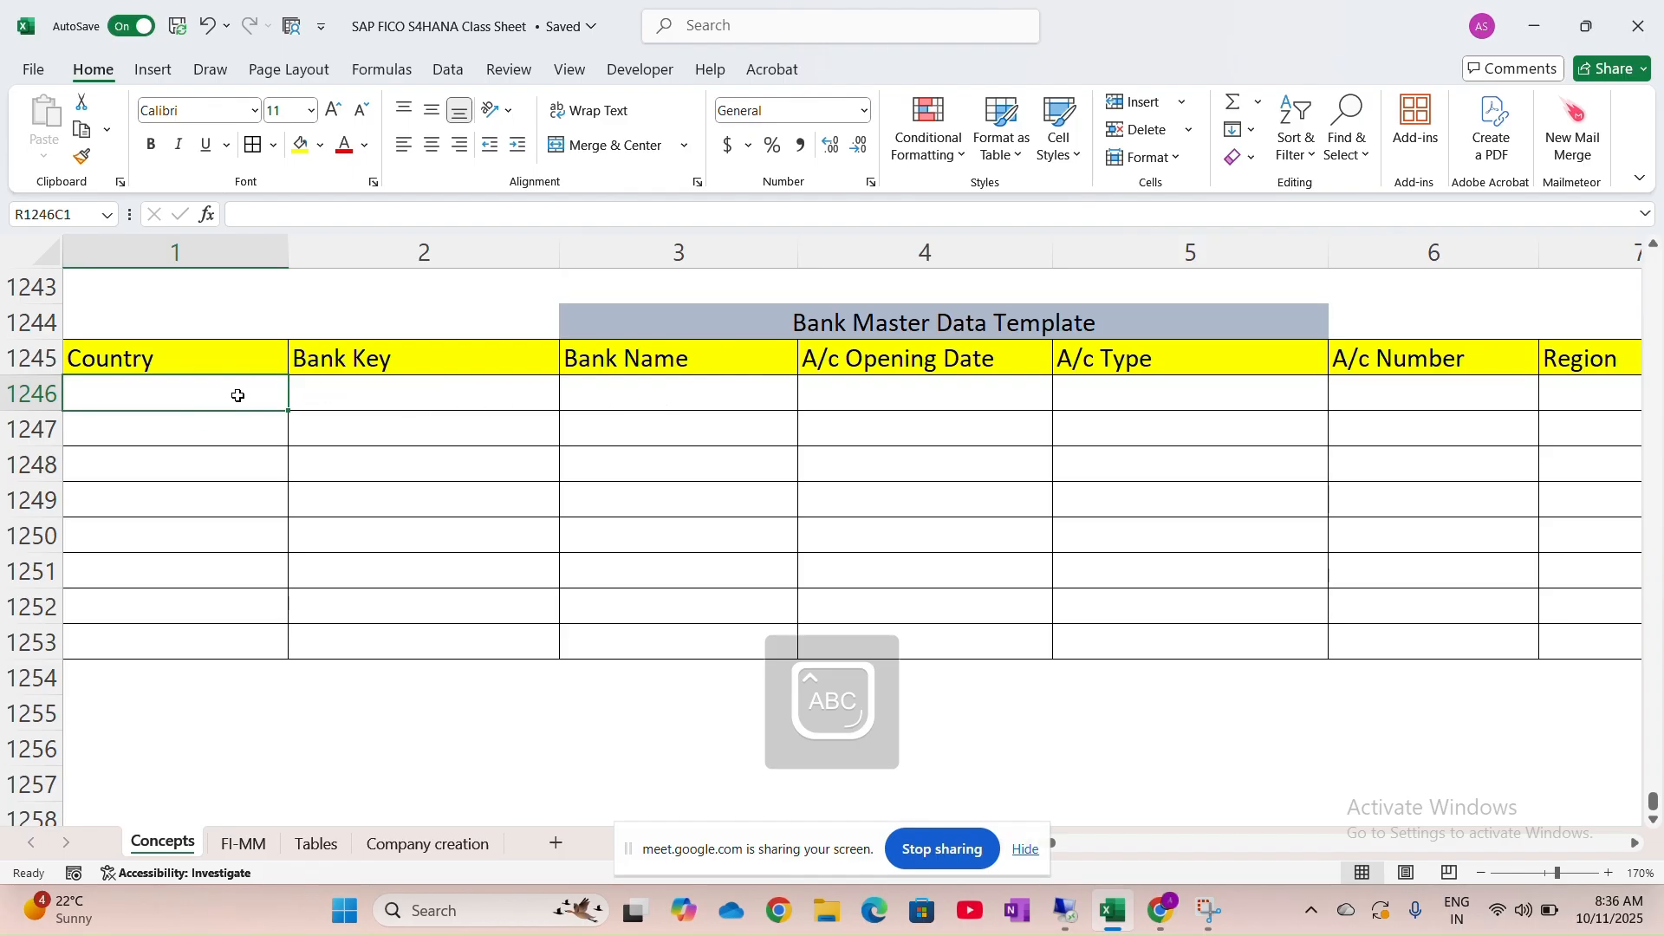
pyautogui.write('IN')
pyautogui.press('Tab')
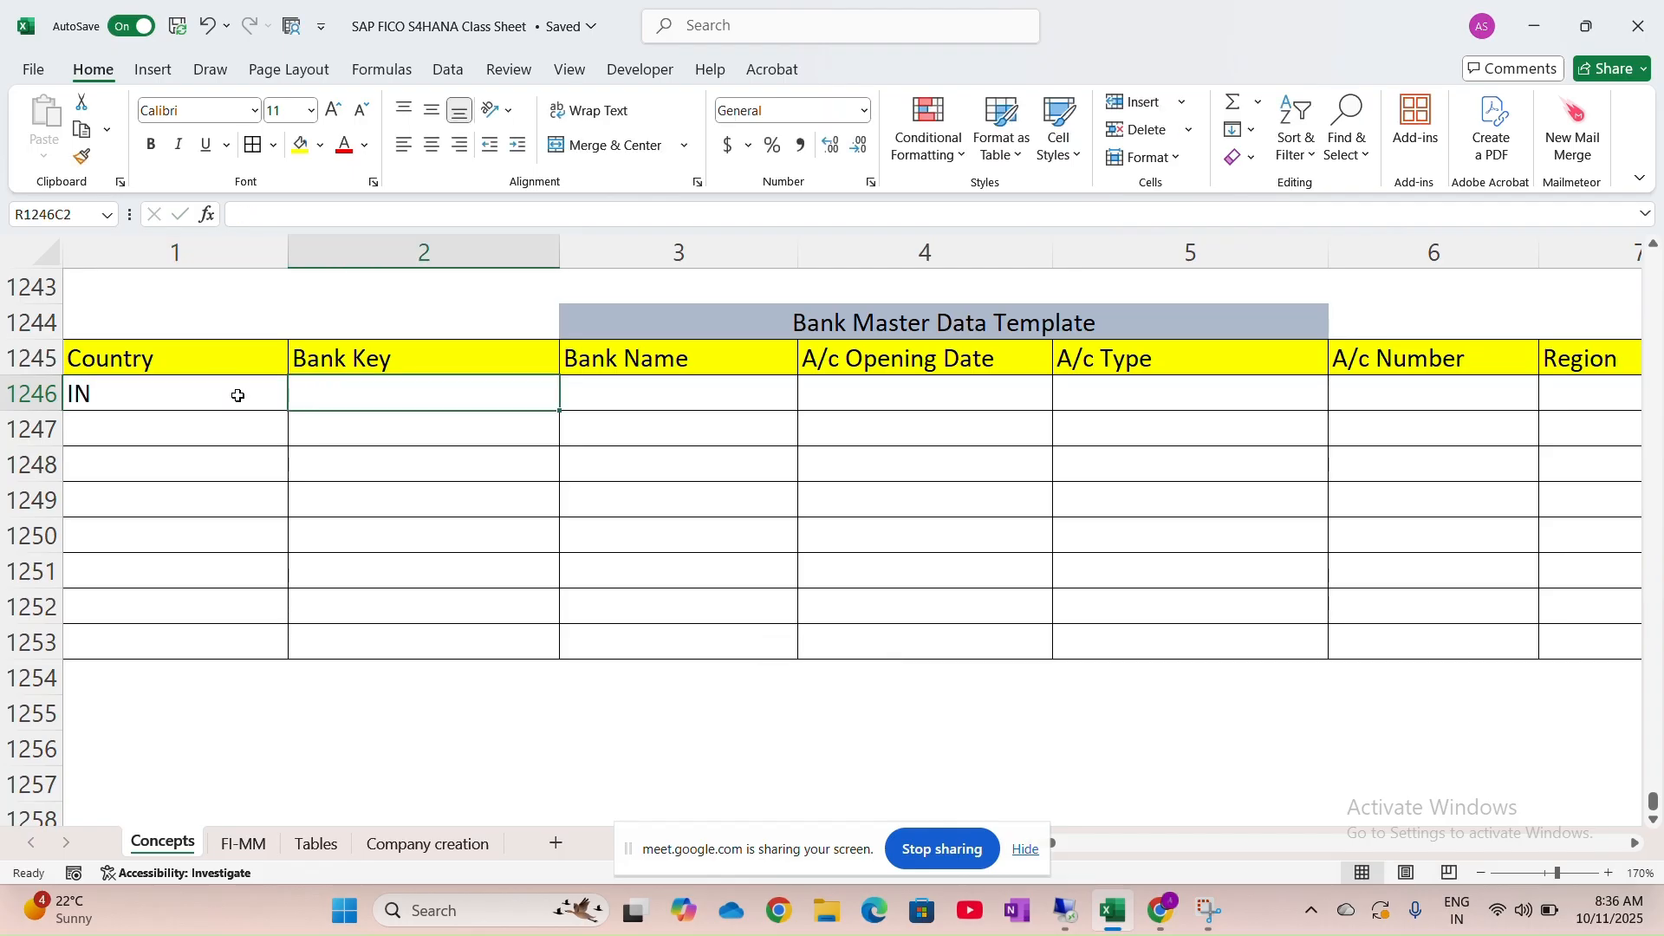
pyautogui.write('ICIC')
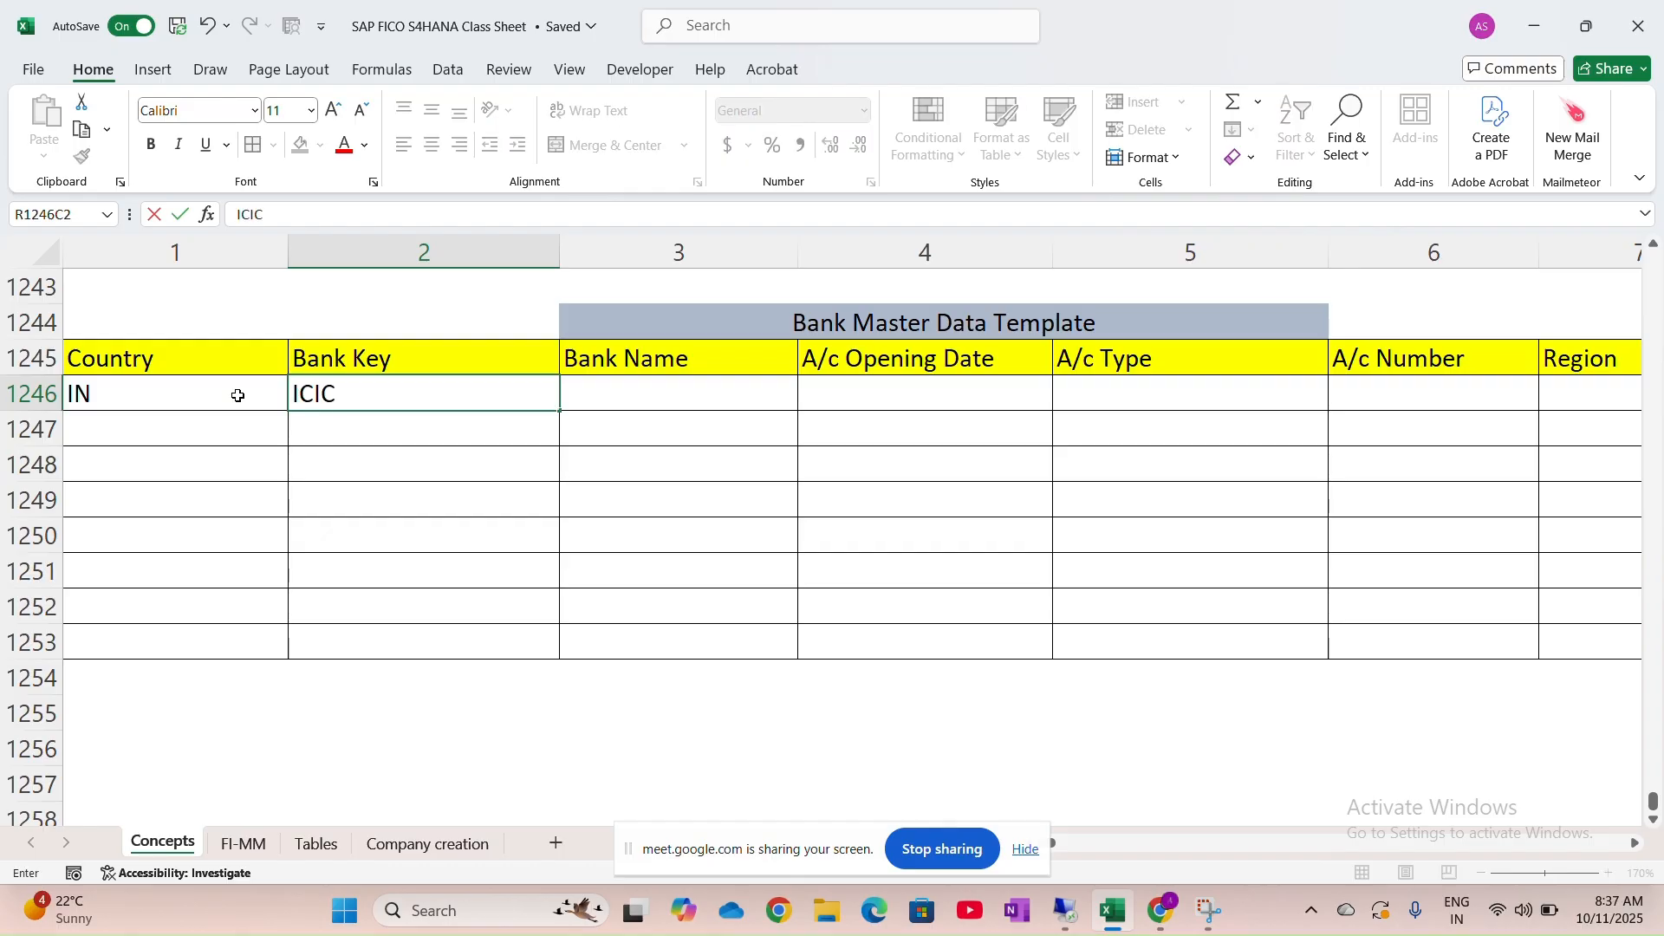
pyautogui.write('000234')
pyautogui.press('Tab')
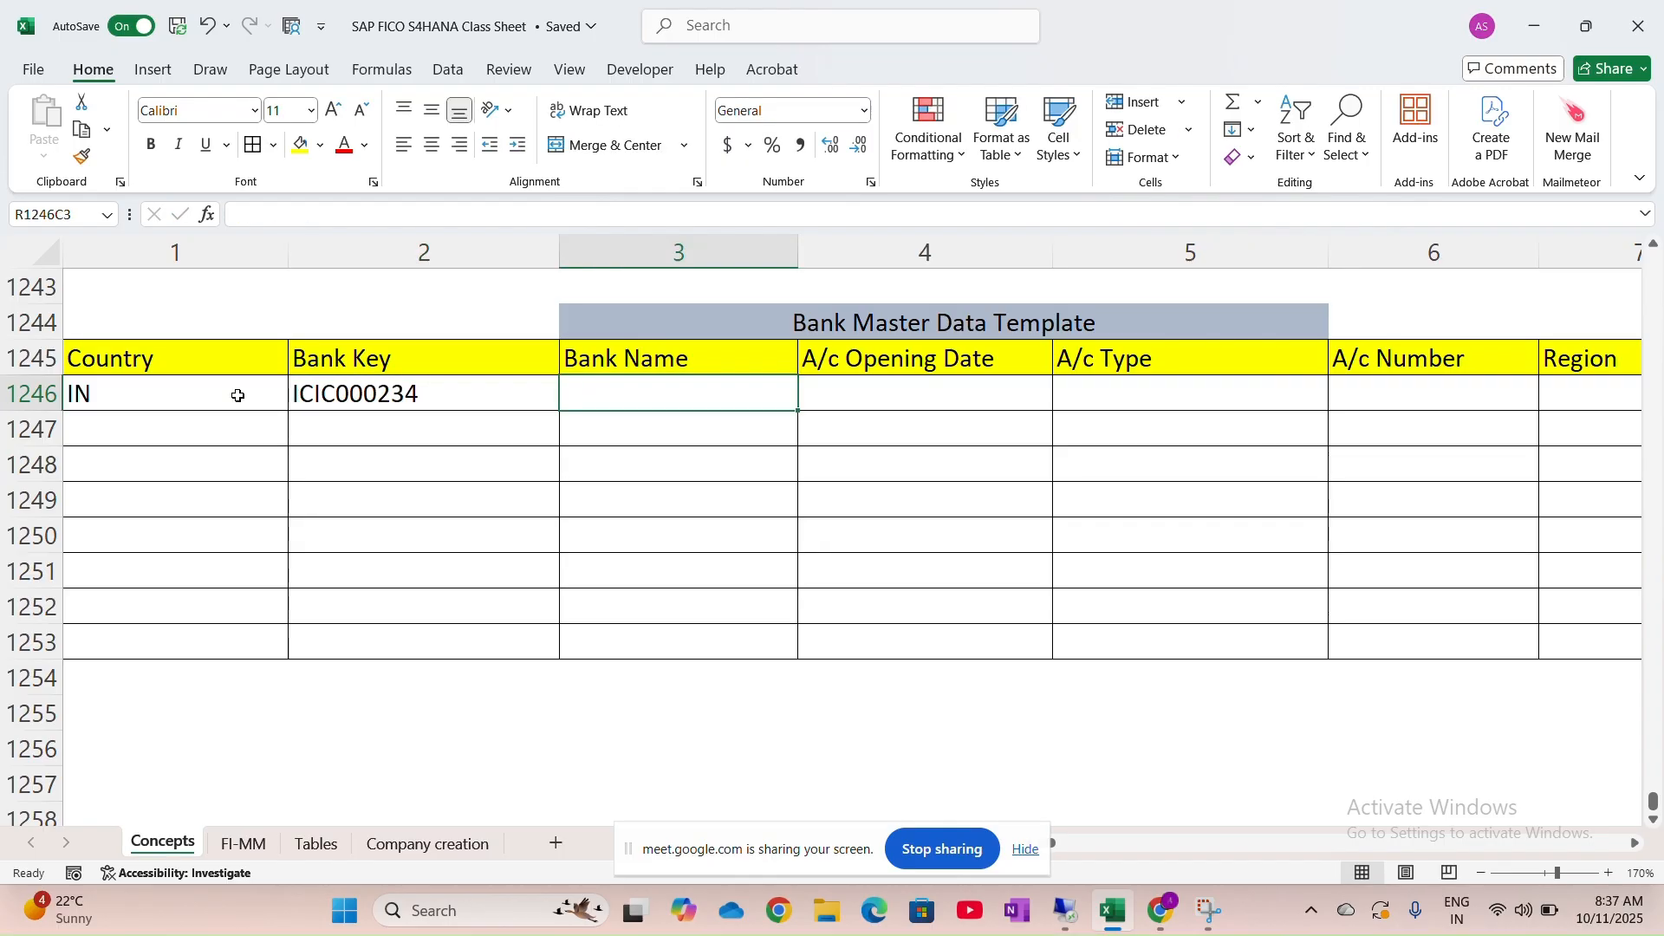
pyautogui.write('ICICI B')
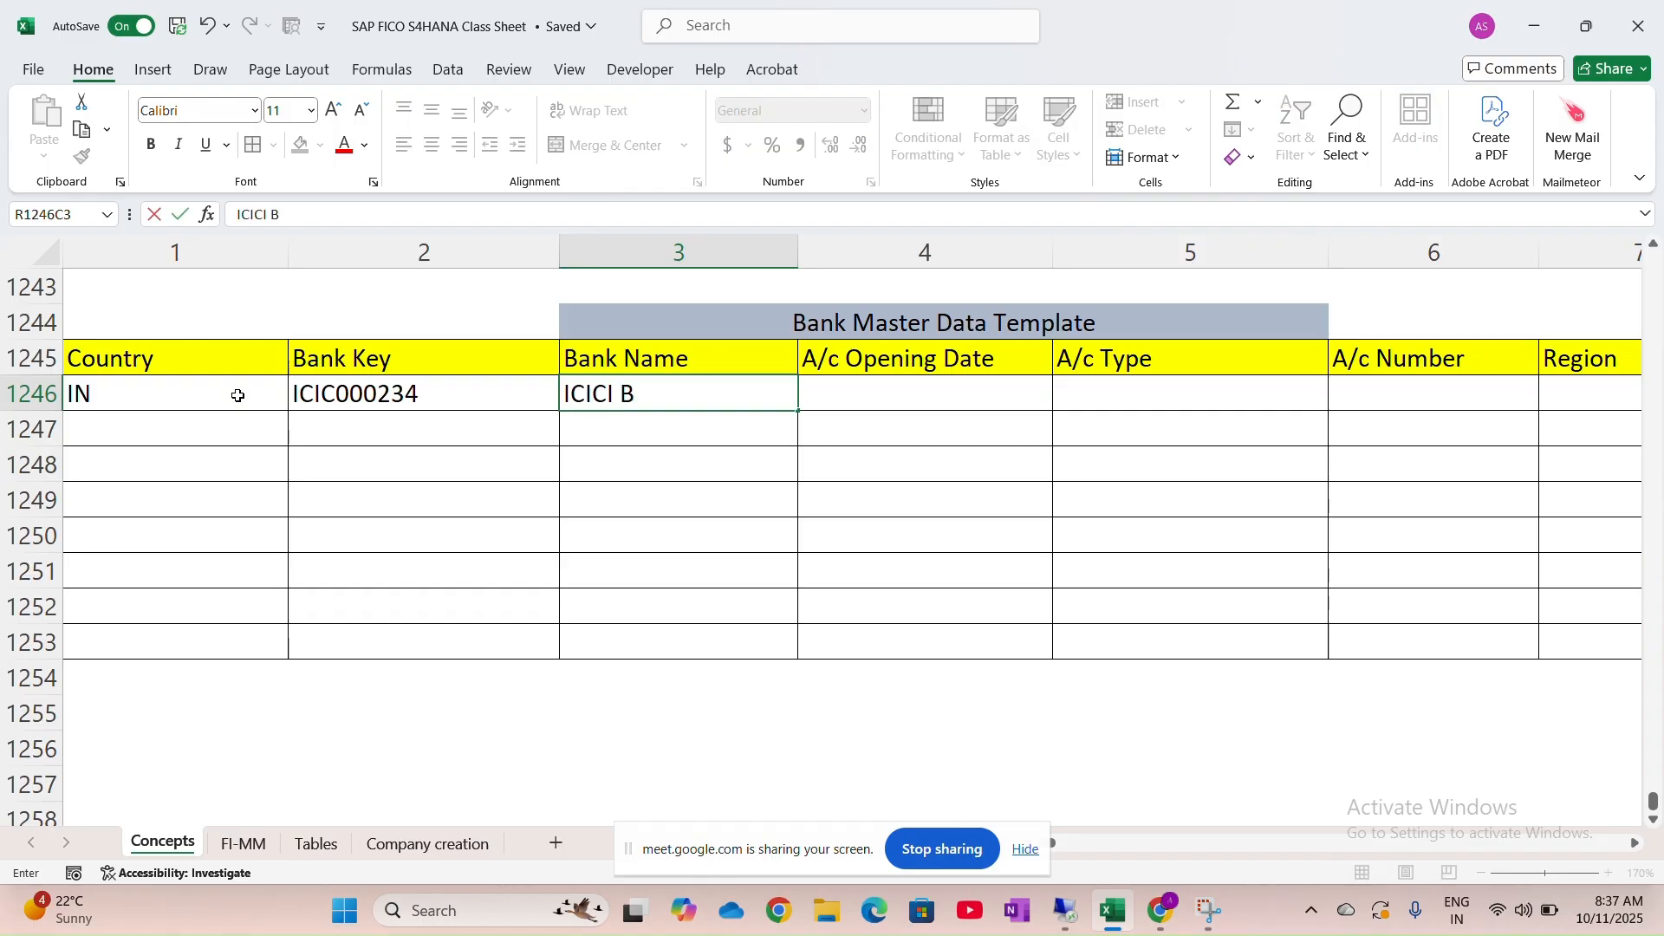
pyautogui.write('ank')
pyautogui.press('Tab')
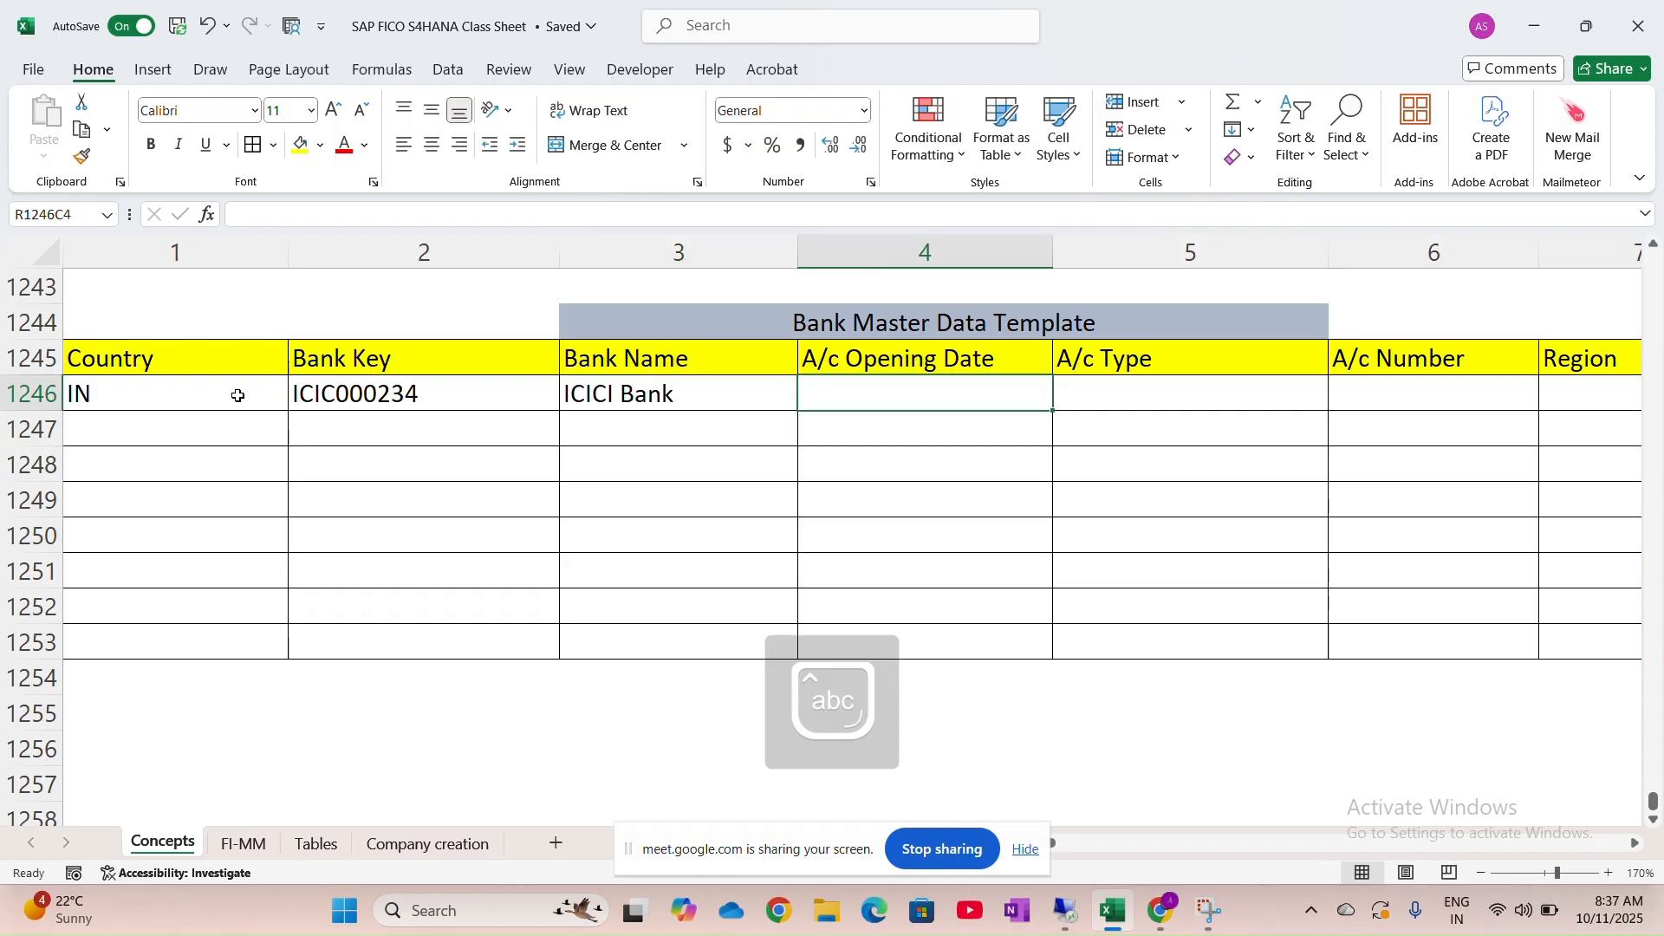
pyautogui.write('01.04')
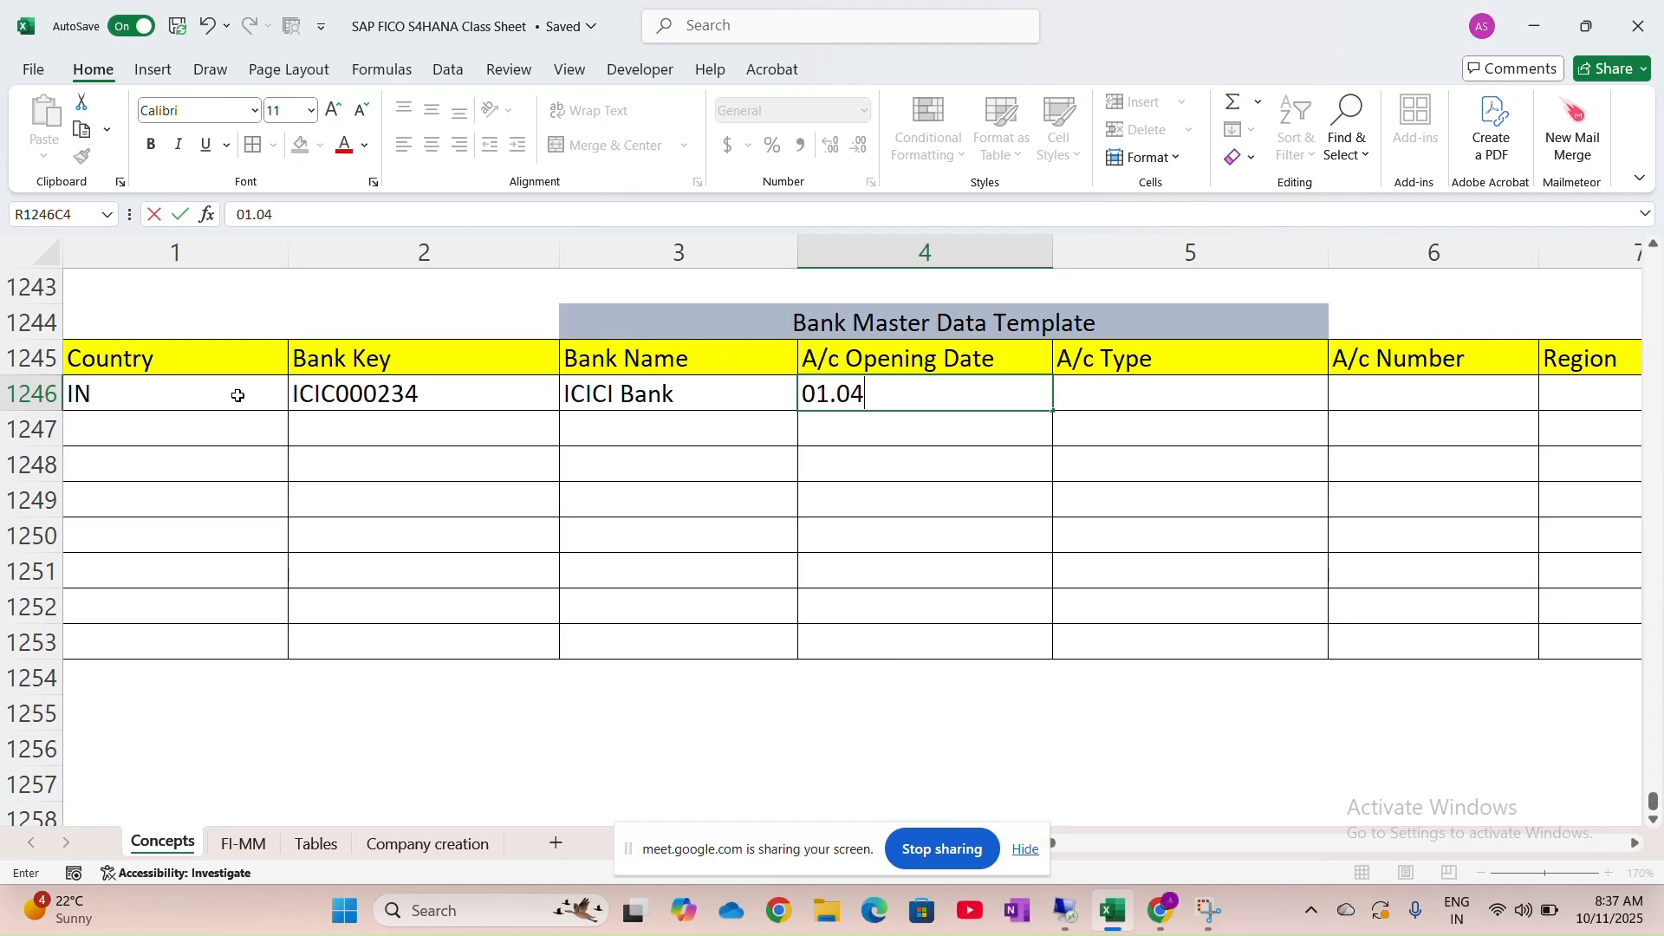
pyautogui.write('.2025')
pyautogui.press('Tab')
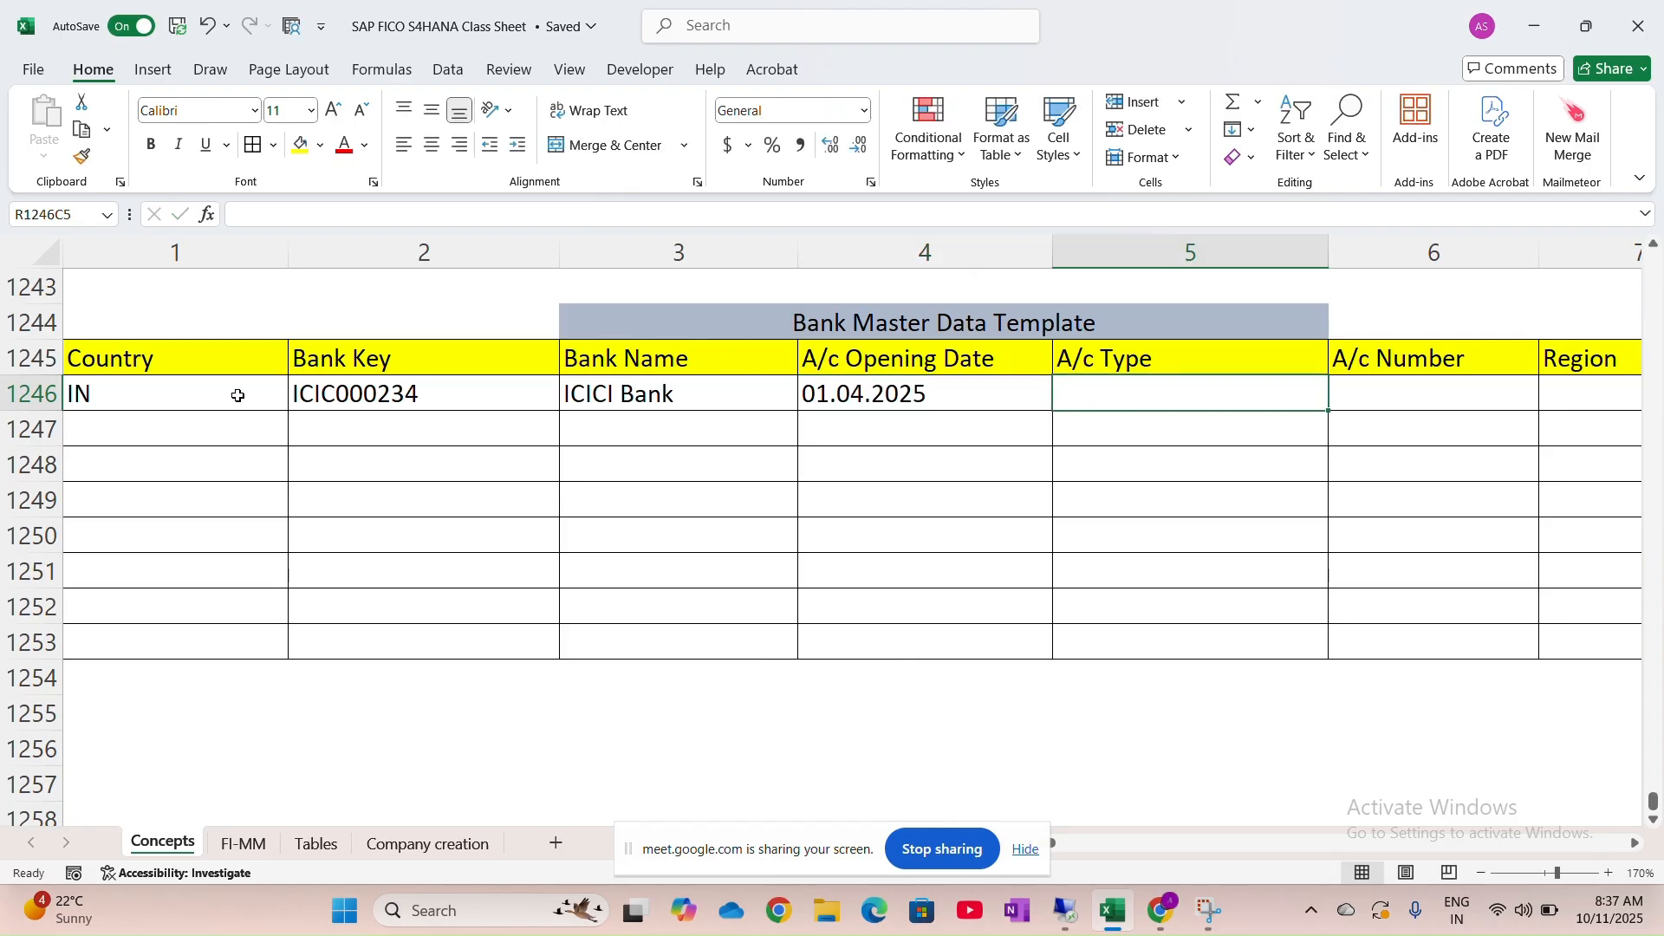
# Add A/c Type 'Current A/c', the account number and Region MH to the row
pyautogui.write('C')
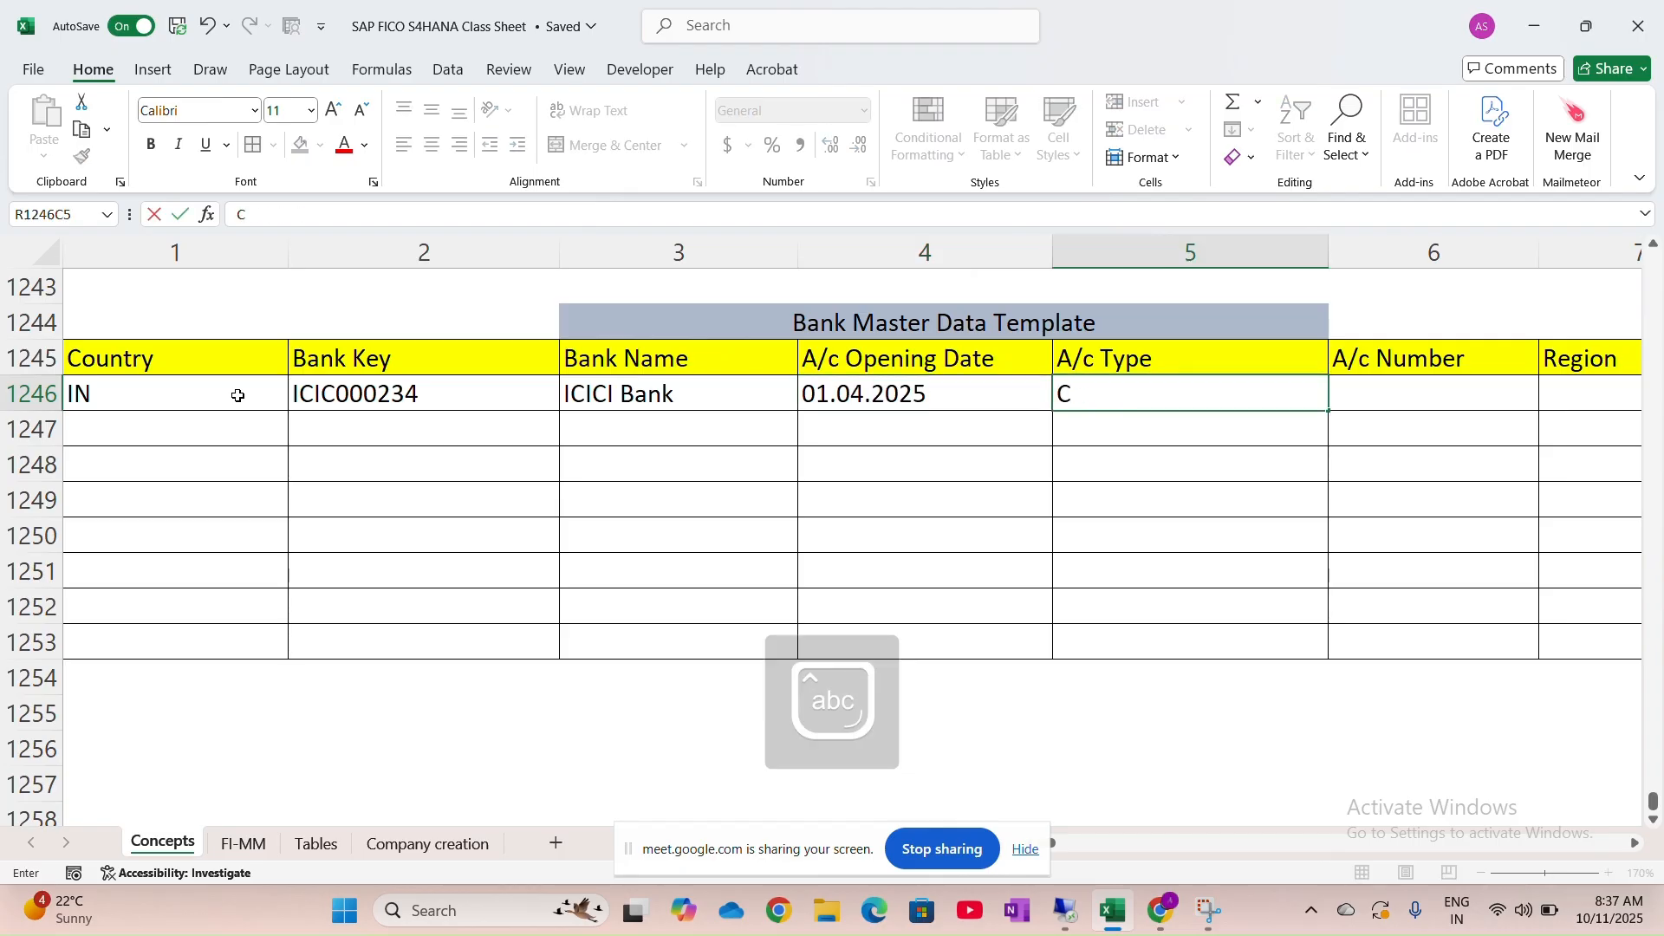
pyautogui.write('urrent A/c')
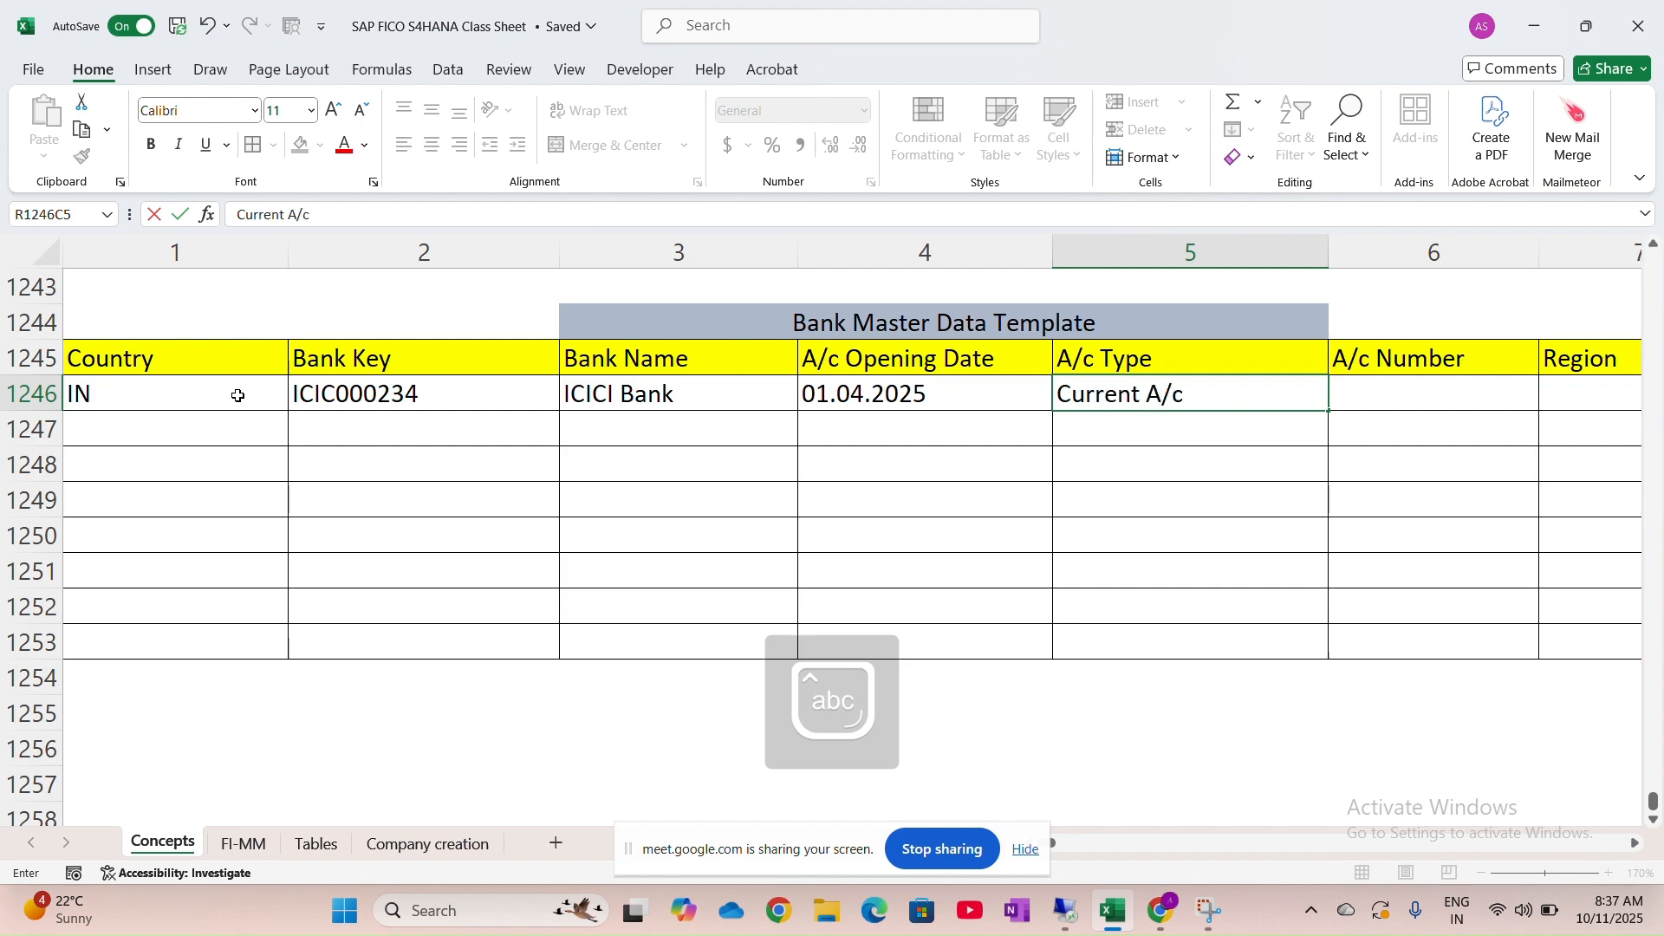
pyautogui.press('capslock')
pyautogui.press('Tab')
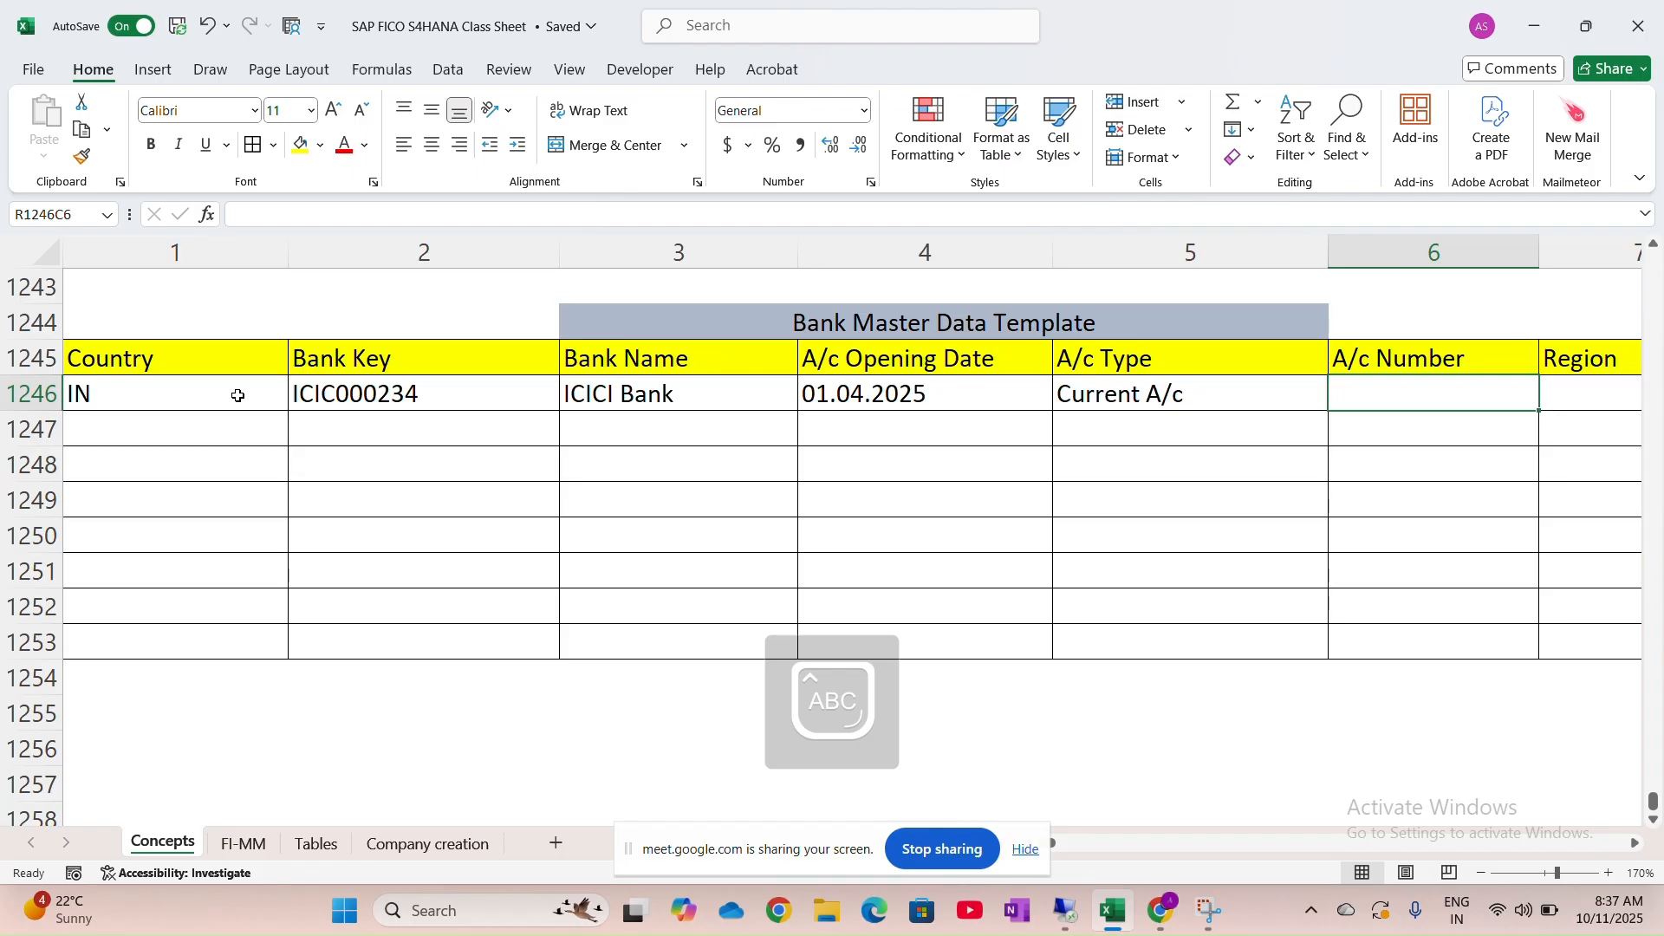
pyautogui.hscroll(2, 1058, 448)
pyautogui.hscroll(5, 1058, 448)
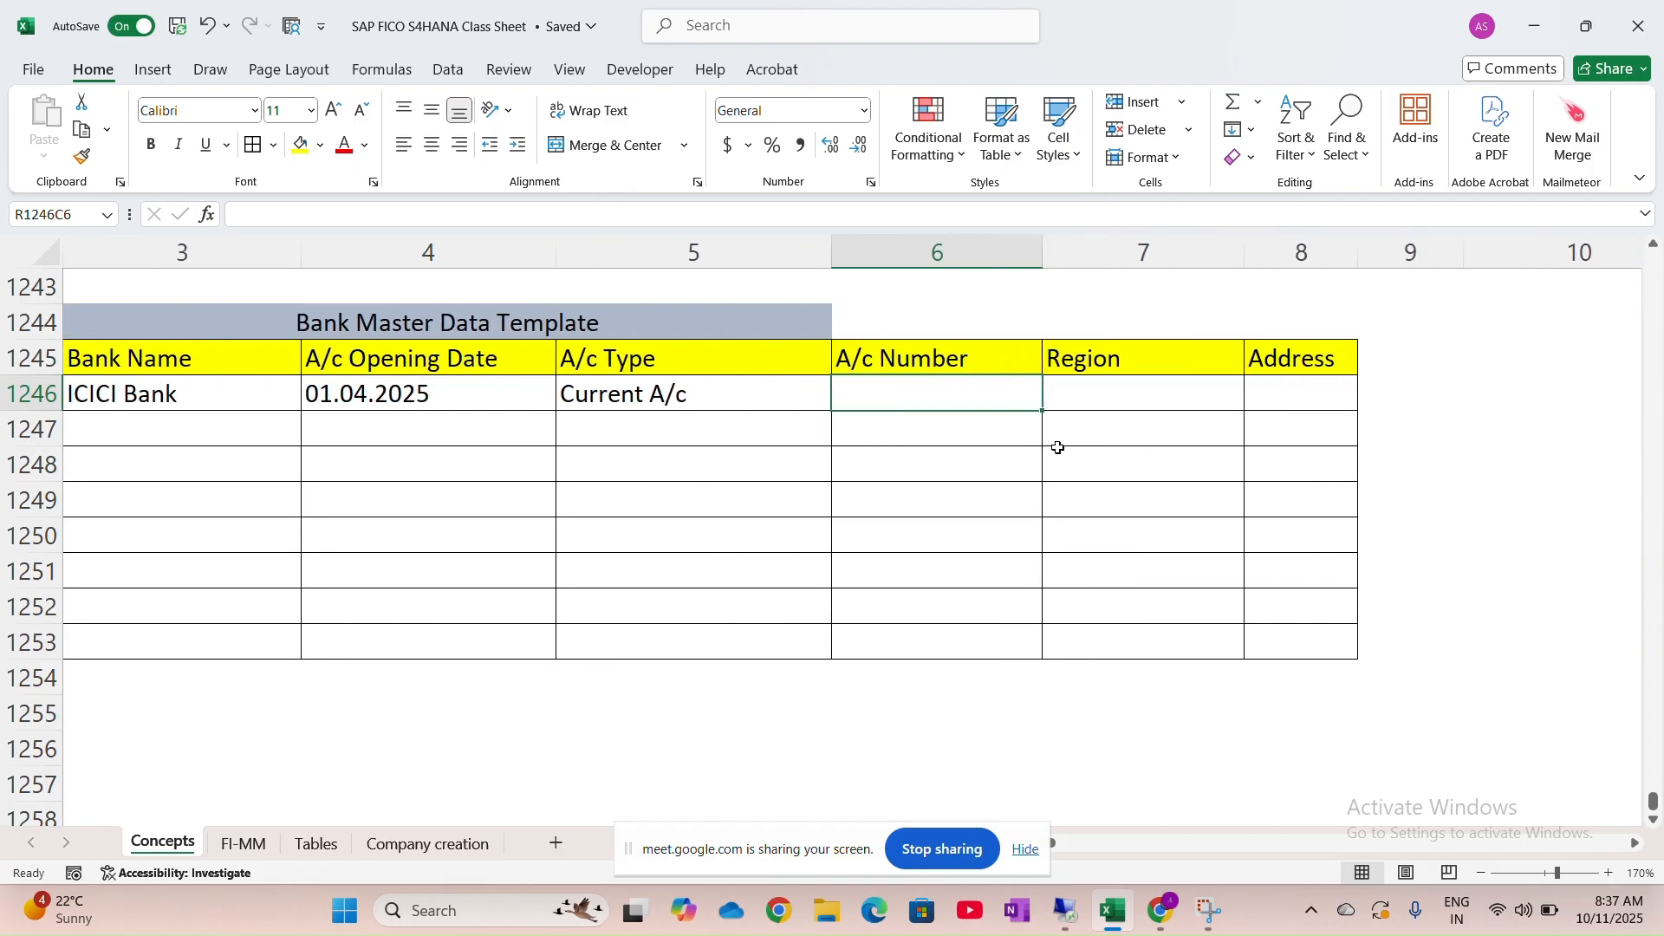
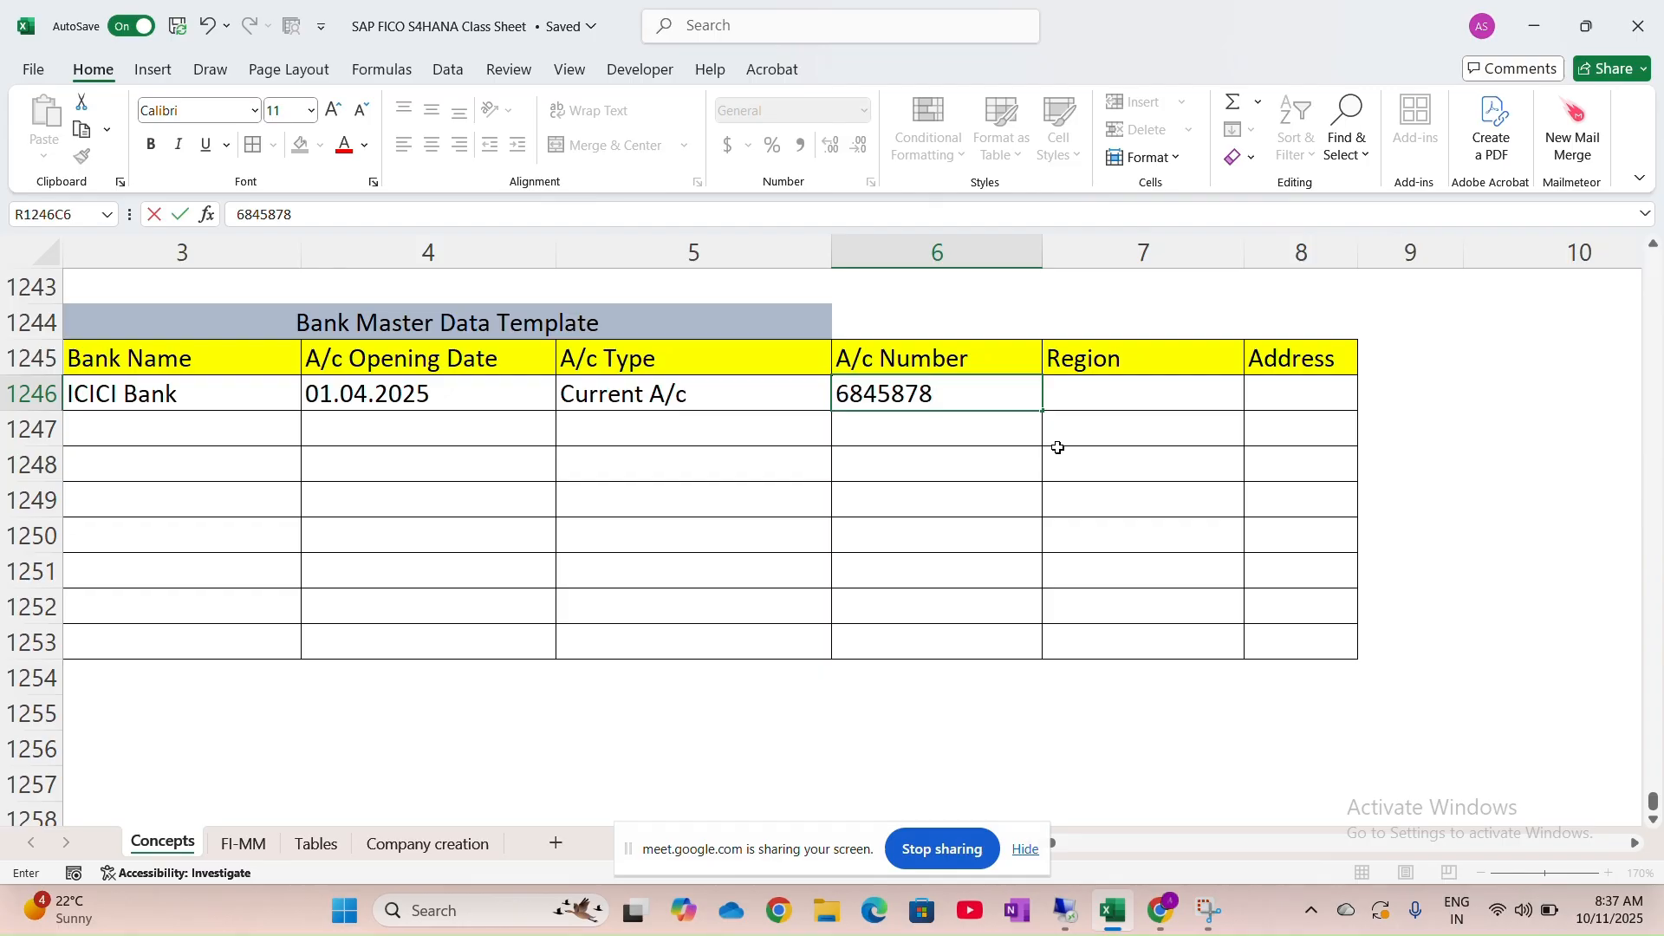
pyautogui.press('Tab')
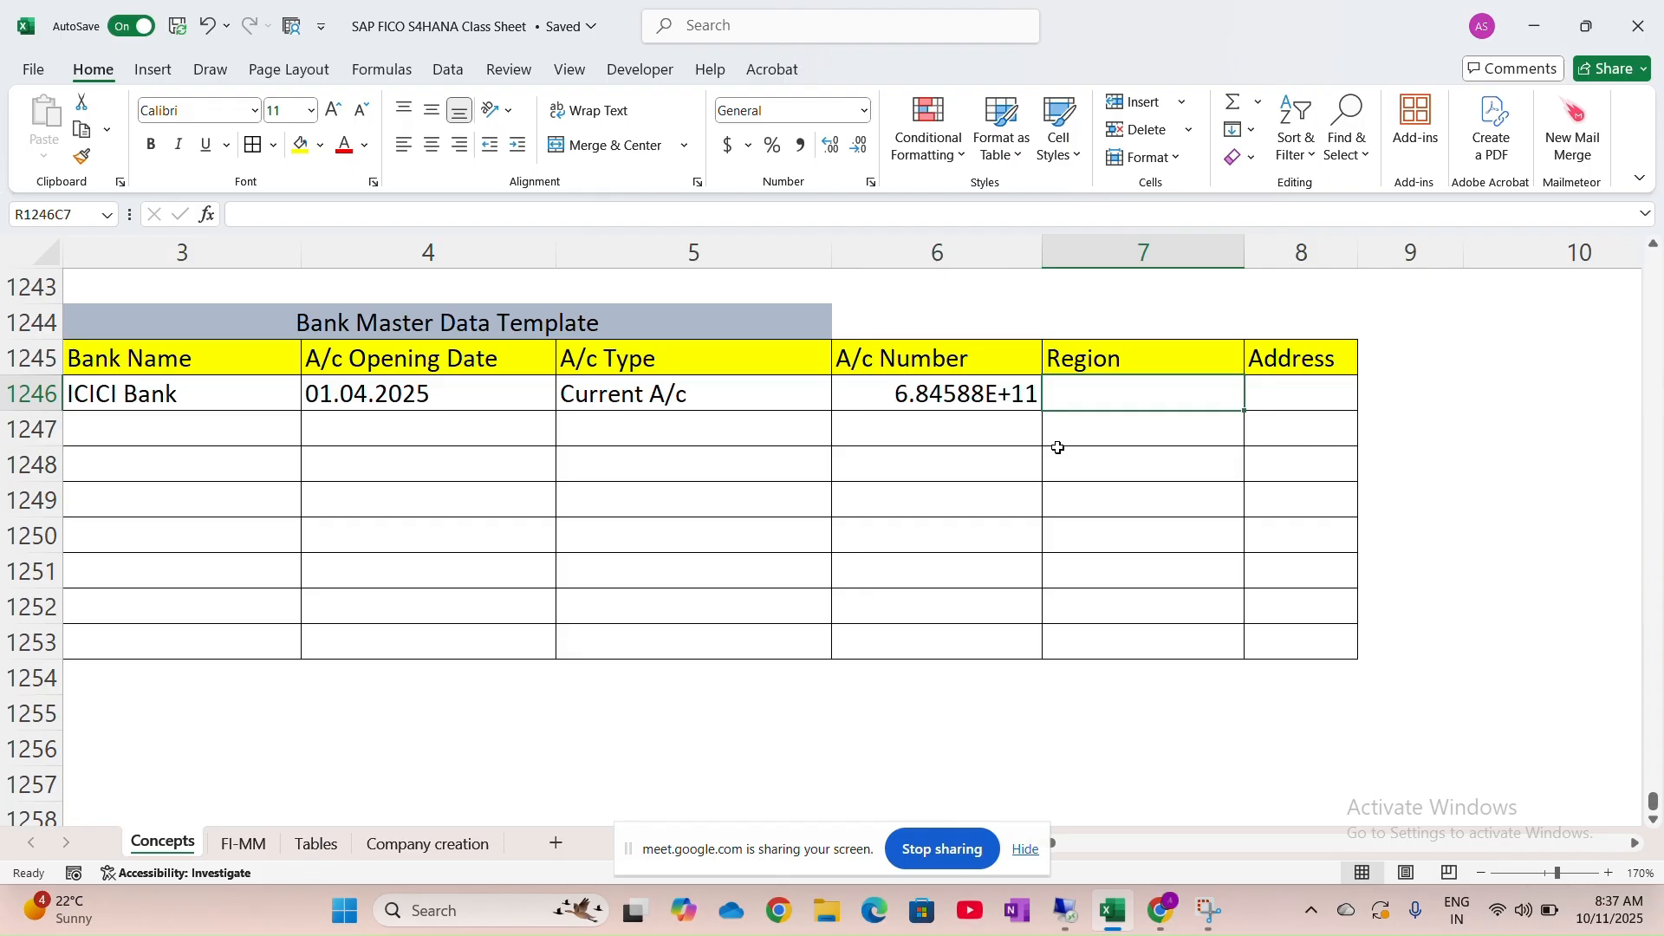
pyautogui.write('MH')
pyautogui.press('Tab')
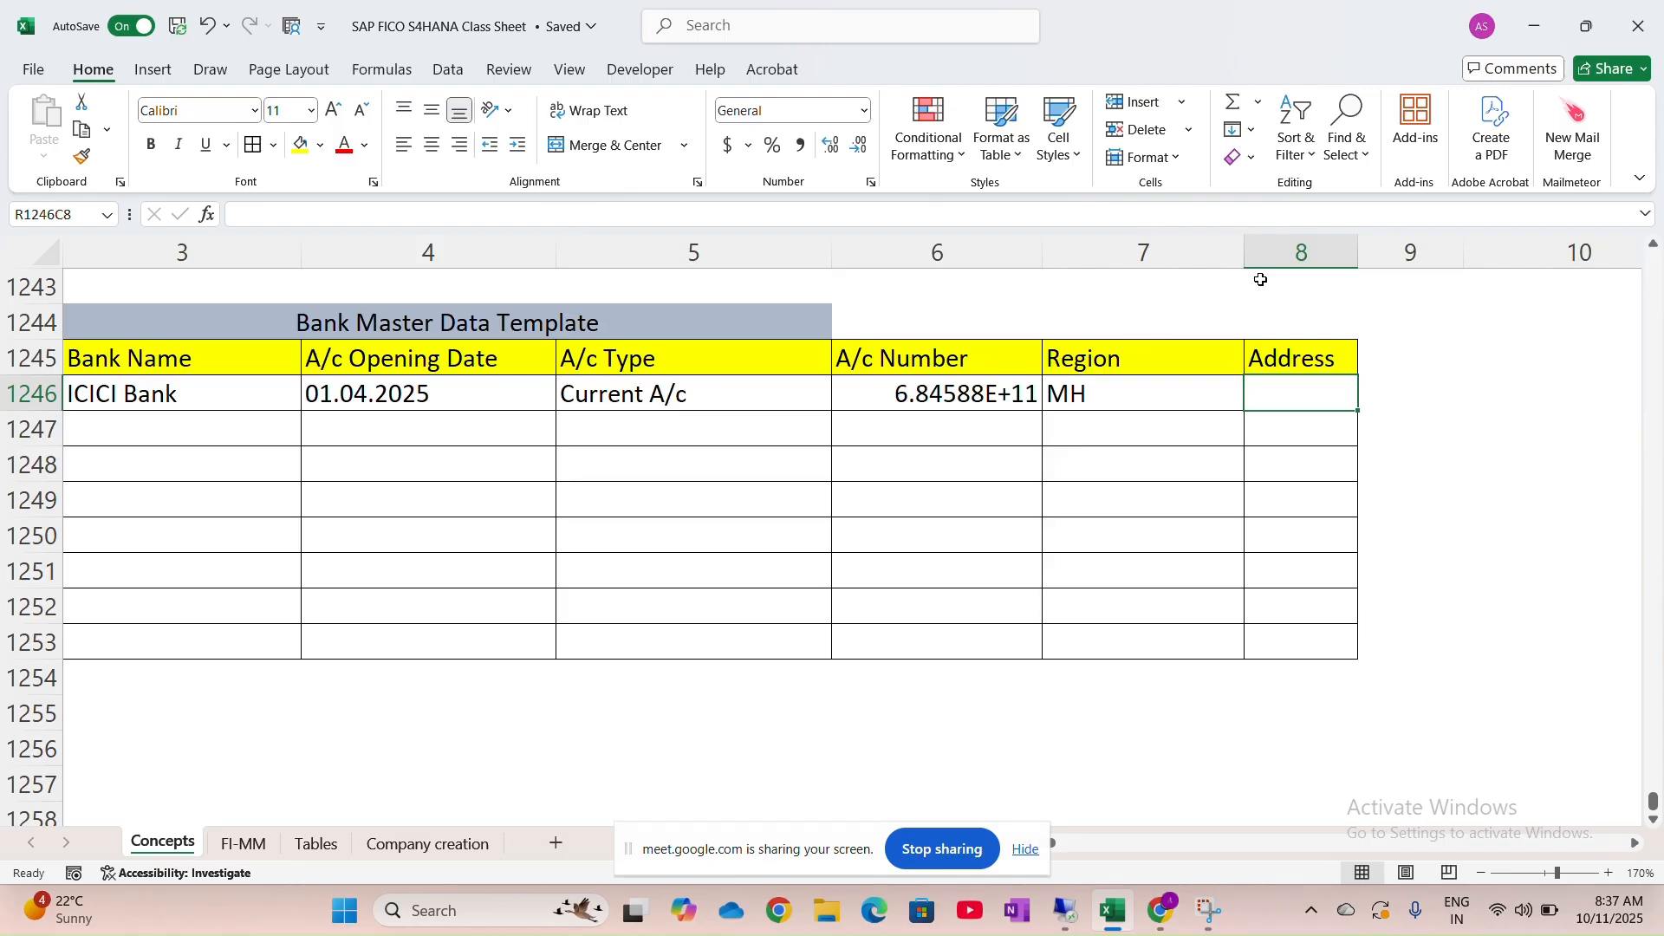
# Widen the Address column and enter the ICICI branch address in the Address cell
pyautogui.moveTo(1357, 252); pyautogui.dragTo(1641, 248)
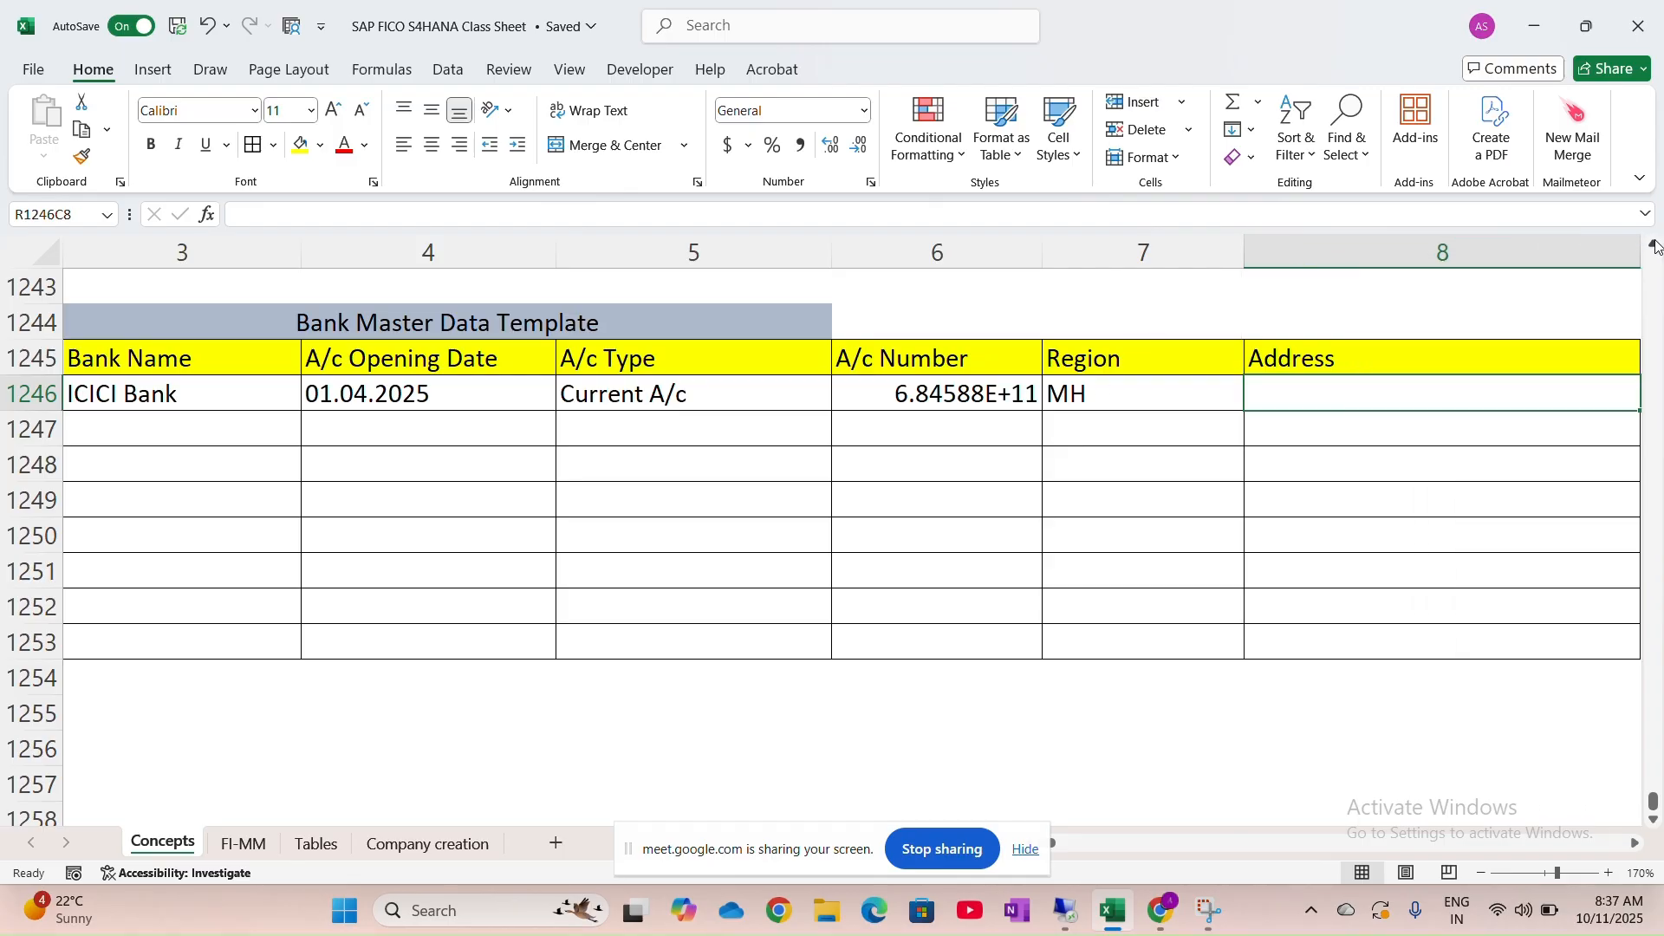
pyautogui.doubleClick(1427, 395)
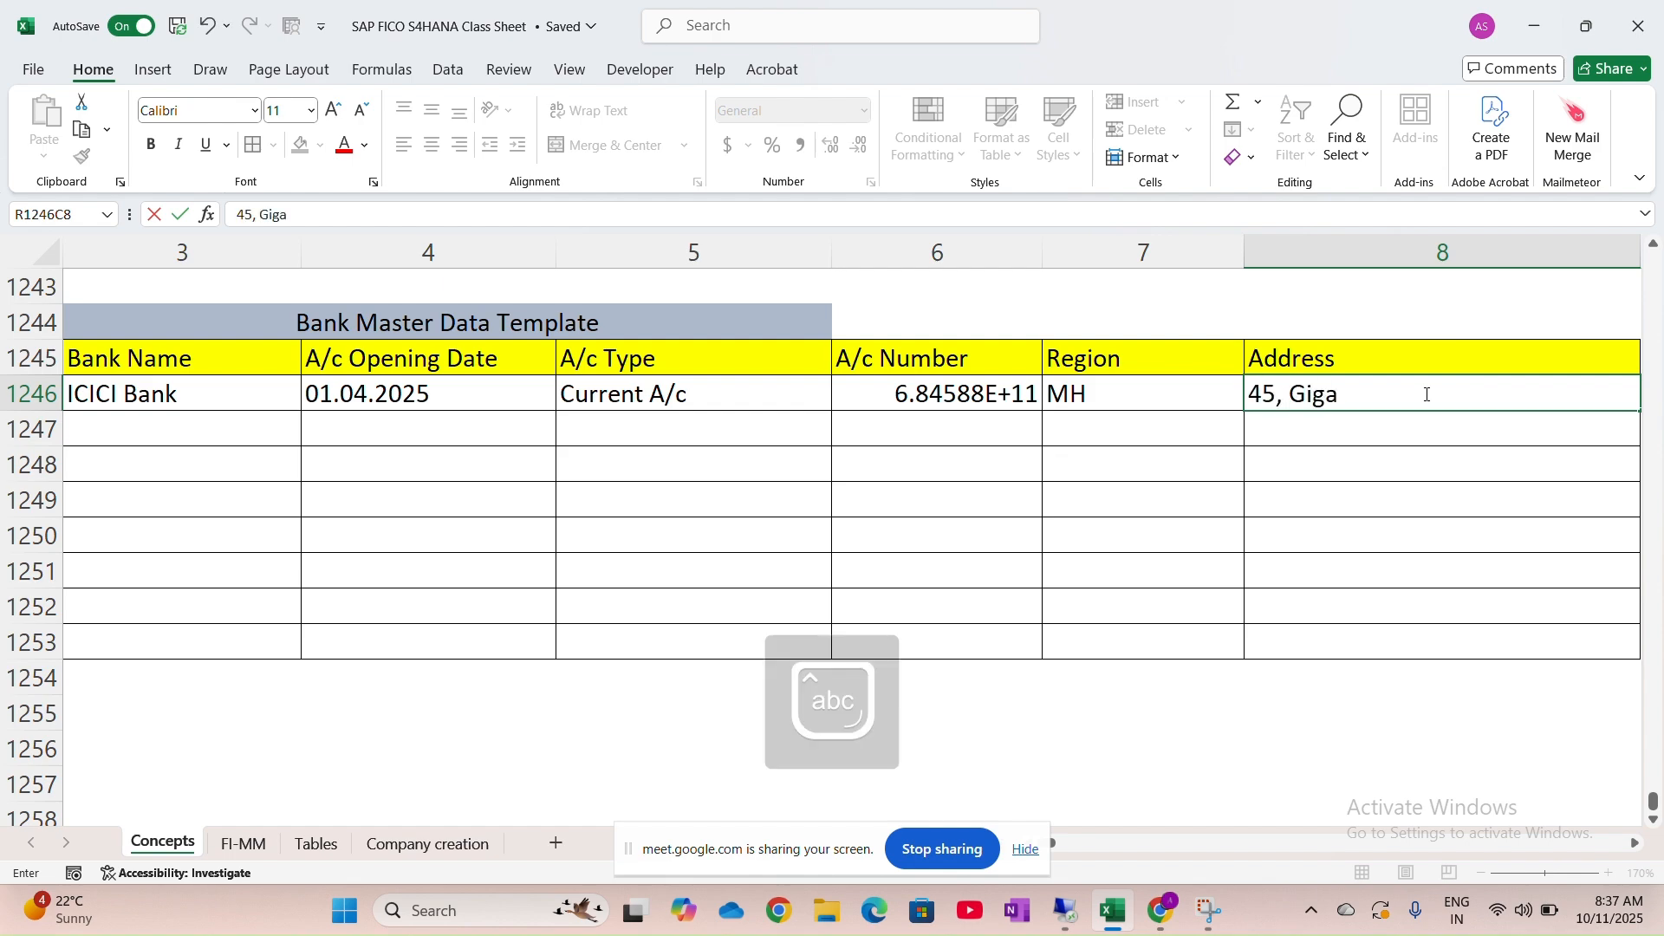
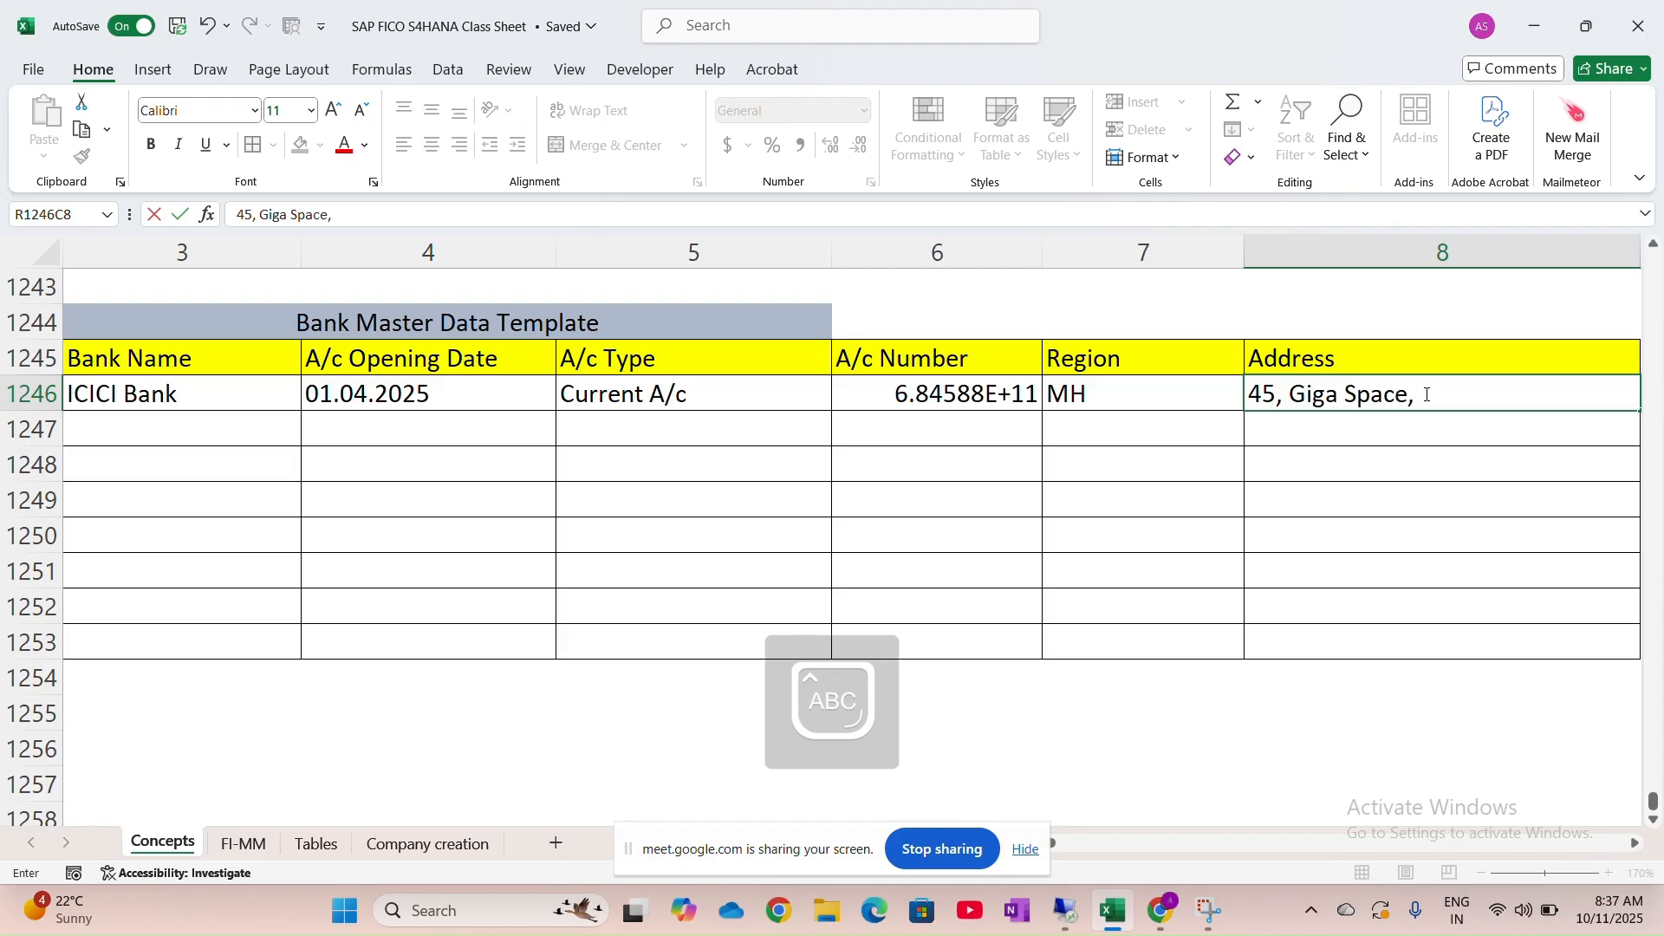
pyautogui.press('capslock')
pyautogui.press('capslock')
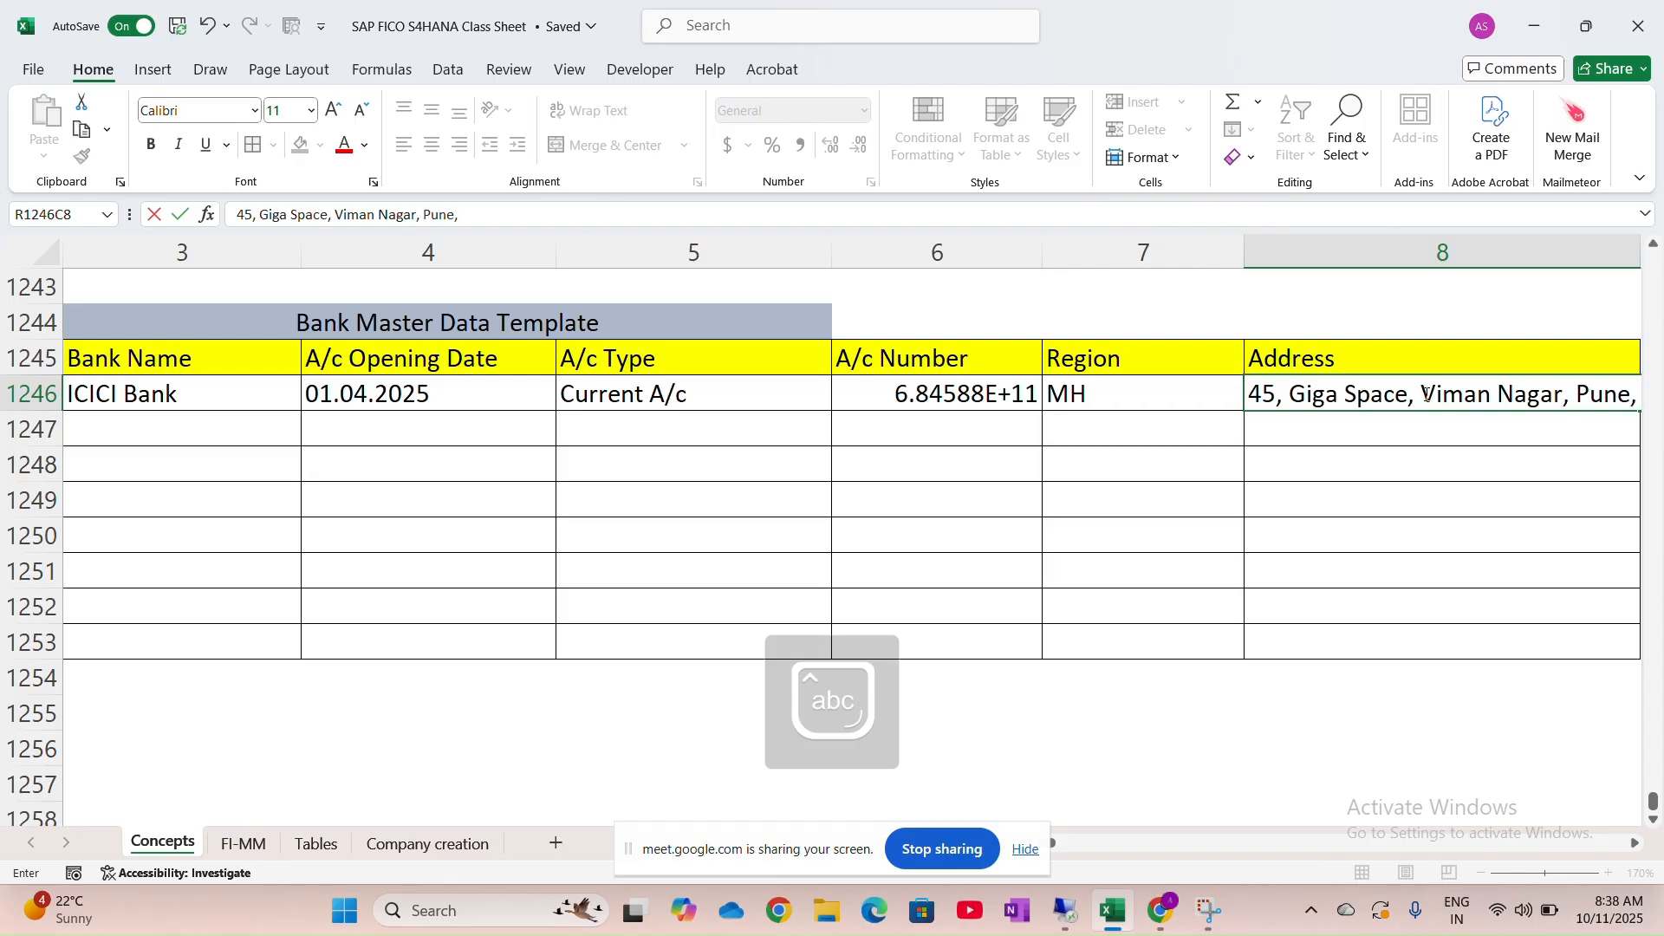
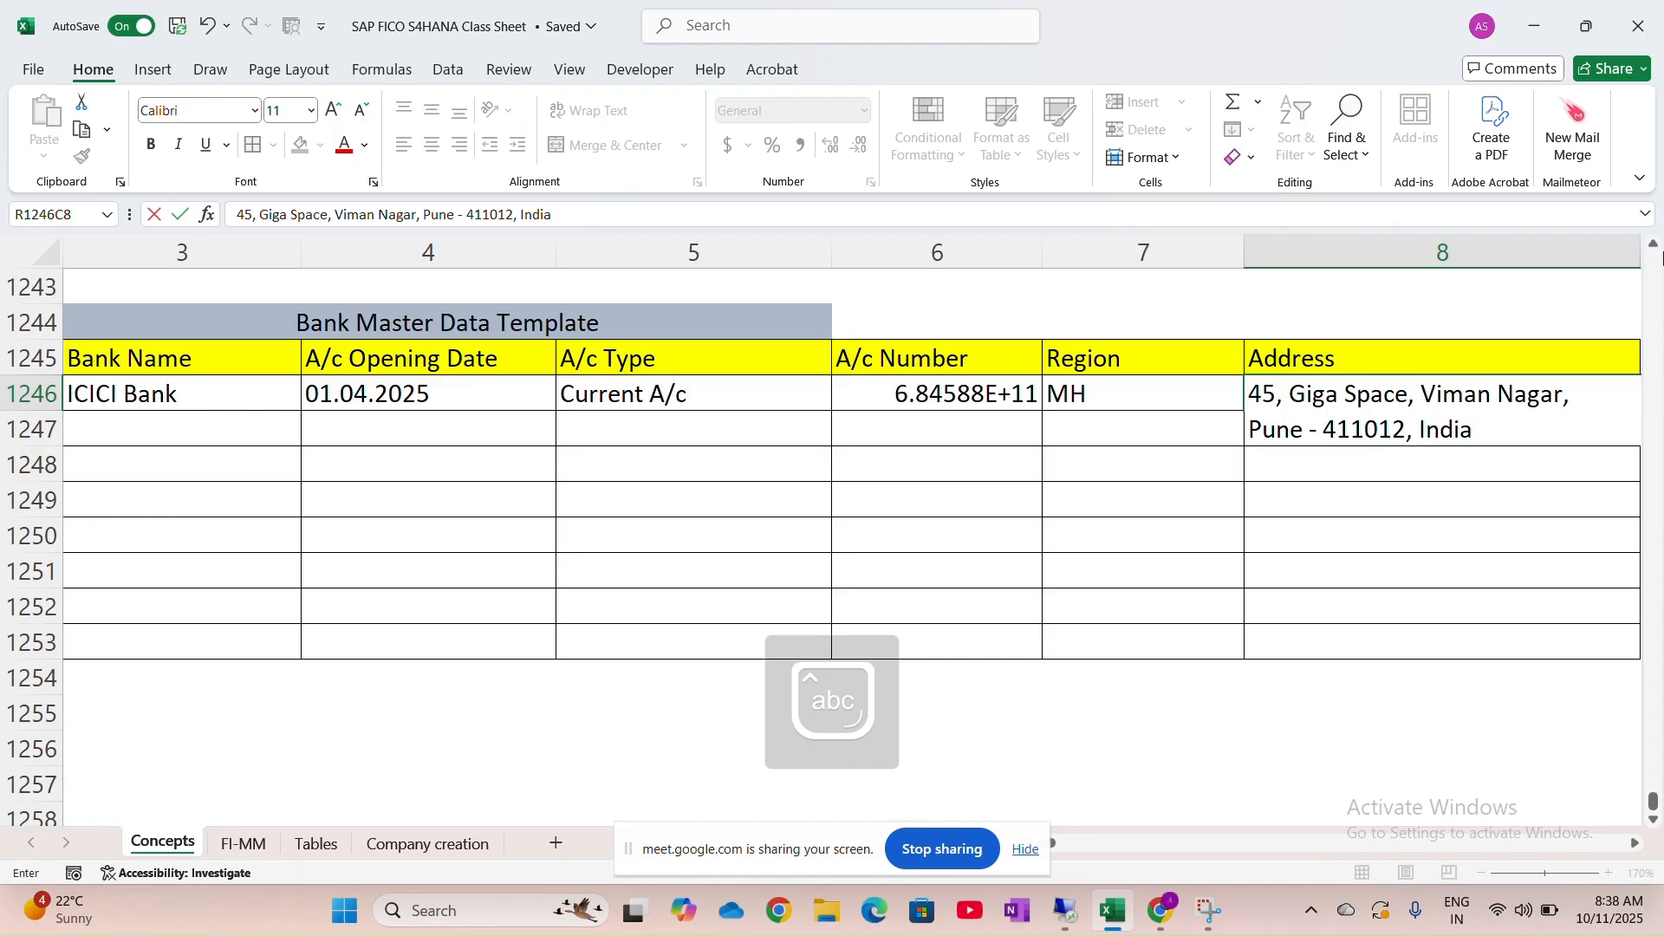
# Format the account number as Number with no decimals so it shows in full
pyautogui.click(993, 398)
pyautogui.click(864, 111)
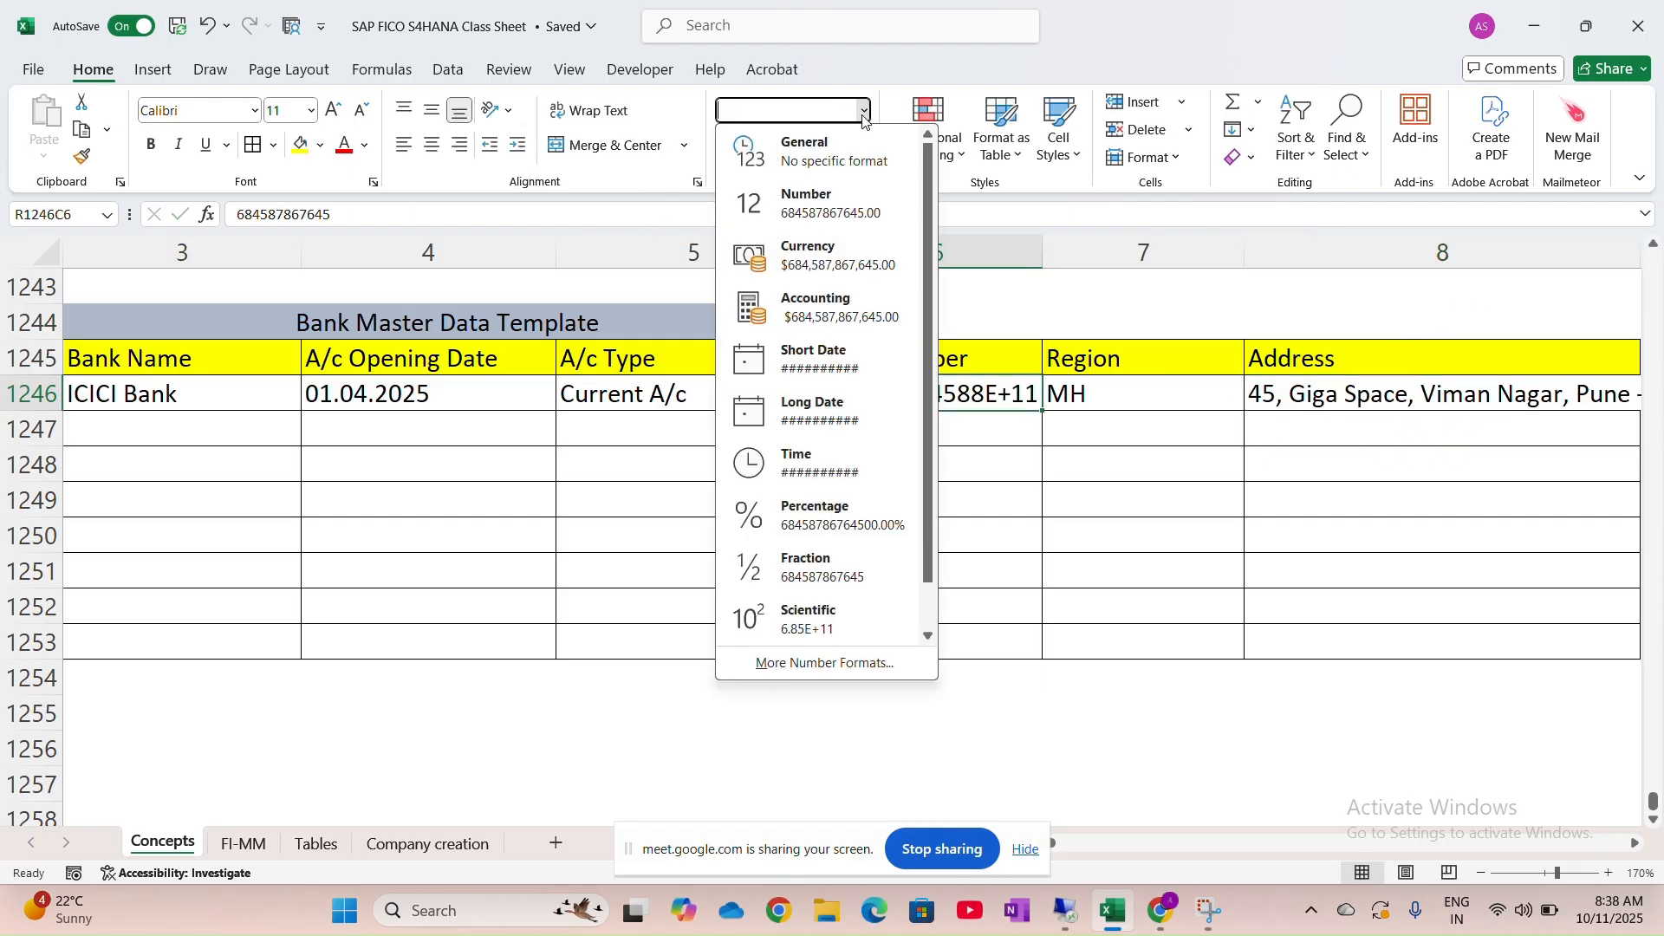
pyautogui.click(810, 206)
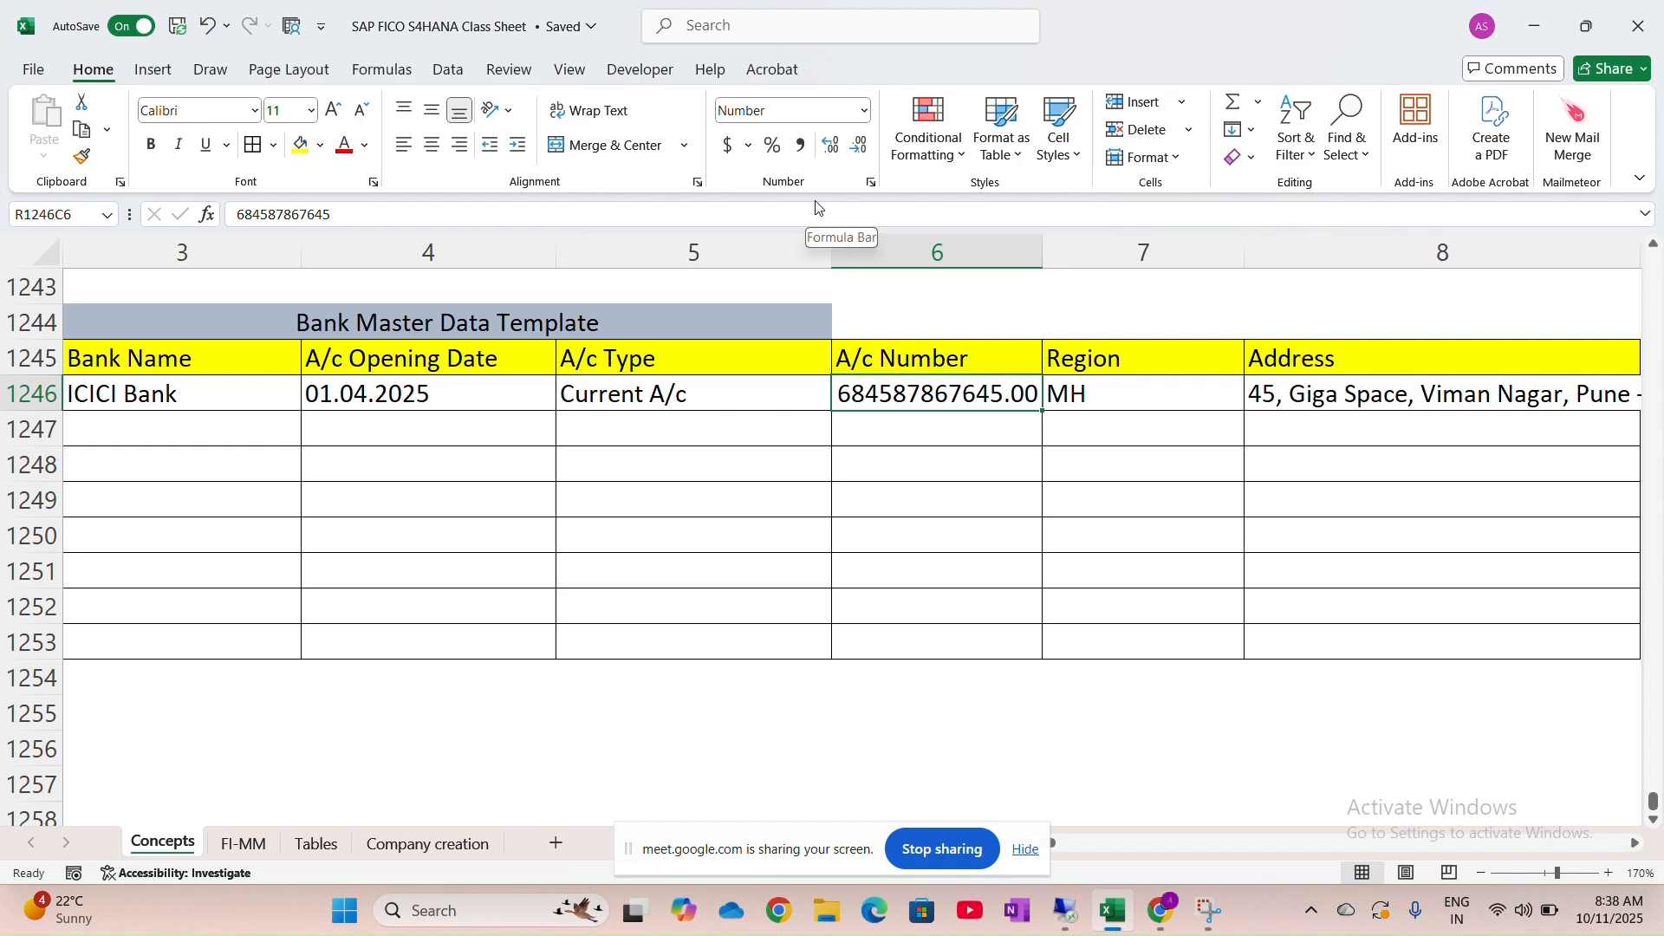
pyautogui.click(862, 153)
pyautogui.click(862, 153)
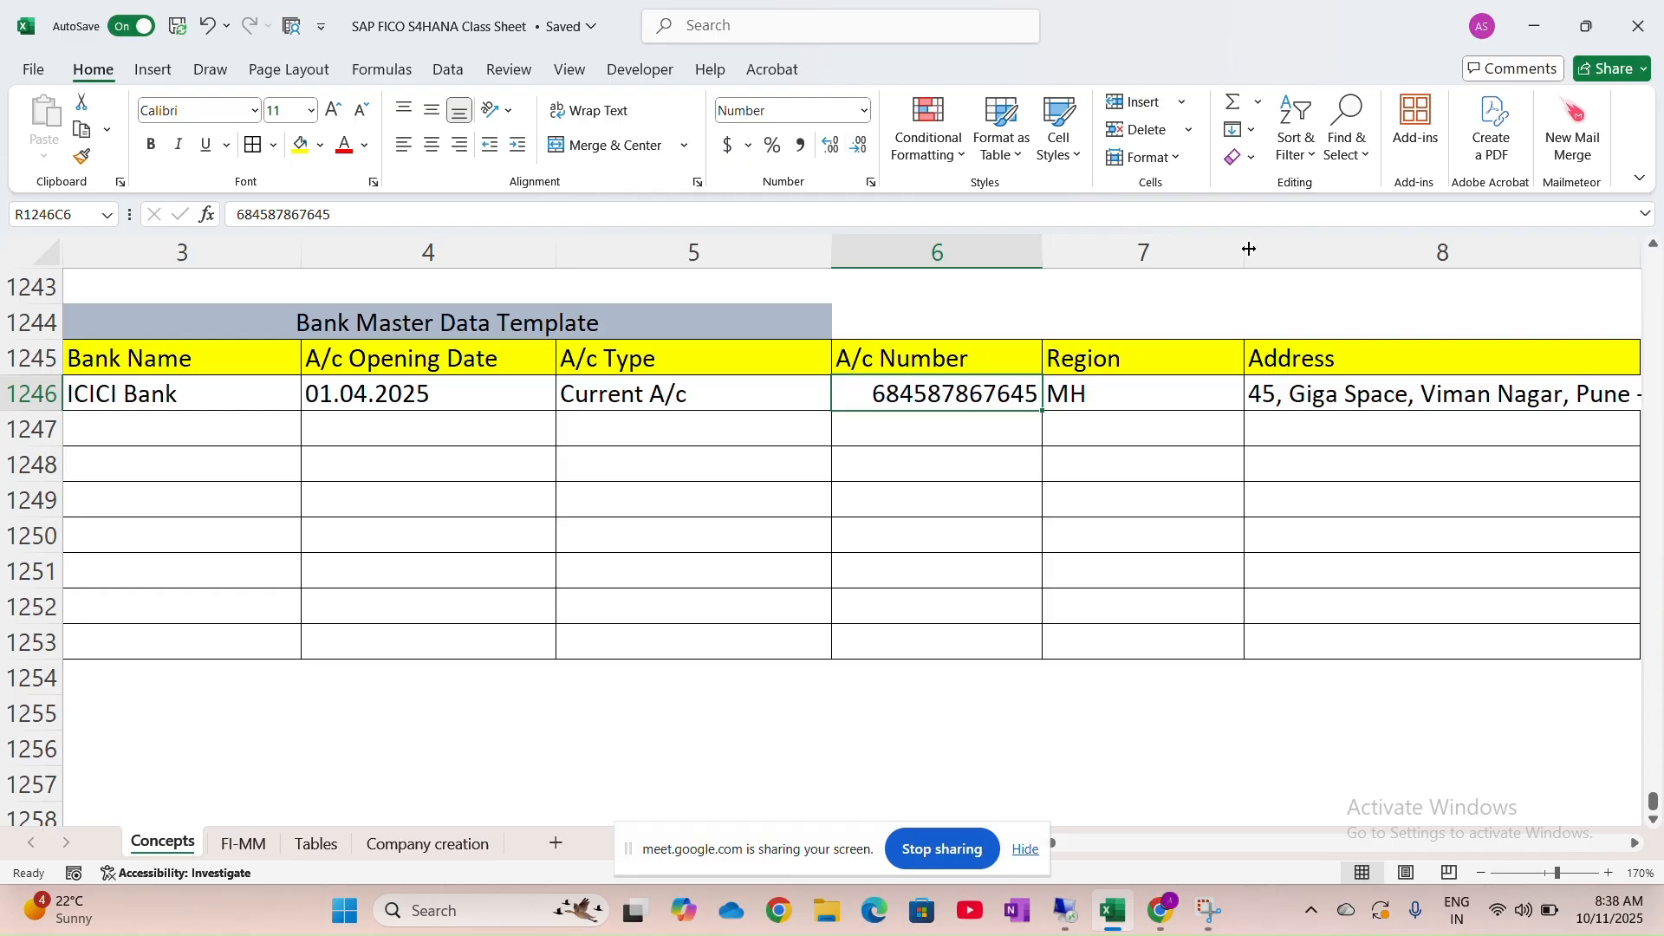
# Widen the Address column to fit on one line and select the ICICI row
pyautogui.hscroll(3, 1241, 425)
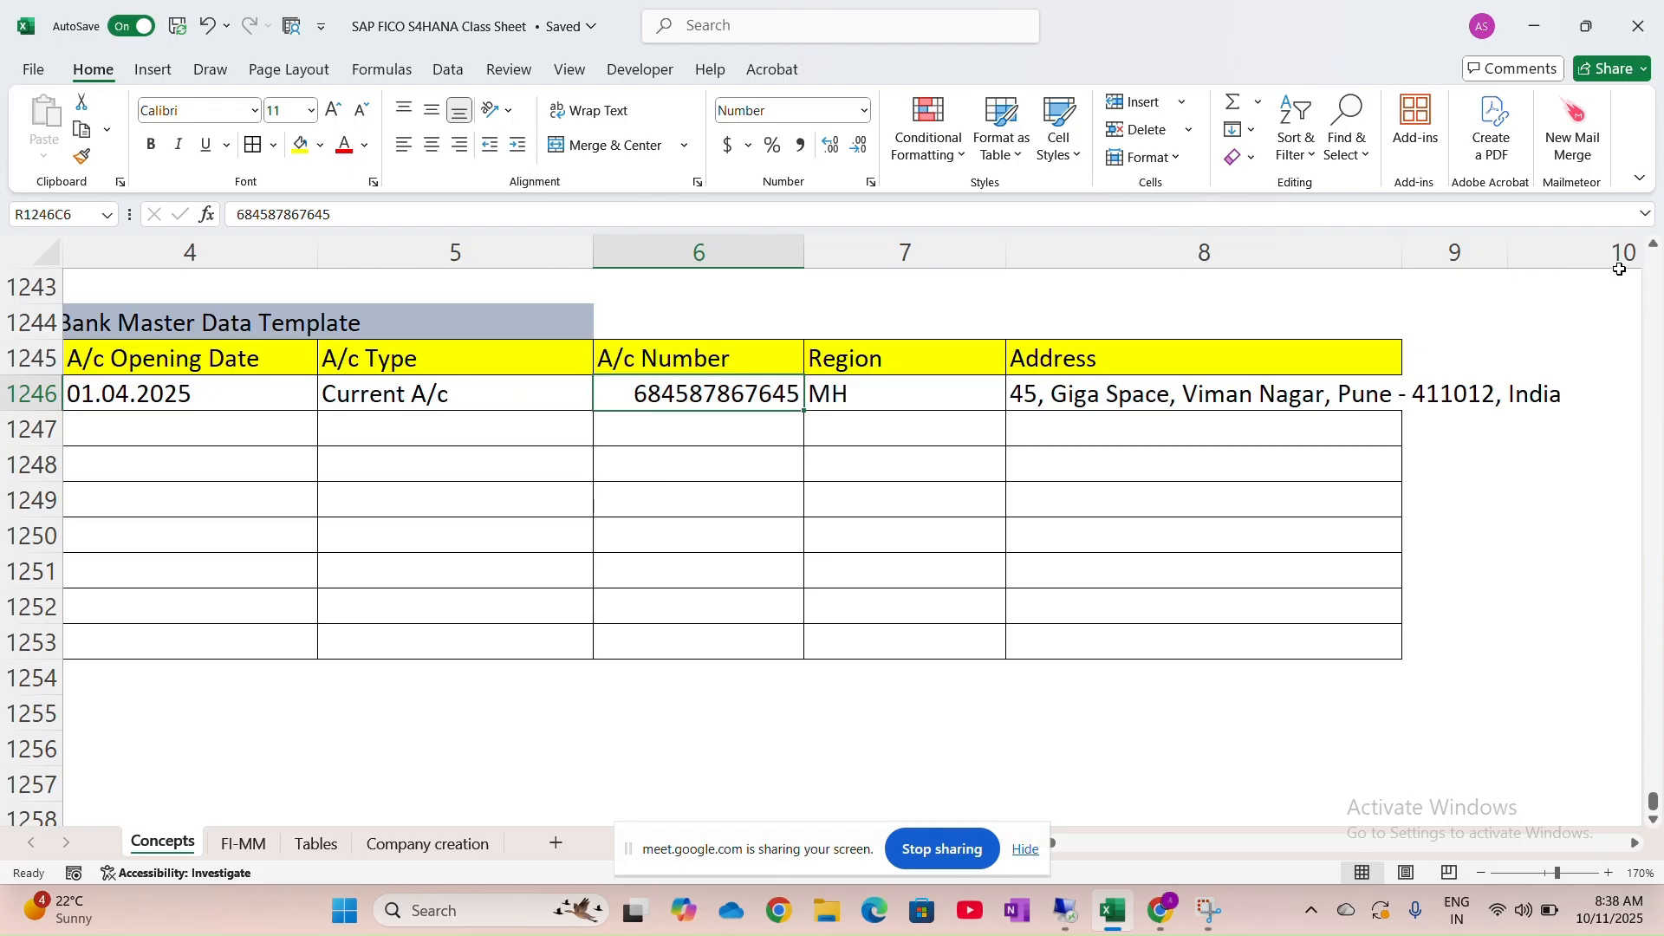
pyautogui.moveTo(1402, 253); pyautogui.dragTo(1520, 276)
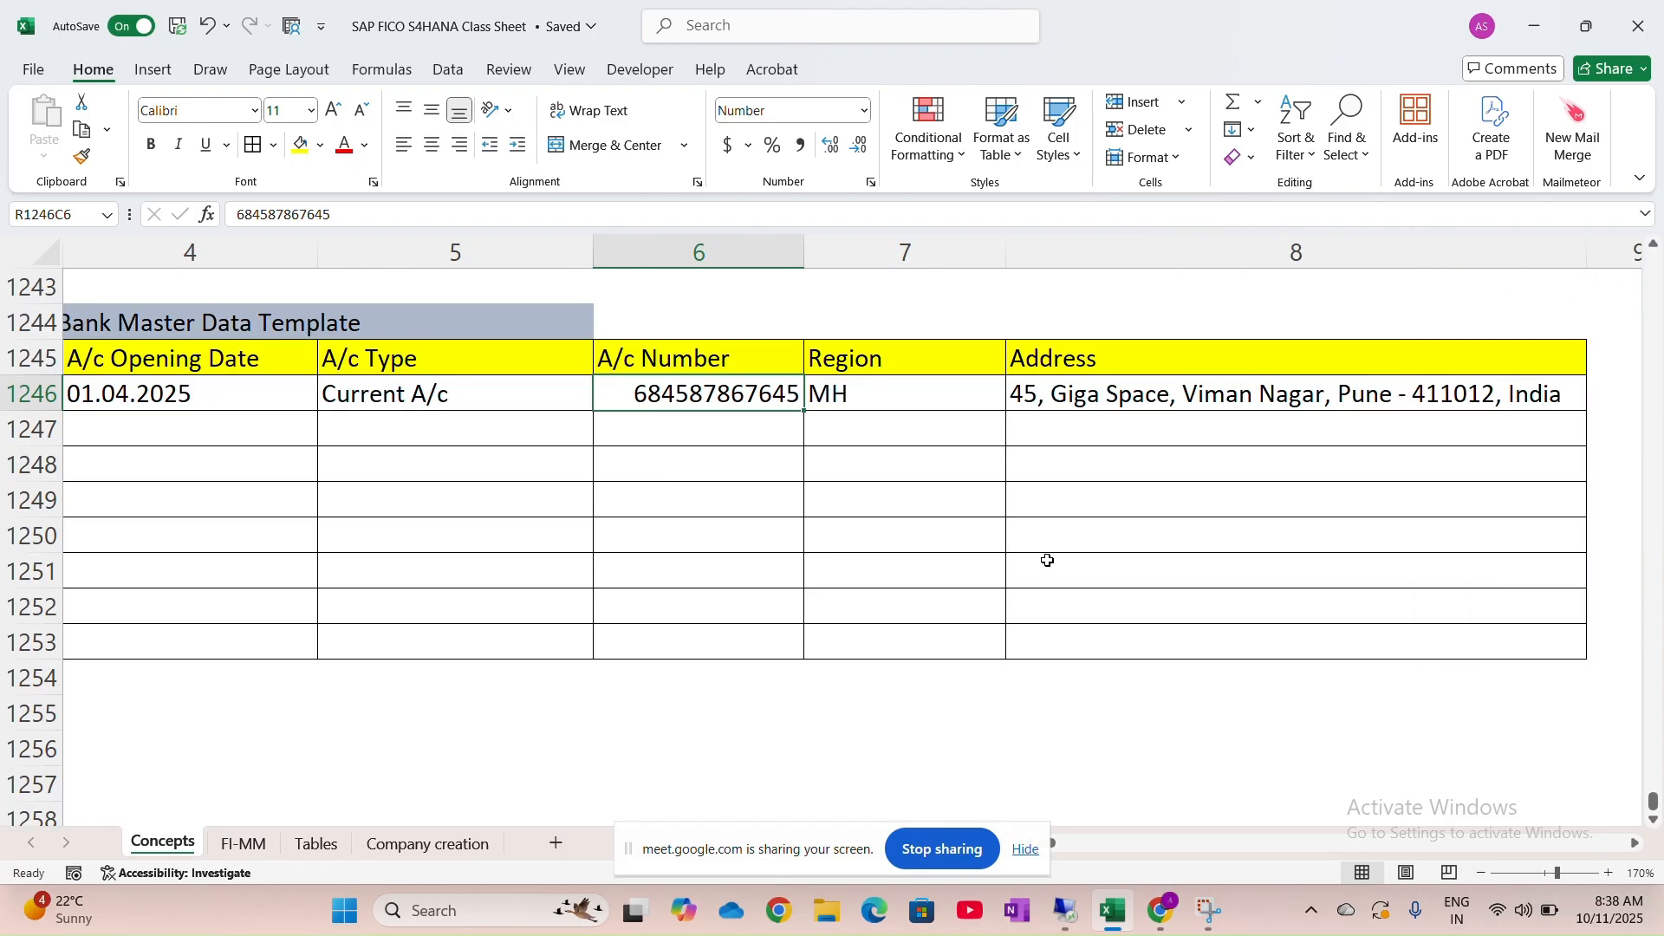
pyautogui.hscroll(-6, 1042, 563)
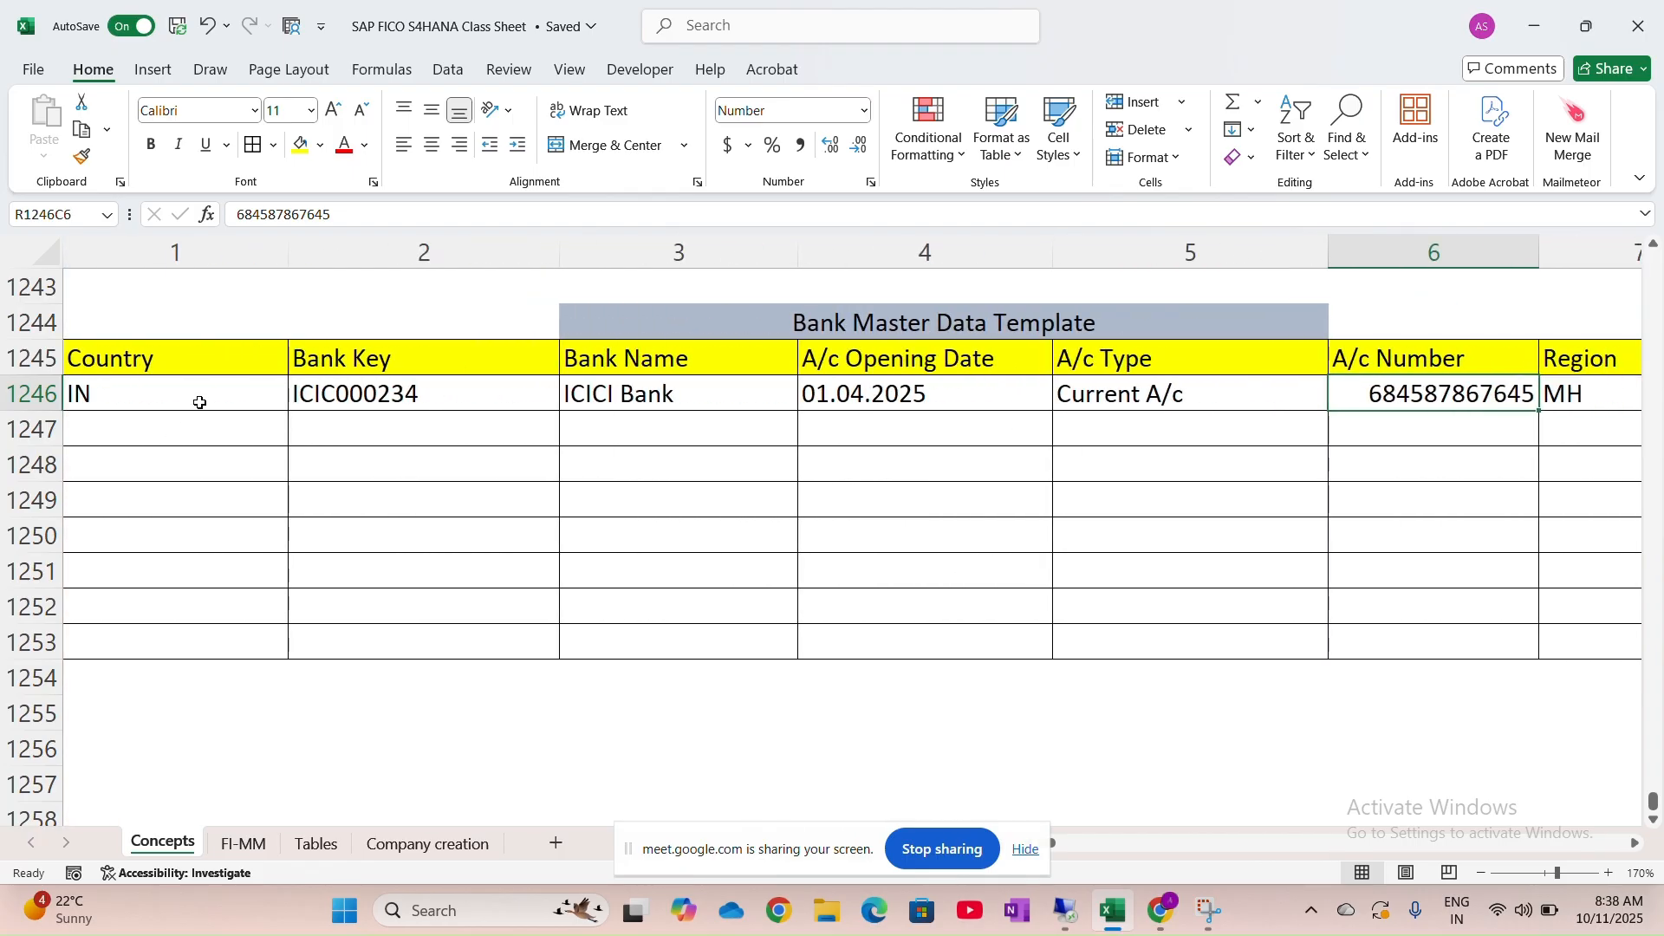
pyautogui.click(197, 402)
pyautogui.hotkey('ctrl', 'shift', 'Right')
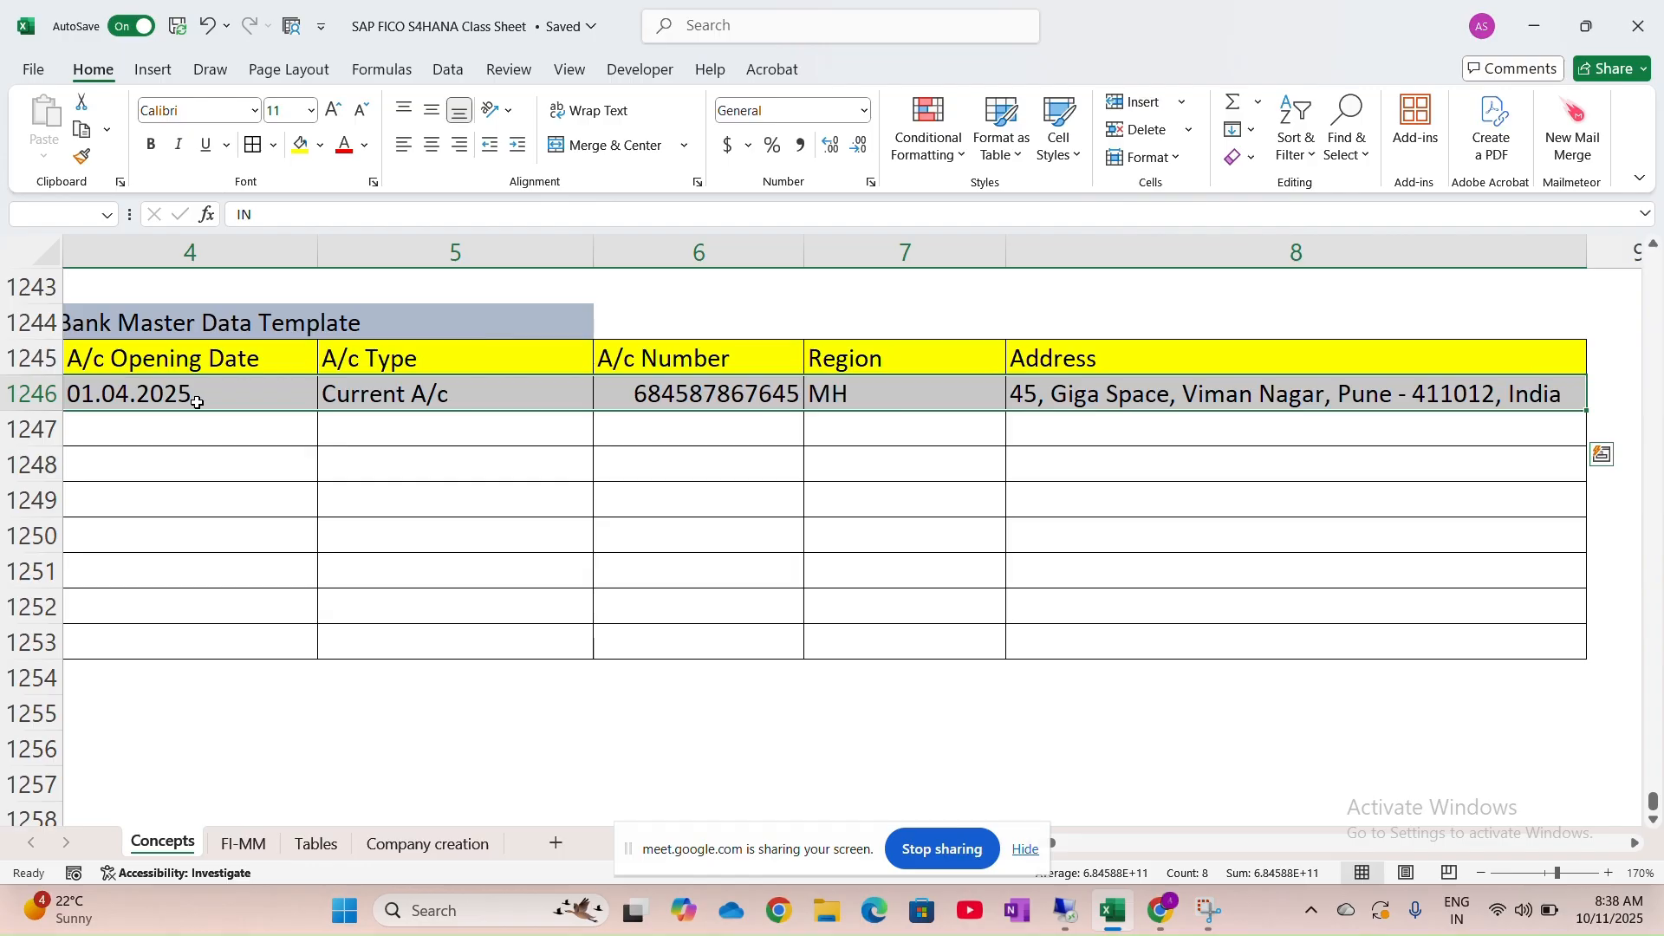
# Fill the ICICI data row light green, replacing a first try with light blue
pyautogui.click(322, 146)
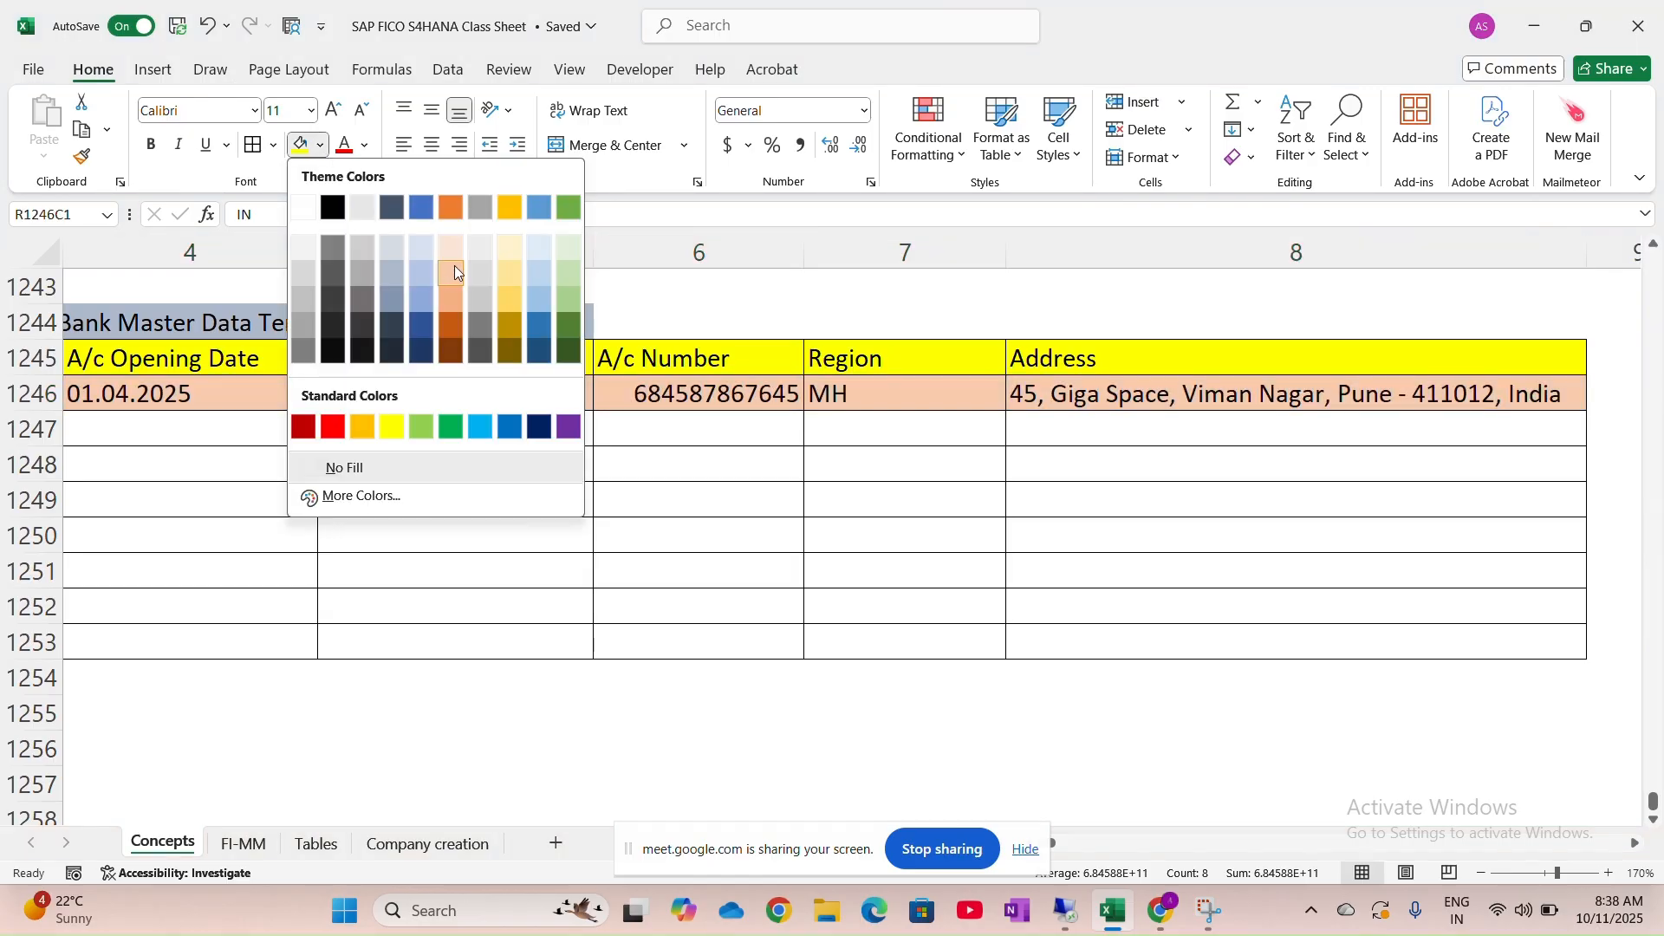
pyautogui.click(546, 253)
pyautogui.hscroll(-5, 544, 374)
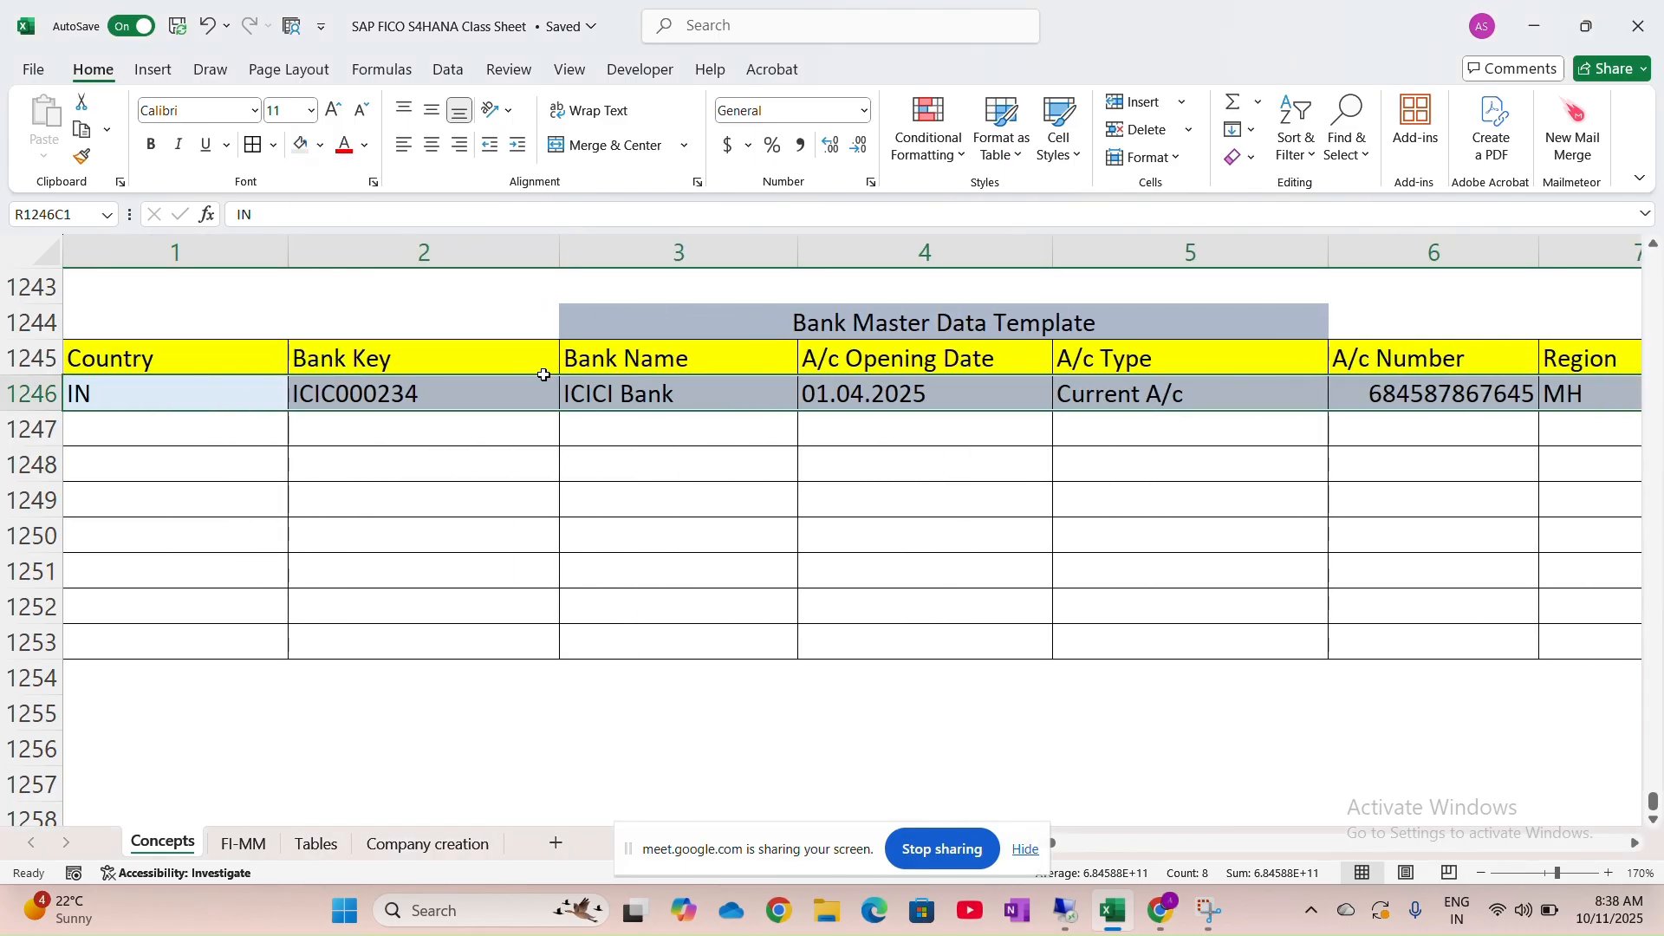
pyautogui.click(321, 146)
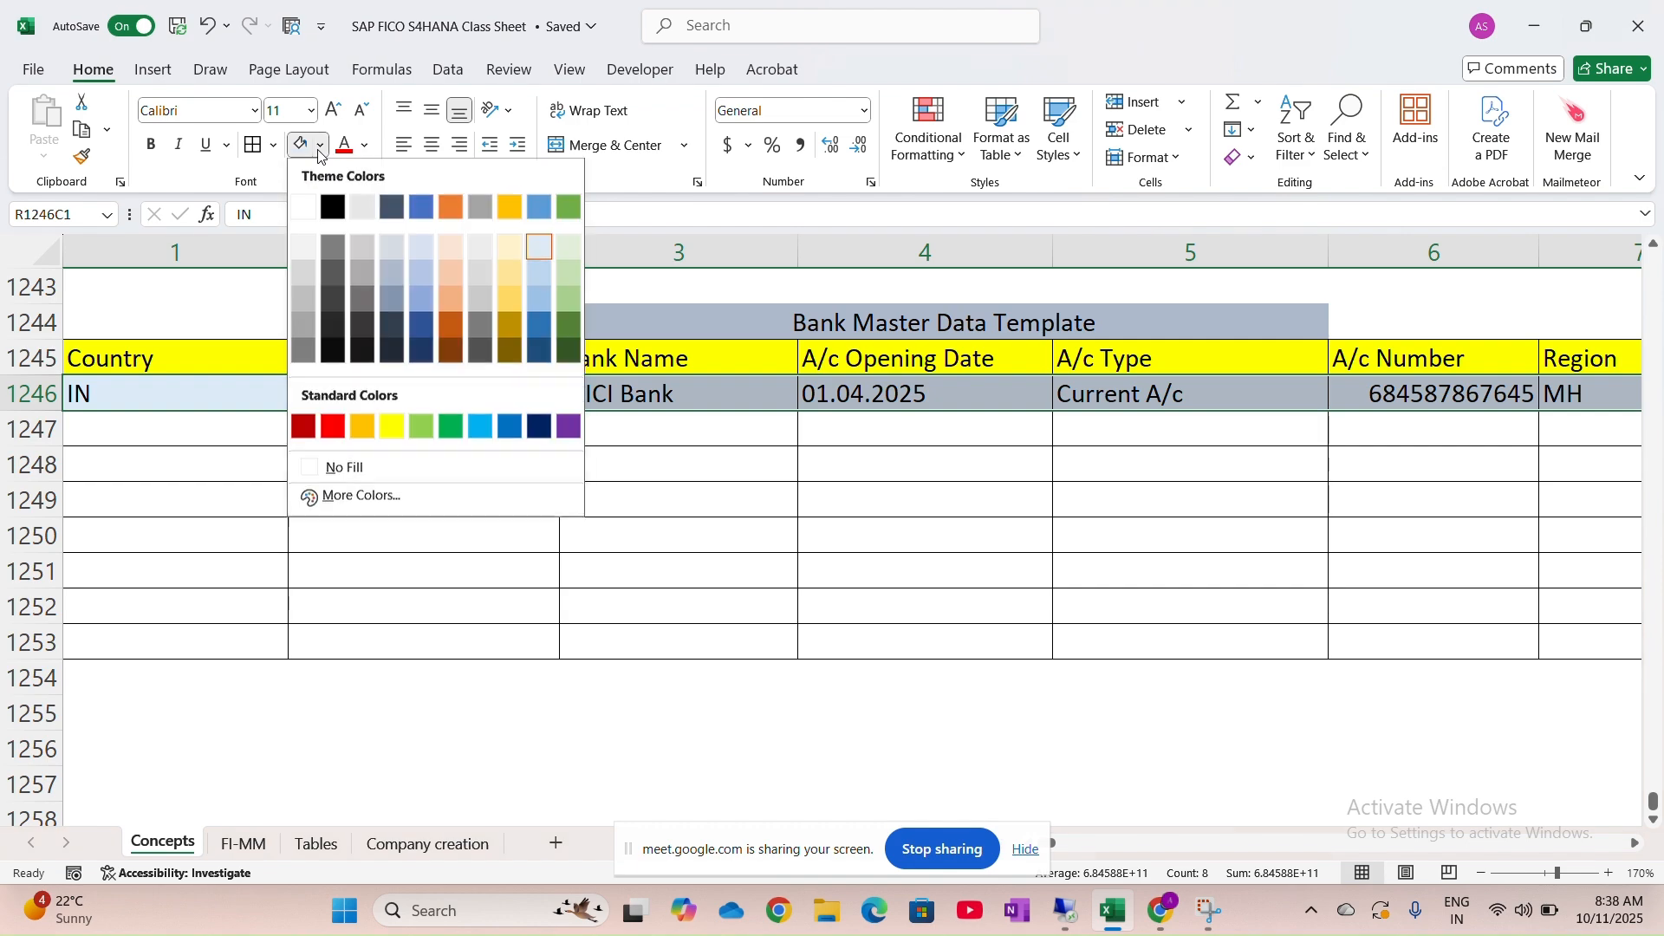
pyautogui.click(563, 253)
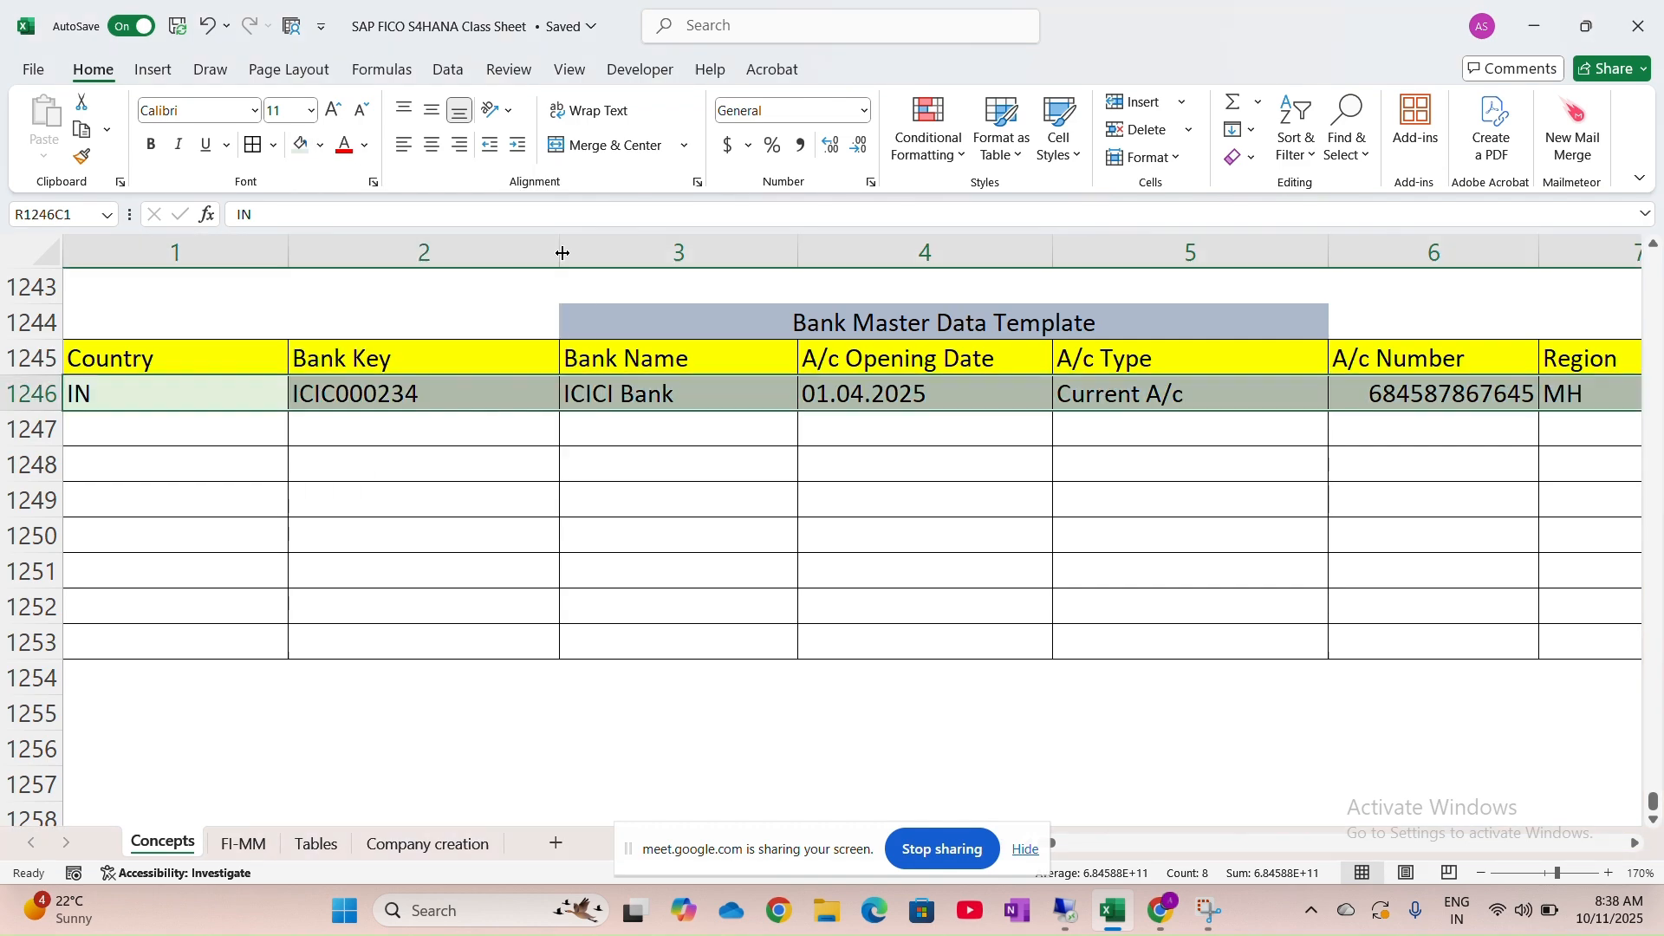
pyautogui.click(643, 474)
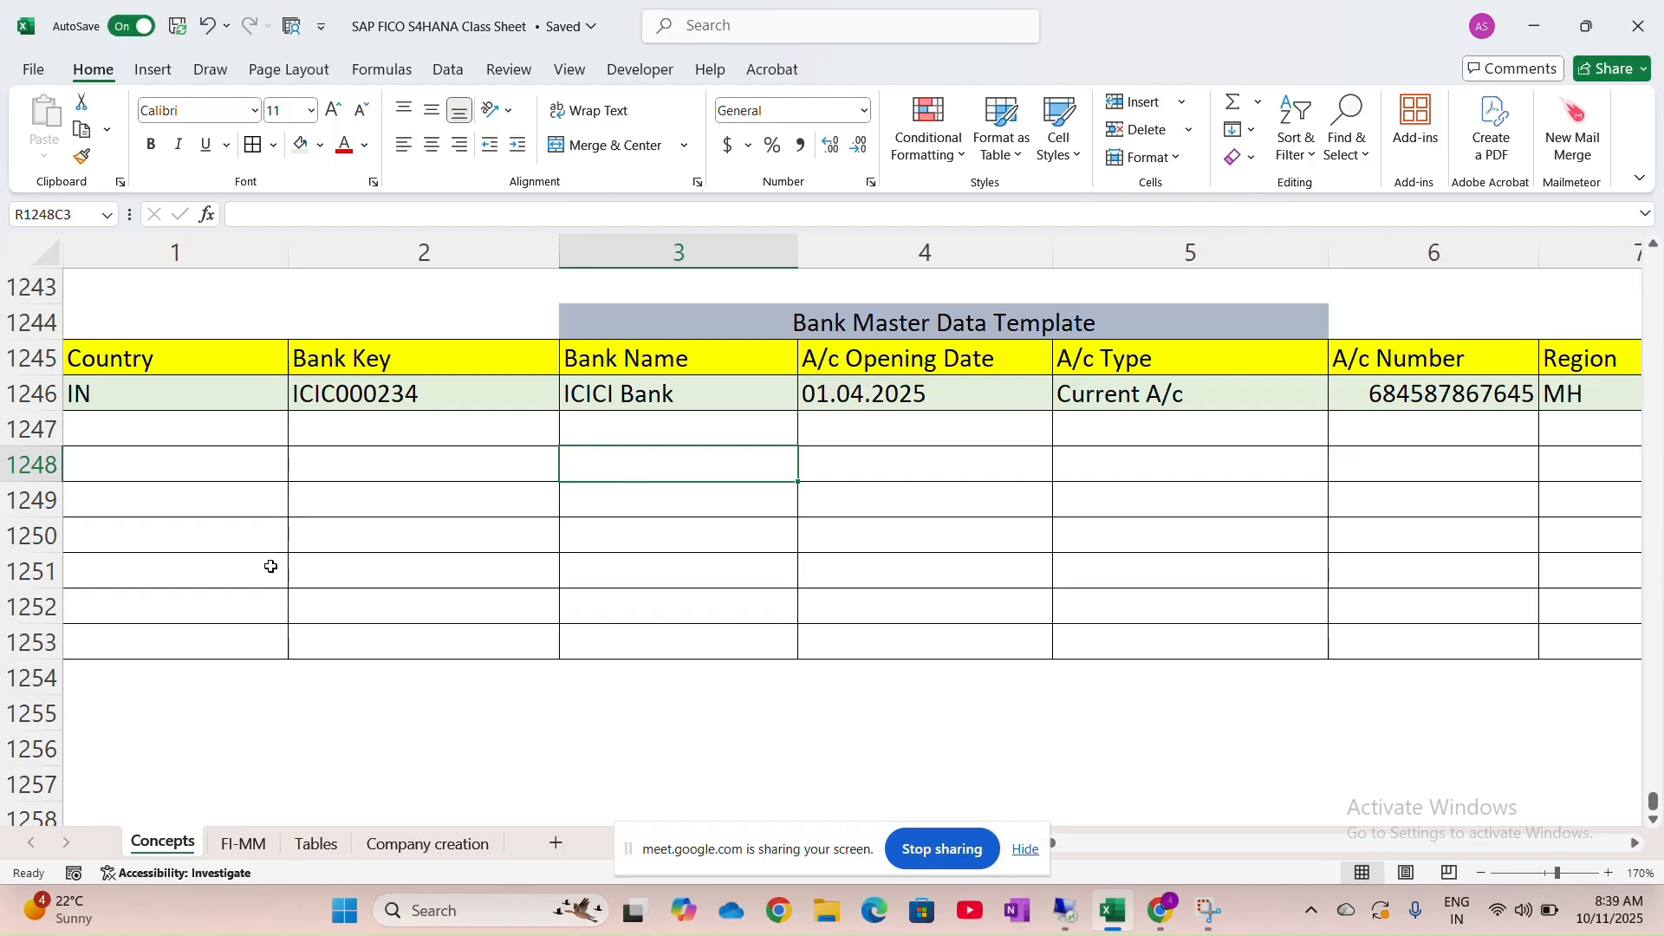
pyautogui.click(183, 389)
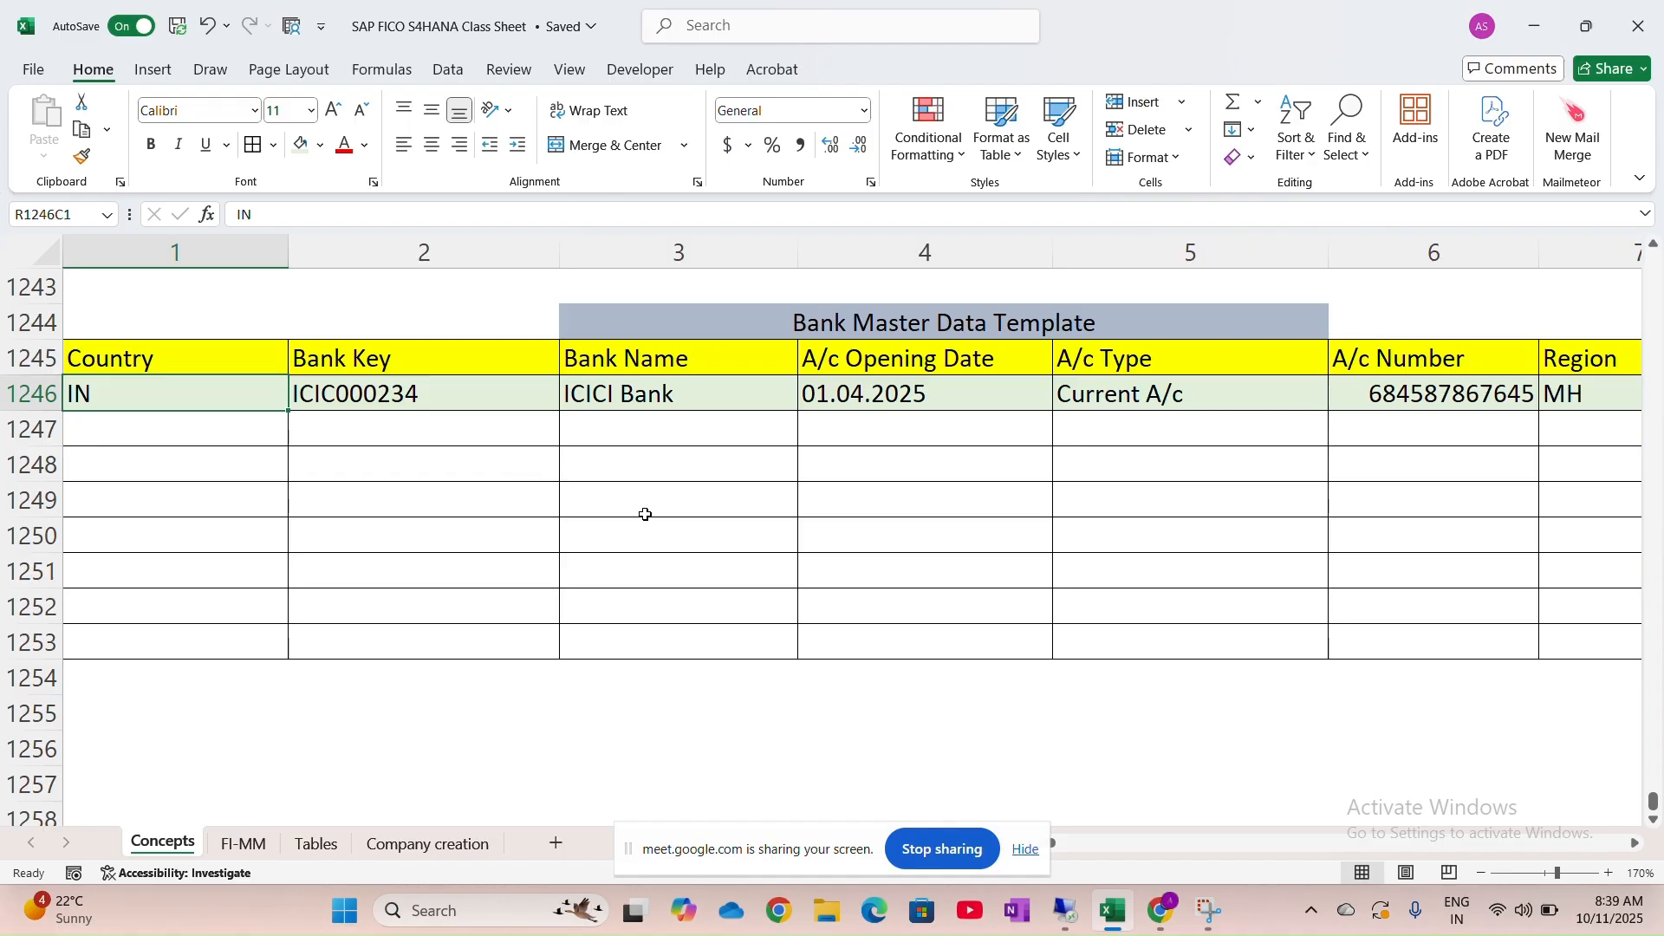
# Return to the top of SAP's New Bank Account form and clear the mistaken company code JAGR
pyautogui.moveTo(1181, 923)
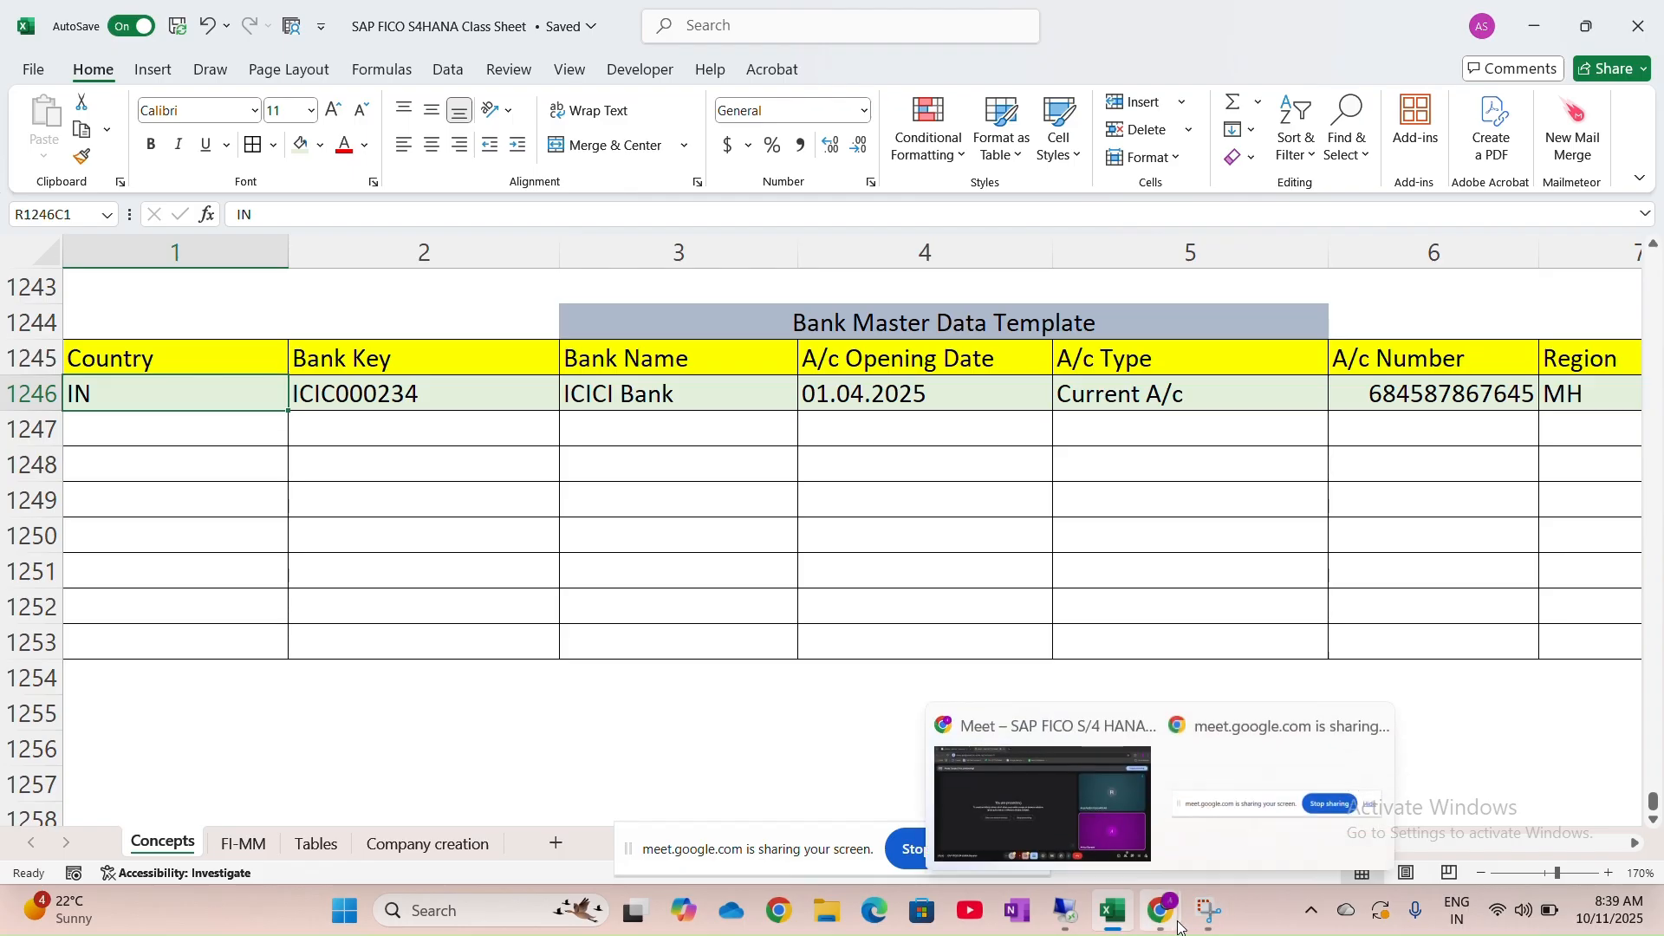
pyautogui.click(1068, 914)
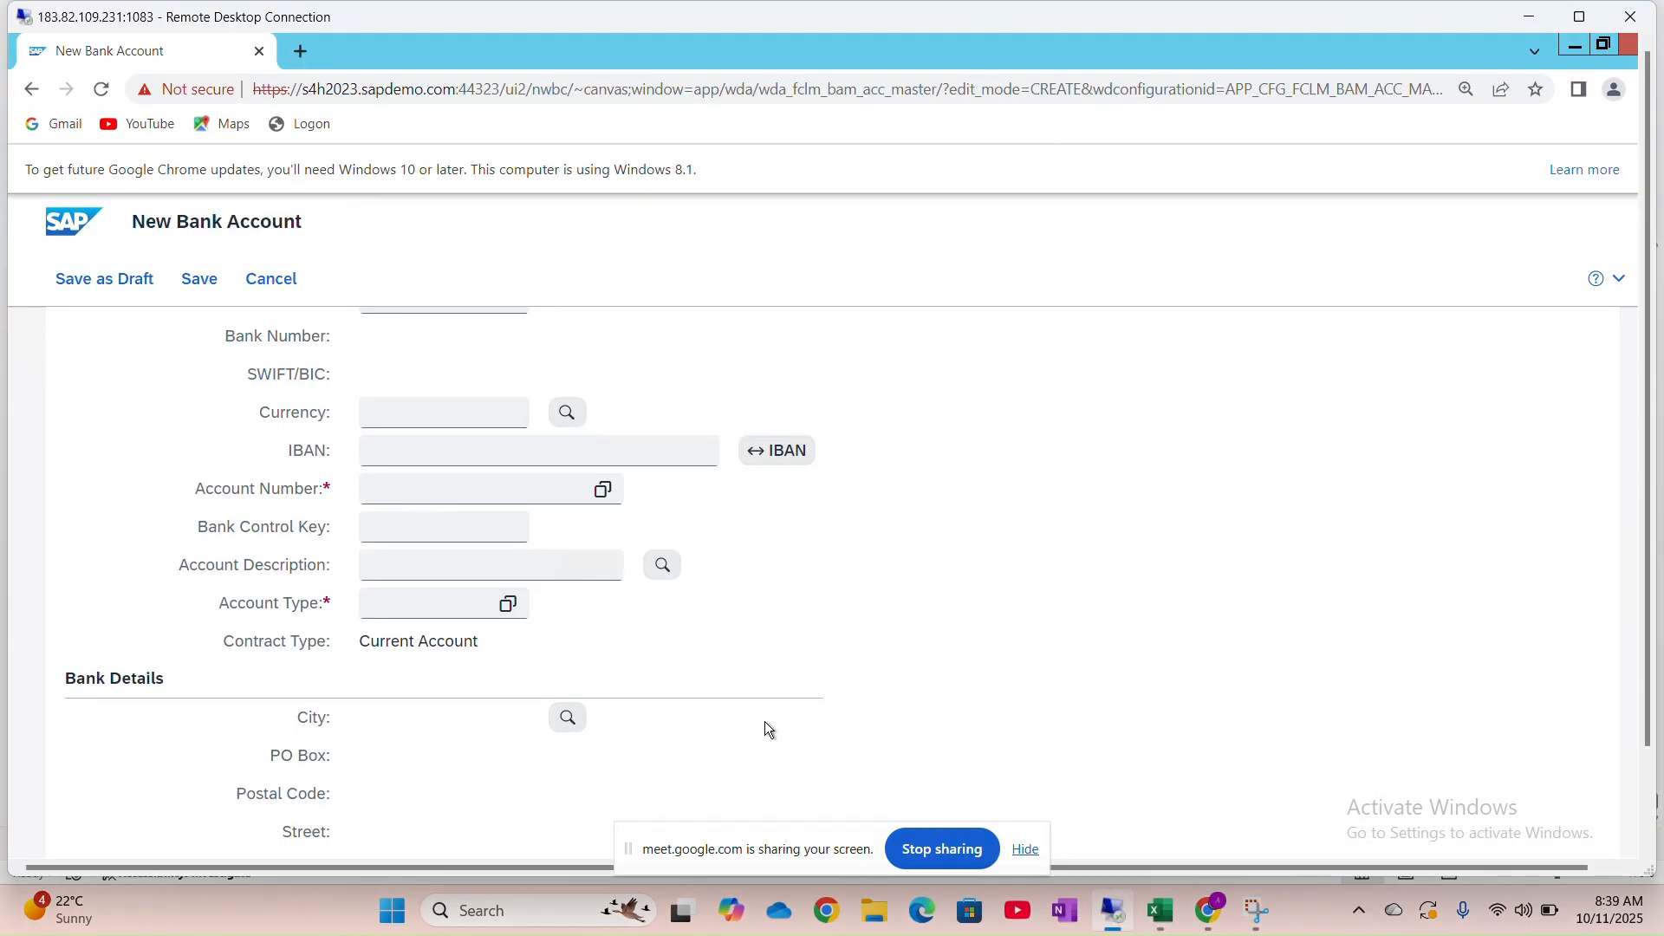
pyautogui.scroll(5, 752, 676)
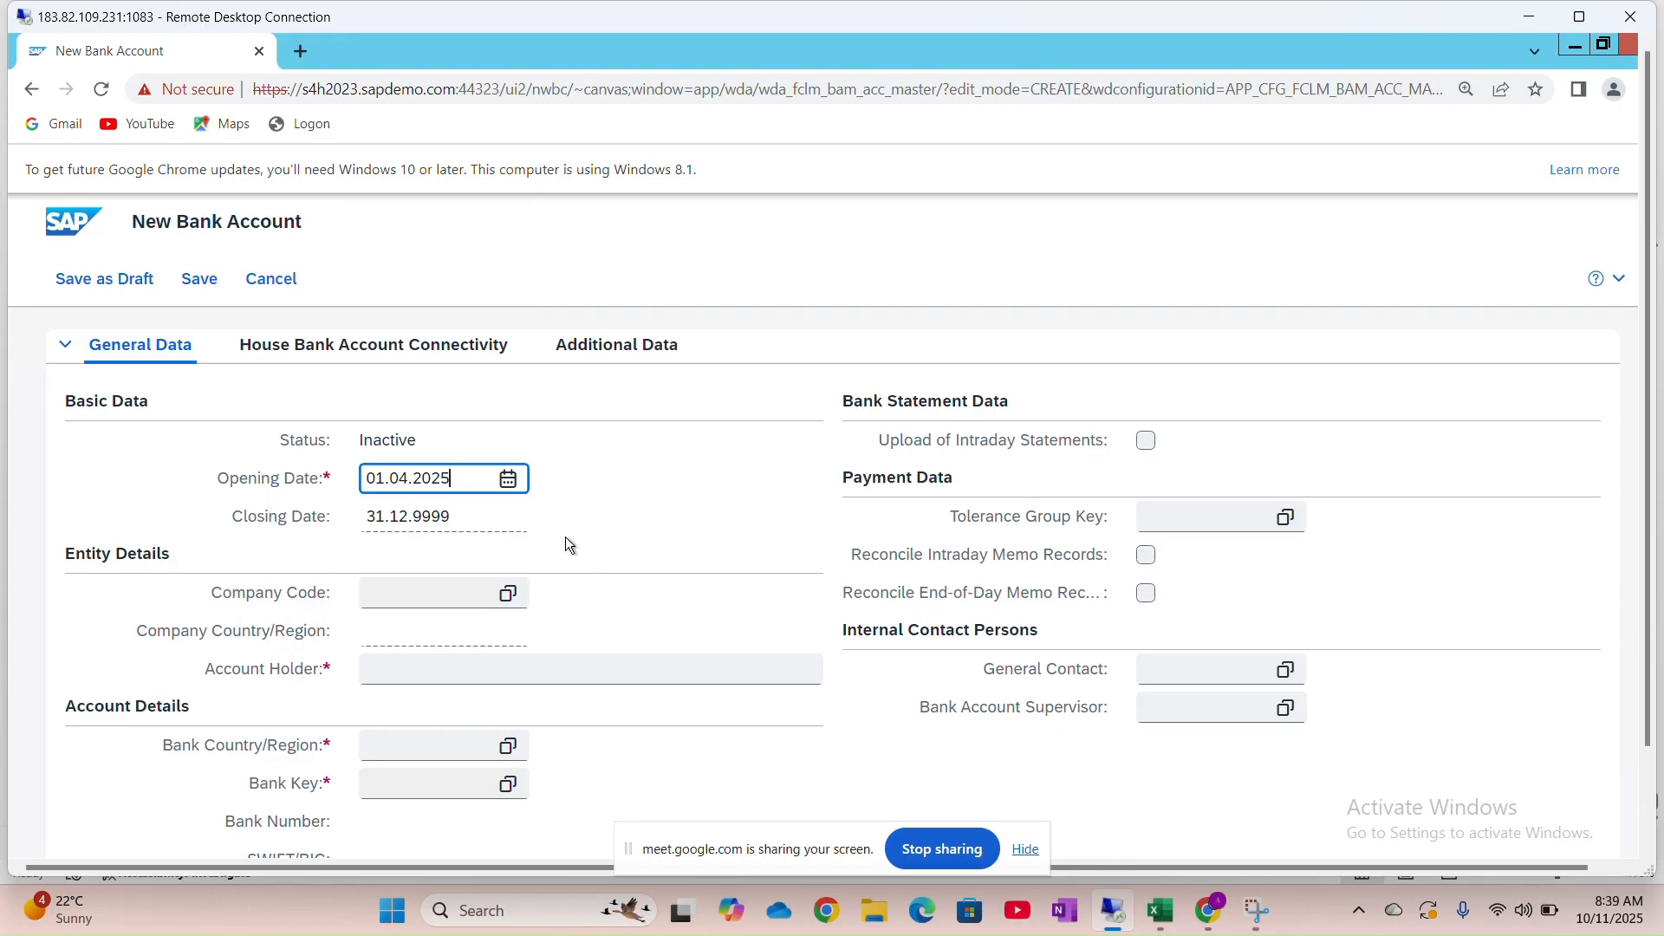
pyautogui.click(435, 598)
pyautogui.press('capslock')
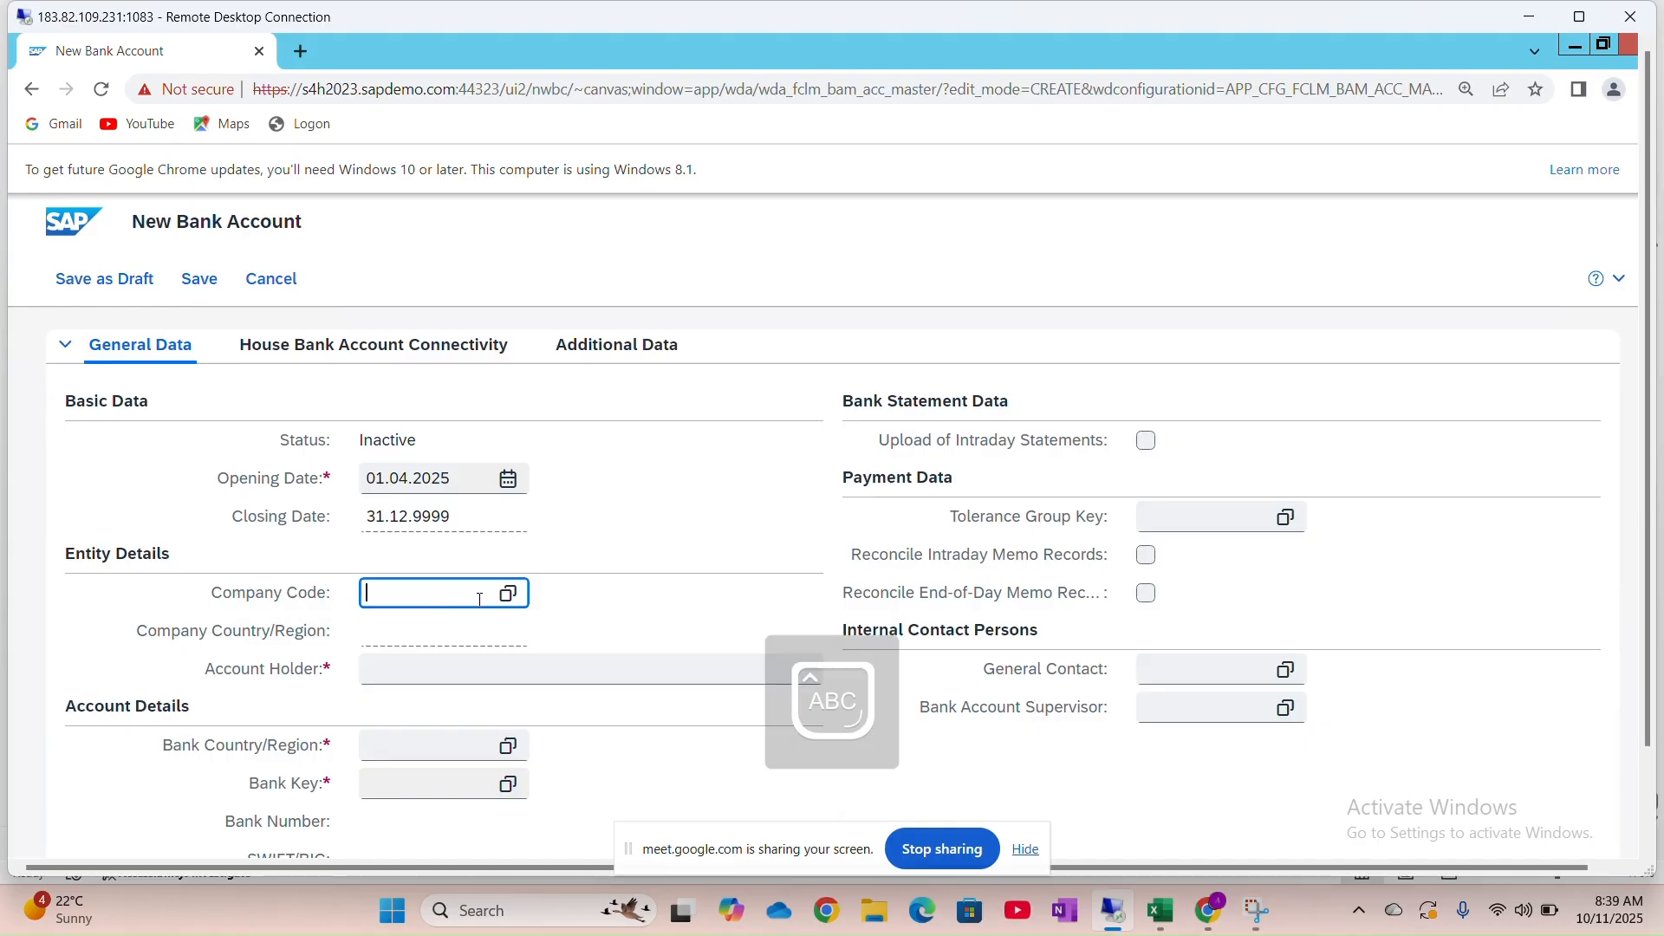
pyautogui.write('JAGR')
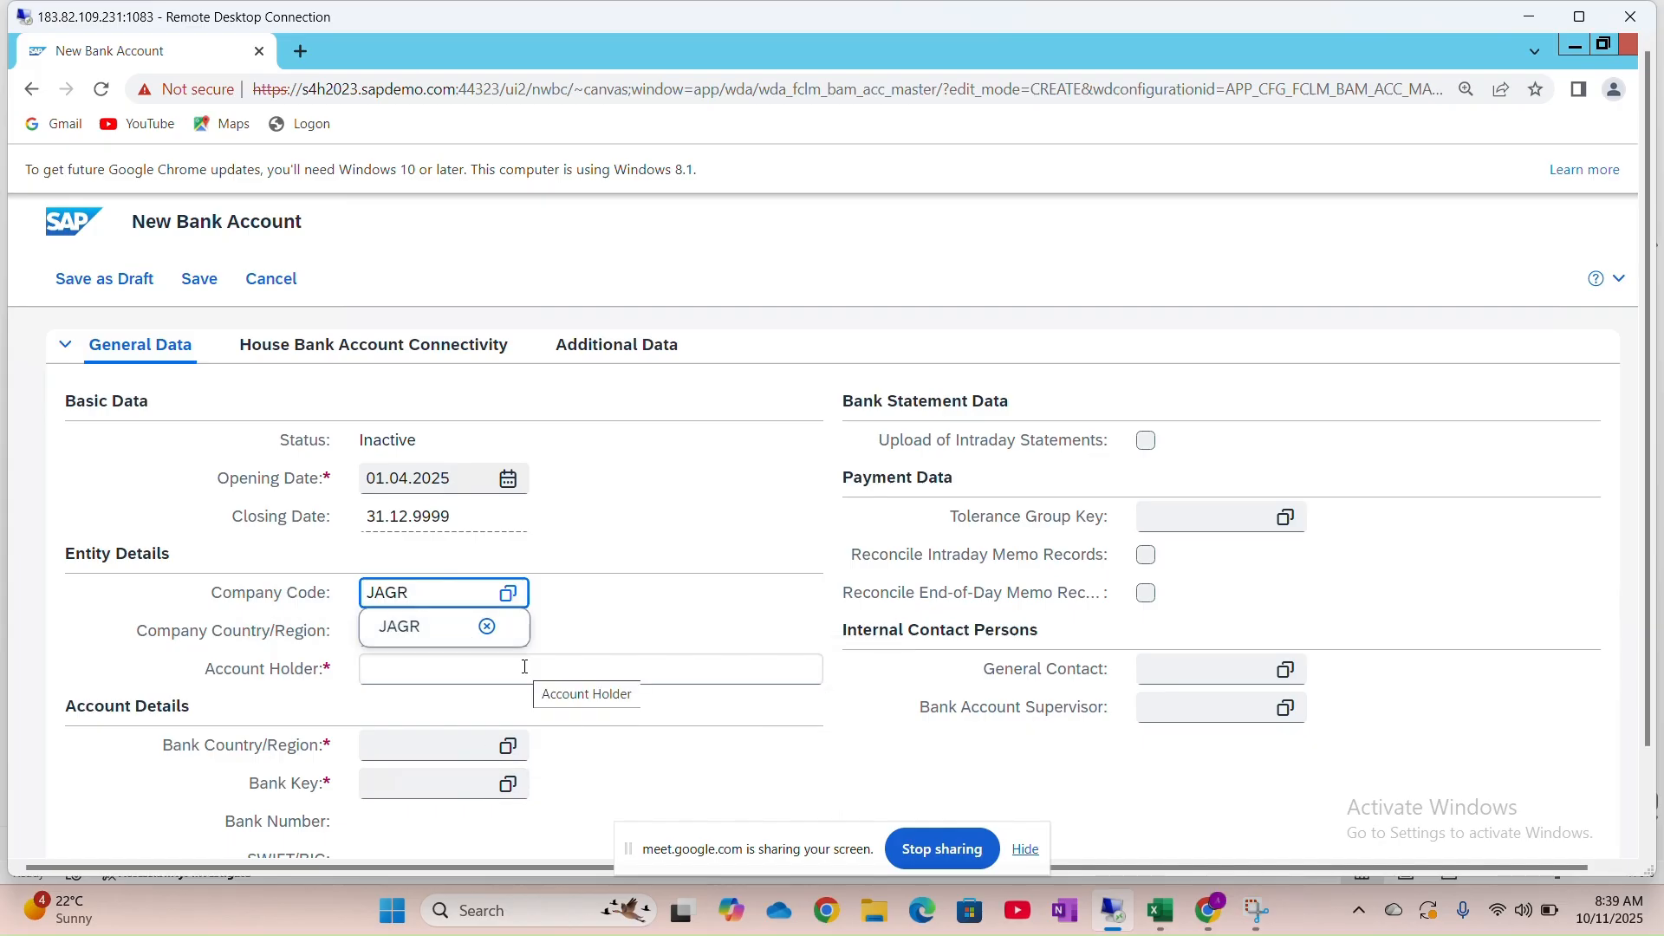
pyautogui.press('BackSpace')
pyautogui.press('BackSpace')
pyautogui.press('BackSpace')
pyautogui.press('BackSpace')
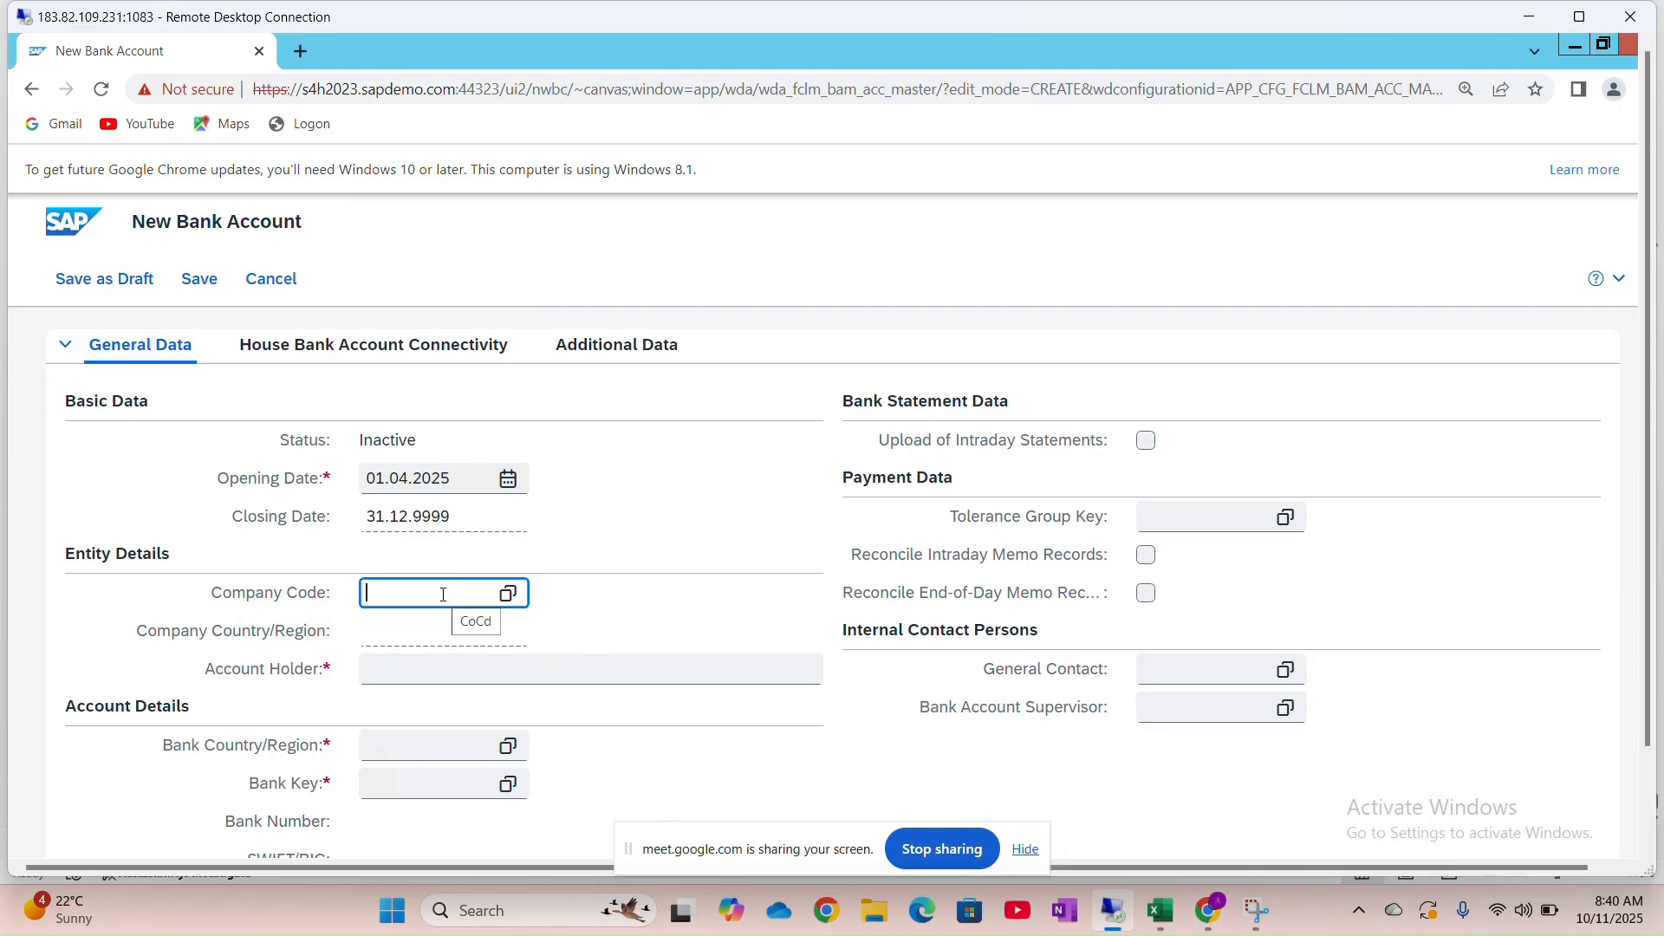
# Enter company code HNMO, holder HONDA MOTORS LTD, country IN, and start bank key ICIC00
pyautogui.write('HNMO')
pyautogui.click(450, 669)
pyautogui.write('HONDA MOTOTR')
pyautogui.press('BackSpace')
pyautogui.write('RS LTD')
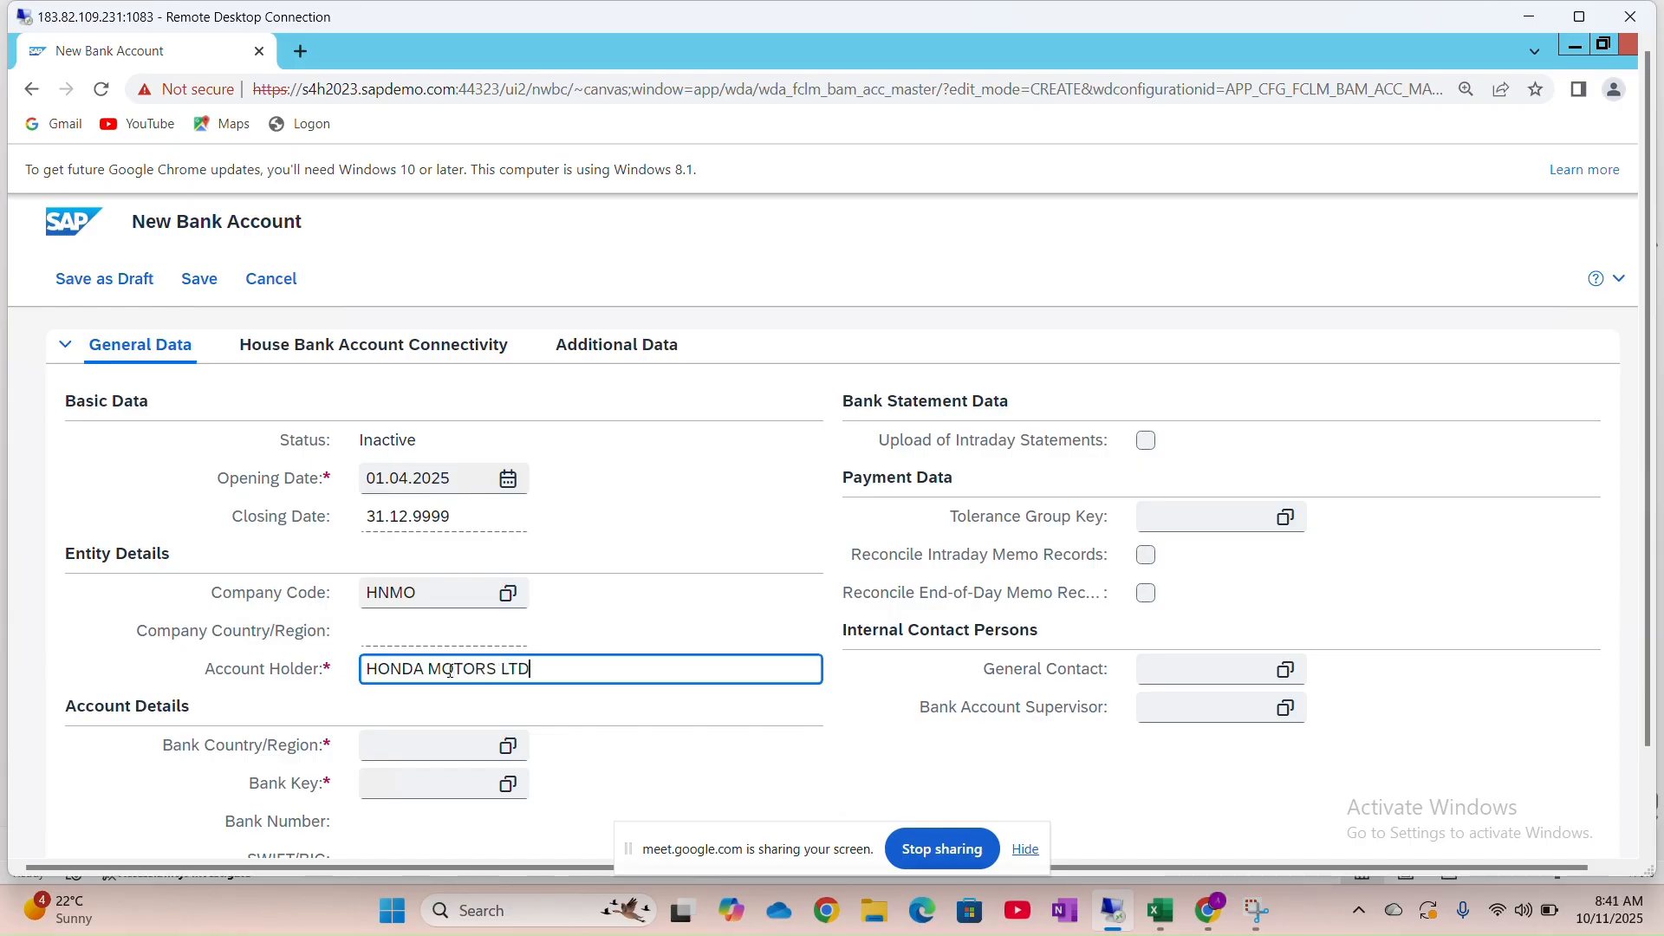
pyautogui.press('Tab')
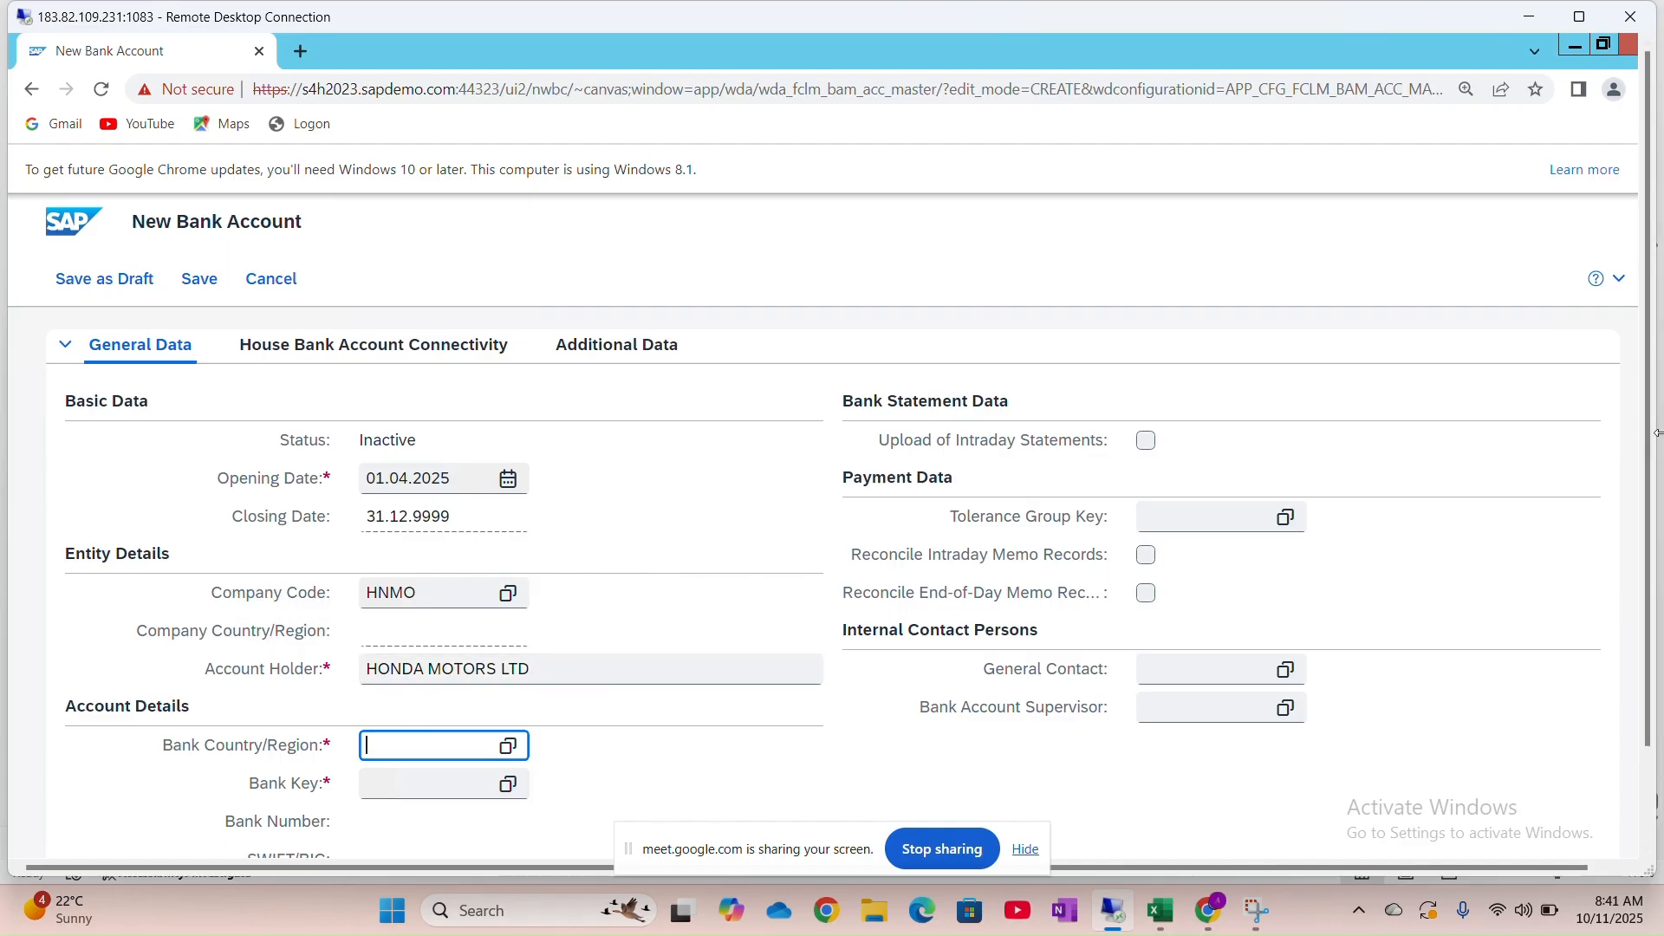
pyautogui.write('IN')
pyautogui.press('Tab')
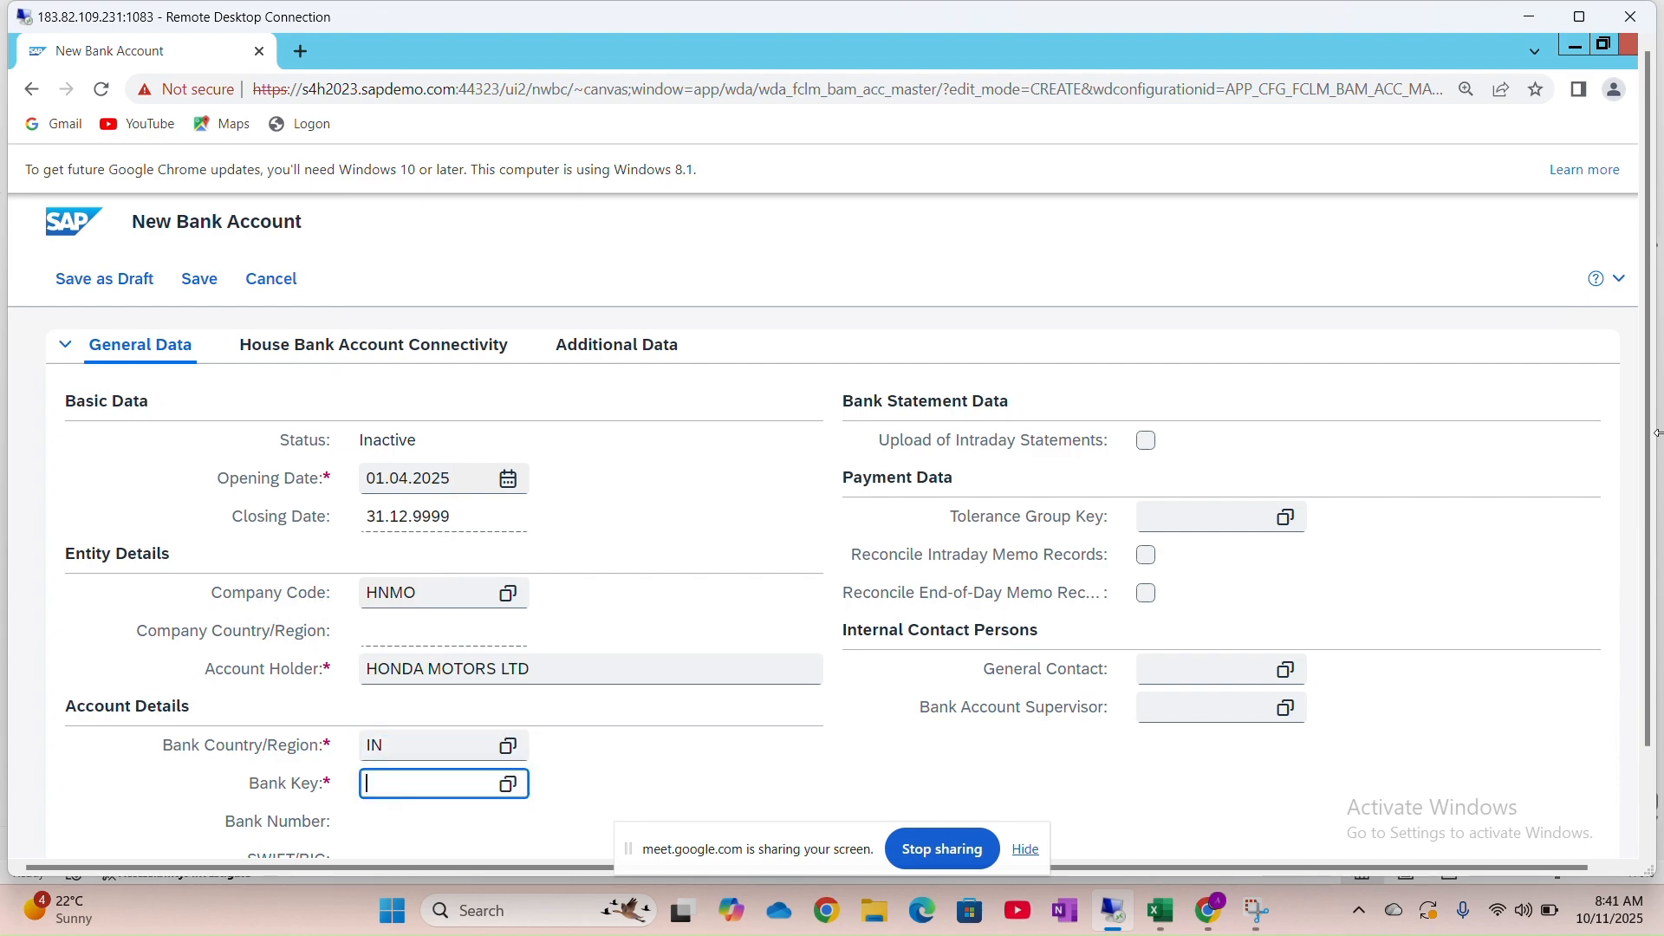
pyautogui.write('ICIC00')
# Check the bank key in Excel and complete it as ICIC00895
pyautogui.hotkey('alt', 'Tab')
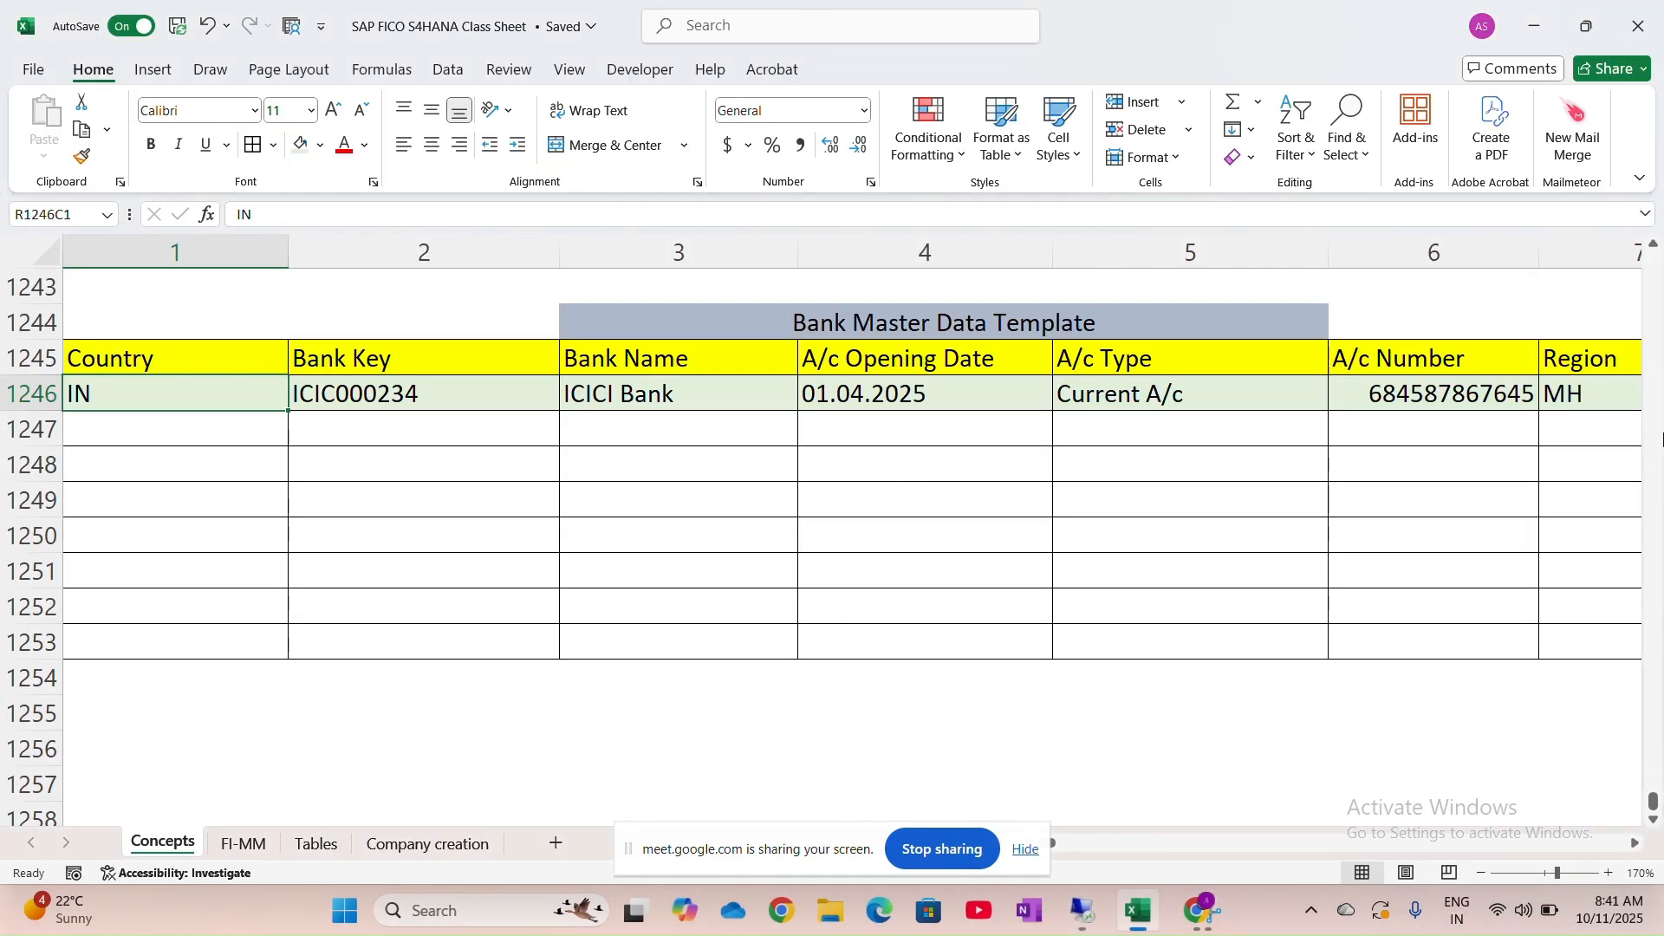
pyautogui.scroll(7, 664, 400)
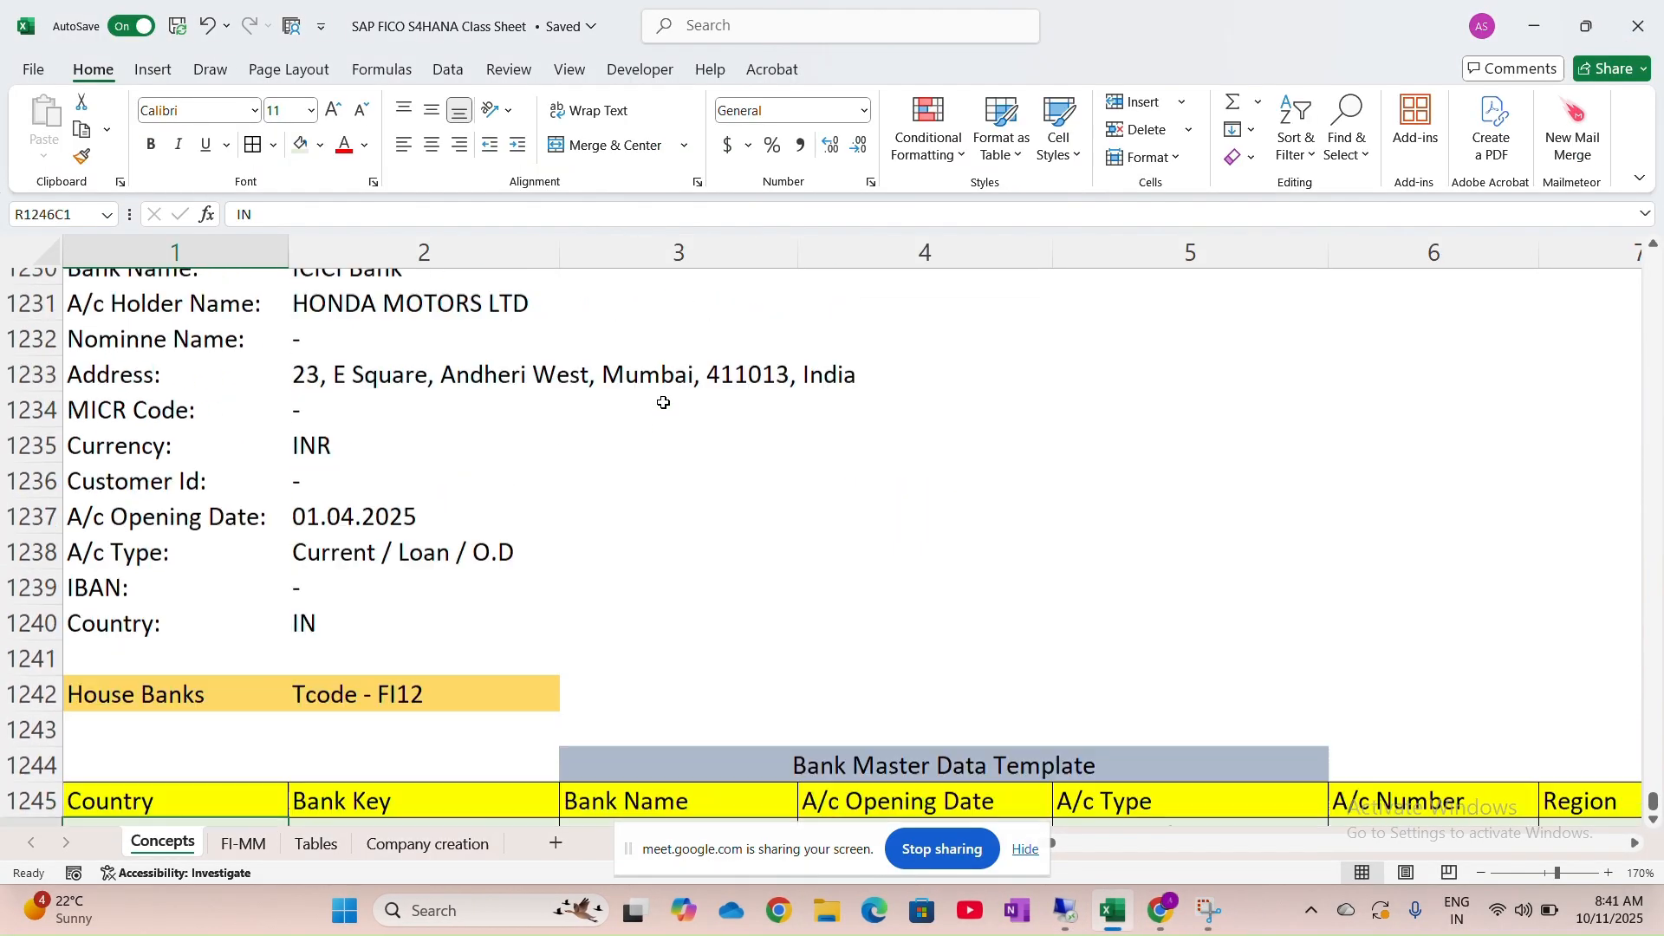
pyautogui.hotkey('alt', 'Tab')
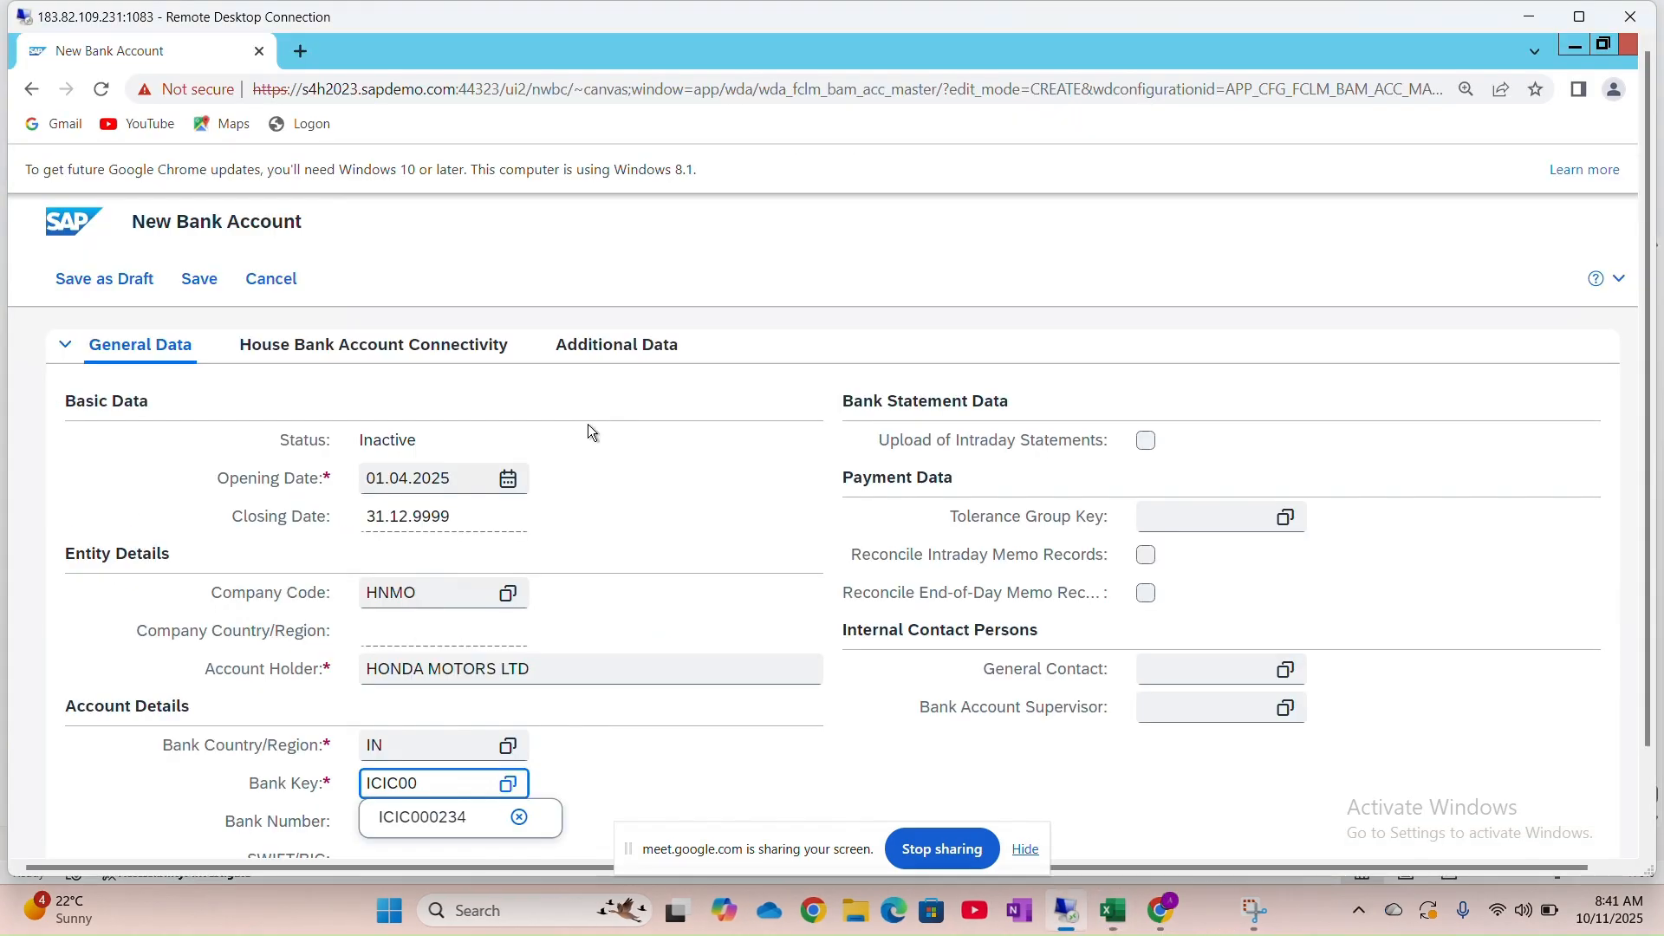
pyautogui.write('895')
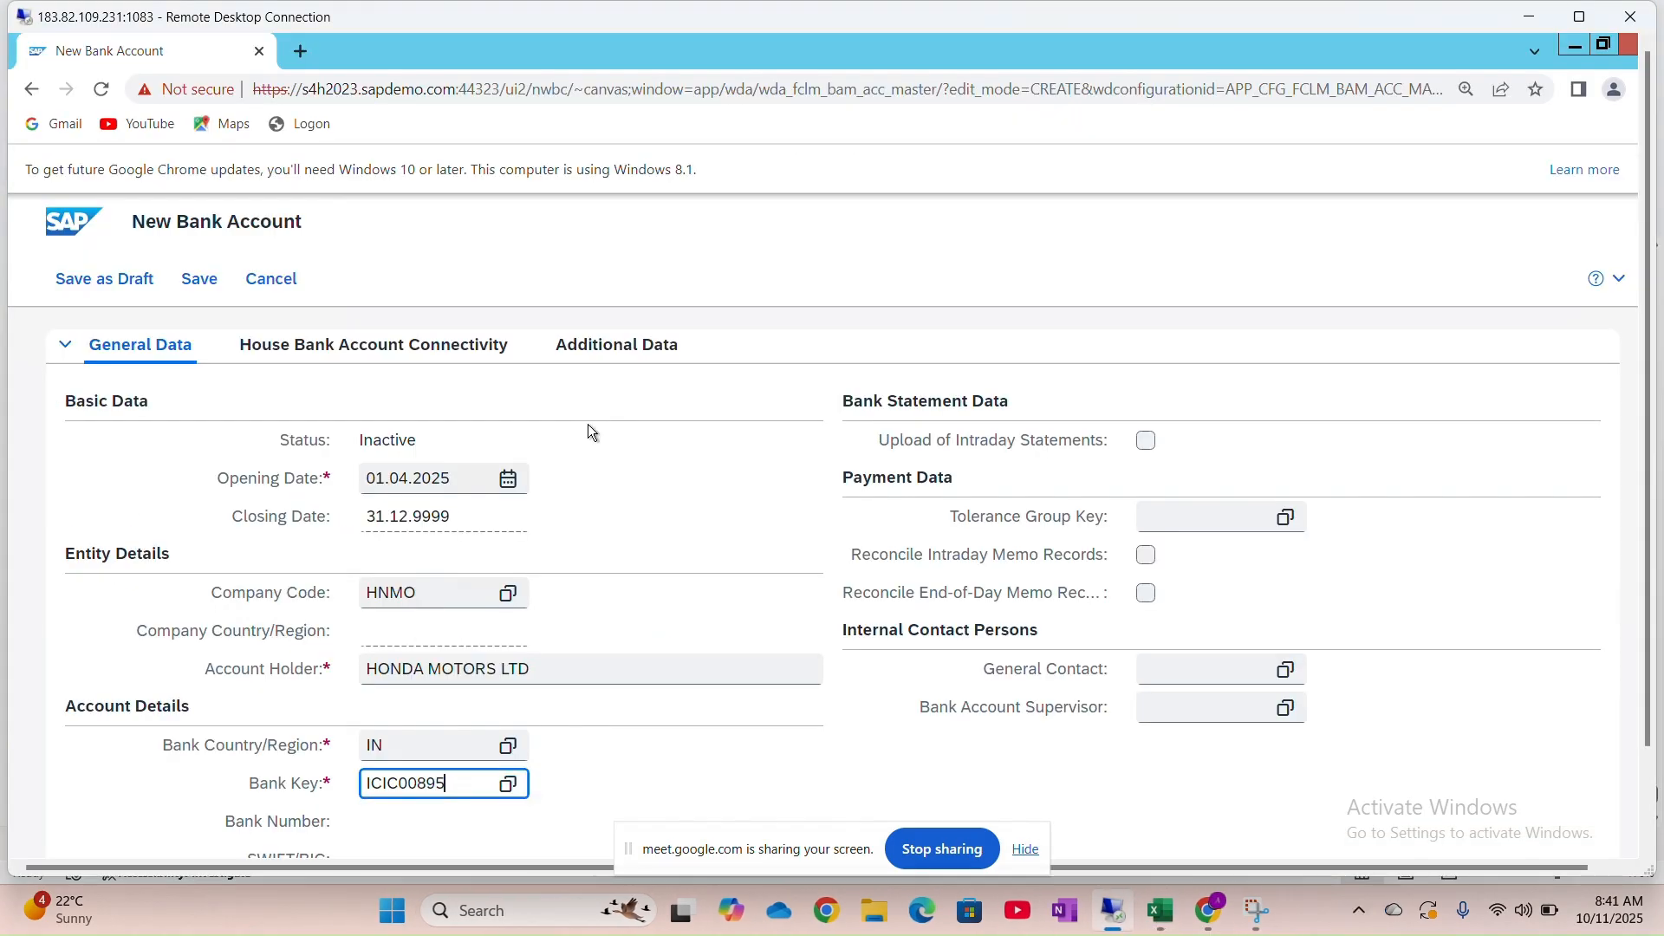
pyautogui.scroll(-4, 547, 538)
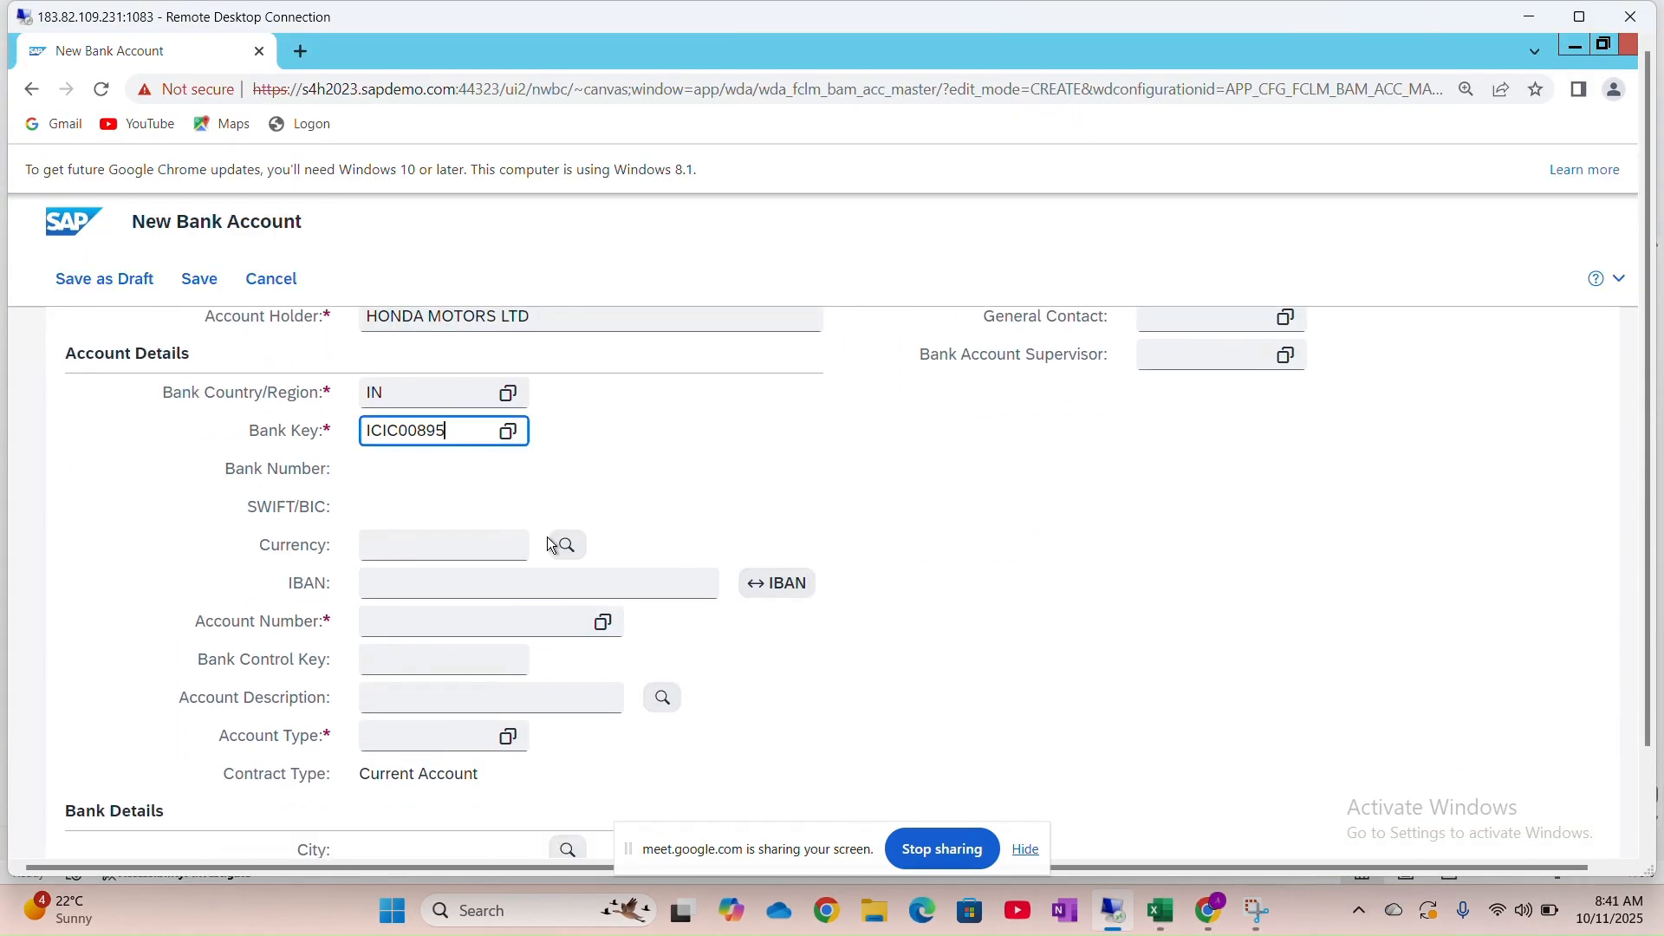
# Enter currency INR and the bank account number, skipping IBAN and bank control key
pyautogui.press('Tab')
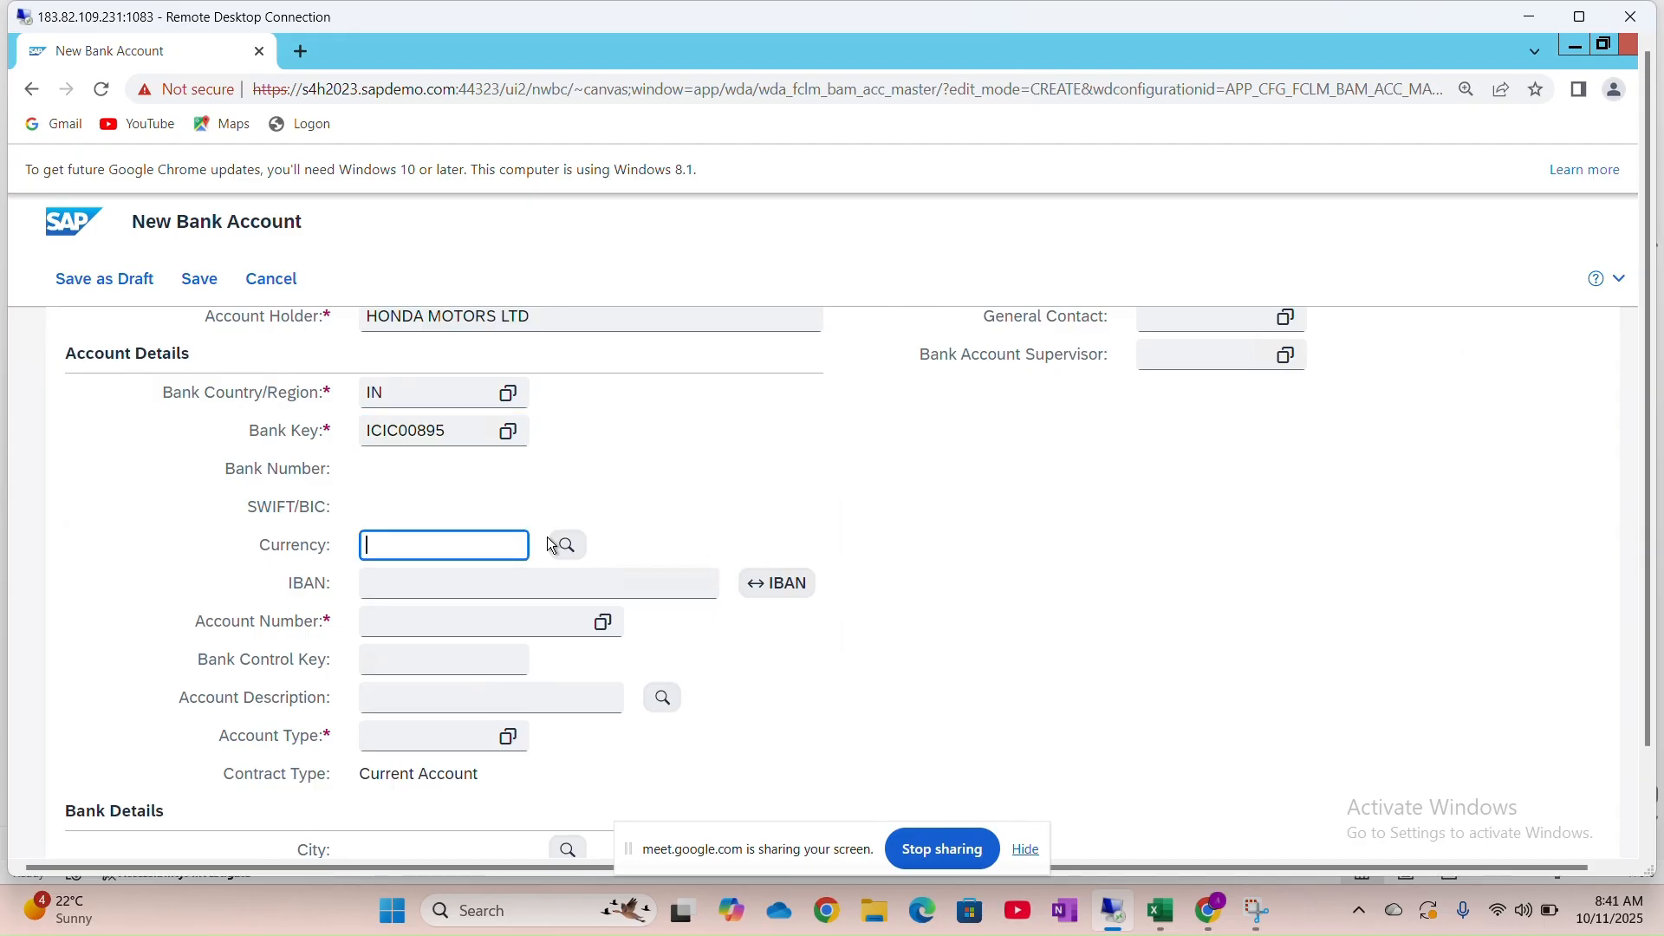
pyautogui.write('INR')
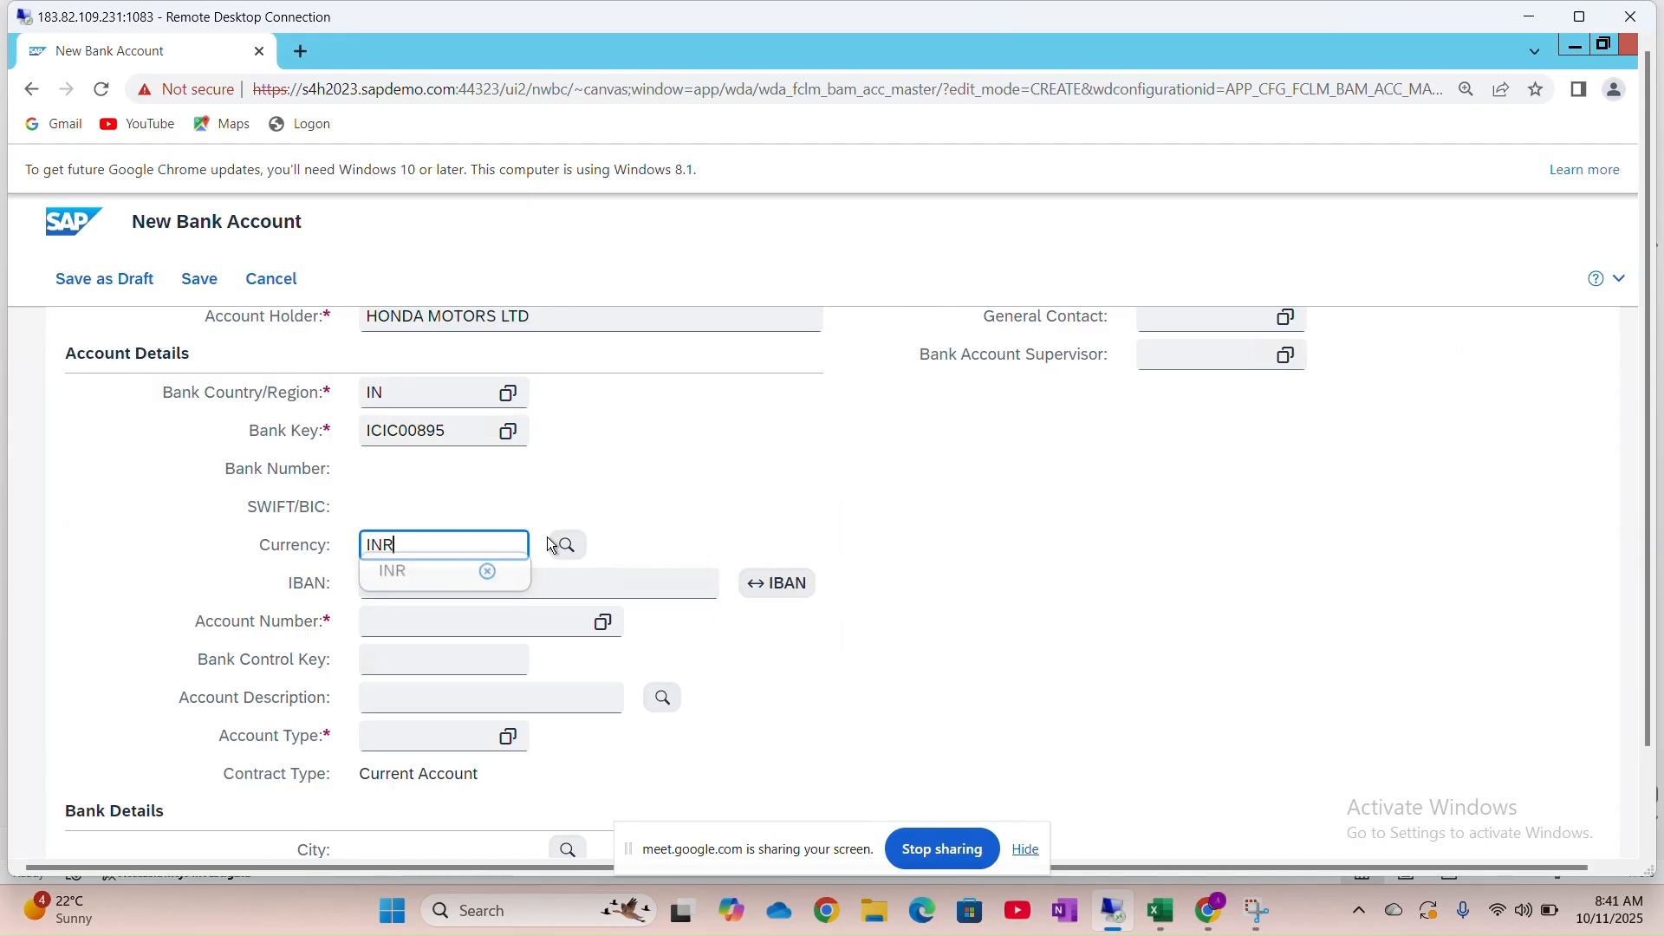
pyautogui.press('Tab')
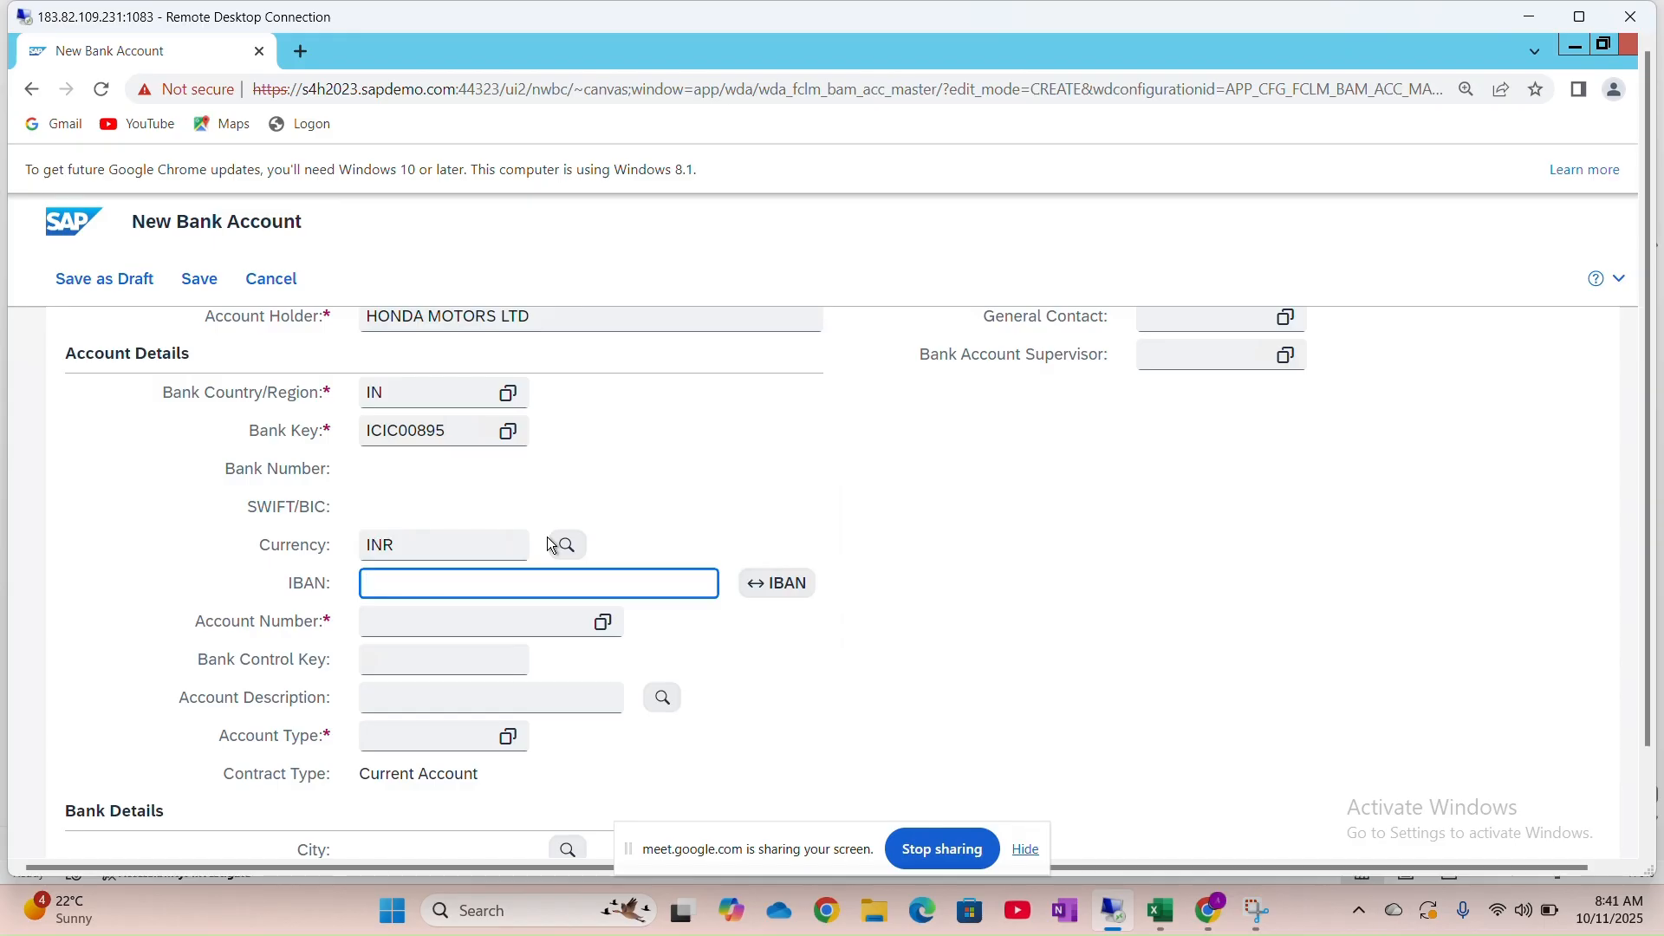
pyautogui.press('Tab')
pyautogui.press('Tab')
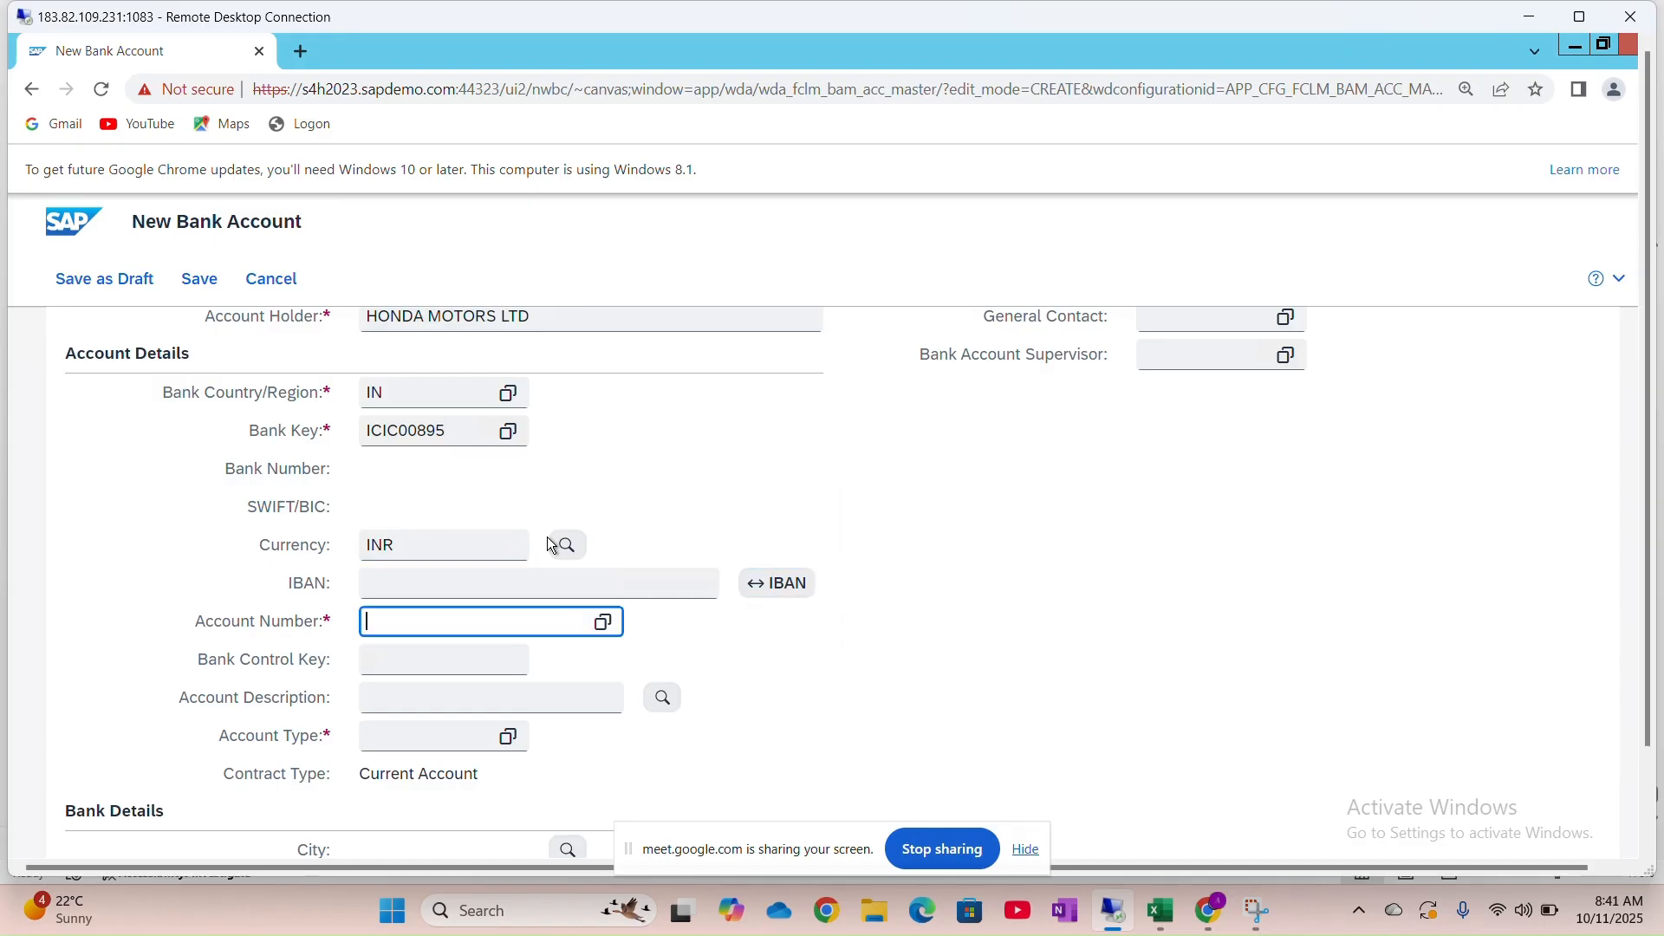
pyautogui.press('Tab')
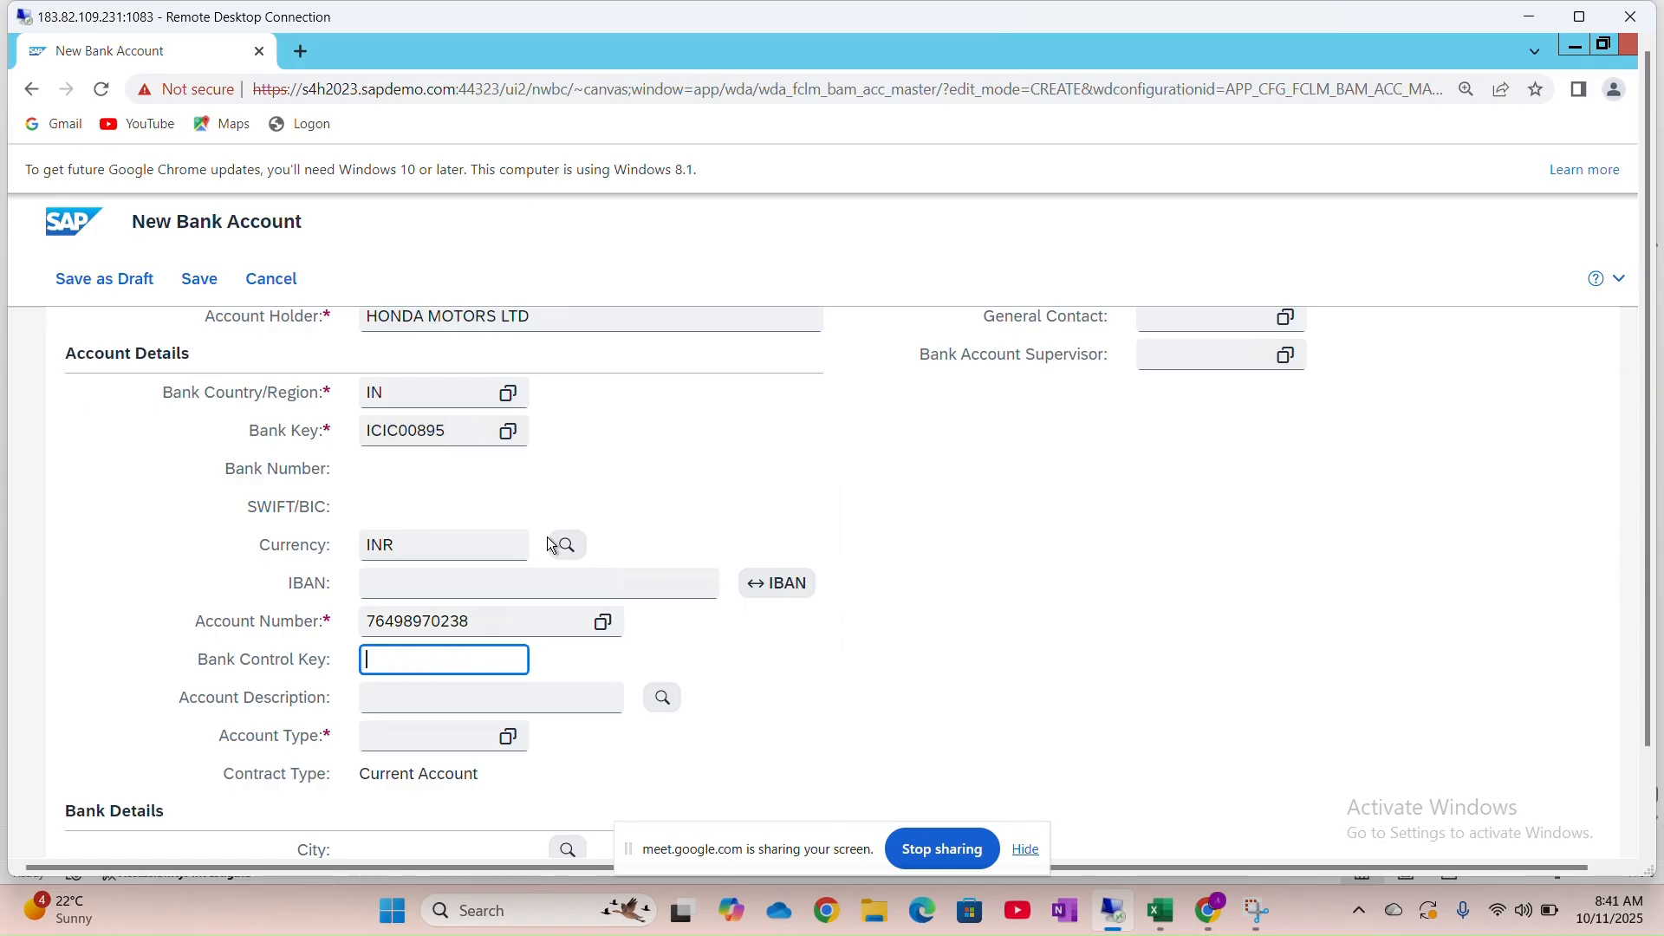
pyautogui.press('Tab')
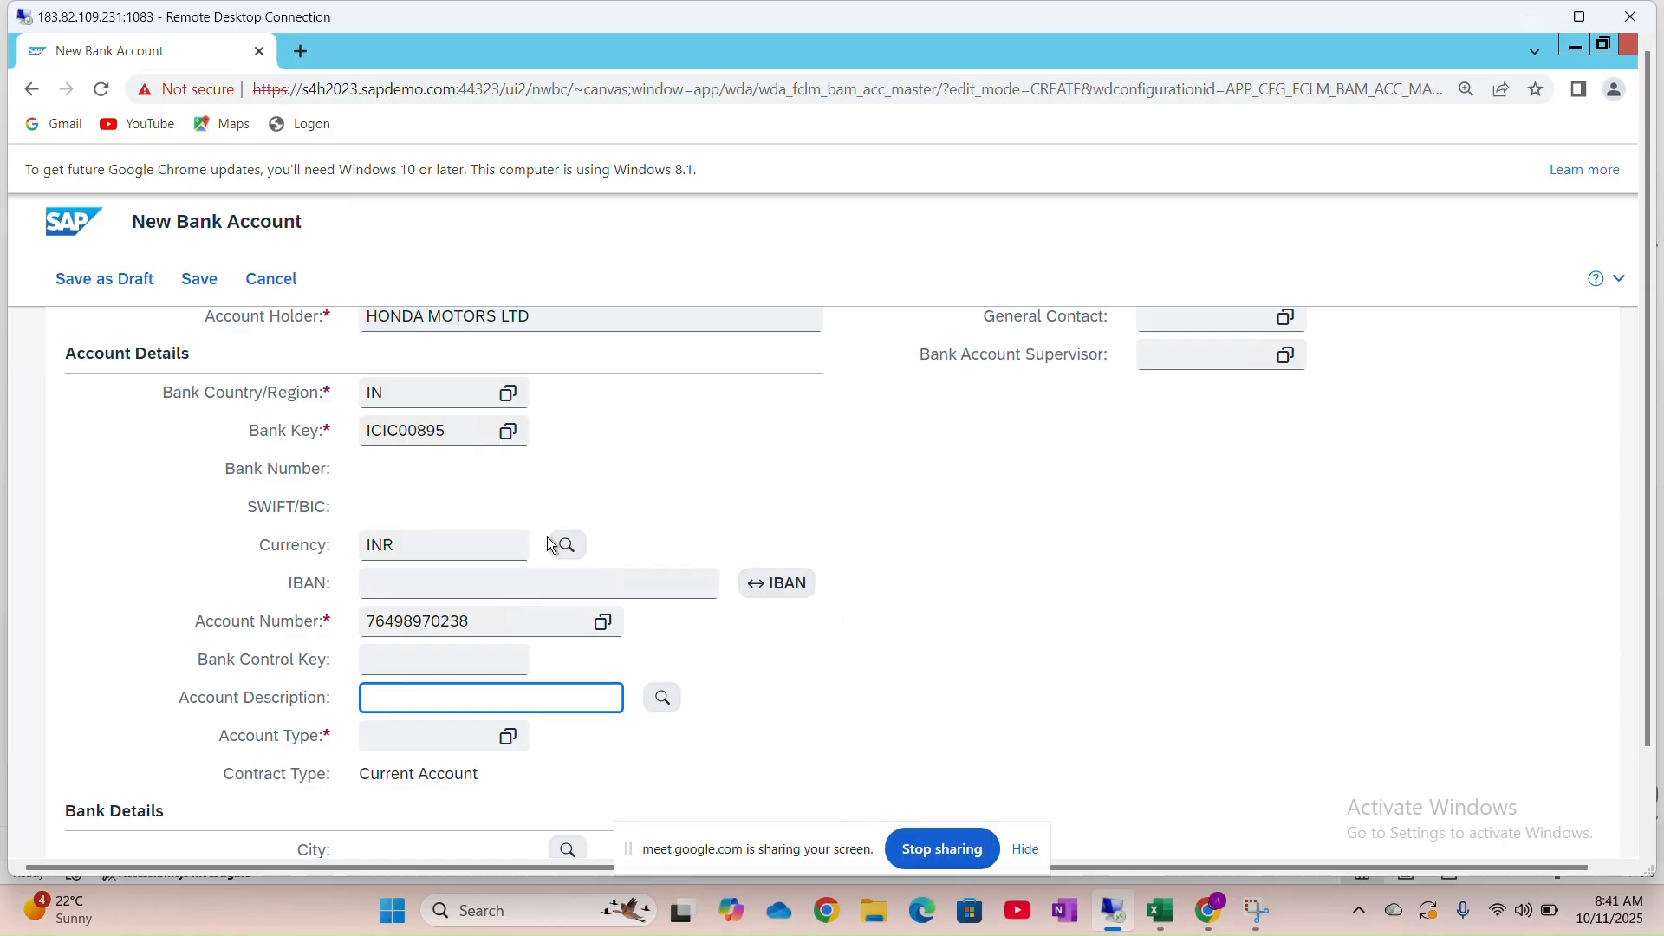
# Choose 'Current A/c - INR' as the account description
pyautogui.write('C')
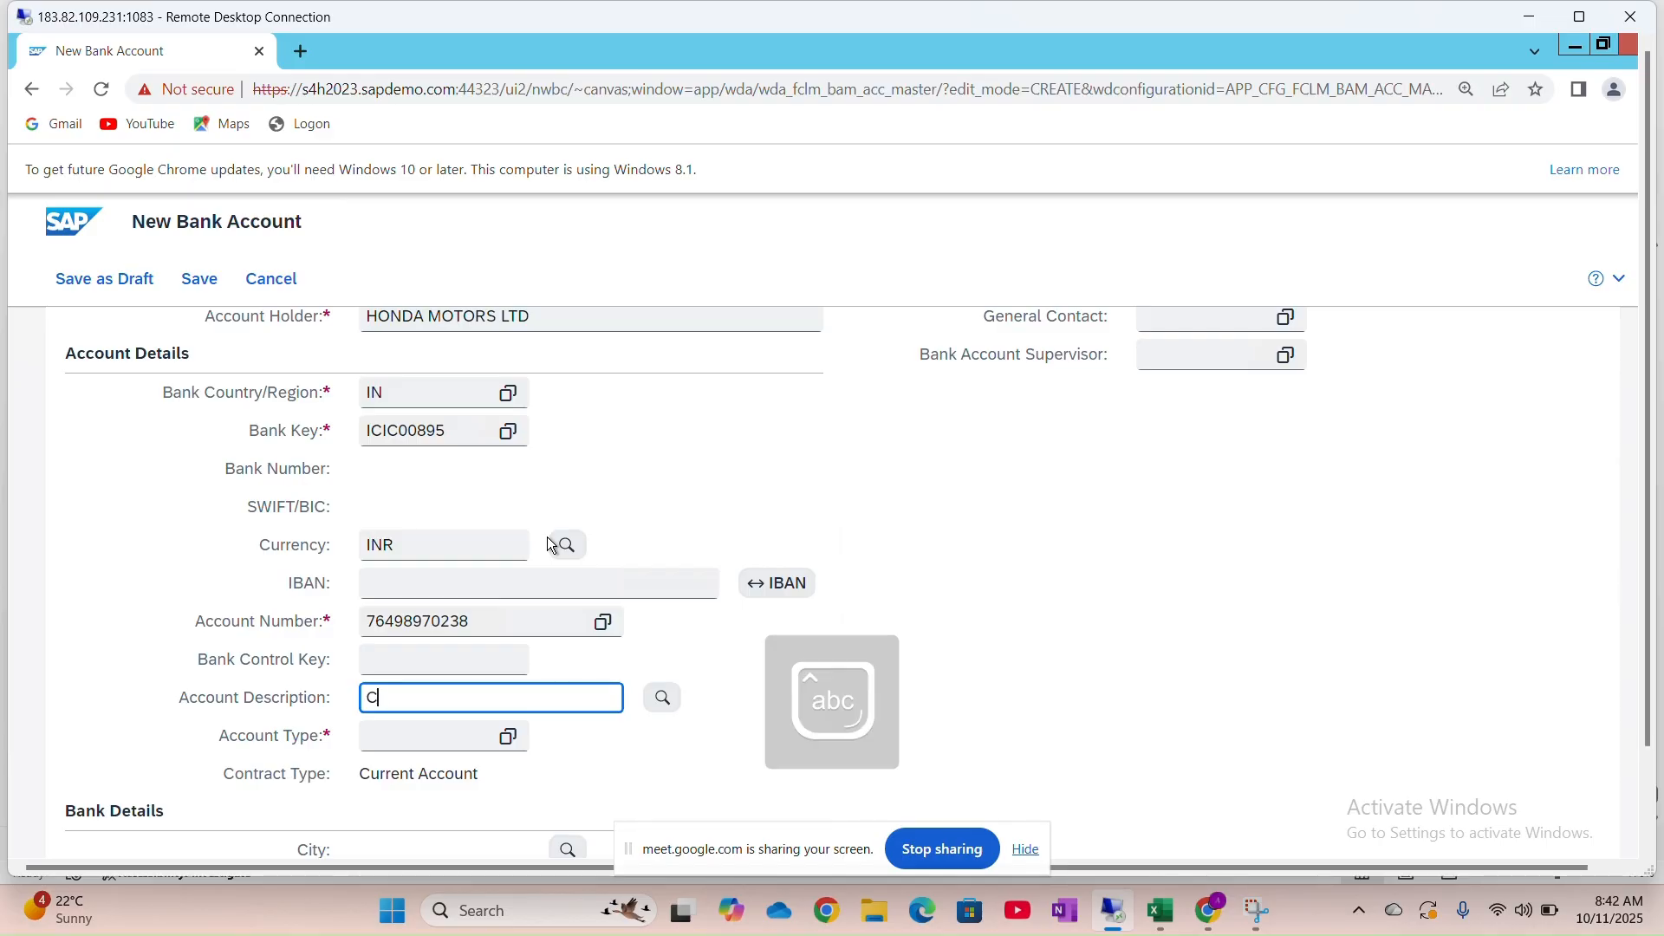
pyautogui.write('urre')
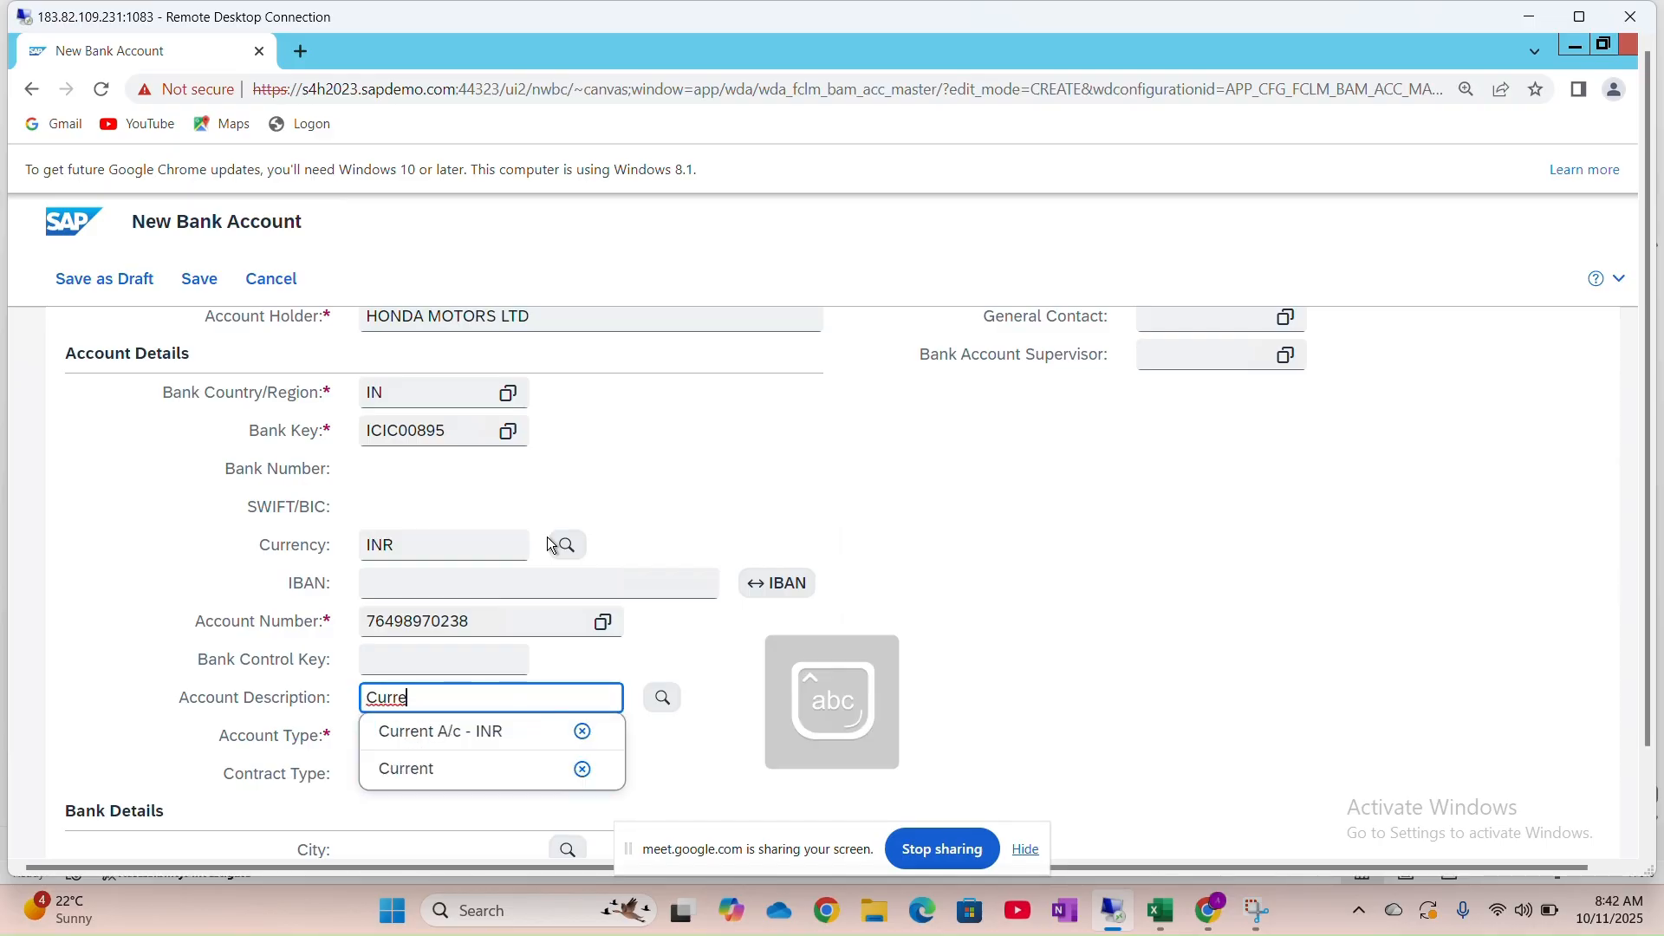
pyautogui.press('Down')
pyautogui.press('Return')
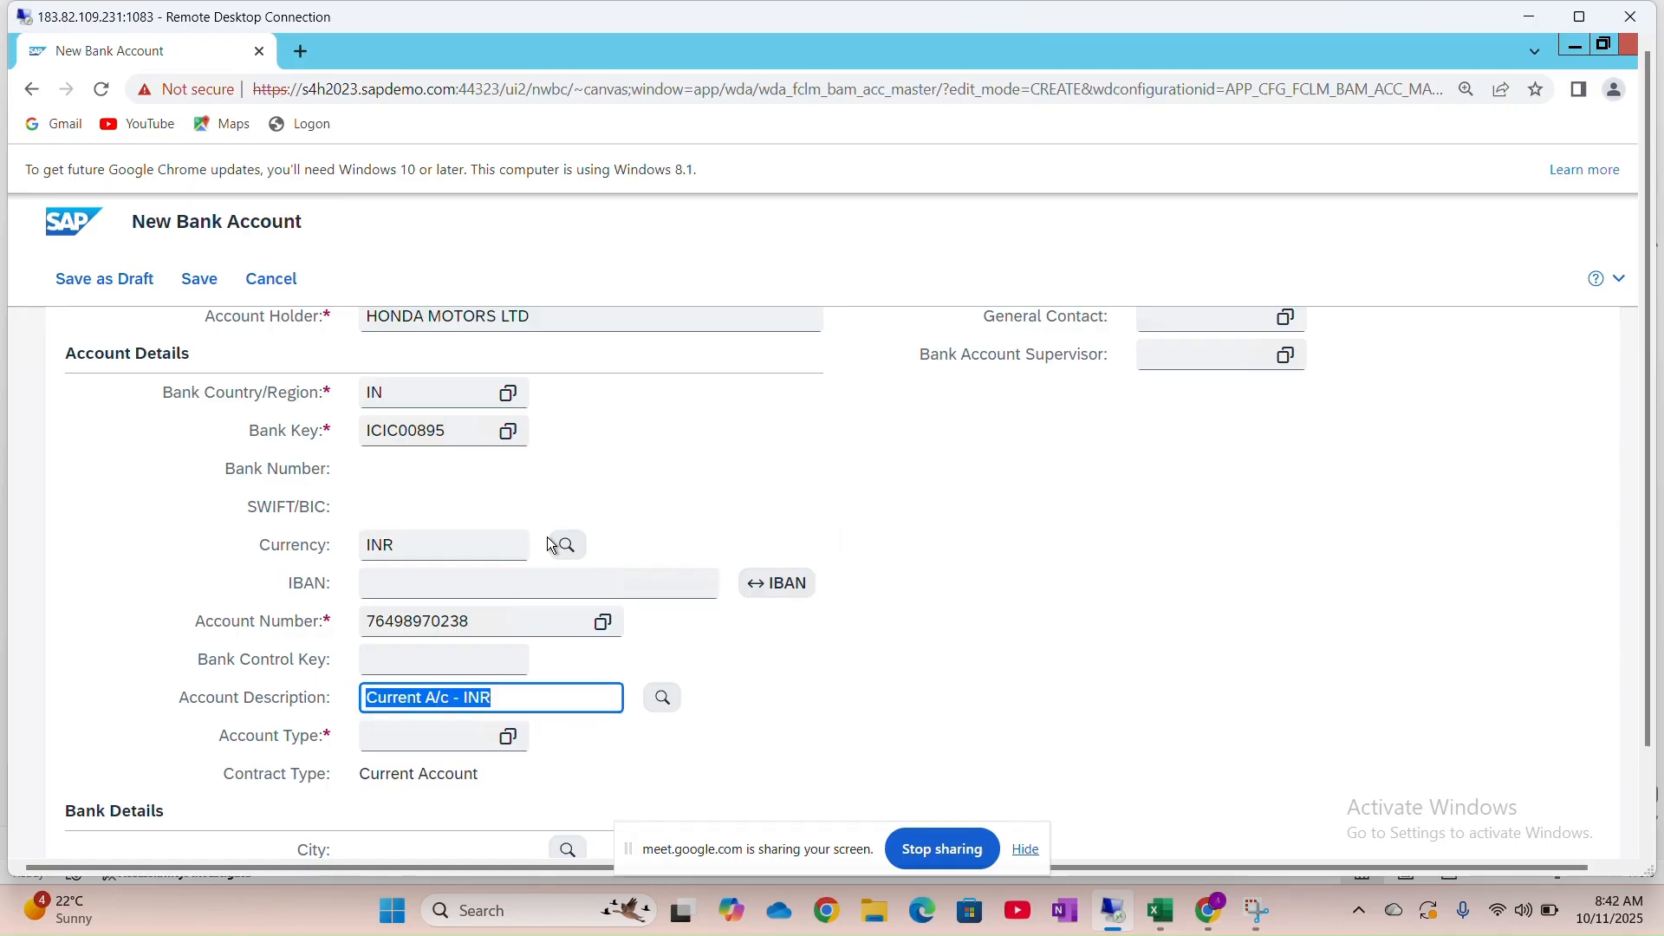
pyautogui.click(512, 697)
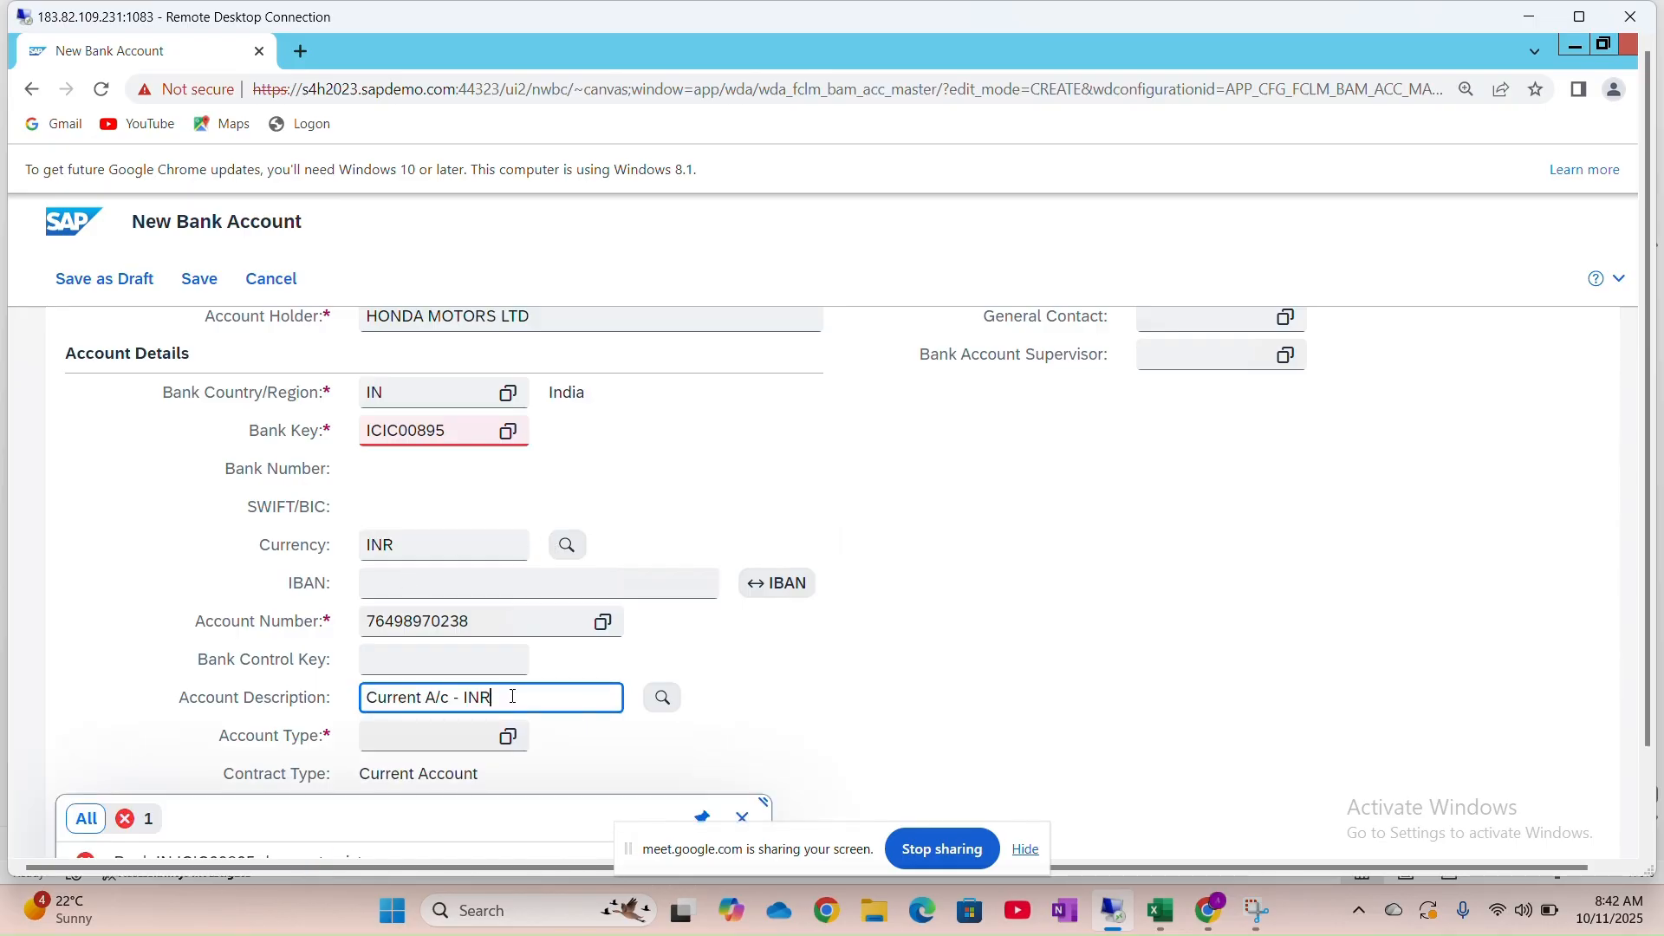
# Insert a 0 into the rejected bank key and dismiss the 'does not exist' errors
pyautogui.moveTo(409, 810); pyautogui.dragTo(402, 761)
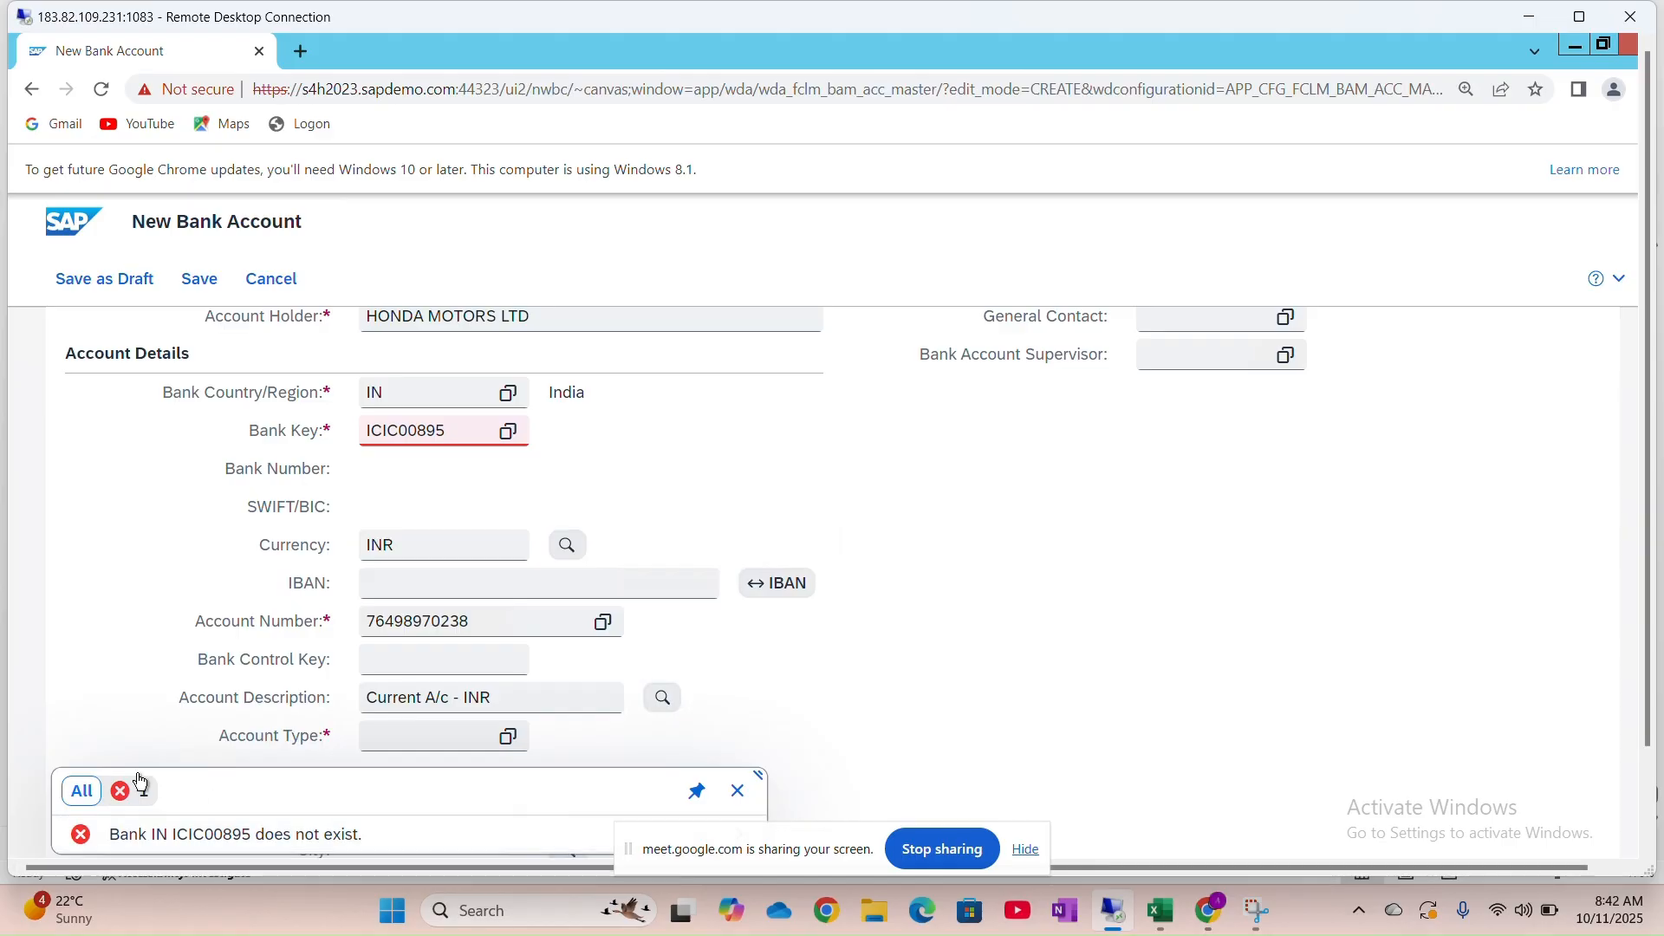
pyautogui.click(408, 430)
pyautogui.write('0')
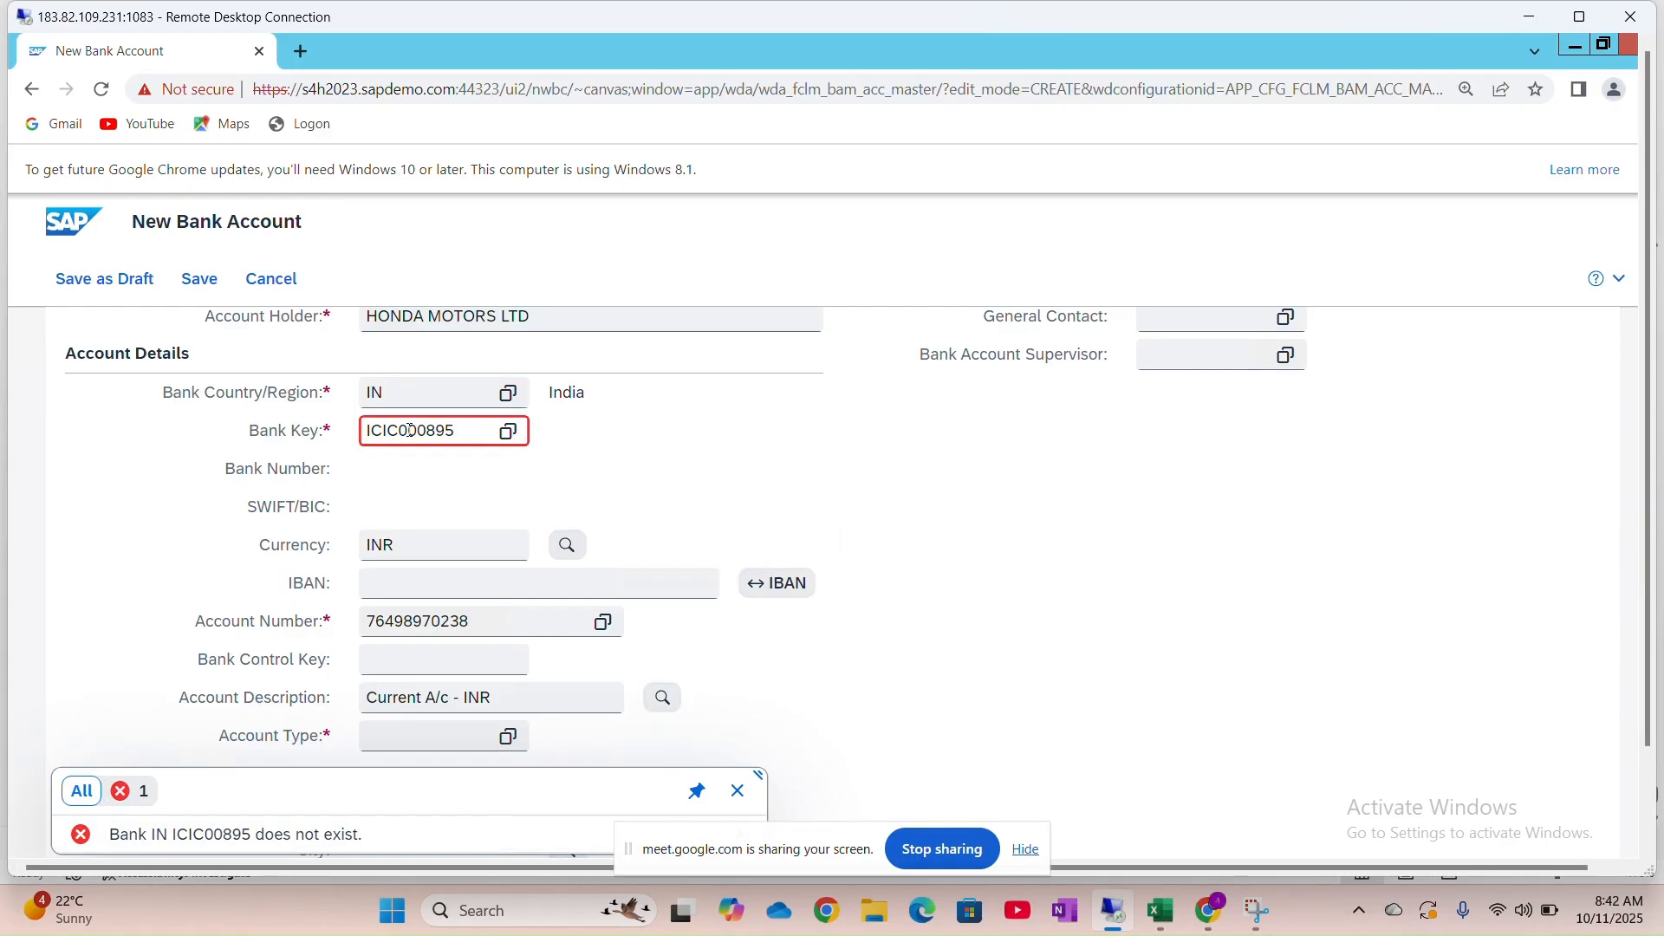
pyautogui.click(743, 794)
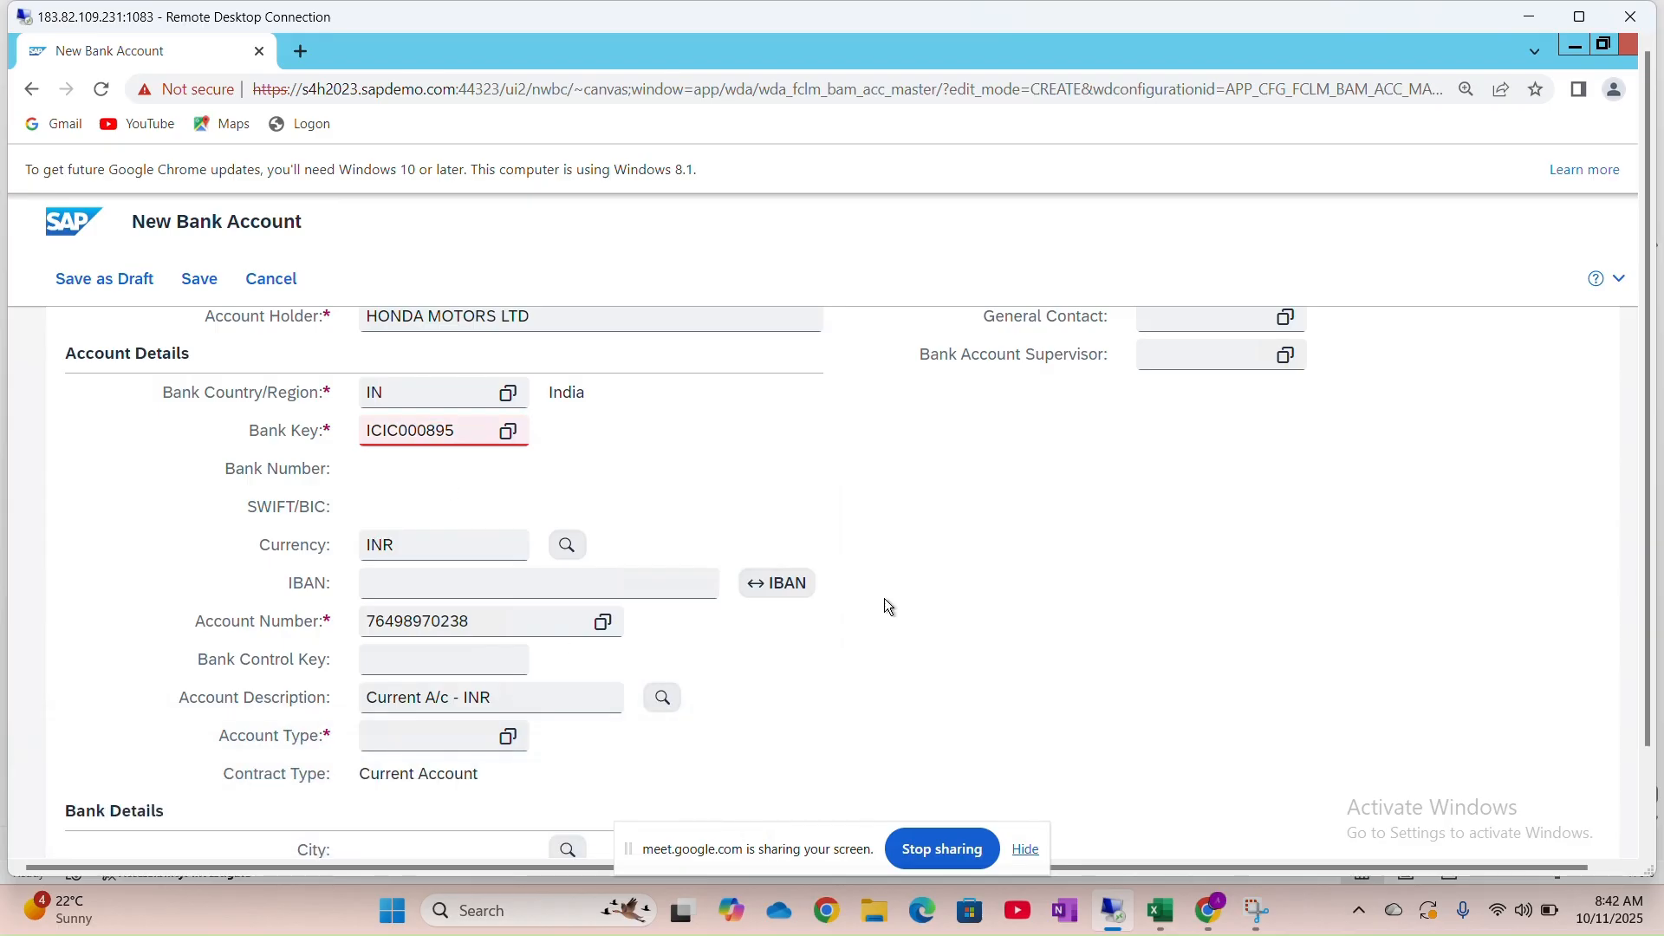
pyautogui.press('Tab')
pyautogui.press('Tab')
pyautogui.press('Tab')
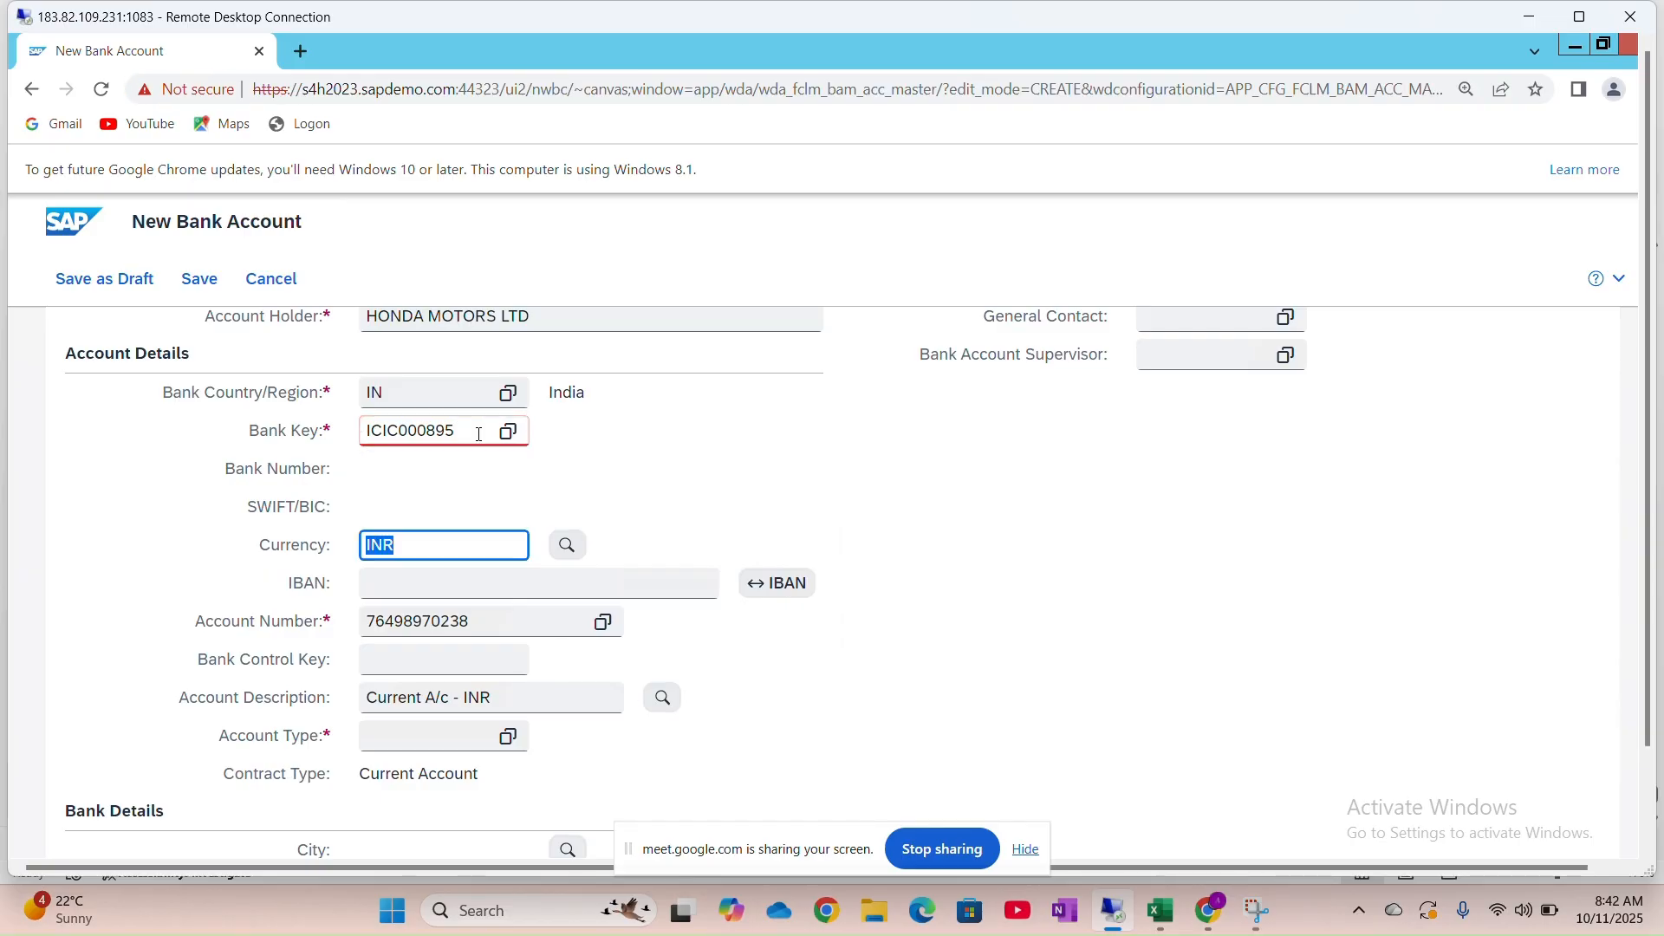
# Retype the bank key in capitals as ICIC000895
pyautogui.click(477, 435)
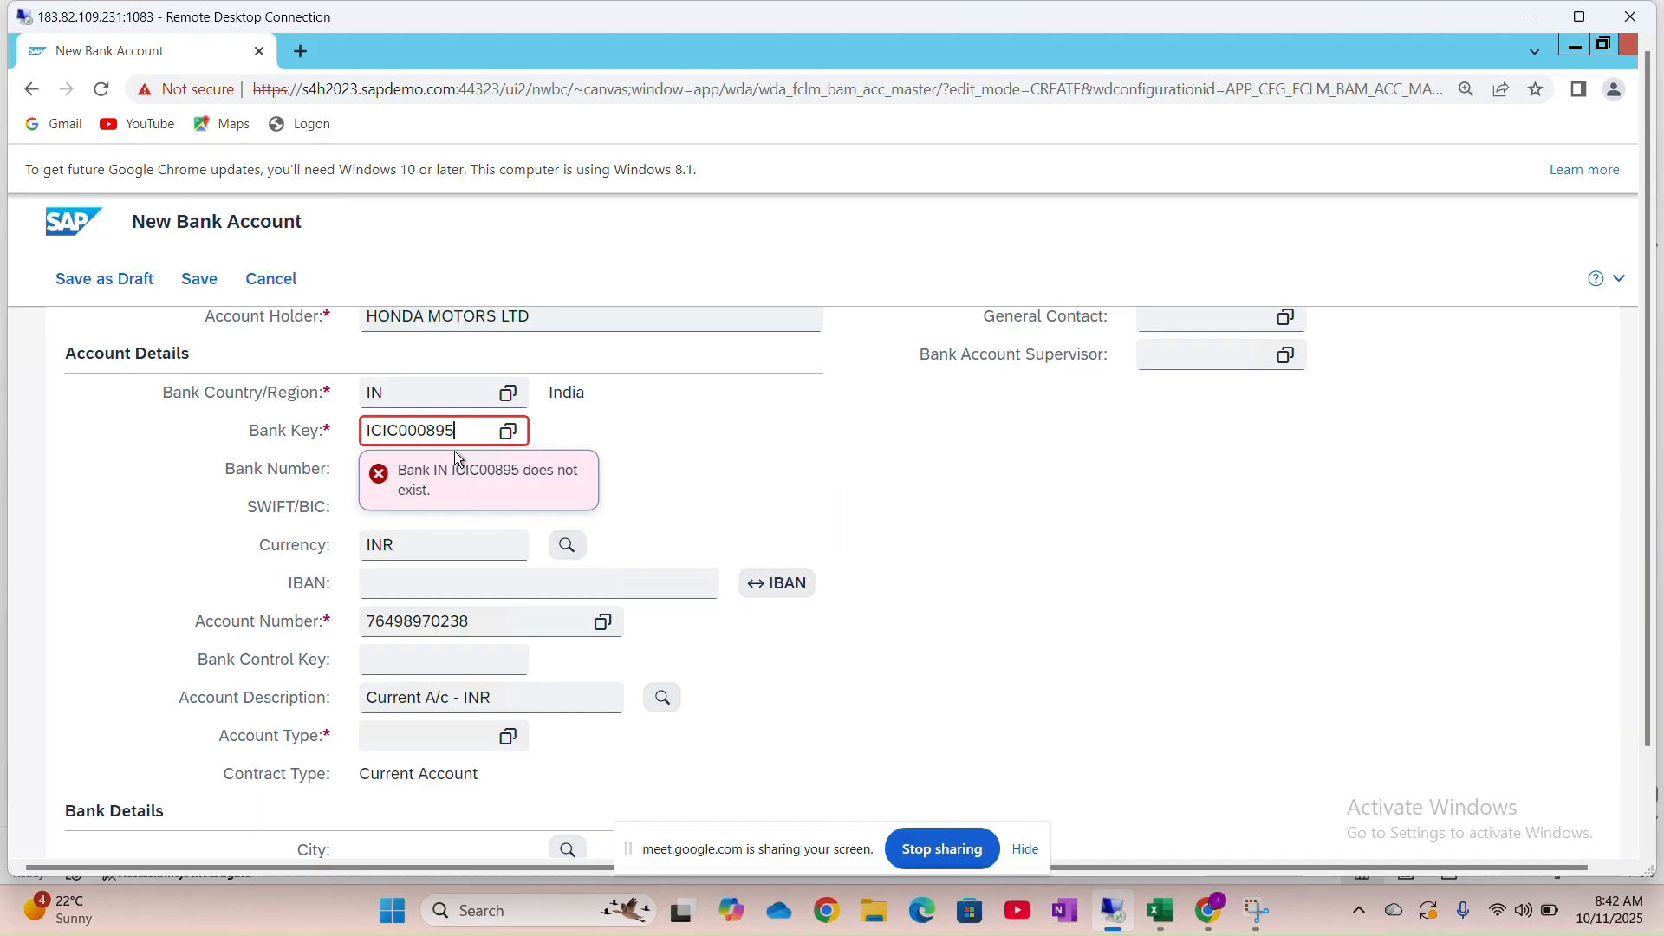
pyautogui.doubleClick(443, 438)
pyautogui.press('BackSpace')
pyautogui.write('icic000')
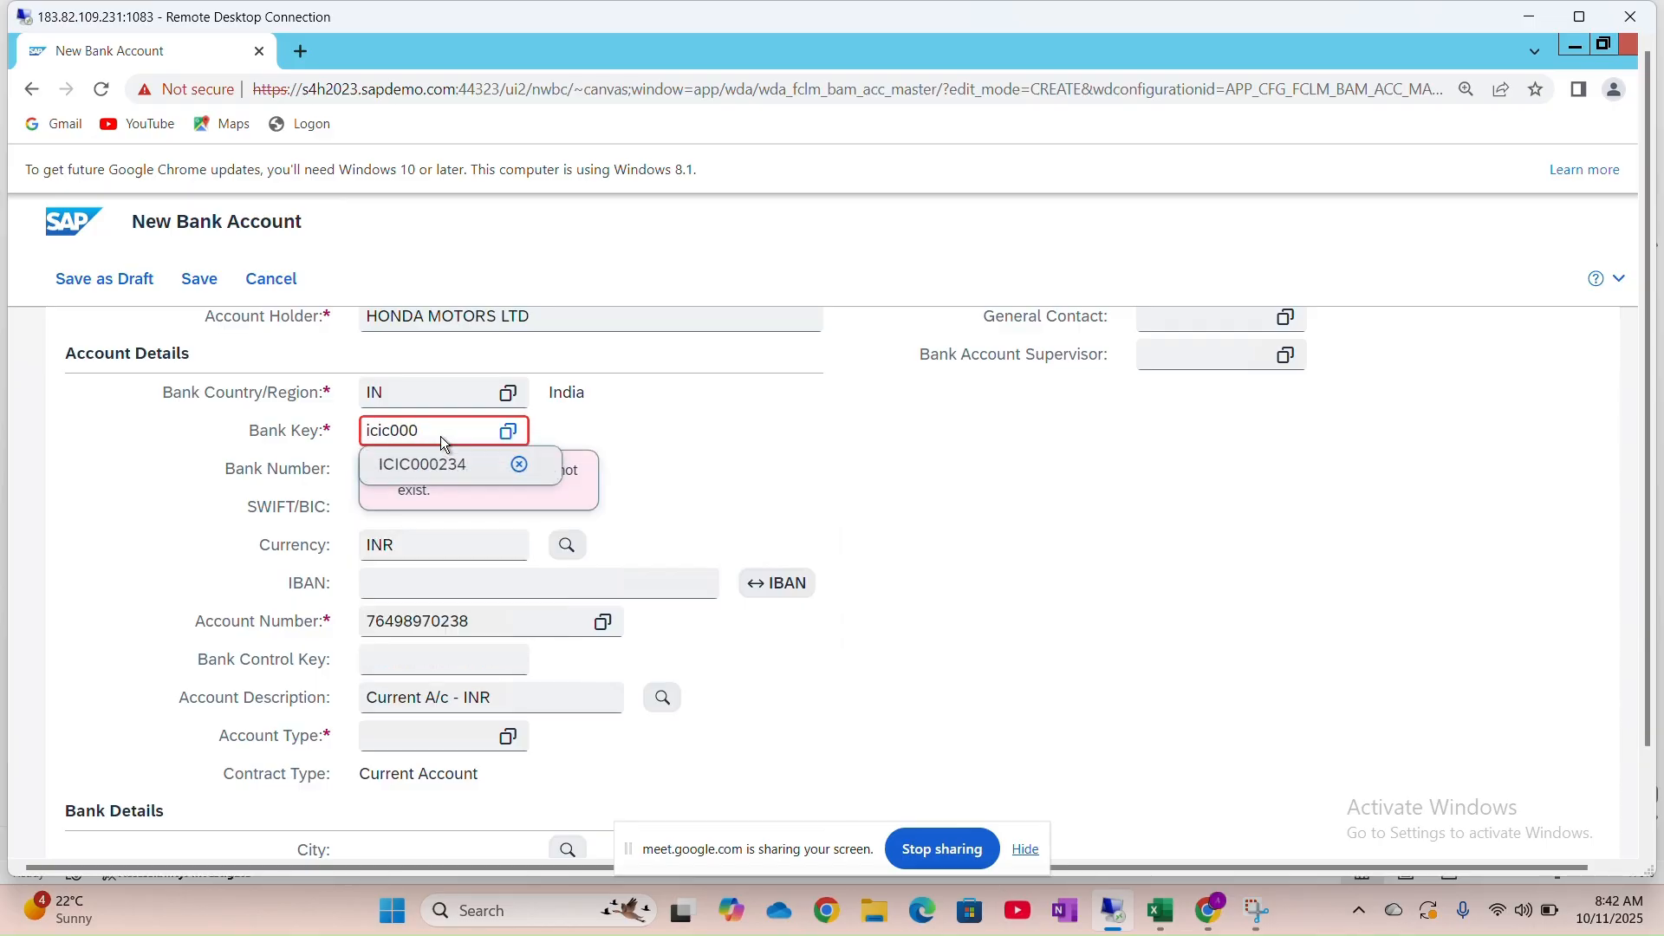
pyautogui.write('8')
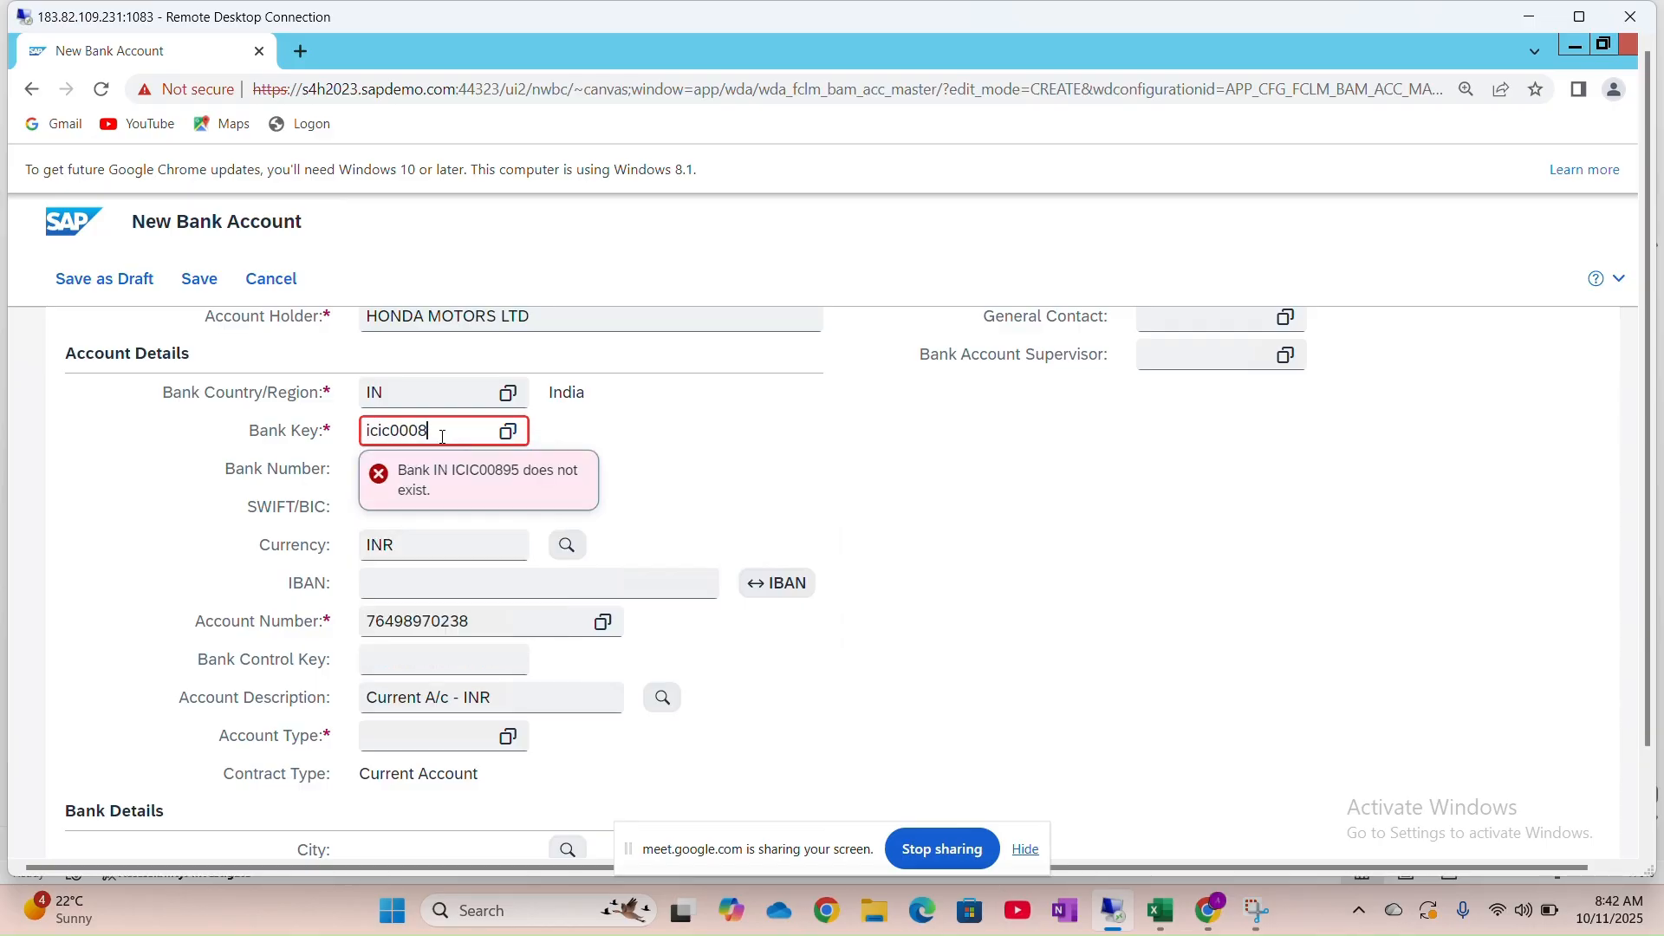
pyautogui.write('95')
pyautogui.click(365, 433)
pyautogui.write('i')
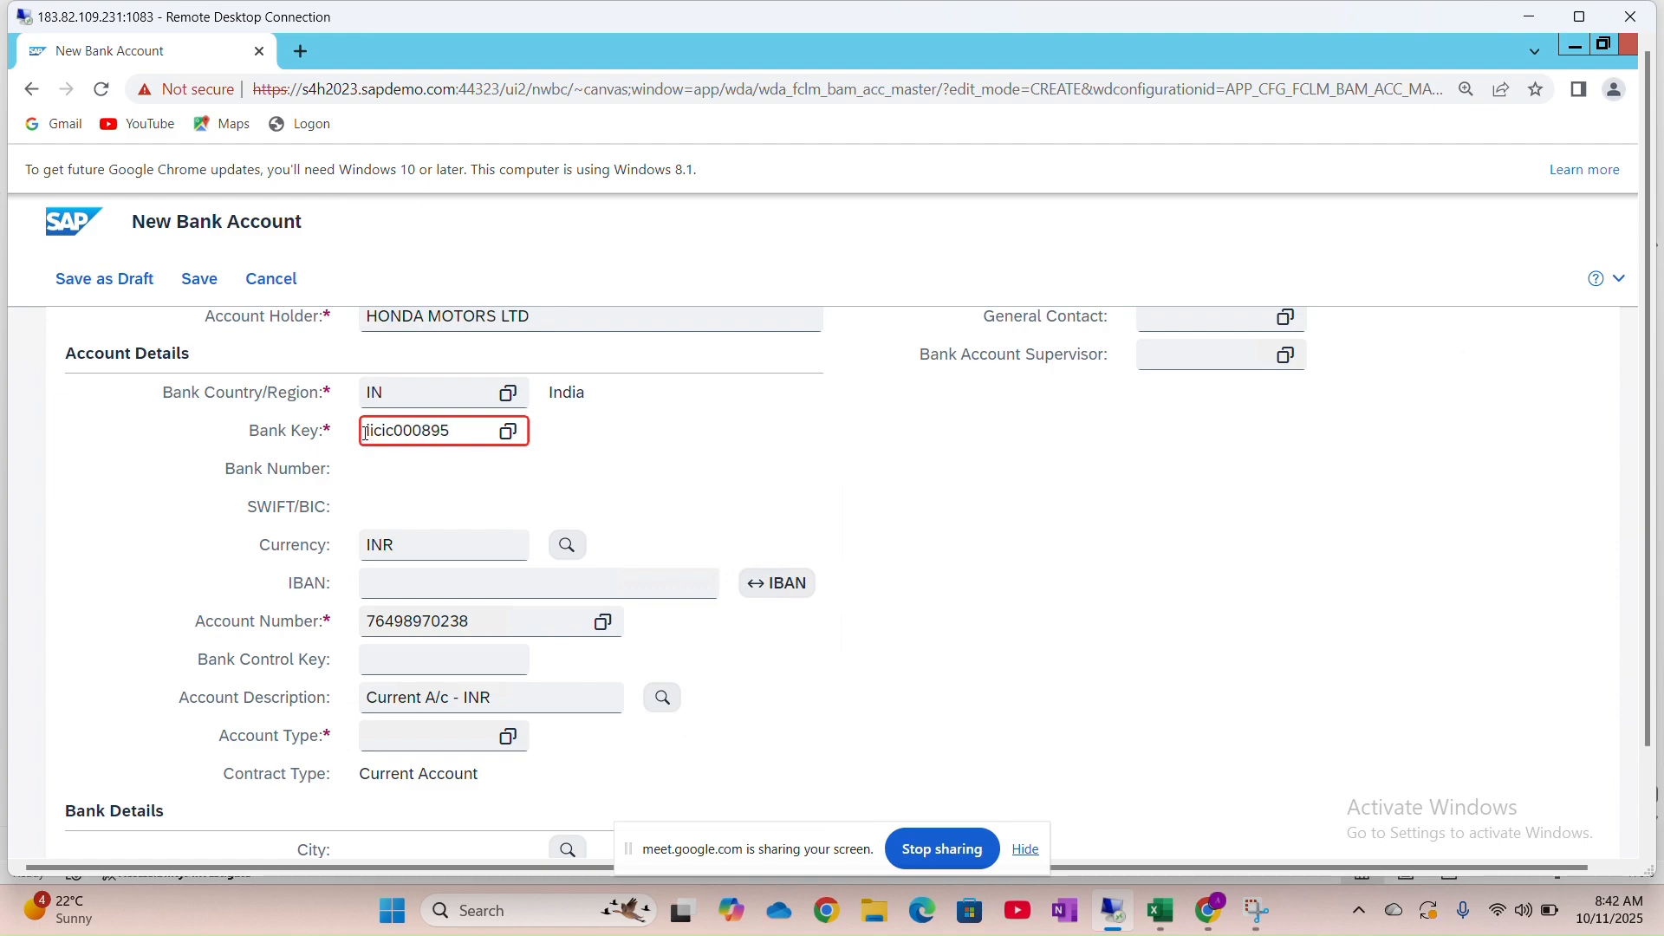
pyautogui.press('BackSpace')
pyautogui.press('BackSpace')
pyautogui.press('BackSpace')
pyautogui.press('BackSpace')
pyautogui.press('BackSpace')
pyautogui.press('capslock')
pyautogui.write('ICIC')
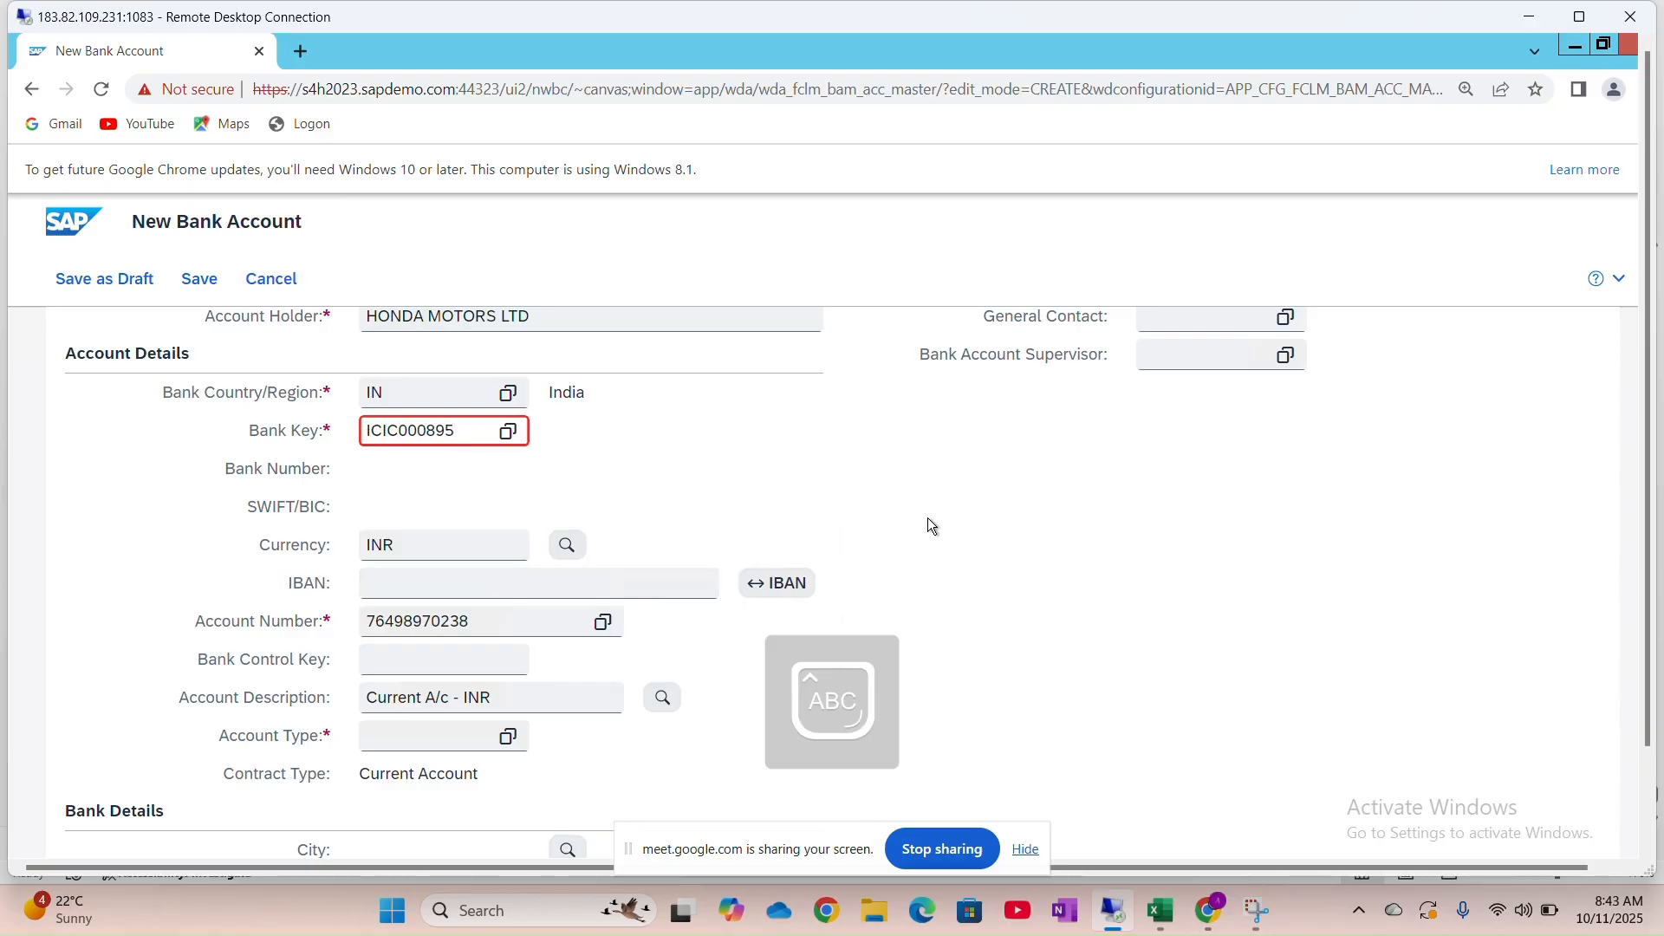
# Select 01 Current Account from the Account Type value help
pyautogui.click(424, 736)
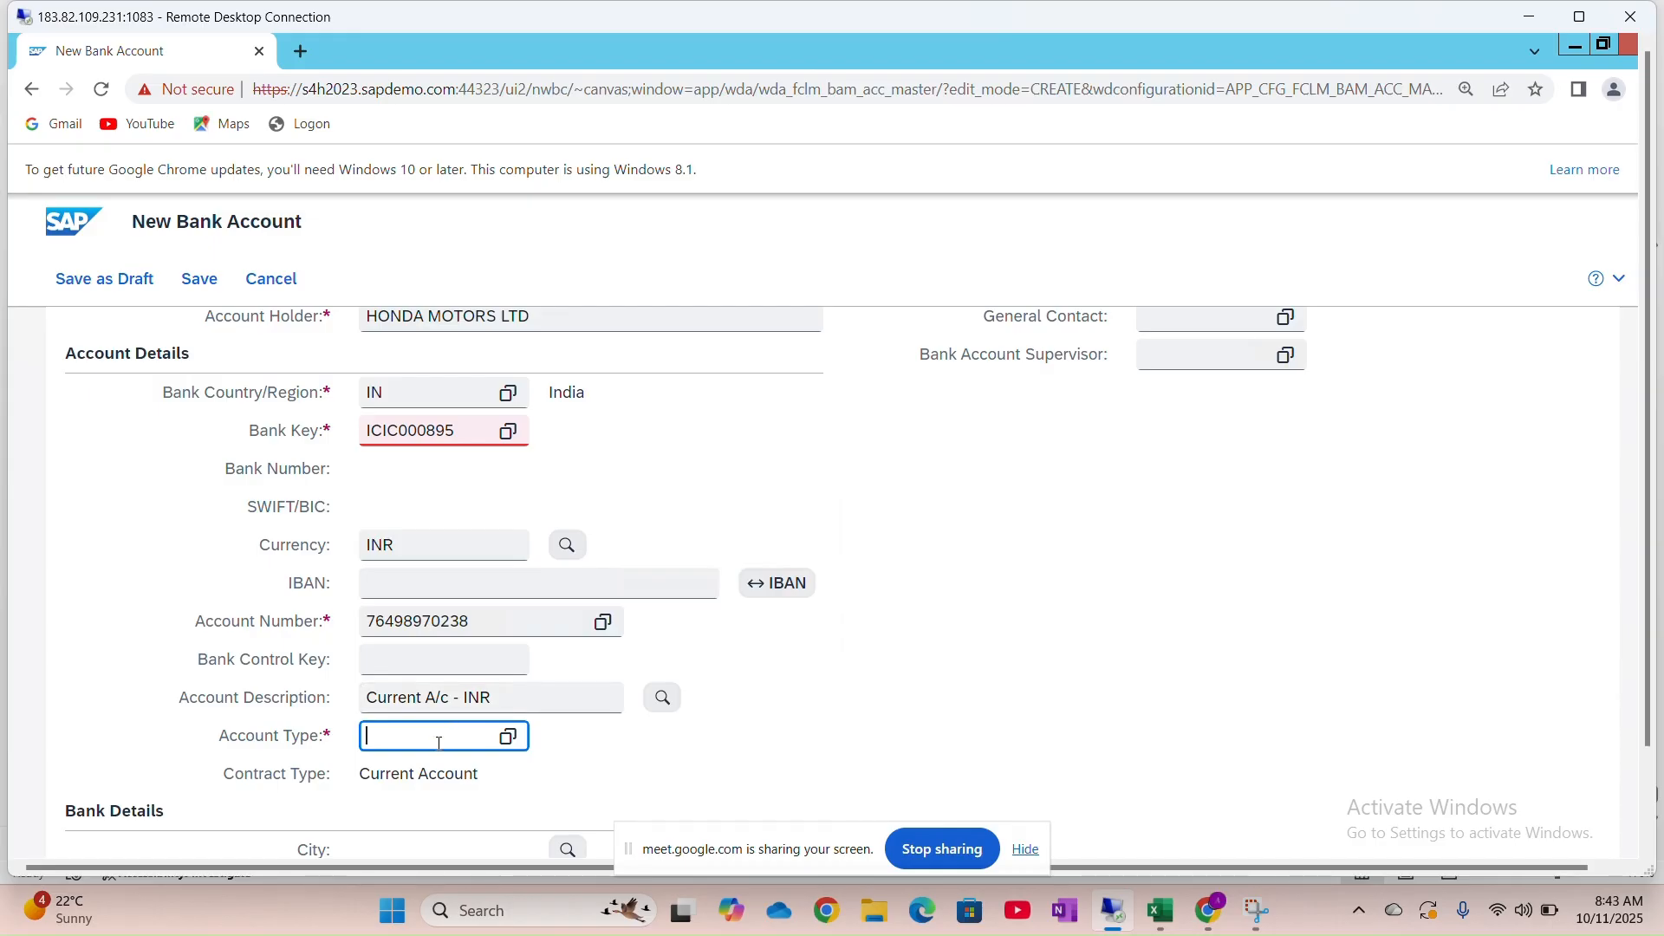
pyautogui.click(508, 745)
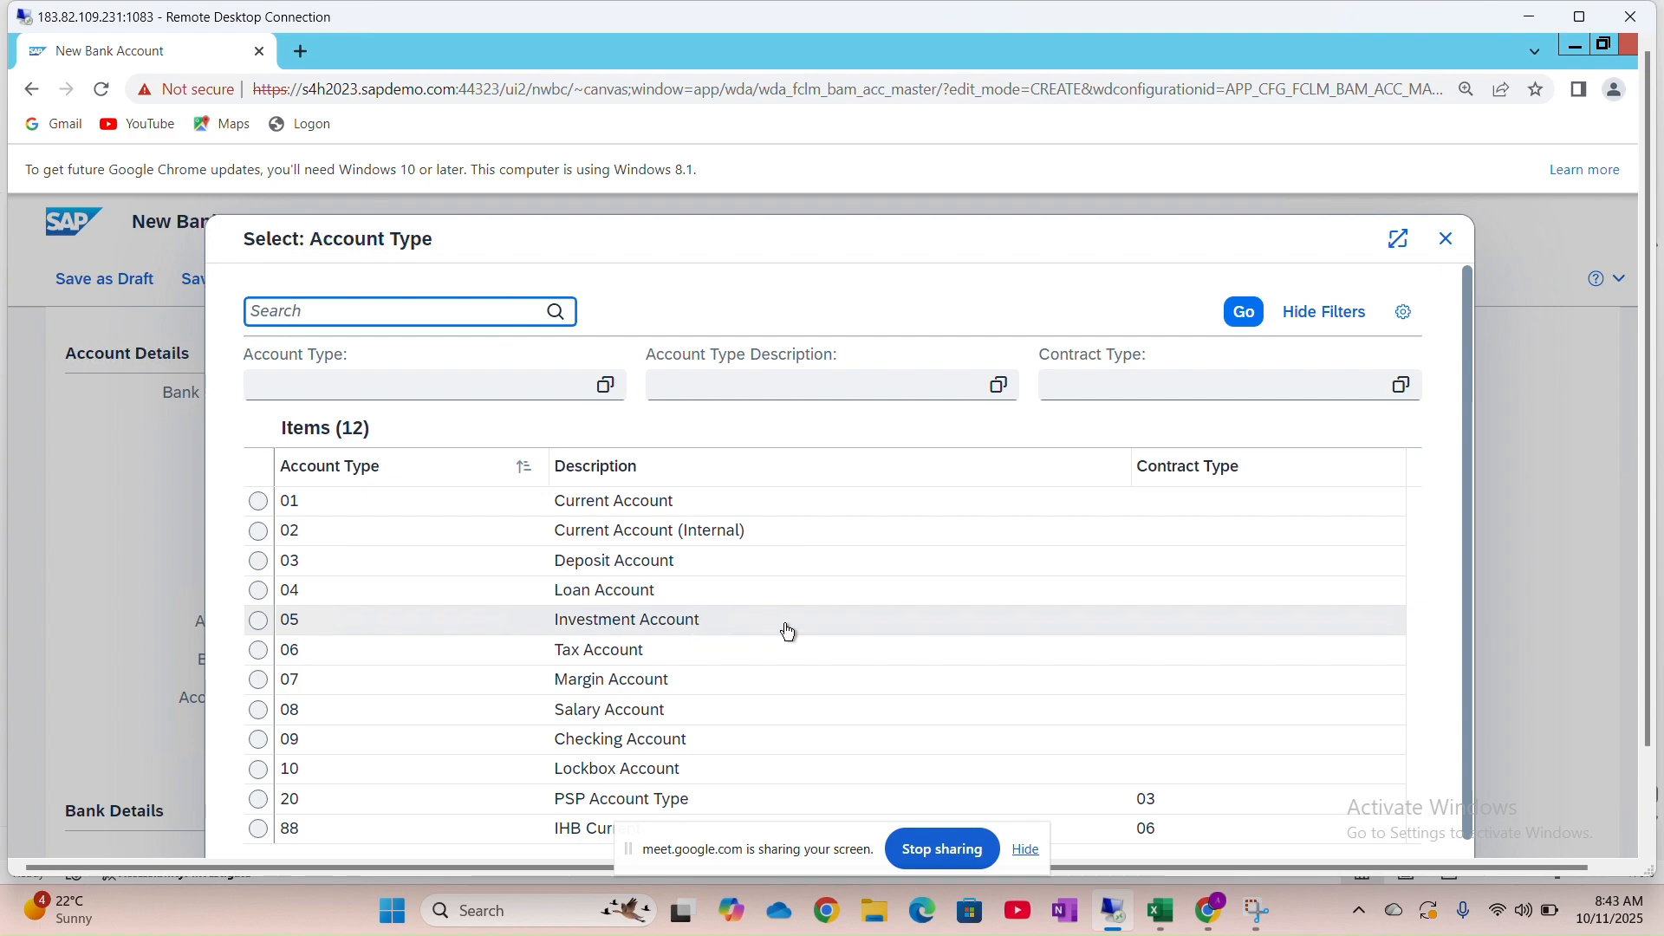
pyautogui.scroll(-1, 693, 663)
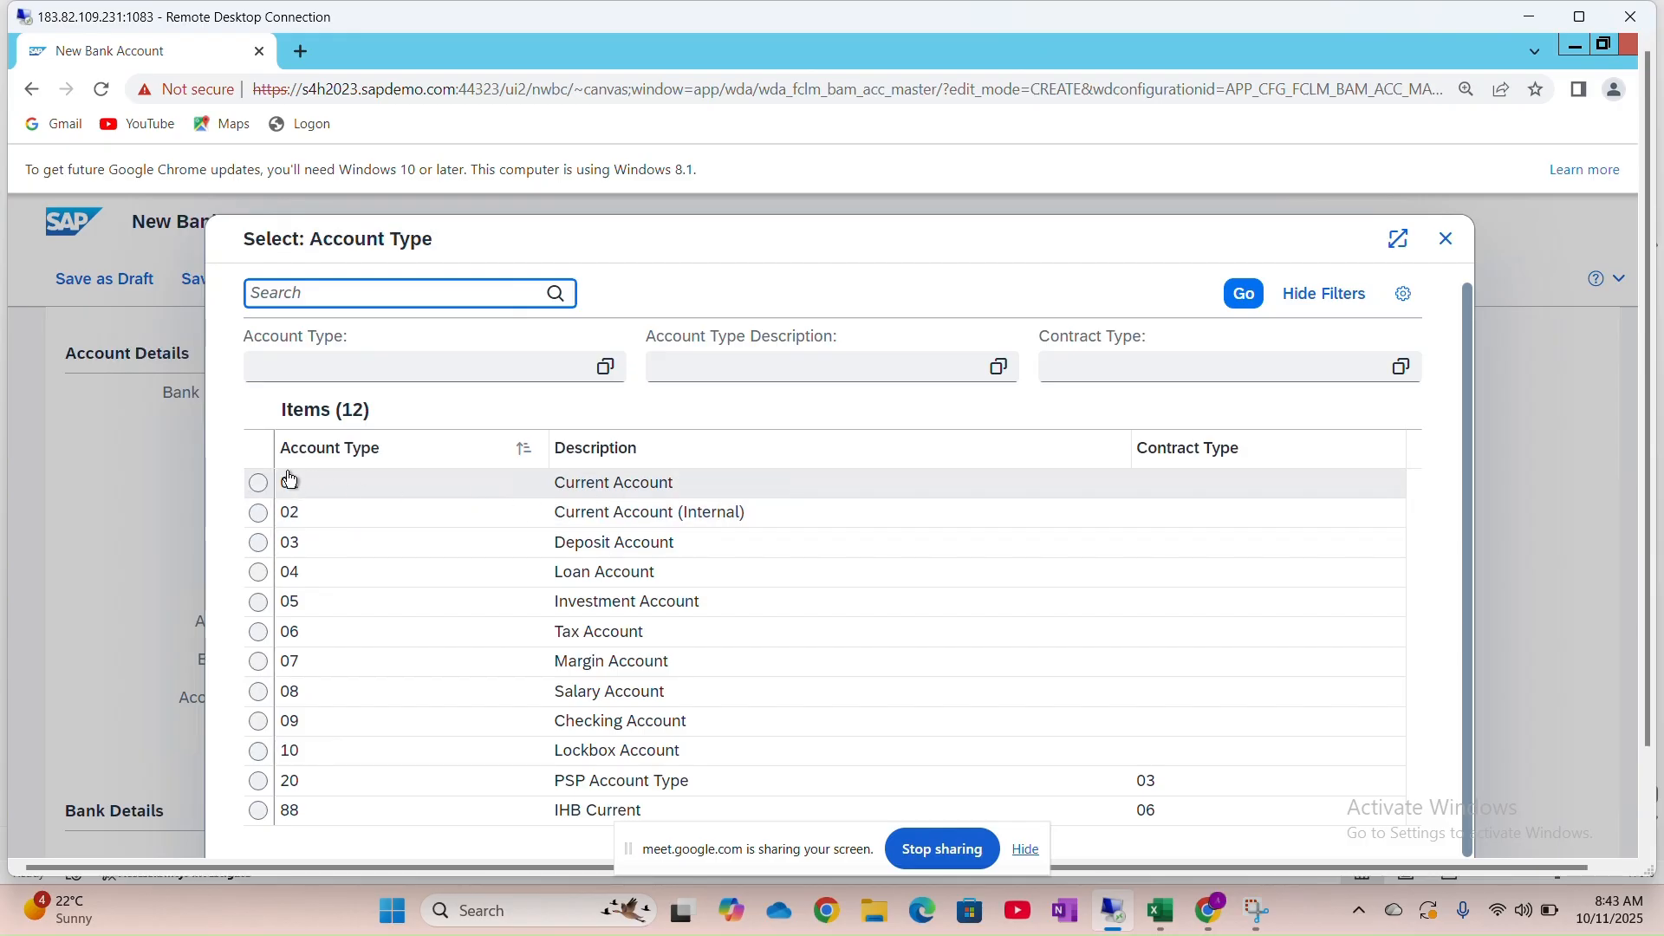
pyautogui.click(253, 487)
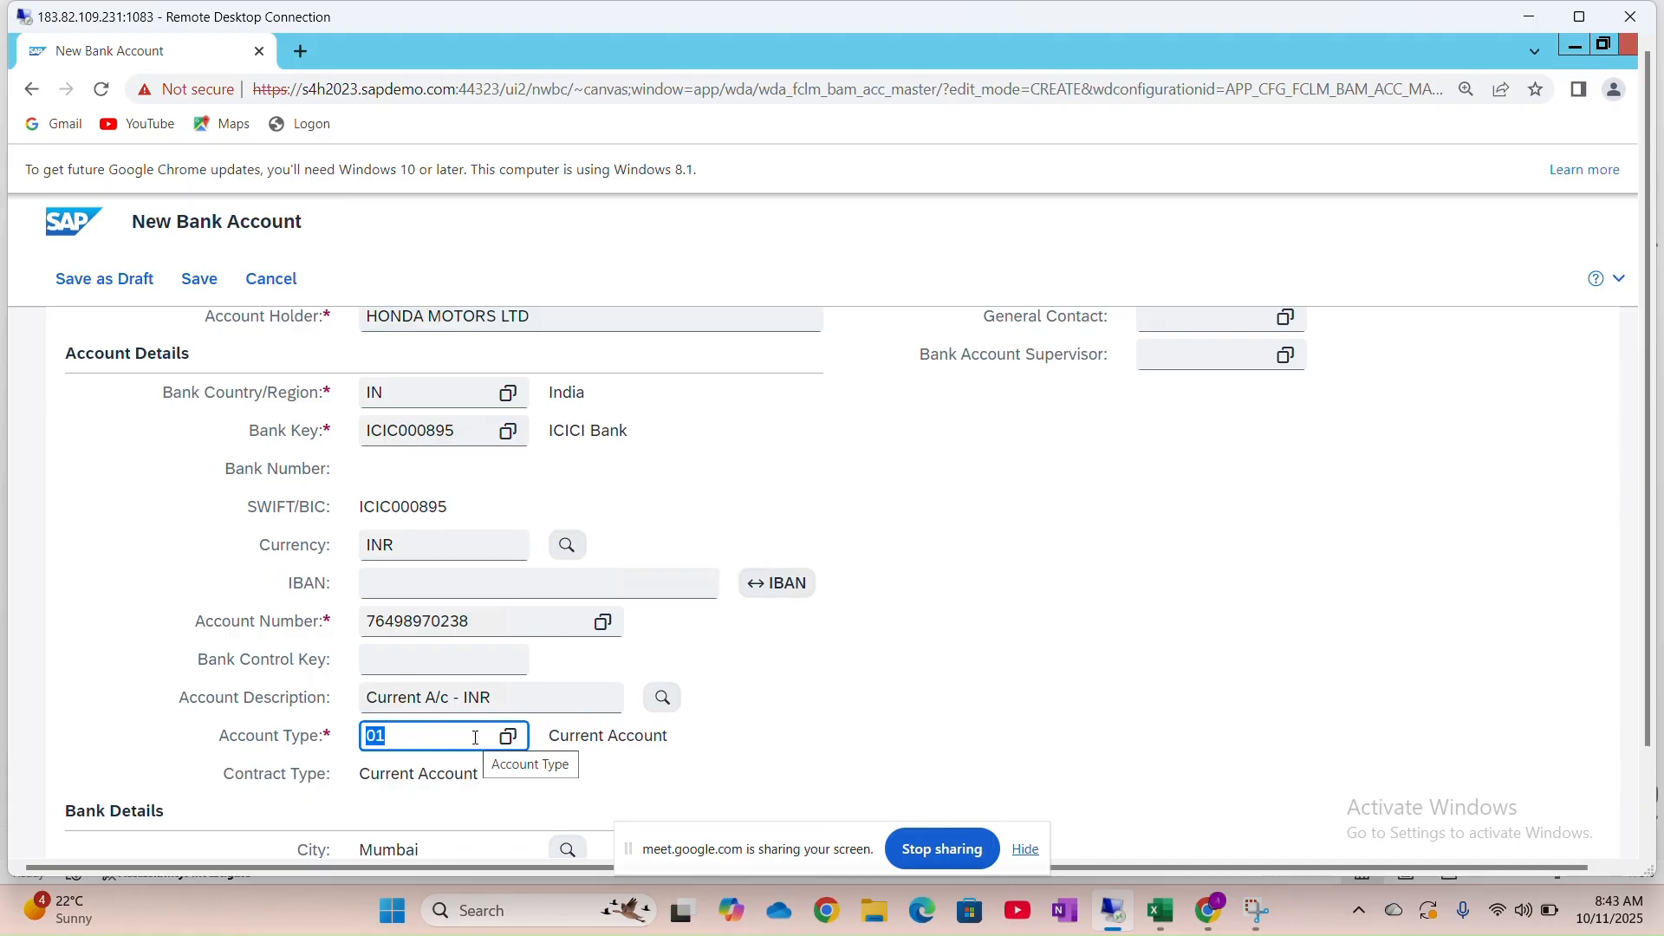
# Add a new row in House Bank Account Connectivity and start filling in its House Bank field
pyautogui.scroll(-2, 475, 737)
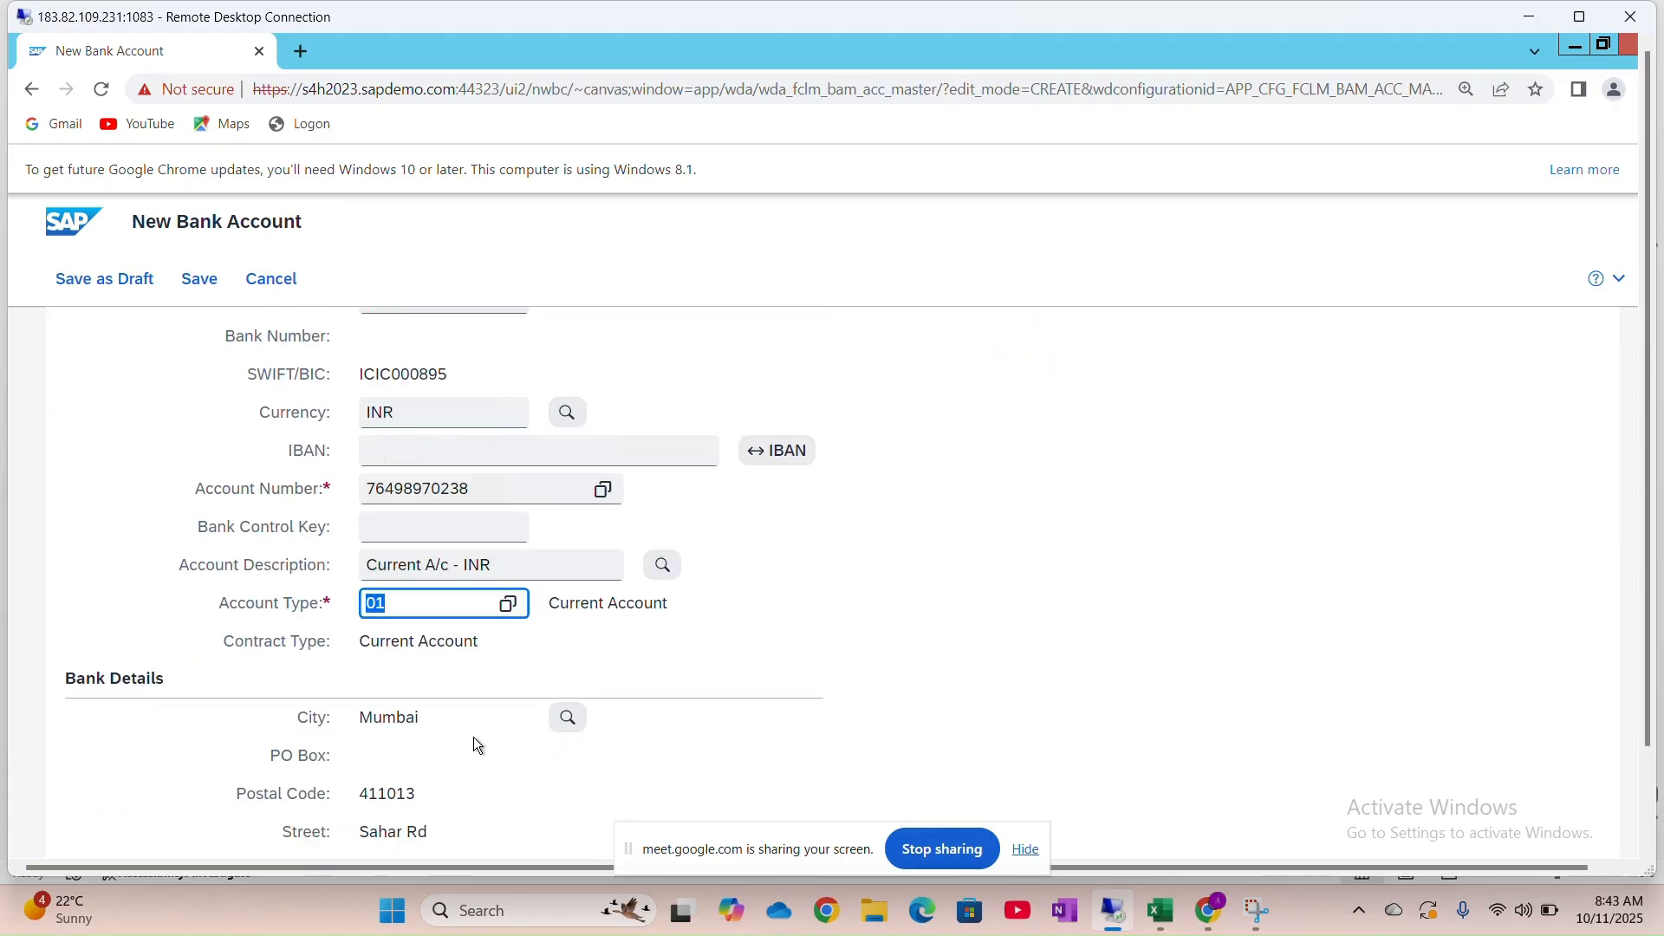
pyautogui.scroll(6, 473, 738)
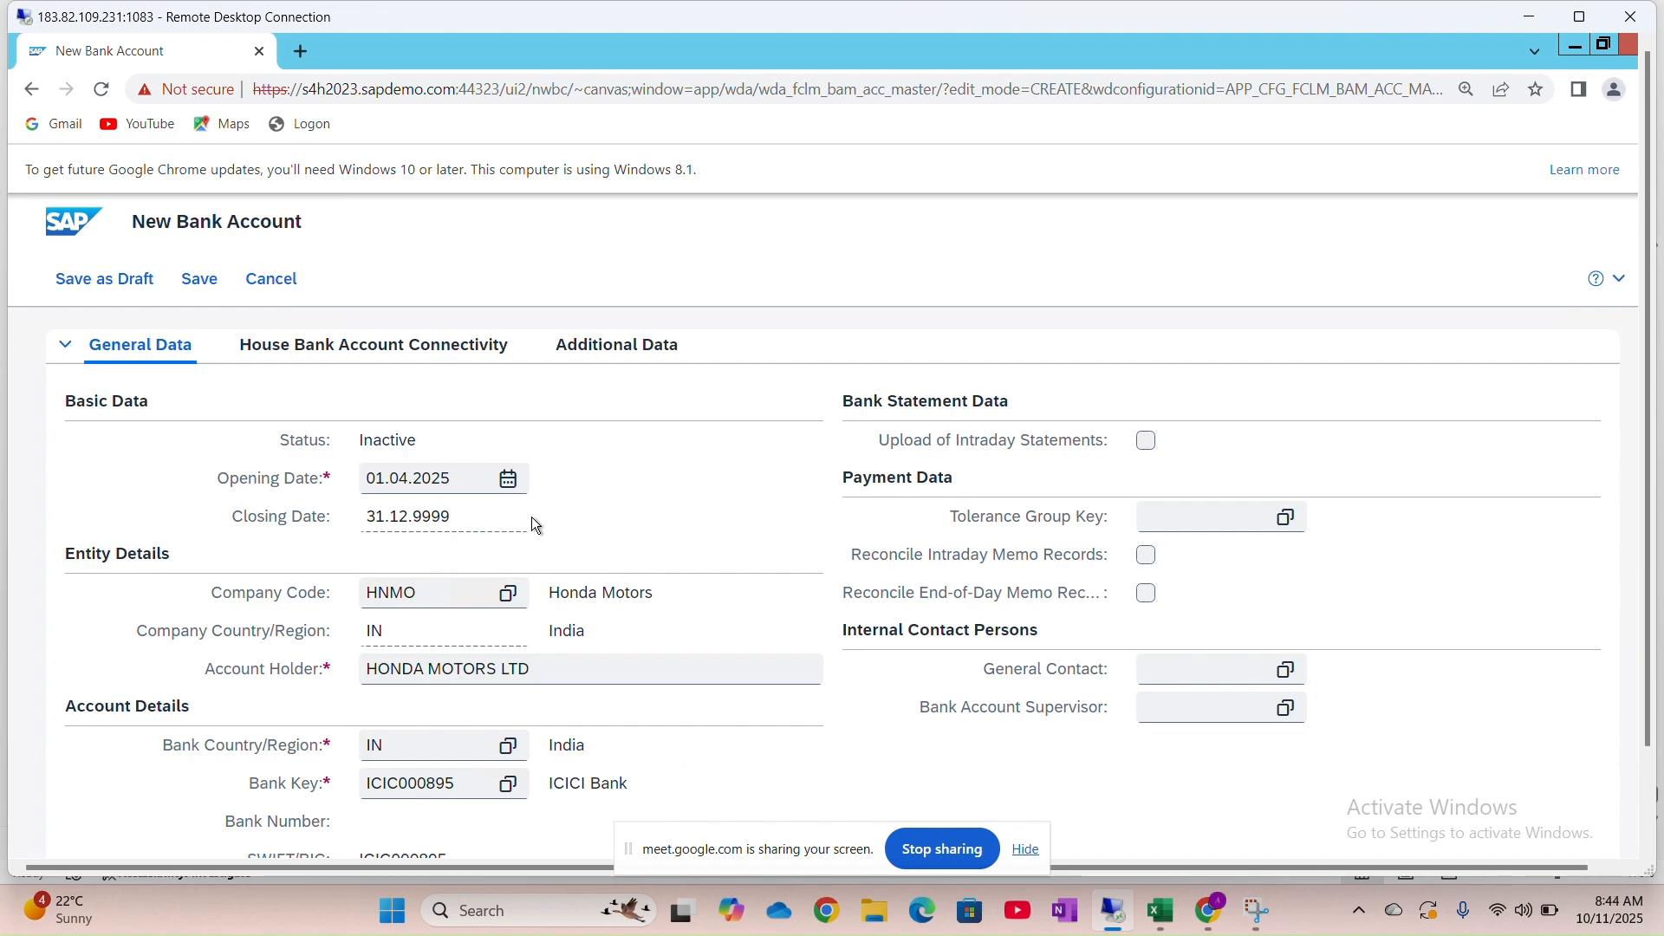
pyautogui.click(464, 347)
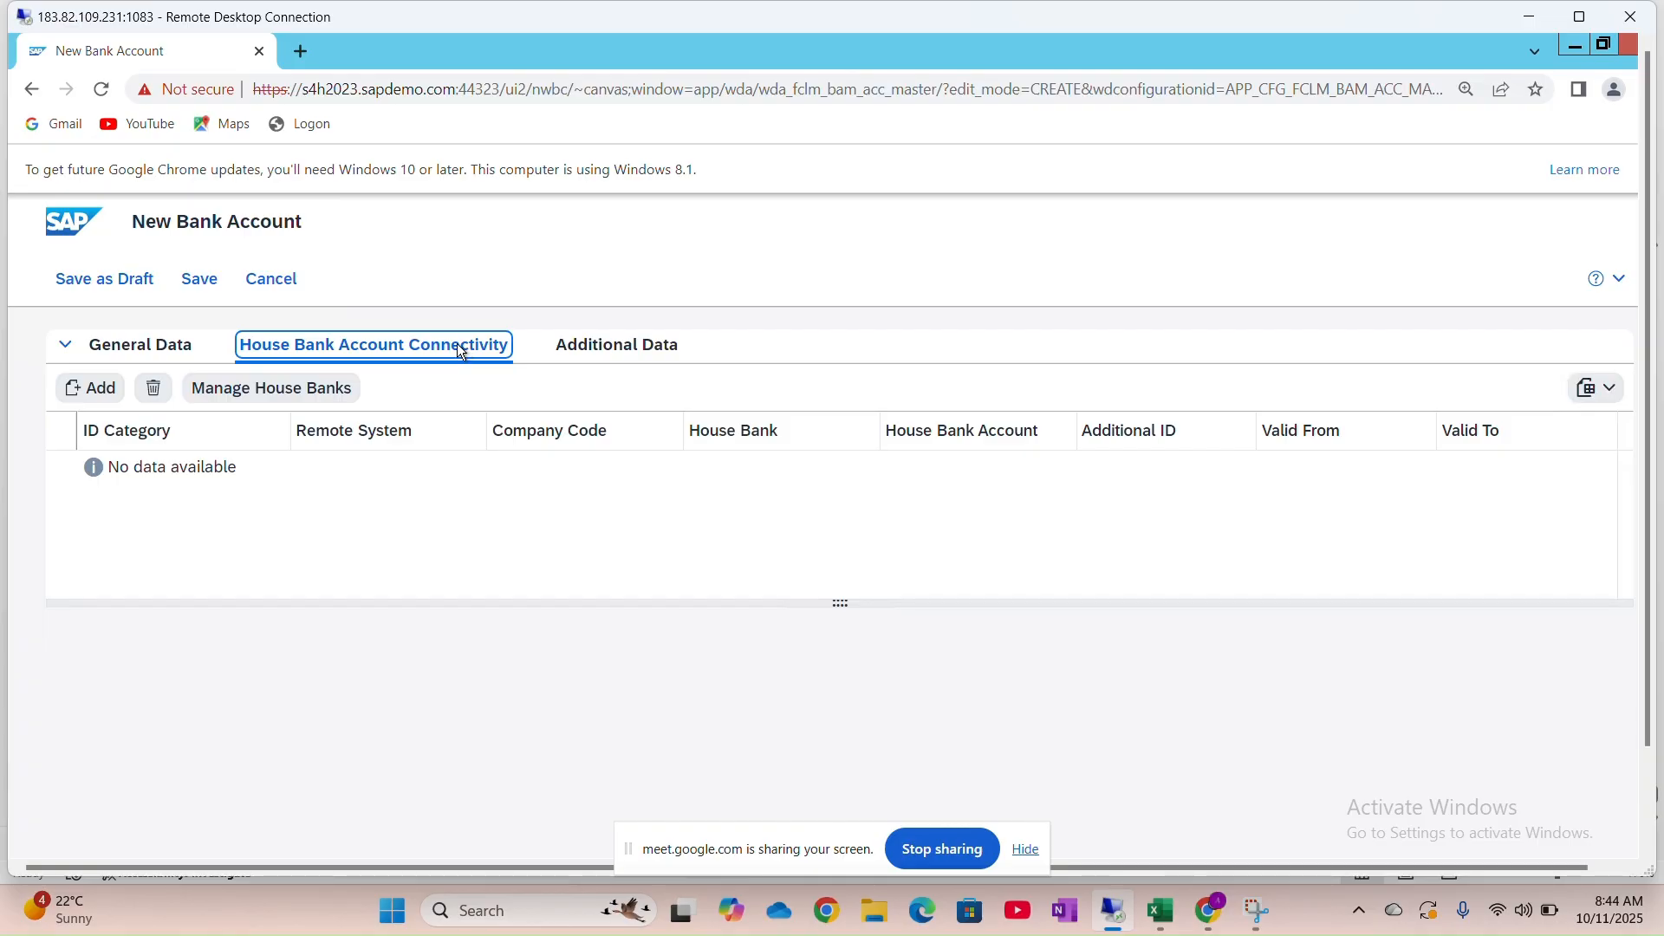
pyautogui.click(90, 390)
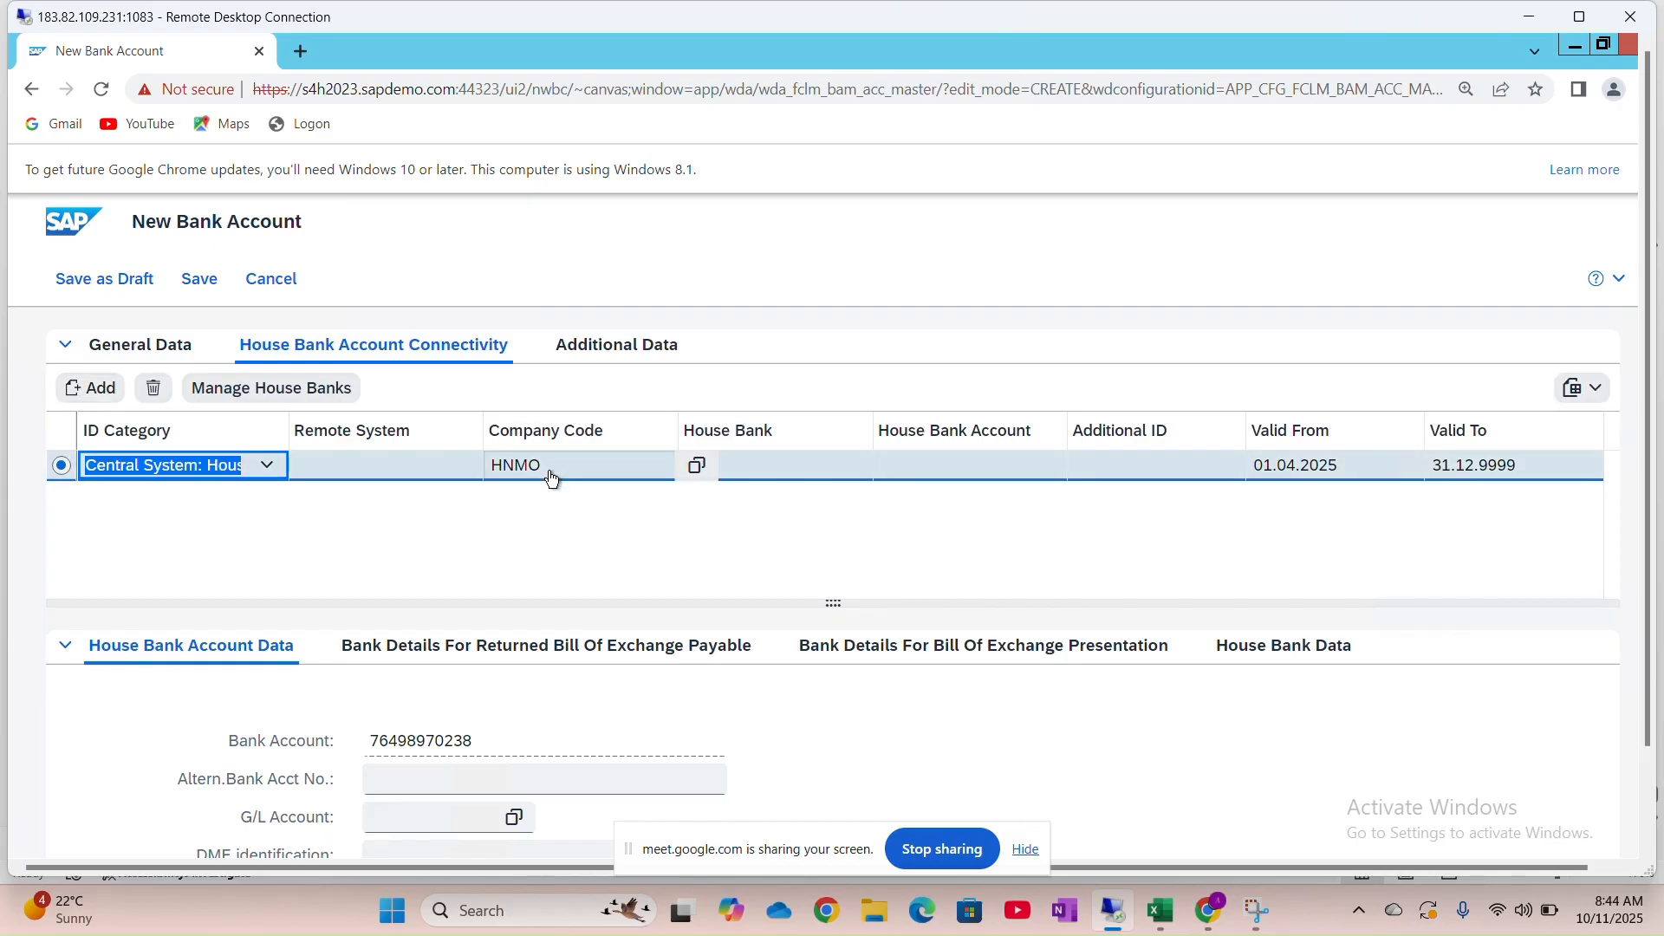
pyautogui.click(769, 476)
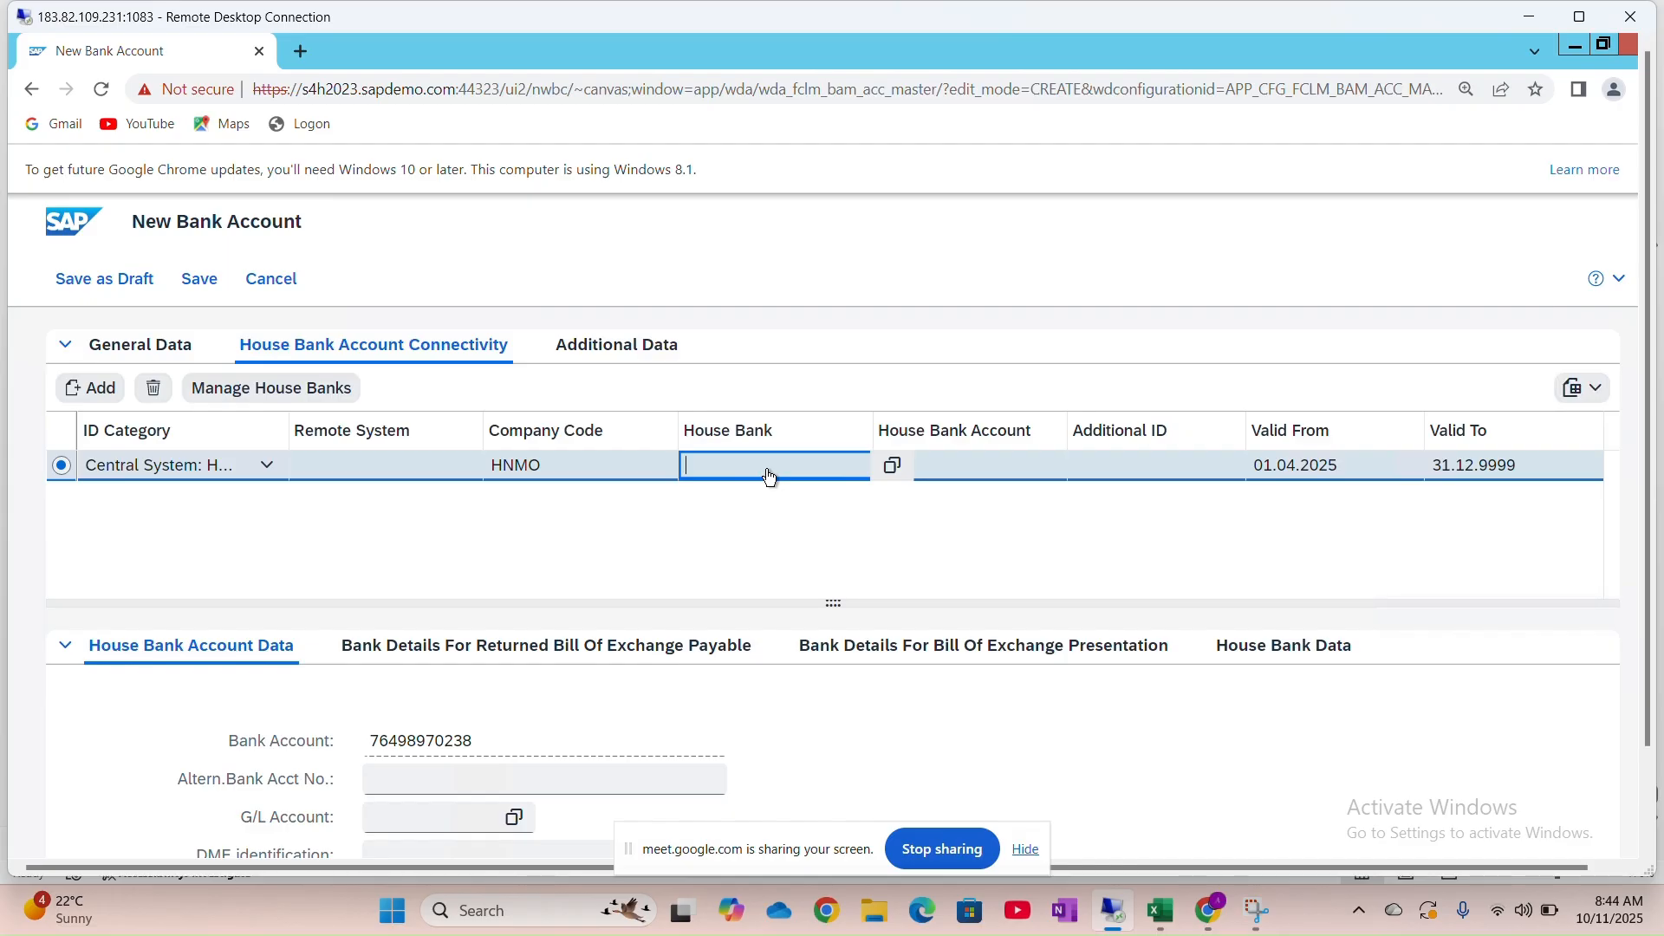
# Enter house bank IC01 and house bank account IC011 in the HNMO connectivity row
pyautogui.write('ICI')
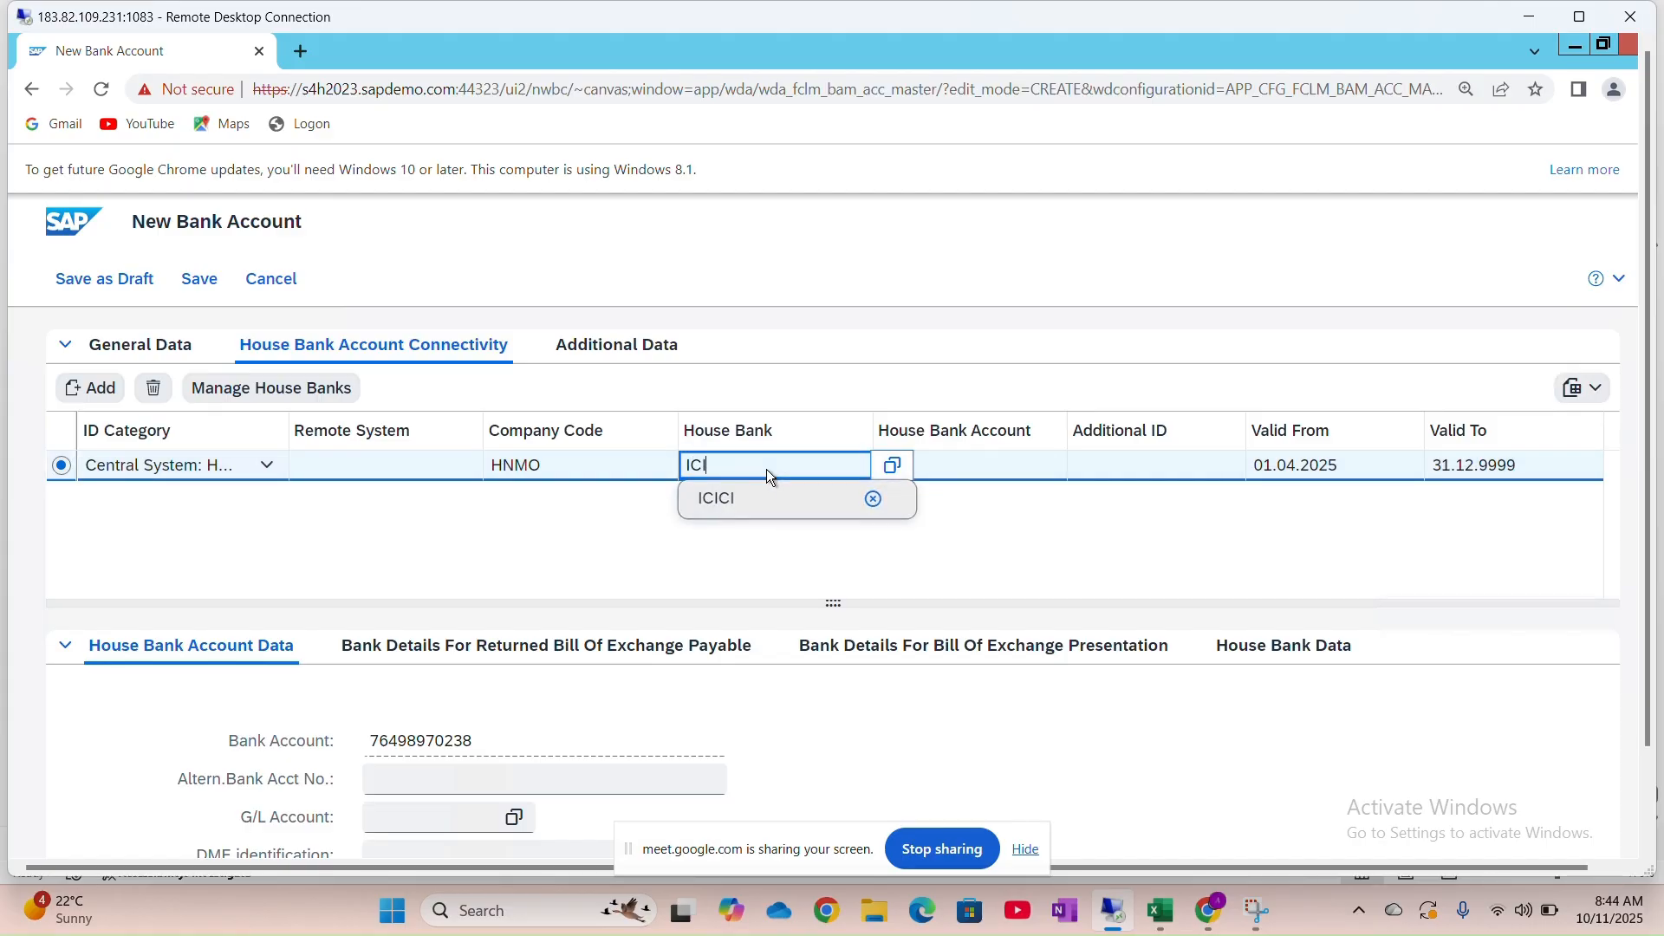
pyautogui.press('BackSpace')
pyautogui.write('01')
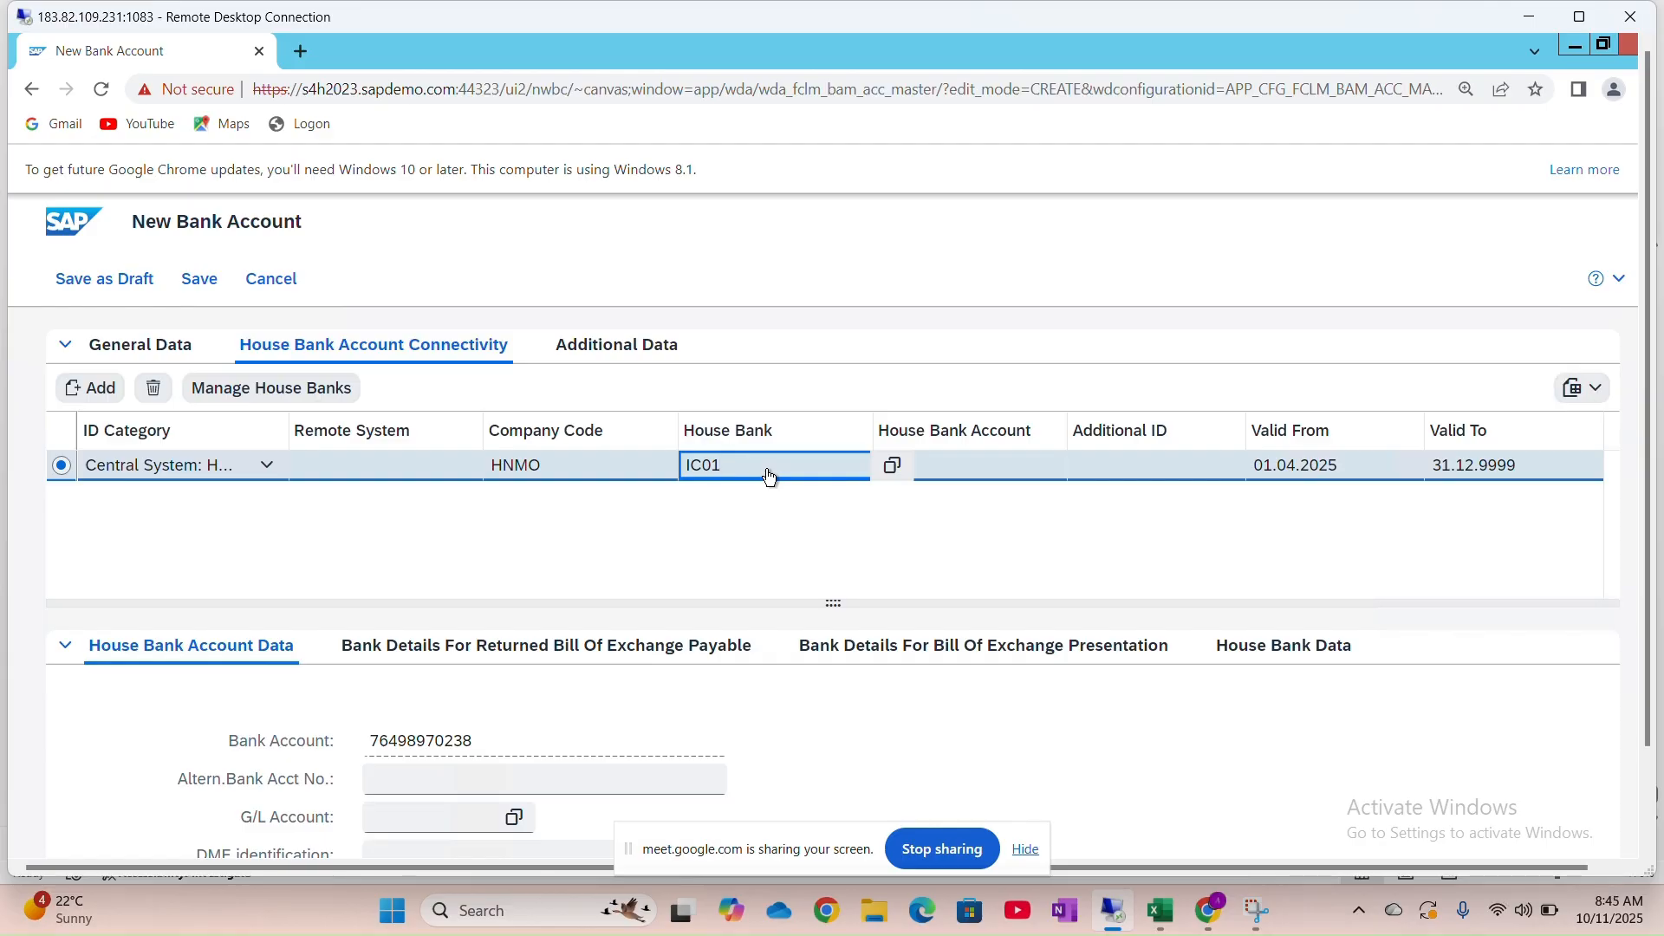
pyautogui.press('Tab')
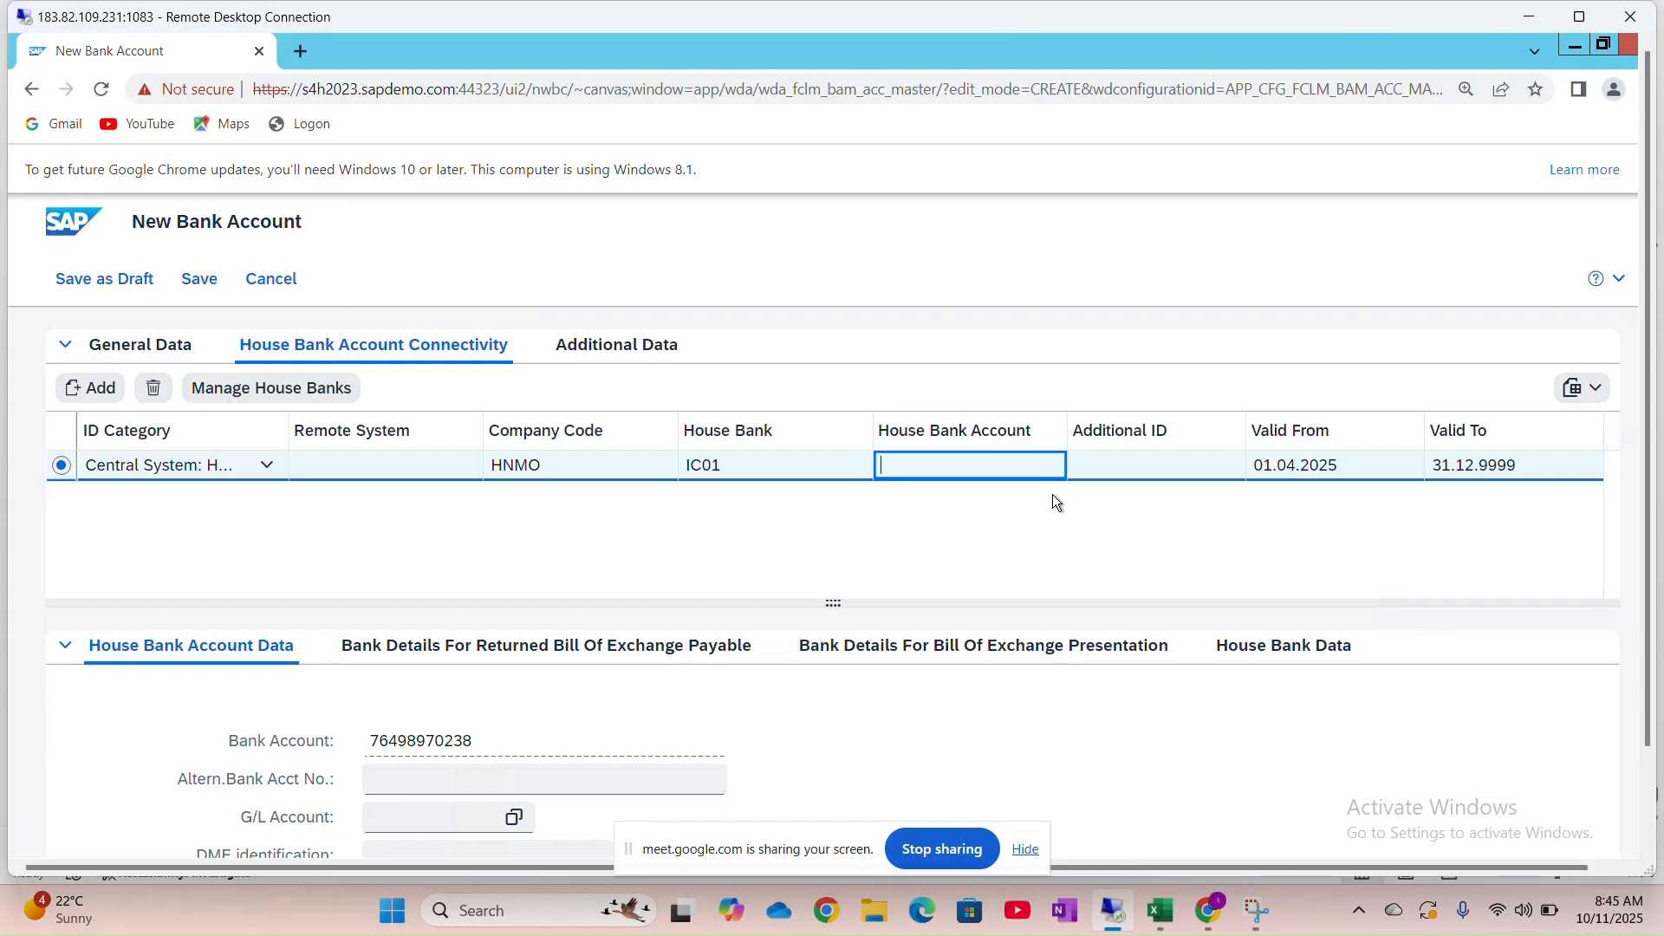
pyautogui.write('ICIC1')
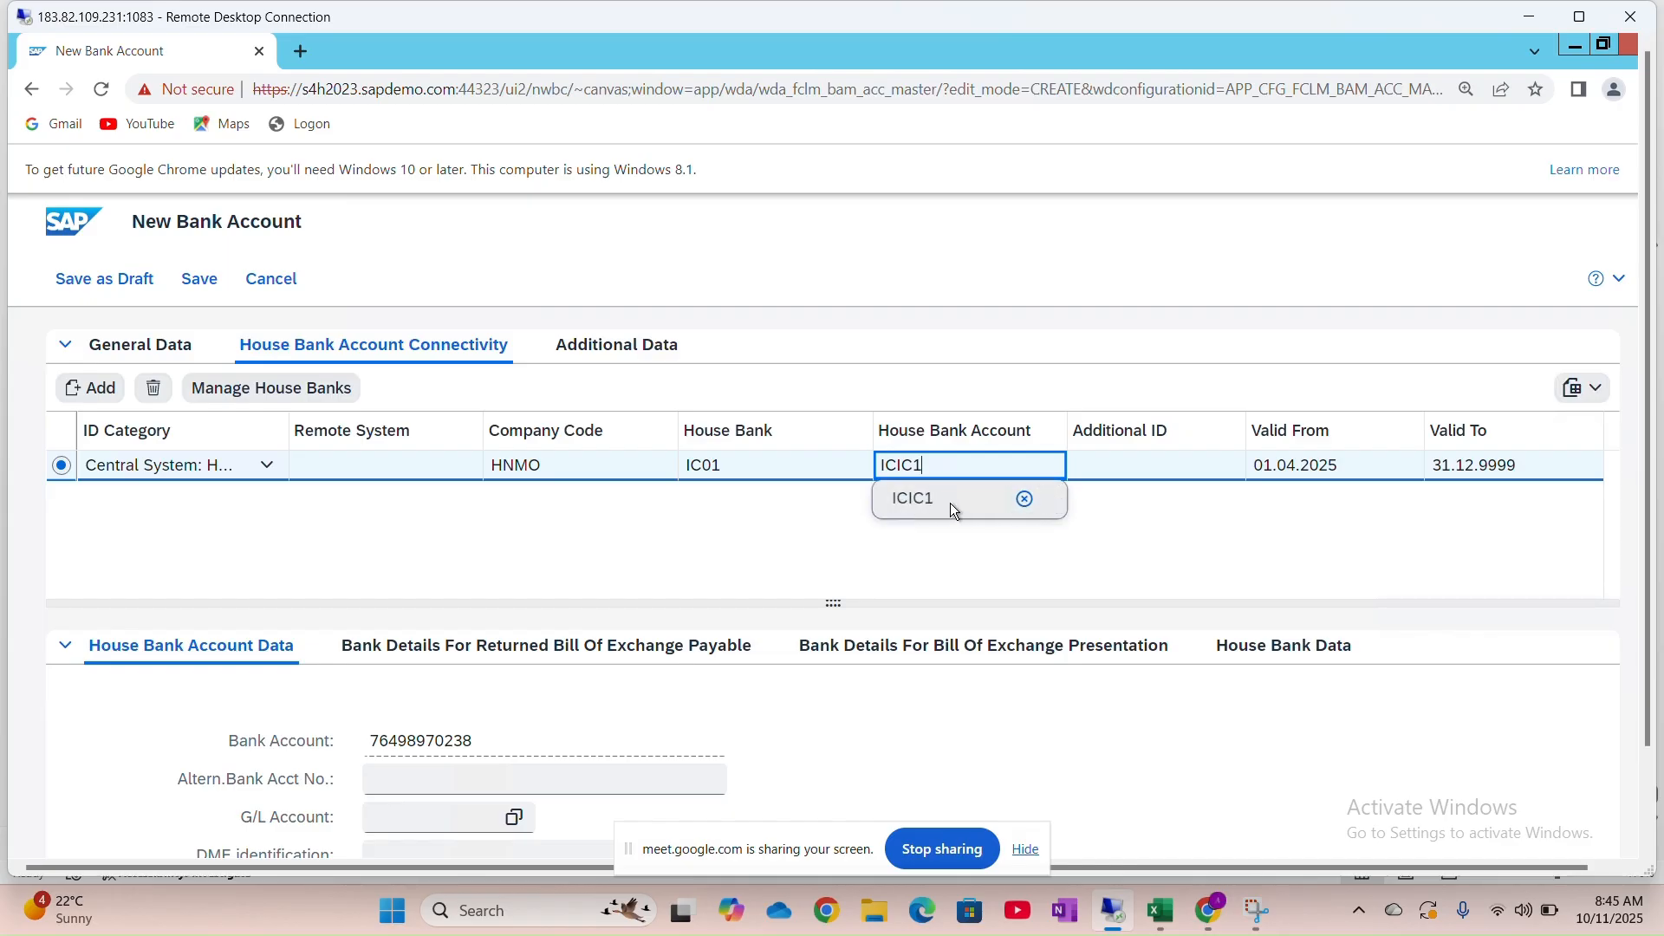
pyautogui.press('BackSpace')
pyautogui.press('BackSpace')
pyautogui.press('BackSpace')
pyautogui.write('011')
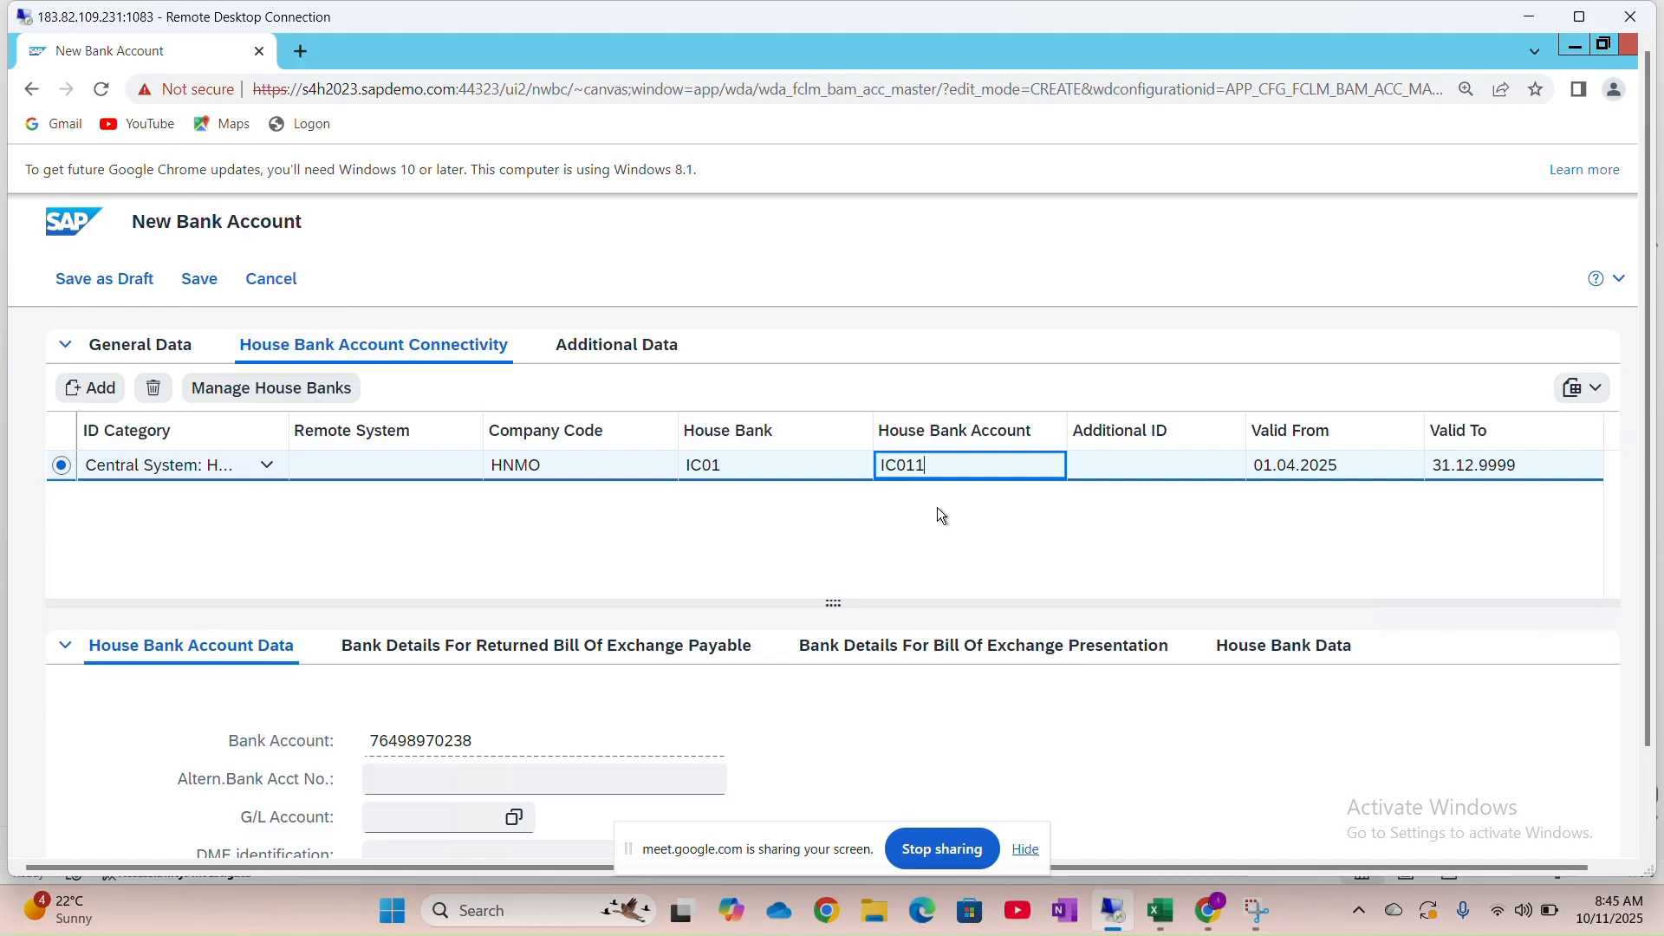
pyautogui.scroll(-1, 794, 570)
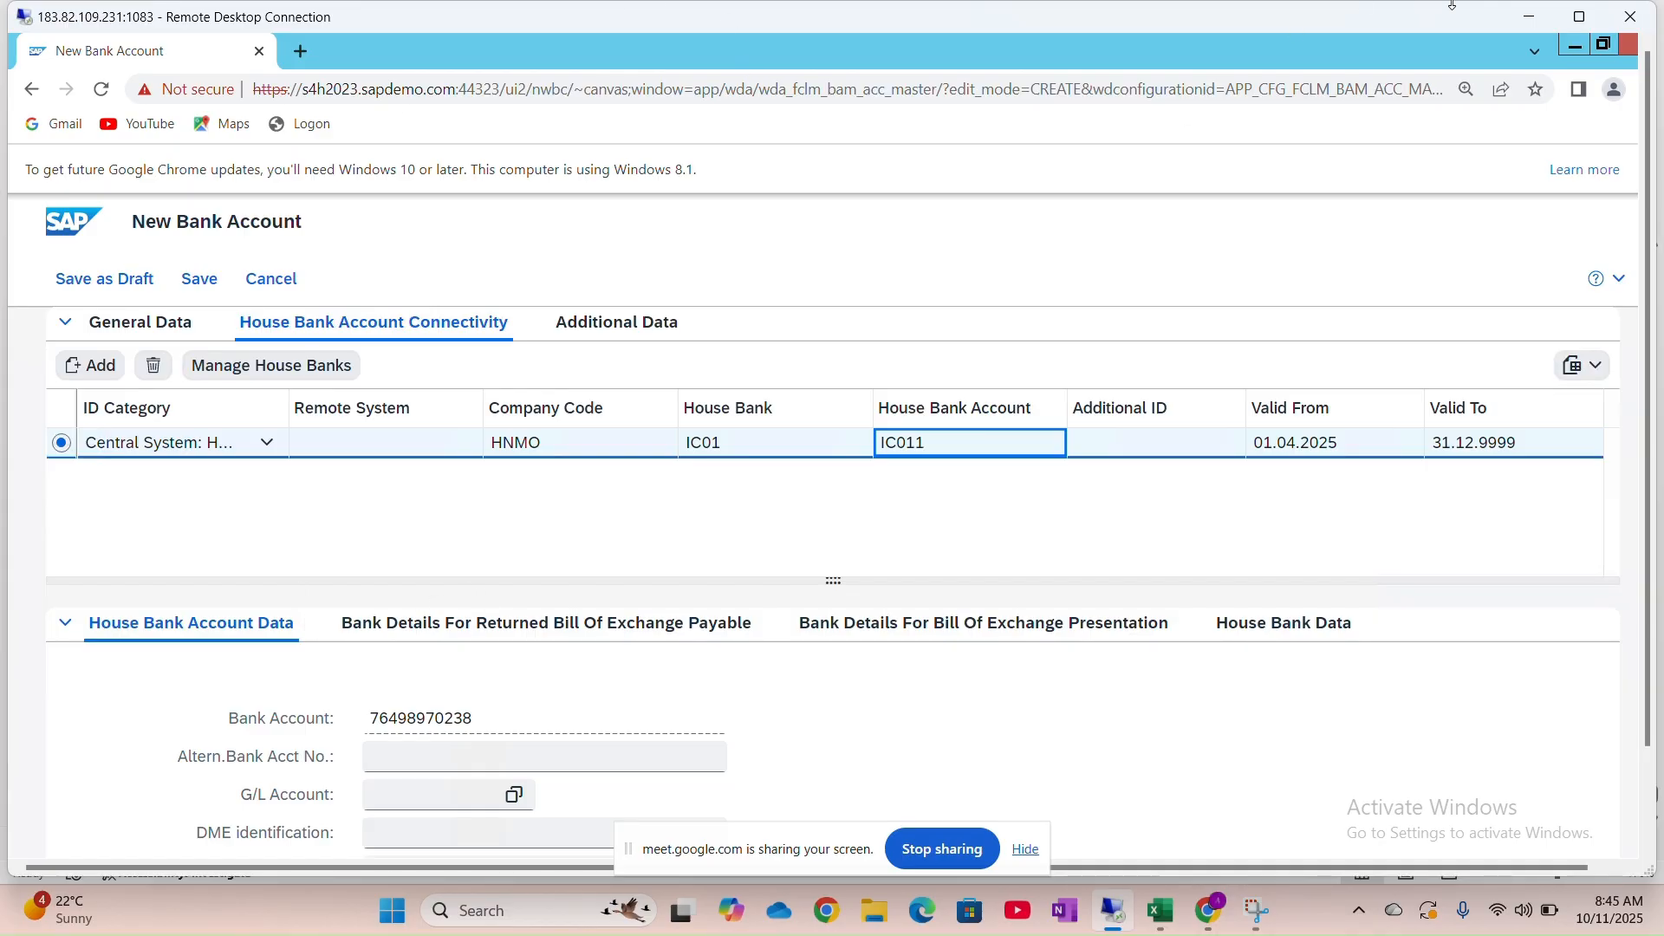
pyautogui.click(1579, 16)
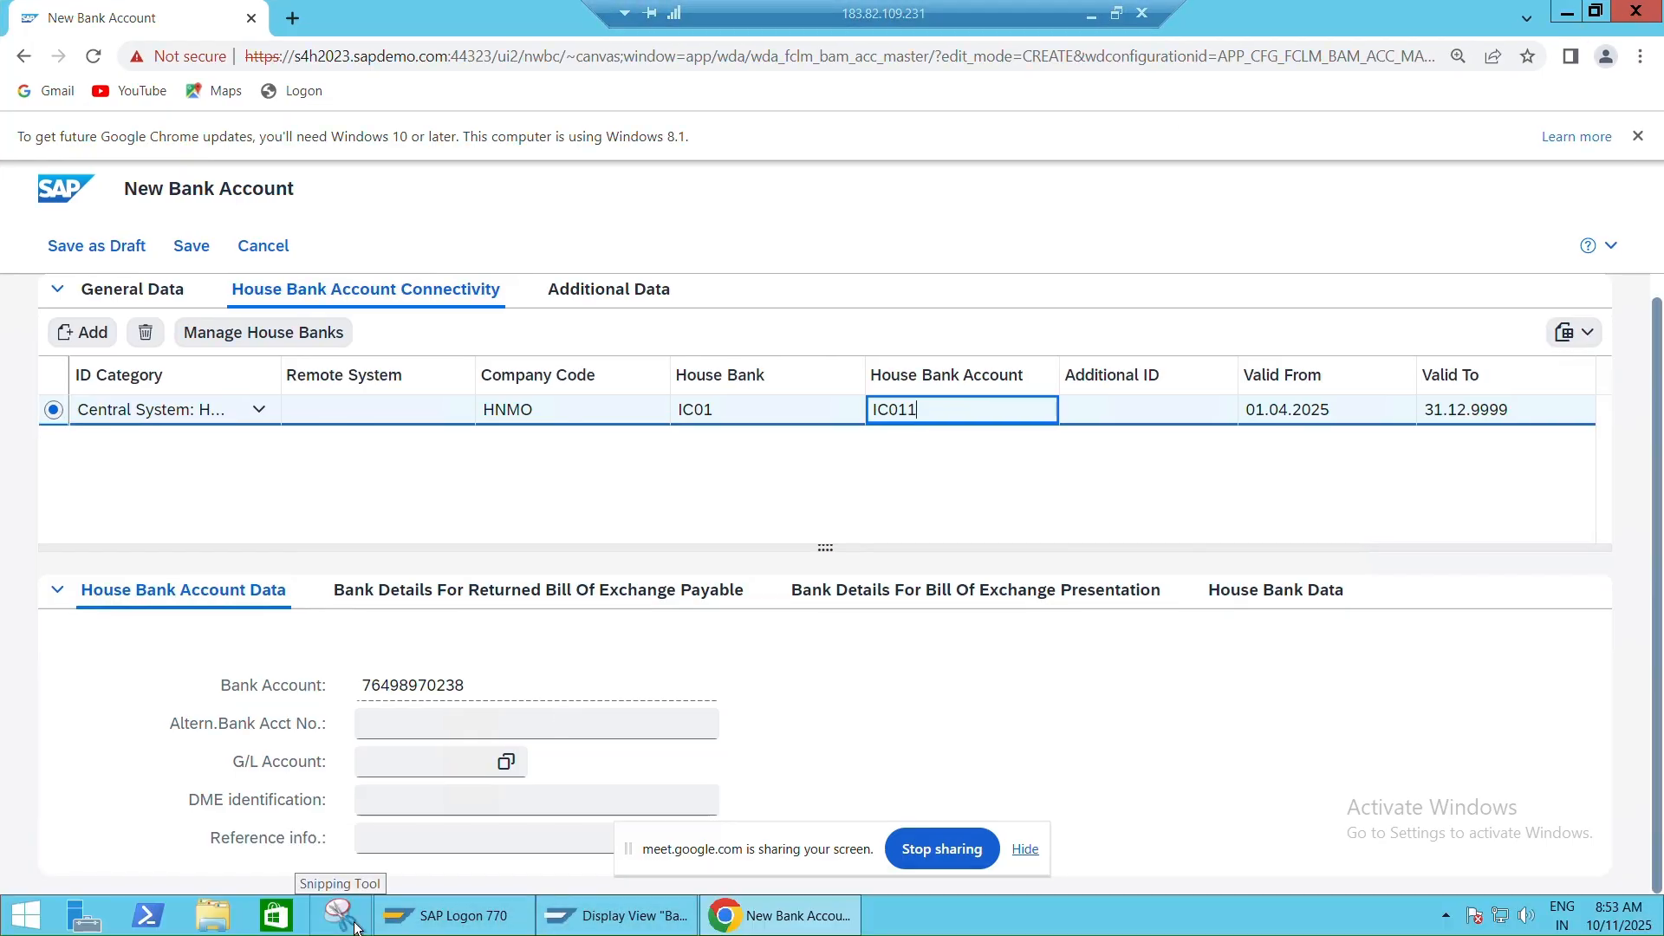
# Switch to the SAP bank accounts session and open a new SAP Easy Access window
pyautogui.click(485, 916)
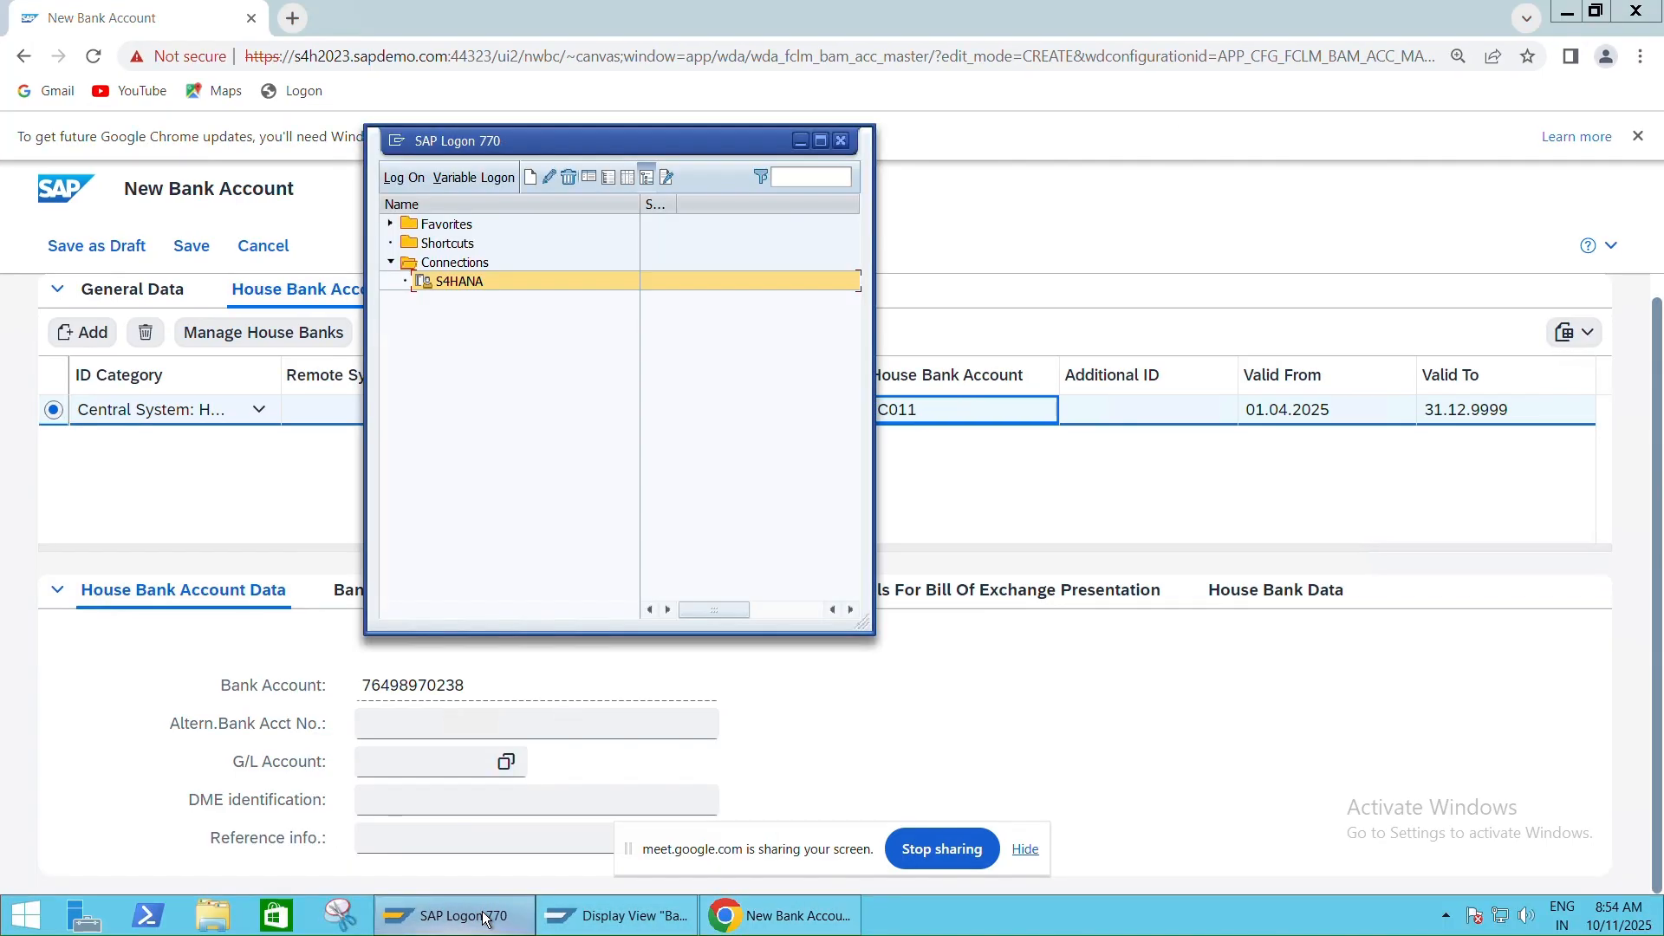
pyautogui.click(572, 915)
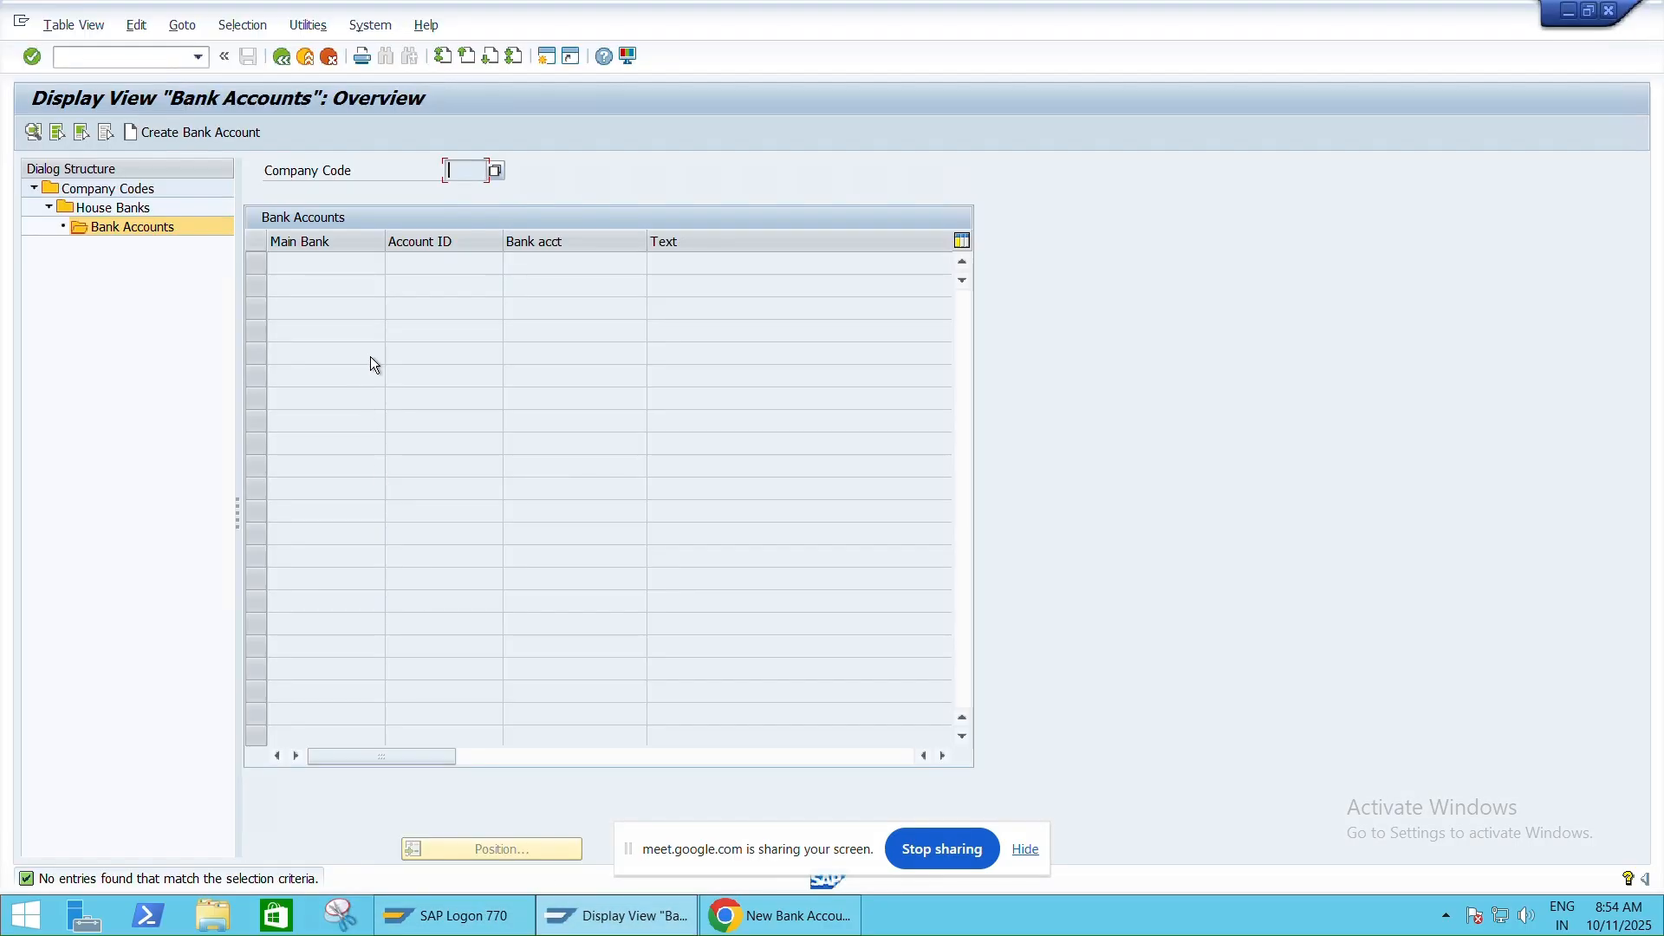
pyautogui.click(548, 58)
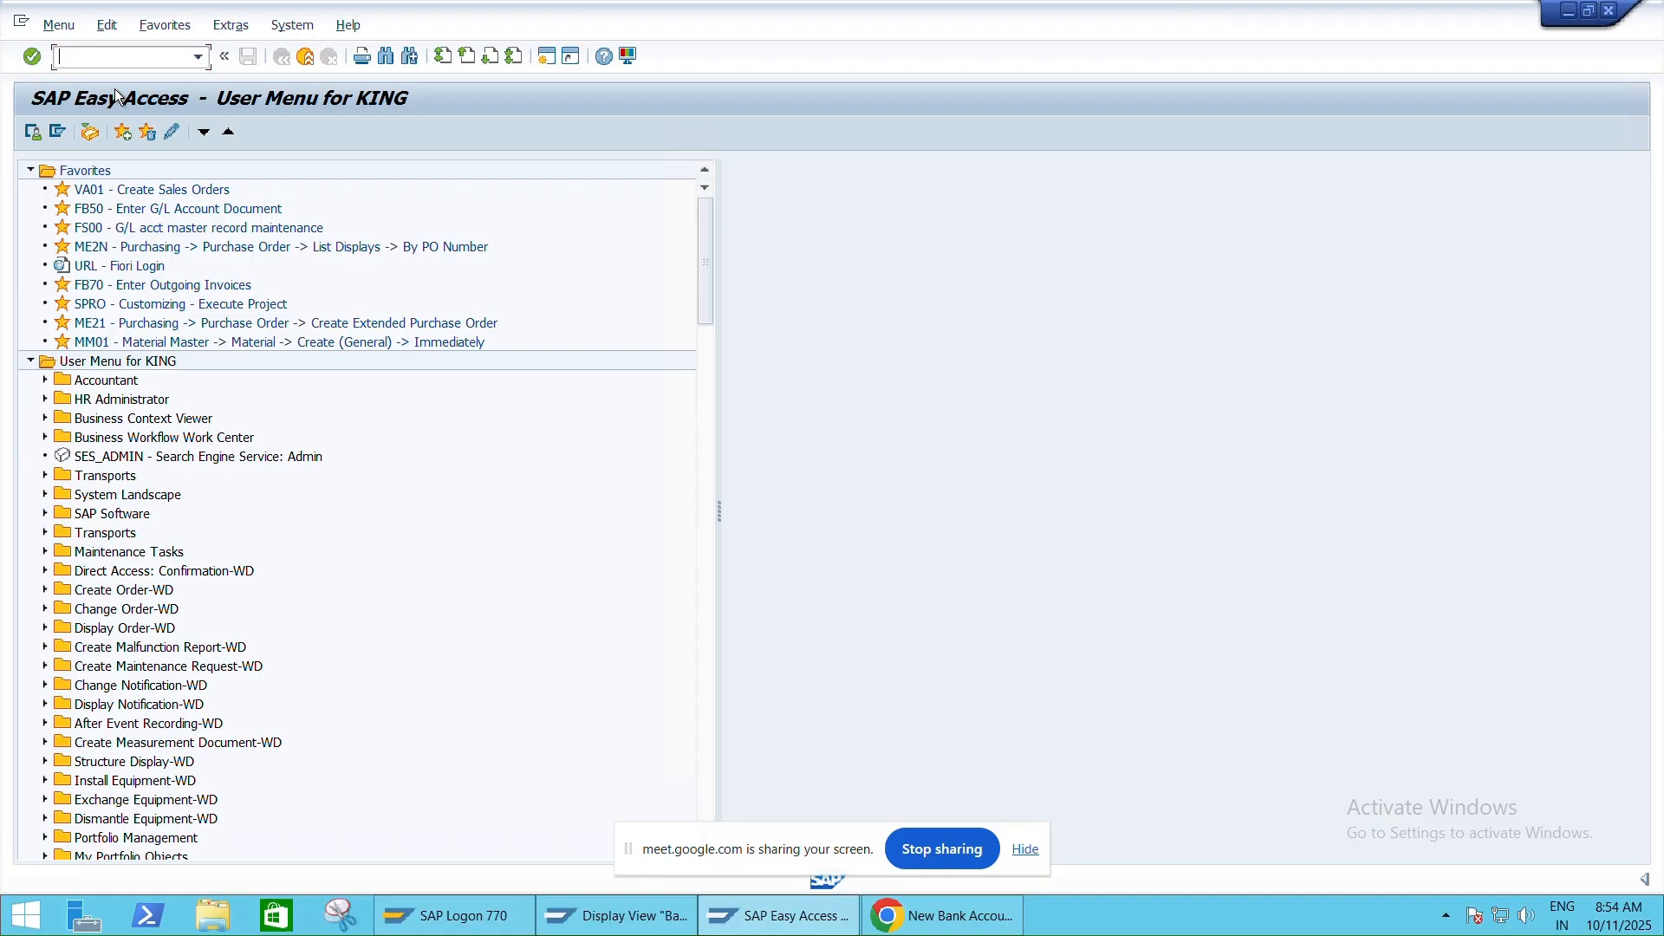
# Start transaction FS00 and switch its company code to HNMO
pyautogui.write('FS00')
pyautogui.press('Return')
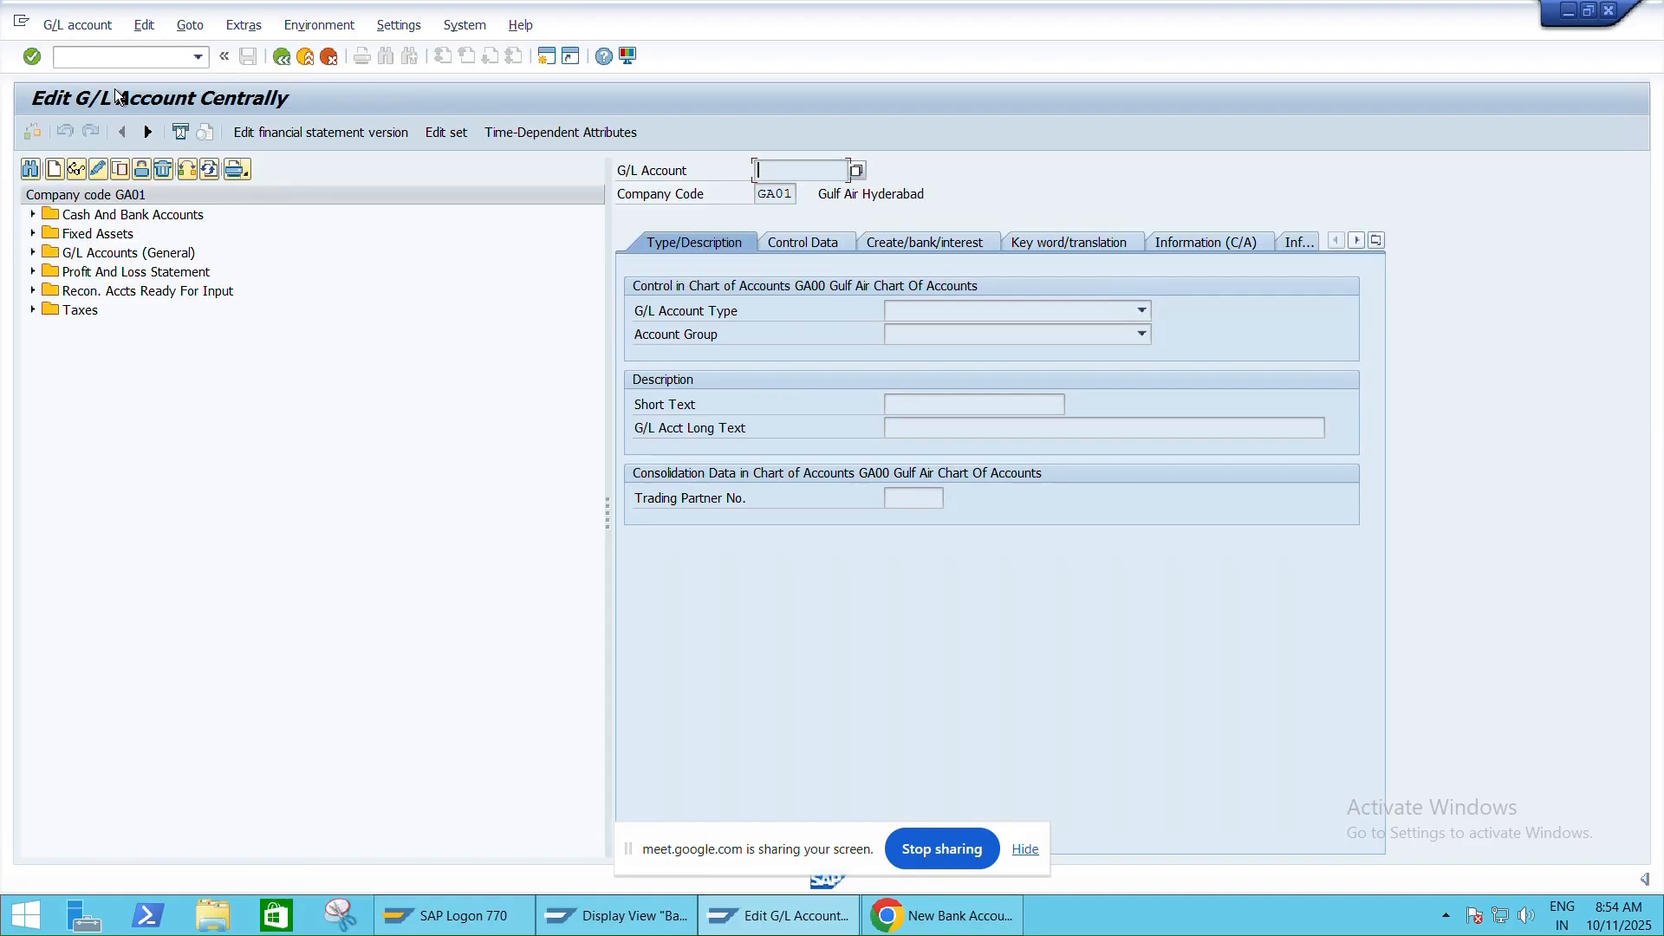
pyautogui.click(187, 170)
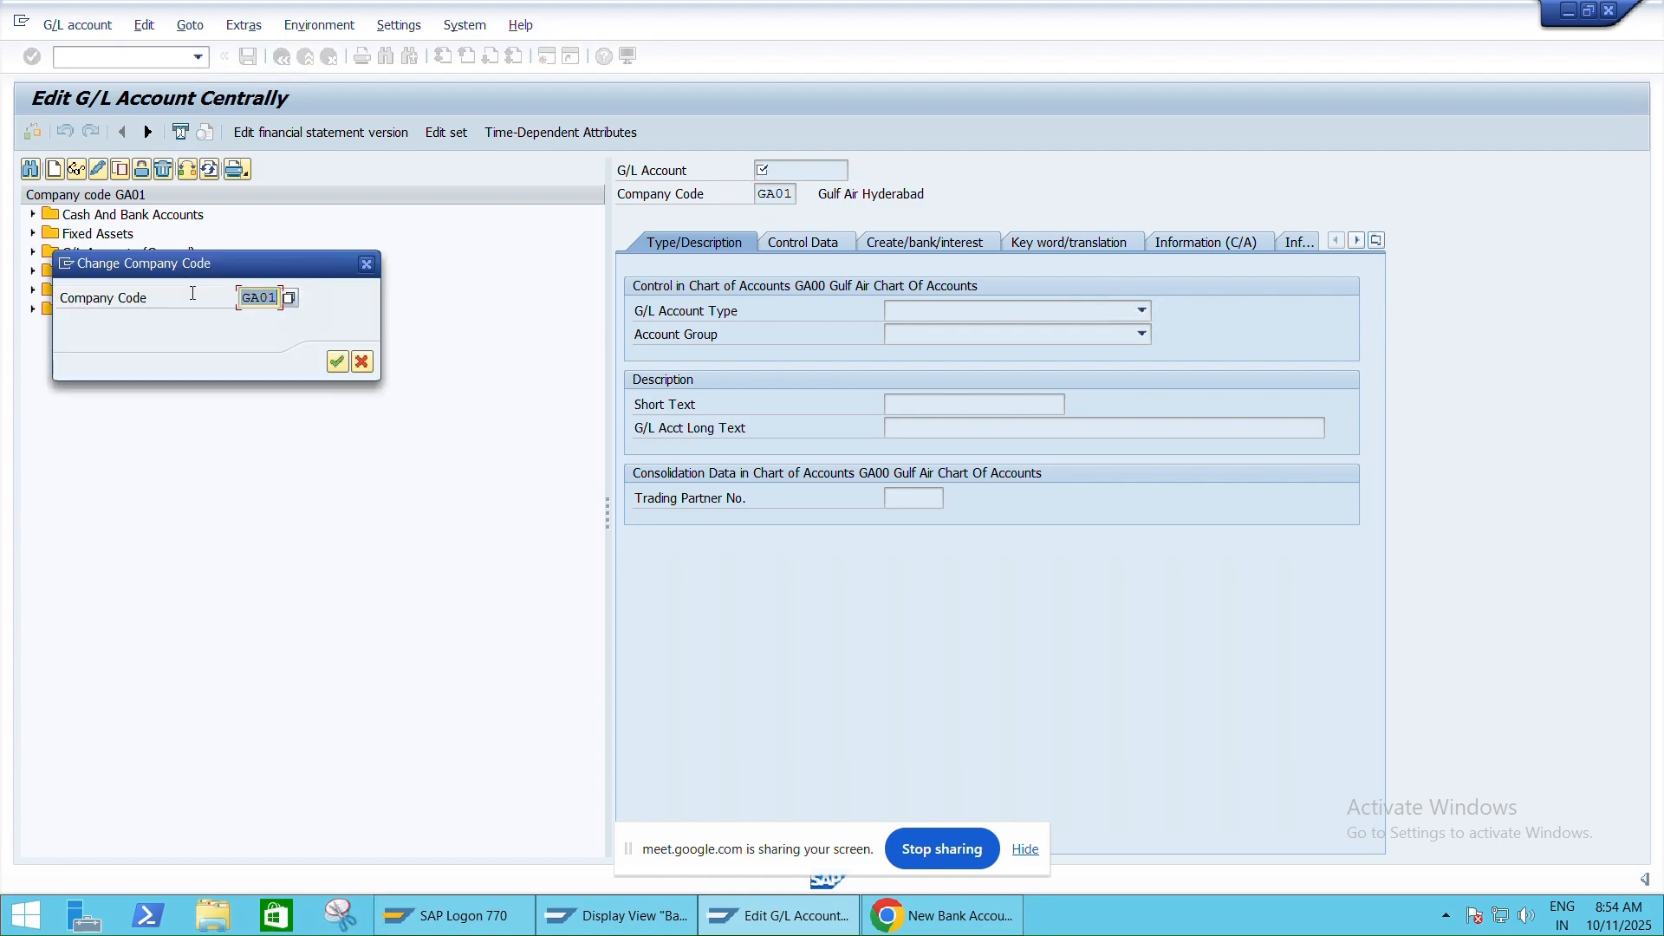
pyautogui.write('HNMO')
pyautogui.press('Return')
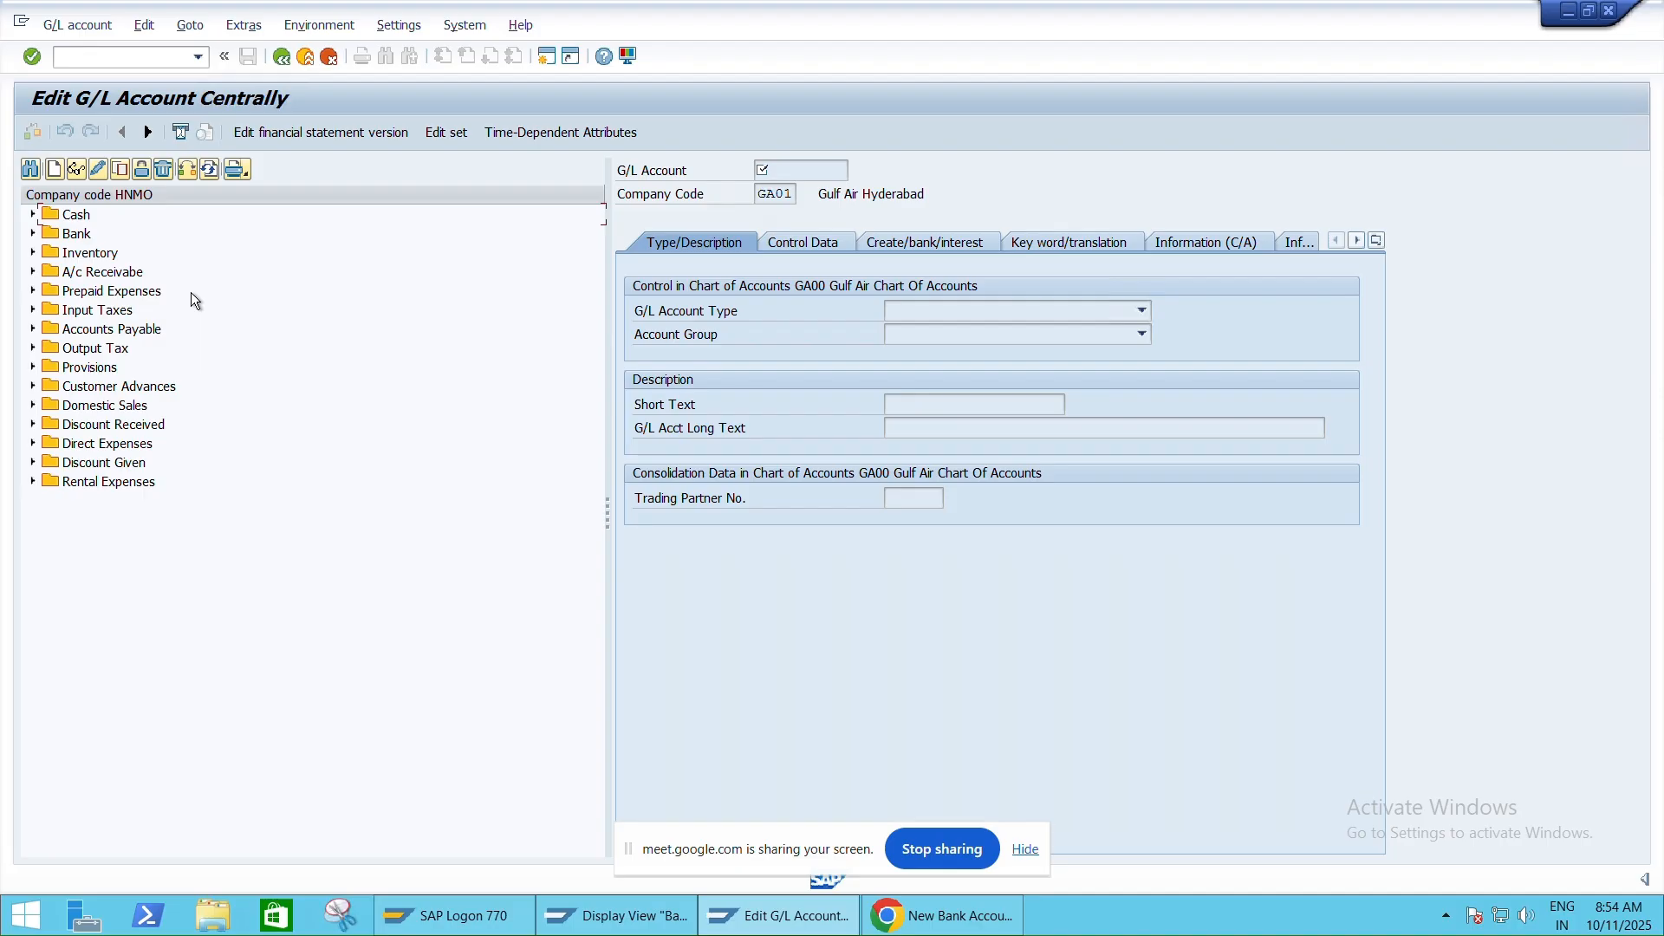
# Open G/L account 12000001 from the Bank group in change mode
pyautogui.click(32, 234)
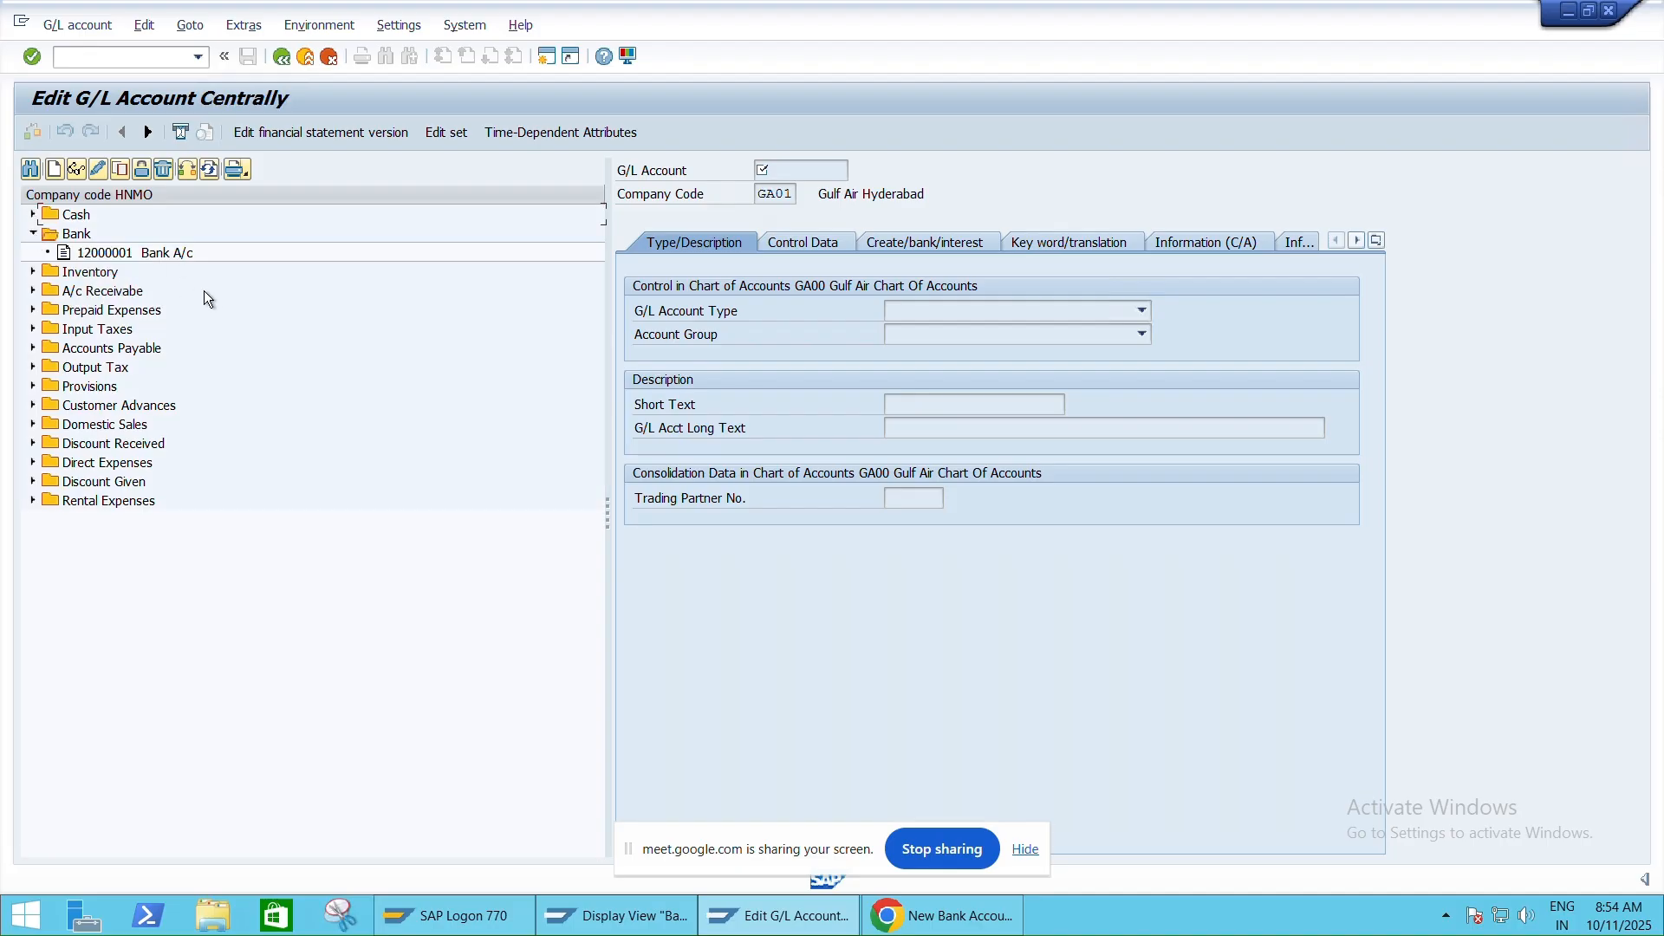
pyautogui.doubleClick(162, 253)
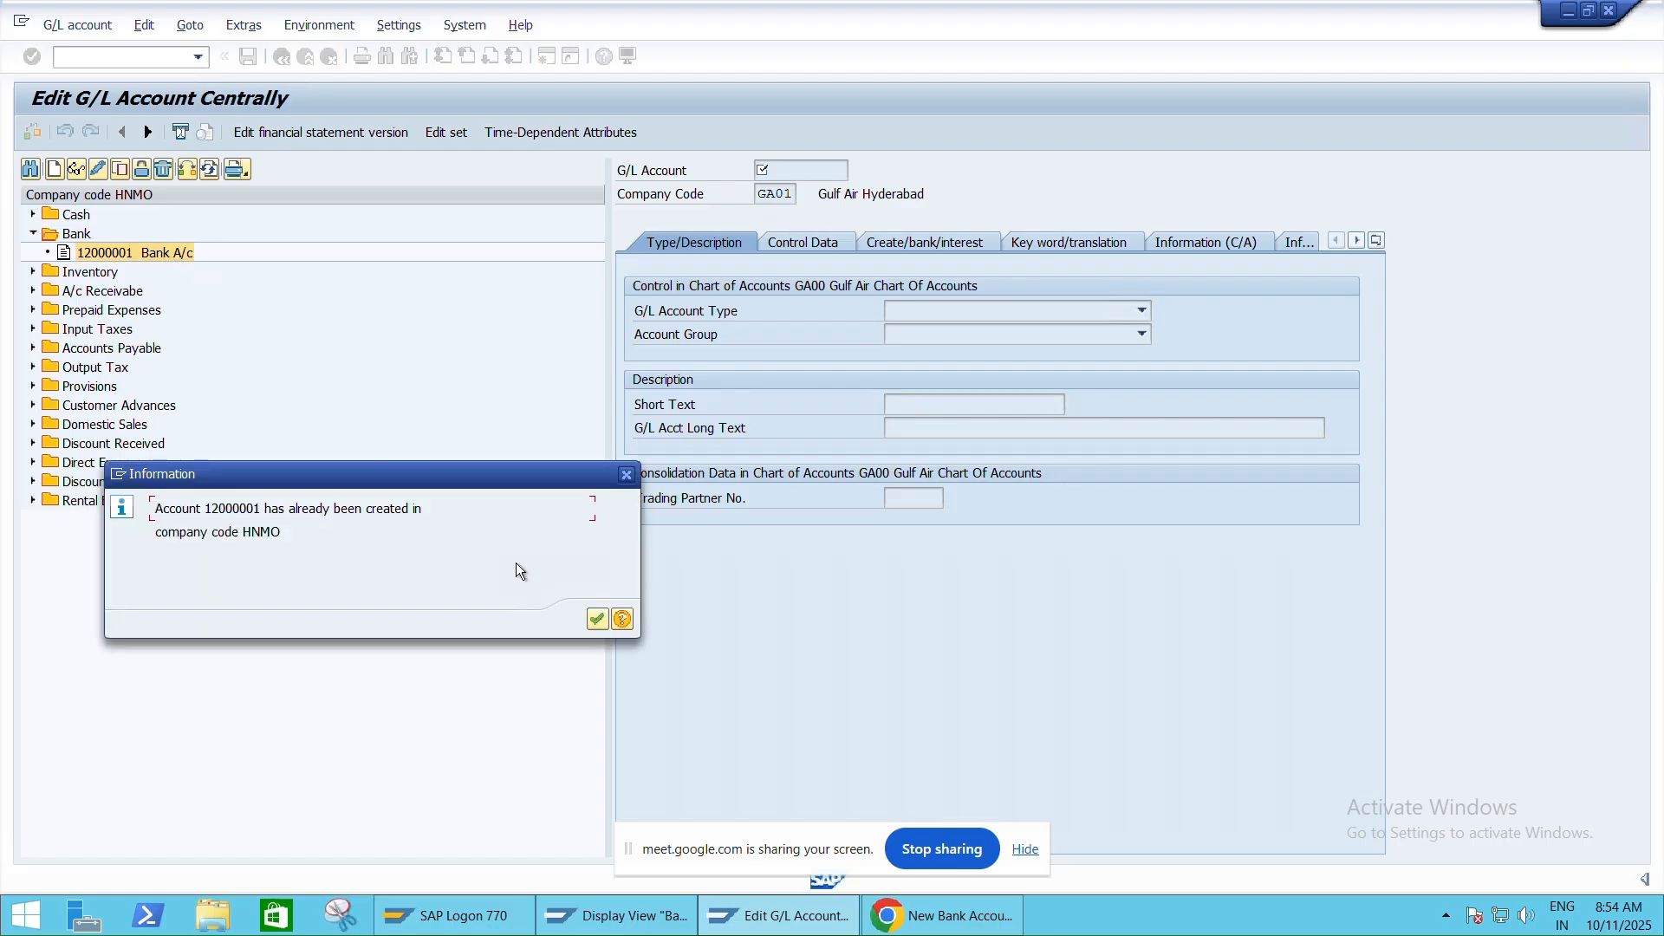
pyautogui.click(596, 619)
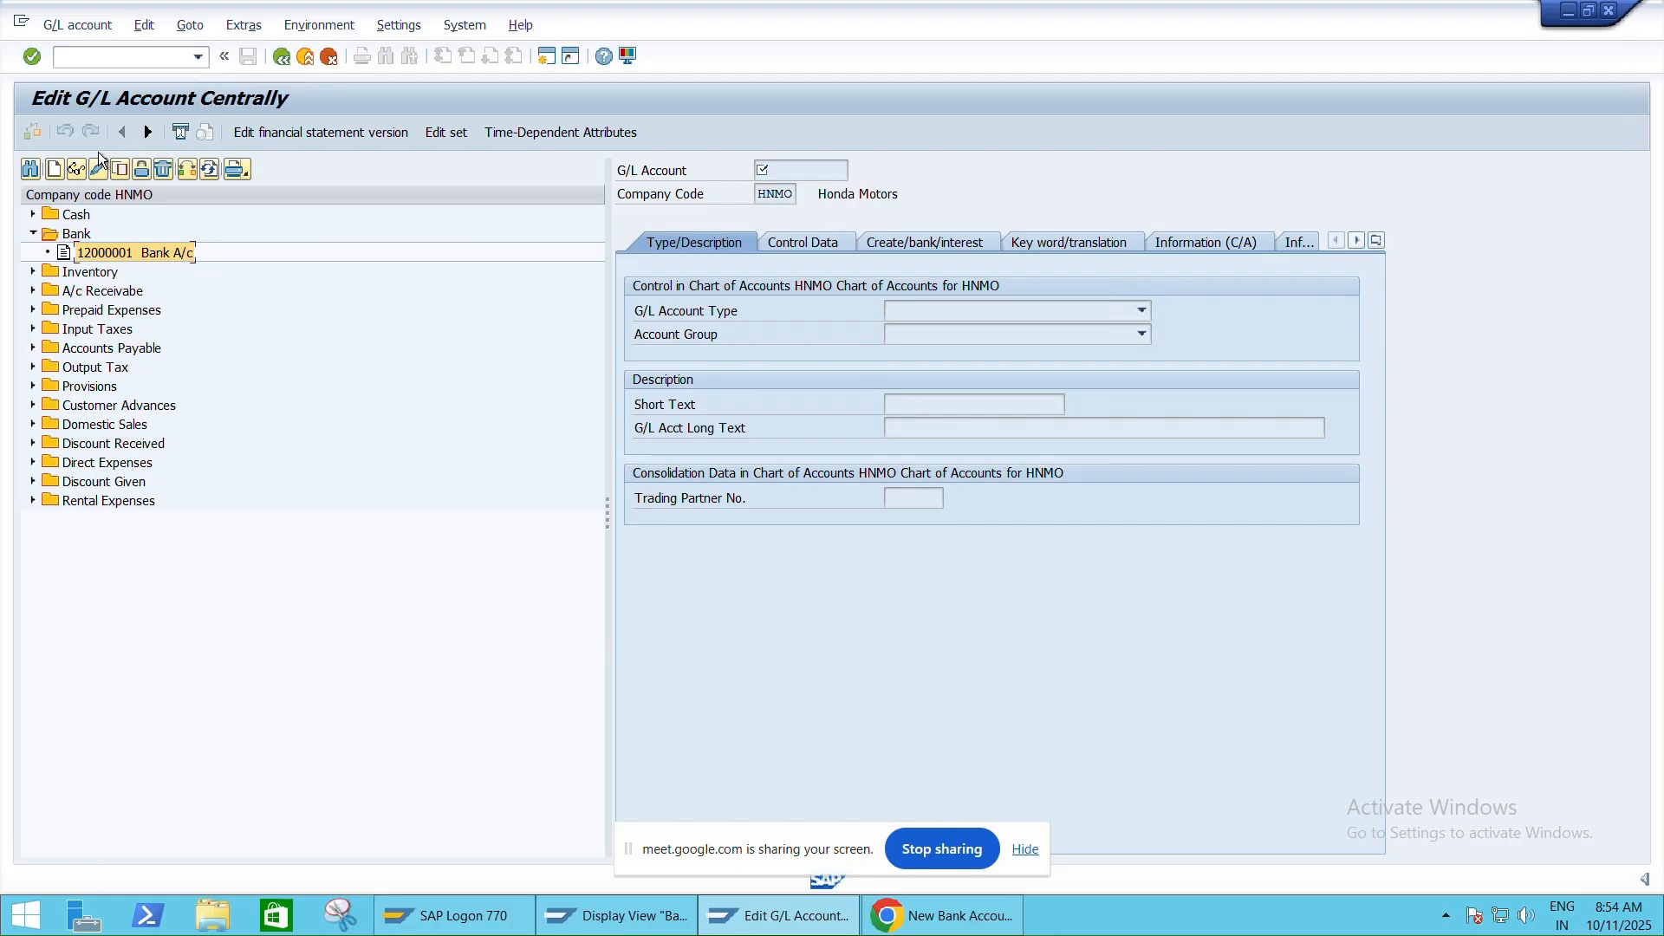
pyautogui.click(96, 169)
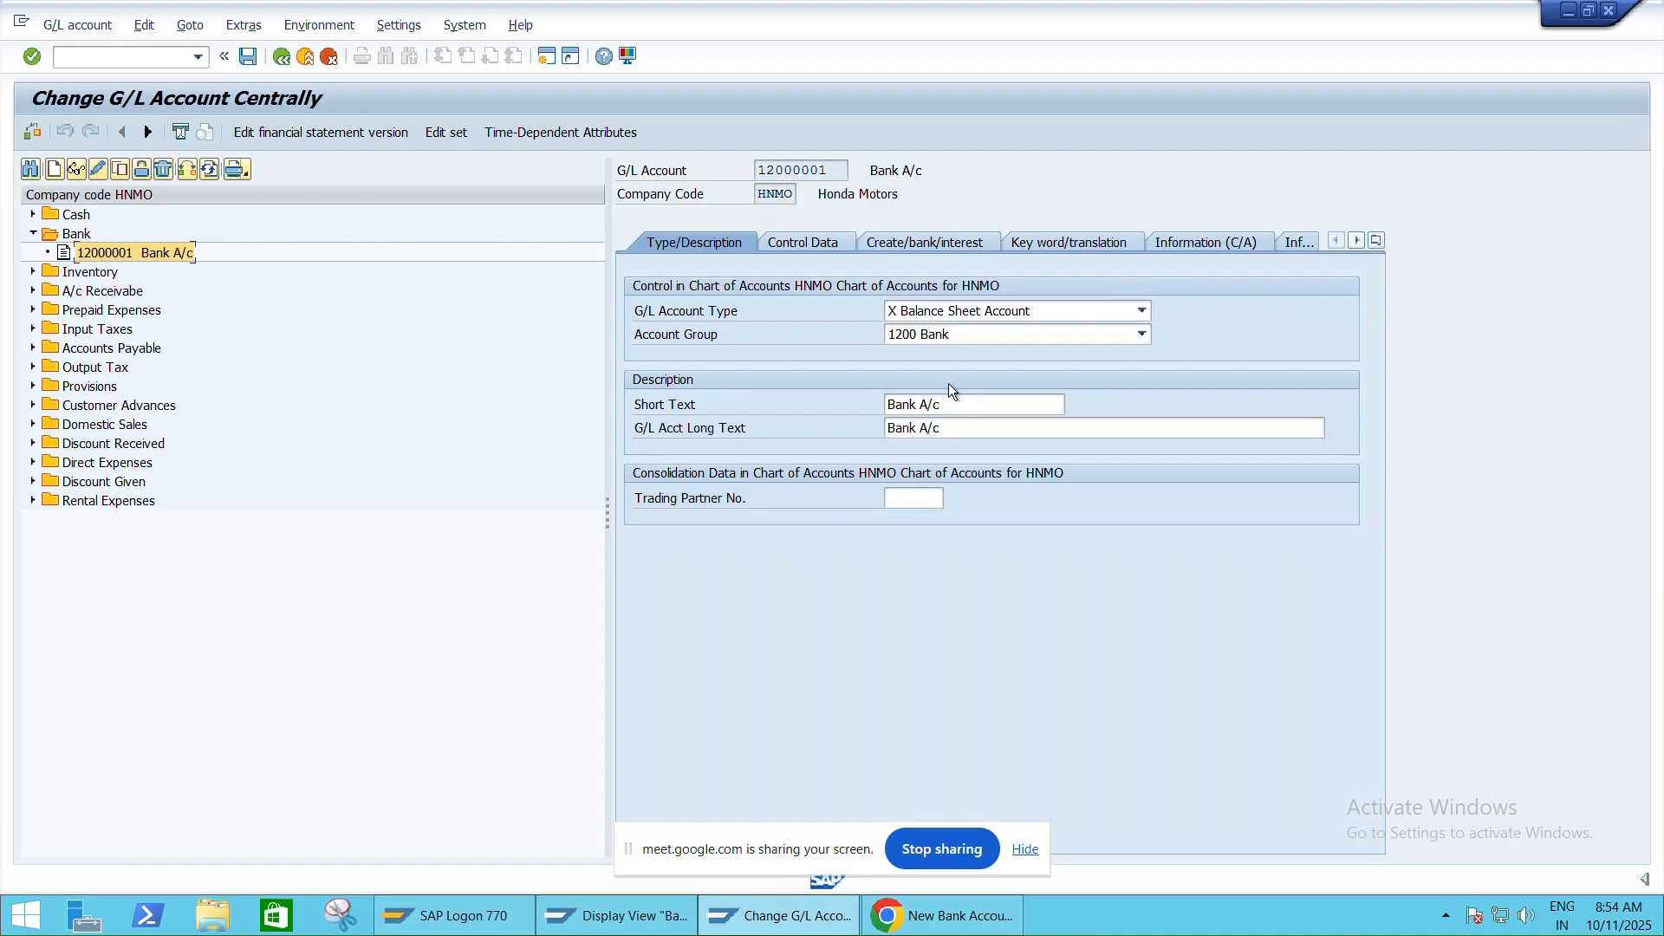
# Set its short and long texts to TEST BANK A/C, save, and restart FS00
pyautogui.moveTo(952, 404); pyautogui.dragTo(851, 418)
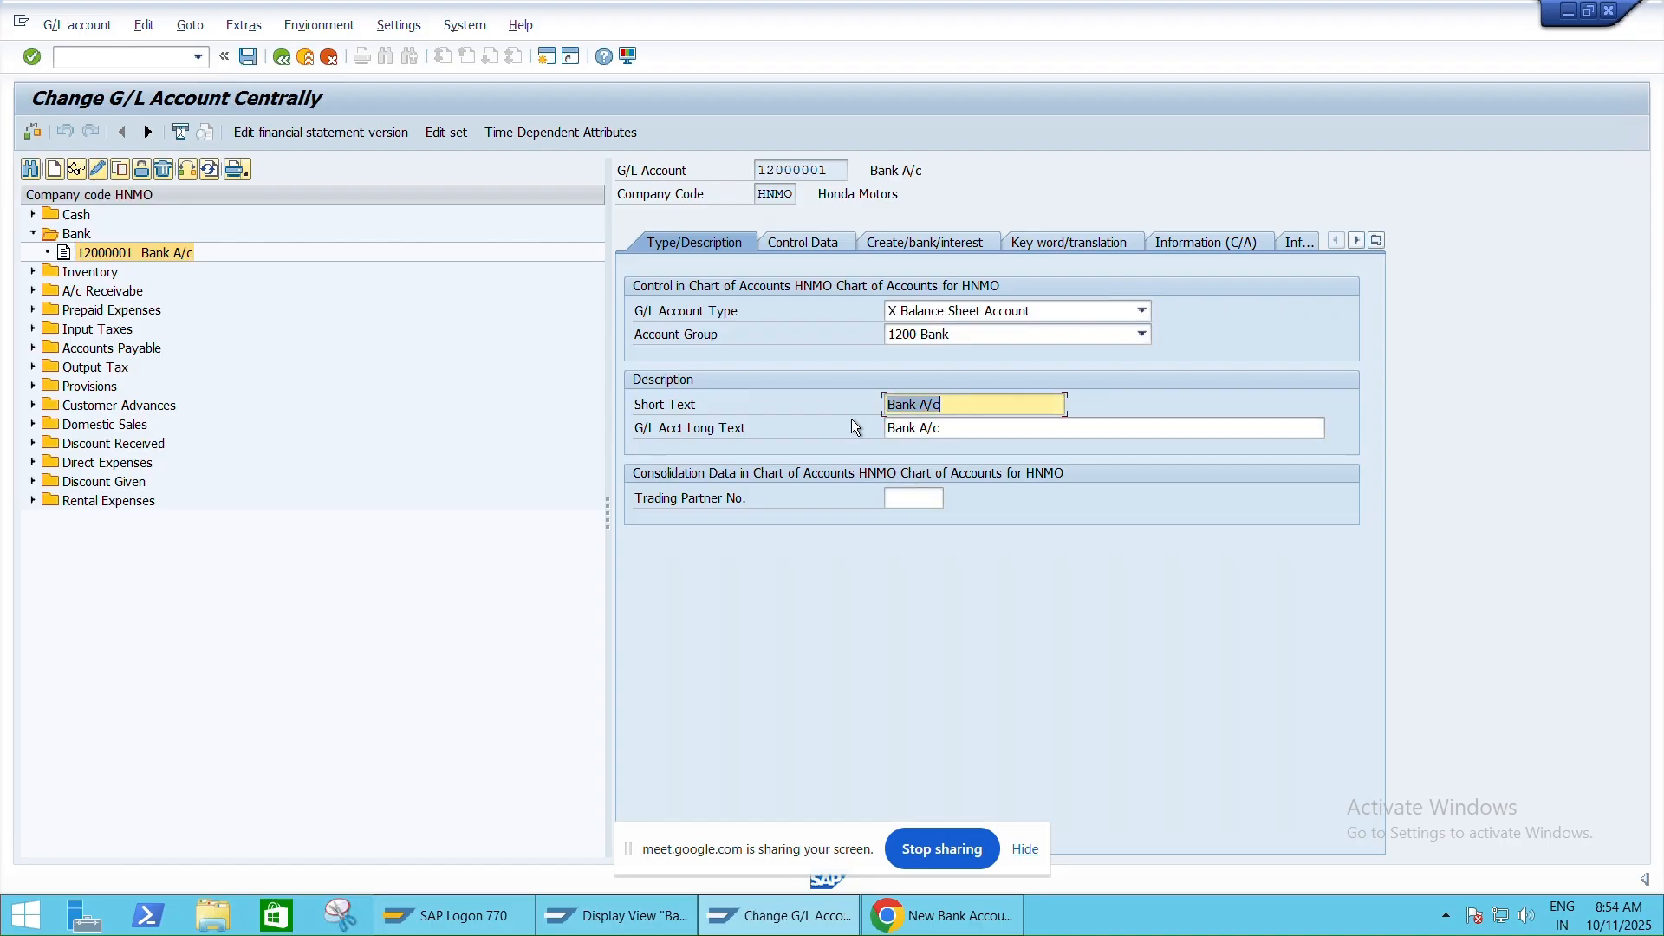
pyautogui.write('TEST BANK A/C')
pyautogui.press('Tab')
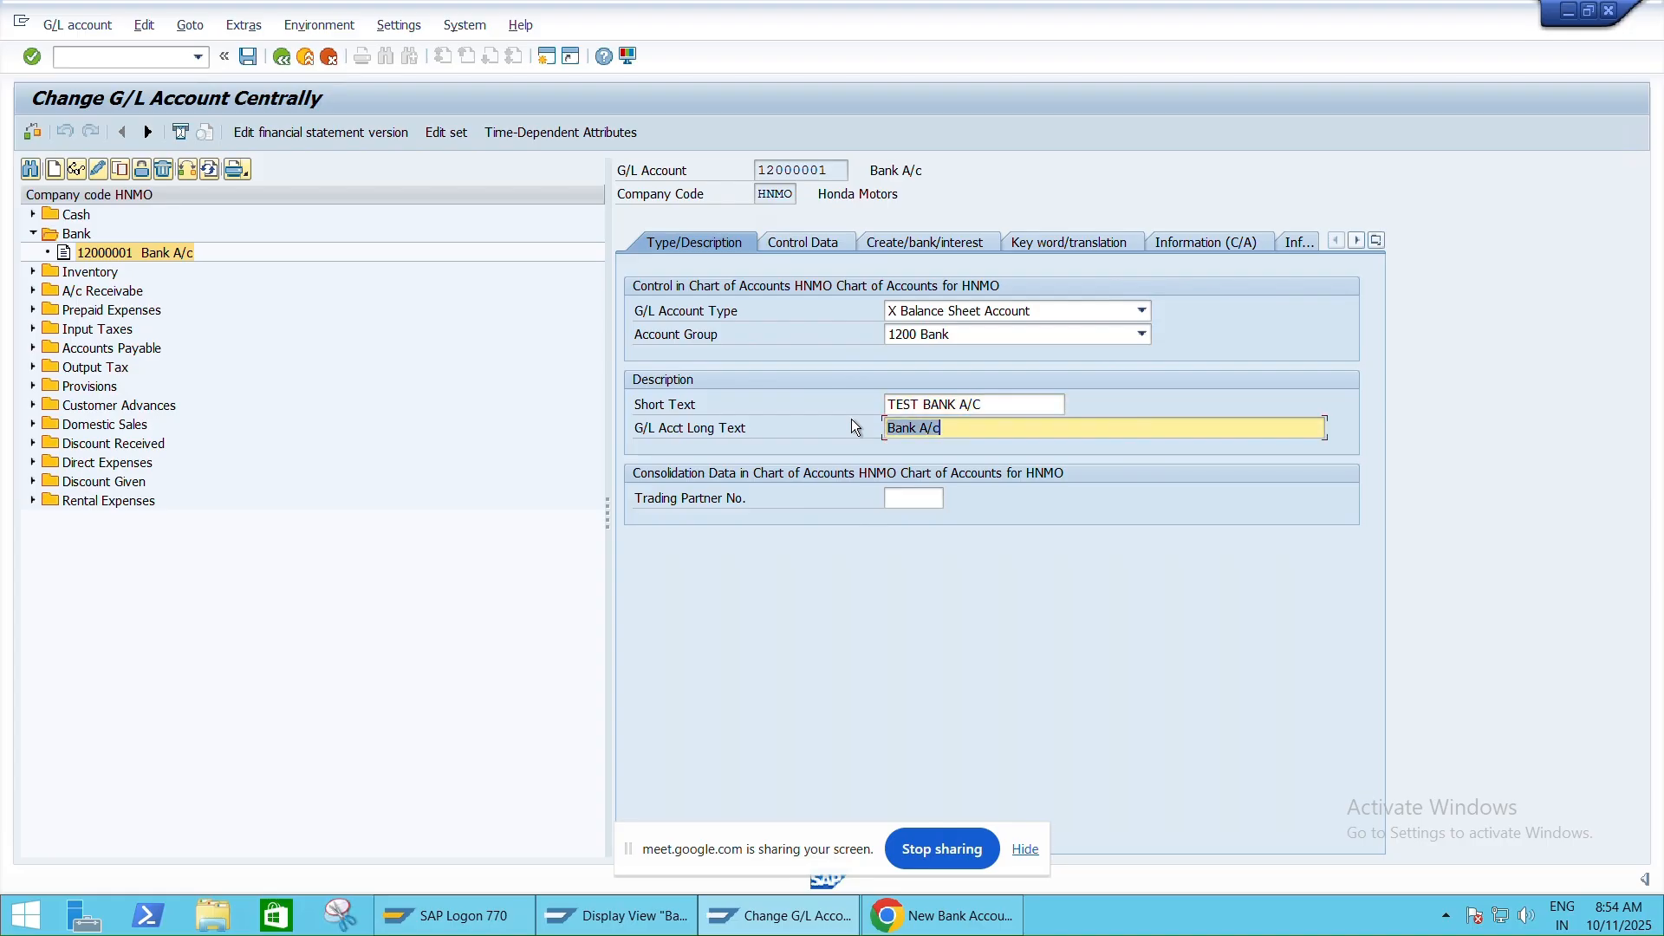
pyautogui.write('TEST BANK A/C')
pyautogui.hotkey('ctrl', 's')
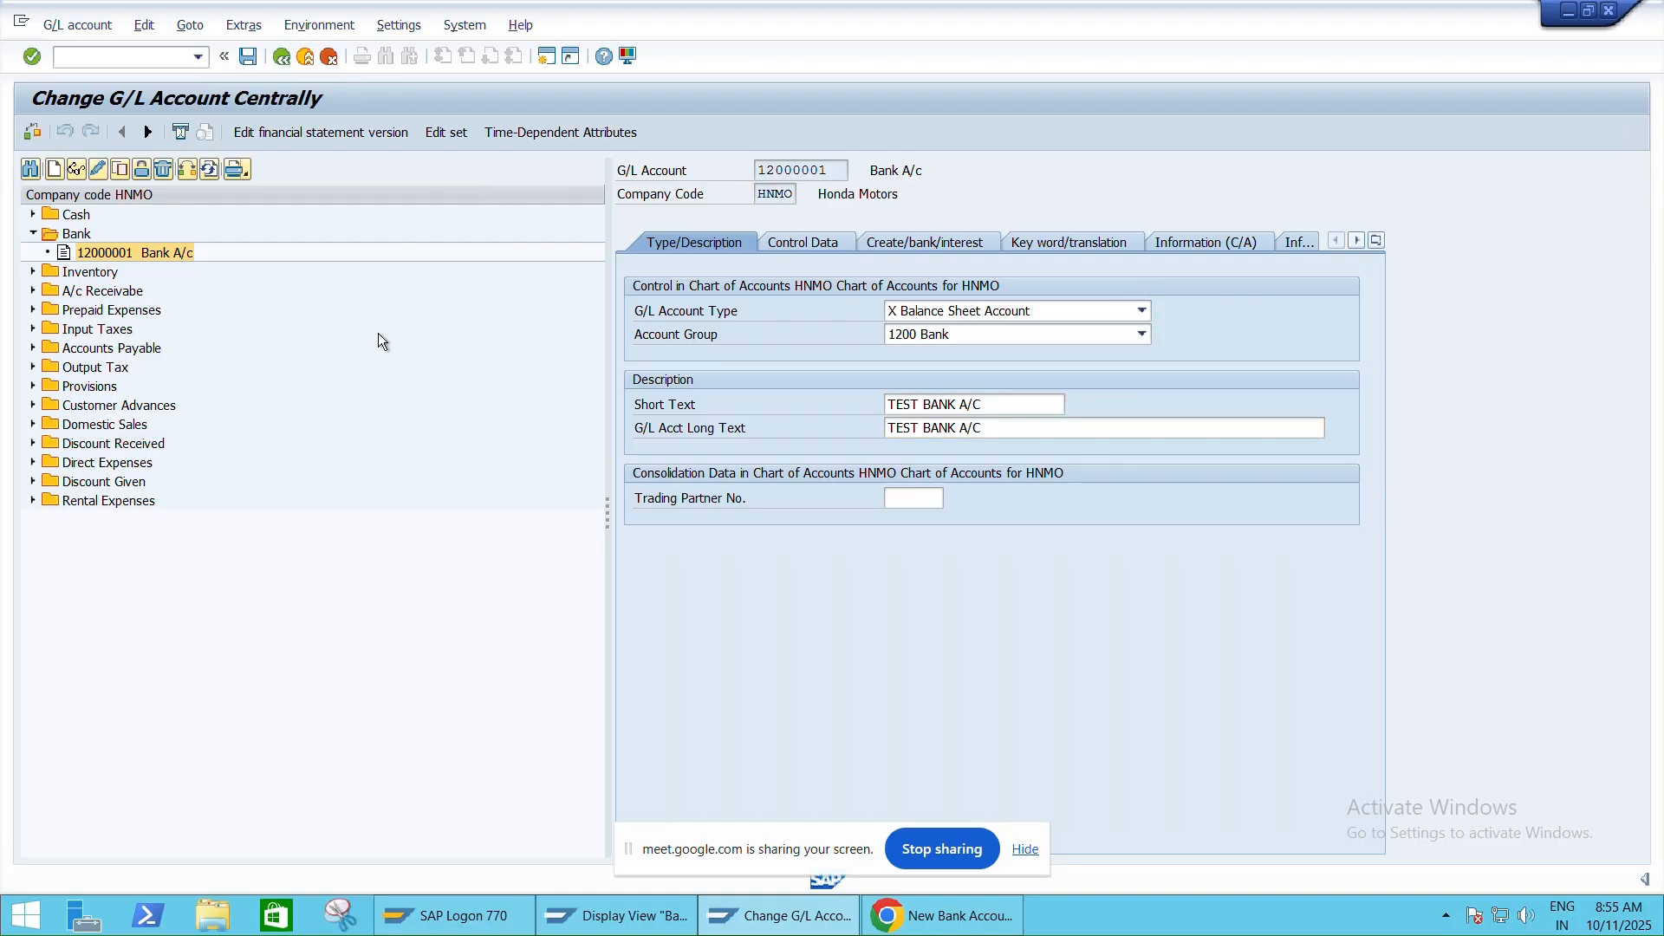
pyautogui.press('Return')
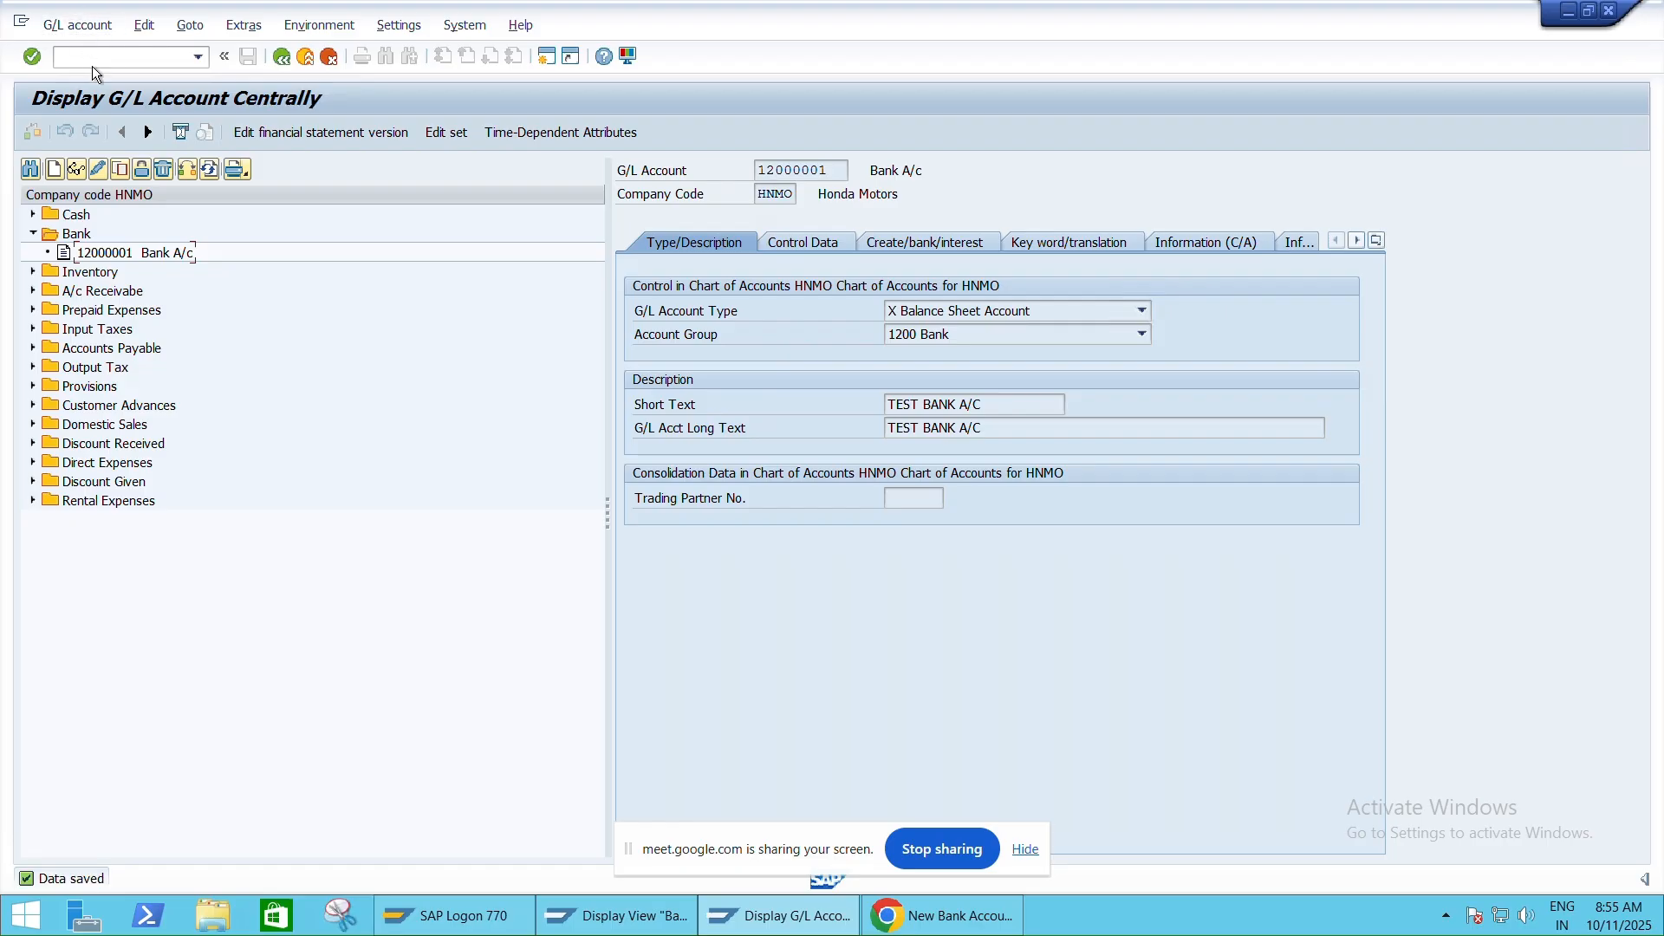
pyautogui.write('/NFS00')
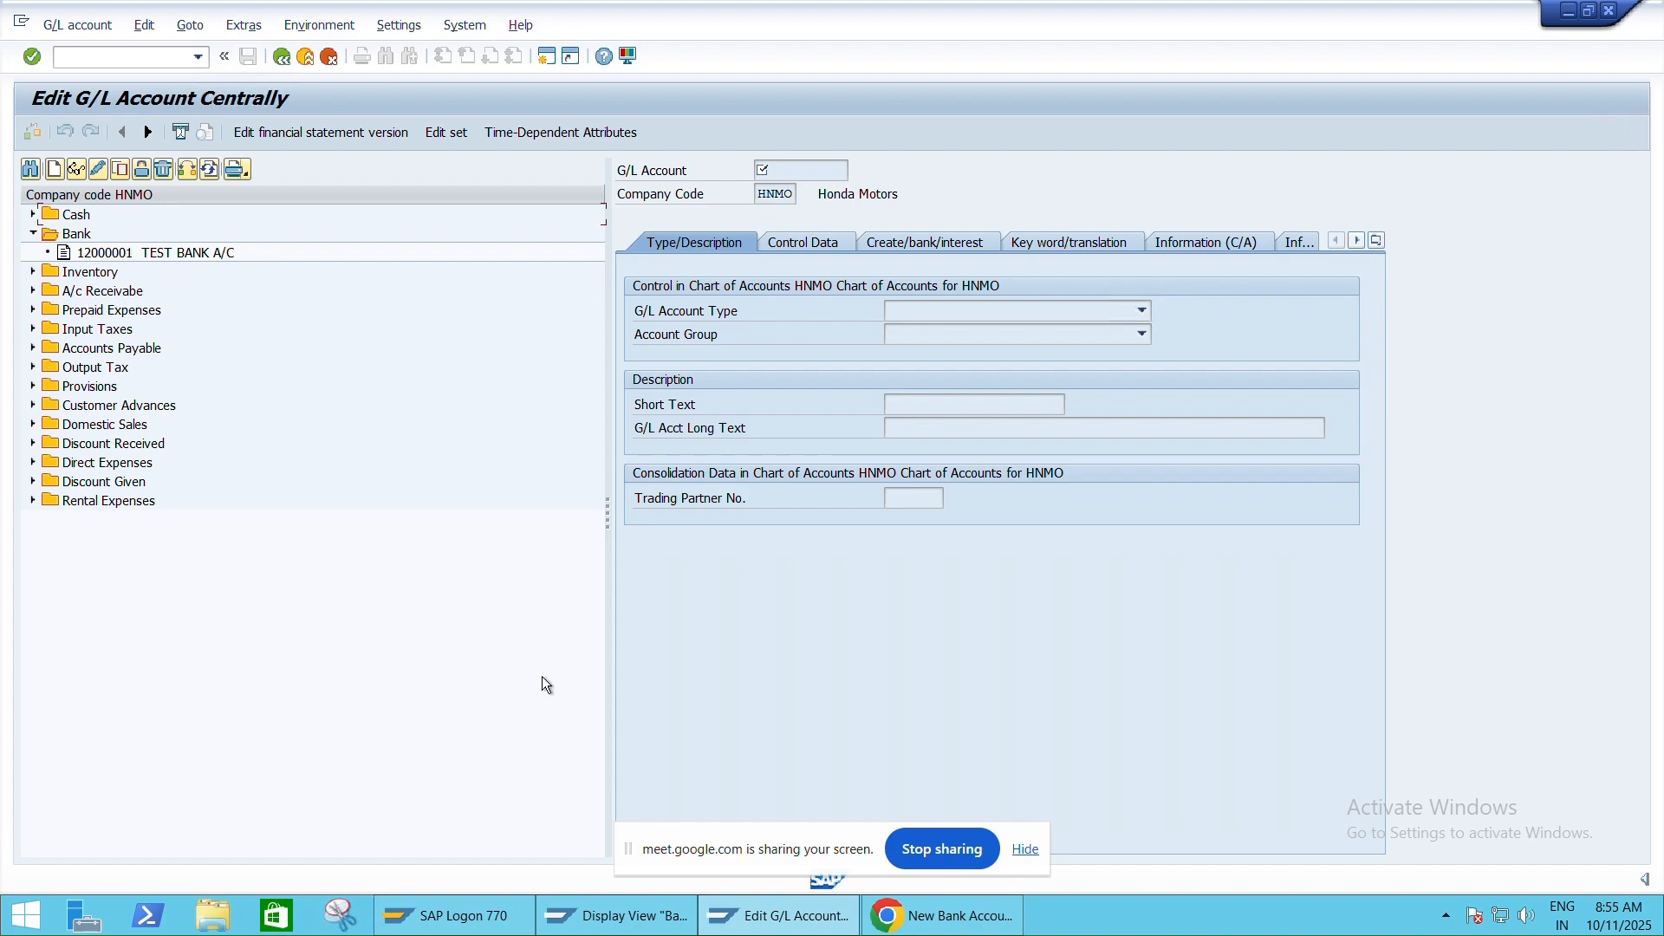
pyautogui.moveTo(1144, 9)
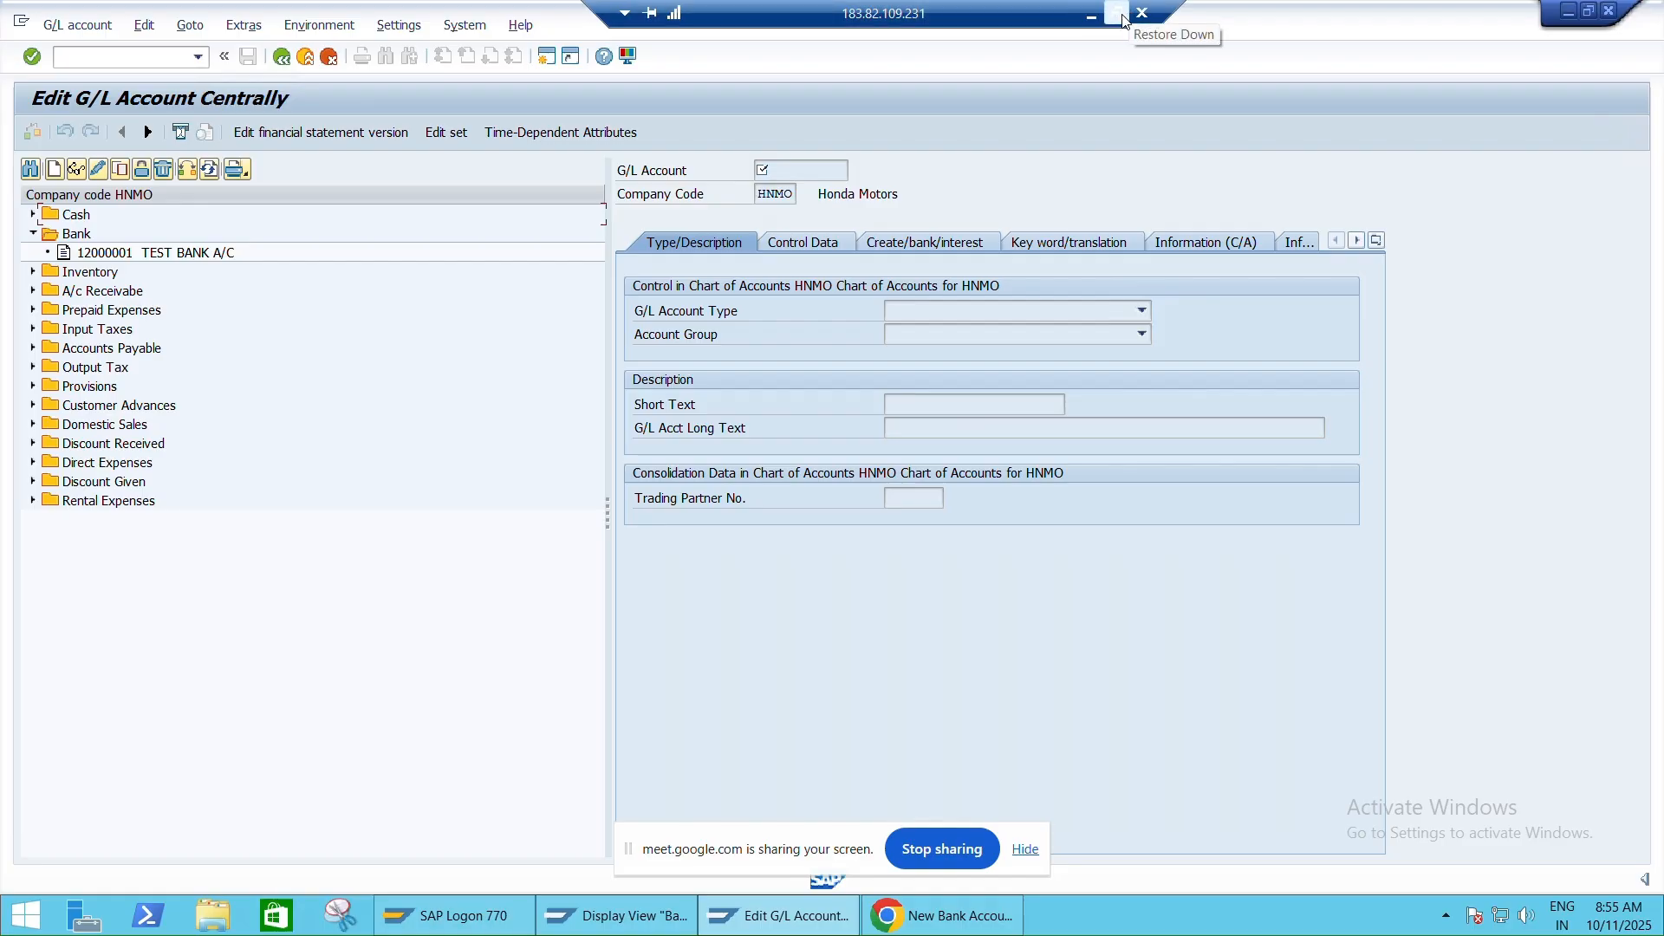
# Check the ICICI and HDFC bank G/L account numbers on Excel's Tables sheet, then return to SAP
pyautogui.click(1129, 13)
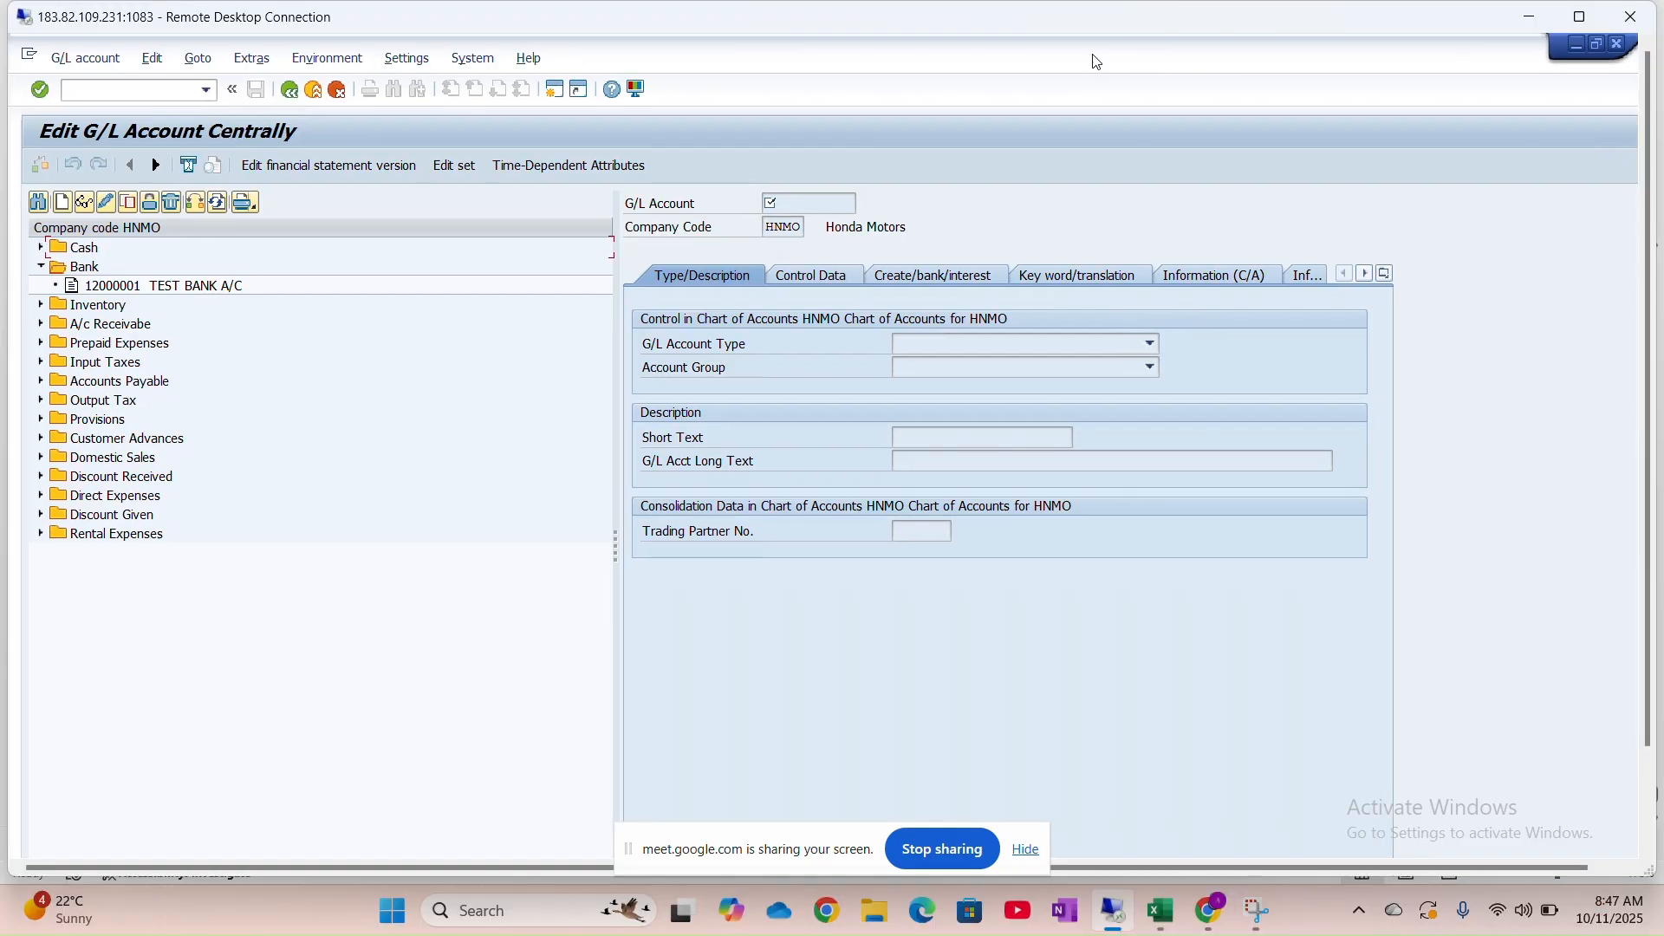
pyautogui.click(1161, 910)
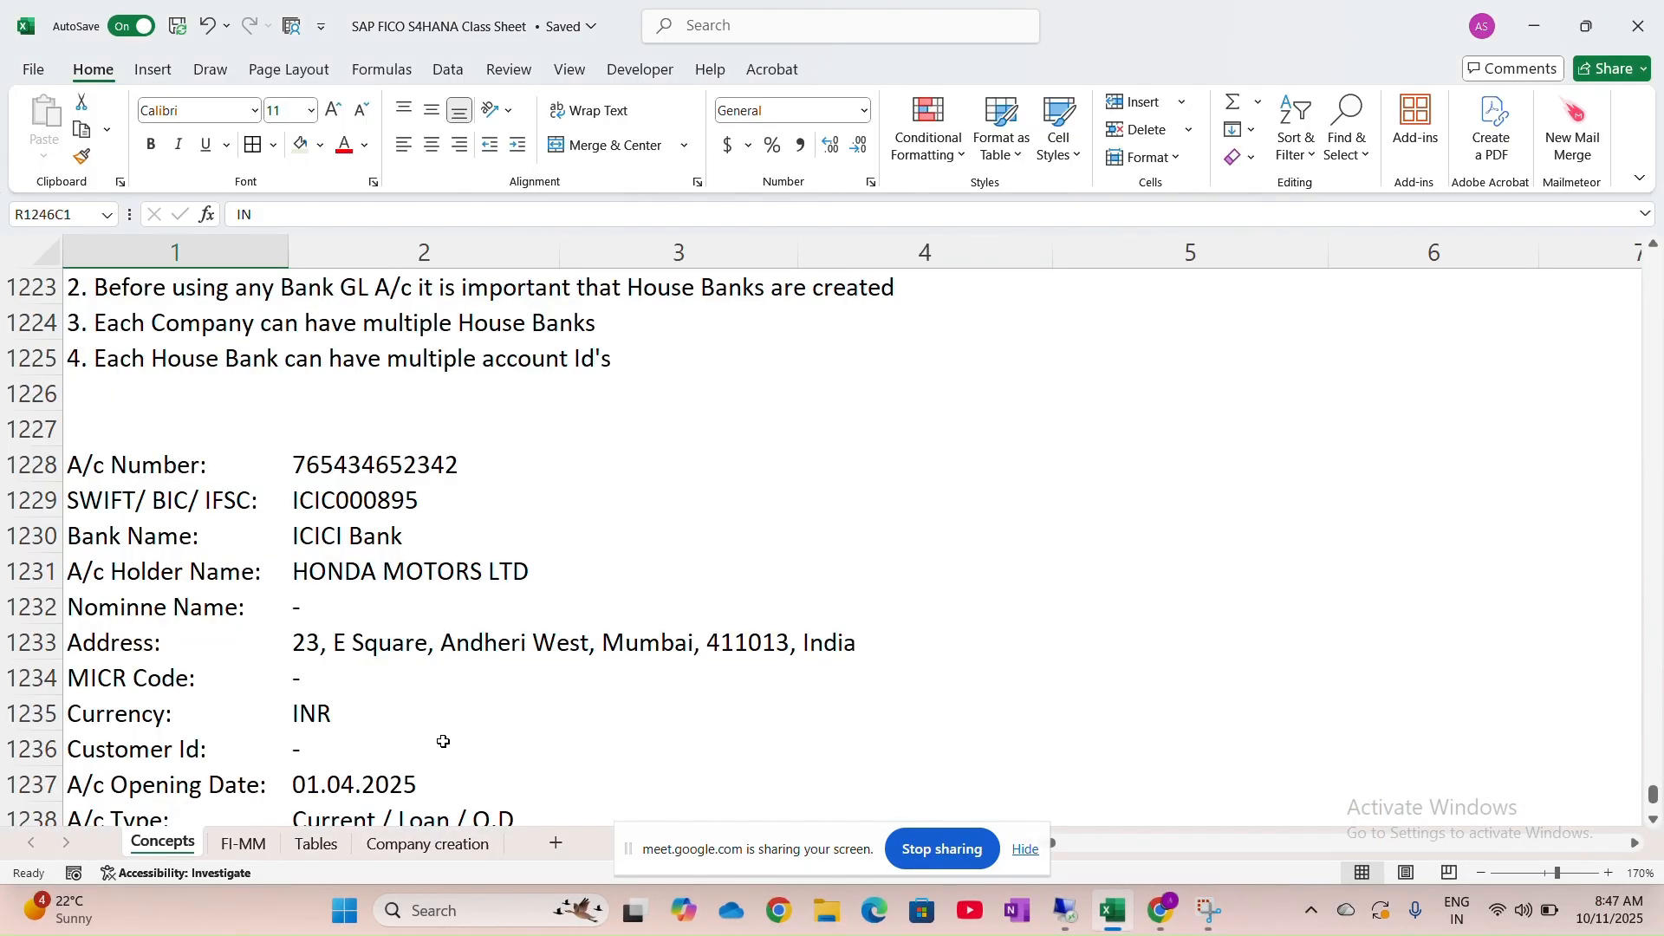
pyautogui.click(329, 845)
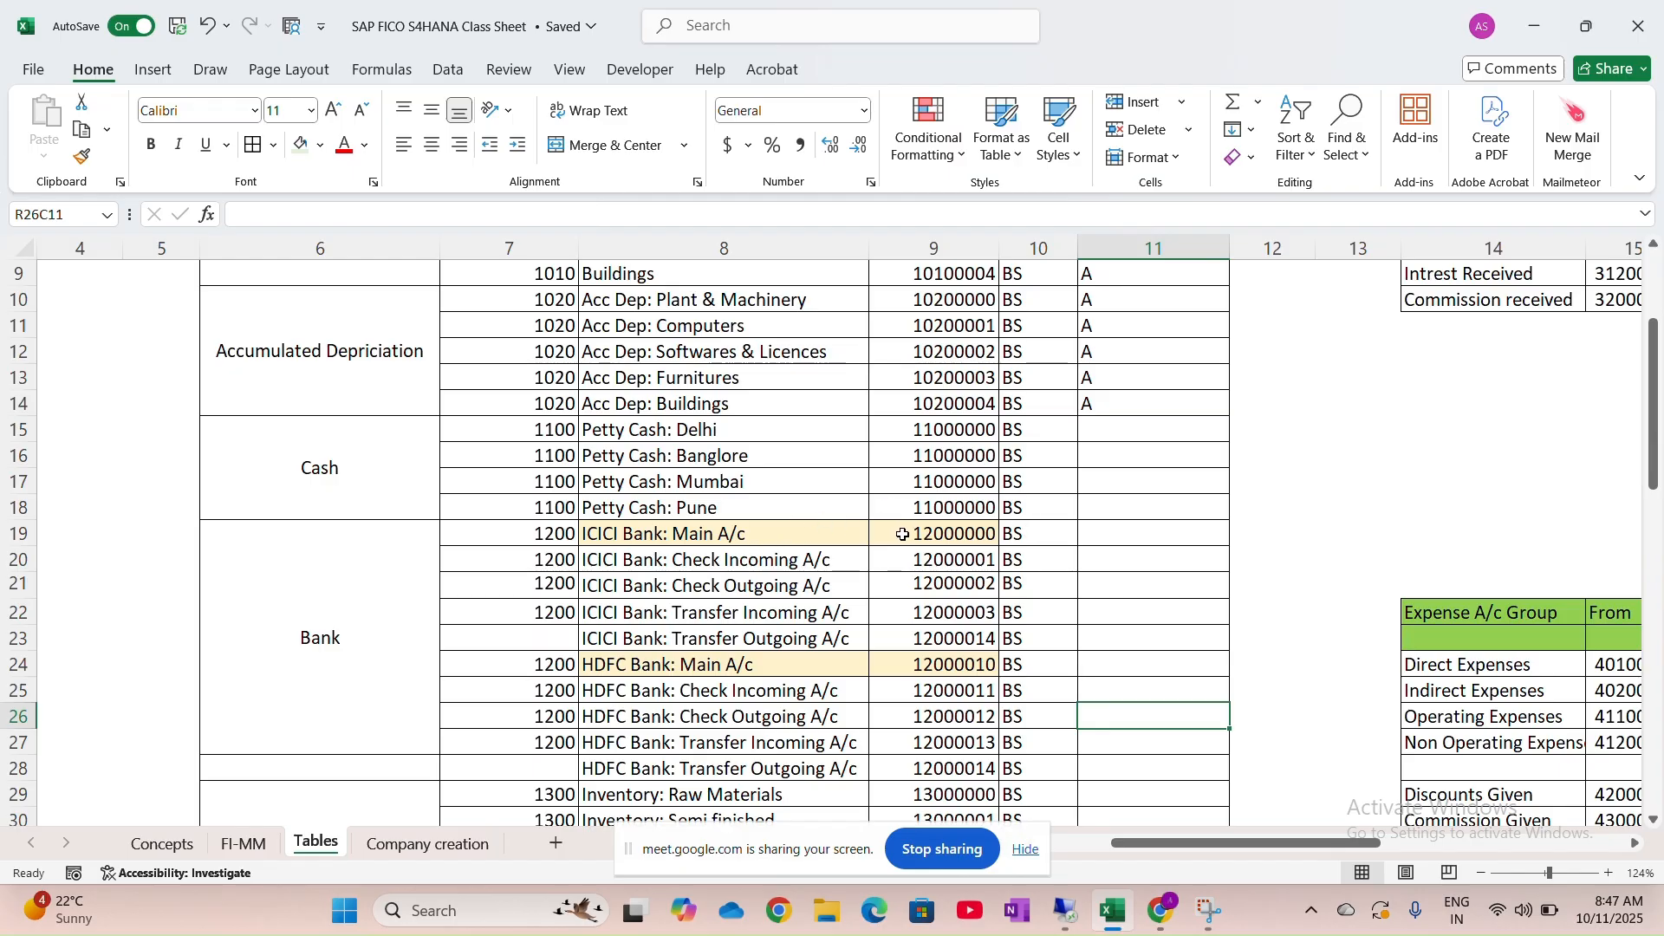
pyautogui.click(1066, 909)
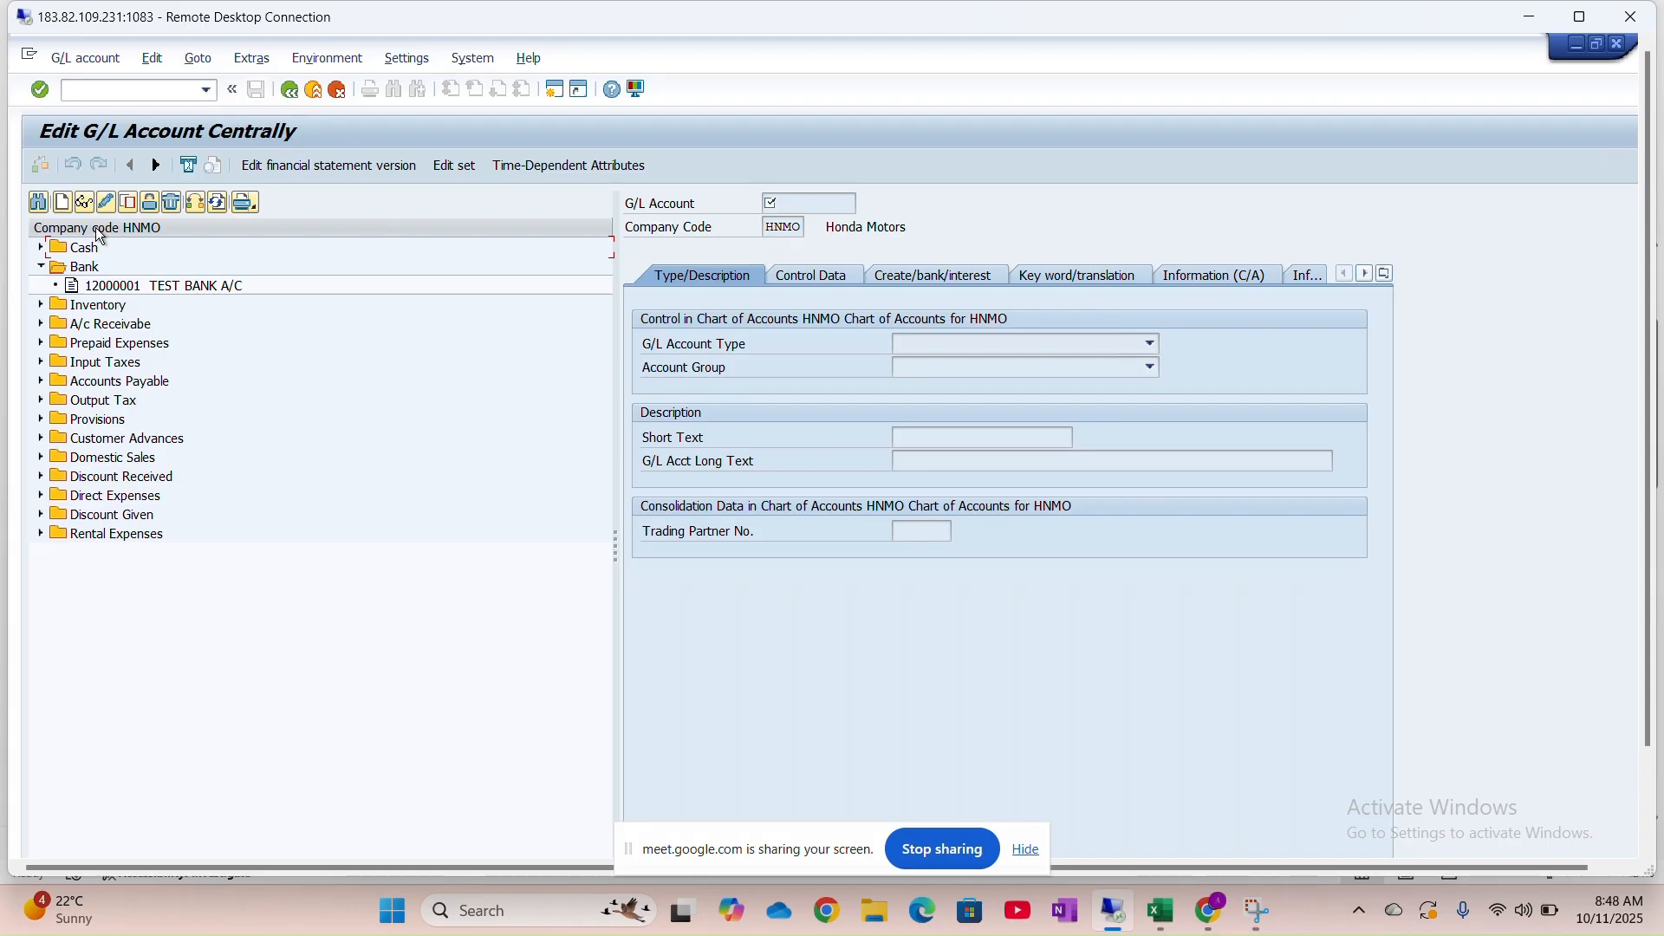
# Begin creating G/L account number 12000010 in company code HNMO
pyautogui.click(67, 208)
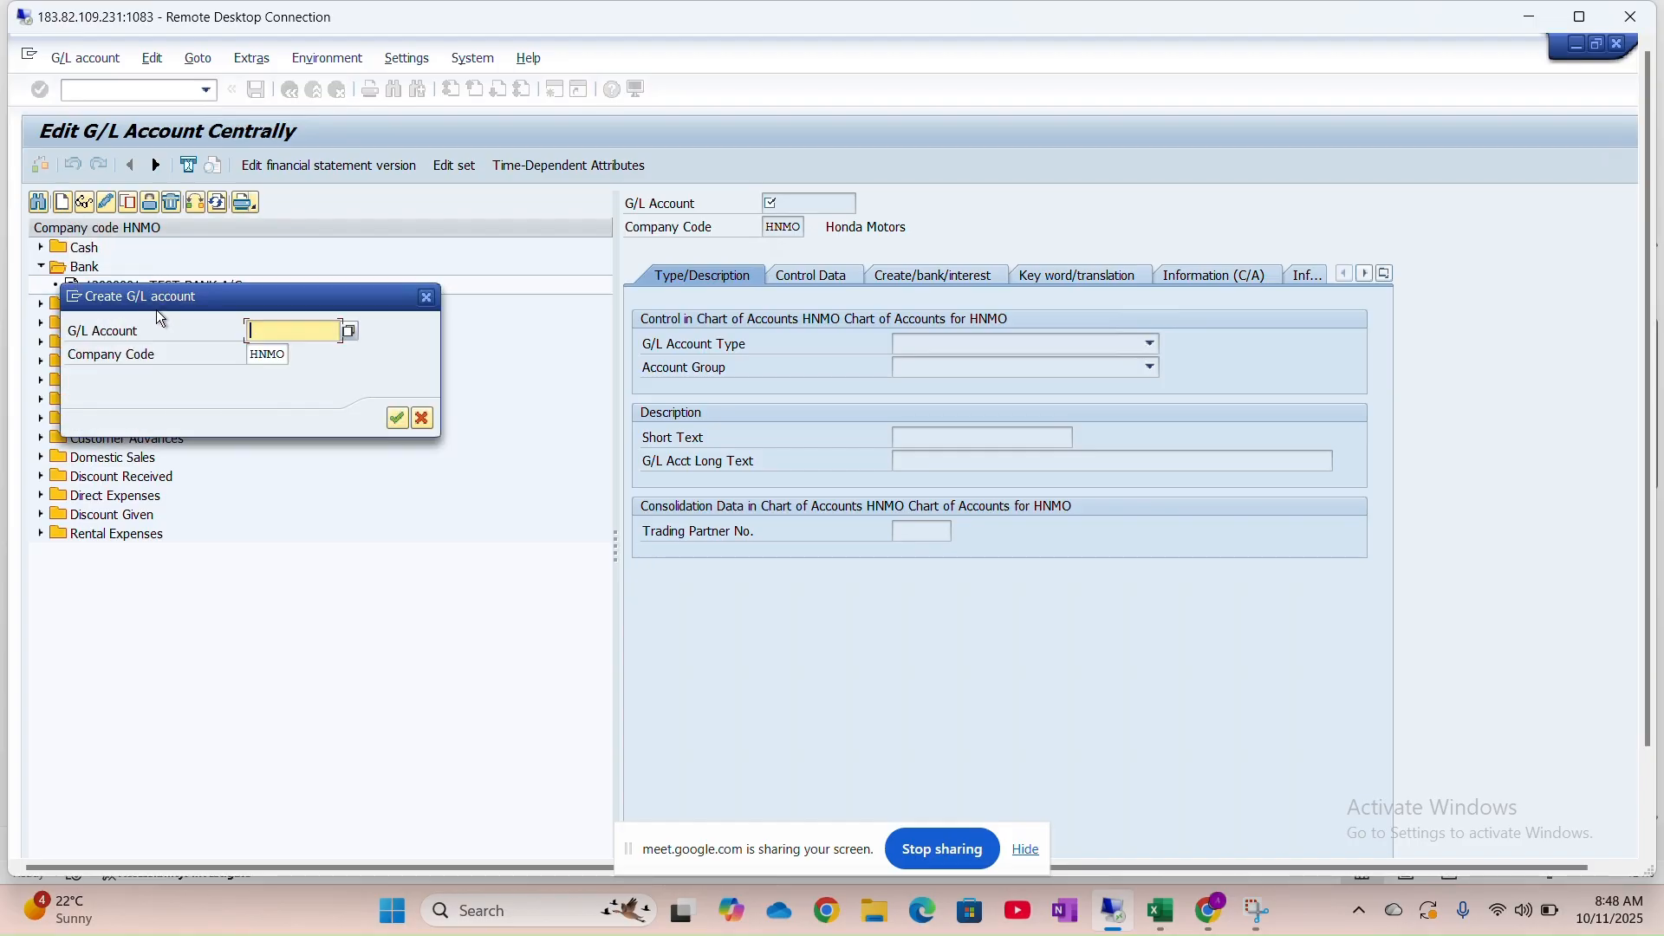
pyautogui.write('12000010')
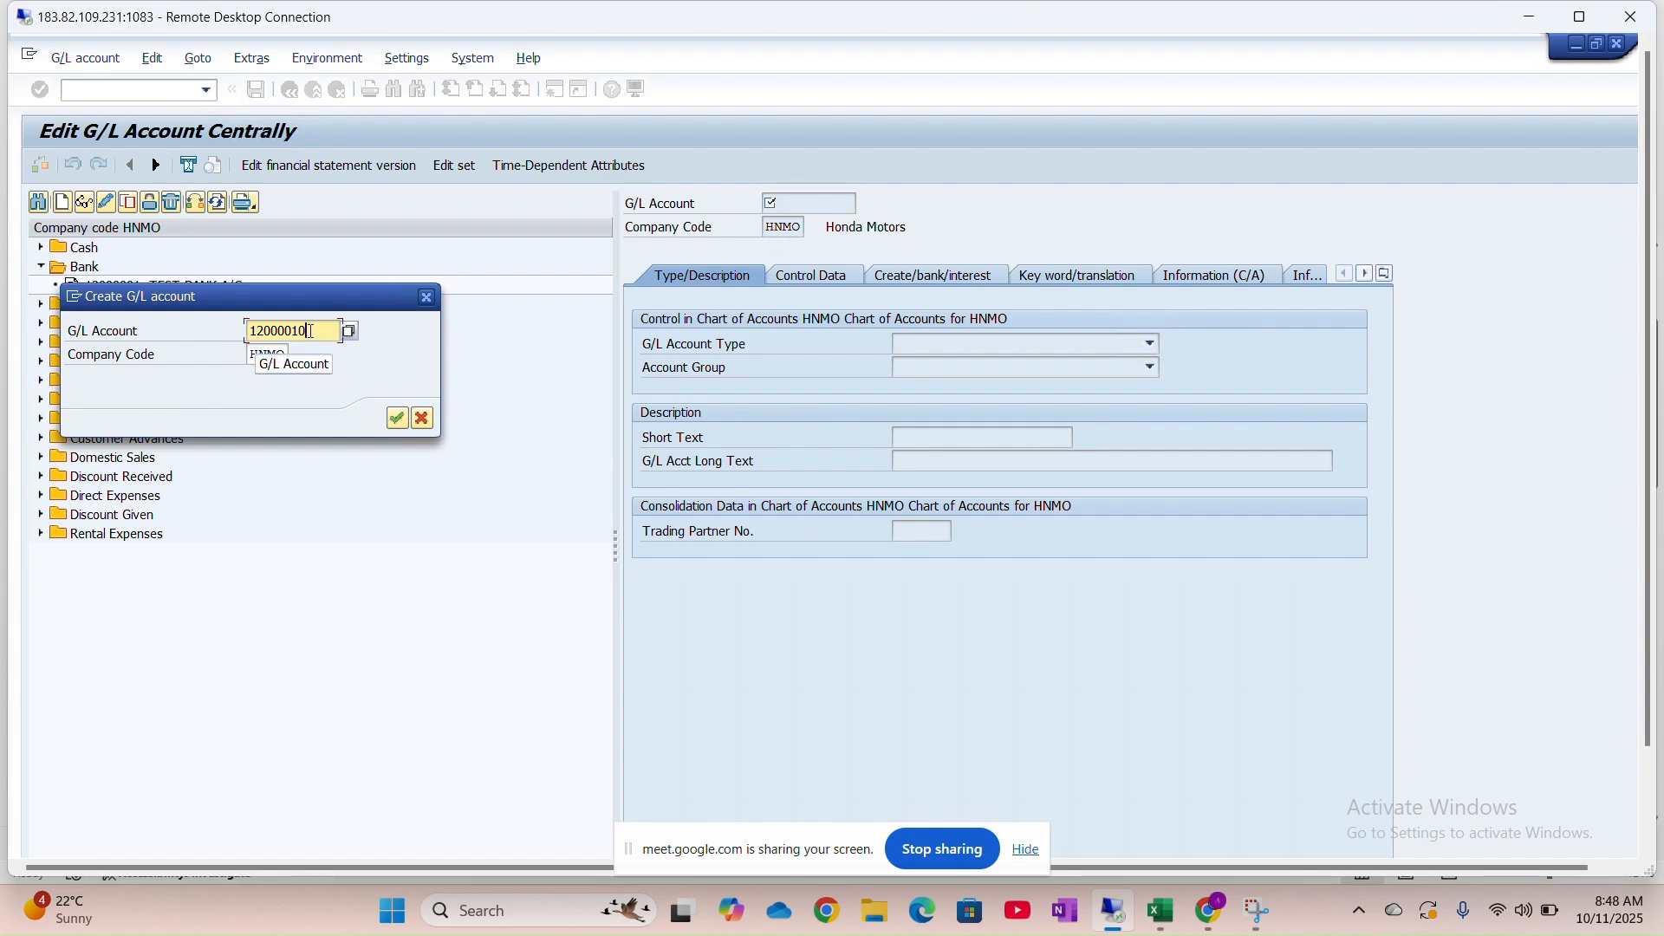
pyautogui.click(397, 419)
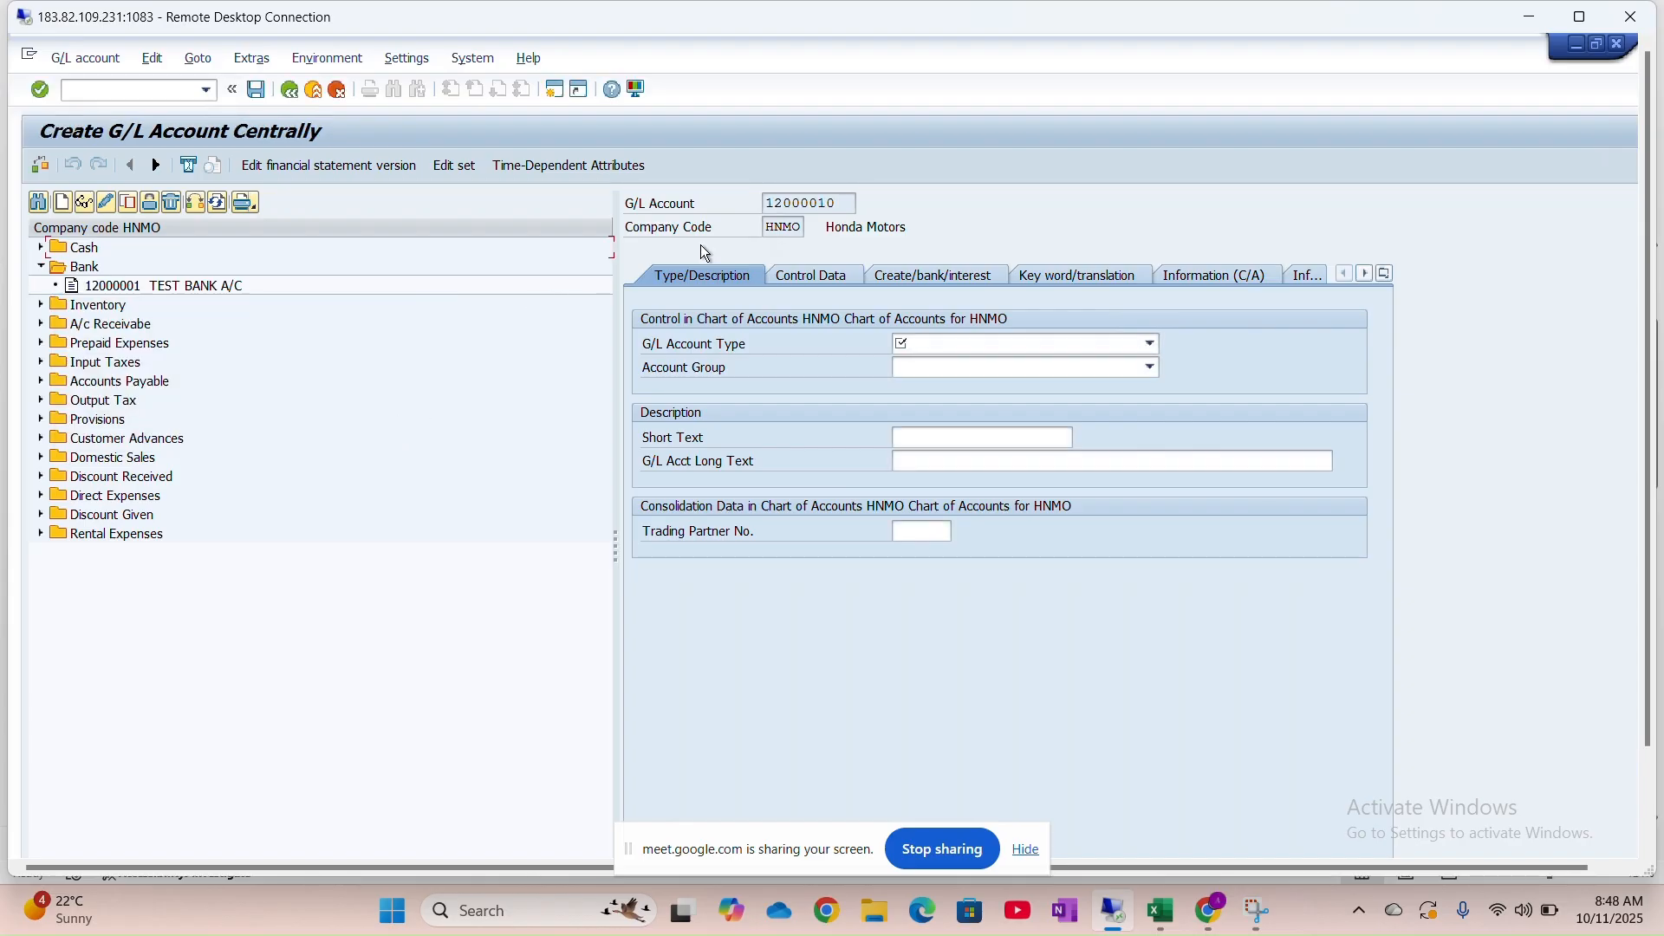
pyautogui.click(983, 345)
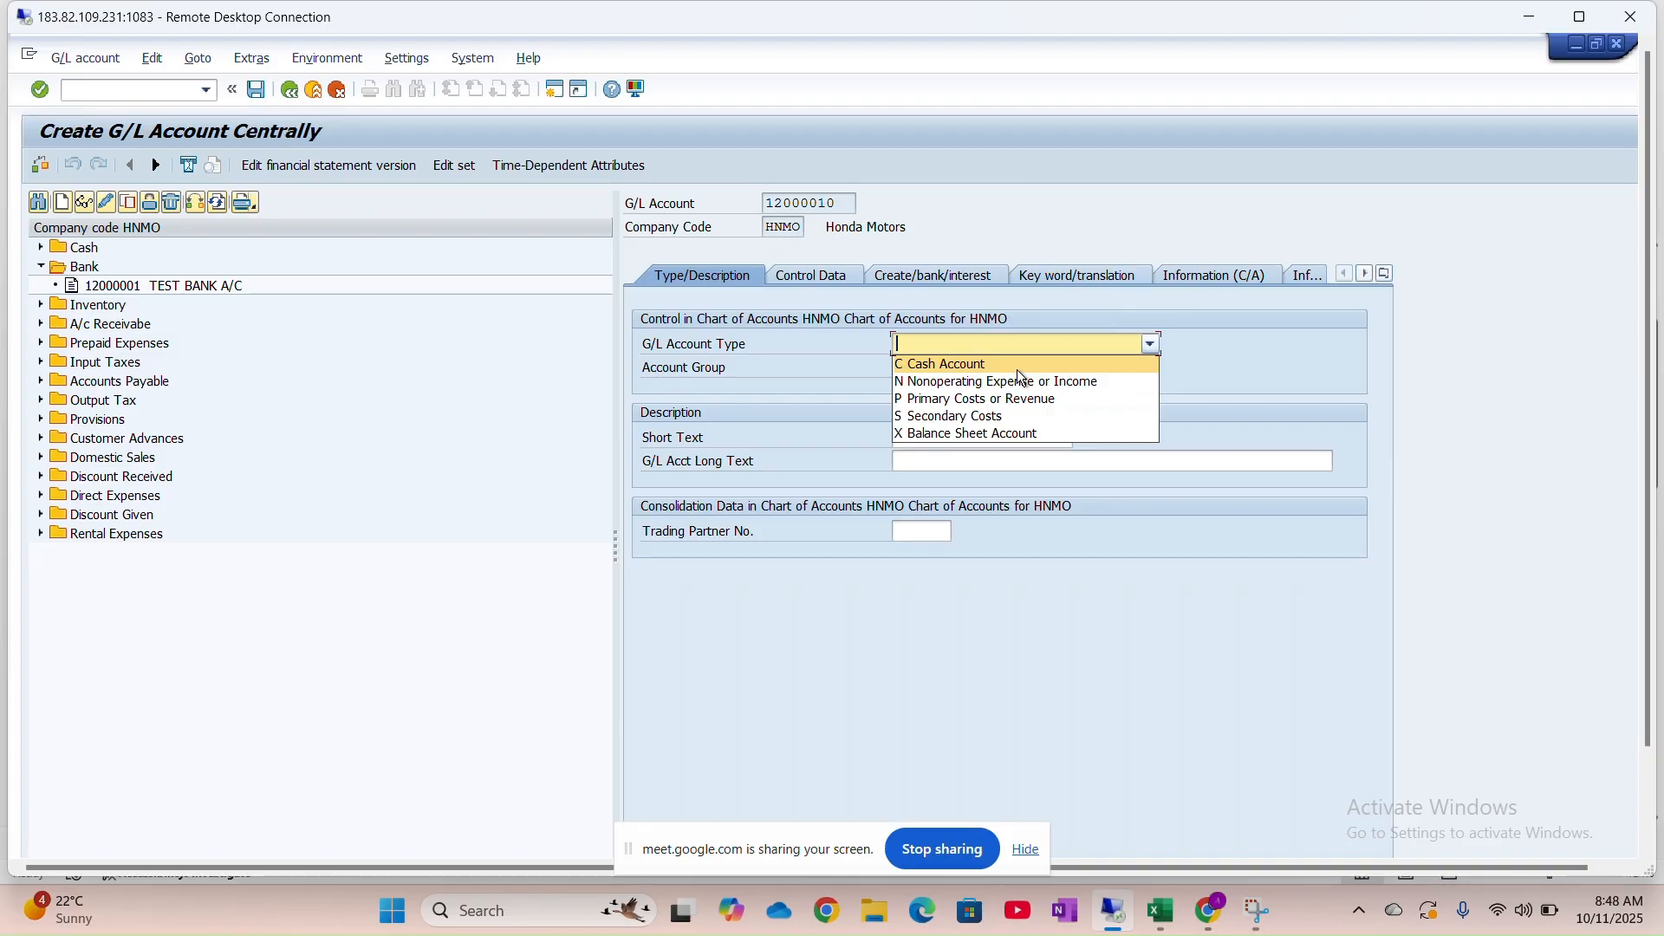
# Set account 12000010 to type Balance Sheet with account group 1200 Bank
pyautogui.click(1016, 433)
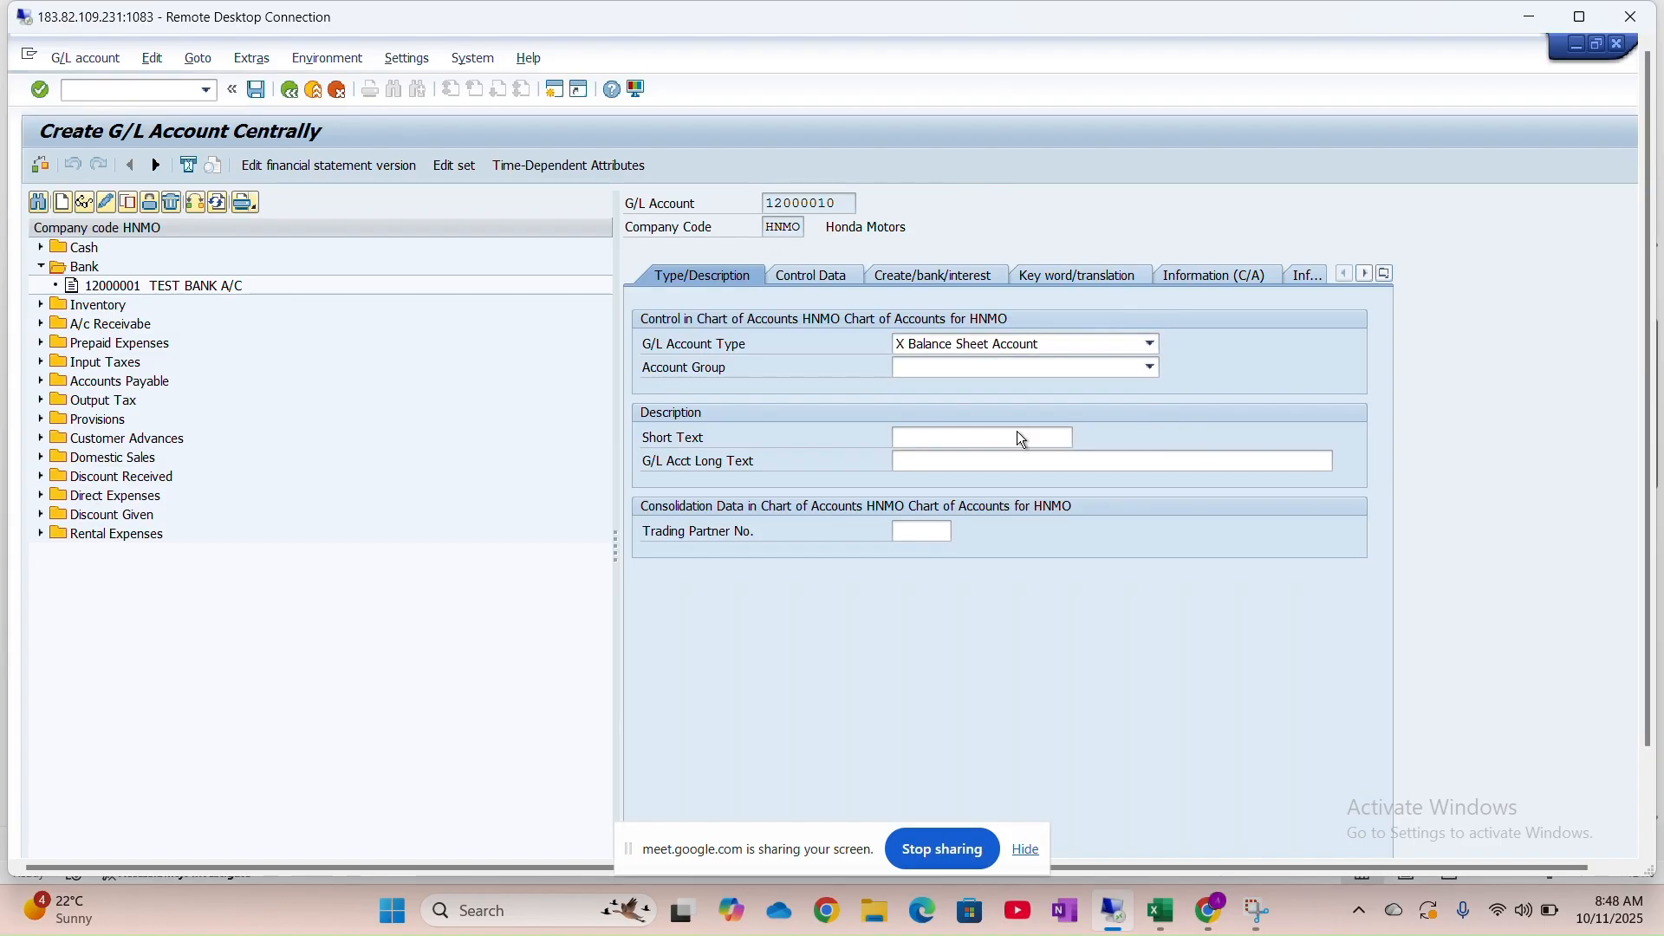
pyautogui.click(1016, 369)
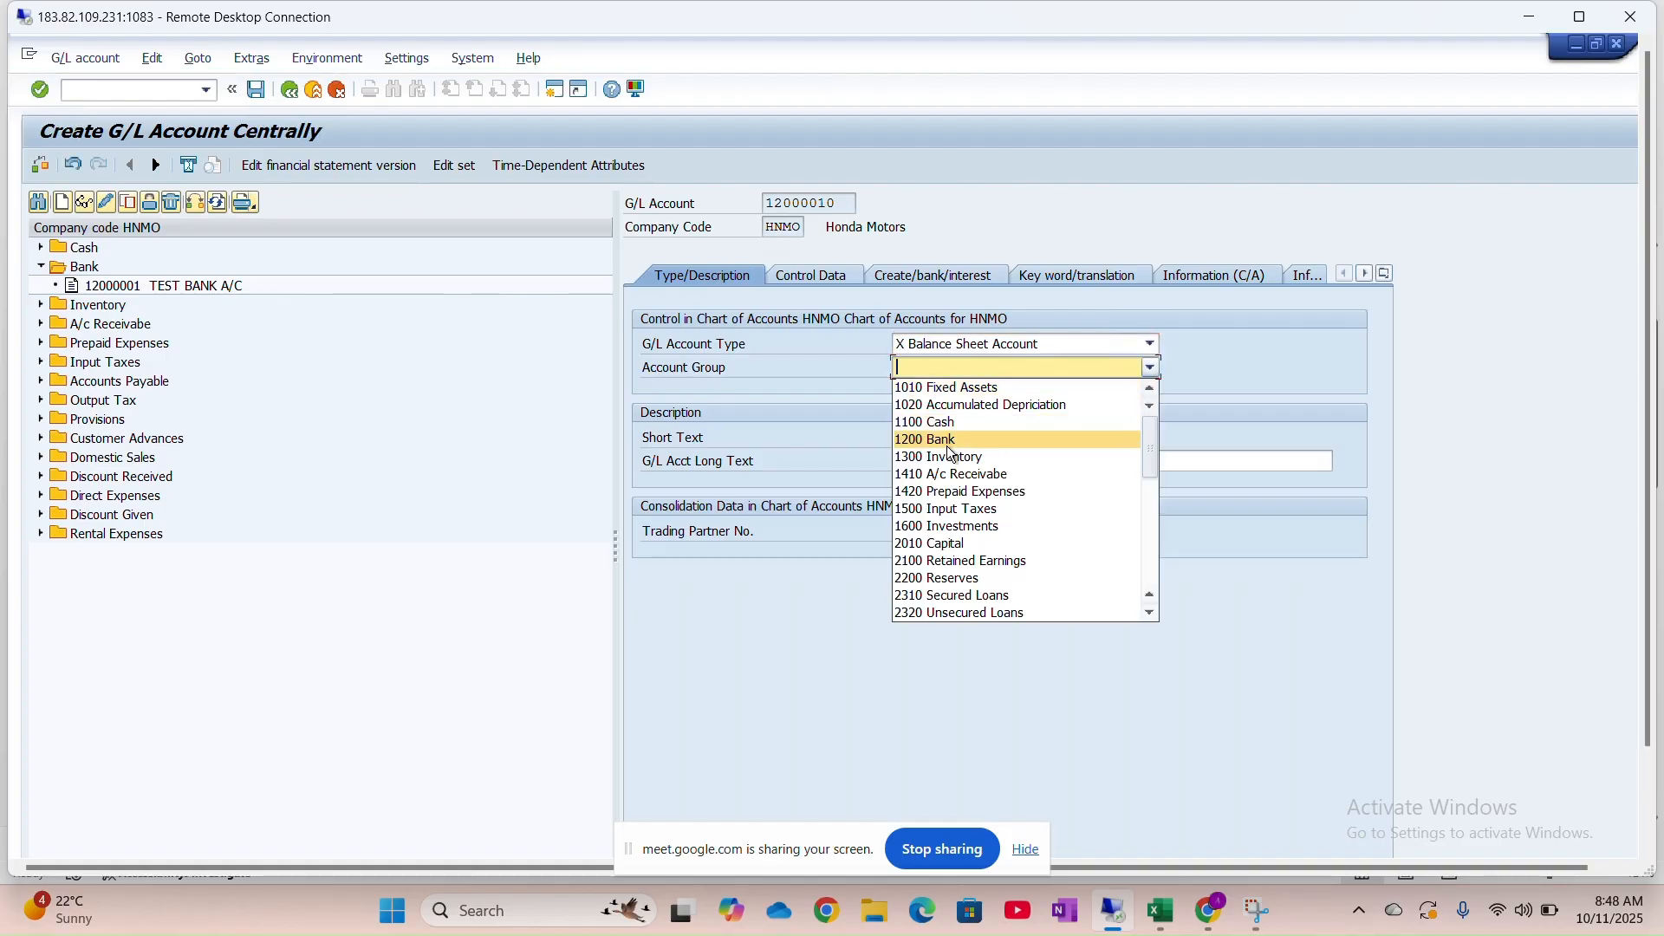
pyautogui.click(948, 442)
# Enter 'ICICI: Main Bank A/c' as both the short and long text
pyautogui.click(949, 440)
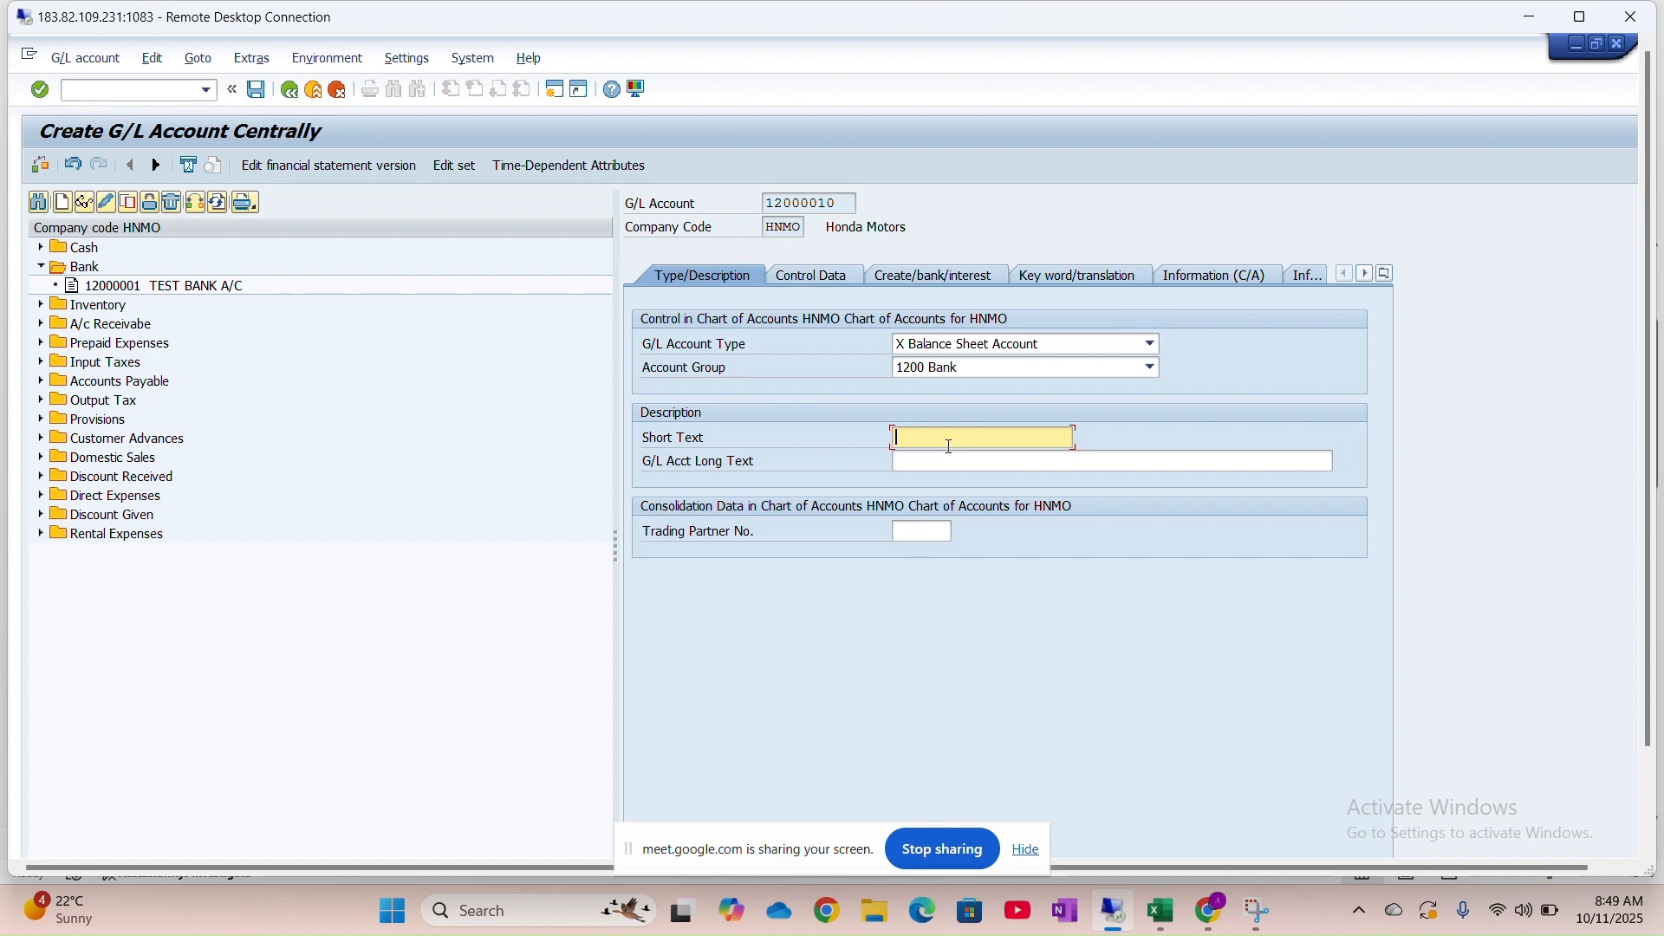
pyautogui.write('ICICI: Mank')
pyautogui.press('BackSpace')
pyautogui.press('BackSpace')
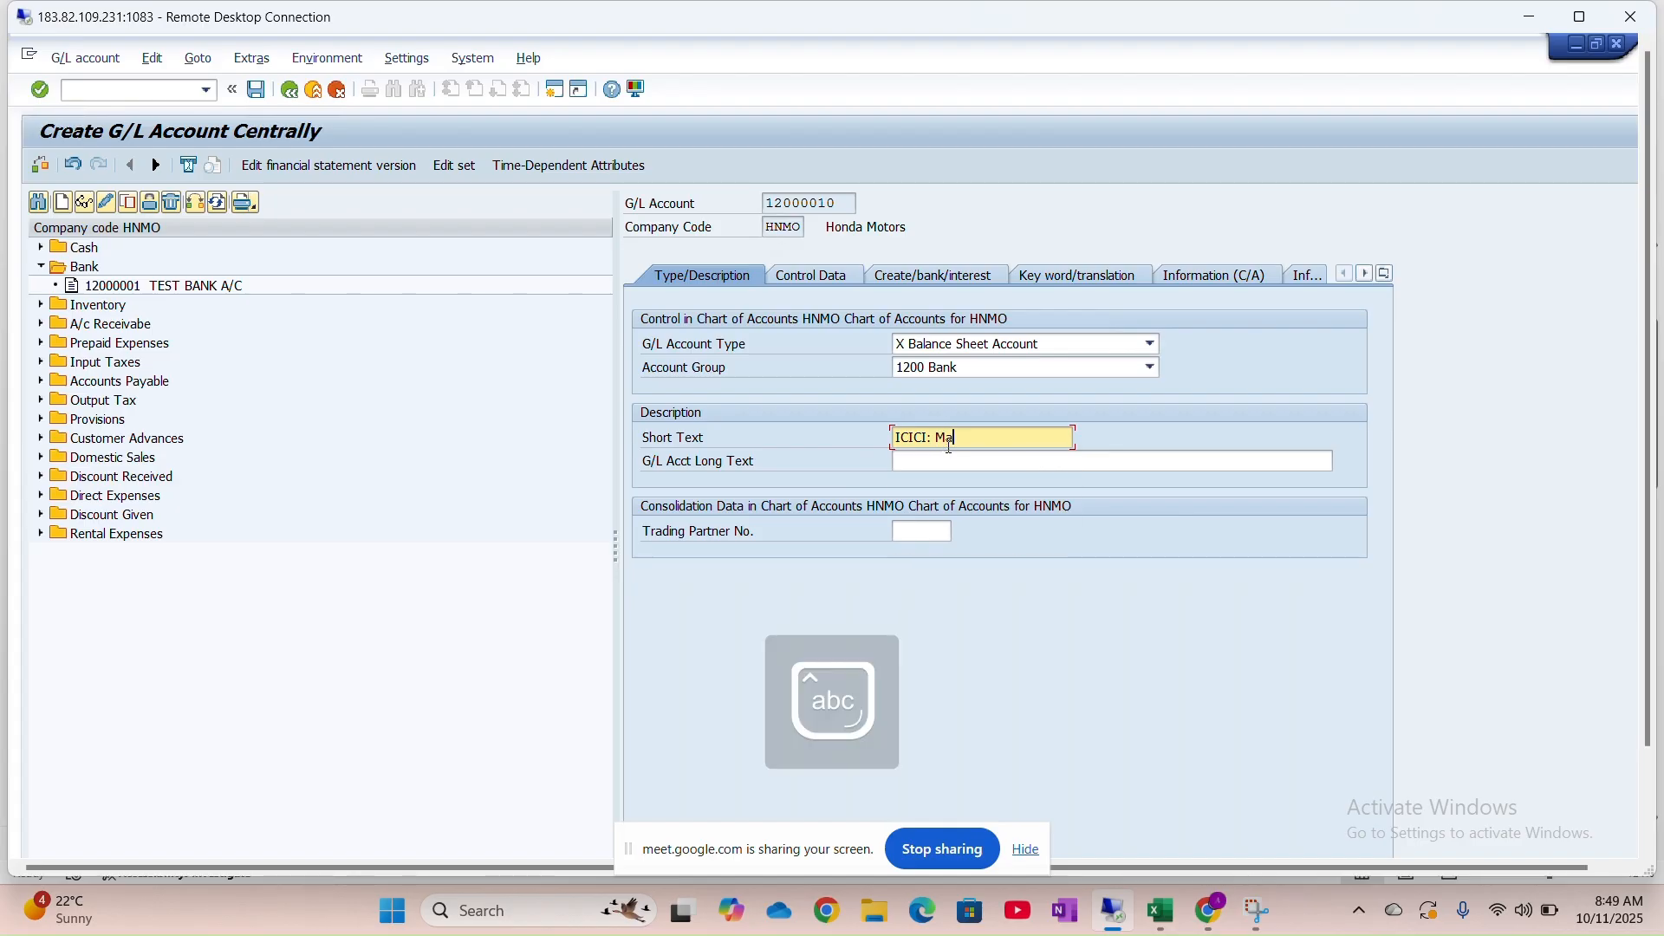
pyautogui.write('in Bank A')
pyautogui.press('capslock')
pyautogui.write('/c')
pyautogui.hotkey('ctrl', 'a')
pyautogui.hotkey('ctrl', 'c')
pyautogui.click(949, 467)
pyautogui.hotkey('ctrl', 'v')
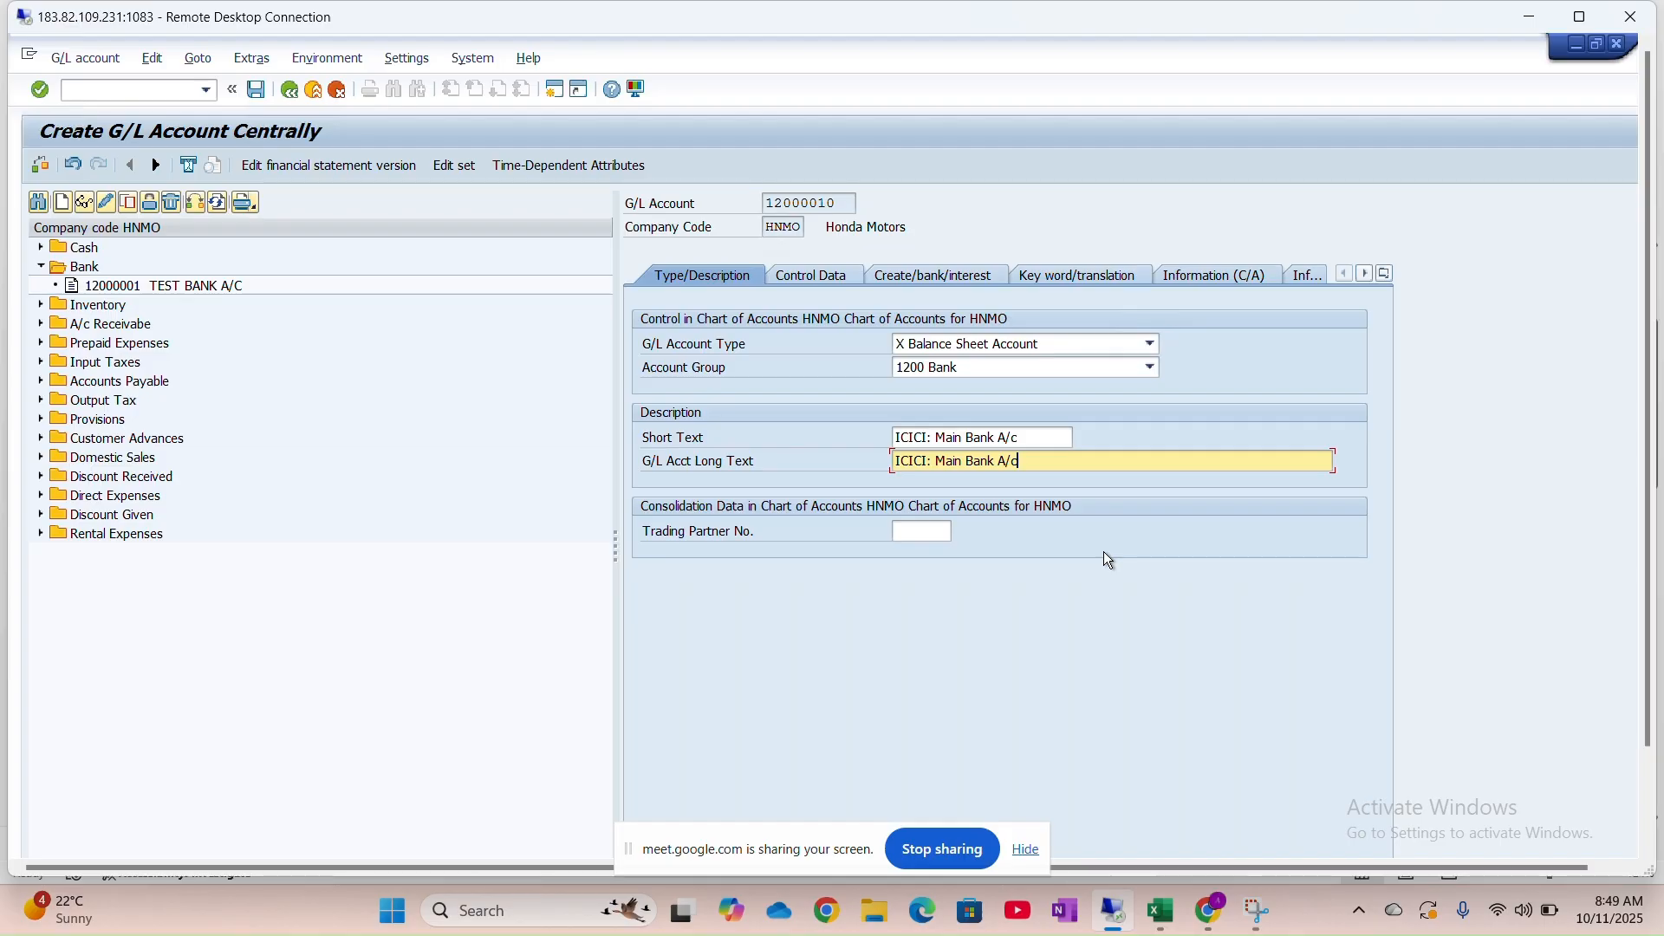
pyautogui.click(803, 278)
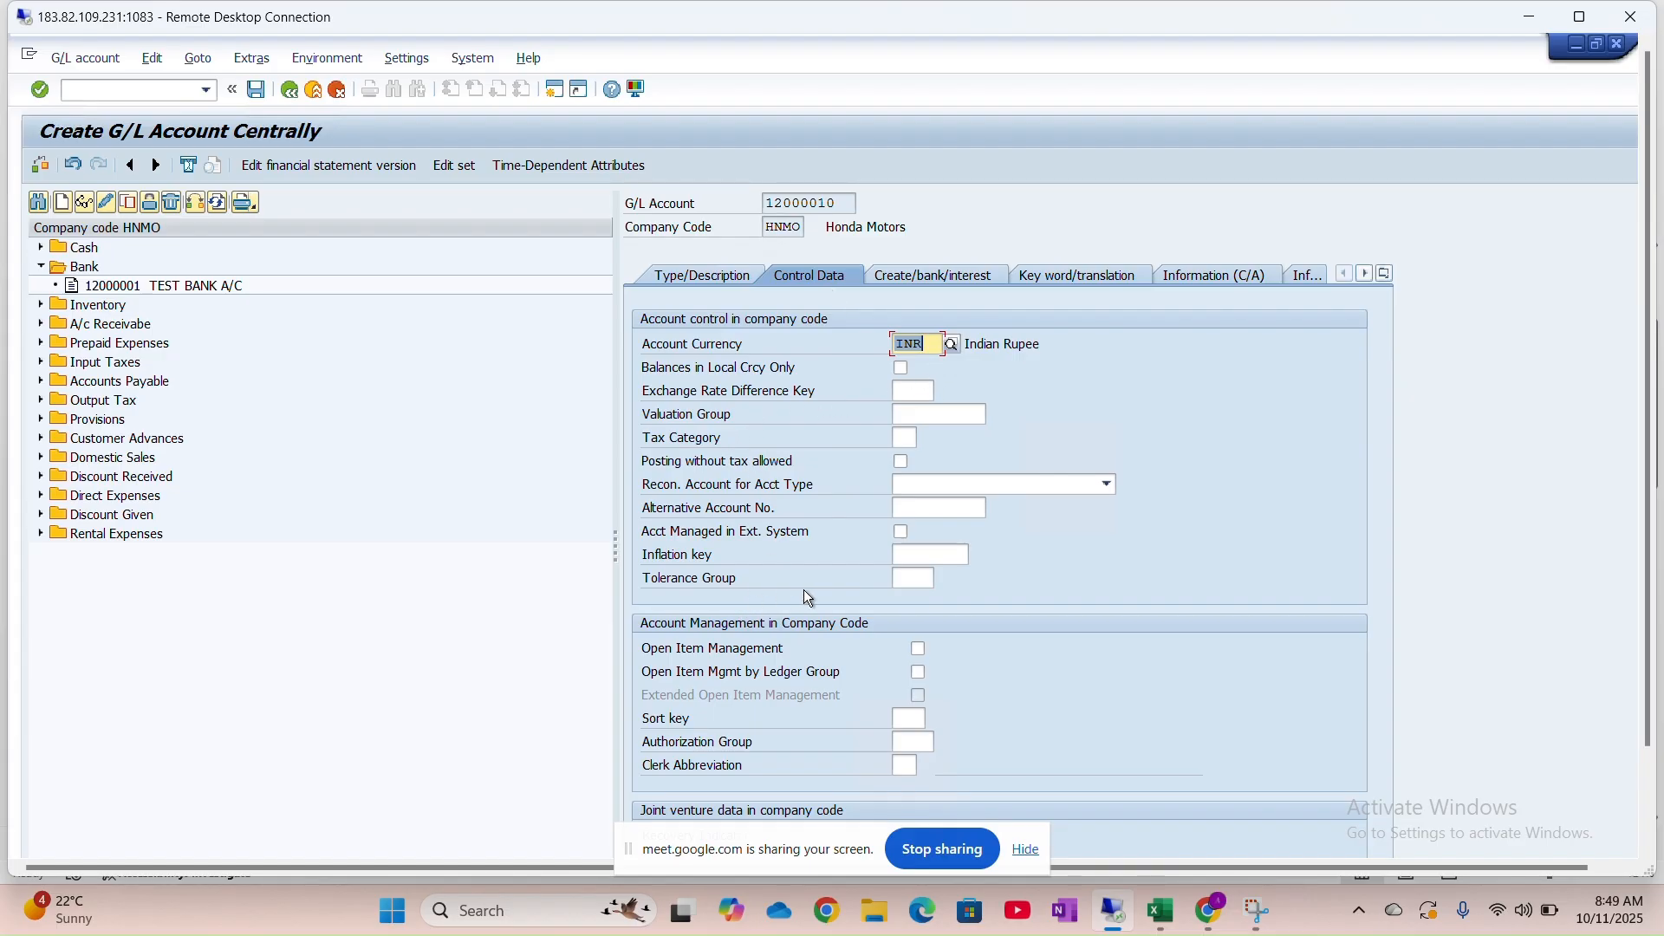
# Give account 12000010 sort key 001 (Posting date)
pyautogui.click(910, 717)
pyautogui.write('001')
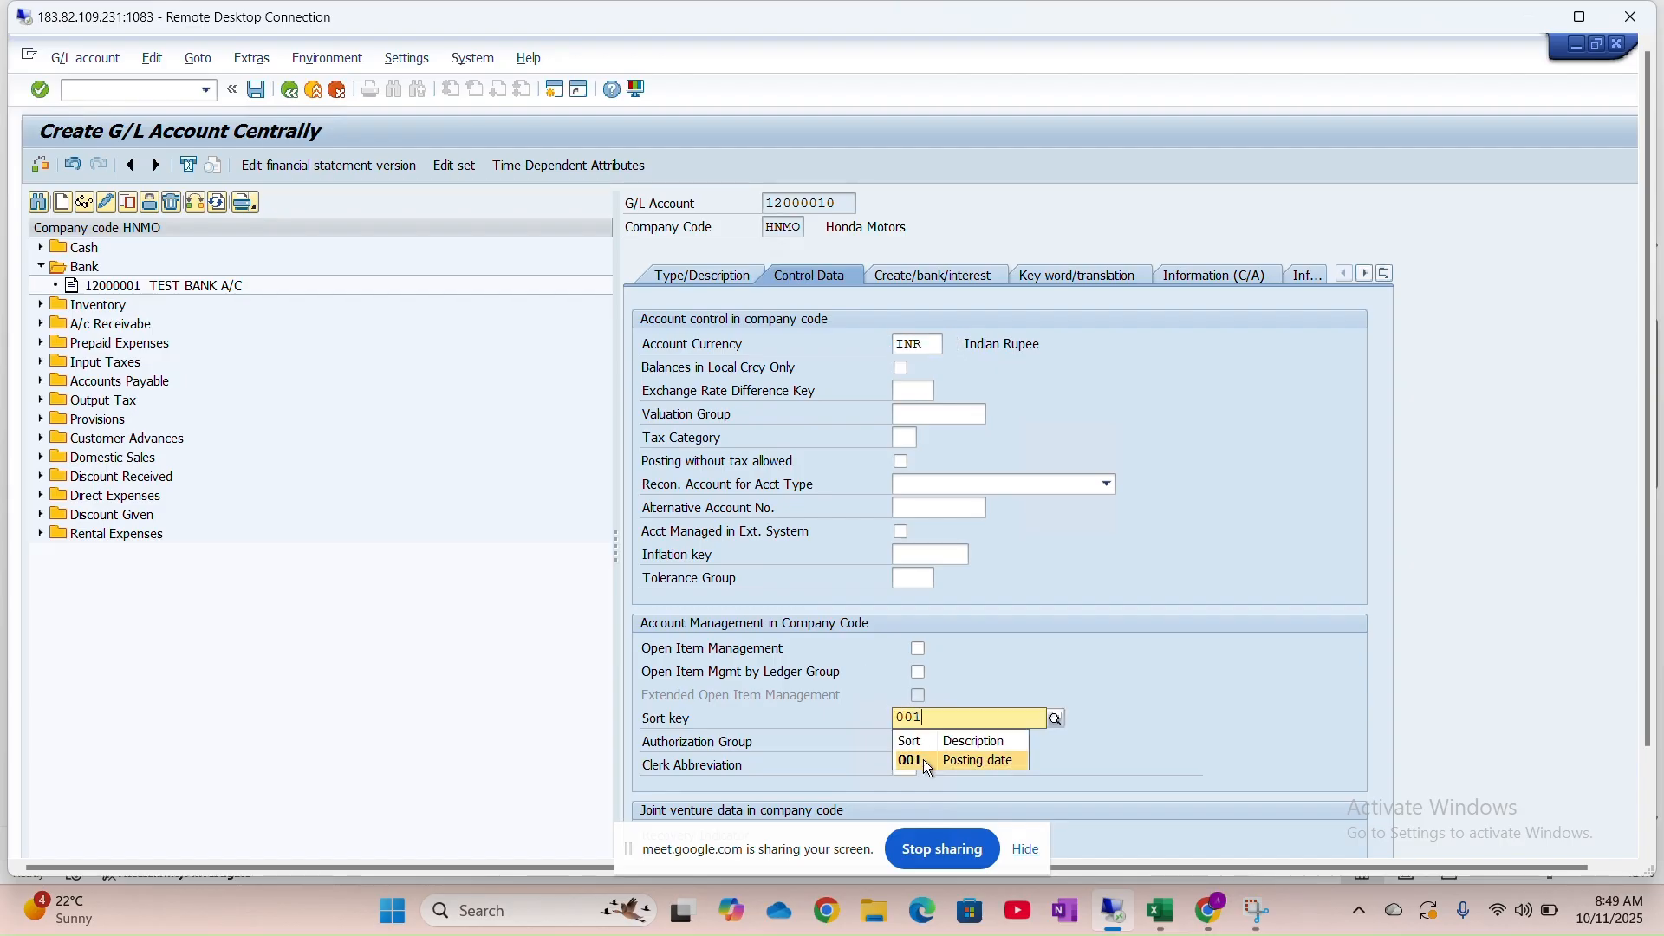
pyautogui.click(923, 759)
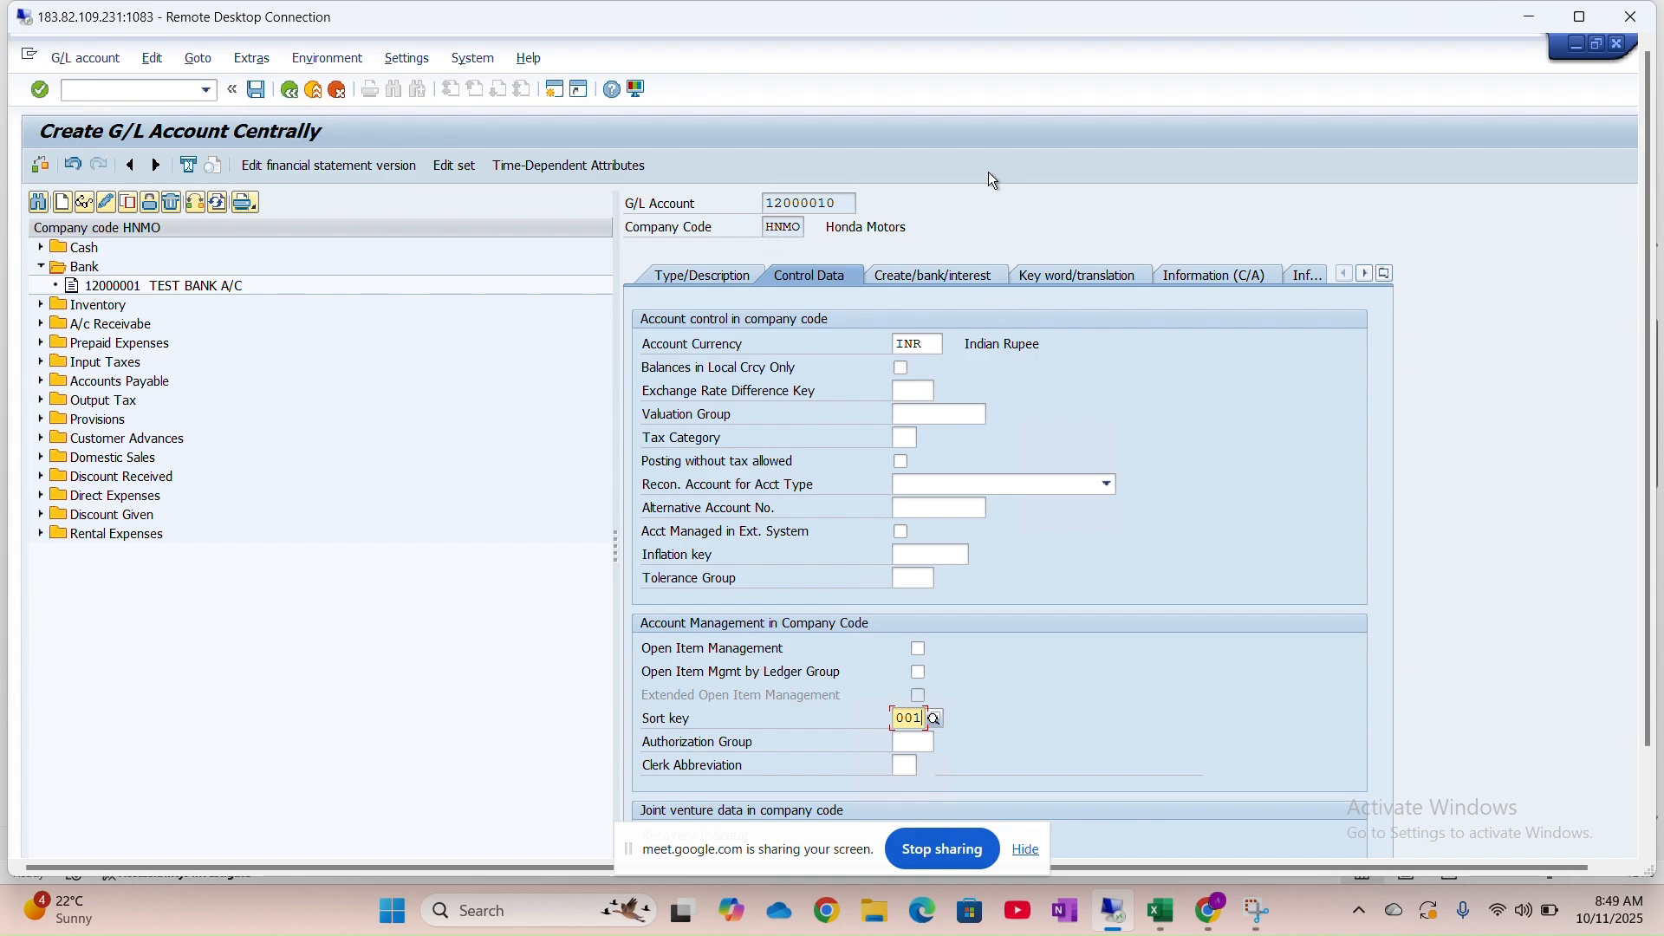
# Set field status group G001, mark it relevant to cash flow, and save
pyautogui.click(915, 282)
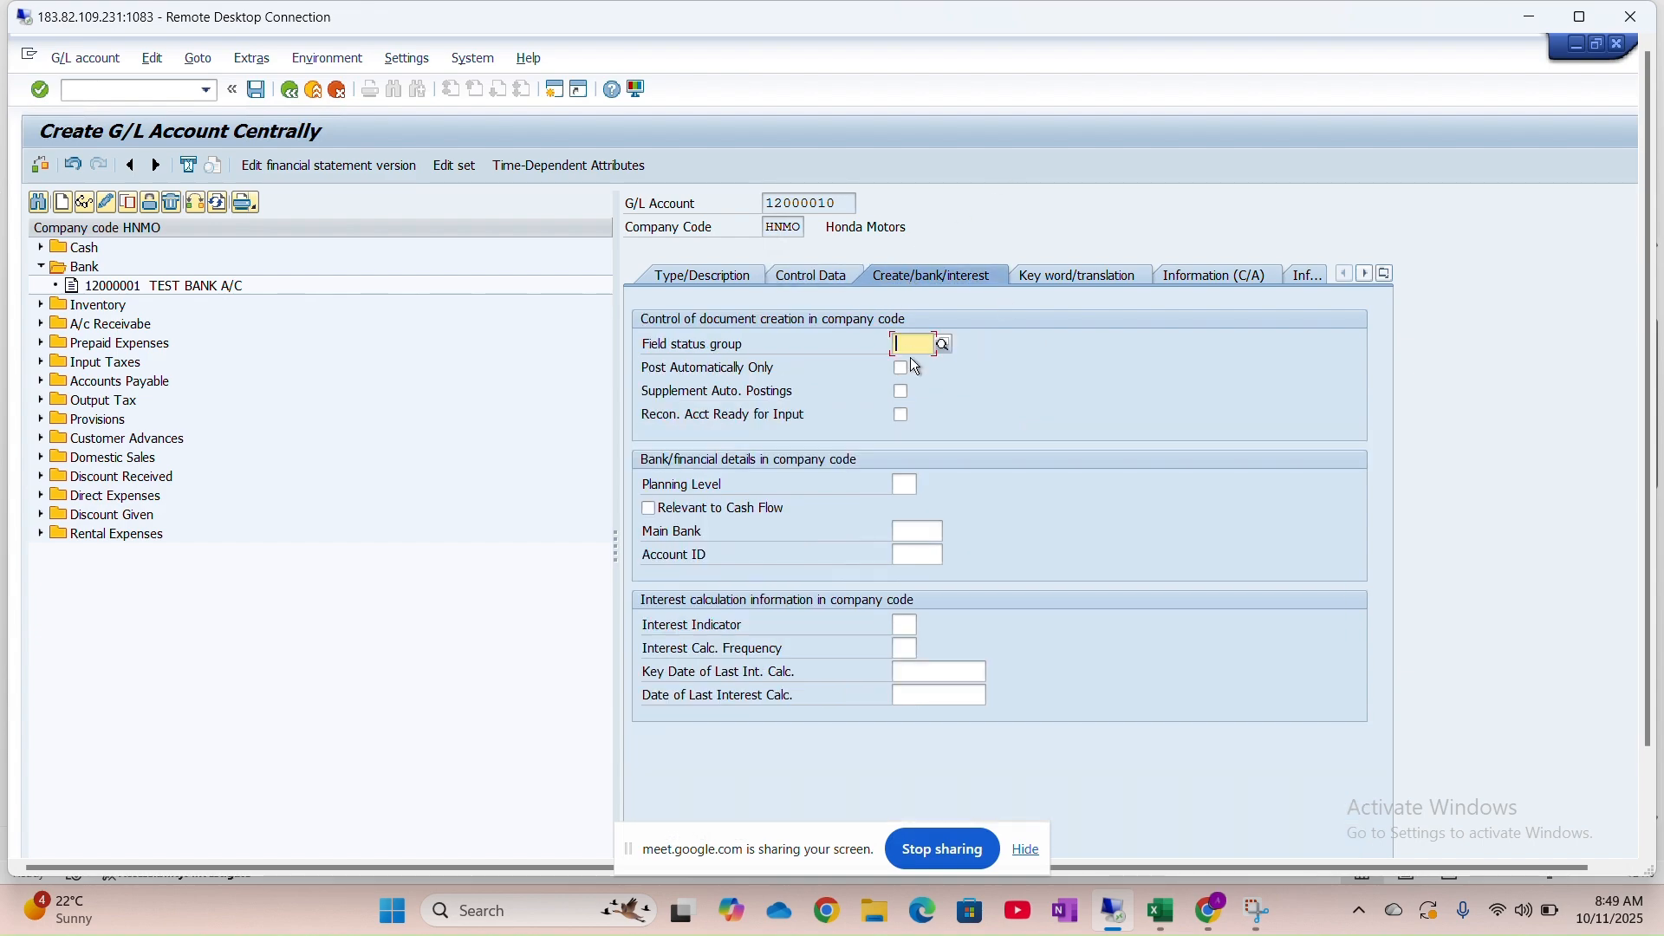
pyautogui.write('G')
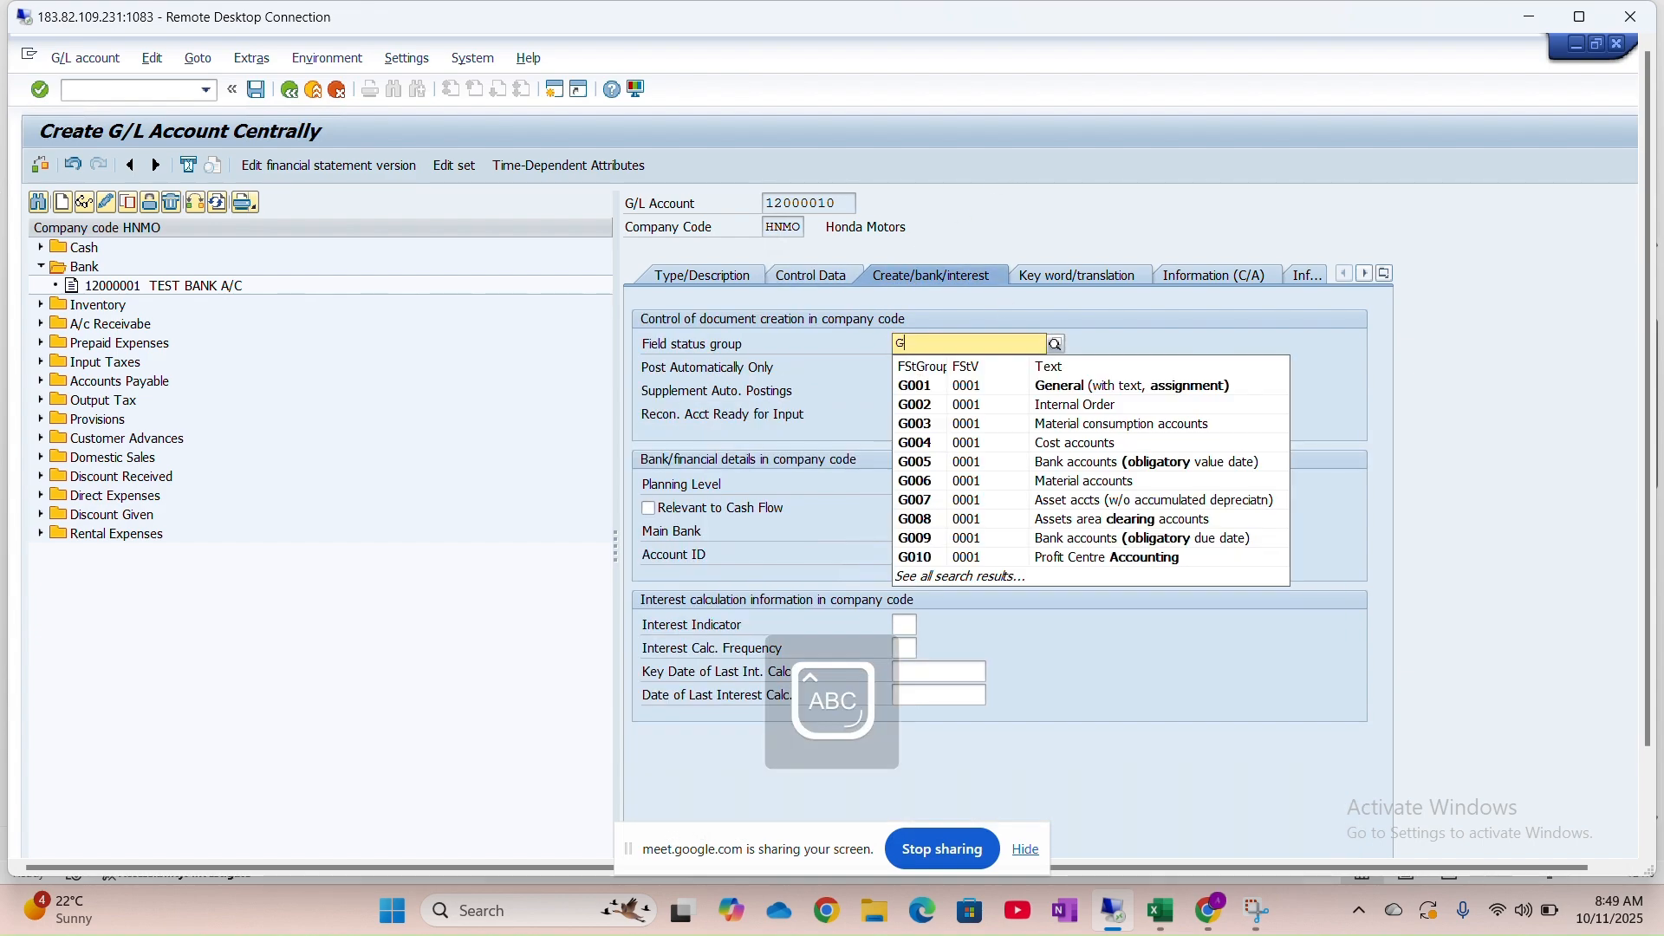
pyautogui.write('001')
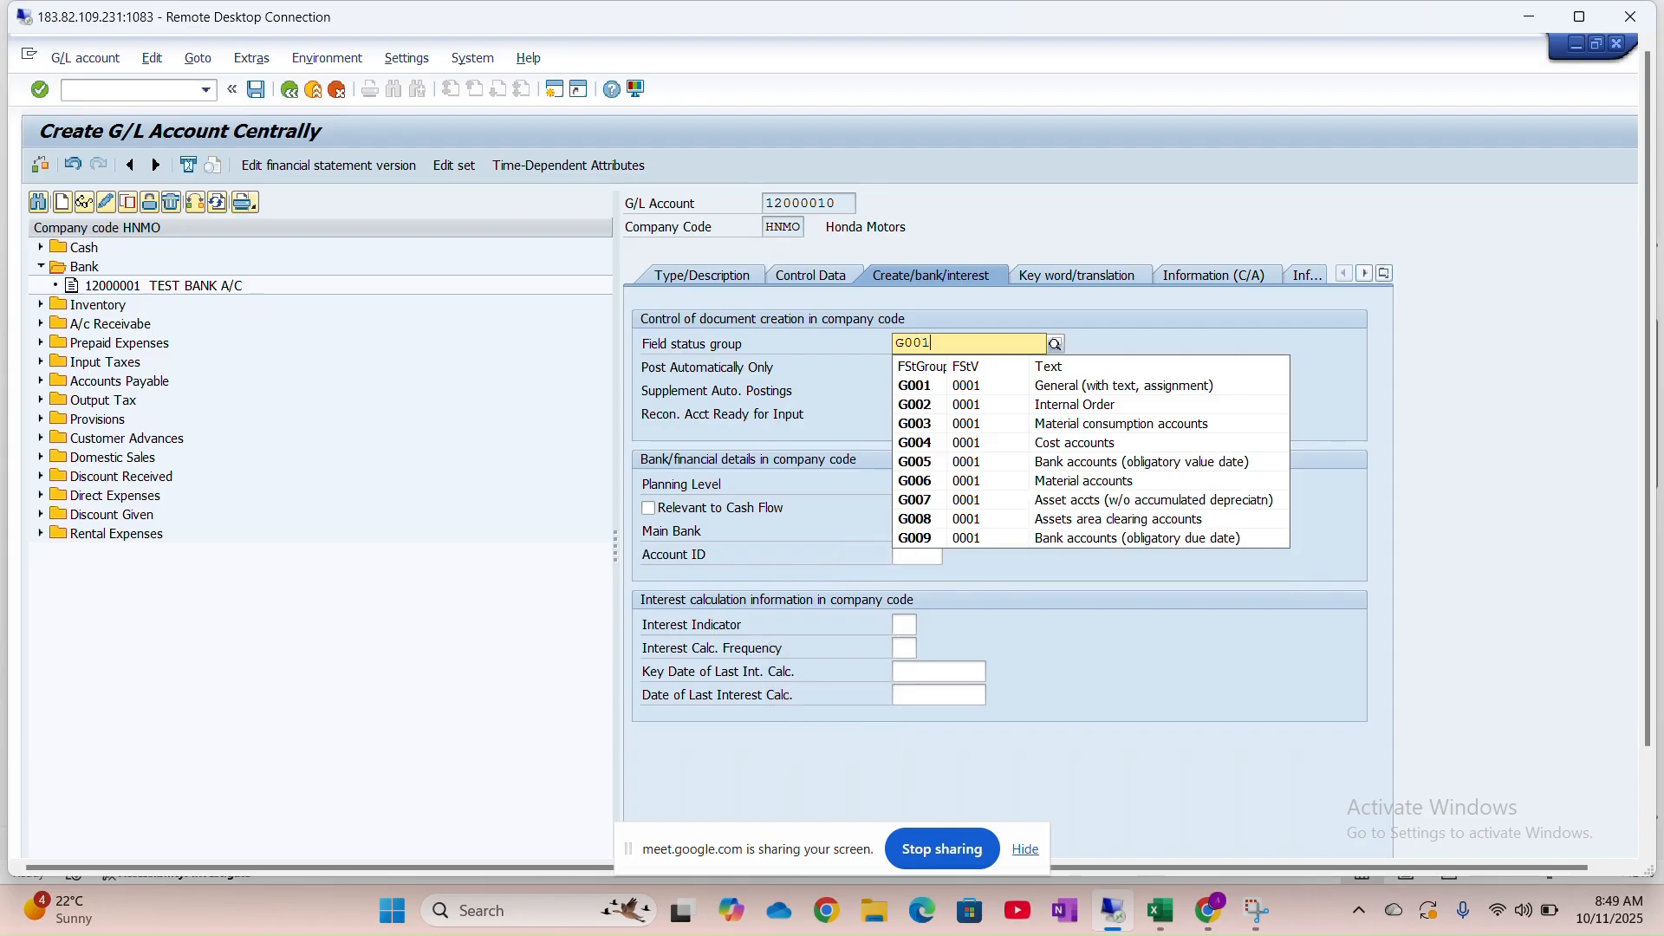
pyautogui.click(954, 388)
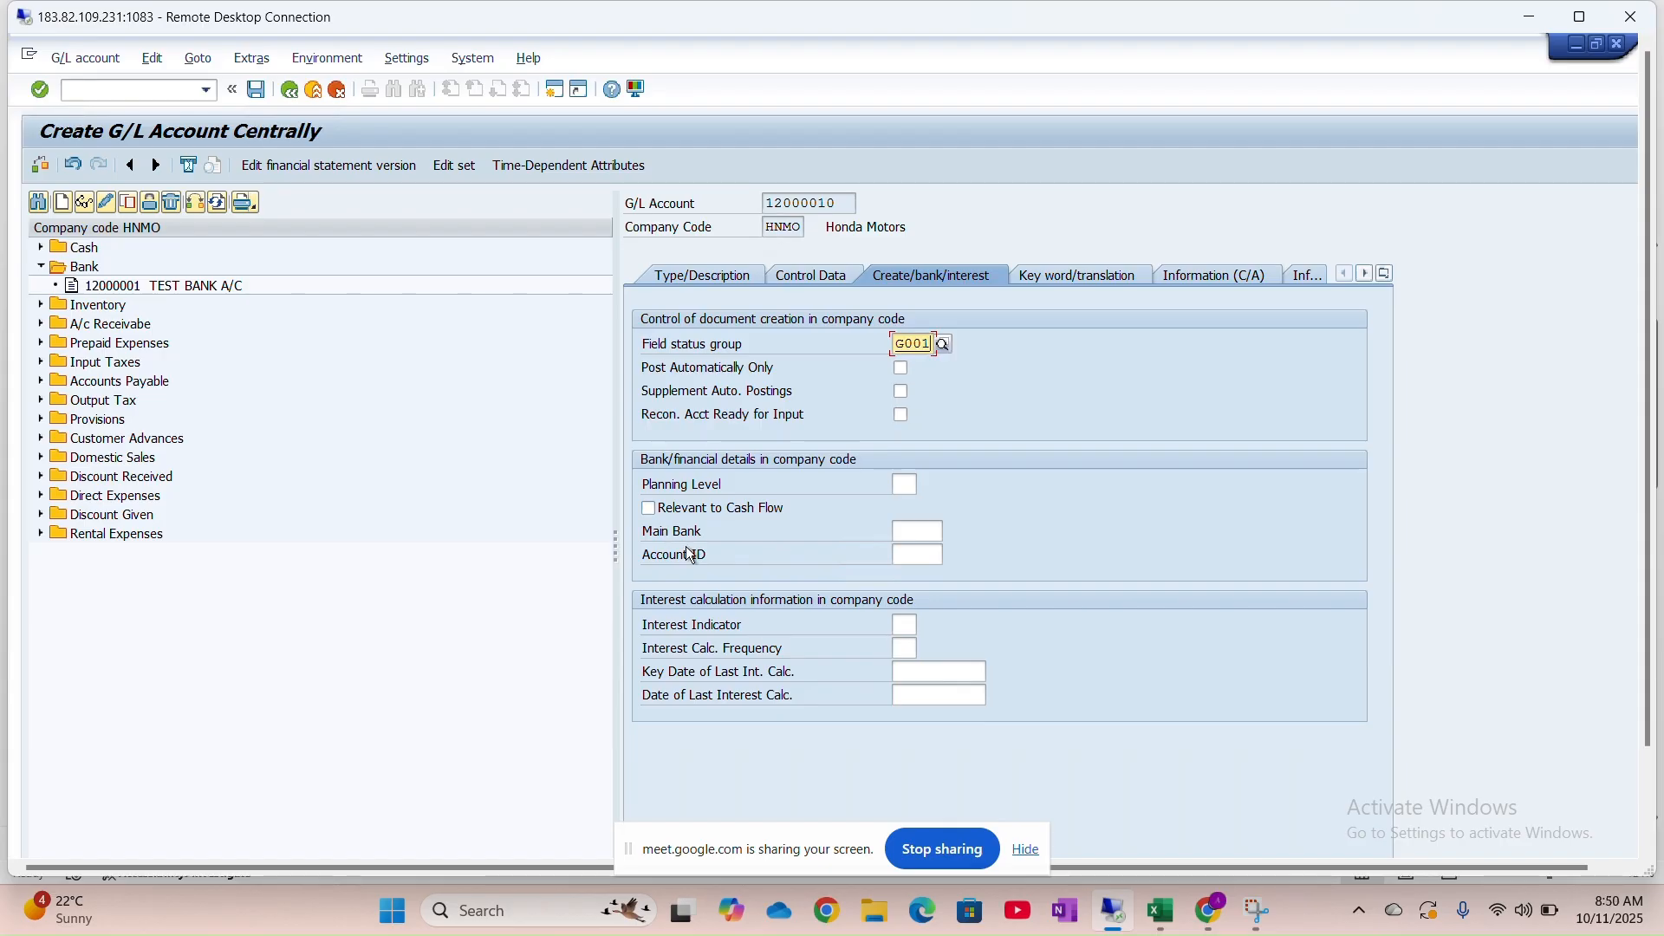
pyautogui.click(646, 511)
pyautogui.click(256, 90)
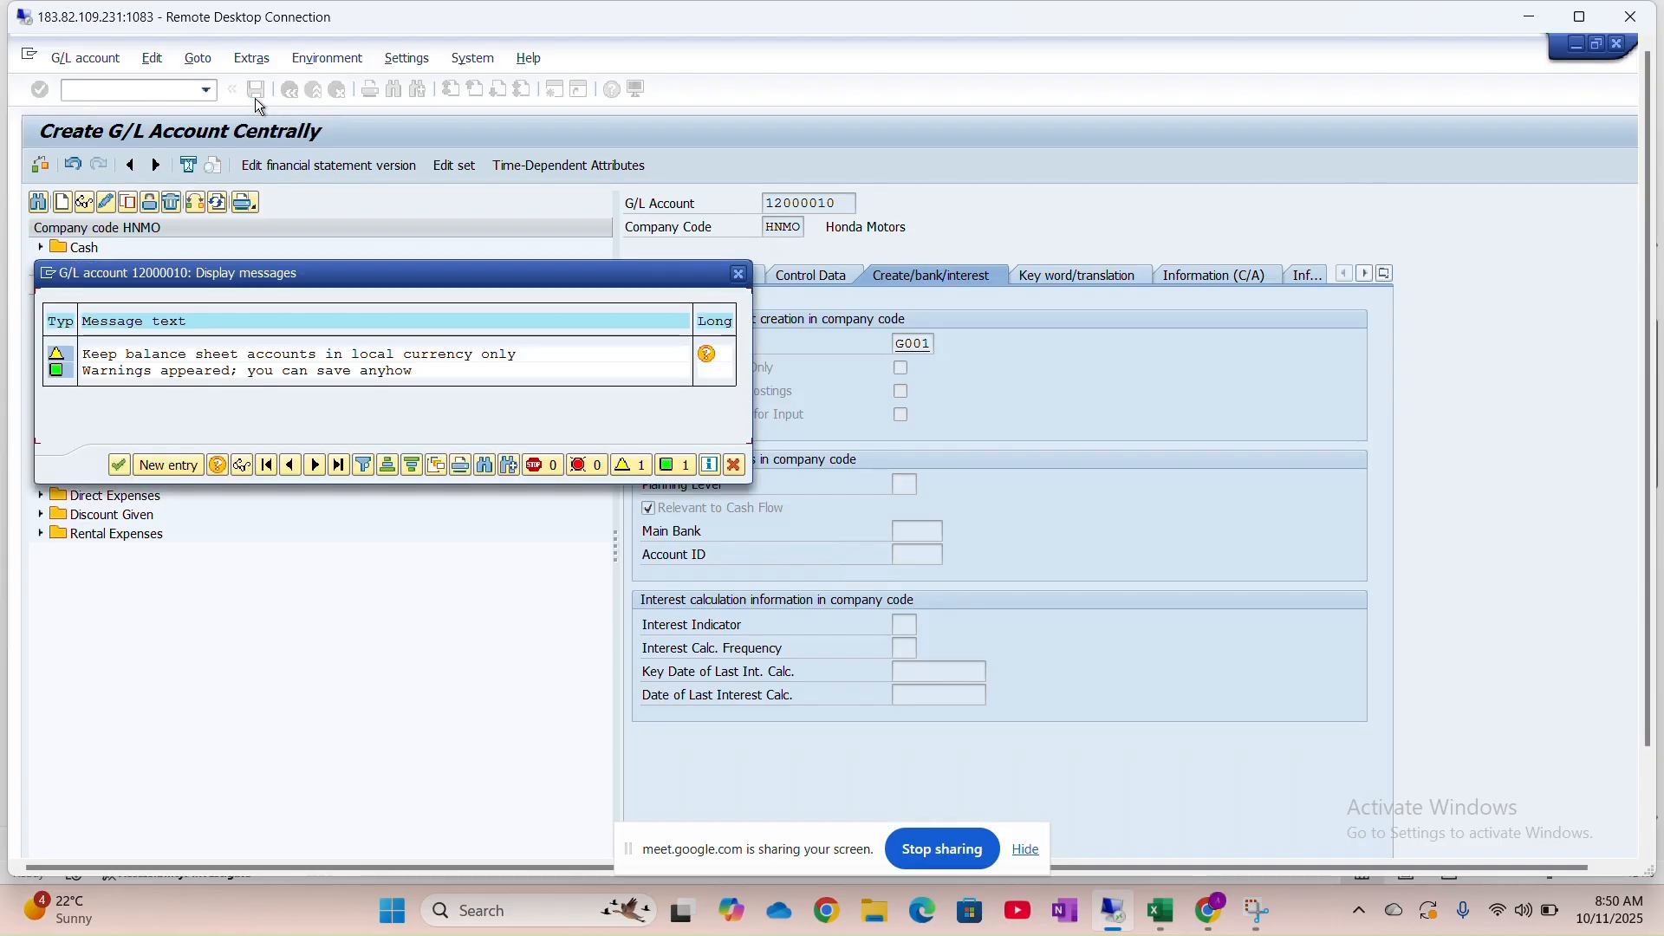
# Dismiss the local-currency warnings so account 12000010 is saved
pyautogui.click(120, 466)
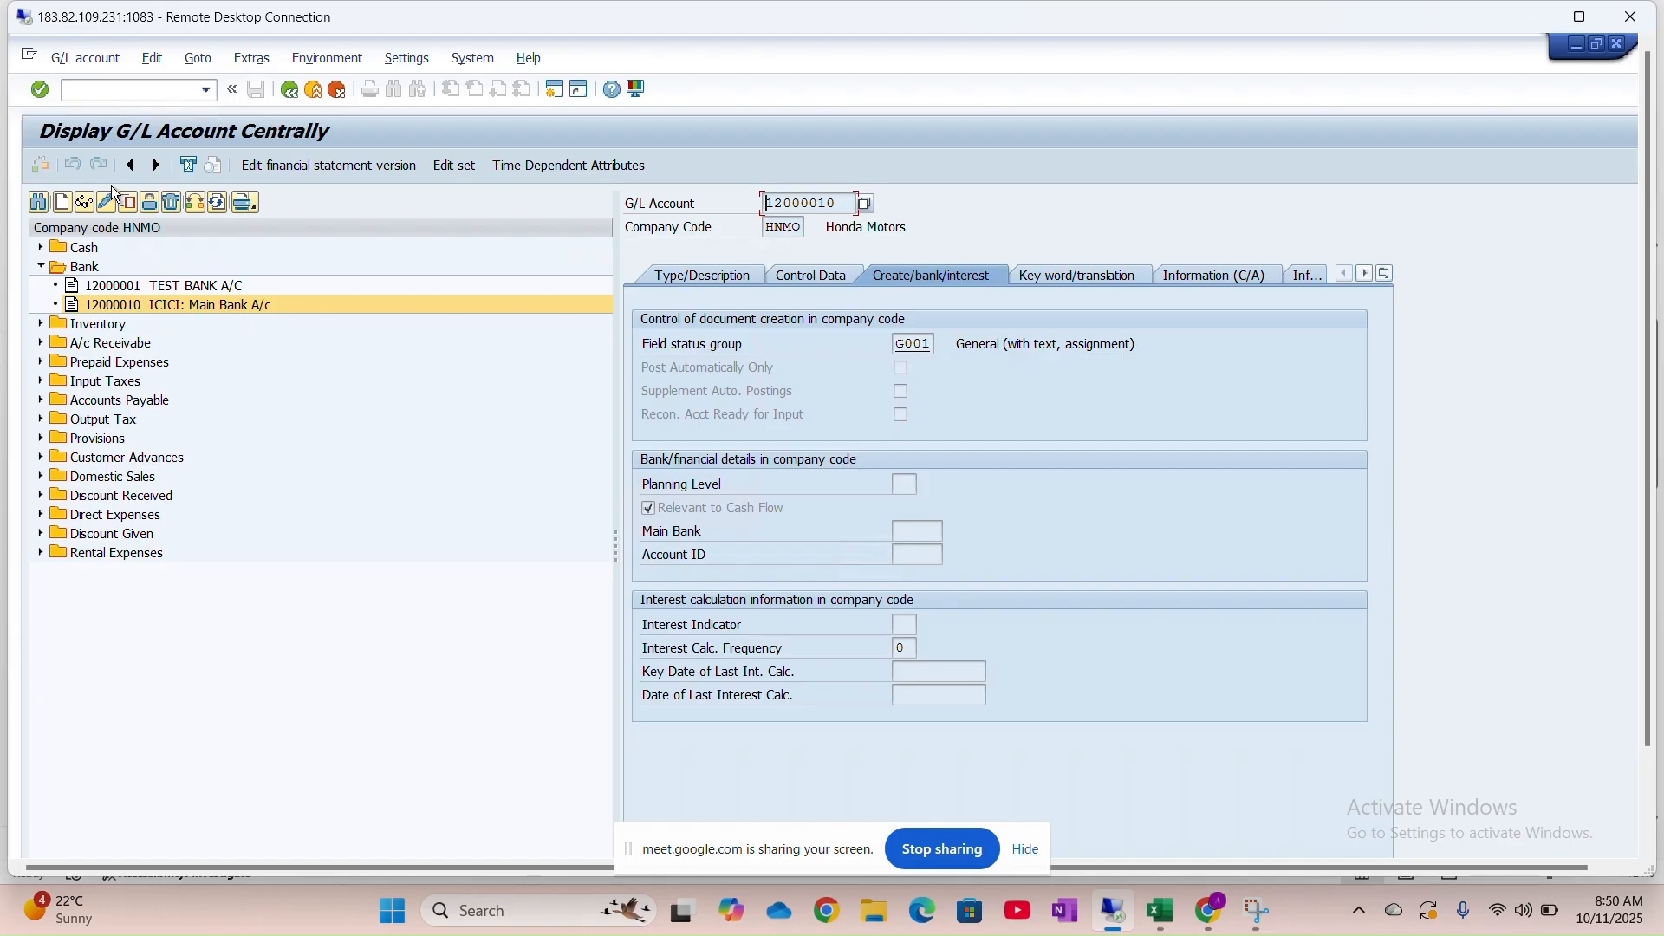
# Copy account 12000010 into new account number 12000011
pyautogui.click(127, 202)
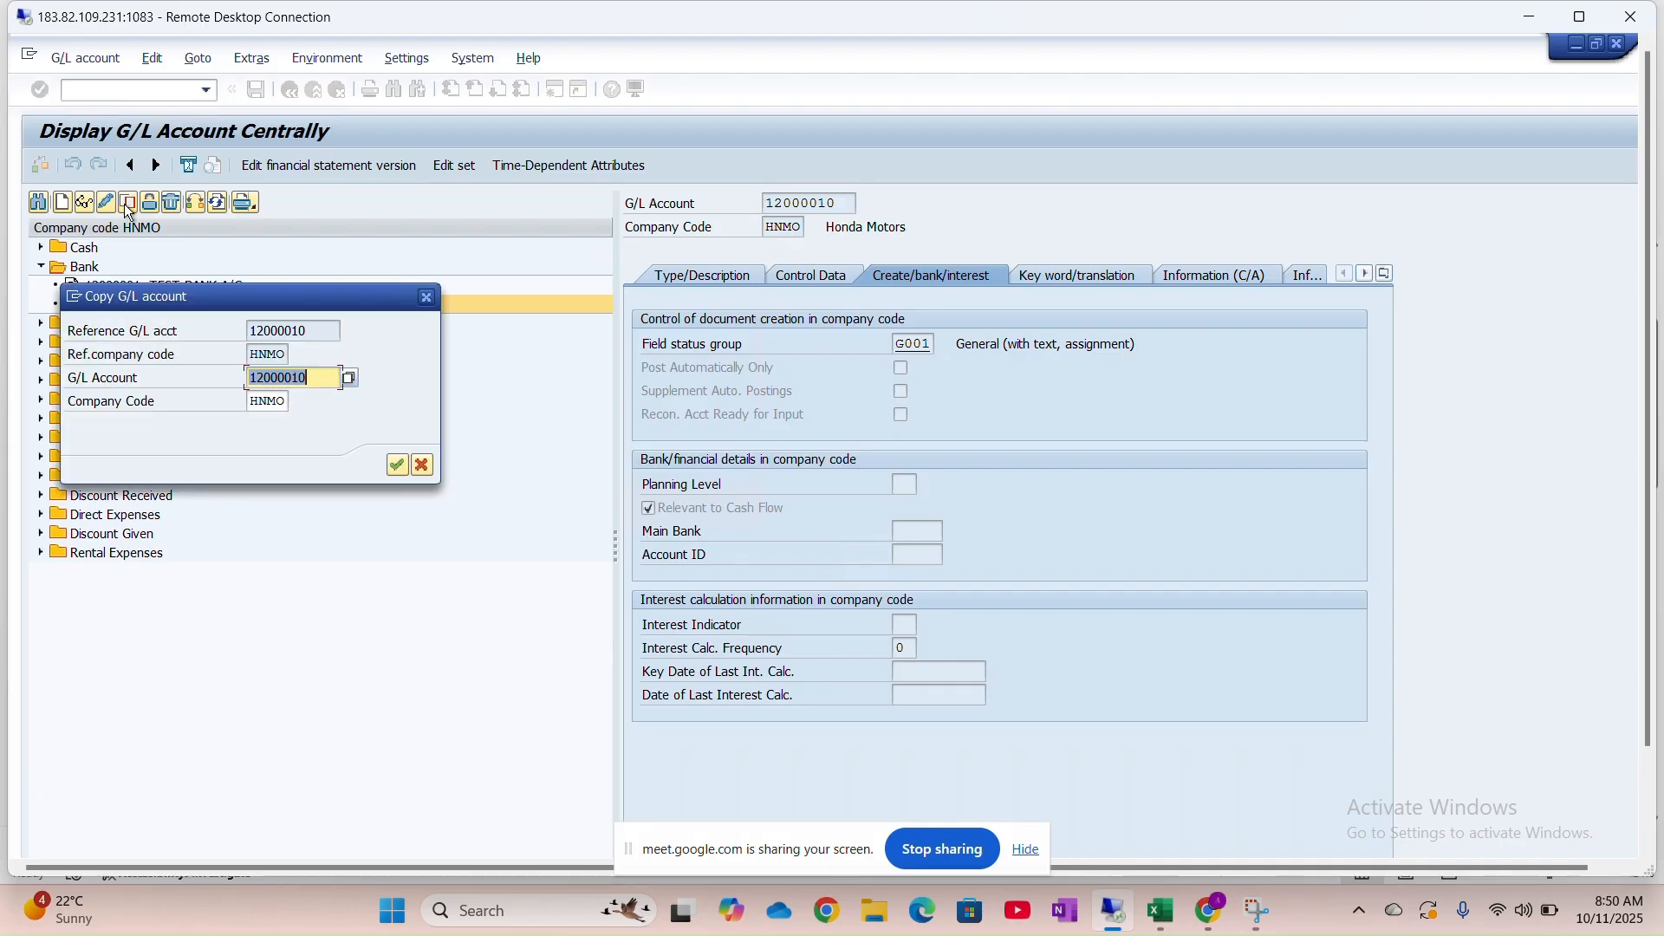
pyautogui.click(323, 379)
pyautogui.press('BackSpace')
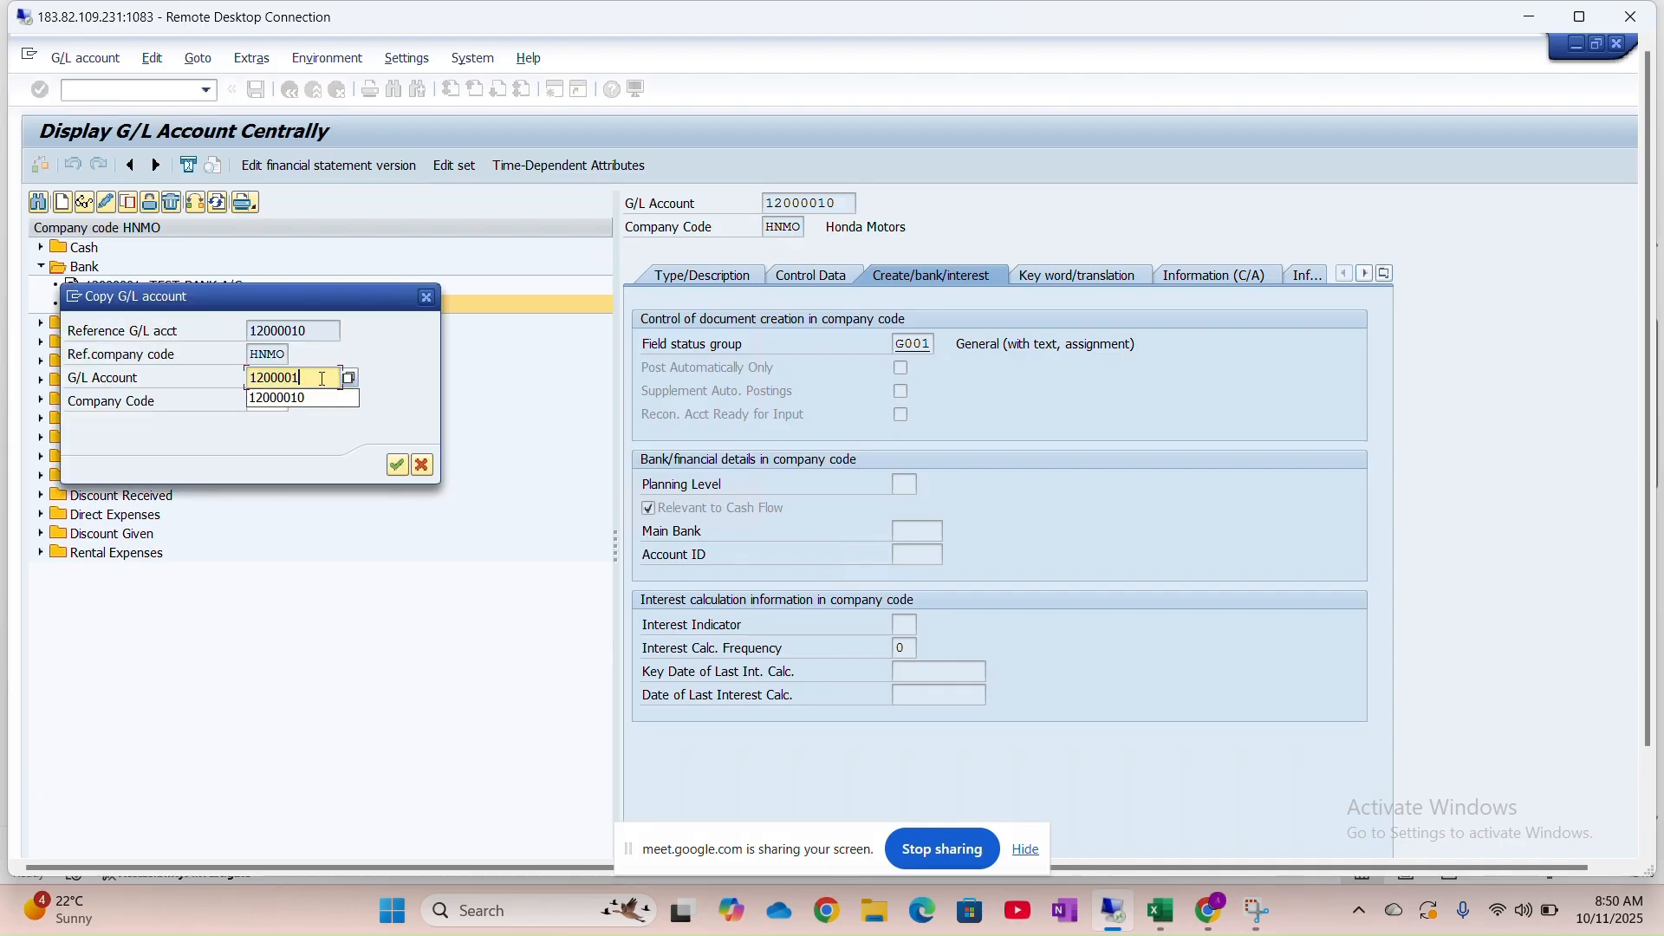
pyautogui.write('1')
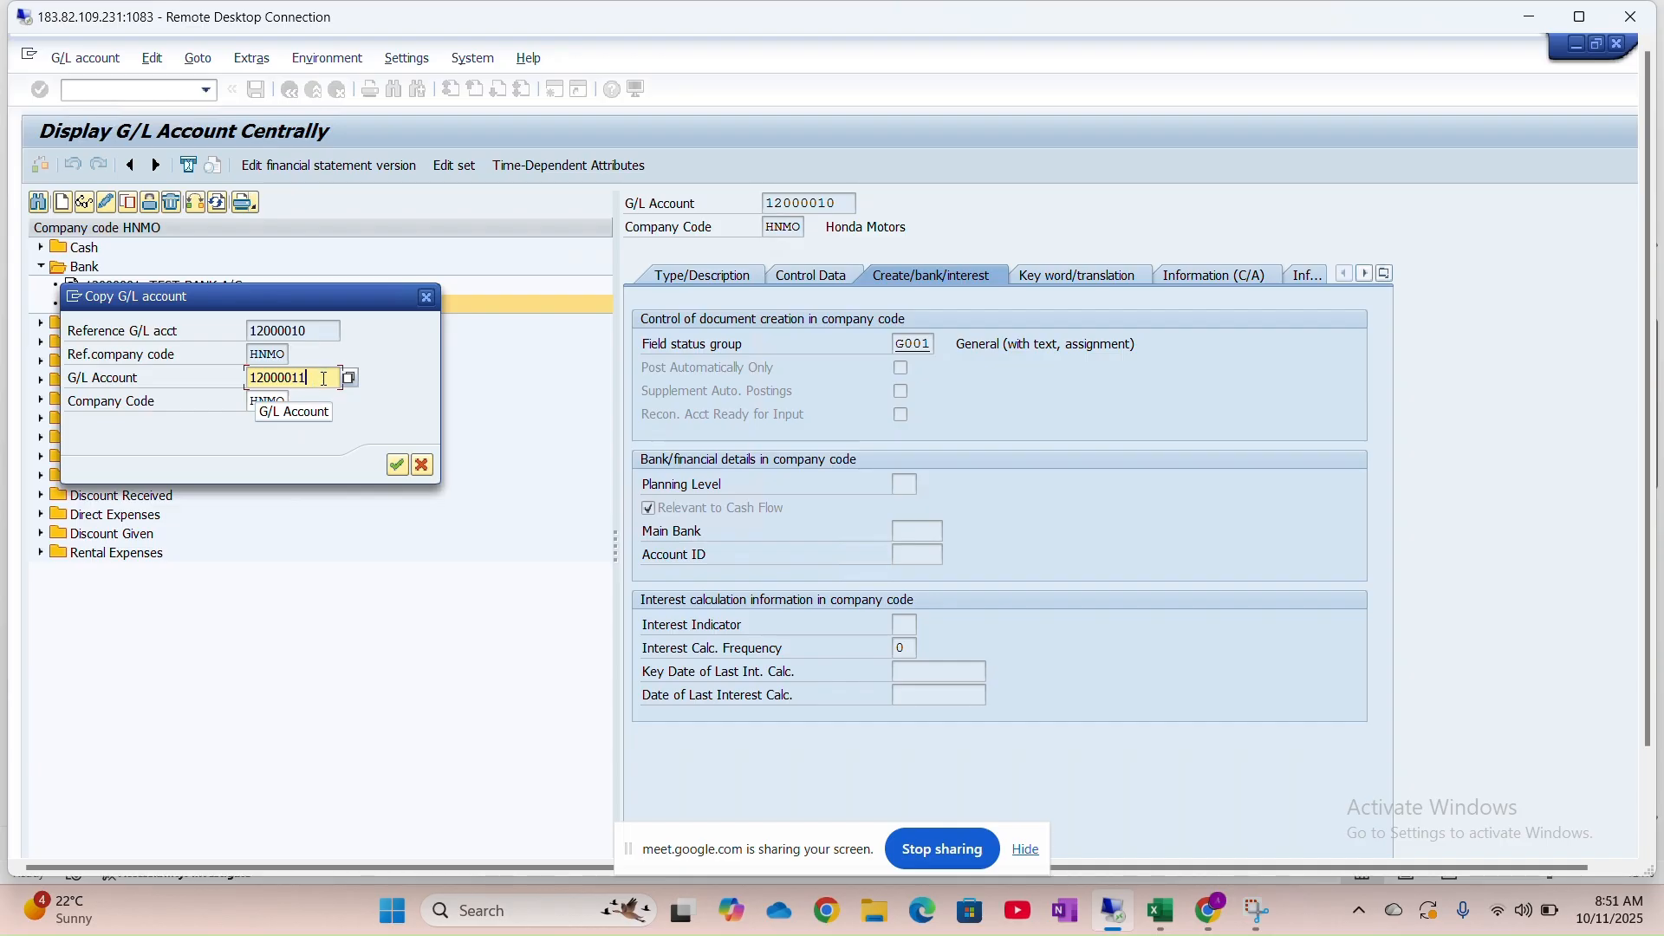
pyautogui.click(396, 467)
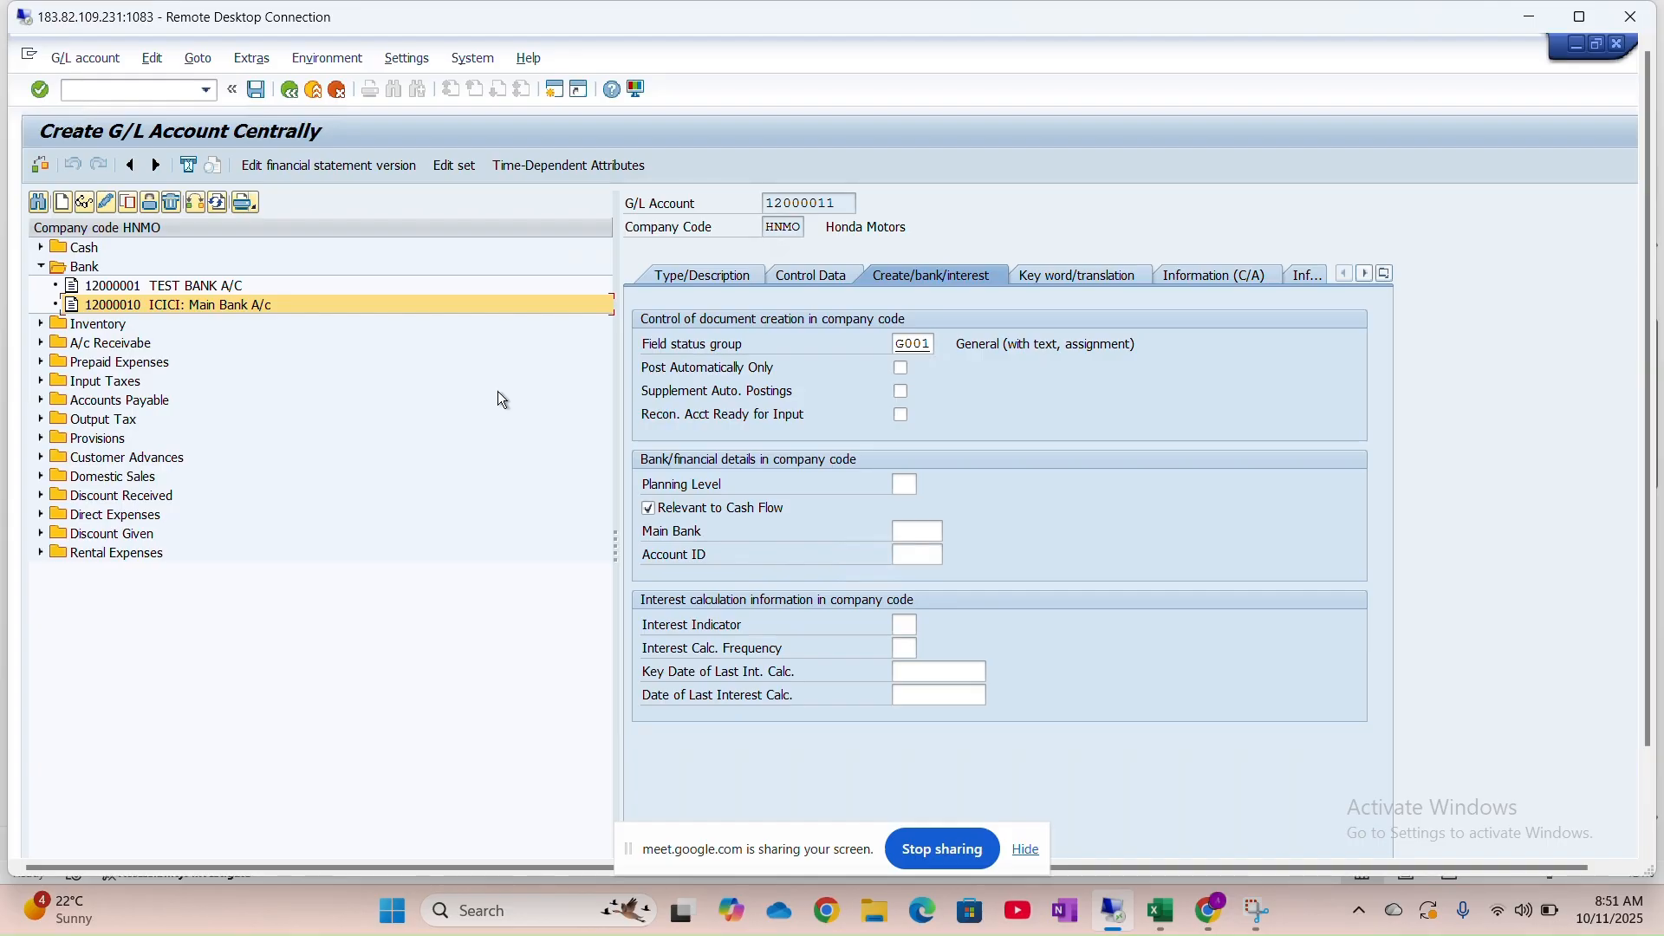
# Change the short text and long text to ICICI:Incoming Check
pyautogui.click(690, 280)
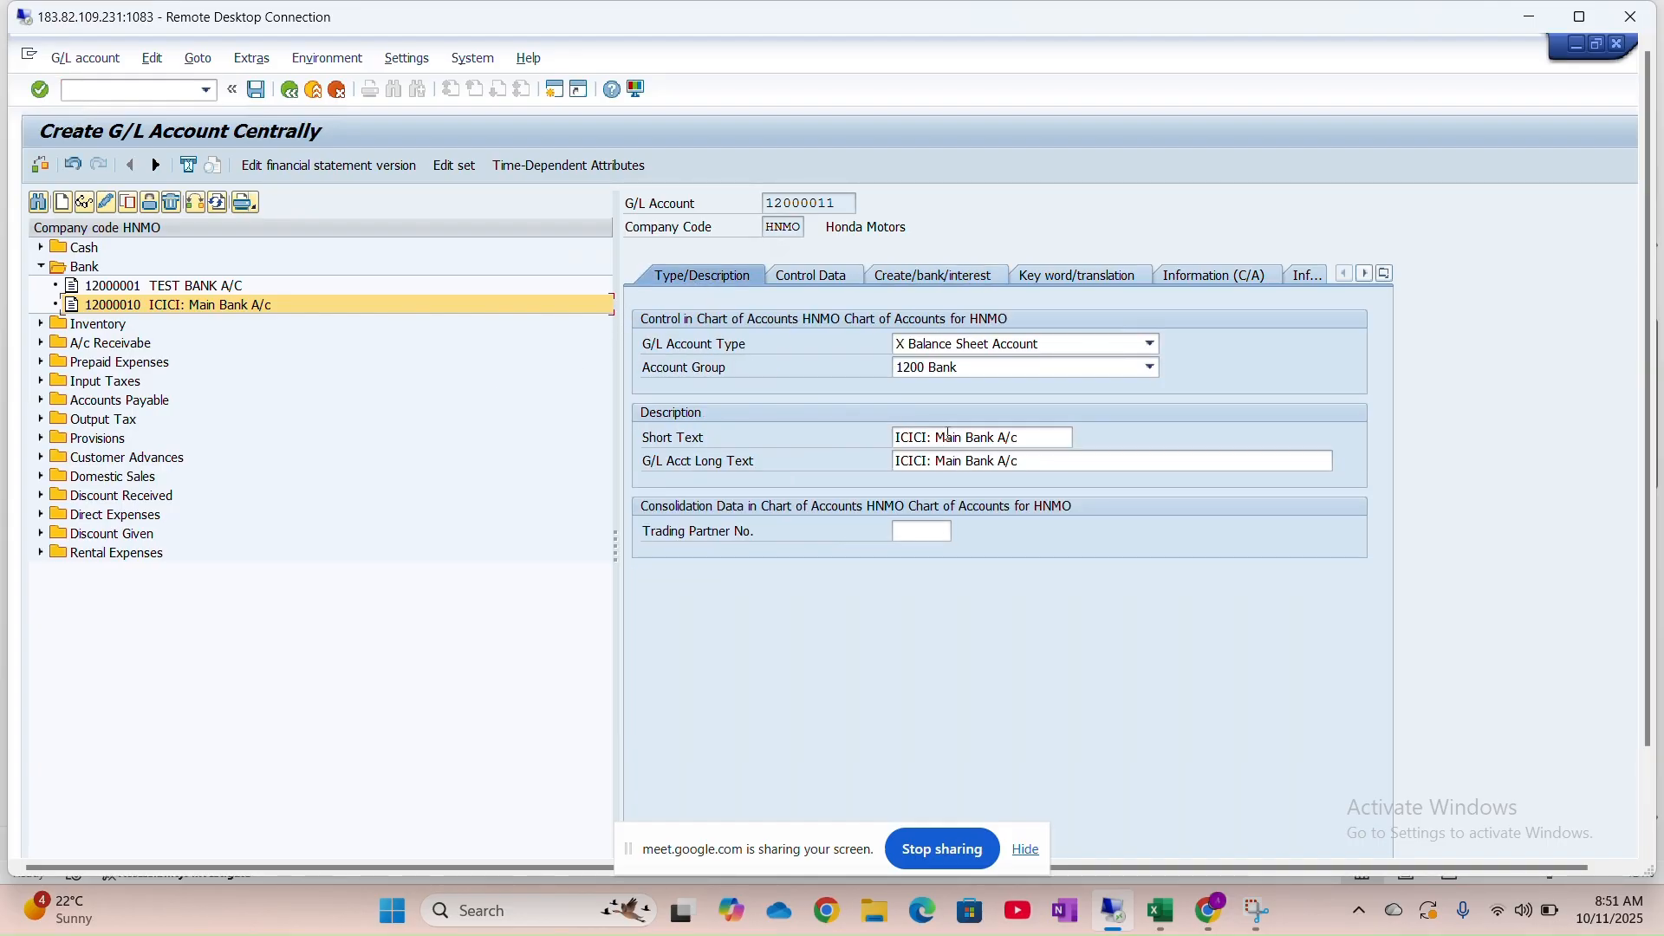
pyautogui.click(995, 436)
pyautogui.press('BackSpace')
pyautogui.press('BackSpace')
pyautogui.press('BackSpace')
pyautogui.press('BackSpace')
pyautogui.press('BackSpace')
pyautogui.press('BackSpace')
pyautogui.press('BackSpace')
pyautogui.press('BackSpace')
pyautogui.press('BackSpace')
pyautogui.write('Incoming')
pyautogui.press('capslock')
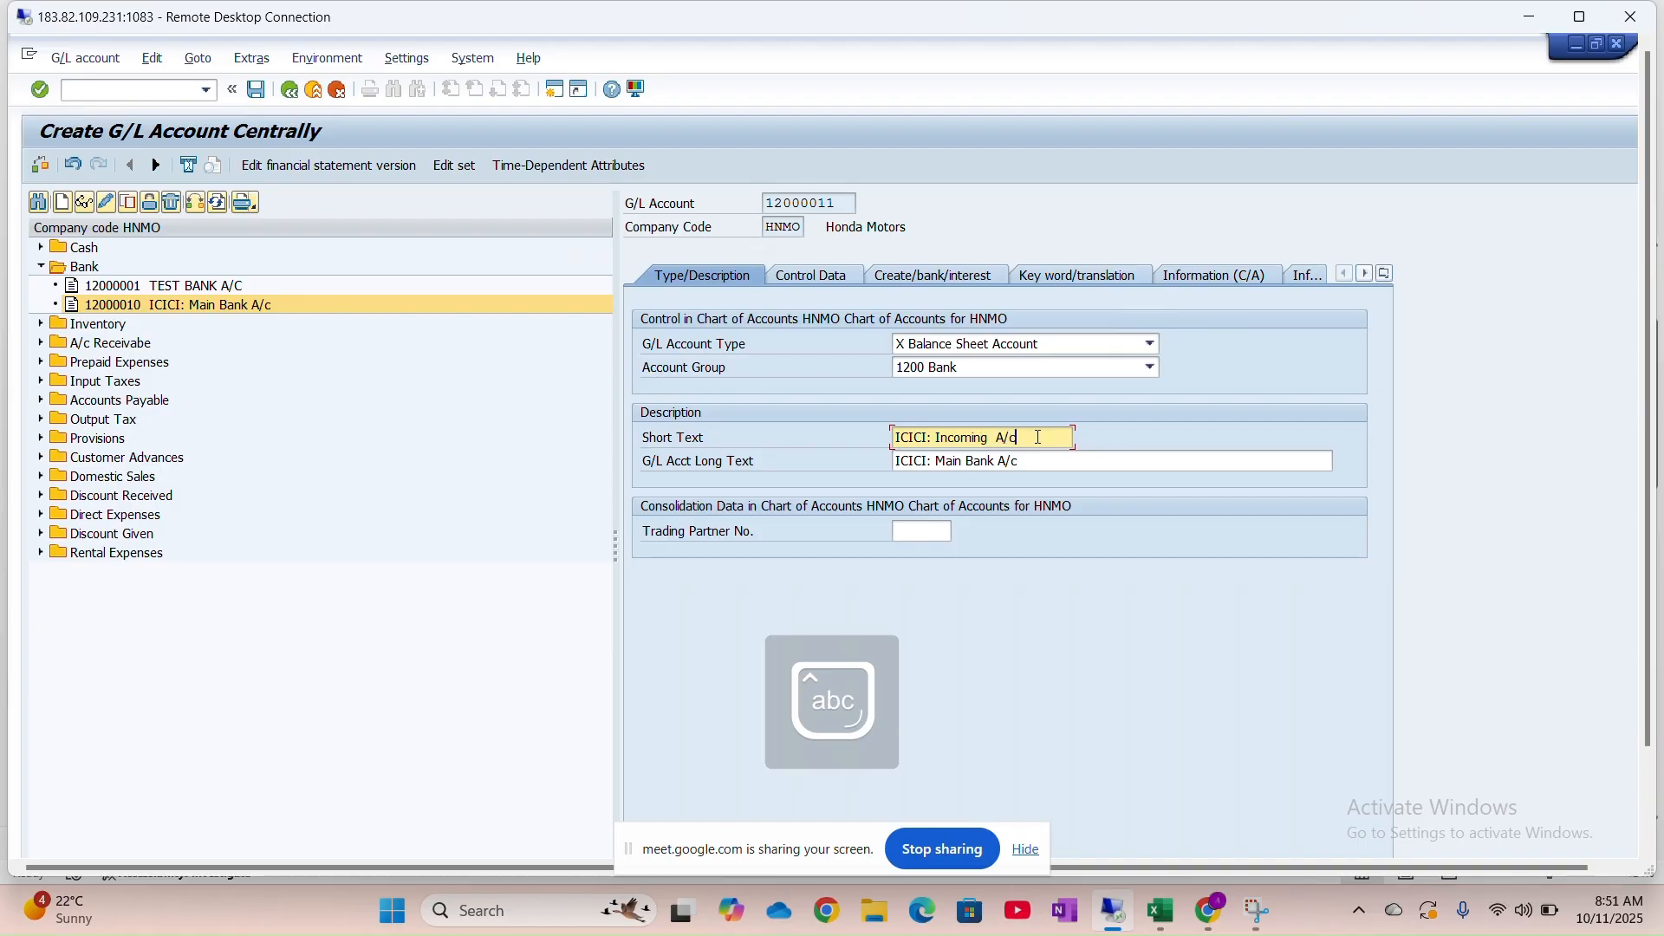
pyautogui.press('BackSpace')
pyautogui.press('BackSpace')
pyautogui.press('BackSpace')
pyautogui.press('BackSpace')
pyautogui.press('BackSpace')
pyautogui.press('BackSpace')
pyautogui.write('g')
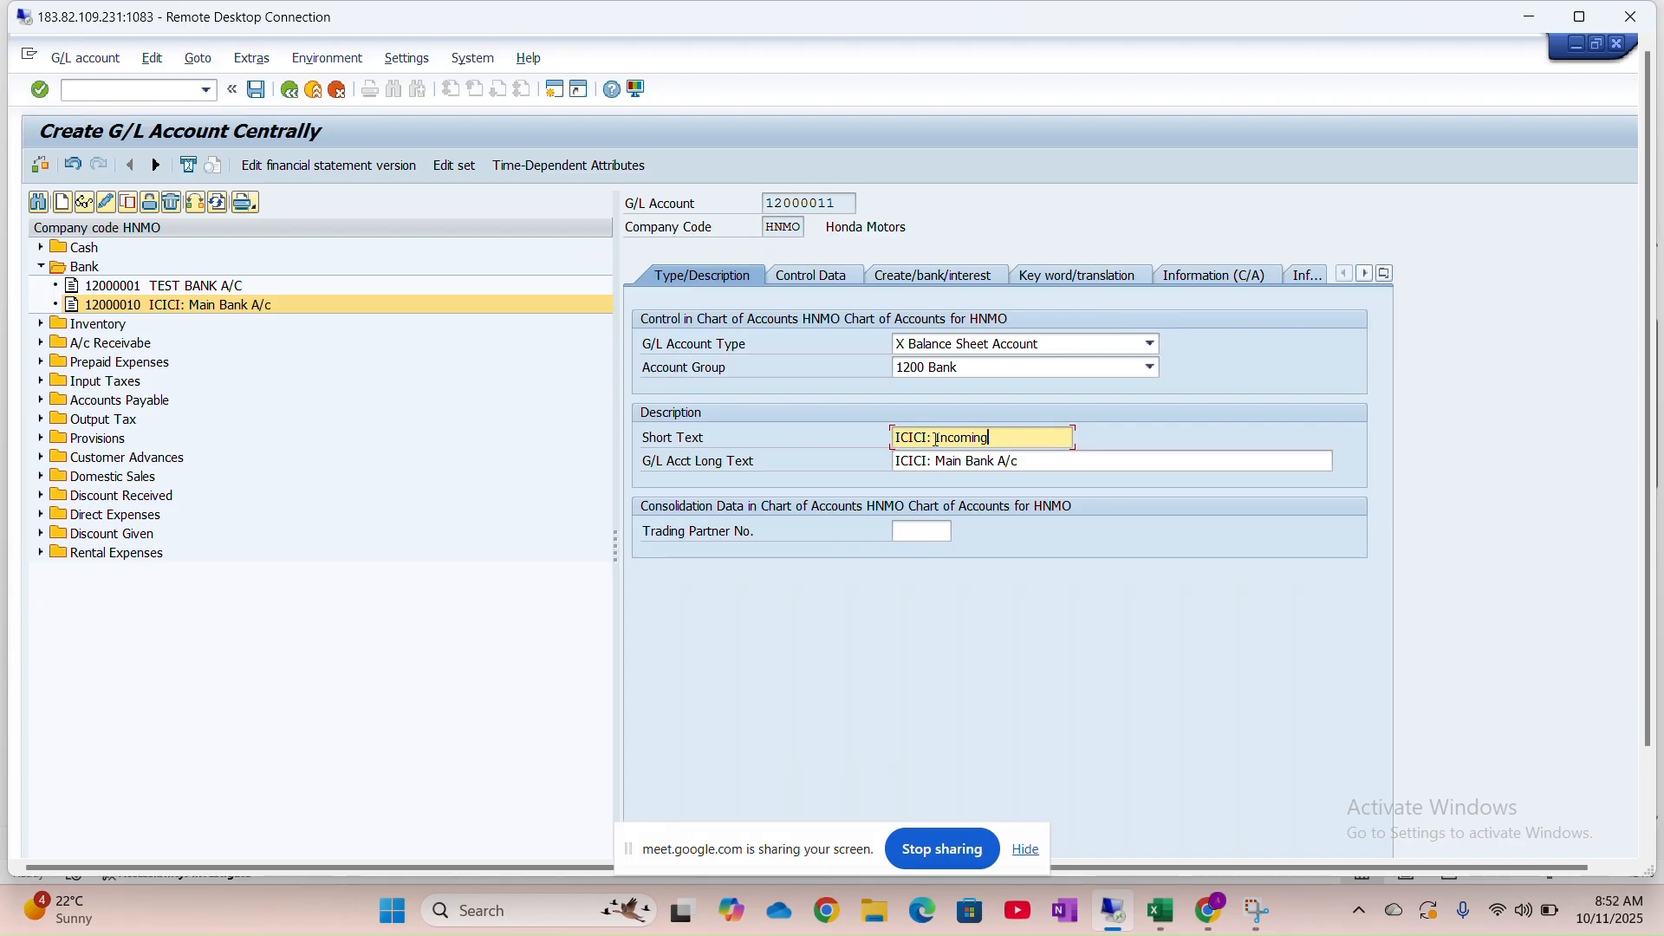
pyautogui.click(937, 438)
pyautogui.press('BackSpace')
pyautogui.click(996, 439)
pyautogui.write('Check')
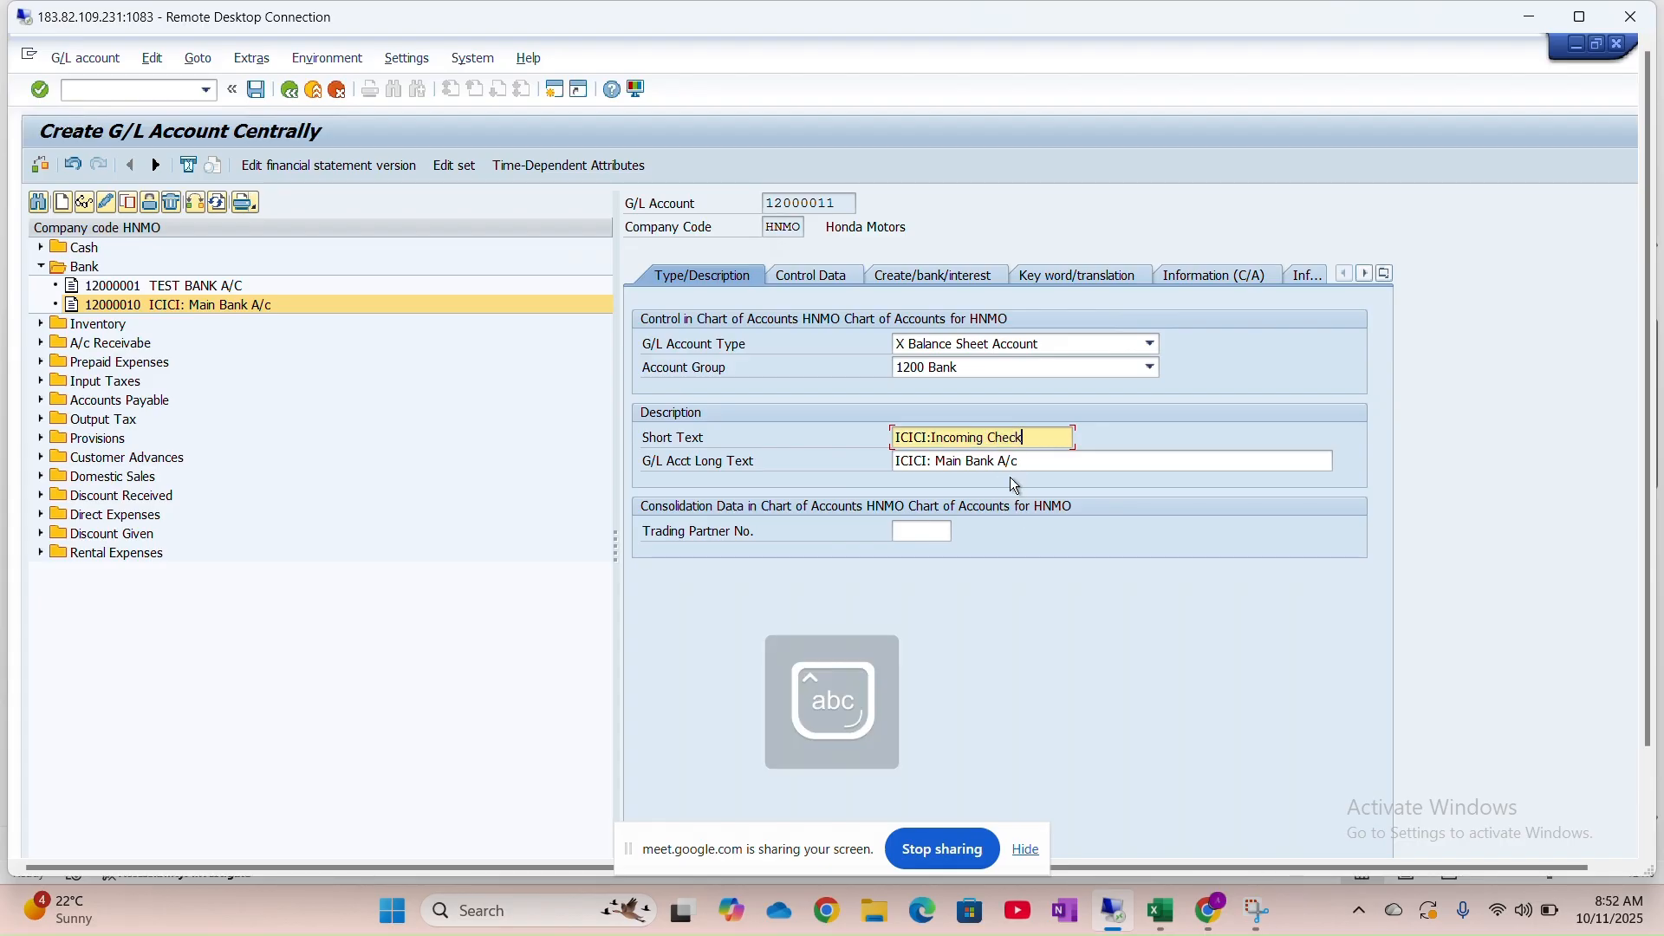
pyautogui.press('Tab')
pyautogui.hotkey('ctrl', 'v')
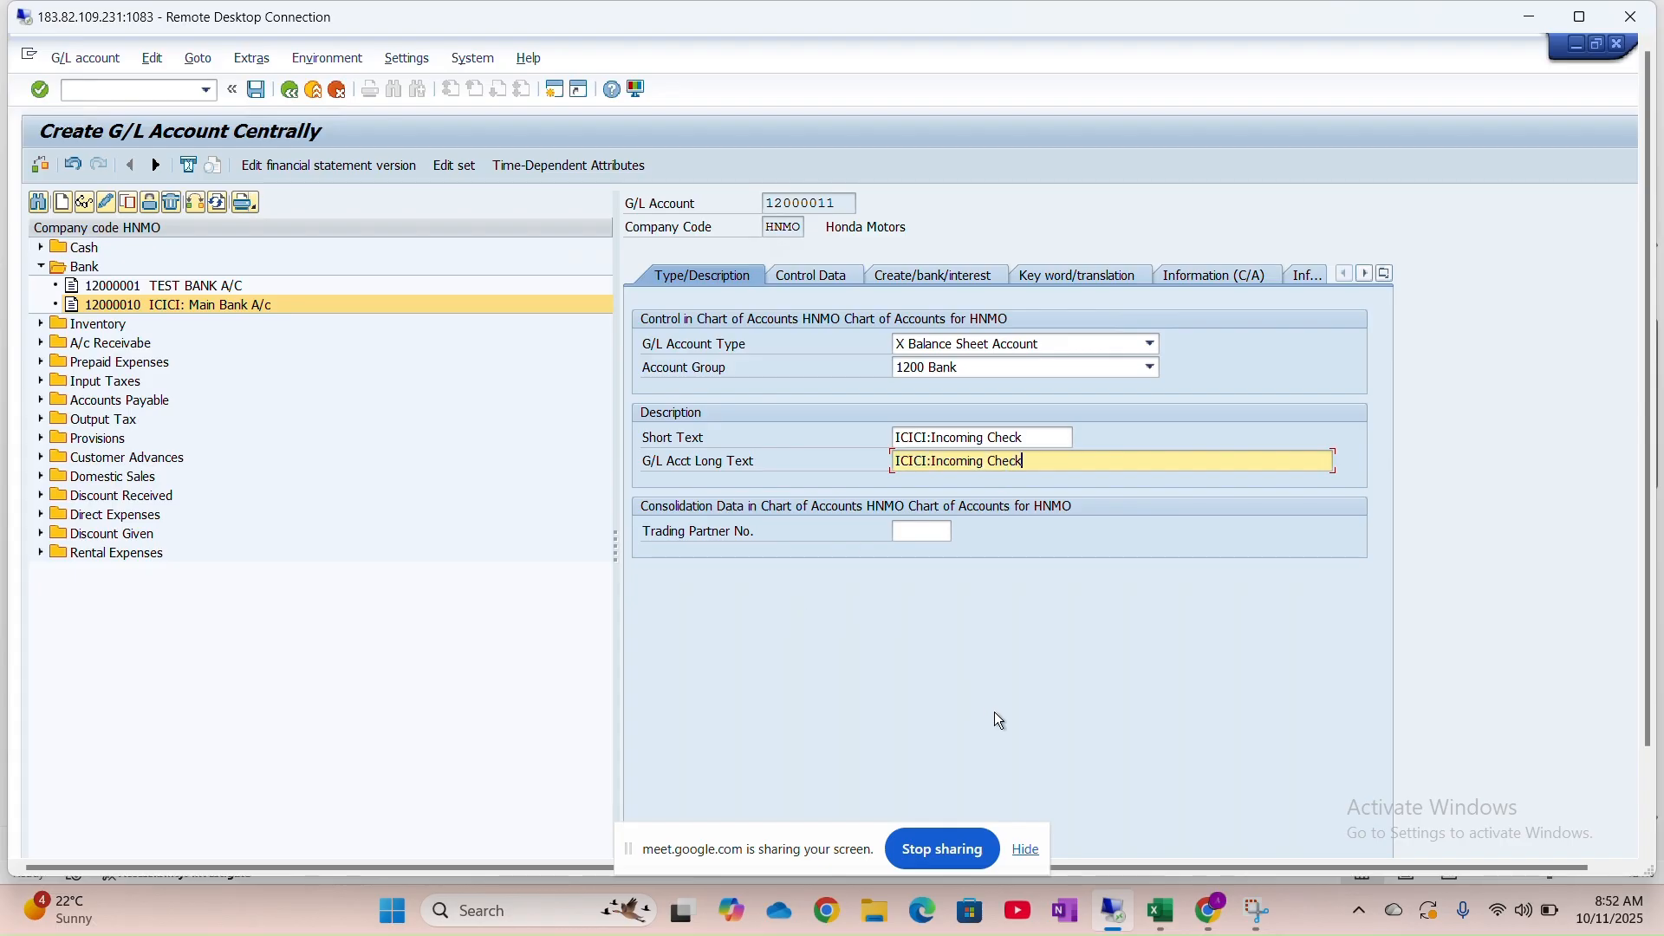
# Untick Relevant to Cash Flow and save 12000011, dismissing the warnings
pyautogui.click(836, 279)
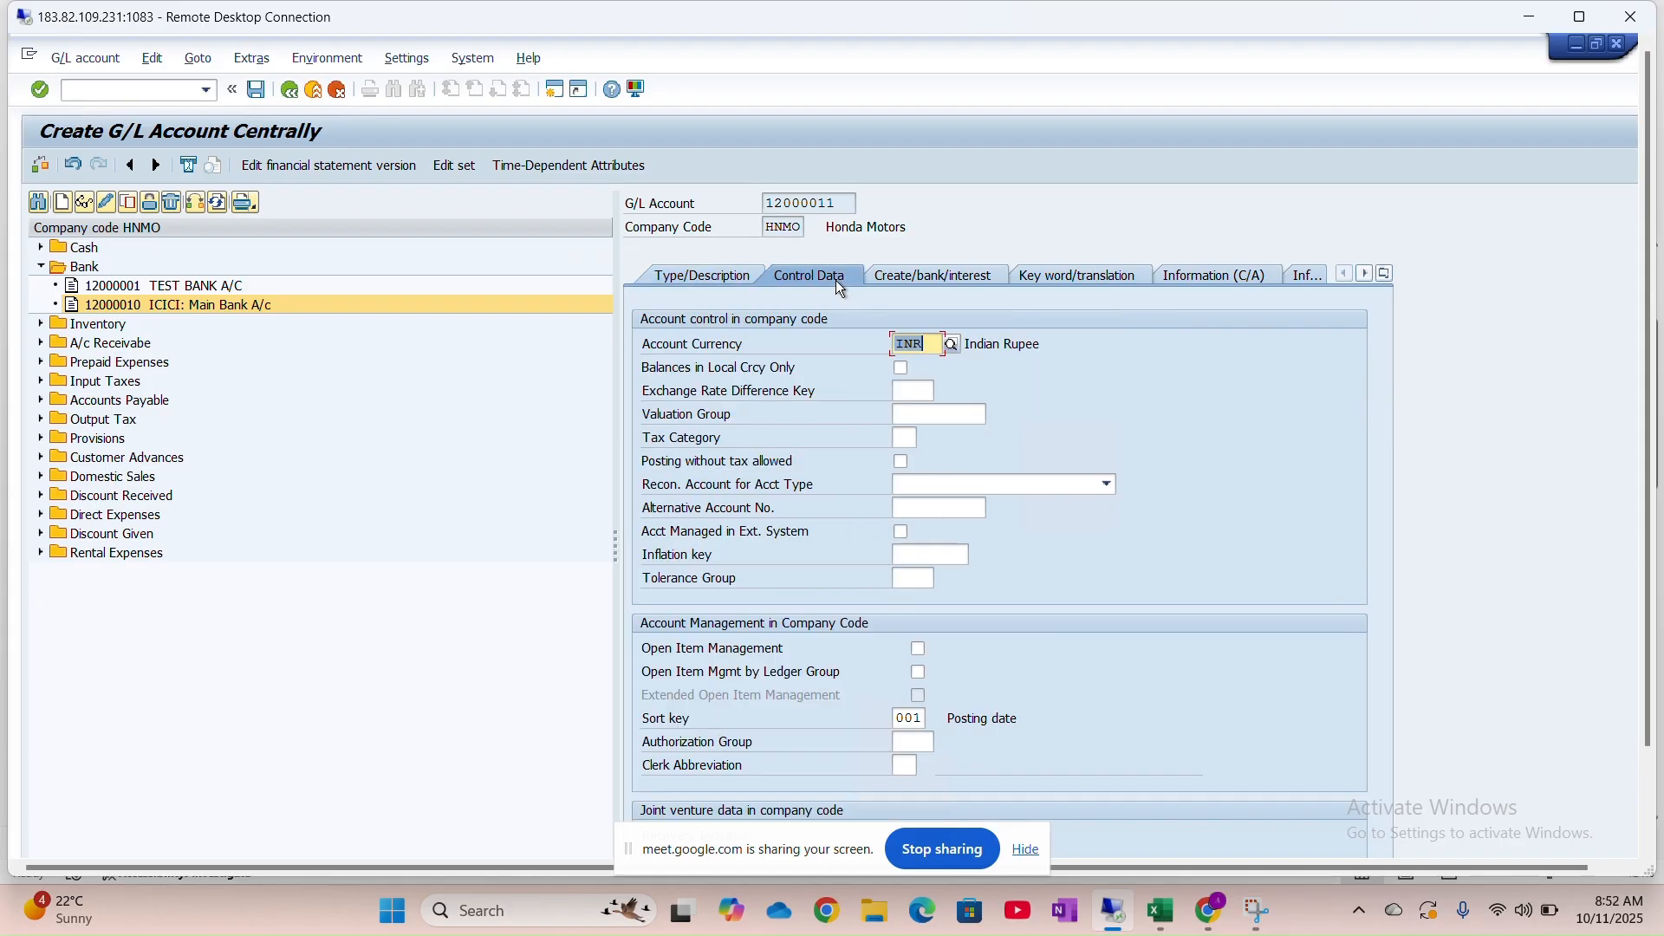
pyautogui.click(921, 279)
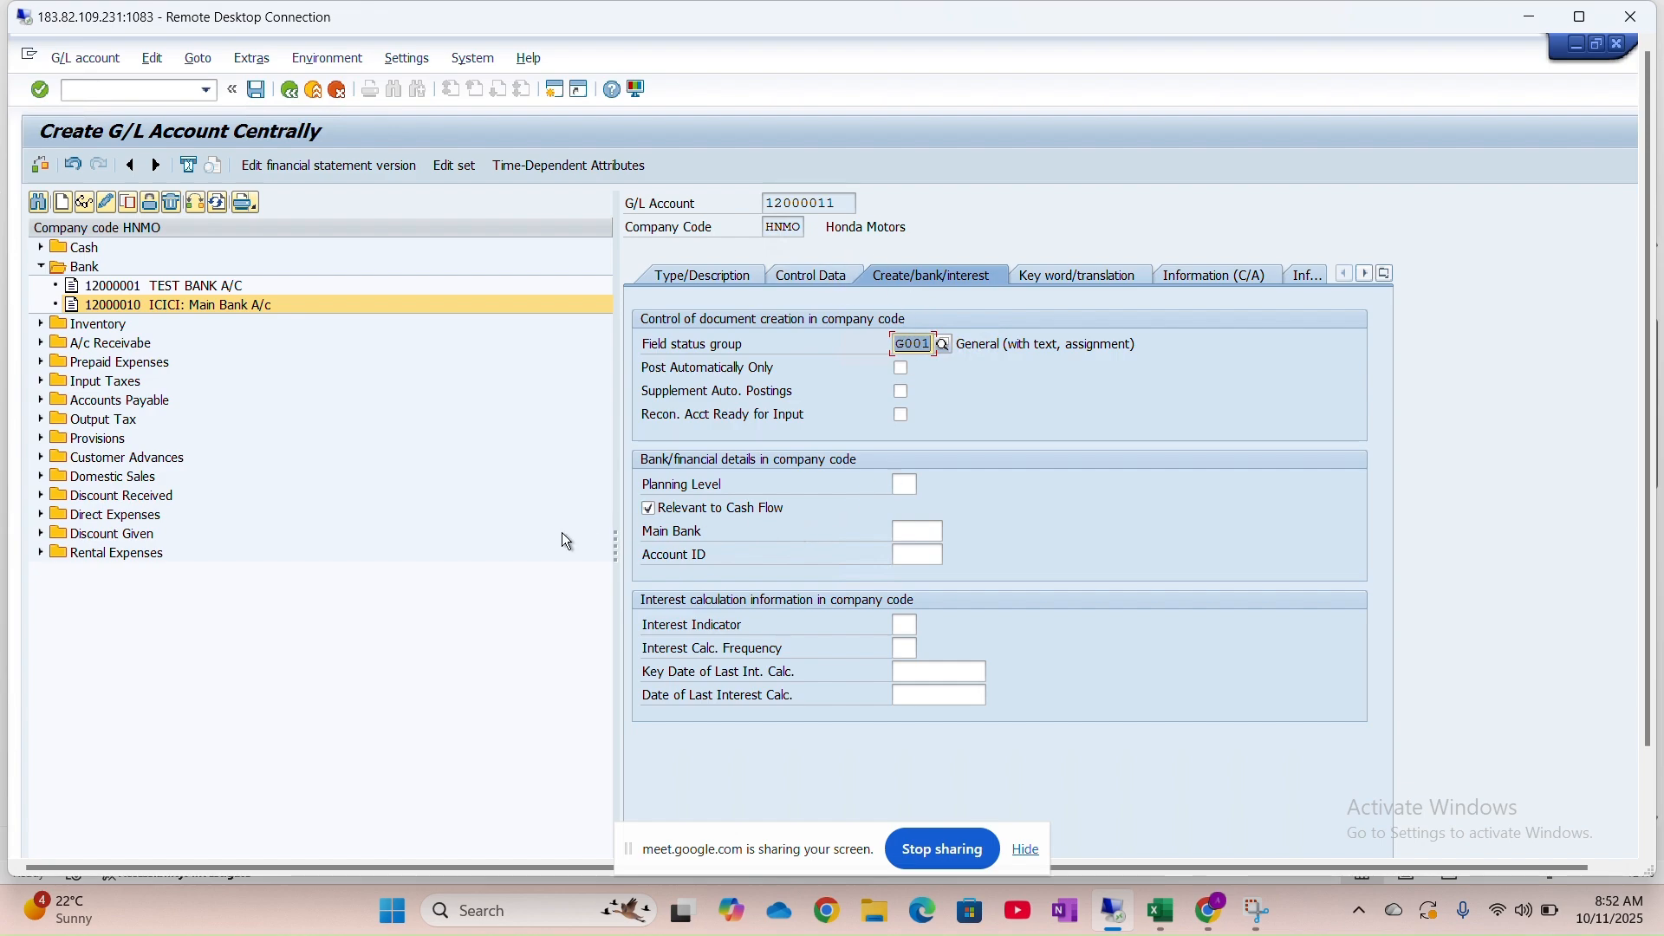
pyautogui.click(652, 508)
pyautogui.click(256, 90)
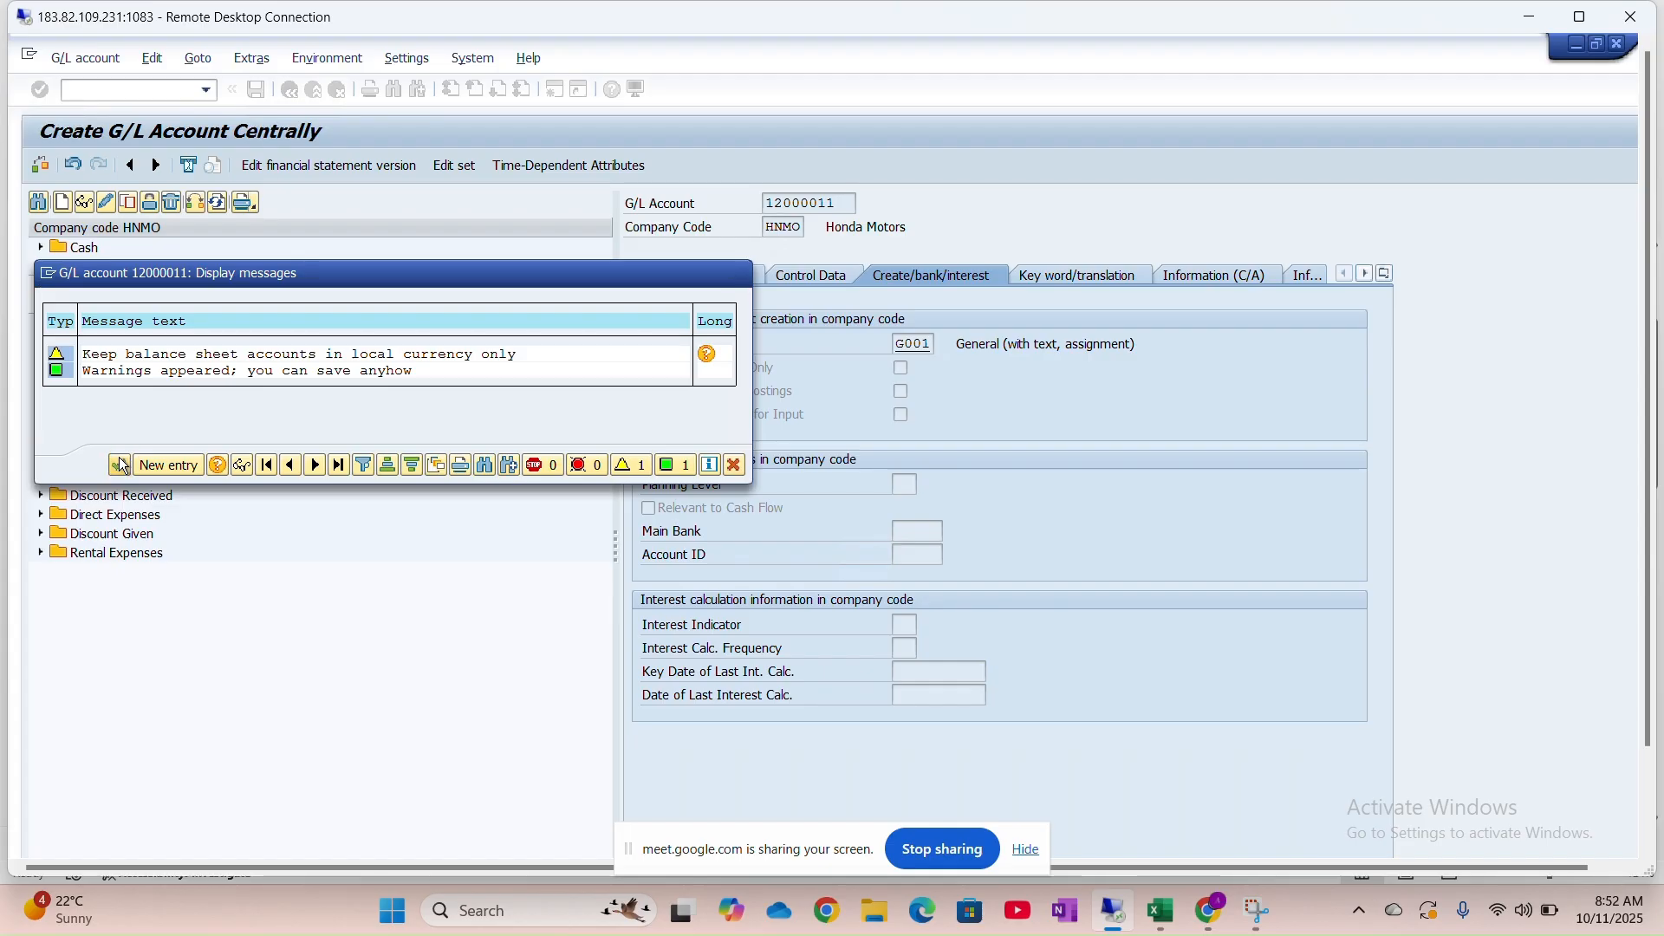
pyautogui.click(119, 465)
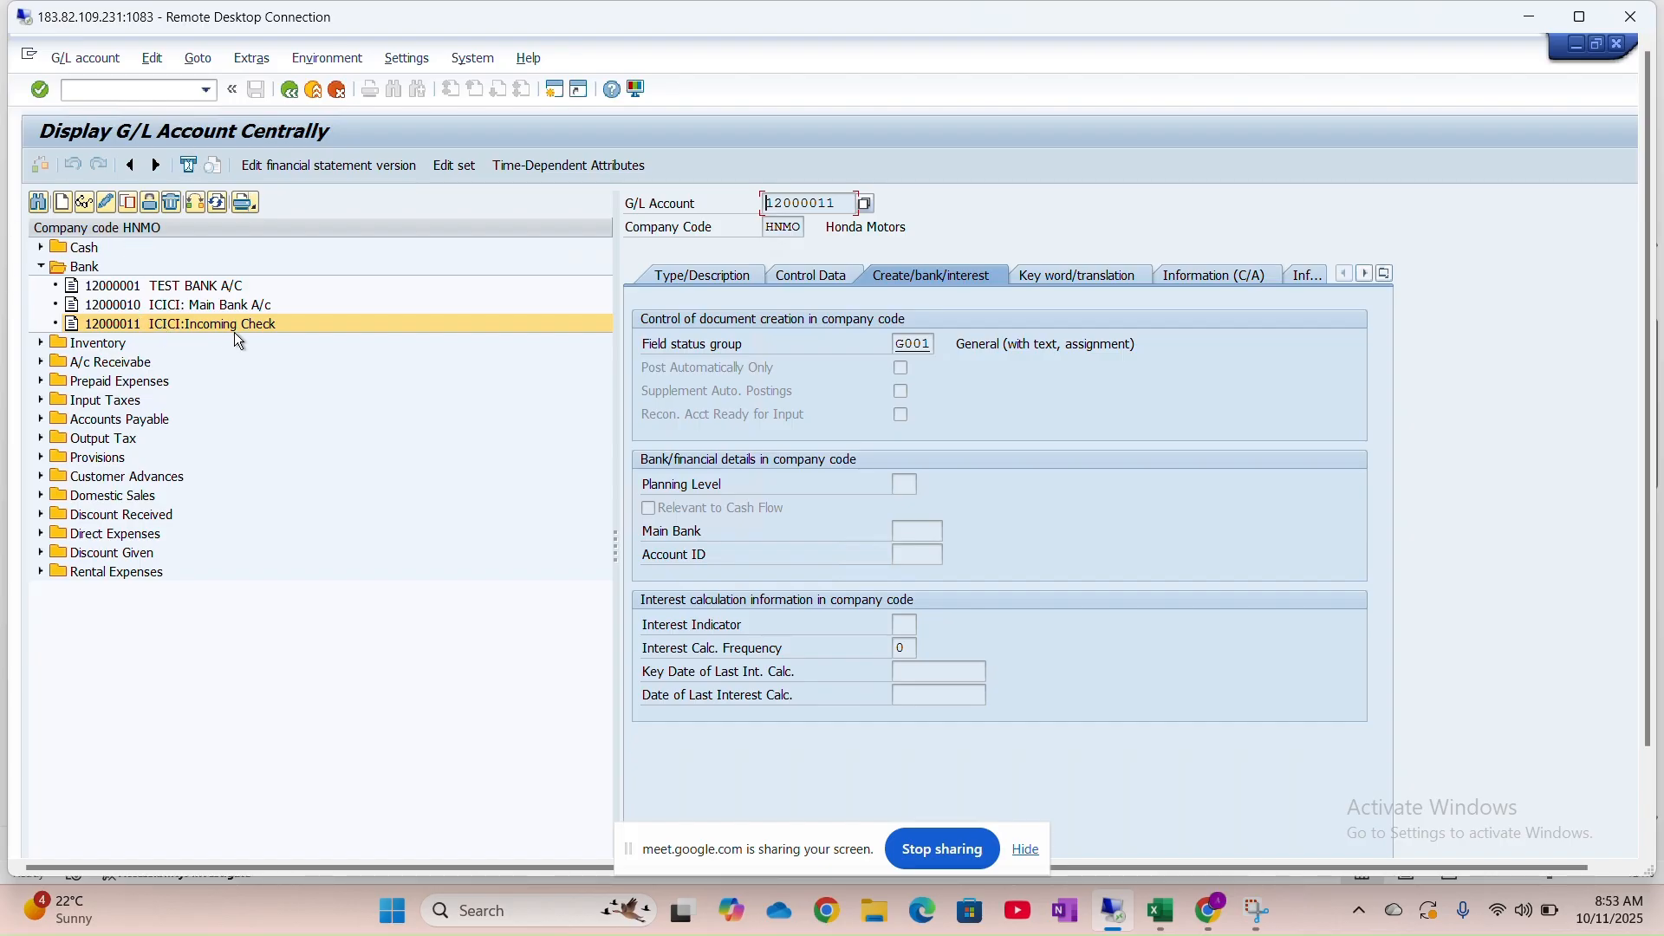
# Copy account 12000011 into new account 12000012
pyautogui.click(128, 203)
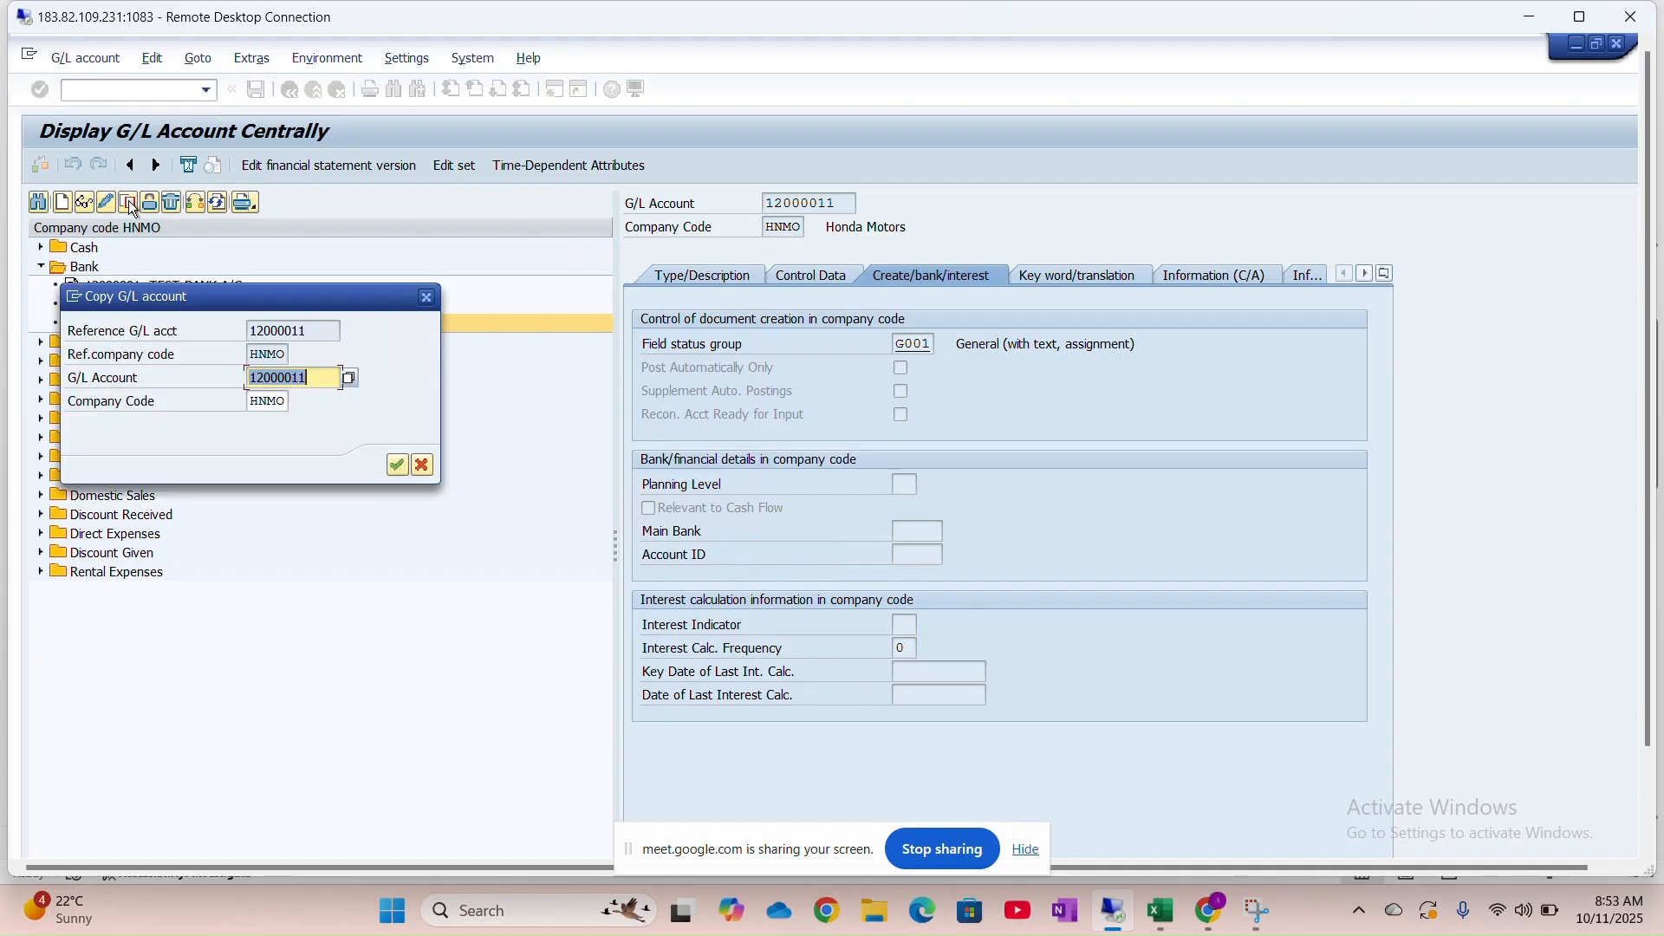
pyautogui.write('12000012')
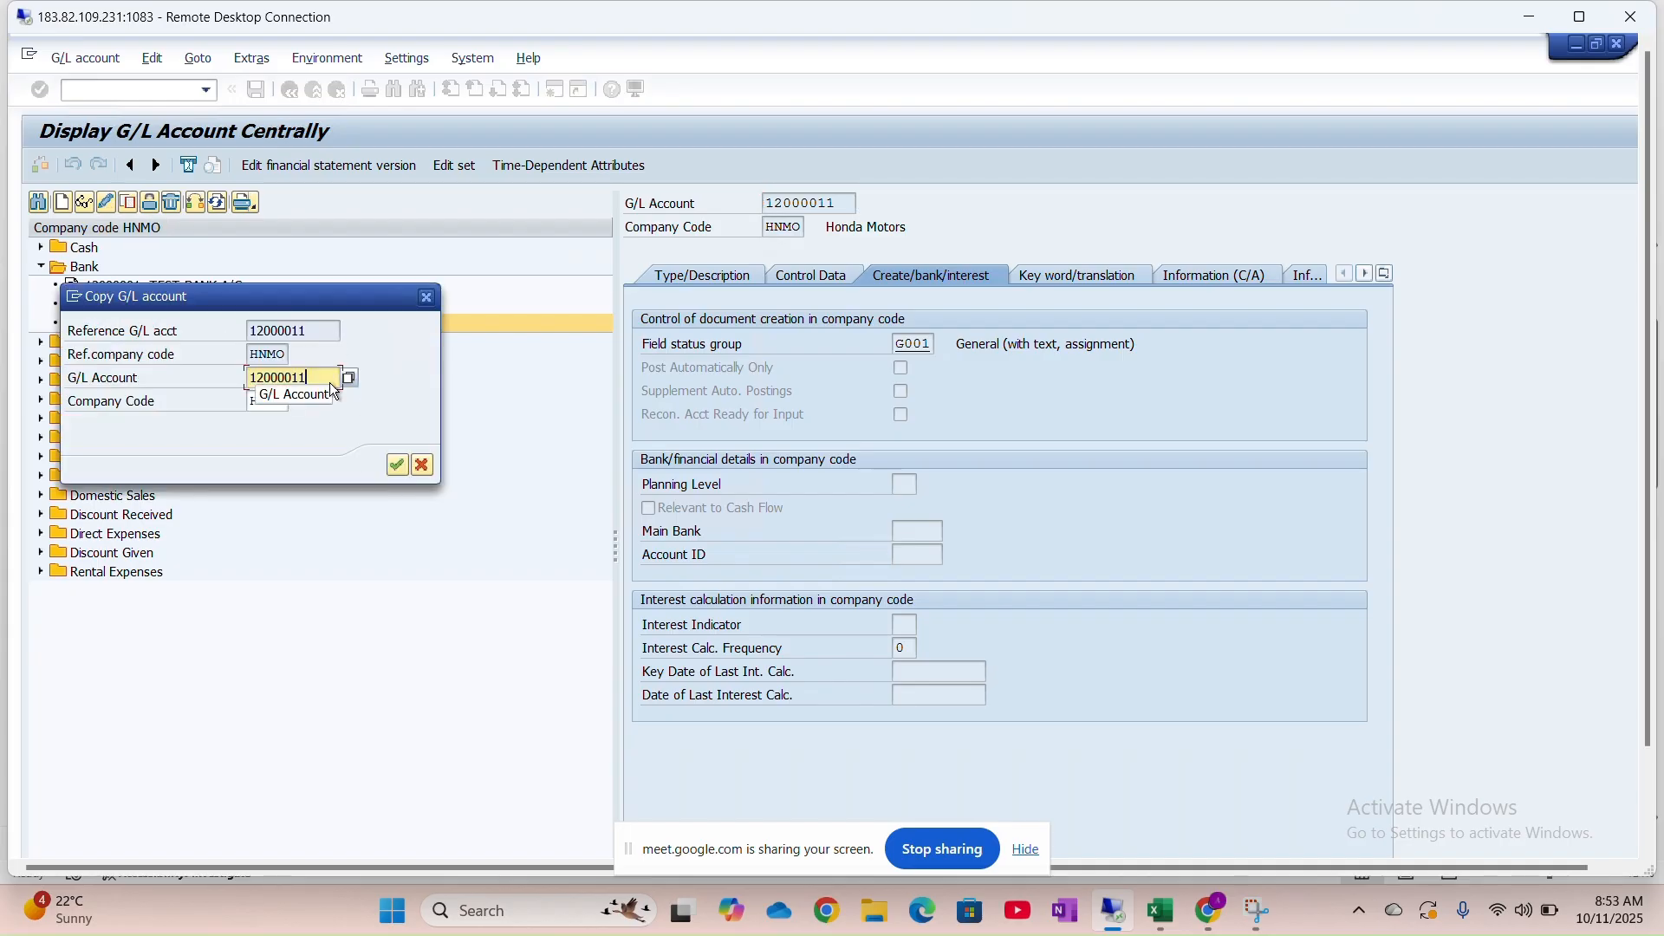
pyautogui.click(397, 467)
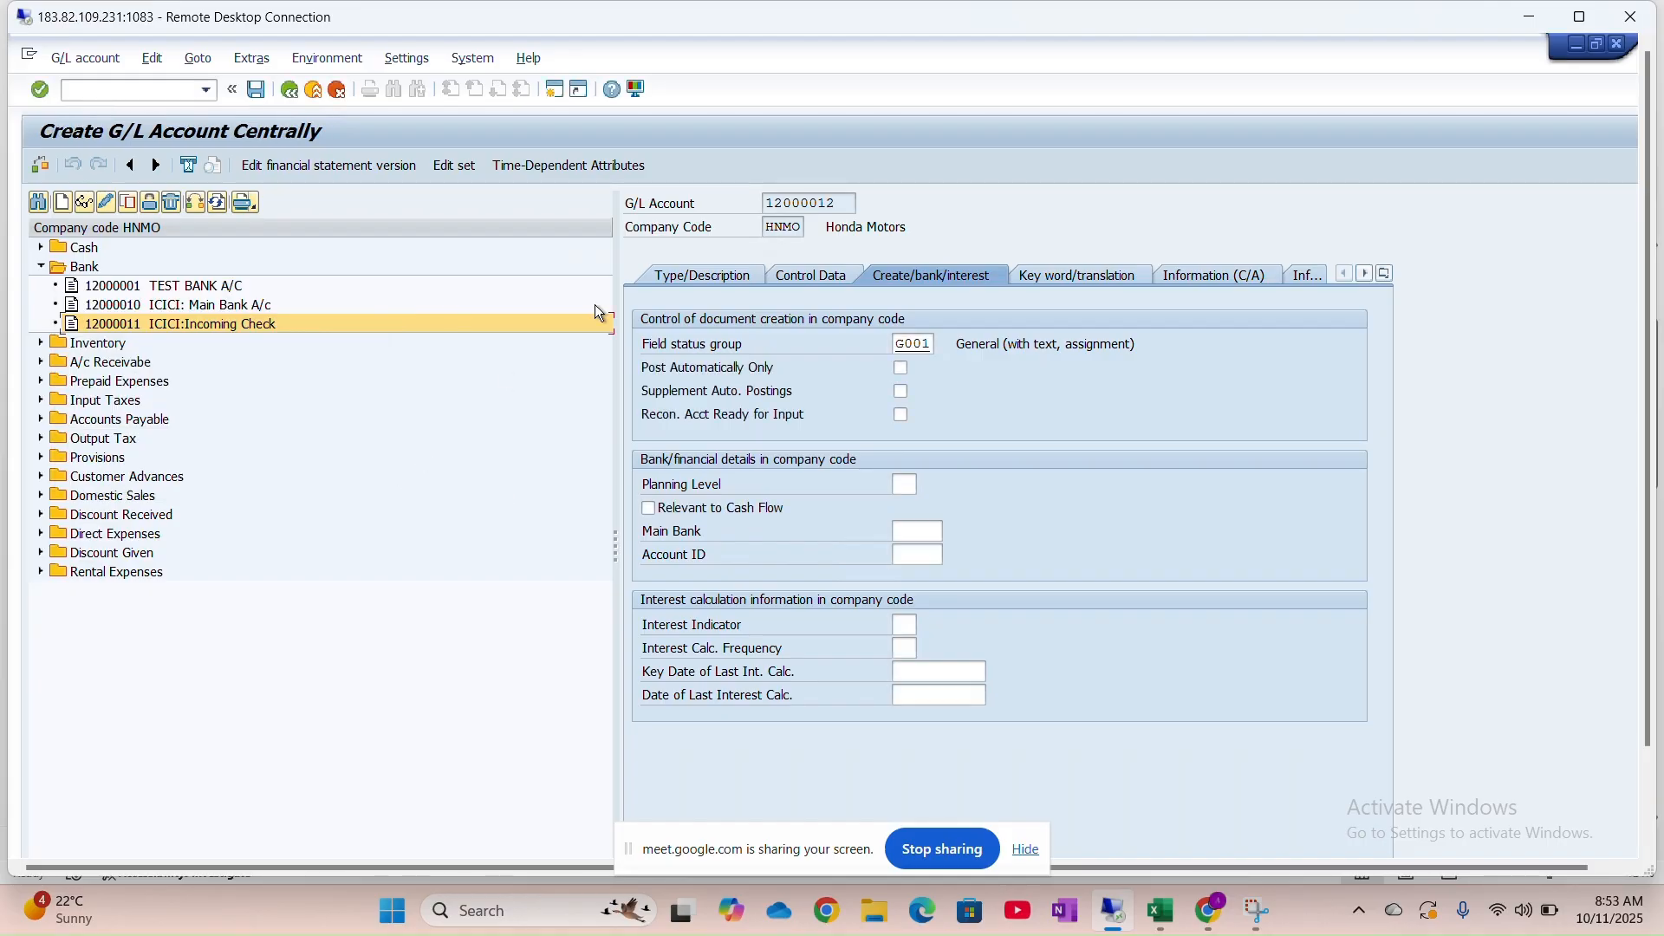
pyautogui.click(702, 276)
# Set both the short text and long text to ICICI:Outgoing Check
pyautogui.click(957, 437)
pyautogui.moveTo(985, 438); pyautogui.dragTo(932, 441)
pyautogui.click(931, 442)
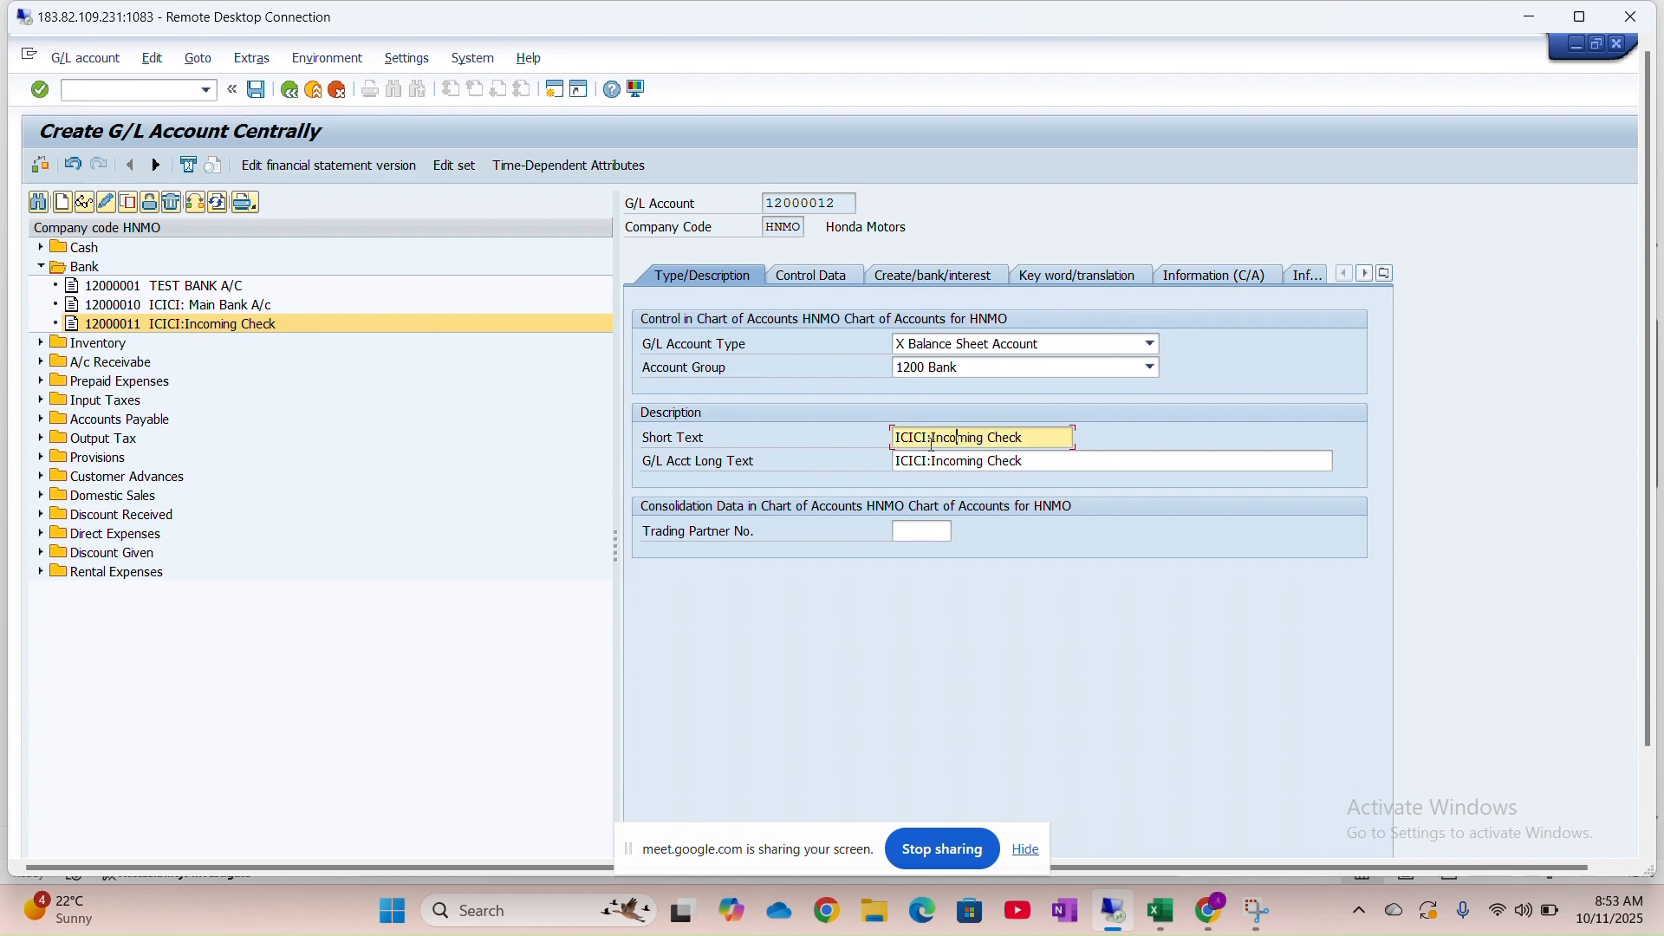
pyautogui.press('BackSpace')
pyautogui.press('BackSpace')
pyautogui.press('BackSpace')
pyautogui.press('BackSpace')
pyautogui.press('BackSpace')
pyautogui.press('BackSpace')
pyautogui.press('BackSpace')
pyautogui.press('BackSpace')
pyautogui.write('Outgoin')
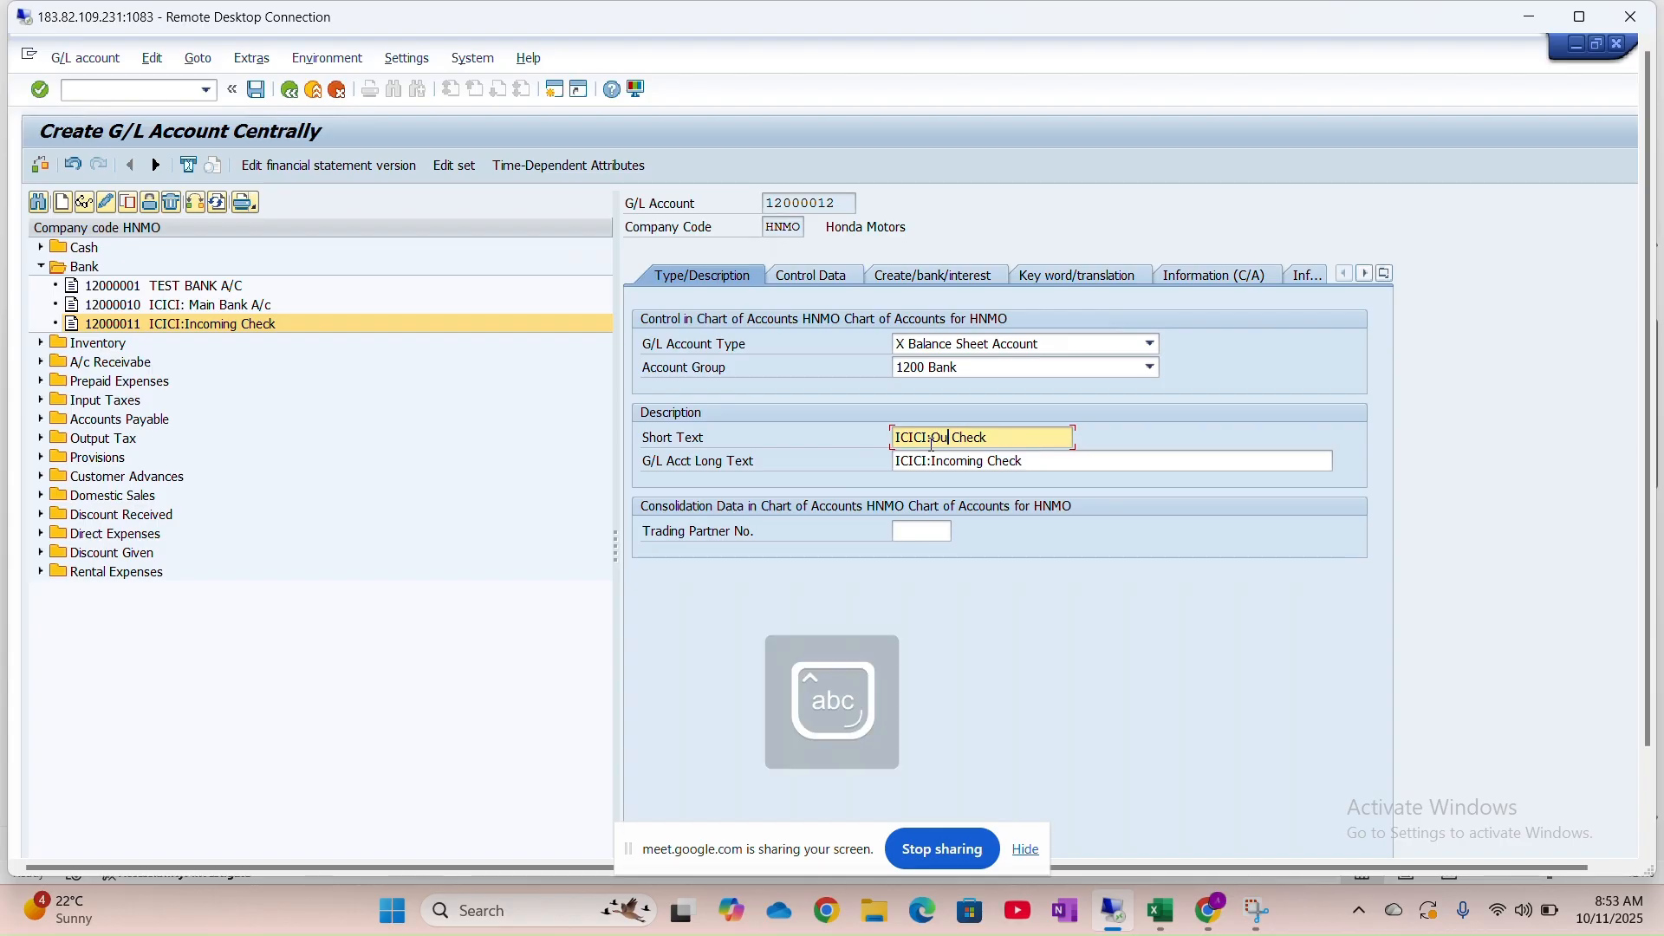
pyautogui.write('g')
pyautogui.hotkey('ctrl', 'a')
pyautogui.hotkey('ctrl', 'c')
pyautogui.click(975, 468)
pyautogui.hotkey('ctrl', 'a')
pyautogui.hotkey('ctrl', 'v')
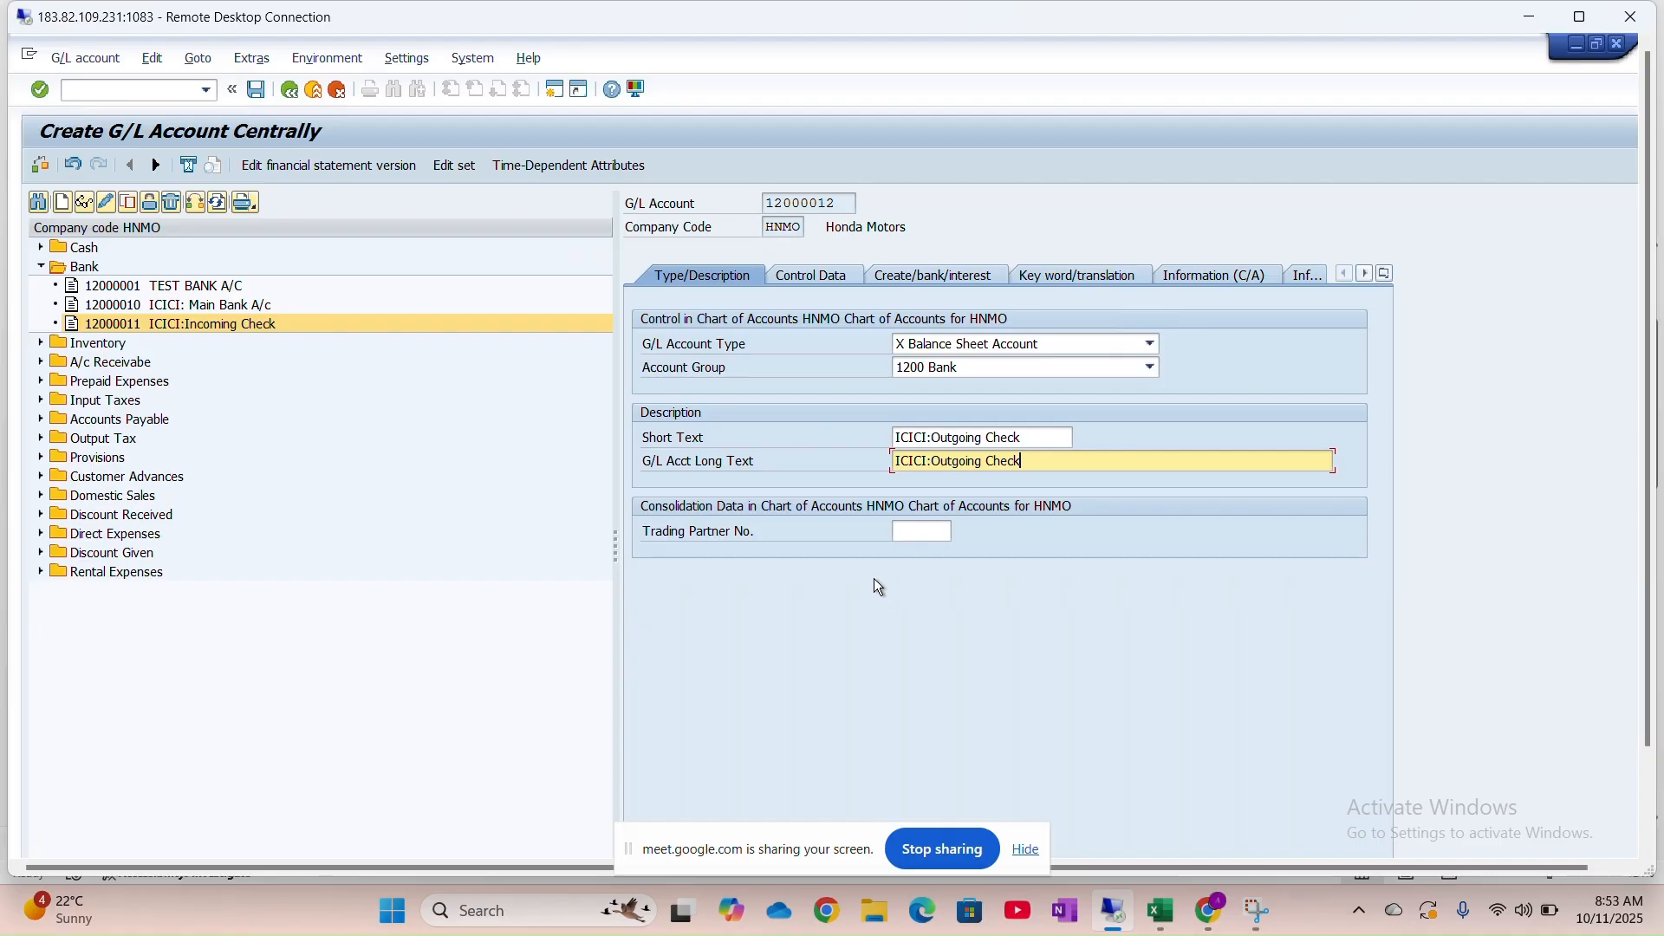
# Check and save account 12000012, then select 12000011 in the tree
pyautogui.click(195, 204)
pyautogui.click(118, 465)
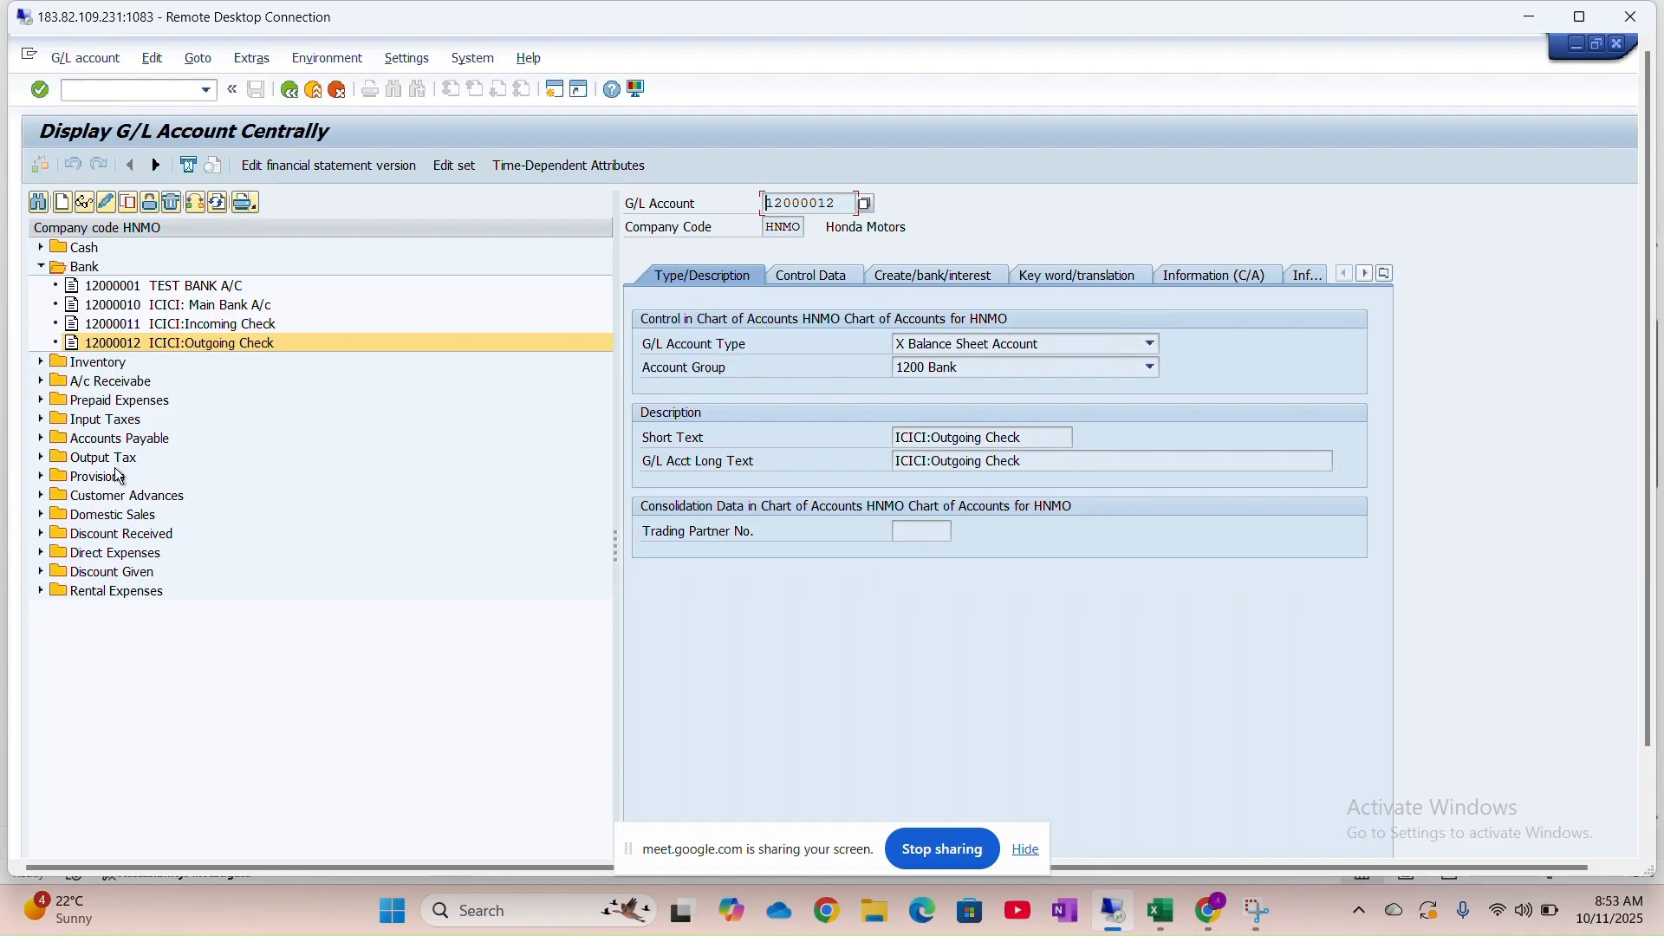
pyautogui.click(184, 325)
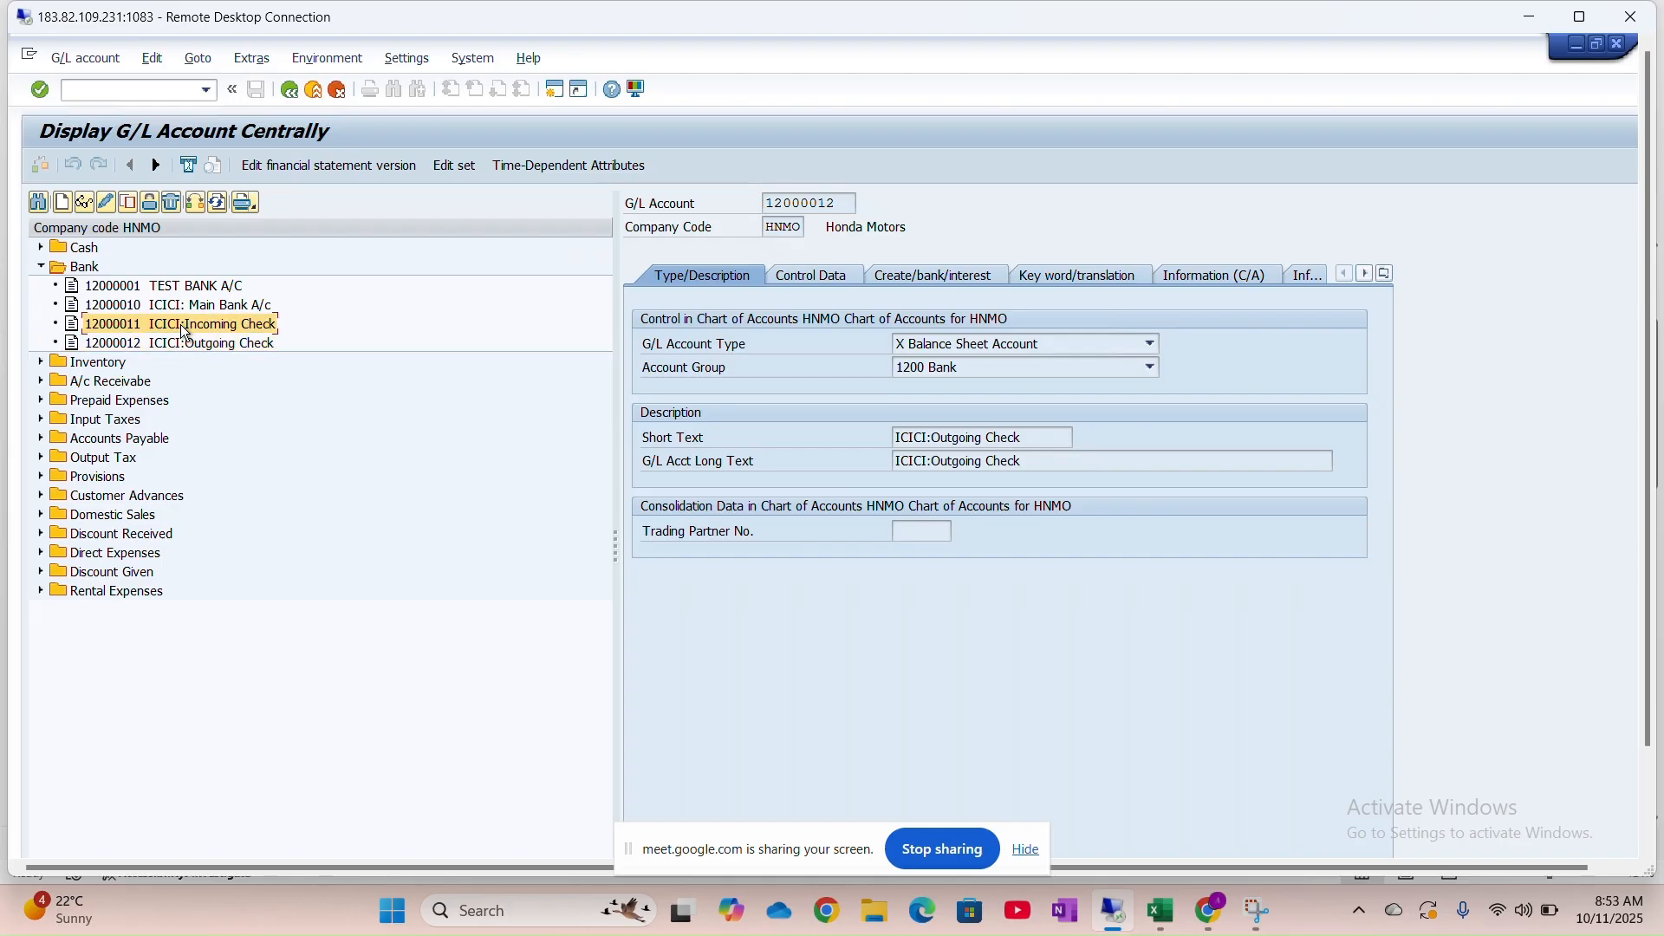
# Cancel a blank account creation and copy 12000011 into new account 12000013
pyautogui.click(62, 203)
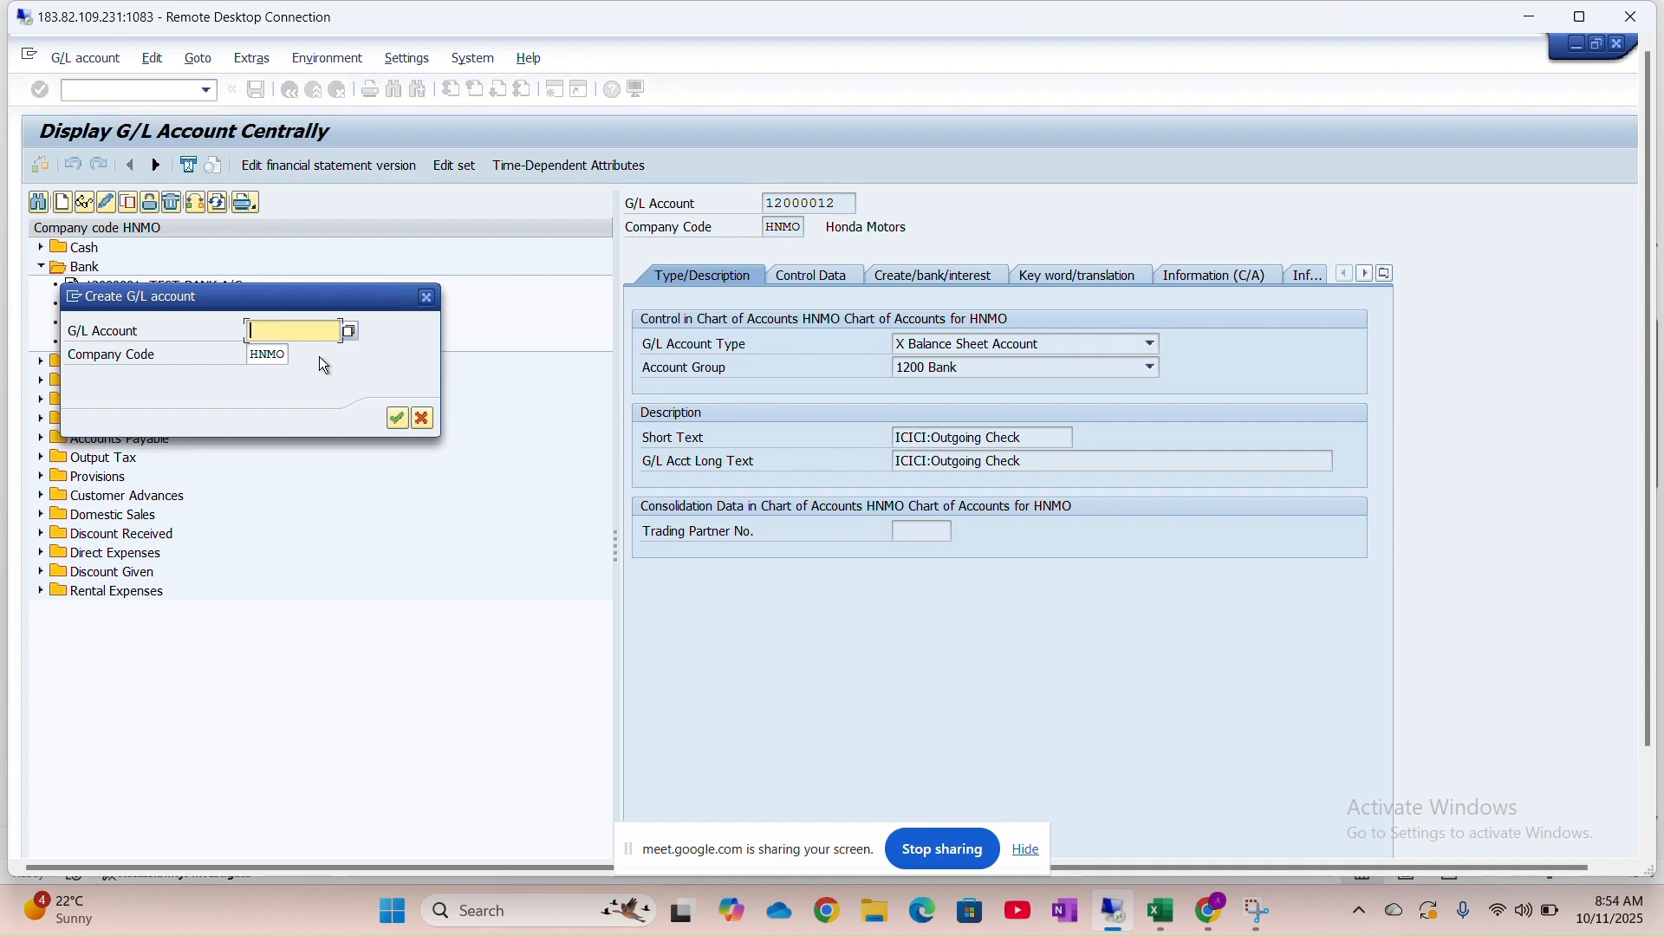
pyautogui.click(427, 298)
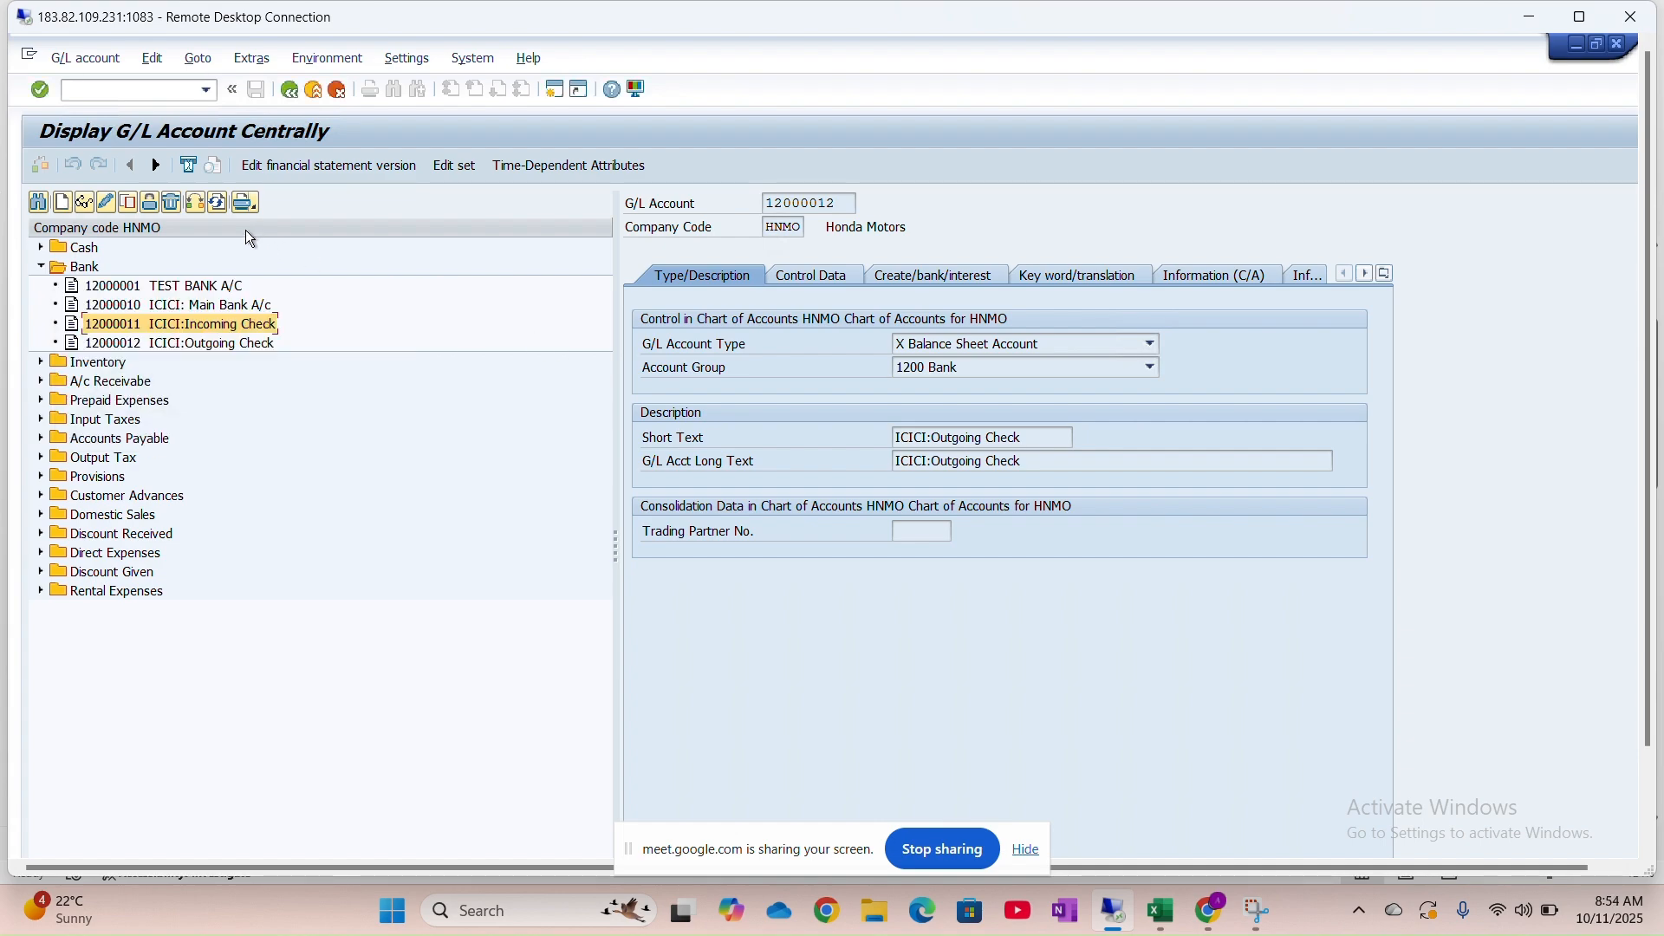
pyautogui.click(128, 203)
pyautogui.click(313, 379)
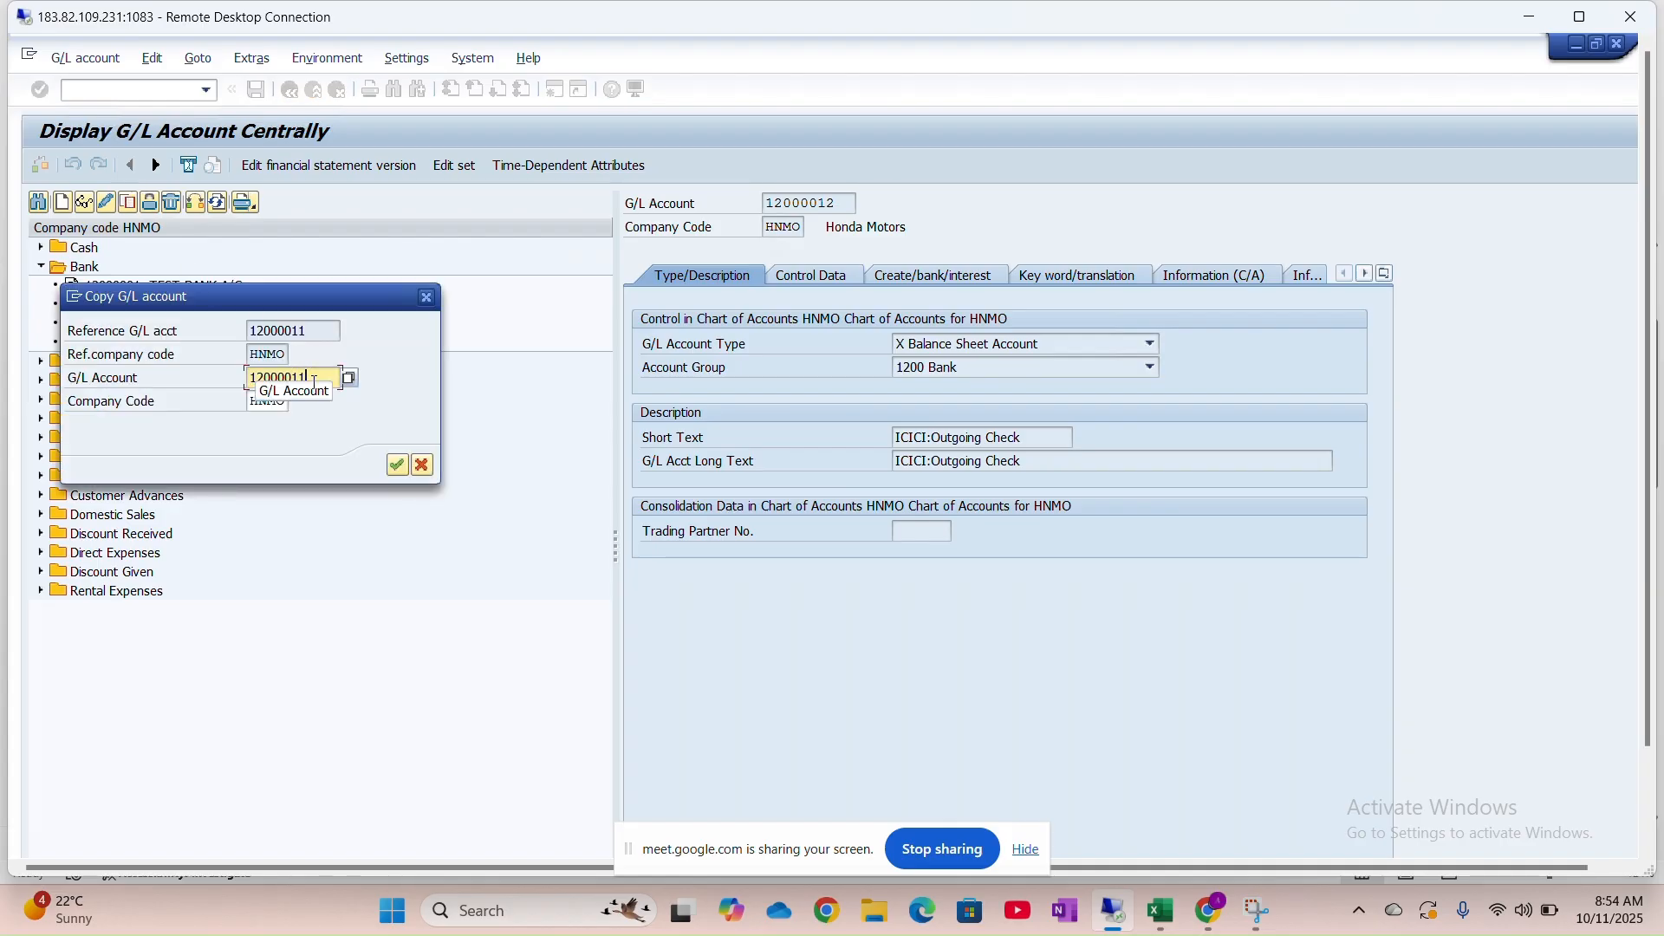
pyautogui.press('BackSpace')
pyautogui.write('3')
pyautogui.click(396, 466)
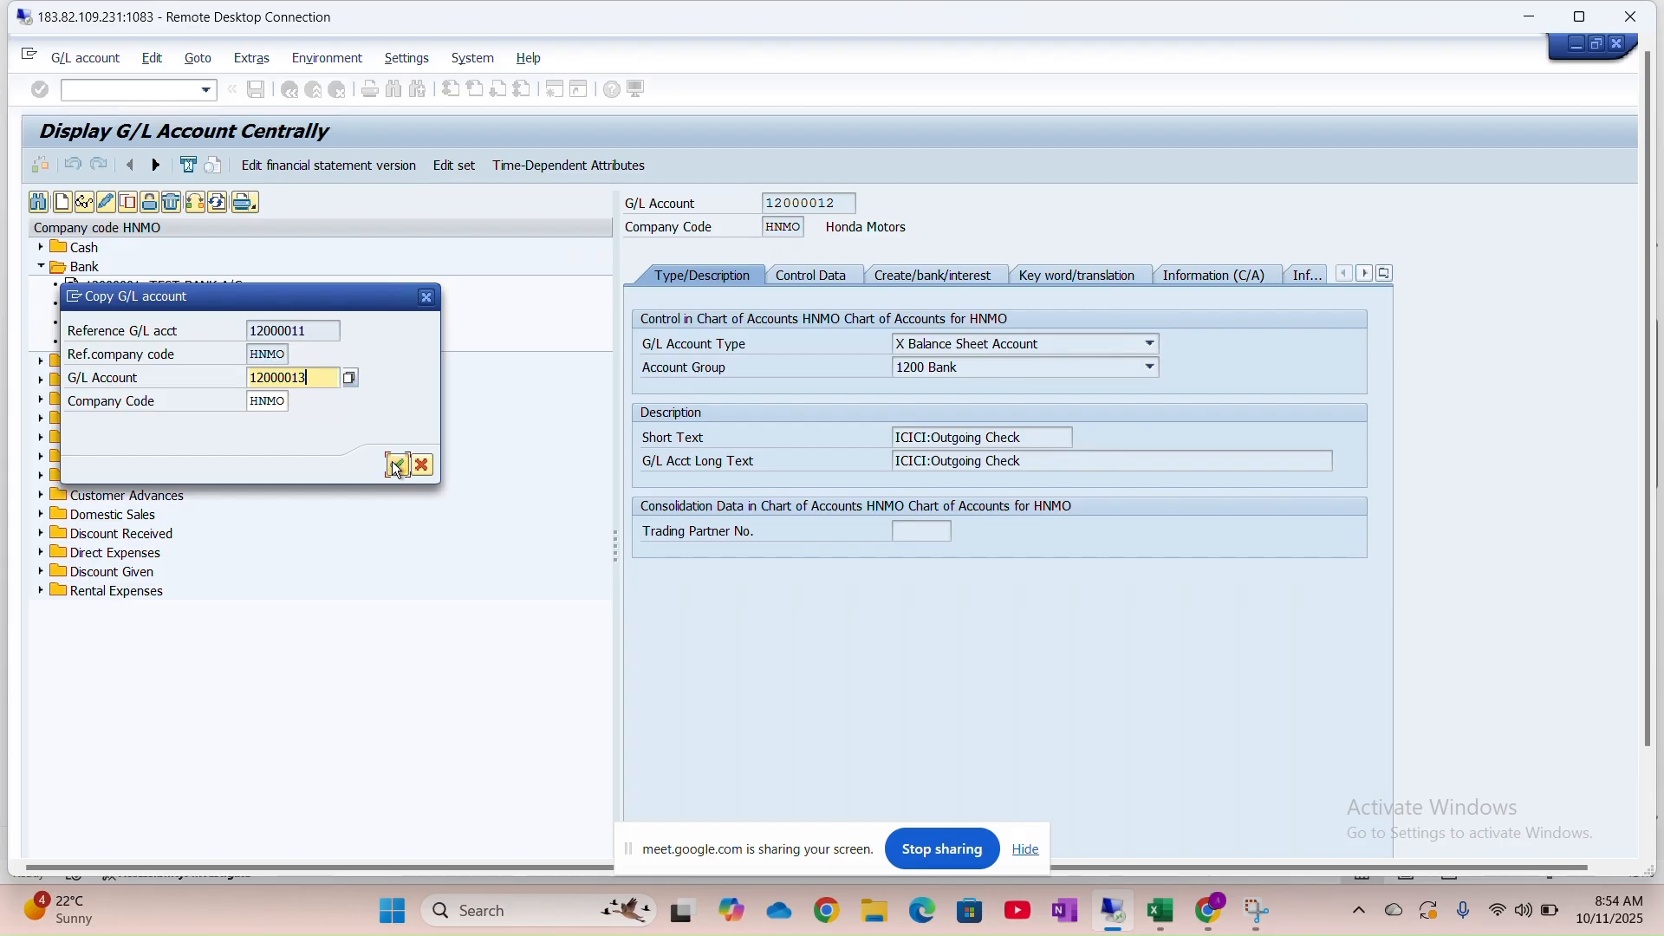
# Change the short text to ICICI:Incoming Trans
pyautogui.click(970, 439)
pyautogui.moveTo(1034, 437); pyautogui.dragTo(985, 436)
pyautogui.click(990, 439)
pyautogui.press('Right')
pyautogui.press('Right')
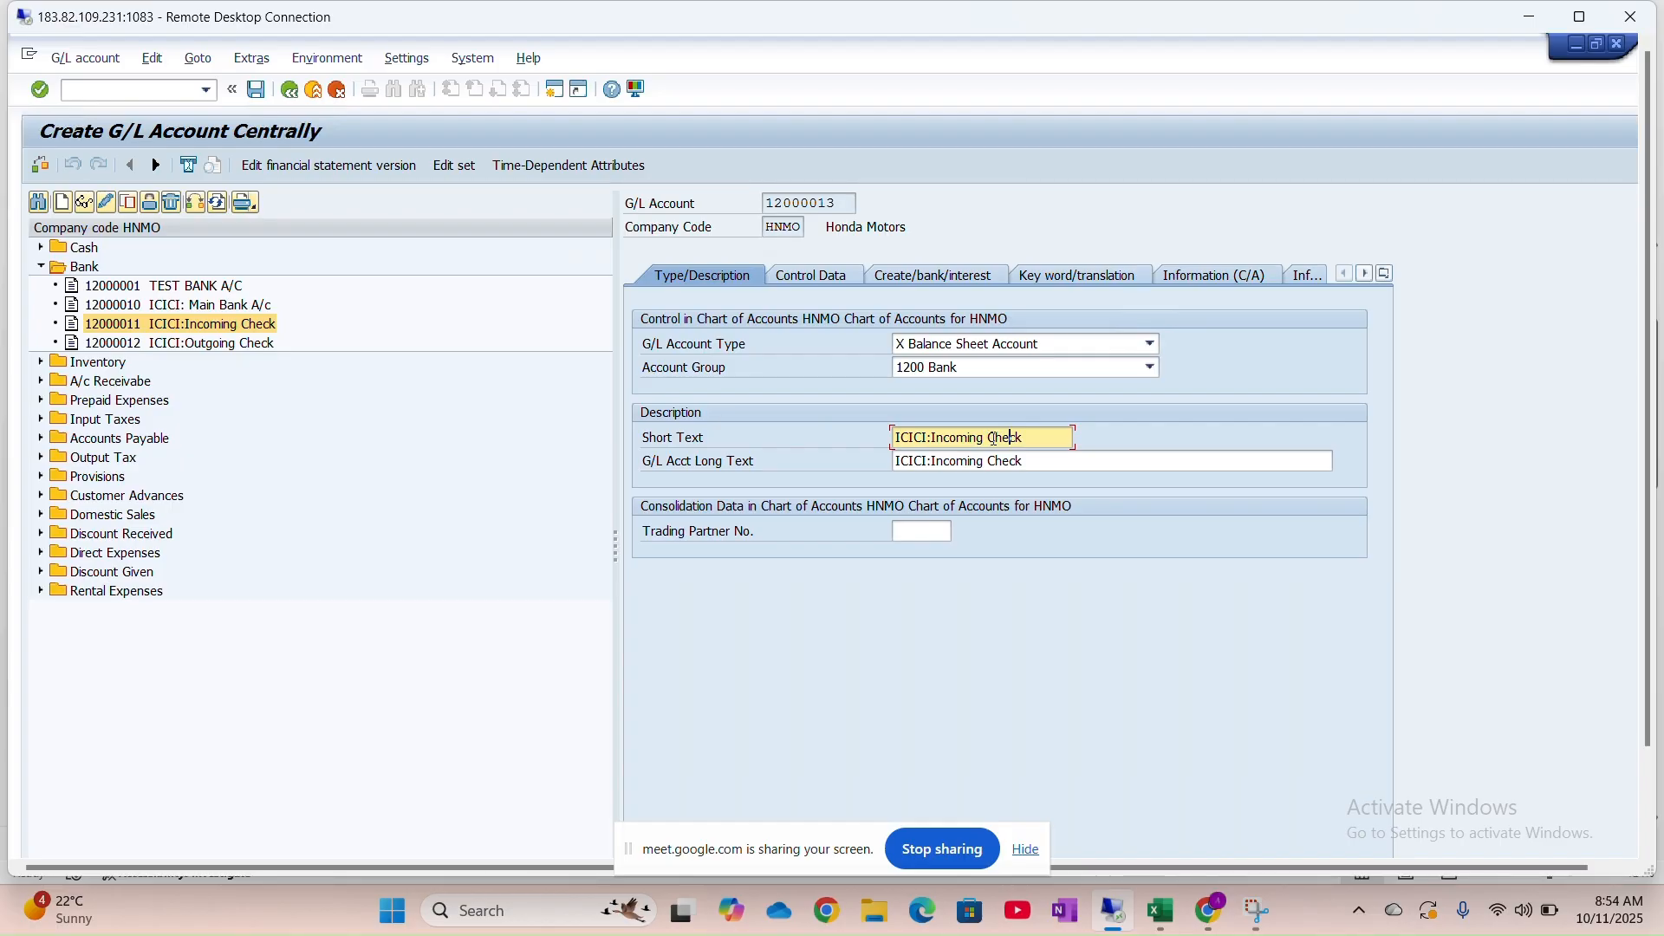
pyautogui.press('Delete')
pyautogui.press('Delete')
pyautogui.press('BackSpace')
pyautogui.press('BackSpace')
pyautogui.press('BackSpace')
pyautogui.write('T')
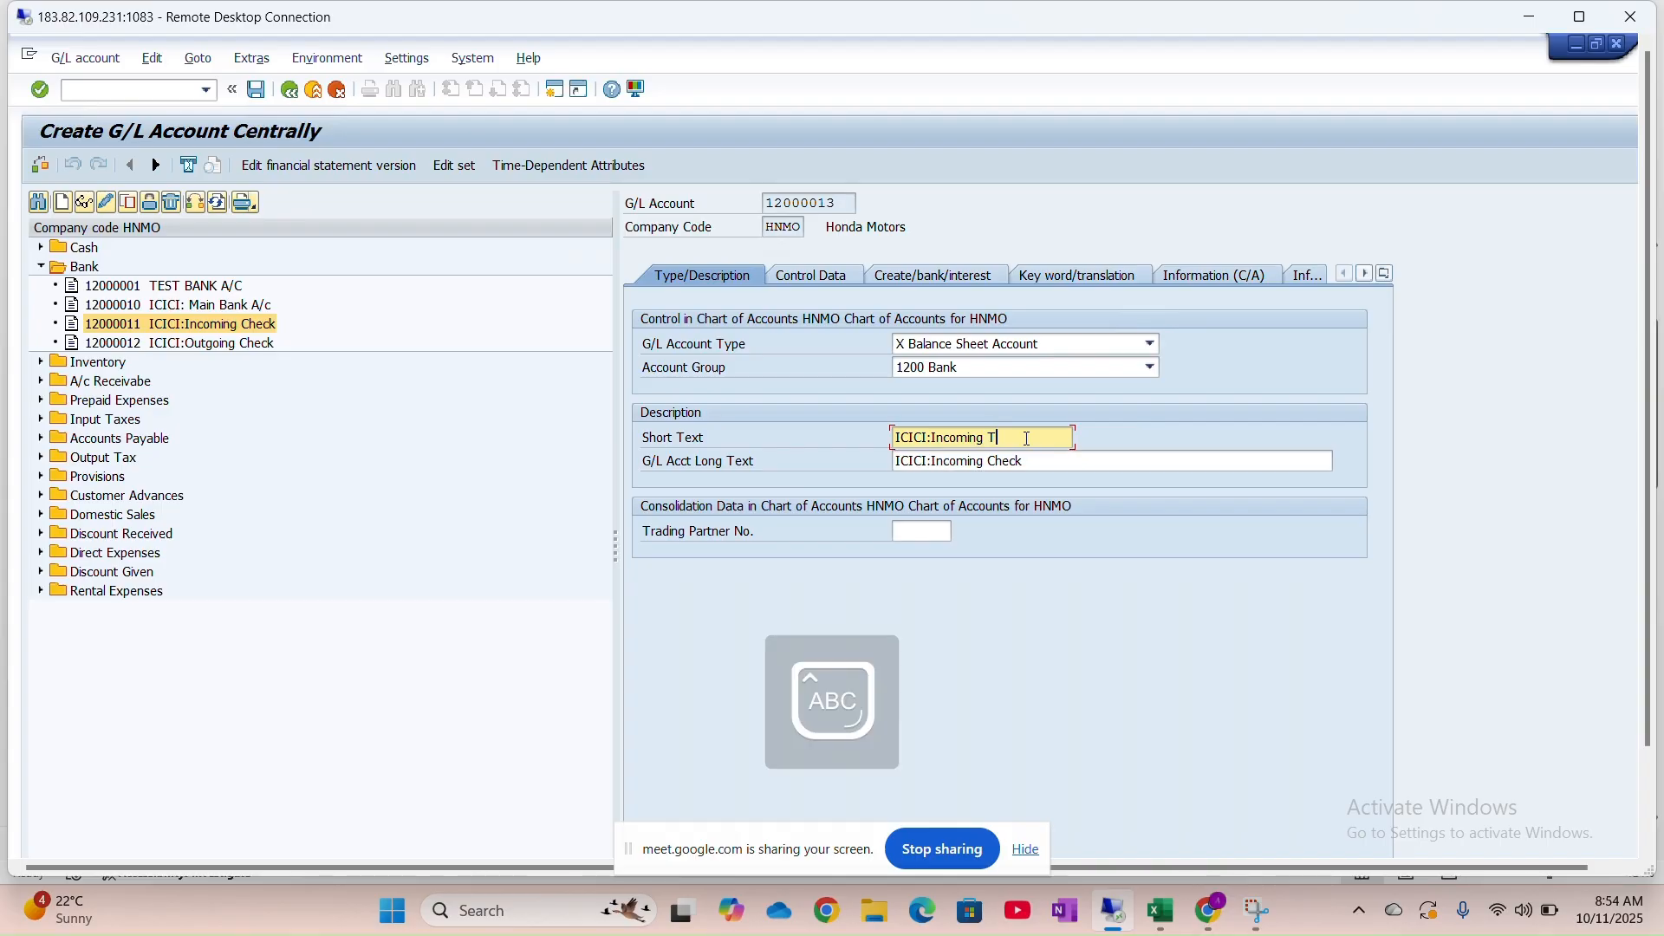
pyautogui.write('rans')
pyautogui.press('BackSpace')
pyautogui.write('f')
pyautogui.press('BackSpace')
pyautogui.write('s')
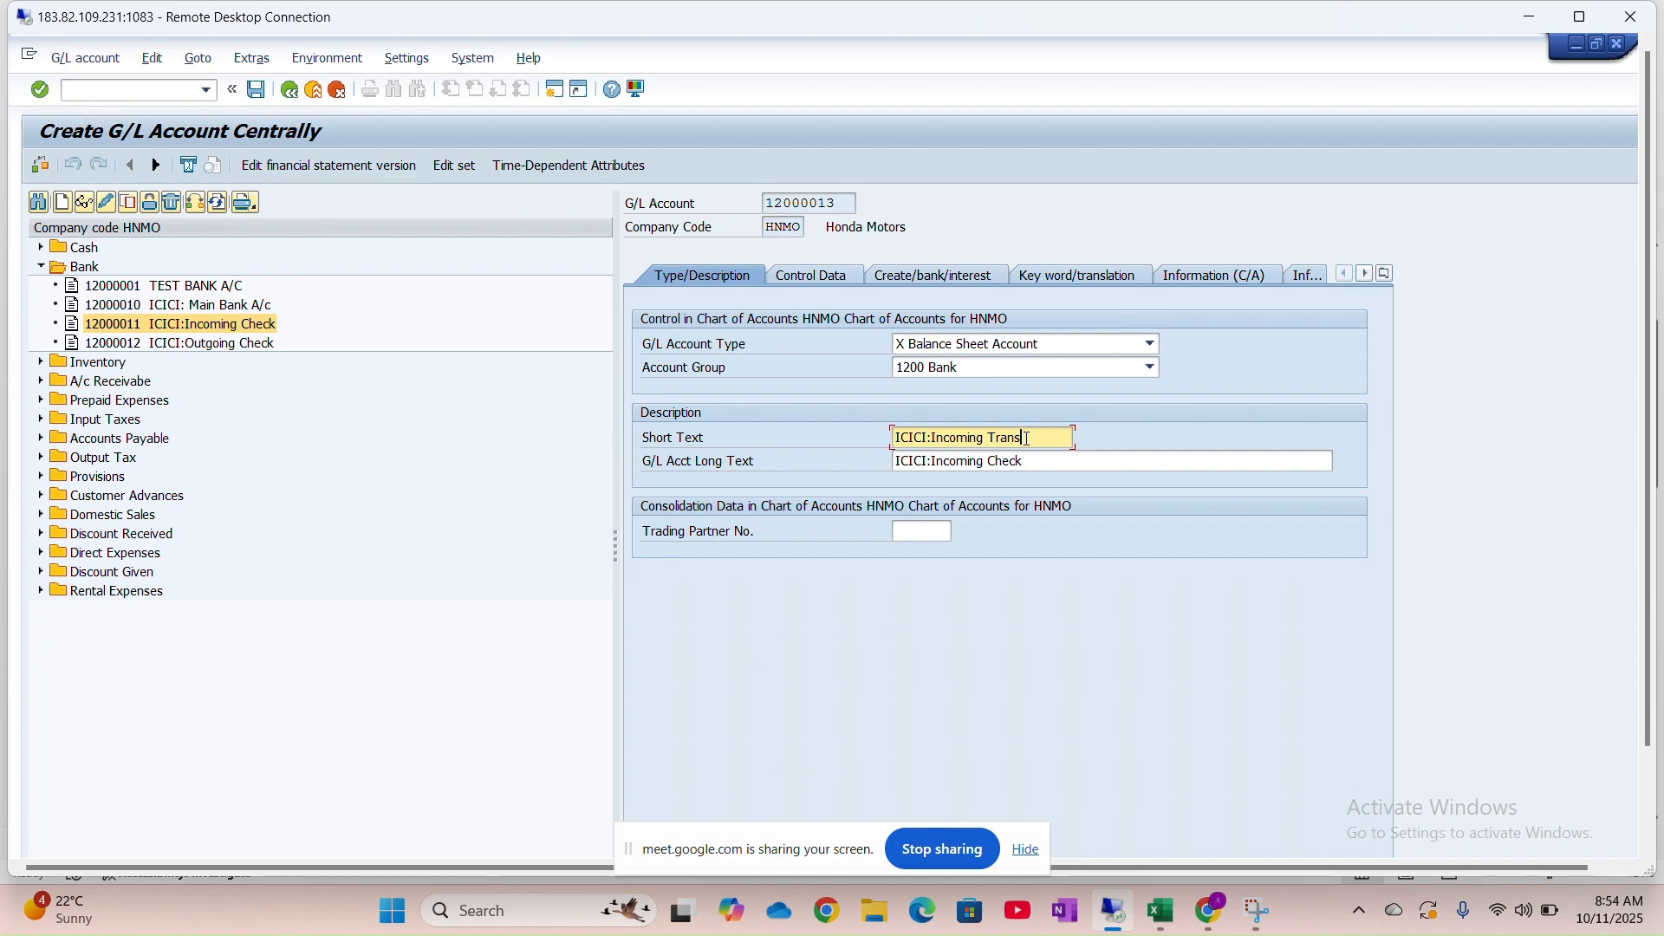
pyautogui.press('BackSpace')
pyautogui.write('f')
pyautogui.moveTo(1024, 438); pyautogui.dragTo(1028, 439)
pyautogui.write('s')
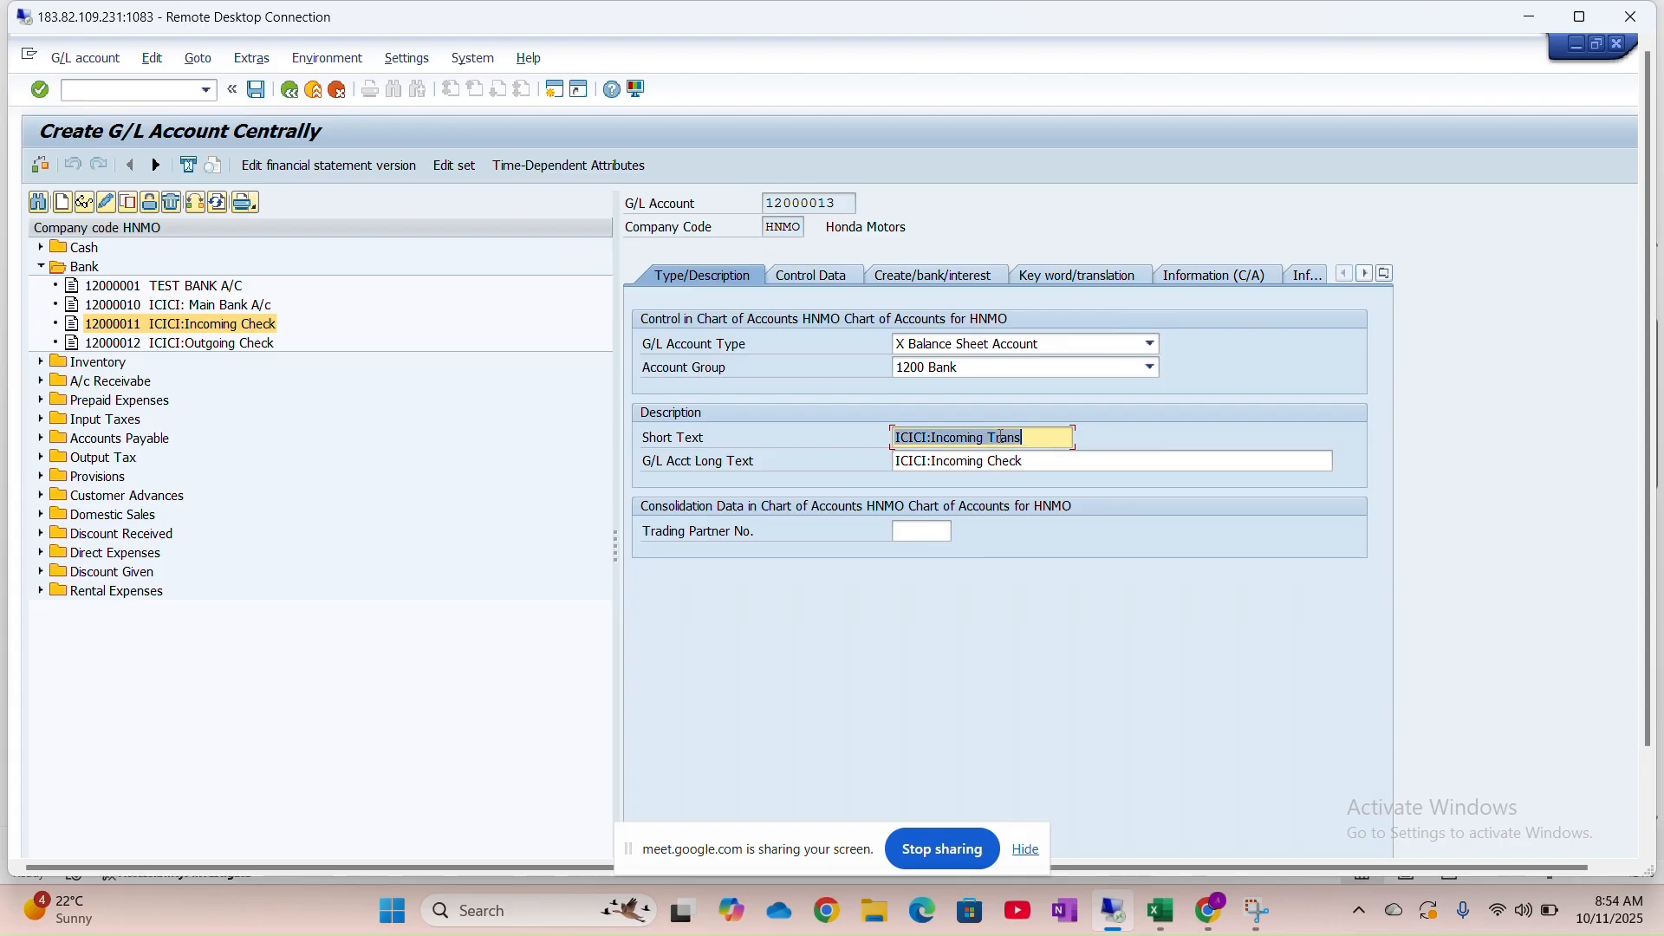
# Set the long text to ICICI:Incoming Transfer and save 12000013, accepting the warning
pyautogui.click(988, 466)
pyautogui.hotkey('ctrl', 'a')
pyautogui.hotkey('ctrl', 'v')
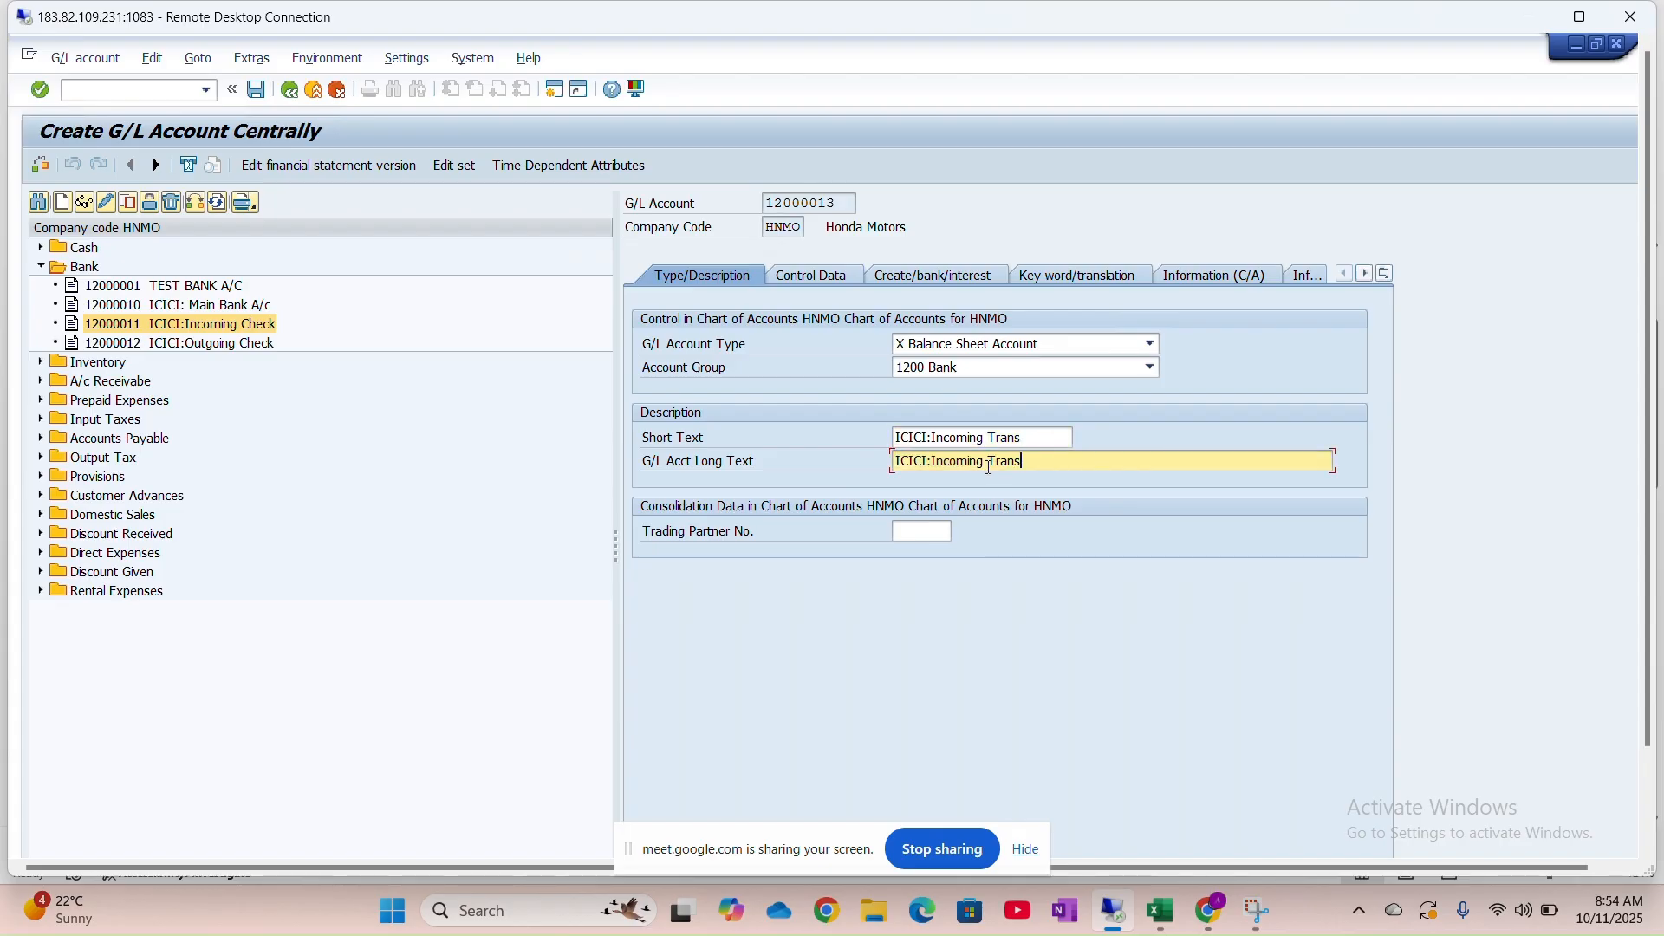
pyautogui.write('fer')
pyautogui.press('Return')
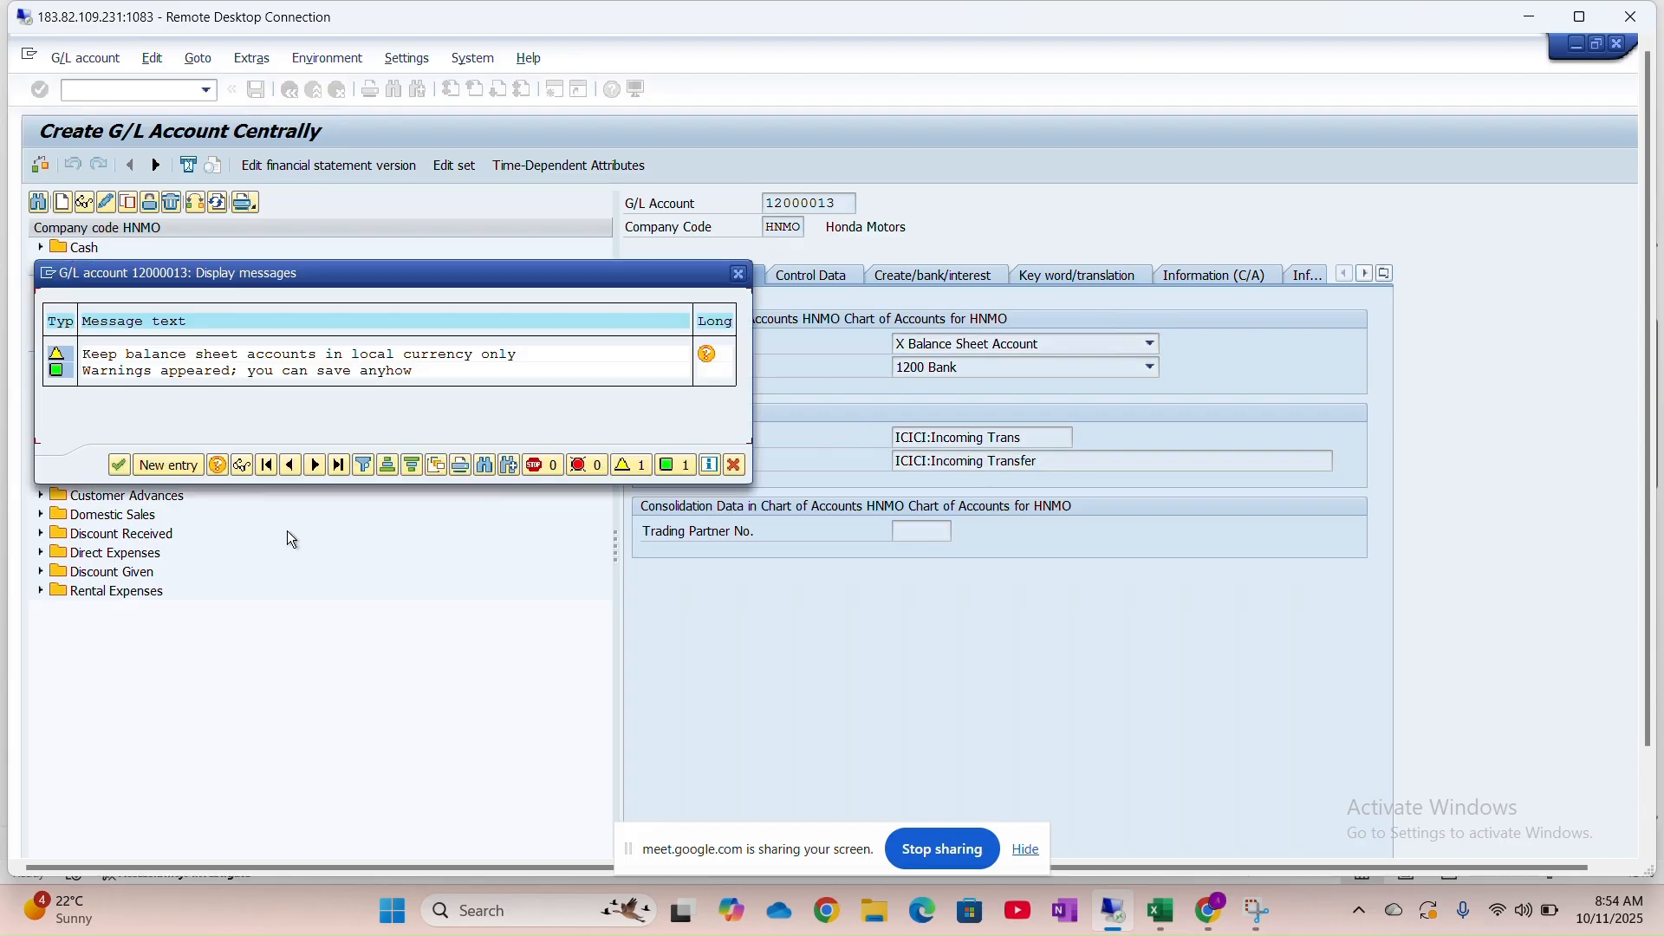
pyautogui.click(118, 465)
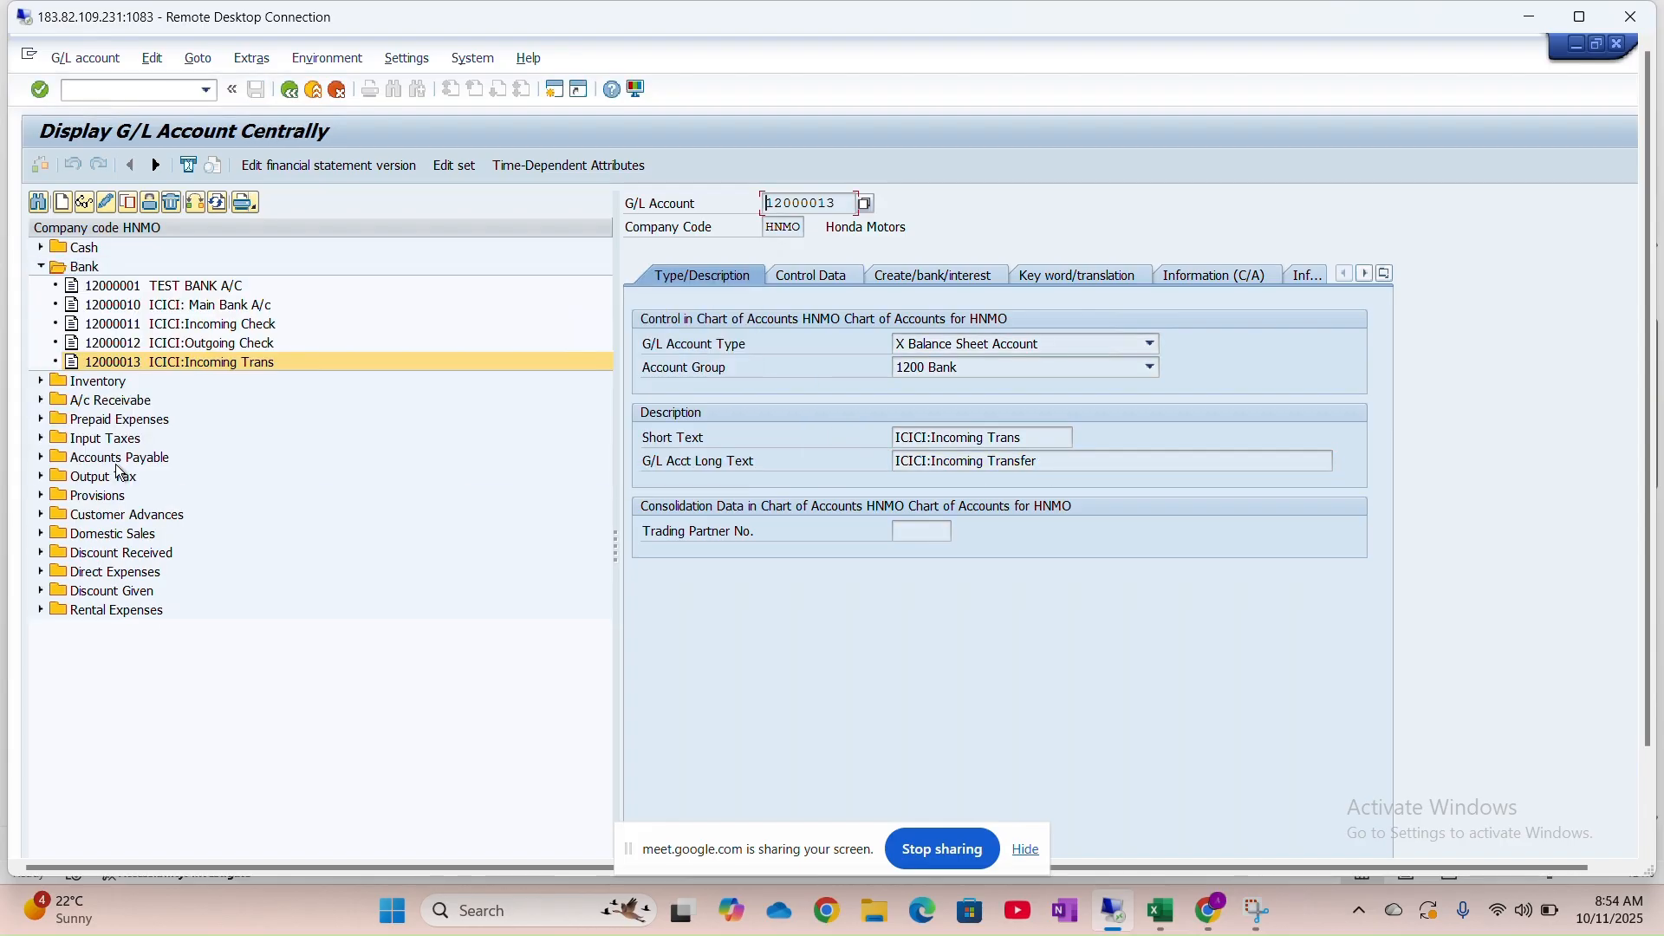
# Copy 12000013 into new account 12000014 with short text ICICI:Outgoing Trans
pyautogui.click(129, 204)
pyautogui.write('12000014')
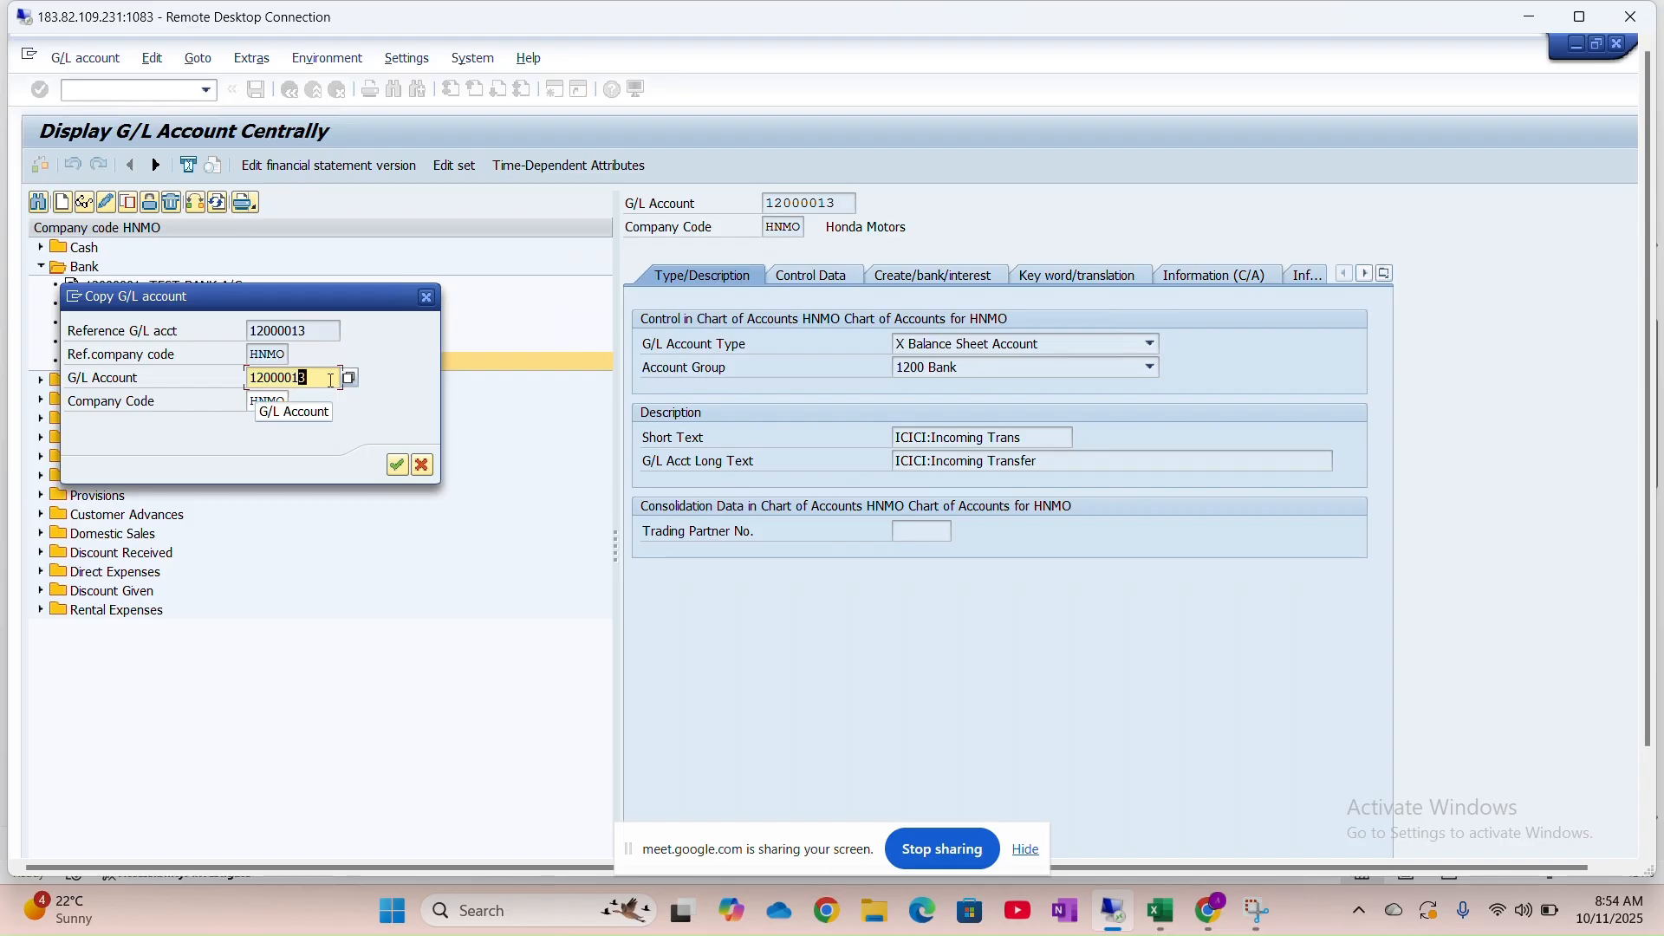
pyautogui.press('Return')
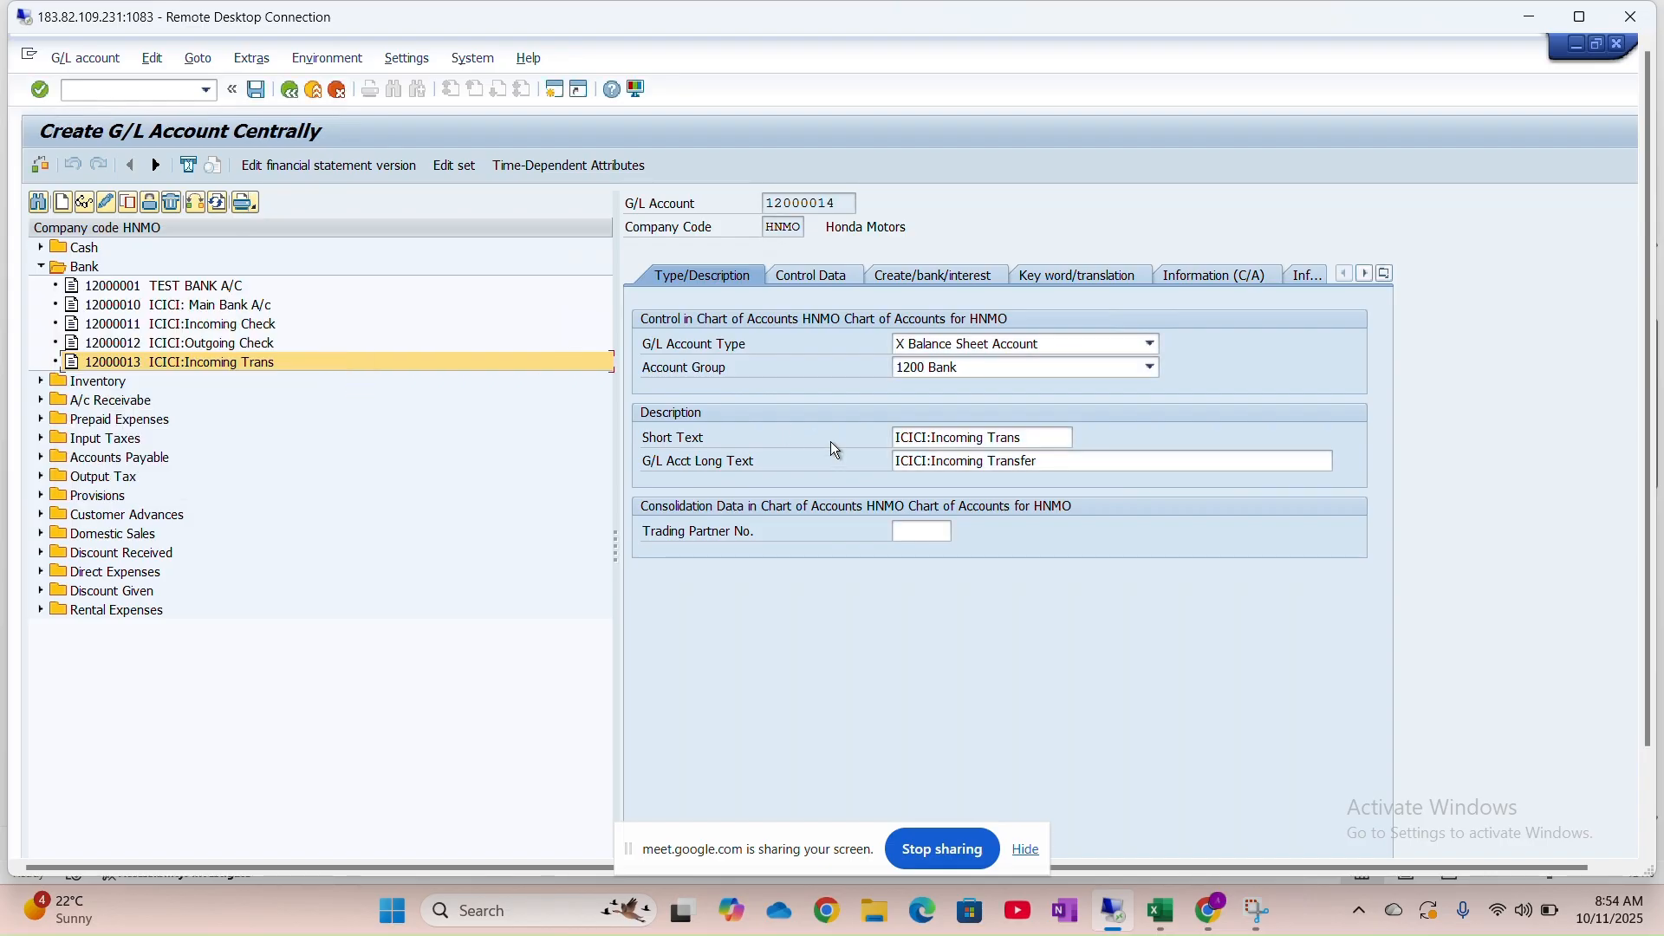
pyautogui.click(982, 437)
pyautogui.press('BackSpace')
pyautogui.press('BackSpace')
pyautogui.press('BackSpace')
pyautogui.press('BackSpace')
pyautogui.press('BackSpace')
pyautogui.press('BackSpace')
pyautogui.press('BackSpace')
pyautogui.press('BackSpace')
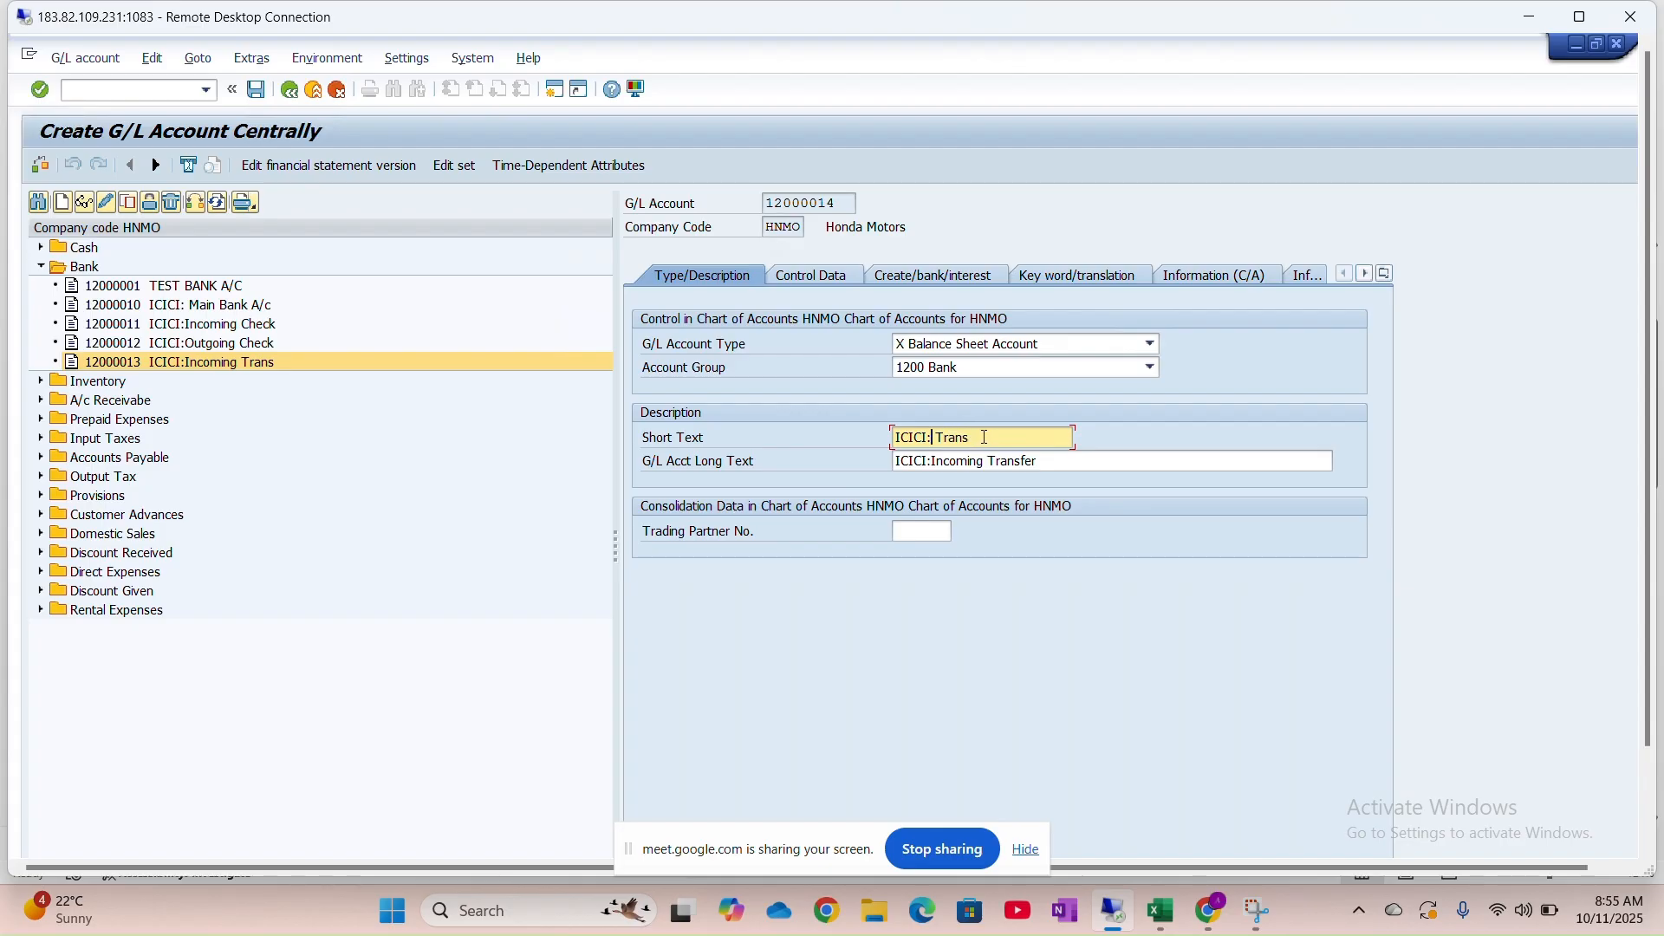
pyautogui.press('capslock')
pyautogui.write('O')
pyautogui.press('capslock')
pyautogui.write('utgoin')
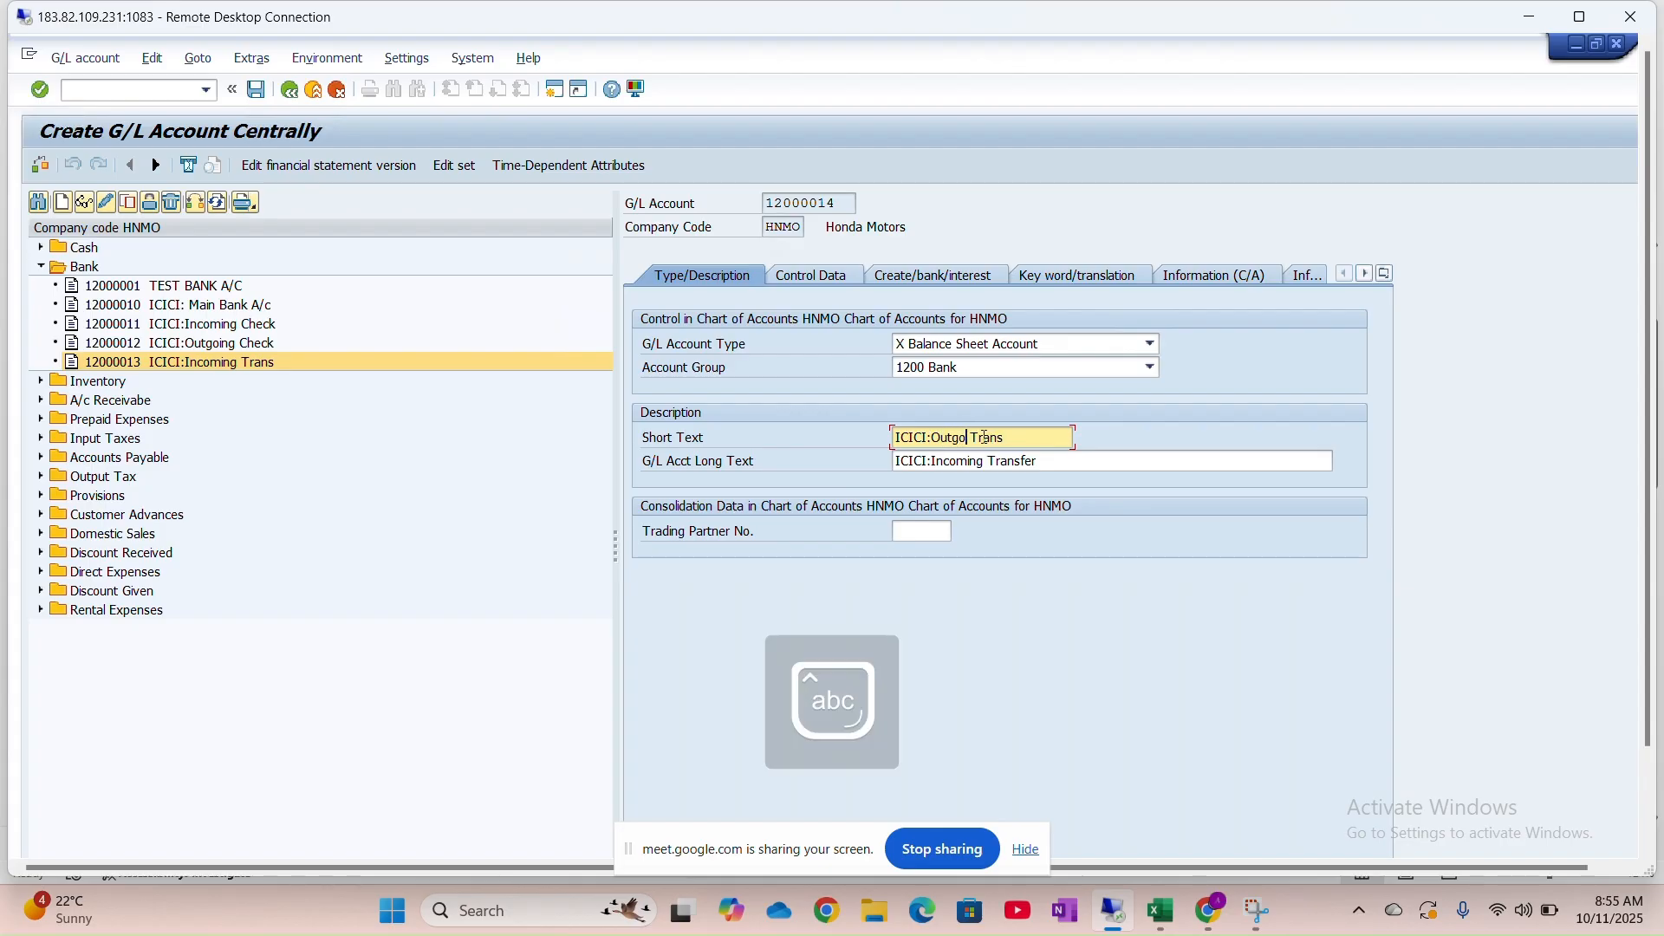
pyautogui.write('g')
pyautogui.press('capslock')
# Set the long text to ICICI:Outgoing Transfer
pyautogui.hotkey('ctrl', 'a')
pyautogui.press('Right')
pyautogui.click(1005, 460)
pyautogui.hotkey('ctrl', 'a')
pyautogui.hotkey('ctrl', 'v')
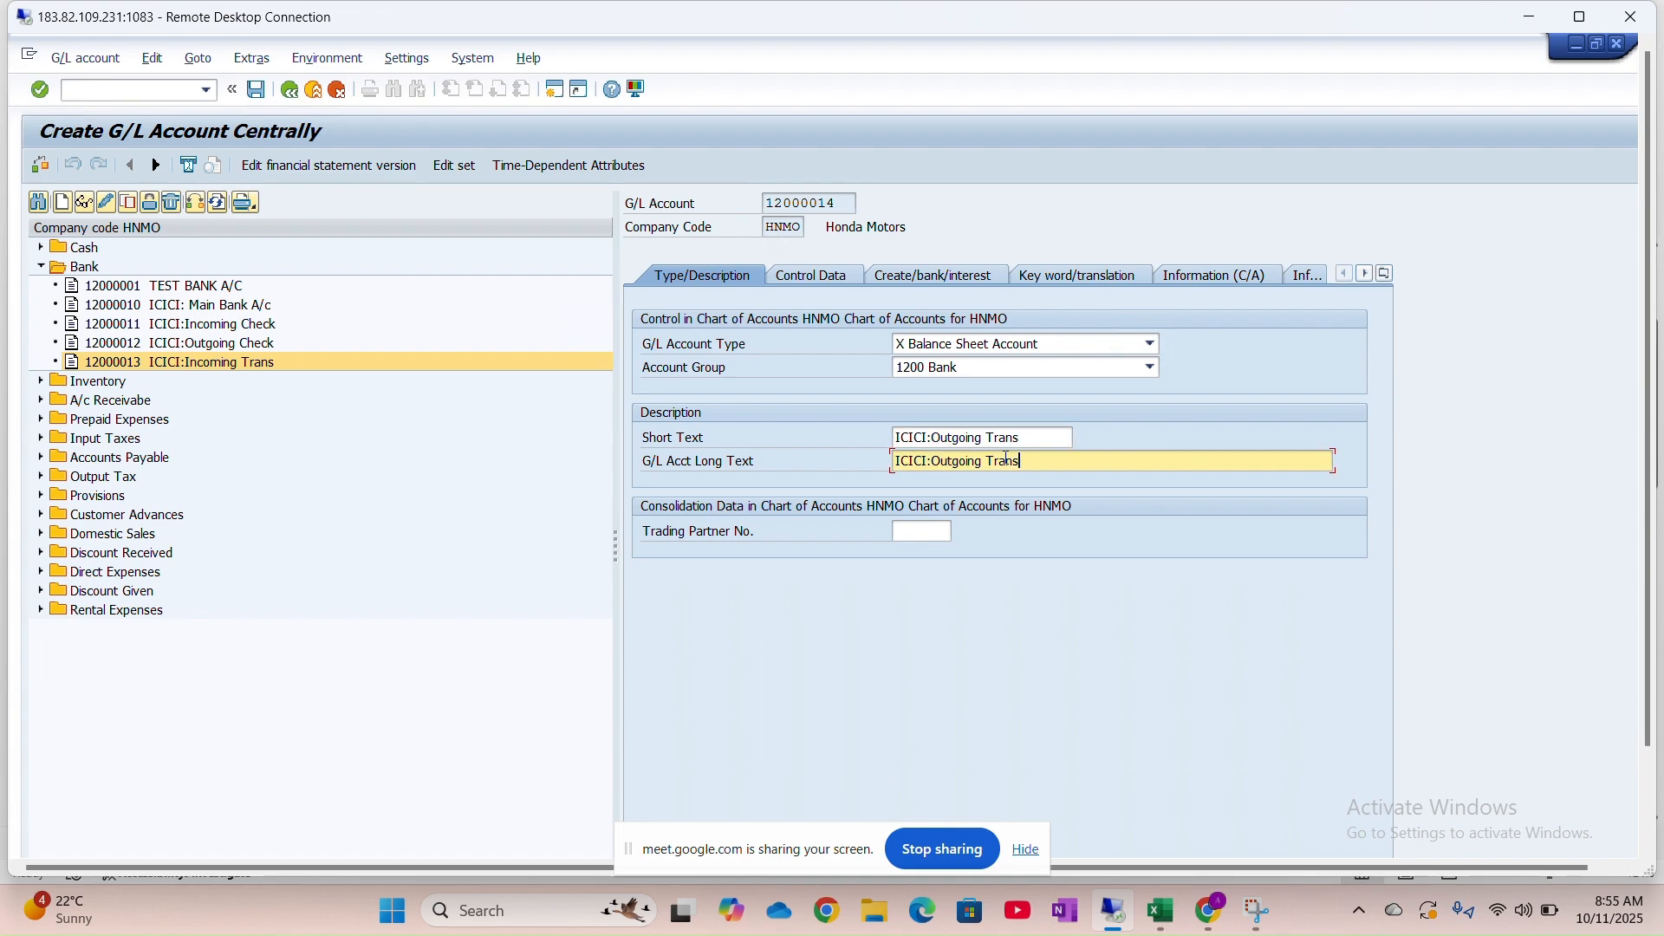
pyautogui.write('FER')
pyautogui.press('BackSpace')
pyautogui.press('BackSpace')
pyautogui.press('BackSpace')
pyautogui.press('capslock')
pyautogui.write('fer')
# Exit the editor, saving account 12000014 and closing the warning and confirmation
pyautogui.click(291, 91)
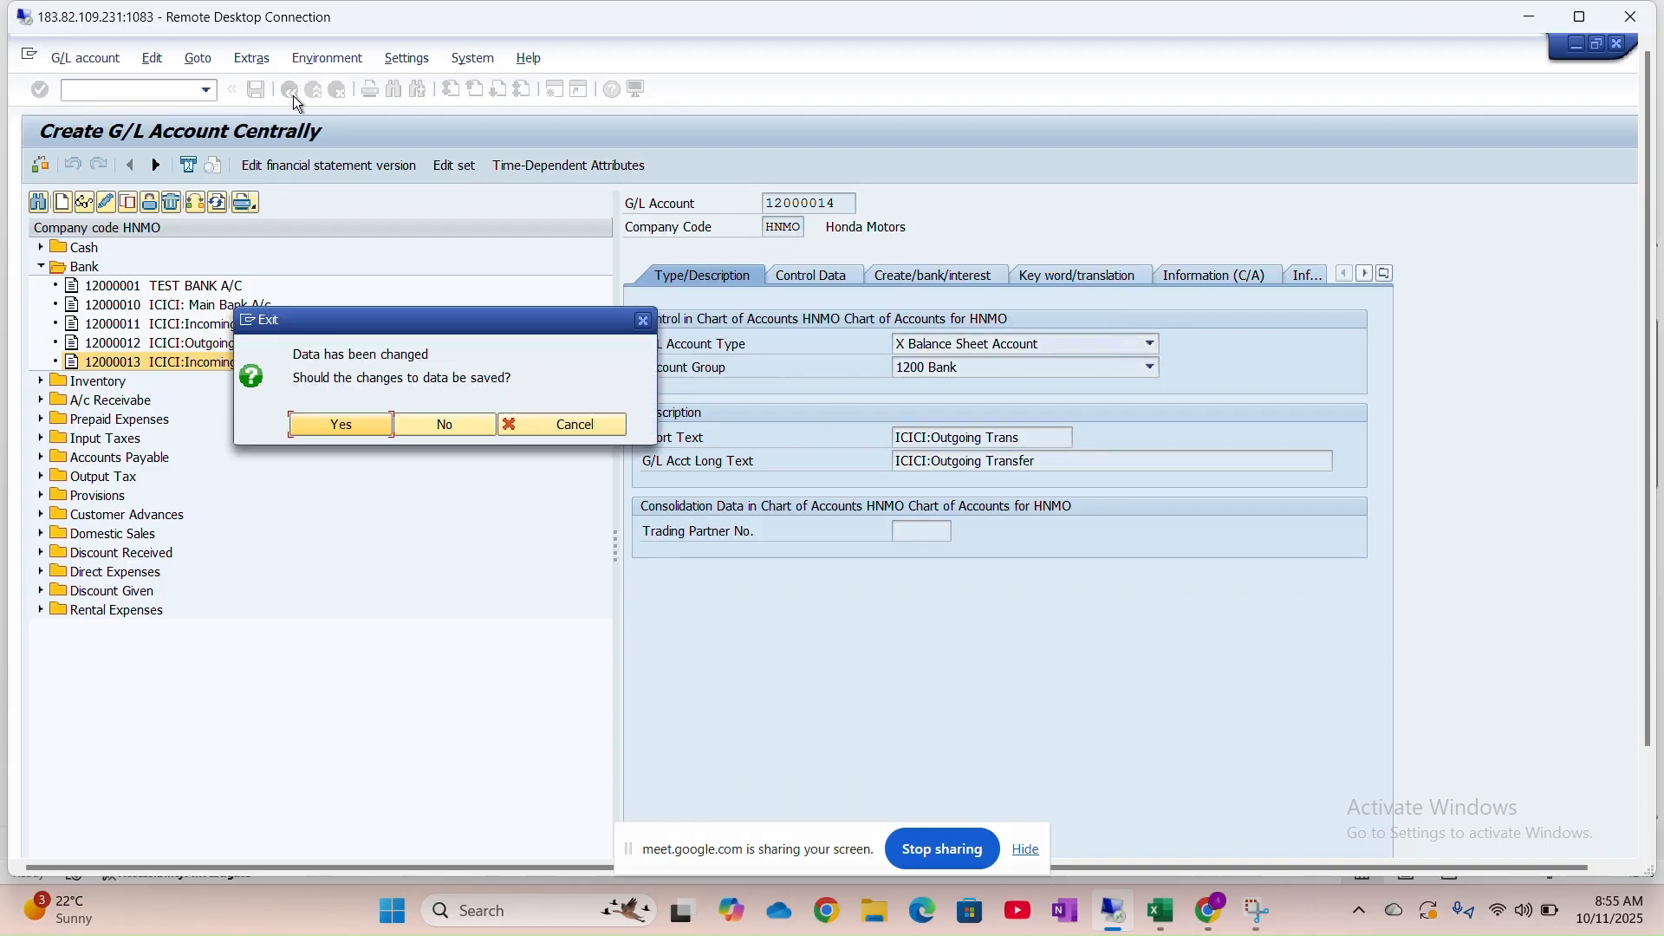
pyautogui.click(365, 426)
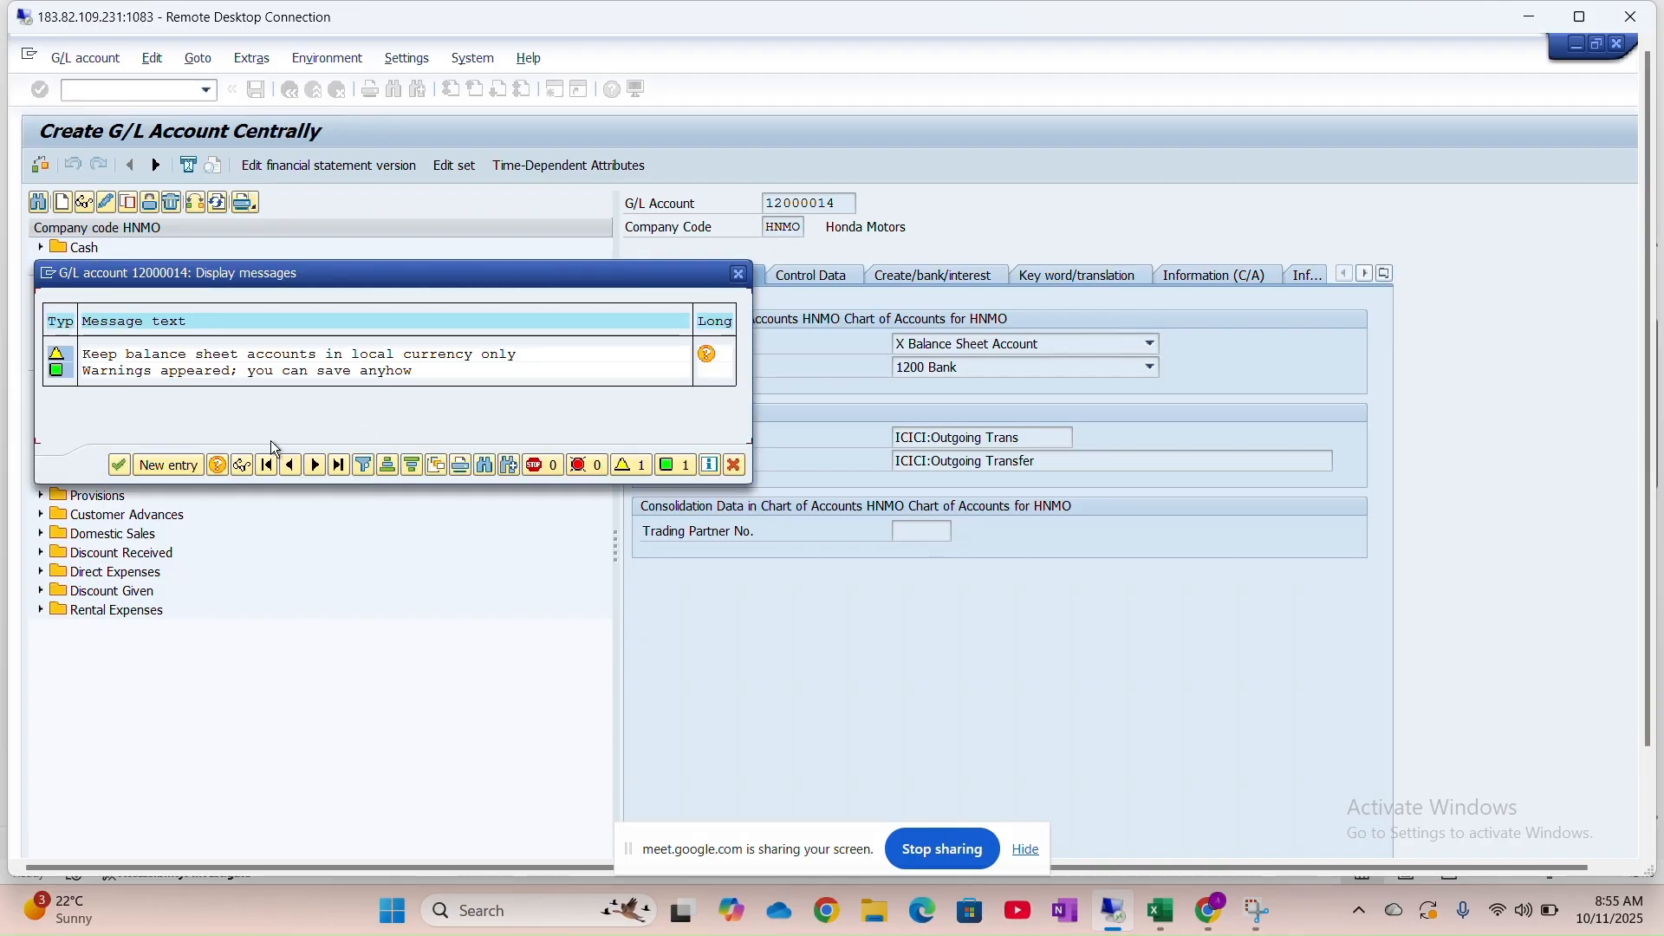
pyautogui.click(130, 467)
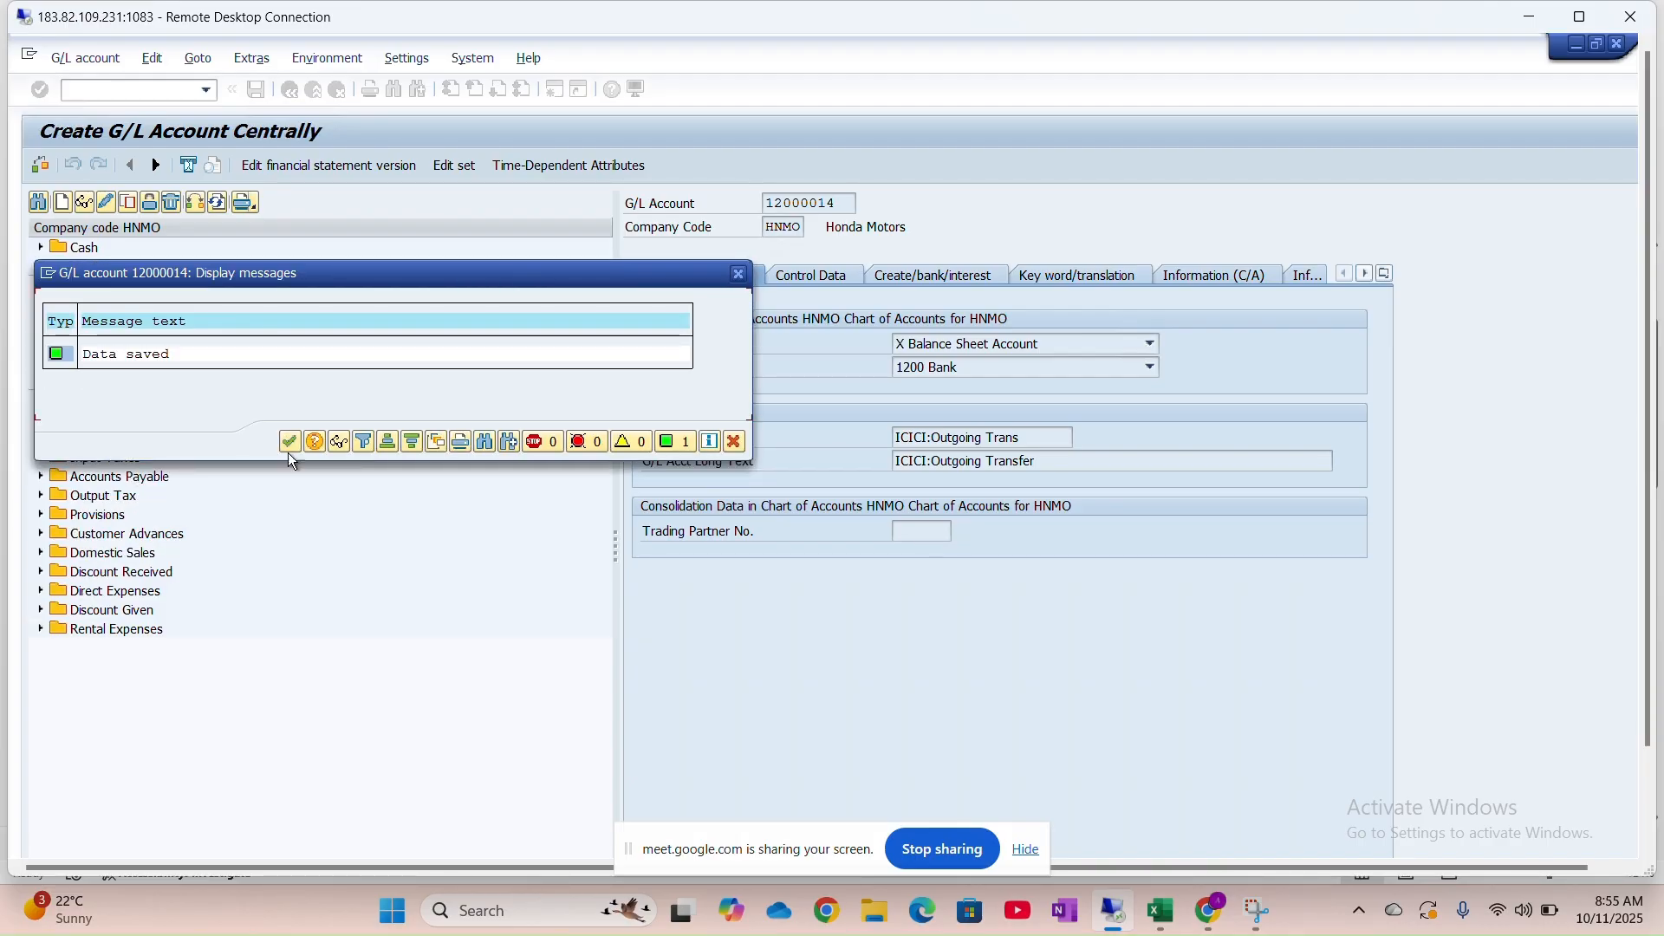
pyautogui.click(289, 442)
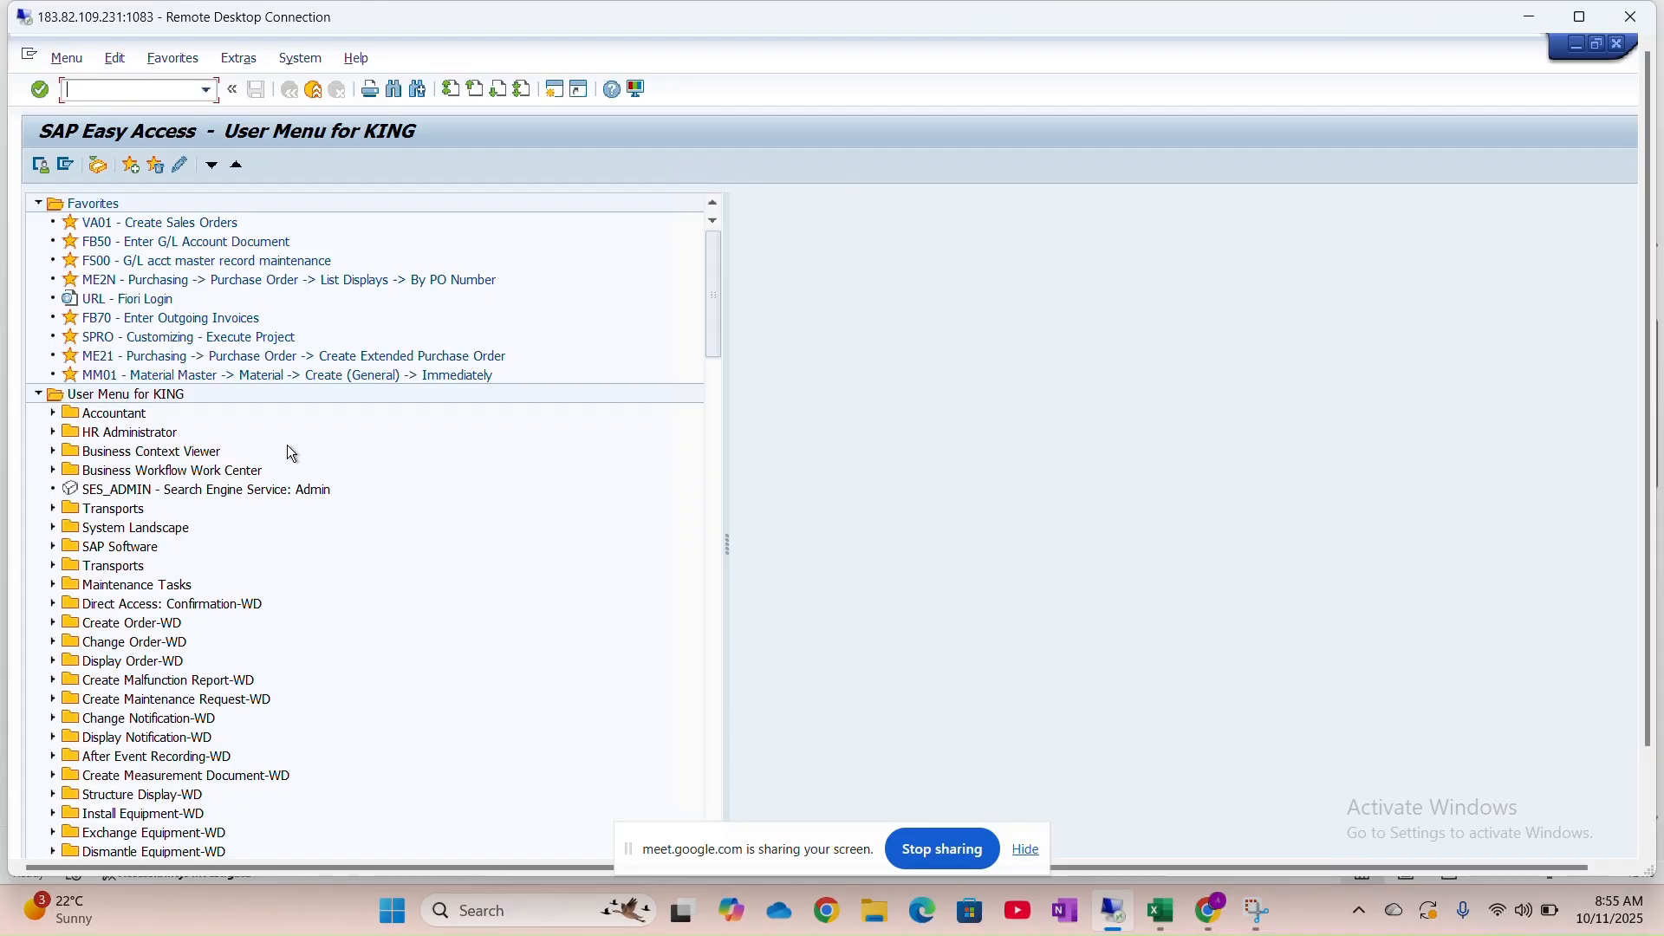
# Reopen FS00 and expand the Bank folder to show accounts 12000011–12000014
pyautogui.write('fs00')
pyautogui.press('Return')
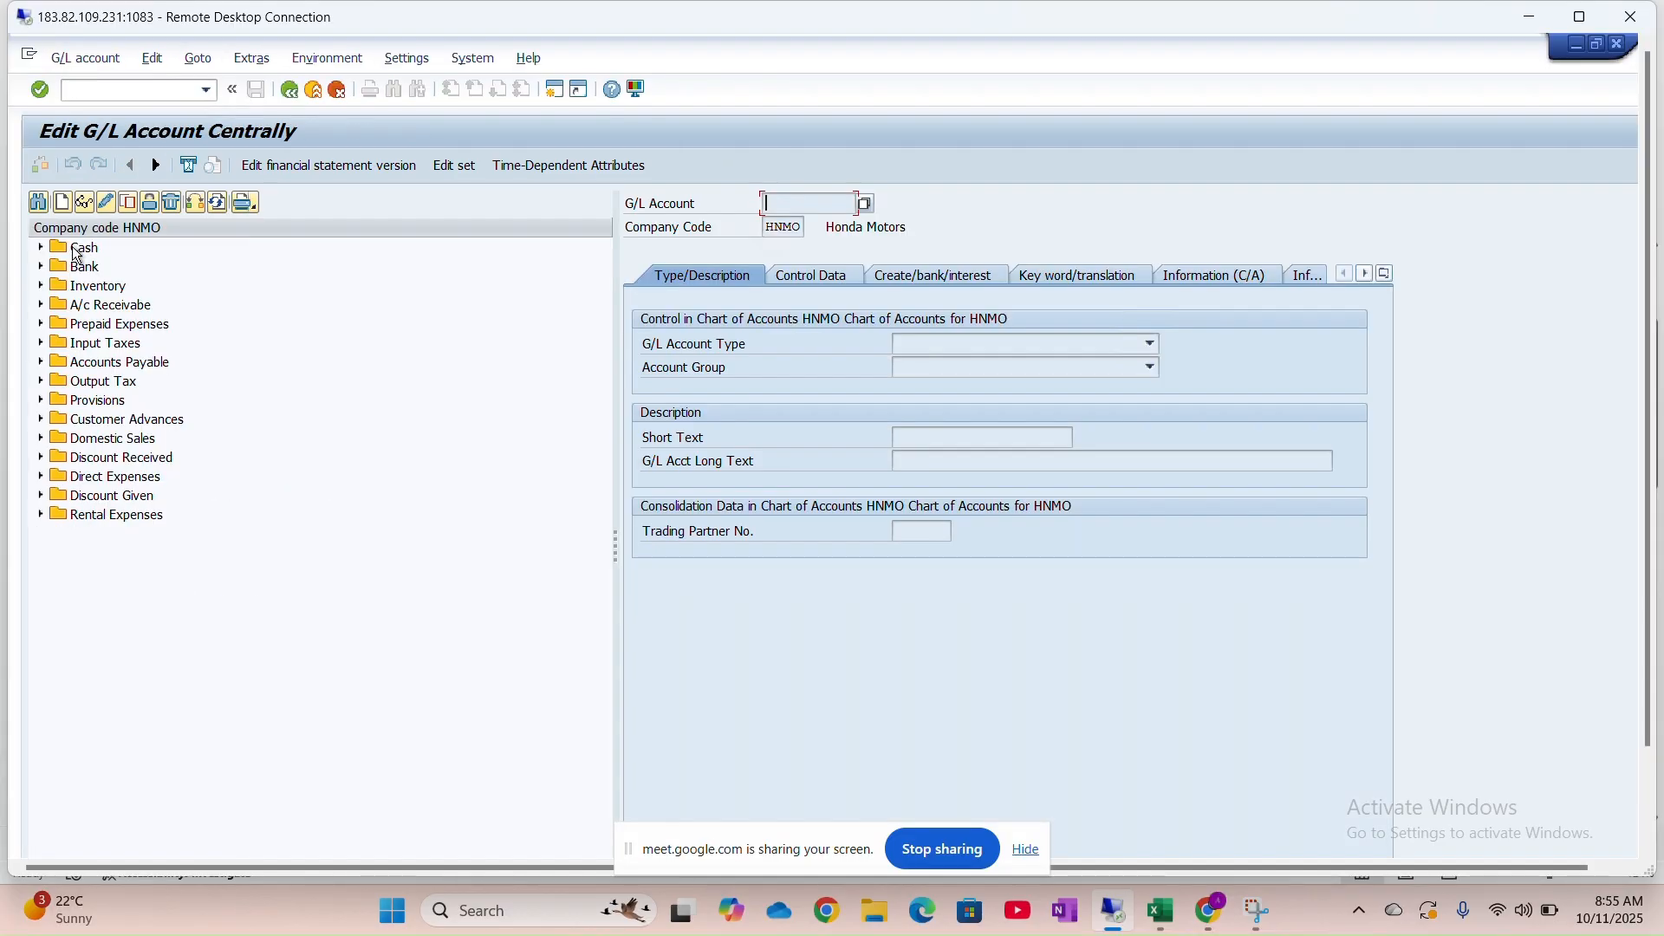
pyautogui.click(42, 270)
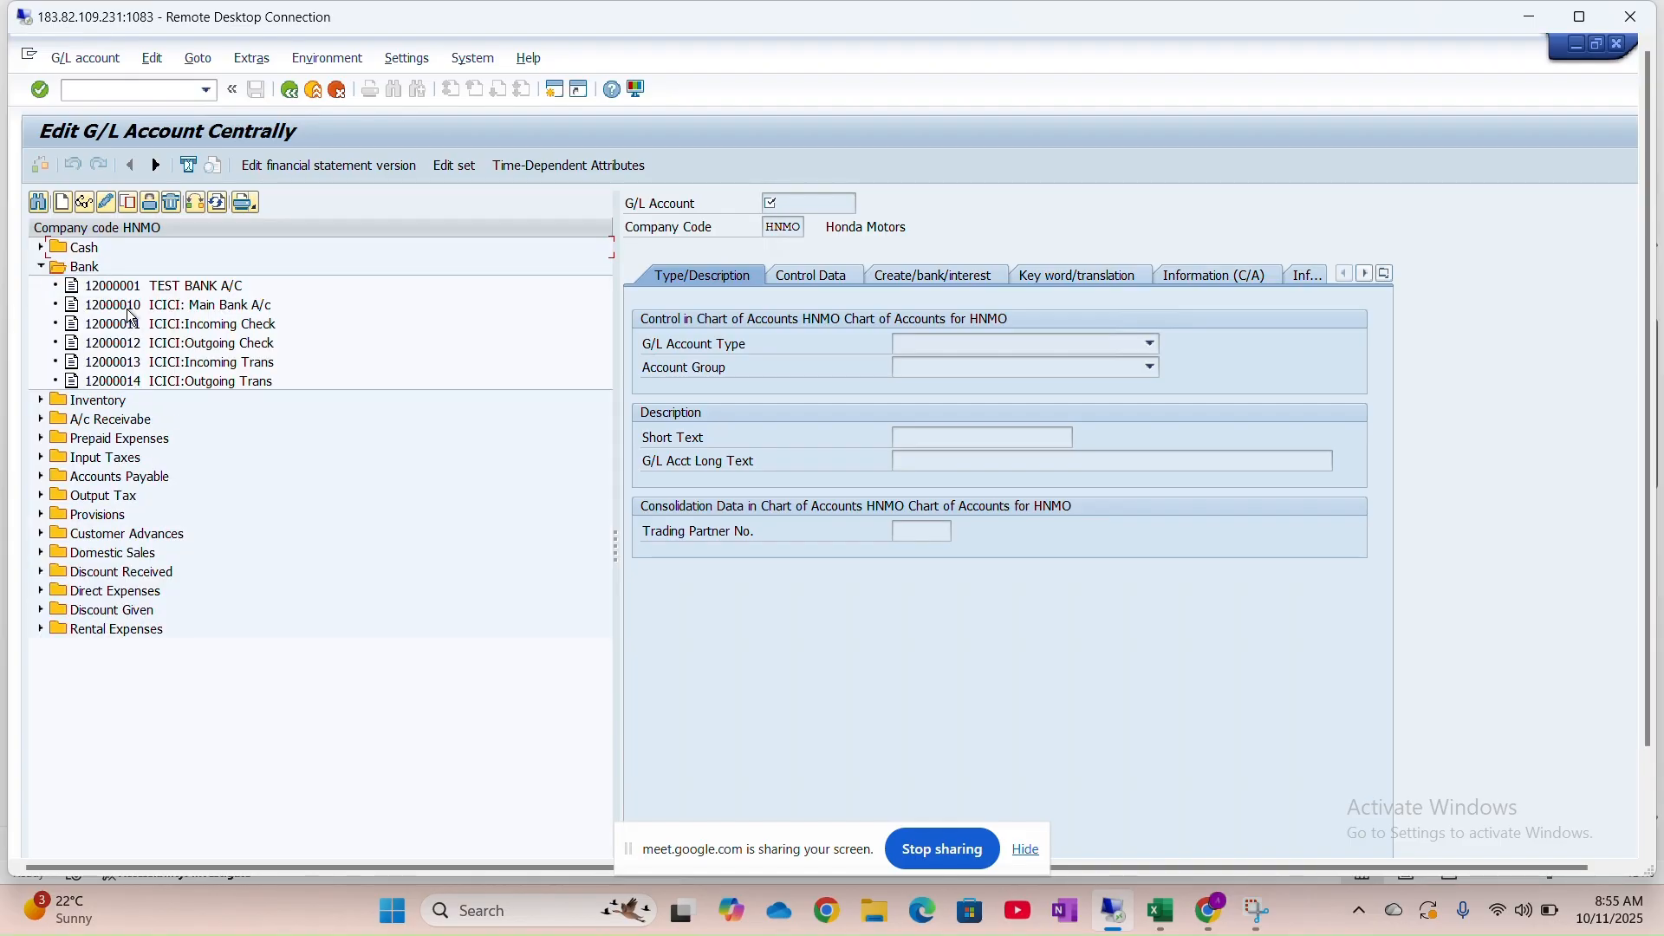
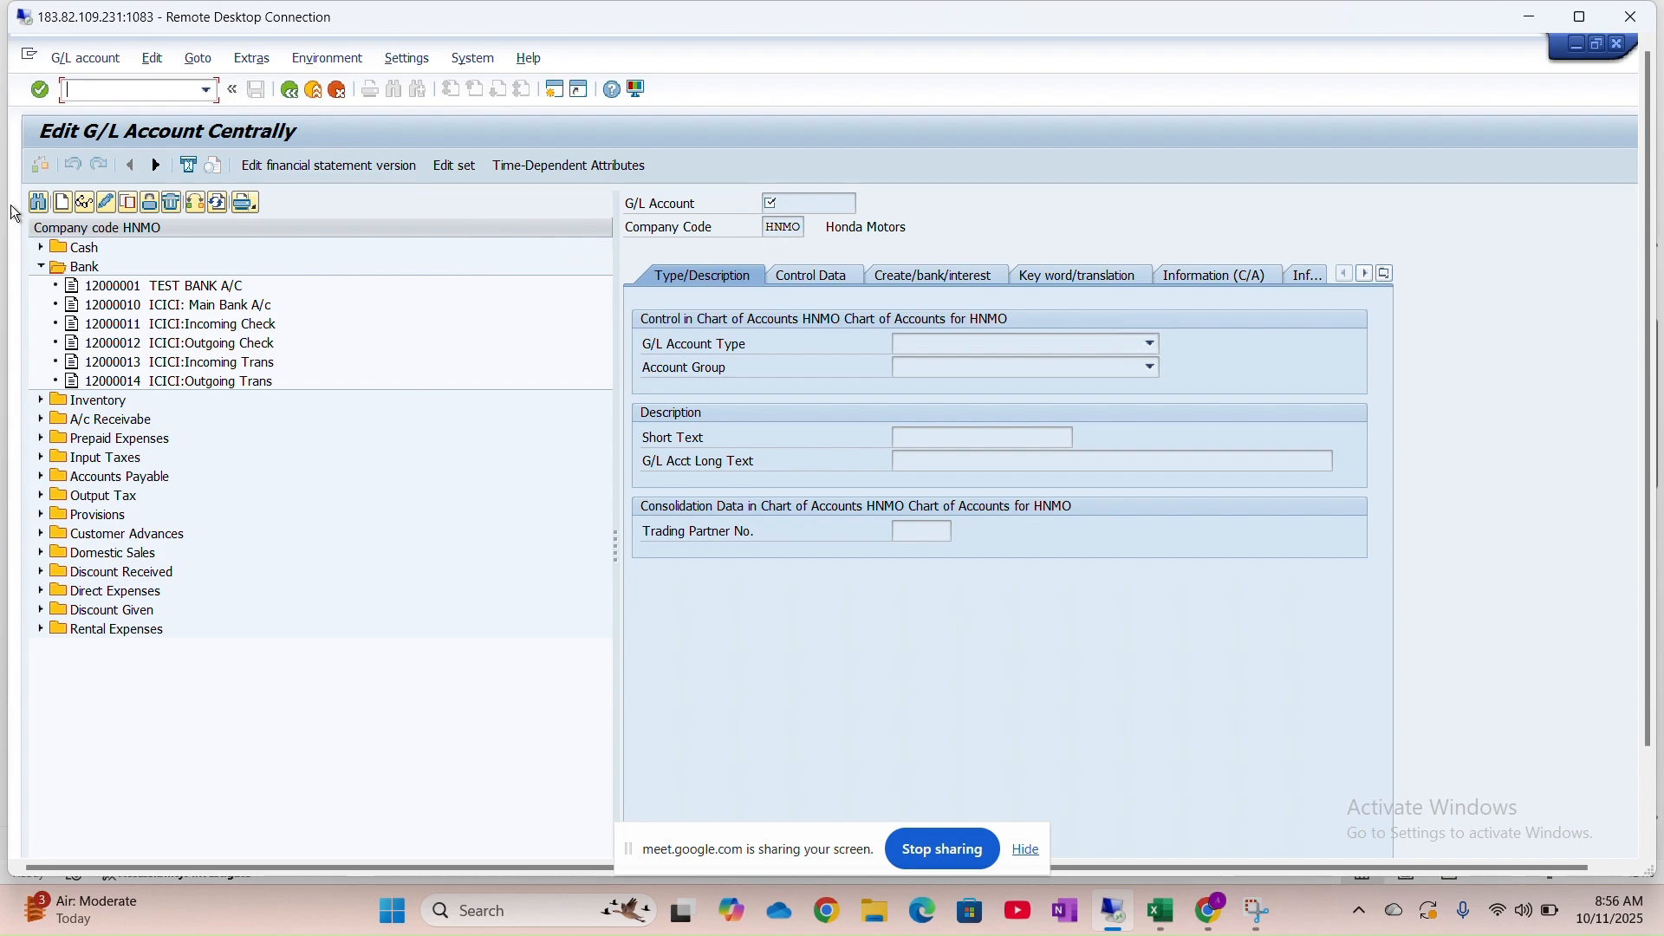
# Look over the Concepts sheet in the Excel class workbook
pyautogui.click(1157, 919)
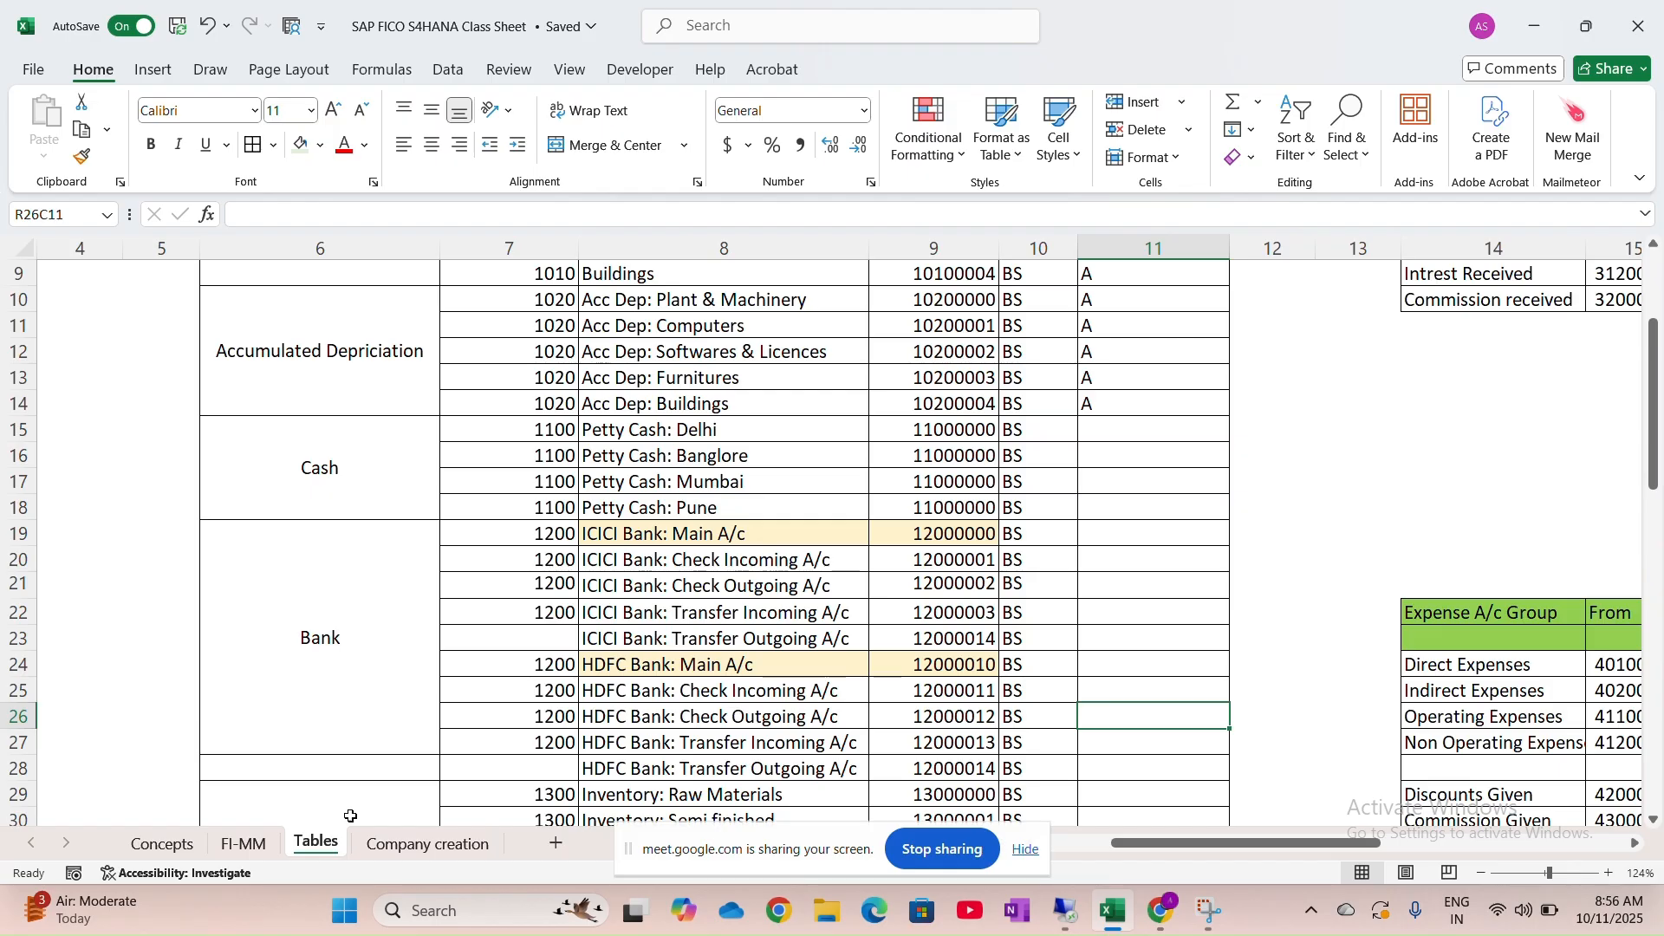
pyautogui.click(161, 845)
pyautogui.keyDown('ctrl'); pyautogui.scroll(3, 389, 755); pyautogui.keyUp('ctrl')
pyautogui.scroll(-5, 389, 754)
# Maximize the remote SAP session and bring up the empty Bank Accounts overview
pyautogui.hotkey('alt', 'Tab')
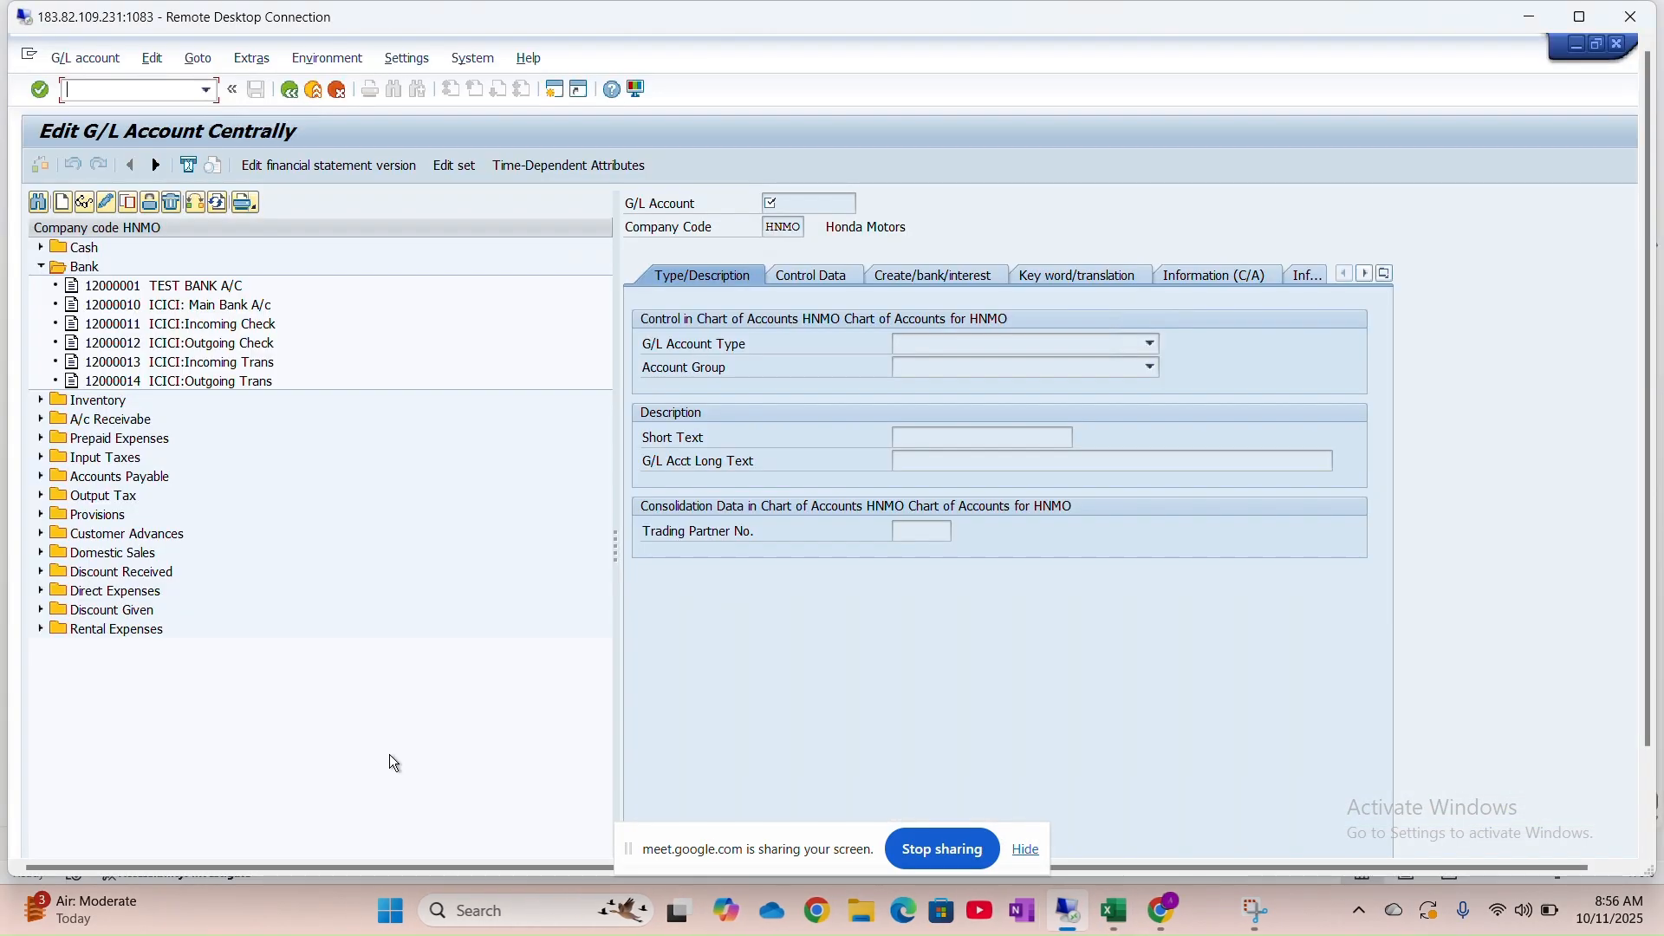
pyautogui.click(1587, 15)
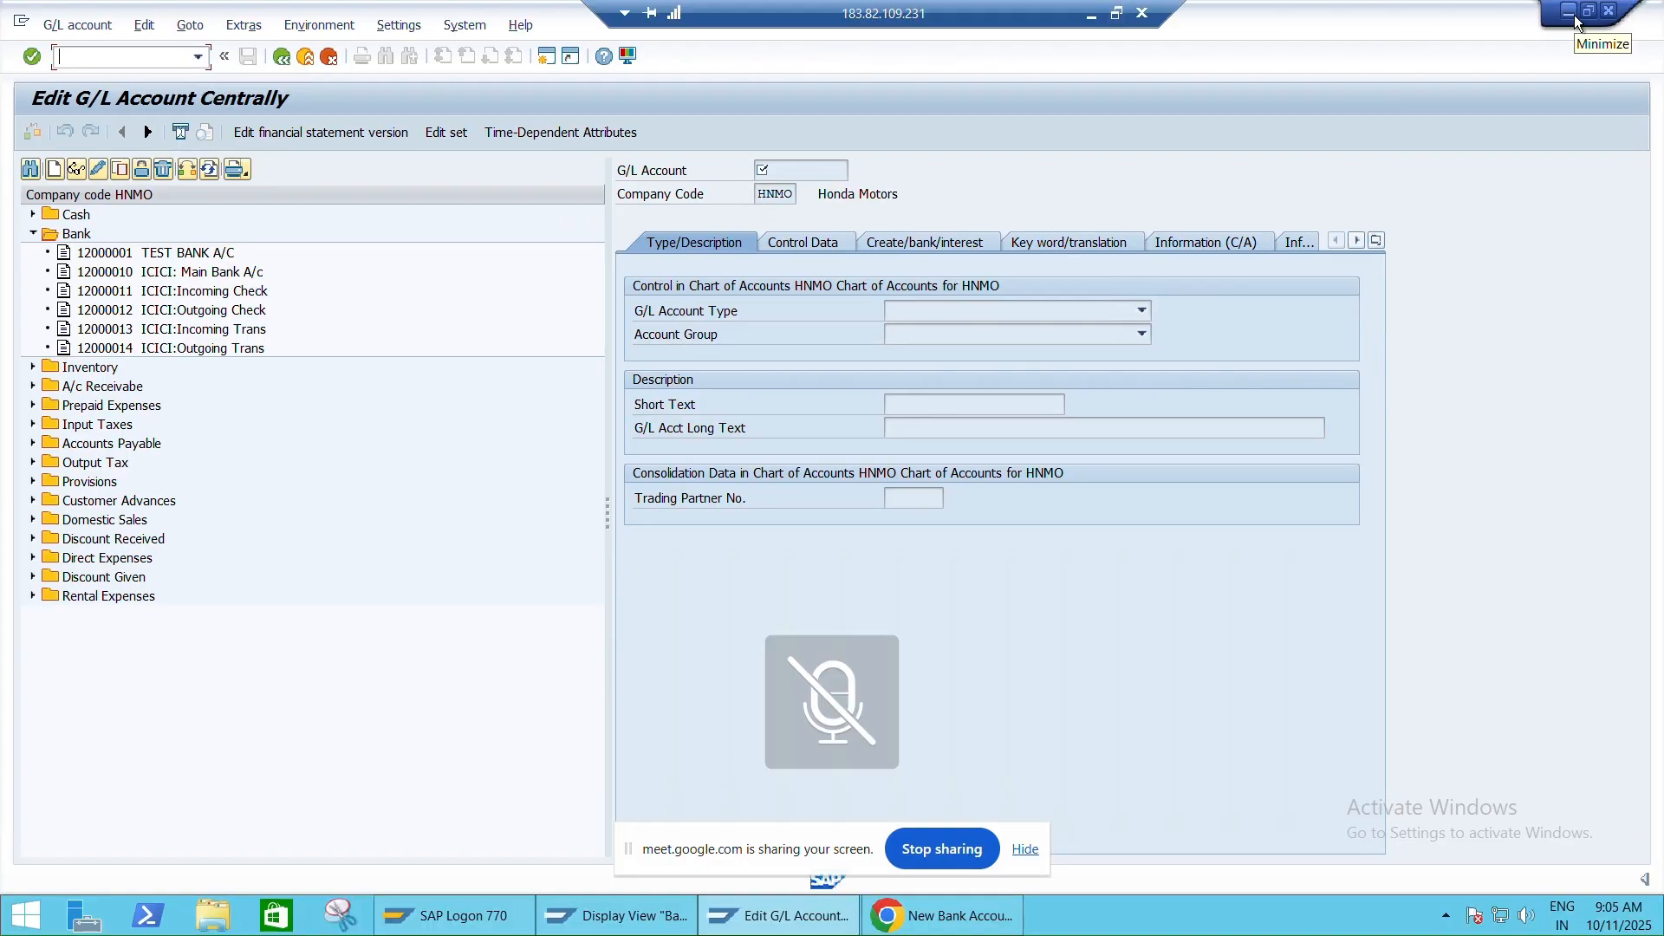
pyautogui.hotkey('alt', 'Tab')
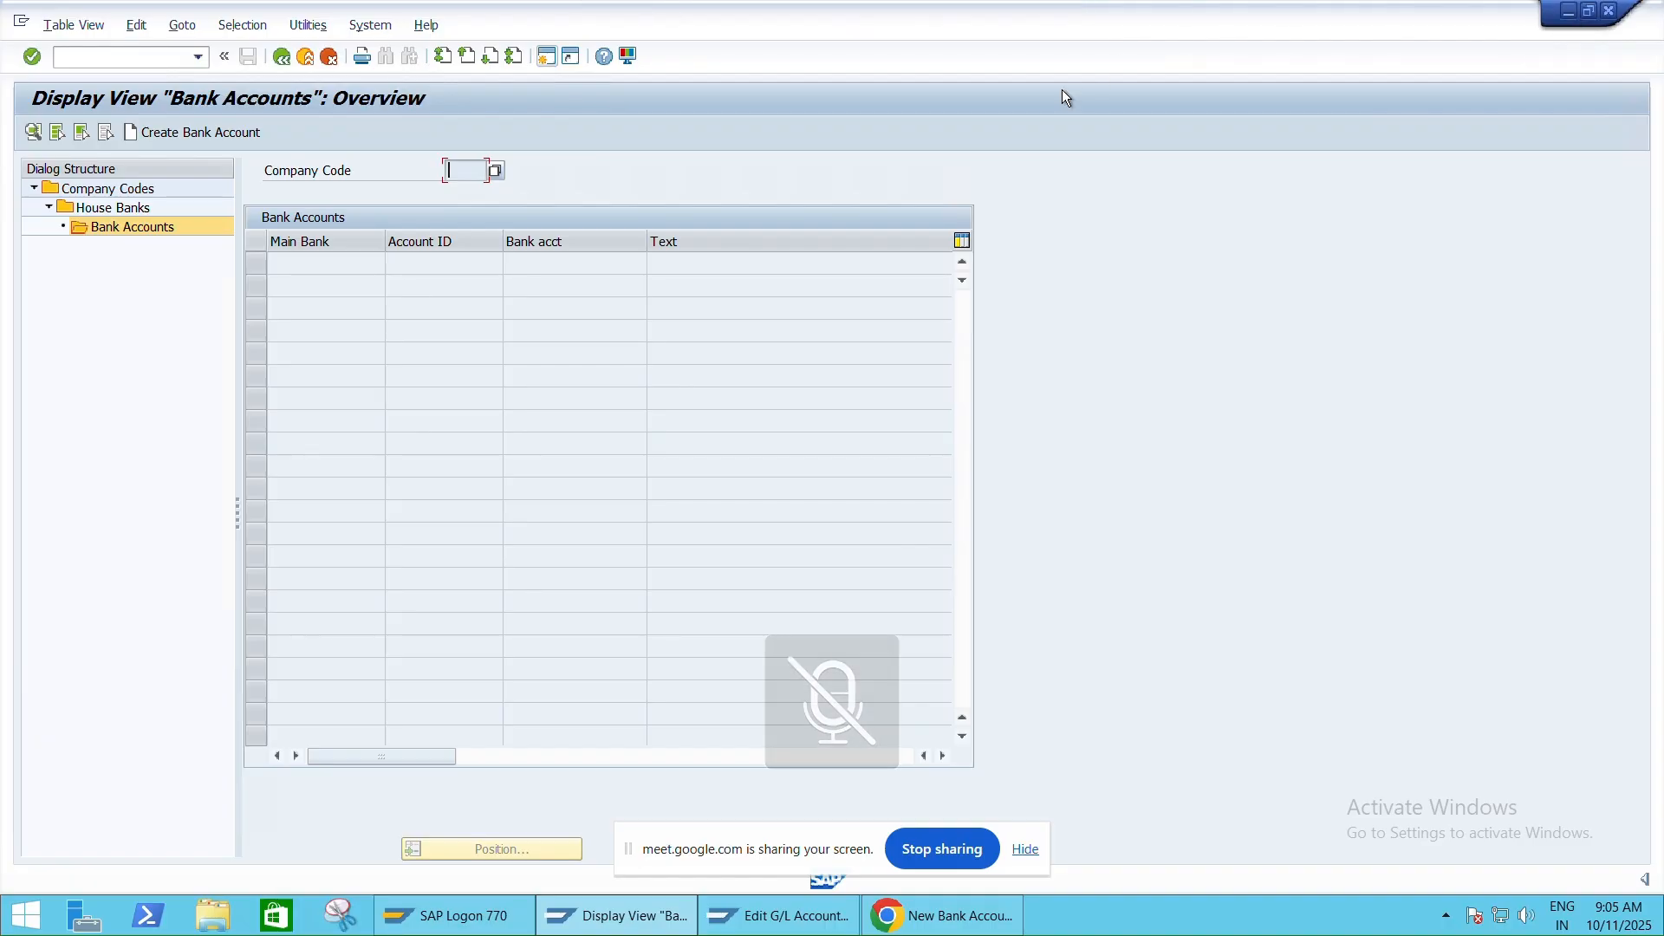
# Pick G/L account 12000010 (ICICI: Main Bank A/c) from the HNMO value list
pyautogui.hotkey('alt', 'Tab')
pyautogui.hotkey('alt', 'Tab')
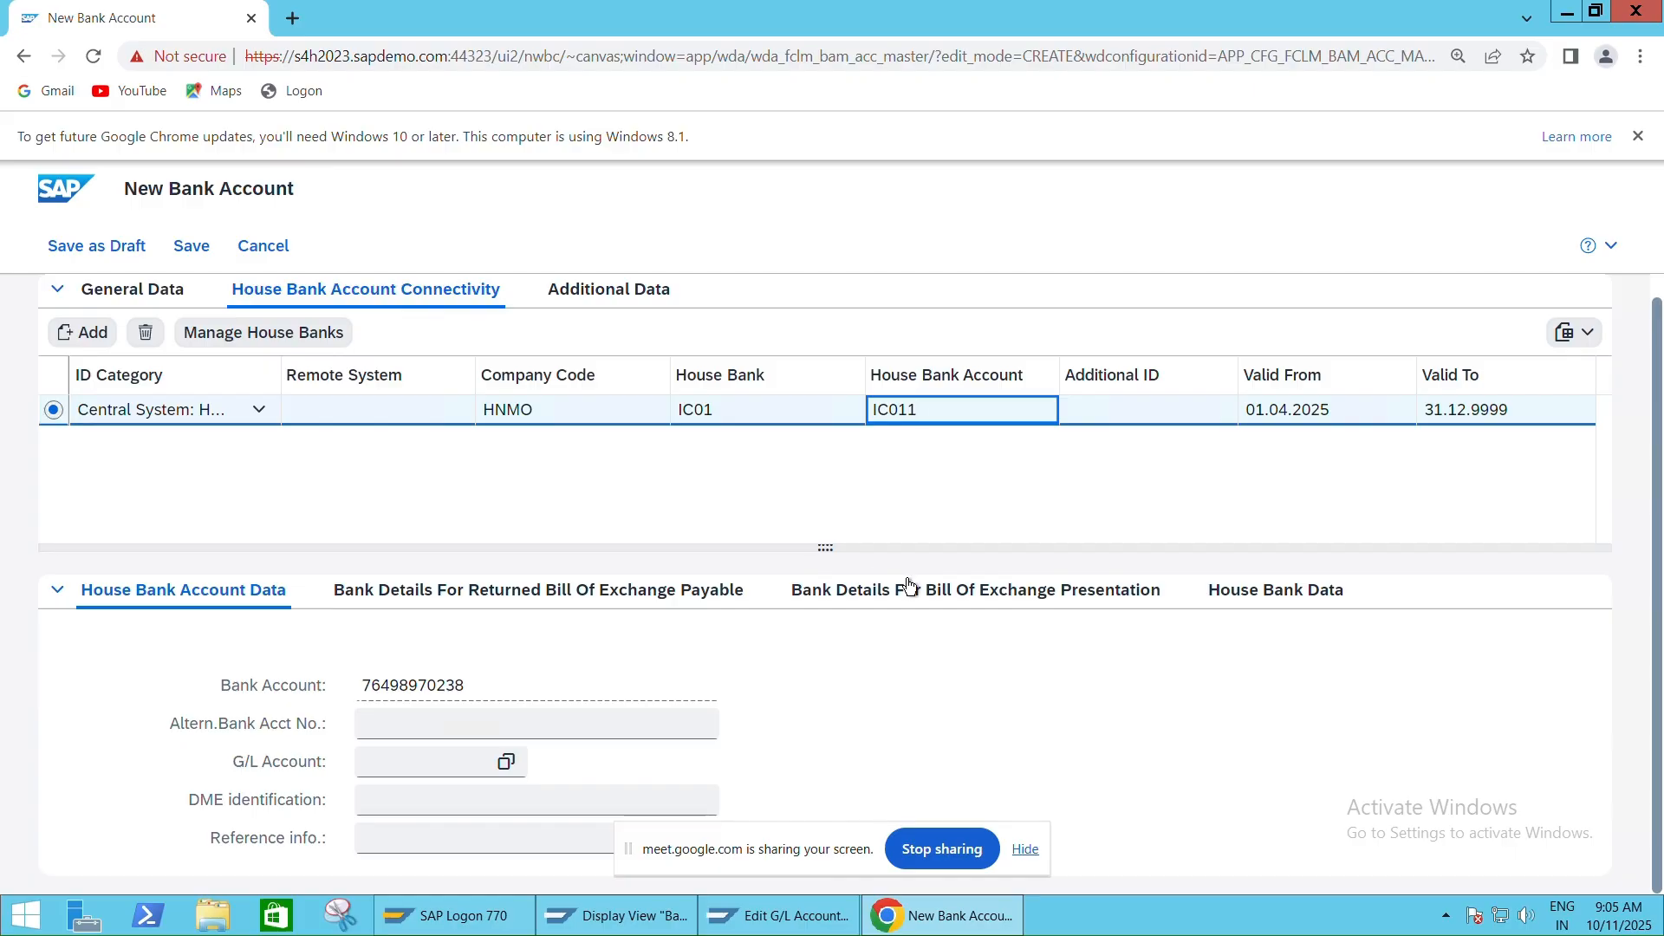
pyautogui.click(411, 765)
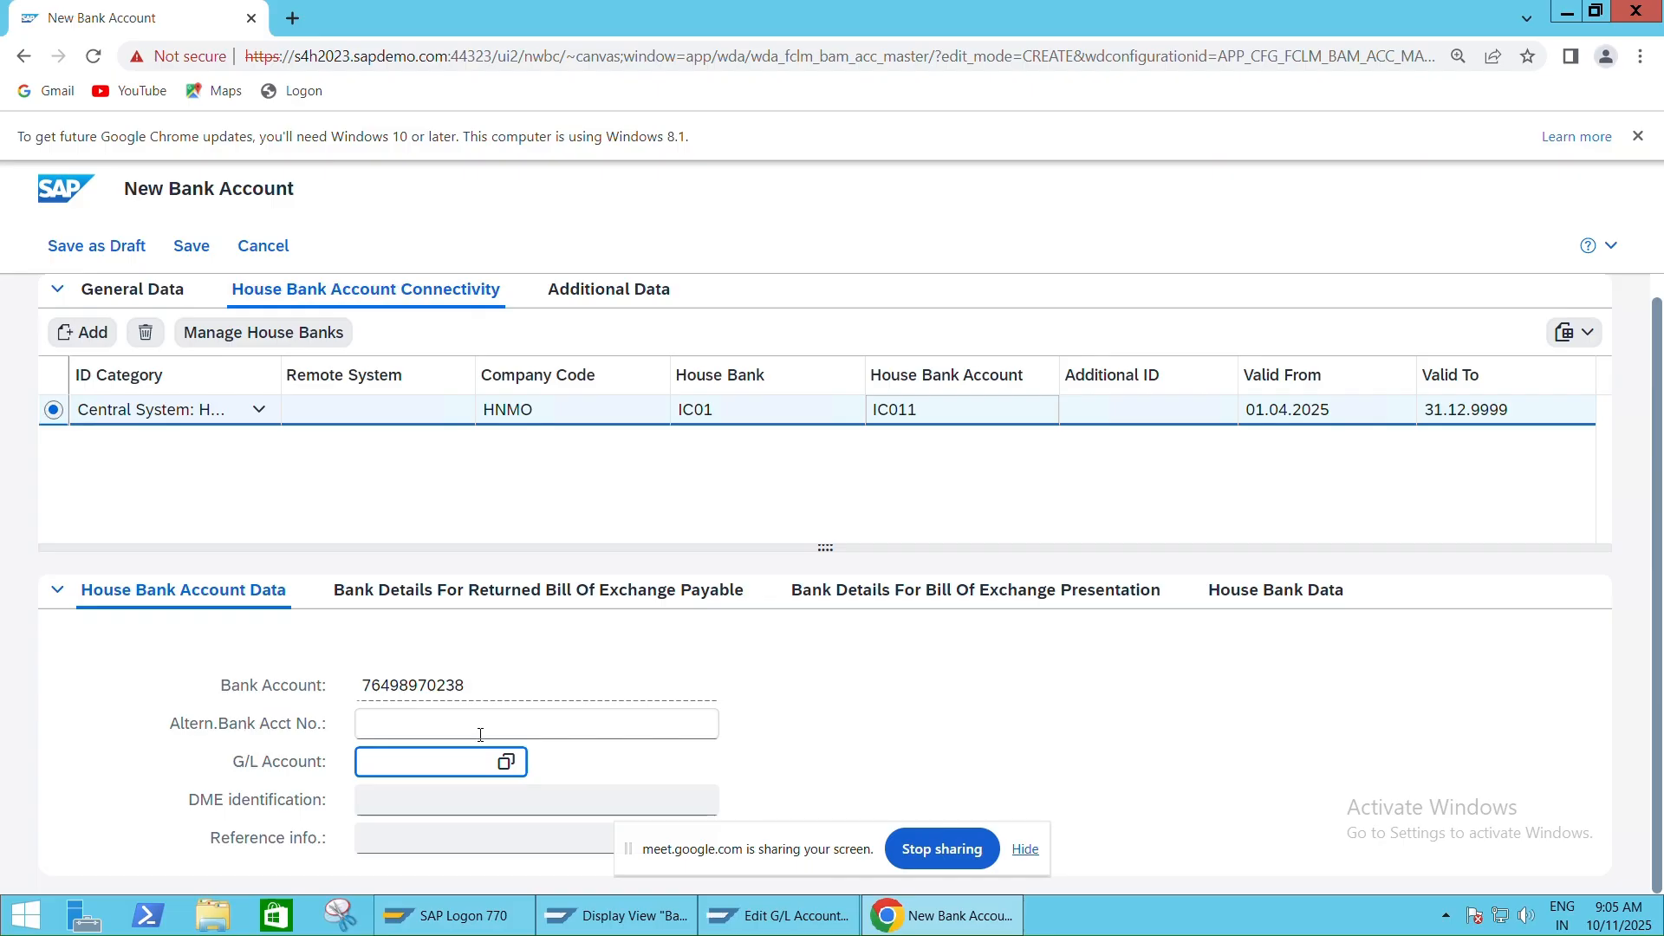
pyautogui.click(505, 762)
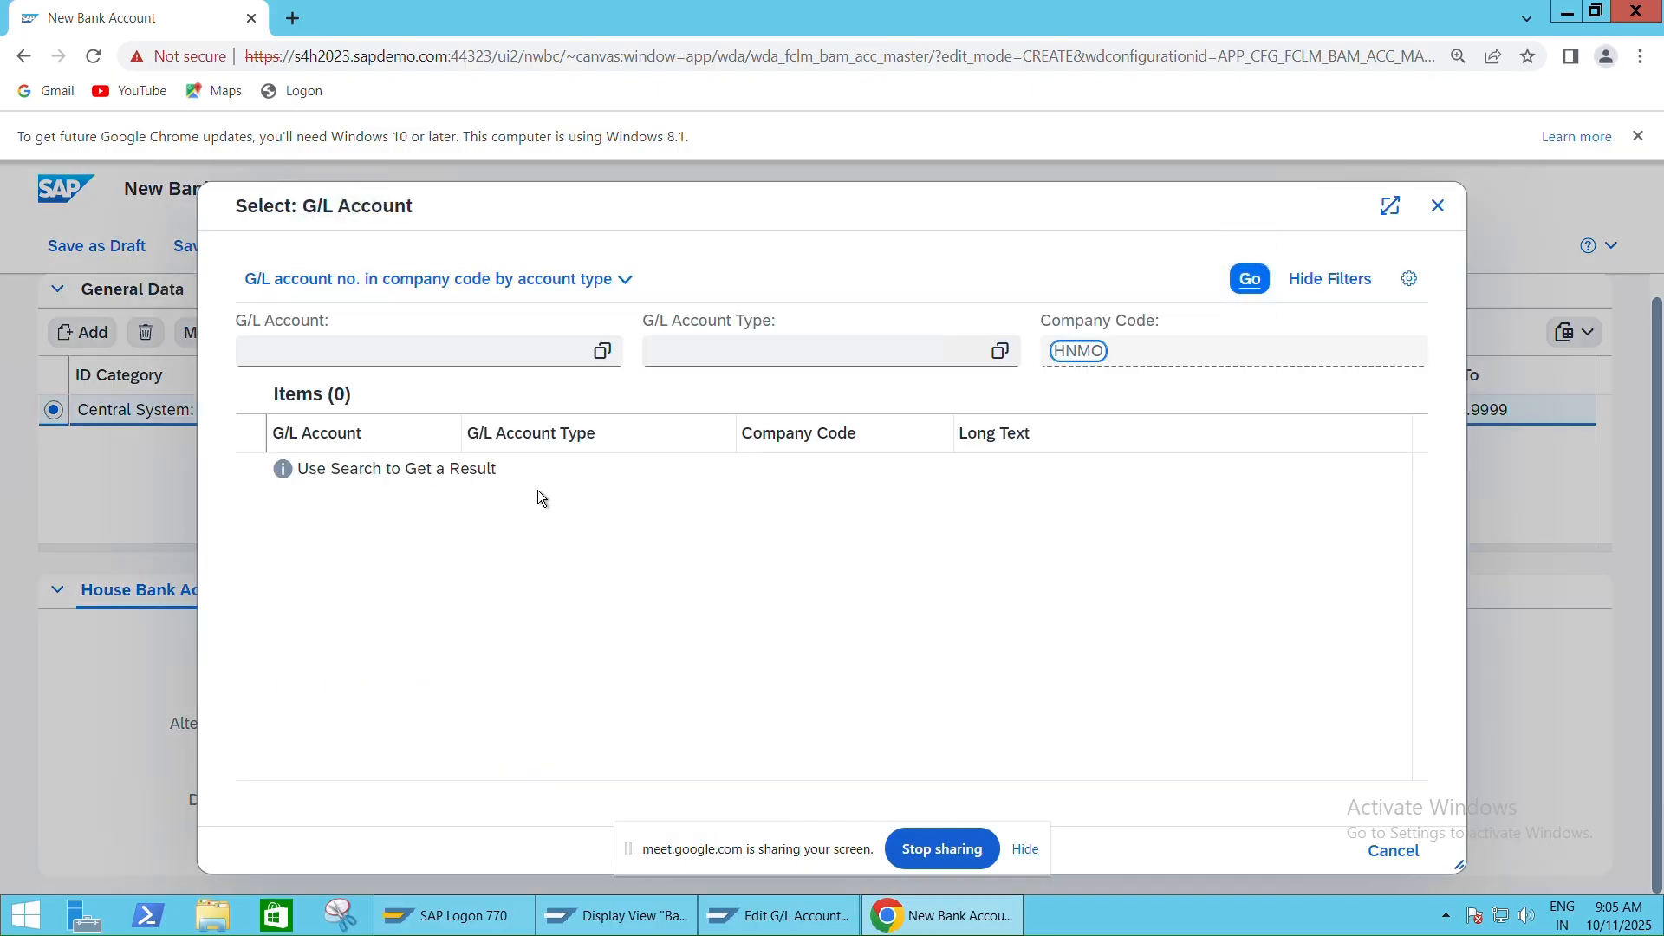
pyautogui.click(1250, 280)
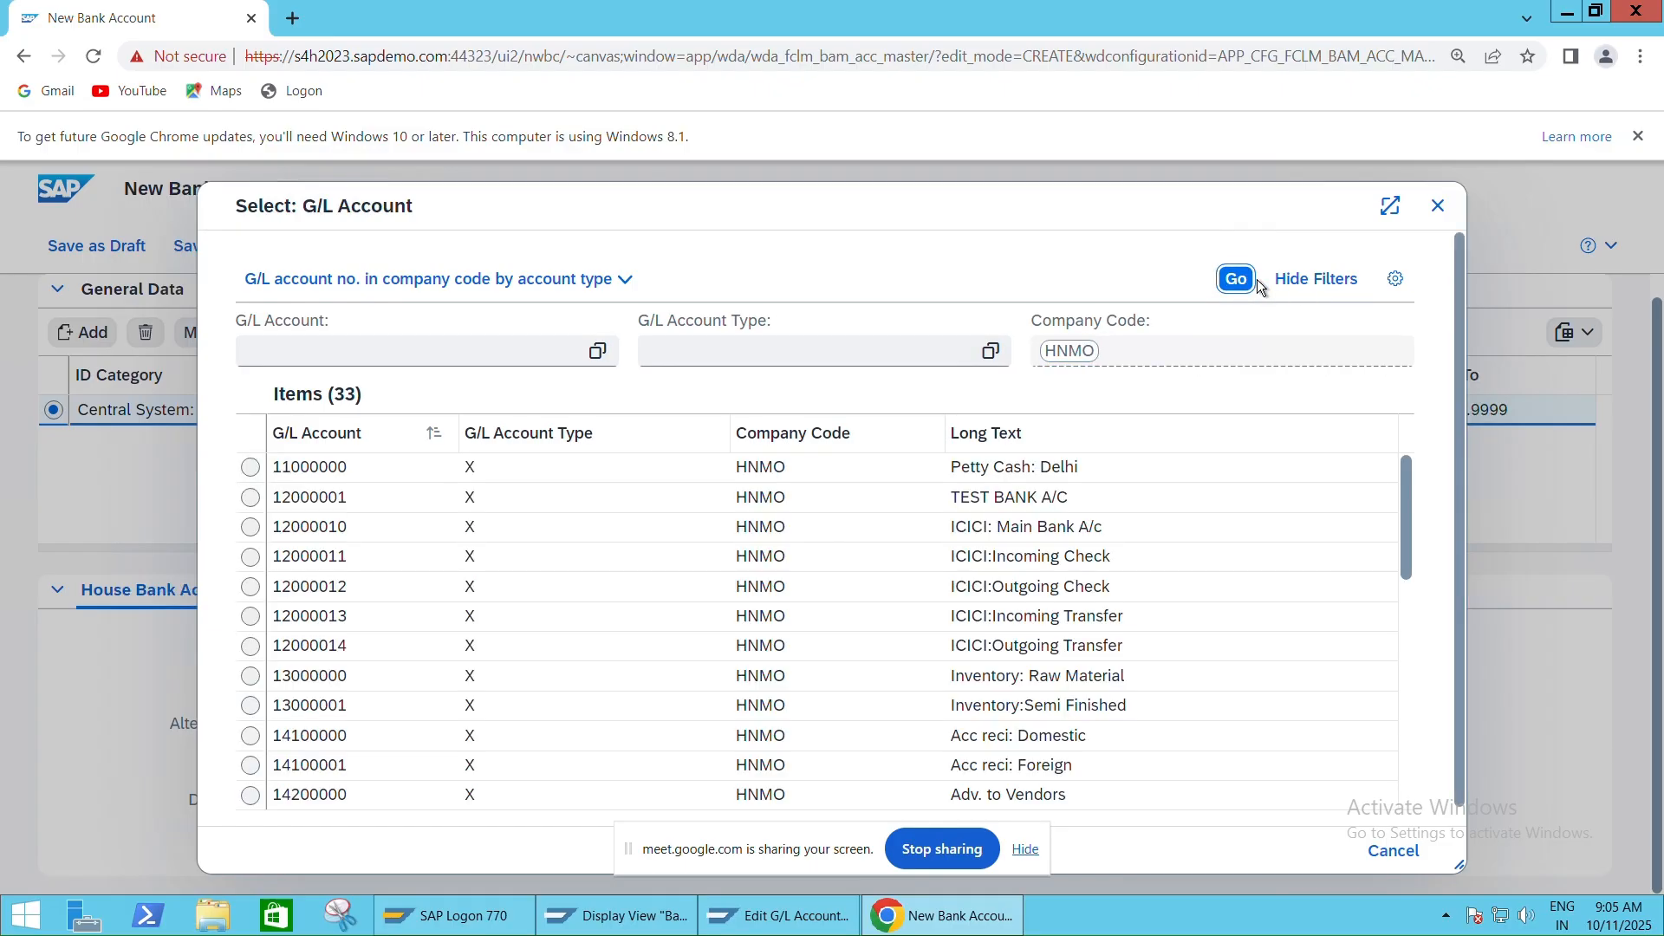
pyautogui.scroll(-7, 731, 533)
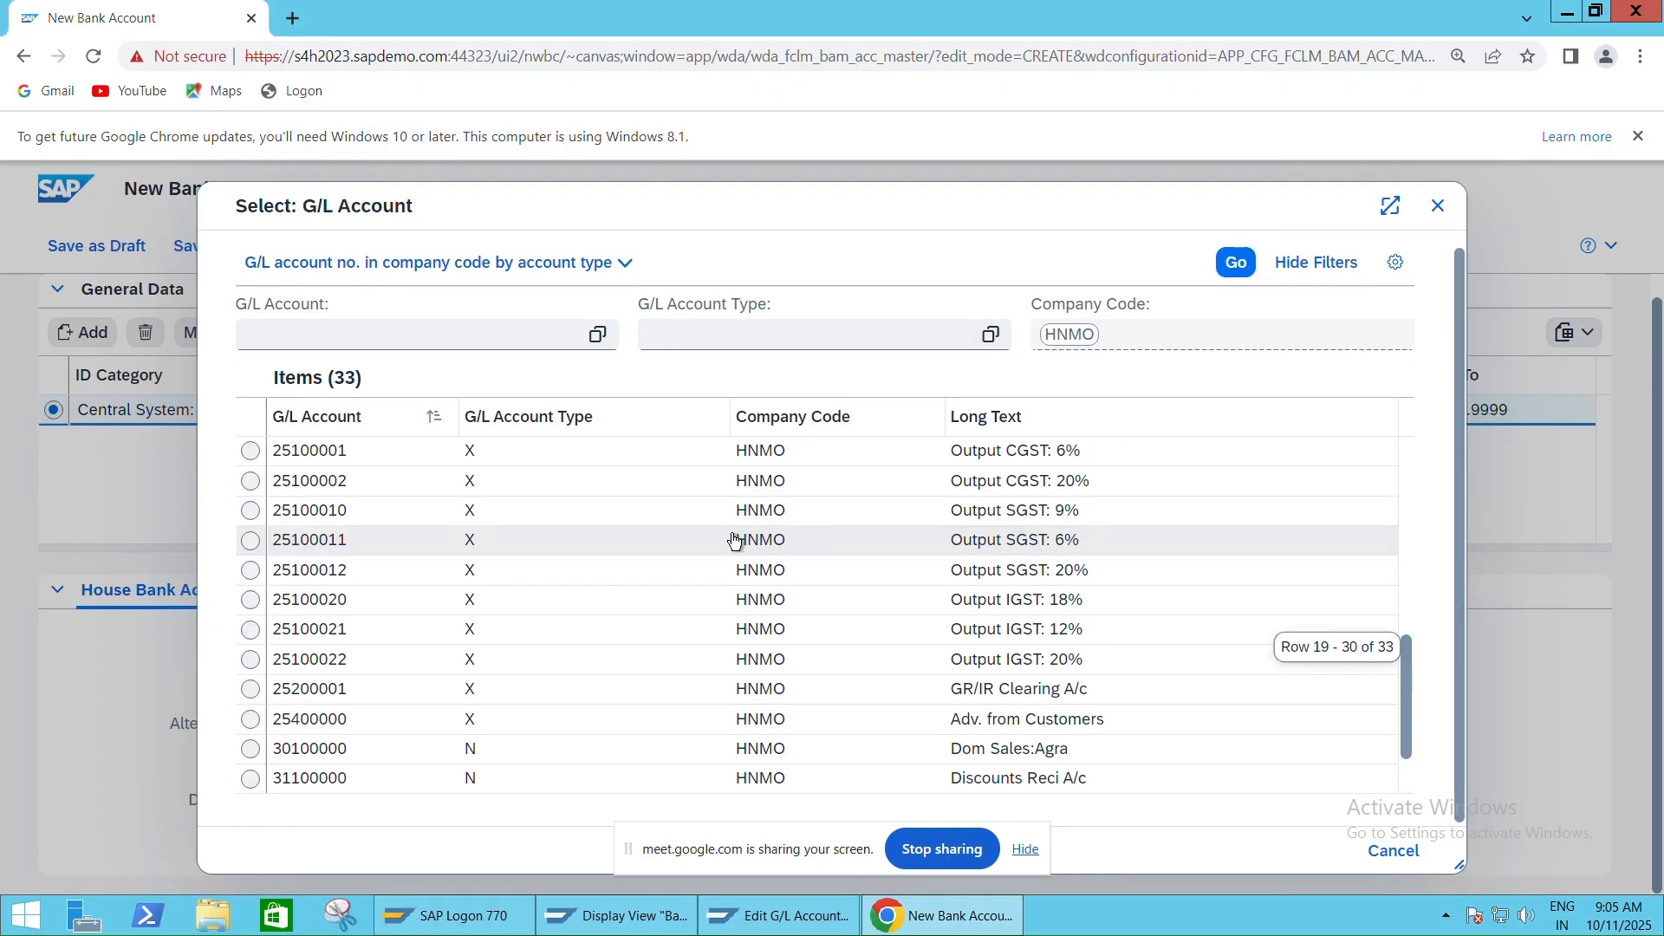
pyautogui.scroll(8, 732, 537)
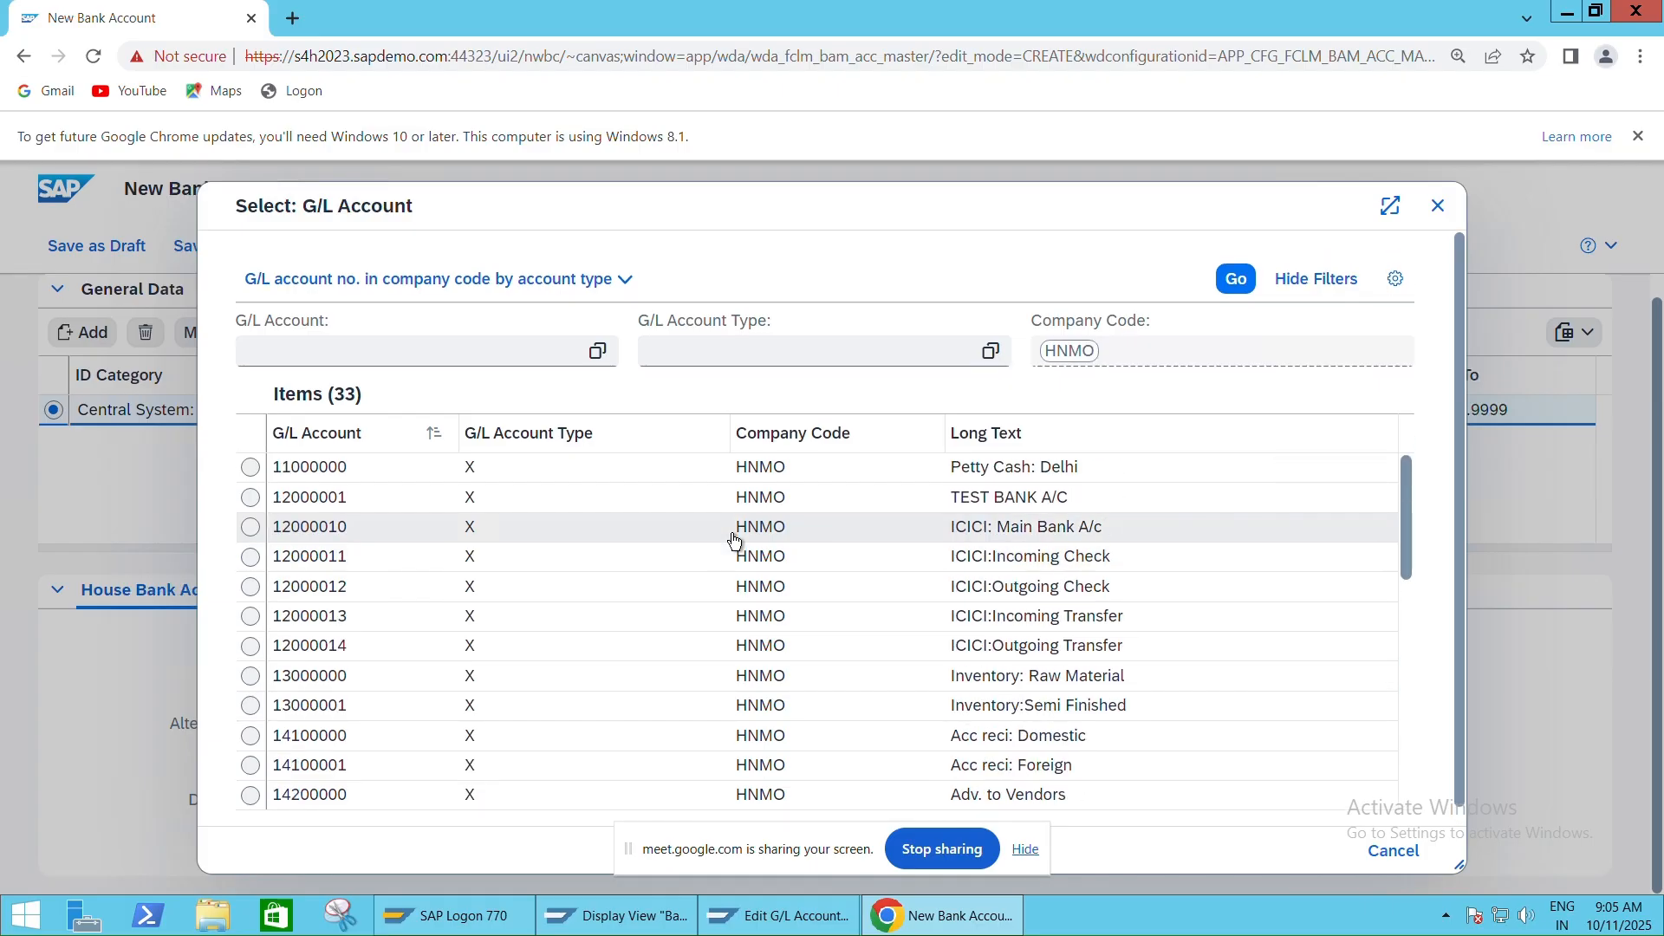
pyautogui.click(318, 537)
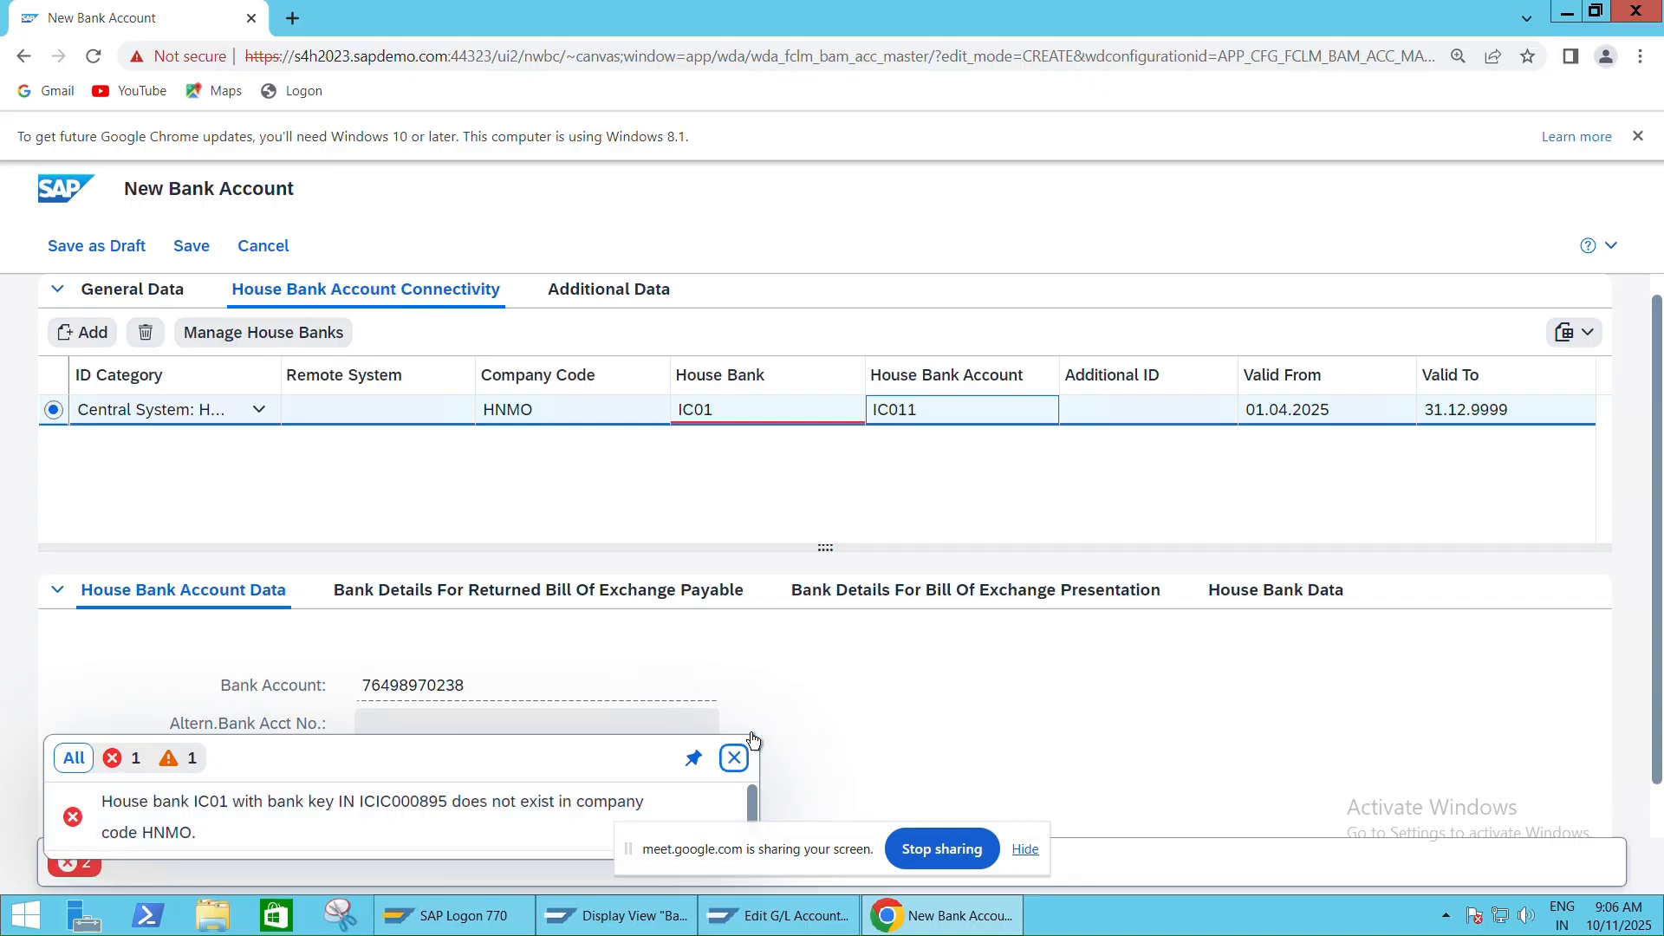
# Dismiss the message list and save the new account, which is rejected for missing house bank IC01
pyautogui.click(734, 757)
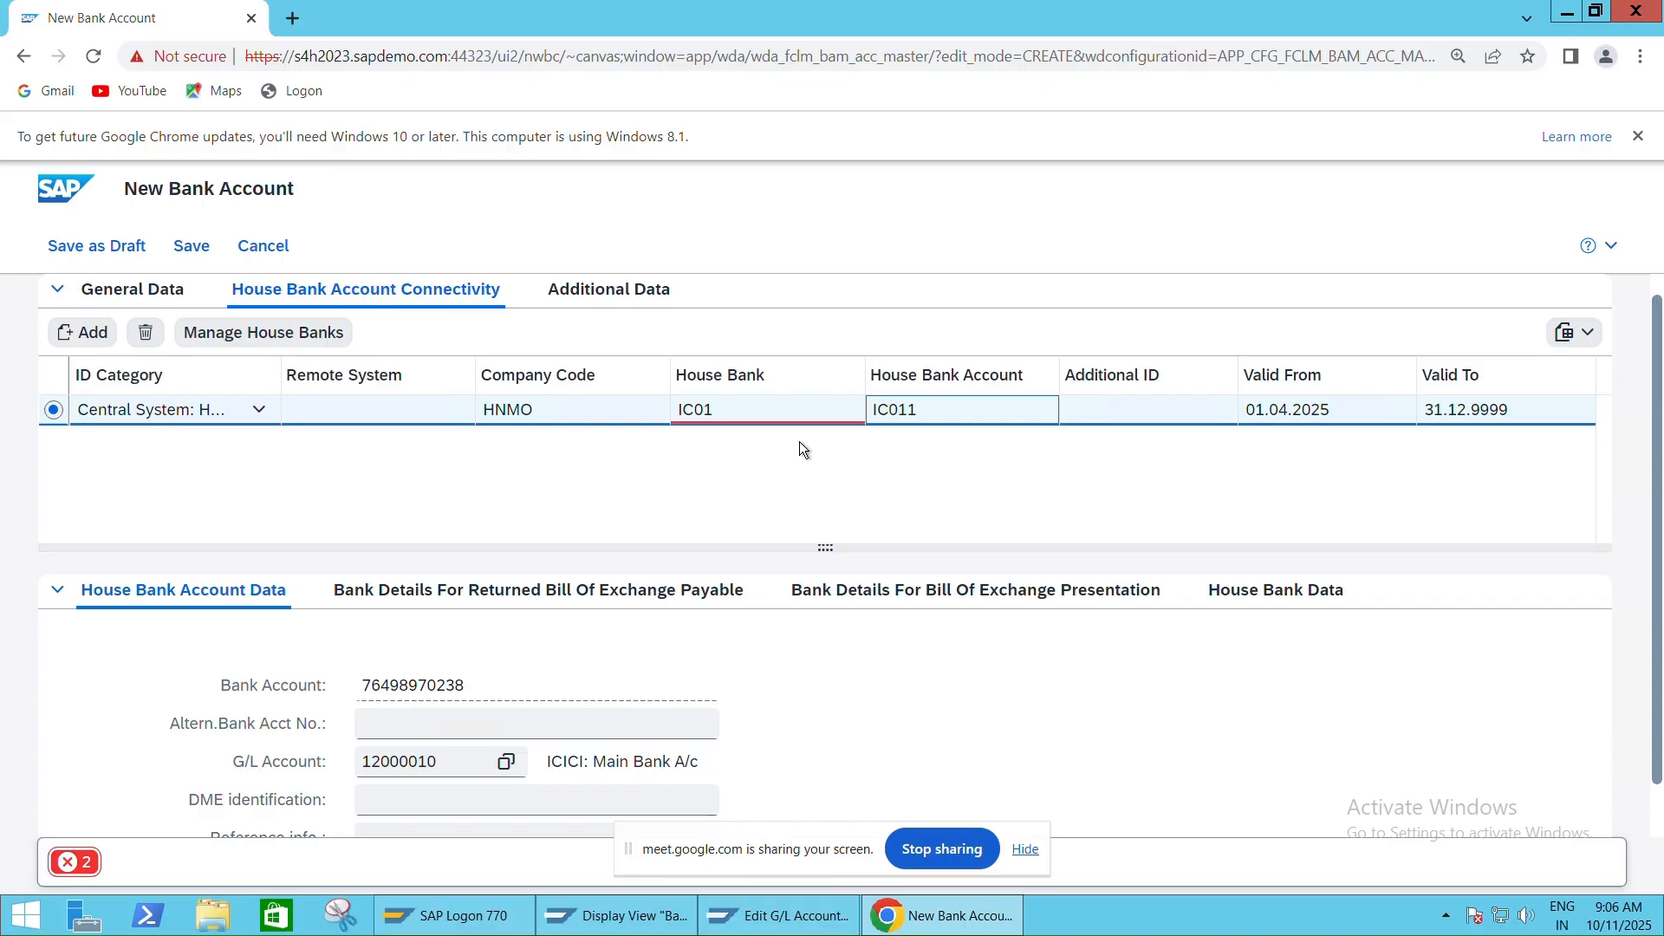
pyautogui.scroll(-1, 485, 686)
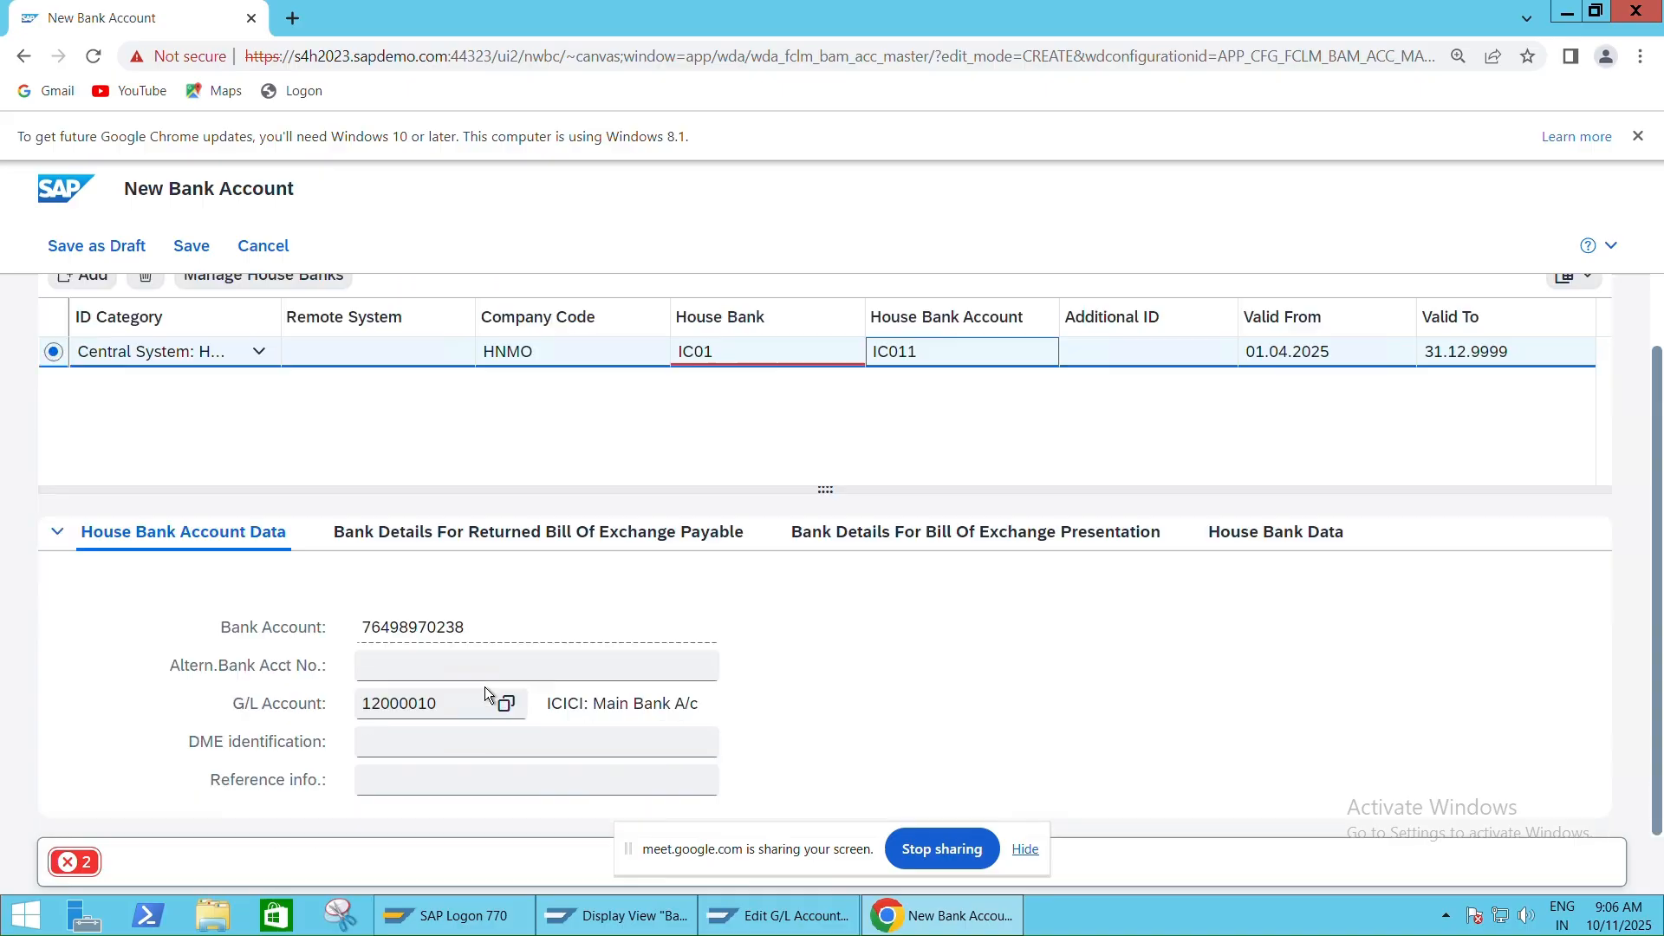
pyautogui.scroll(2, 485, 686)
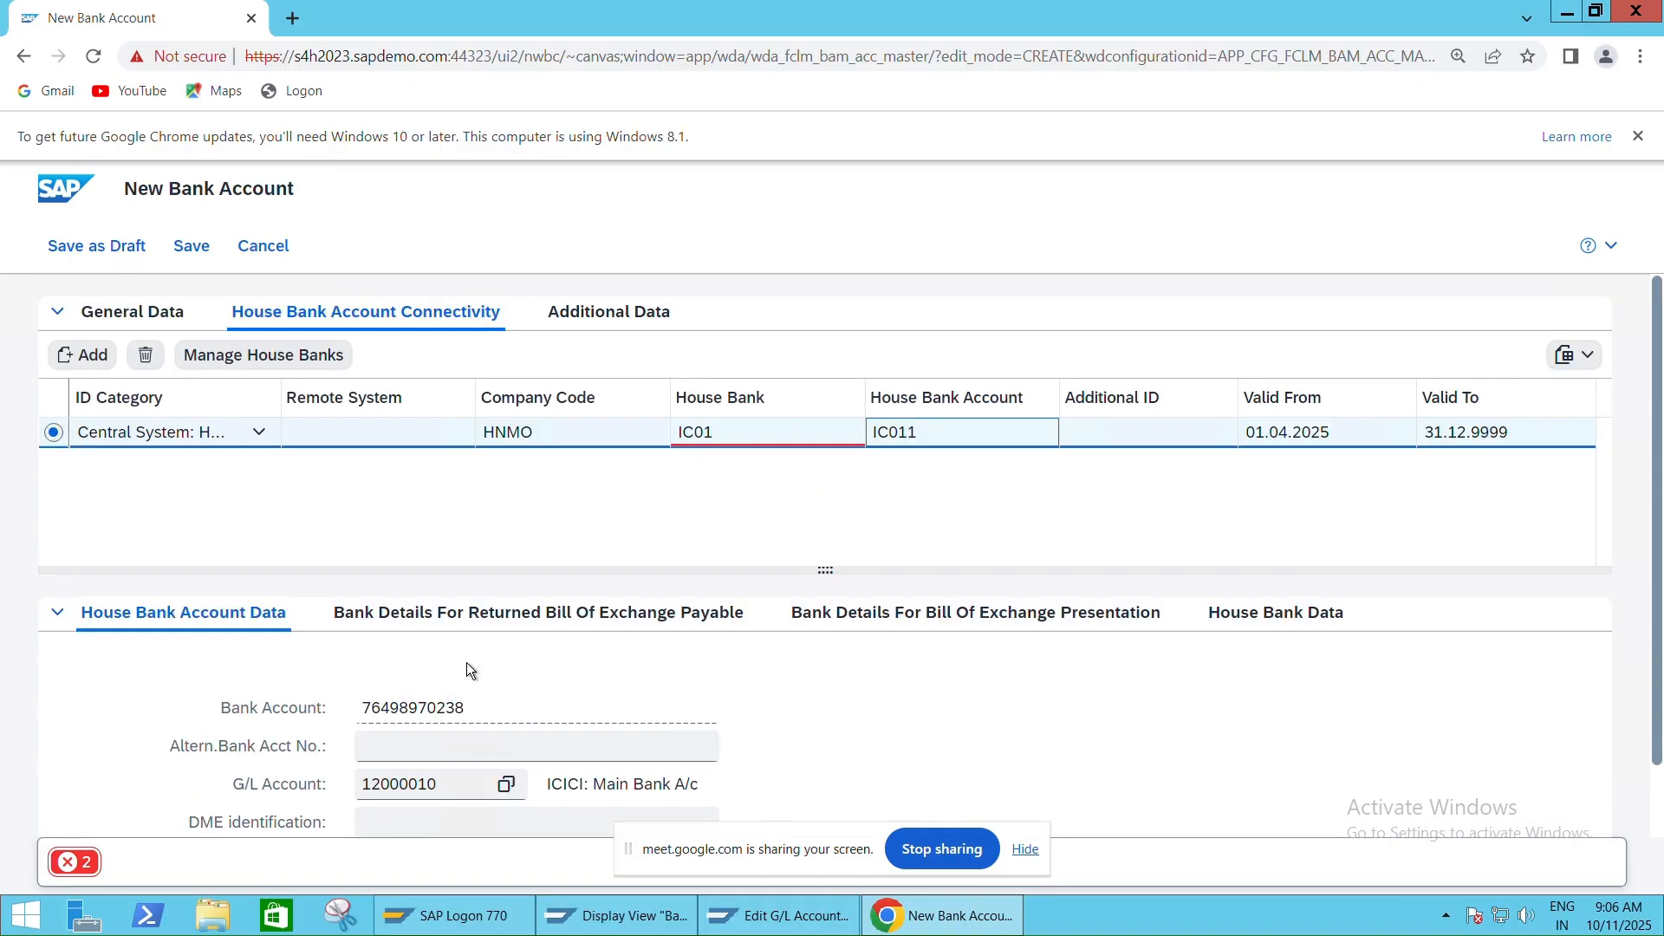
pyautogui.click(203, 252)
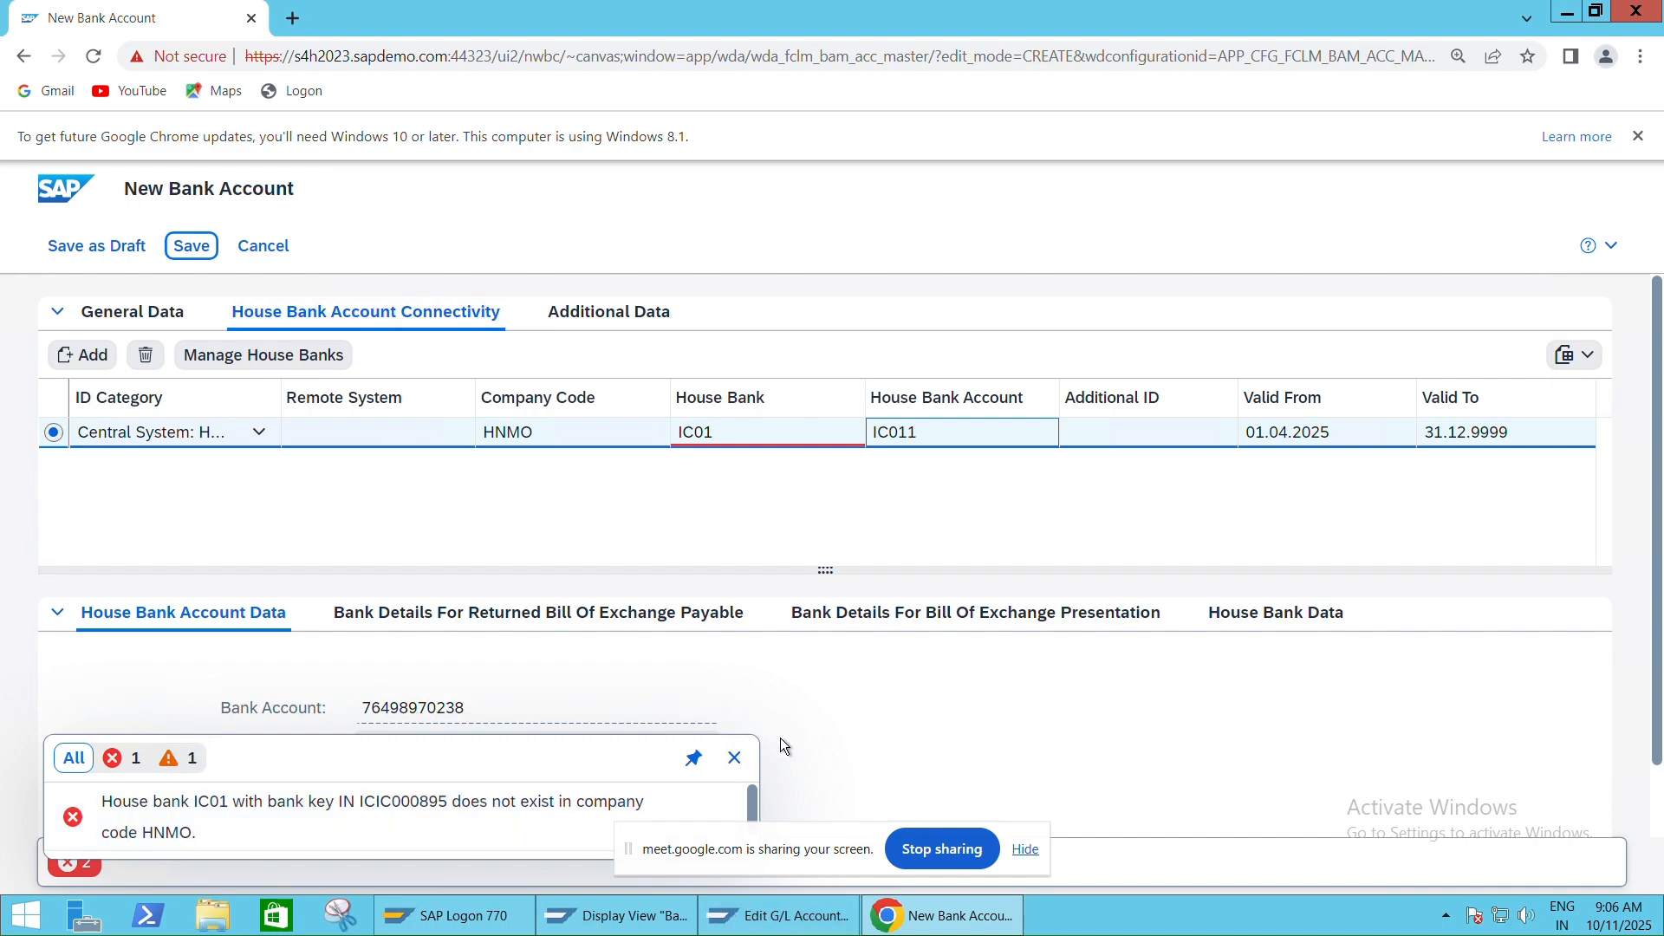
# Open house bank IC01 (ICICI Bank, key ICIC000895) in SAP GUI with its address expanded
pyautogui.click(782, 912)
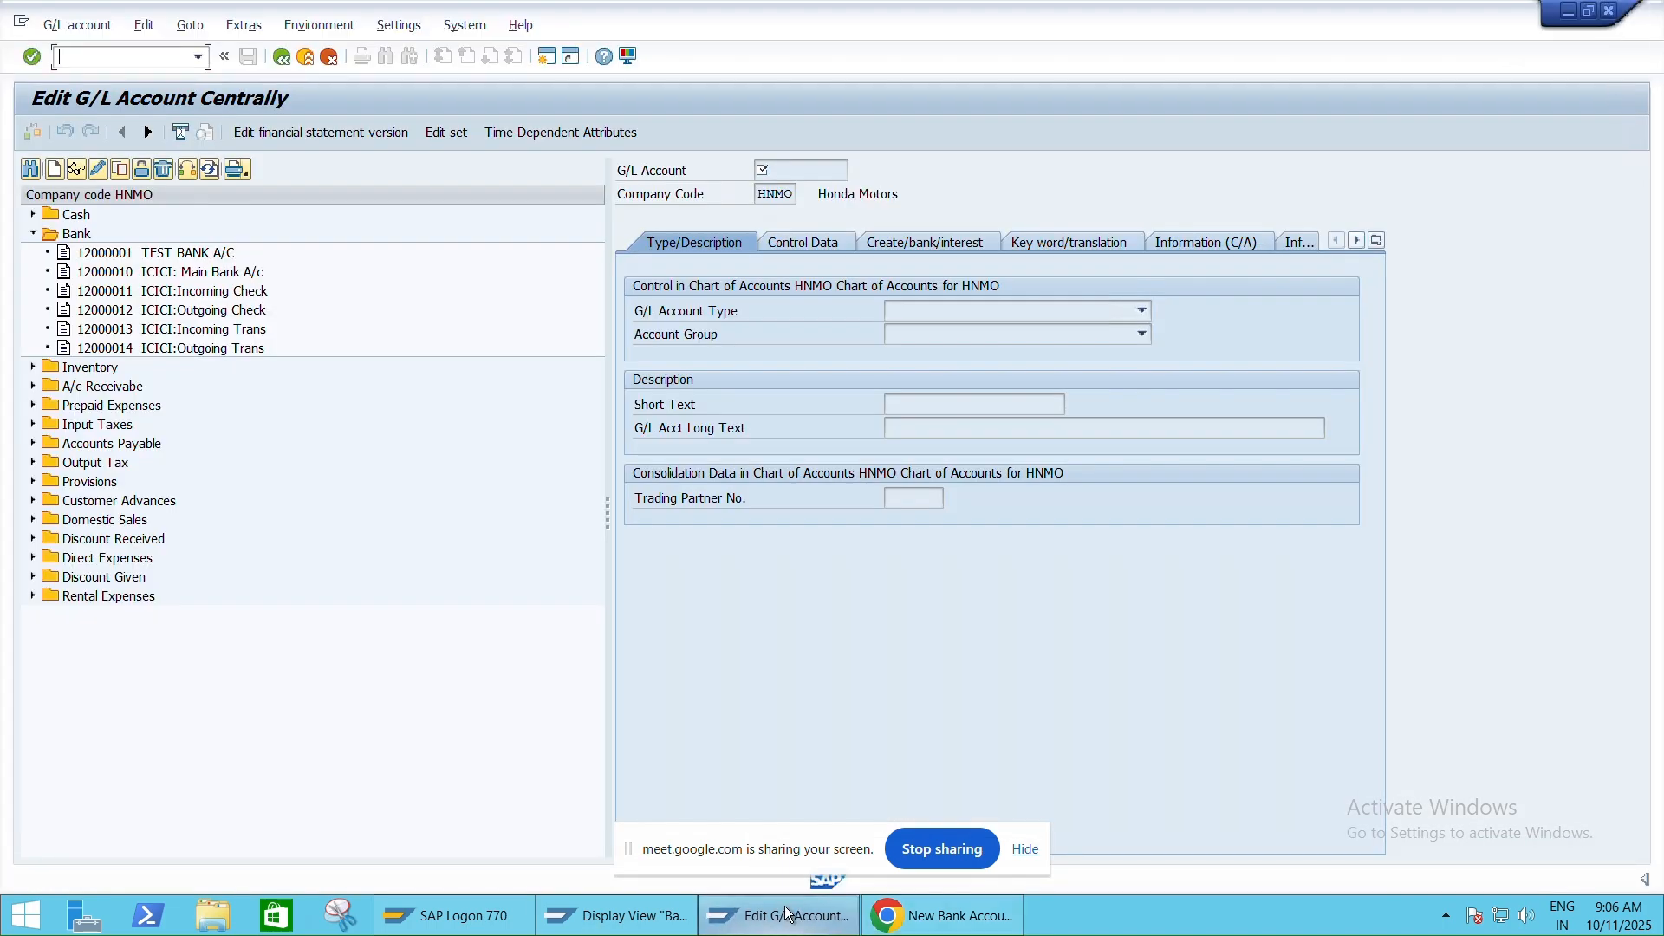
pyautogui.click(615, 915)
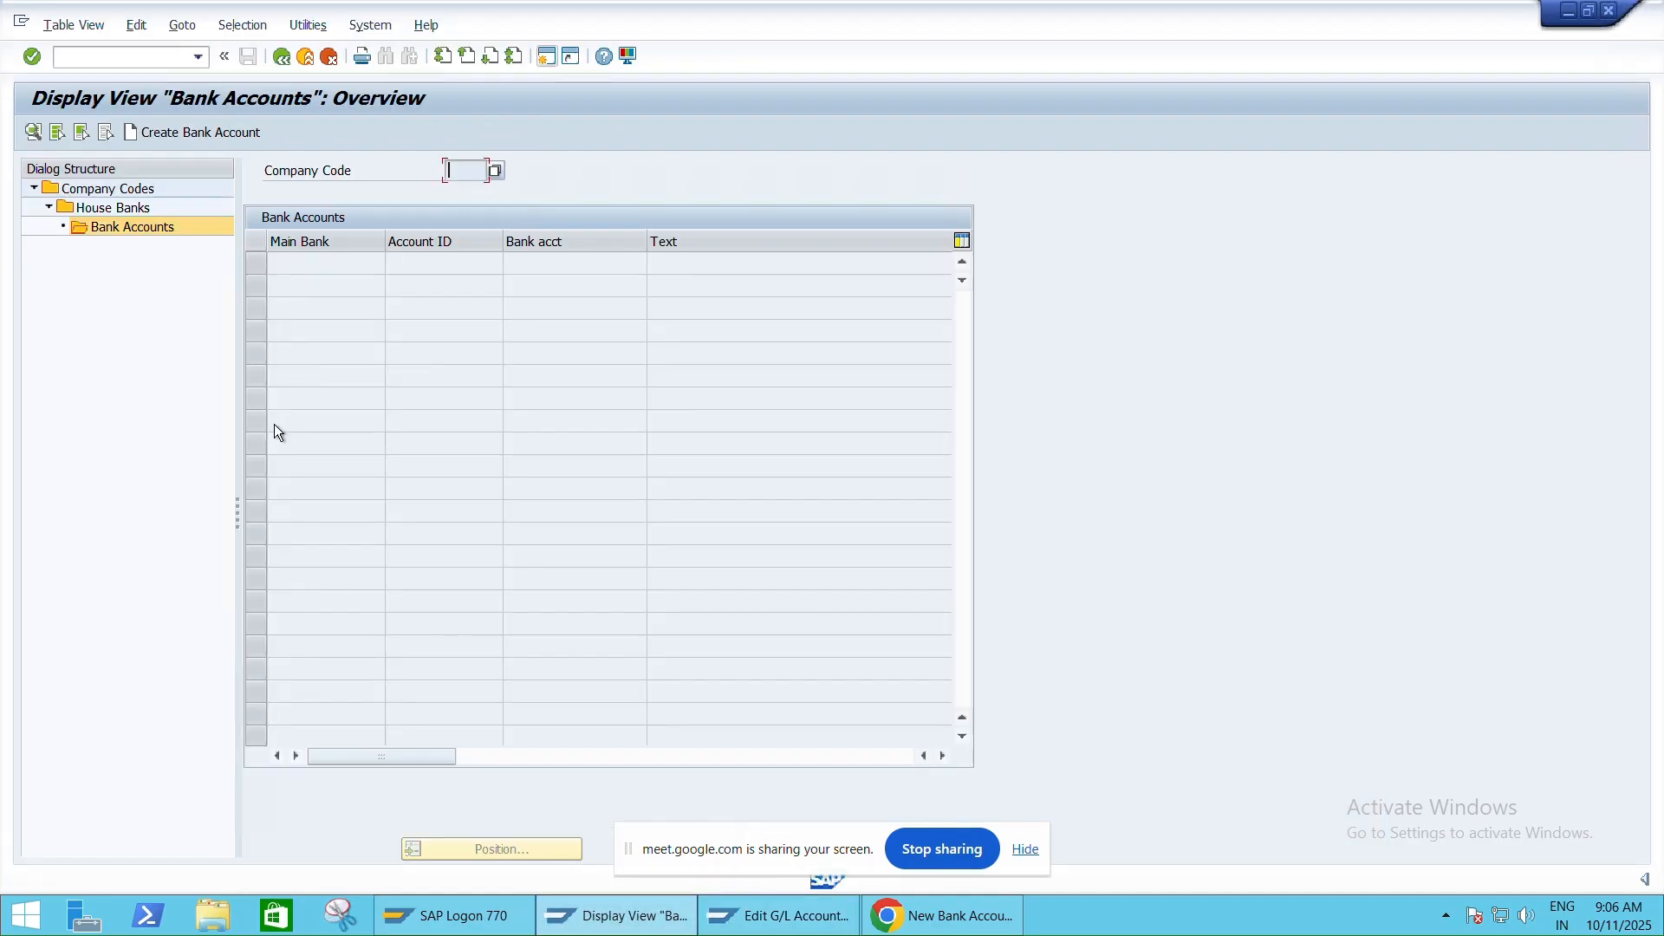
pyautogui.doubleClick(100, 204)
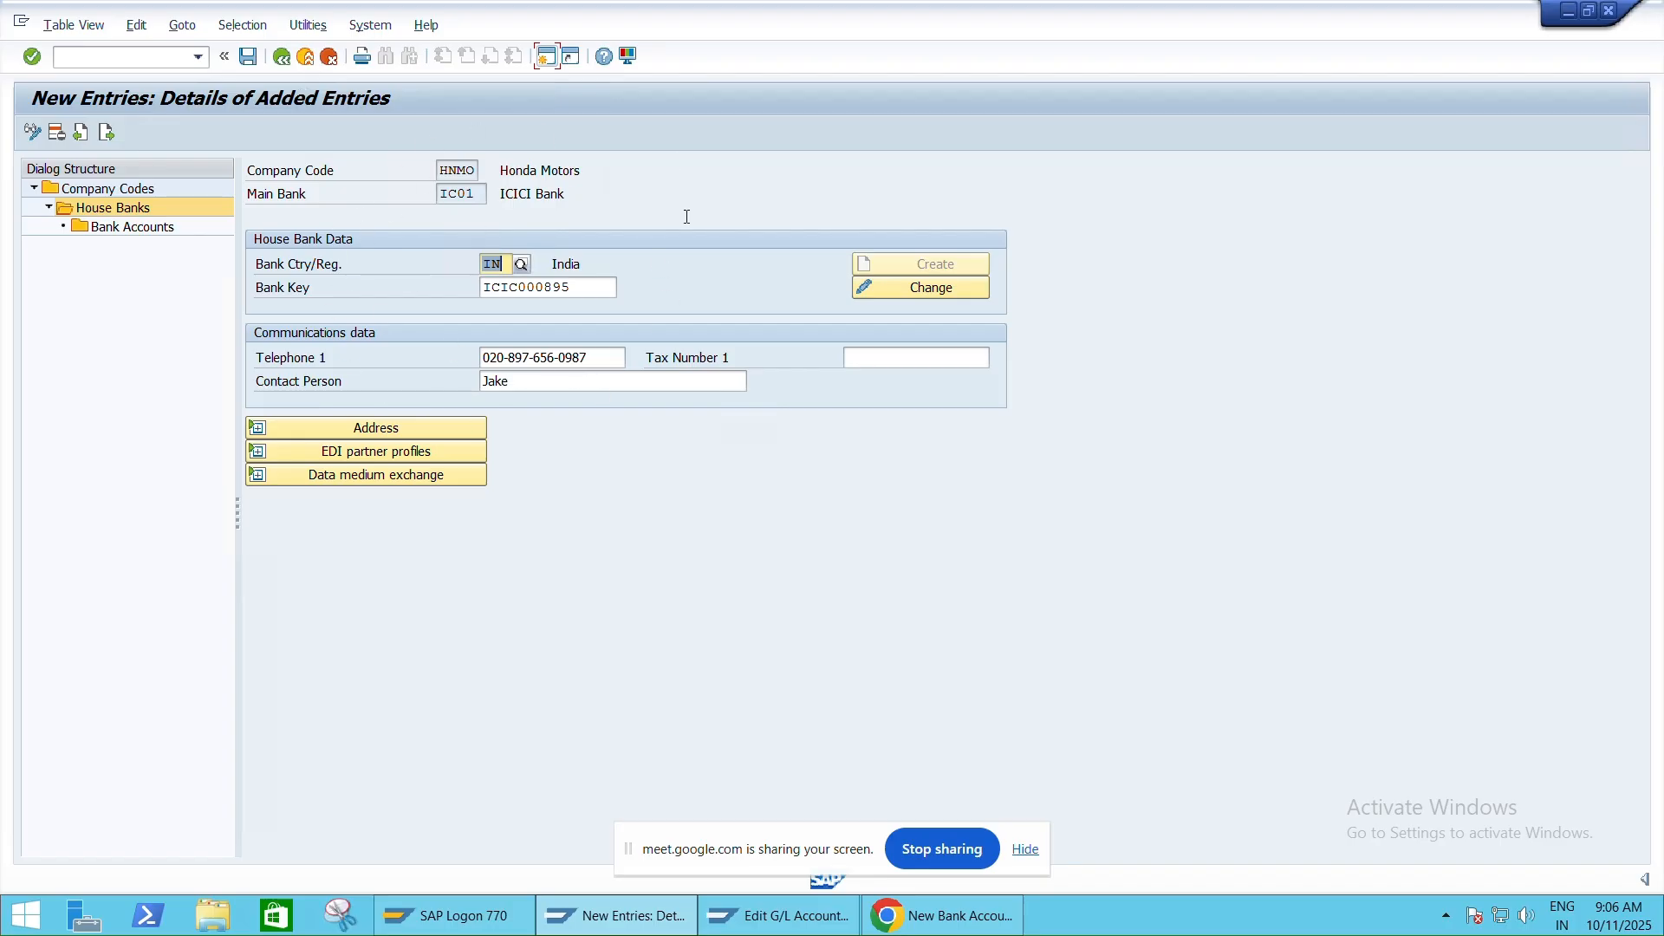
pyautogui.click(110, 232)
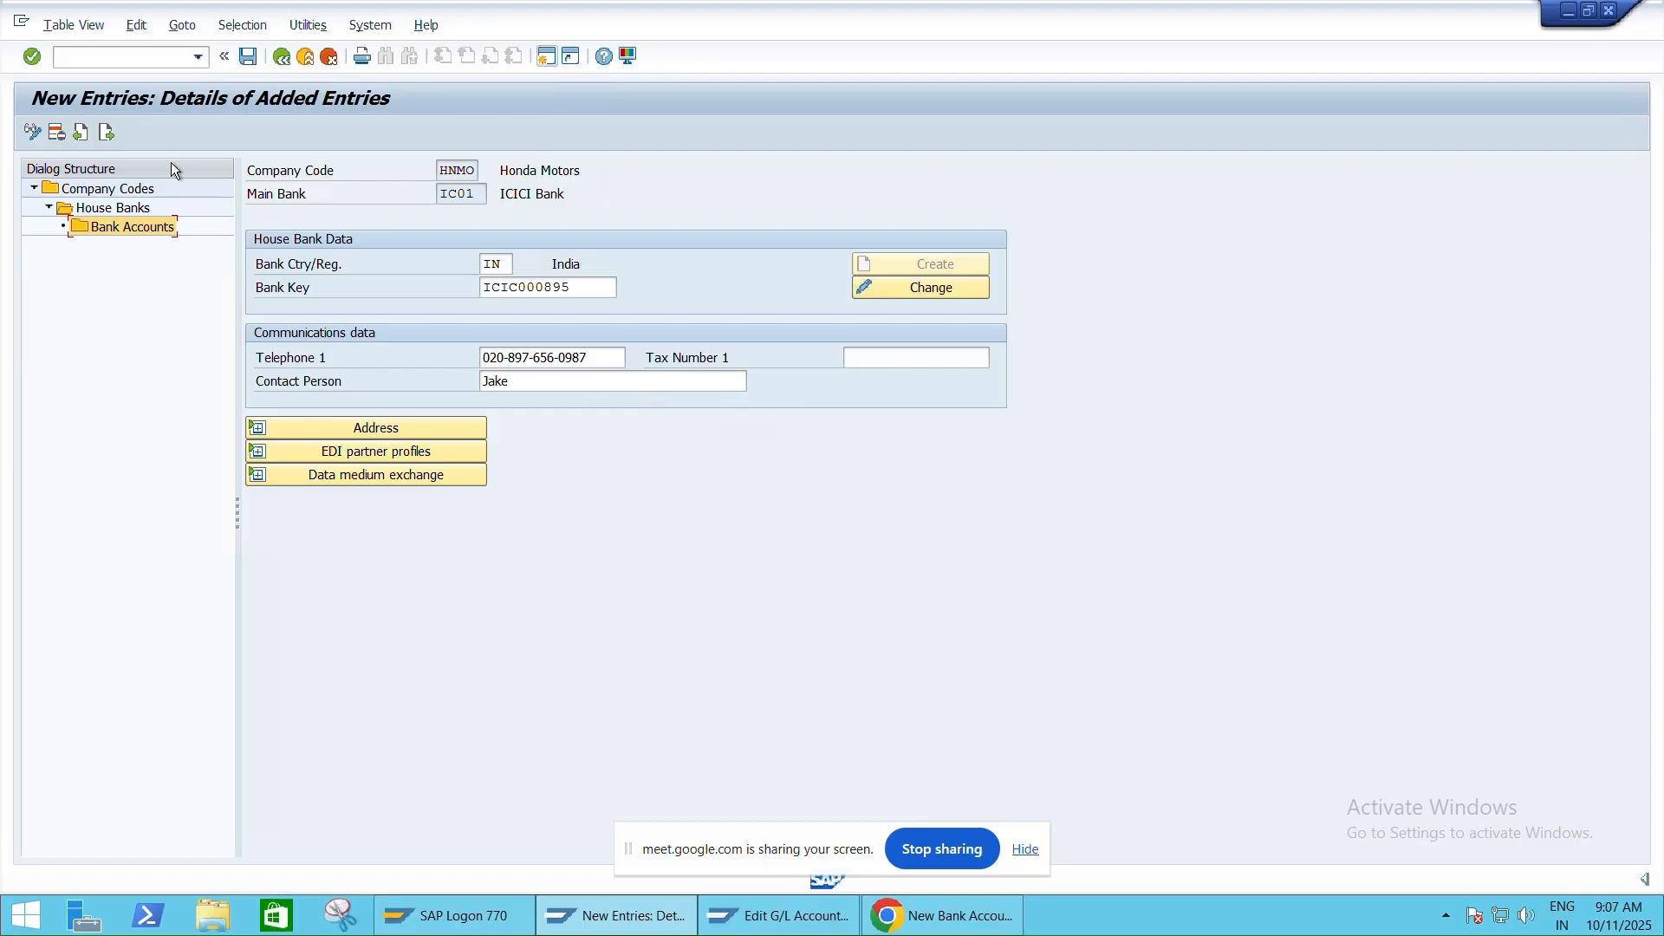
pyautogui.click(112, 208)
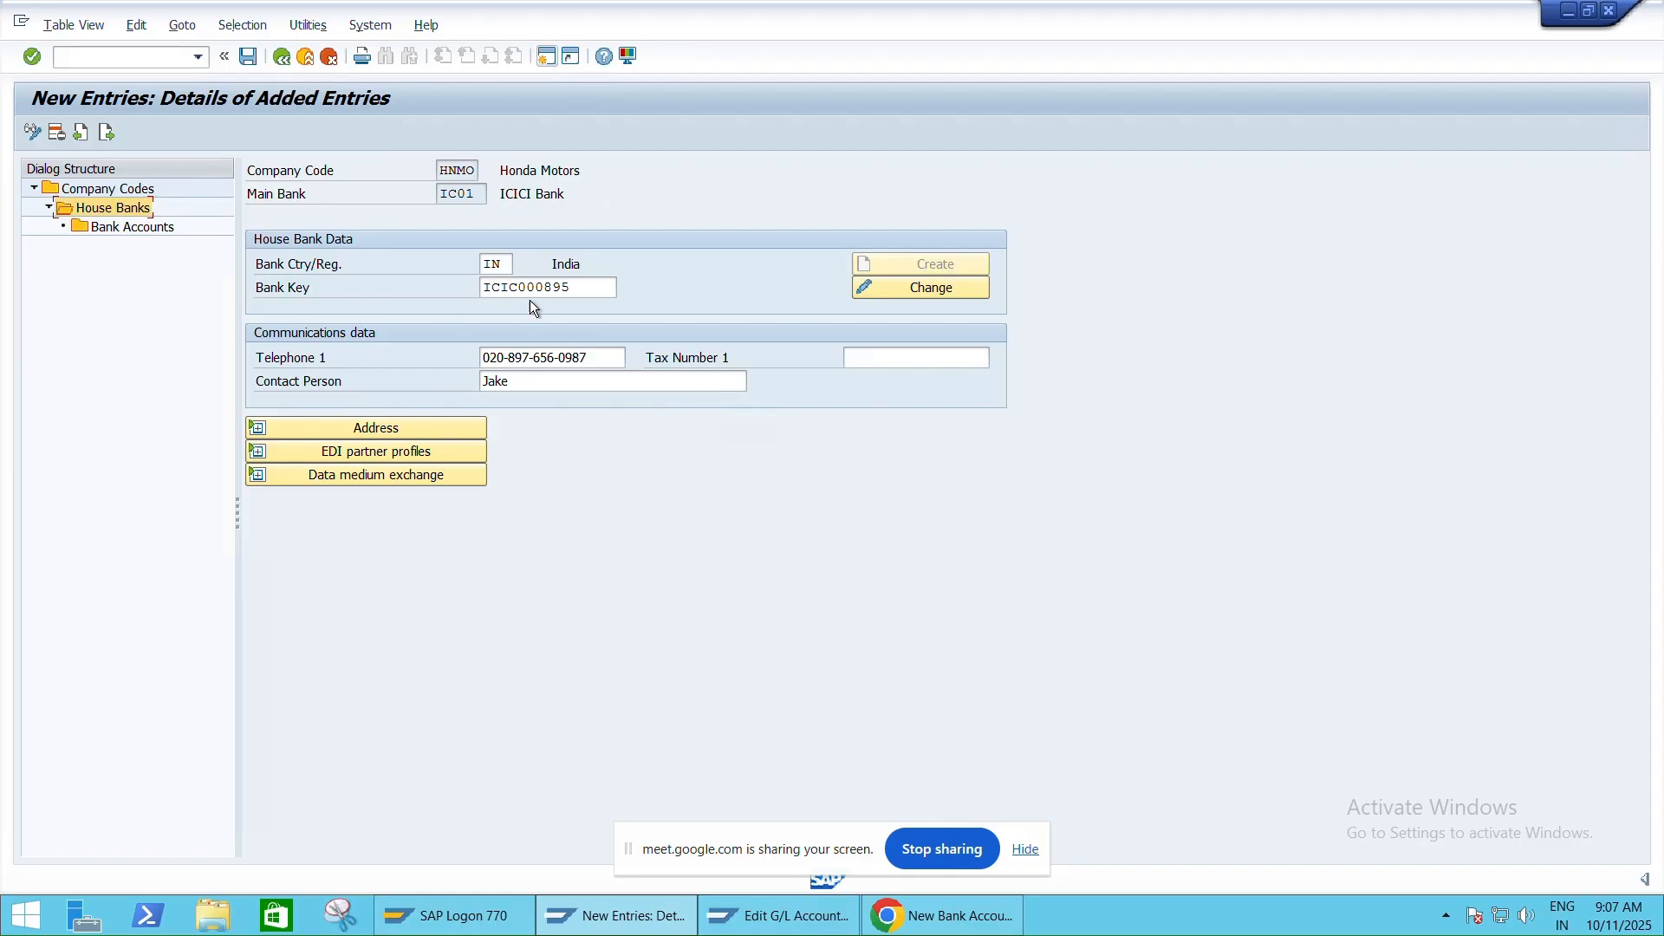
pyautogui.click(309, 422)
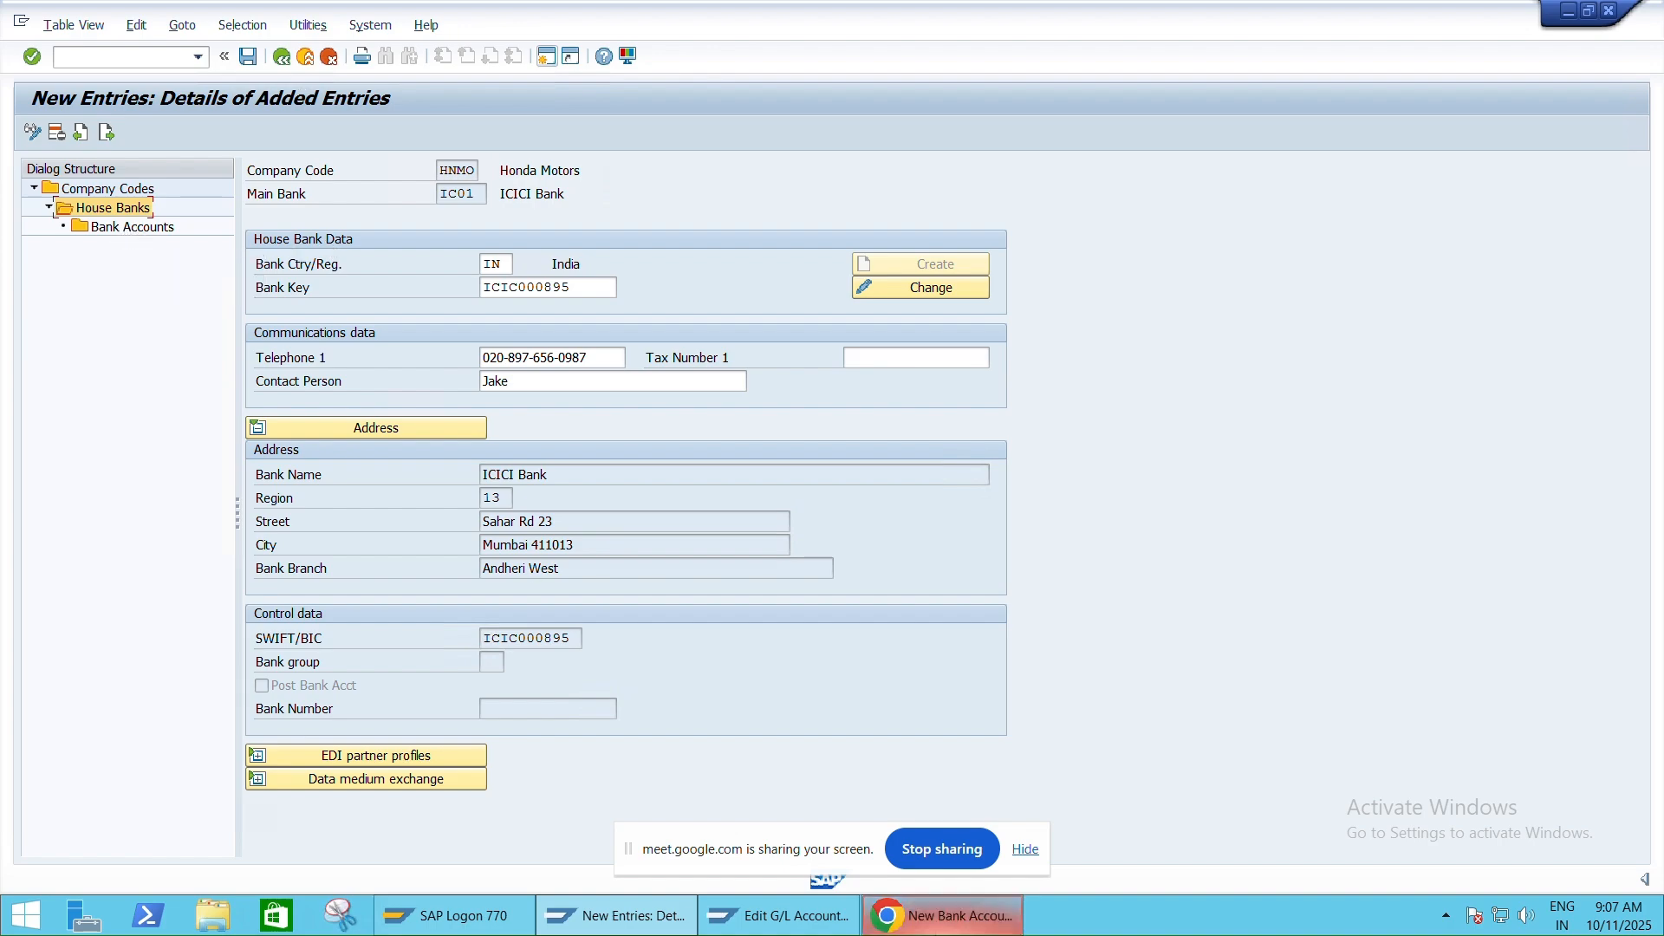
pyautogui.click(899, 914)
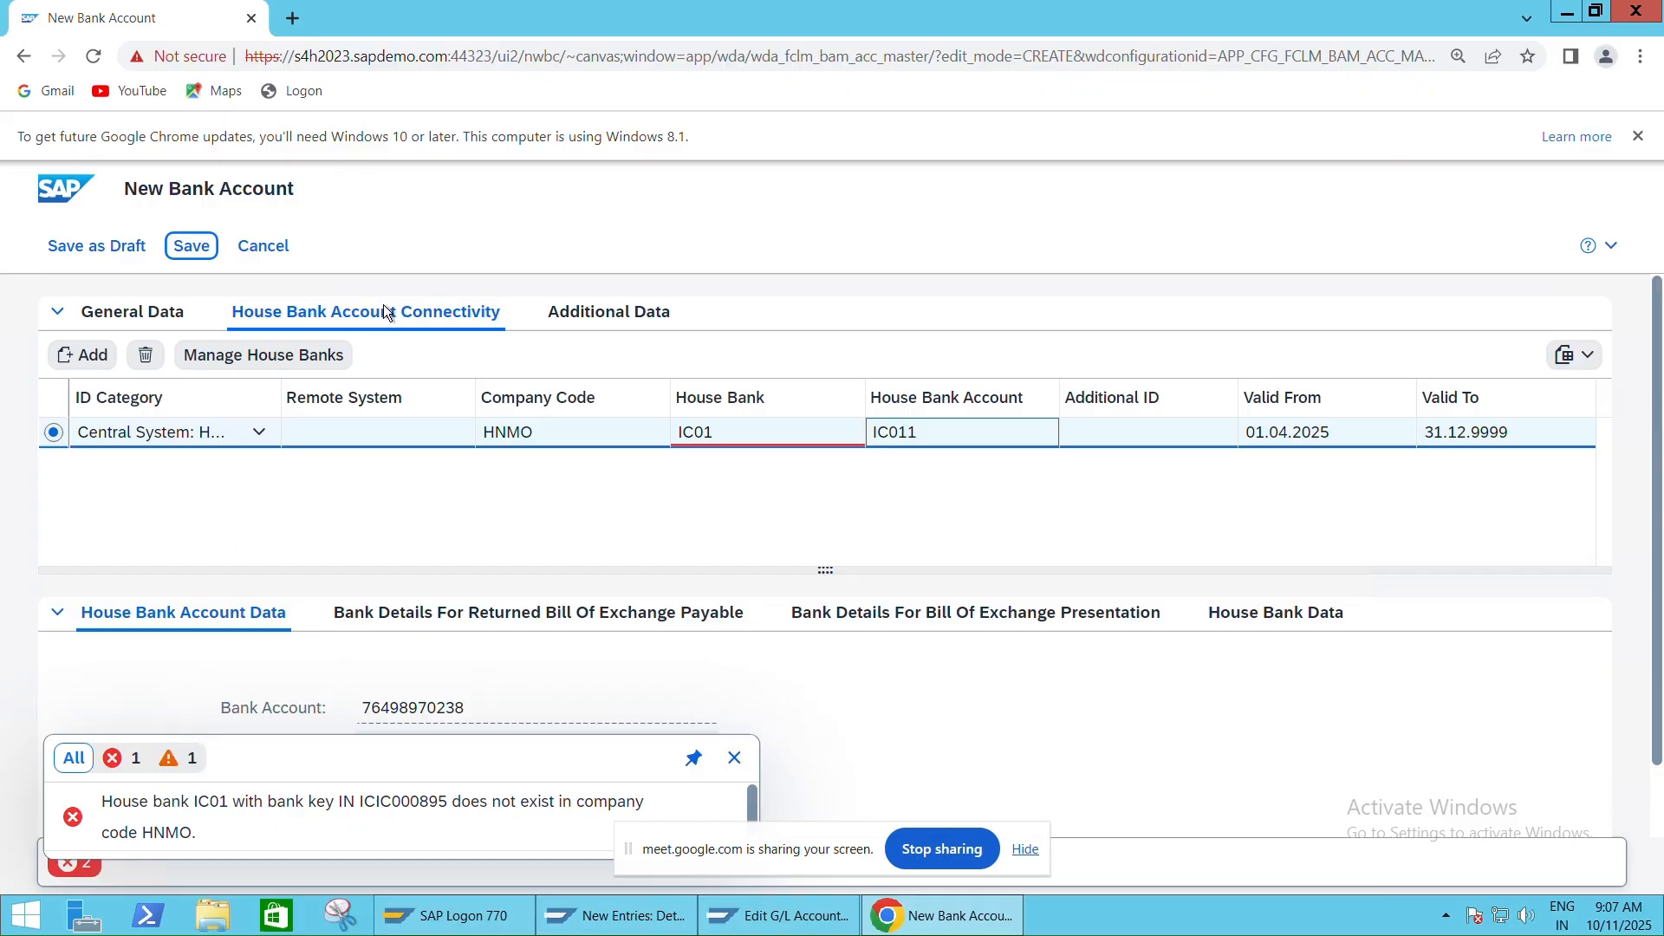
# Review the new account's General Data and House Bank Account Connectivity tabs
pyautogui.click(156, 307)
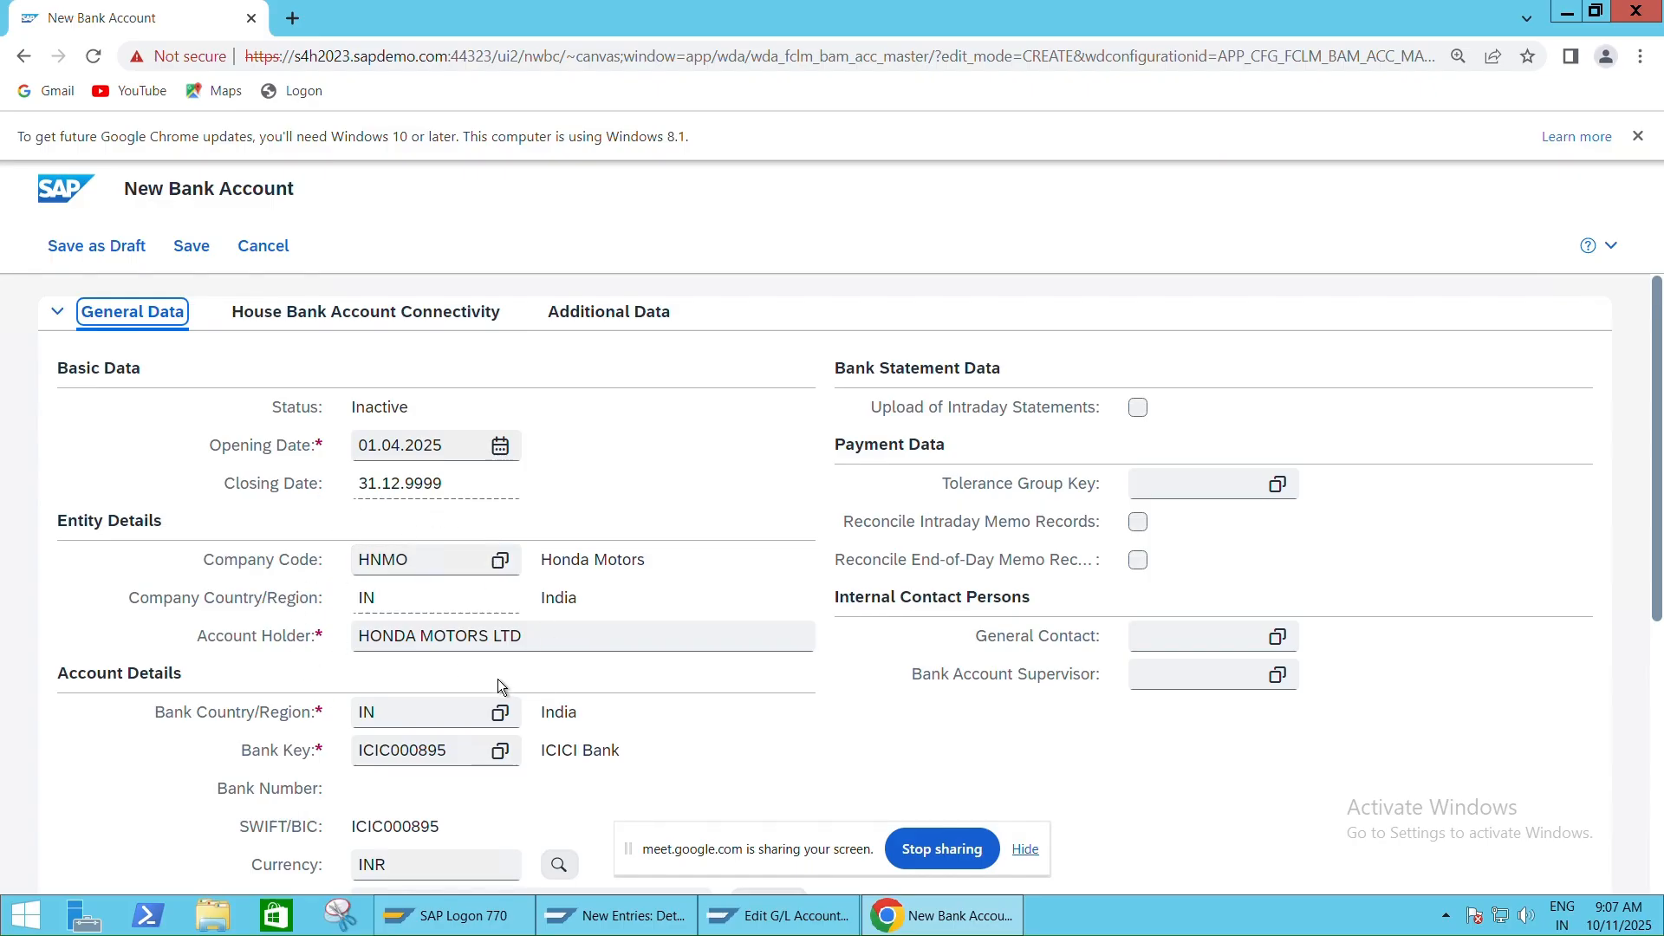
pyautogui.scroll(-4, 357, 760)
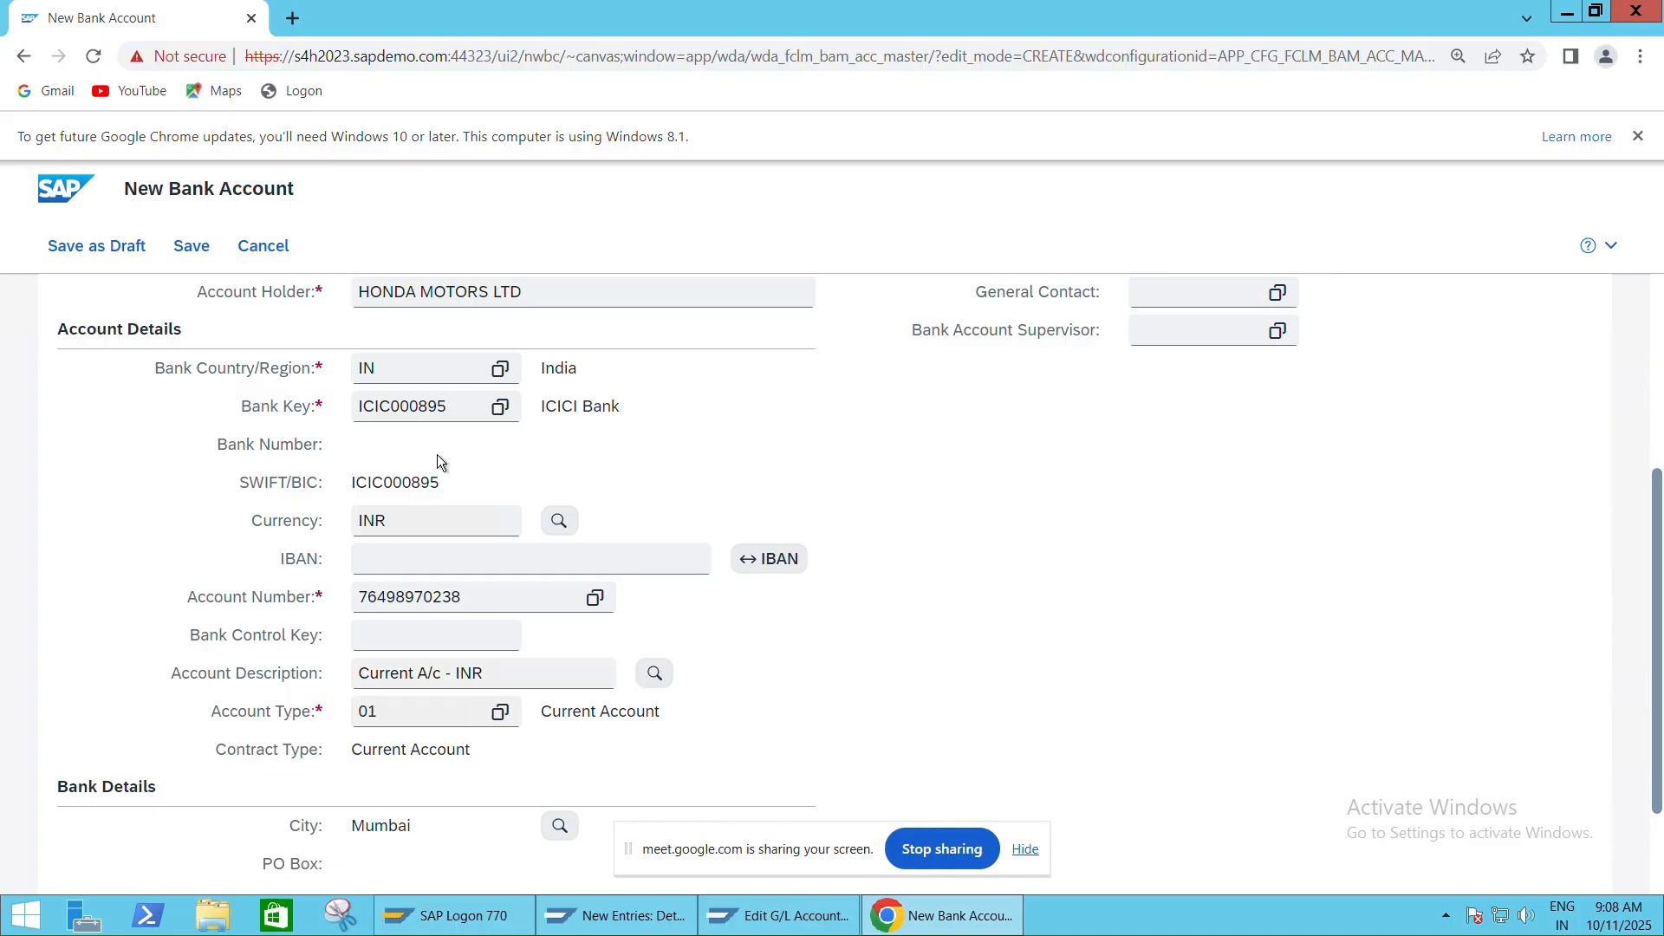
pyautogui.hotkey('ctrl', '+')
pyautogui.hotkey('ctrl', '+')
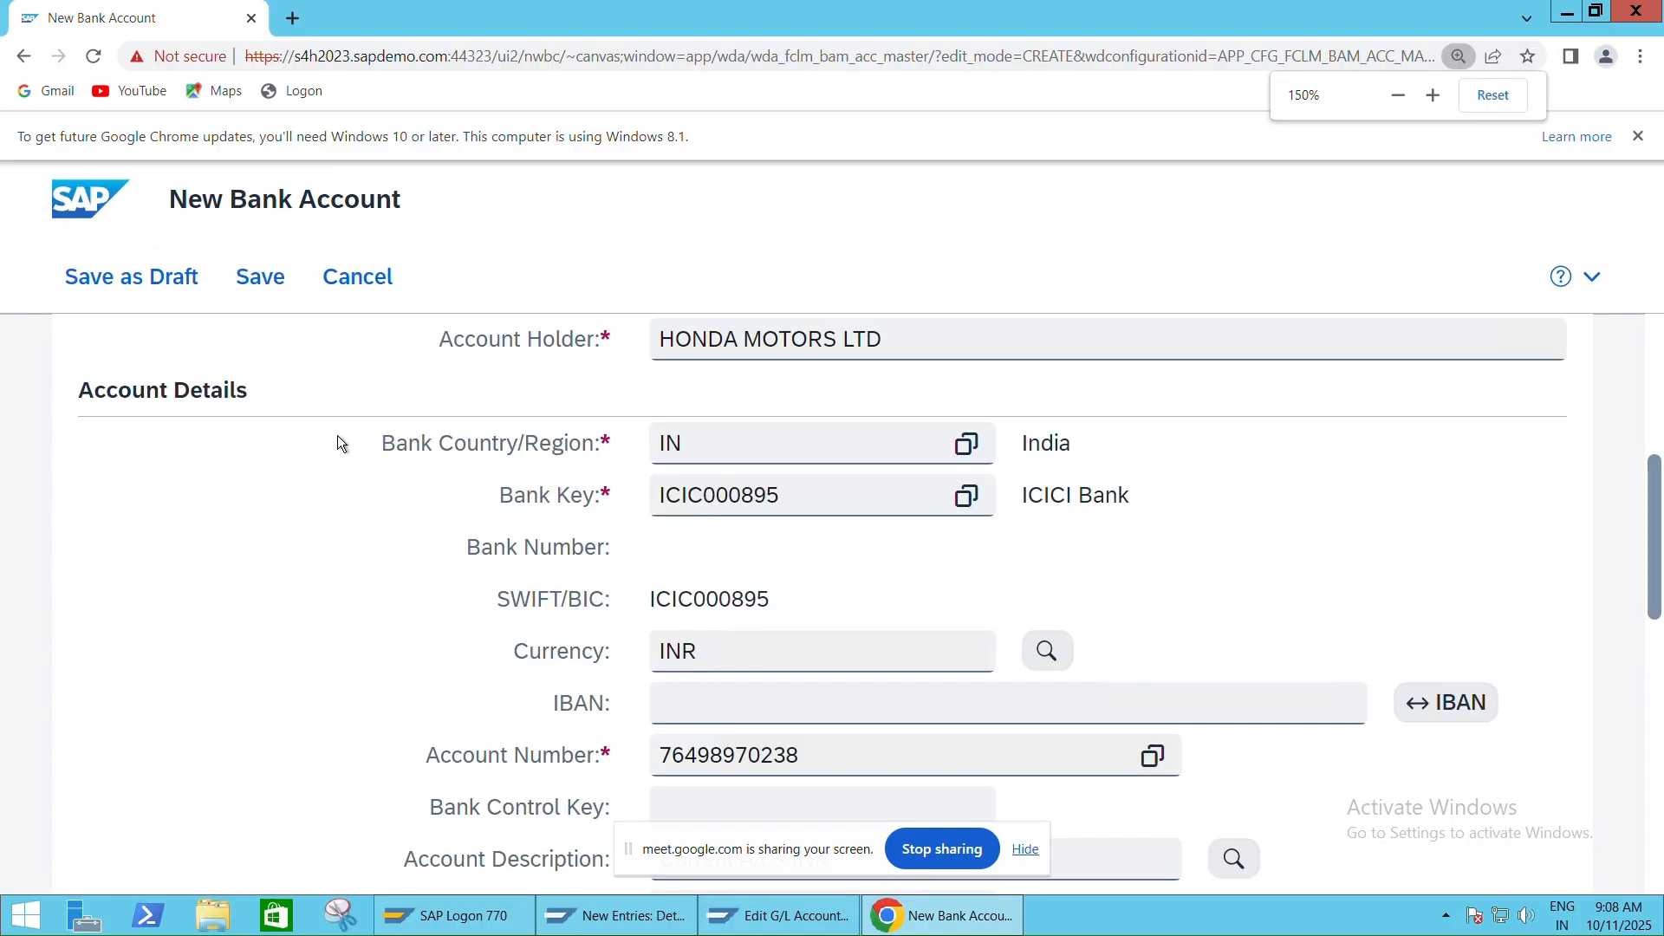
pyautogui.scroll(5, 352, 429)
pyautogui.hotkey('ctrl', '-')
pyautogui.hotkey('ctrl', '-')
pyautogui.hotkey('ctrl', '-')
pyautogui.hotkey('ctrl', '-')
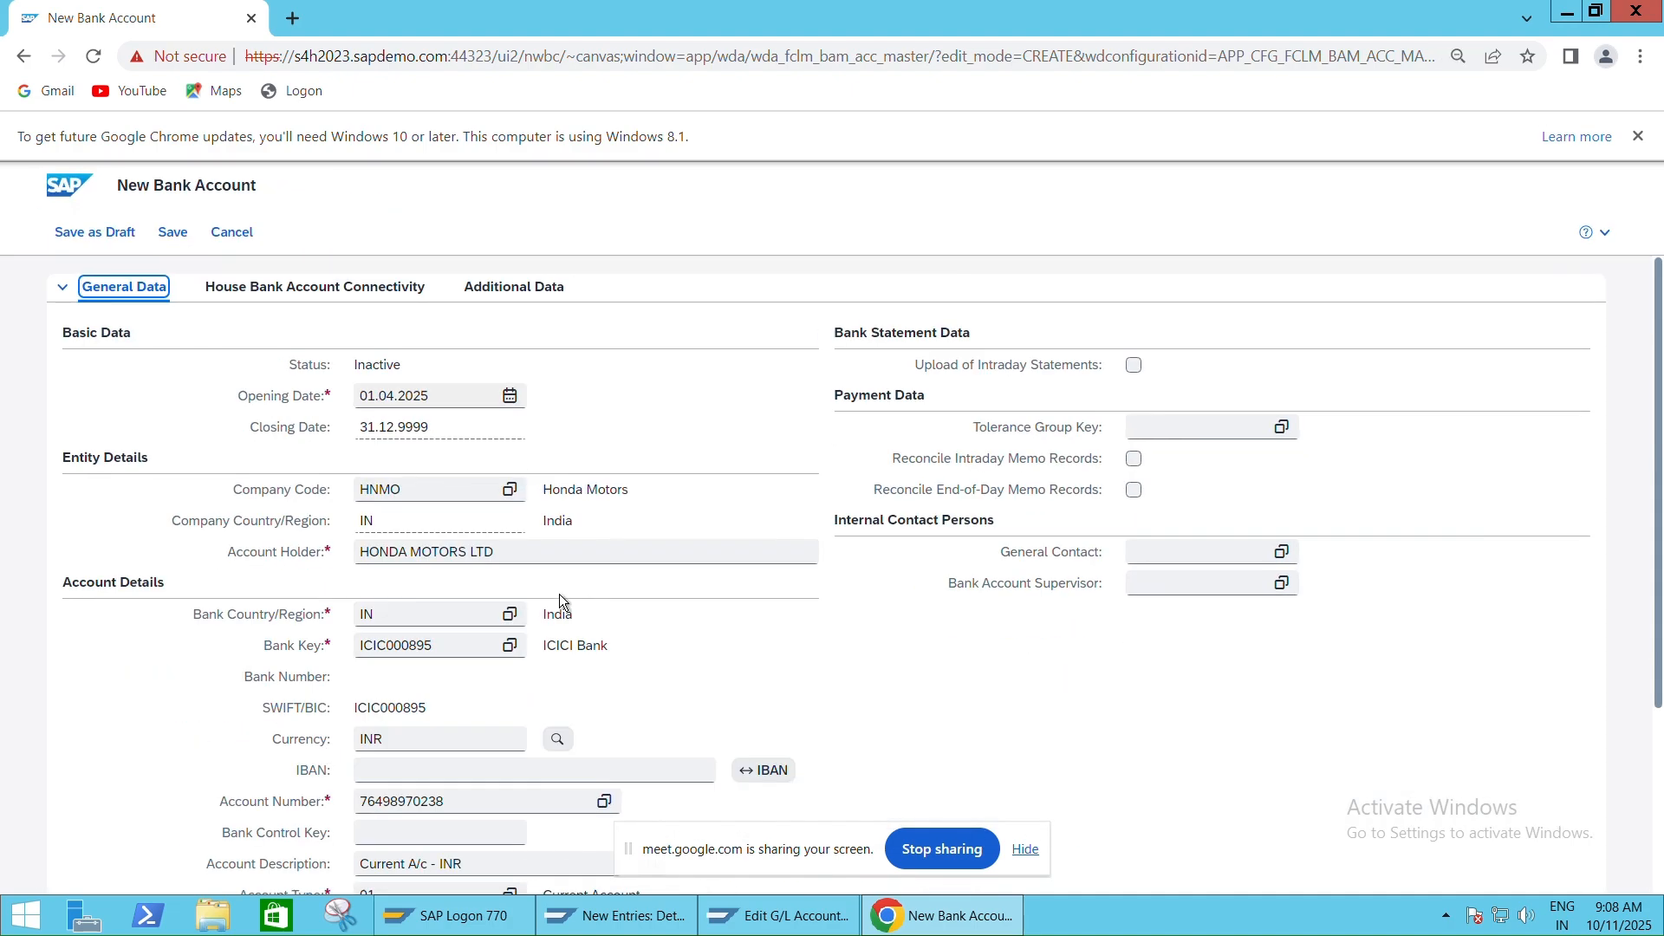
pyautogui.click(331, 290)
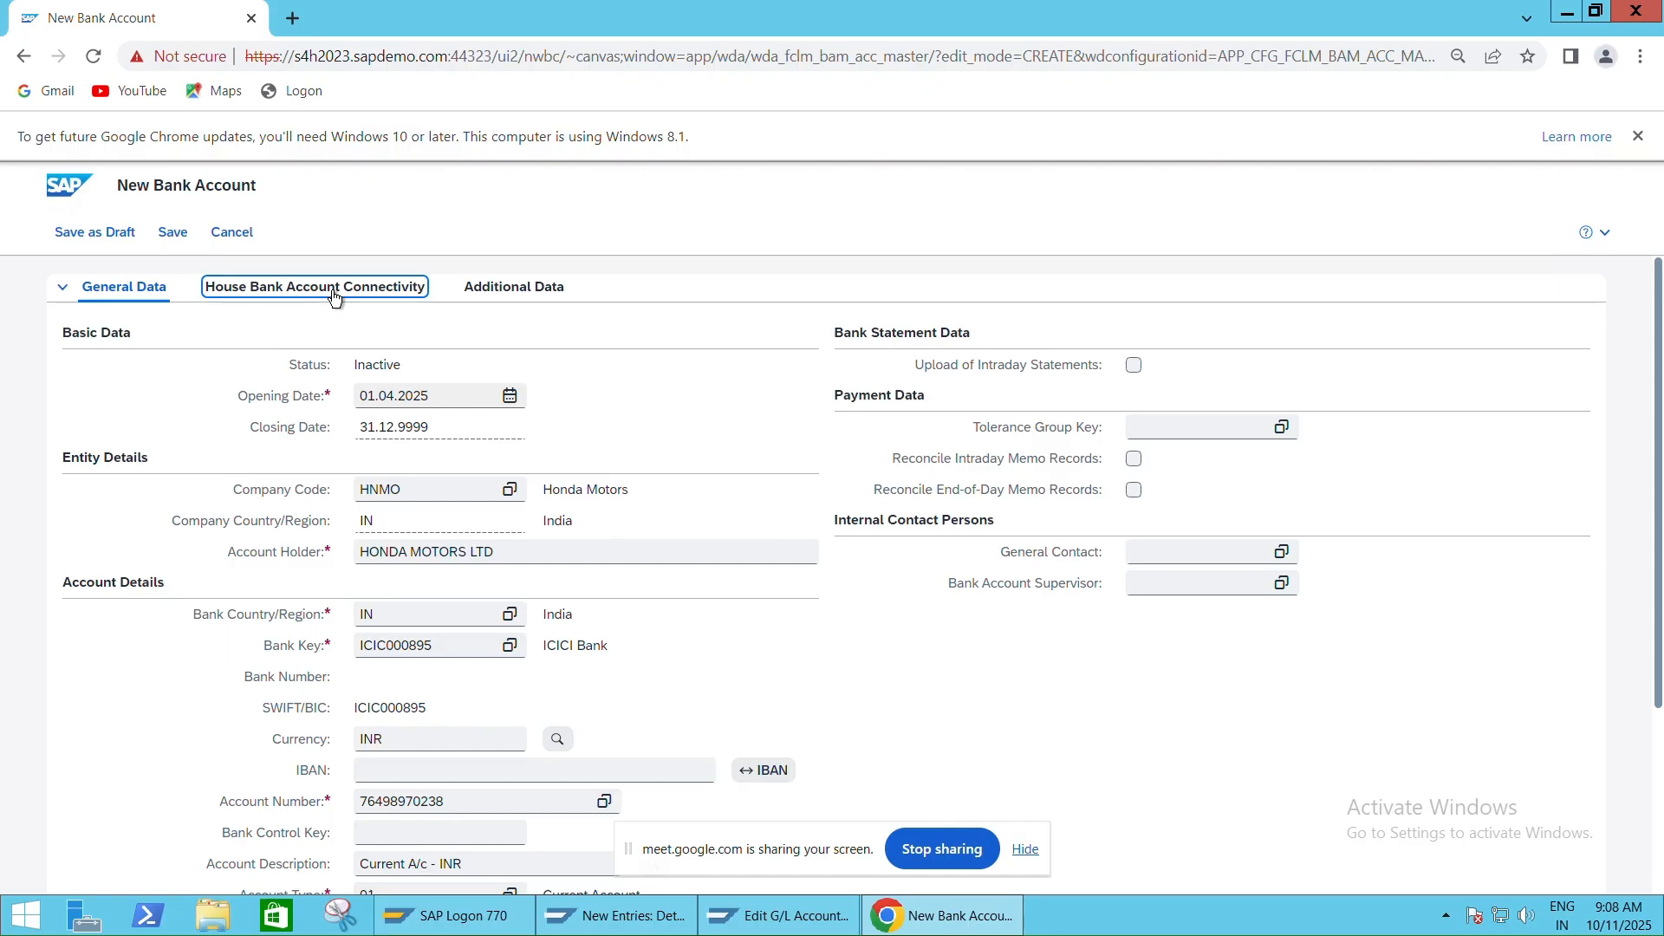
pyautogui.click(777, 915)
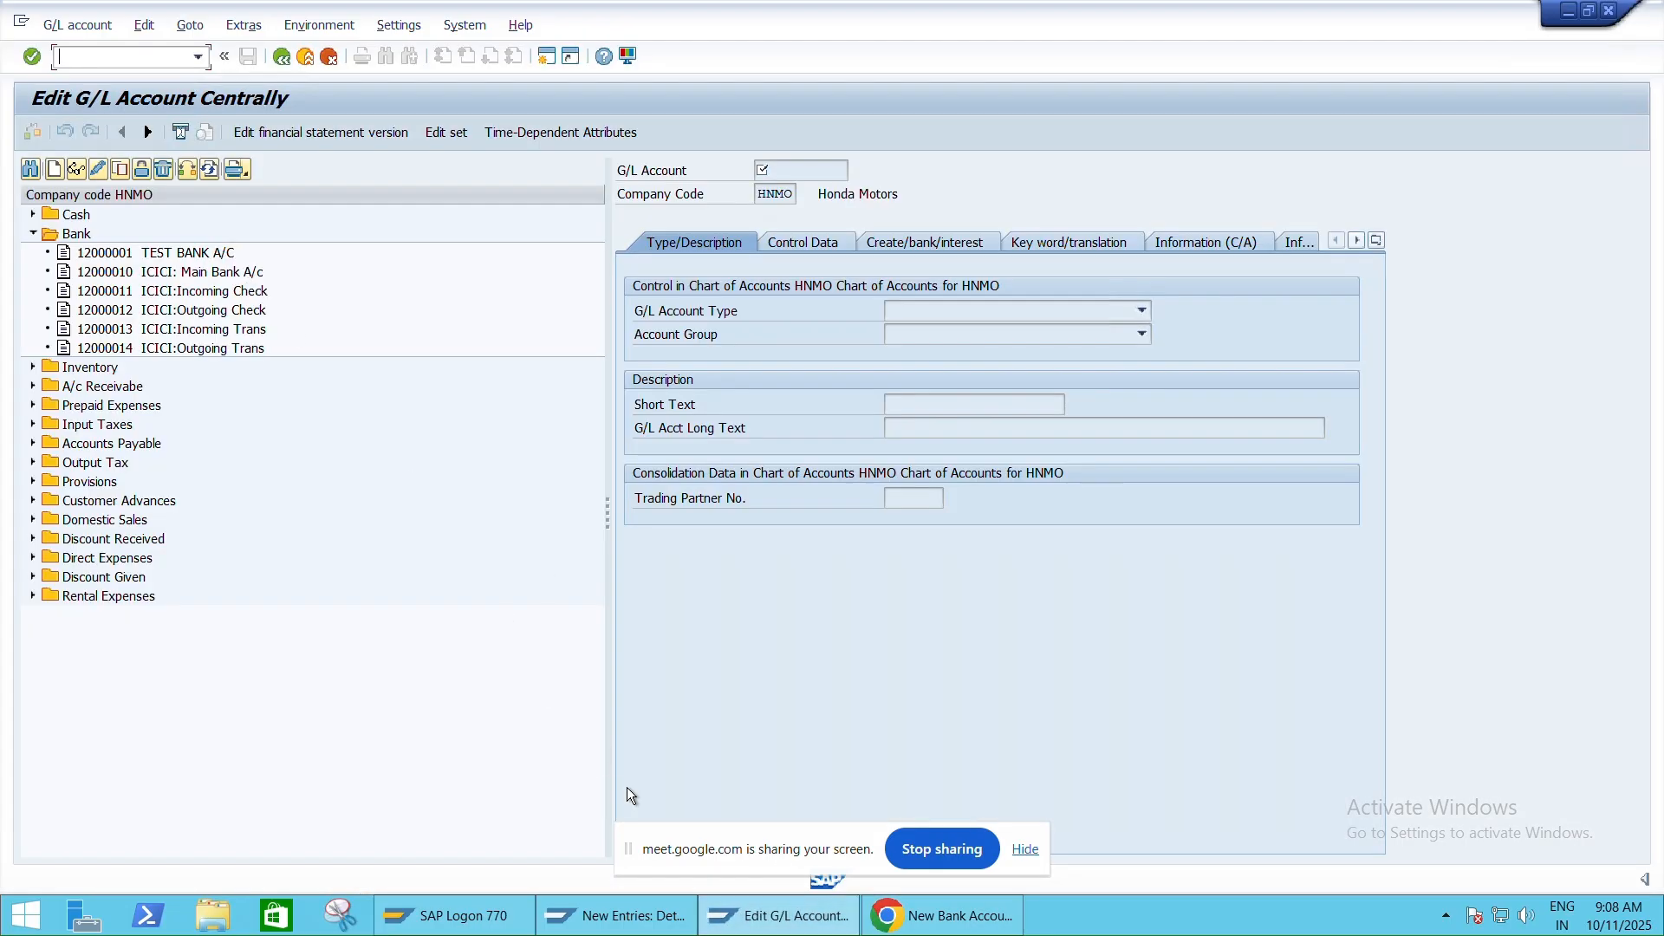
# Collapse IC01's address and select its bank key ICIC000895
pyautogui.click(617, 915)
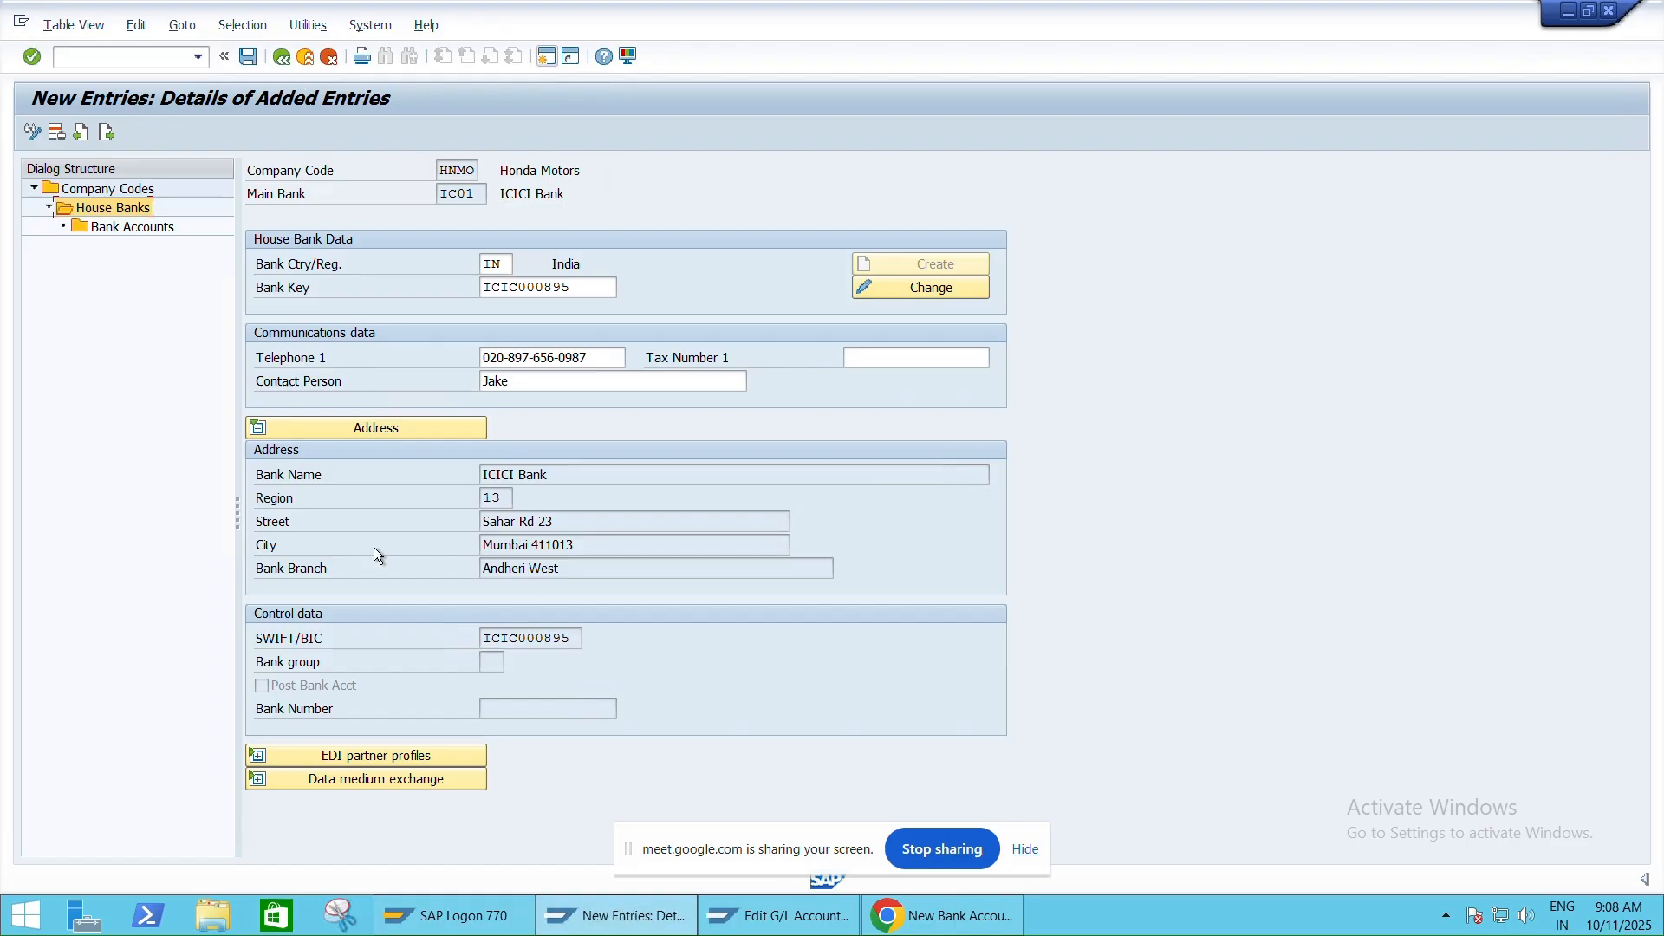
pyautogui.click(346, 430)
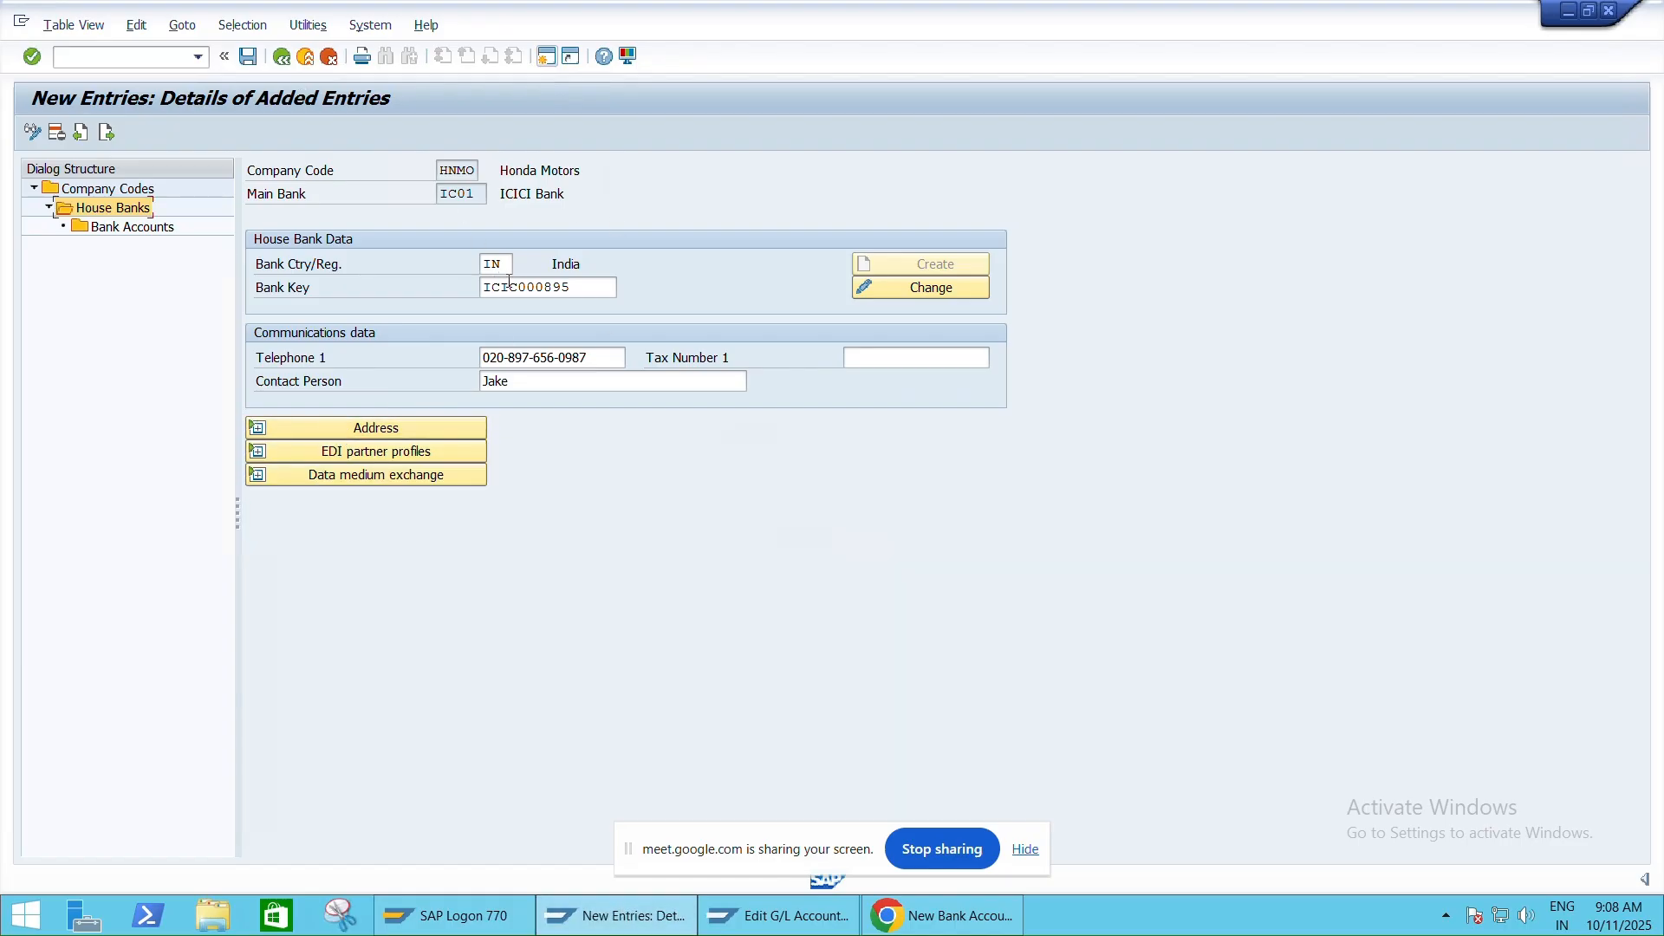
pyautogui.click(586, 288)
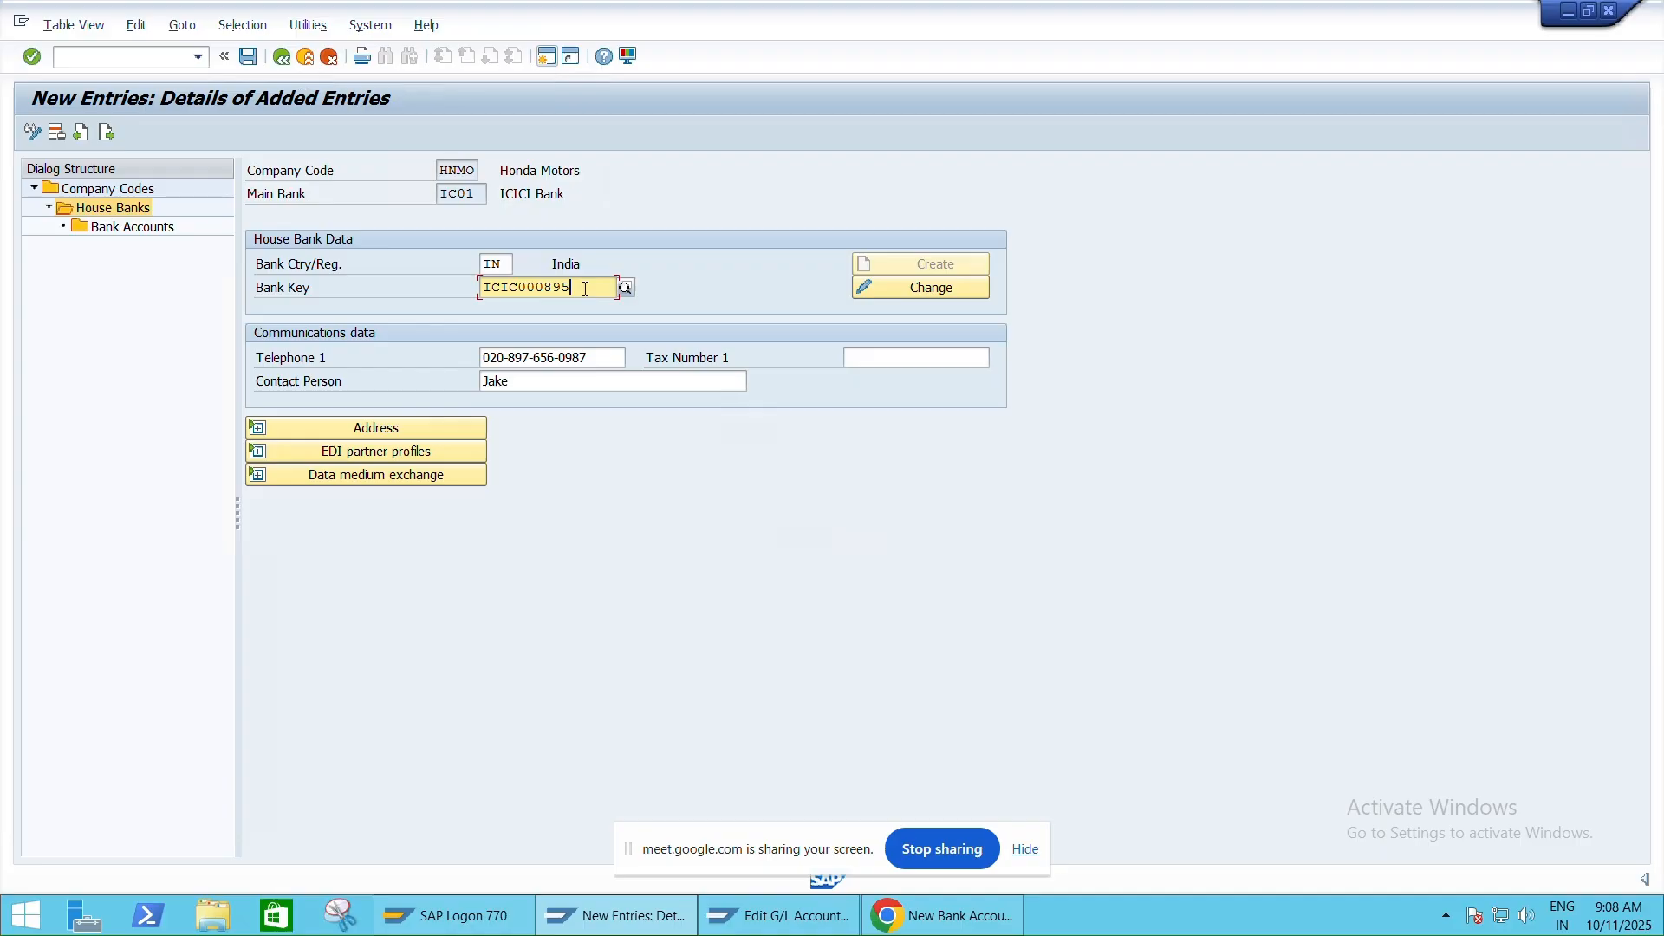
pyautogui.doubleClick(585, 288)
pyautogui.click(941, 915)
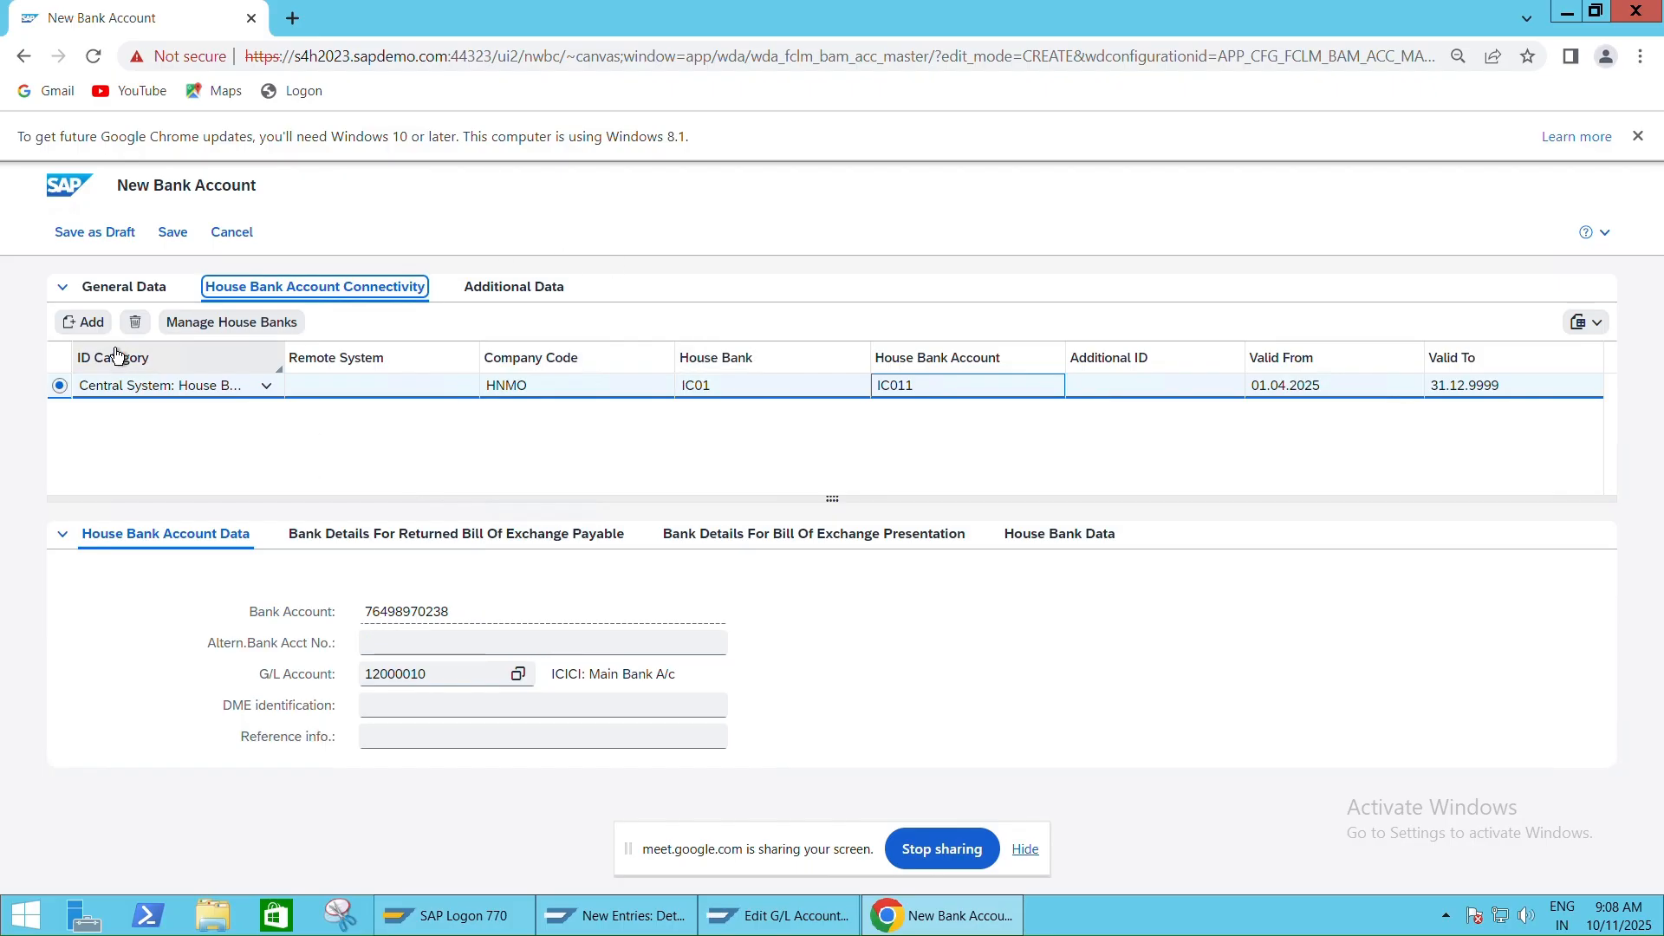
# Check bank key ICIC000895 in General Data and retry saving, dismissing the missing IC01 error
pyautogui.click(124, 289)
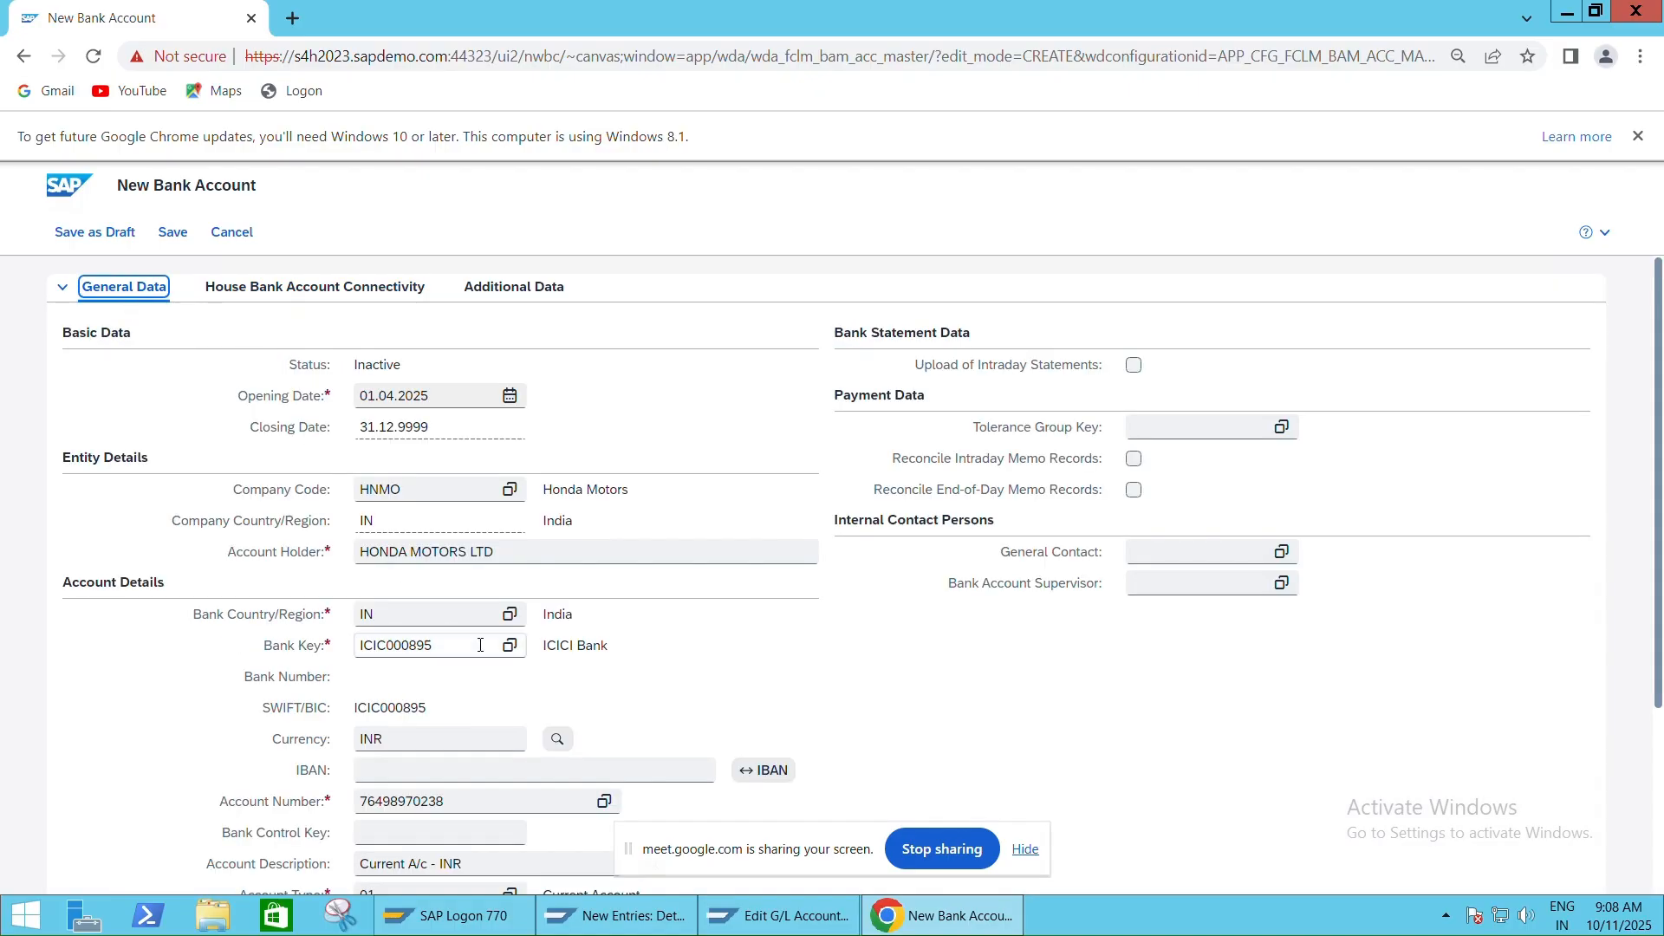
pyautogui.click(479, 645)
pyautogui.doubleClick(396, 636)
pyautogui.click(396, 633)
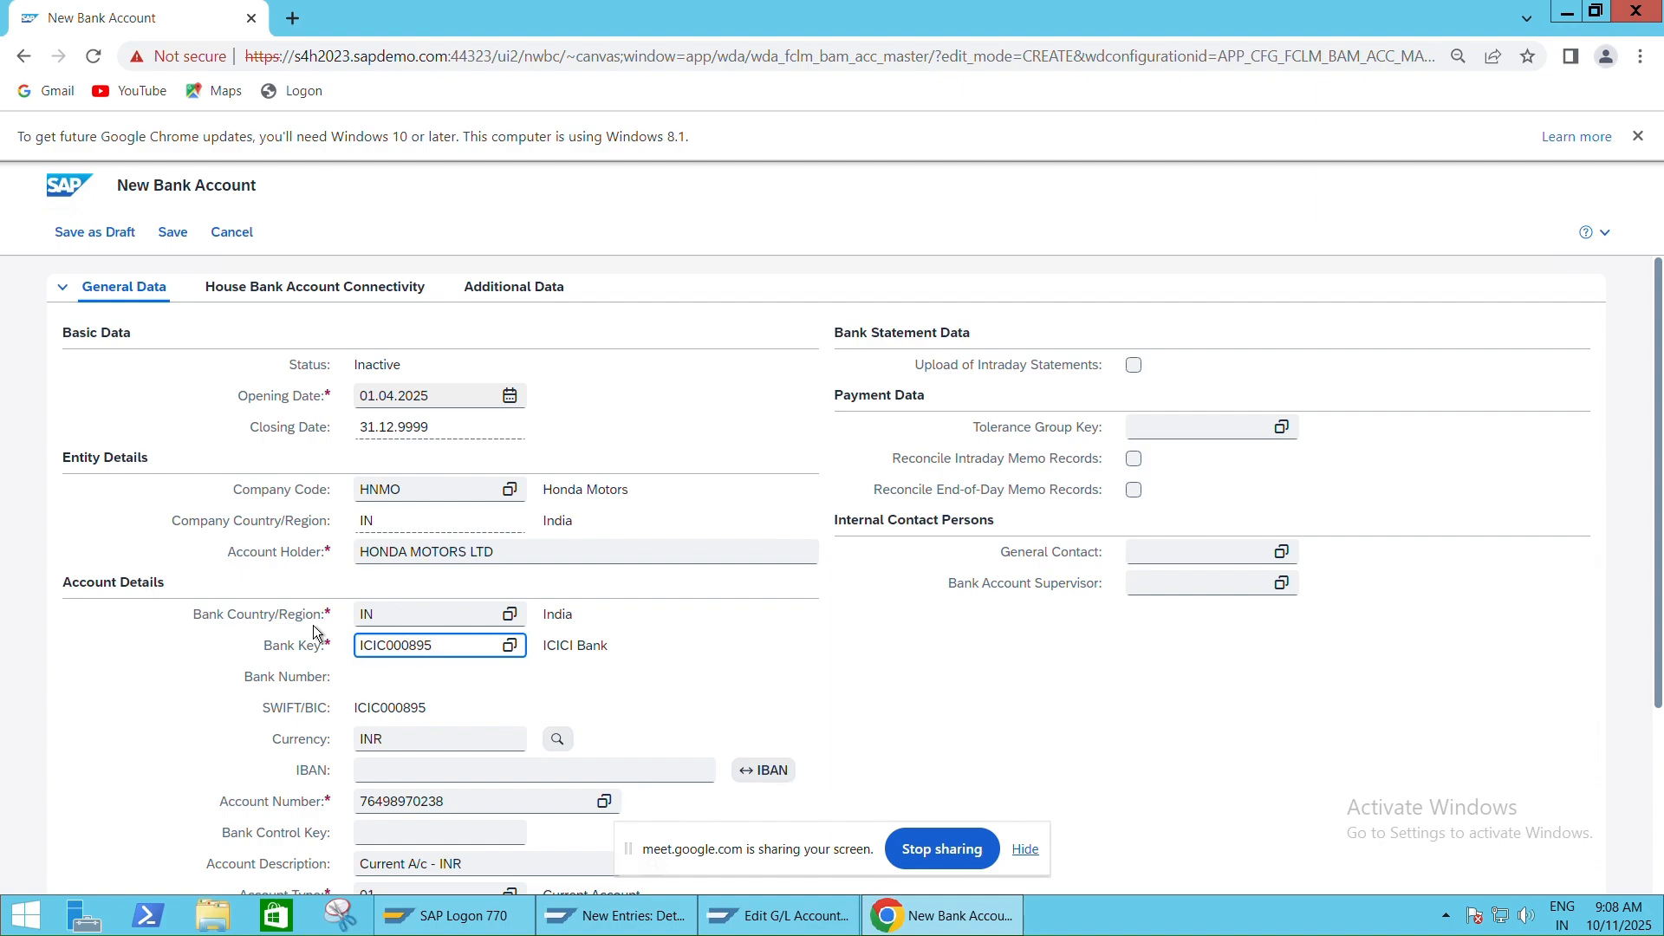
pyautogui.click(177, 235)
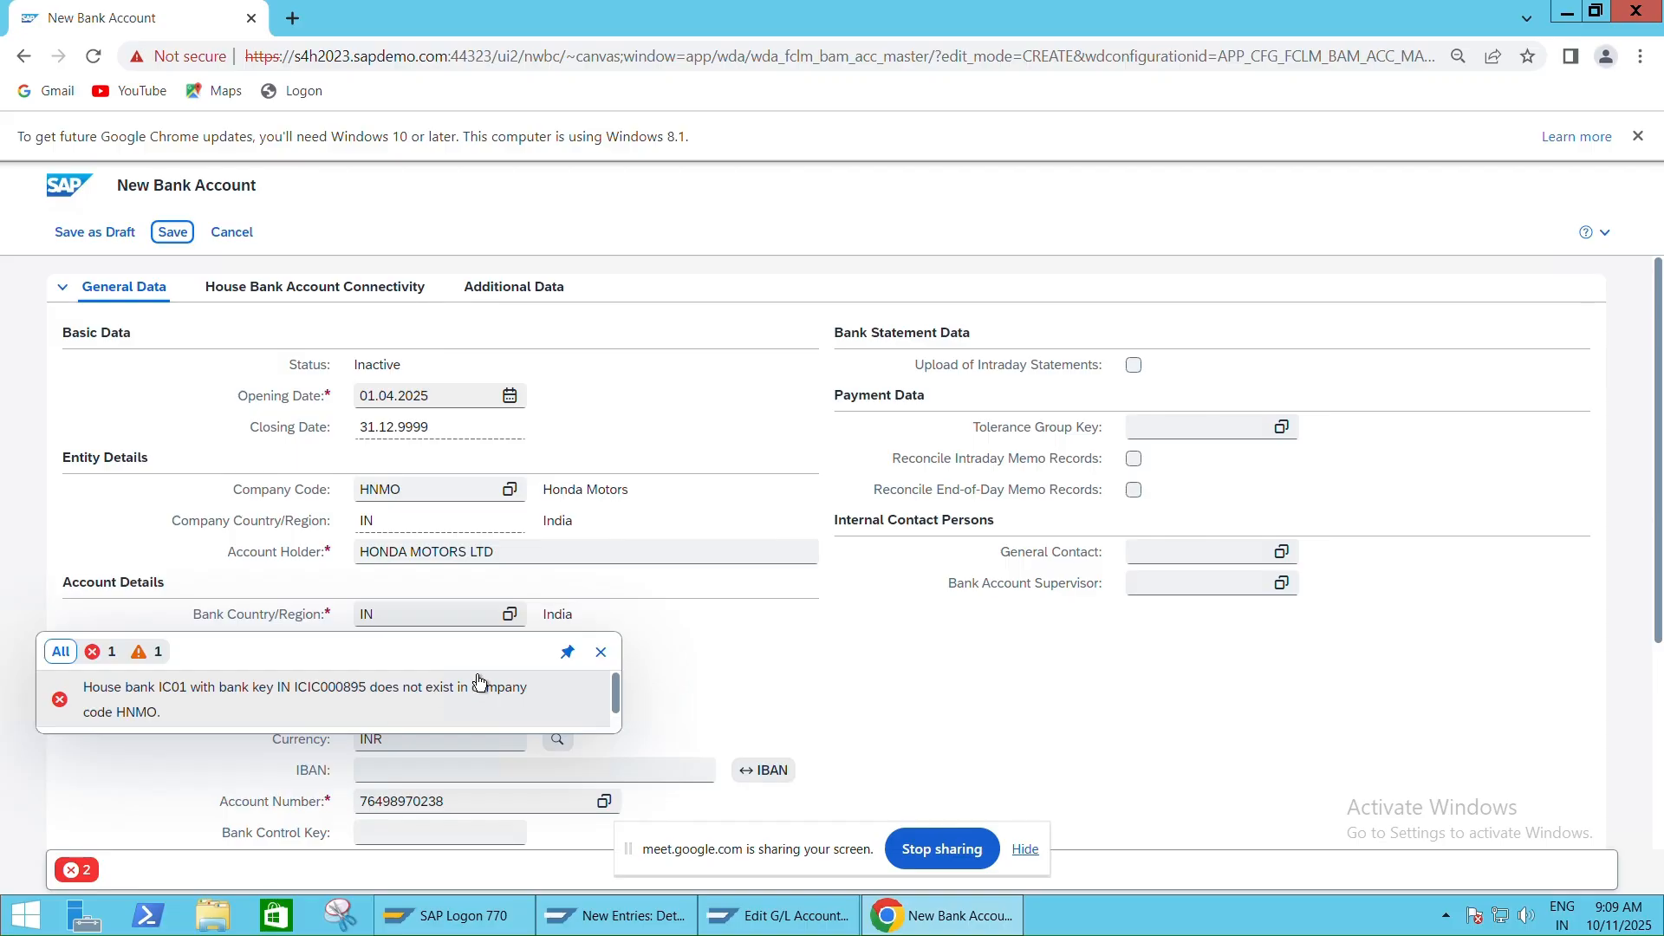
pyautogui.click(599, 662)
pyautogui.click(617, 915)
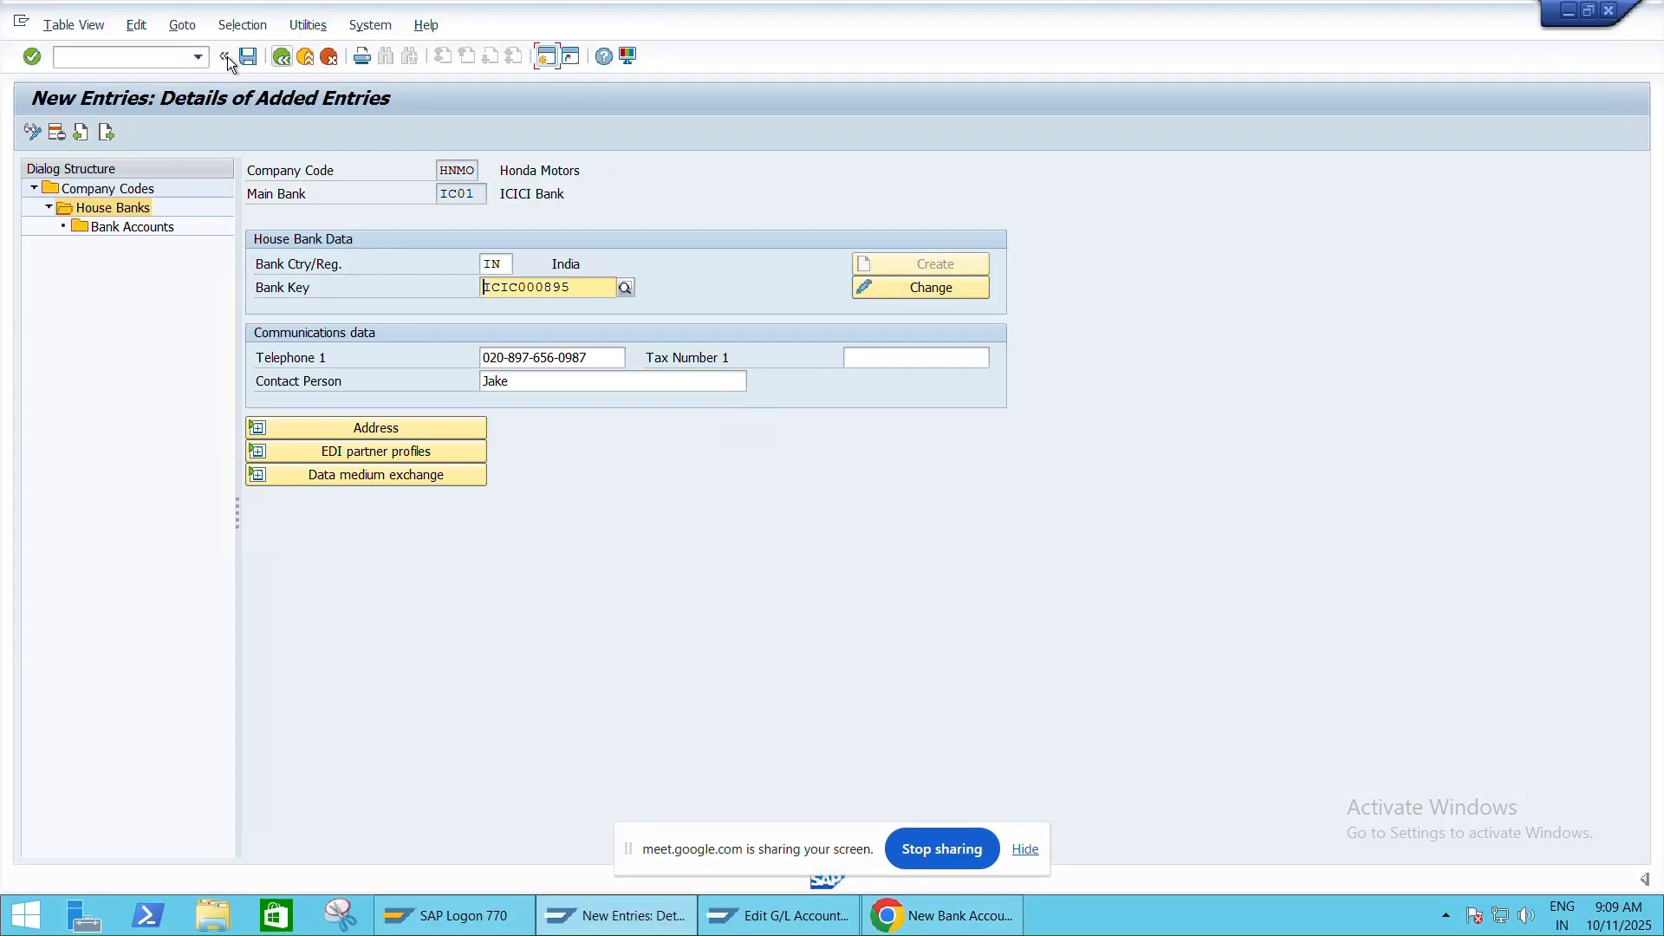
# Save house bank IC01 under customizing request A4HK905203
pyautogui.click(248, 58)
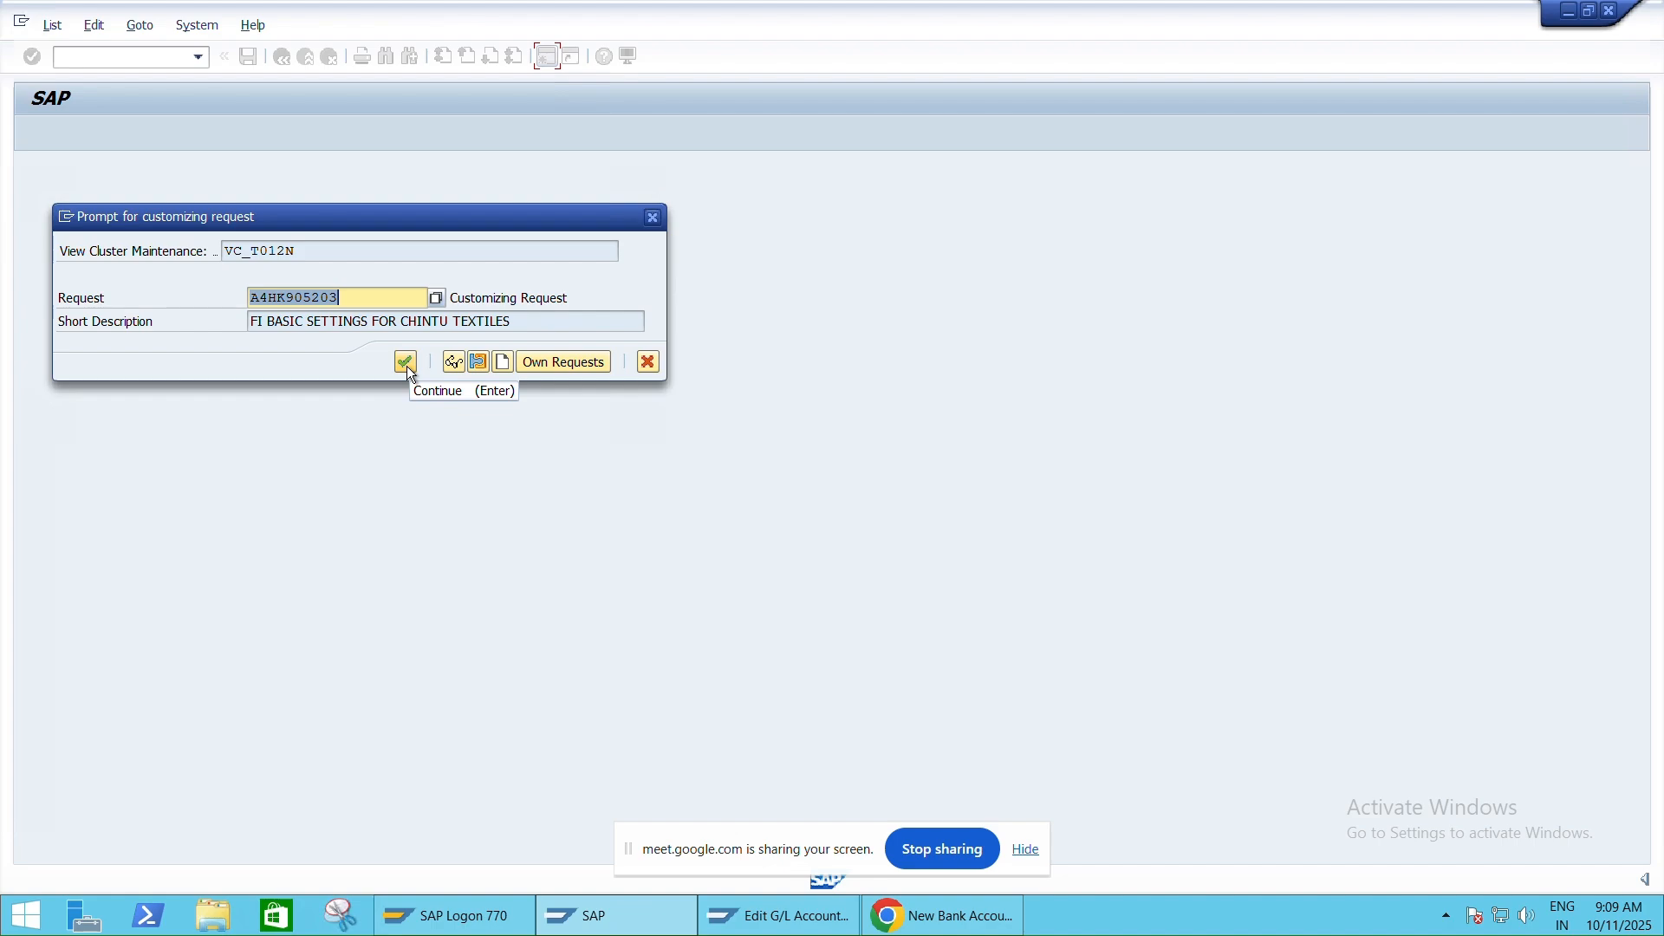
pyautogui.click(407, 368)
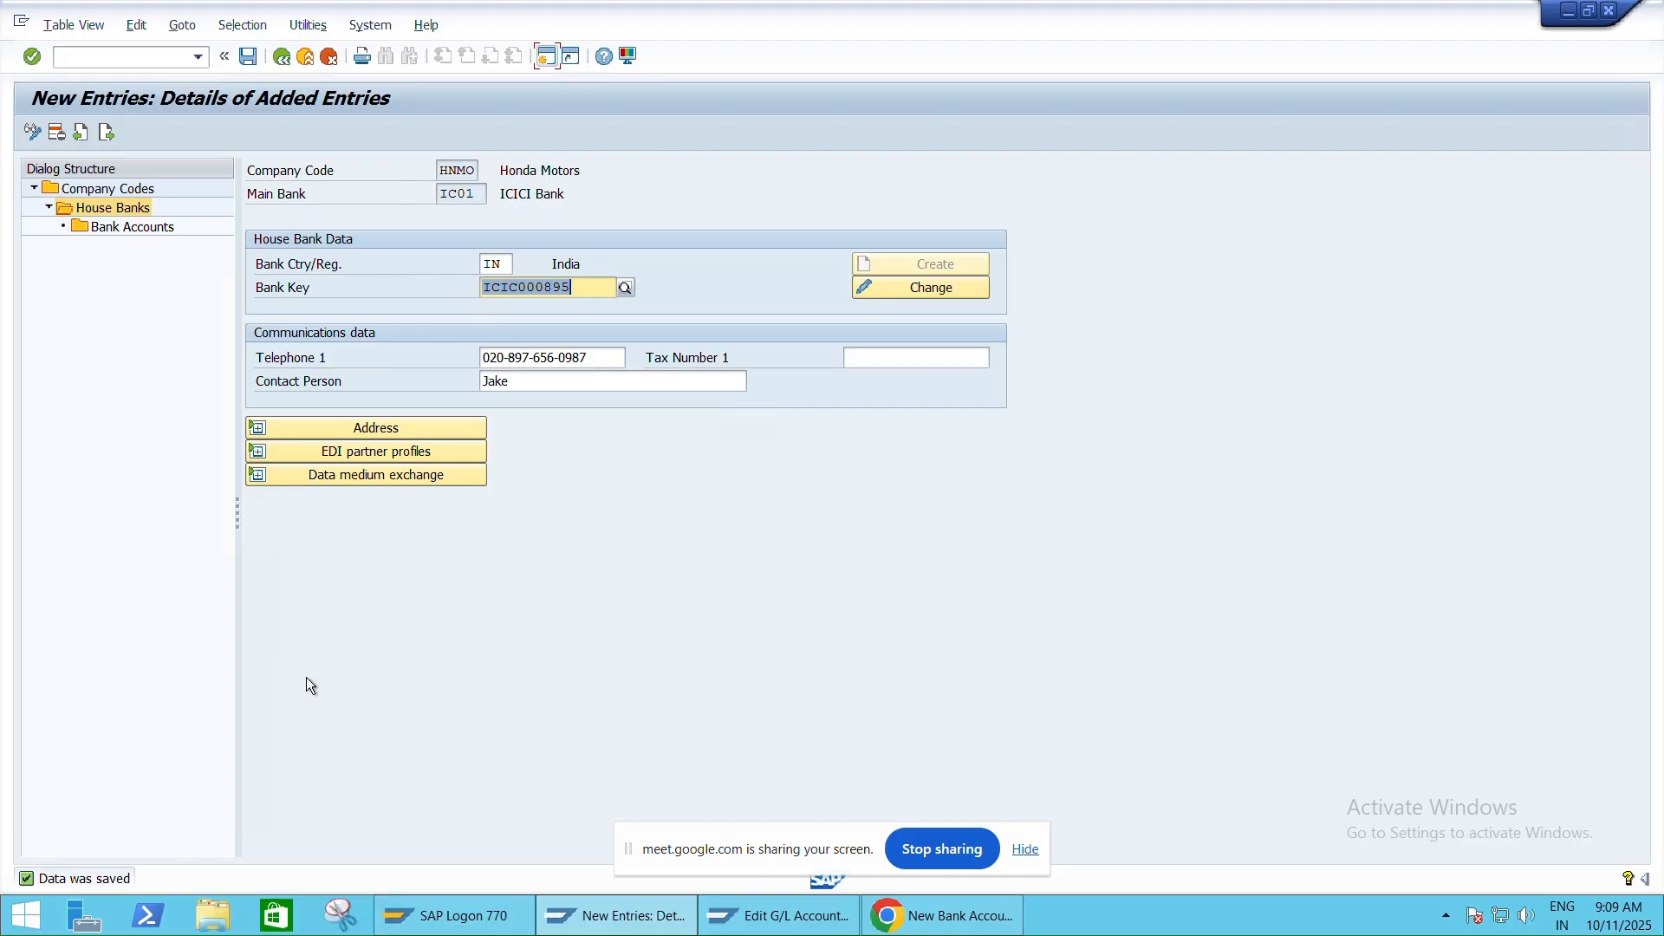
pyautogui.hotkey('alt', 'Tab')
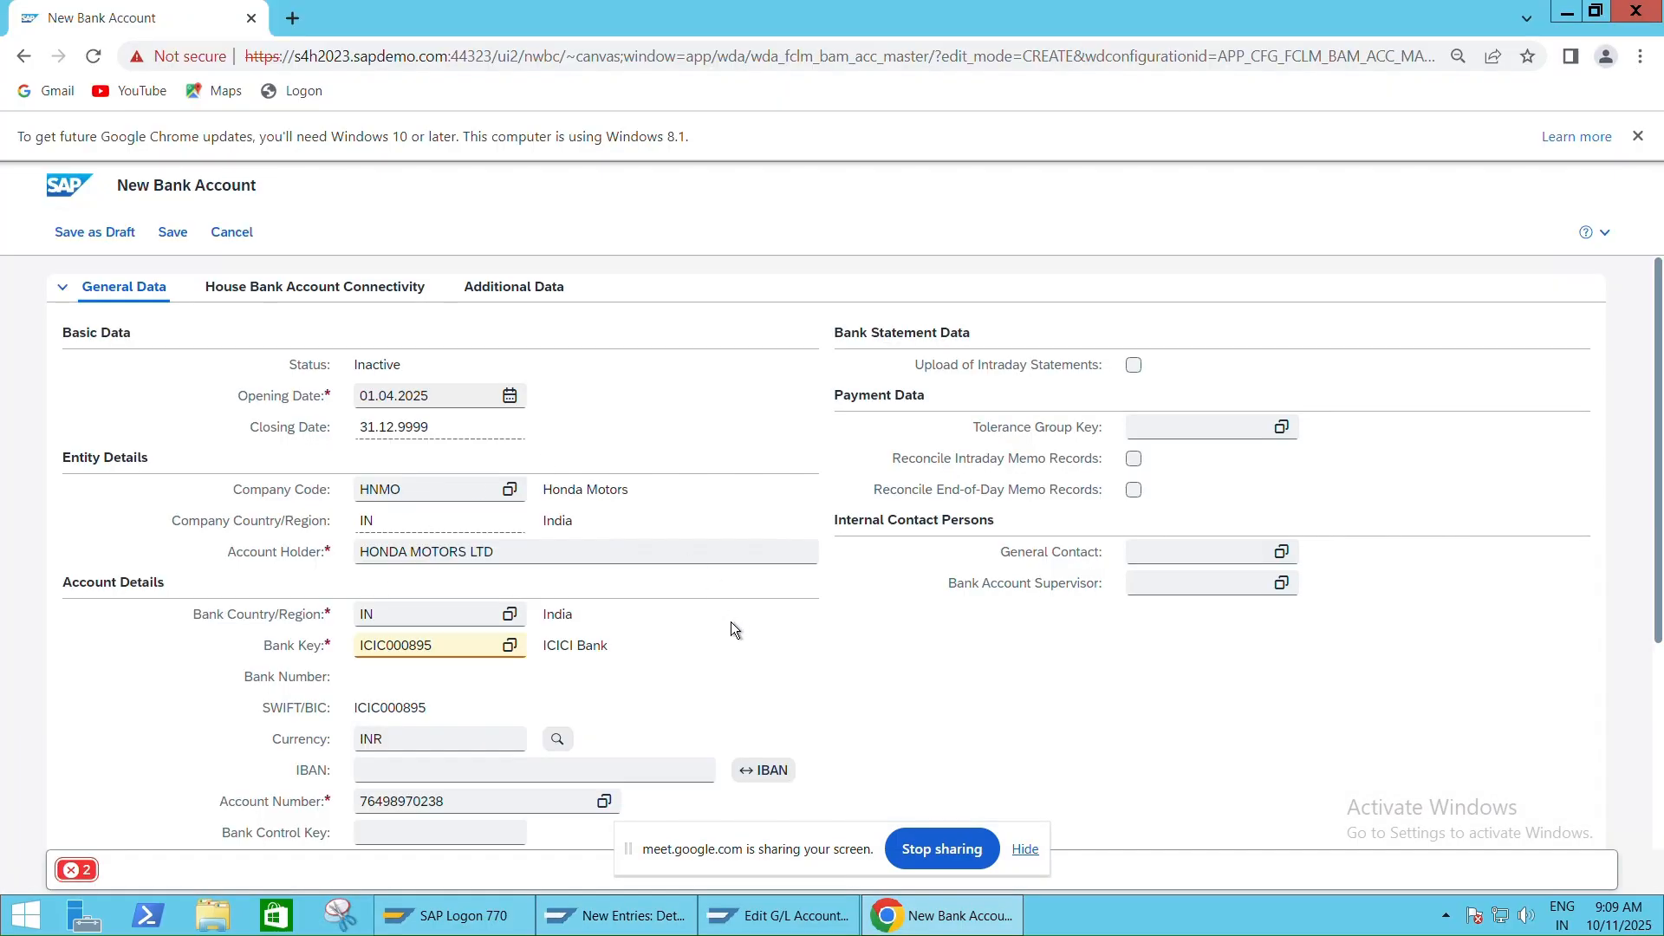
# Save the new ICICI current account and verify its IC01 connectivity and general data
pyautogui.click(173, 235)
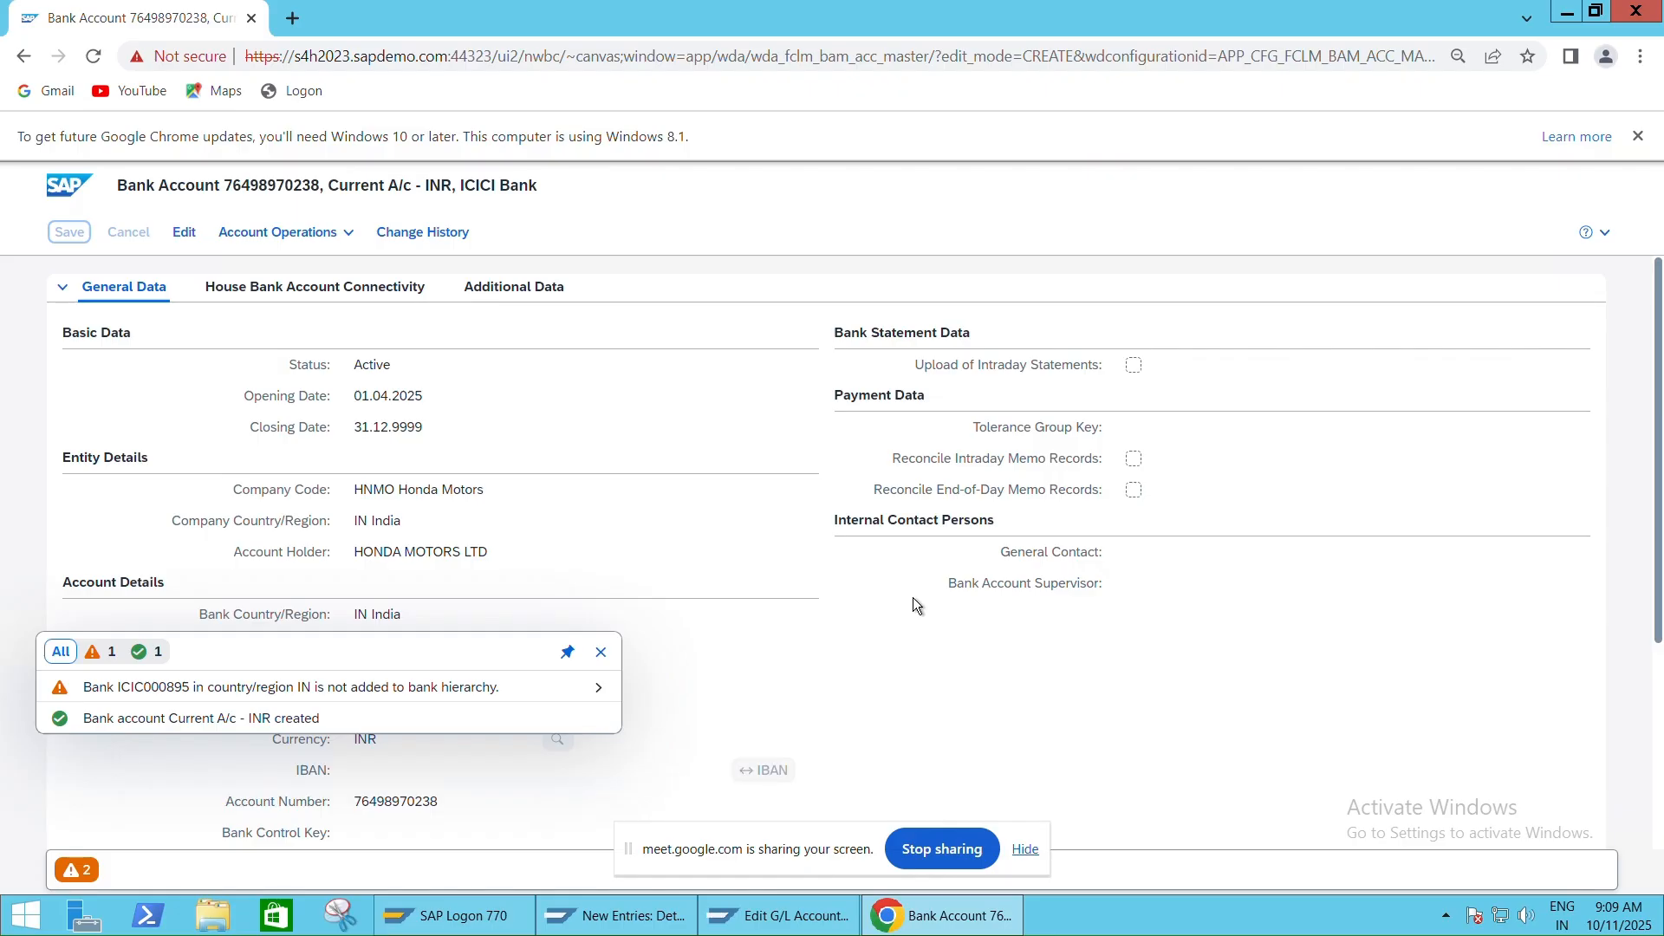
pyautogui.click(1056, 658)
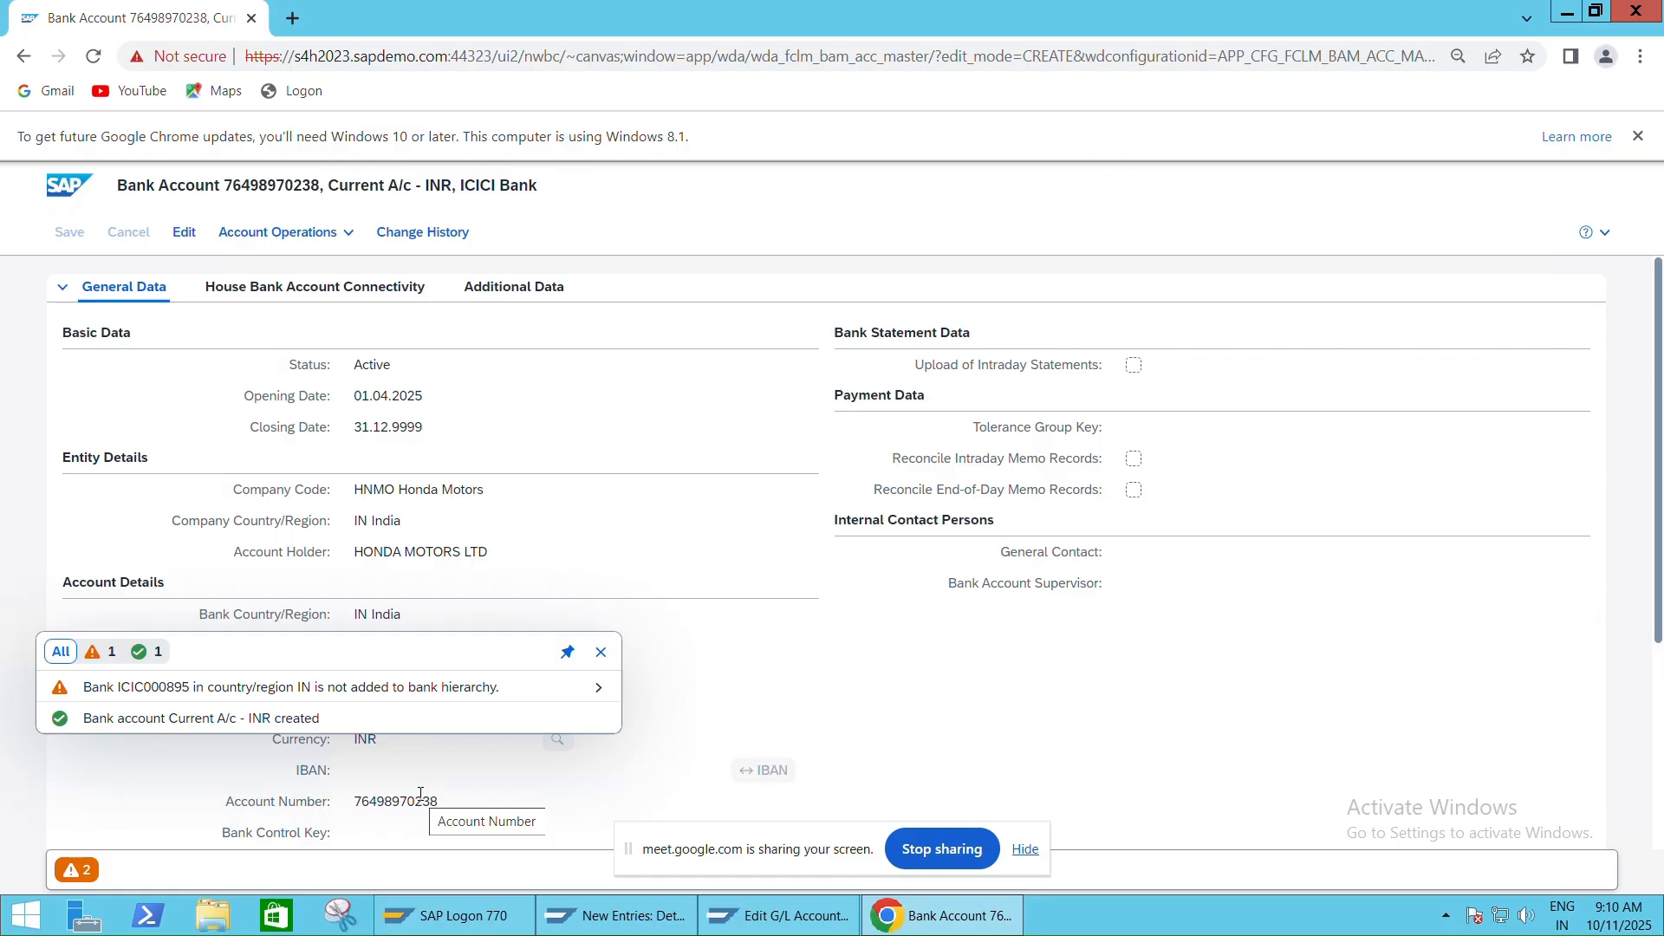
pyautogui.click(303, 293)
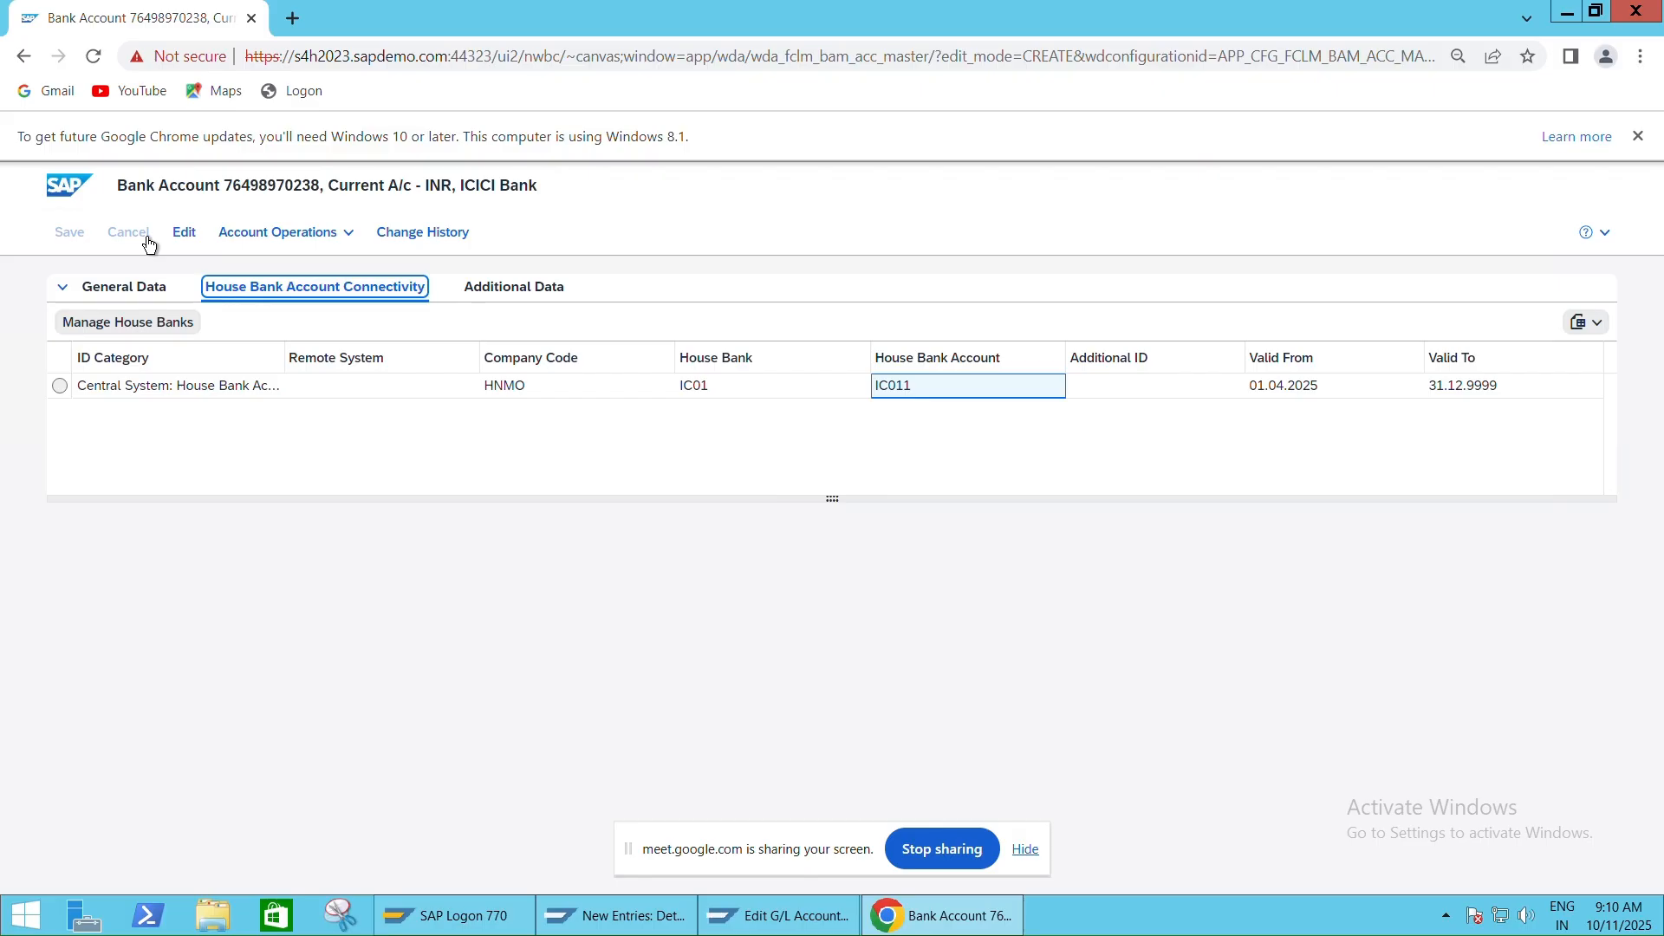
pyautogui.moveTo(1057, 7)
pyautogui.click(1113, 8)
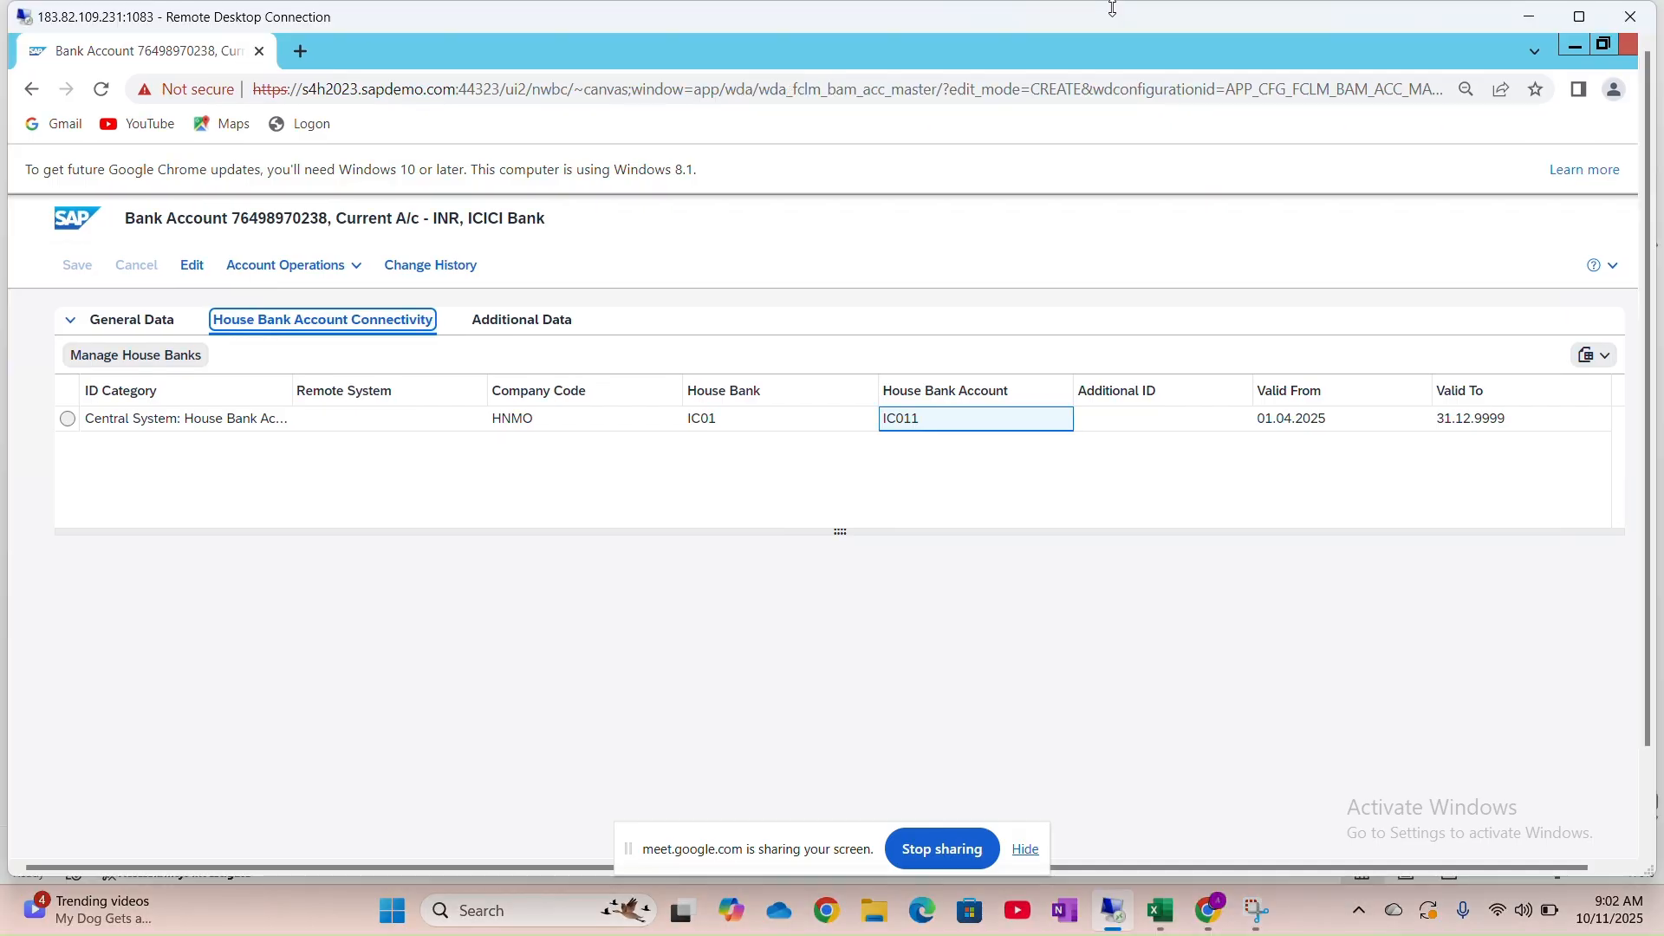
pyautogui.moveTo(1209, 923)
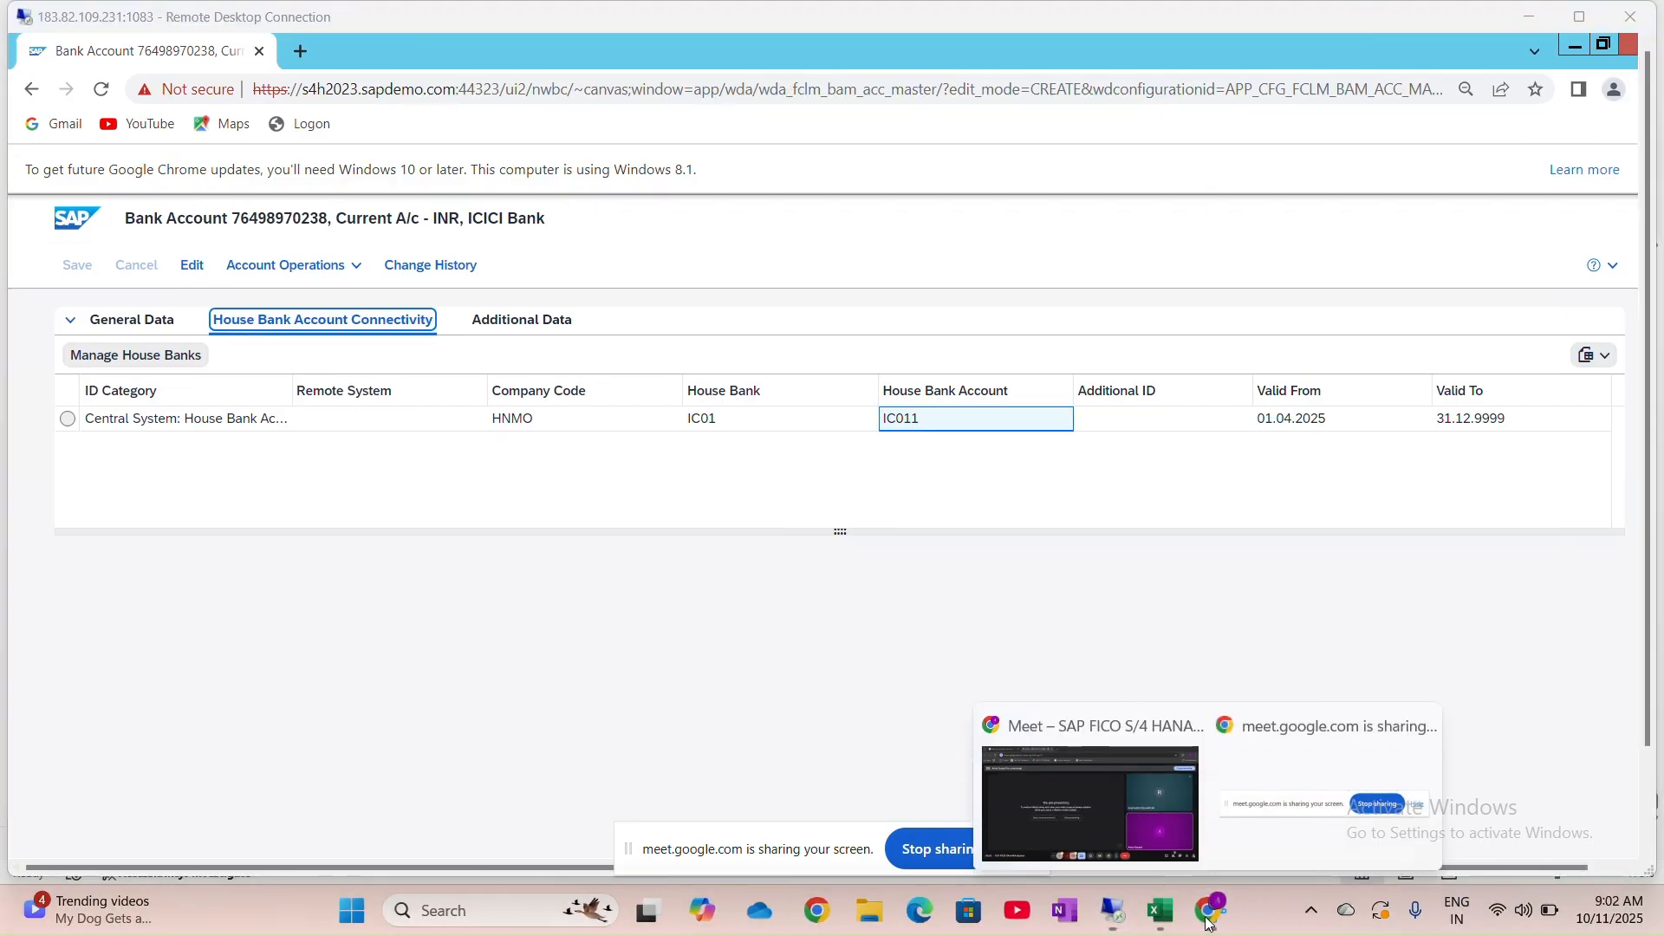
pyautogui.moveTo(1104, 814)
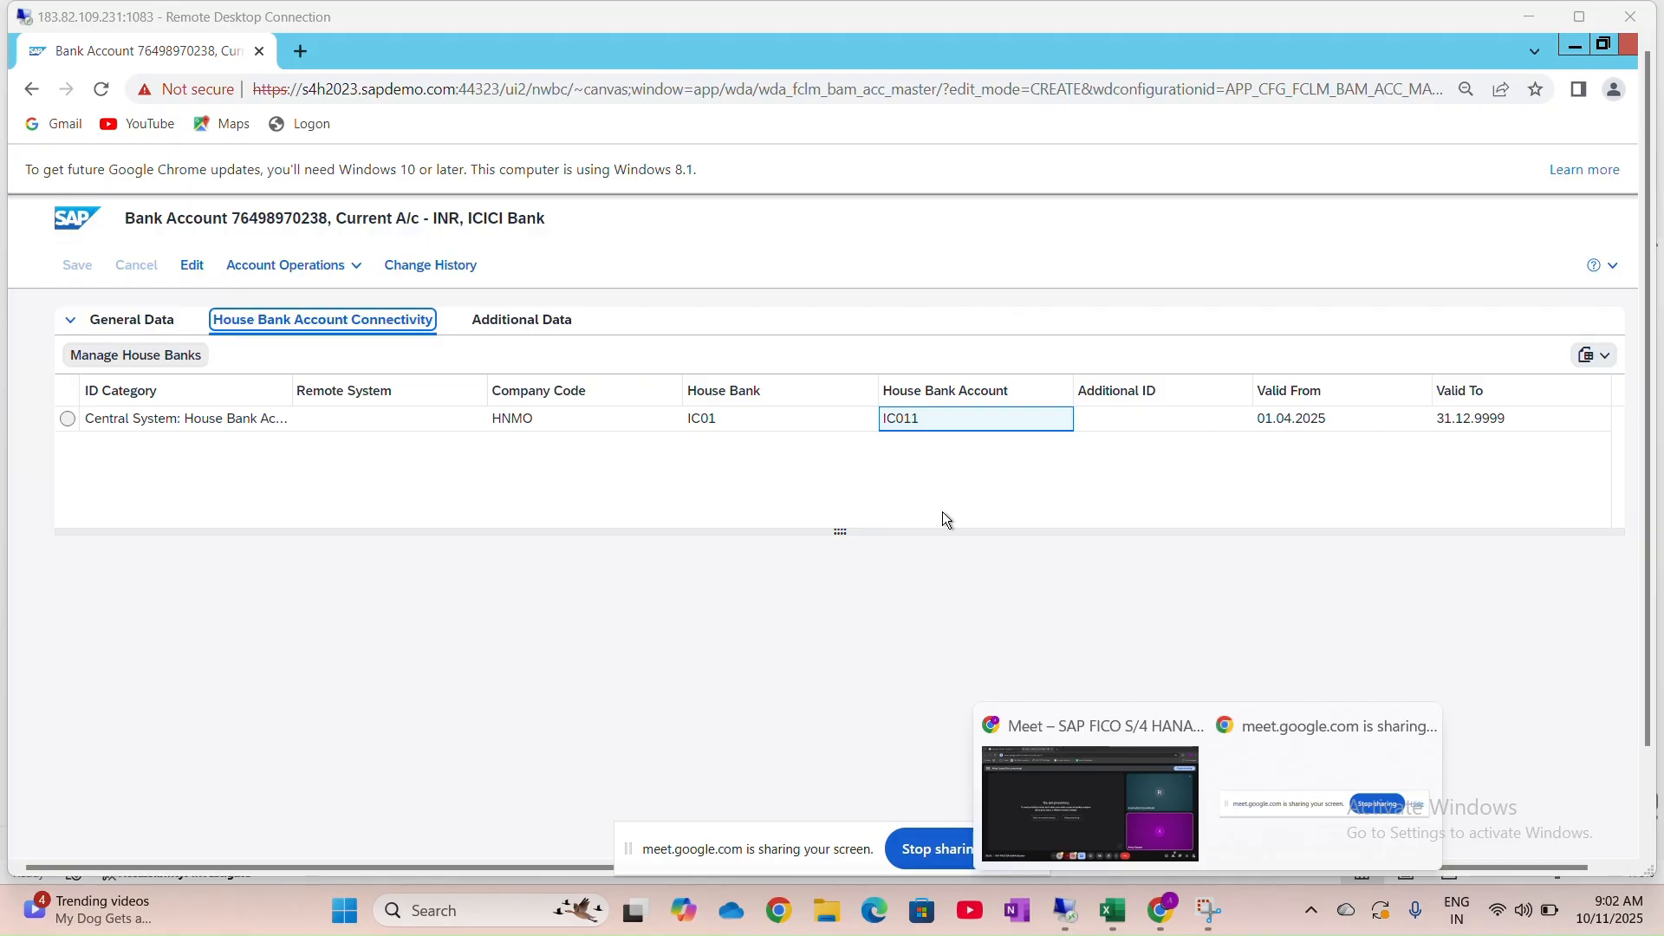
pyautogui.click(725, 704)
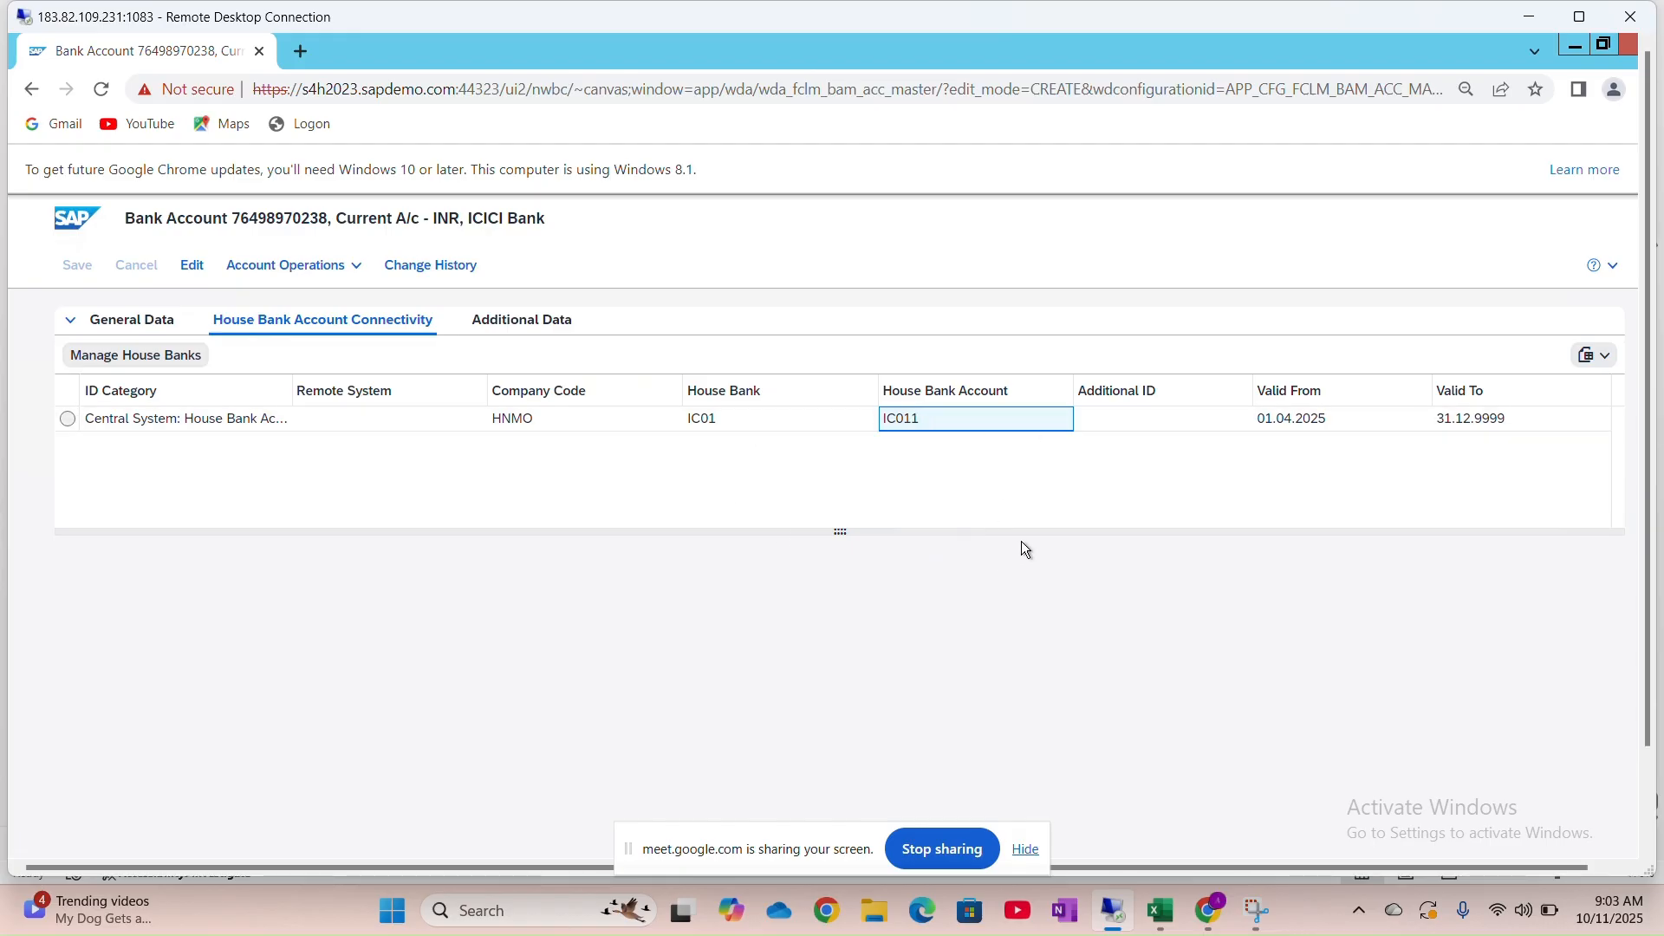
pyautogui.click(118, 325)
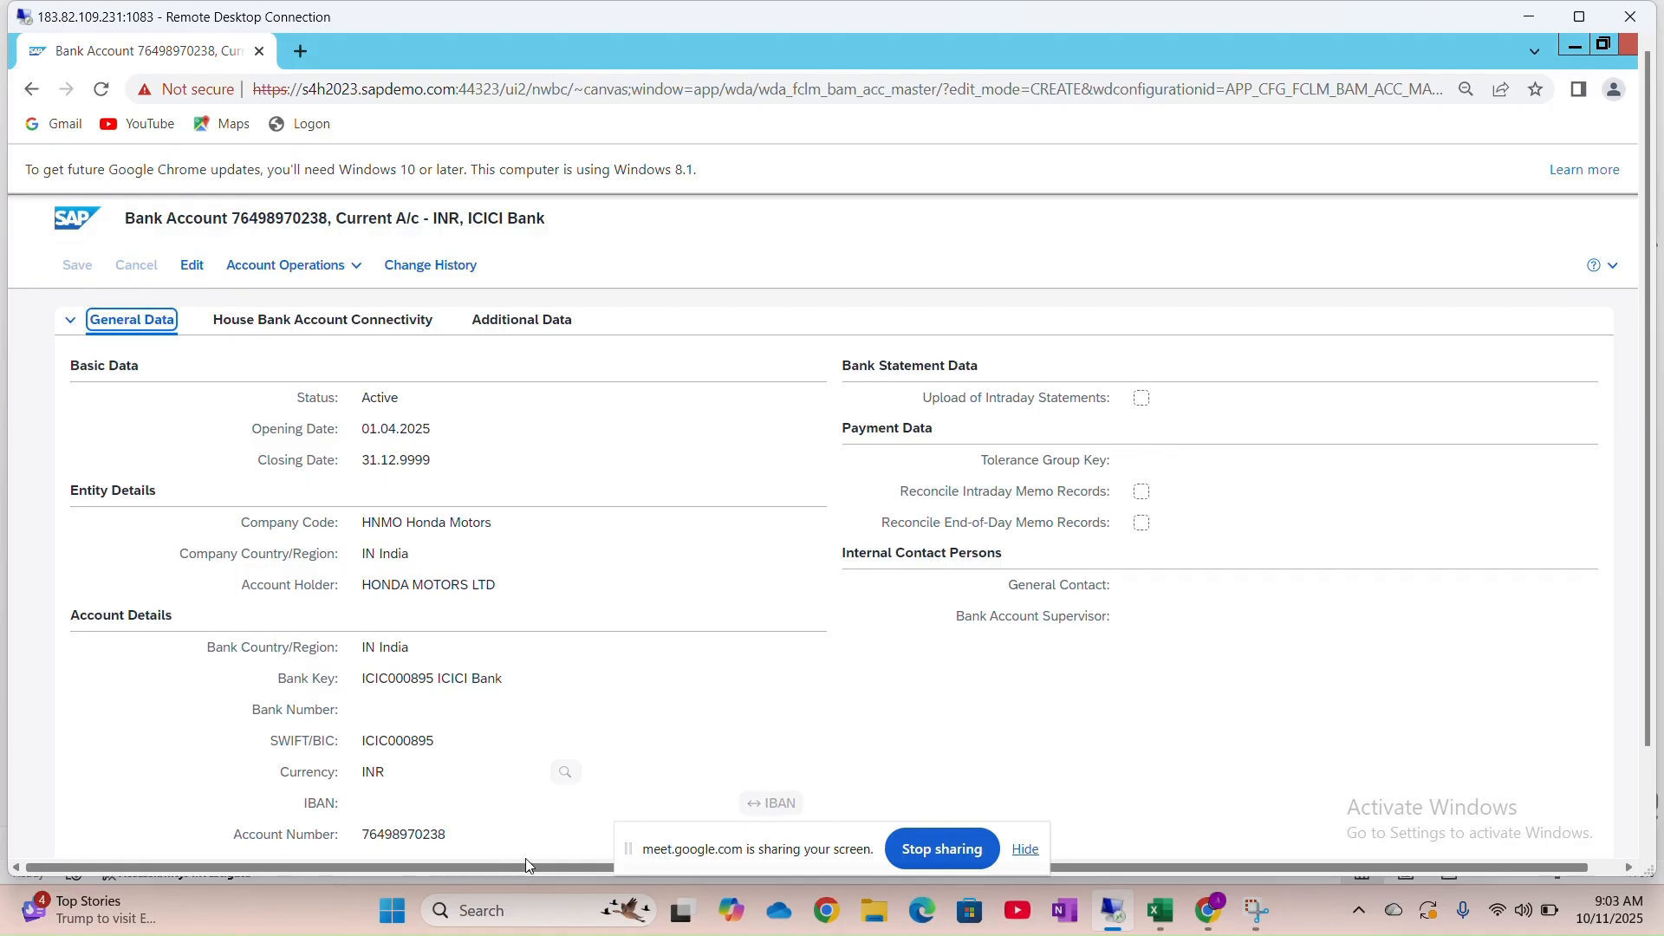
# Review house bank IC01's bank accounts list and its details in SAP GUI
pyautogui.moveTo(1137, 927)
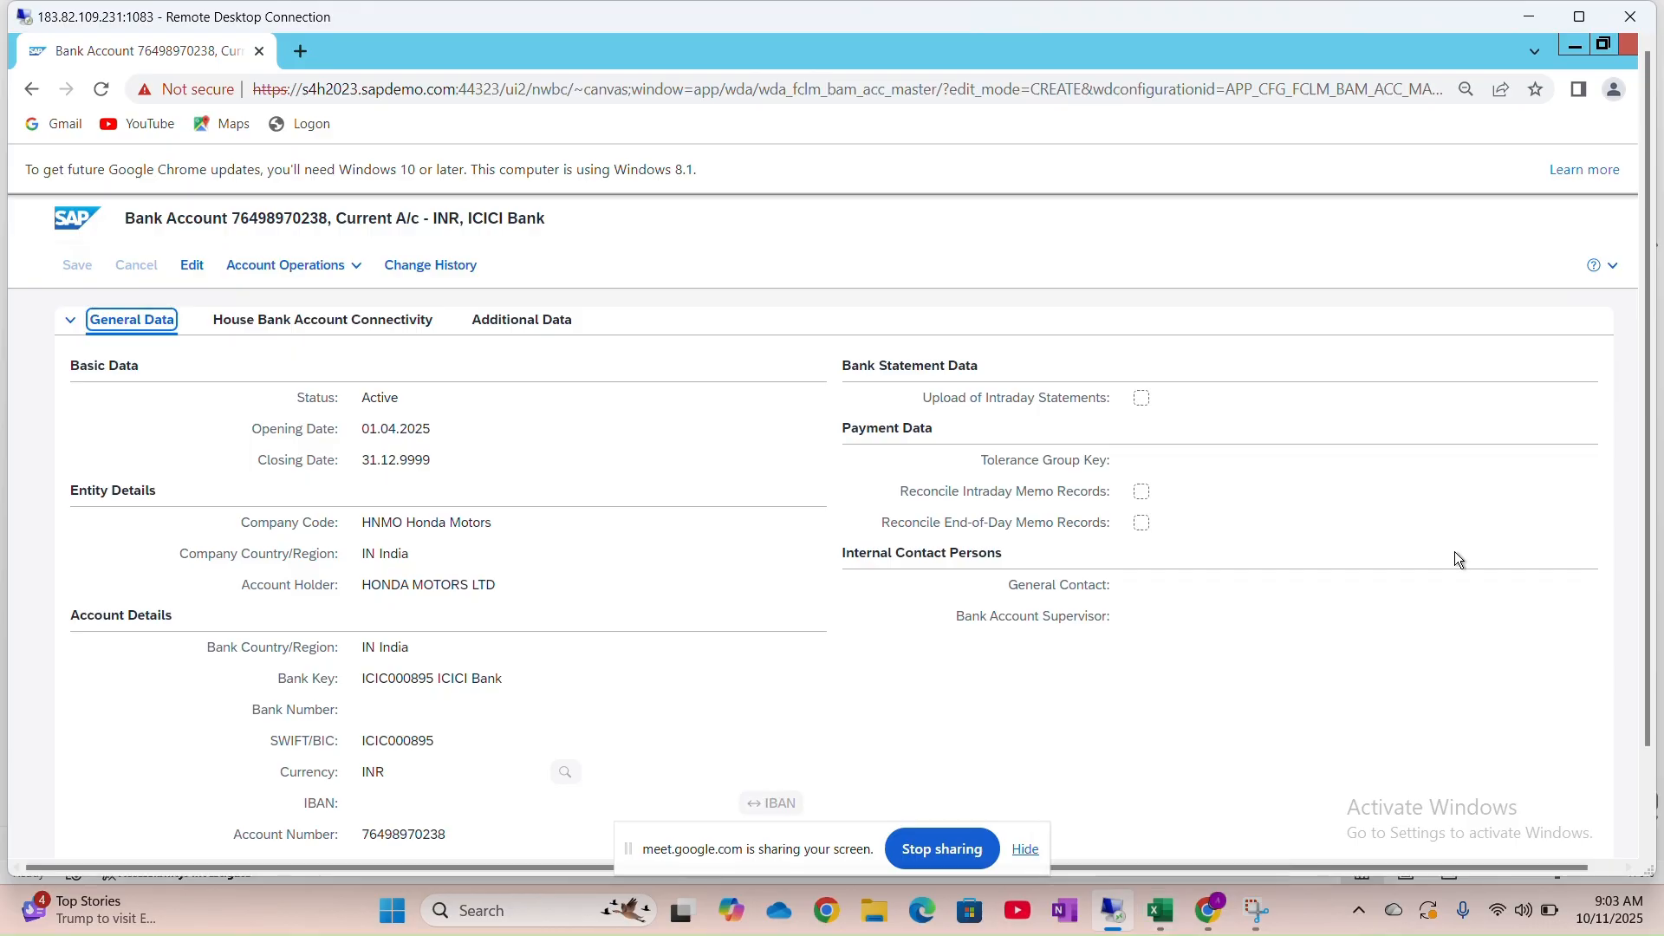
pyautogui.click(1579, 17)
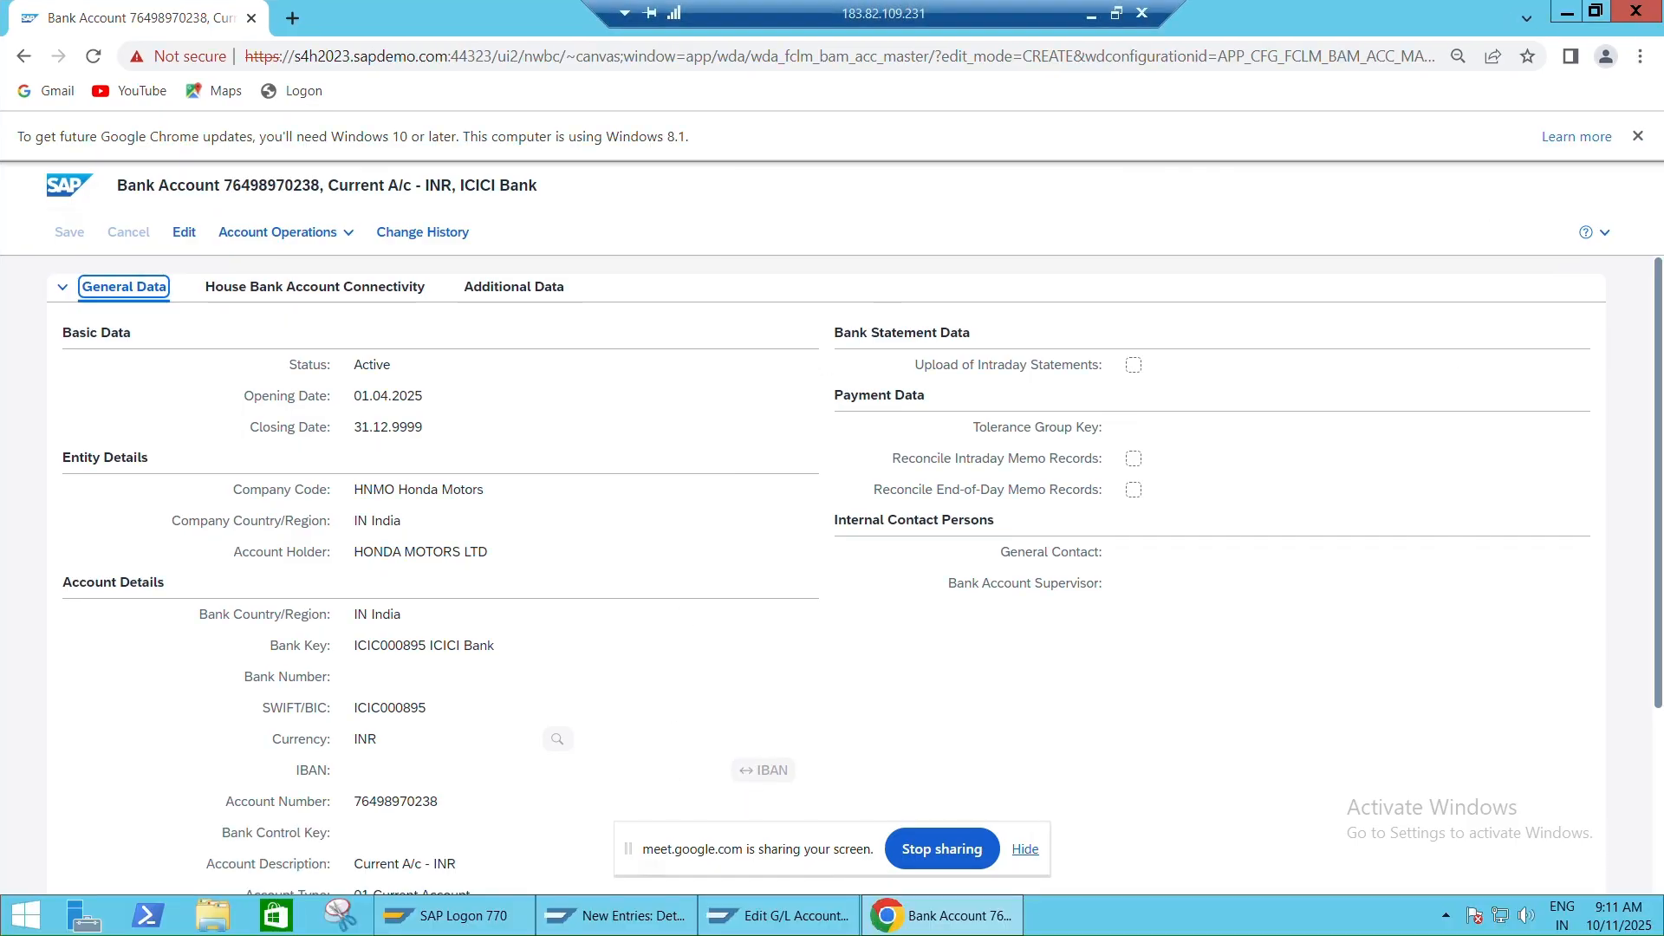
pyautogui.click(617, 915)
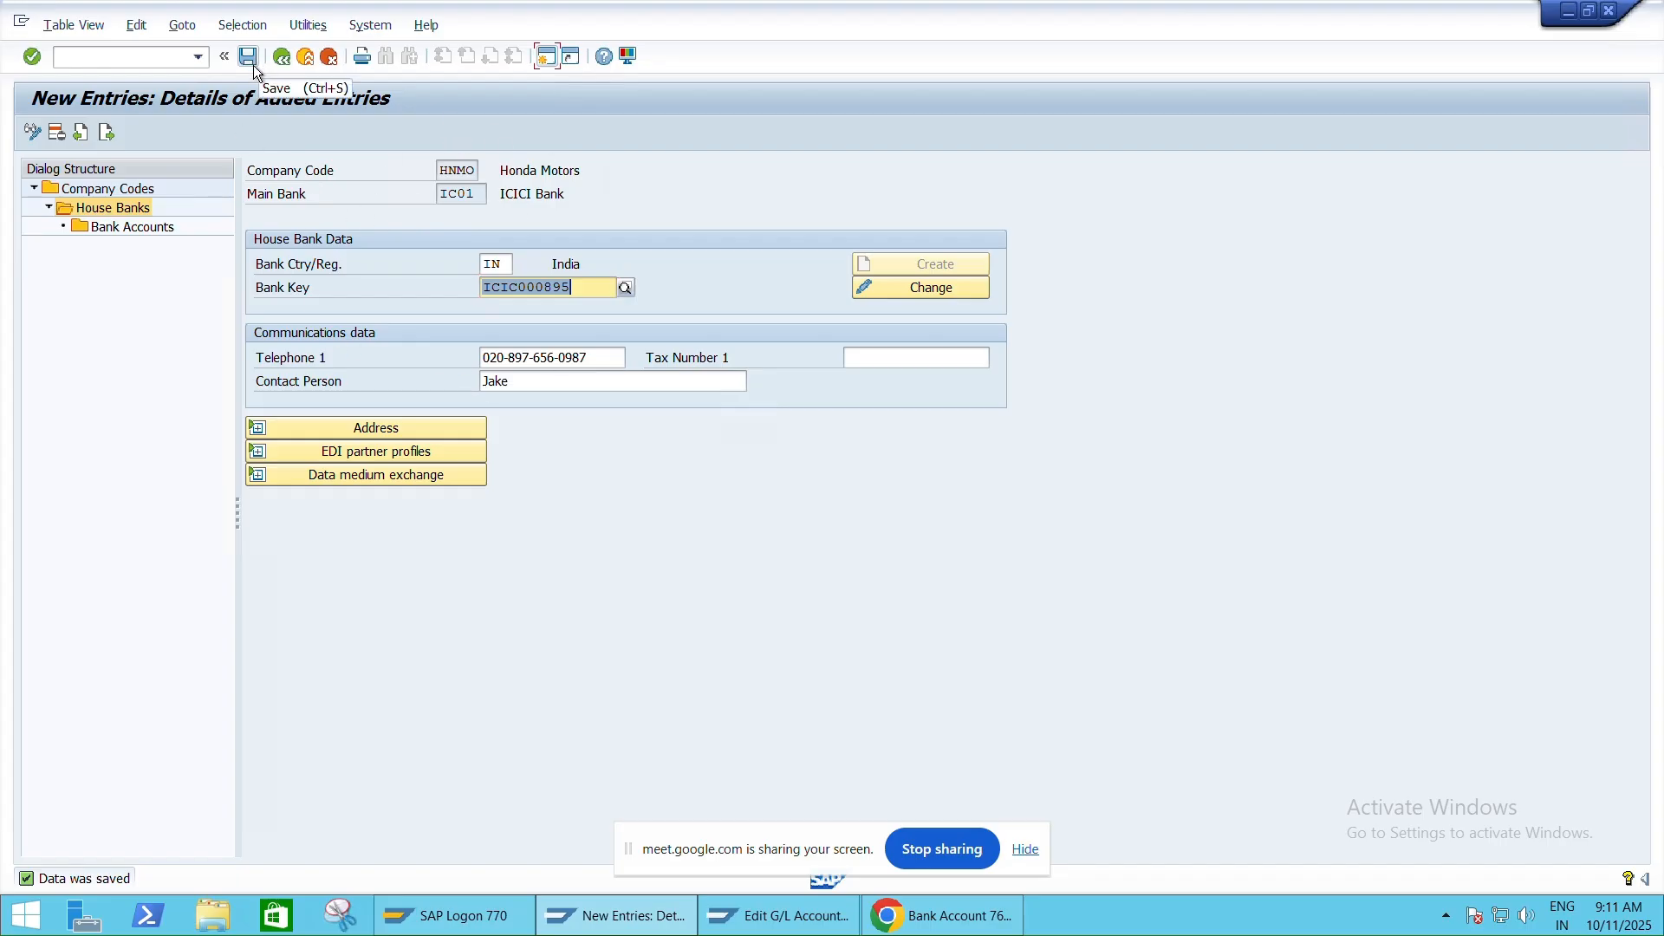
pyautogui.doubleClick(148, 226)
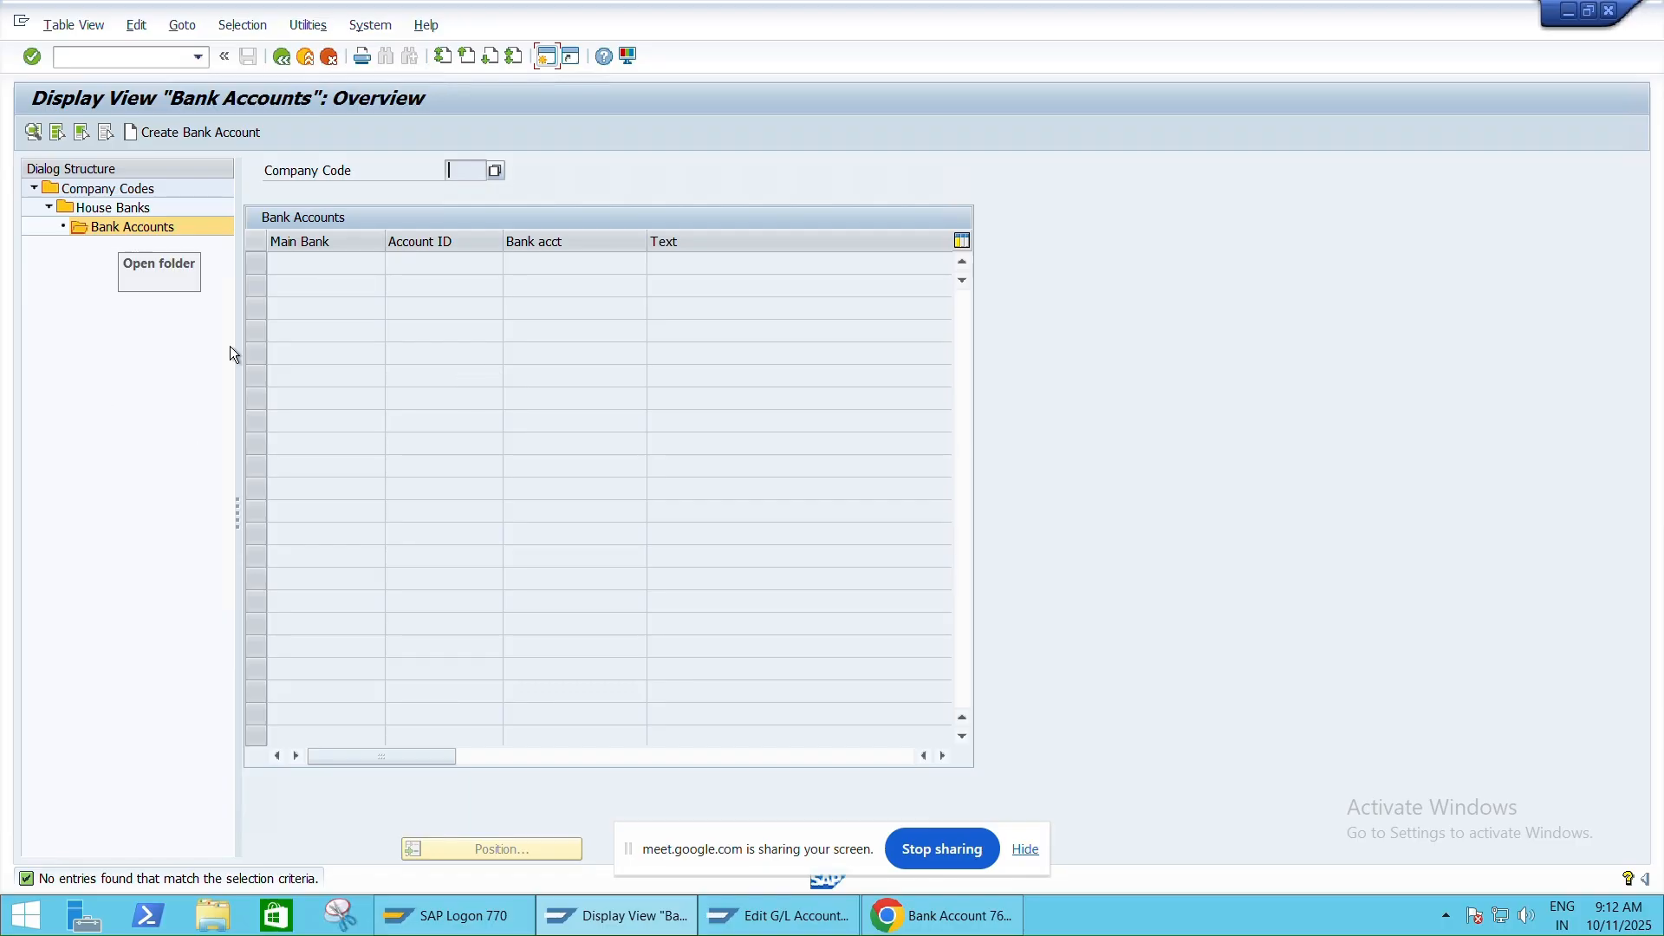
pyautogui.click(944, 917)
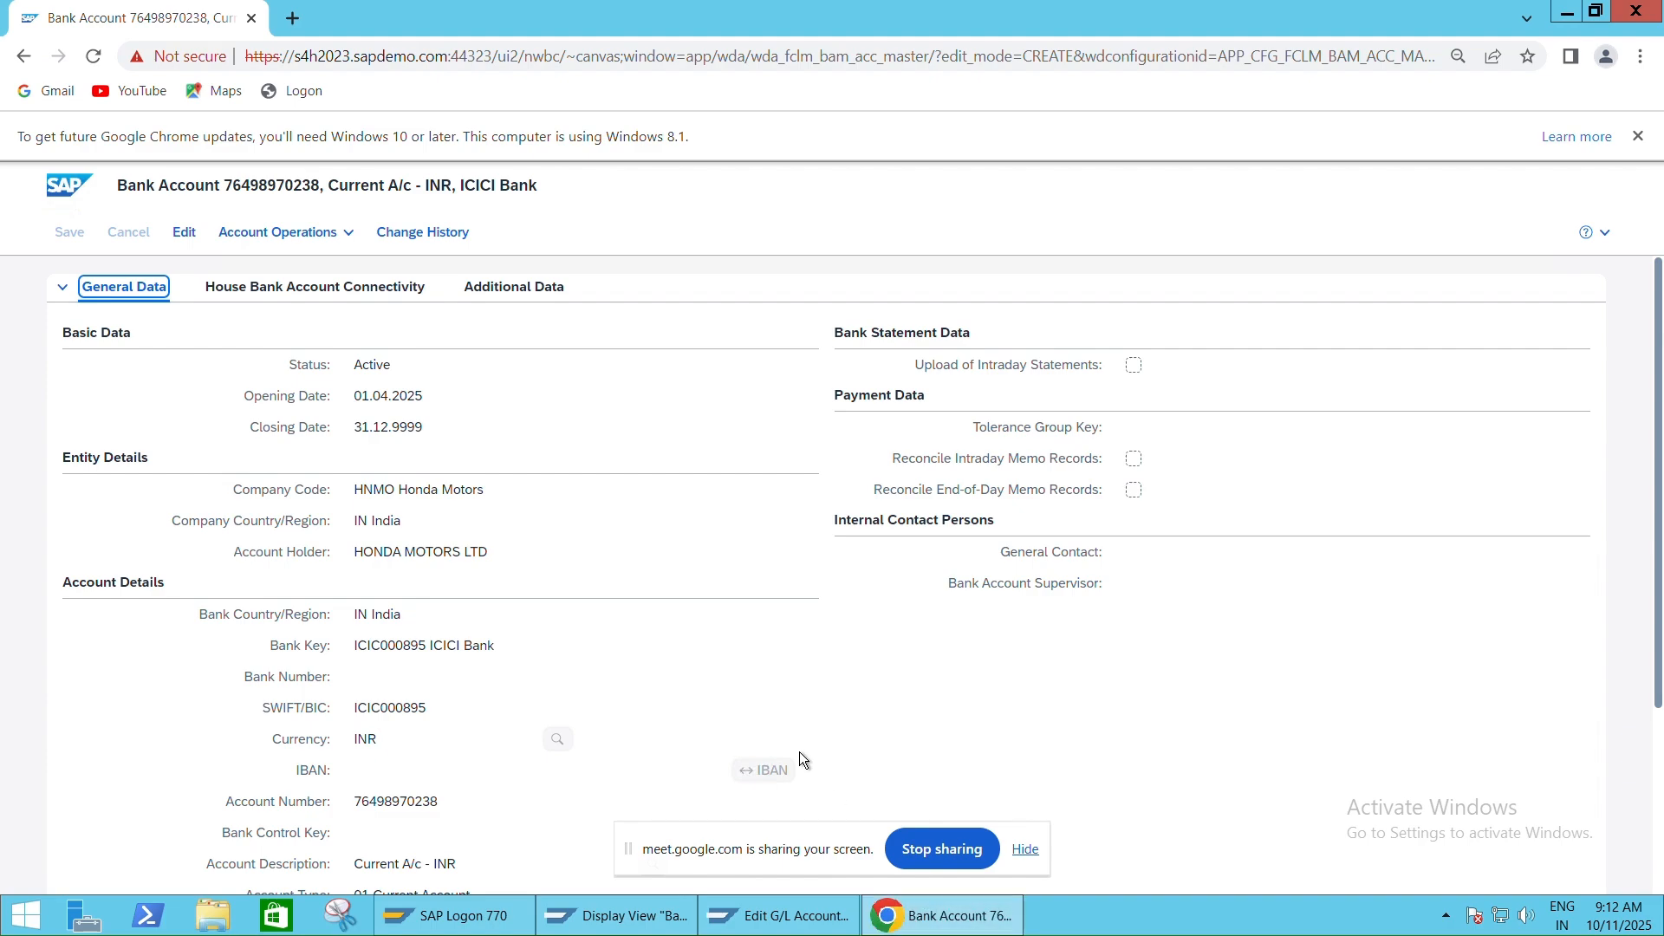
pyautogui.hotkey('alt', 'Tab')
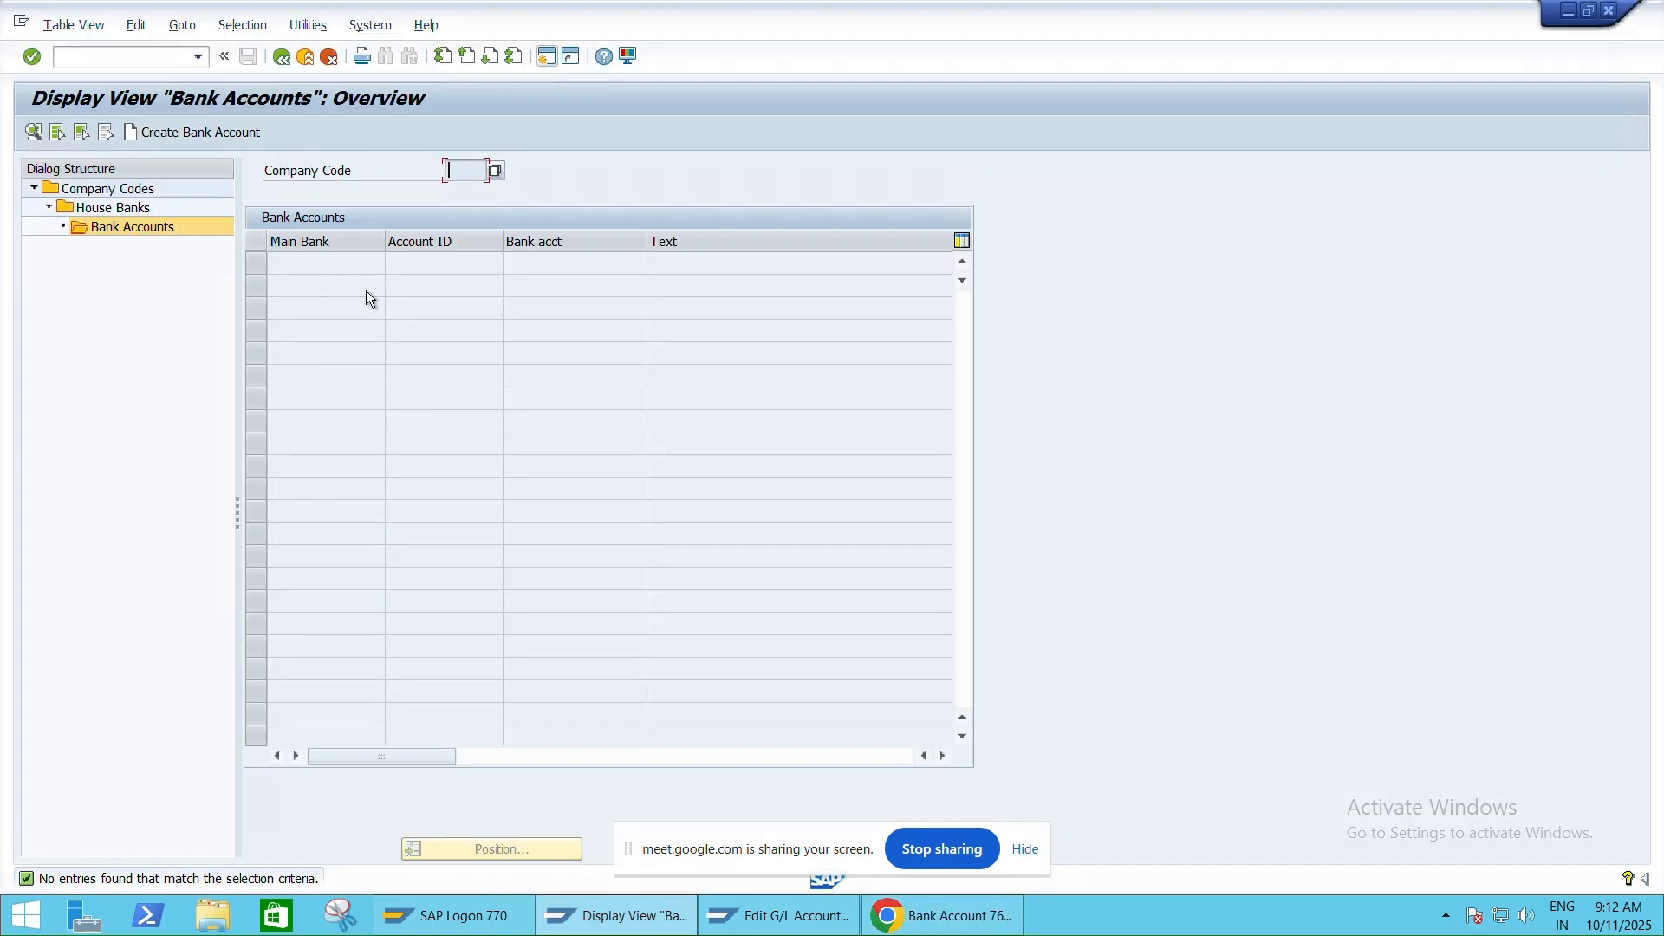
pyautogui.doubleClick(110, 211)
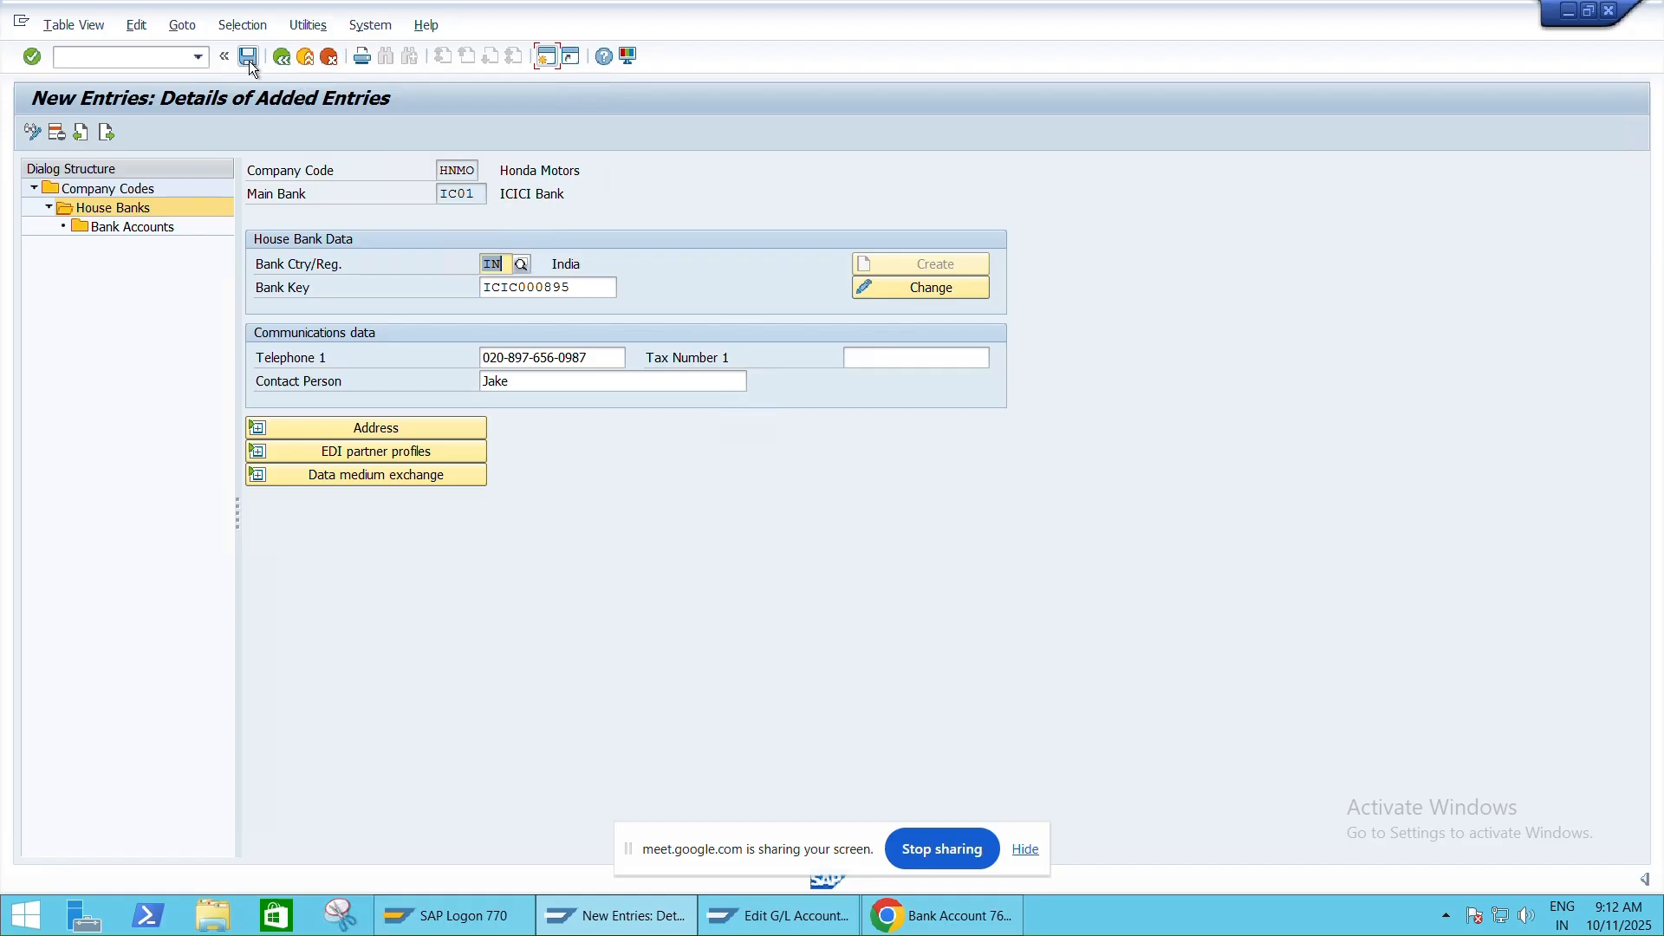
pyautogui.hotkey('alt', 'Tab')
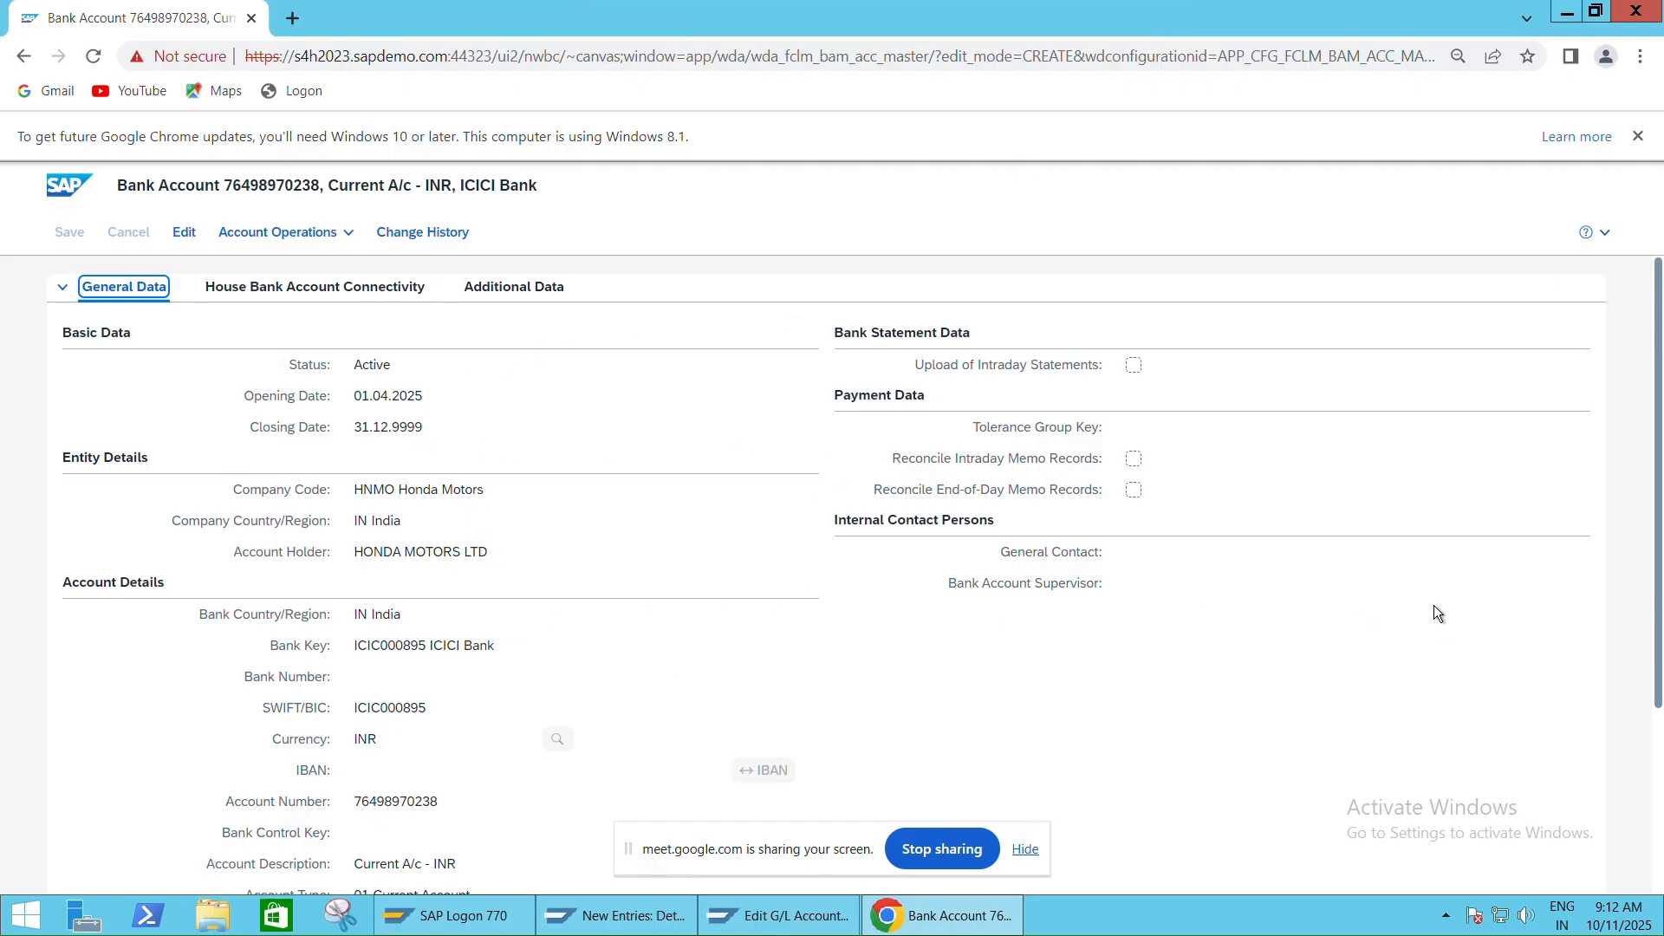
# Close the Chrome bank account window and open the local File Explorer
pyautogui.click(1629, 10)
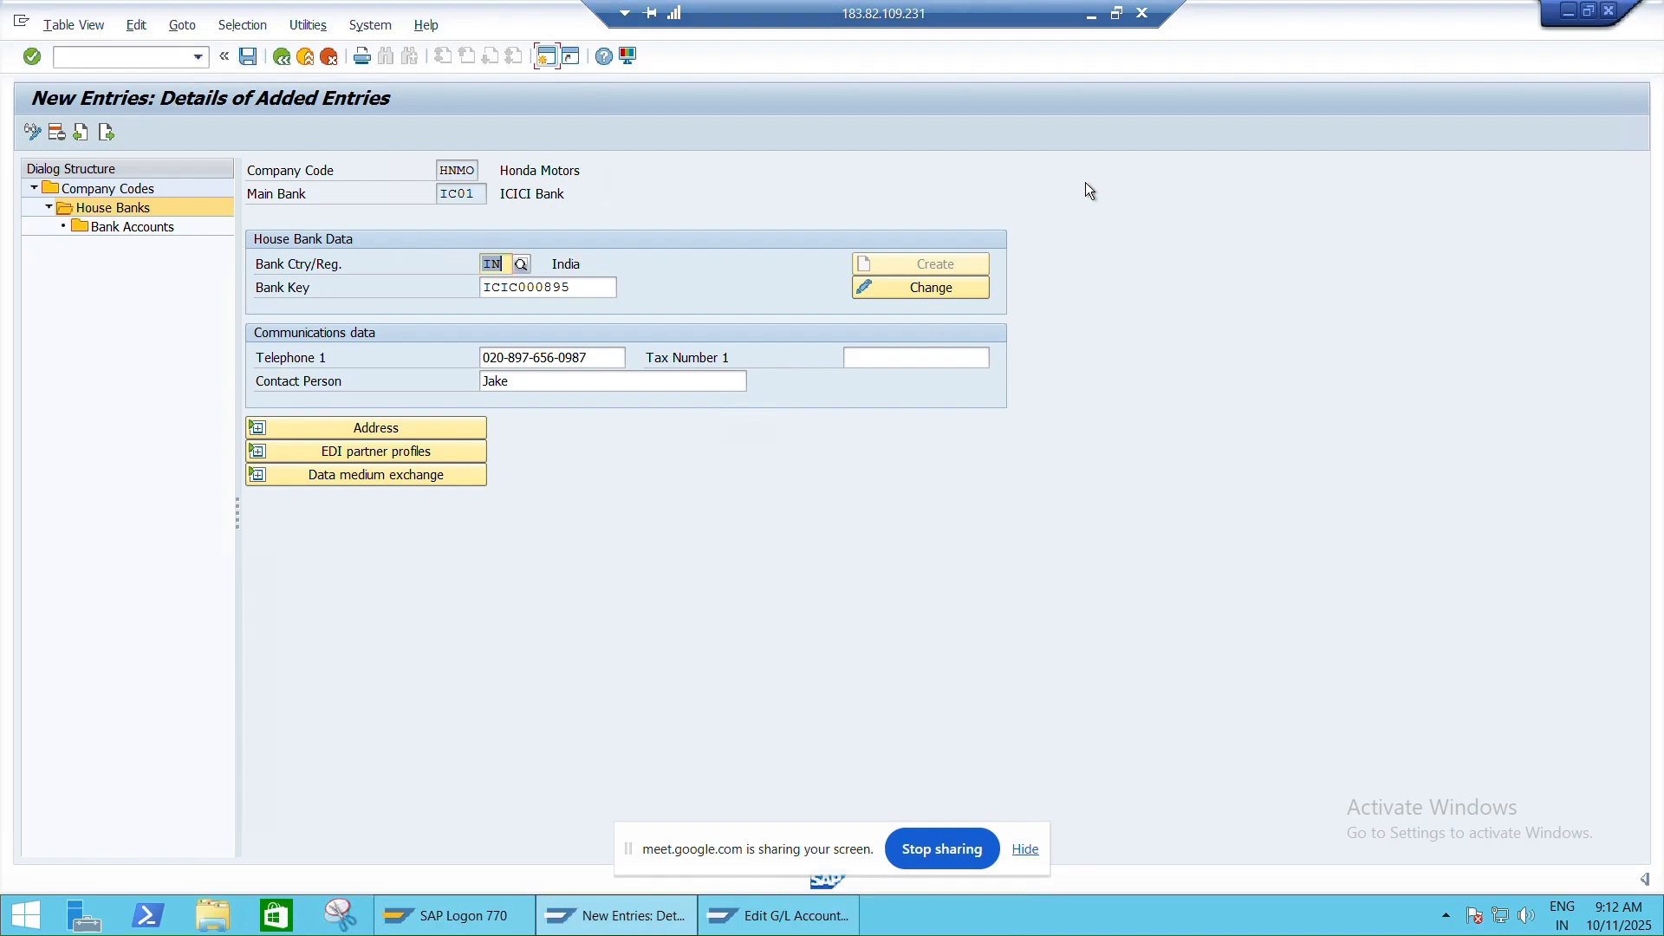
pyautogui.click(1117, 11)
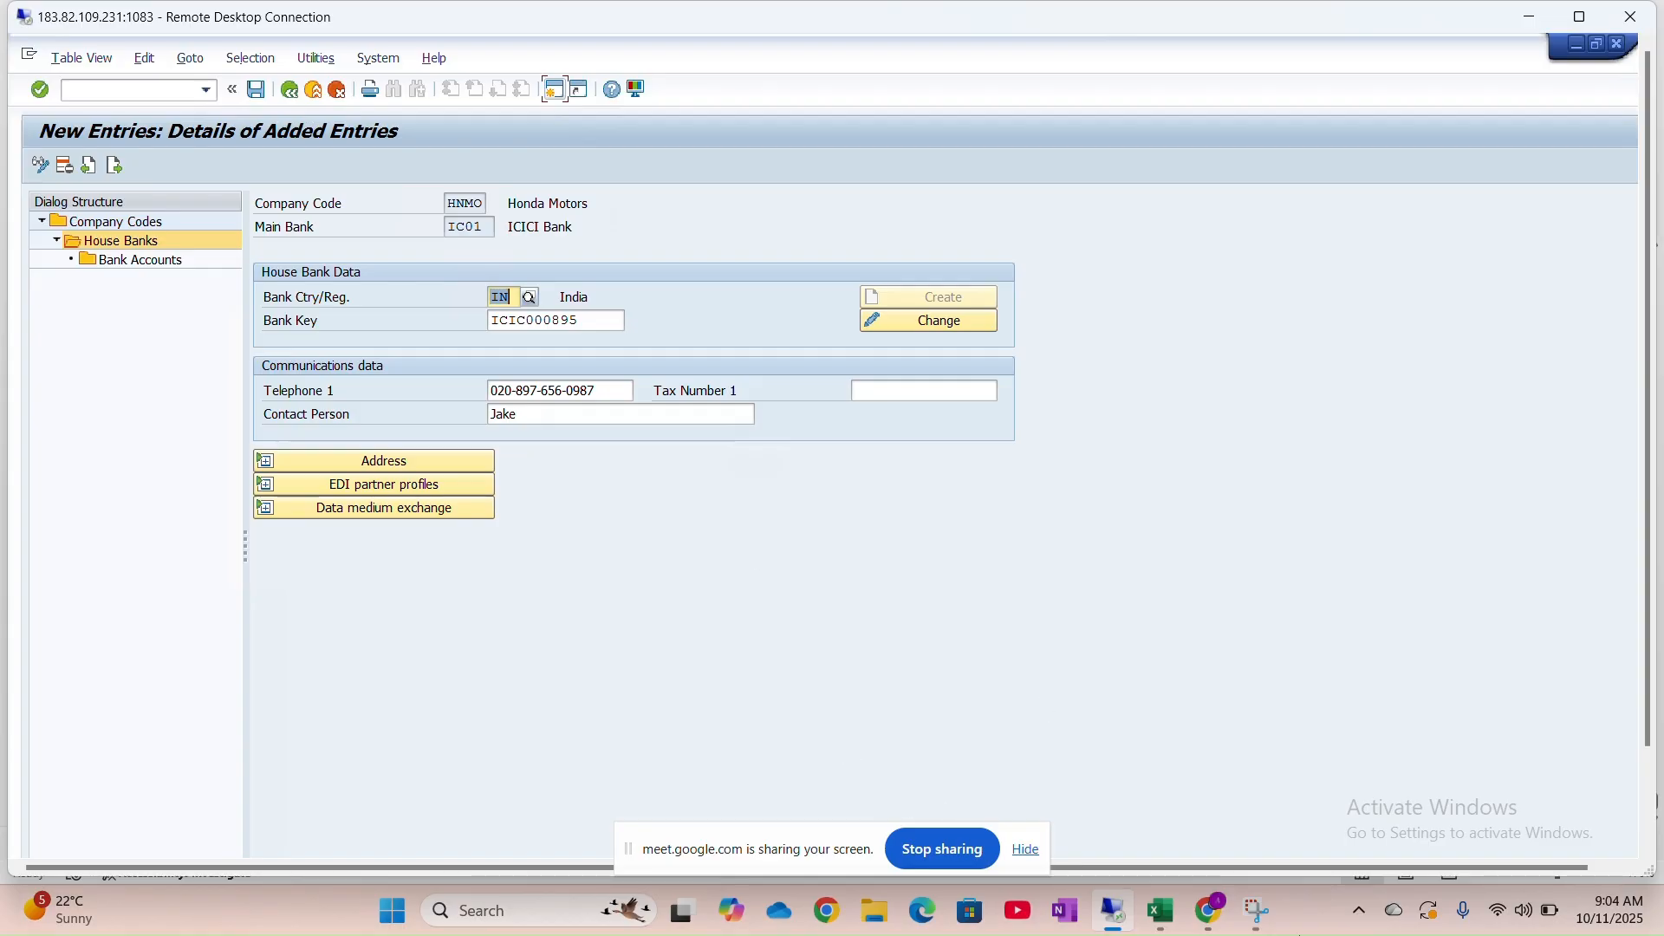
pyautogui.click(874, 910)
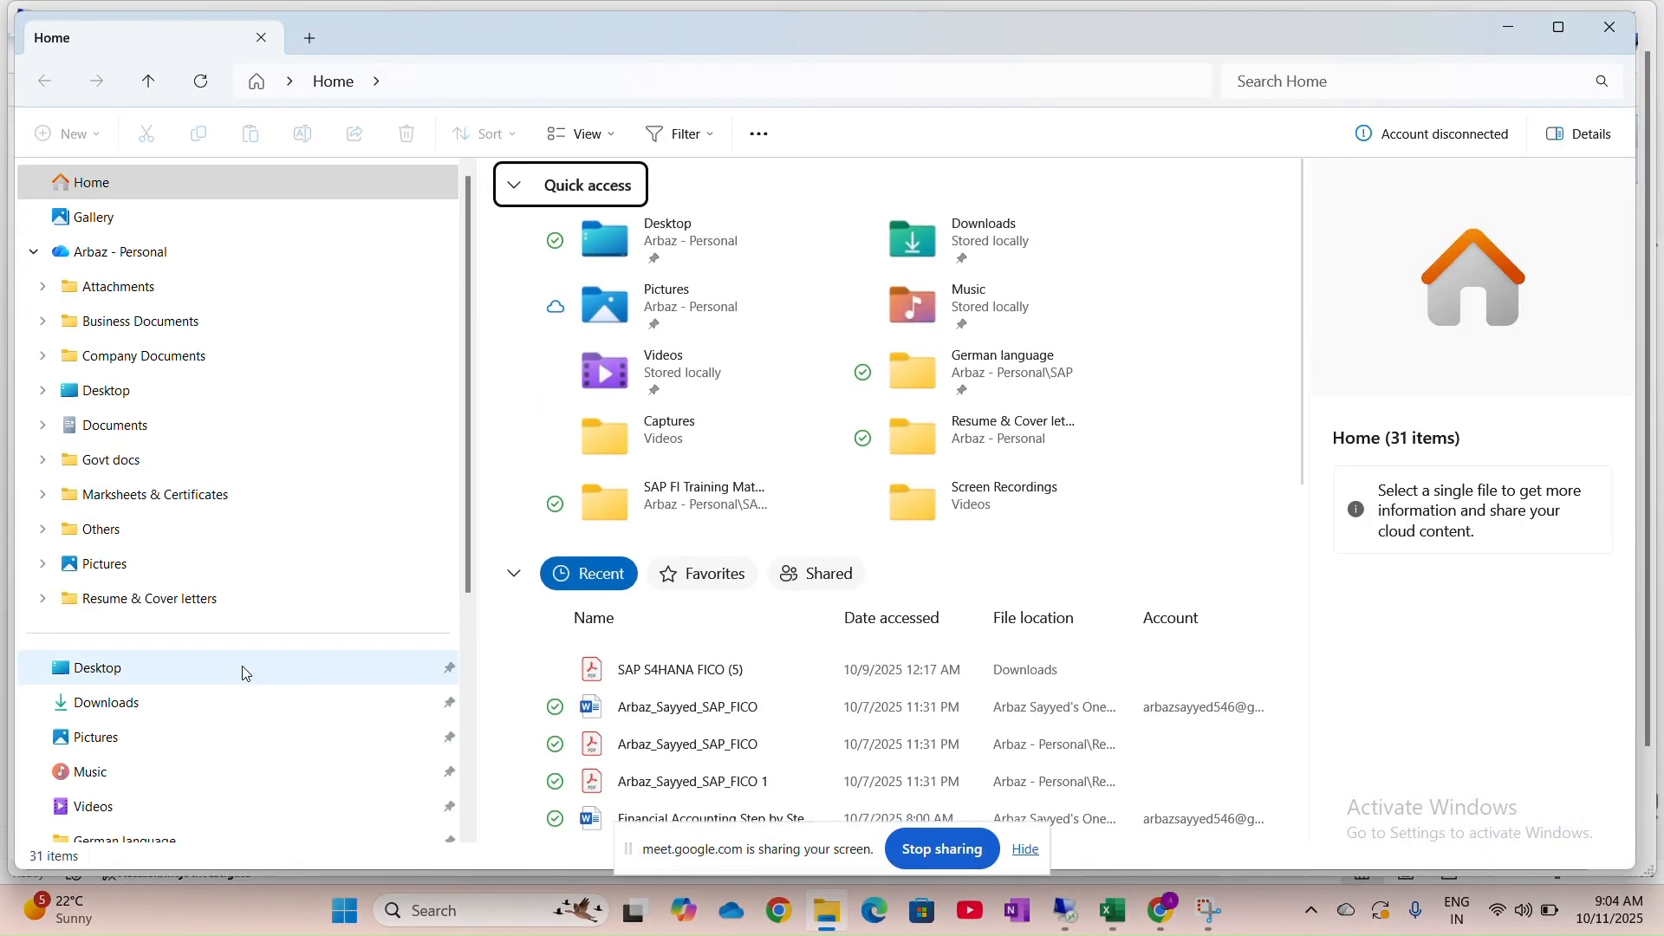
# Open 'Financial Accounting Step by Step Guide' from Recent files and bring the Word window forward
pyautogui.scroll(-2, 576, 656)
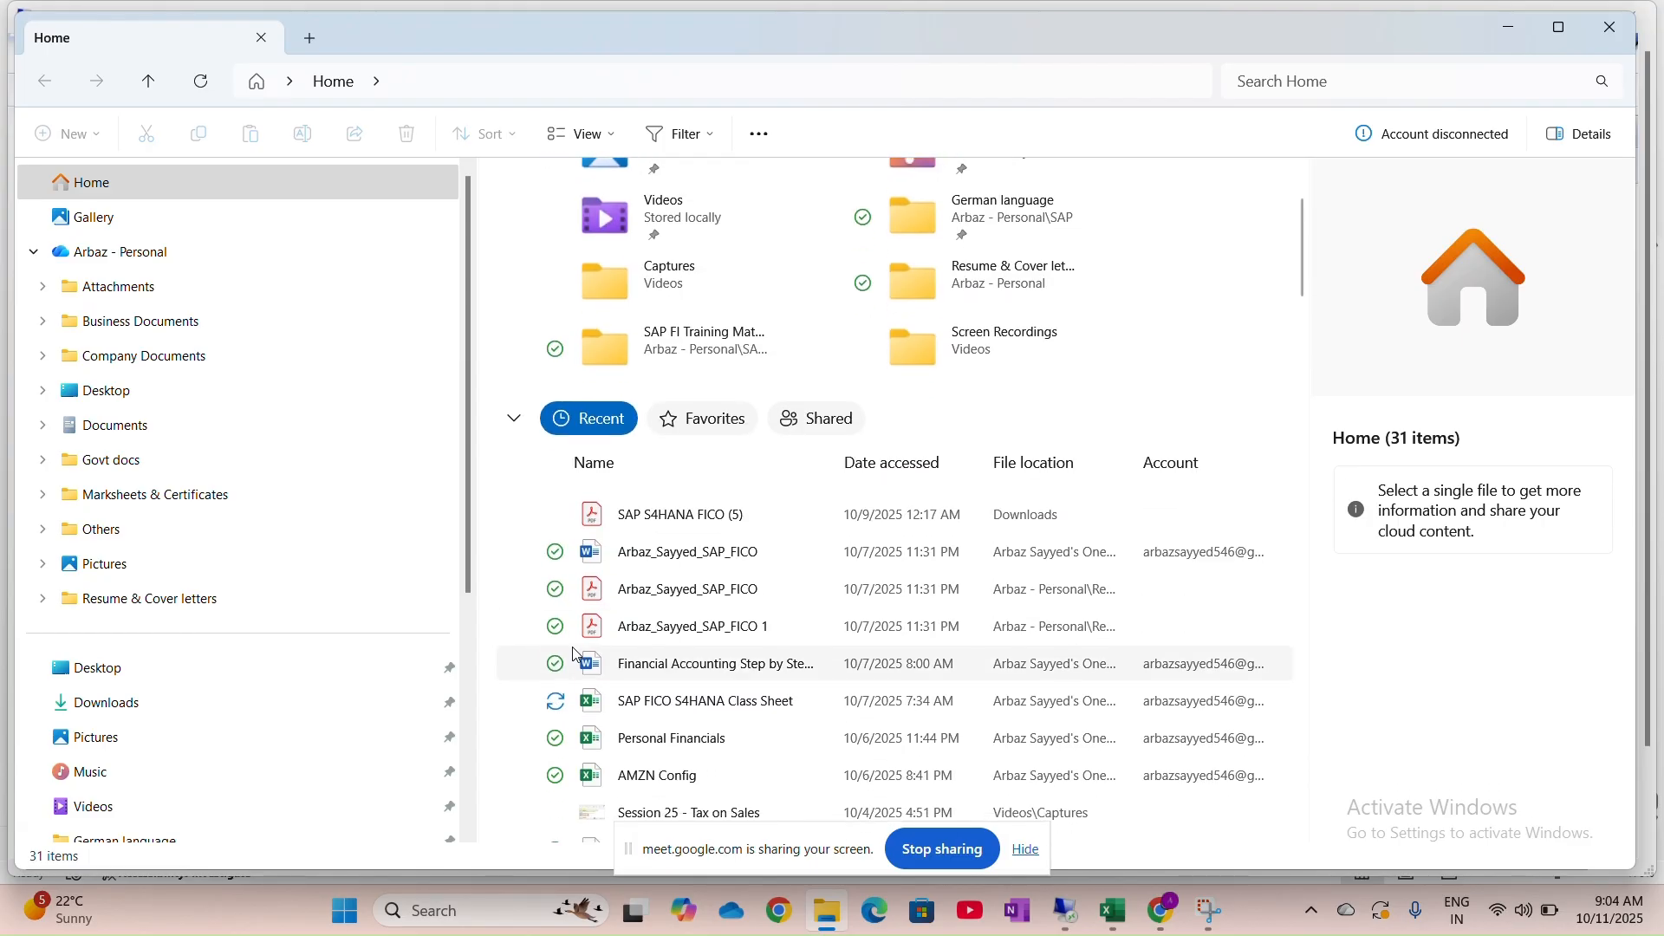
pyautogui.scroll(-2, 576, 656)
pyautogui.click(721, 564)
pyautogui.doubleClick(722, 565)
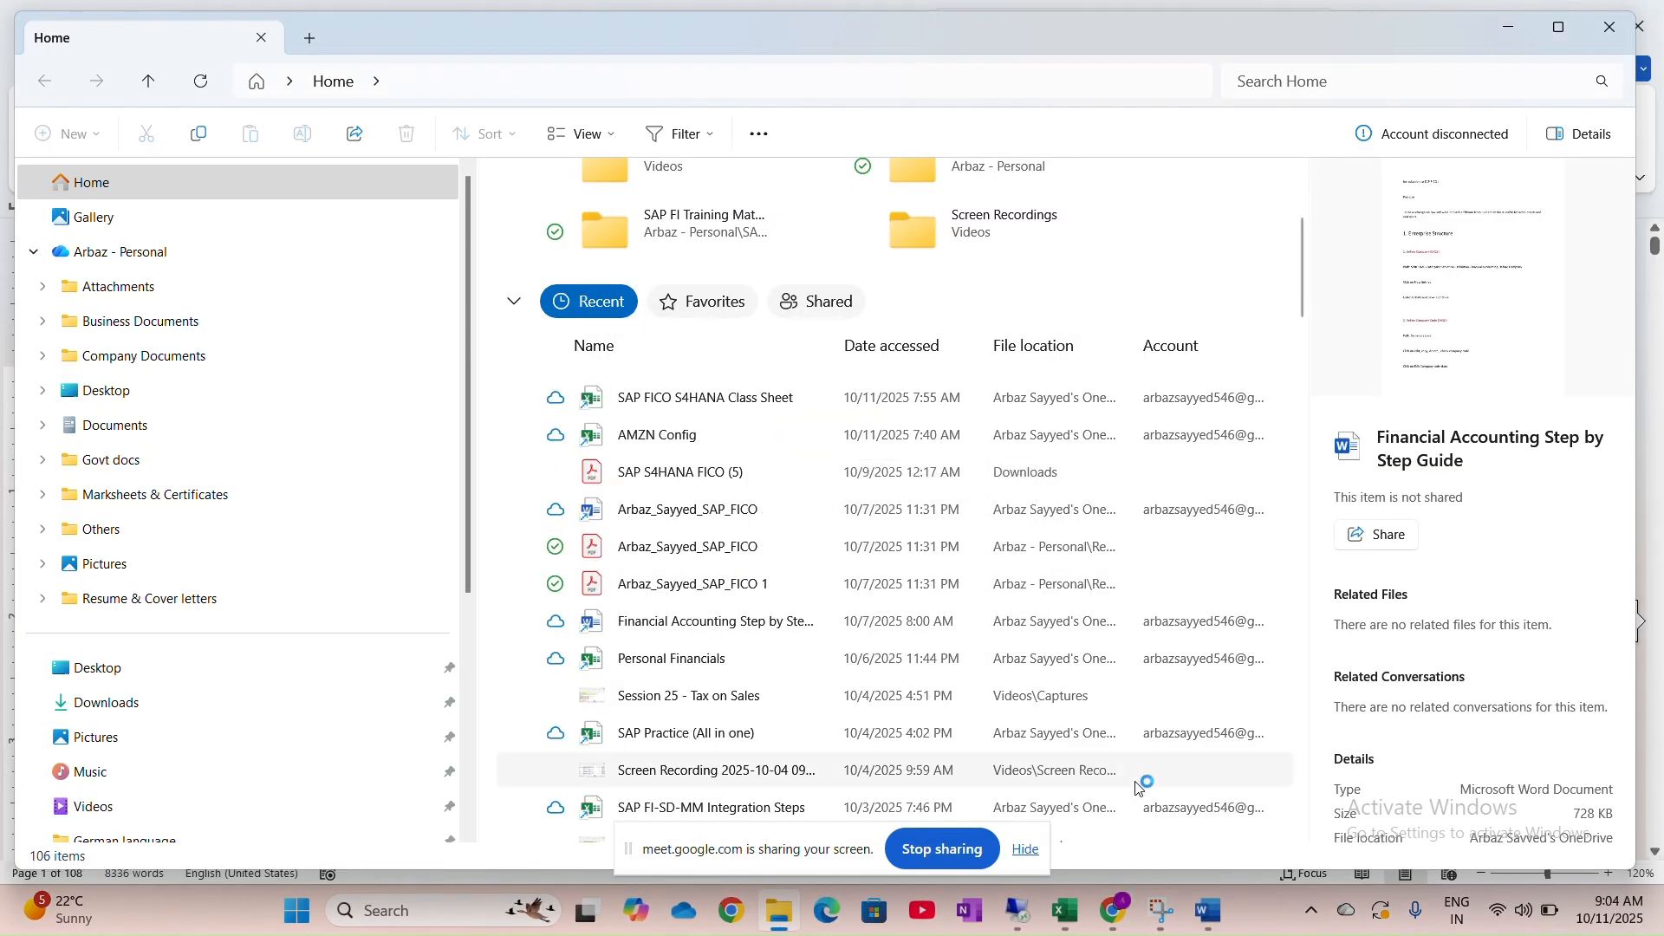
pyautogui.click(1207, 919)
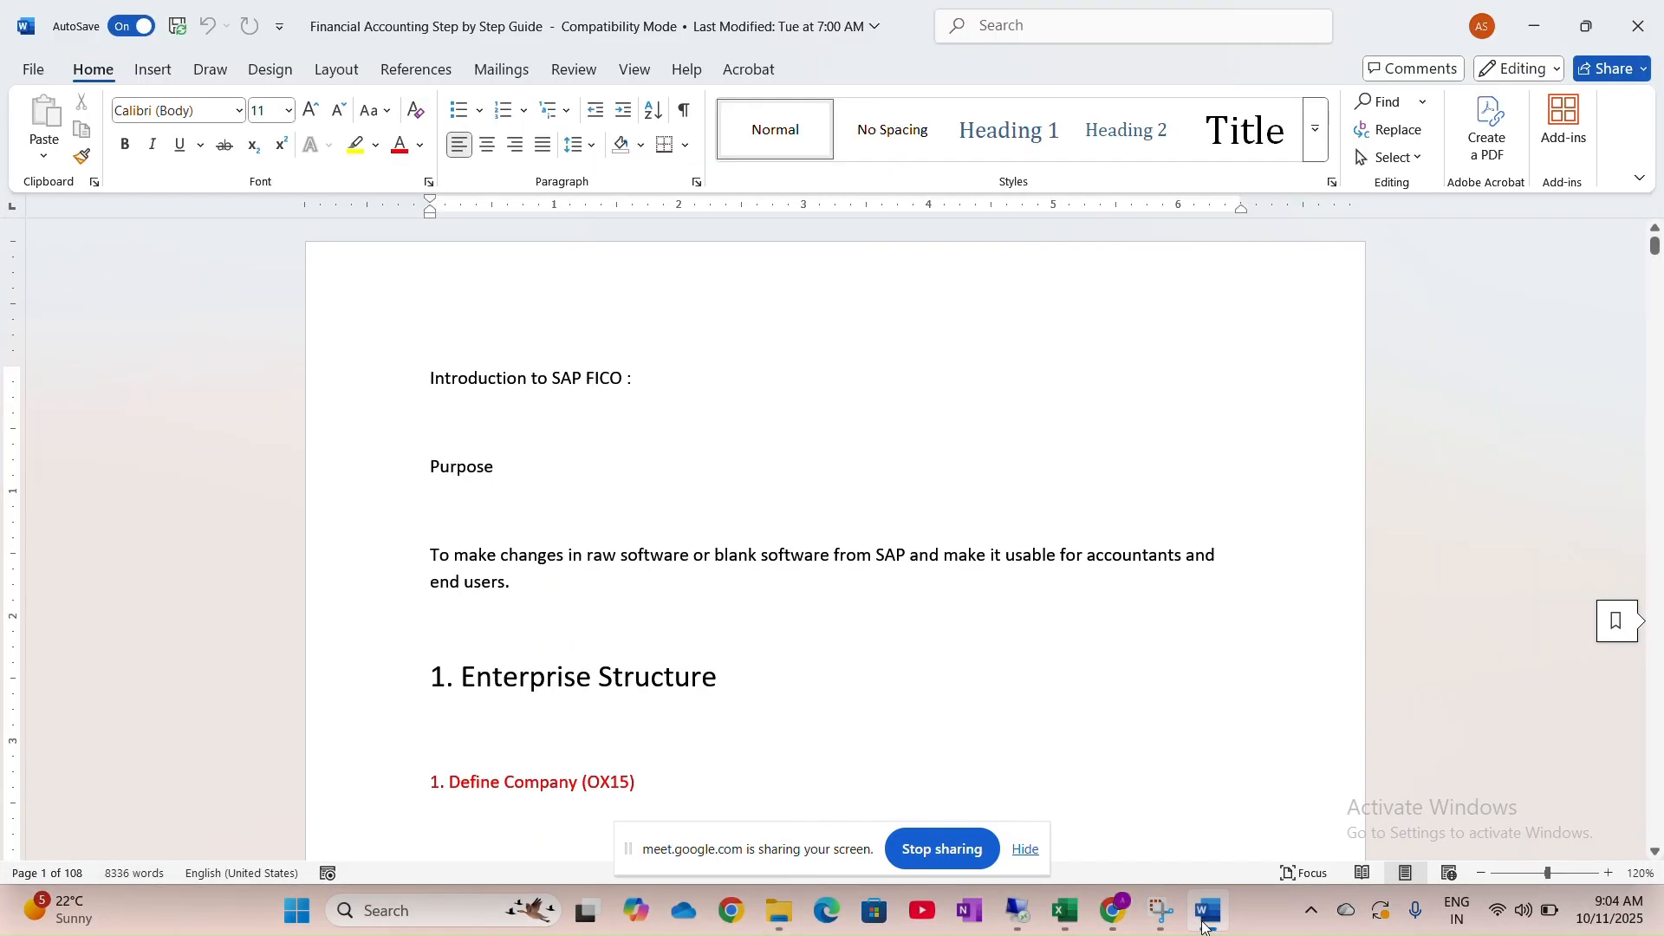
# Search the Word guide for 'house' to reach Creation of Check Lots (FCH5I), then return to SAP
pyautogui.hotkey('ctrl', 'f')
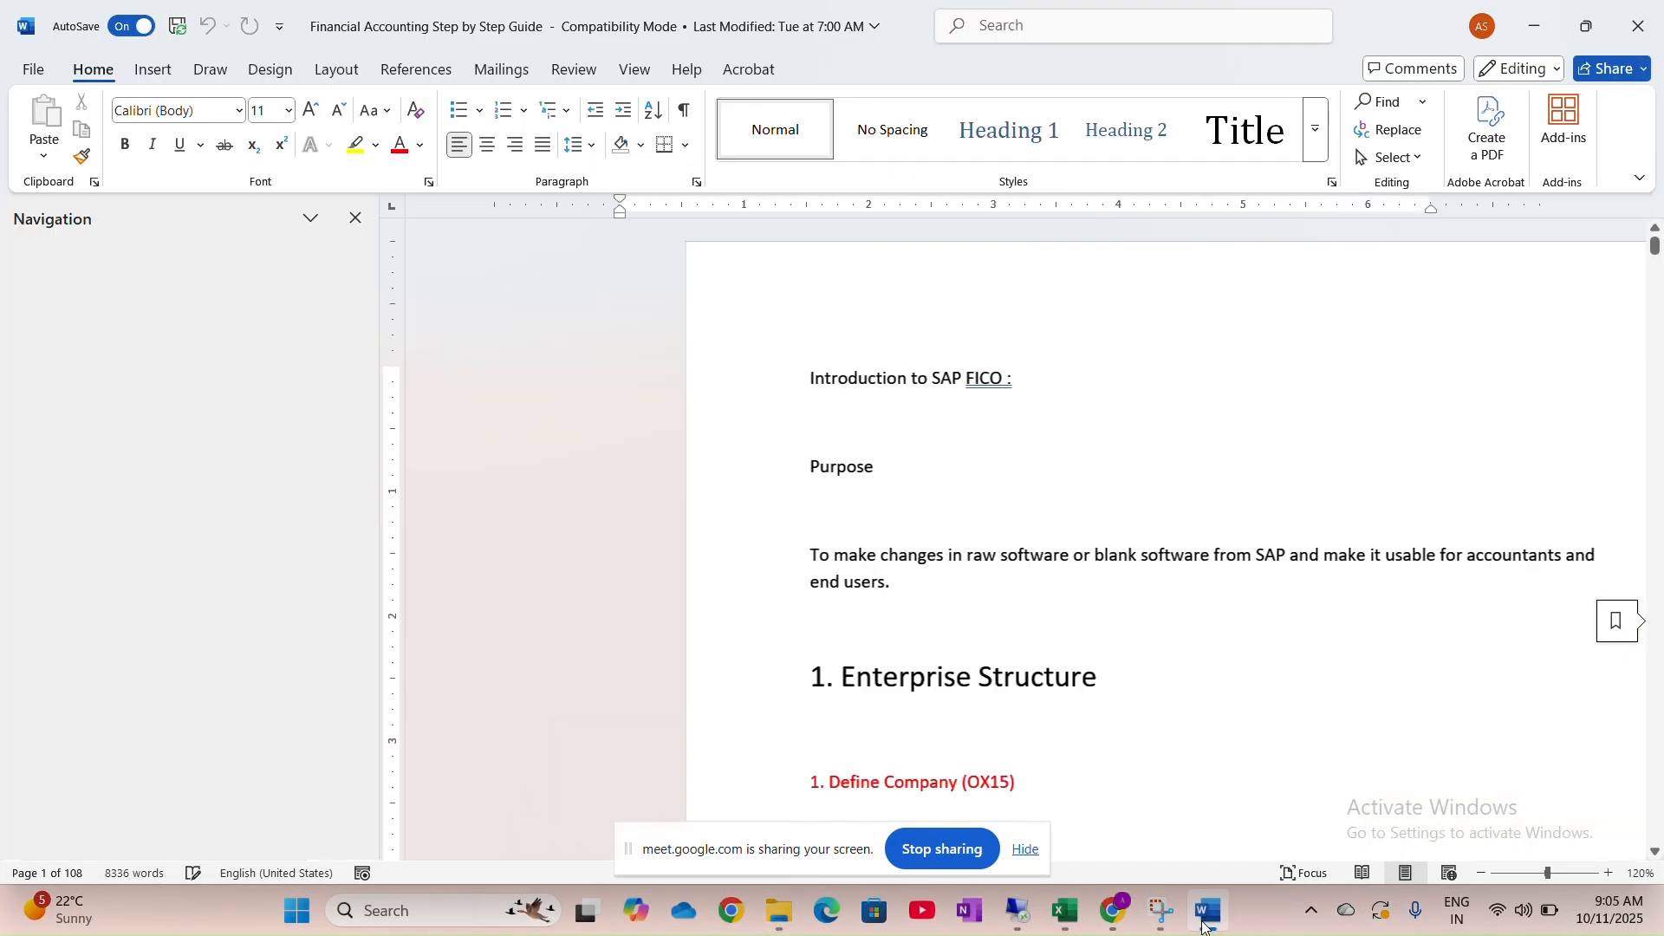
pyautogui.write('house')
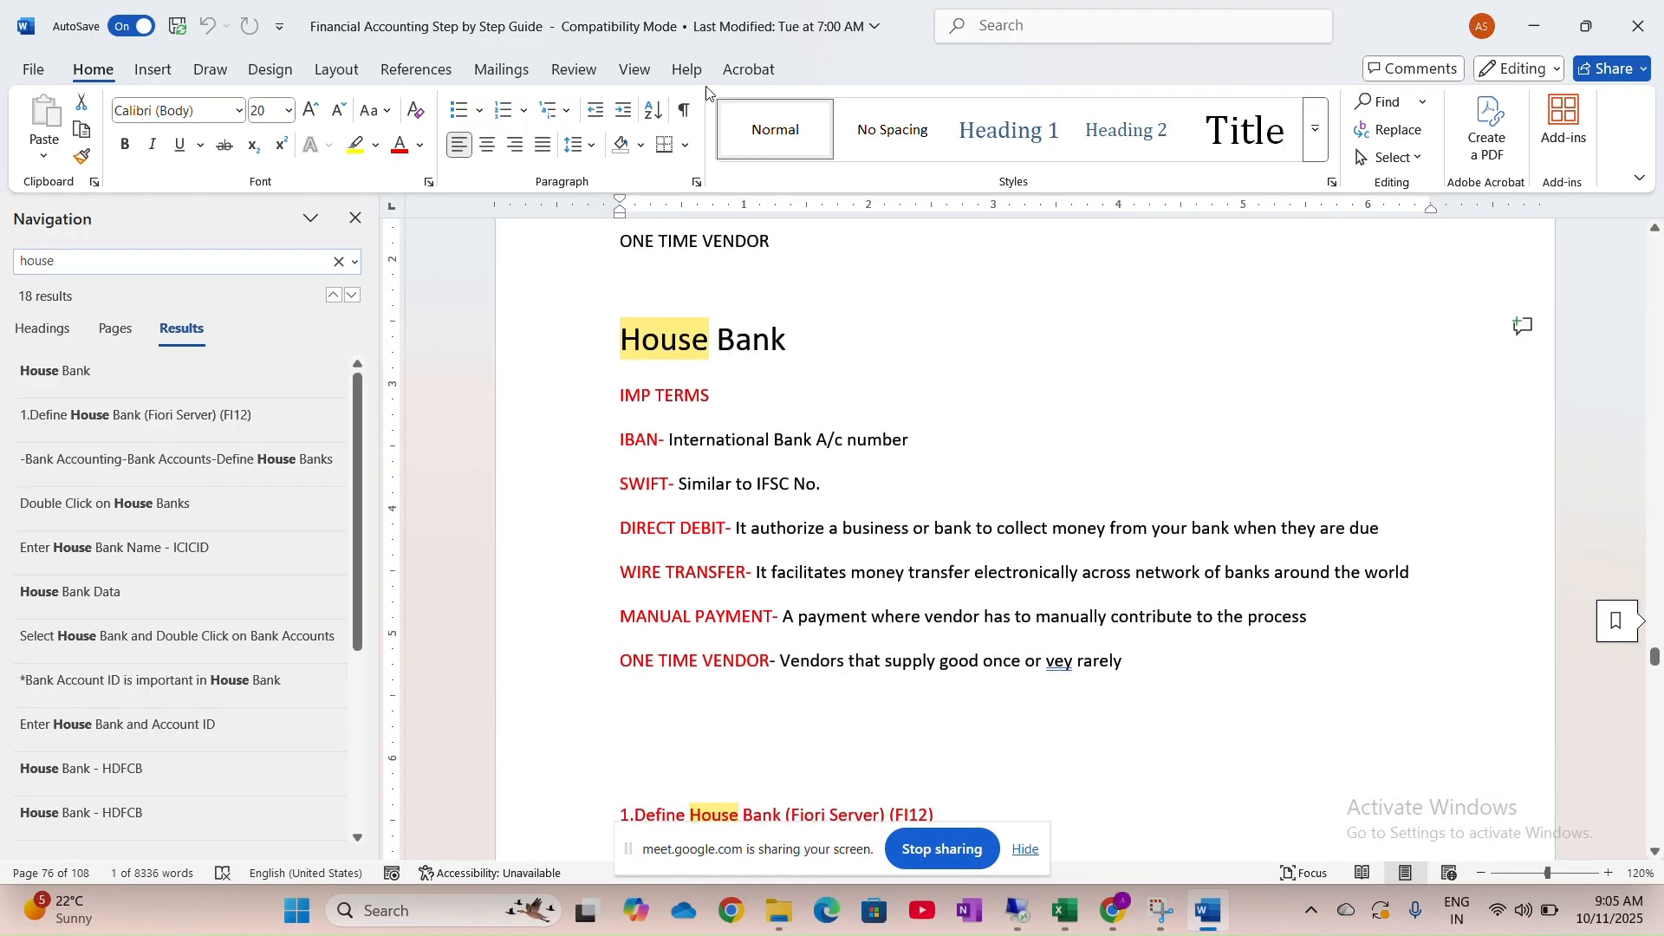
pyautogui.click(716, 44)
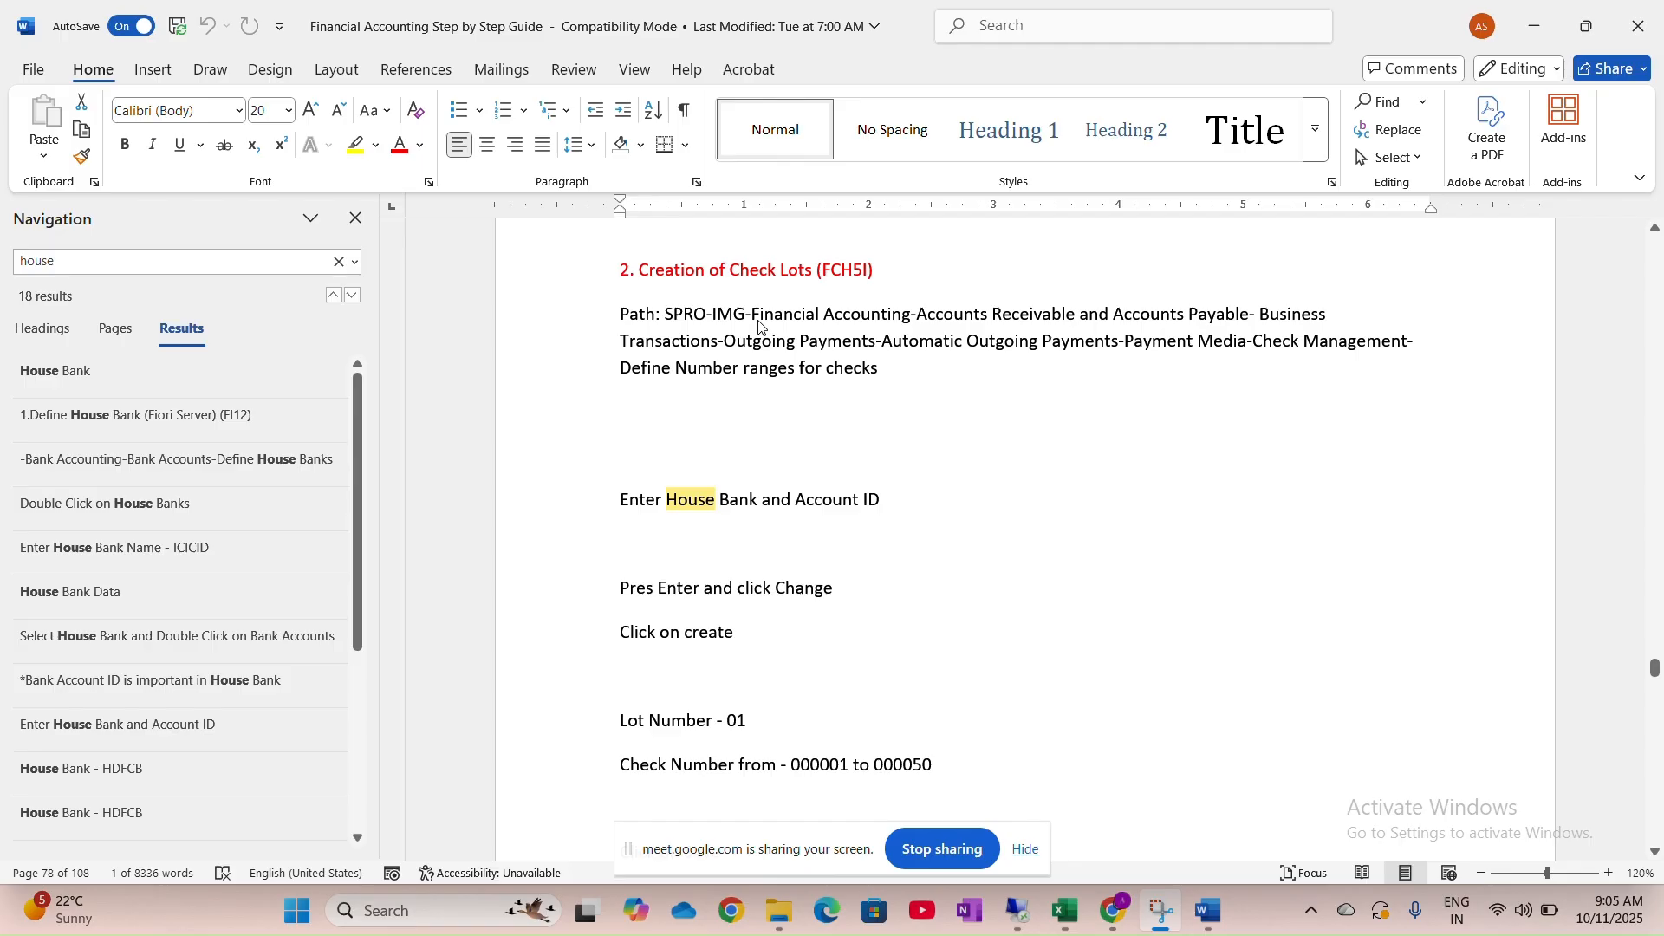
pyautogui.press('Escape')
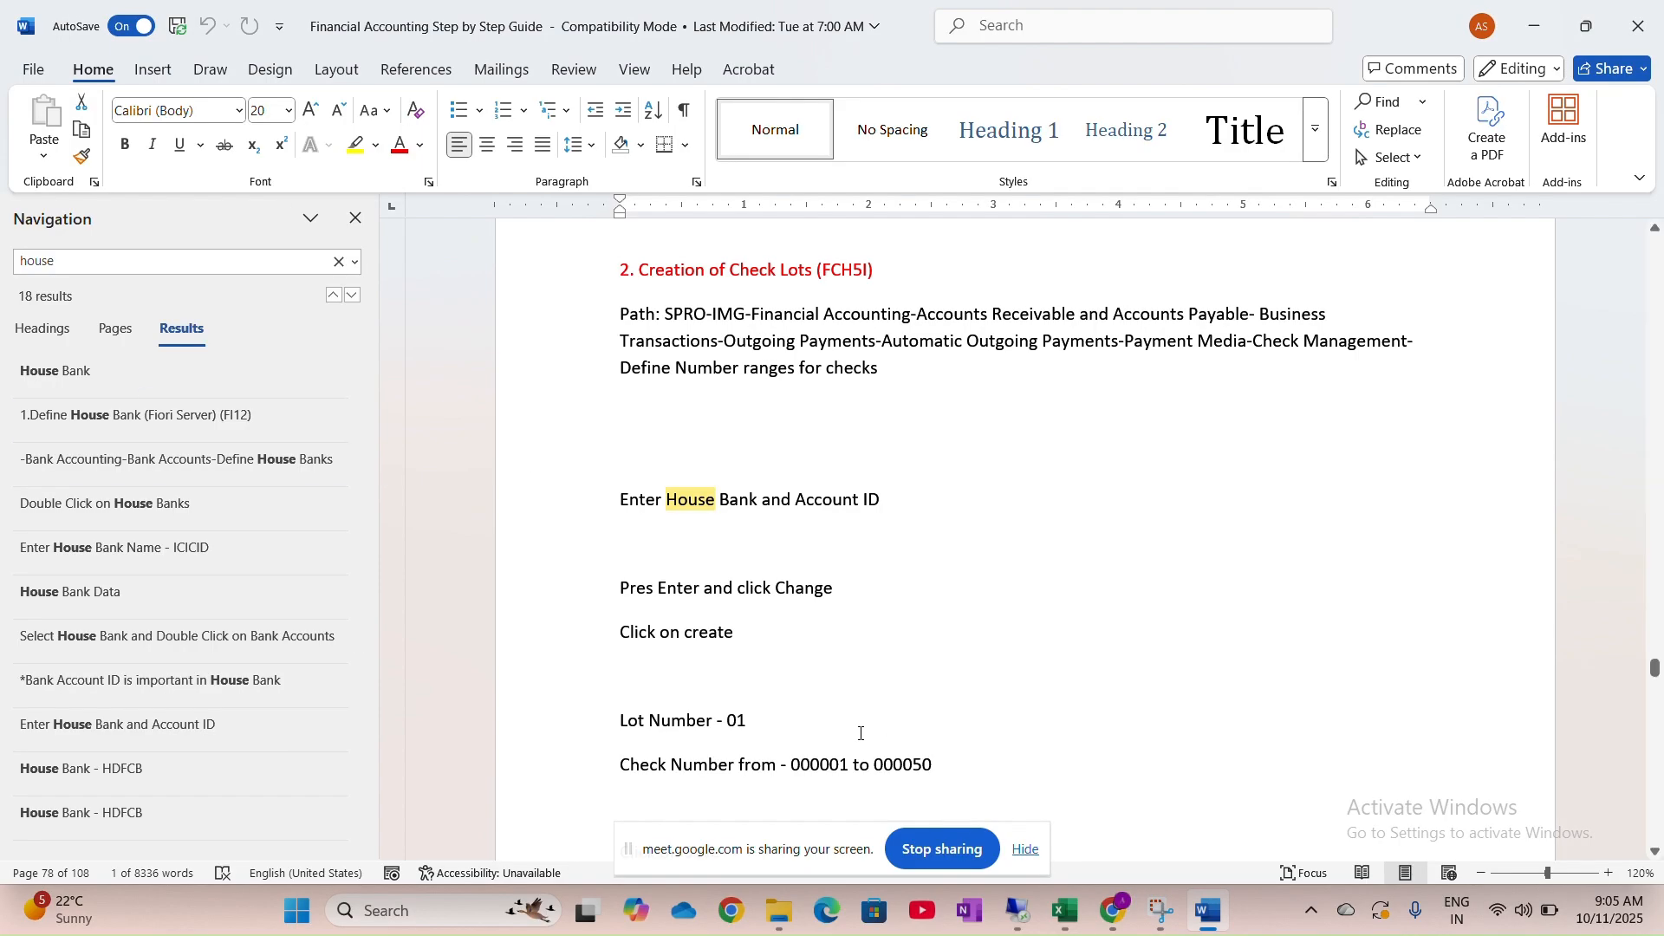
pyautogui.click(1018, 912)
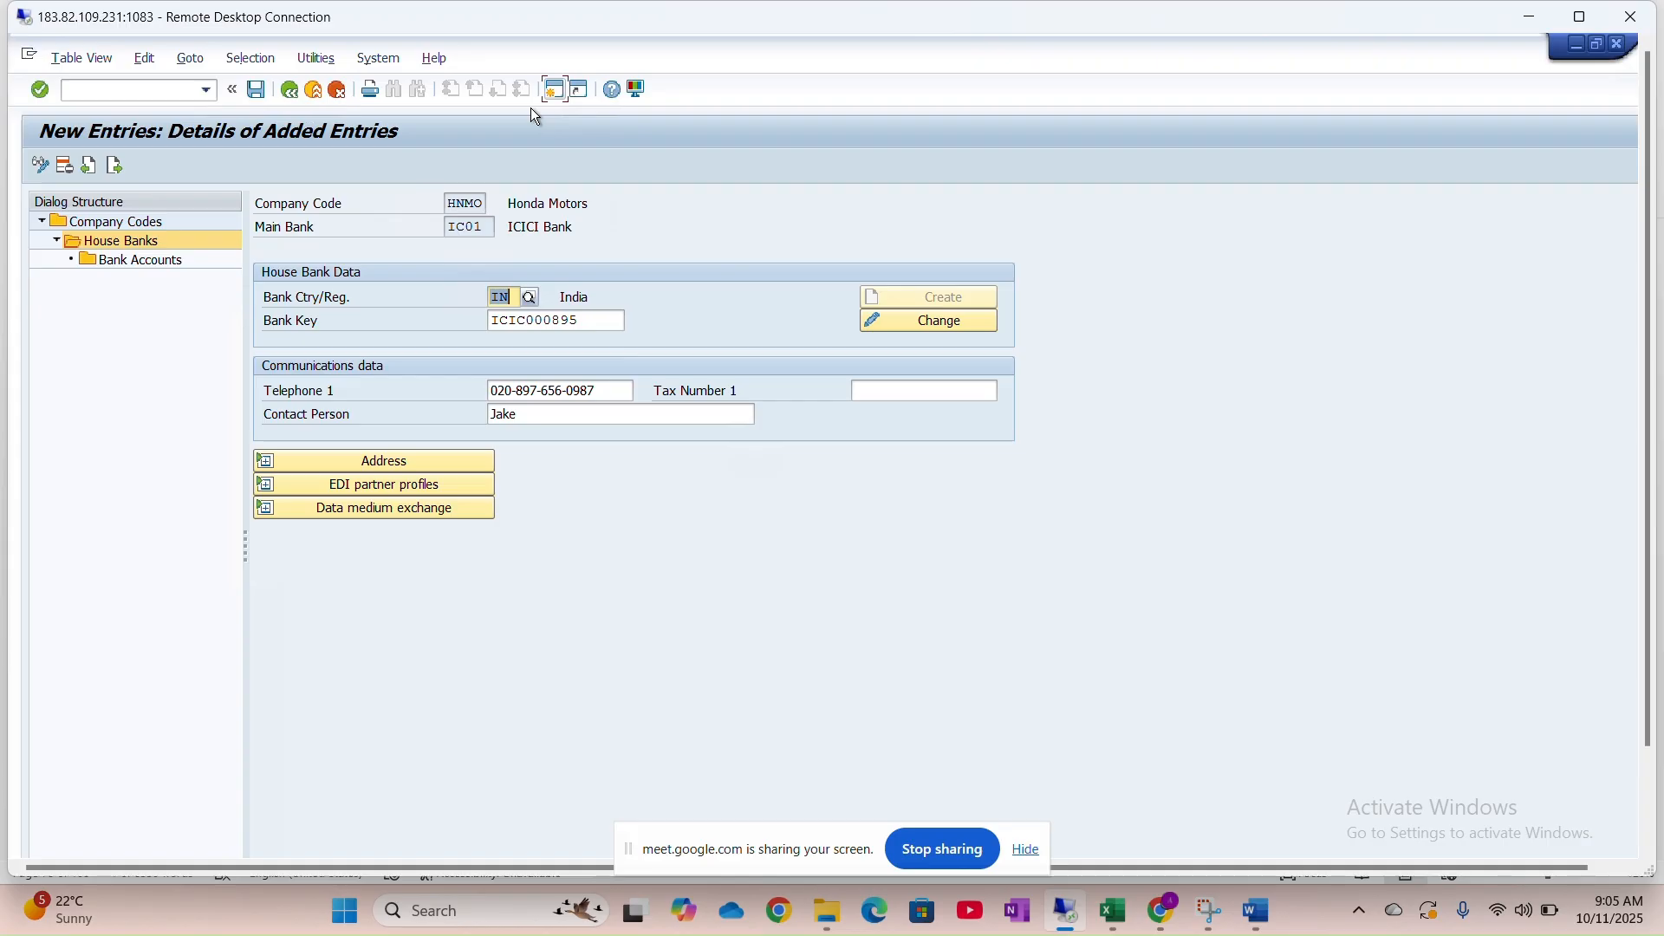
# Leave the house bank transaction, start SPRO and open the SAP Reference IMG
pyautogui.click(142, 88)
pyautogui.write('/nfch')
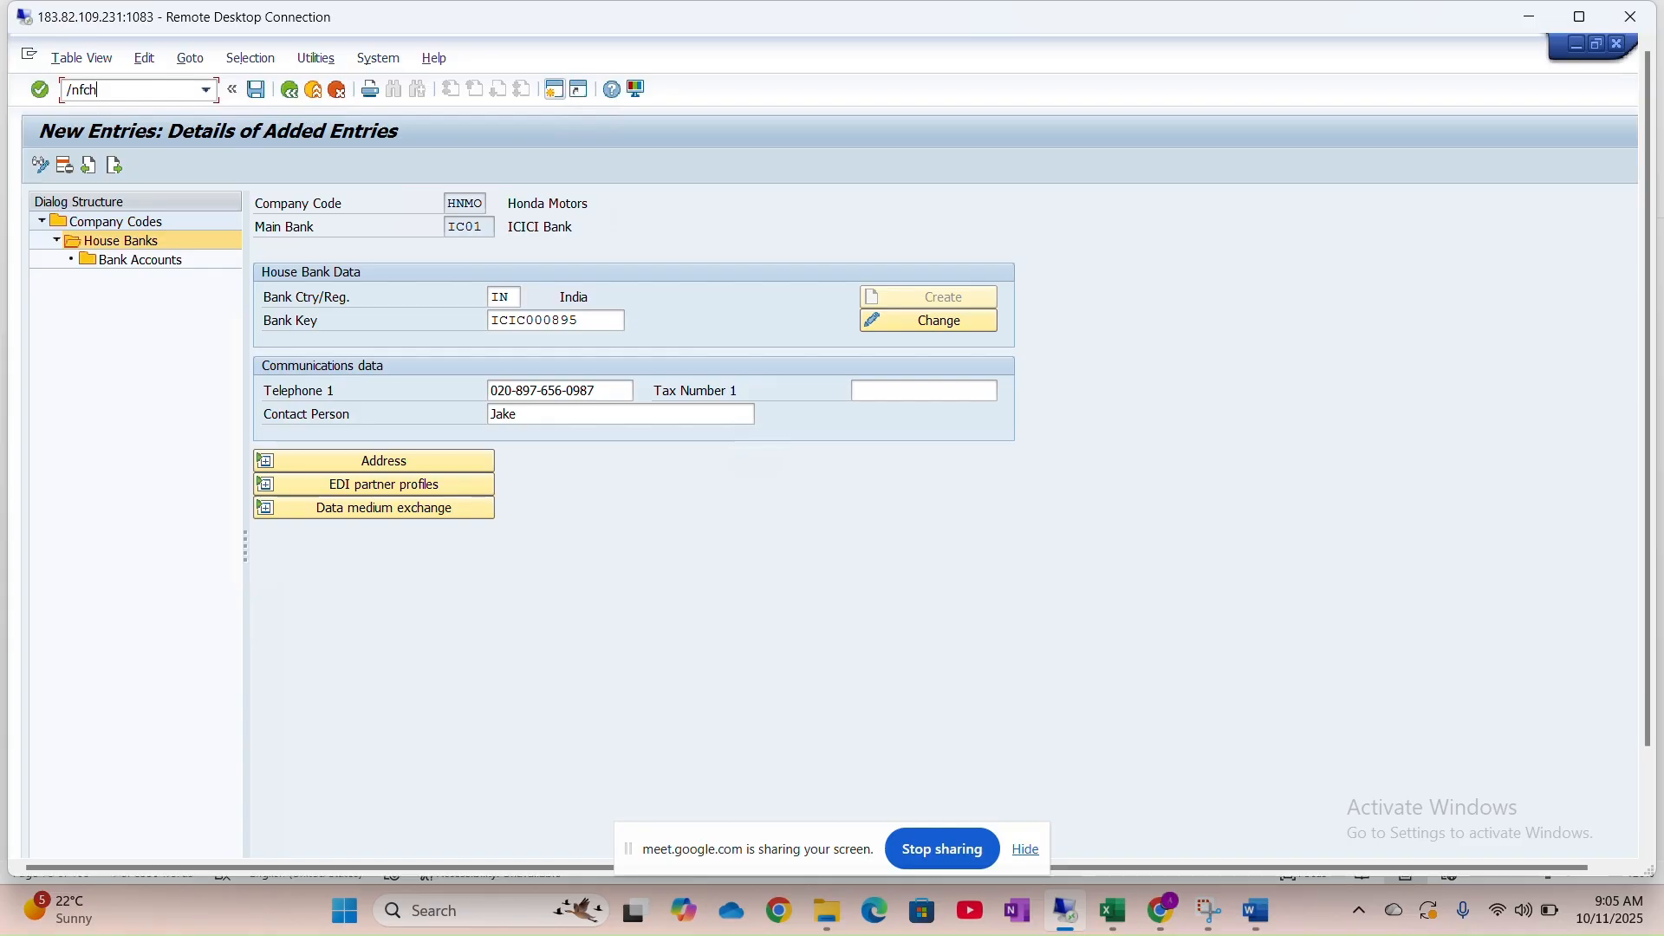
pyautogui.press('BackSpace')
pyautogui.press('BackSpace')
pyautogui.press('BackSpace')
pyautogui.press('BackSpace')
pyautogui.press('BackSpace')
pyautogui.write('/n')
pyautogui.press('Return')
pyautogui.write('spro')
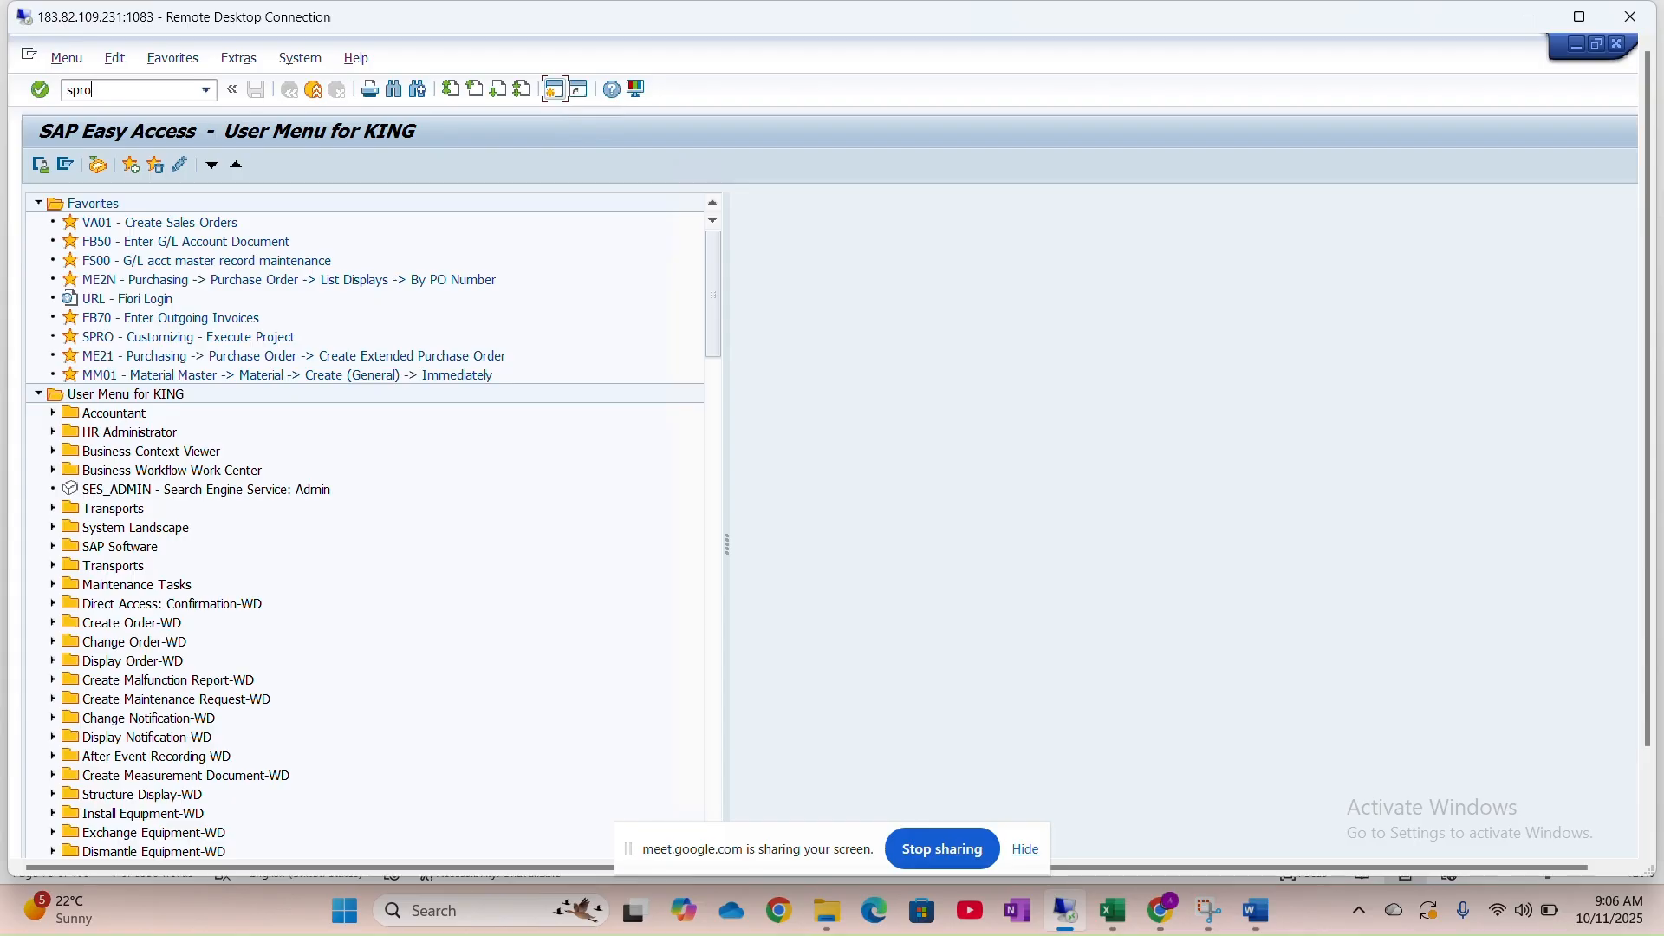
pyautogui.press('Return')
pyautogui.click(128, 164)
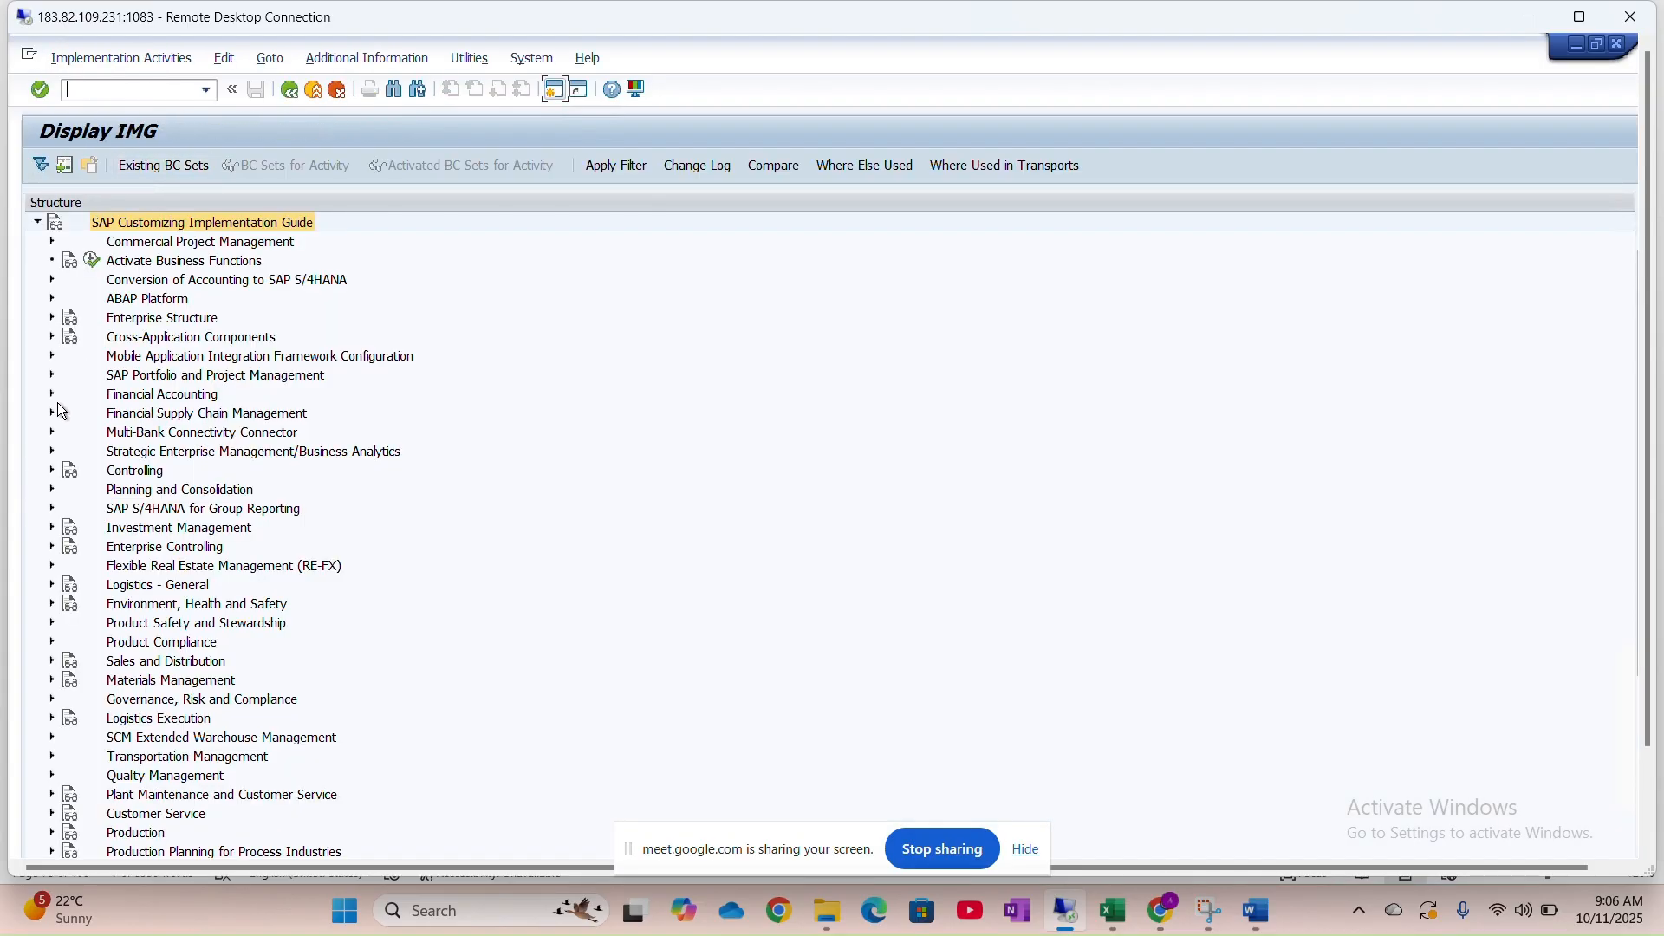
# Expand Financial Accounting > AR/AP > Business Transactions > Outgoing Payments, checking the guide's path
pyautogui.click(53, 394)
pyautogui.click(63, 451)
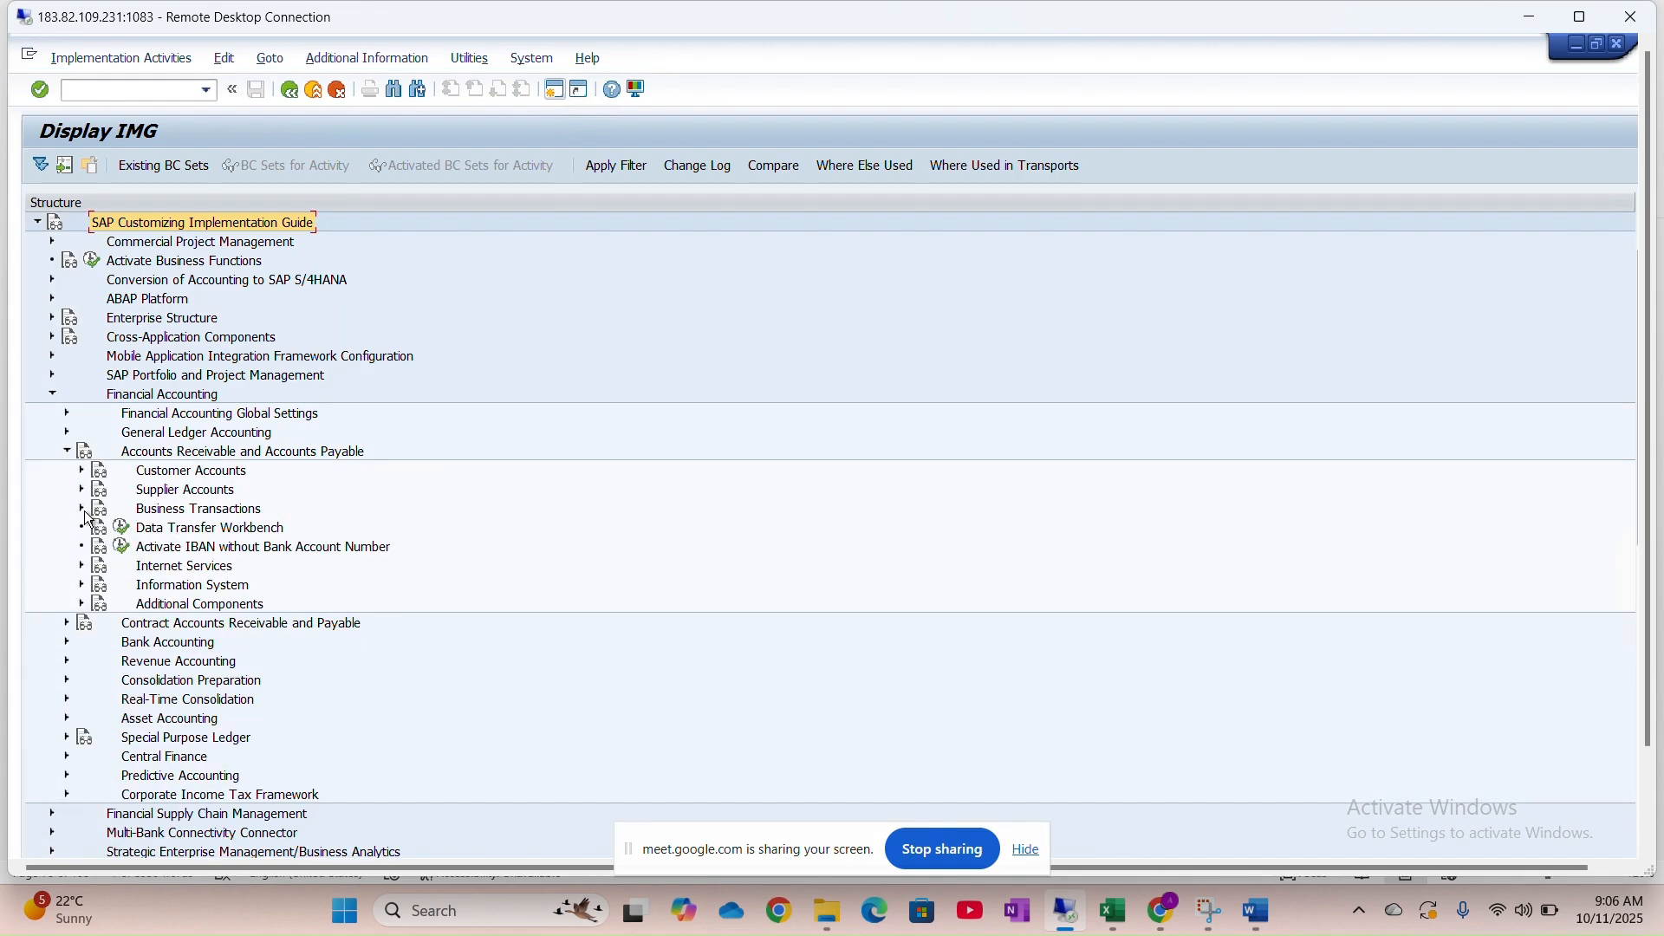
pyautogui.hotkey('alt', 'Tab')
pyautogui.hotkey('alt', 'Tab')
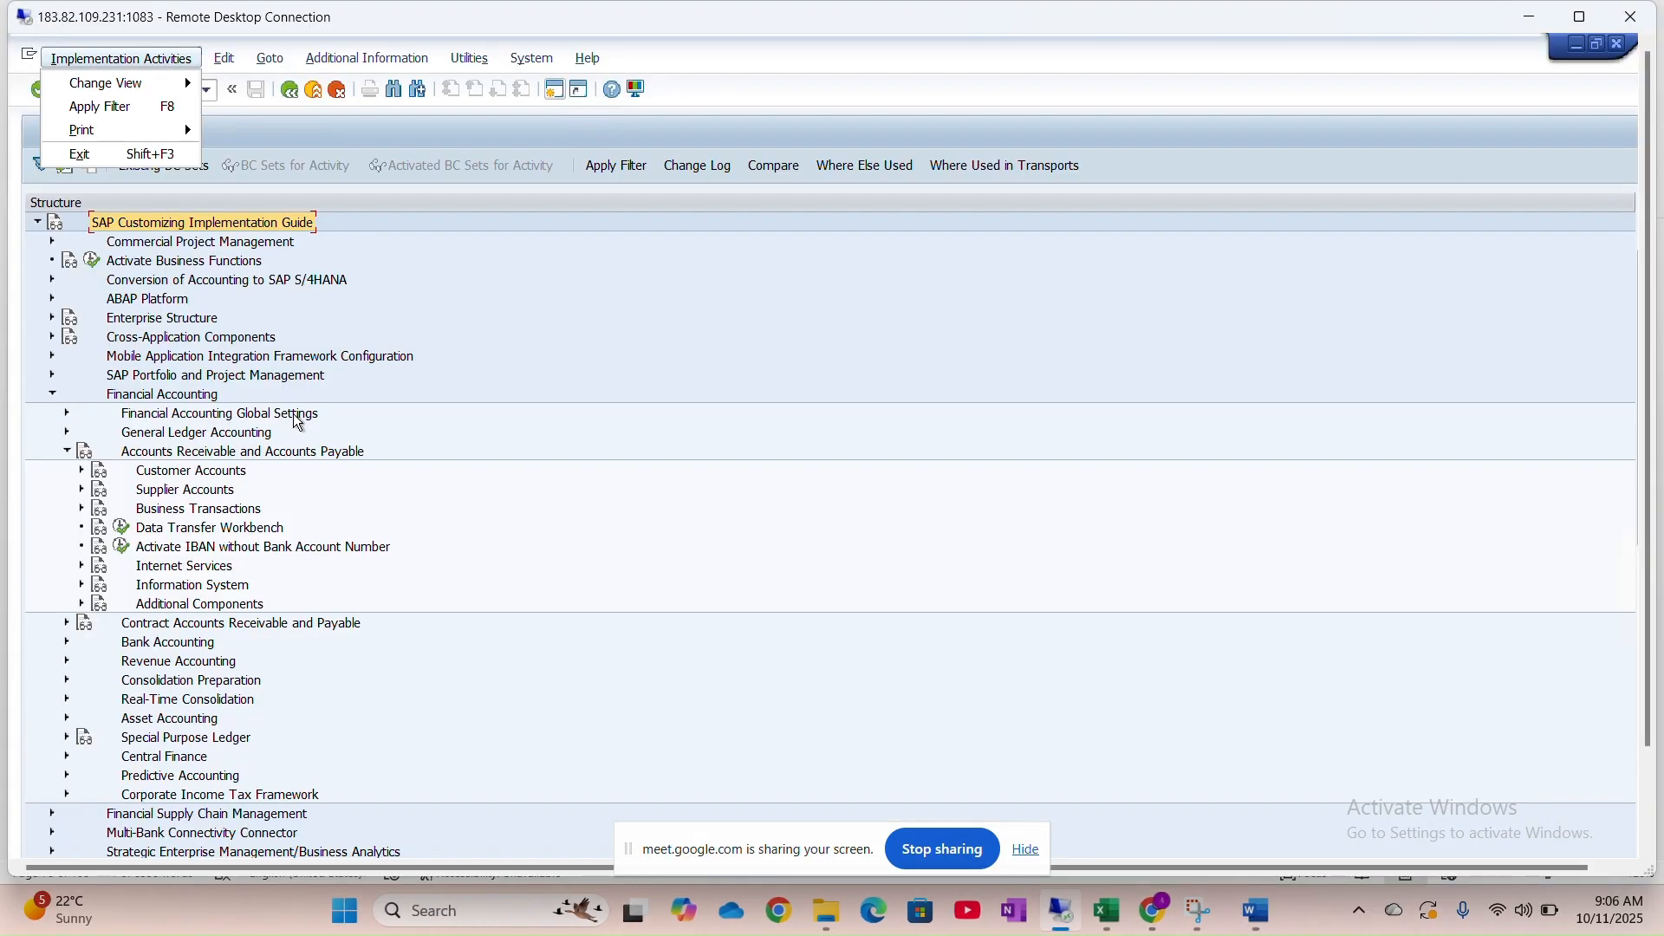
pyautogui.click(83, 511)
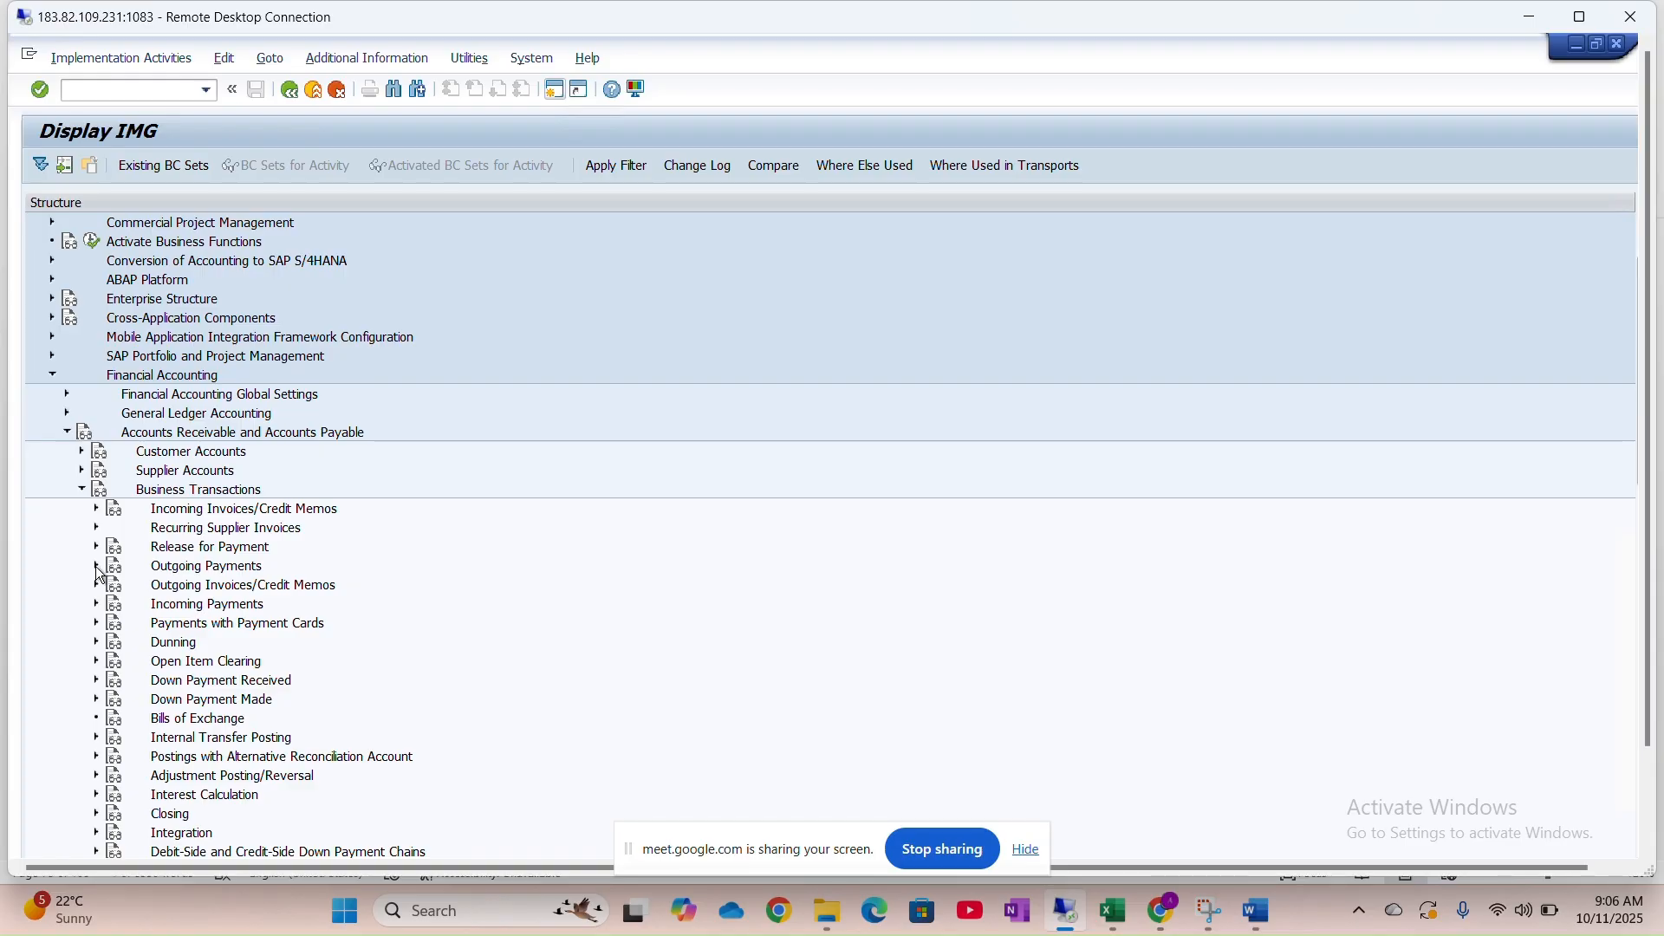
pyautogui.click(96, 567)
pyautogui.scroll(-4, 98, 572)
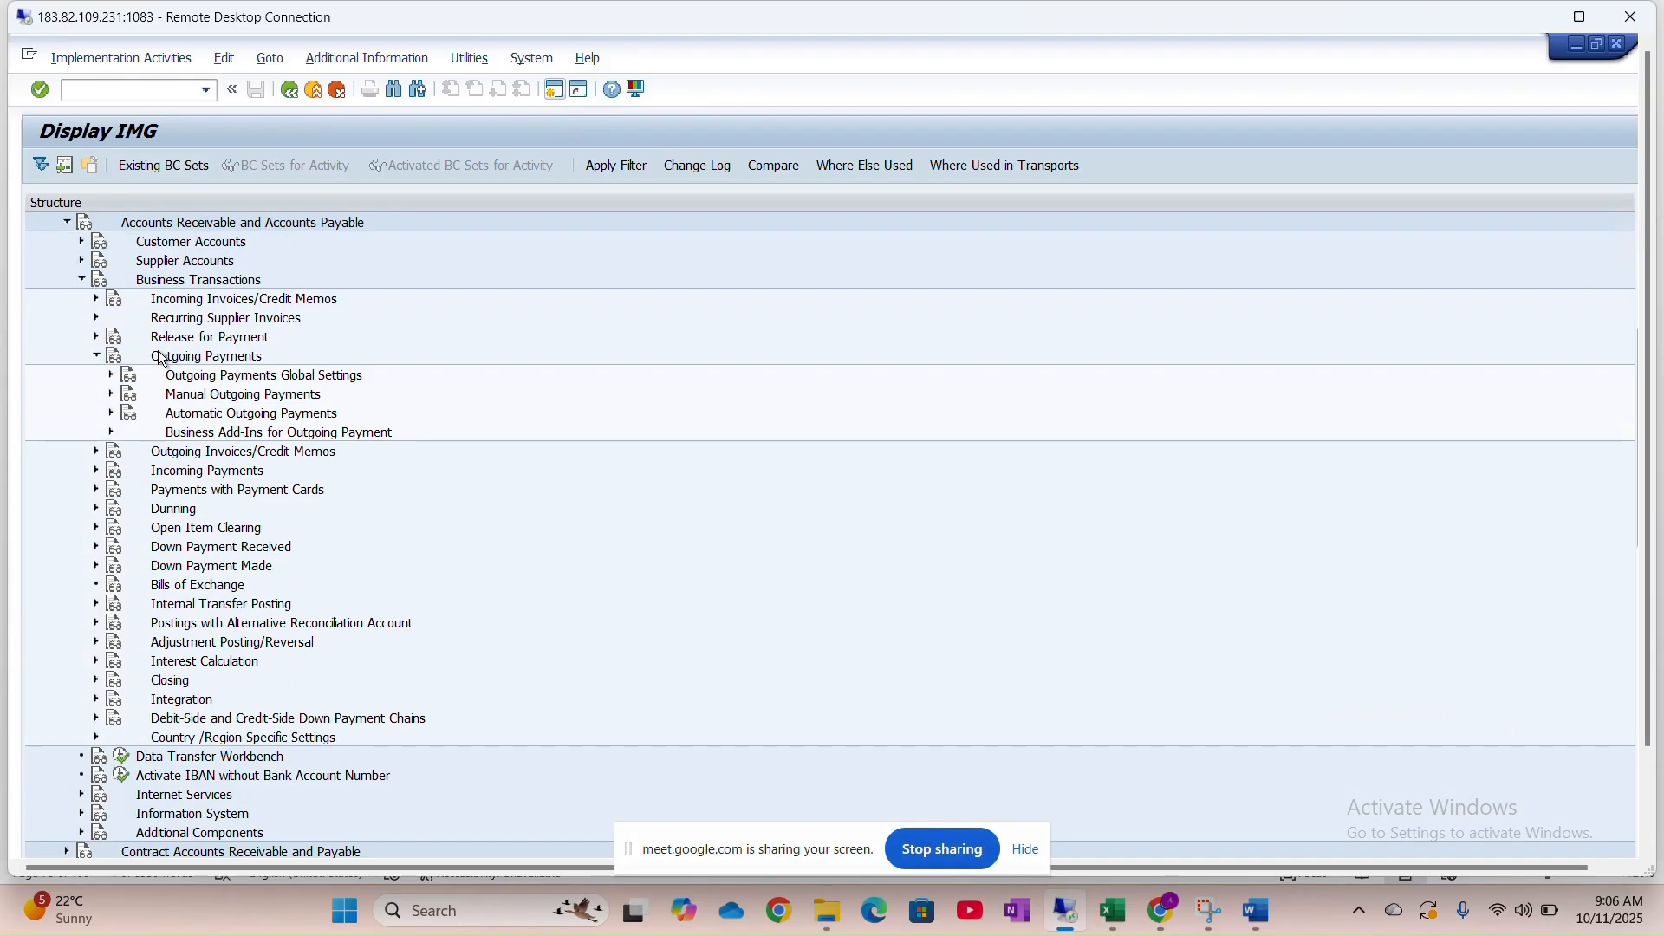
pyautogui.hotkey('alt', 'Tab')
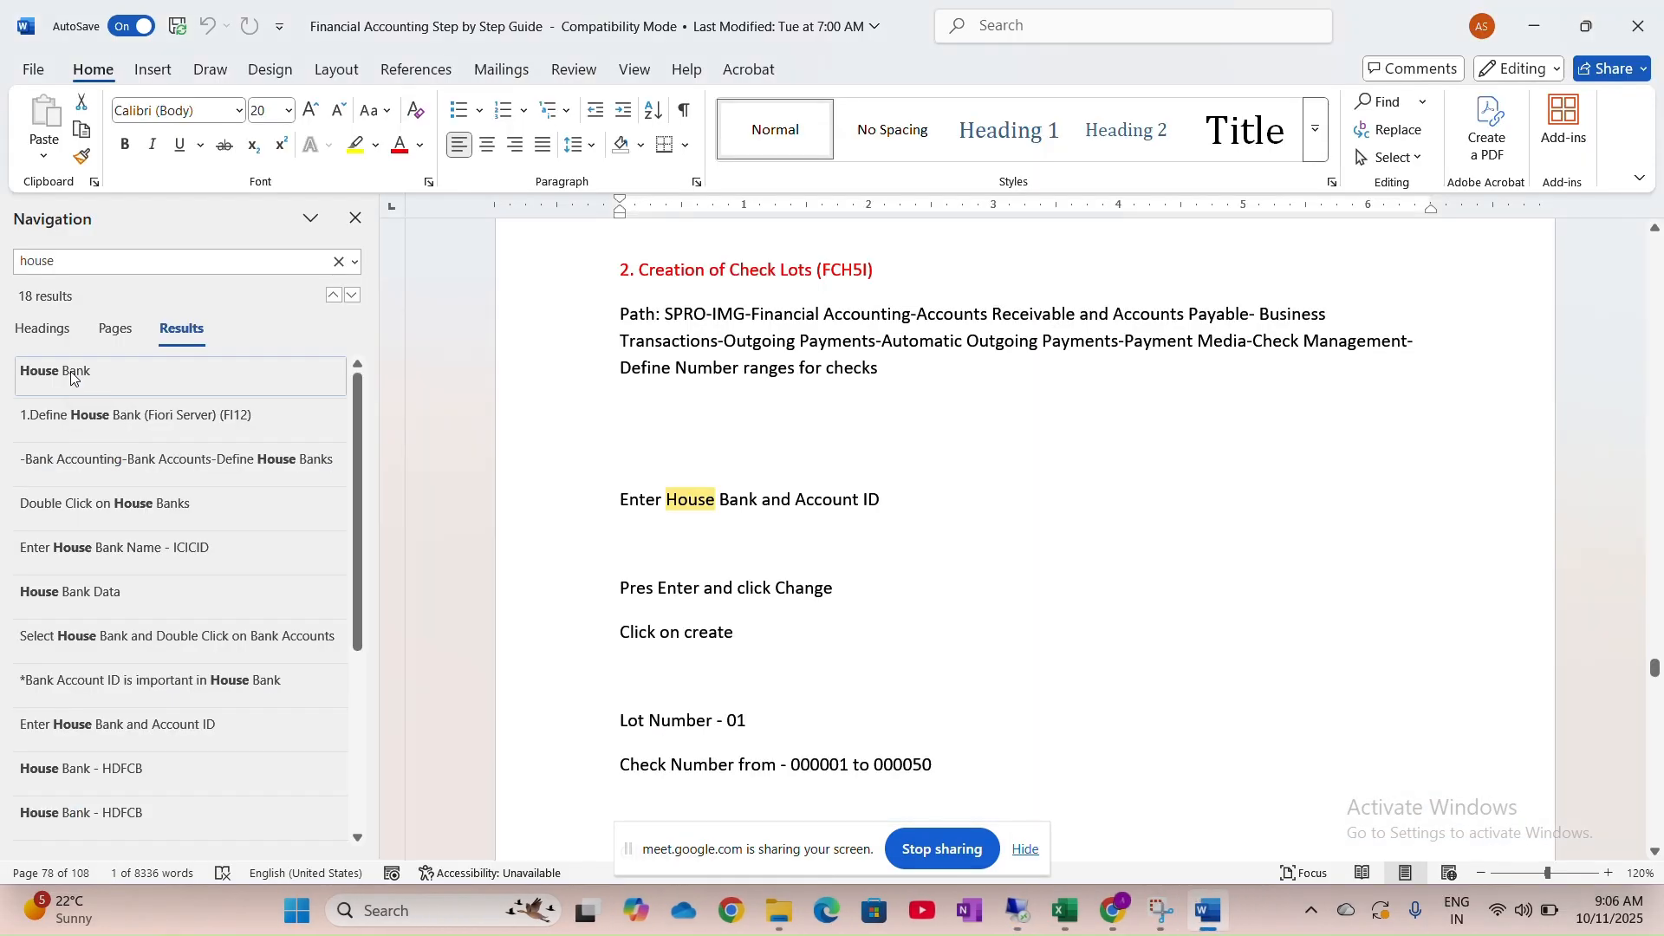
pyautogui.hotkey('alt', 'Tab')
# Expand Automatic Outgoing Payments > Payment Media > Check Management and view Define Number Ranges for Checks documentation
pyautogui.click(111, 414)
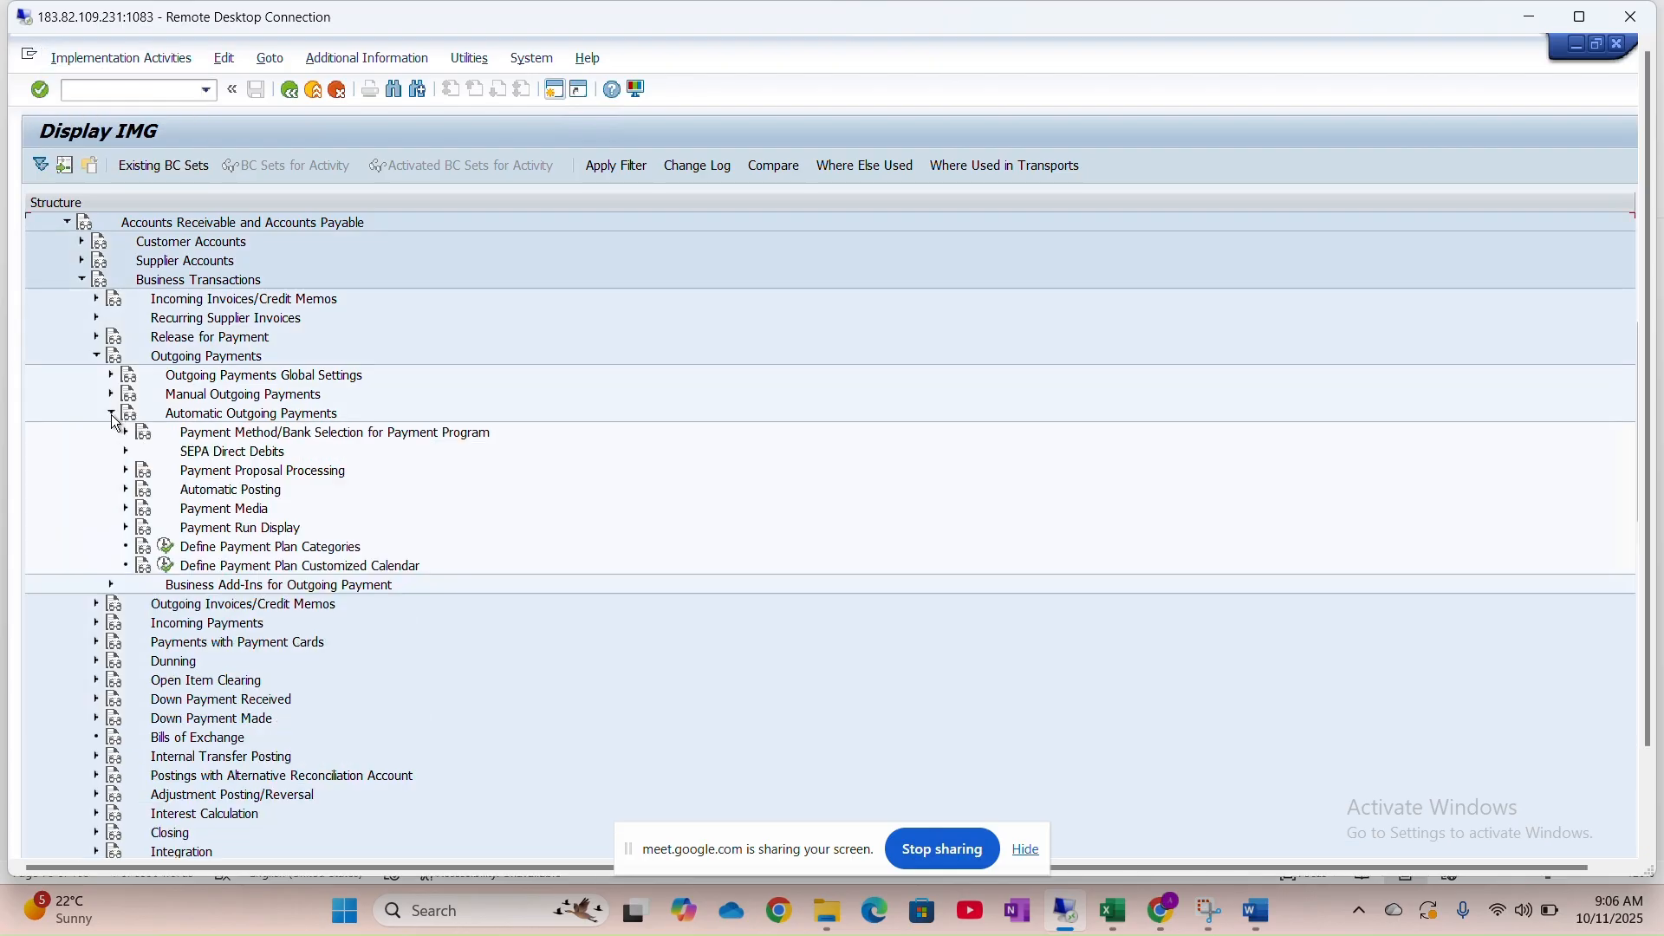
pyautogui.click(126, 509)
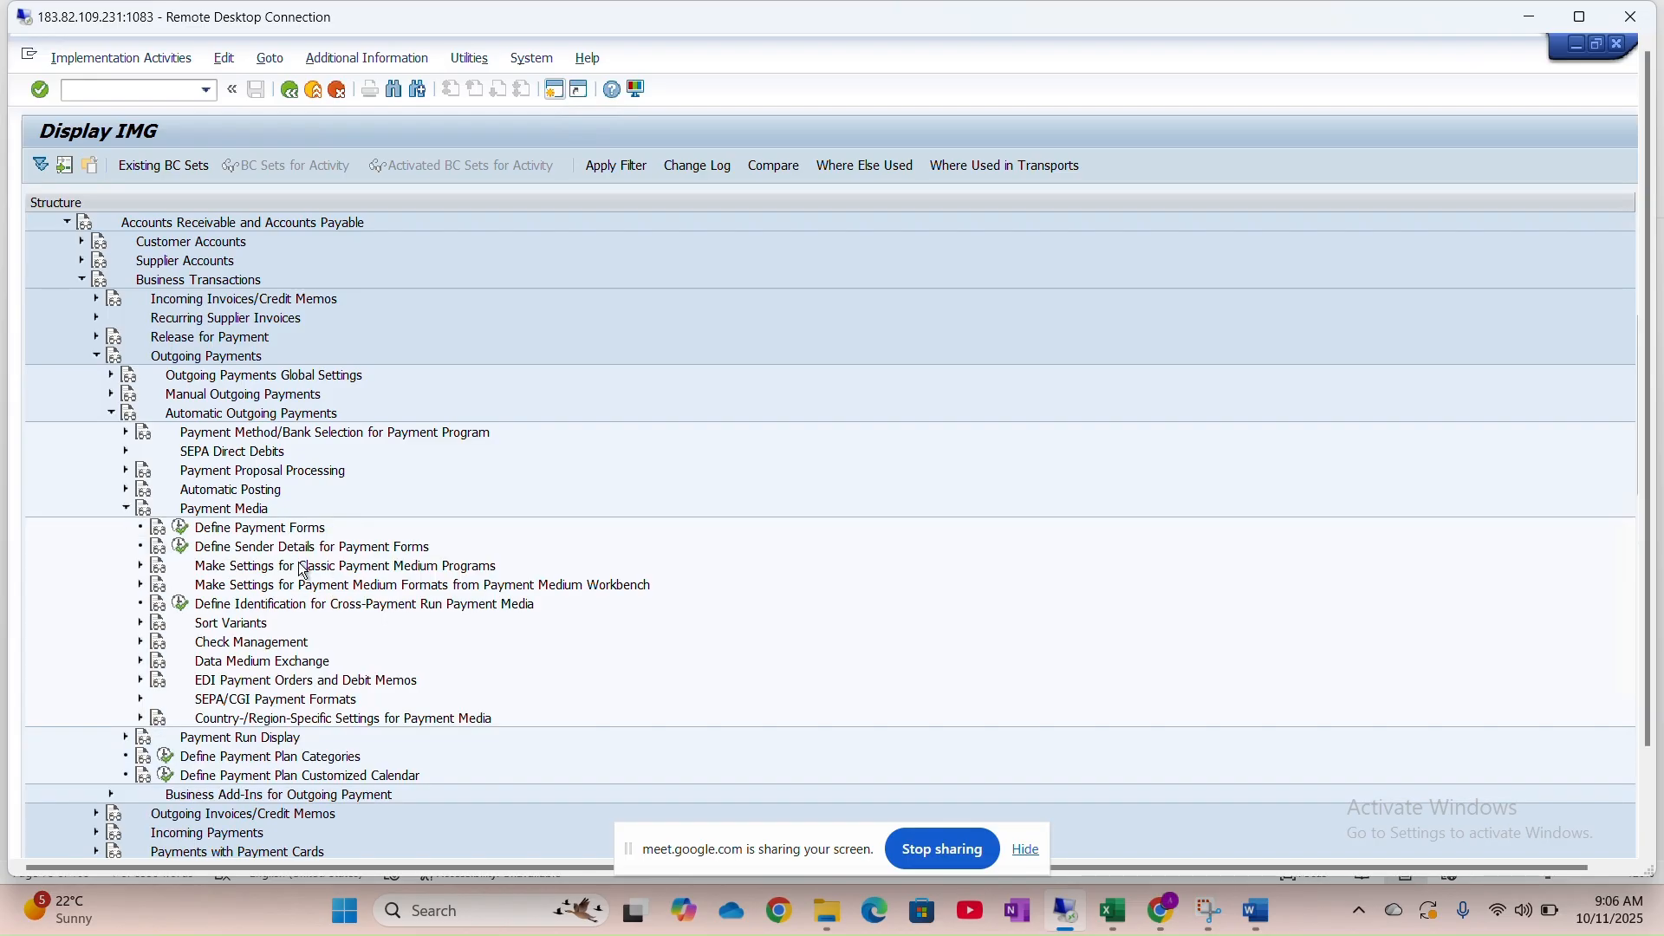
pyautogui.hotkey('alt', 'Tab')
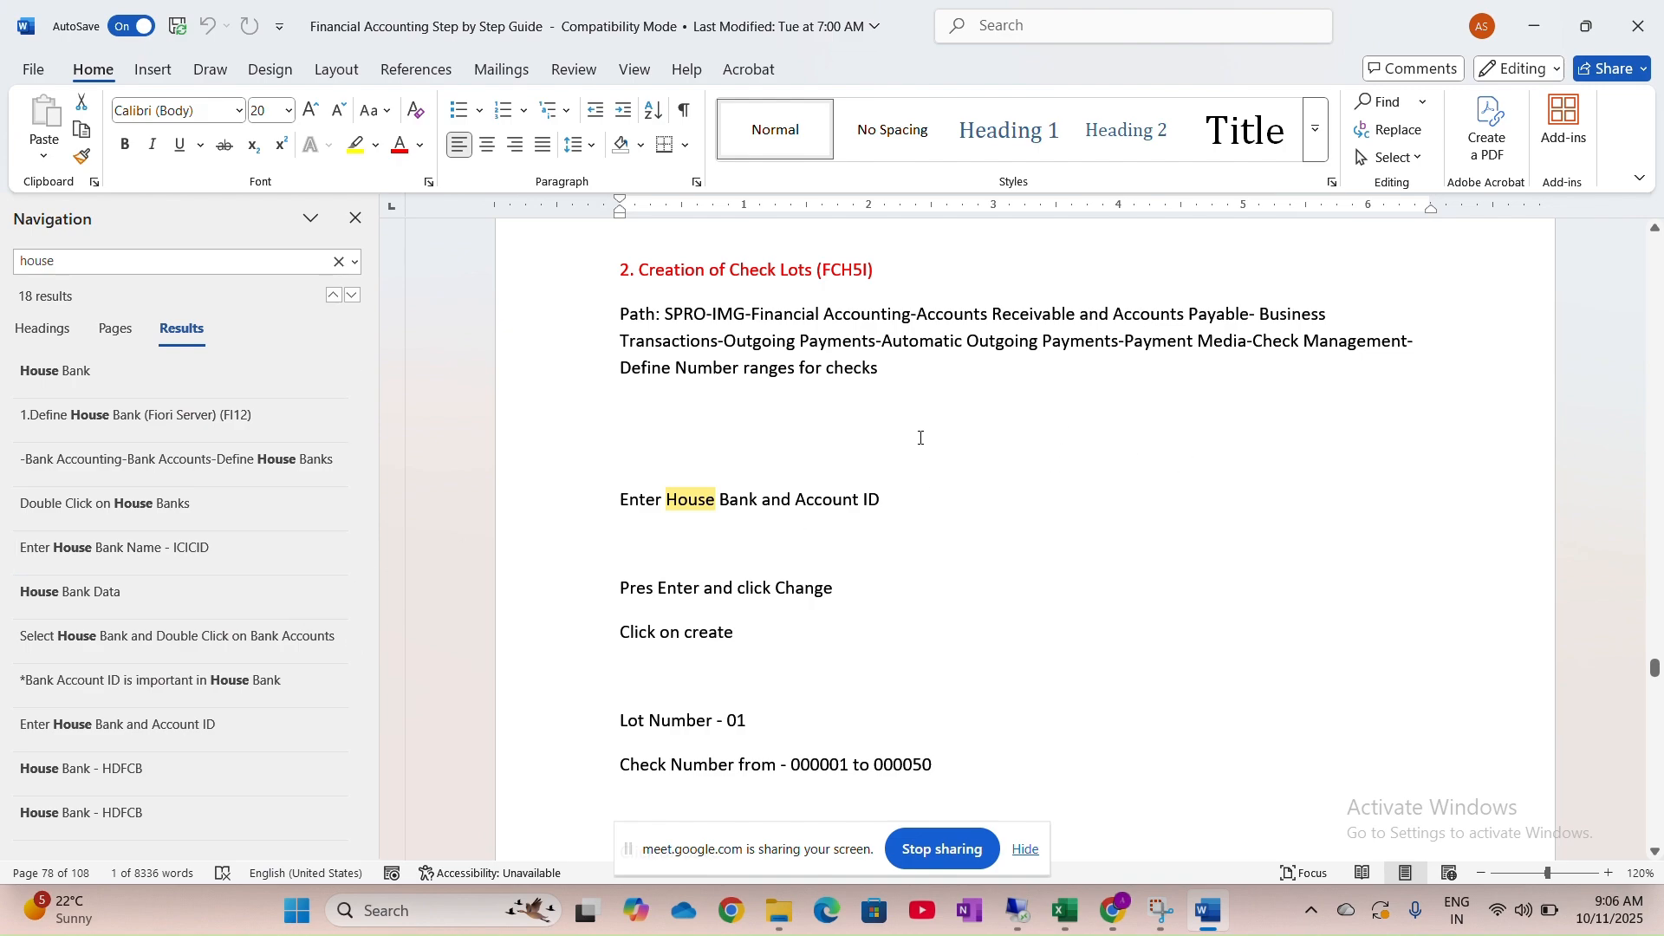
pyautogui.hotkey('alt', 'Tab')
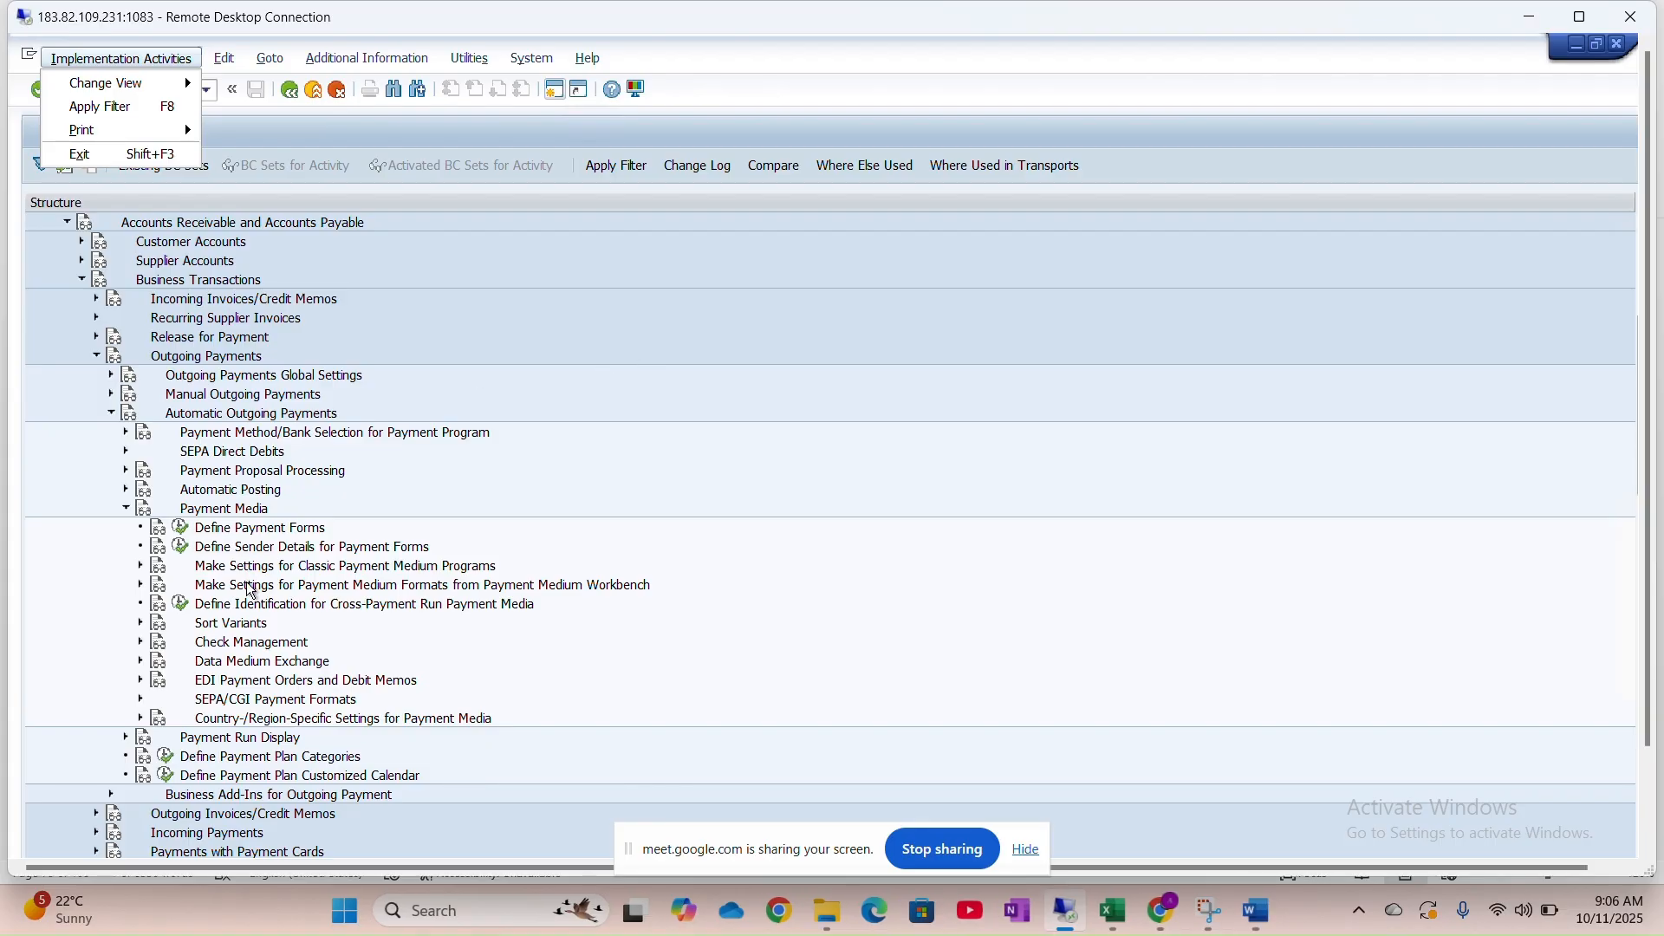
pyautogui.click(223, 573)
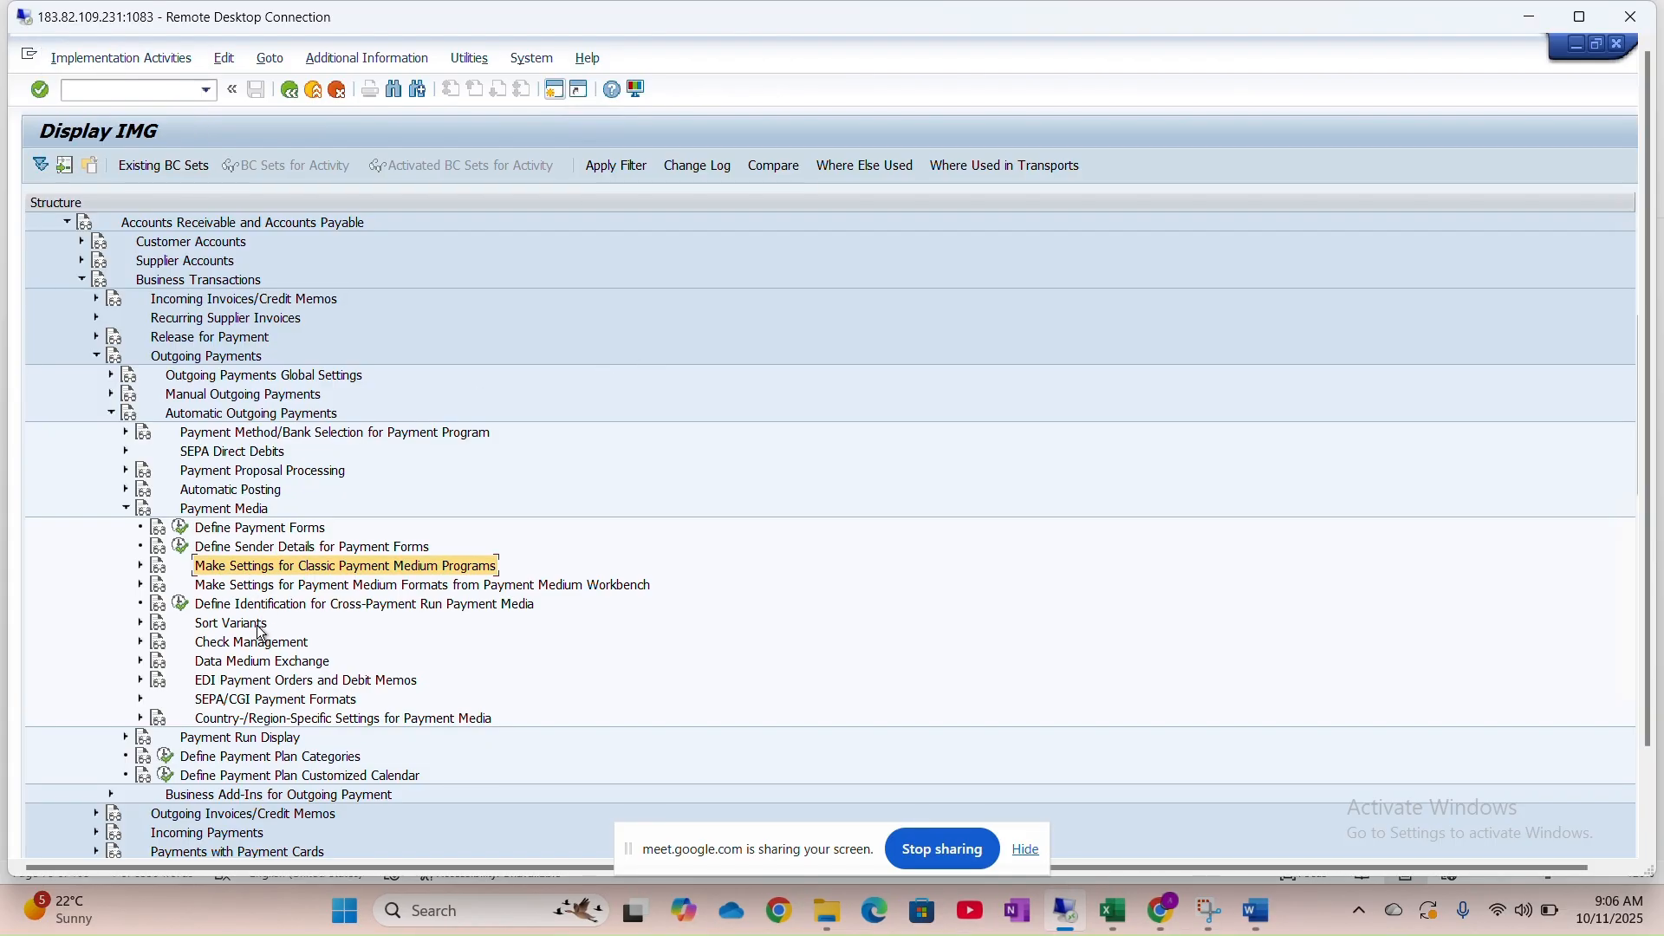
pyautogui.click(140, 643)
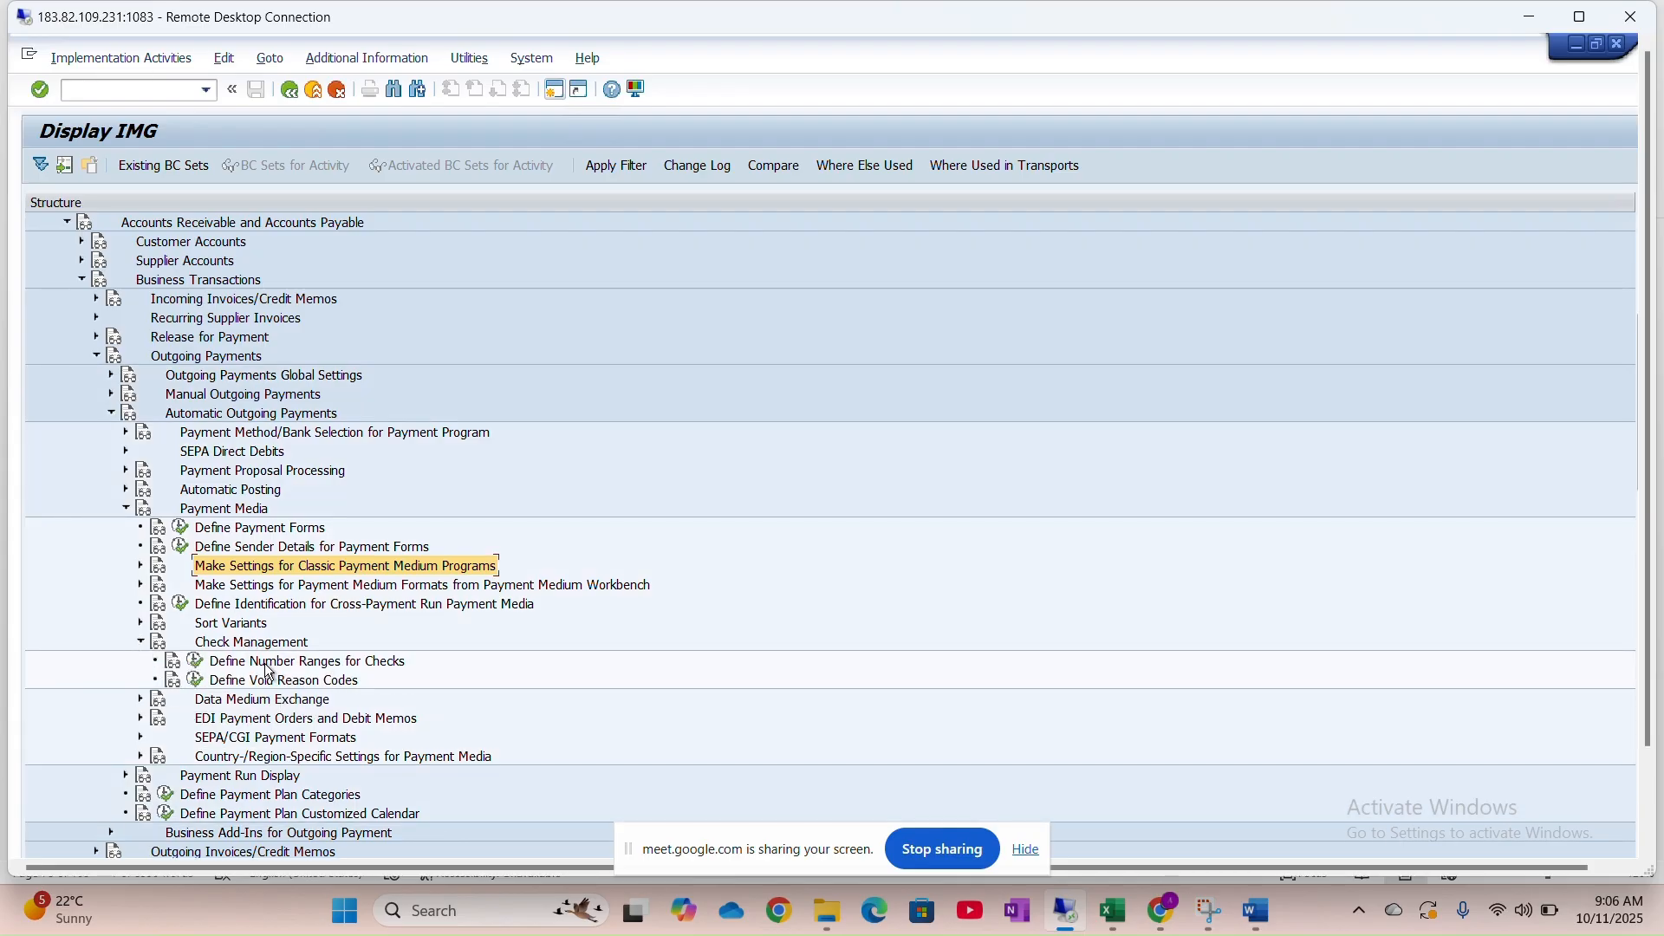
pyautogui.scroll(-1, 361, 669)
pyautogui.scroll(-8, 360, 669)
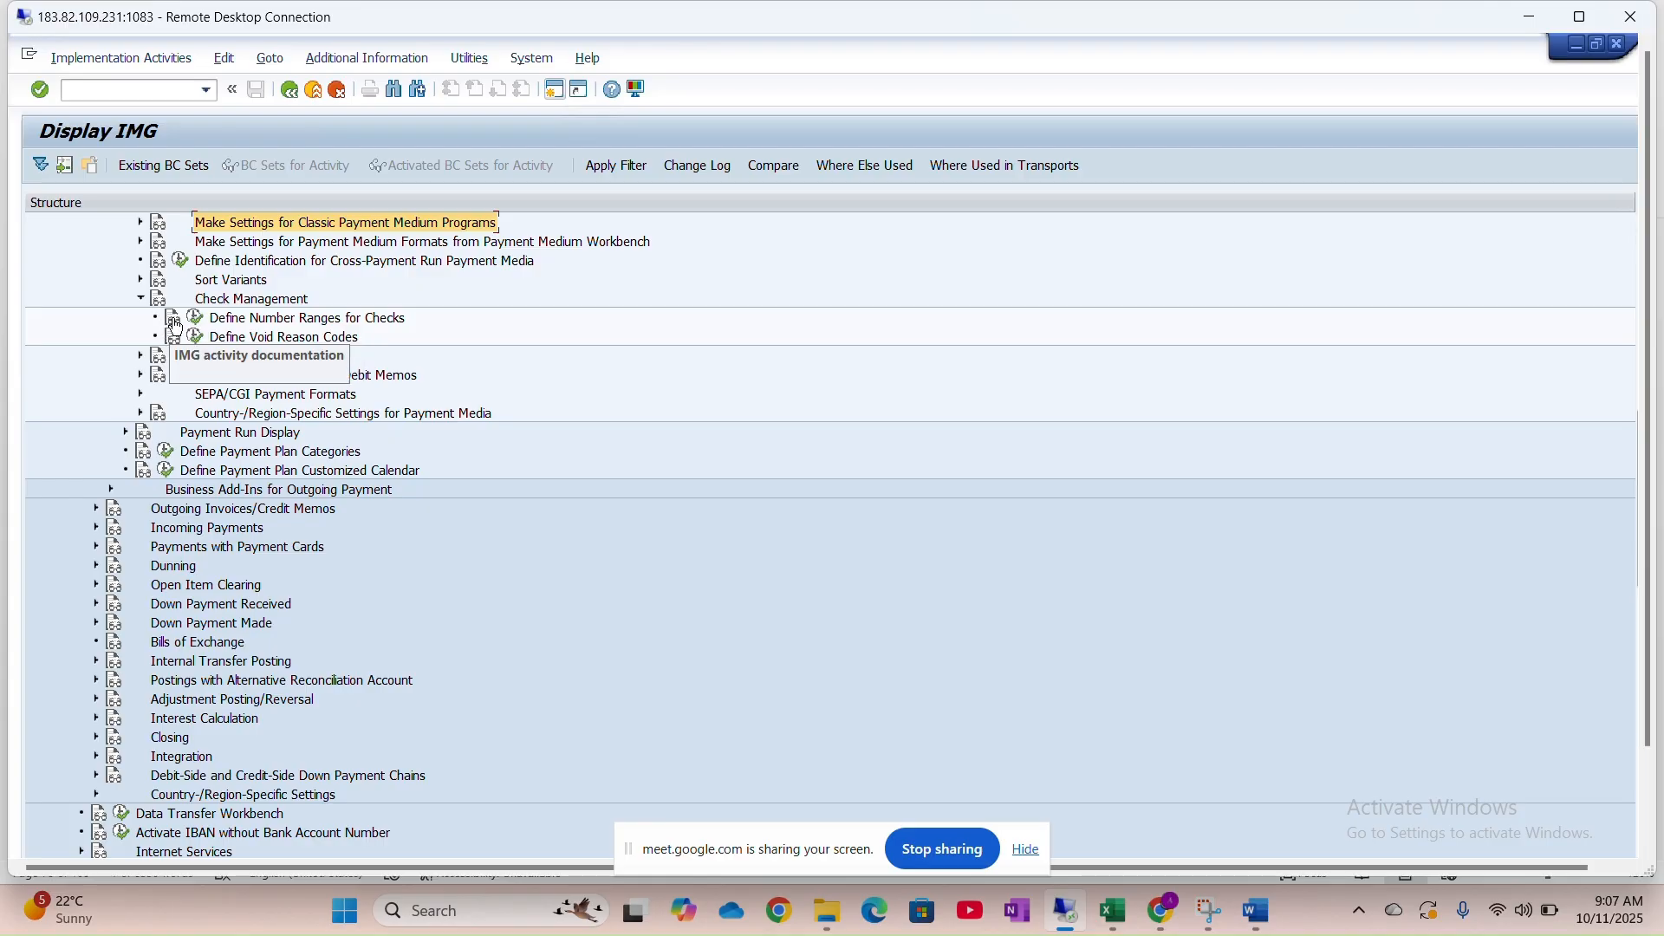
pyautogui.click(174, 322)
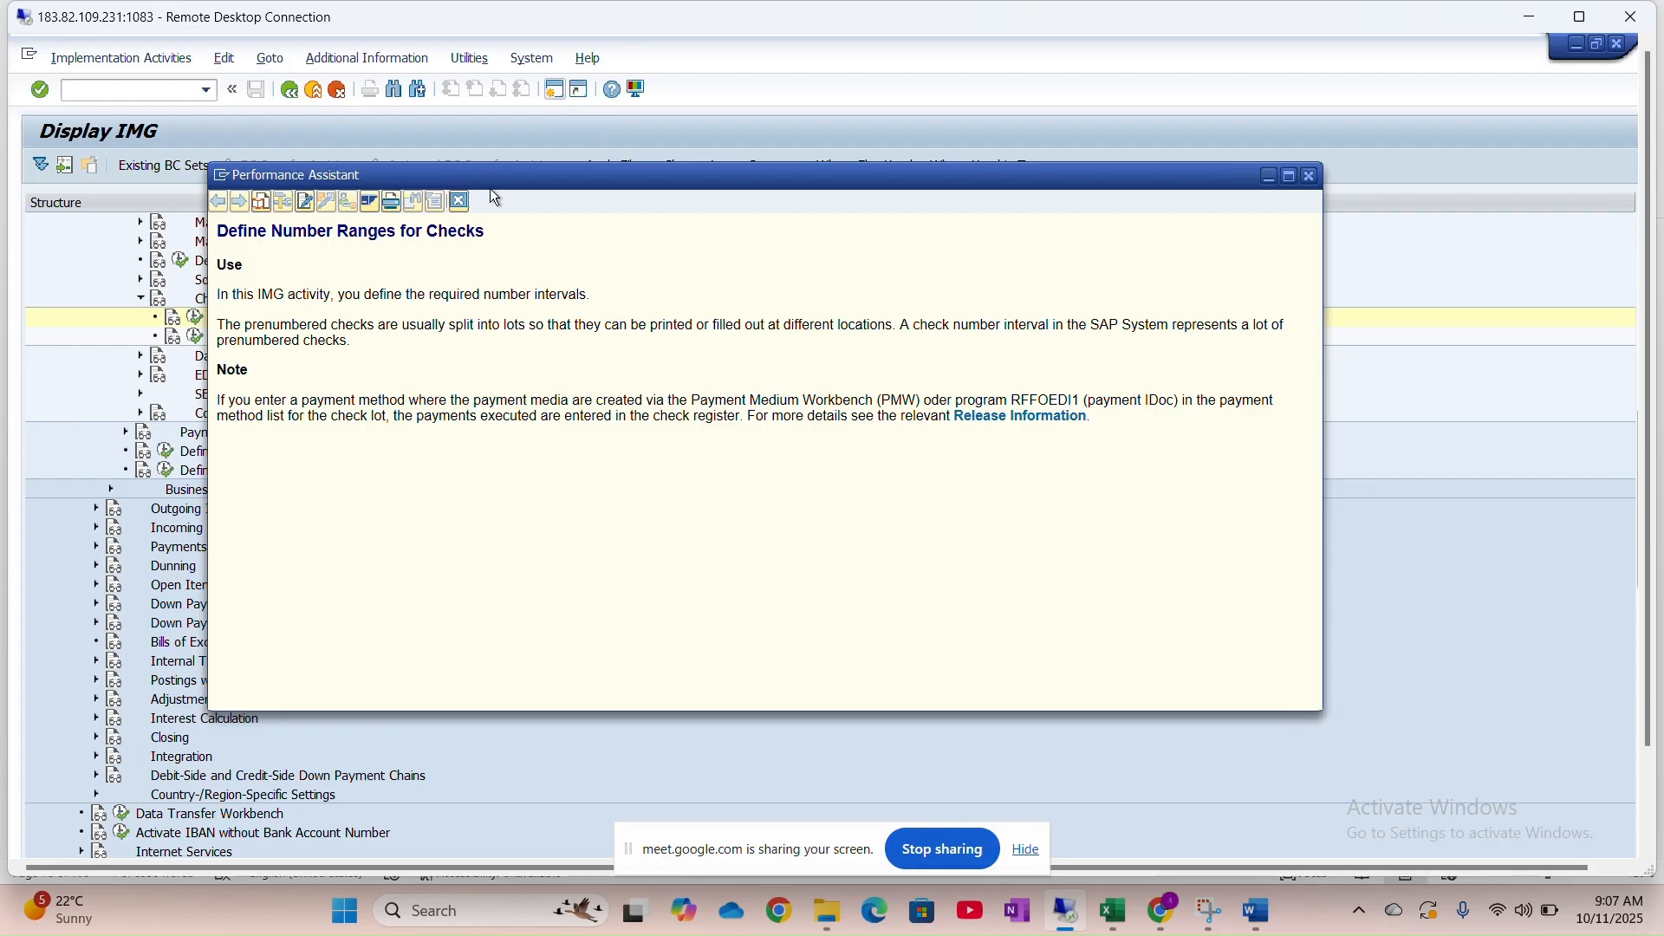
# Close the number range documentation and execute Define Number Ranges for Checks for HNMO
pyautogui.moveTo(516, 174); pyautogui.dragTo(1149, 139)
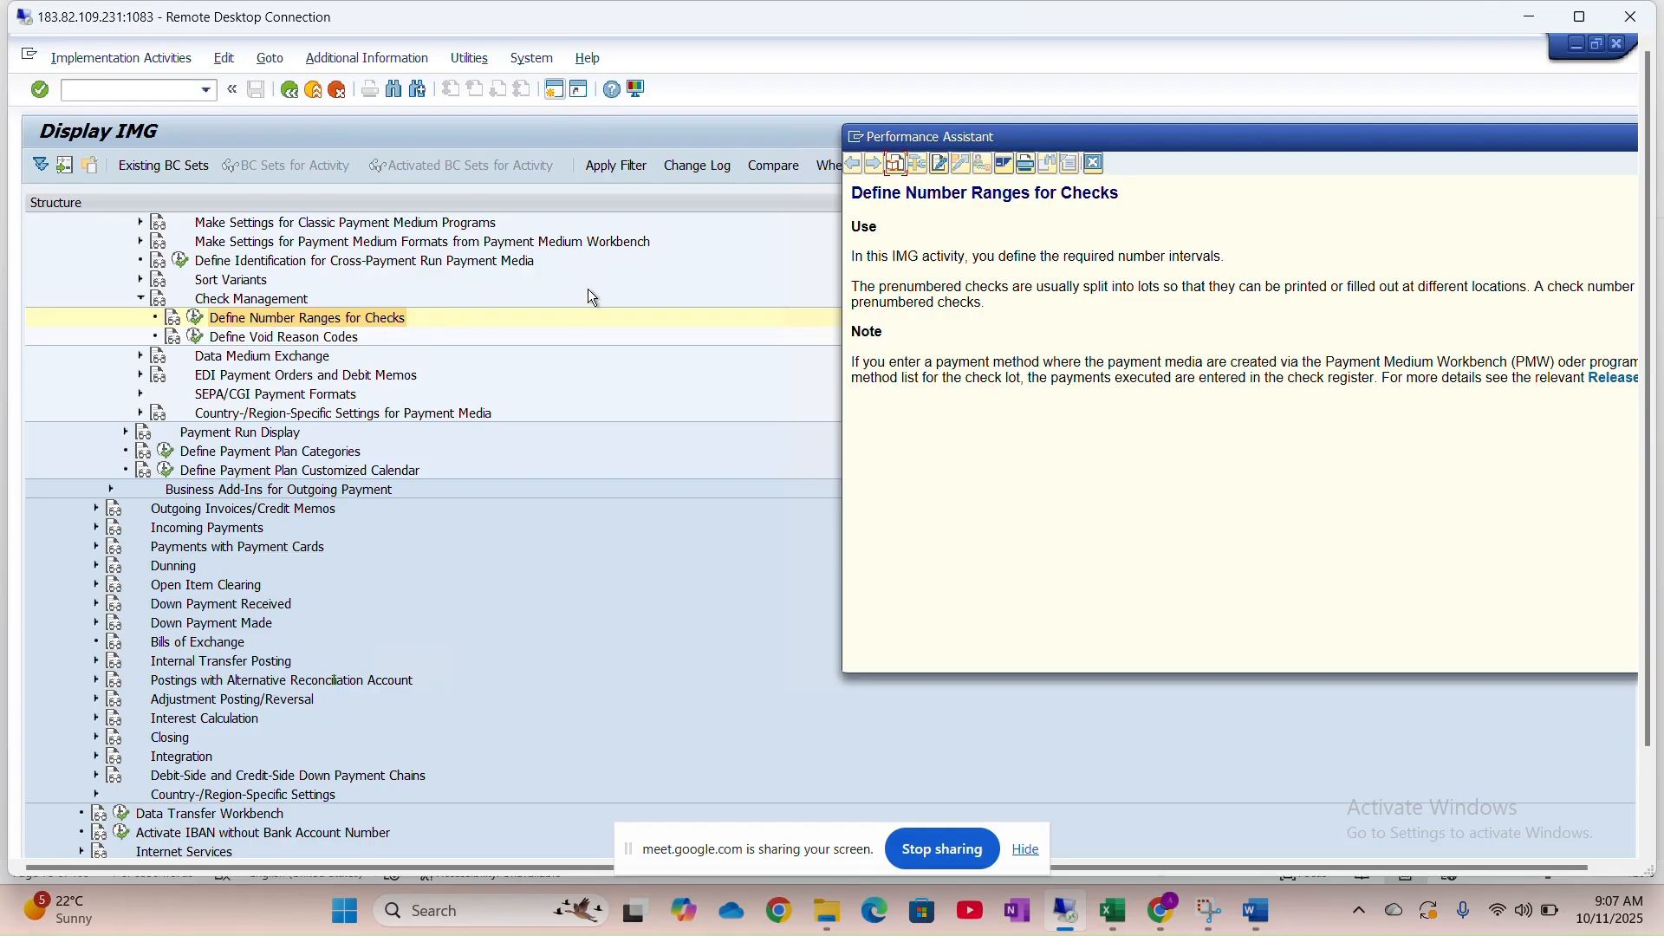
pyautogui.moveTo(1101, 137); pyautogui.dragTo(777, 161)
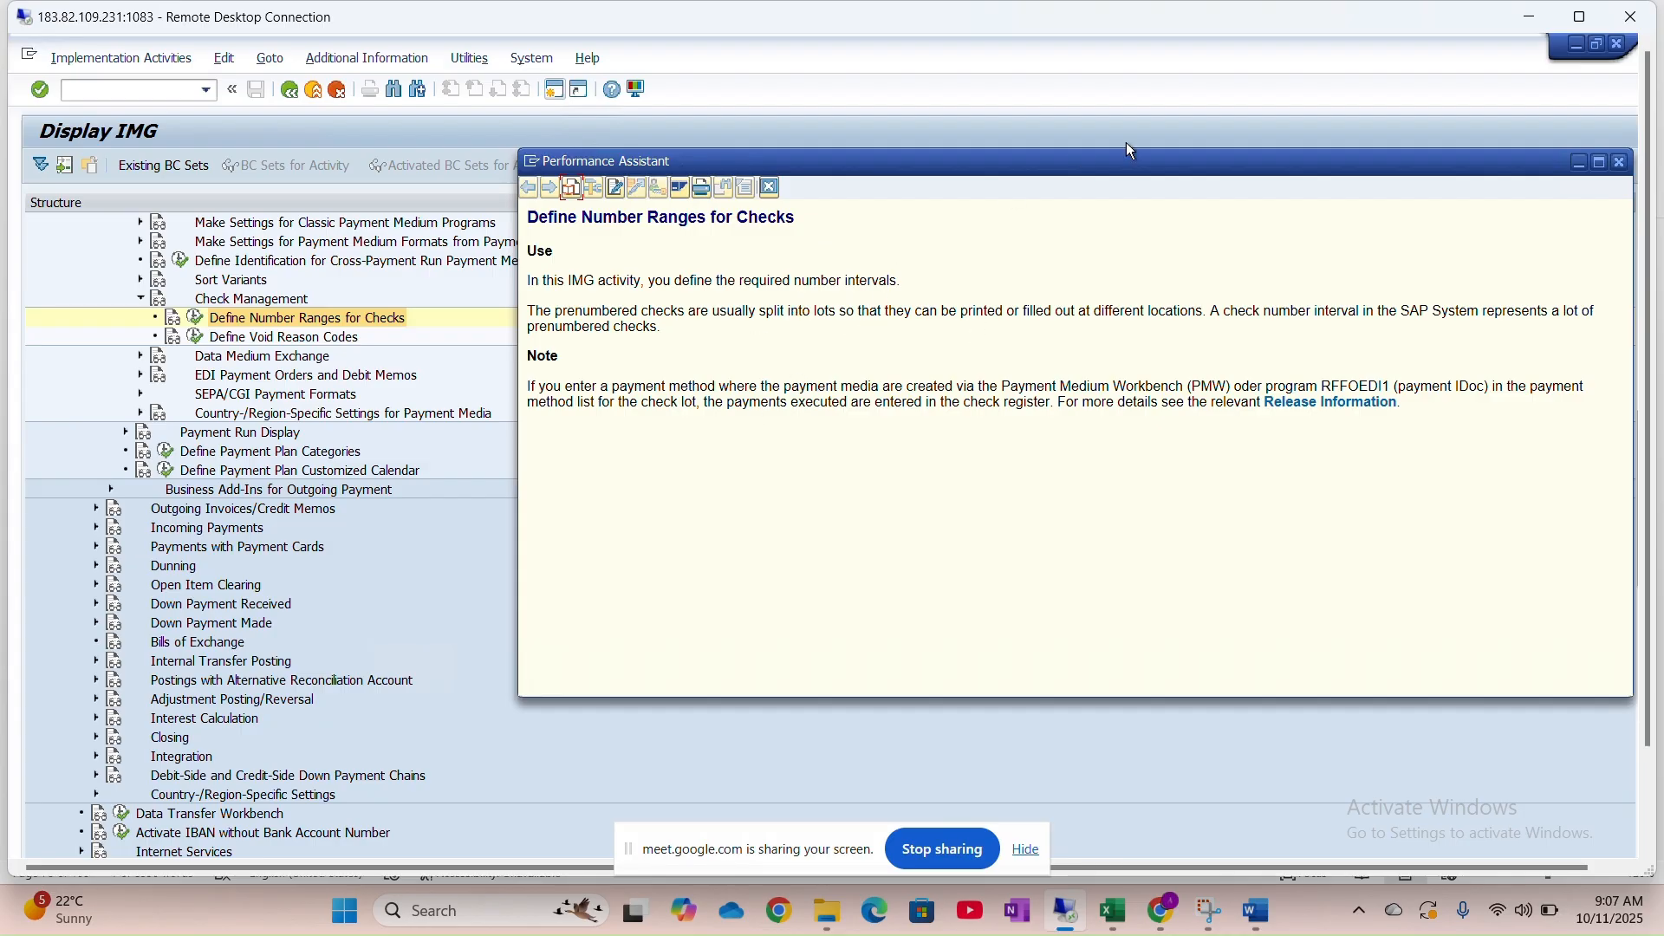
pyautogui.click(1618, 163)
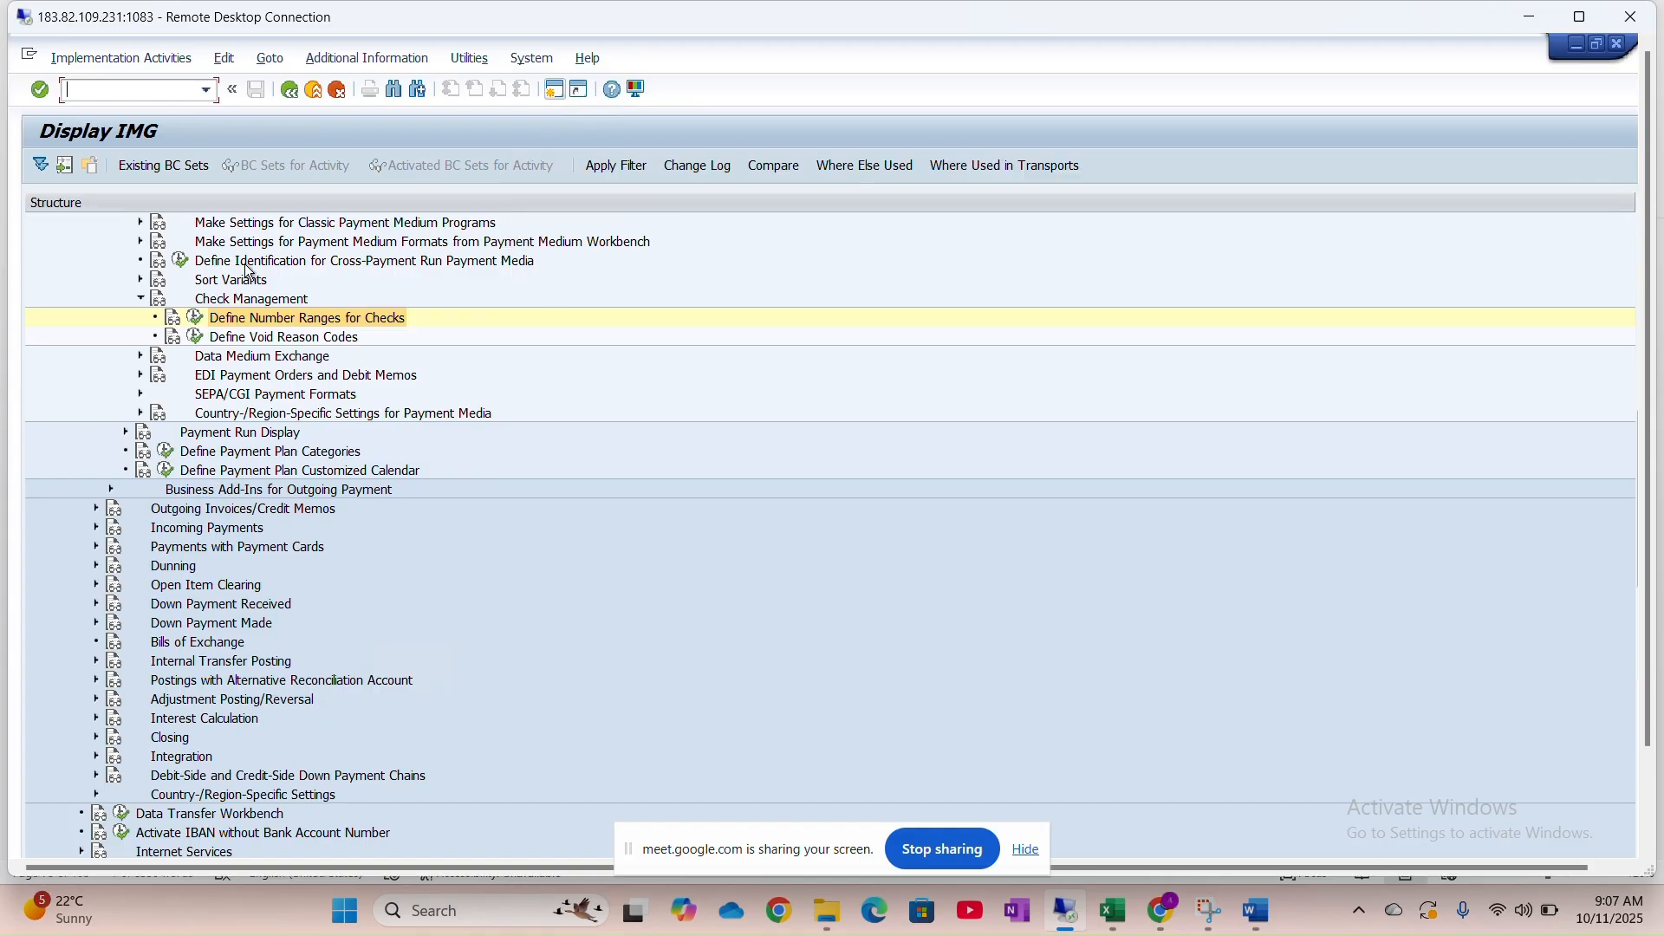
pyautogui.click(196, 322)
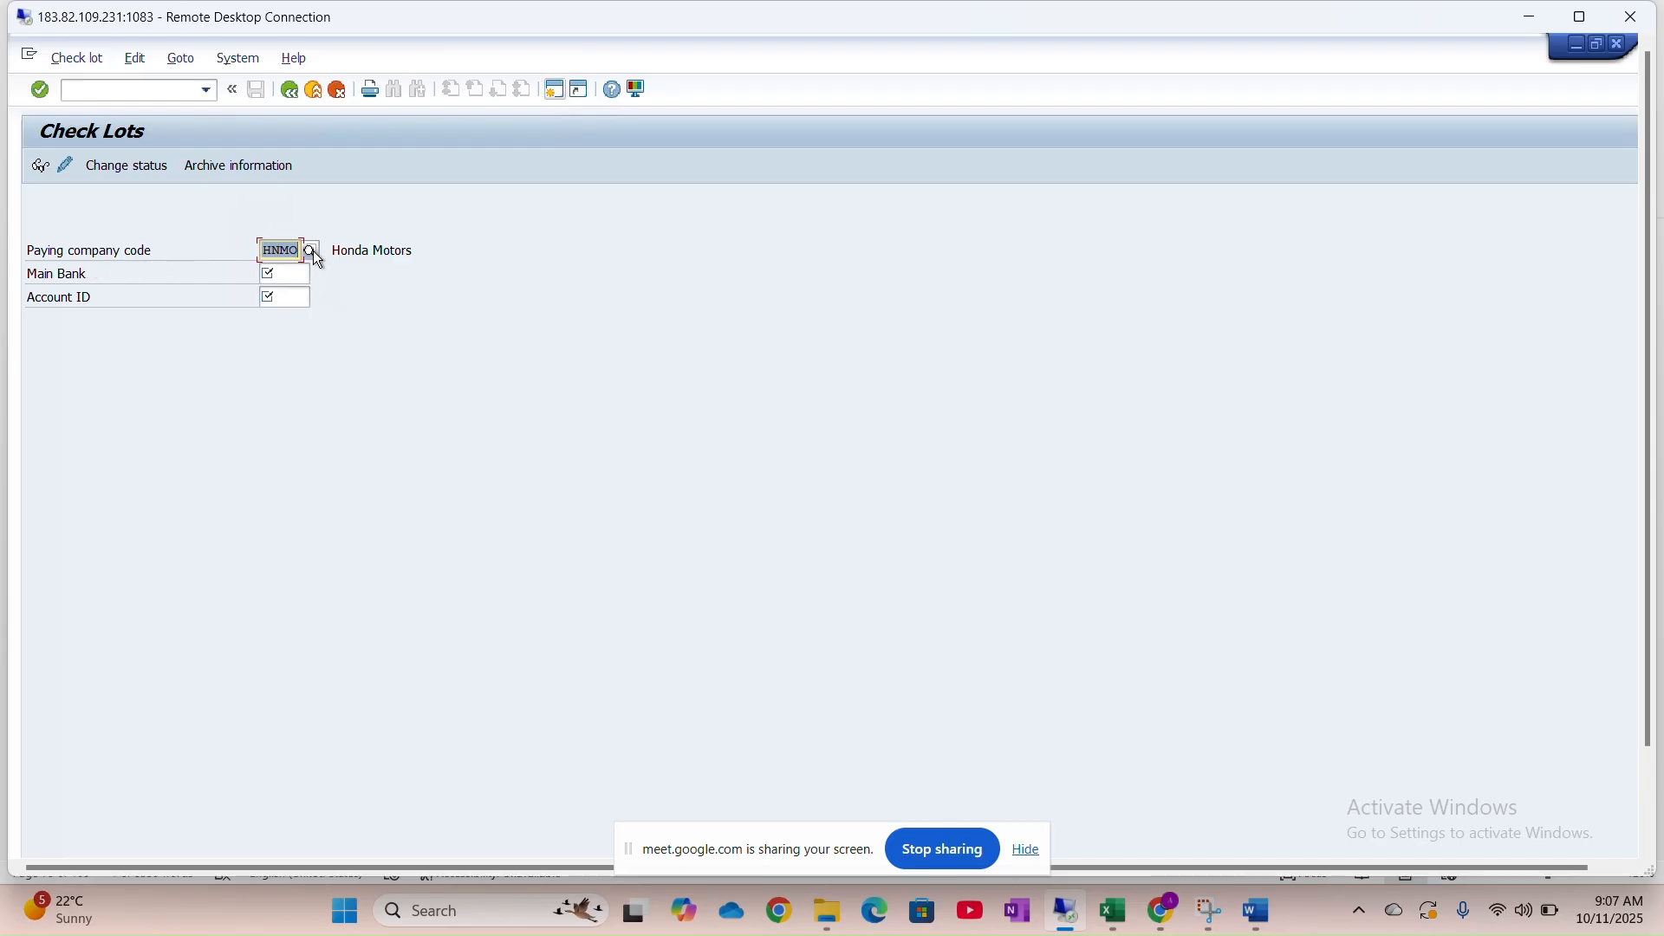
# Enter main bank IC01 and account IC011 (ICICI Bank, Current A/c - INR) and switch to change mode
pyautogui.click(295, 273)
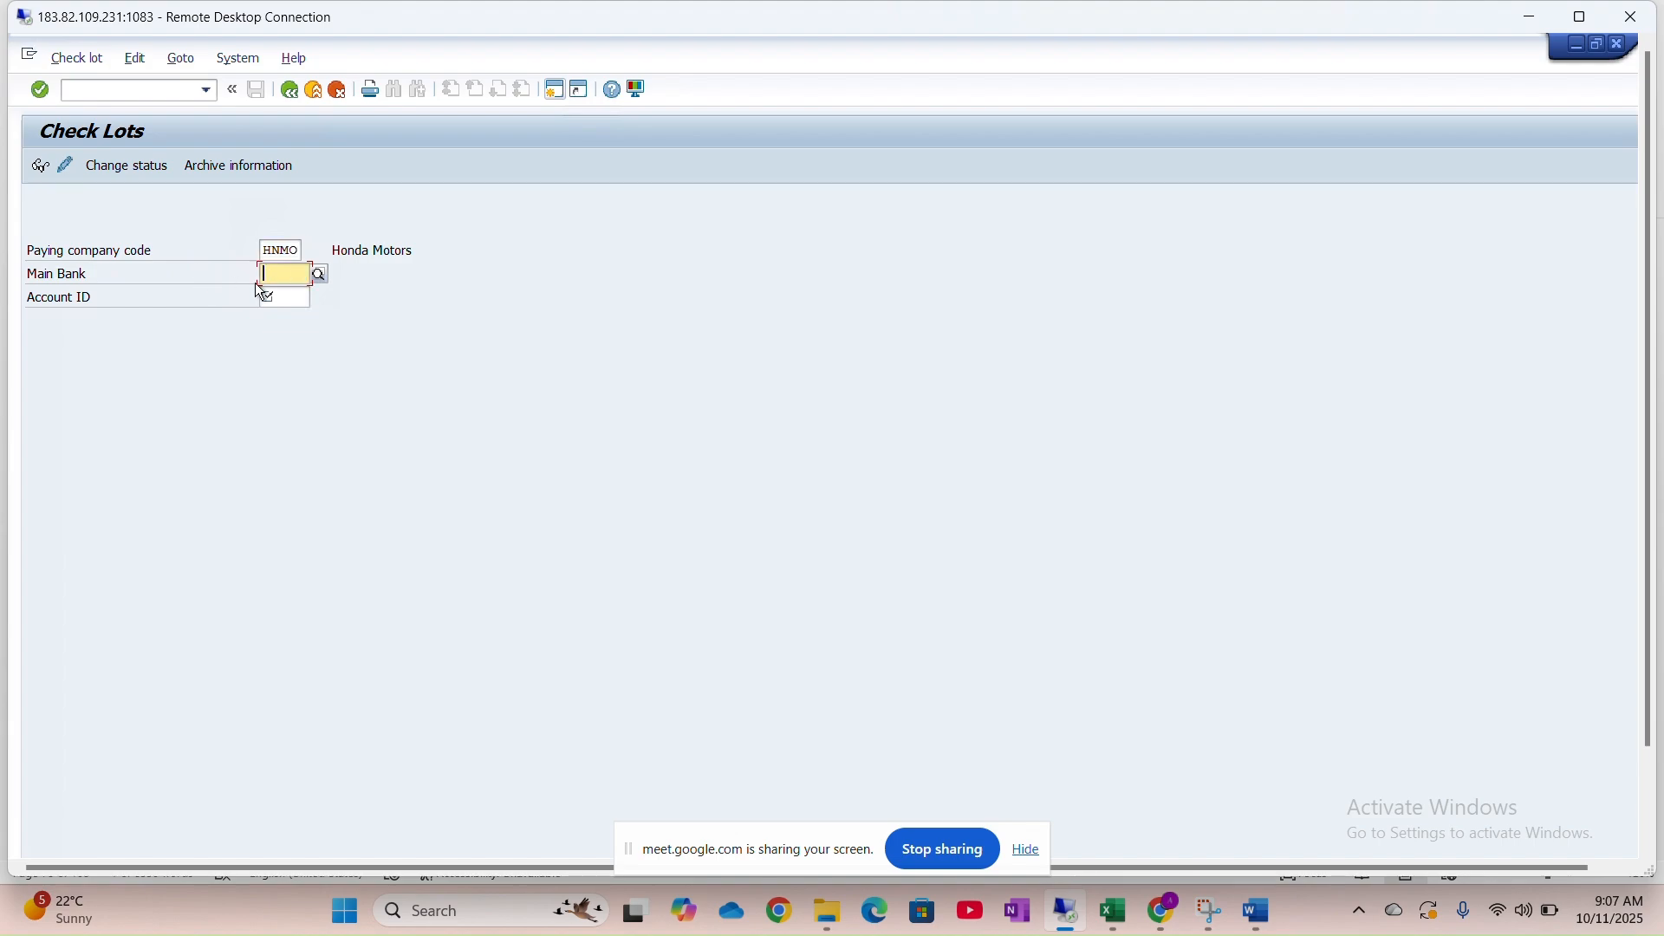
pyautogui.press('capslock')
pyautogui.write('I')
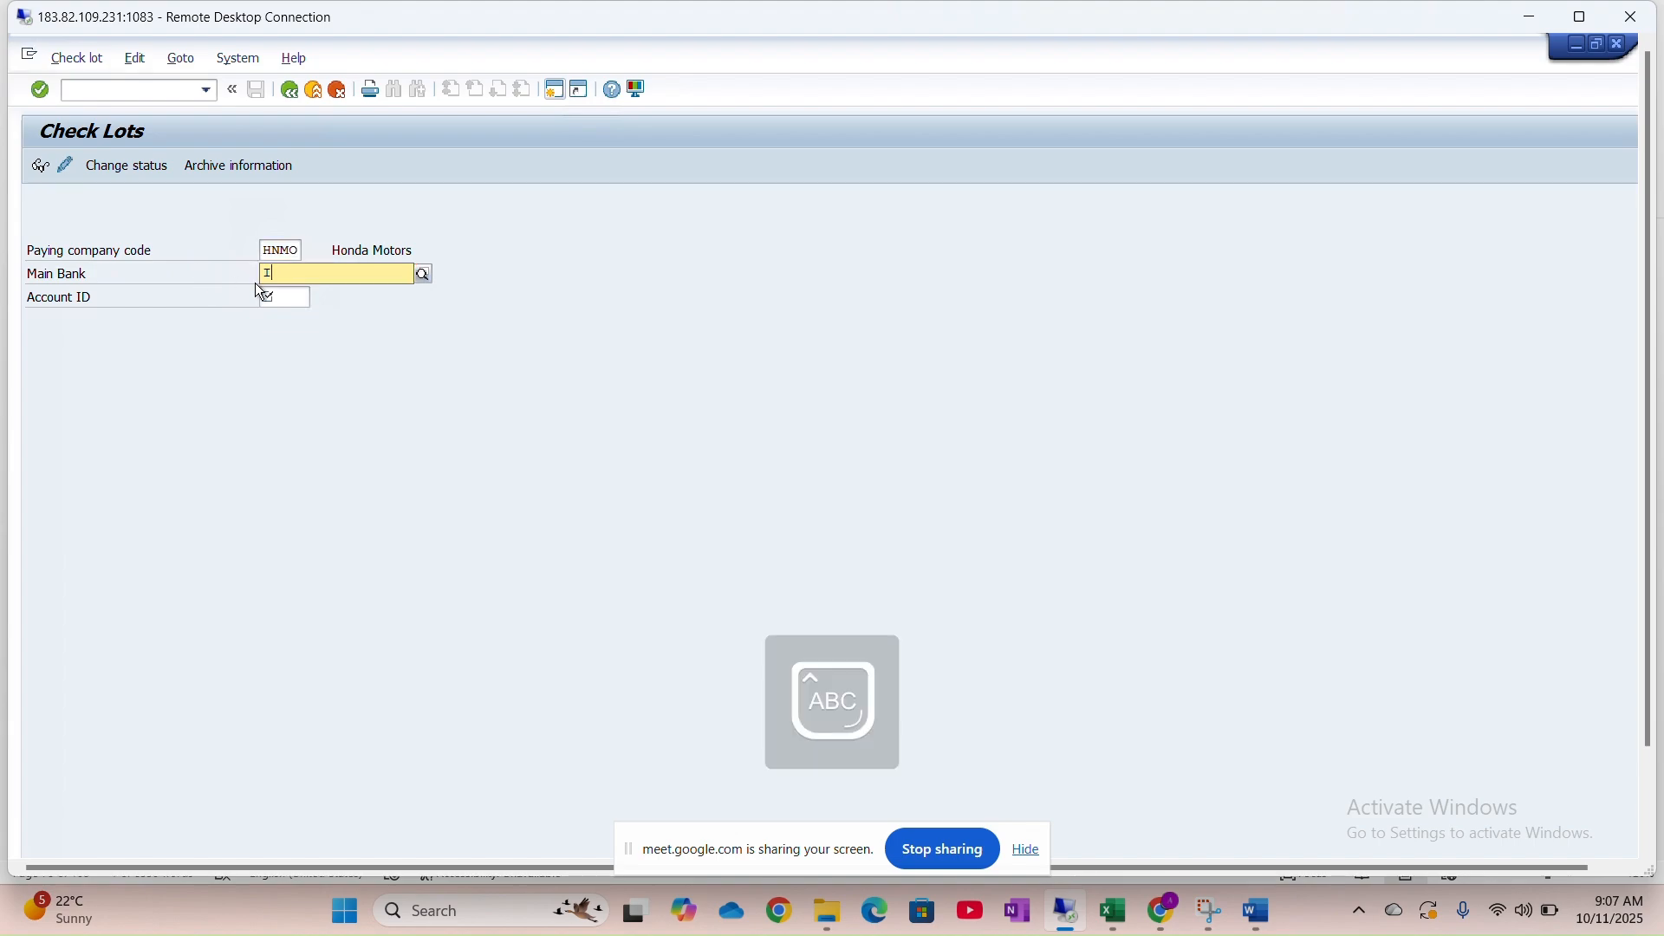
pyautogui.write('C01')
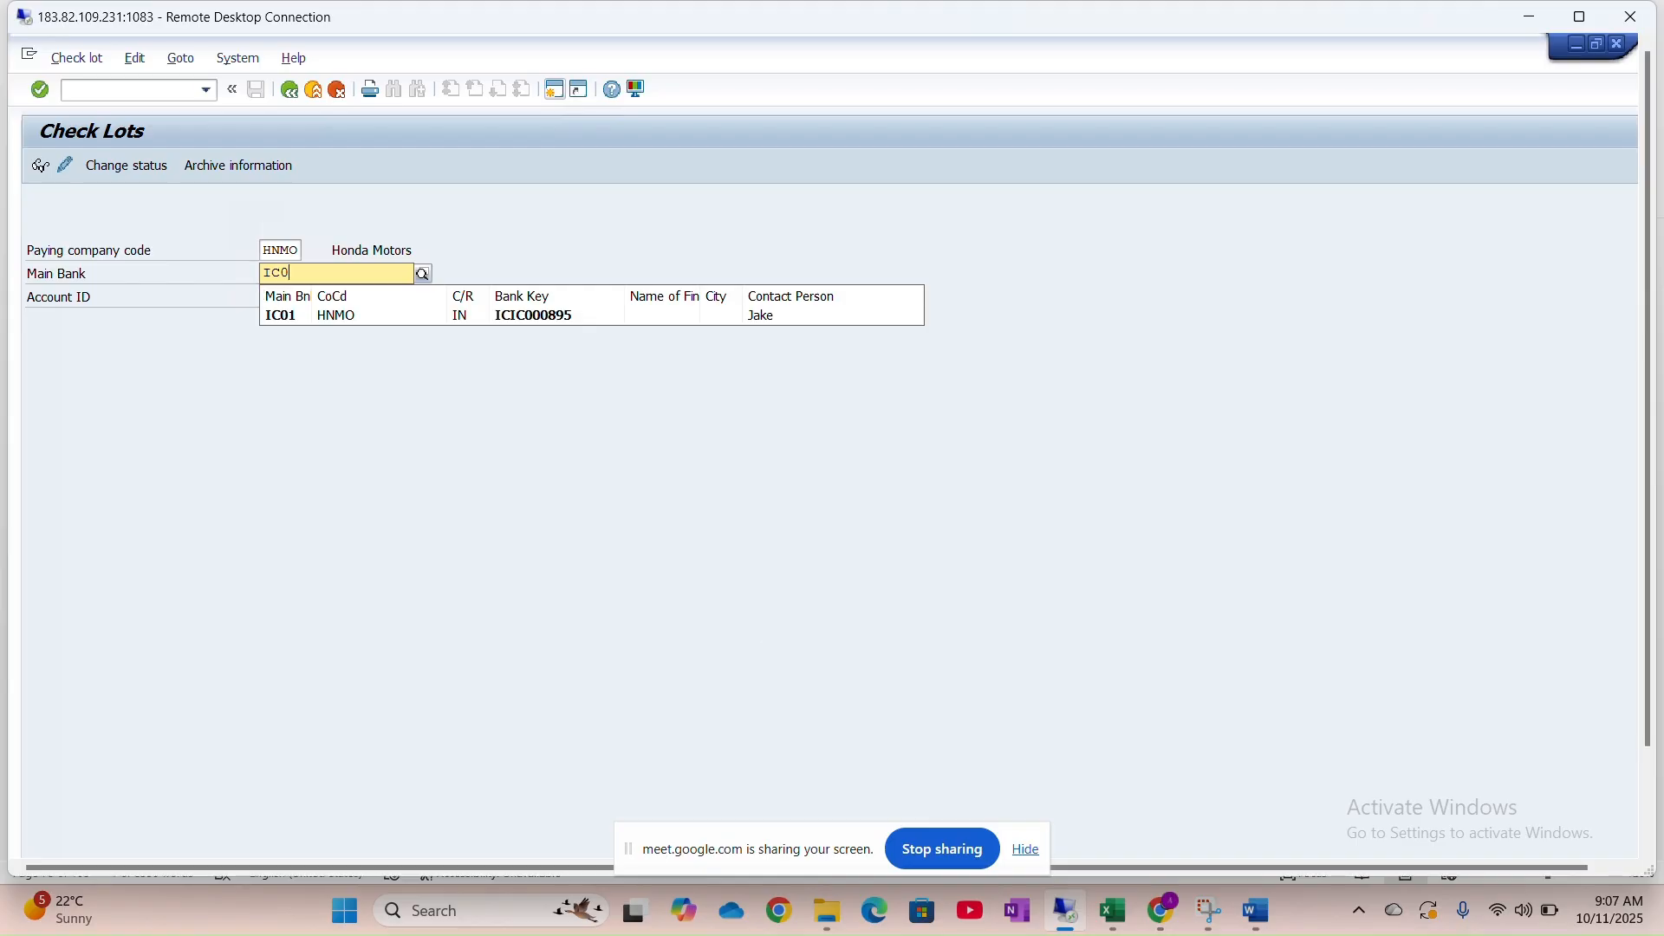
pyautogui.click(258, 294)
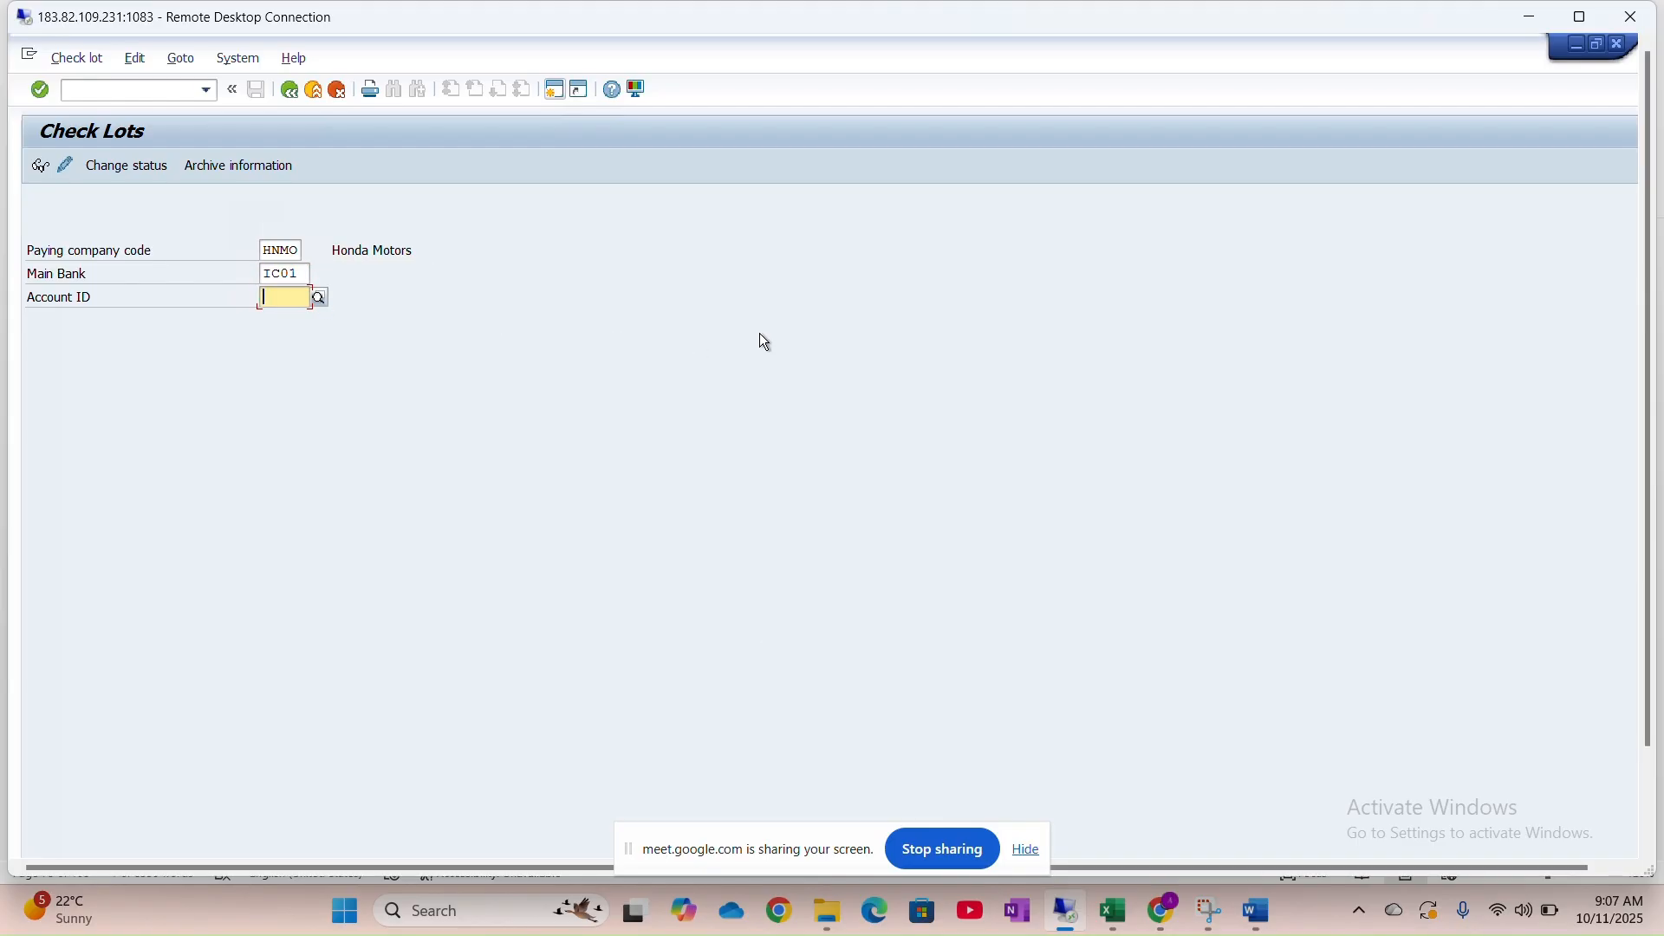
pyautogui.write('IC011')
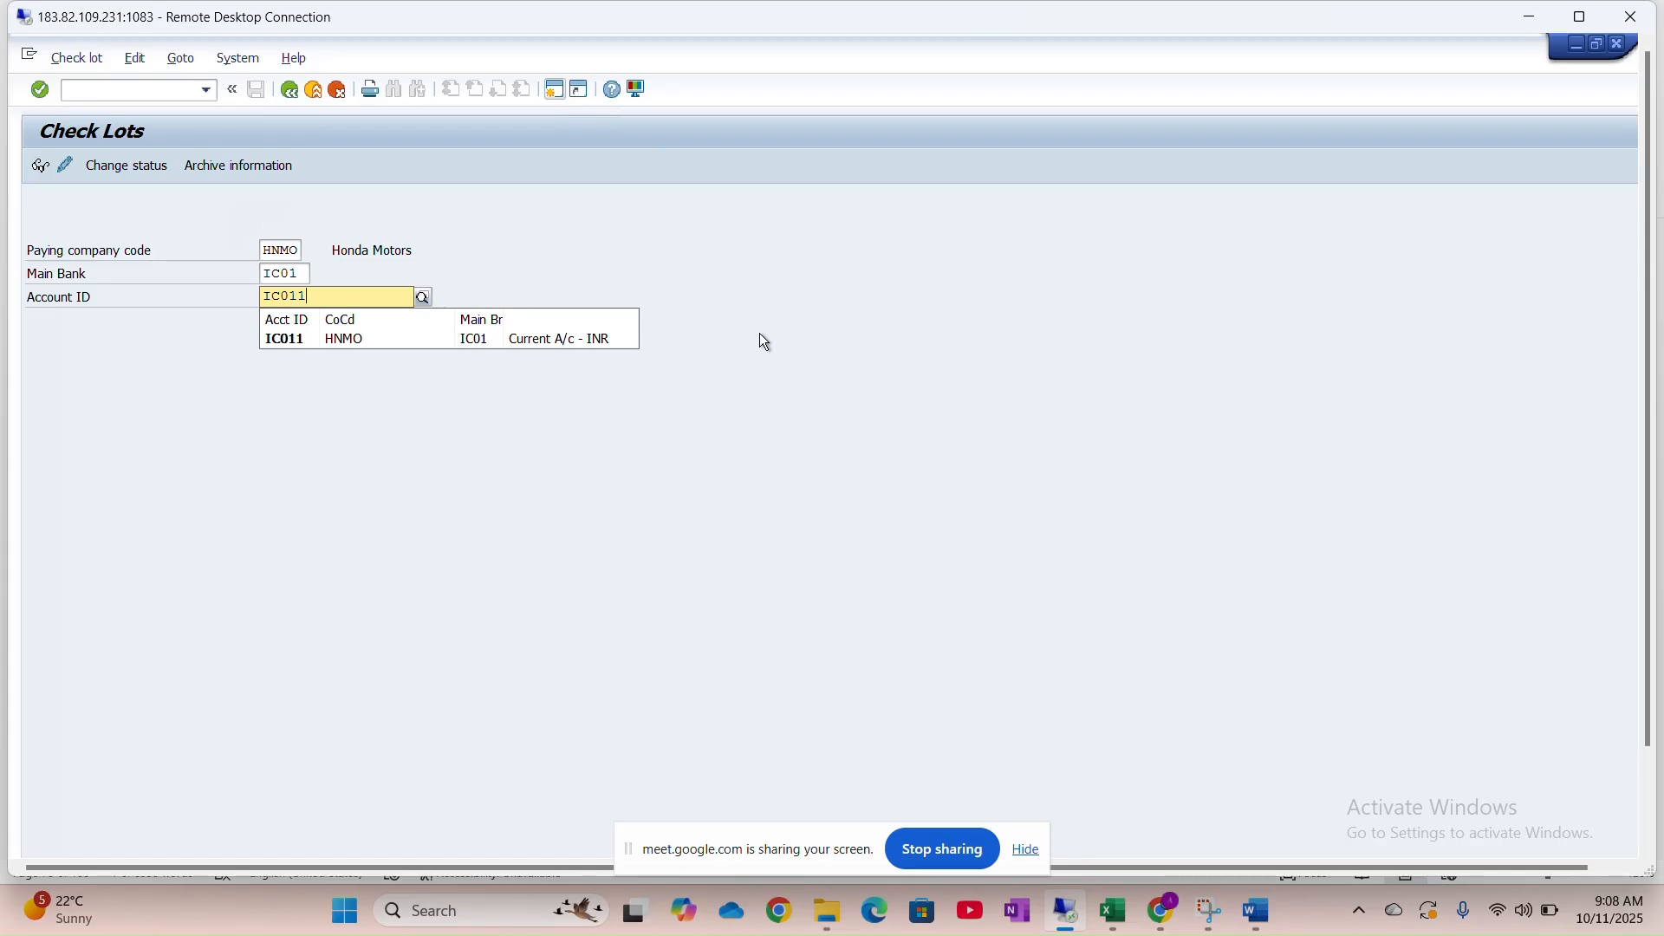
pyautogui.press('Return')
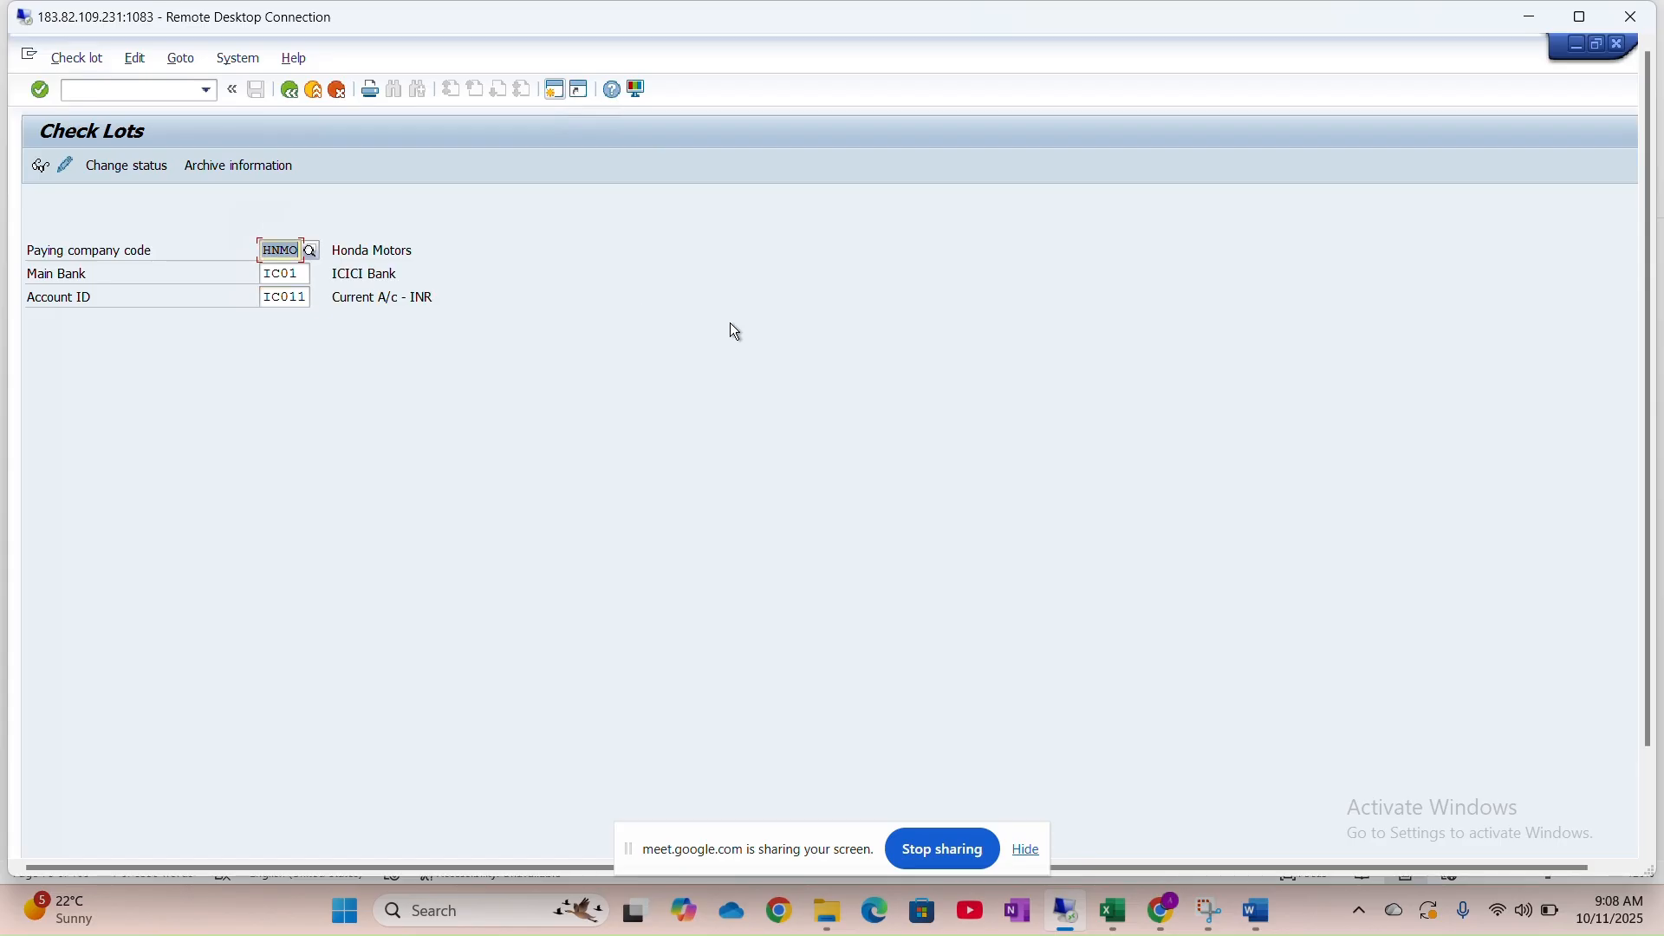
pyautogui.click(64, 166)
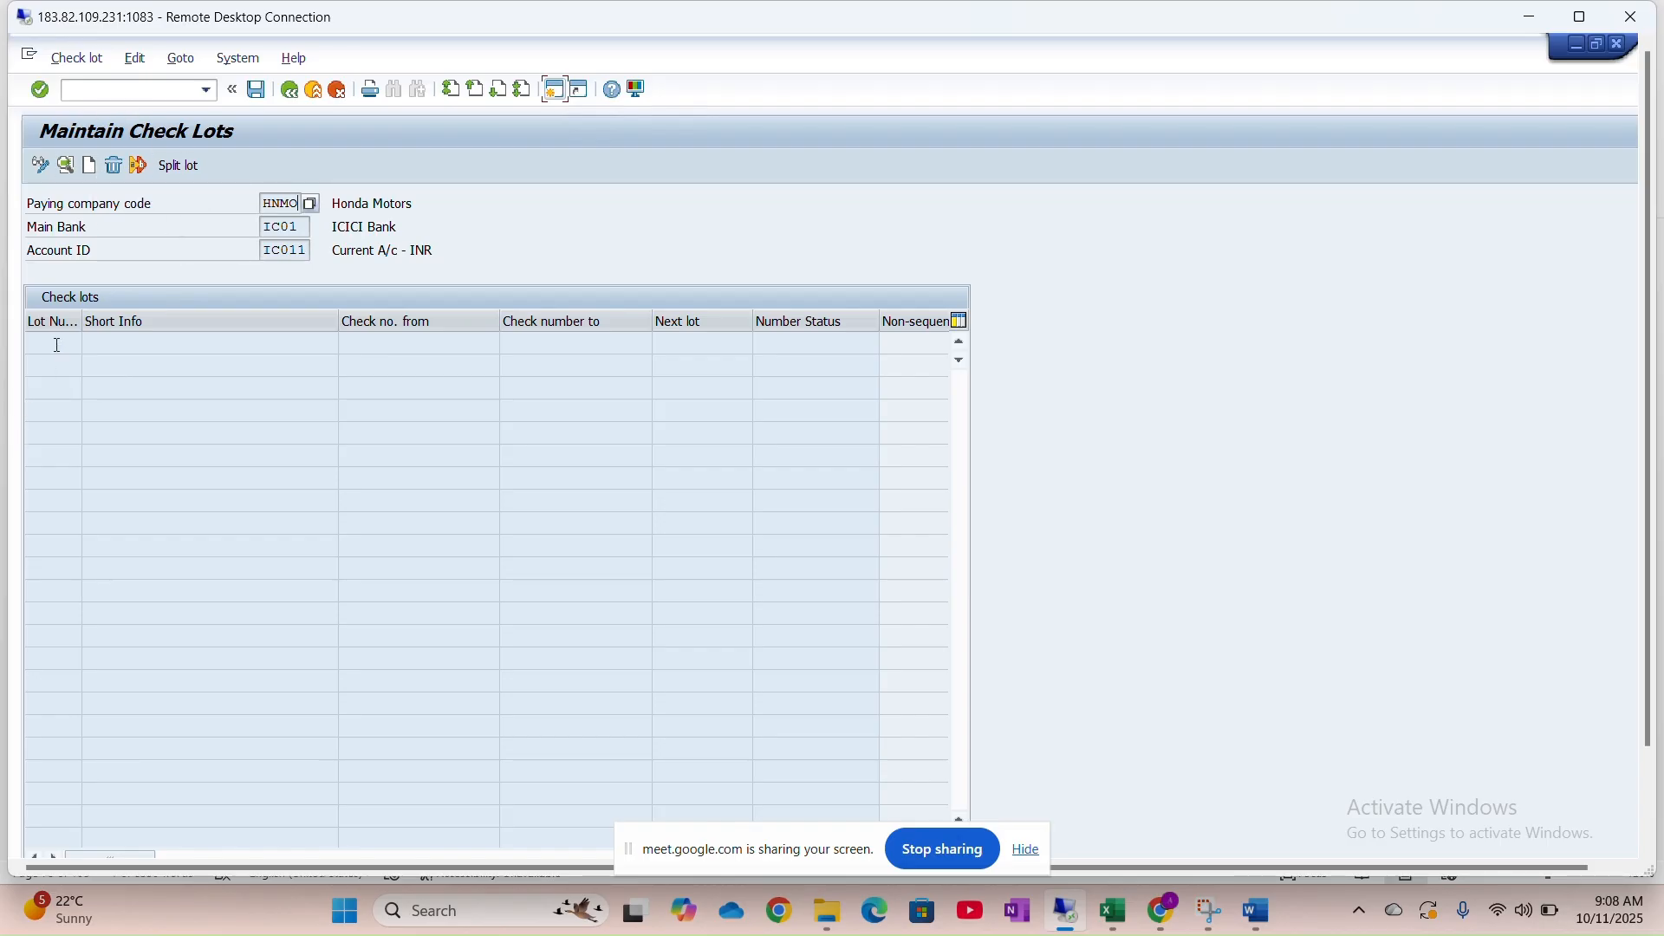
# Widen the Lot Number column and start lot 0001 covering checks 1000 to 1100
pyautogui.moveTo(82, 322); pyautogui.dragTo(113, 323)
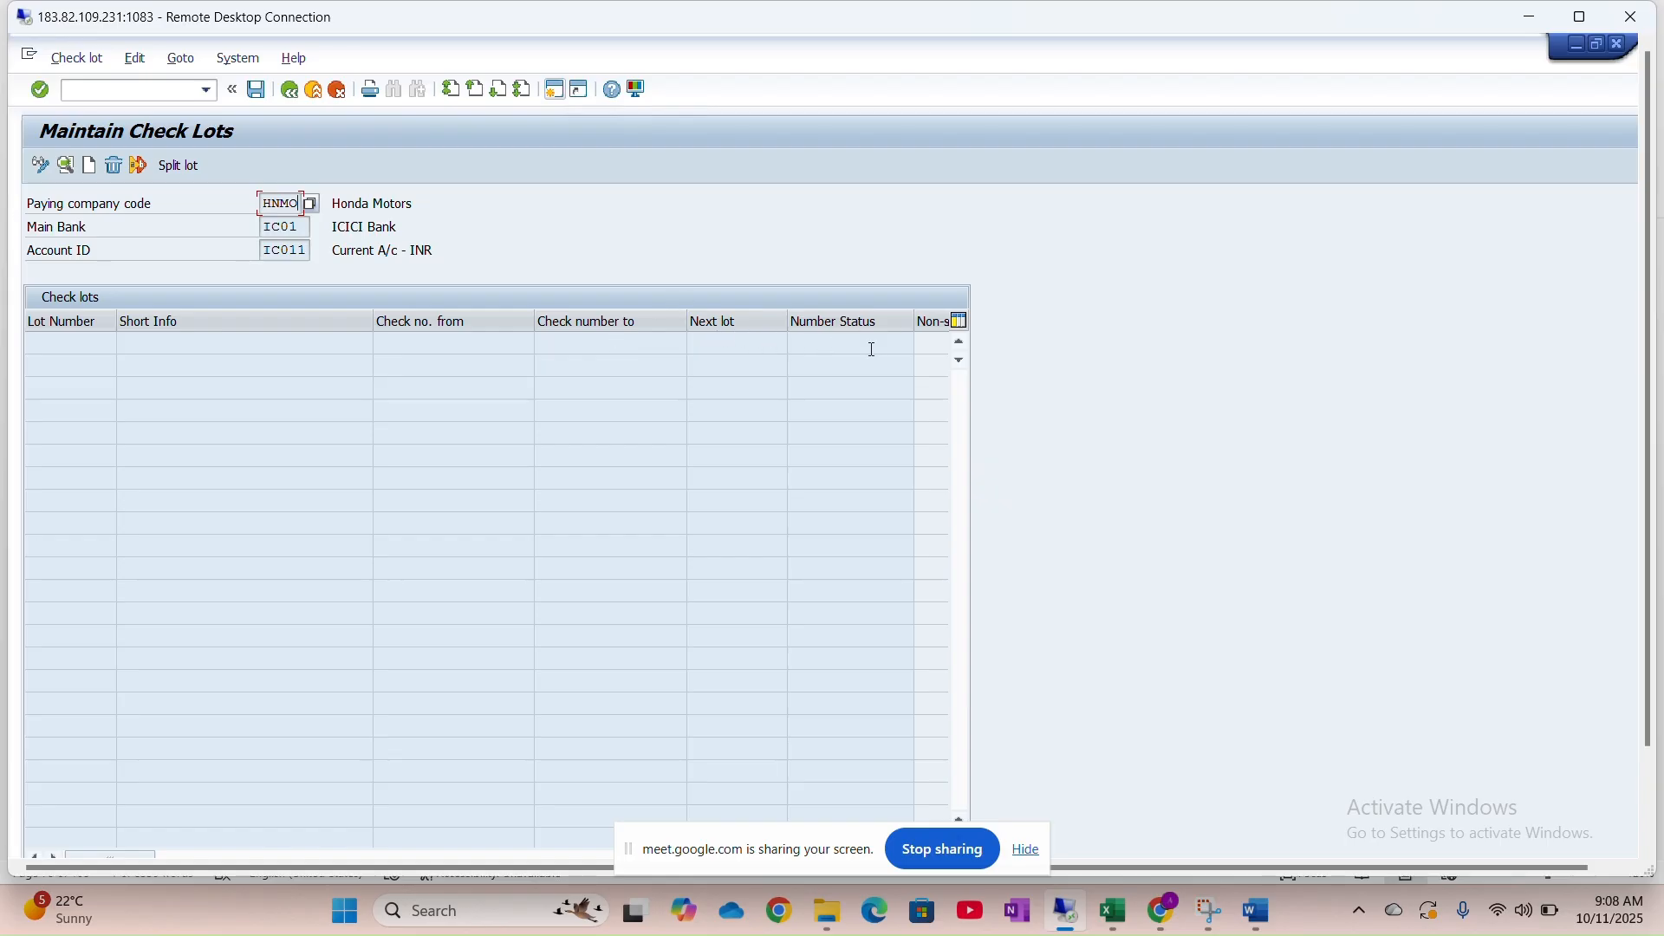
pyautogui.click(90, 167)
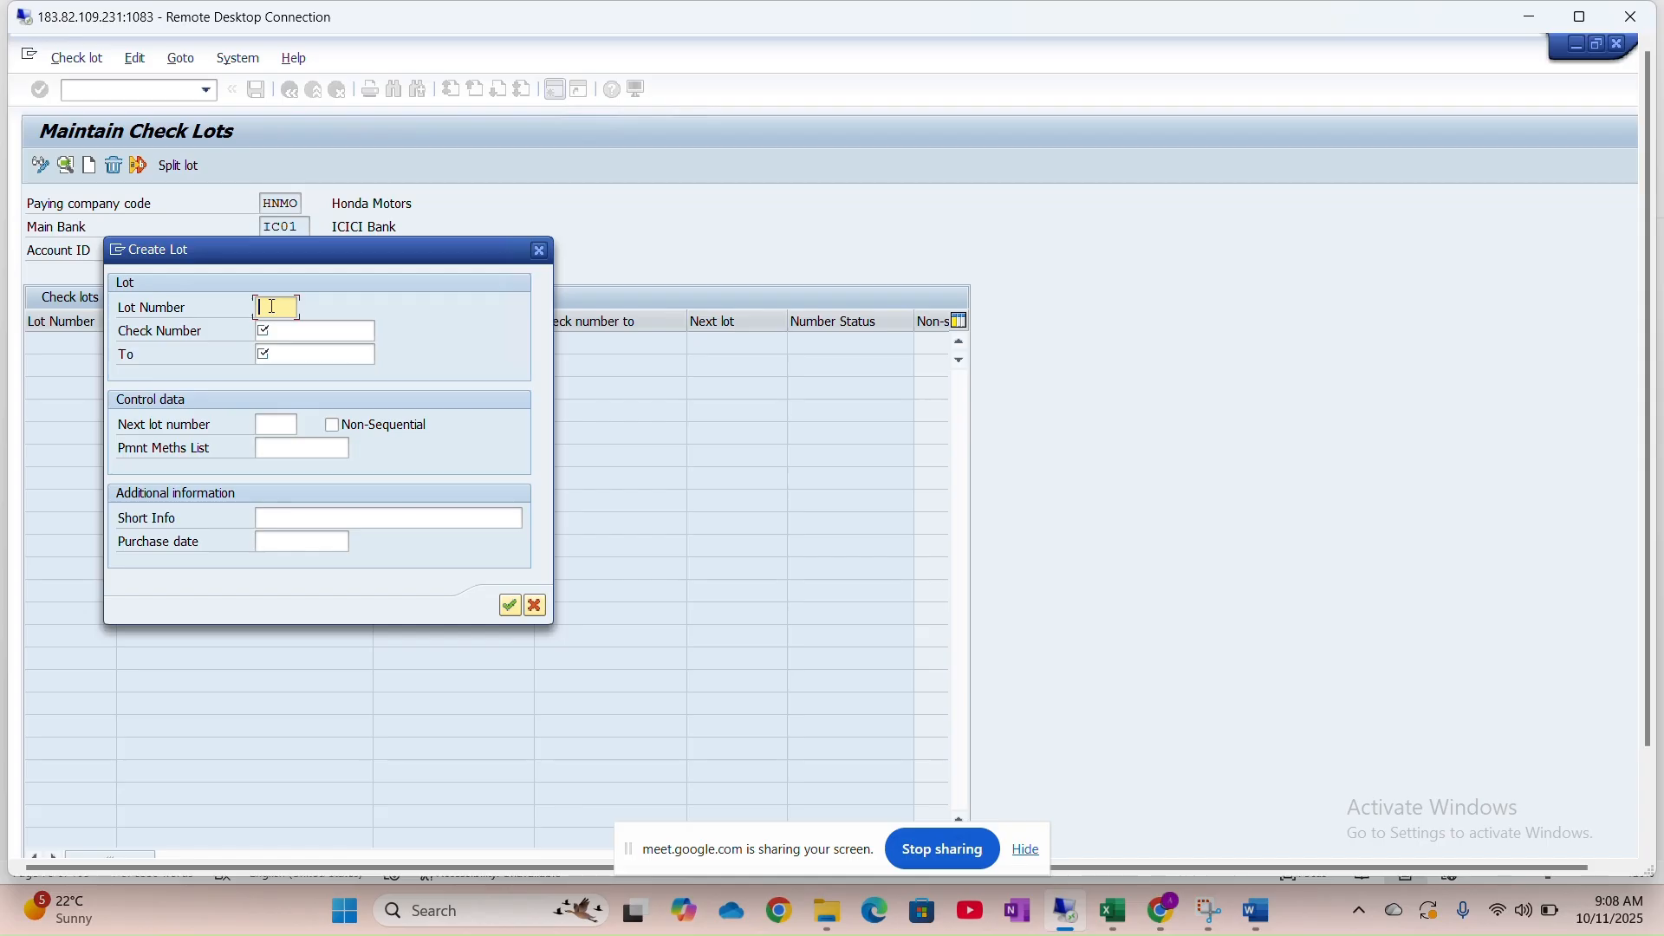
pyautogui.write('0001')
pyautogui.press('Tab')
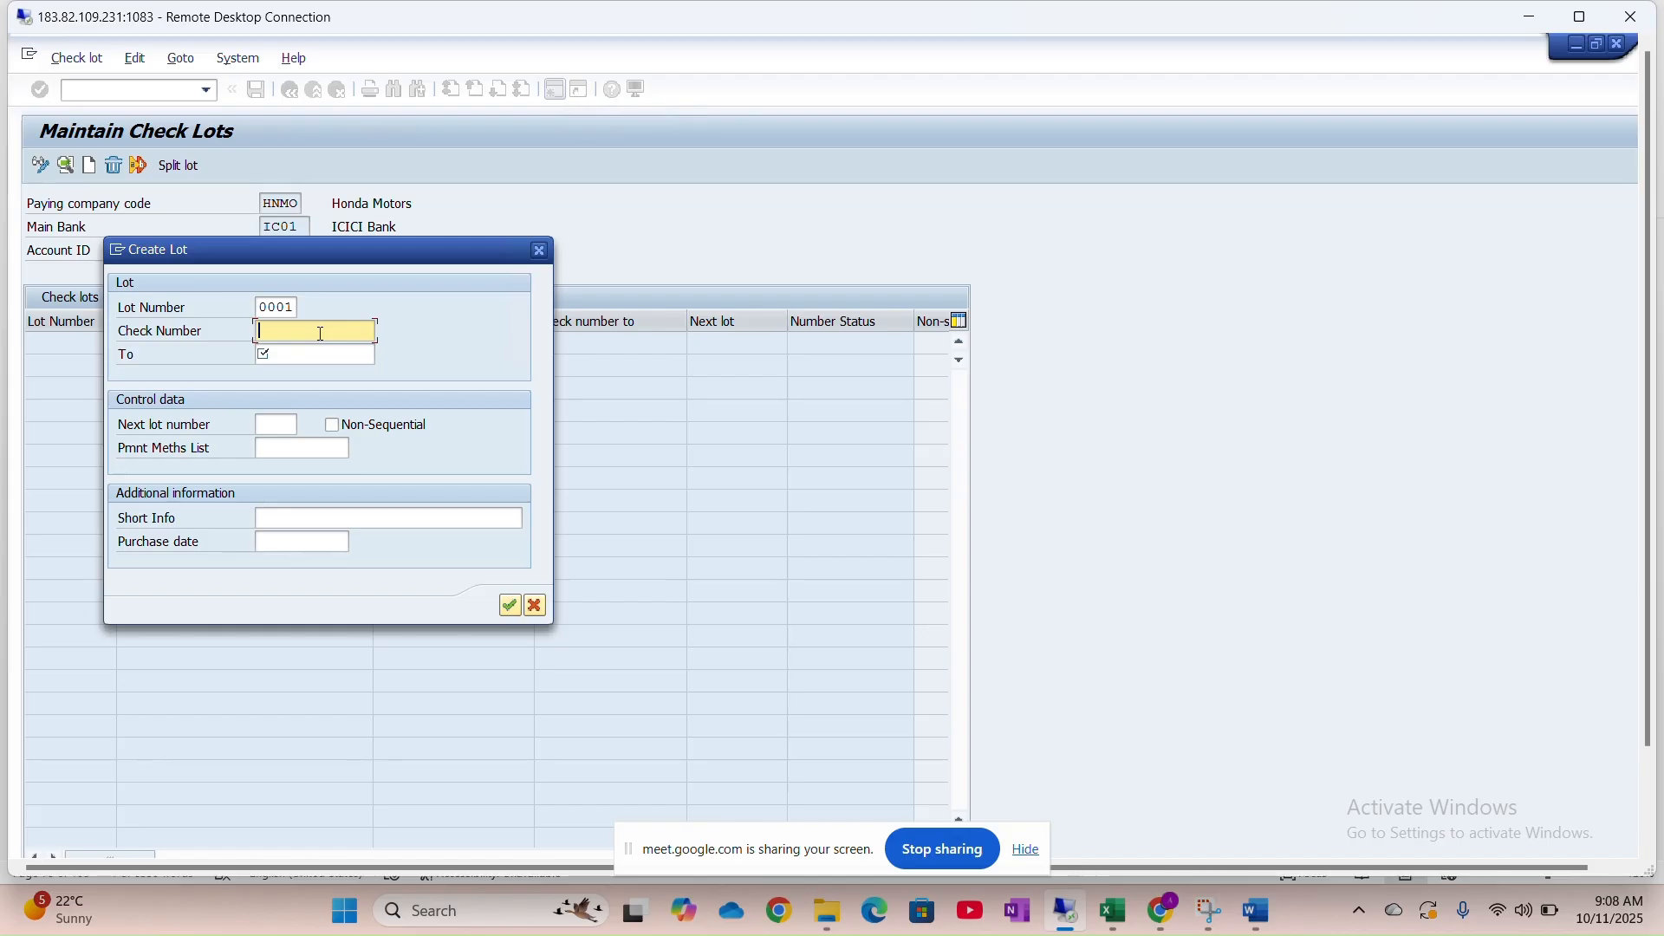
pyautogui.write('1000')
pyautogui.press('Tab')
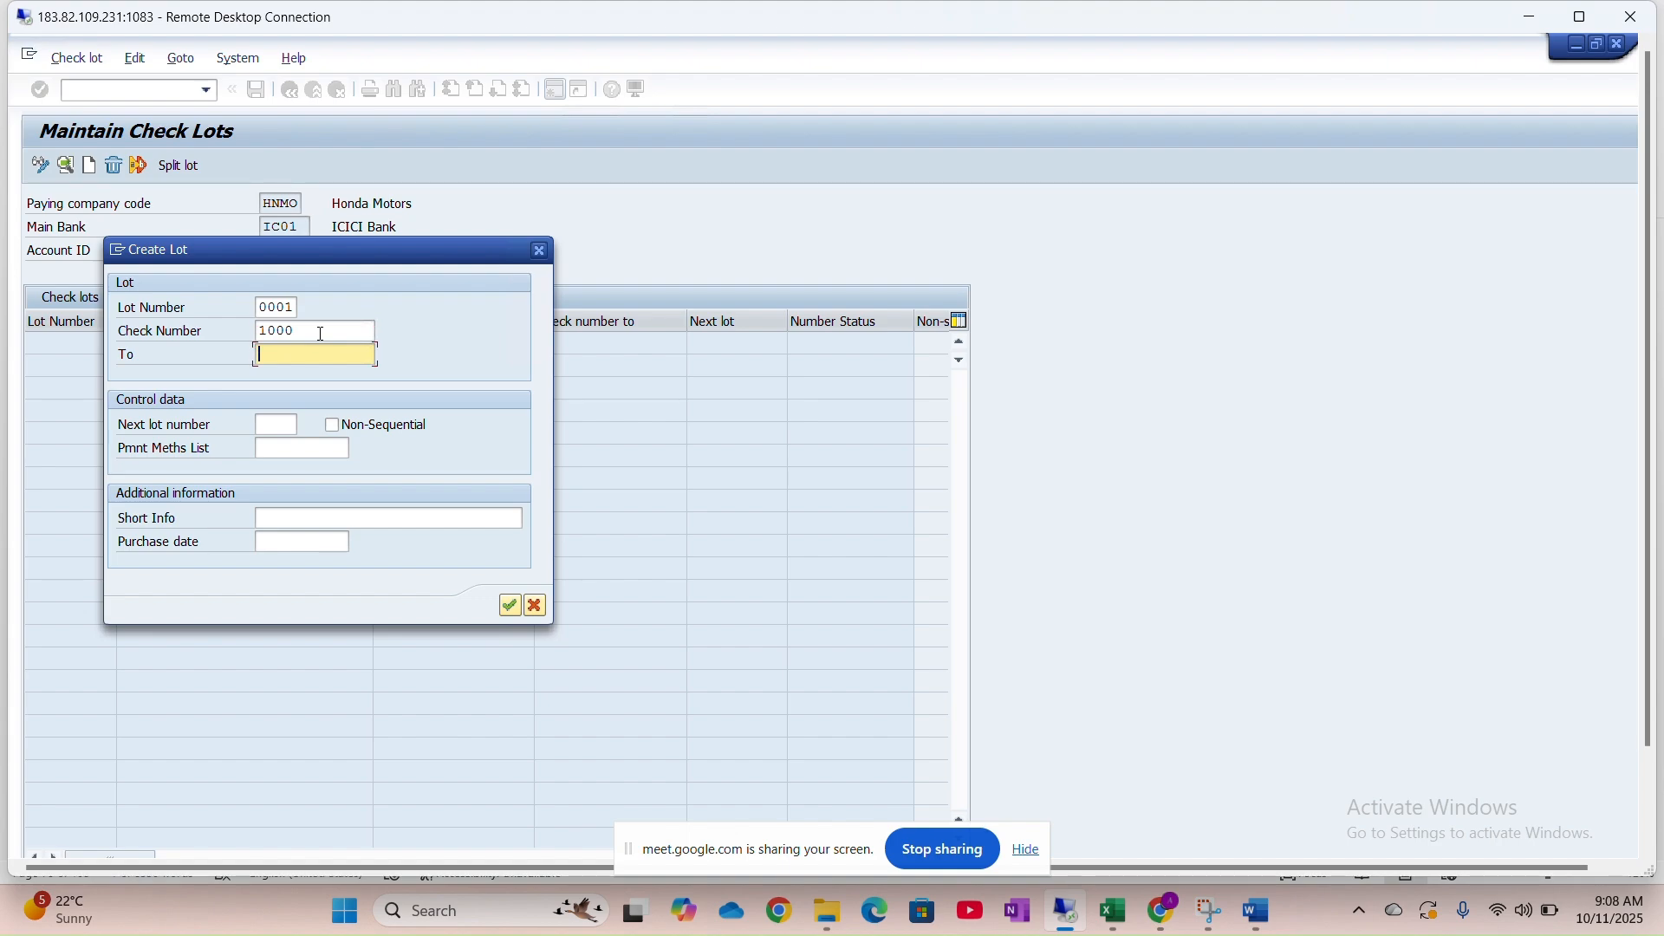
pyautogui.write('10')
pyautogui.press('BackSpace')
pyautogui.write('100')
# Submit with next lot 0002, dismiss the missing next lot error twice, and cancel the lot
pyautogui.click(295, 425)
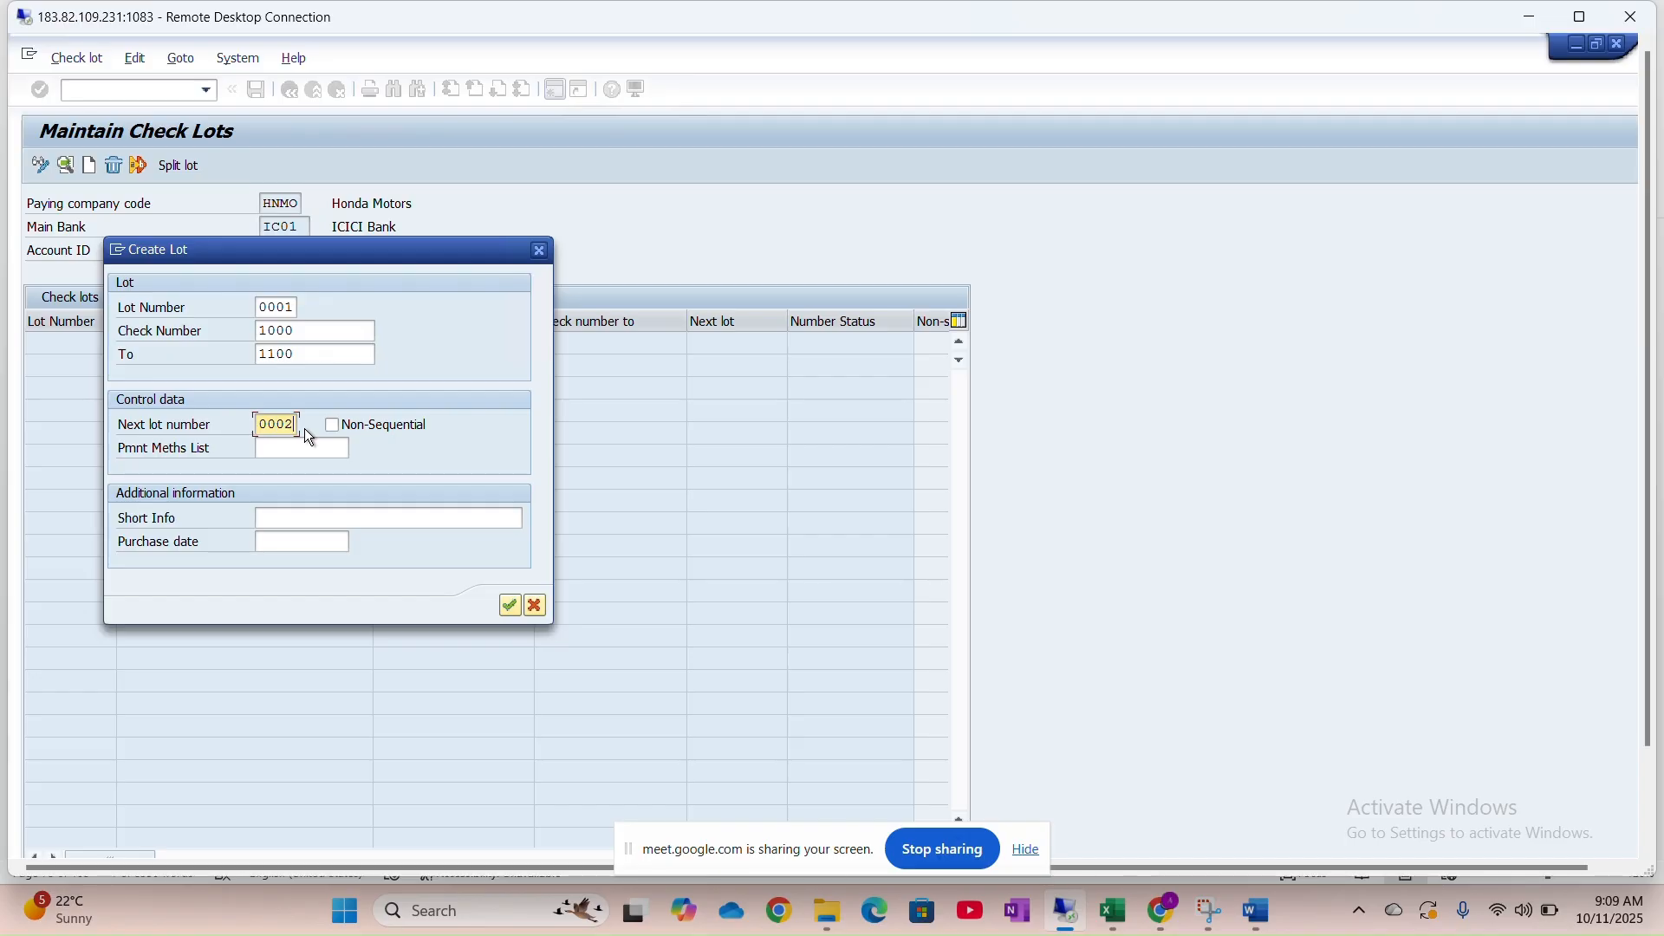
pyautogui.click(296, 442)
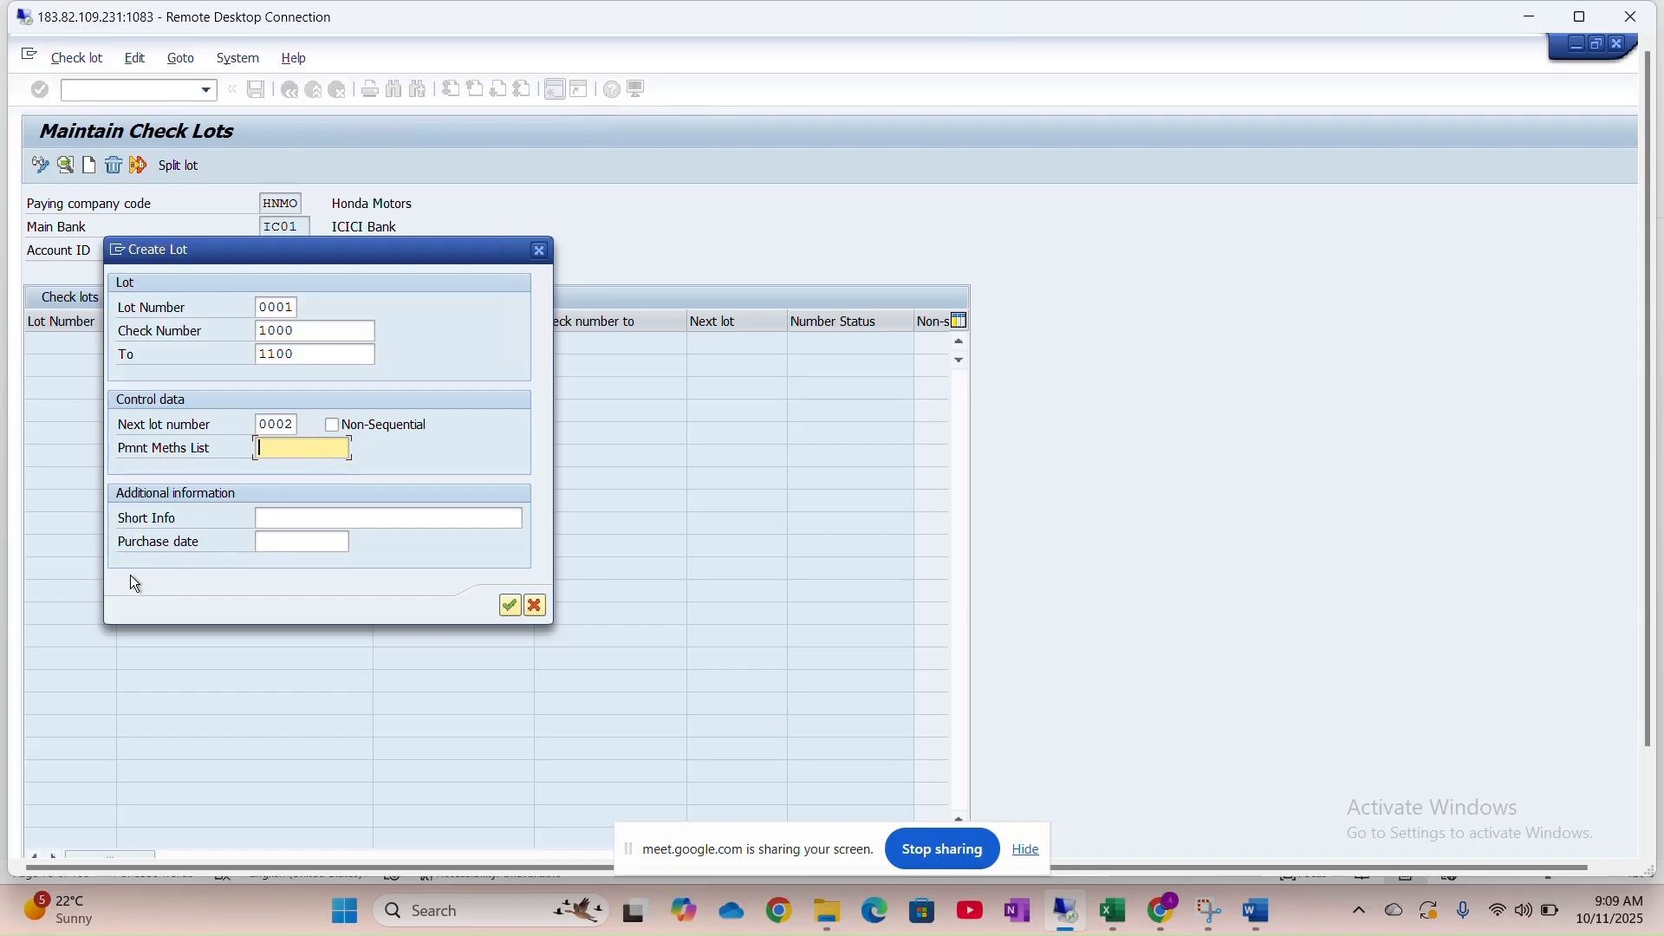
pyautogui.click(513, 610)
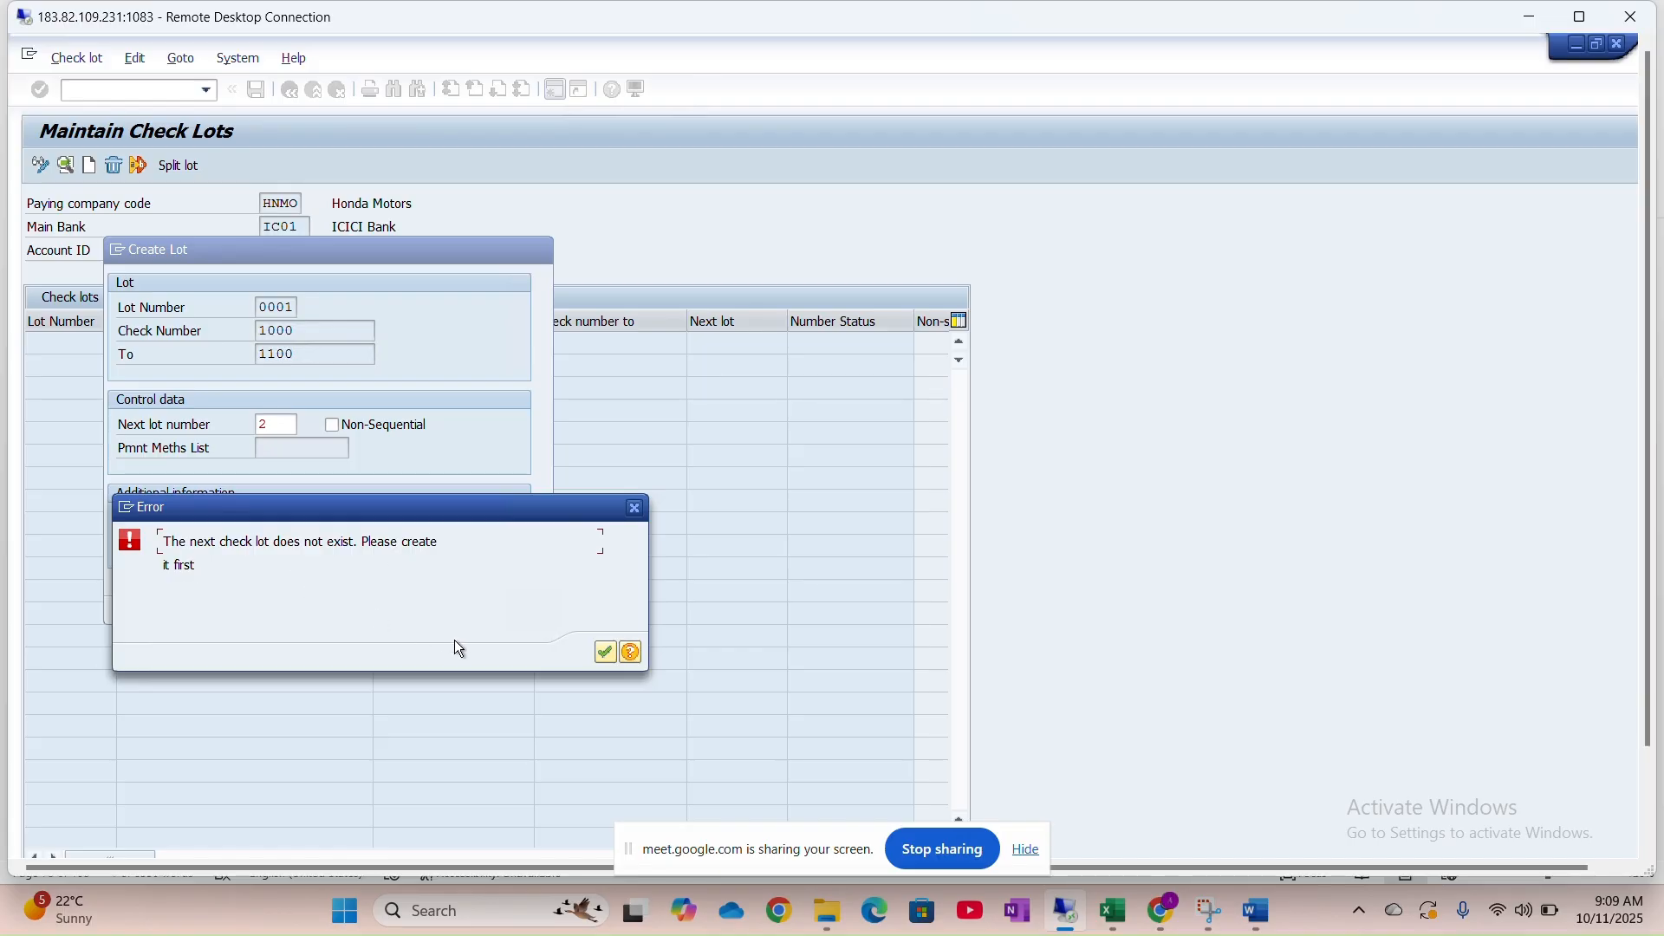
pyautogui.click(605, 653)
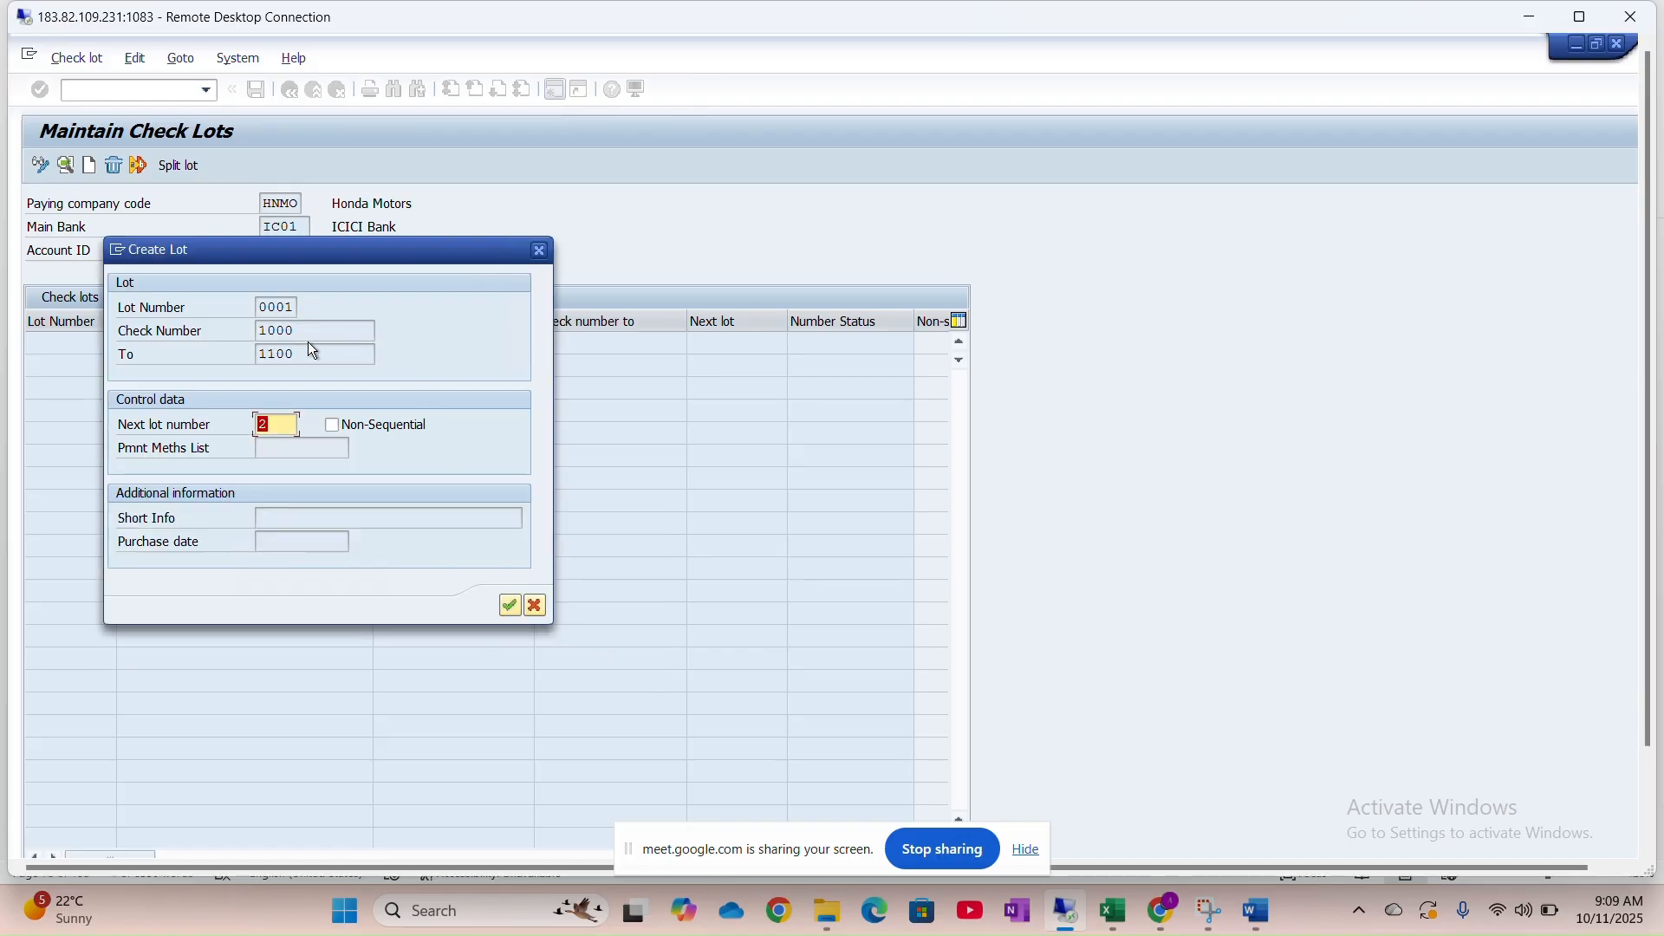
pyautogui.press('Return')
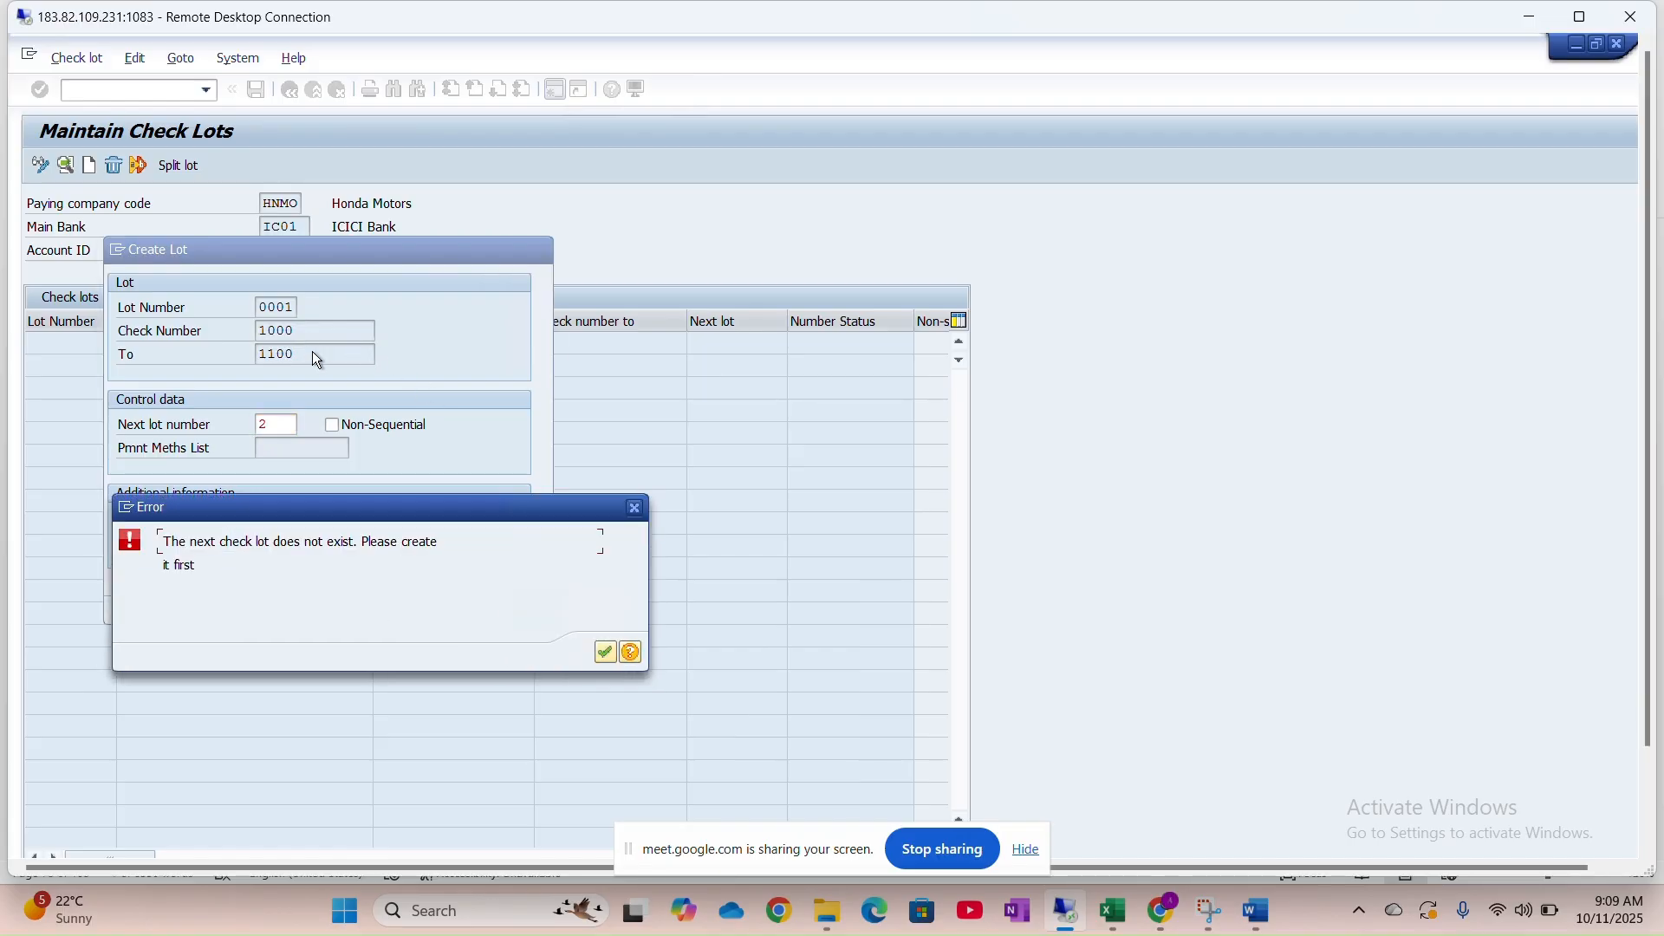
pyautogui.click(606, 653)
pyautogui.click(539, 250)
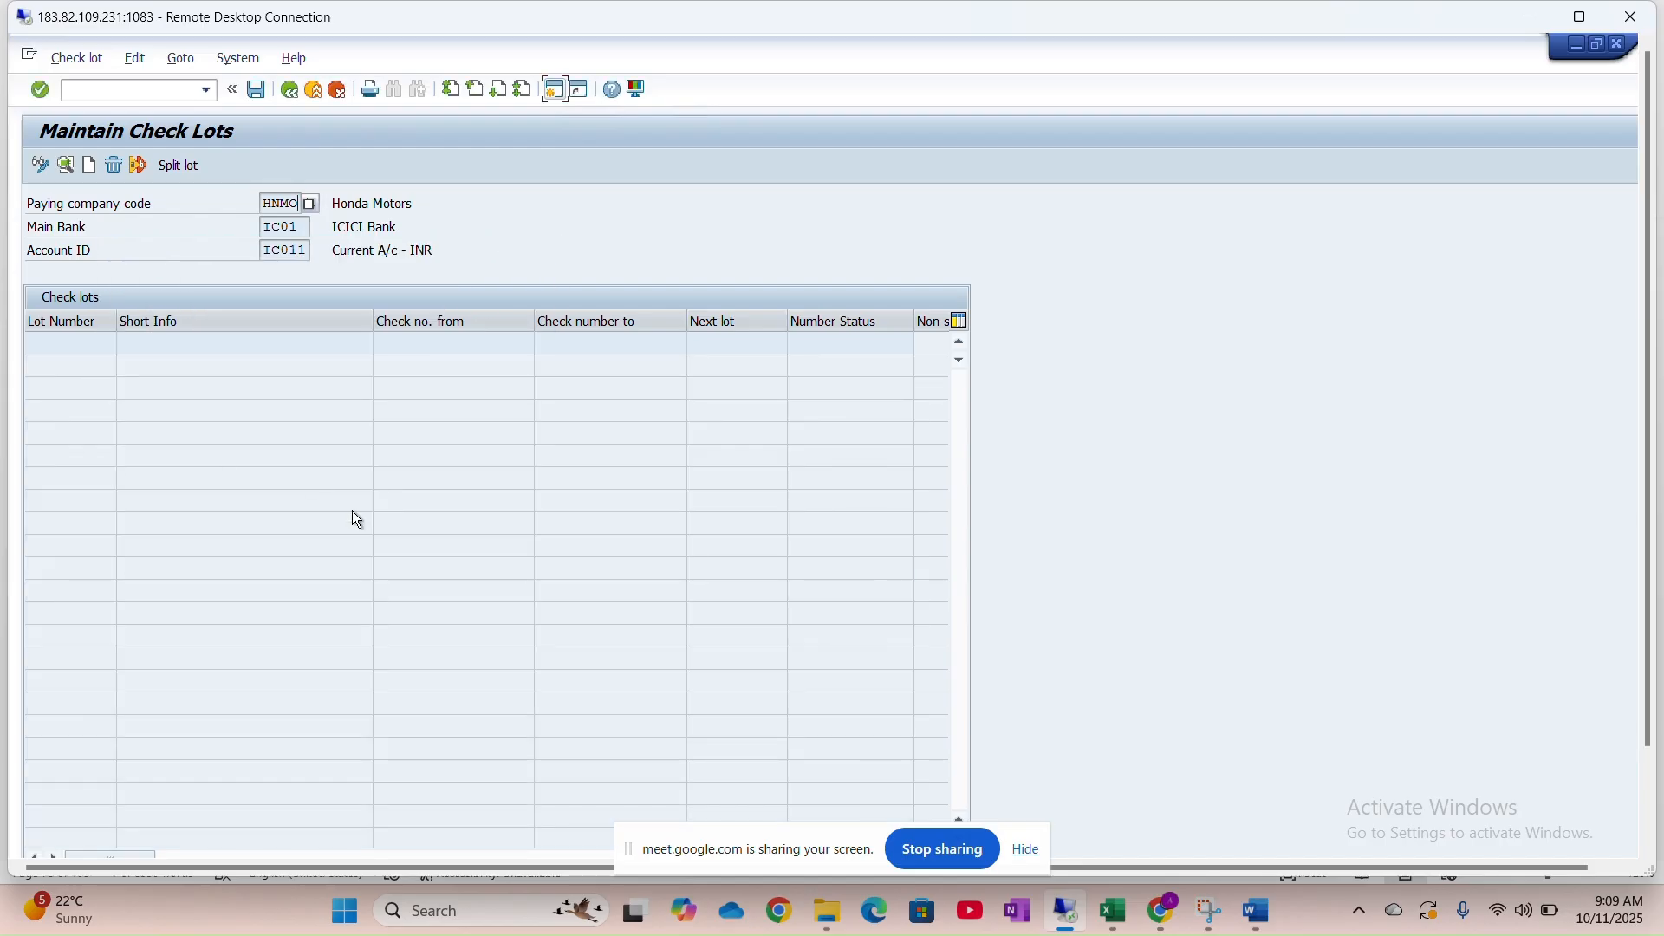
# Create lot 0001 covering check numbers 10000 to 10100, leaving Next lot blank
pyautogui.click(91, 164)
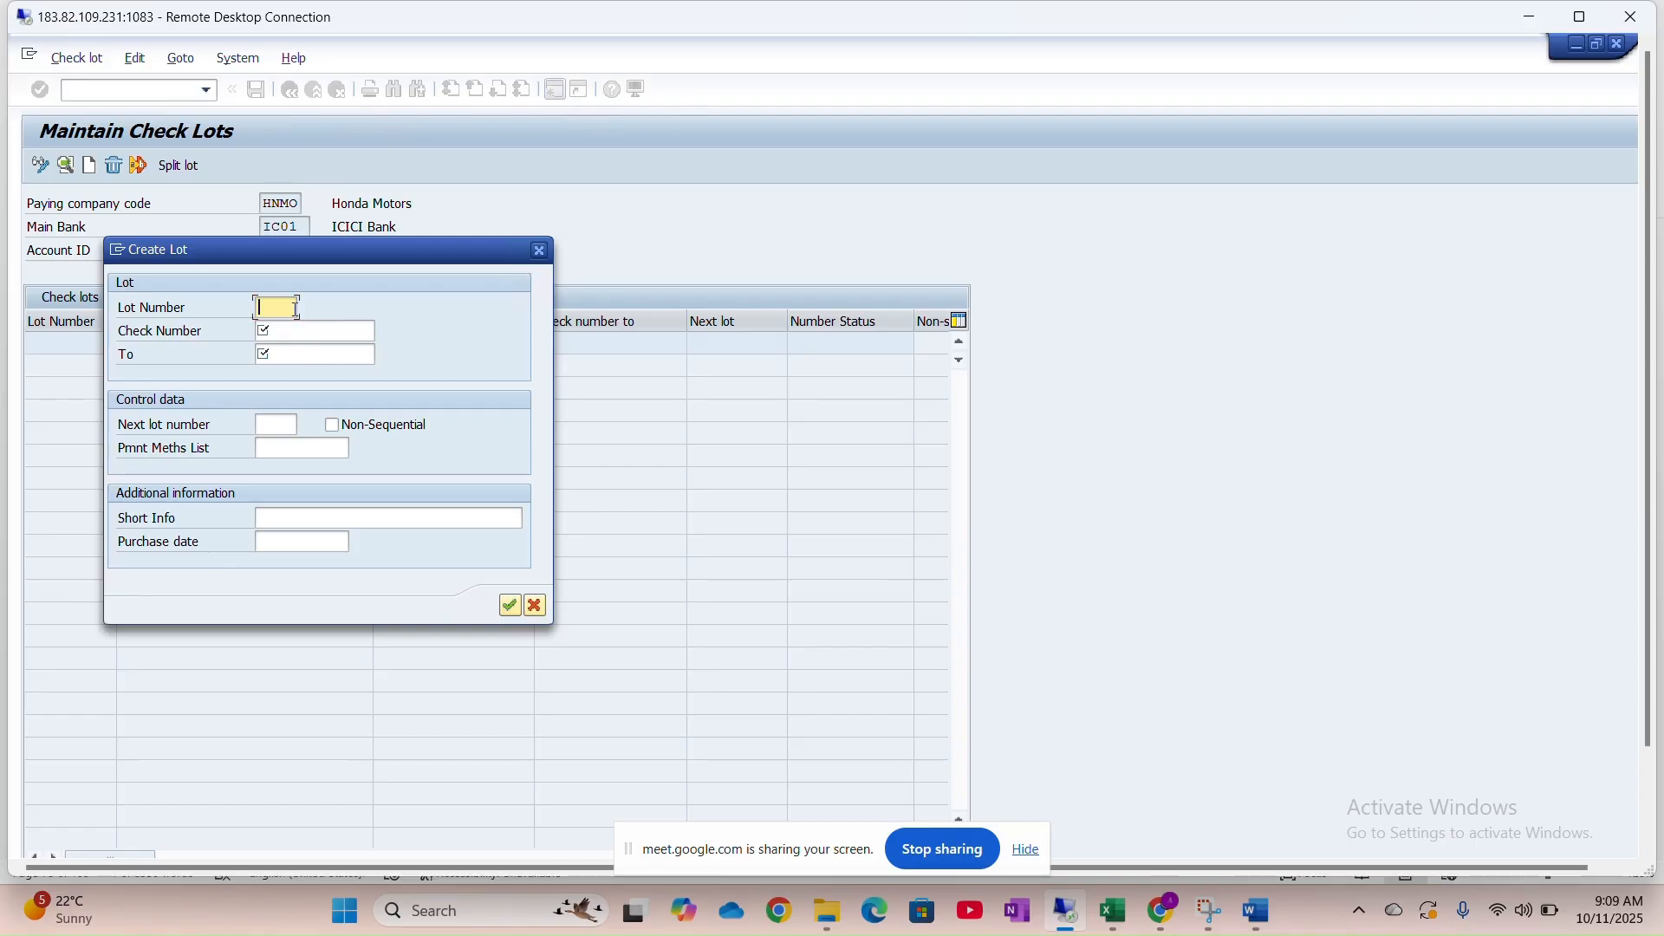
pyautogui.write('0001')
pyautogui.press('Tab')
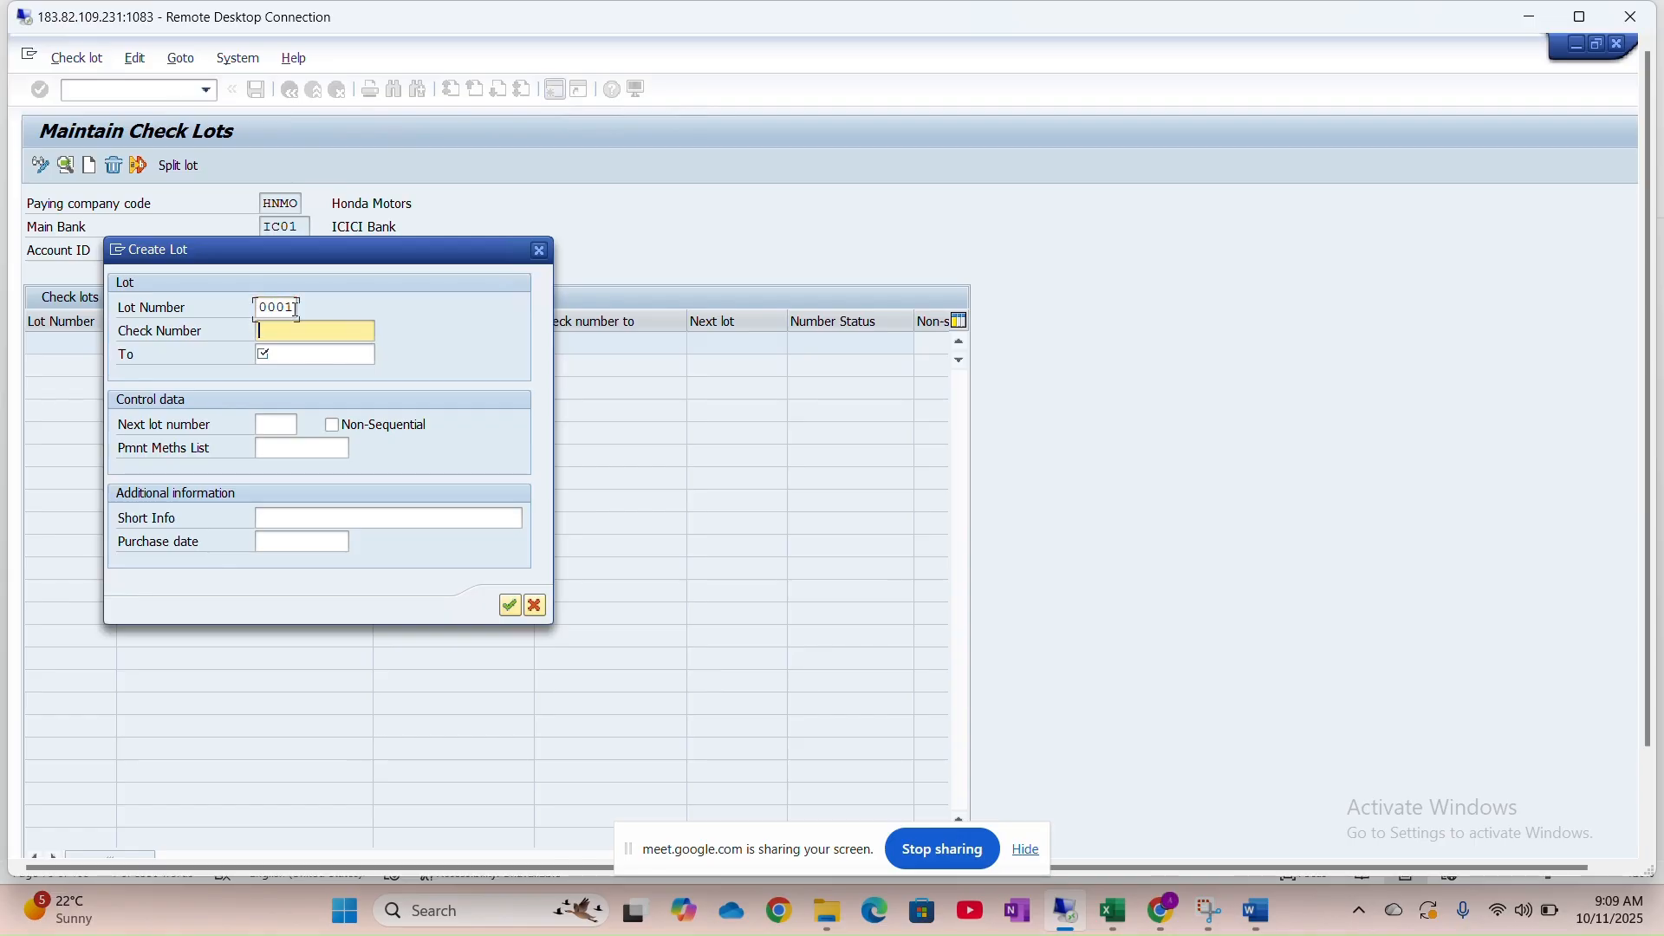
pyautogui.write('100')
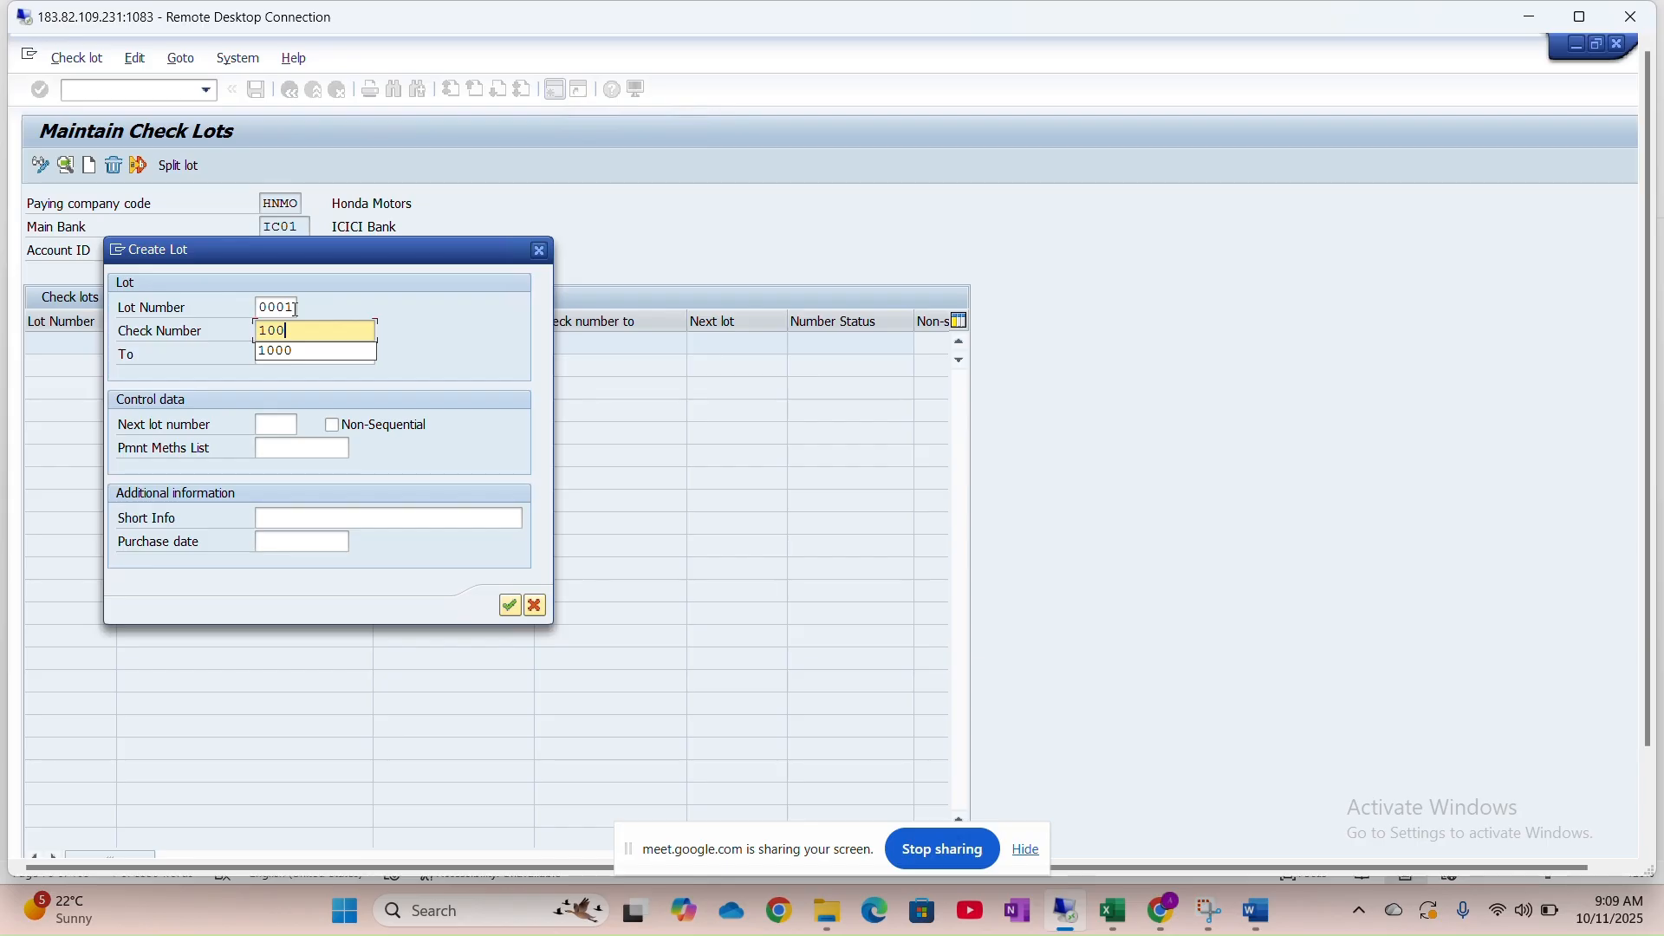
pyautogui.write('00')
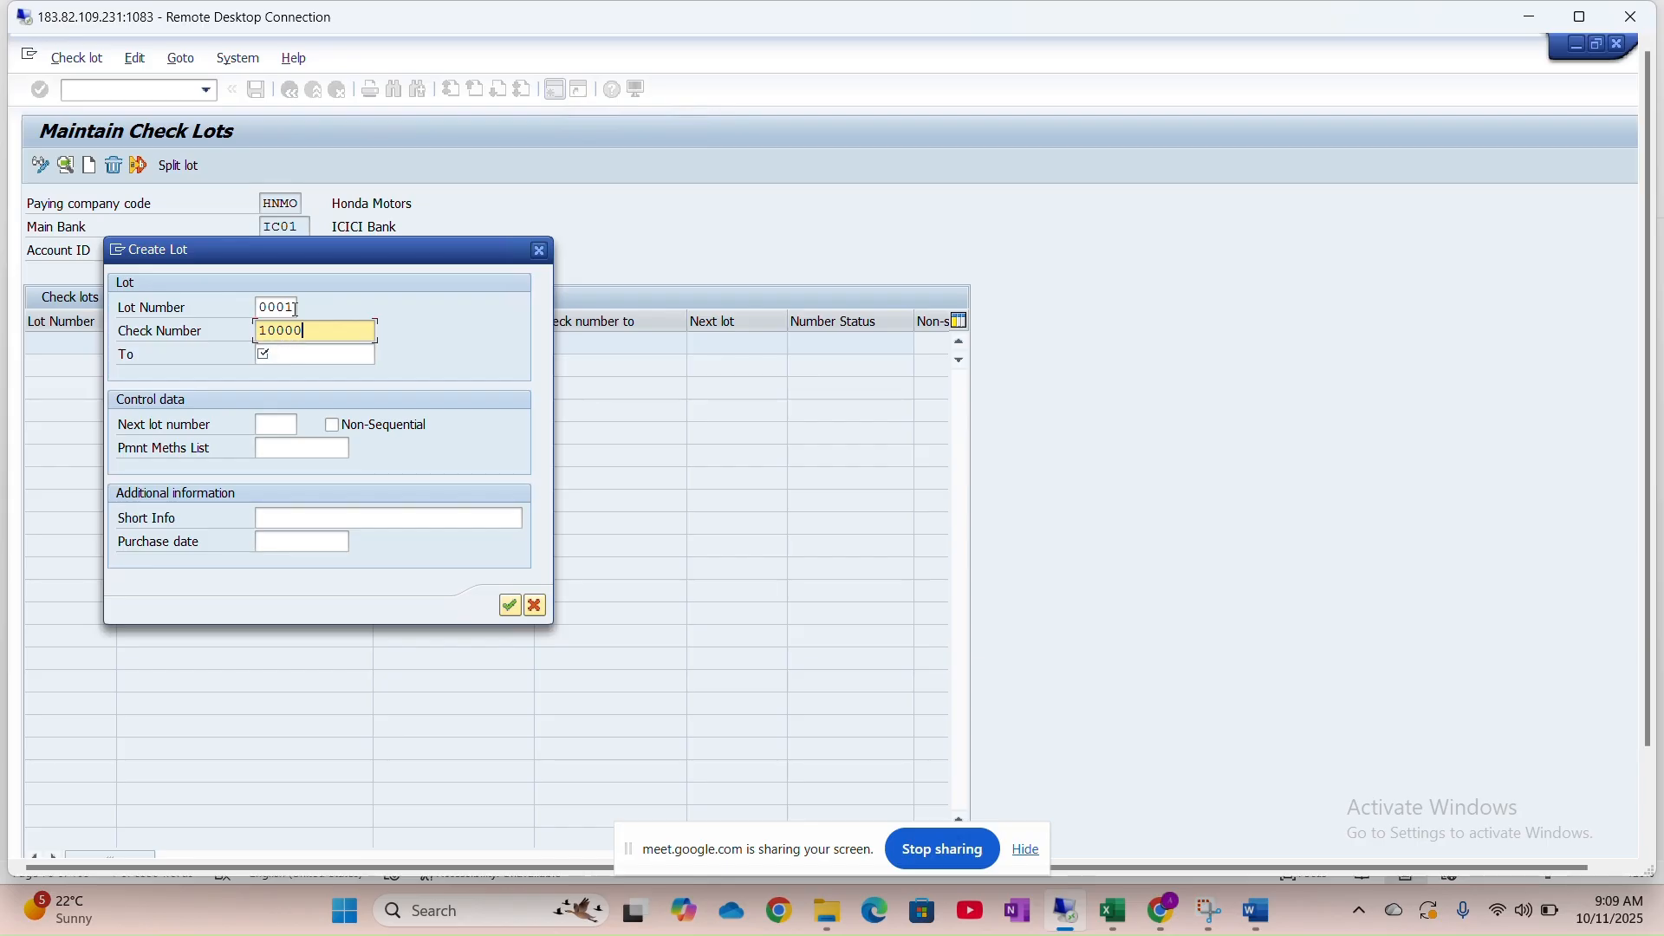
pyautogui.press('Tab')
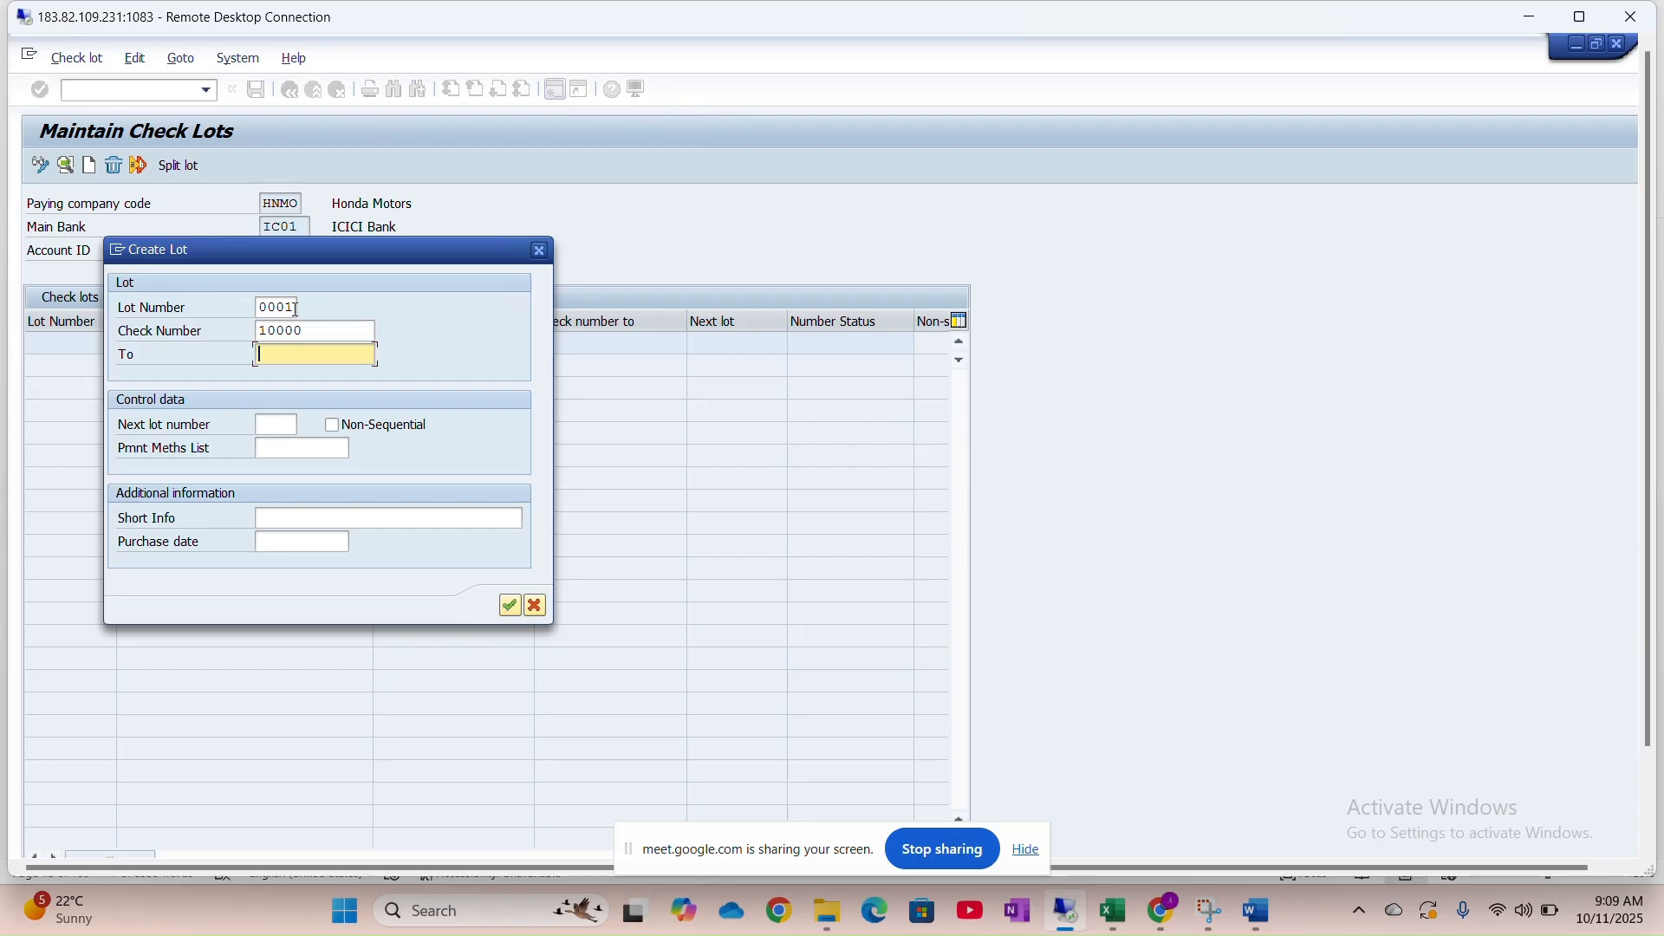
pyautogui.write('10100')
pyautogui.press('Tab')
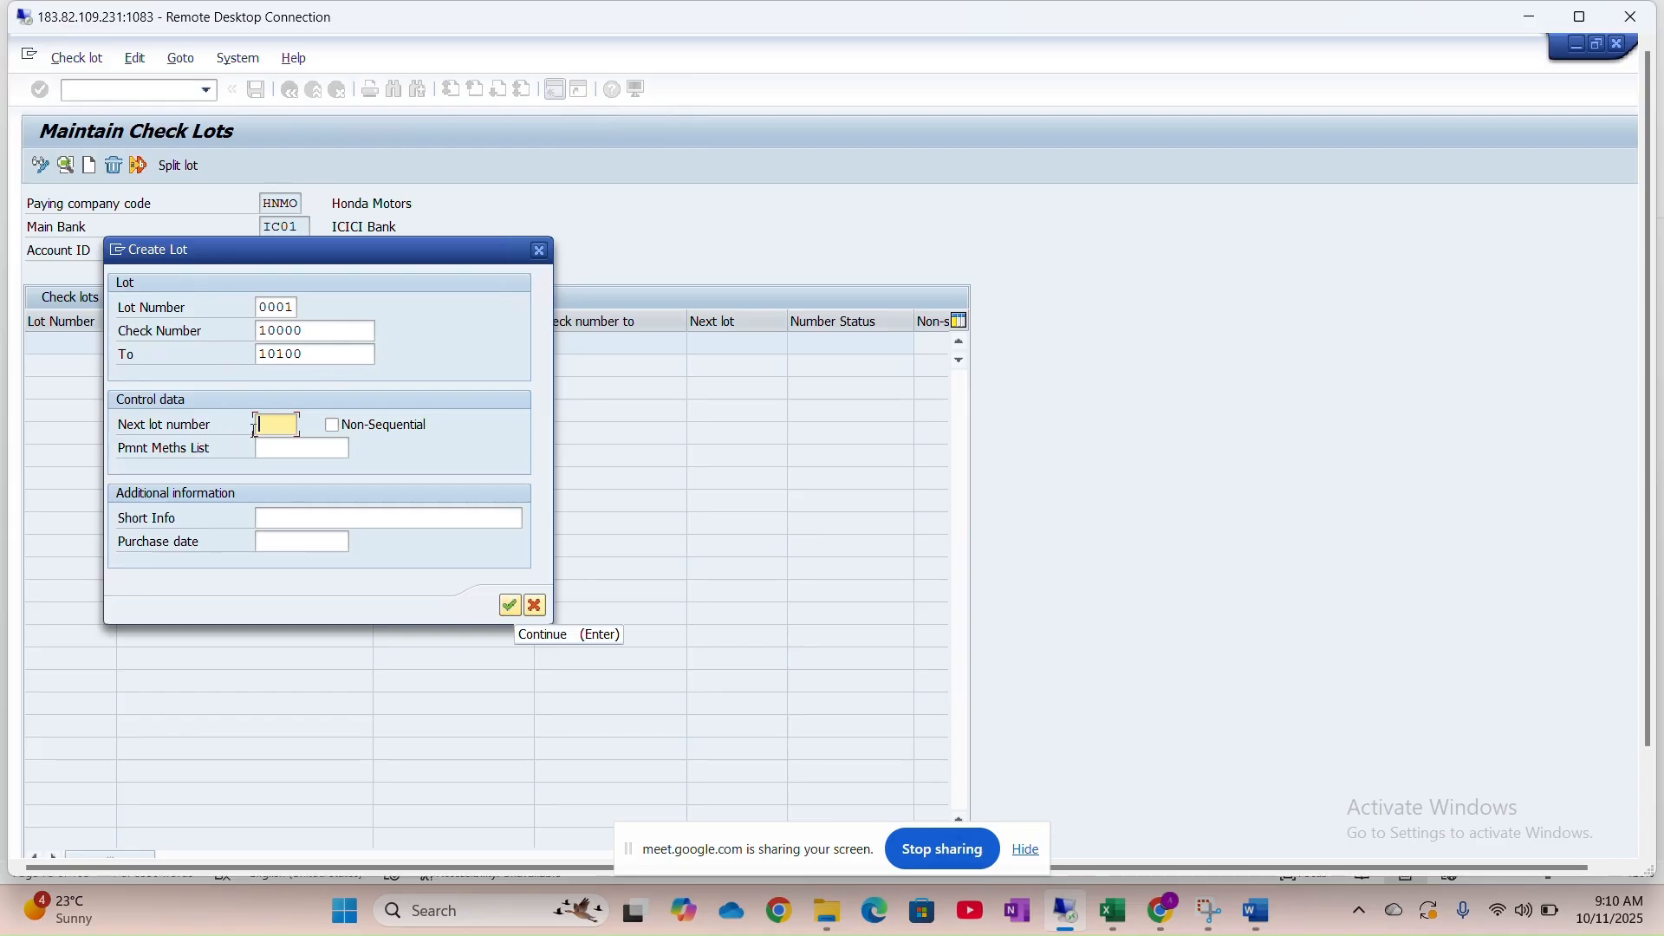
pyautogui.click(512, 611)
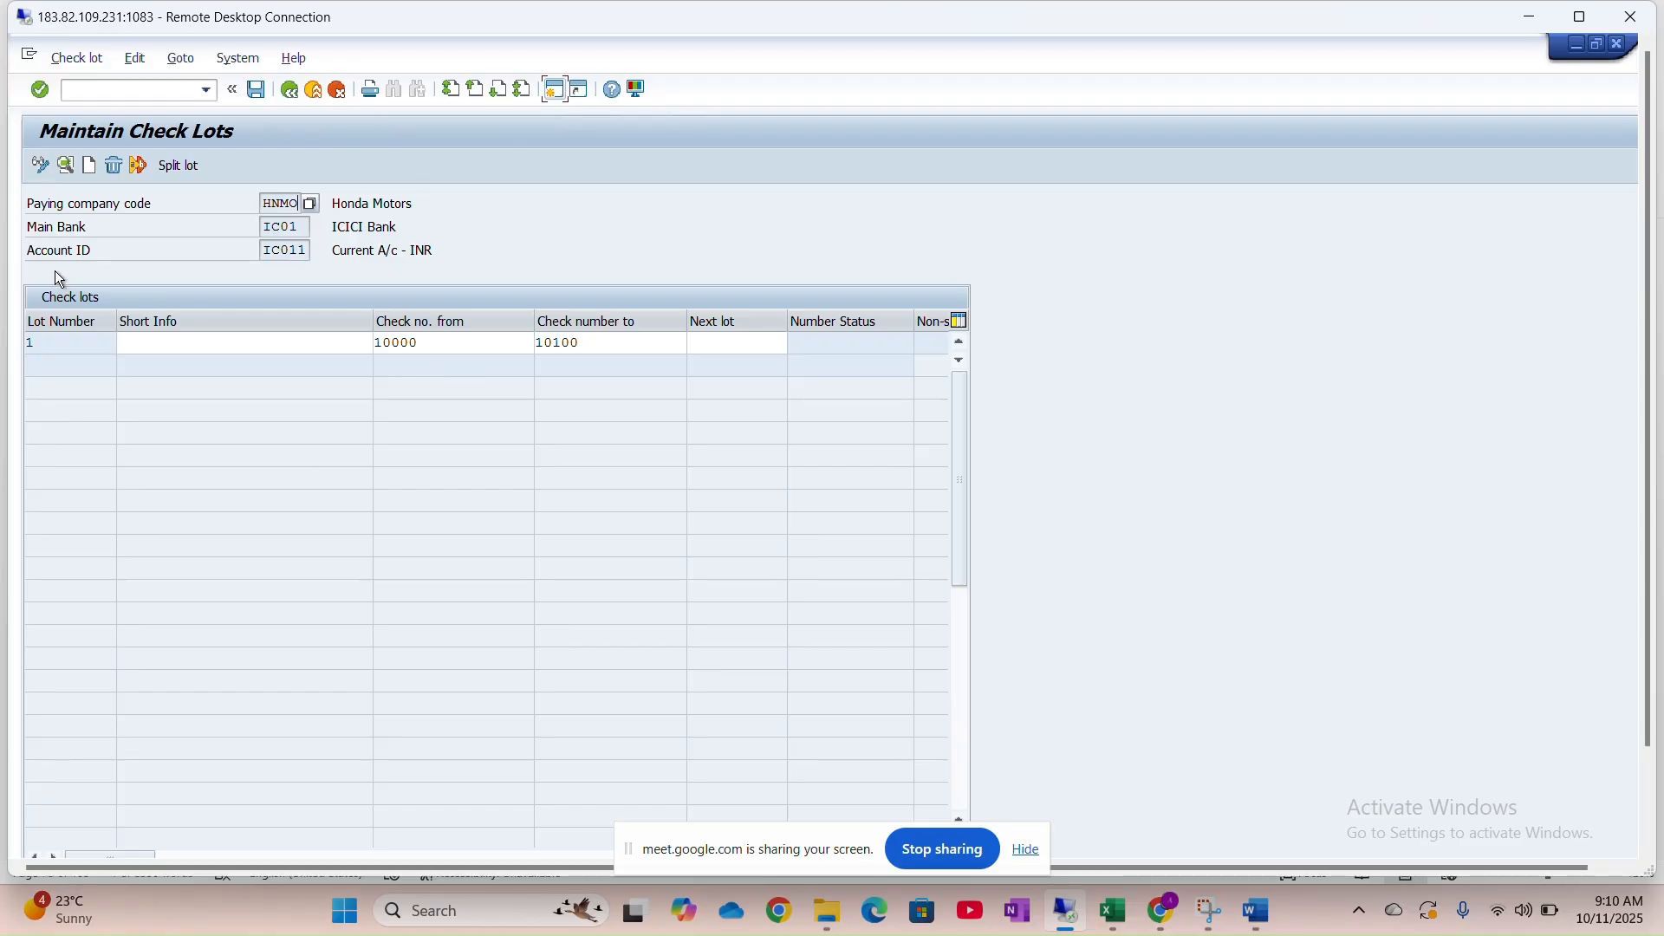
# Glance at the Word guide's next section, then save check lot 1 in SAP
pyautogui.click(1252, 912)
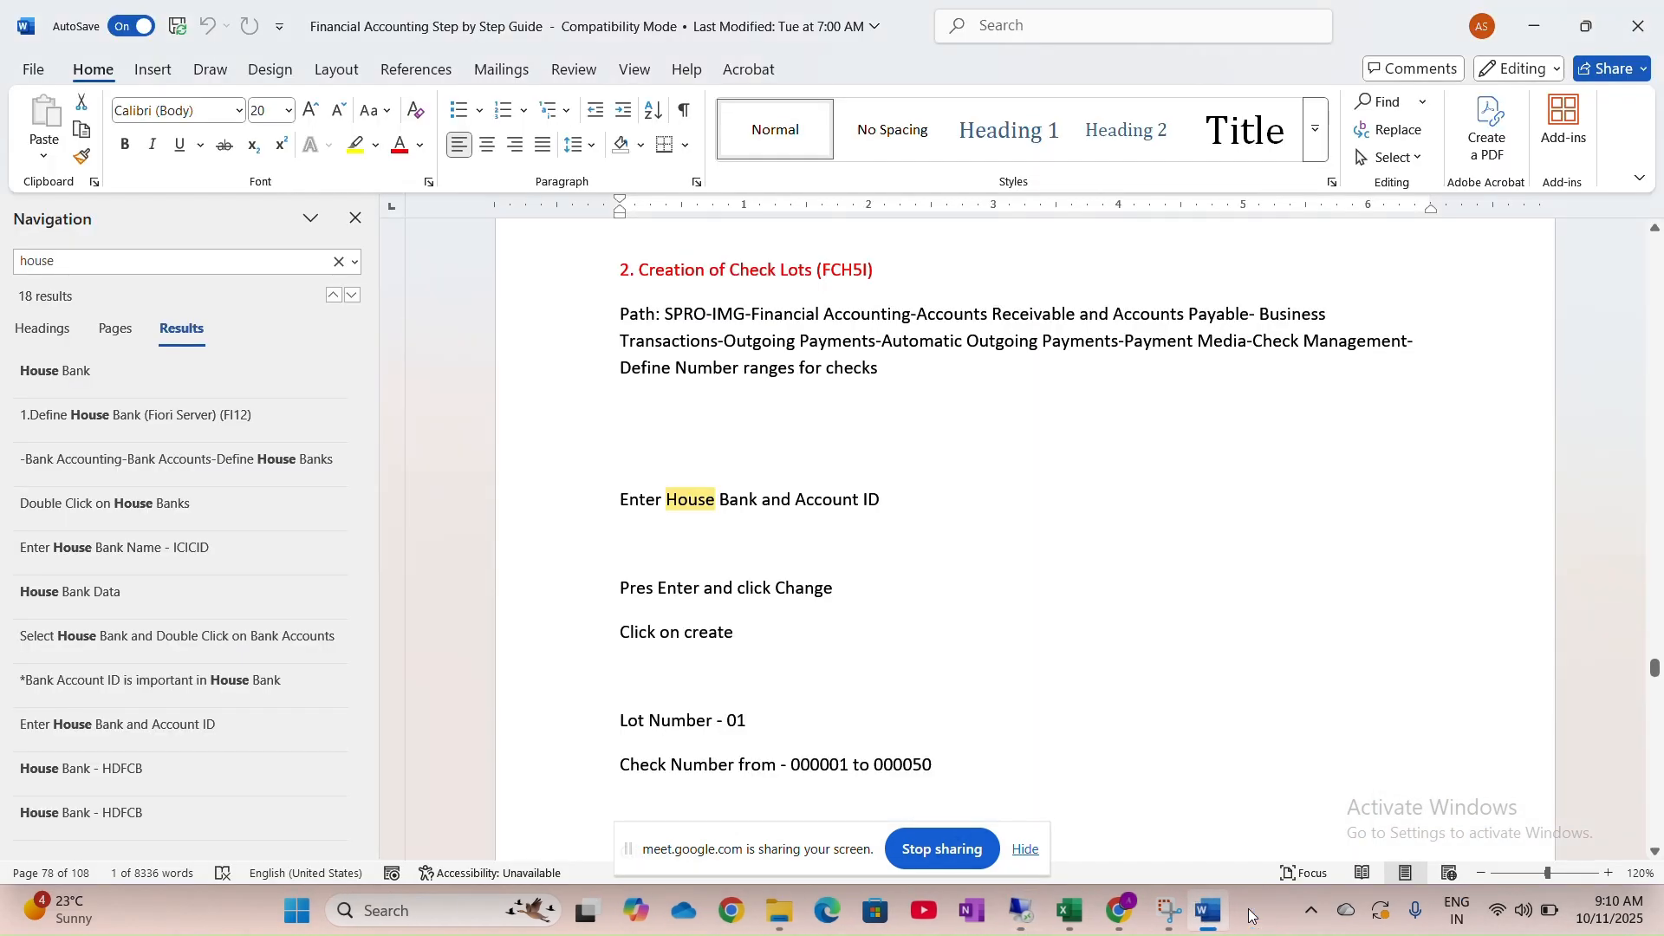
pyautogui.scroll(-5, 802, 517)
pyautogui.scroll(-4, 802, 518)
pyautogui.hotkey('alt', 'Tab')
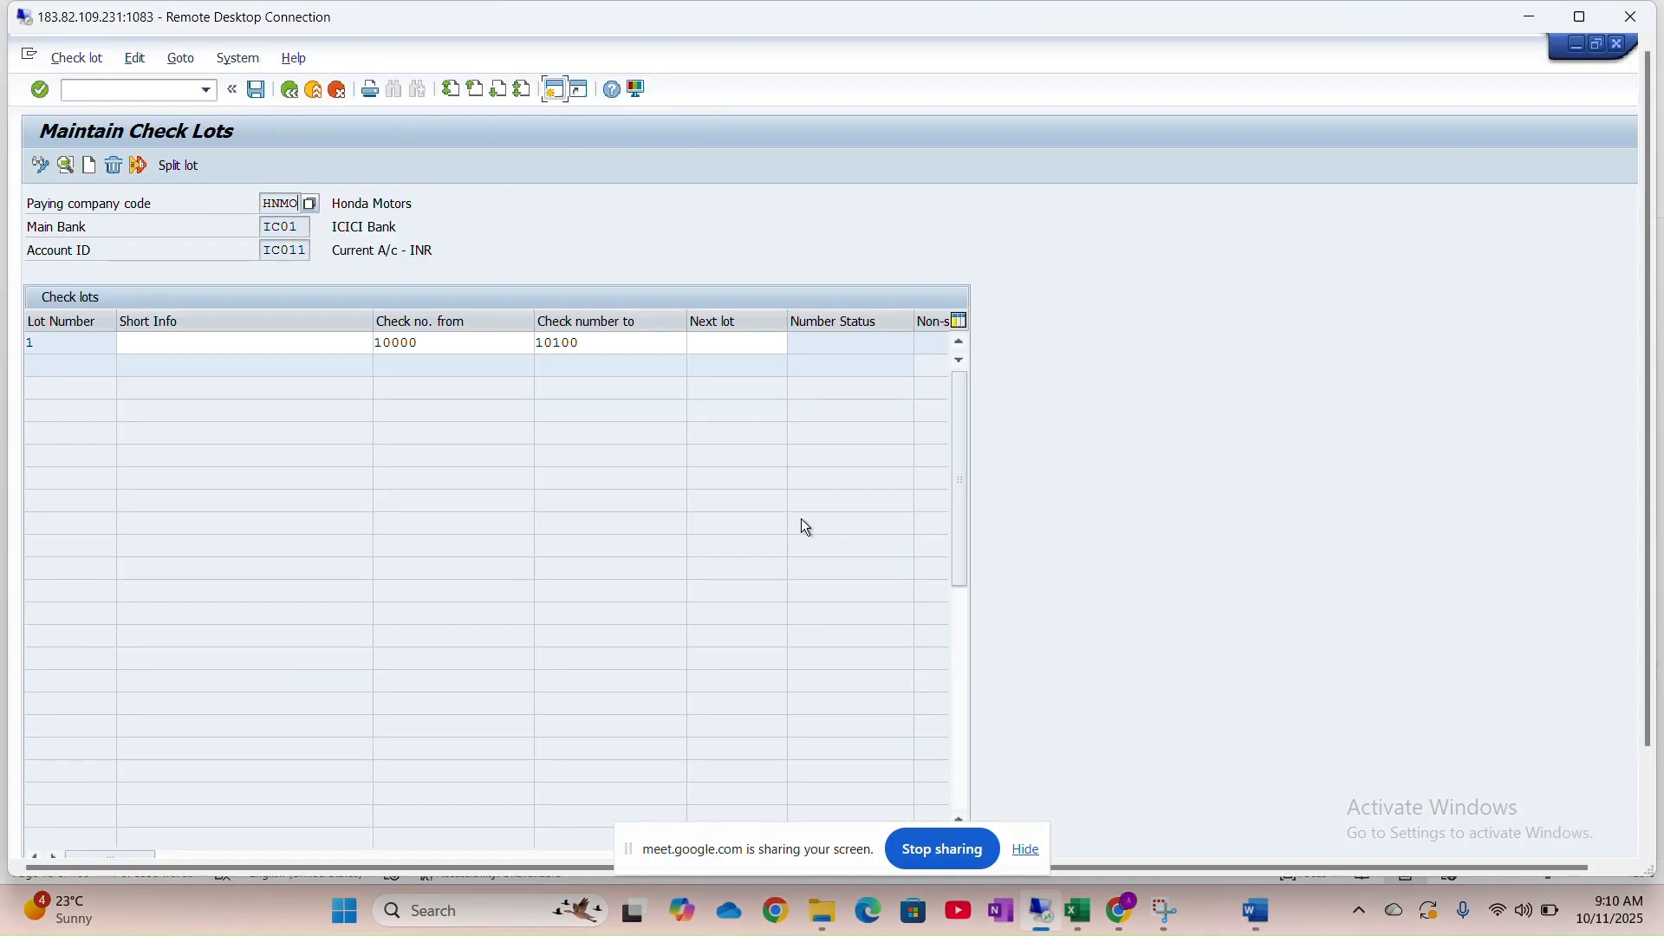
pyautogui.click(258, 91)
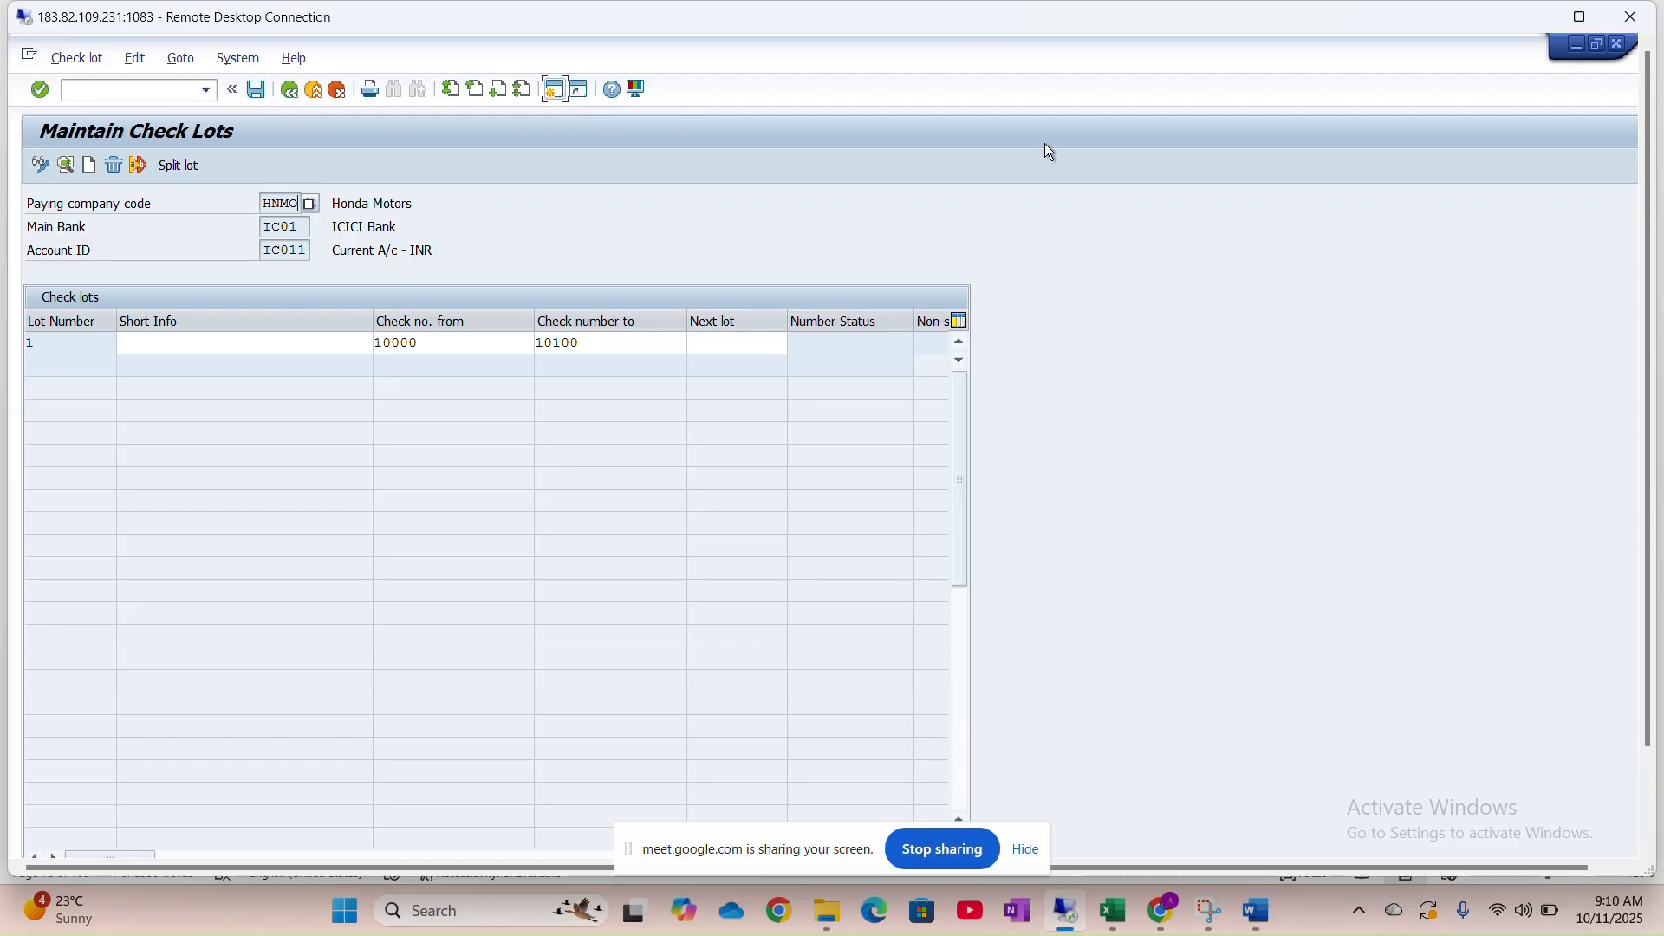
pyautogui.moveTo(1648, 369); pyautogui.dragTo(1657, 537)
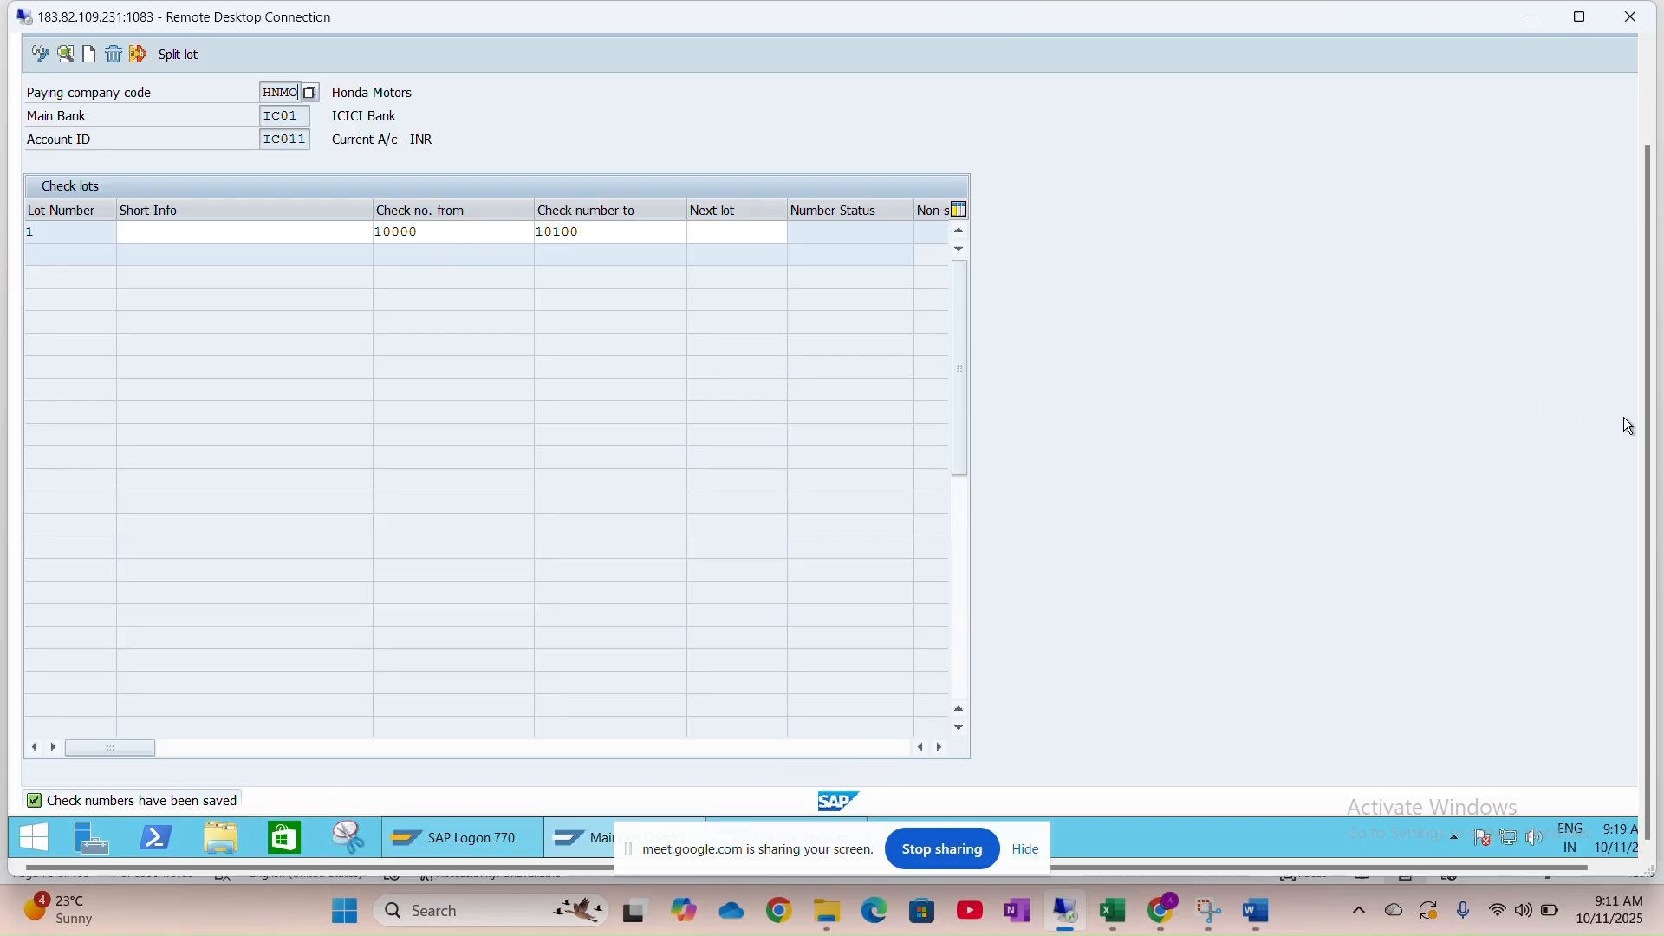
pyautogui.moveTo(1647, 431); pyautogui.dragTo(1645, 216)
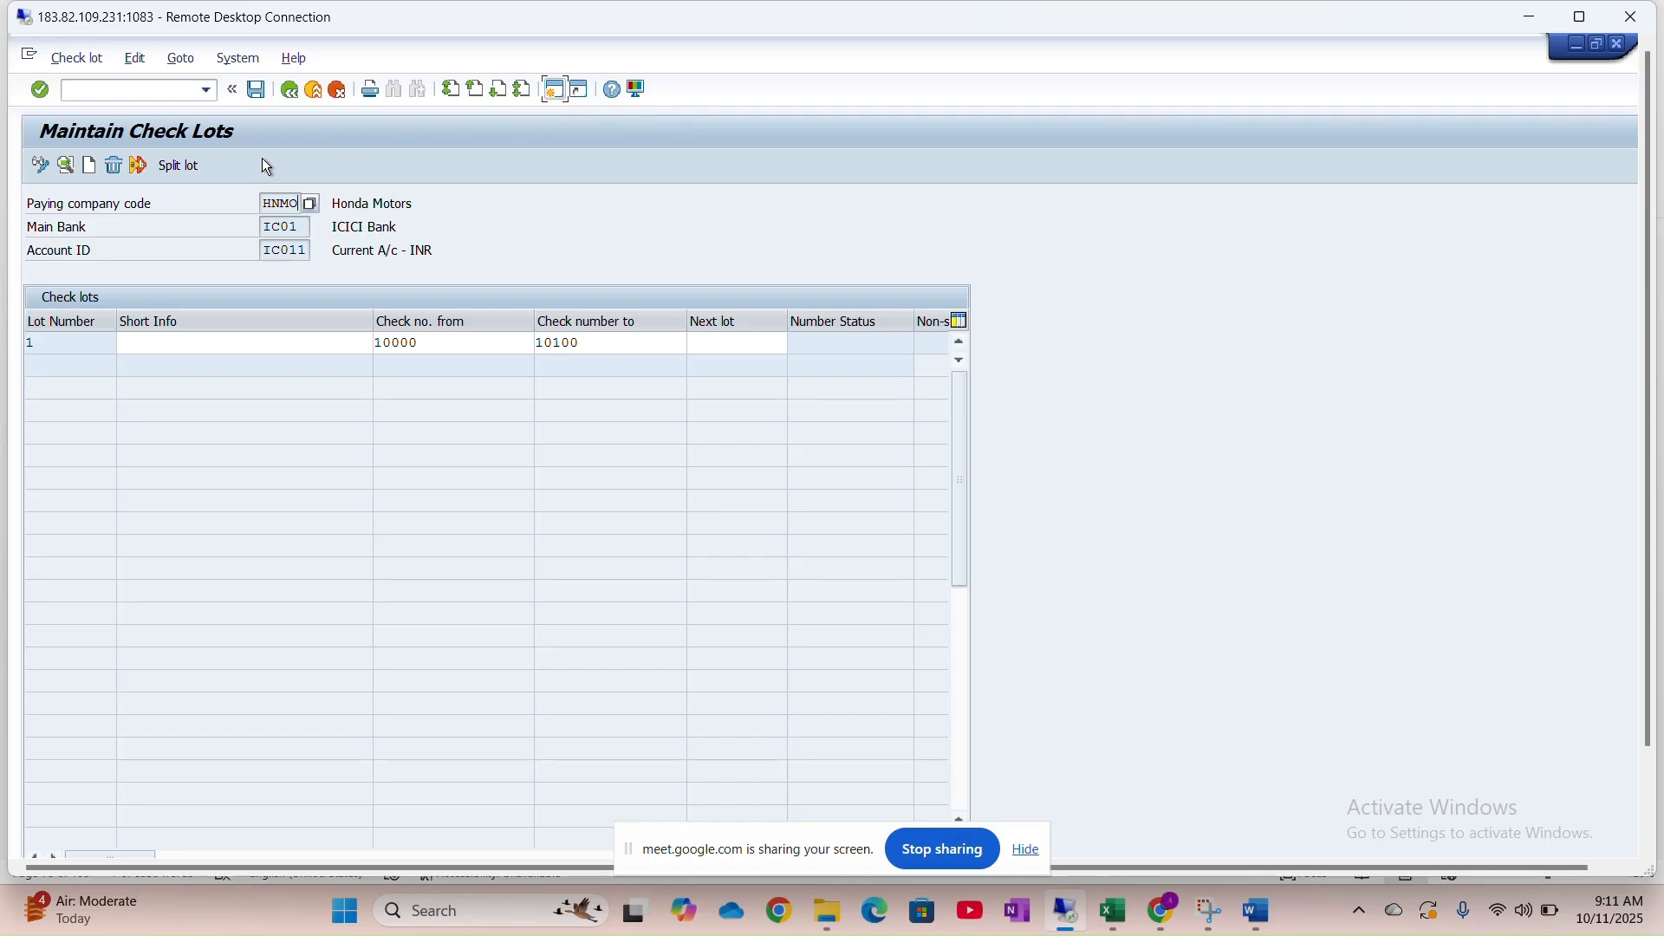
pyautogui.click(161, 91)
# Review the guide's section 3 Manual Check Updating (FCH5), then return to Maintain Check Lots
pyautogui.write('FCH')
pyautogui.hotkey('alt', 'Tab')
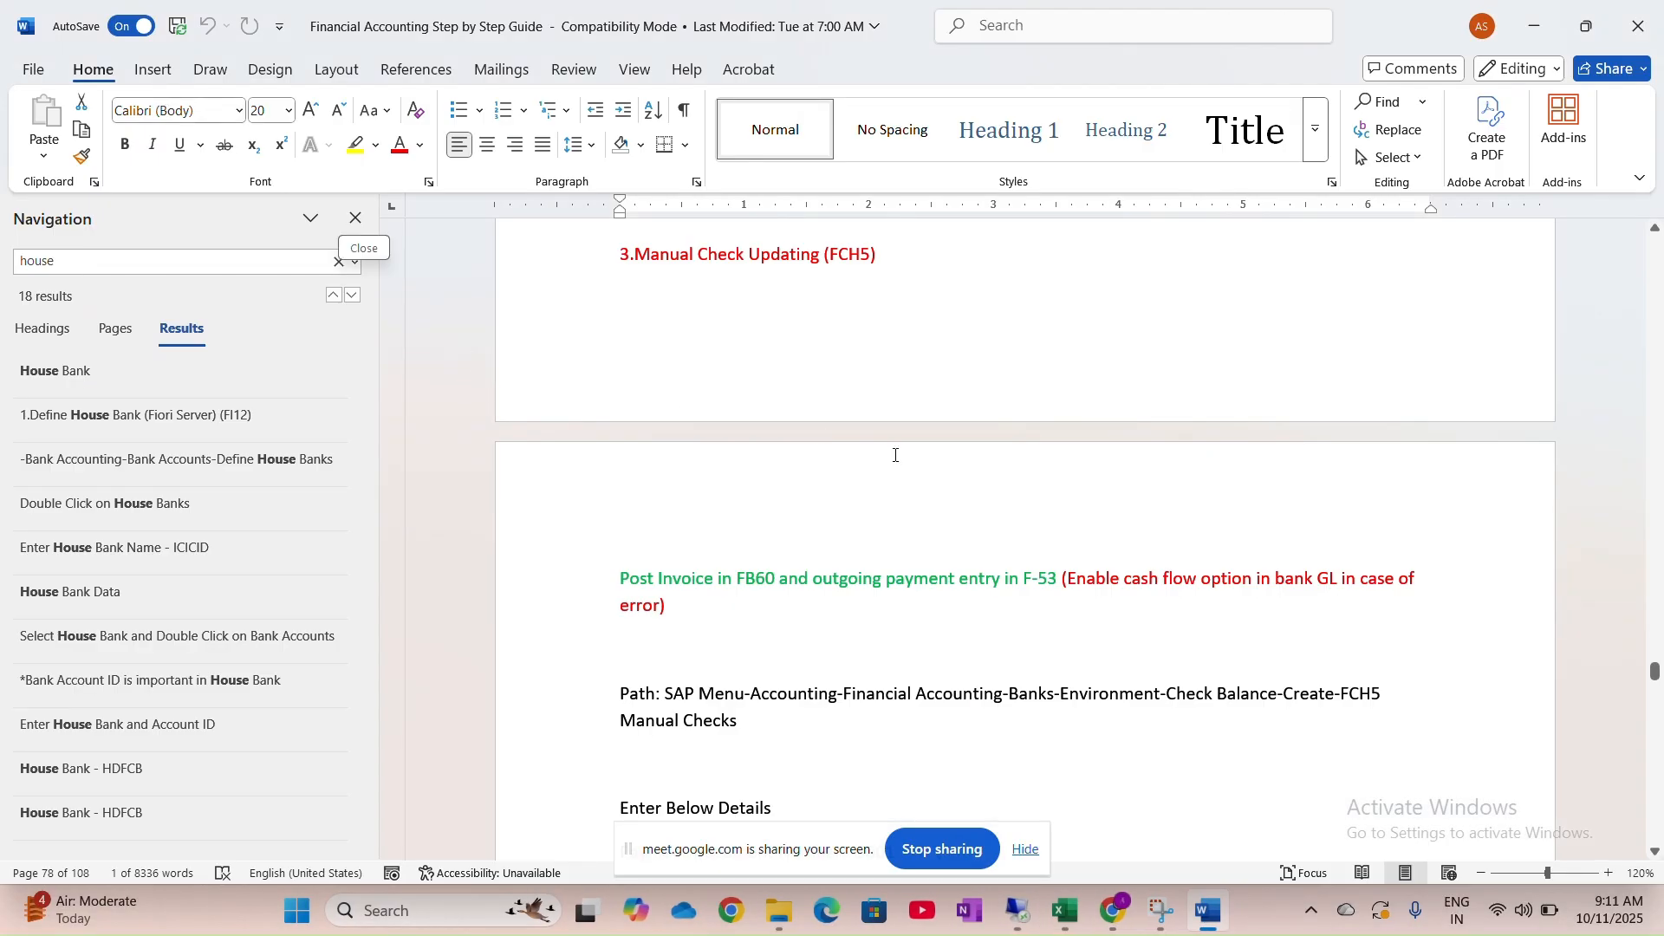
pyautogui.scroll(-5, 895, 455)
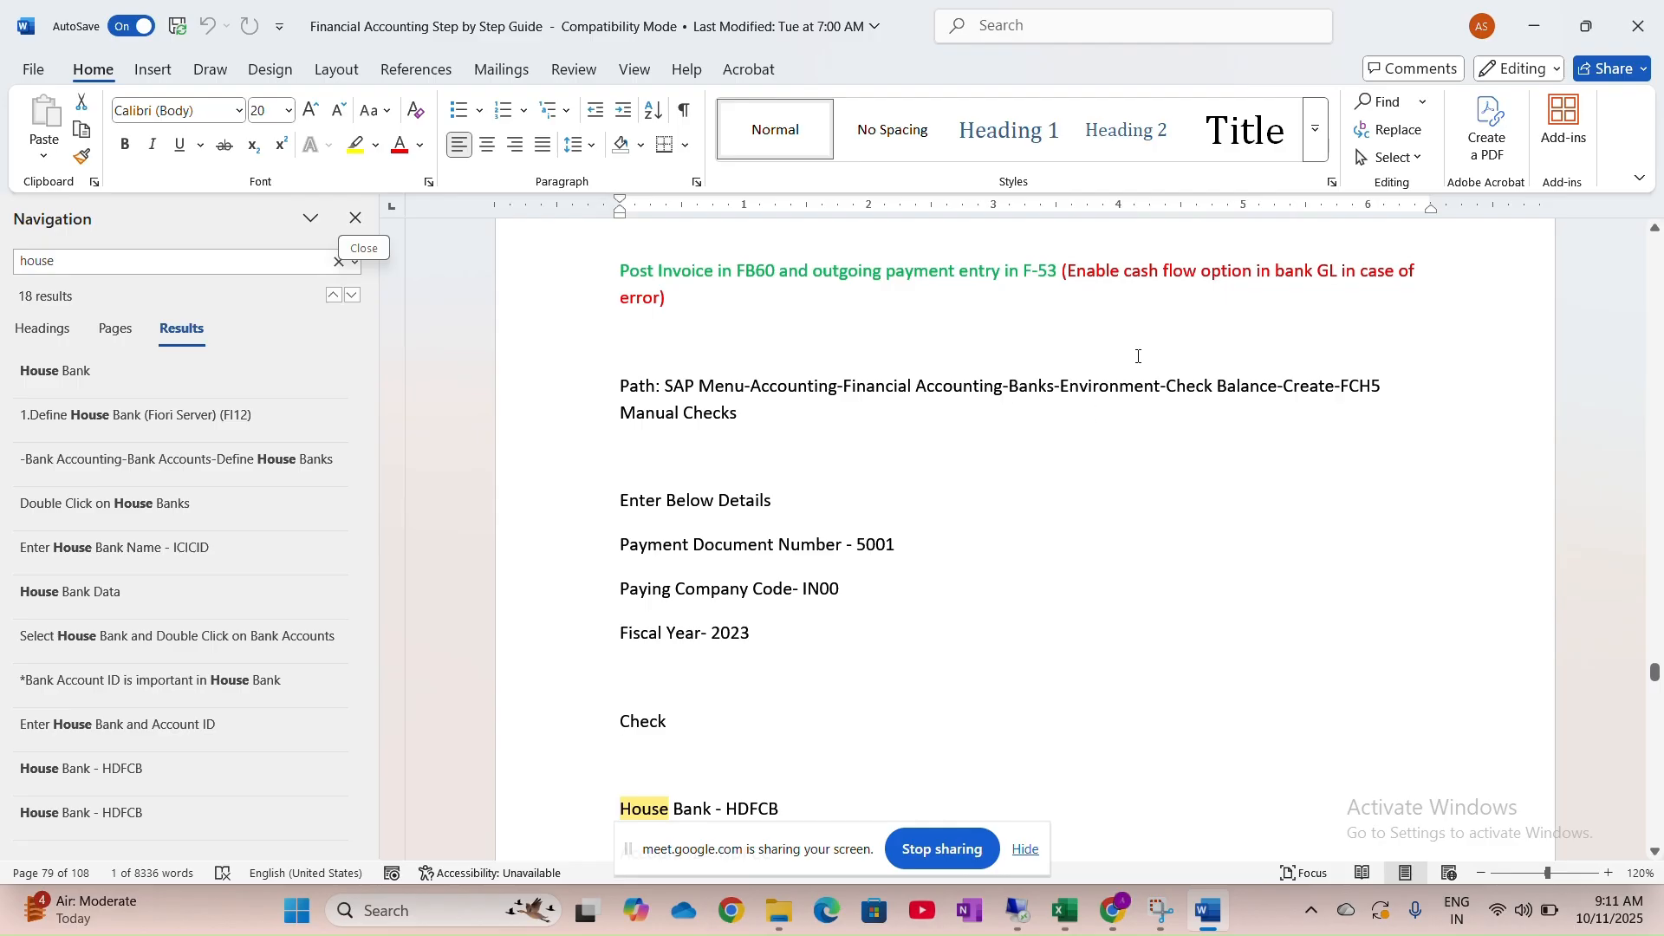
pyautogui.scroll(-4, 888, 411)
pyautogui.scroll(3, 888, 412)
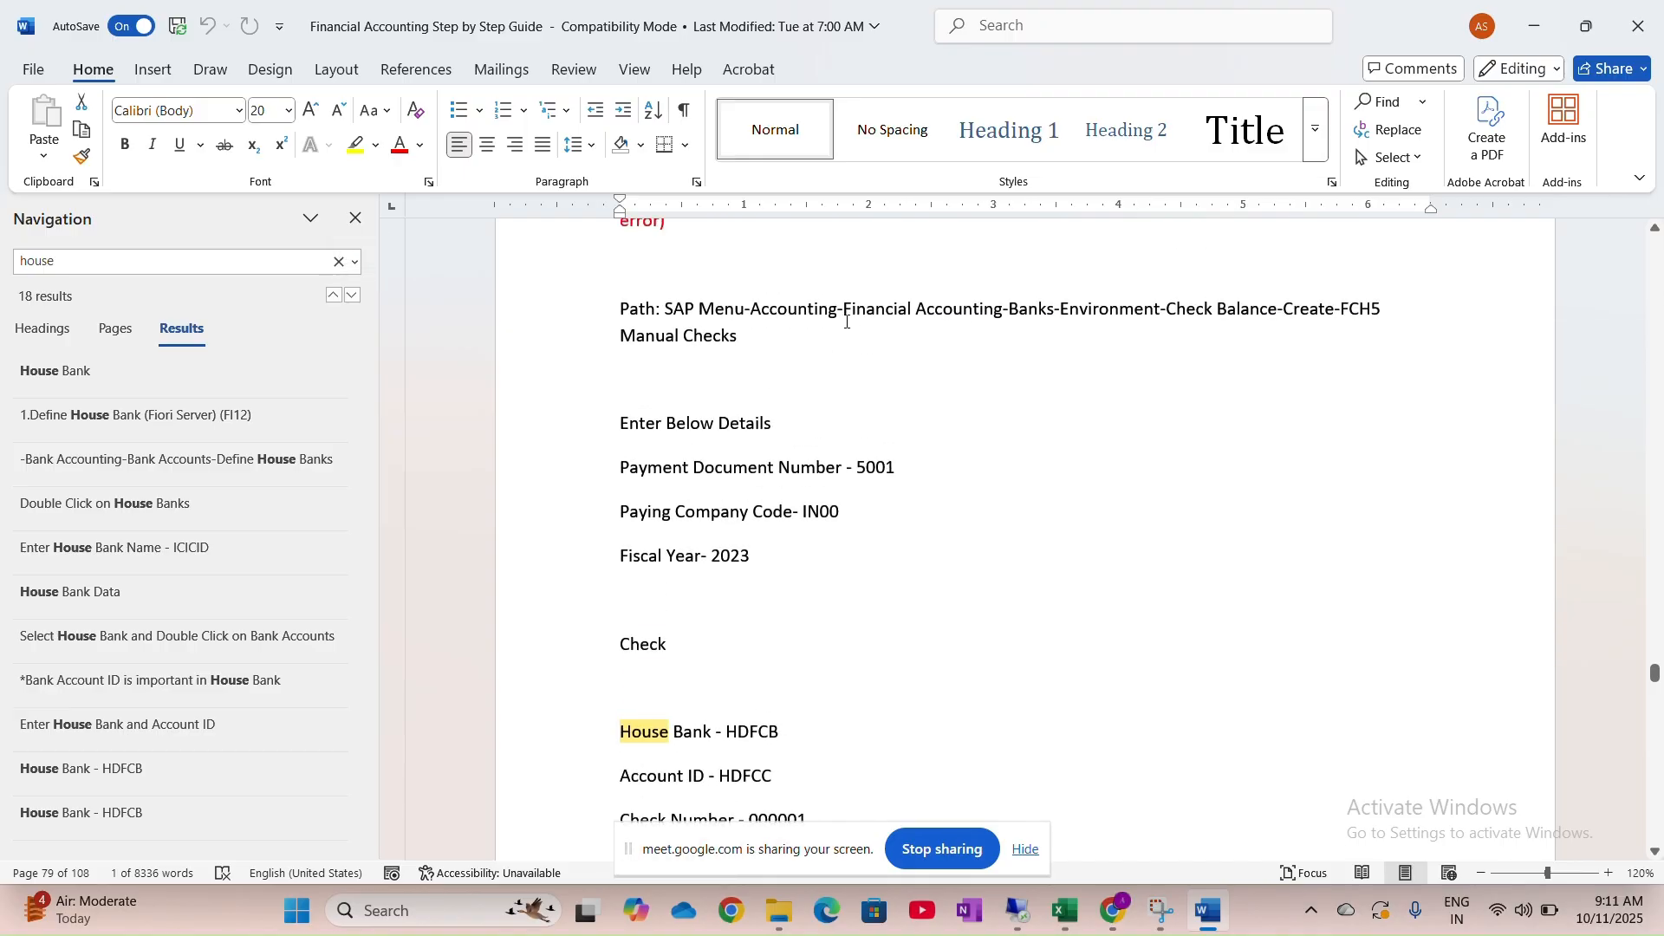
pyautogui.hotkey('alt', 'Tab')
pyautogui.click(509, 209)
pyautogui.click(169, 90)
pyautogui.press('BackSpace')
# Return to the SAP start screen while consulting the Word guide for the FCH5 menu path
pyautogui.write('/n')
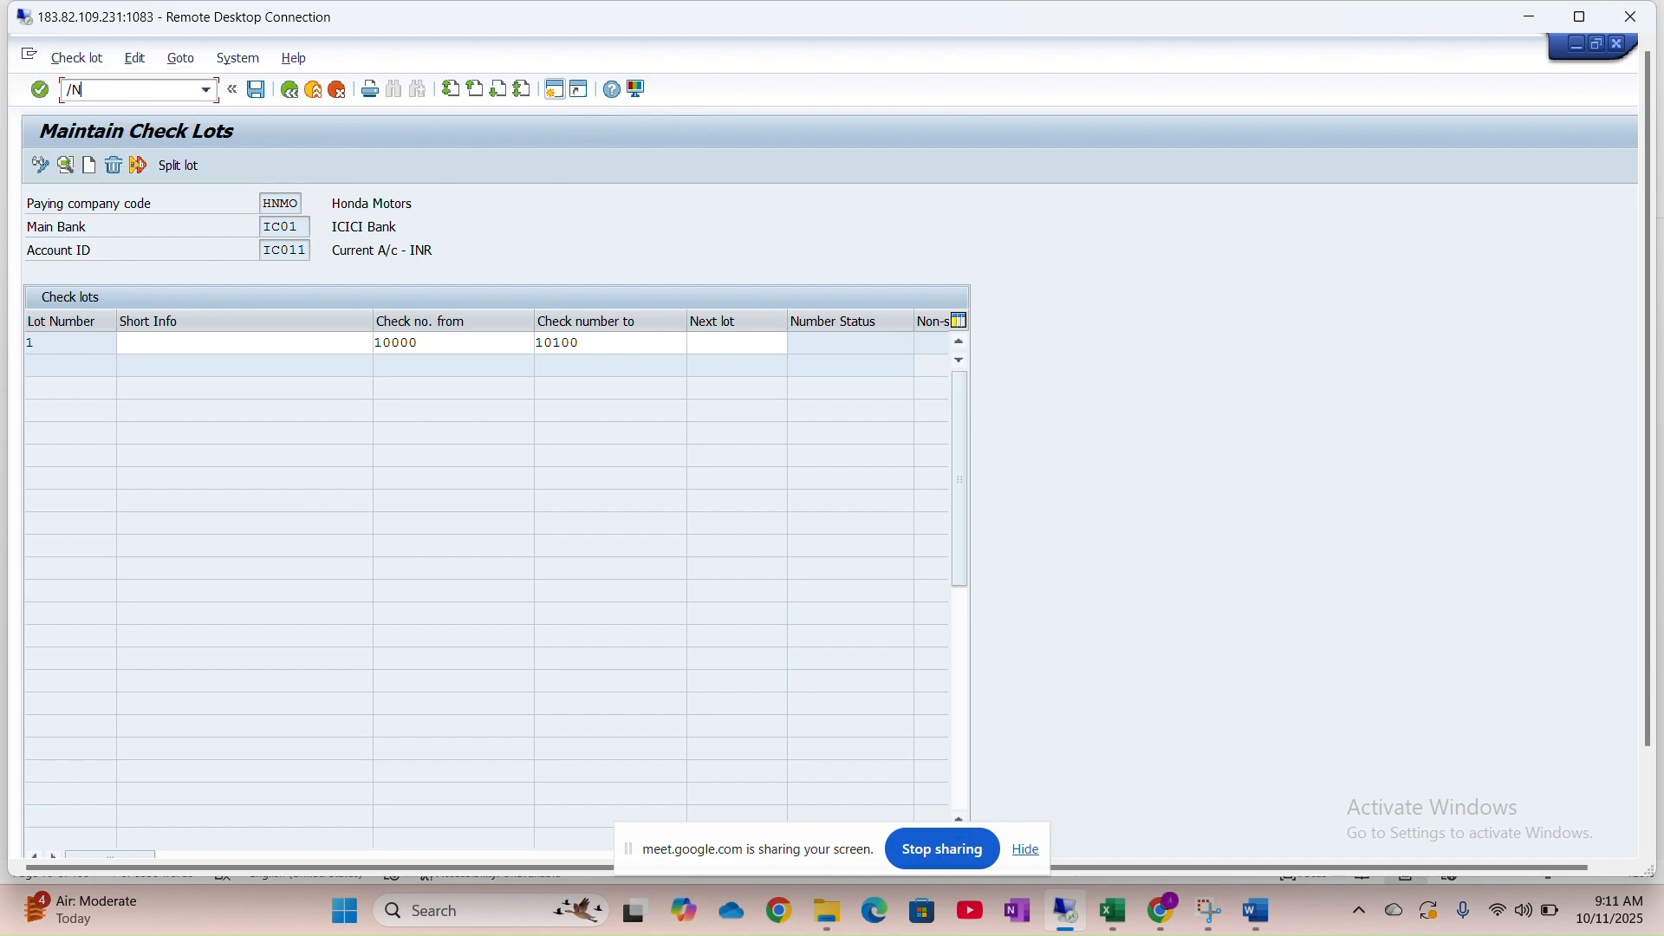
pyautogui.press('Return')
pyautogui.hotkey('alt', 'Tab')
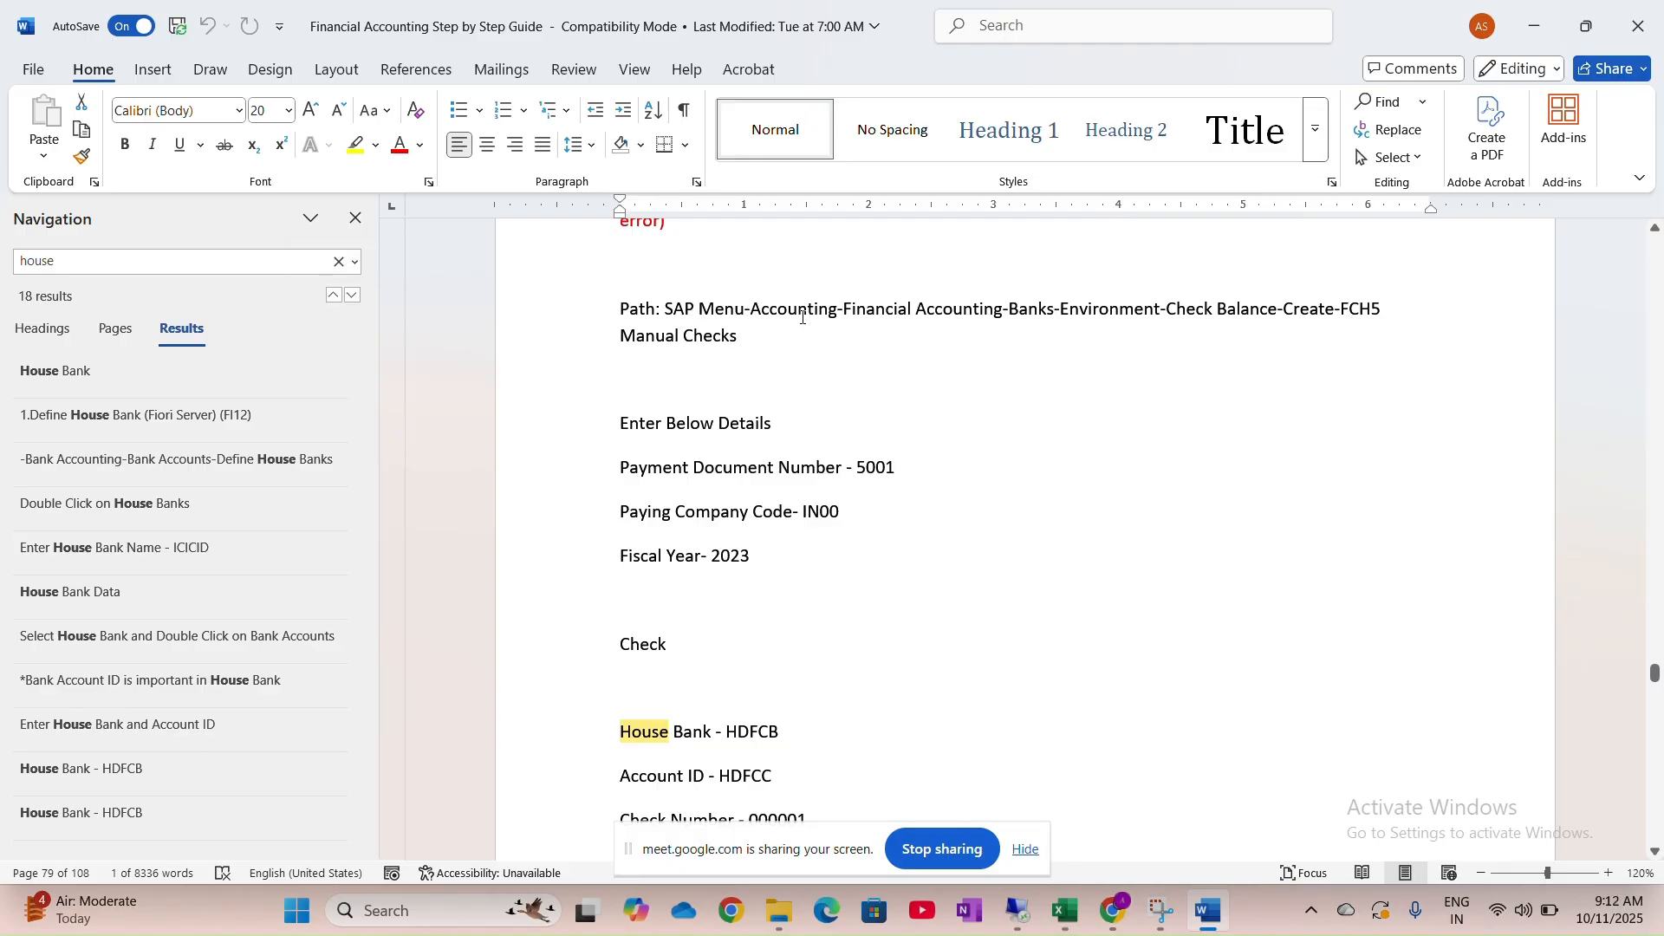
pyautogui.hotkey('alt', 'Tab')
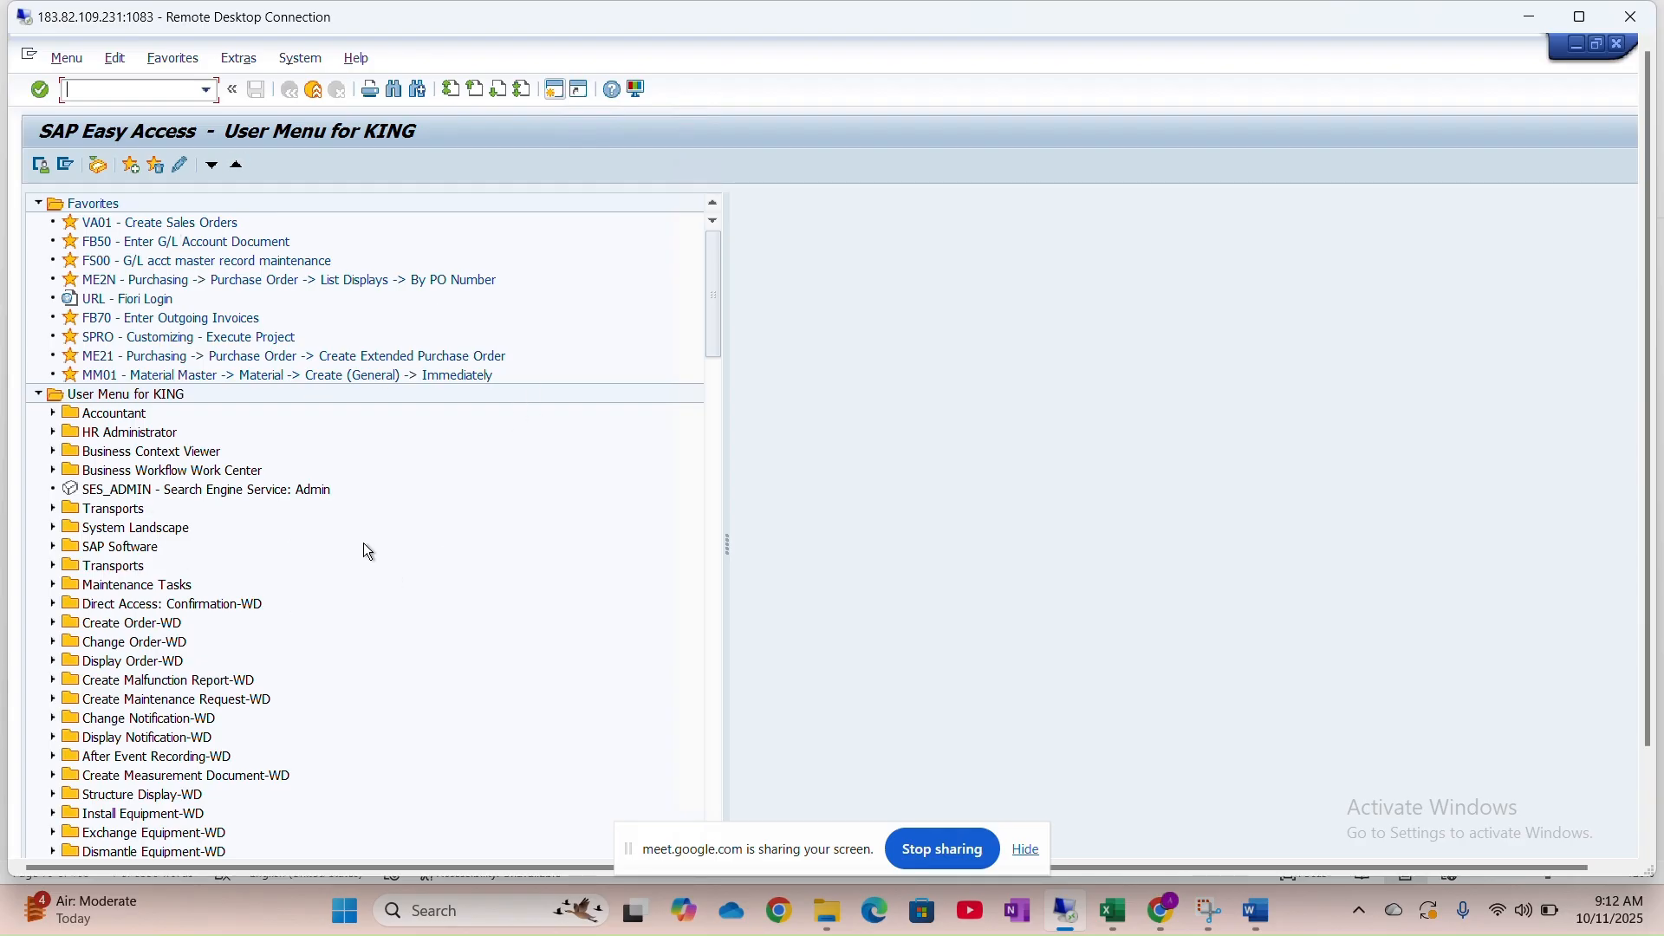
pyautogui.hotkey('alt', 'Tab')
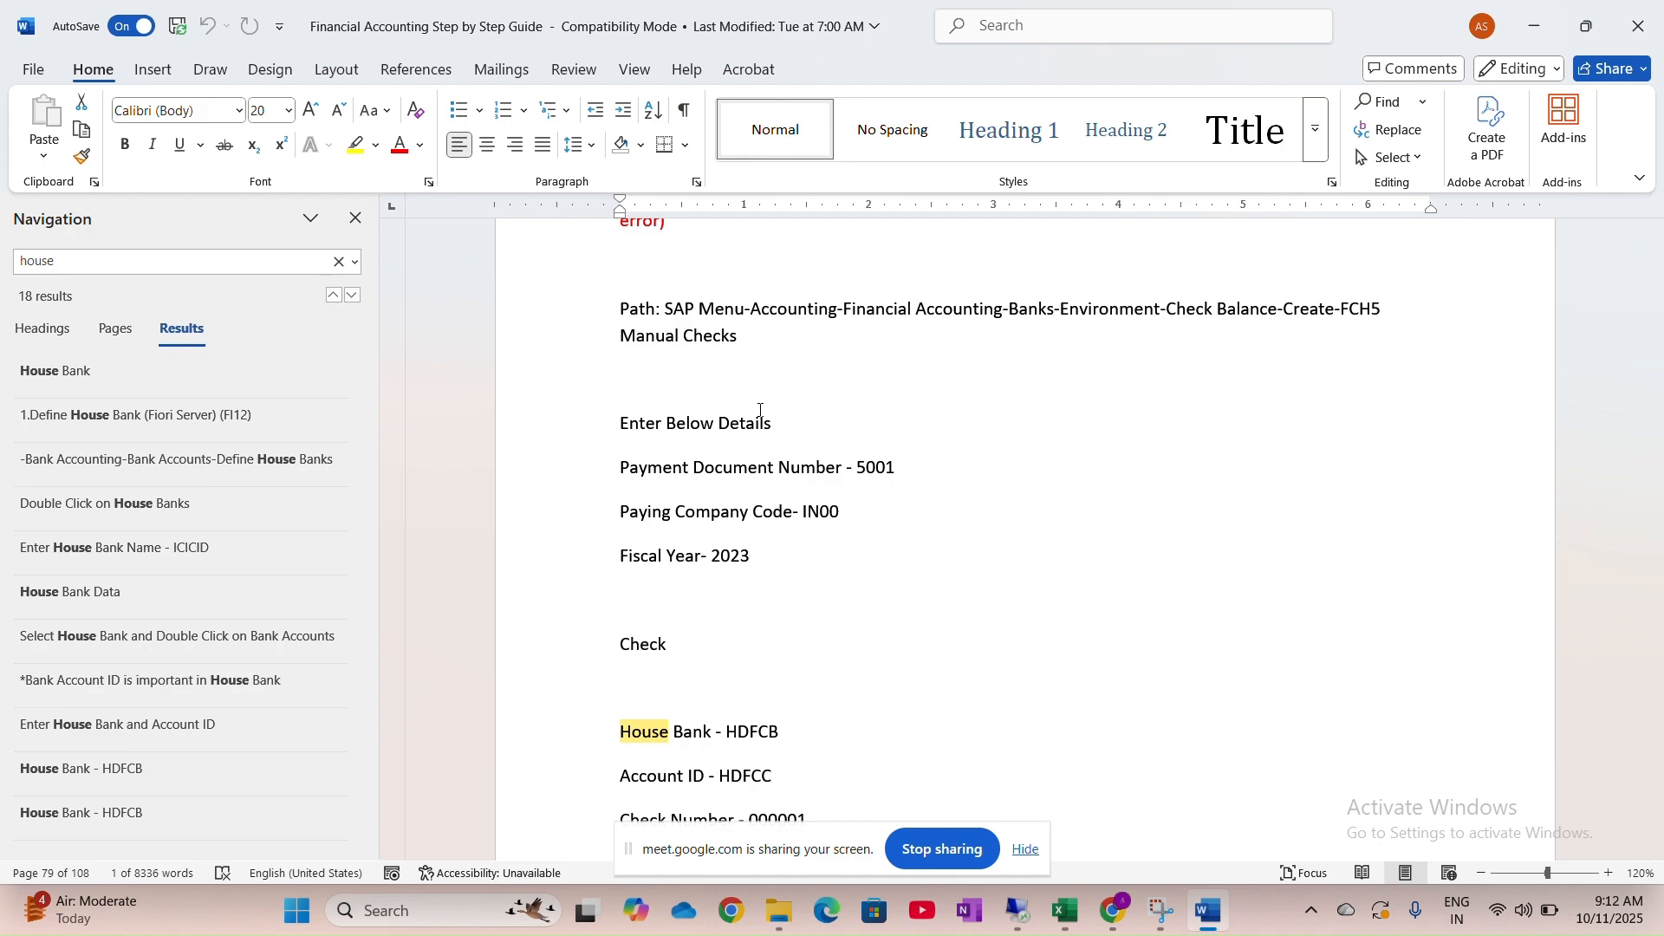
pyautogui.hotkey('alt', 'Tab')
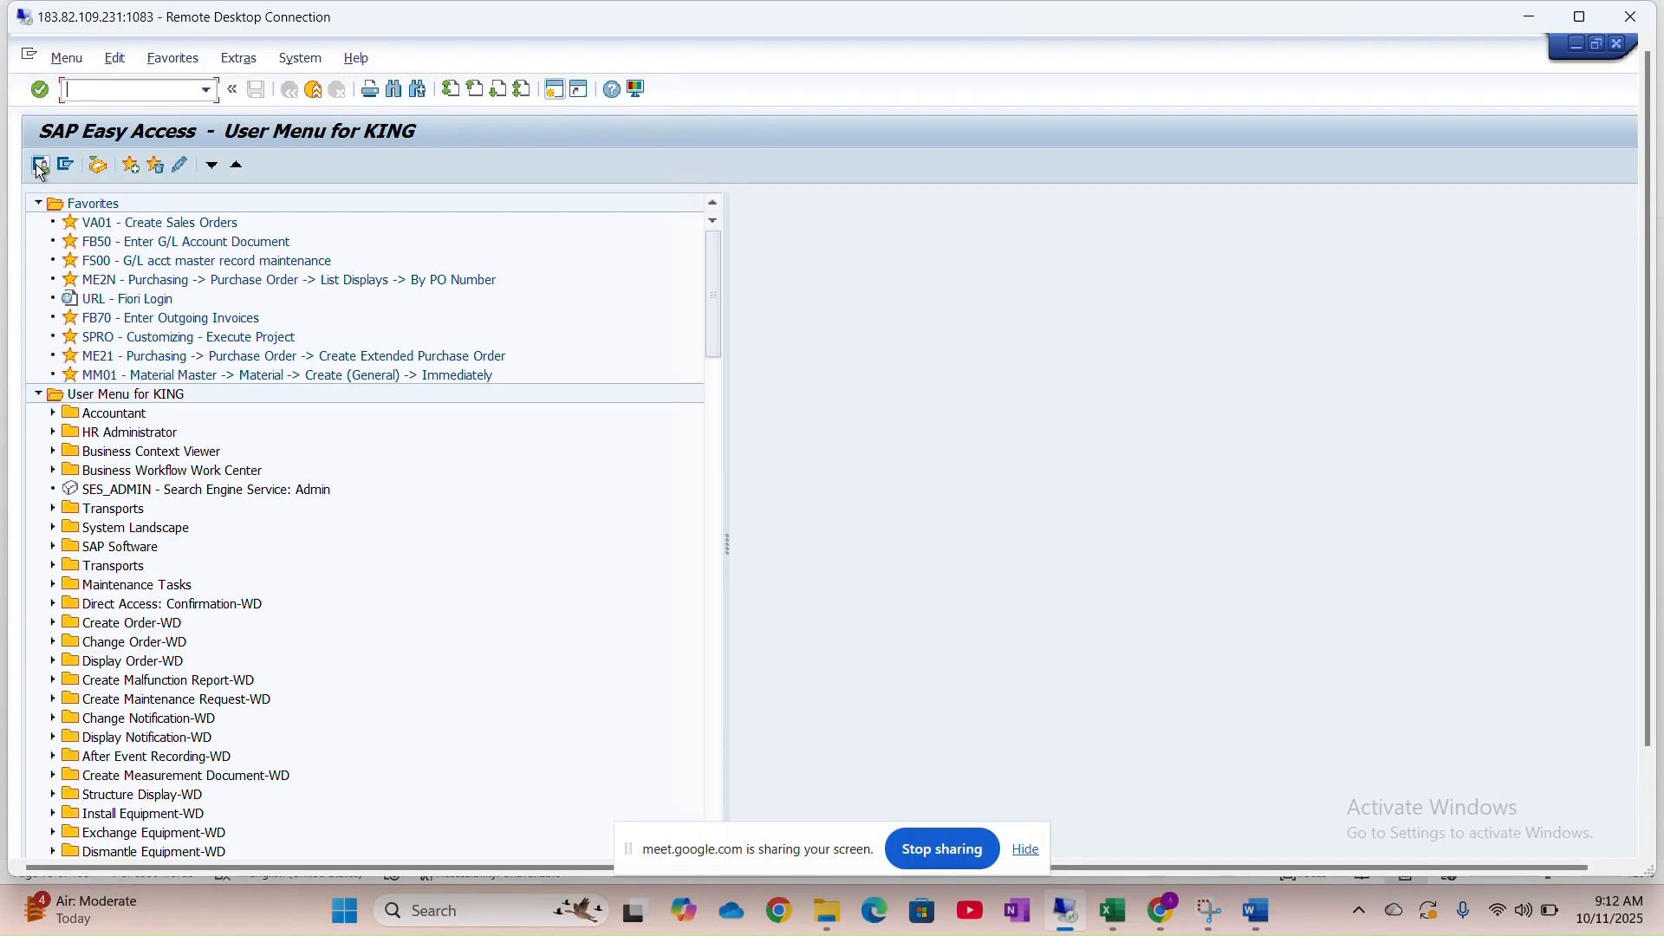
# Switch to the standard SAP menu and expand Accounting > Financial Accounting > Banks
pyautogui.click(65, 166)
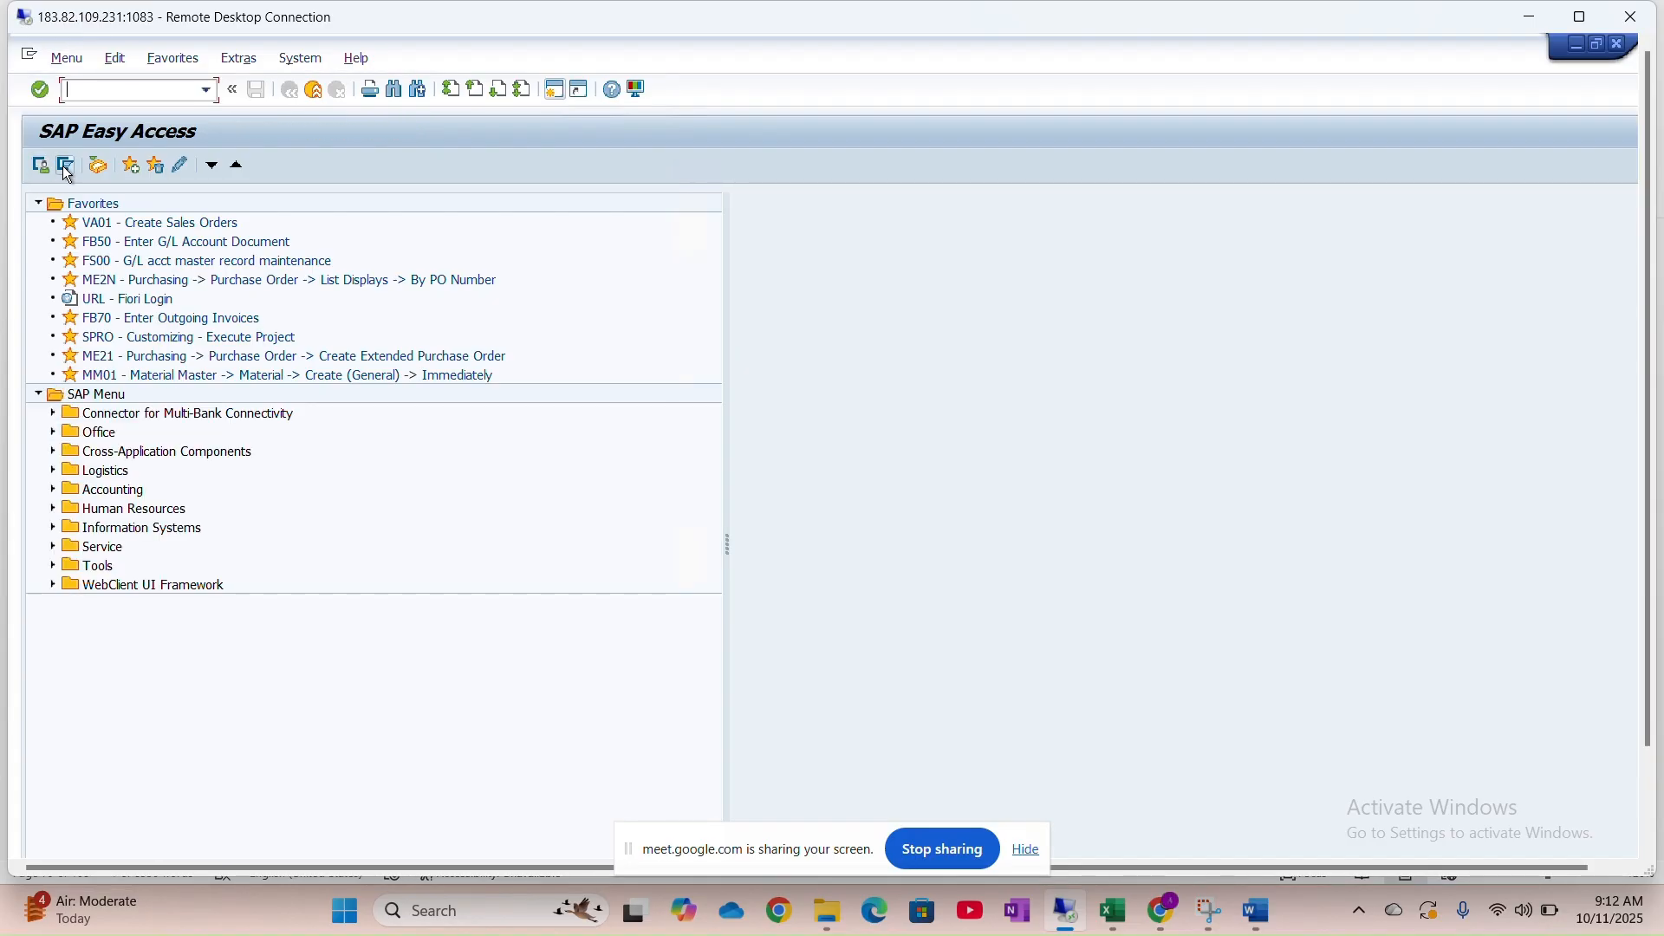
pyautogui.click(53, 490)
pyautogui.click(68, 509)
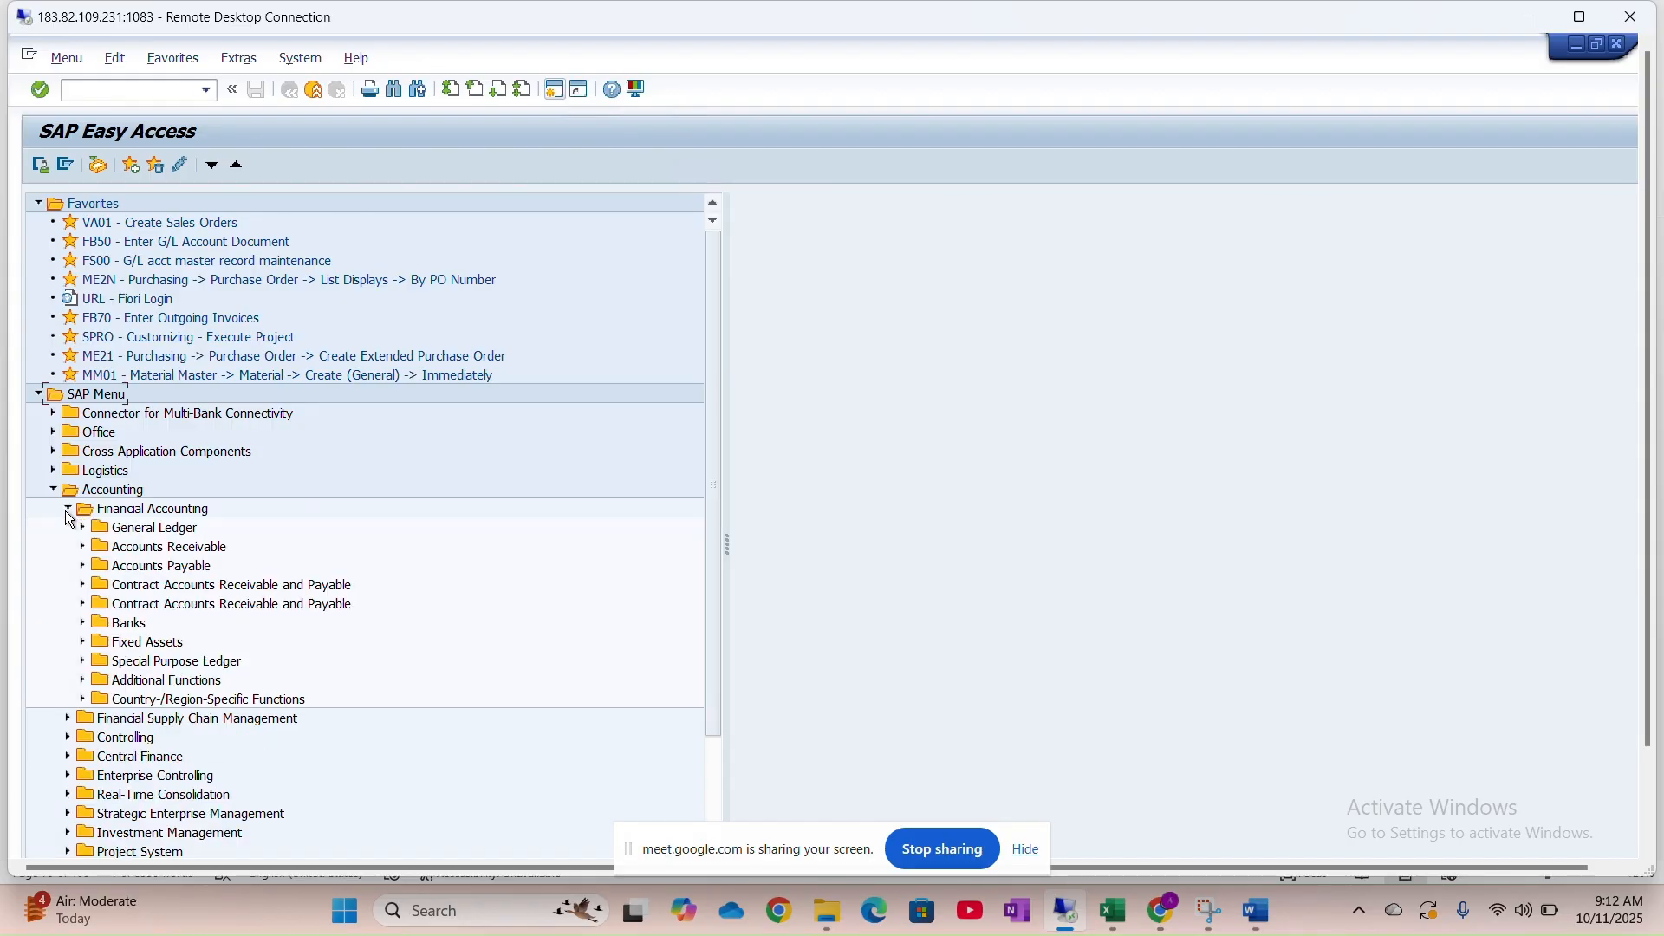
pyautogui.click(82, 624)
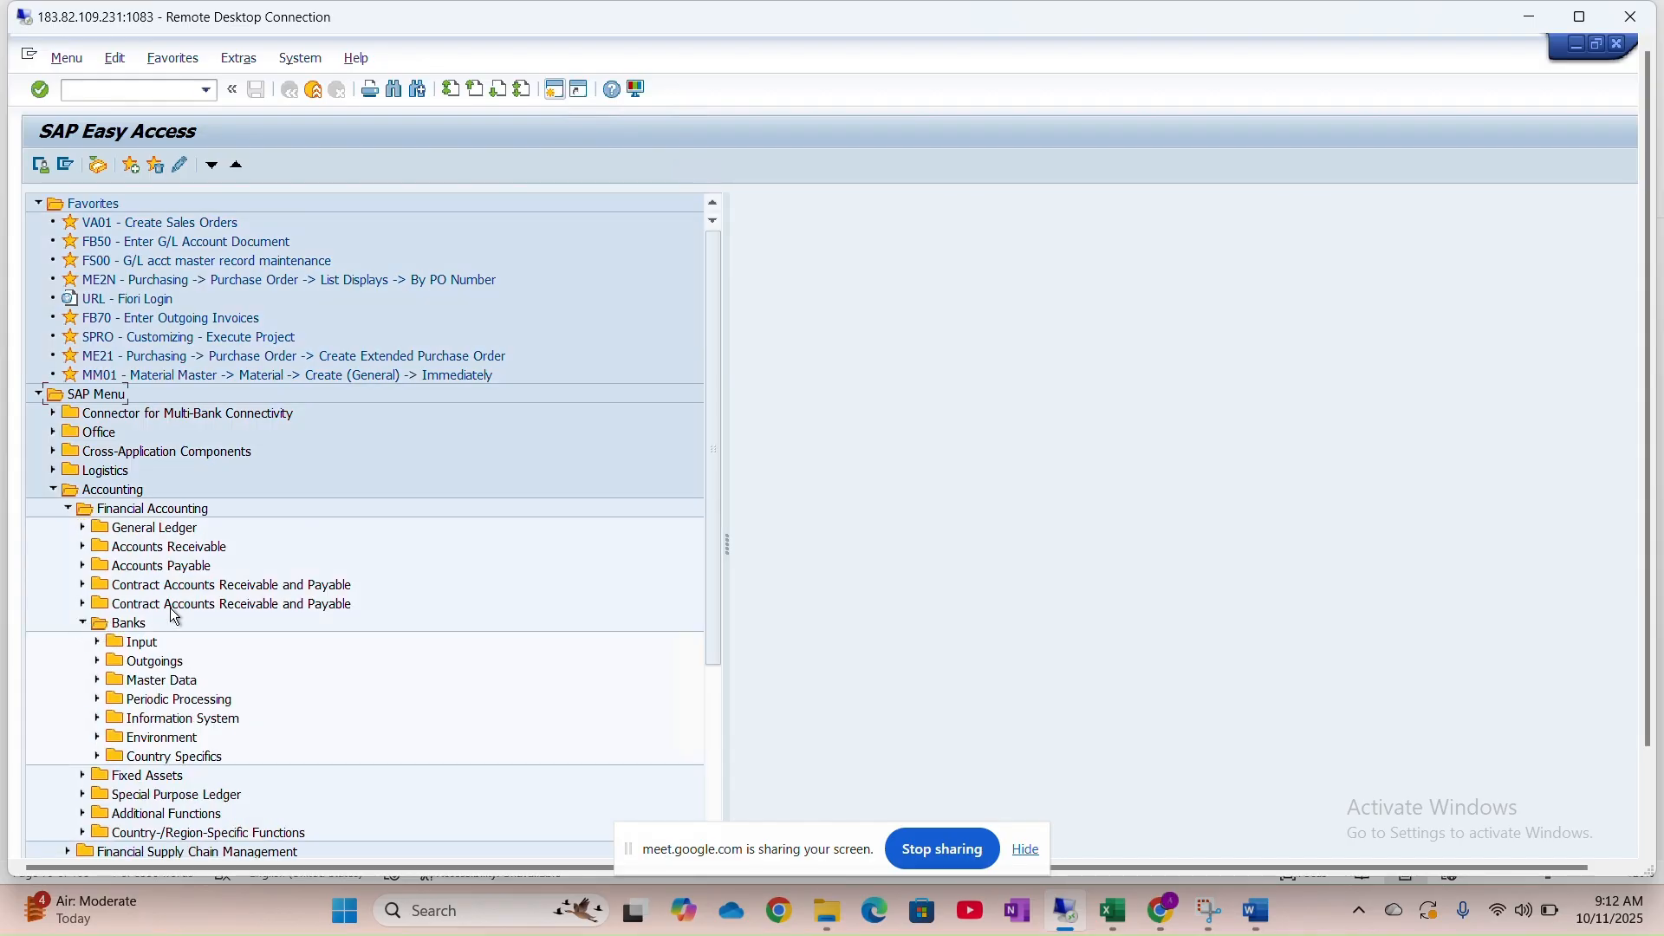
pyautogui.scroll(-5, 168, 595)
pyautogui.click(98, 395)
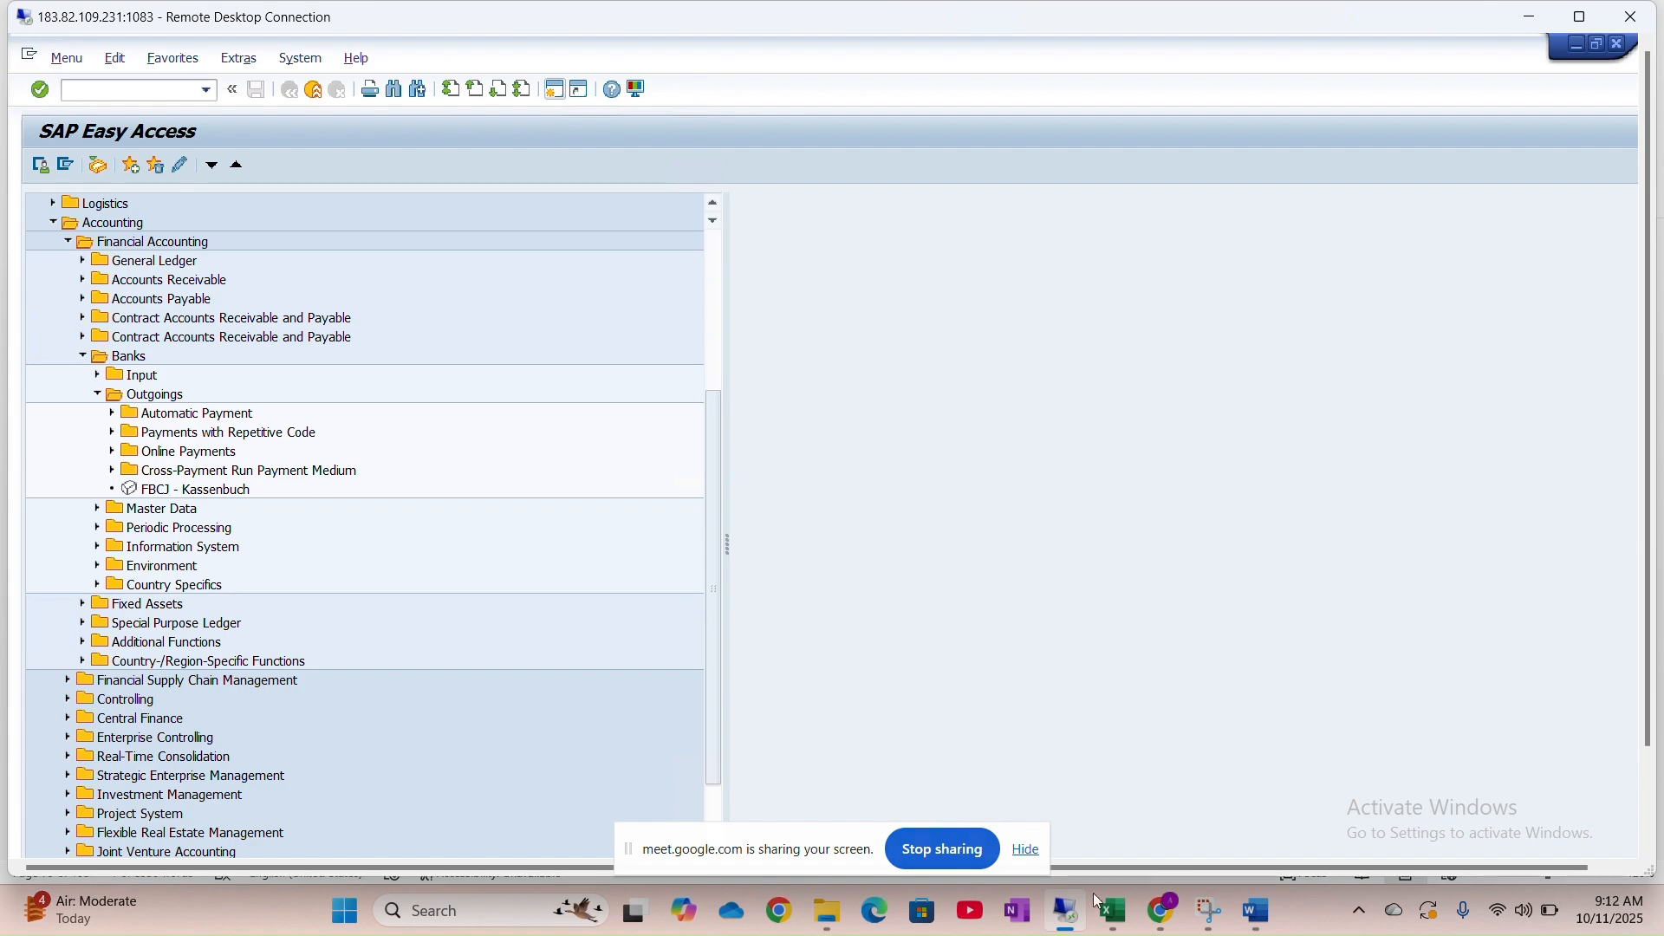
pyautogui.click(1258, 912)
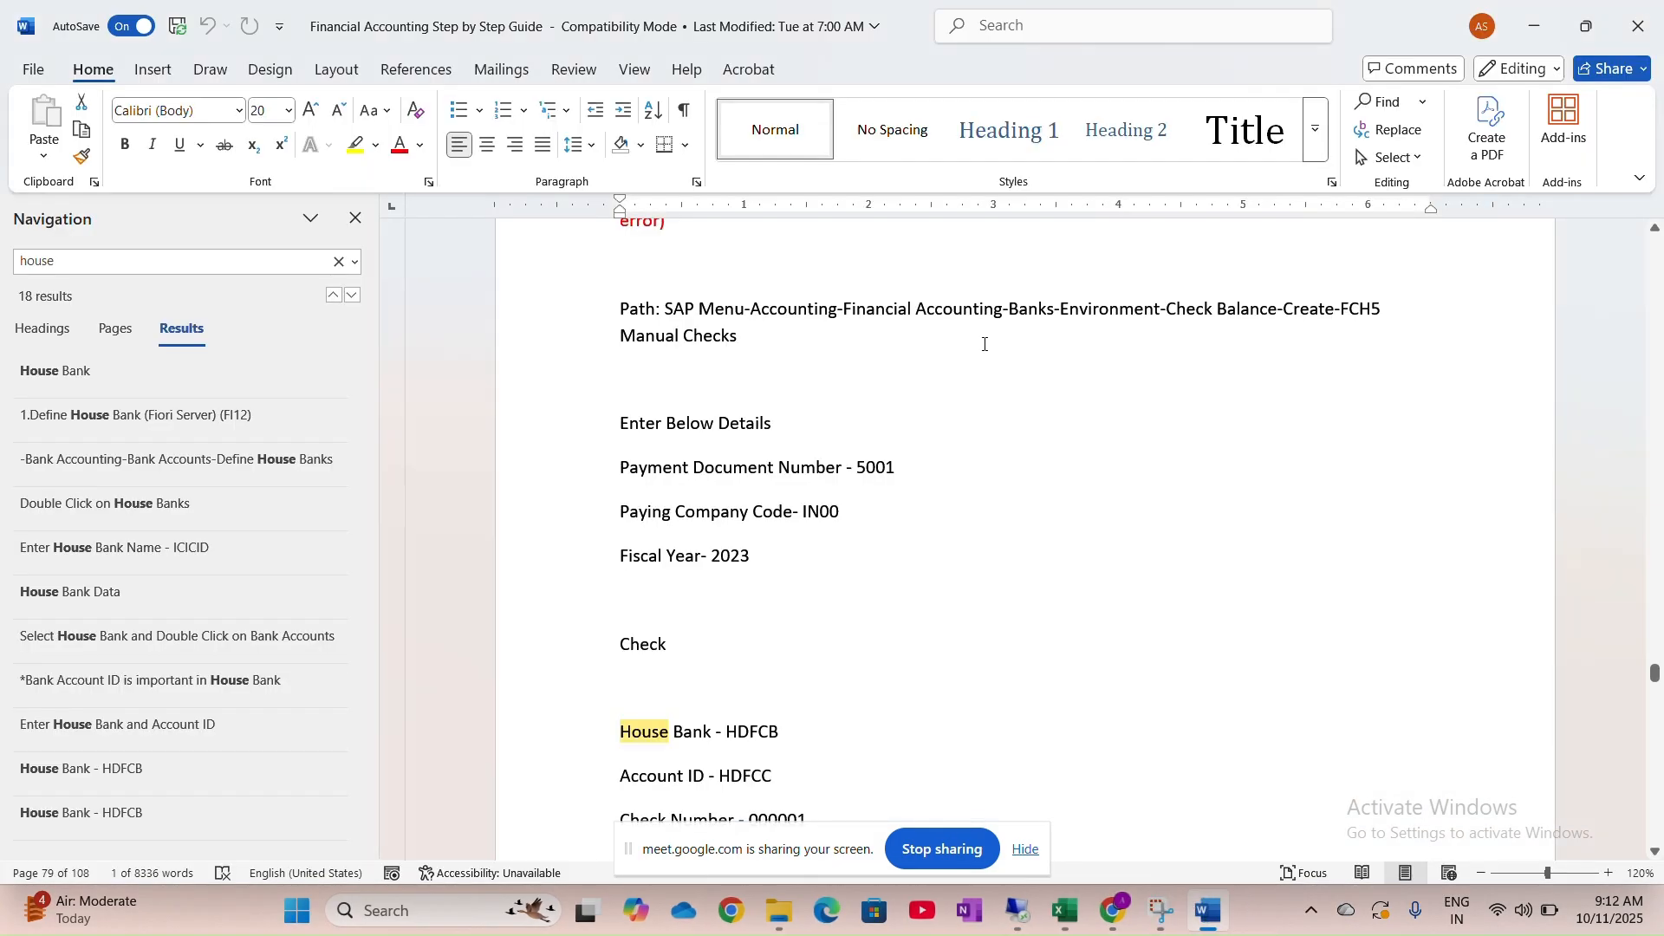
pyautogui.hotkey('alt', 'Tab')
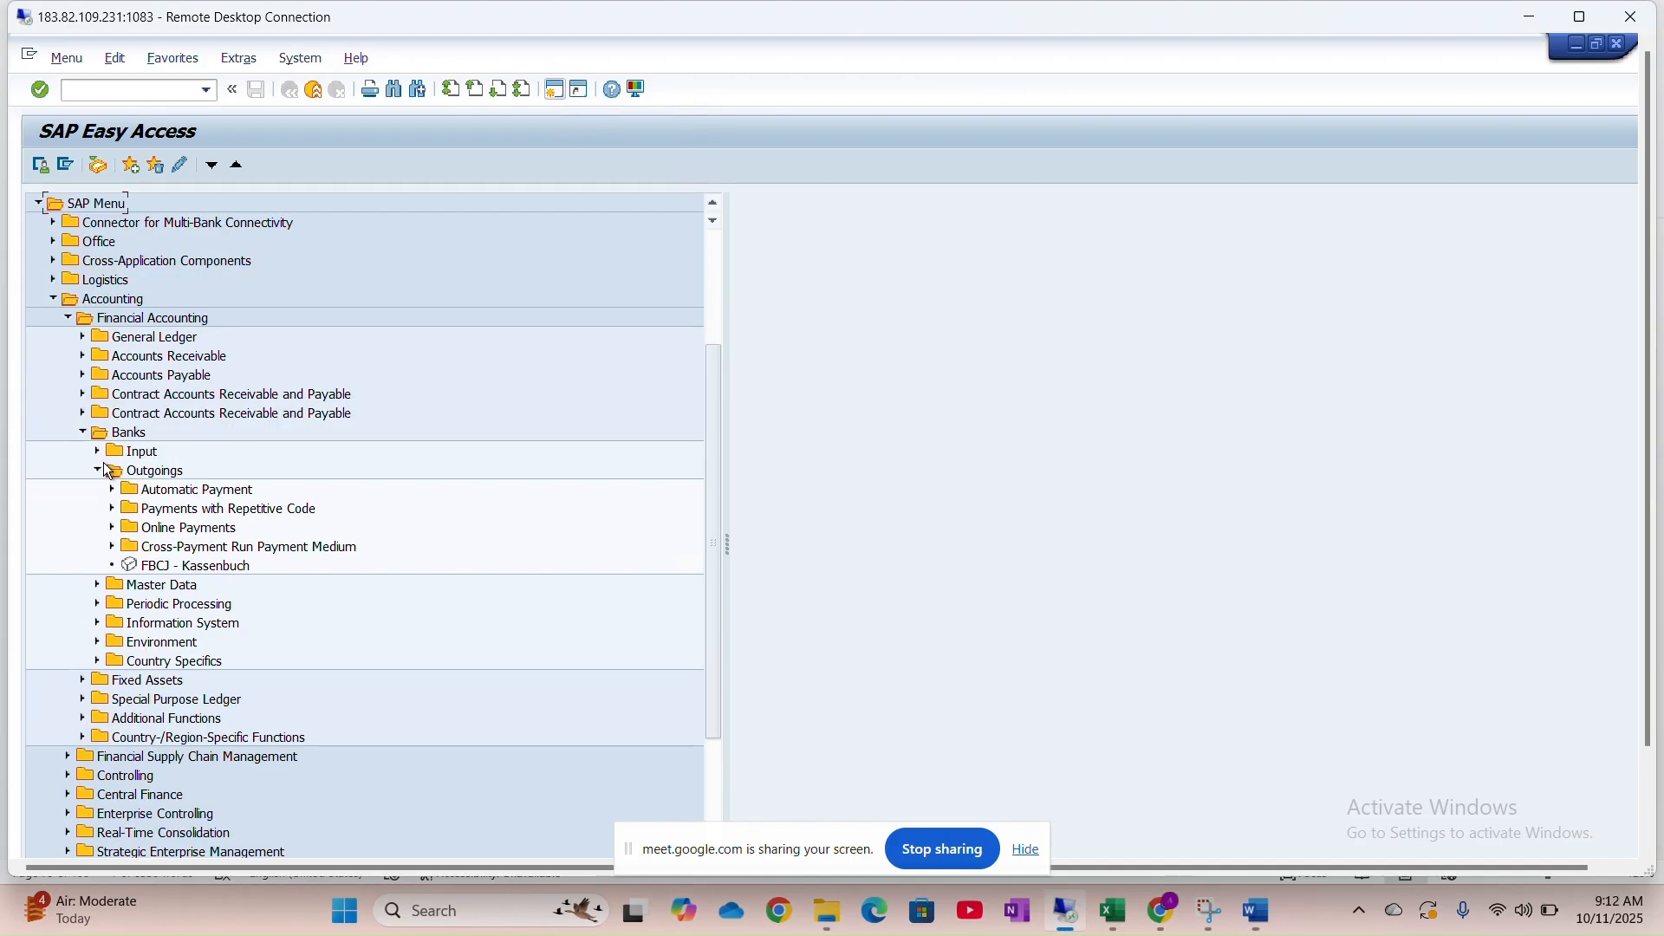
pyautogui.click(98, 473)
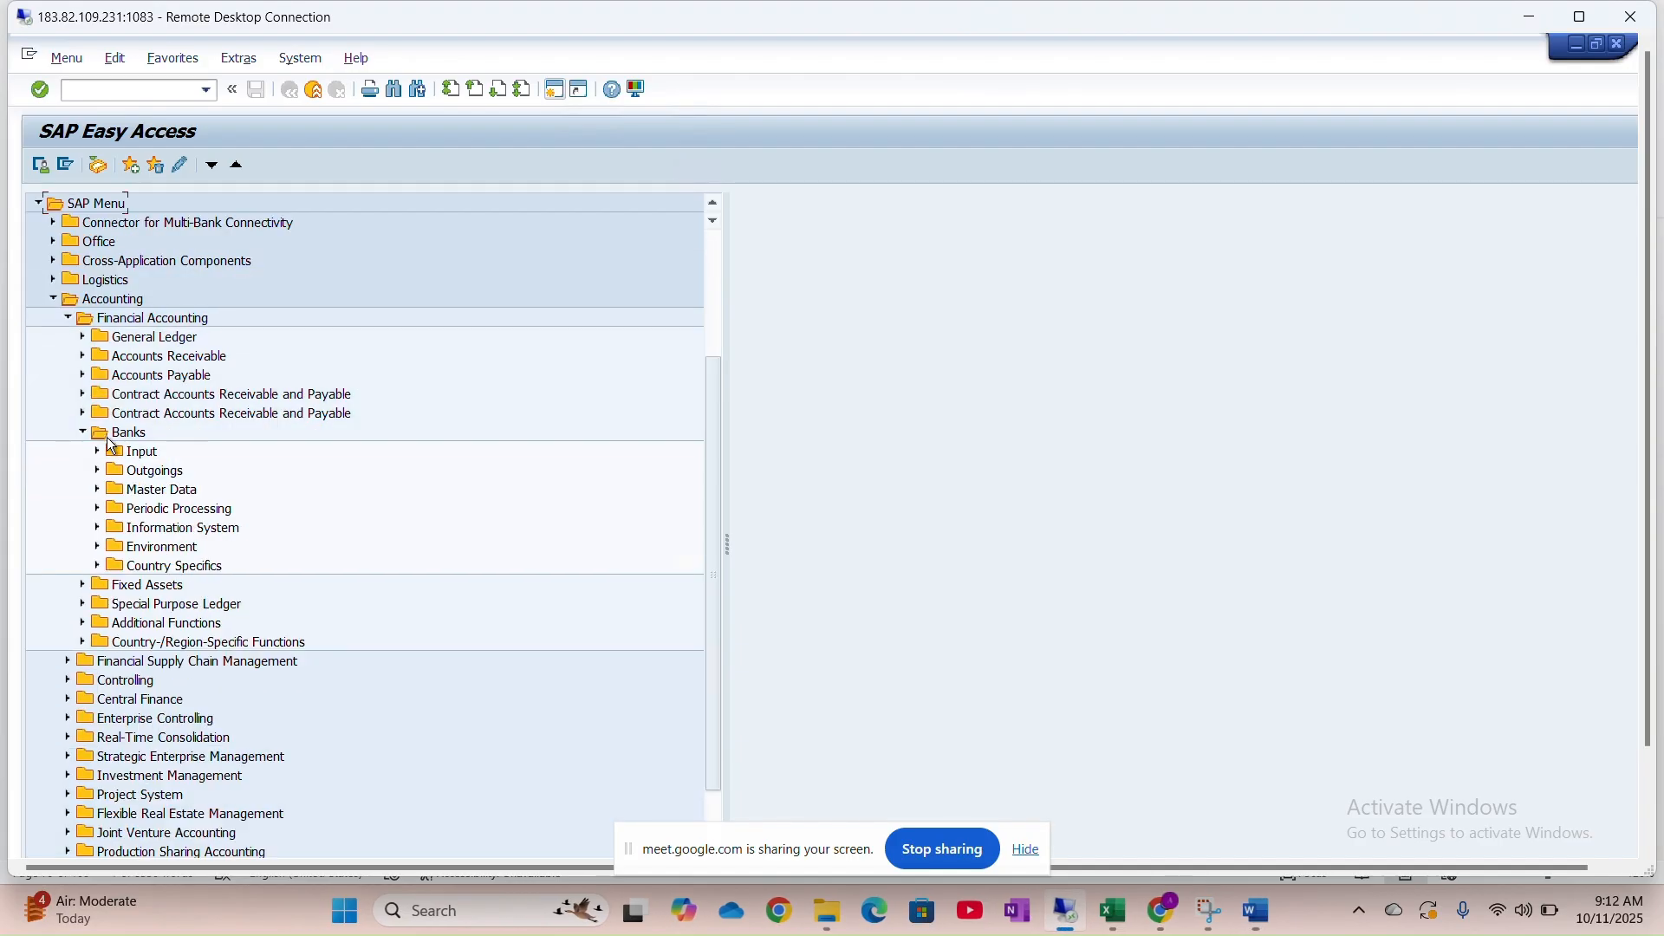
# Expand Environment > Check balance > Create and launch FCH5 - Manual Checks
pyautogui.click(97, 546)
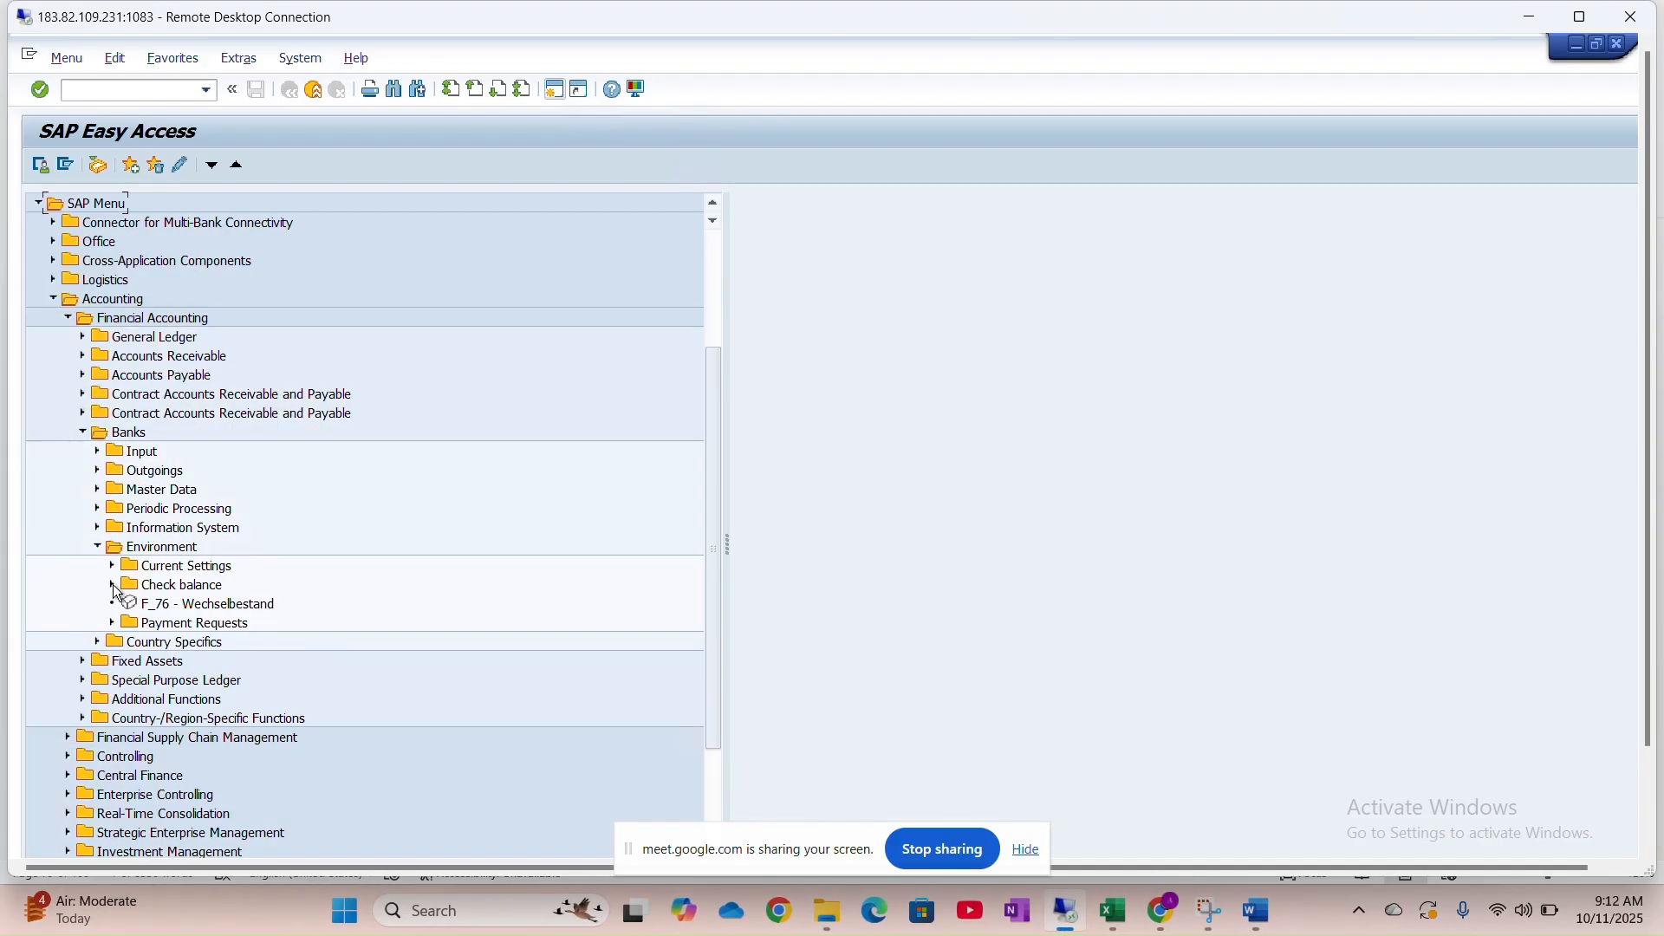
pyautogui.click(113, 586)
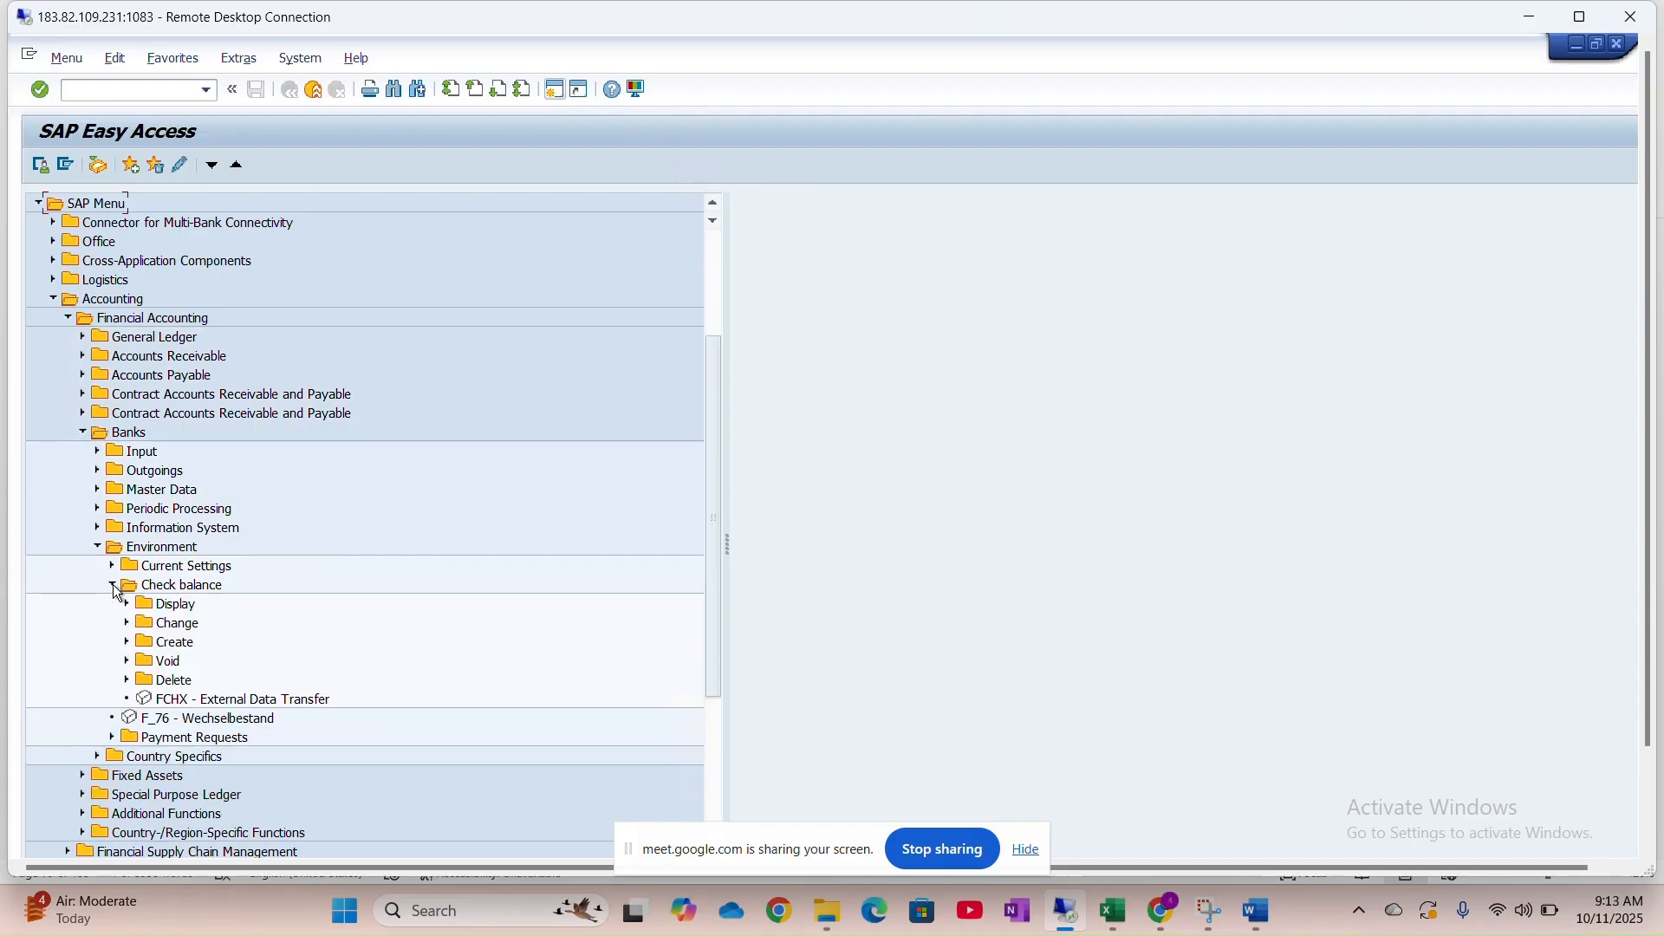
pyautogui.scroll(-3, 117, 591)
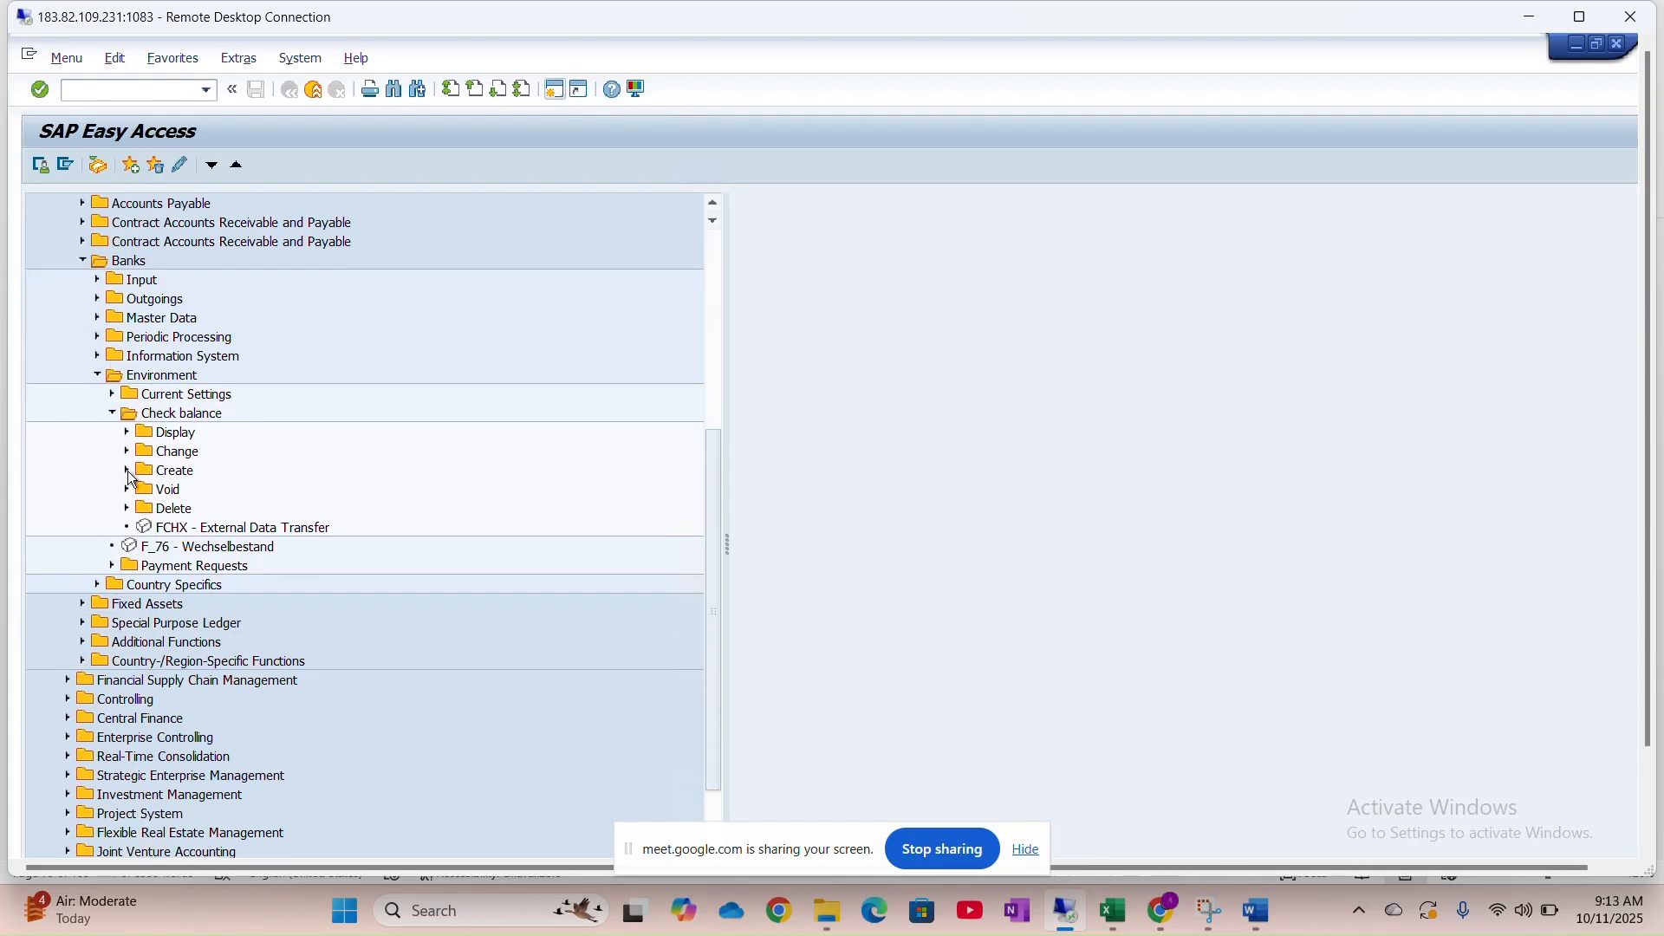
pyautogui.click(128, 471)
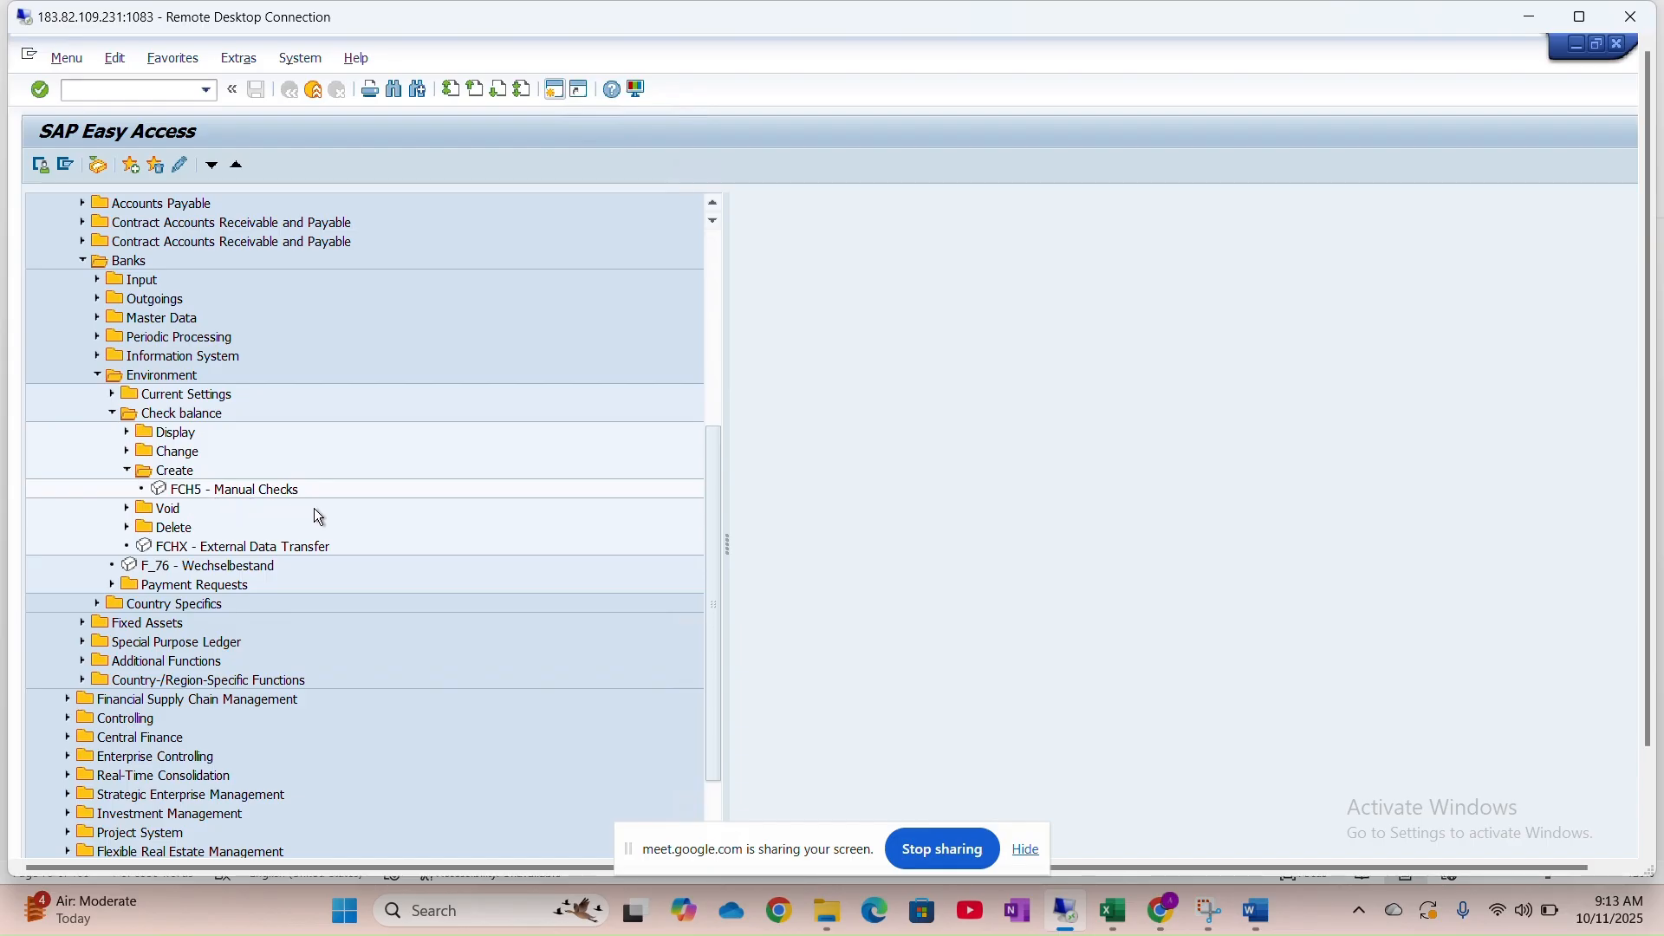
pyautogui.doubleClick(255, 493)
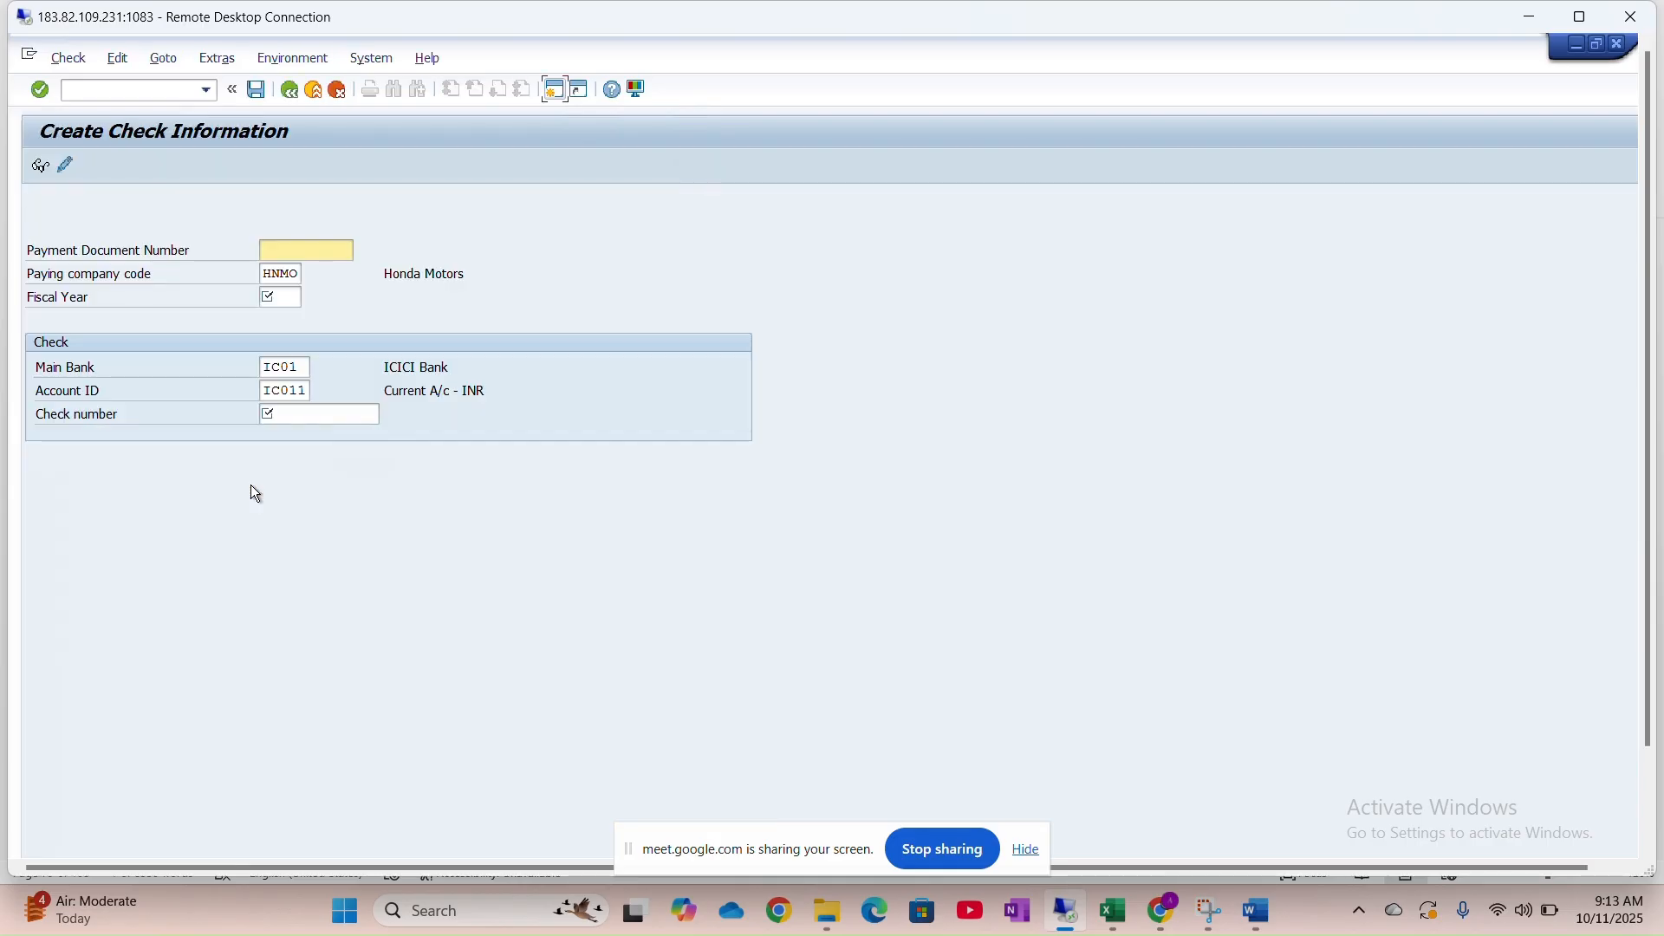
# Enter payment document 0001 and fiscal year 2025, moving on to the Check number field
pyautogui.click(319, 247)
pyautogui.write('0001')
pyautogui.press('Tab')
pyautogui.press('Tab')
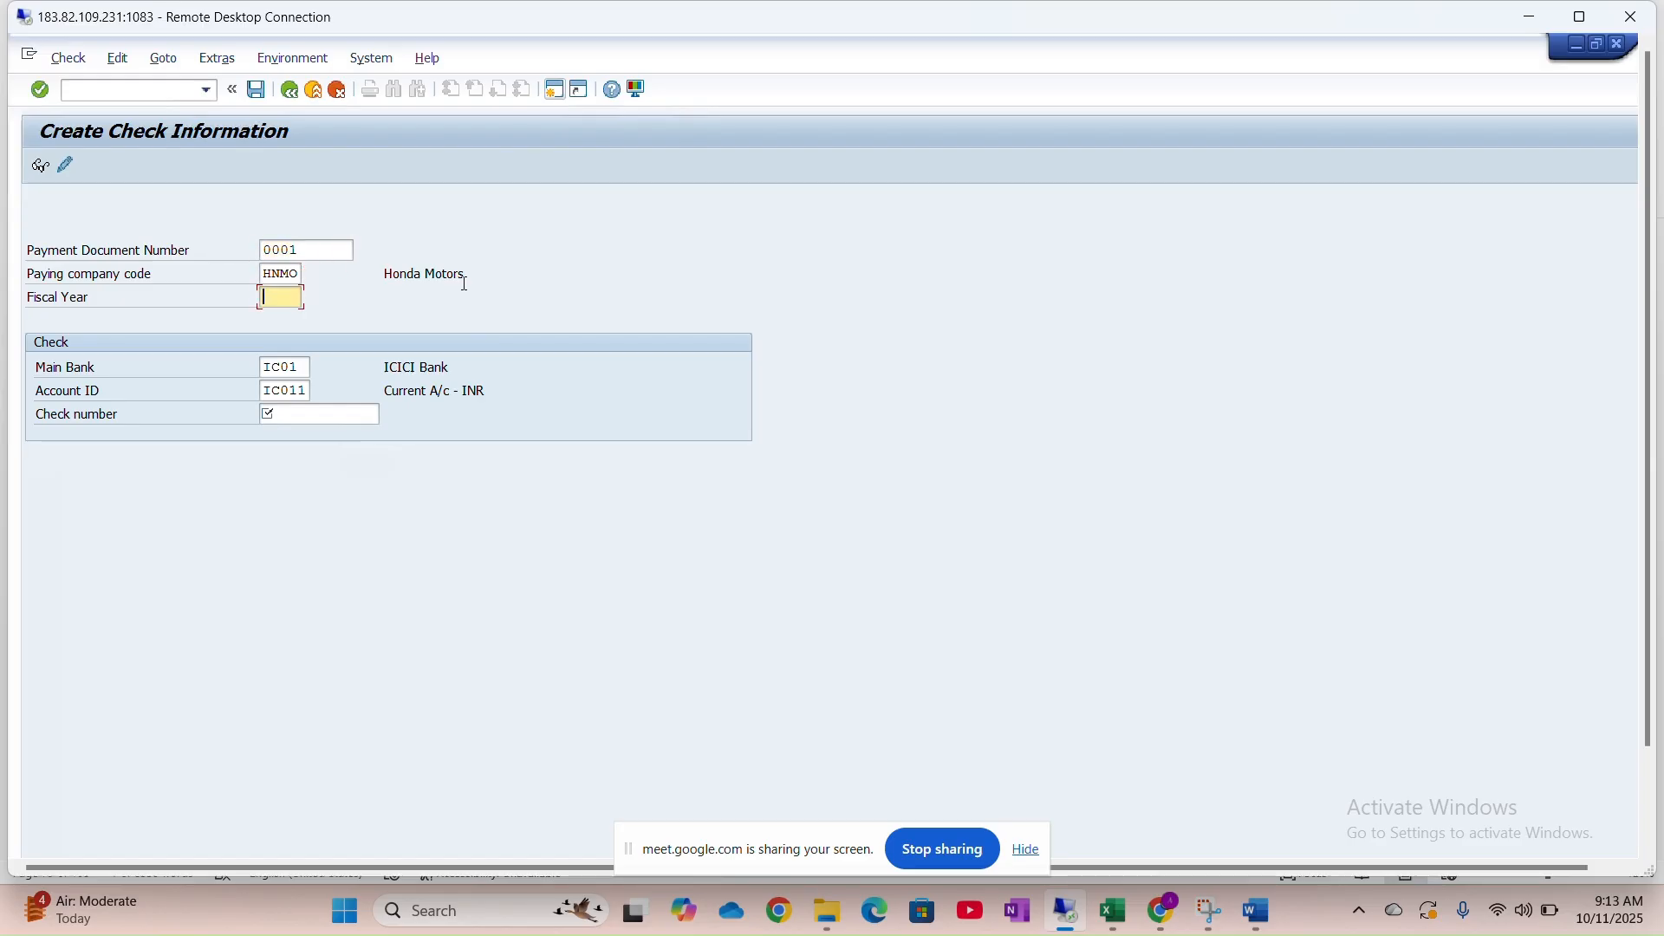
pyautogui.write('2025')
pyautogui.press('Tab')
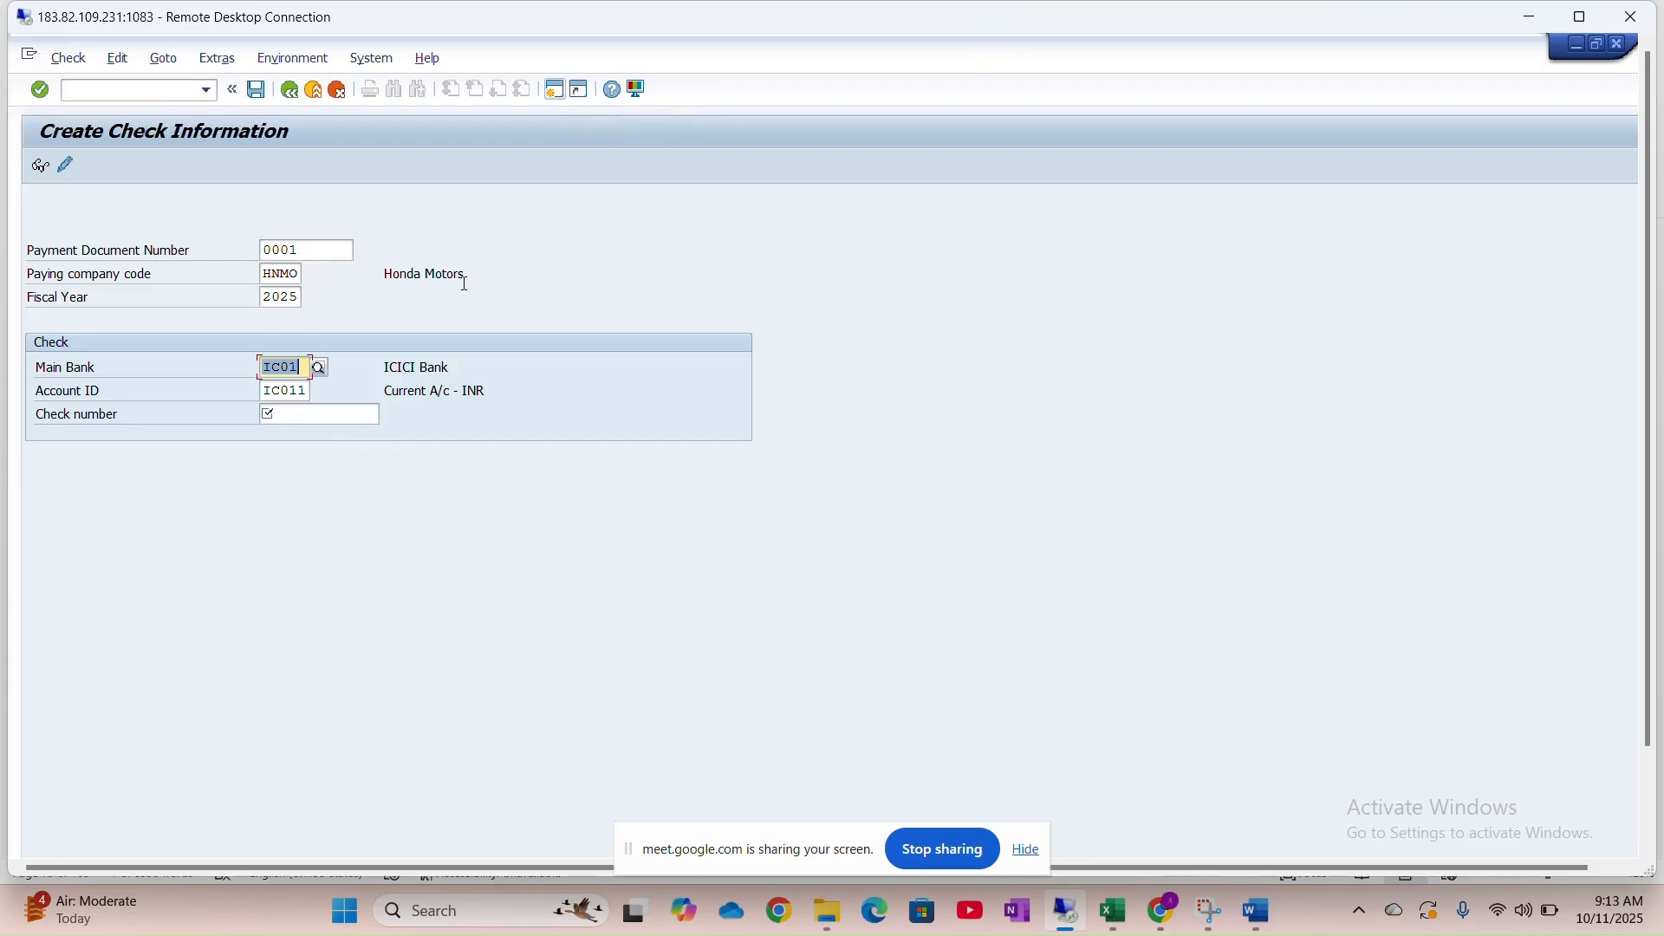
pyautogui.press('Tab')
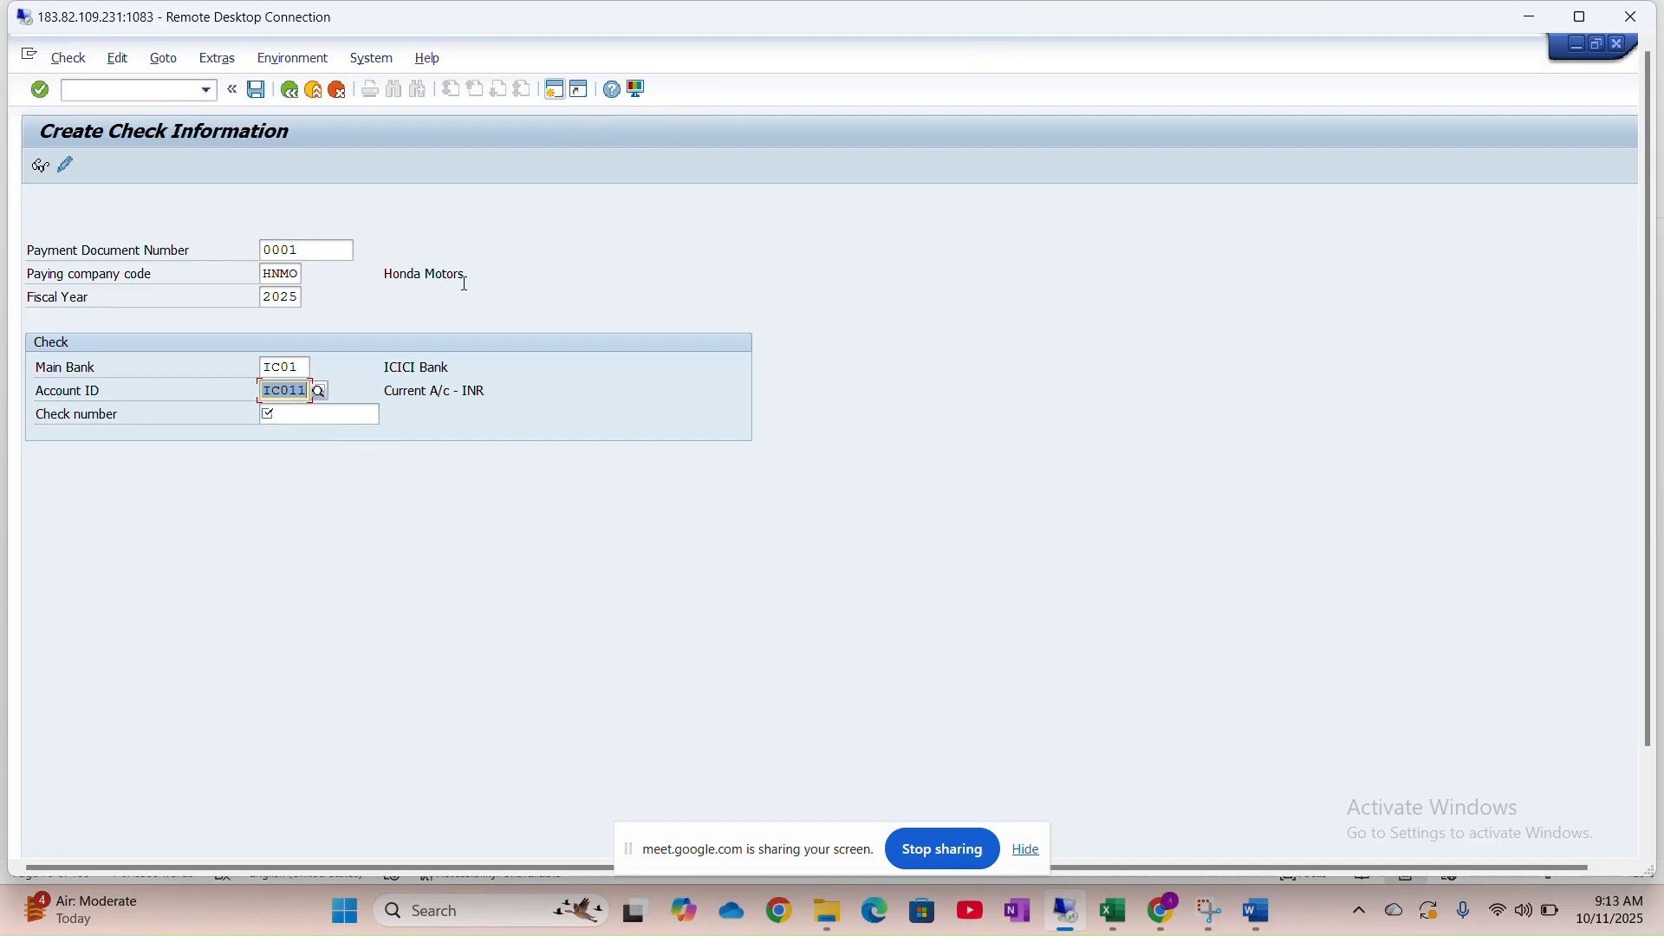
pyautogui.press('Tab')
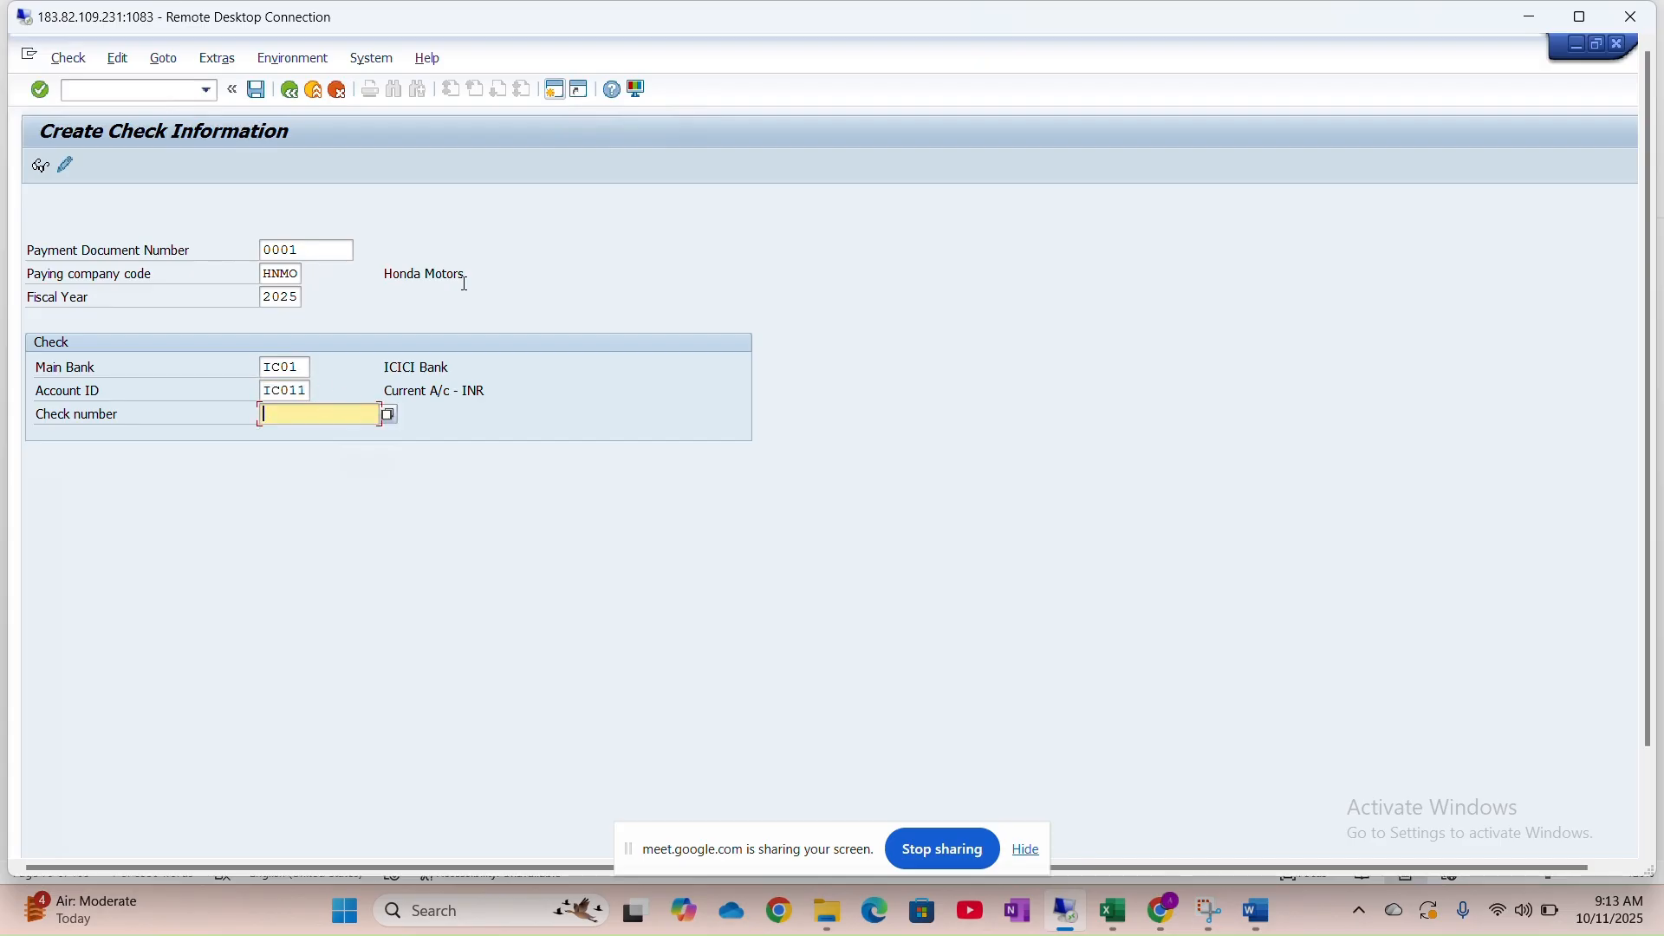
# Browse and close the check number lookup, then switch to Change Check Information
pyautogui.click(388, 417)
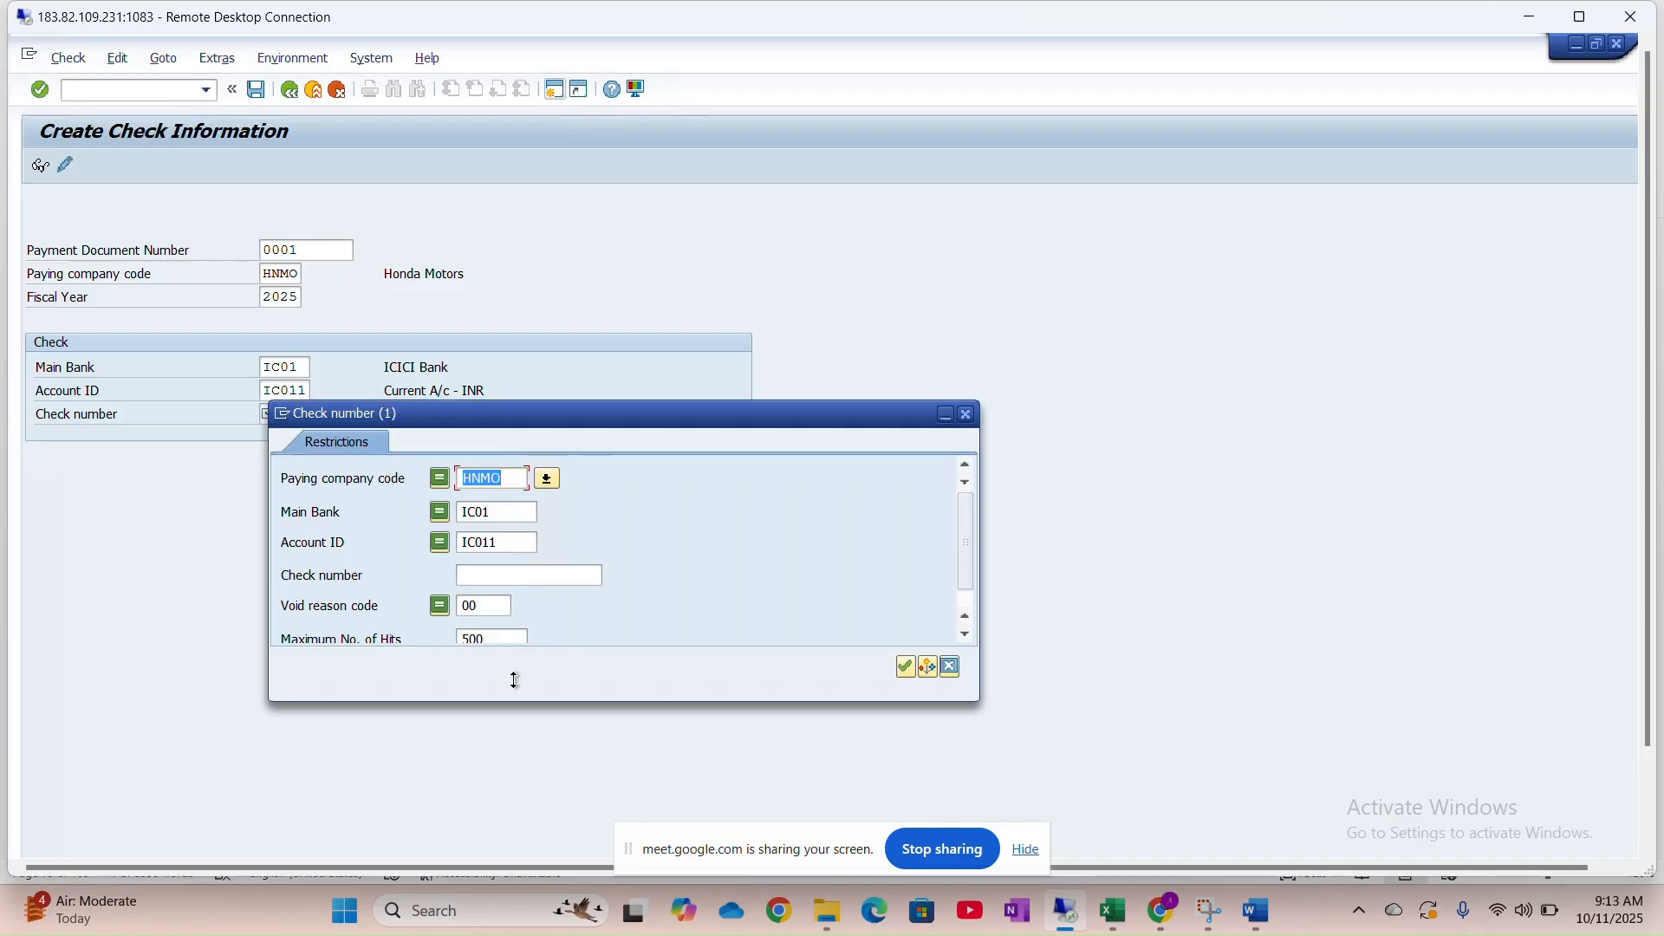
pyautogui.click(597, 573)
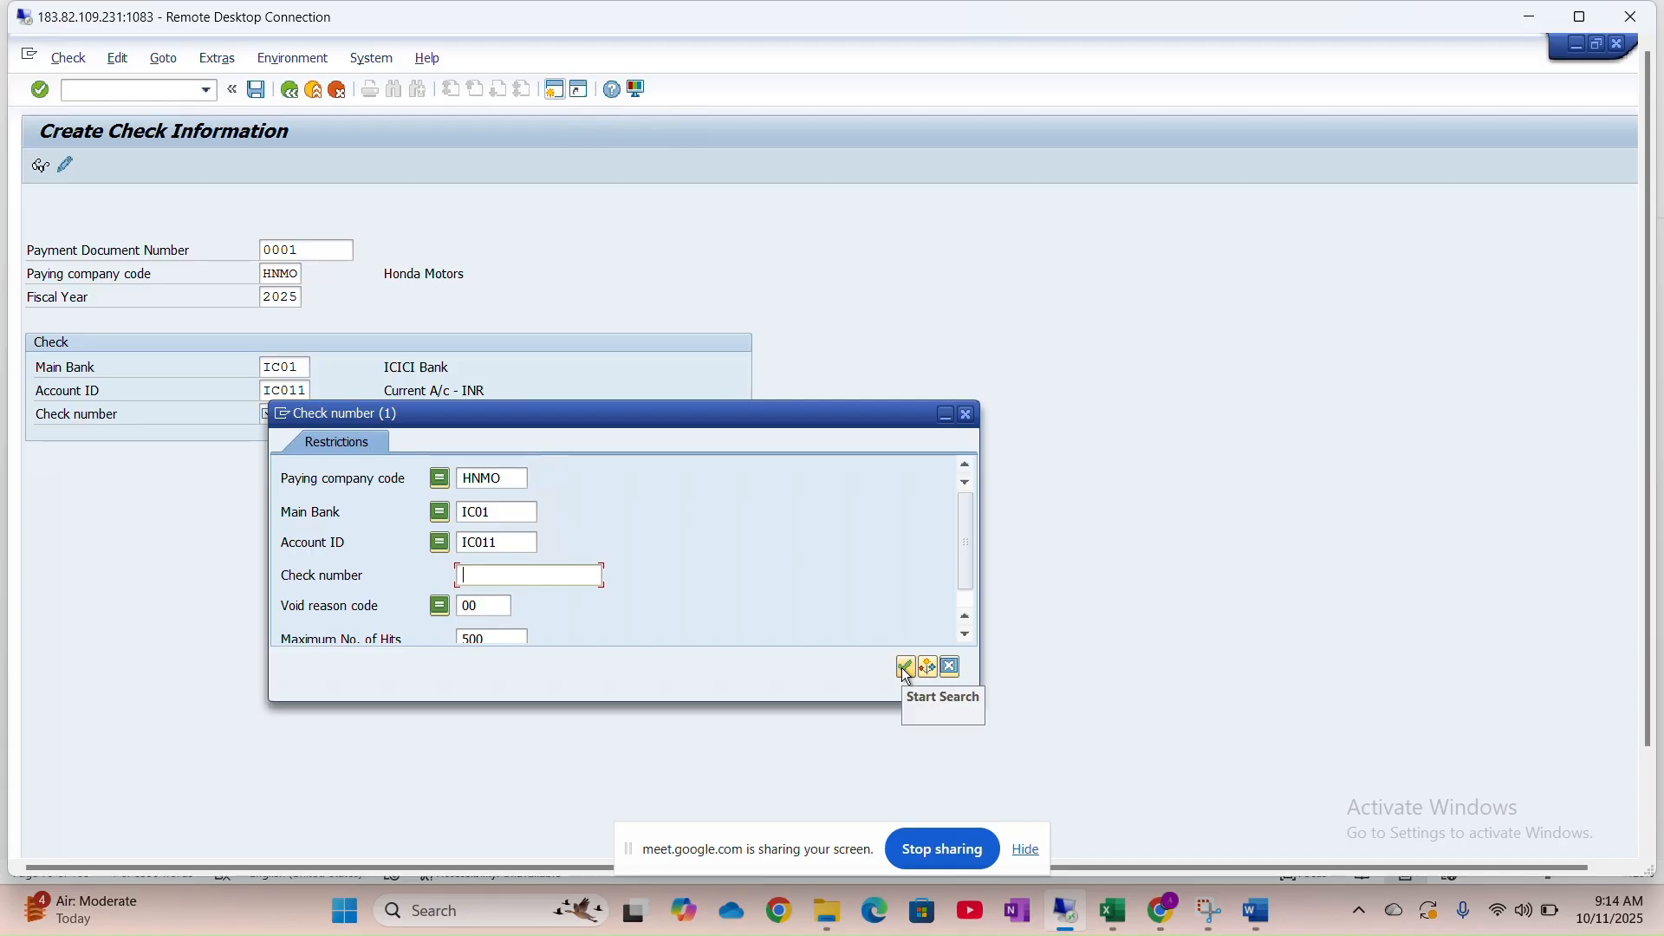
pyautogui.click(970, 415)
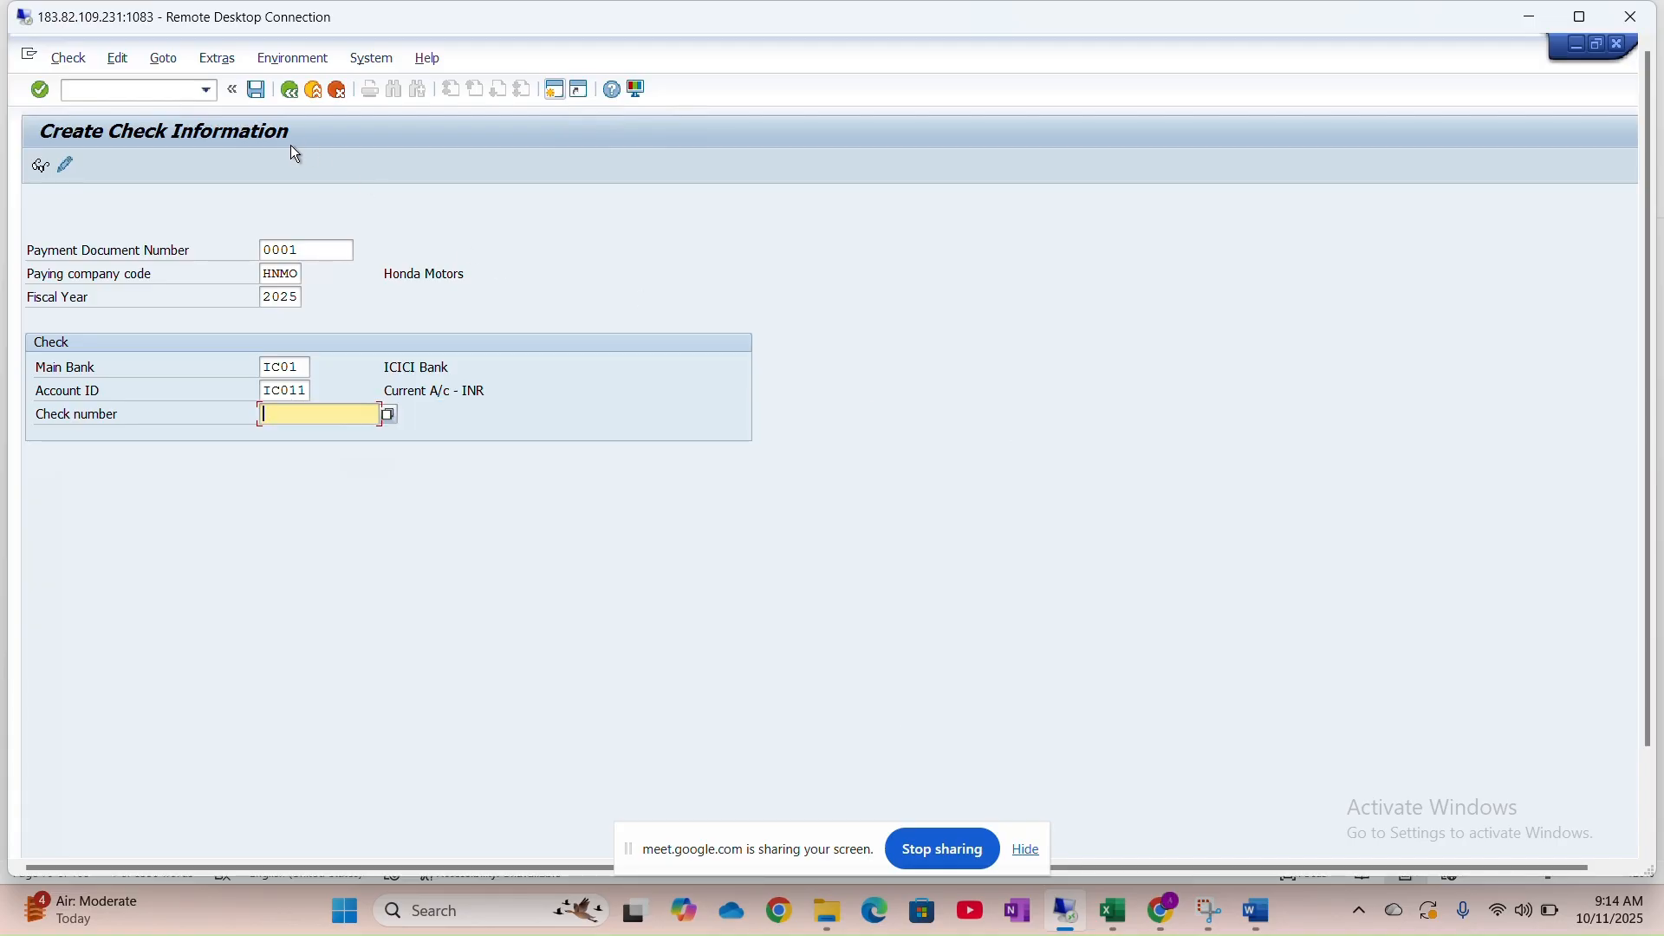
pyautogui.click(65, 166)
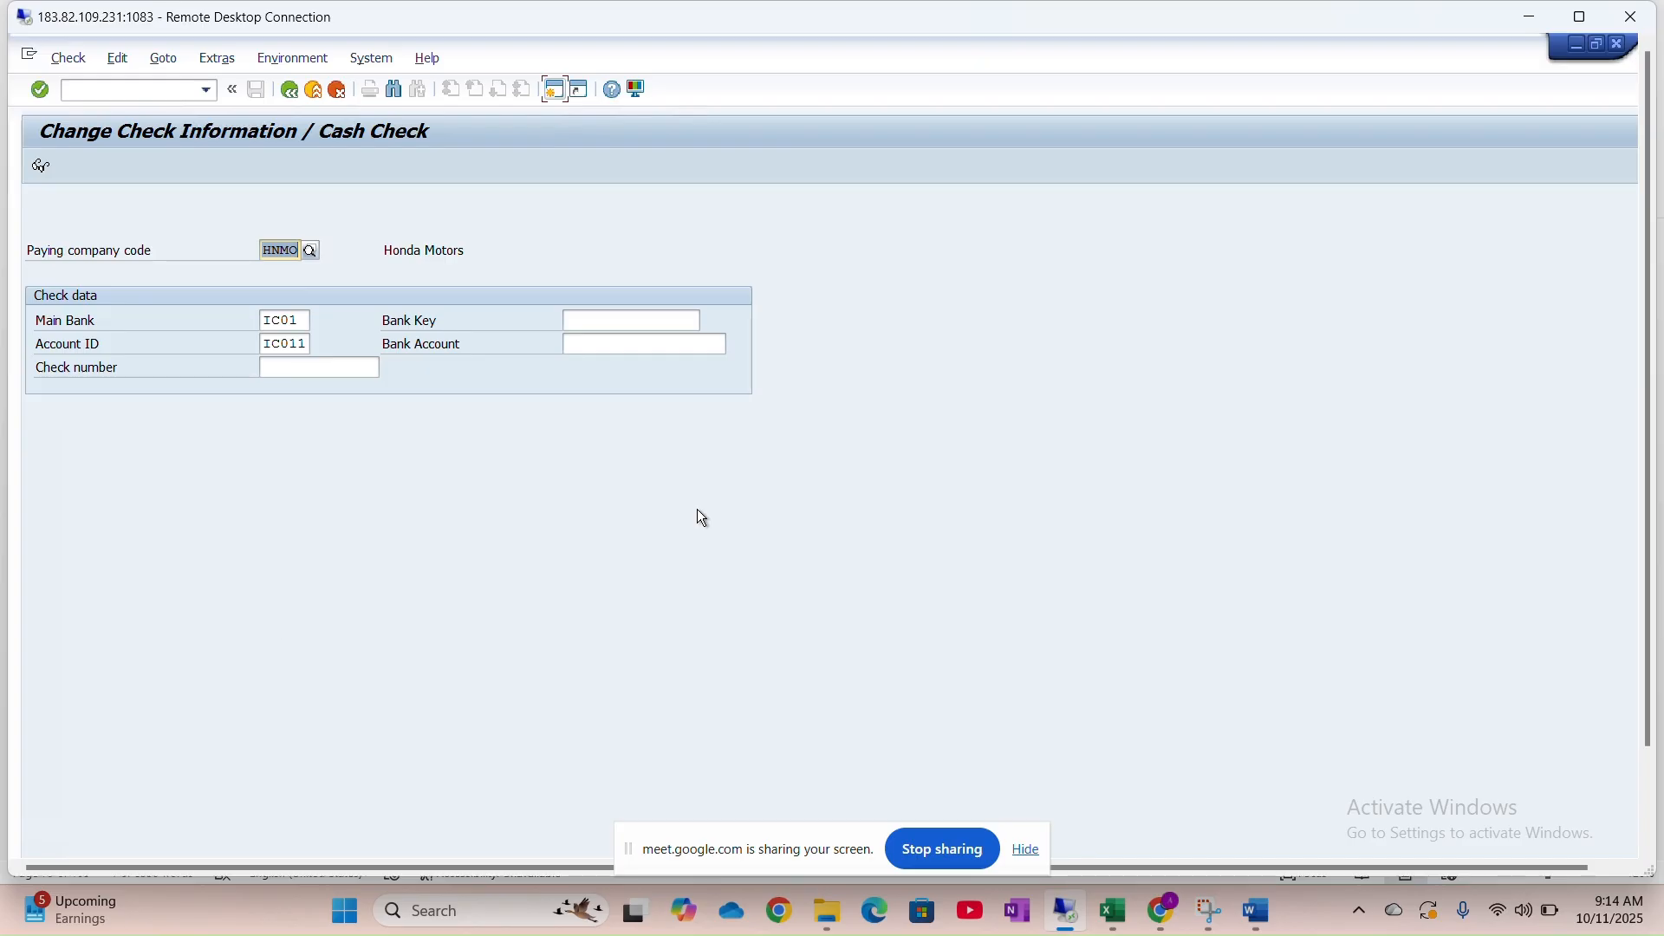
# Enter bank key ICIC000895 on the cash check, then open a second SAP session window
pyautogui.click(1581, 16)
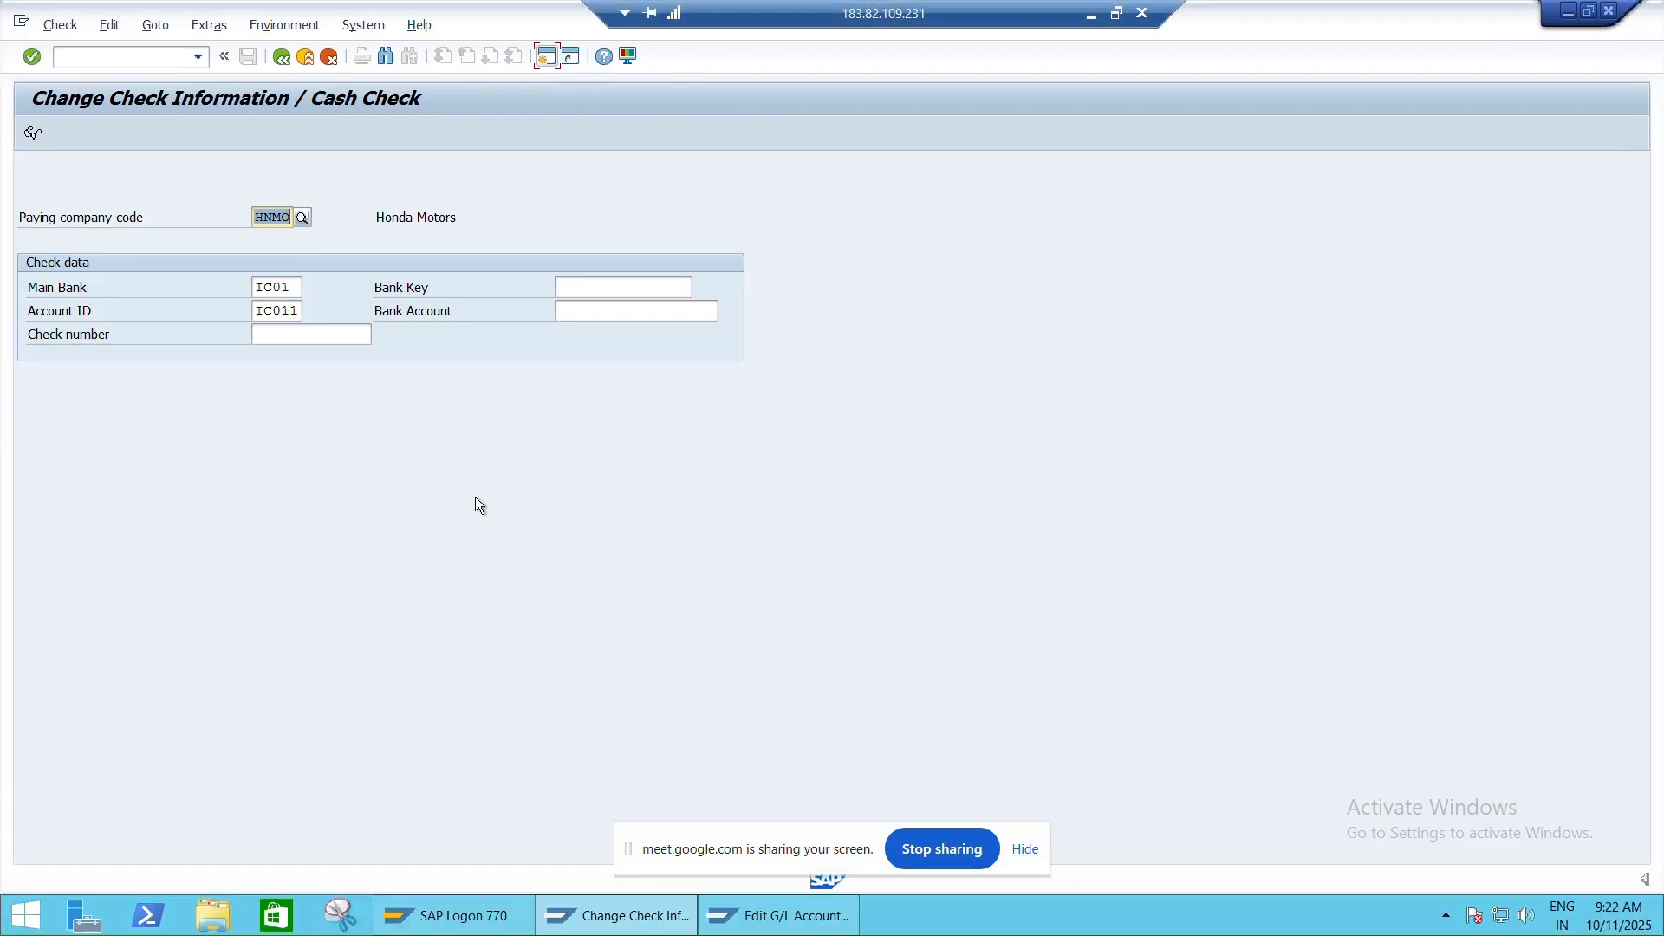
pyautogui.click(611, 289)
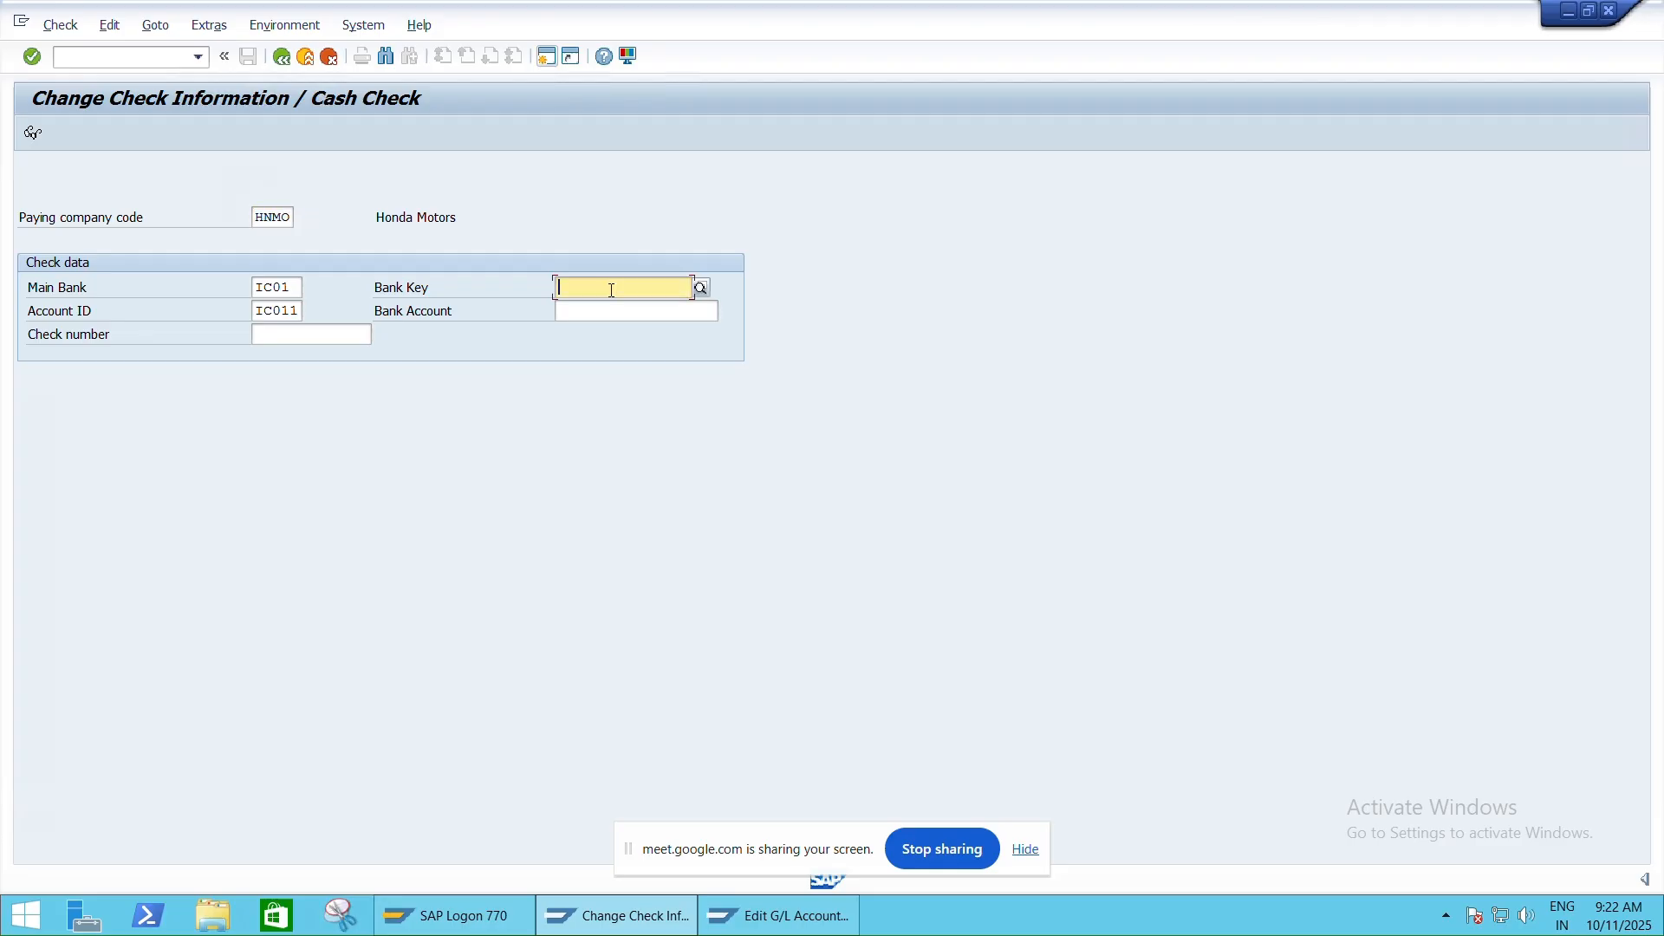
pyautogui.write('IC')
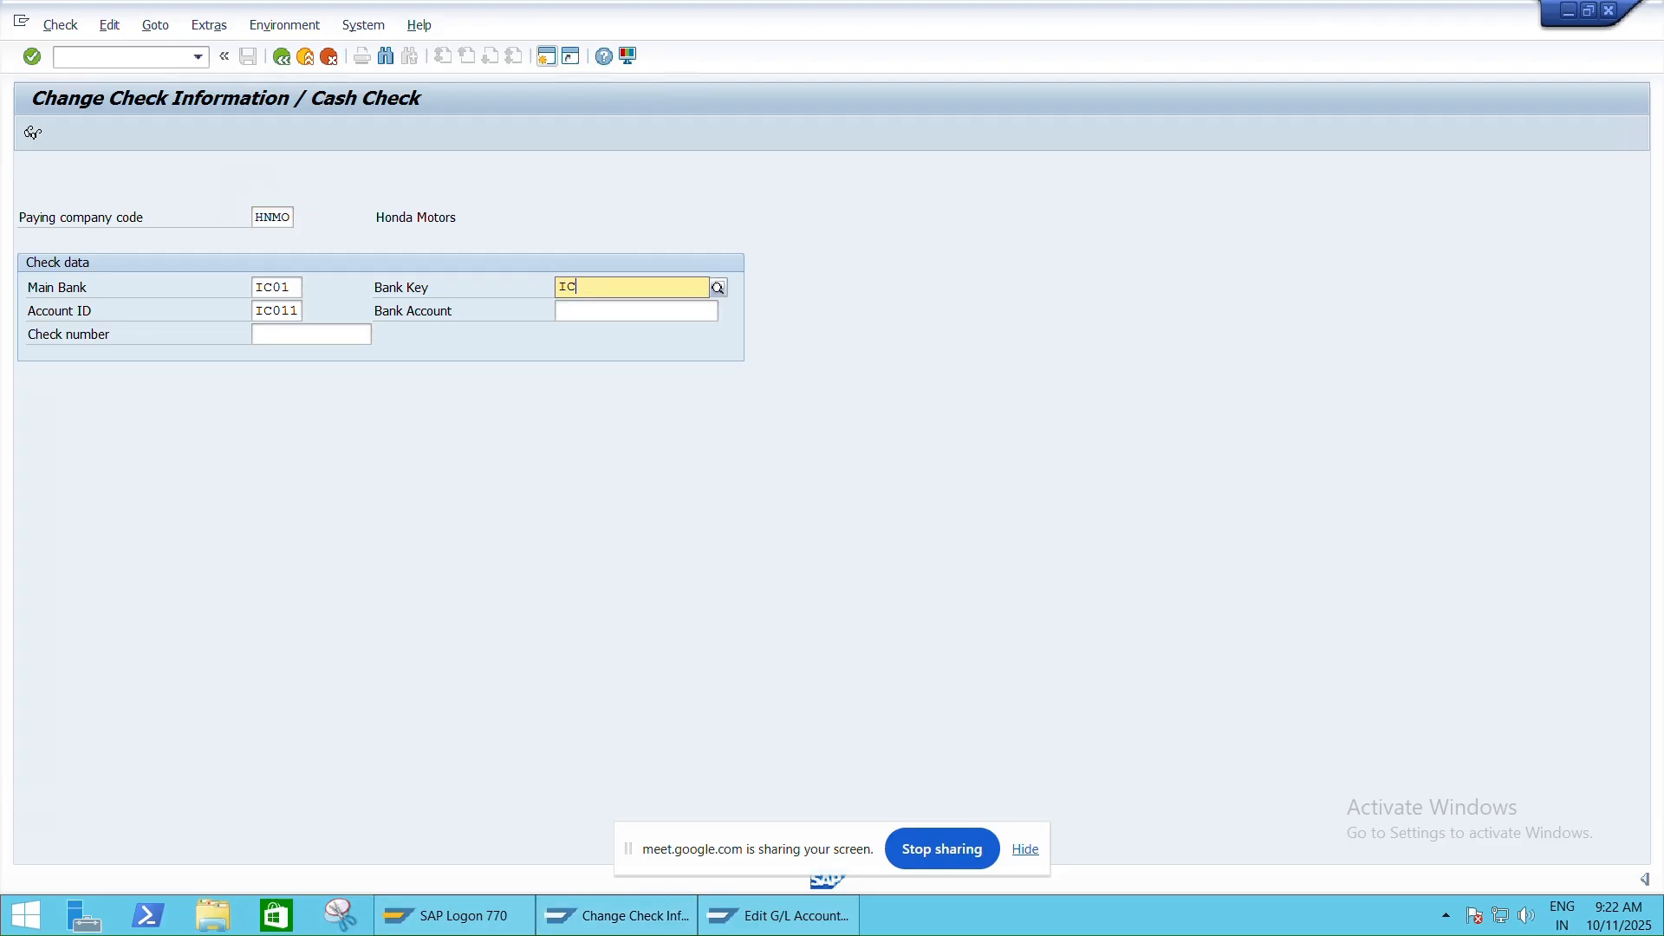
pyautogui.write('IC000895')
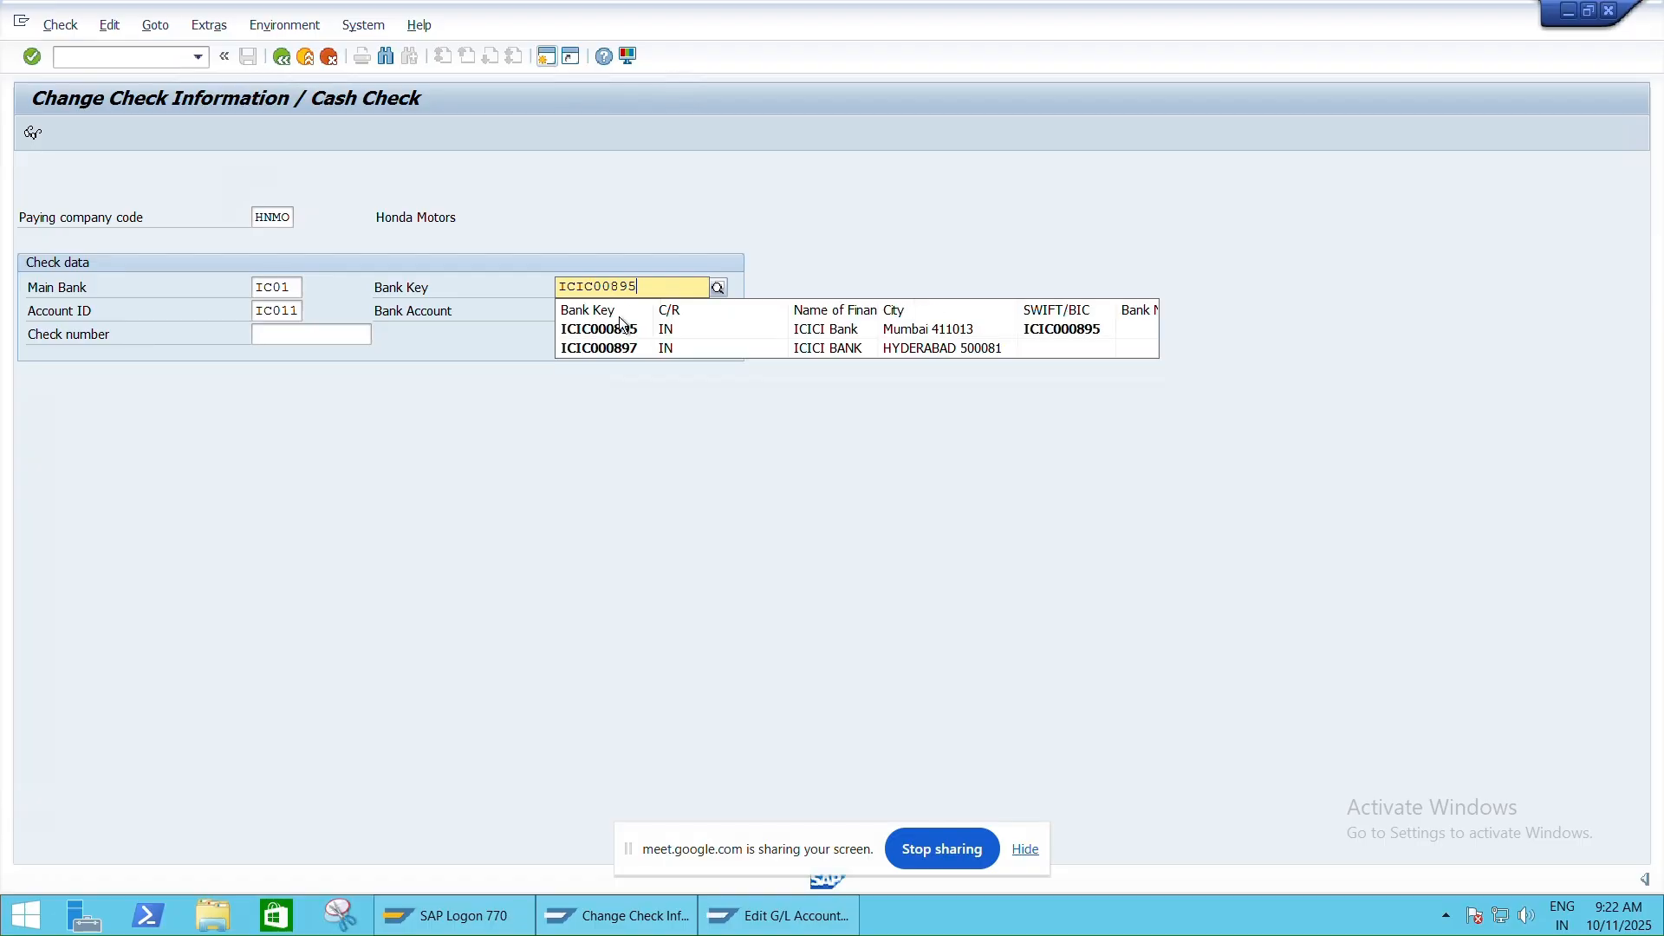
pyautogui.click(620, 327)
pyautogui.click(626, 312)
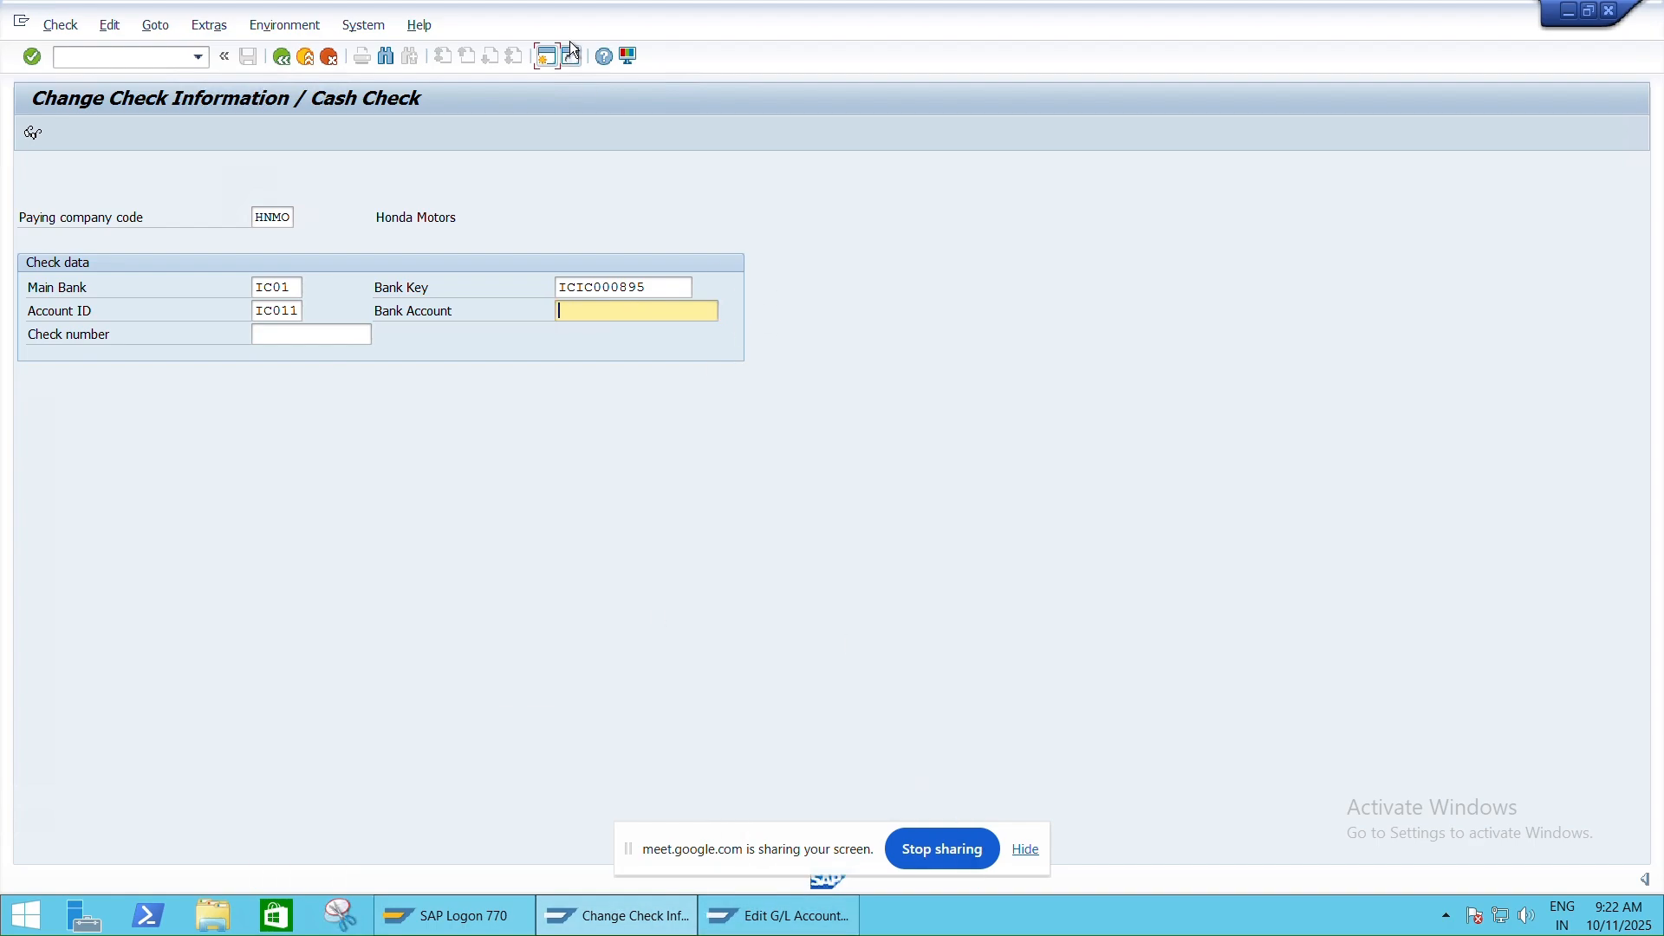
pyautogui.click(546, 57)
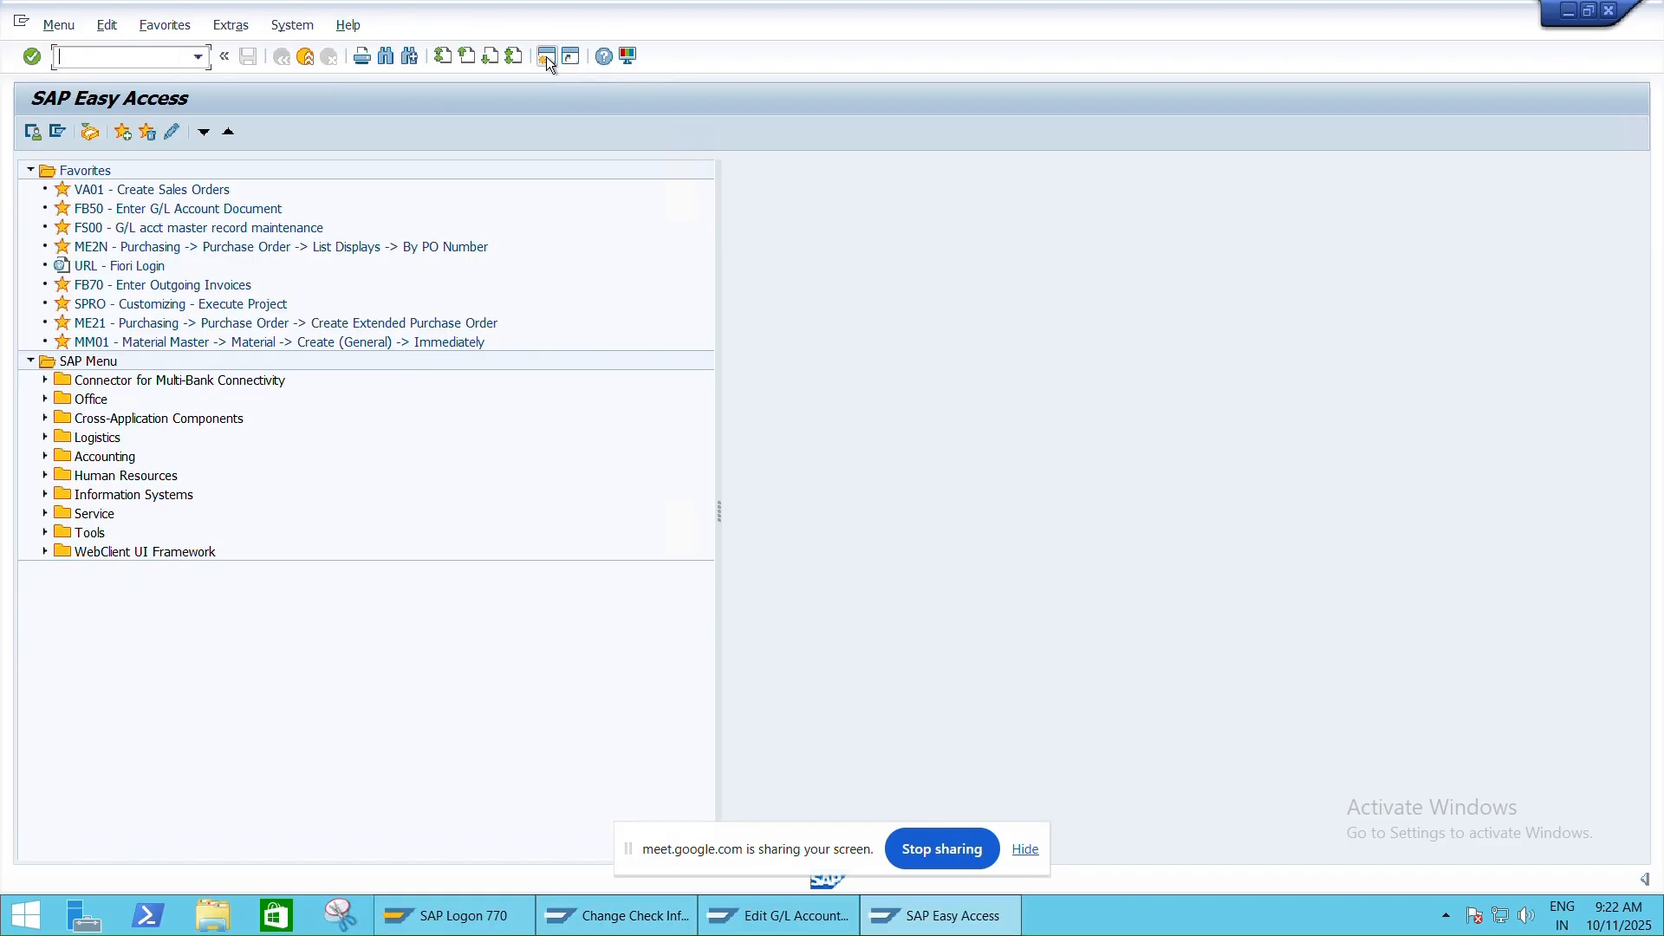
# Run FI12 for house banks, then FI01, FI02 and FI03 bank screens in turn
pyautogui.write('FI12')
pyautogui.press('Return')
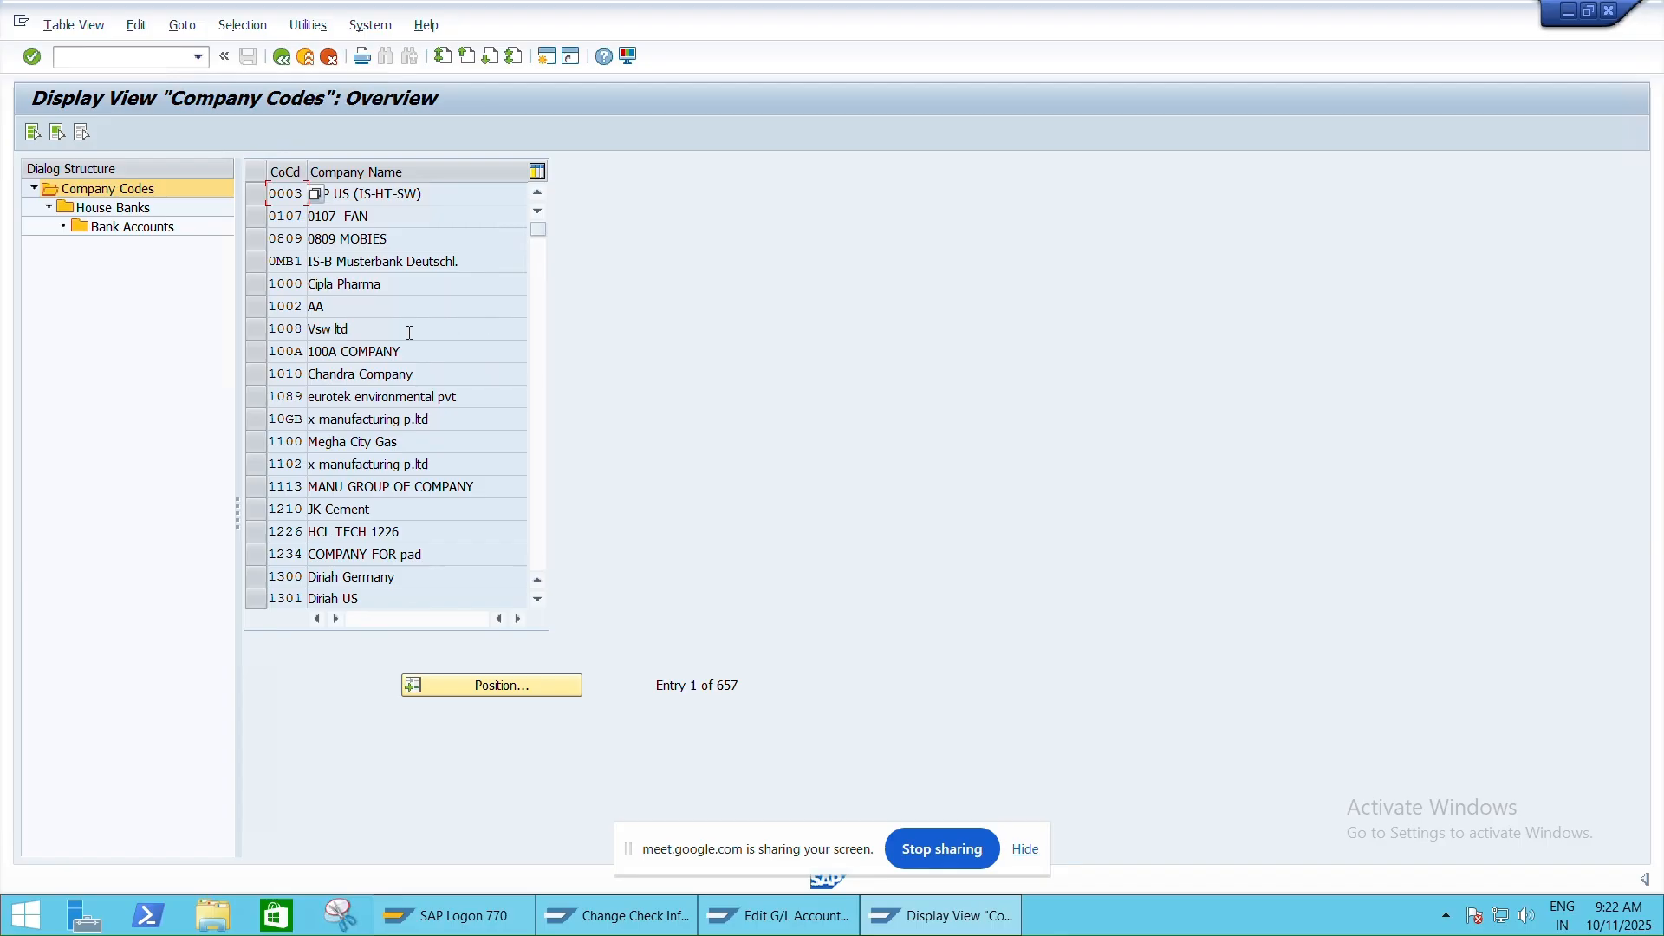
pyautogui.click(108, 50)
pyautogui.write('/NFI01')
pyautogui.press('Return')
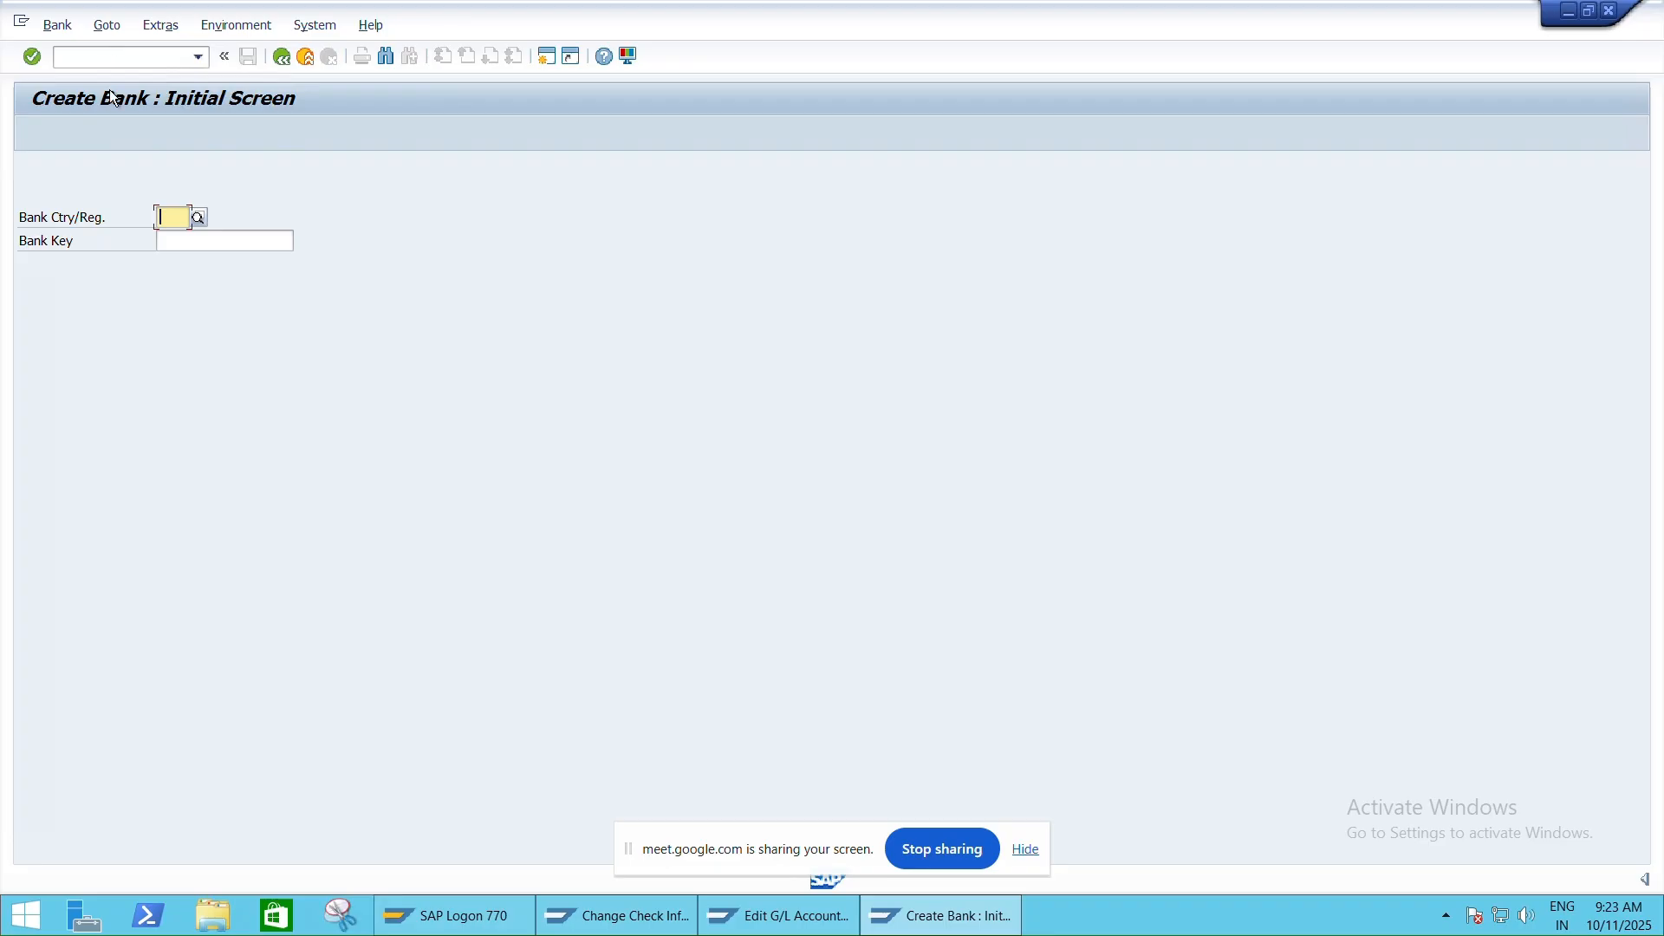
pyautogui.click(149, 56)
pyautogui.write('/NFI02')
pyautogui.press('Return')
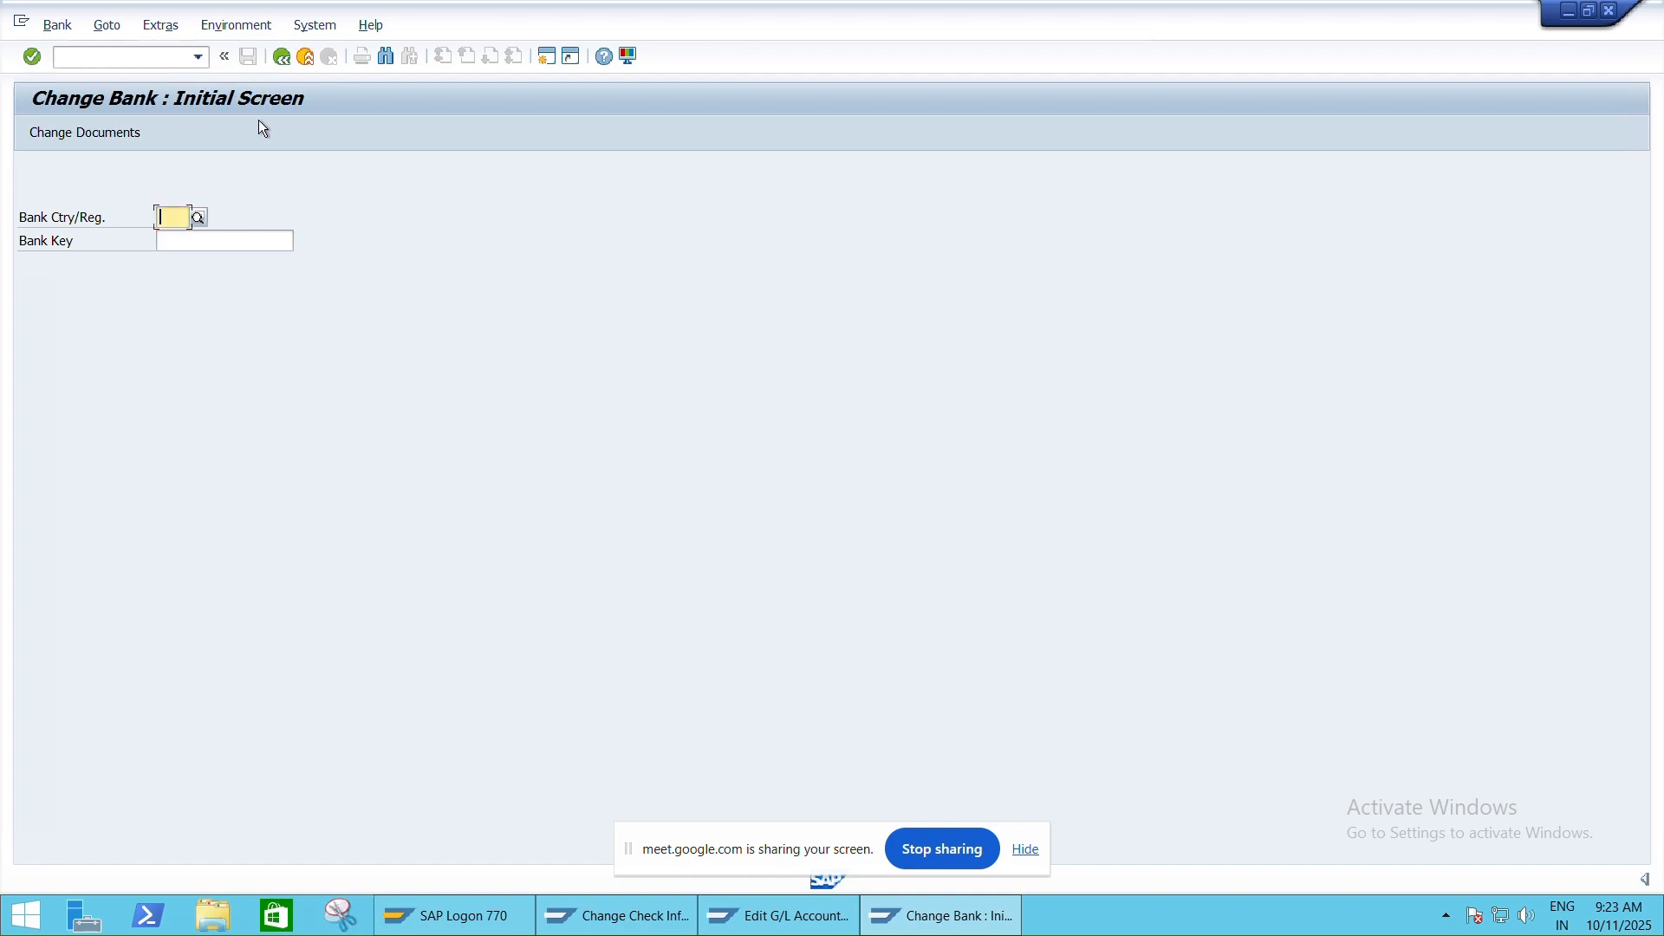
pyautogui.click(152, 57)
pyautogui.write('/NFI03')
pyautogui.press('Return')
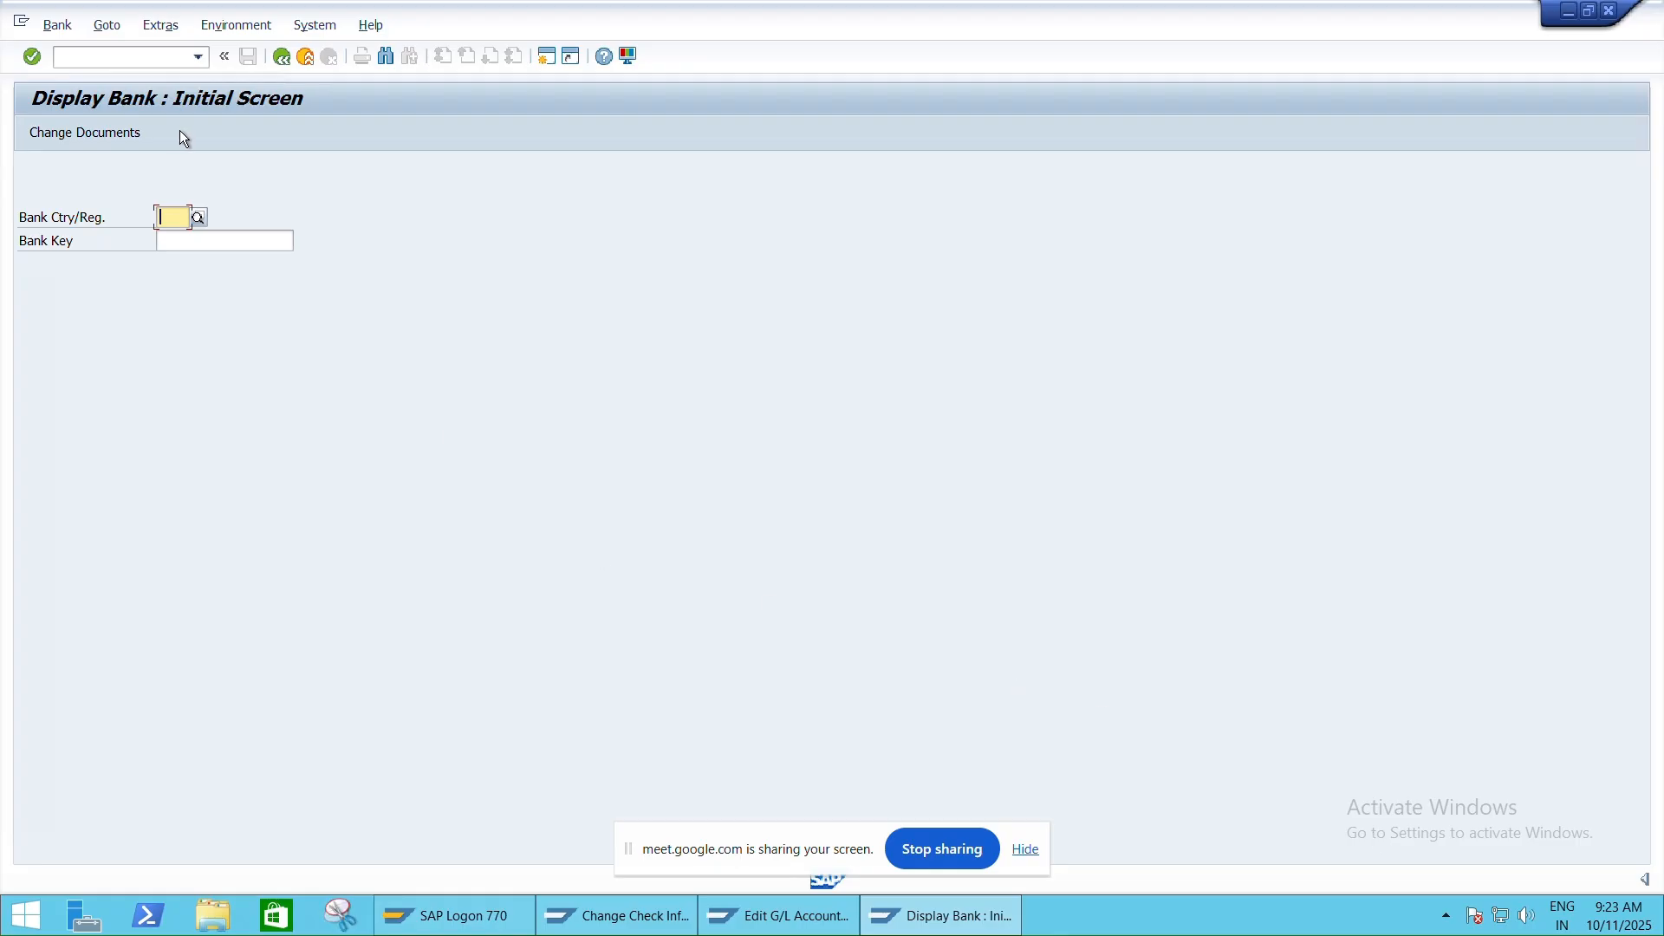
# Display bank master details for country IN, bank key ICIC000895
pyautogui.write('IN')
pyautogui.press('Tab')
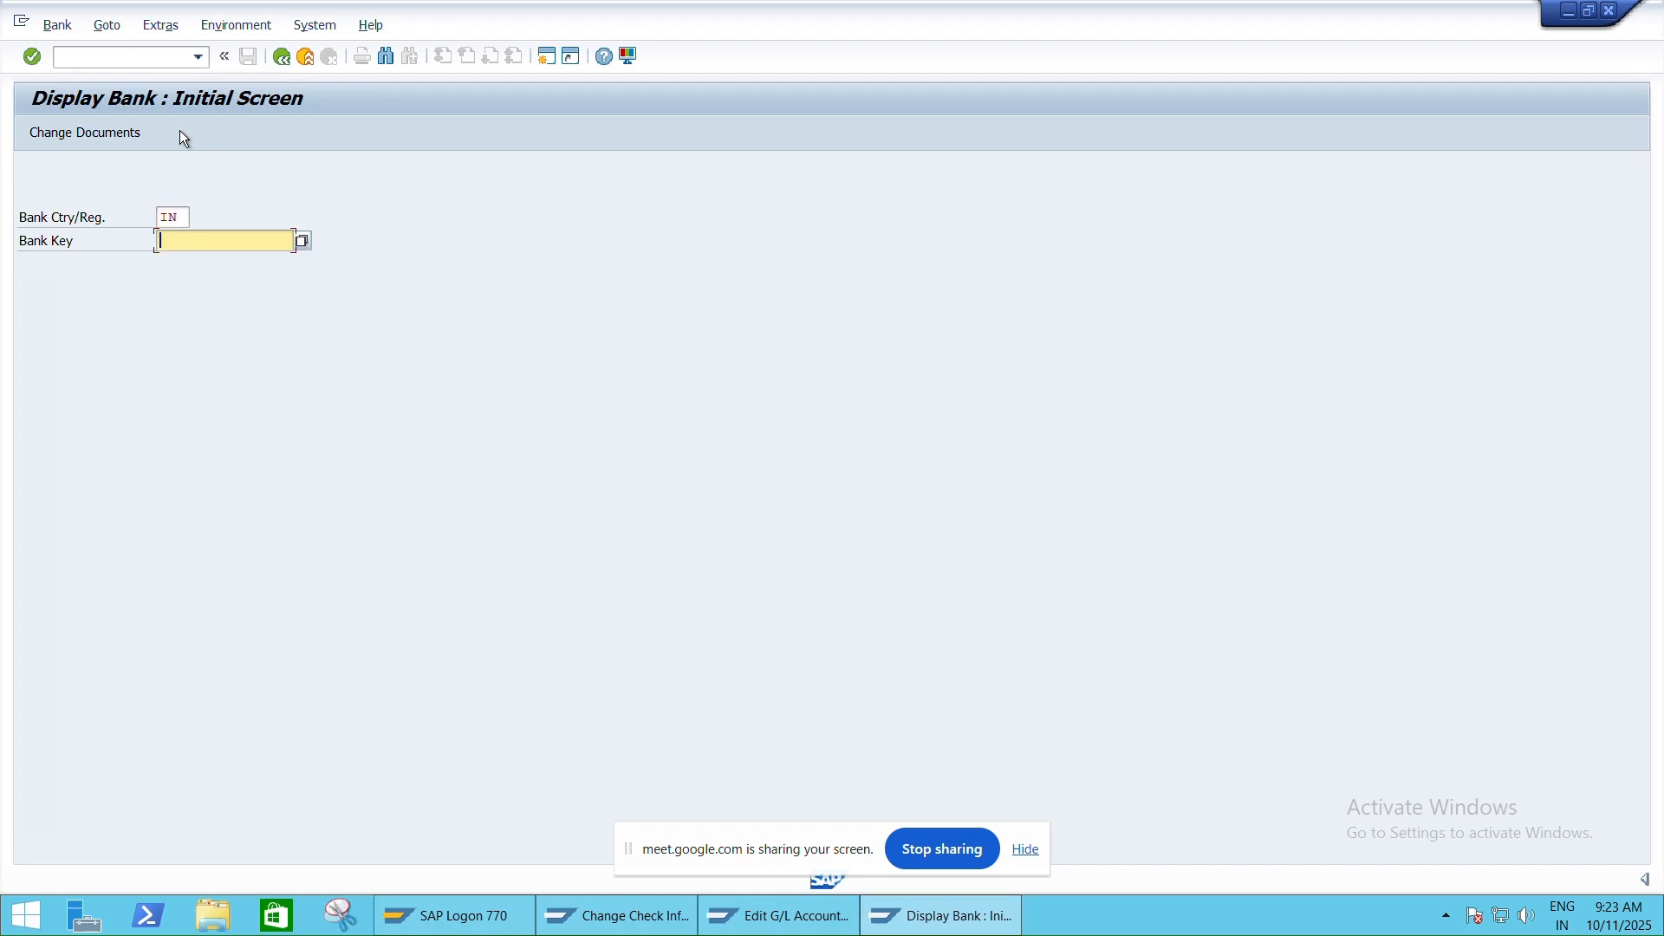
pyautogui.write('ICIC000895')
pyautogui.press('Return')
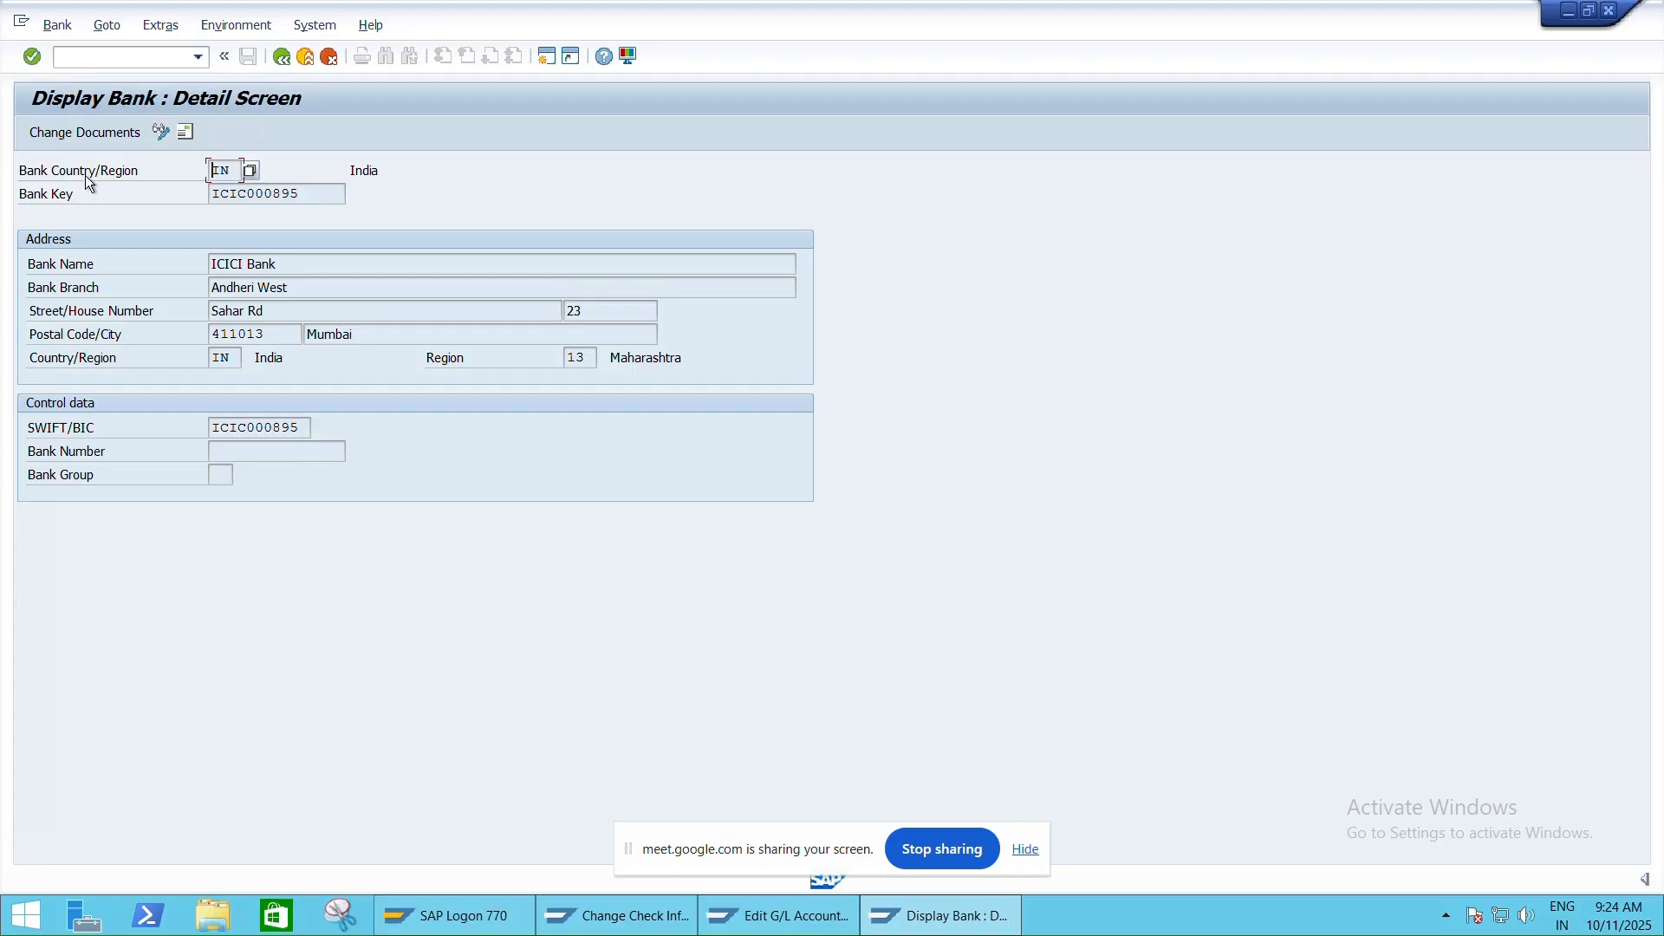
# Return to the main menu with /N and reopen bank ICIC000895 via FI01
pyautogui.click(96, 55)
pyautogui.write('/N')
pyautogui.press('Return')
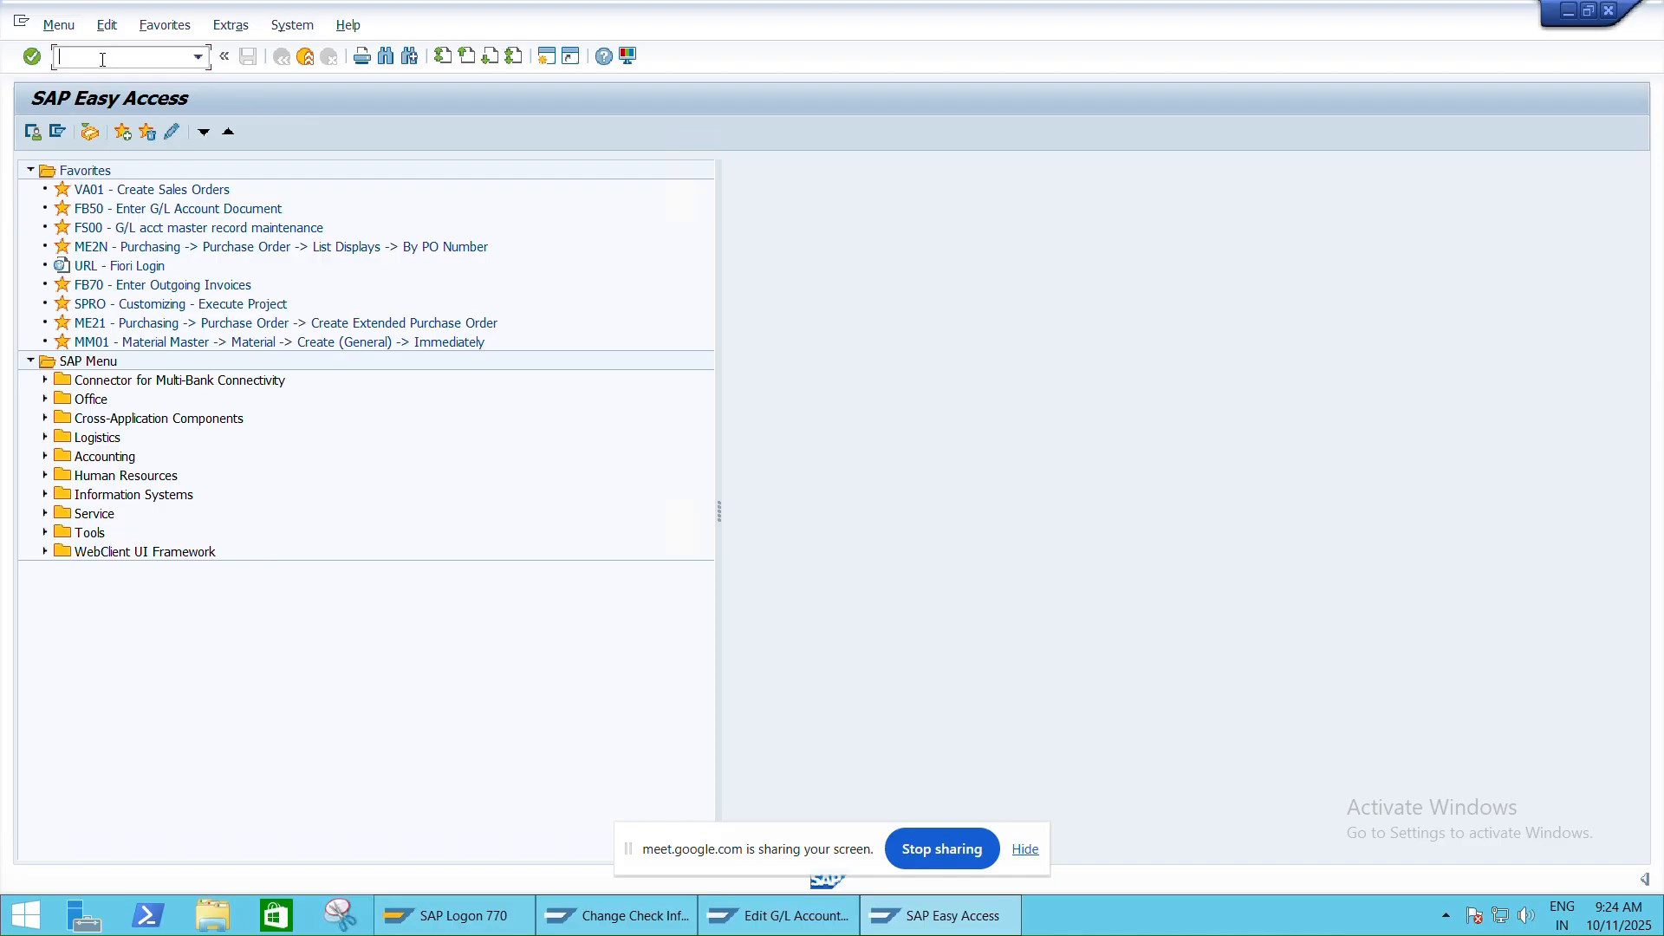
pyautogui.write('F')
pyautogui.write('I')
pyautogui.write('01')
pyautogui.press('Return')
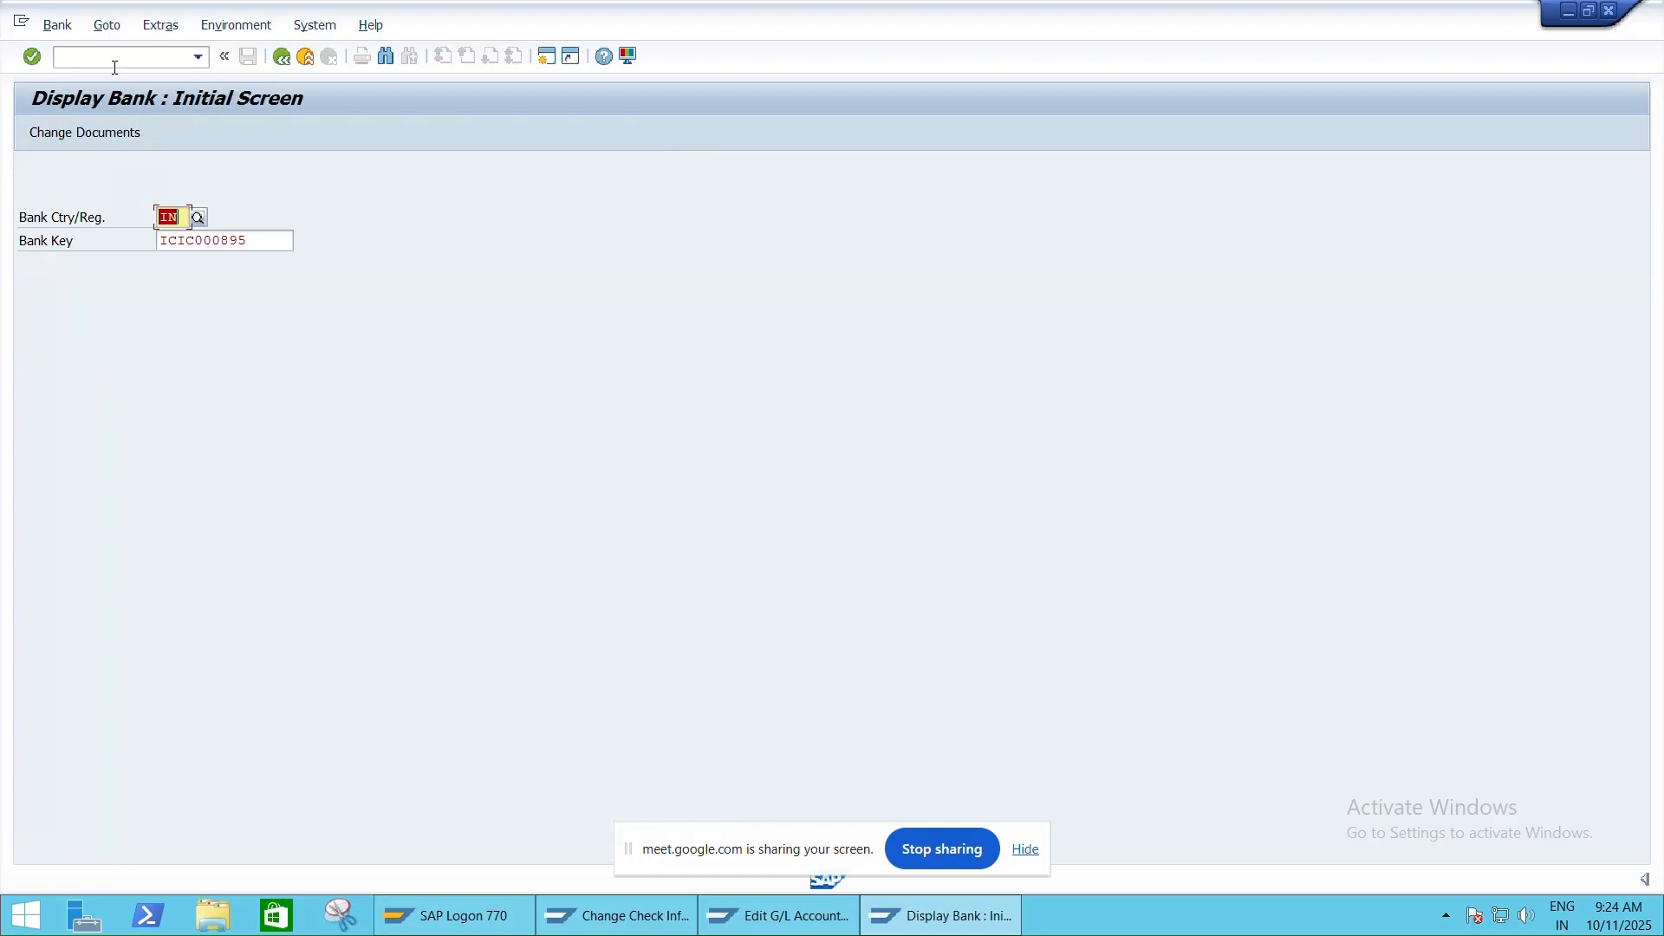
pyautogui.press('Return')
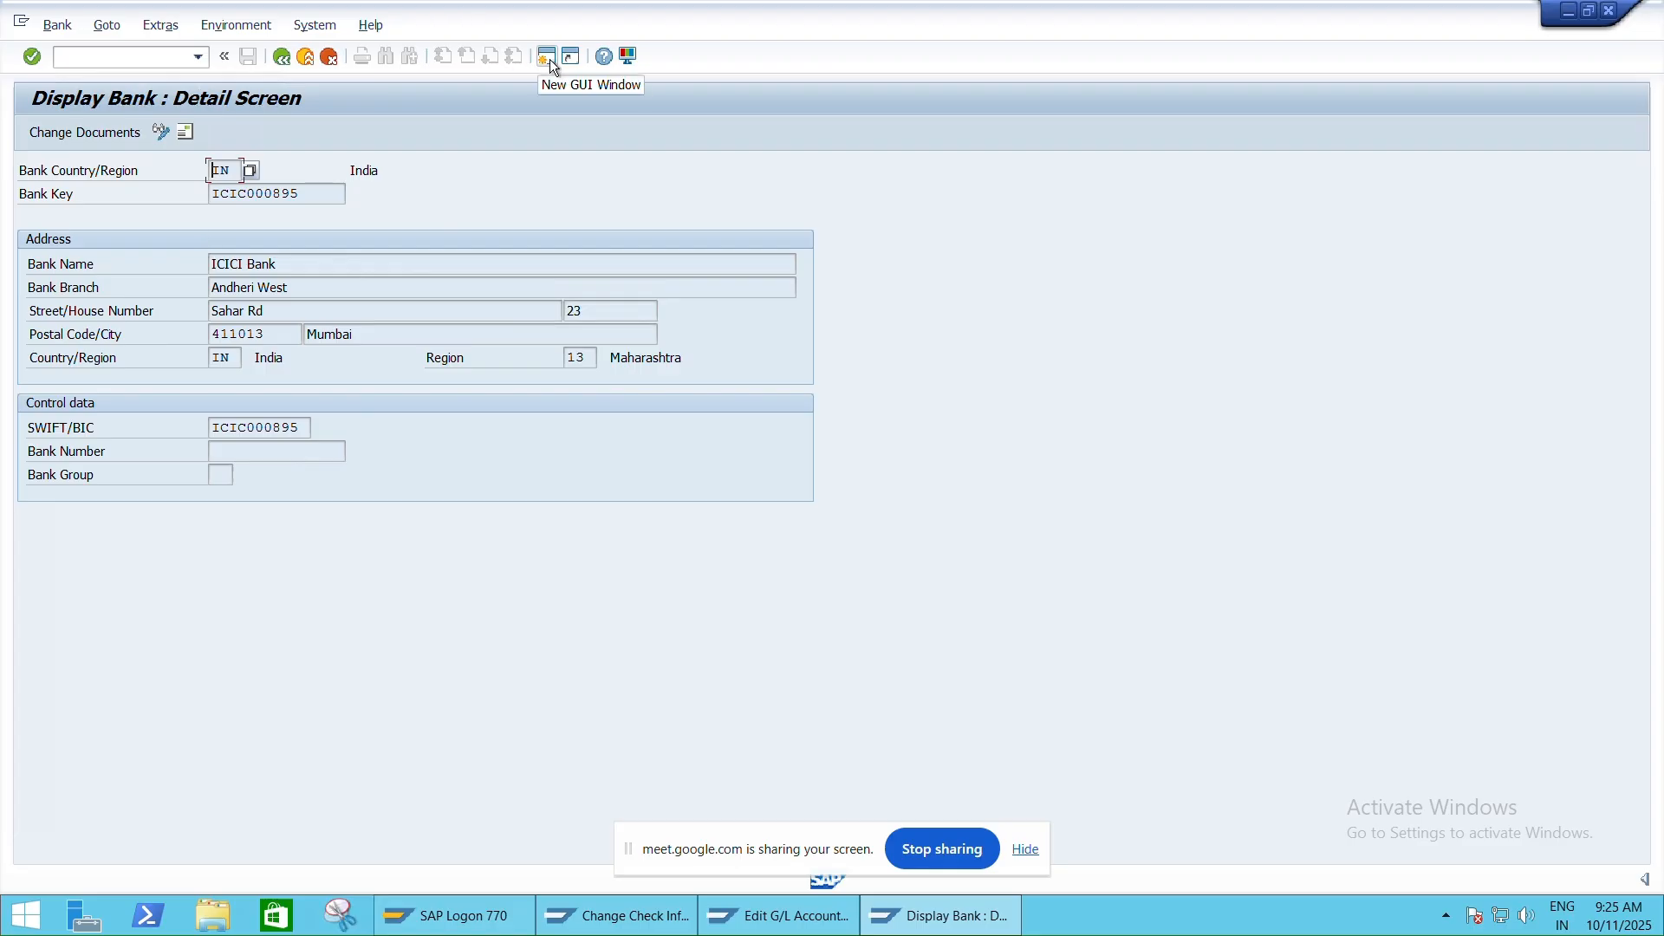
# In the other session, leave the check screen for the main menu with /n
pyautogui.hotkey('alt', 'Tab')
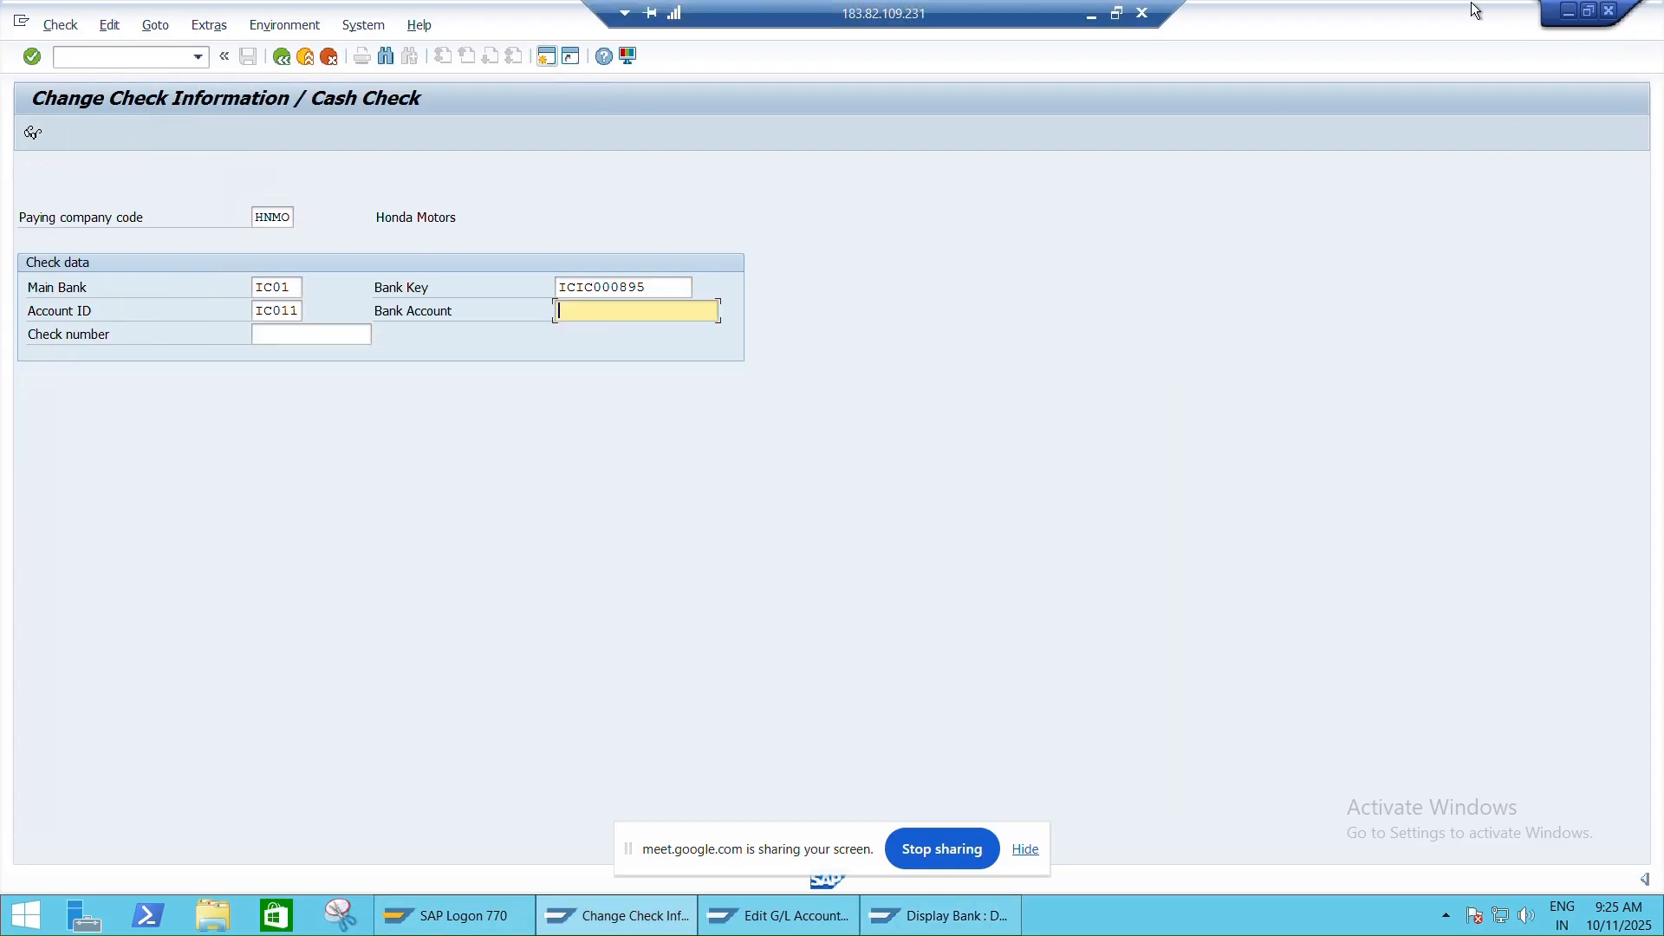
pyautogui.click(103, 54)
pyautogui.write('/n')
pyautogui.press('Return')
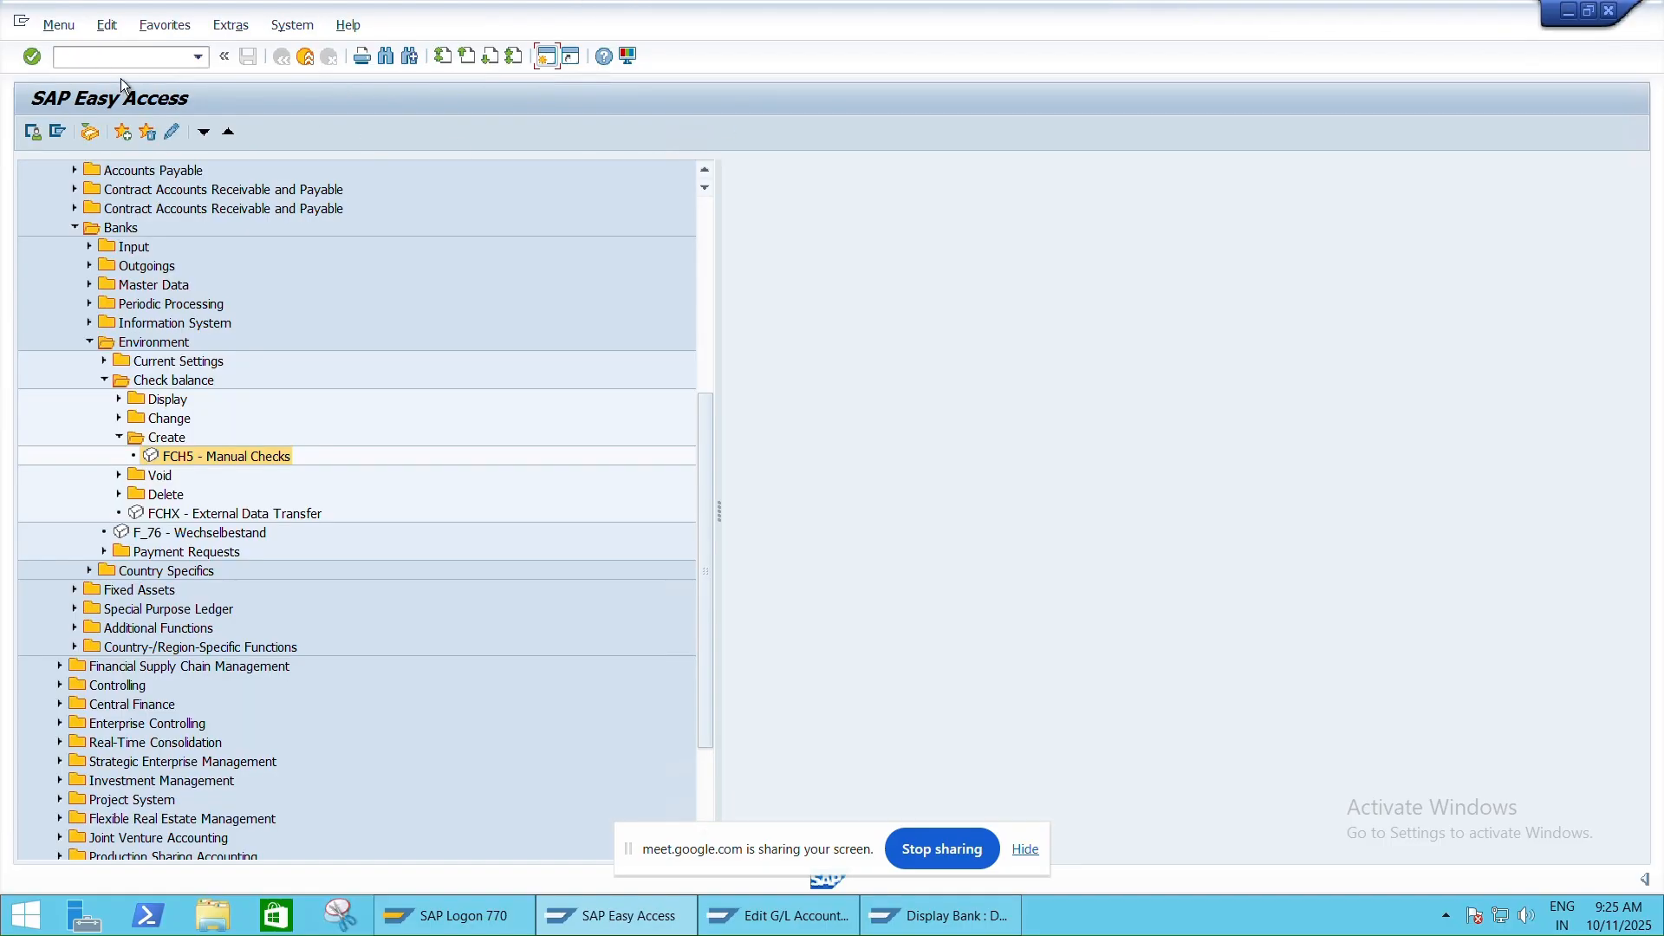
# Launch SE16, then cancel the slow-loading transaction with Stop Transaction
pyautogui.click(93, 55)
pyautogui.press('capslock')
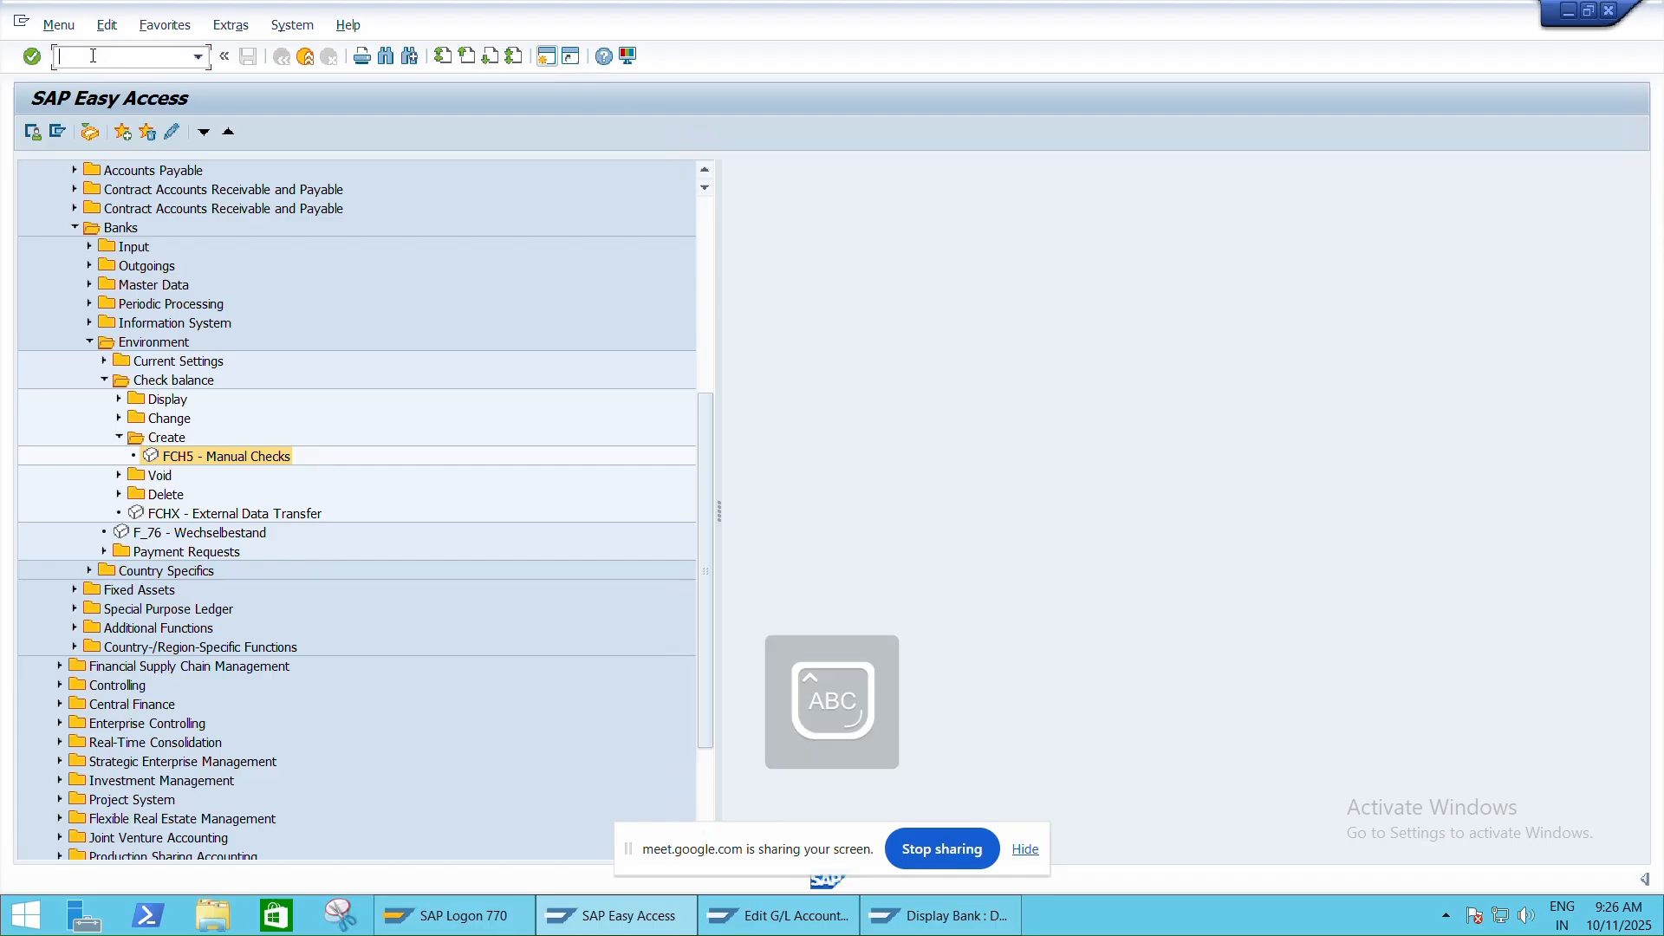
pyautogui.write('SE16N')
pyautogui.press('Return')
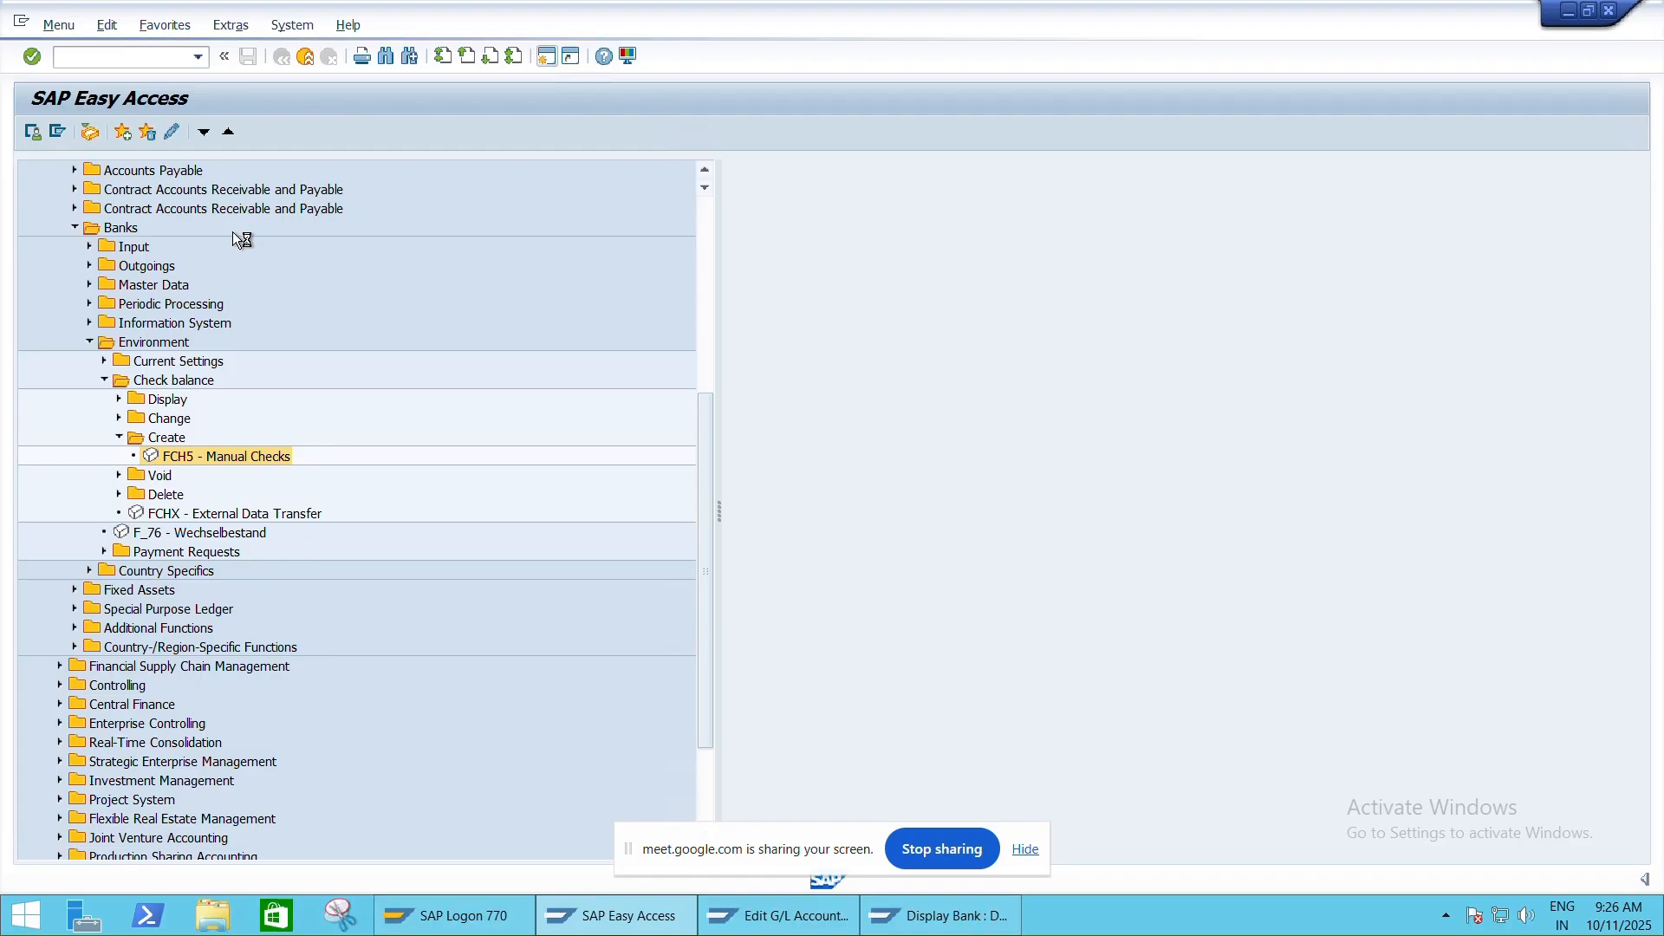
pyautogui.click(39, 30)
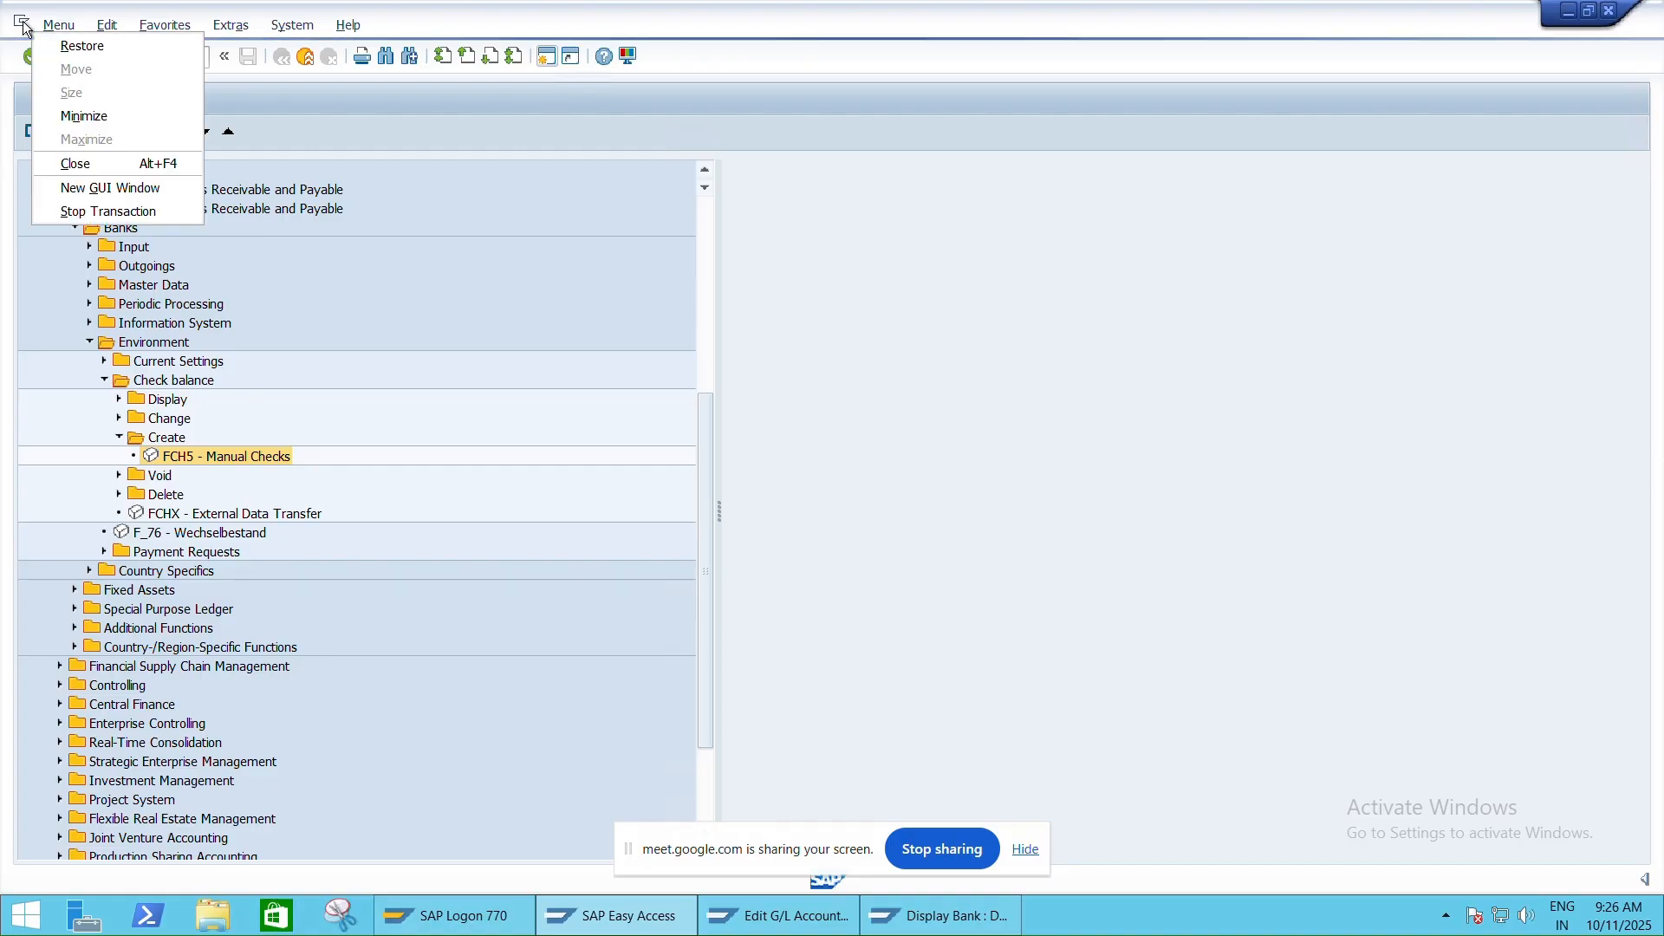
pyautogui.click(101, 212)
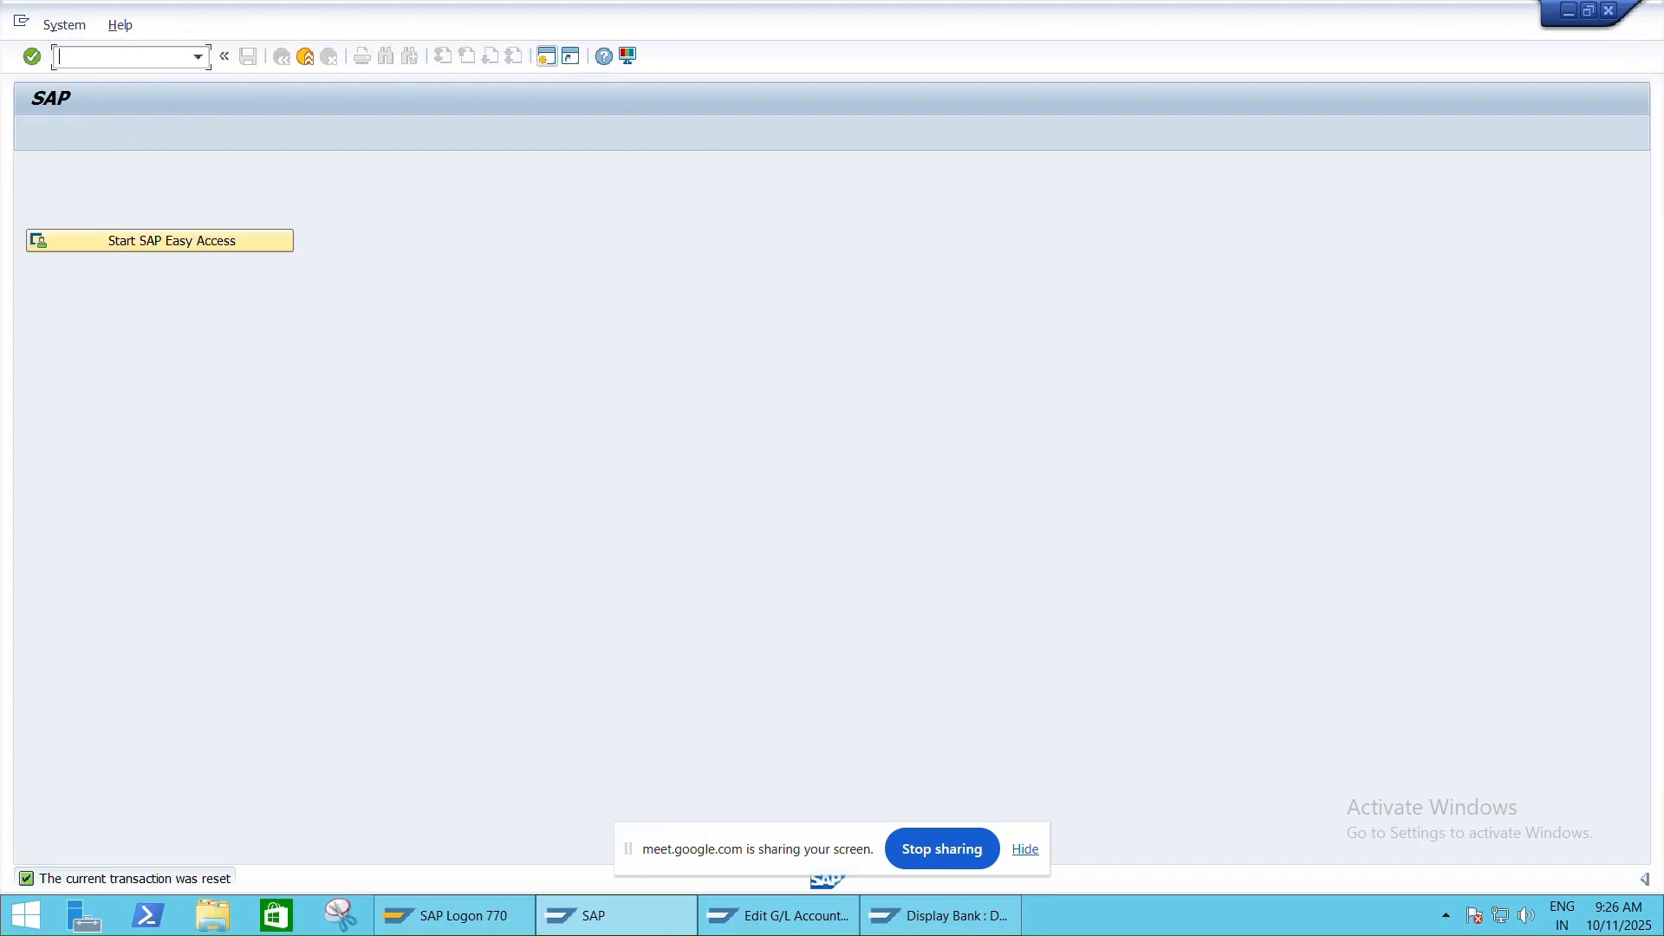
# Run /NSE16N to reach the General Table Display screen
pyautogui.write('/NSE16N')
pyautogui.press('Return')
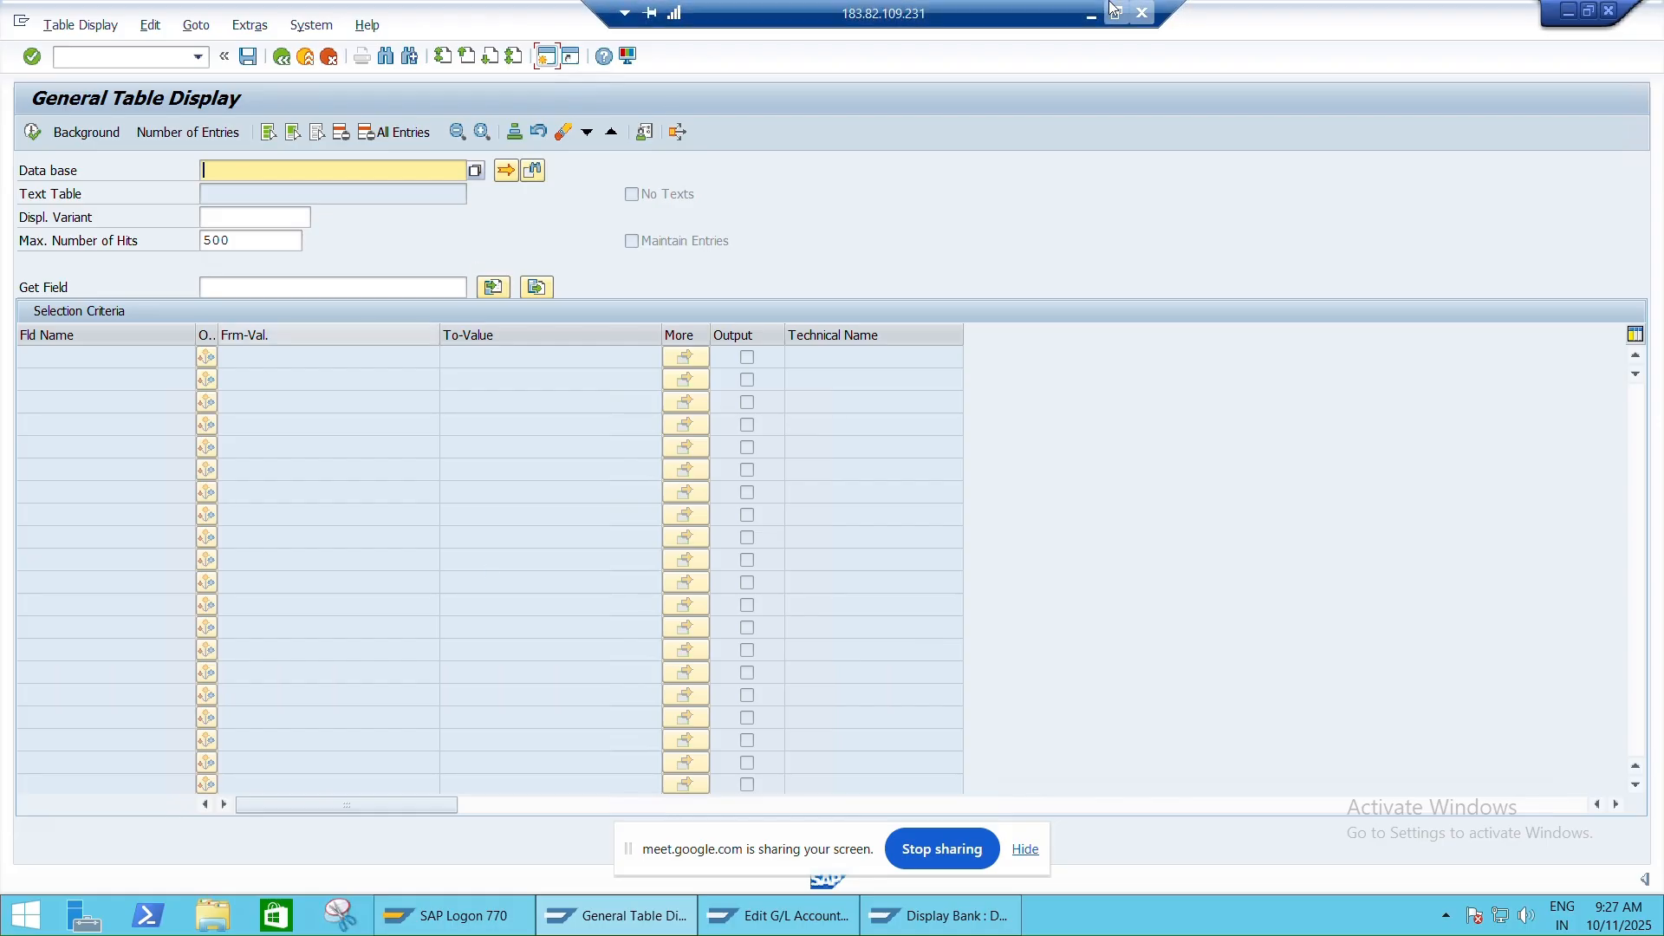
# In the Excel class sheet, insert blank rows from row 1242 above House Banks
pyautogui.click(1116, 13)
pyautogui.click(1135, 927)
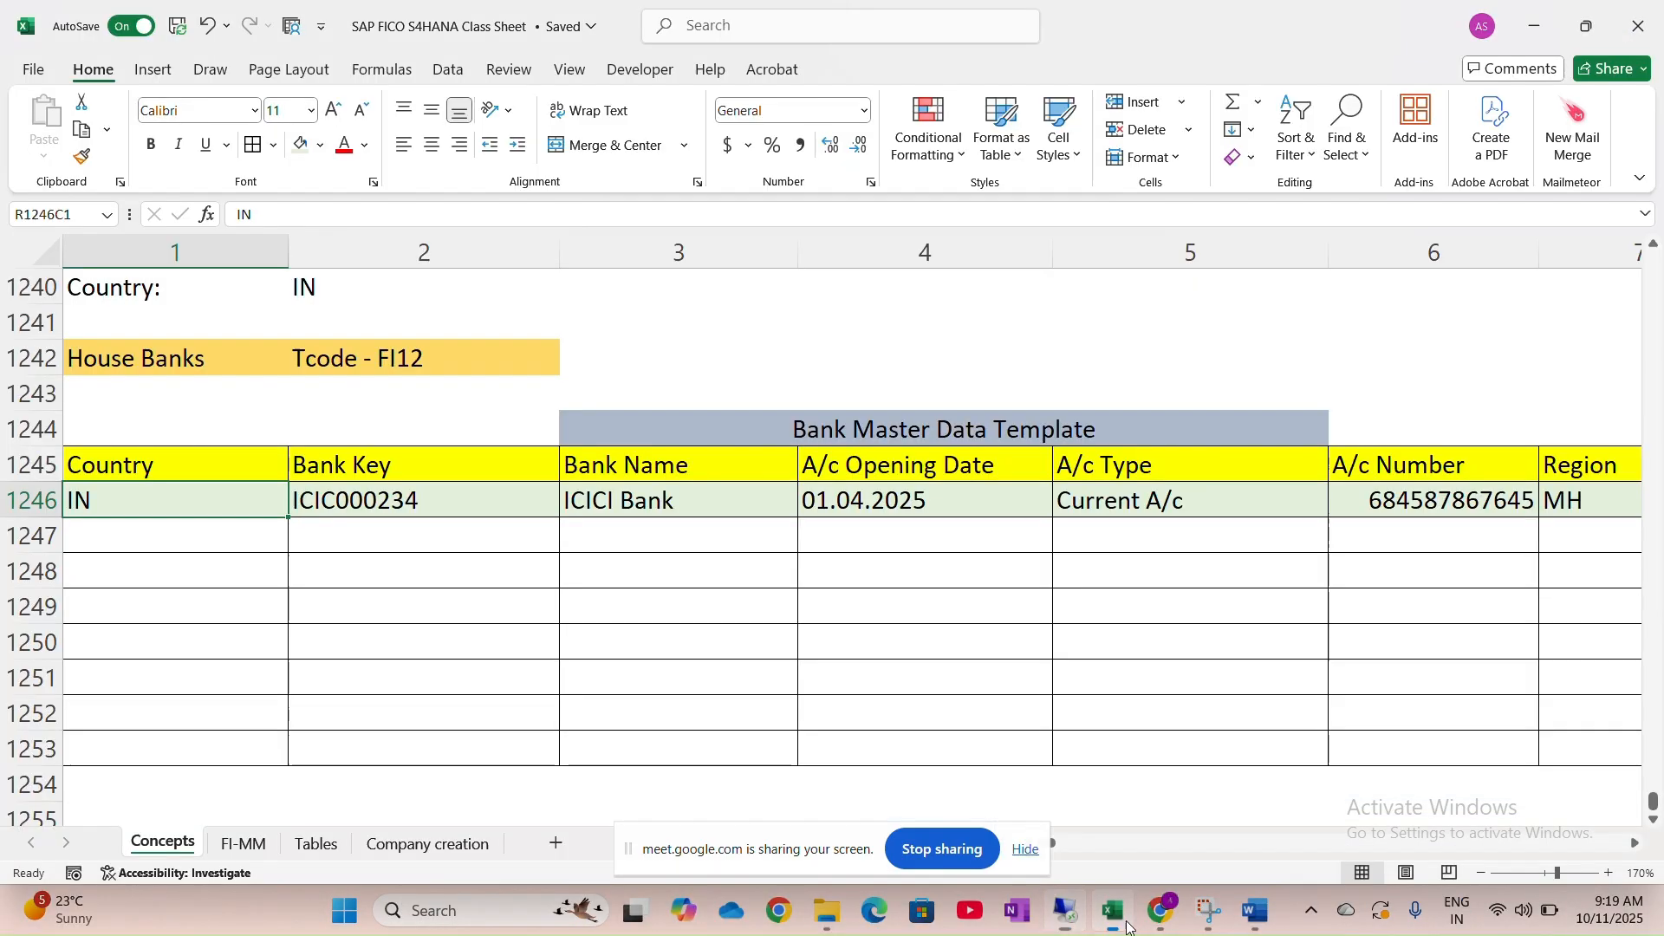
pyautogui.click(29, 428)
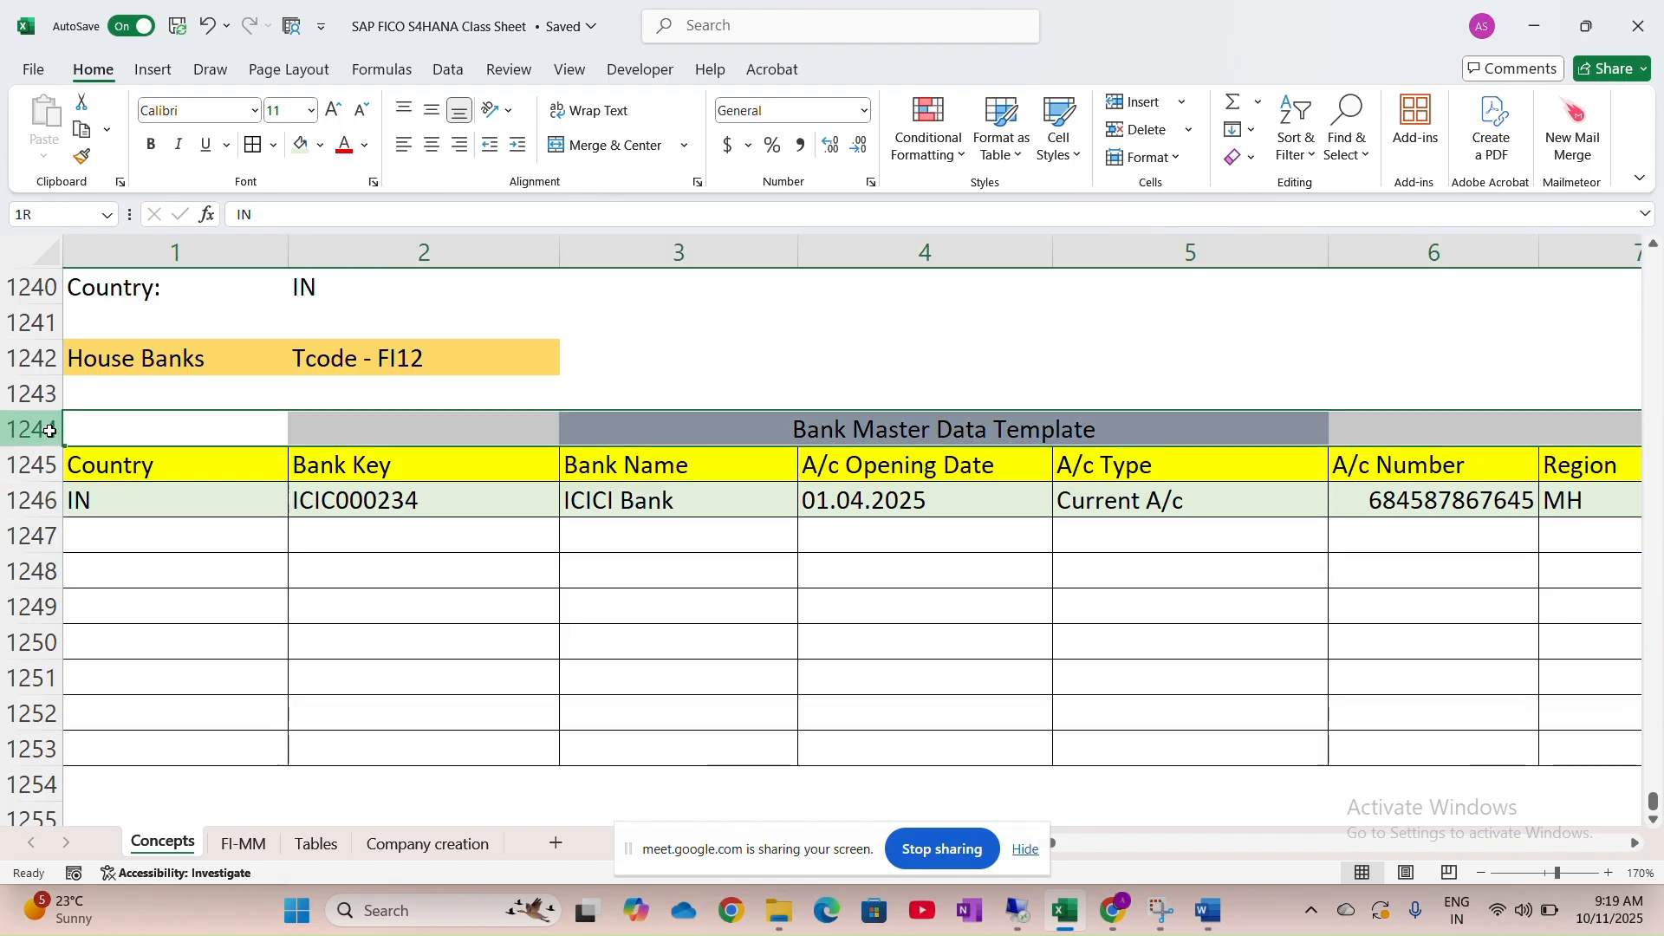
pyautogui.click(25, 364)
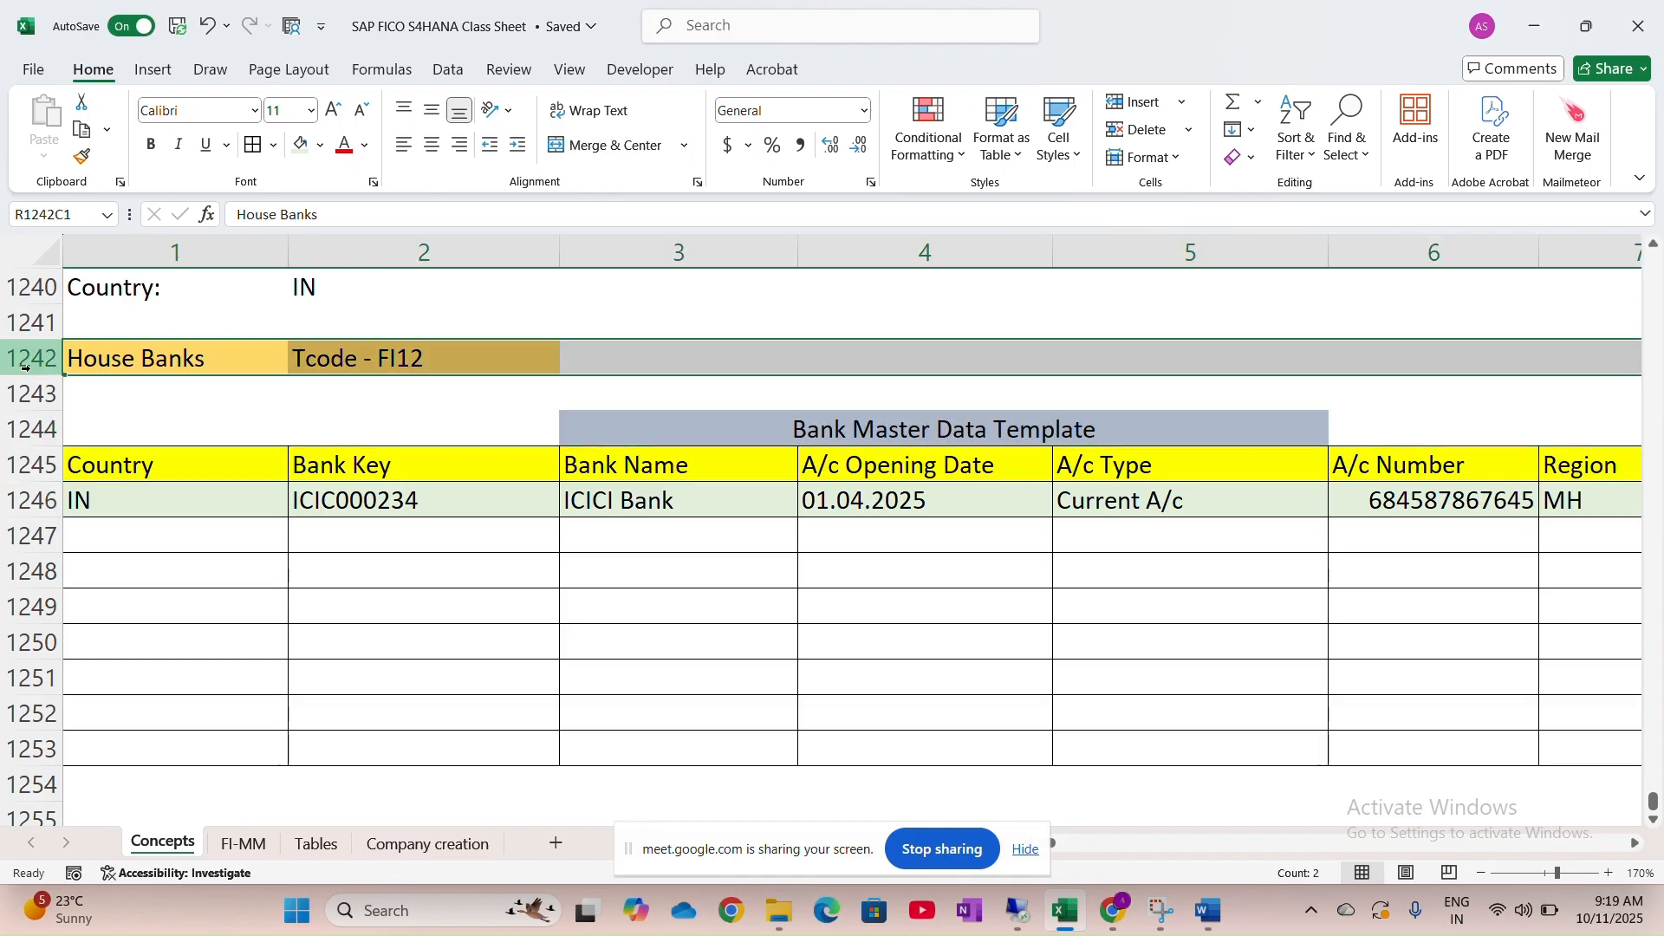
pyautogui.hotkey('ctrl', 'shift', '+')
pyautogui.hotkey('ctrl', 'shift', '+')
pyautogui.hotkey('ctrl', 'shift', '+')
pyautogui.hotkey('ctrl', 'shift', '+')
pyautogui.hotkey('ctrl', 'shift', '+')
pyautogui.hotkey('ctrl', 'shift', '+')
pyautogui.hotkey('ctrl', 'shift', '+')
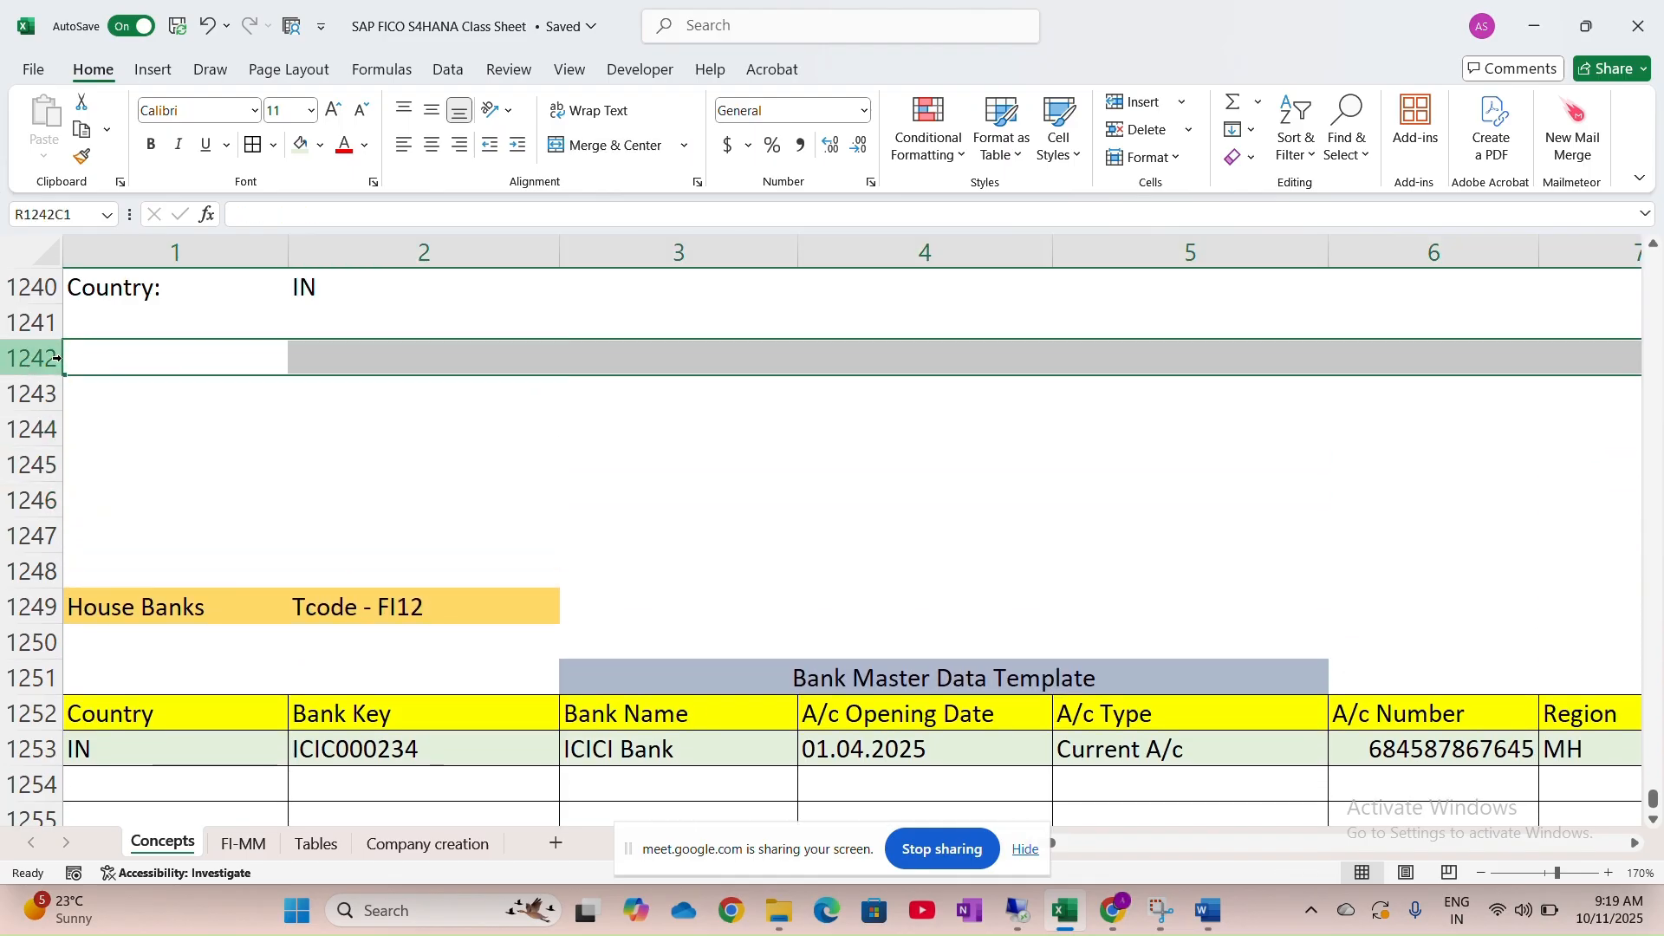
# Add a 'Tables In Bank' heading with a light orange fill
pyautogui.click(173, 353)
pyautogui.write('T')
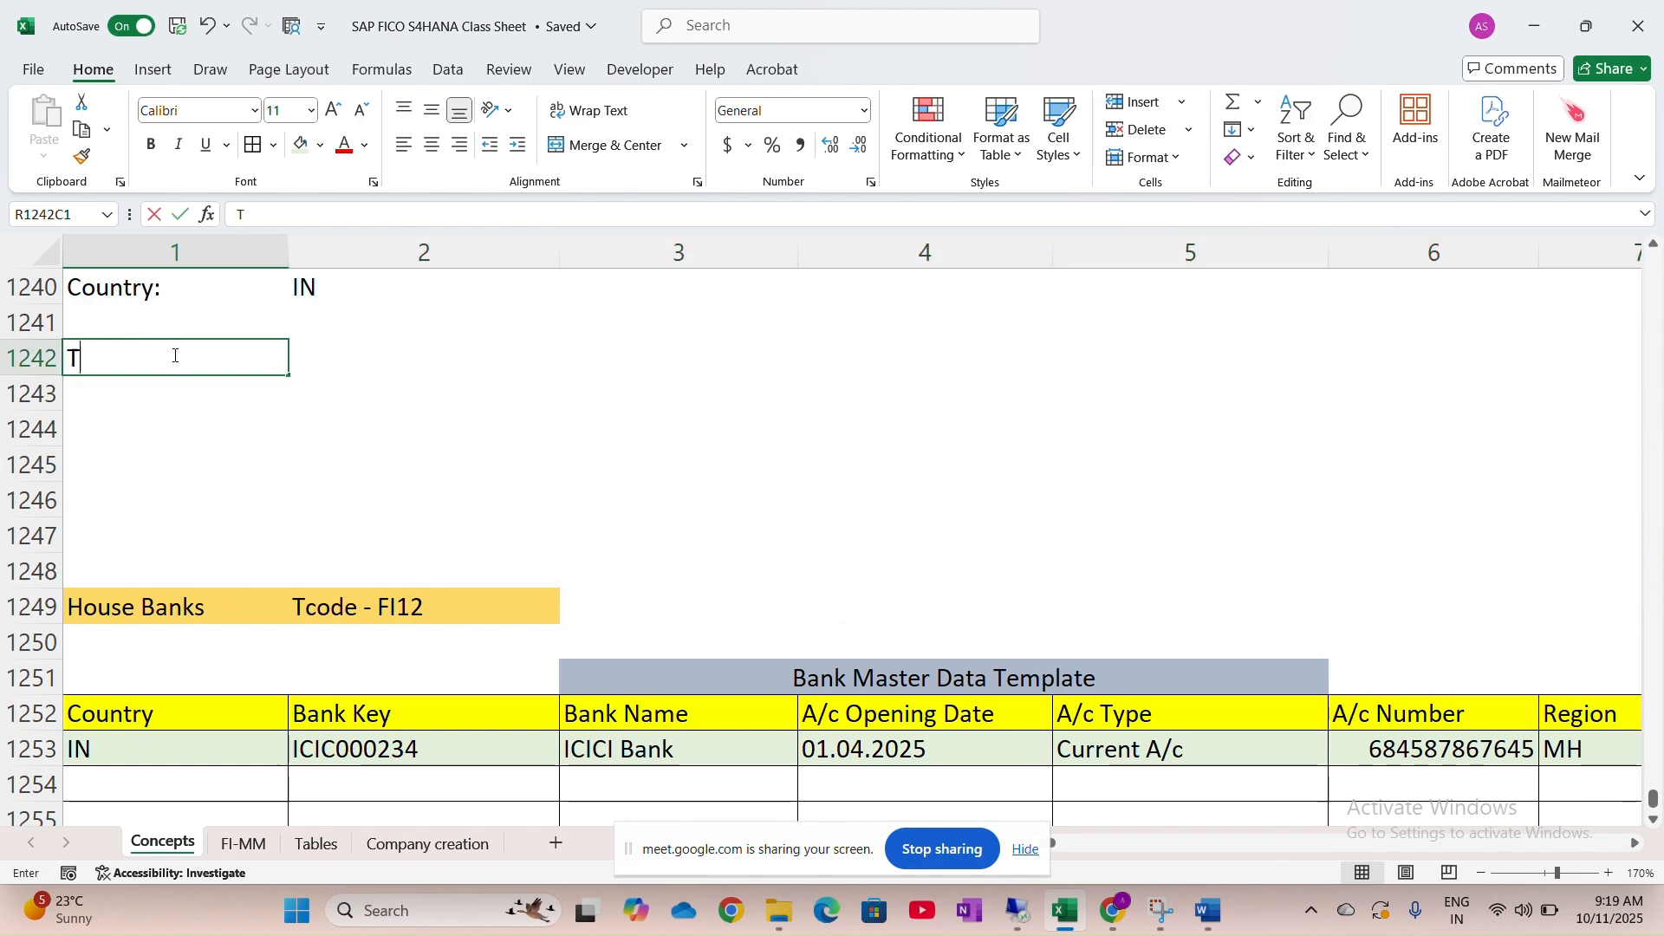
pyautogui.write('ables I')
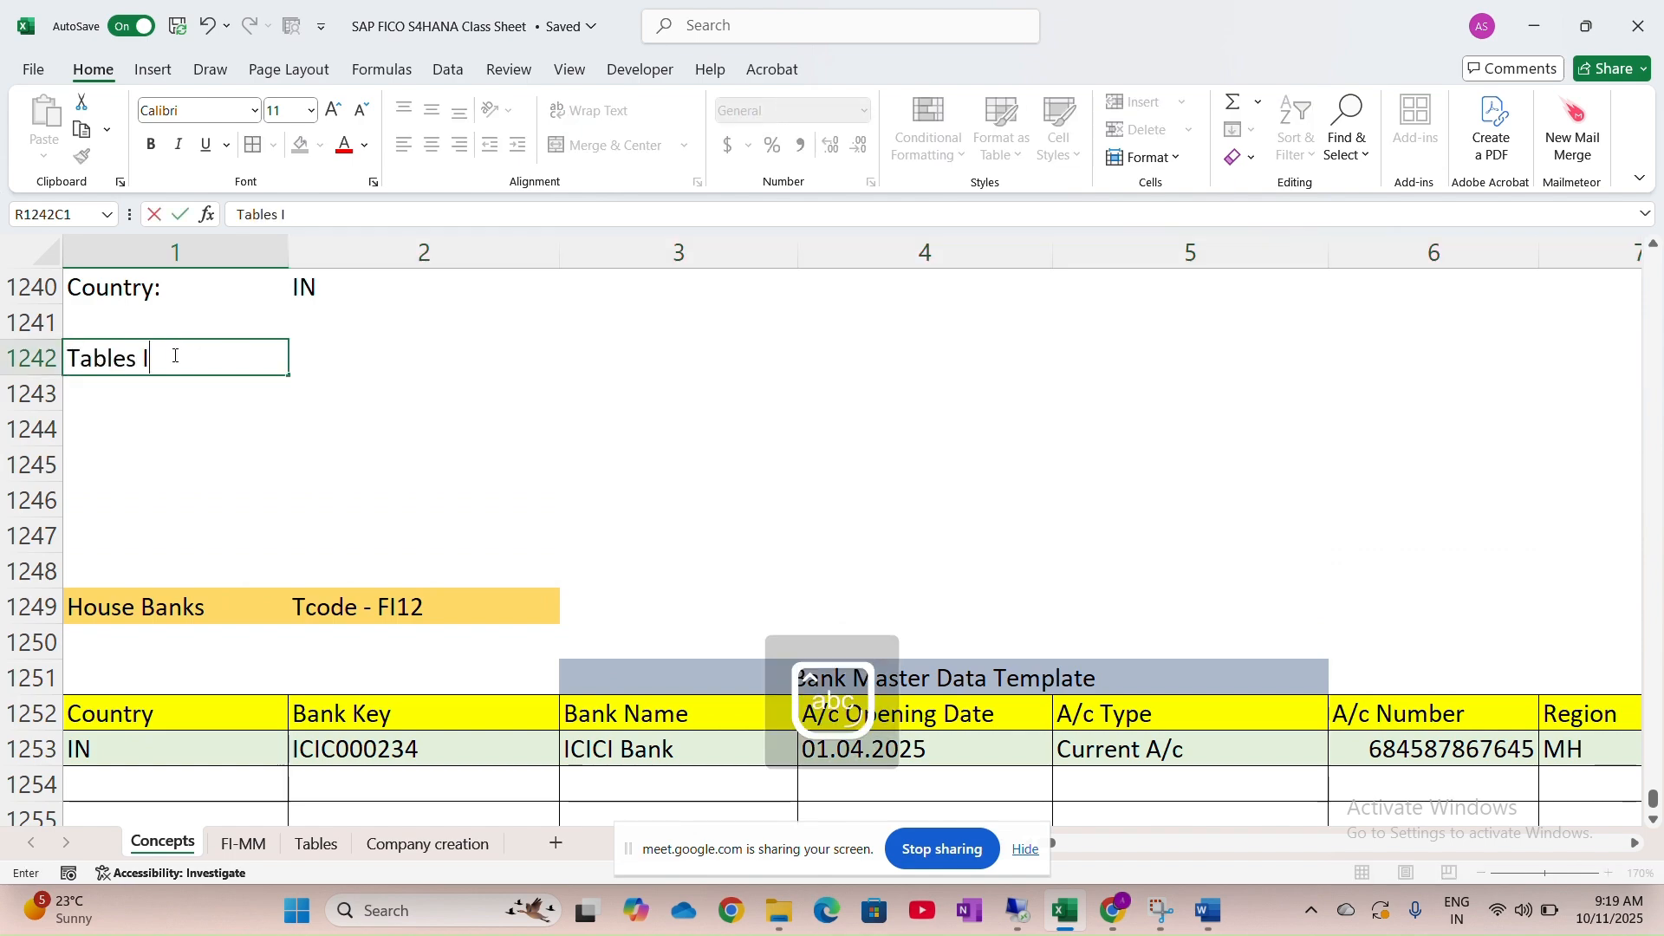
pyautogui.write('n Ban')
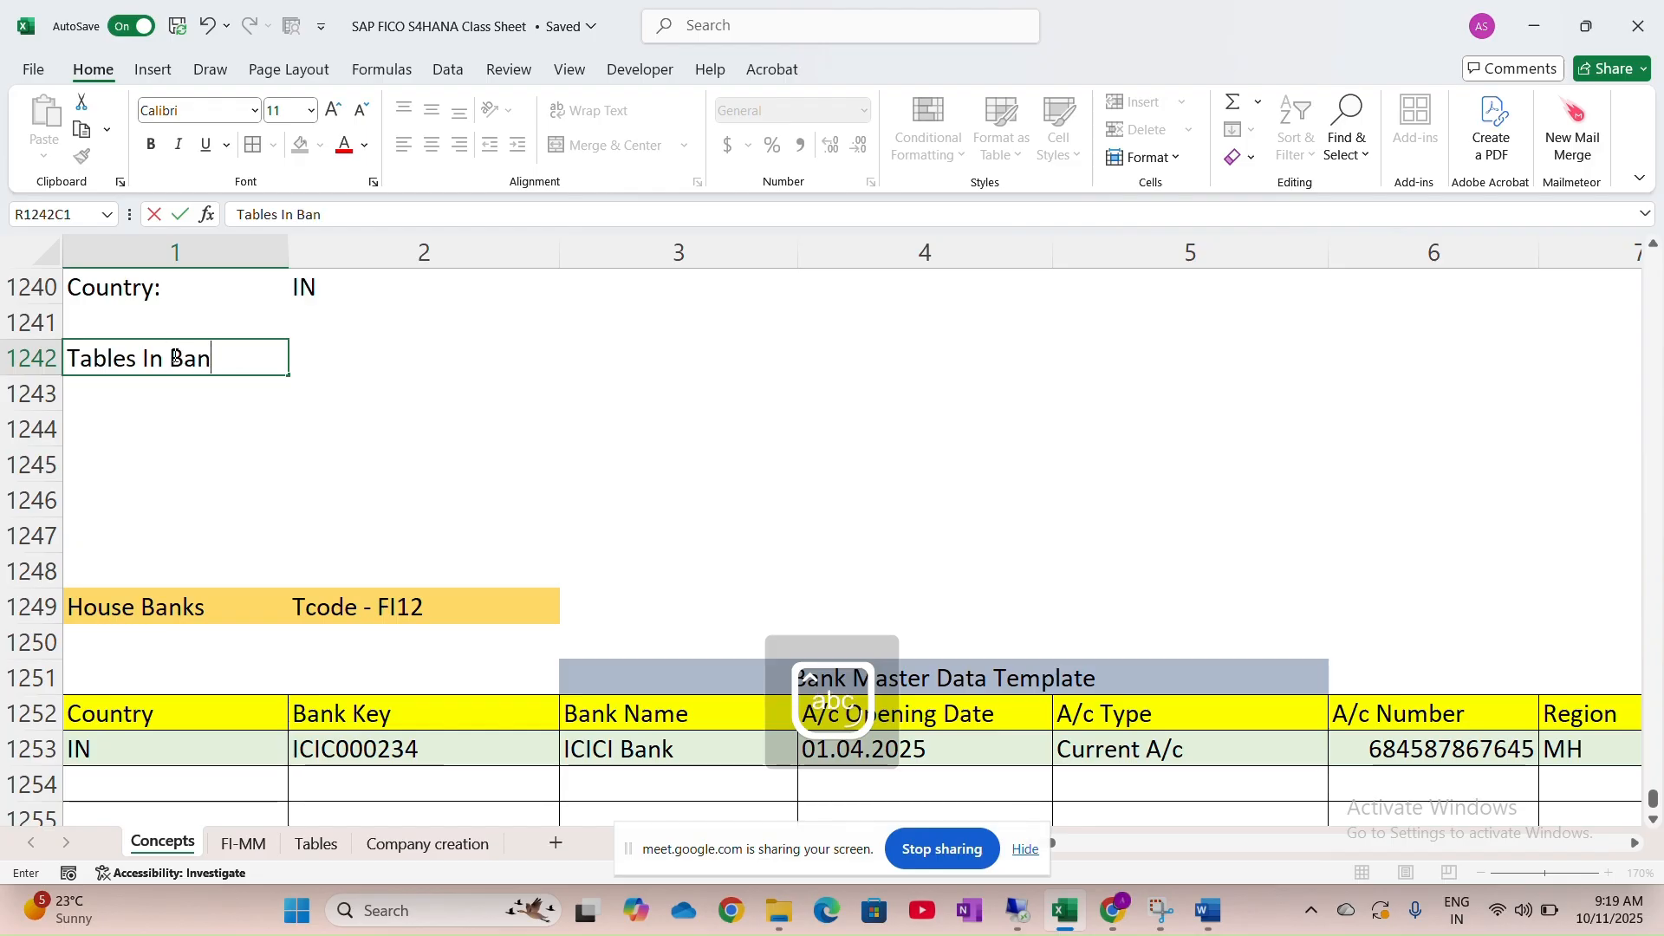
pyautogui.write('k')
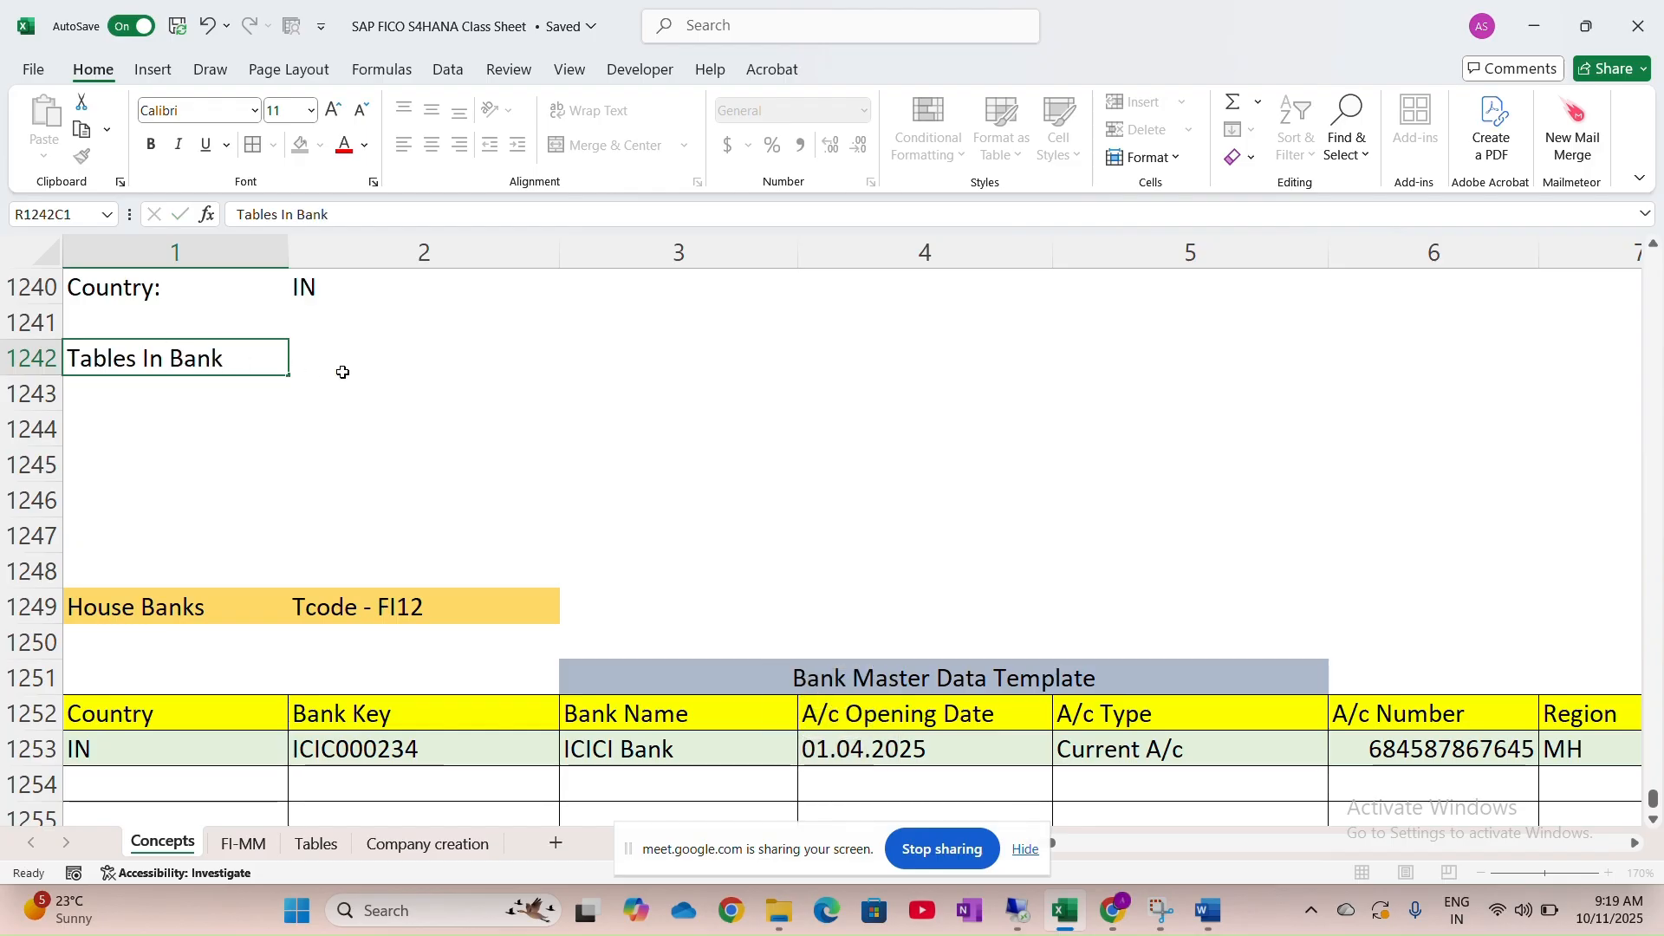
pyautogui.moveTo(341, 367); pyautogui.dragTo(252, 361)
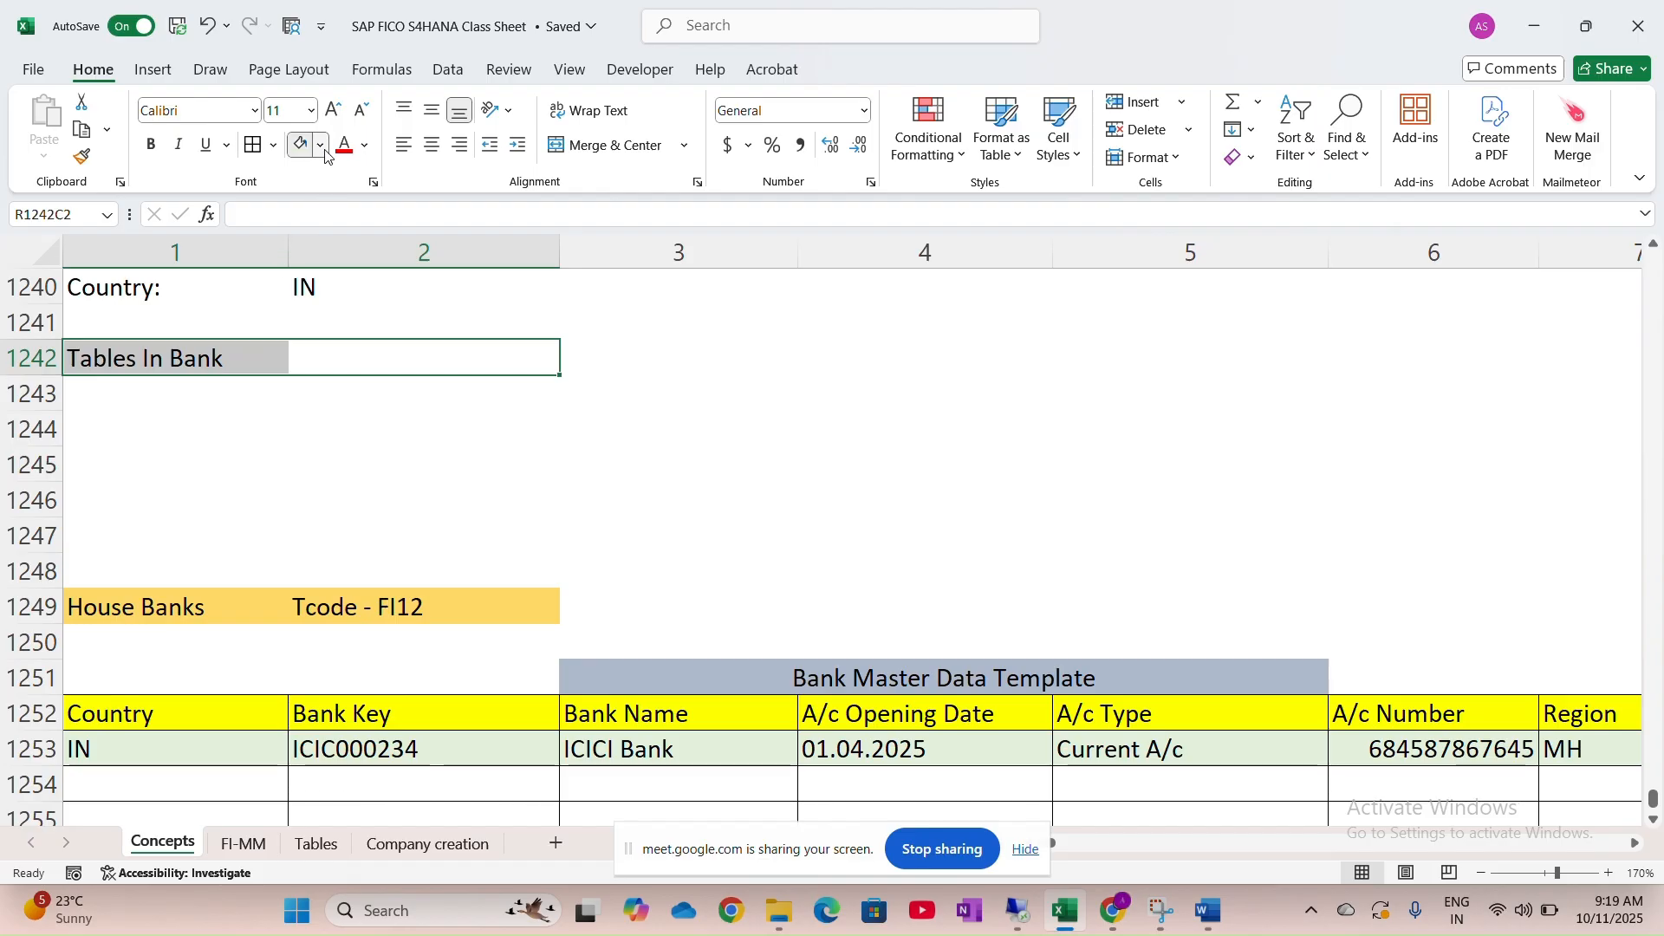
pyautogui.click(320, 146)
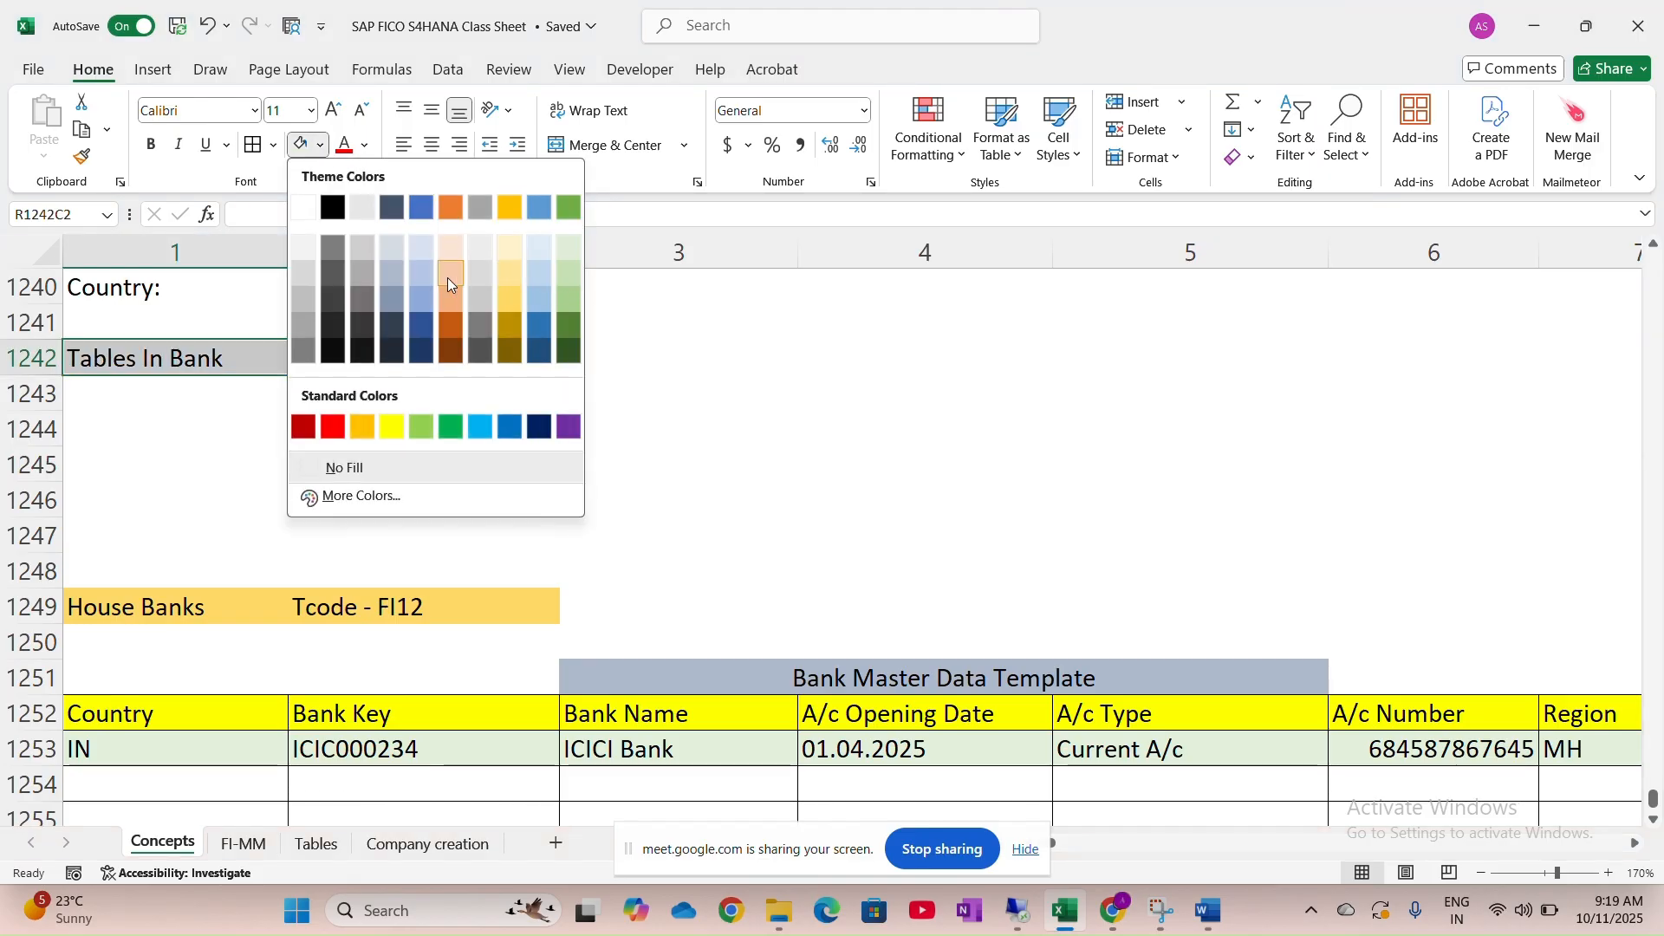
pyautogui.click(449, 276)
# Under the heading, enter 'Bank Master Data' with table name T012
pyautogui.click(144, 395)
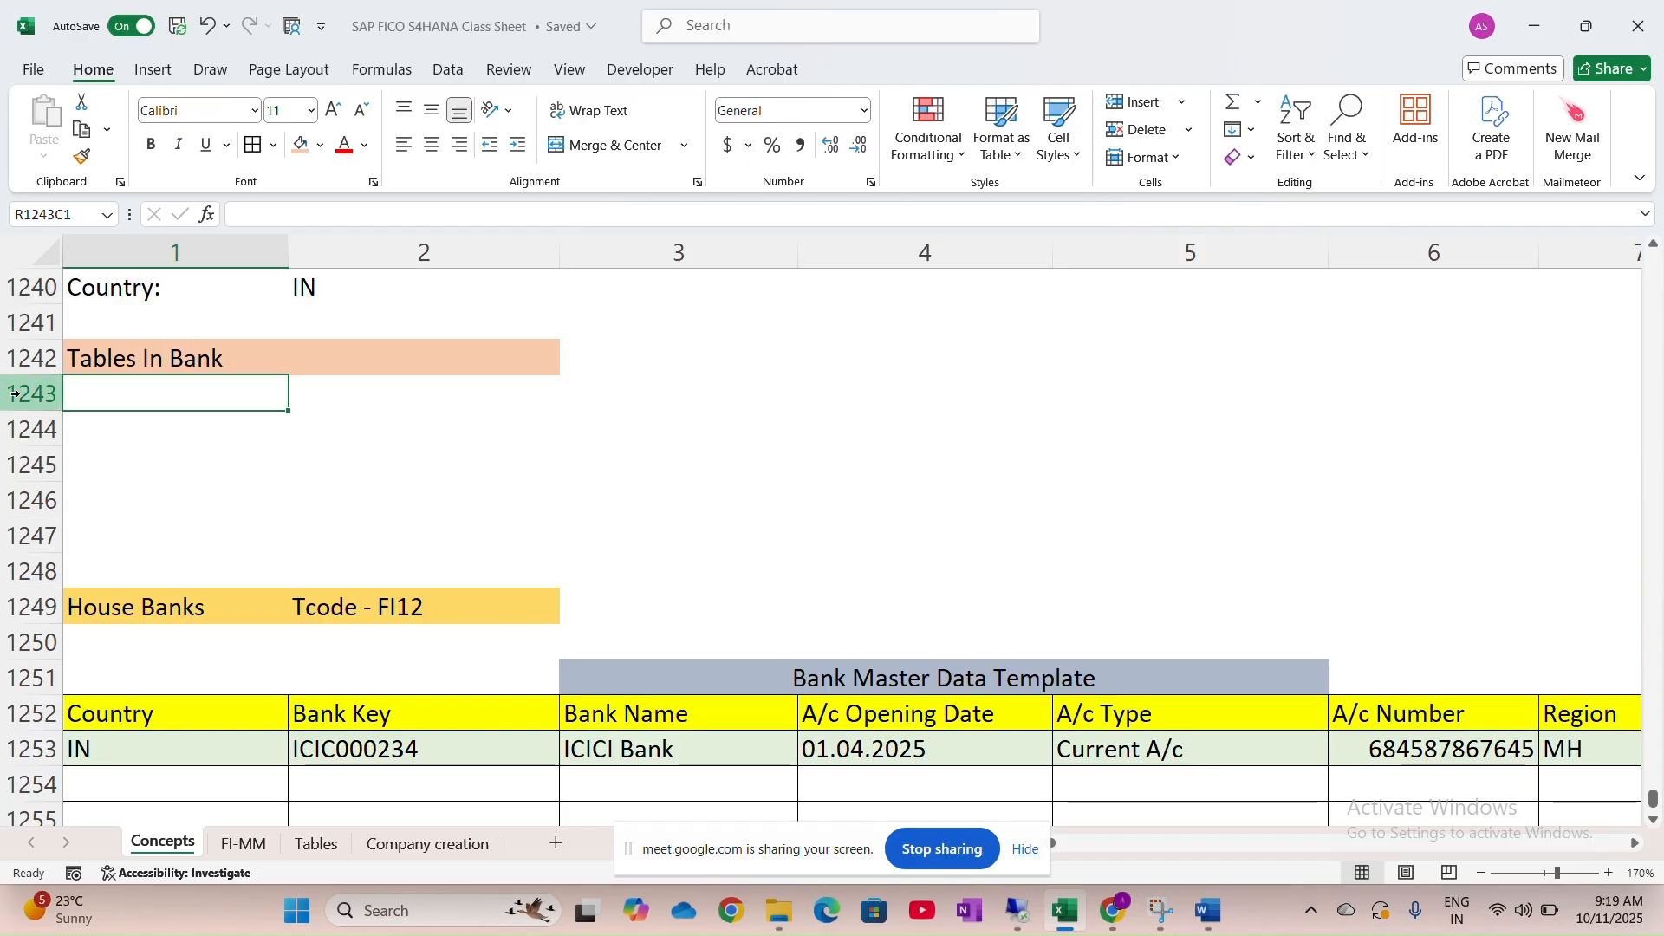
pyautogui.press('capslock')
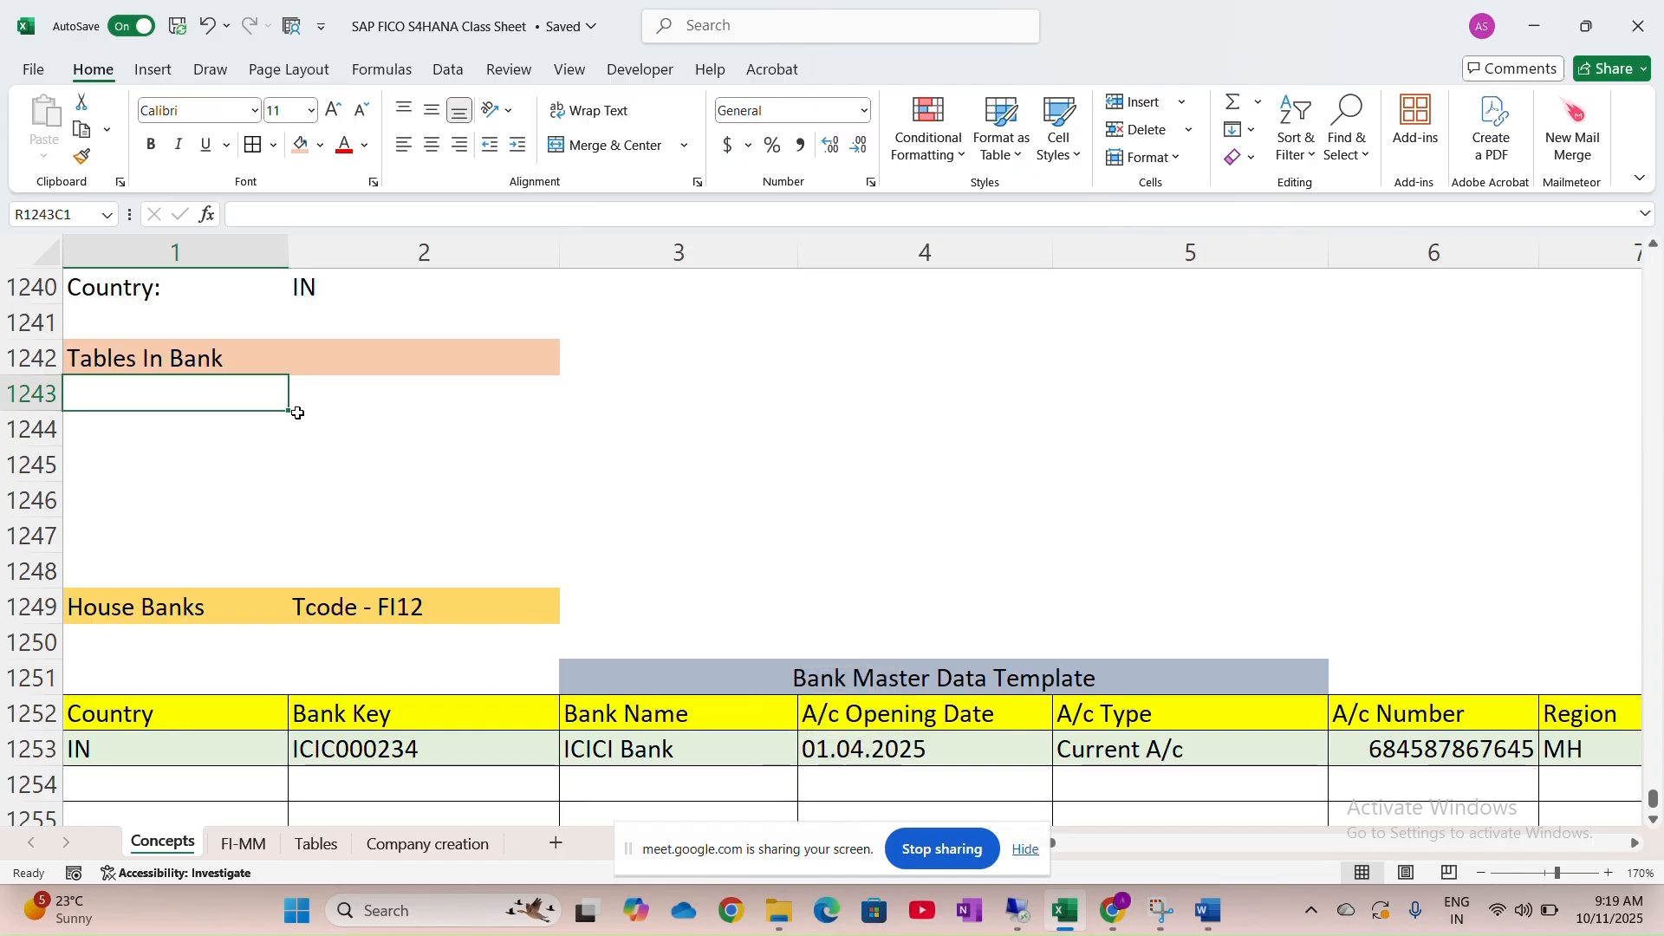
pyautogui.write('B')
pyautogui.press('capslock')
pyautogui.write('an')
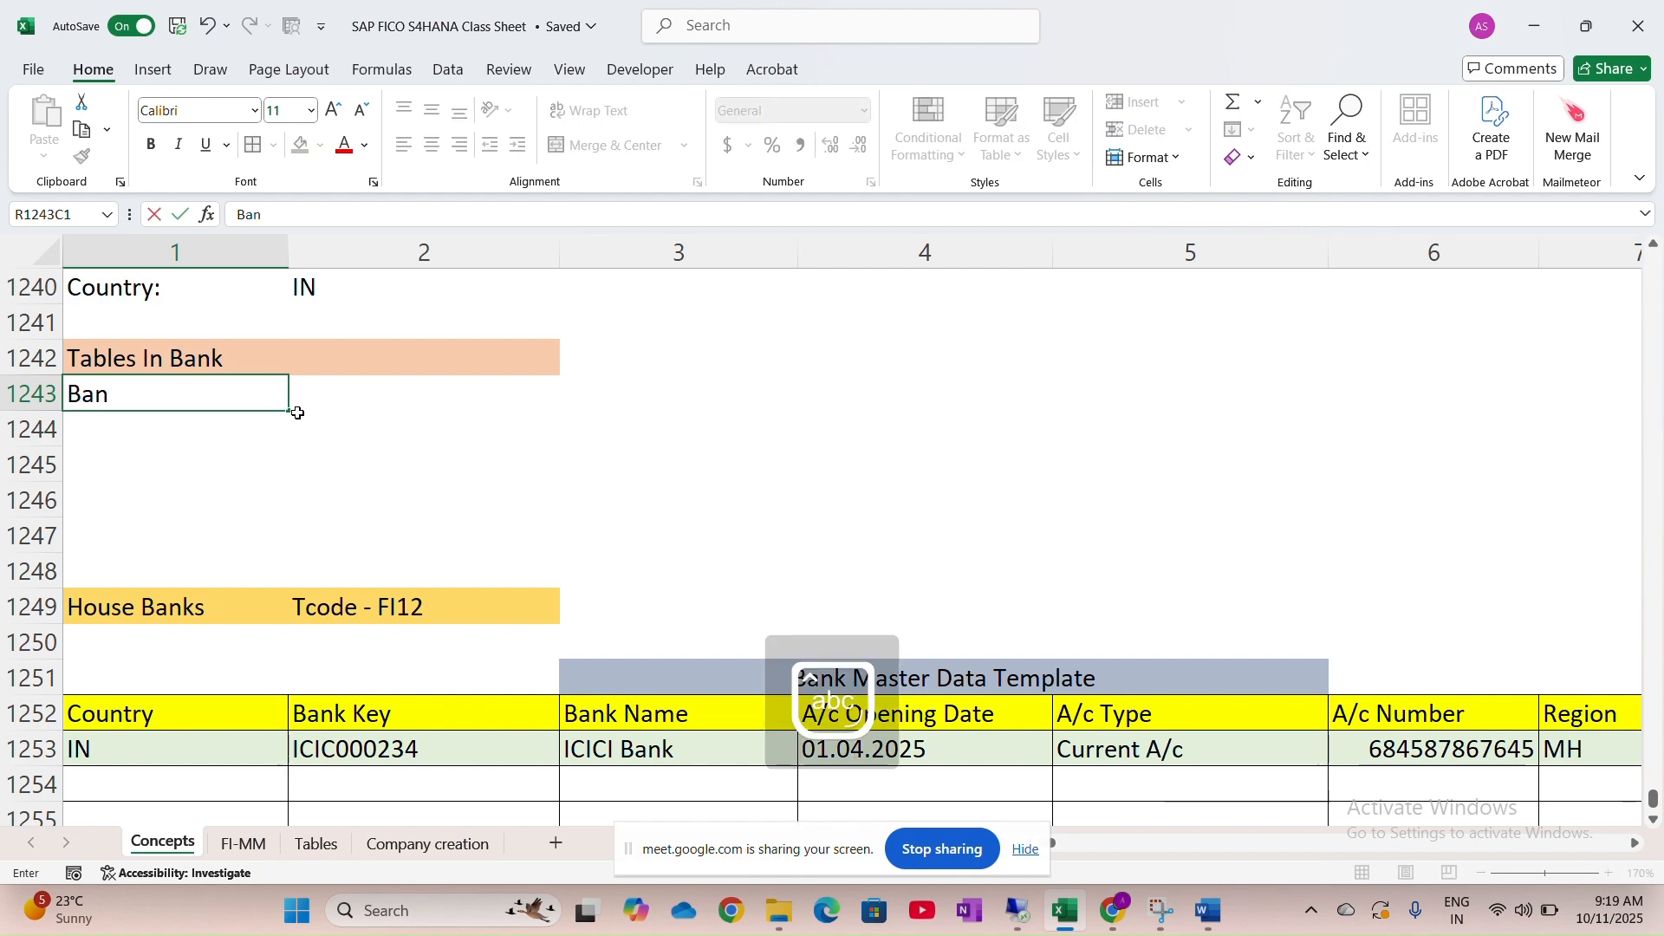
pyautogui.write('k M')
pyautogui.press('capslock')
pyautogui.write('aster Dta')
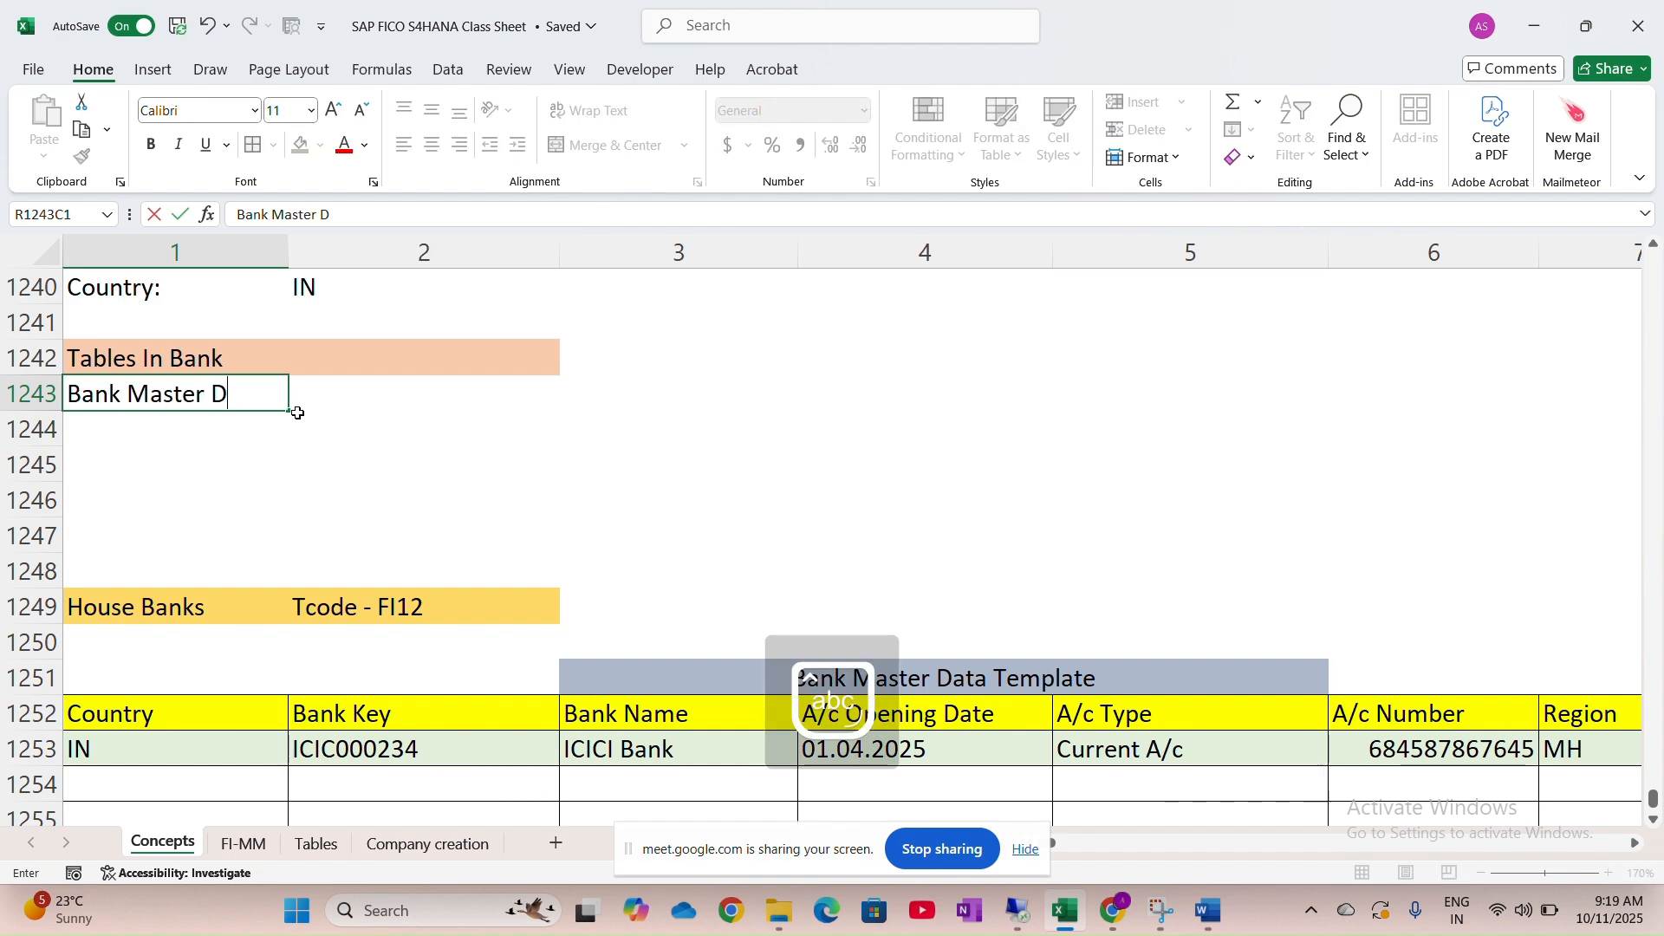
pyautogui.press('BackSpace')
pyautogui.press('BackSpace')
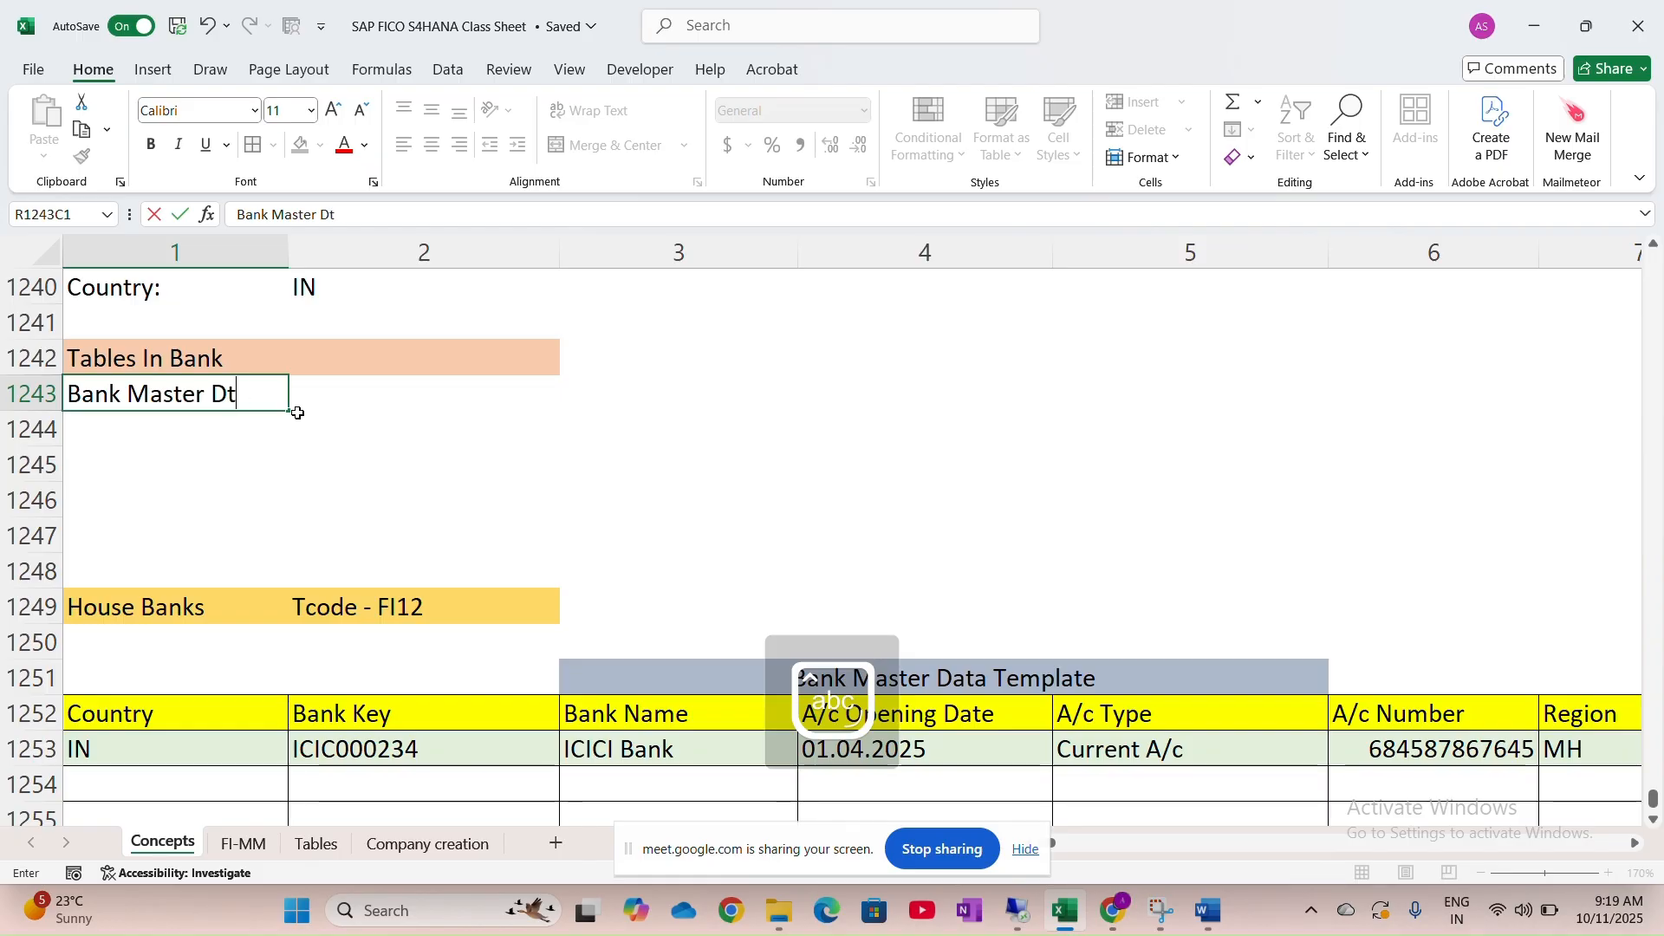
pyautogui.write('ata')
pyautogui.press('Tab')
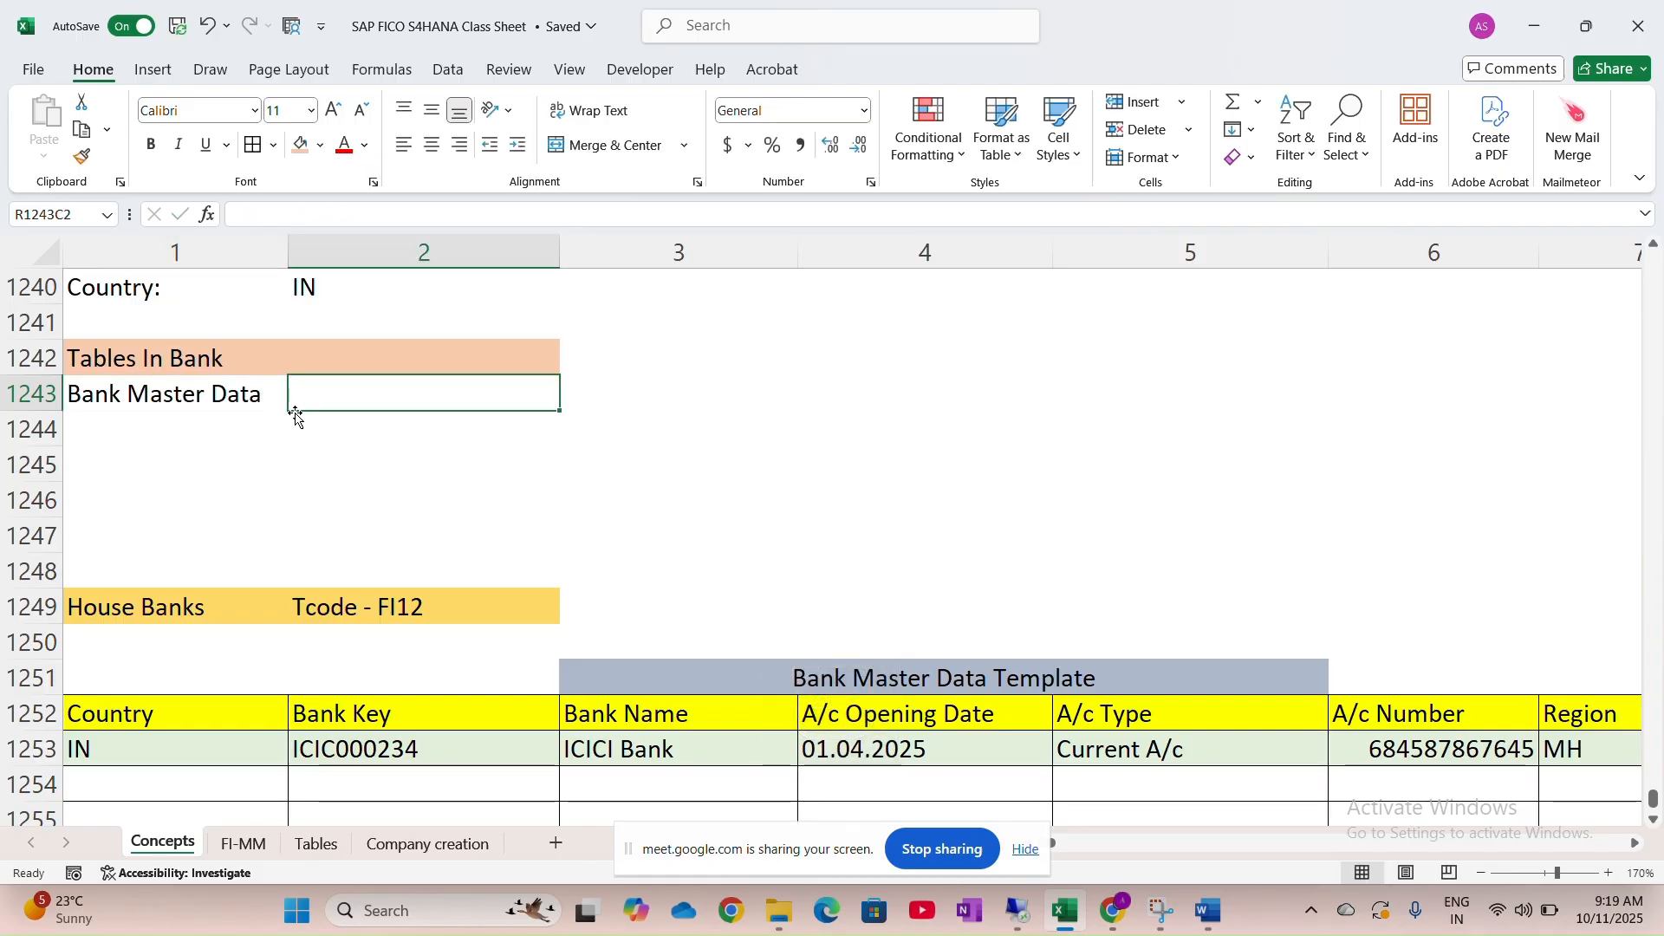
pyautogui.write('T')
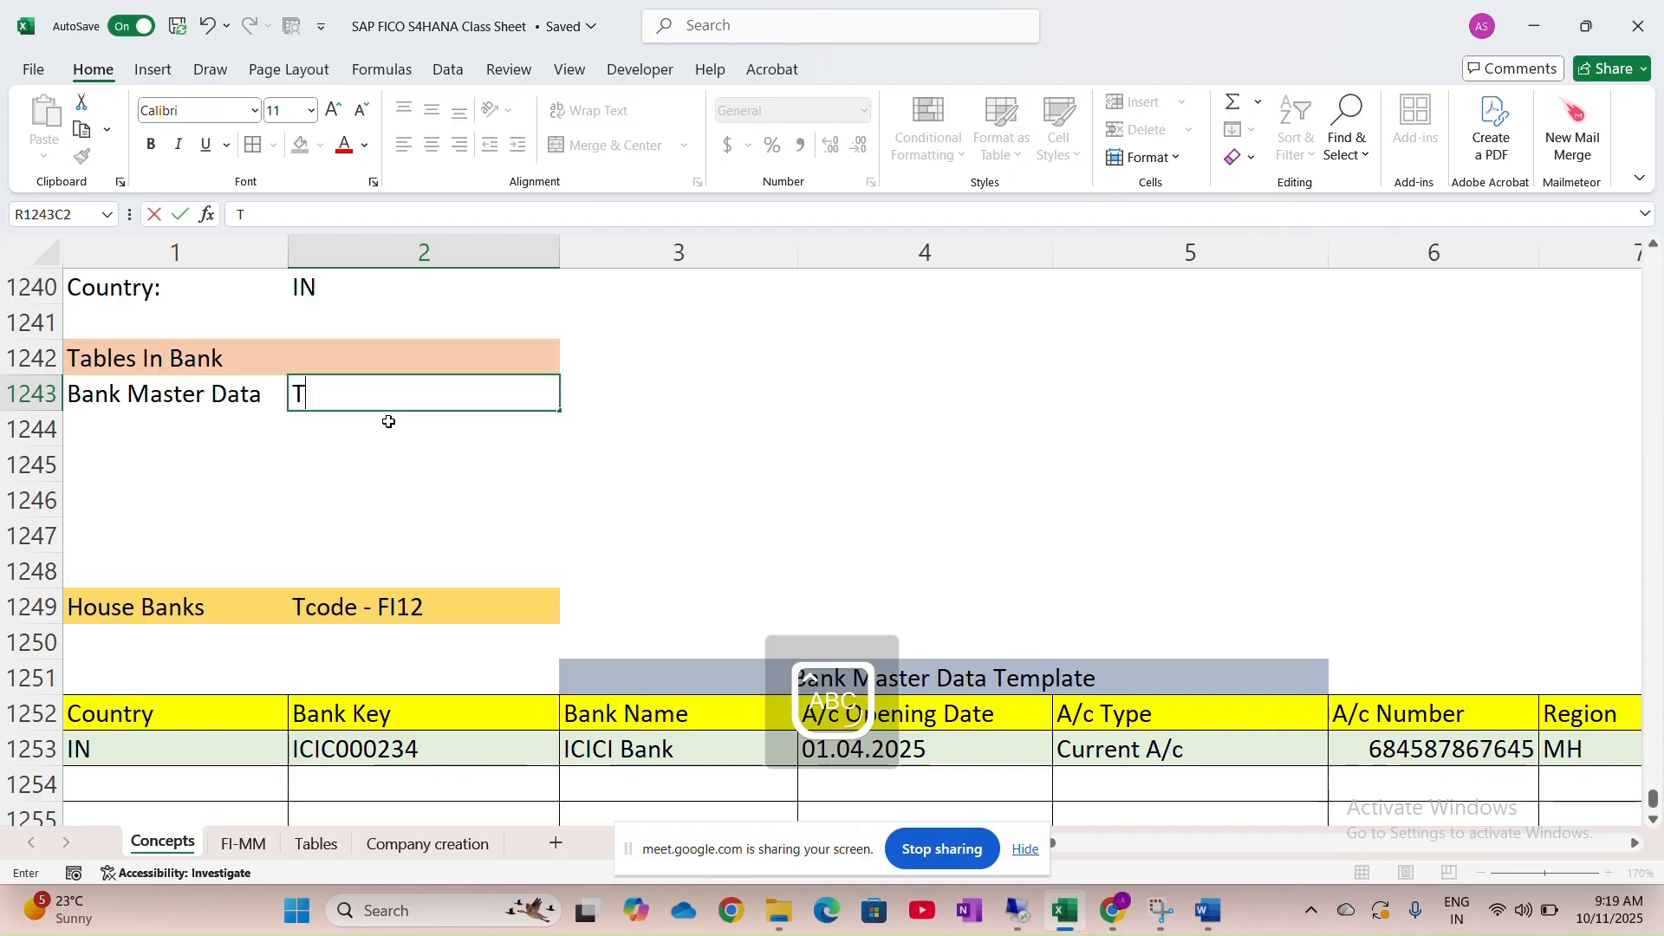
pyautogui.write('01')
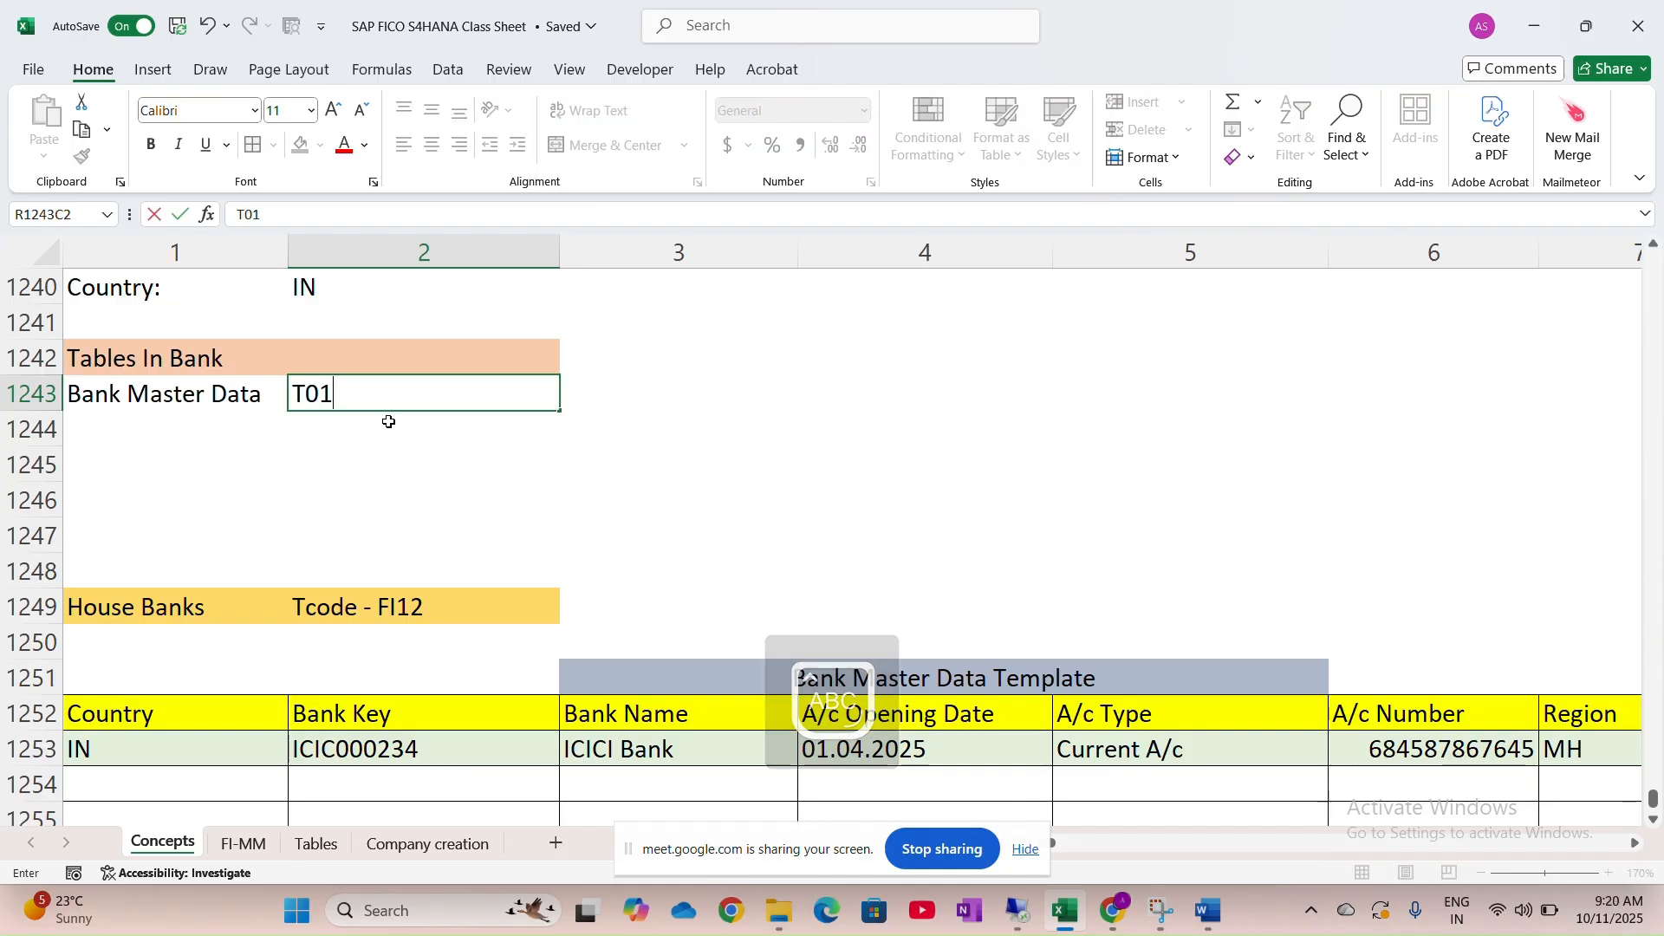
pyautogui.write('2')
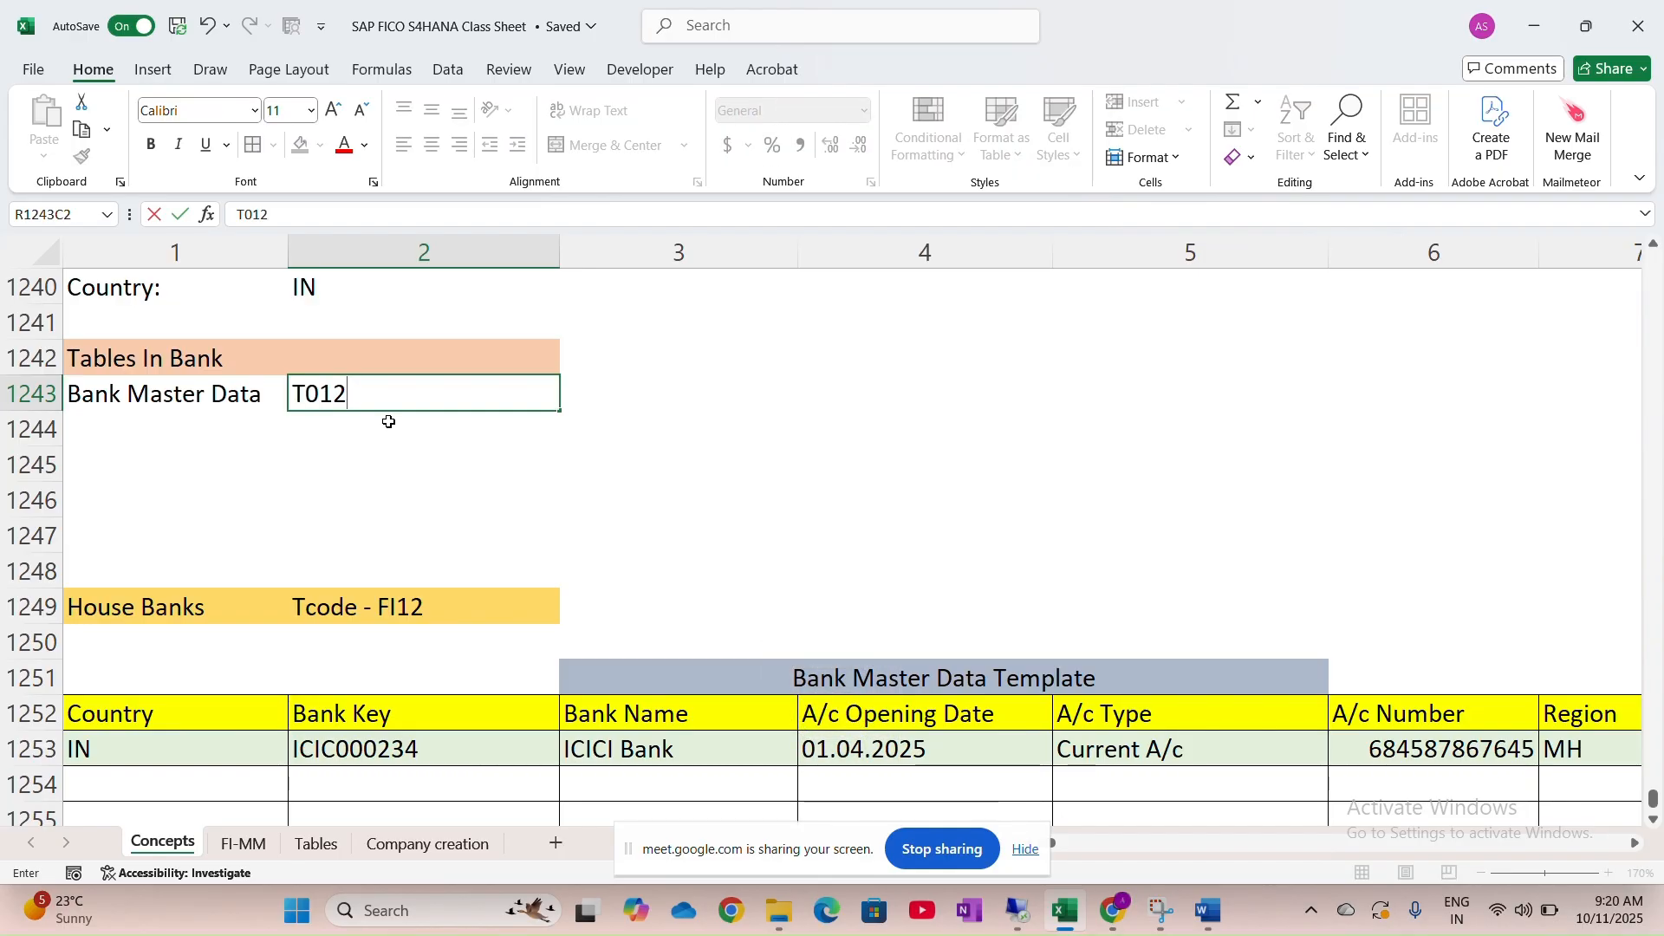
# Add the row 'Bank A/c ID' with table T012K
pyautogui.click(226, 421)
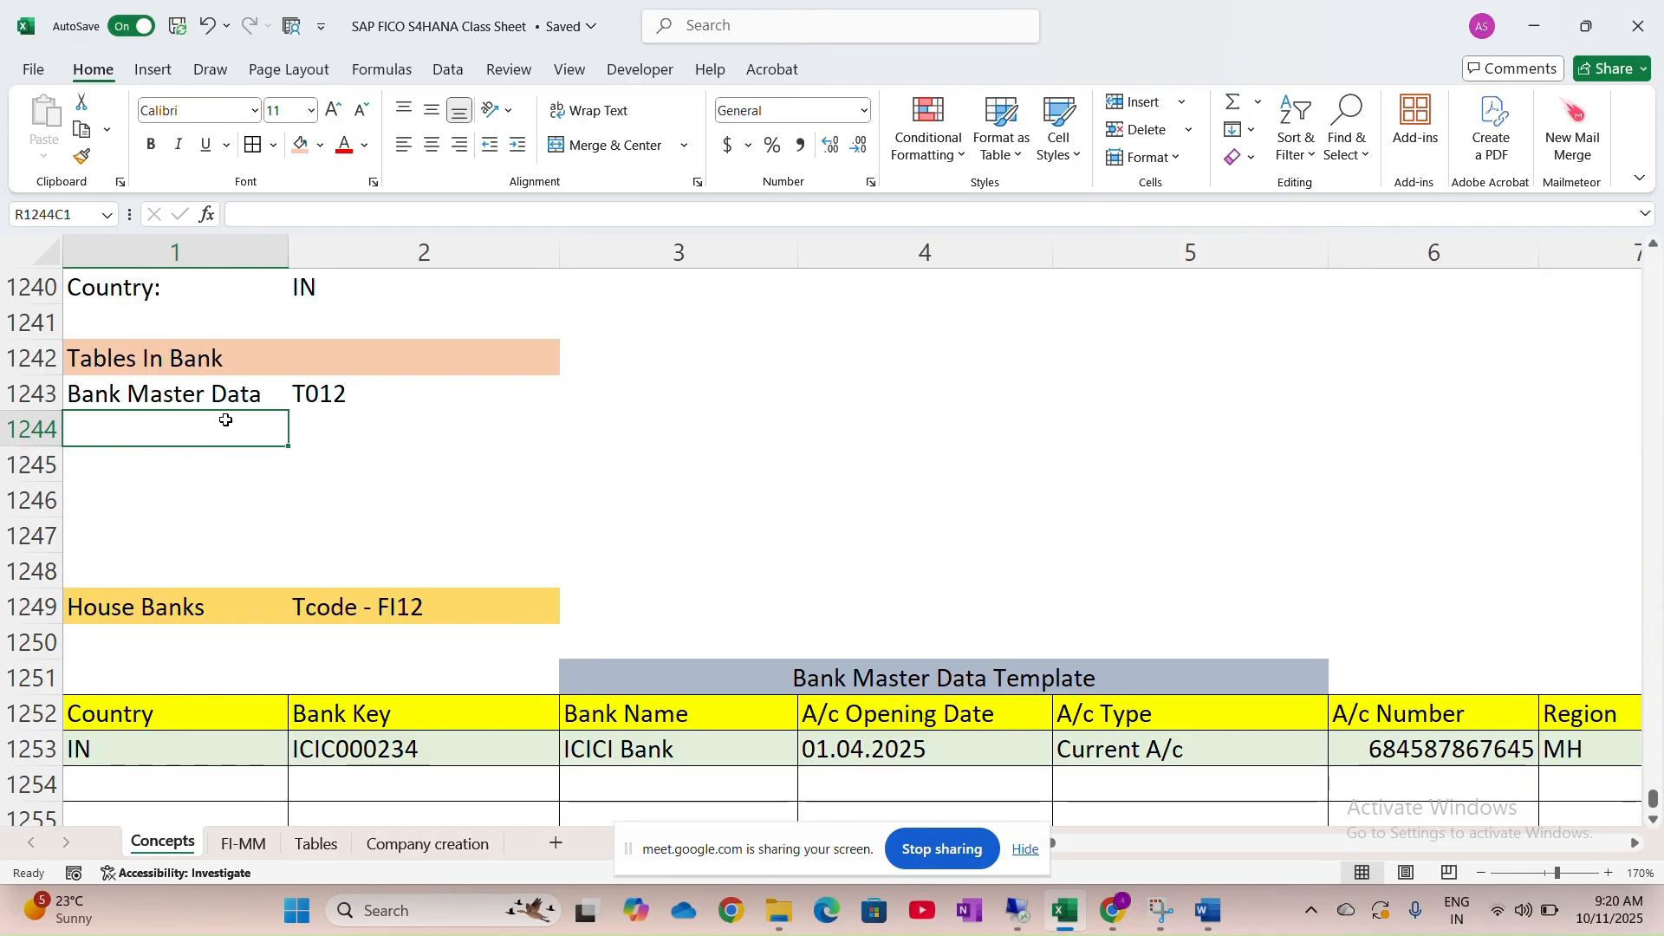
pyautogui.write('B')
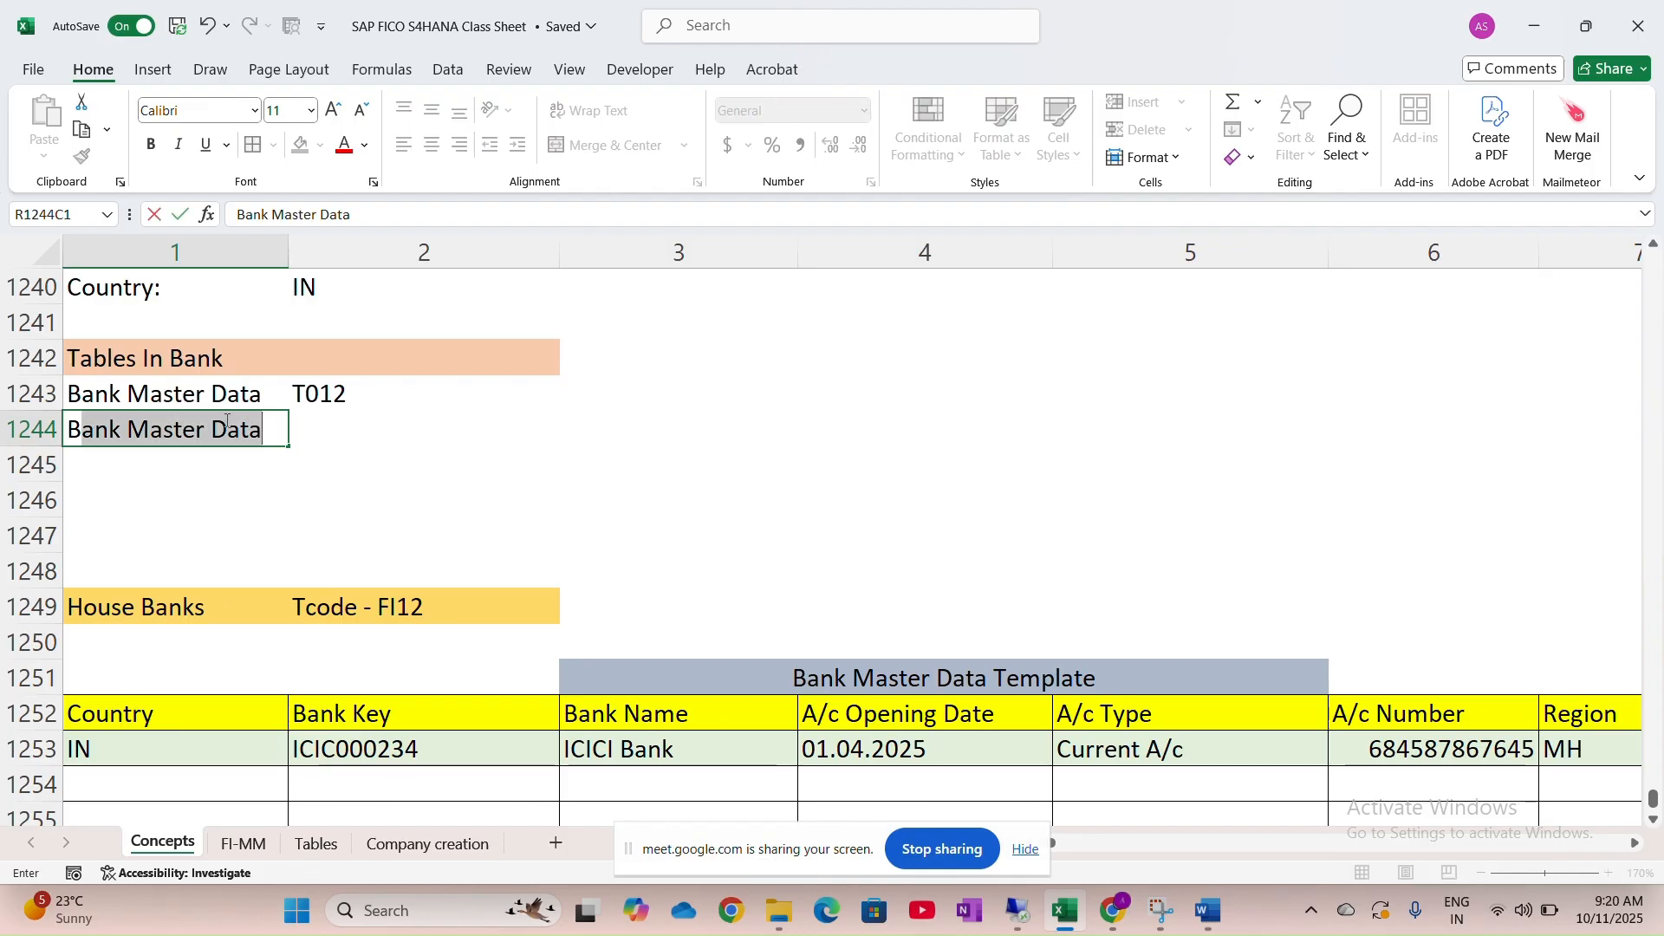
pyautogui.write('ank ')
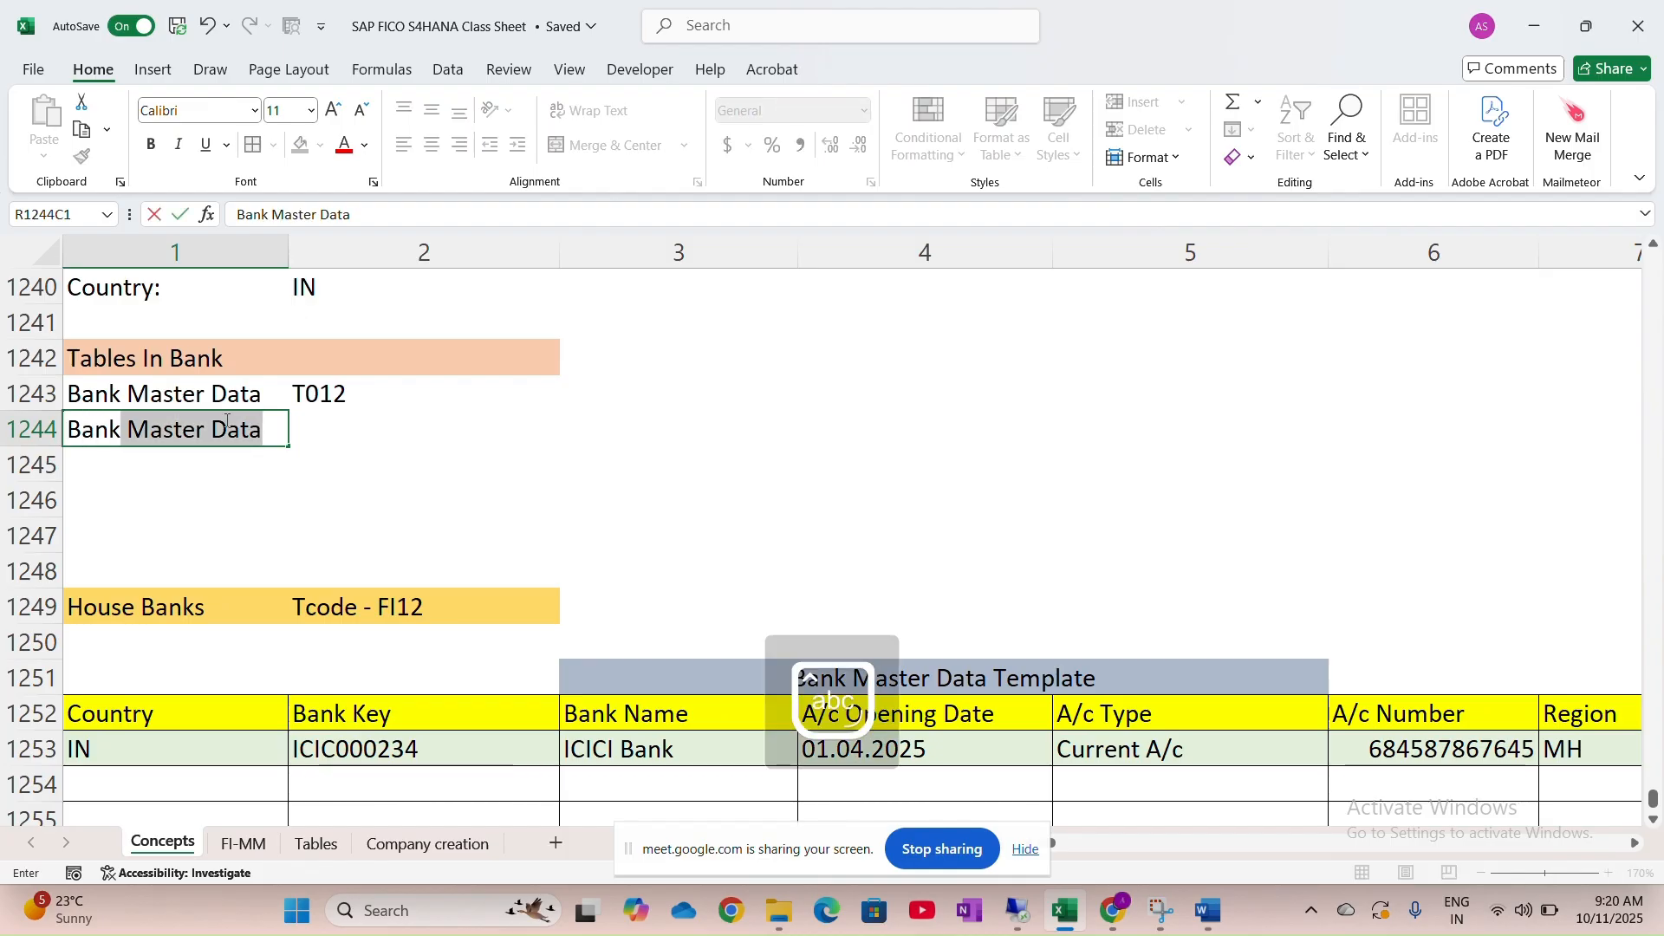
pyautogui.write('A/c ID')
pyautogui.press('Tab')
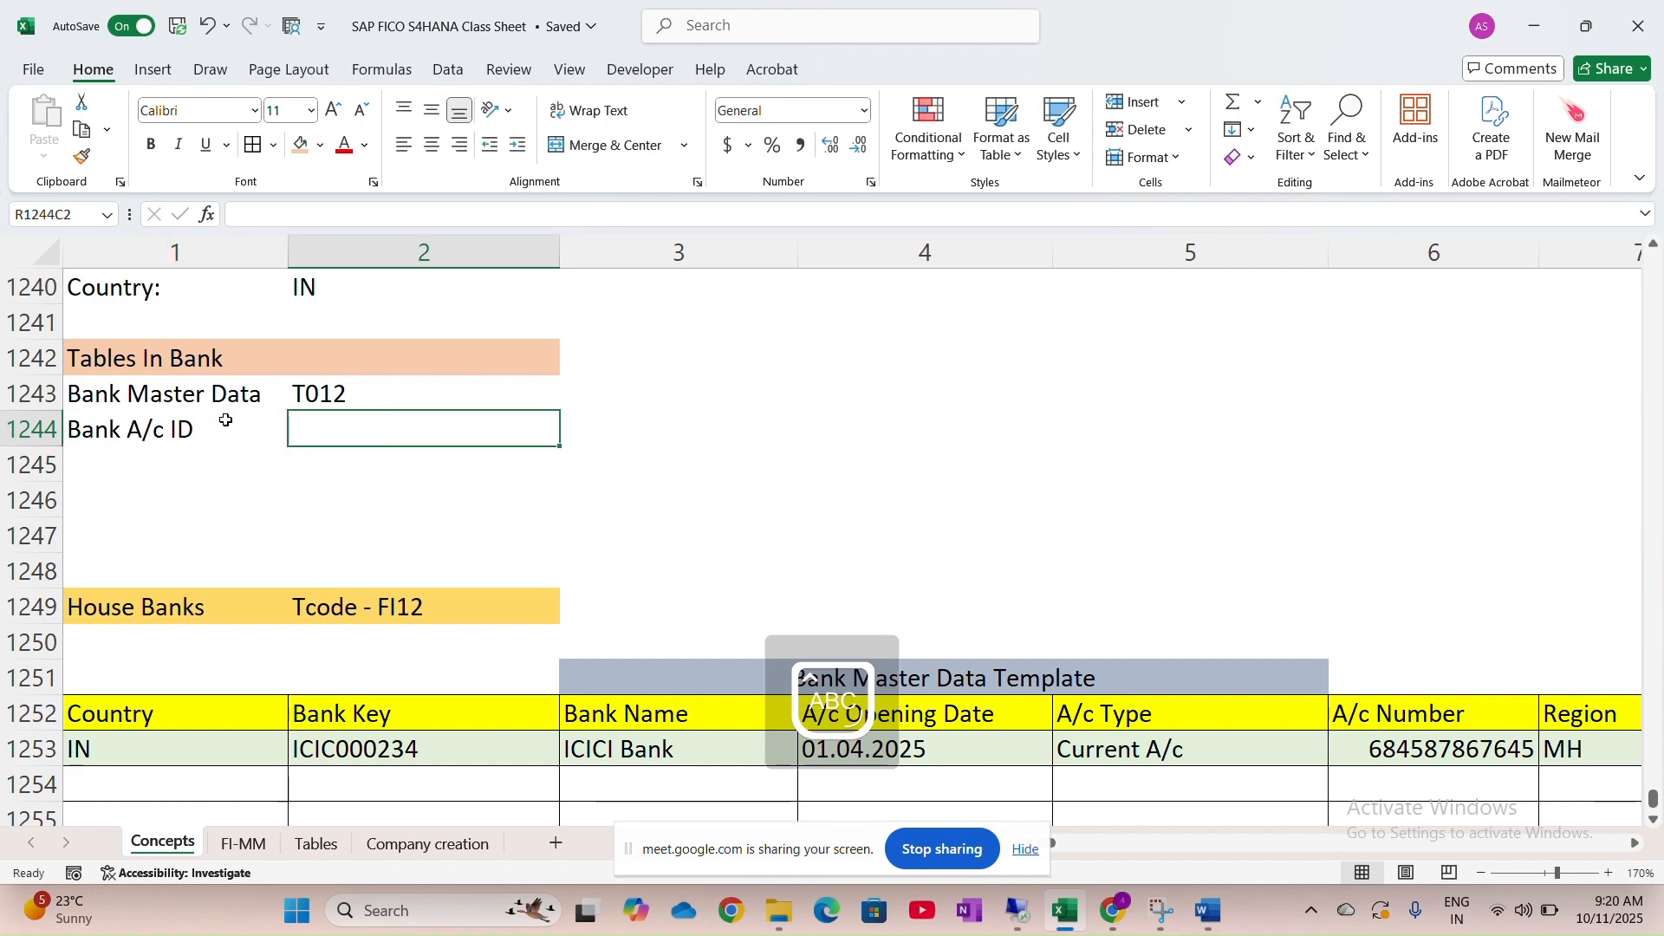
pyautogui.write('T')
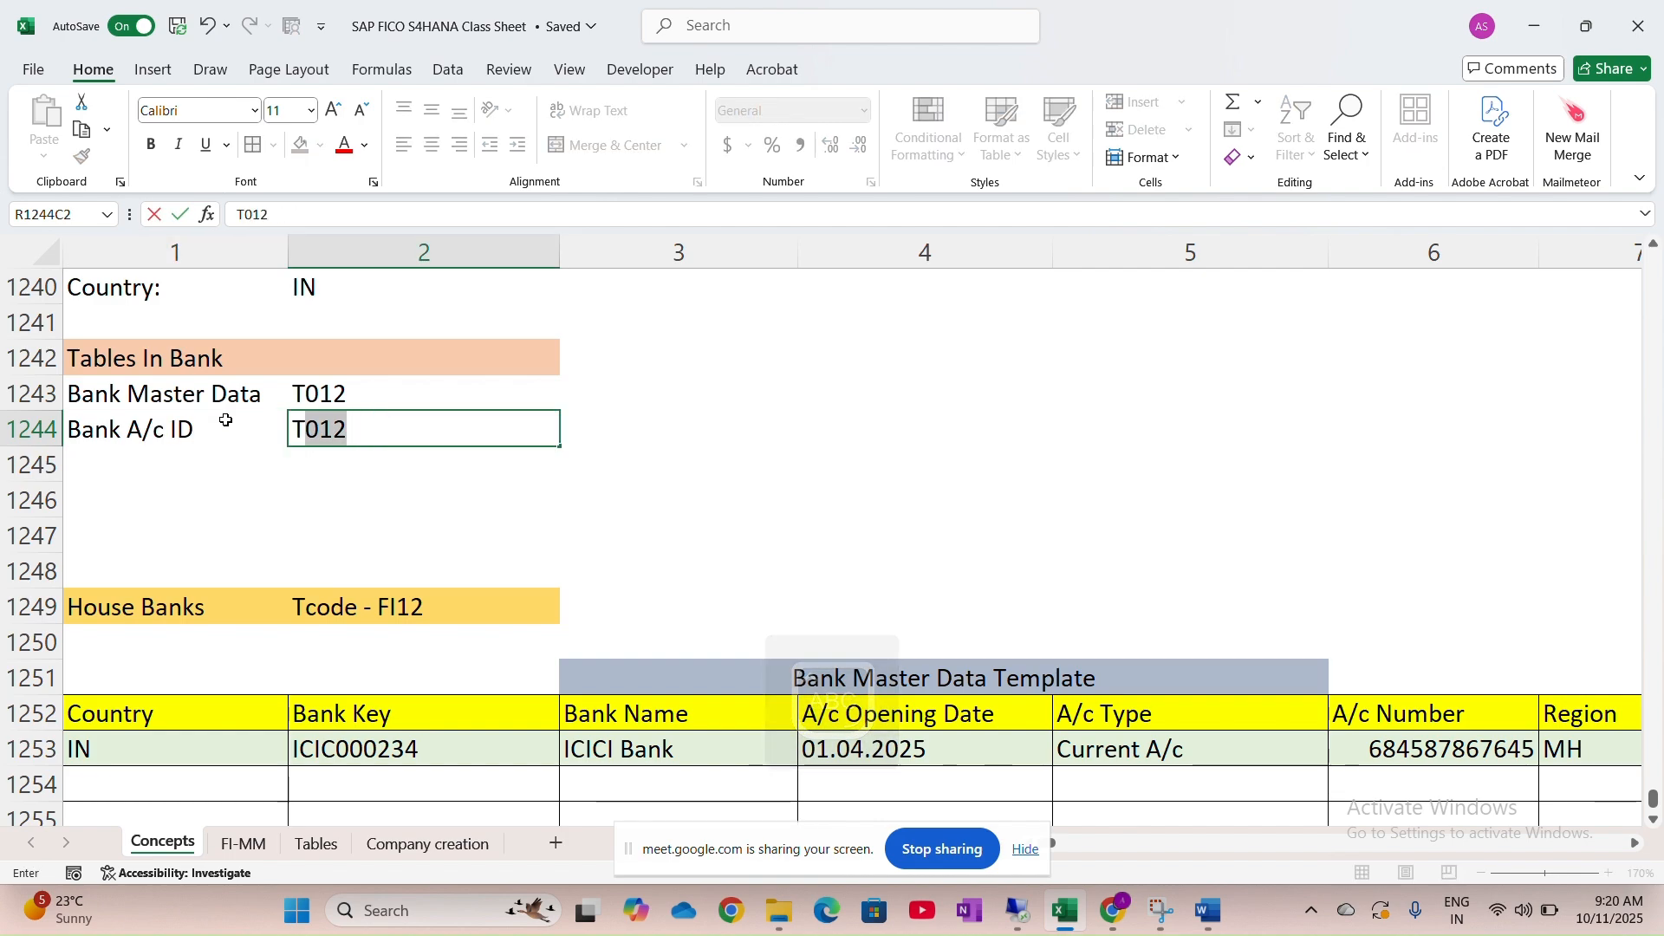
pyautogui.write('012K')
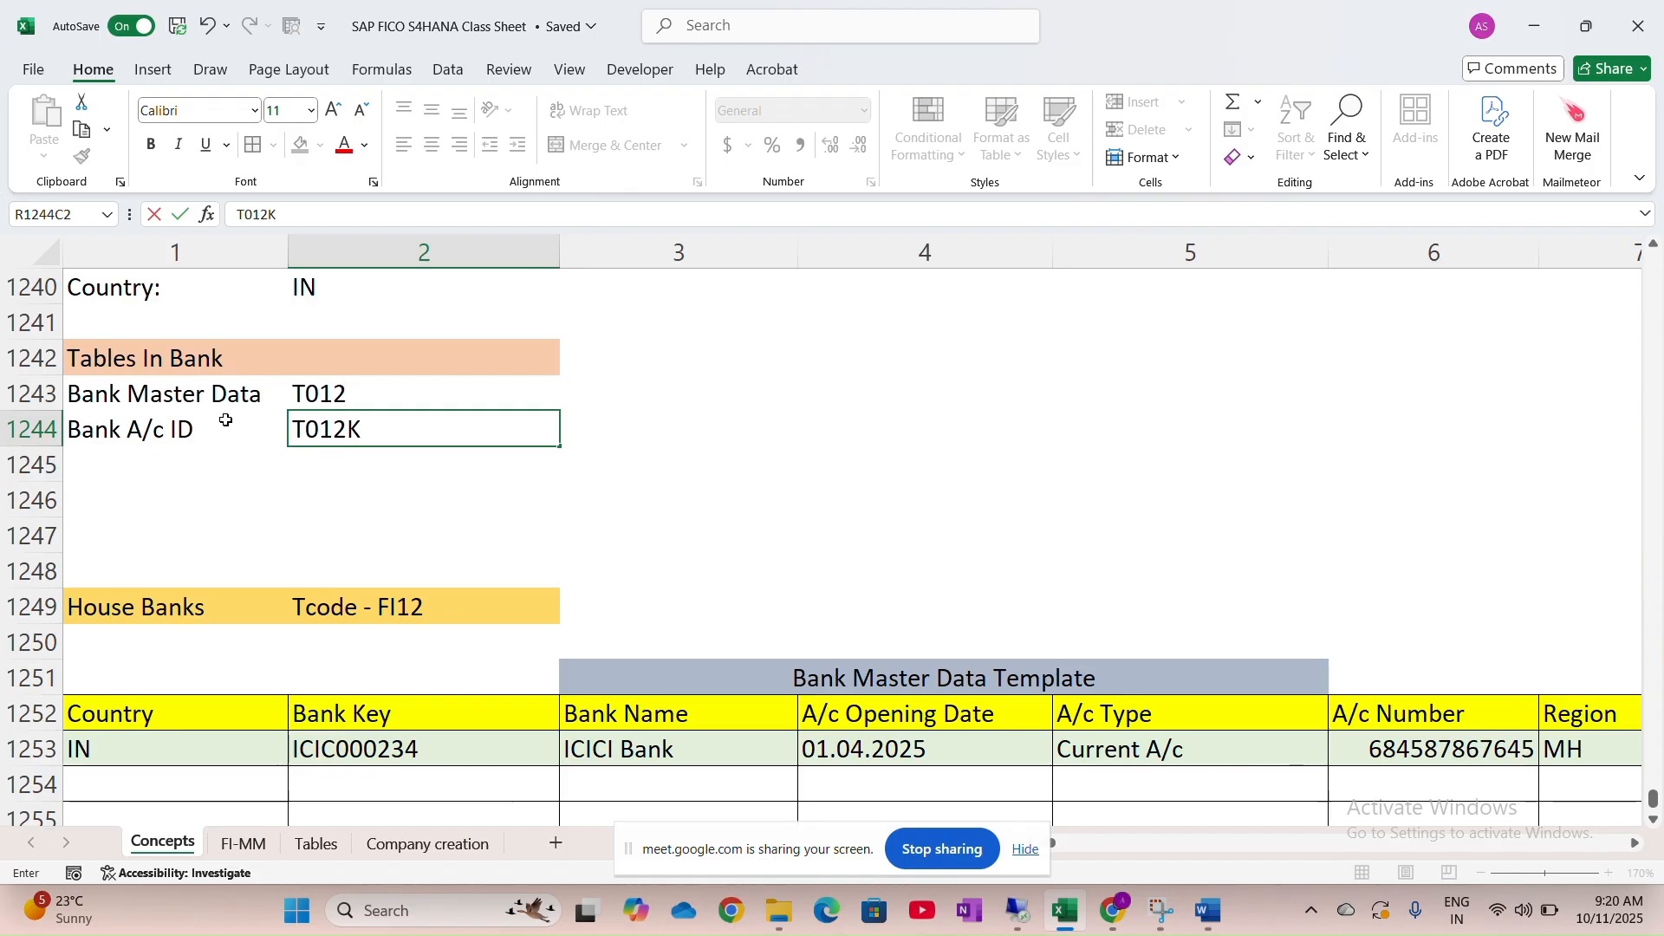
pyautogui.press('Return')
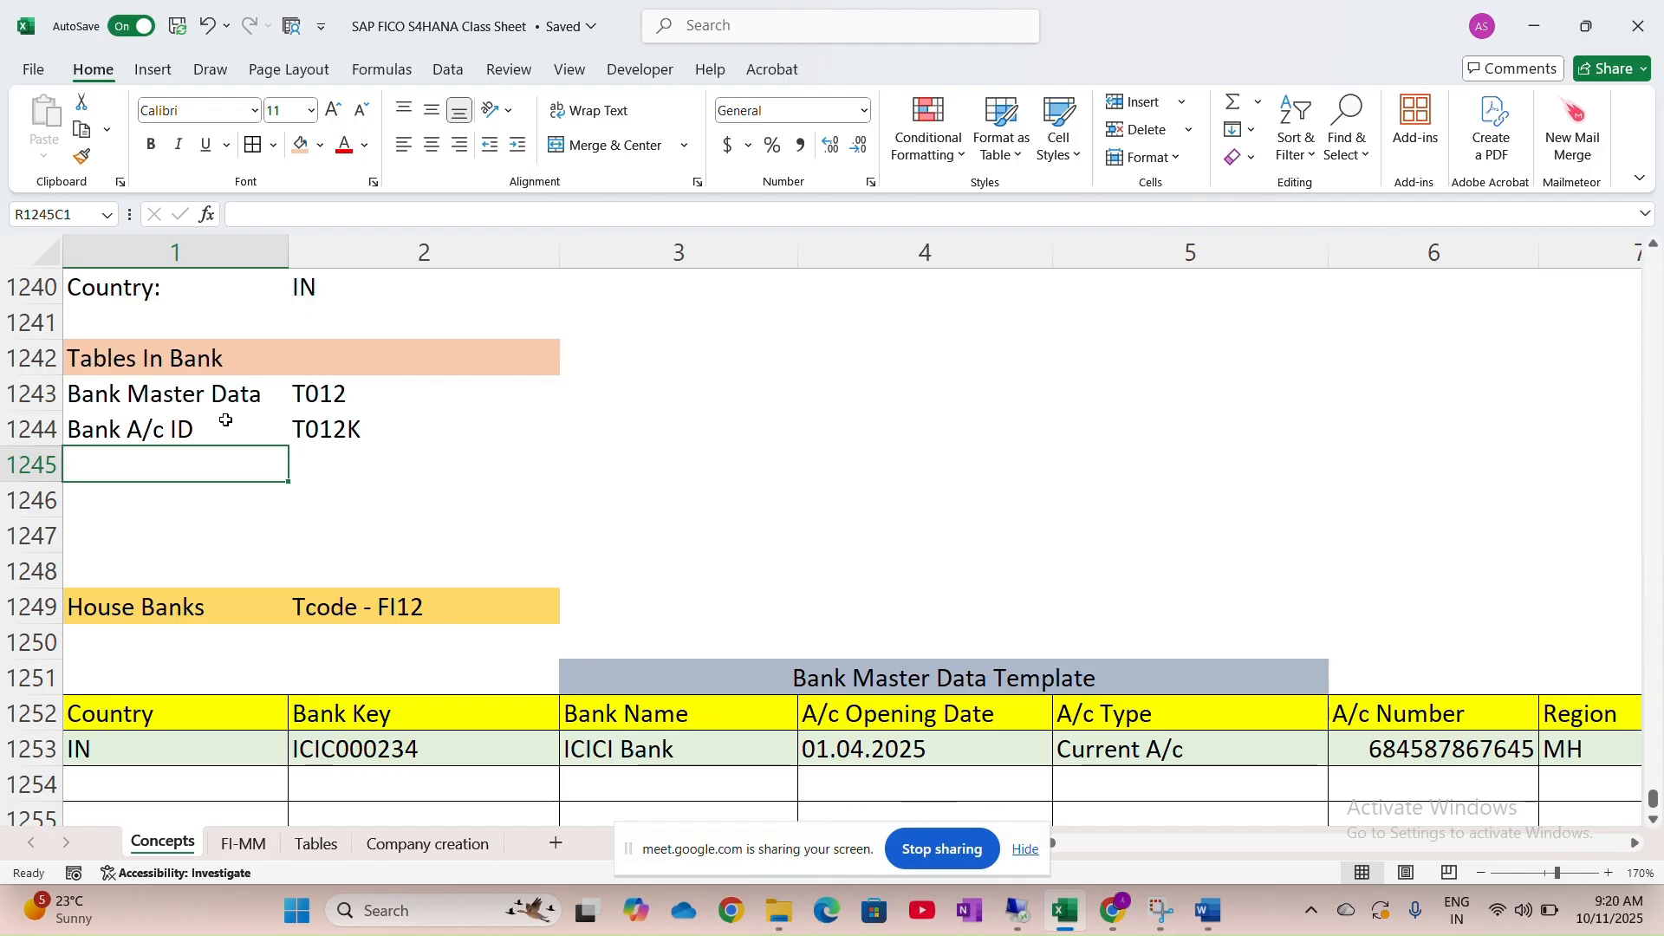
# Add the row 'Bank Address' with table BNKA, then return to the SAP remote session
pyautogui.write('Bank')
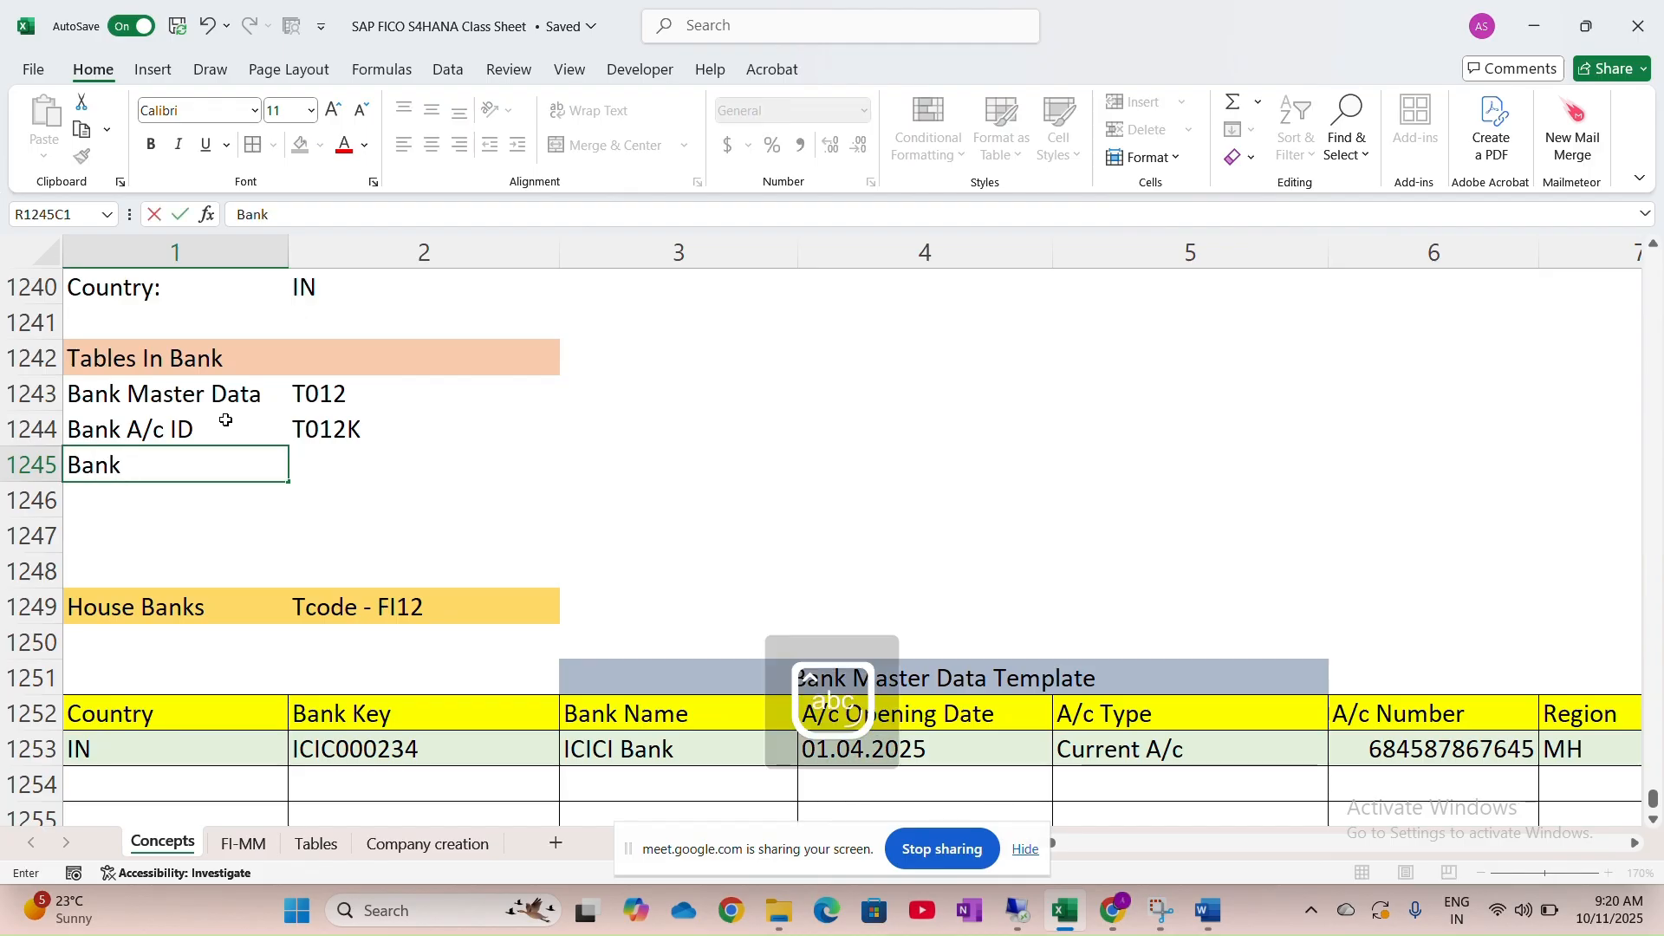
pyautogui.press('capslock')
pyautogui.write('A')
pyautogui.press('capslock')
pyautogui.write('ddress')
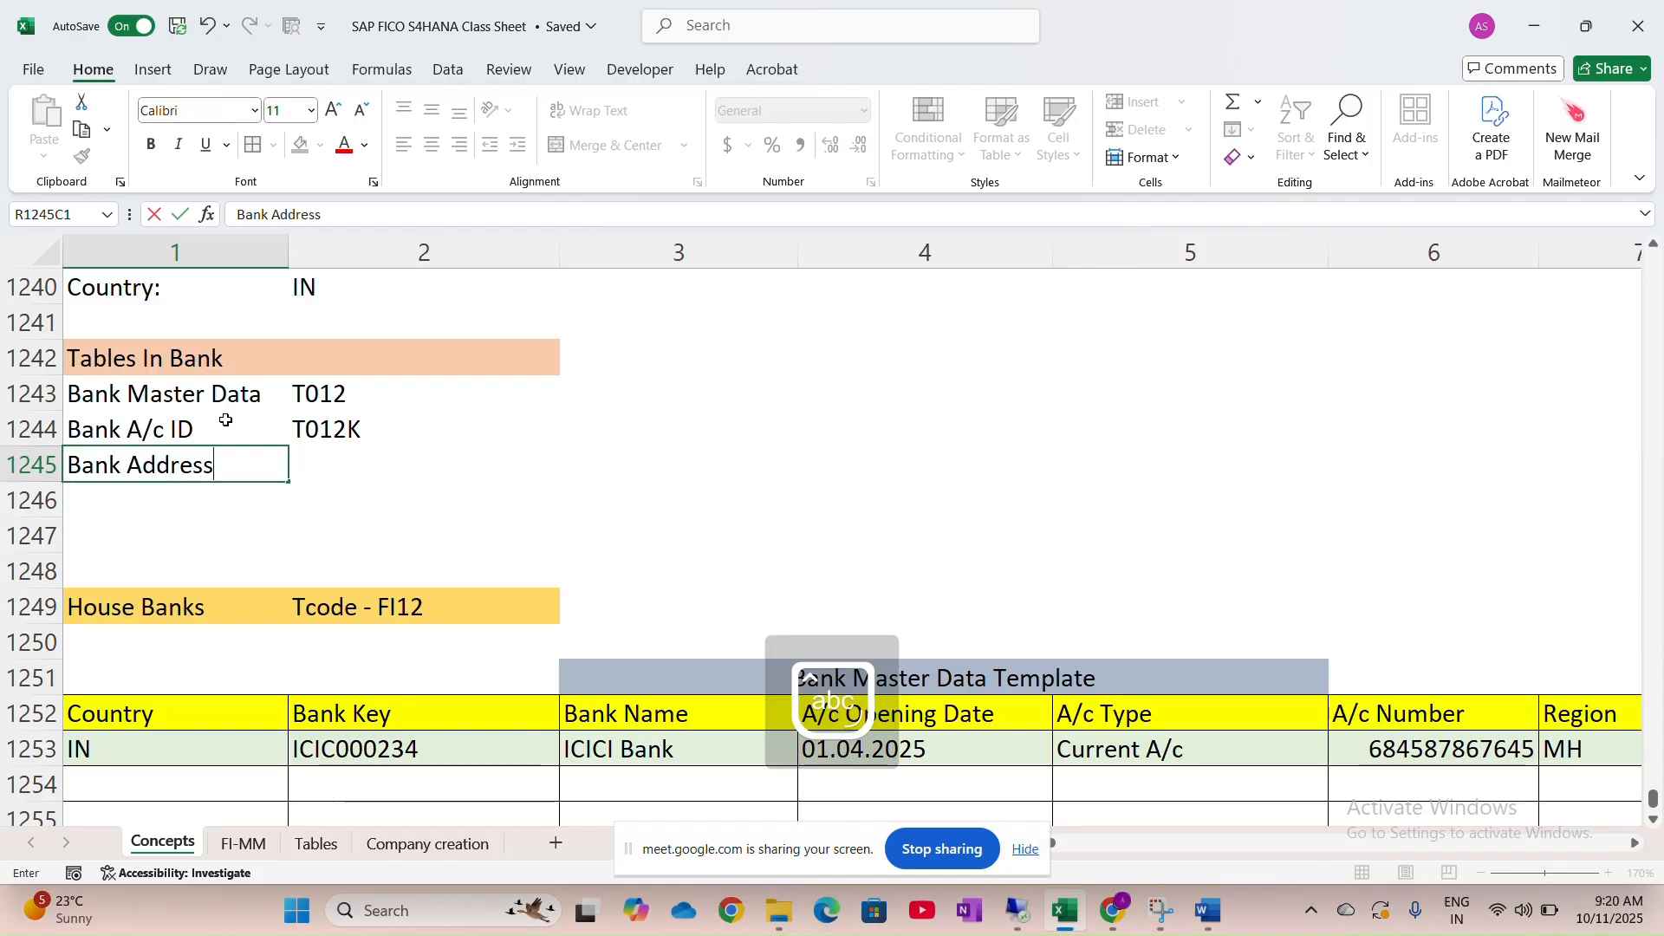
pyautogui.press('Tab')
pyautogui.press('capslock')
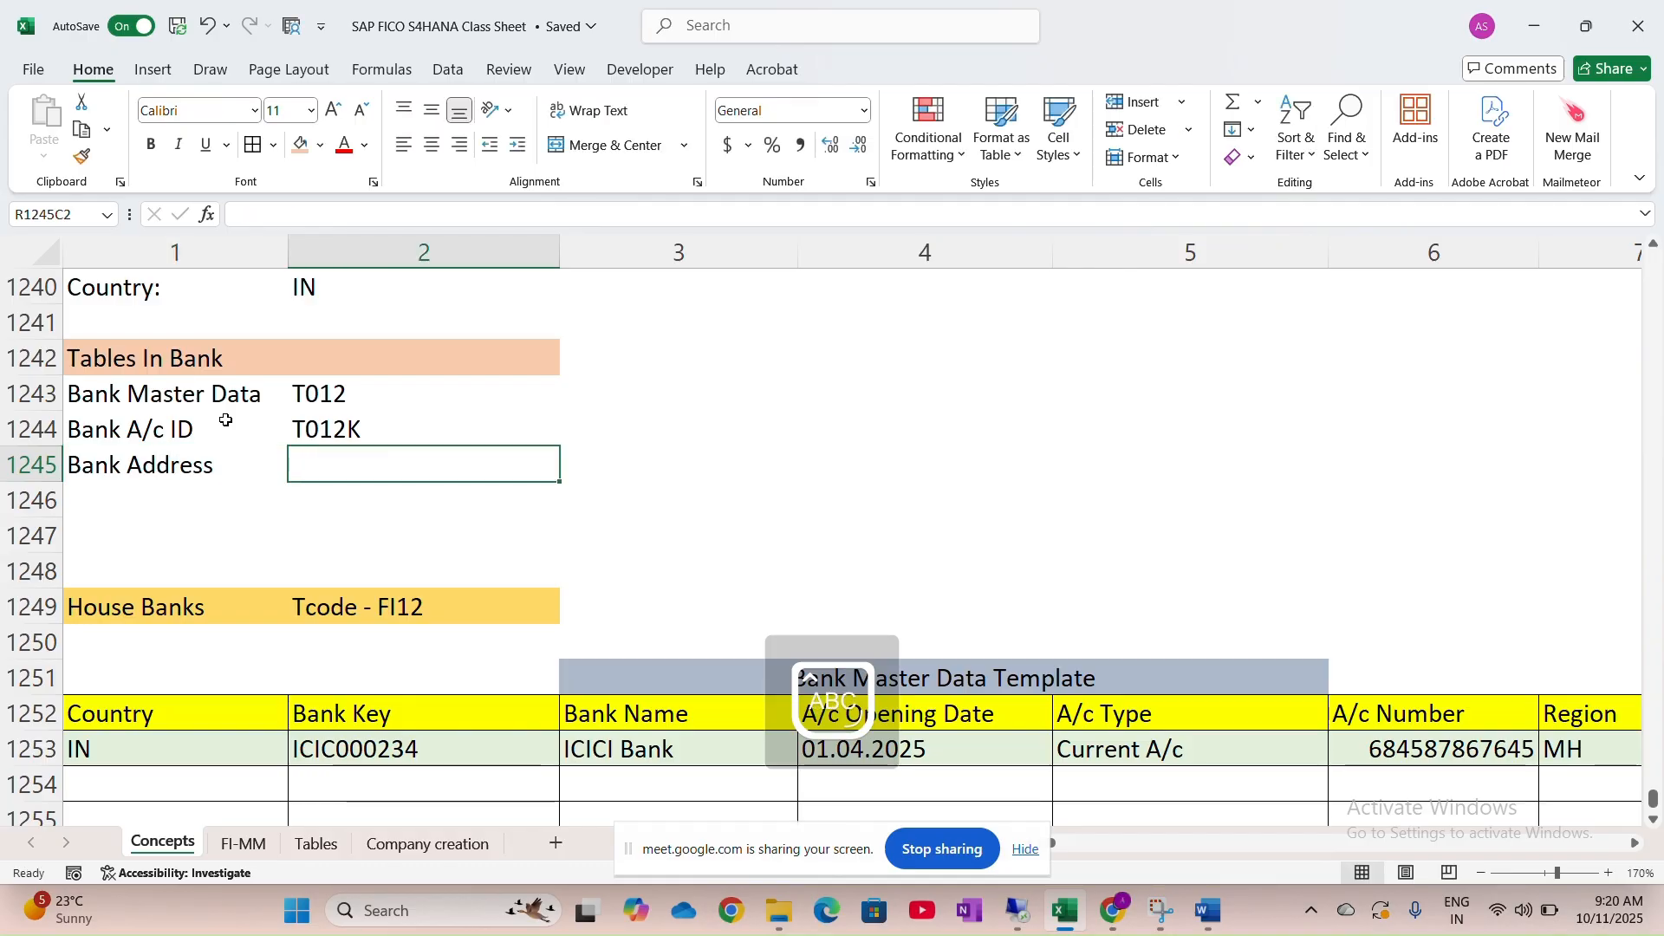
pyautogui.write('B')
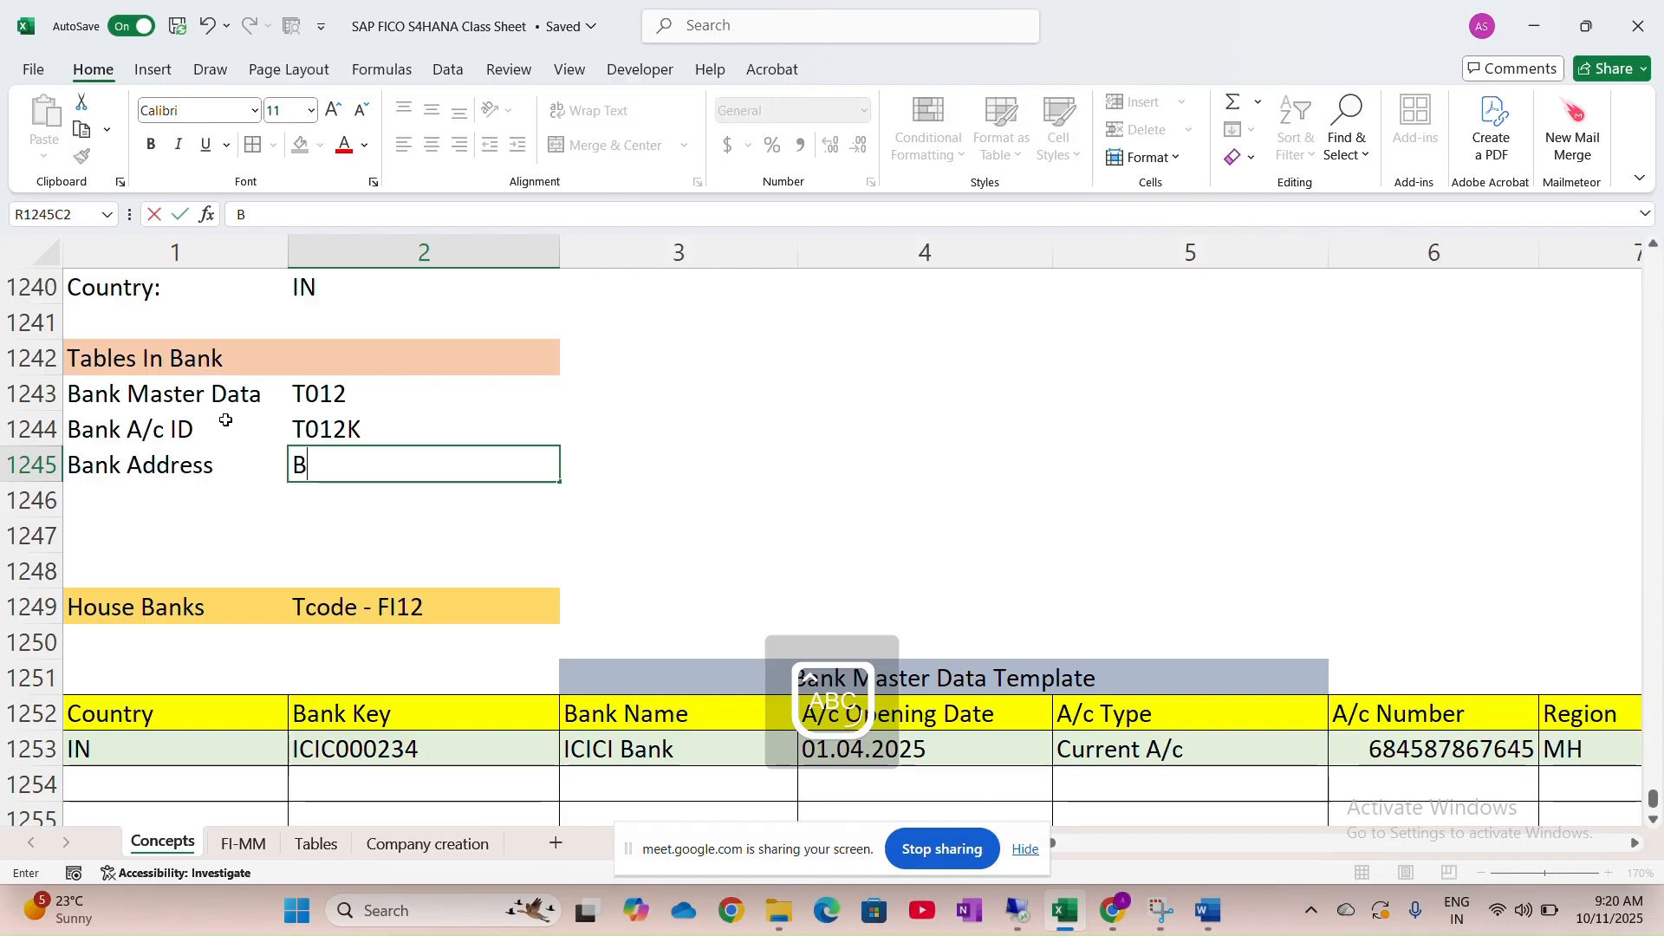
pyautogui.write('NKA')
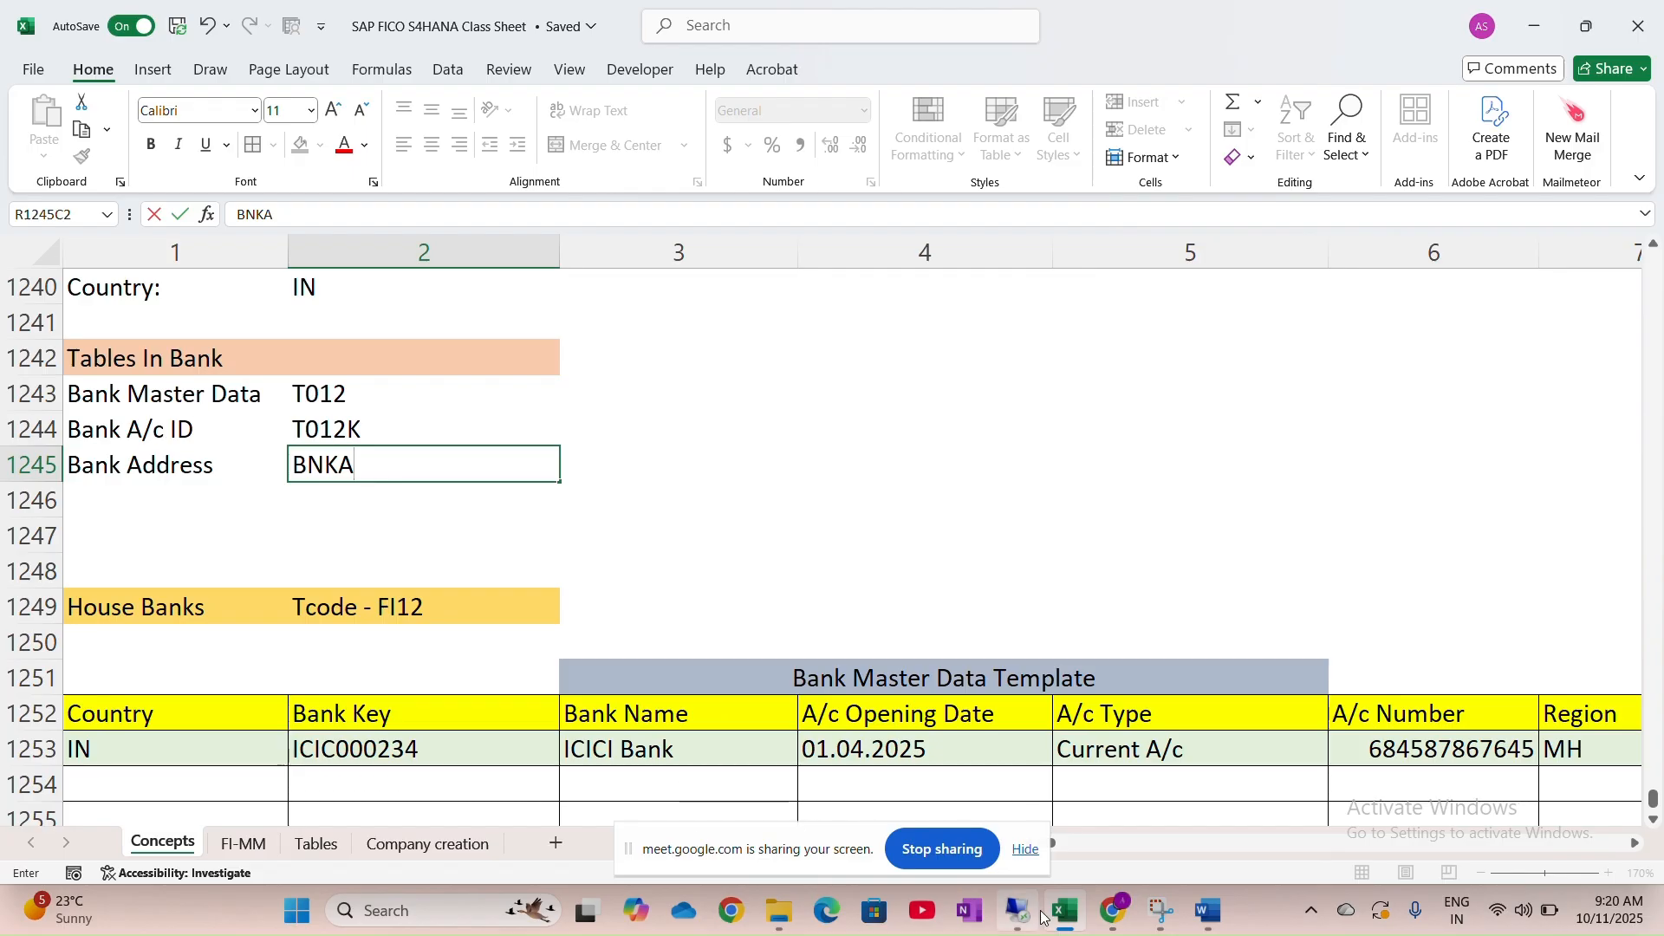
pyautogui.moveTo(1024, 925)
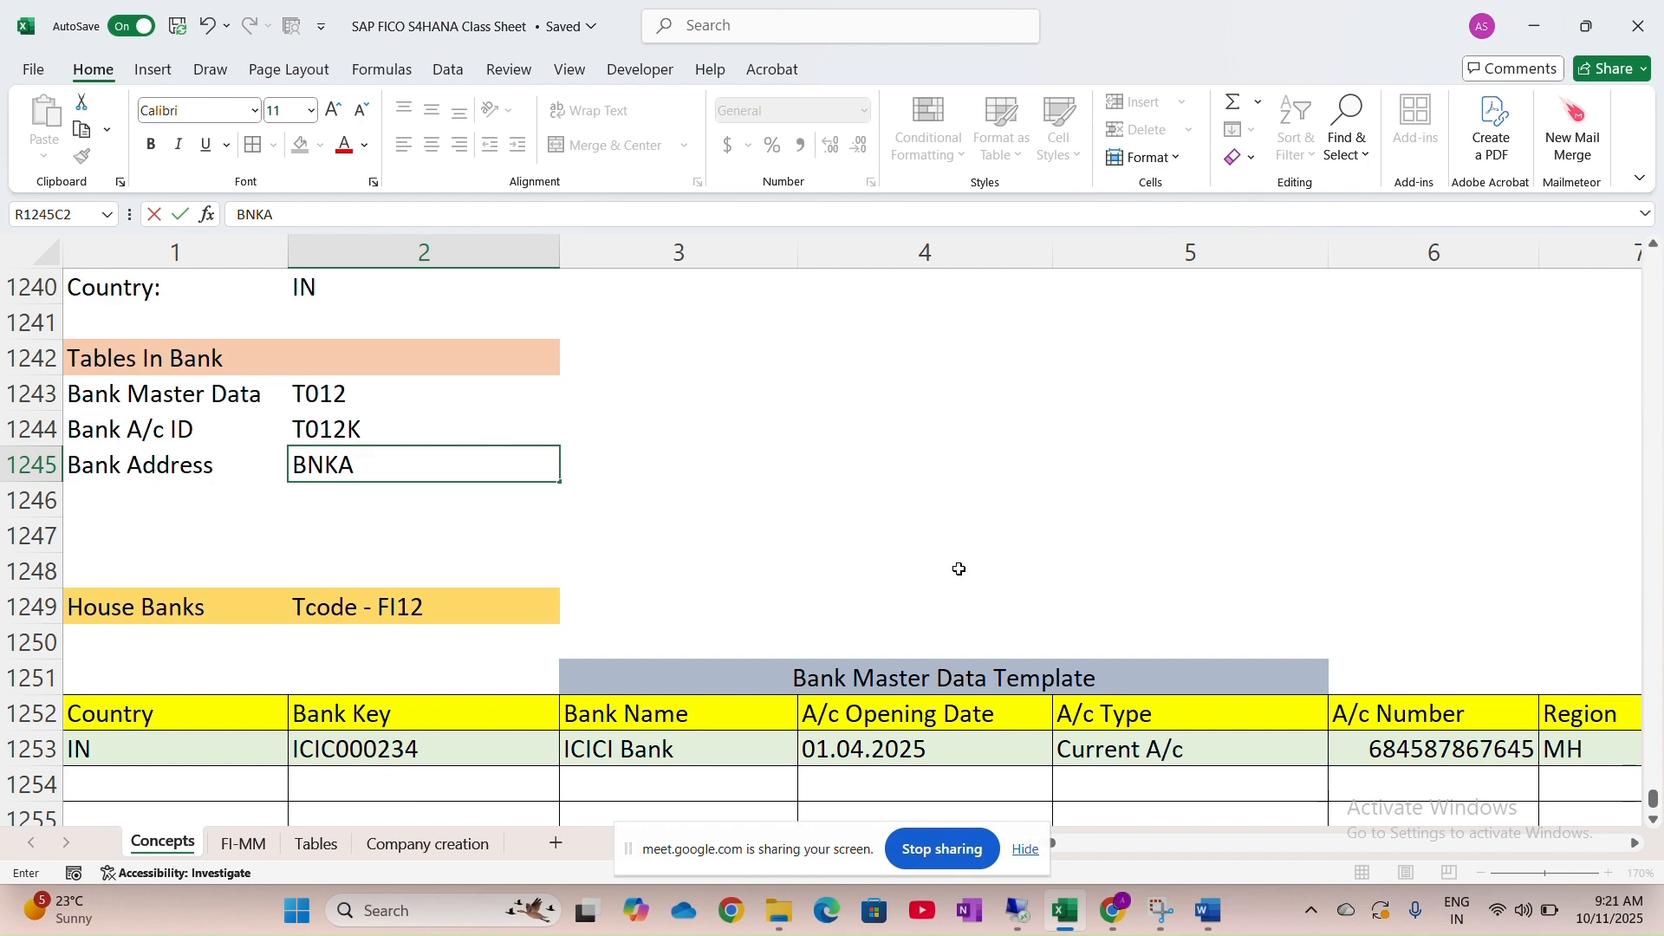
pyautogui.click(1020, 912)
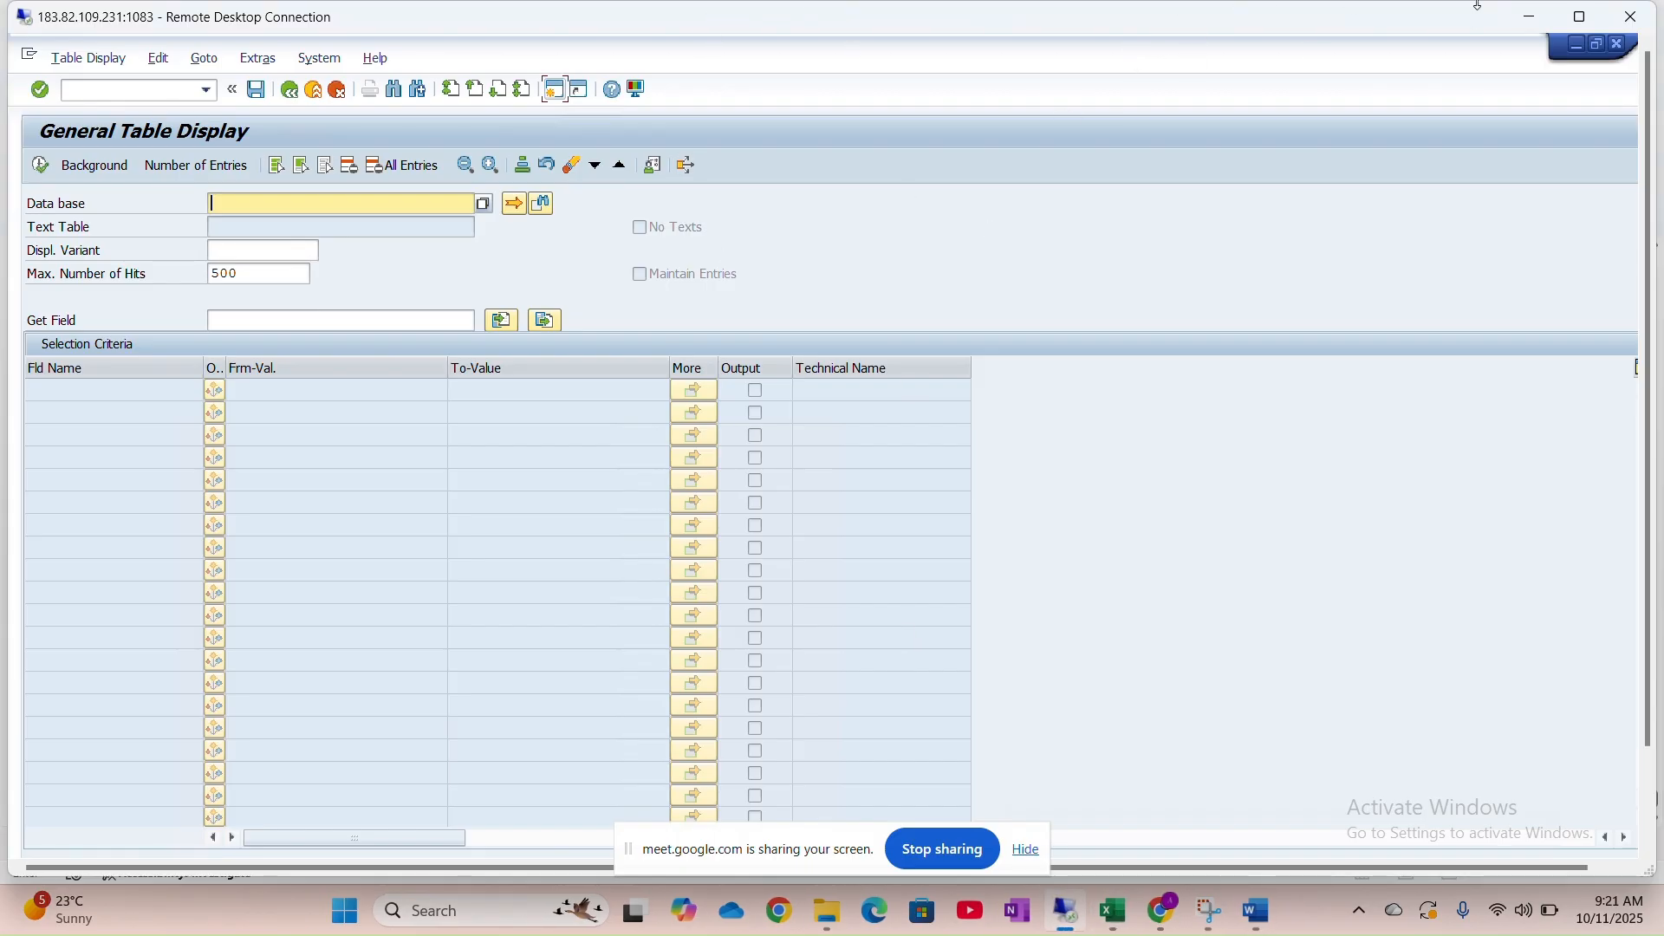
# Load the selection fields for table T012 in the General Table Display
pyautogui.click(1579, 17)
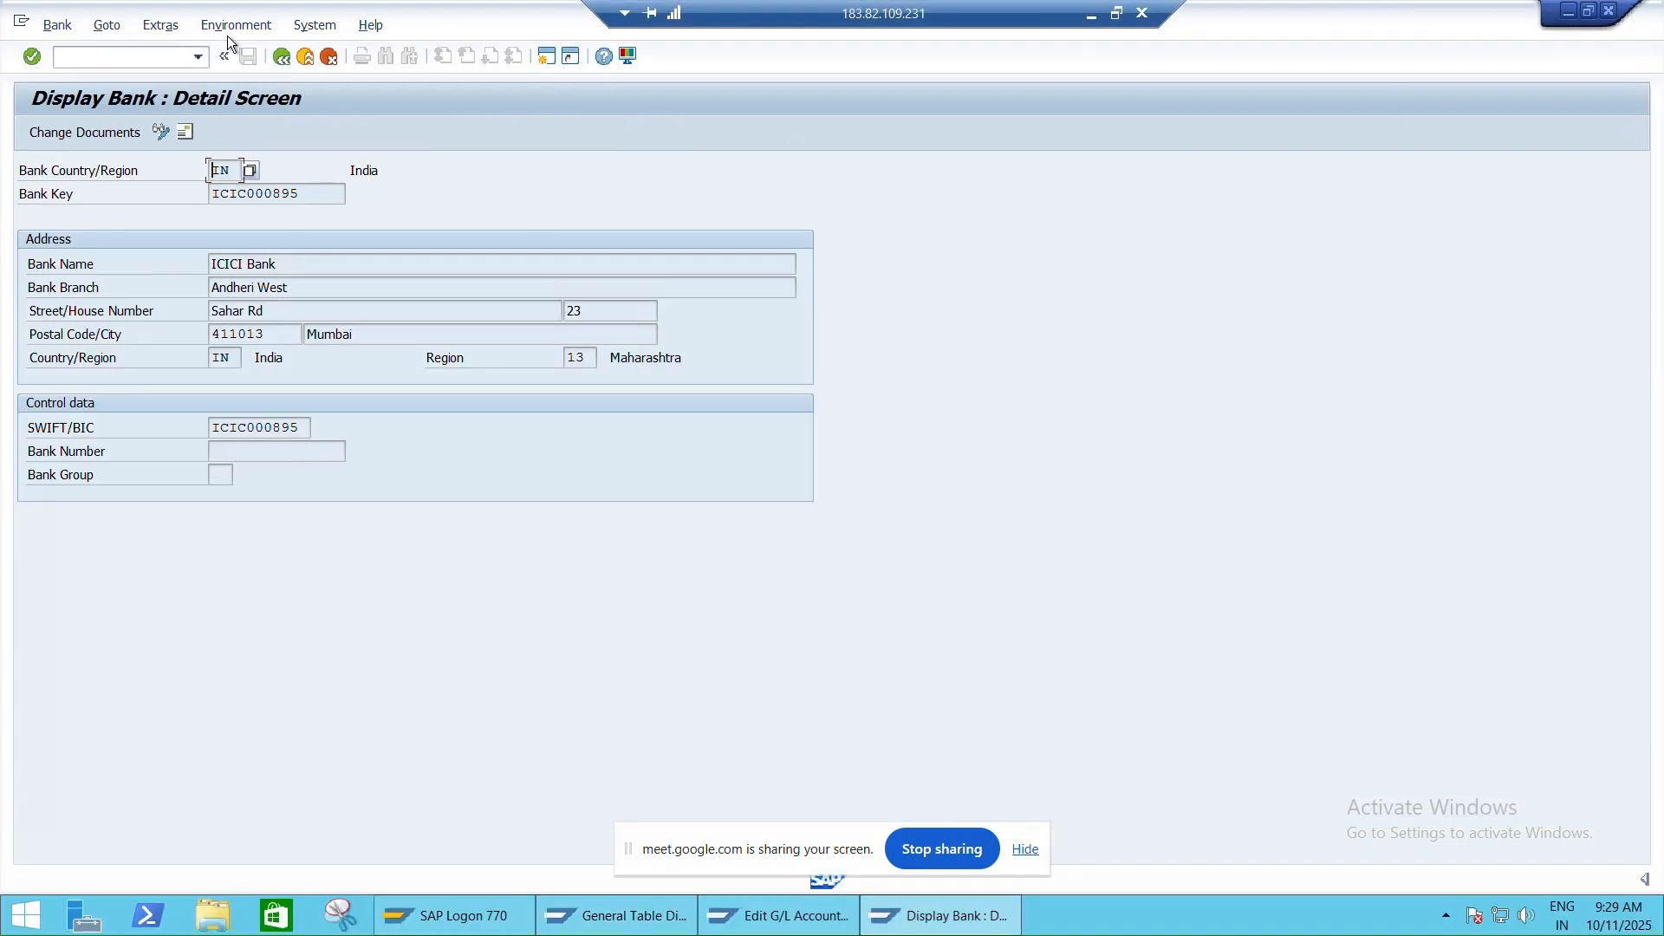
pyautogui.hotkey('alt', 'Tab')
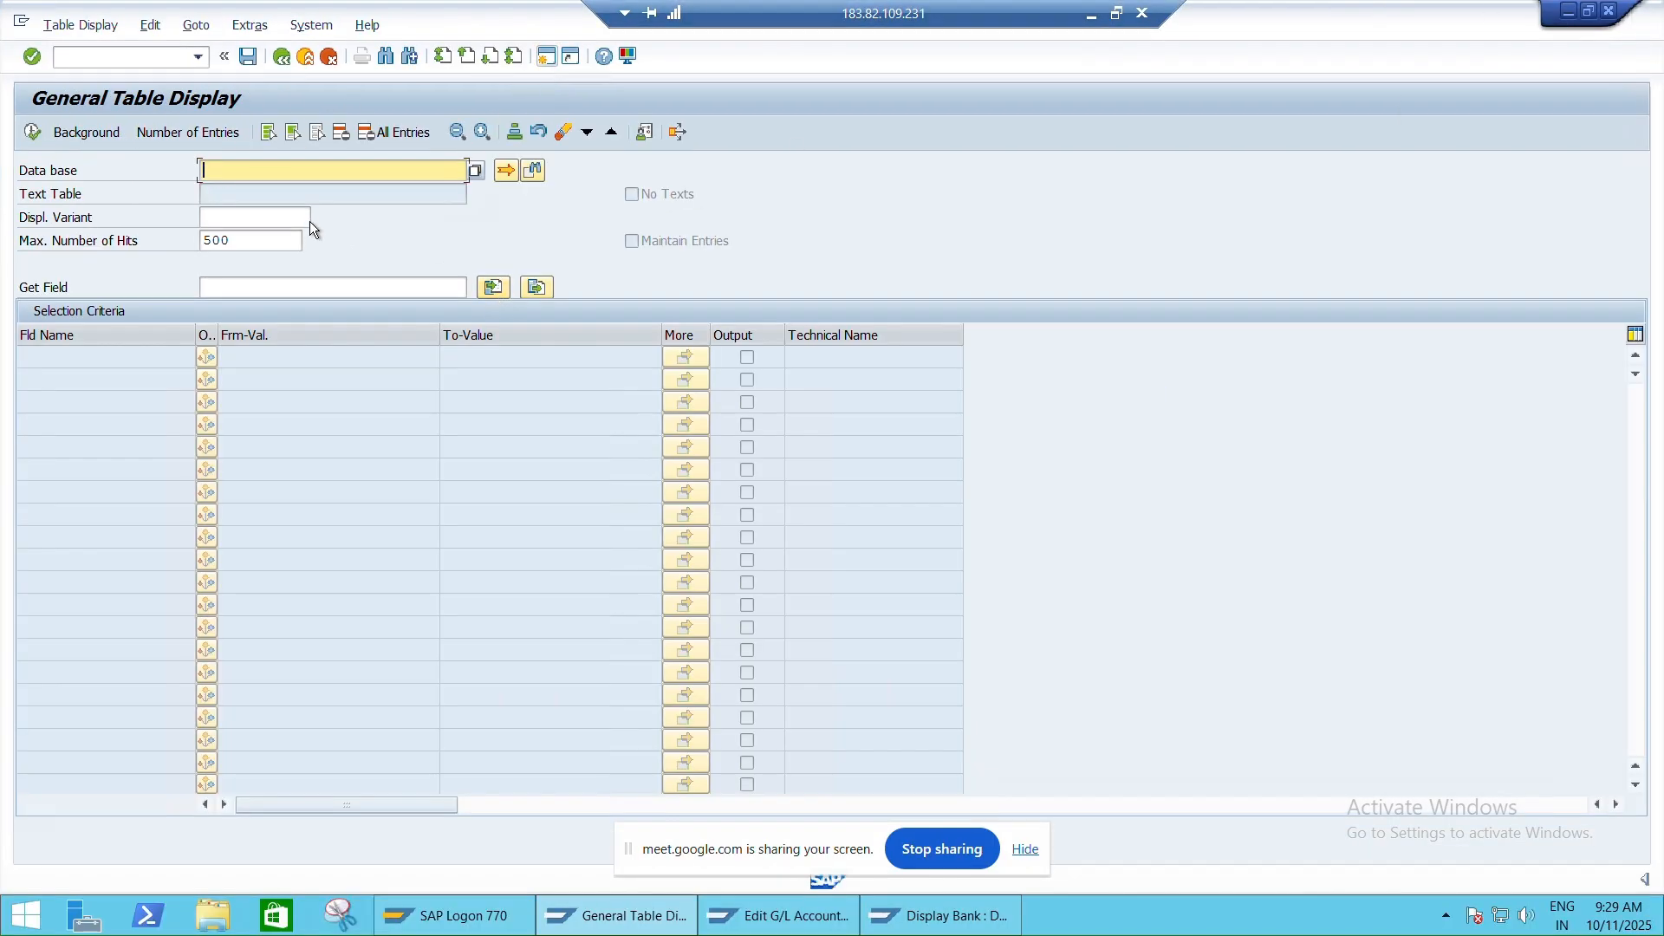
pyautogui.write('T')
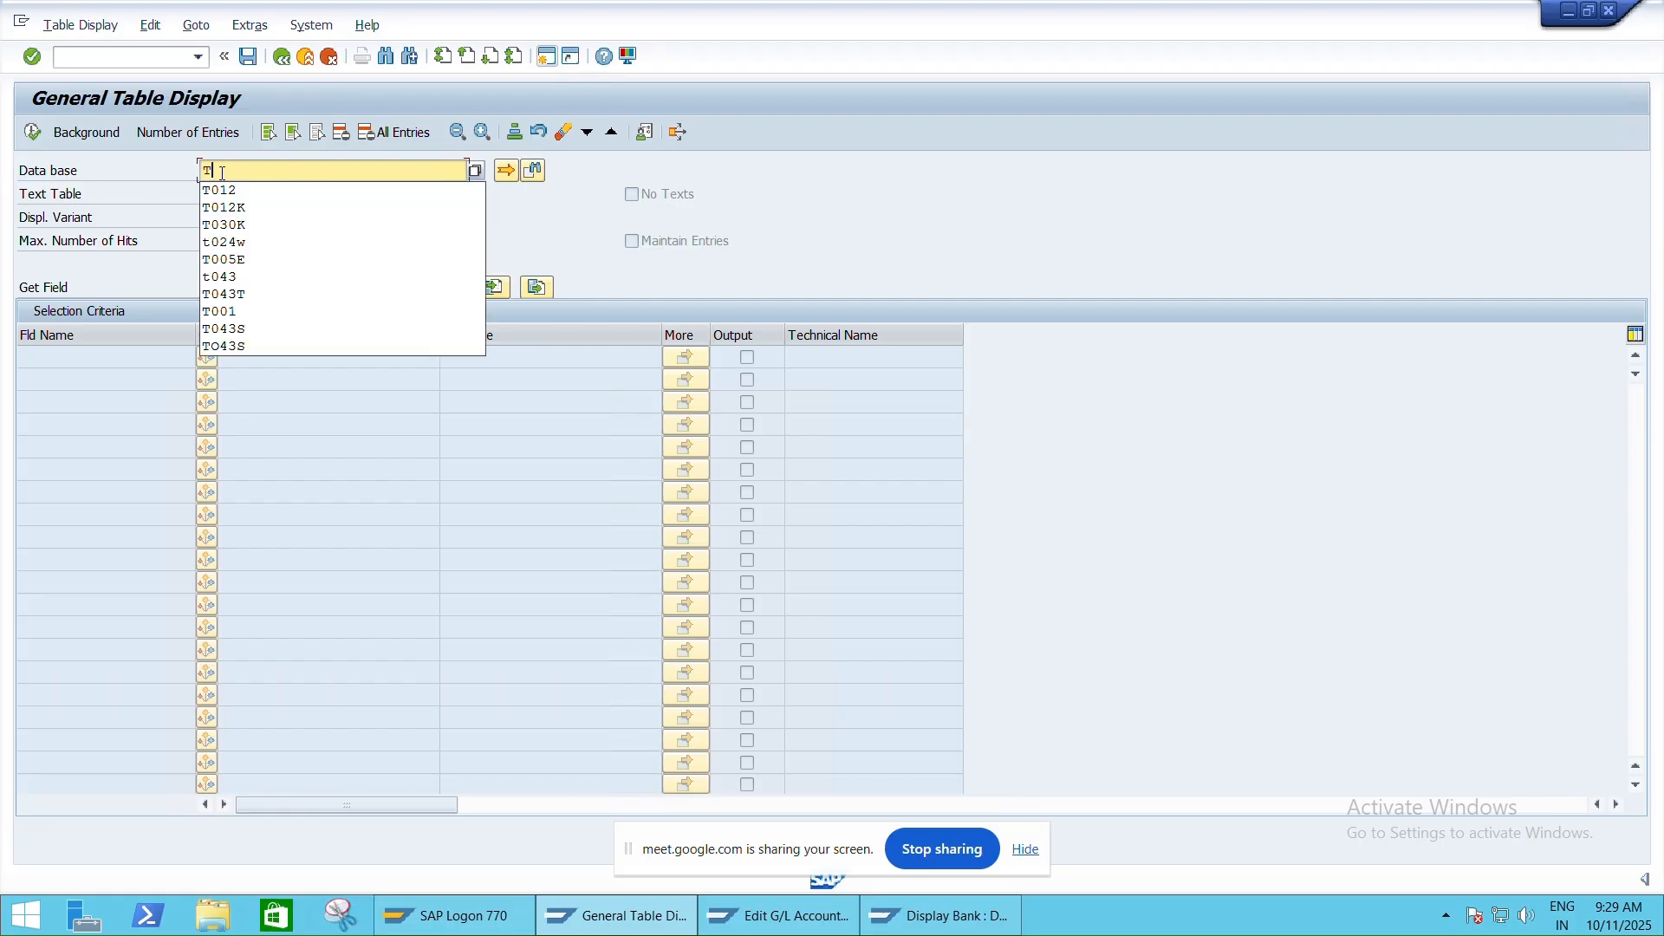
pyautogui.write('012')
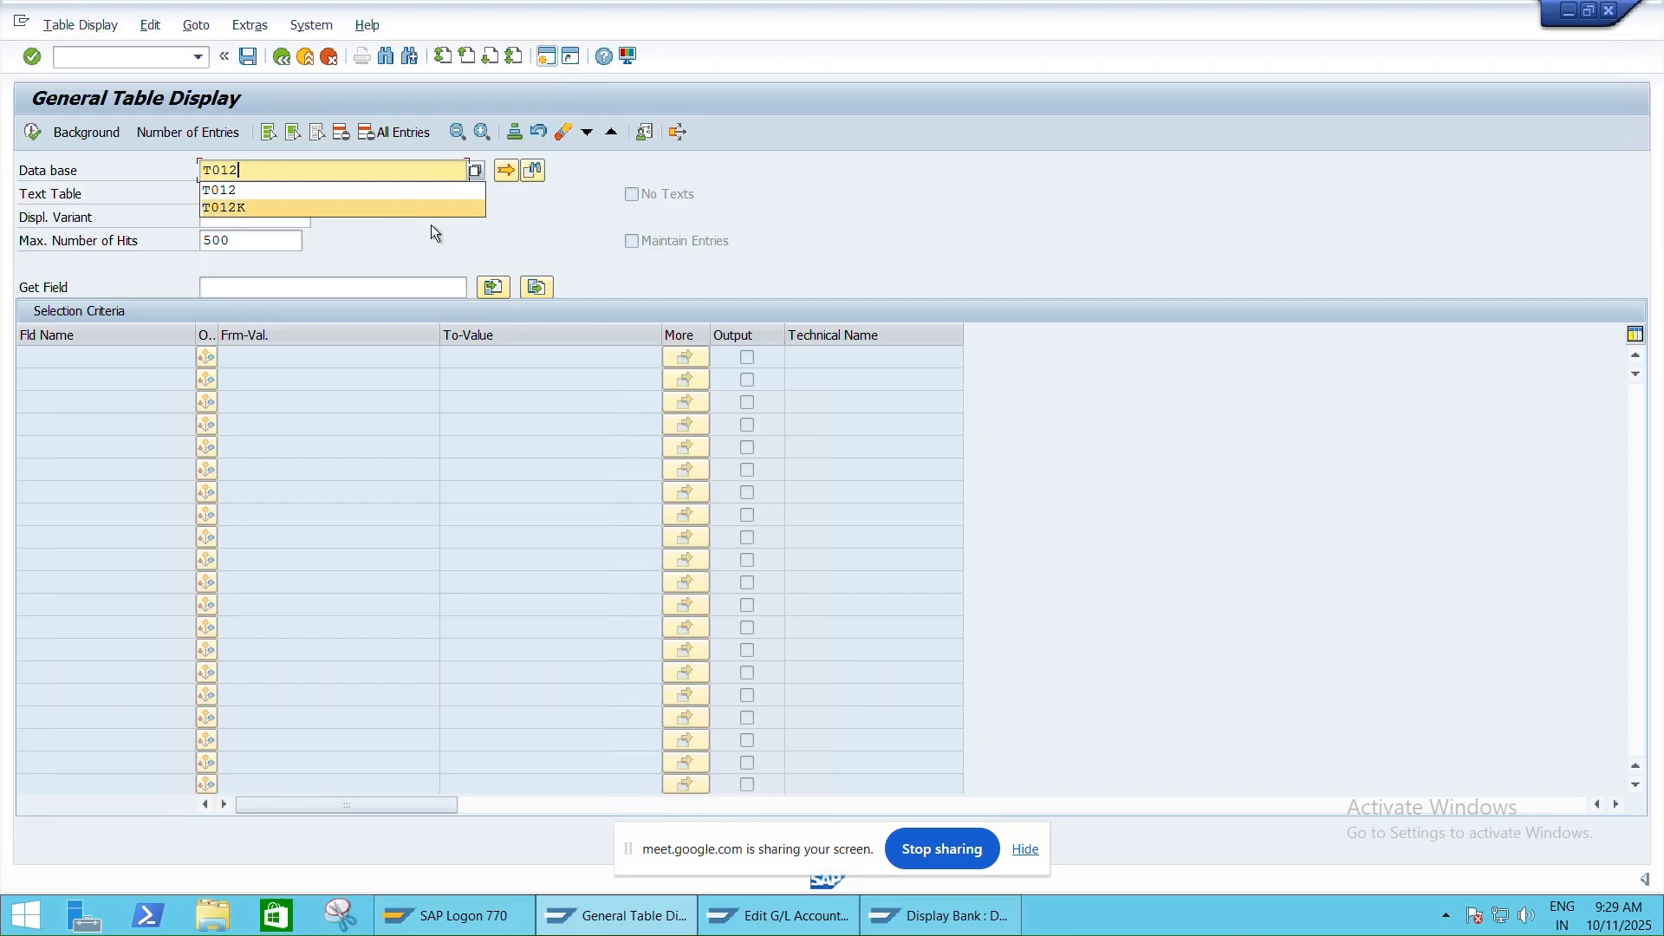
pyautogui.click(521, 224)
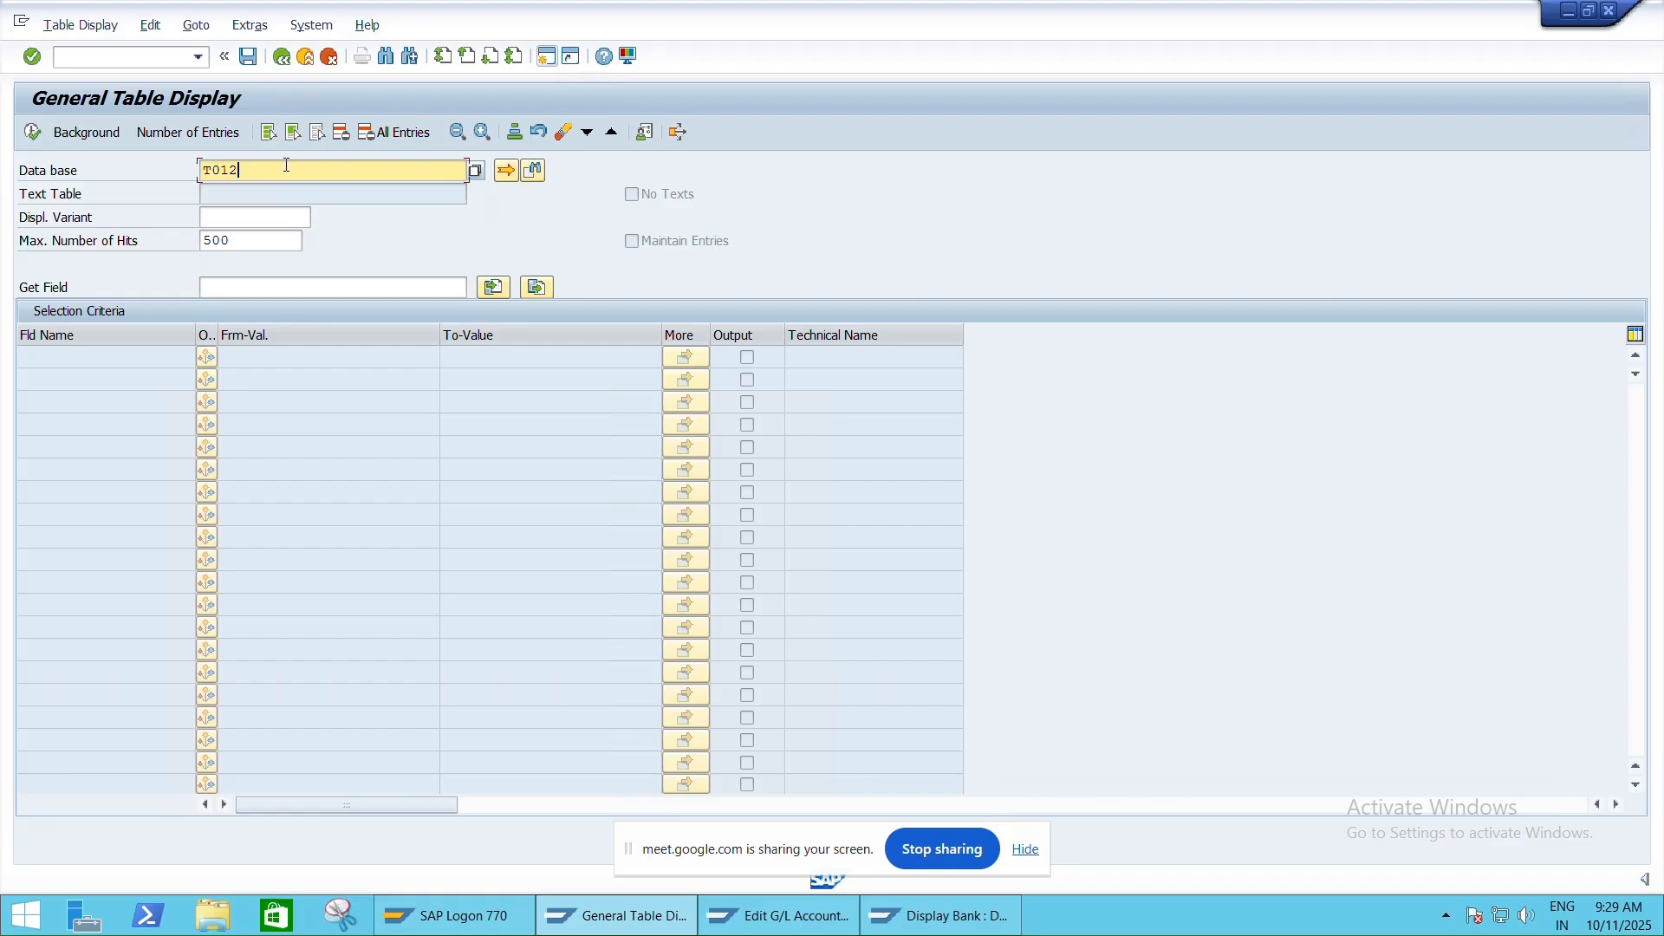
pyautogui.press('Return')
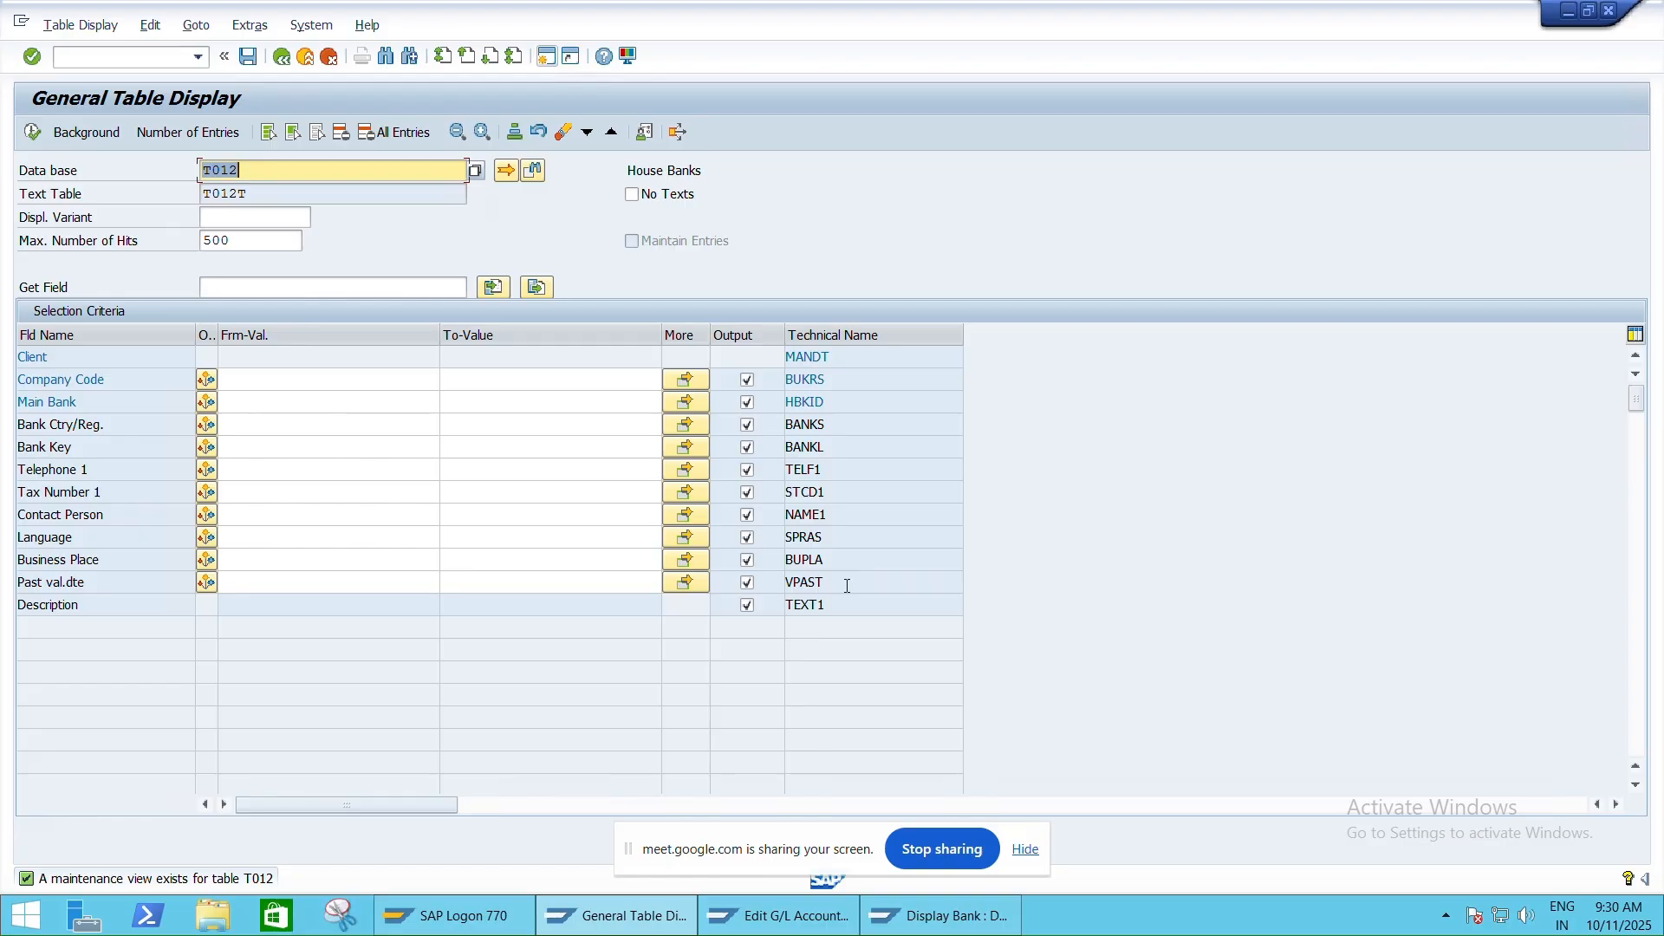
# Filter T012 by company code HNMO and house bank IC01, then execute the selection
pyautogui.click(379, 378)
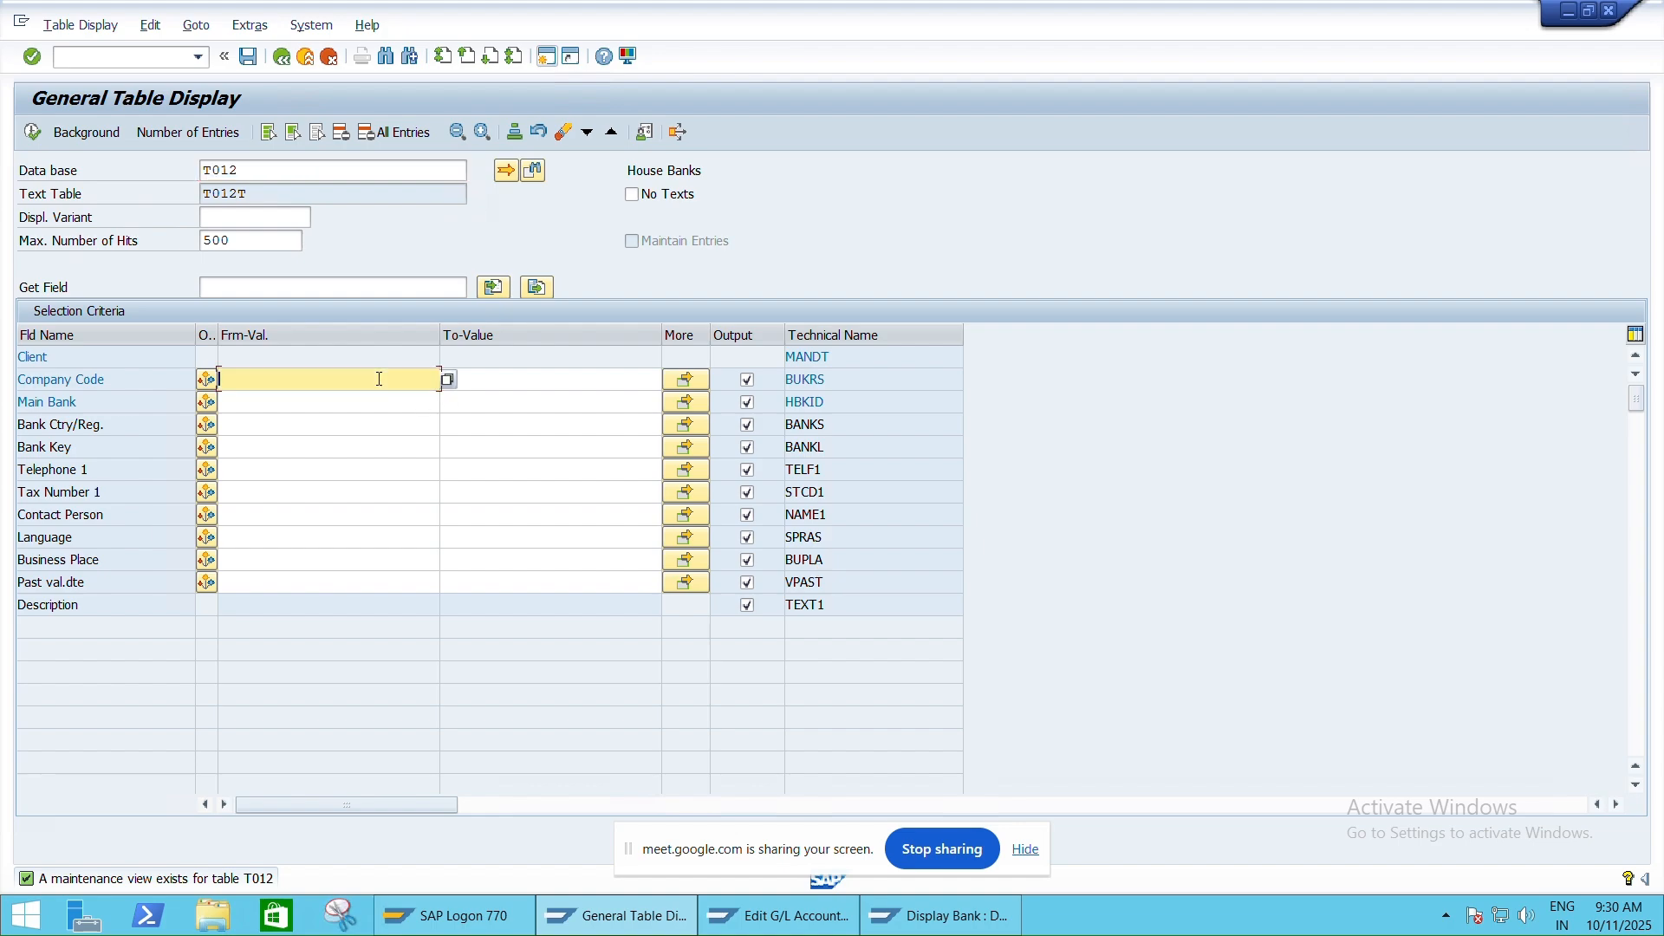
pyautogui.write('HNMO')
pyautogui.click(365, 402)
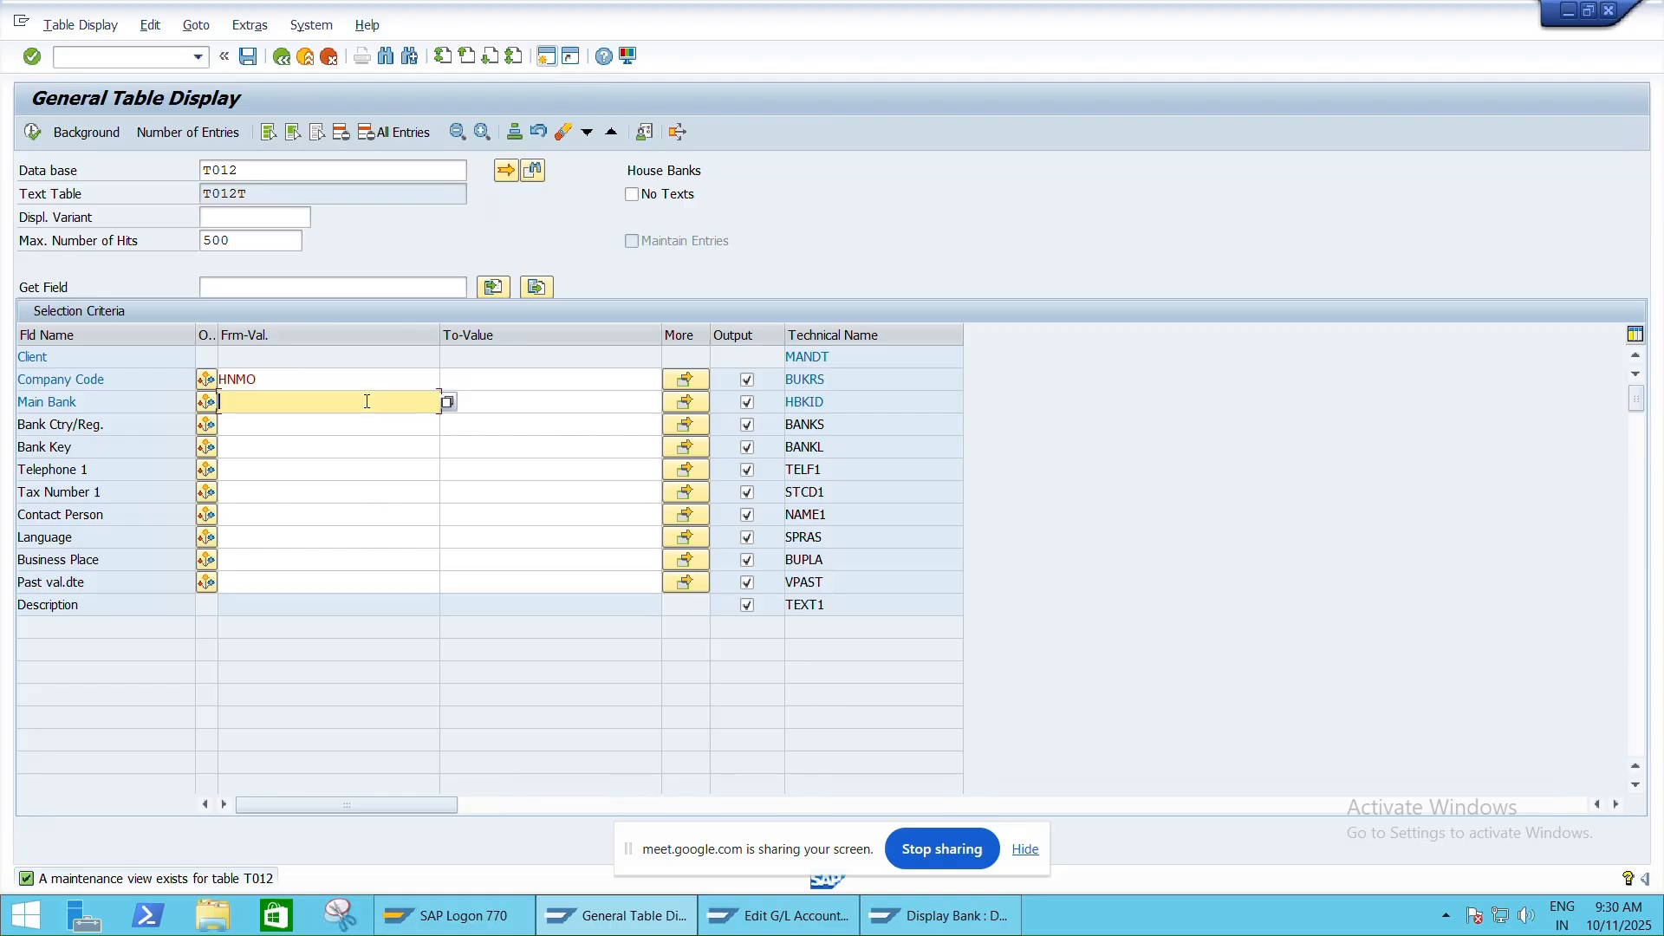
pyautogui.click(449, 401)
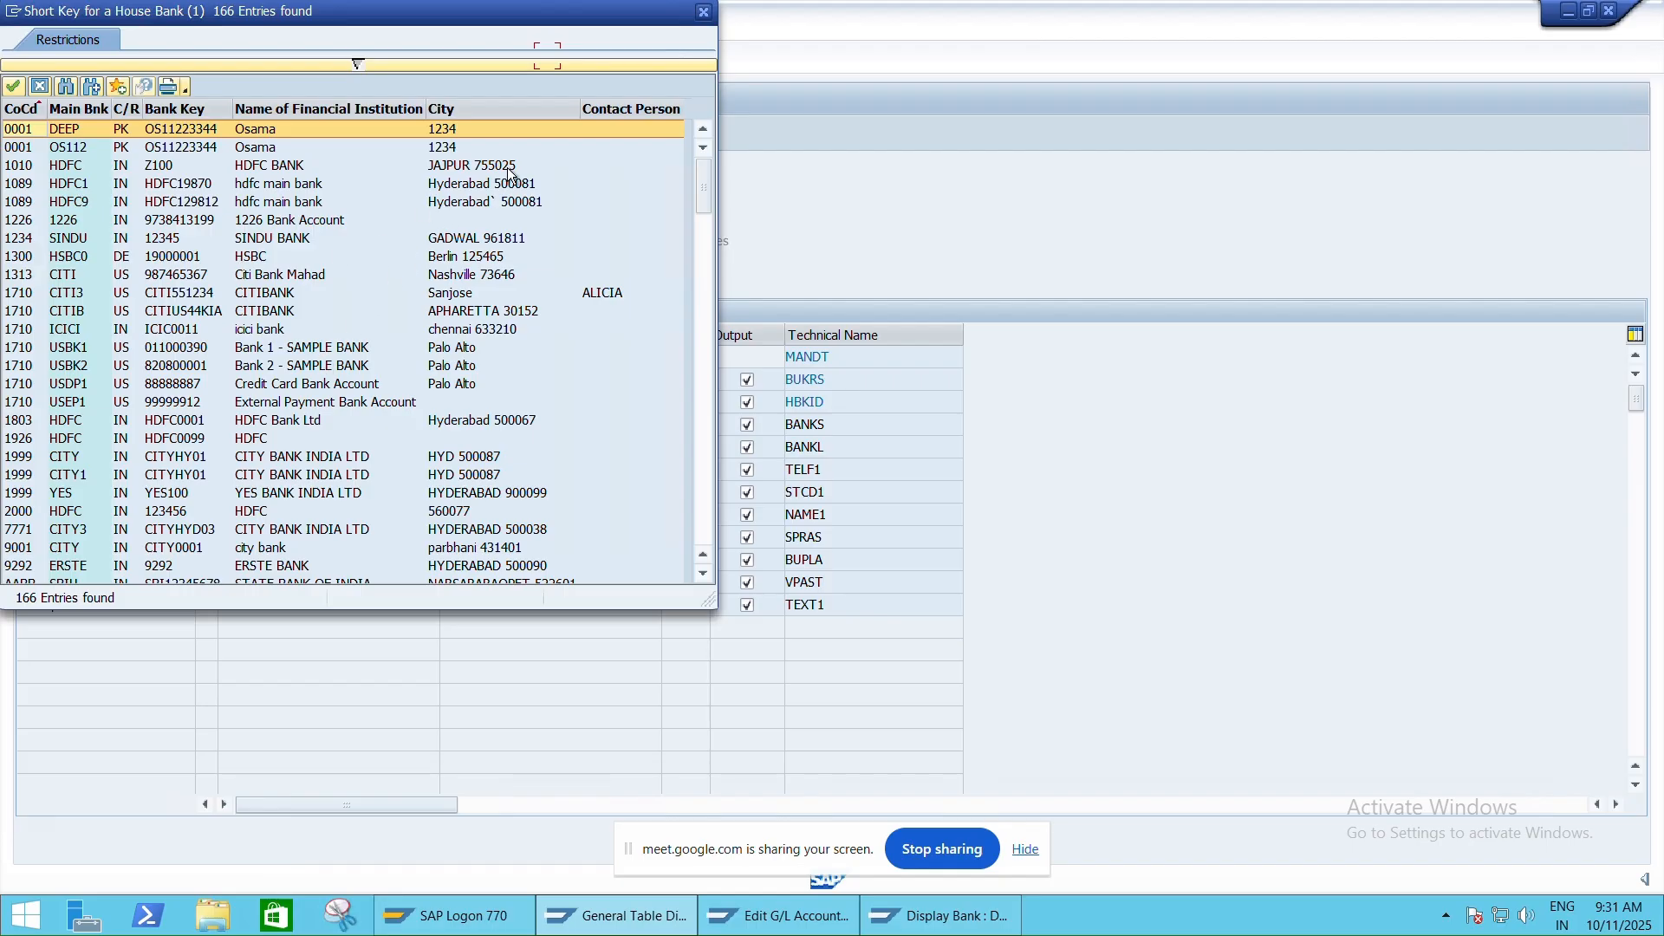
pyautogui.moveTo(569, 8); pyautogui.dragTo(563, 77)
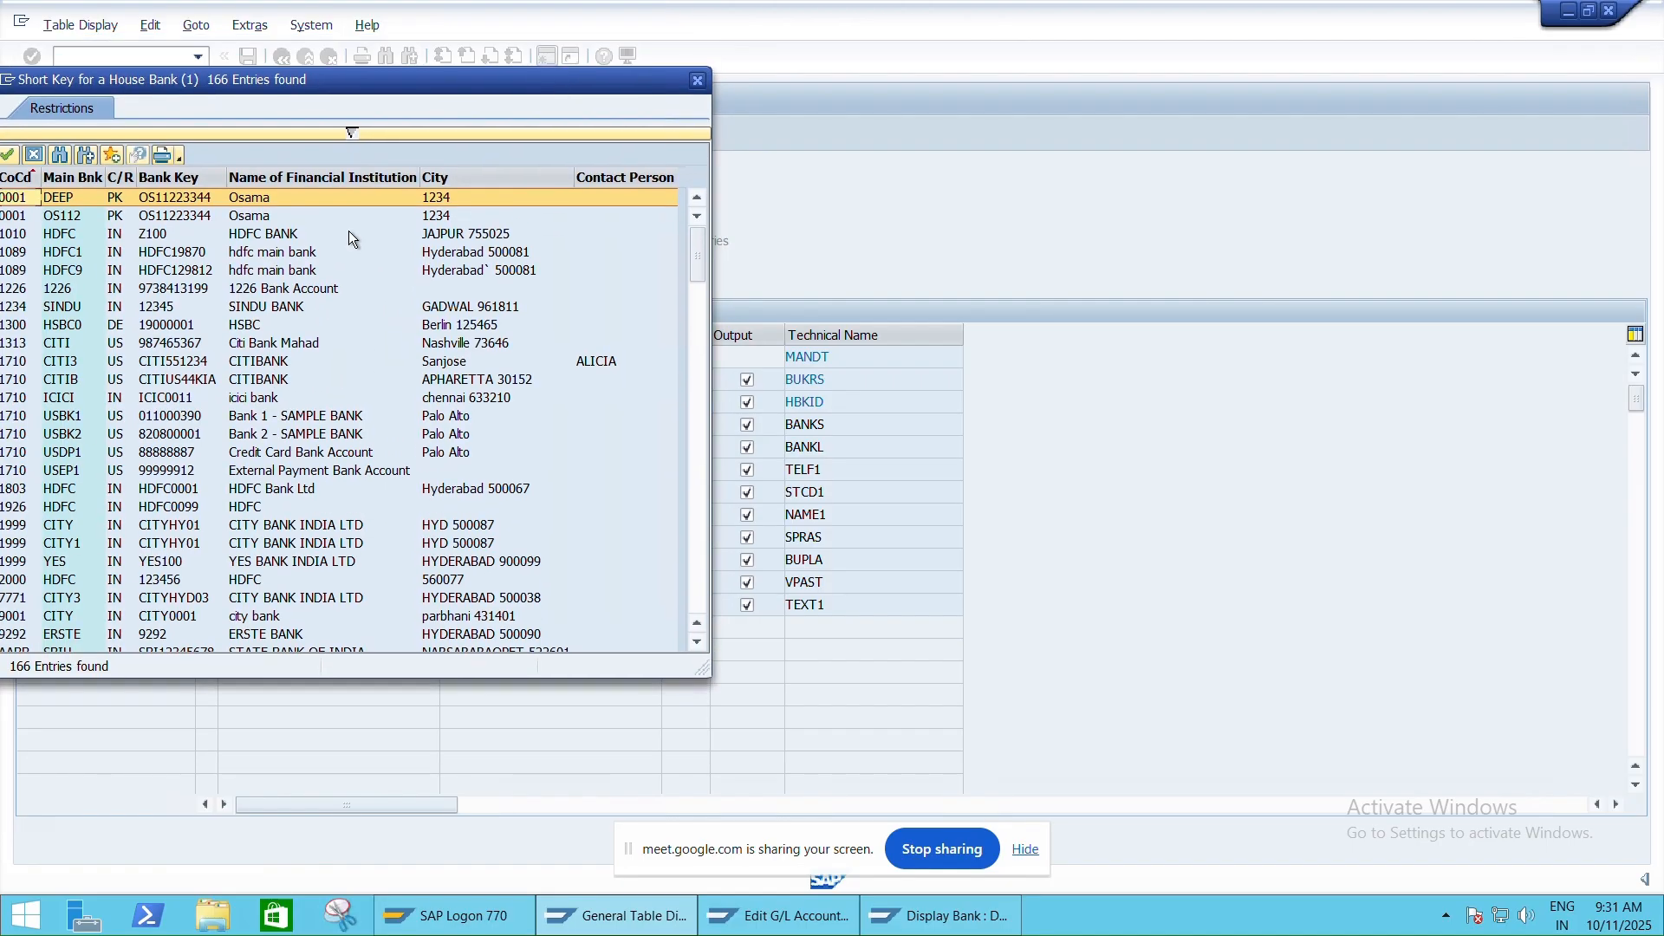
pyautogui.click(698, 83)
pyautogui.write('12000')
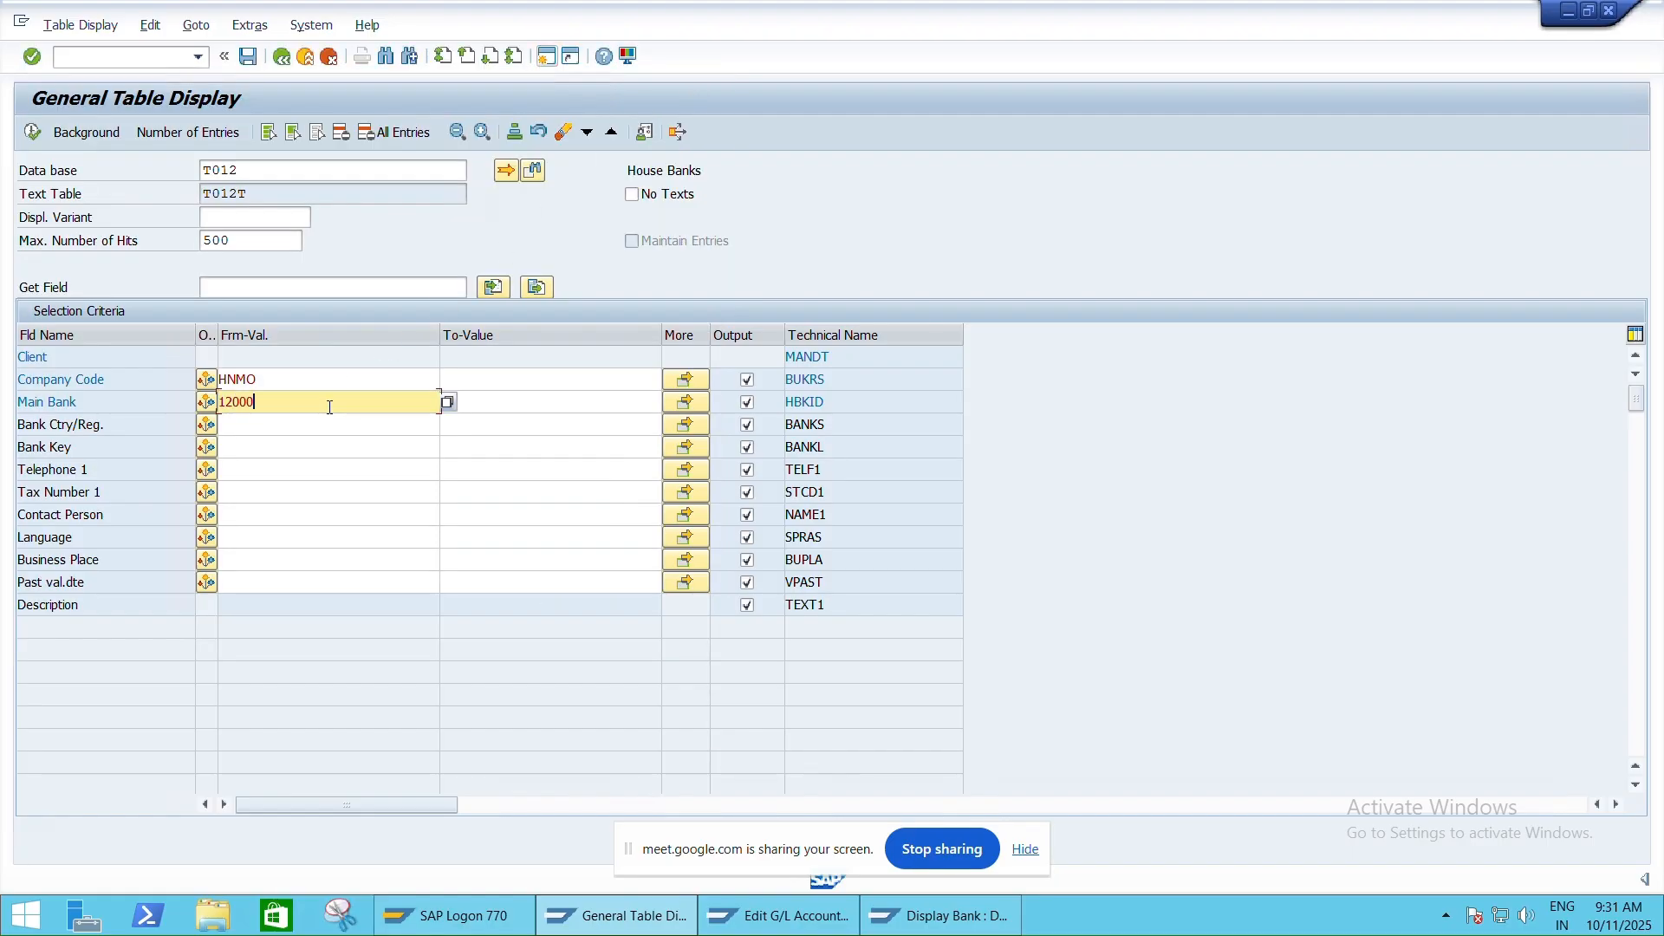
pyautogui.press('BackSpace')
pyautogui.press('BackSpace')
pyautogui.press('BackSpace')
pyautogui.press('BackSpace')
pyautogui.press('BackSpace')
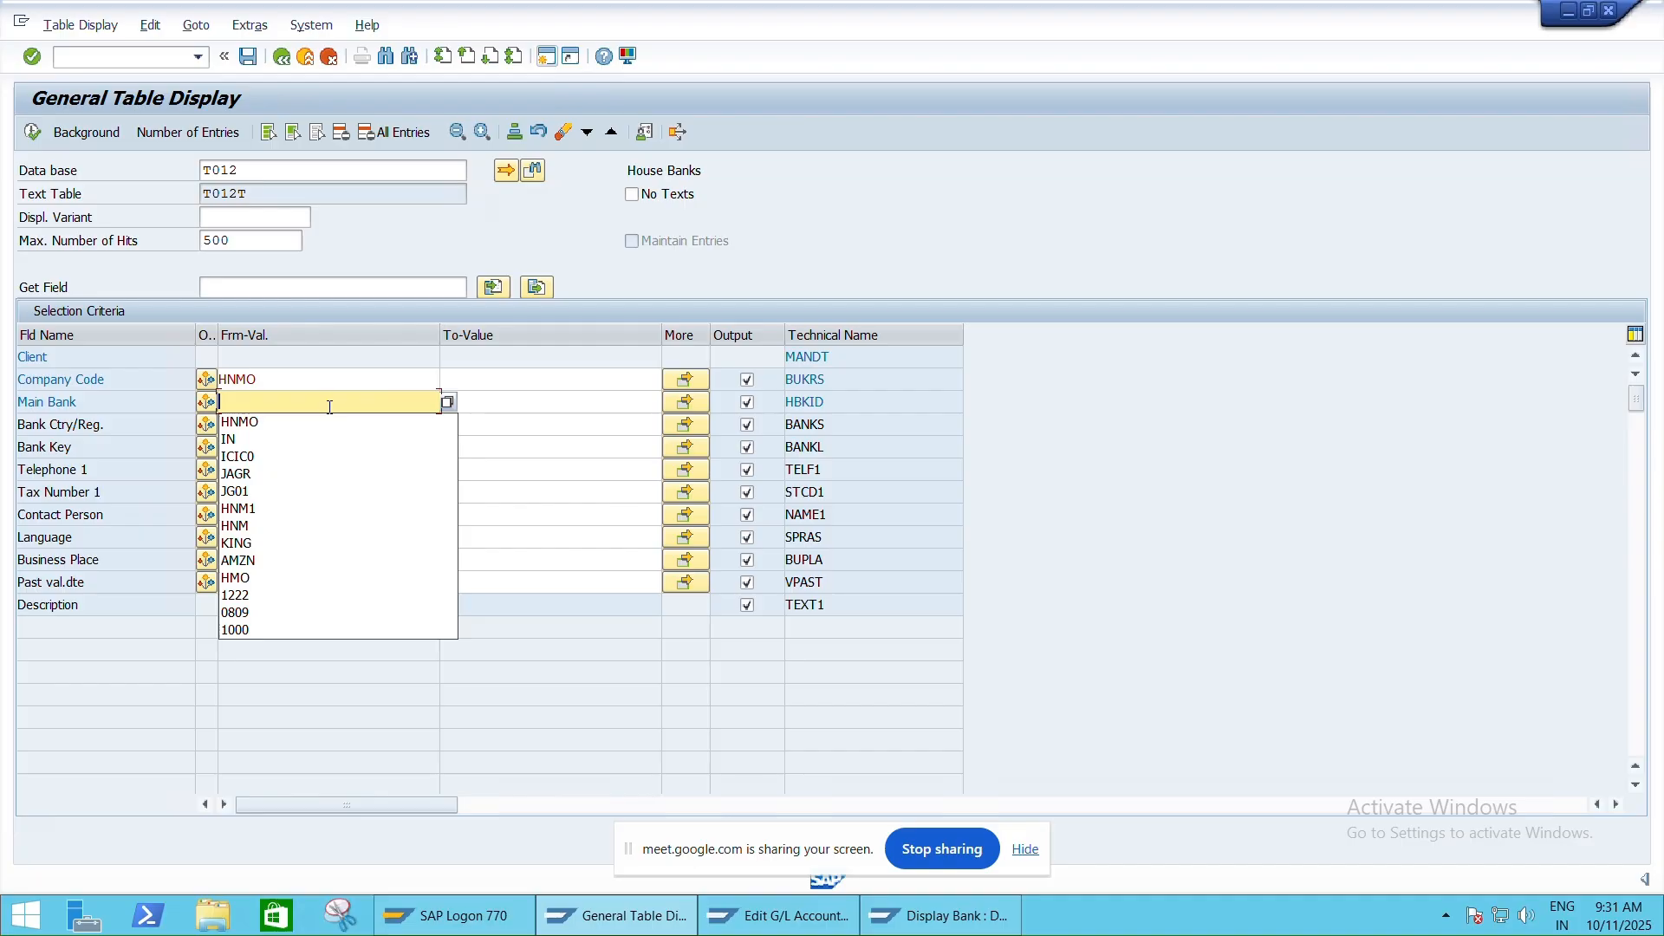
pyautogui.write('IC01')
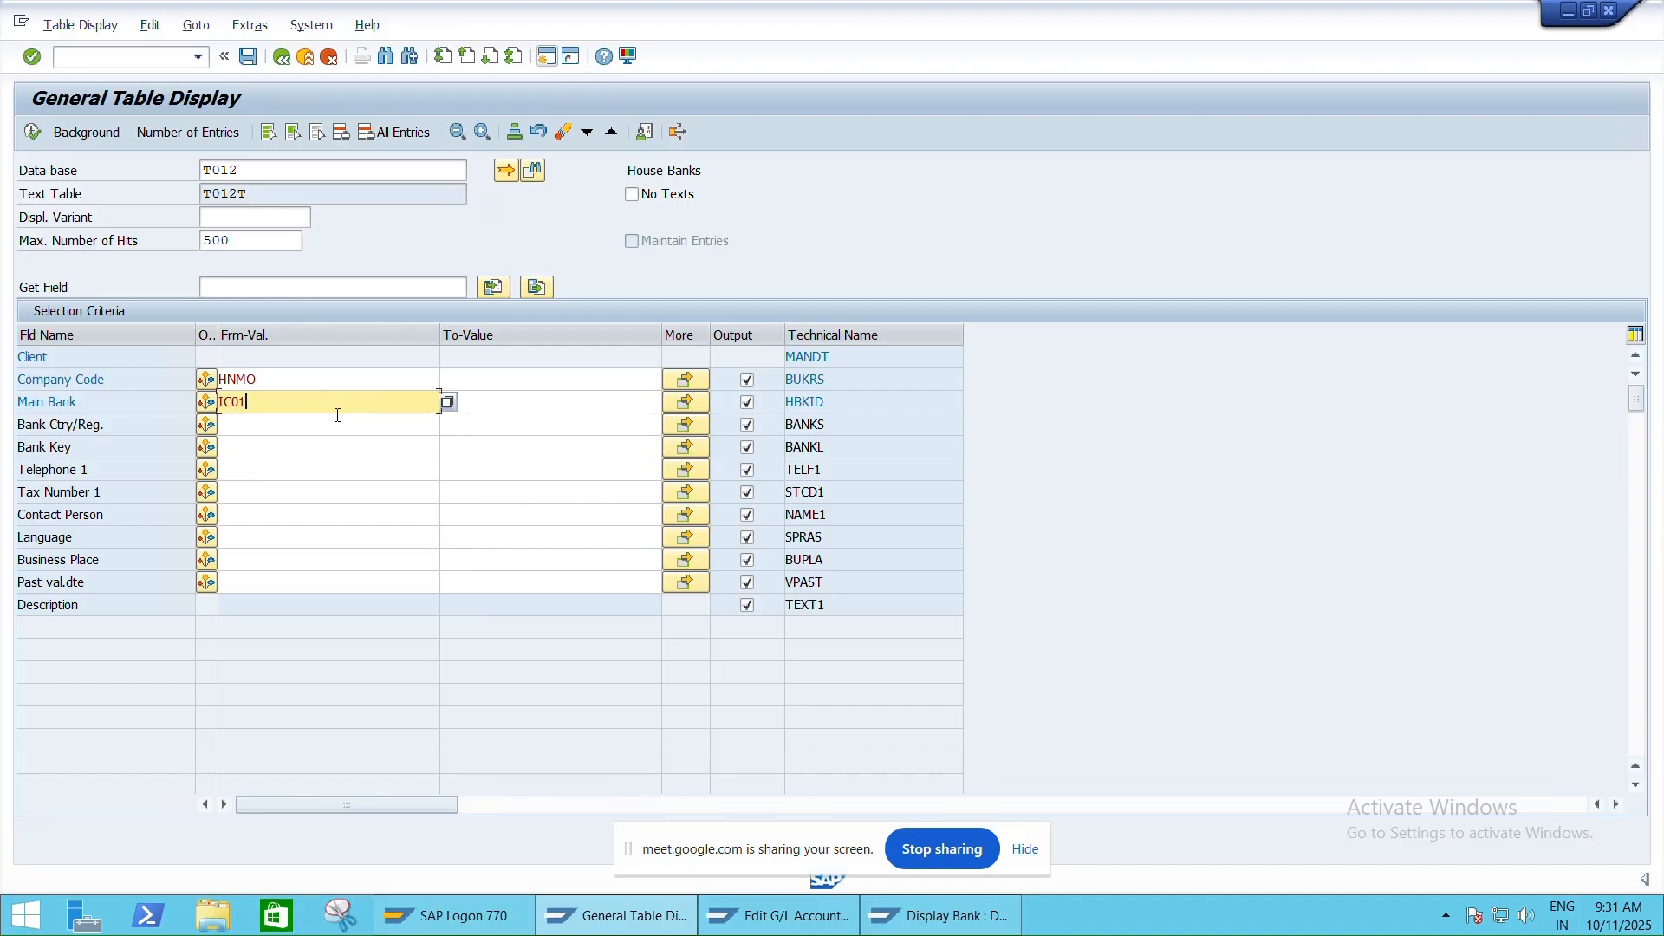
pyautogui.click(32, 134)
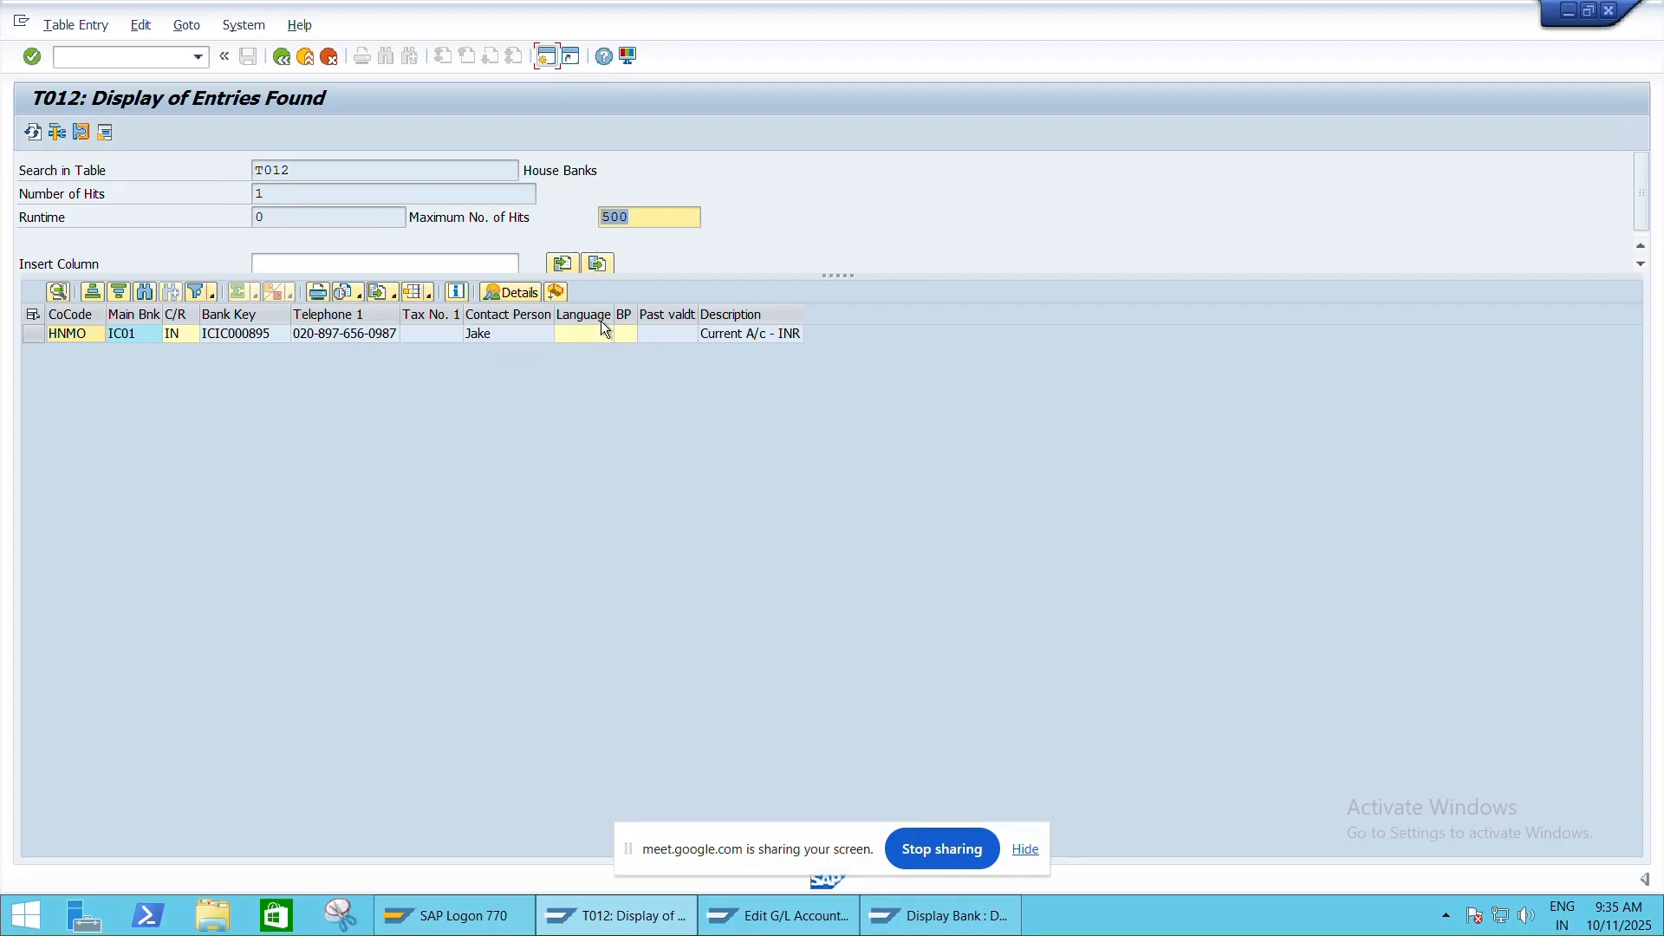
# Go back and change the table name from T012 to T012K, loading its fields
pyautogui.click(283, 59)
pyautogui.click(267, 171)
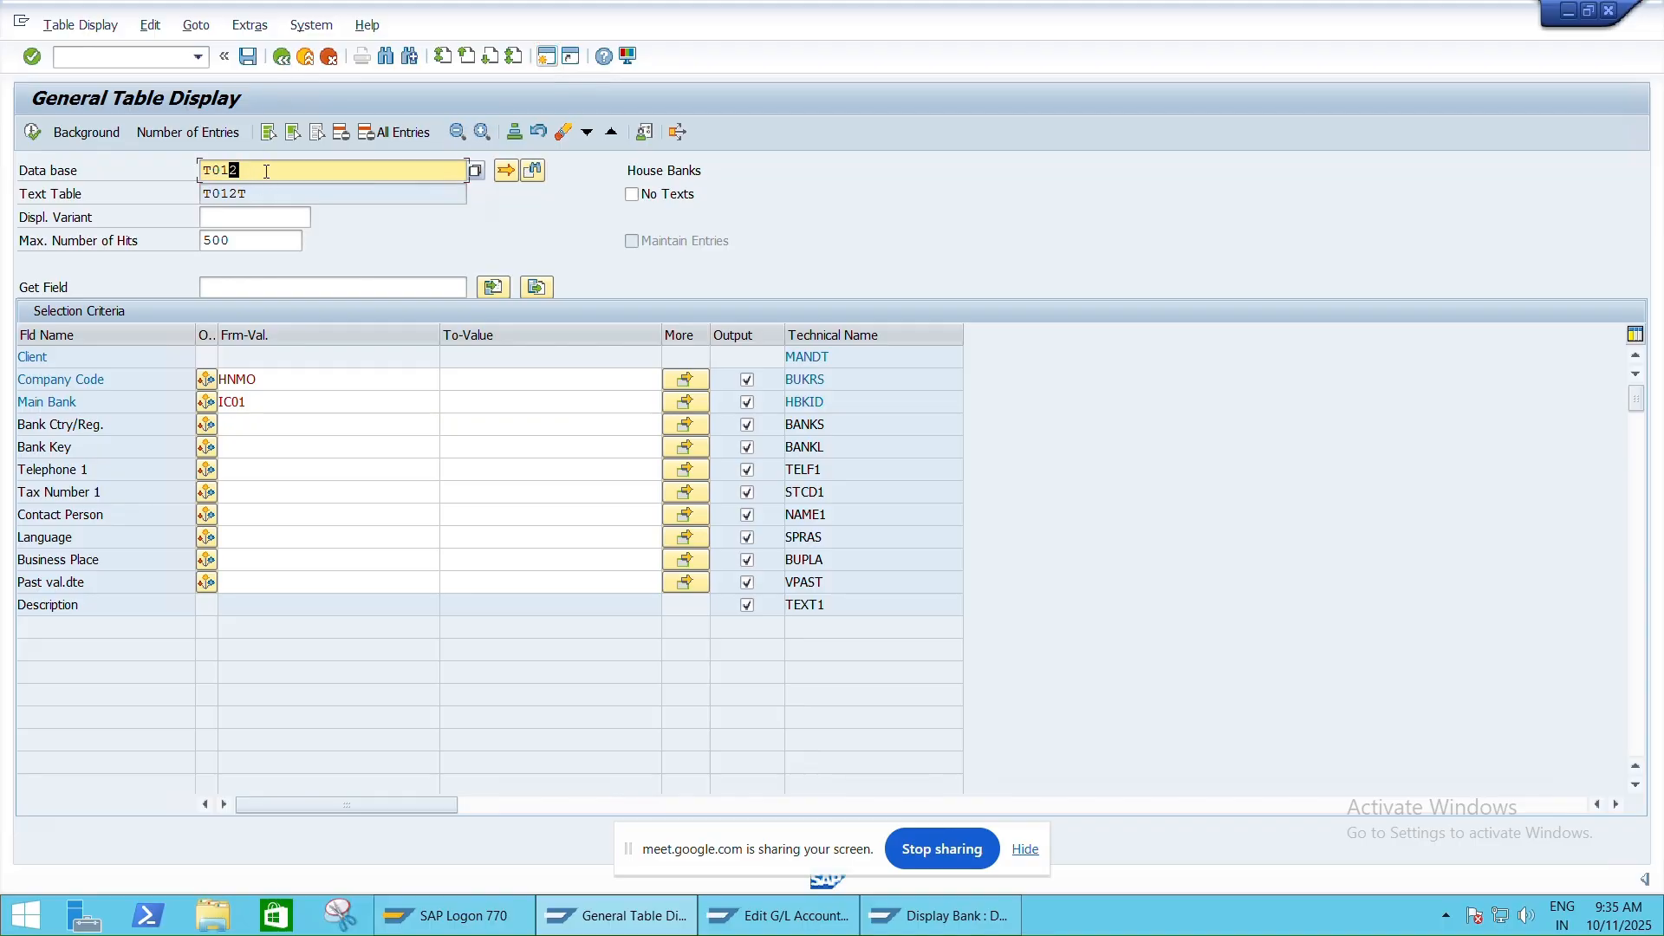
pyautogui.click(266, 172)
pyautogui.write('K')
pyautogui.press('Return')
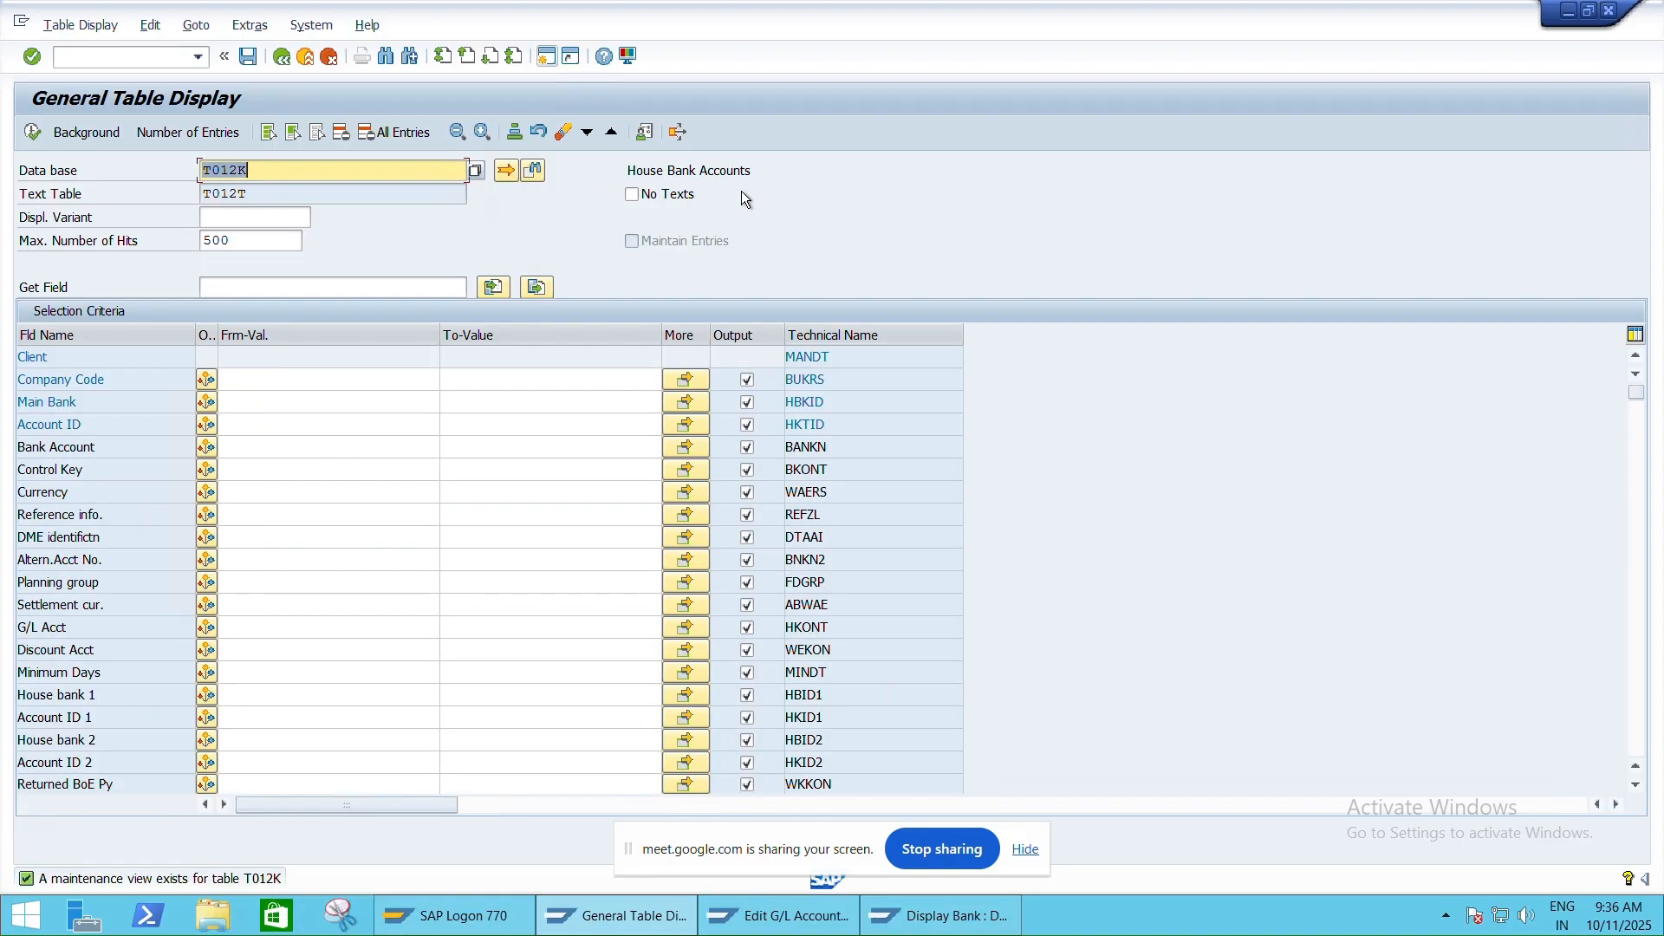
# Filter T012K by company code HNMO, main bank IC01 and account ID IC011, then execute
pyautogui.click(267, 375)
pyautogui.write('HNMO')
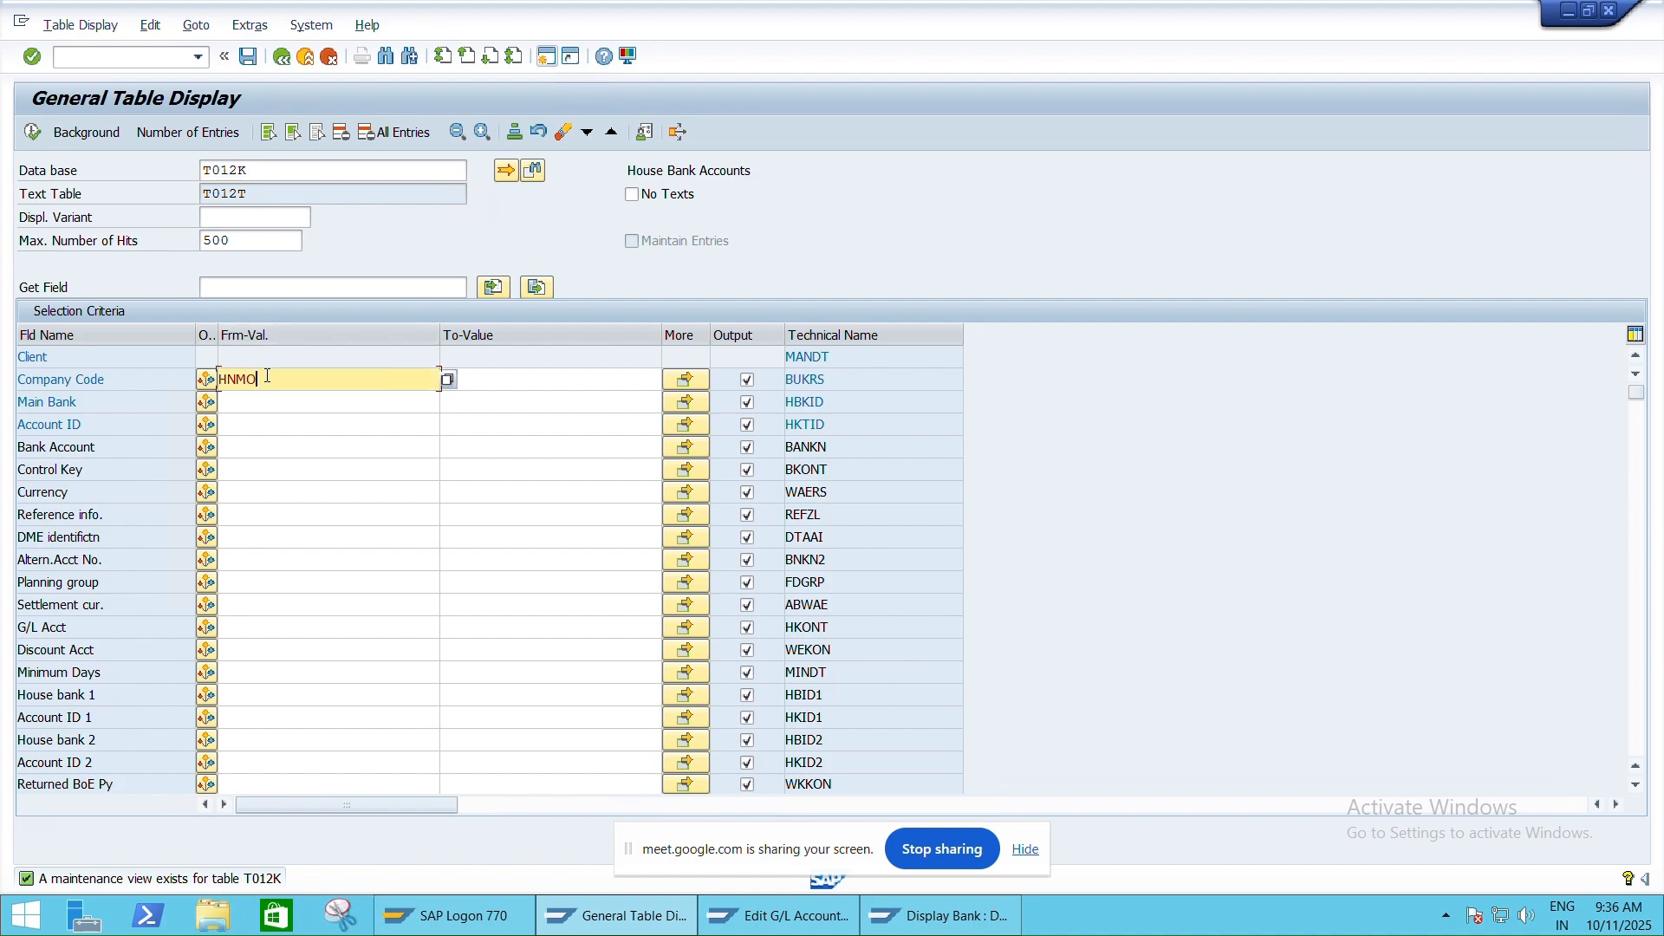
pyautogui.press('Down')
pyautogui.write('IC01')
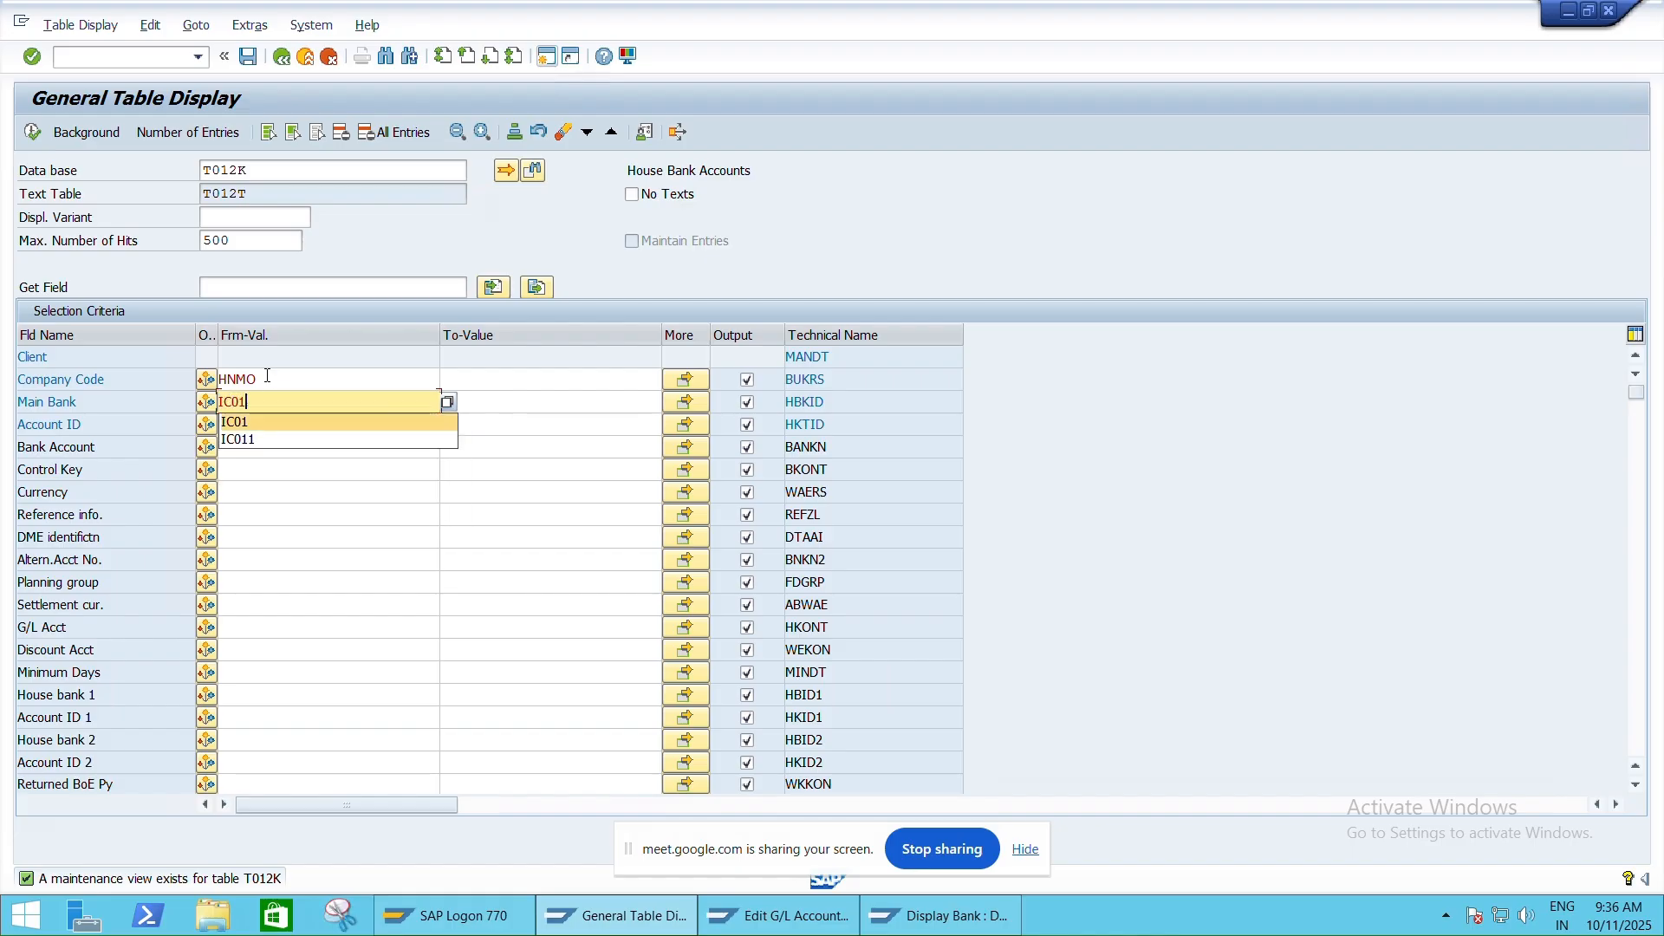
pyautogui.press('Return')
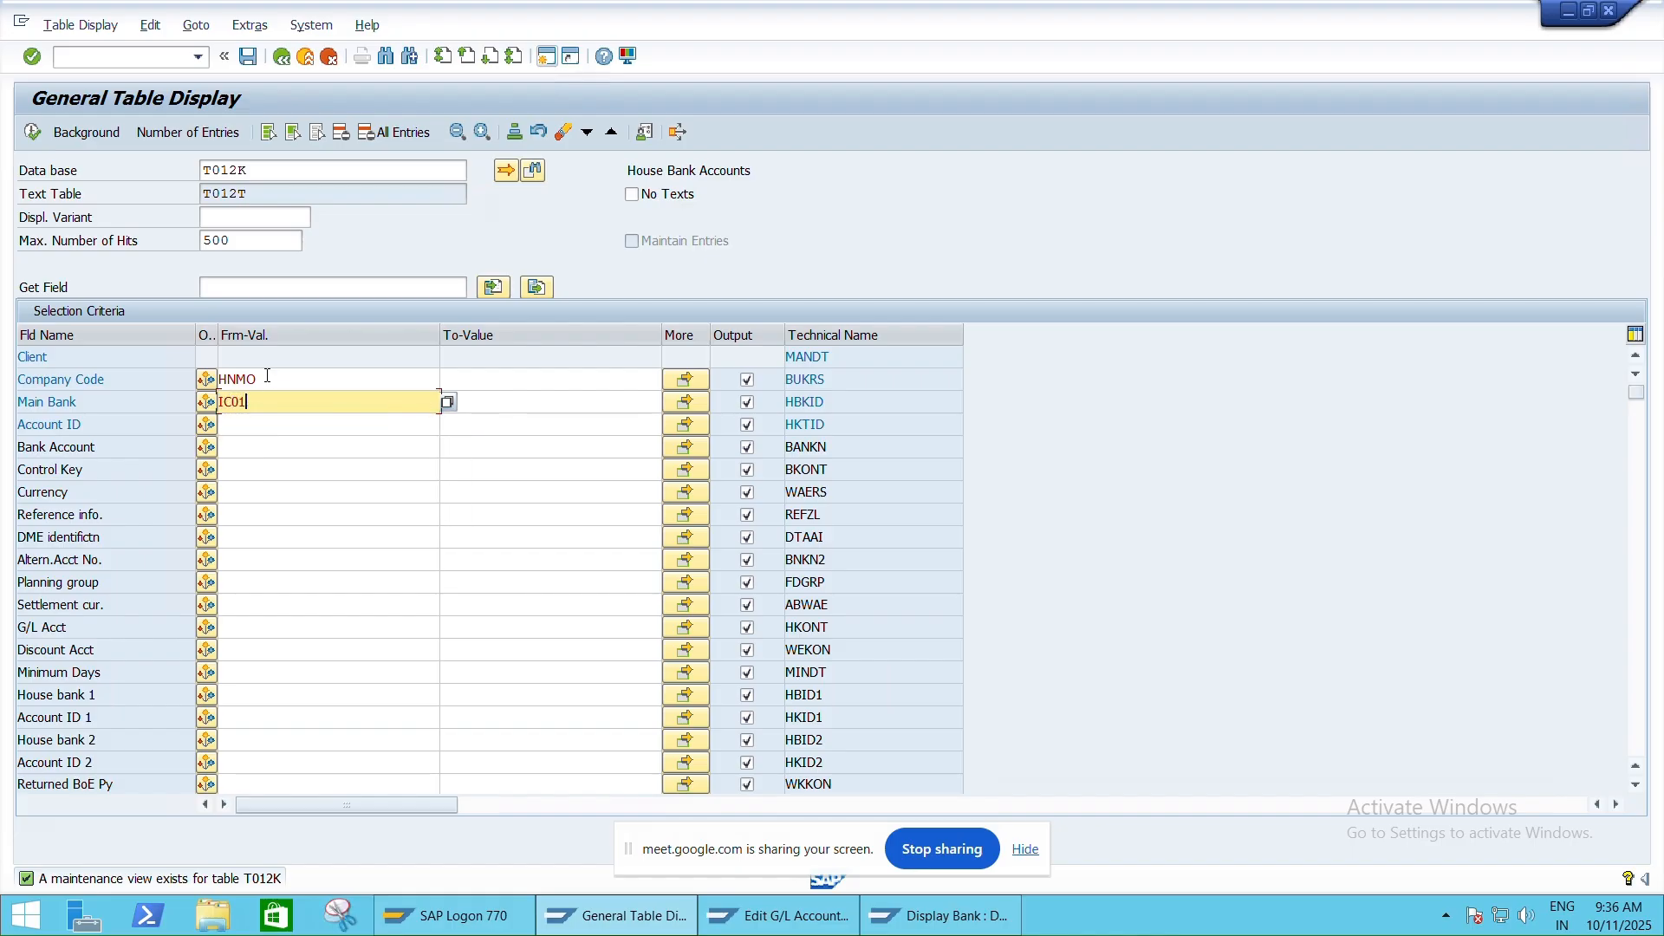
pyautogui.press('Down')
pyautogui.write('IC011')
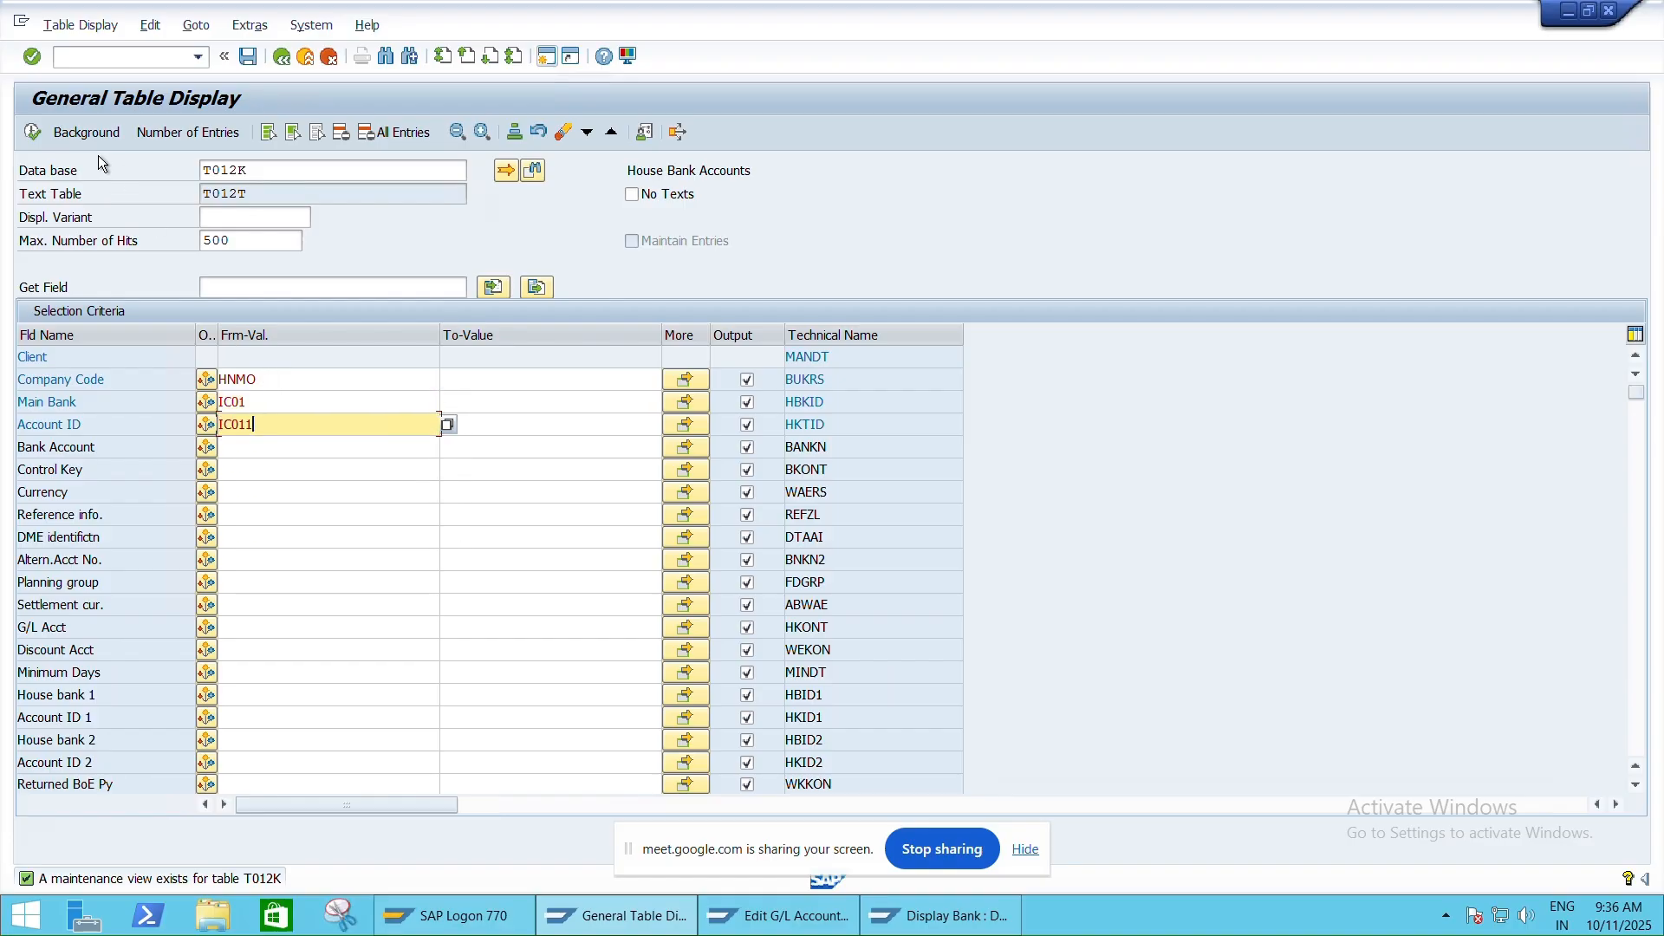
pyautogui.click(32, 133)
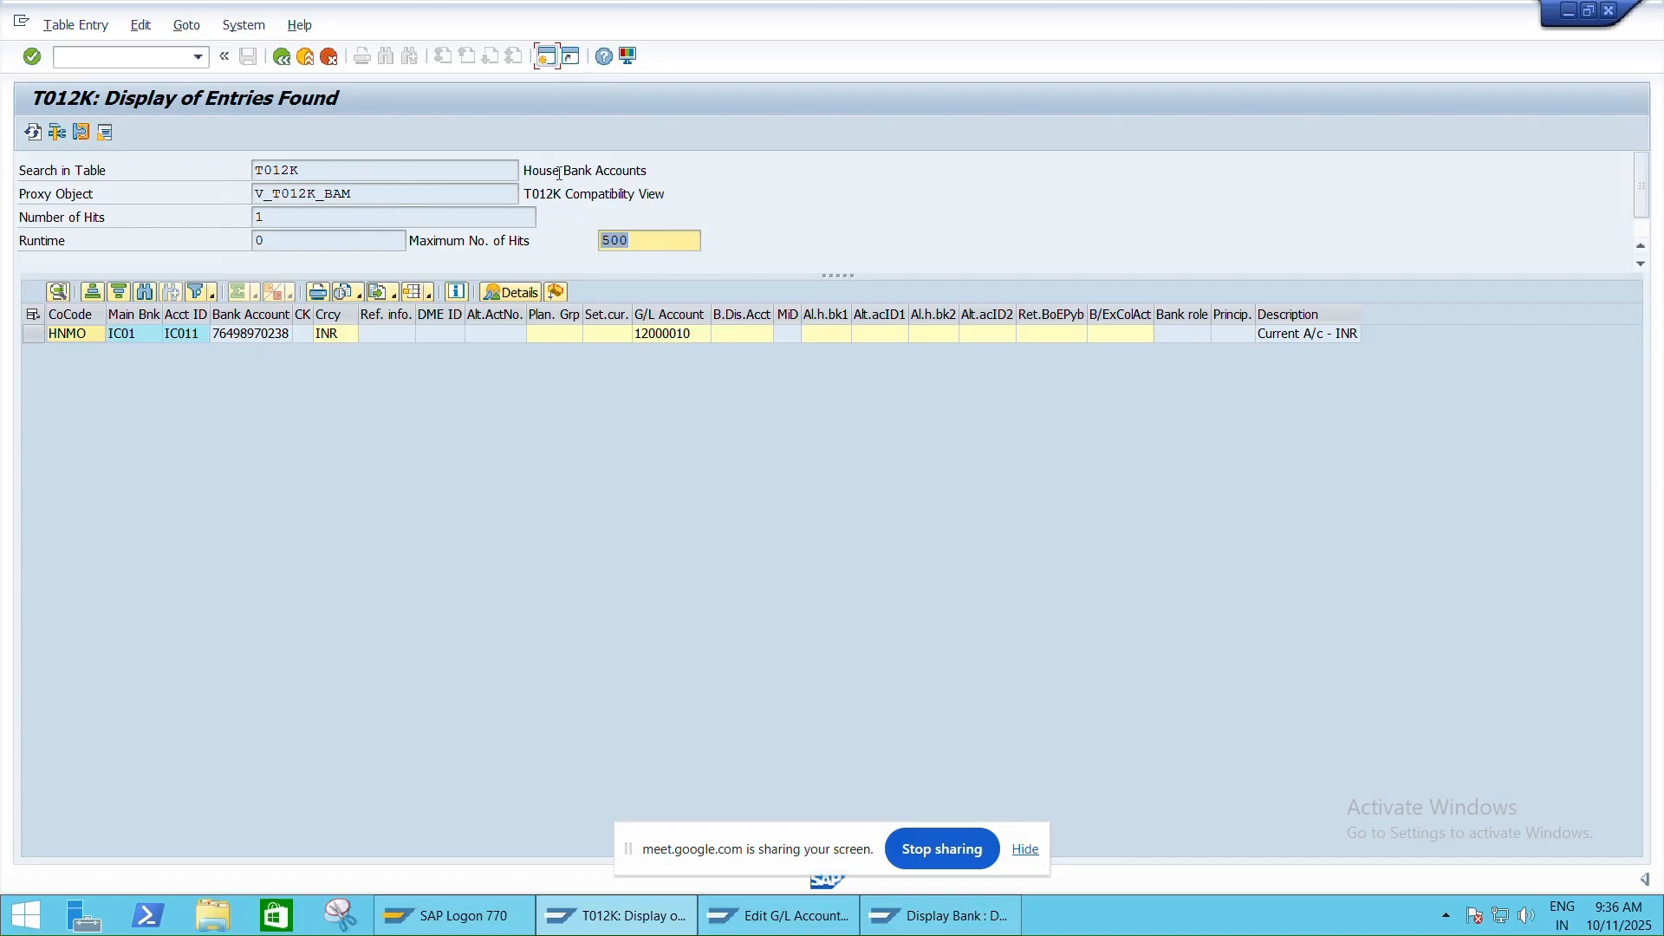
# Widen a column in the T012K result to review the IC011 house bank account entry
pyautogui.moveTo(572, 171); pyautogui.dragTo(650, 171)
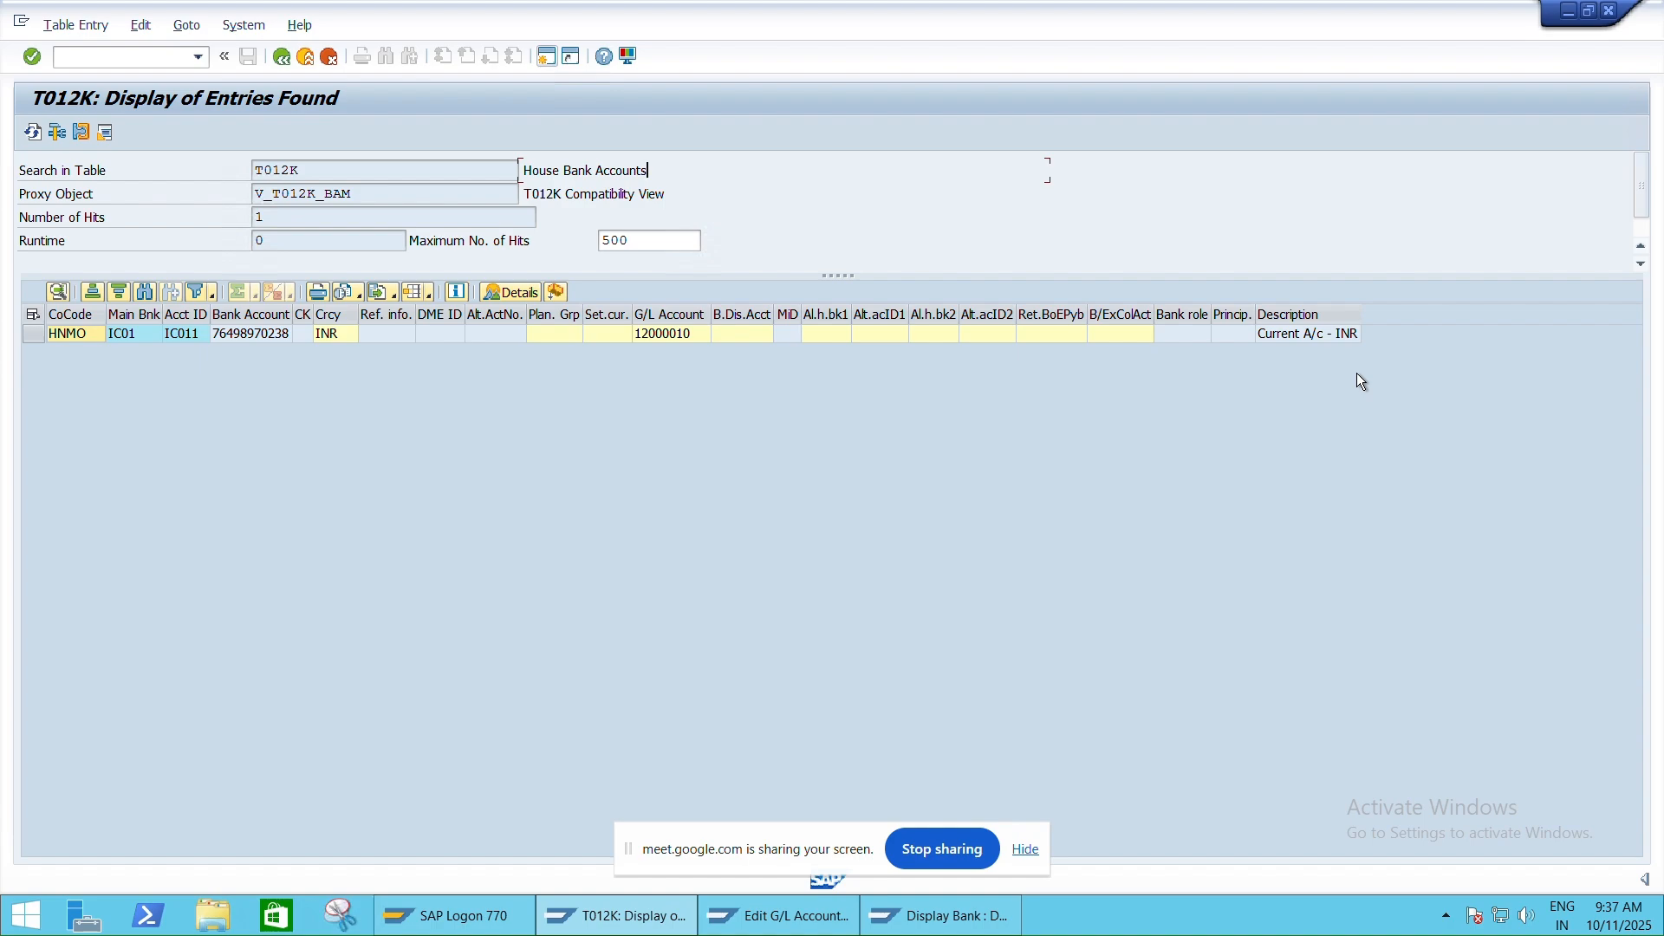
# Go back and switch the table display to the BNKA bank master table
pyautogui.click(286, 62)
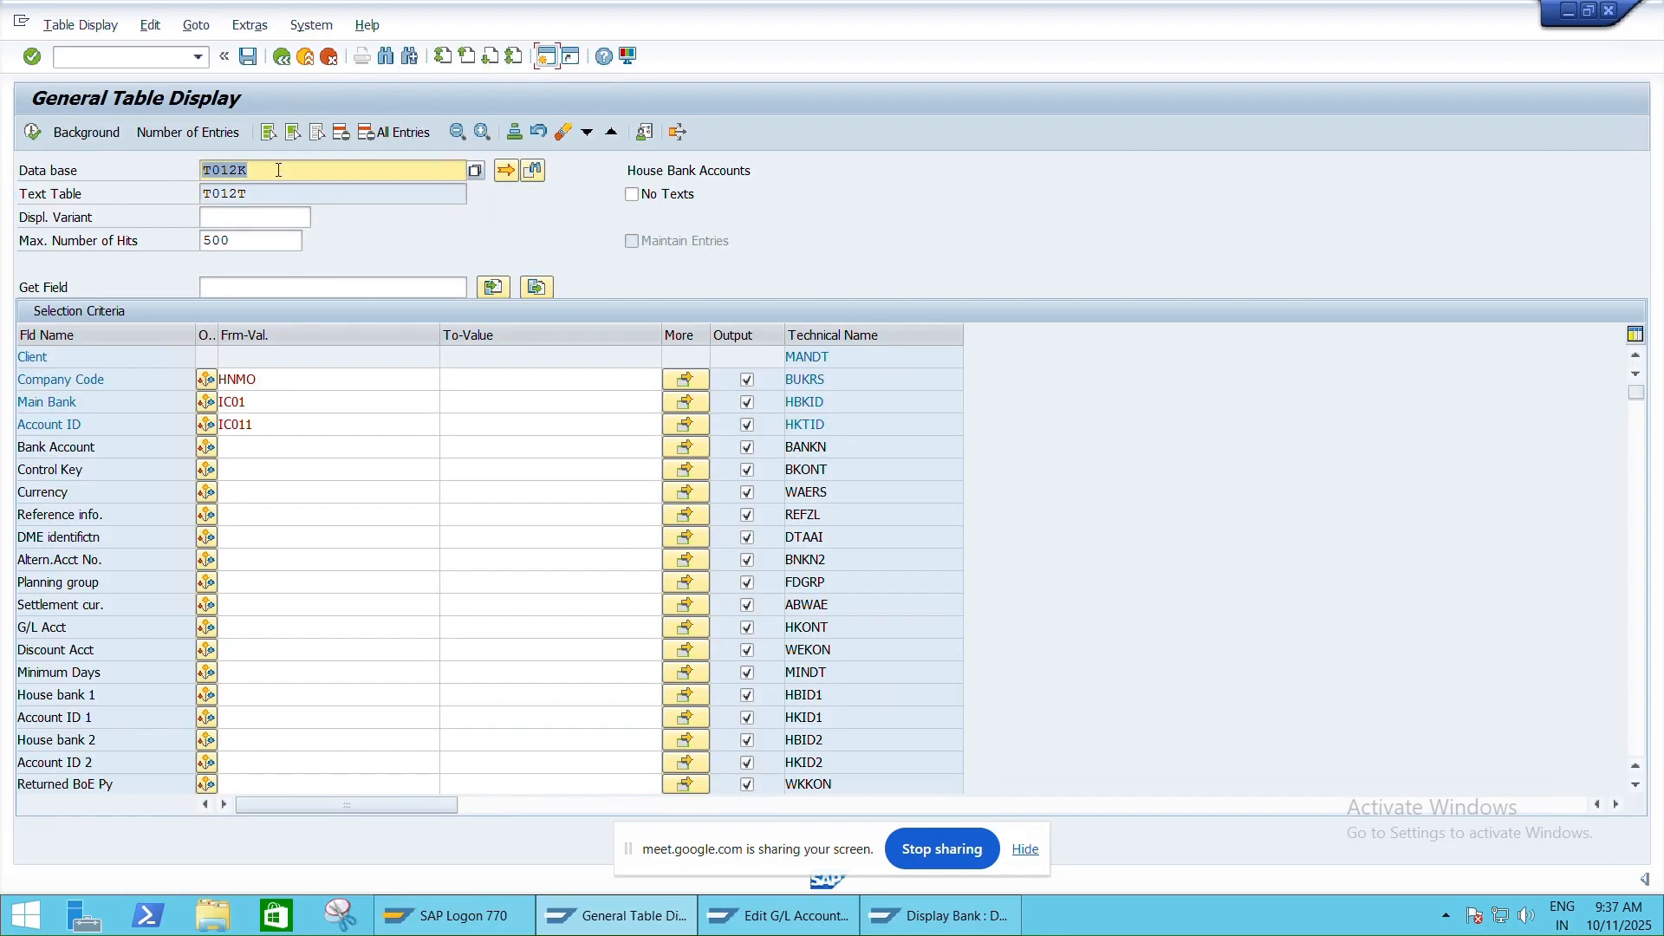
pyautogui.write('B')
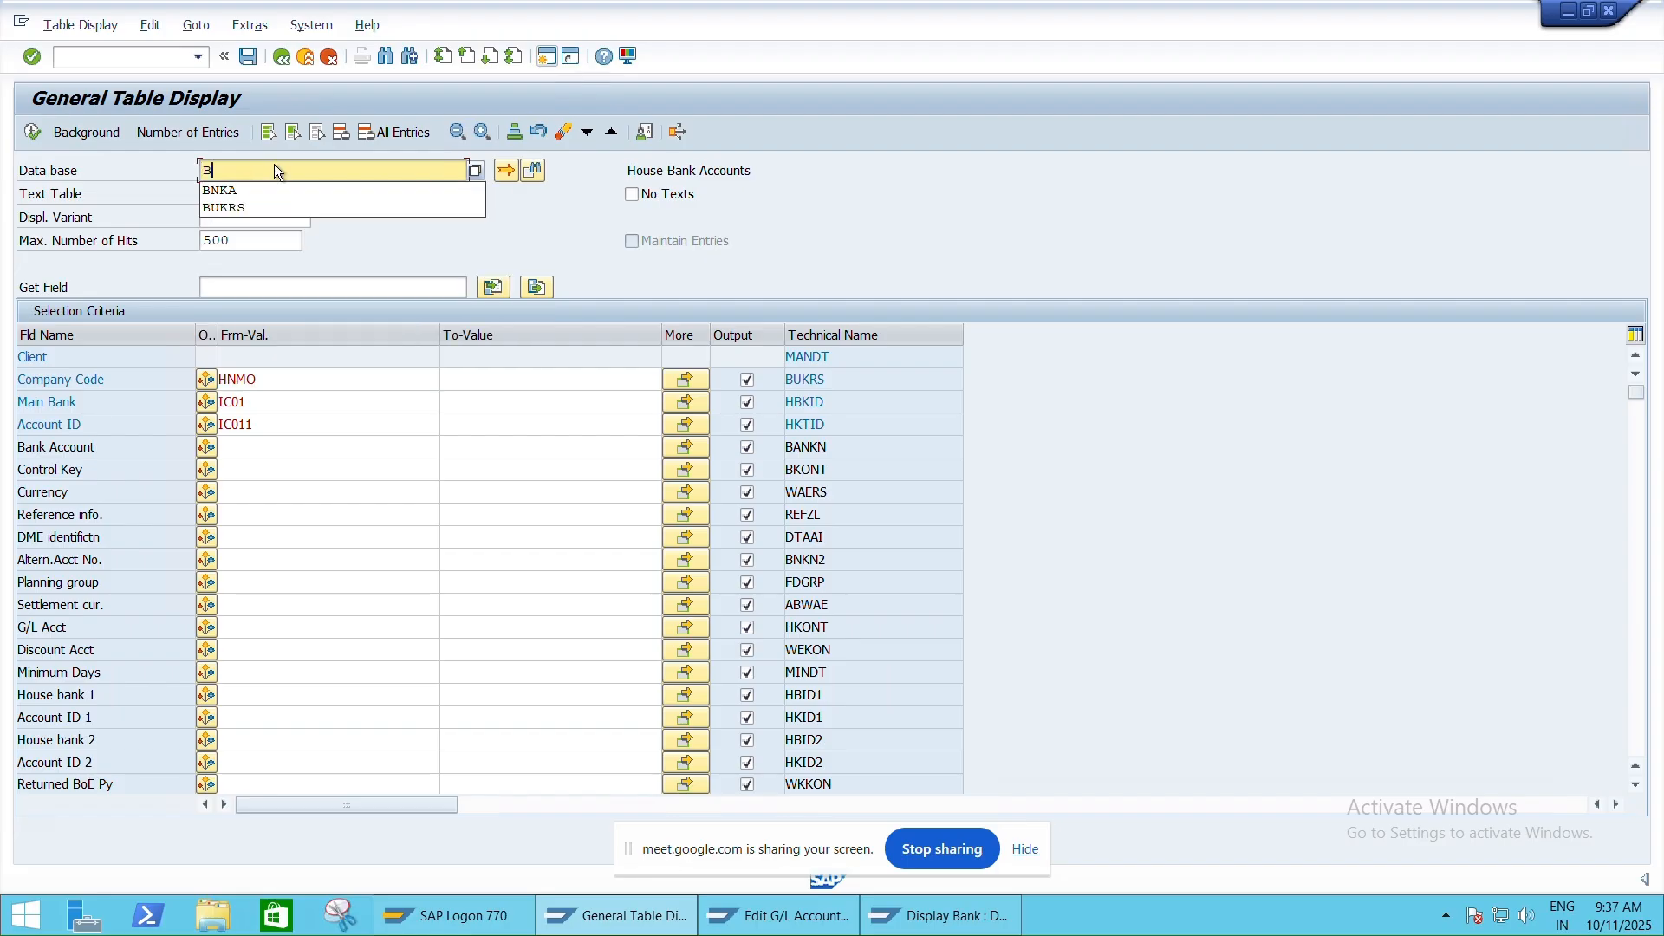
pyautogui.write('NKA')
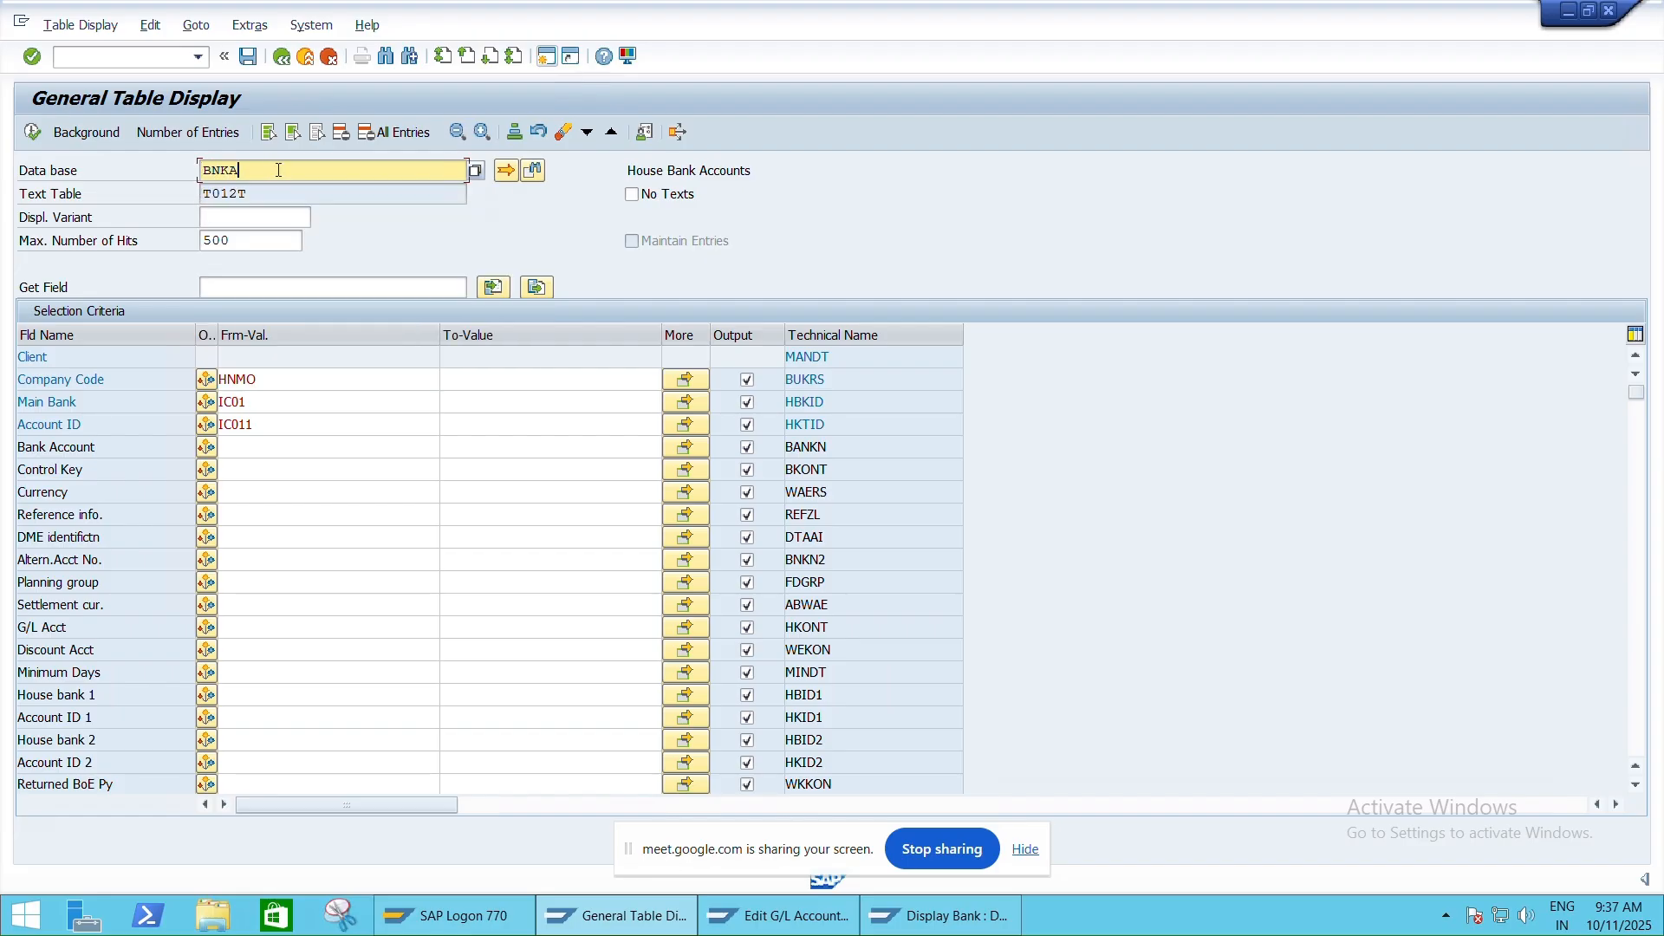
pyautogui.press('Return')
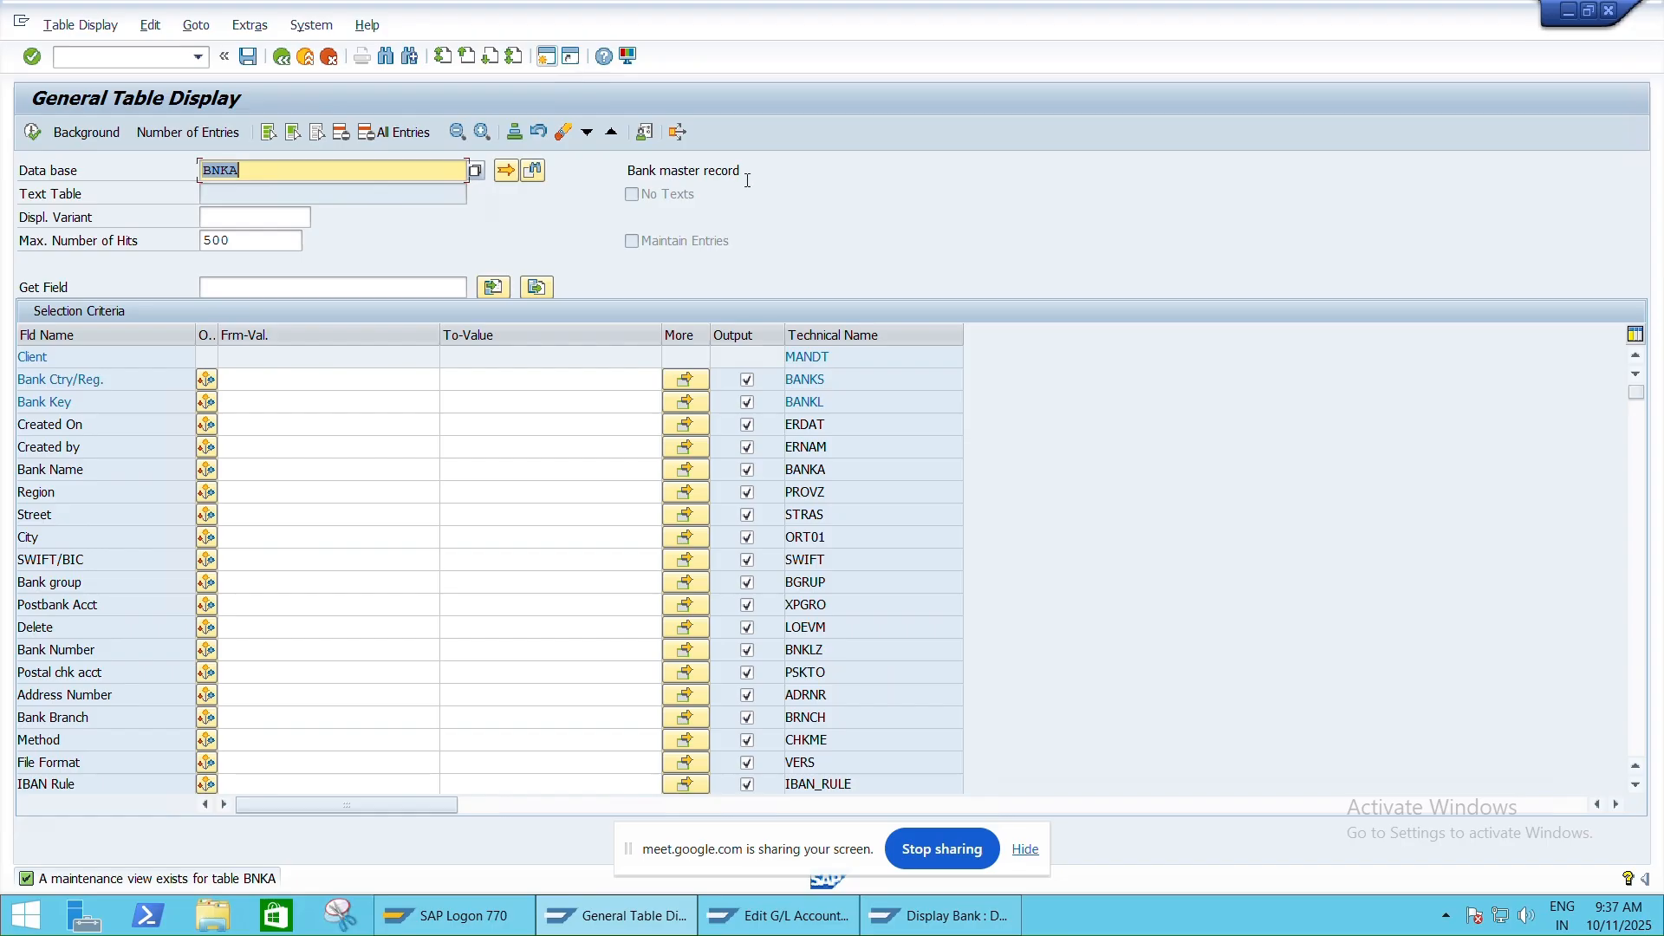
# Filter BNKA by bank country IN and bank key ICIC000895, then execute
pyautogui.click(320, 386)
pyautogui.write('IN')
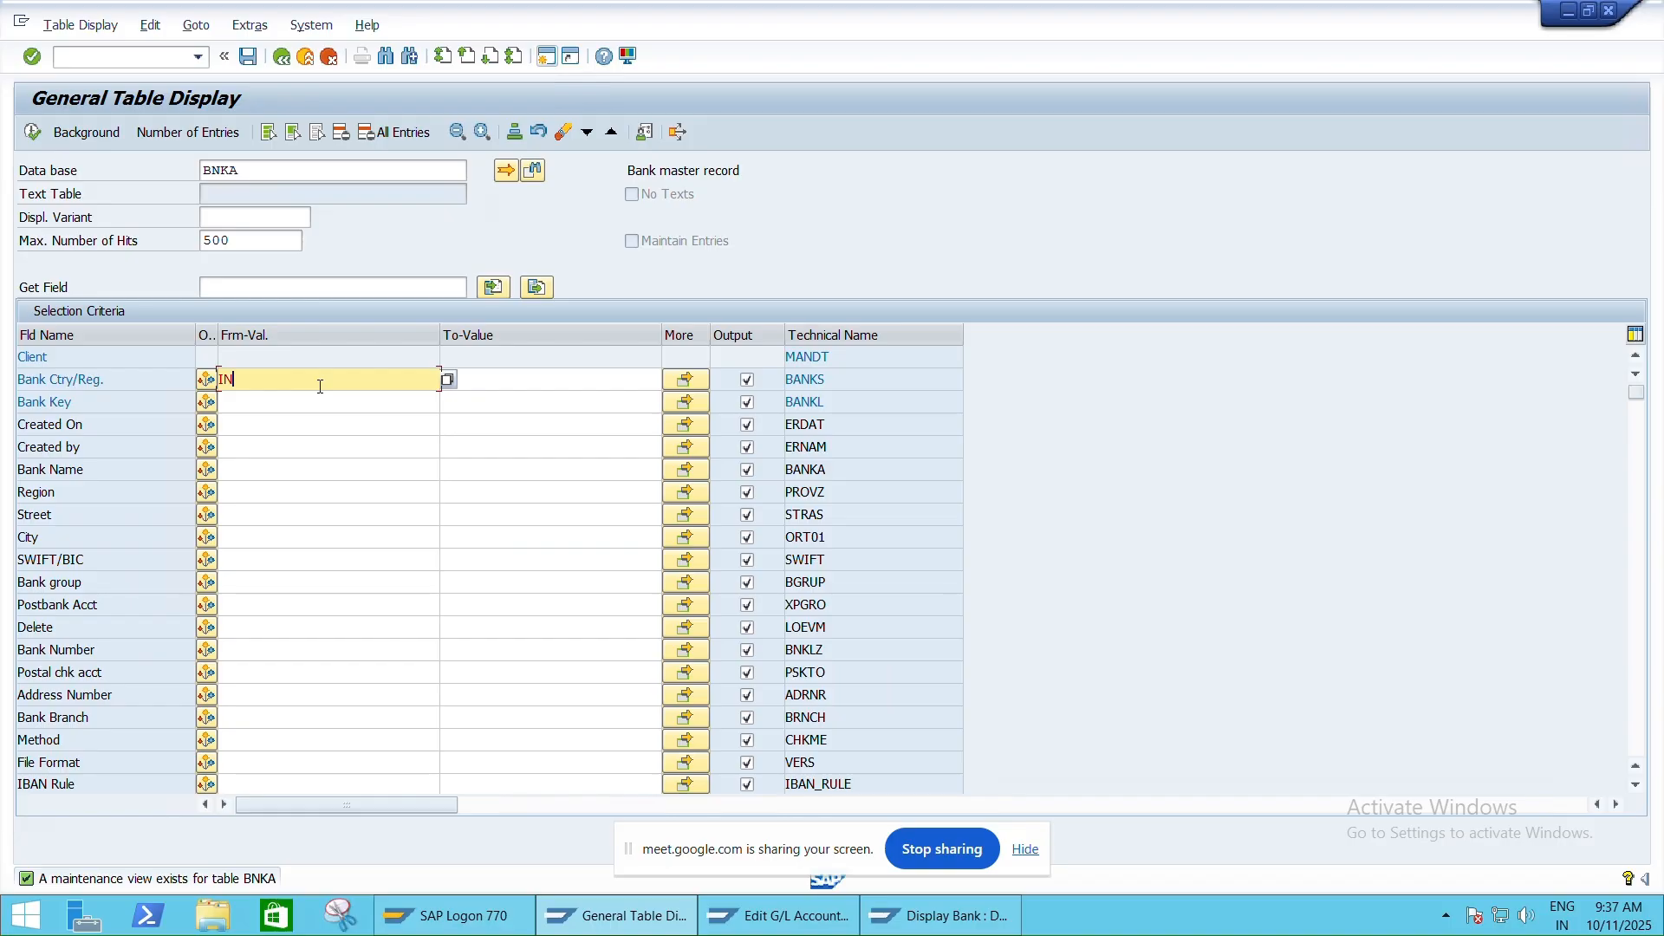
pyautogui.press('Down')
pyautogui.write('ICIC000')
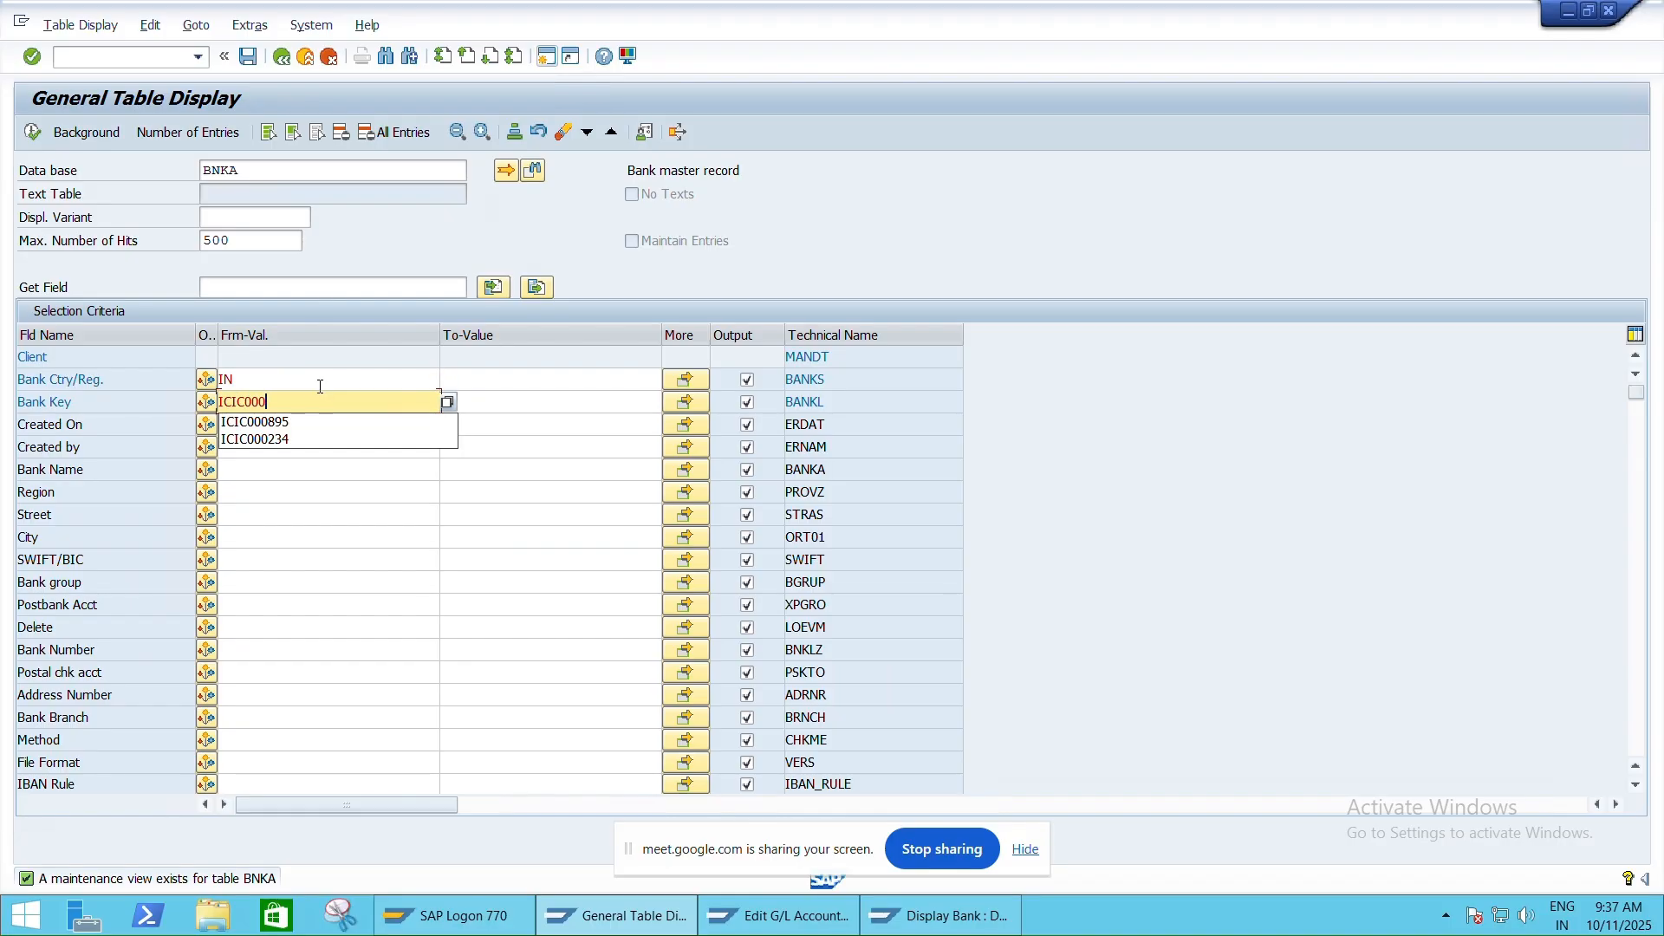
pyautogui.press('Down')
pyautogui.press('Return')
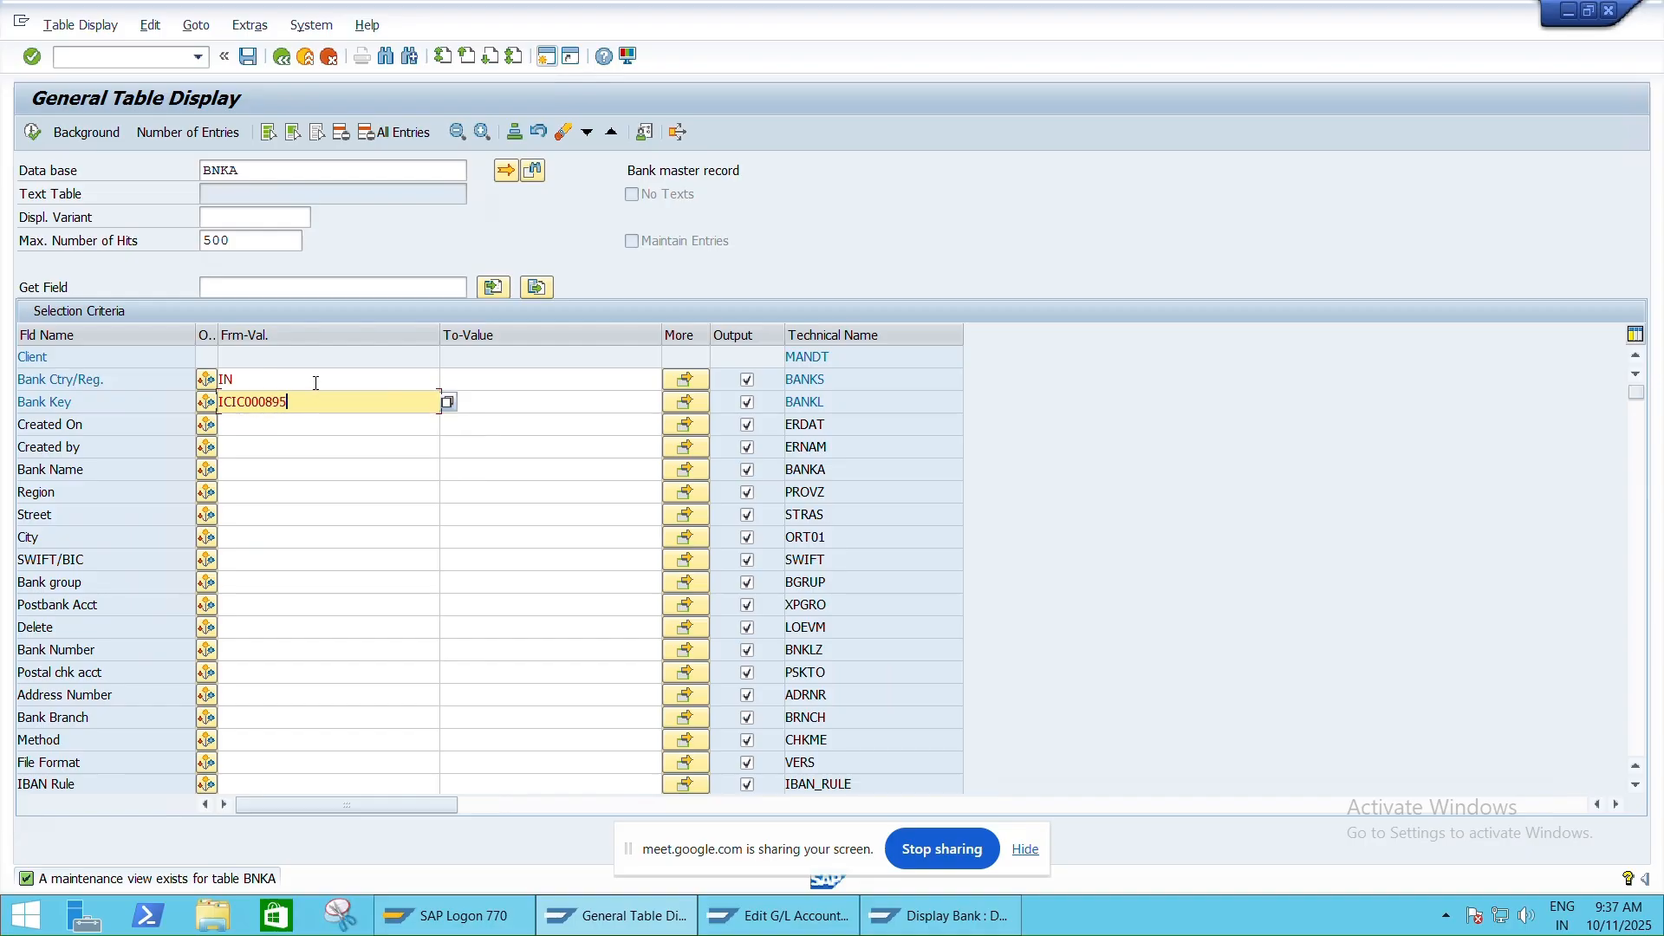
pyautogui.click(32, 133)
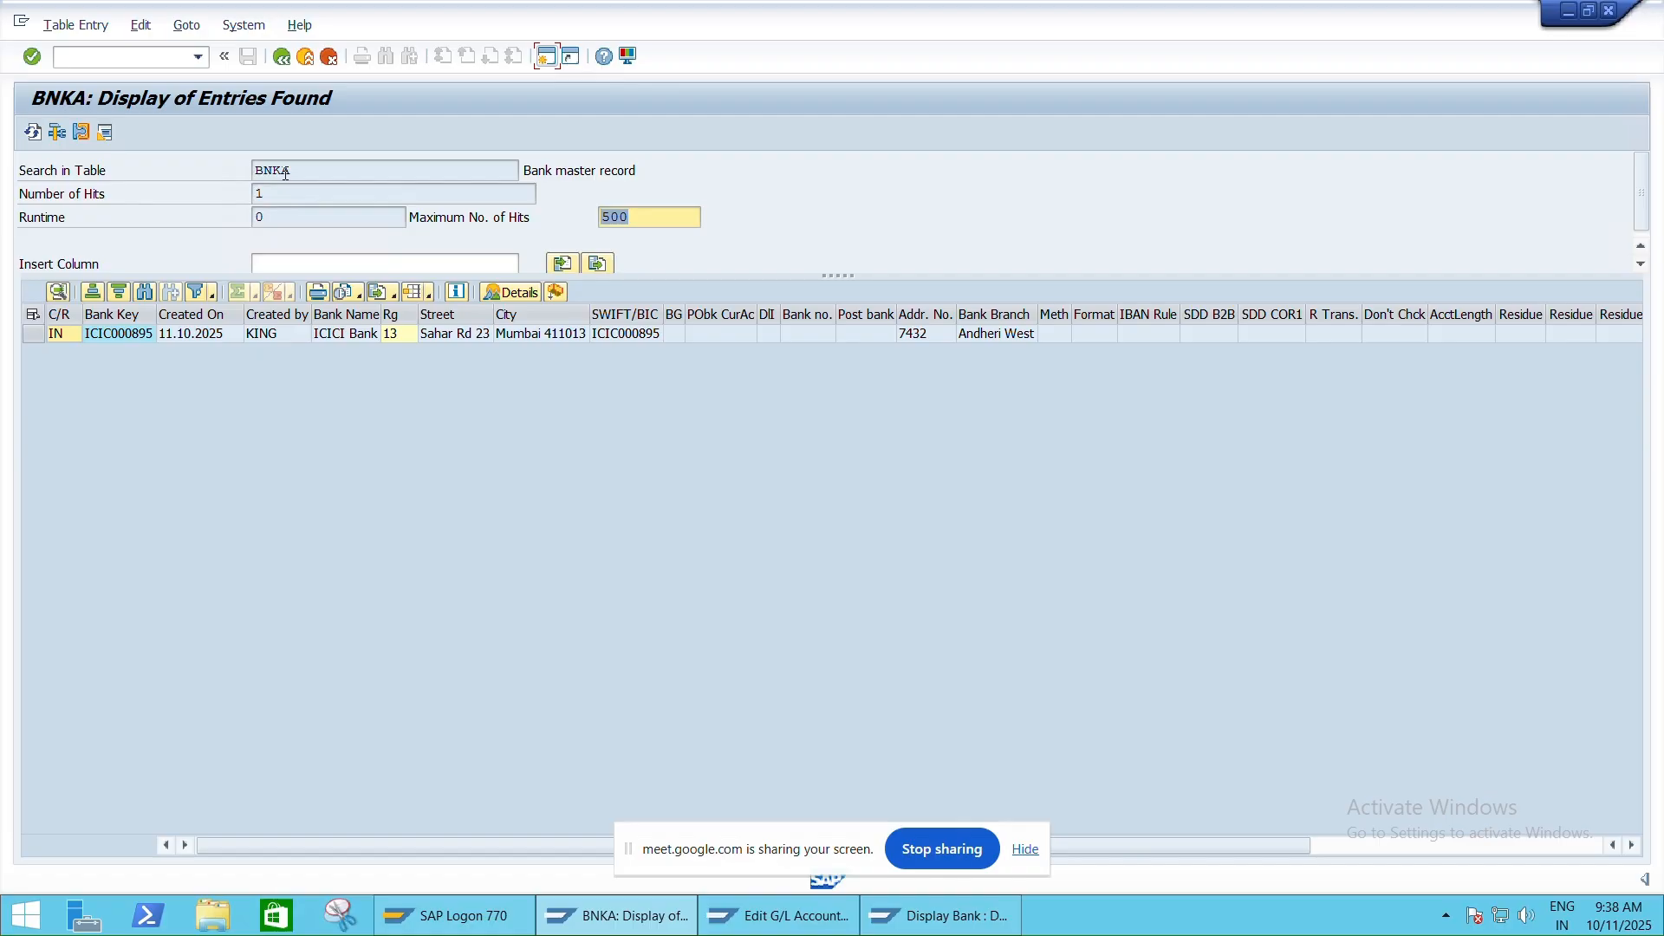
# Return from the ICIC000895 bank record to the BNKA selection screen
pyautogui.click(282, 56)
# Replace the table name with LFBK and load the vendor bank detail fields
pyautogui.click(314, 174)
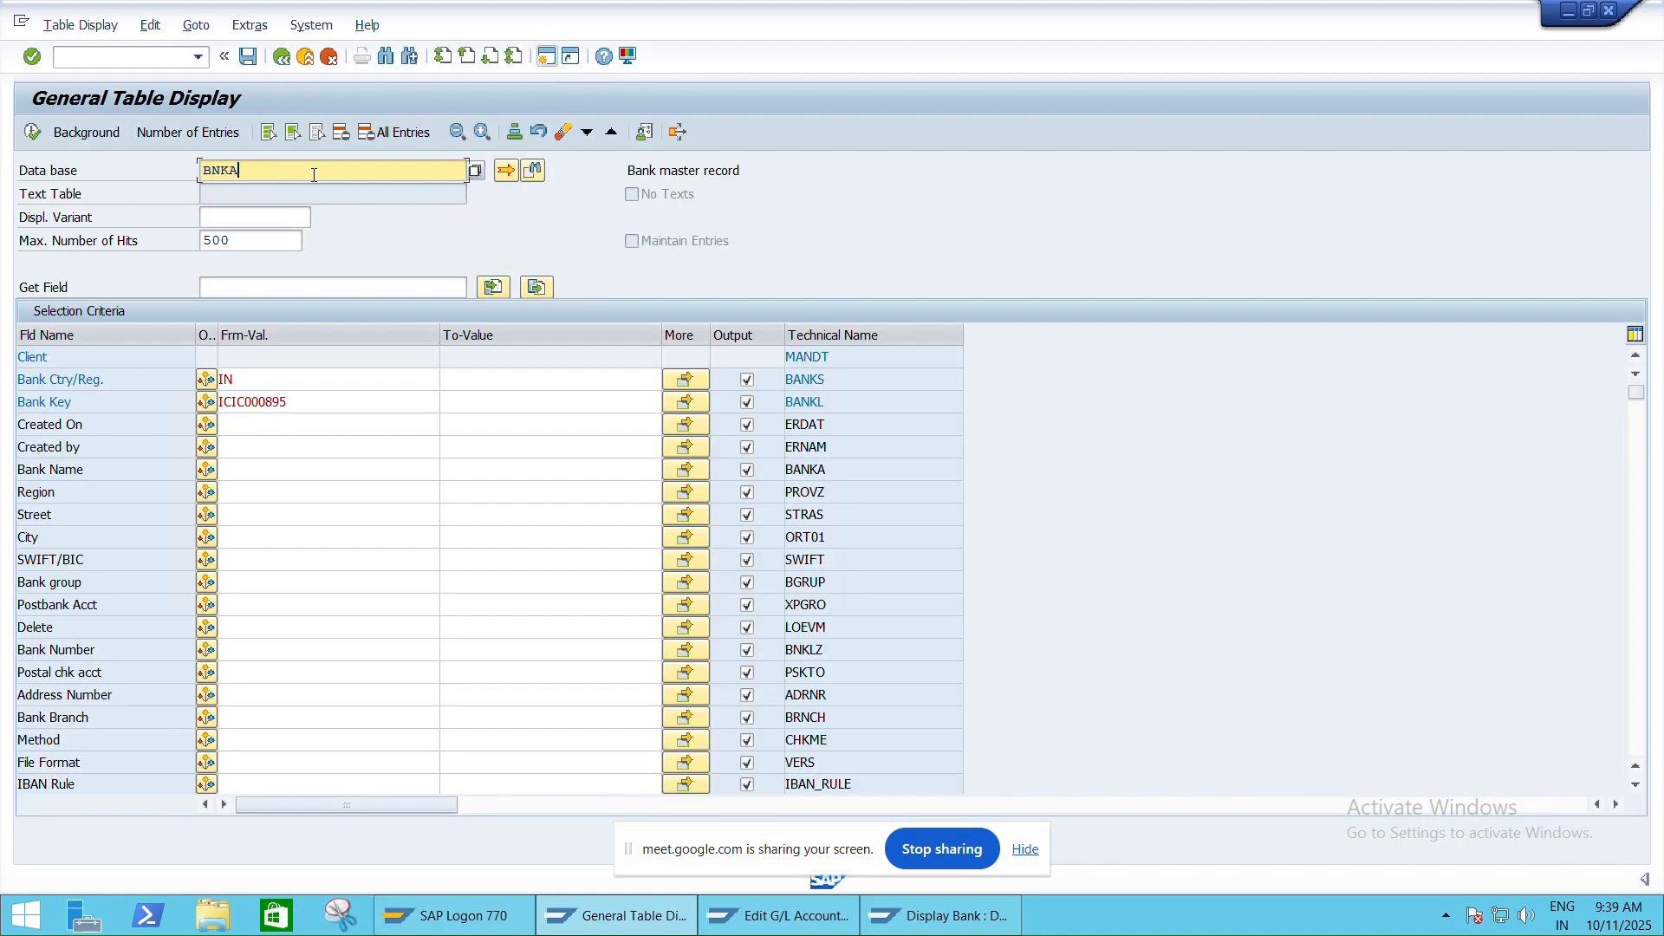
pyautogui.doubleClick(313, 174)
pyautogui.write('LFBK')
pyautogui.press('Return')
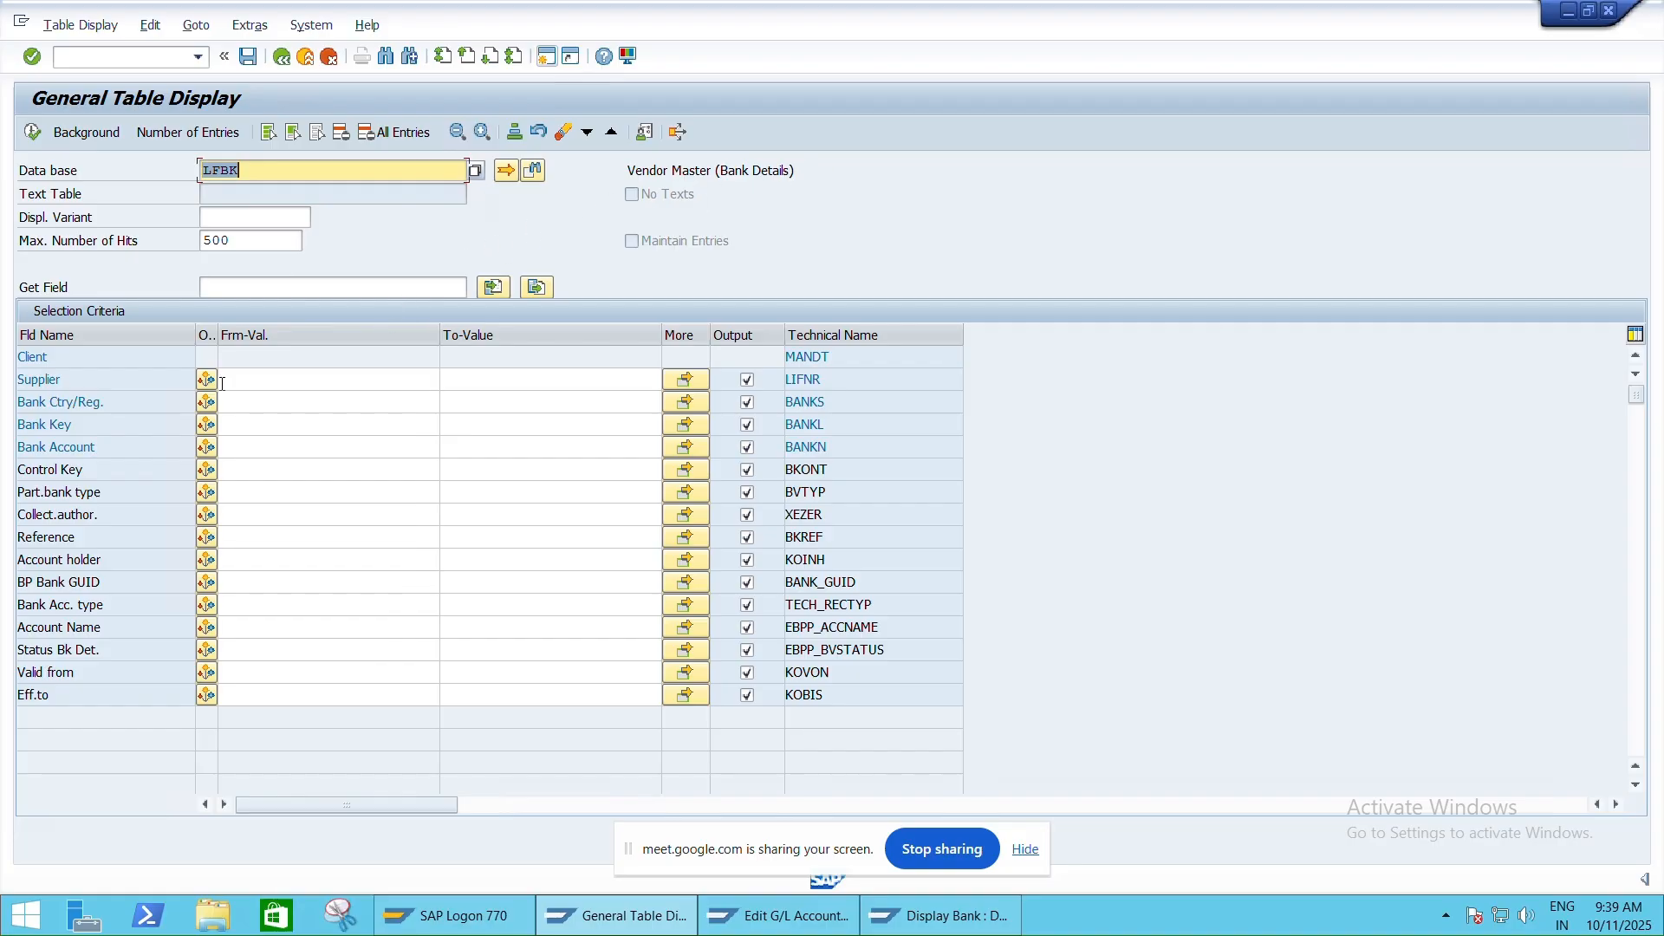
# Pick supplier CEAT TIRES from HNMO suppliers and enter bank country IN
pyautogui.click(244, 375)
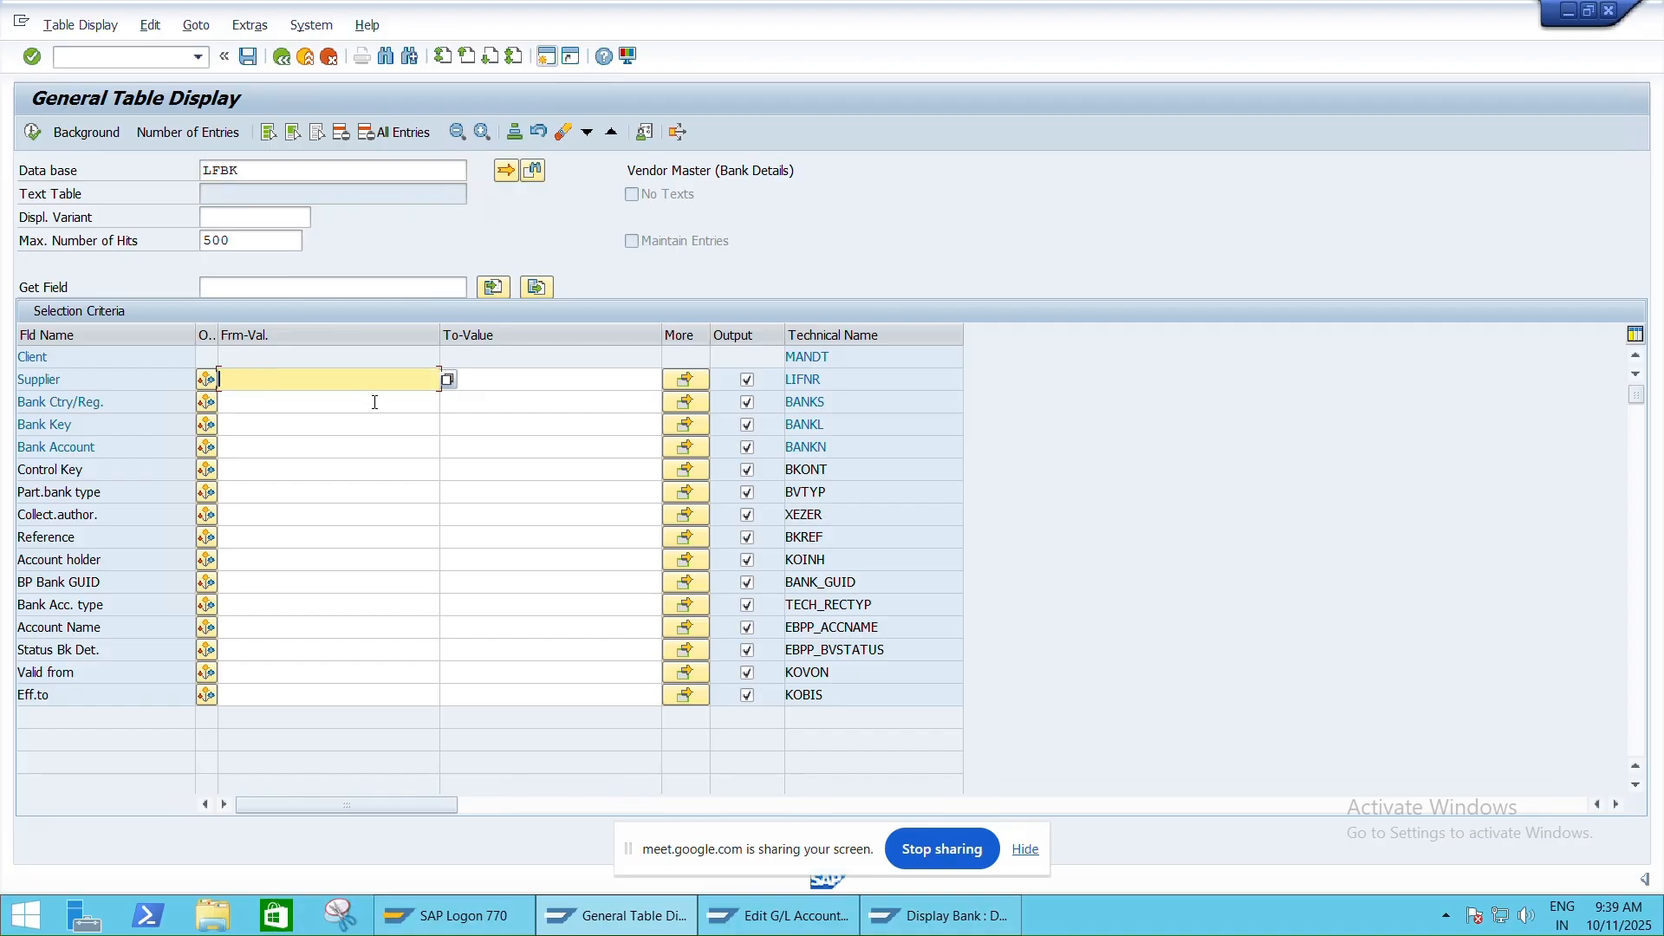
pyautogui.click(449, 380)
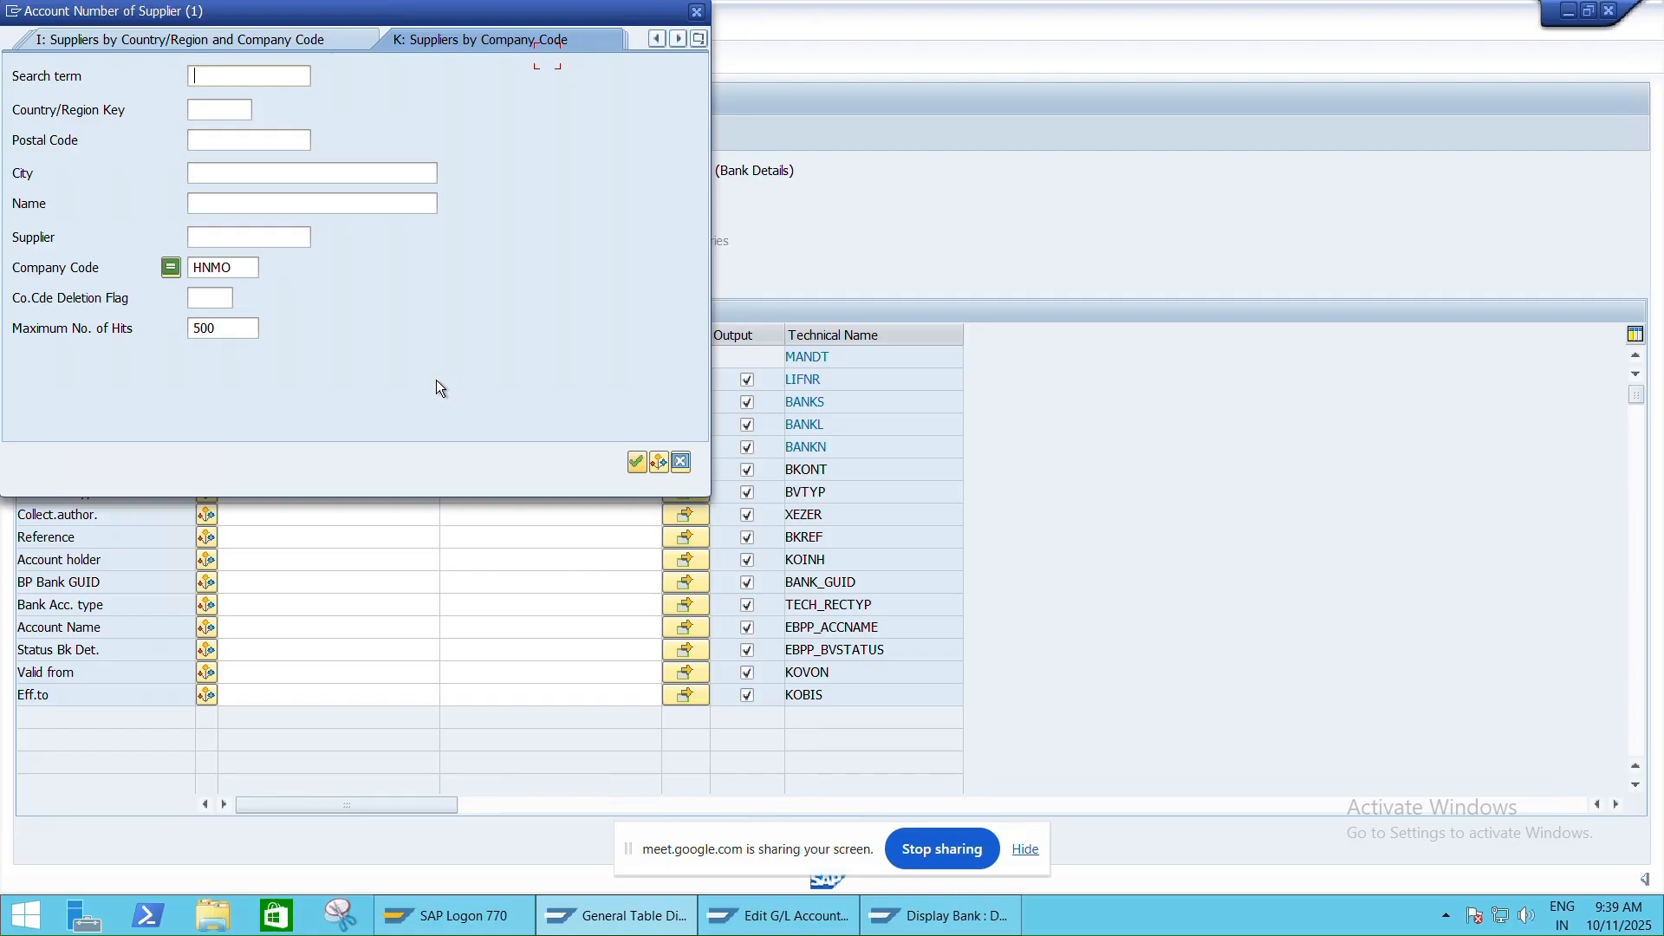
pyautogui.press('Return')
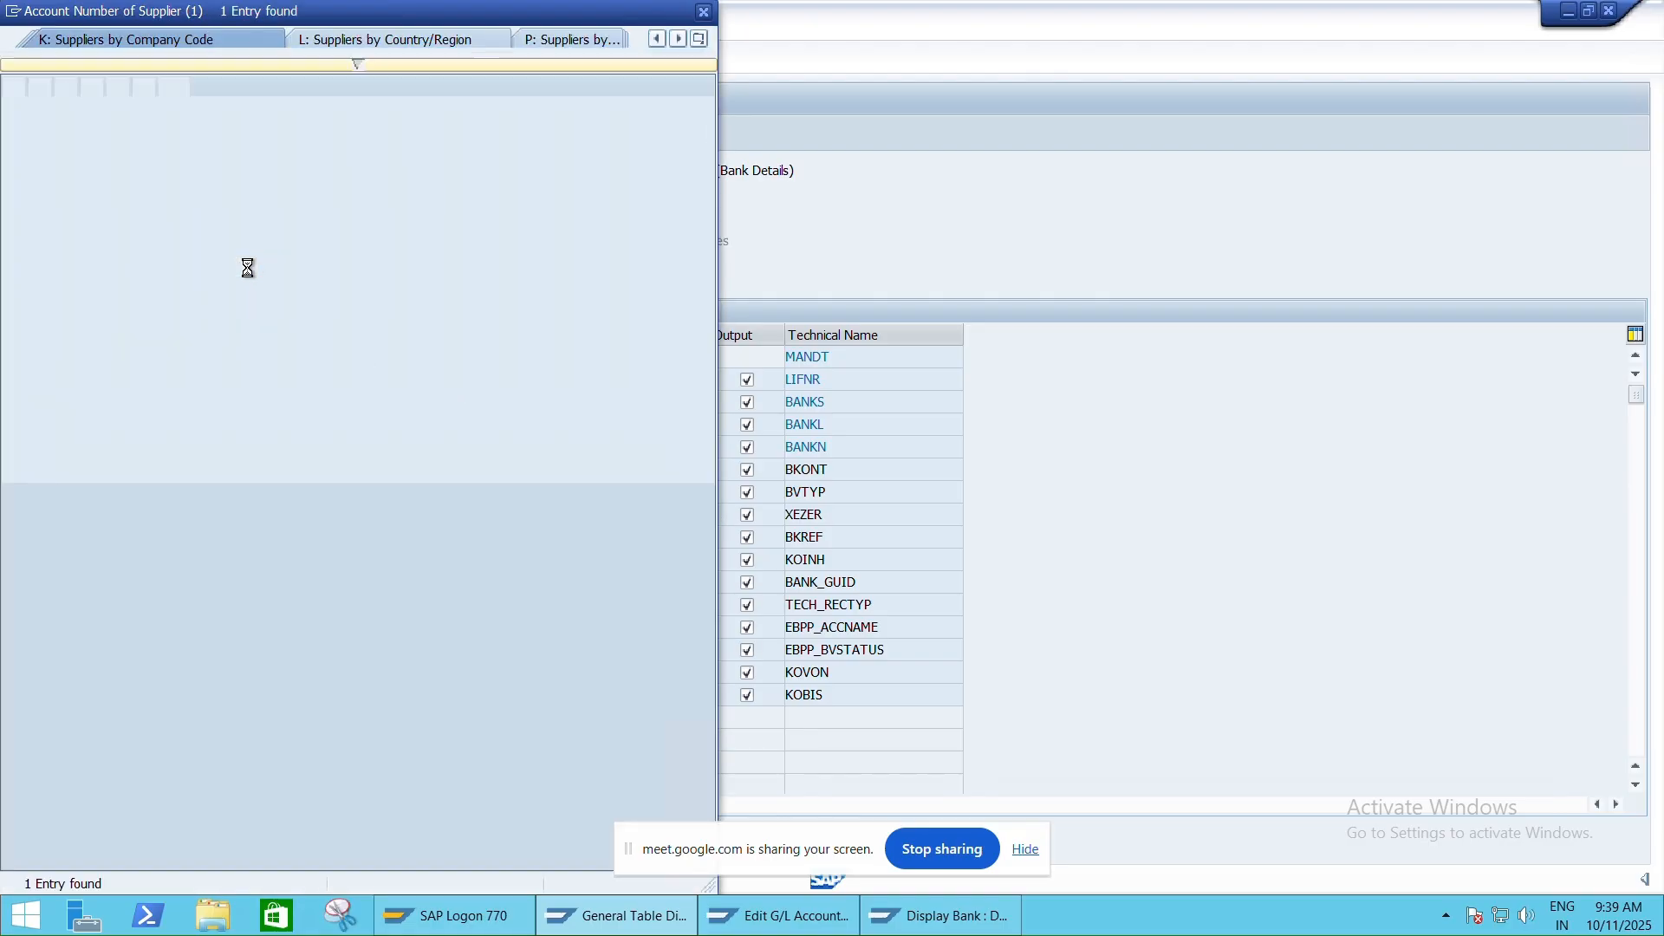
pyautogui.doubleClick(187, 129)
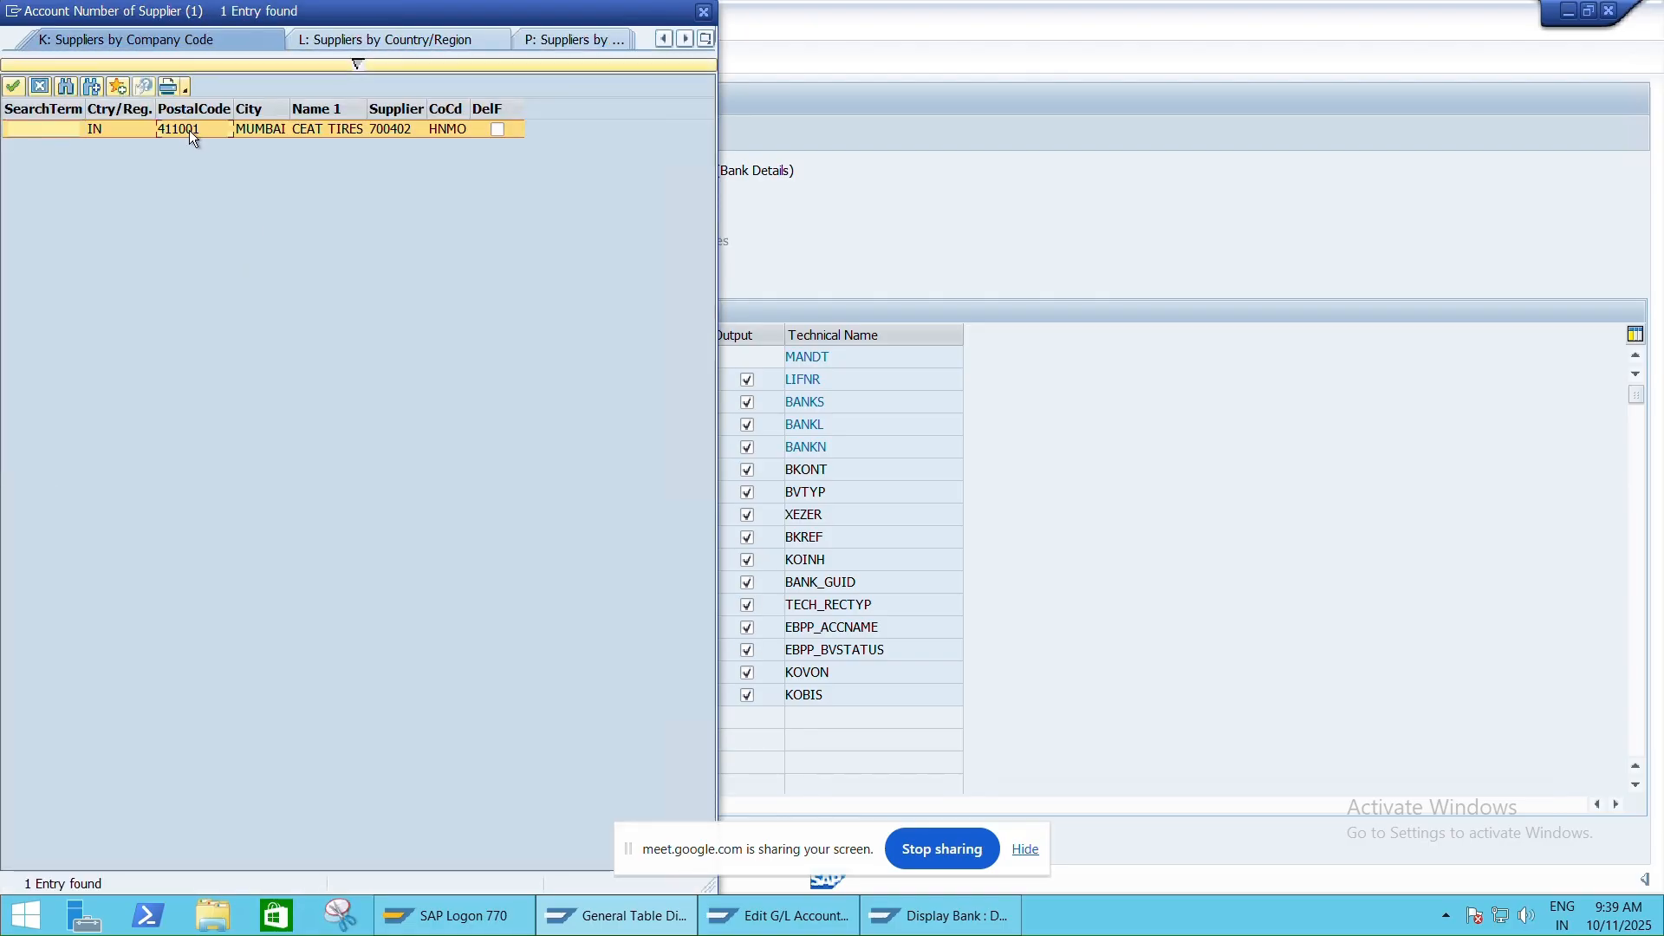
pyautogui.click(329, 407)
pyautogui.write('IN')
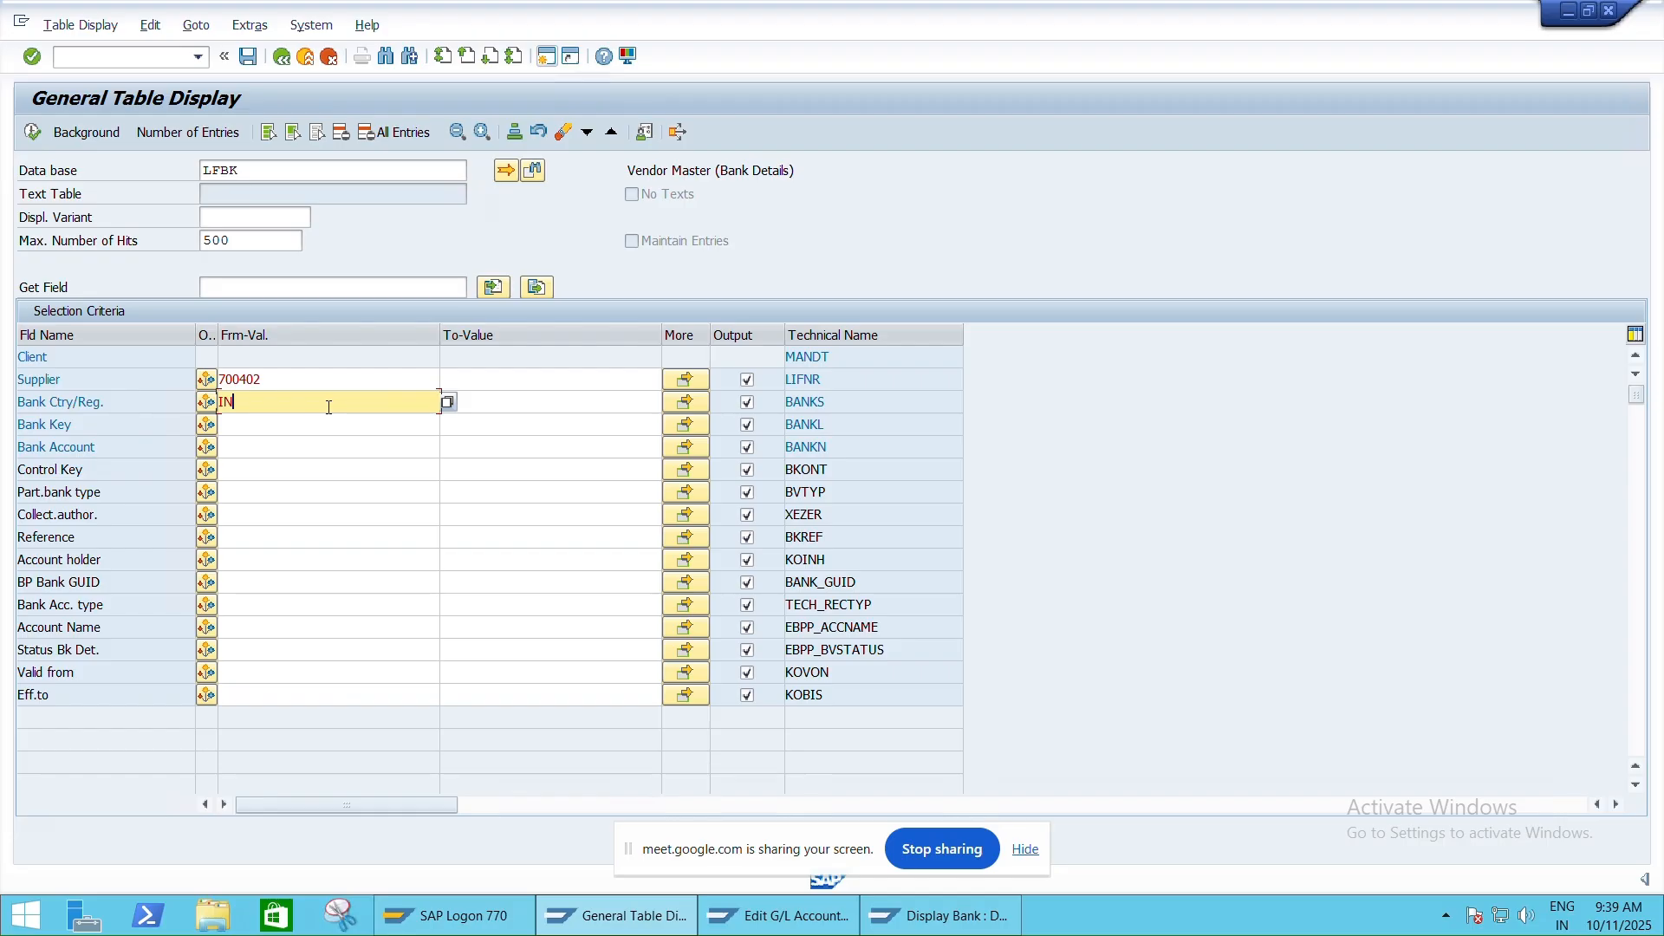
# Add bank key ICIC000895 and bank account IC011 to the LFBK filter and execute
pyautogui.press('Down')
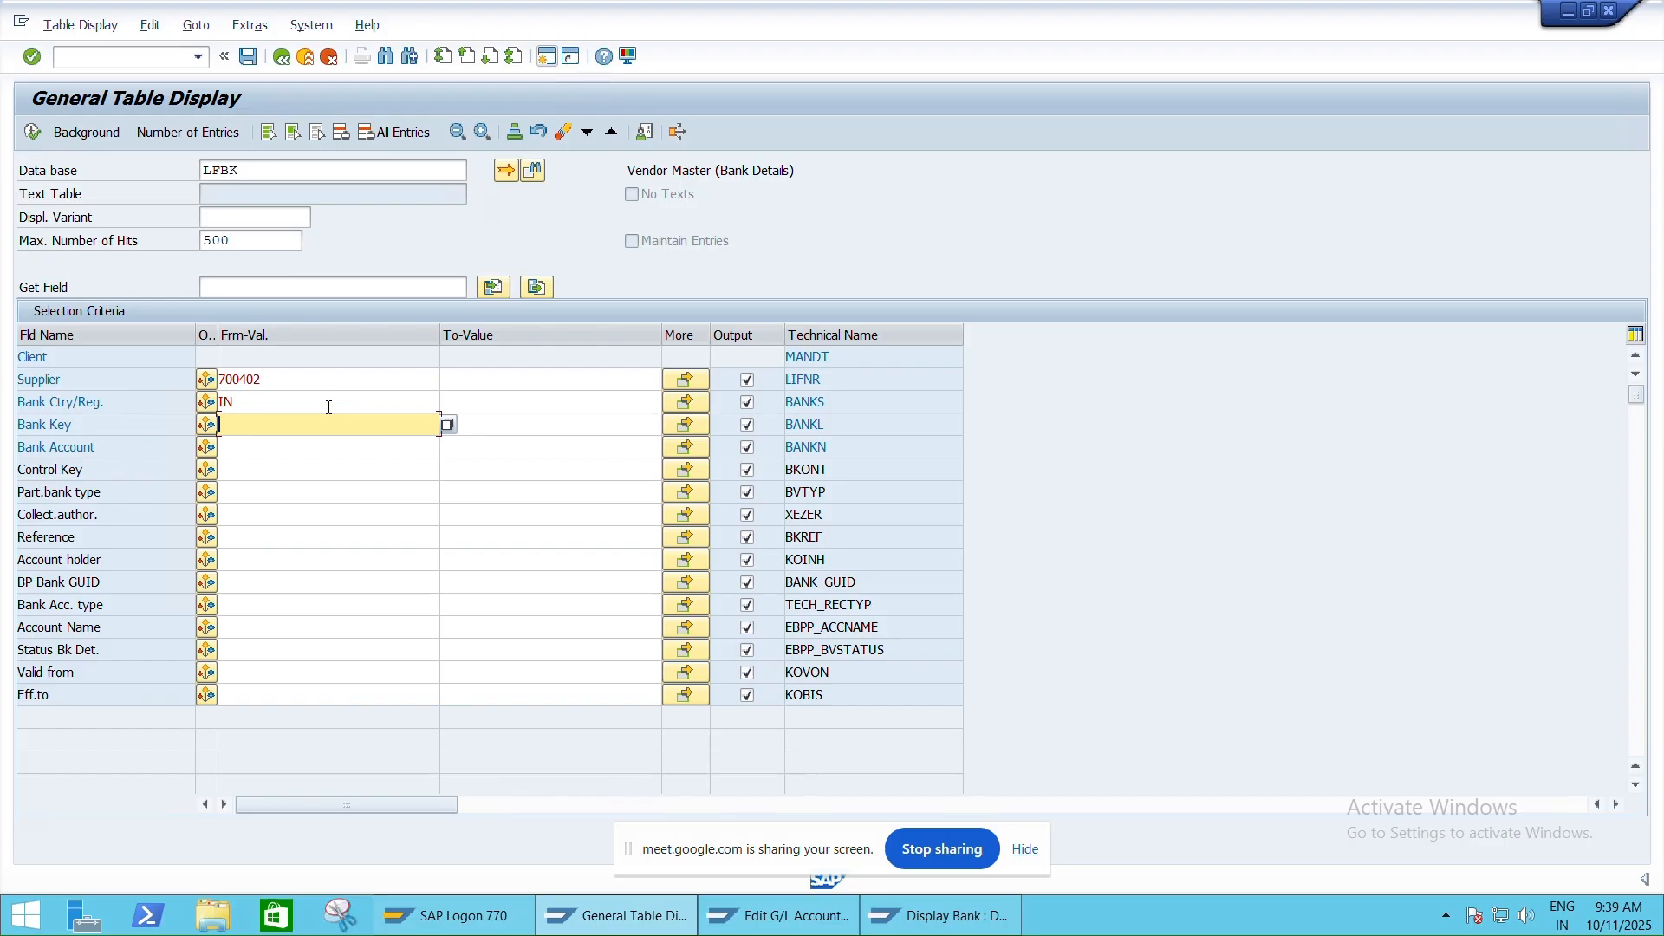
pyautogui.write('ICIC00')
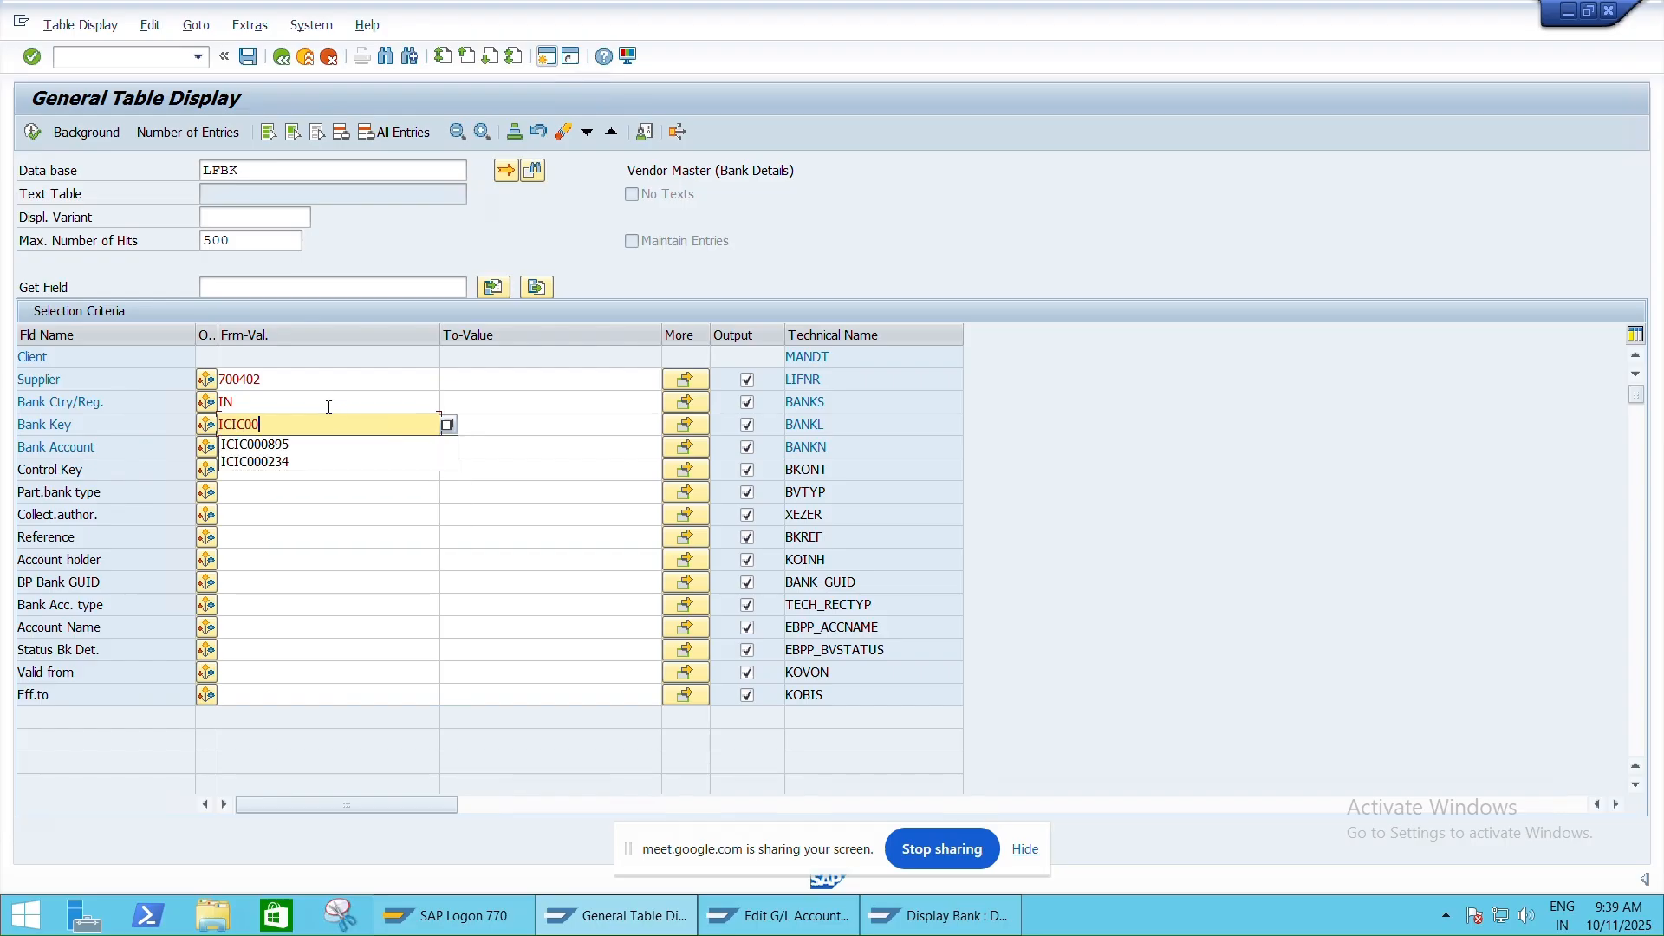
pyautogui.press('Down')
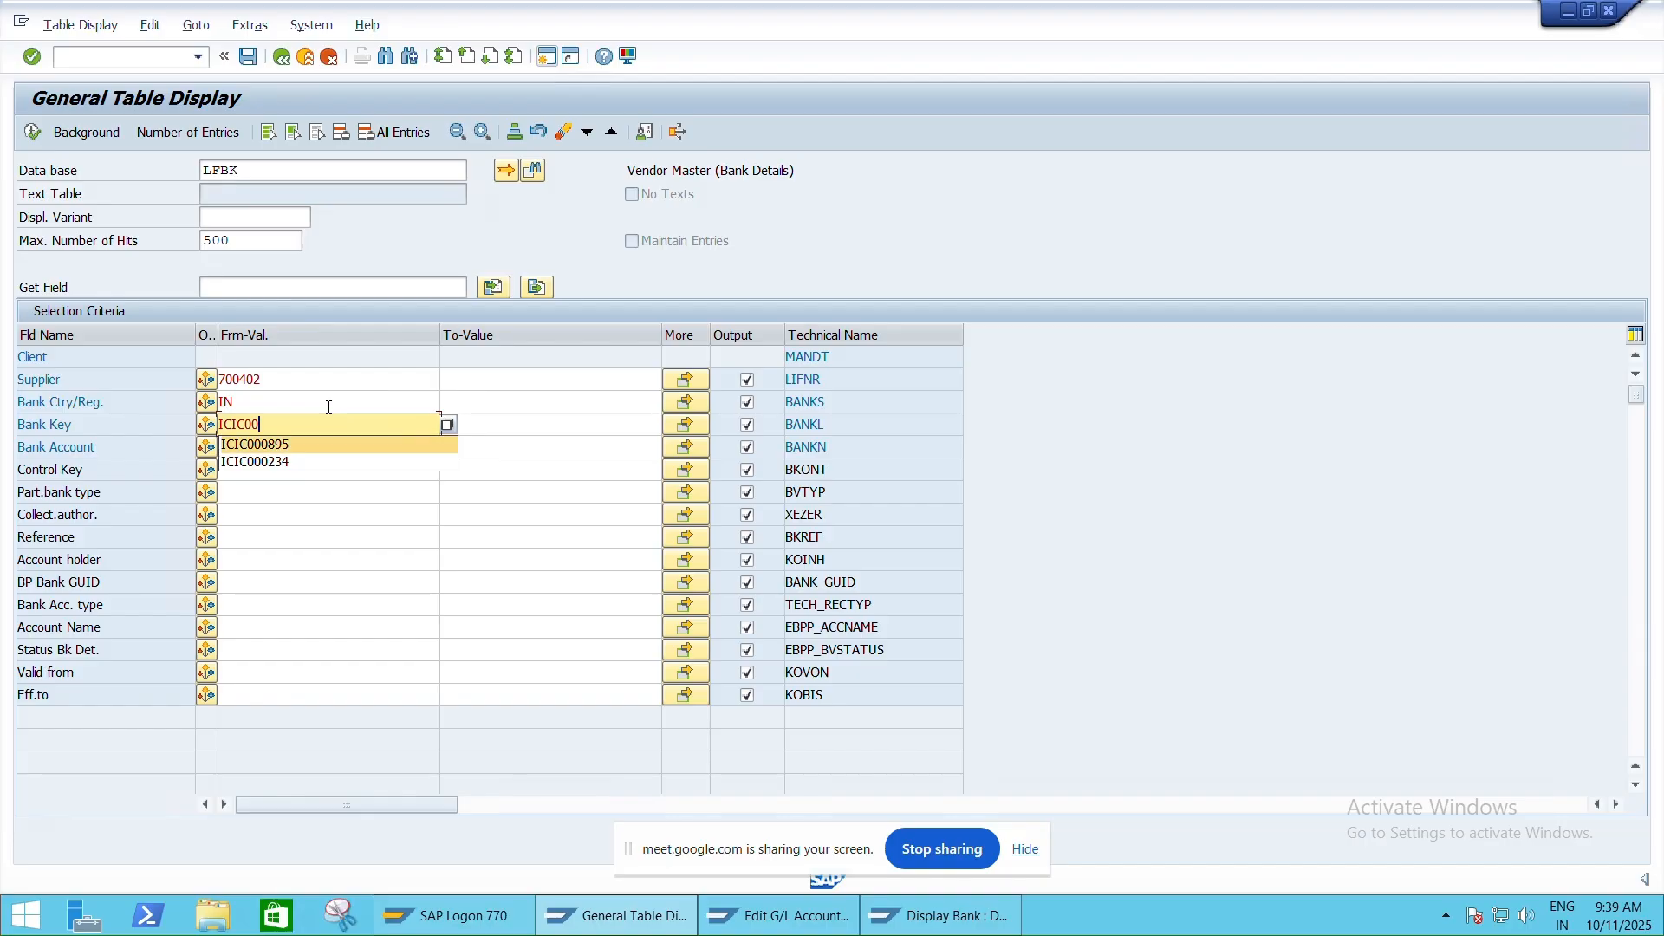
pyautogui.press('Return')
pyautogui.click(315, 450)
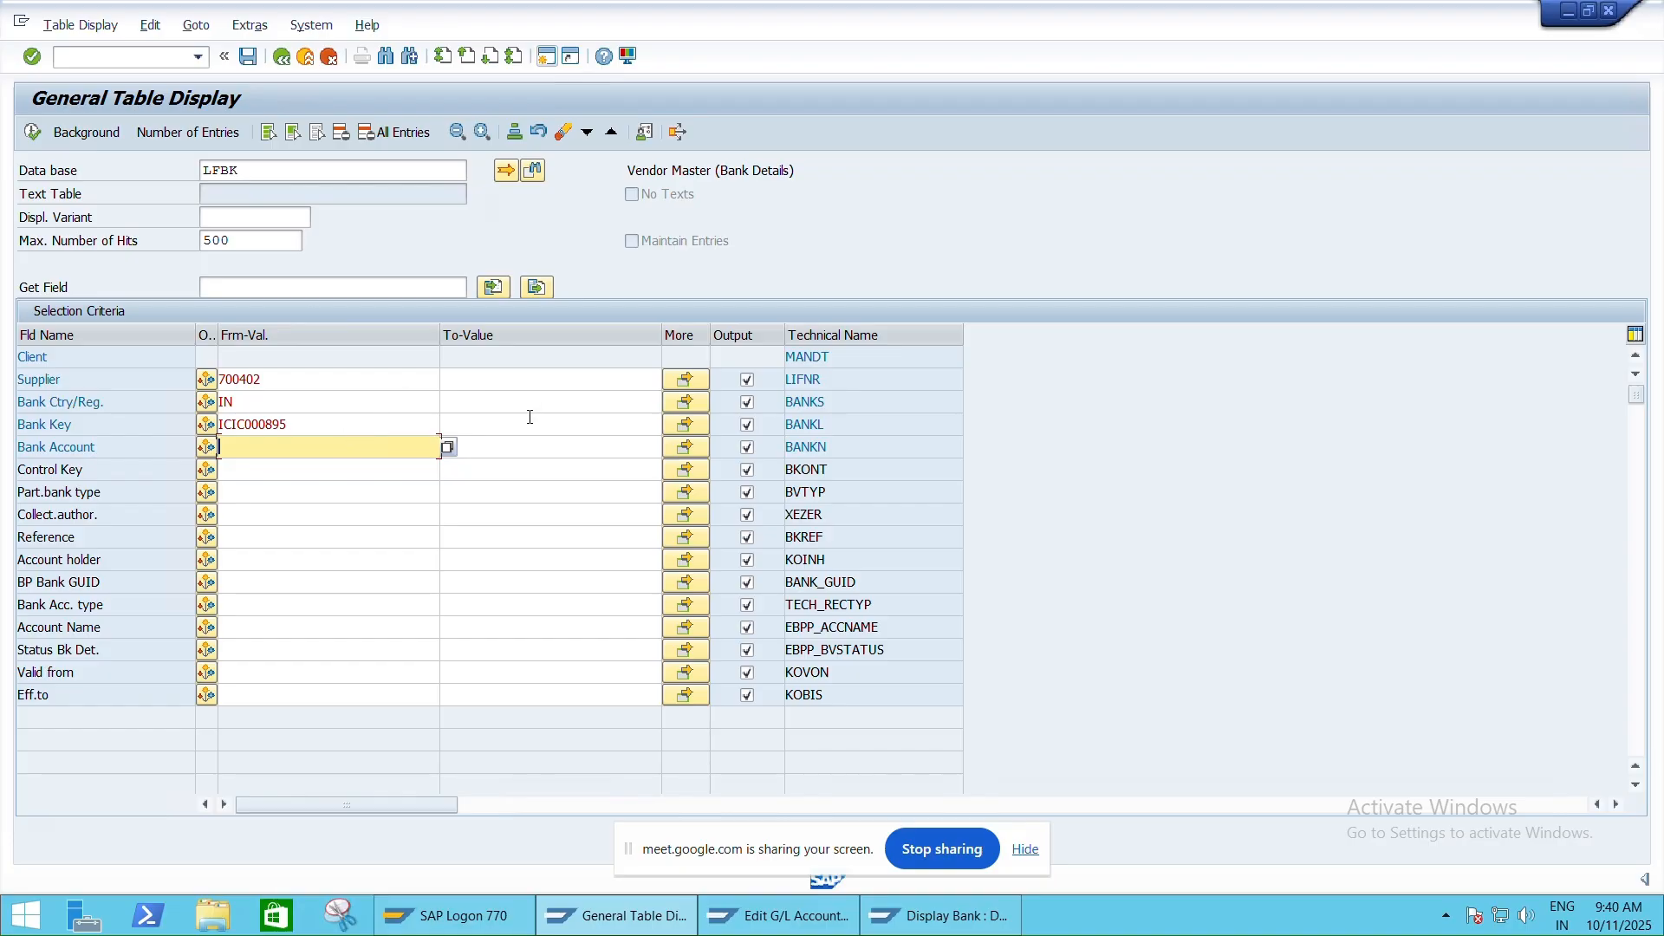
pyautogui.write('ICI')
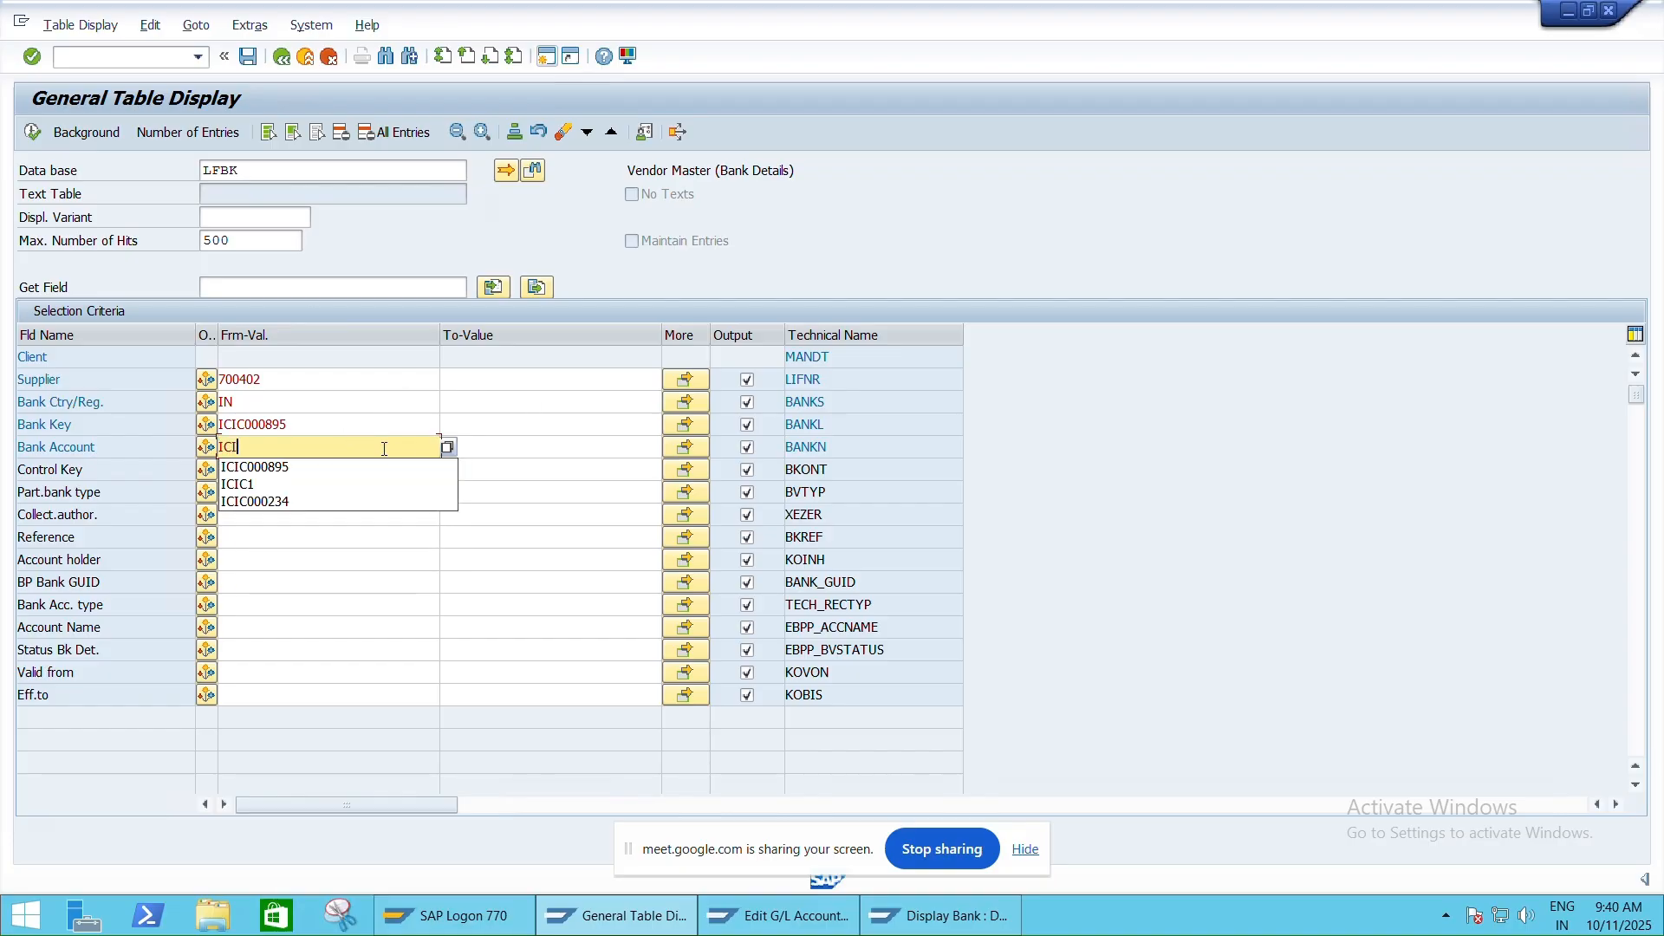
pyautogui.press('BackSpace')
pyautogui.write('011')
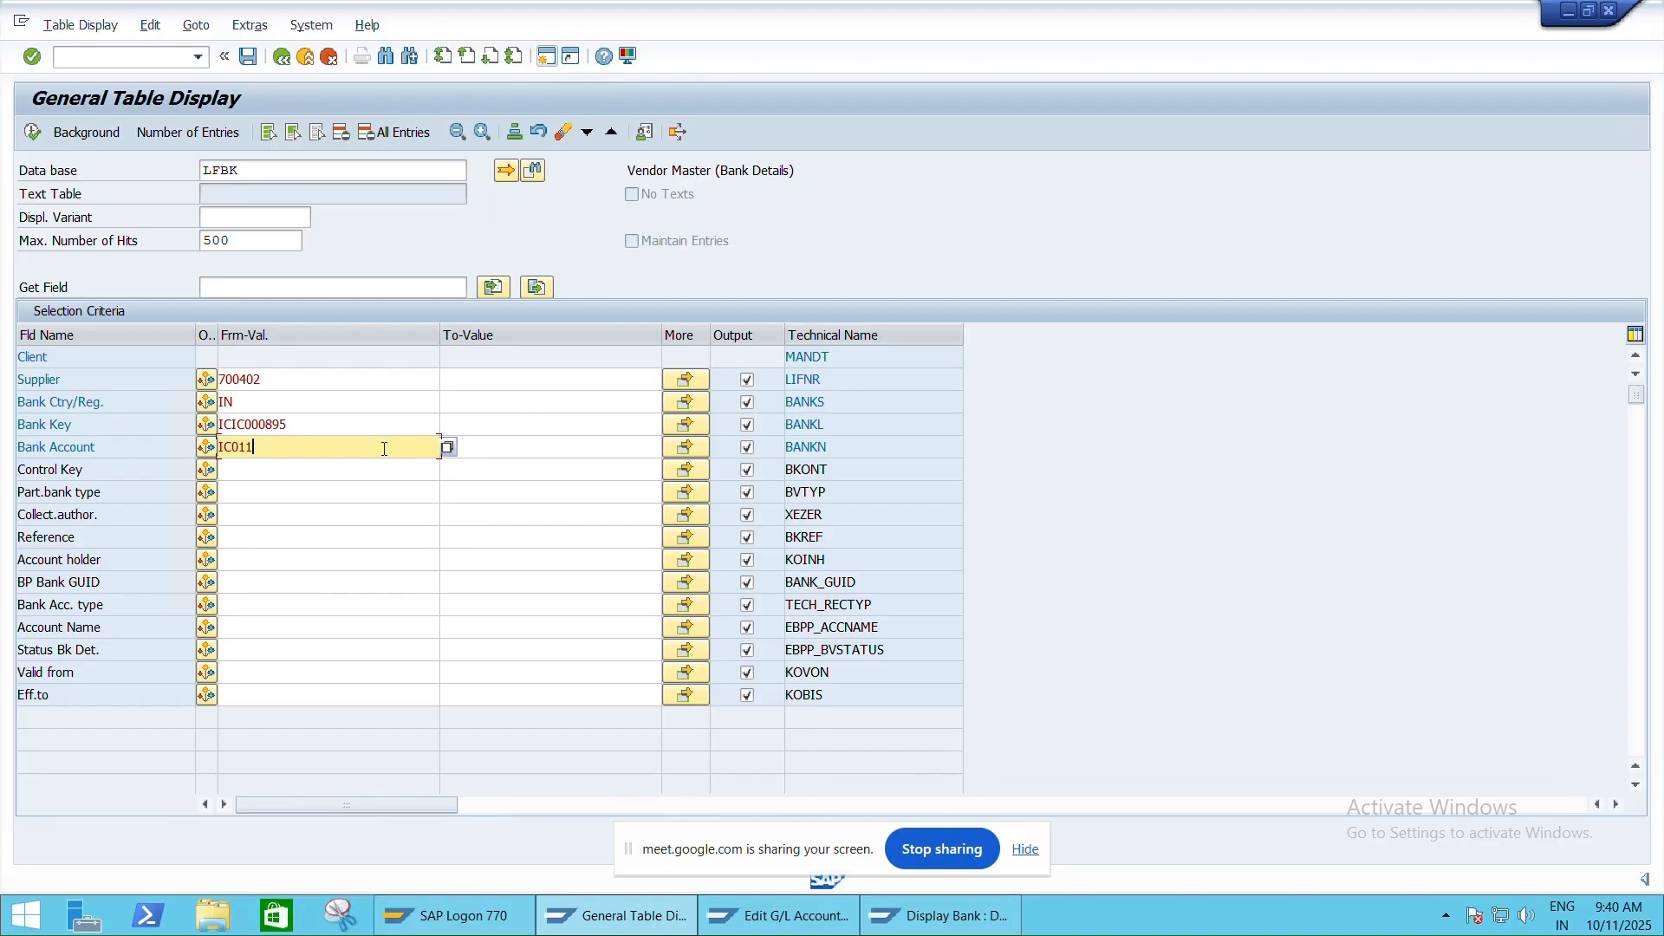
pyautogui.click(33, 132)
# Return to the remote SAP session and back out of the table and bank screens
pyautogui.moveTo(1235, 11)
pyautogui.click(1116, 13)
pyautogui.hotkey('alt', 'Tab')
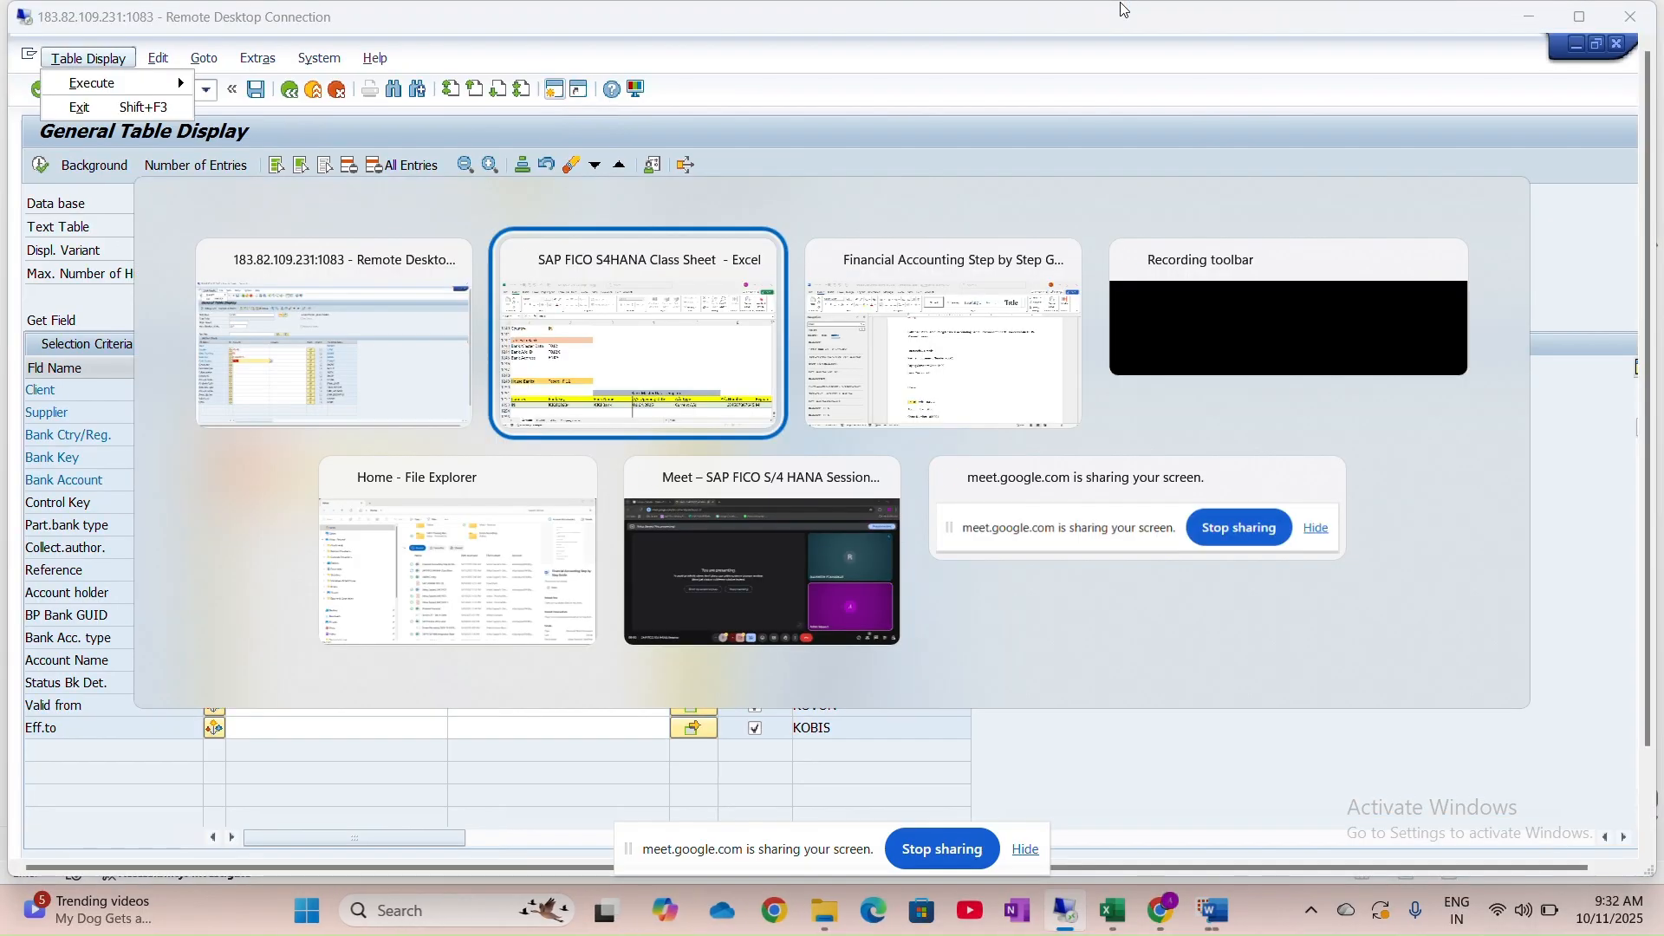
pyautogui.hotkey('alt', 'Tab')
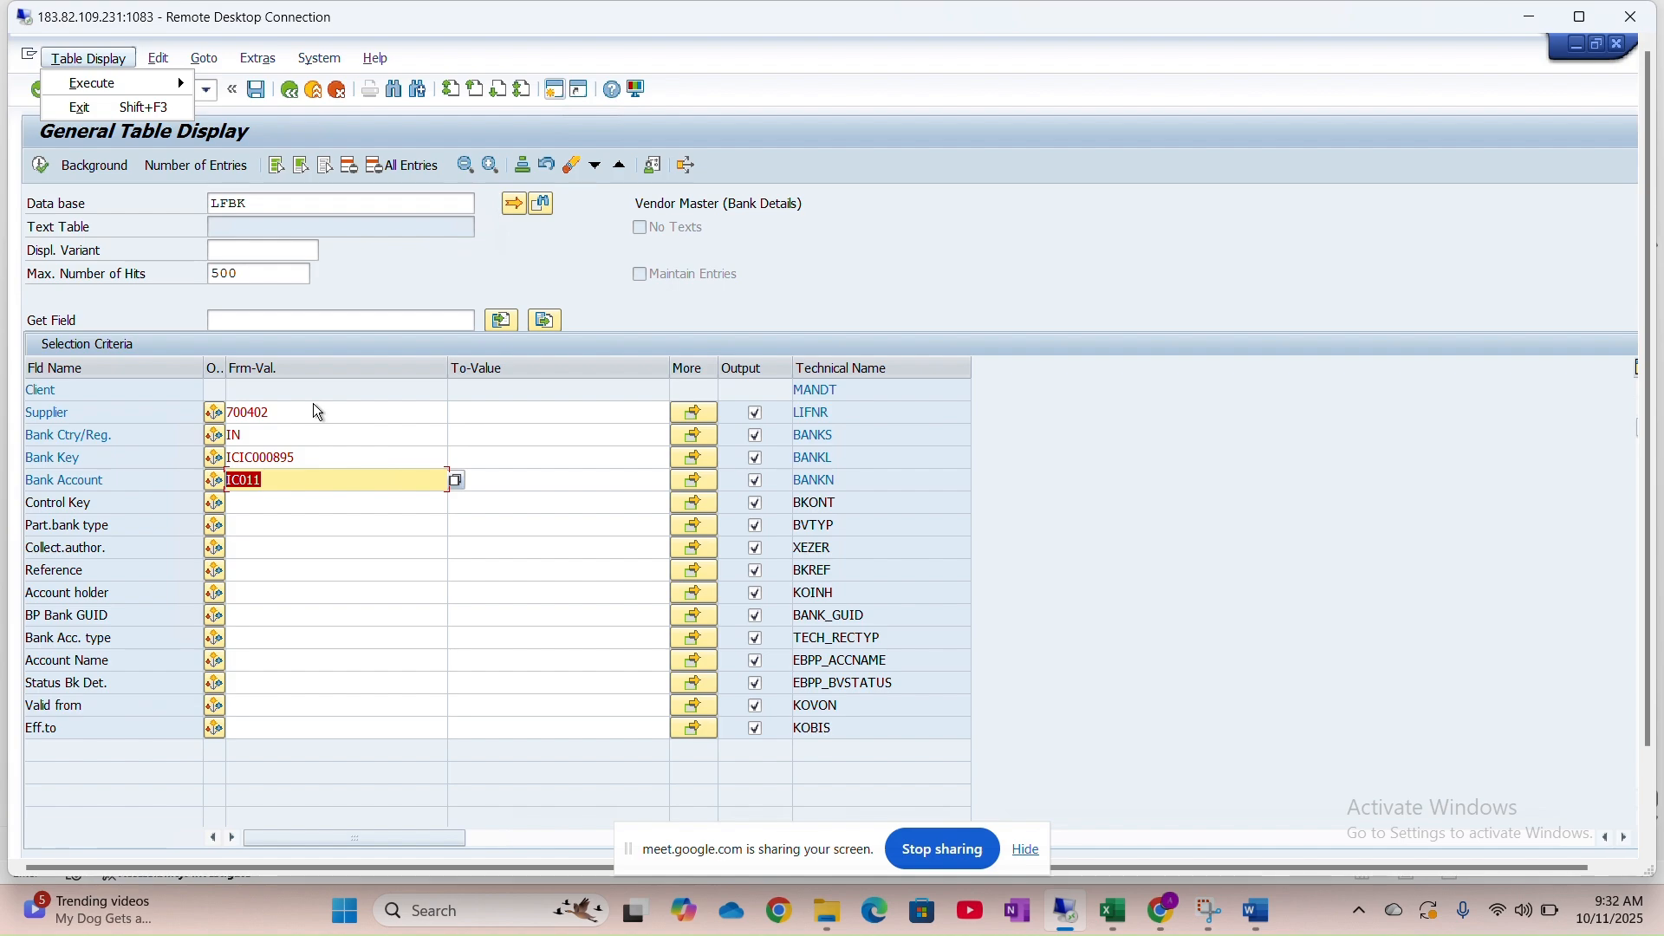
pyautogui.click(1089, 201)
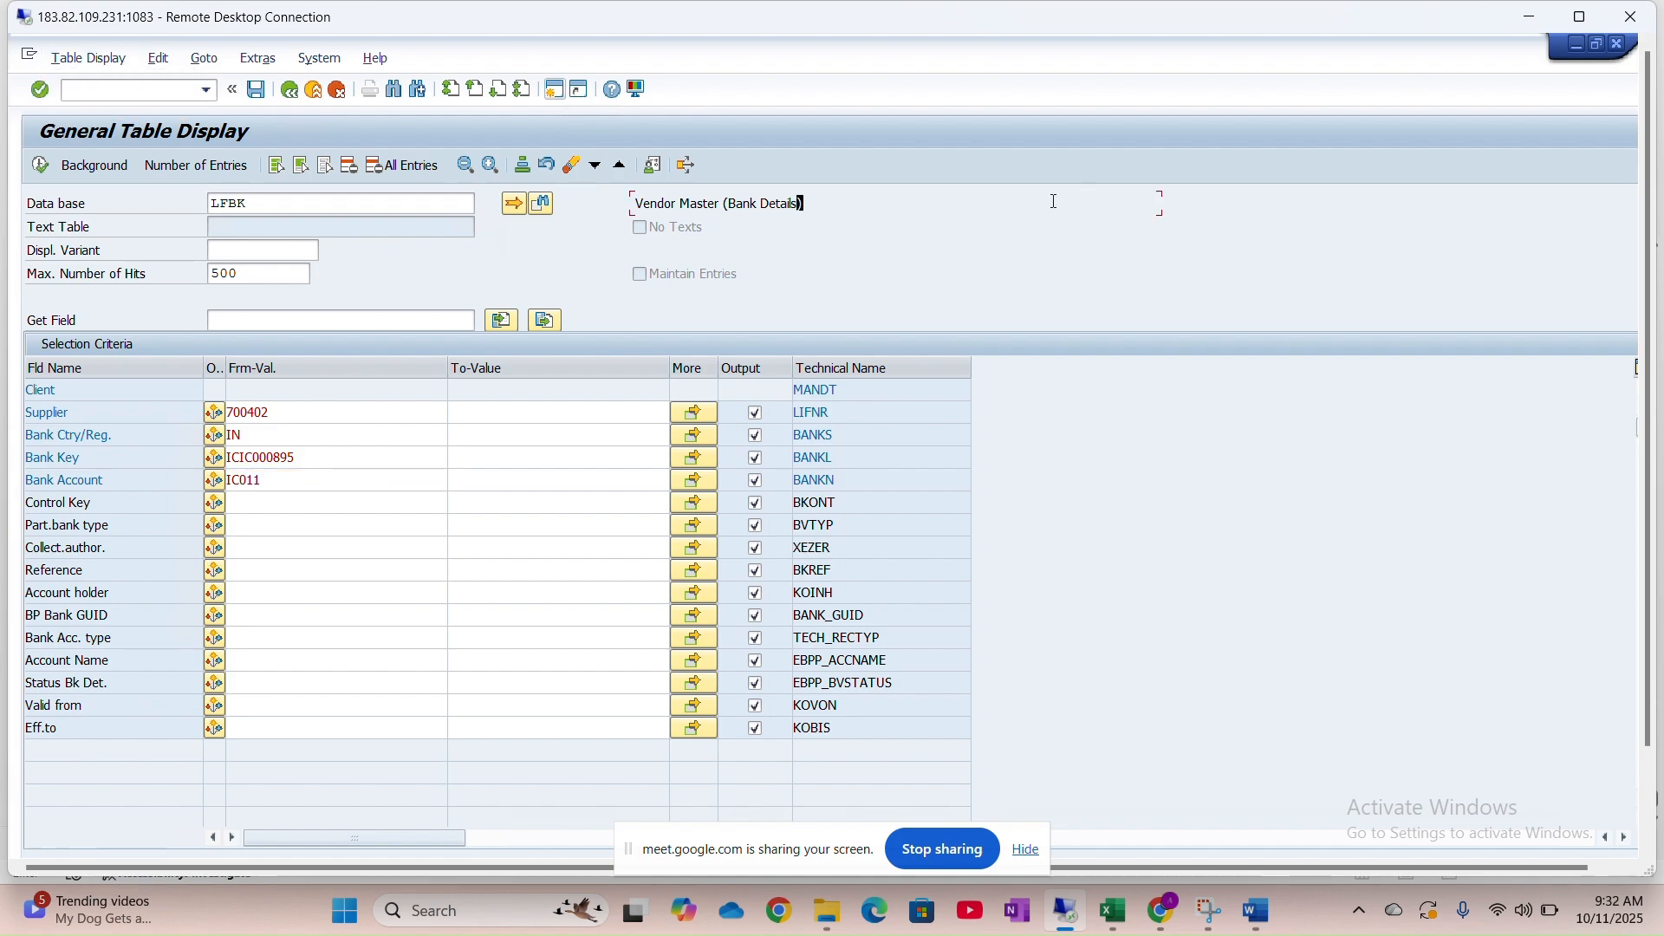
pyautogui.click(287, 99)
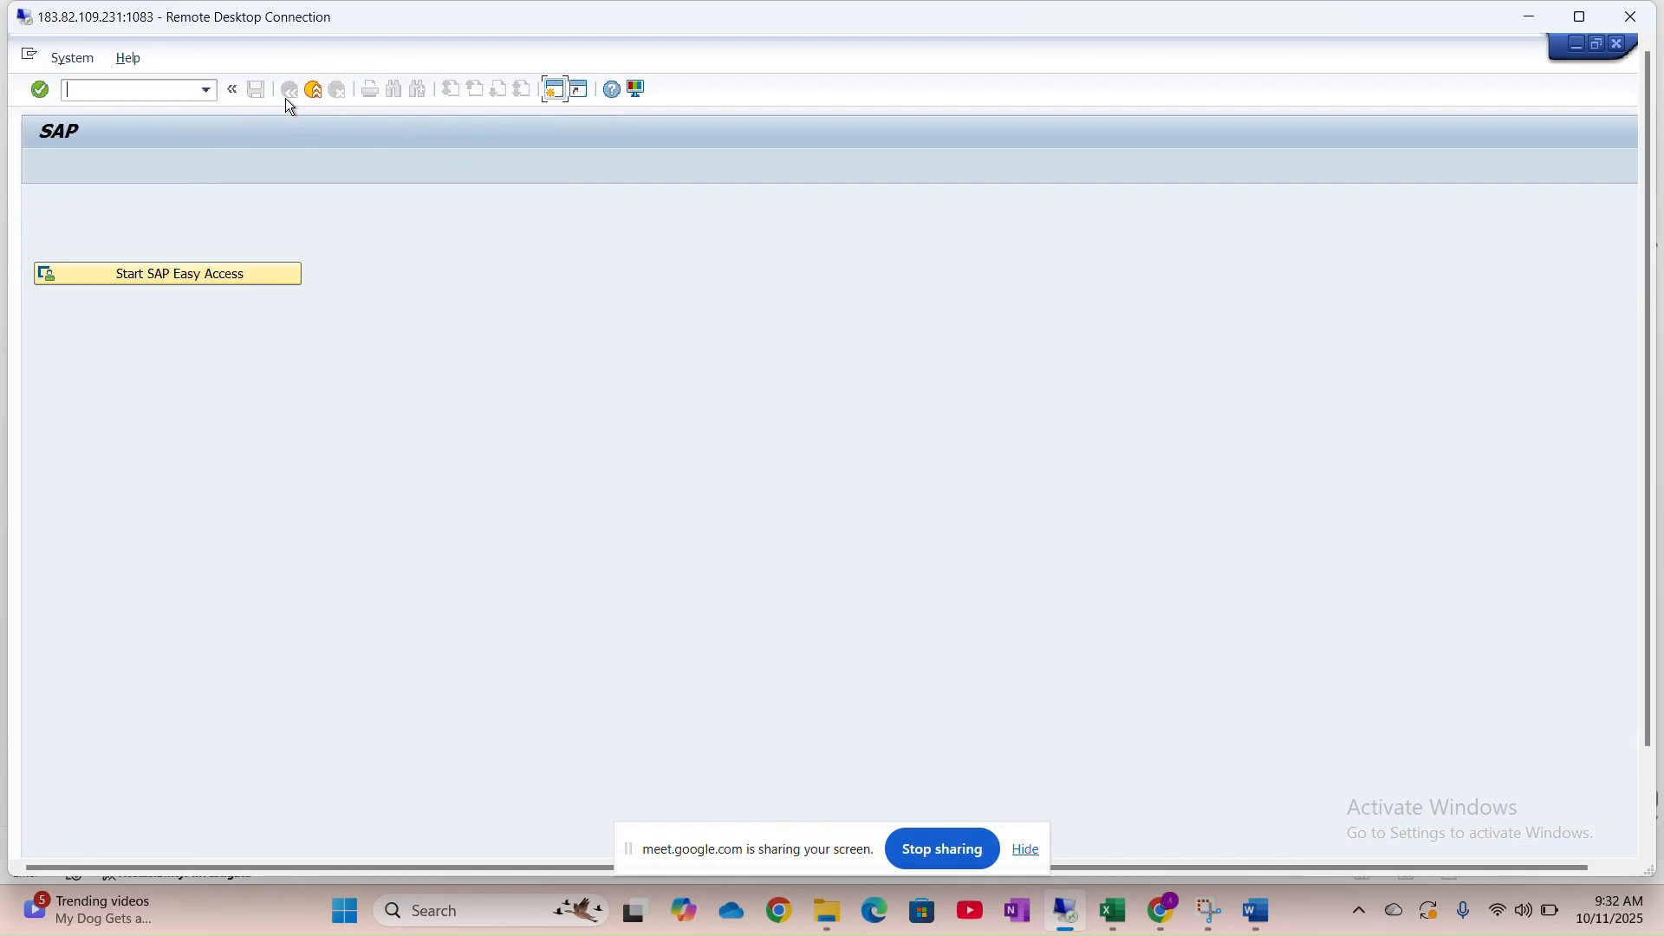
pyautogui.click(308, 96)
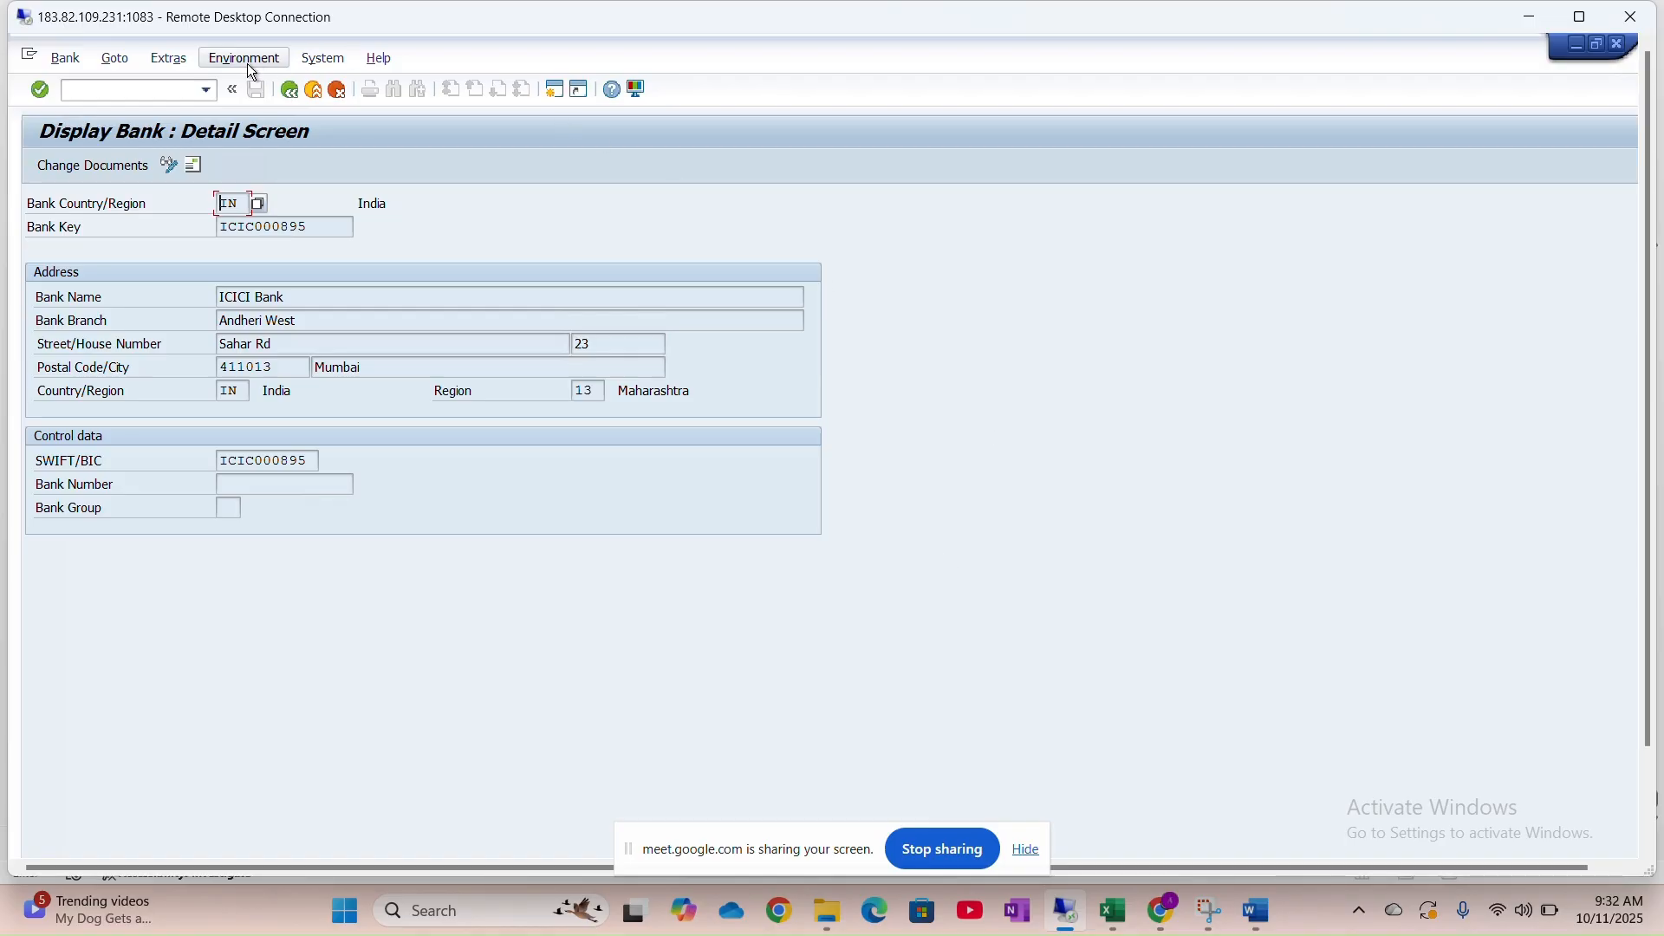
pyautogui.click(301, 95)
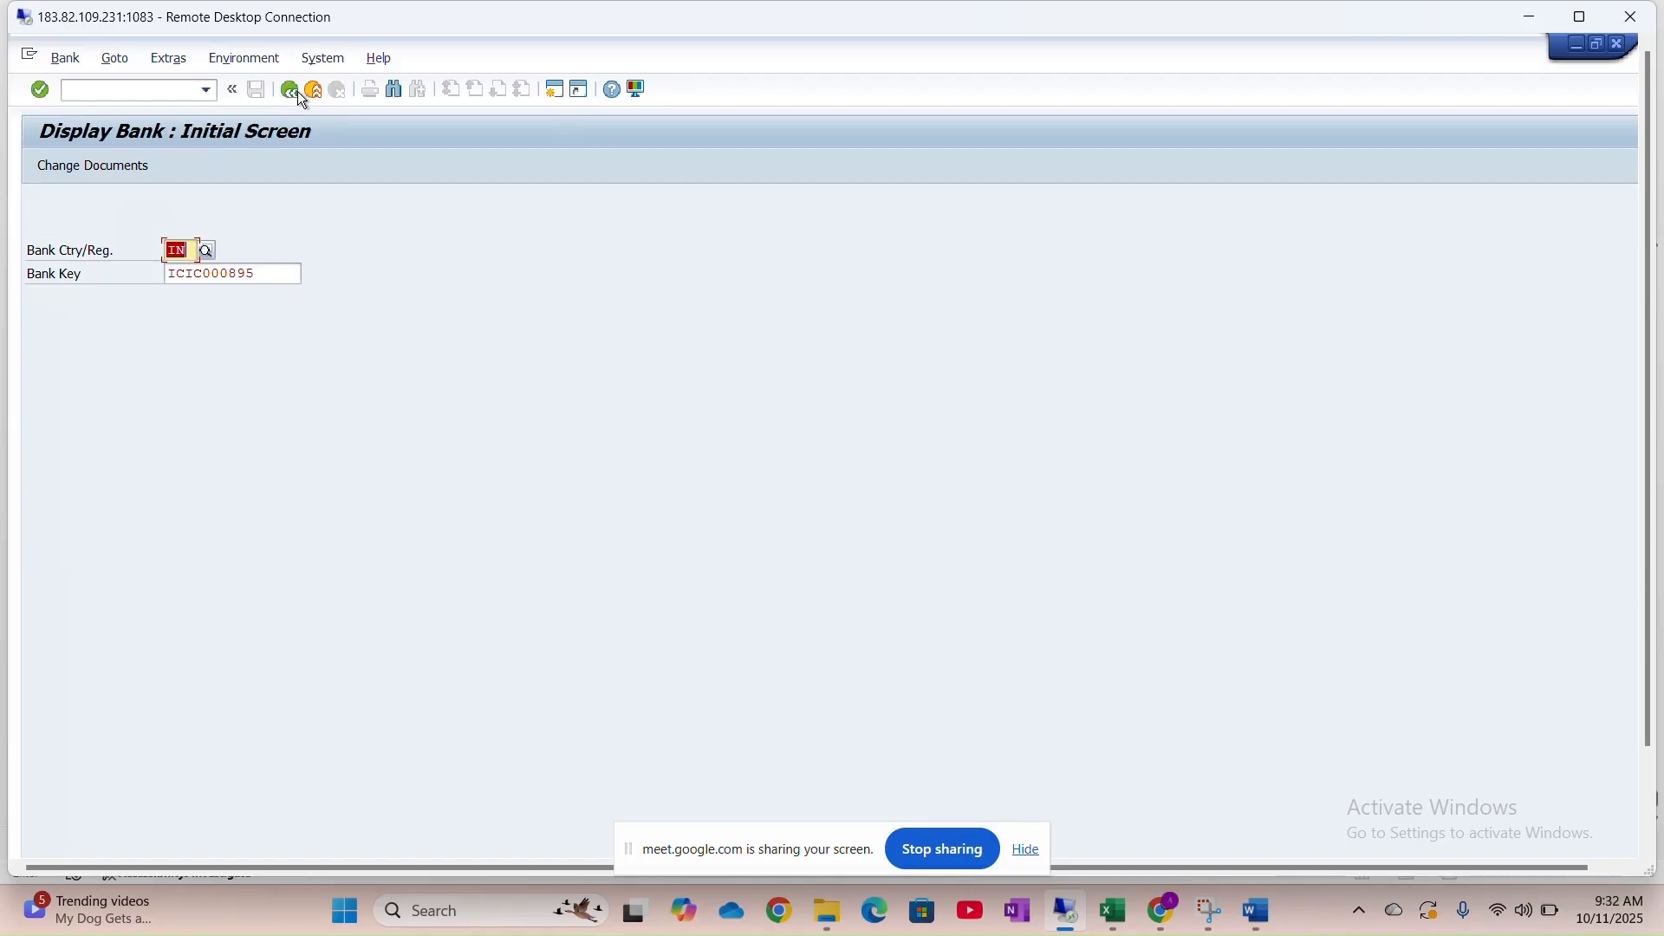
pyautogui.click(296, 92)
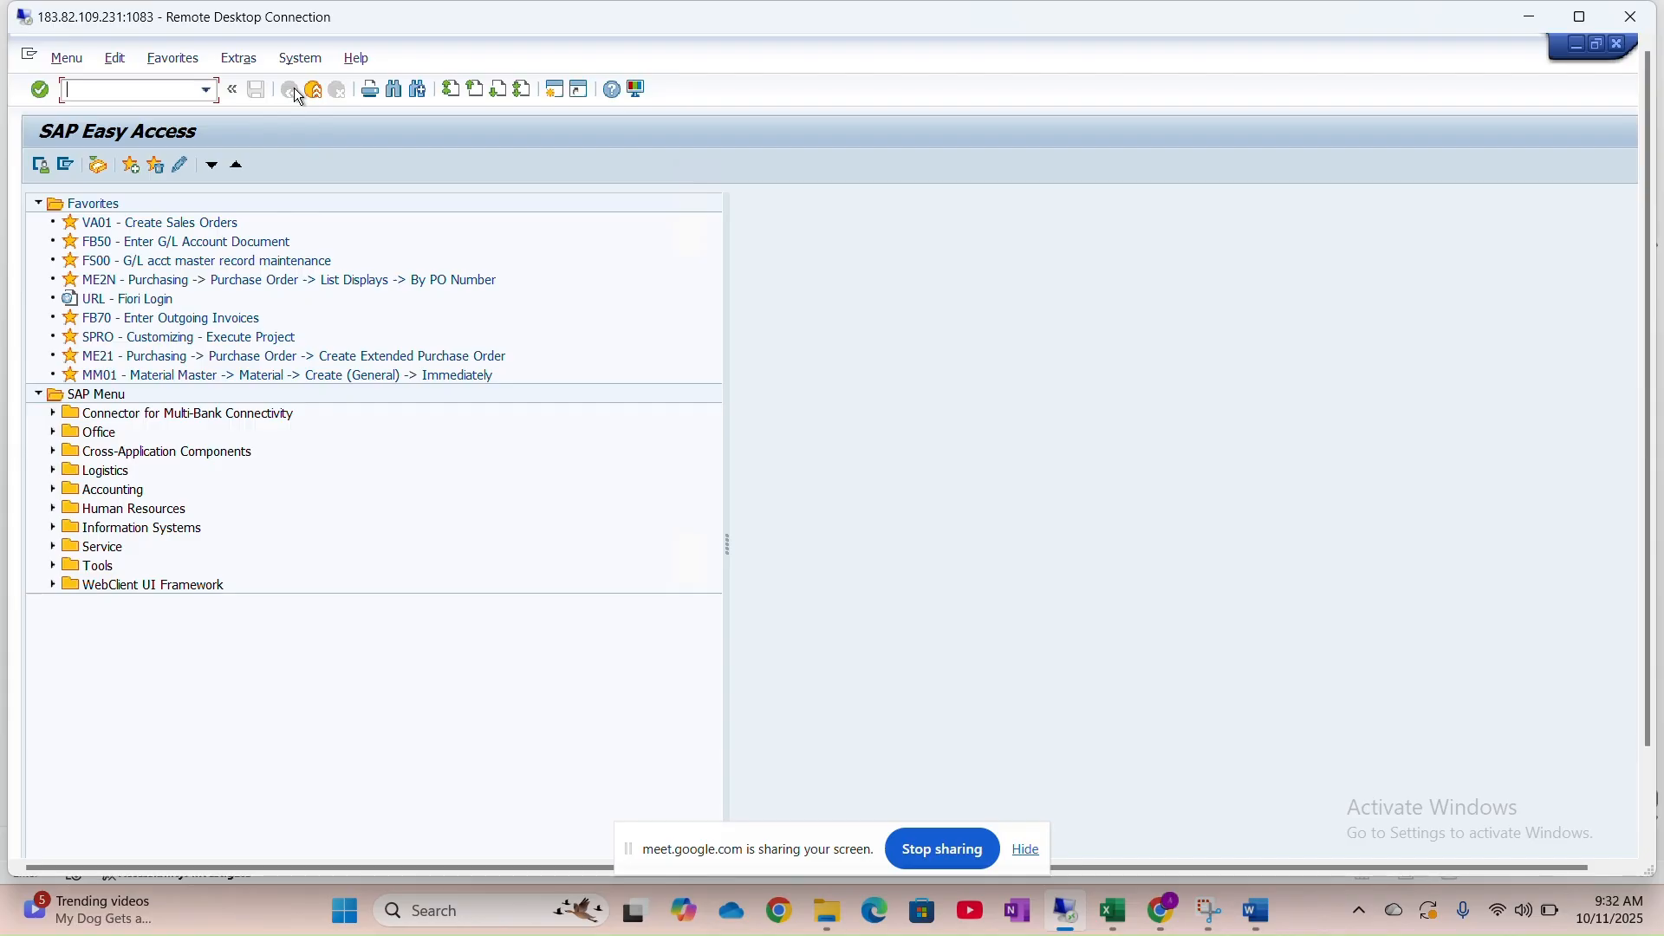
# In the Edit G/L Account Centrally session, run /n to return to the main menu
pyautogui.click(1584, 21)
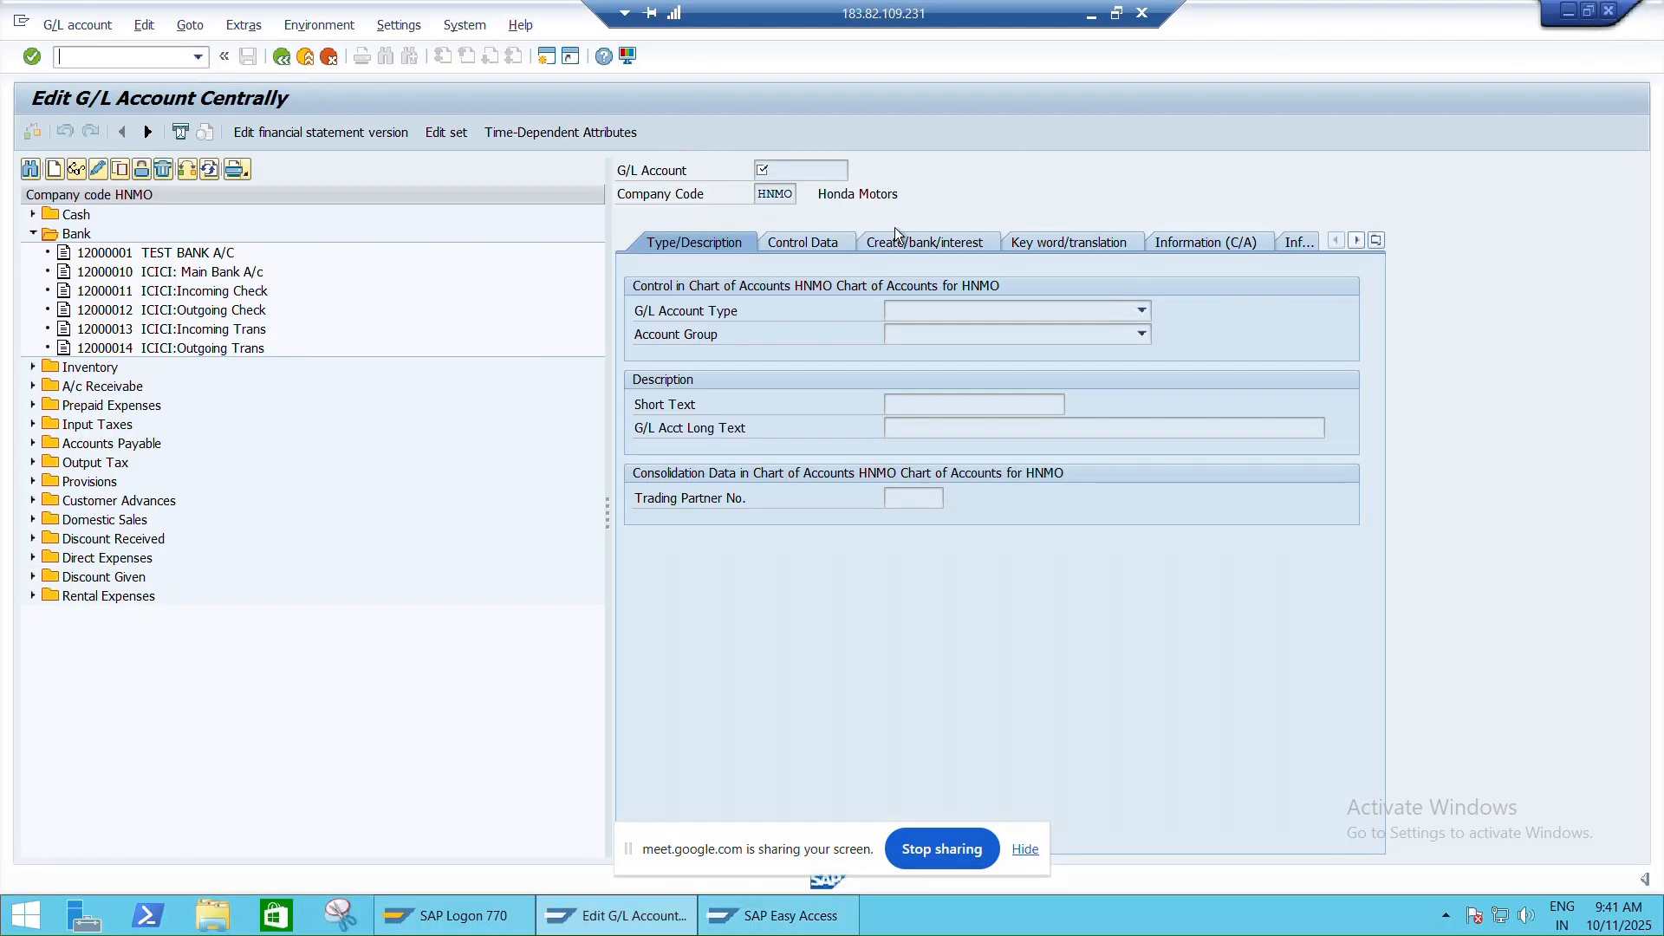
pyautogui.hotkey('alt', 'Tab')
pyautogui.hotkey('alt', 'Tab')
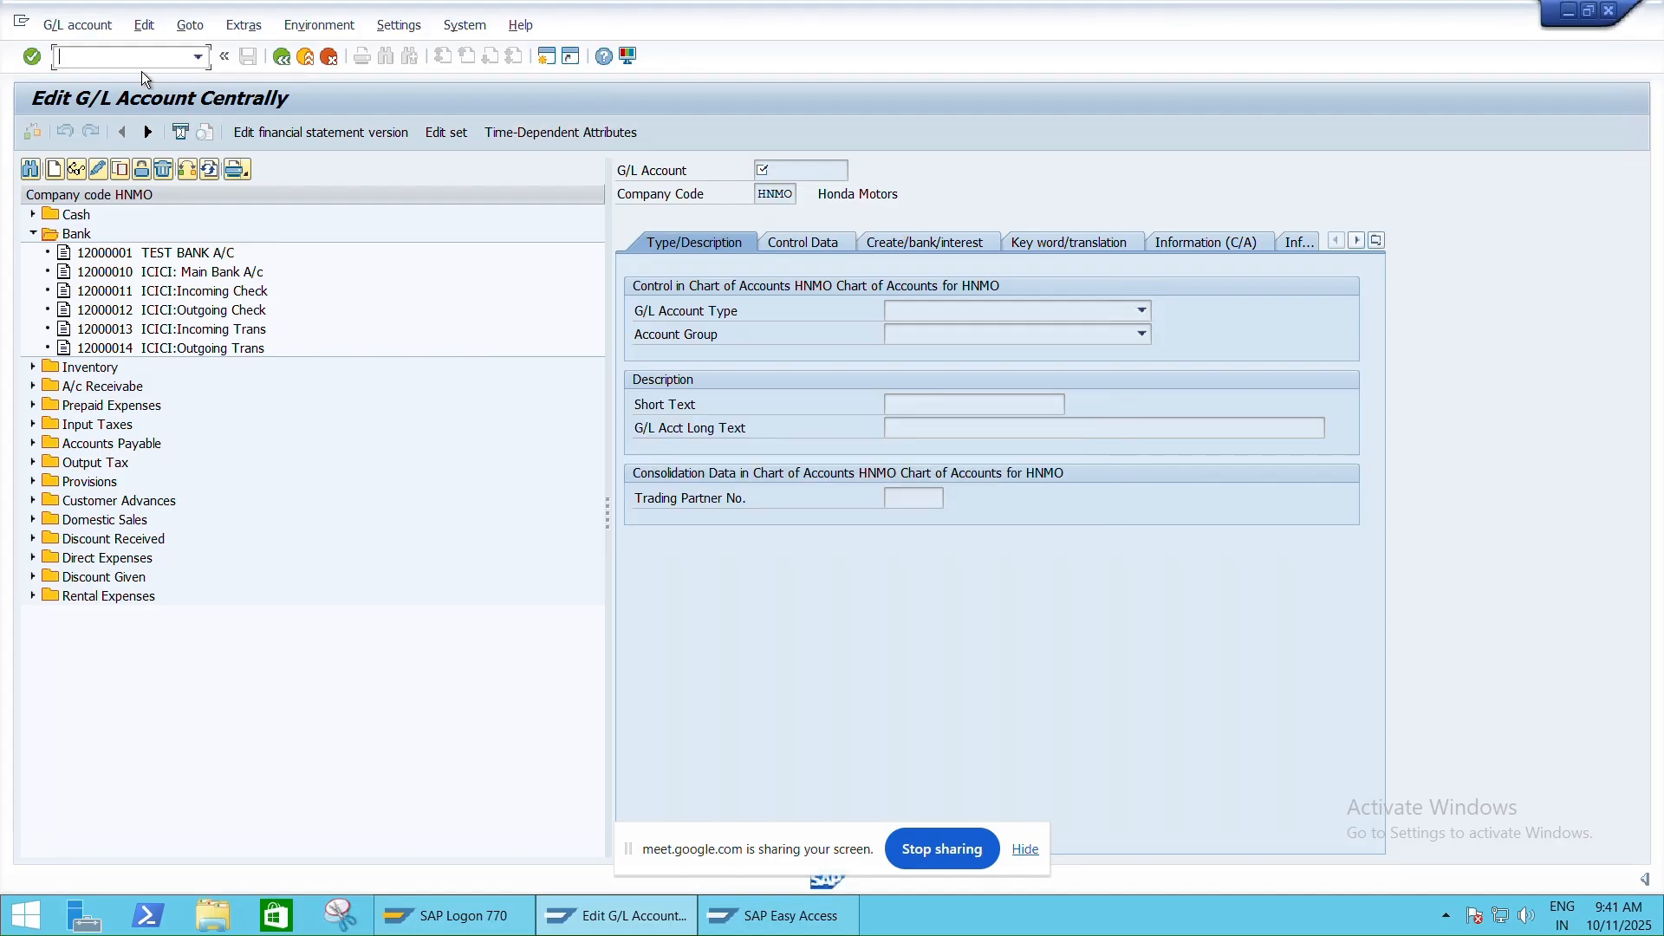
pyautogui.write('/')
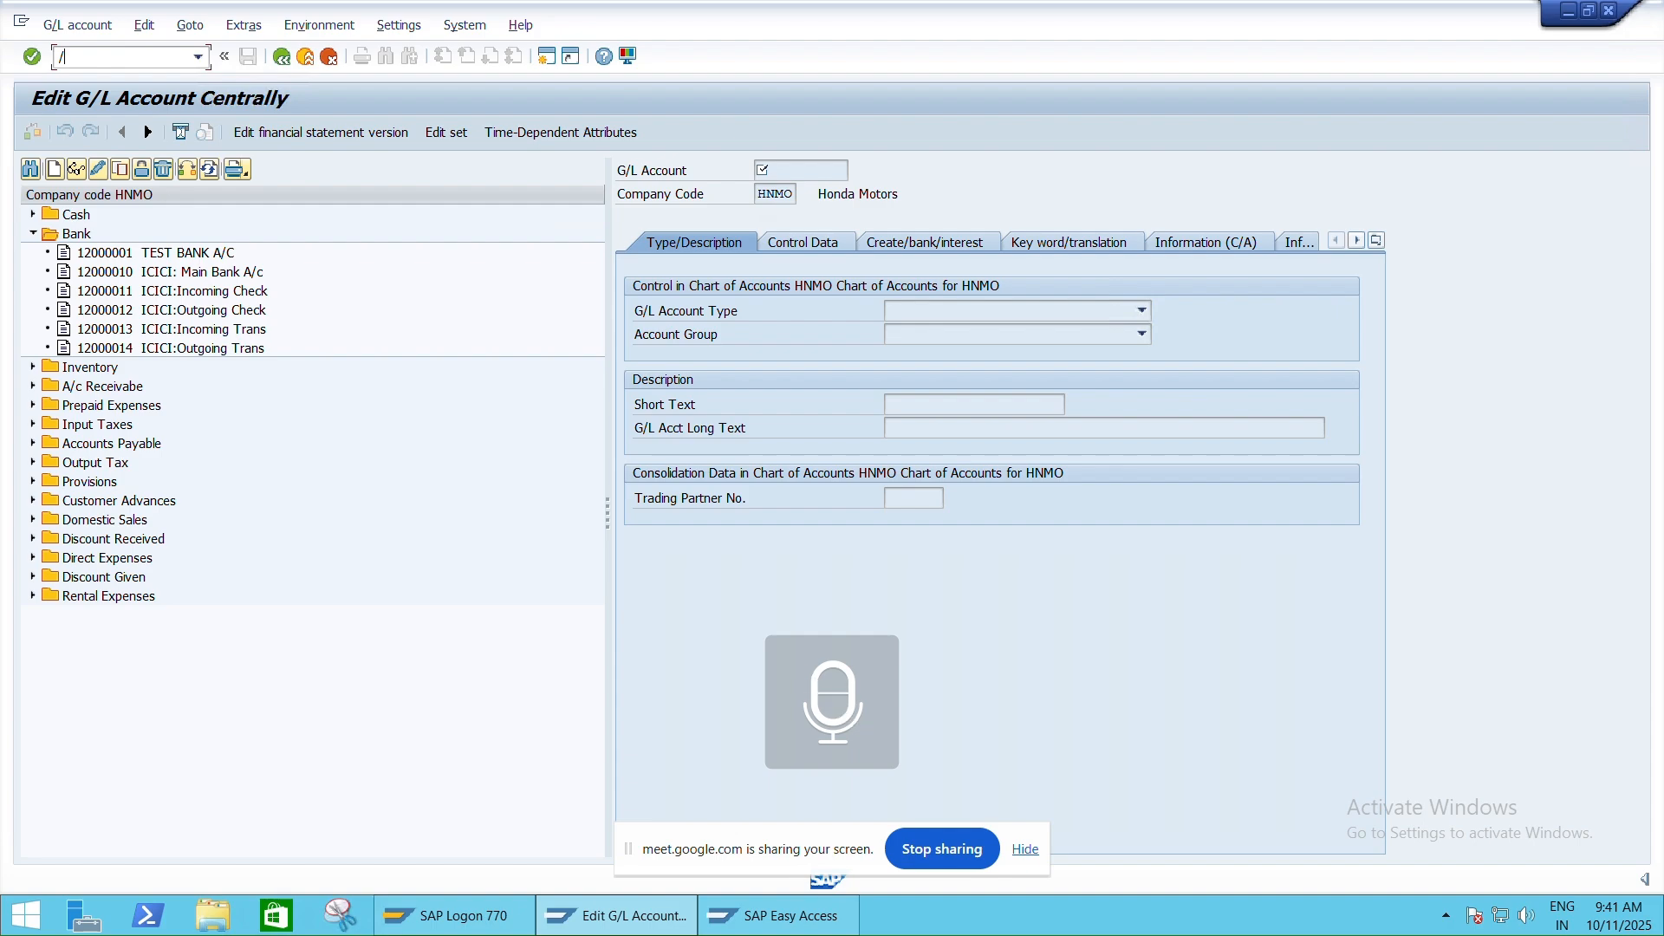
pyautogui.write('n')
pyautogui.press('Return')
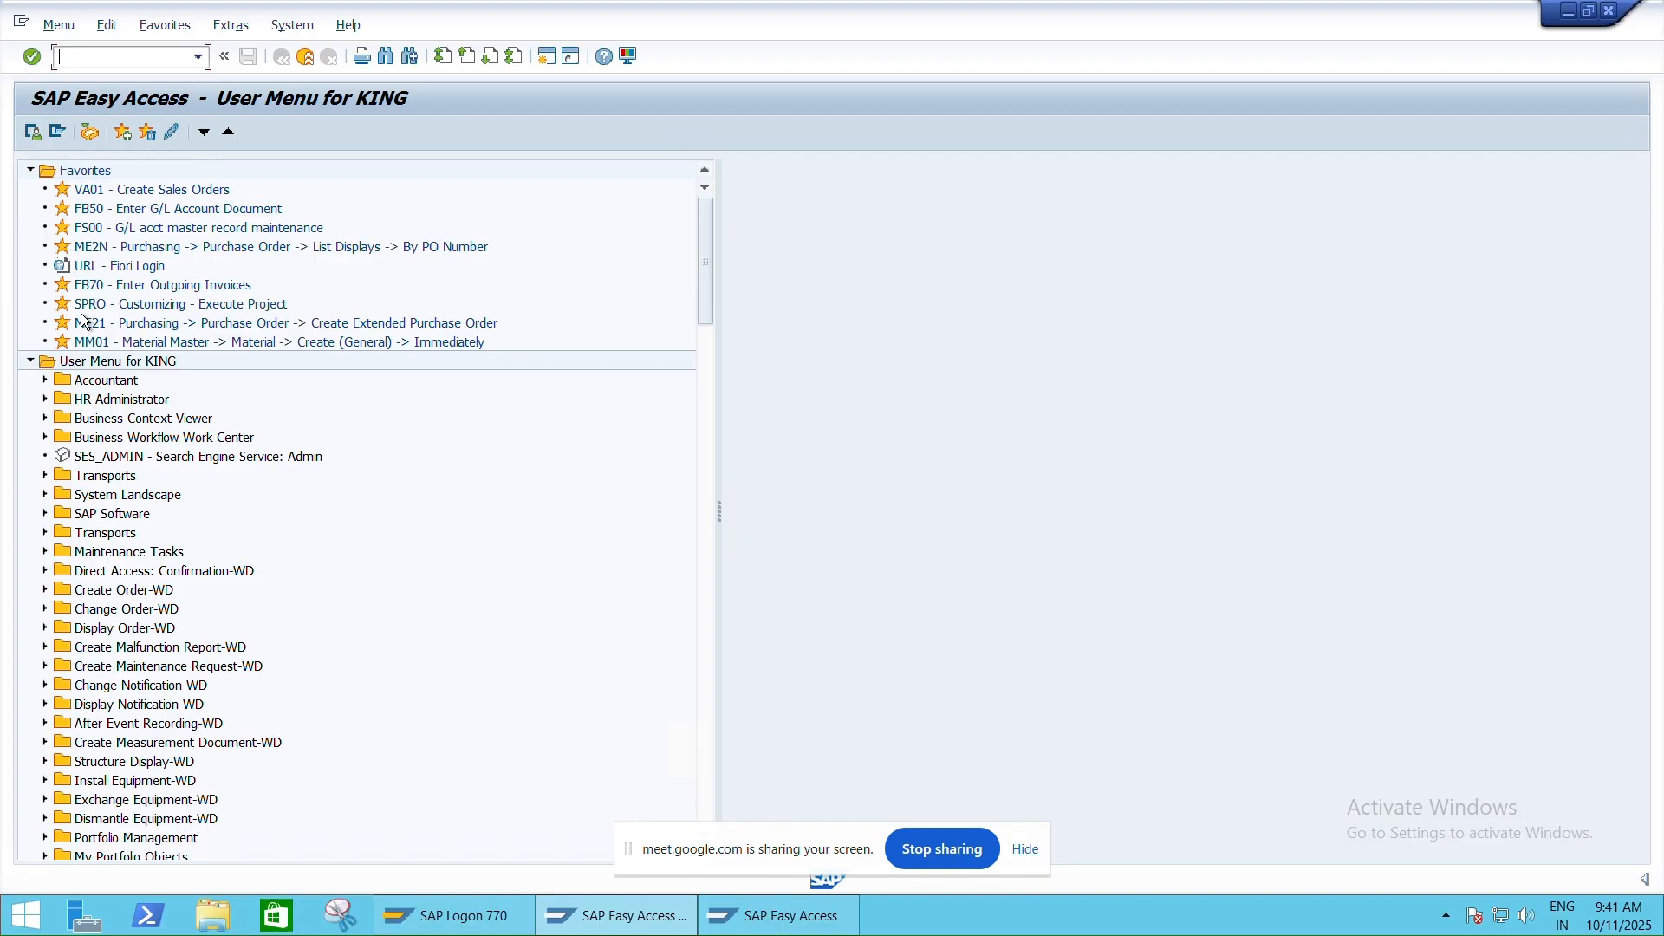
# Expand SAP Menu > Accounting > Financial Accounting > Banks, browsing the Outgoings folder
pyautogui.click(59, 134)
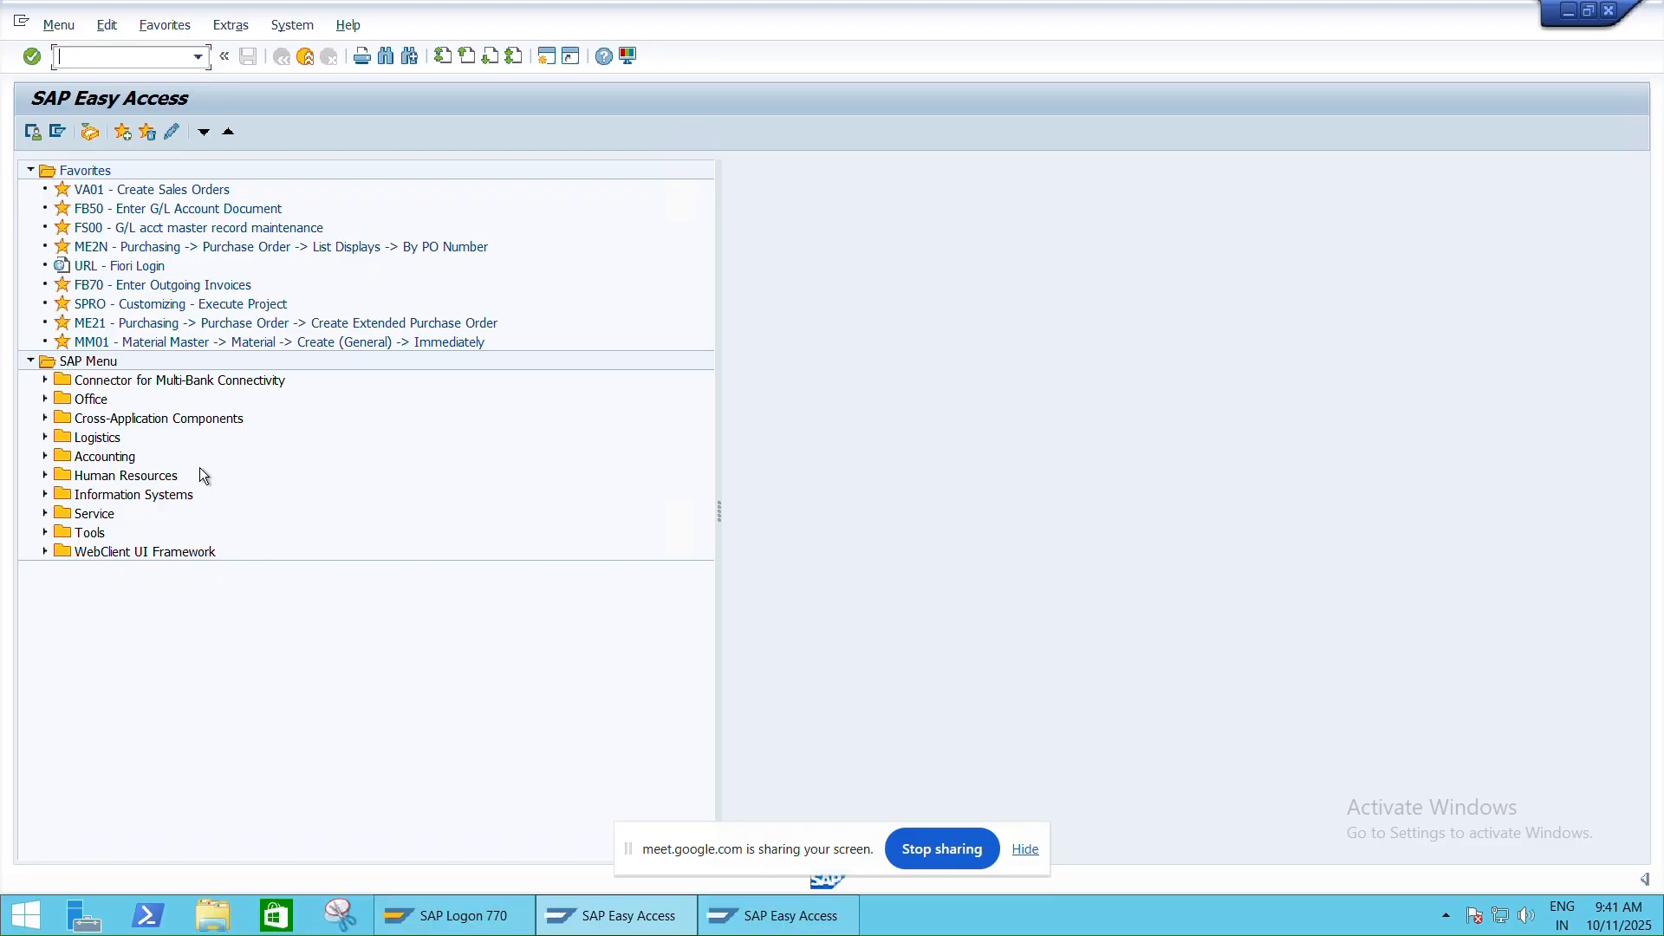
pyautogui.click(45, 457)
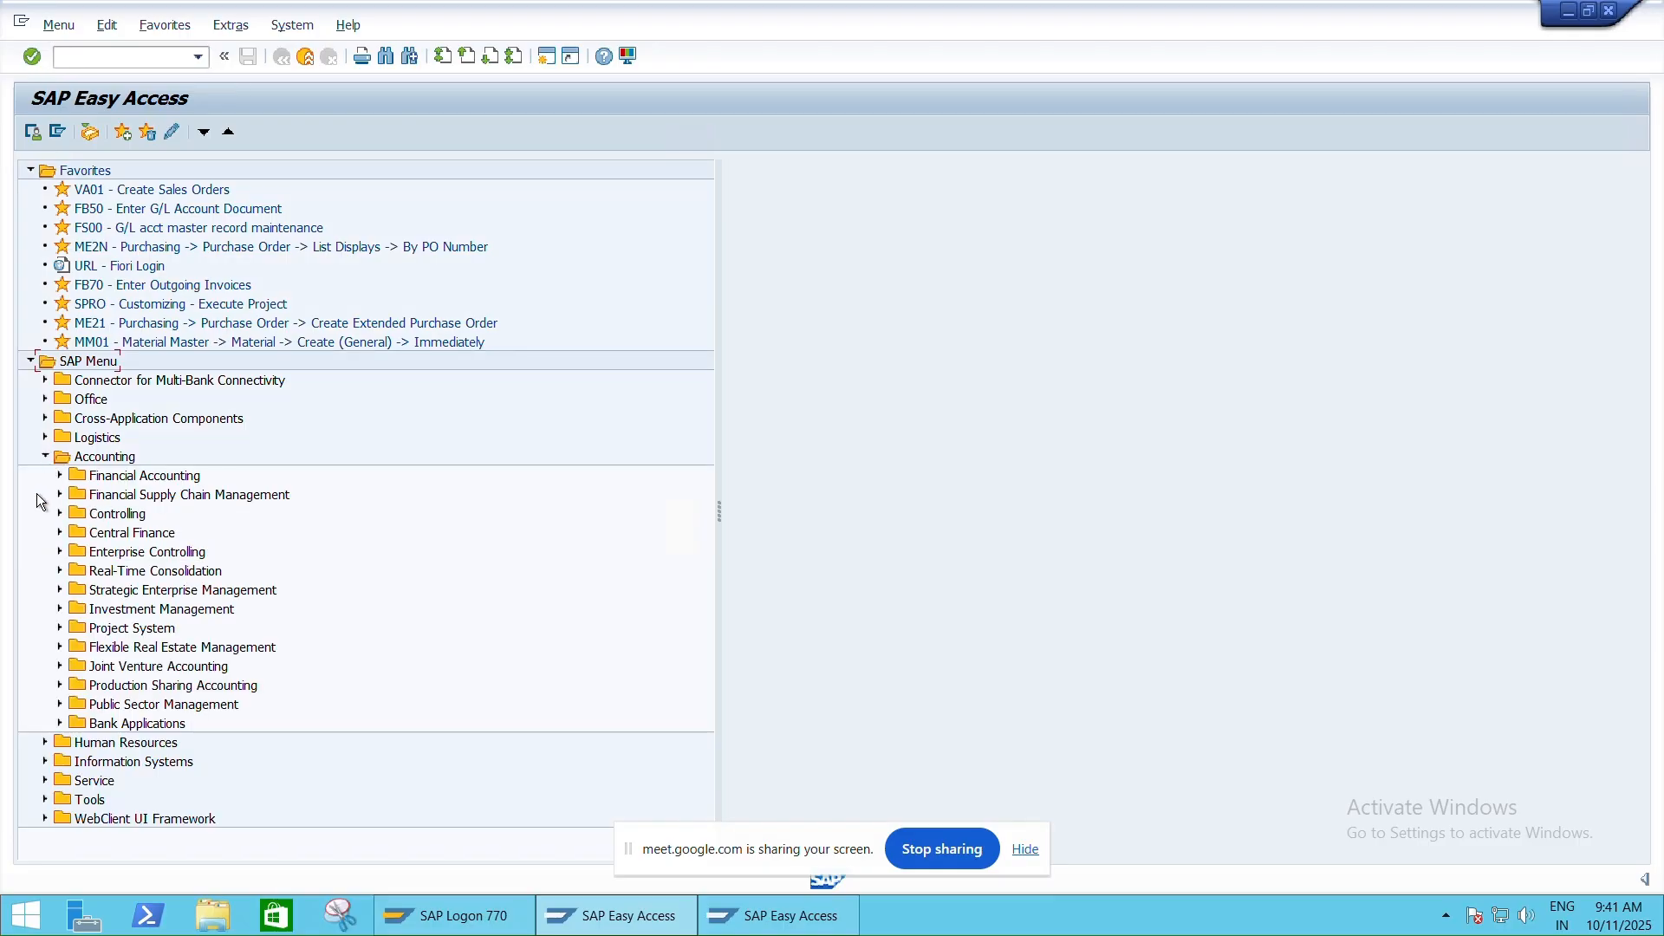
pyautogui.click(59, 475)
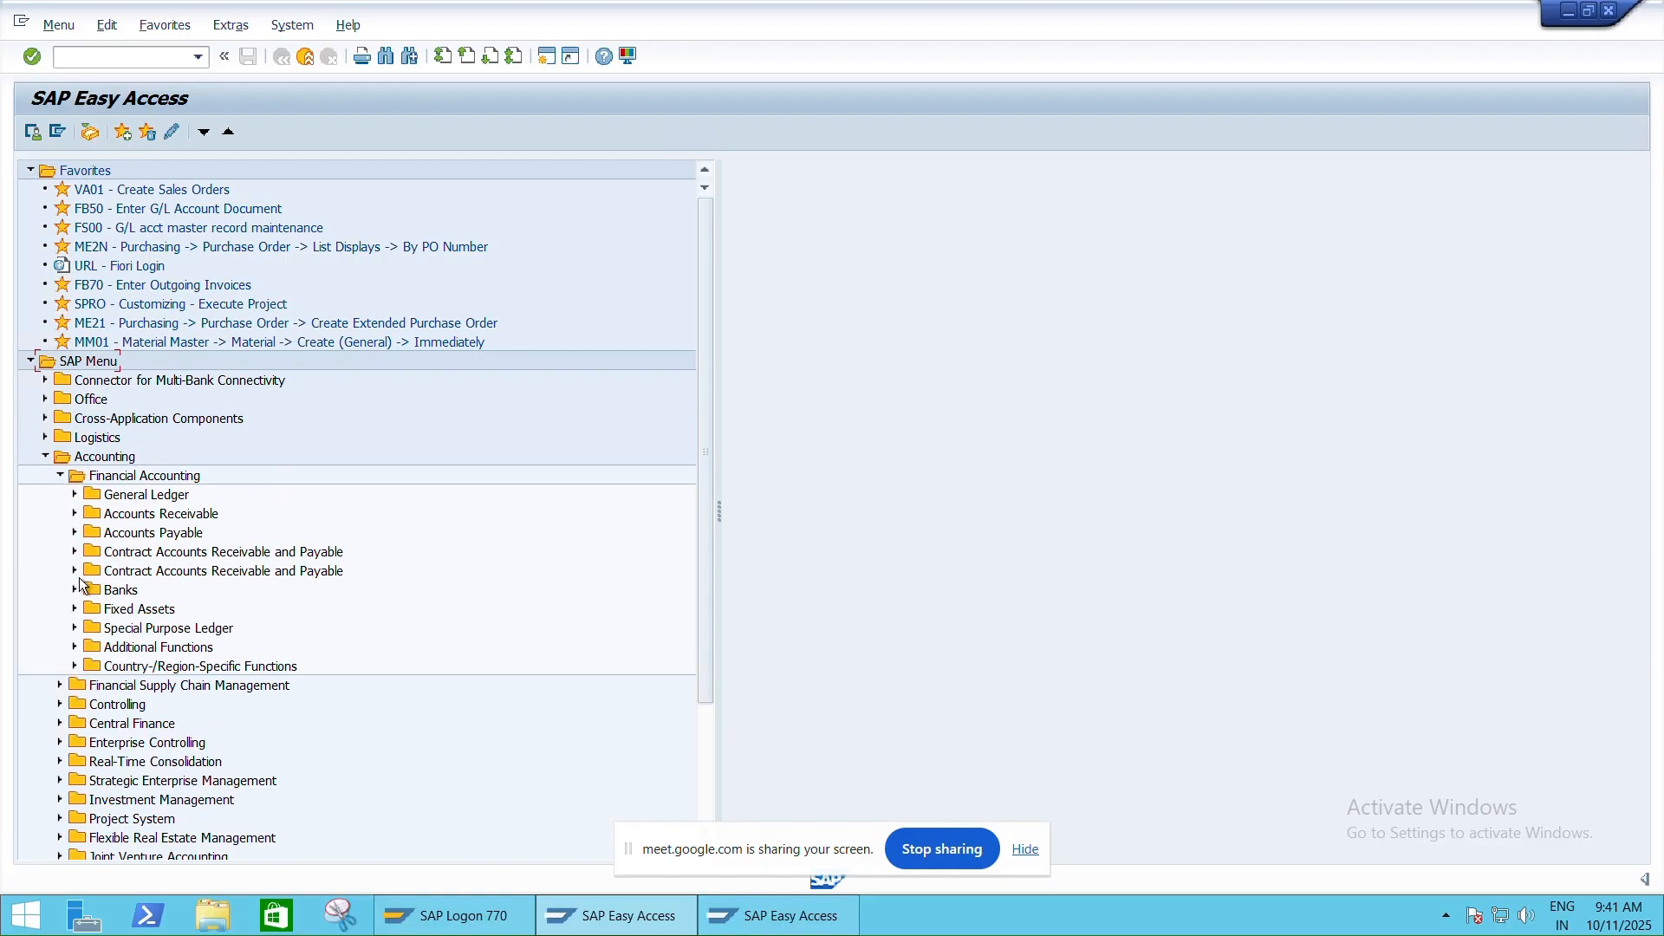
pyautogui.click(75, 589)
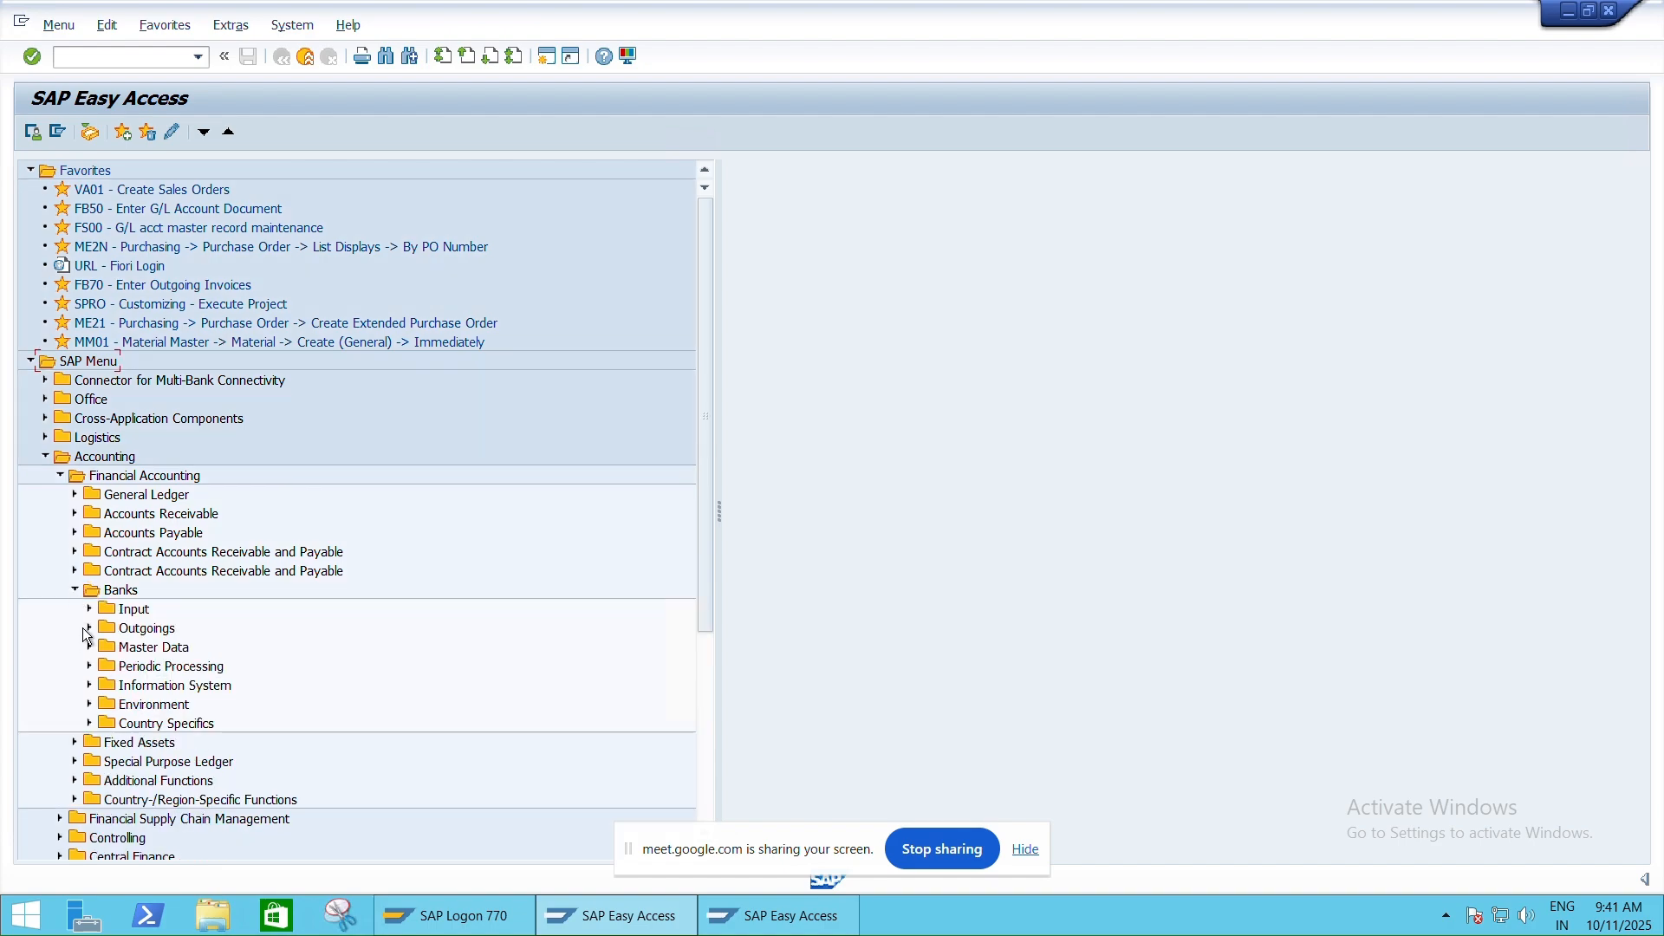
pyautogui.click(88, 628)
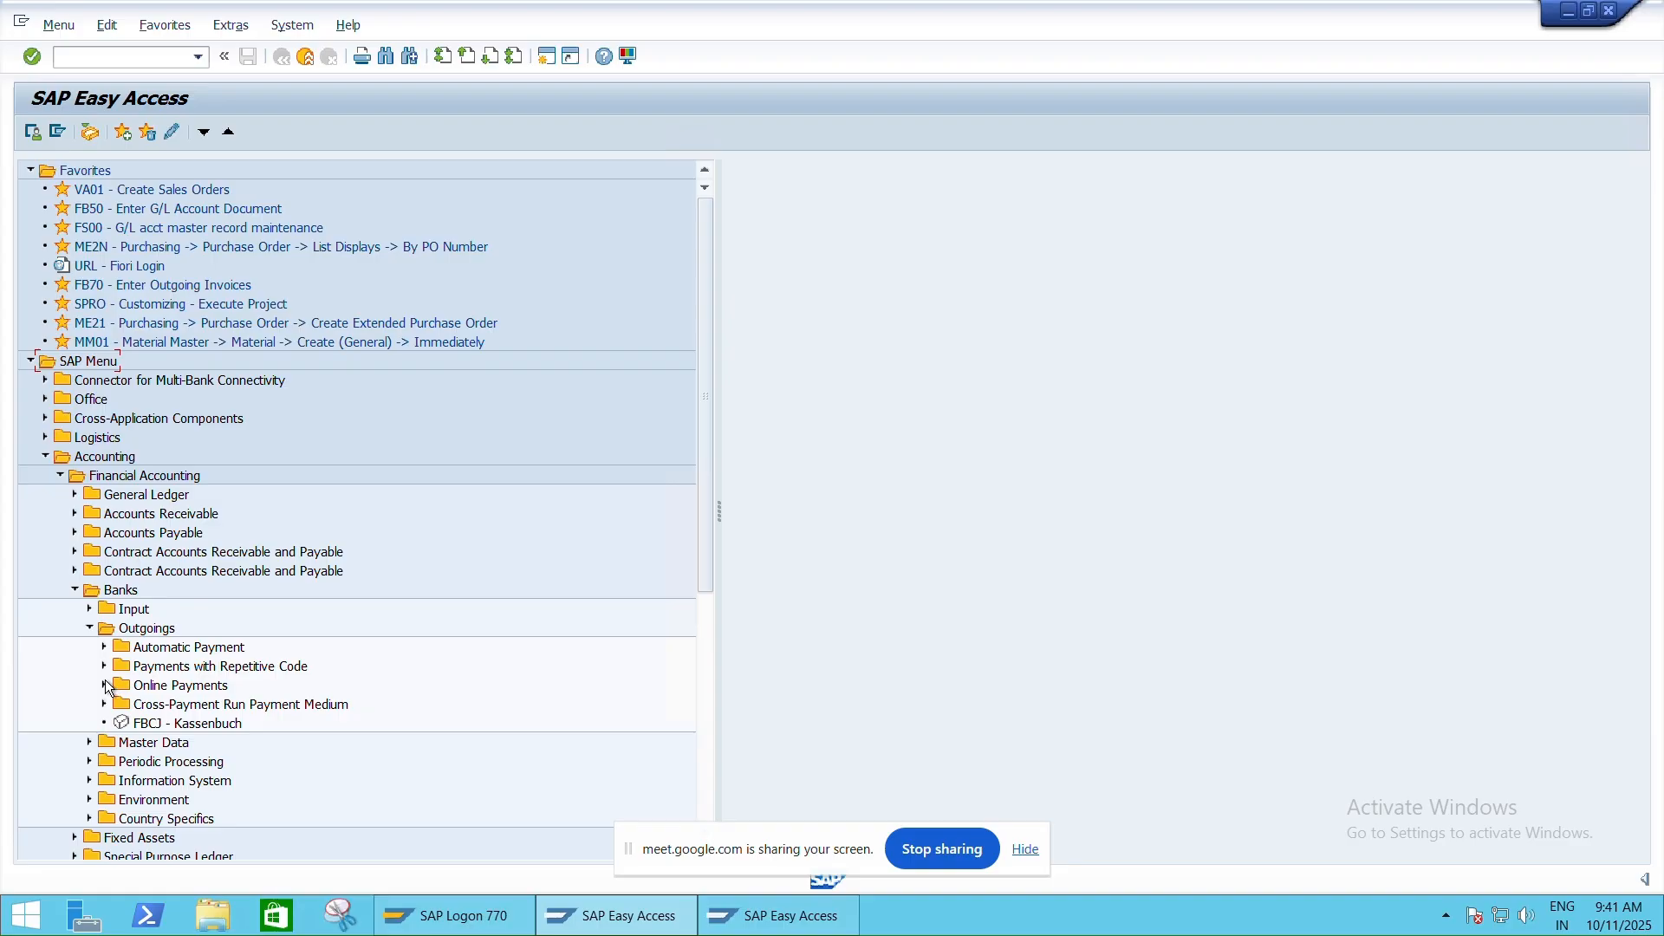
pyautogui.scroll(-3, 119, 659)
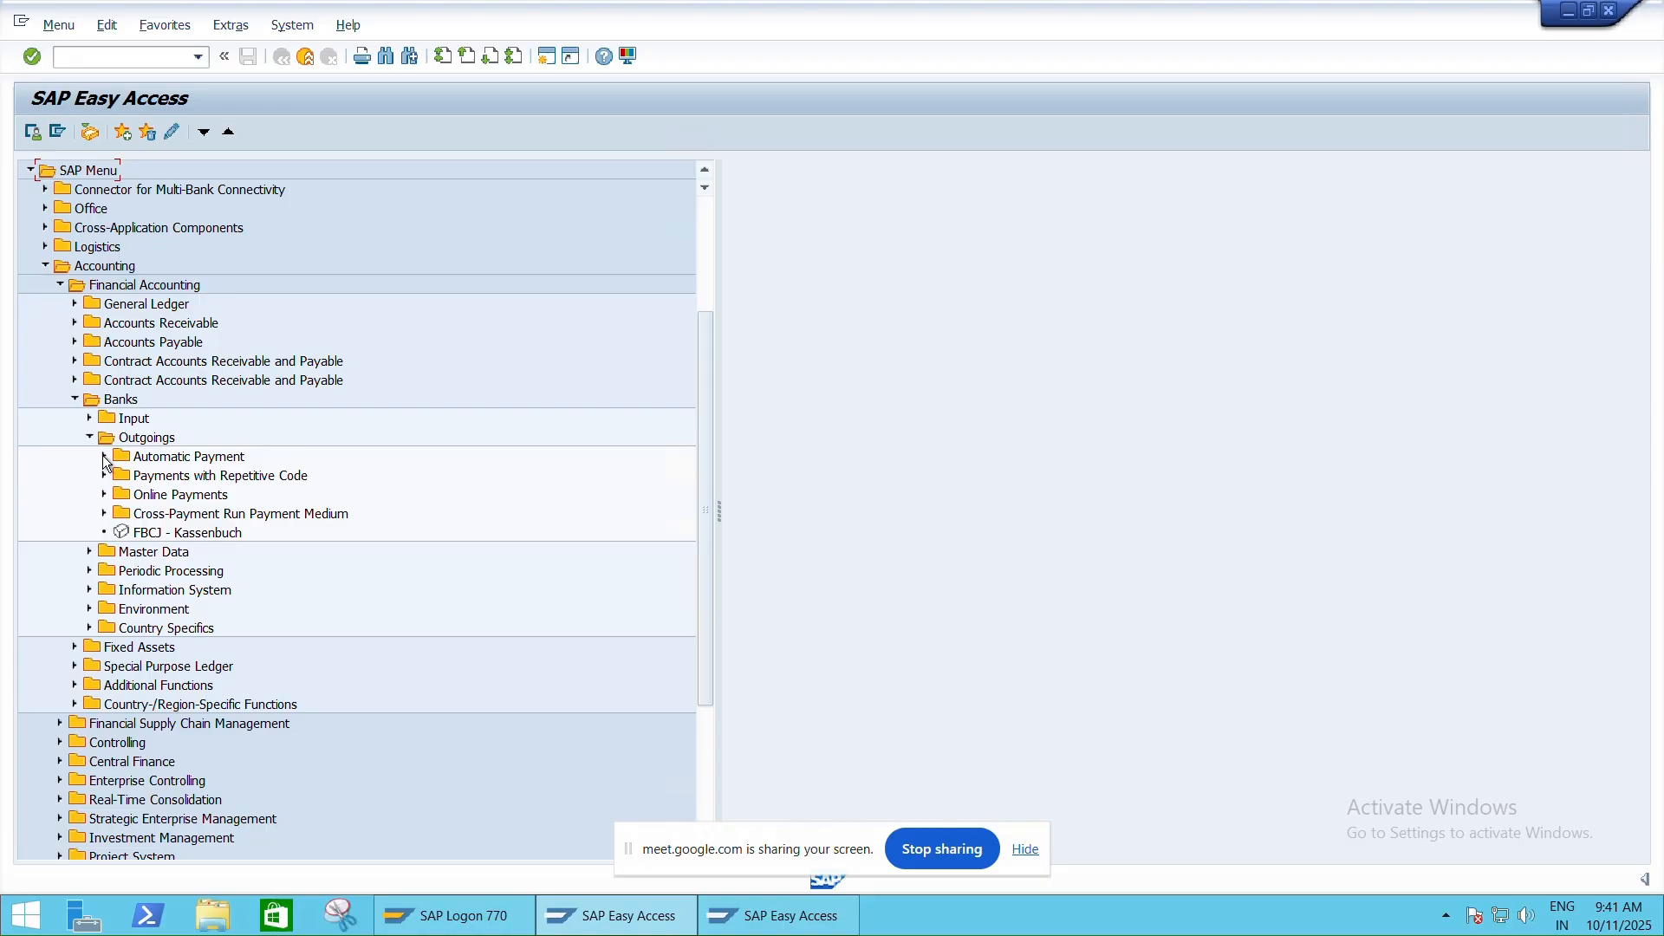
pyautogui.click(104, 457)
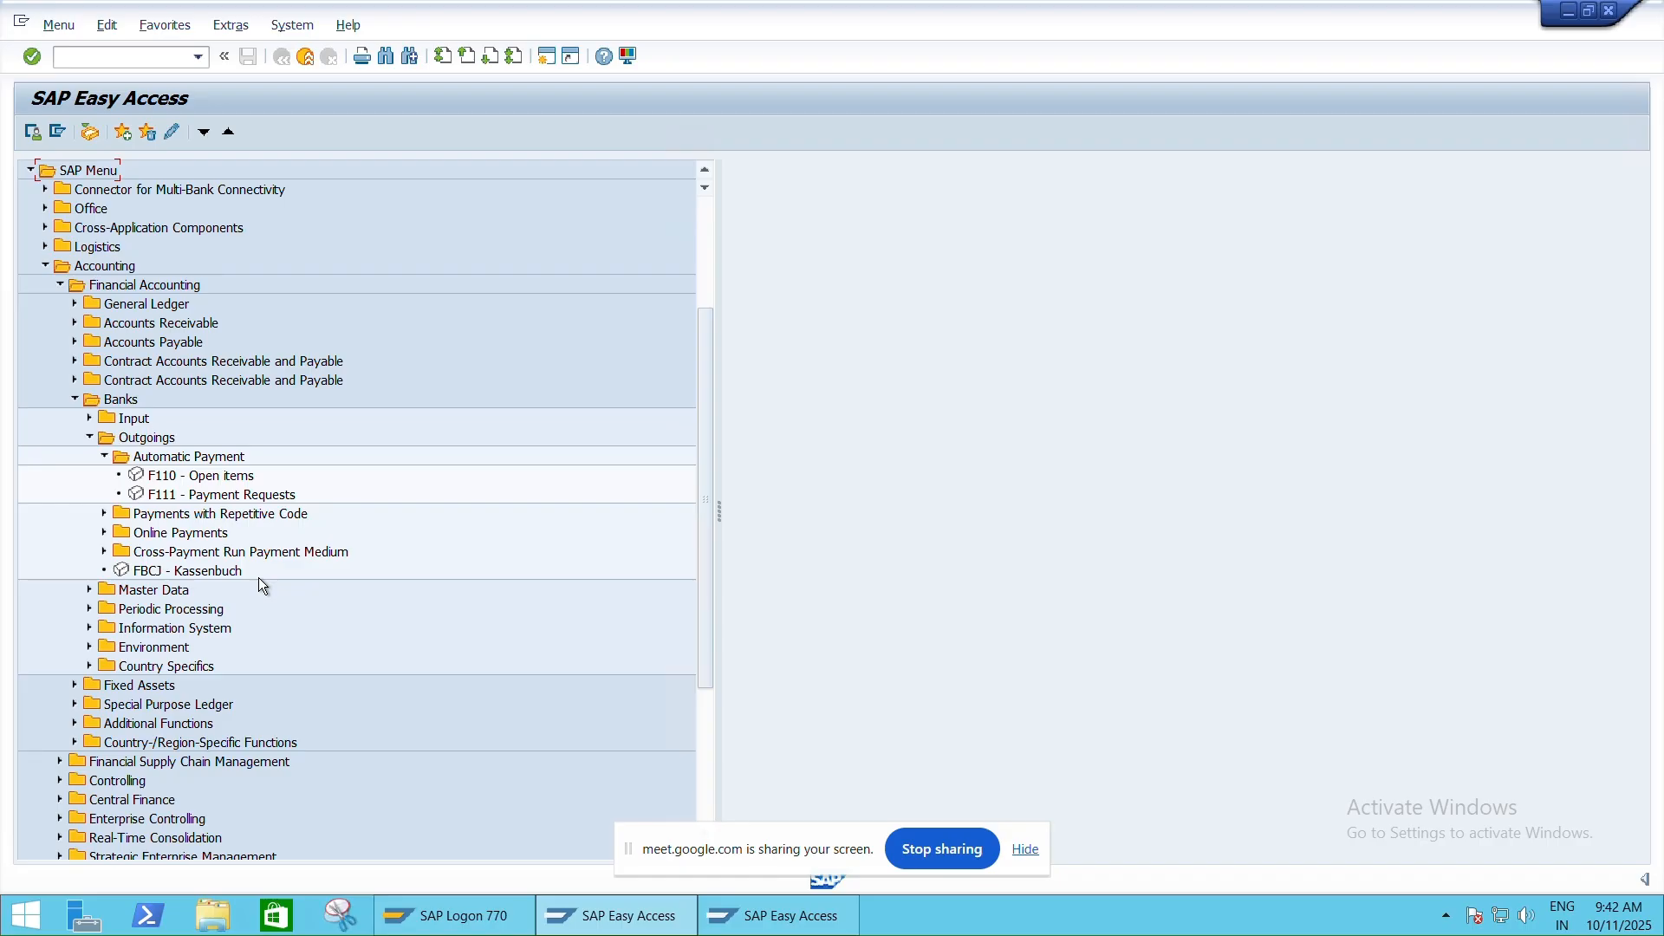
pyautogui.click(103, 457)
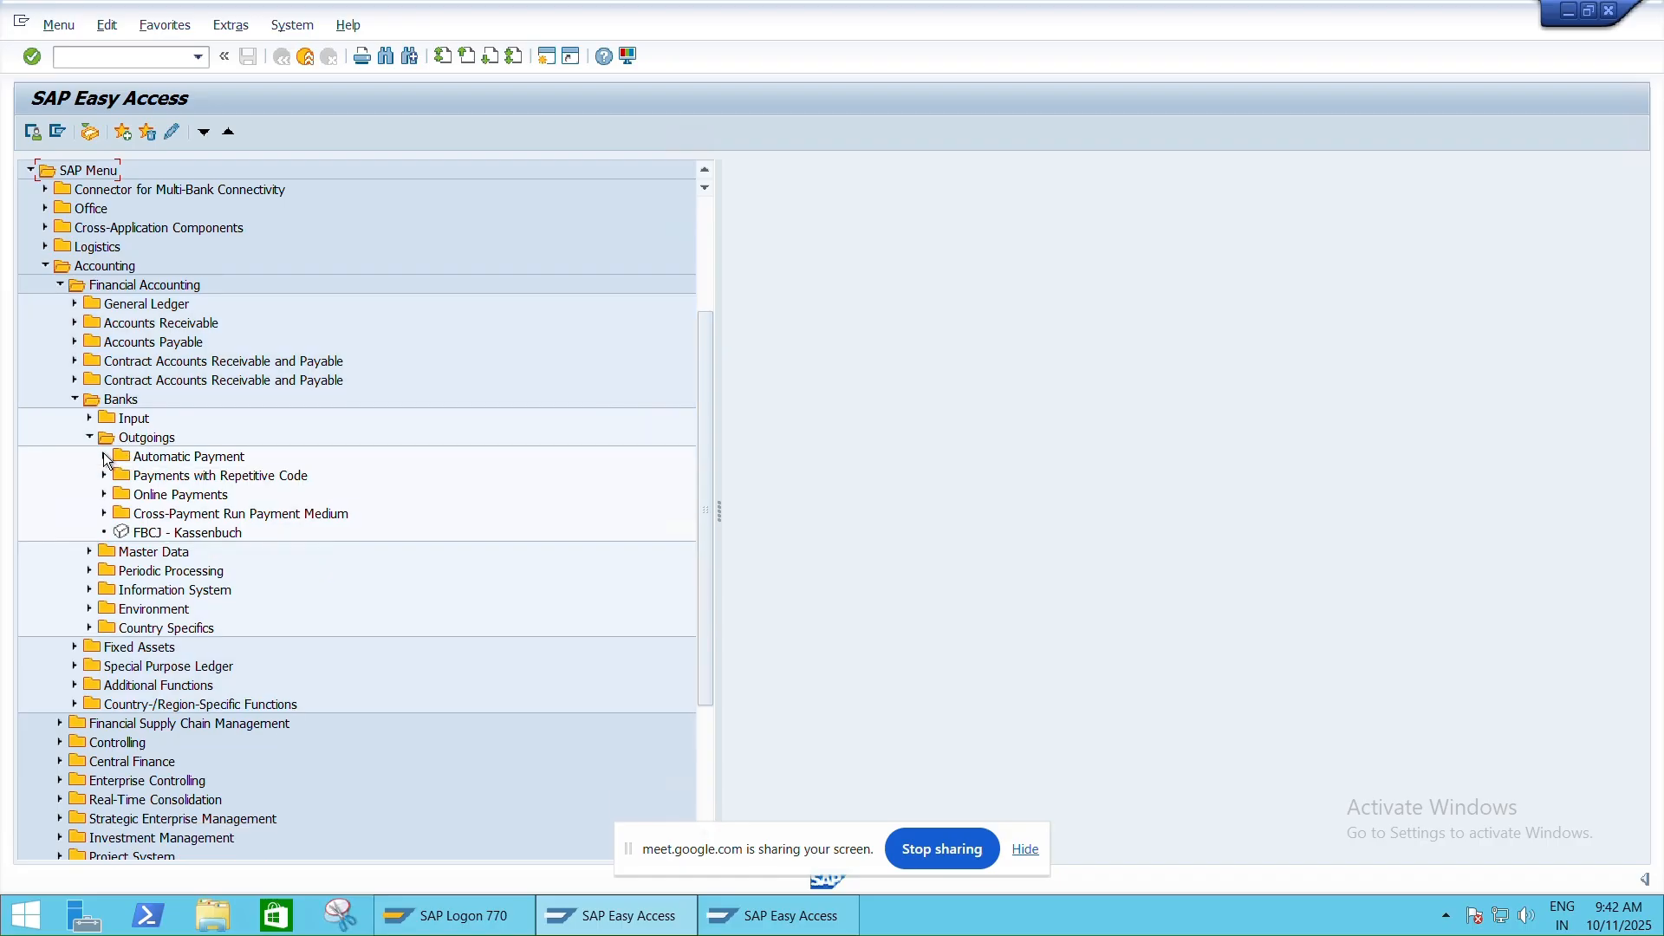
pyautogui.click(90, 438)
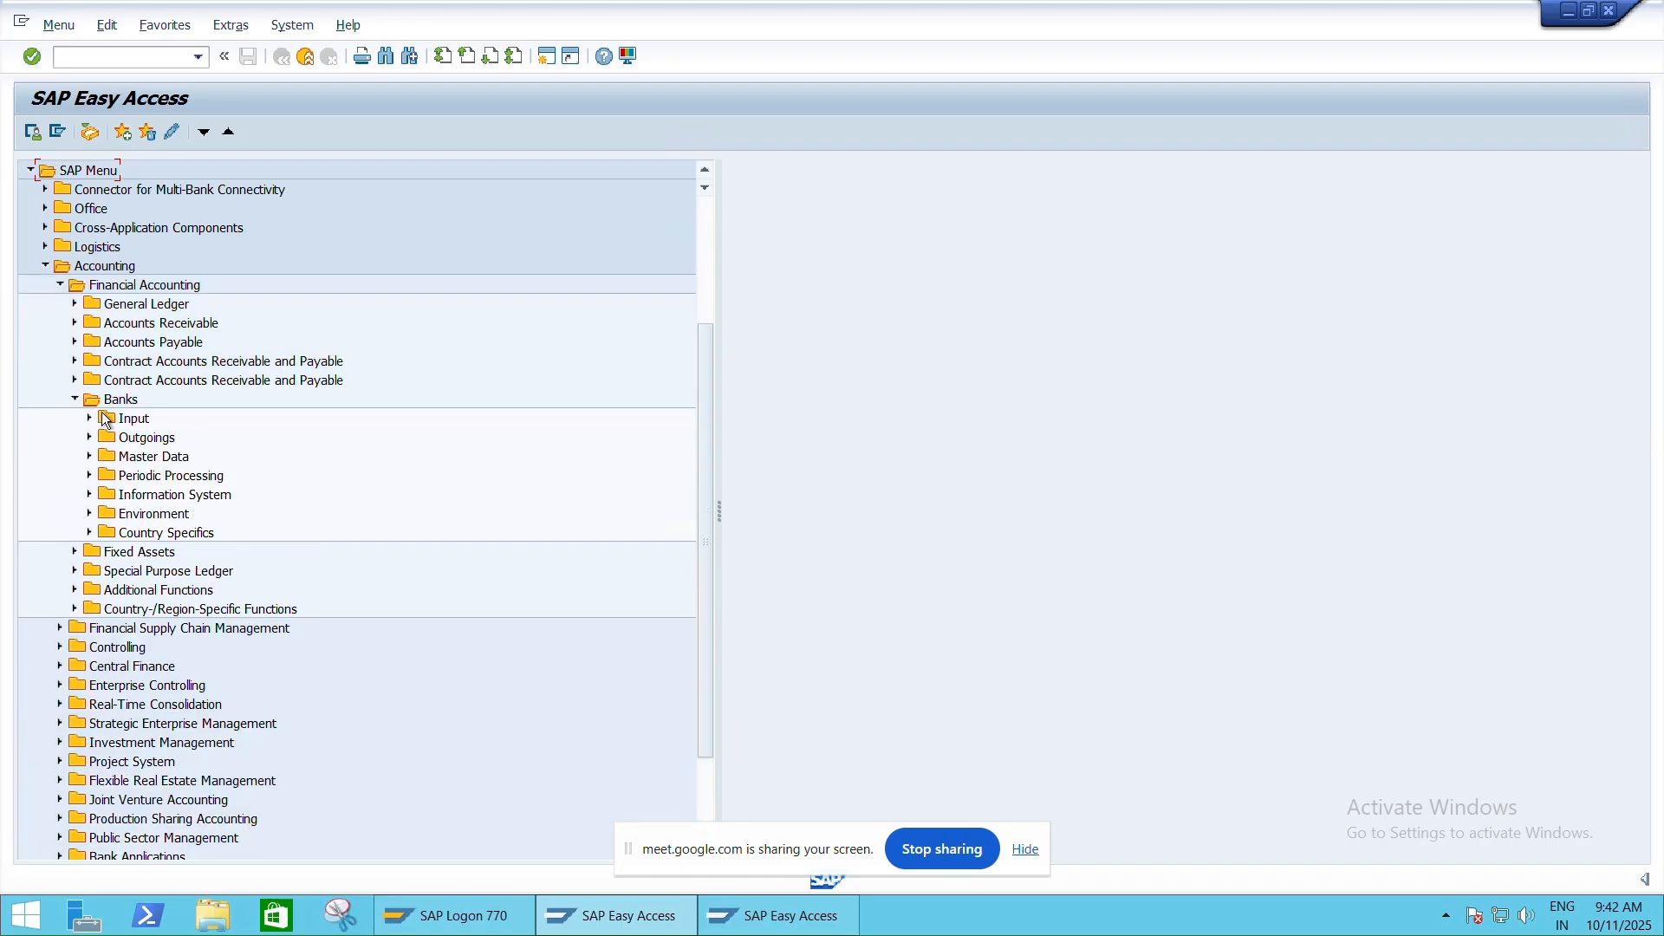
# Open FCH5 Manual Checks from Banks > Environment > Check balance > Create
pyautogui.click(90, 515)
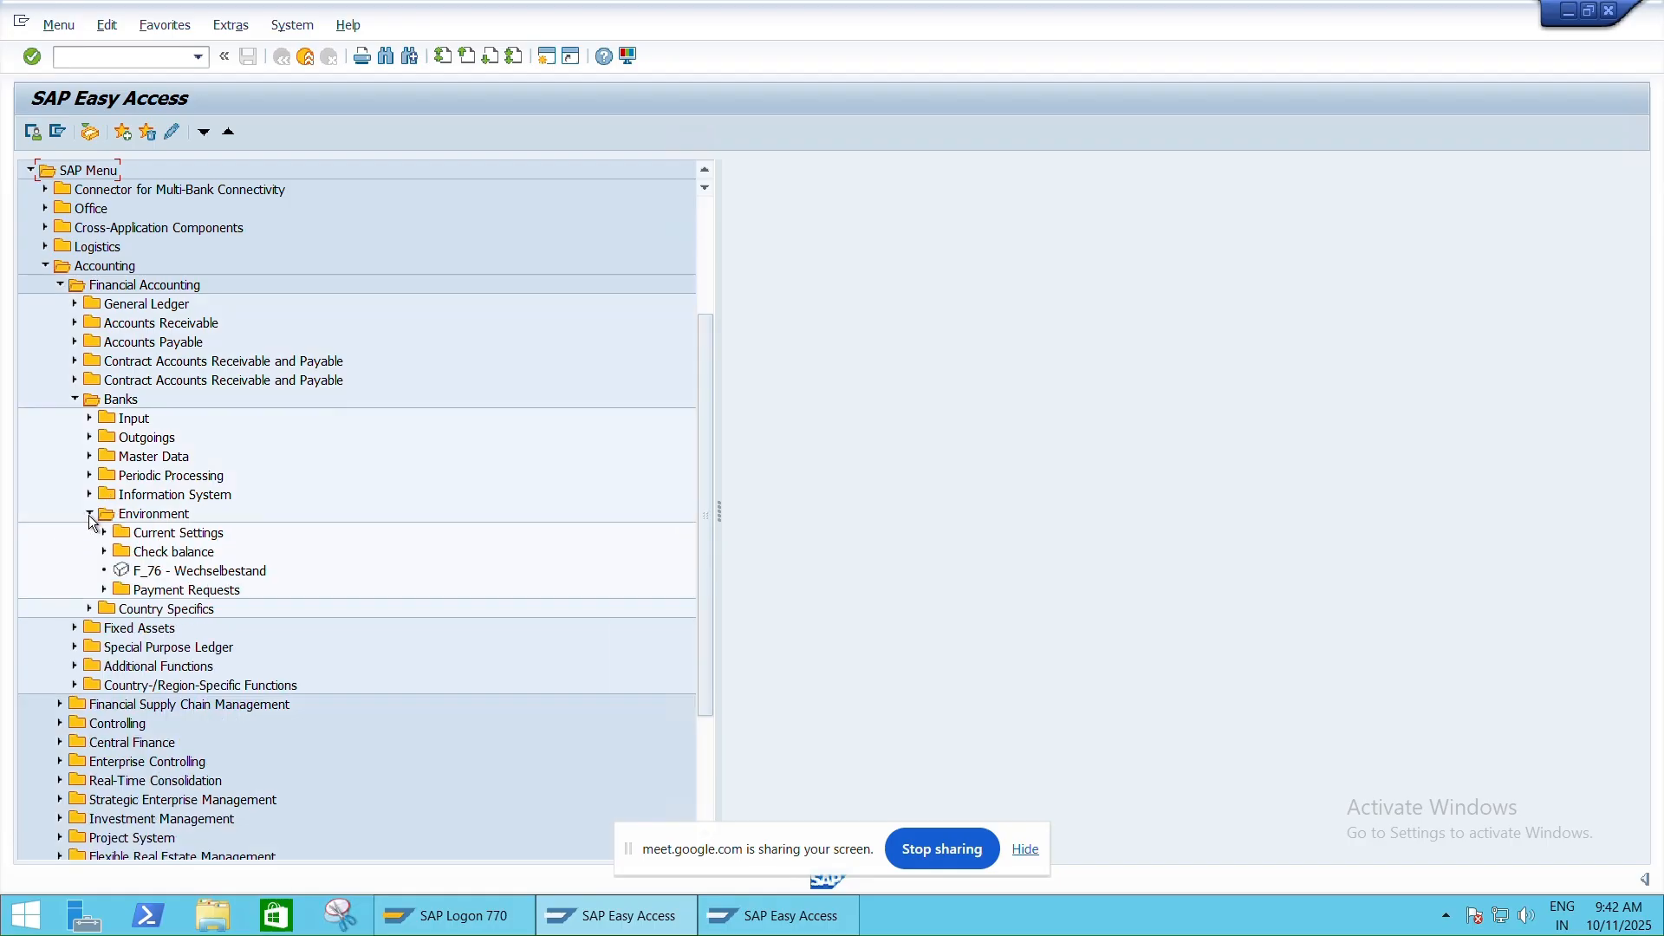
pyautogui.click(102, 553)
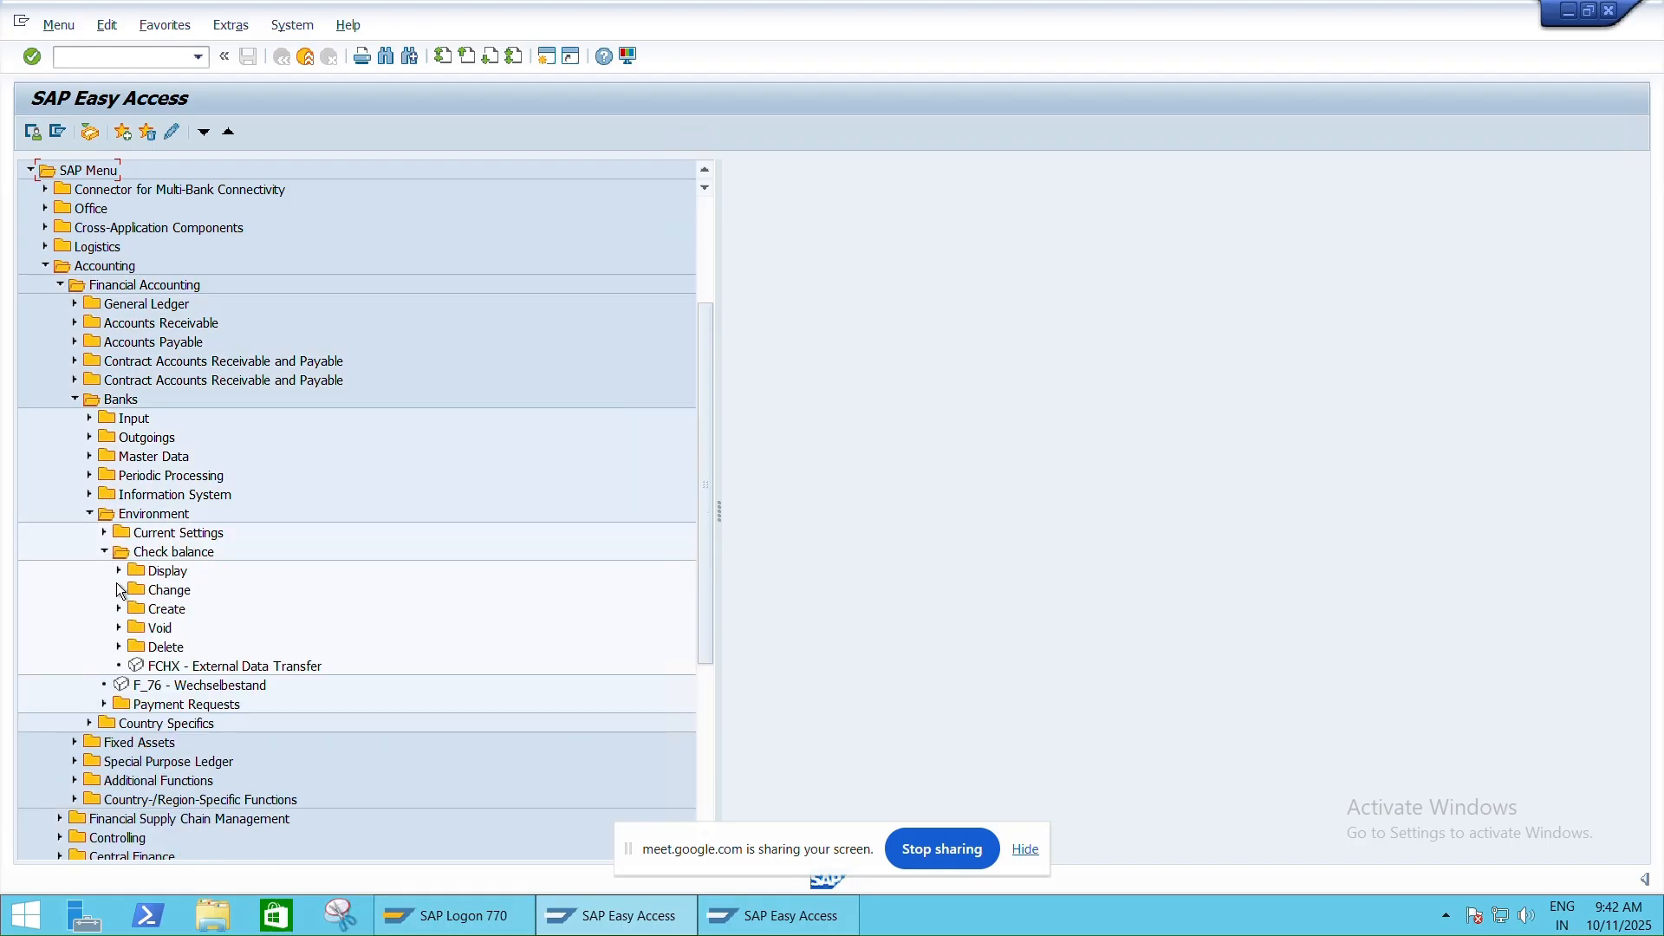
pyautogui.click(120, 610)
pyautogui.scroll(-3, 273, 304)
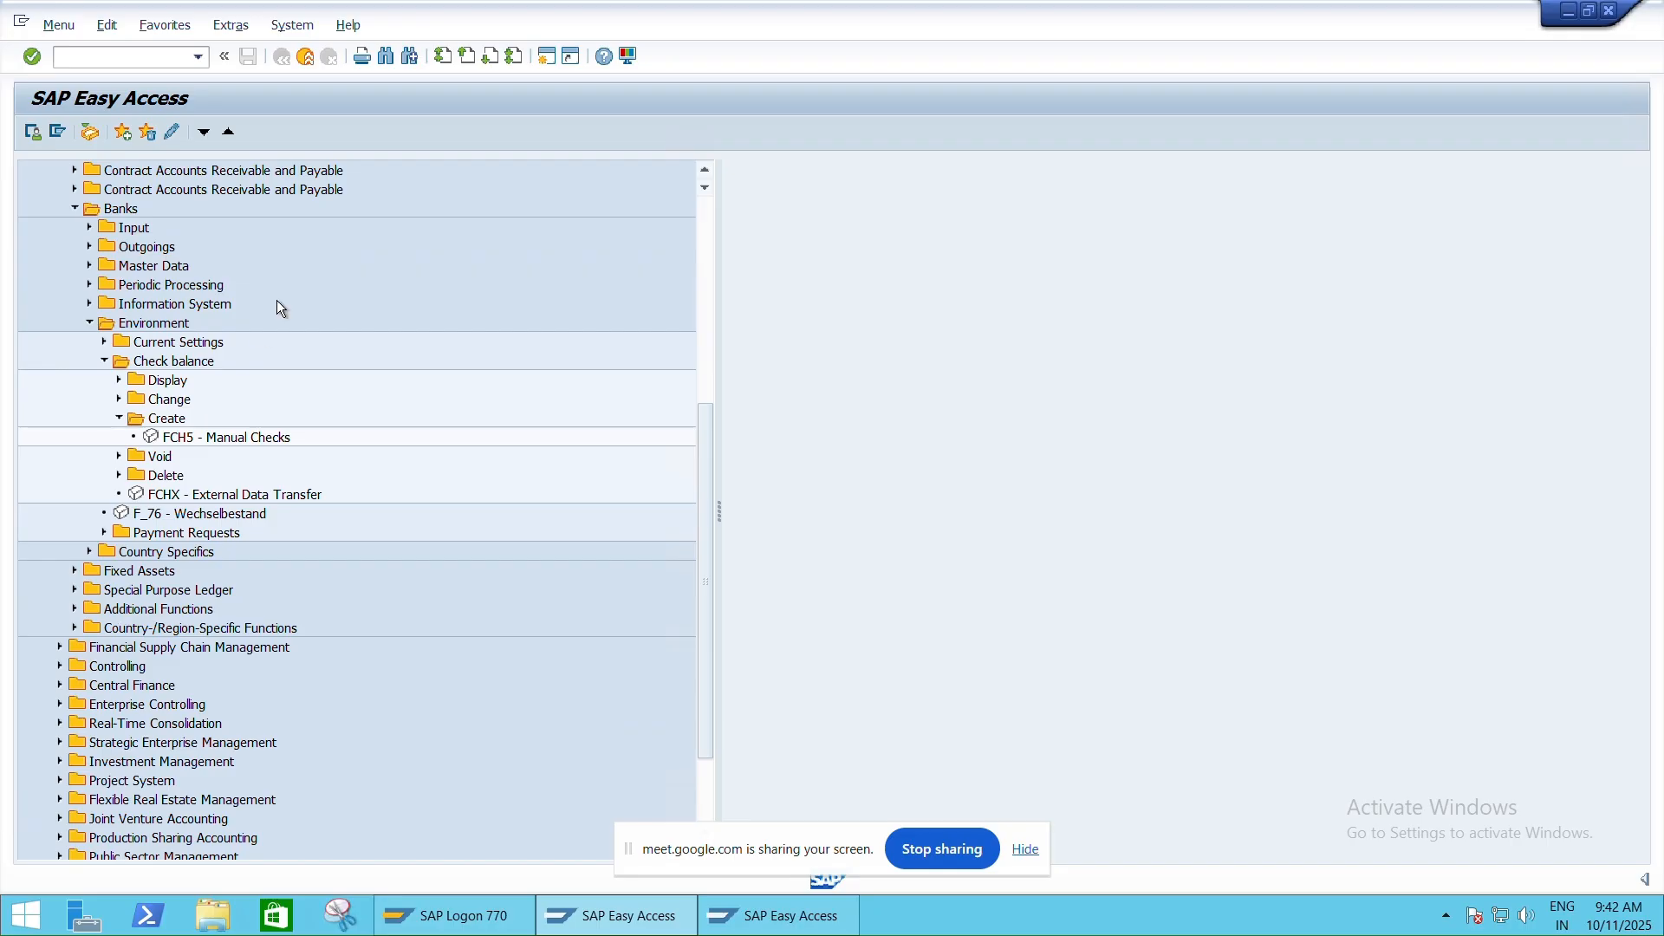
pyautogui.doubleClick(243, 438)
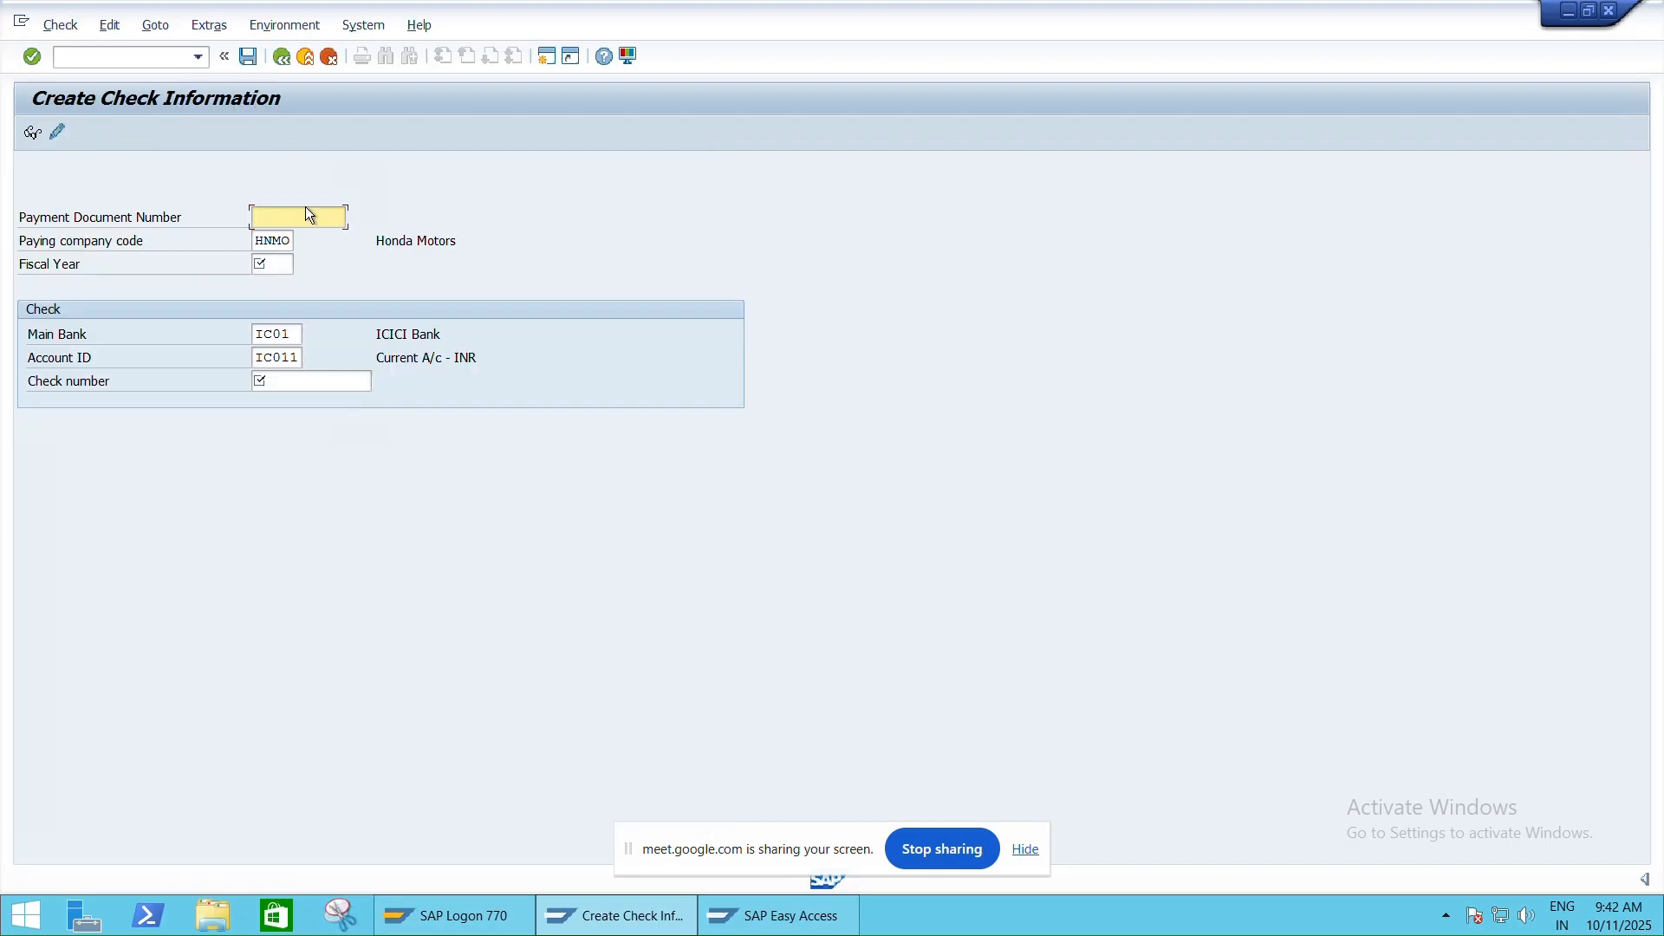
# Enter payment document number 00011 and leave the check number empty
pyautogui.write('00011')
pyautogui.click(301, 381)
pyautogui.write('1')
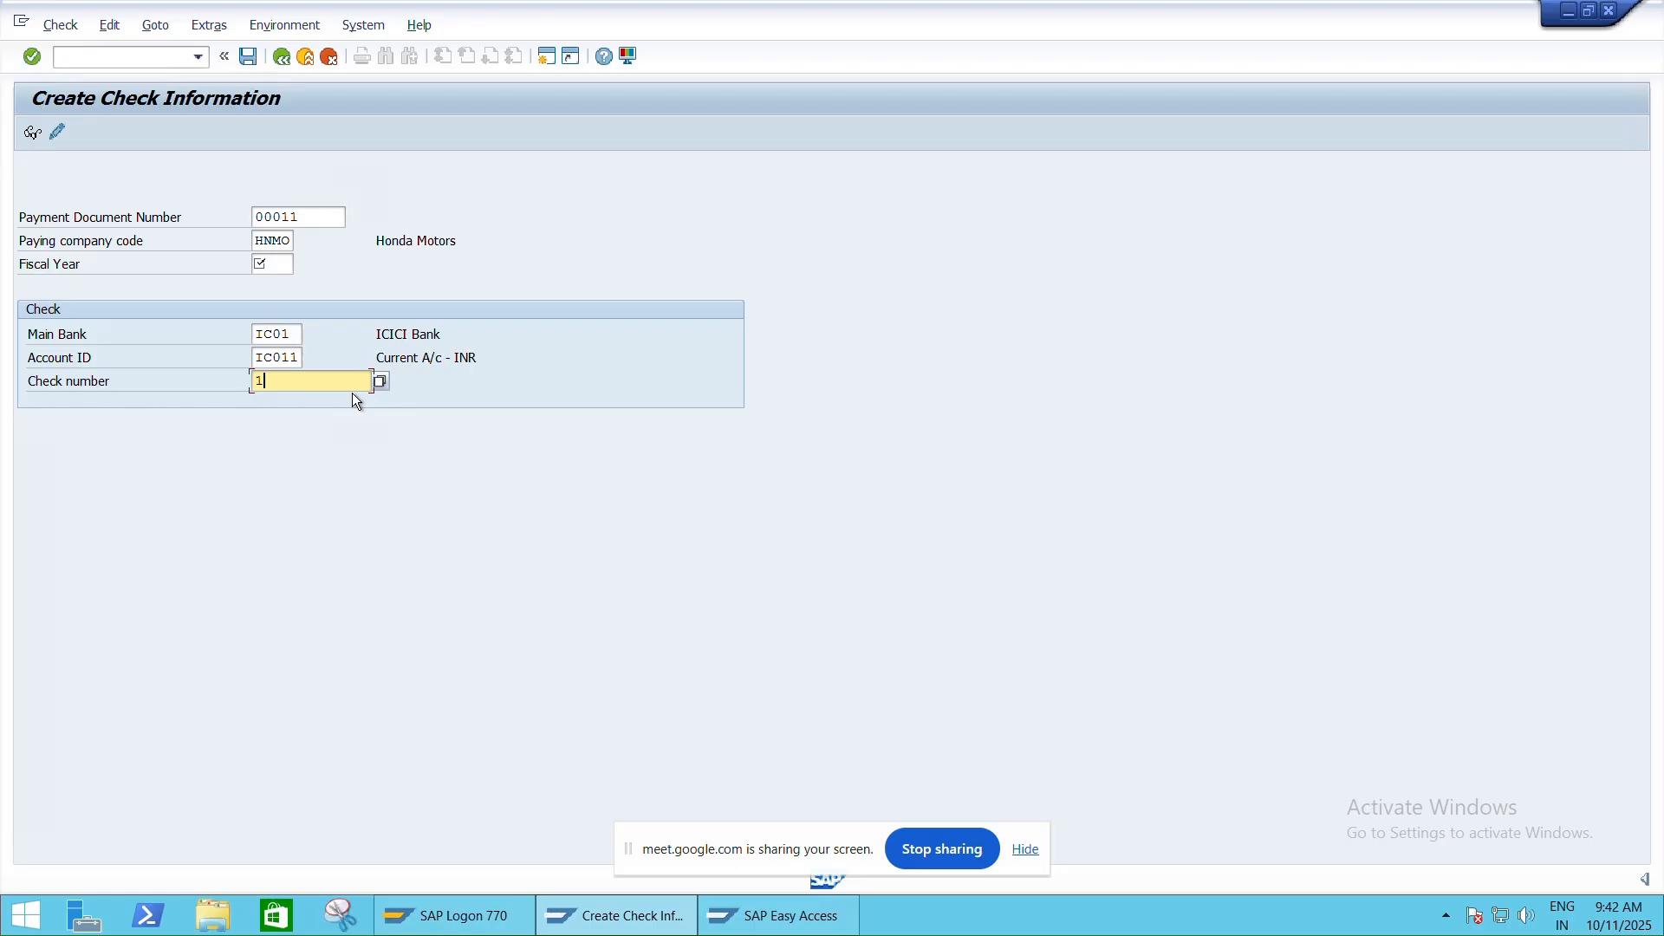
pyautogui.press('BackSpace')
pyautogui.click(167, 217)
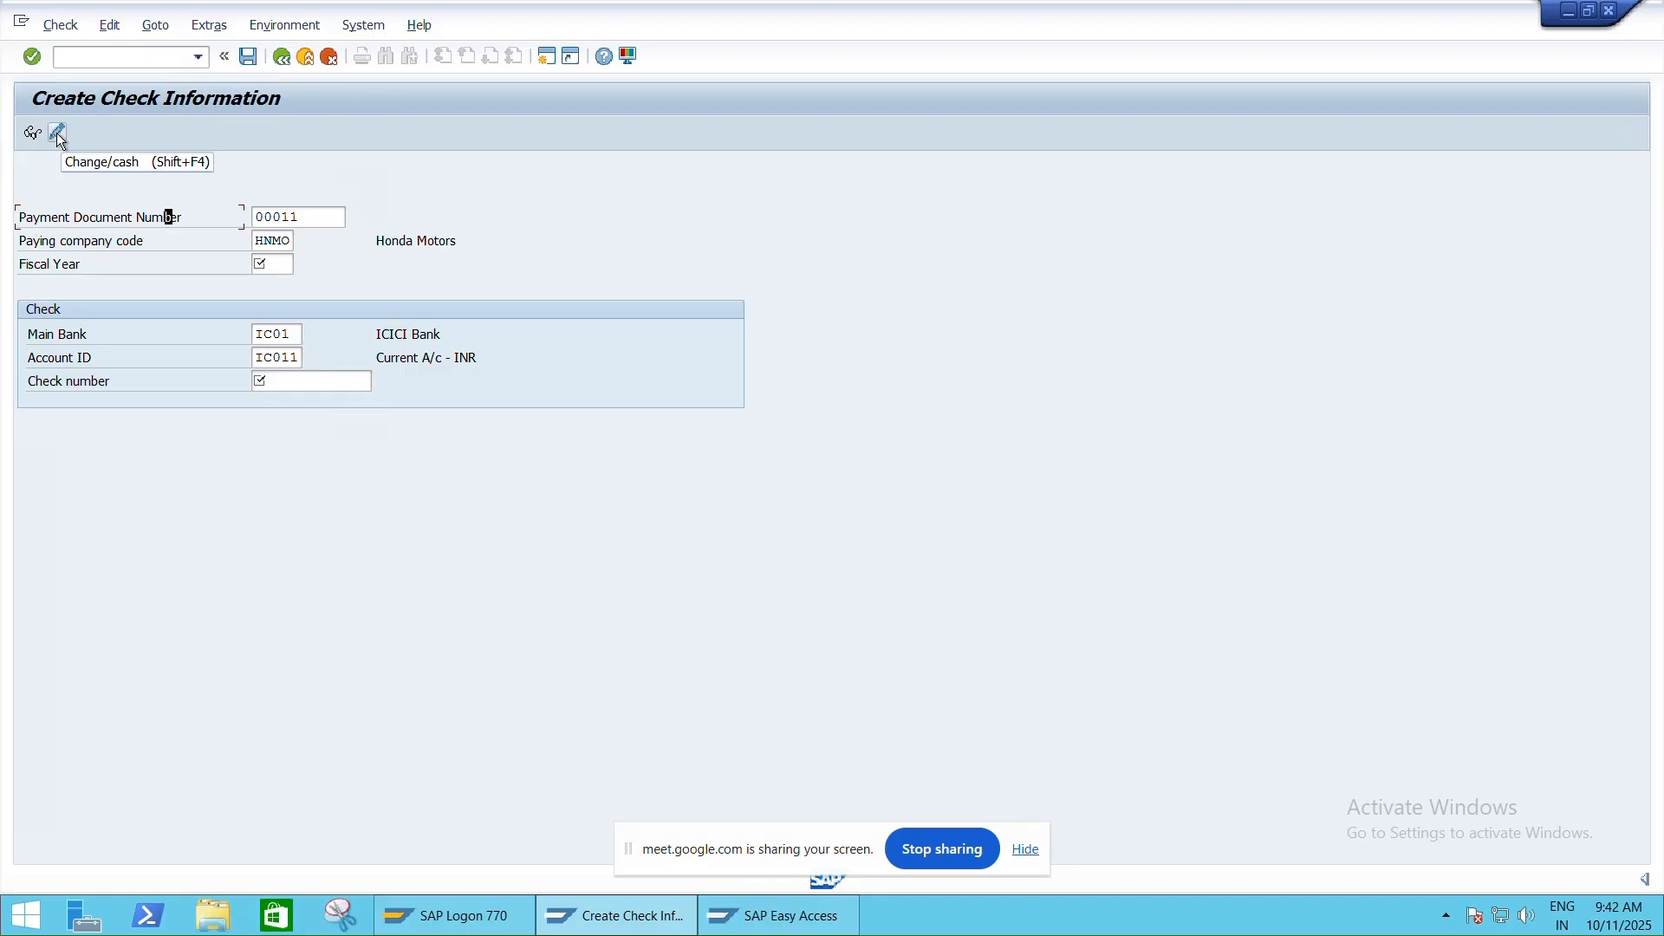
# Correct the payment document to 0001, set fiscal year 2025, and switch to cash check change
pyautogui.click(332, 222)
pyautogui.press('BackSpace')
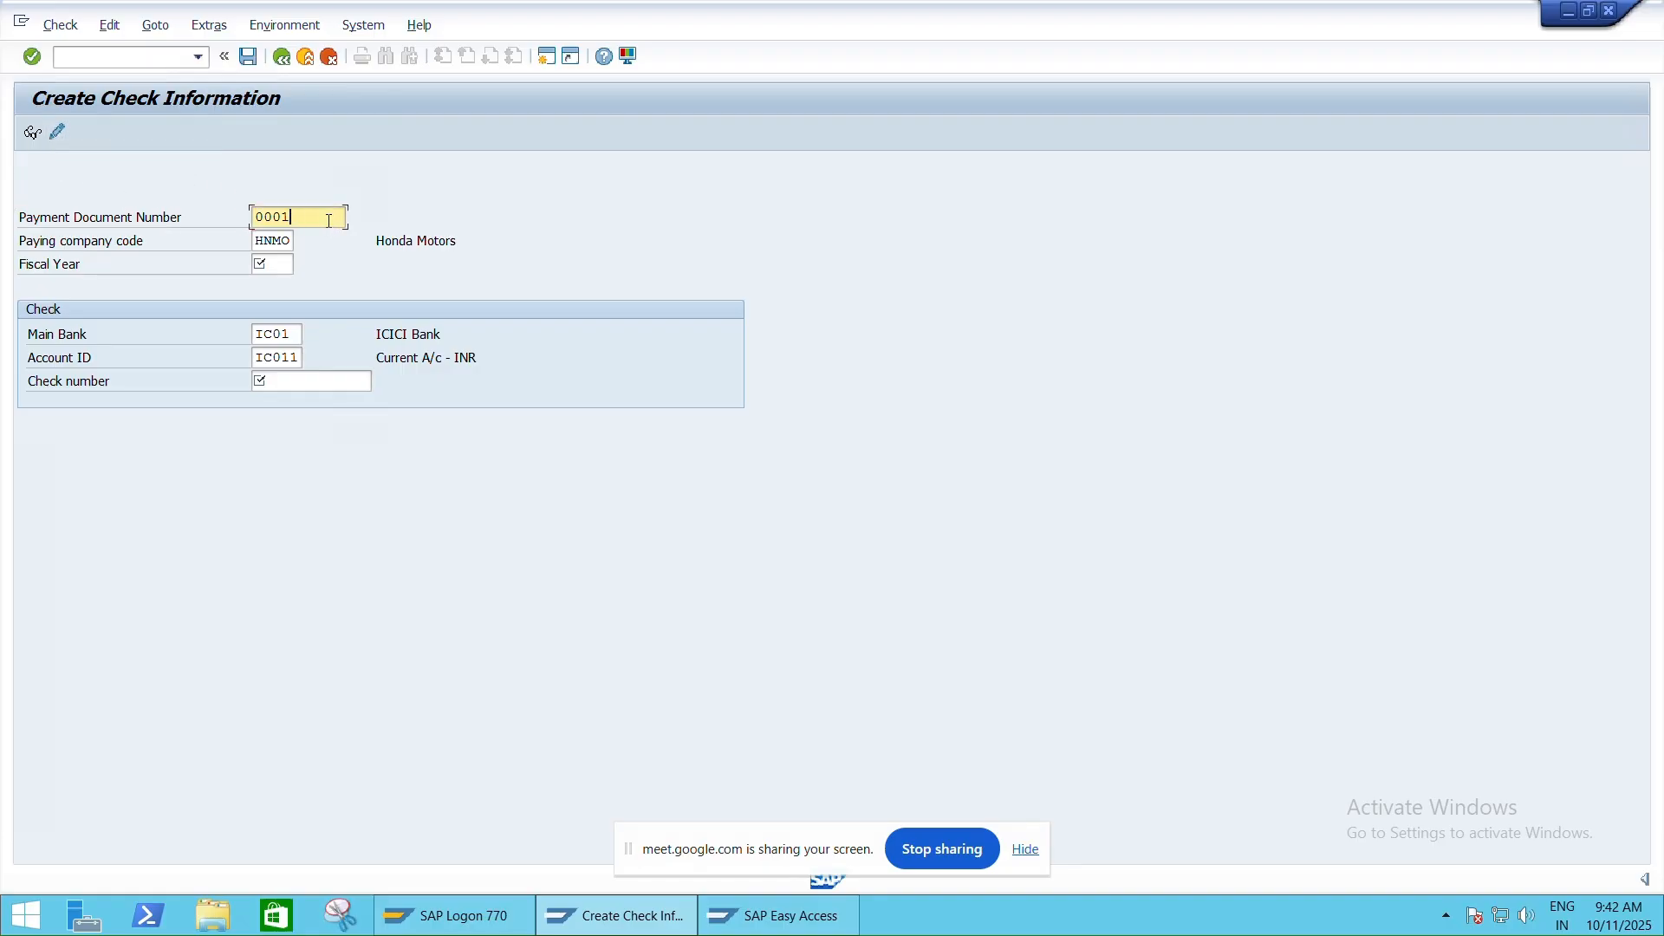
pyautogui.click(271, 263)
pyautogui.write('2025')
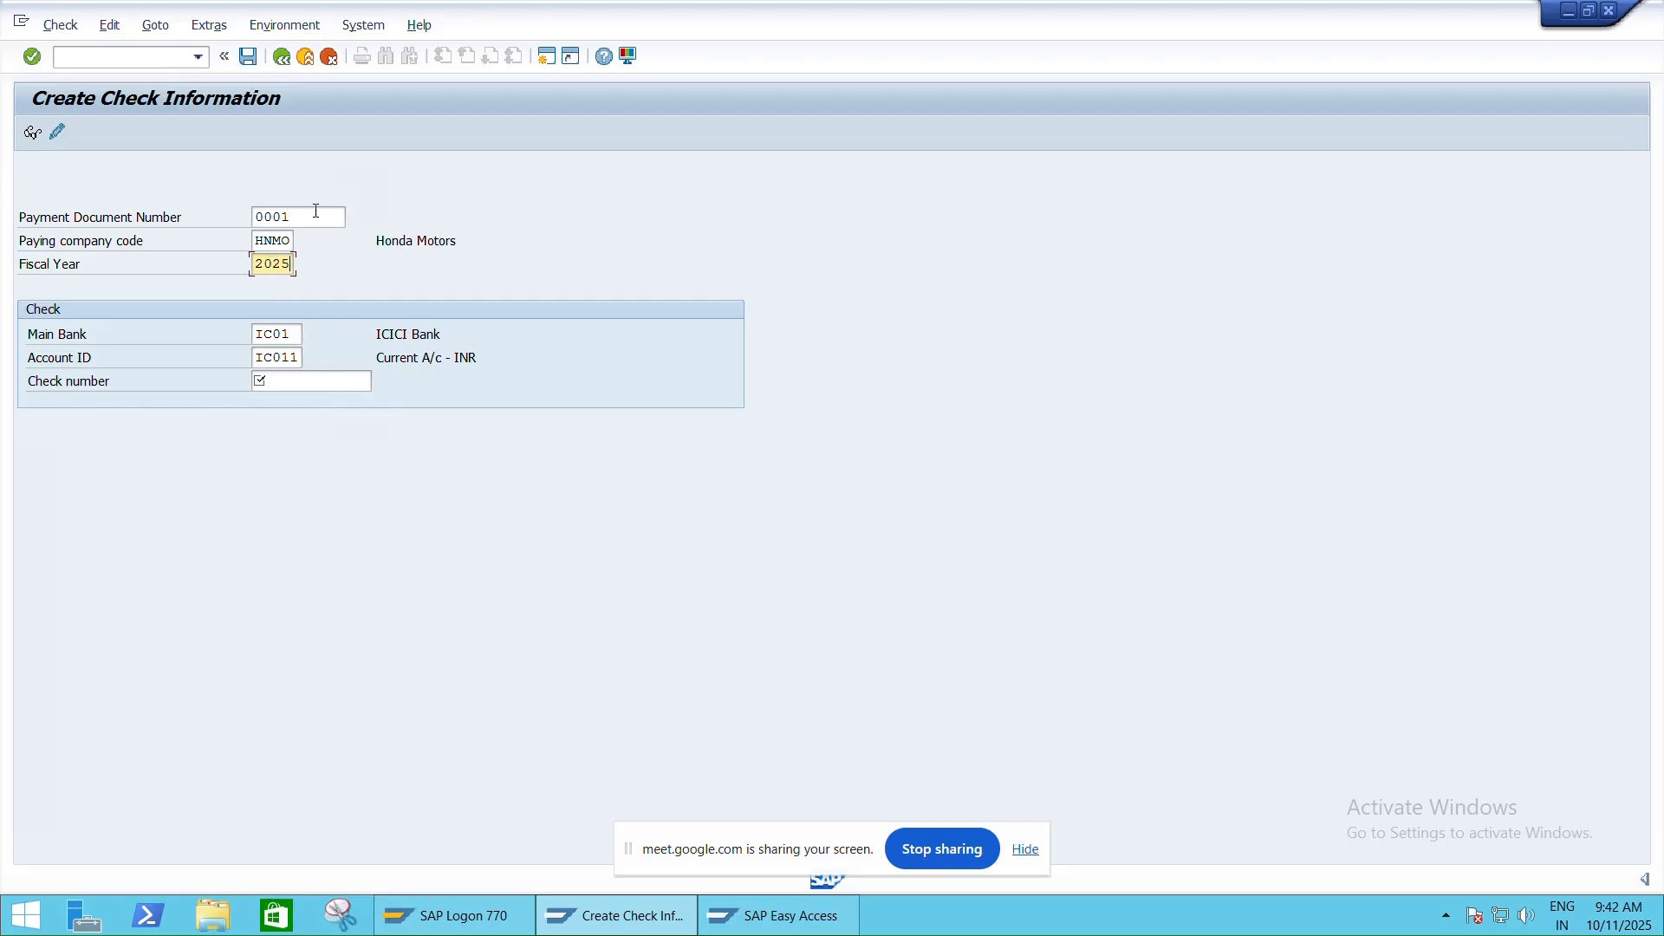
pyautogui.click(59, 132)
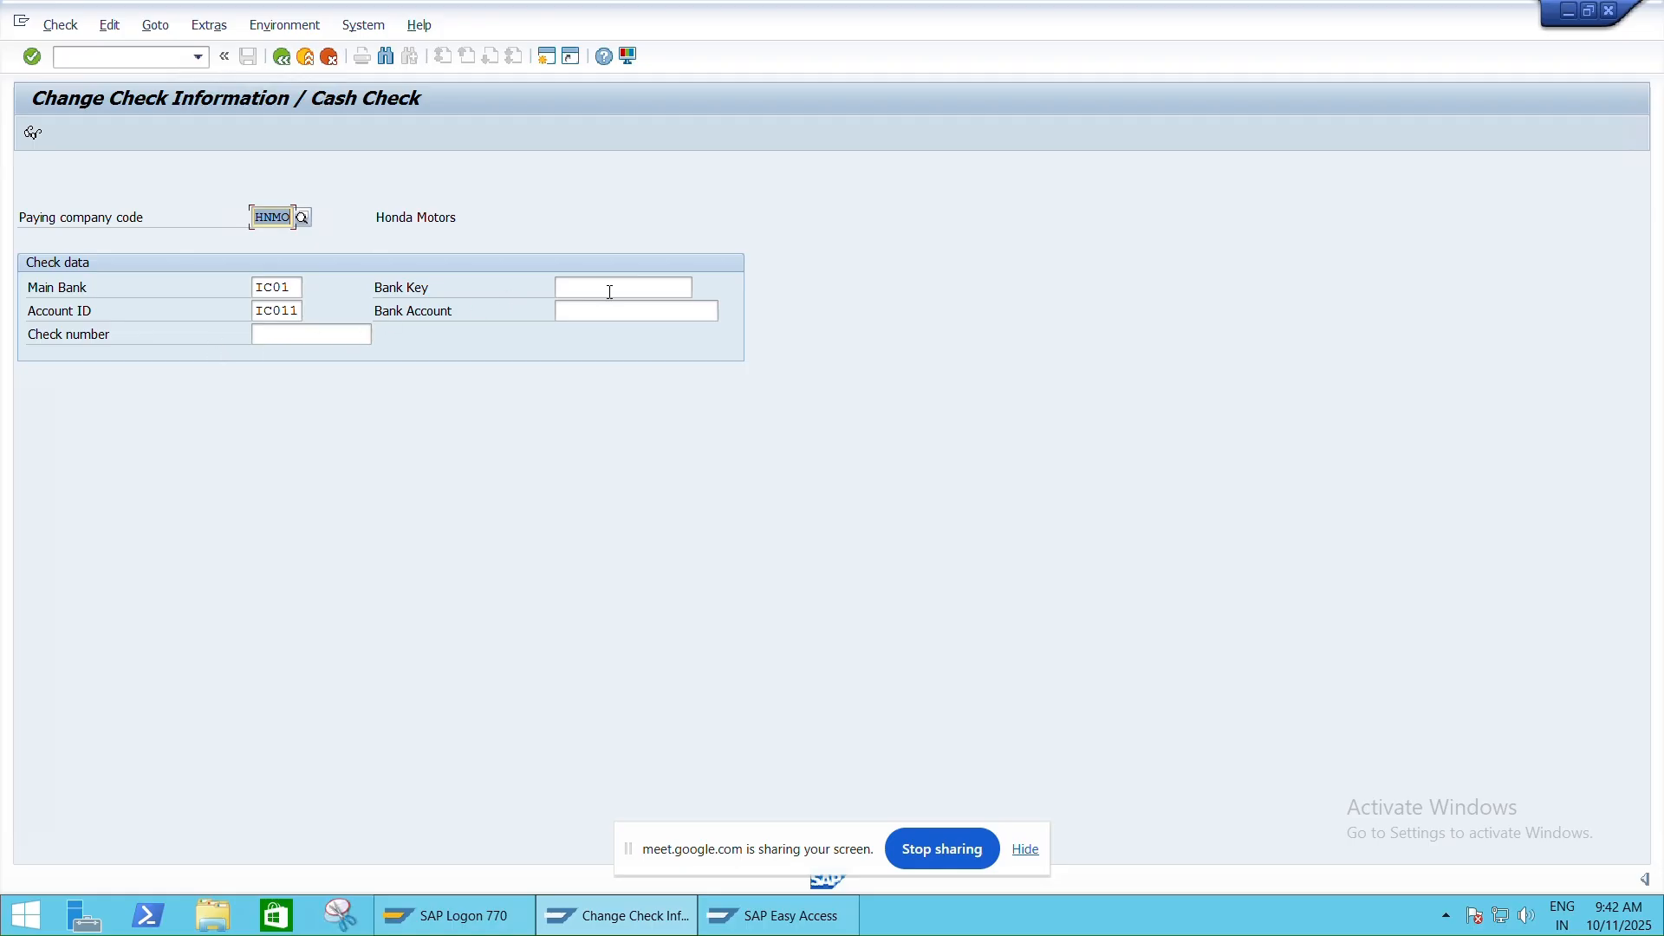
# Enter check number 10000 and bank key ICIC000895, then bring SAP Easy Access forward
pyautogui.click(295, 337)
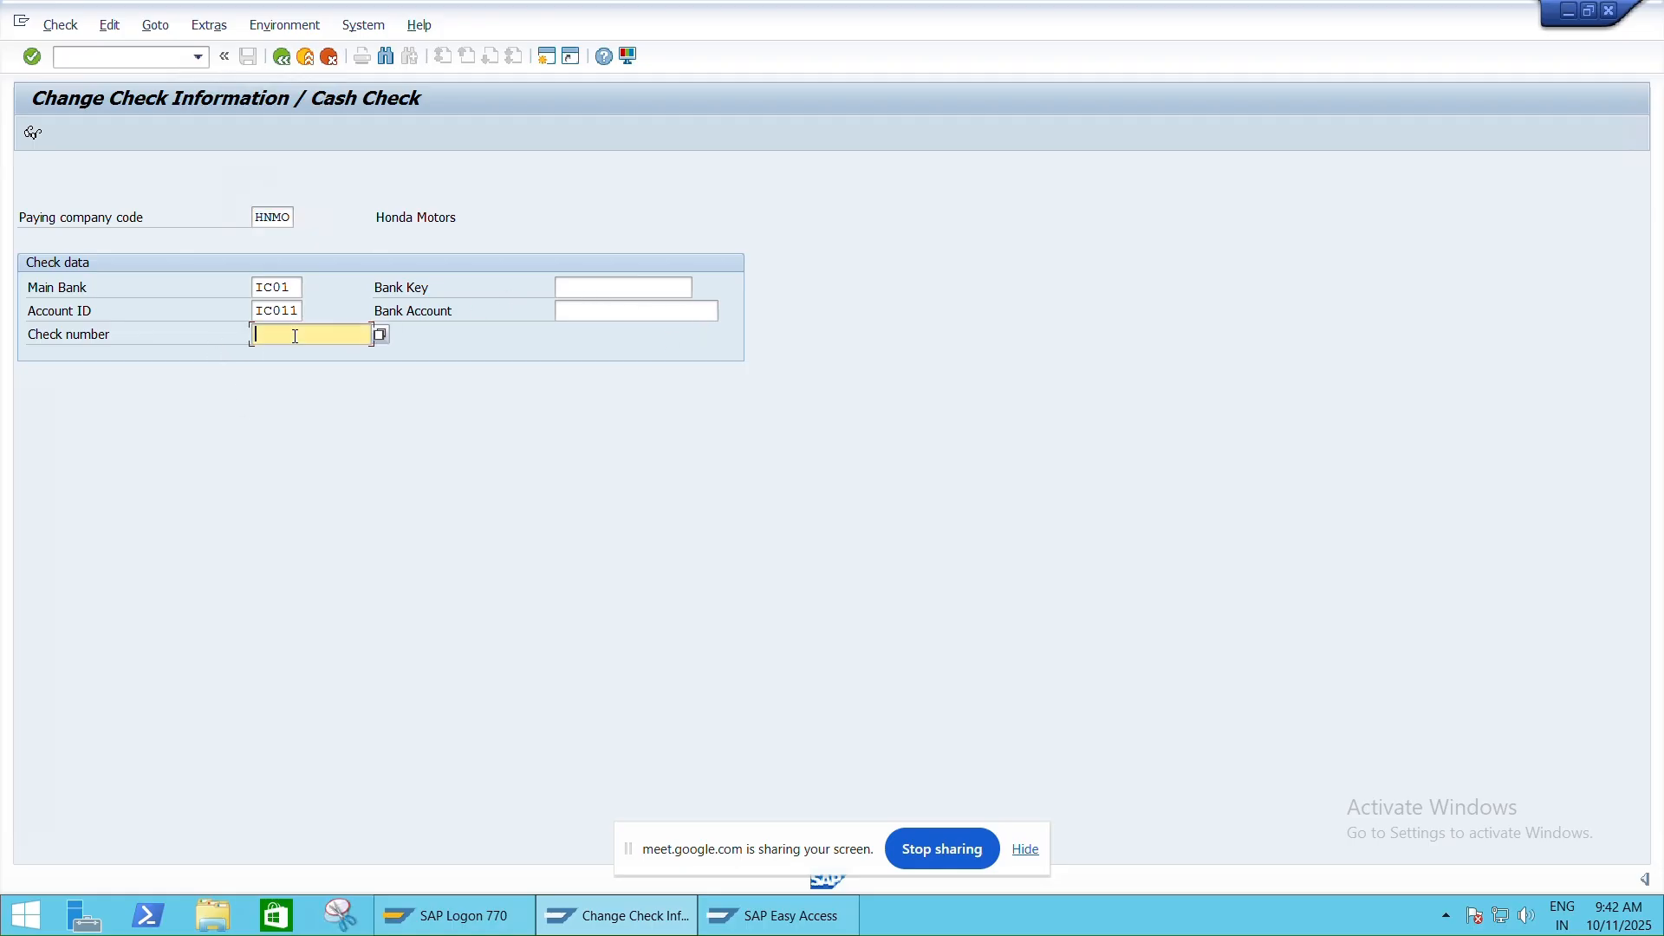
pyautogui.write('10000')
pyautogui.click(643, 286)
pyautogui.write('I')
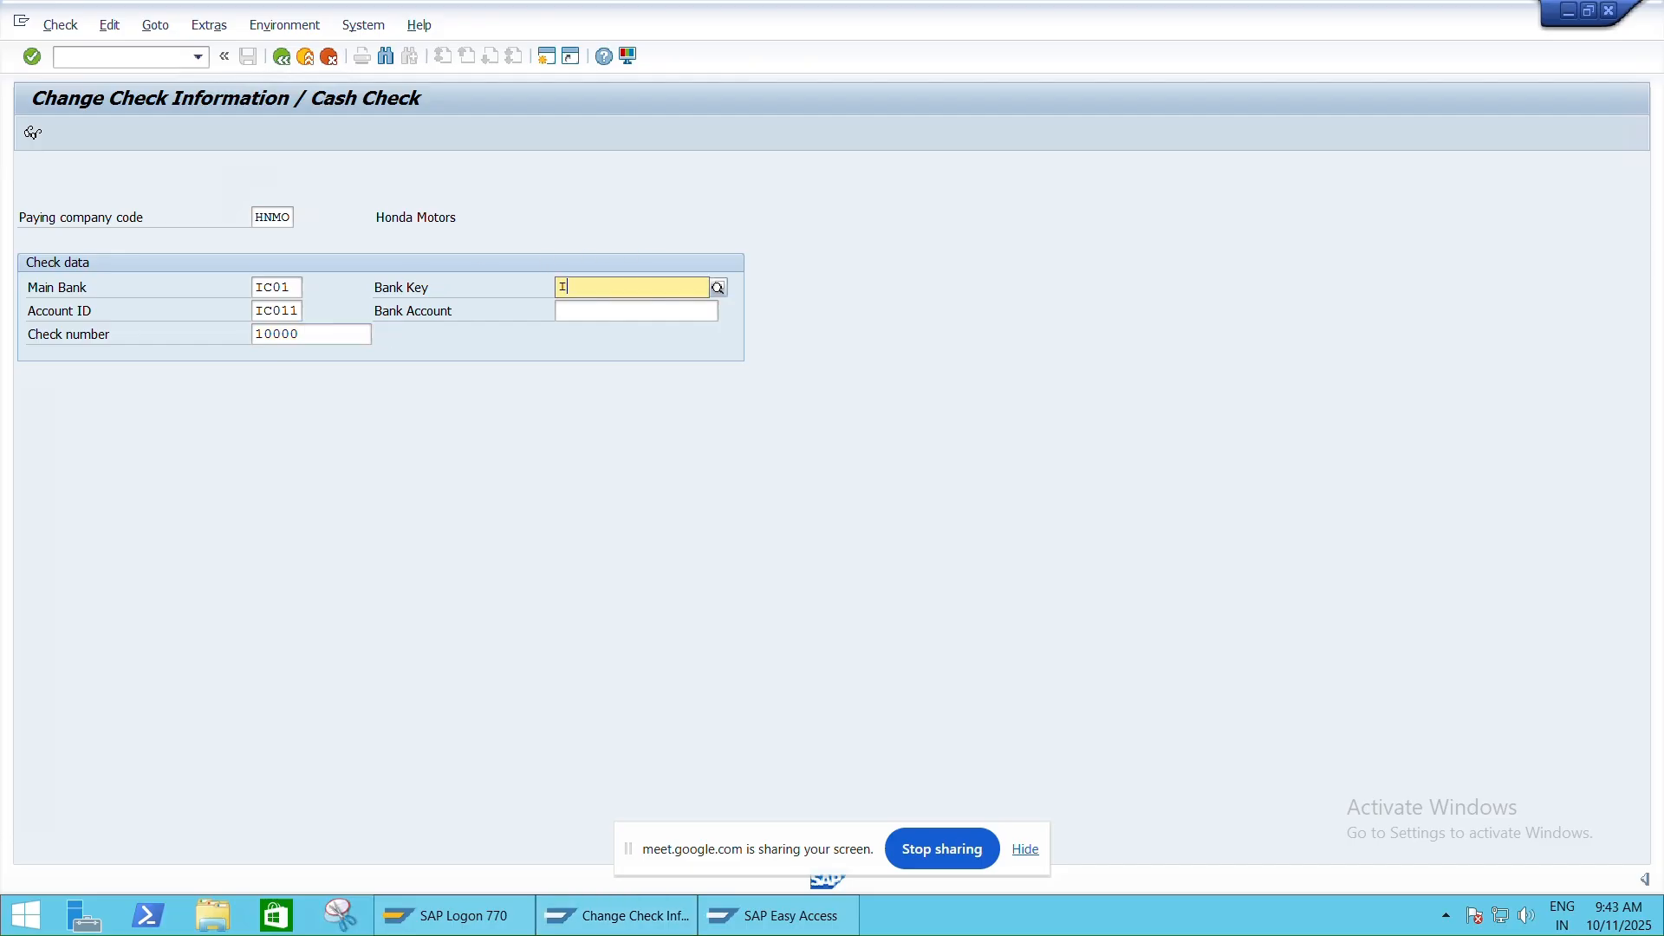
pyautogui.write('CIC000')
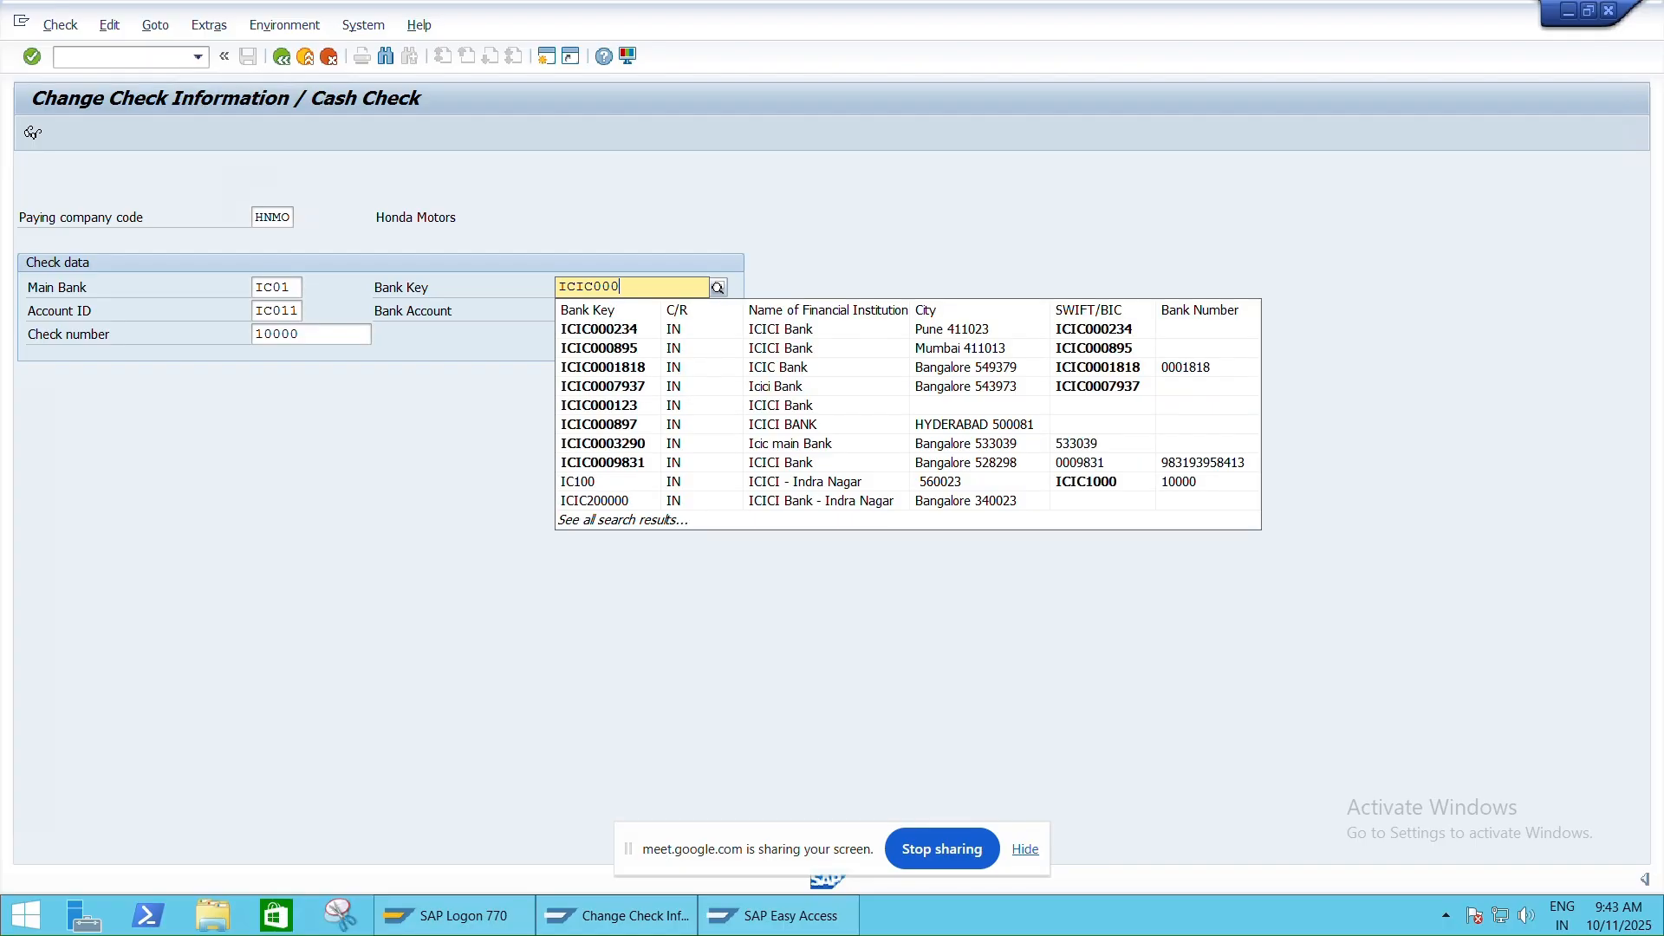
pyautogui.write('895')
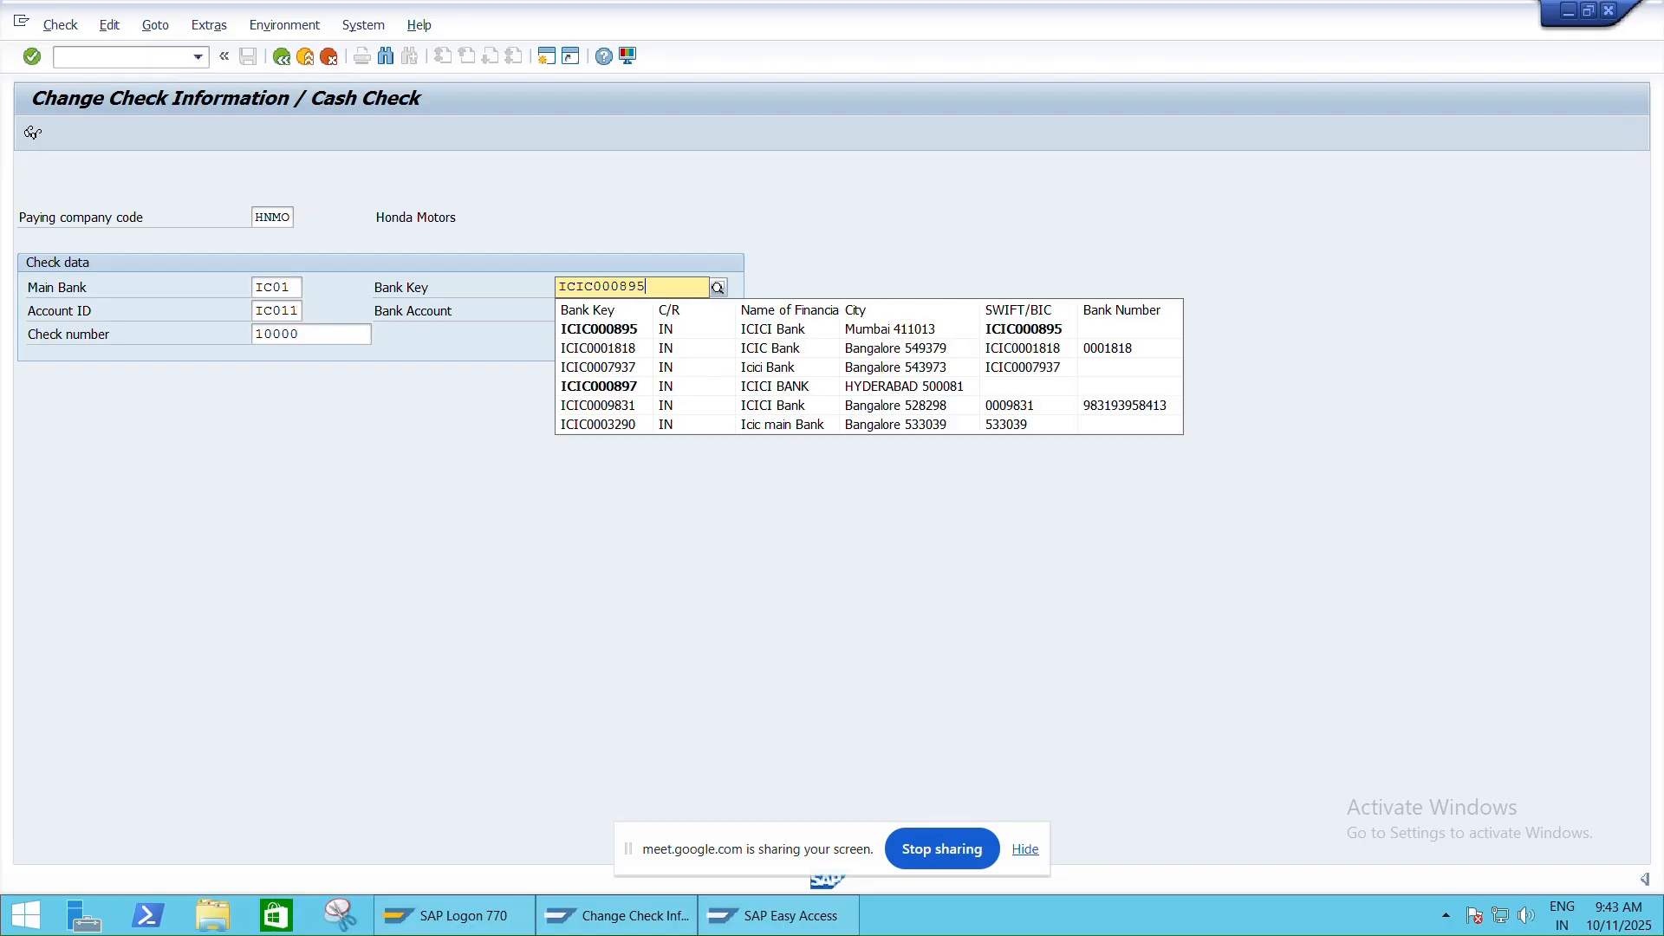
pyautogui.click(642, 330)
pyautogui.press('Tab')
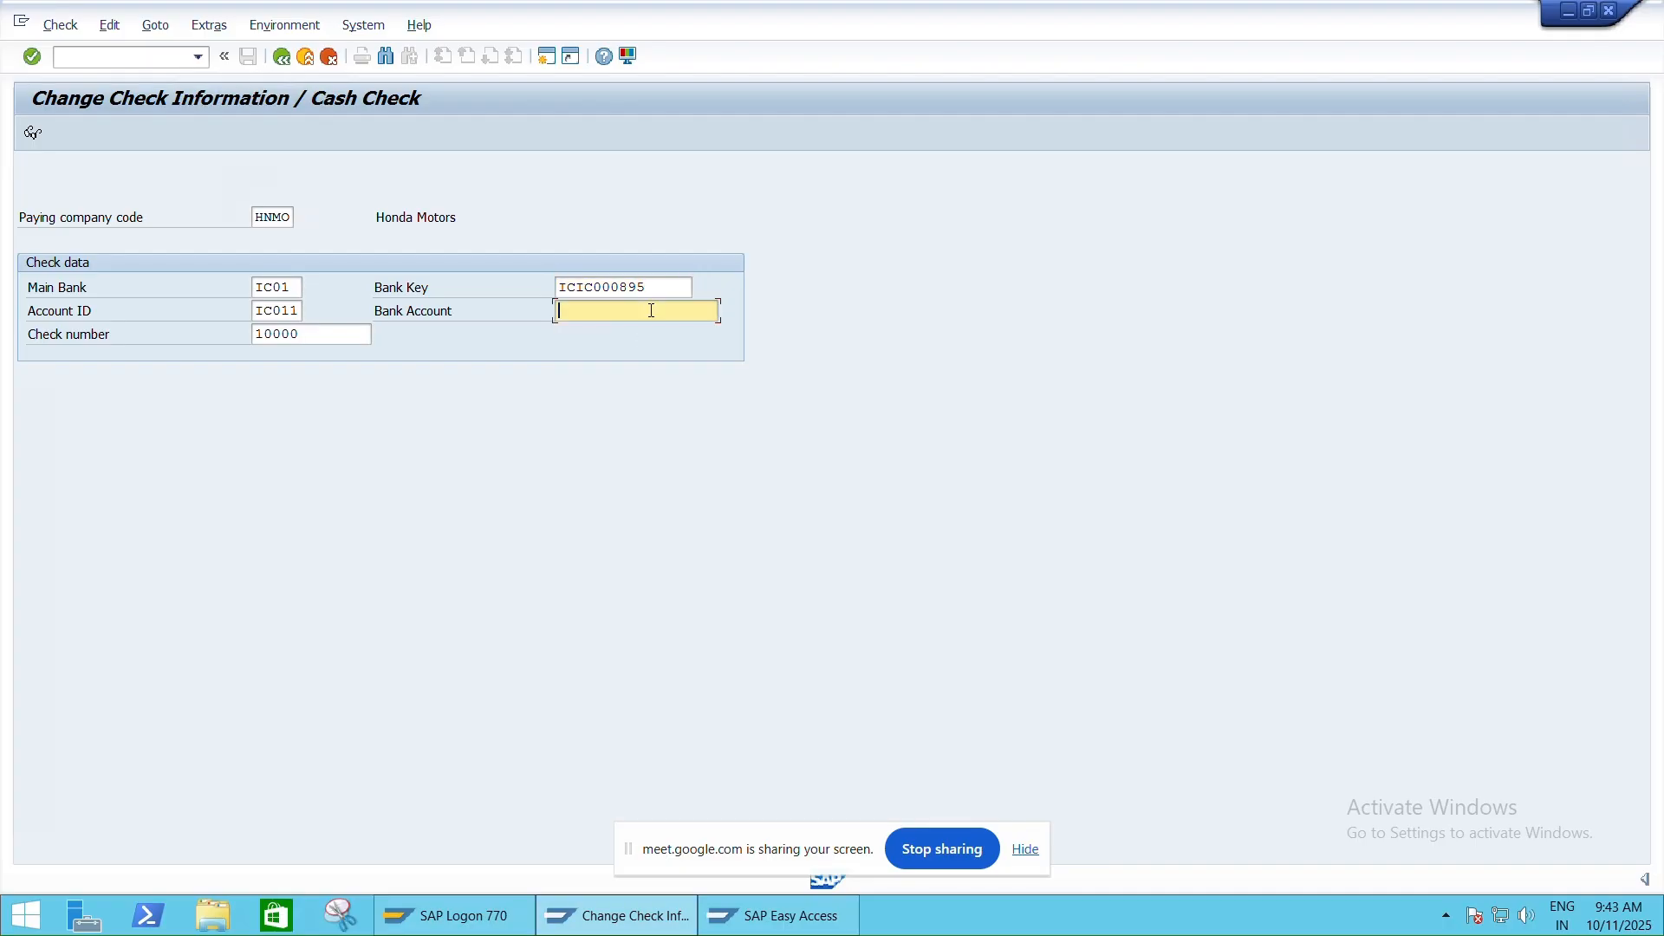
pyautogui.moveTo(1110, 14)
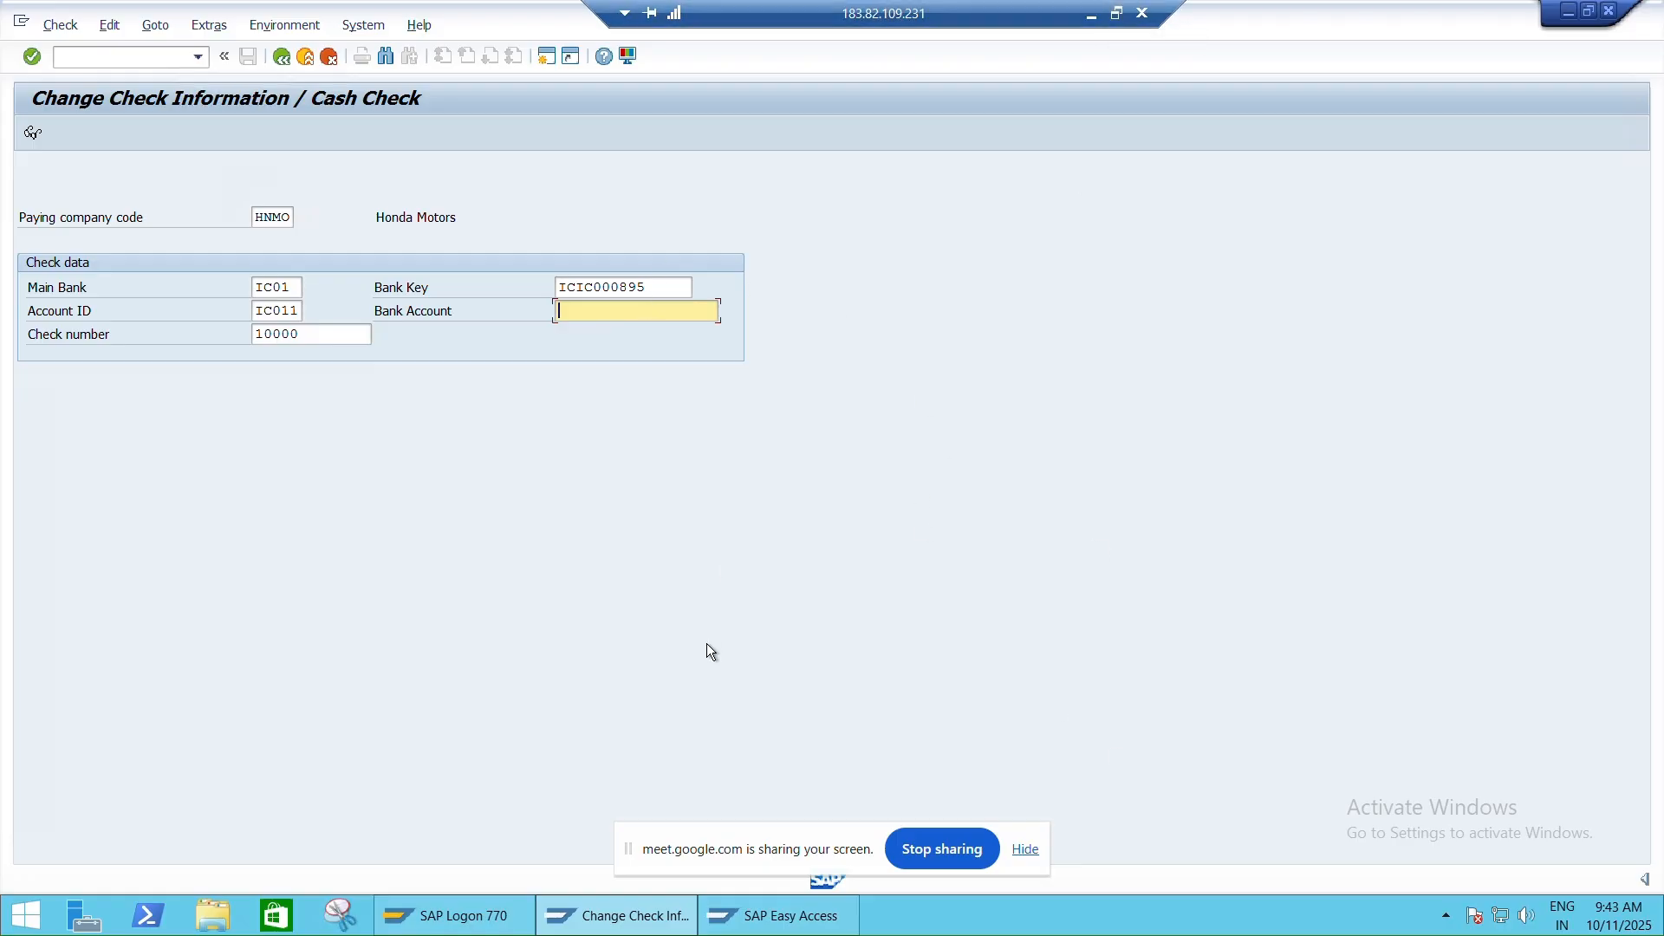
pyautogui.click(763, 920)
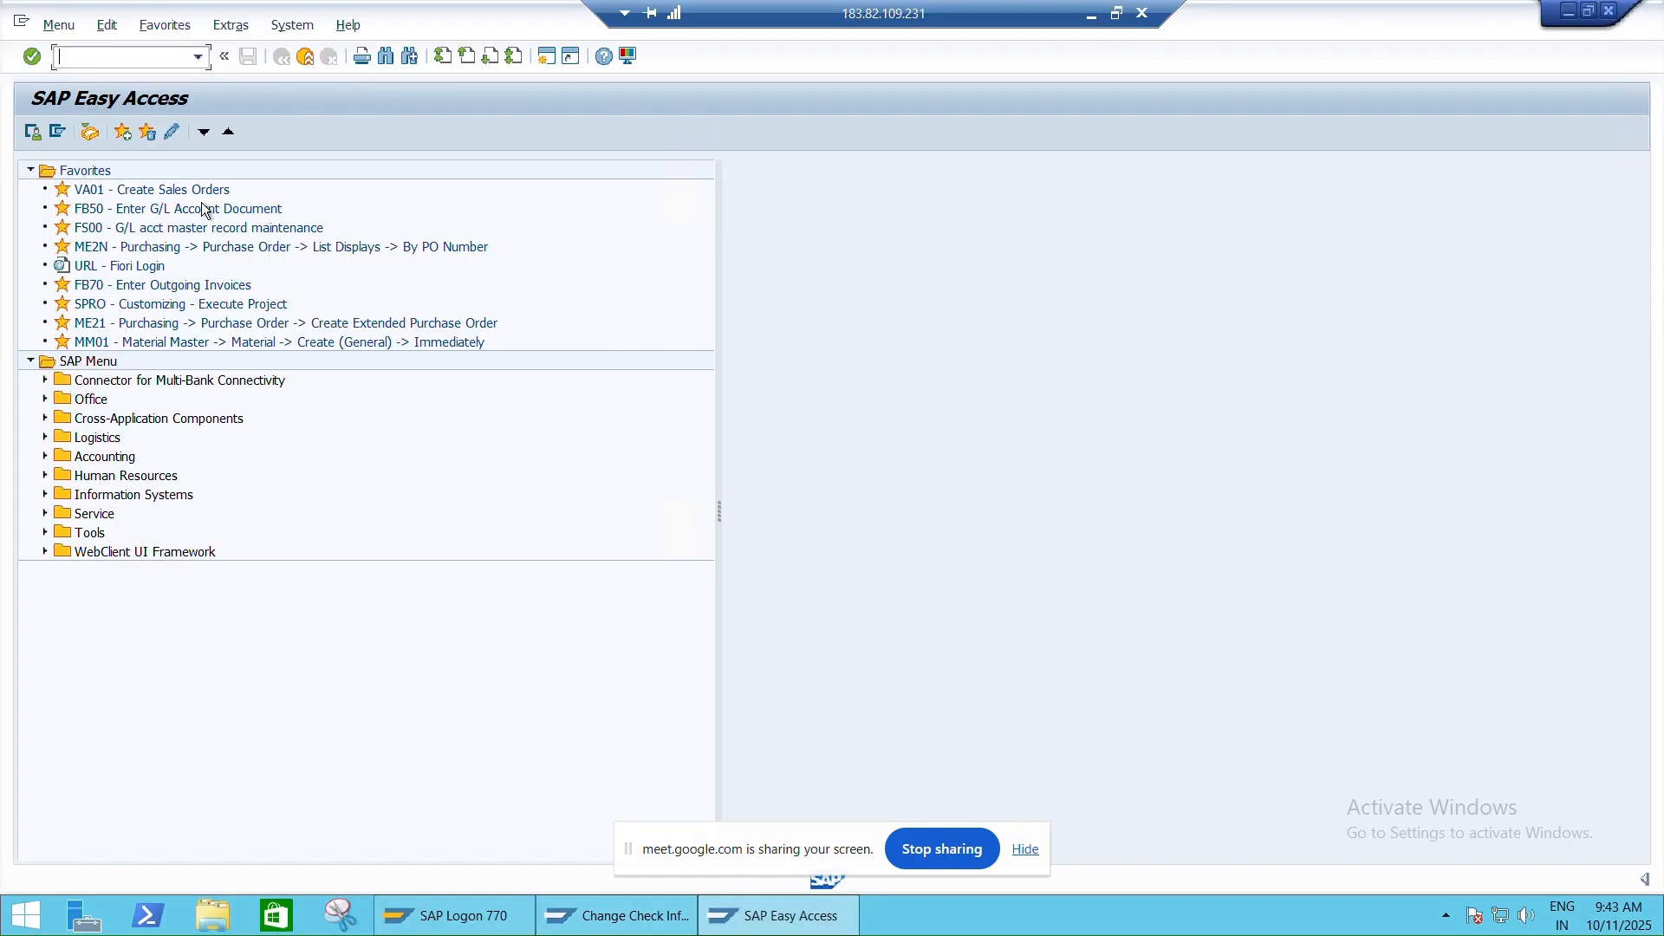
# Run FI12 and bring up the house bank details for company code HNMO
pyautogui.write('FI12')
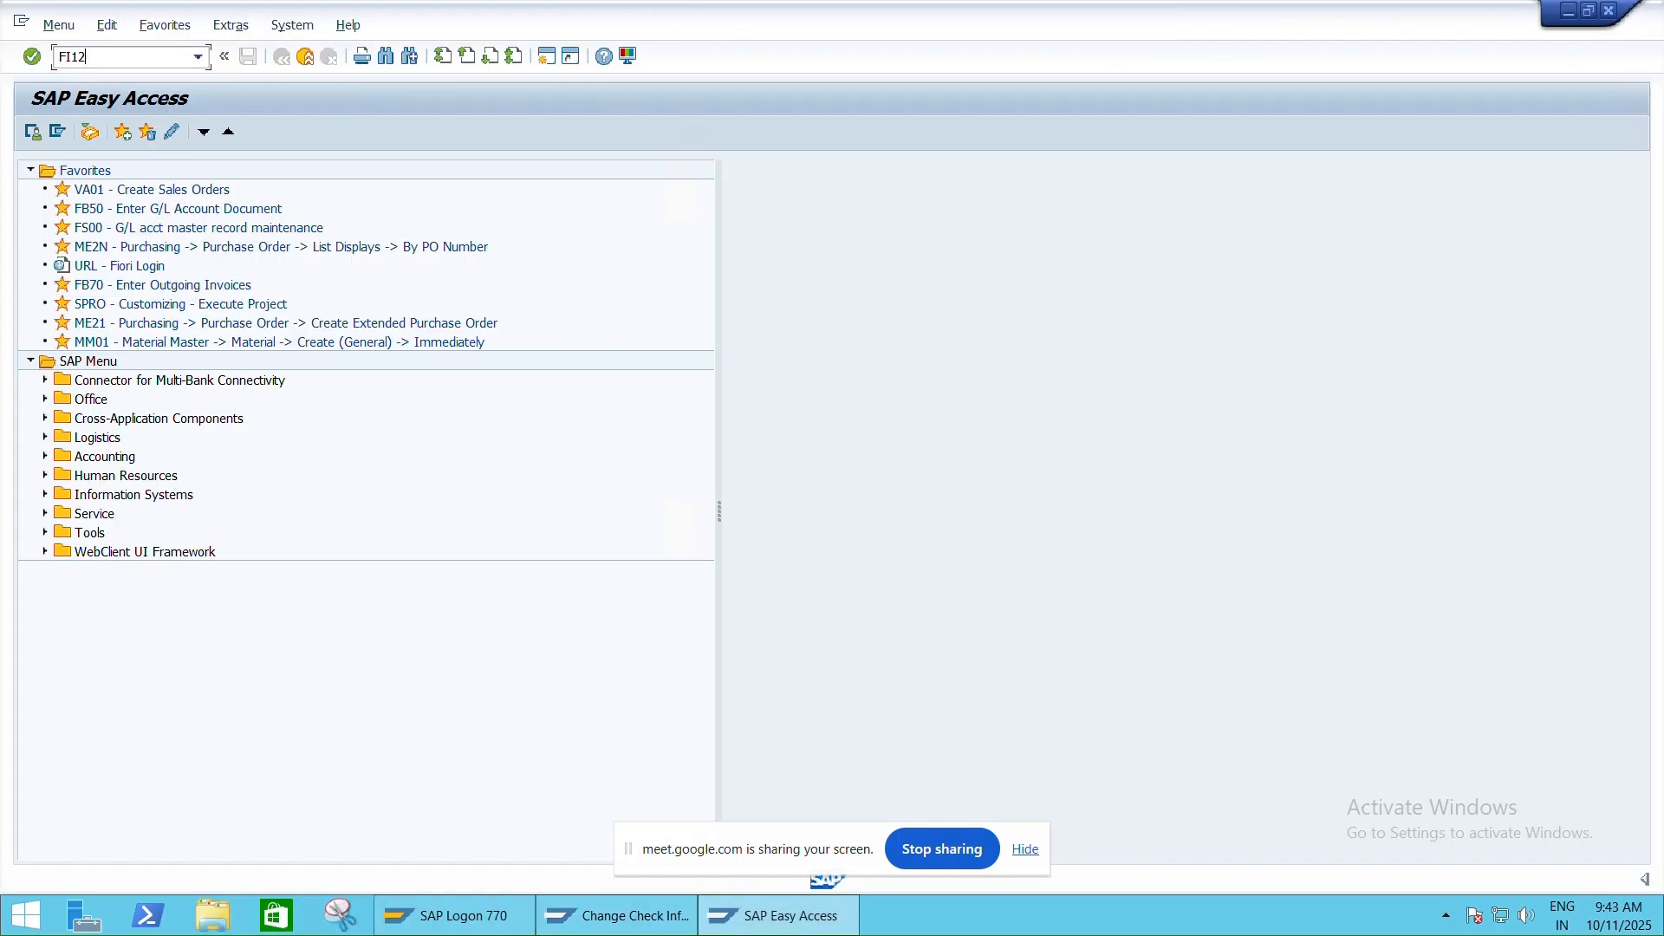
pyautogui.press('Return')
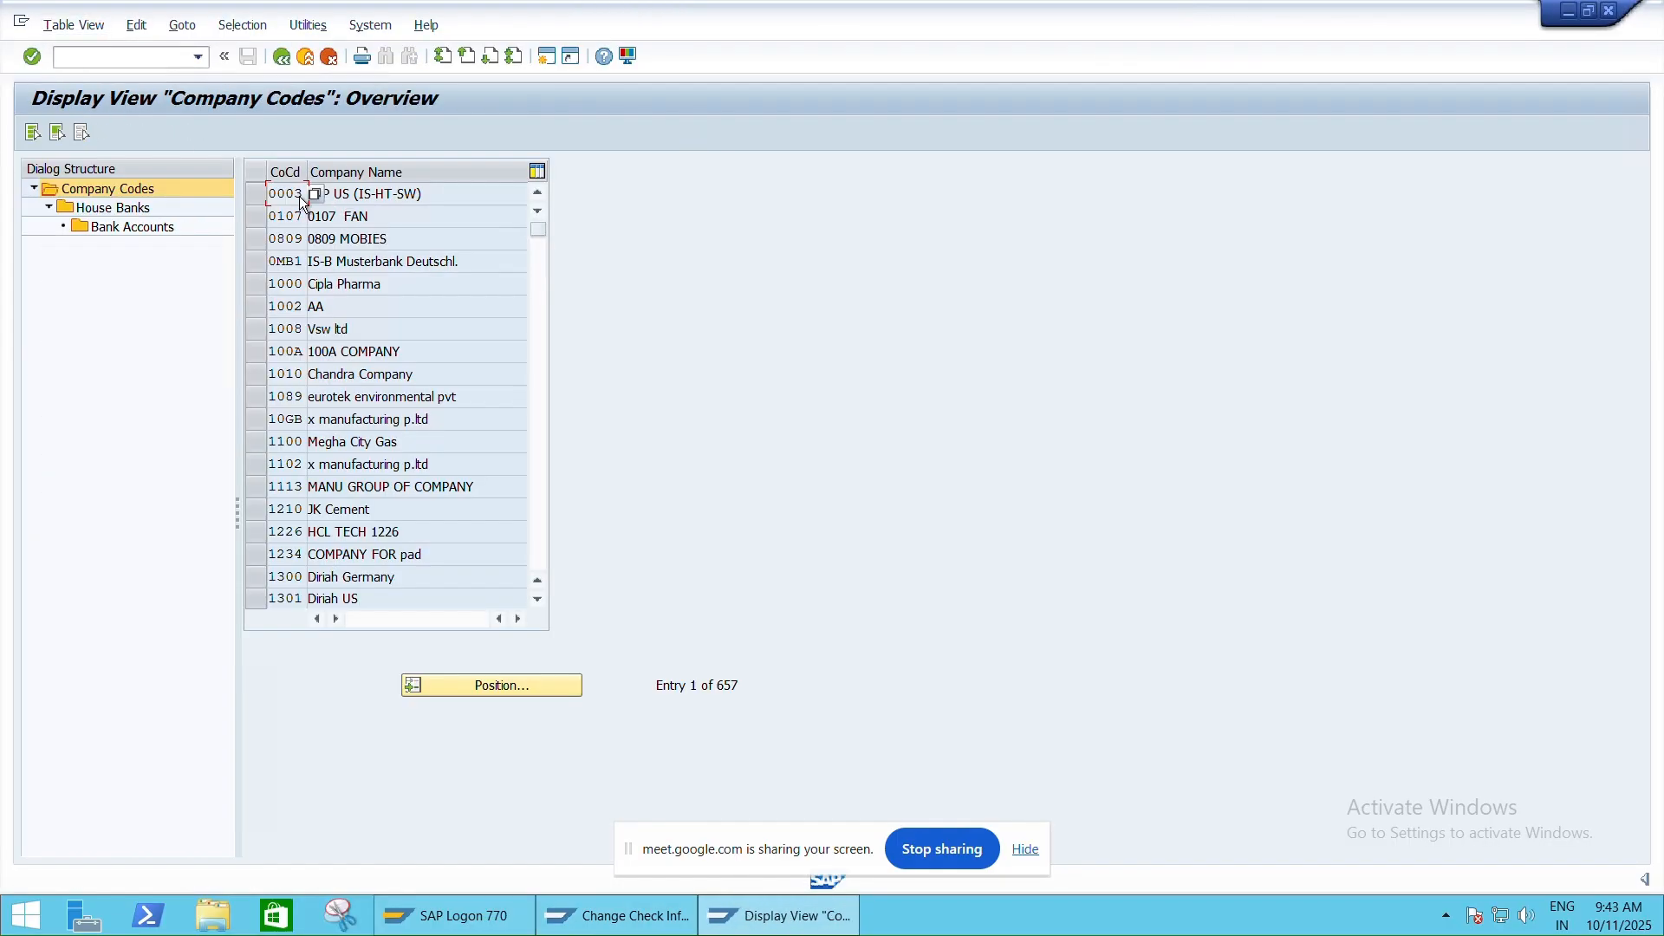
pyautogui.click(511, 684)
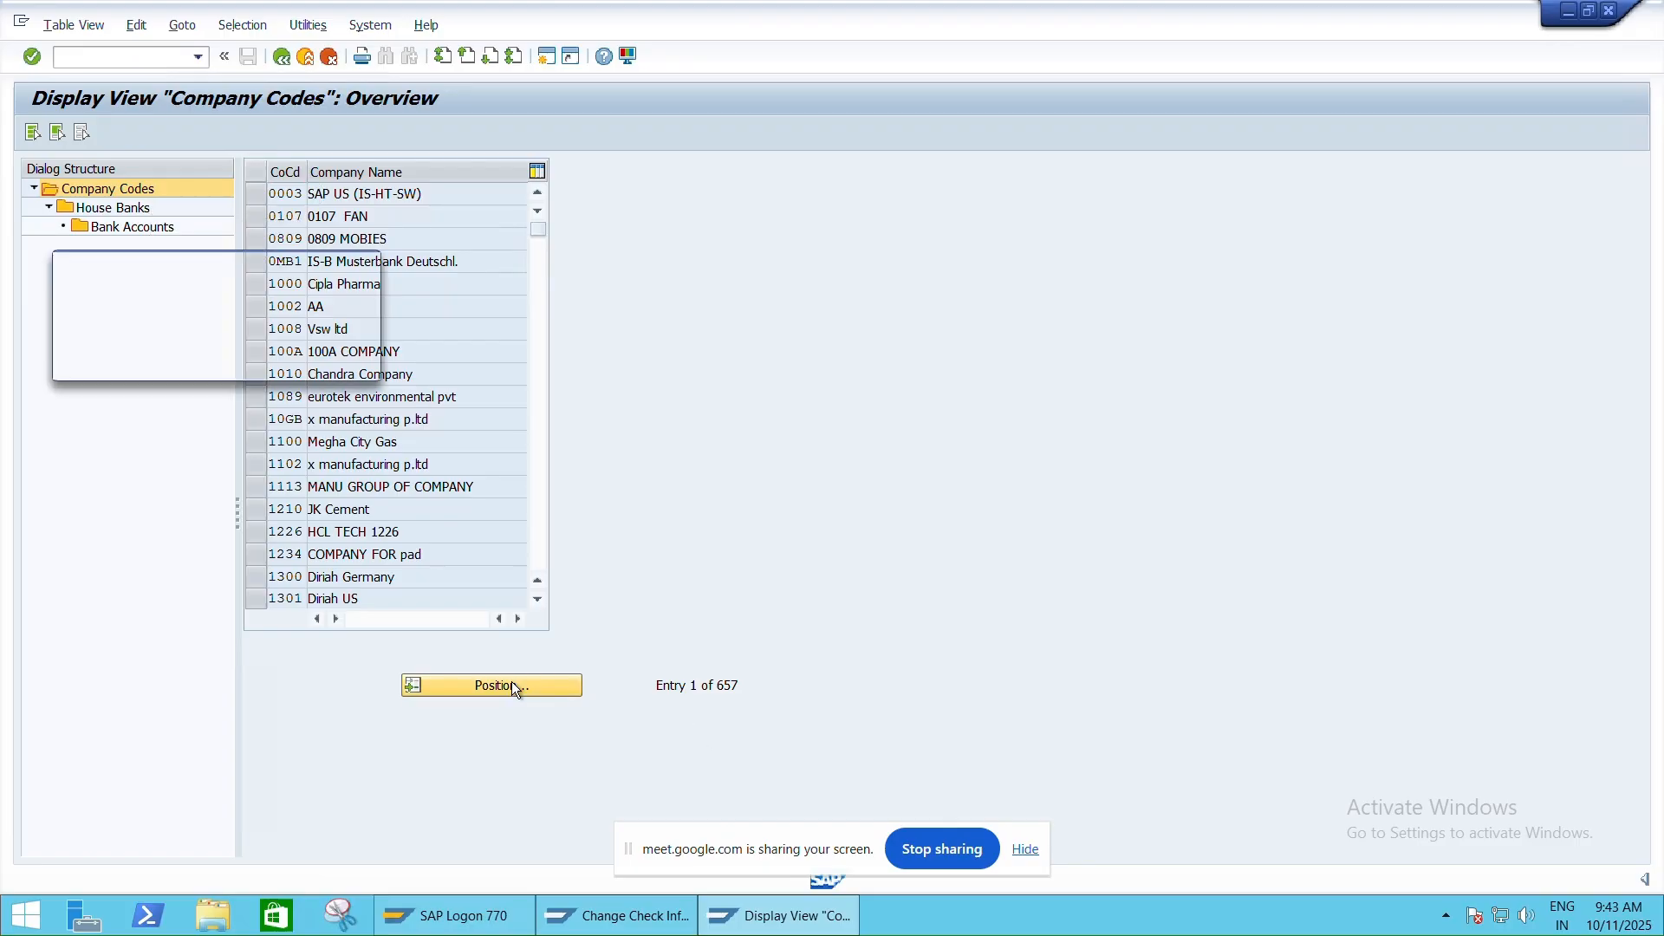
pyautogui.write('HNMO')
pyautogui.press('Return')
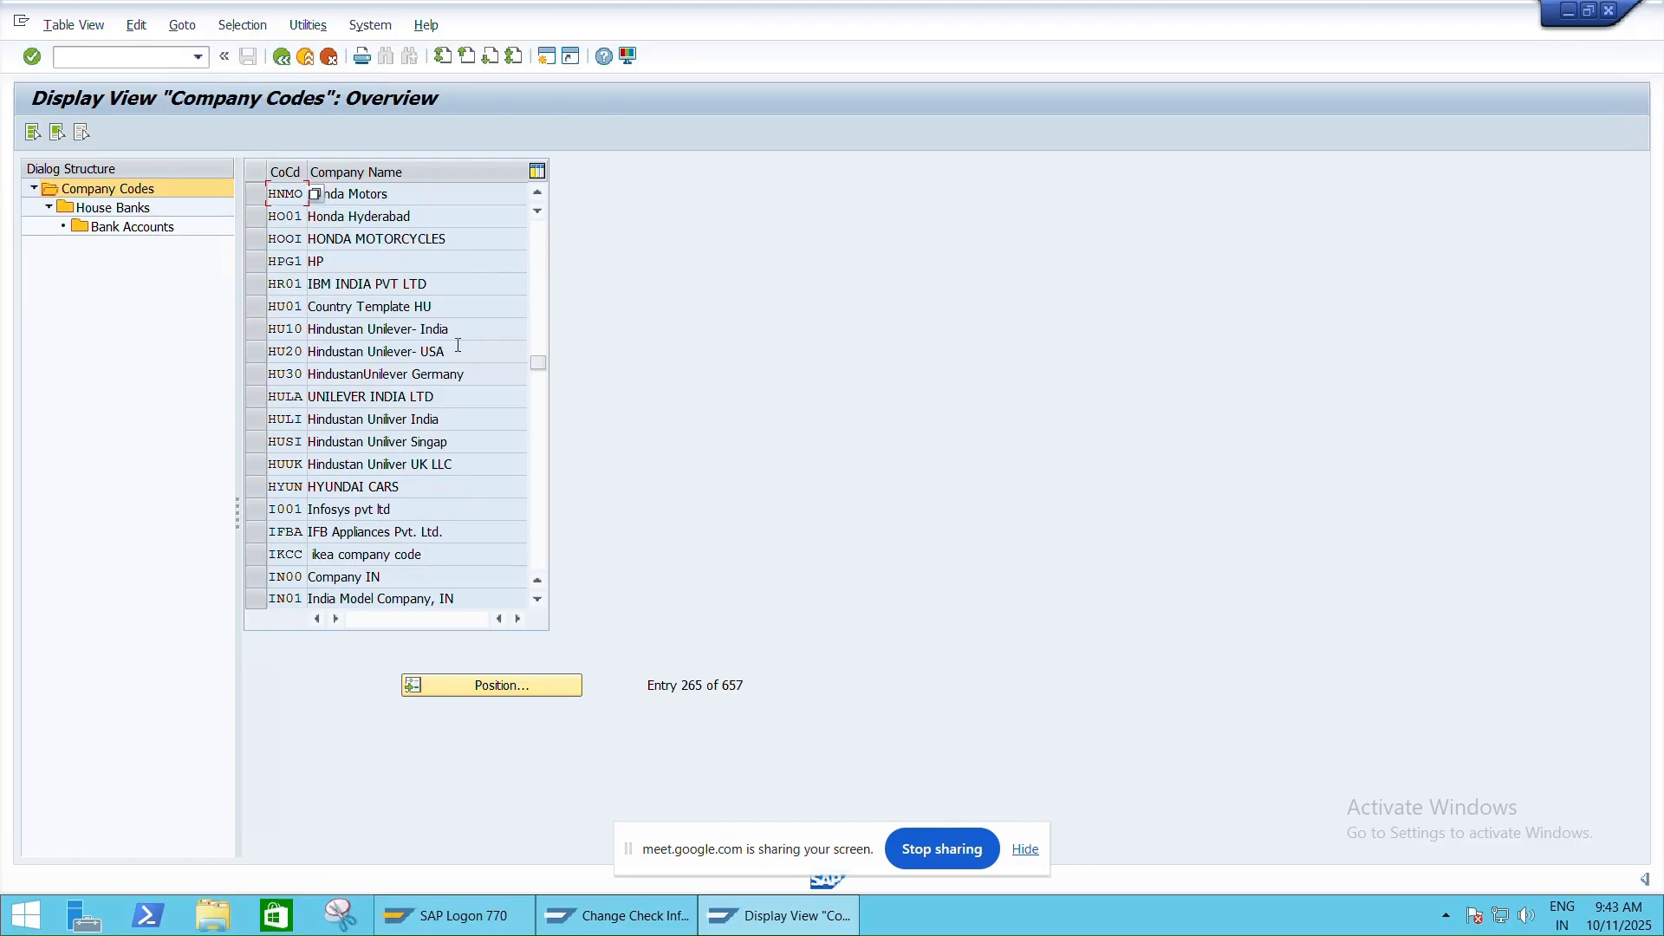
pyautogui.click(256, 195)
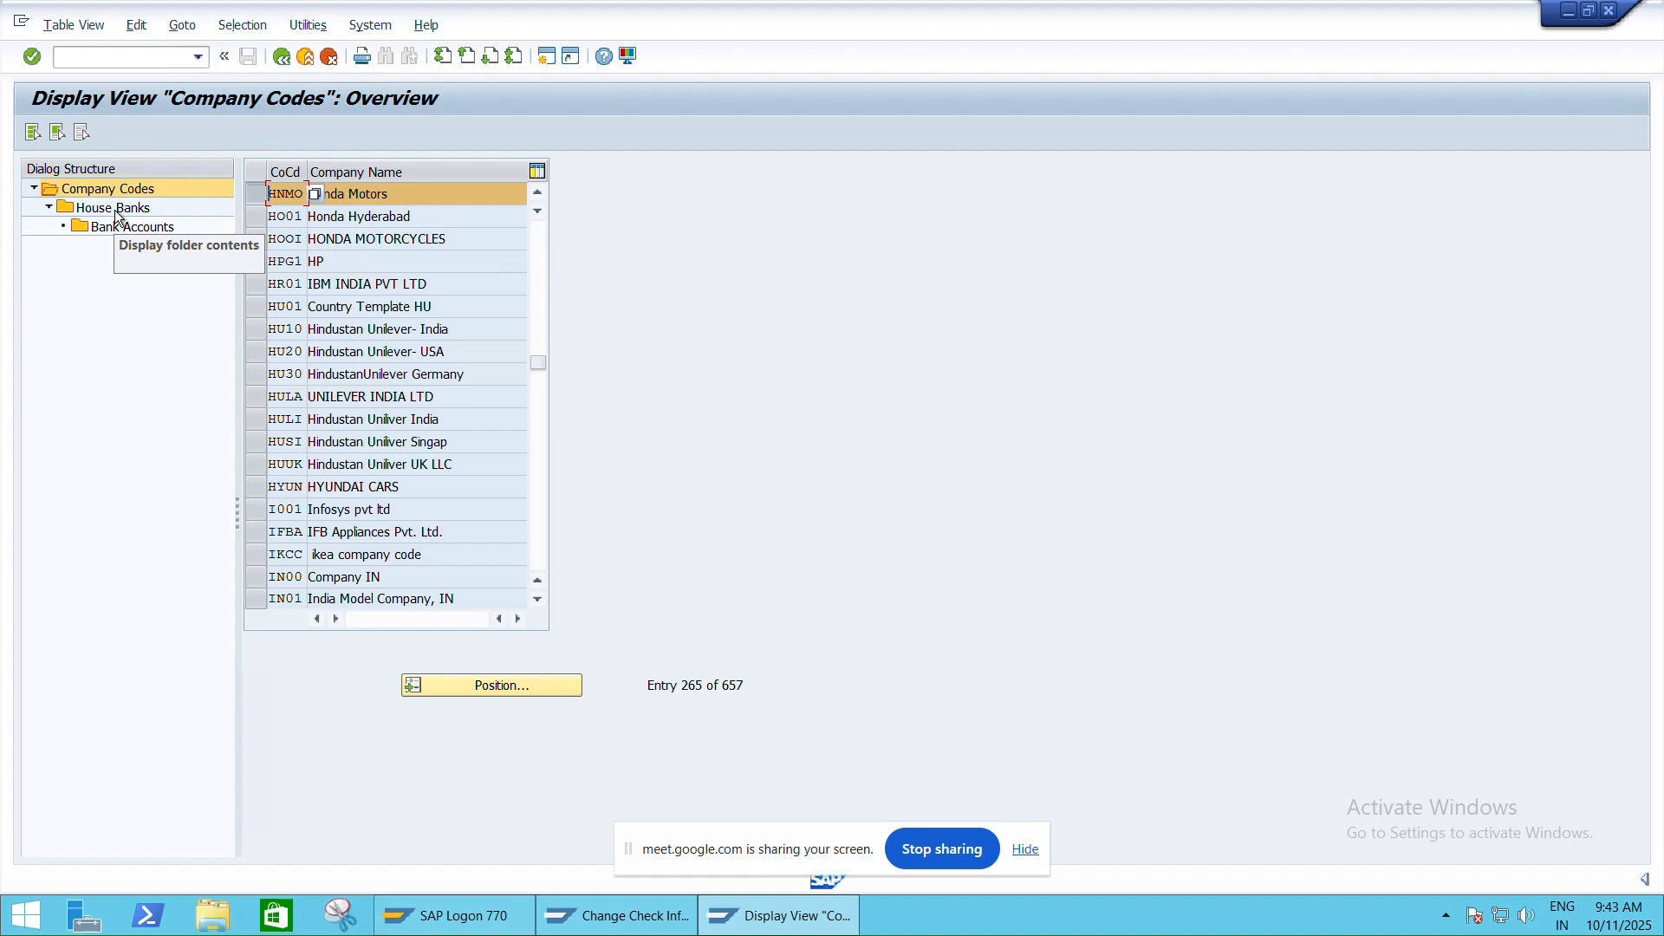
pyautogui.click(115, 209)
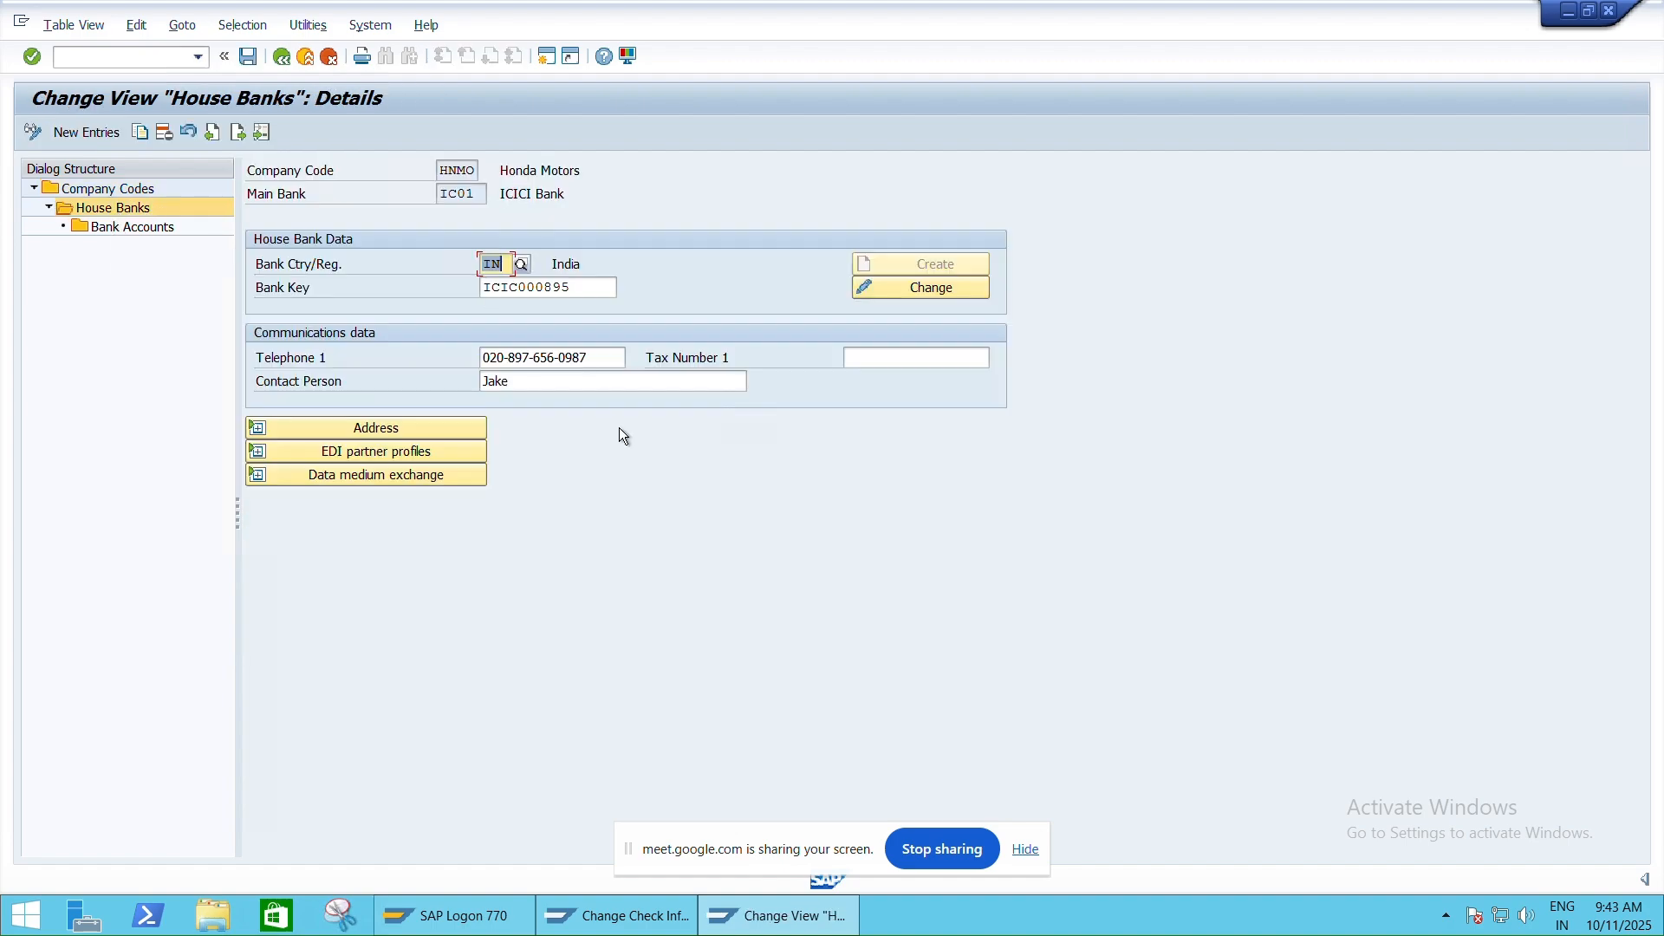
pyautogui.doubleClick(134, 227)
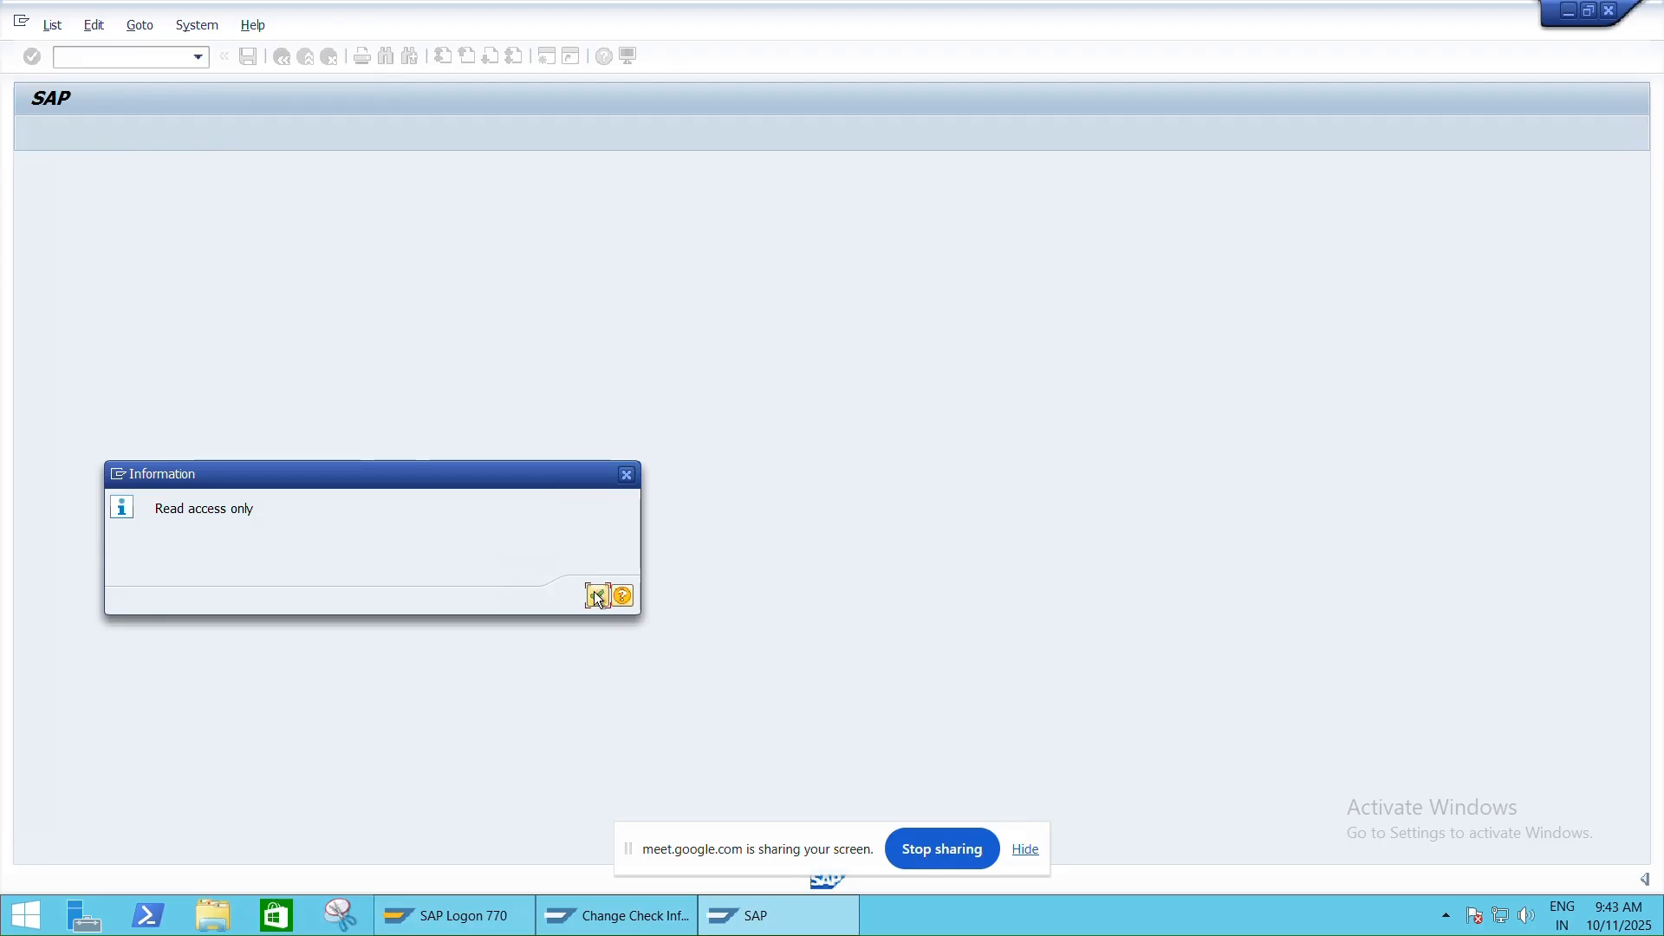
pyautogui.click(598, 596)
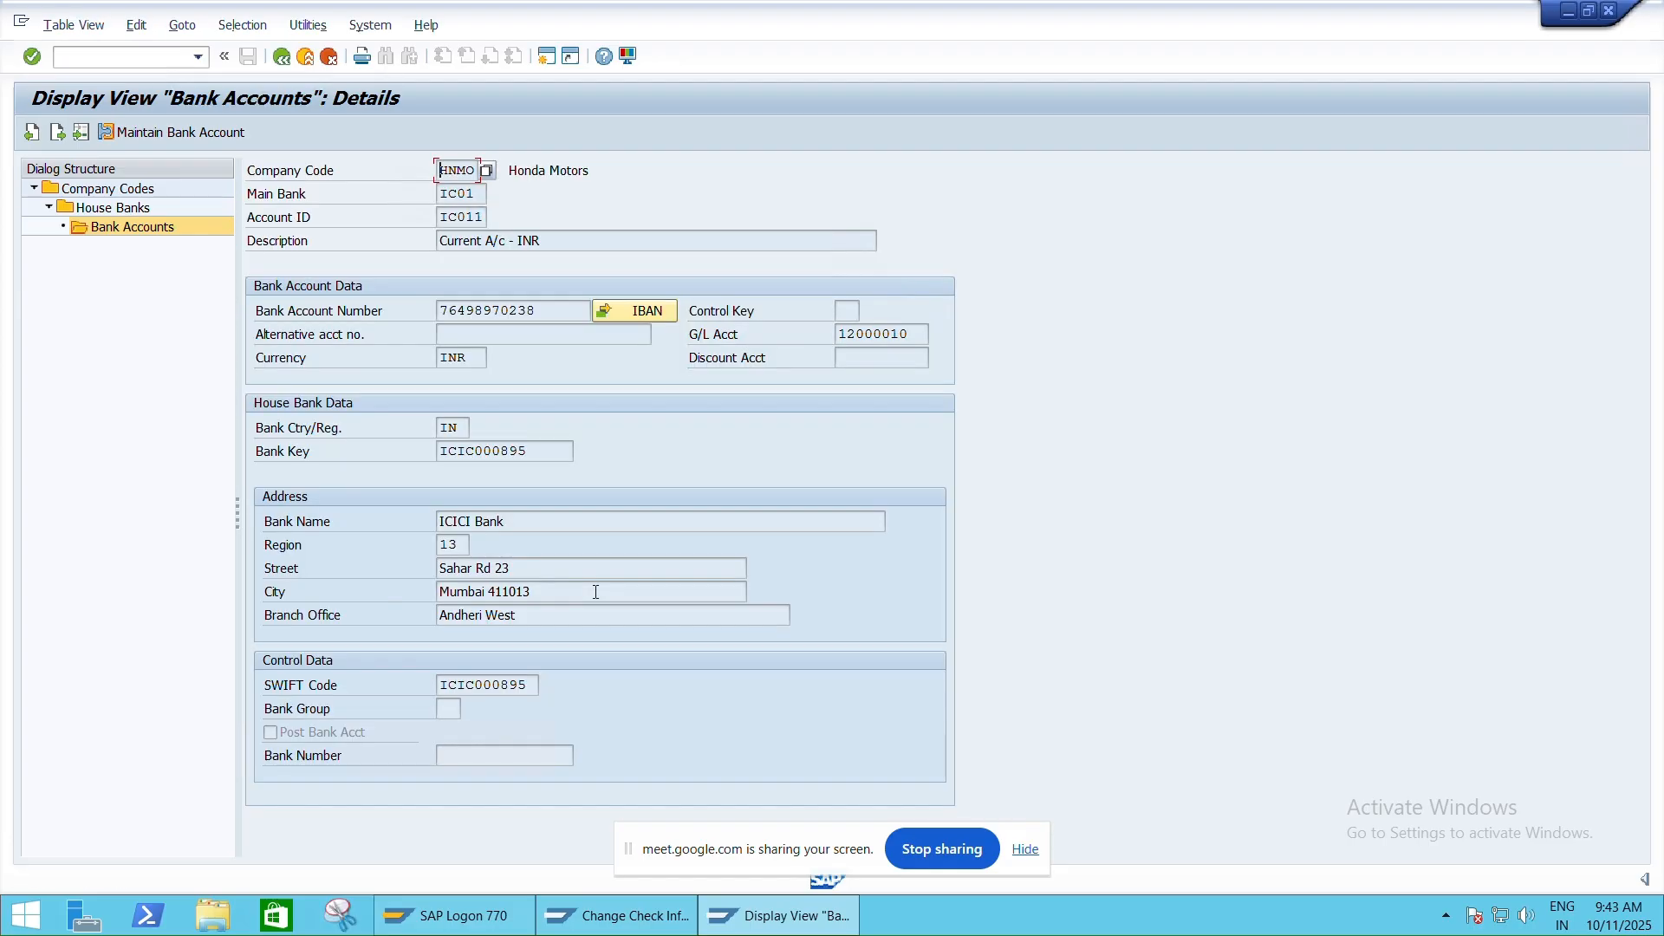
pyautogui.click(569, 314)
pyautogui.doubleClick(569, 314)
pyautogui.hotkey('ctrl', 'c')
pyautogui.click(569, 315)
pyautogui.click(607, 915)
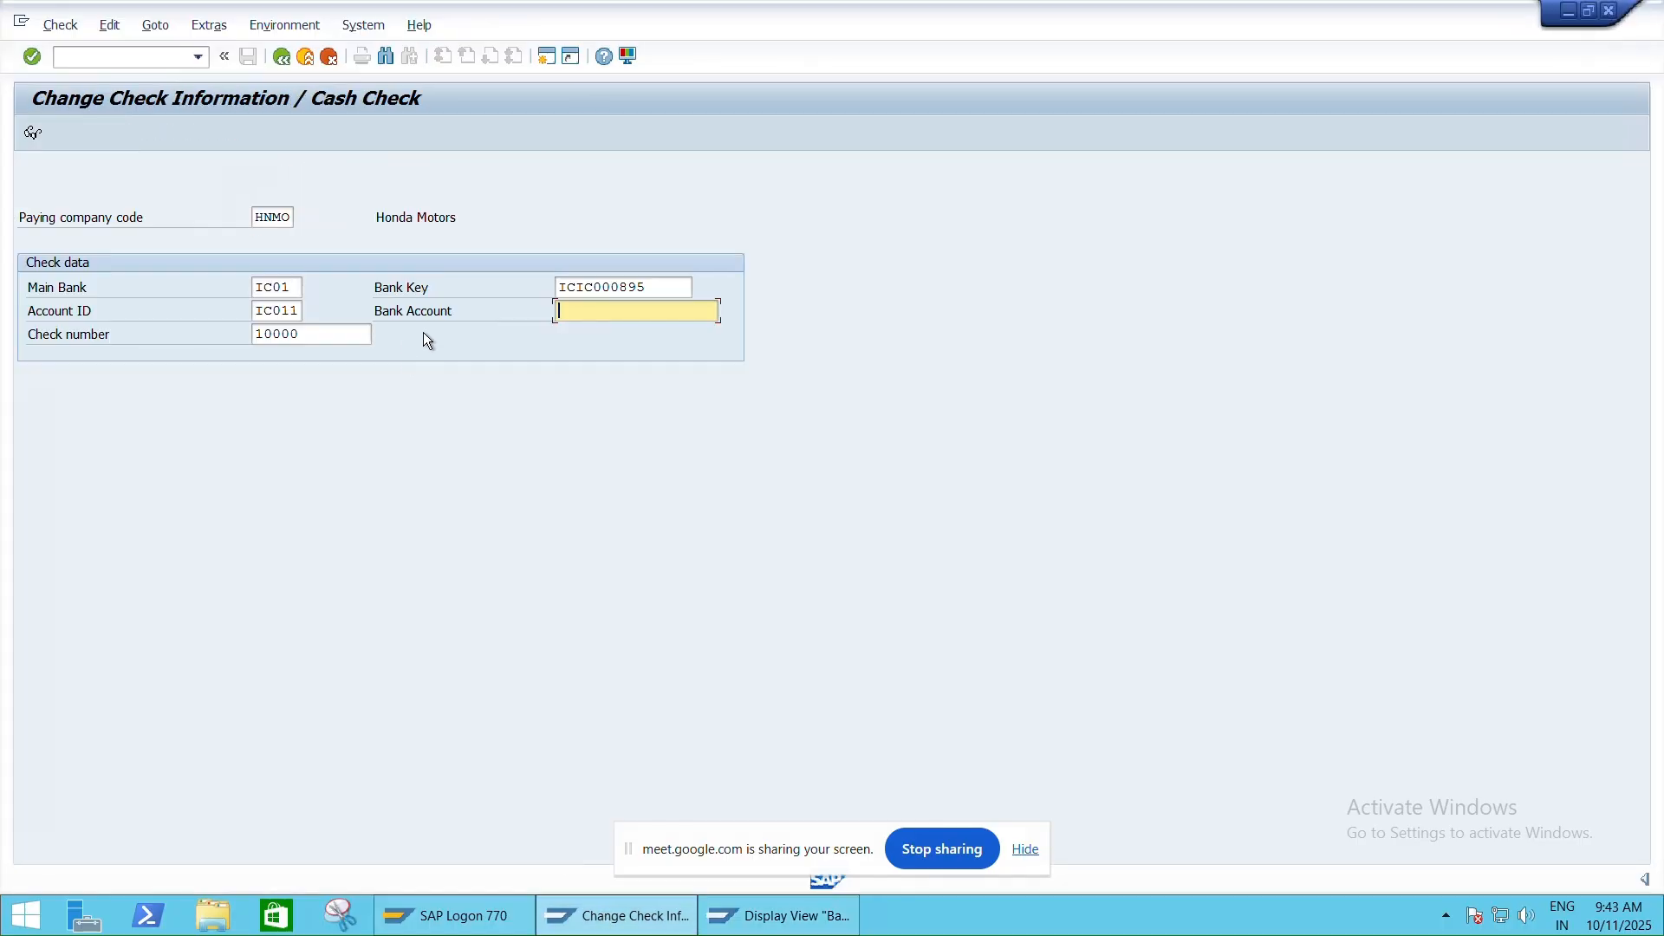
pyautogui.hotkey('ctrl', 'v')
pyautogui.press('Return')
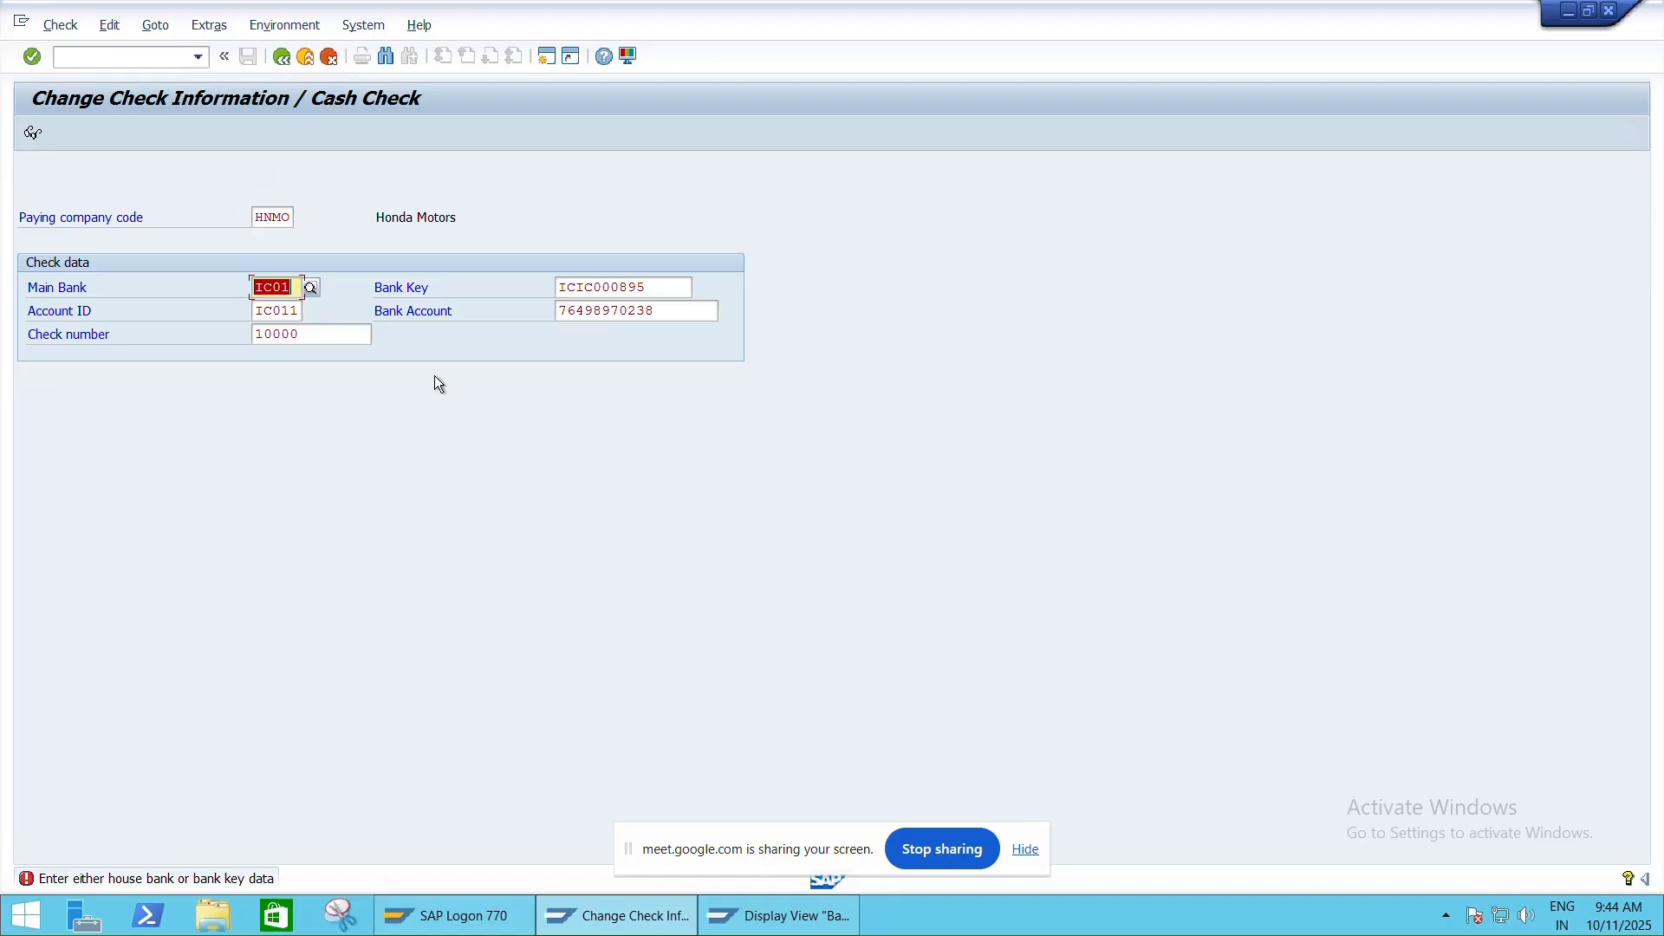
pyautogui.click(653, 288)
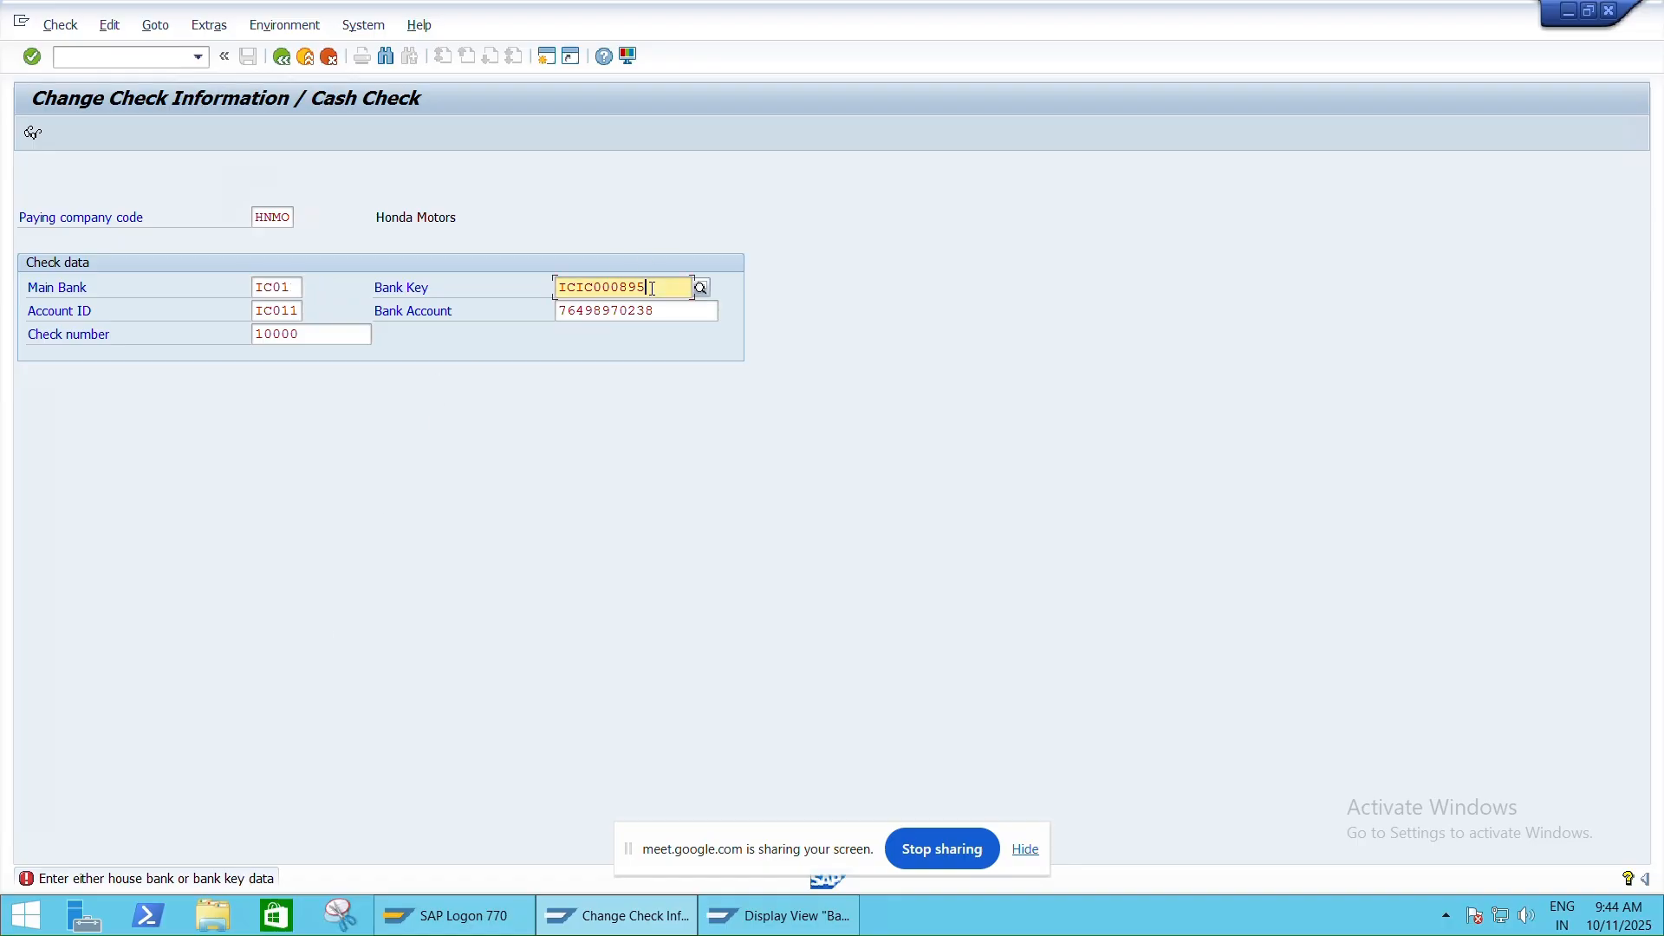
pyautogui.doubleClick(652, 289)
pyautogui.press('BackSpace')
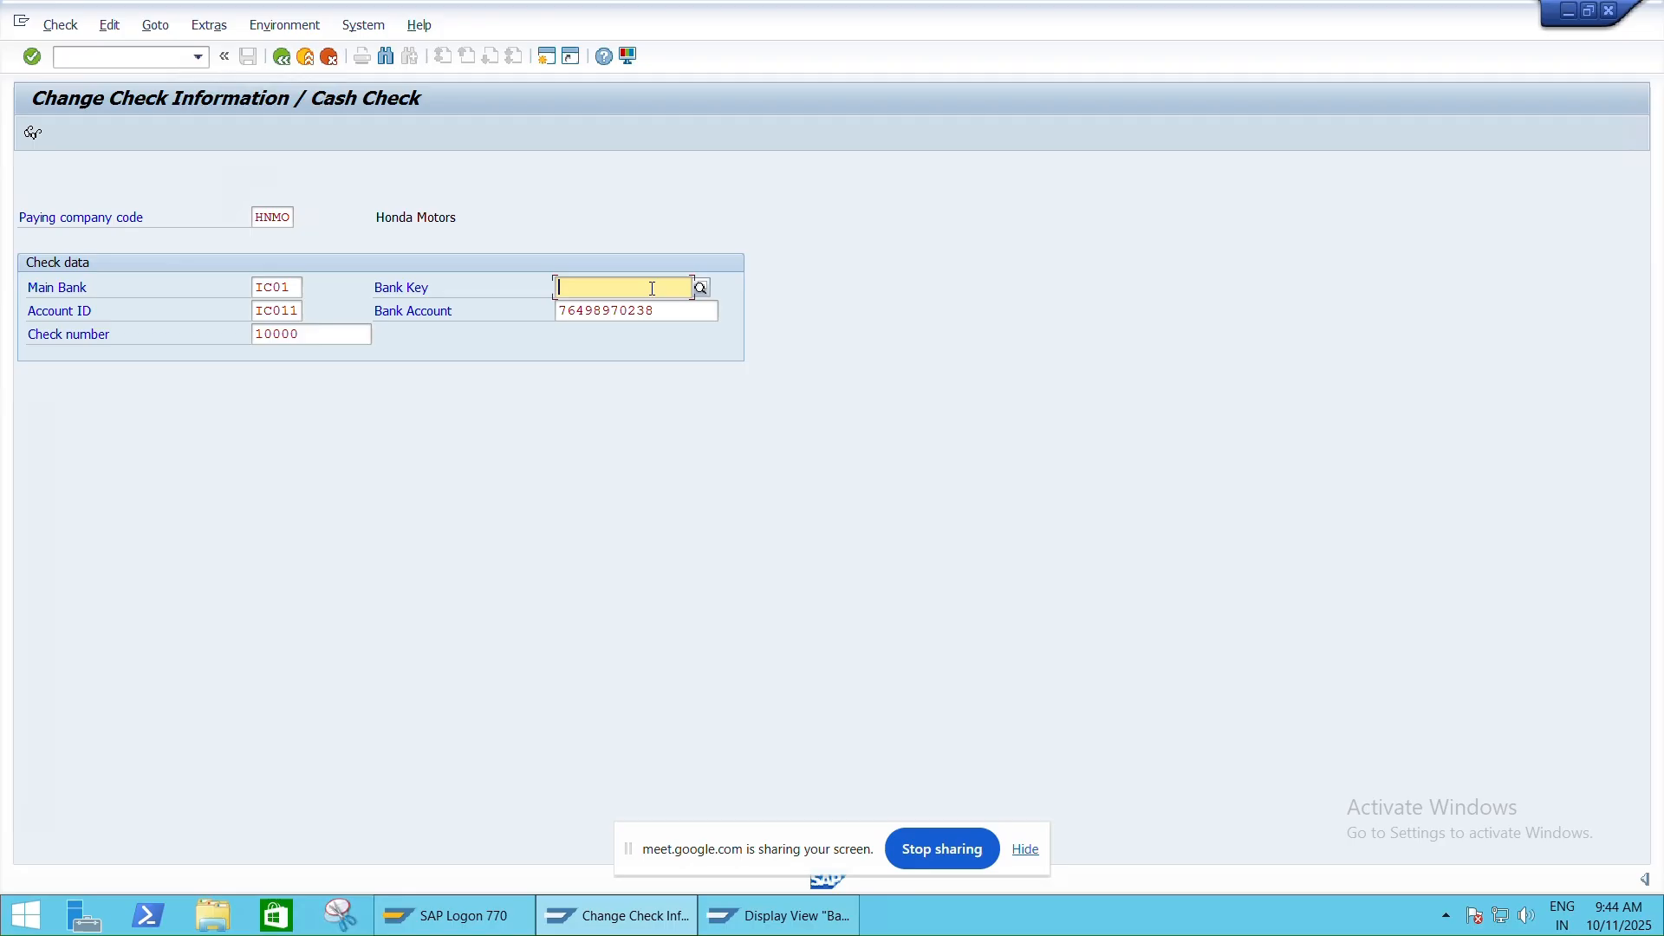
pyautogui.press('Return')
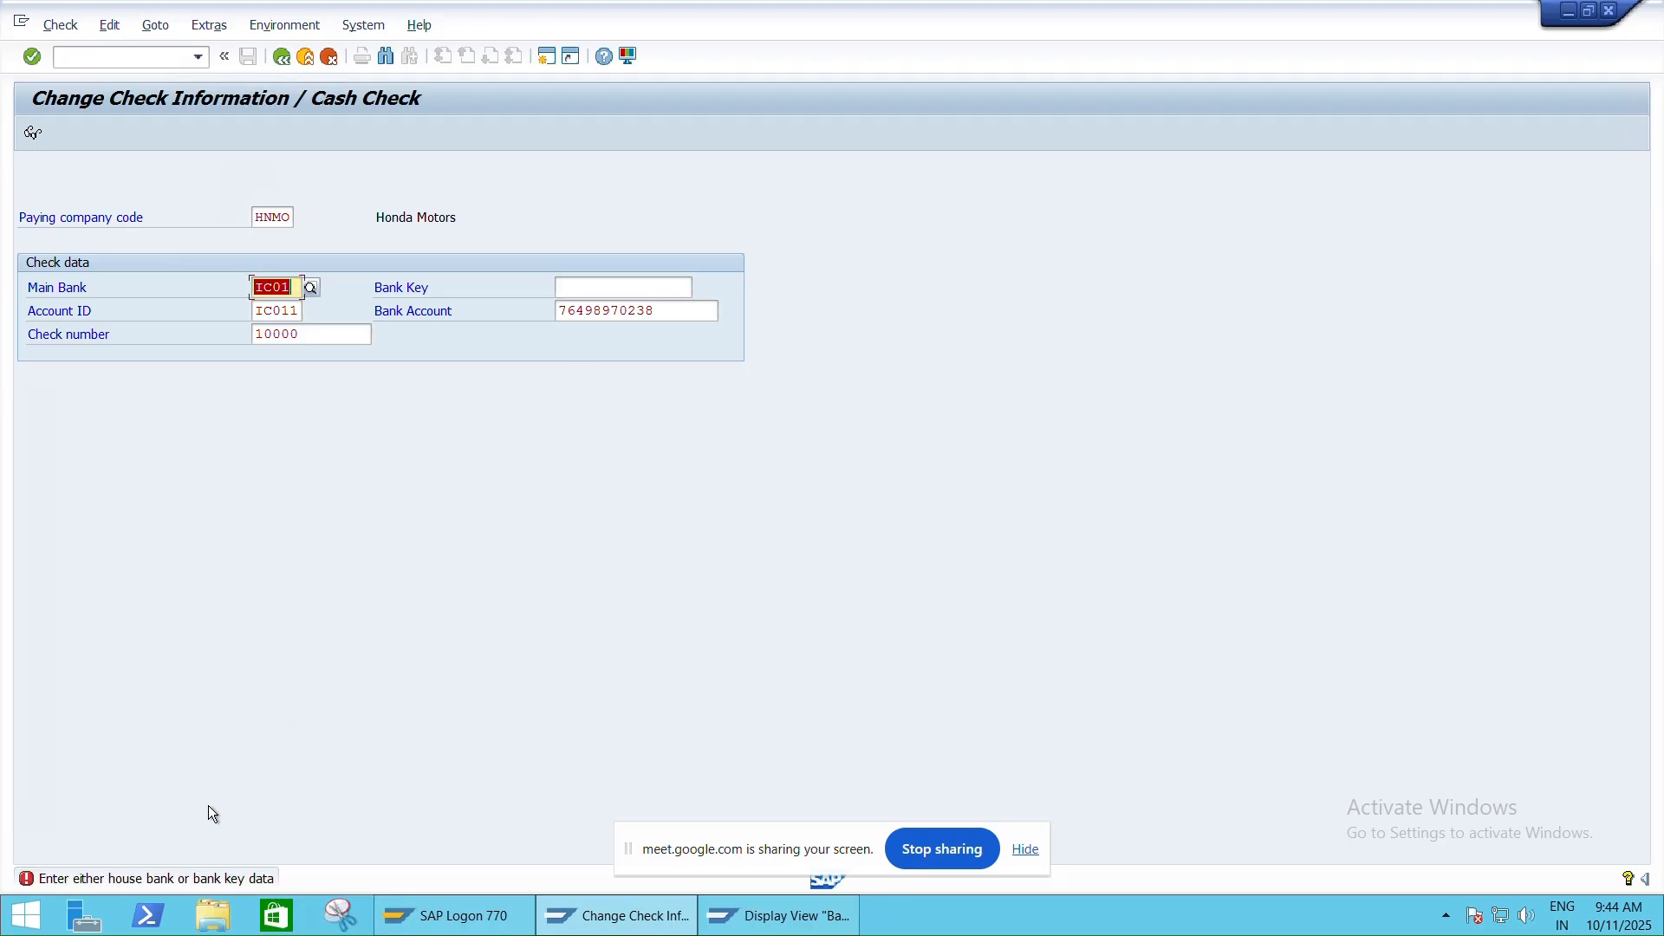
# Remove the bank account number and resubmit using only the house bank
pyautogui.click(694, 319)
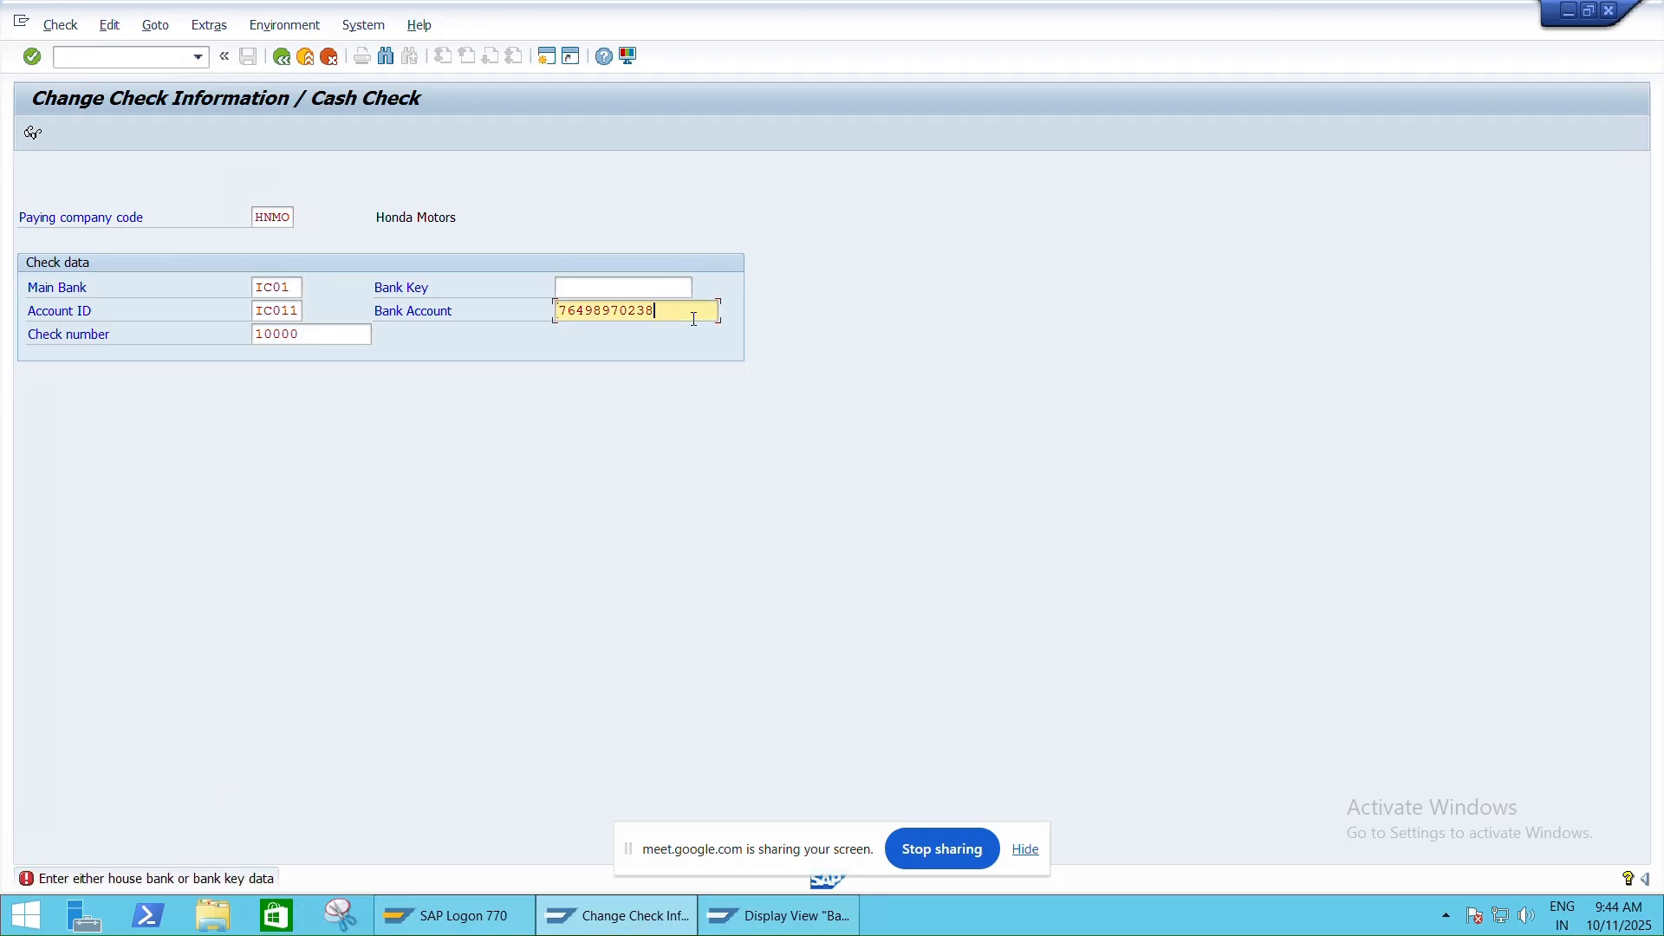
pyautogui.doubleClick(694, 319)
pyautogui.press('BackSpace')
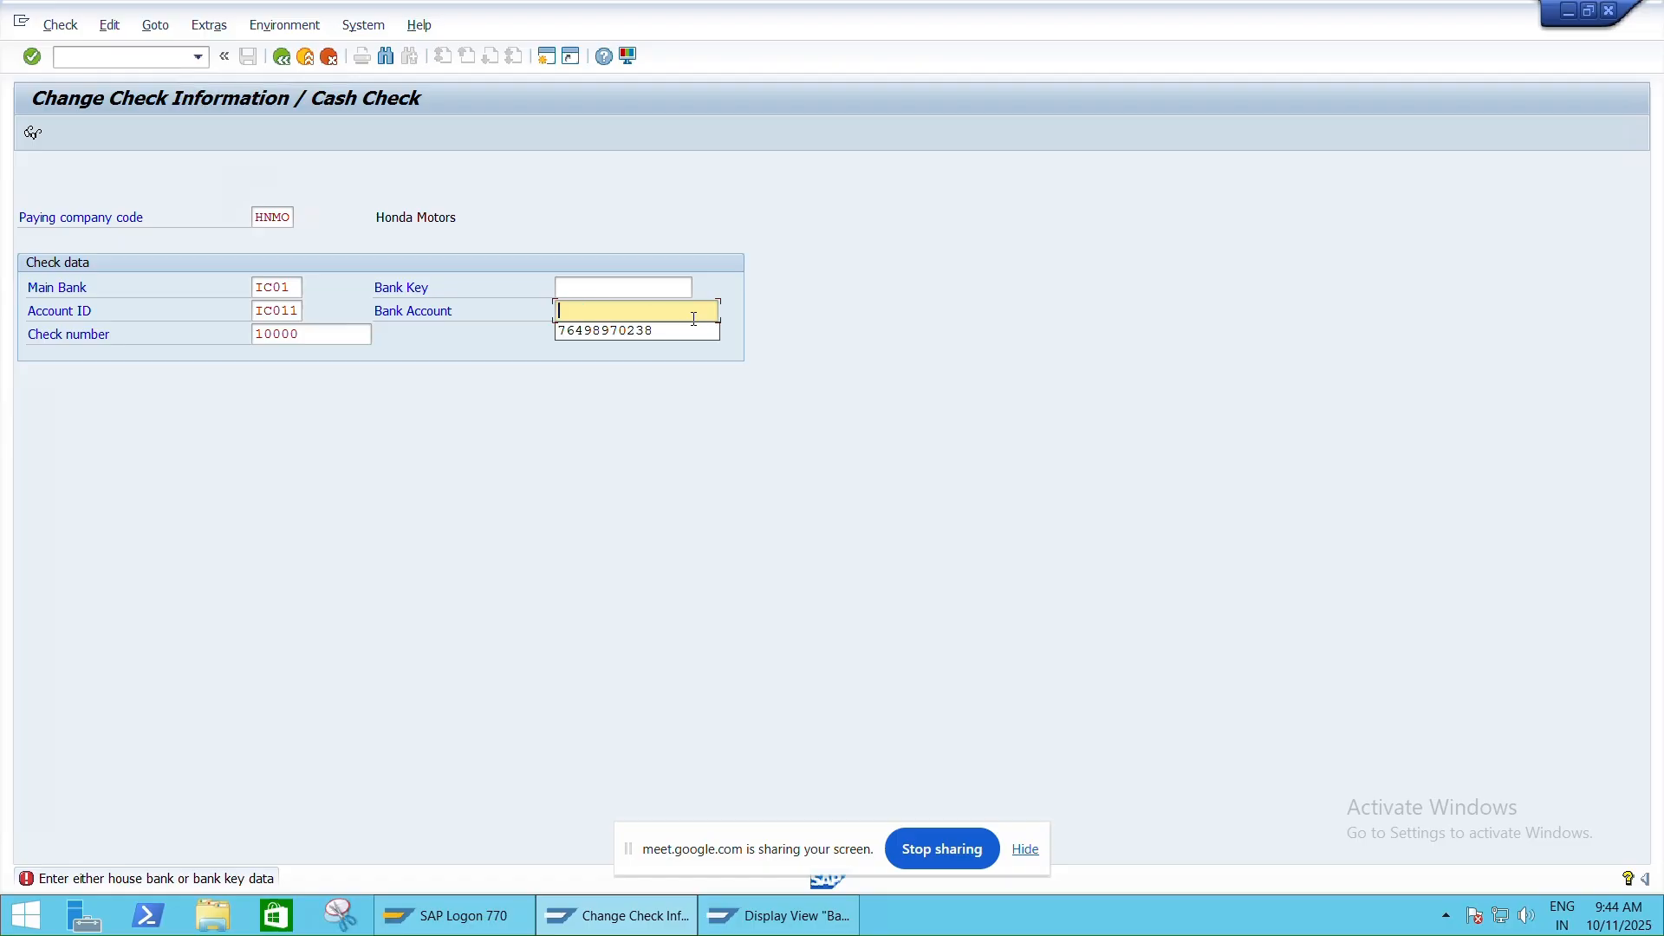
pyautogui.press('Return')
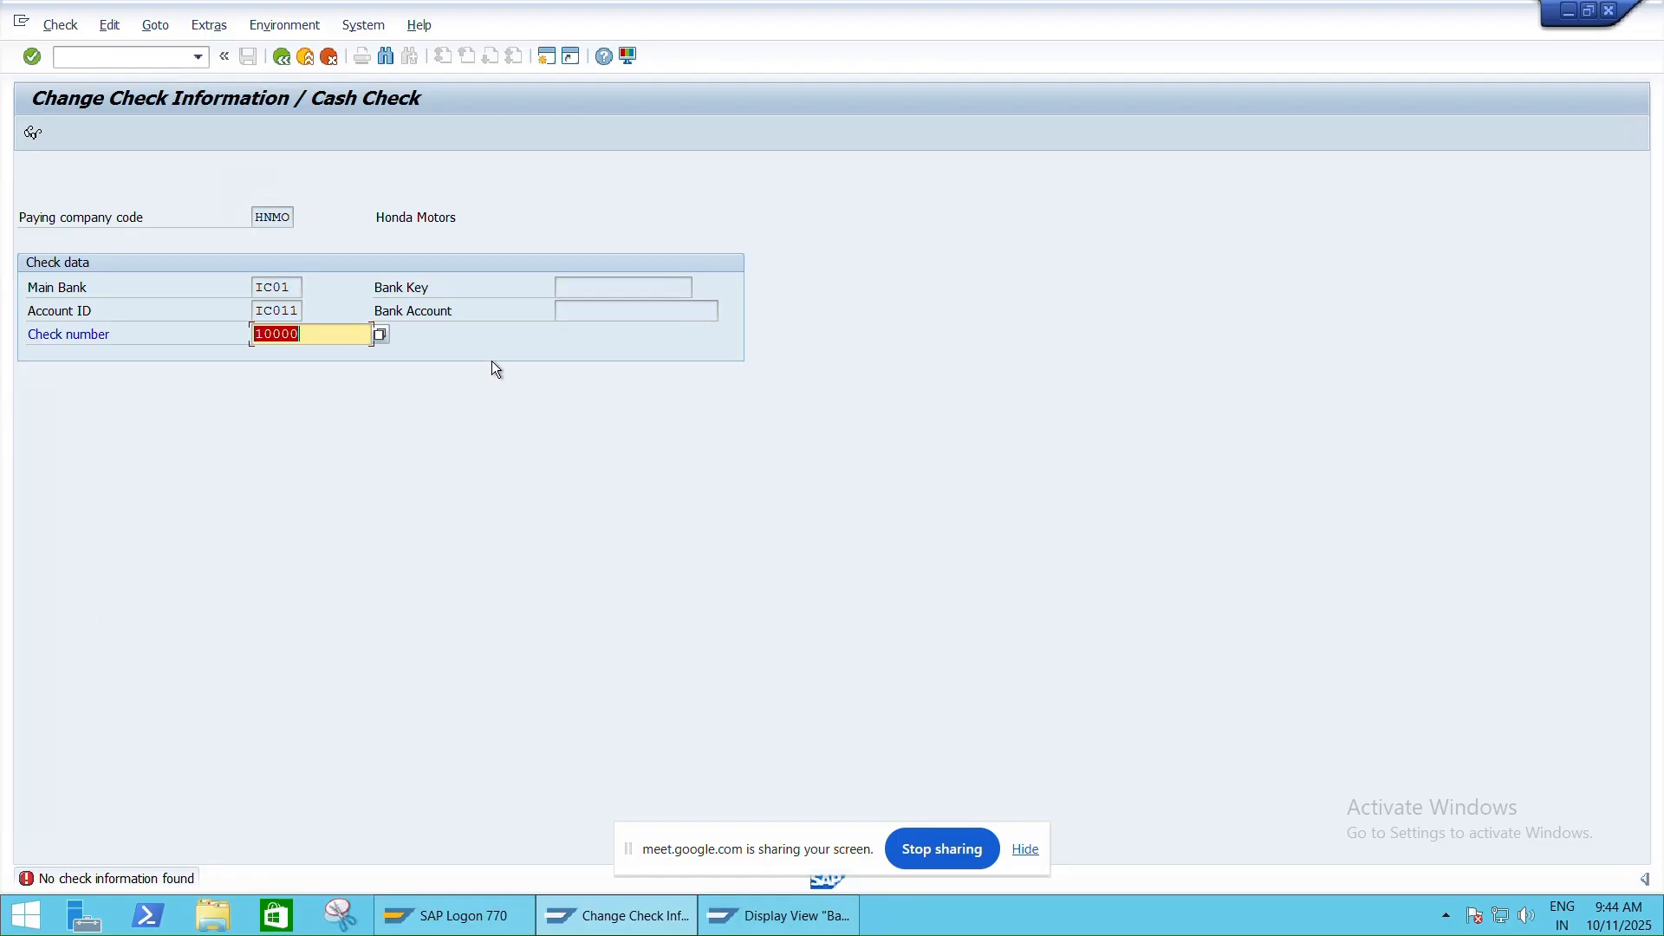
# List available check numbers, close the empty result, and open a second SAP session
pyautogui.click(380, 335)
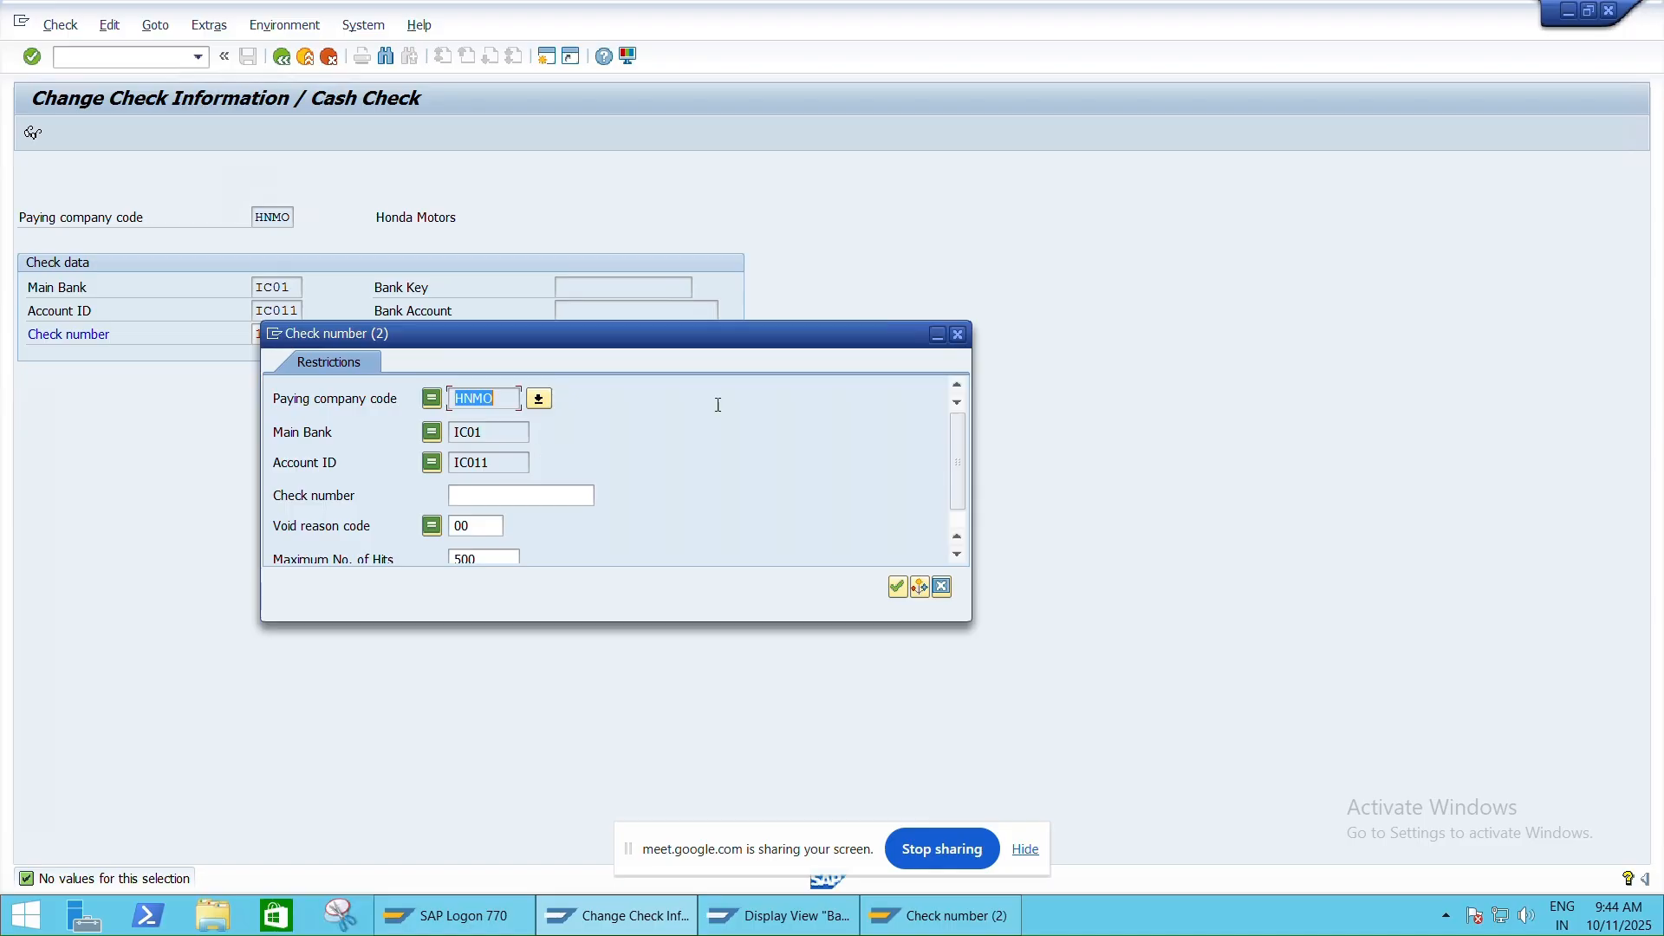
pyautogui.click(959, 334)
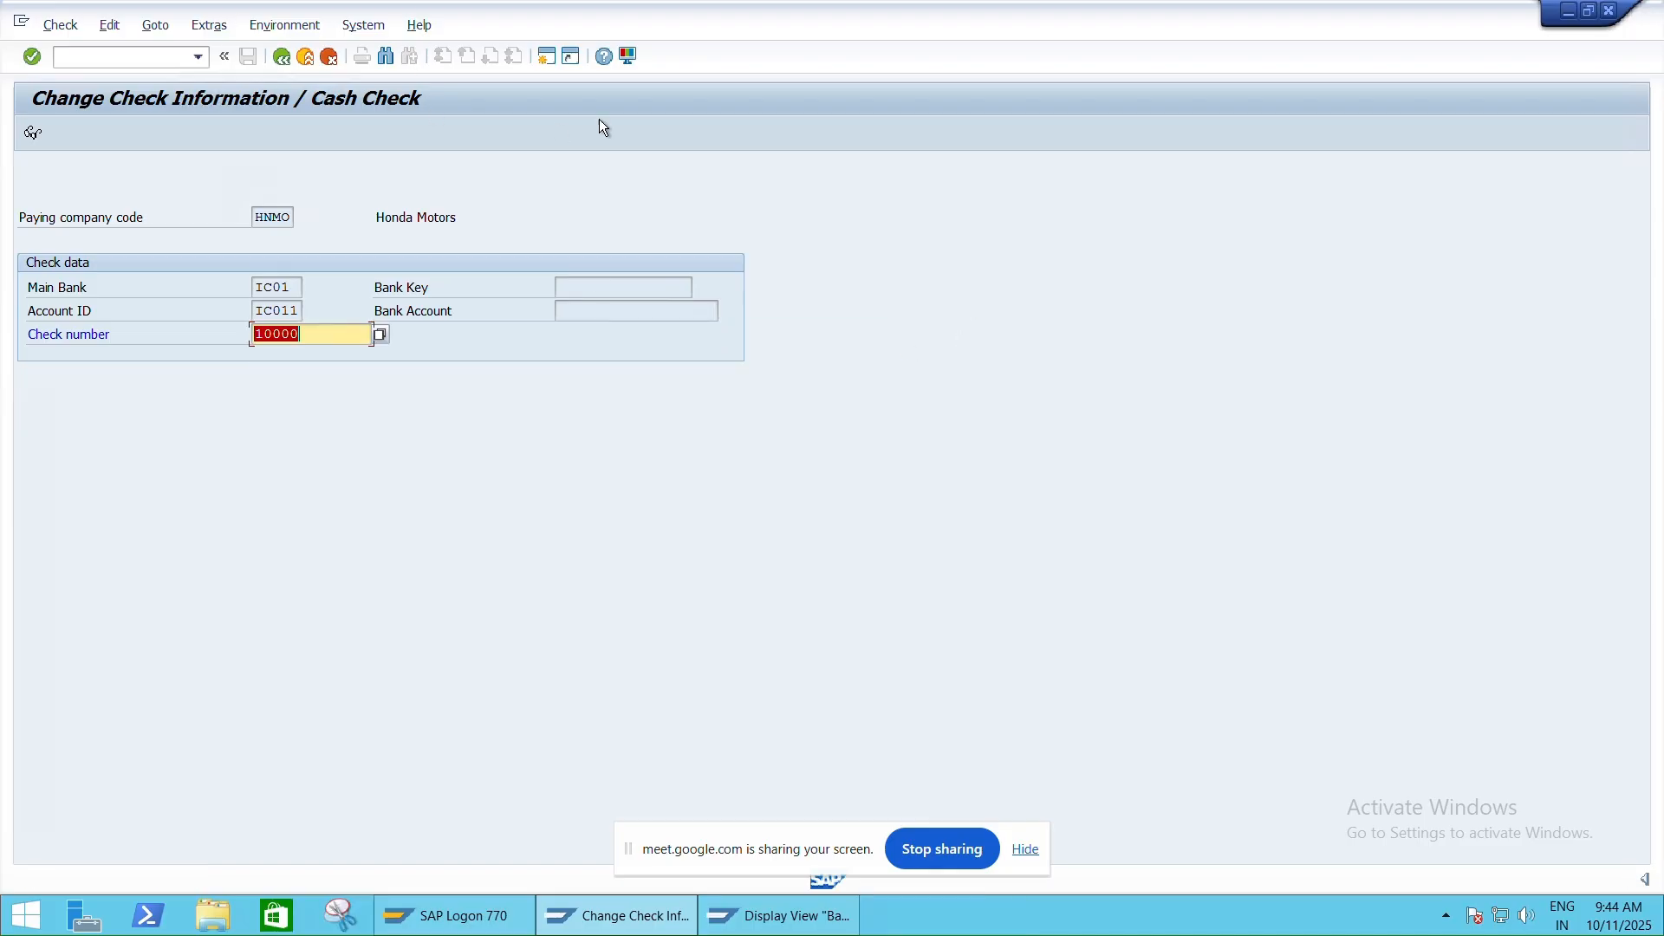
pyautogui.click(546, 58)
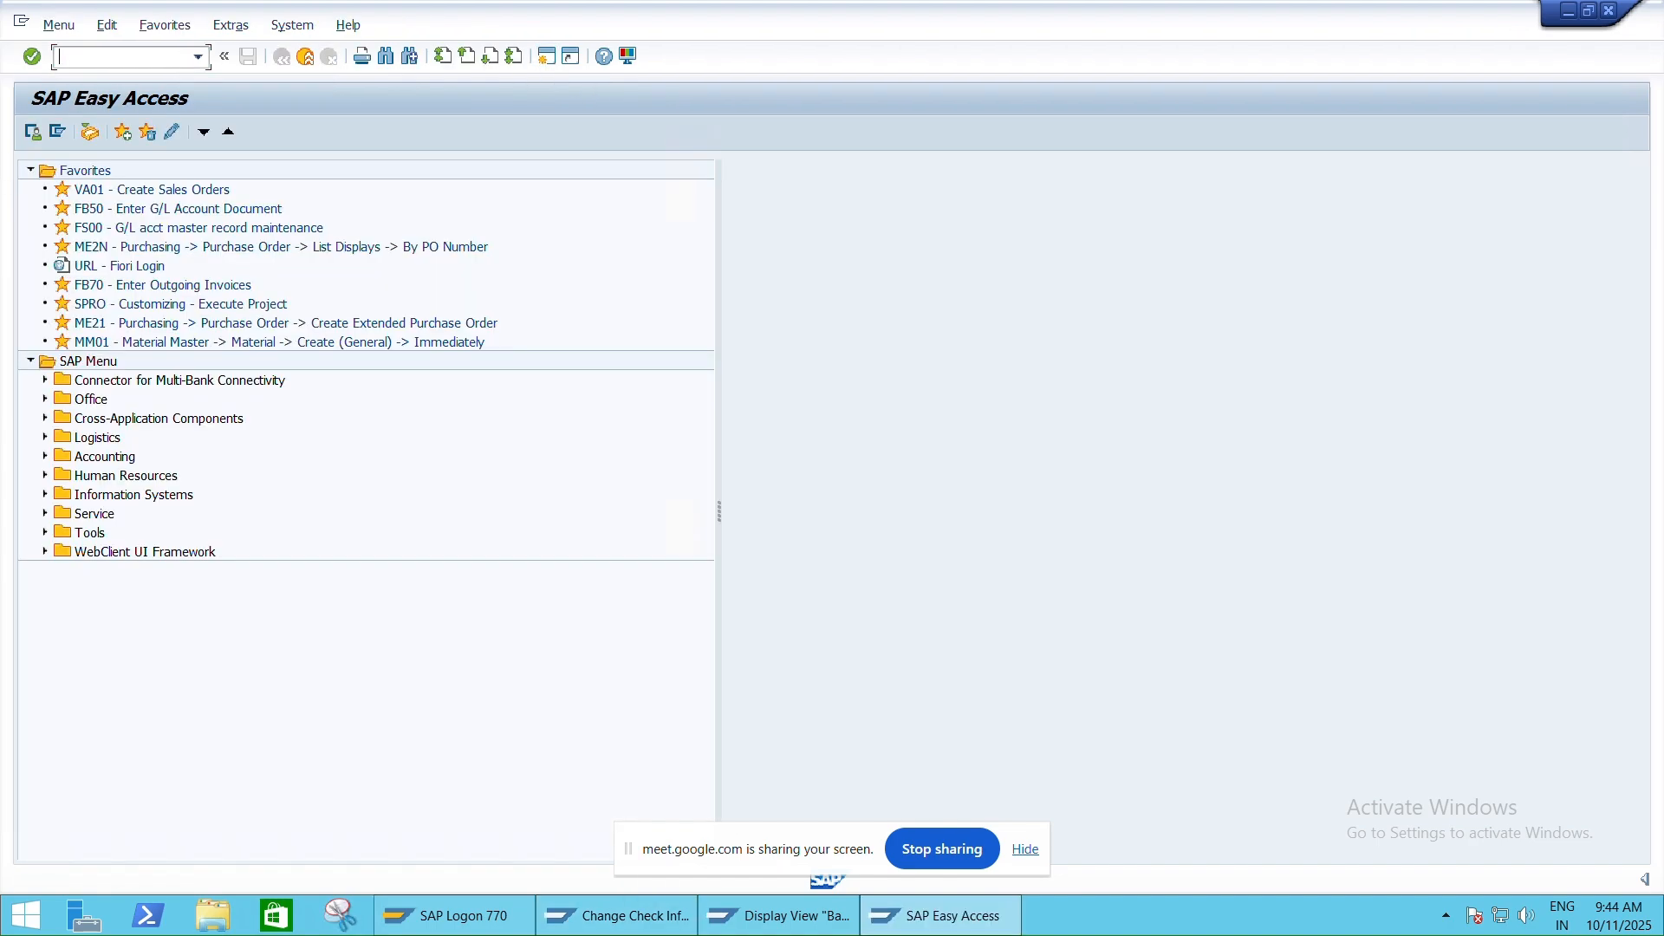
# In FCHI change mode, enter short info ICICI-Current-INR-2025 for check lot 1 (10000–10100)
pyautogui.write('FCHI')
pyautogui.press('Return')
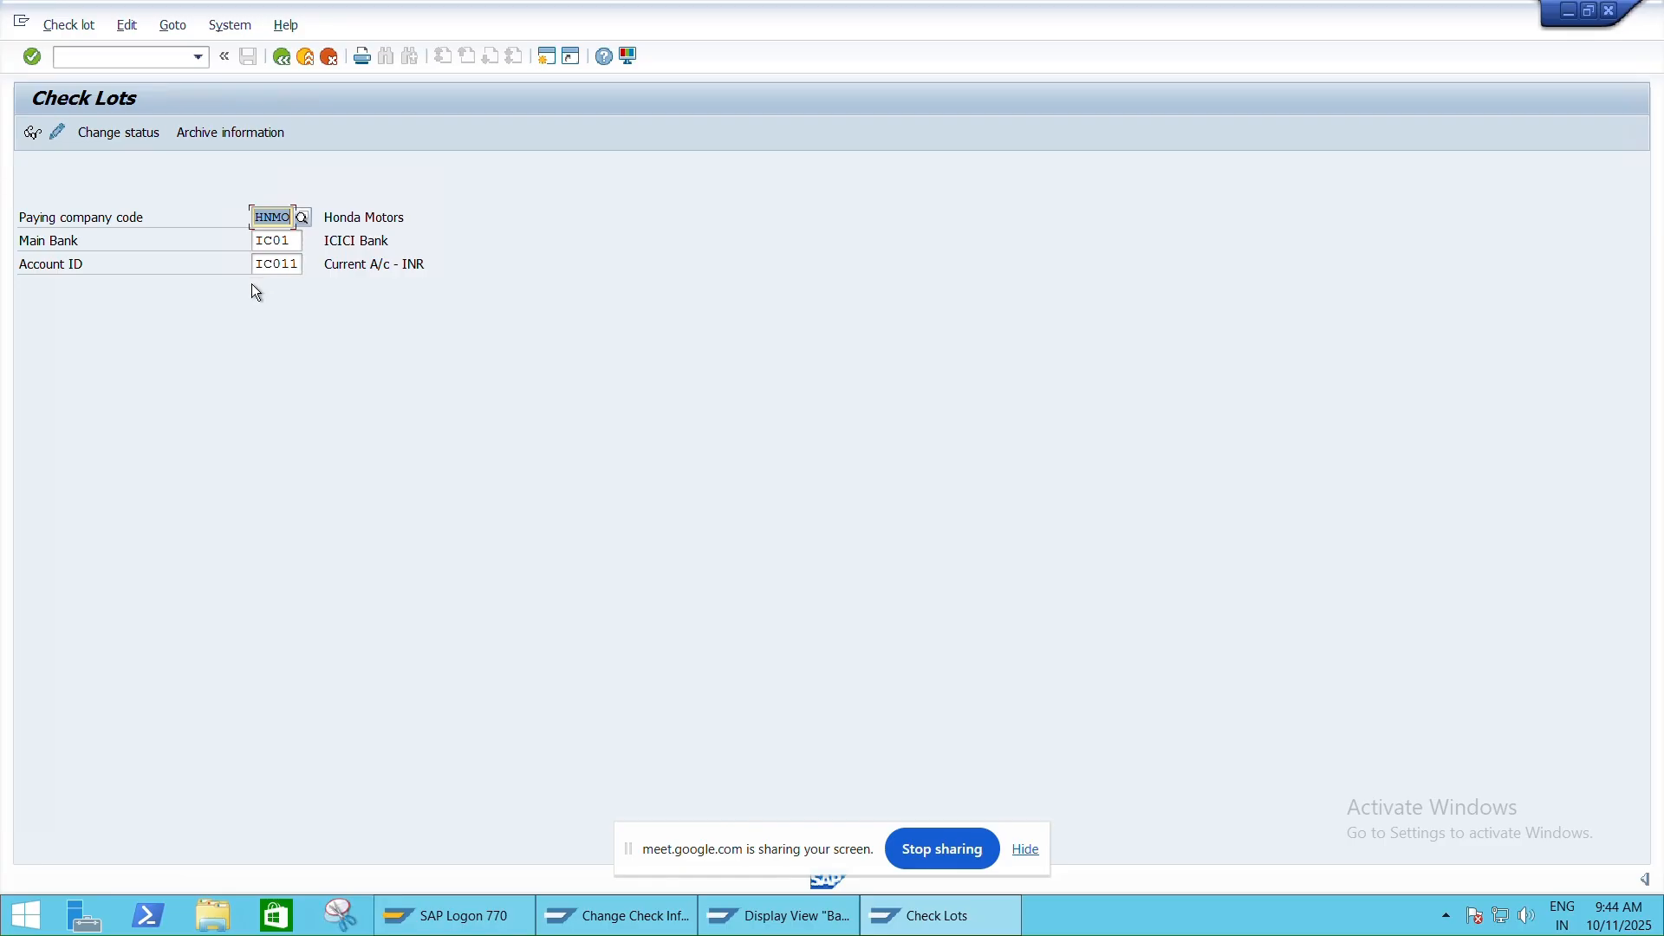
pyautogui.click(61, 135)
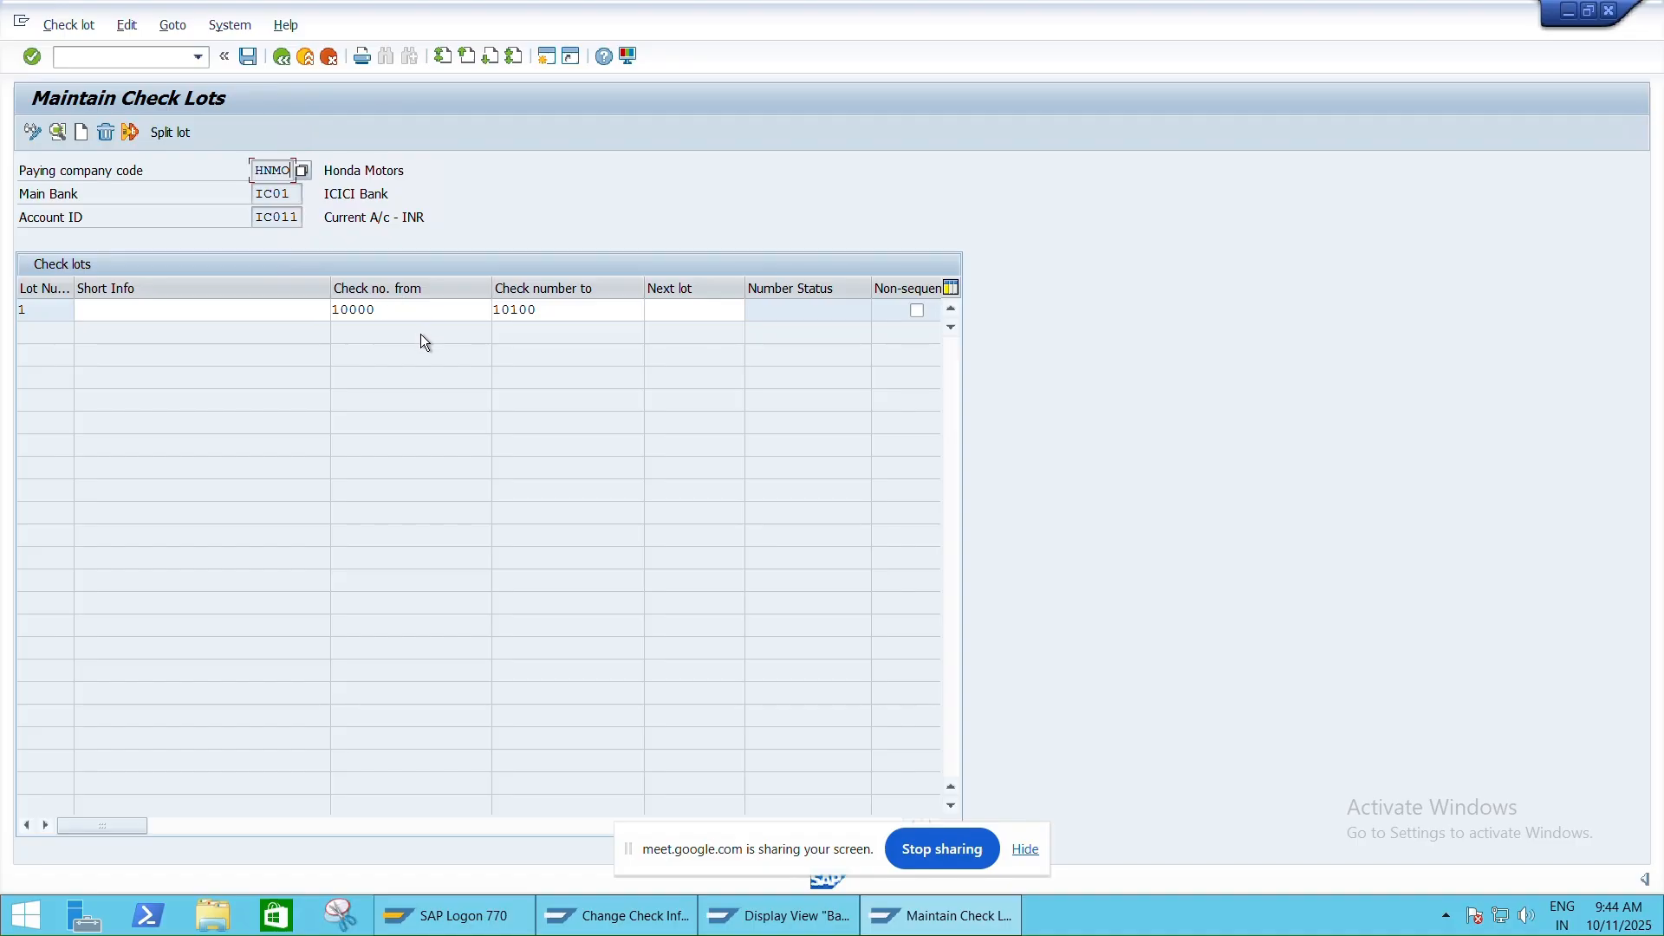
pyautogui.click(298, 309)
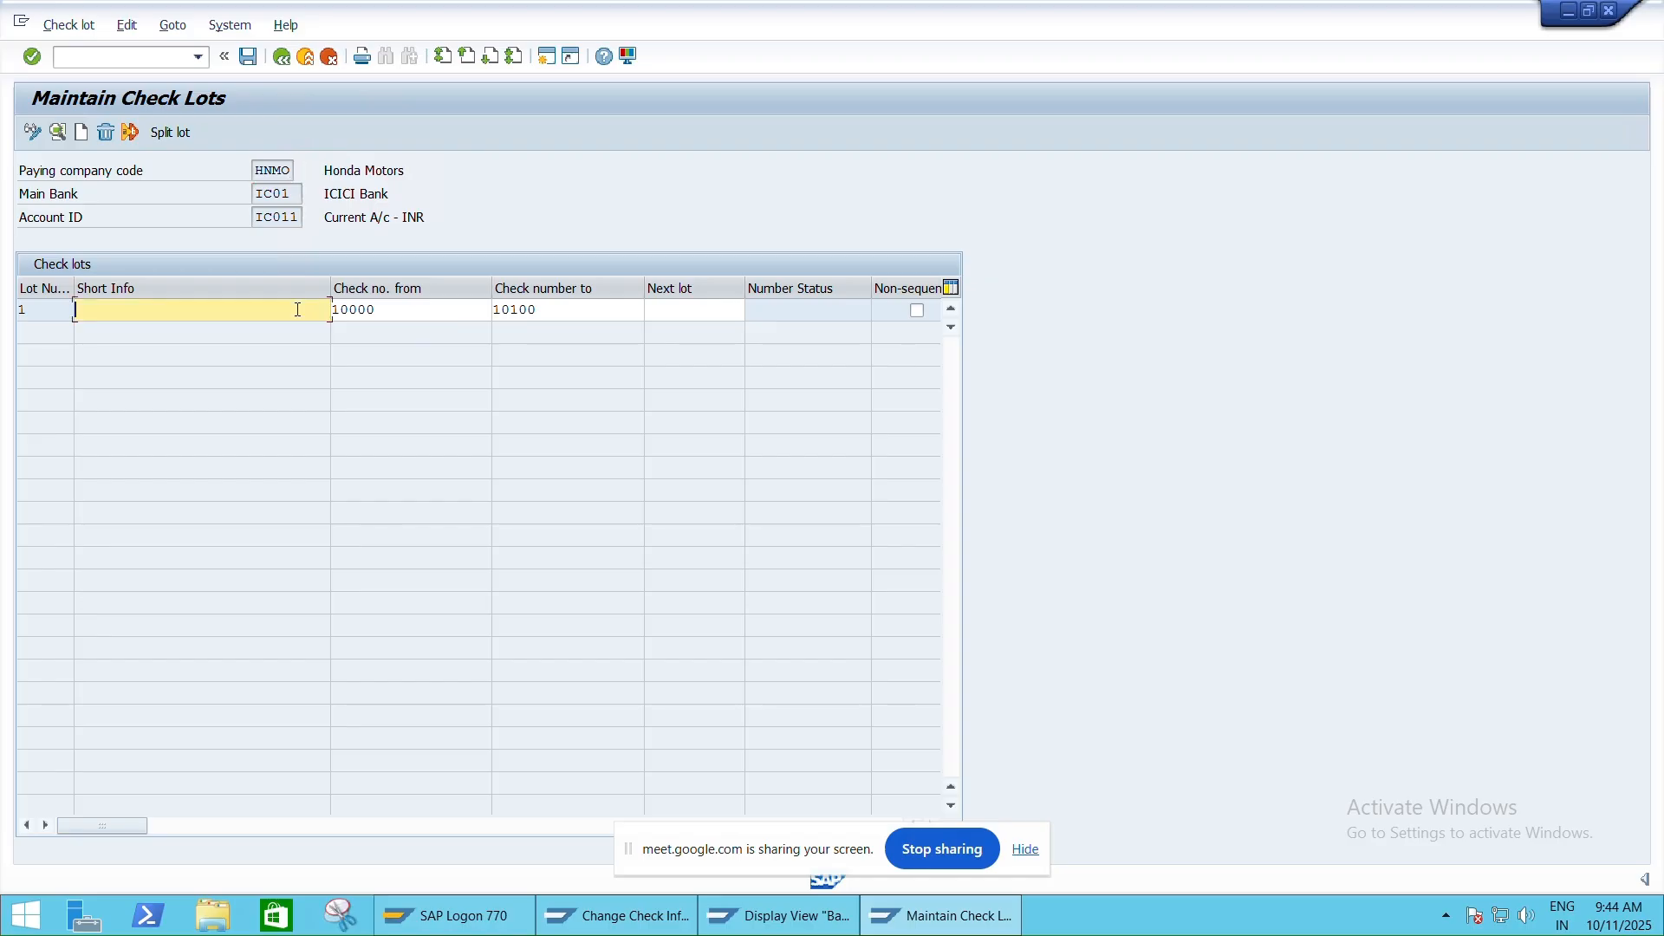
pyautogui.write('ICICI')
pyautogui.press('BackSpace')
pyautogui.write('-Current')
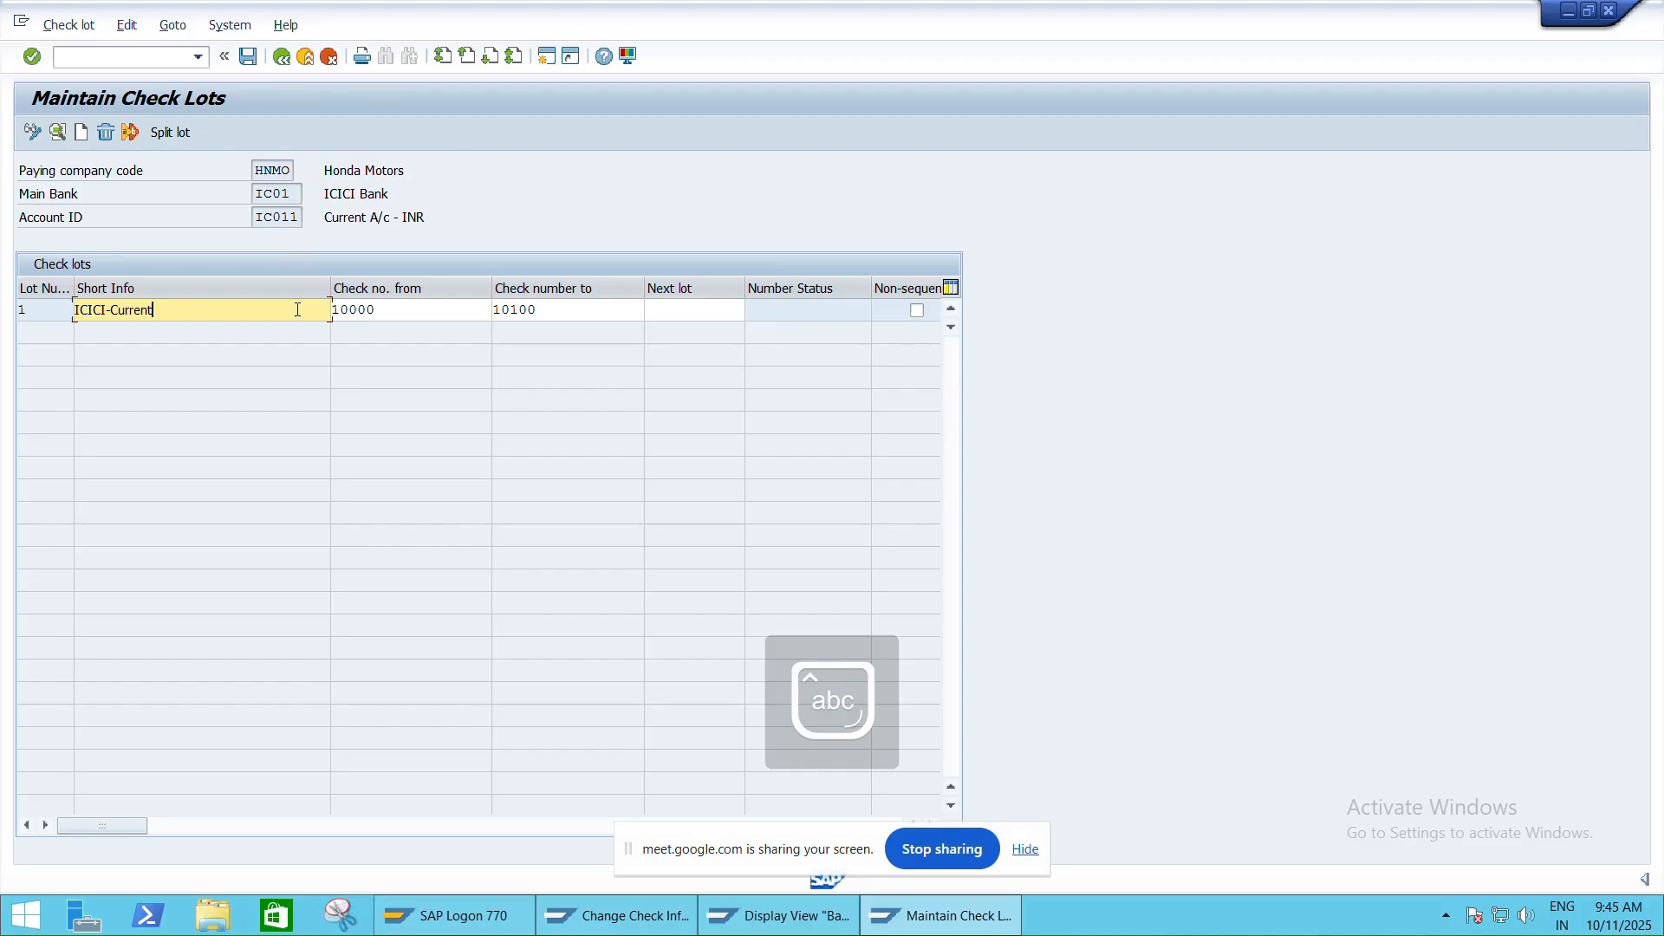
pyautogui.write('-')
pyautogui.press('capslock')
pyautogui.write('INR-2025')
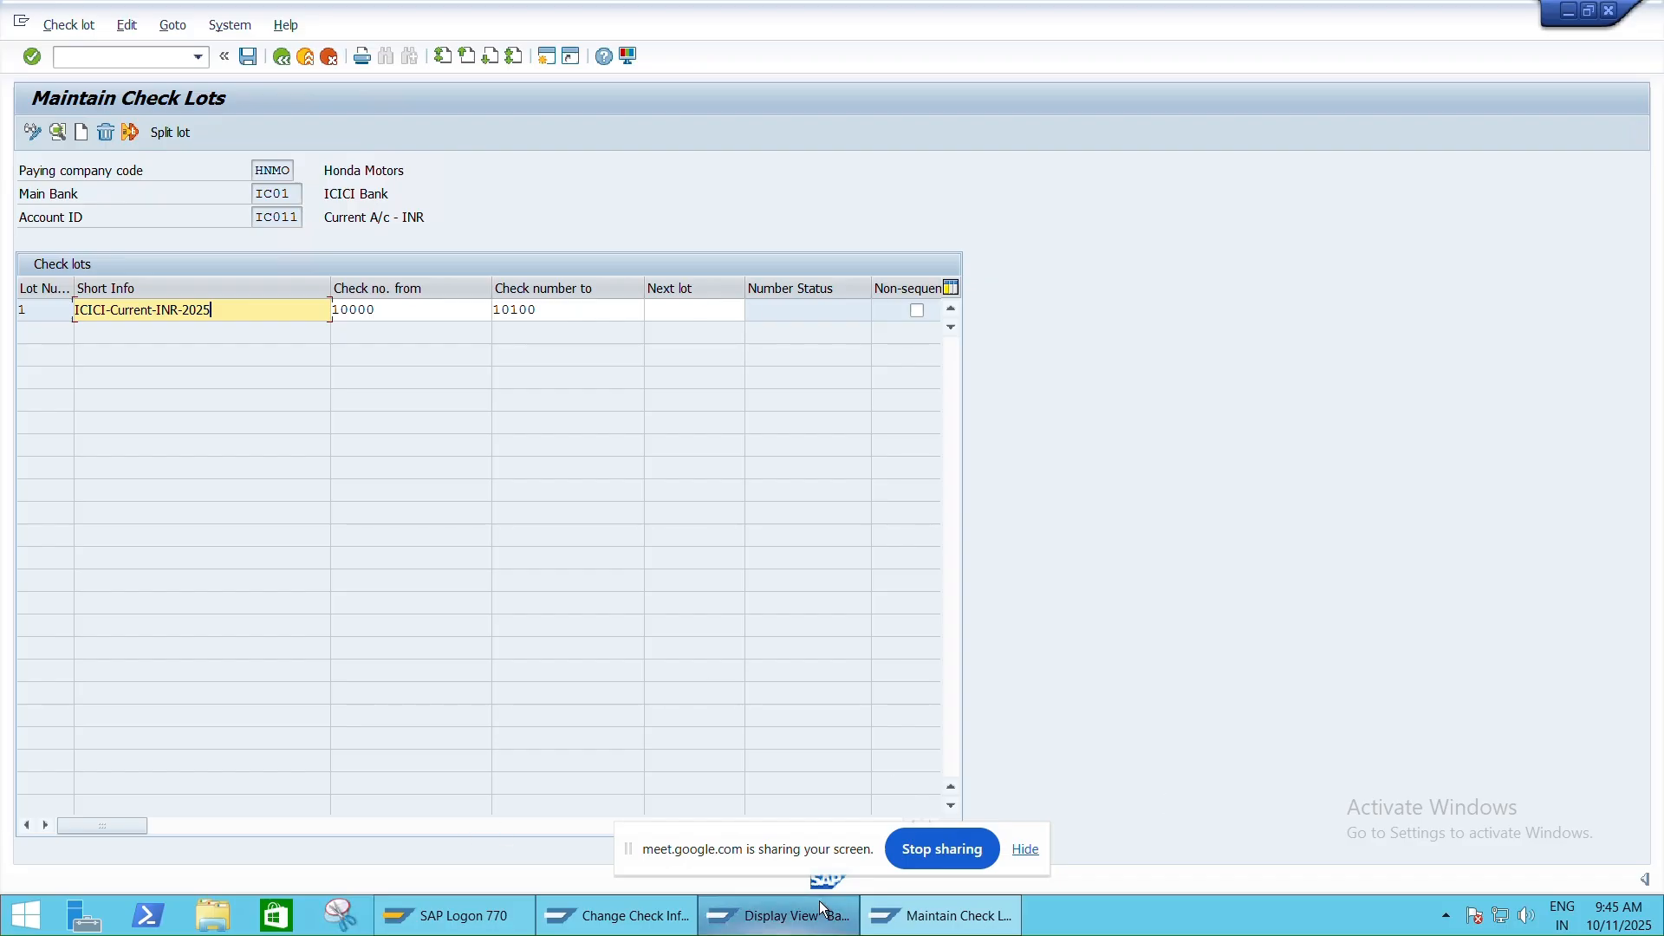
# Restore the full-screen Remote Desktop session to a window to reveal the local taskbar
pyautogui.click(1116, 11)
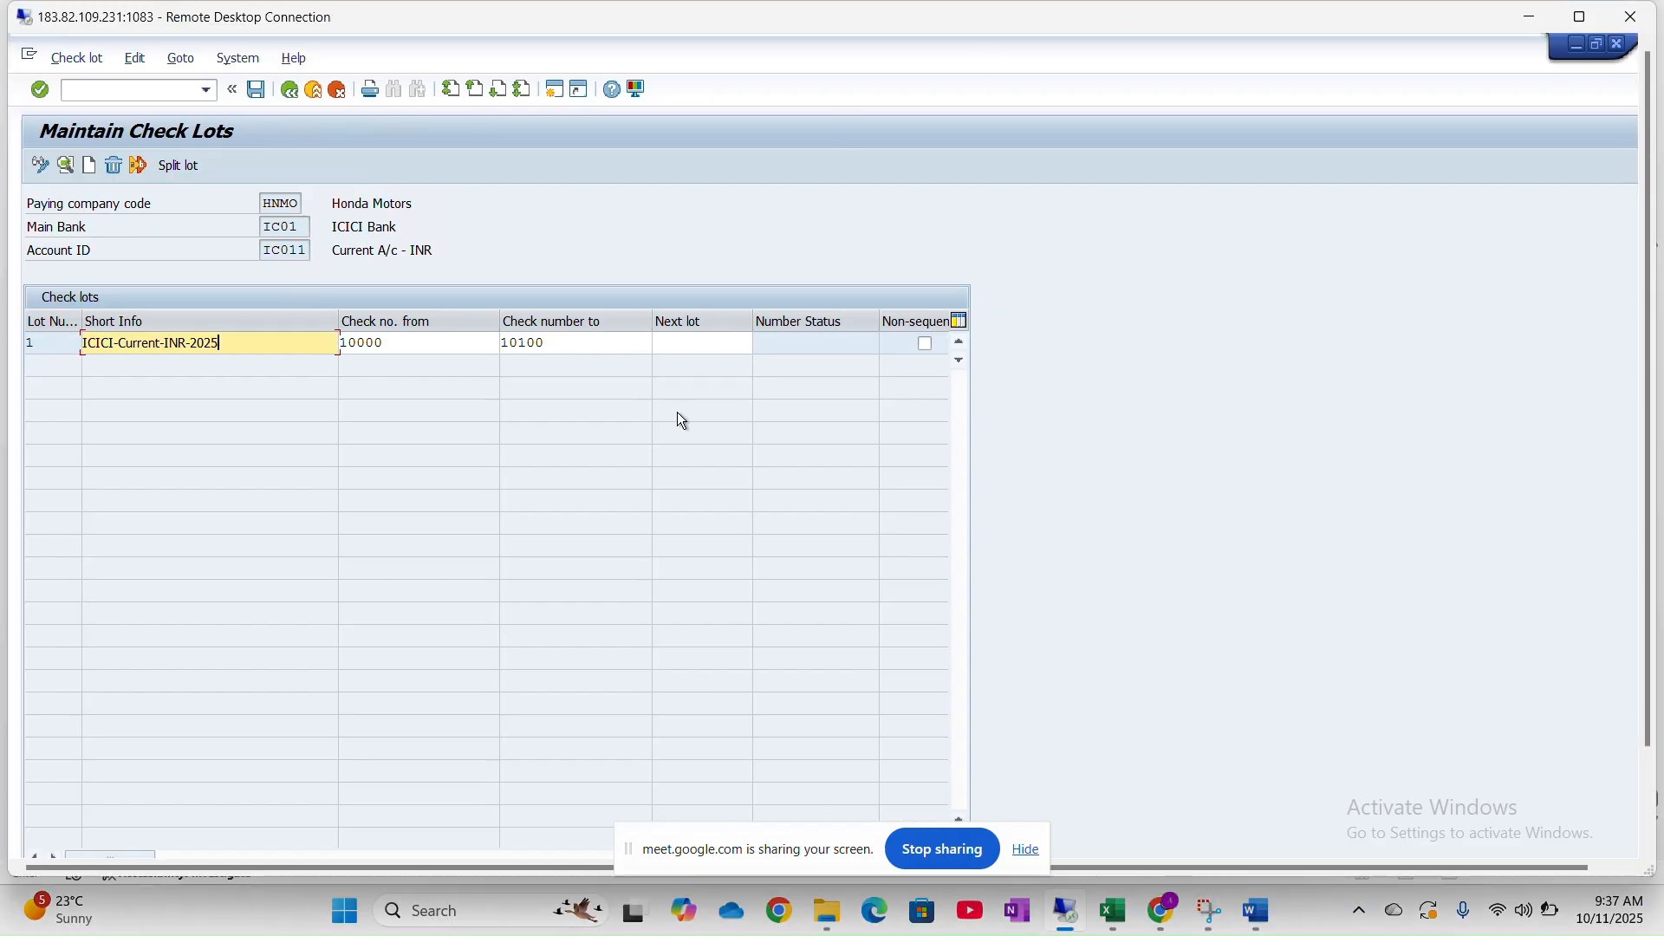
pyautogui.moveTo(1105, 911)
# Review the manual check section in the Word step-by-step guide
pyautogui.click(1271, 901)
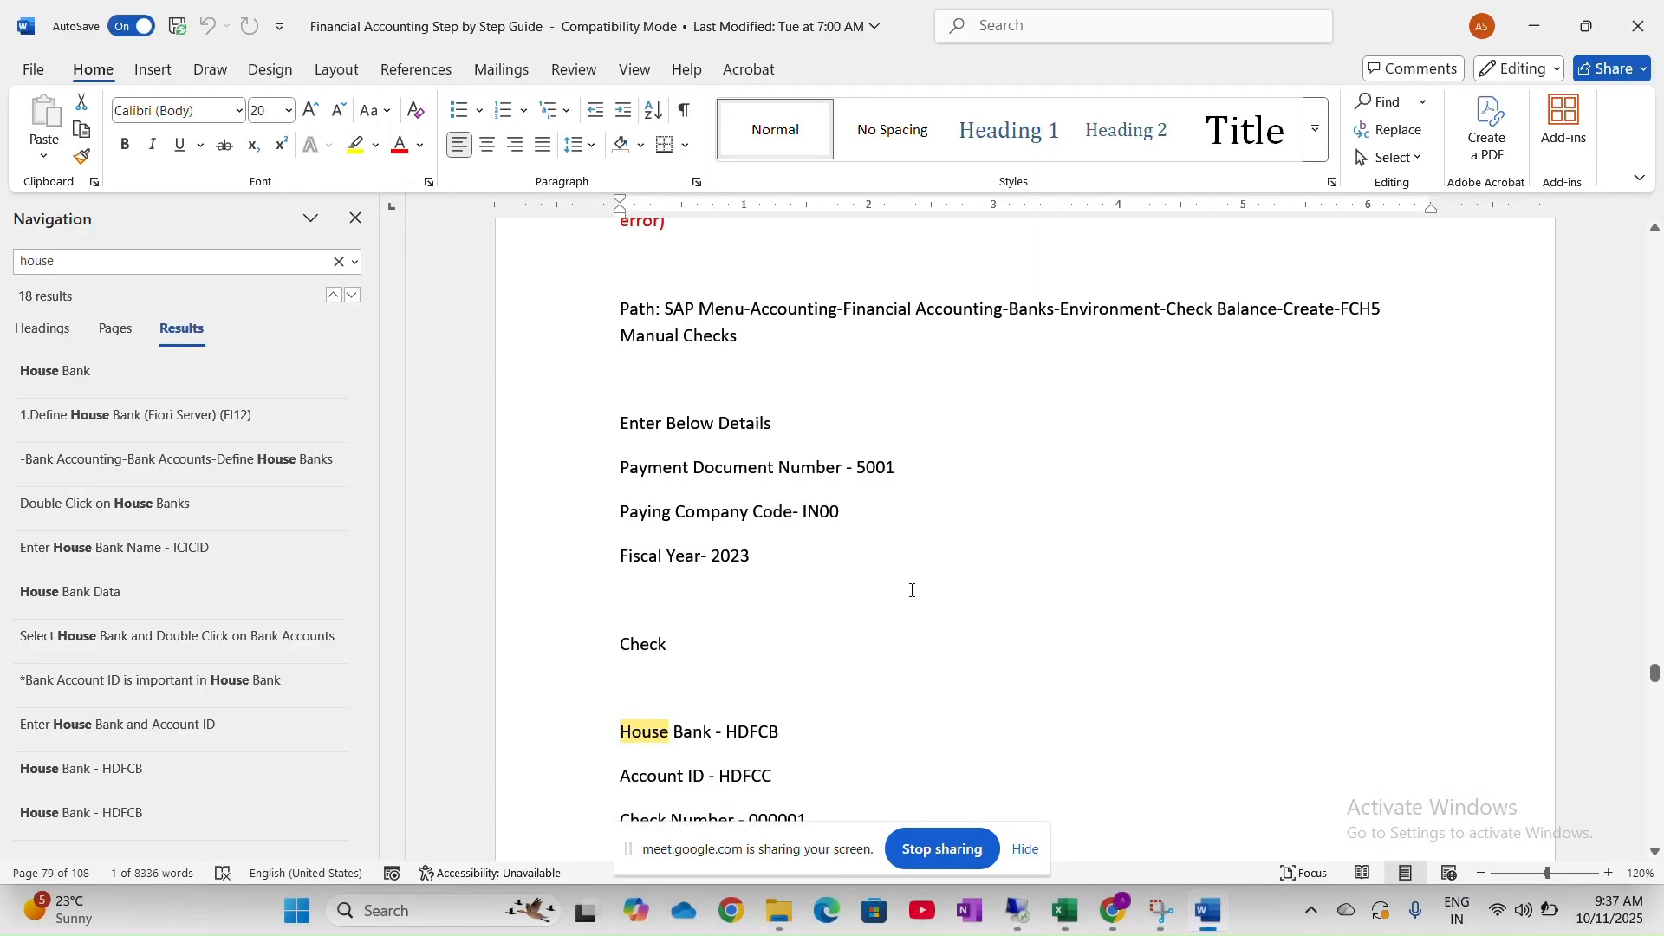
pyautogui.scroll(5, 911, 590)
pyautogui.scroll(-2, 883, 454)
pyautogui.scroll(-10, 883, 454)
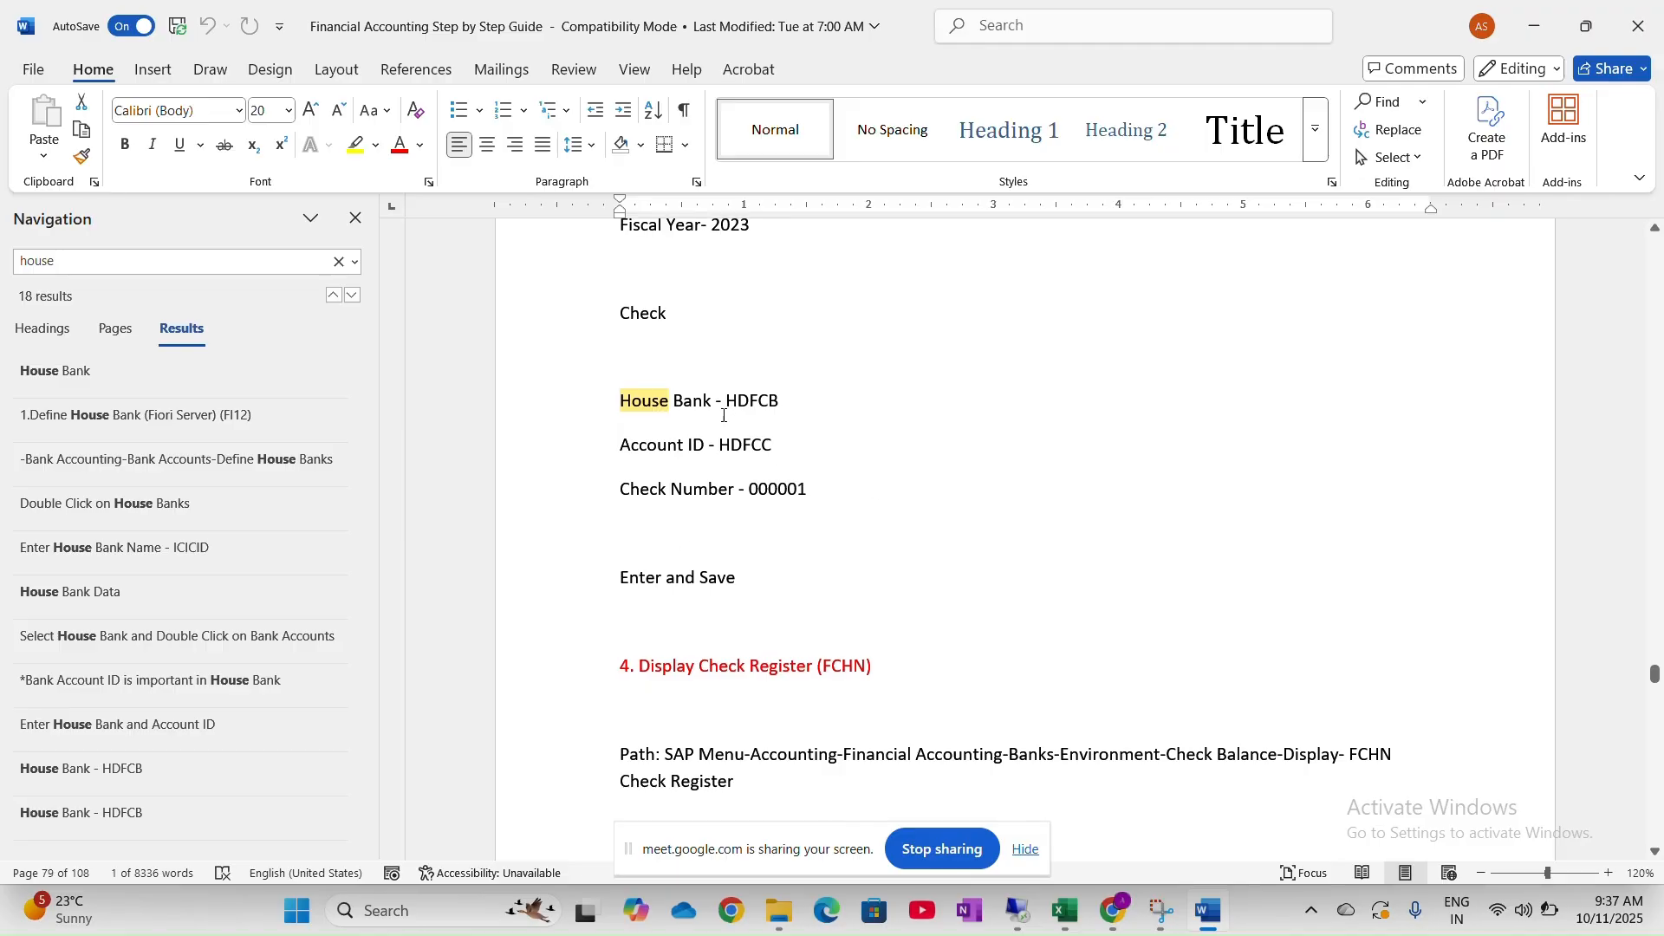
# Back in SAP, select the short info text and exit check lot maintenance
pyautogui.hotkey('alt', 'Tab')
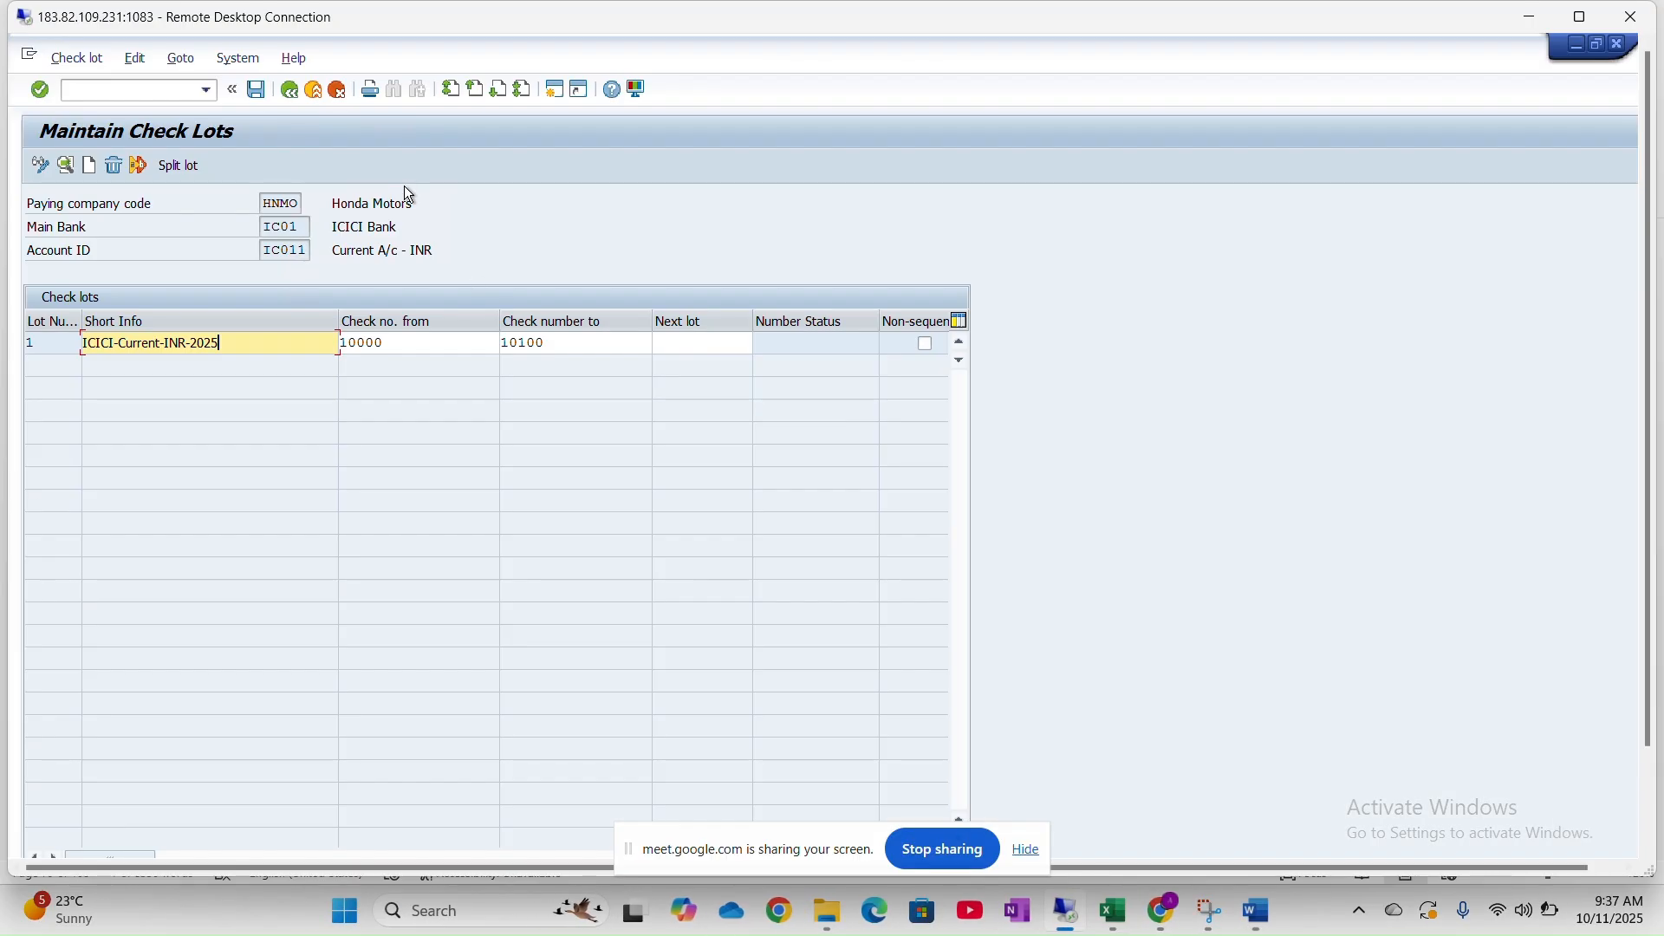
pyautogui.hotkey('ctrl', 'a')
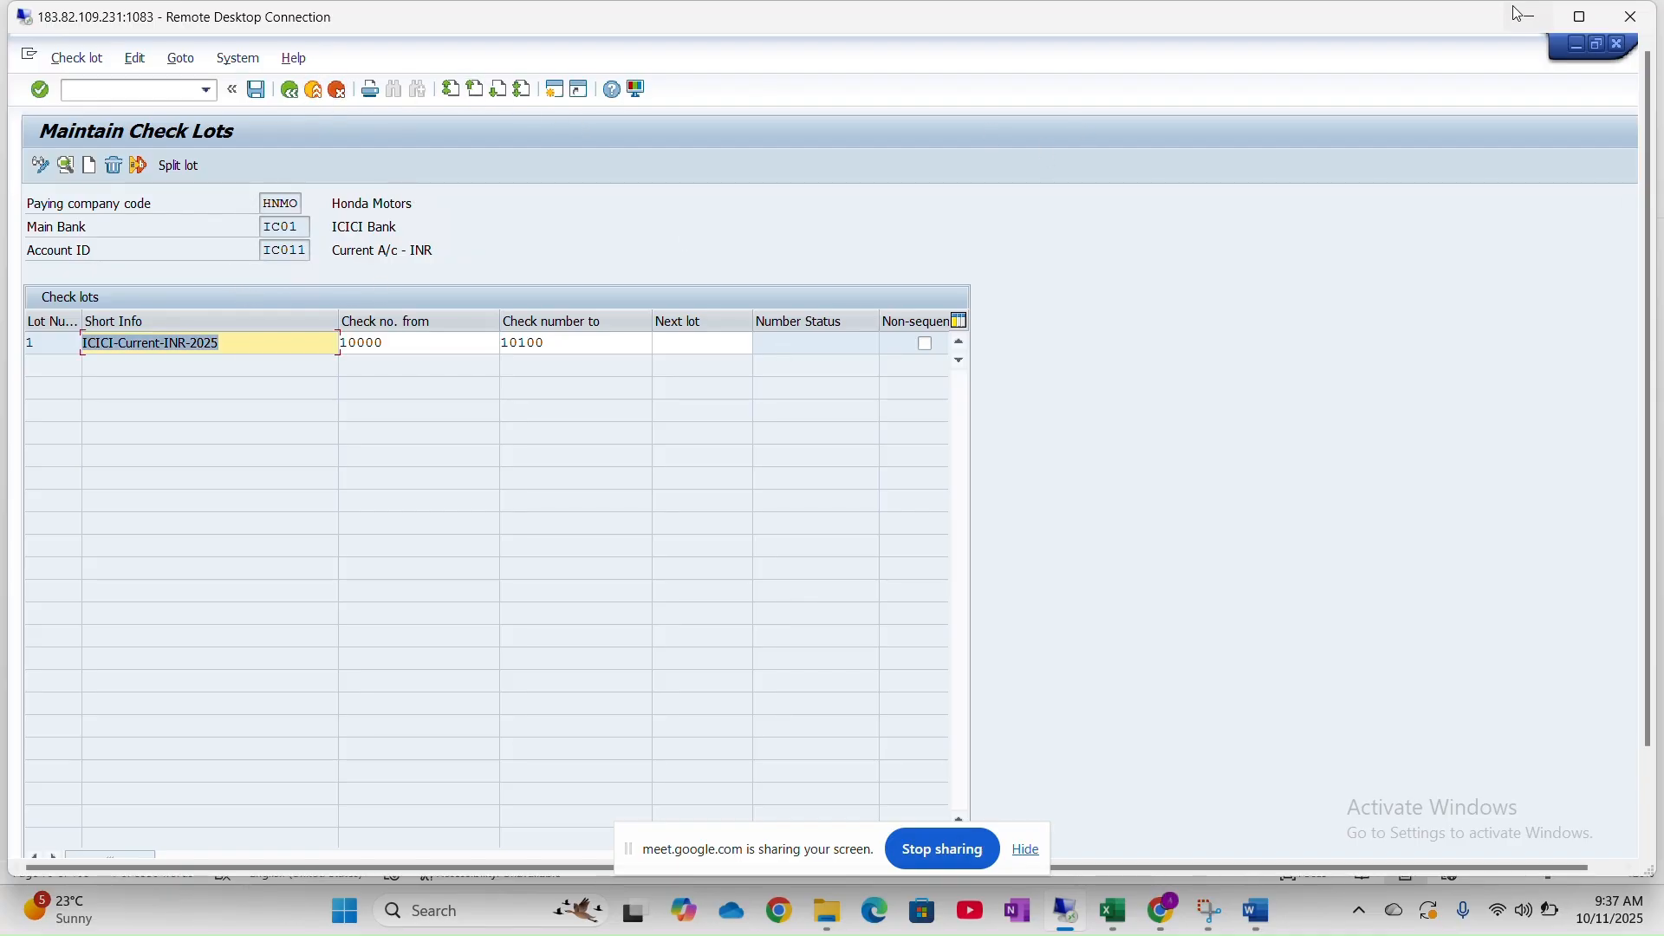
pyautogui.click(1616, 42)
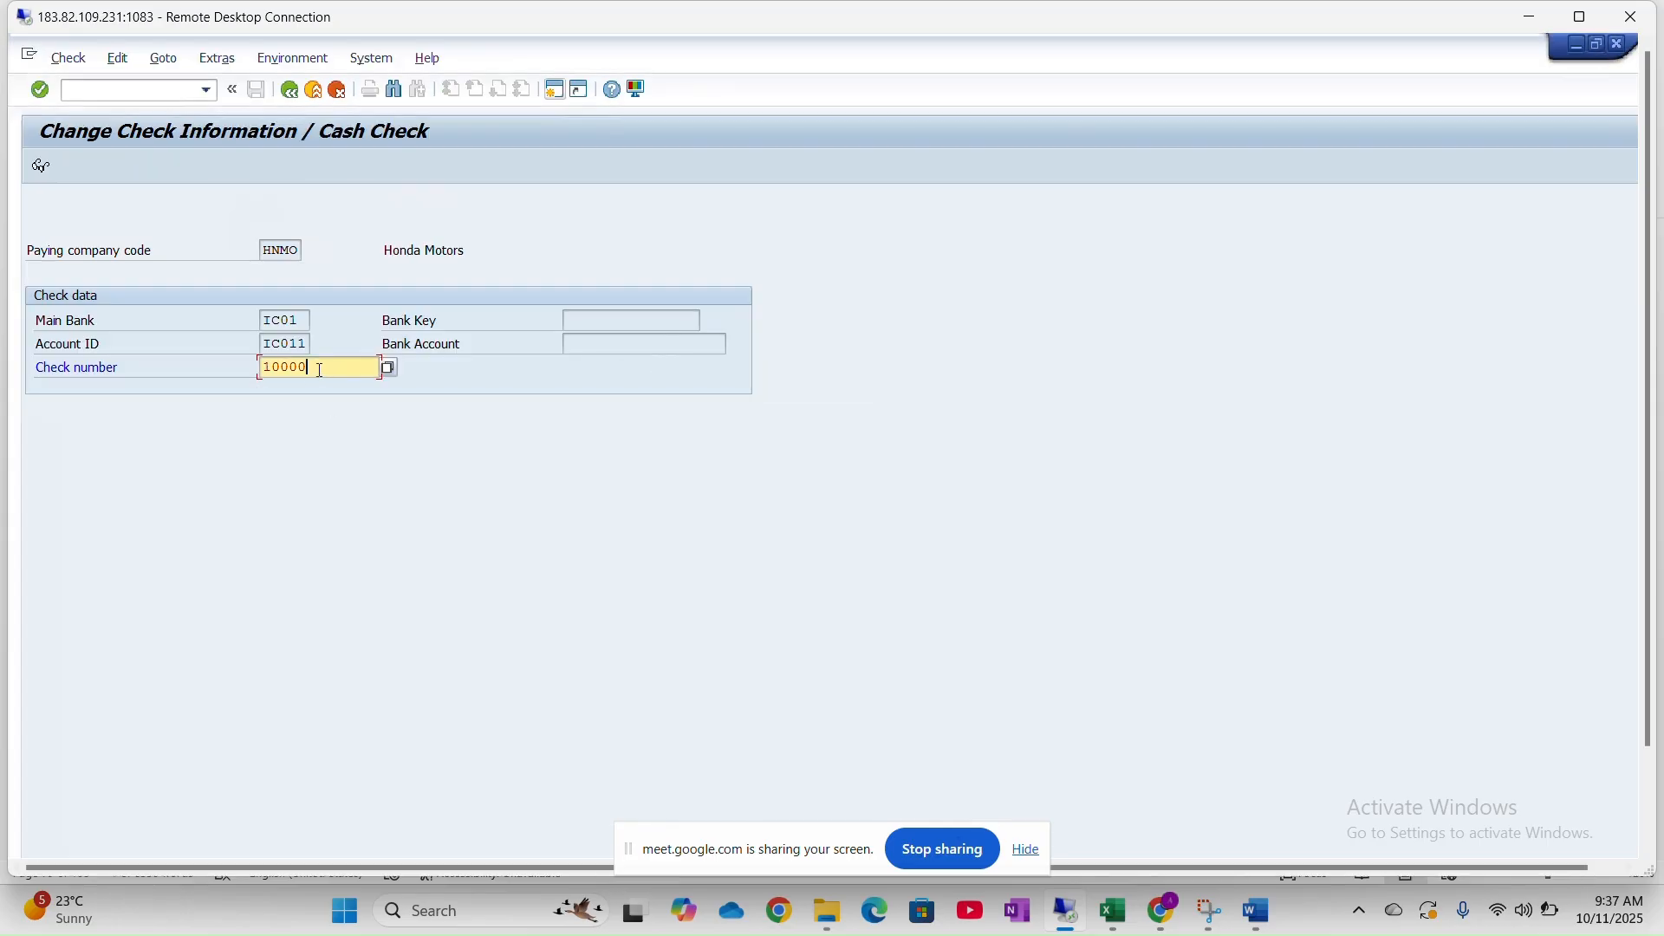
# Clear check number 10000 and submit Change Check Information with the field empty
pyautogui.moveTo(319, 370); pyautogui.dragTo(230, 371)
pyautogui.click(227, 370)
pyautogui.press('Delete')
pyautogui.press('Delete')
pyautogui.press('Delete')
pyautogui.press('Delete')
pyautogui.press('Delete')
pyautogui.write('10000')
pyautogui.hotkey('shift', 'Home')
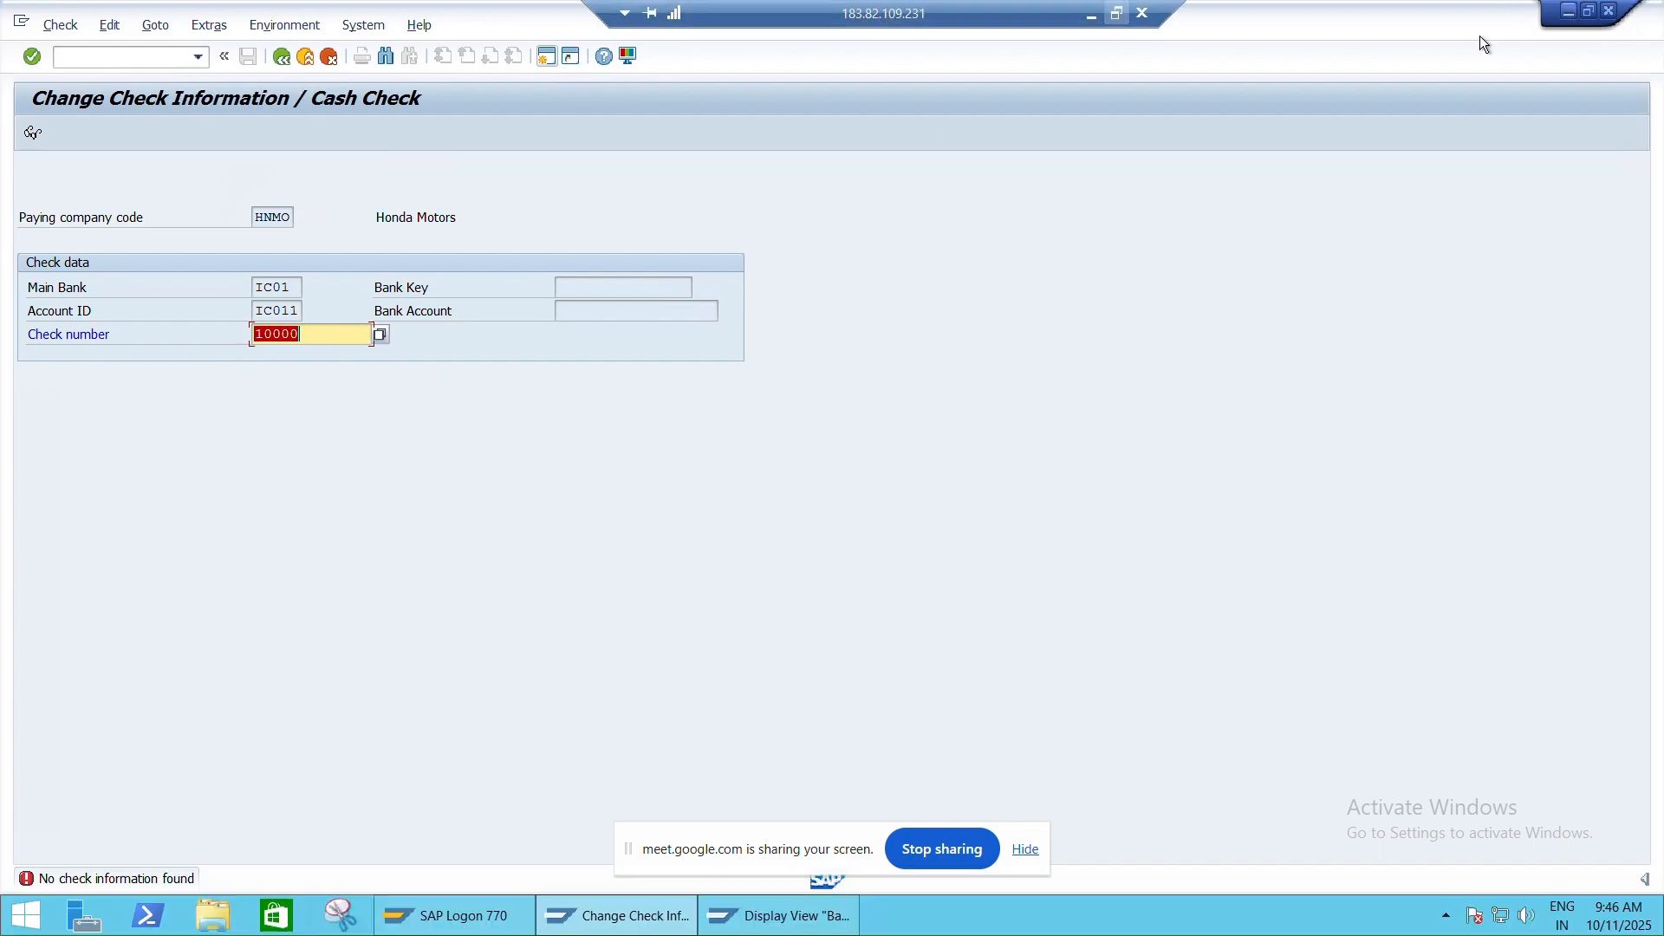
pyautogui.press('BackSpace')
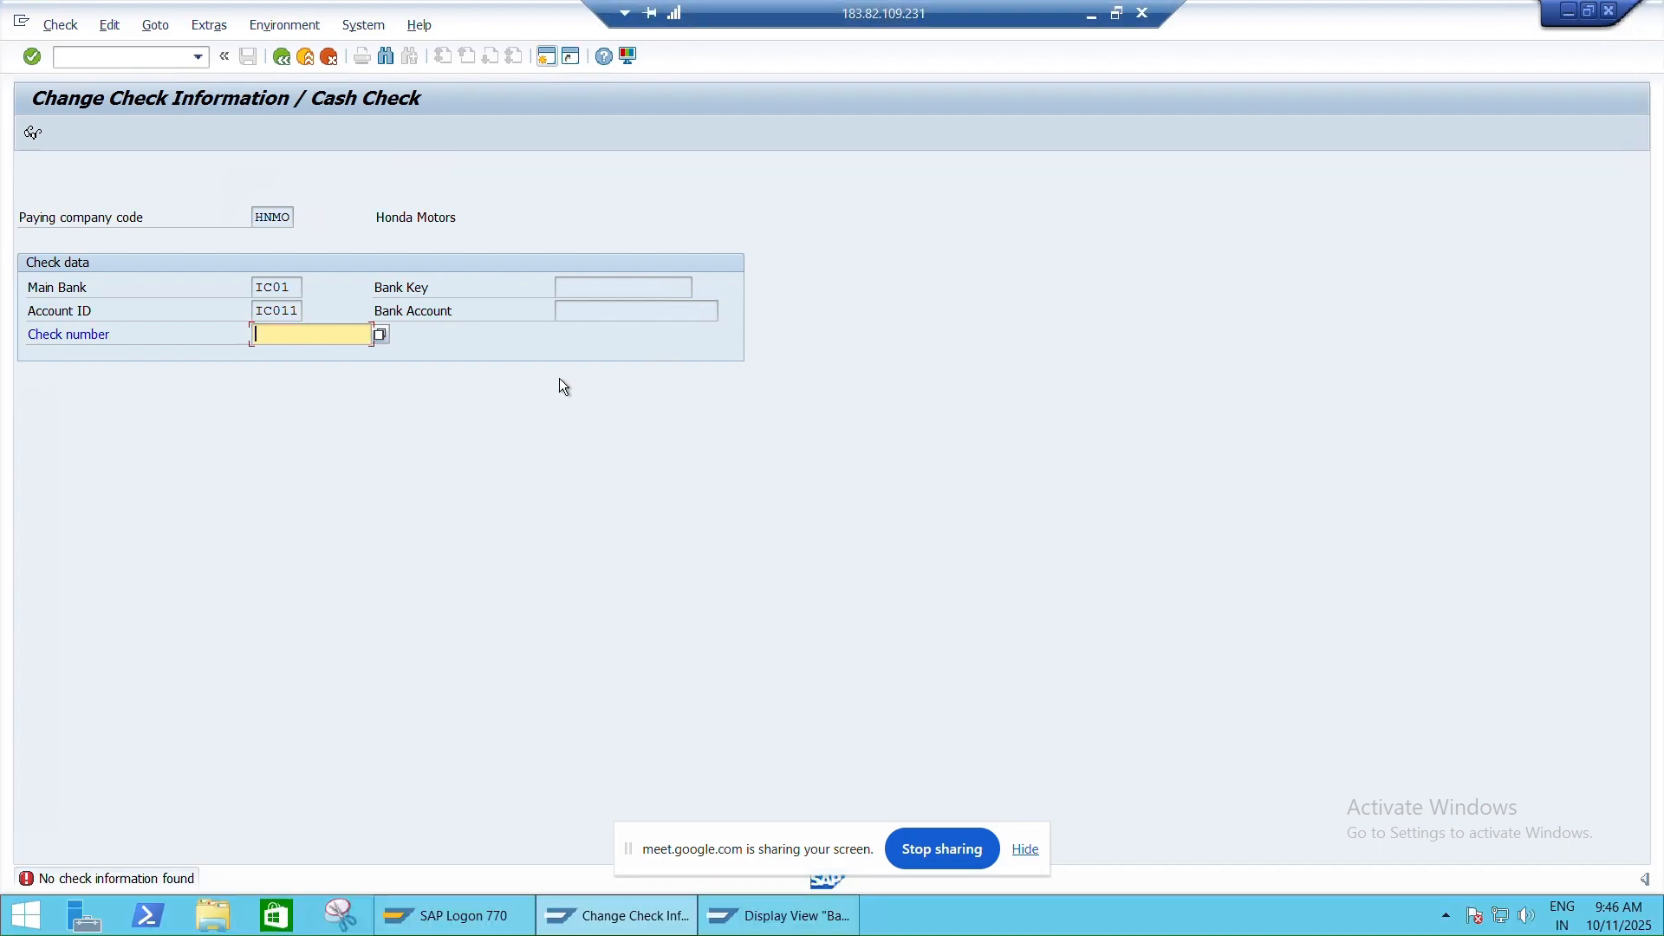
pyautogui.press('Return')
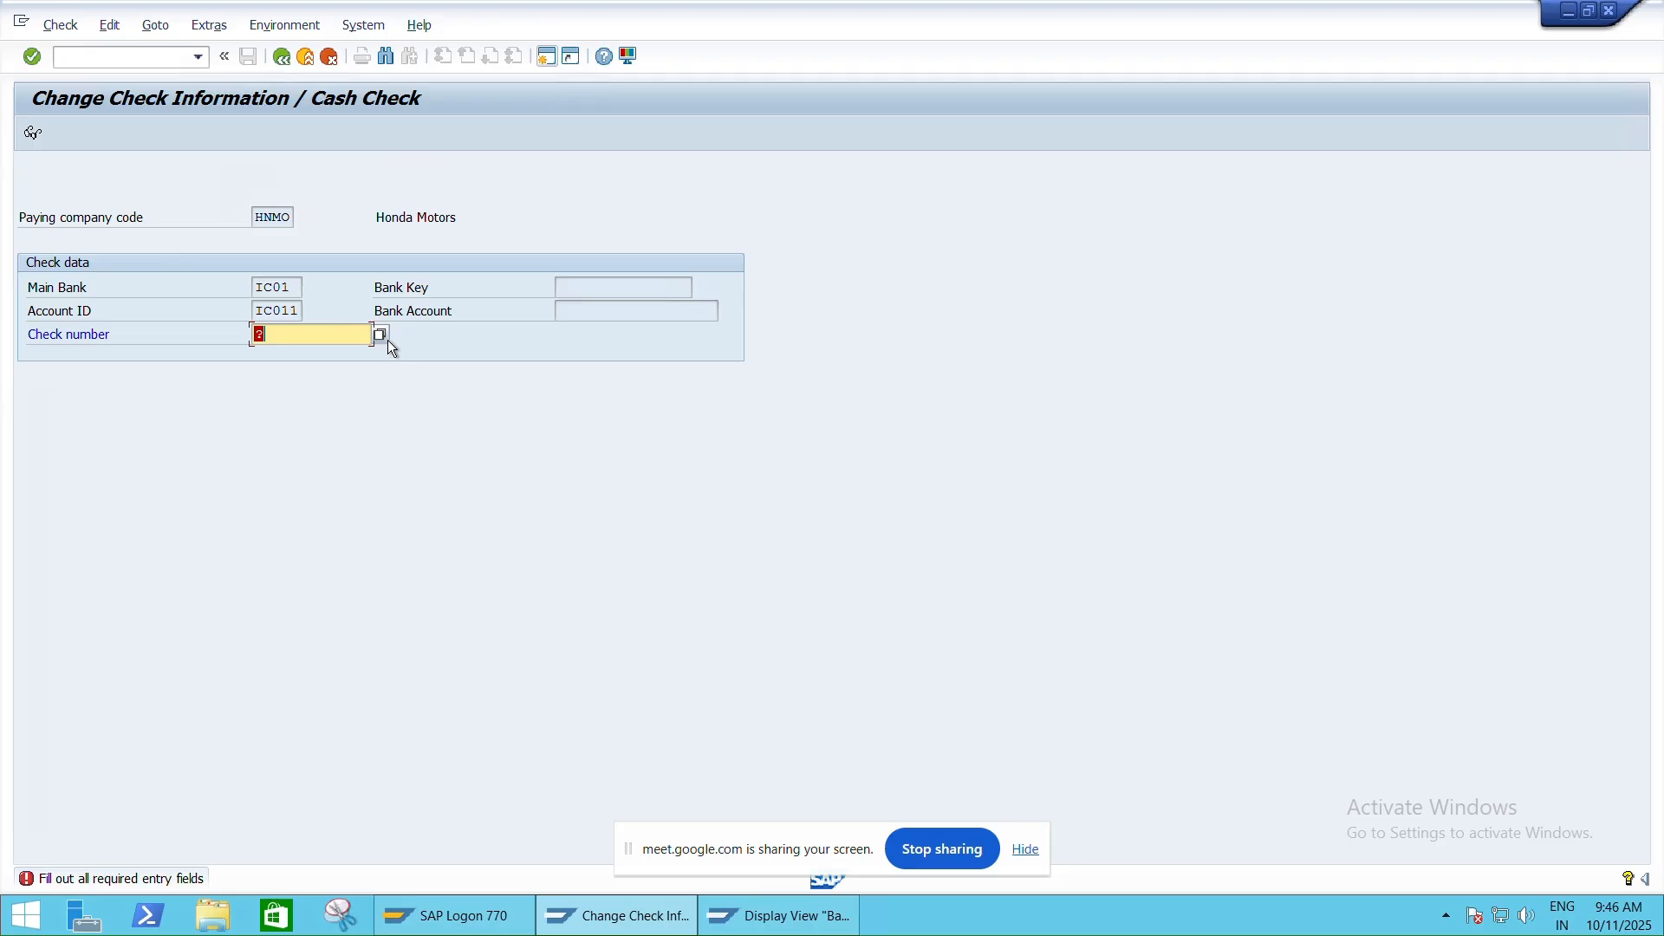
# Look up check number 001, then check number 10001
pyautogui.write('001')
pyautogui.press('Return')
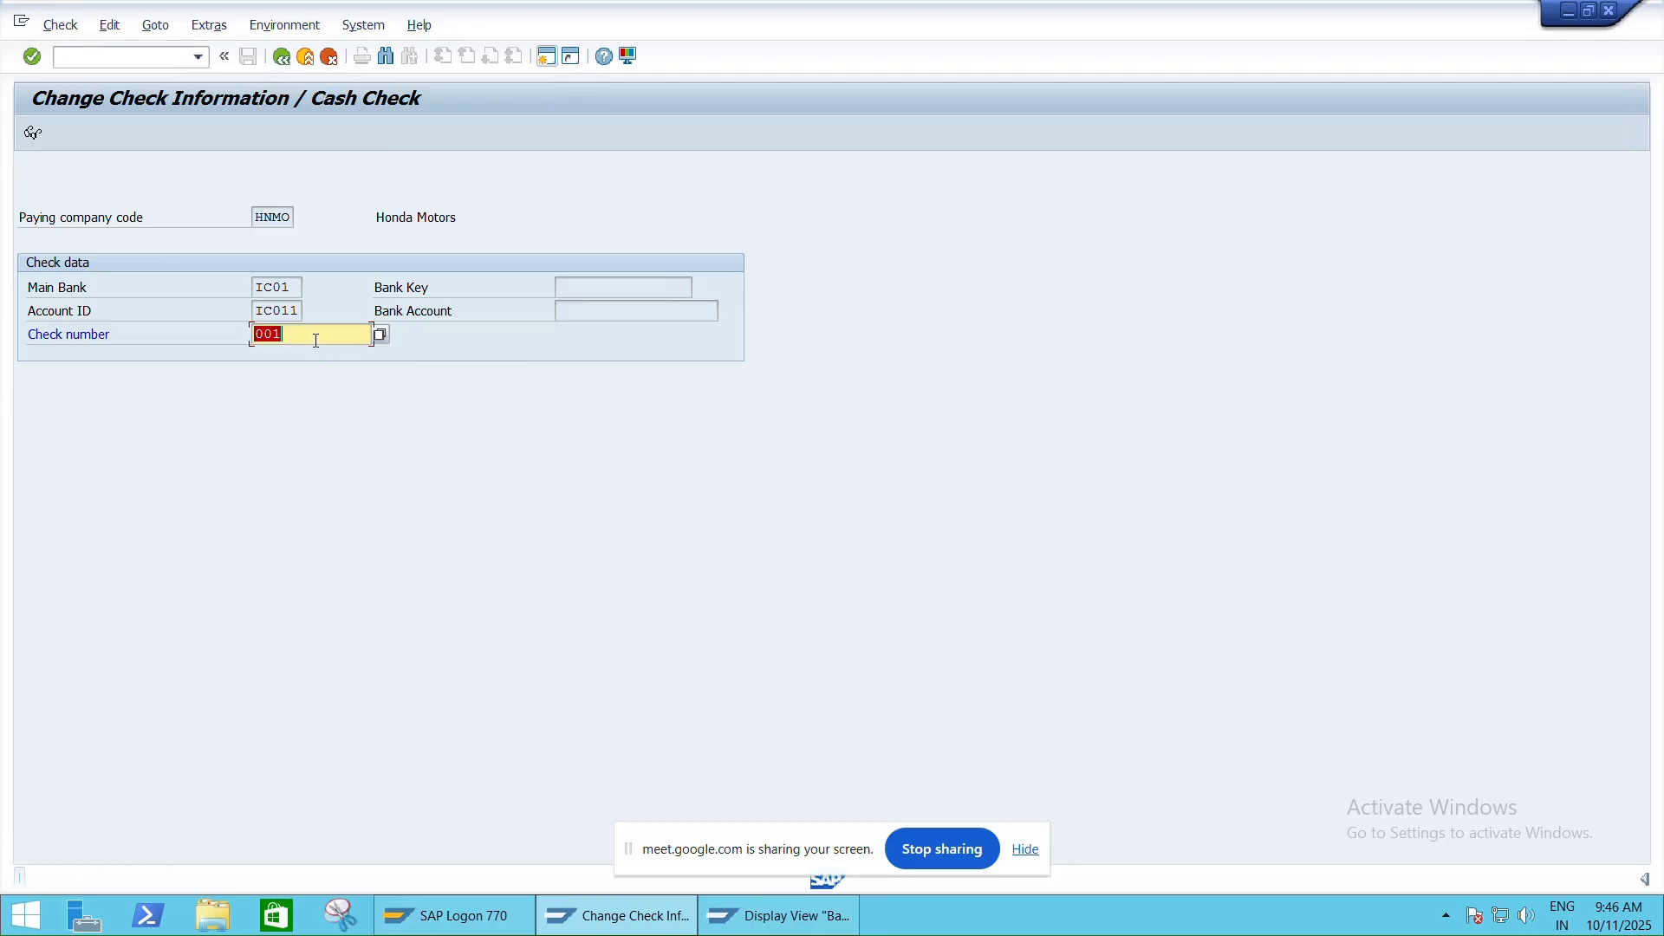
pyautogui.click(297, 338)
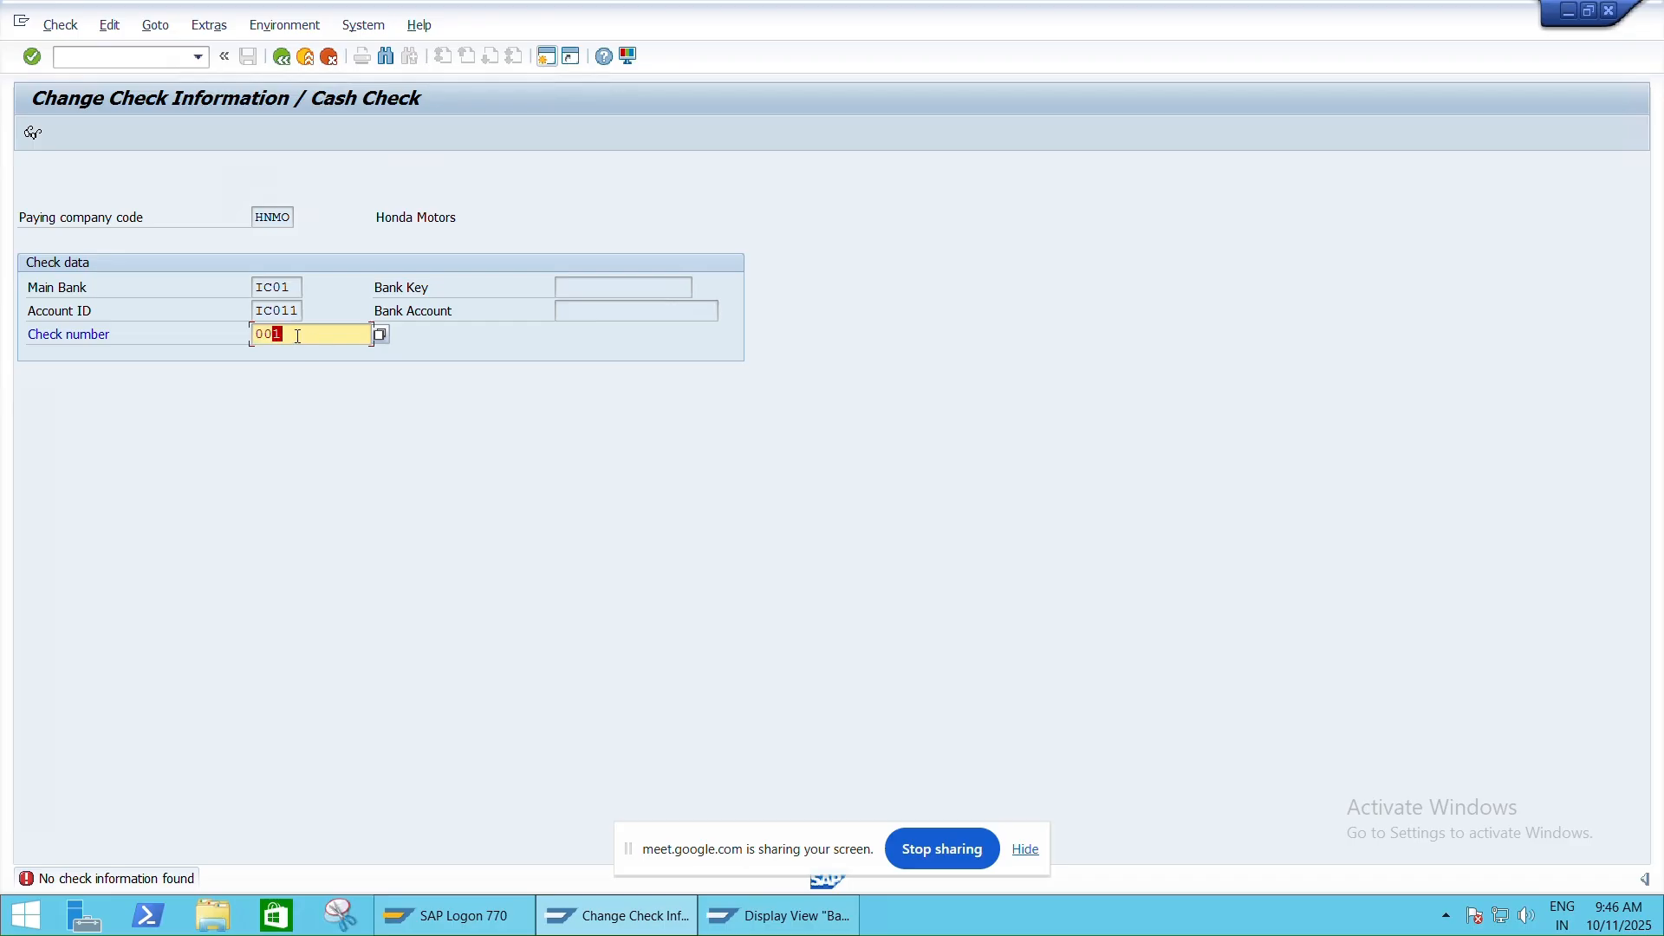
pyautogui.press('BackSpace')
pyautogui.press('BackSpace')
pyautogui.press('BackSpace')
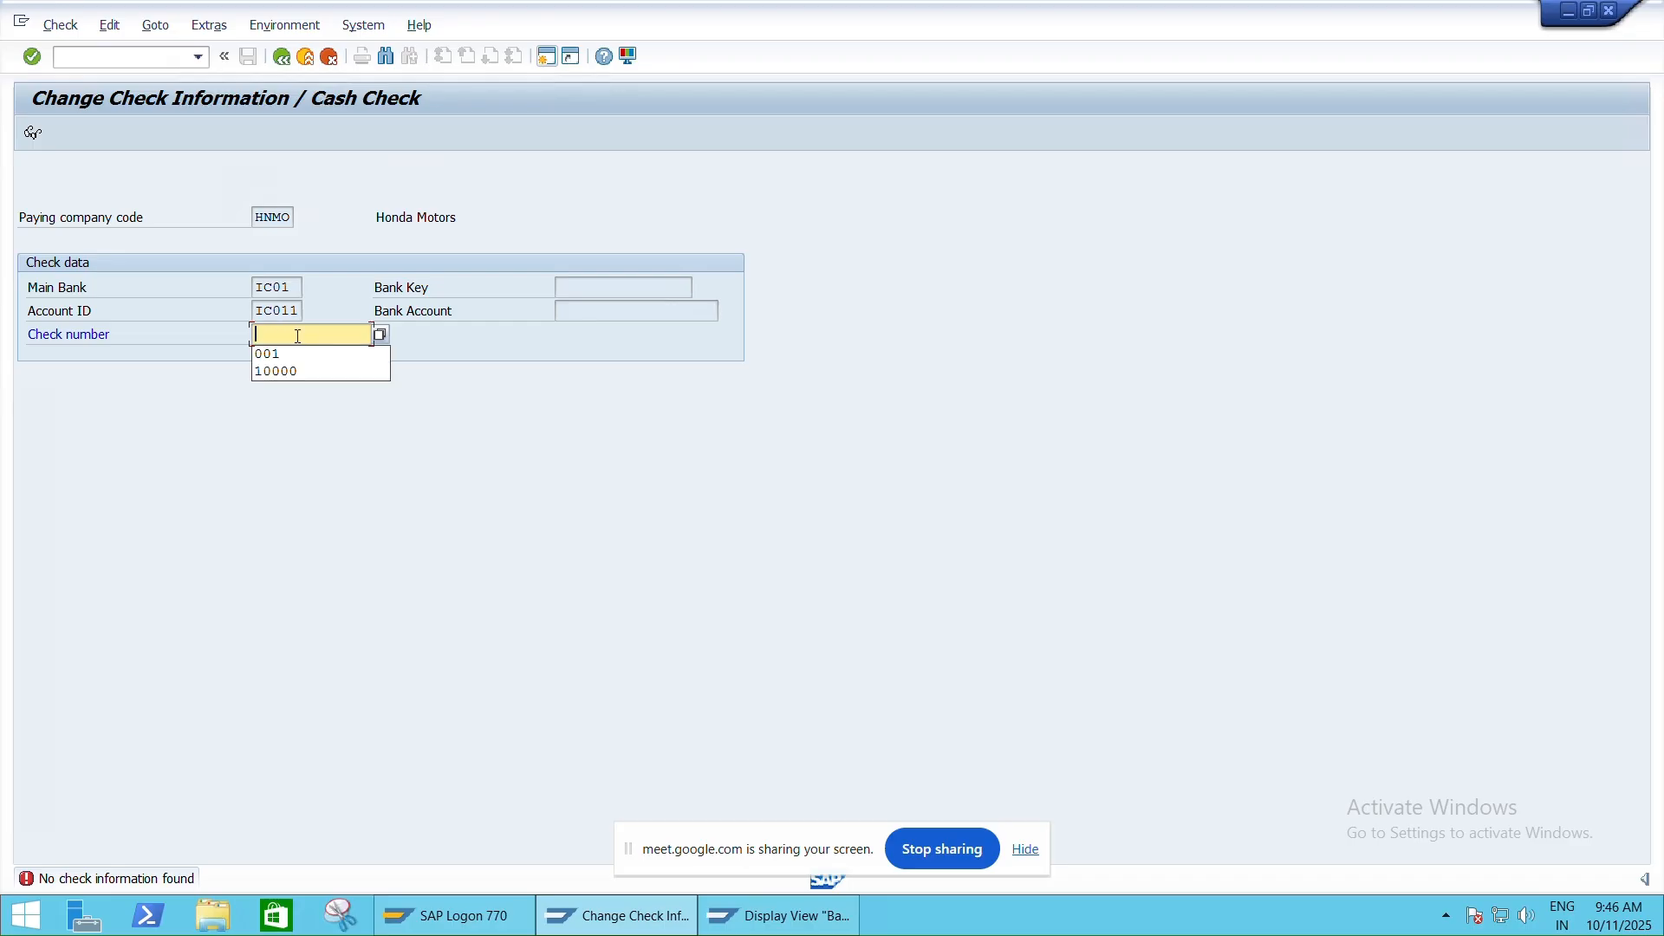
pyautogui.write('1')
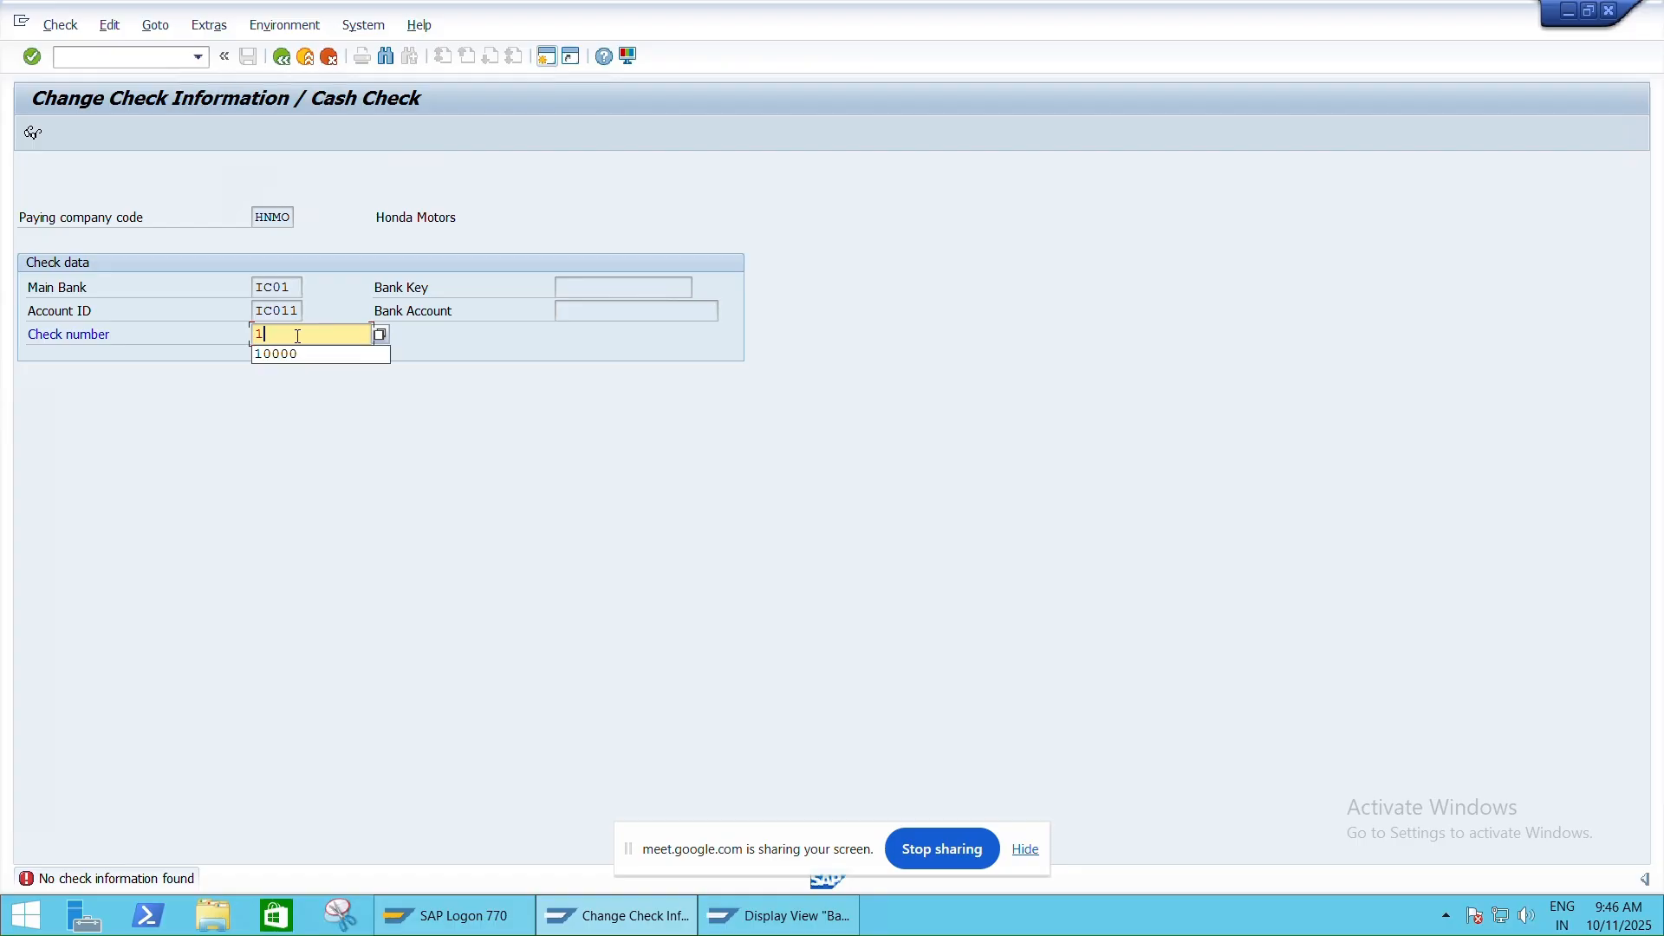
pyautogui.write('0100')
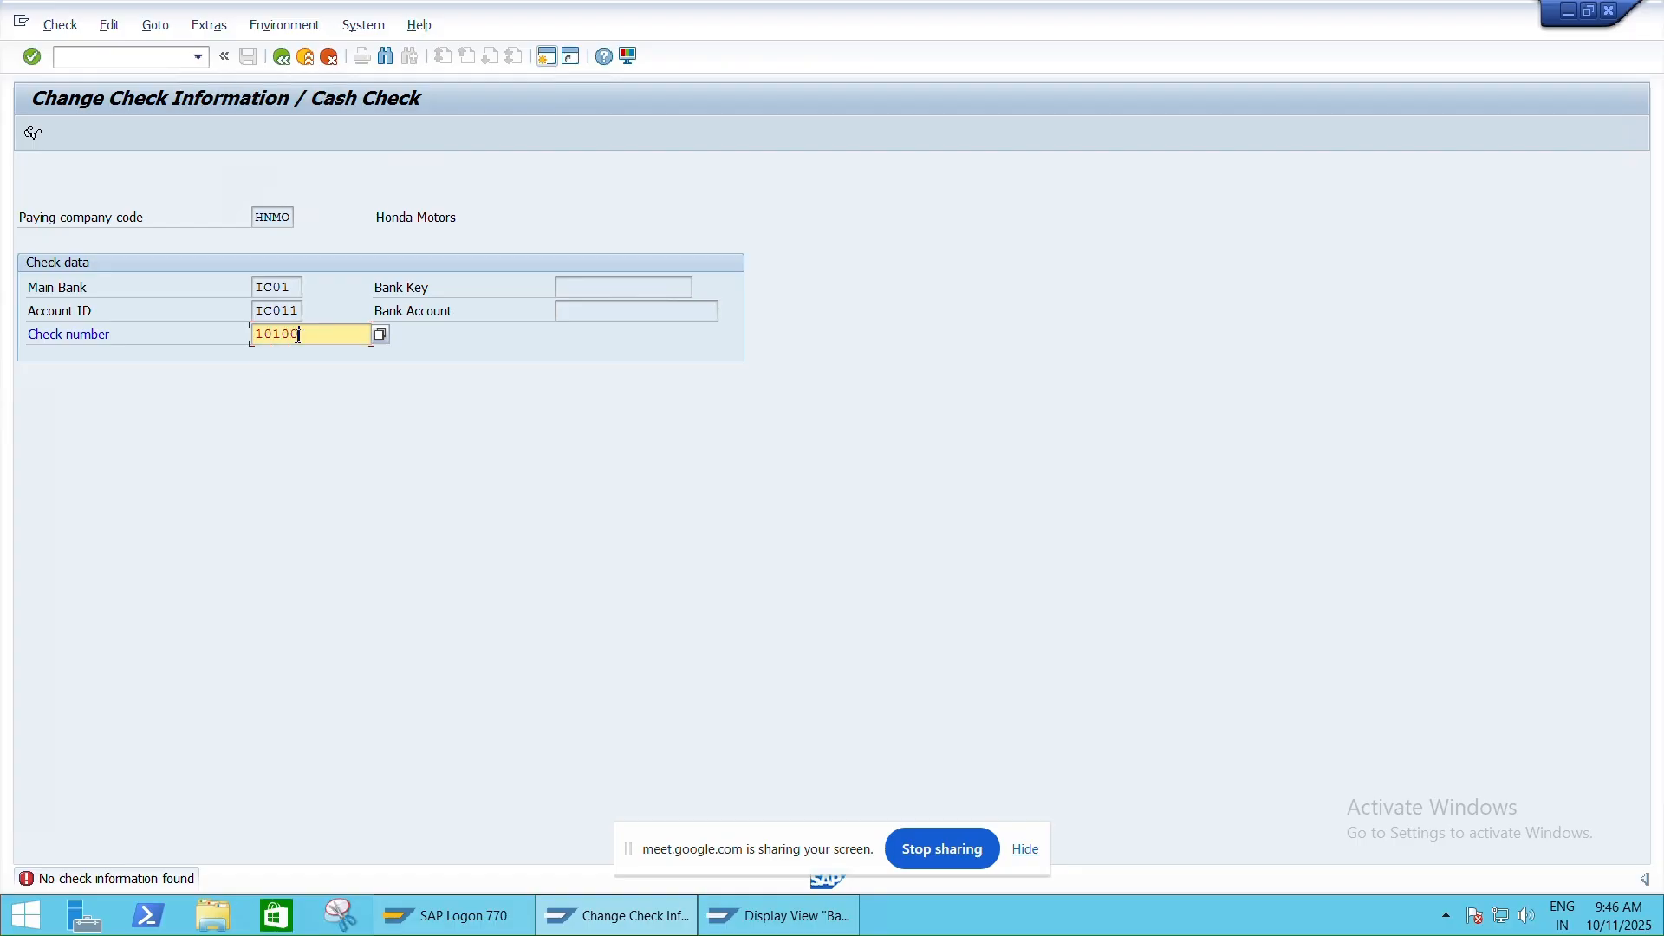
pyautogui.press('BackSpace')
pyautogui.press('BackSpace')
pyautogui.press('BackSpace')
pyautogui.write('001')
pyautogui.press('Return')
# Read the not-found message help, return to SAP Easy Access, and switch to the Word guide
pyautogui.doubleClick(45, 881)
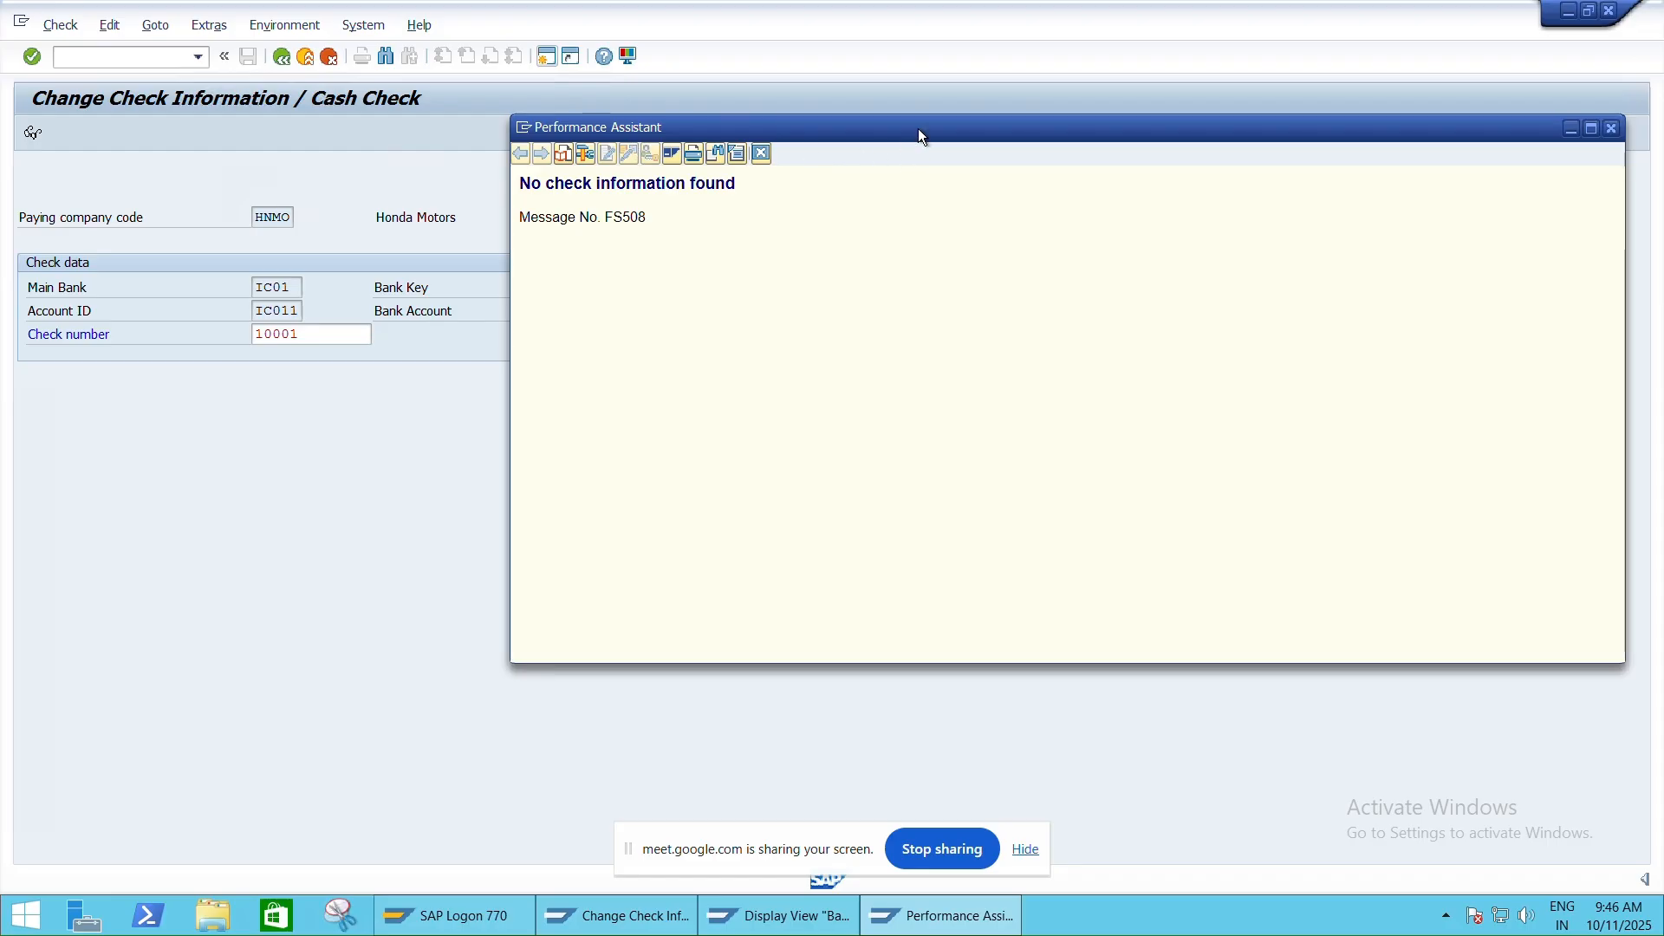
pyautogui.moveTo(970, 131); pyautogui.dragTo(840, 128)
pyautogui.click(1482, 127)
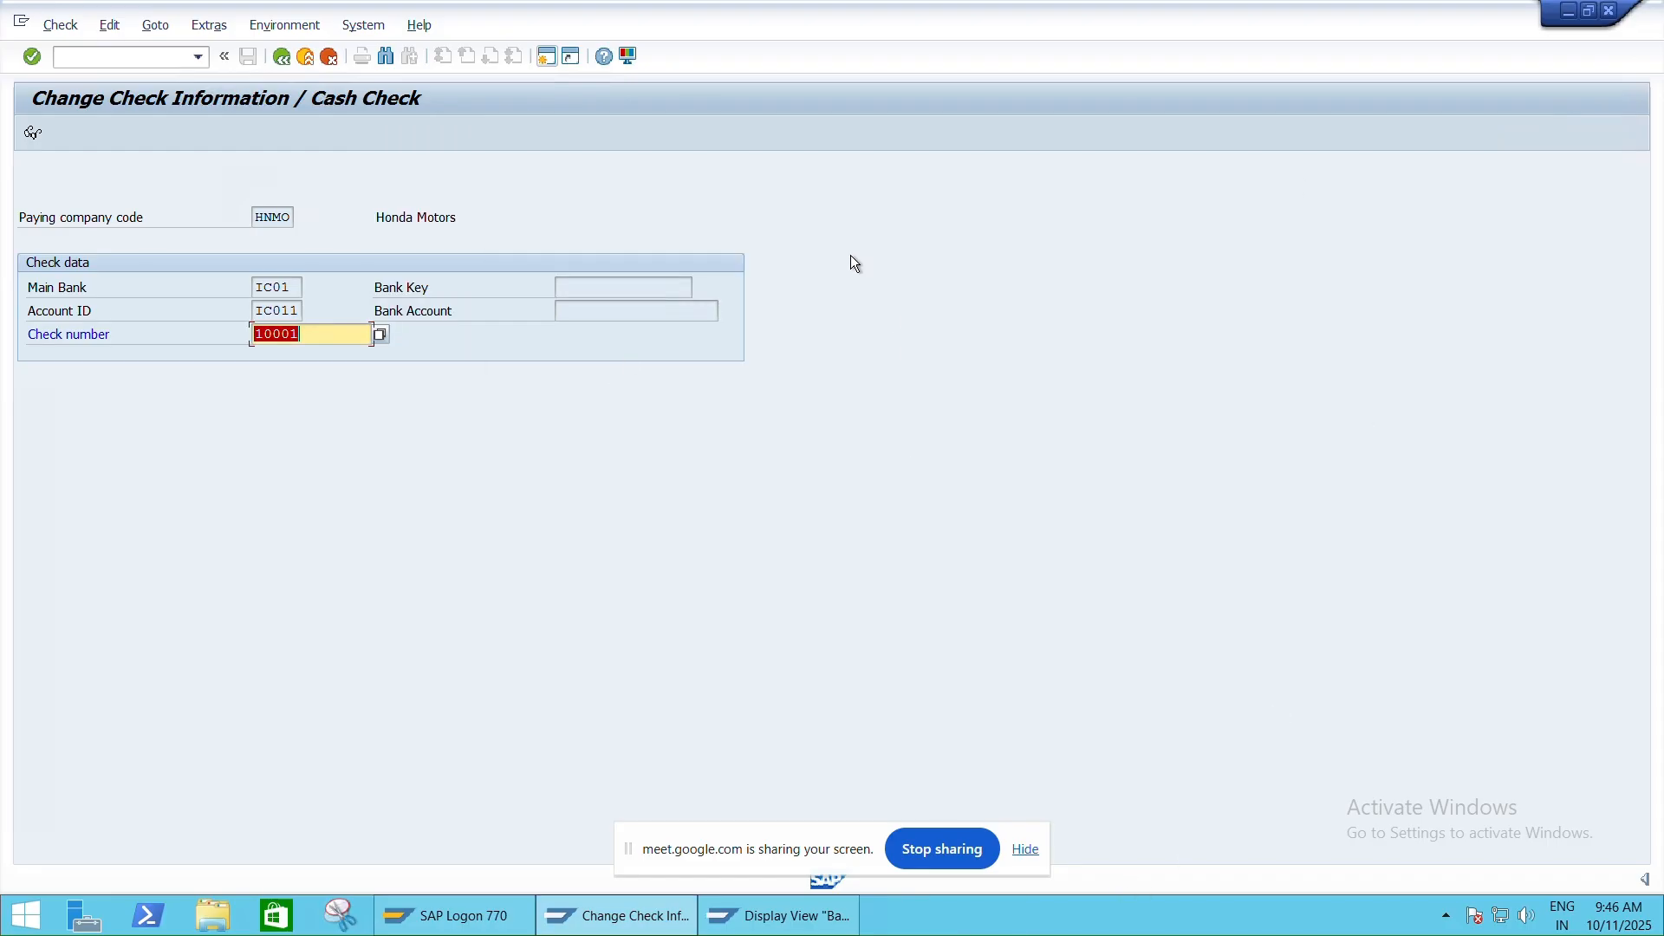
pyautogui.click(281, 57)
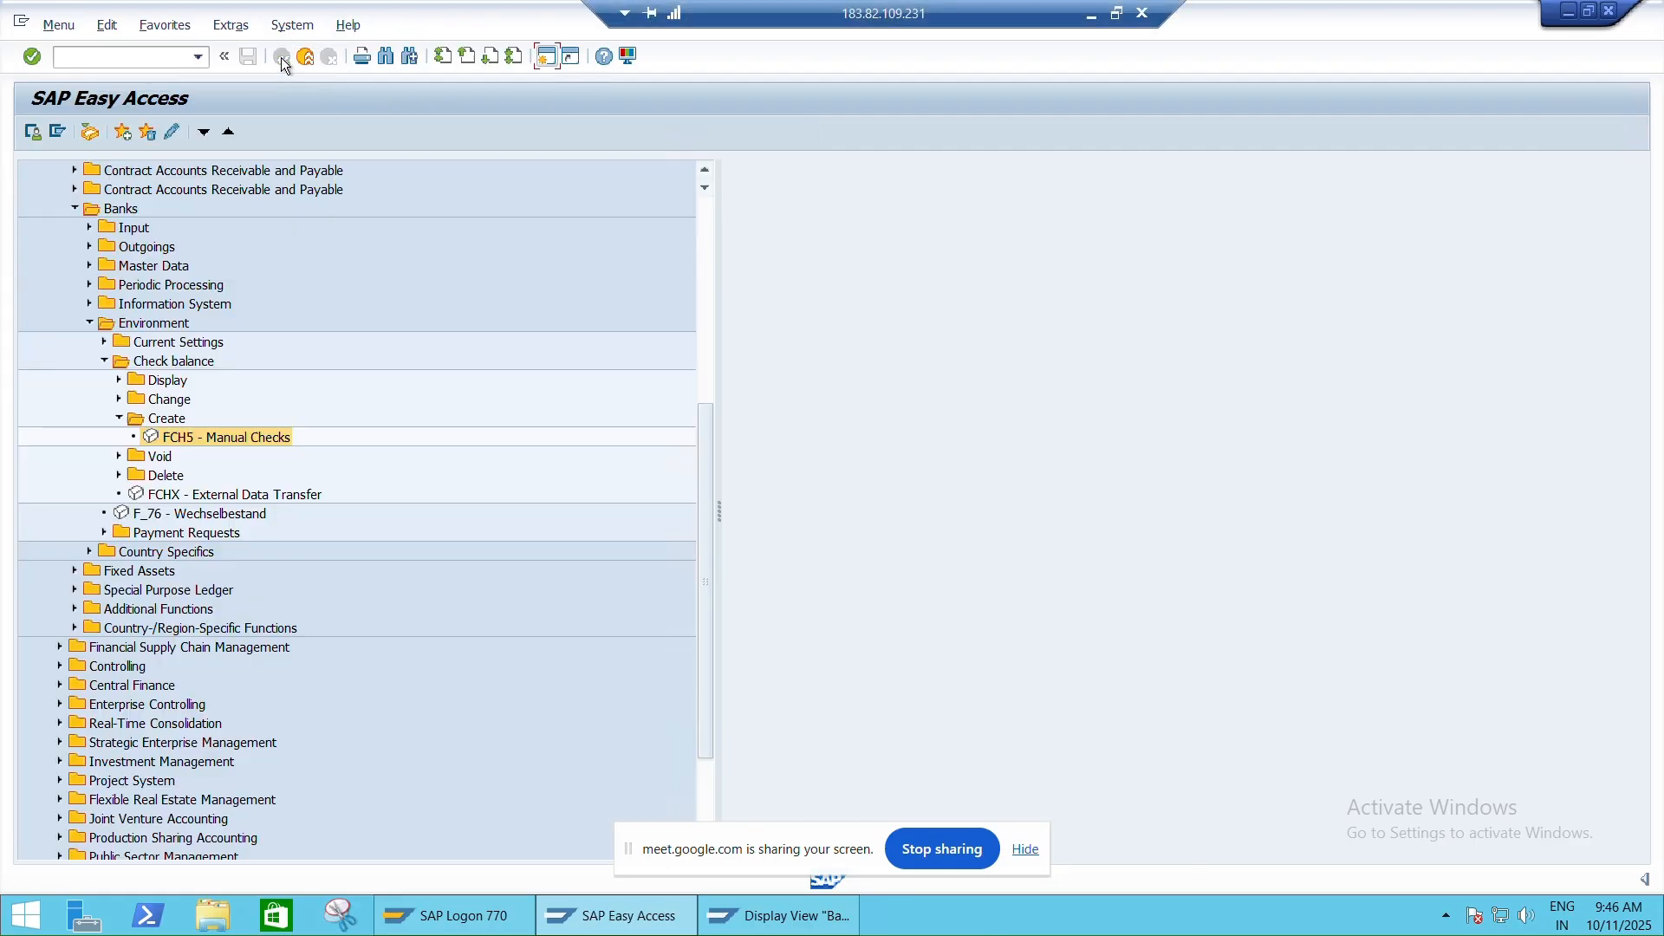
pyautogui.click(1116, 13)
pyautogui.click(1255, 912)
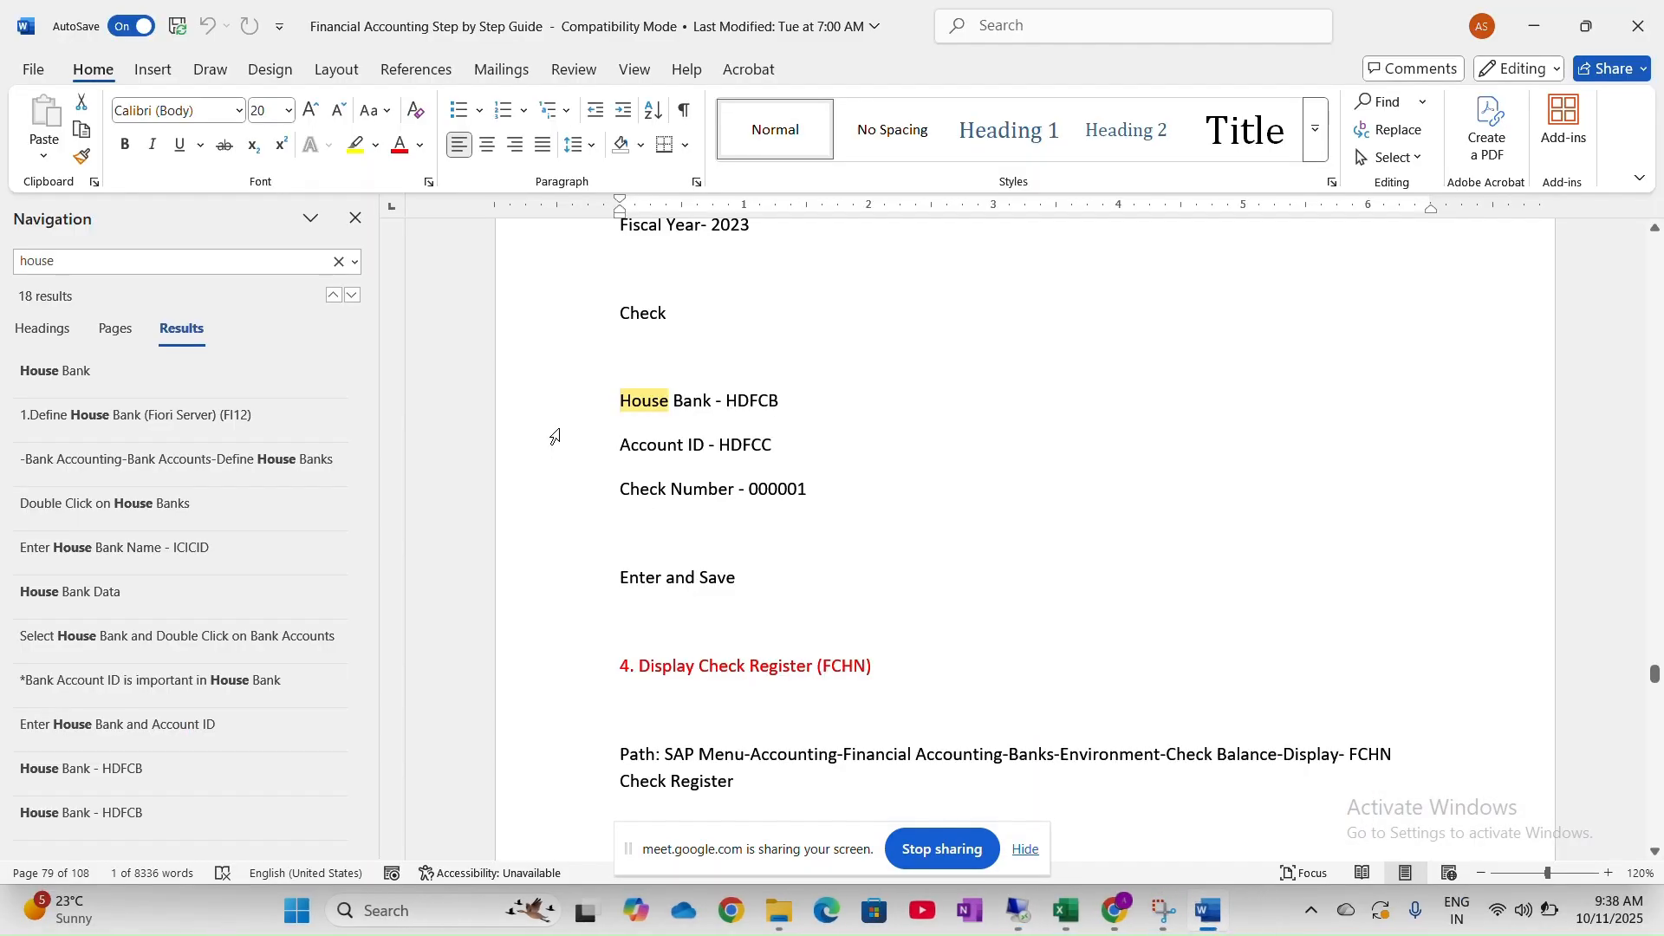